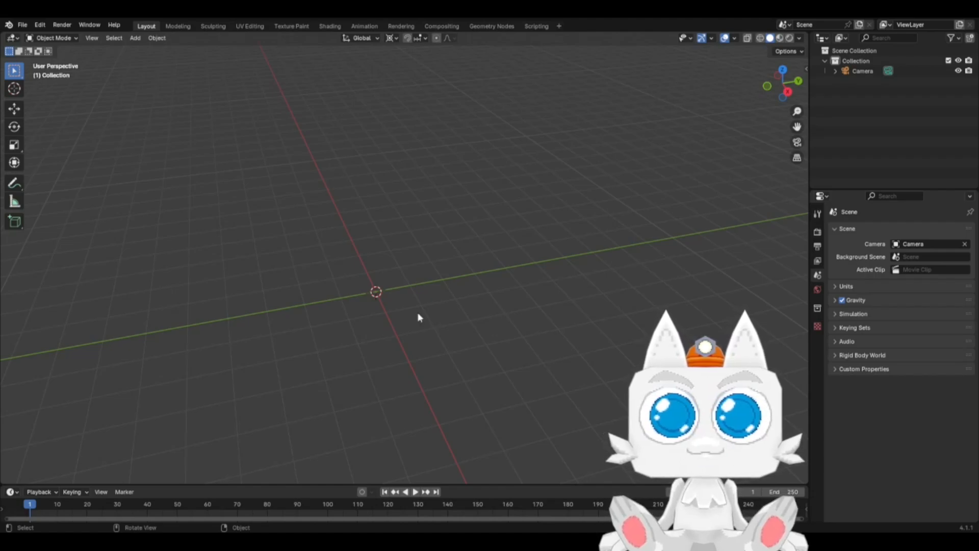
Step: Add a cube mesh at the origin and raise its geometry 1 m along Z in Edit Mode
key("shift+a")
mouse_move(410, 331)
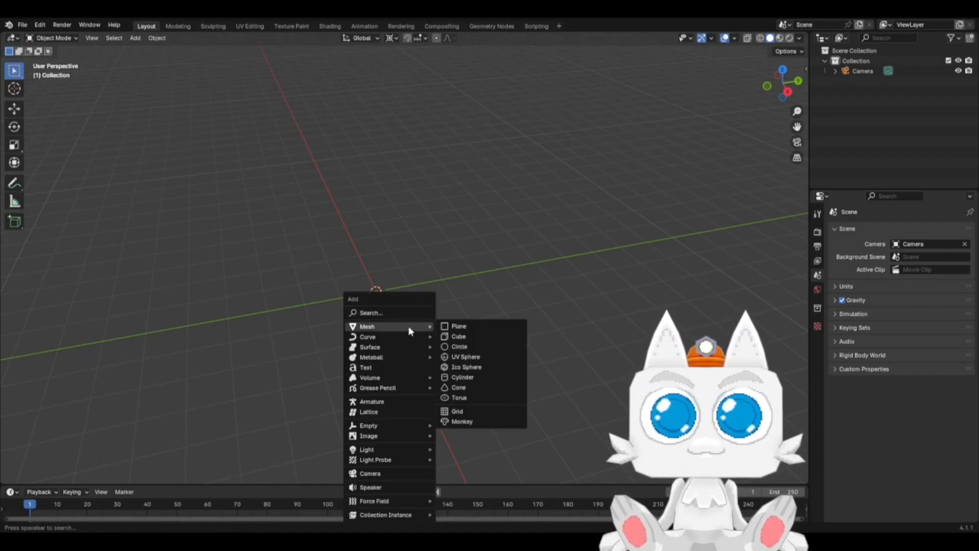
left_click(464, 336)
key("KP_1")
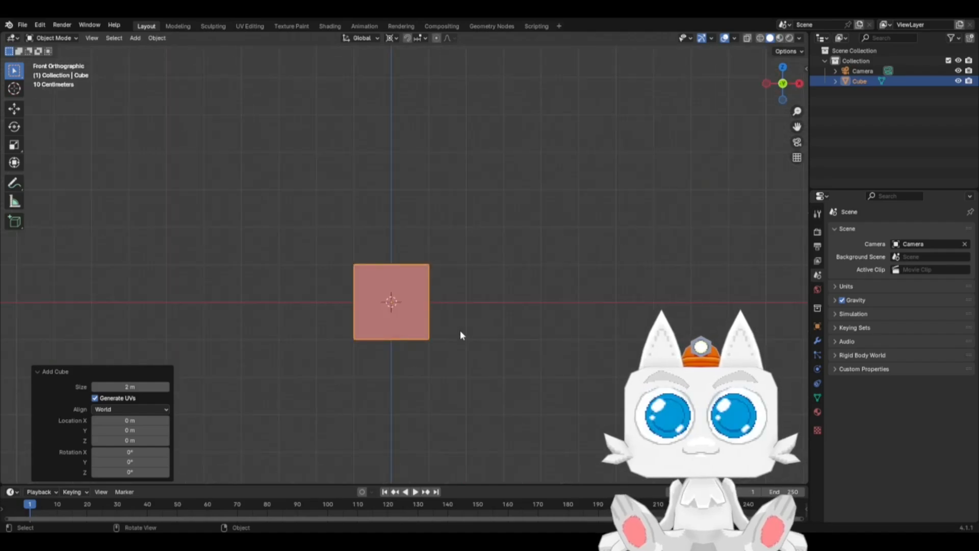
key("Tab")
key("g")
key("z")
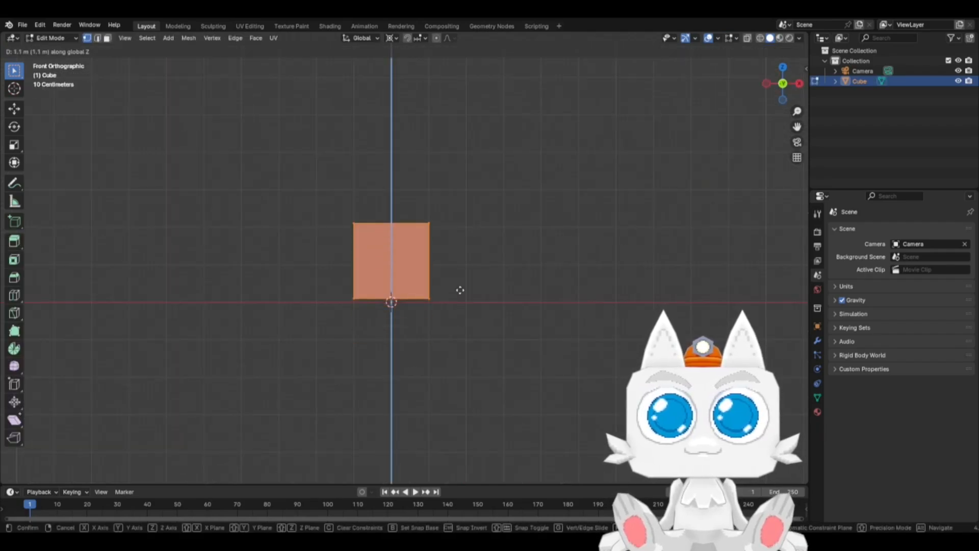
left_click(460, 294)
Step: Scale the cube's geometry uniformly by 2 about the 3D cursor two times in a row
key("s")
key("2")
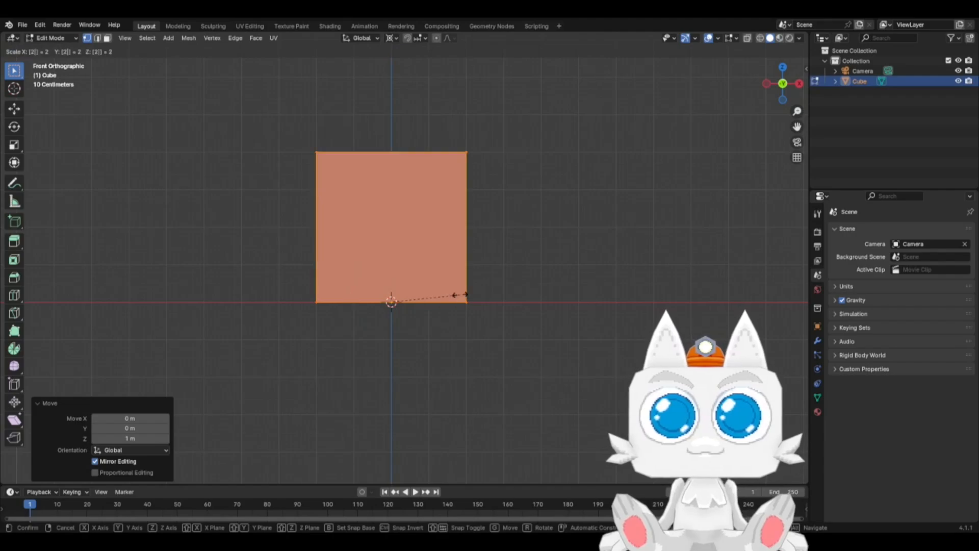
key("Return")
key("s")
key("2")
key("Return")
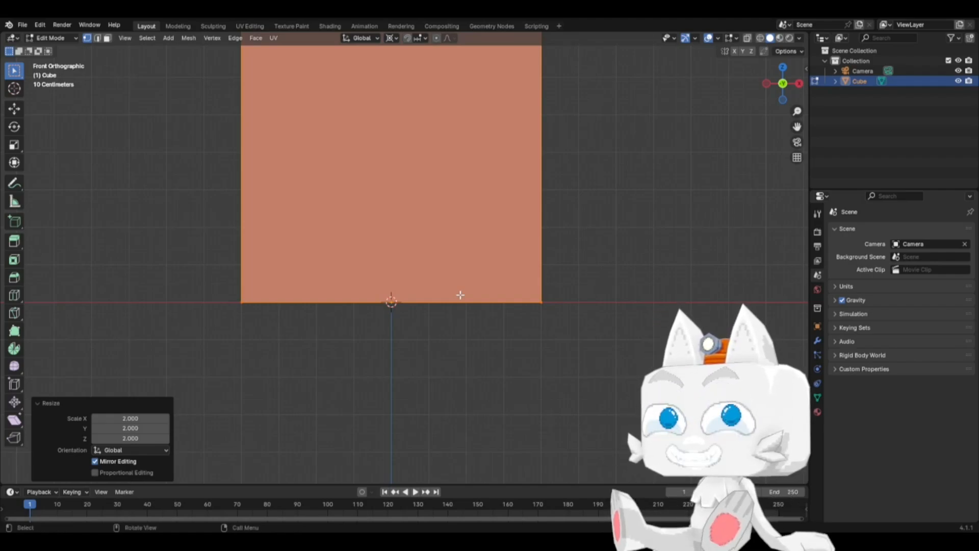
scroll(428, 282, "down", 4)
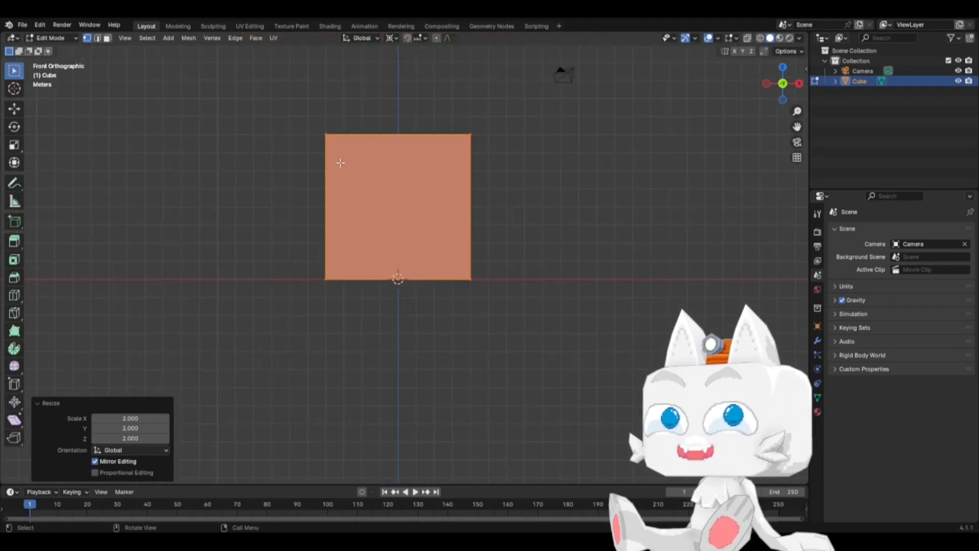
left_click_drag(303, 115, 463, 145)
key("g")
key("z")
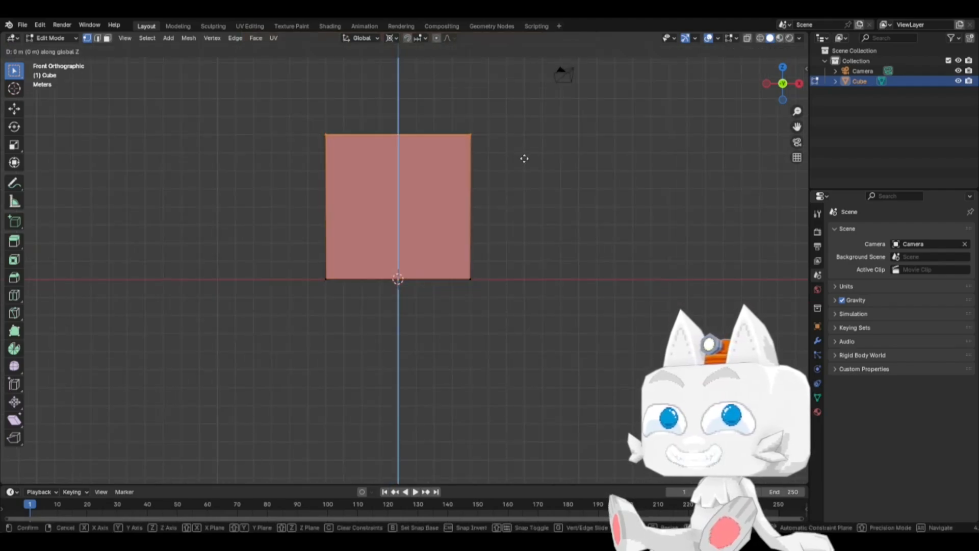
key("Escape")
Step: Enable X-ray, select all top vertices of the cube and lower them 6 m along Z
key("alt+z")
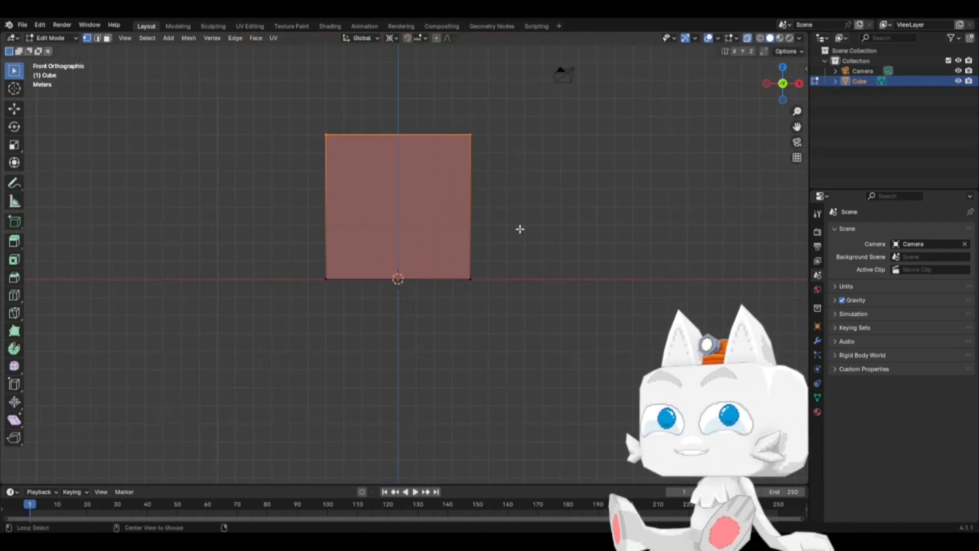
left_click_drag(298, 120, 461, 157)
key("g")
key("z")
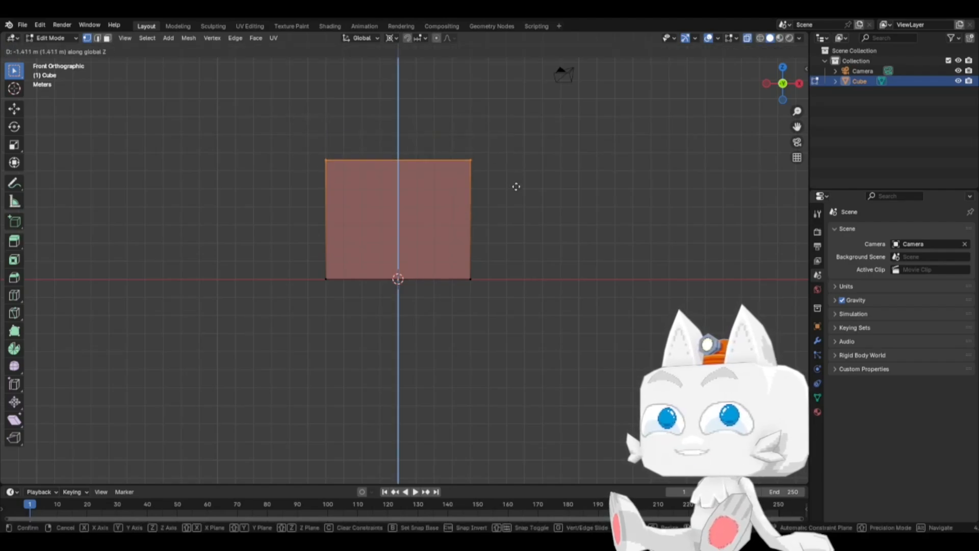
left_click(511, 262)
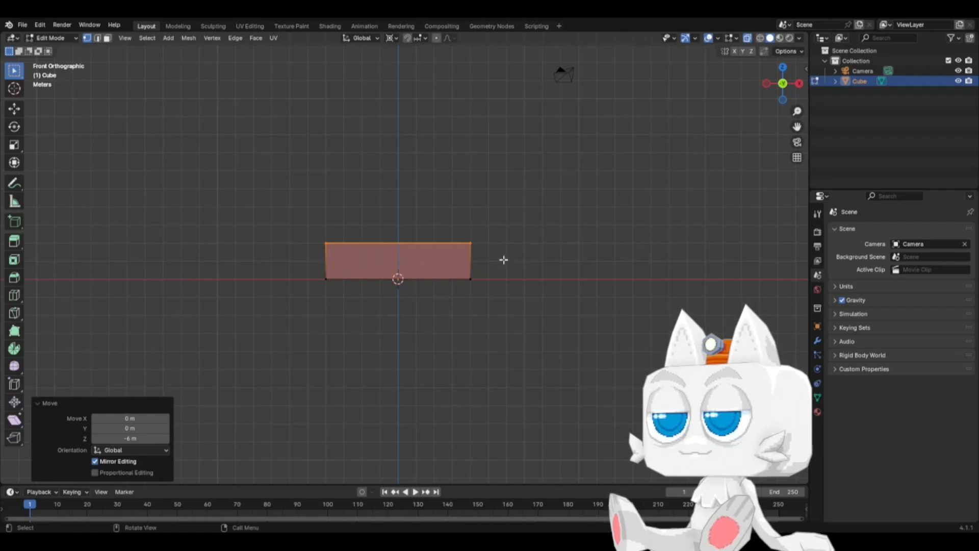
Step: Scale the whole flattened box by 1.5 along X and return to Object Mode
middle_click_drag(408, 234, 296, 293)
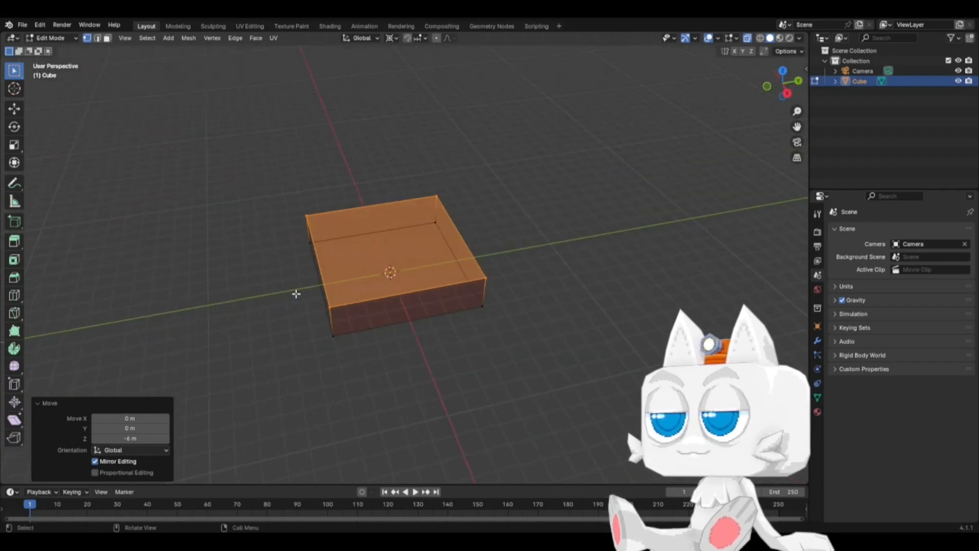
key("KP_7")
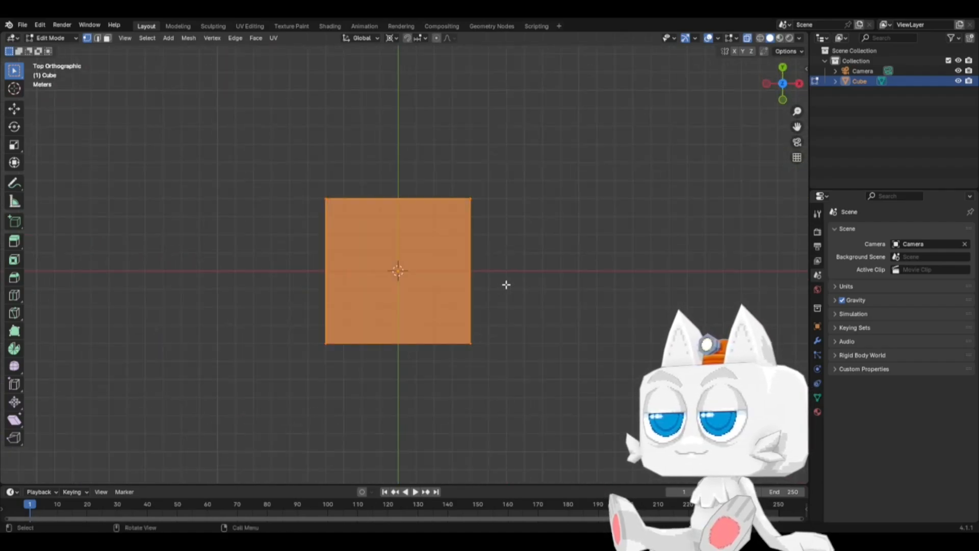
key("s")
key("x")
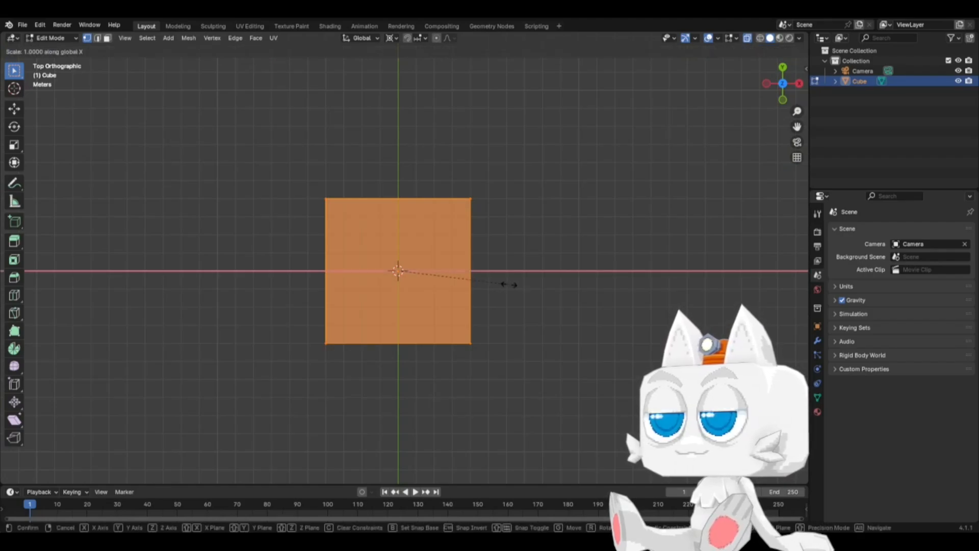
left_click(561, 281)
middle_click_drag(542, 280, 415, 249)
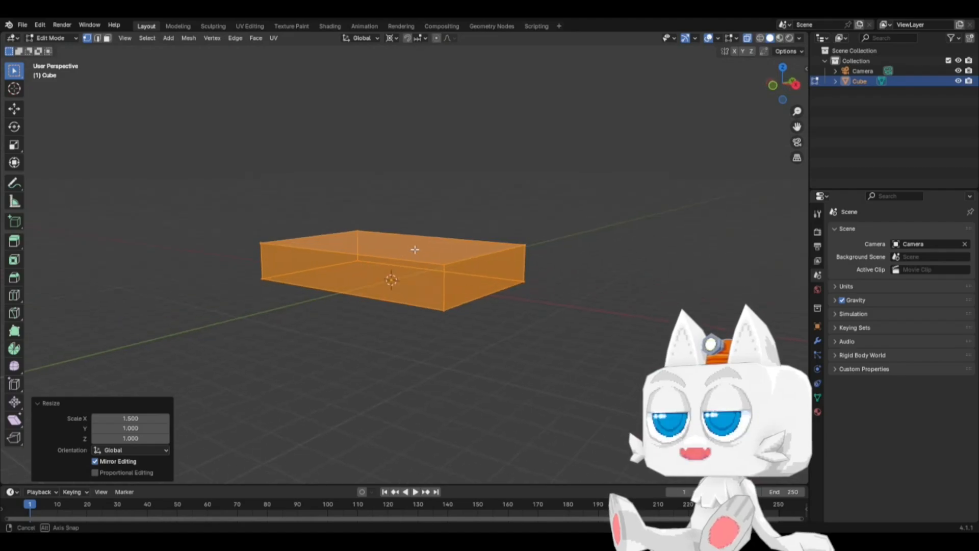
key("Tab")
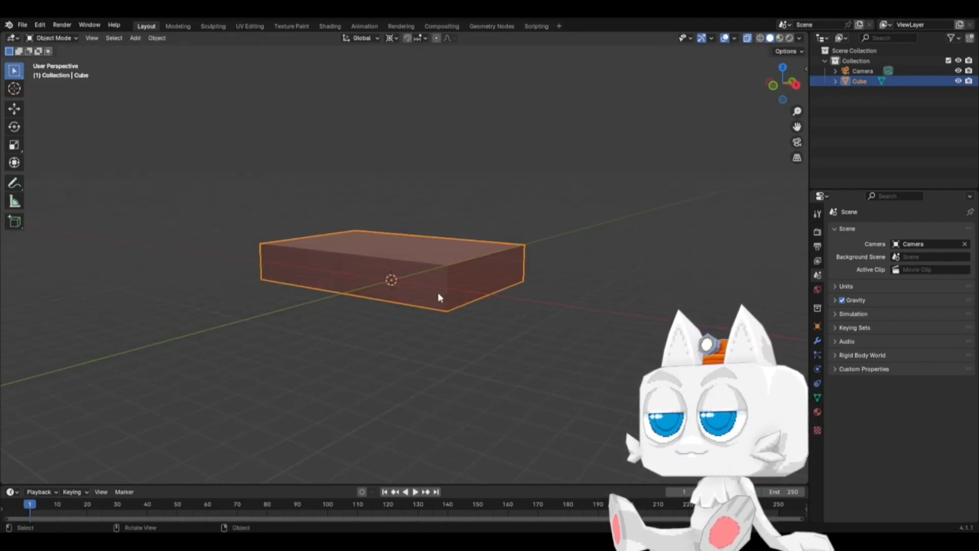
Step: Subdivide the box's four long edges running along X with 3 cuts, and return to vertex selection
key("KP_1")
middle_click_drag(438, 293, 411, 286)
key("Tab")
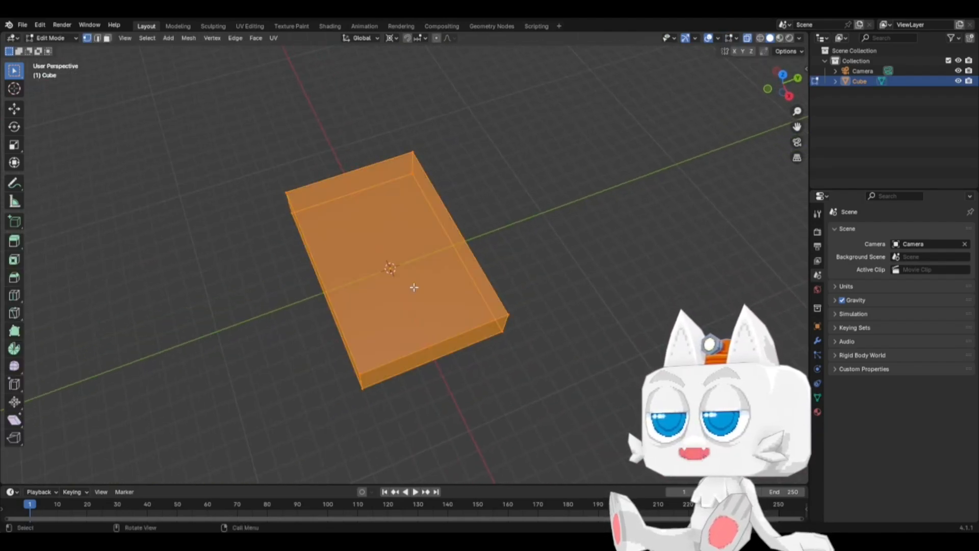
key("KP_7")
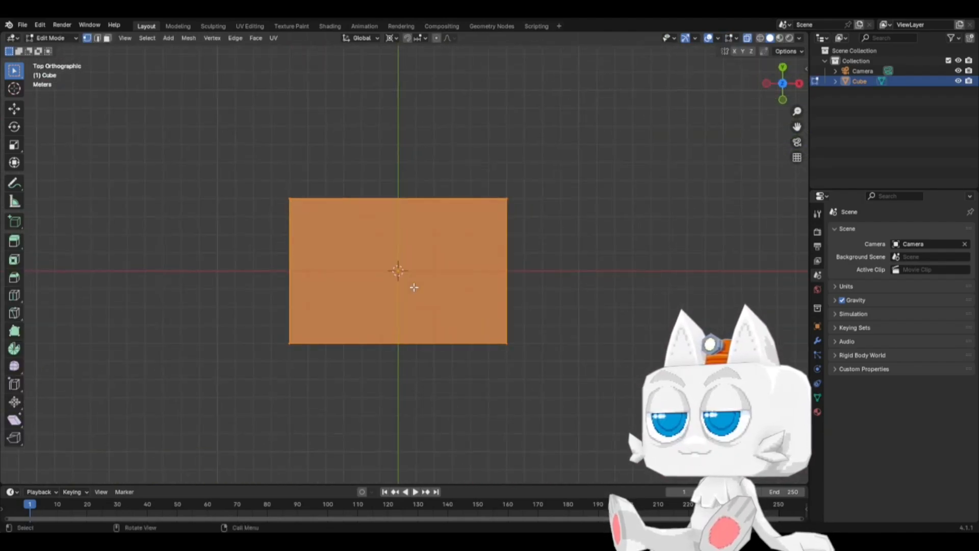
left_click(97, 39)
left_click_drag(372, 146, 429, 387)
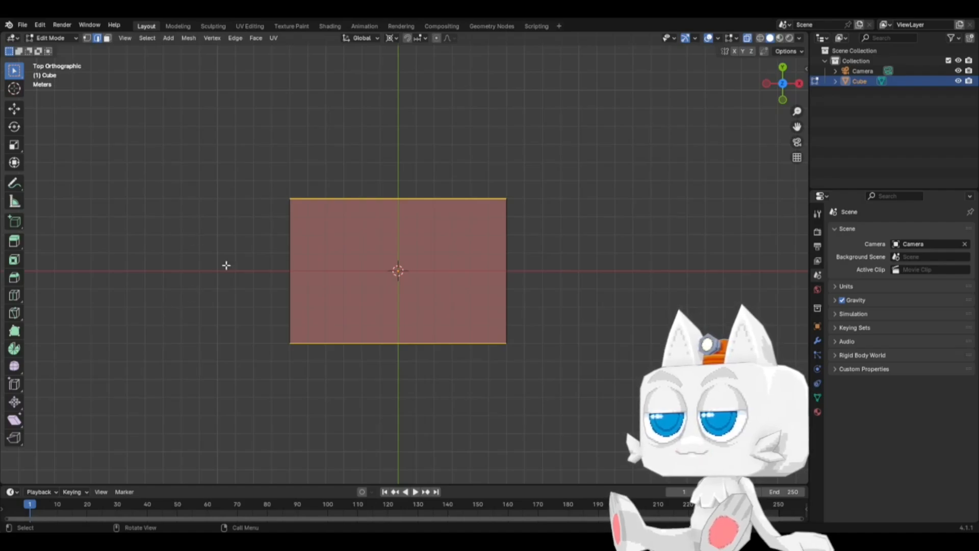
key("F3")
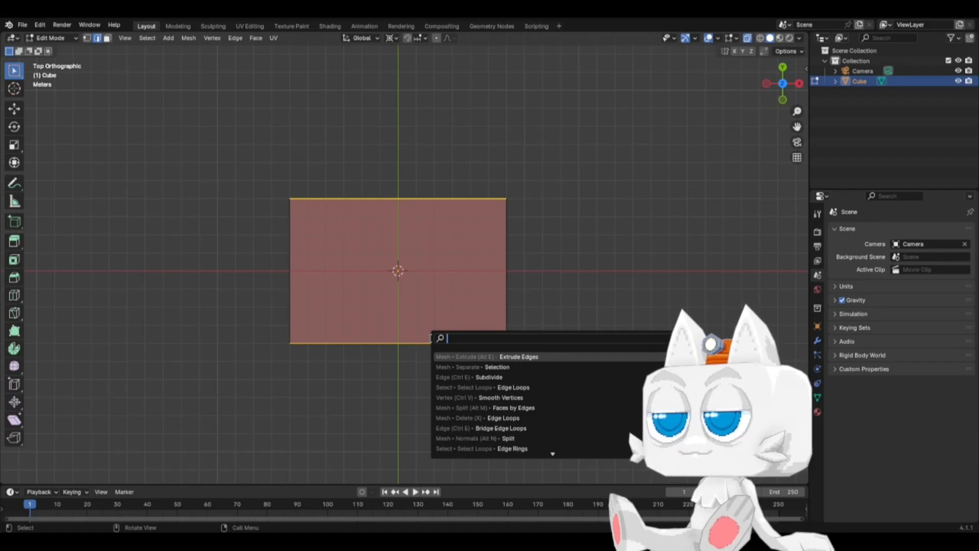
type("subdi")
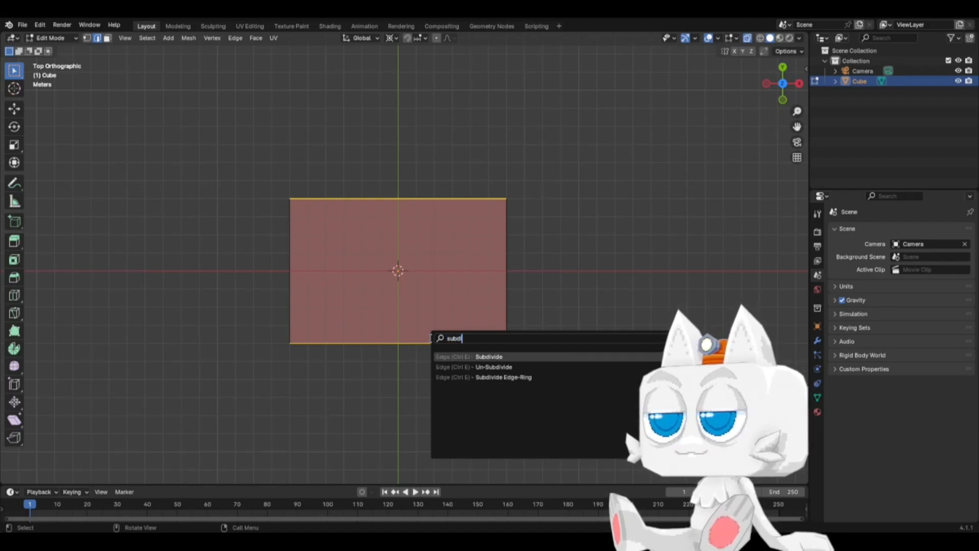
key("Return")
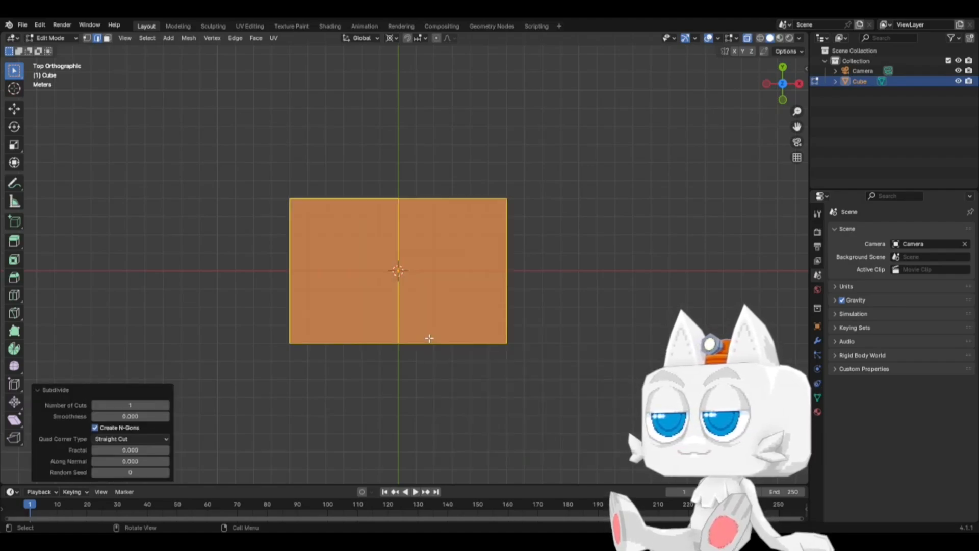
left_click(167, 404)
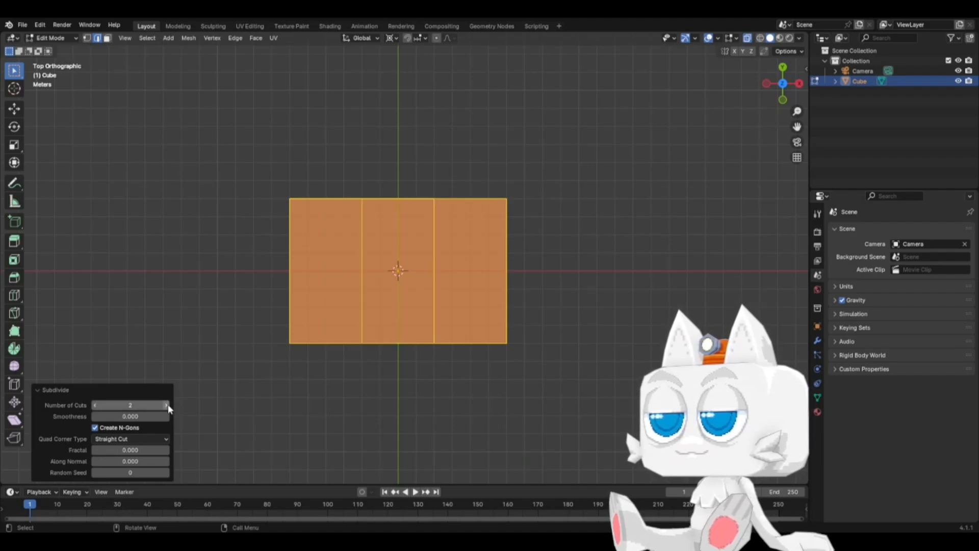
left_click(168, 404)
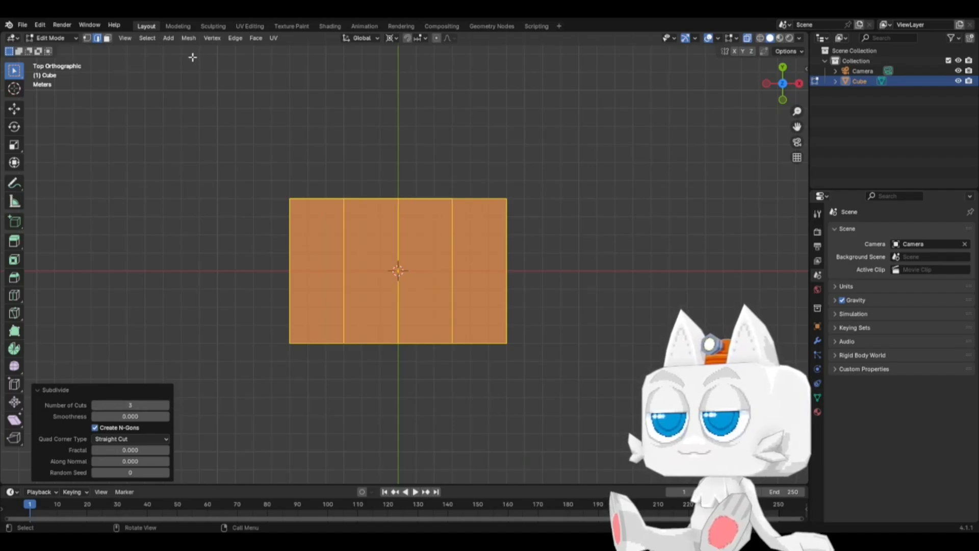
left_click(88, 38)
Step: Delete the camera from the scene and save the file
middle_click_drag(403, 389, 294, 338)
key("Tab")
left_click(140, 322)
key("x")
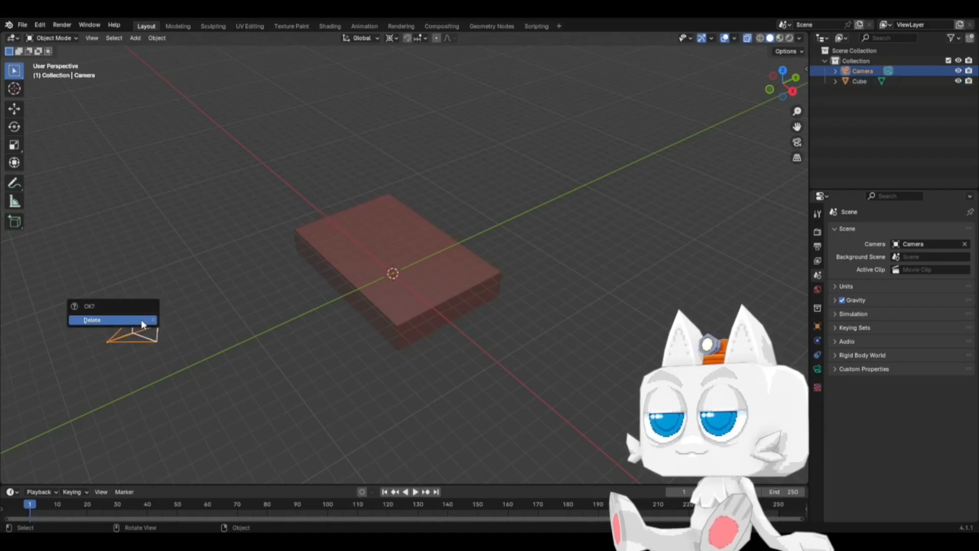
left_click(145, 320)
key("ctrl+s")
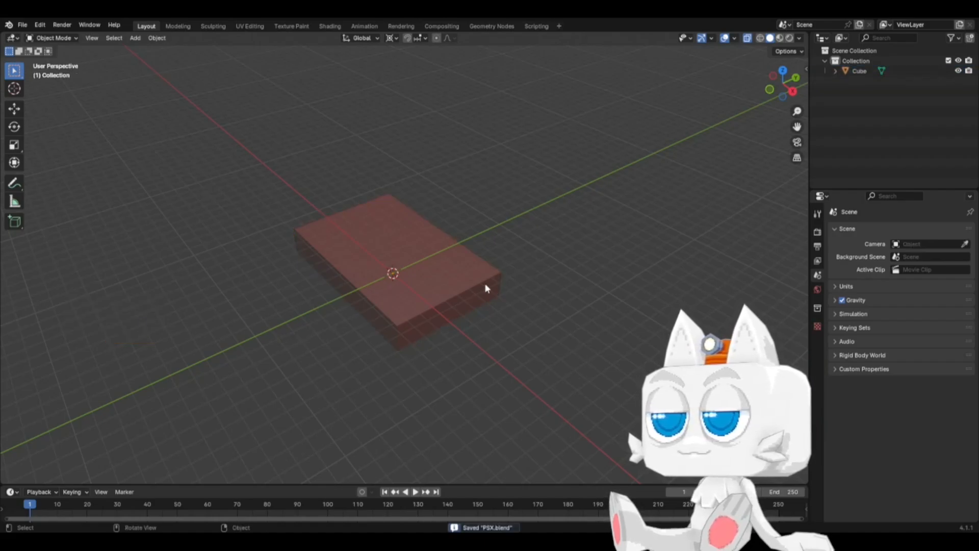
Step: Duplicate the box's front face just on the negative X side of the centre, leaving the copy in place
key("KP_1")
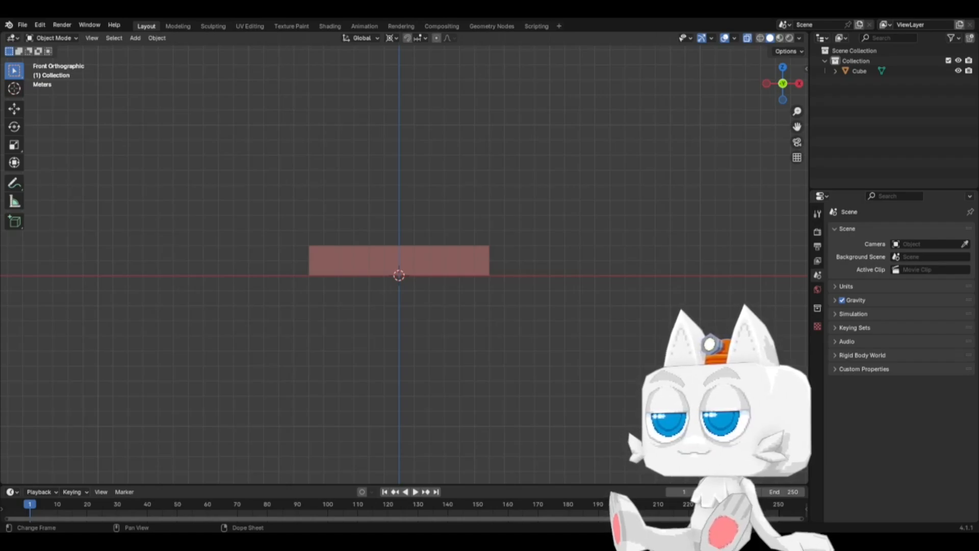
middle_click_drag(444, 250, 437, 294)
left_click(437, 291)
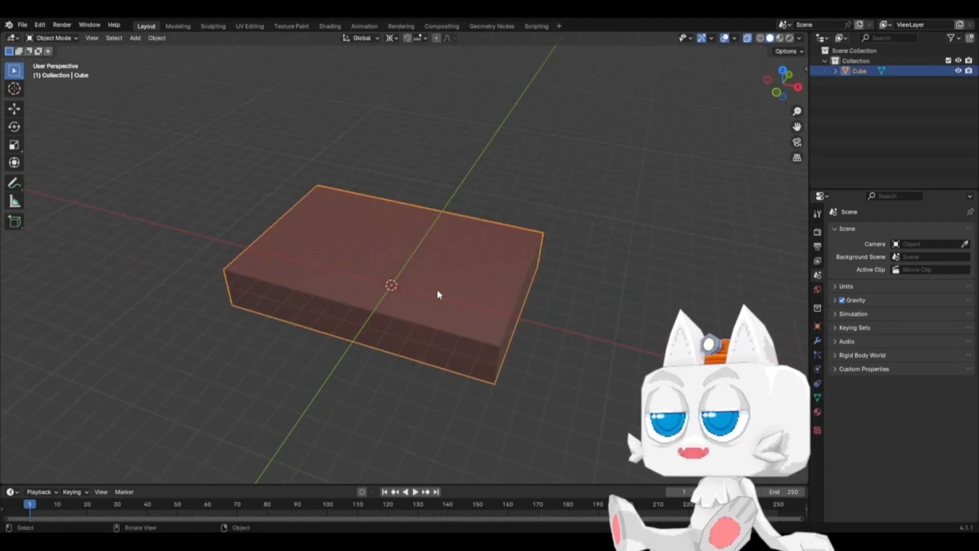
key("Tab")
middle_click_drag(275, 331, 309, 348)
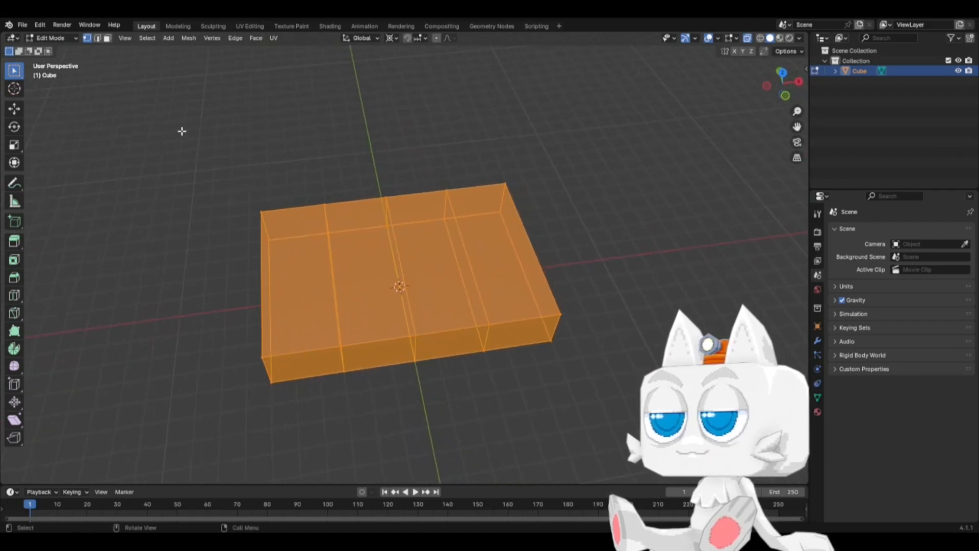
left_click(107, 38)
left_click(381, 355)
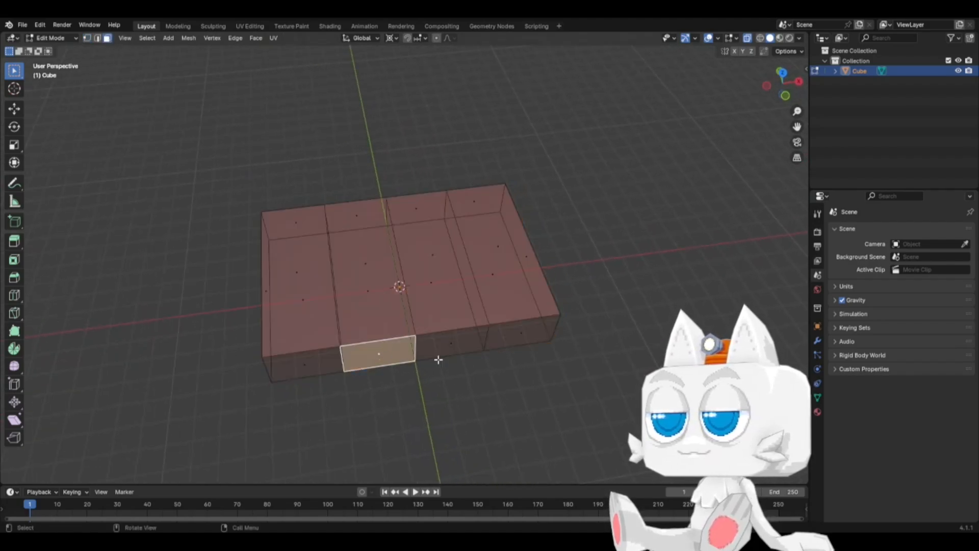
key("KP_1")
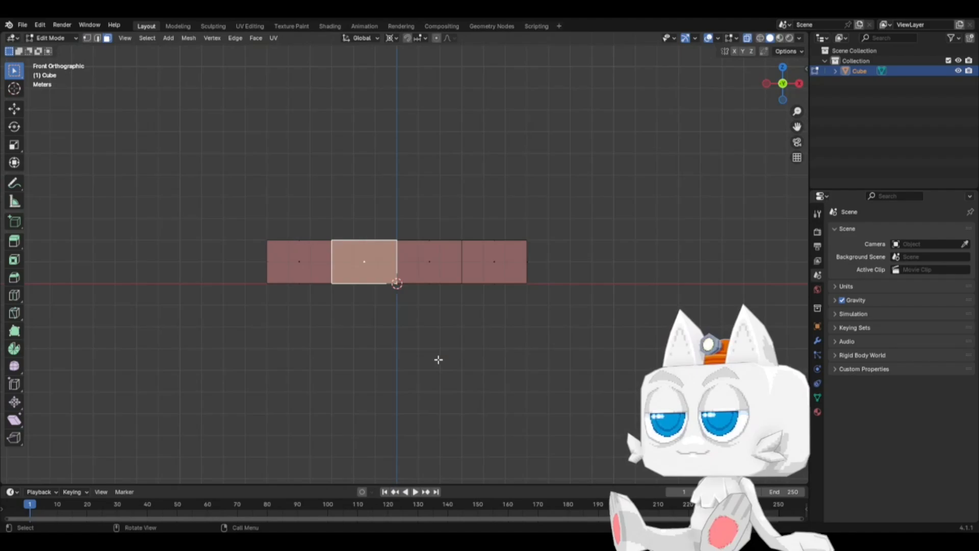
key("shift+d")
right_click(410, 323)
Step: Change the transform pivot from the 3D cursor so that the duplicated face scales about its own centre
key("s")
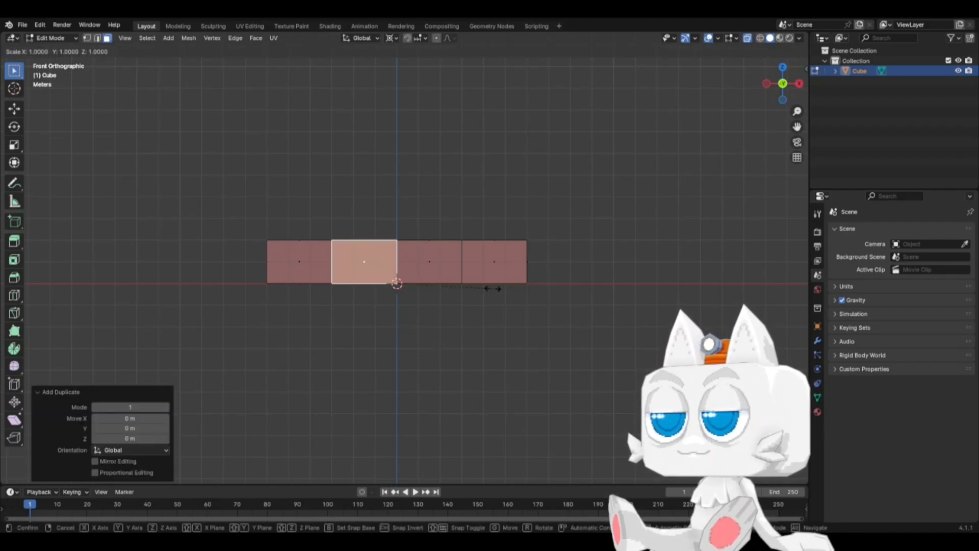
right_click(468, 278)
left_click(392, 38)
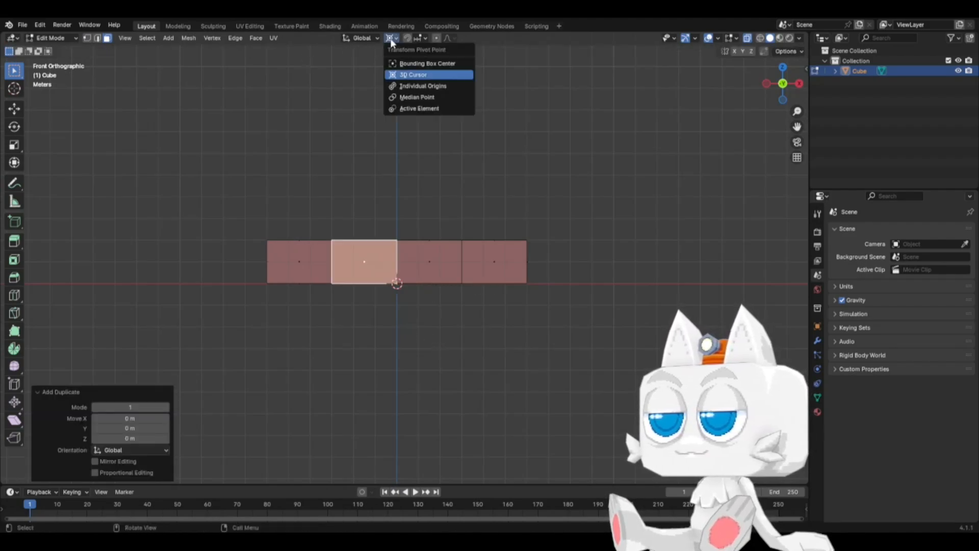
left_click(407, 88)
Step: Try scaling the duplicated front face uniformly by 0.8
key("s")
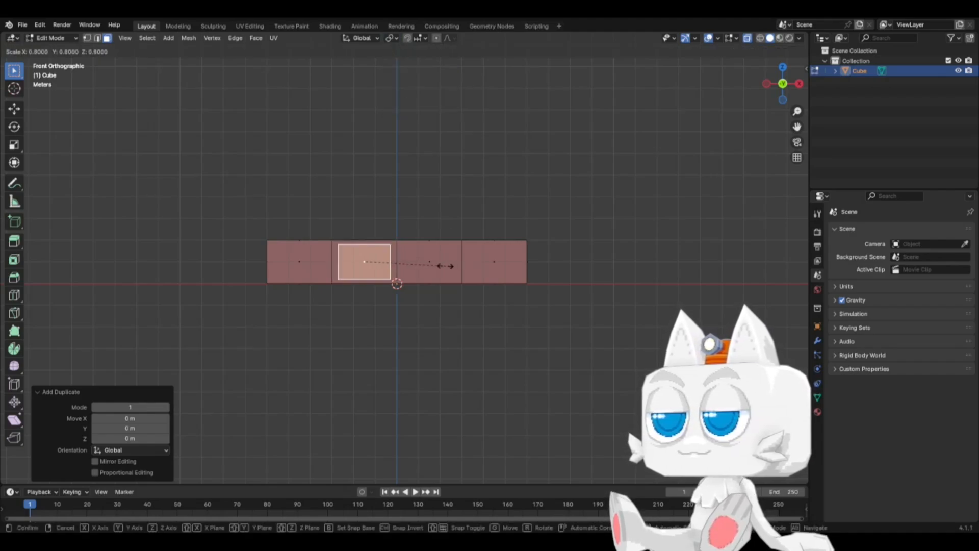
left_click(445, 266)
key("KP_7")
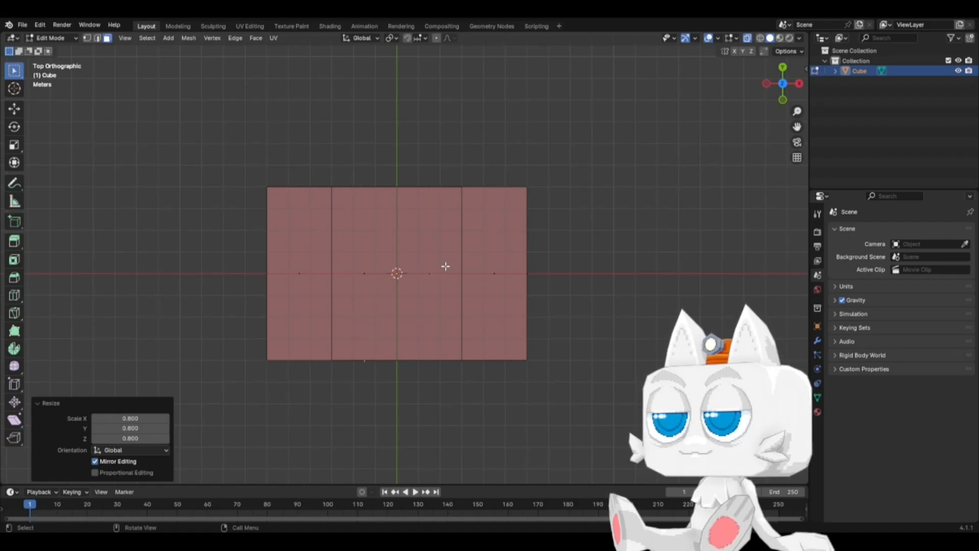
Step: Scale the duplicated front face to 0.7 along the X axis
key("KP_1")
key("s")
key("x")
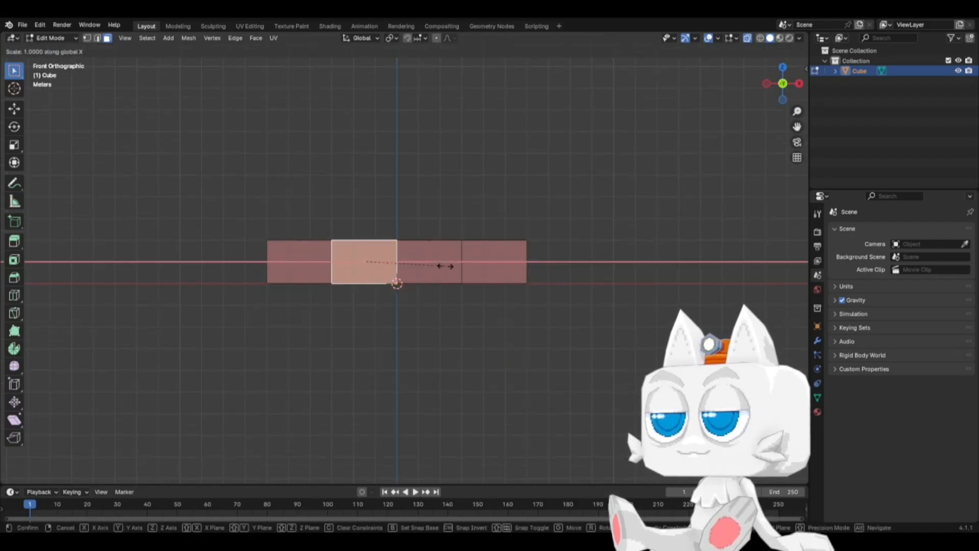
left_click(418, 266)
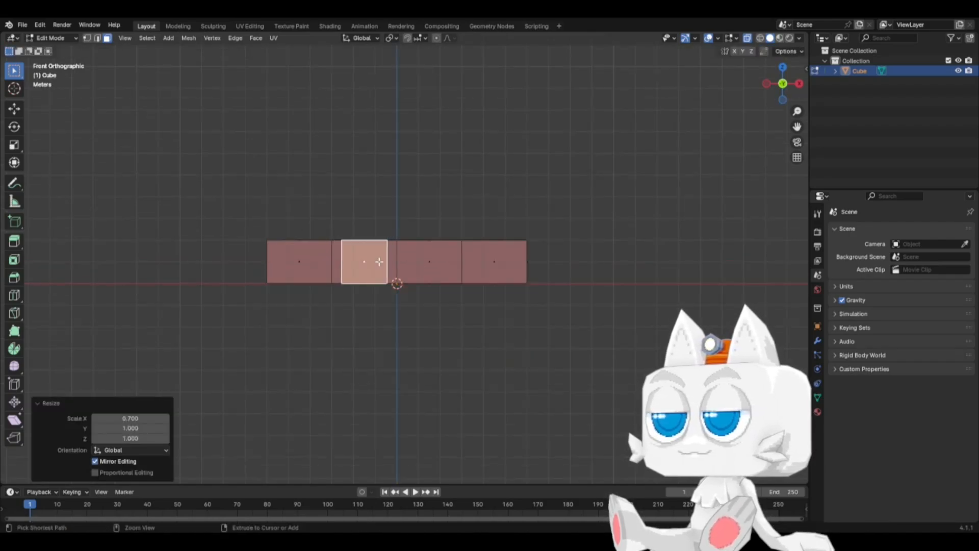
Step: Lower the upper two vertices of the duplicated front face by 0.5 m along Z
left_click(86, 40)
key("c")
middle_click_drag(329, 287, 391, 286)
right_click(391, 286)
key("g")
key("z")
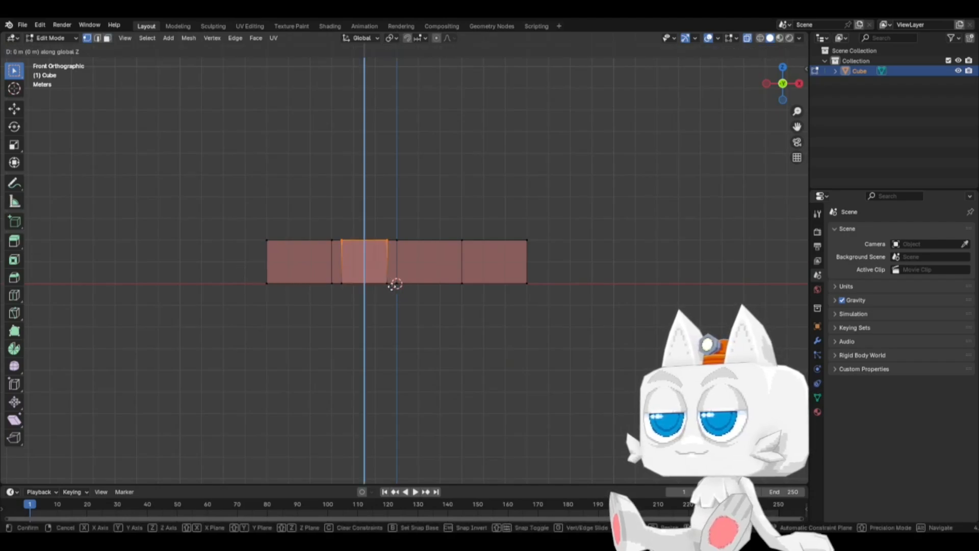
right_click(394, 283)
scroll(408, 266, "up", 6)
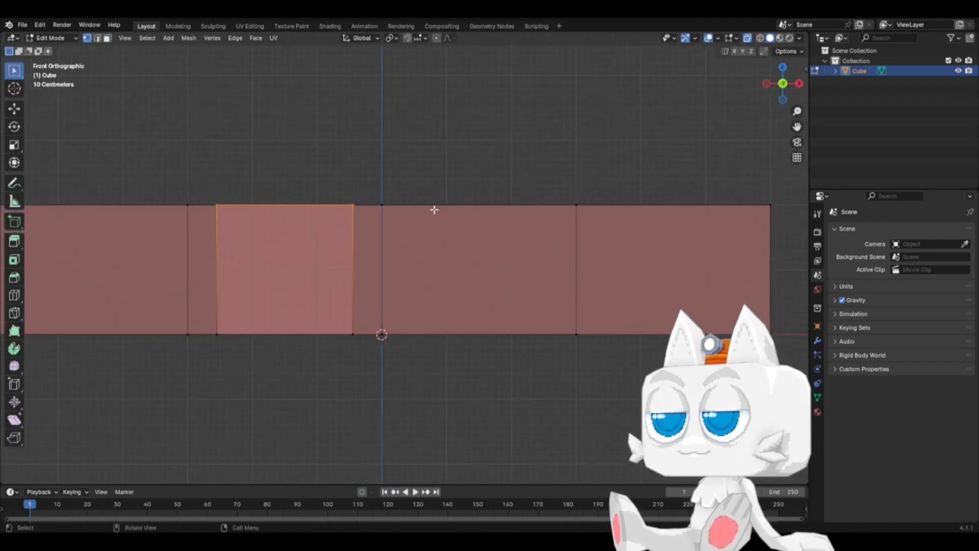
key("g")
key("z")
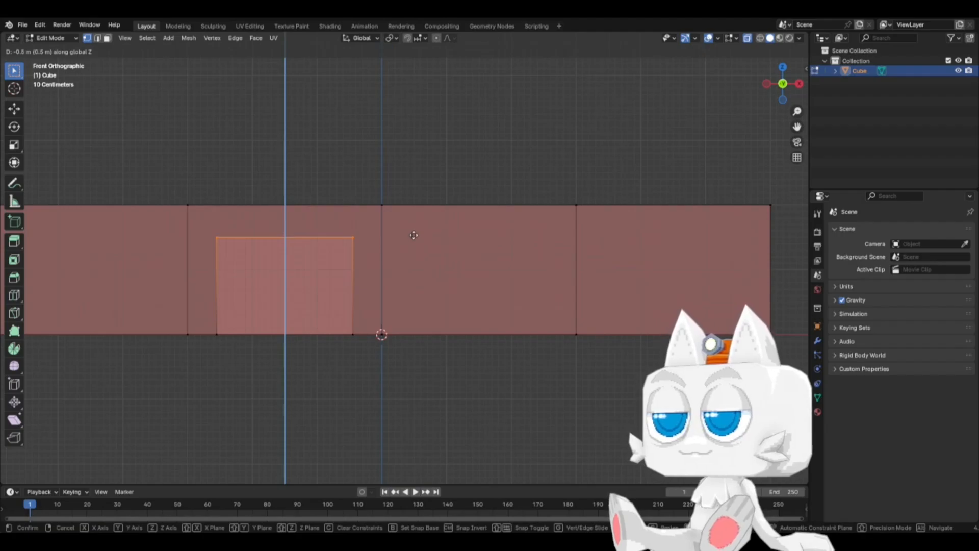
left_click(414, 235)
Step: Extrude the duplicated face outward from the box front, moving it -0.4 m along Y to form a small block
middle_click_drag(381, 267, 317, 316)
key("ctrl+l")
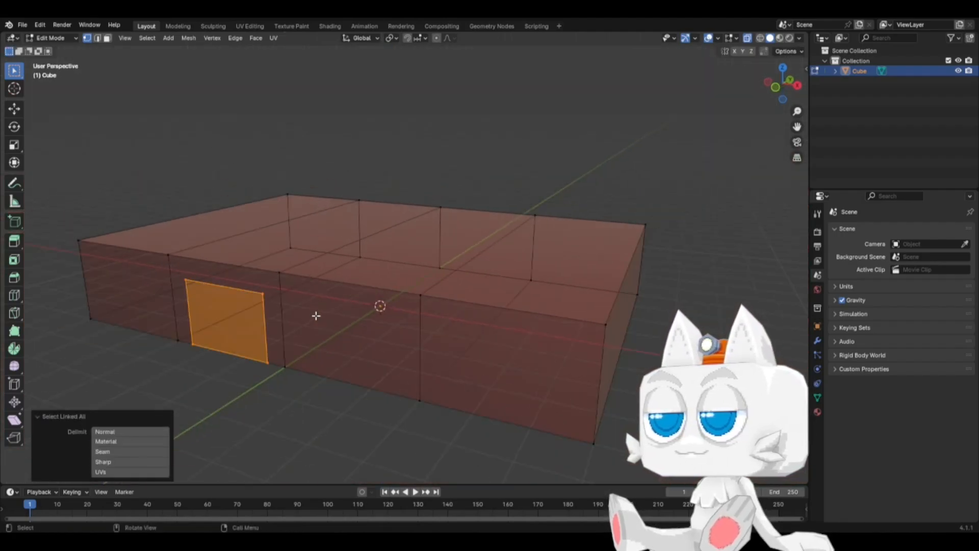
key("KP_7")
key("e")
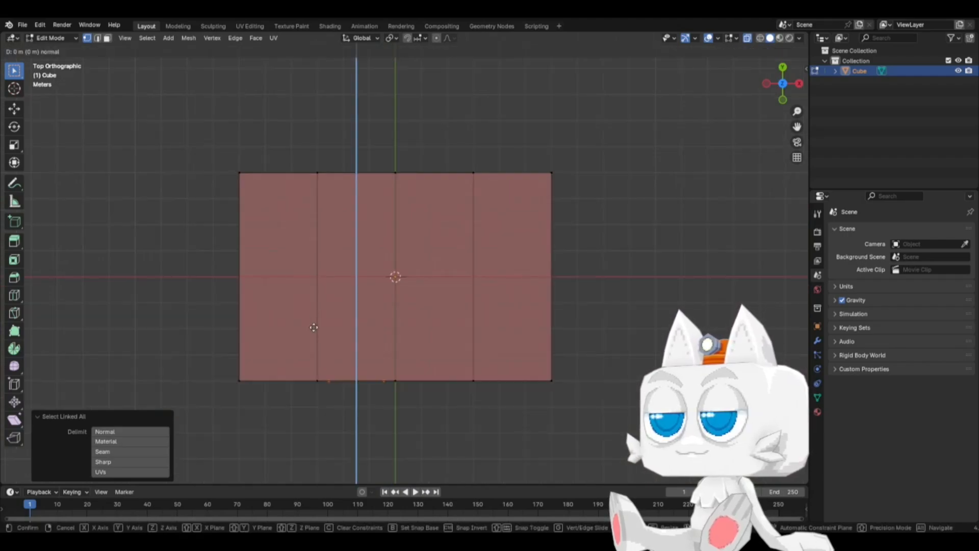
right_click(314, 339)
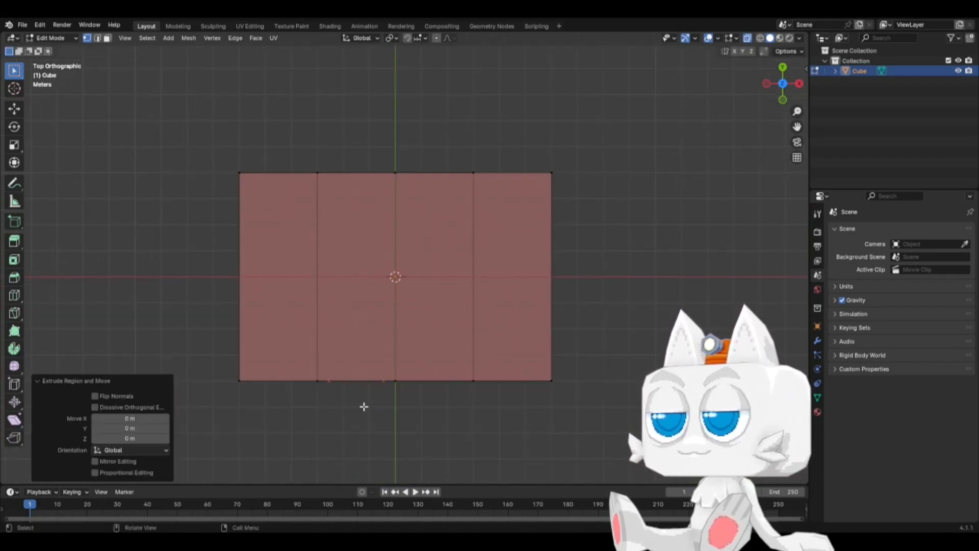
scroll(363, 406, "up", 2)
middle_click_drag(364, 398, 426, 262, "shift")
scroll(426, 273, "up", 2)
key("g")
key("y")
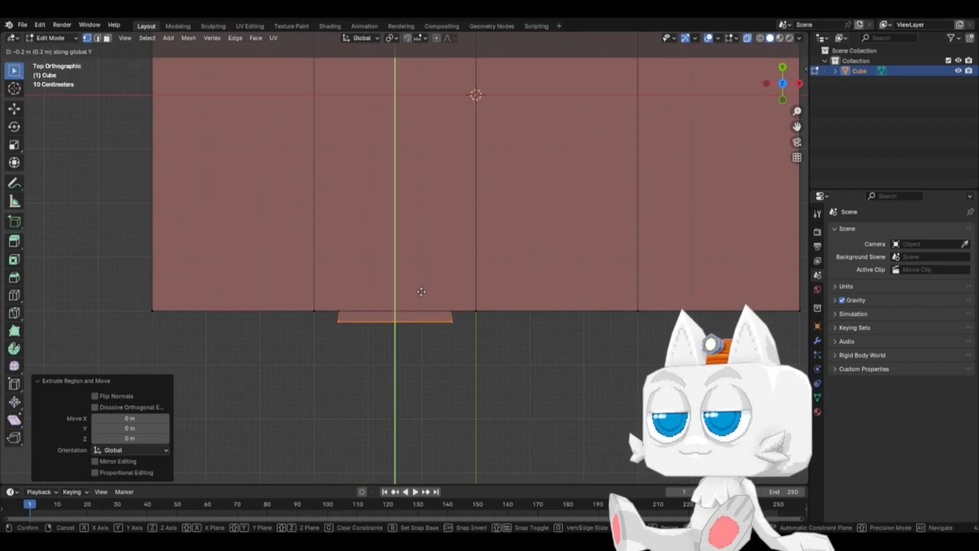
left_click(423, 301)
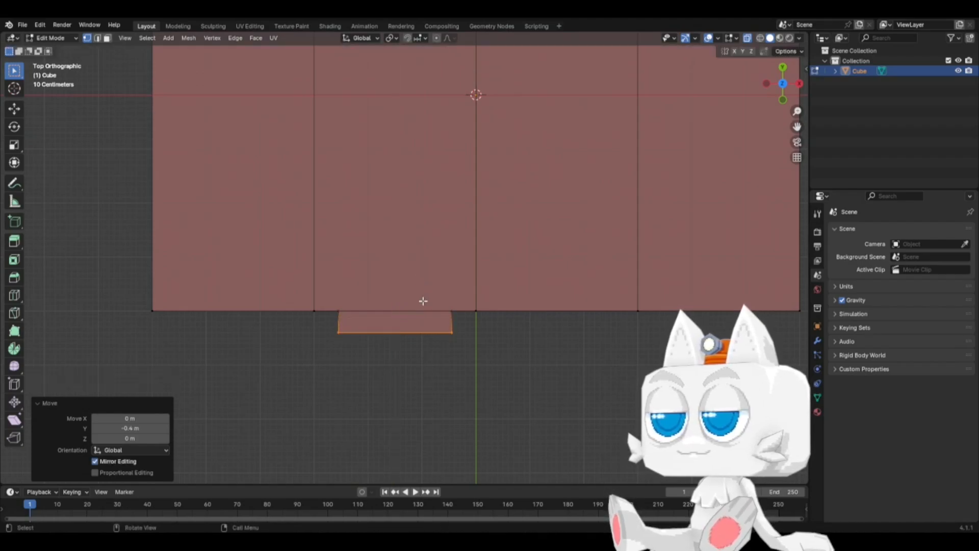
Step: Duplicate the whole protruding block 3 m along X and check both blocks in Object Mode
key("KP_1")
key("ctrl+l")
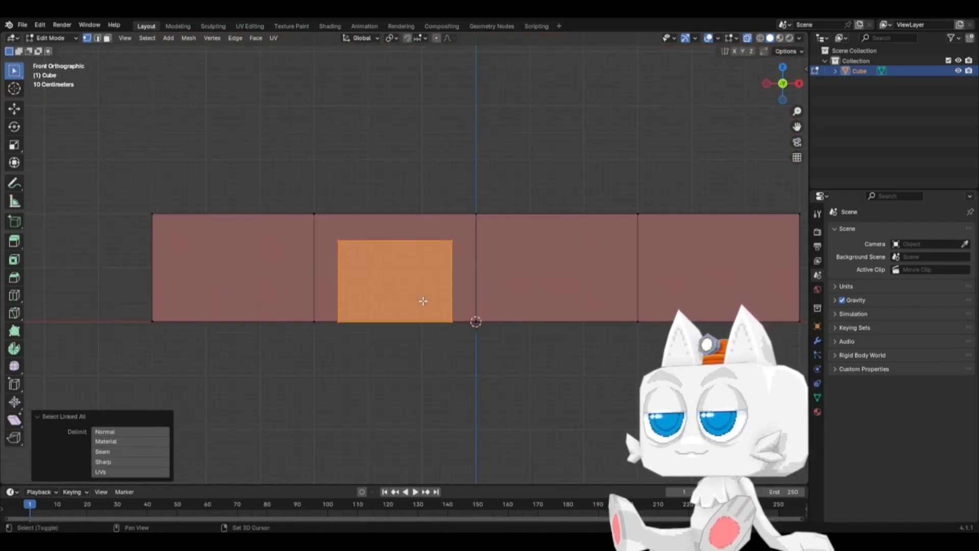
key("shift+d")
key("x")
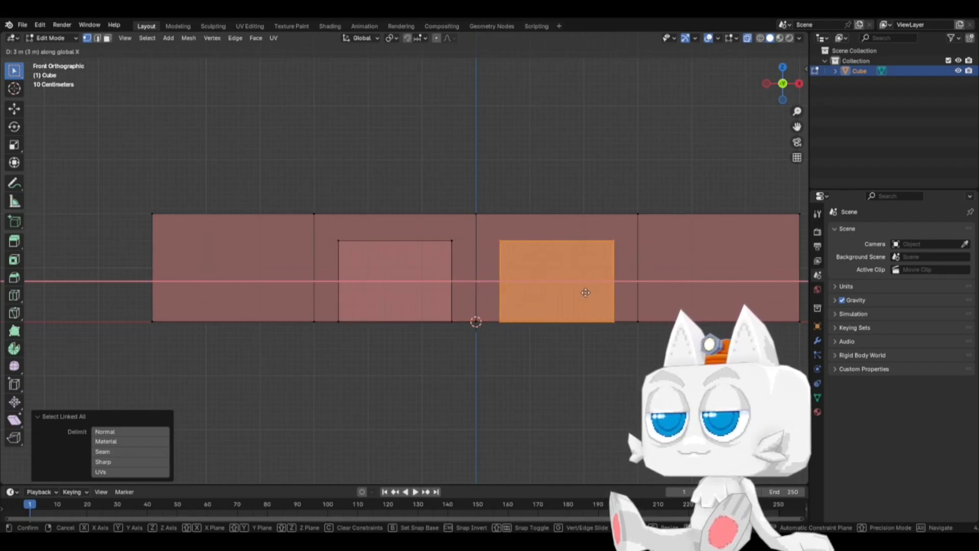
left_click(582, 292)
key("Tab")
middle_click_drag(559, 288, 436, 339)
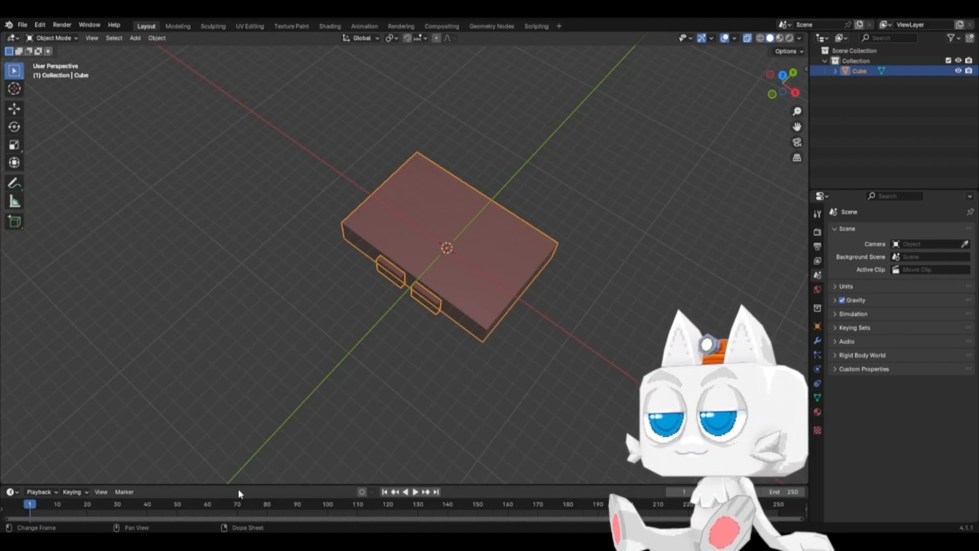
middle_click_drag(411, 322, 312, 335)
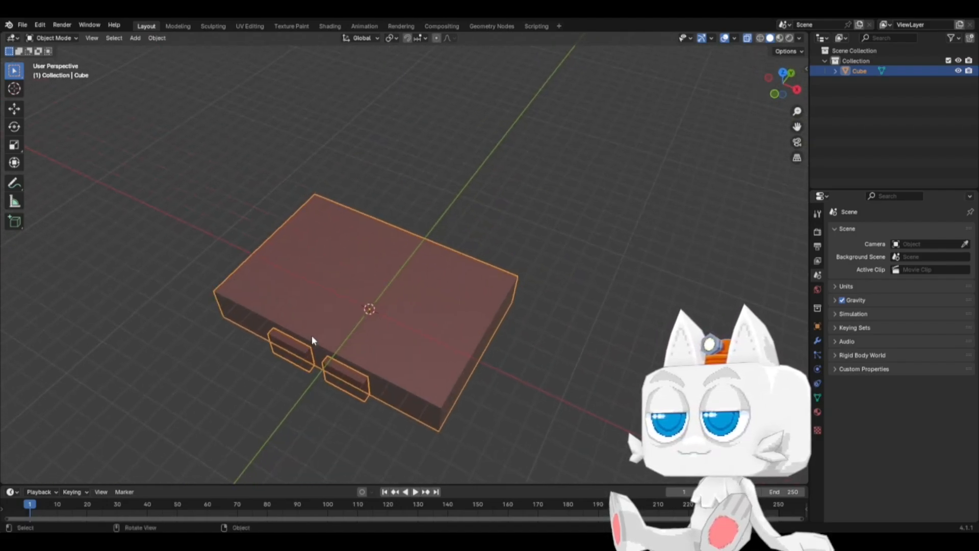
Step: Add three evenly spaced loop cuts parallel to X on the main box, dividing its depth into four rows
key("KP_1")
key("Tab")
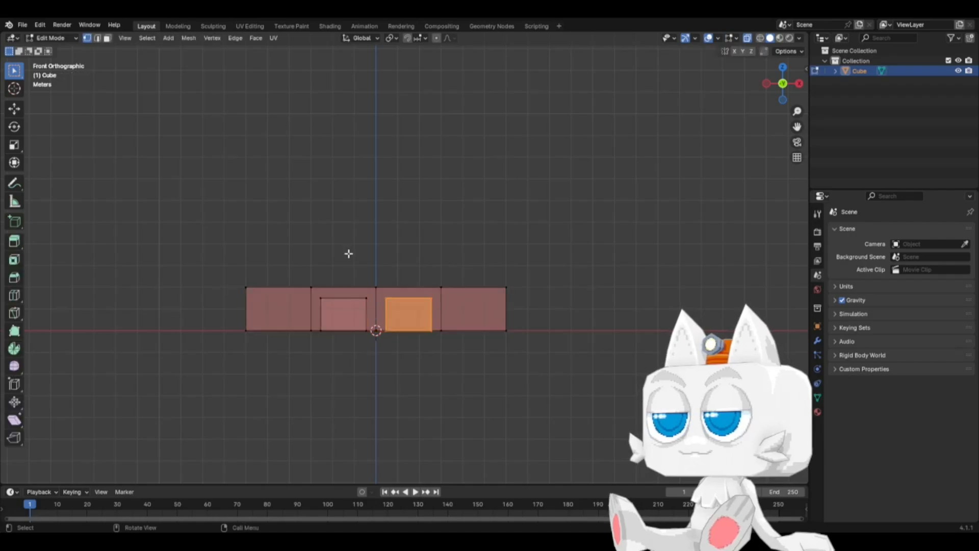
middle_click_drag(347, 254, 317, 349)
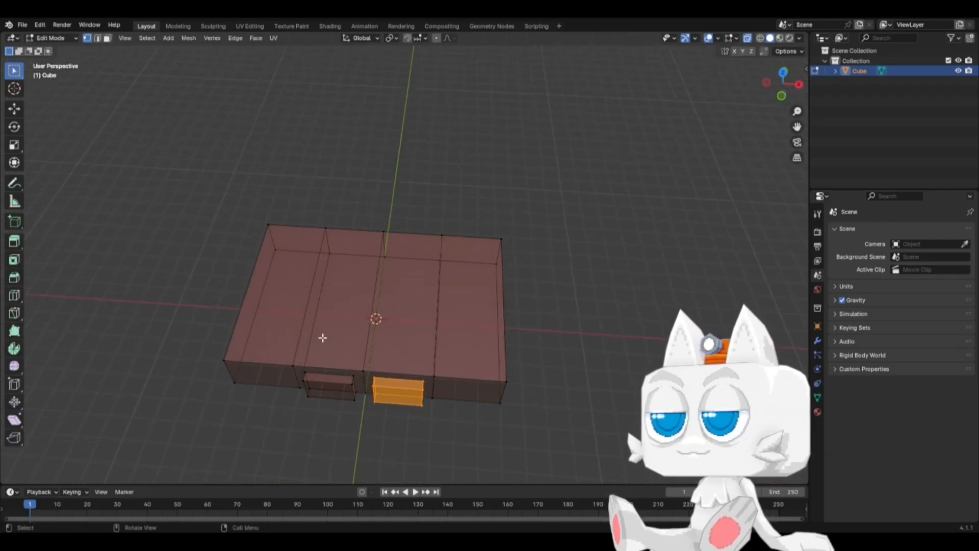
key("KP_7")
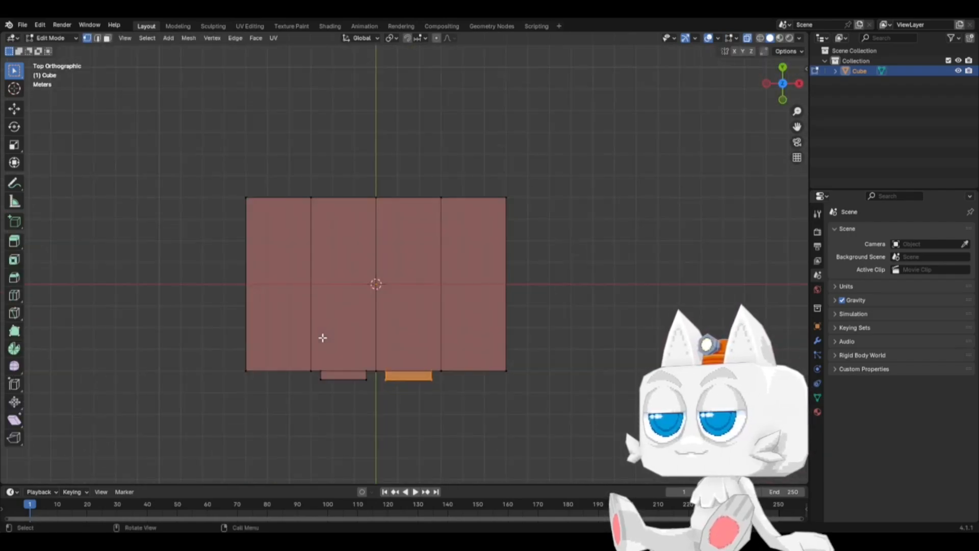
left_click(14, 295)
left_click(228, 292)
left_click(227, 292)
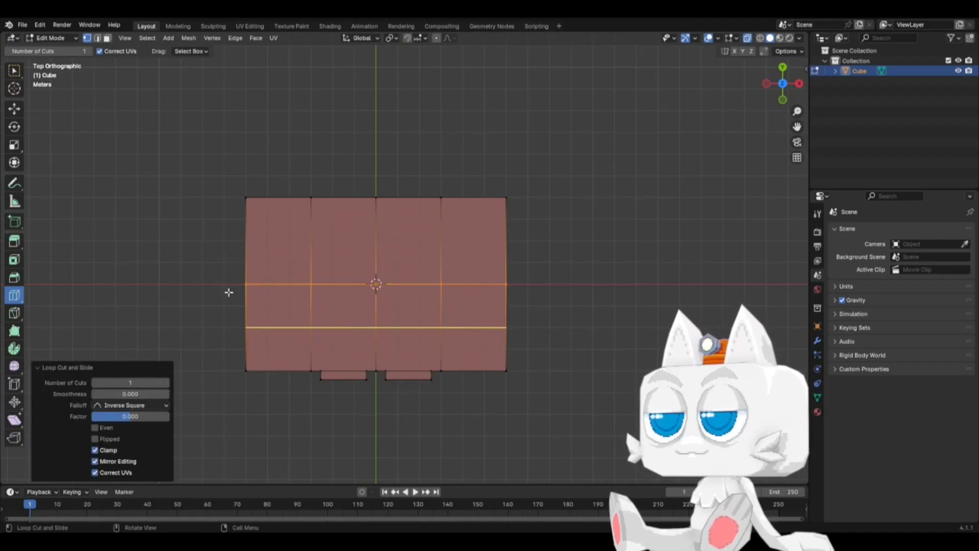
left_click(232, 243)
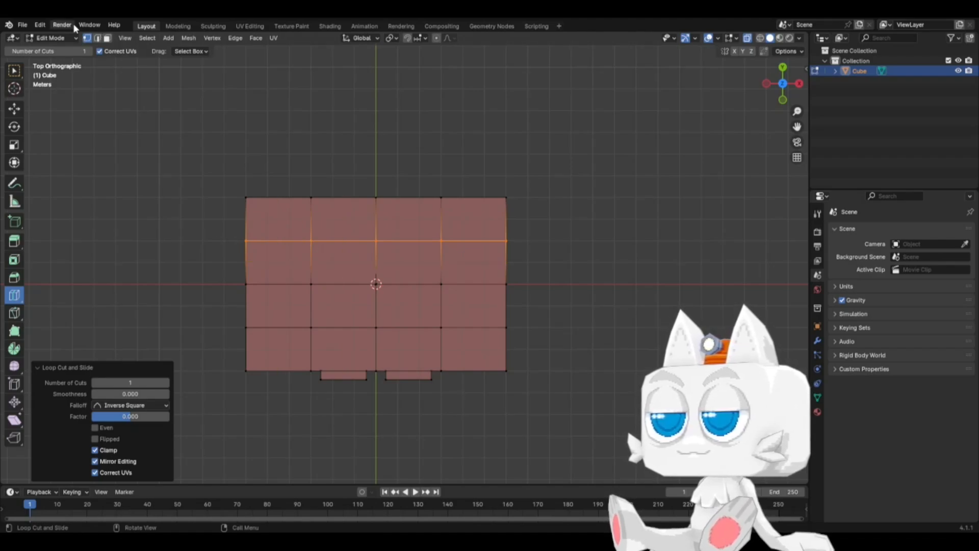
left_click(16, 71)
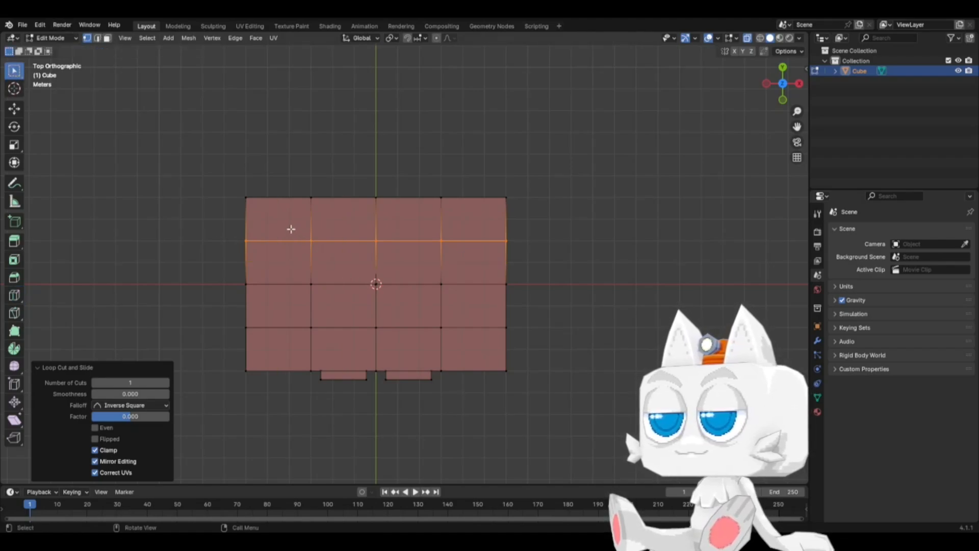
Step: Knife-cut a closed diamond on the box top joining the four grid vertices nearest the centre along X and Y
left_click_drag(291, 230, 294, 293)
left_click(307, 282)
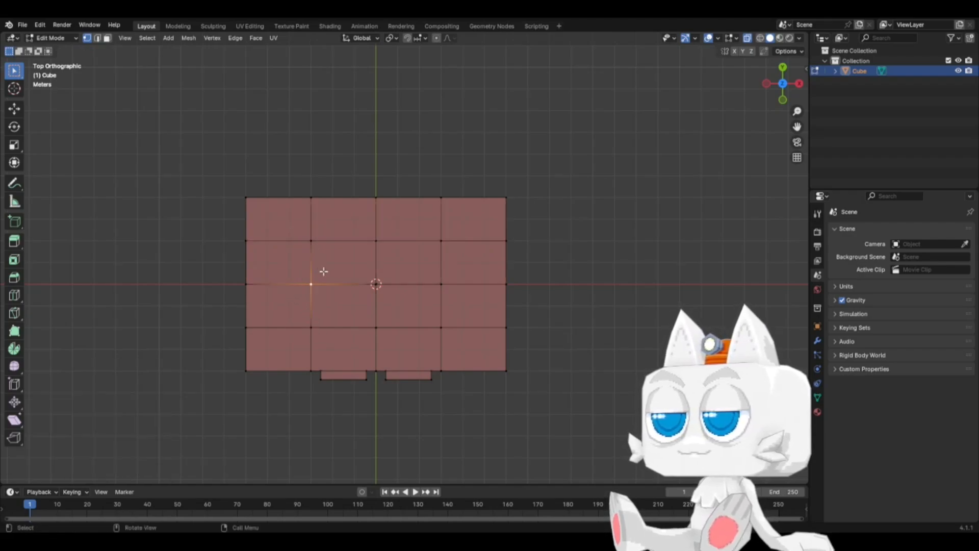
key("k")
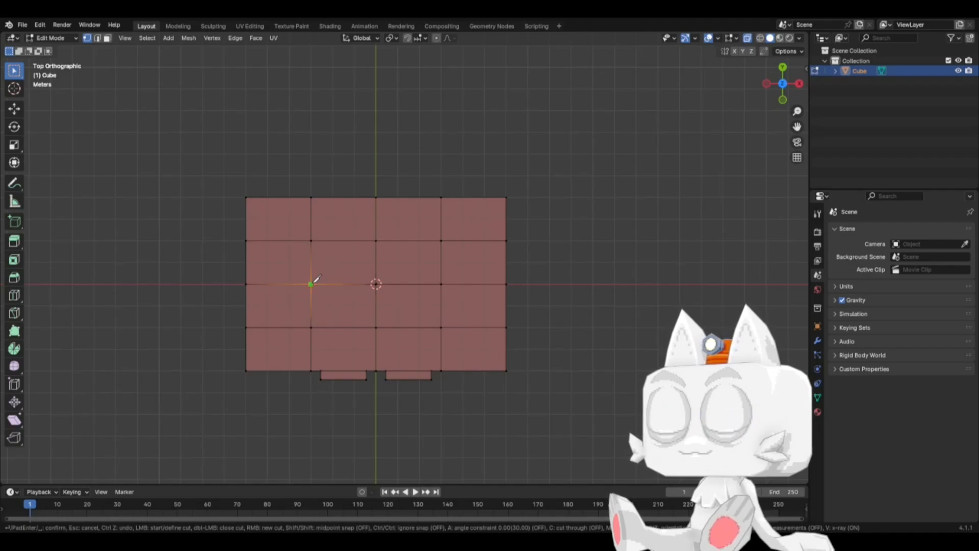
left_click(311, 284)
left_click(376, 240)
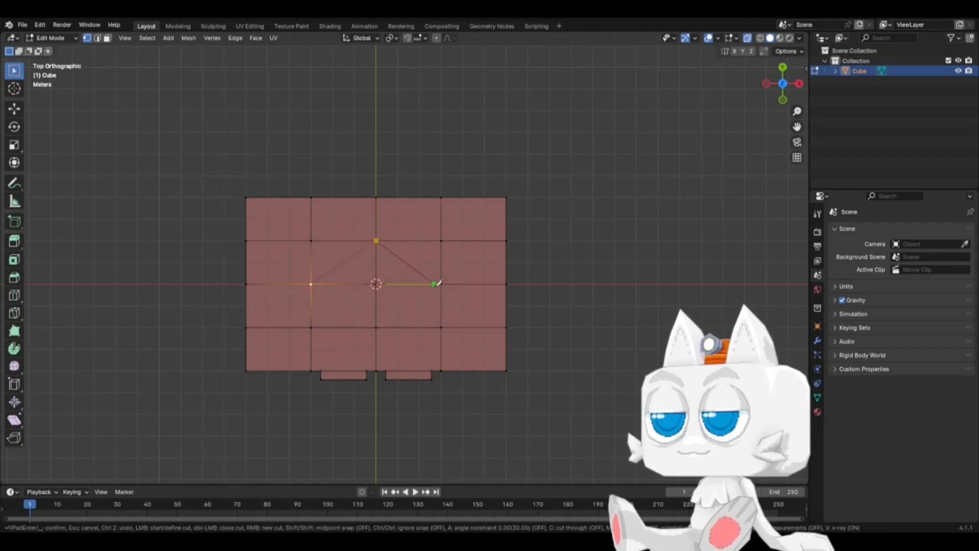
left_click(441, 284)
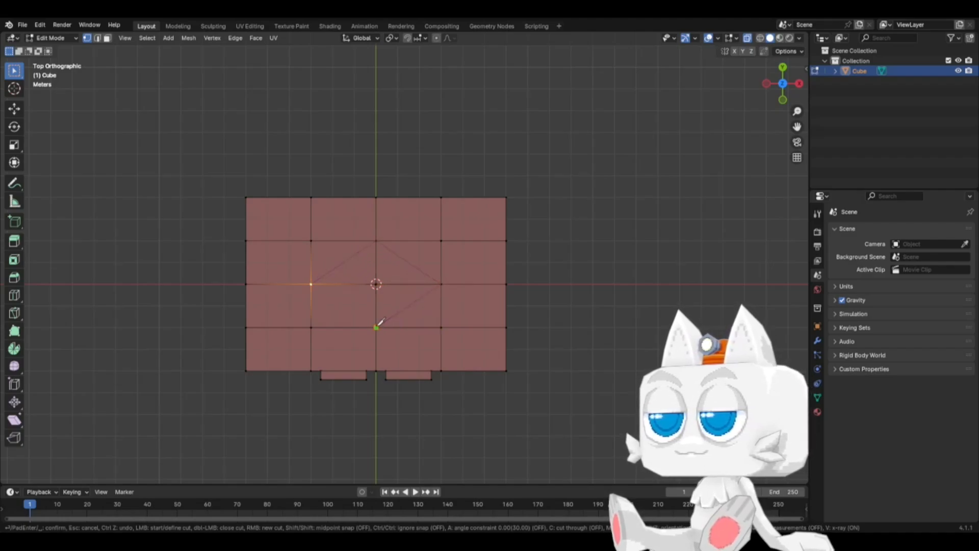
left_click(376, 327)
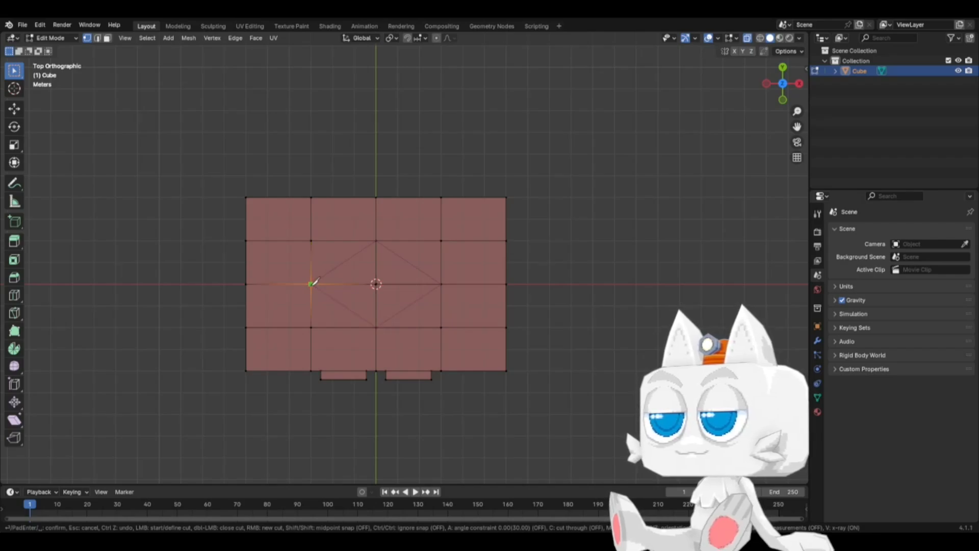
left_click(311, 284)
key("Return")
Step: Scale the vertices of the box's three inner cross loops, including the diamond, by 1.5 along Y
left_click_drag(216, 231, 532, 338)
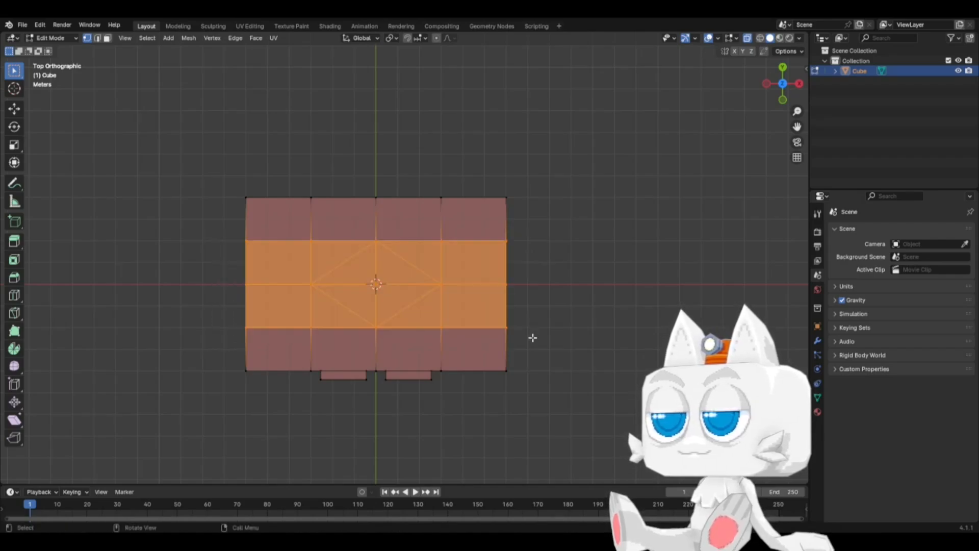
key("s")
key("y")
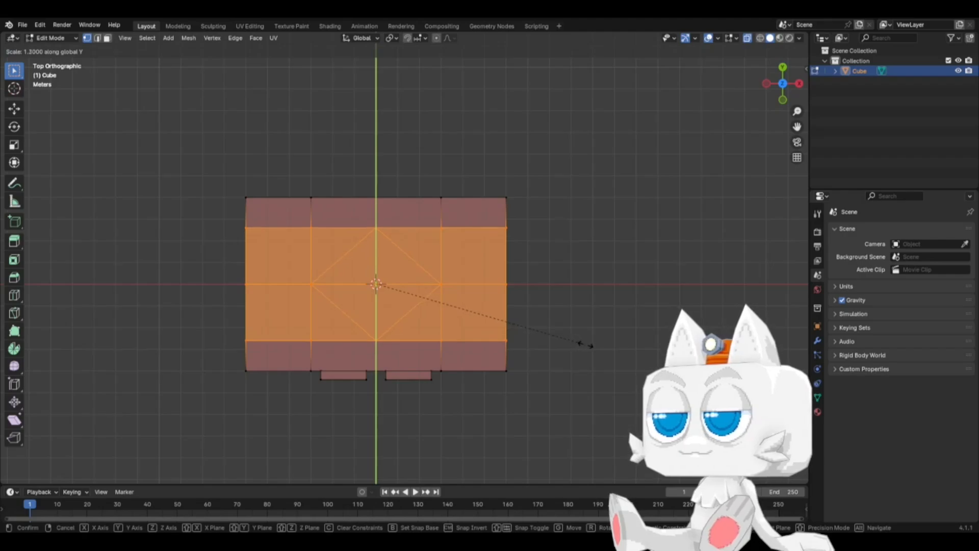
left_click(611, 349)
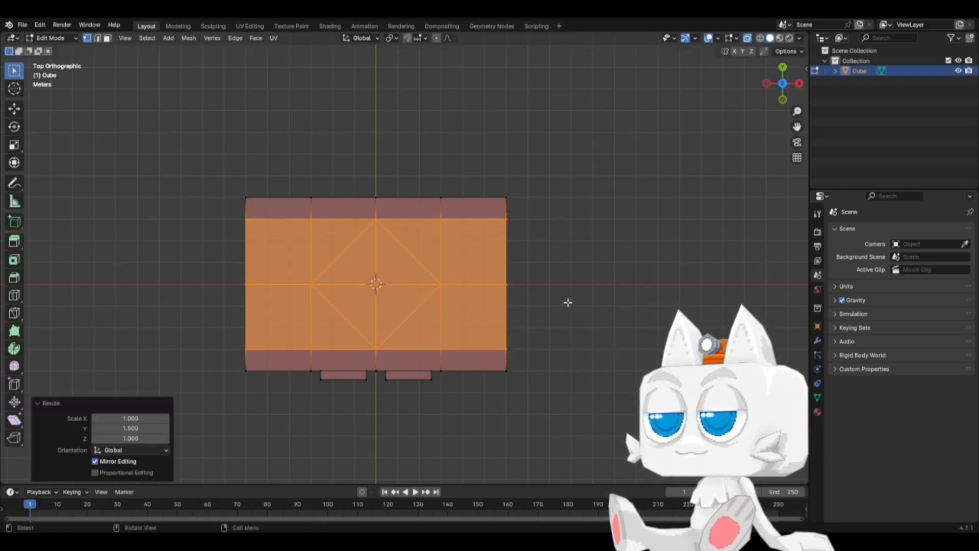
Step: Knife-cut a diagonal across the top from the front vertex on the -X side through the centre to the back vertex on the +X side
key("alt+a")
key("k")
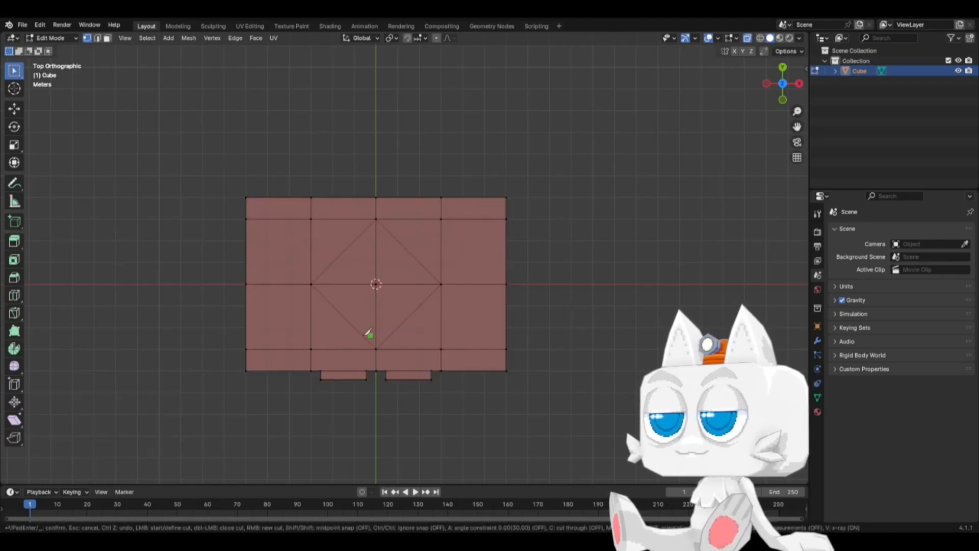
left_click(311, 348)
left_click(375, 284)
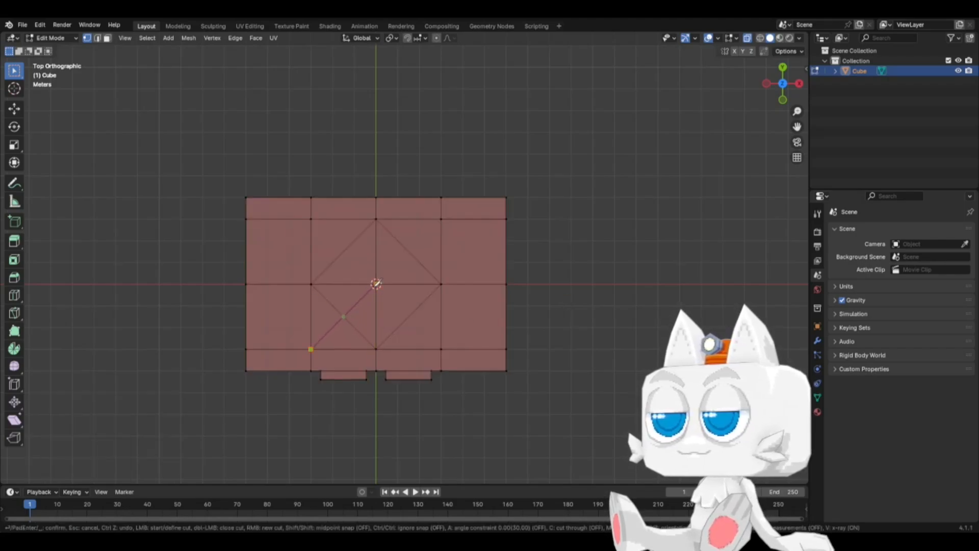
left_click(441, 219)
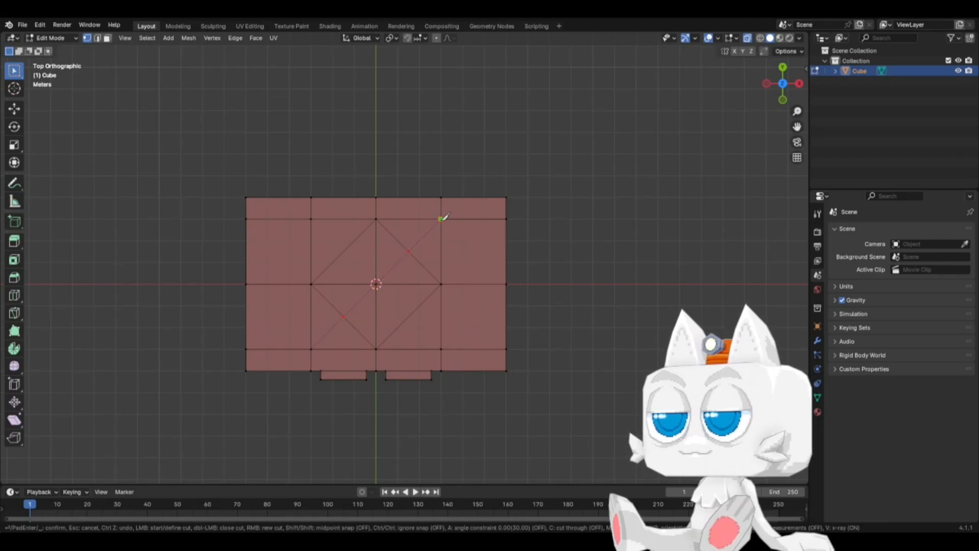
key("Return")
Step: Knife-cut the opposite diagonal from the back vertex on the -X side through the centre to the front vertex on the +X side
key("k")
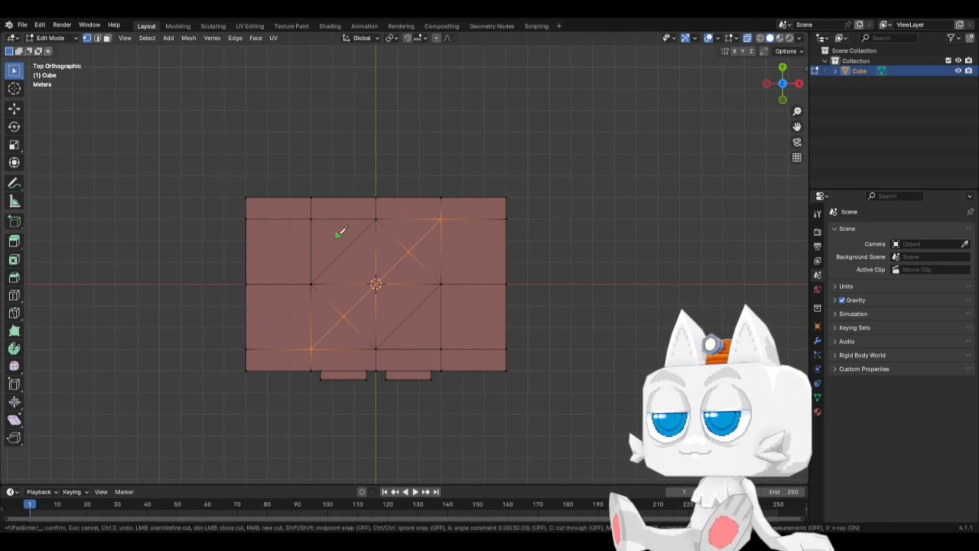
left_click(311, 218)
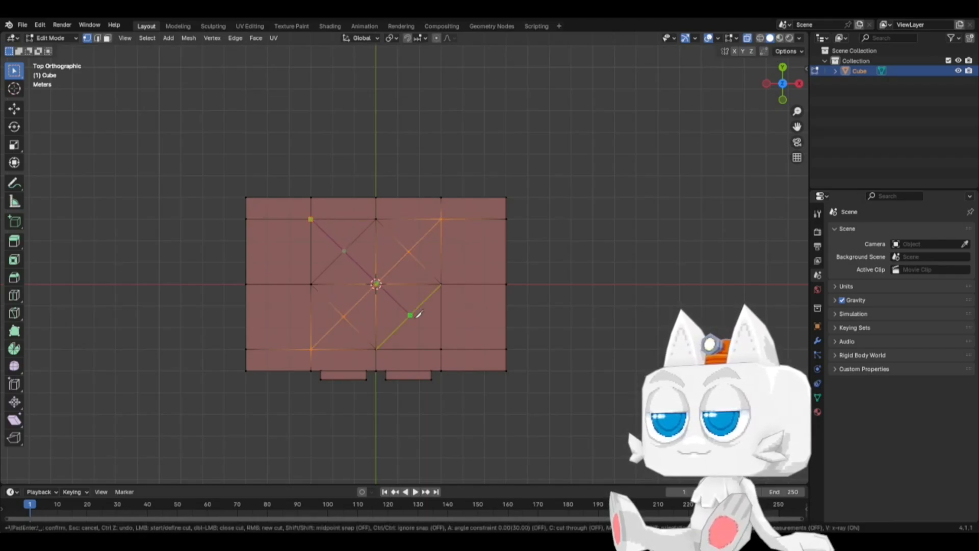
left_click(376, 283)
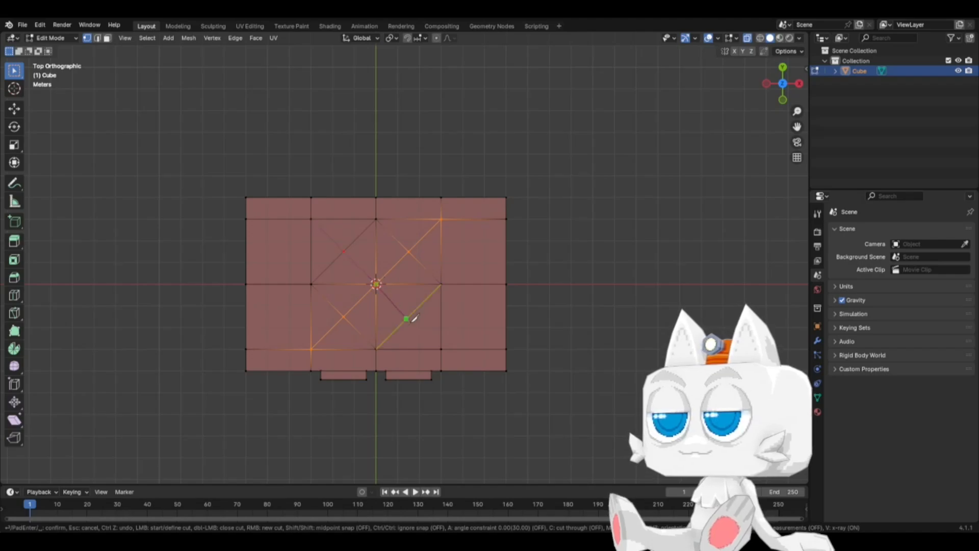
left_click(441, 348)
key("Return")
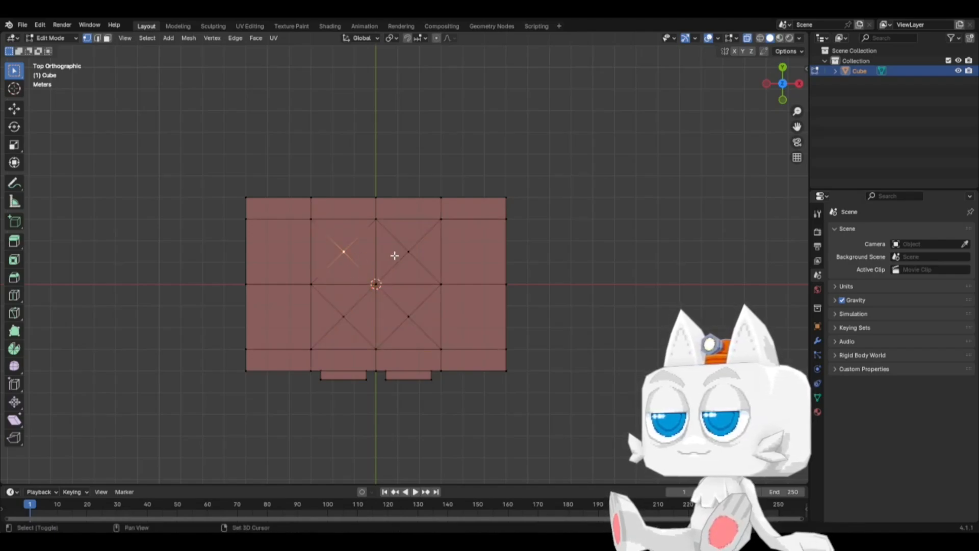
Step: Scale the four vertices on the diamond's diagonals by about 1.46 to push them outward from the centre
left_click(409, 316, "shift")
left_click(344, 316, "shift")
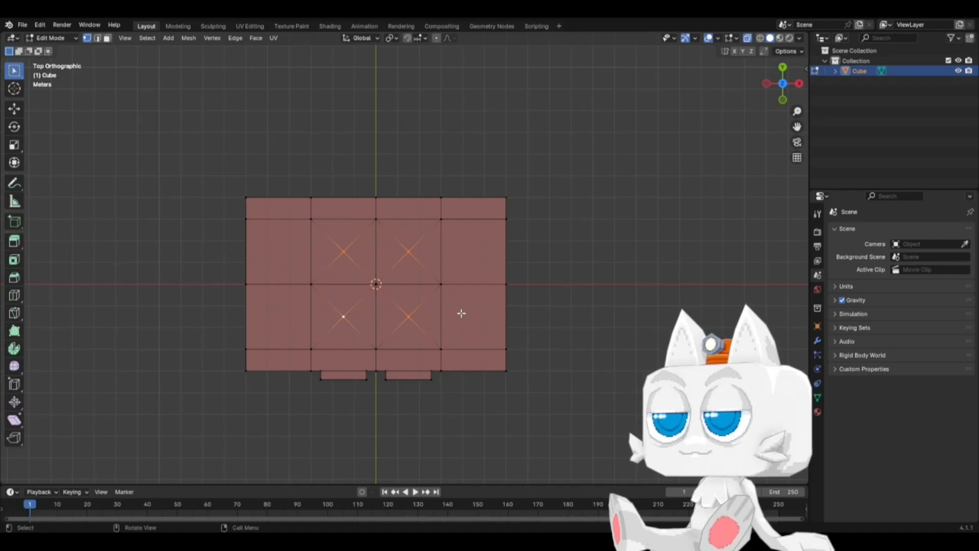
key("s")
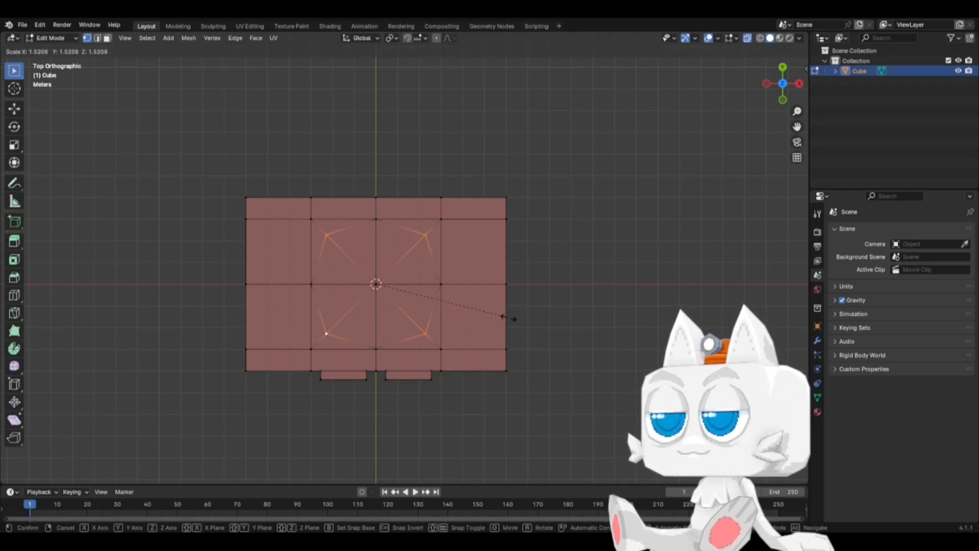
left_click(507, 319)
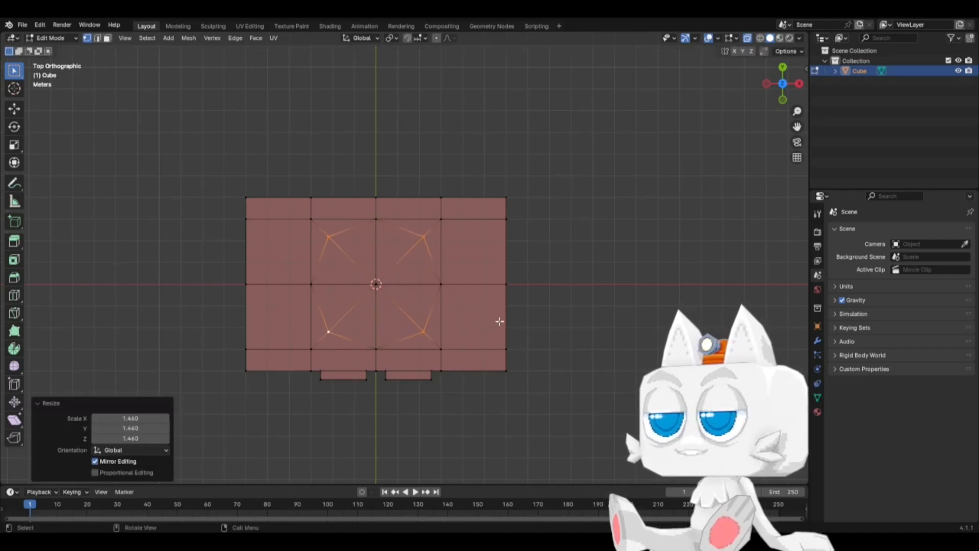
Step: Fine-tune the scale of the four diagonal vertices to round out the octagon and check the box in Object Mode
key("s")
left_click(510, 322)
middle_click_drag(517, 353, 497, 317)
key("s")
left_click(495, 317)
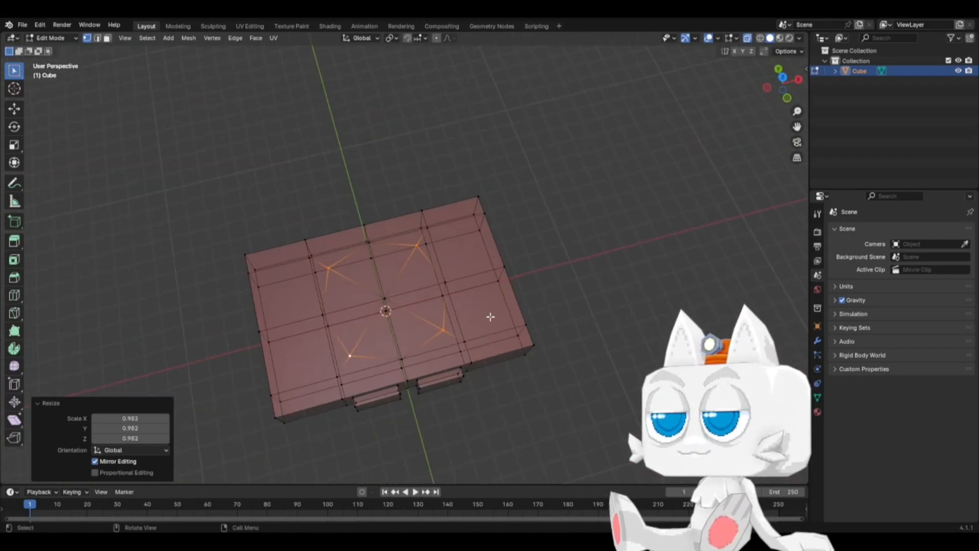
middle_click_drag(338, 316, 553, 330)
key("s")
left_click(555, 332)
key("Tab")
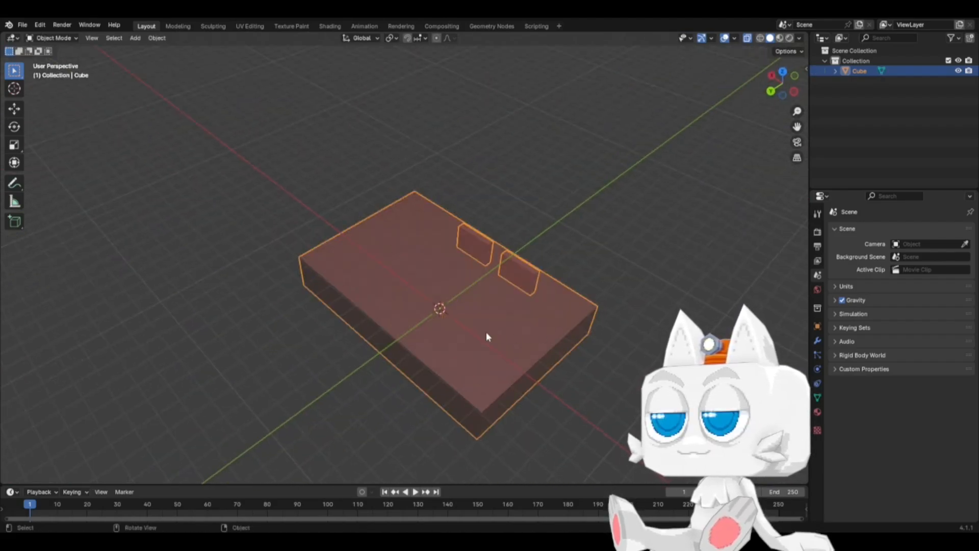
middle_click_drag(486, 331, 450, 332)
key("Tab")
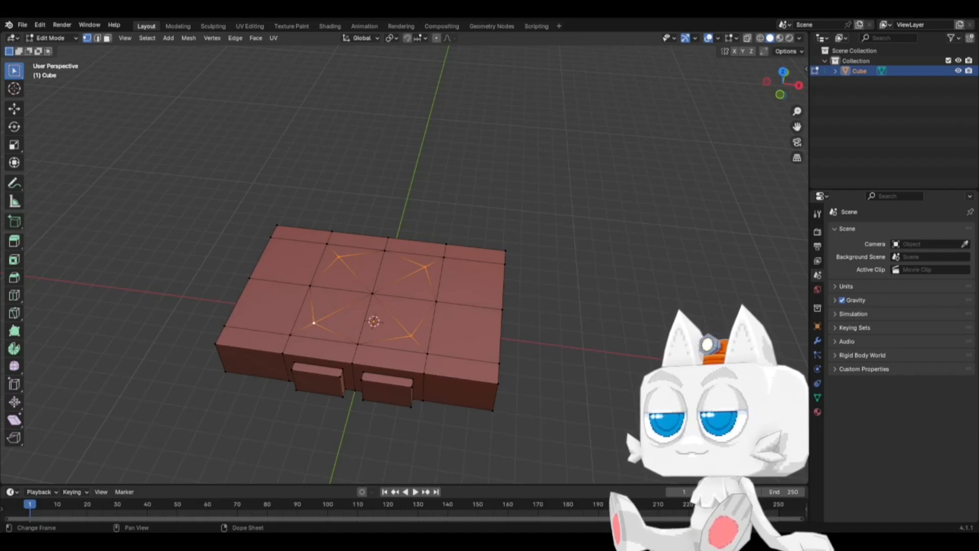
Step: Select the whole octagon on the box top, including its centre vertex, and extrude it 0.3 m downward along Z
middle_click_drag(424, 295, 439, 340)
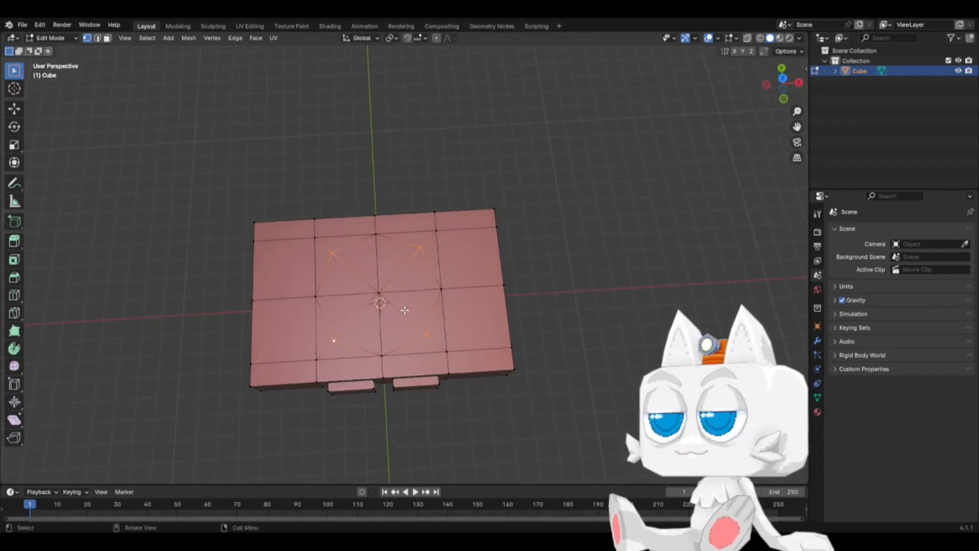
left_click(376, 295, "shift")
left_click(321, 296, "shift")
left_click(439, 293, "shift")
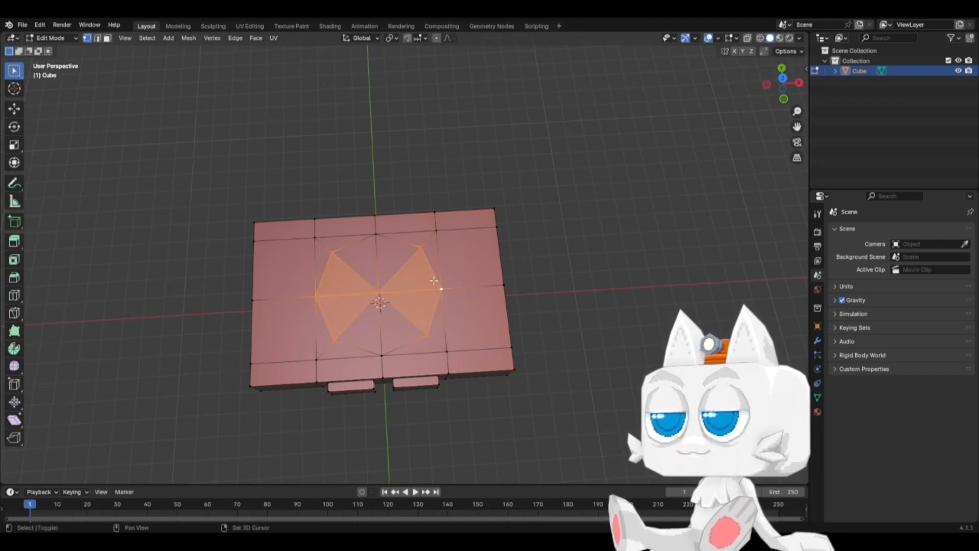
left_click(381, 237, "shift")
left_click(380, 356, "shift")
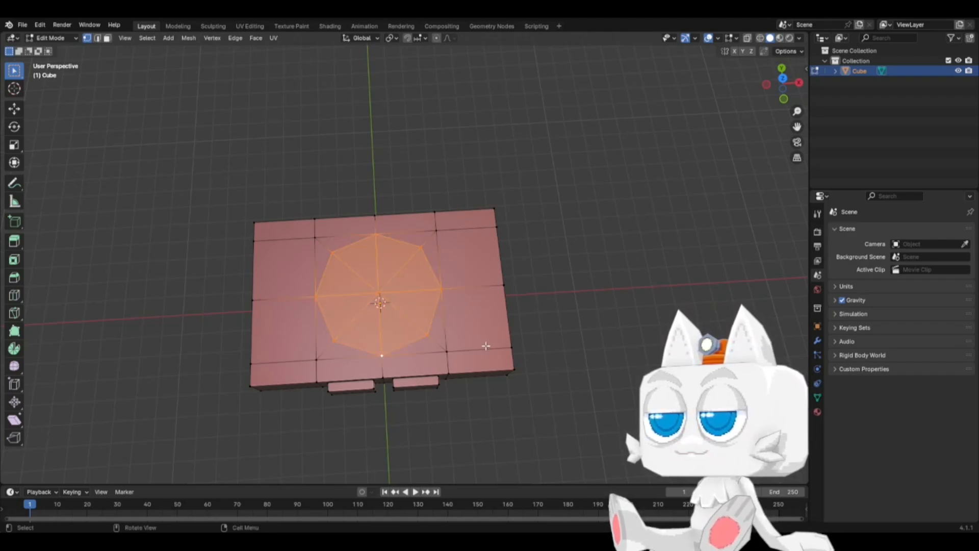
middle_click_drag(485, 345, 442, 224)
scroll(442, 225, "up", 3)
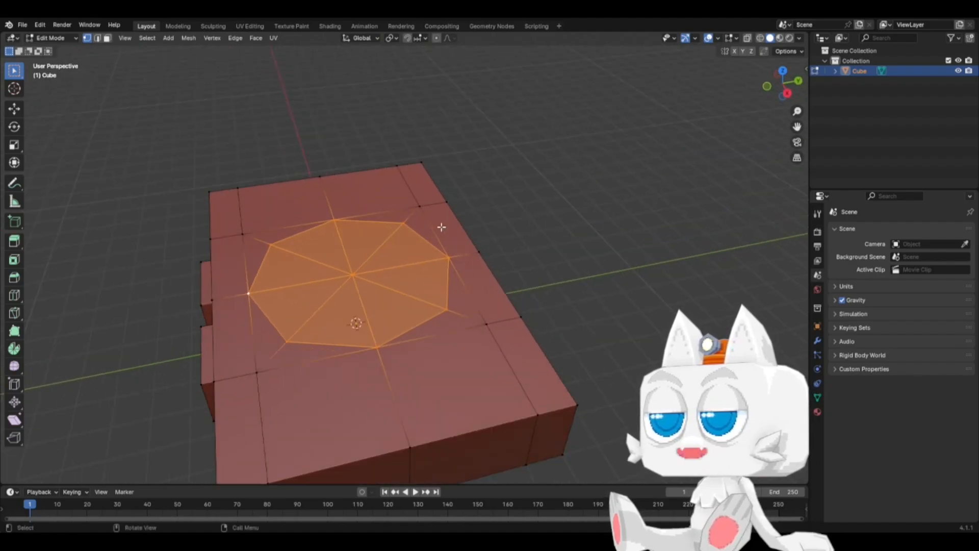
key("KP_1")
key("e")
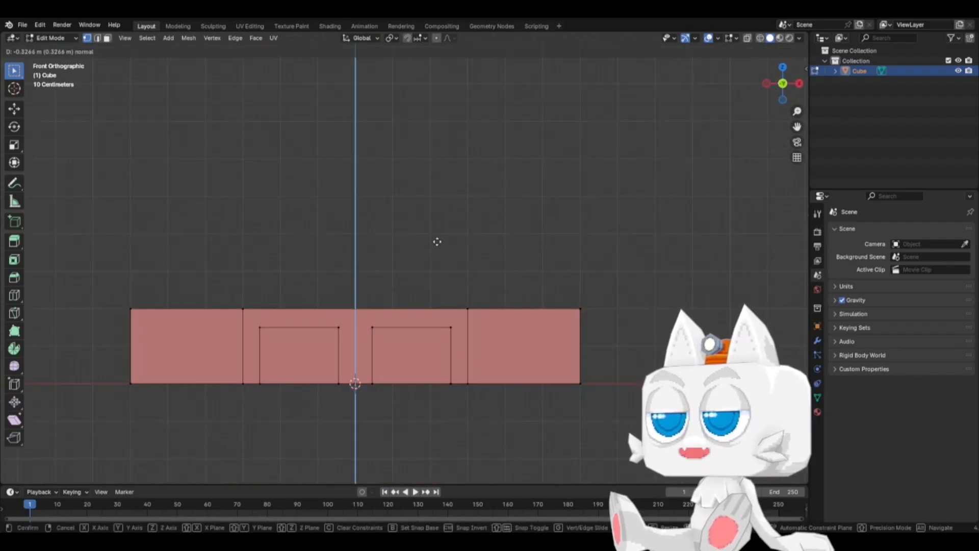
right_click(436, 251)
key("alt+z")
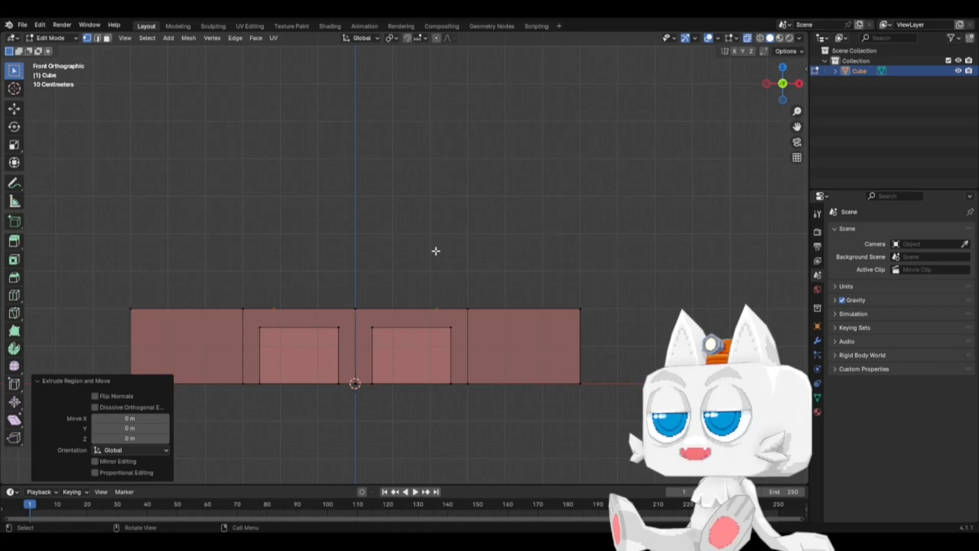
key("z")
key("e")
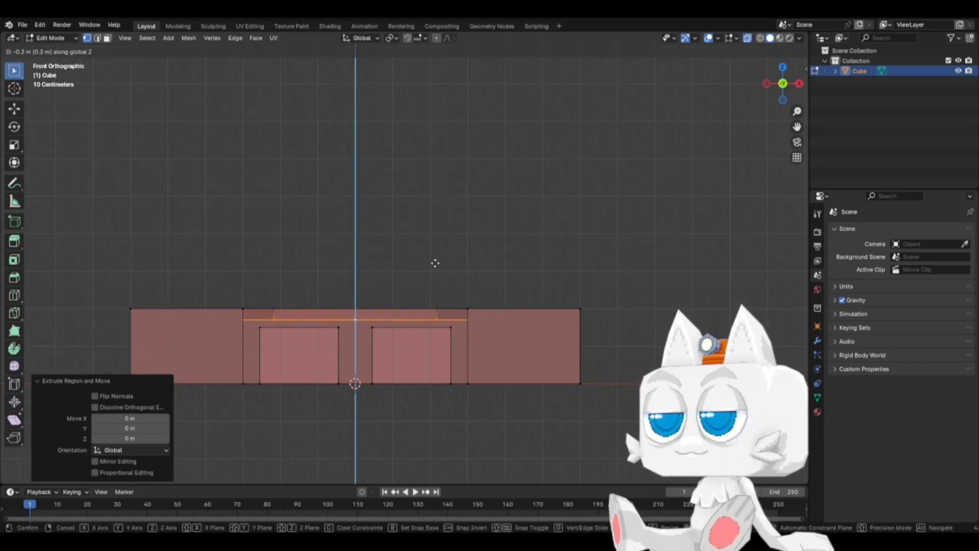
left_click(433, 262)
middle_click_drag(402, 303, 311, 357)
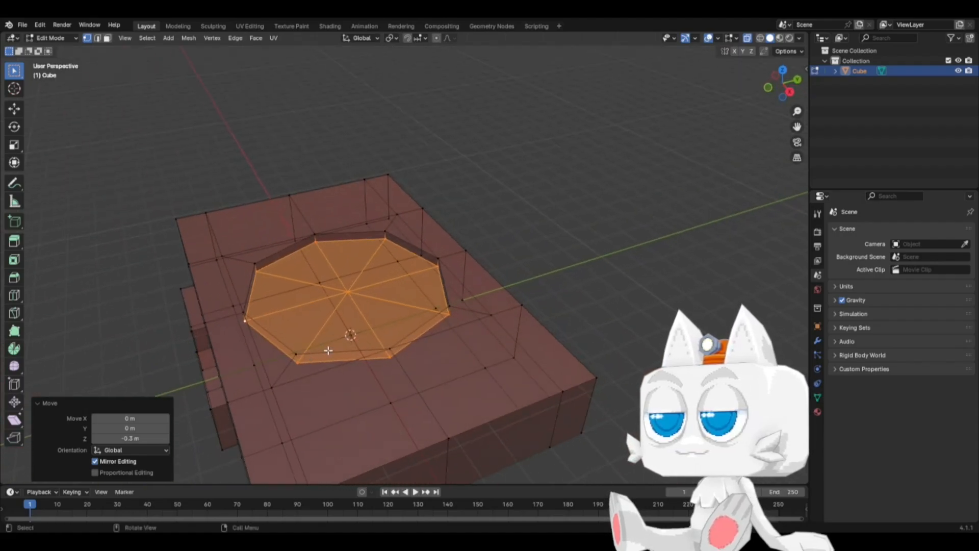
Step: Duplicate the recessed octagon faces and move the copy about 0.3 m up along Z, level with the box top
key("KP_1")
key("g")
key("z")
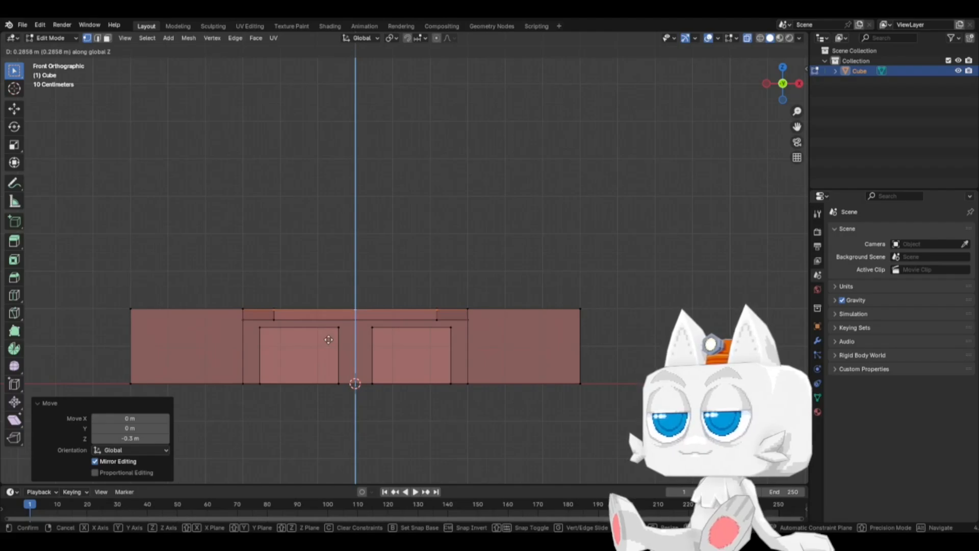
right_click(328, 340)
scroll(350, 304, "up", 4)
key("g")
key("z")
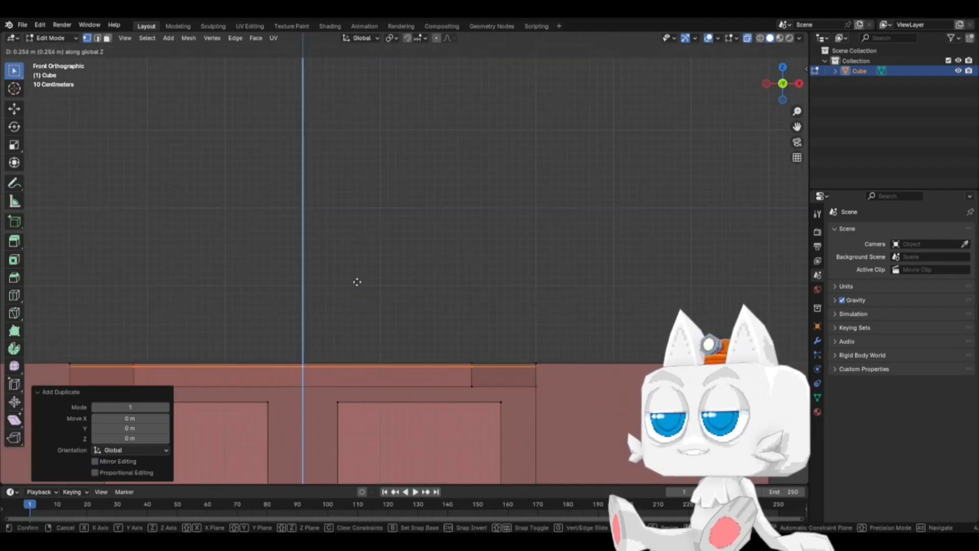
left_click(357, 278)
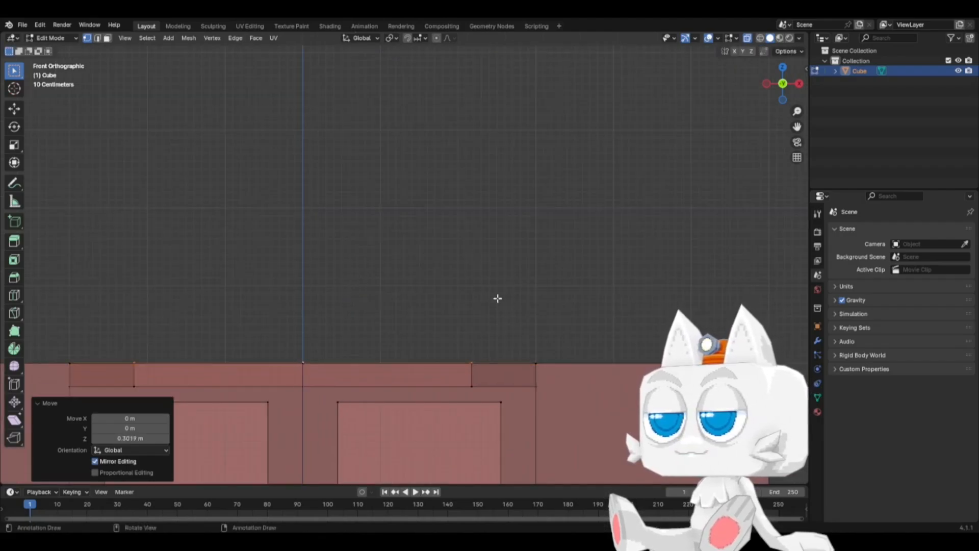
Step: Extrude the duplicated octagon 0.3 m upward along Z into a disc and inspect it in Object Mode
middle_click_drag(498, 298, 446, 325)
key("e")
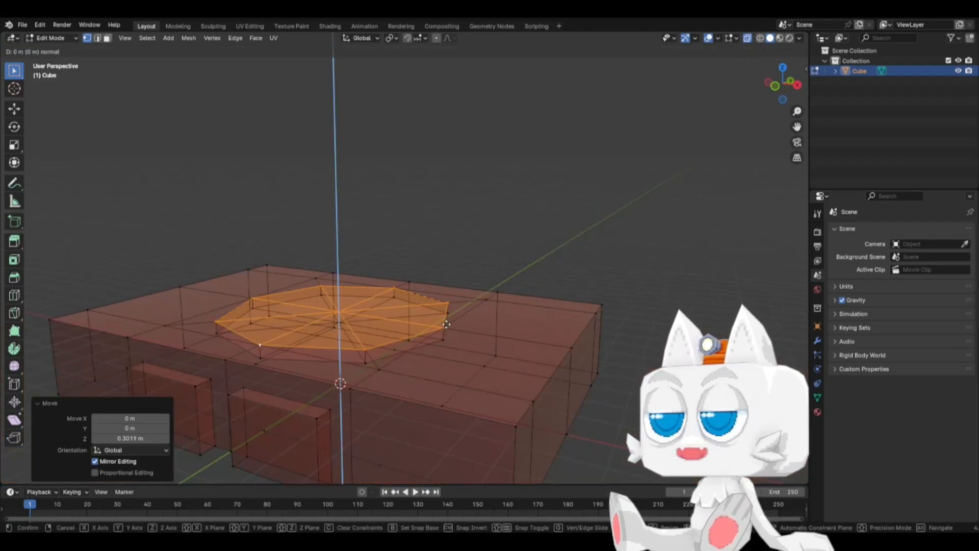
key("z")
key("KP_1")
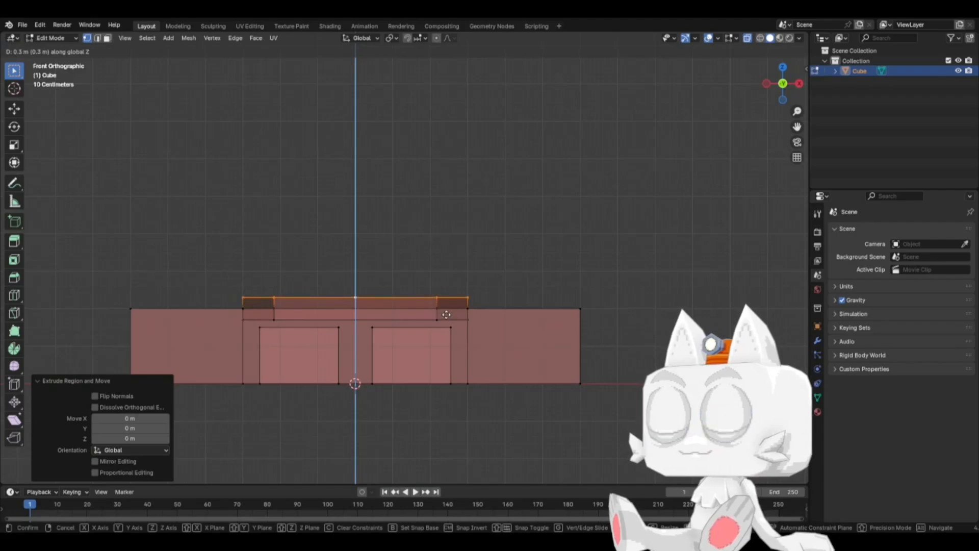
left_click(446, 315)
middle_click_drag(481, 216, 463, 333)
key("Tab")
scroll(458, 338, "up", 4)
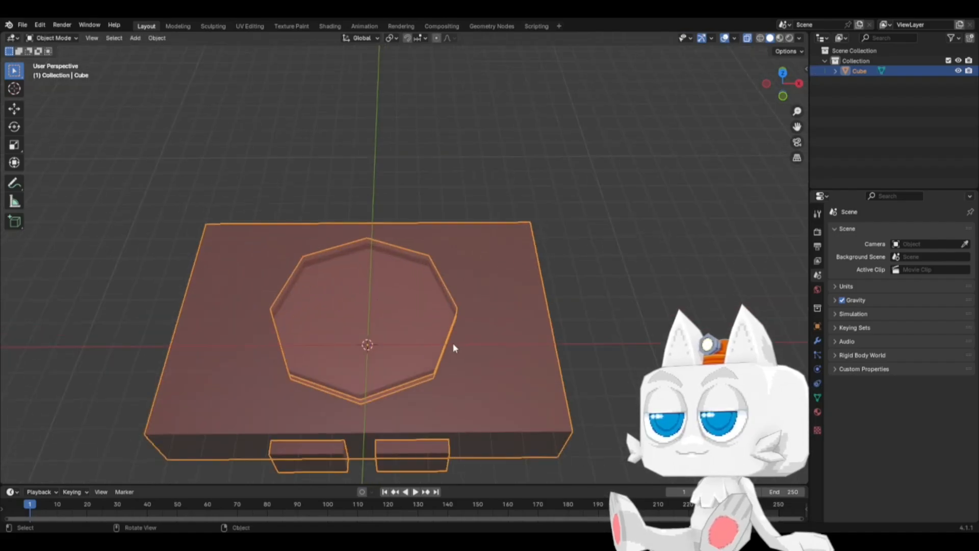
middle_click_drag(453, 344, 360, 330)
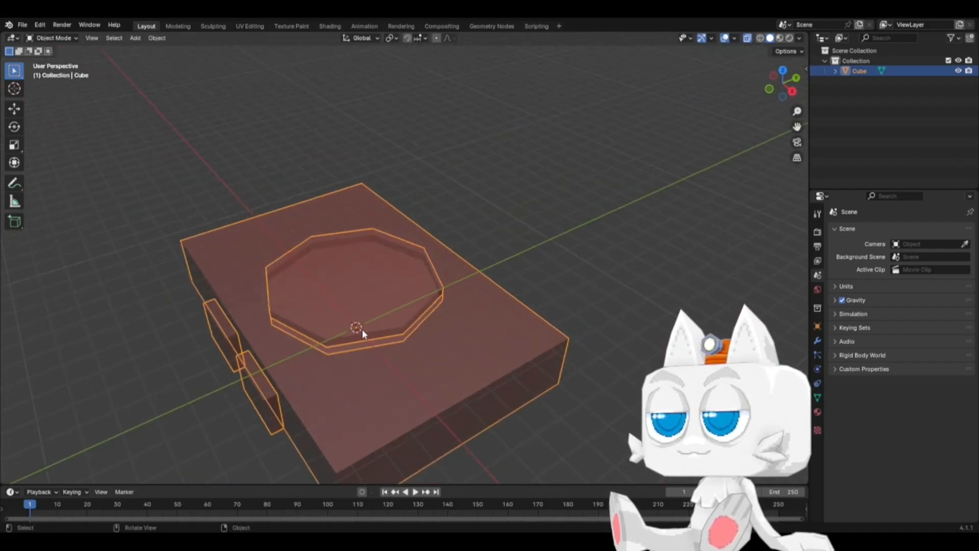
Step: Scale the disc, octagonal recess and surrounding square of vertices by 1.2 in X and Y, keeping Z at 1
key("Tab")
key("KP_7")
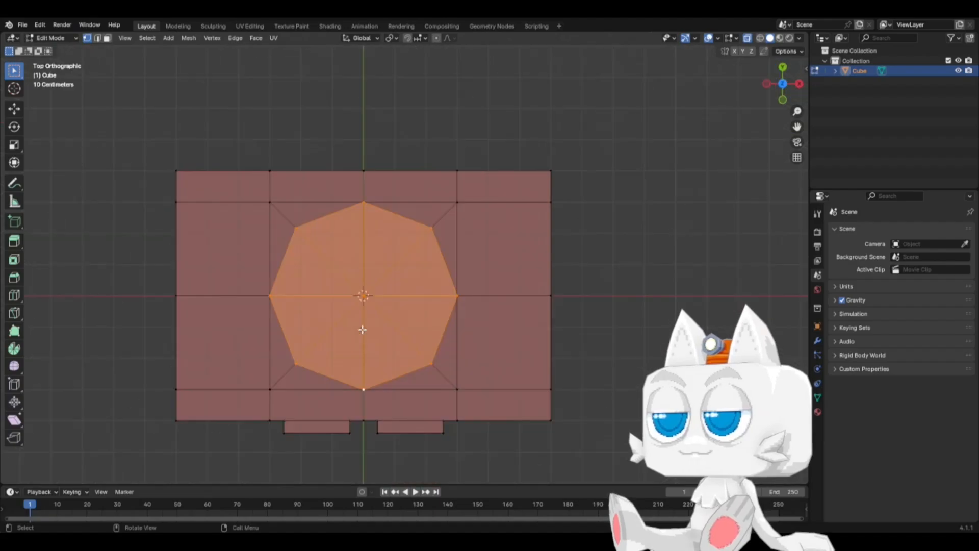
left_click_drag(251, 194, 483, 401)
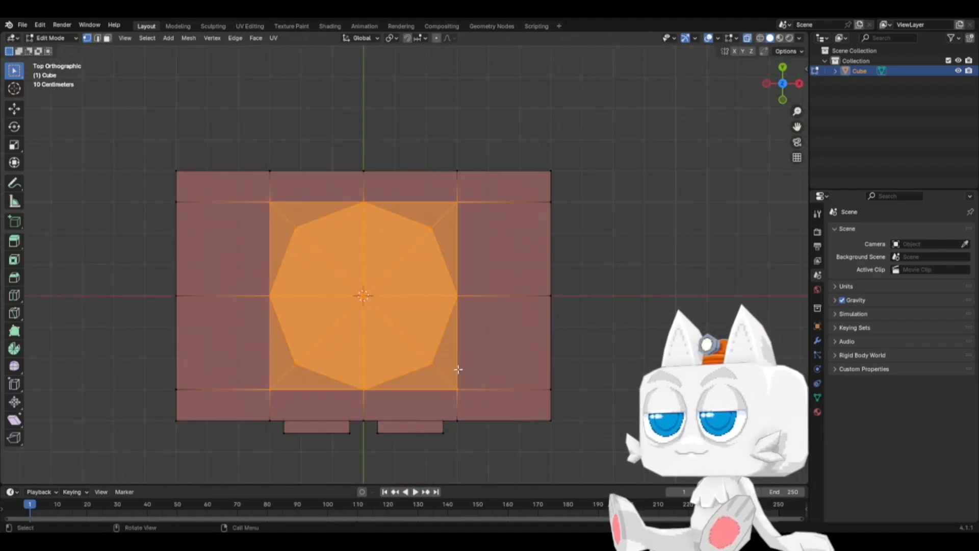
key("s")
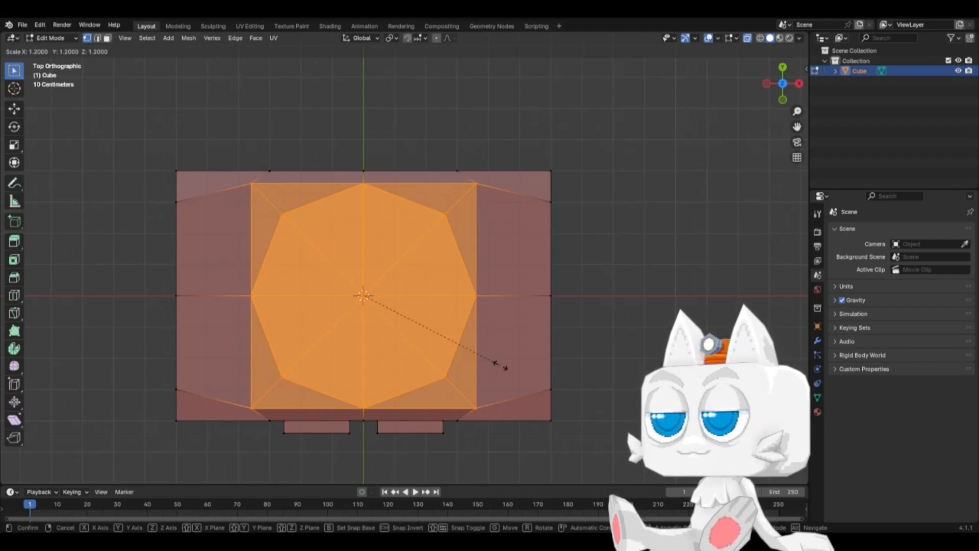
left_click(502, 366)
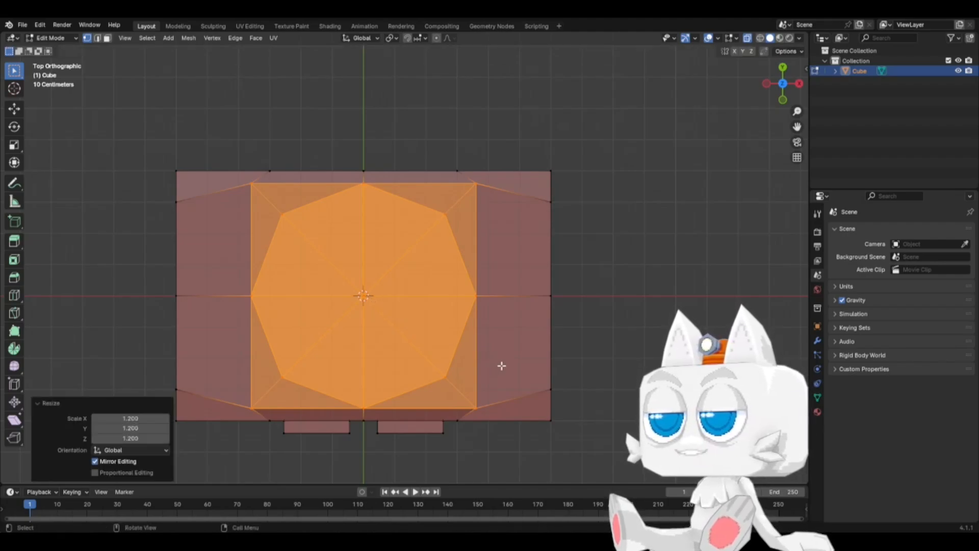
left_click(137, 439)
type("1")
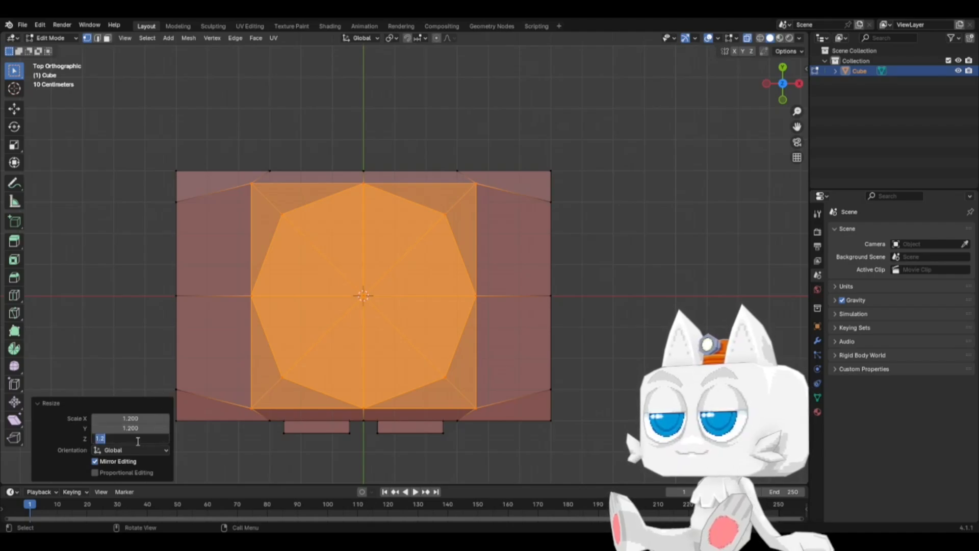
key("Return")
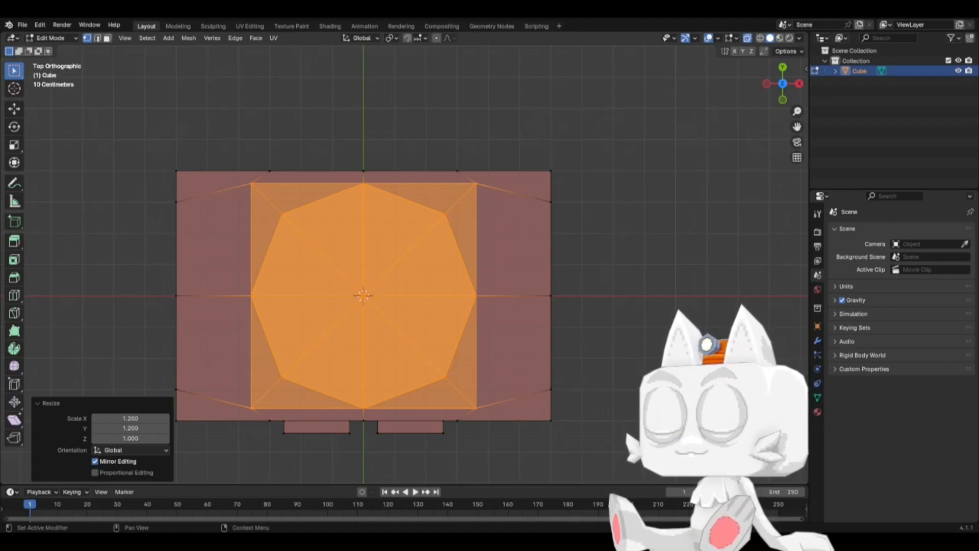
Step: Select all geometry linked to the separate octagonal disc and hide it
middle_click_drag(503, 396, 459, 275)
left_click(396, 273)
key("ctrl+l")
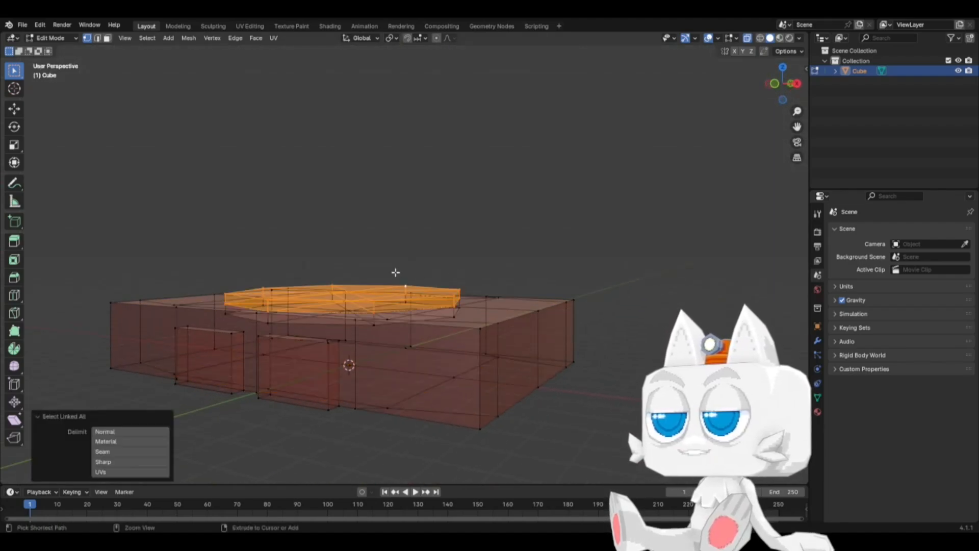
key("h")
Step: Knife-cut a straight line across the box top on the +X side, from the back edge vertex to the front edge vertex
key("KP_1")
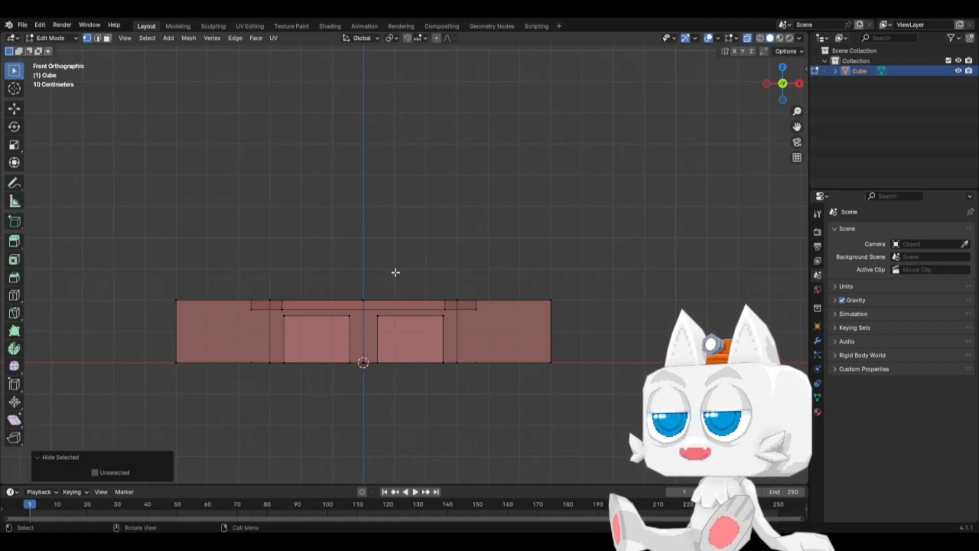
middle_click_drag(443, 293, 442, 363)
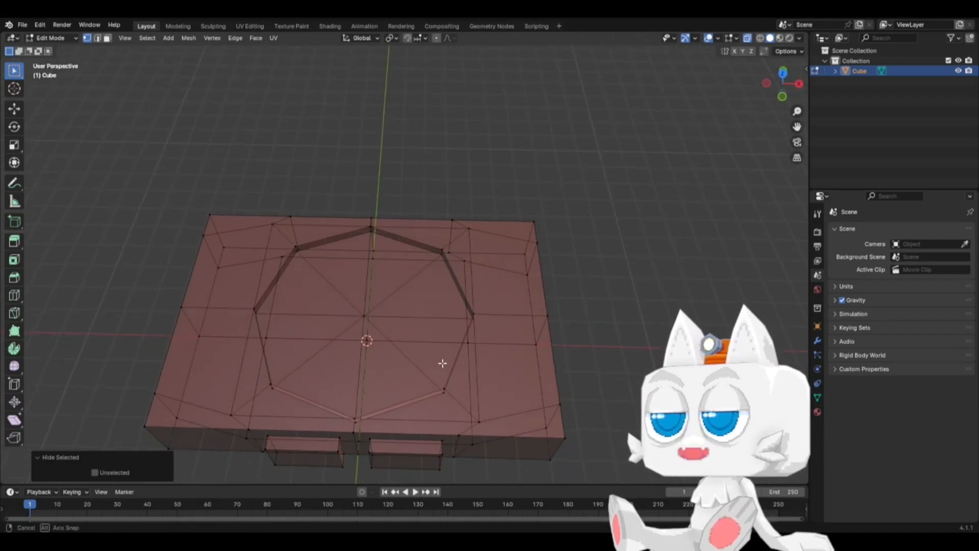
key("KP_7")
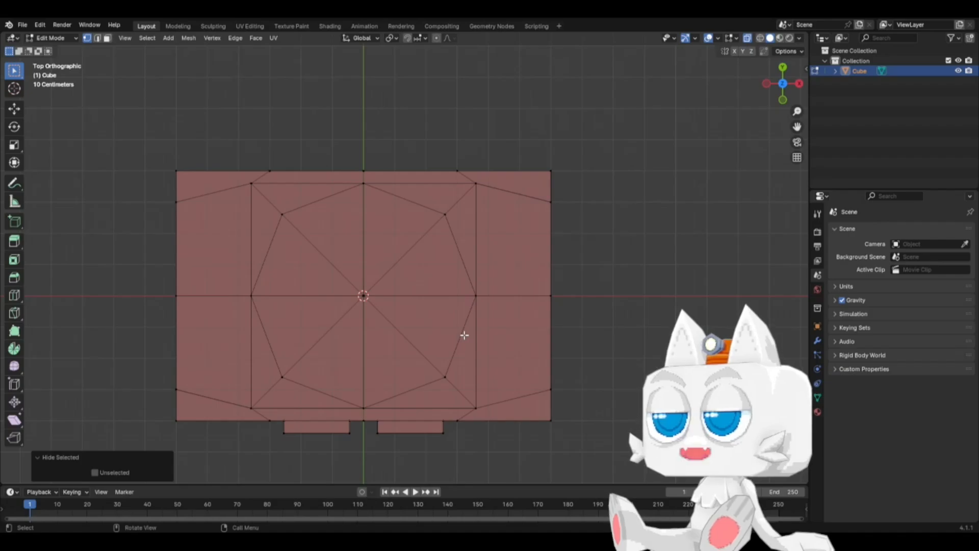
key("k")
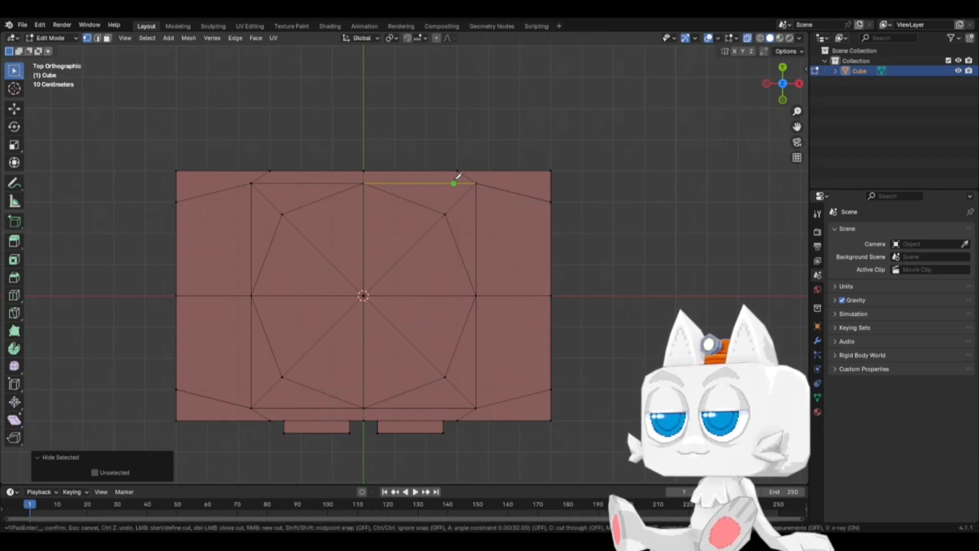
left_click(458, 172)
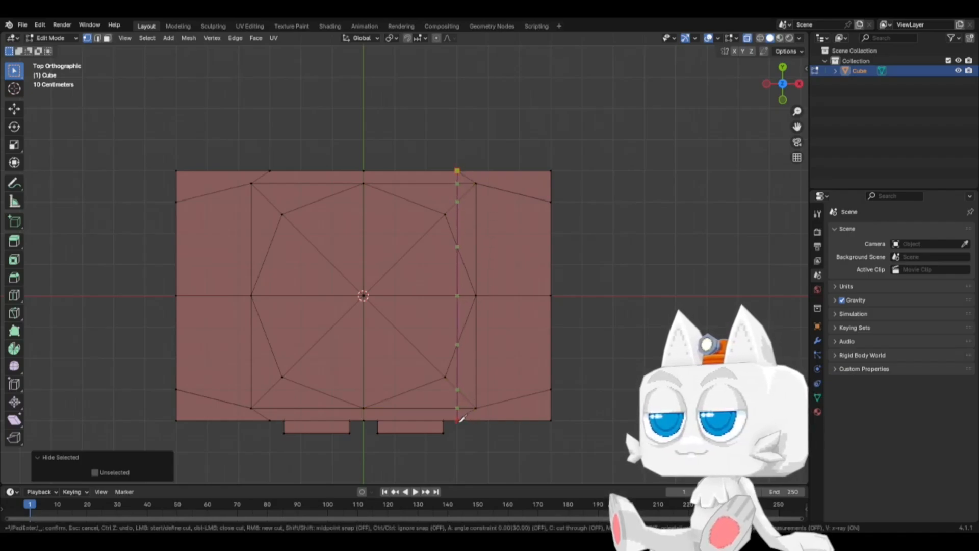
left_click(461, 411)
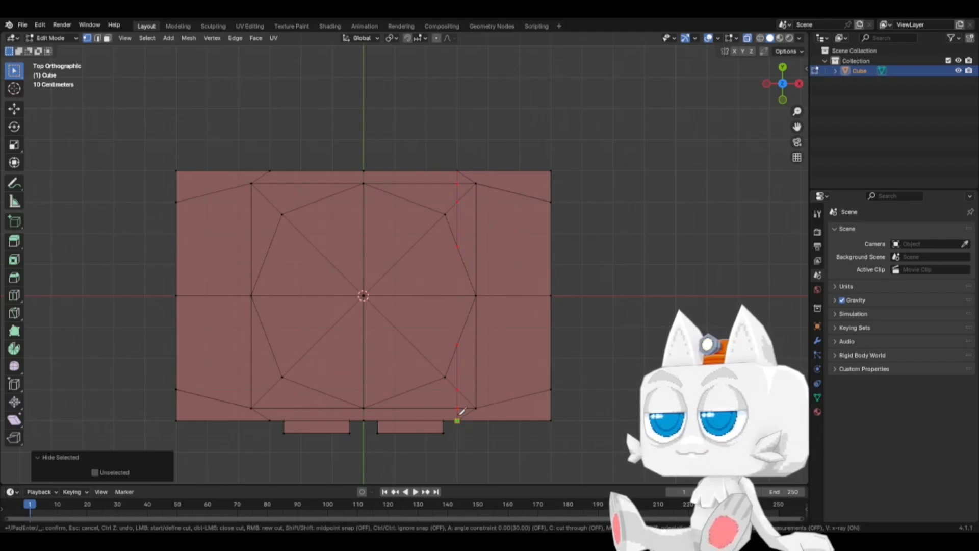
key("Return")
middle_click_drag(439, 383, 468, 312)
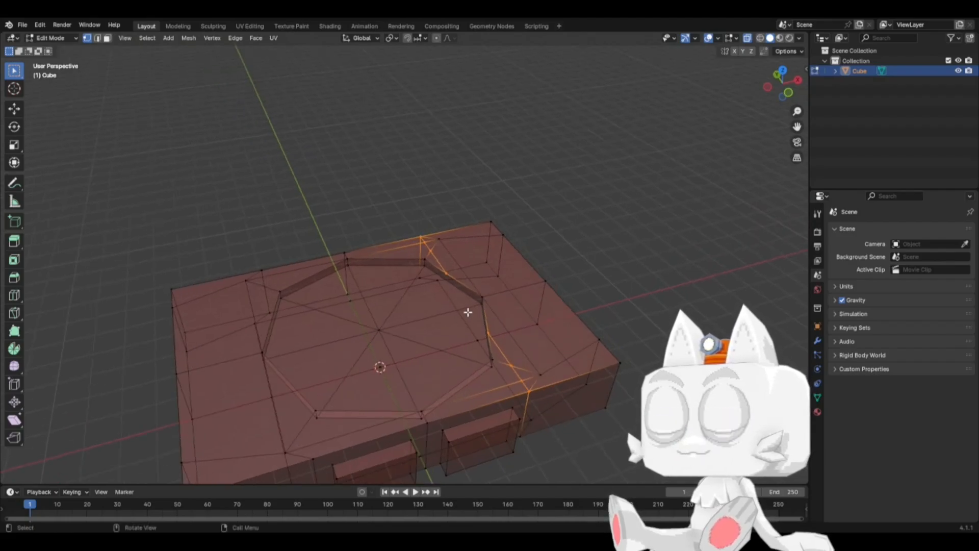
Step: Knife-cut a straight line across the box top on the -X side, from the back edge vertex to the front edge vertex
key("KP_7")
key("k")
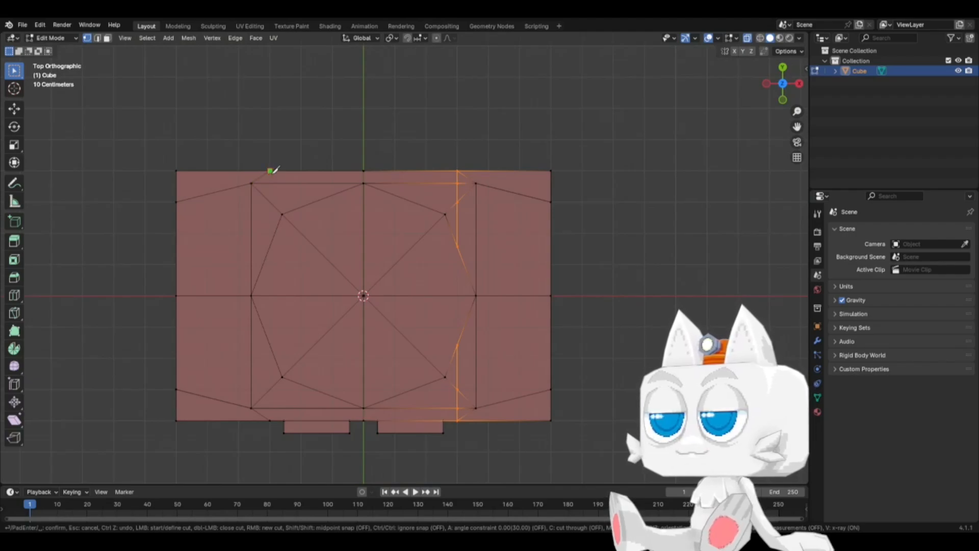
left_click(269, 171)
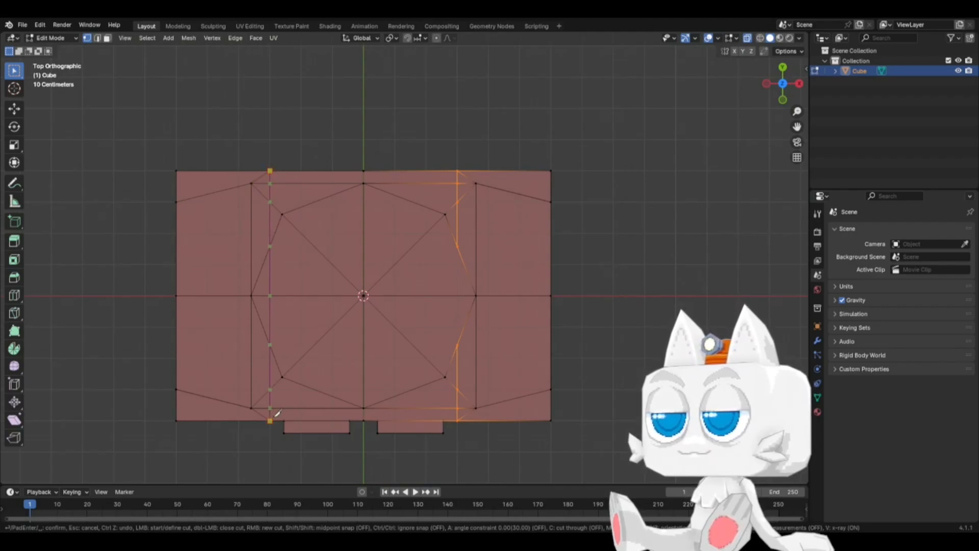
left_click(274, 415)
key("Return")
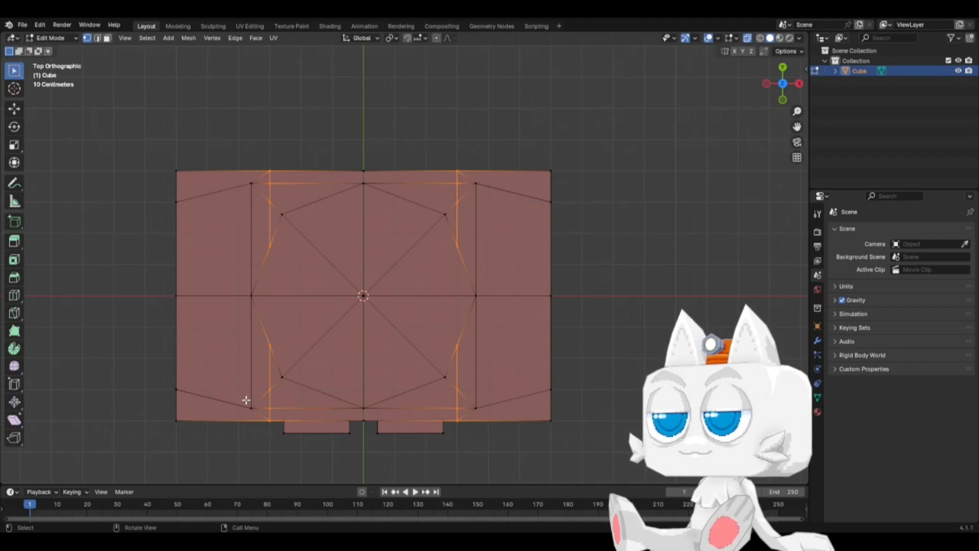
Step: Vertex-slide the top's inner vertices near the front -X corner with factor 1, moving them onto the new knife cut
middle_click_drag(246, 400, 296, 349)
left_click(340, 430)
key("g")
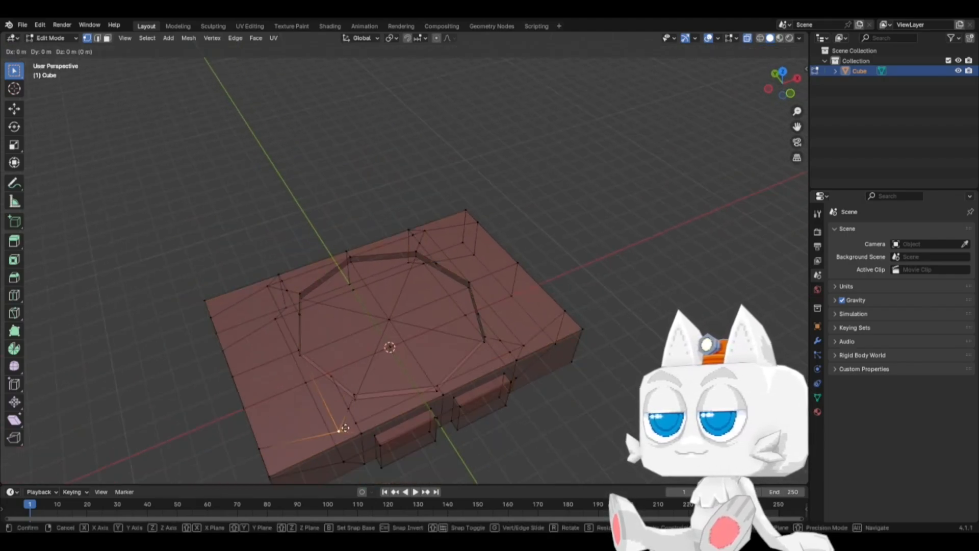
key("g")
left_click(358, 420)
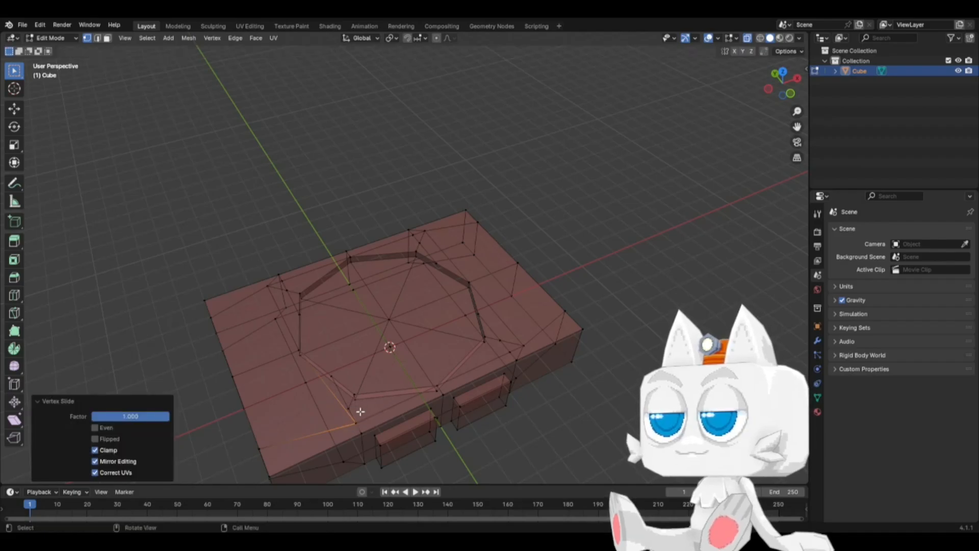
key("KP_7")
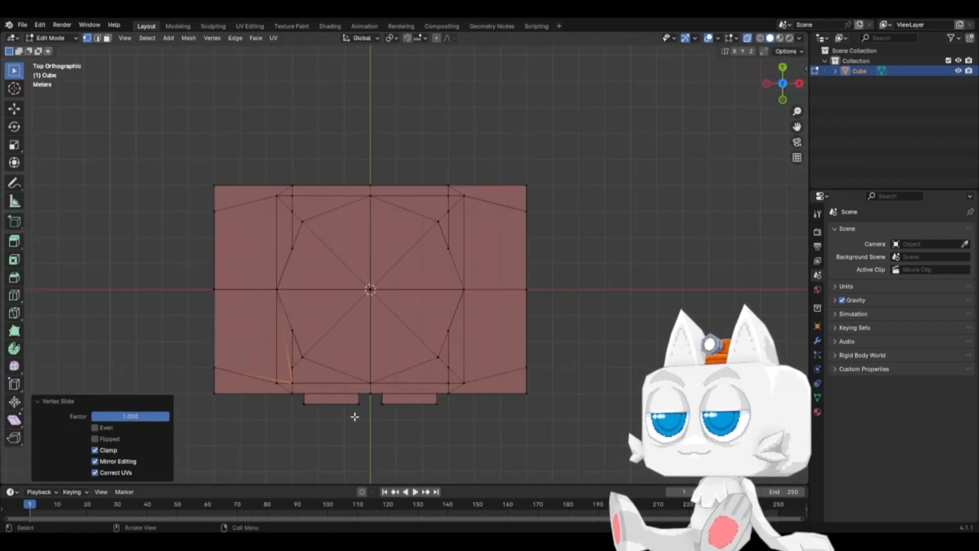
key("g")
key("g")
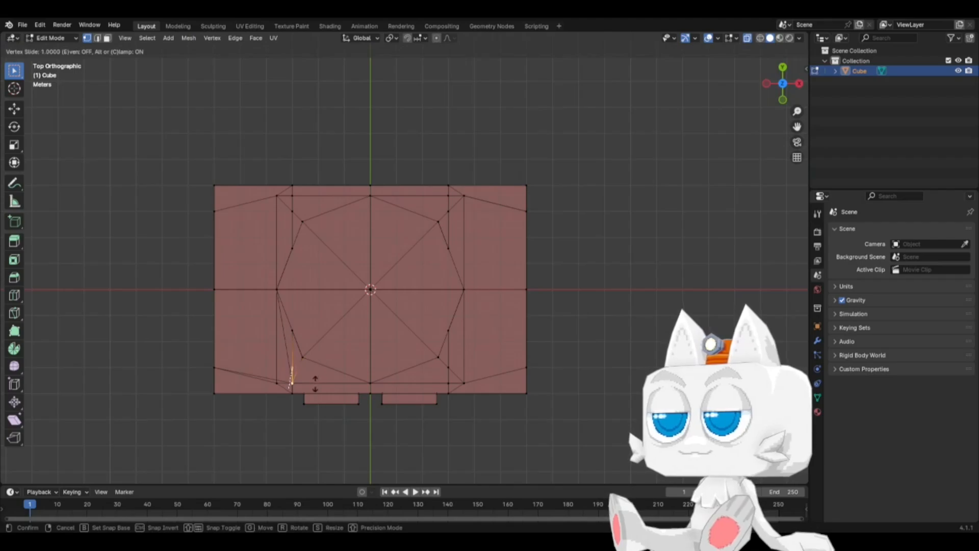
left_click(315, 383)
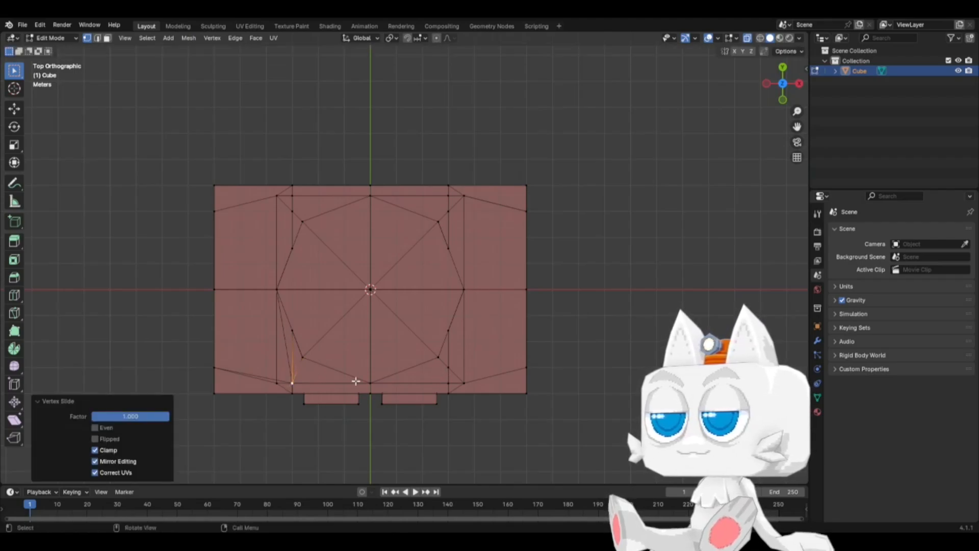
Step: On the underside, vertex-slide the front and back inset vertices on the -X side fully outward onto the box edges
middle_click_drag(355, 381, 338, 314)
middle_click_drag(313, 367, 286, 208)
key("g")
key("g")
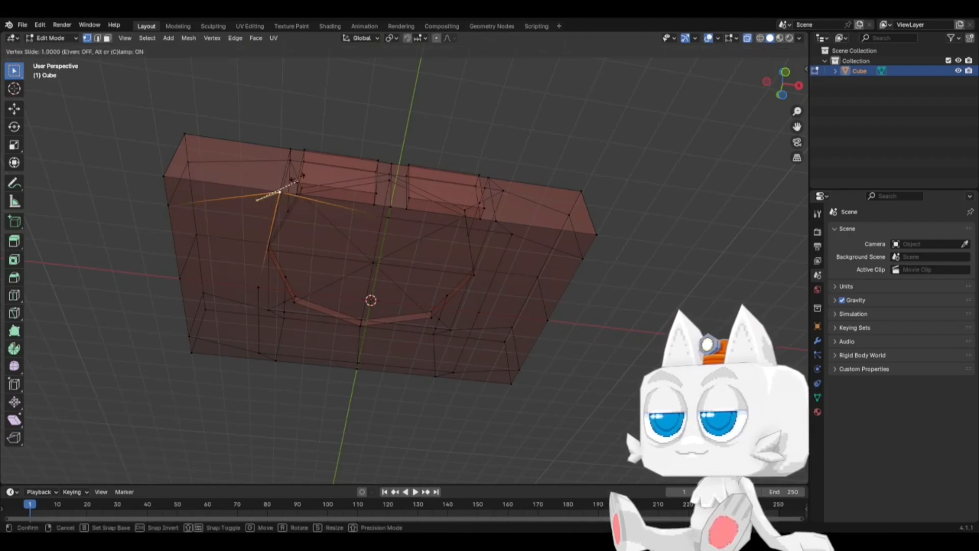
left_click(302, 175)
left_click(263, 352)
key("g")
key("g")
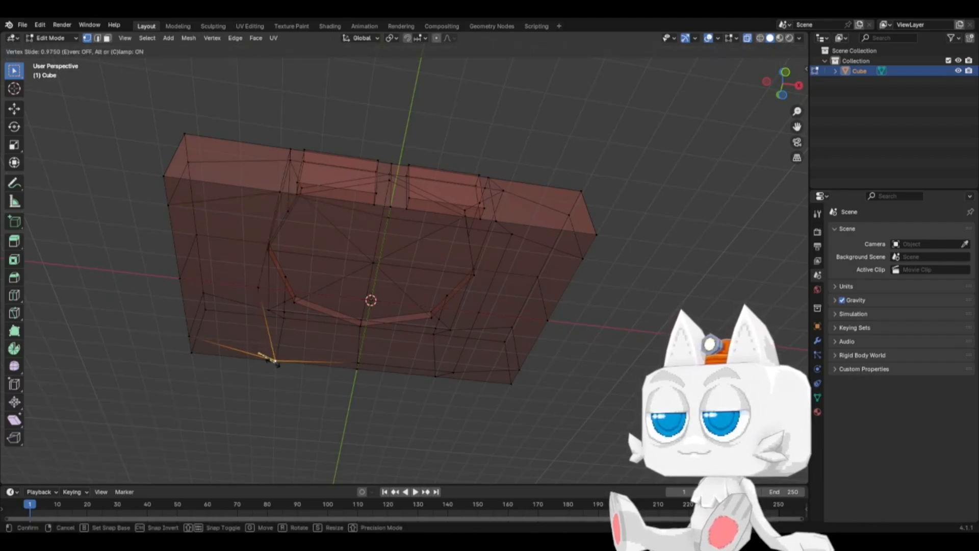
left_click(274, 361)
Step: Snap the 3D cursor to the back -X vertex and, pivoting on it, scale the underside's middle -X vertex to 0 in X
key("shift+s")
left_click(268, 339)
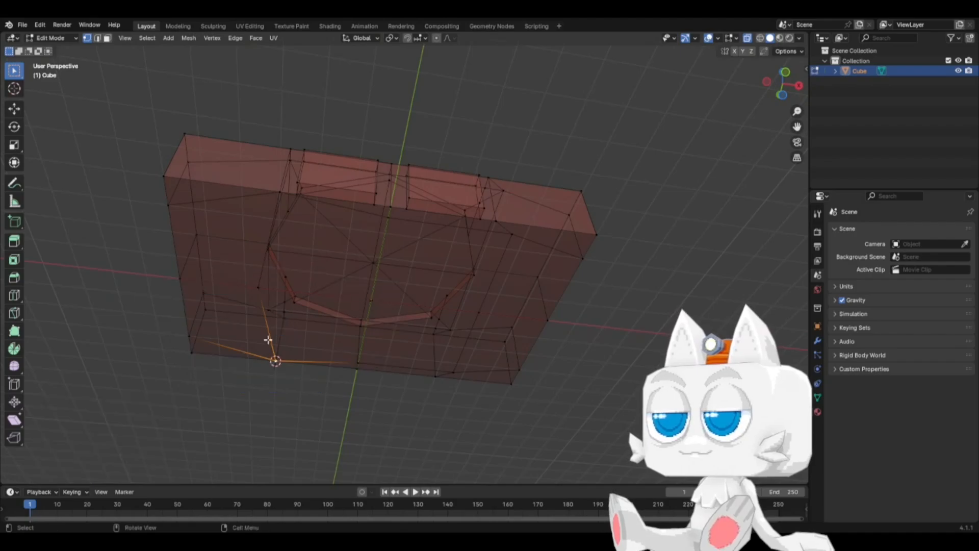
left_click(250, 277)
key("s")
key("x")
key("0")
key("Return")
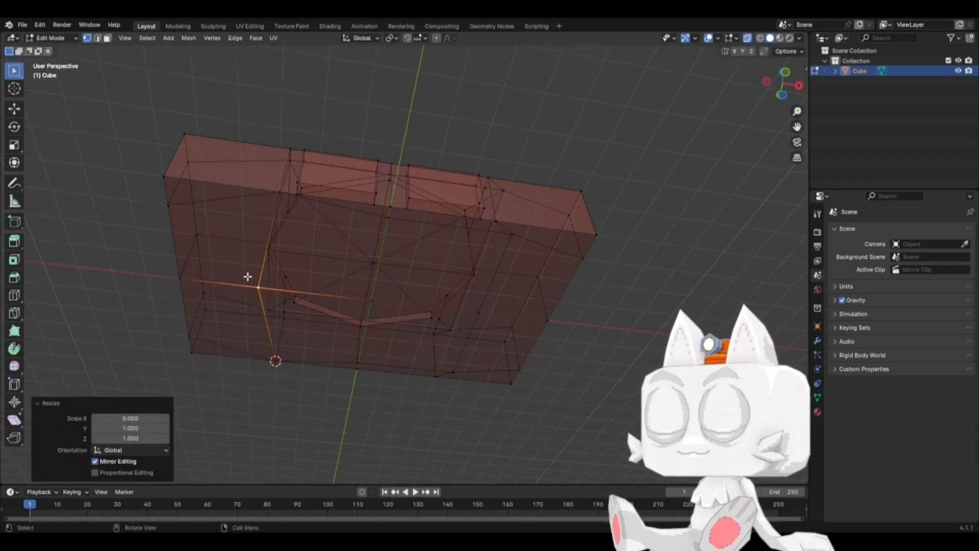
left_click(393, 37)
left_click(402, 74)
key("s")
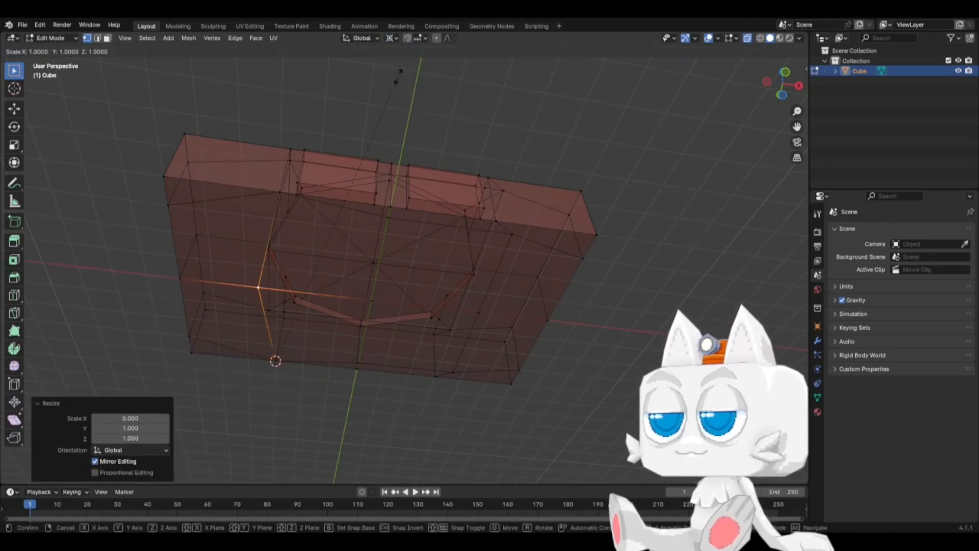
key("Escape")
key("KP_1")
key("KP_7")
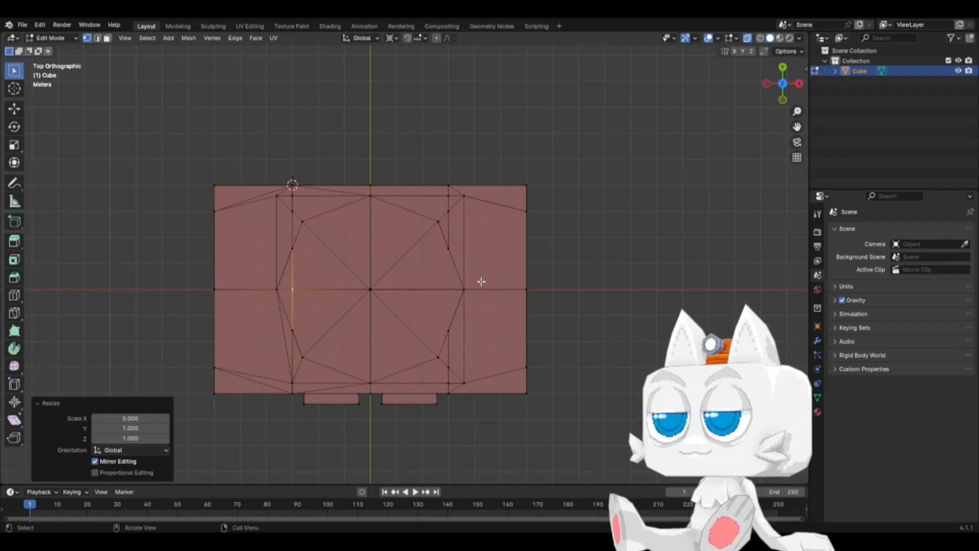
Step: Vertex-slide the knife-made vertices on the recess's front octagon edges onto the front -X and front +X octagon corners with factor 1
middle_click_drag(354, 364, 374, 305)
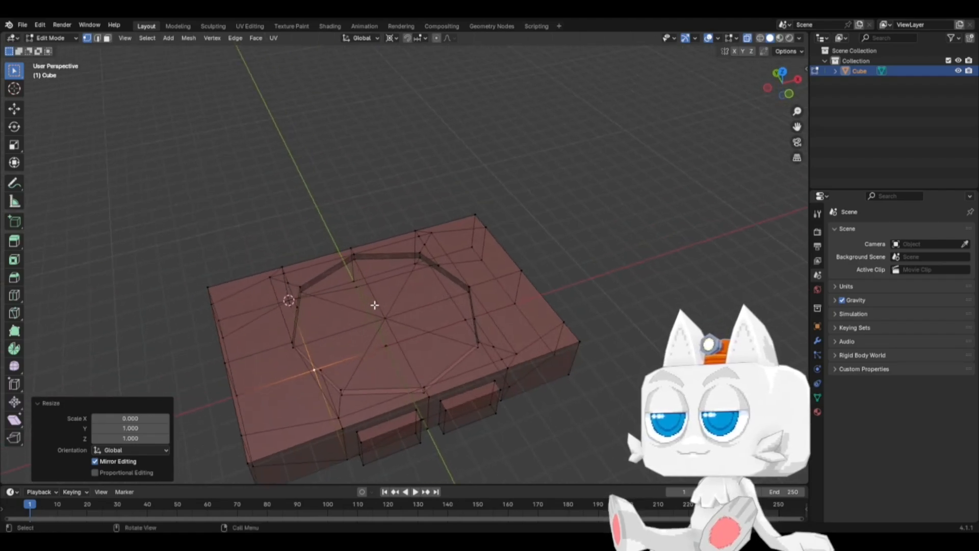
key("KP_7")
middle_click_drag(263, 323, 287, 304)
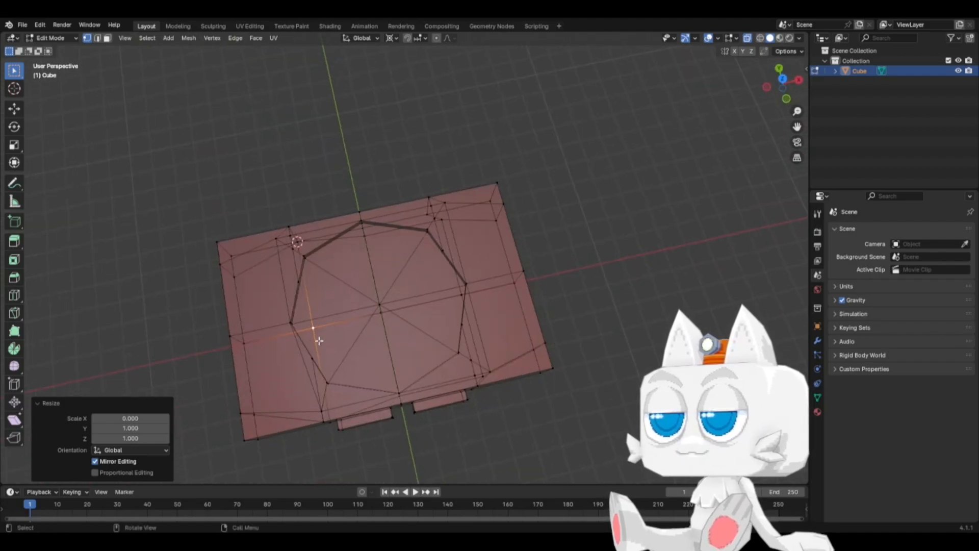
middle_click_drag(353, 373, 265, 240)
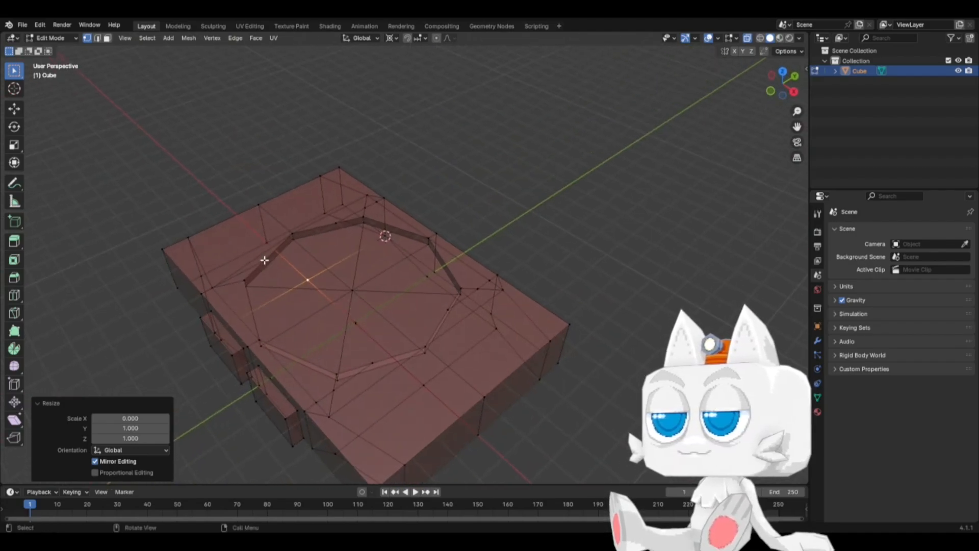
key("shift+v")
left_click(289, 292)
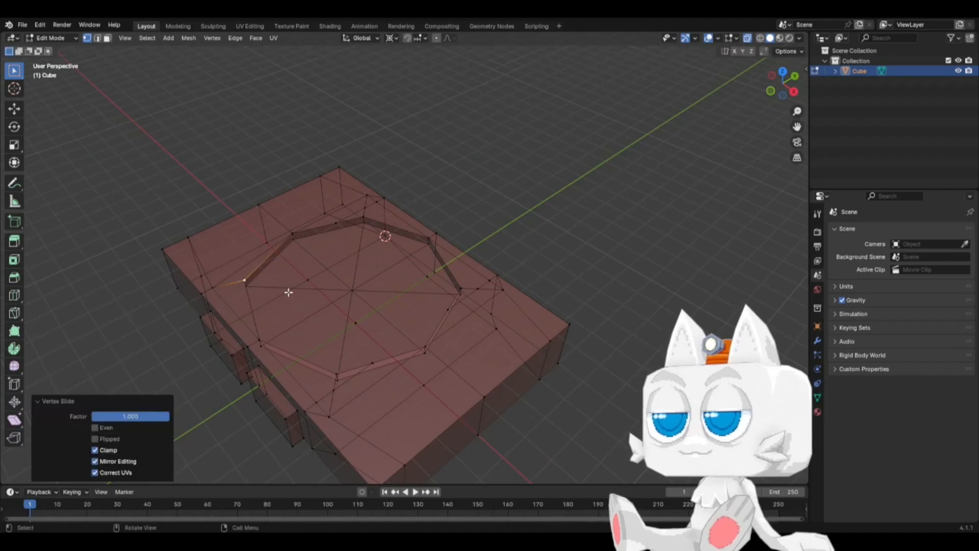
left_click(375, 366)
key("shift+v")
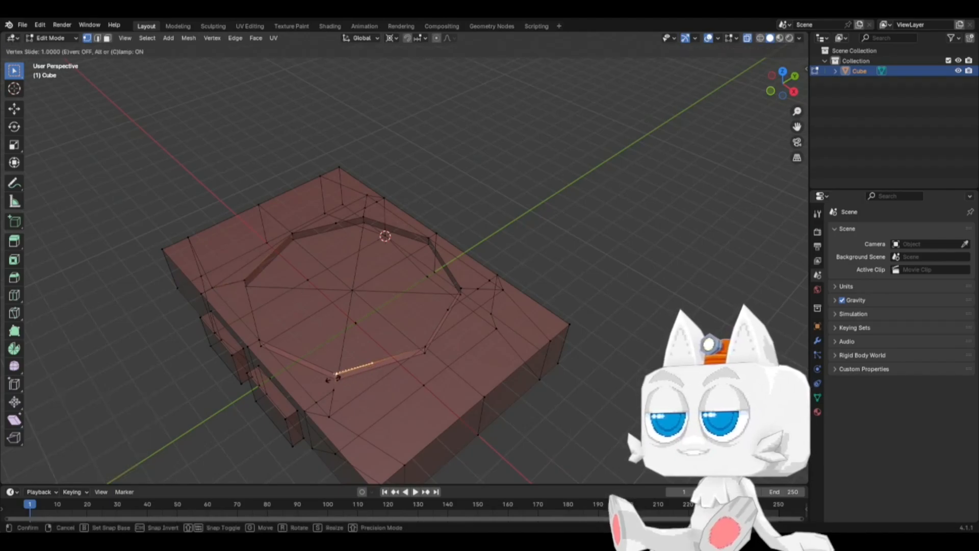
left_click(326, 399)
Step: Select all the upper vertices of the box, including the recess and the block tops, and hide them
key("KP_7")
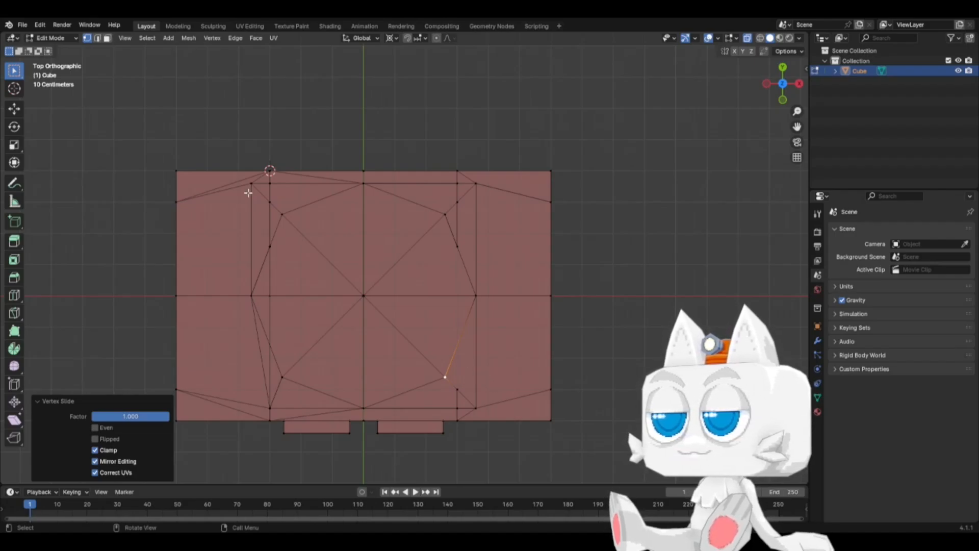
middle_click_drag(248, 193, 332, 356)
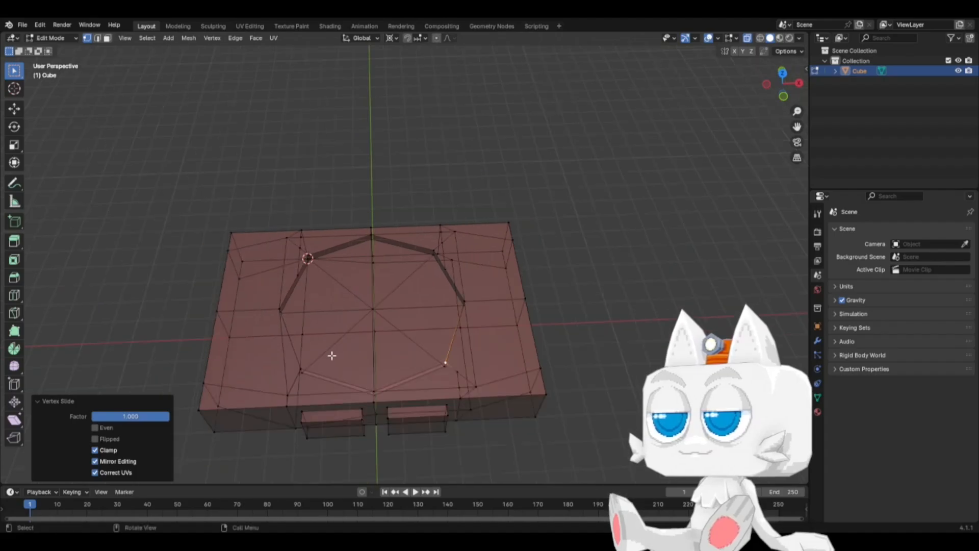
scroll(332, 355, "down", 2)
key("KP_1")
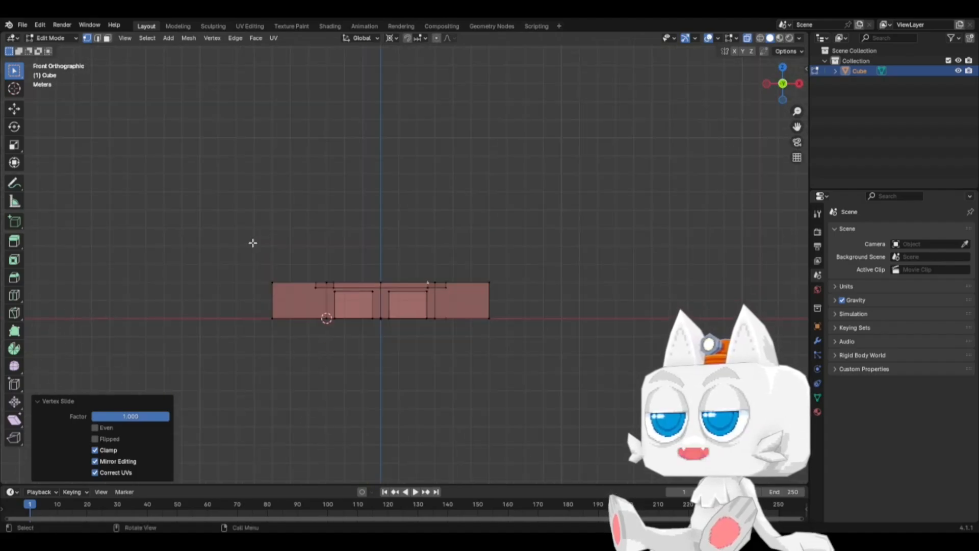
left_click_drag(242, 243, 531, 293)
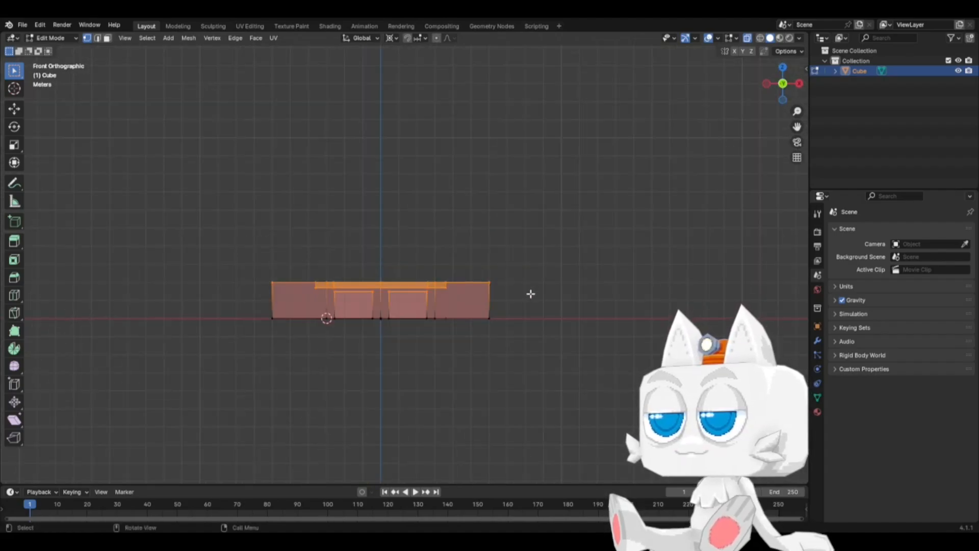
key("h")
Step: Snap the 3D cursor to the back +X edge vertex and scale the underside's three inset +X vertices to 0 in X about it
key("ctrl+KP_1")
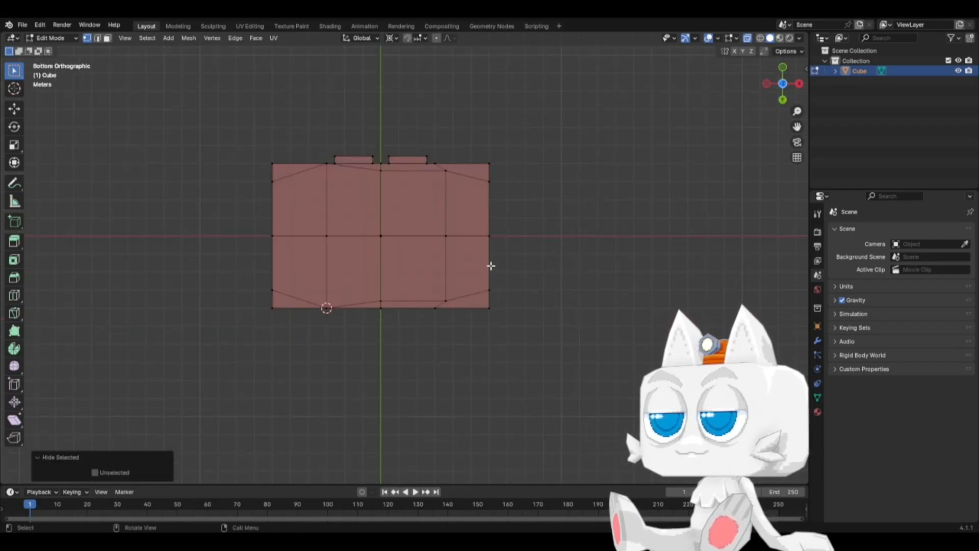
left_click(441, 315)
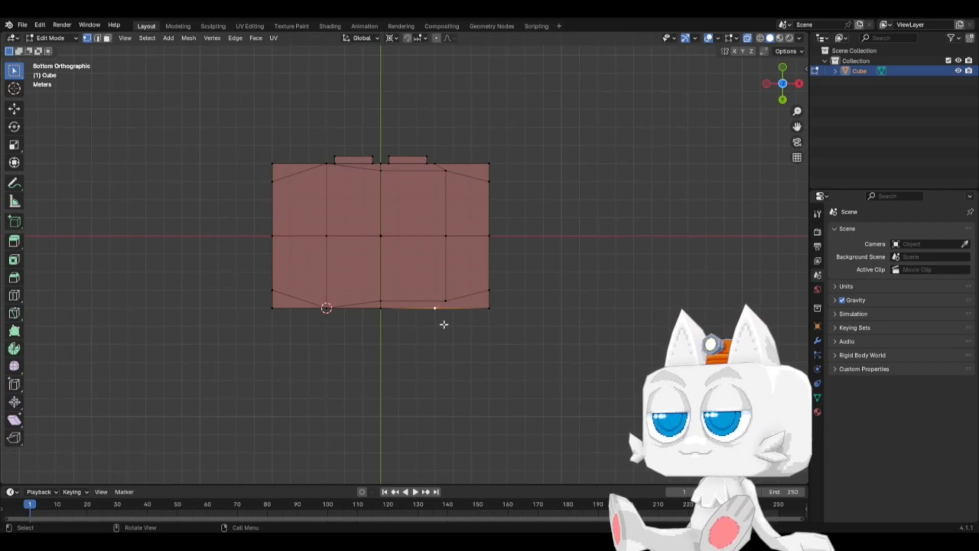
key("shift+s")
left_click(444, 382)
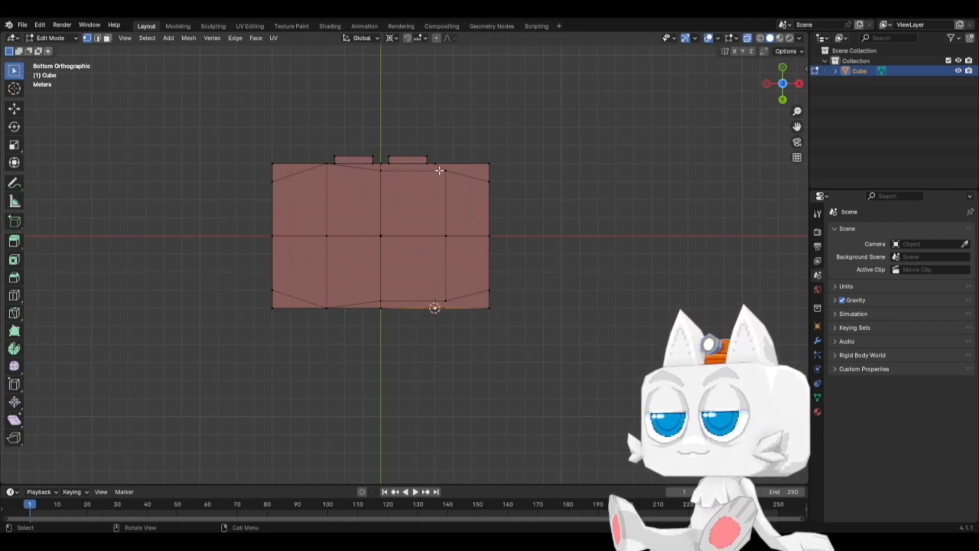
left_click_drag(439, 171, 461, 308)
type("sx")
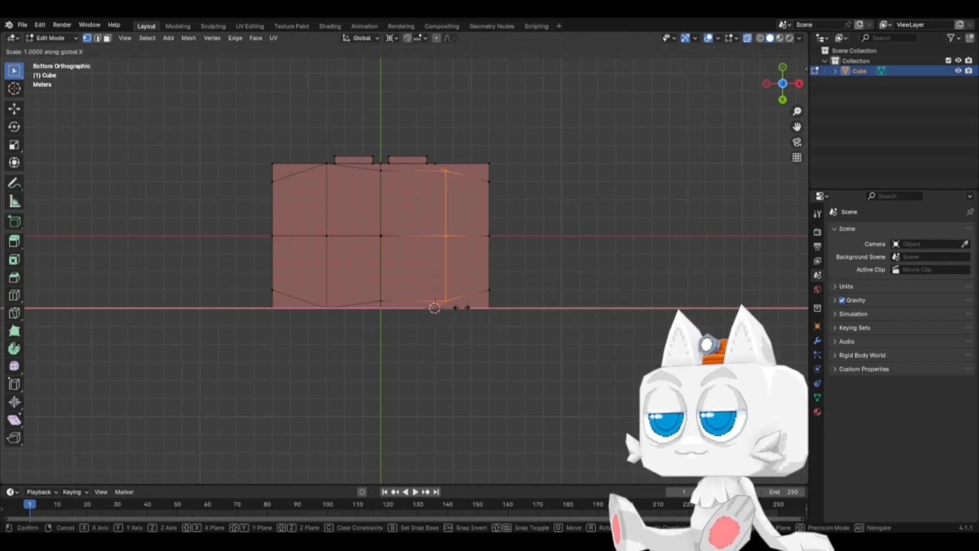
type("0")
key("Return")
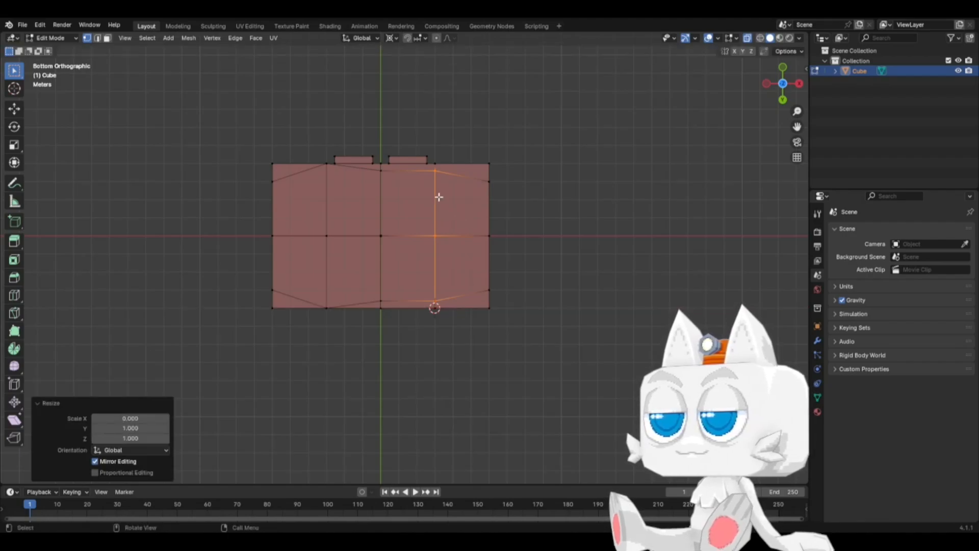
Step: Vertex-slide the underside's remaining inset vertices at the centre line and +X line fully onto the front and back edges
left_click(434, 172)
key("shift+v")
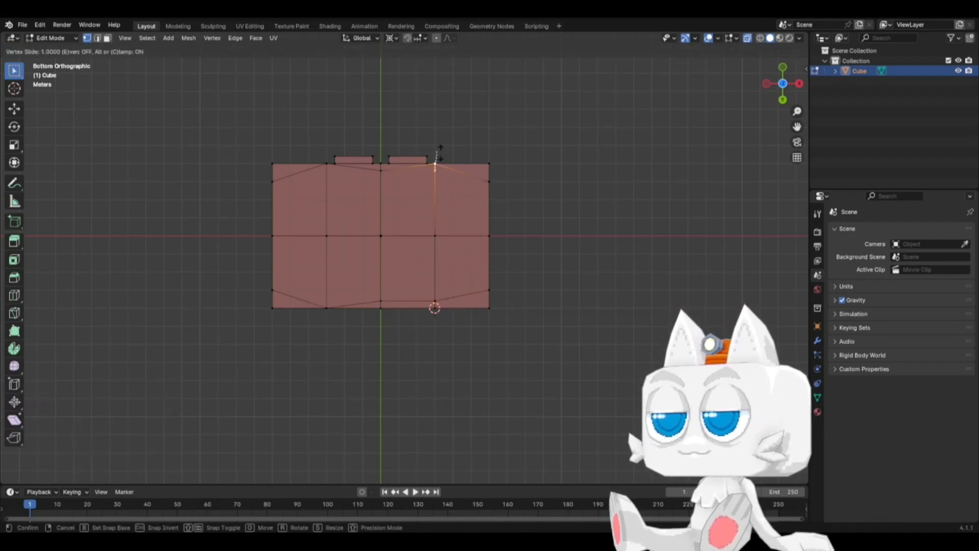
left_click(442, 146)
left_click(380, 176)
key("shift+v")
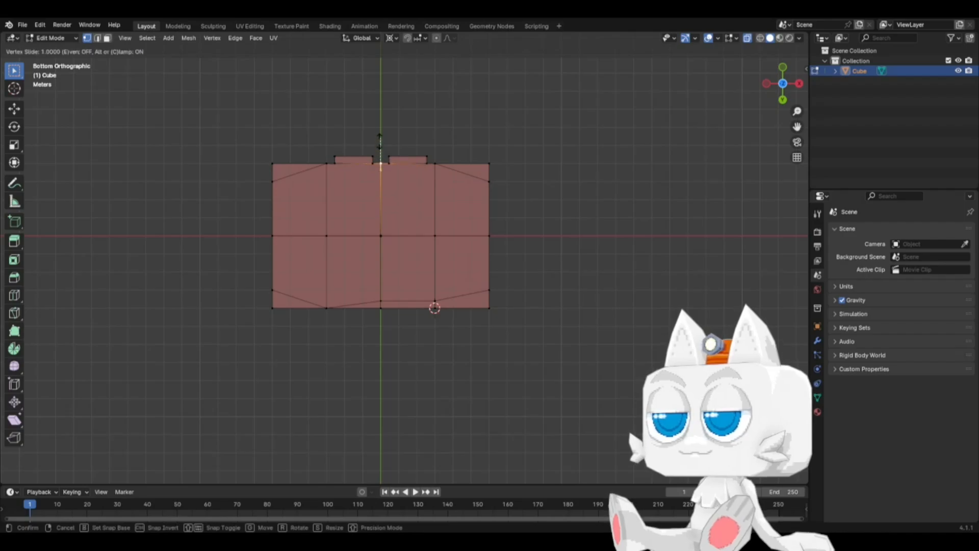
left_click(380, 125)
left_click(377, 292)
key("shift+v")
left_click(437, 293)
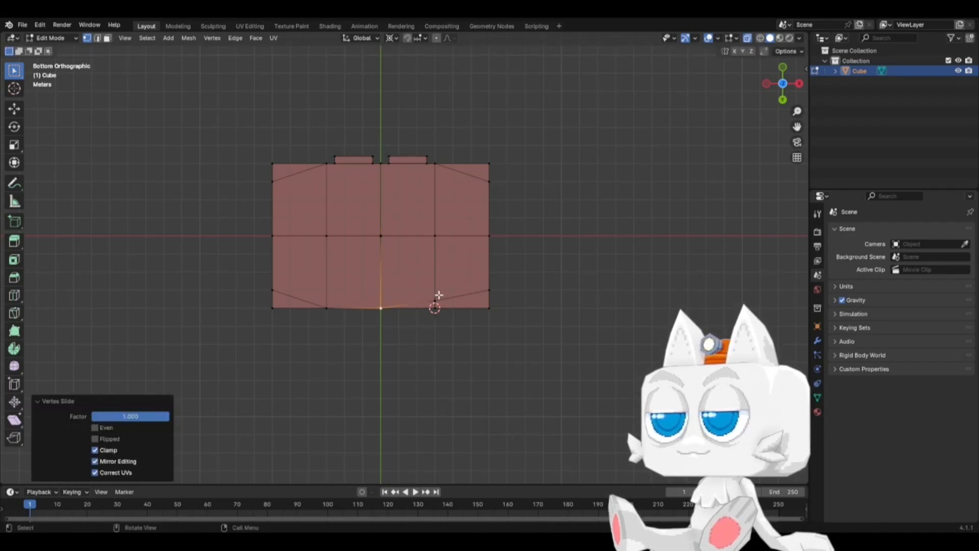
key("shift+v")
left_click(441, 313)
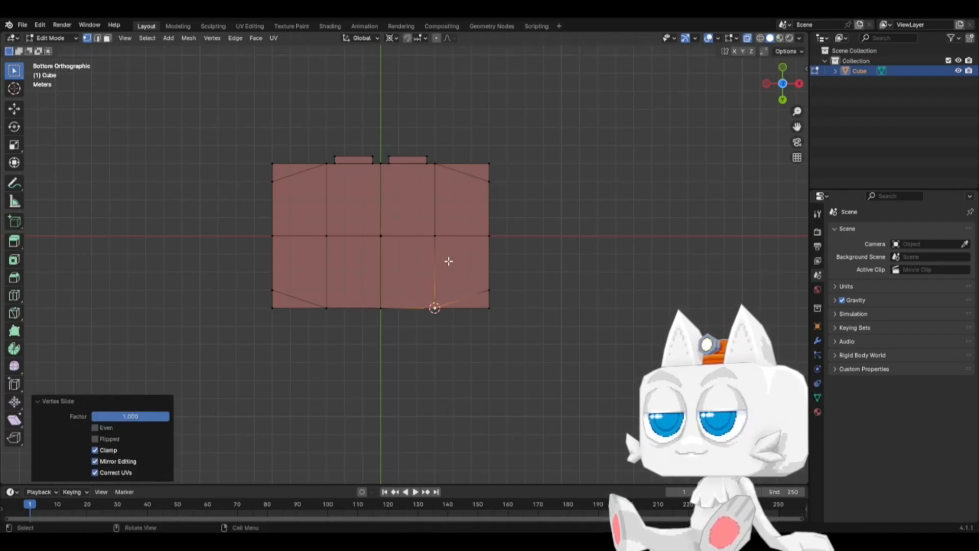
Step: Reveal the hidden geometry and slide the extra side edges near the back +X and back -X corners fully onto those corners
key("alt+h")
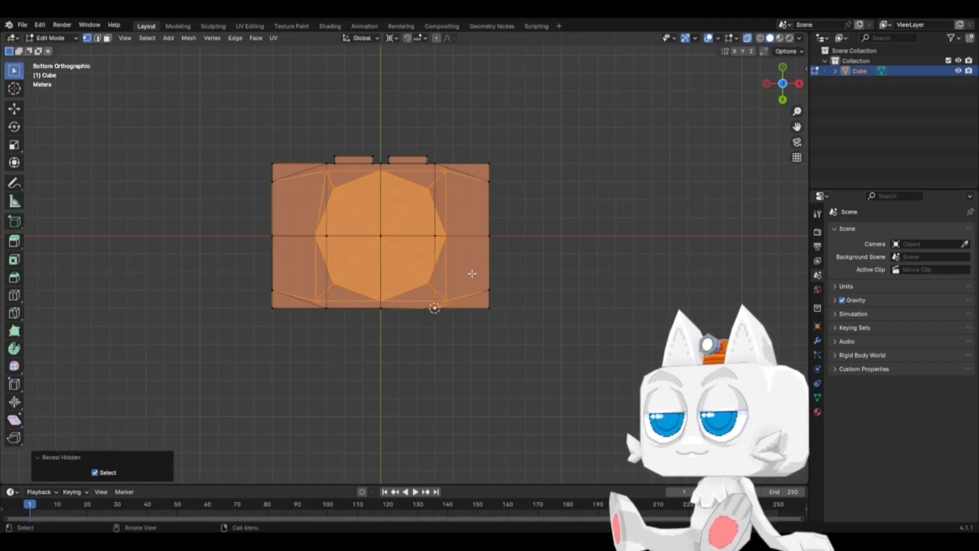
left_click_drag(483, 271, 512, 296)
key("g")
key("g")
left_click(513, 350)
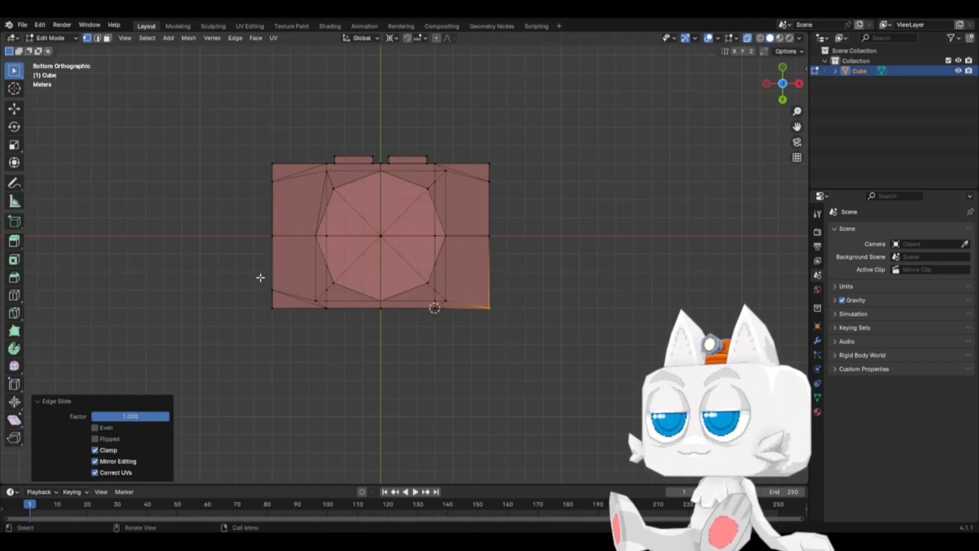
left_click_drag(261, 278, 284, 297)
key("g")
key("g")
left_click(279, 244)
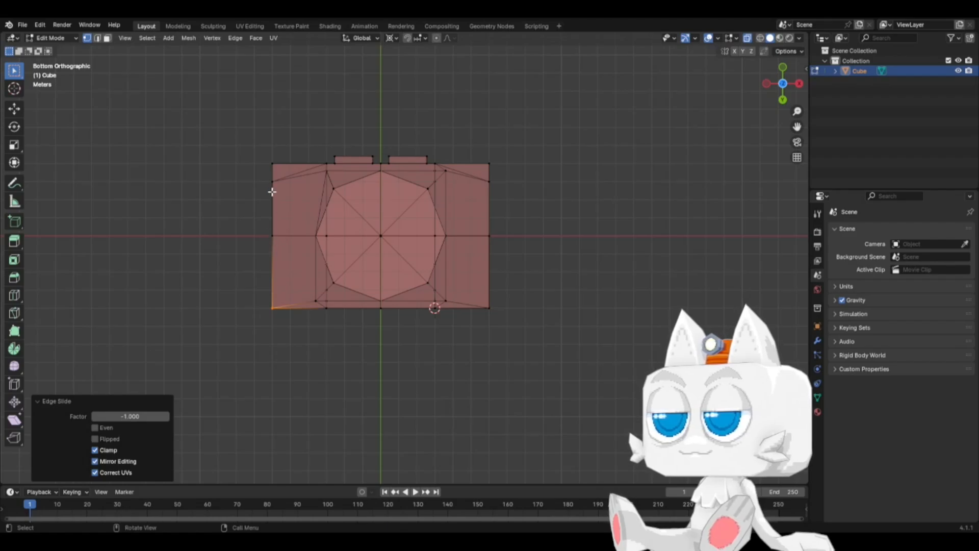
Step: Slide the extra side edges near the front -X and front +X corners fully onto those corners
left_click_drag(250, 169, 290, 208)
key("g")
key("g")
left_click(280, 150)
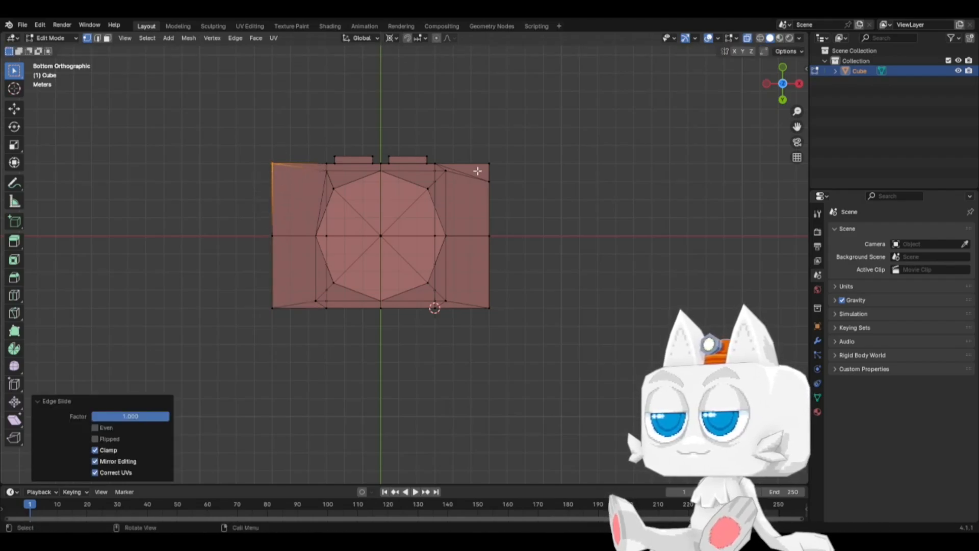
left_click_drag(478, 171, 516, 207)
key("g")
key("g")
left_click(518, 150)
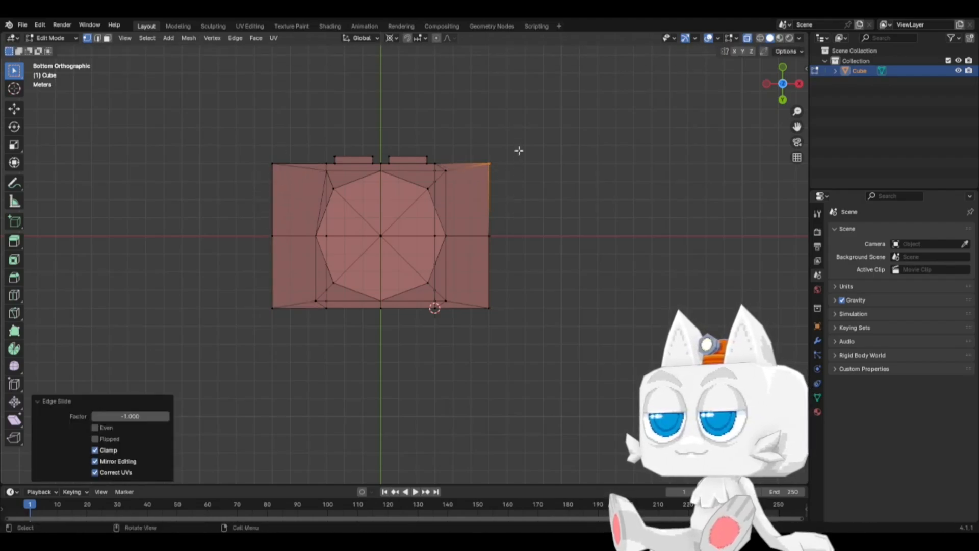
Step: Hide the box's lower vertices and try to vertex-slide the top's front +X inset vertex onto the +X edge line
key("KP_1")
left_click_drag(243, 307, 554, 360)
key("h")
key("KP_7")
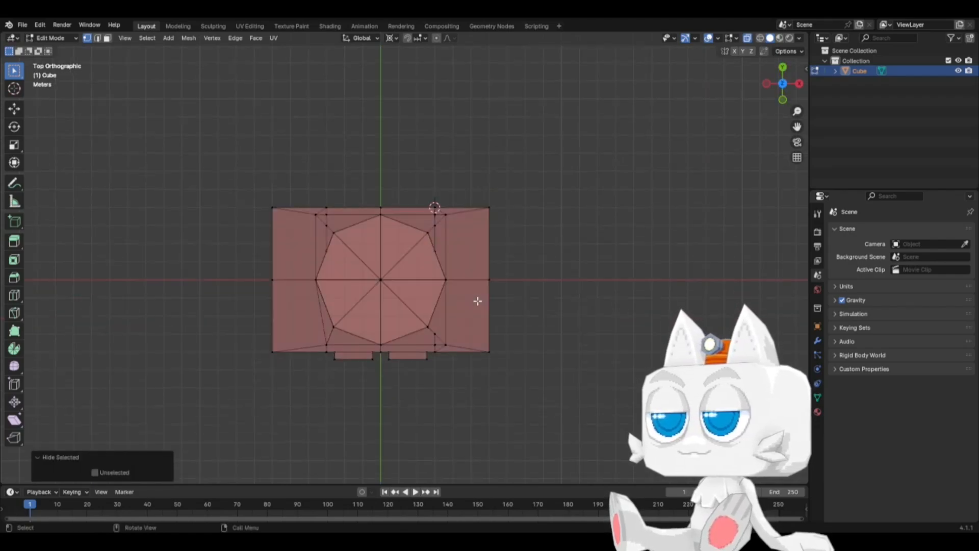
scroll(409, 265, "up", 2)
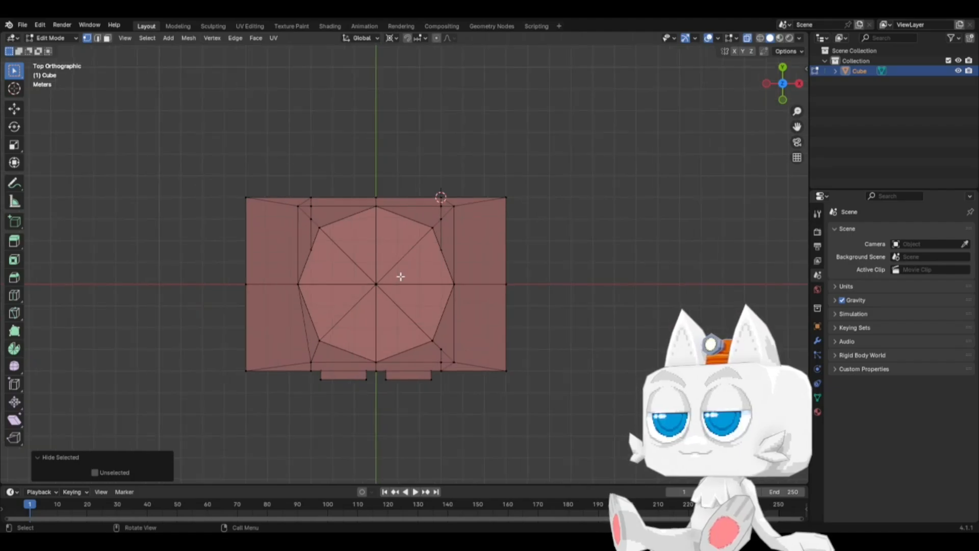
left_click(462, 381)
key("shift+v")
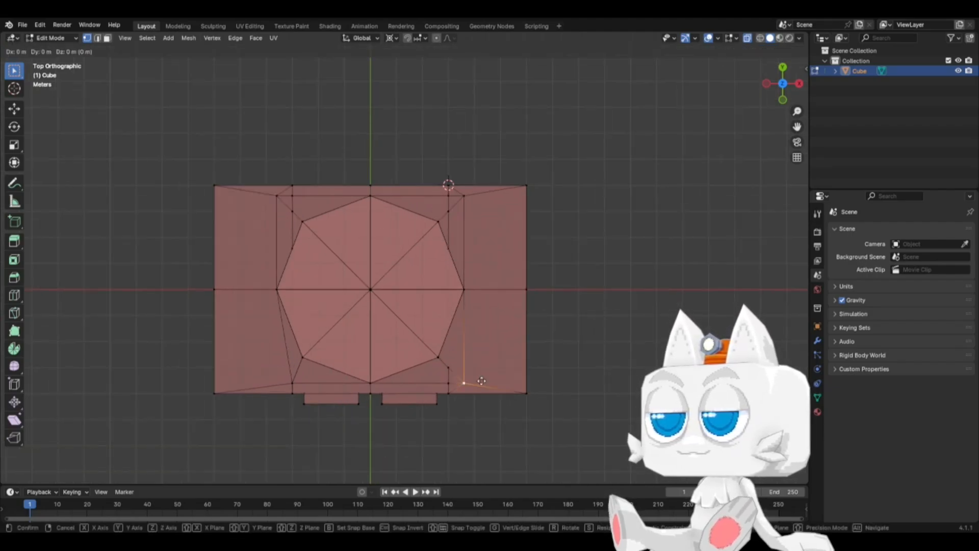
left_click(451, 377)
middle_click_drag(389, 327, 426, 275)
Step: Undo the recent slides, hiding and underside alignment, back to before the upper vertices were hidden
key("ctrl+z")
key("ctrl+z")
key("ctrl+z")
key("ctrl+z")
key("ctrl+z")
key("ctrl+z")
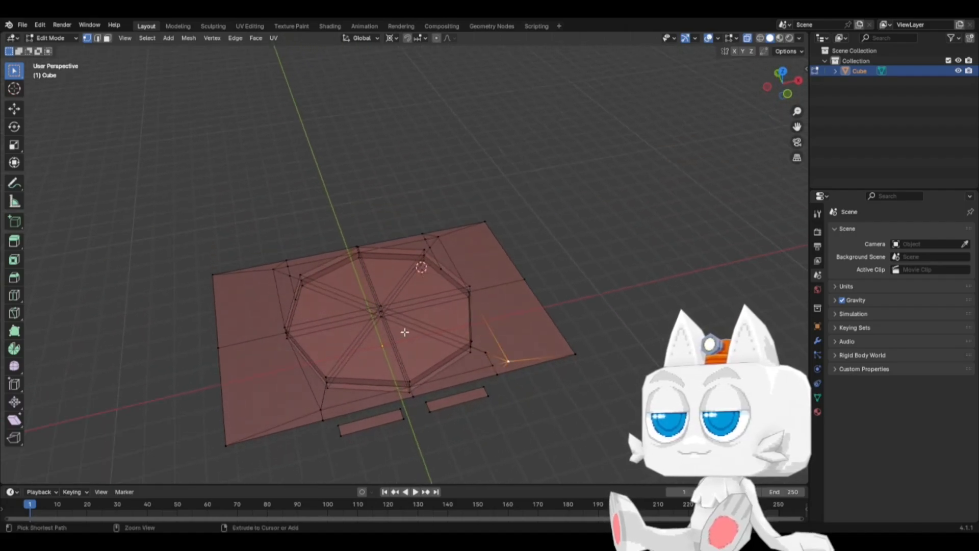
key("ctrl+z")
key("ctrl+z")
key("ctrl+z")
key("ctrl+z")
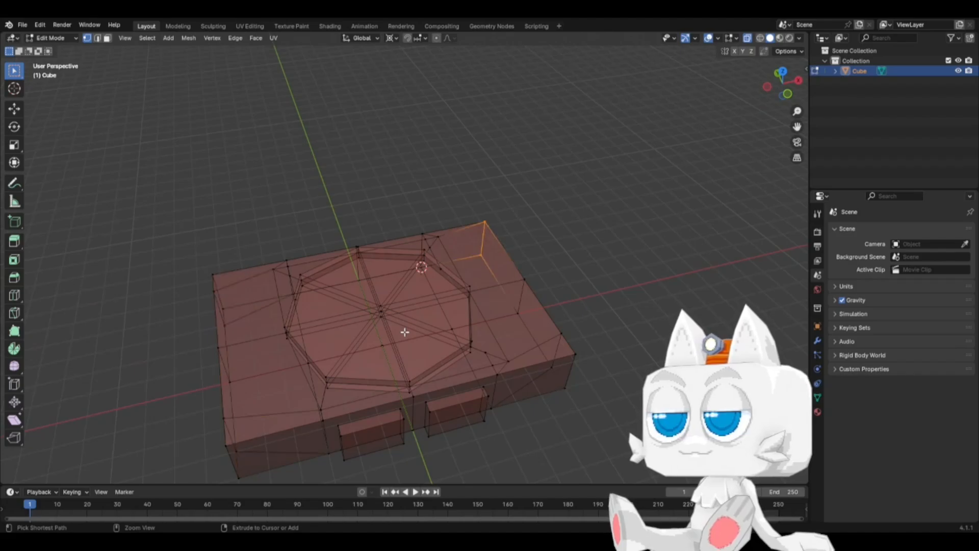
key("KP_7")
key("ctrl+z")
key("ctrl+z")
key("ctrl+z")
key("ctrl+z")
key("ctrl+z")
key("ctrl+z")
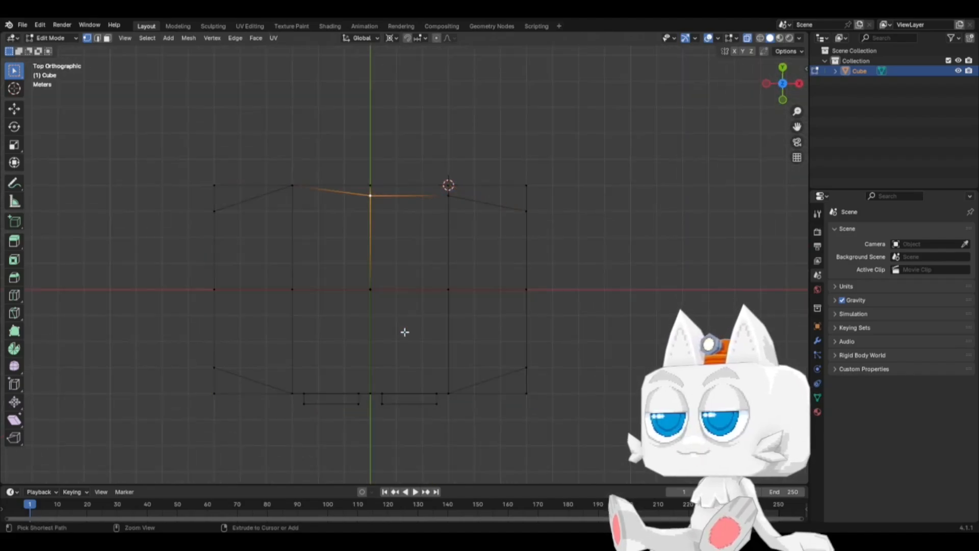
key("ctrl+z")
key("ctrl+z")
key("ctrl+z")
key("ctrl+z")
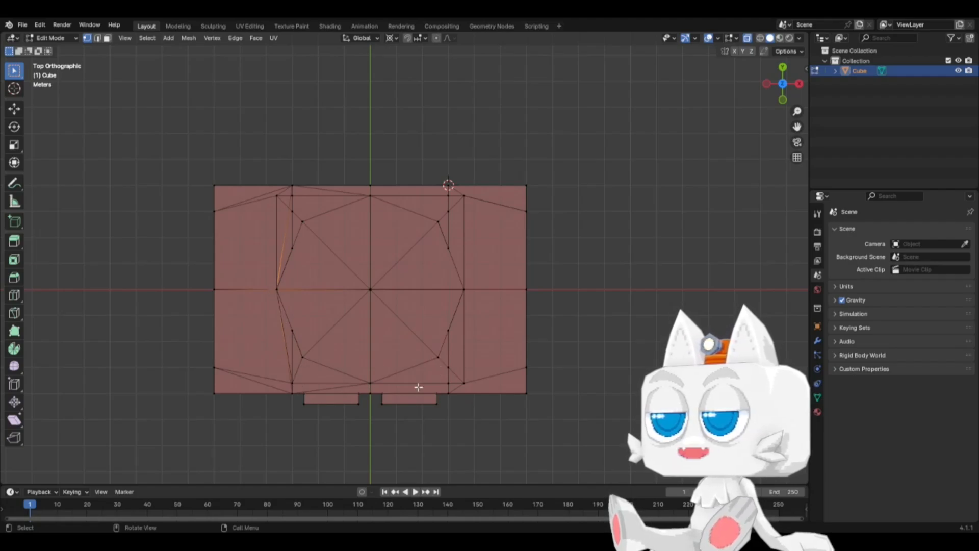
Step: Vertex-slide the top's front +X inset vertex onto the +X line, and slide the neighbouring vertex on that line fully forward
left_click(465, 381)
key("g")
key("g")
left_click(431, 377)
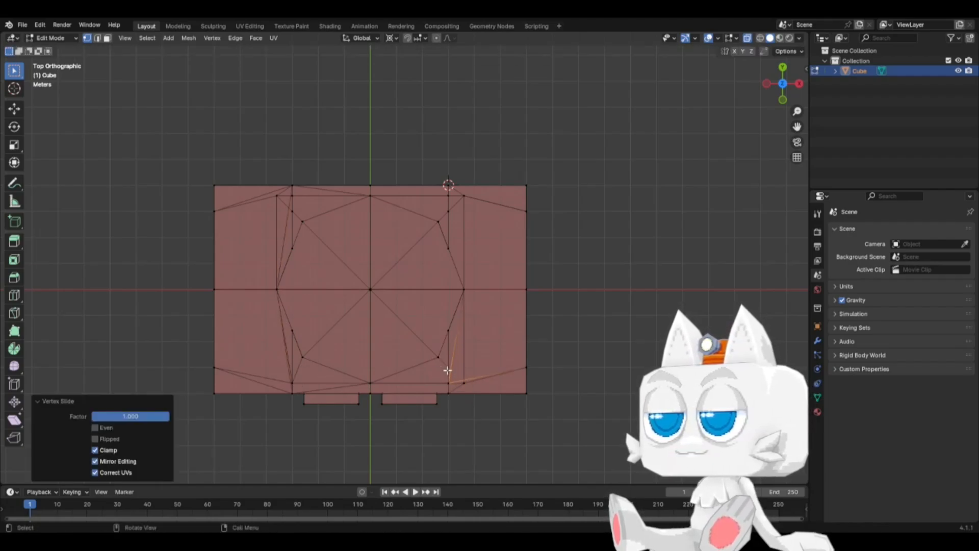
left_click(447, 361)
key("g")
key("g")
left_click(447, 397)
Step: Vertex-slide the underside's front +X inset vertex fully onto the front edge at the +X line
left_click(467, 387)
key("g")
key("g")
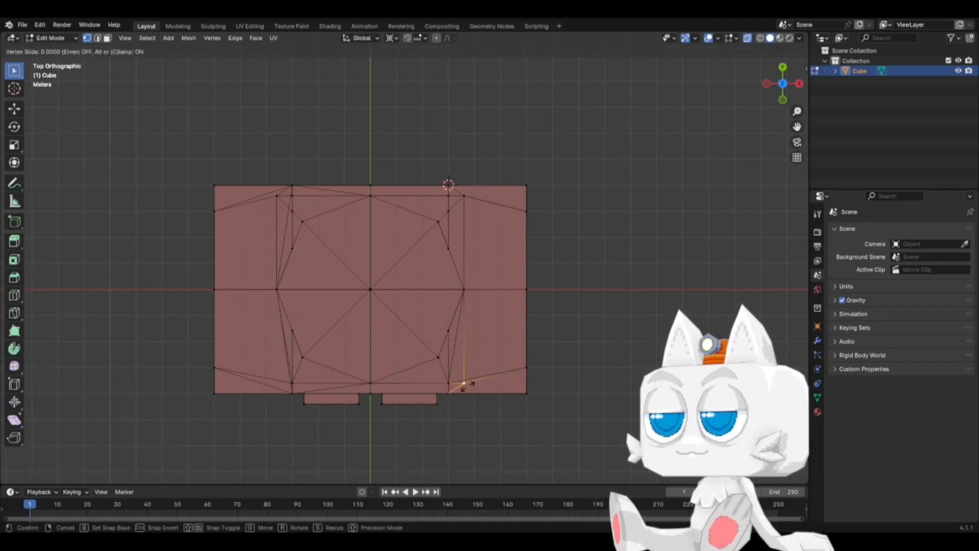
left_click(388, 388)
left_click(459, 389)
key("g")
key("g")
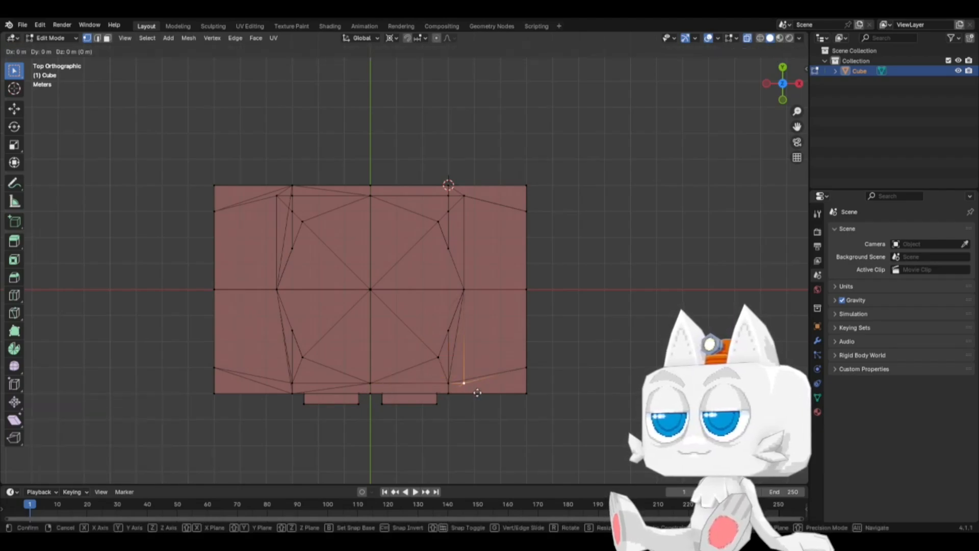
left_click(434, 424)
Step: Slide the extra side edges on the box's front half fully onto the front +X and front -X corners
left_click(526, 367)
key("g")
key("g")
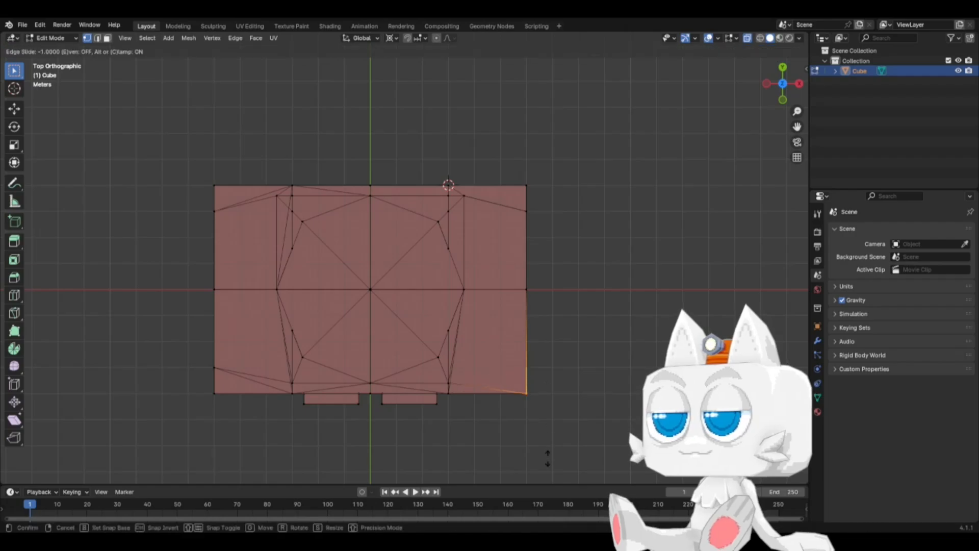
left_click(525, 390)
left_click(215, 367)
key("g")
key("g")
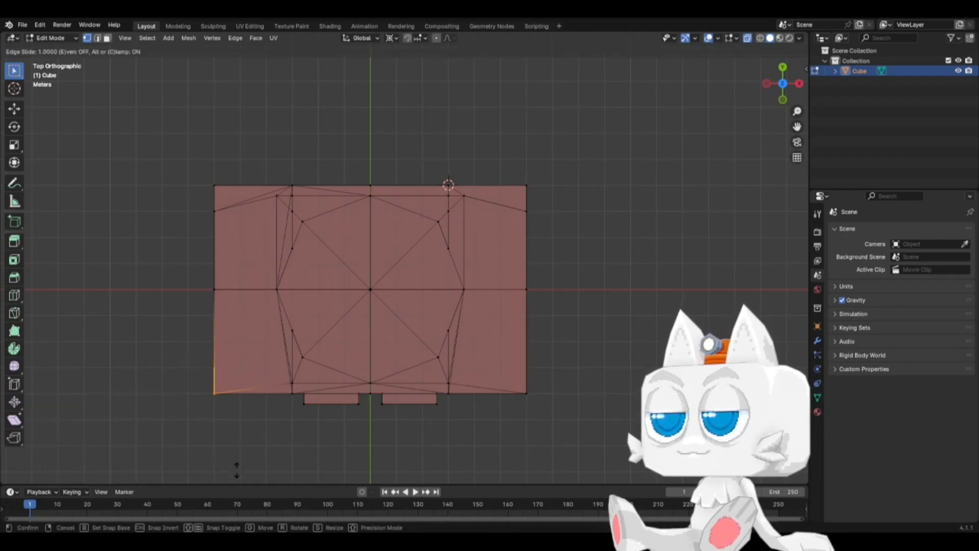
left_click(242, 459)
Step: Slide the extra side edges on the box's back half fully onto the back +X and back -X corners
left_click_drag(491, 195, 568, 229)
key("g")
key("g")
left_click(573, 185)
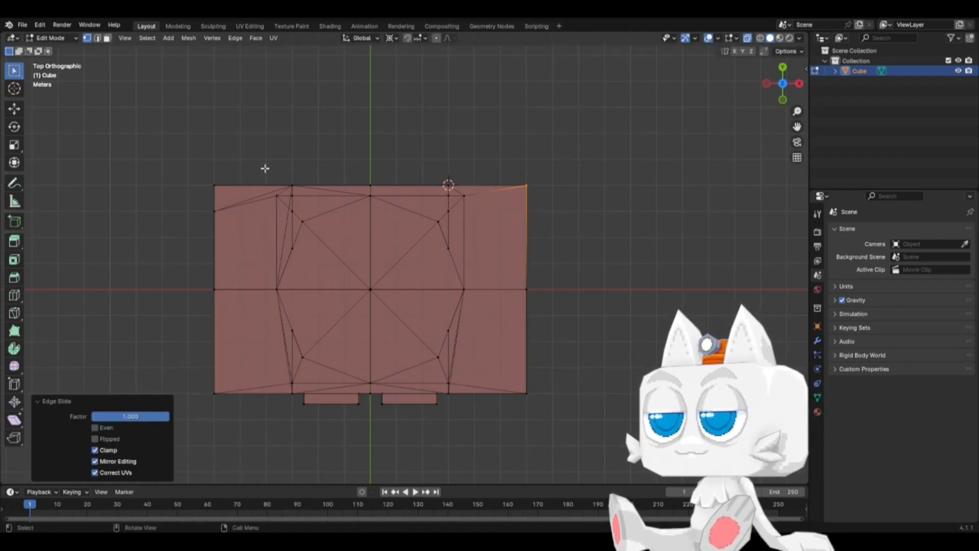
left_click_drag(194, 194, 237, 235)
key("g")
key("g")
left_click(223, 126)
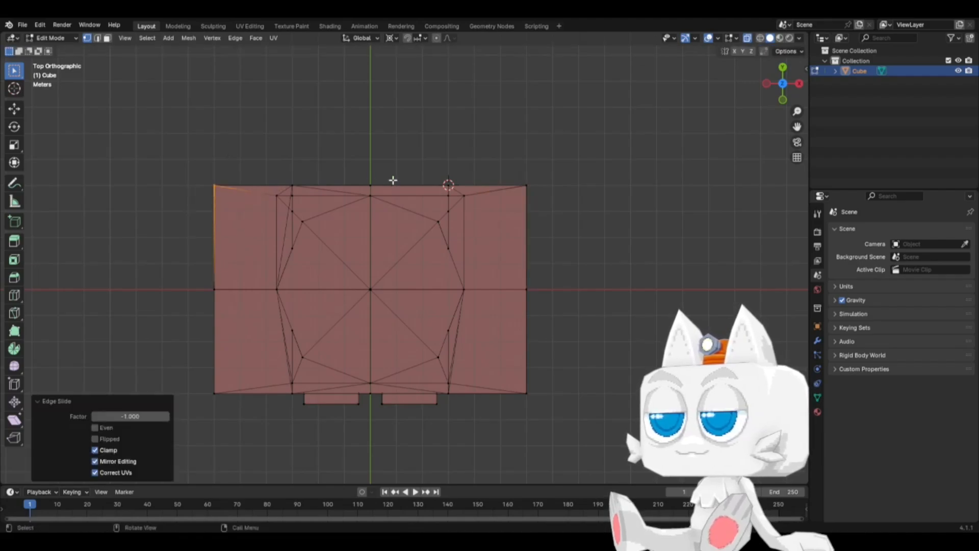
Step: Try to vertex-slide the overlapping back +X inset vertices together, then undo the slide
left_click_drag(453, 191, 484, 212)
key("g")
key("g")
left_click(438, 213)
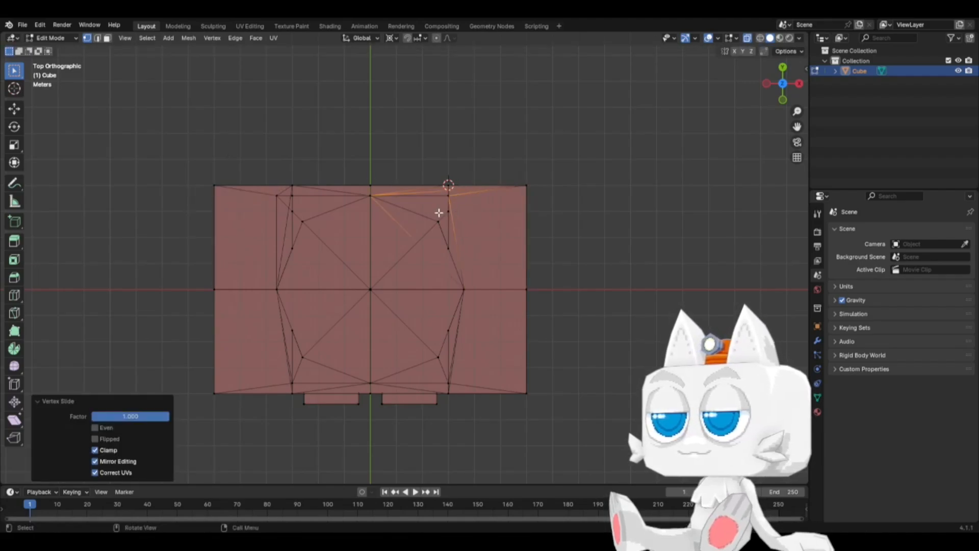
key("ctrl+z")
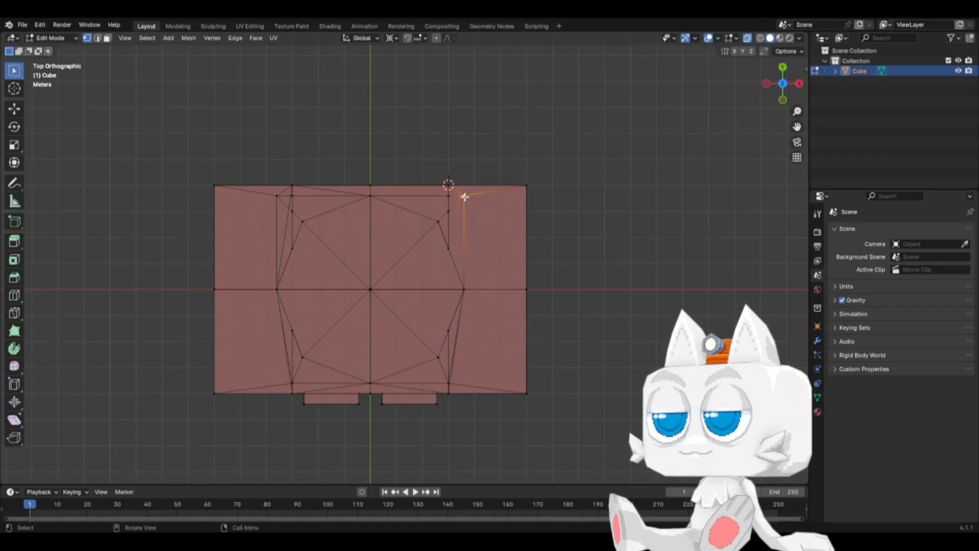
Step: Vertex-slide the top's back +X and back -X inset vertices inward onto the +X and -X lines
middle_click_drag(464, 197, 457, 199)
key("g")
key("g")
left_click(285, 218)
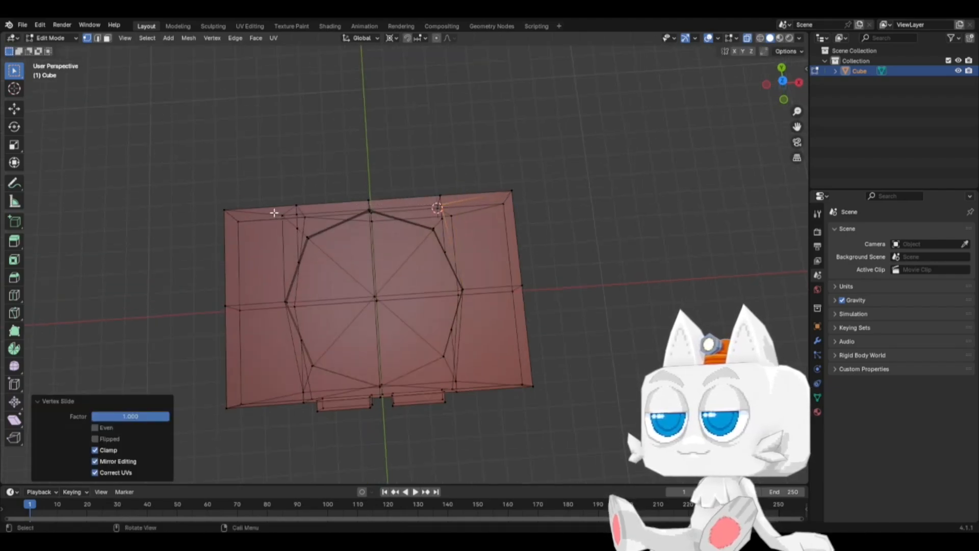
left_click(278, 214)
key("g")
key("g")
left_click(328, 229)
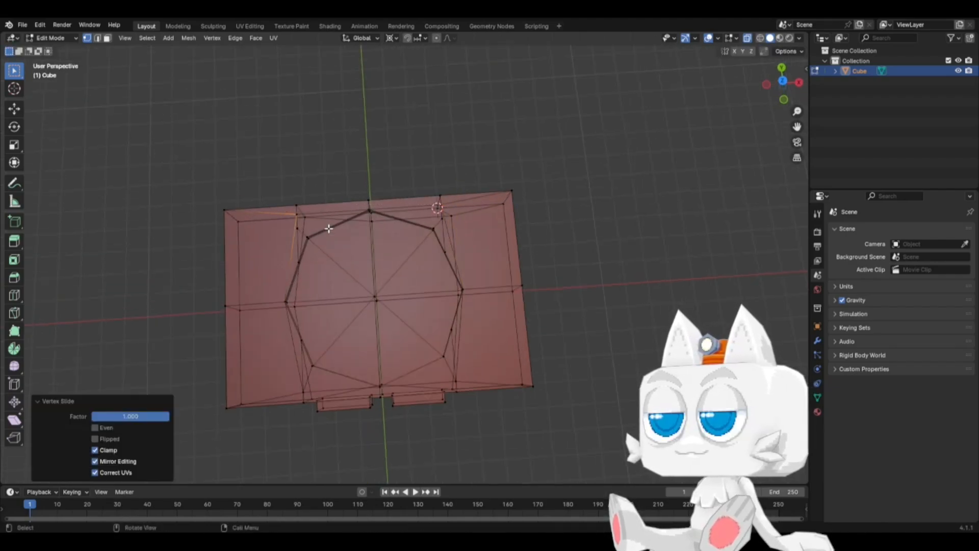
Step: Select all the upper vertices of the box, including the octagonal recess, and hide them to expose the underside
key("KP_7")
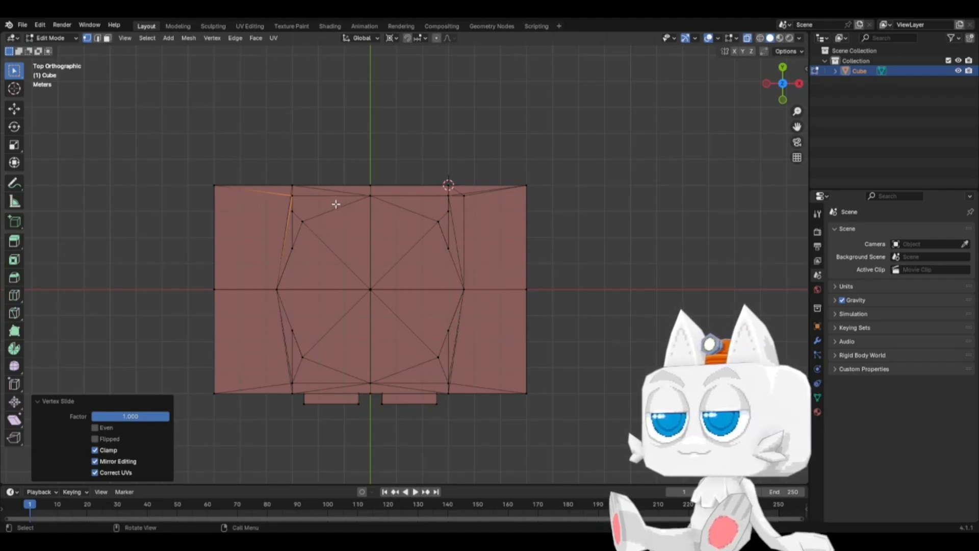
middle_click_drag(351, 225, 385, 223)
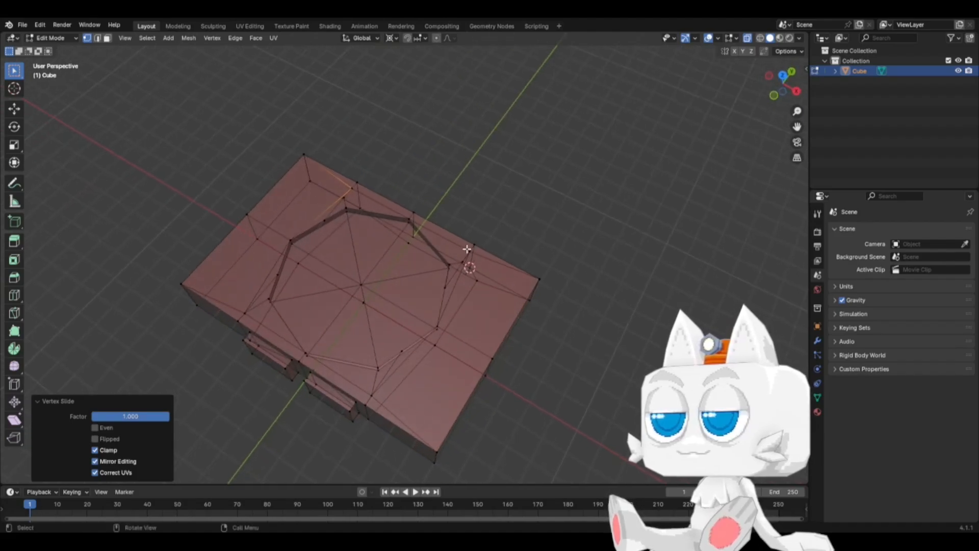
key("KP_1")
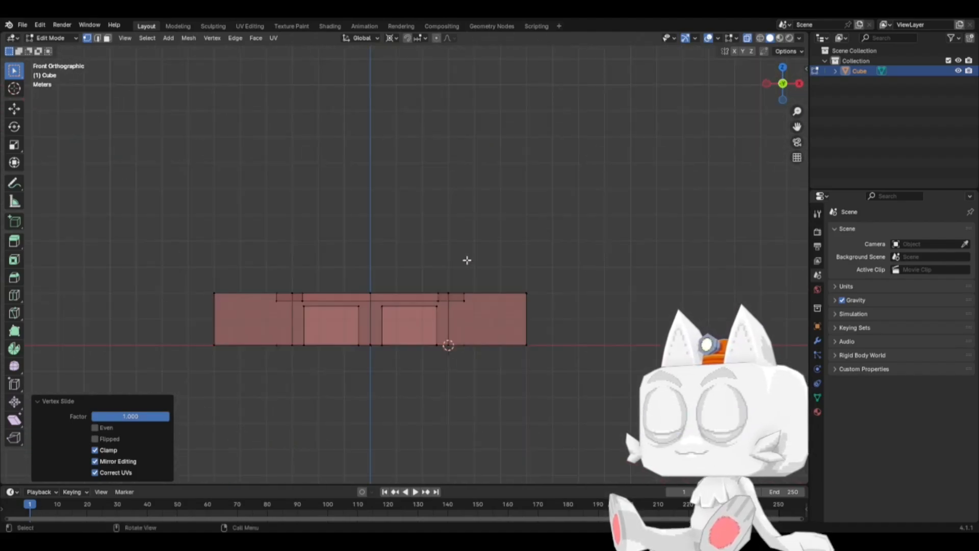
left_click_drag(194, 267, 577, 305)
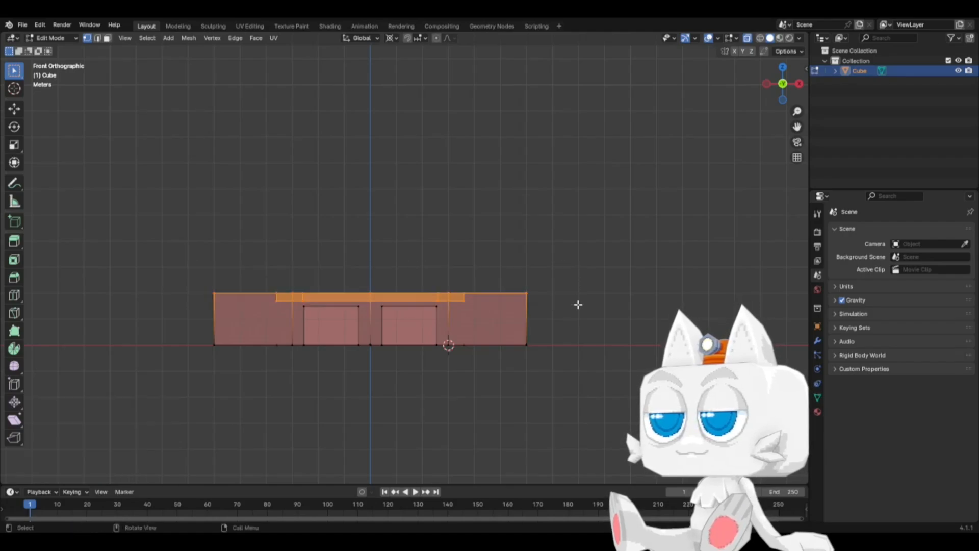
key("h")
key("ctrl+KP_7")
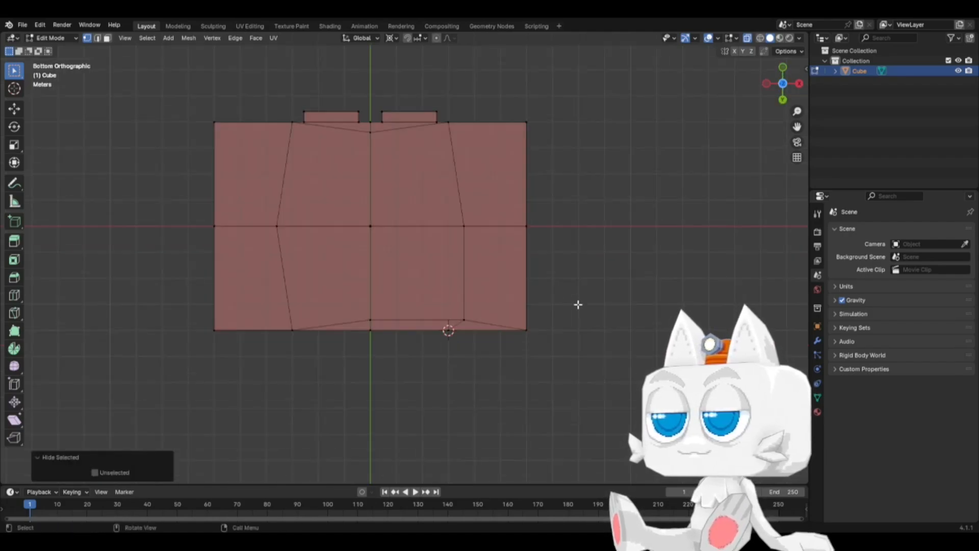
Step: Vertex-slide the underside's back +X inset vertex onto the back edge and scale the middle +X vertex to 0 in X about the 3D cursor
left_click(467, 315)
key("shift+v")
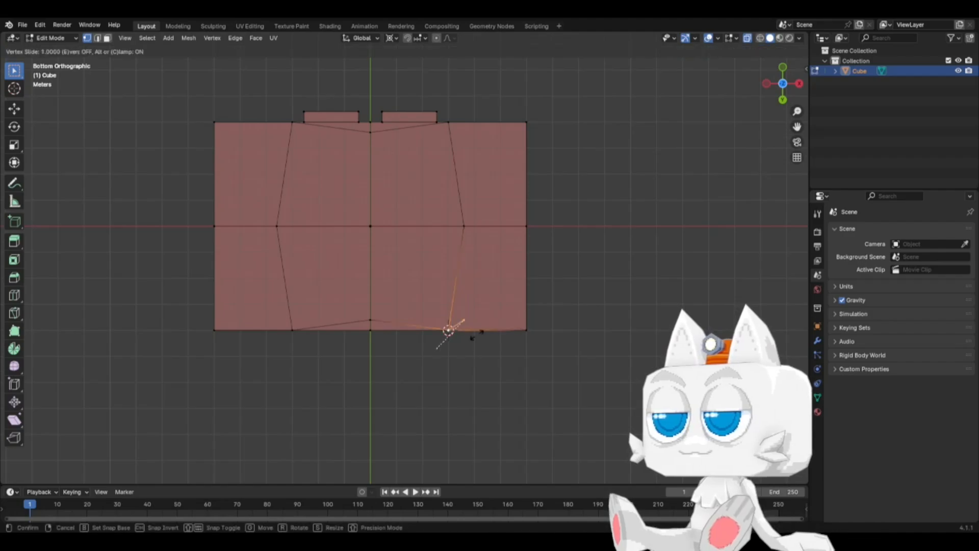
left_click(445, 355)
left_click(461, 225, "shift")
key("s")
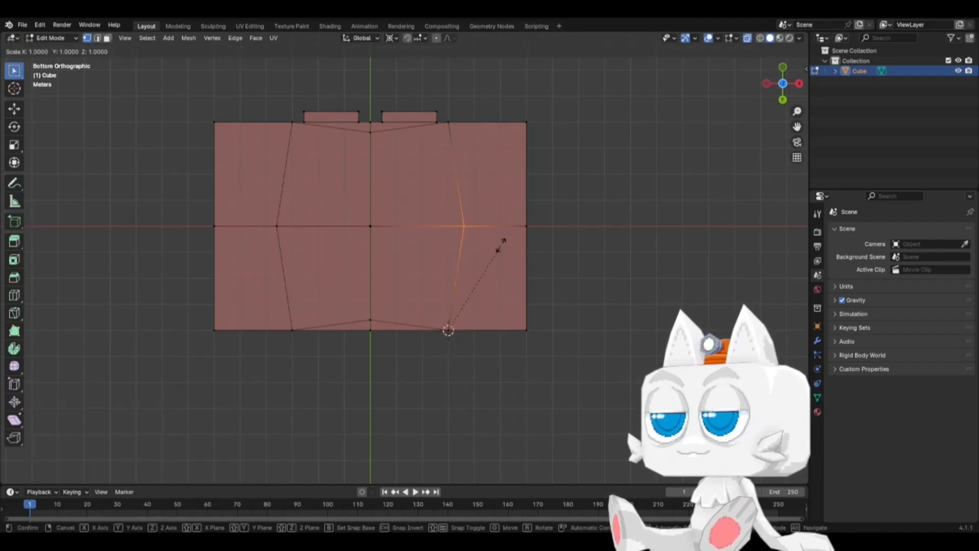
key("x")
key("0")
key("Return")
Step: Snap the 3D cursor to the back -X edge vertex and scale the underside's middle -X vertex to 0 in X about it
left_click(296, 324)
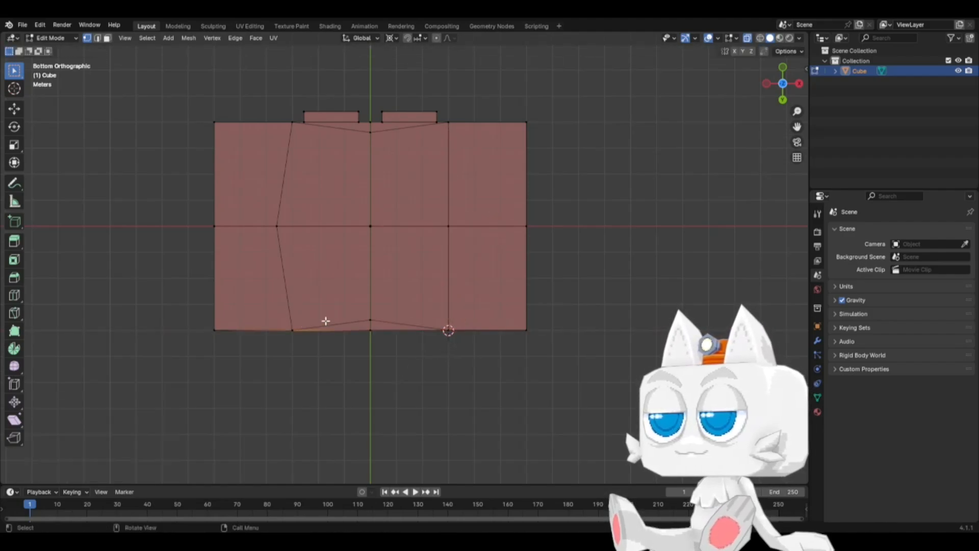
key("shift+s")
left_click(330, 378)
key("b")
left_click_drag(277, 227, 288, 245)
key("s")
key("x")
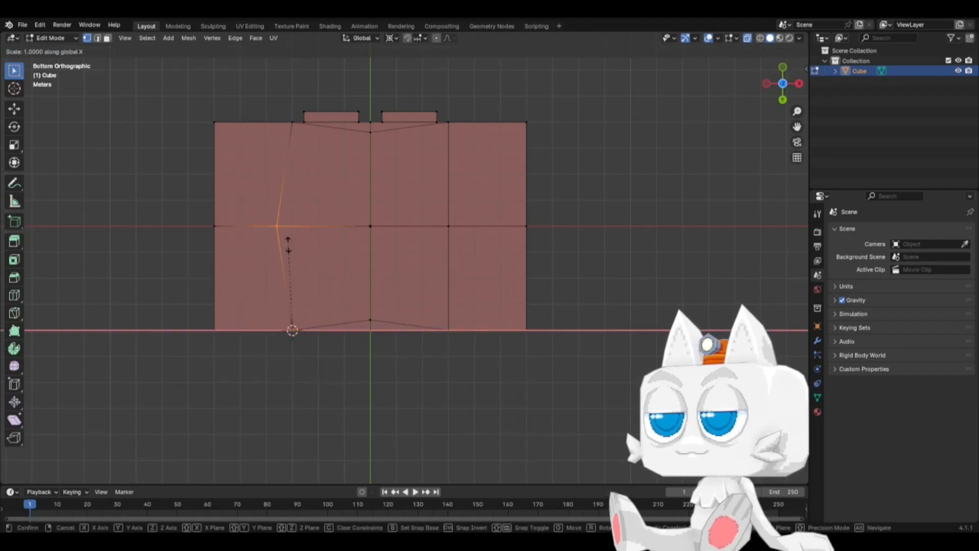
key("0")
key("Return")
Step: Vertex-slide the underside's two centre-line inset vertices fully onto the back and front edges
left_click_drag(324, 301, 380, 320)
key("shift+v")
left_click(378, 343)
left_click(360, 127)
key("shift+v")
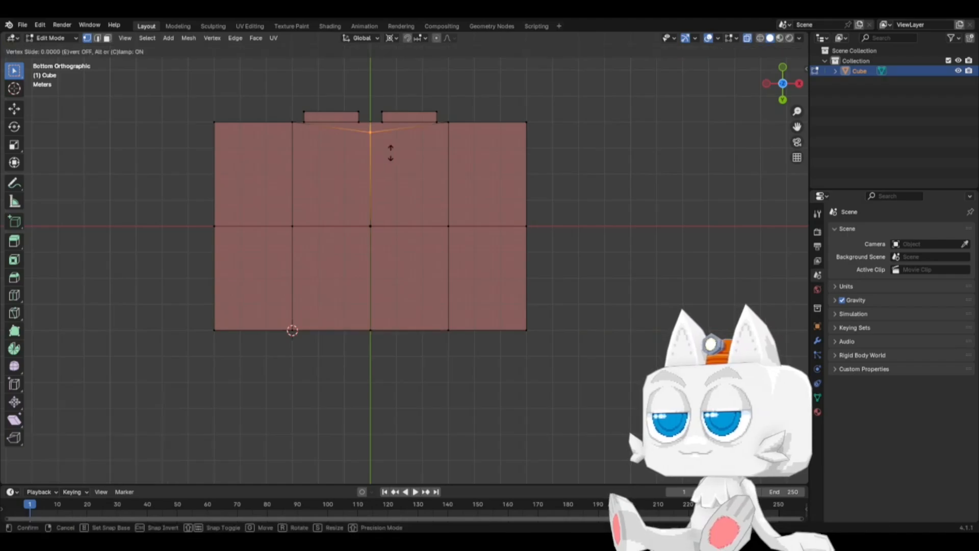
left_click(397, 129)
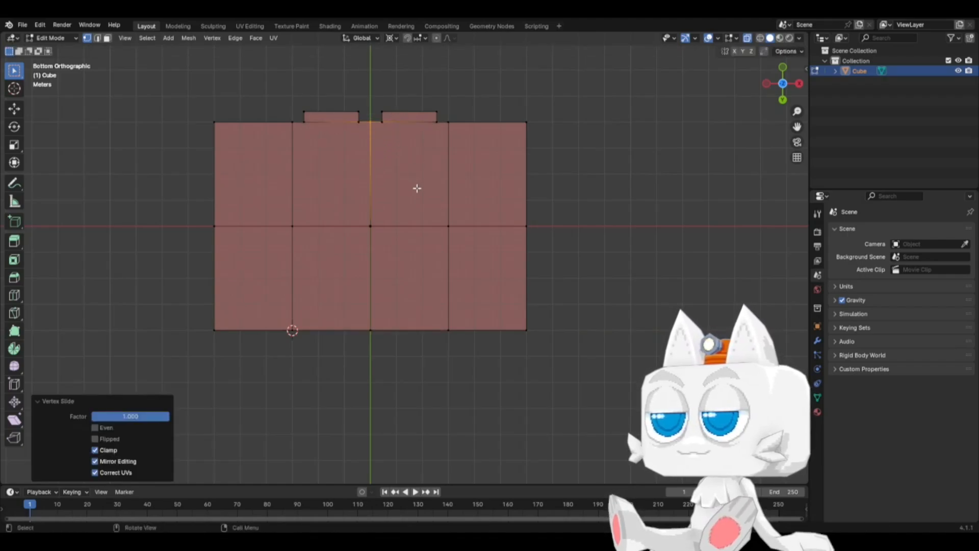
Step: Reveal all hidden geometry of the model and inspect the restored top face from above
key("KP_7")
key("alt+h")
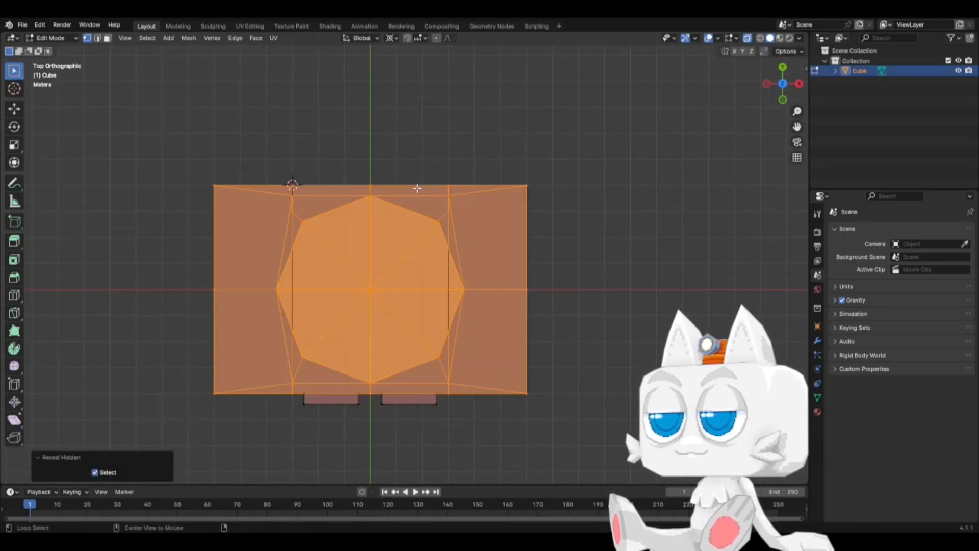
middle_click_drag(464, 334, 447, 306)
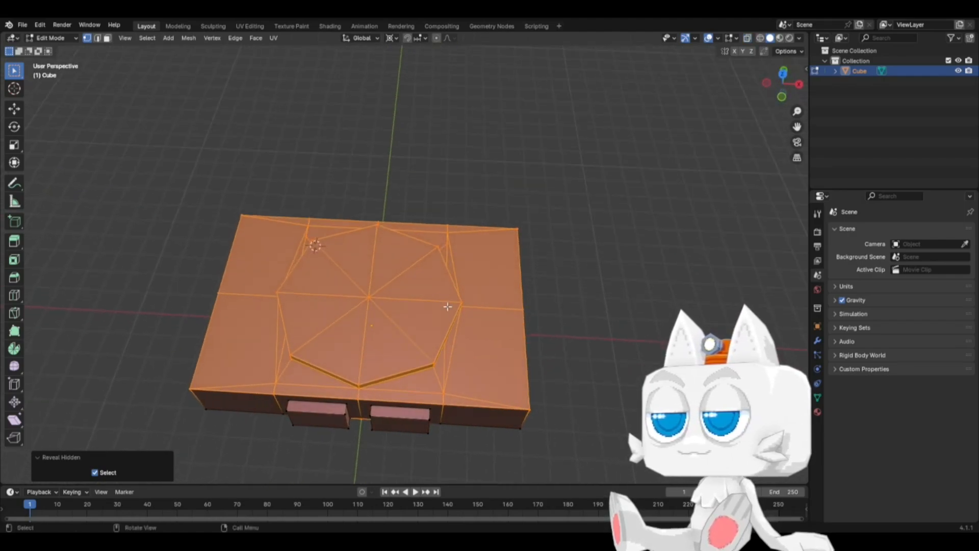
middle_click_drag(483, 361, 463, 343)
key("KP_7")
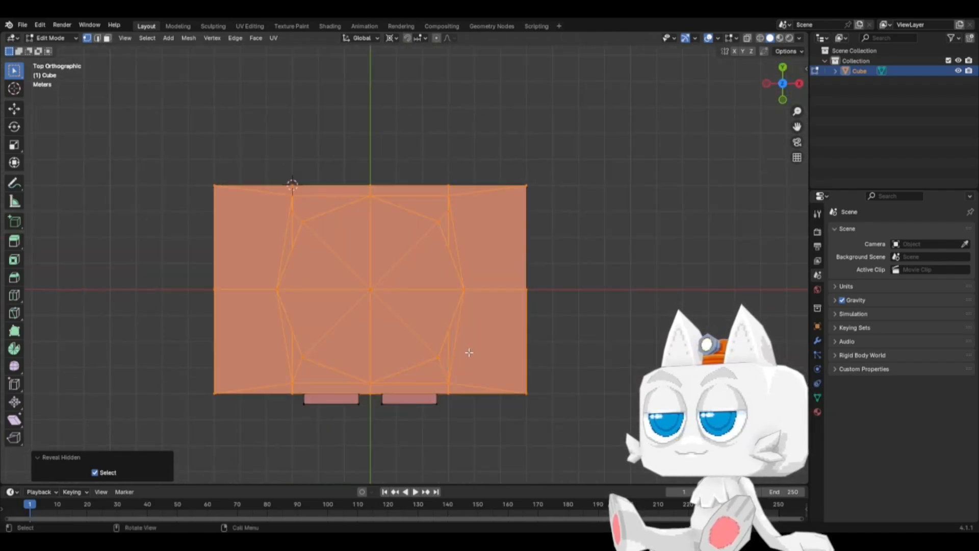
left_click(450, 381)
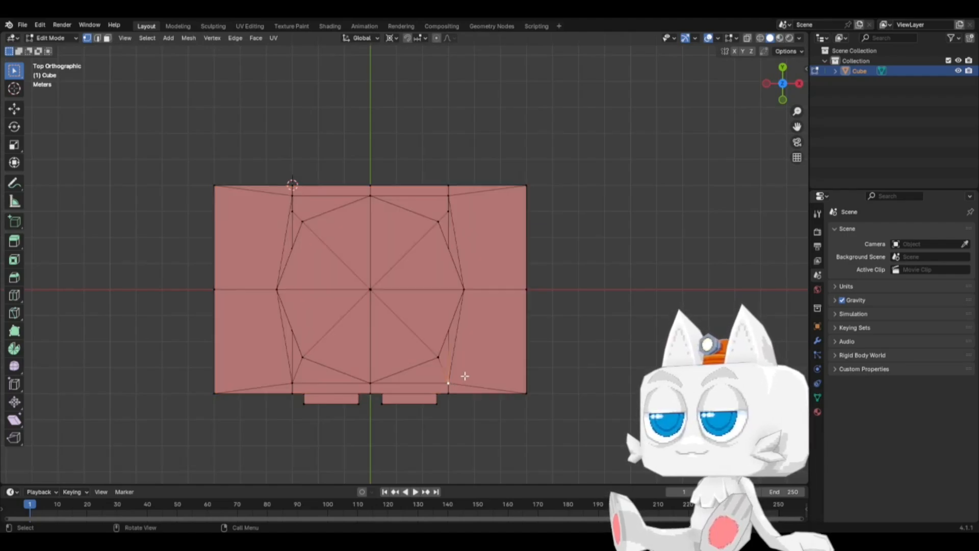
left_click(304, 387, "shift")
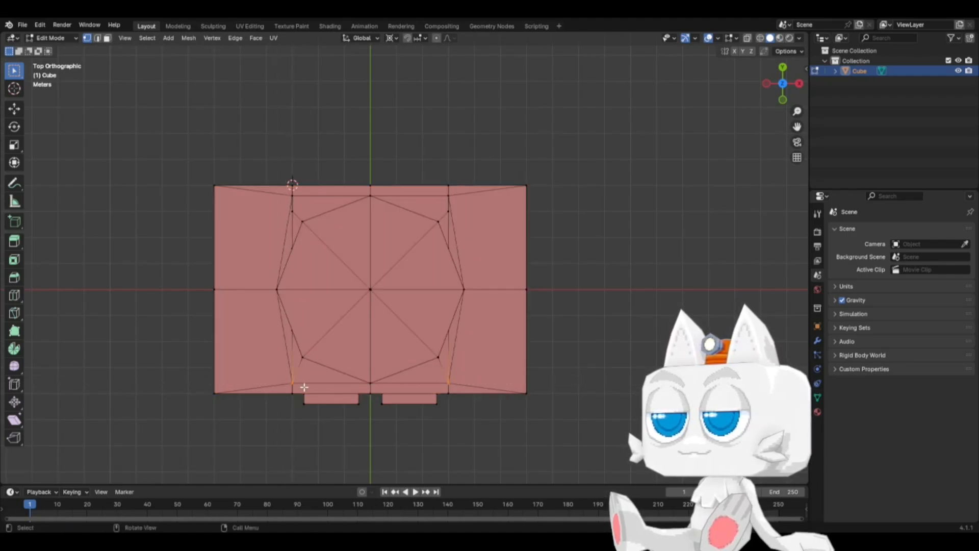
key("a")
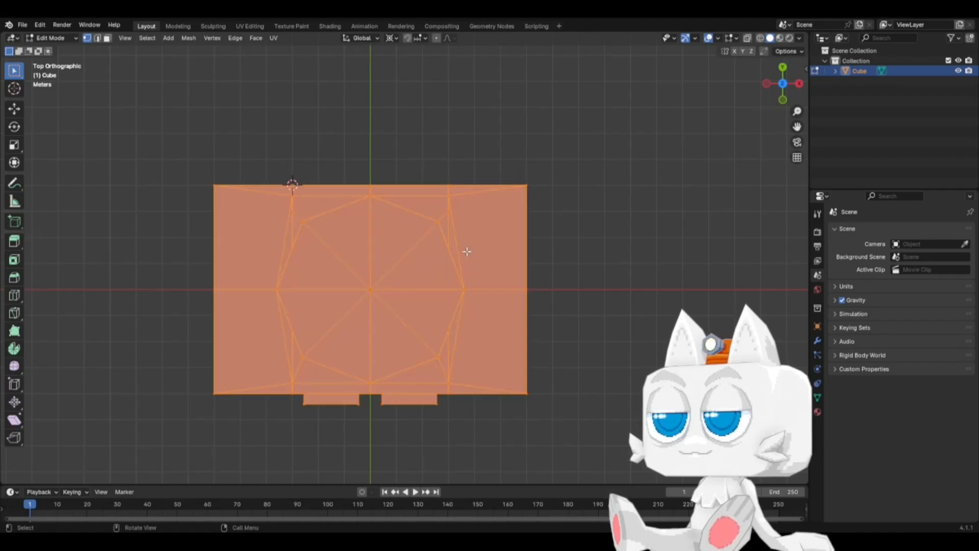
Step: Select the whole separate octagonal disc and hide it to expose the recess in the box
left_click(461, 284)
middle_click_drag(462, 284, 413, 265)
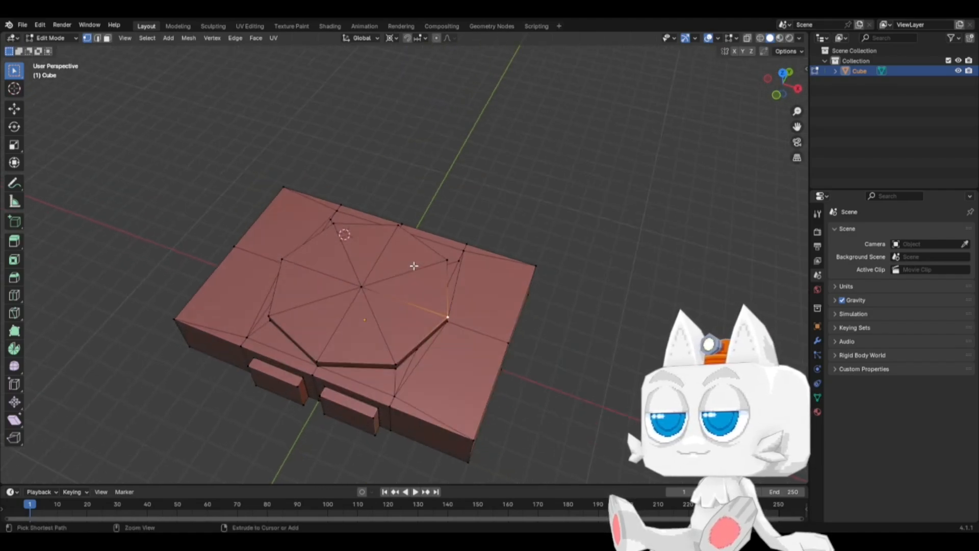
key("ctrl+l")
key("h")
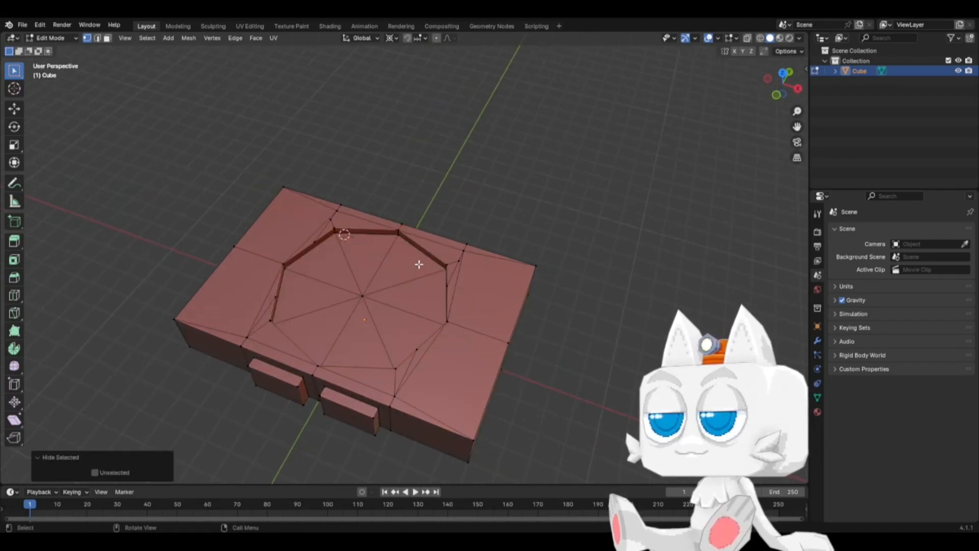
Step: Merge all visible vertices of the model by distance
key("a")
left_click(188, 38)
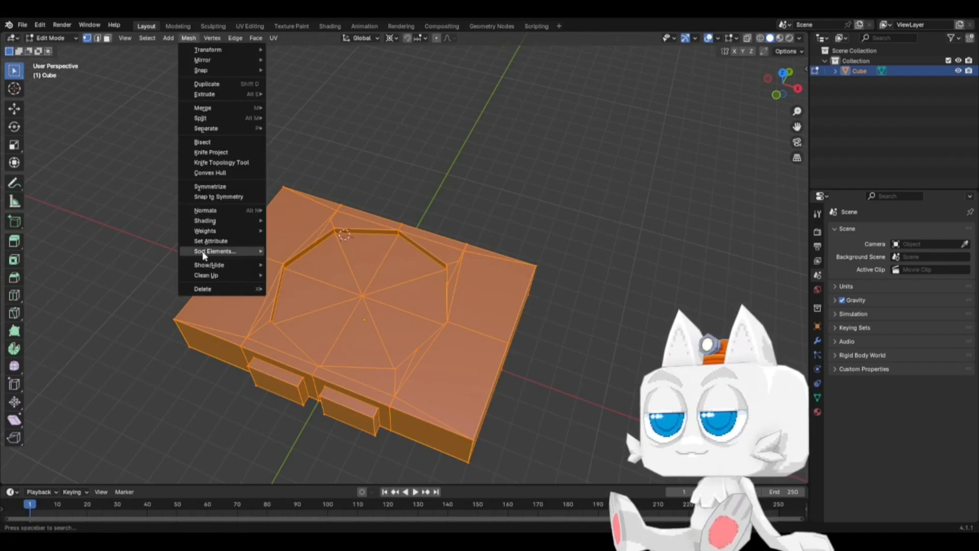
mouse_move(211, 276)
left_click(314, 351)
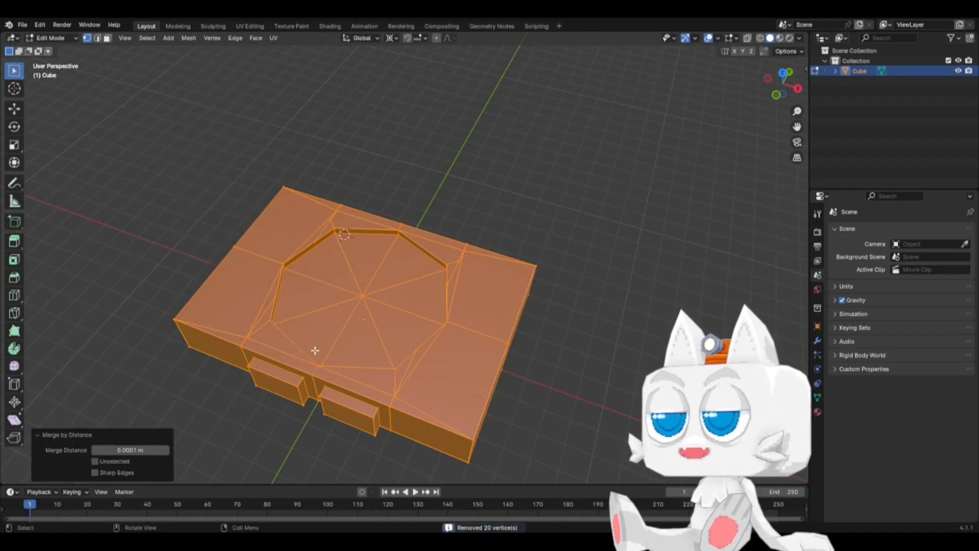
Step: Vertex-slide the two front inset corner vertices of the top face fully onto the front edge
key("KP_7")
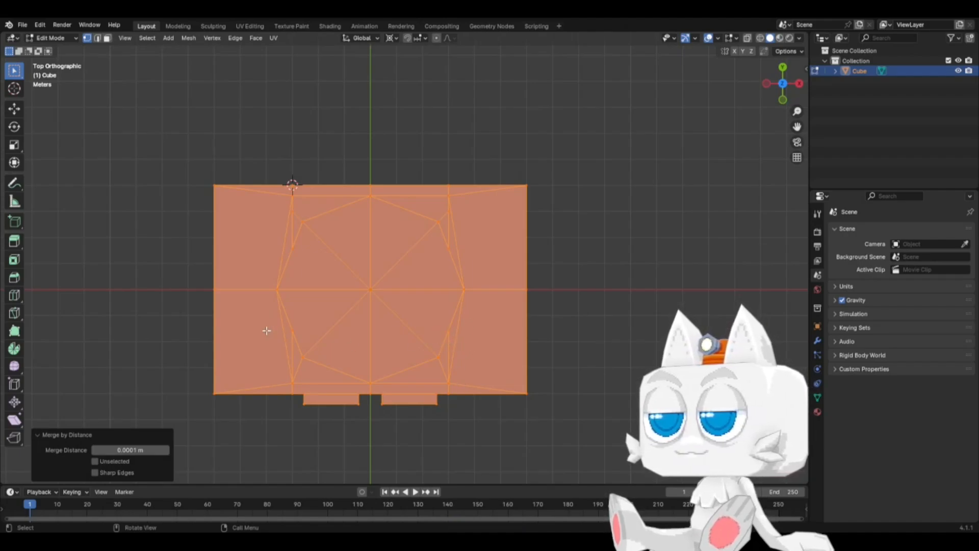
left_click(277, 360)
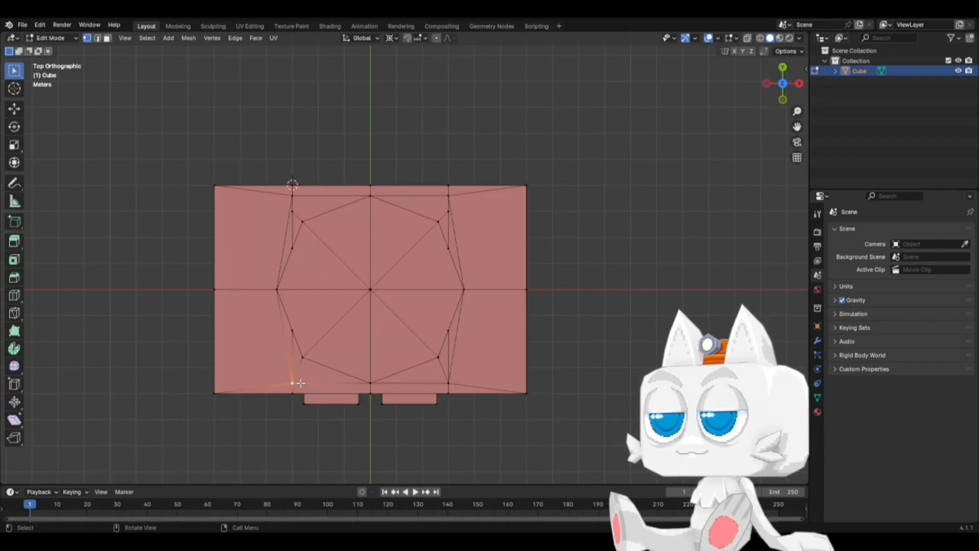
left_click(447, 383, "shift")
key("shift+v")
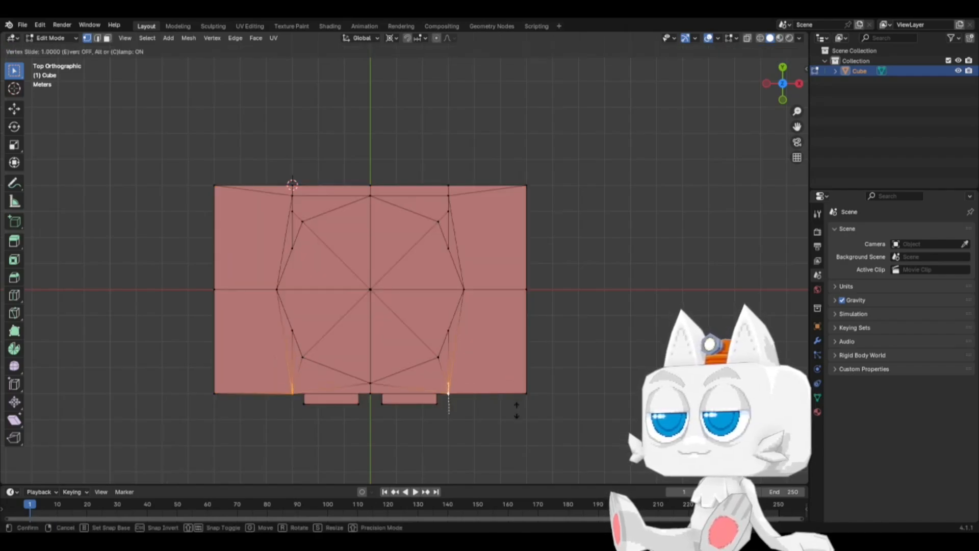
left_click(517, 408)
Step: Vertex-slide the two back inset corner vertices of the top face one by one fully onto the back edge
left_click(448, 195)
key("shift+v")
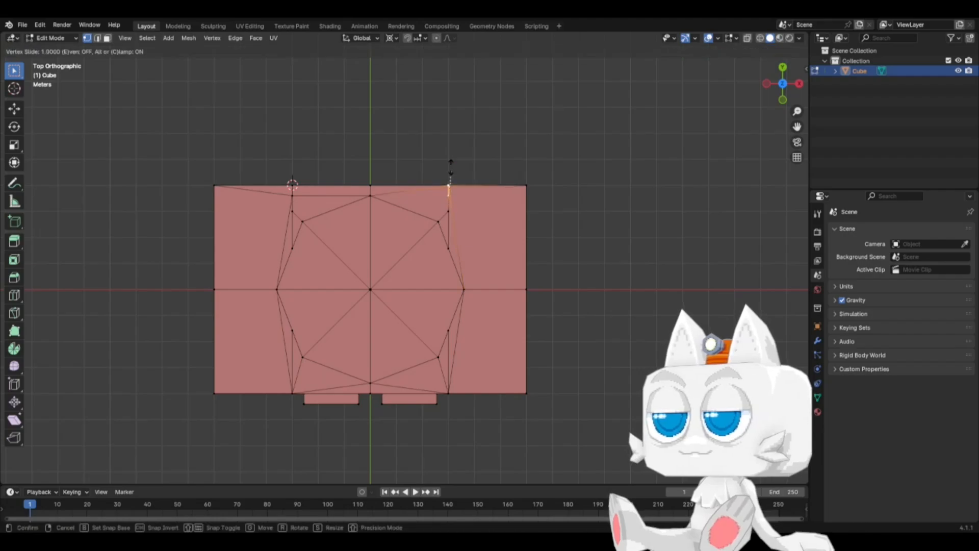
left_click(448, 173)
left_click(292, 198)
key("shift+v")
left_click(290, 185)
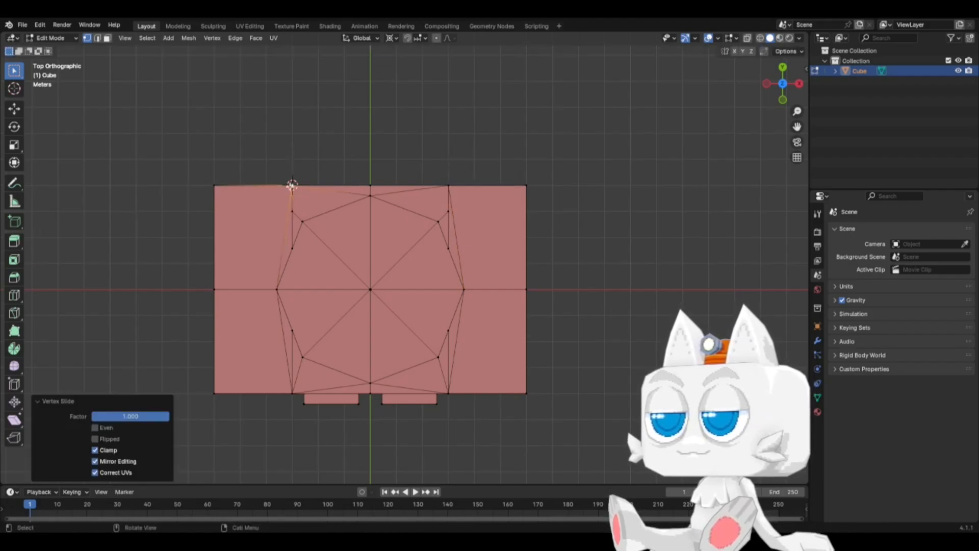
Step: Vertex-slide the two remaining stray vertices between the octagon and the back edge fully onto the back-edge vertices
left_click(290, 210)
key("shift+v")
left_click(290, 145)
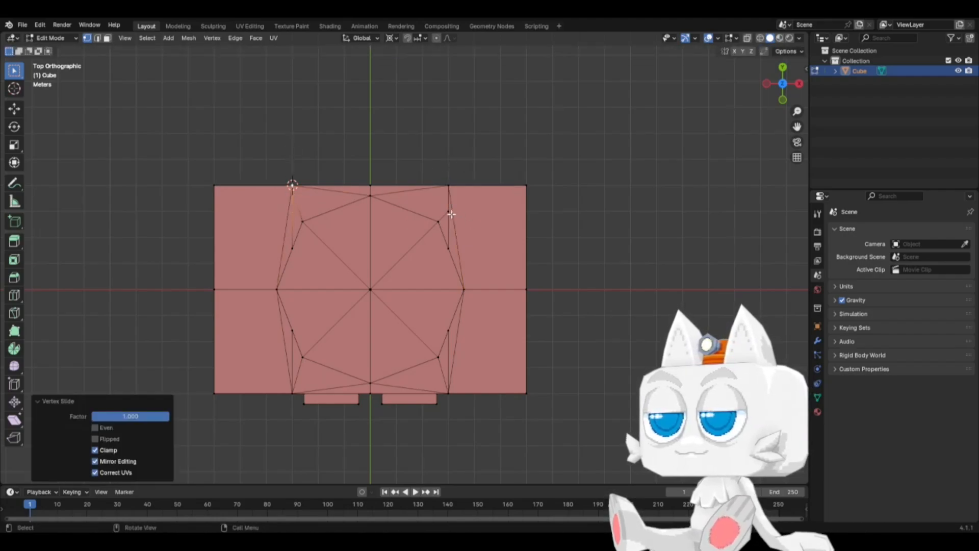
left_click(449, 211)
key("shift+v")
left_click(449, 170)
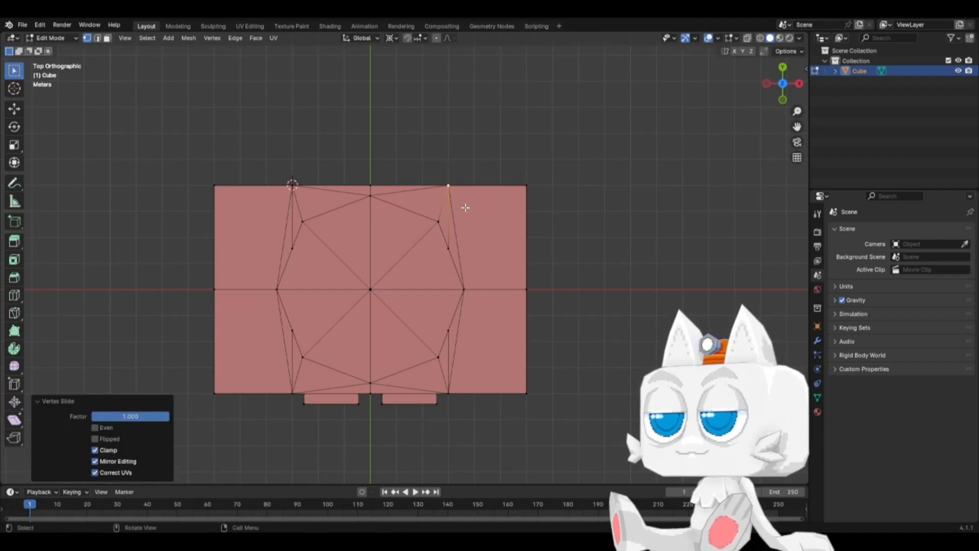
Step: Select all geometry linked to the box body and merge its overlapping vertices by distance
key("ctrl+l")
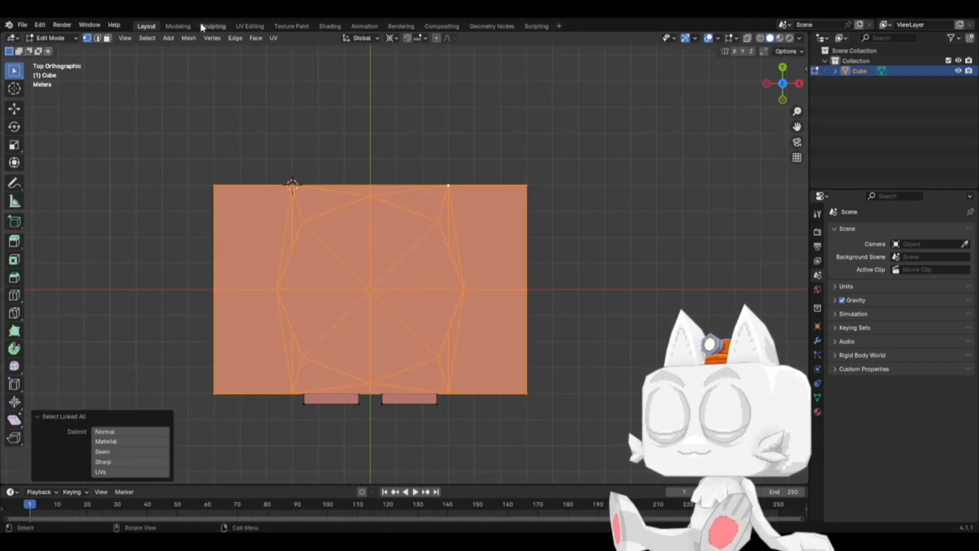
left_click(212, 38)
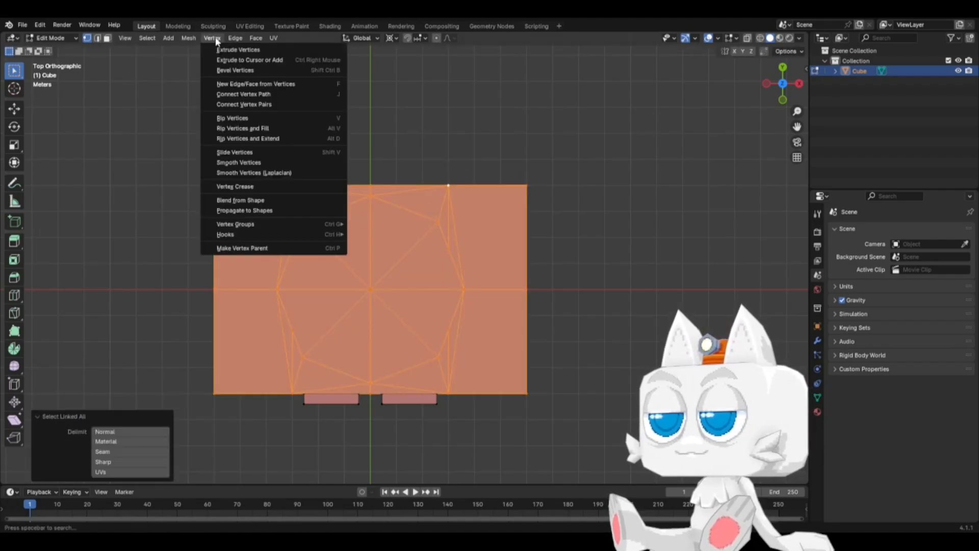
left_click(189, 41)
mouse_move(214, 275)
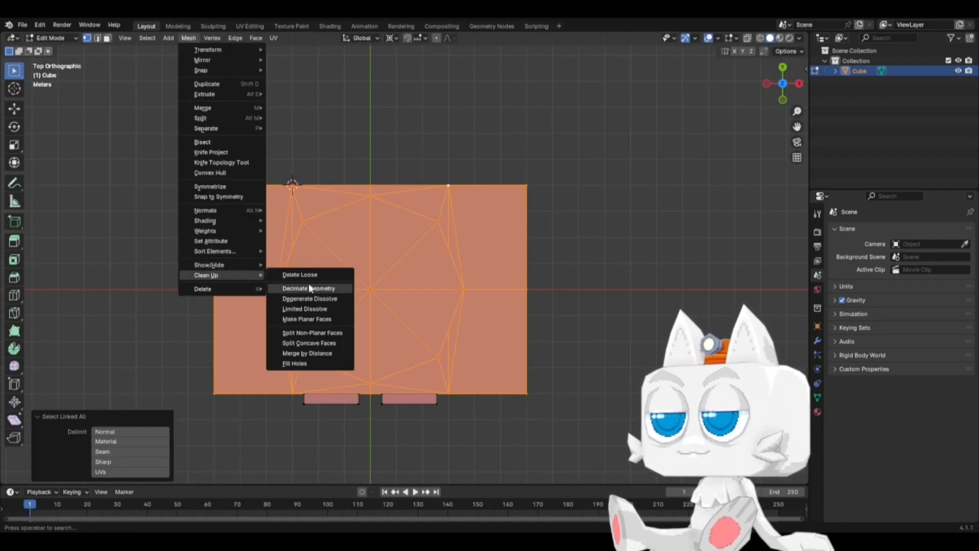
left_click(310, 352)
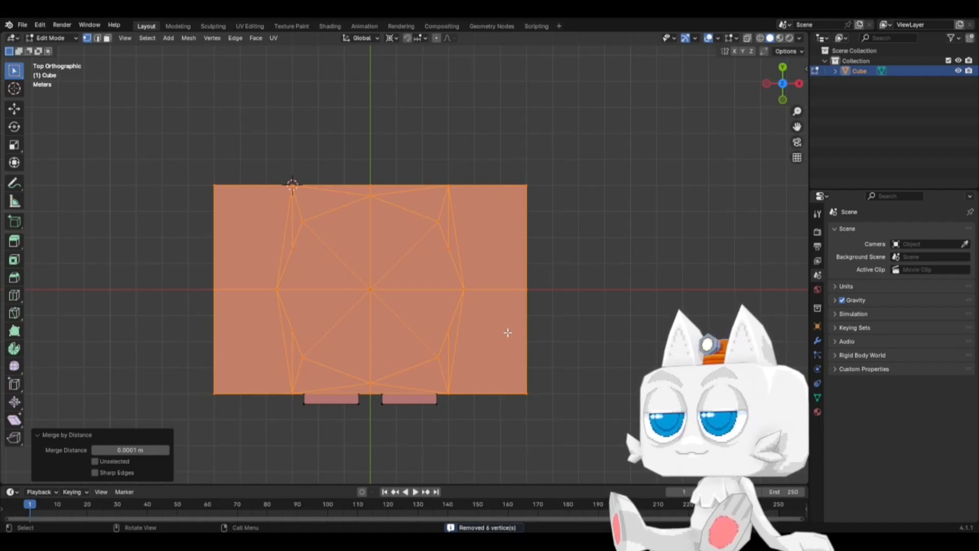
Step: Dissolve the four slanted edges joining the octagon's outermost ±X corners to the front and back edges
left_click(97, 38)
left_click(279, 245)
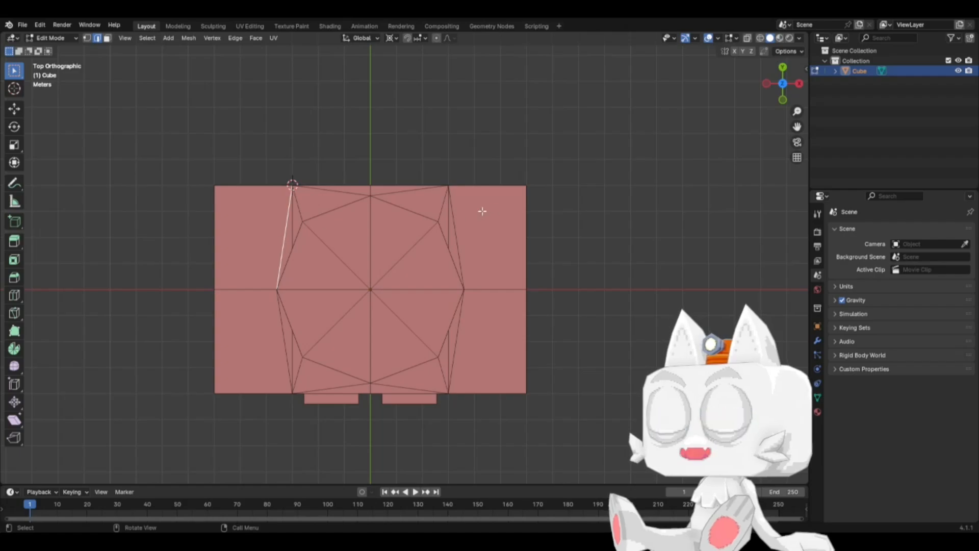
left_click(453, 233)
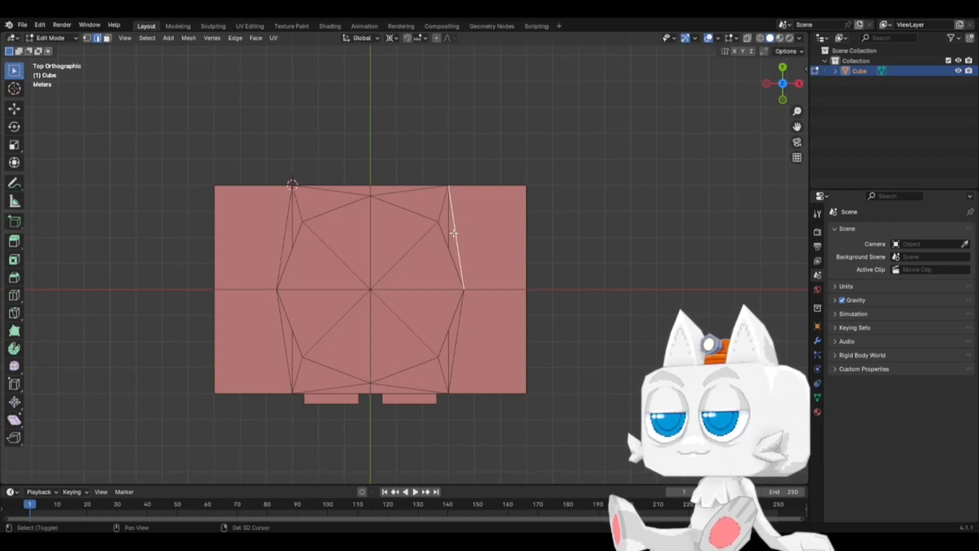
left_click(459, 331, "shift")
left_click(281, 328, "shift")
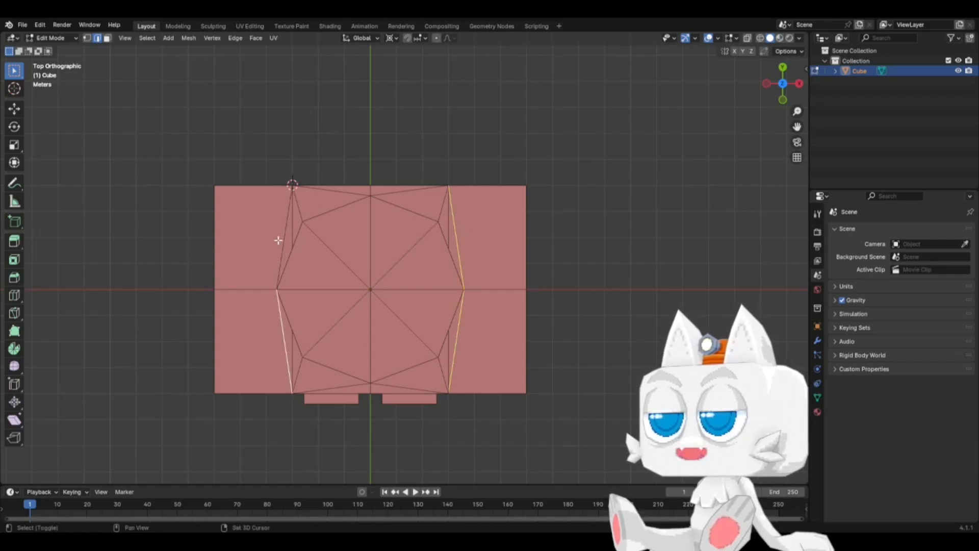
left_click(280, 240, "shift")
key("x")
left_click(247, 309)
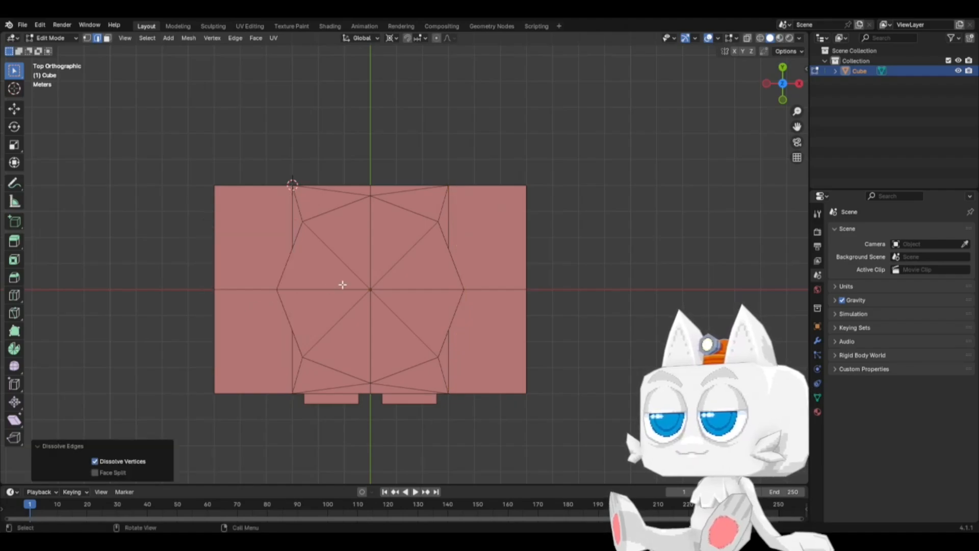
Step: Knife-cut two diagonal edges from the octagon's +X side vertices to the box's back and front +X corners
key("k")
left_click(448, 248)
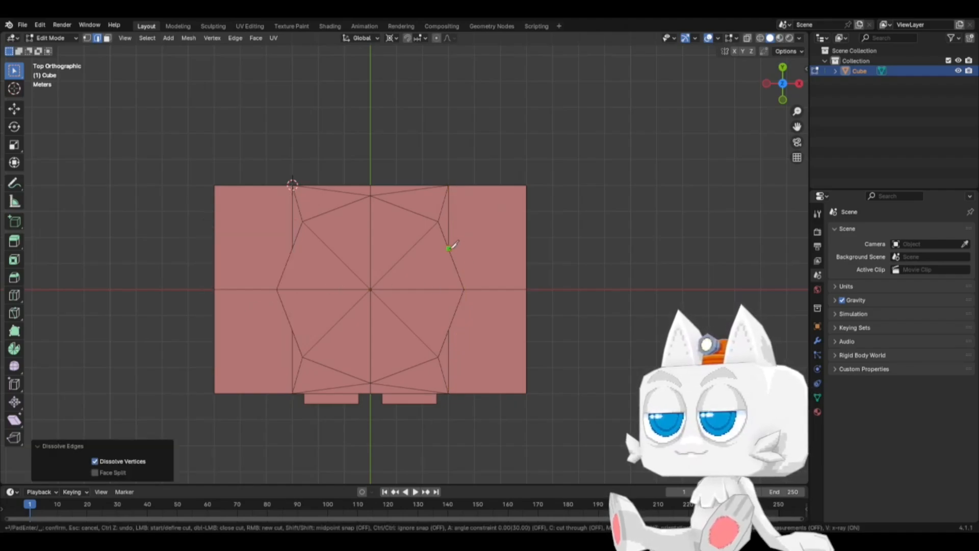
left_click(528, 183)
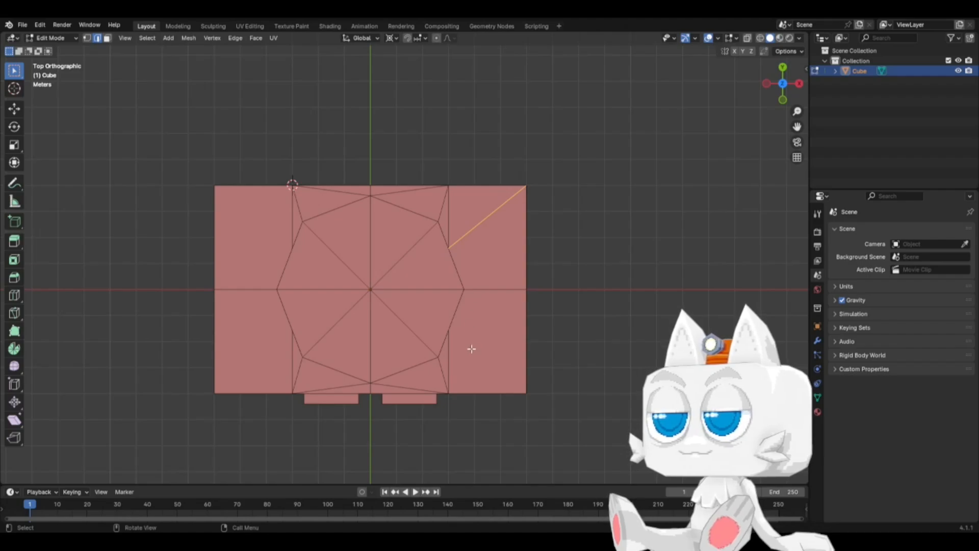
key("k")
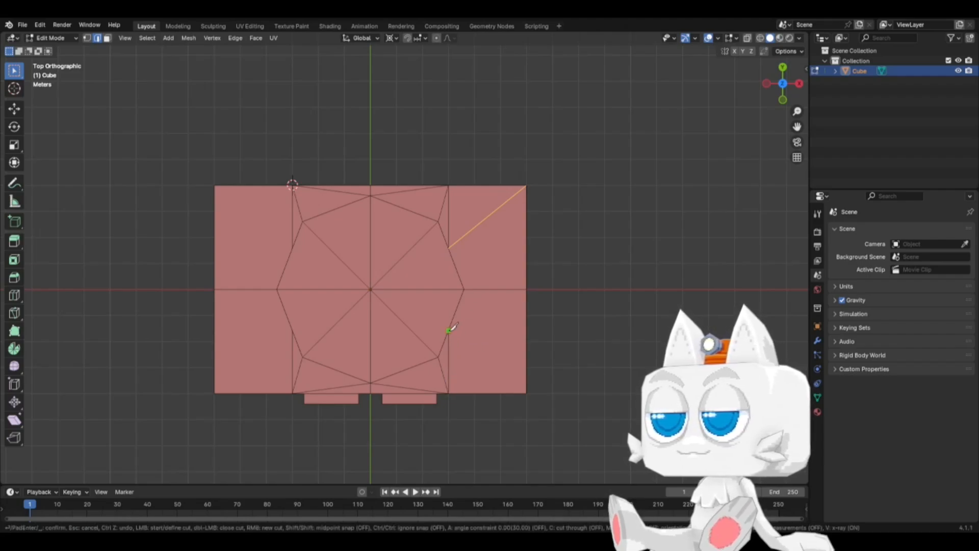
left_click(449, 331)
left_click(521, 393)
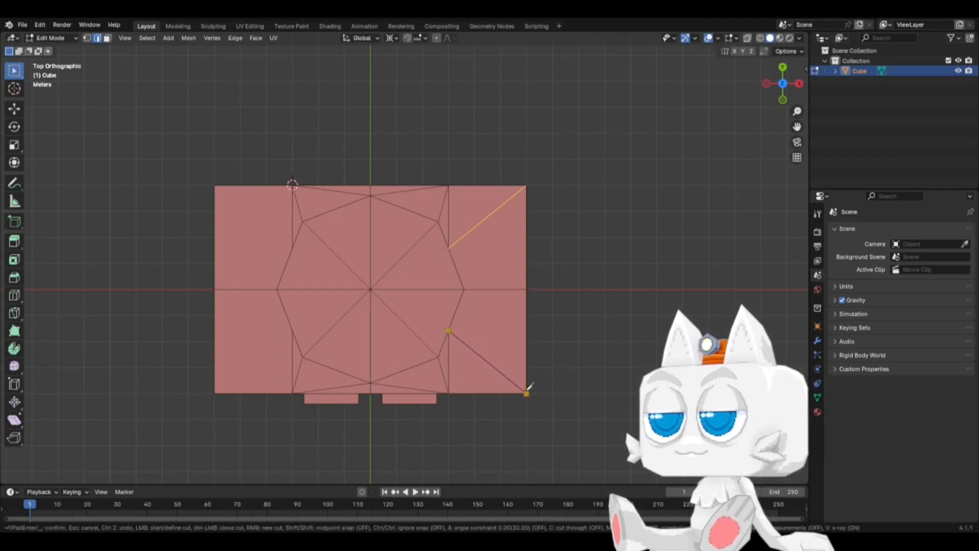
key("Return")
Step: Knife-cut two diagonal edges from the octagon's -X side vertices to the box's front and back -X corners
key("k")
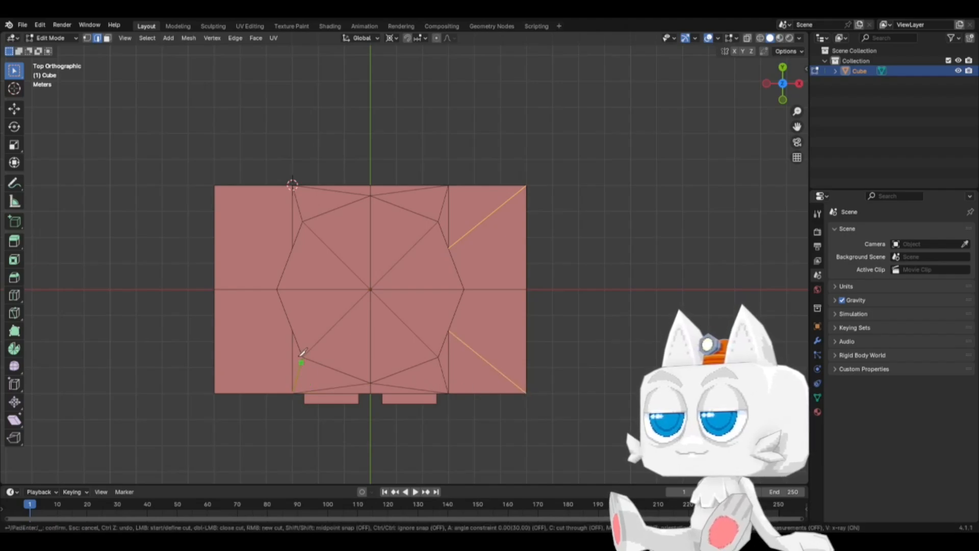
left_click(292, 330)
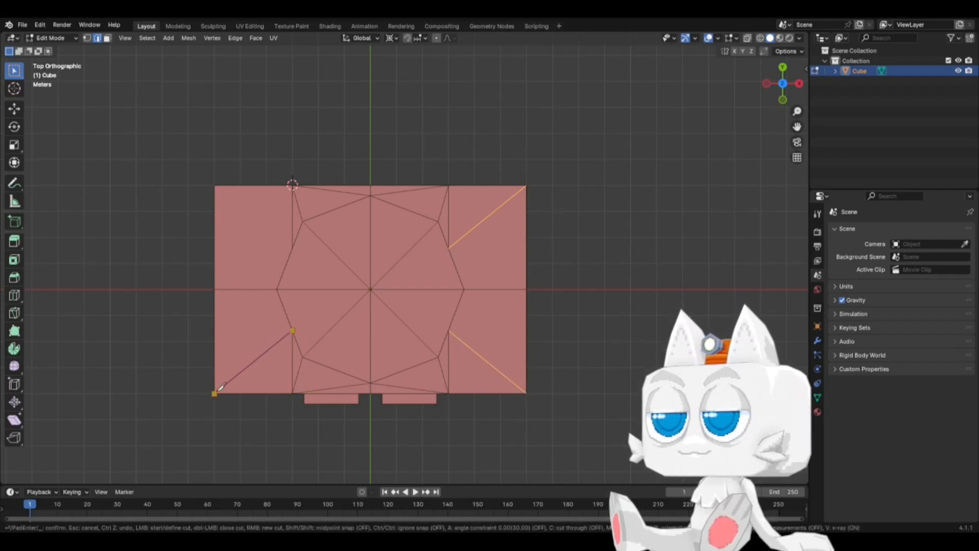
left_click(215, 392)
key("Return")
key("k")
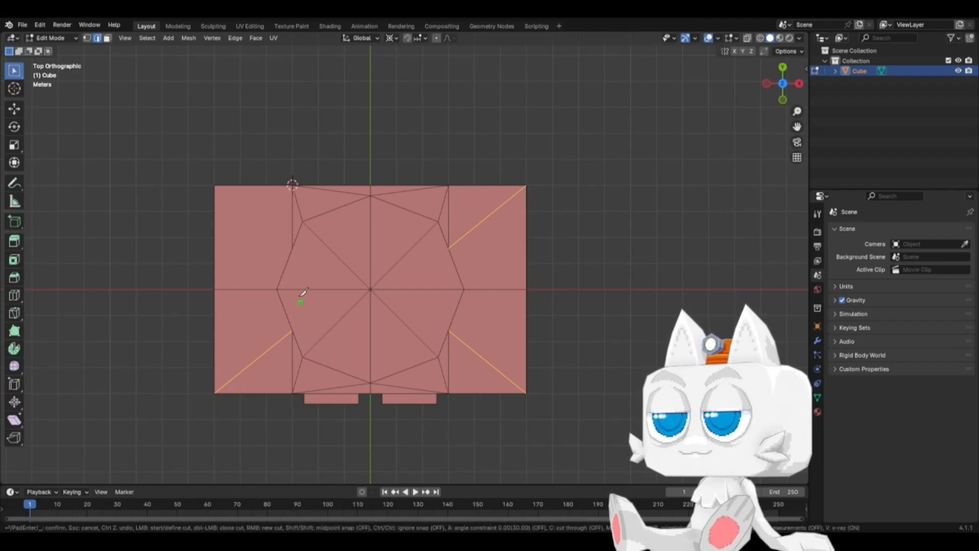
left_click(293, 248)
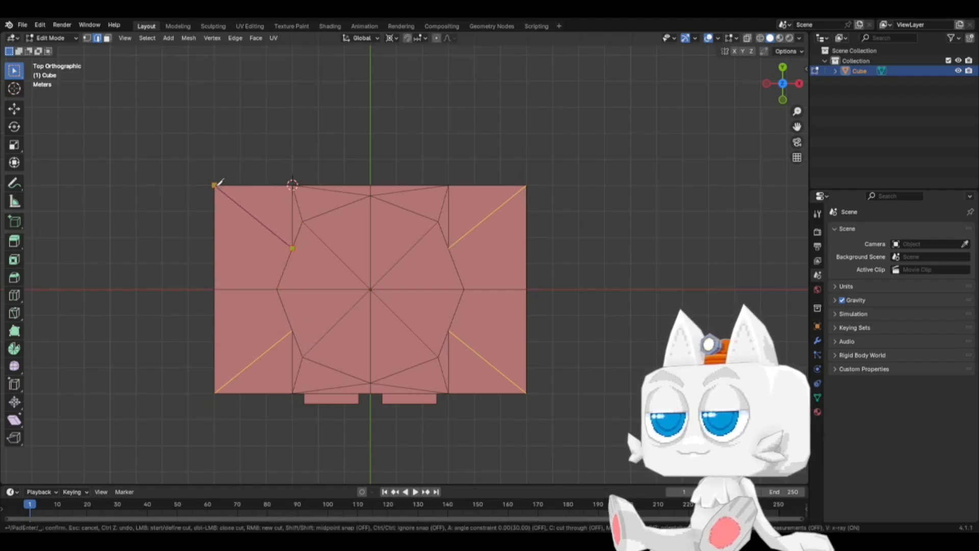
left_click(215, 186)
key("Return")
Step: Dissolve the four Y-direction edges joining the octagon's ±X side vertices to the box's front and back edges
left_click(292, 217)
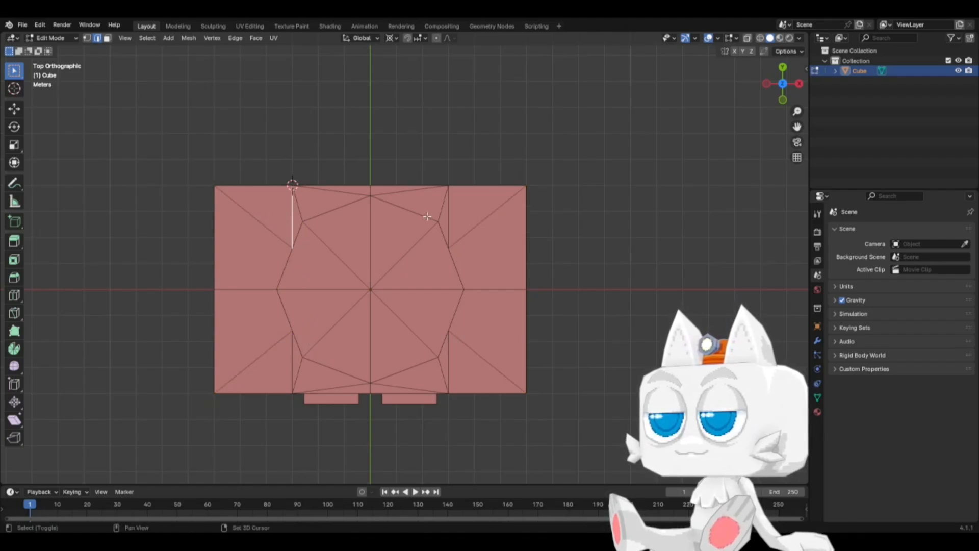
left_click(448, 214, "shift")
left_click(448, 359, "shift")
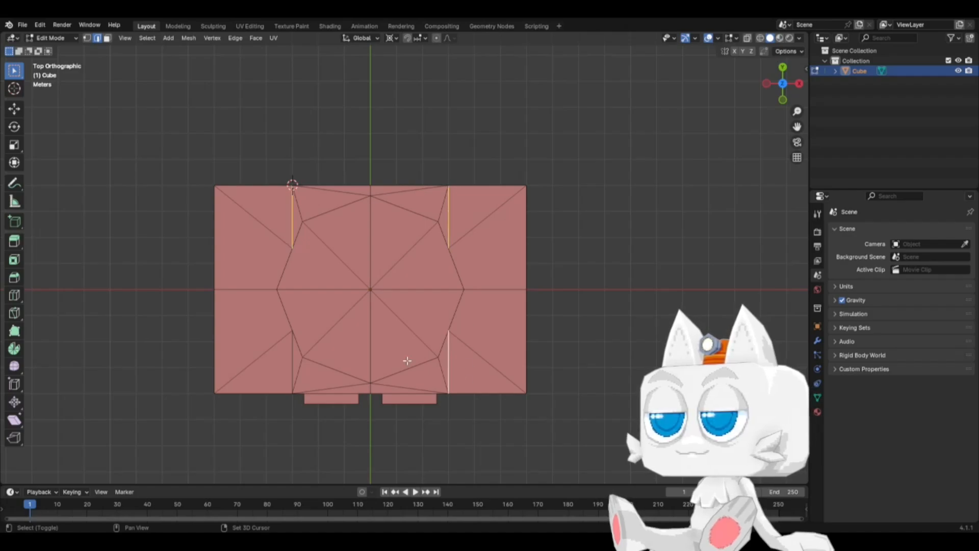
left_click(294, 363, "shift")
key("x")
left_click(286, 361)
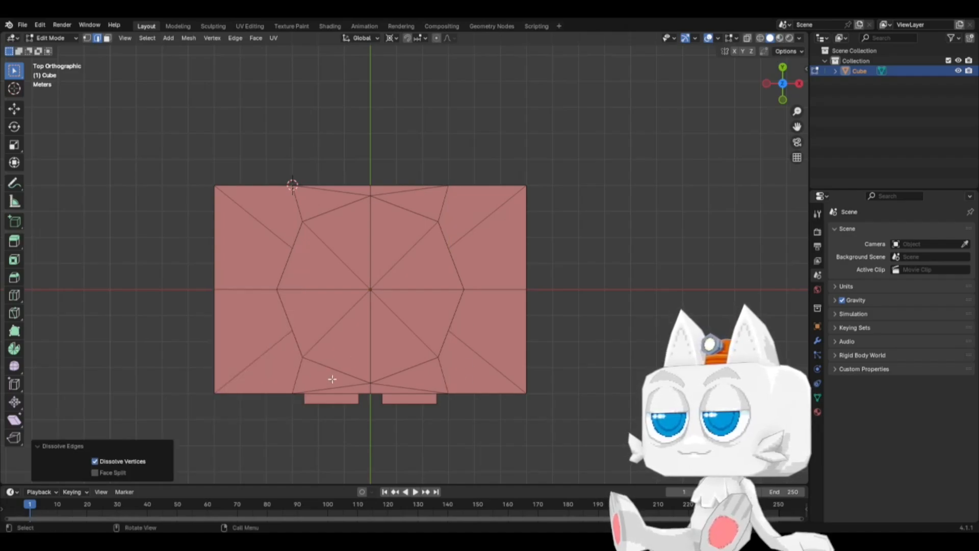
Step: Dissolve the four slanted edges joining the octagon's frontmost and backmost corners to the box's front and back edges
left_click(331, 388)
left_click(402, 386, "shift")
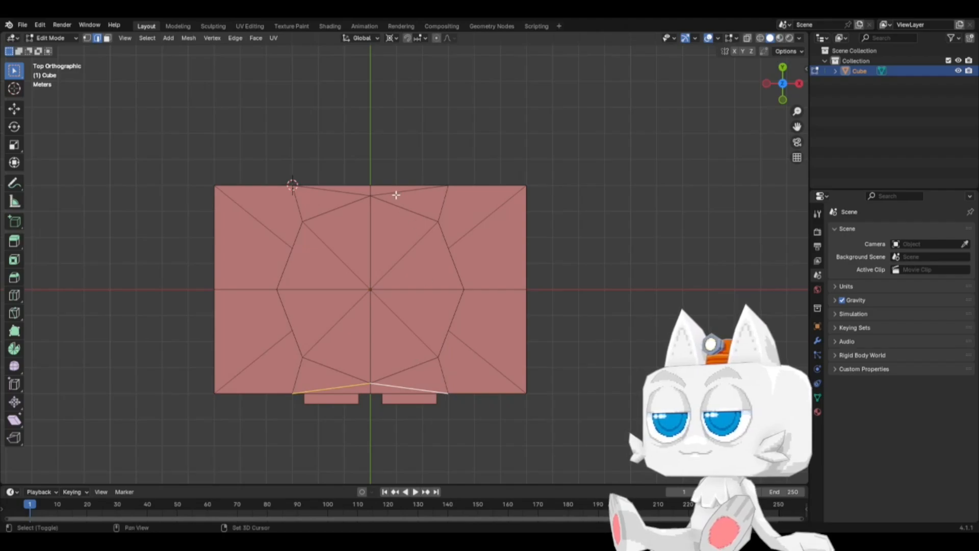
left_click(396, 193, "shift")
left_click(351, 193, "shift")
key("x")
left_click(345, 192)
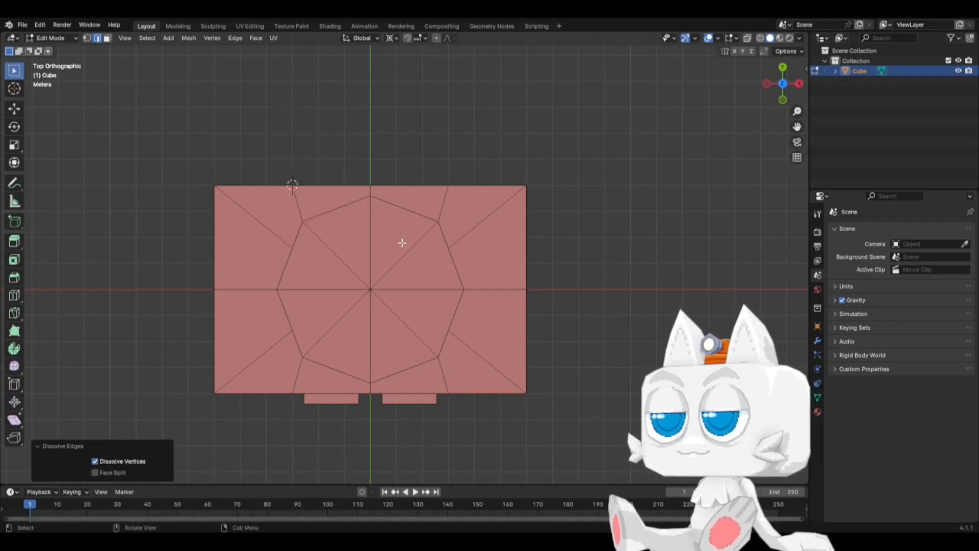
Step: Knife-cut two diagonals on the recess's front -X wall from its middle top-edge vertex to its two lower corners
middle_click_drag(435, 328, 340, 256)
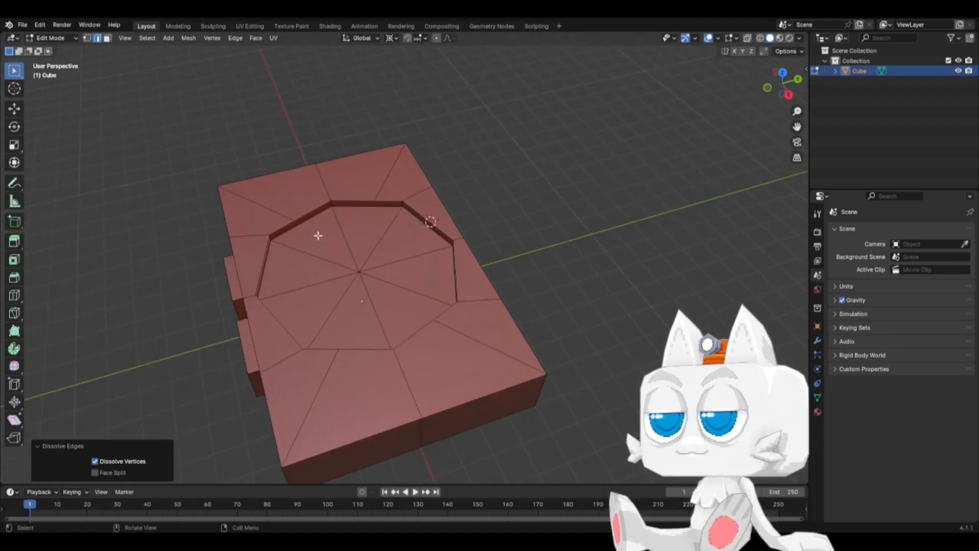
key("k")
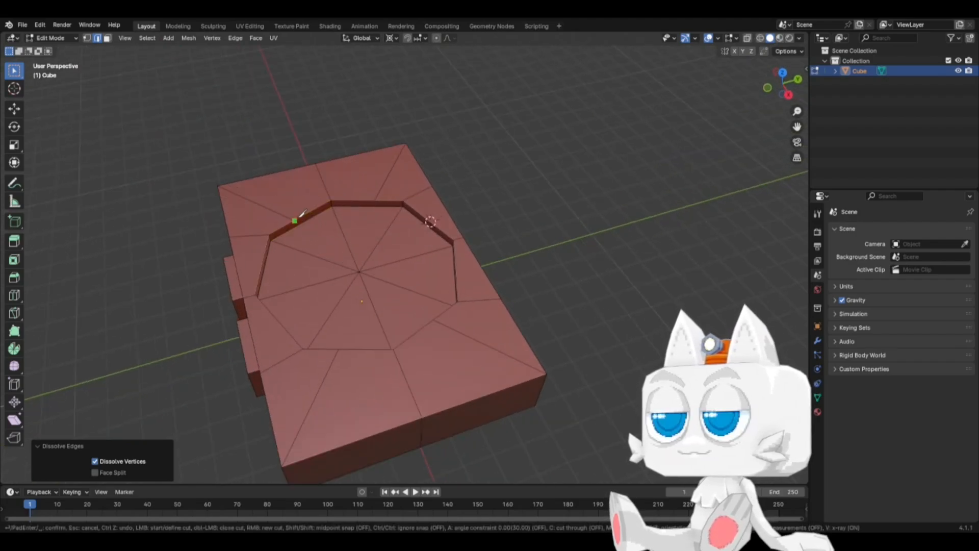
left_click(300, 215)
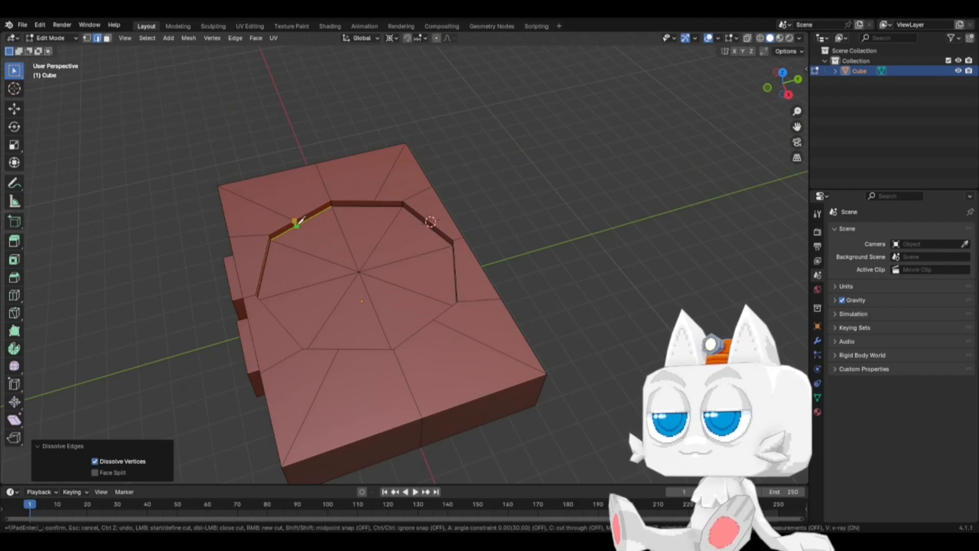
left_click(270, 240)
key("Return")
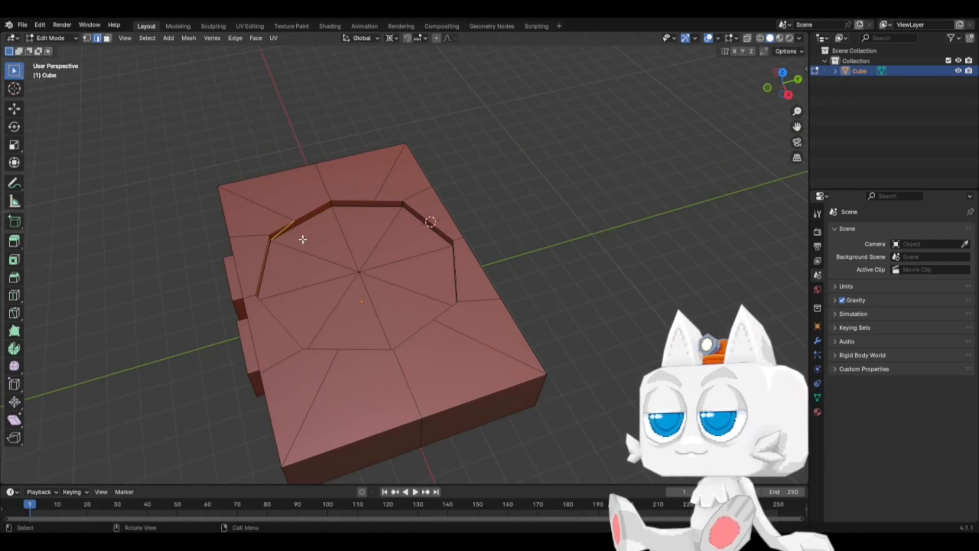
key("k")
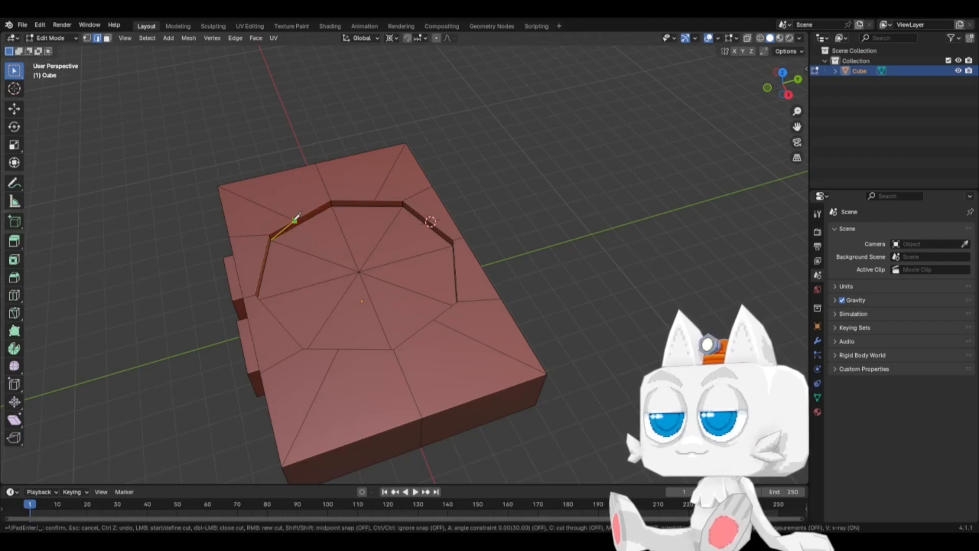
left_click(294, 220)
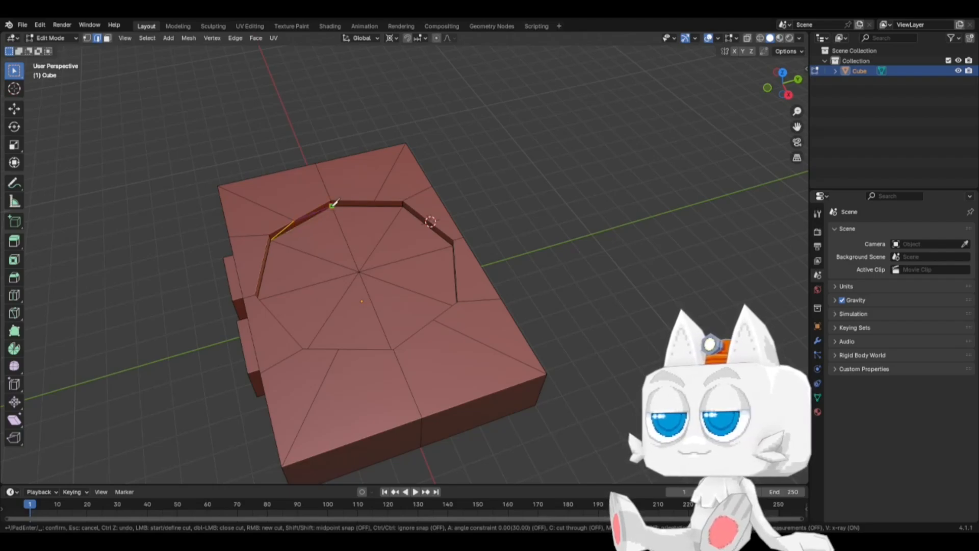
left_click(333, 204)
key("Return")
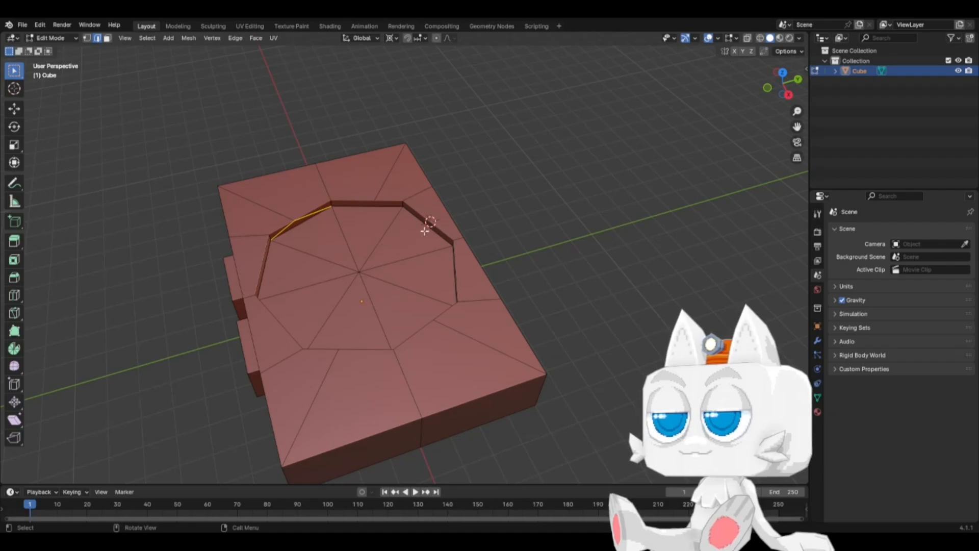
Step: Knife-cut two diagonals on the recess's back -X wall from its middle top-edge vertex to its two lower corners
key("k")
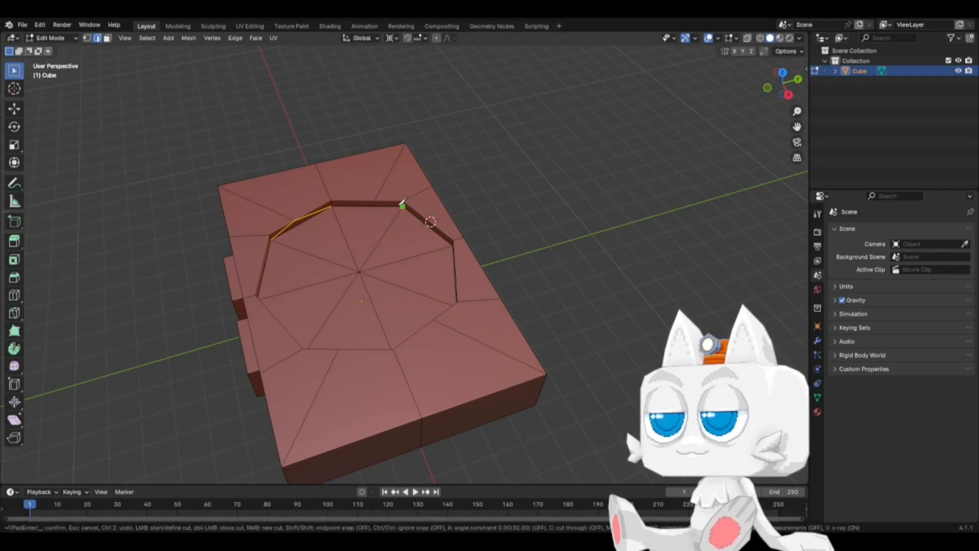
left_click(332, 206)
key("Return")
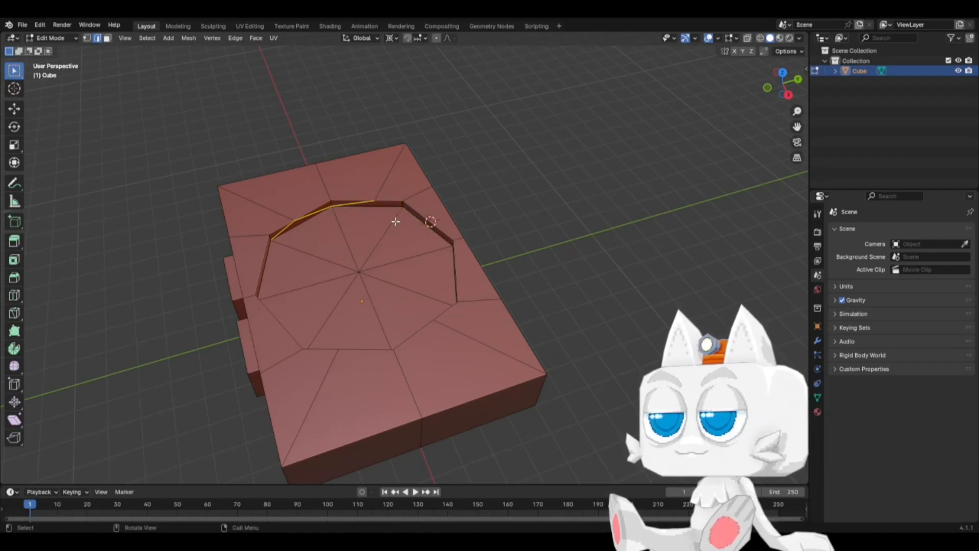
key("k")
left_click(375, 201)
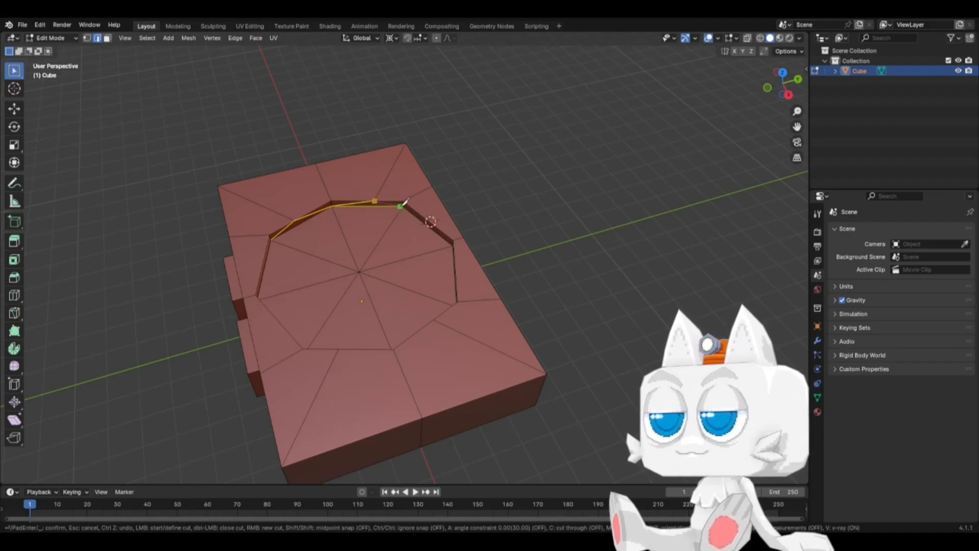
key("Return")
Step: Knife-cut a diagonal on the recess's back +X wall from its middle top-edge vertex to the lower corner nearer the back
middle_click_drag(361, 284, 458, 268)
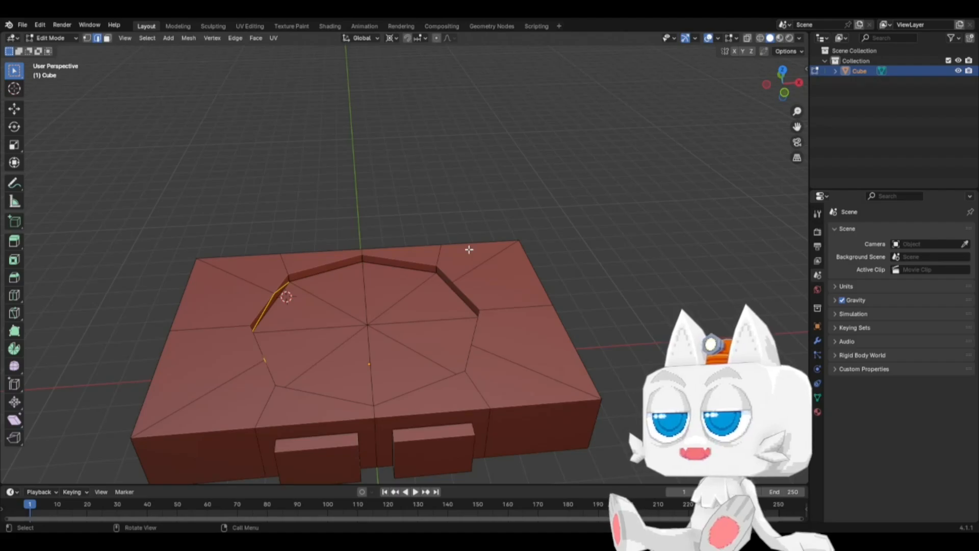
key("a")
key("alt+a")
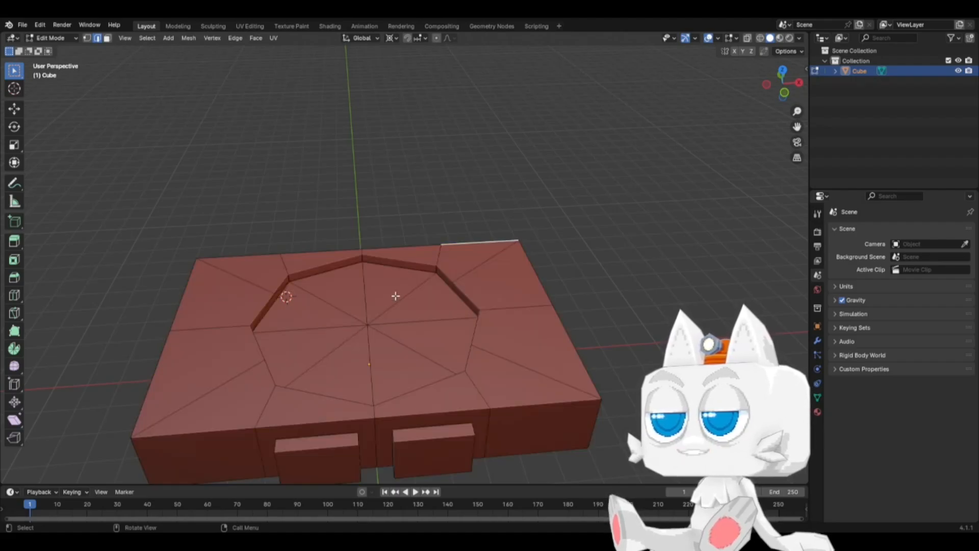
middle_click_drag(352, 357, 439, 344)
scroll(450, 299, "up", 3)
key("k")
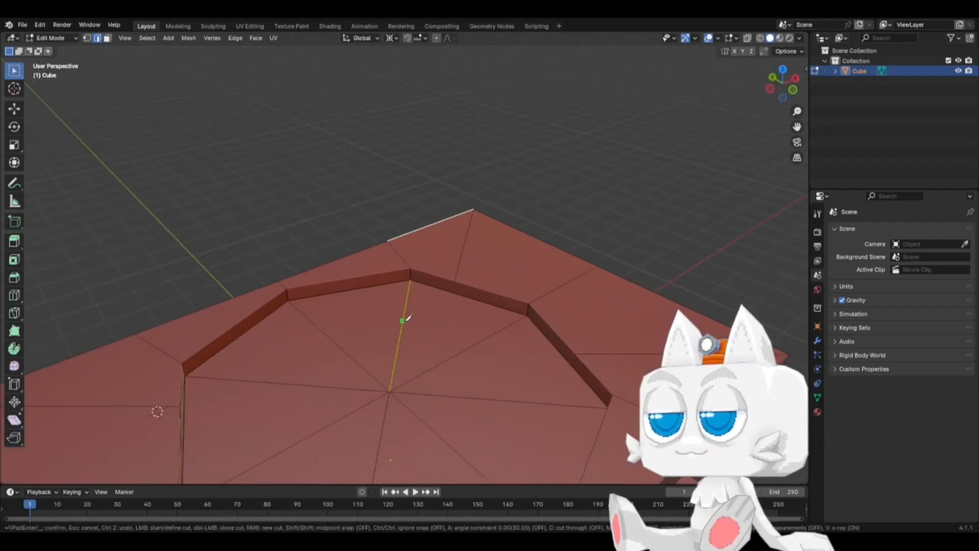
left_click(455, 281)
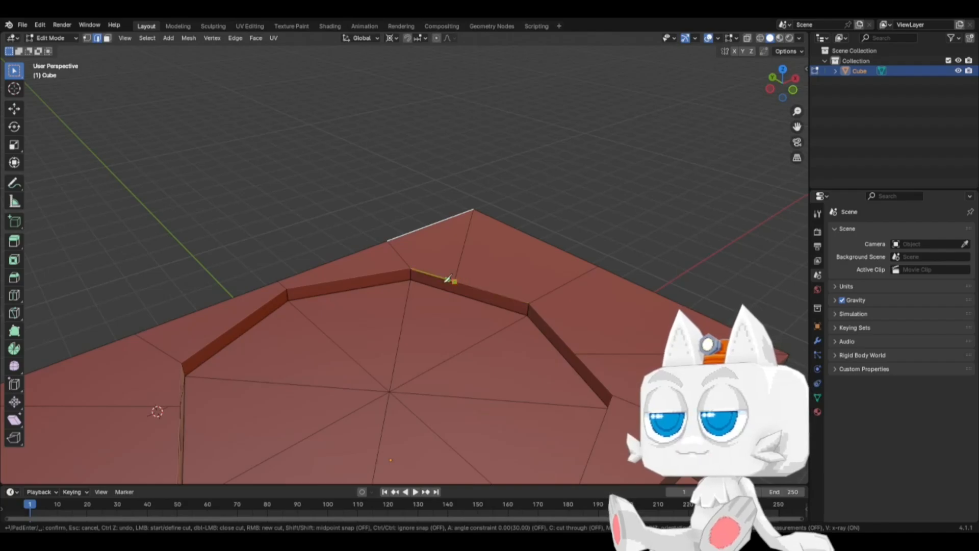
left_click(412, 280)
key("Return")
Step: Knife-cut the second diagonal on the back +X wall from the same top-edge vertex to the octagon's outermost +X lower corner
middle_click_drag(398, 309, 433, 278)
key("k")
left_click(419, 273)
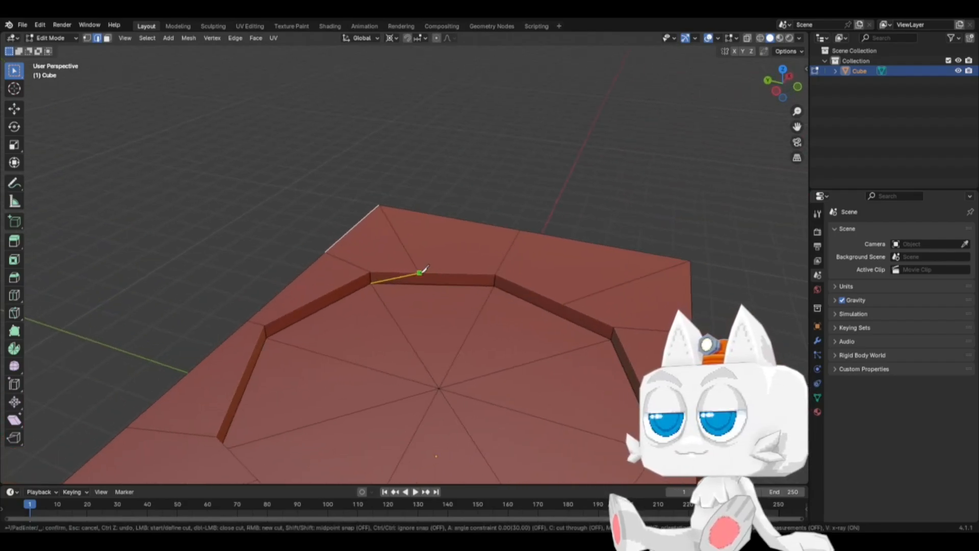
left_click(494, 285)
key("Return")
Step: Knife-cut two diagonals on the recess's front +X wall from its middle top-edge vertex to both lower corners, and clear the selection
key("k")
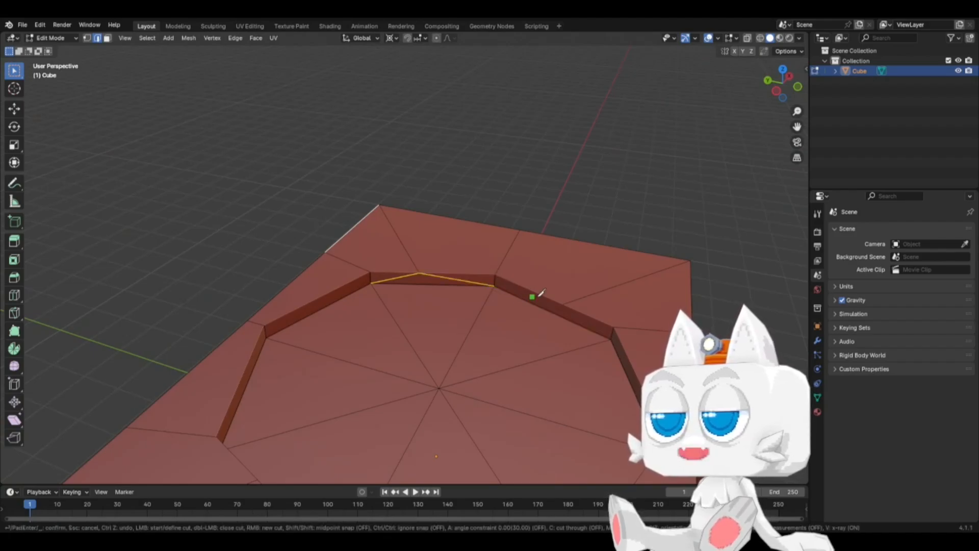
left_click(563, 305)
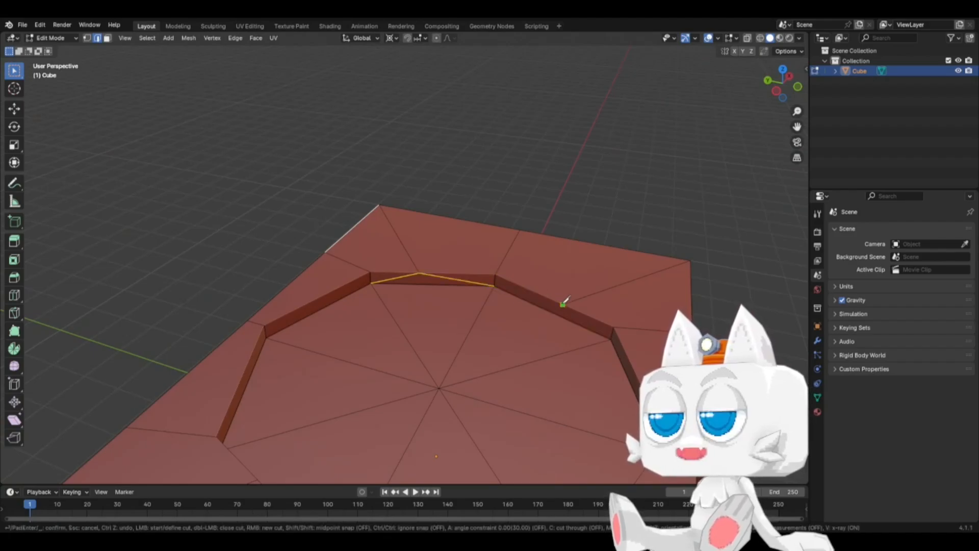
left_click(495, 286)
key("Return")
middle_click_drag(462, 354, 500, 286)
key("k")
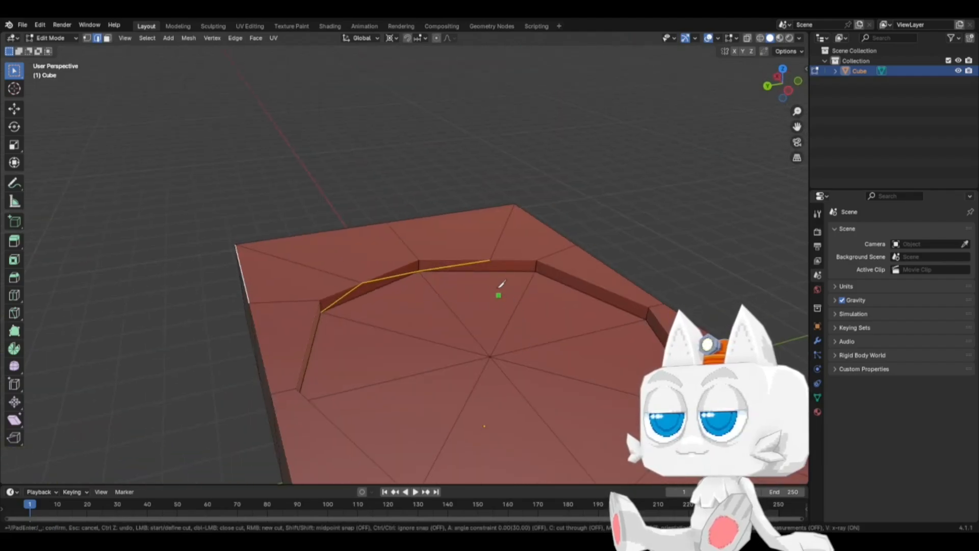
left_click(535, 271)
key("Return")
key("KP_7")
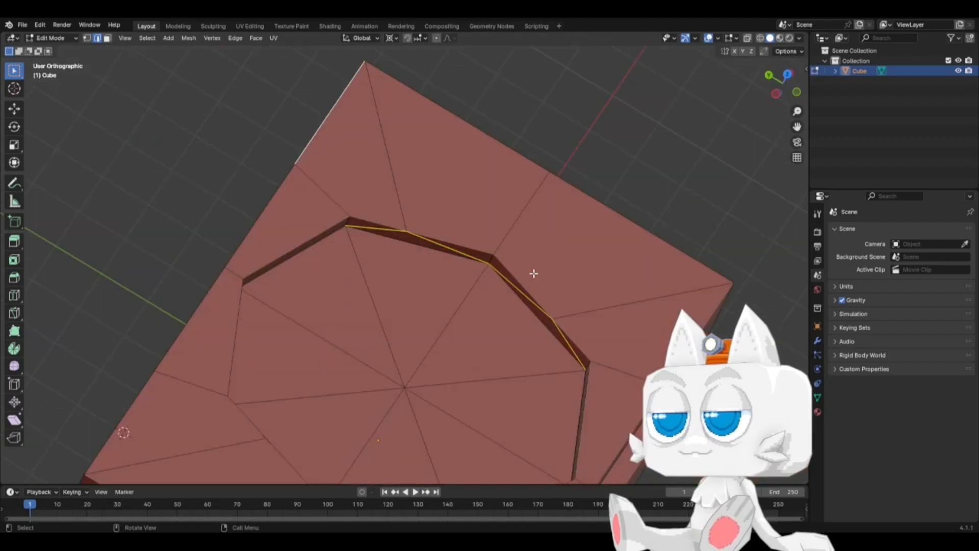
scroll(453, 339, "down", 3)
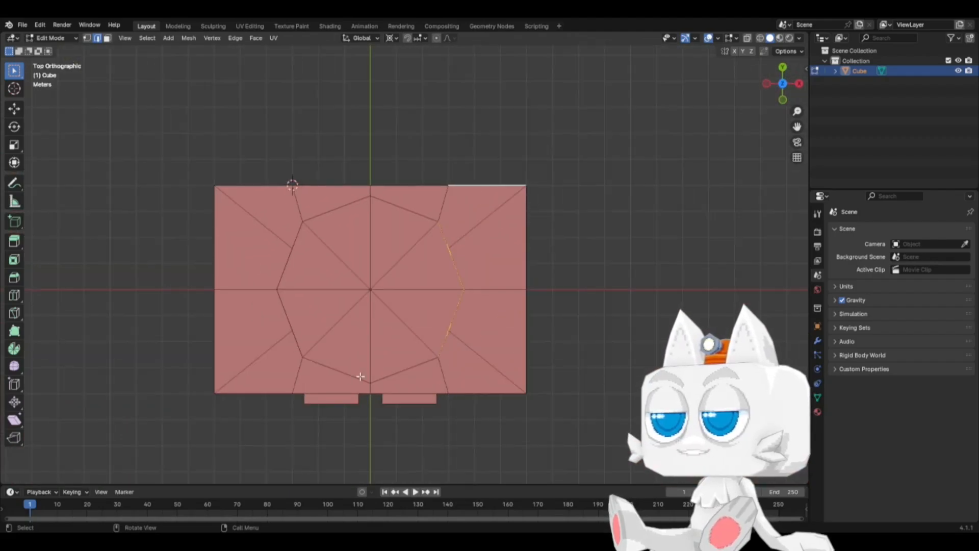
left_click(564, 393)
middle_click_drag(564, 394, 360, 324)
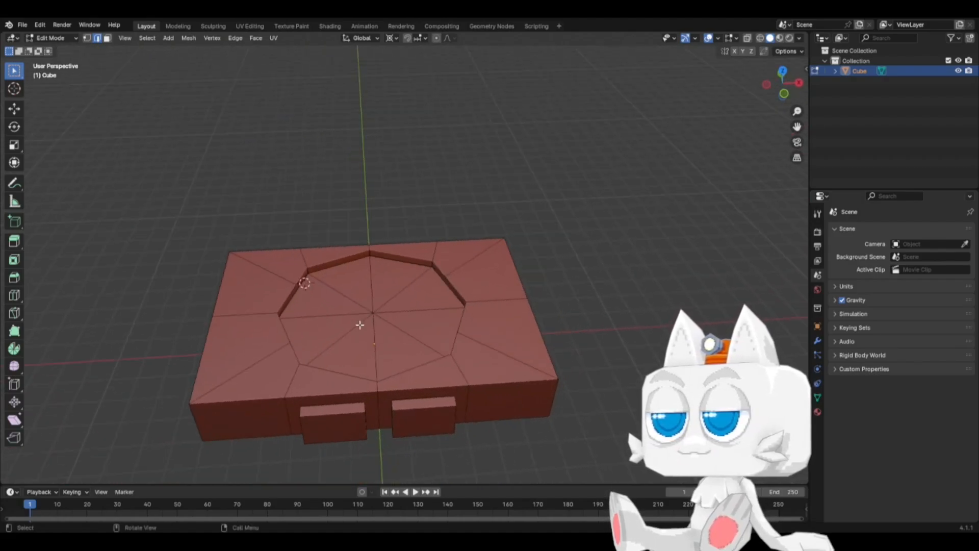
middle_click_drag(430, 319, 381, 321)
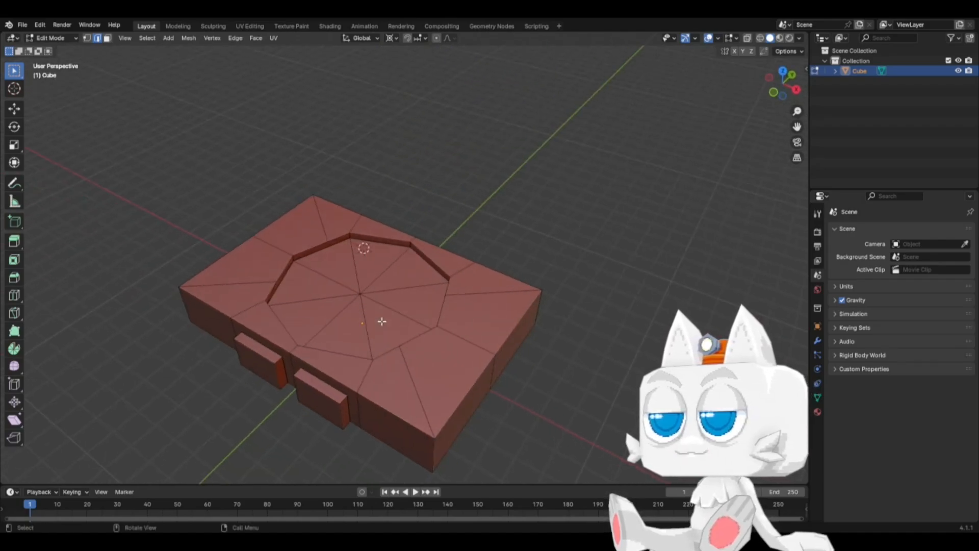
key("KP_7")
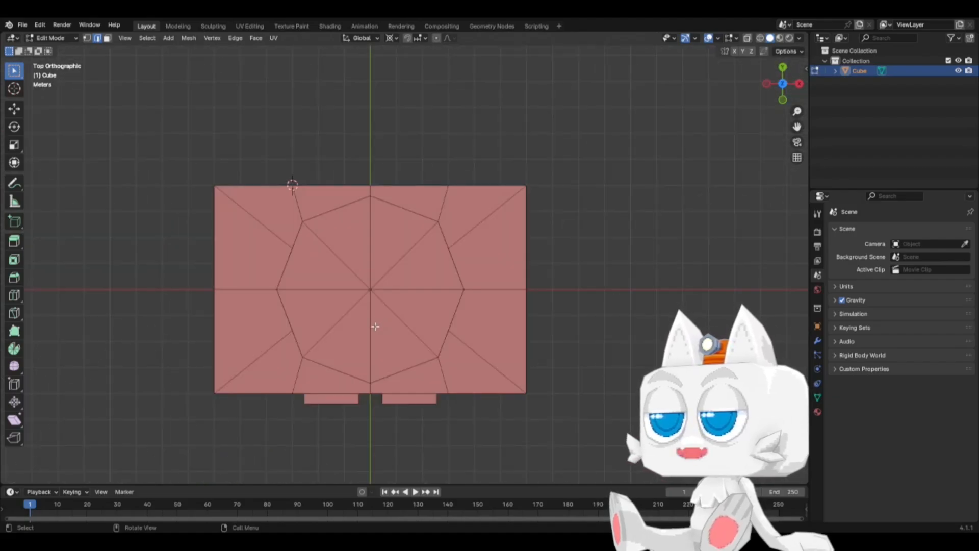
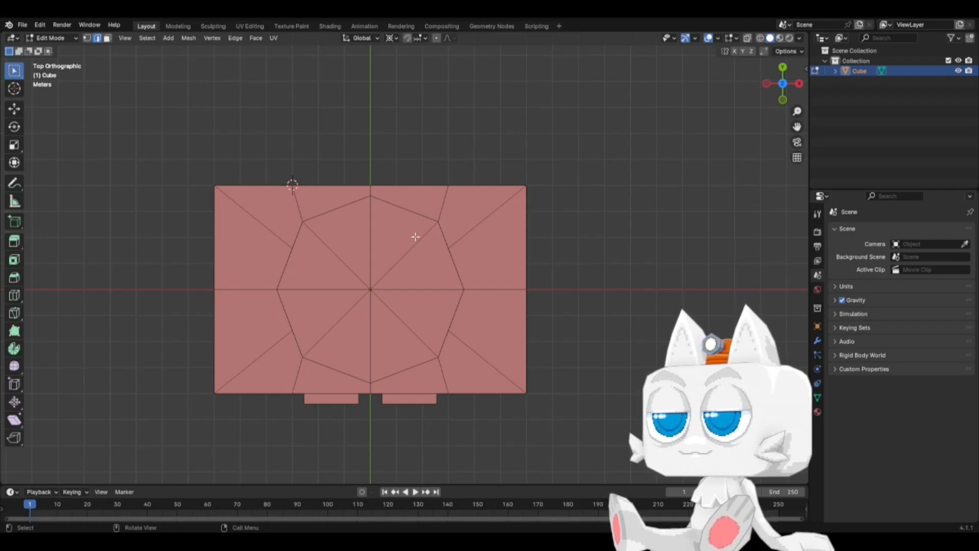
Step: Select the eight triangular faces of the recess floor, duplicate them and raise the copy about 0.163 m along Z in X-ray view
middle_click_drag(510, 359, 477, 302)
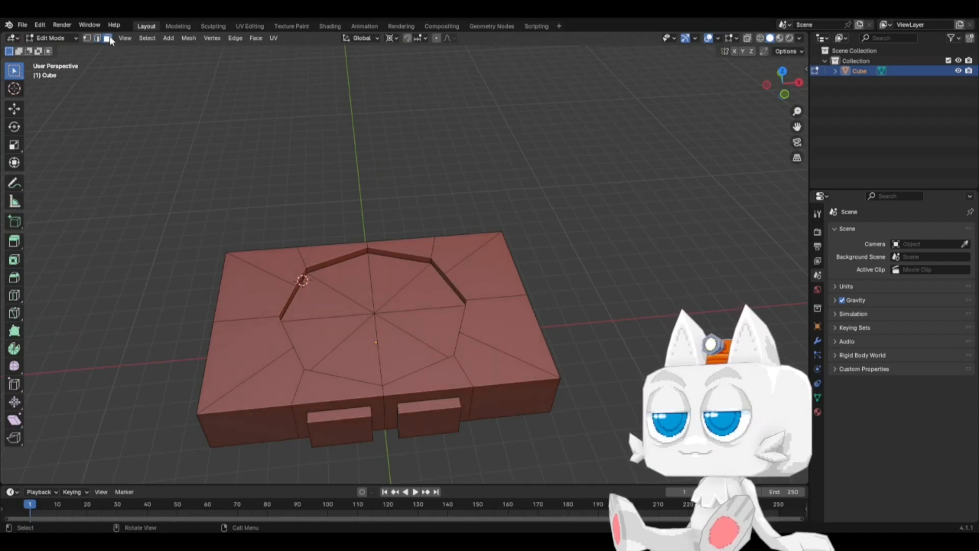
left_click(323, 289)
left_click(357, 282, "shift")
left_click(394, 286, "shift")
left_click(400, 308, "shift")
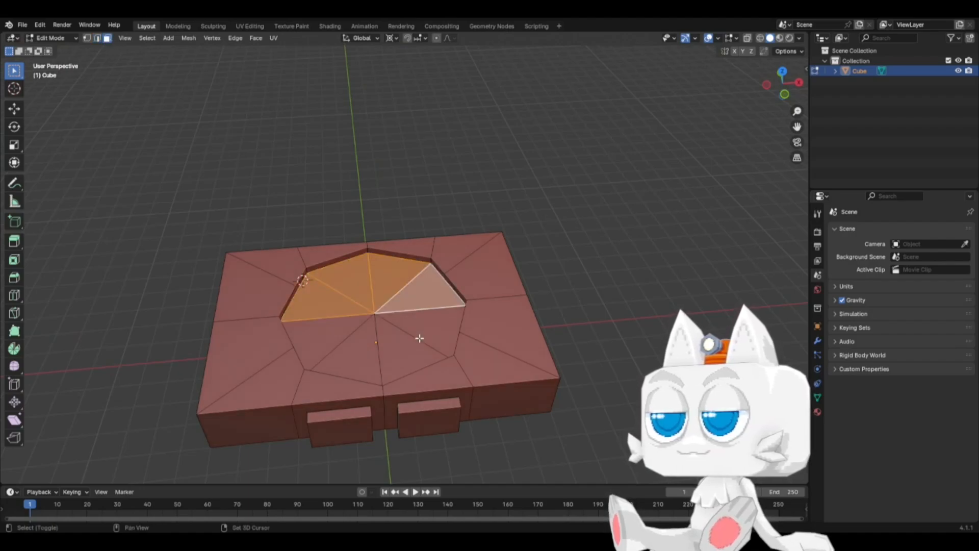
left_click(420, 332, "shift")
left_click(387, 353, "shift")
left_click(359, 348, "shift")
left_click(347, 323, "shift")
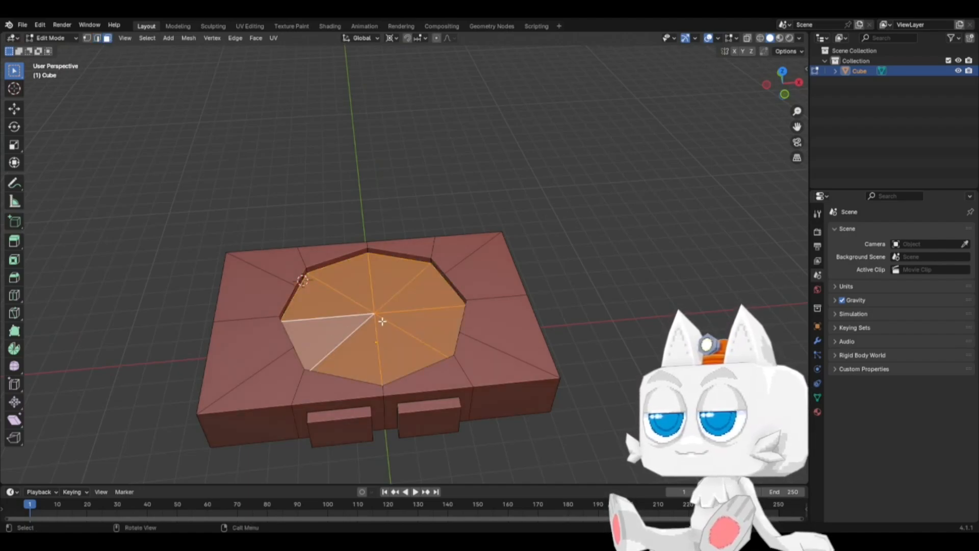
key("KP_1")
key("alt+z")
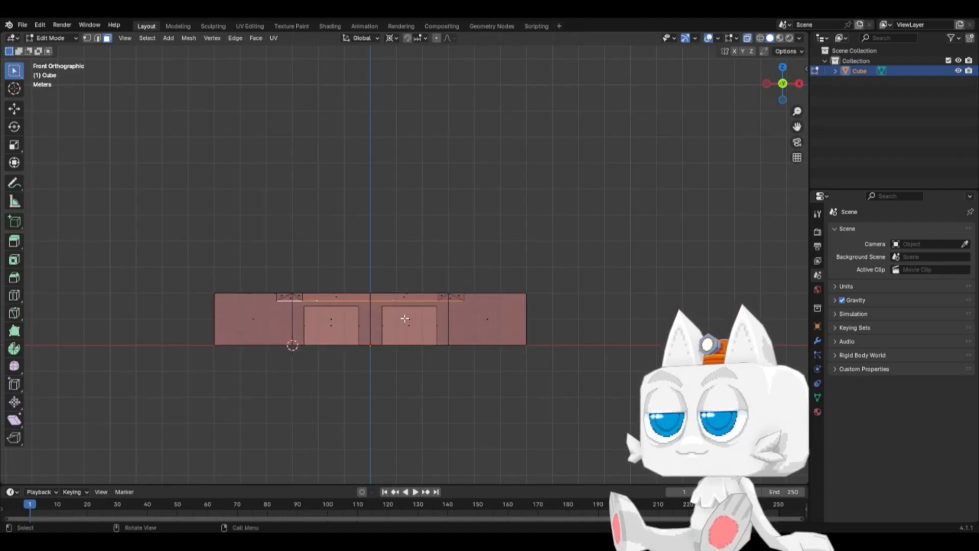
scroll(383, 321, "up", 2)
key("g")
key("z")
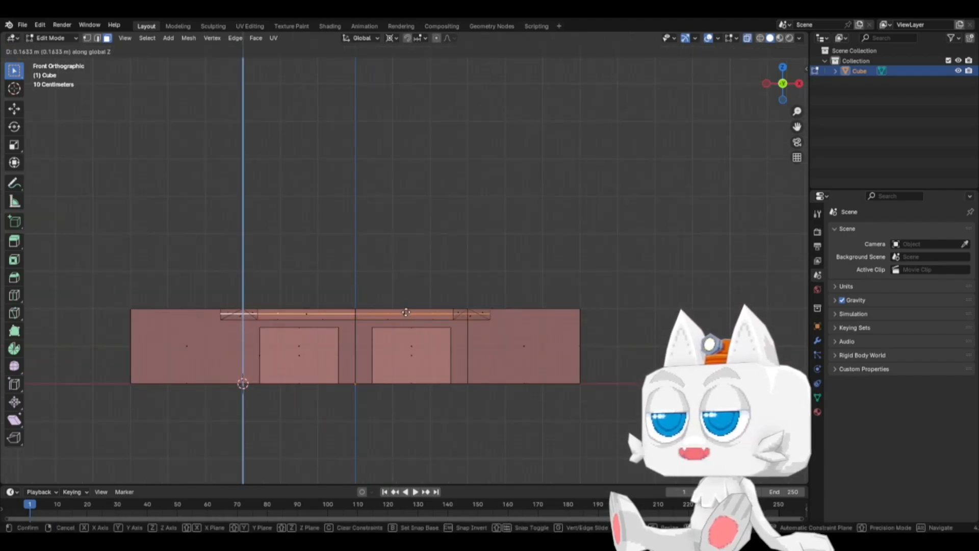
left_click(405, 311)
key("s")
key("Escape")
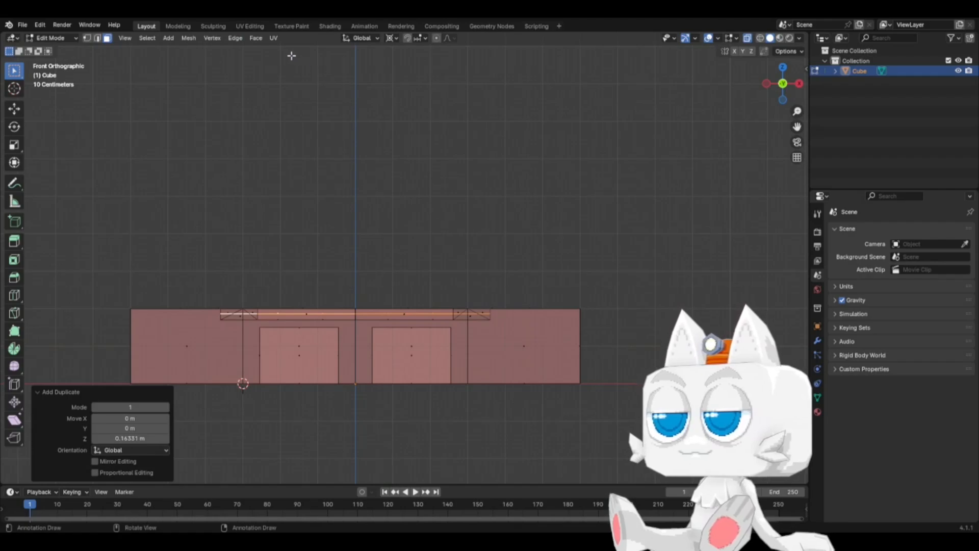
Step: Set the pivot to Median Point and scale the duplicated octagonal floor disc to 0.832
left_click(397, 37)
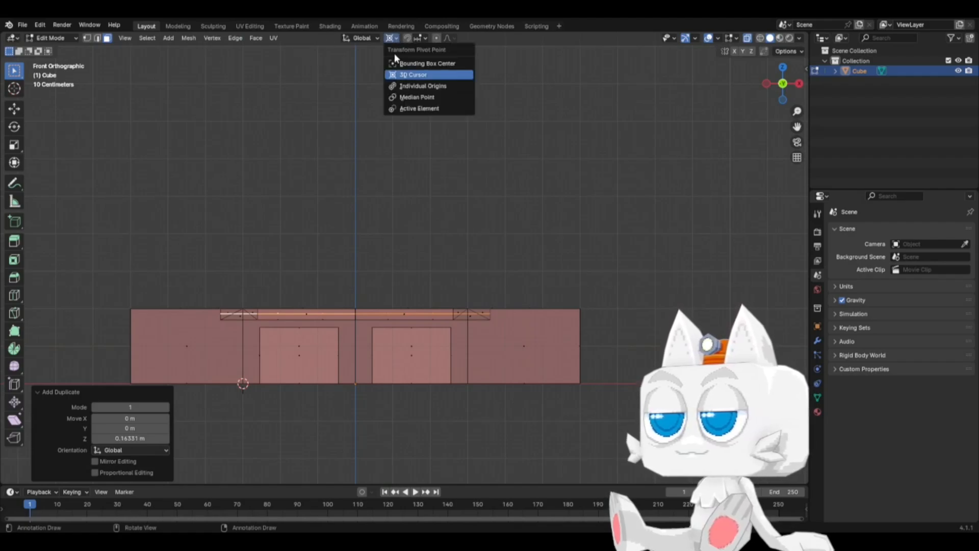
left_click(408, 103)
key("s")
left_click(498, 244)
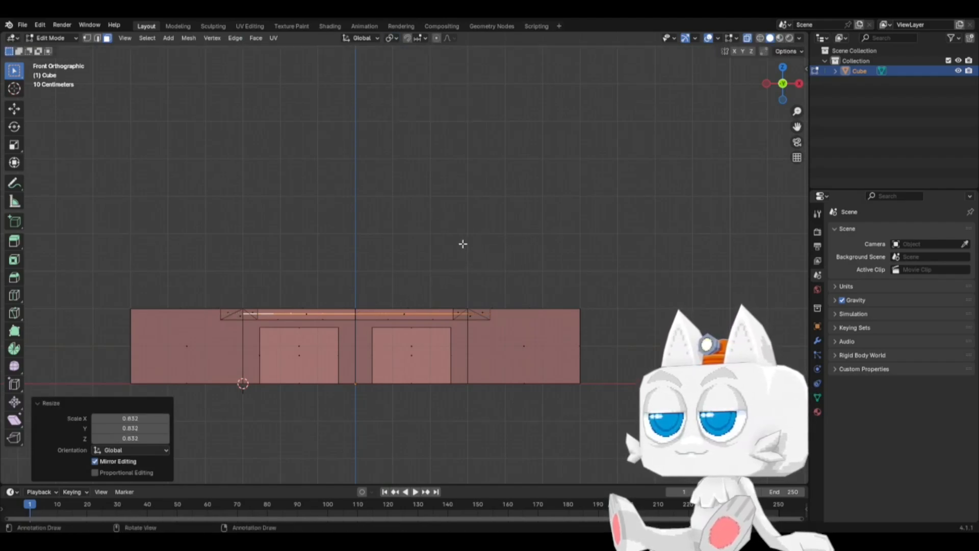
Step: Isolate the duplicated octagon by hiding all other geometry, and delete its centre vertex
middle_click_drag(461, 242, 453, 283)
key("ctrl+i")
key("h")
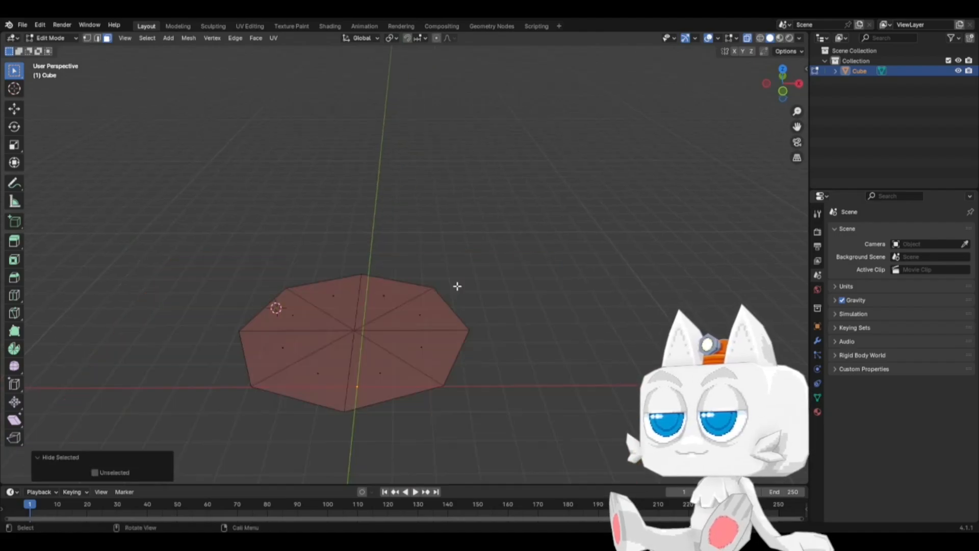
left_click(87, 38)
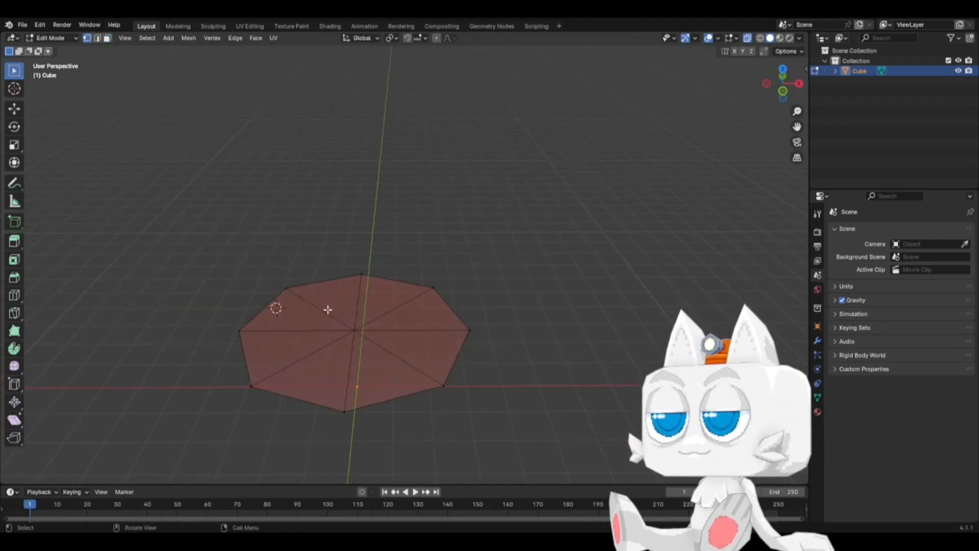
left_click(350, 324)
key("x")
left_click(294, 252)
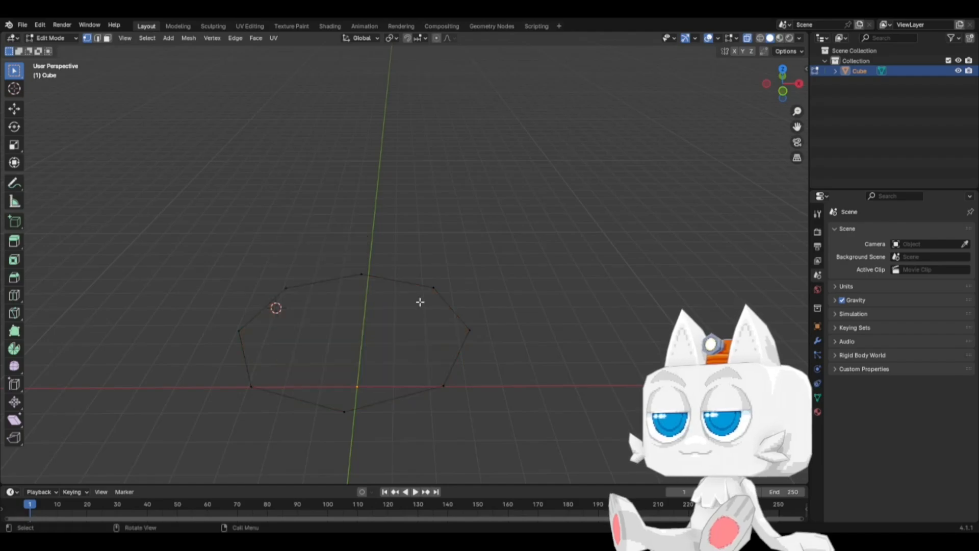
Step: Extrude the octagon outline in place and scale the new loop to 0.200 to form a flat ring
key("a")
key("e")
key("Escape")
key("s")
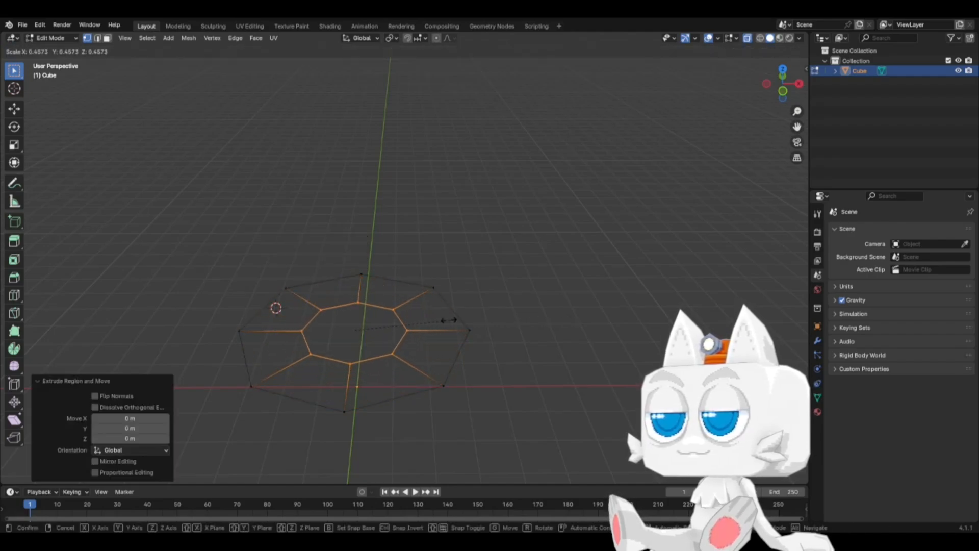
left_click(389, 323)
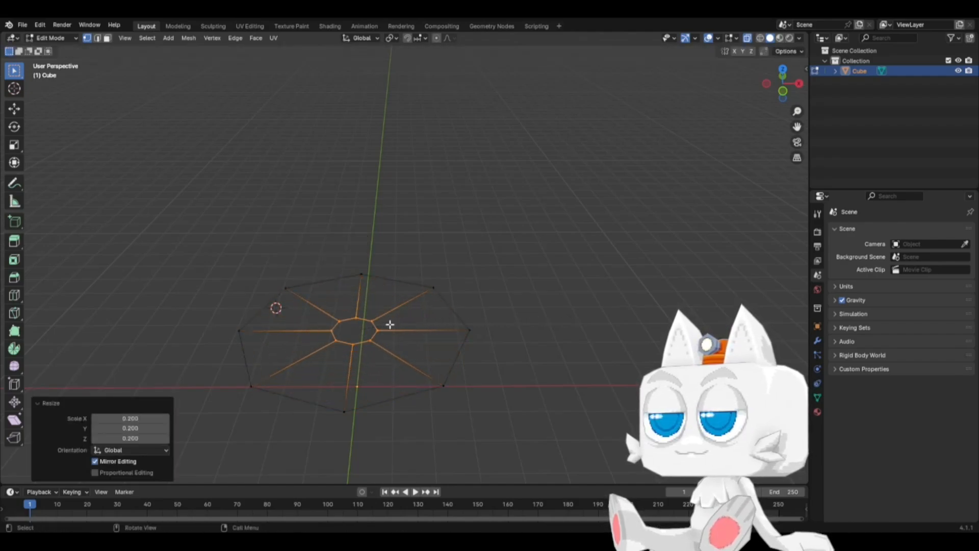
Step: Select the whole flat ring, flip its normals and reveal all hidden geometry
key("ctrl+l")
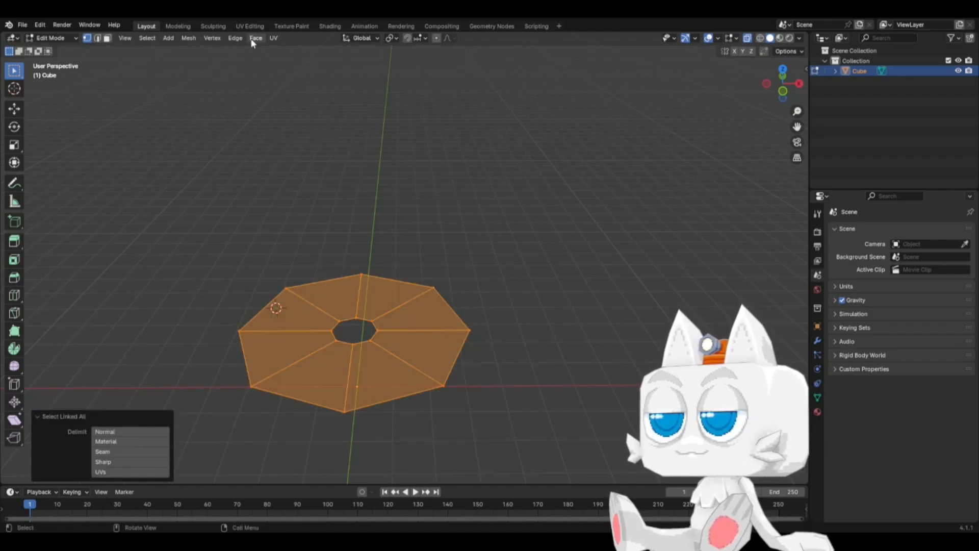
left_click(188, 38)
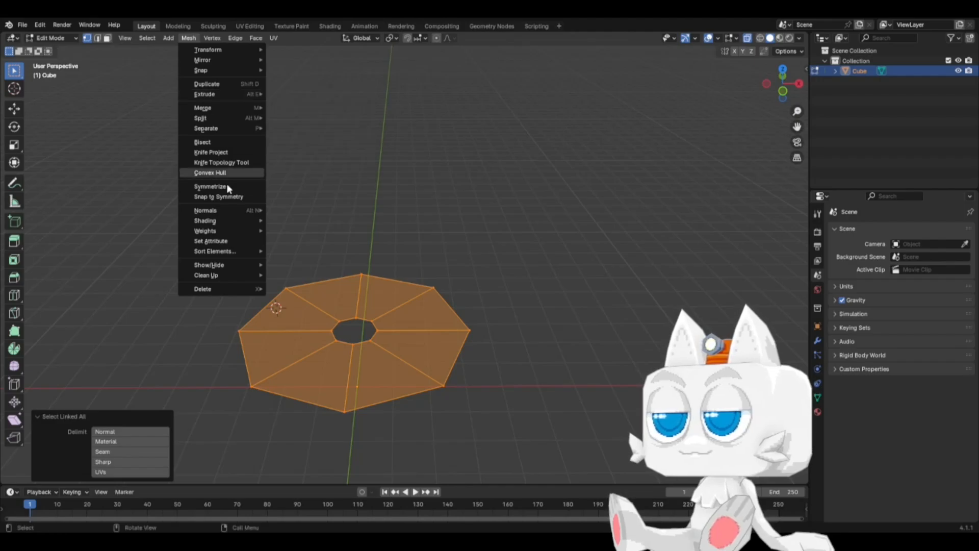
mouse_move(230, 213)
left_click(300, 211)
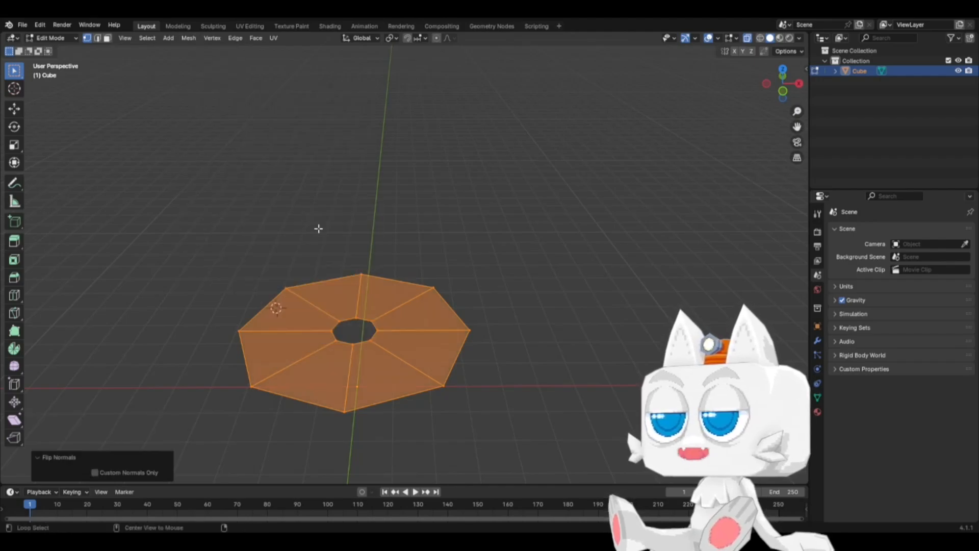
key("alt+h")
key("Tab")
middle_click_drag(414, 368, 389, 379)
key("Tab")
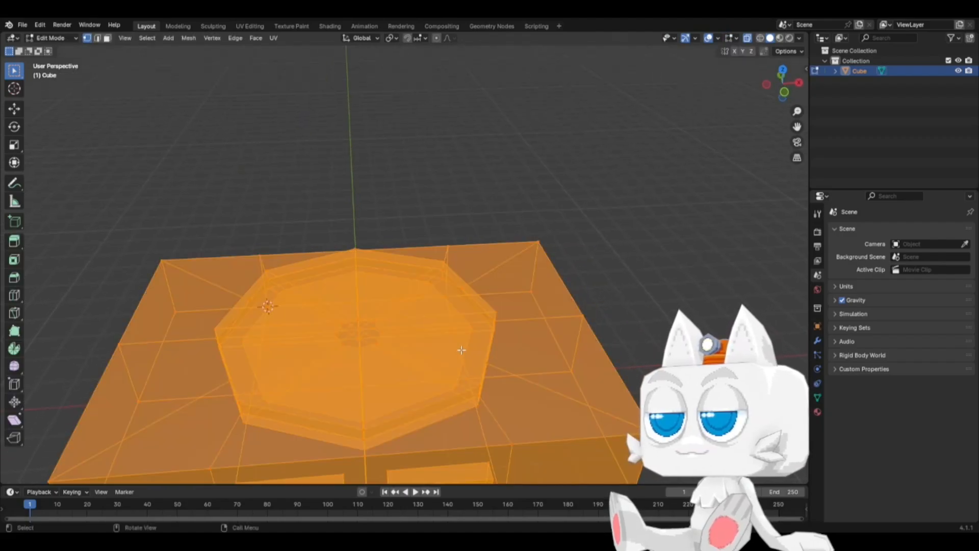
Step: Clear the selection, select the raised octagonal disc with its linked geometry, and hide it
key("alt+a")
middle_click_drag(464, 351, 463, 277)
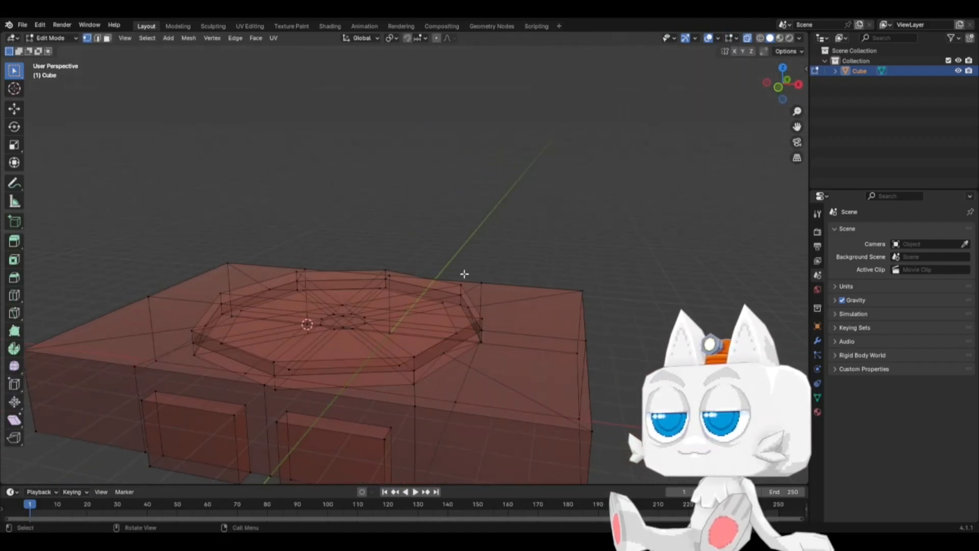
left_click(463, 278)
key("ctrl+l")
key("h")
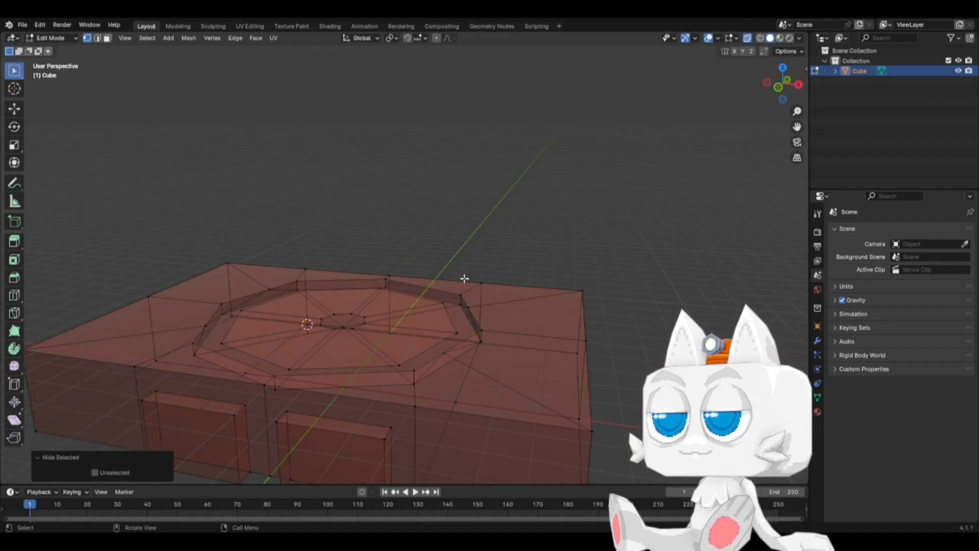
Step: Select the eight vertices around the flat ring's central opening from above and duplicate them in place
key("KP_7")
key("alt+z")
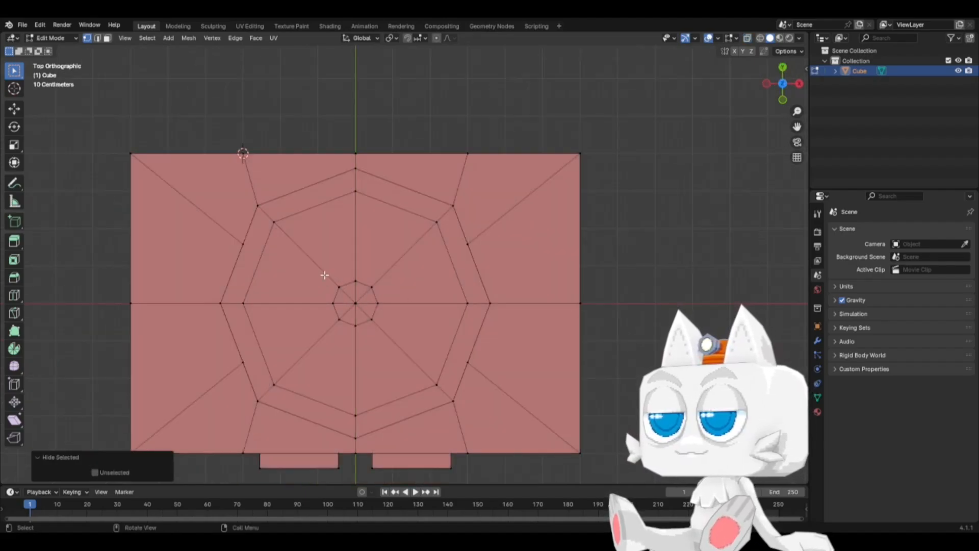
left_click_drag(324, 275, 369, 325)
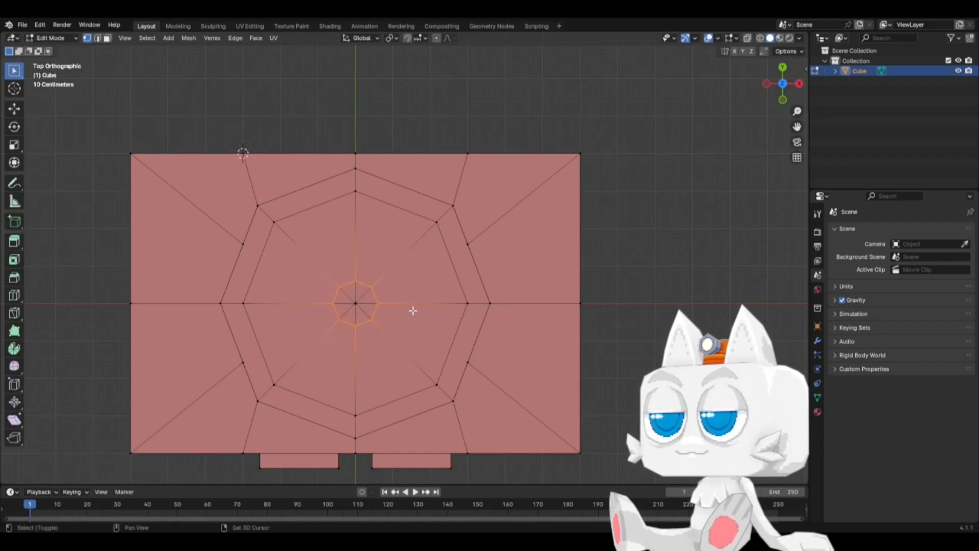
middle_click_drag(422, 332, 470, 324)
key("shift+d")
right_click(472, 324)
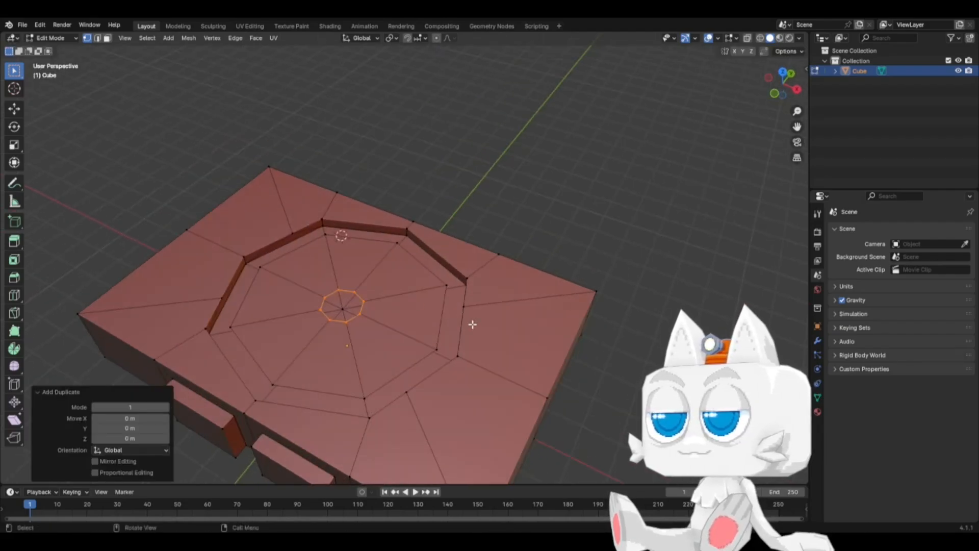
Step: Move the duplicated small loop up 0.1 m along Z and extrude it 0.3 m downward in X-ray view
key("KP_1")
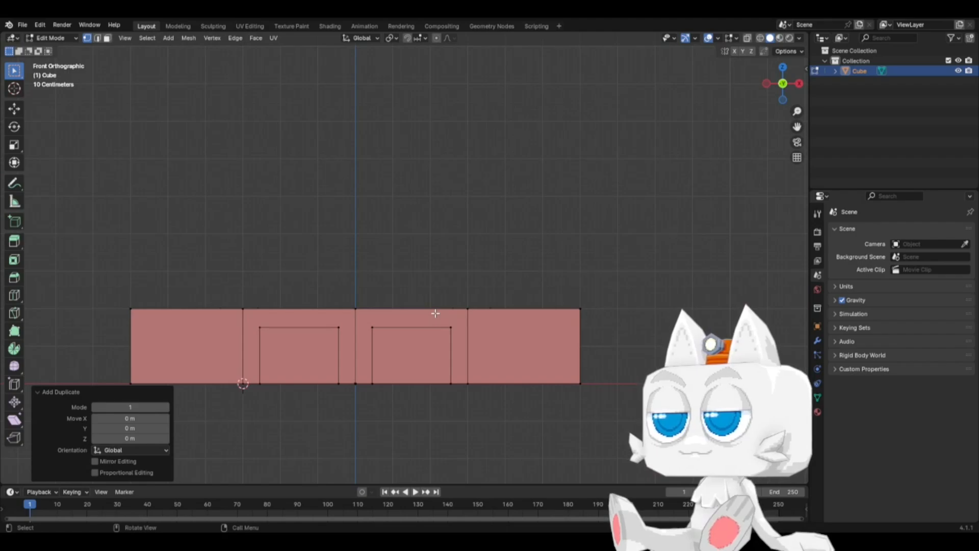
key("alt+z")
scroll(435, 313, "up", 2)
scroll(433, 321, "down", 1)
key("g")
key("z")
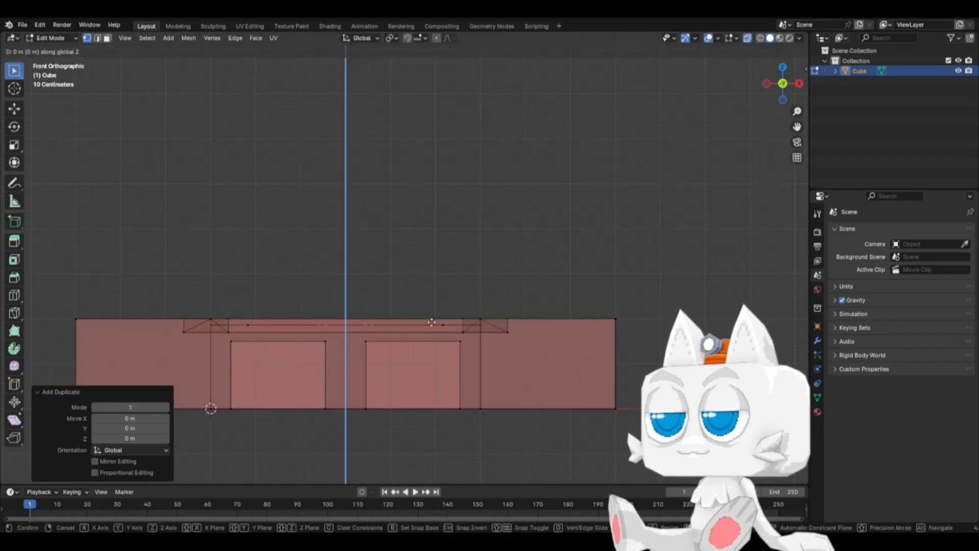
left_click(431, 319, "ctrl")
key("e")
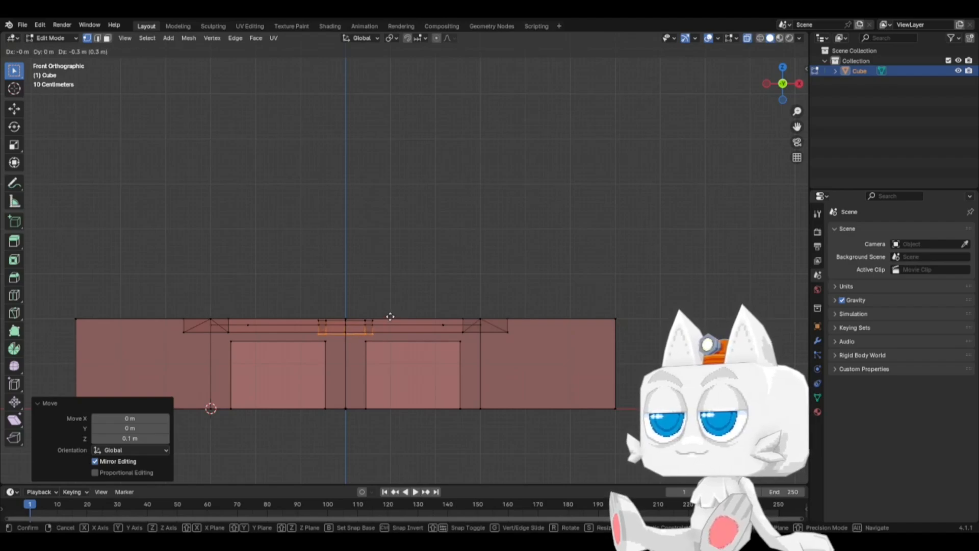
left_click(390, 317)
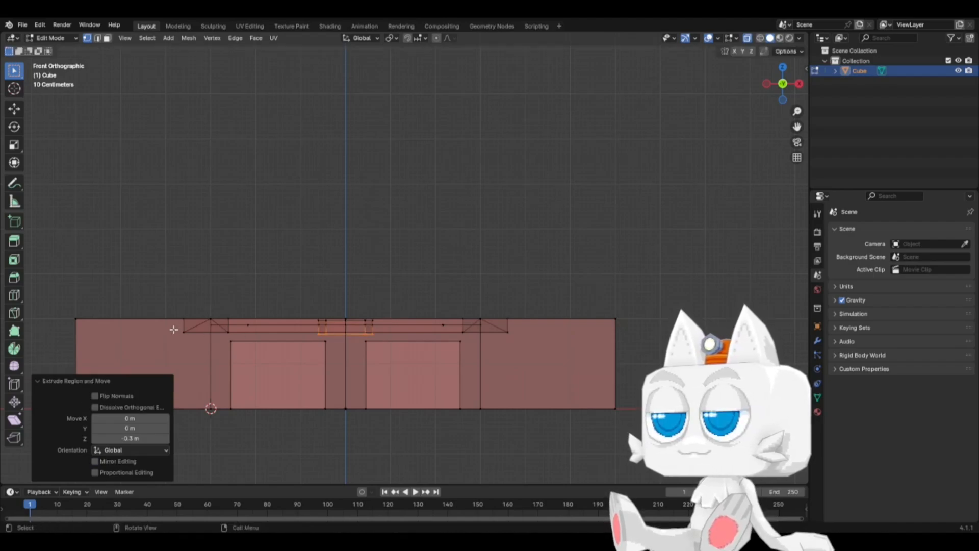
Step: Select the recess floor vertices together with the small ring's lower loop and flatten them with a Z scale of 0
left_click_drag(174, 330, 525, 334)
key("s")
key("z")
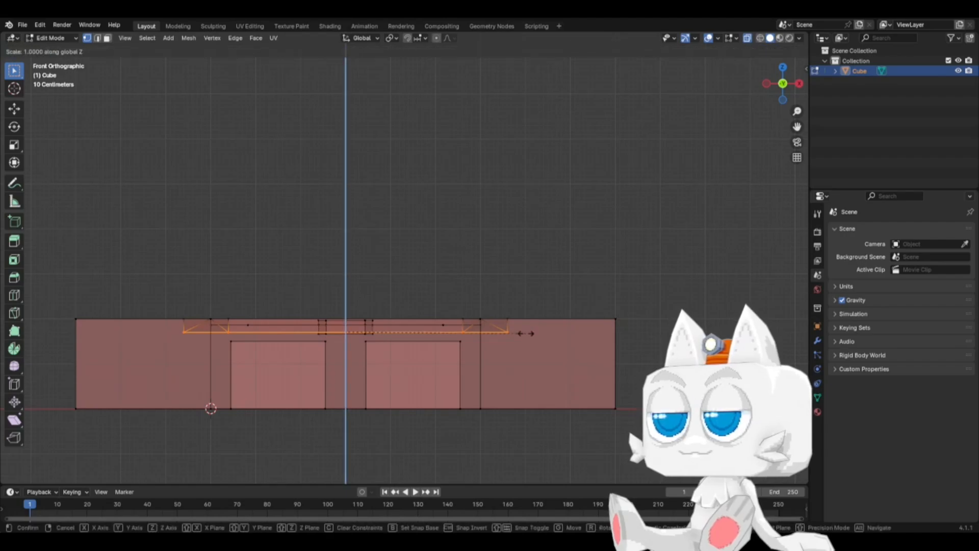
key("0")
key("Return")
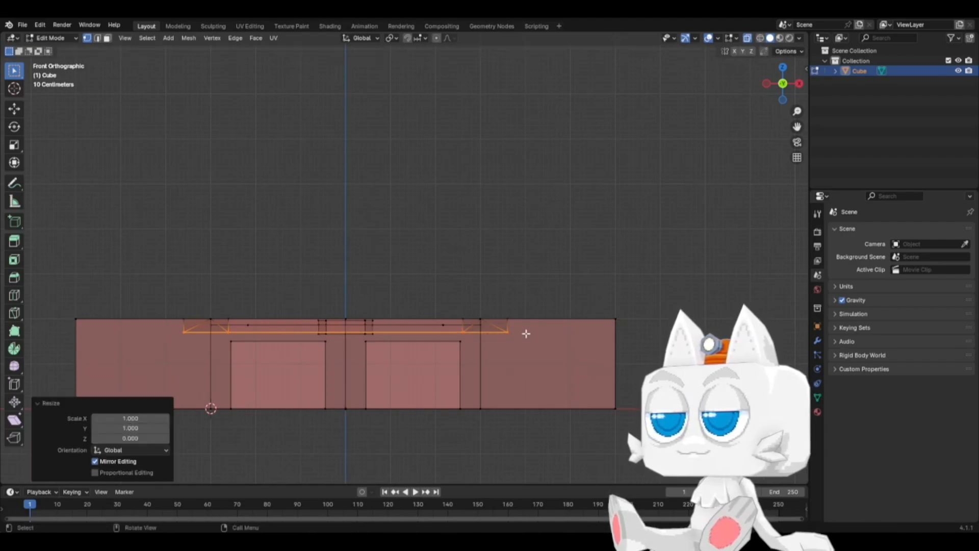
scroll(409, 330, "up", 2)
key("b")
left_click_drag(269, 365, 379, 371)
key("s")
key("z")
key("0")
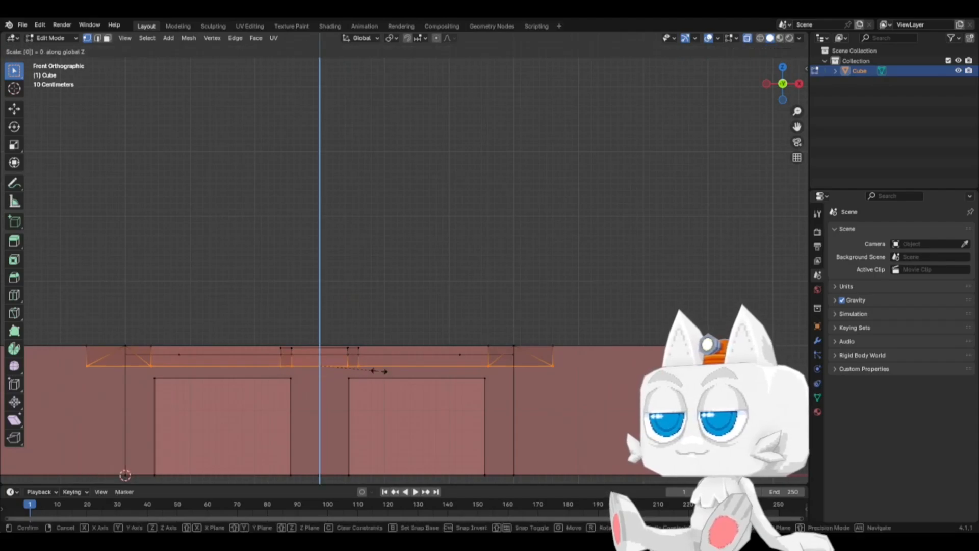
key("Return")
Step: Set the median Z of the flattened recess floor and lower ring vertices to 1.65 m
key("n")
left_click(764, 111)
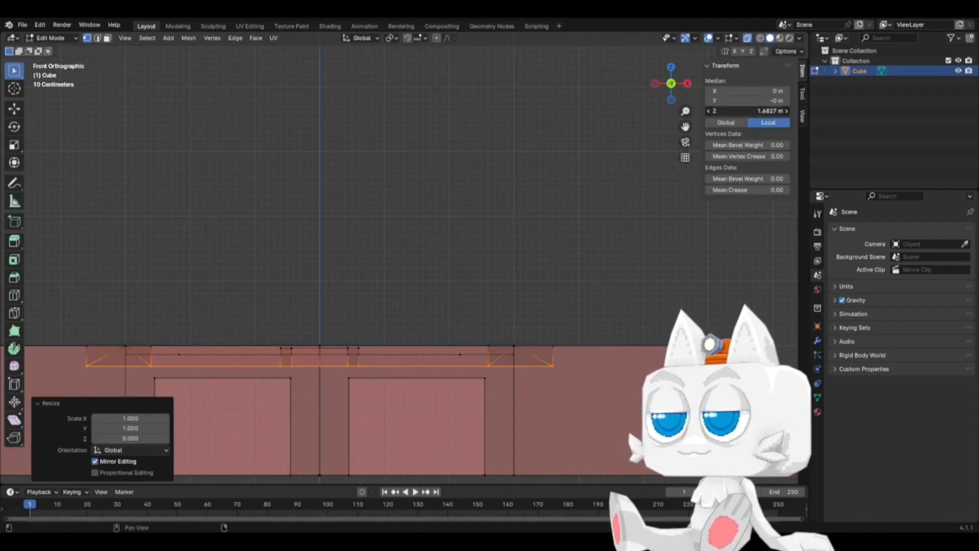
left_click(763, 111)
key("shift+Left")
key("shift+Left")
key("shift+Left")
key("shift+Left")
key("shift+Left")
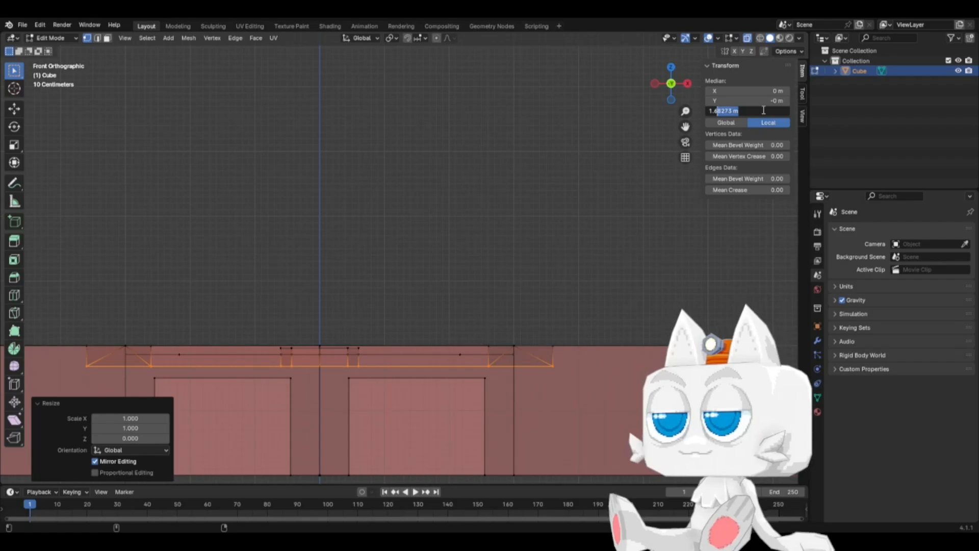
key("shift+Left")
type("65")
key("Return")
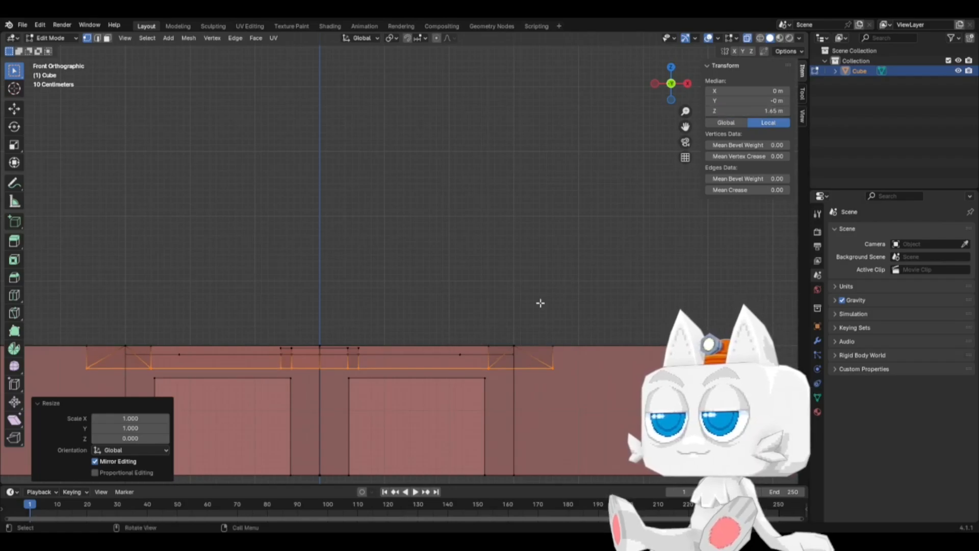
Step: With X-ray off, select the small central ring's linked geometry and flip its normals
key("Tab")
middle_click_drag(422, 305, 441, 313)
scroll(405, 338, "down", 4)
key("alt+z")
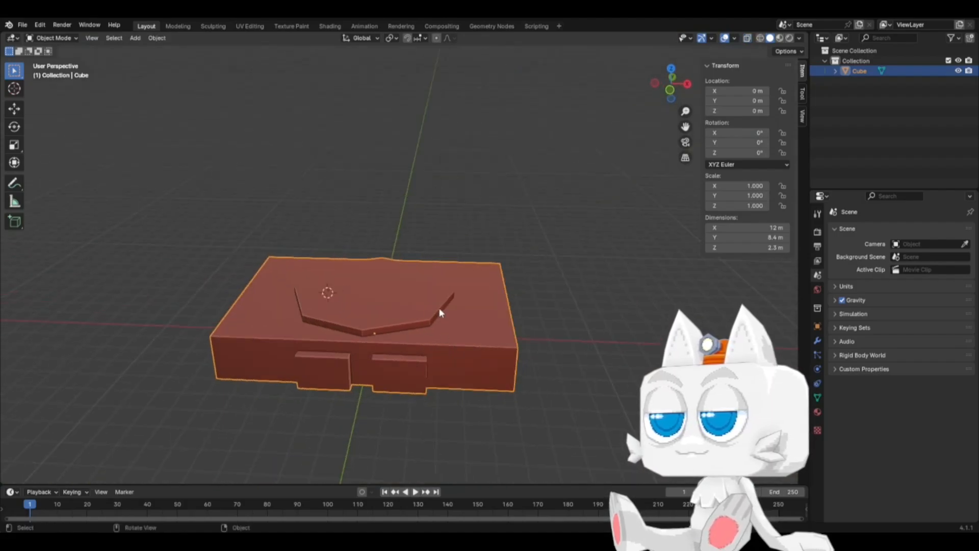
key("Tab")
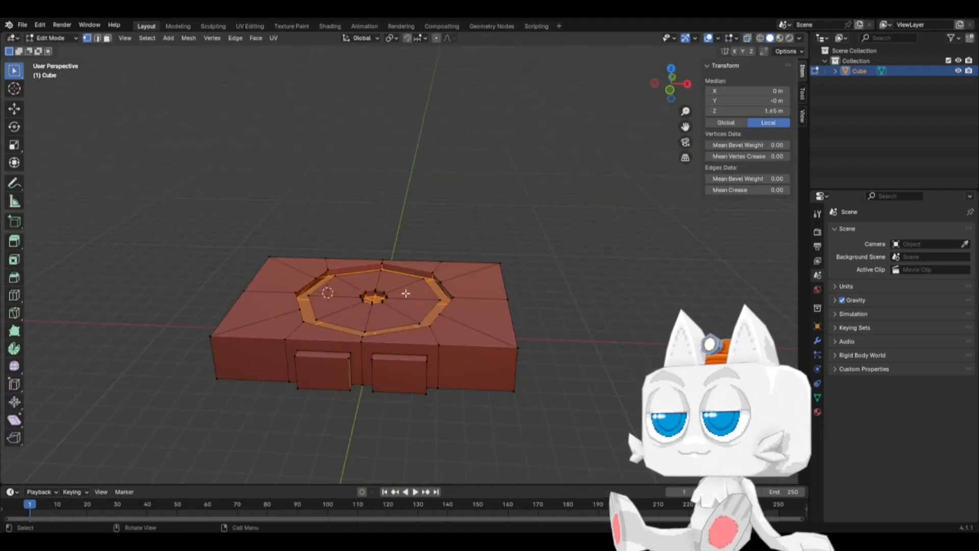
scroll(399, 314, "up", 2)
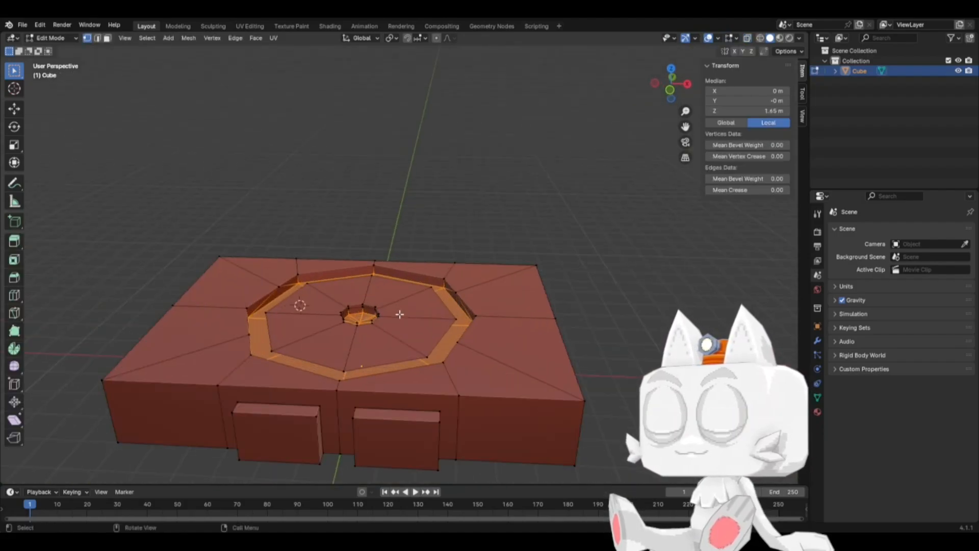
left_click(369, 320)
key("ctrl+l")
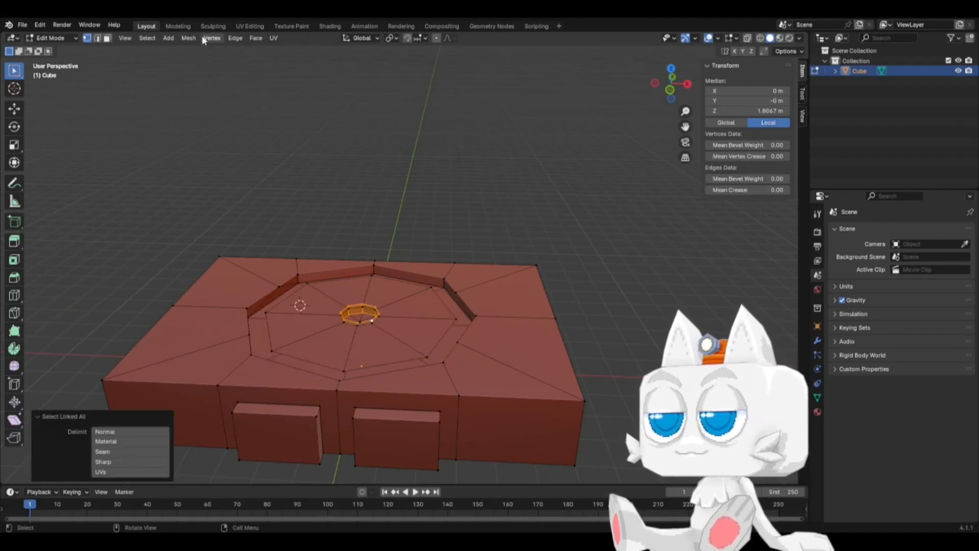
left_click(188, 37)
mouse_move(208, 214)
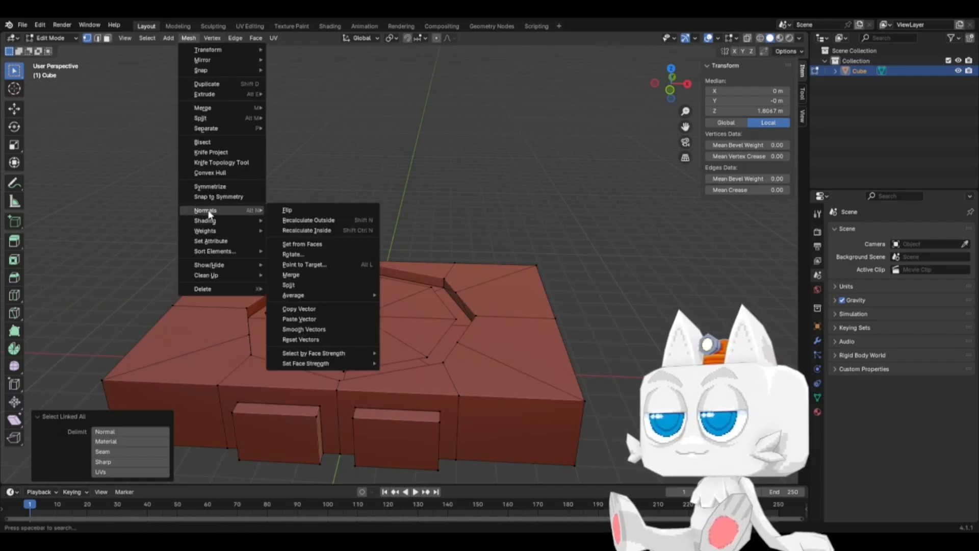
left_click(287, 210)
Step: Isolate the small central ring, box-select its vertices from the front, and reveal all hidden geometry to inspect the model
scroll(399, 292, "up", 3)
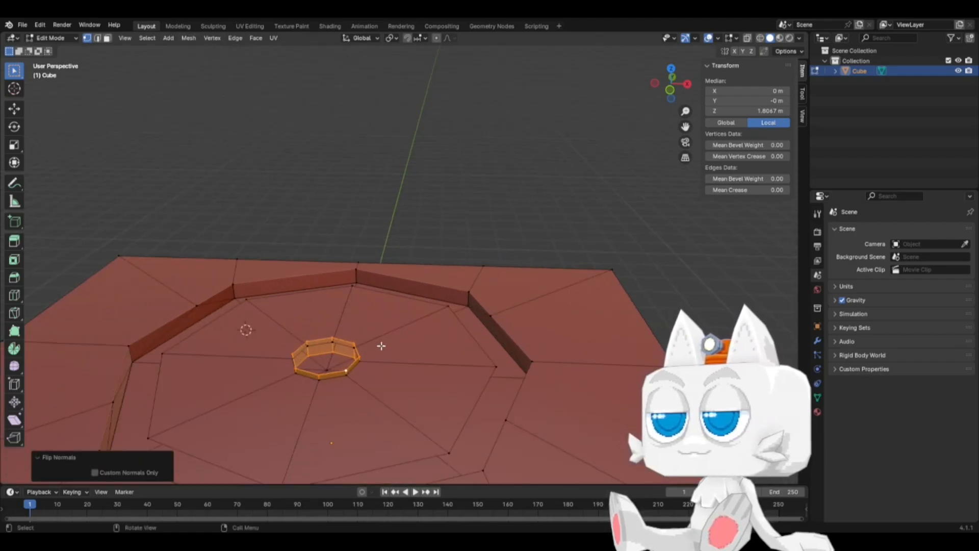
key("ctrl+i")
key("h")
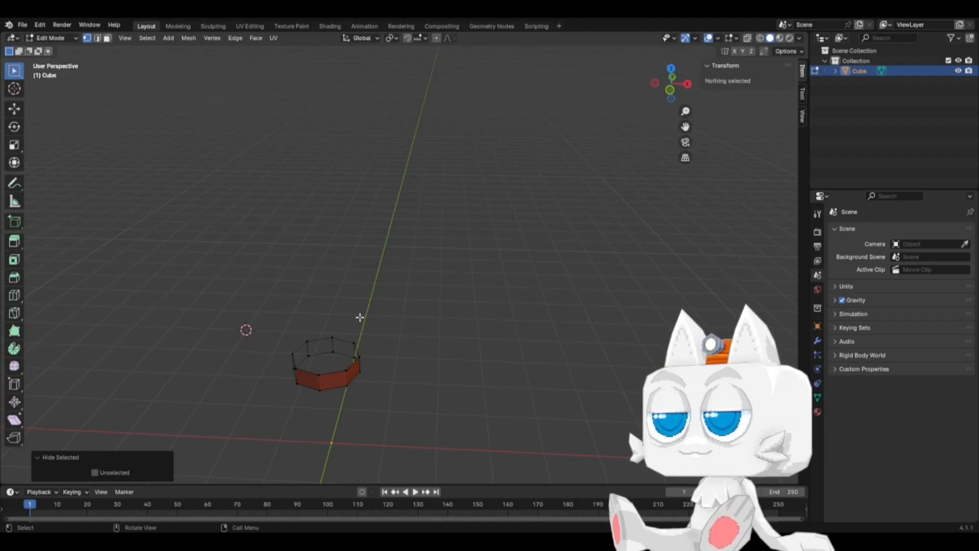
key("KP_1")
left_click_drag(269, 314, 410, 345)
key("alt+h")
middle_click_drag(420, 328, 409, 360)
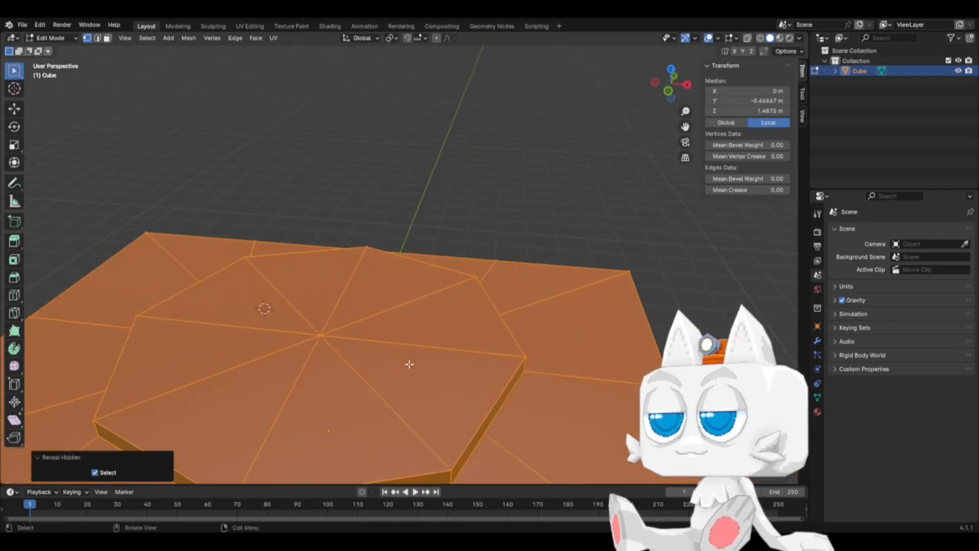
key("Tab")
scroll(473, 357, "down", 5)
scroll(442, 356, "up", 4)
key("Tab")
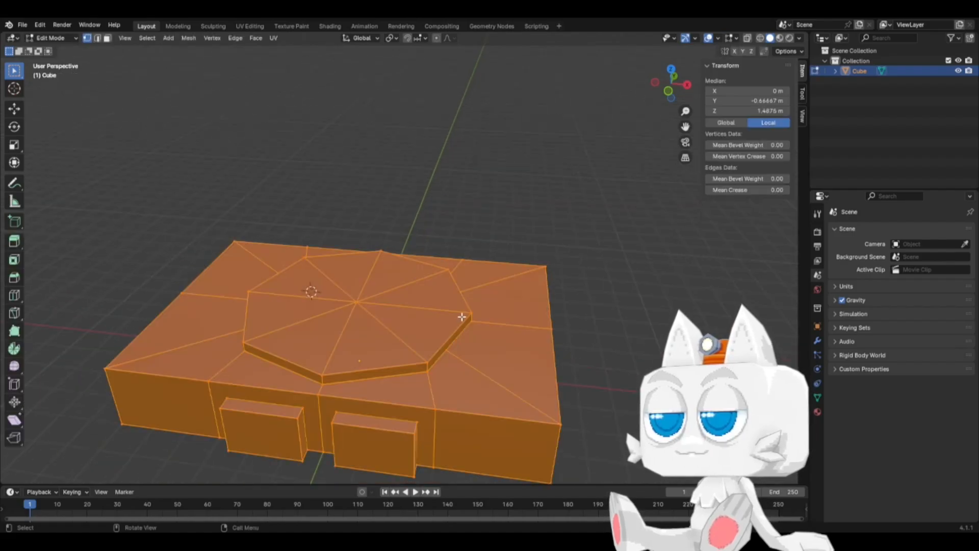
Step: Hide the octagonal lid and the main body's linked geometry to isolate the small central ring
left_click(469, 312)
key("ctrl+l")
key("h")
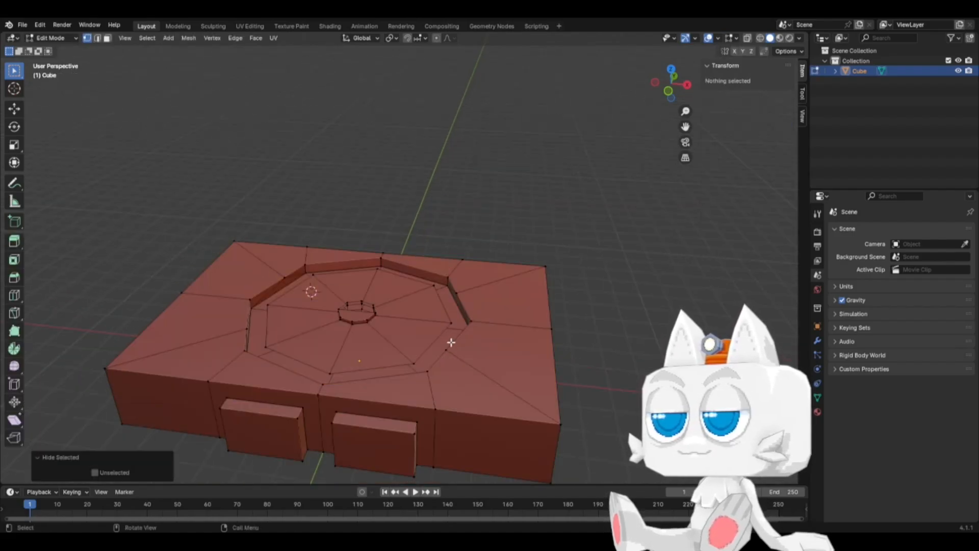
middle_click_drag(452, 342, 365, 376)
scroll(357, 319, "up", 3)
left_click(332, 305)
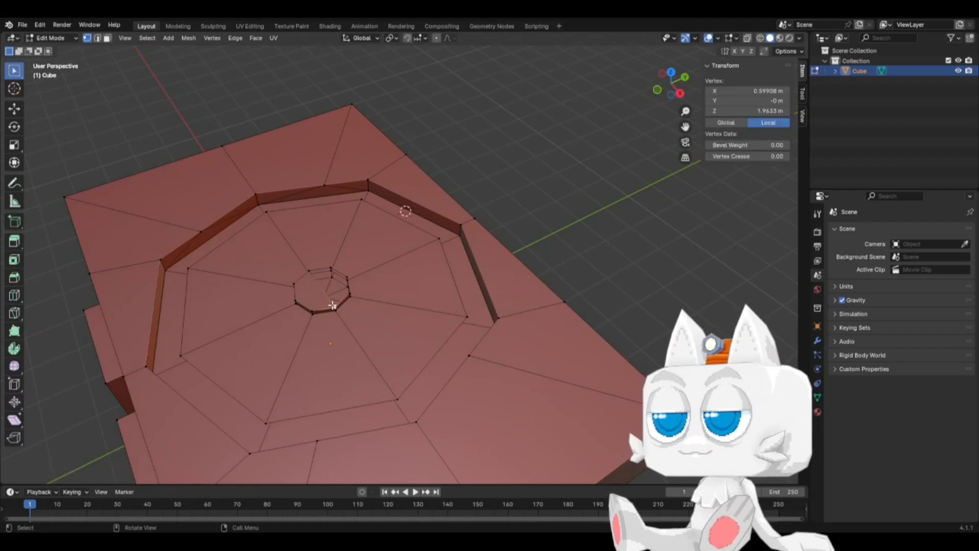
key("ctrl+l")
key("h")
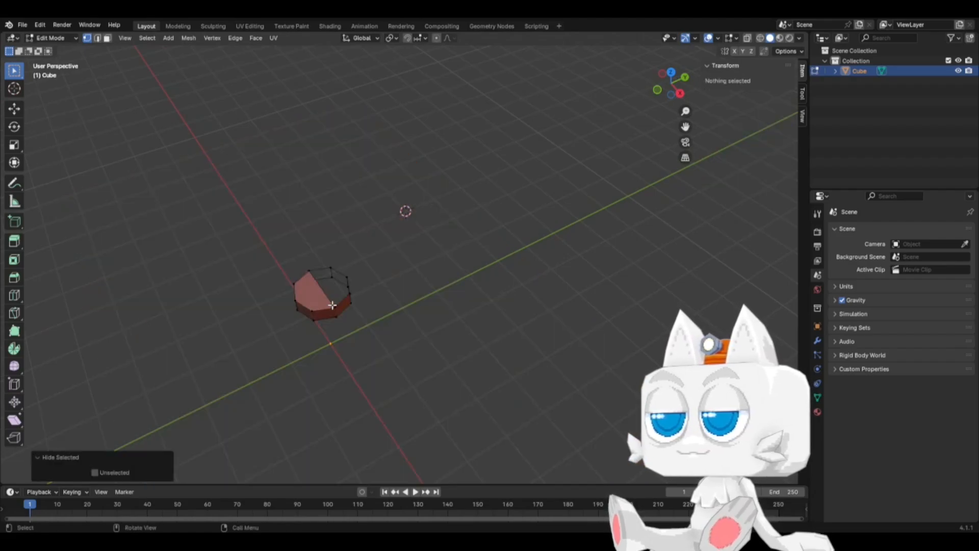
Step: In face selection mode, delete the partial top face covering the small central ring
left_click(108, 38)
key("x")
key("Escape")
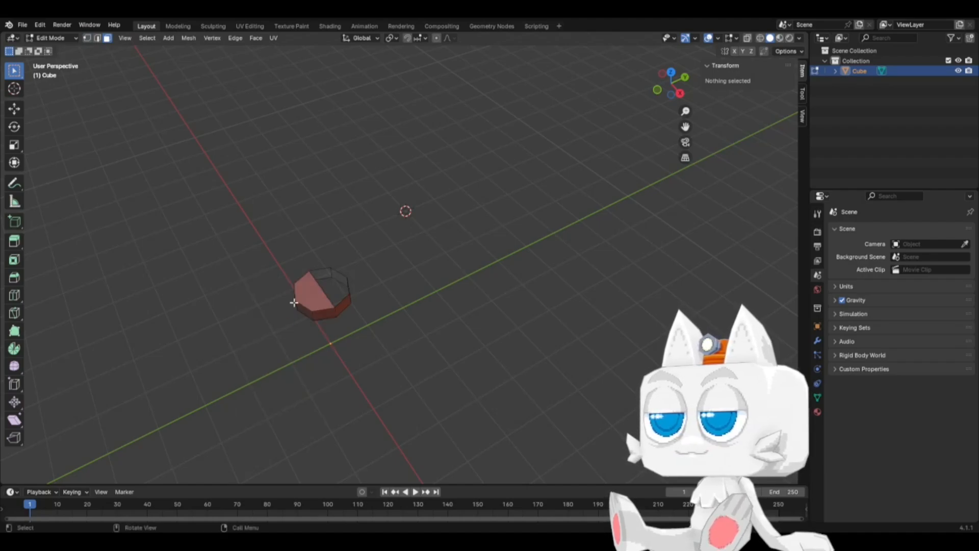
left_click(312, 292)
key("x")
left_click(278, 316)
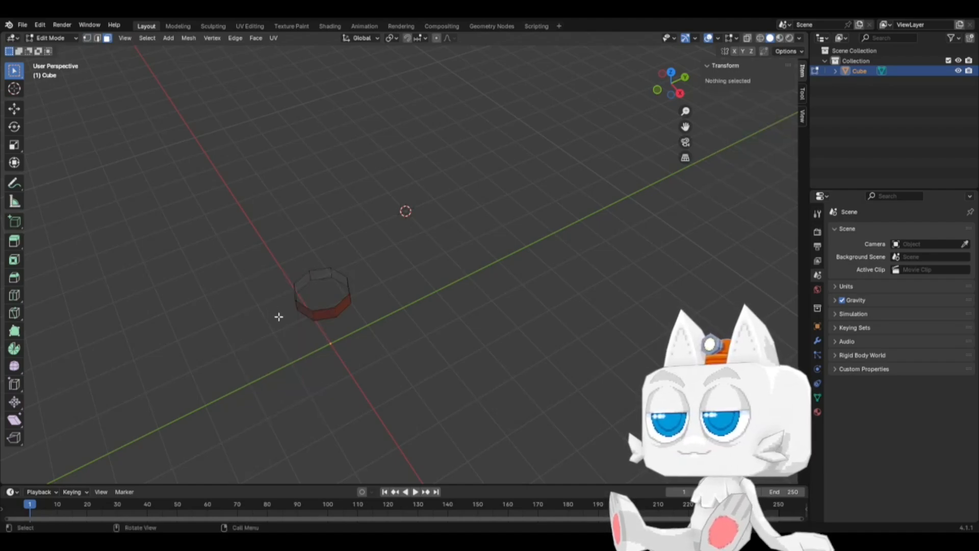
Step: Try to collapse the small ring's upper vertices, box-selected from the front without X-ray, by scaling them to 0
left_click(87, 39)
key("KP_1")
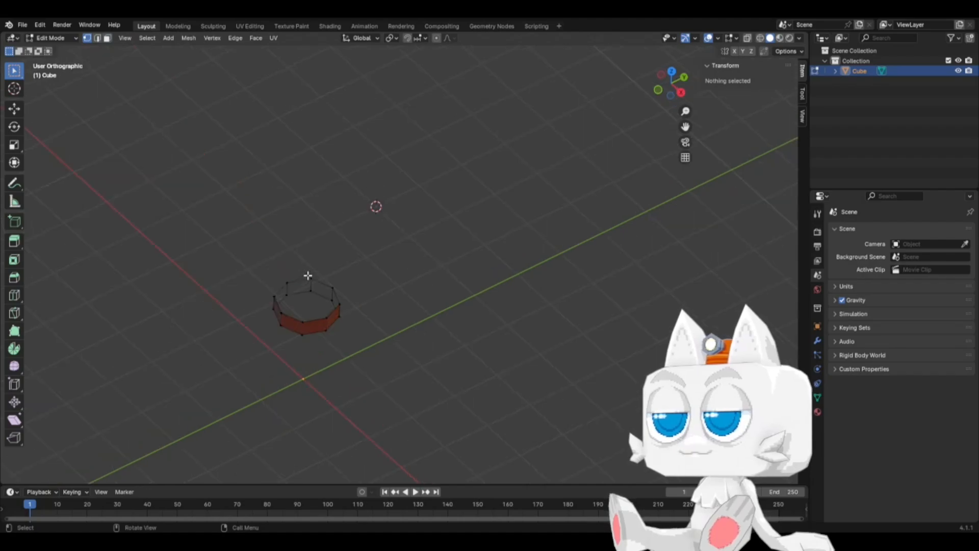
left_click_drag(257, 311, 416, 339)
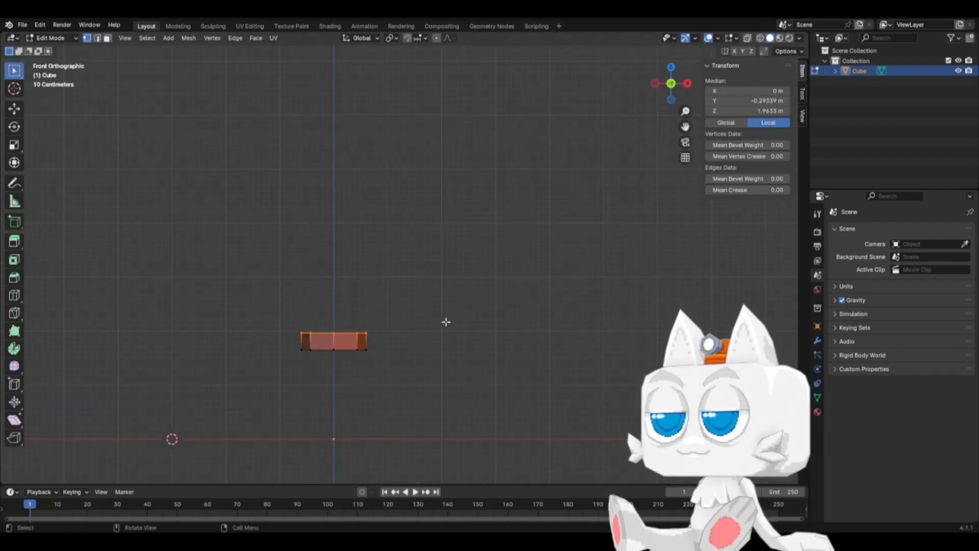
key("s")
key("0")
key("Return")
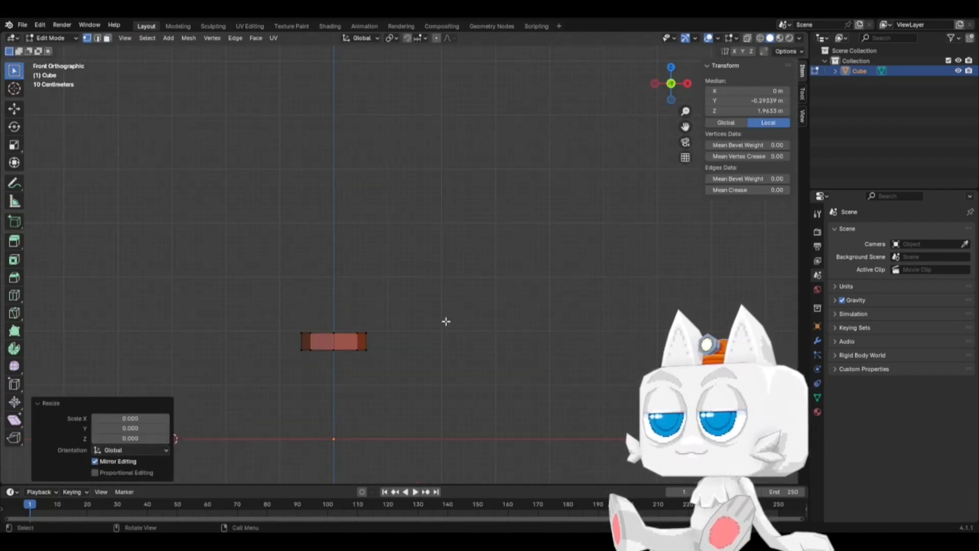
middle_click_drag(419, 356, 381, 380)
key("ctrl+z")
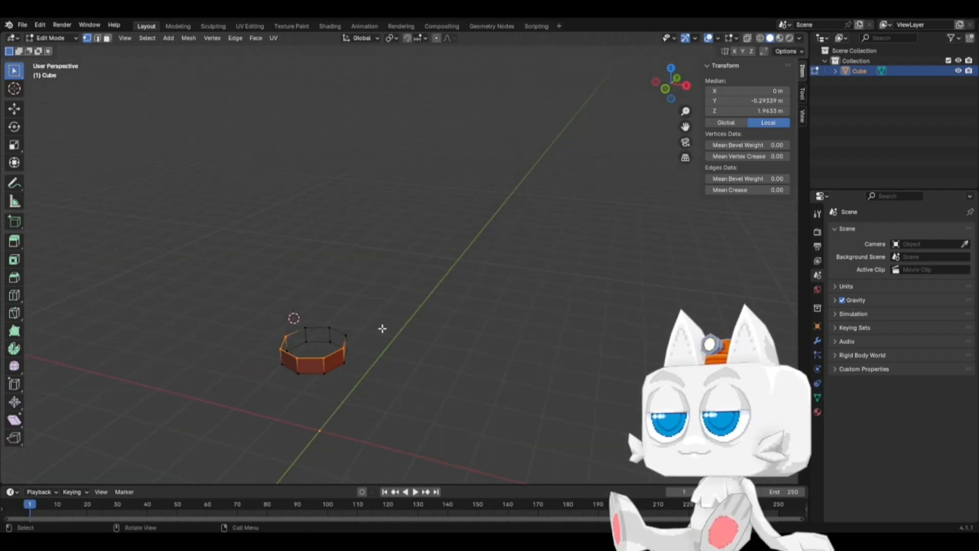
Step: With X-ray on, box-select the small ring's entire upper rim from the front view
key("KP_1")
key("b")
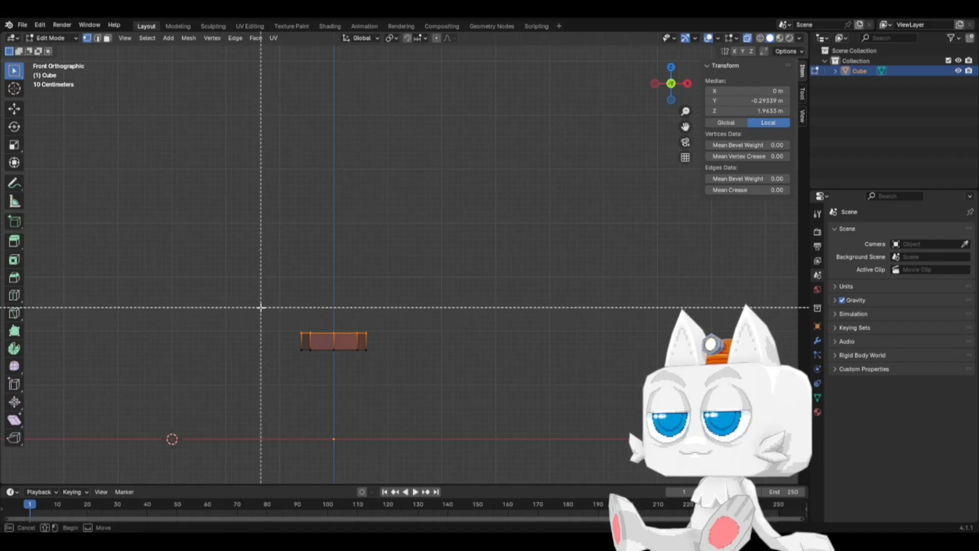
left_click_drag(261, 308, 410, 344)
key("b")
left_click_drag(280, 321, 410, 341)
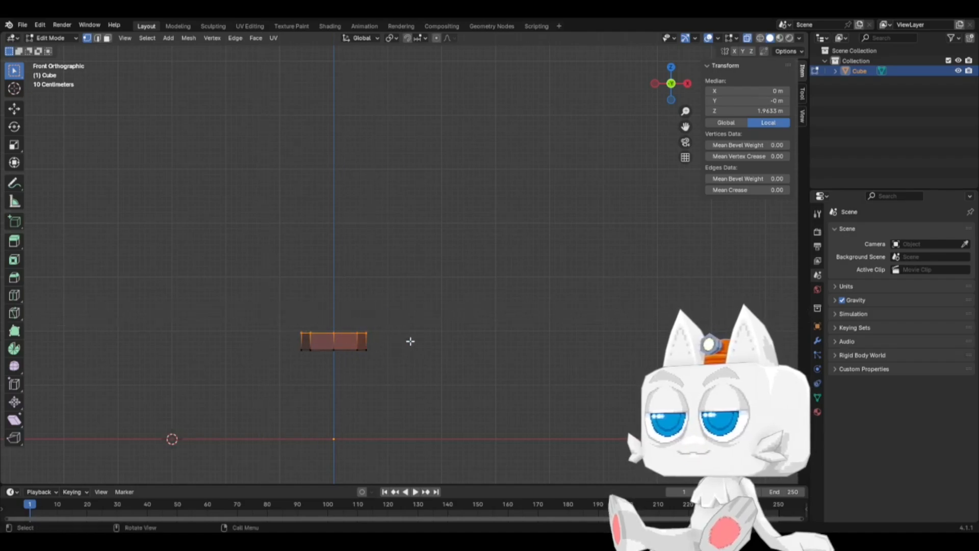
Step: Cap the small ring by extruding its upper rim in place, scaling it to 0 and merging the collapsed vertices
middle_click_drag(410, 341, 375, 369)
key("g")
left_click(376, 372)
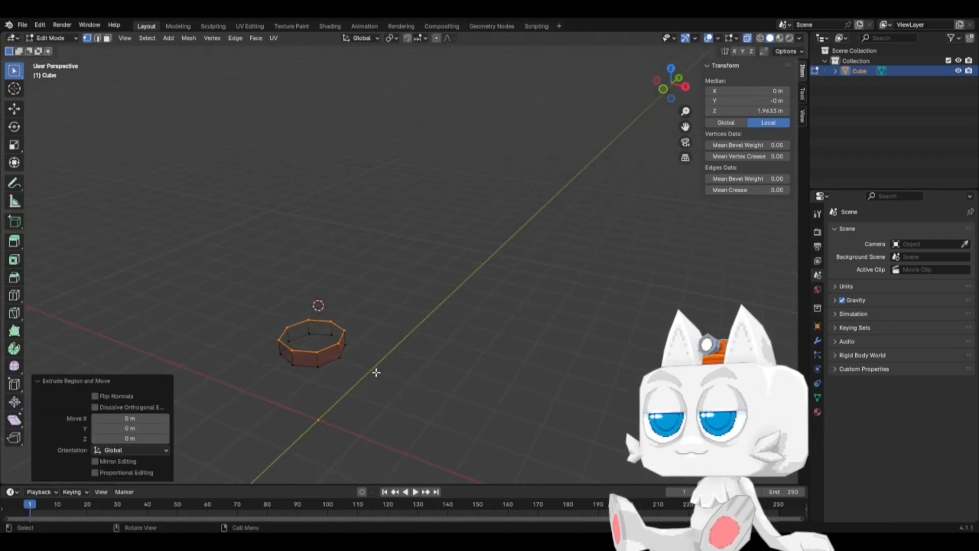
key("s")
key("0")
key("Return")
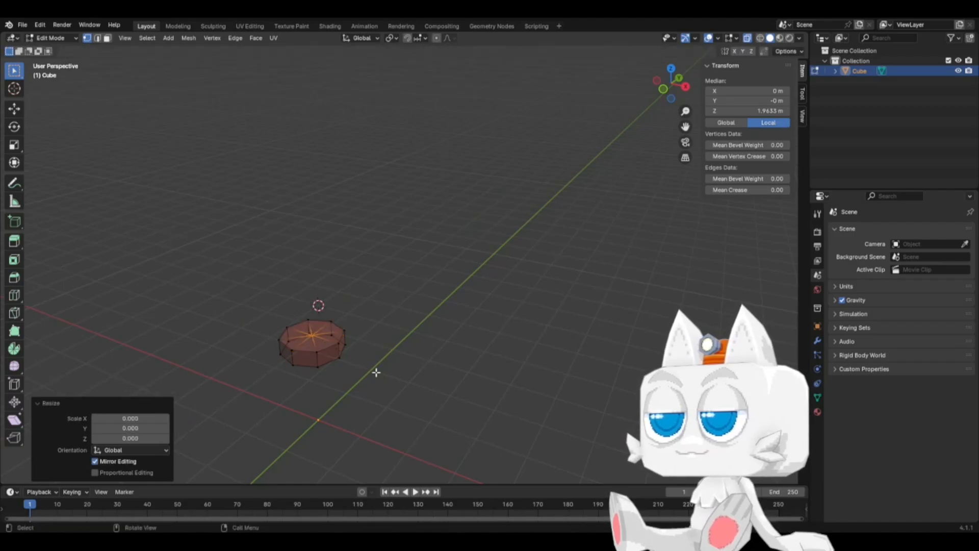
key("m")
left_click(376, 371)
Step: Reveal the hidden geometry, then hide only the octagonal lid and turn X-ray off
key("alt+h")
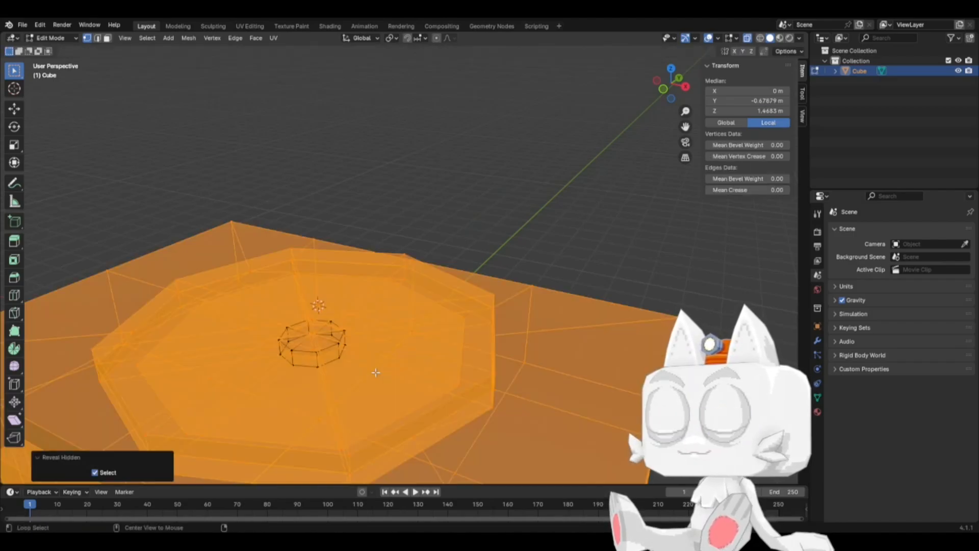
left_click(490, 290)
key("ctrl+l")
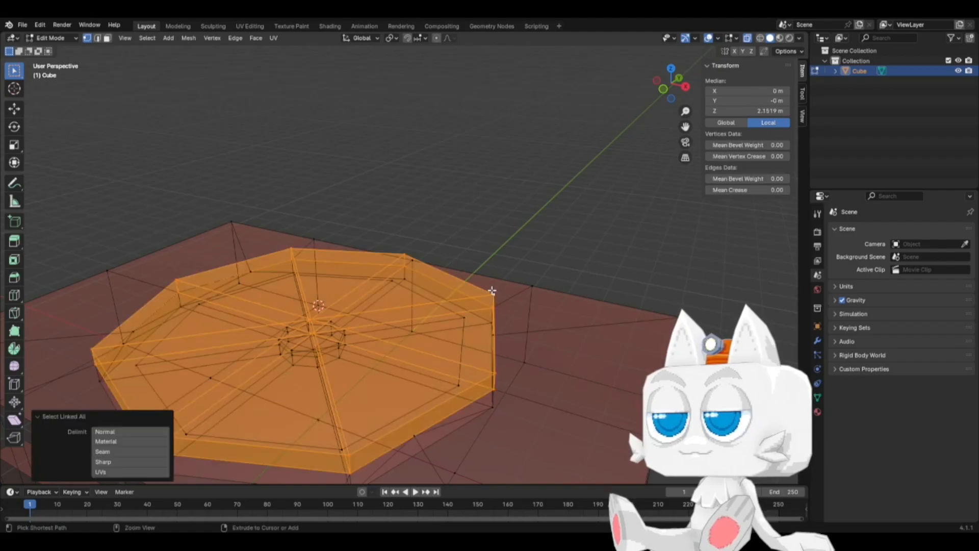
key("h")
key("Tab")
middle_click_drag(487, 304, 469, 387)
key("alt+z")
key("Tab")
scroll(469, 369, "down", 3)
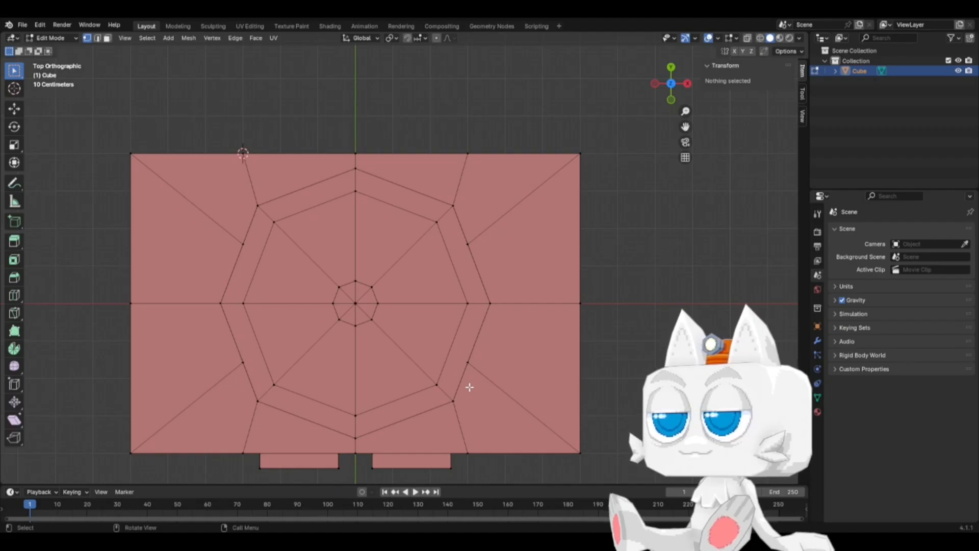
middle_click_drag(495, 426, 431, 339)
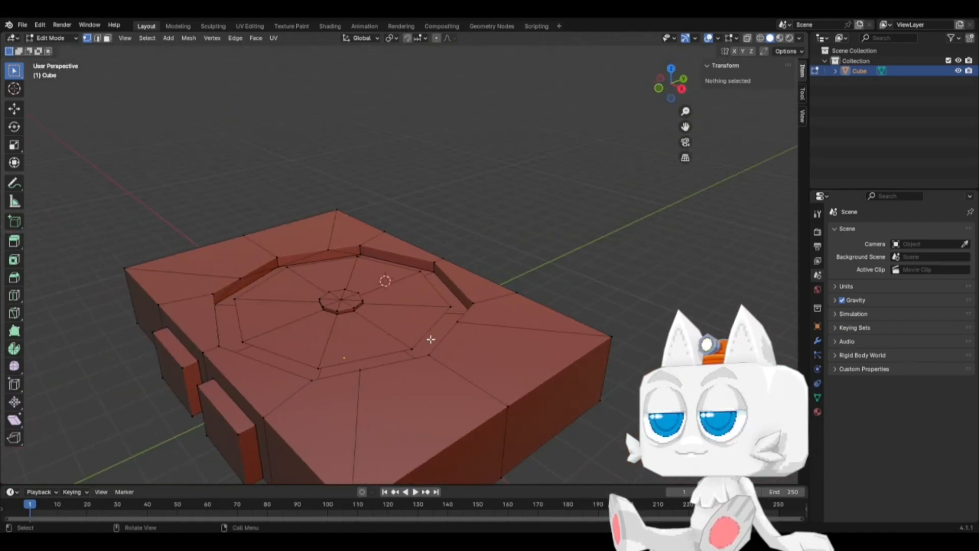
Step: From the top view, knife-cut the front-right corner face from the octagon's side vertex straight to the front edge vertex
left_click(107, 38)
key("KP_7")
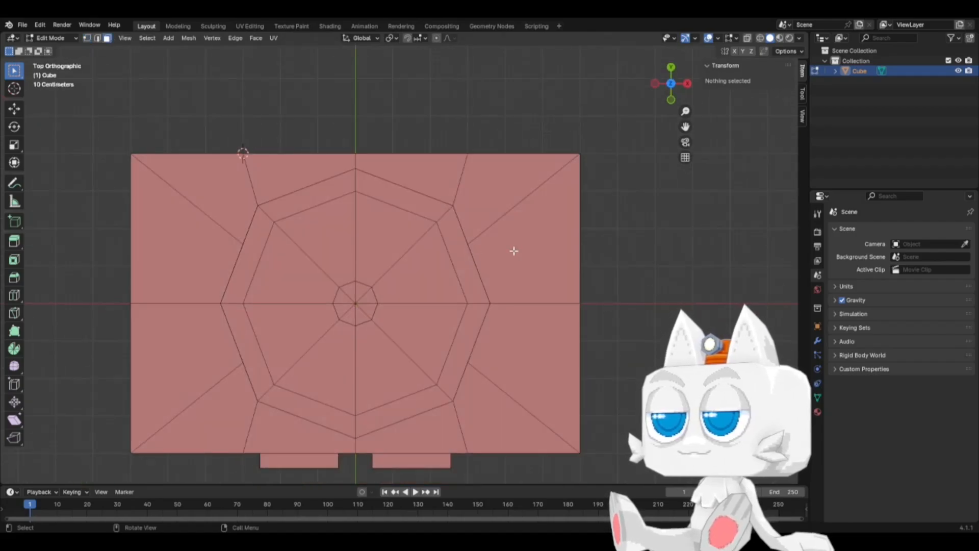
key("a")
key("alt+a")
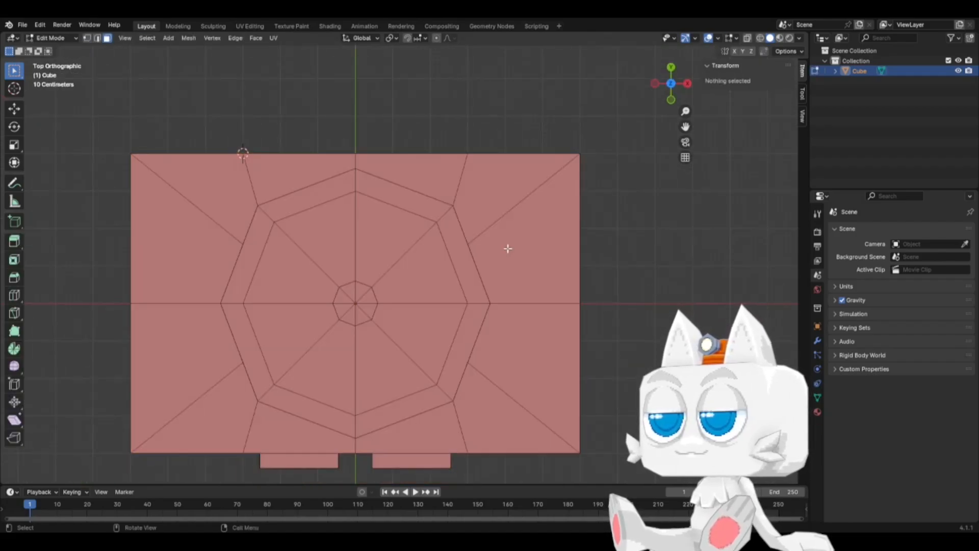
left_click(540, 317)
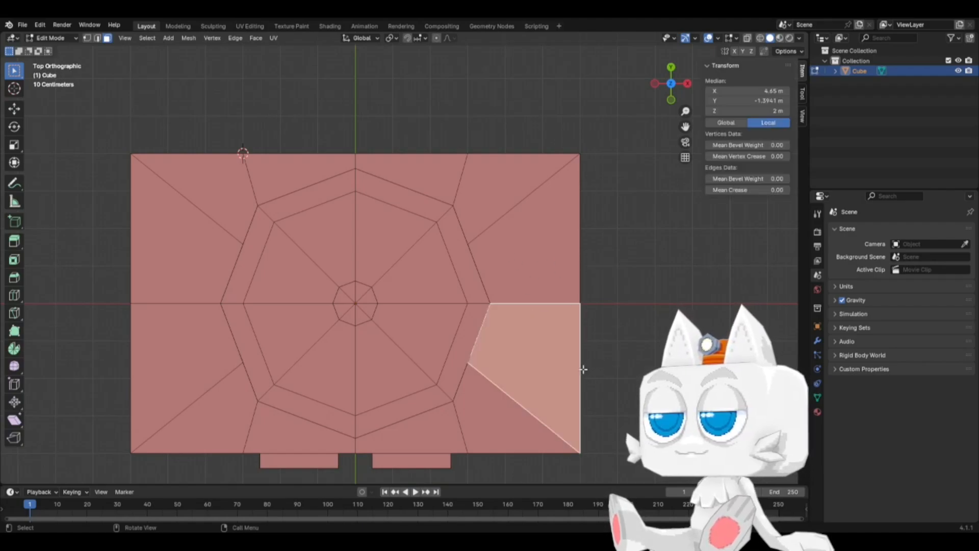
key("k")
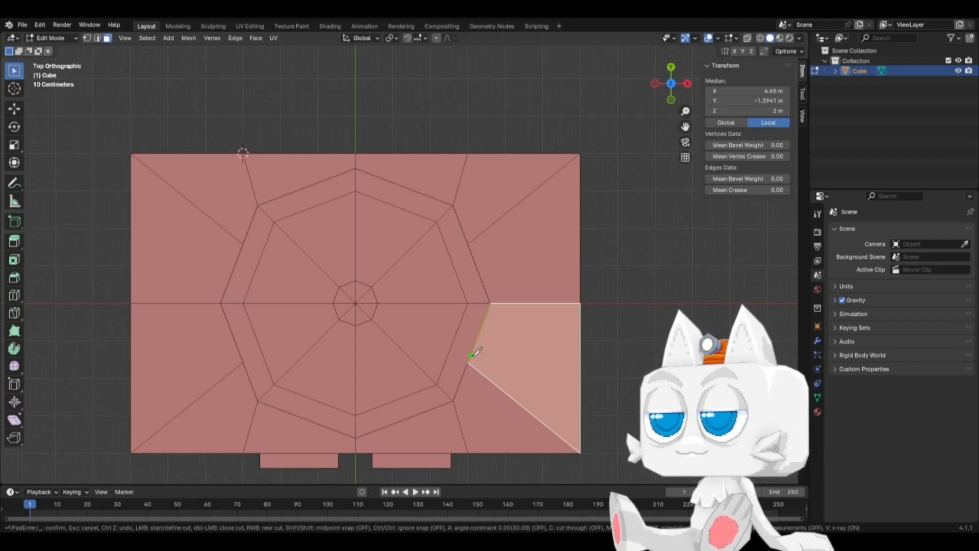
left_click(470, 356)
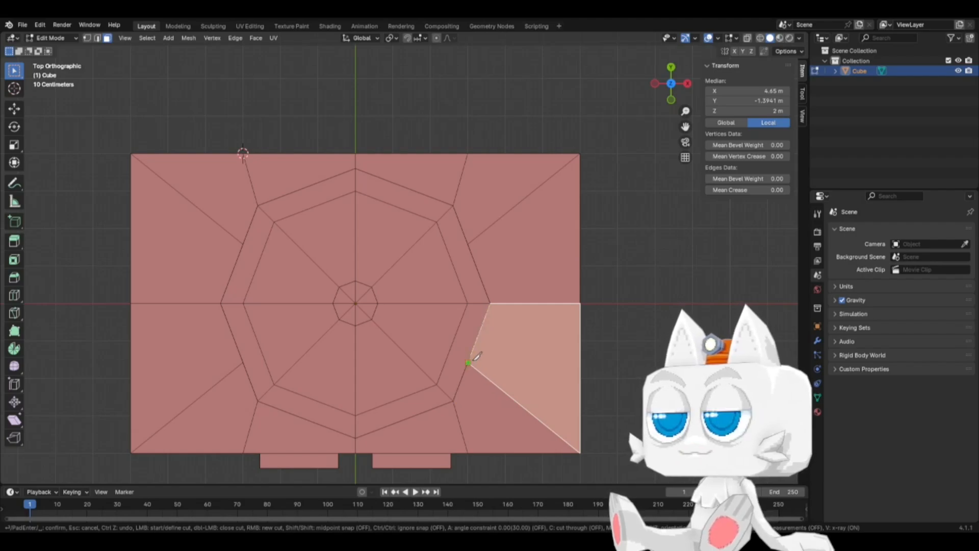
left_click(468, 453)
key("Return")
Step: Knife-cut both back corner faces of the top from the octagon's side vertices straight to the back edge vertices
key("k")
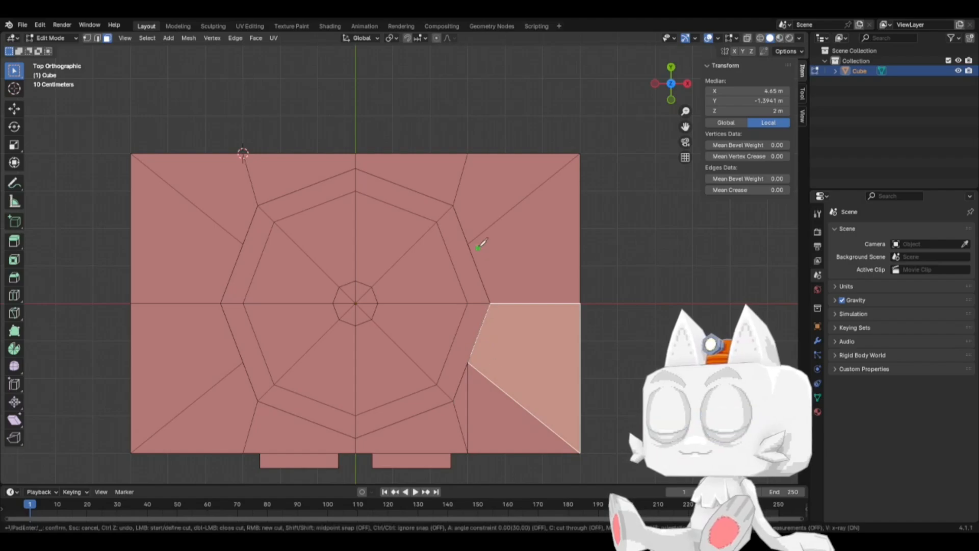
left_click(468, 244)
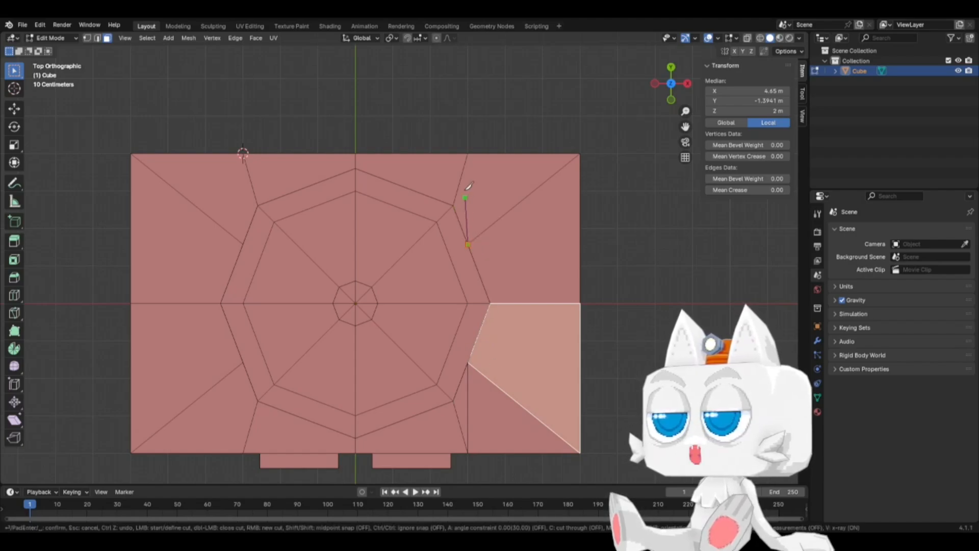
left_click(467, 154)
key("Return")
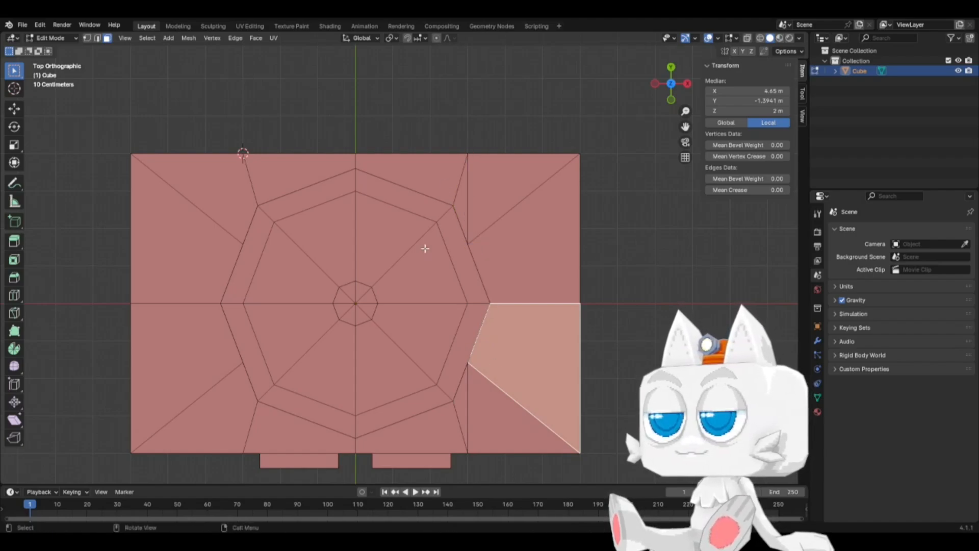
key("k")
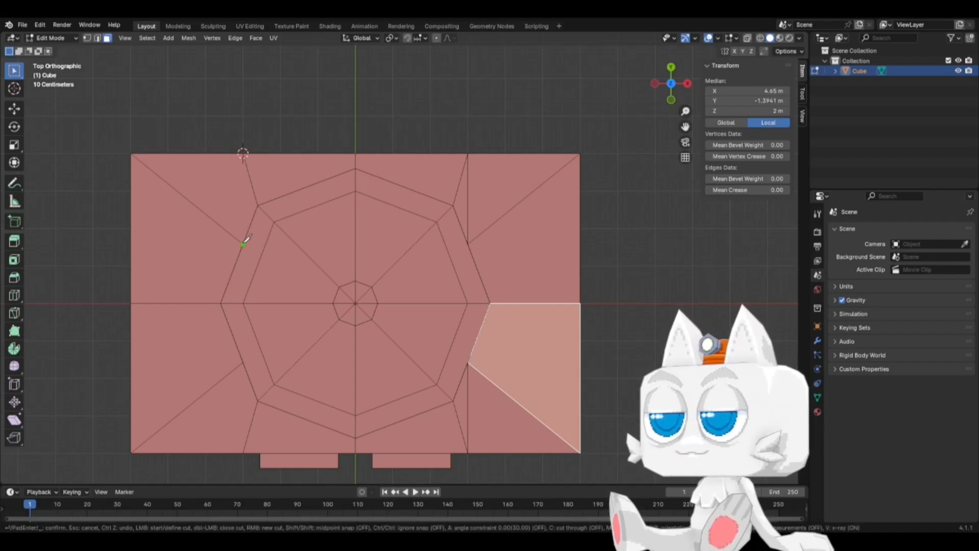
left_click(244, 244)
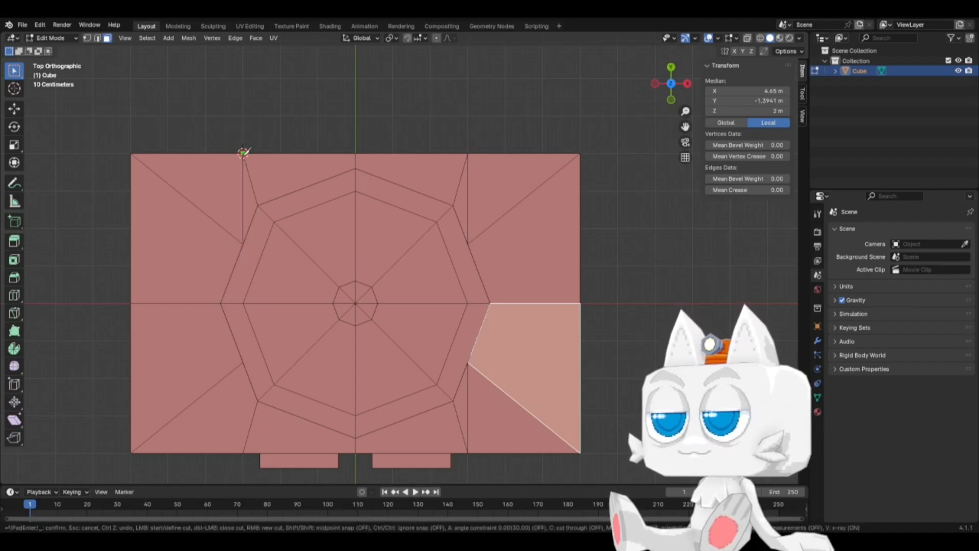
left_click(244, 152)
key("Return")
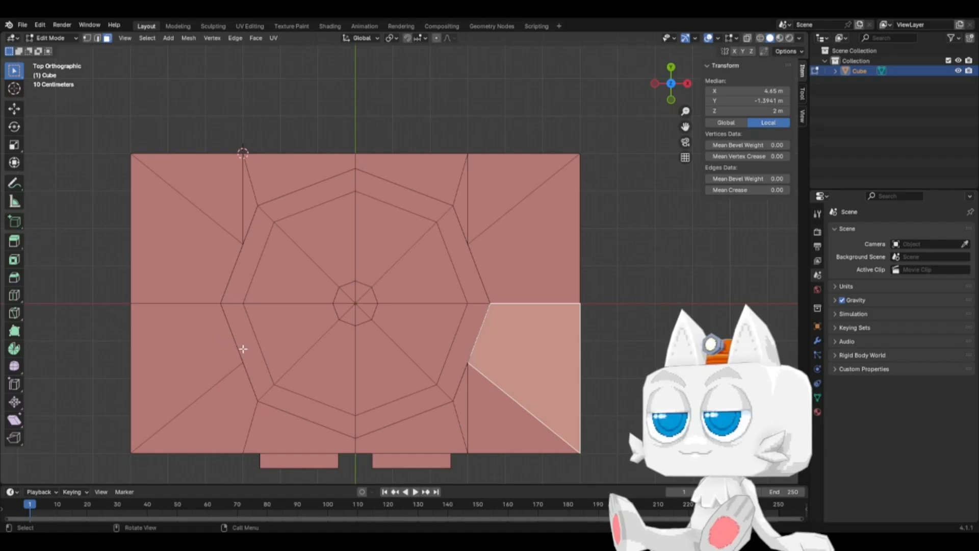
Step: Knife-cut the front-left corner face of the top between the front edge vertex and the octagon's side vertex
key("k")
left_click(243, 452)
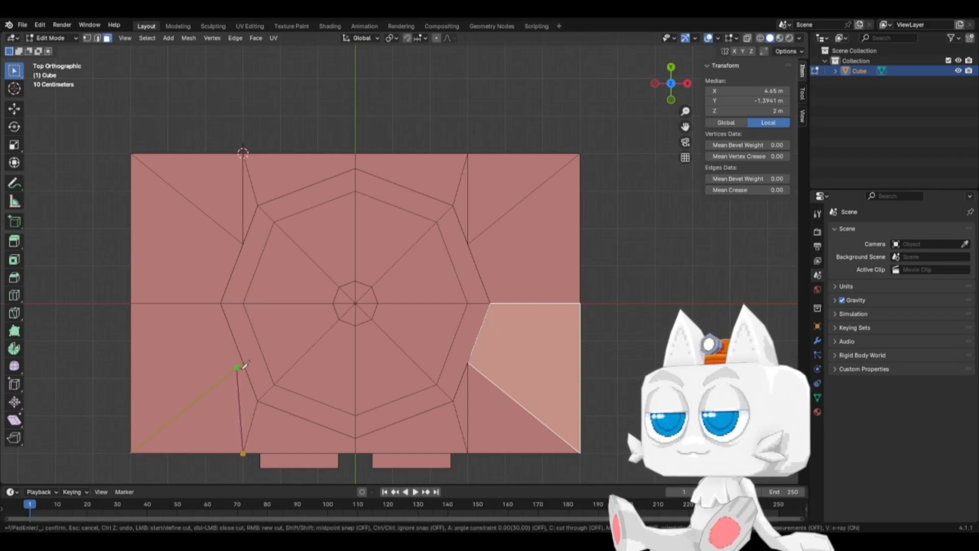
left_click(243, 363)
key("Return")
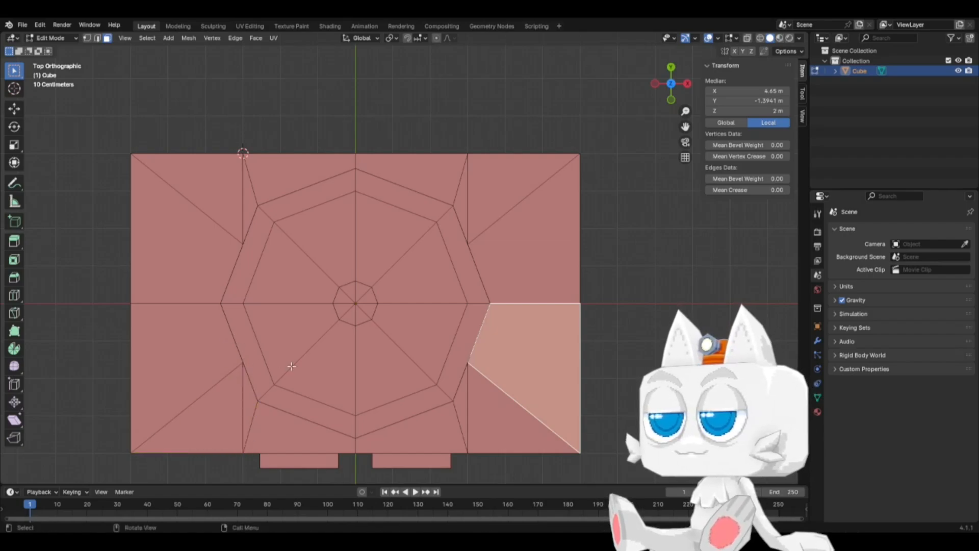
Step: Select the eight top faces outside the new straight cuts, four at each end of the box
left_click(202, 163)
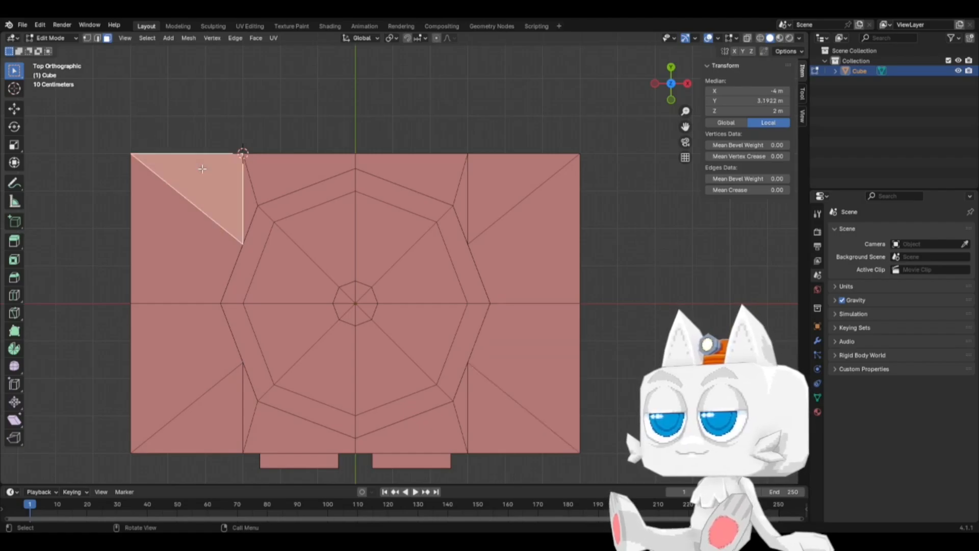
left_click(195, 274, "shift")
left_click(184, 335, "shift")
left_click(225, 417, "shift")
middle_click_drag(226, 416, 240, 318)
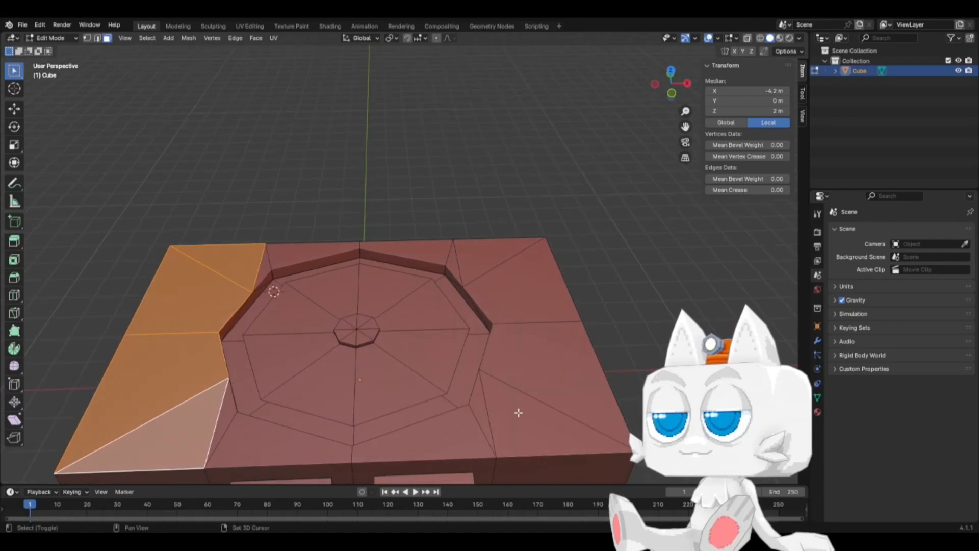
left_click(517, 410, "shift")
left_click(531, 363, "shift")
left_click(520, 314, "shift")
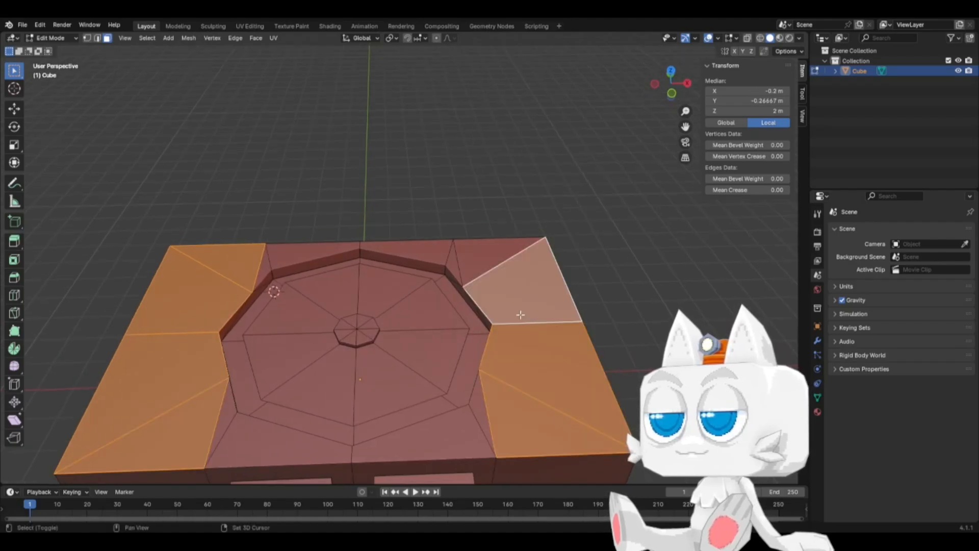
left_click(484, 264, "shift")
scroll(520, 356, "down", 4)
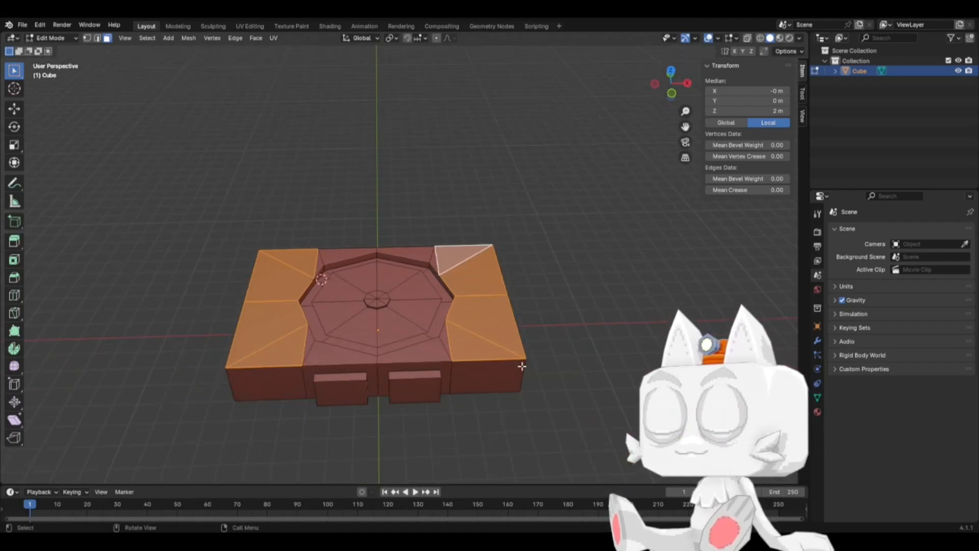
Step: Add the outer side faces of both end sections, all the way around the box's front, ends and back, to the selection
left_click(485, 380, "shift")
middle_click_drag(552, 366, 476, 365)
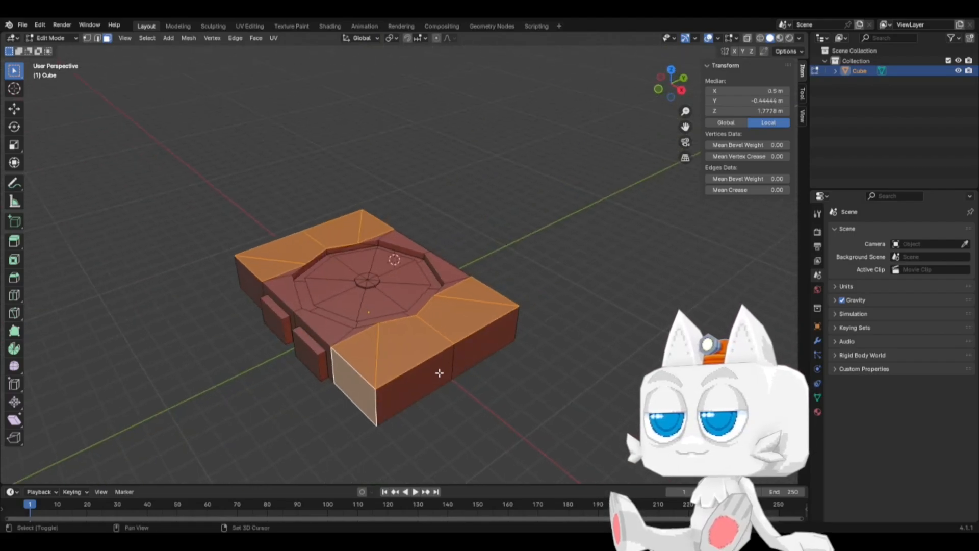
left_click(503, 347, "shift")
middle_click_drag(525, 330, 380, 348)
left_click(377, 348, "shift")
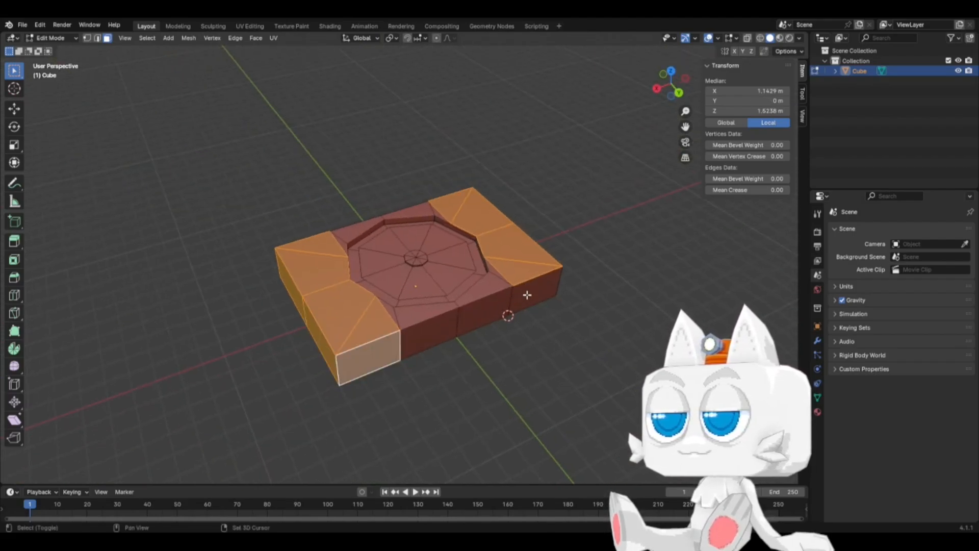
left_click(527, 294, "shift")
middle_click_drag(546, 332, 399, 362)
left_click(386, 425, "shift")
left_click(466, 434, "shift")
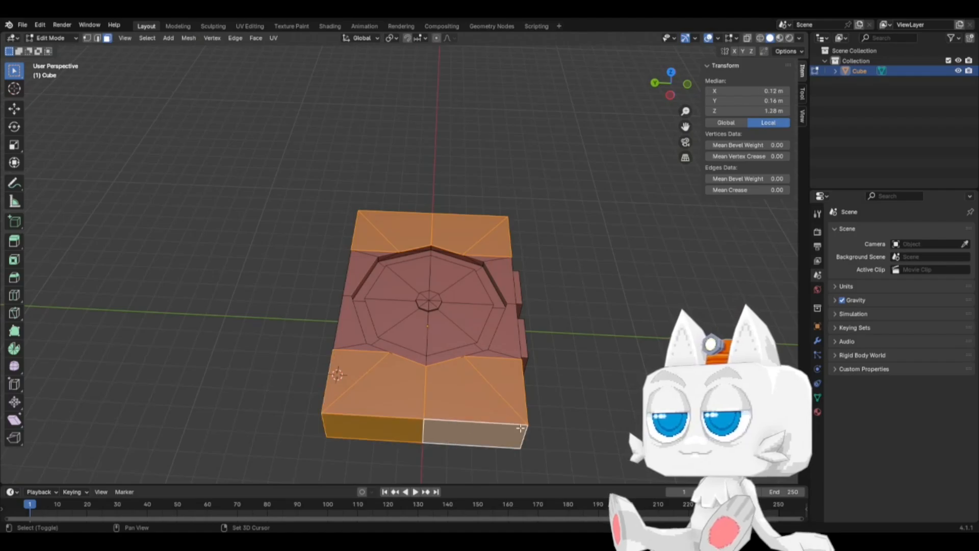
middle_click_drag(509, 435, 390, 410)
left_click(289, 392, "shift")
Step: With the 3D cursor at the world origin, extrude the selected end faces in place and scale them to 1.041 in X and Y, 1 in Z
key("shift+s")
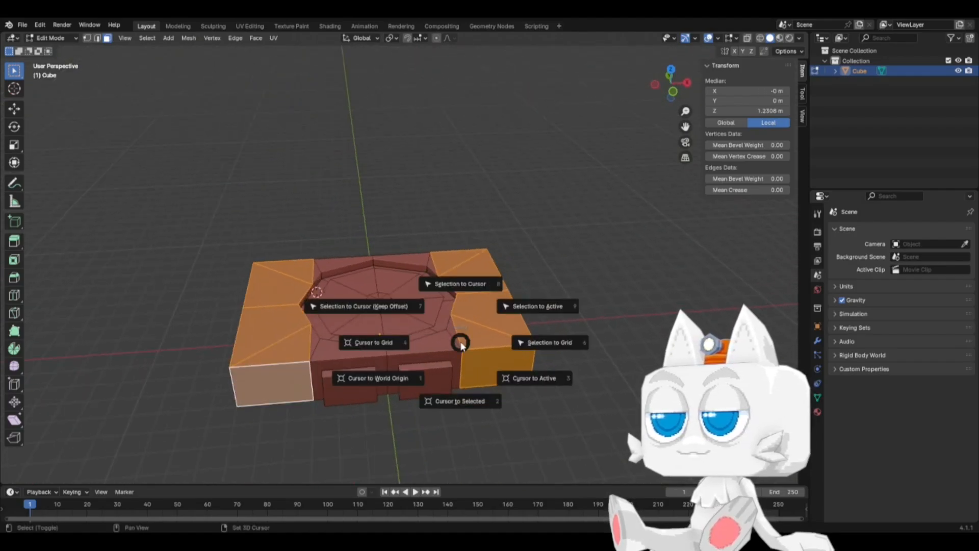
left_click(404, 377)
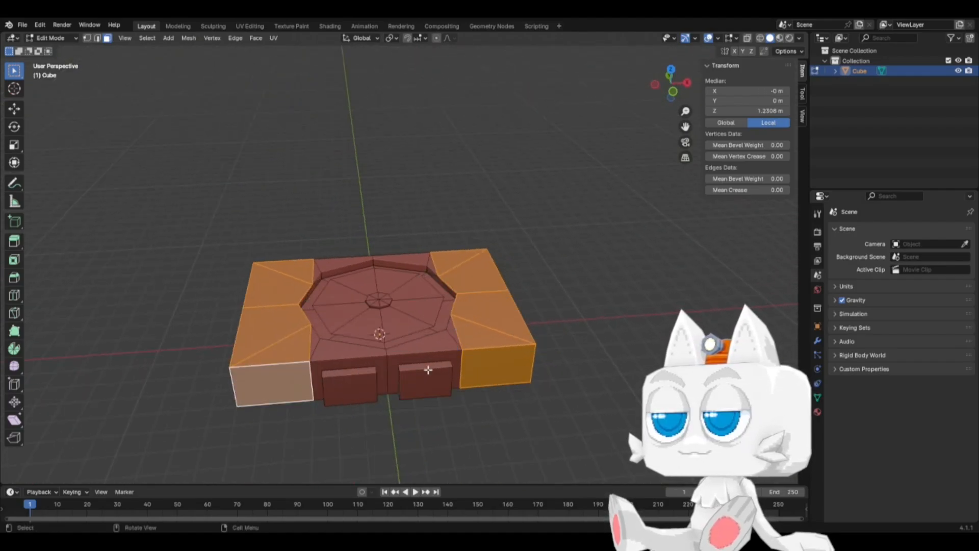
key("KP_7")
key("e")
right_click(495, 335)
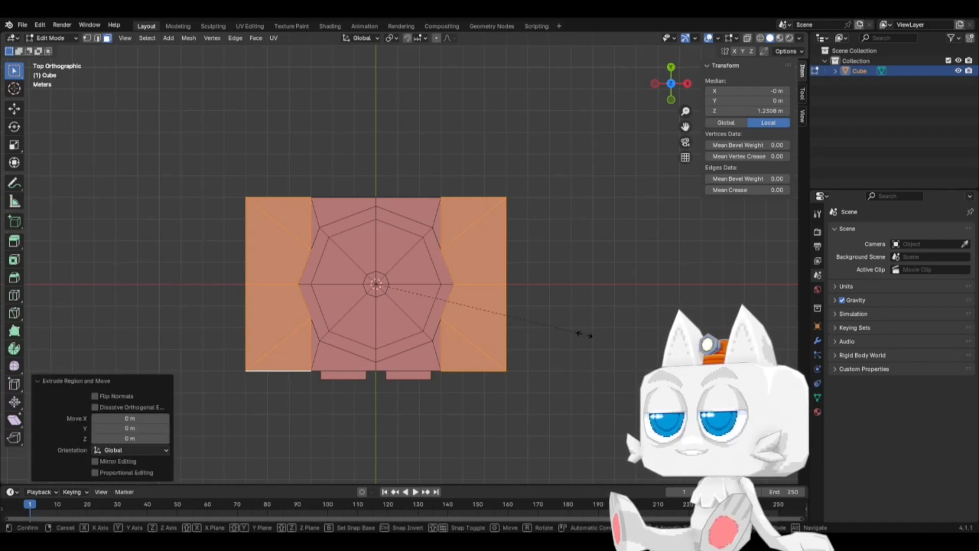
key("s")
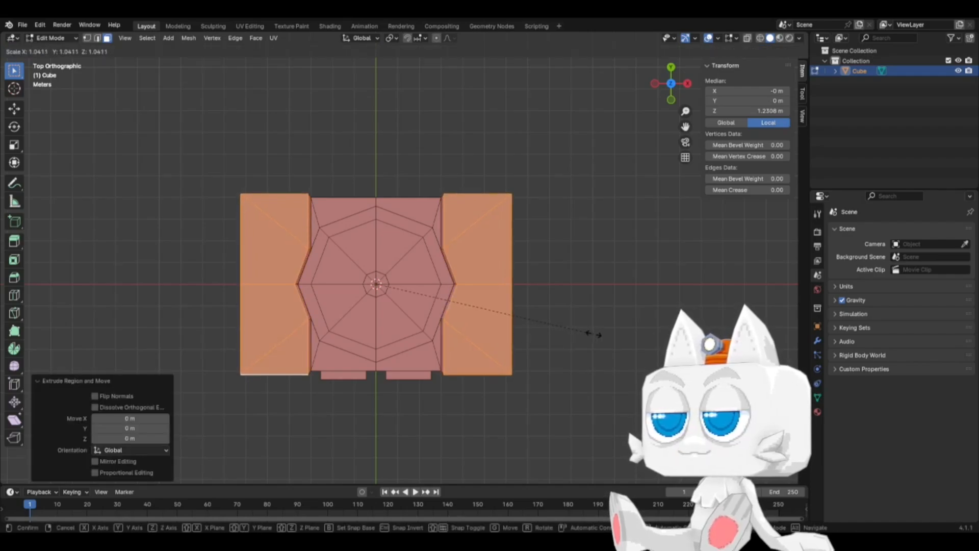
left_click(593, 334)
left_click(138, 438)
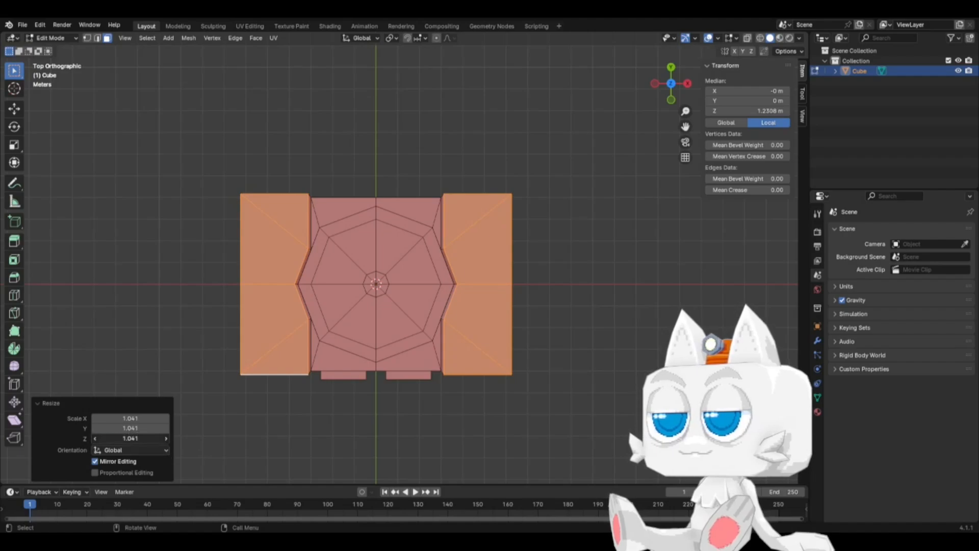
type("11")
key("Return")
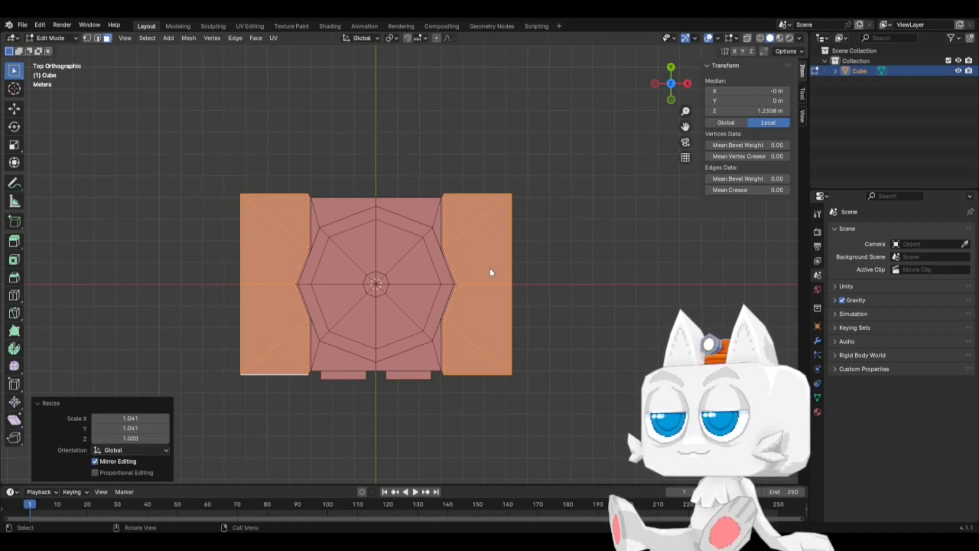
Step: Snap the 3D cursor to the central section's back-right corner vertex in vertex select mode
left_click(87, 38)
scroll(286, 231, "up", 2)
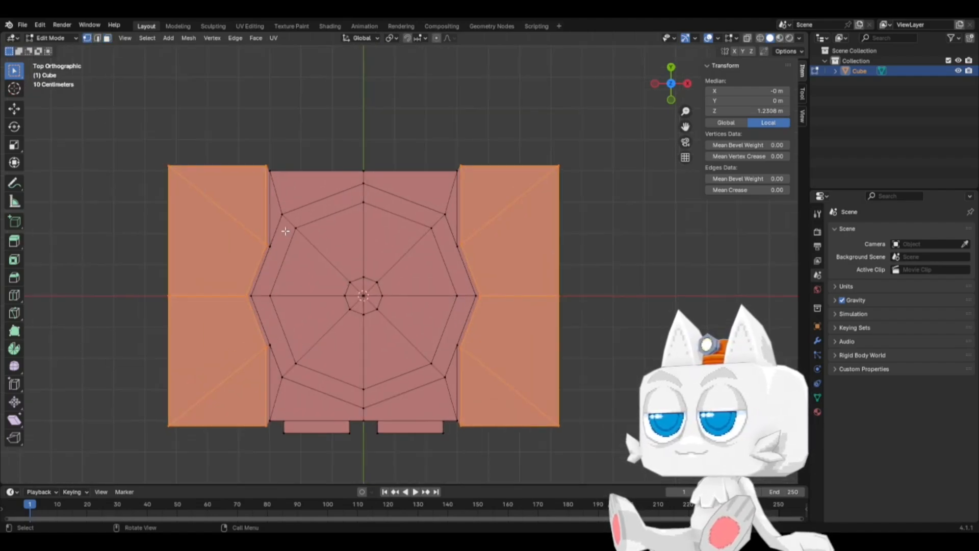
left_click(450, 163)
key("shift+s")
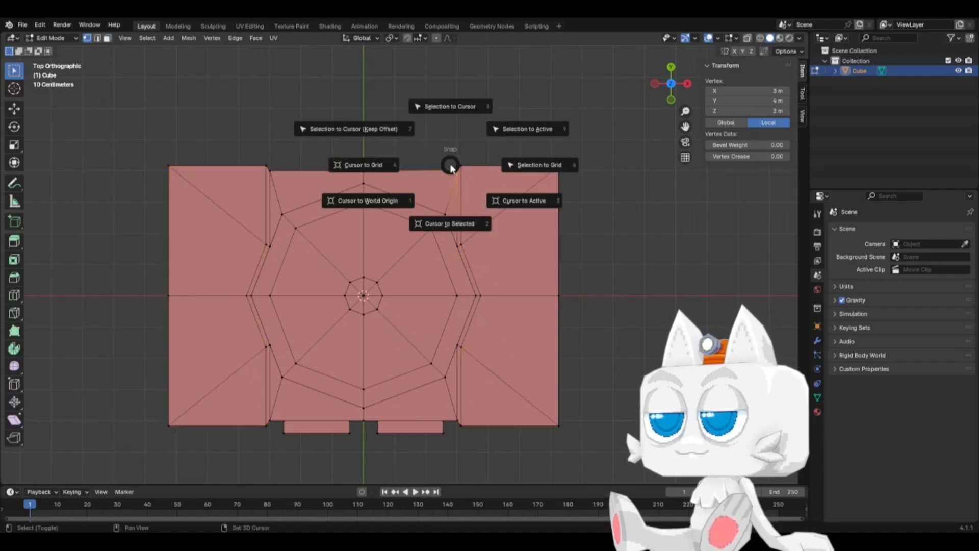
left_click(451, 211)
Step: Flatten the right raised section's four inner straight-edge vertices to the 3D cursor by scaling X to 0 with the cursor as pivot
left_click(463, 149)
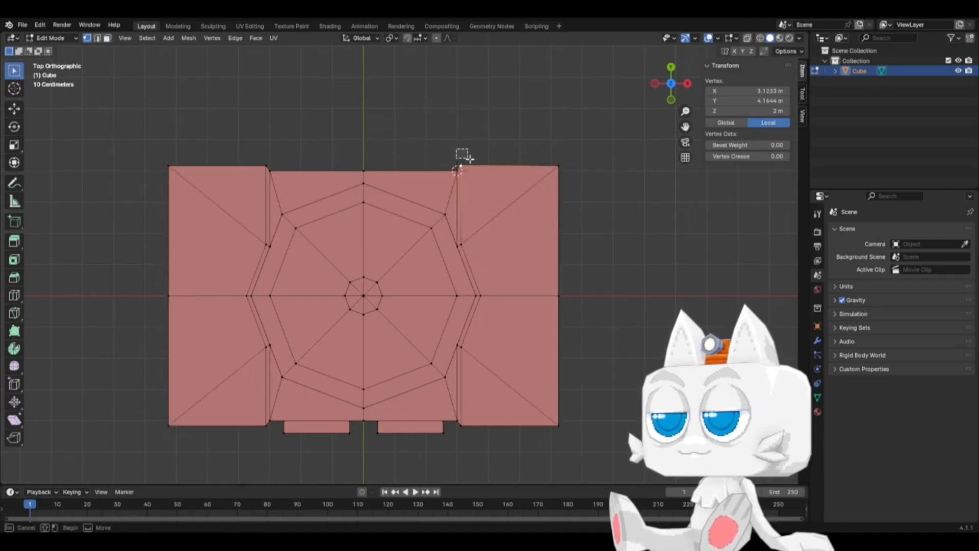
left_click(459, 245, "shift")
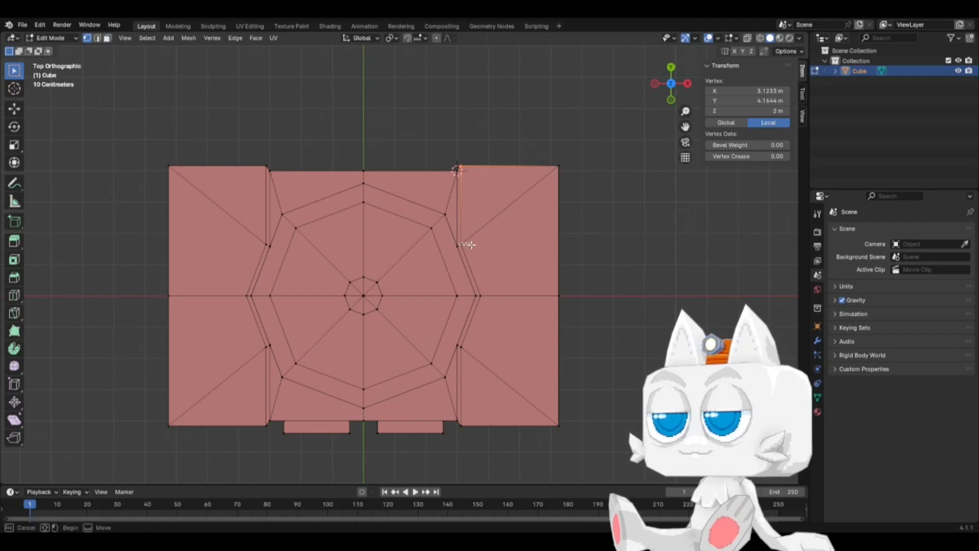
left_click(460, 345, "shift")
left_click(461, 424, "shift")
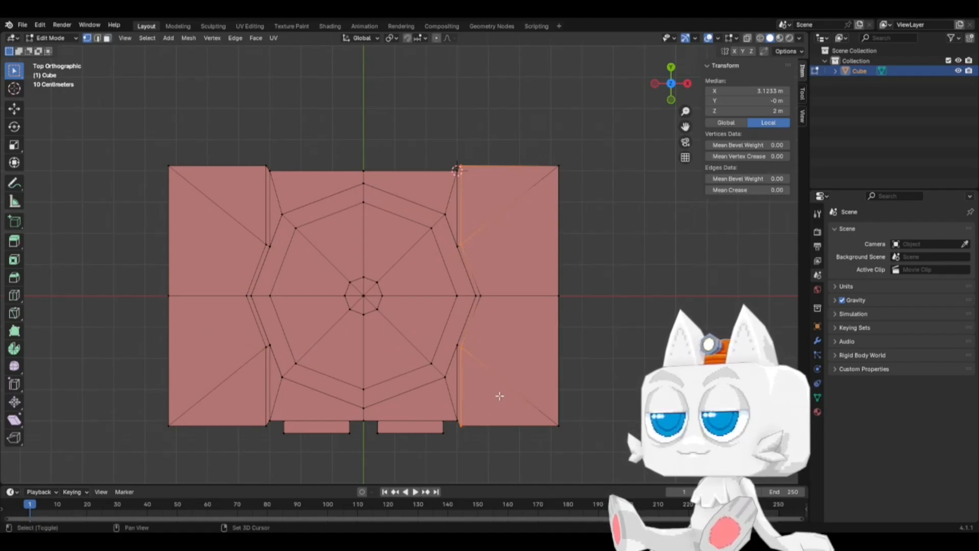
left_click(389, 38)
left_click(392, 96)
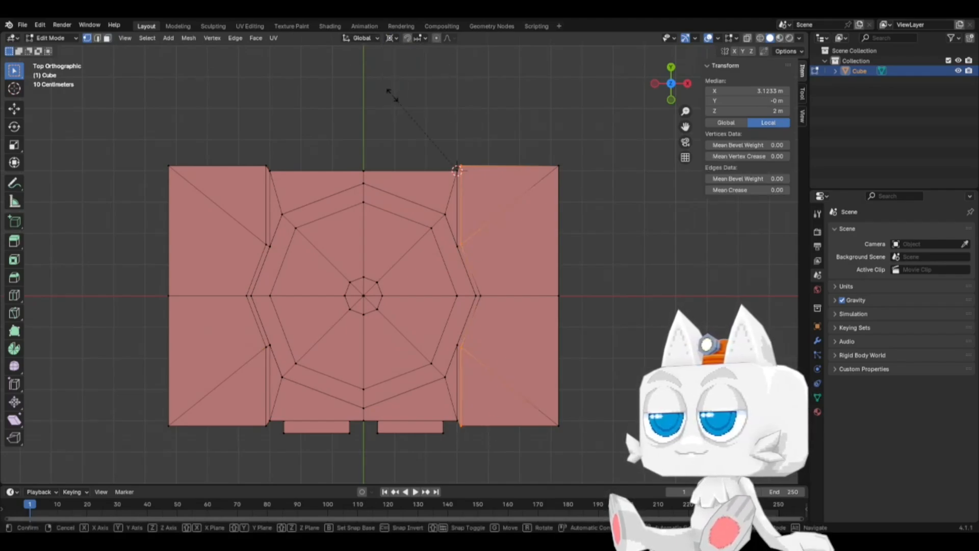
key("s")
key("x")
key("0")
key("Return")
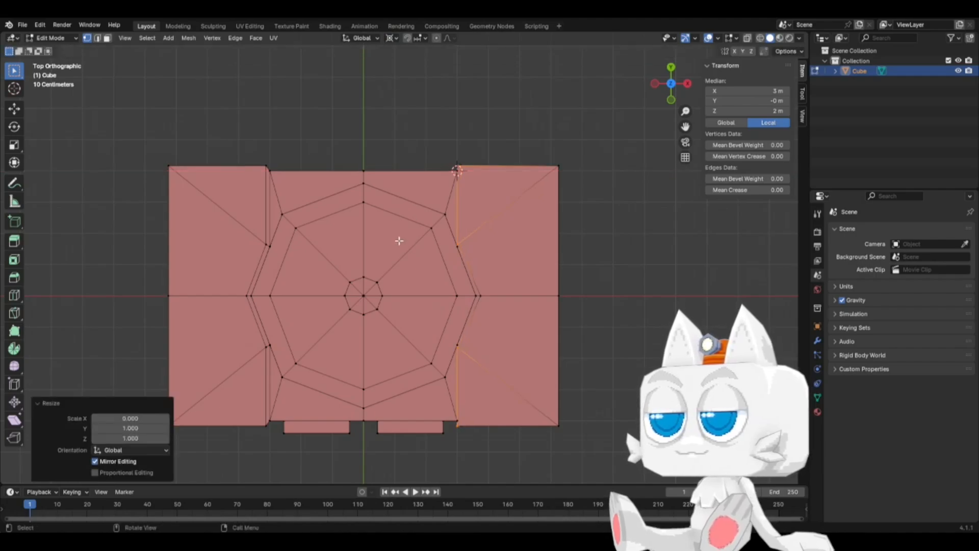
Step: Align the right raised section's middle inner vertex in X with the octagon's rightmost vertex, using the 3D cursor and an X scale of 0
left_click(474, 296)
key("shift+s")
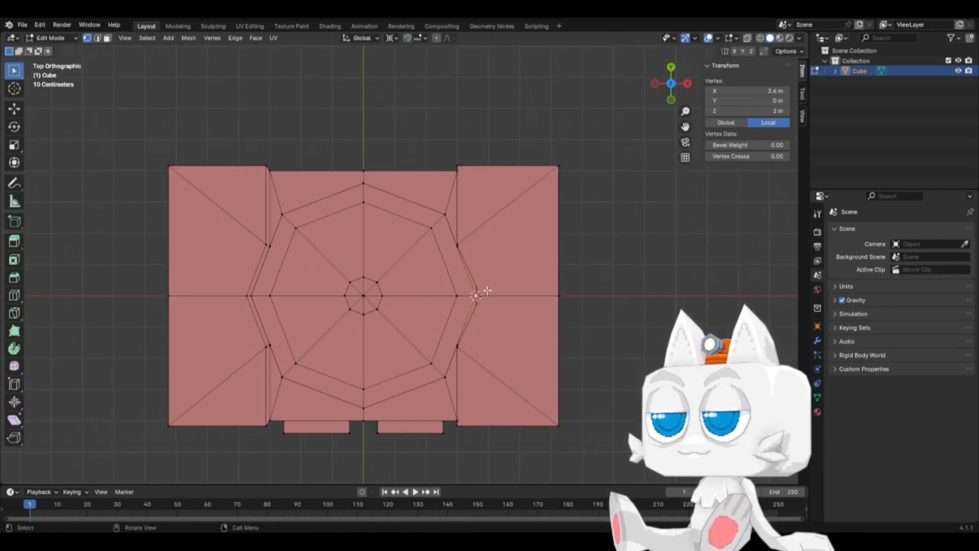
key("s")
key("x")
key("0")
key("Return")
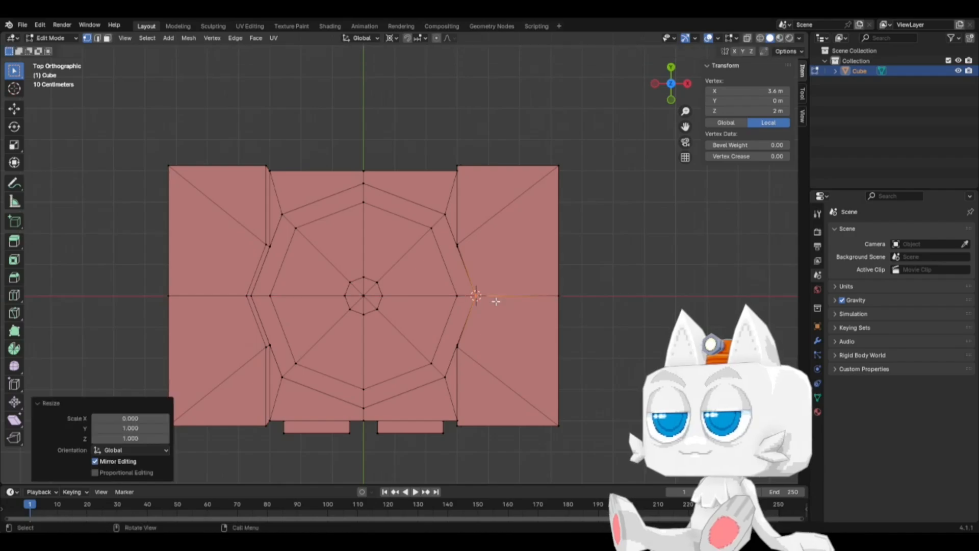
Step: Align the back inner notch vertices of both raised sections in Y with the original recess-side vertex, using the 3D cursor and a Y scale of 0
scroll(463, 268, "up", 2)
left_click(473, 253)
key("shift+s")
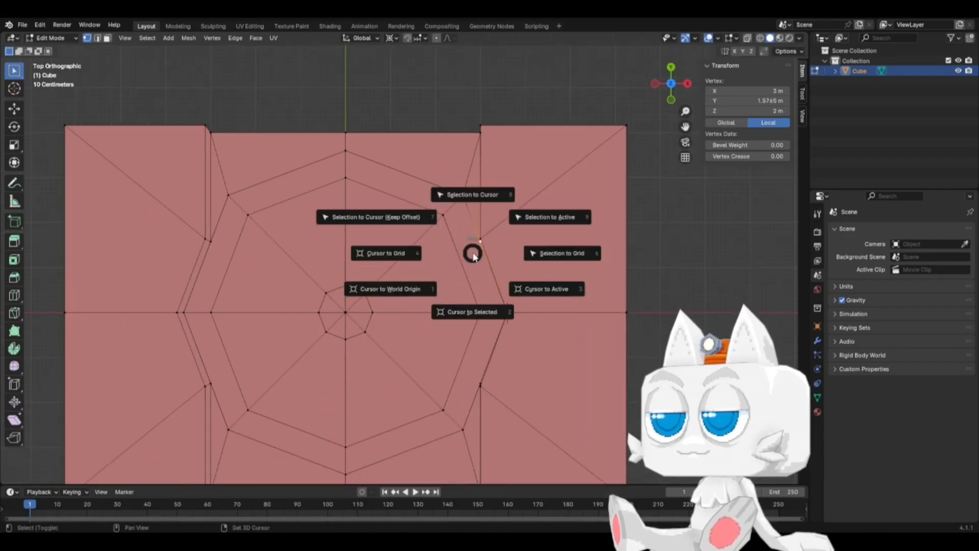
left_click(473, 256)
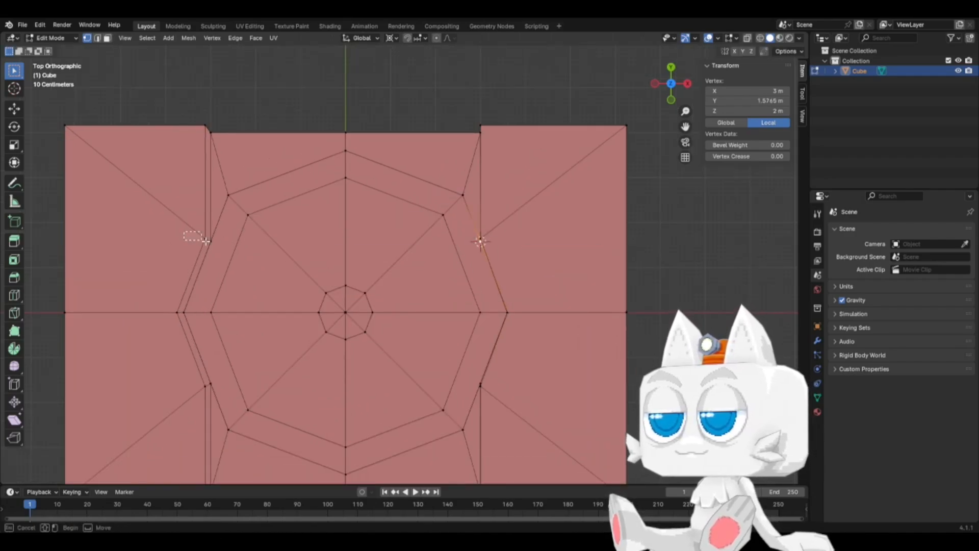
left_click(206, 239)
left_click(481, 240, "shift")
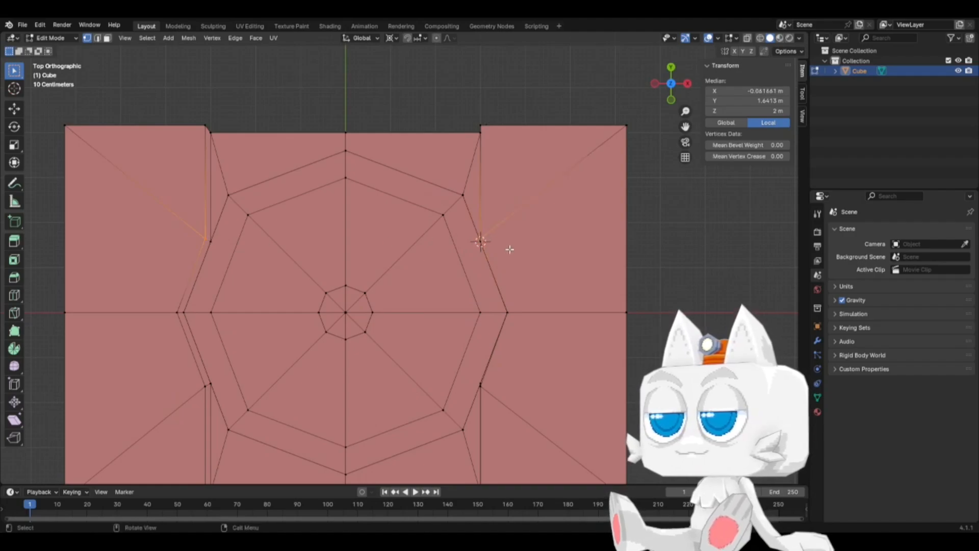
key("s")
key("y")
key("0")
key("Return")
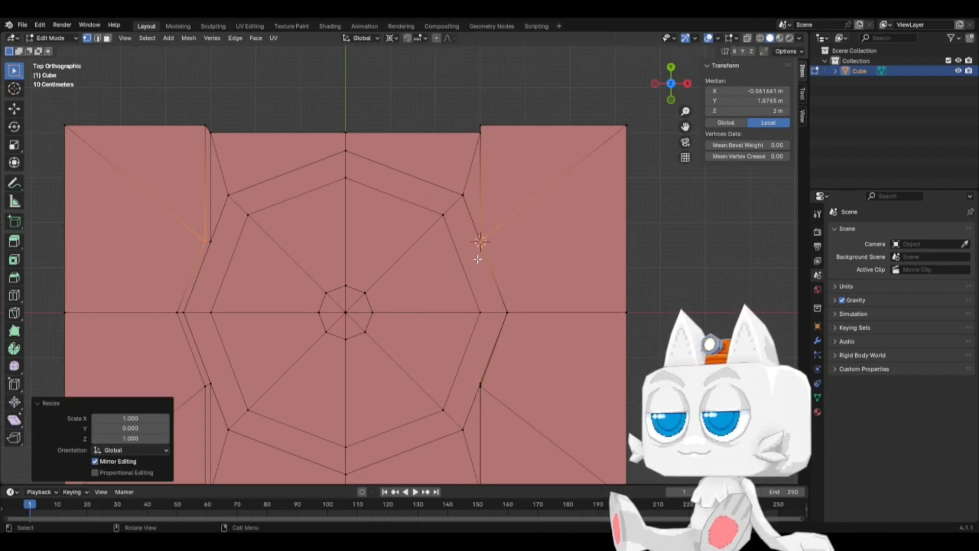
Step: Align the front inner notch vertices of both raised sections in Y with the original recess-side vertex, using the 3D cursor and a Y scale of 0
left_click(469, 385)
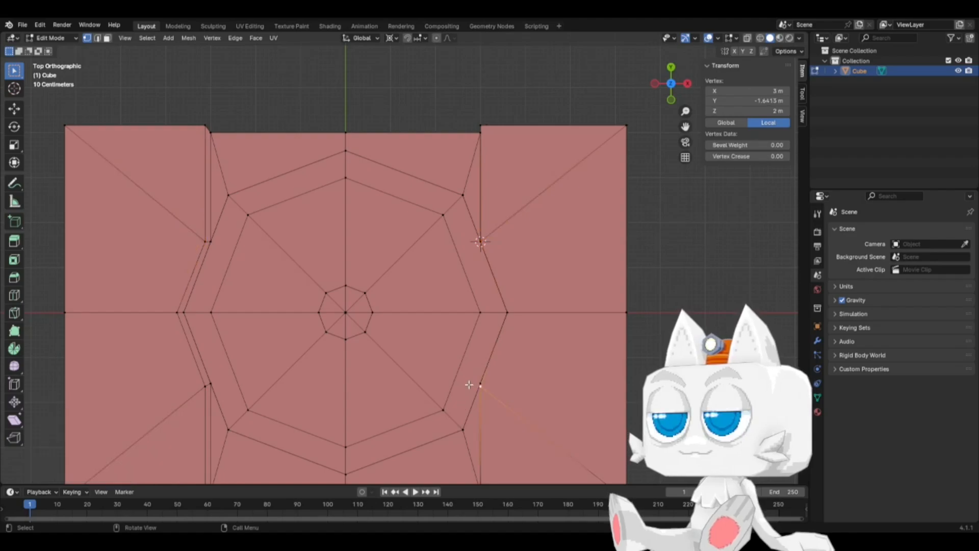
left_click(476, 379)
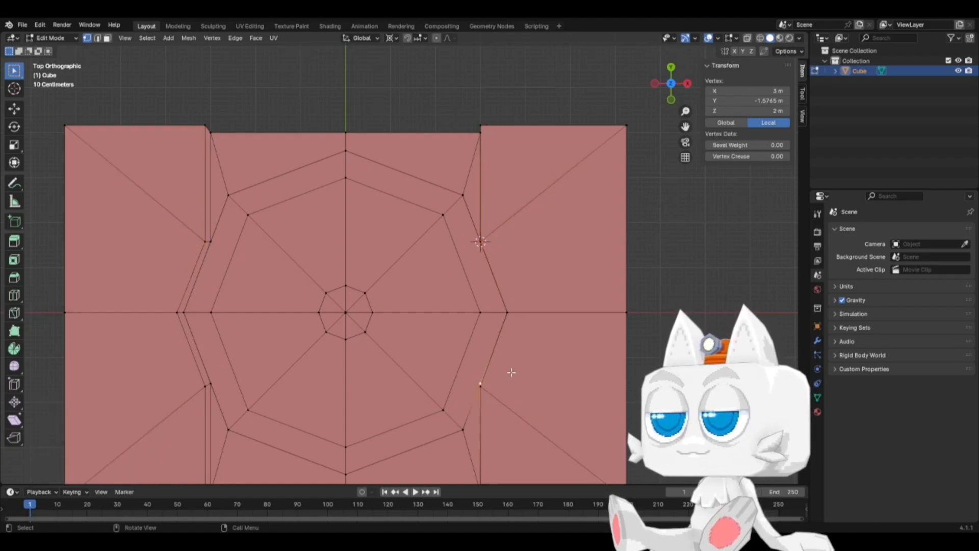
key("shift+s")
left_click(522, 407)
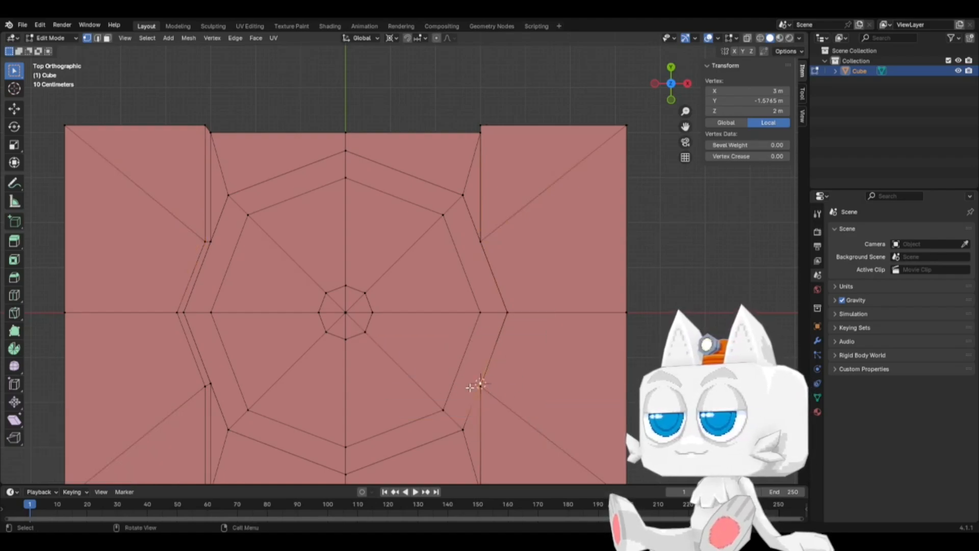
left_click(468, 387)
left_click(208, 389, "shift")
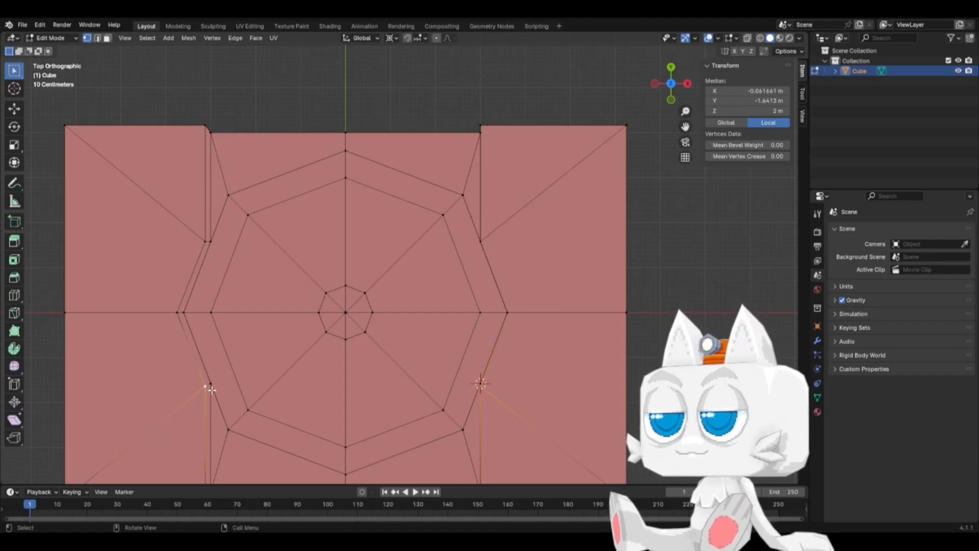
key("s")
key("y")
key("0")
key("Return")
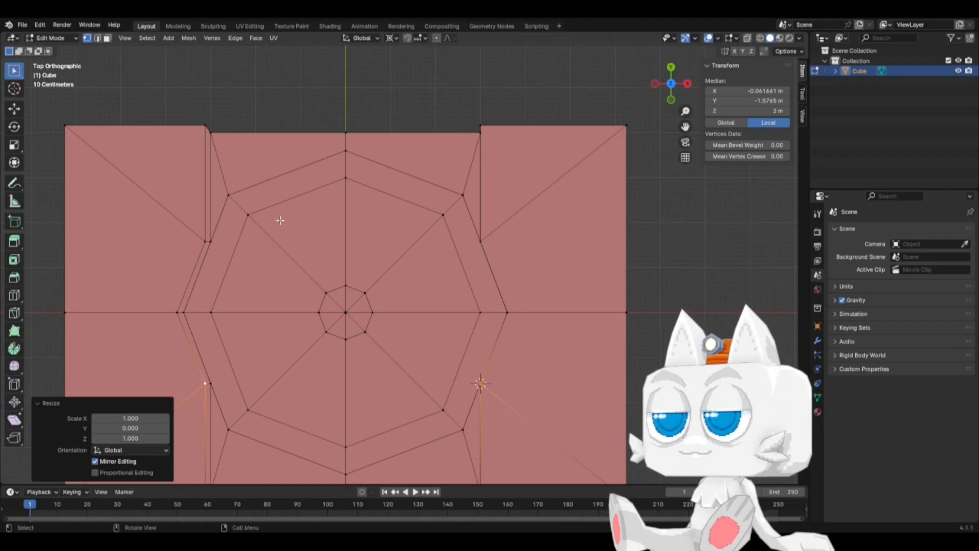
Step: Flatten the left raised section's four inner straight-edge vertices onto the original left cut line, using the 3D cursor and an X scale of 0
left_click(214, 235)
key("shift+s")
left_click(219, 289)
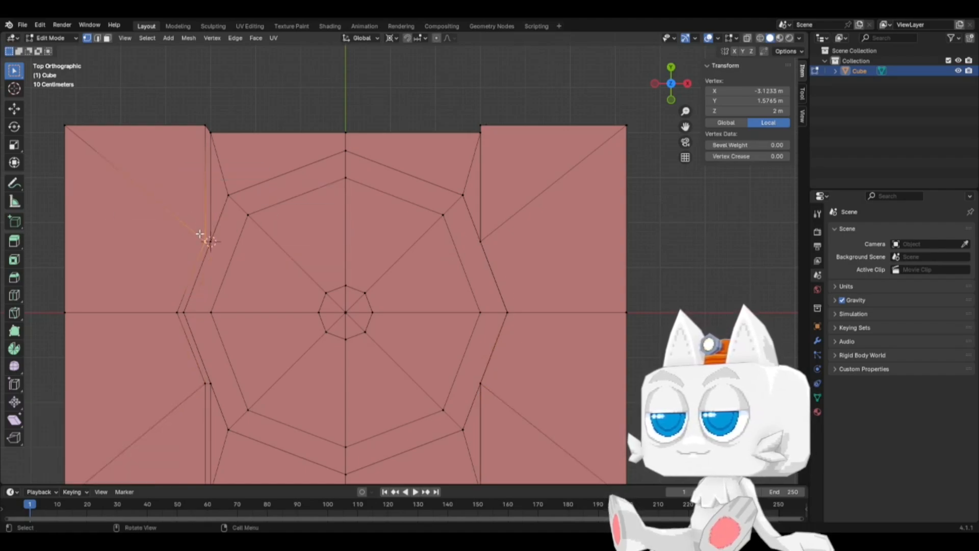
left_click(191, 111, "shift")
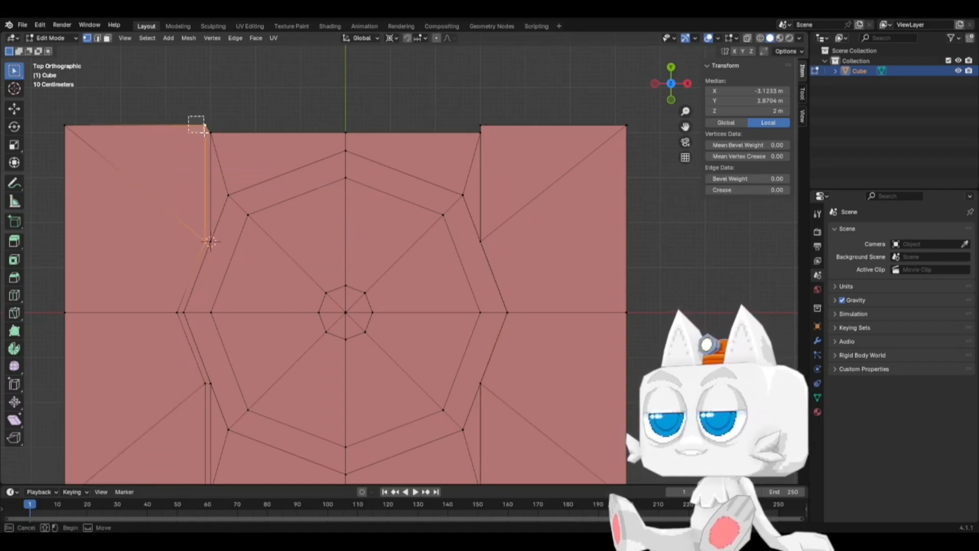
middle_click_drag(236, 207, 242, 70, "shift")
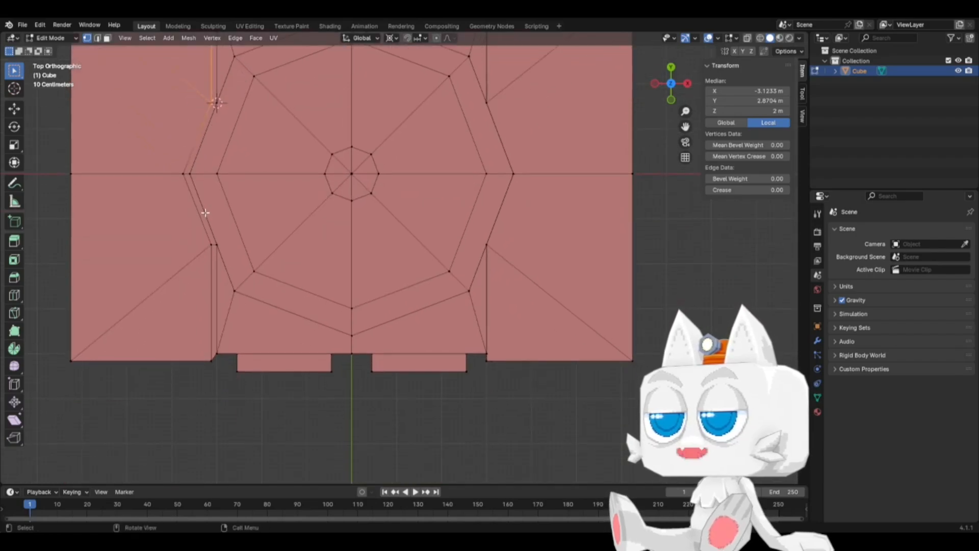
left_click_drag(202, 236, 217, 376, "shift")
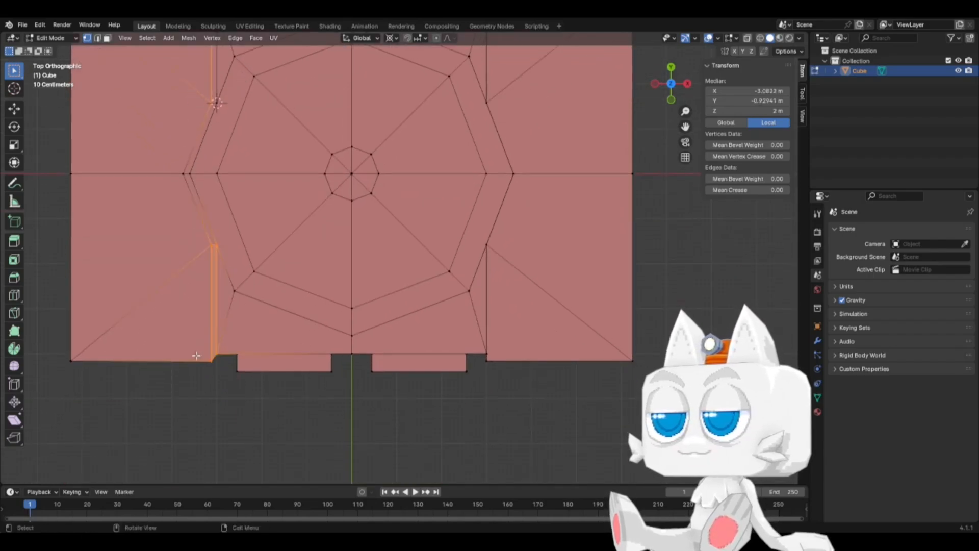
key("ctrl+z")
key("b")
left_click_drag(191, 239, 214, 372)
key("s")
key("x")
key("0")
key("Return")
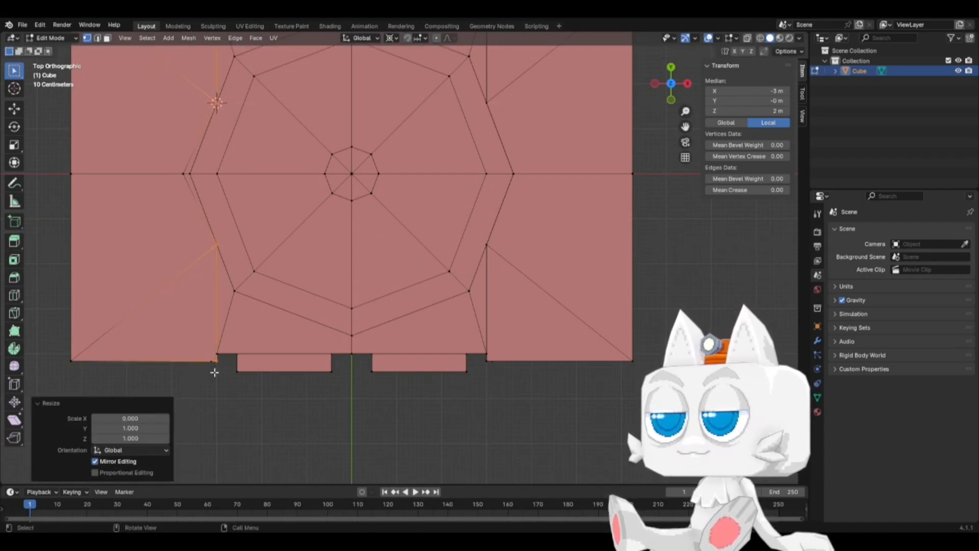
Step: Align the left raised section's middle inner vertex in X with the octagon's leftmost vertex, using the 3D cursor and an X scale of 0
left_click(192, 175)
key("shift+s")
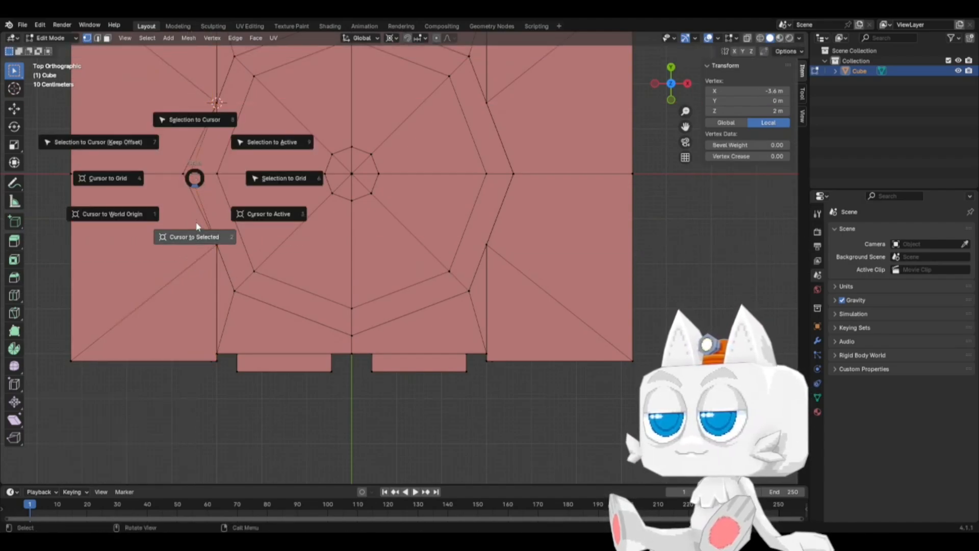
left_click(197, 231)
key("b")
left_click_drag(183, 186, 185, 186)
key("s")
key("x")
key("0")
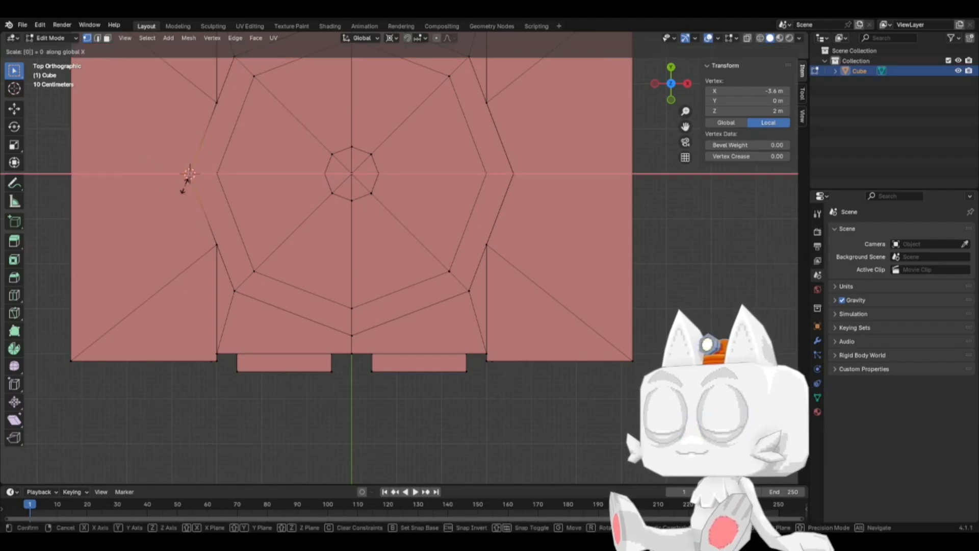
key("Return")
middle_click_drag(594, 404, 616, 302)
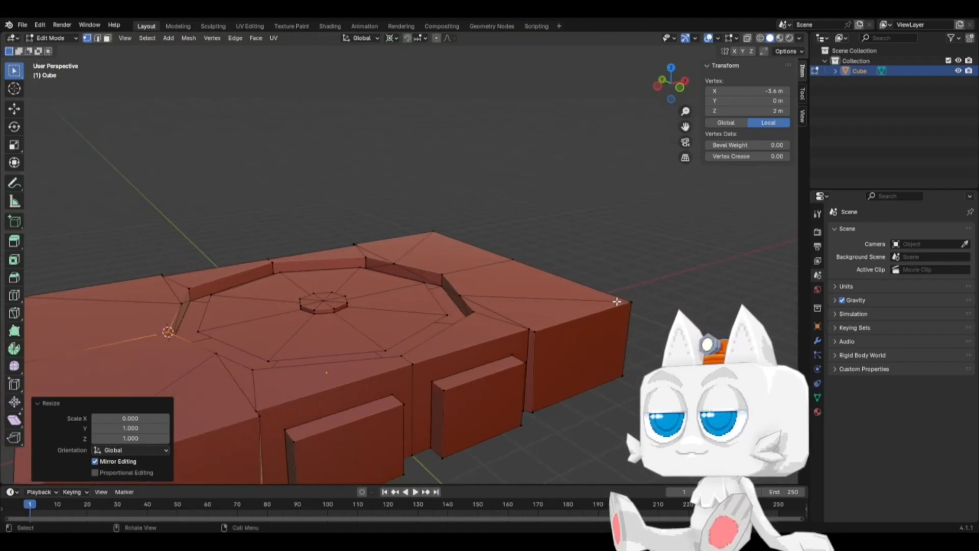
Step: Raise the top faces of both end sections by 0.1 m along Z
left_click(107, 38)
left_click(516, 309)
left_click(498, 284, "shift")
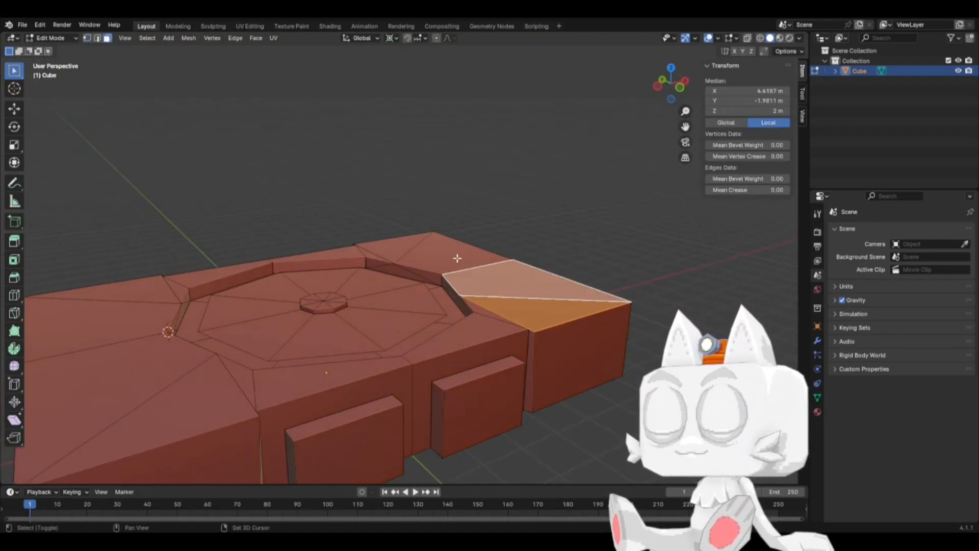
left_click(399, 247, "shift")
left_click(431, 248, "shift")
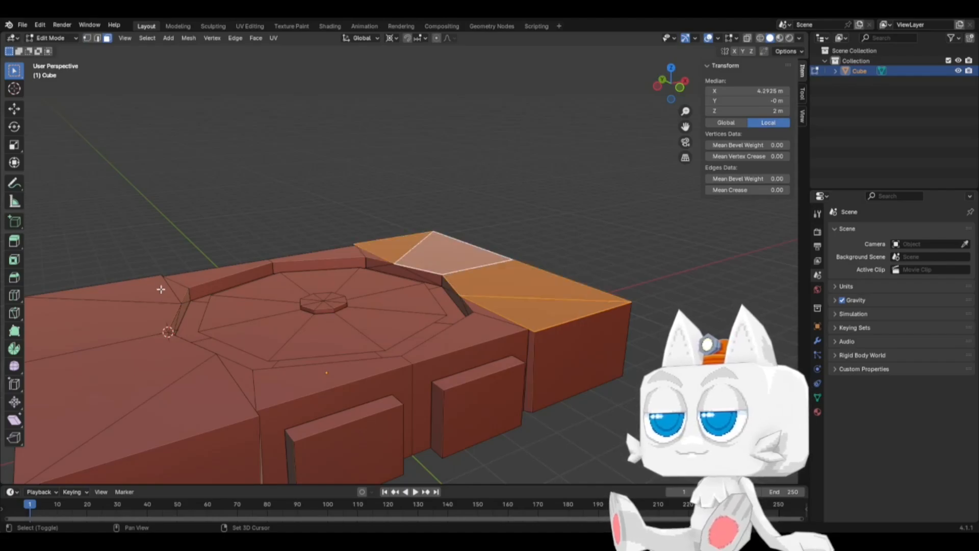
left_click(161, 289, "shift")
left_click(150, 310, "shift")
left_click(166, 369, "shift")
left_click(197, 400, "shift")
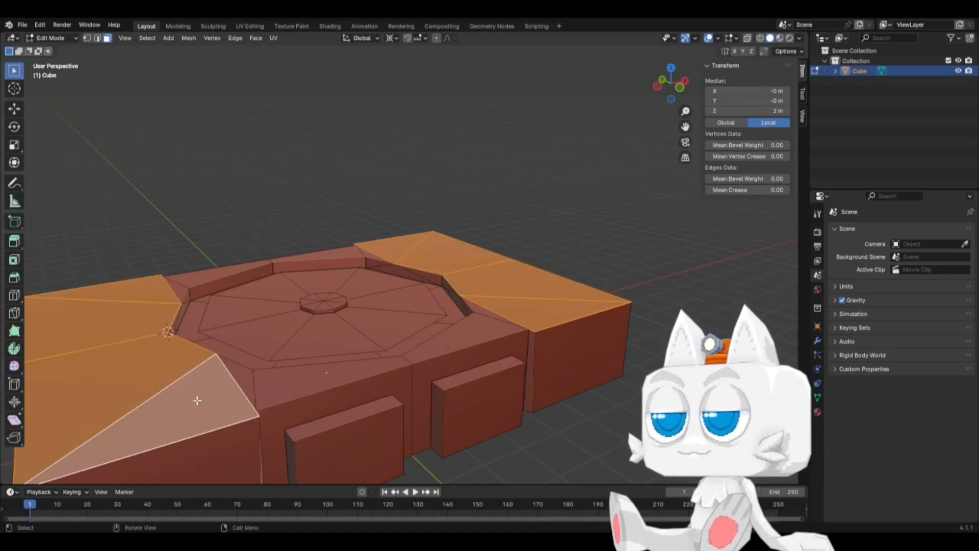
key("KP_1")
scroll(360, 356, "up", 4)
key("g")
key("z")
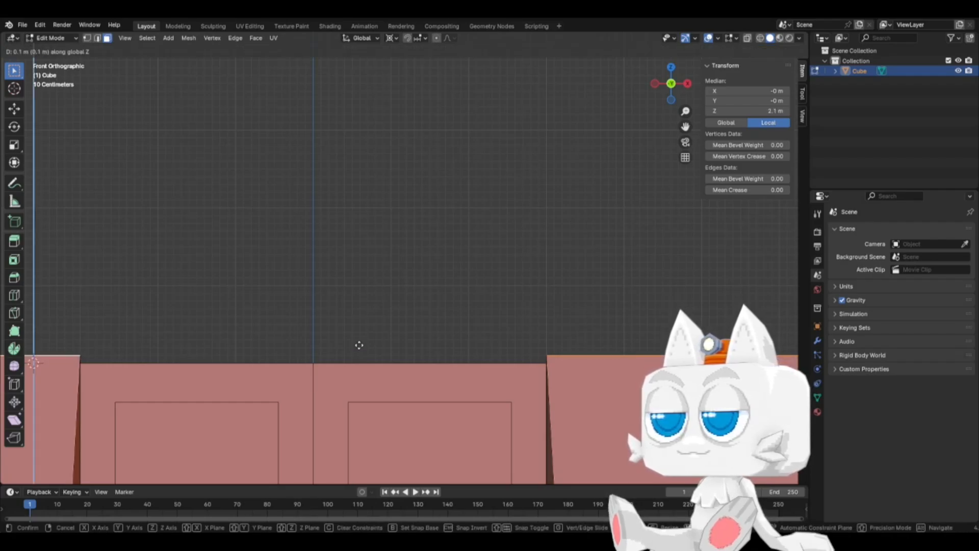
left_click(359, 345)
scroll(507, 242, "down", 2)
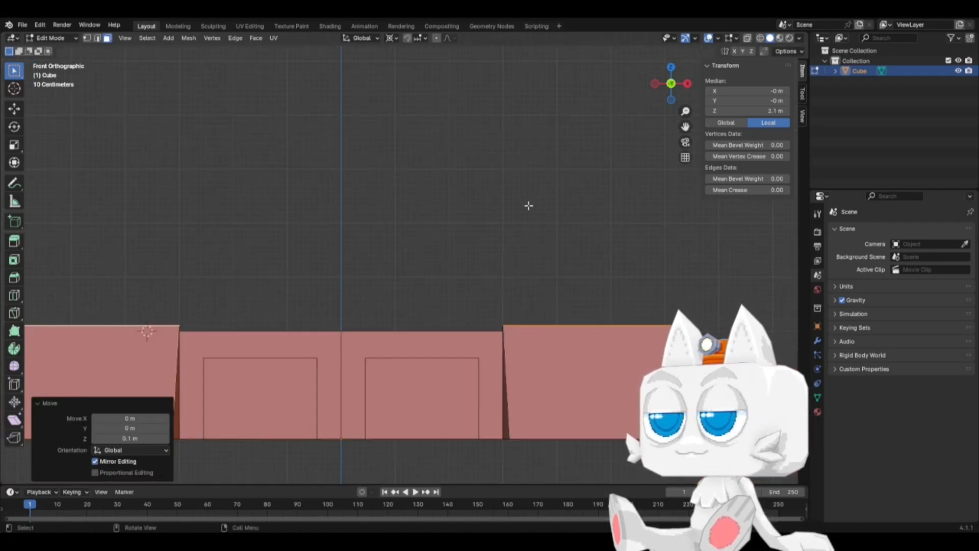
middle_click_drag(520, 296, 541, 321)
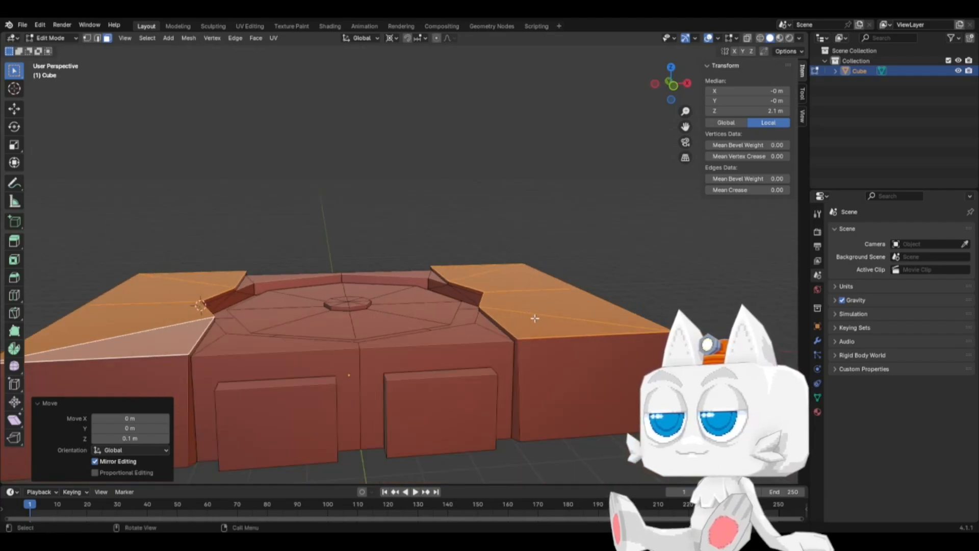
Step: Align the right section's front bottom inner vertex in X with the central body's bottom corner, using the 3D cursor and an X scale of 0
key("KP_7")
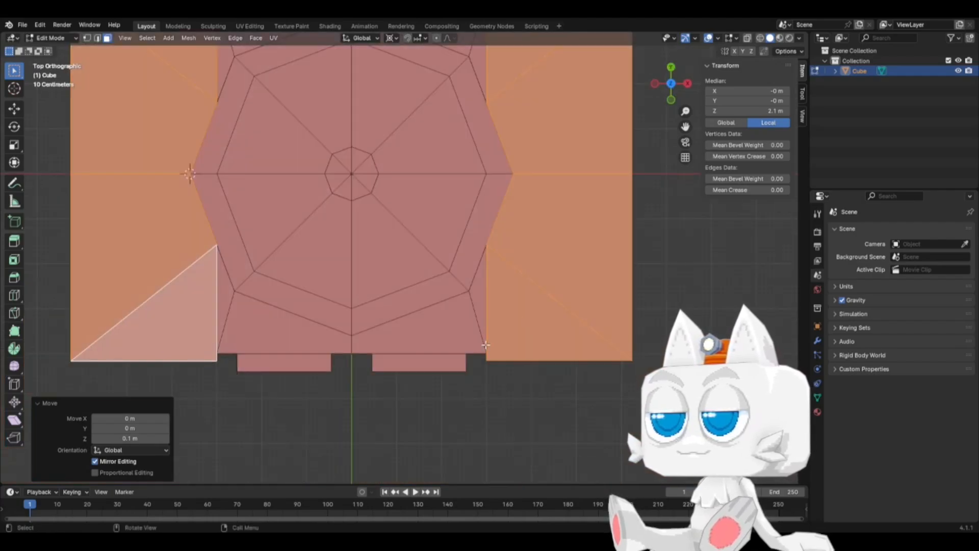
left_click(87, 38)
middle_click_drag(325, 334, 369, 298)
middle_click_drag(503, 346, 494, 399)
left_click(486, 449)
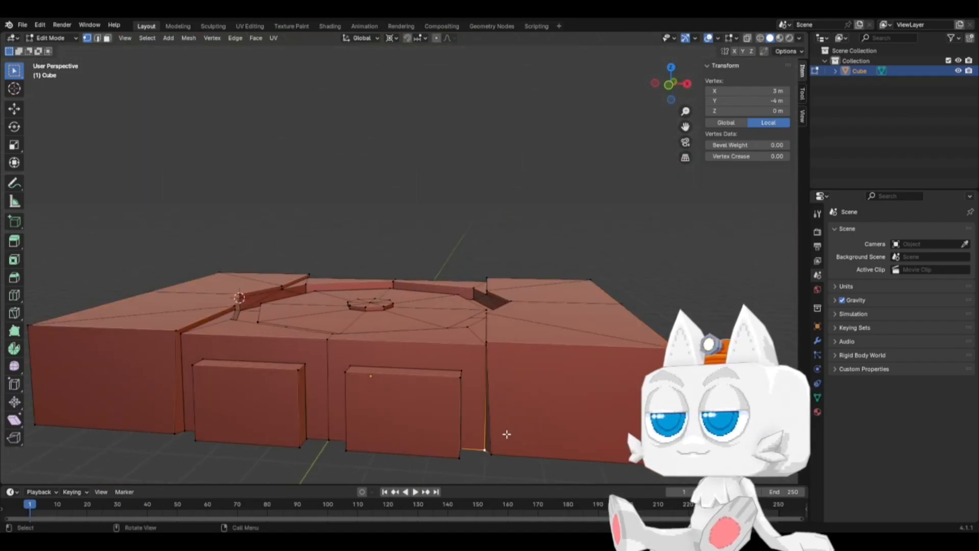
key("shift+s")
left_click(500, 466)
key("s")
key("x")
key("0")
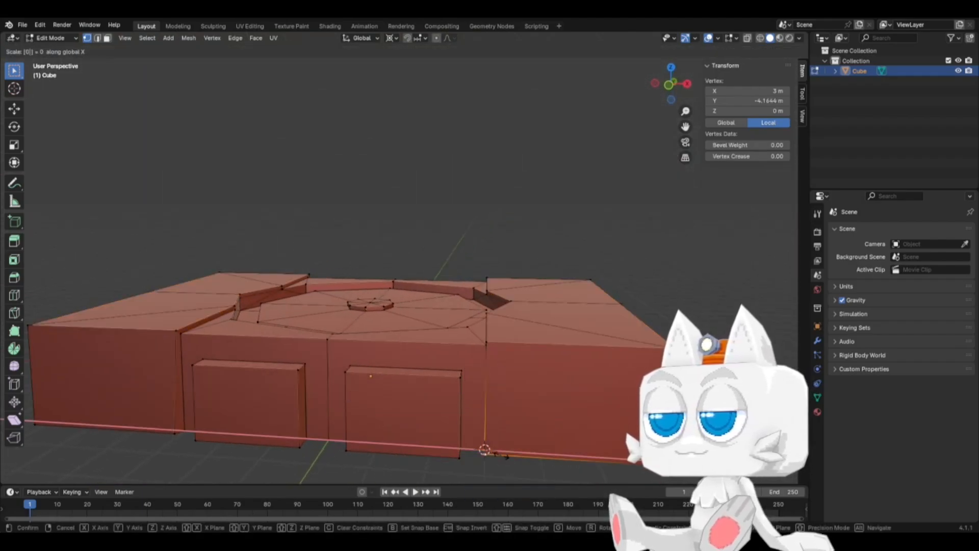
key("Return")
Step: Align the left section's front bottom inner vertex in X with the central body's bottom corner, using the 3D cursor and an X scale of 0
left_click(181, 436)
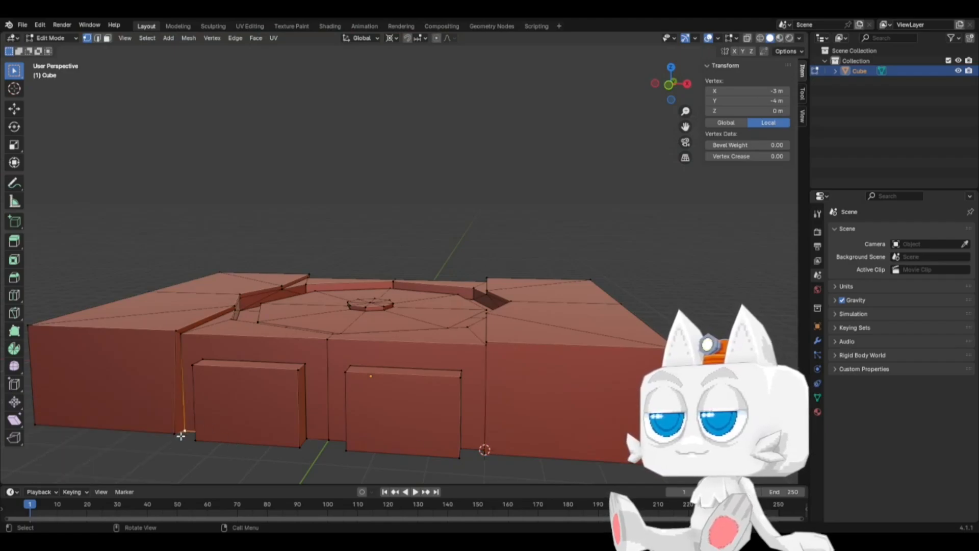
key("shift+s")
left_click(191, 492)
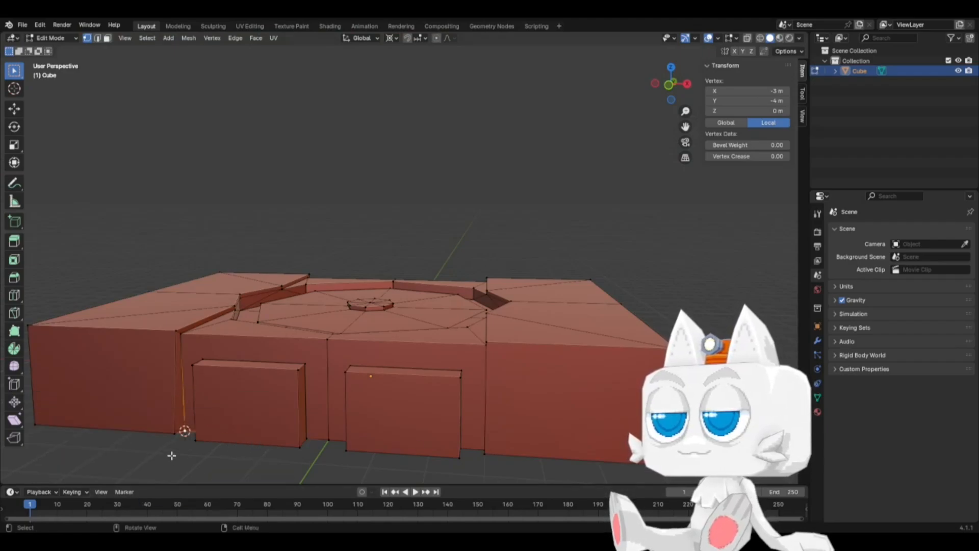
key("s")
key("x")
key("0")
key("Return")
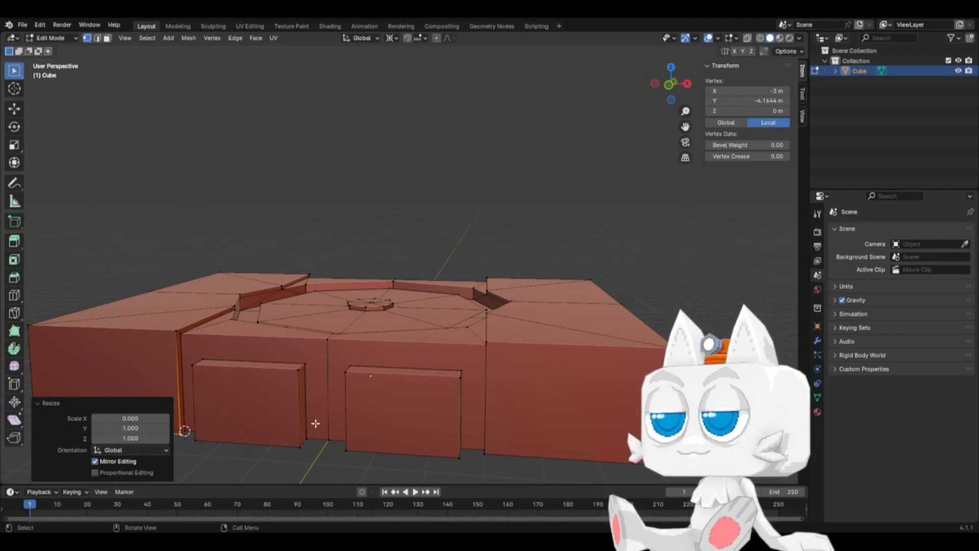
Step: Align the left section's back bottom inner vertex in X with the 3D cursor, using an X scale of 0
key("ctrl+KP_1")
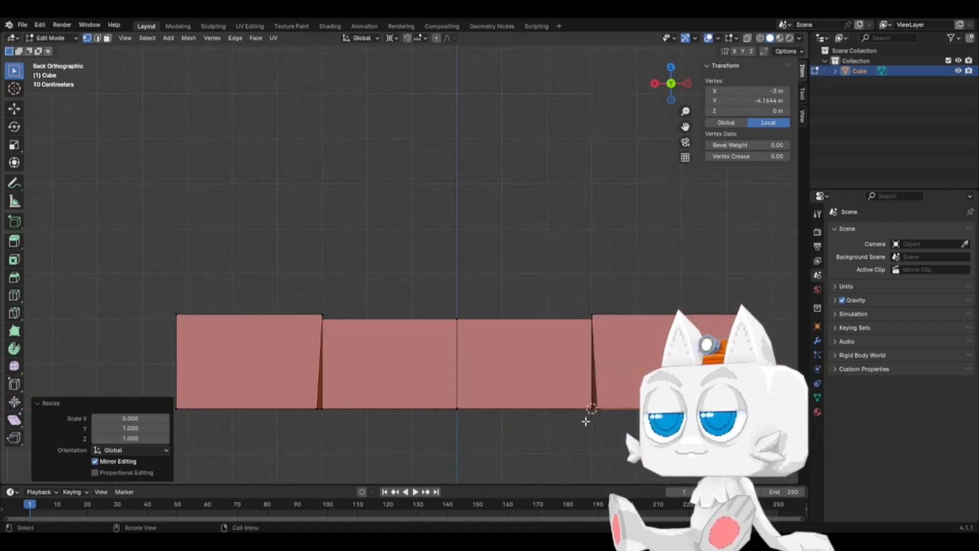
left_click(592, 407)
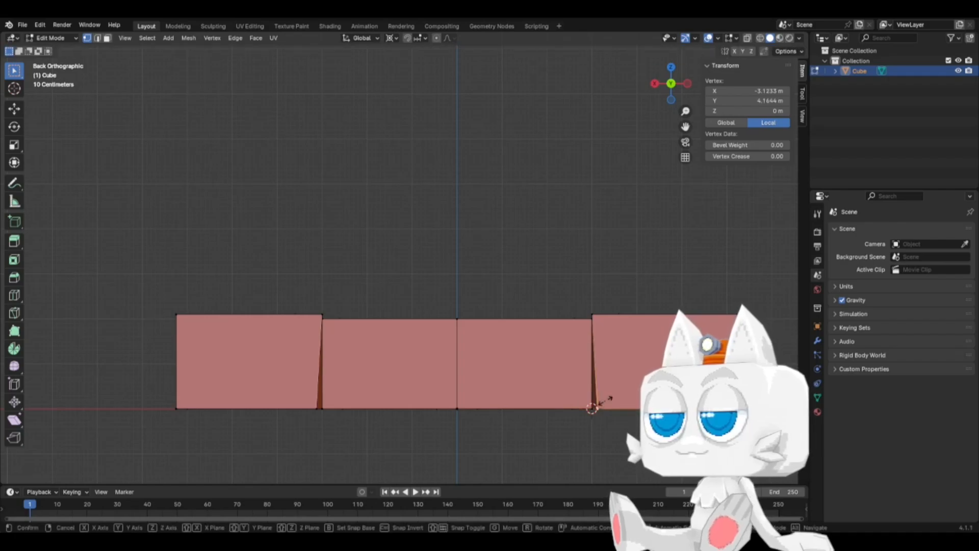
key("s")
key("x")
key("0")
key("Return")
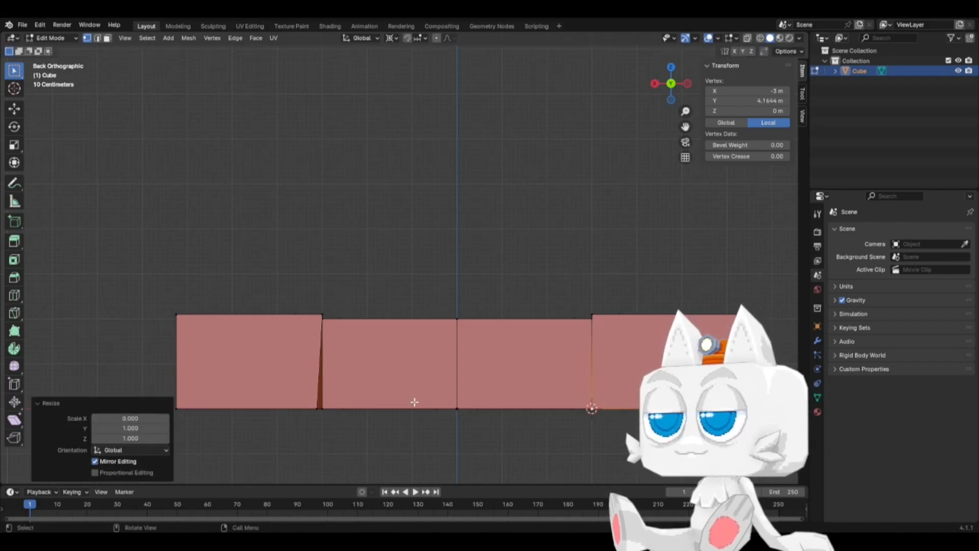
Step: Align the right section's back bottom inner vertex in X with the central body's back bottom corner, using the 3D cursor and an X scale of 0
left_click(318, 408)
key("s")
key("Escape")
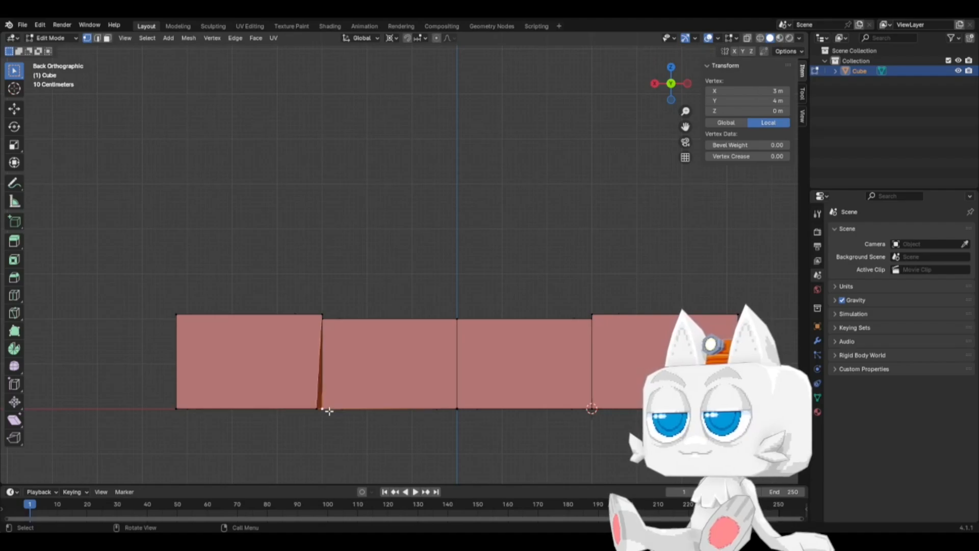
key("shift+s")
left_click(329, 469)
key("s")
key("x")
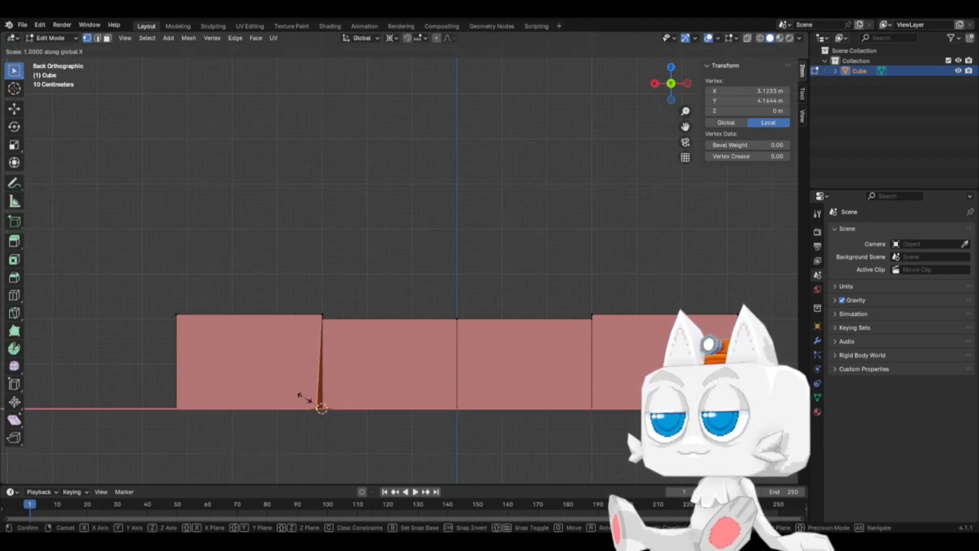
key("0")
key("Return")
Step: Vertex-slide the underside's inset front corner at the right (+X) end fully onto the outer bottom corner
middle_click_drag(401, 388, 413, 316)
scroll(419, 359, "down", 3)
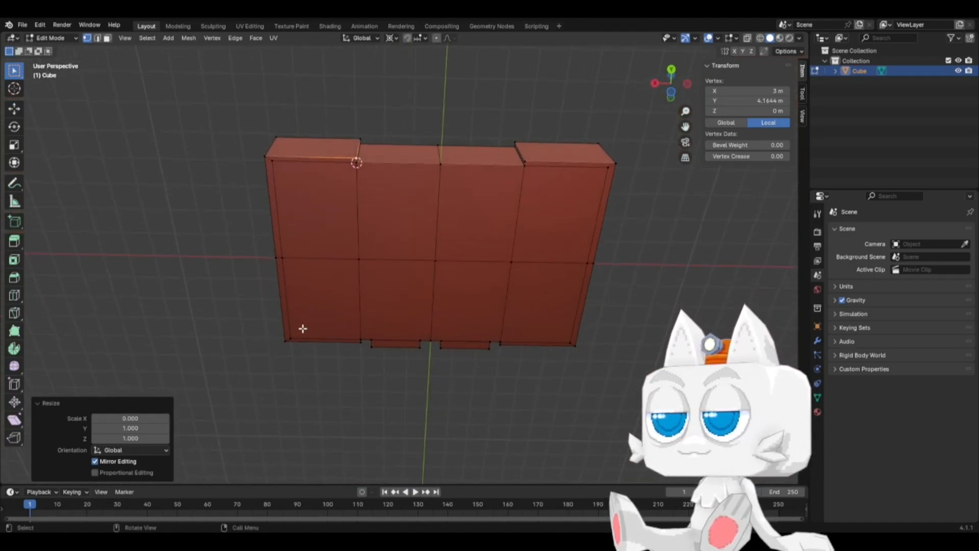
left_click(290, 338)
key("g")
key("g")
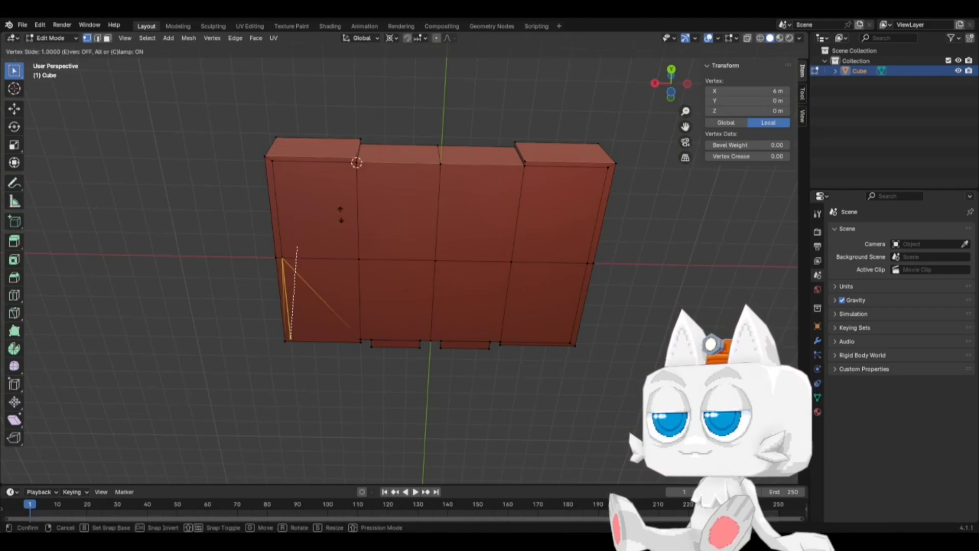
key("Escape")
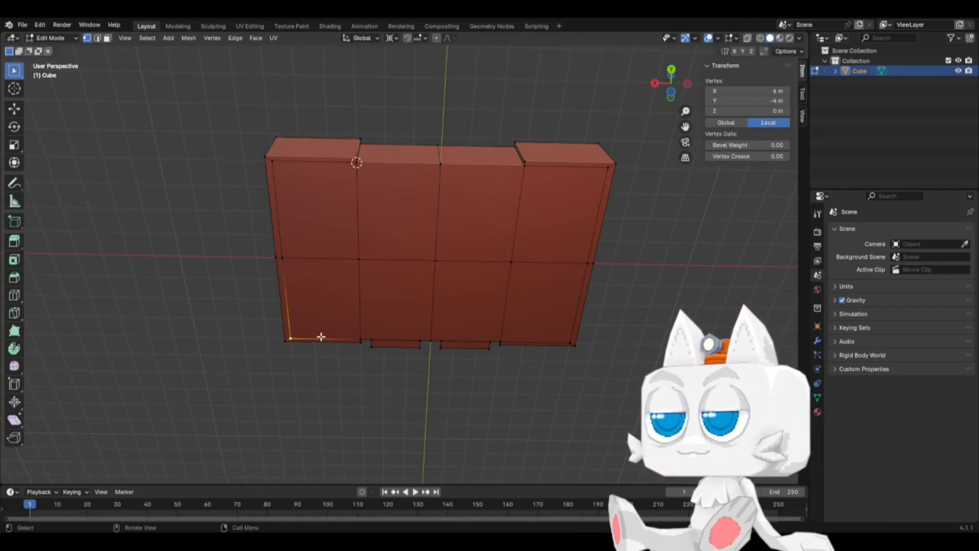
key("g")
key("g")
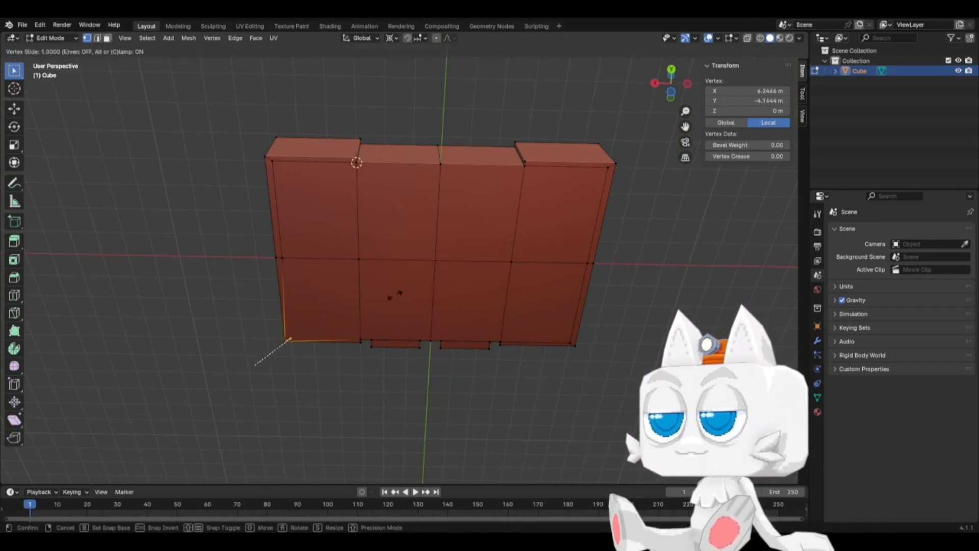
left_click(398, 292)
Step: Vertex-slide the underside's inset middle and back vertices at the right (+X) end fully onto the outer bottom edge
left_click(292, 266)
key("g")
key("g")
left_click(259, 266)
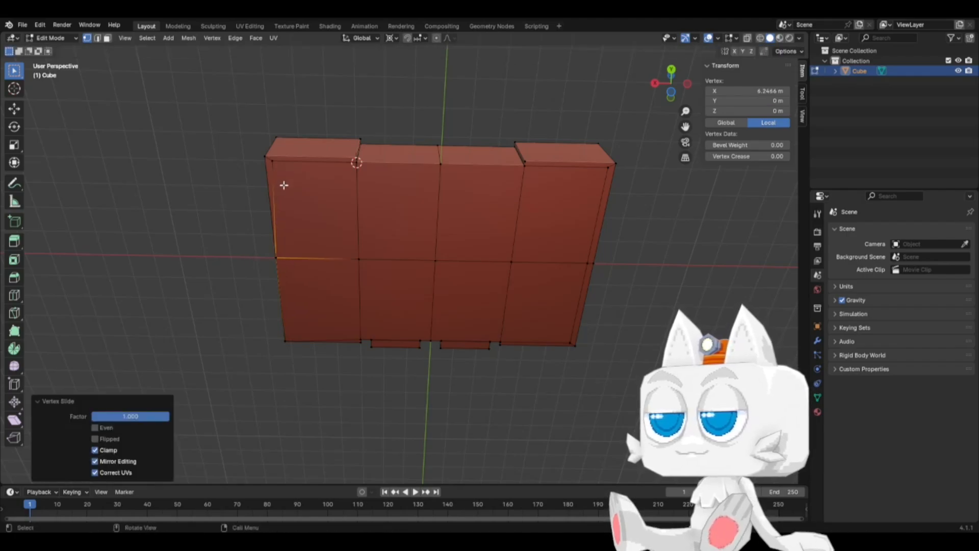
left_click(280, 184)
key("g")
key("g")
left_click(242, 146)
Step: Vertex-slide the three inset underside vertices at the left (-X) end fully onto the outer bottom corners and edge midpoint
left_click(594, 172)
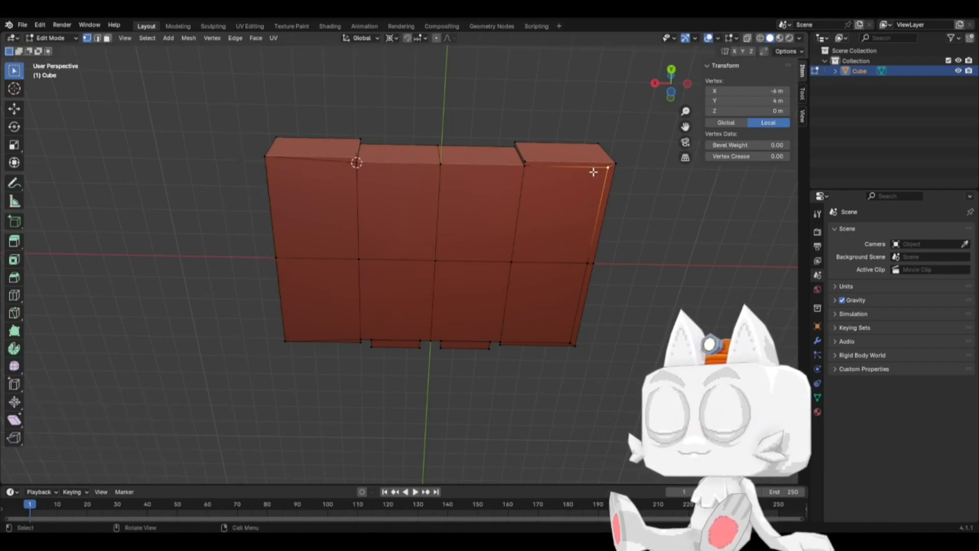
key("g")
key("g")
left_click(637, 153)
left_click(581, 258)
key("g")
key("g")
left_click(582, 327)
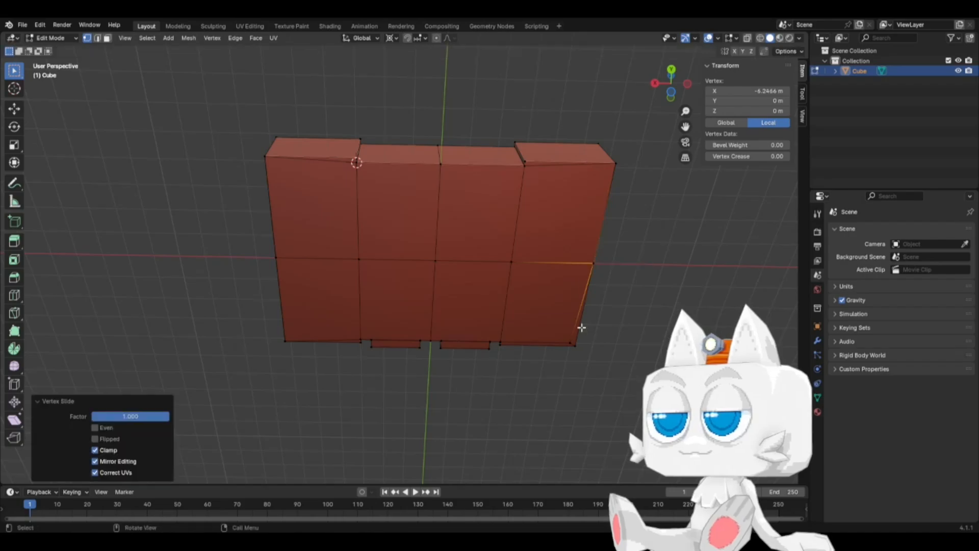
left_click(560, 334)
key("g")
key("g")
left_click(605, 362)
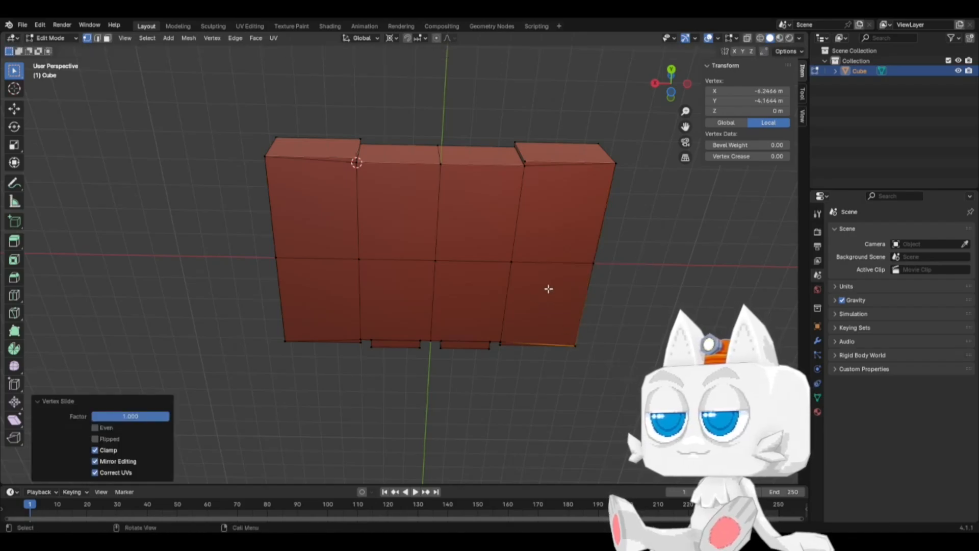
Step: Select all geometry linked to the loose inner octagon in the recess and hide it
left_click(522, 261)
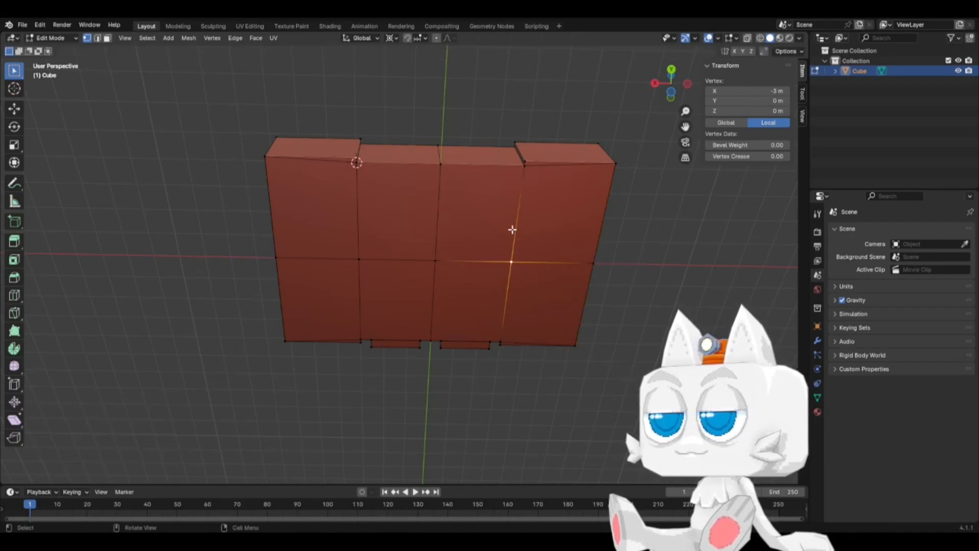
key("KP_7")
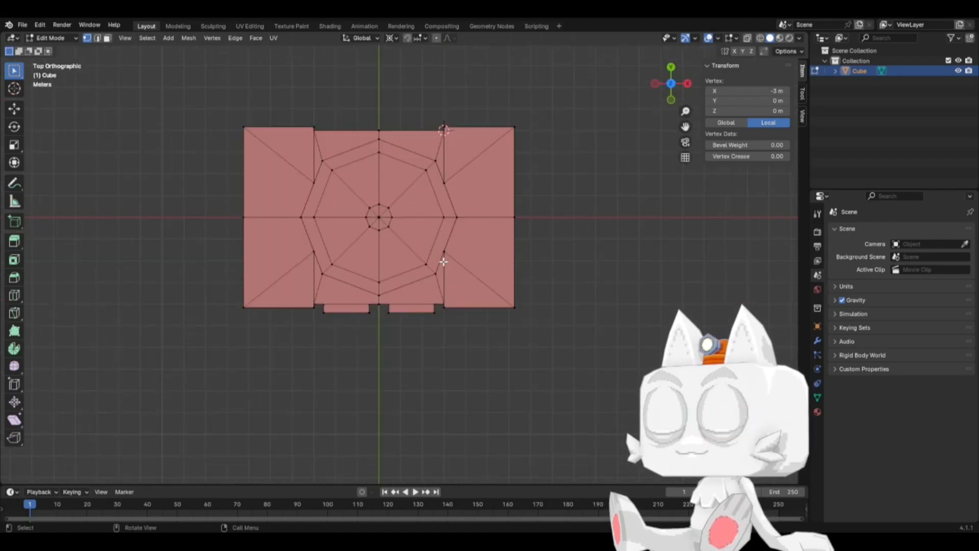
middle_click_drag(492, 286, 458, 201)
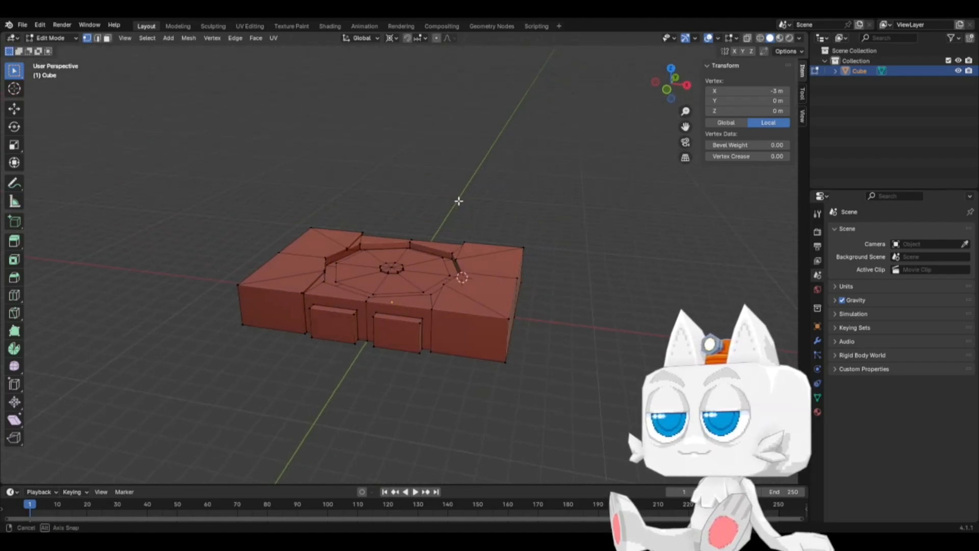
scroll(447, 293, "up", 2)
left_click(427, 297)
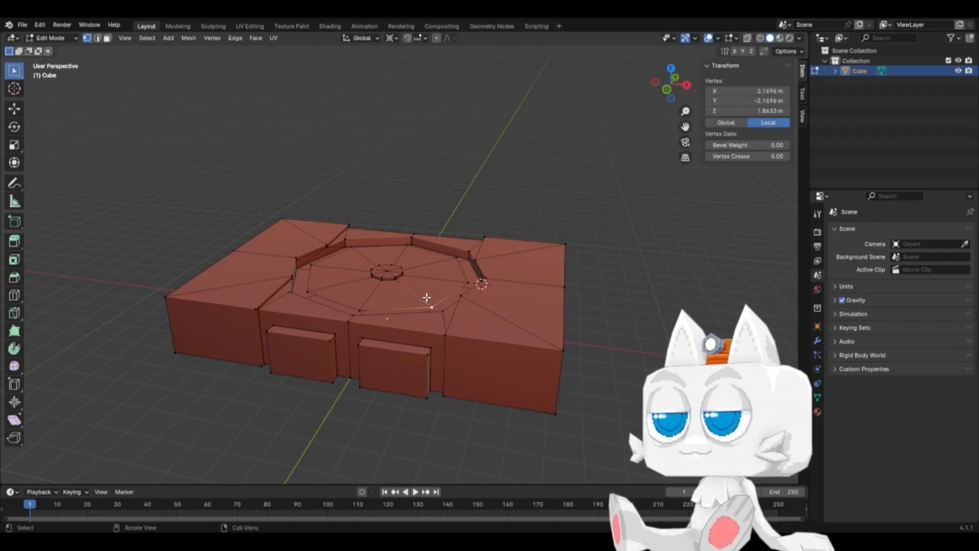
key("ctrl+l")
key("h")
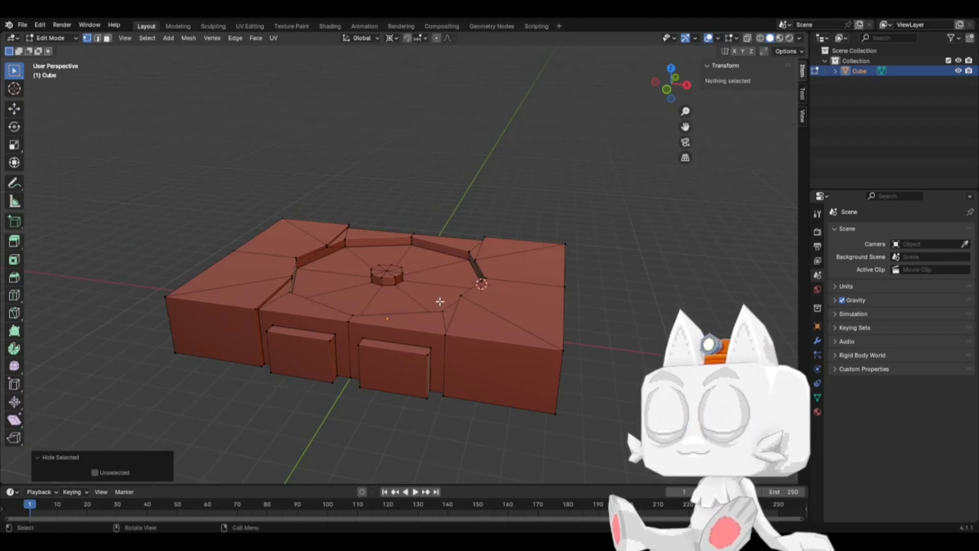
Step: Merge all visible vertices by distance with a merge distance of 0.0001 m
key("a")
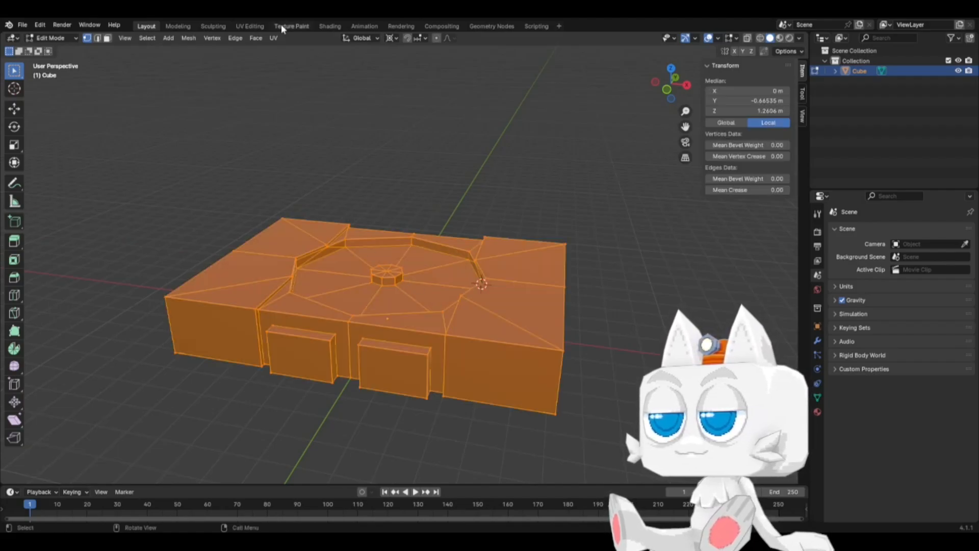
left_click(188, 37)
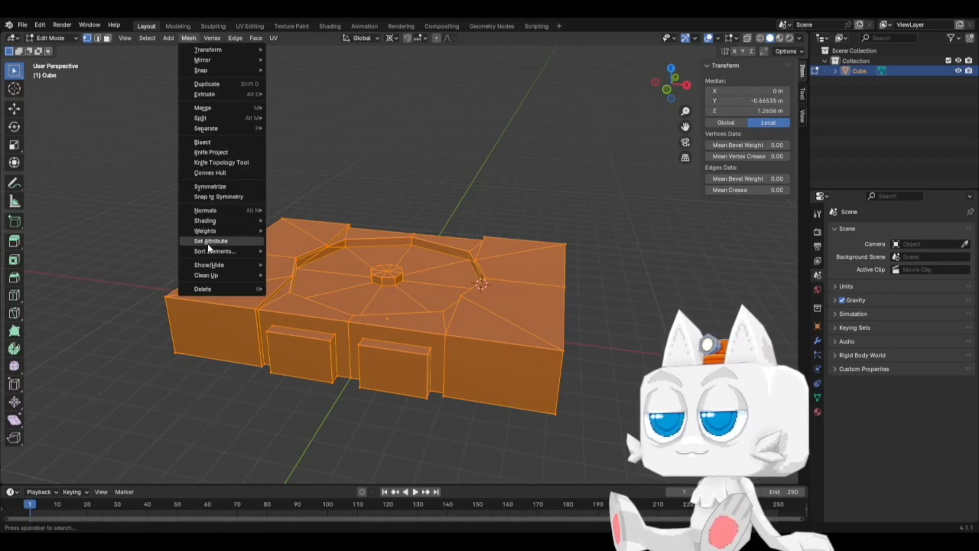
mouse_move(227, 274)
left_click(307, 353)
middle_click_drag(316, 349, 383, 308)
scroll(384, 308, "up", 2)
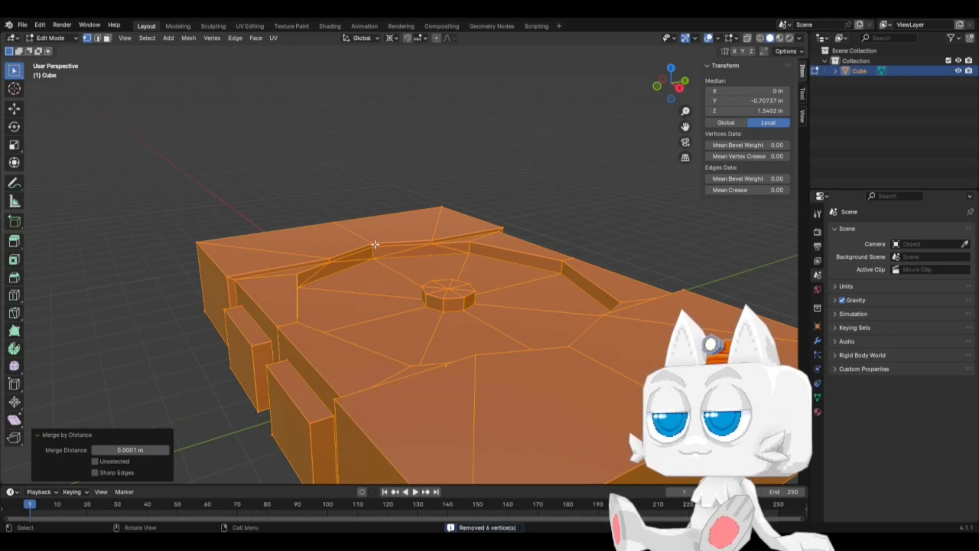
Step: Return the model to Object Mode and save the file
key("Tab")
mouse_move(356, 296)
middle_mouse_down()
mouse_move(465, 301)
mouse_move(425, 316)
middle_mouse_up()
scroll(531, 296, "down", 5)
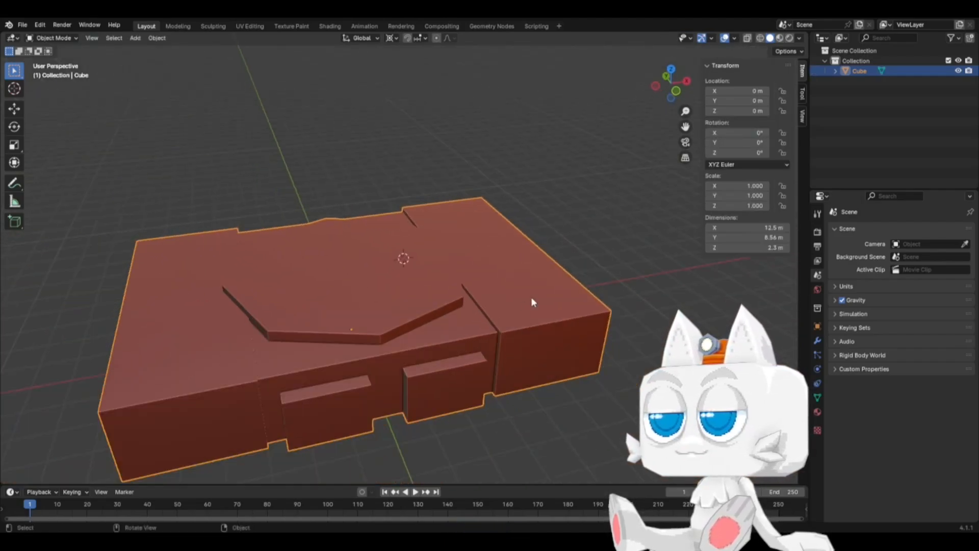
middle_click_drag(534, 313, 475, 317)
key("ctrl+s")
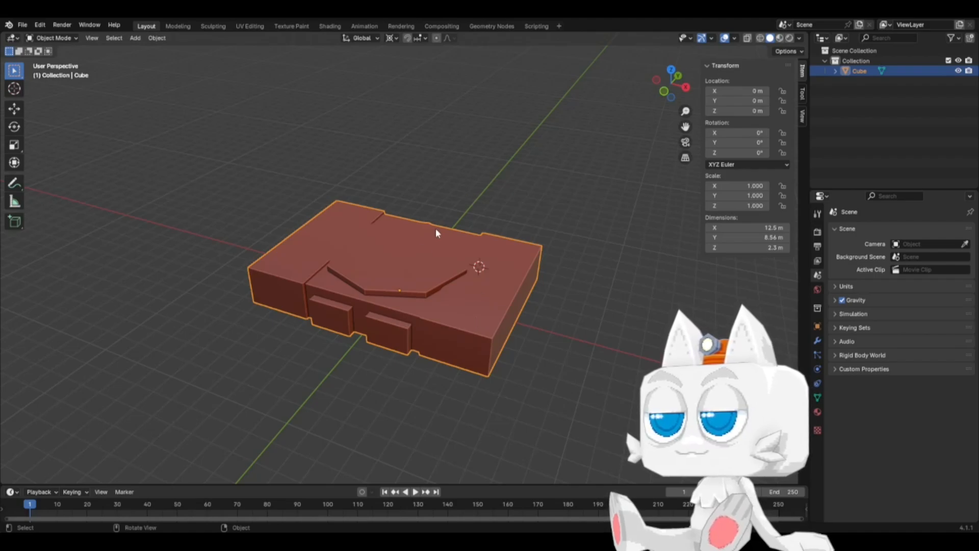
Step: Deselect the model and examine its top recess, front blocks and plain rear side from several angles
middle_click_drag(433, 276, 517, 274)
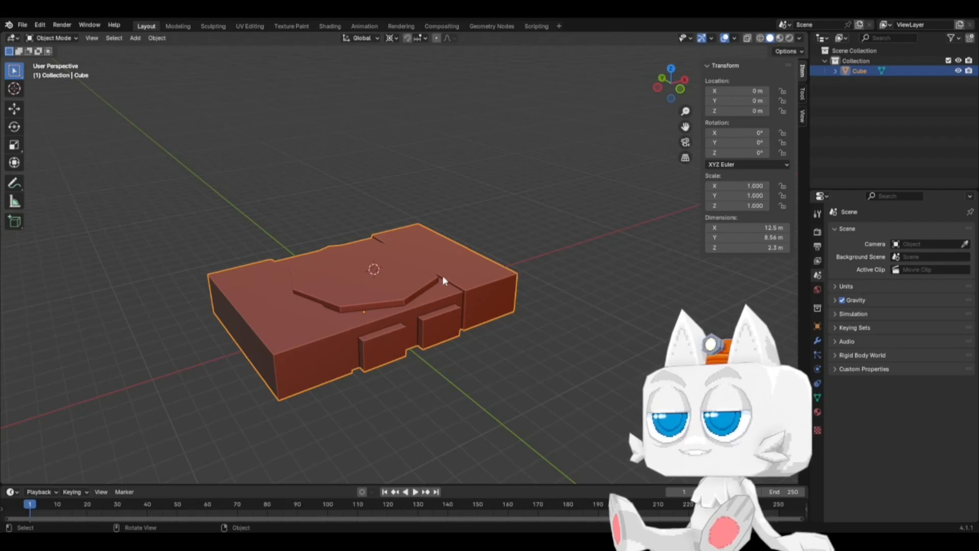
middle_click_drag(444, 280, 406, 354)
left_click(429, 396)
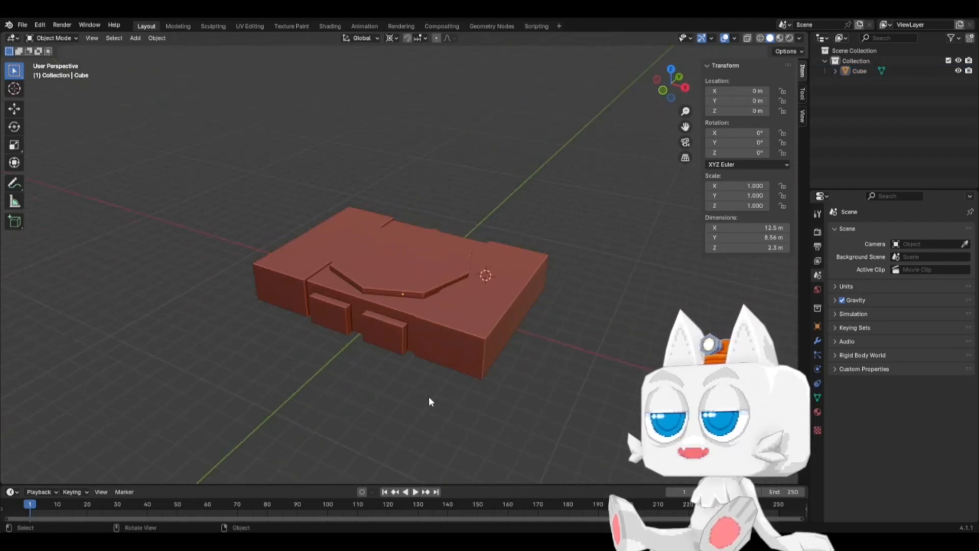
middle_click_drag(498, 354, 334, 359)
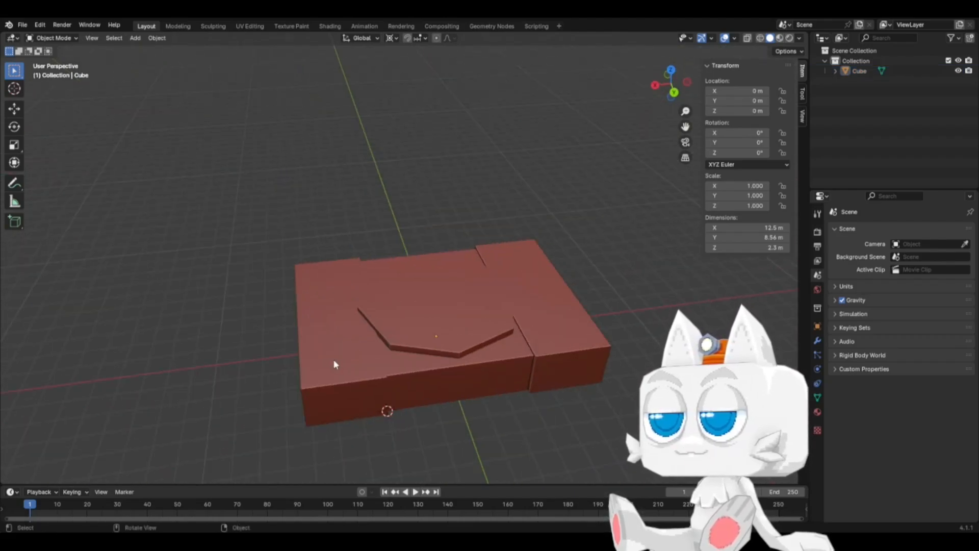
scroll(543, 362, "up", 3)
middle_click_drag(549, 376, 594, 361)
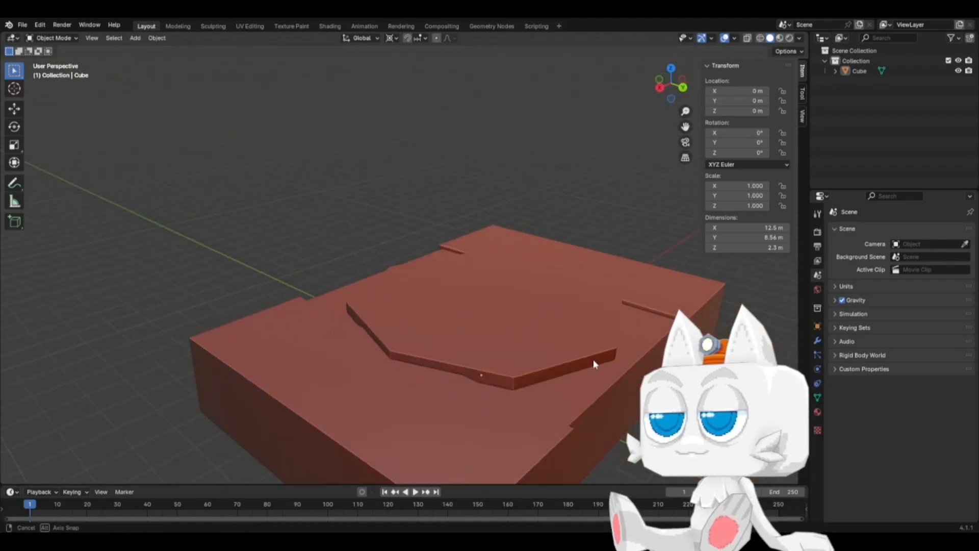
middle_click_drag(583, 406, 537, 378)
scroll(537, 380, "down", 3)
Step: In Edit Mode with face selection, duplicate in place the two middle faces on the model's rear (+Y) side
key("Tab")
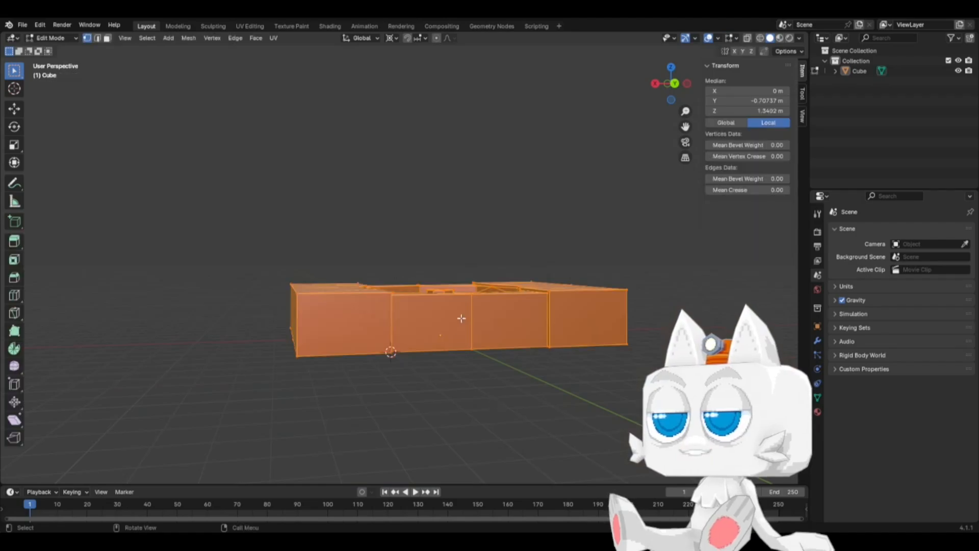
left_click(108, 38)
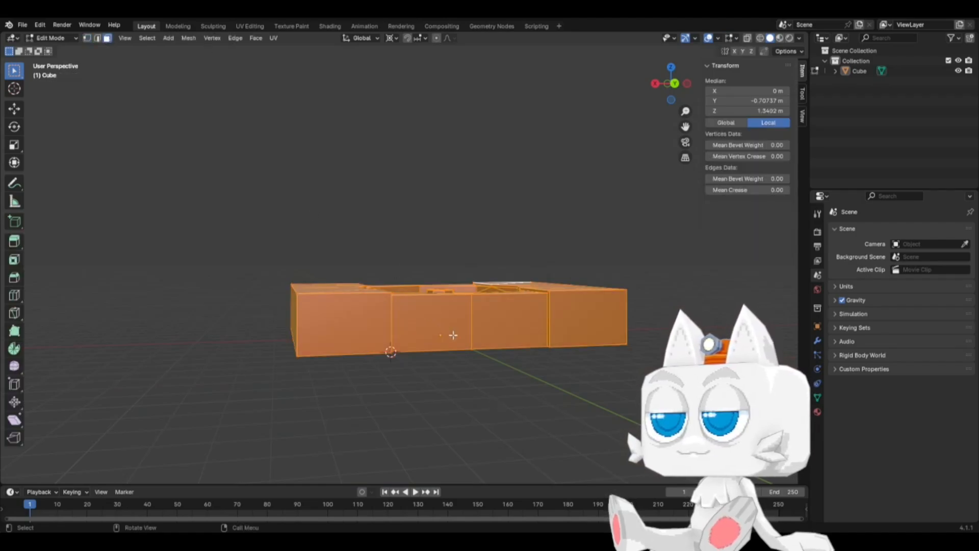
left_click(511, 330)
left_click(449, 324, "shift")
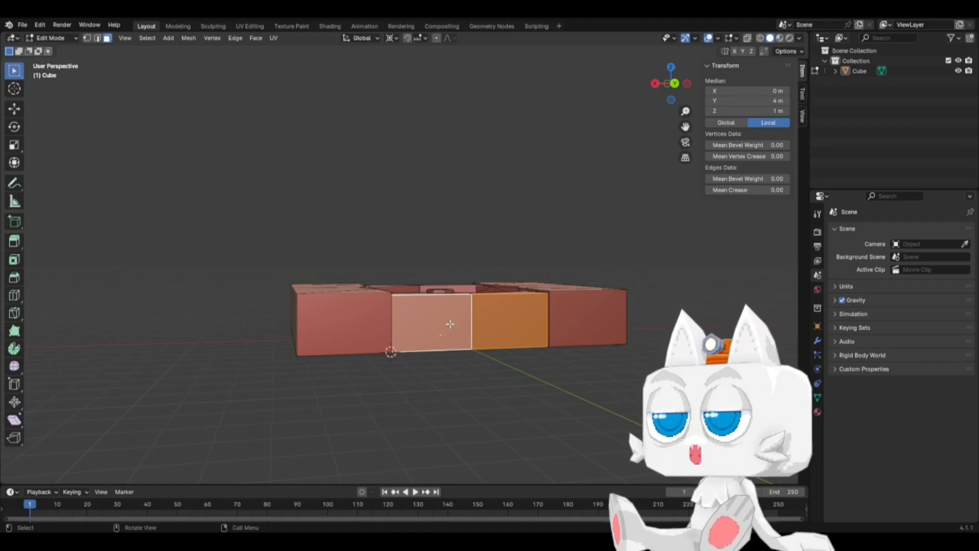
key("shift+d")
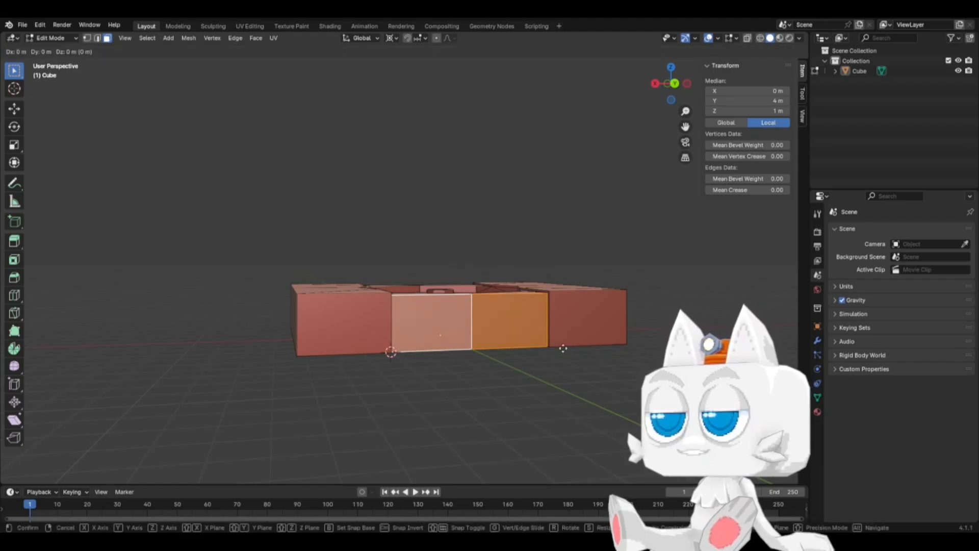
key("Escape")
Step: Set the transform pivot point to Median Point and scale the duplicated rear faces down to about 0.8
key("s")
key("Escape")
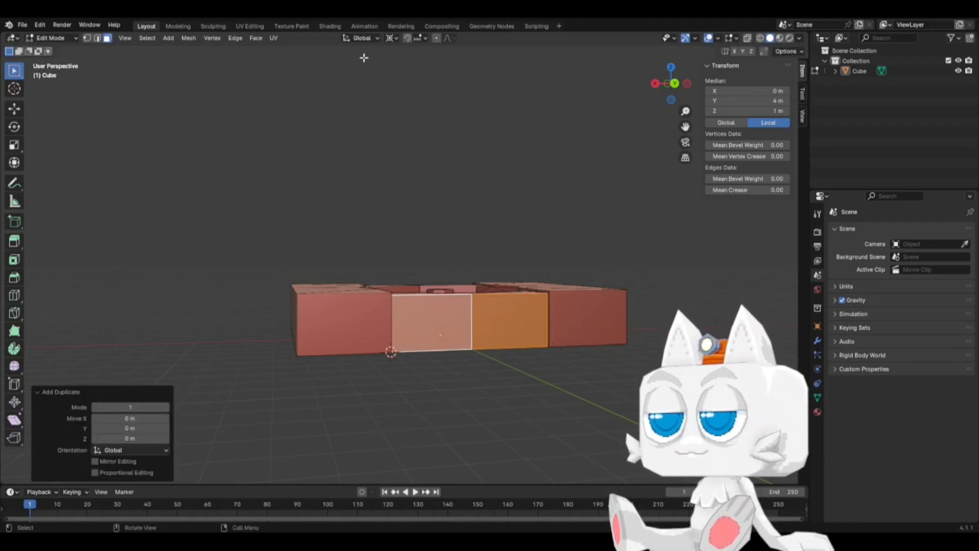
left_click(390, 39)
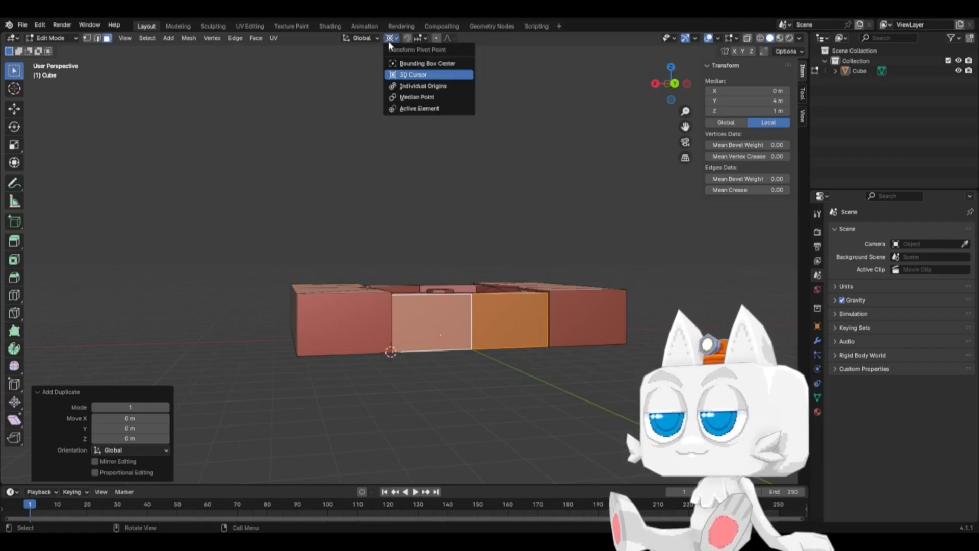
left_click(403, 98)
key("s")
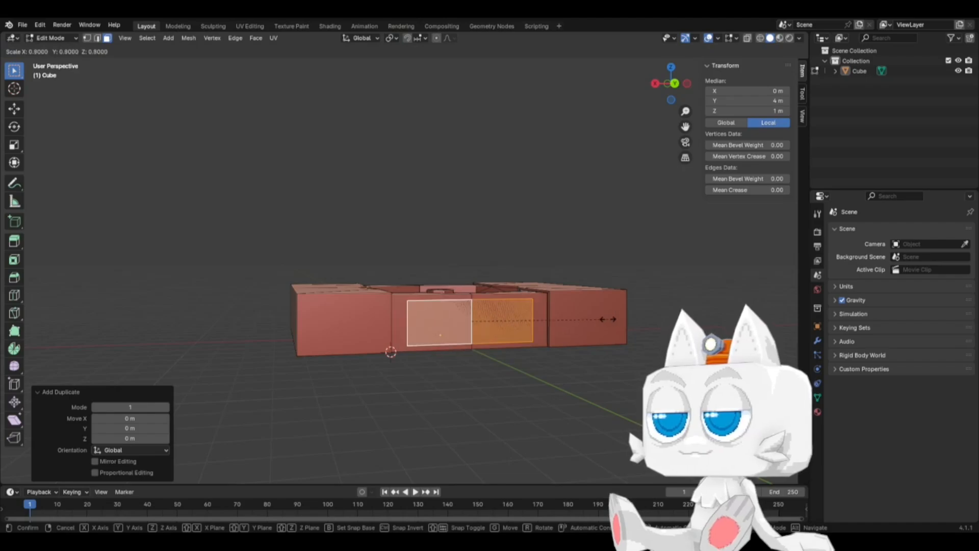
Step: Scale the duplicated faces on the body's rear side to 0.8 overall, and their height to 0.7 along Z
left_click(600, 319)
middle_click_drag(596, 319, 568, 319)
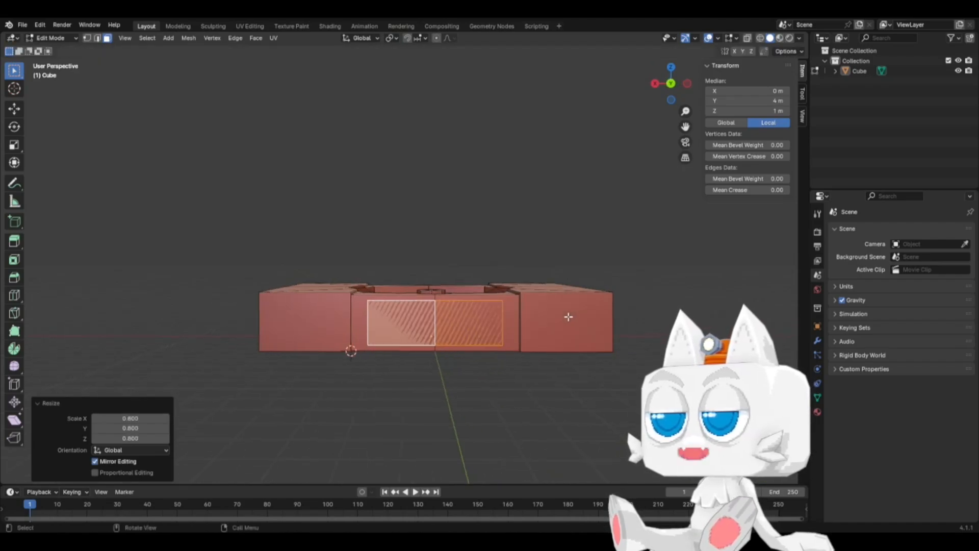
key("s")
key("z")
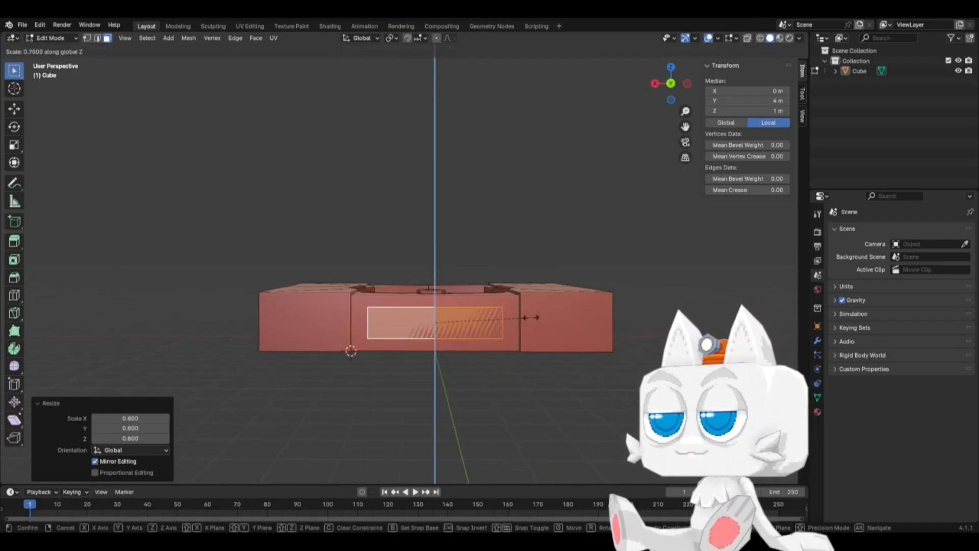
left_click(530, 321)
key("g")
key("z")
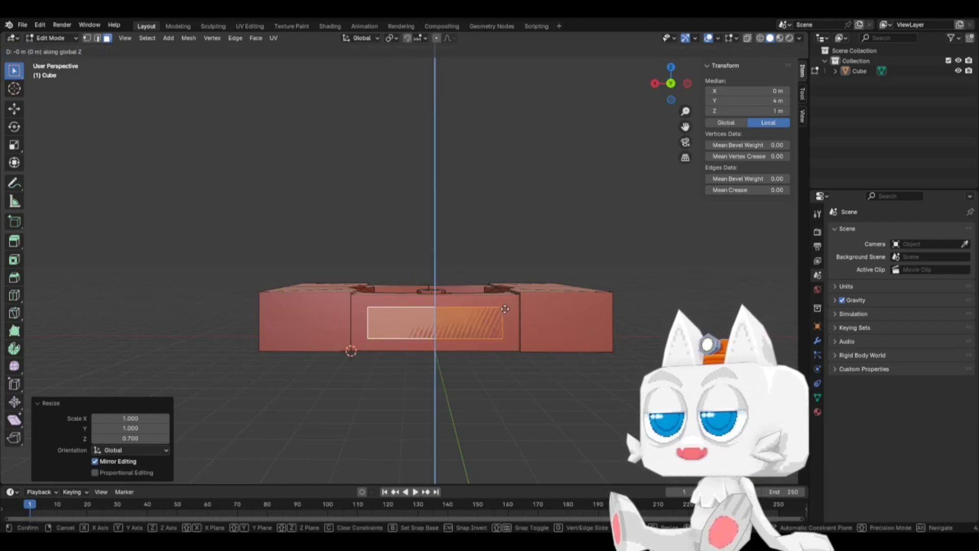
key("Escape")
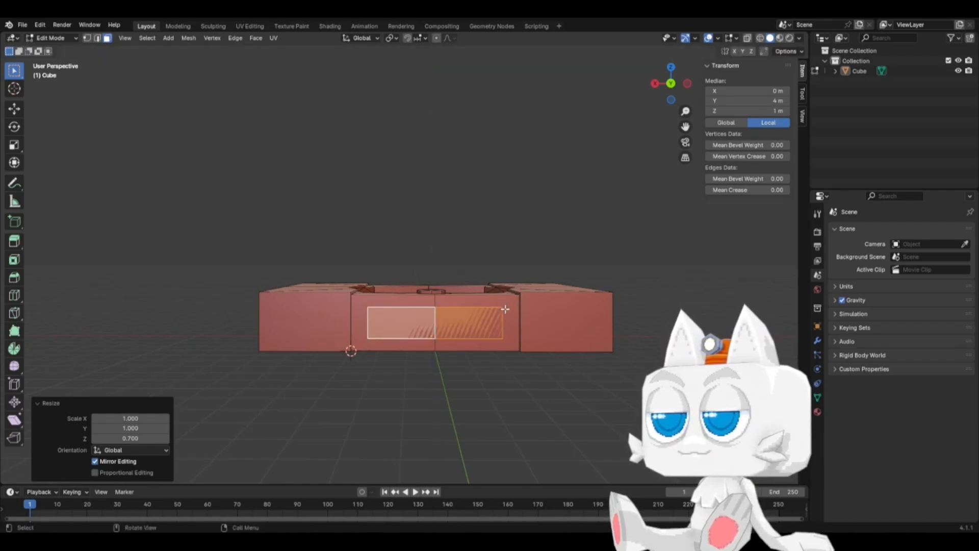
Step: Move the duplicated rear faces down 0.4 m along Z, checking the placement in the back orthographic view
key("ctrl+KP_1")
scroll(505, 309, "up", 5)
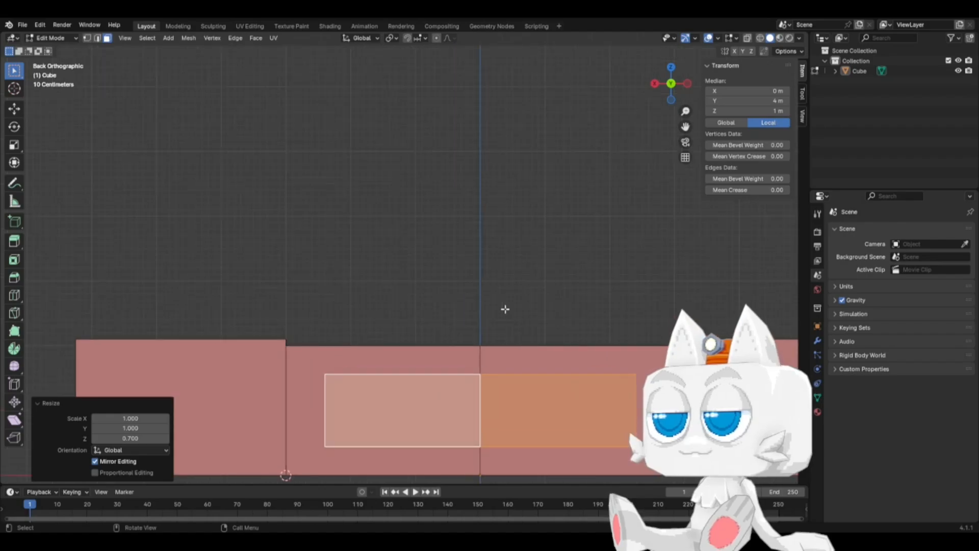
key("g")
key("z")
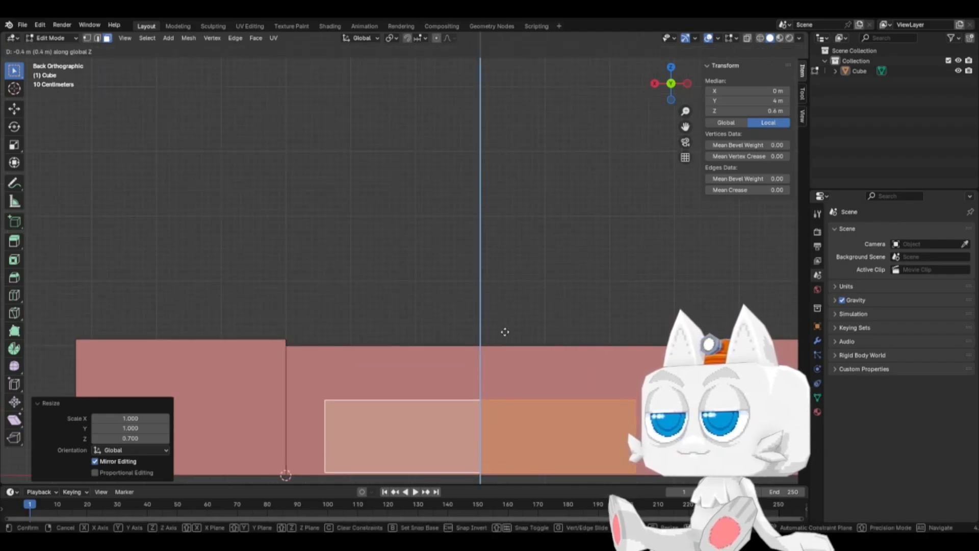
left_click(505, 332)
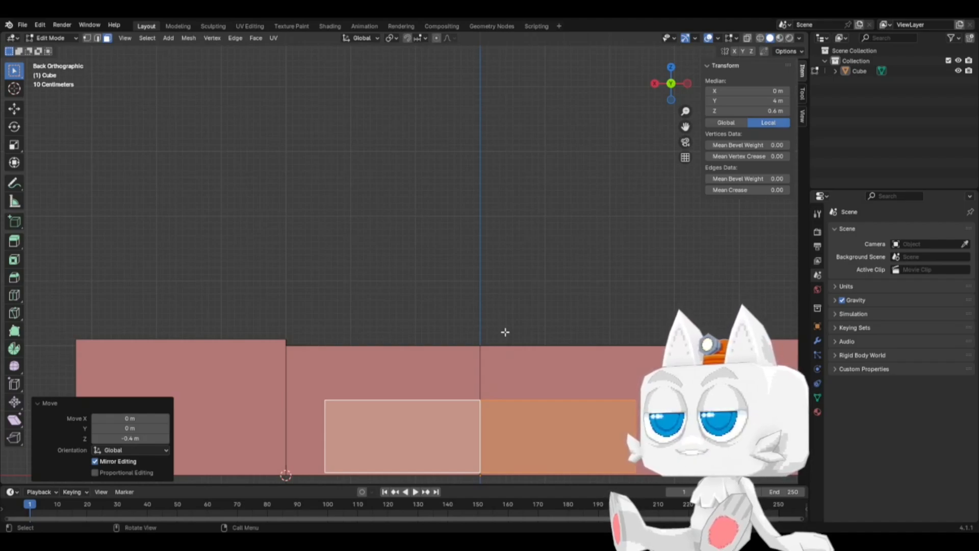
scroll(505, 332, "down", 3)
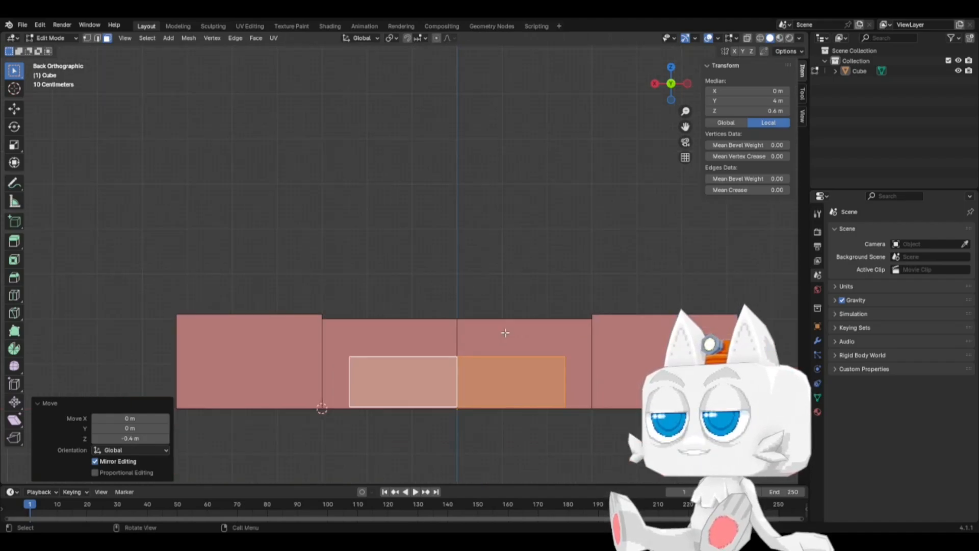
Step: Extrude the two rear faces and move the new faces outward along Y to form a thin raised block
middle_click_drag(506, 332, 564, 354)
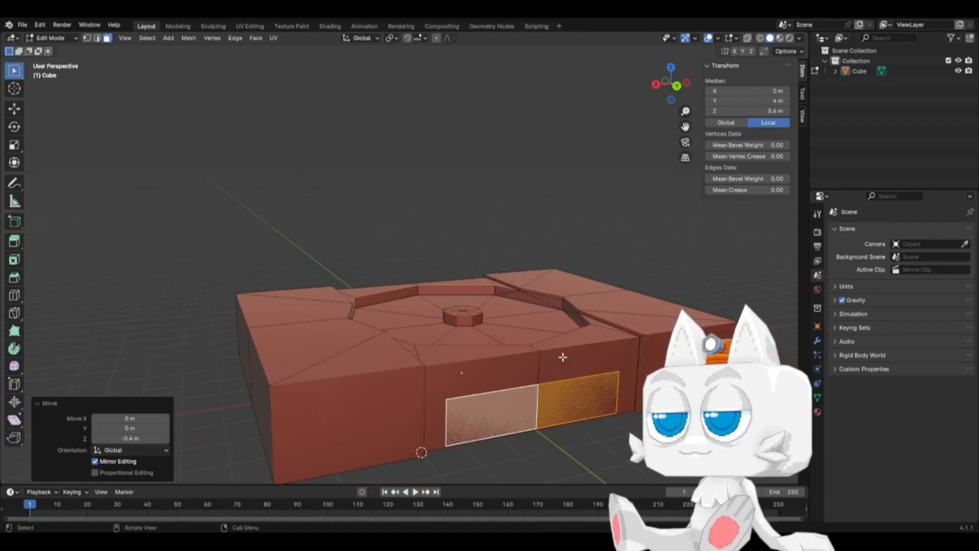
key("e")
right_click(563, 354)
key("KP_7")
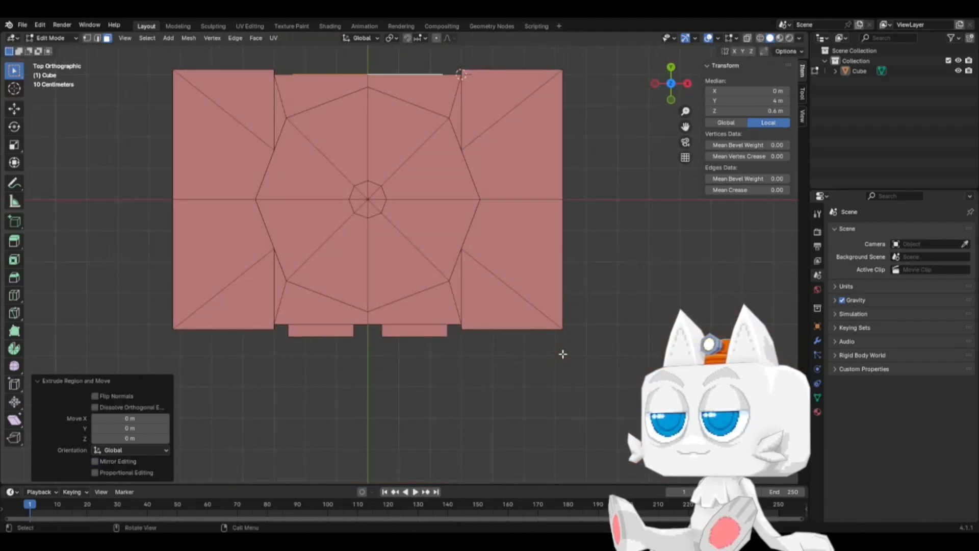
middle_click_drag(503, 271, 520, 371, "shift")
key("g")
key("y")
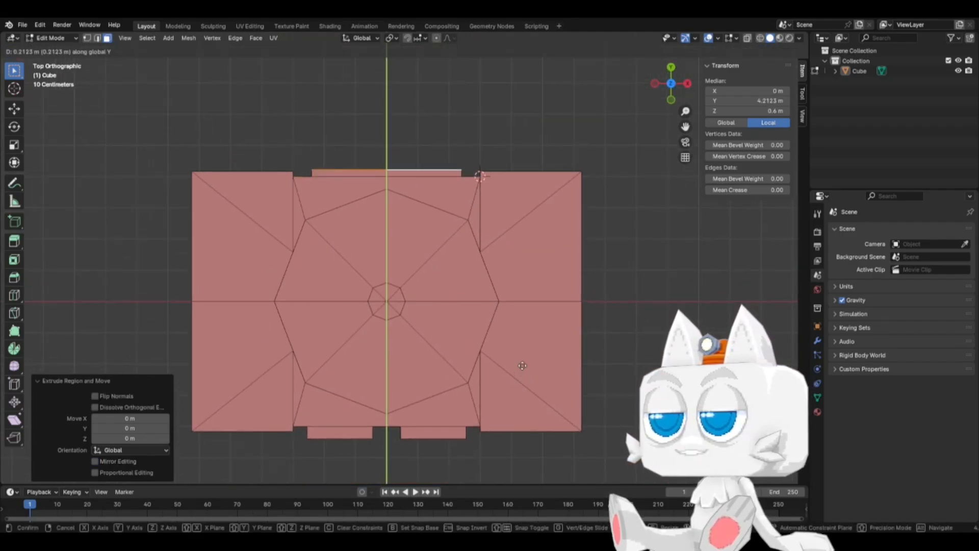
left_click(518, 362)
Step: Isolate the new rear block by hiding all other geometry, and view it from the top
middle_click_drag(601, 345, 413, 275)
key("ctrl+l")
key("ctrl+i")
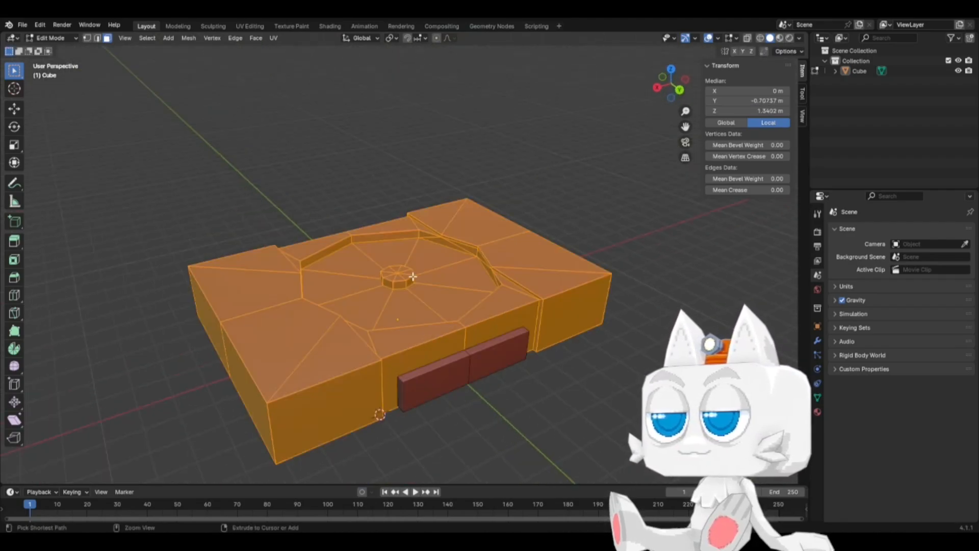
key("h")
key("KP_7")
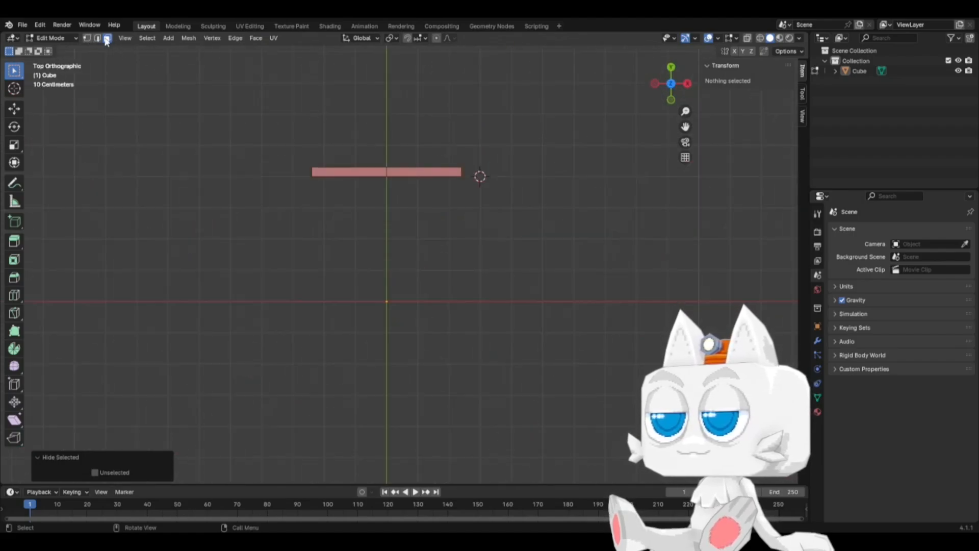
Step: Turn on X-ray and delete the block's hidden faces on the side toward the body
scroll(327, 200, "up", 2)
key("z")
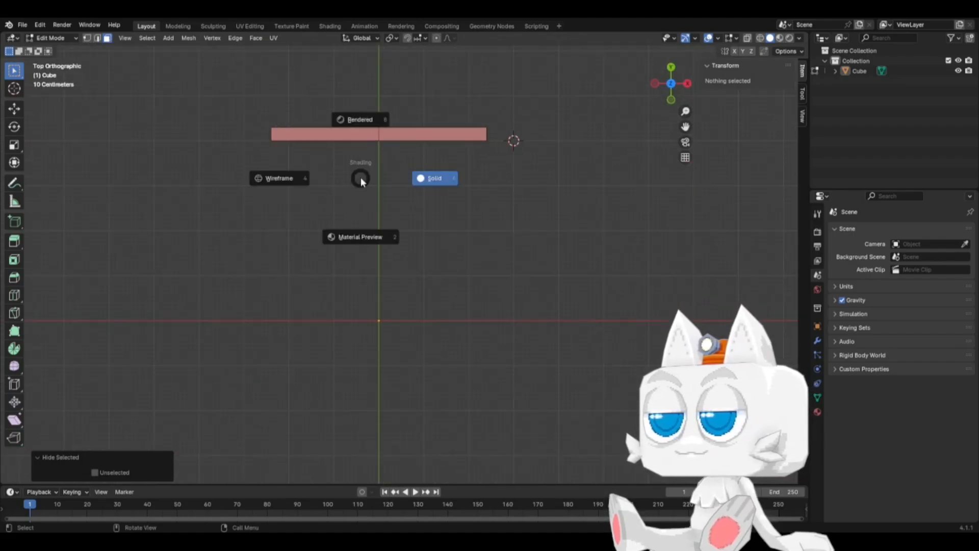
key("alt+z")
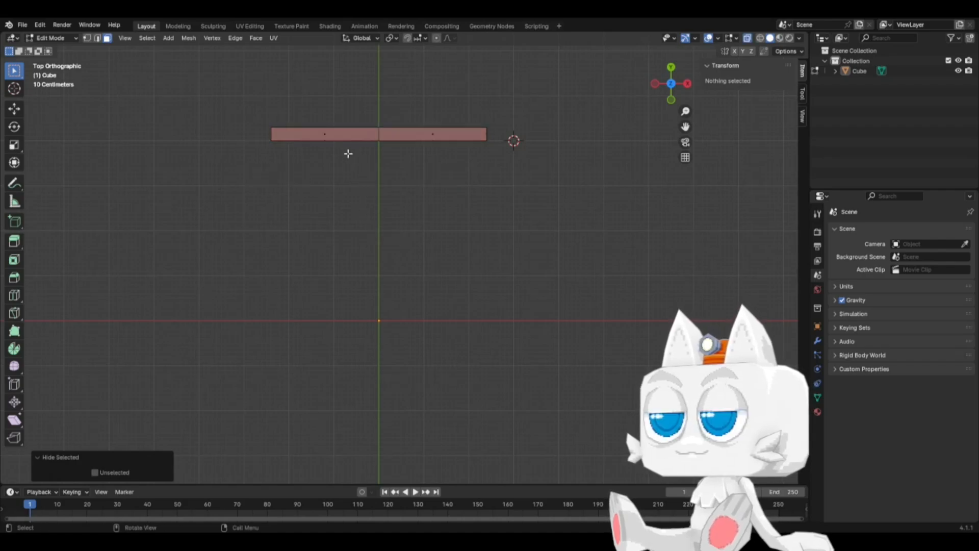
left_click_drag(315, 137, 452, 173)
key("x")
left_click(452, 173)
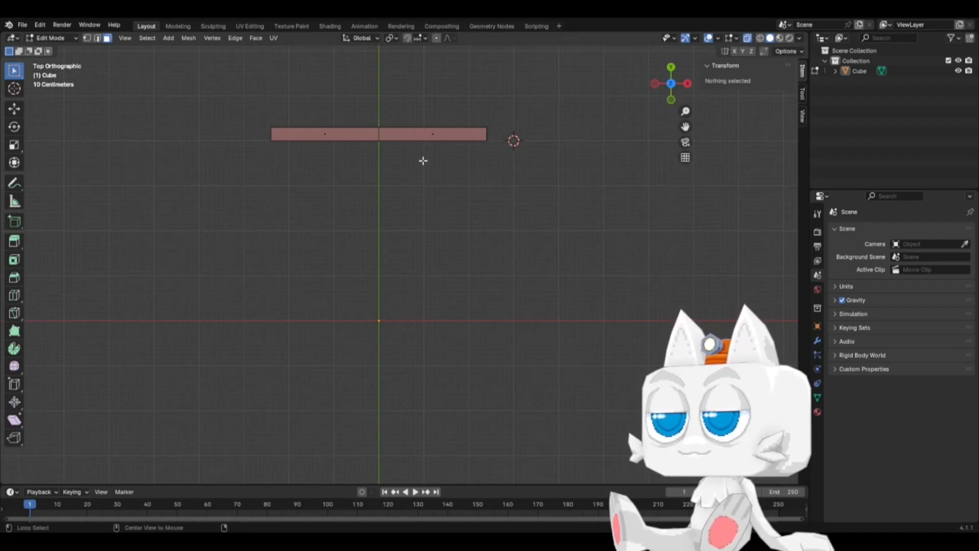
Step: Reveal the hidden geometry, return to Object Mode and turn X-ray off to check the whole model
key("alt+h")
middle_click_drag(499, 325, 396, 321)
key("Tab")
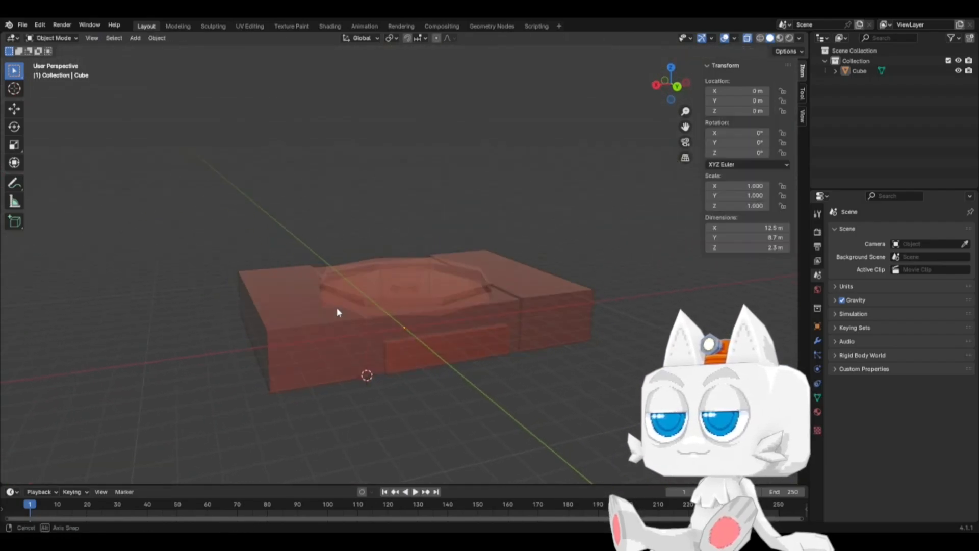
middle_click_drag(337, 309, 448, 301)
key("alt+z")
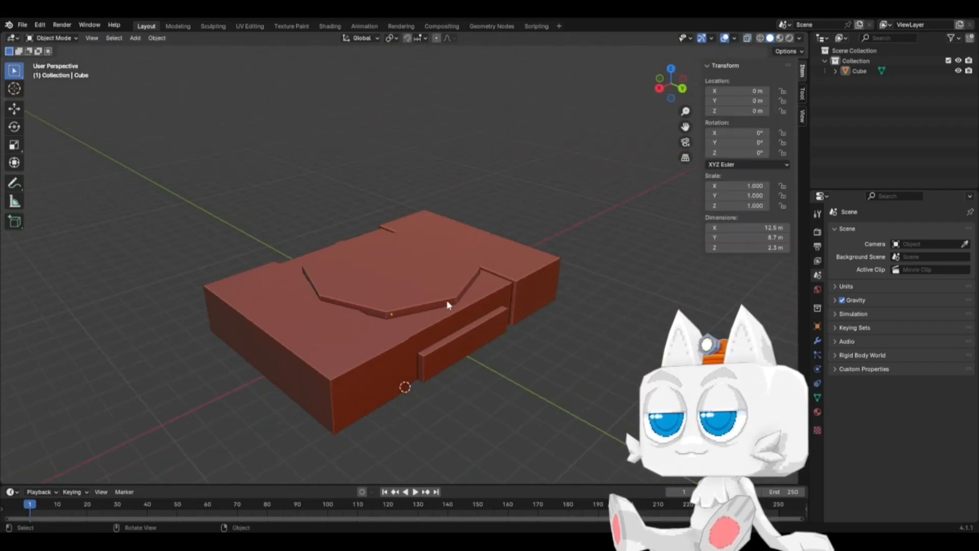
Step: Isolate the octagonal disc on top of the body by hiding all other geometry in Edit Mode
key("Tab")
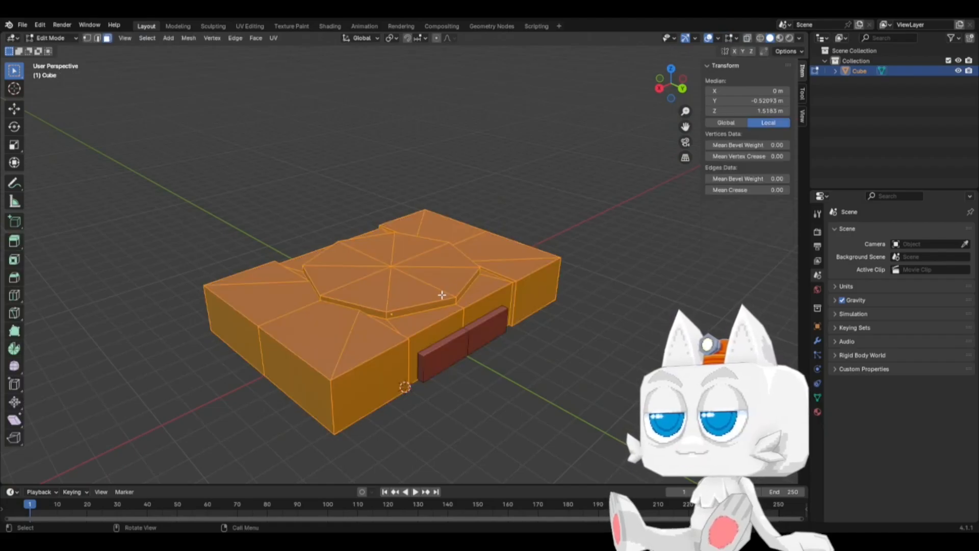
left_click(440, 296)
key("ctrl+l")
key("ctrl+i")
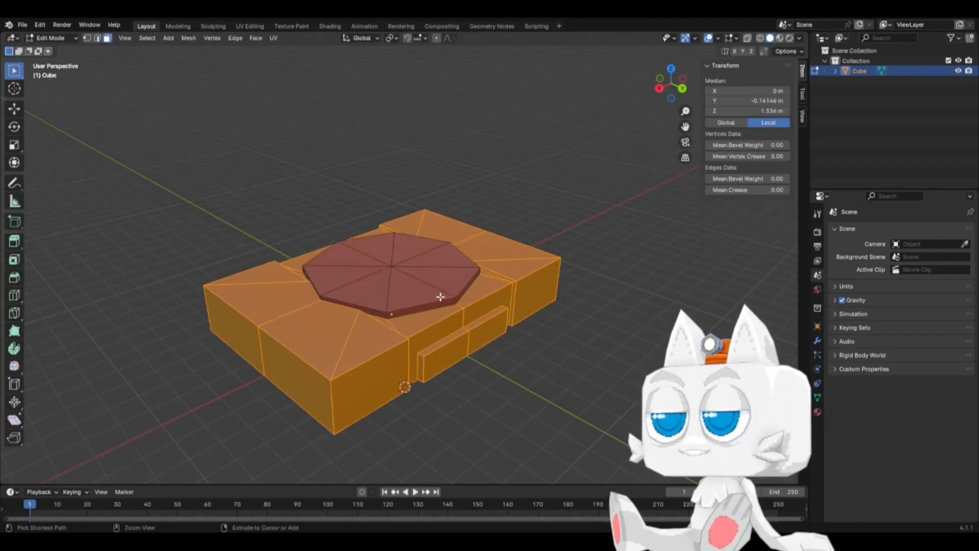
key("h")
Step: Snap the 3D cursor to the lower vertex at the octagonal disc's rear tip
middle_click_drag(491, 334, 410, 357)
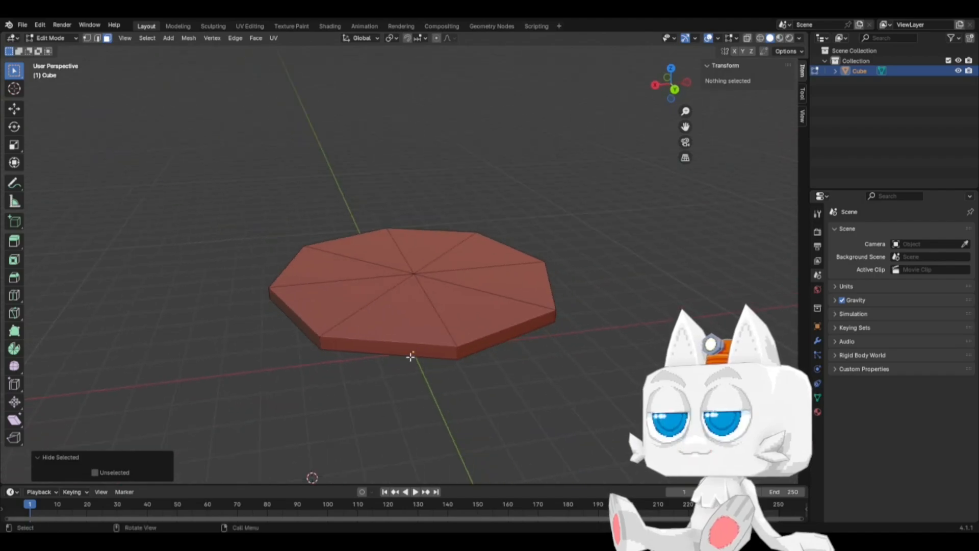
left_click(88, 38)
left_click(456, 341)
key("shift+s")
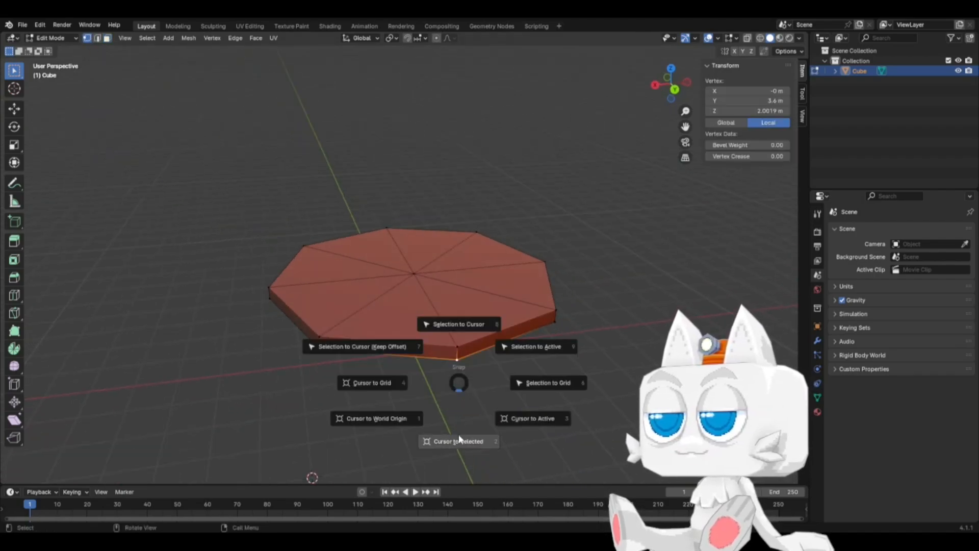
left_click(460, 441)
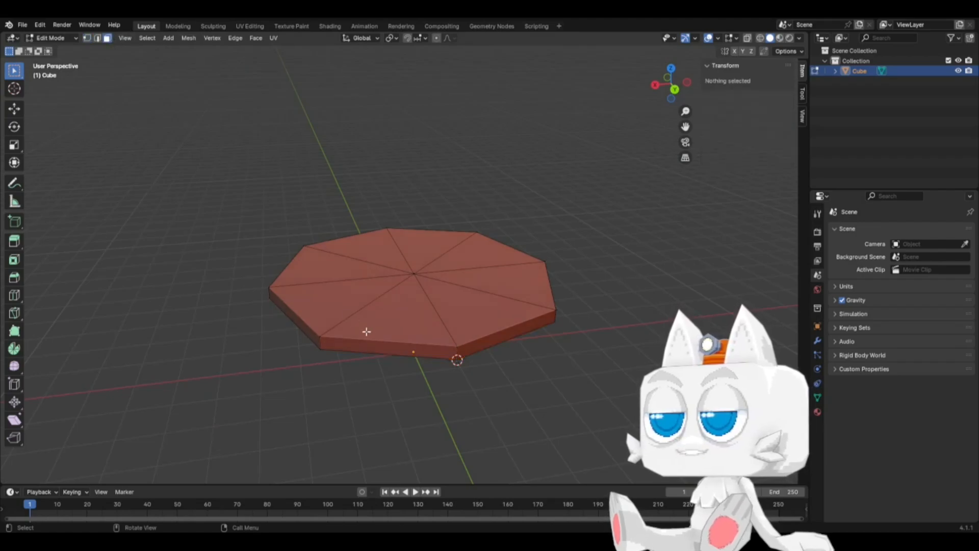
Step: Duplicate in place the two side faces that meet at the disc's rear tip
left_click(390, 349)
left_click(489, 339, "shift")
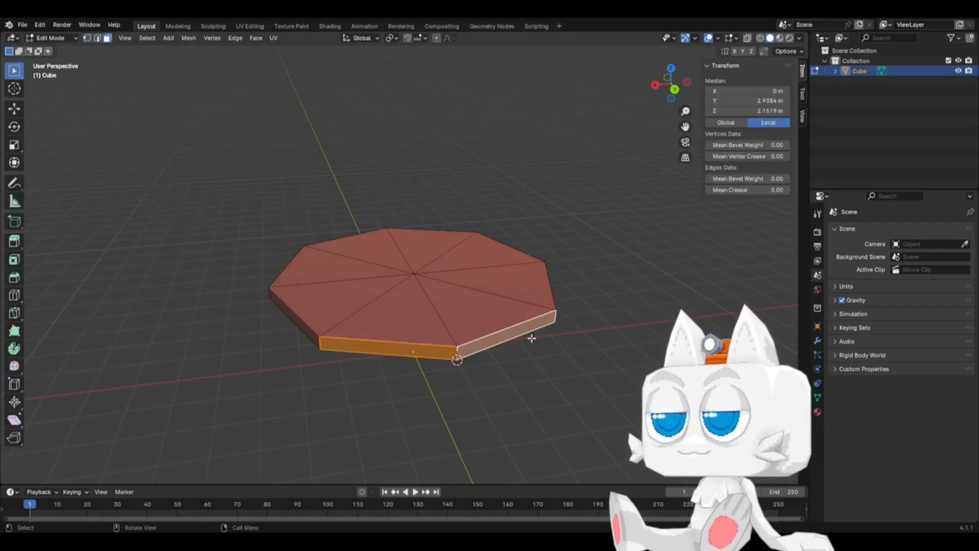
key("shift+d")
key("Escape")
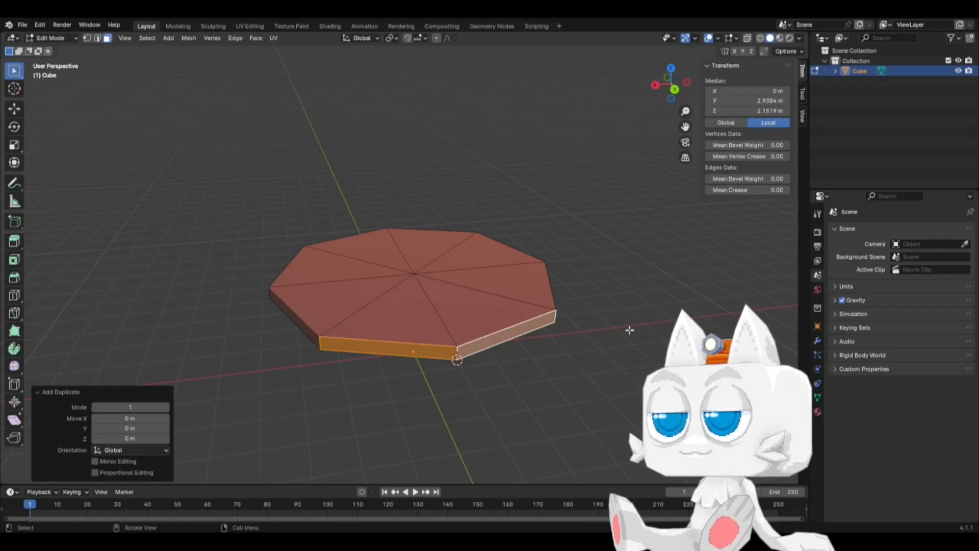
Step: Set the transform pivot point to the 3D cursor and scale the duplicated side faces to 0.7
key("ctrl+KP_1")
key("s")
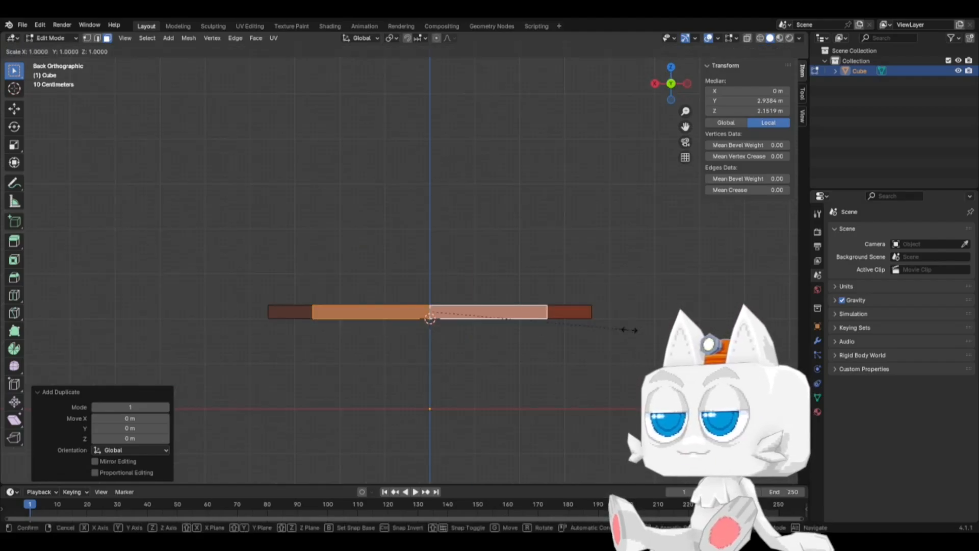
key("Escape")
left_click(391, 37)
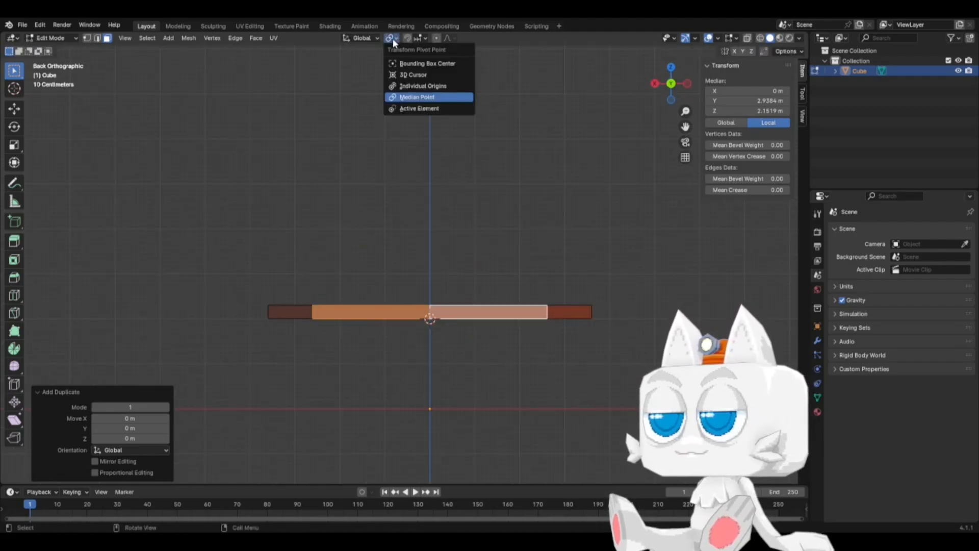
left_click(397, 71)
key("s")
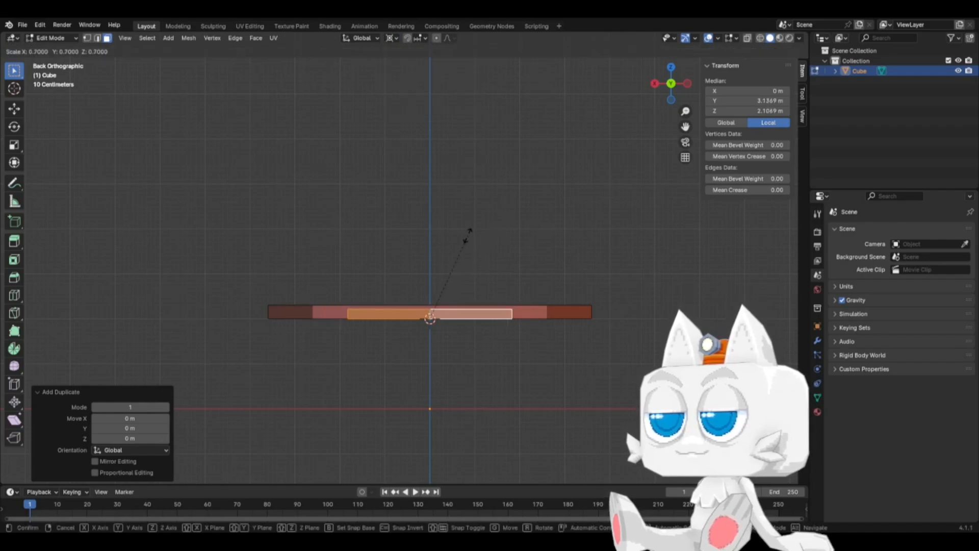
left_click(468, 235)
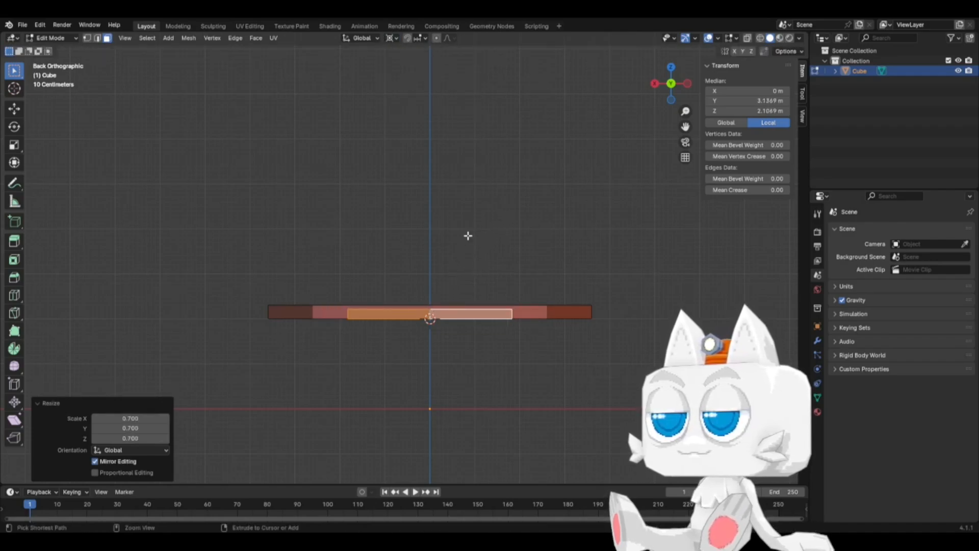
Step: Extrude the scaled side faces outward from the disc's rear tip, past the body's rear edge
key("KP_7")
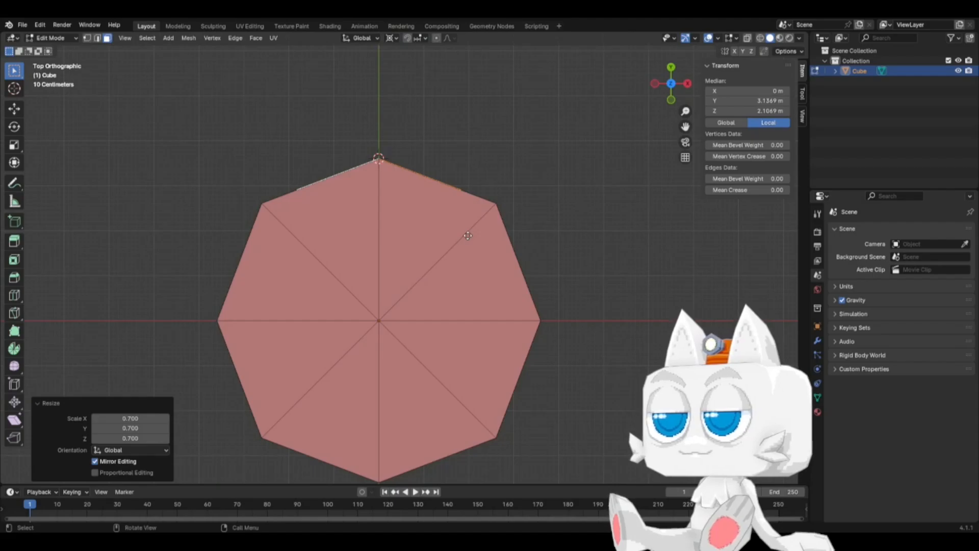
key("e")
left_click(461, 127)
Step: Reveal the hidden geometry and snap the 3D cursor to the body's rear recess corner vertex at X 3 m, Y 4 m
key("alt+h")
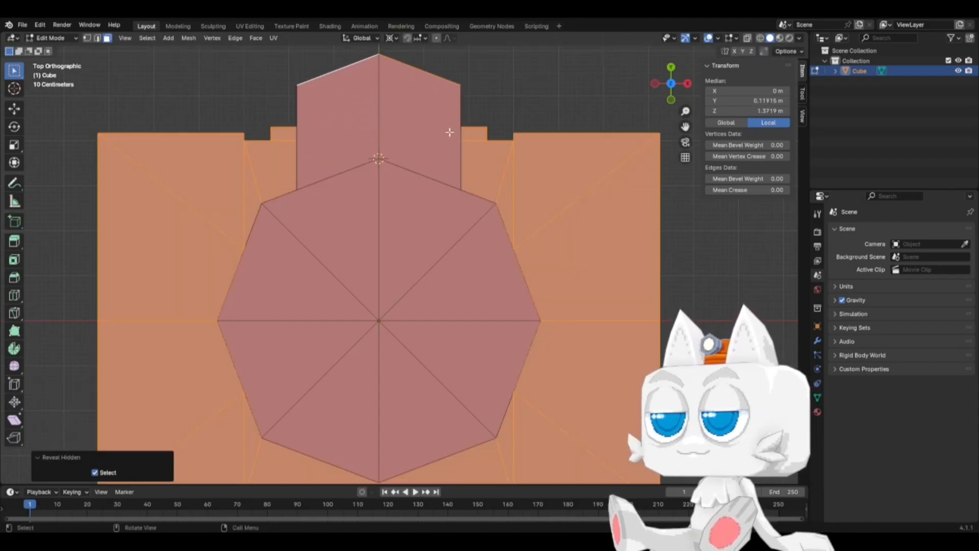
left_click(86, 39)
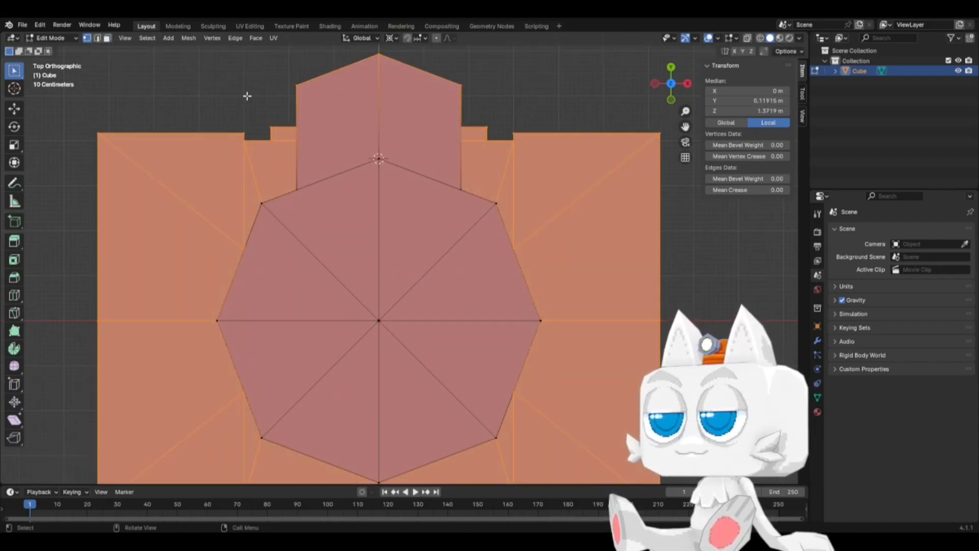
scroll(356, 212, "down", 3)
scroll(408, 224, "up", 1)
left_click(480, 176)
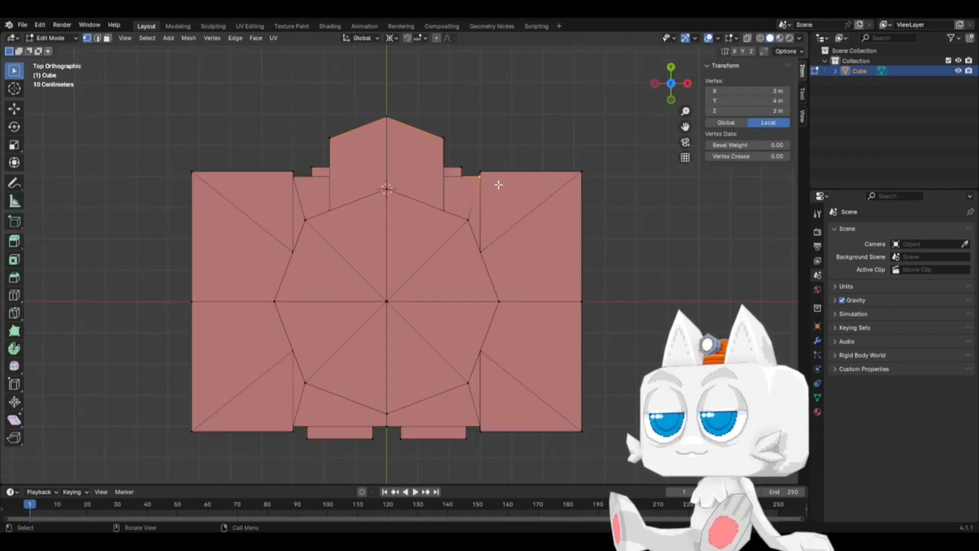
key("shift+s")
left_click(521, 246)
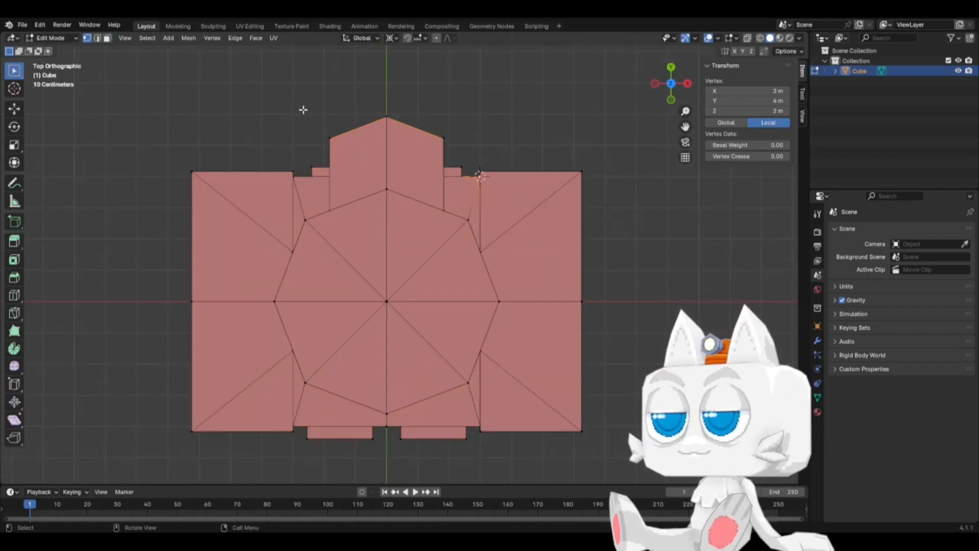
Step: Try to flatten the visible rear-end vertices of the tongue by scaling them to 0 along Y at the 3D cursor
left_click_drag(304, 110, 463, 147)
key("s")
key("y")
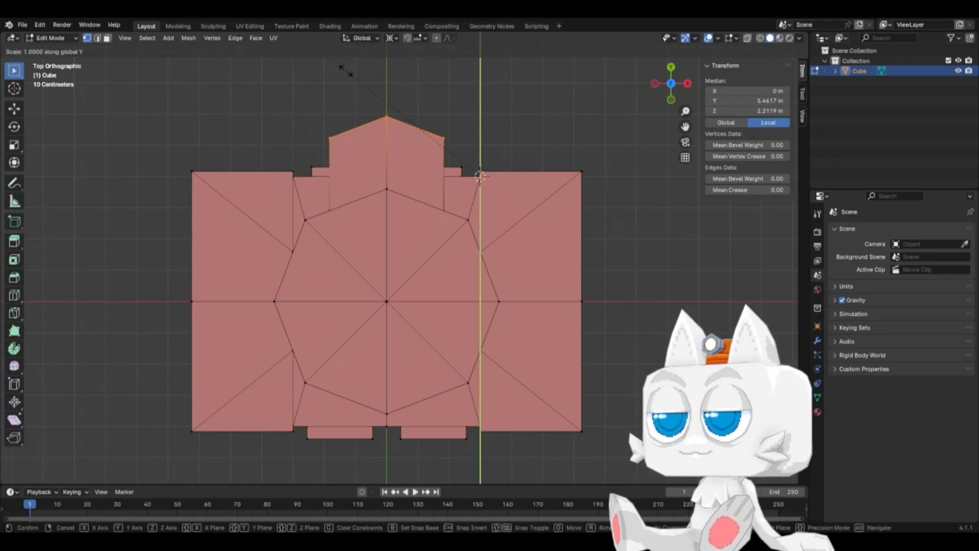
key("0")
key("Return")
key("ctrl+z")
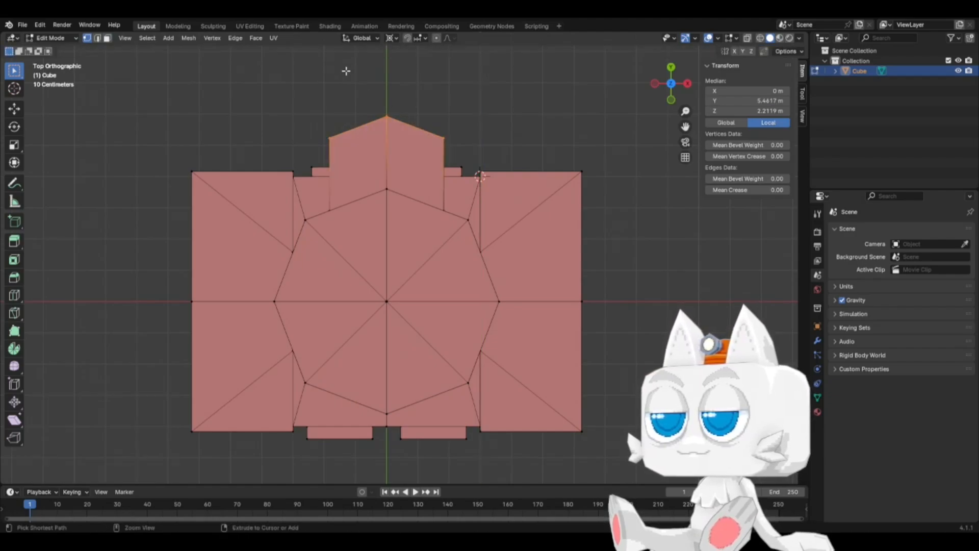
Step: Show the mesh in X-ray and scale all of the tongue's rear-end vertices to 0 along Y at the 3D cursor
key("alt+z")
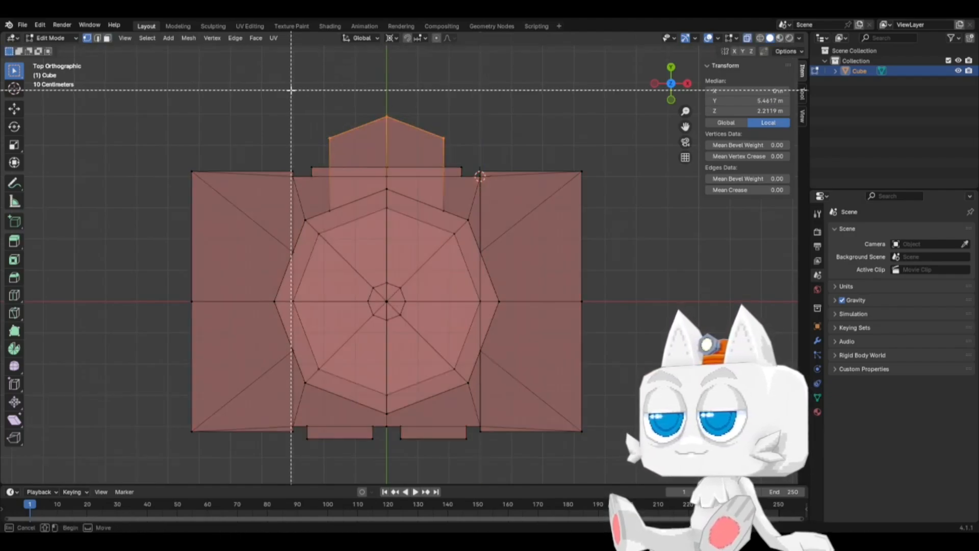
left_click_drag(294, 87, 455, 148)
key("s")
key("y")
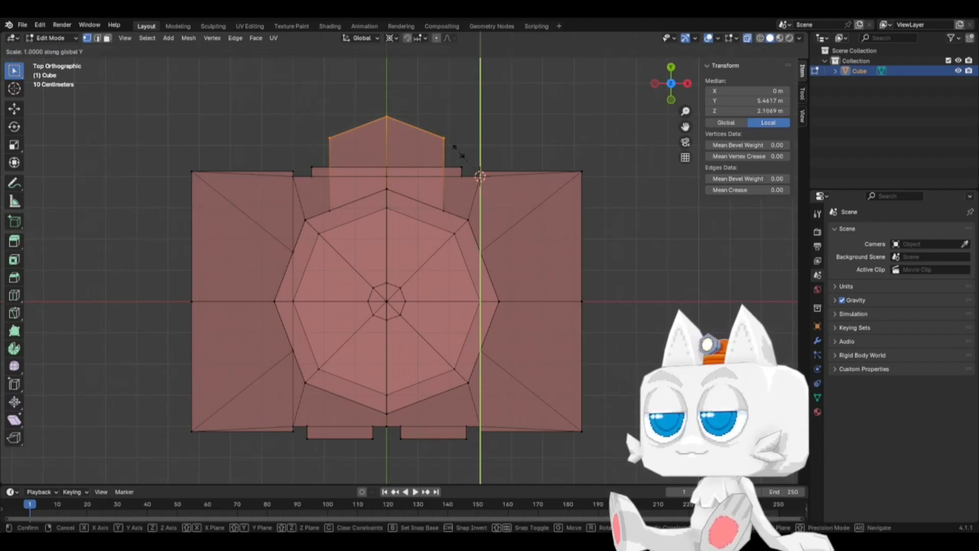
key("0")
key("Return")
Step: Isolate the tongue by selecting its linked geometry and hiding the rest of the mesh
key("KP_3")
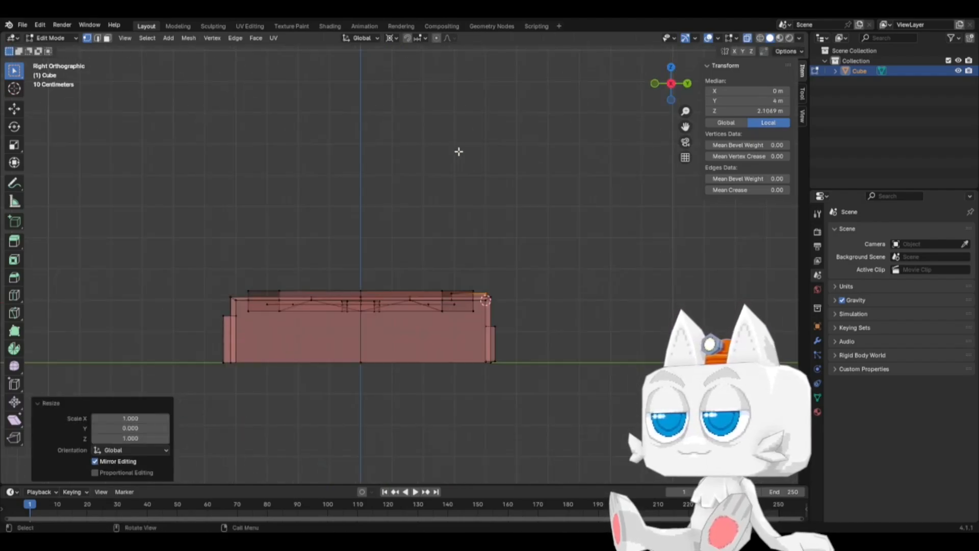
scroll(515, 240, "up", 2)
middle_click_drag(504, 268, 471, 292)
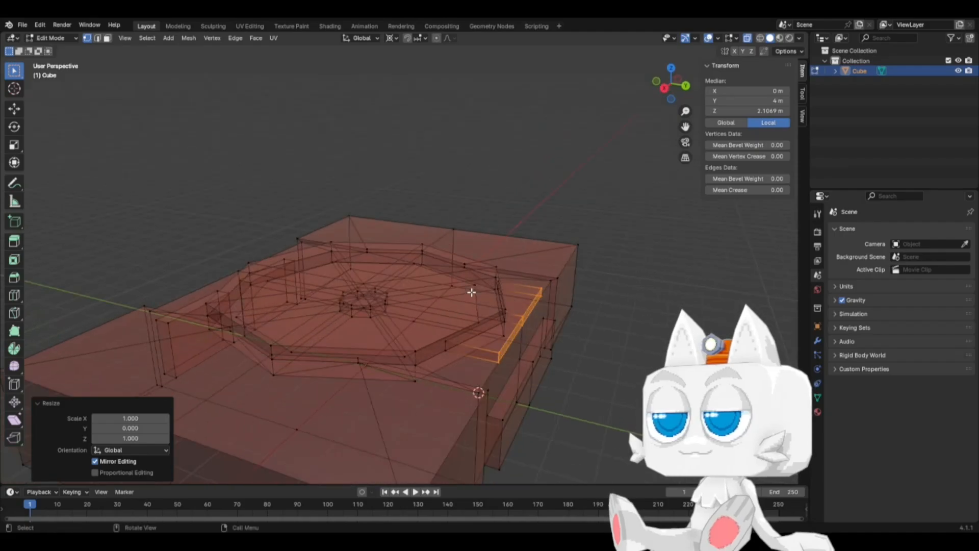
key("ctrl+l")
key("ctrl+i")
key("h")
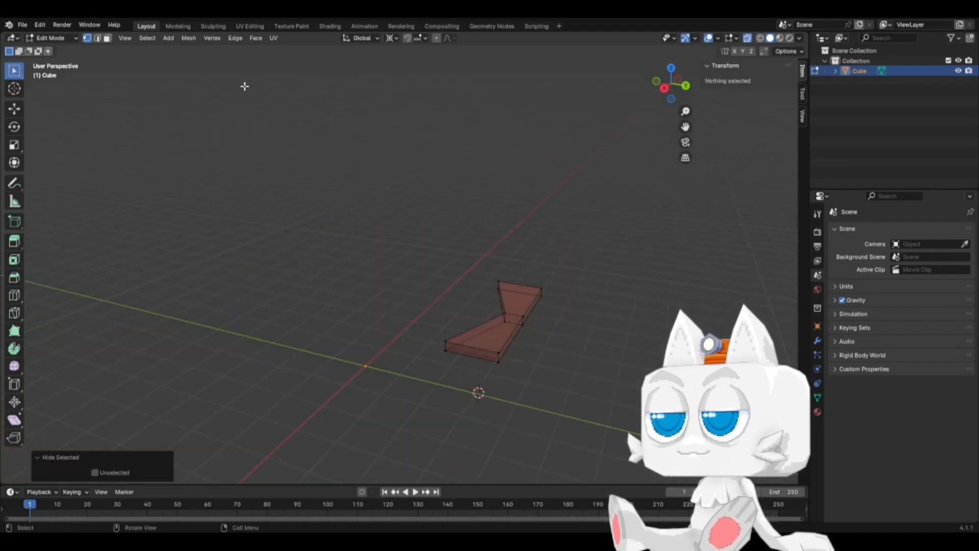
Step: Delete the tongue's two slanted faces on the disc side and reveal the hidden geometry
left_click(102, 38)
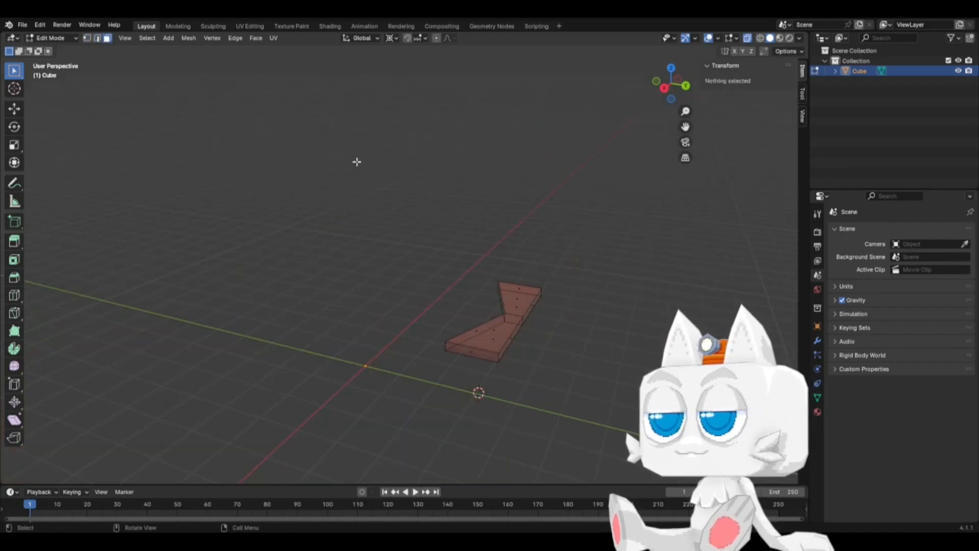
key("KP_7")
left_click(362, 166)
left_click(414, 175, "shift")
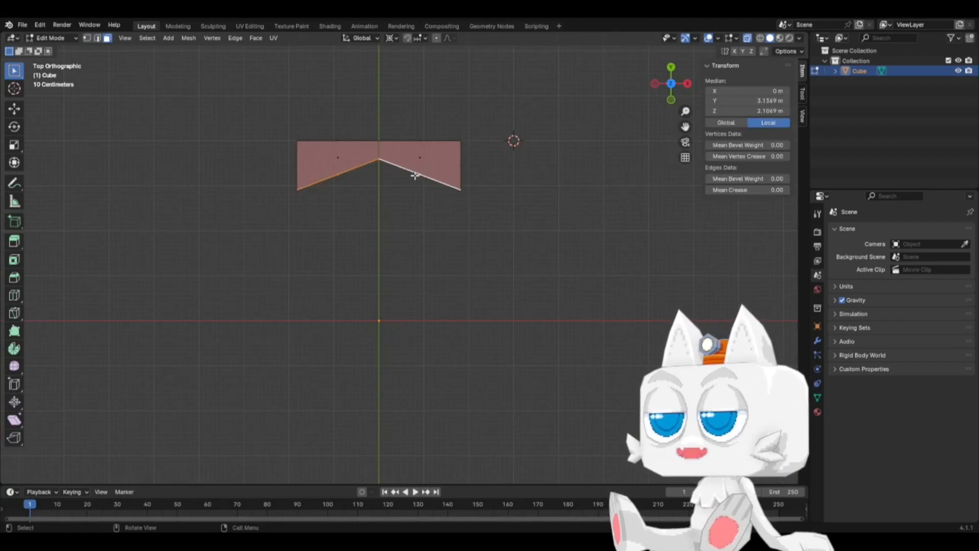
key("x")
left_click(414, 175)
key("alt+h")
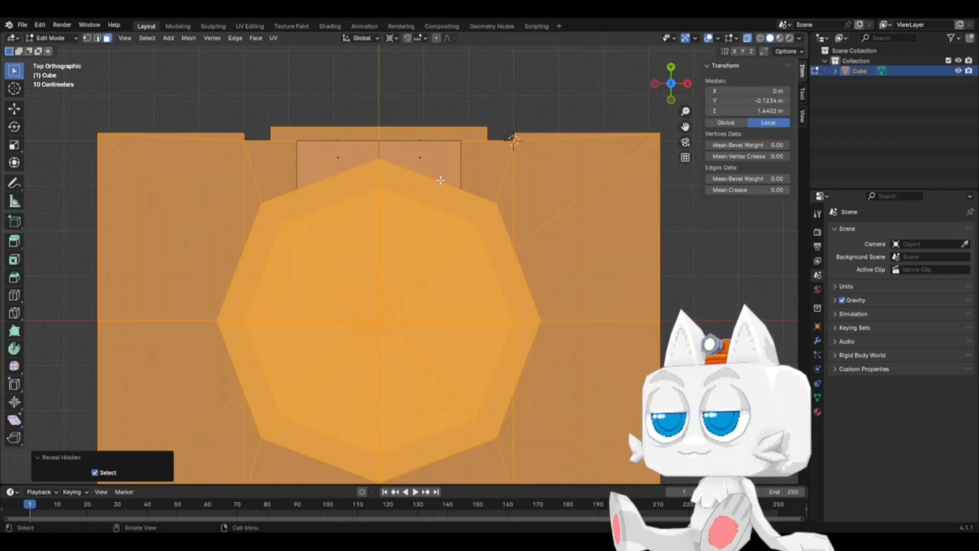
Step: Select both end faces on the body's positive X side and snap the 3D cursor to them
key("Tab")
middle_click_drag(546, 301, 483, 247)
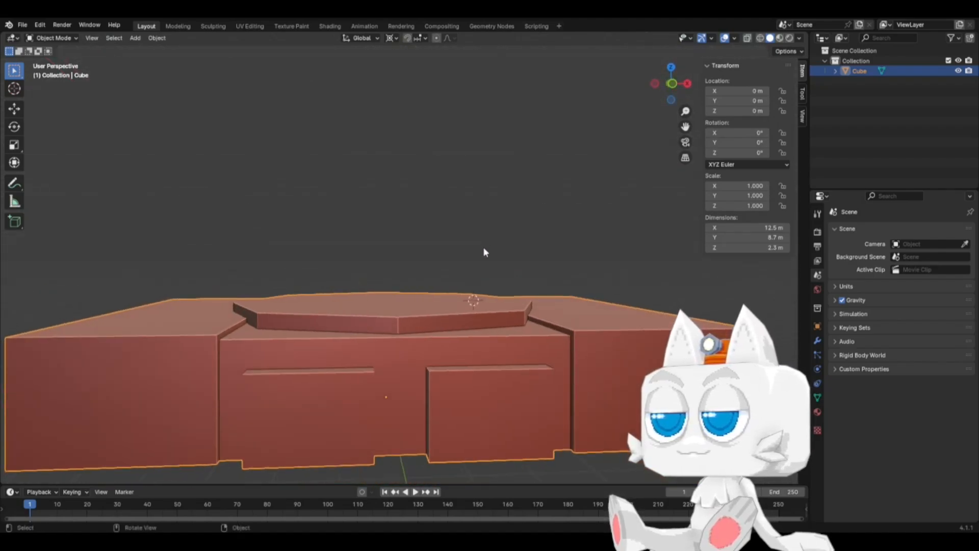
scroll(508, 285, "down", 4)
middle_click_drag(510, 292, 428, 315)
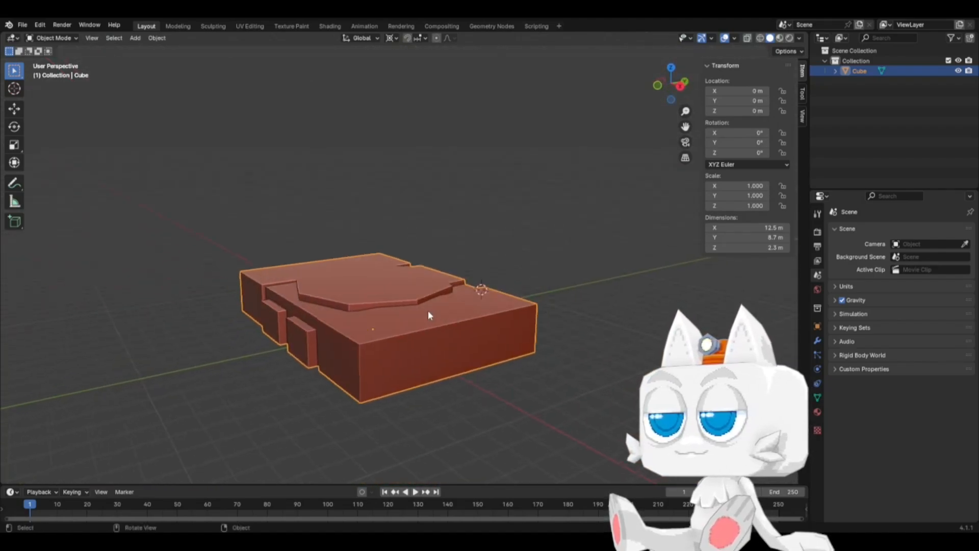
key("Tab")
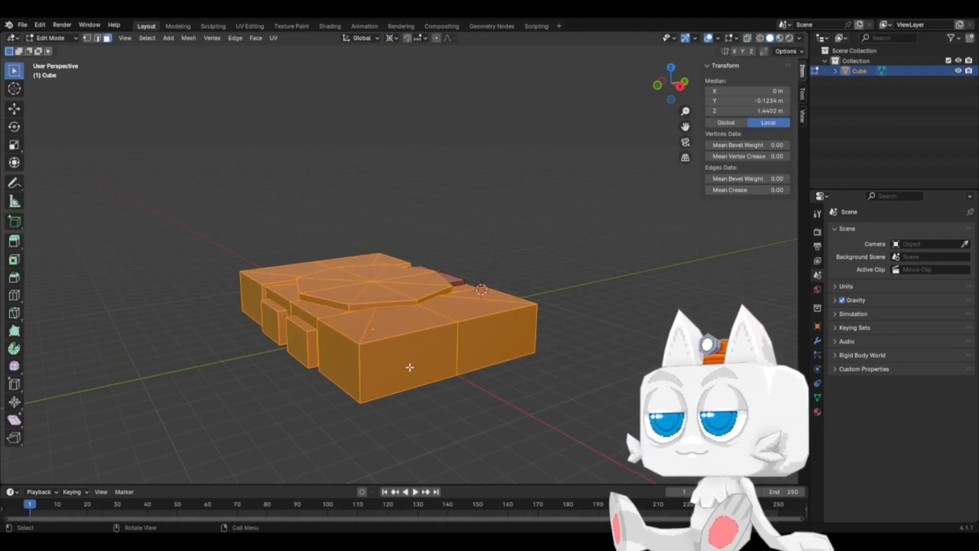
left_click(409, 367)
left_click(483, 346, "shift")
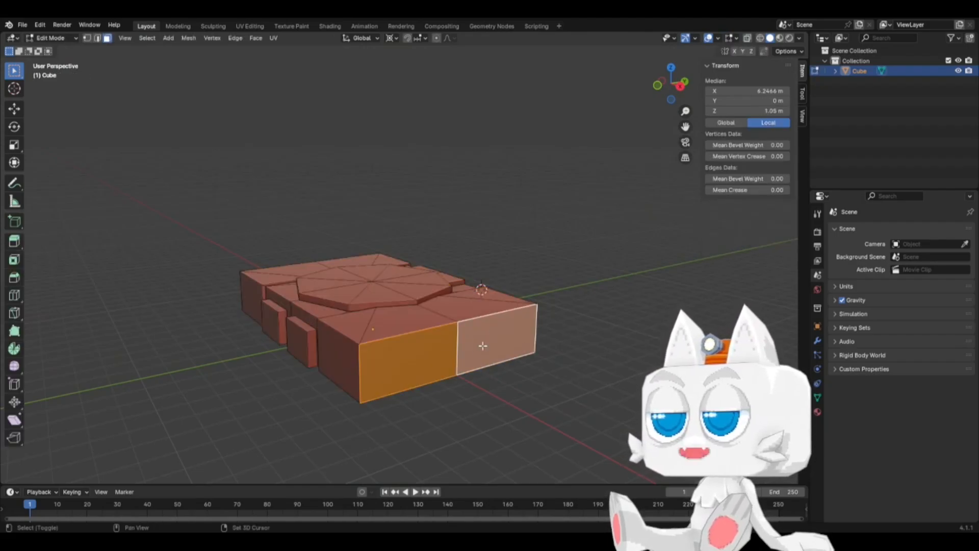
key("shift+s")
left_click(485, 407)
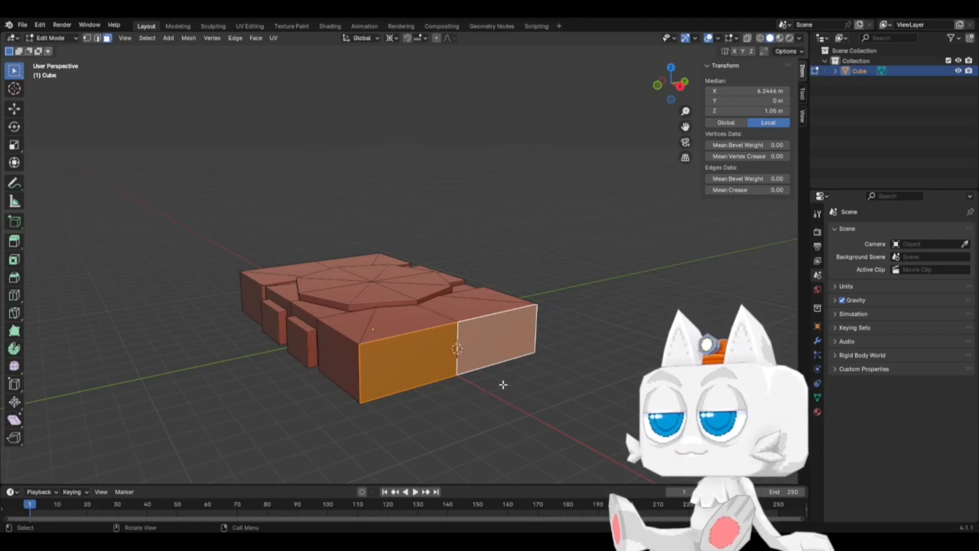
Step: Duplicate the two selected end faces in place and scale the copies to 0.9
key("shift+d")
right_click(578, 369)
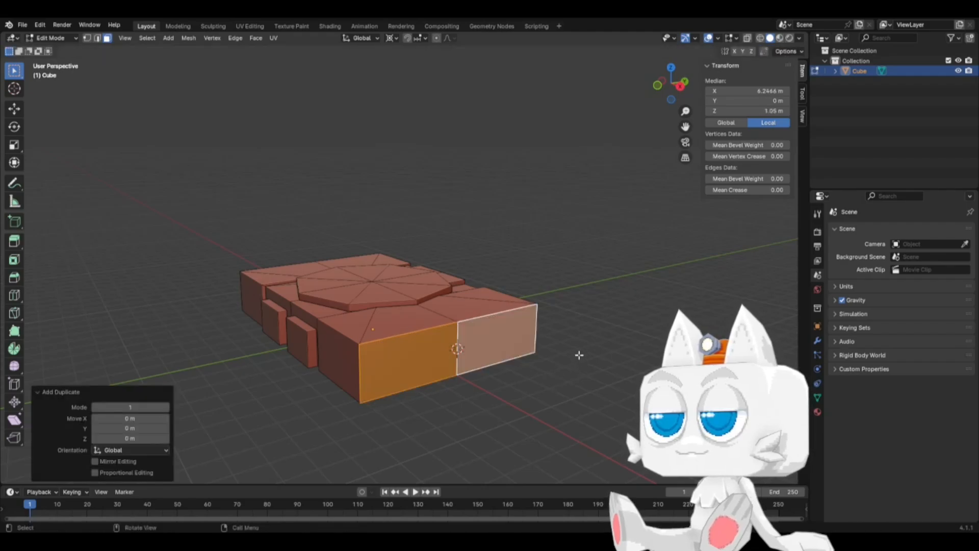
type("s")
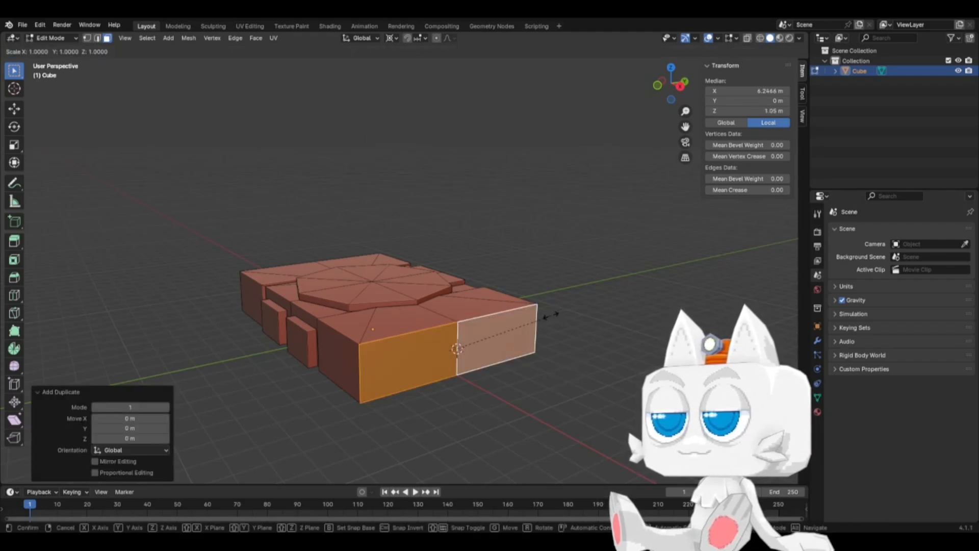
type(".9")
key("Return")
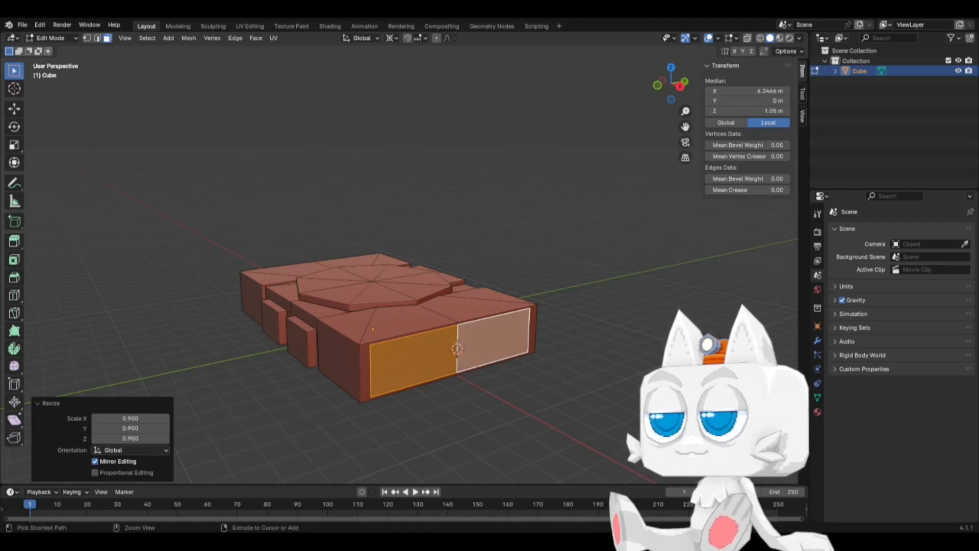
Step: Widen the duplicated end faces along Y by a factor of about 1.077
key("s")
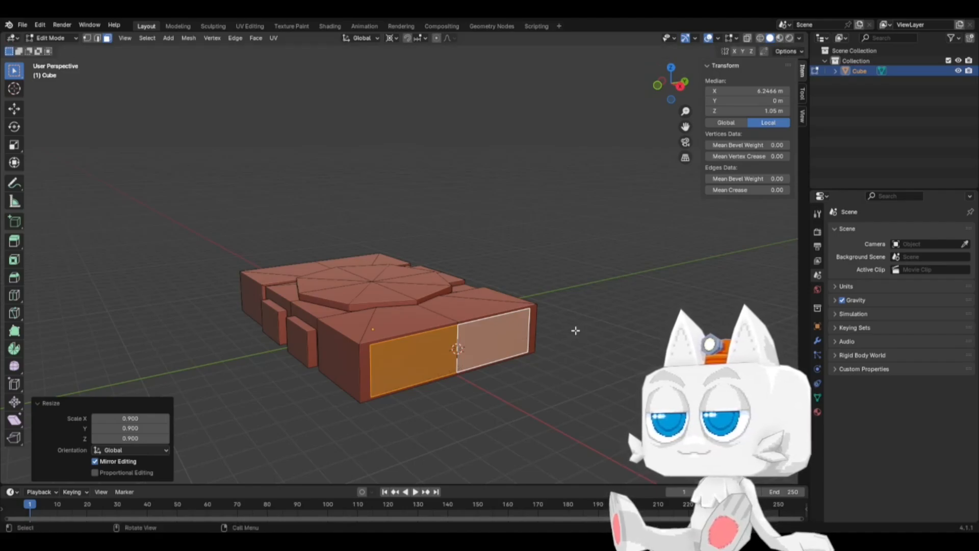
key("KP_3")
scroll(575, 330, "up", 4)
key("y")
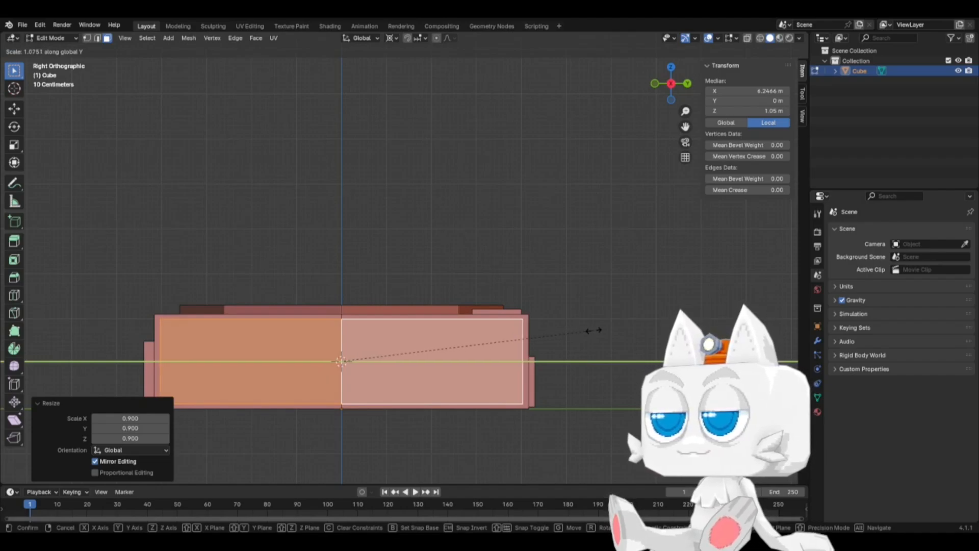
left_click(593, 330)
Step: Try snapping the duplicated end faces to the grid at the coarser zoom level and undo the snap
key("shift+s")
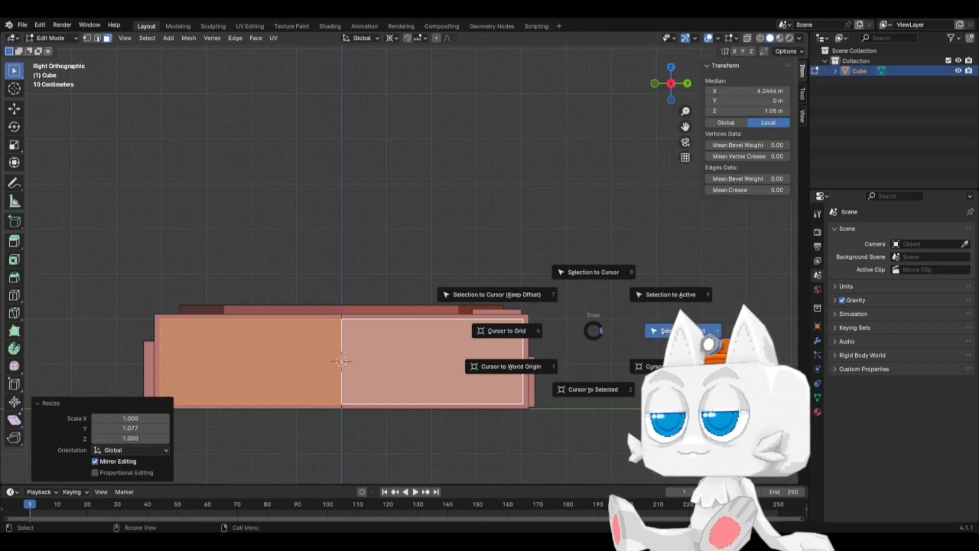
left_click(636, 302)
scroll(566, 347, "down", 2)
middle_click_drag(376, 336, 454, 365)
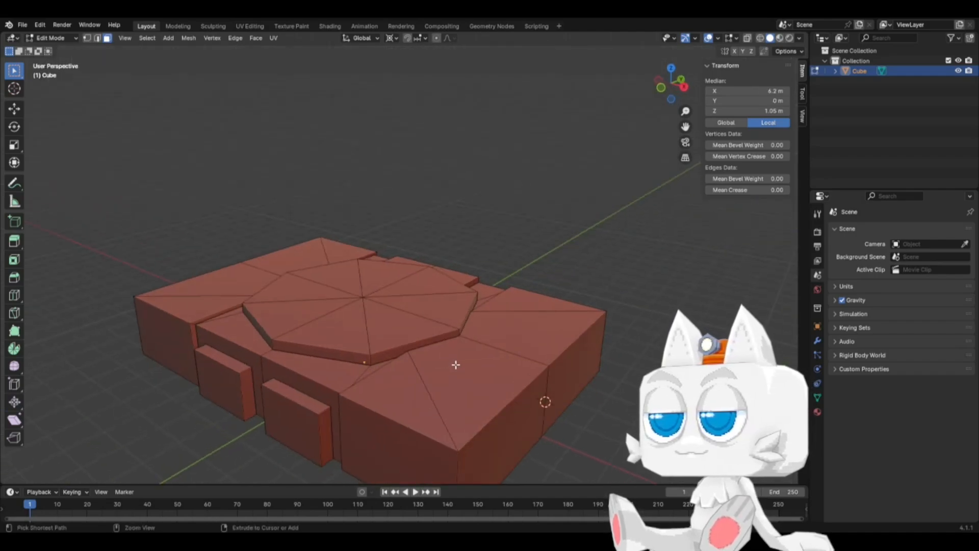
key("ctrl+z")
Step: Zoom in closely on the side view and snap the duplicated end faces to the grid
key("KP_3")
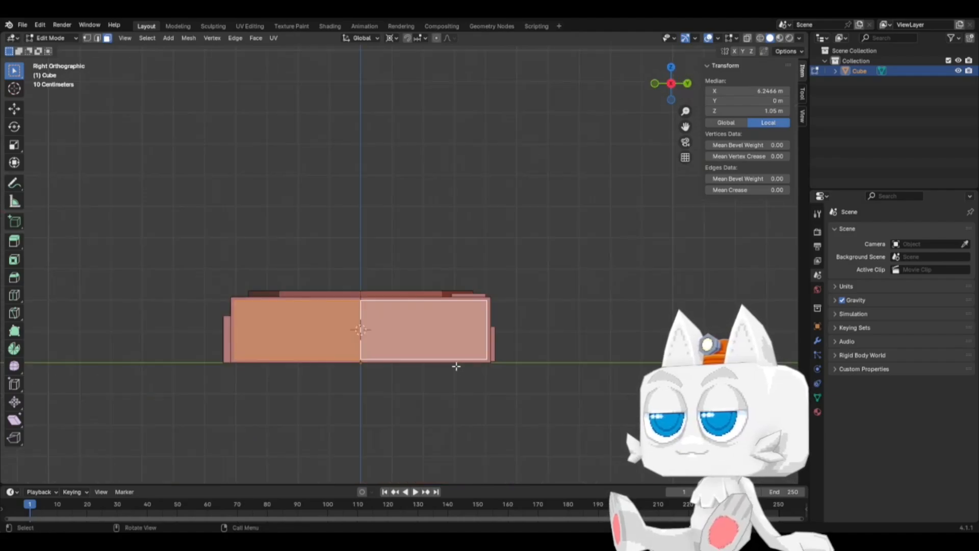
scroll(457, 366, "up", 5)
middle_click_drag(586, 367, 579, 346, "shift")
scroll(579, 346, "up", 4)
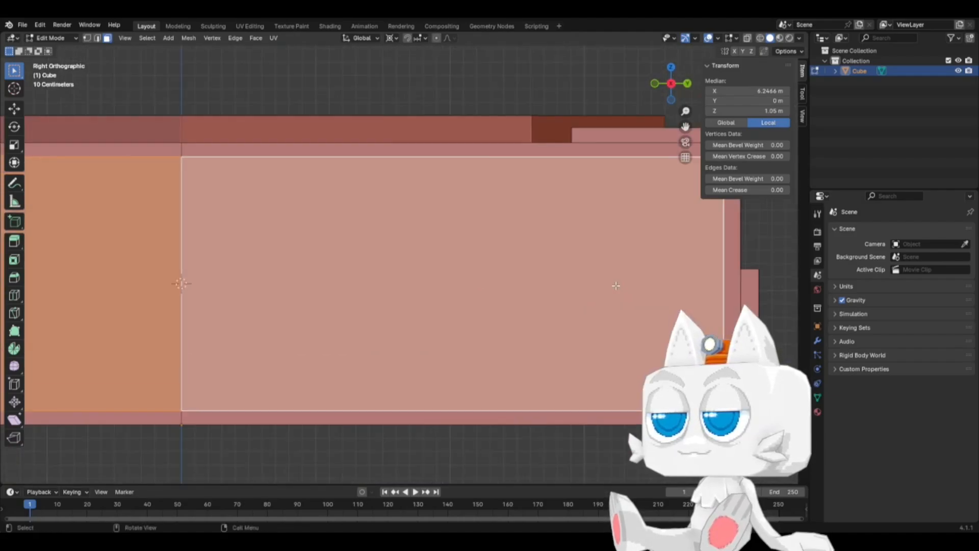
key("shift+s")
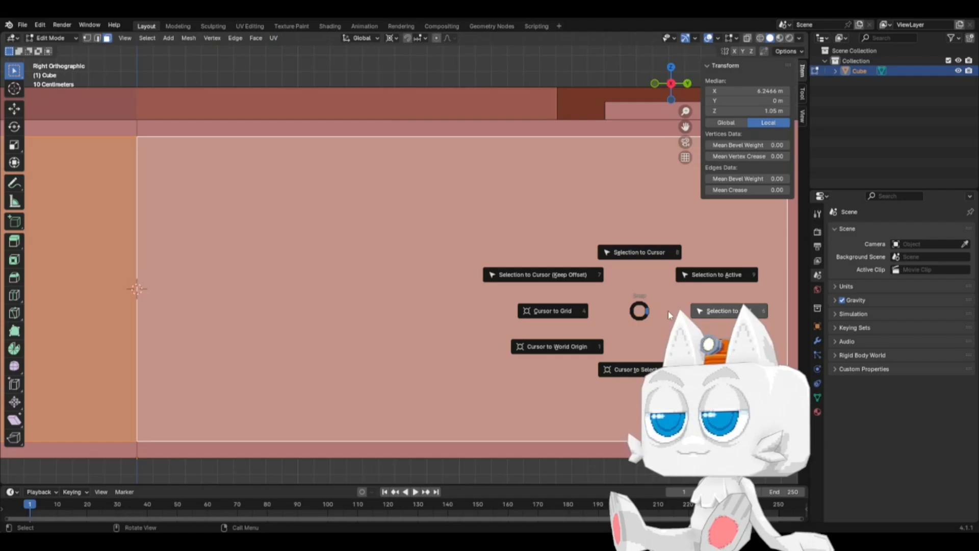
left_click(708, 311)
Step: Shift the duplicated end faces slightly outside the body's end by editing their median X position
scroll(604, 384, "down", 5)
scroll(564, 362, "down", 4)
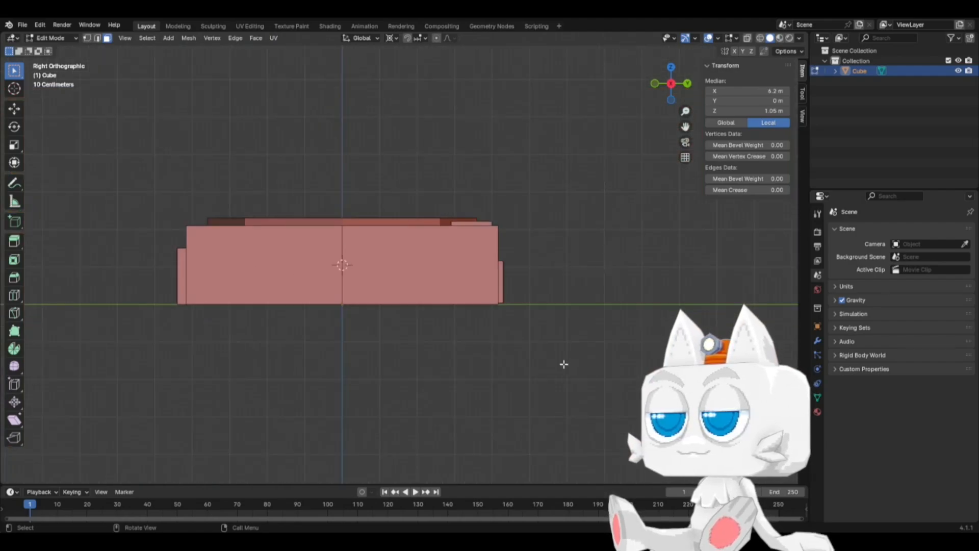
scroll(542, 353, "up", 4)
scroll(540, 330, "up", 1)
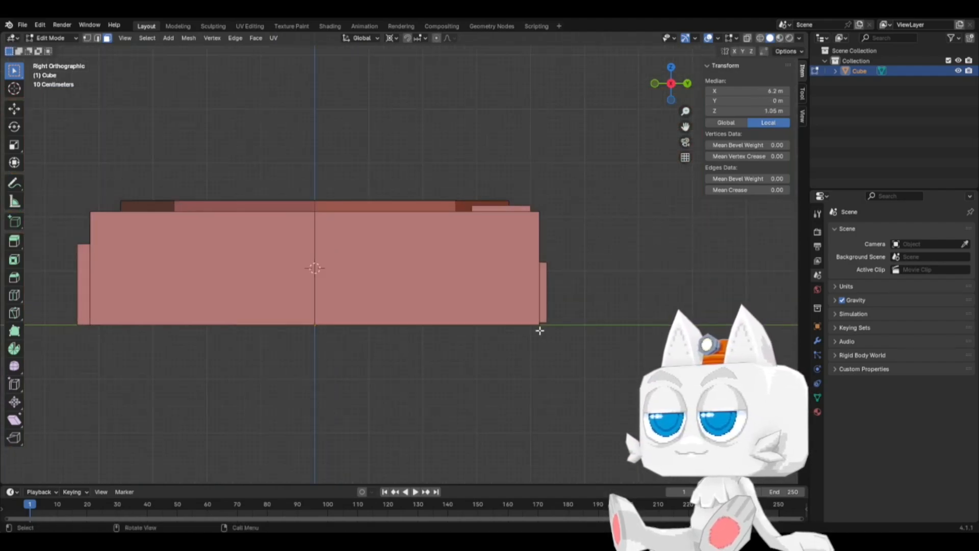
key("KP_7")
scroll(541, 331, "up", 1)
scroll(541, 330, "down", 5)
key("alt+z")
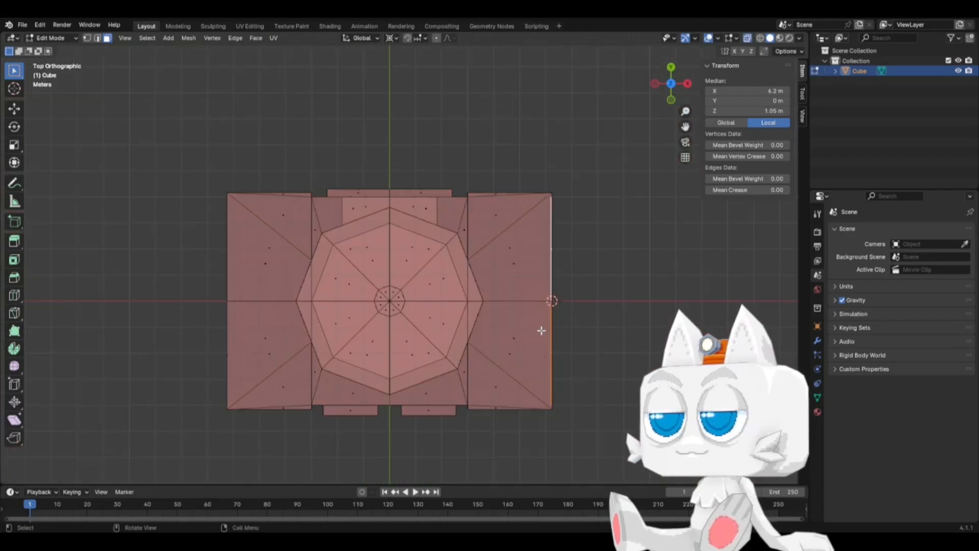
middle_click_drag(540, 331, 528, 306)
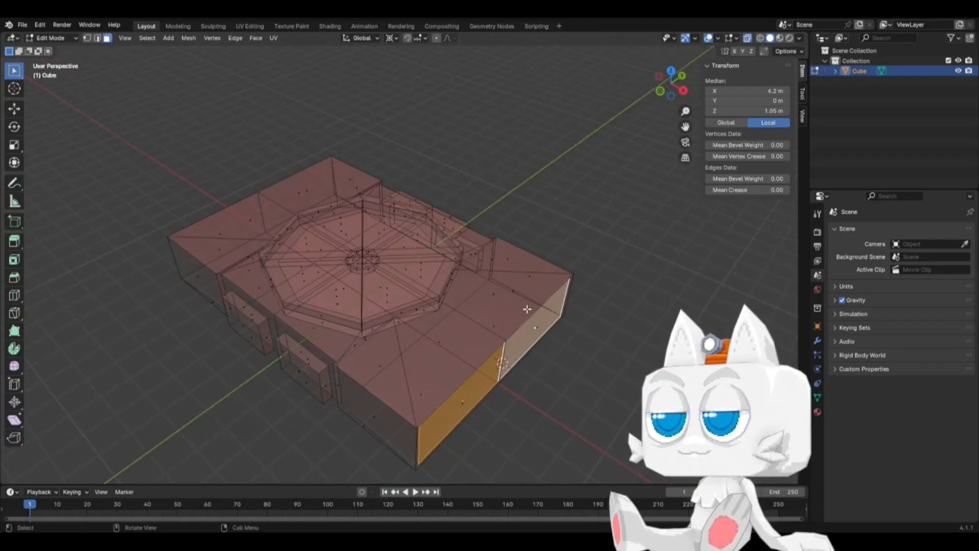
key("KP_7")
scroll(530, 312, "up", 2)
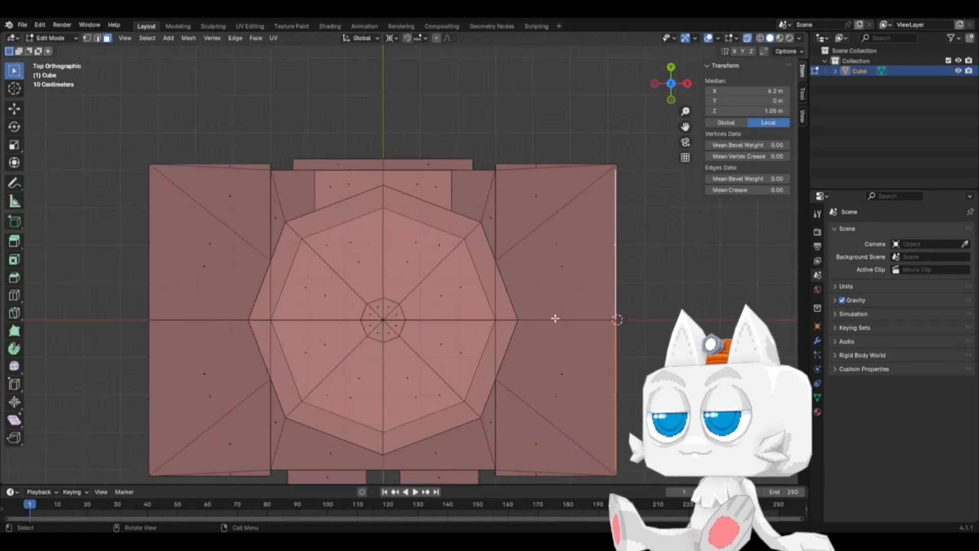
middle_click_drag(631, 301, 427, 288, "shift")
scroll(427, 287, "up", 2)
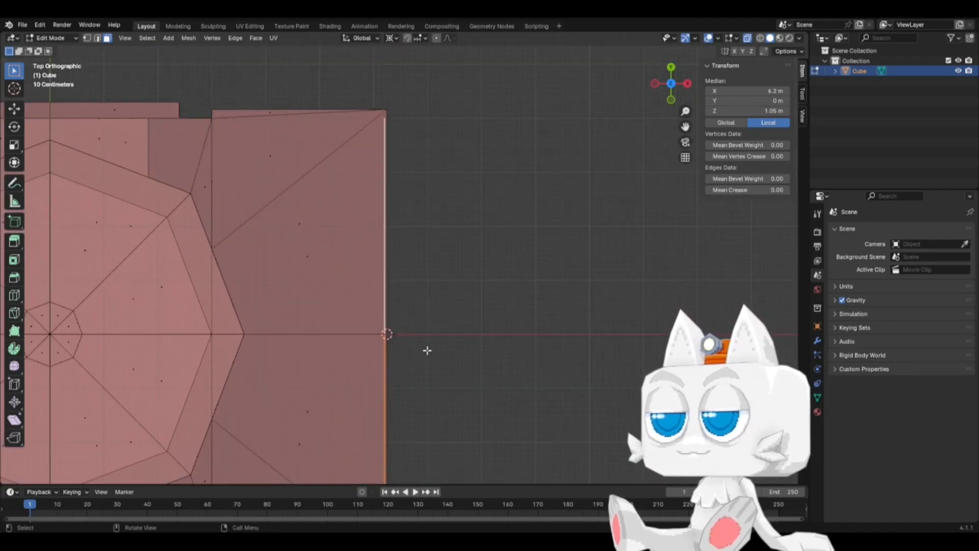
left_click(742, 92)
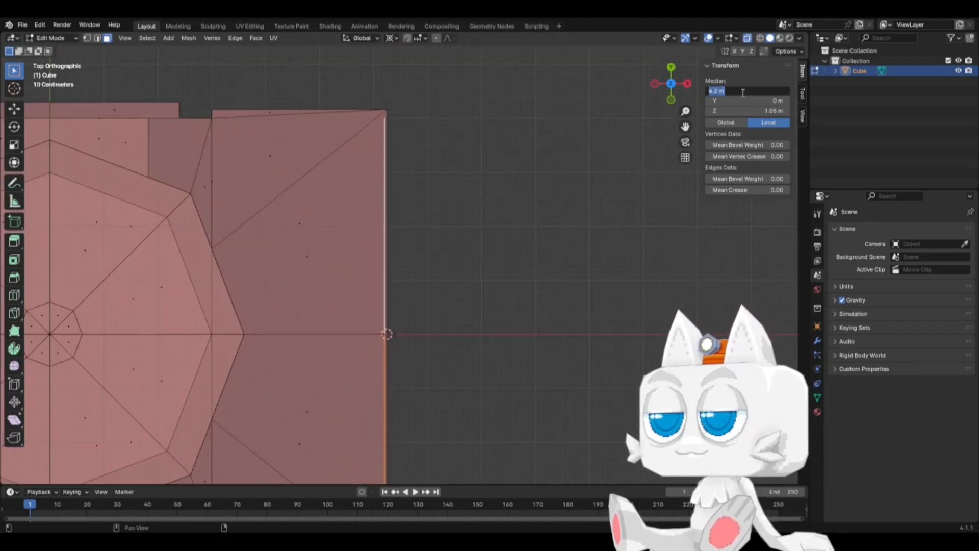
key("Left")
key("Left")
key("Left")
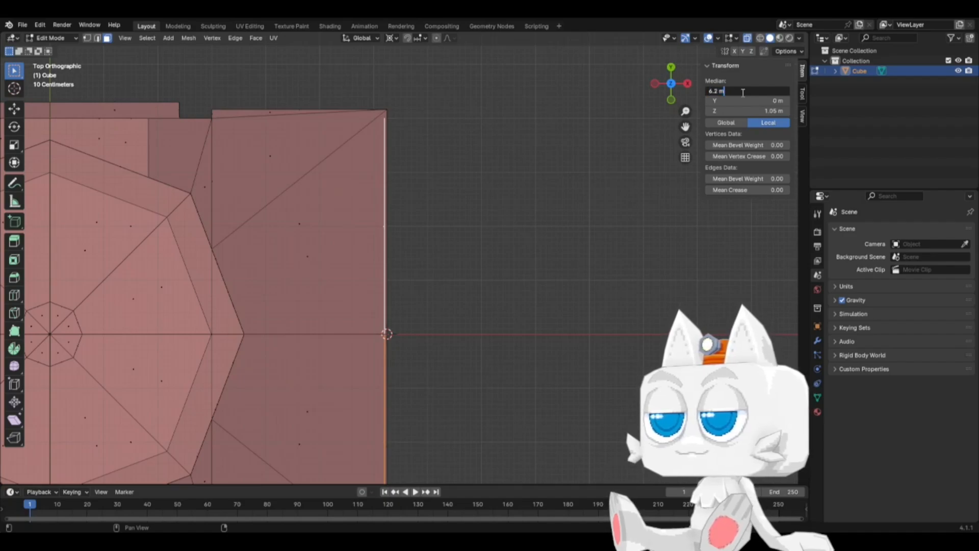
key("Return")
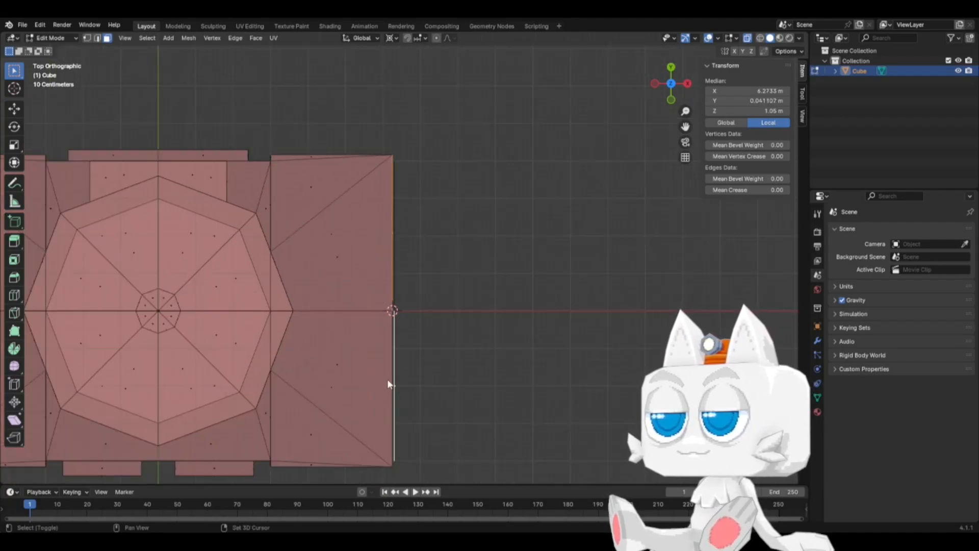
Step: Snap the 3D cursor to the duplicated end face's upper corner vertex at X 6.3 m, Y 4 m
left_click(88, 38)
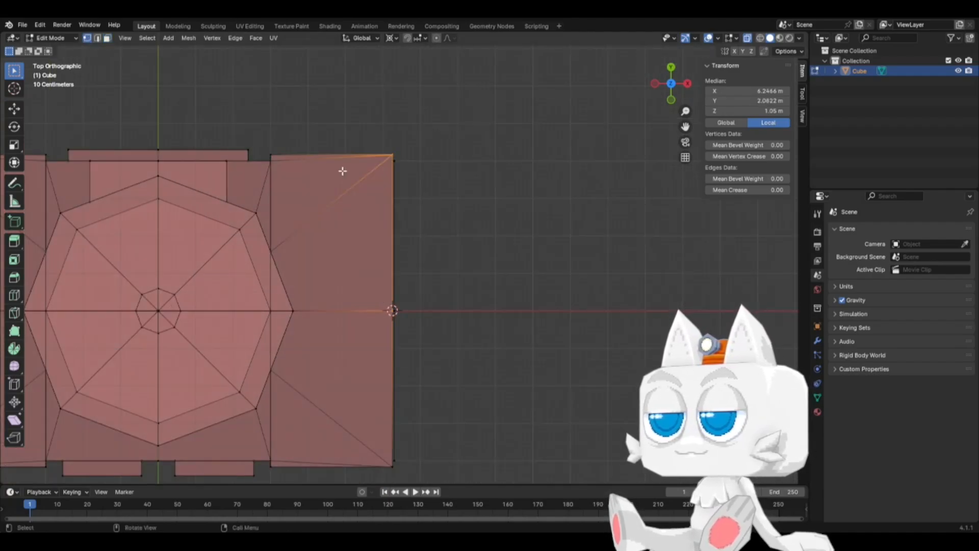
left_click(401, 177)
key("shift+s")
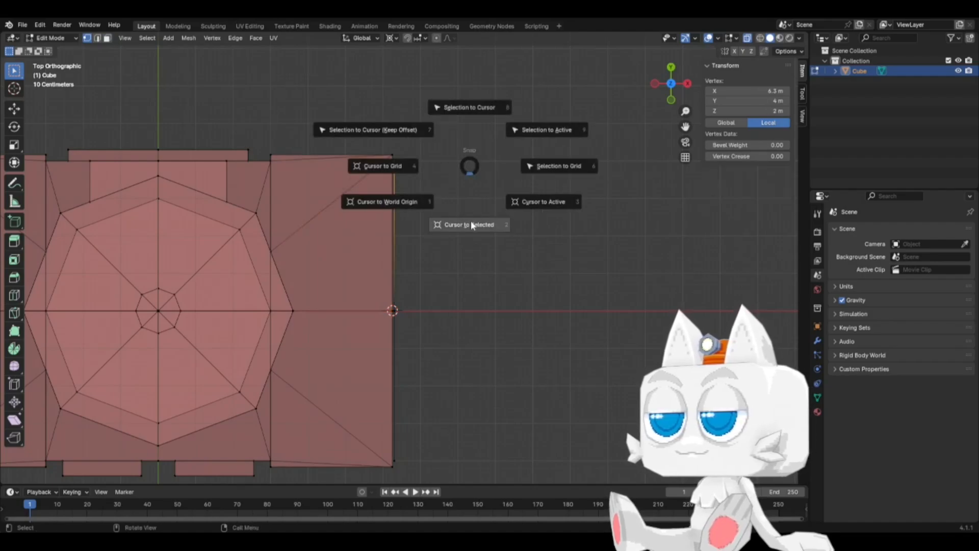
left_click(470, 220)
Step: Flatten all vertices at the body's positive-X end onto the 3D cursor by scaling them to 0 along X
left_click_drag(376, 135, 443, 465)
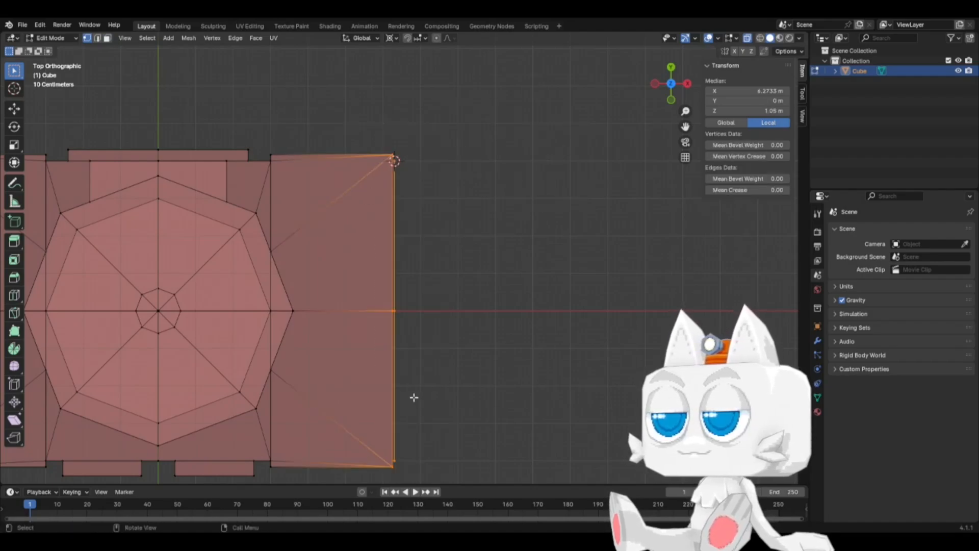
key("s")
key("x")
key("0")
key("Return")
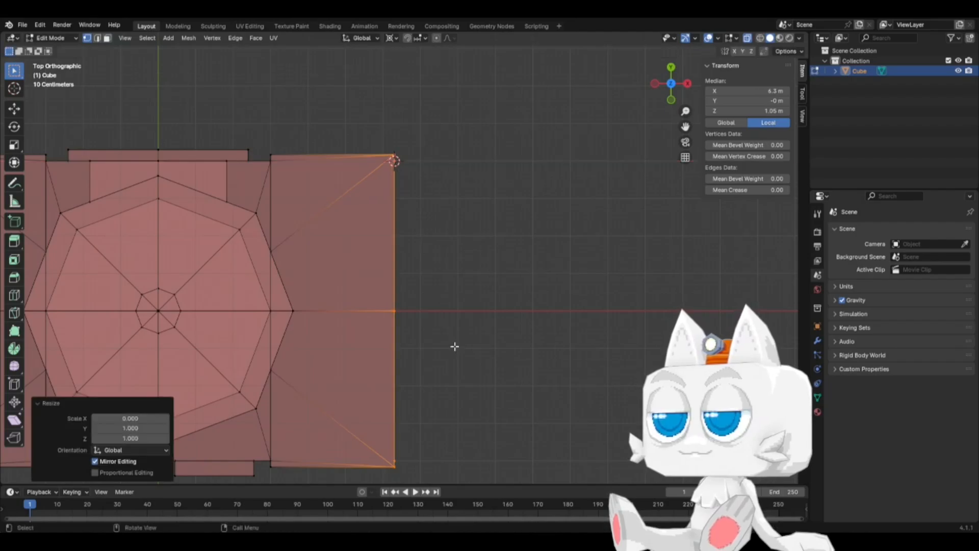
Step: Set the median X of all vertices at the body's negative-X end to -6.3 m
scroll(391, 317, "down", 3)
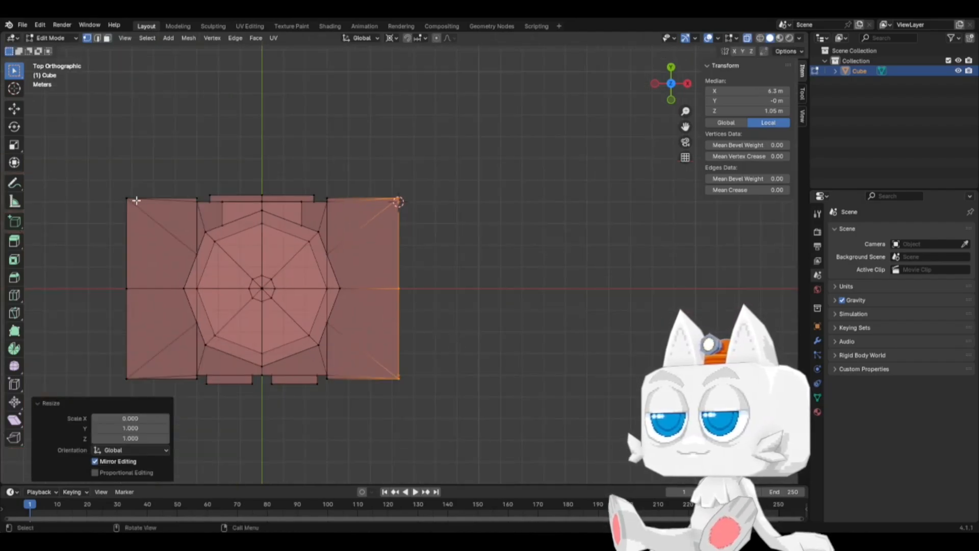
left_click_drag(112, 182, 143, 411)
left_click(744, 91)
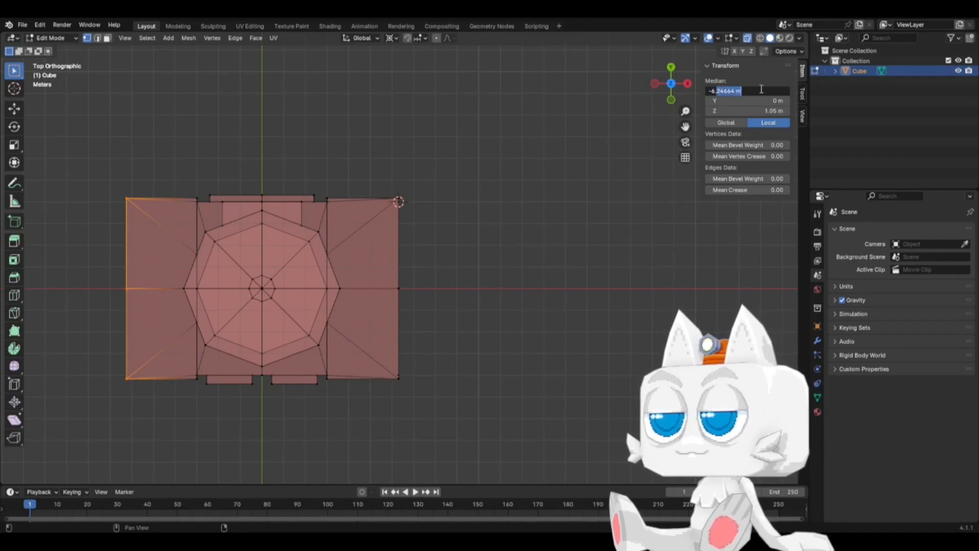
key("Return")
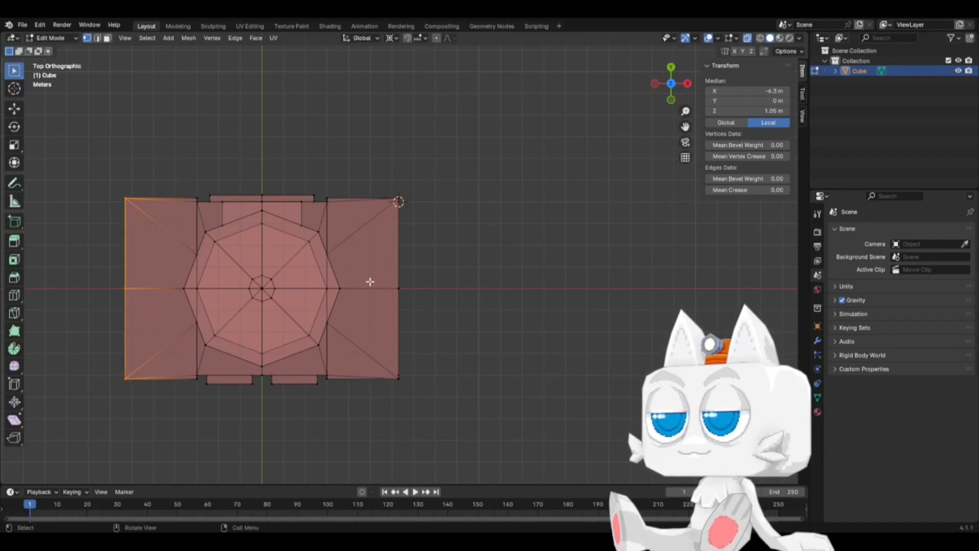
Step: Extrude the two duplicated faces at the body's positive-X end outward by 0.1 m
scroll(446, 309, "up", 1)
left_click(107, 39)
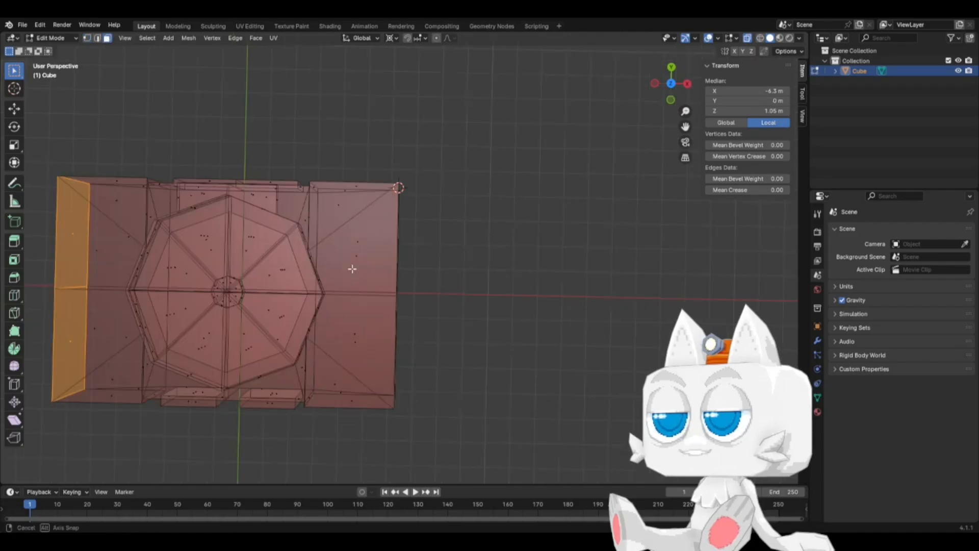
middle_click_drag(352, 266, 350, 323)
left_click(302, 332)
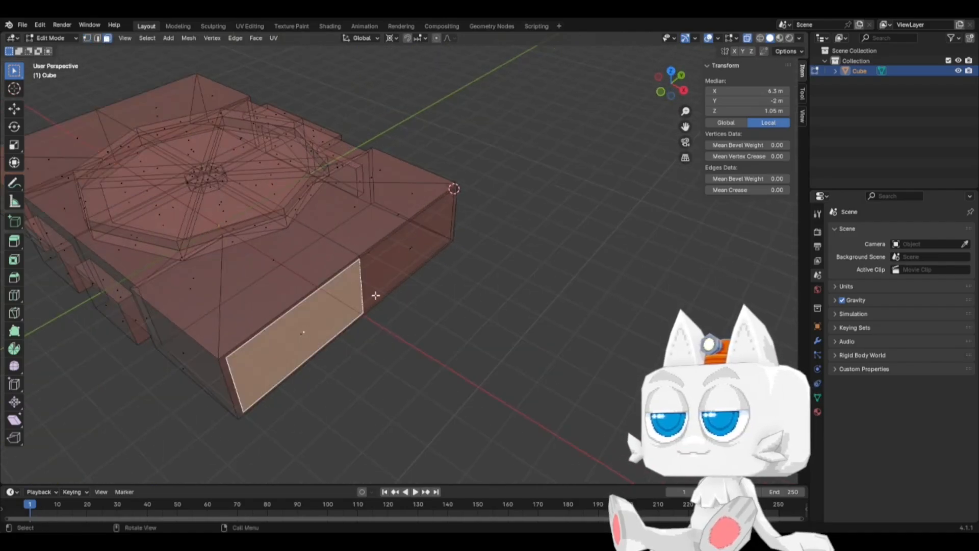
left_click(406, 254, "shift")
key("KP_7")
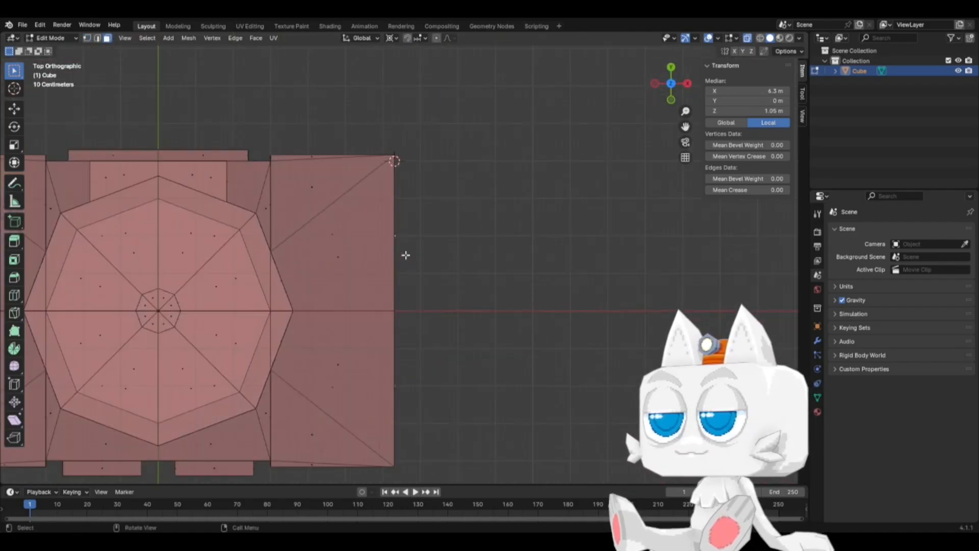
key("e")
left_click(409, 255)
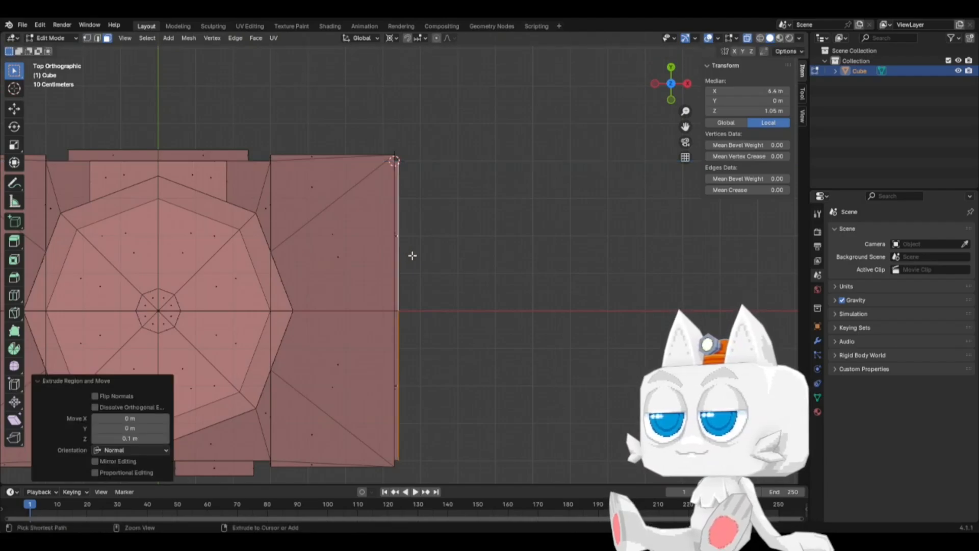
middle_click_drag(410, 253, 512, 298)
key("s")
key("y")
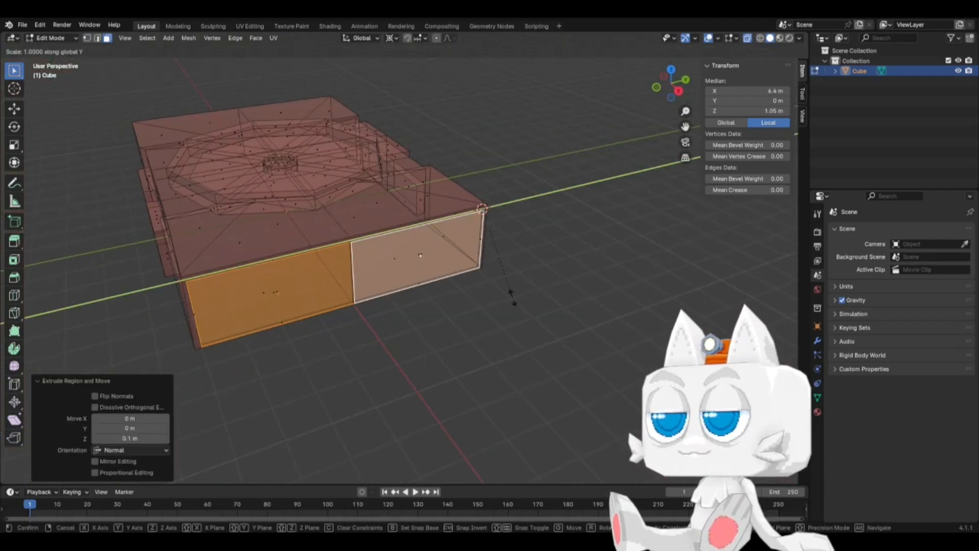
key("Escape")
Step: Use the Median Point pivot to narrow the extruded end faces along Y by a factor of about 0.97
left_click(391, 37)
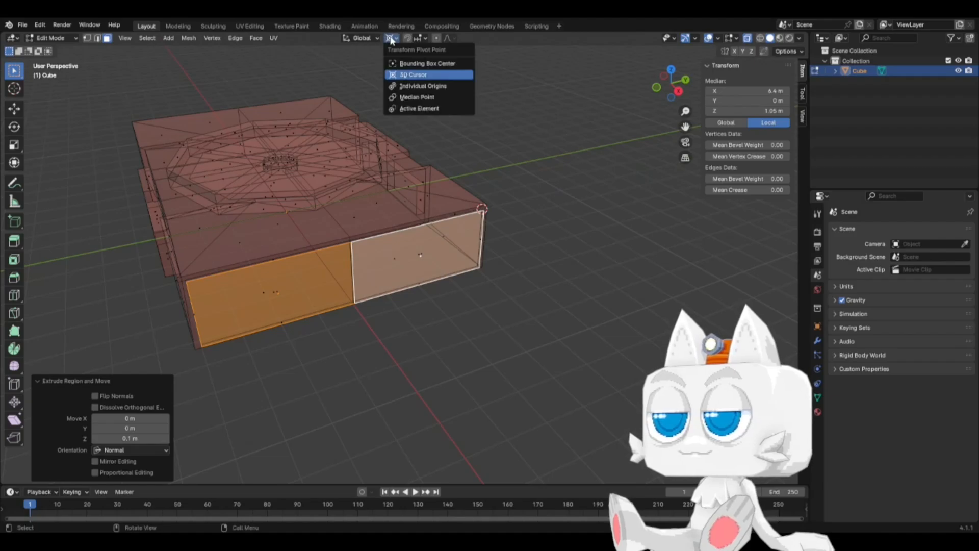
left_click(416, 97)
scroll(529, 241, "up", 2)
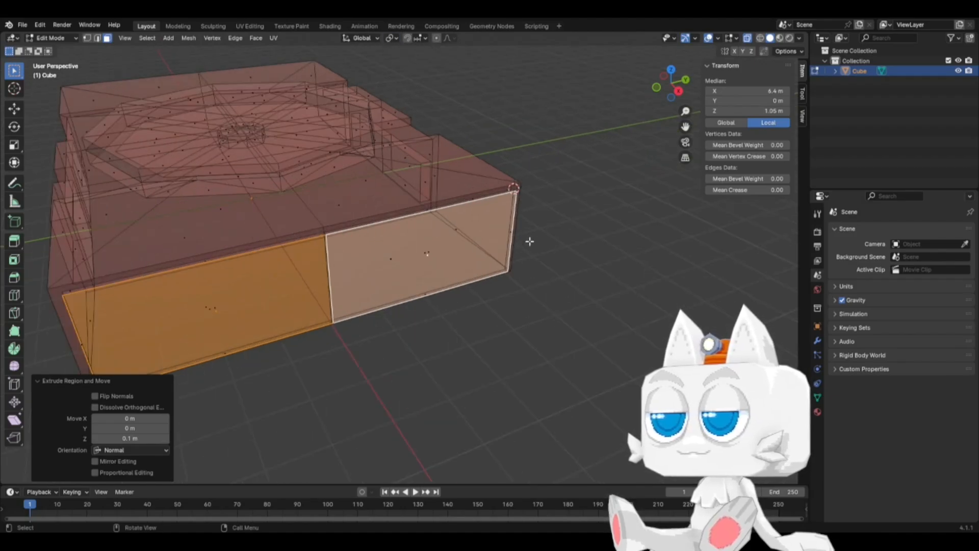
key("KP_7")
key("s")
key("y")
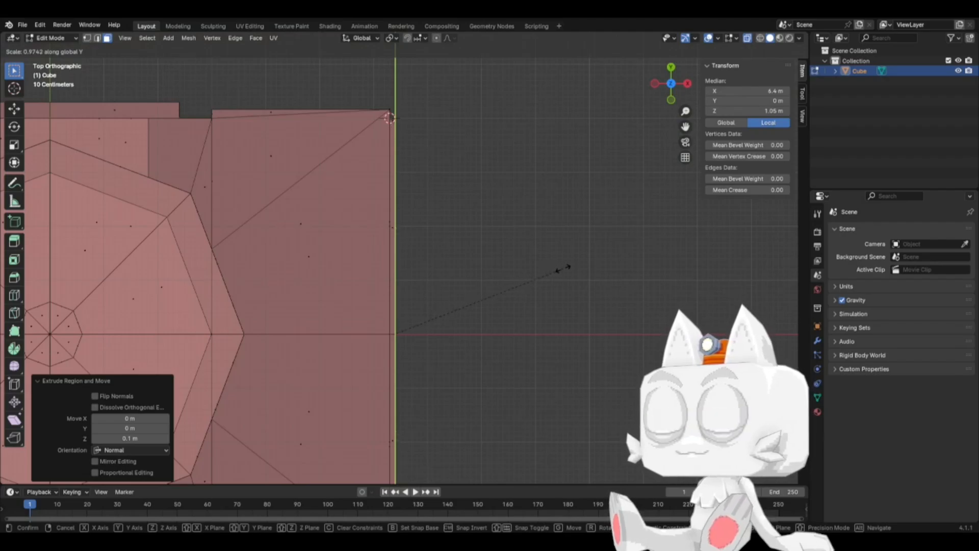
left_click(558, 268)
Step: Examine the raised end panel from several angles in Object Mode with X-ray turned off
key("Tab")
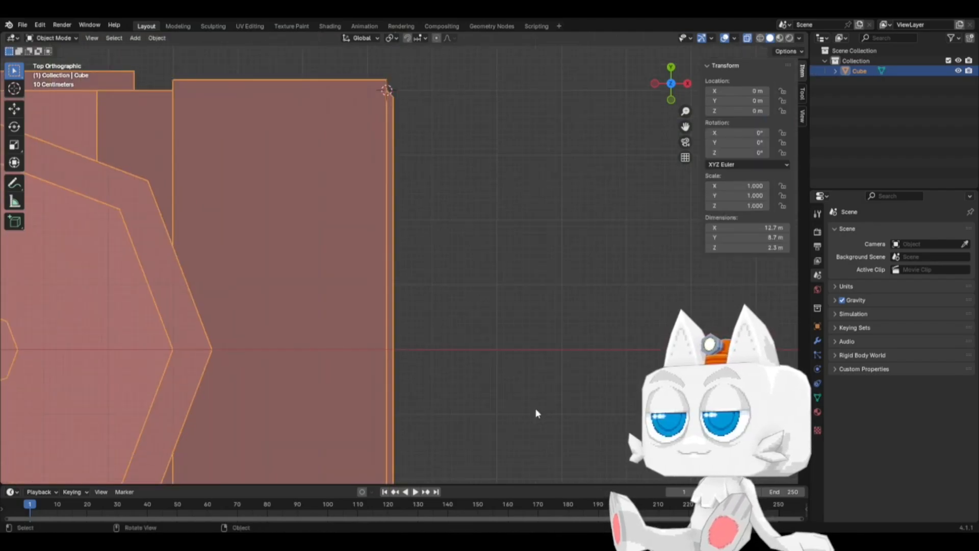
scroll(534, 397, "down", 3)
middle_click_drag(531, 399, 474, 308)
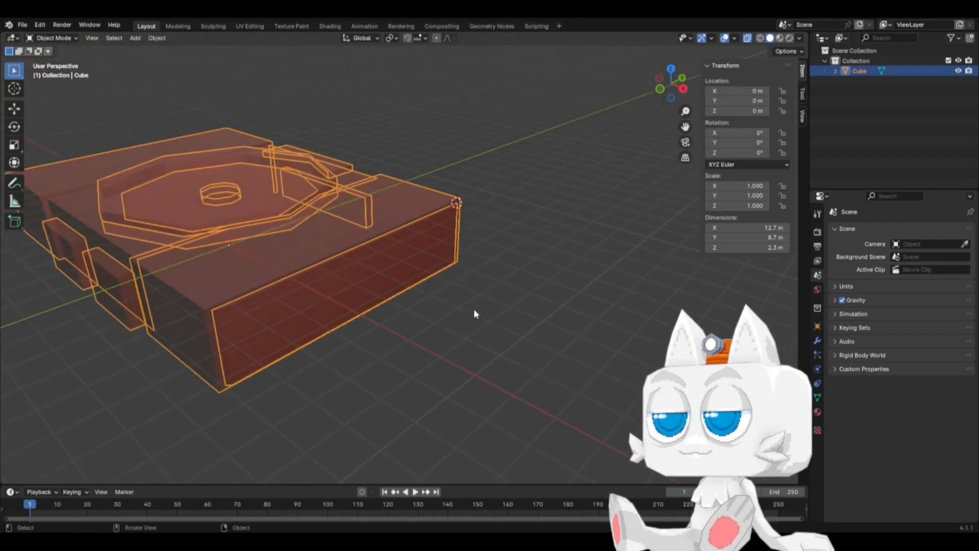
key("Tab")
key("Tab")
key("alt+z")
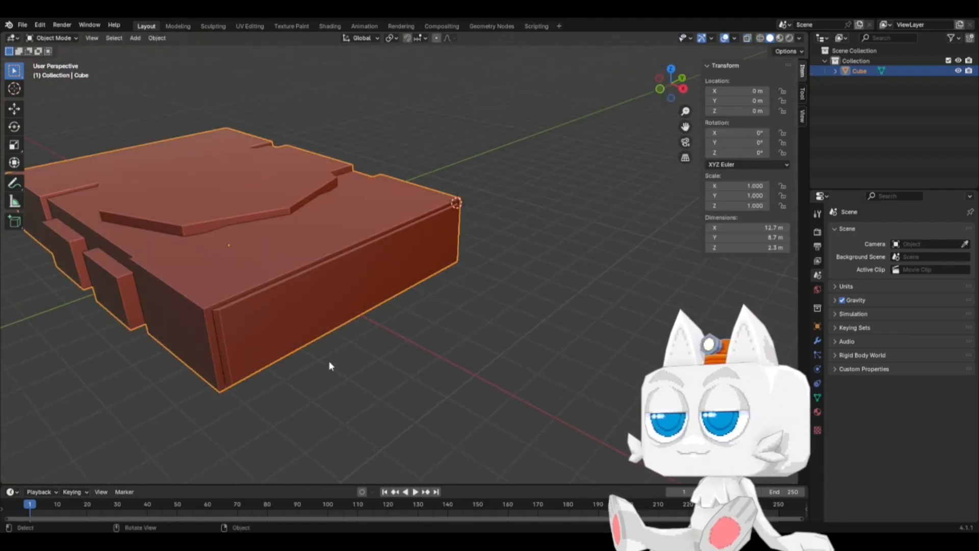
scroll(328, 365, "up", 2)
mouse_move(328, 365)
middle_mouse_down()
mouse_move(391, 333)
mouse_move(385, 343)
mouse_move(392, 329)
mouse_move(370, 311)
middle_mouse_up()
Step: Snap the 3D cursor to the world origin
key("shift+s")
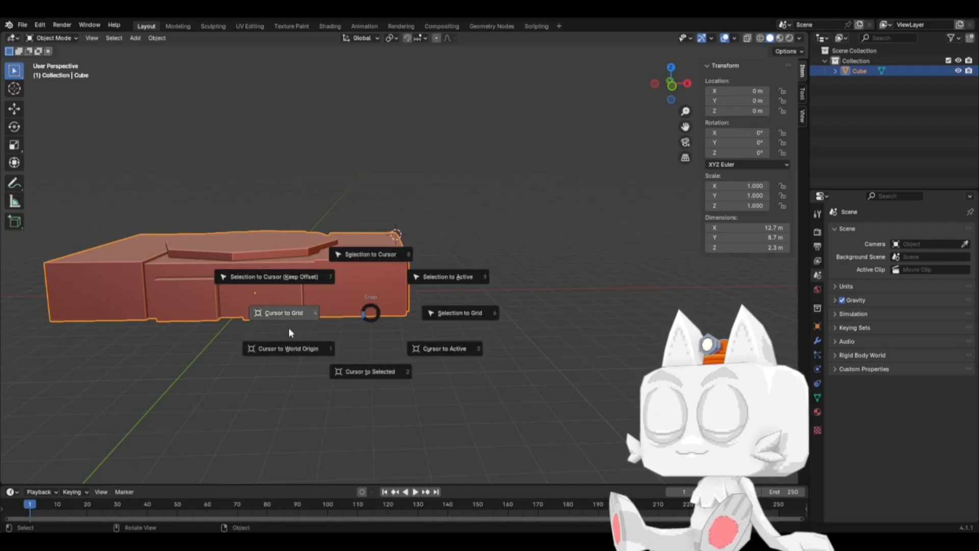
left_click(287, 348)
middle_click_drag(287, 348, 391, 339)
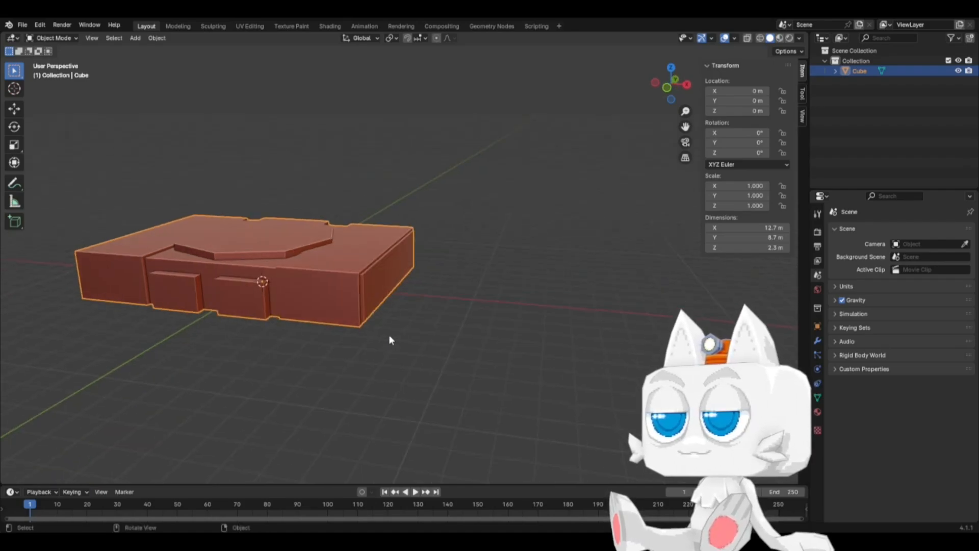
Step: Duplicate the whole raised panel at the positive-X end in place
key("Tab")
left_click(390, 287)
key("ctrl+l")
key("KP_7")
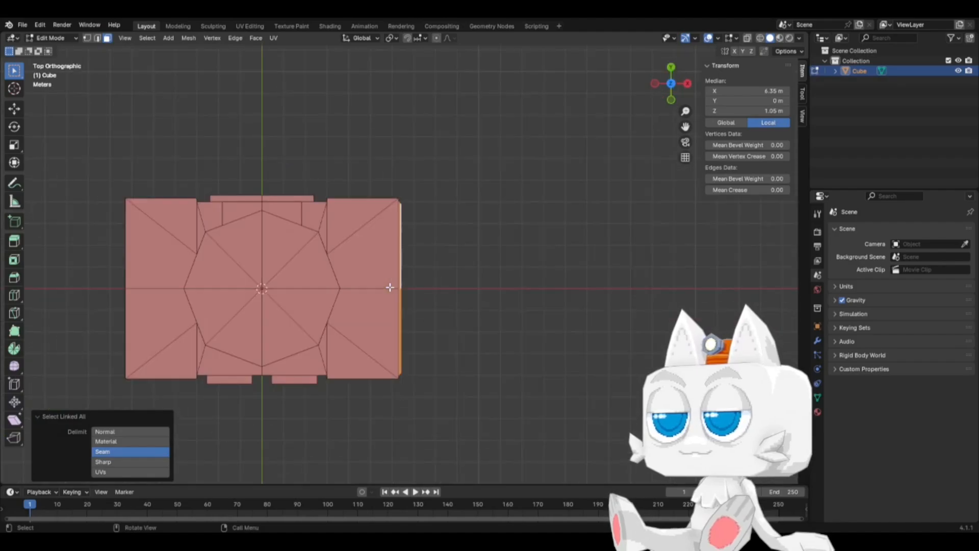
key("shift+d")
right_click(451, 298)
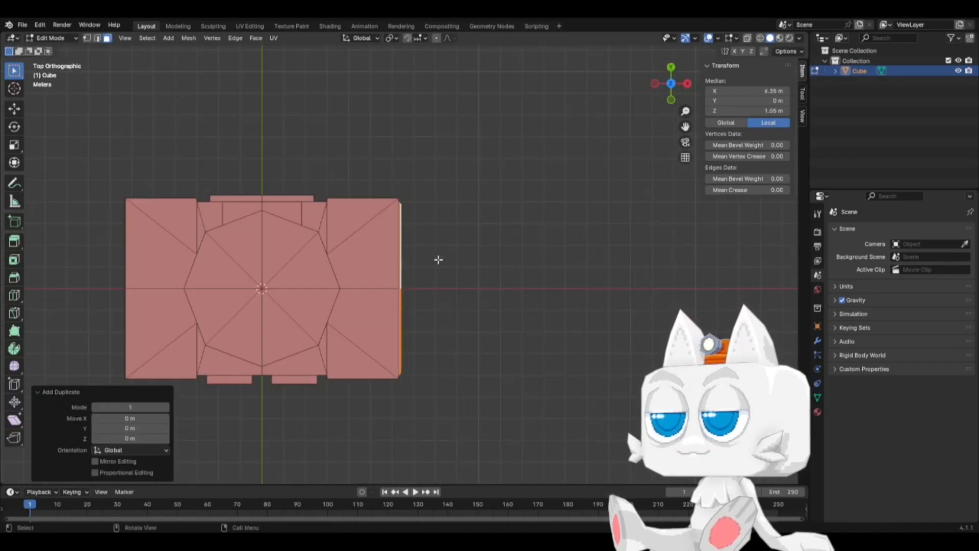
Step: Mirror the duplicated panel to the opposite end by scaling X by -1 about the 3D cursor, and flip its normals
left_click(391, 38)
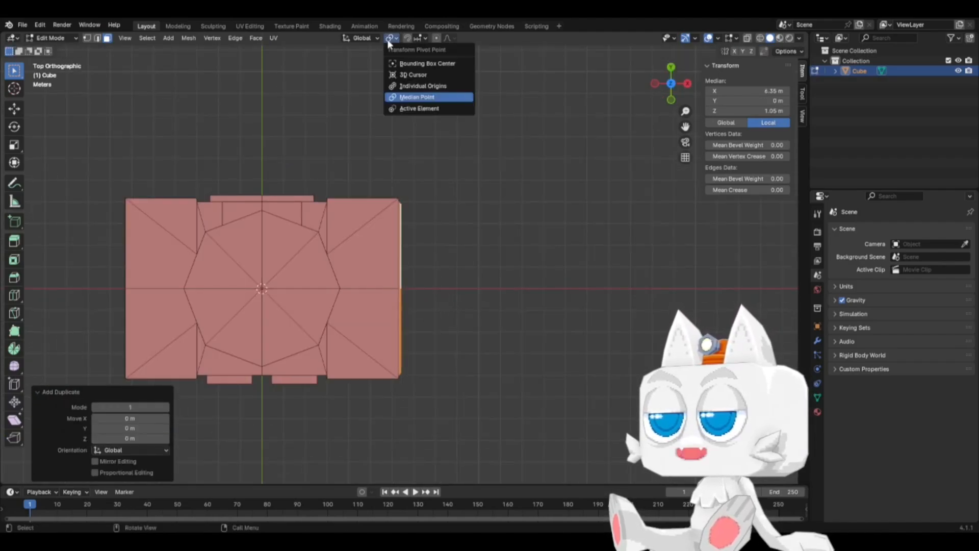
left_click(395, 74)
type("sx")
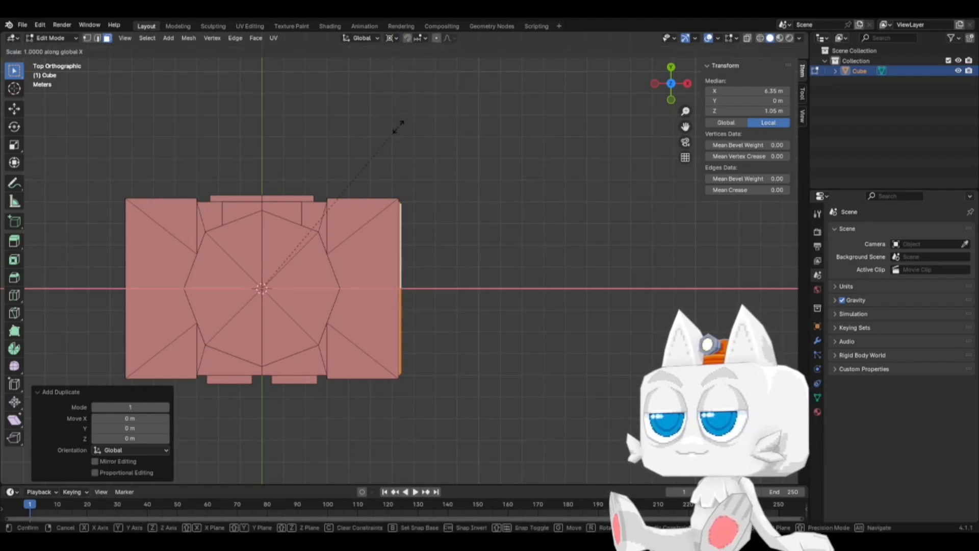
type("-1")
key("Return")
left_click(188, 38)
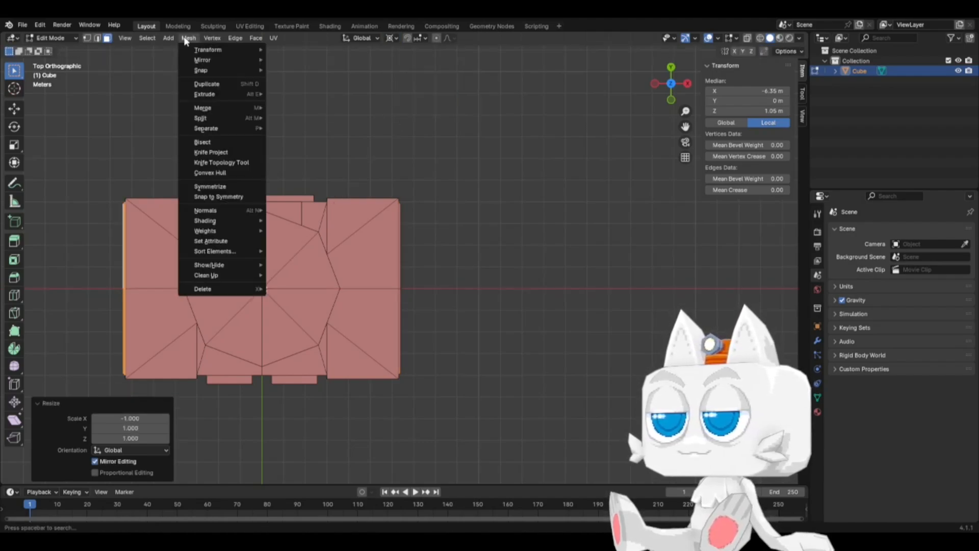
mouse_move(220, 210)
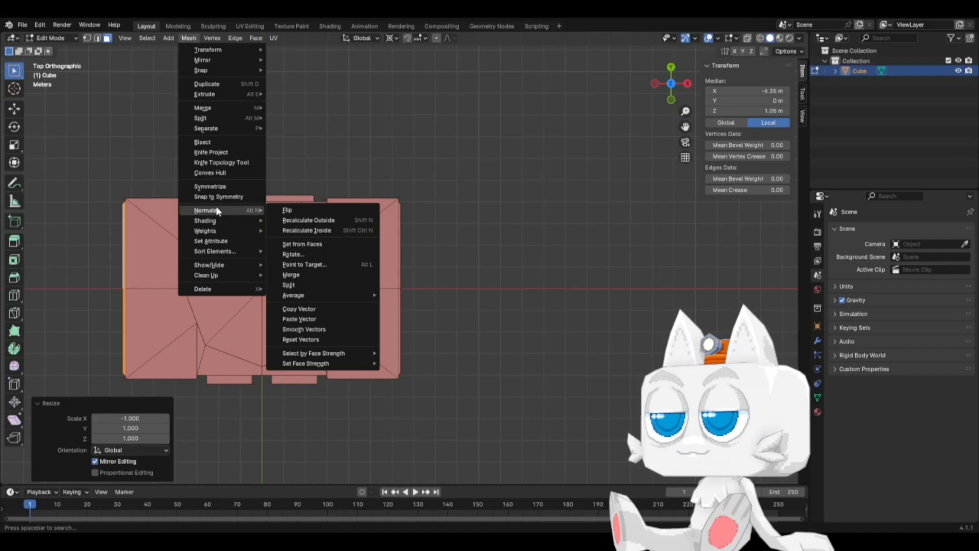
left_click(277, 207)
Step: Hide the rest of the mesh so only the two raised end panels stay visible
left_click(400, 306, "shift")
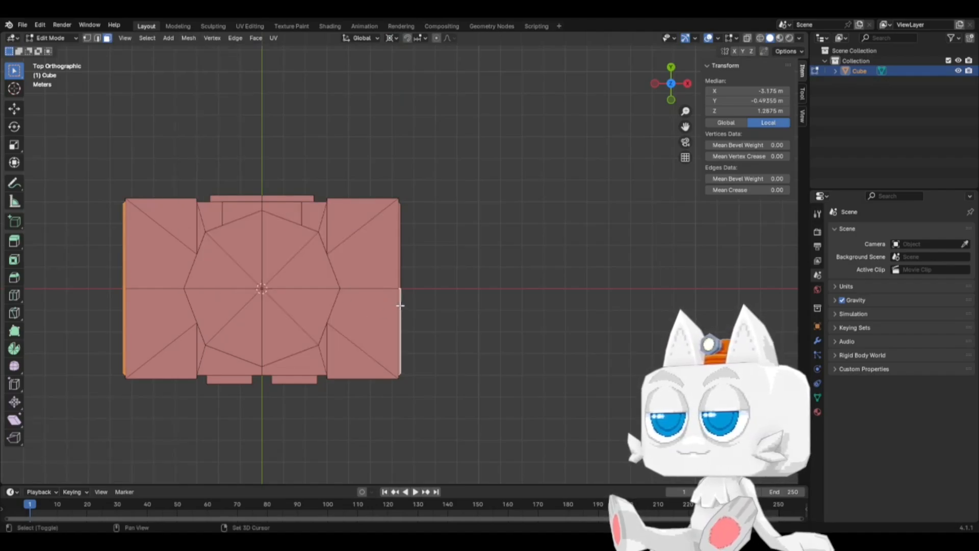
key("a")
key("h")
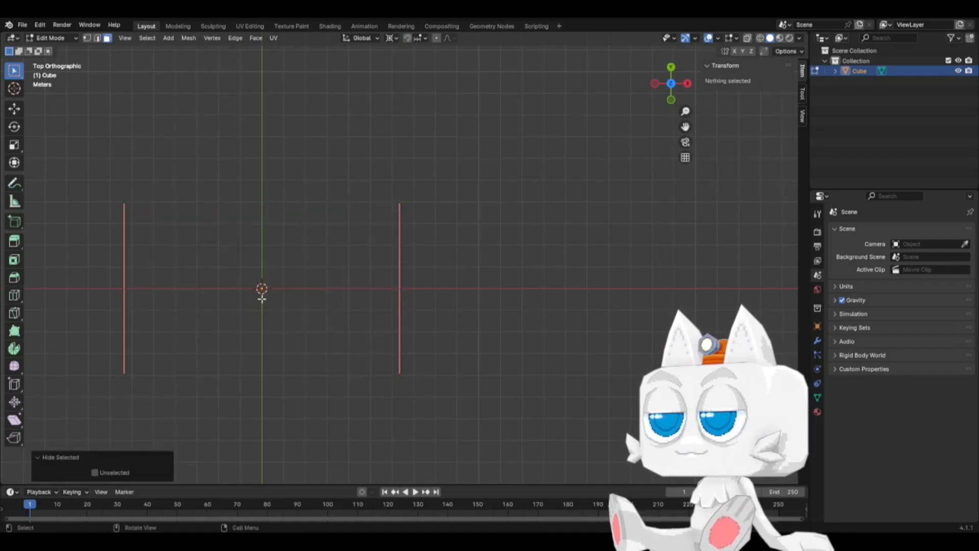
Step: Delete the concealed inner faces of both end panels, on the sides that touch the body
scroll(275, 248, "up", 2)
key("b")
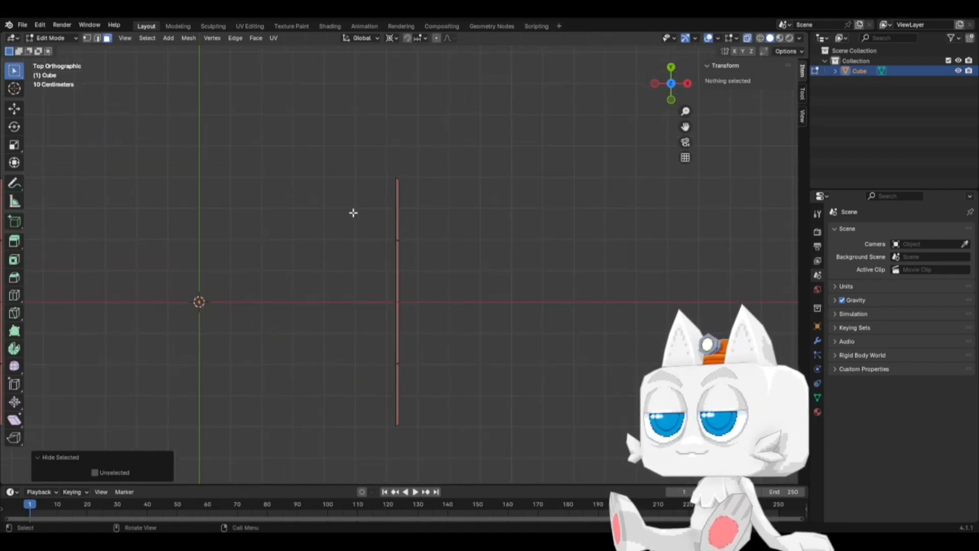
left_click_drag(351, 159, 397, 391)
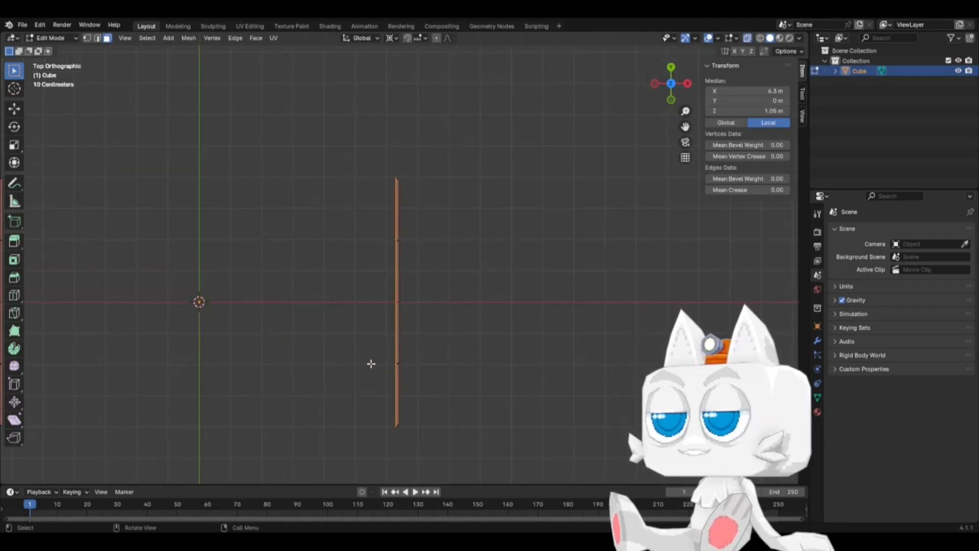
middle_click_drag(273, 326, 520, 275, "shift")
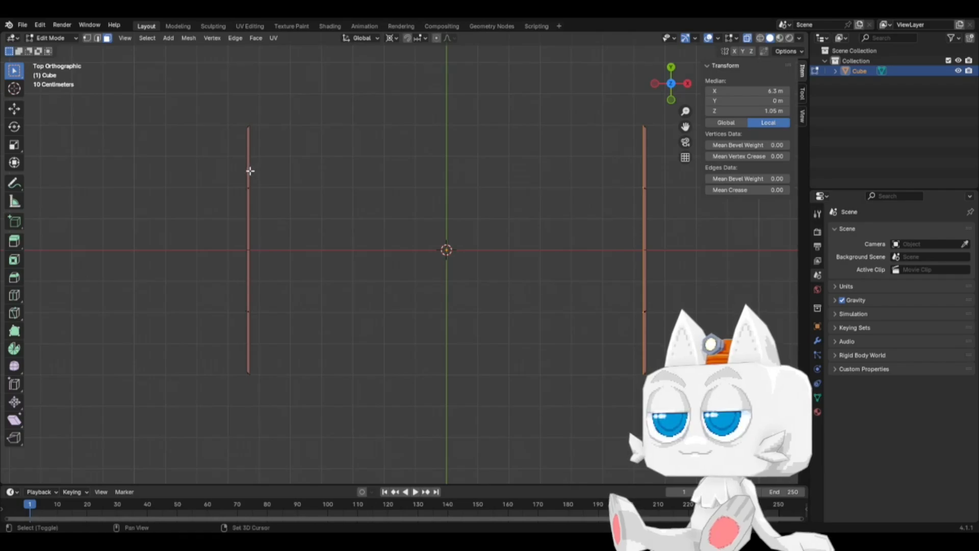
left_click_drag(250, 170, 248, 341, "shift")
key("x")
left_click(313, 315)
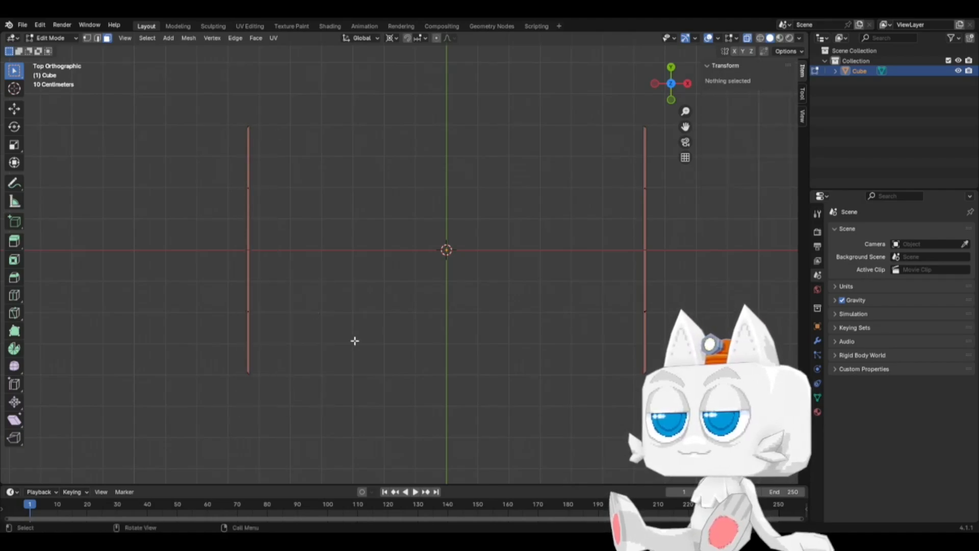
Step: Reveal the hidden geometry, return to the solid Object Mode view and save PSX.blend
middle_click_drag(354, 339, 344, 321)
key("Tab")
middle_click_drag(345, 320, 459, 308)
key("alt+z")
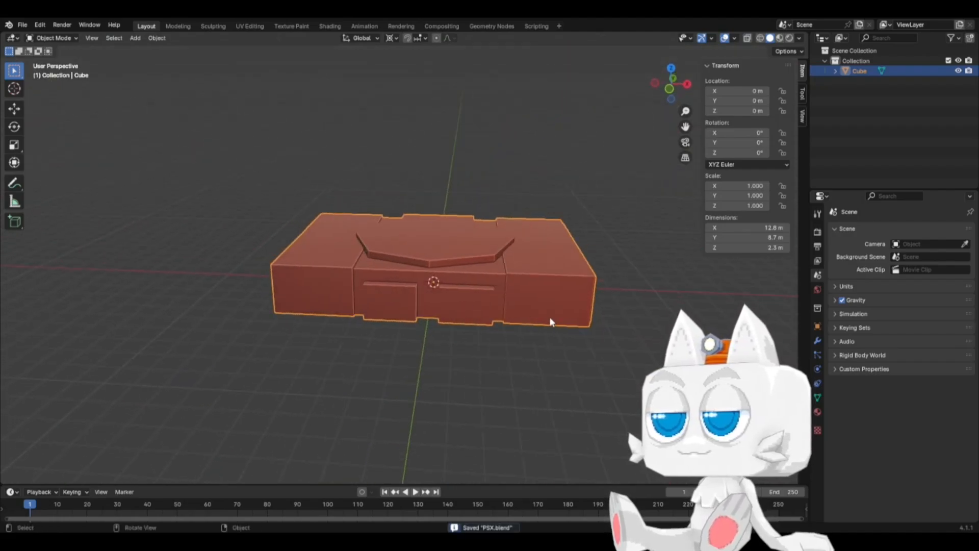
Step: Examine the two small front blocks and their inner faces with X-ray in Edit Mode, from below and from the front
middle_click_drag(483, 345, 459, 301)
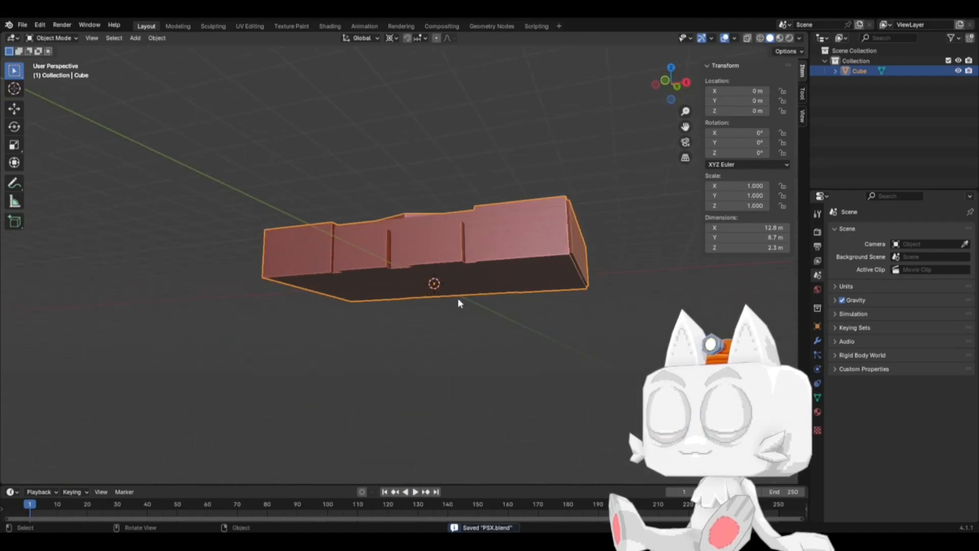
key("Tab")
left_click(440, 242)
key("alt+z")
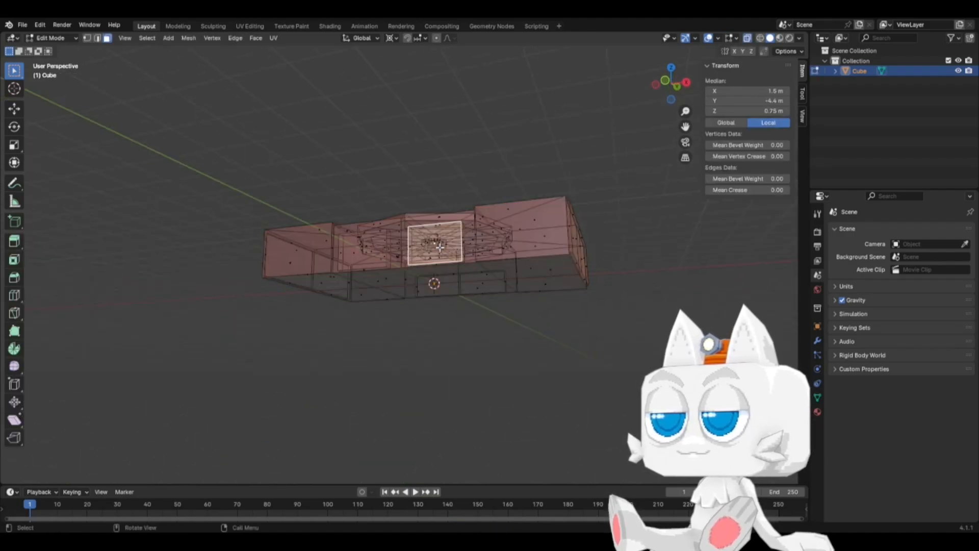
middle_click_drag(438, 244, 406, 301)
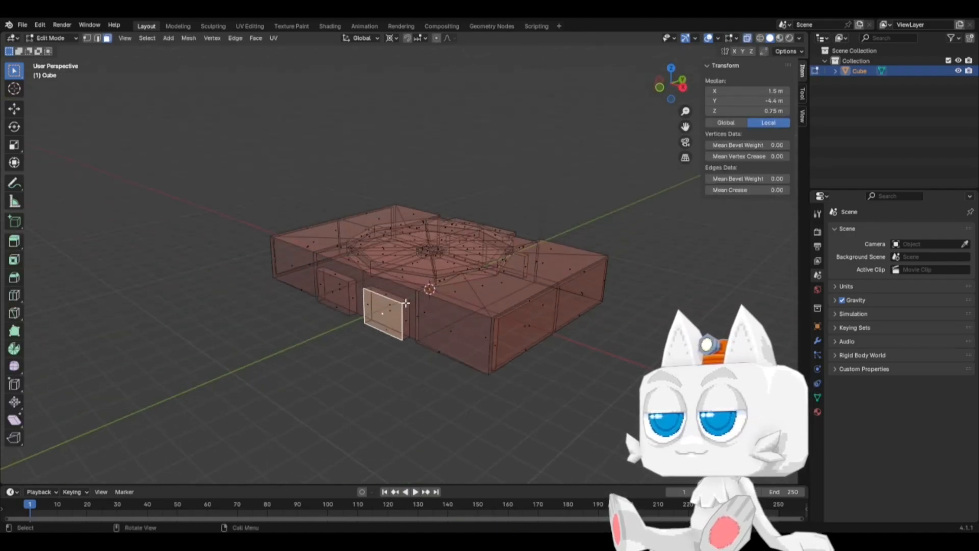
left_click(391, 311)
left_click(341, 291, "shift")
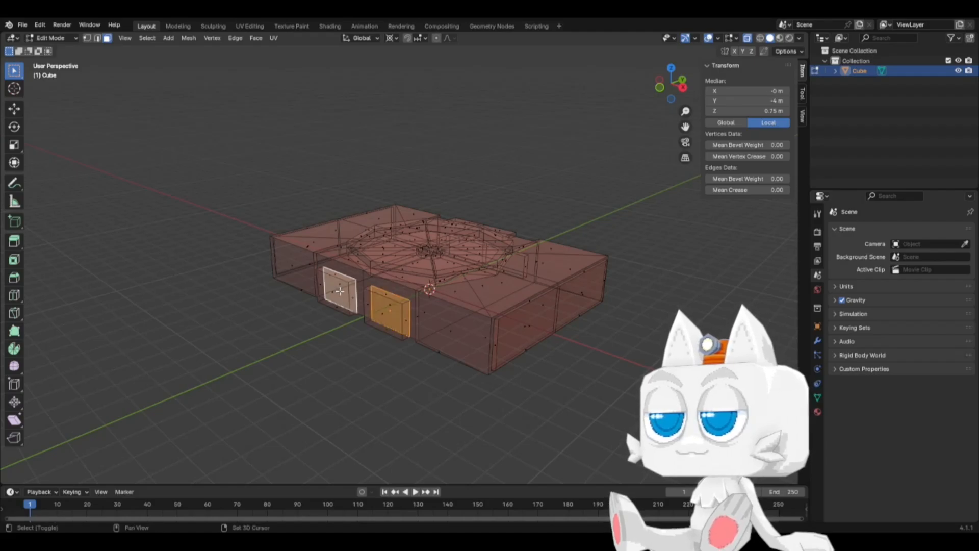
key("alt+a")
mouse_move(339, 291)
middle_mouse_down()
mouse_move(448, 332)
mouse_move(537, 328)
mouse_move(516, 338)
mouse_move(422, 332)
mouse_move(488, 351)
mouse_move(578, 334)
mouse_move(252, 277)
mouse_move(385, 303)
mouse_move(503, 308)
middle_mouse_up()
key("alt+z")
key("Tab")
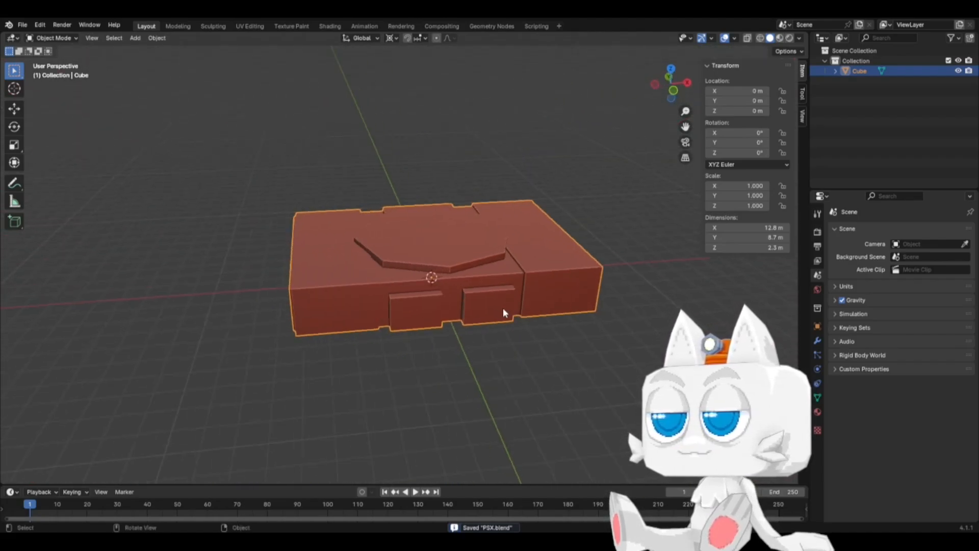
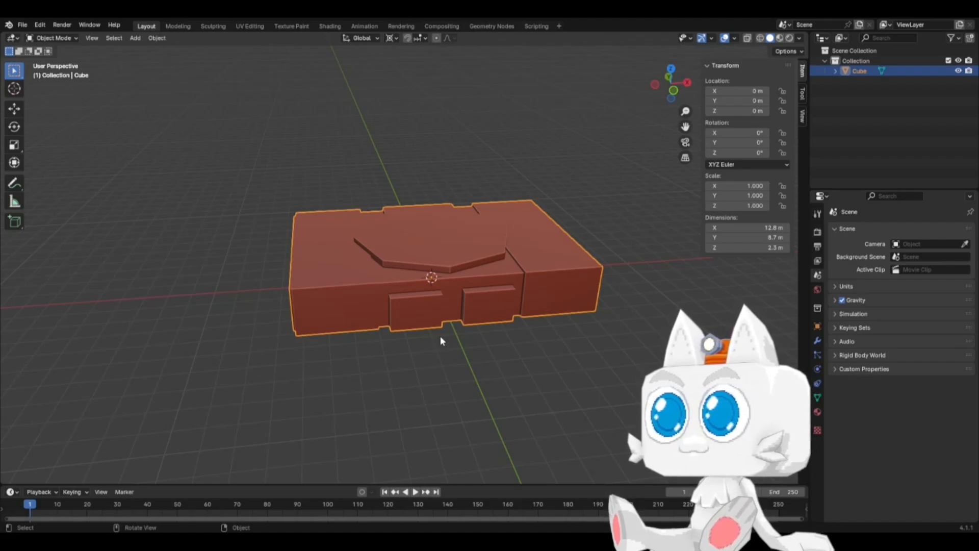
Step: Look at the console from directly above, deselect it and save the Blender file
key("KP_7")
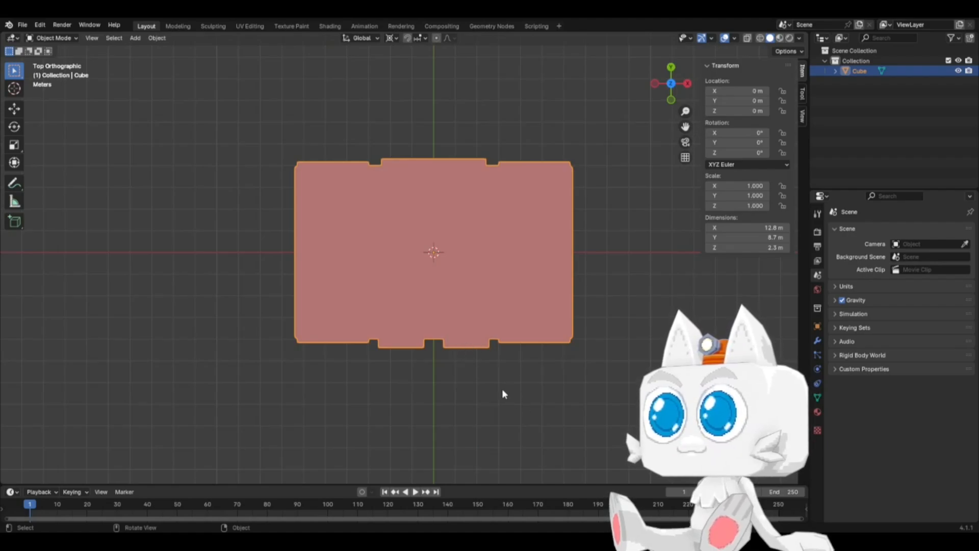
middle_click_drag(502, 391, 463, 318)
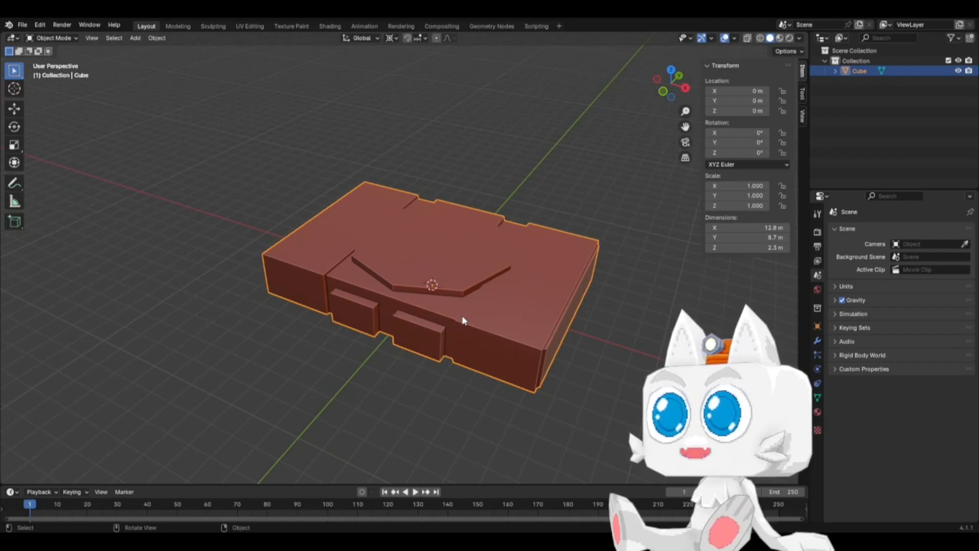
key("KP_7")
left_click(555, 397)
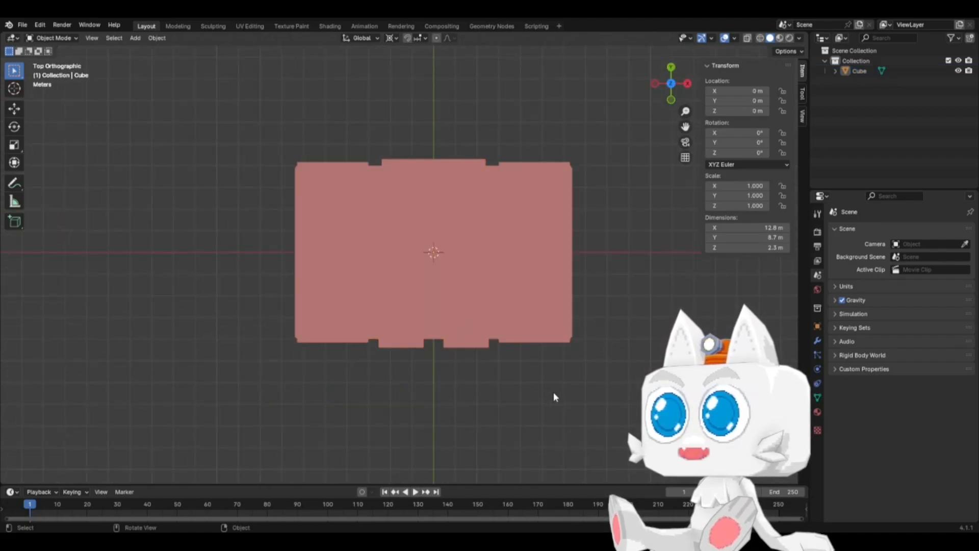
key("ctrl+s")
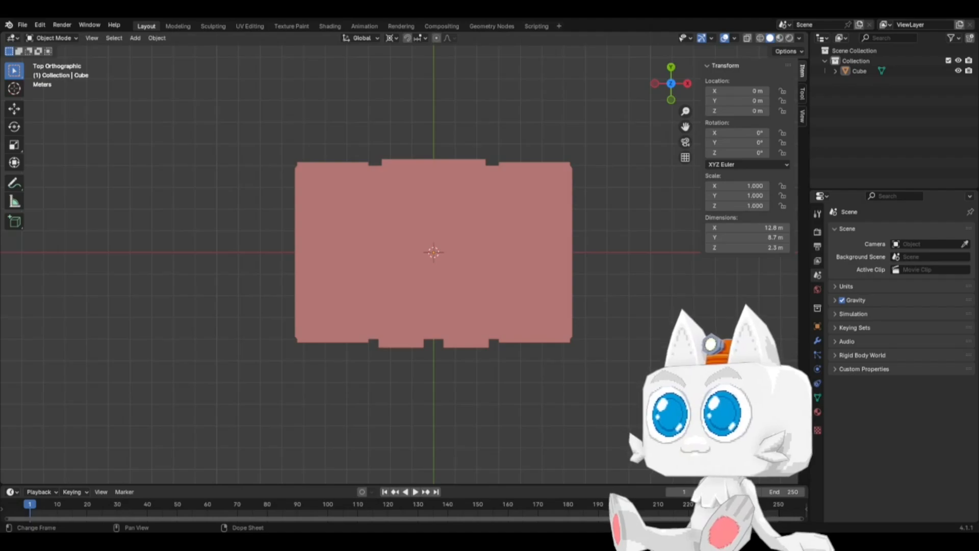
Step: Switch to Aseprite and marquee-select a 176 by 128 pixel area at the upper-left corner of the PS1_texture canvas
key("alt+Tab")
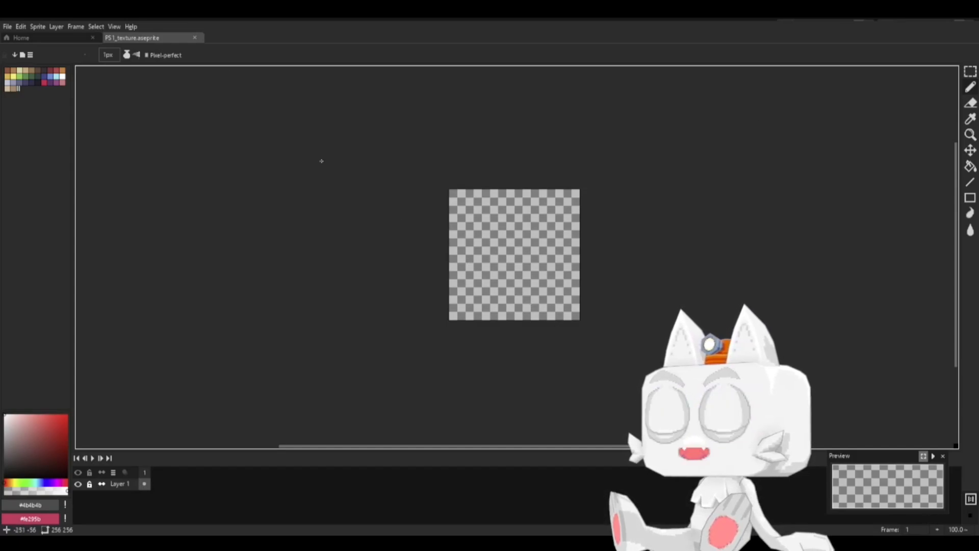
scroll(539, 260, "up", 3)
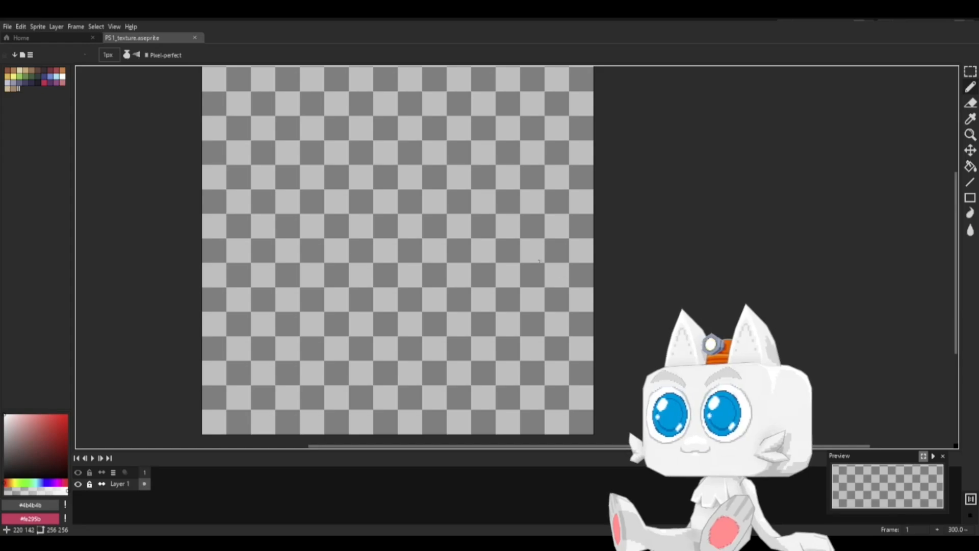
scroll(539, 260, "down", 1)
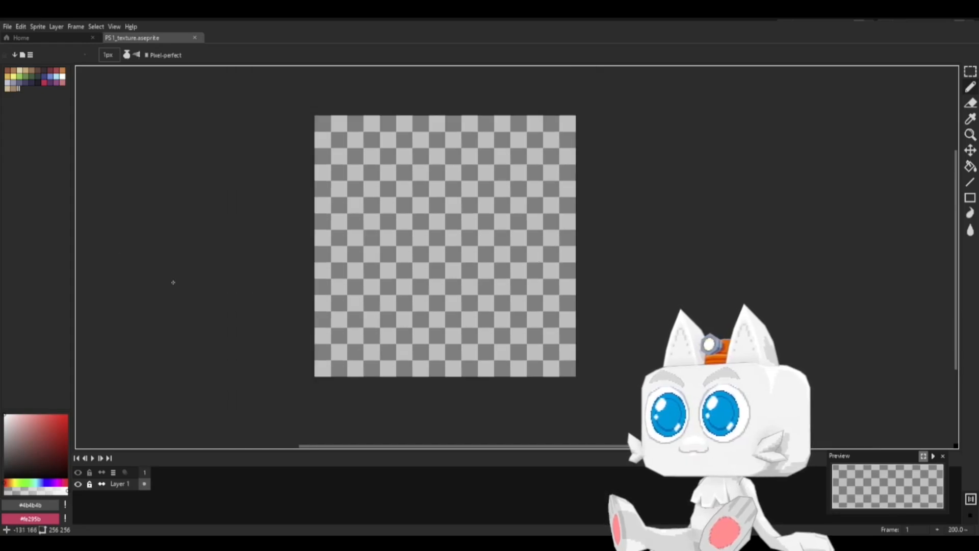
left_click(971, 71)
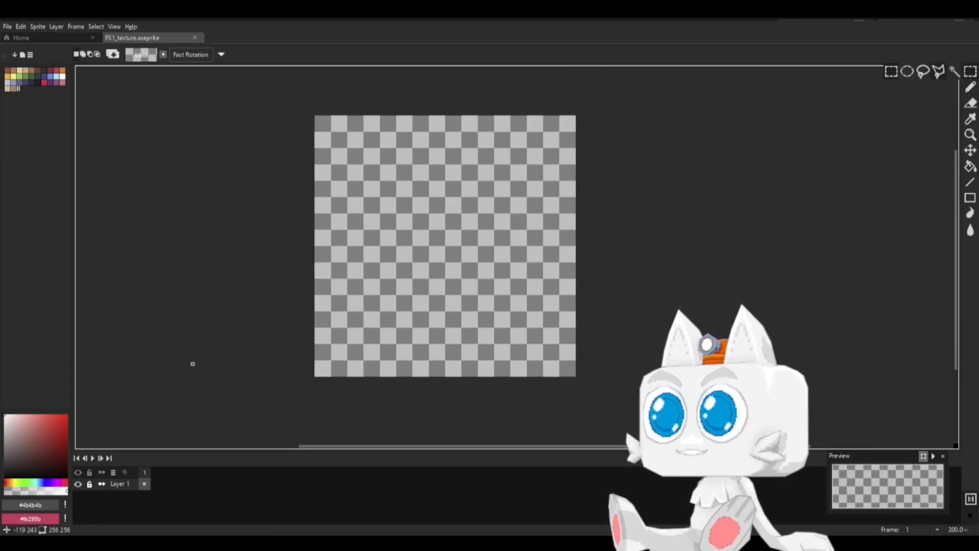
left_click_drag(300, 104, 476, 245)
scroll(494, 269, "up", 1)
middle_click_drag(468, 221, 503, 311)
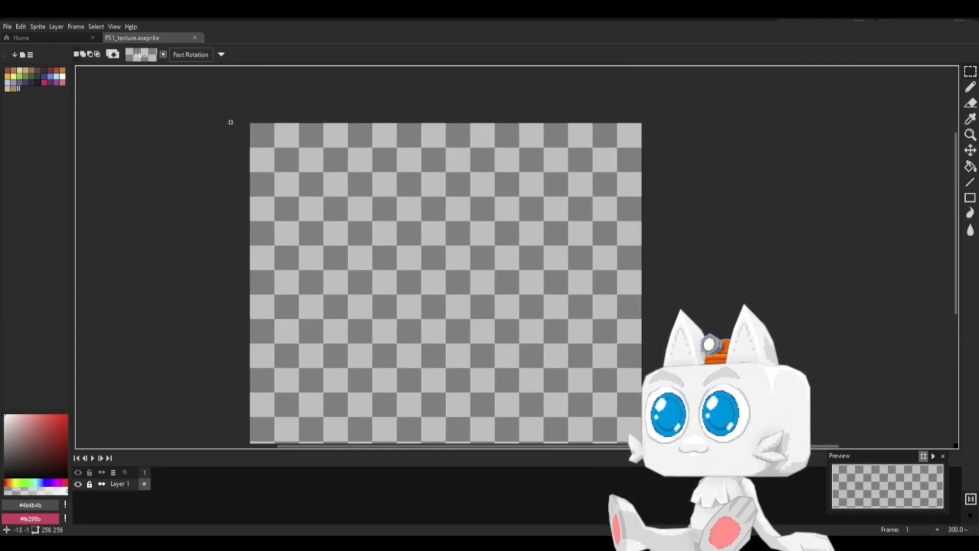
left_click_drag(231, 122, 520, 320)
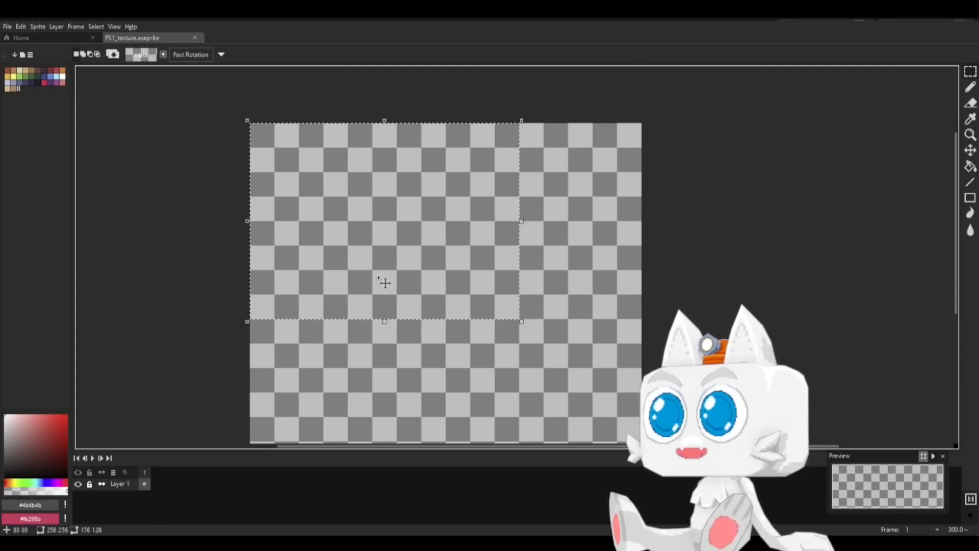
Step: Fill the selected area with light grey and save PS1_texture.aseprite
left_click(2, 433)
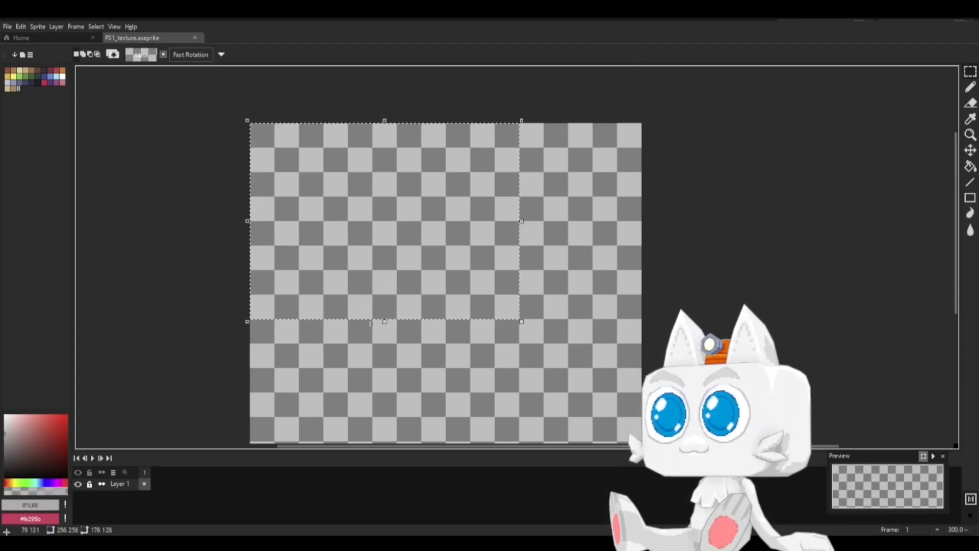
key("g")
left_click(425, 249)
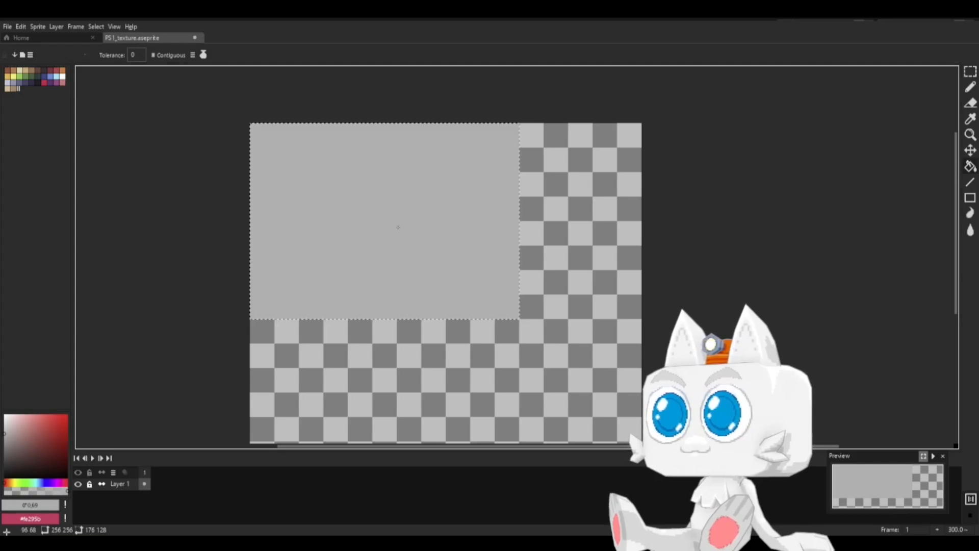
key("v")
key("ctrl+s")
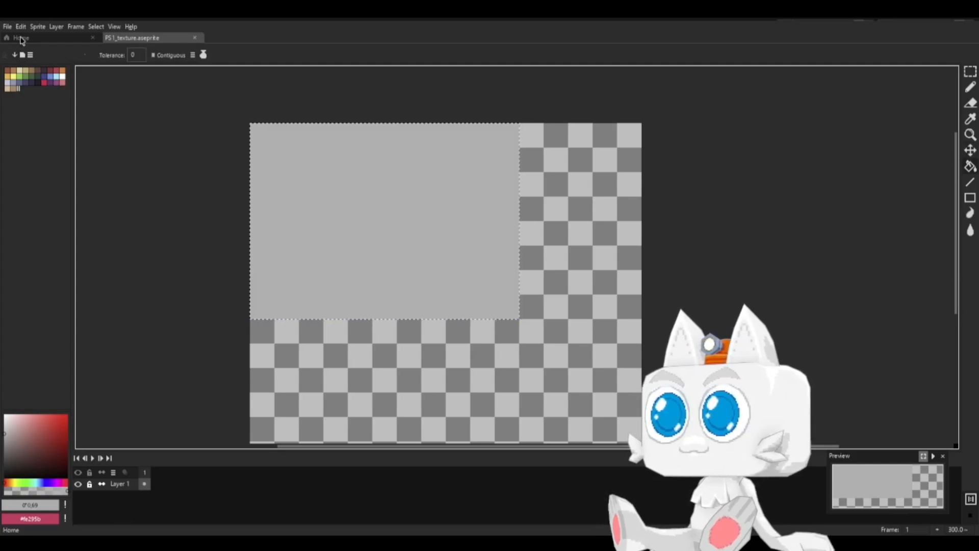
Step: Export the sprite as PS1_texture.png
left_click(7, 27)
mouse_move(44, 112)
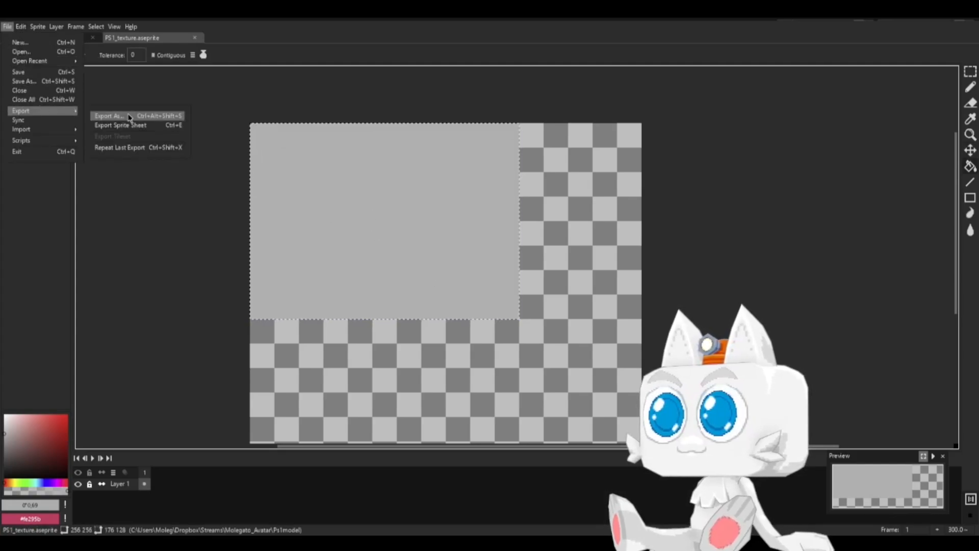
left_click(110, 116)
left_click(247, 247)
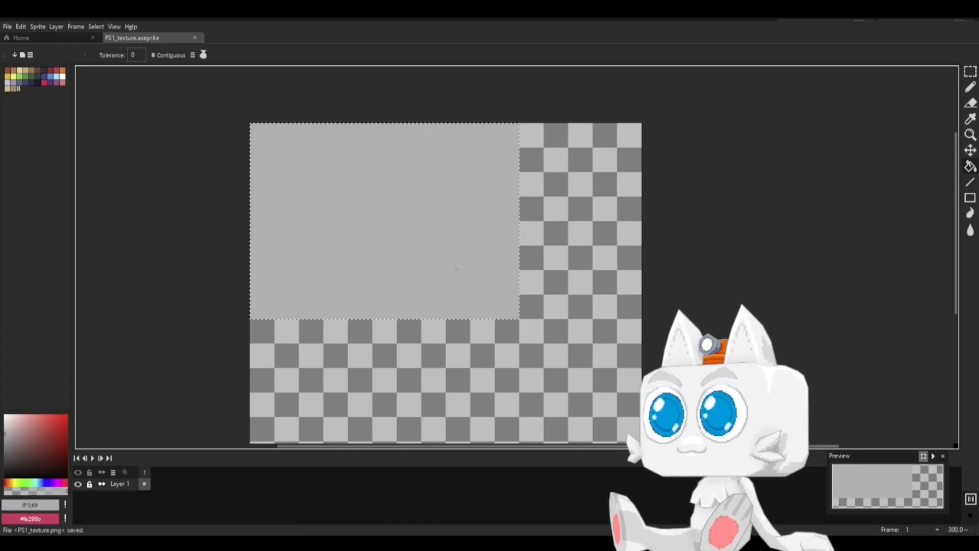
Step: Switch to Blender, bring up the UV Editing workspace and select the console object in top view in Object Mode
key("alt+Tab")
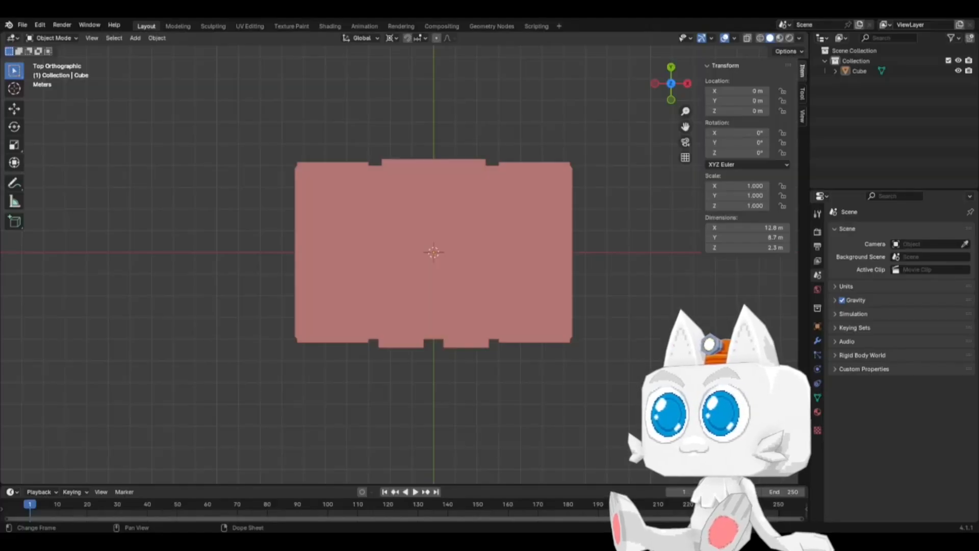
left_click(251, 26)
key("KP_7")
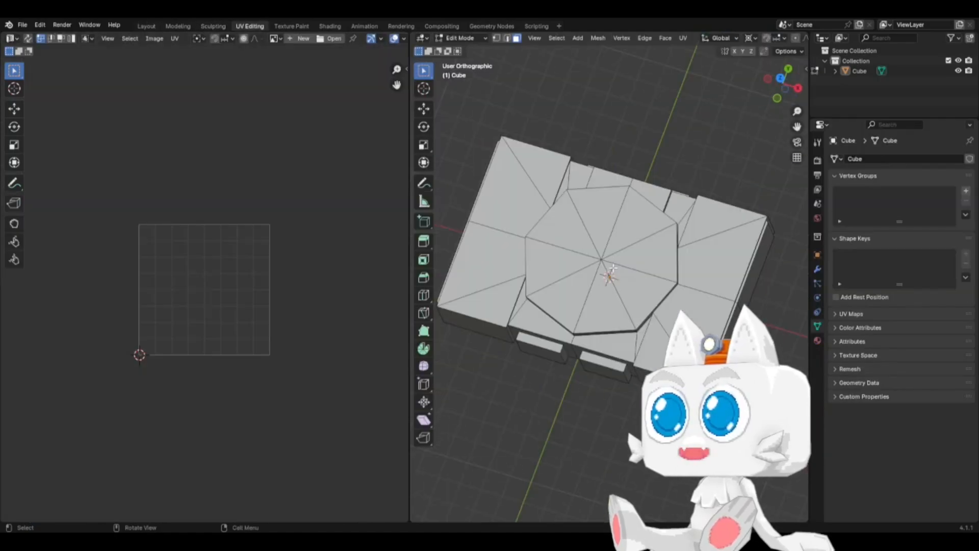
key("Tab")
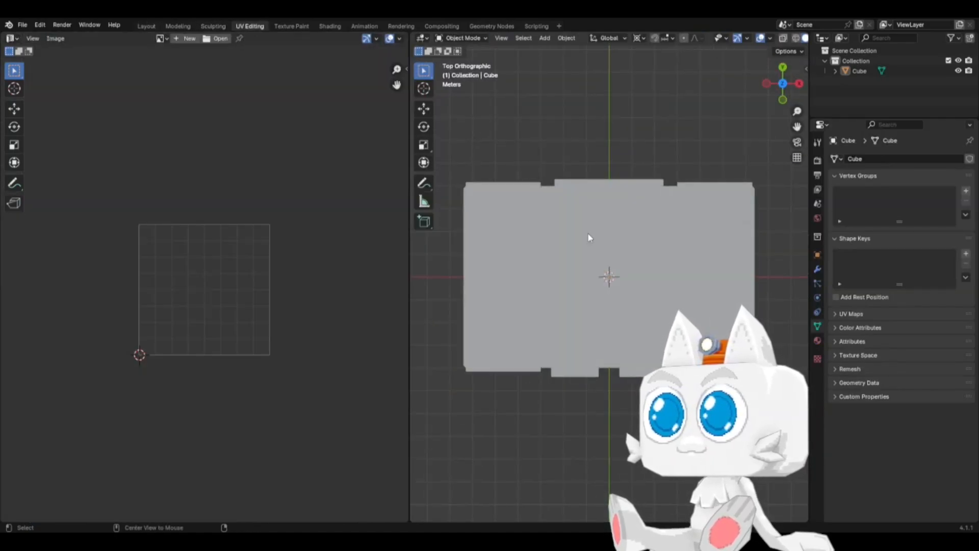
left_click(628, 270)
key("Tab")
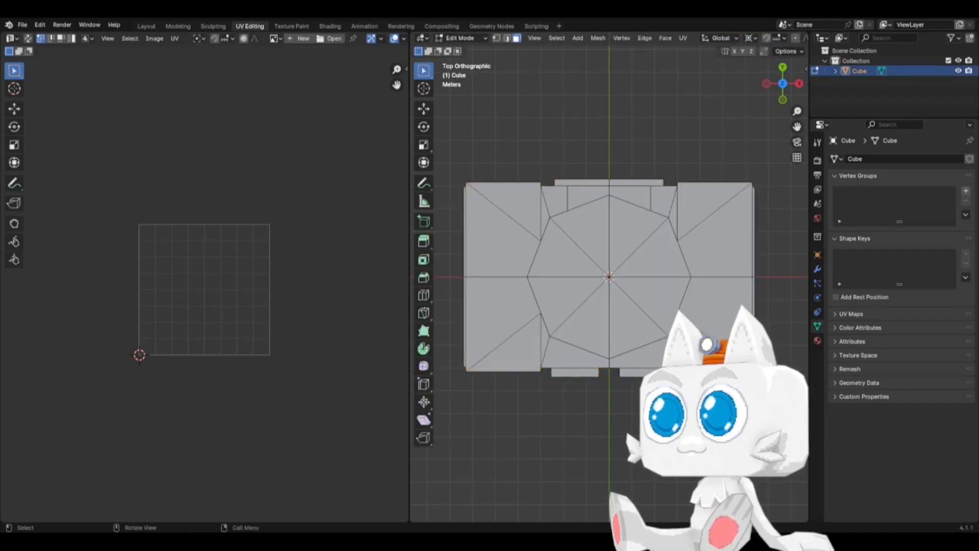
key("Tab")
Step: Create a new material on the console and name it PSX
left_click(818, 340)
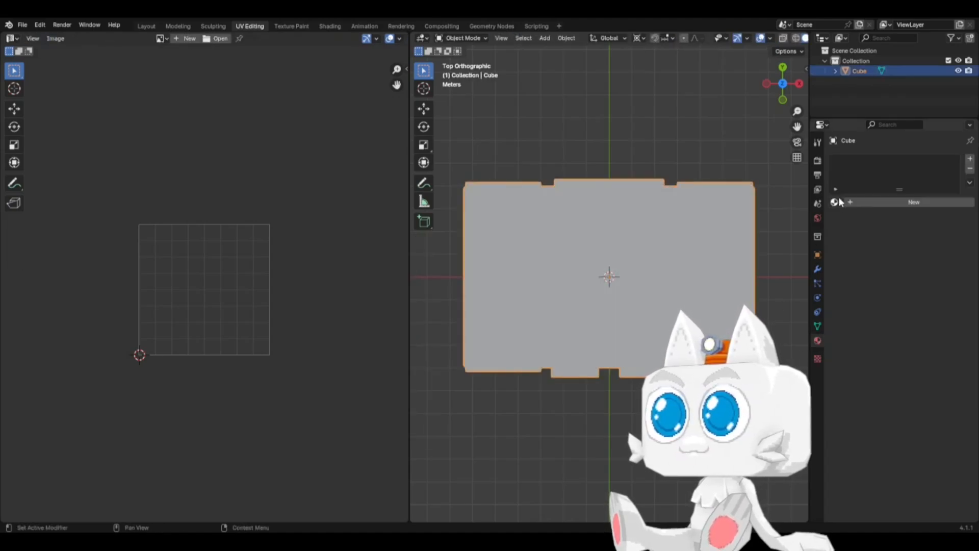
left_click(866, 202)
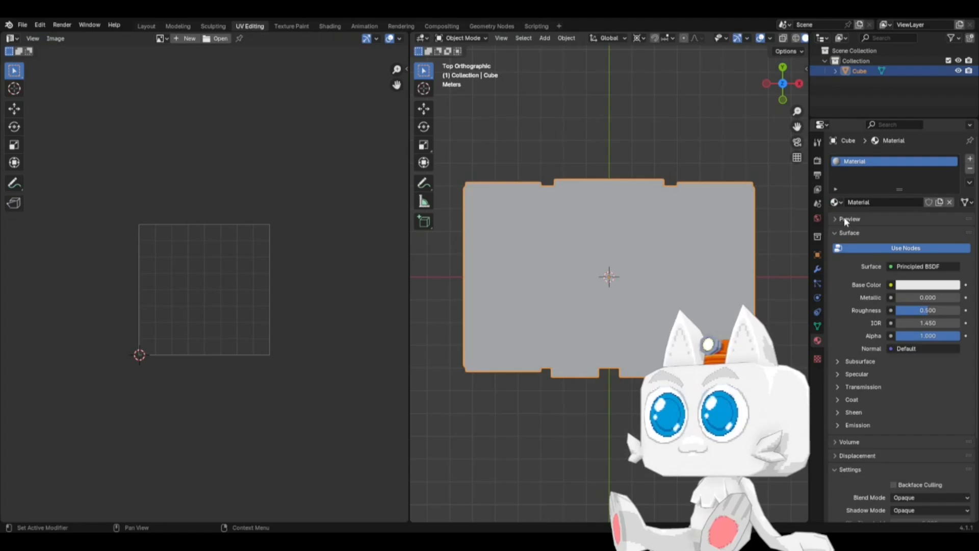
left_click(887, 202)
type("PS")
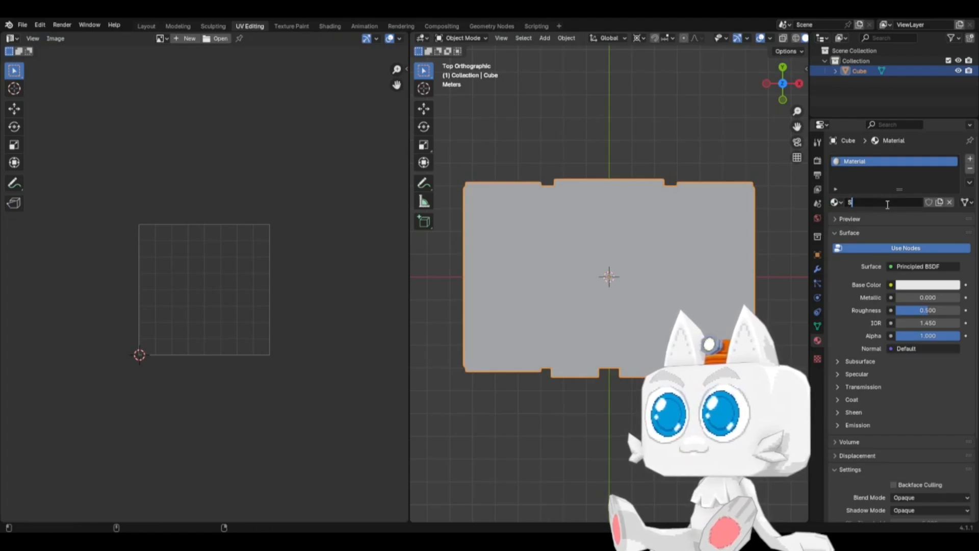
type("X")
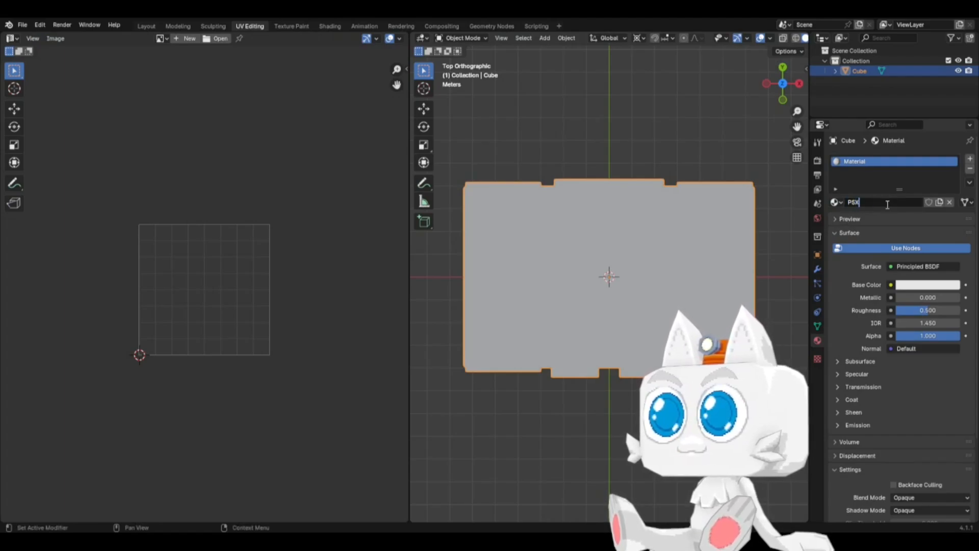
key("Return")
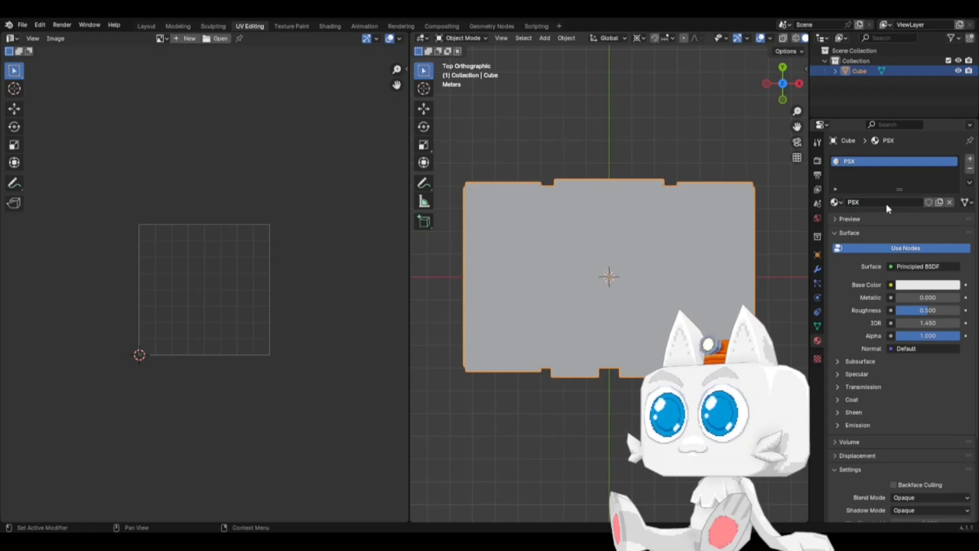
Step: Assign the image texture PS1_texture.png to the material's Base Color and set its interpolation to Closest
left_click(890, 285)
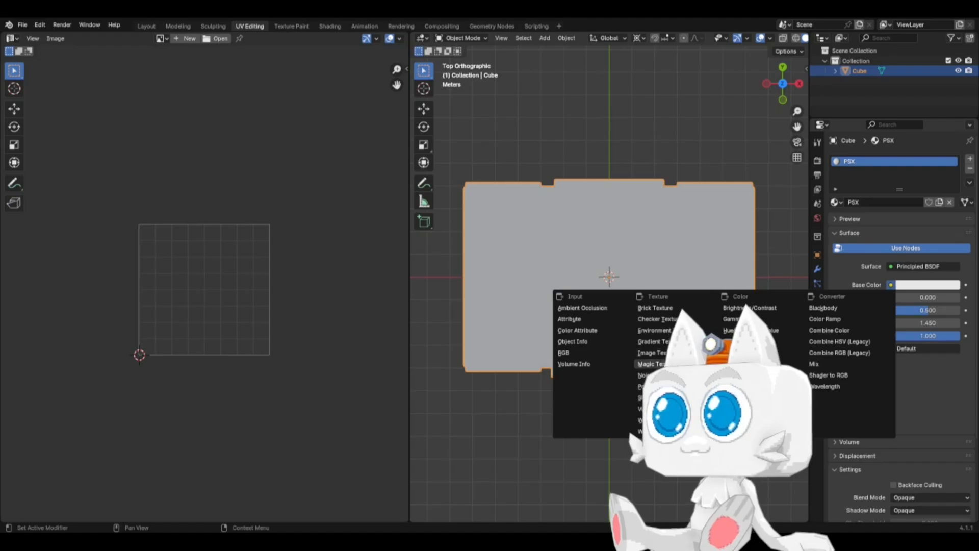
left_click(651, 352)
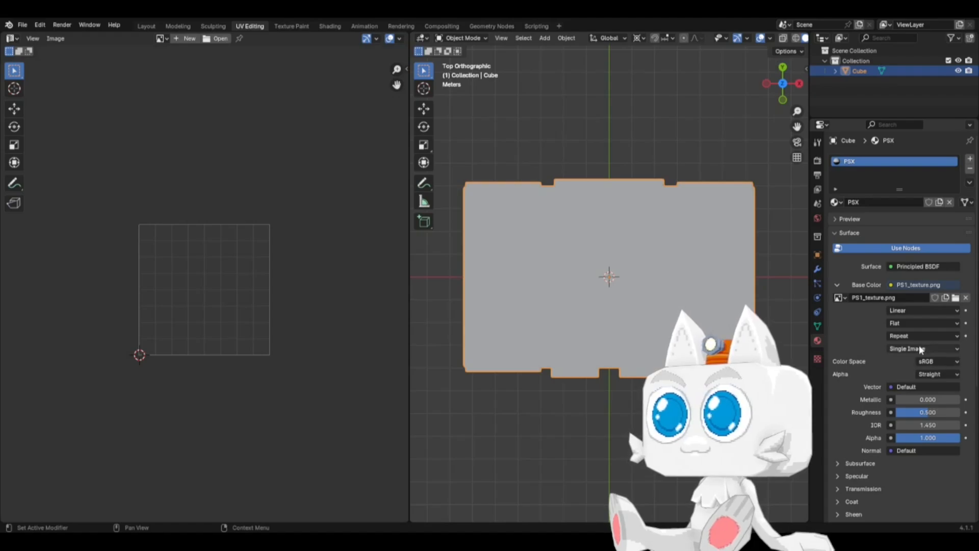
left_click(903, 311)
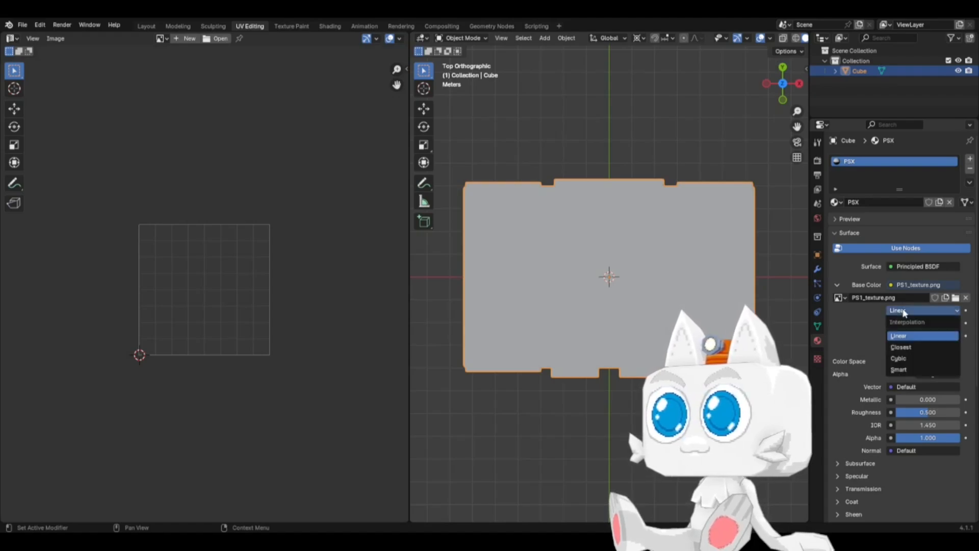
left_click(904, 347)
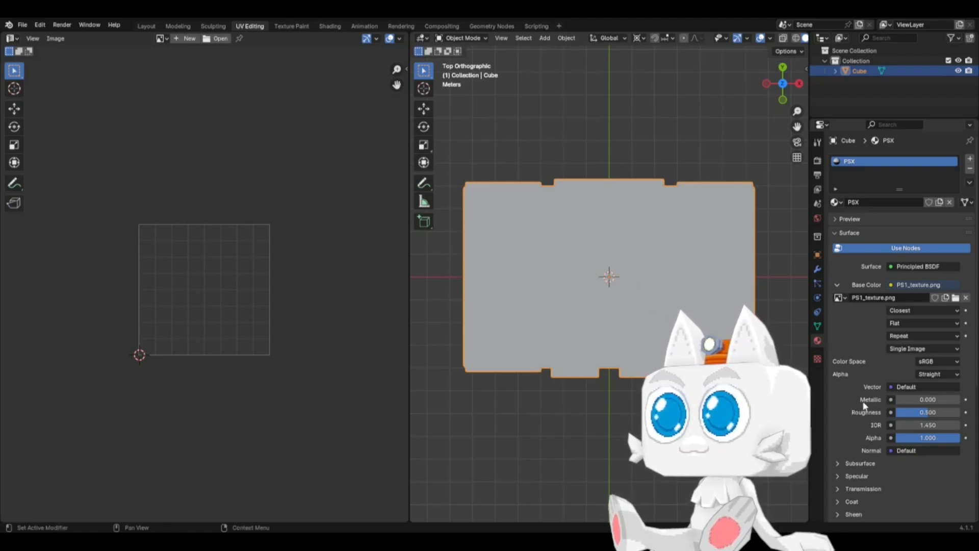
Step: Enter Edit Mode on the console and select all faces linked to its main body
key("Tab")
key("a")
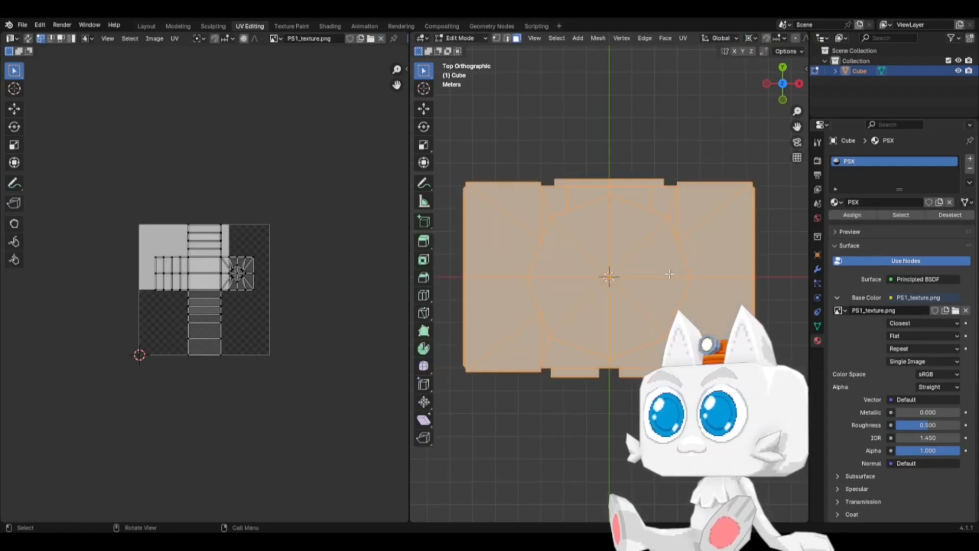
scroll(283, 241, "up", 2)
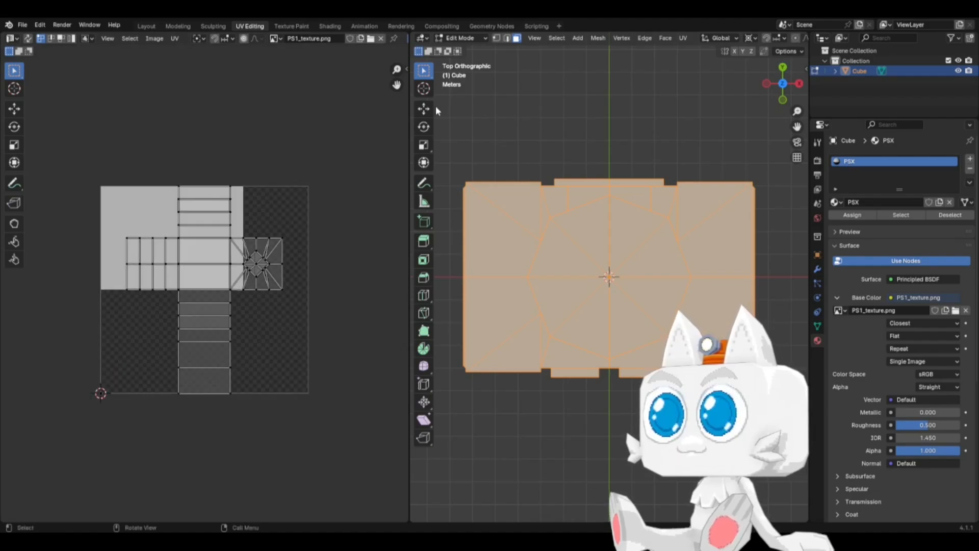
left_click(498, 230)
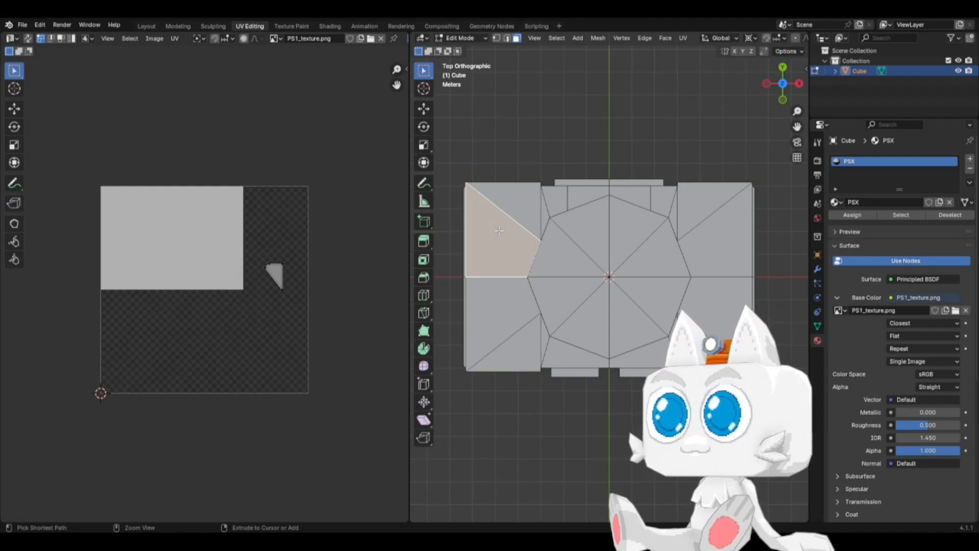
key("ctrl+l")
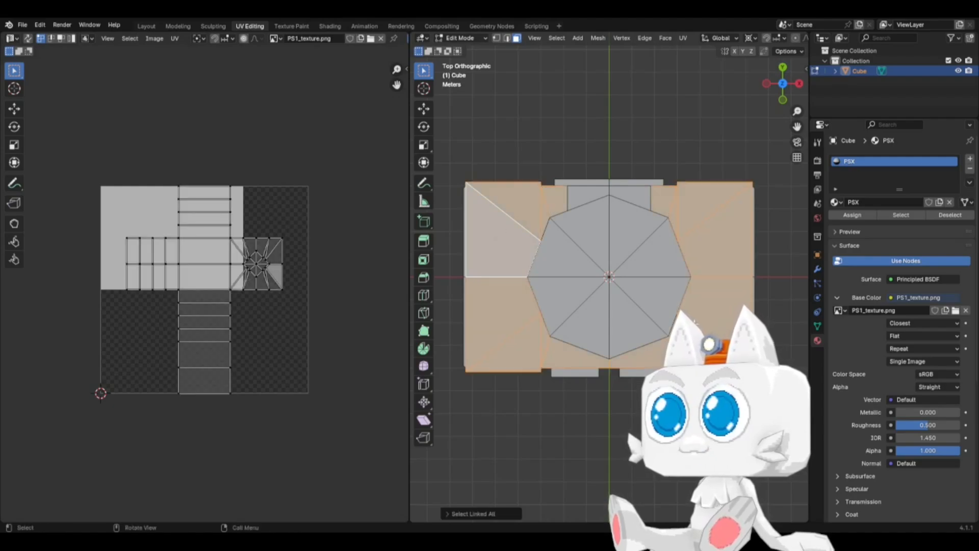
middle_click_drag(499, 231, 621, 210)
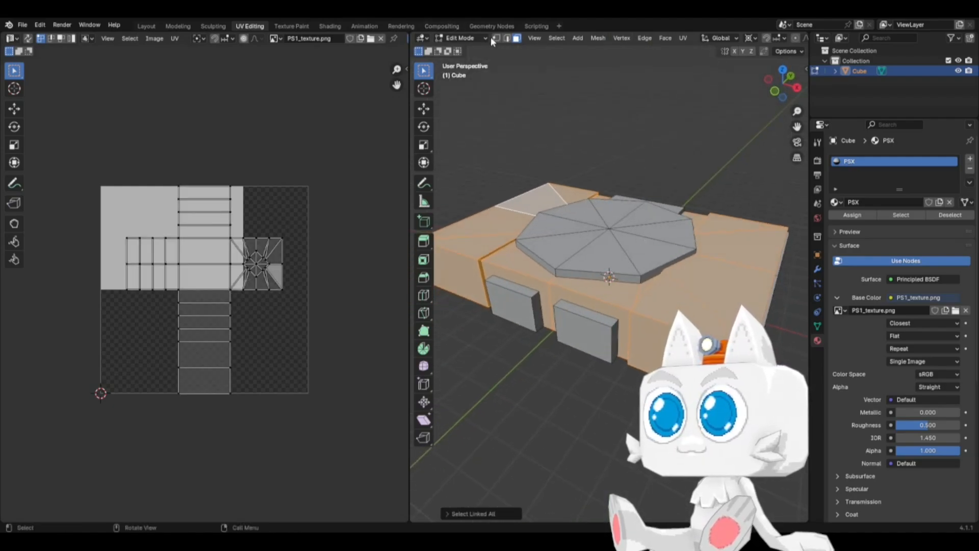
Step: Switch to edge selection, pick the upper rim edges along the body's front, and enlarge the 3D viewport by narrowing the UV editor
key("2")
left_click(490, 265)
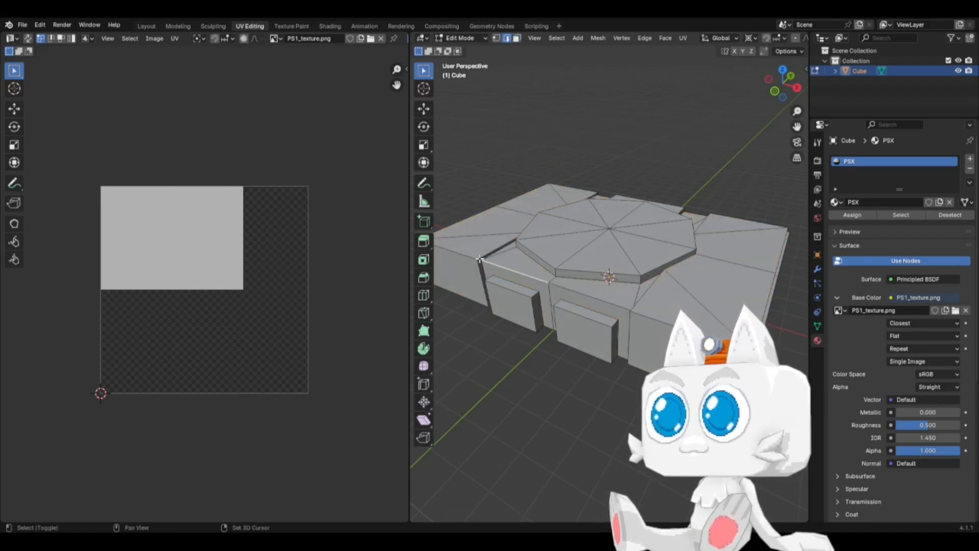
middle_click_drag(558, 282, 571, 327)
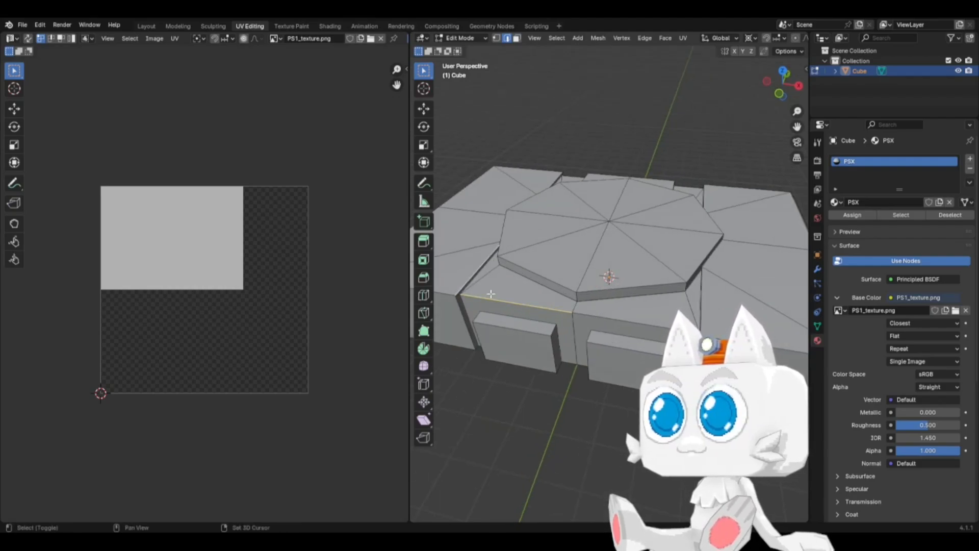
scroll(502, 300, "up", 5)
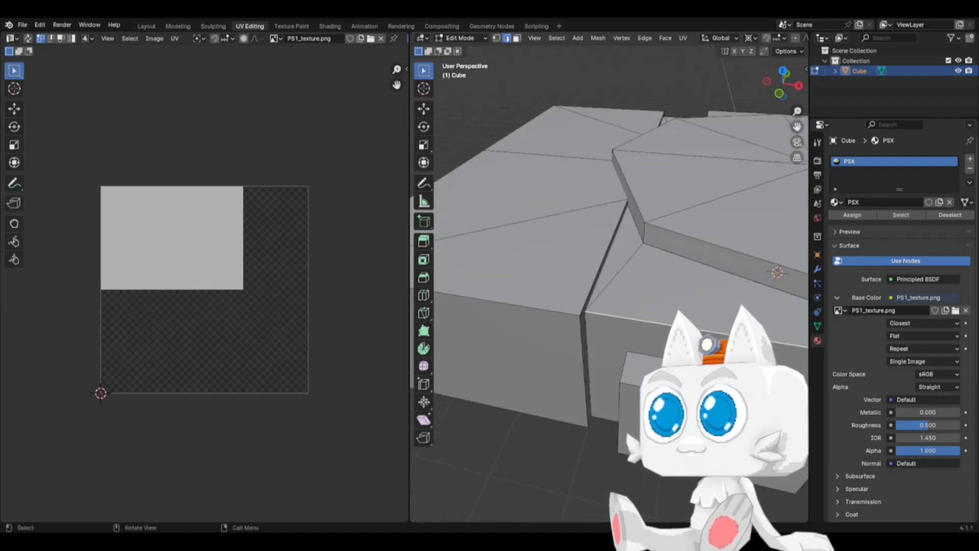
middle_click_drag(551, 306, 532, 334)
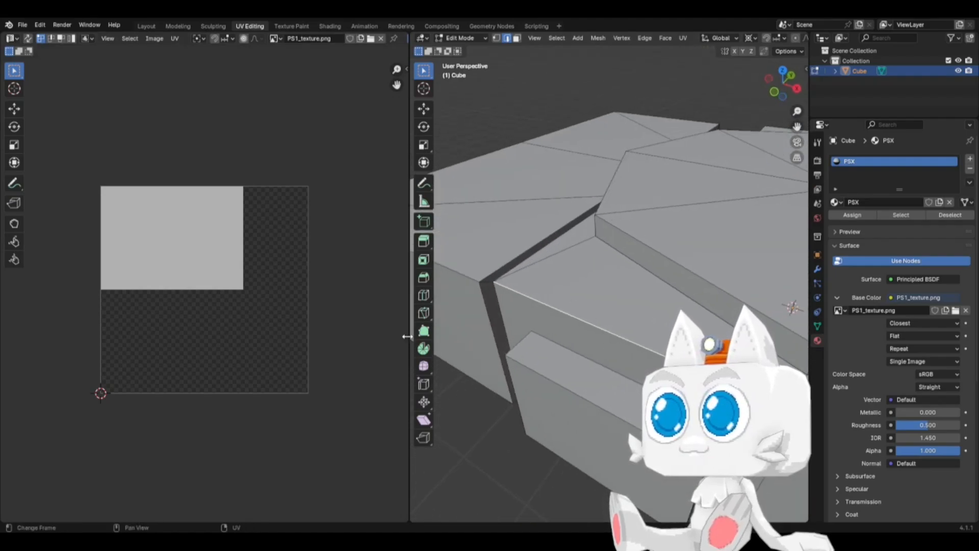
left_click_drag(407, 337, 275, 317)
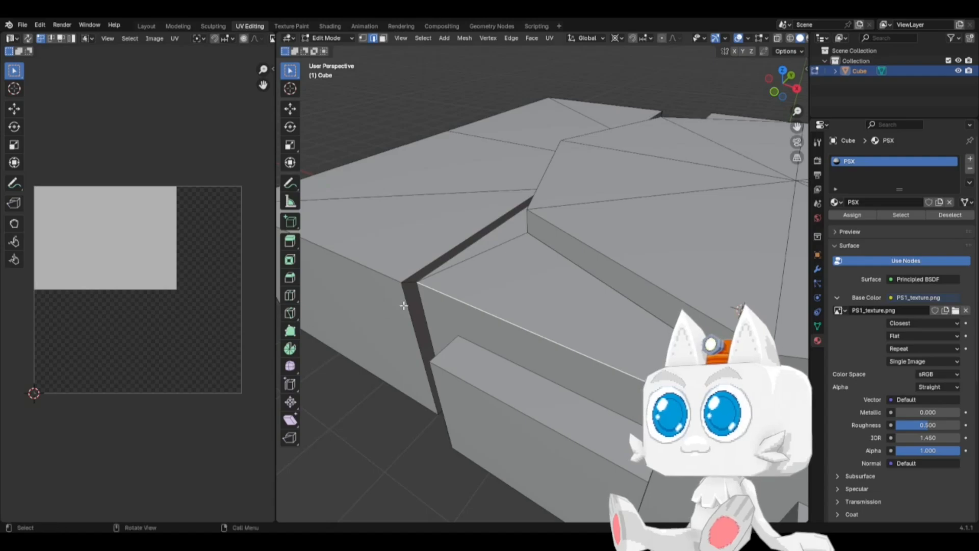
scroll(459, 322, "down", 3)
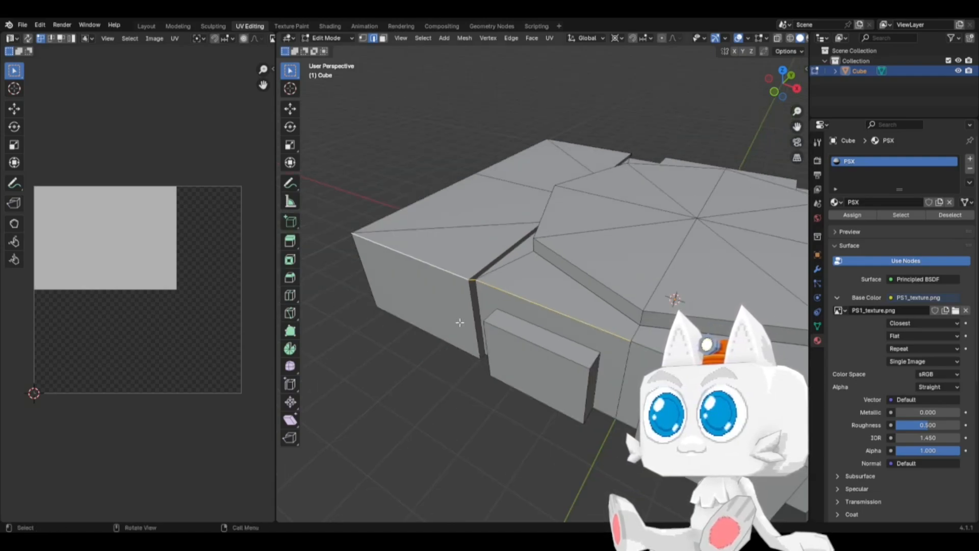
Step: Extend the edge selection along the upper rim on the body's side and back
middle_click_drag(612, 316, 499, 320)
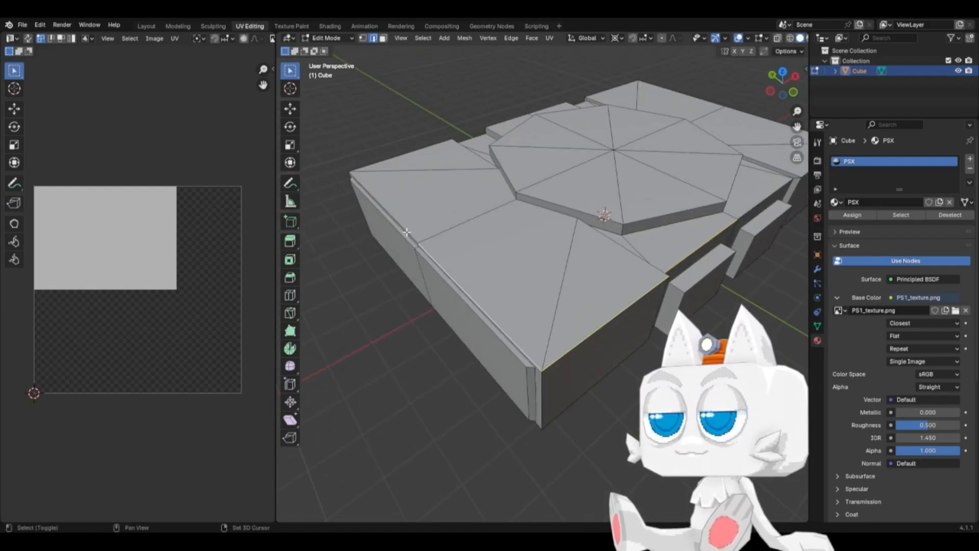
middle_click_drag(422, 225, 581, 312)
scroll(578, 382, "up", 2)
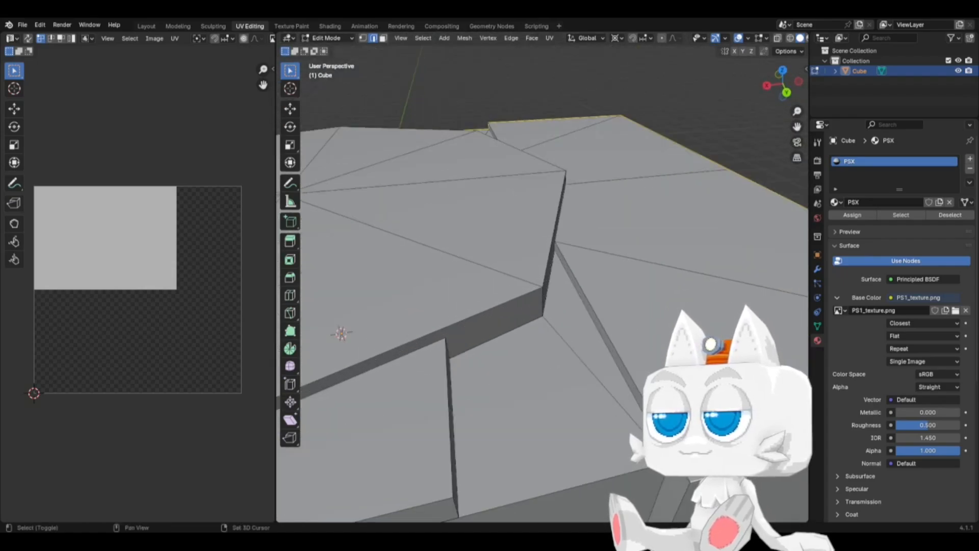
middle_click_drag(342, 333, 400, 308, "shift")
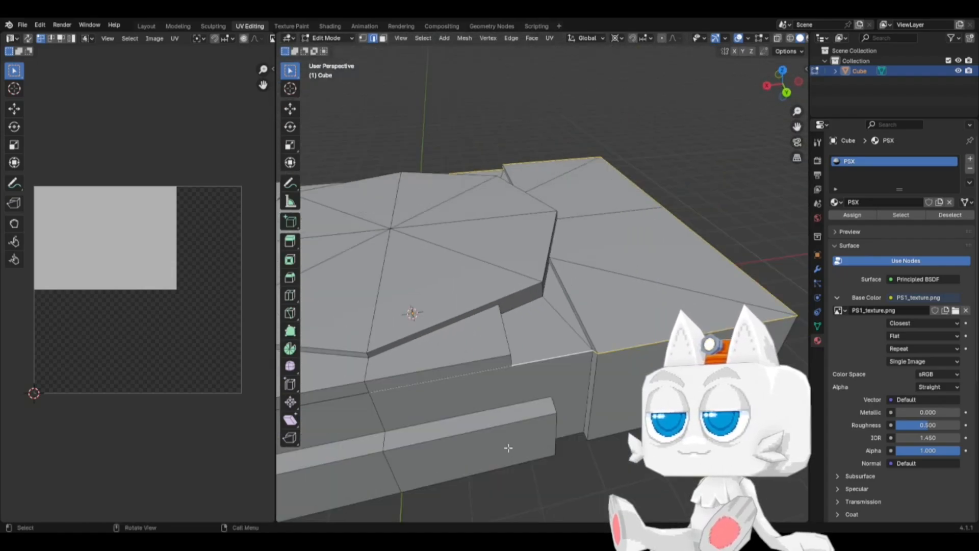
middle_click_drag(363, 407, 610, 373, "shift")
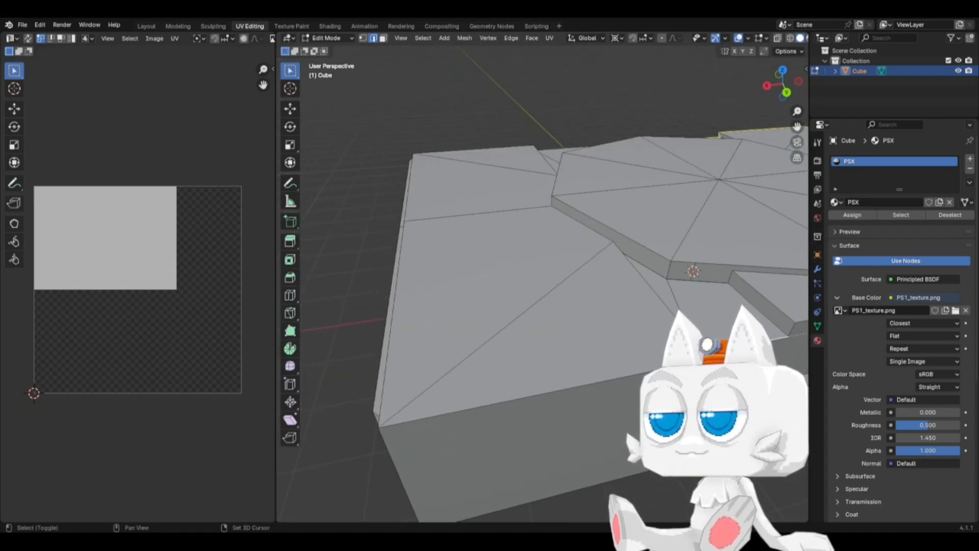
Step: Complete the edge selection around the body's whole upper outline, including the short edges bridging the panel gaps
middle_click_drag(477, 368, 415, 358)
middle_click_drag(353, 320, 568, 408, "shift")
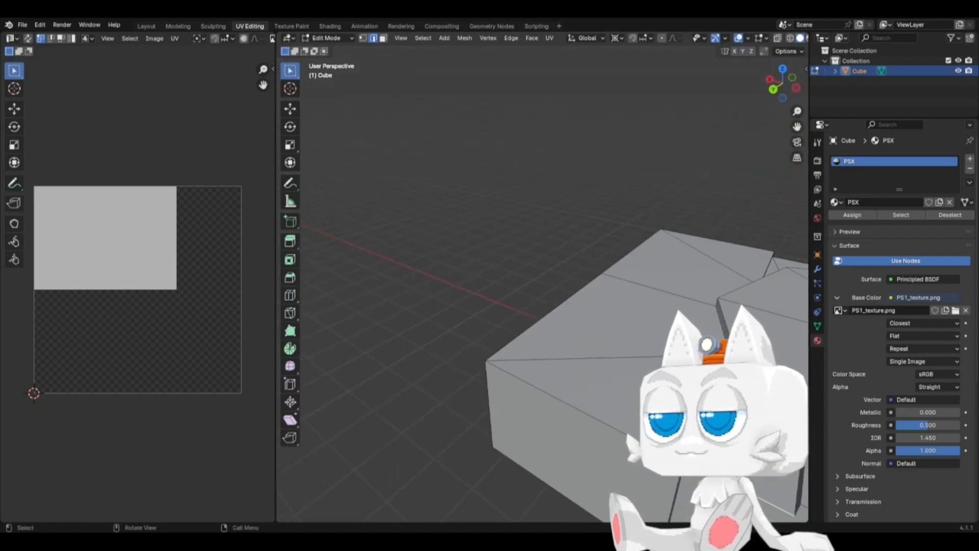
middle_click_drag(668, 439, 640, 427)
left_click(568, 469, "shift")
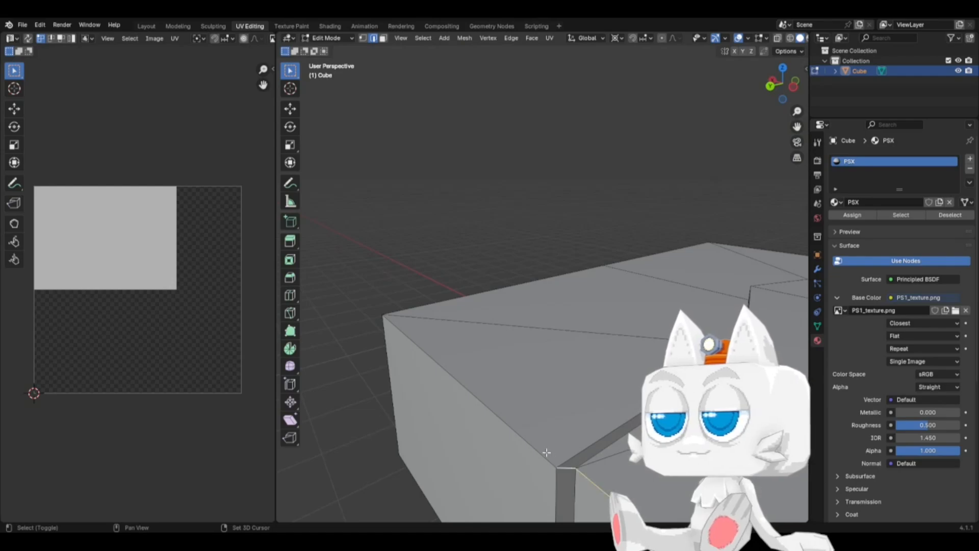
middle_click_drag(546, 452, 649, 344)
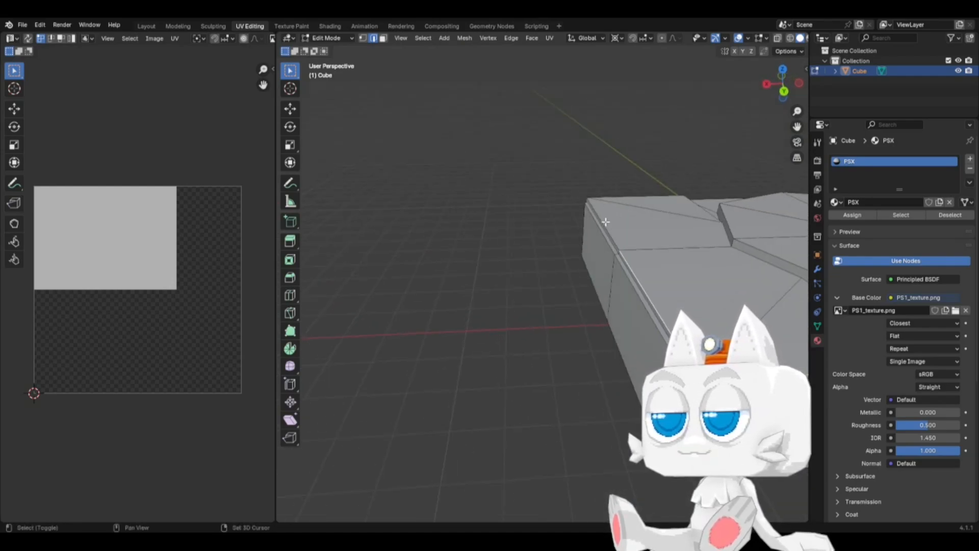
middle_click_drag(482, 262, 634, 350)
middle_click_drag(522, 335, 581, 347)
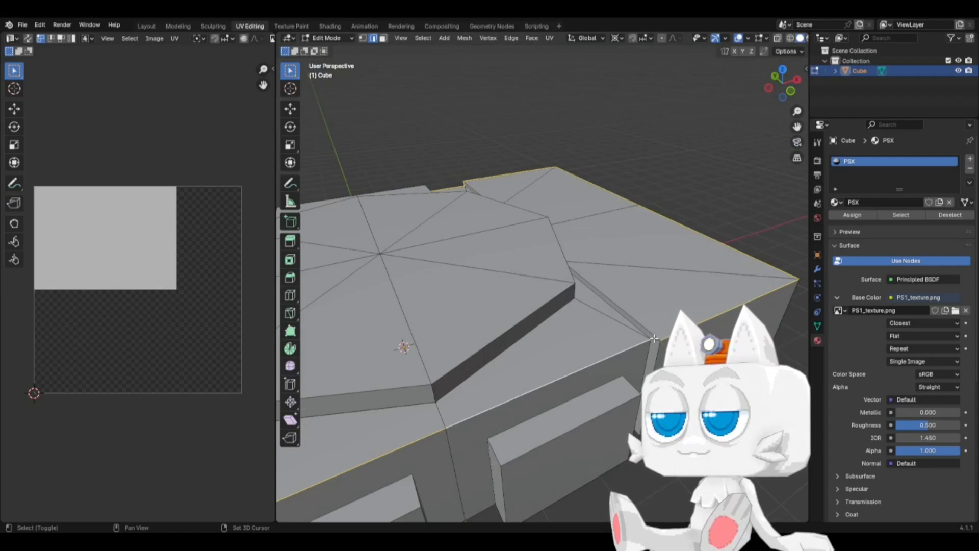
scroll(593, 375, "down", 3)
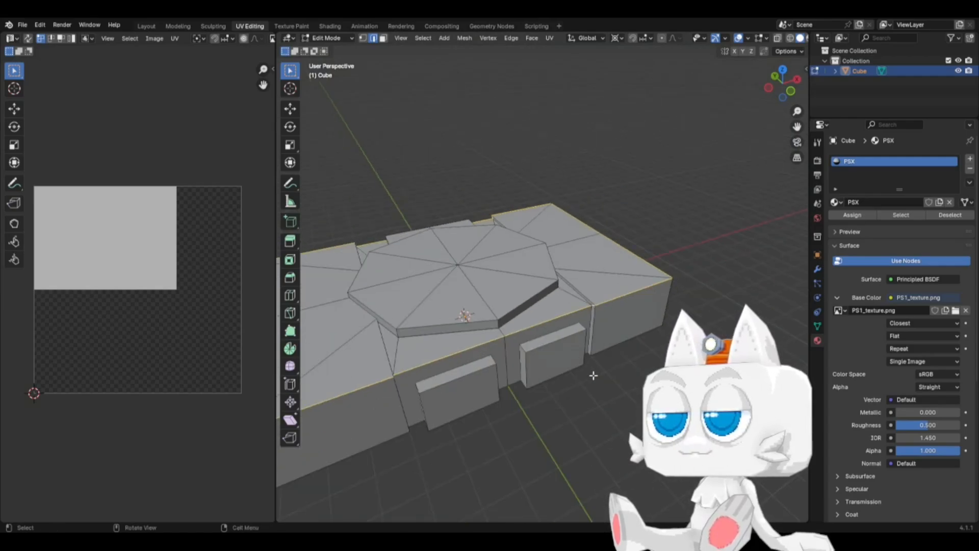
Step: Mark the selected upper outline edges of the body as a UV seam
key("KP_7")
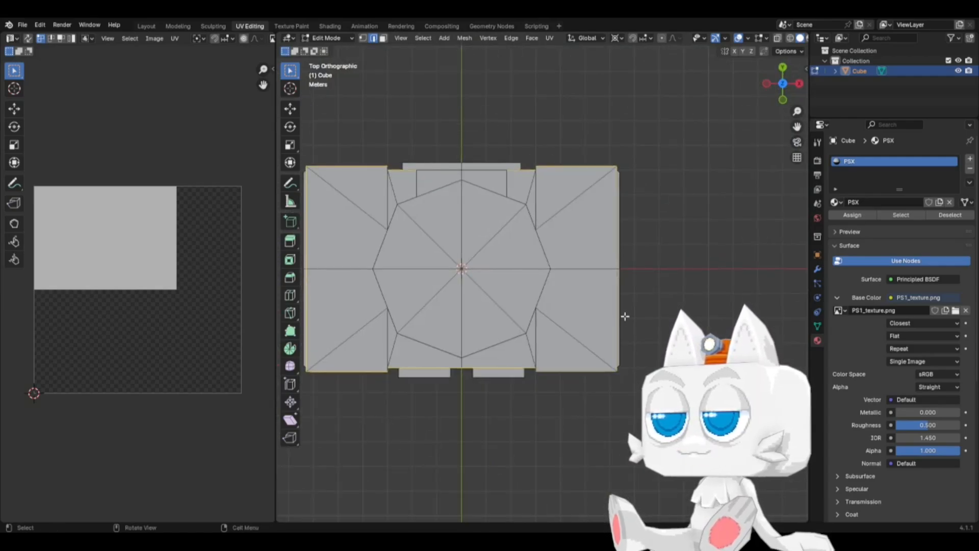
key("ctrl+e")
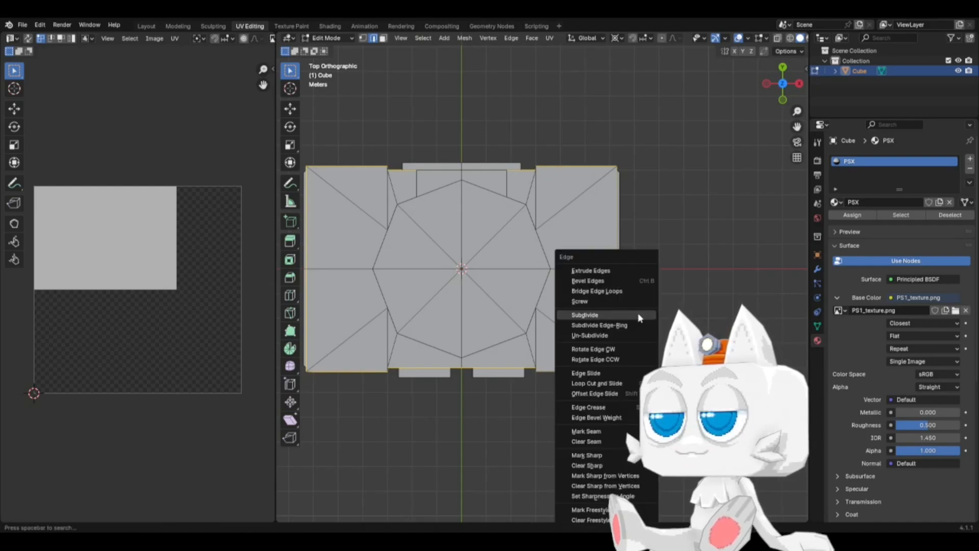
left_click(613, 432)
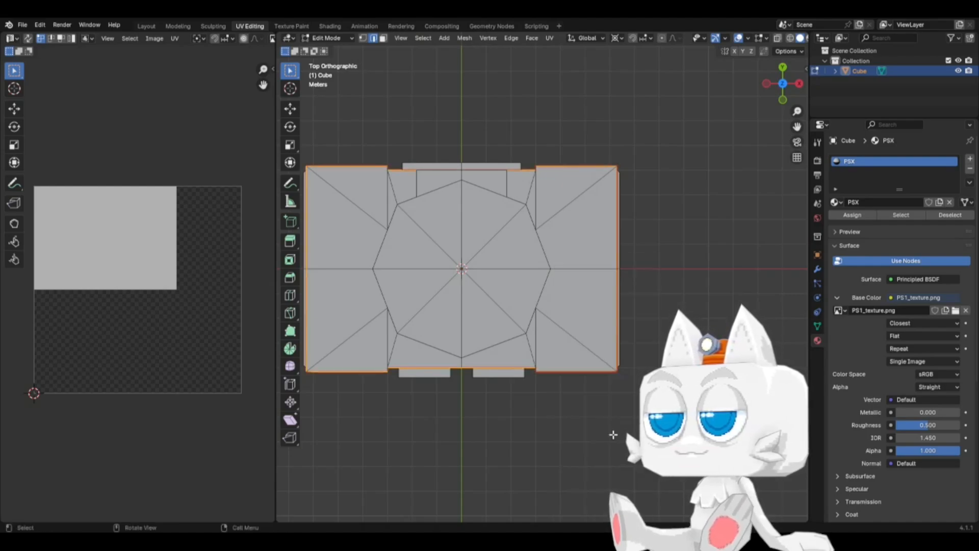
middle_click_drag(613, 433, 609, 351)
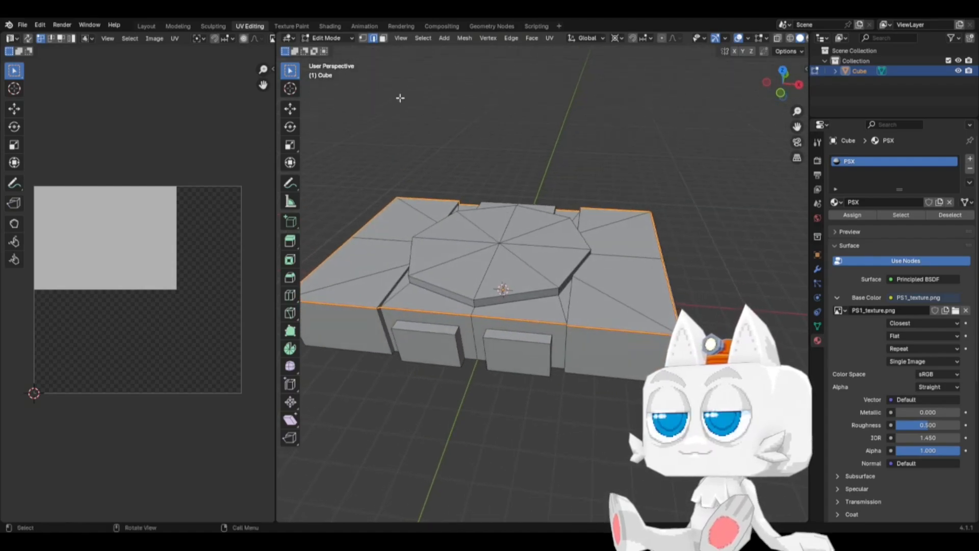
Step: In face selection mode, hide the octagonal disc lid and the inner disc piece with its spindle
left_click(383, 38)
left_click(468, 278)
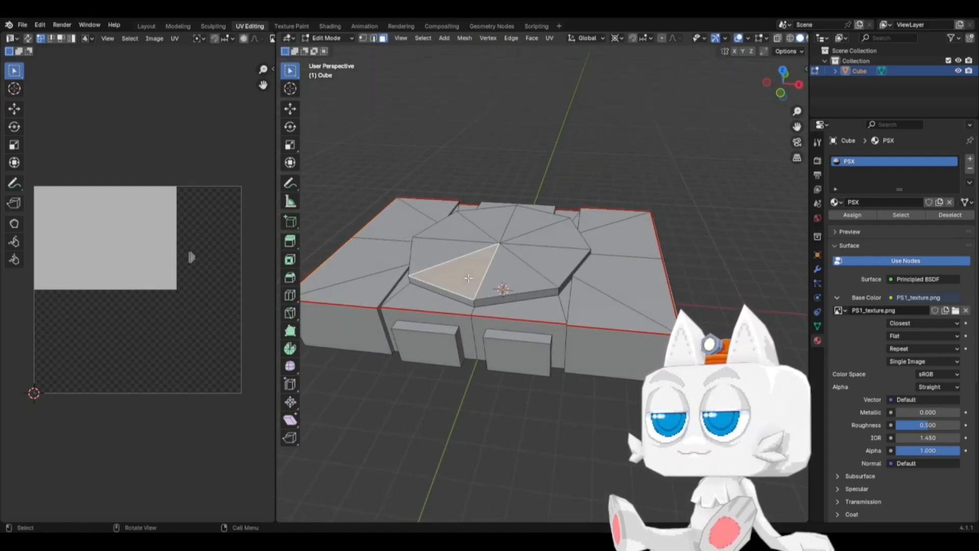
key("ctrl+l")
key("h")
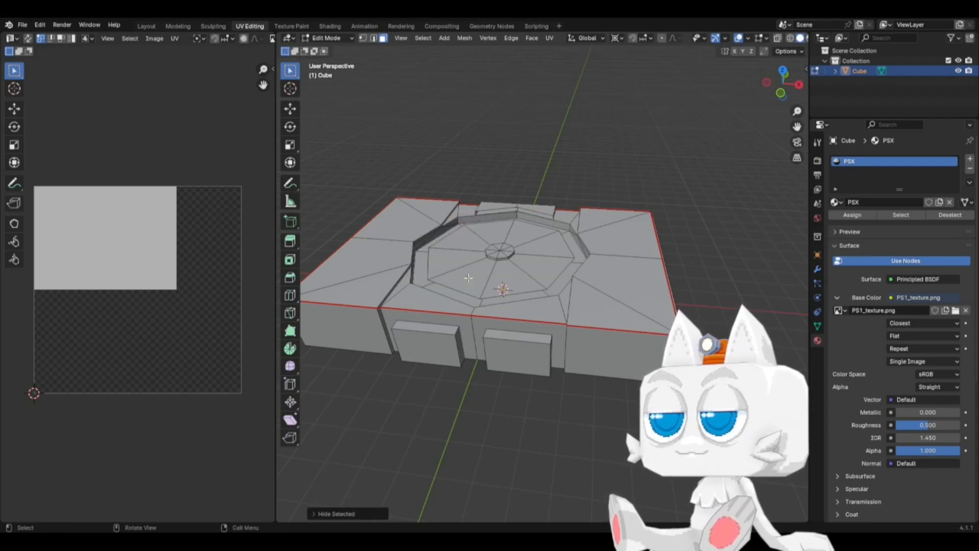
middle_click_drag(468, 278, 494, 283)
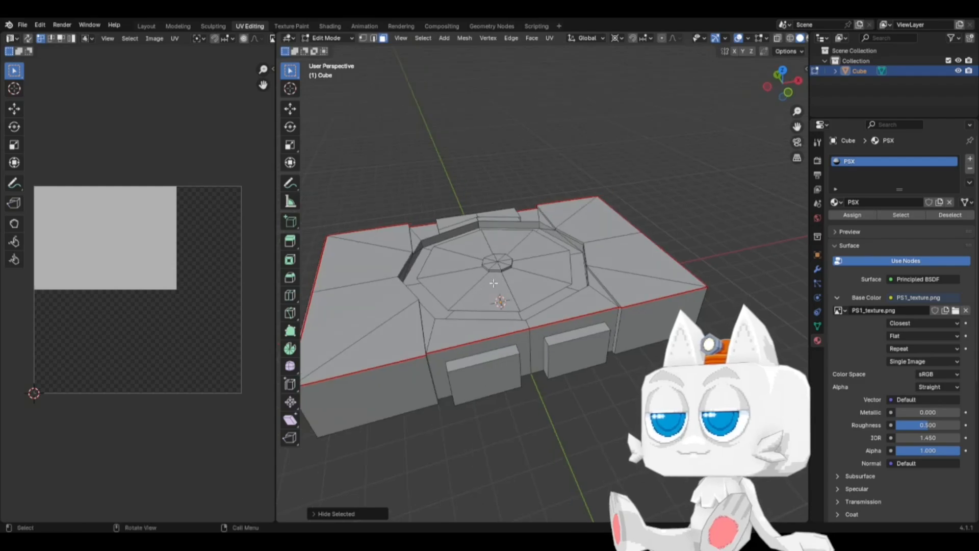
left_click(494, 283)
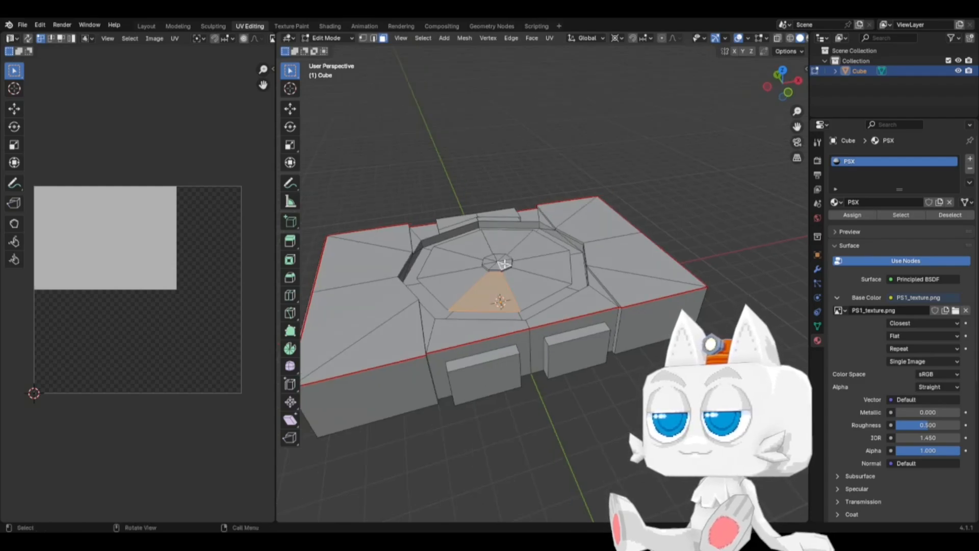
key("ctrl+l")
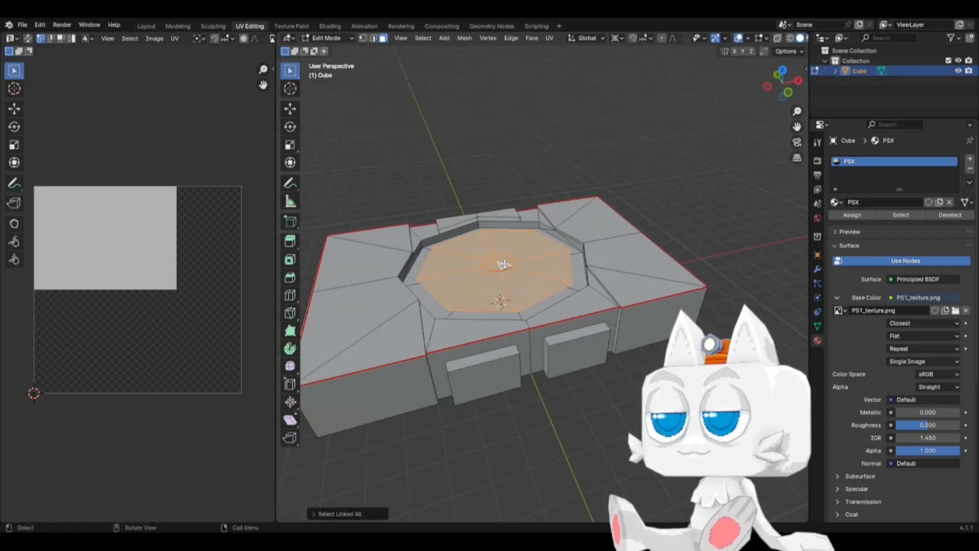
key("h")
key("KP_7")
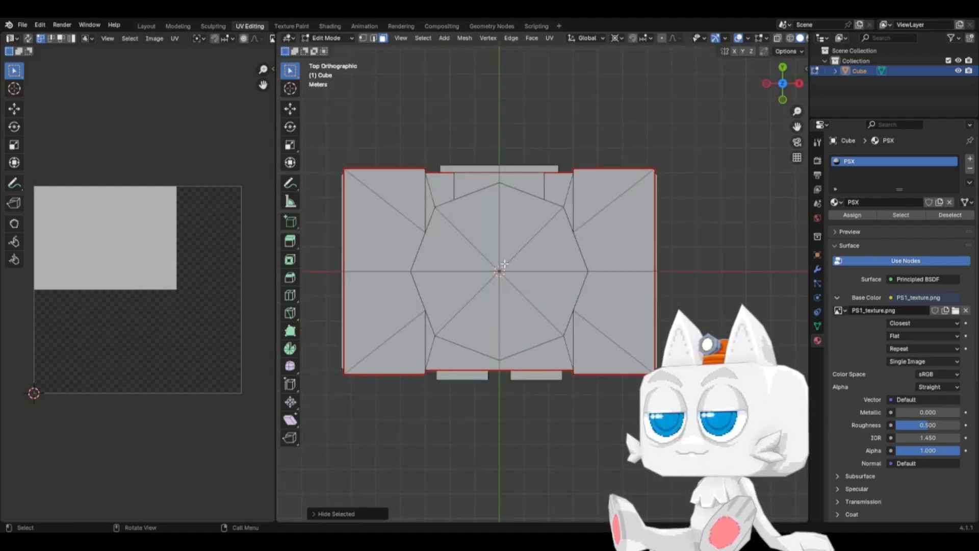
Step: Reveal the hidden disc lid and inner disc with its spindle, and select the linked faces of the octagonal lid
middle_click_drag(512, 285, 490, 265)
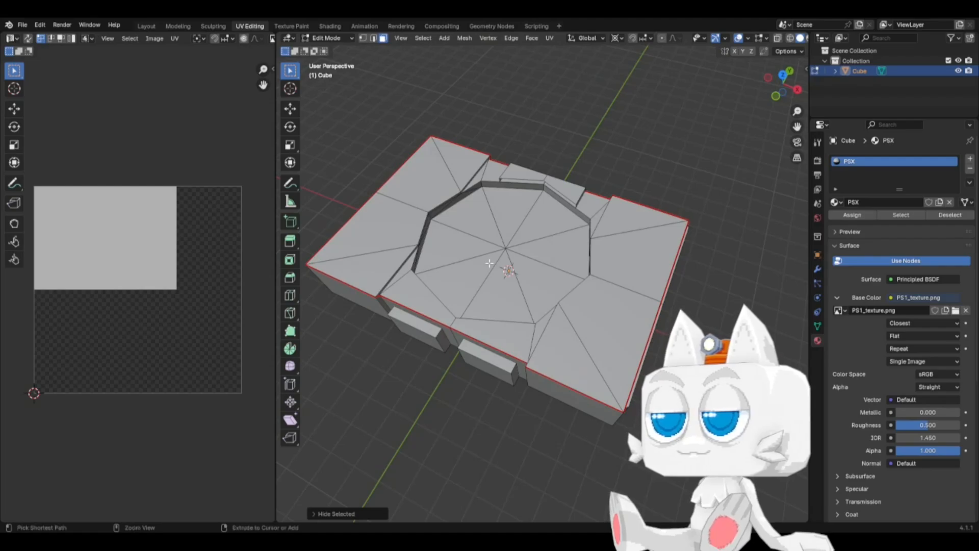
key("alt+h")
left_click(490, 263)
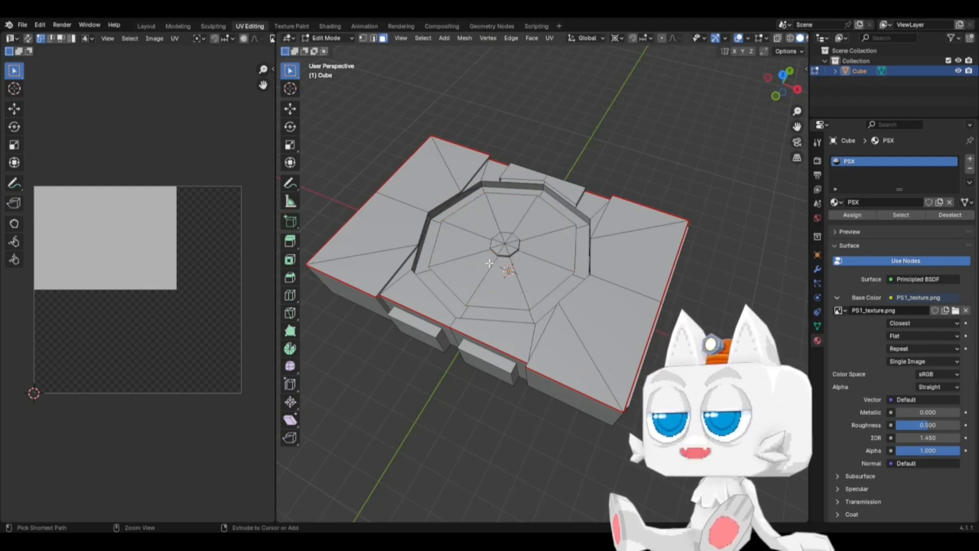
key("ctrl+l")
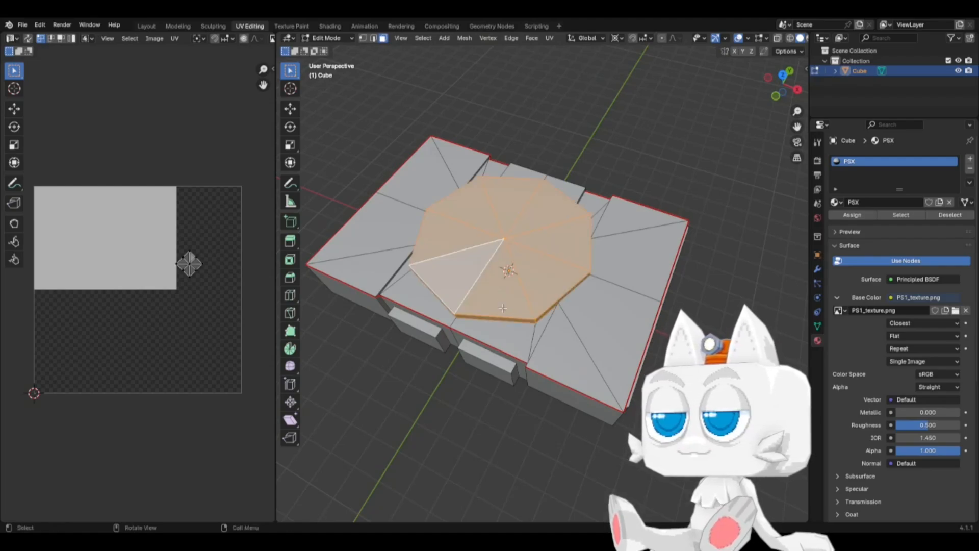
Step: From the front view, select the body's walls below the seam with their linked faces, including the two front ports, and hide them
key("KP_1")
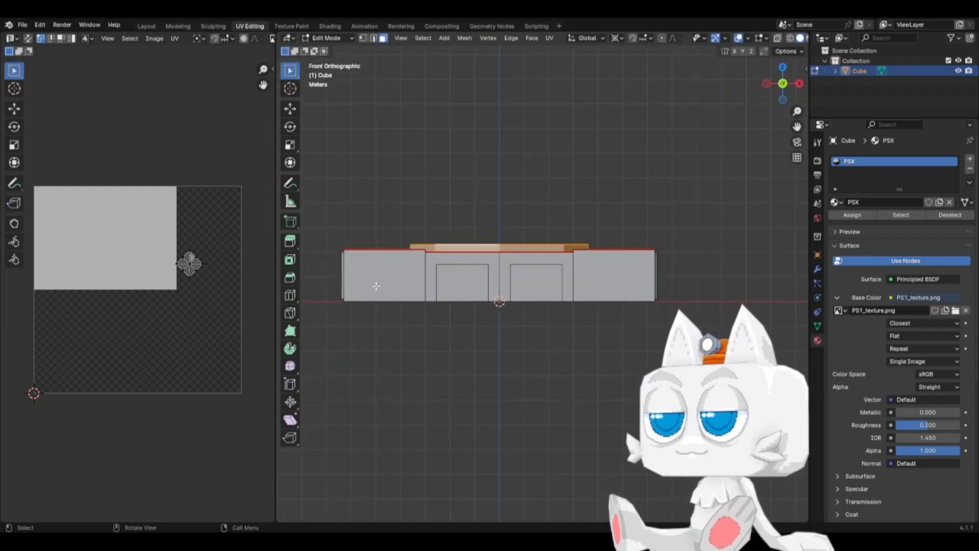
left_click_drag(376, 286, 657, 336)
key("ctrl+l")
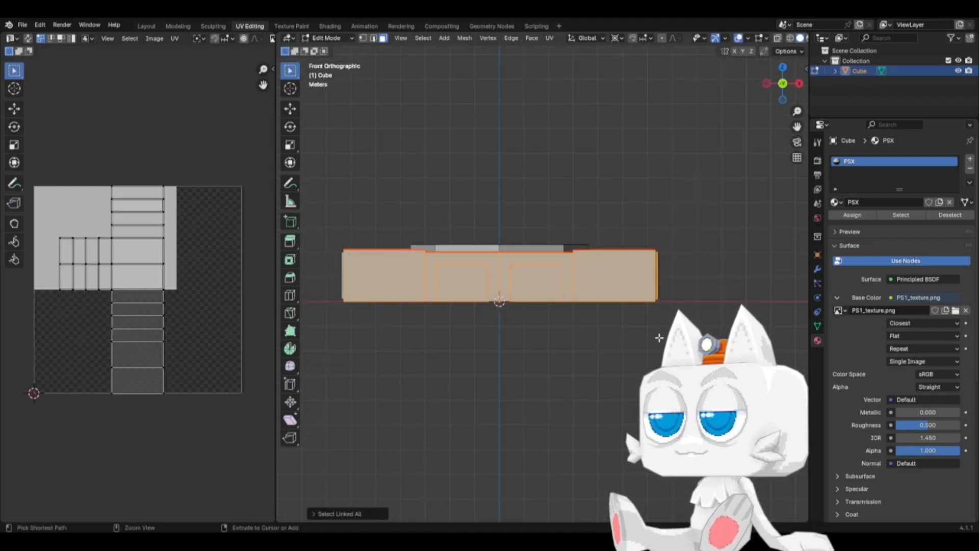
key("h")
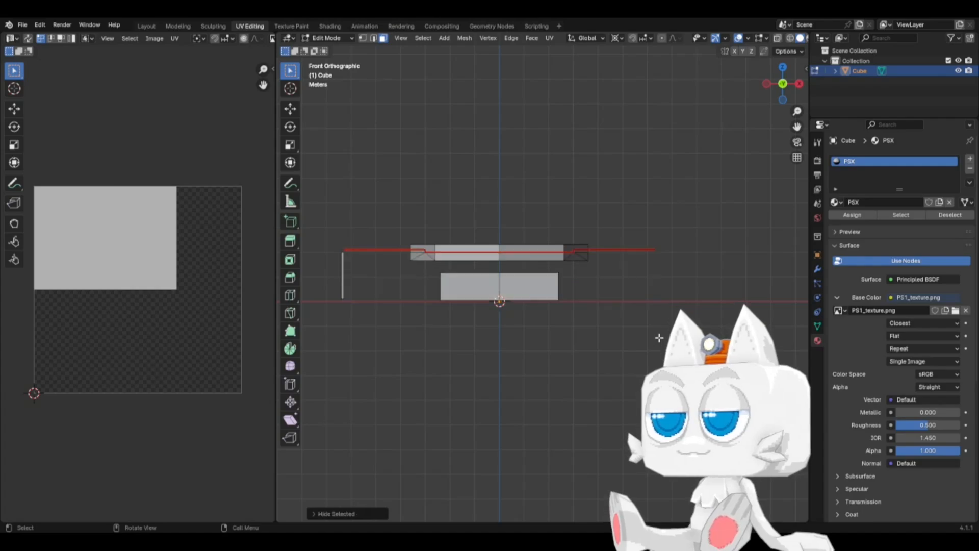
Step: Hide the remaining rear block and, with X-ray enabled, the leftover geometry below the body's upper part
left_click_drag(406, 279, 581, 325)
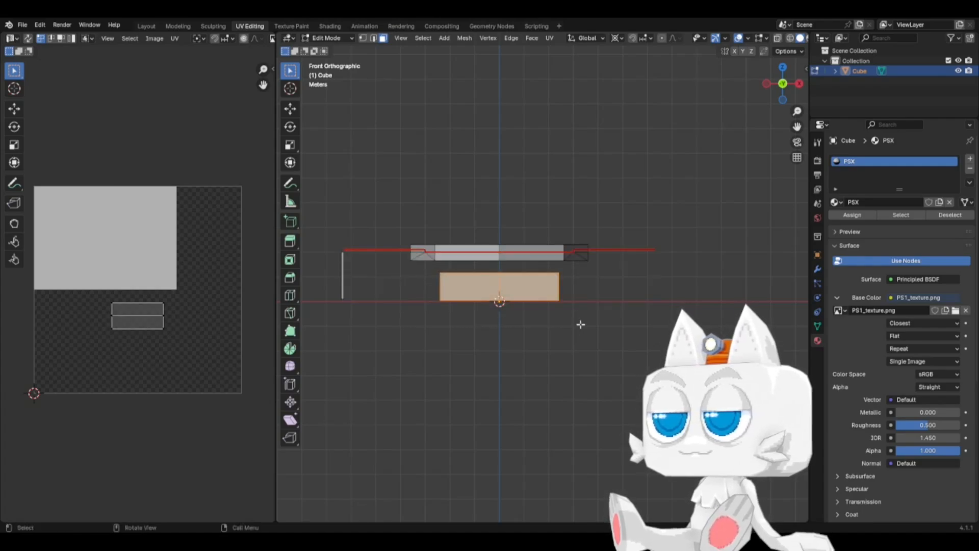
key("h")
key("alt+z")
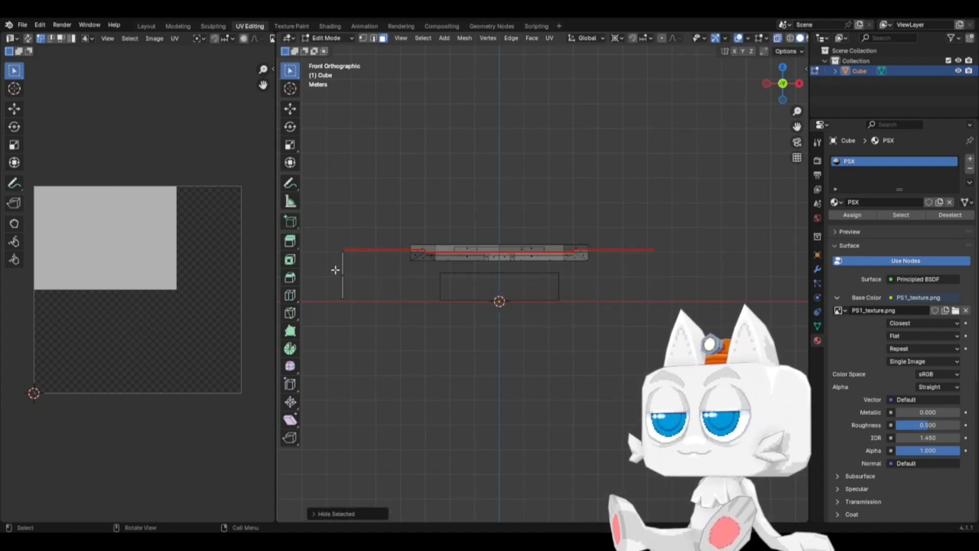
left_click_drag(332, 270, 600, 339)
key("h")
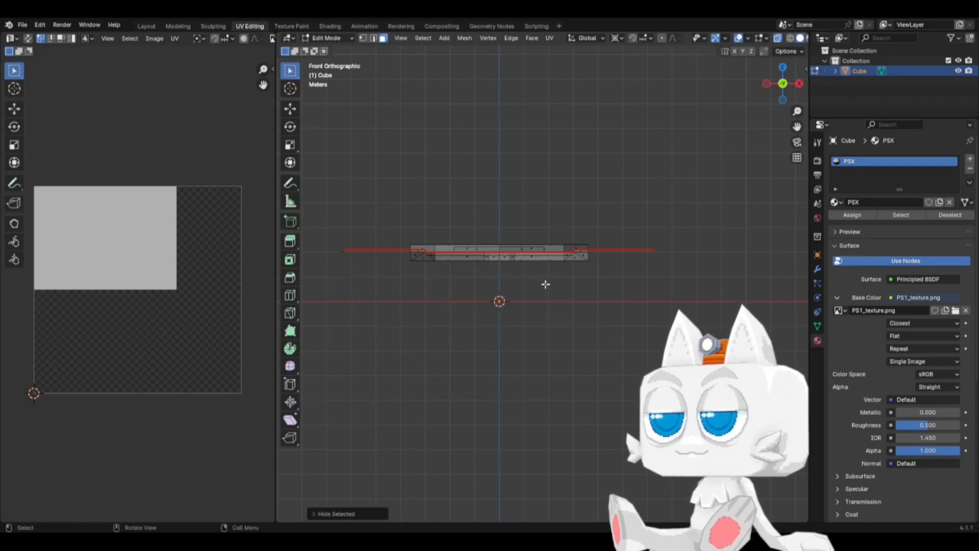
Step: Project all visible faces from the top view and move the resulting UV layout onto the texture's grey rectangle
key("KP_7")
key("a")
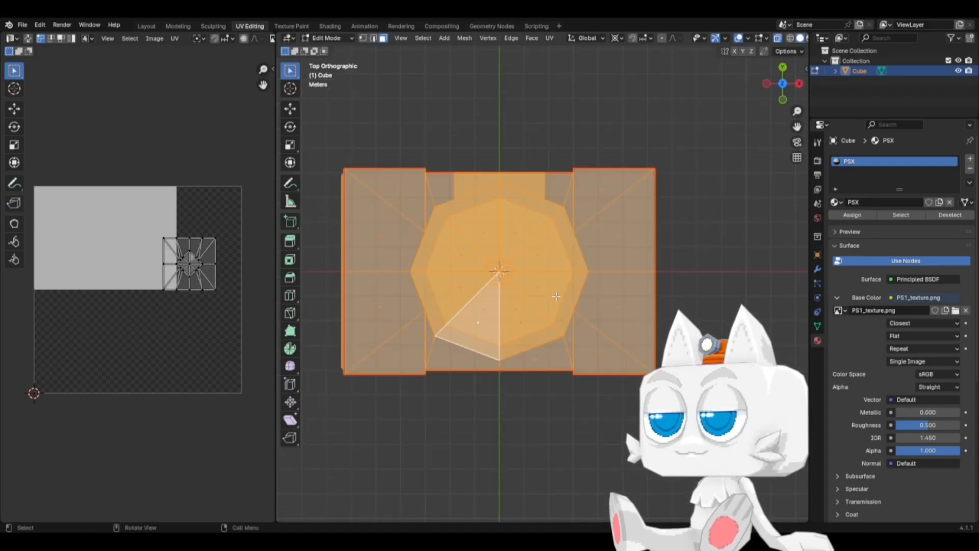
left_click(551, 39)
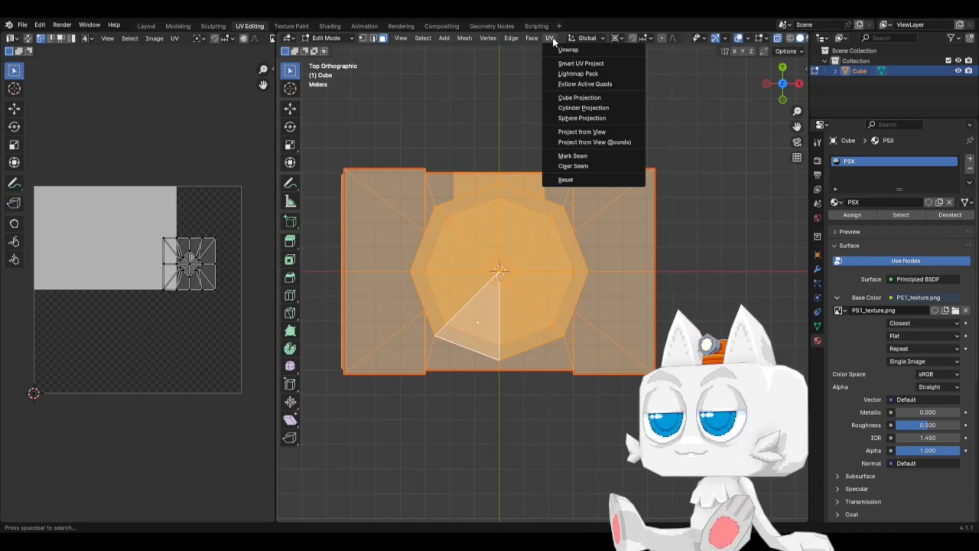
left_click(581, 131)
key("g")
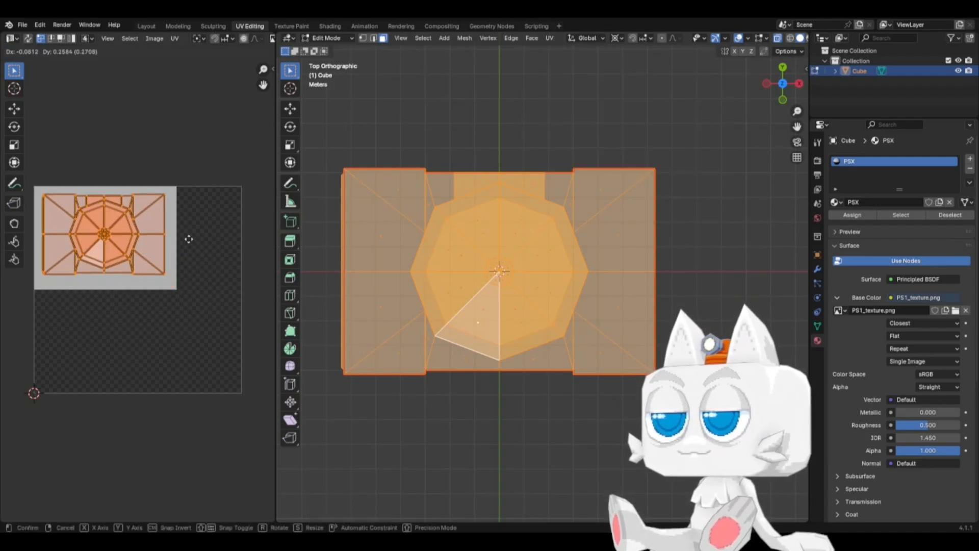
left_click(192, 242)
Step: Hide the thin leftover faces beside the body and project all remaining visible faces from the top view
left_click(336, 225)
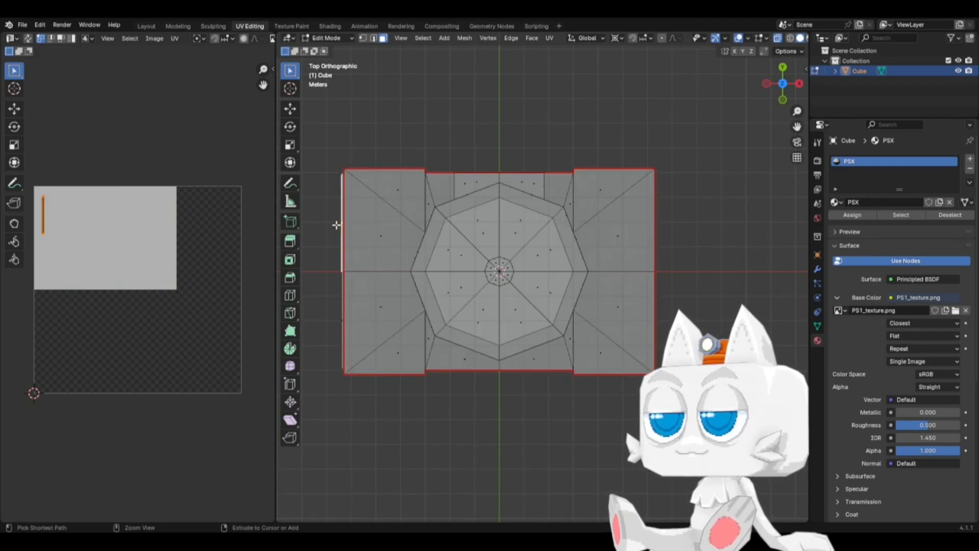
key("alt+a")
key("a")
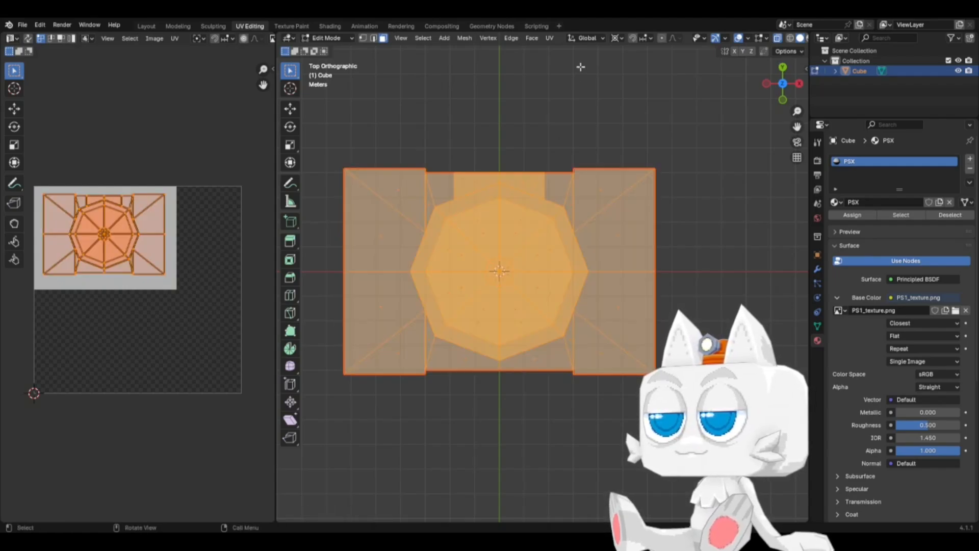
left_click(549, 37)
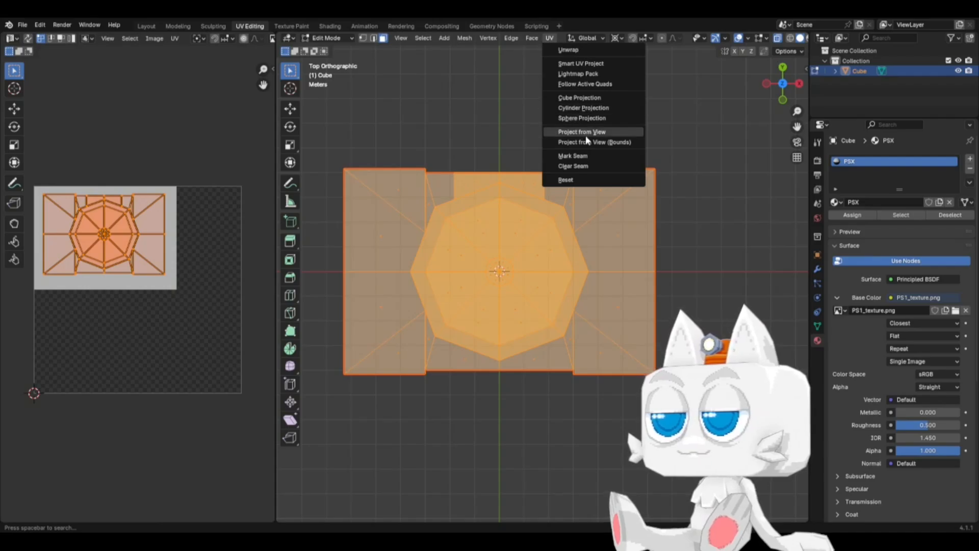
left_click(585, 133)
Step: Move the newly projected UV layout onto the grey rectangle of the texture
middle_click_drag(150, 234, 211, 288)
key("g")
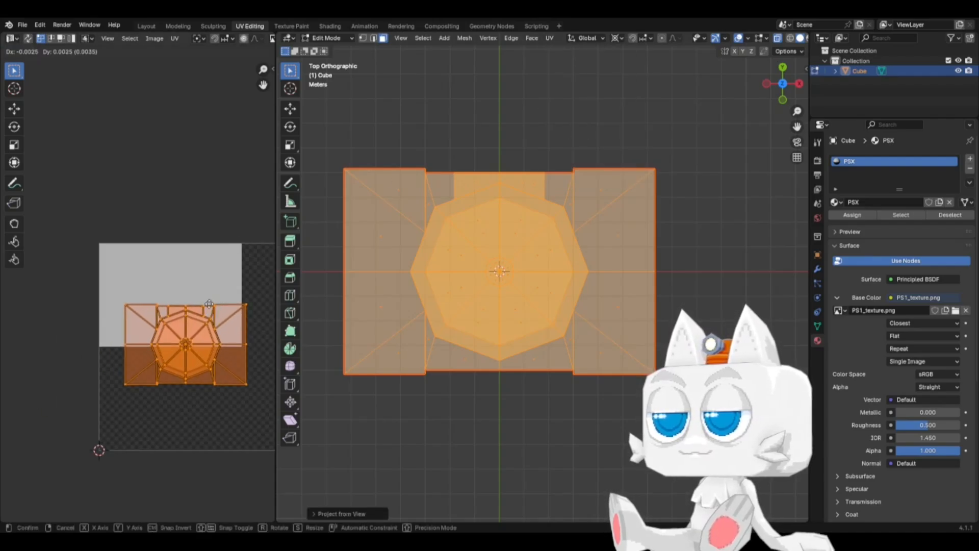
left_click(203, 243)
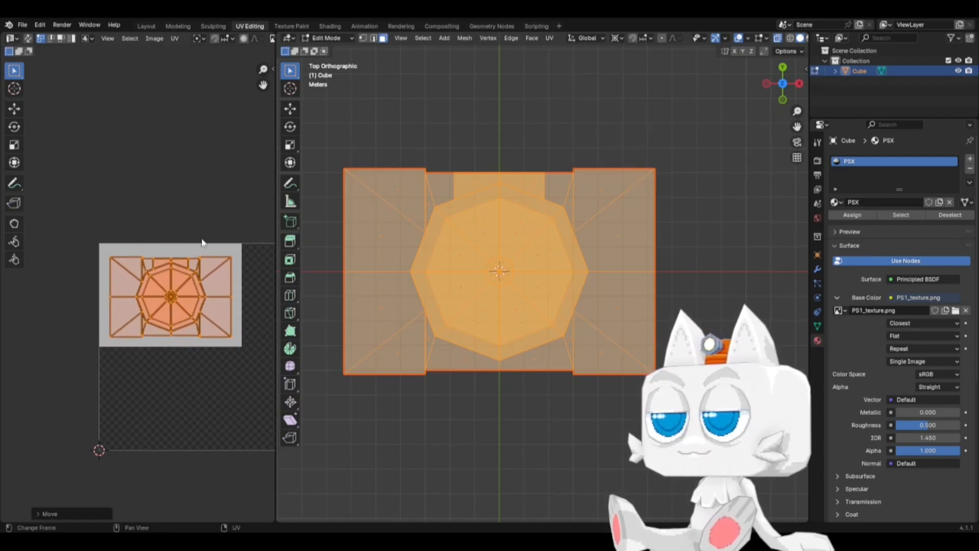
Step: Widen the UV editor and show its sidebar with the UV vertex coordinates and image settings
left_click_drag(273, 274, 290, 274)
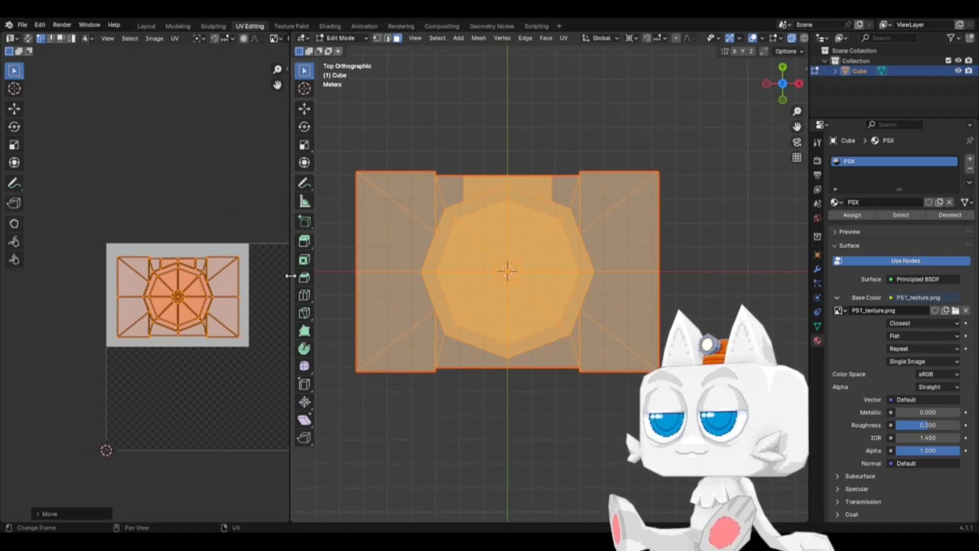
middle_click_drag(214, 338, 171, 321)
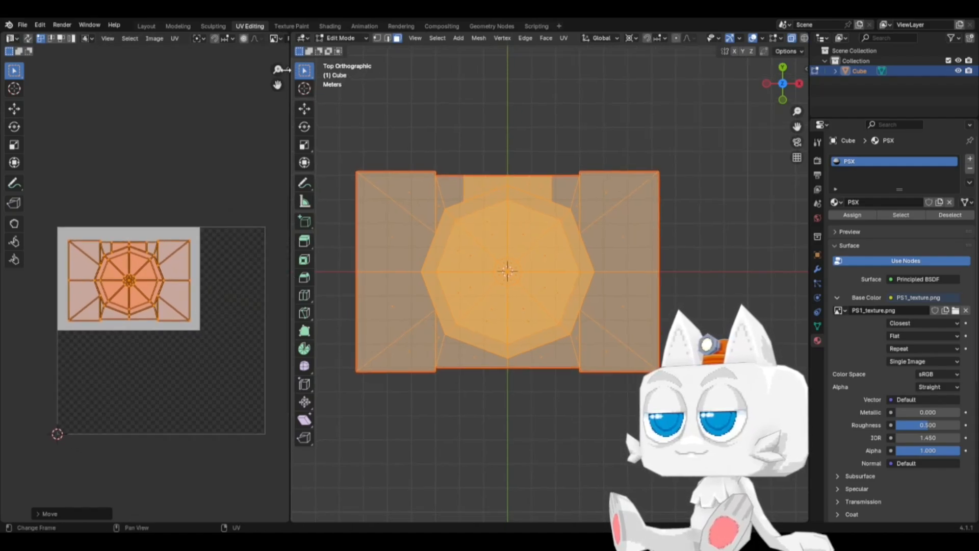
left_click(287, 68)
left_click(284, 102)
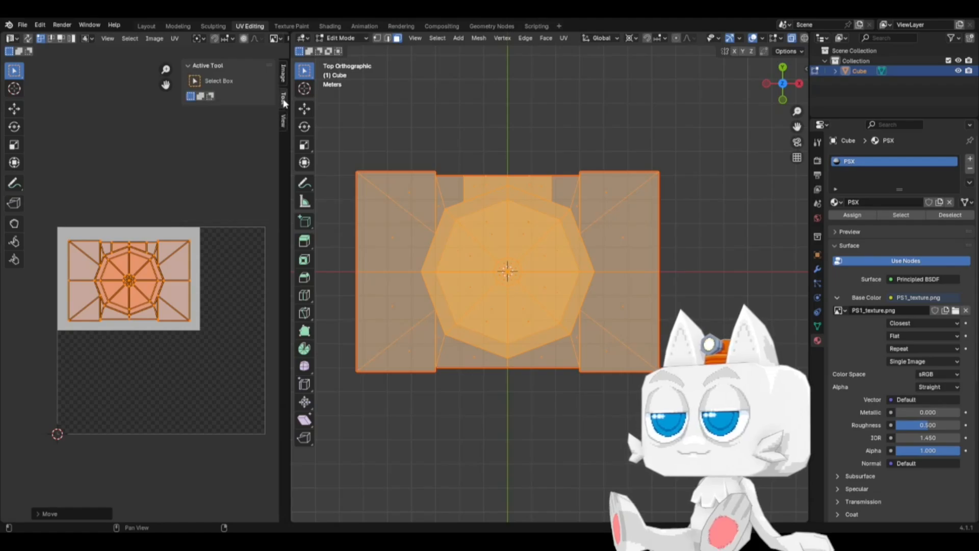
left_click(284, 122)
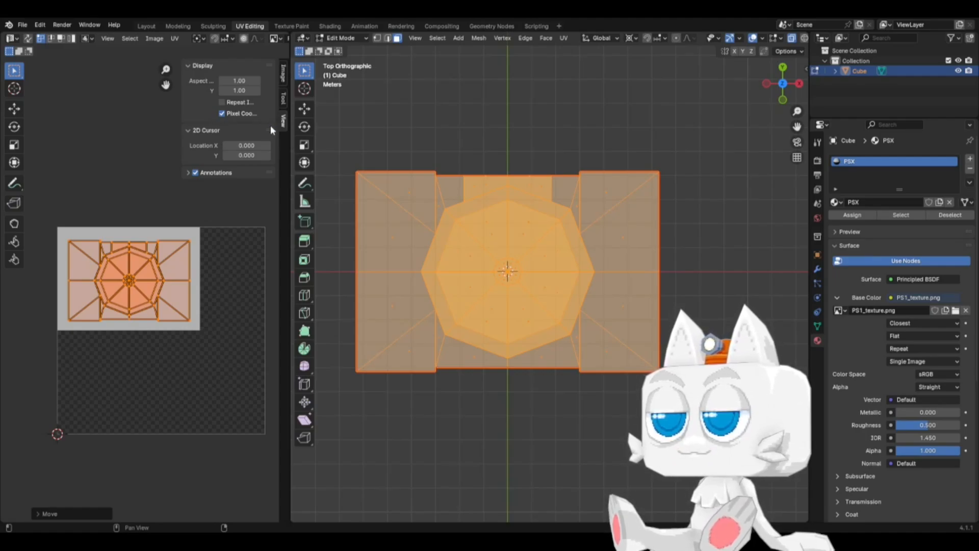
left_click(281, 74)
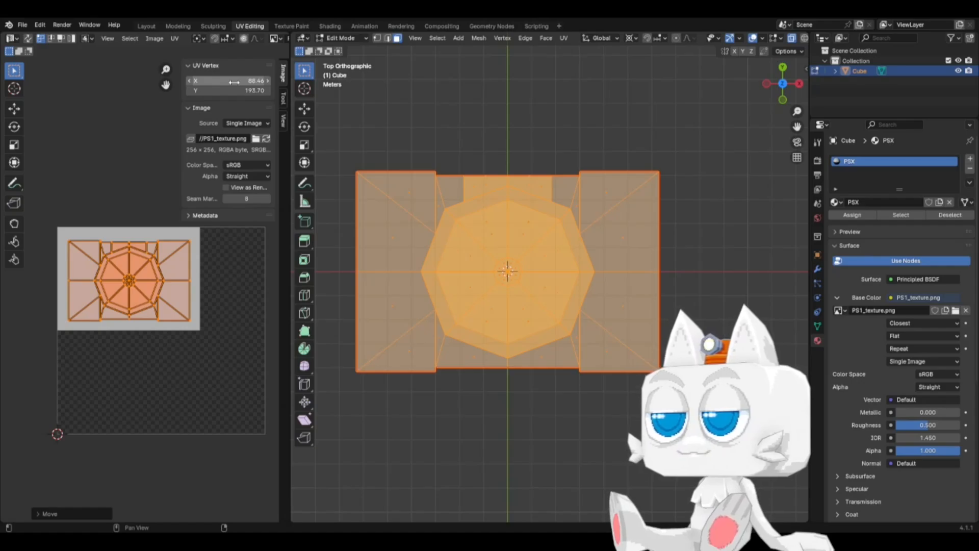
Step: Scale the UV layout up to the grey rectangle's width and move it vertically to the rectangle's upper edge
scroll(153, 305, "up", 1)
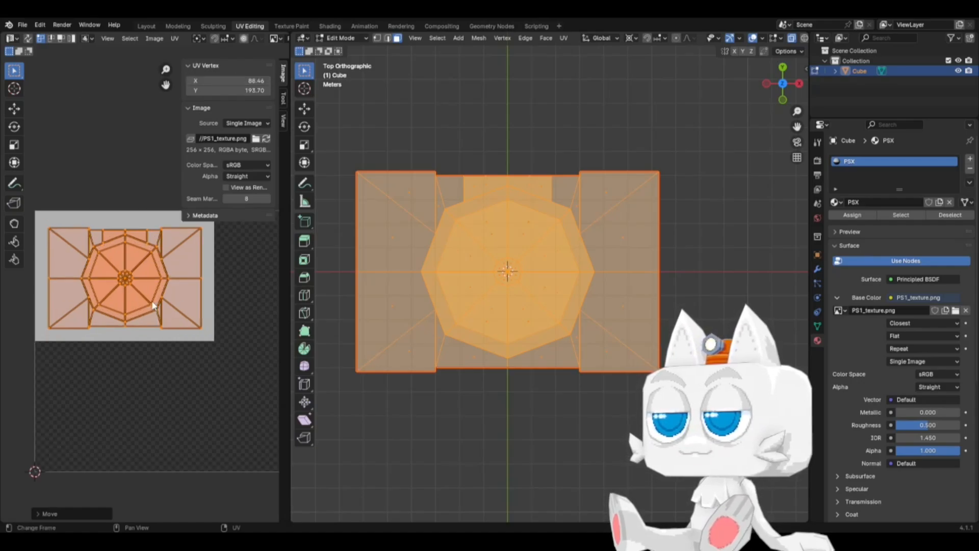
middle_click_drag(164, 300, 181, 332)
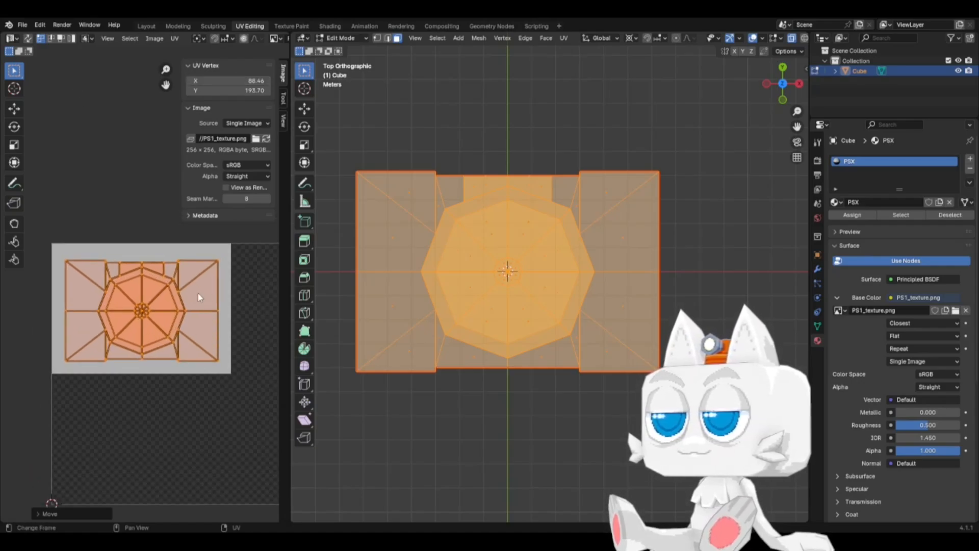
key("s")
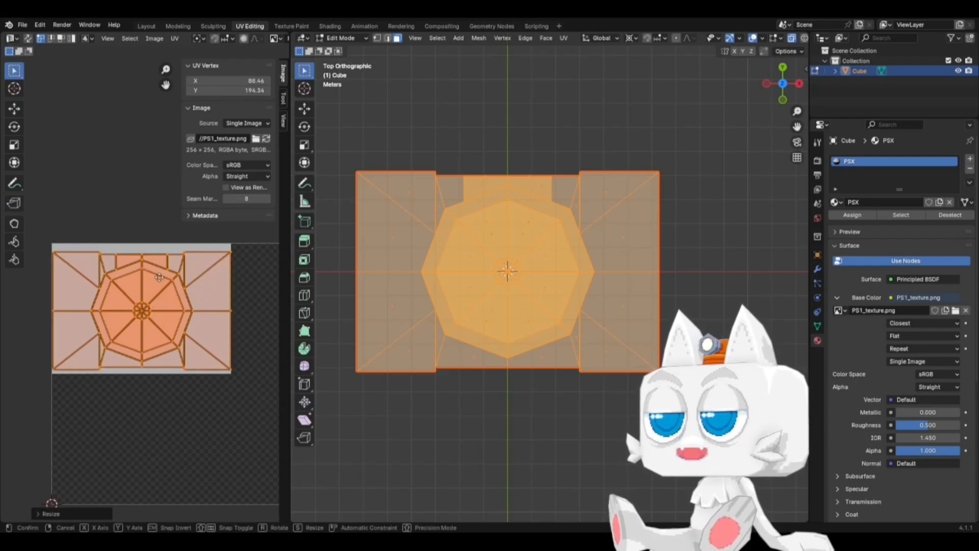
key("y")
left_click(159, 270)
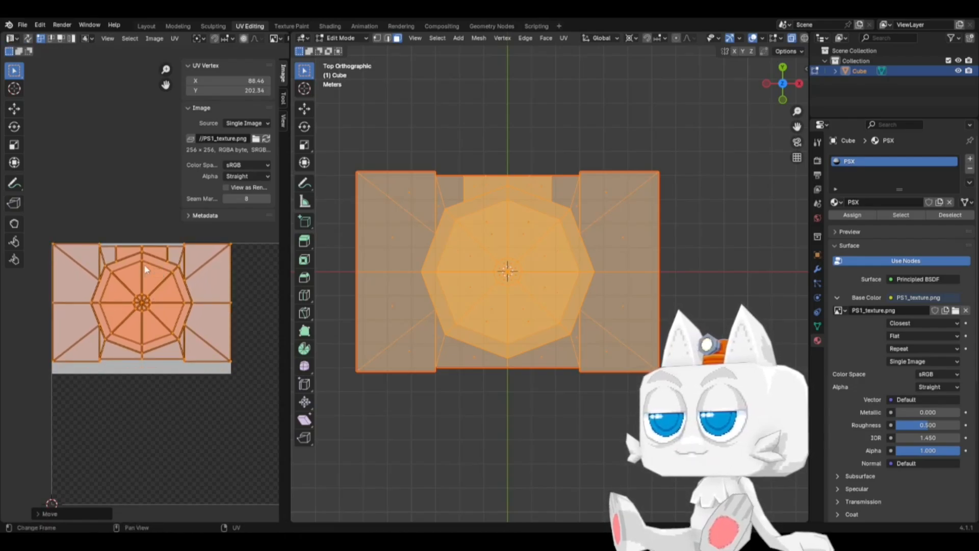
Step: Shift the UV layout slightly so its upper-left corner lines up with the texture's corner
scroll(144, 264, "up", 5)
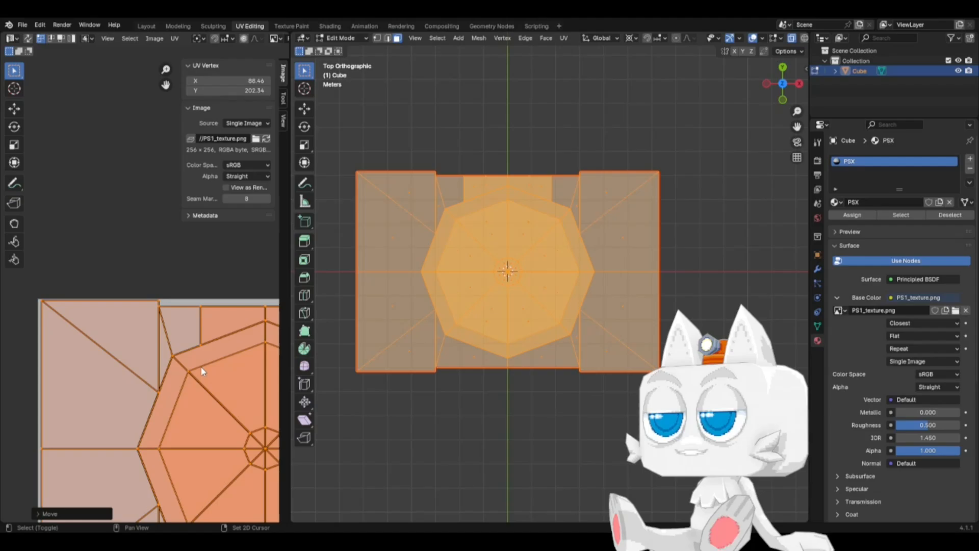
key("g")
left_click(165, 342)
scroll(153, 344, "down", 5)
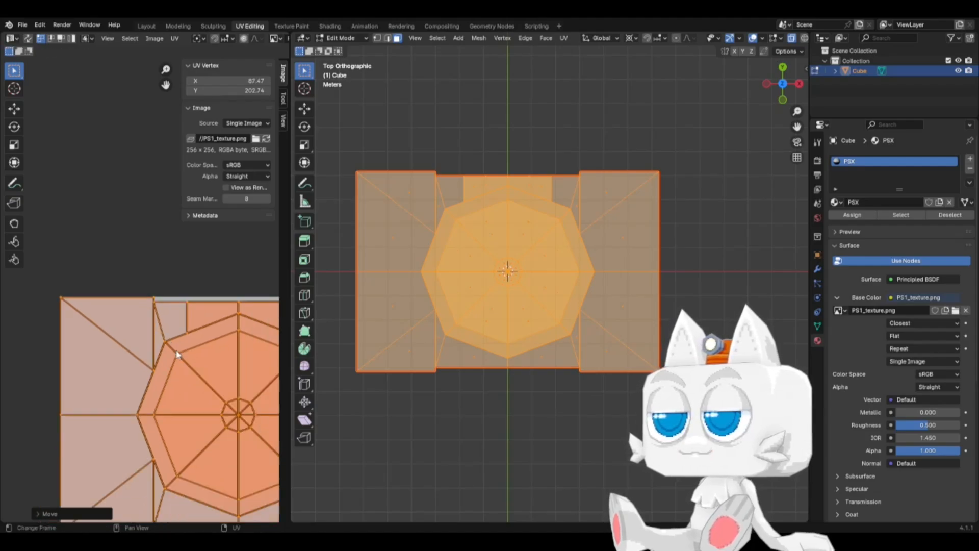
Step: Scale the UV layout up slightly and nudge it so both sides meet the grey rectangle's side edges
scroll(219, 347, "up", 2)
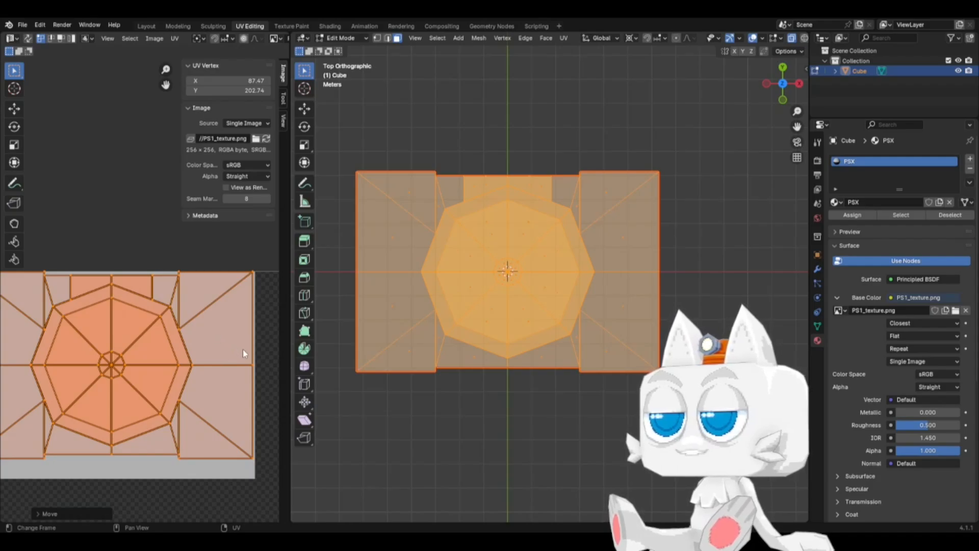
key("s")
left_click(245, 350)
key("g")
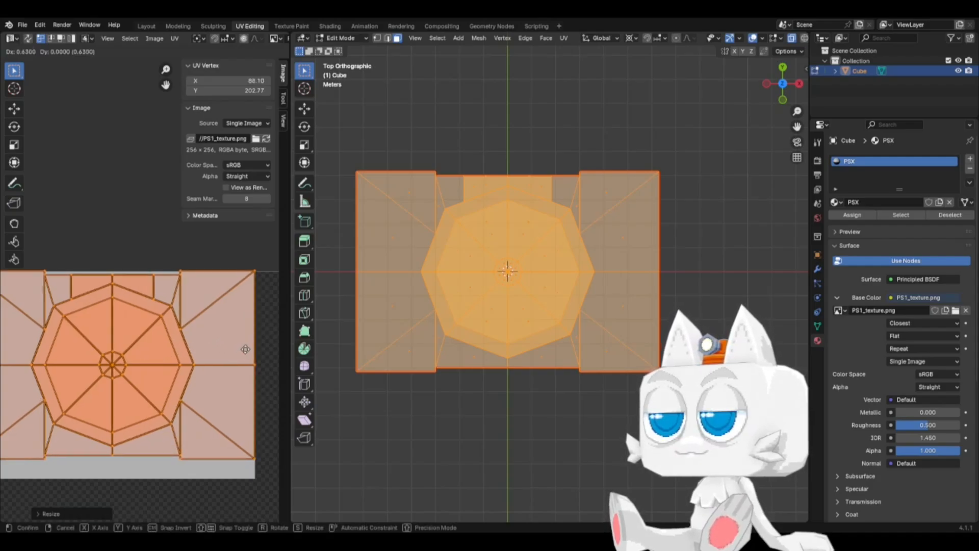
left_click(245, 350)
middle_click_drag(245, 351, 319, 384)
scroll(69, 343, "up", 2)
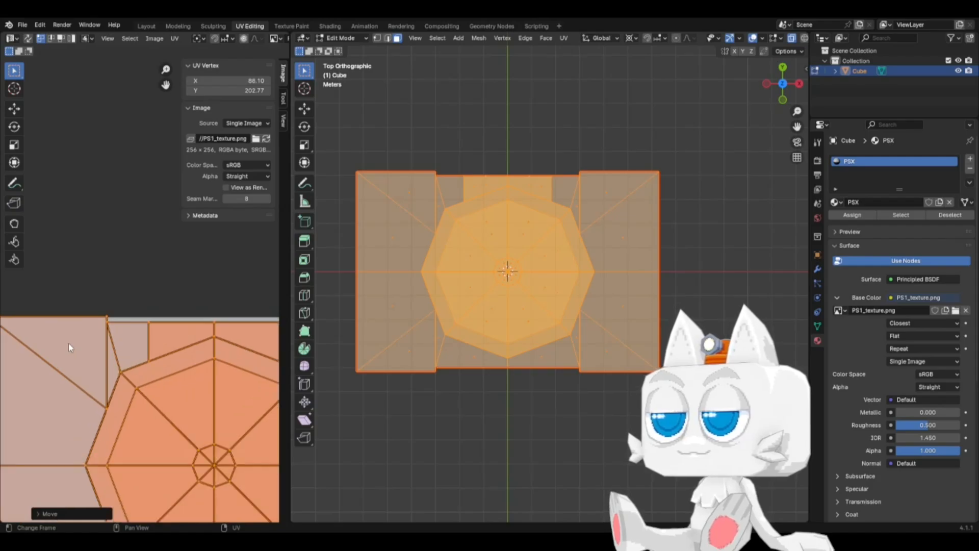
scroll(68, 342, "down", 2)
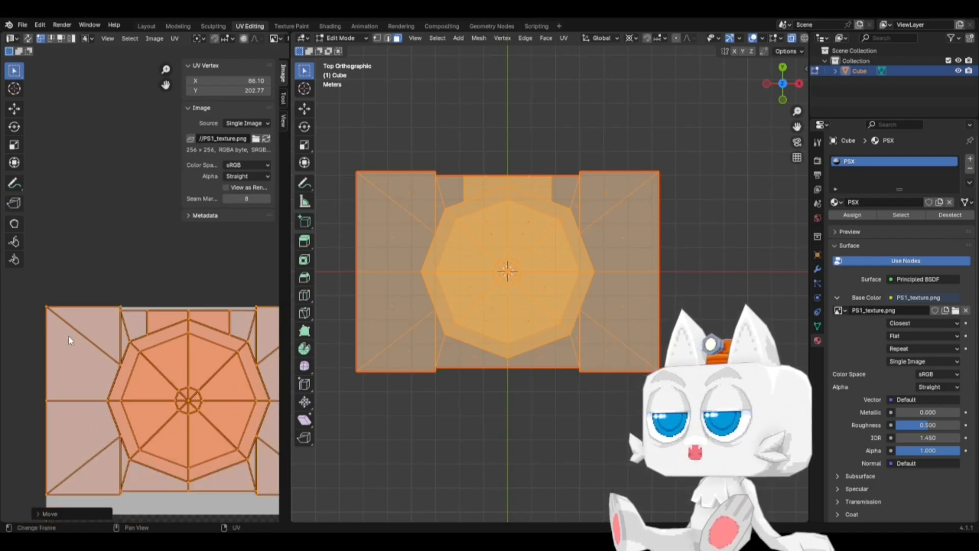
scroll(34, 293, "down", 2)
left_click_drag(53, 268, 99, 428)
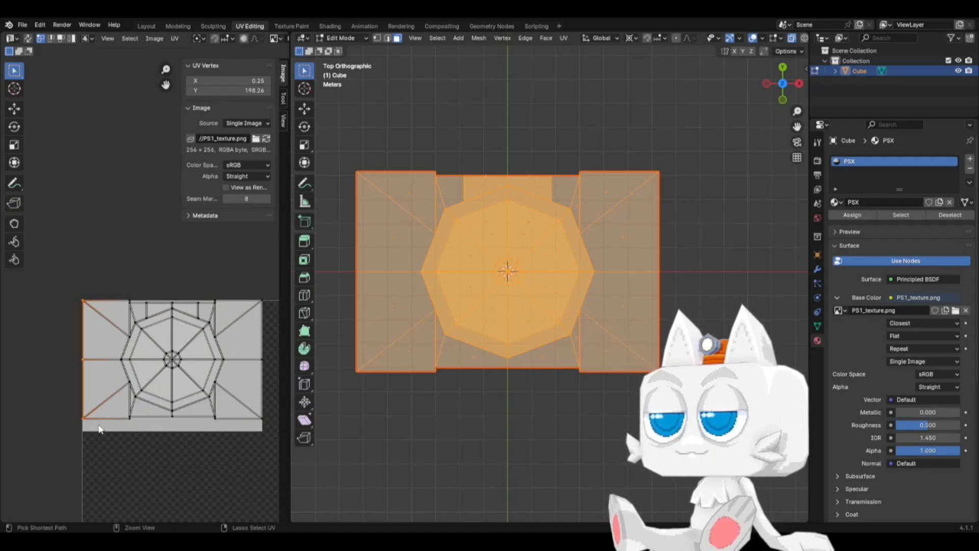
key("a")
key("g")
right_click(98, 425)
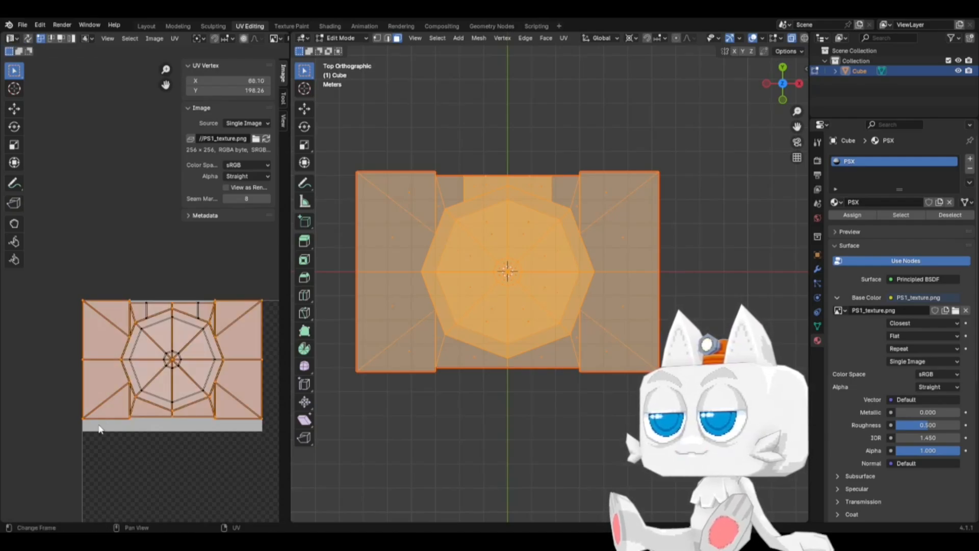
key("b")
left_click_drag(96, 290, 242, 432)
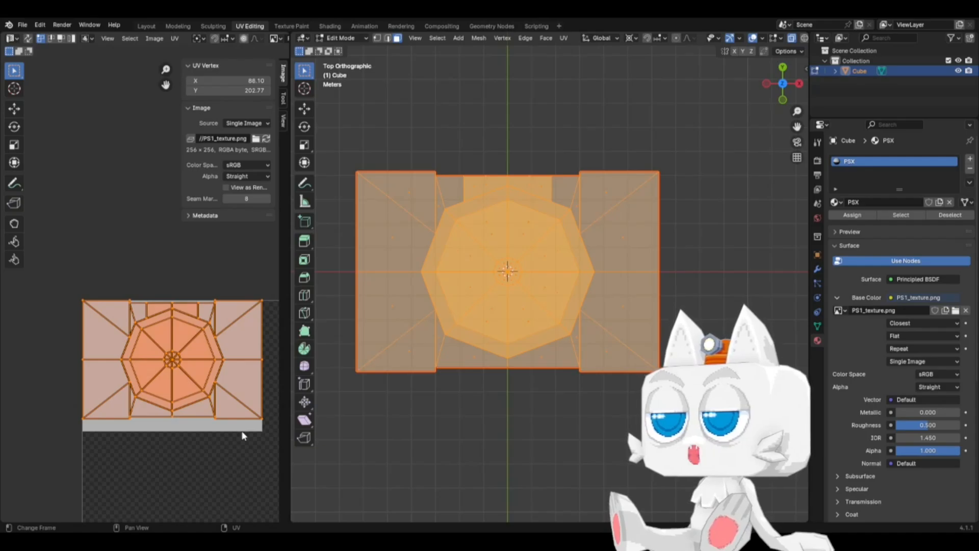
Step: Nudge the UV layout slightly sideways and check the coordinates of its upper-right corner vertex
key("g")
left_click(242, 434)
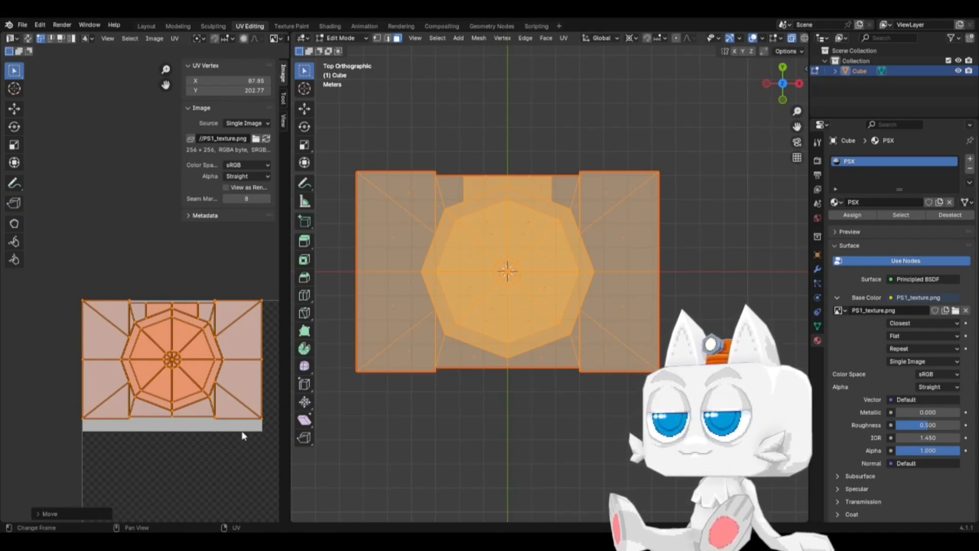
left_click(266, 312)
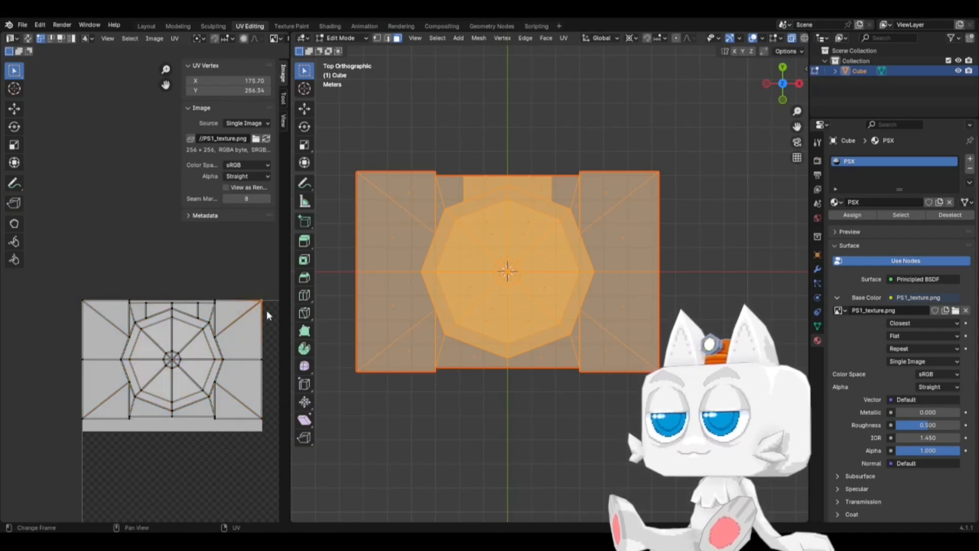
scroll(183, 359, "up", 2)
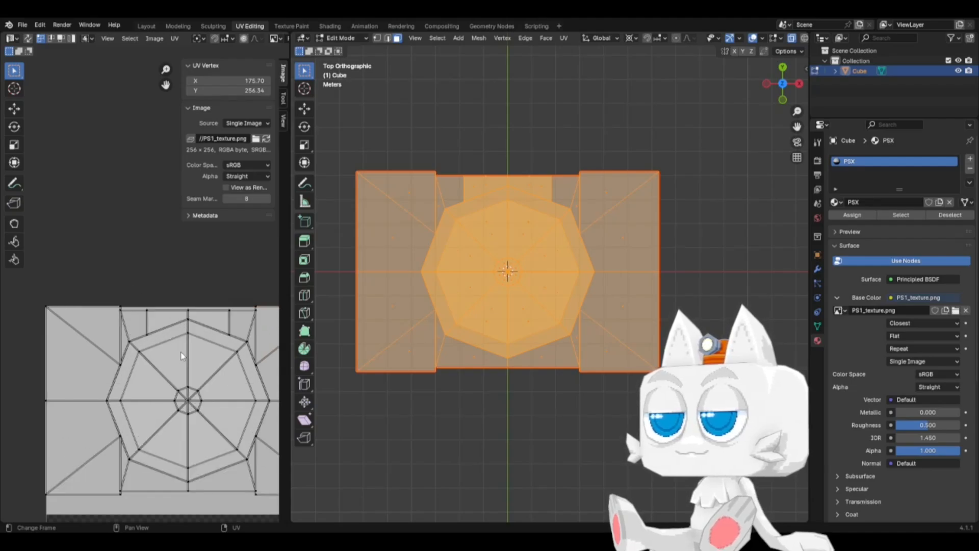
scroll(177, 350, "down", 2)
left_click_drag(96, 278, 236, 426)
Step: Select the whole UV layout and set its X coordinate to 88
key("a")
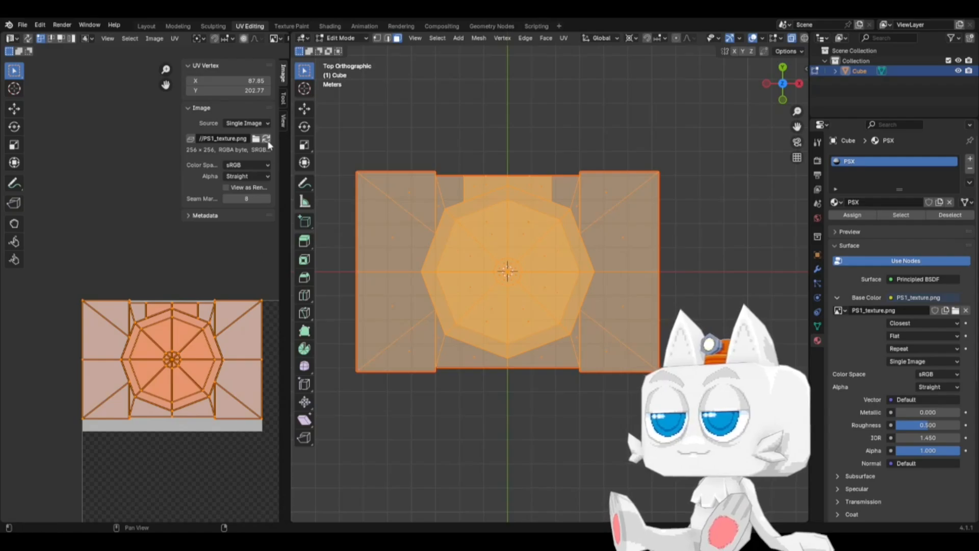
left_click(246, 81)
left_click(246, 81)
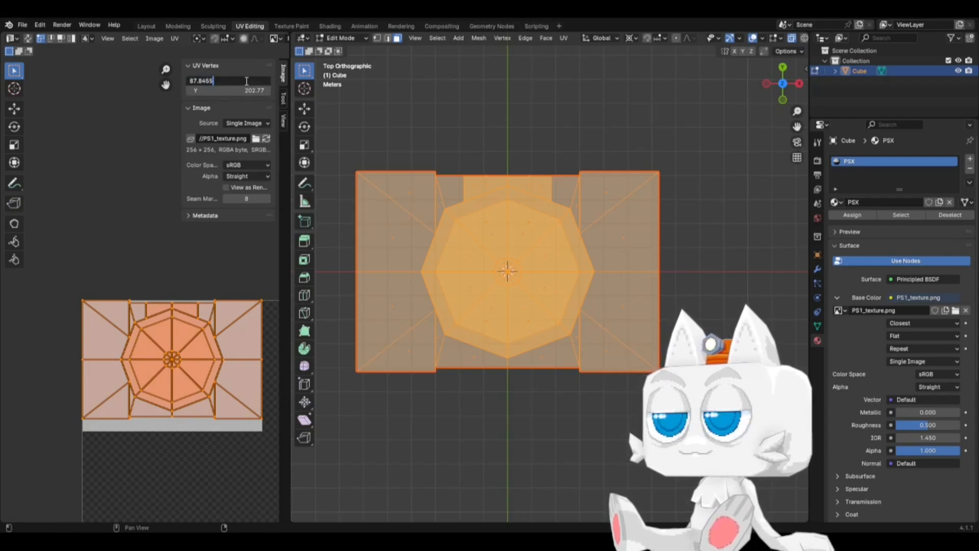
key("BackSpace")
key("BackSpace")
key("BackSpace")
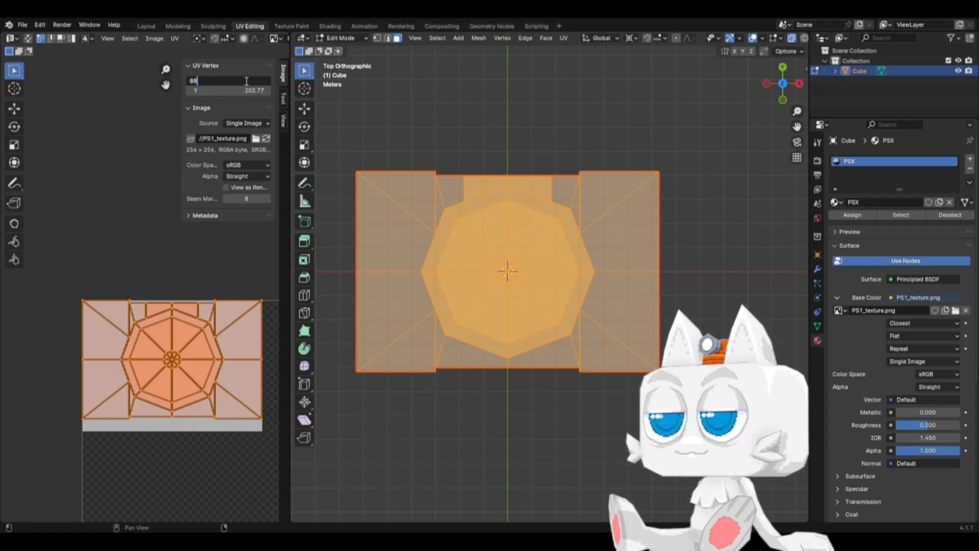
key("Return")
scroll(189, 357, "up", 2)
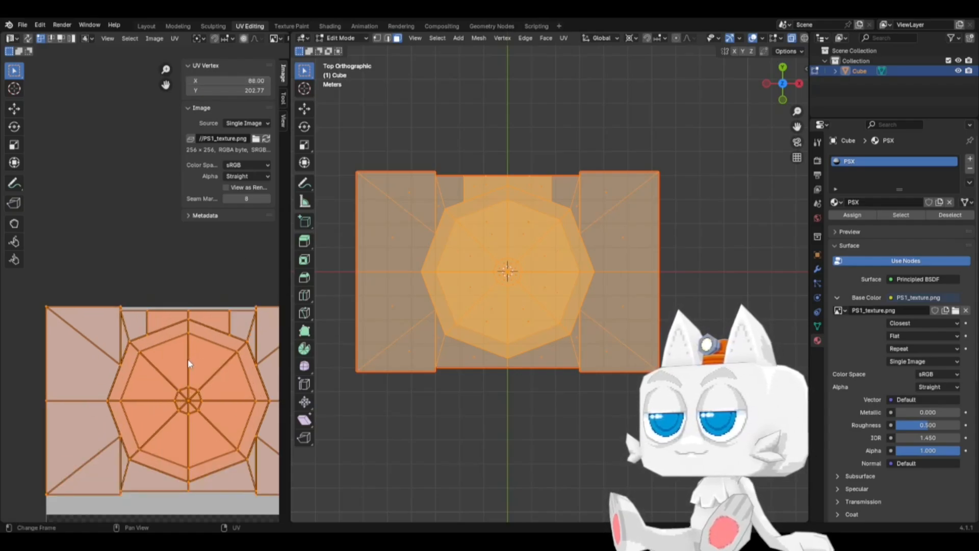
Step: Set the Y coordinate of the whole UV layout to 202.5
left_click(238, 90)
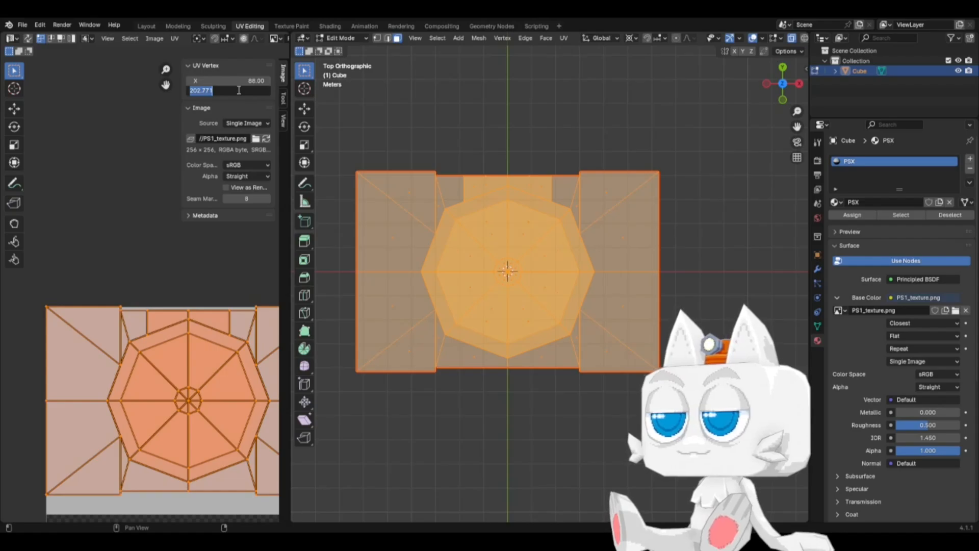
type("202")
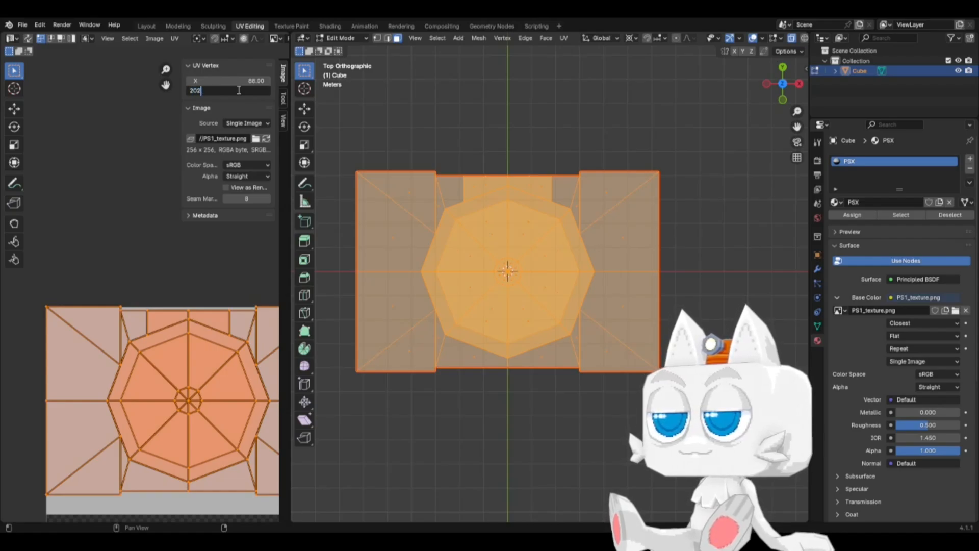
type(".5")
key("Return")
scroll(185, 354, "down", 2)
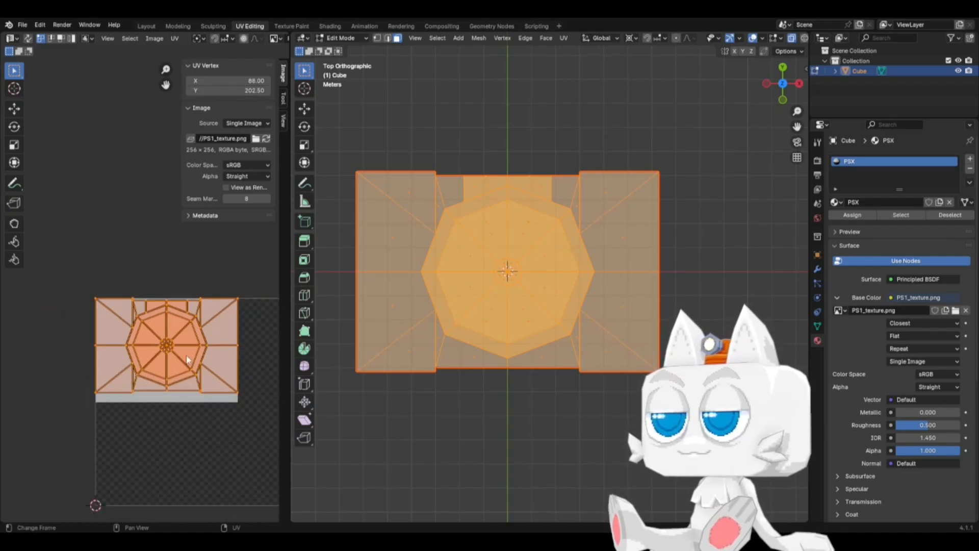
Step: Examine how the UV layout sits on the grey rectangle and check the coordinates of the octagon's rightmost inner and outer vertices
key("alt+a")
key("a")
scroll(191, 389, "up", 3)
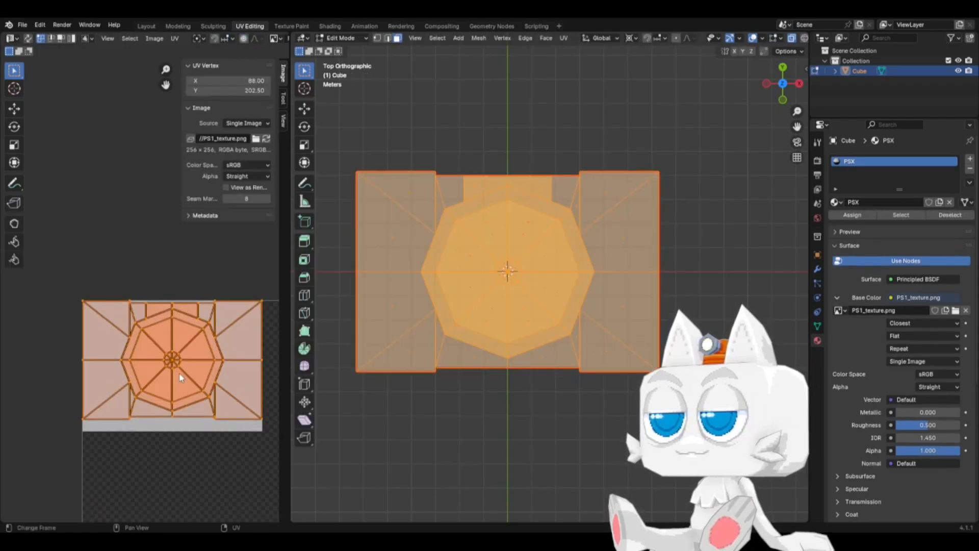
scroll(190, 385, "up", 1)
middle_click_drag(190, 385, 149, 329)
scroll(194, 372, "down", 3)
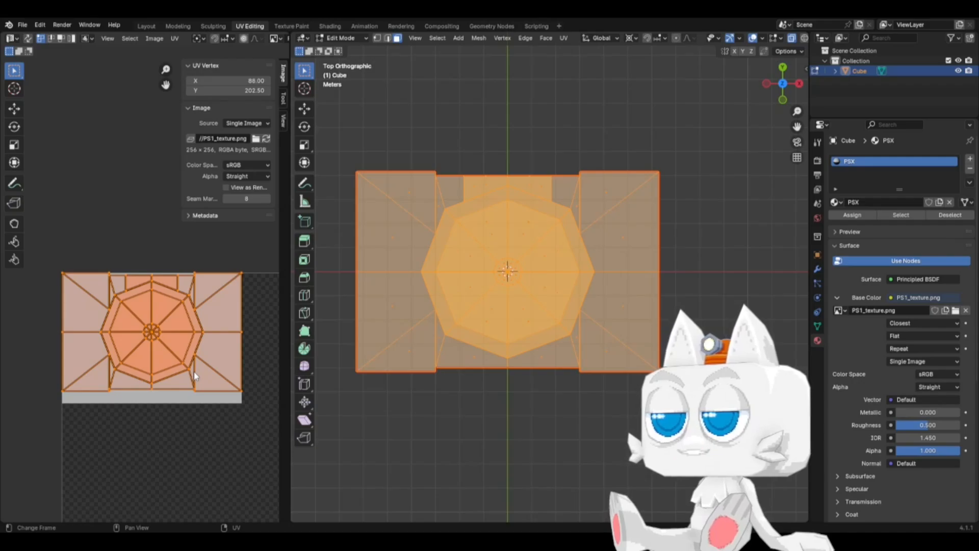
scroll(212, 376, "up", 2)
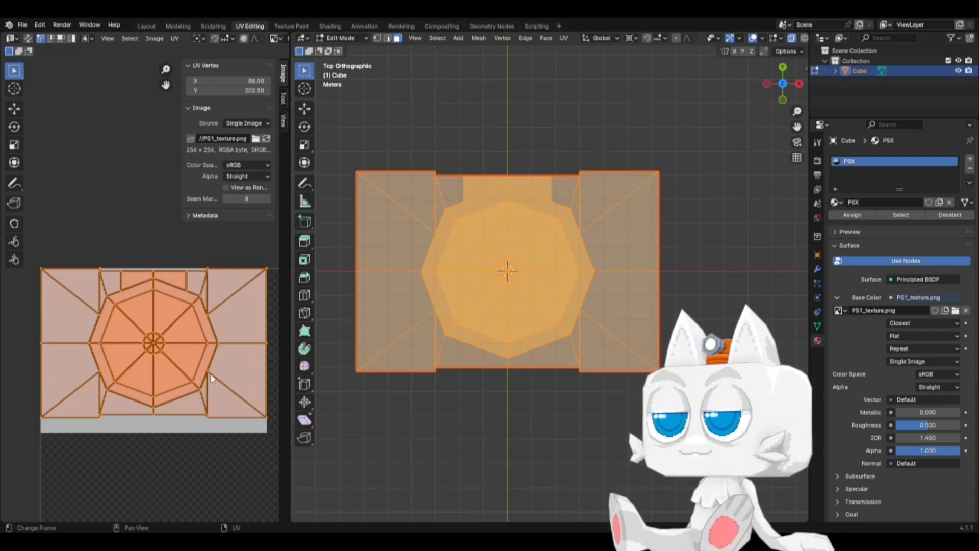
left_click(213, 377)
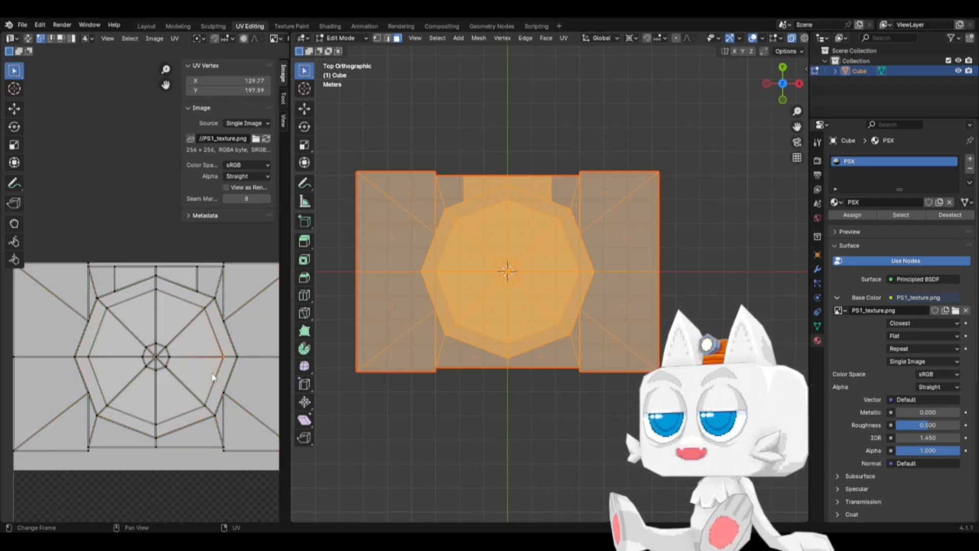
left_click(238, 356)
scroll(238, 356, "down", 3)
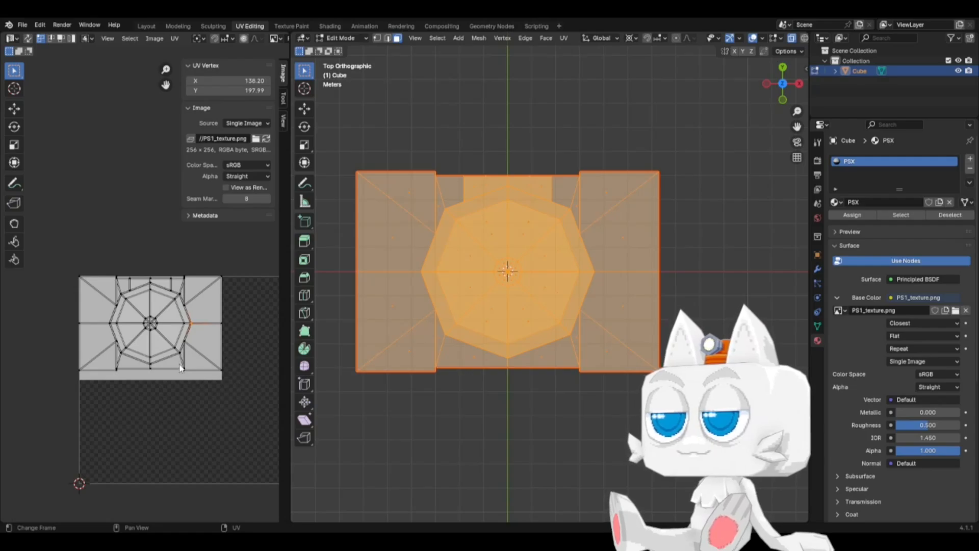
scroll(165, 374, "up", 4)
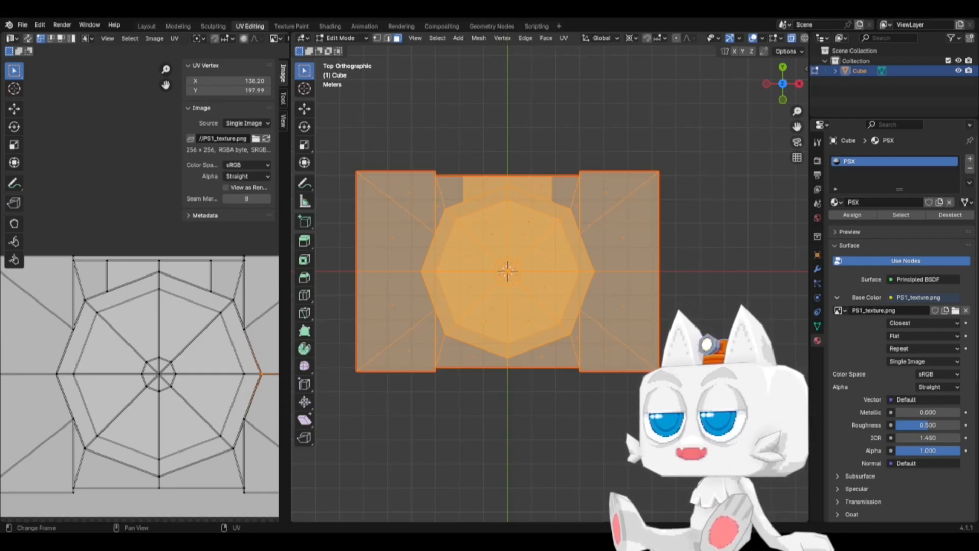
Step: Switch to the texture in Aseprite and erase a full-width strip along the bottom of the grey rectangle
key("alt+Tab")
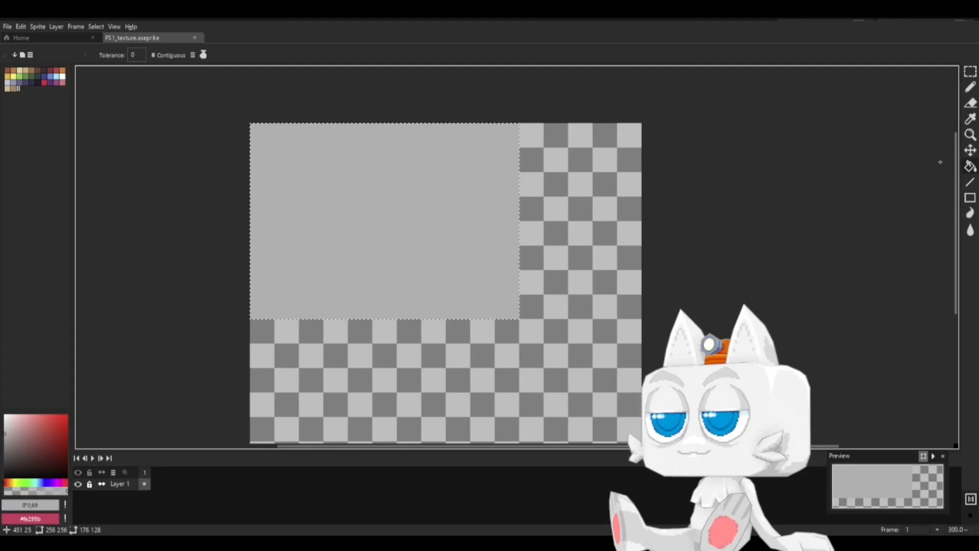
left_click(968, 71)
left_click_drag(545, 344, 259, 304)
key("Delete")
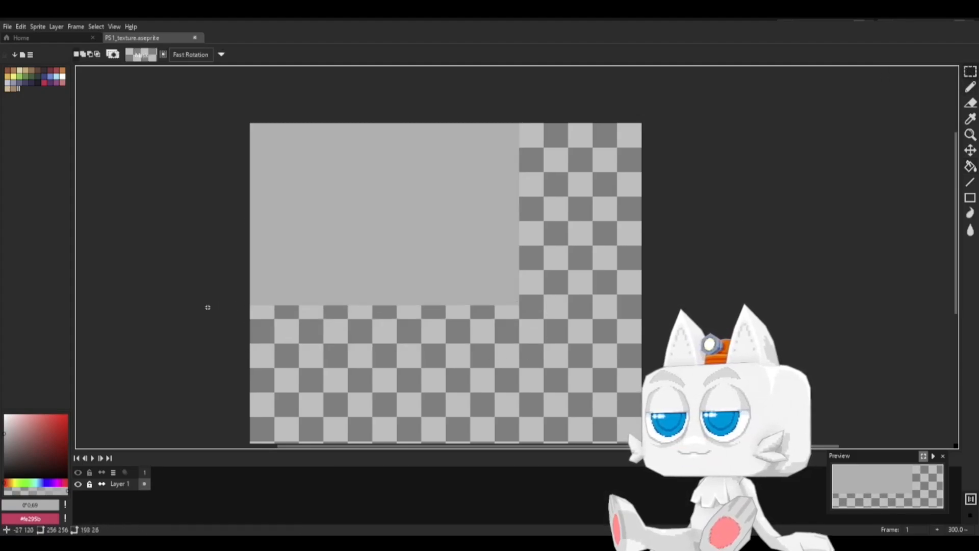
Step: Export the trimmed texture as PS1_texture.png and reload the image in Blender's UV editor
left_click(8, 27)
mouse_move(59, 112)
left_click(153, 115)
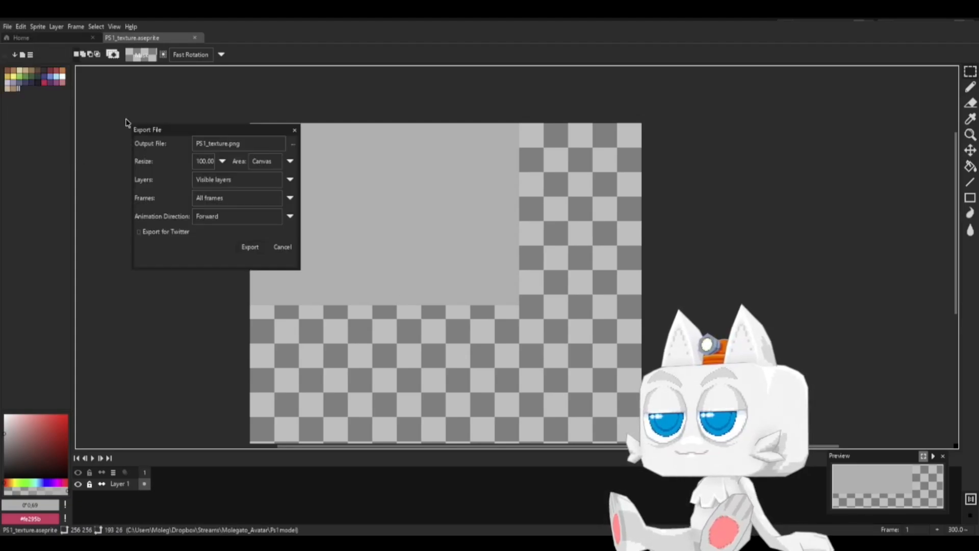
left_click(250, 246)
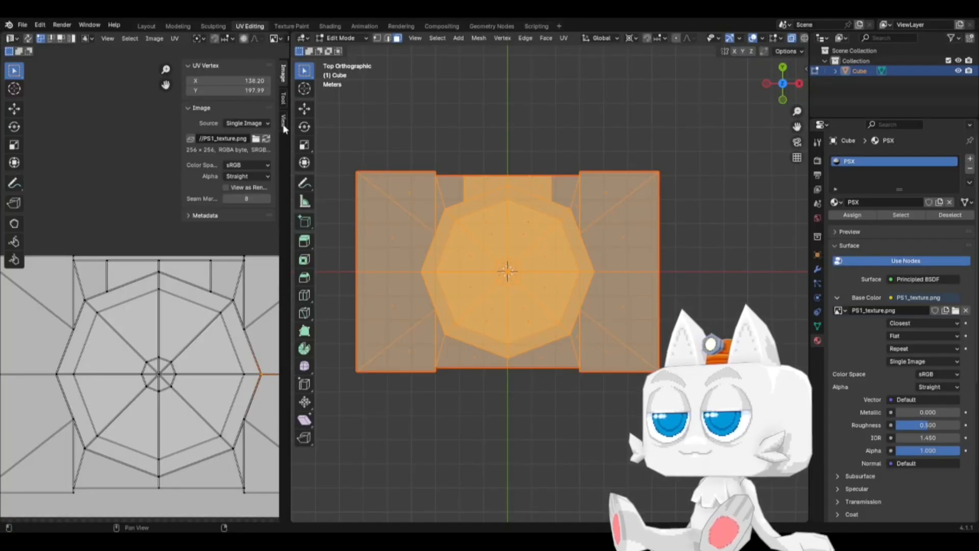
left_click(270, 138)
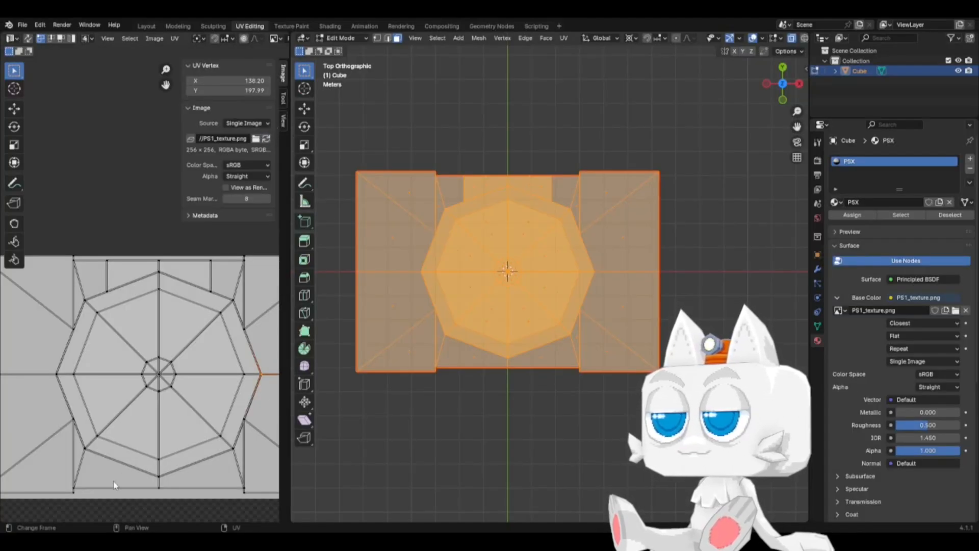
key("u")
left_click(71, 494)
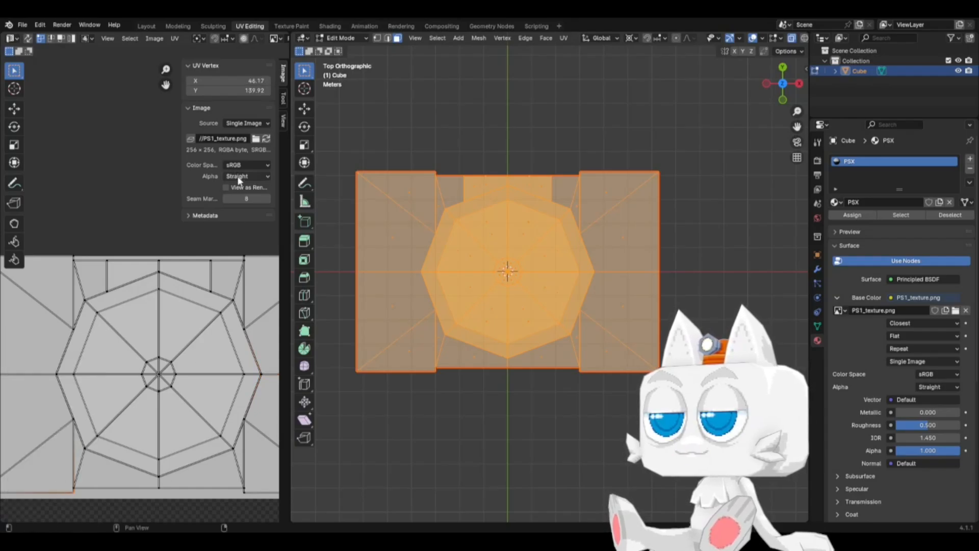
left_click(189, 92)
left_click(189, 91)
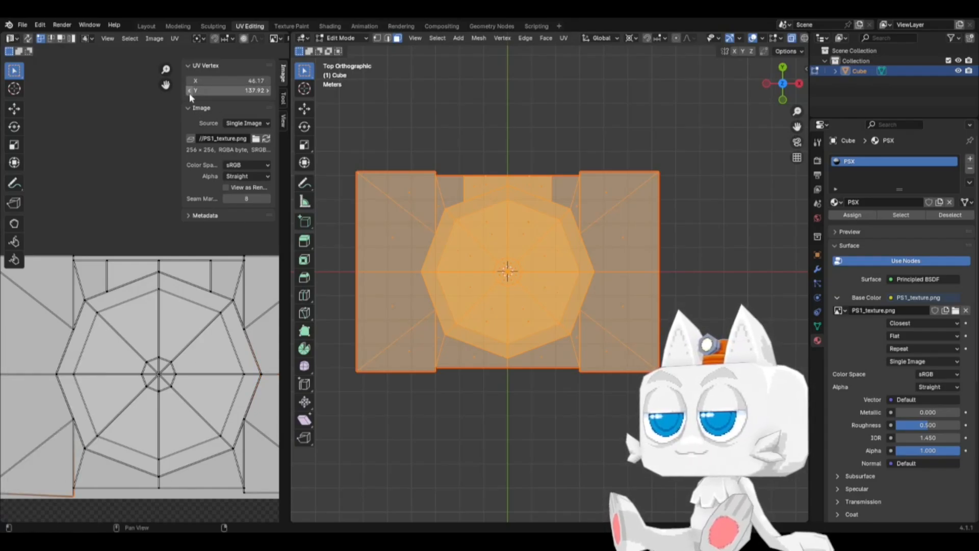
left_click(189, 92)
key("ctrl+z")
key("ctrl+z")
key("ctrl+z")
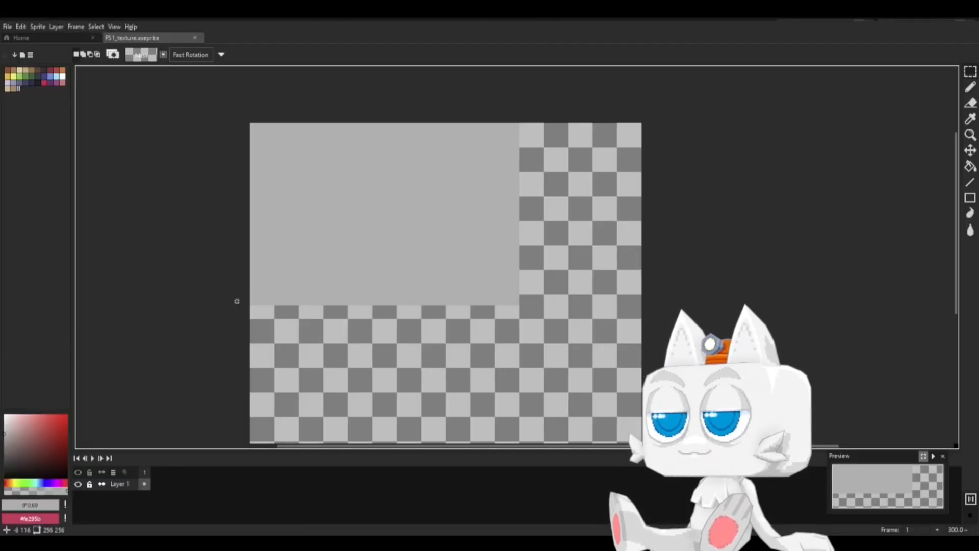
Step: In Aseprite, trim a few more pixel rows off the grey rectangle's lower edge to match the UV layout's height
mouse_move(236, 302)
left_mouse_down()
mouse_move(515, 305)
mouse_move(534, 284)
mouse_move(440, 284)
left_mouse_up()
scroll(515, 305, "up", 4)
left_click(544, 301)
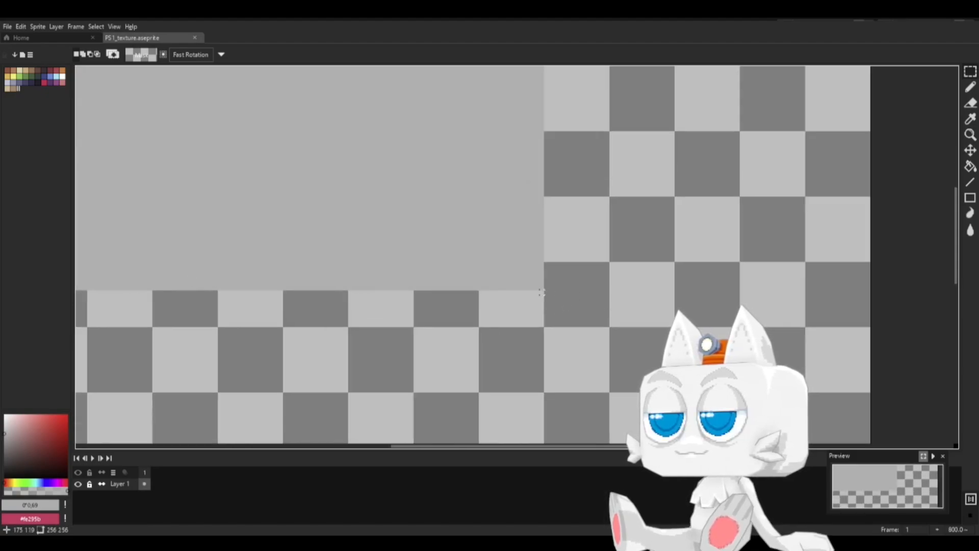
left_click_drag(542, 288, 179, 281)
key("Delete")
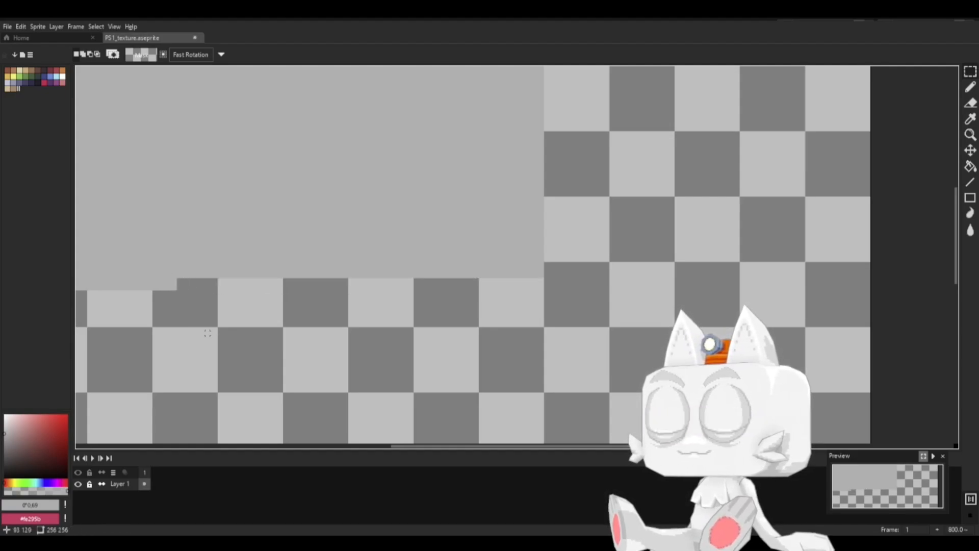
middle_click_drag(202, 338, 489, 354)
left_click_drag(529, 361, 118, 324)
key("Delete")
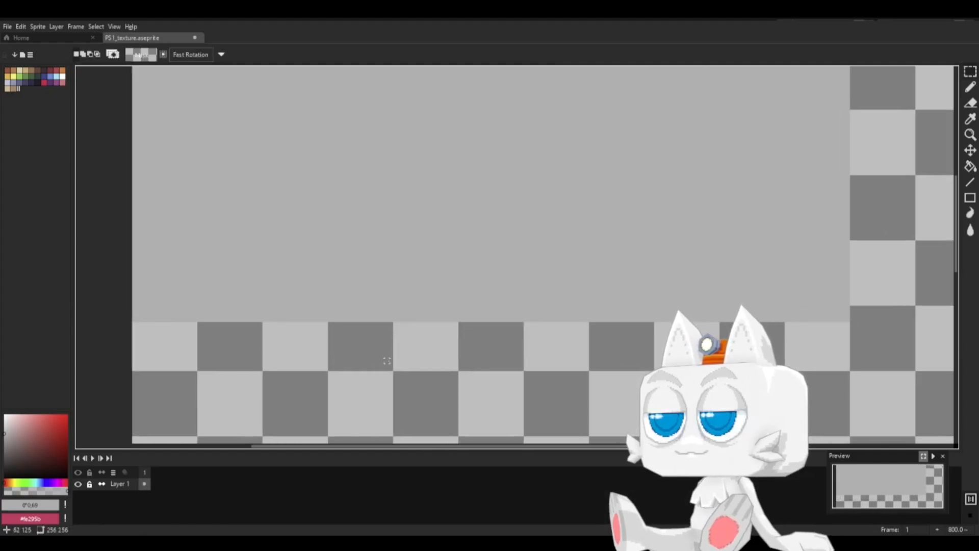
Step: Save the Aseprite file, export PS1_texture.png again, and return to Blender with the image reloaded
key("ctrl+s")
key("ctrl+shift+x")
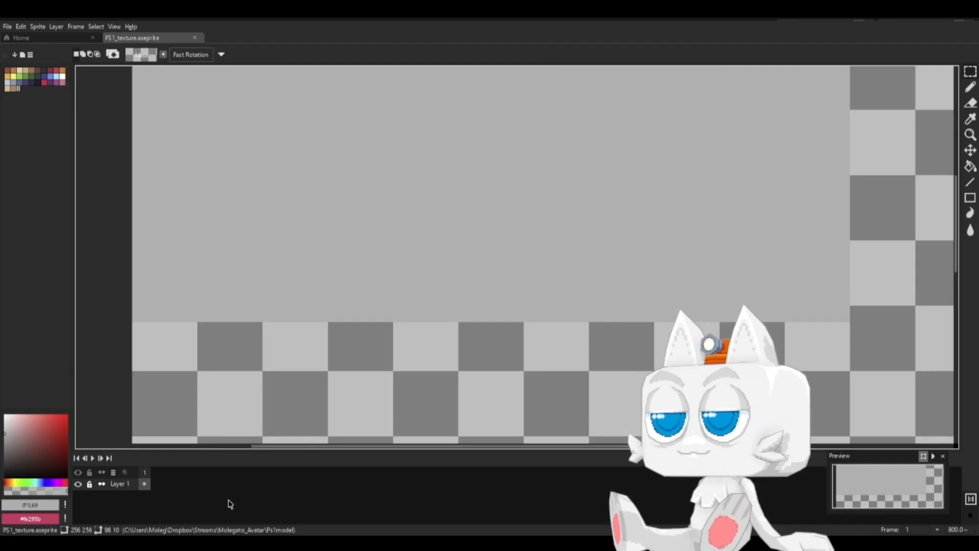
key("alt+Tab")
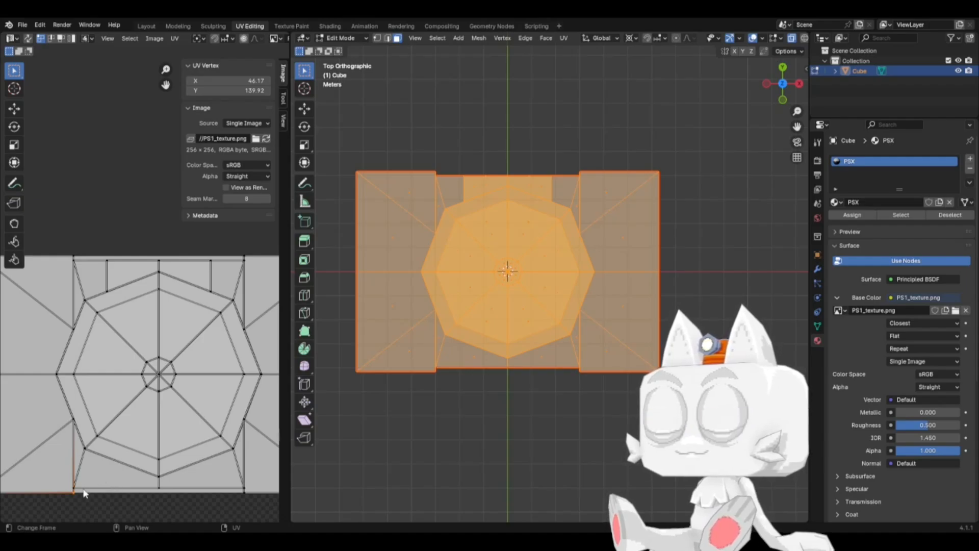
Step: Set the Y coordinate of the UV layout's bottom-edge vertices to 140 and return to Object Mode
scroll(75, 491, "down", 2)
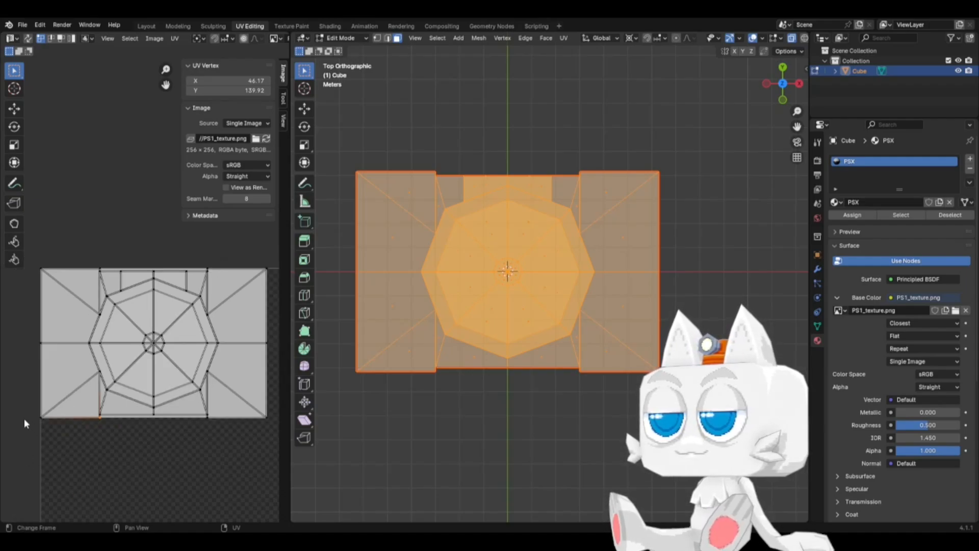
left_click_drag(23, 419, 273, 415)
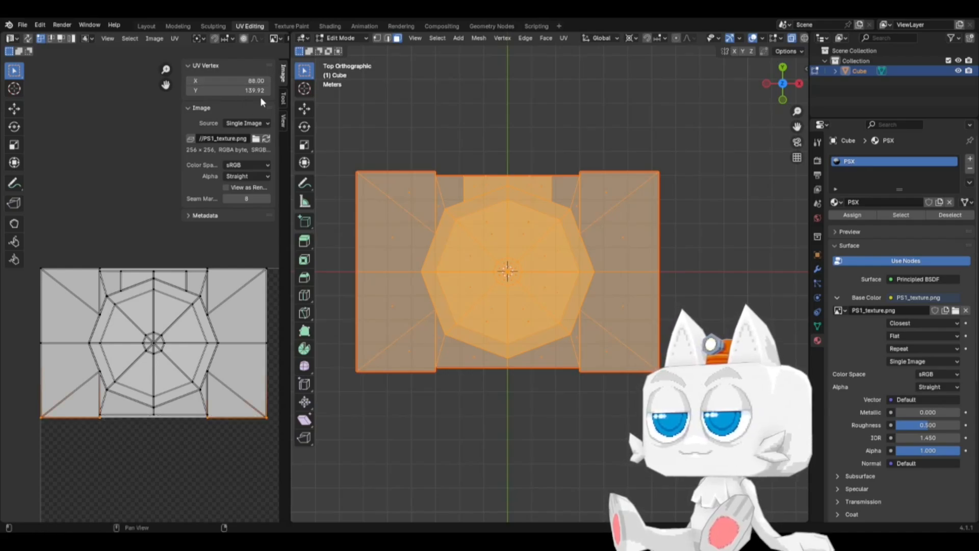
left_click(260, 91)
type("140")
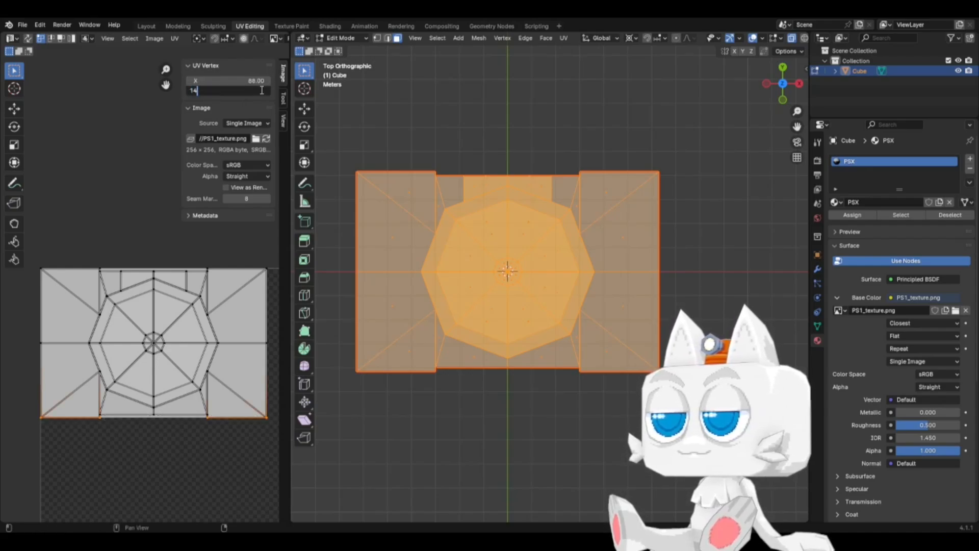
key("Return")
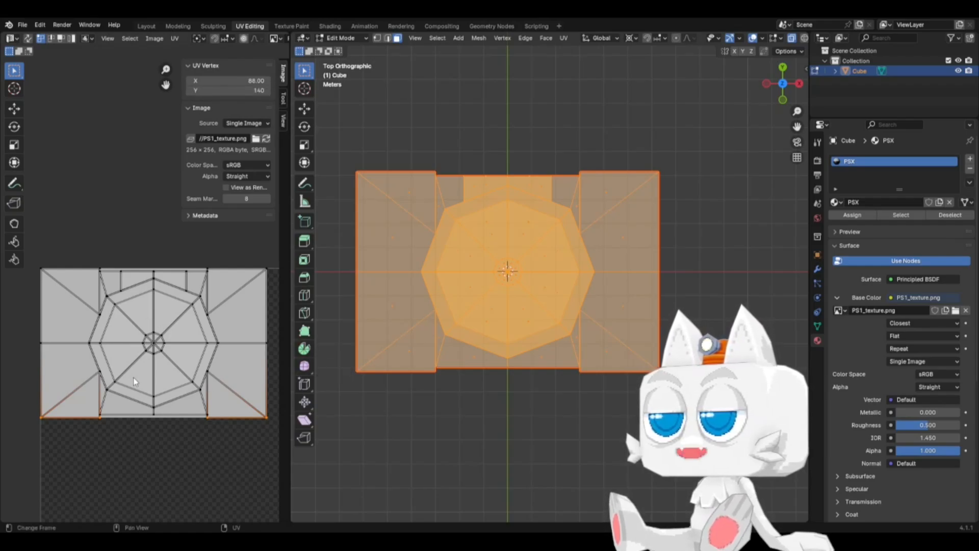
scroll(134, 382, "up", 5)
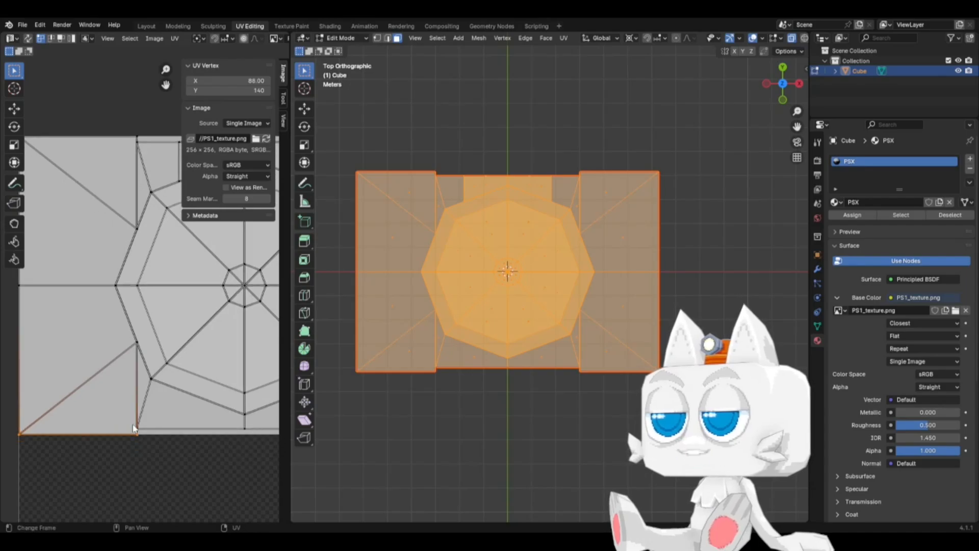
key("Tab")
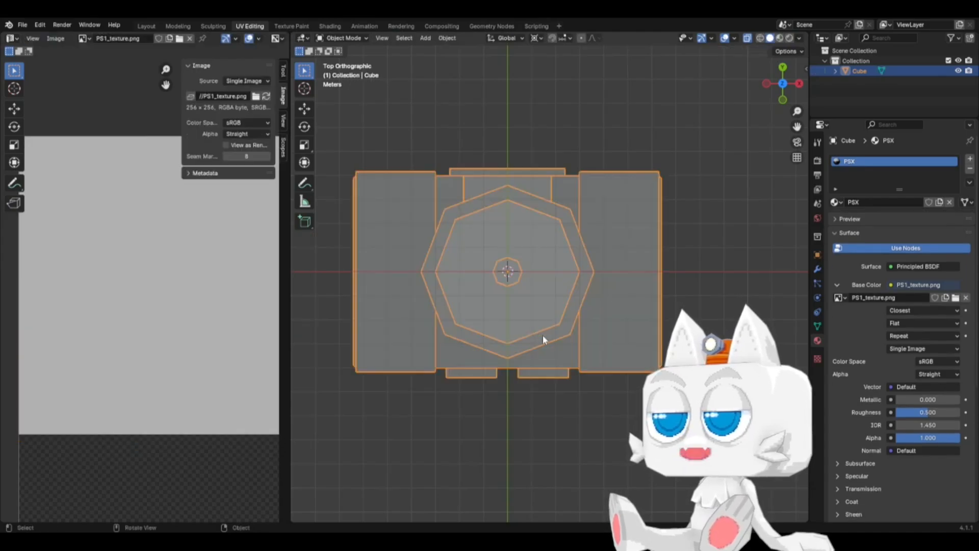
Step: Save PSX.blend, turn off X-ray, show the console in Material Preview shading, and enter Edit Mode
key("alt+z")
mouse_move(551, 363)
middle_mouse_down()
mouse_move(560, 383)
mouse_move(555, 336)
middle_mouse_up()
key("ctrl+s")
key("Tab")
key("Tab")
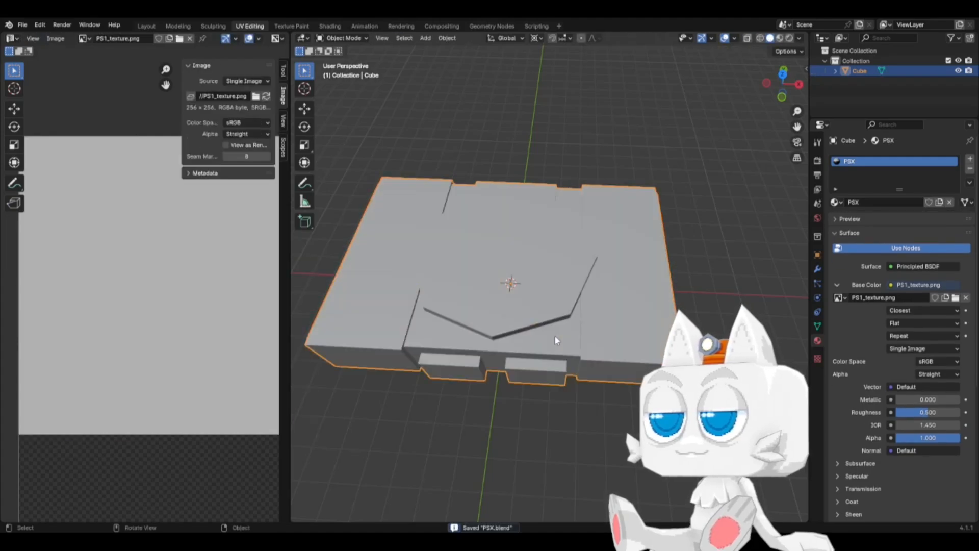
key("alt+z")
key("alt+z")
key("z")
left_click(555, 390)
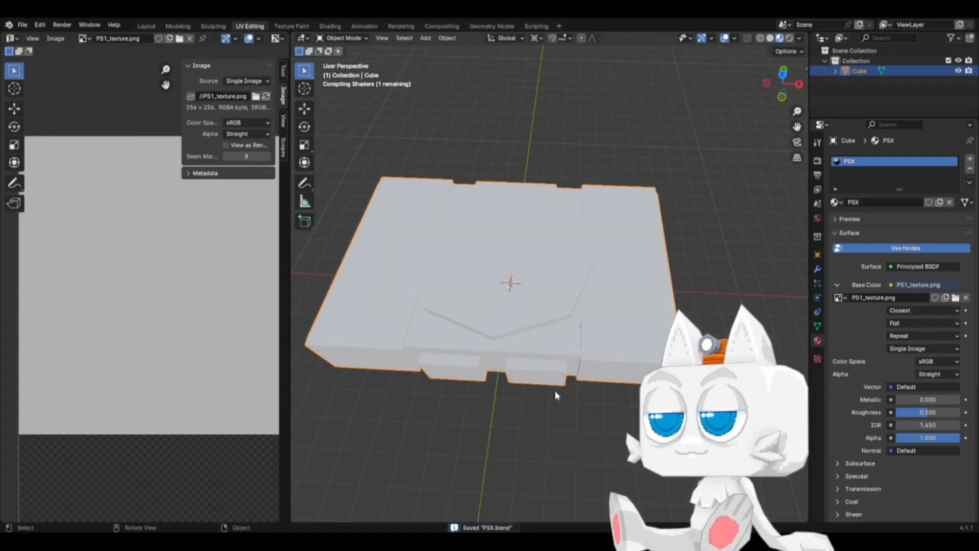
key("Tab")
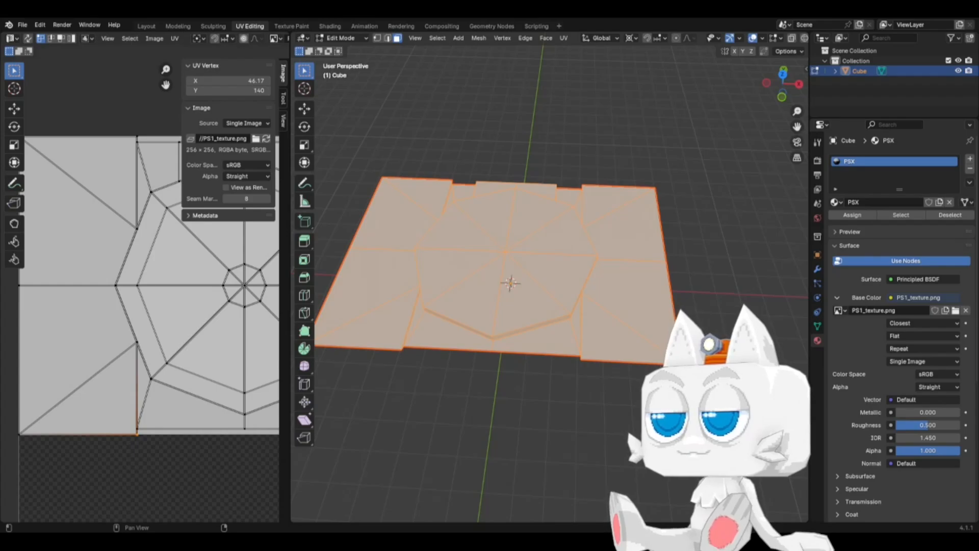
Step: Switch to Aseprite and select a 46 × 116 px strip at the left end of the grey rectangle
key("alt+Tab")
scroll(275, 183, "down", 1)
middle_click_drag(317, 207, 316, 311)
left_click(970, 72)
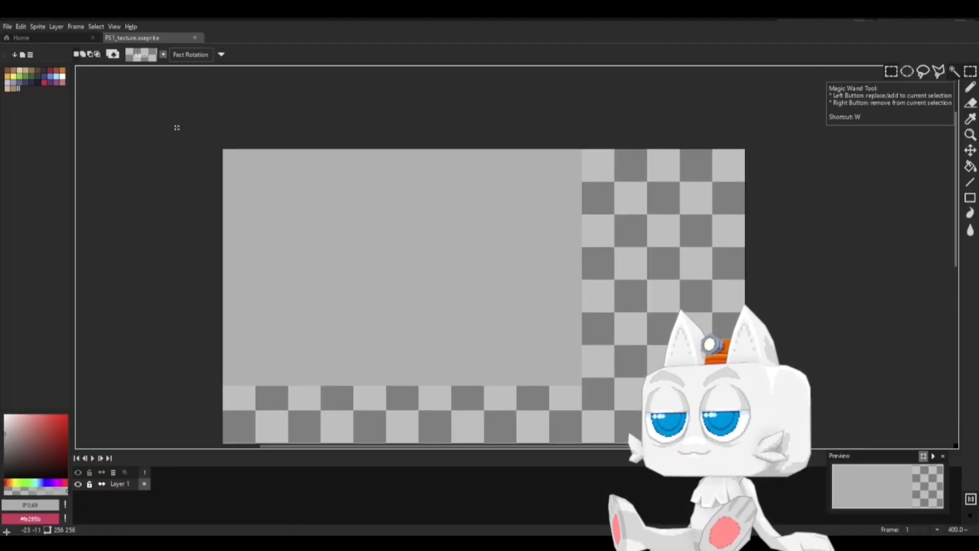
left_click_drag(175, 124, 303, 385)
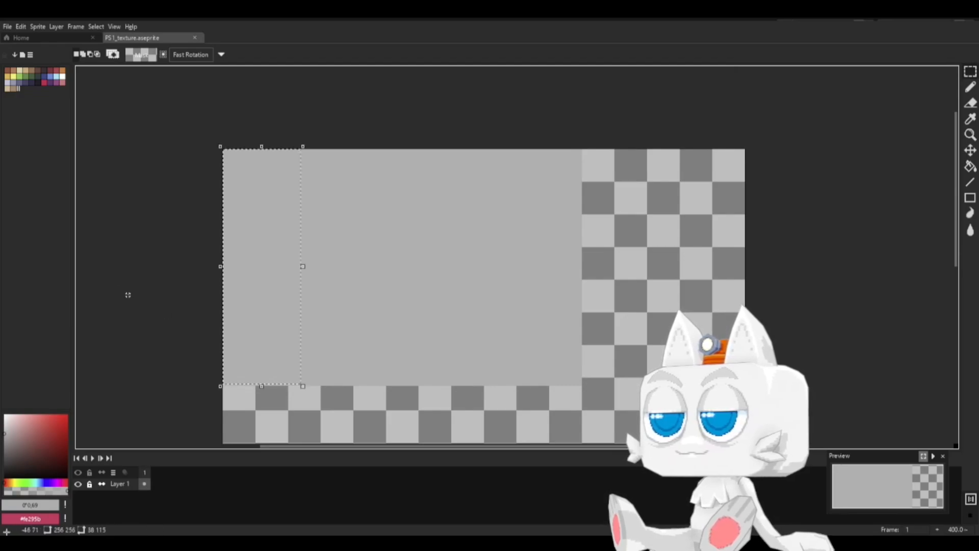
left_click(127, 293)
left_click_drag(224, 150, 317, 386)
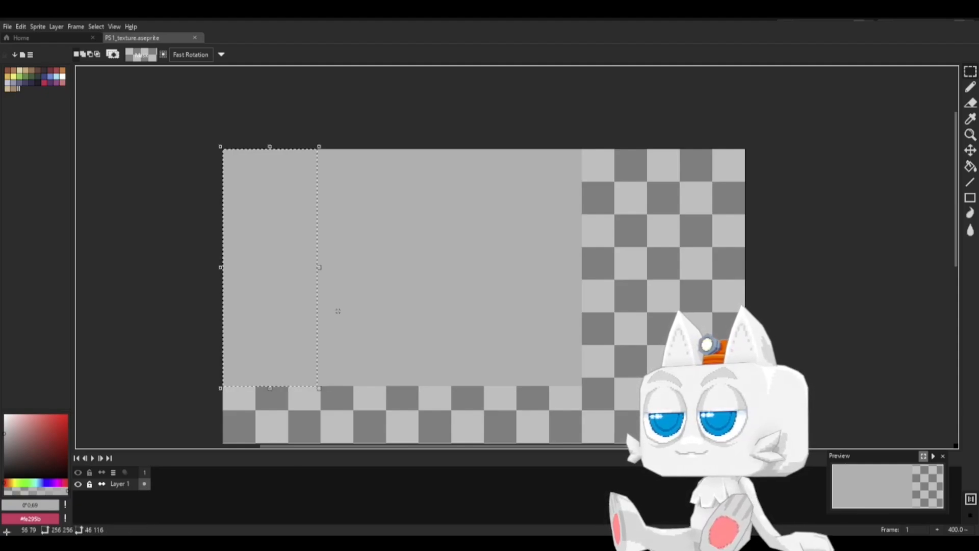
Step: Sample the rectangle's grey, lighten it to 81% brightness, and draw a 1 px line down the strip's right edge
key("b")
left_click(372, 291, "alt")
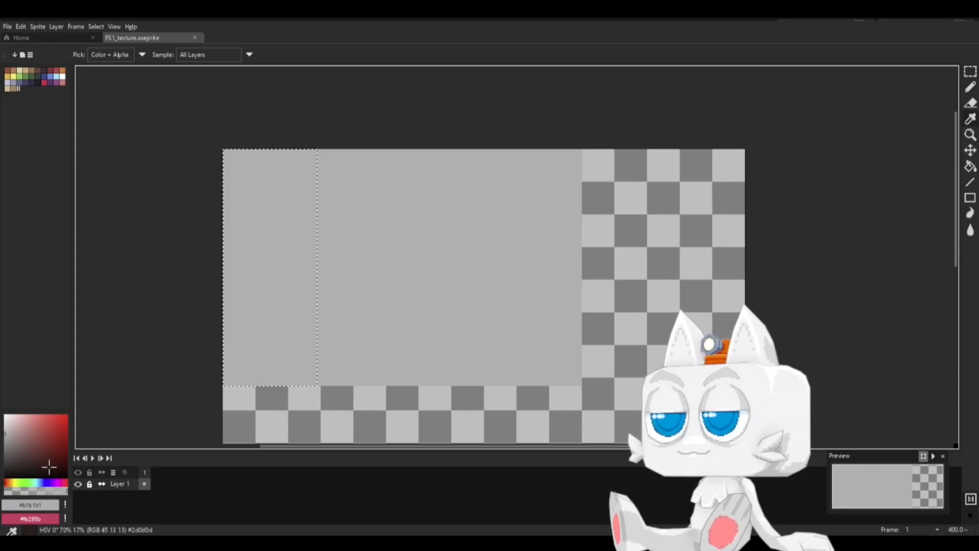
left_click_drag(12, 432, 1, 426)
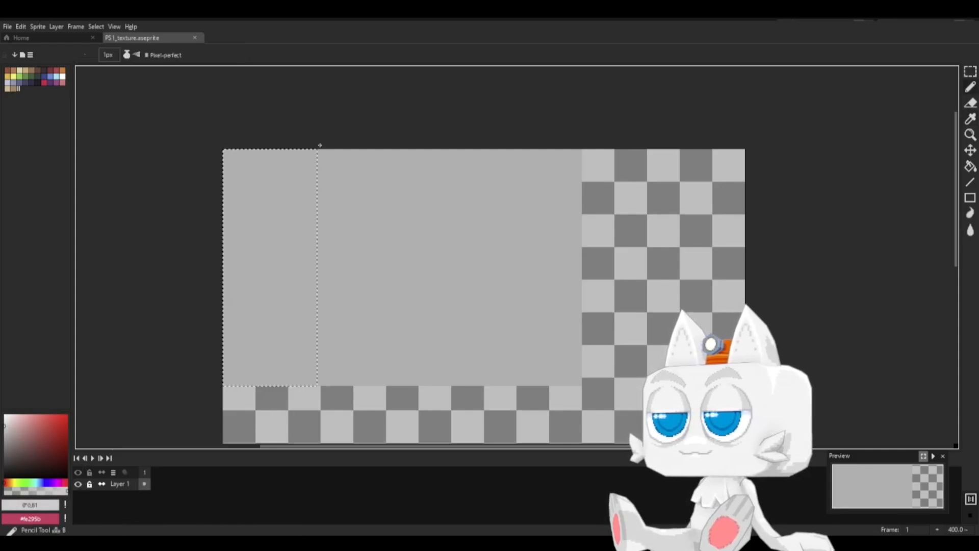
left_click_drag(317, 149, 317, 385)
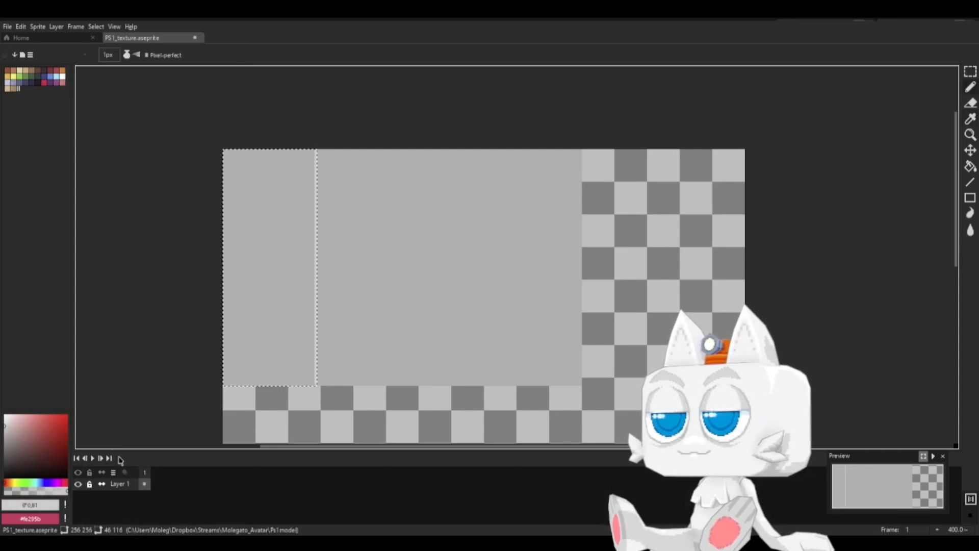
Step: Fill the strip's right-edge line with pure white and make the light grey the drawing colour again
key("x")
left_click(24, 419)
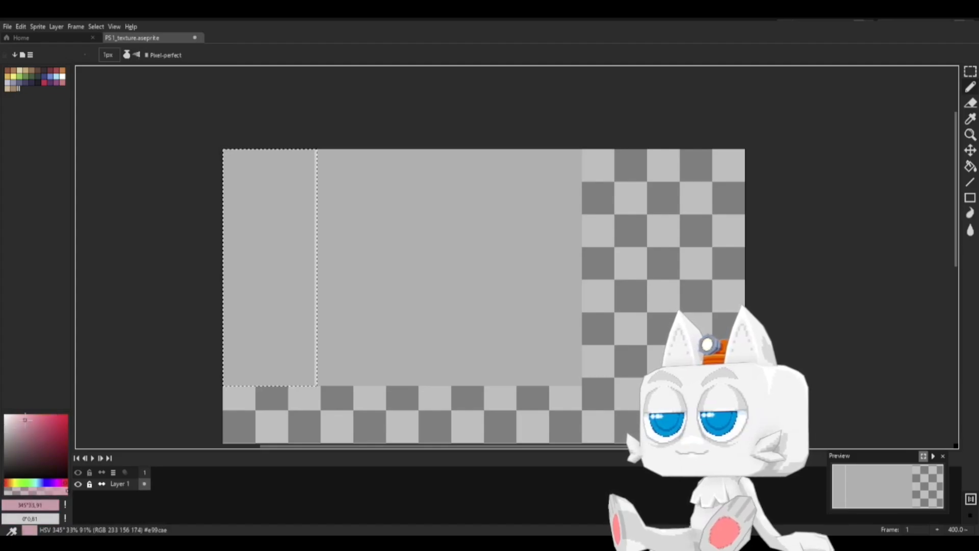
left_click_drag(25, 419, 2, 404)
key("g")
left_click(316, 164)
key("x")
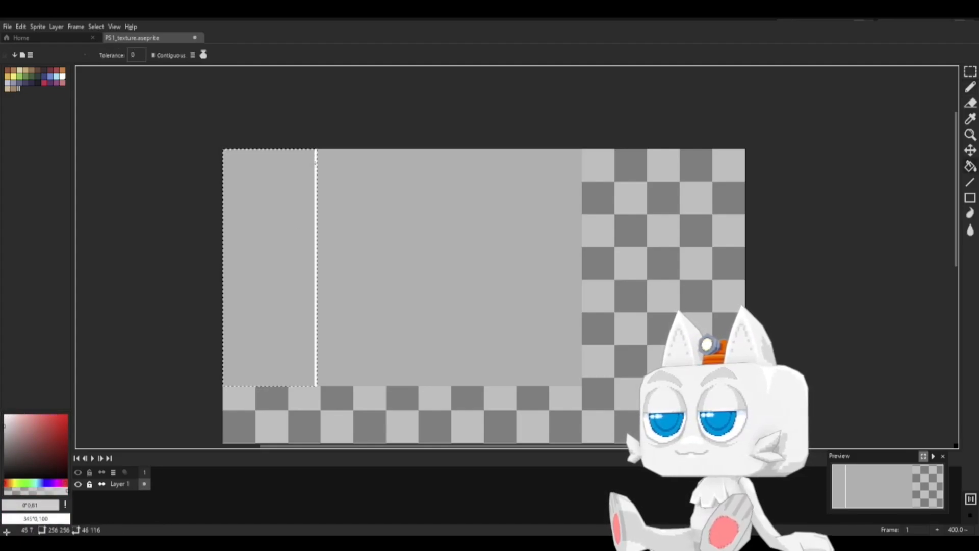
Step: Draw a straight 1 px light grey line just inside the white line, over the strip's full height
key("b")
left_click_drag(314, 152, 306, 290)
key("ctrl+z")
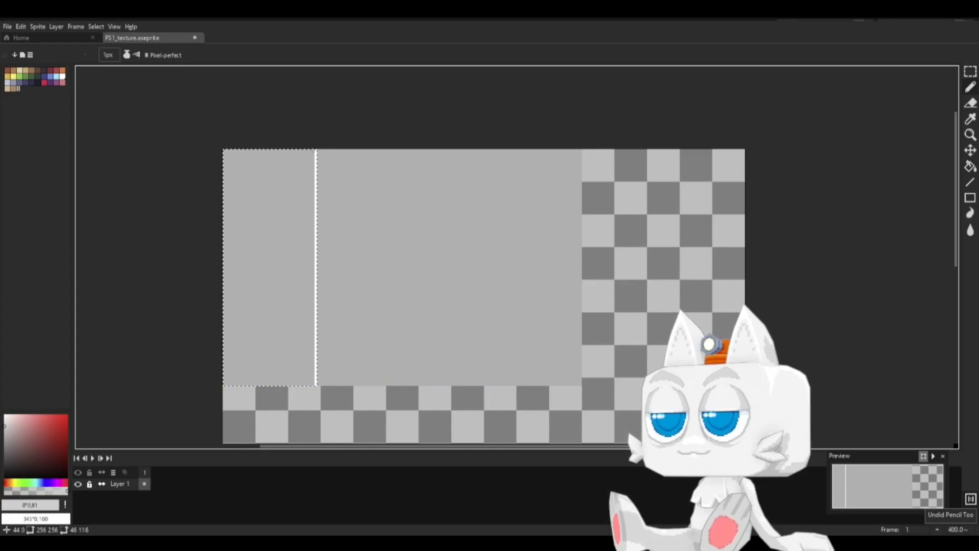
left_click(314, 150)
left_click(314, 387, "shift")
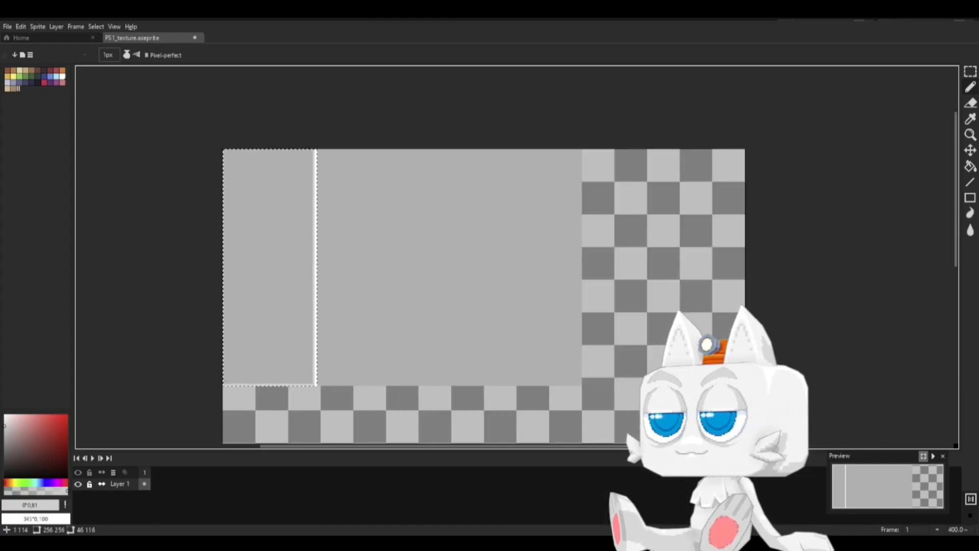
Step: Outline the strip's bottom, left and top edges with straight 1 px light grey lines
left_click(224, 382)
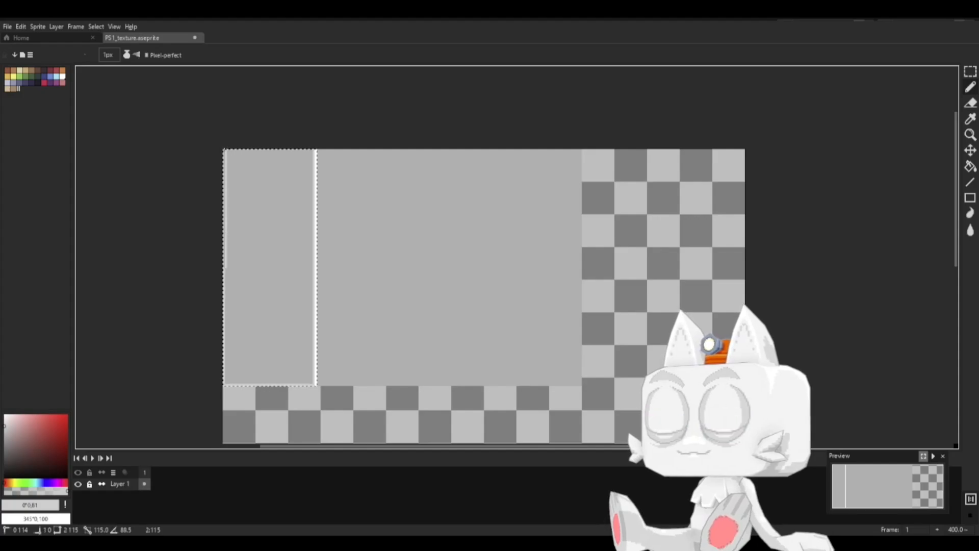
left_click(222, 150, "shift")
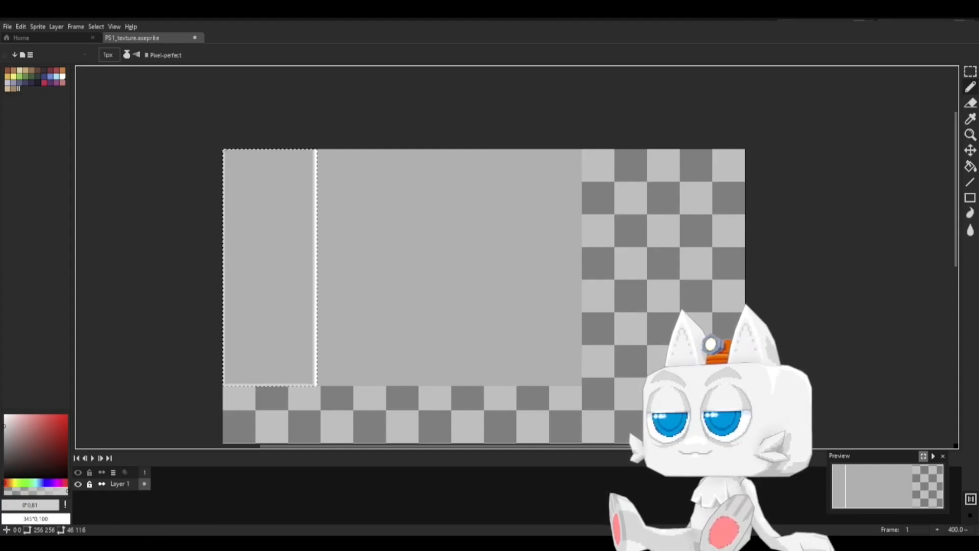
left_click(312, 150, "shift")
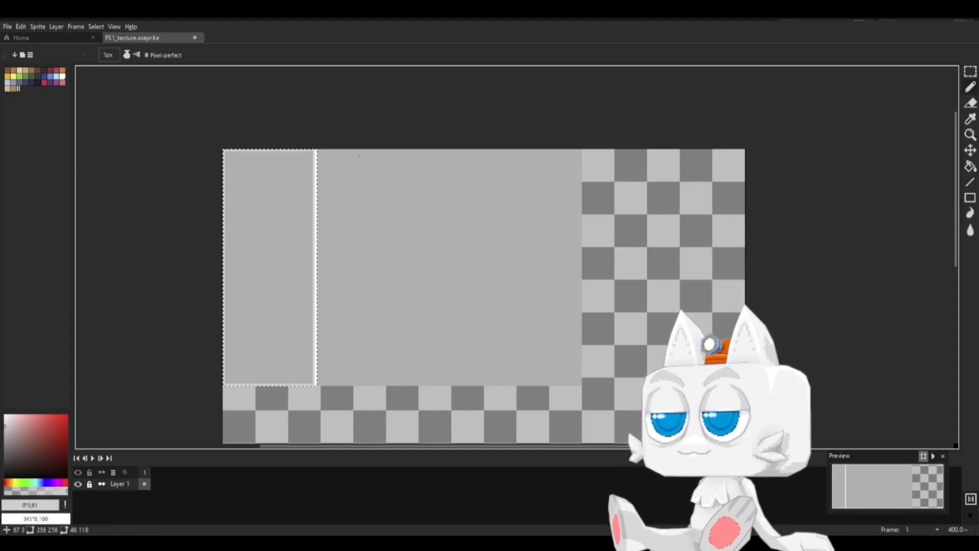
Step: Add white highlight pixels at the strip's two top corners, softened with light grey inside the left one
scroll(301, 212, "up", 4)
key("space")
left_click_drag(270, 220, 256, 384)
key("x")
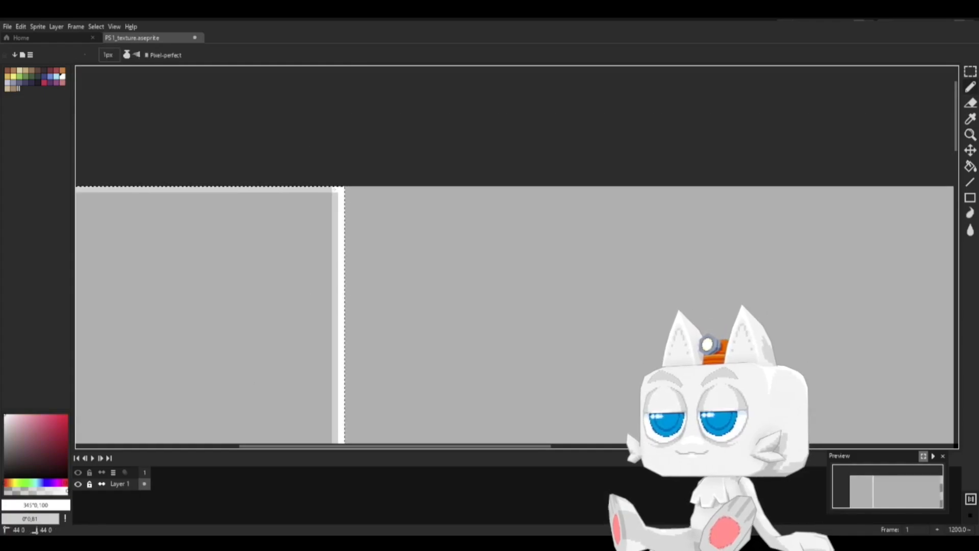
key("space")
left_click_drag(266, 230, 431, 233)
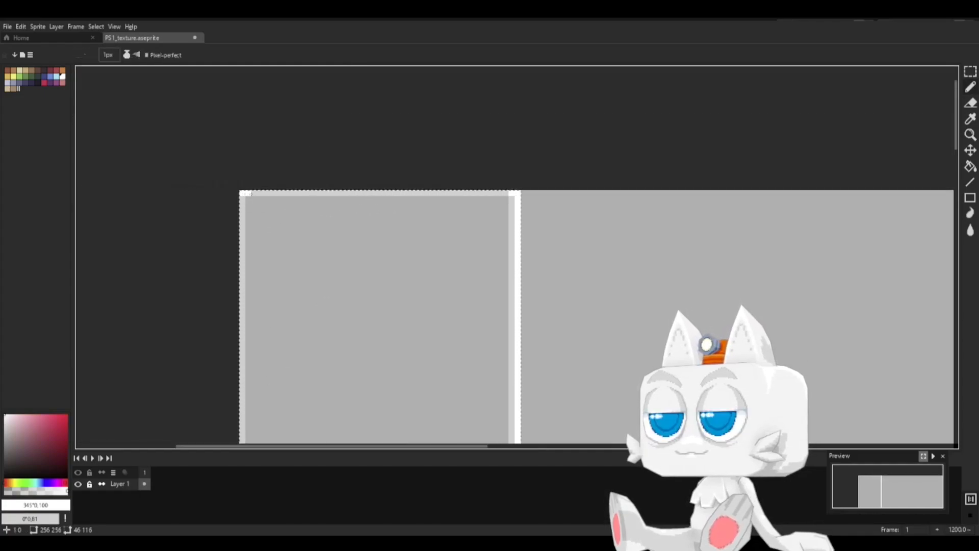
key("x")
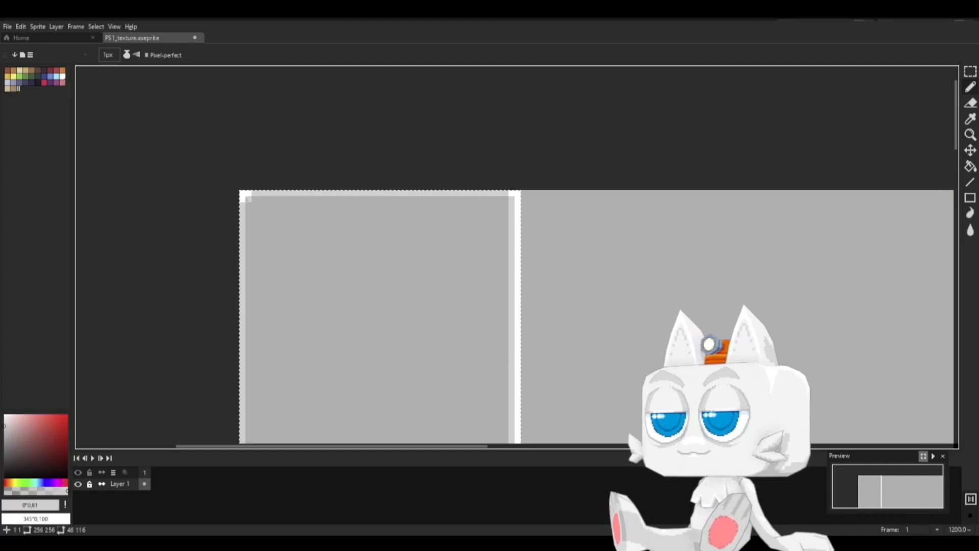
Step: Add white highlight pixels at the strip's two bottom corners, with a light grey pixel inside the left one
key("space")
left_click_drag(305, 311, 325, 165)
left_click_drag(315, 288, 300, 147)
mouse_move(294, 289)
left_mouse_down()
mouse_move(301, 148)
mouse_move(306, 217)
left_mouse_up()
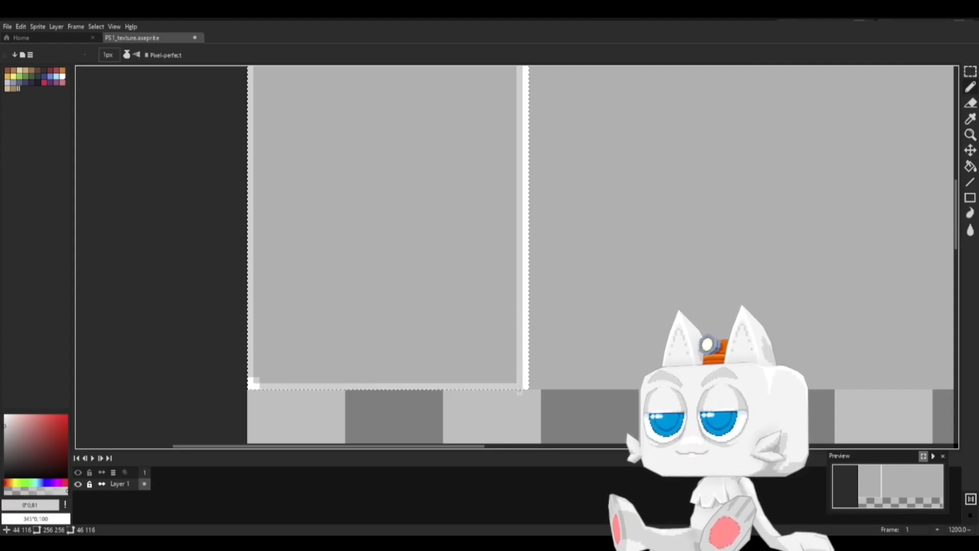
key("x")
left_click(519, 386)
left_click_drag(559, 282, 518, 369)
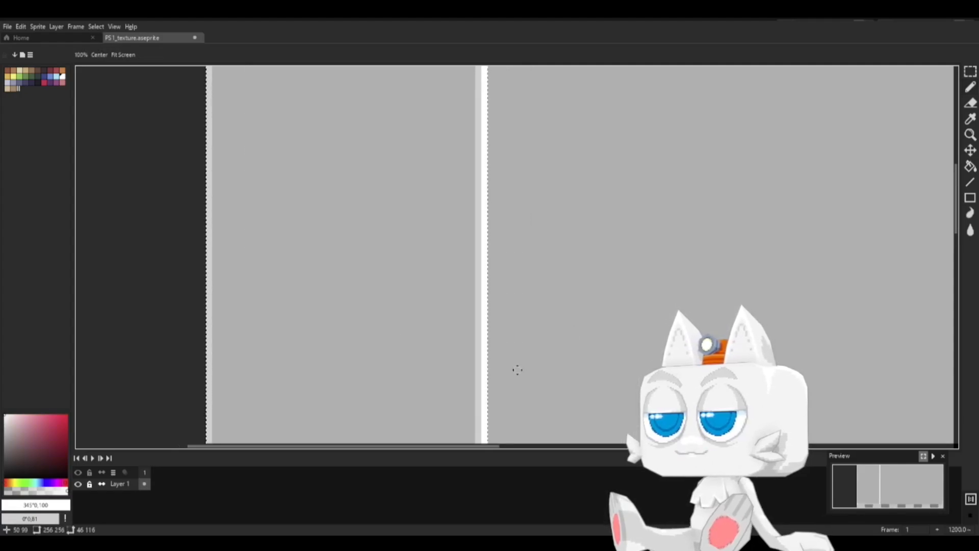
Step: Save the Aseprite file and export the outlined texture as PS1_texture.png
key("ctrl+s")
scroll(343, 265, "down", 5)
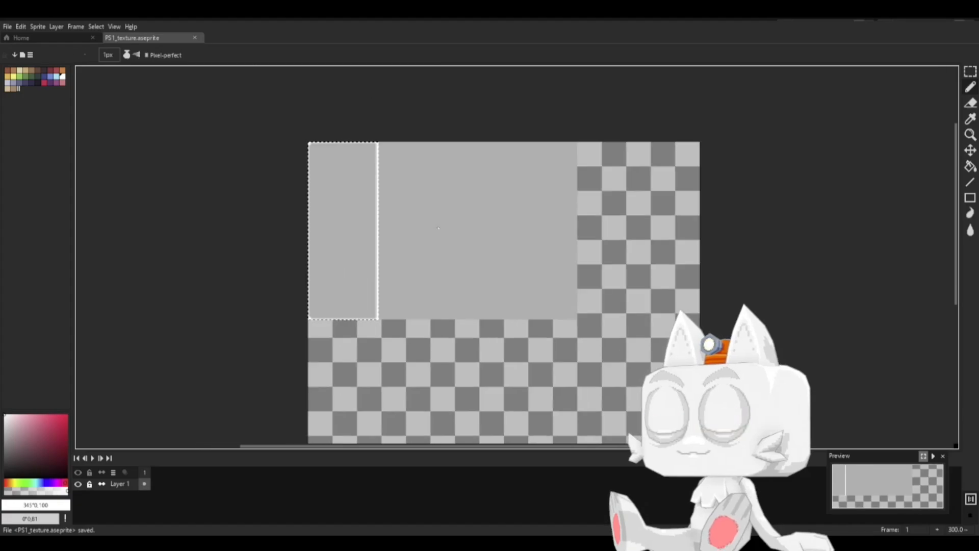
left_click_drag(456, 216, 446, 273)
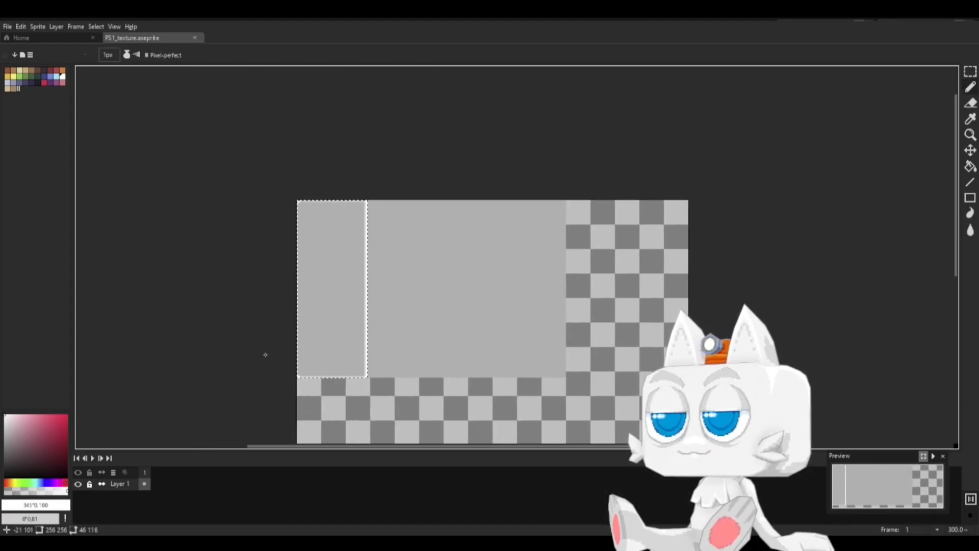
left_click(7, 26)
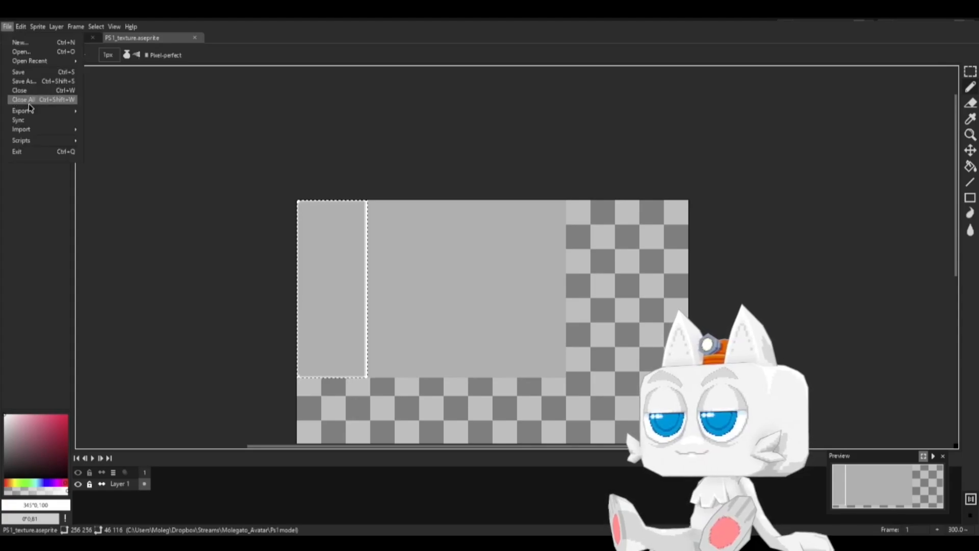
mouse_move(59, 114)
left_click(125, 117)
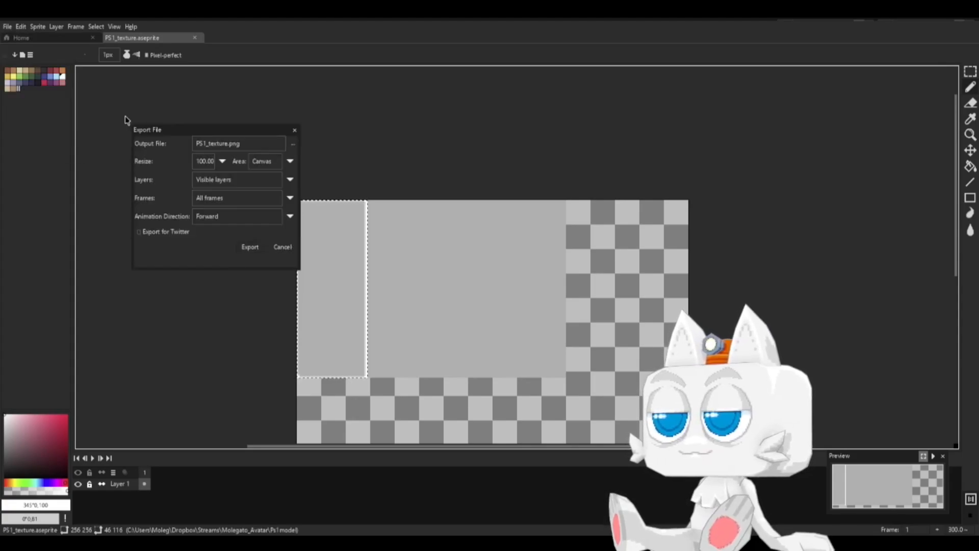
left_click(246, 247)
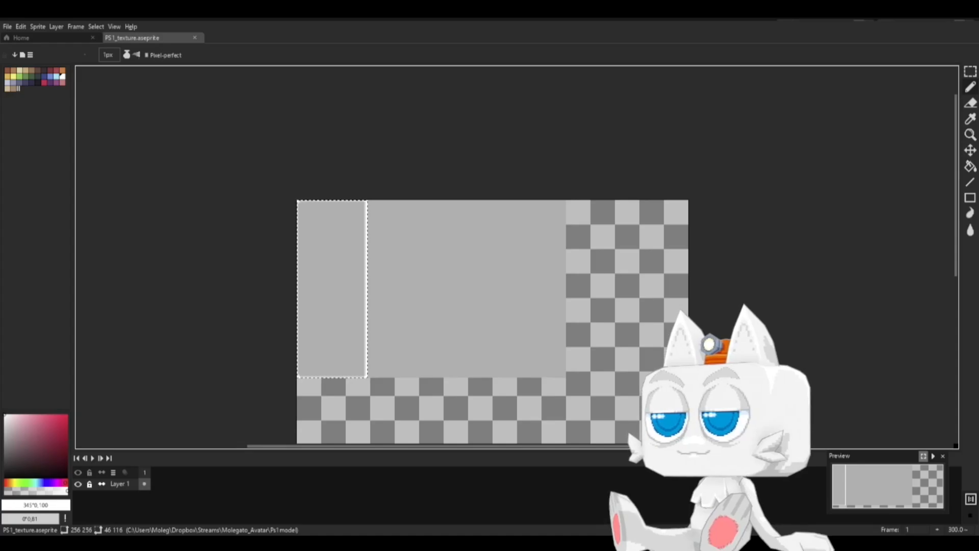
Step: Return to Blender, reload PS1_texture.png, and check the strip's highlights on the console model and in the UV layout
key("alt+Tab")
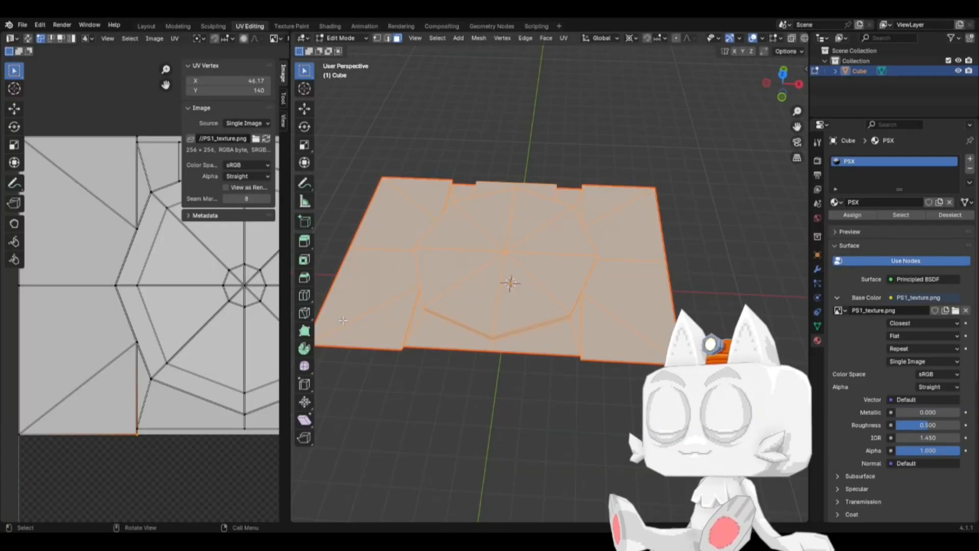
left_click(267, 138)
key("KP_7")
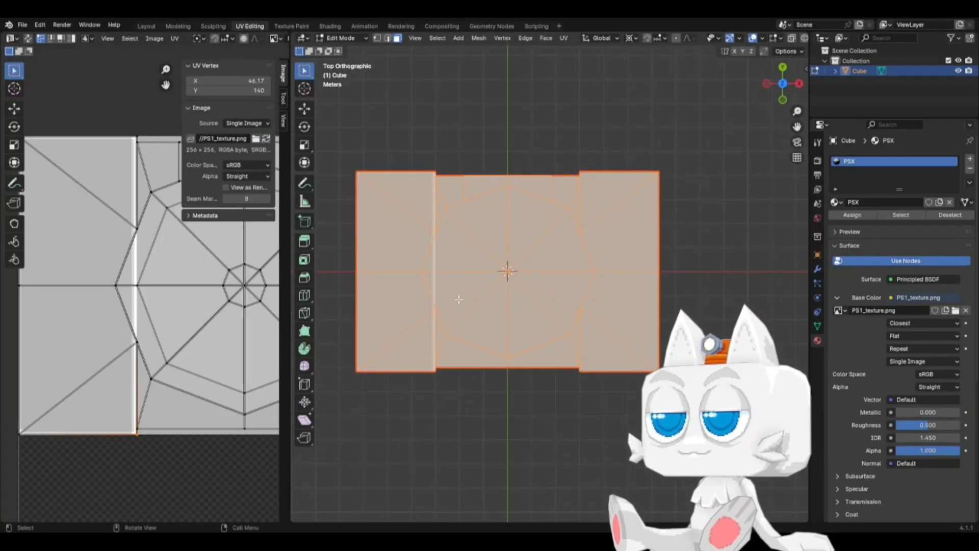
key("Tab")
scroll(461, 377, "up", 2)
middle_click_drag(461, 377, 423, 311)
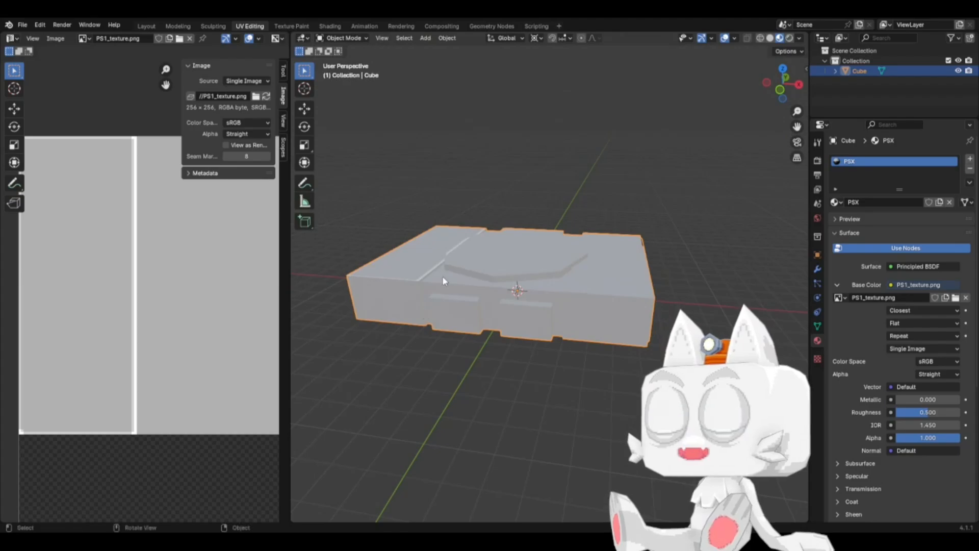
key("Tab")
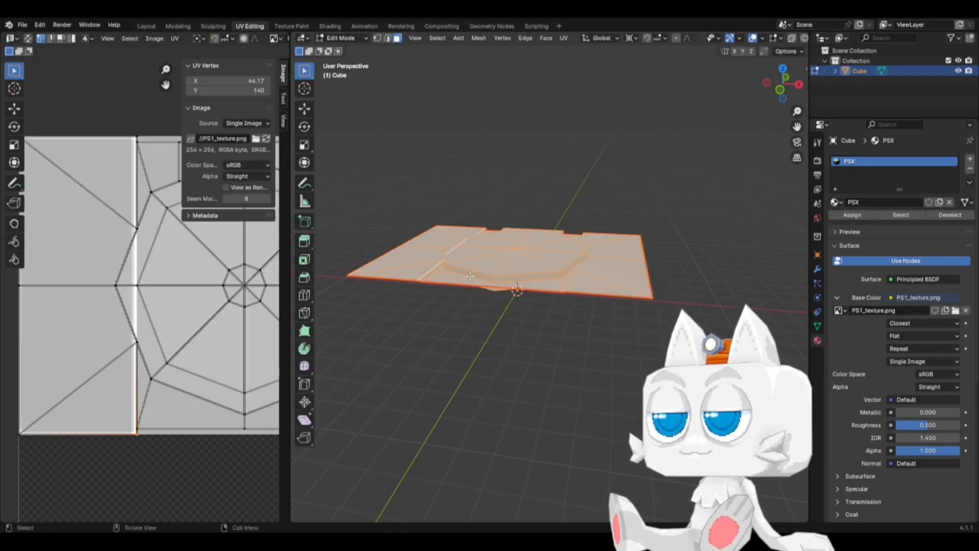
key("KP_7")
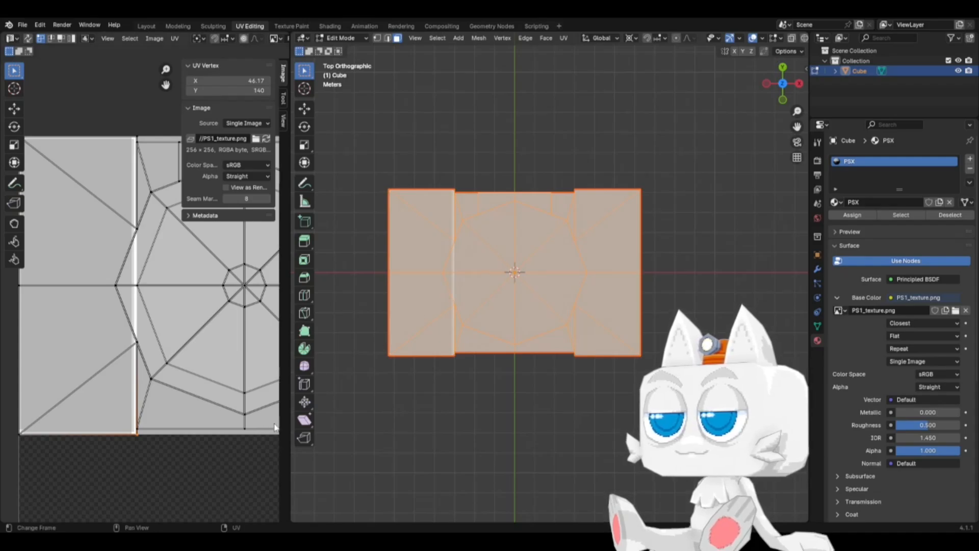
scroll(90, 442, "up", 2)
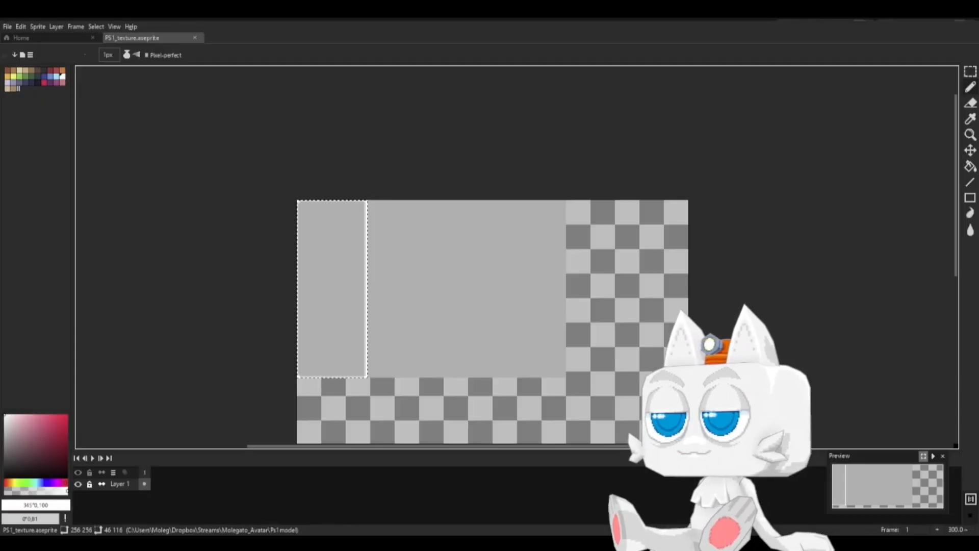
Step: Place a horizontally mirrored copy of the left 46×116 px strip at the grey panel's right end (X 130, Y 0), and save the file
scroll(444, 256, "up", 1)
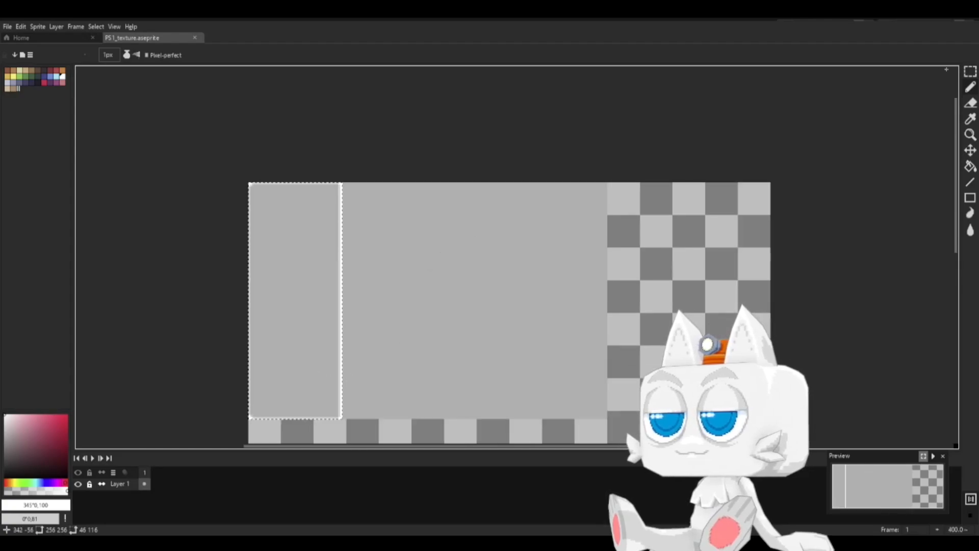
key("m")
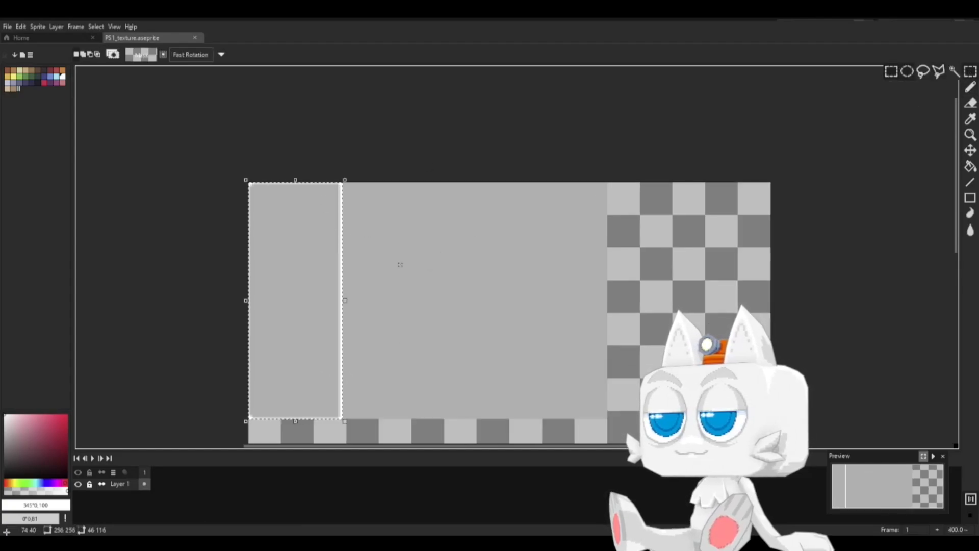
key("ctrl+t")
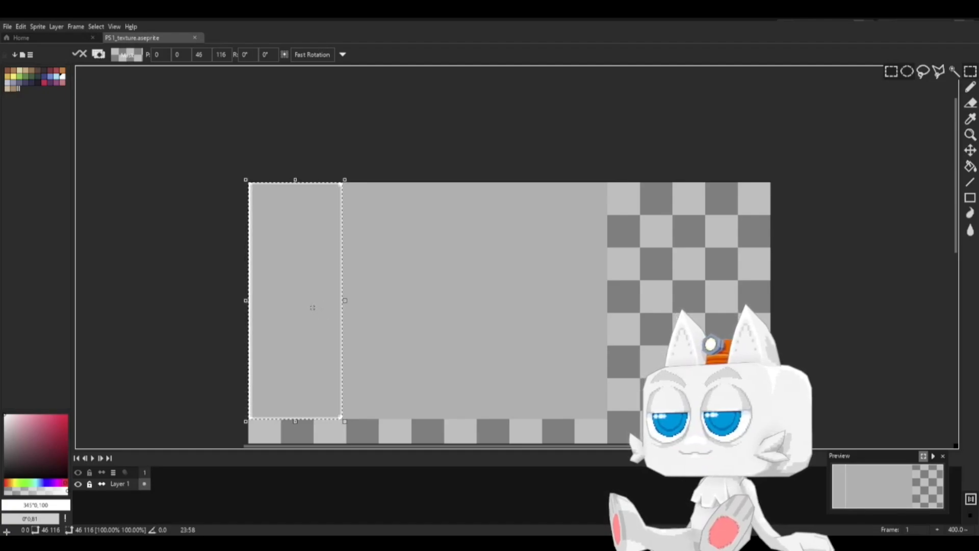
left_click_drag(284, 343, 554, 341, "ctrl")
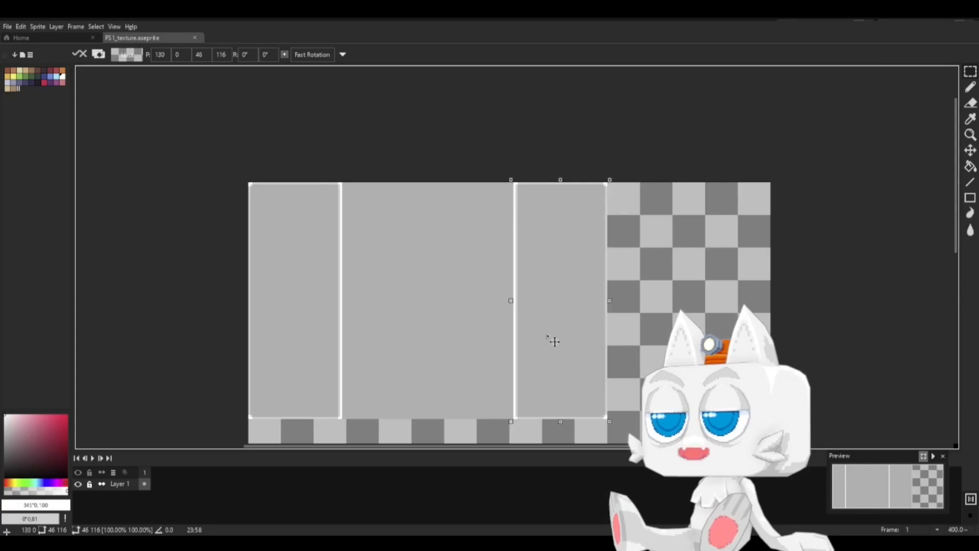
left_click(409, 323)
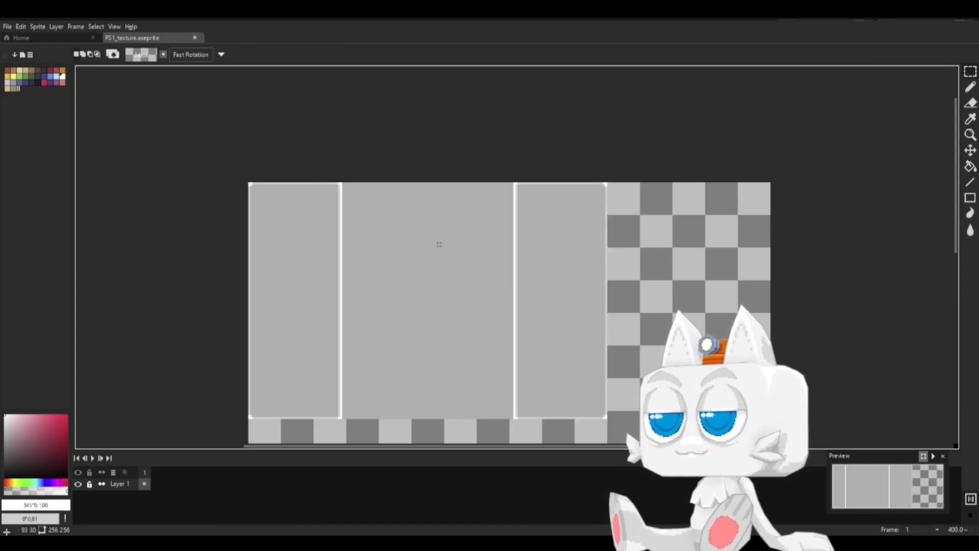
key("ctrl+s")
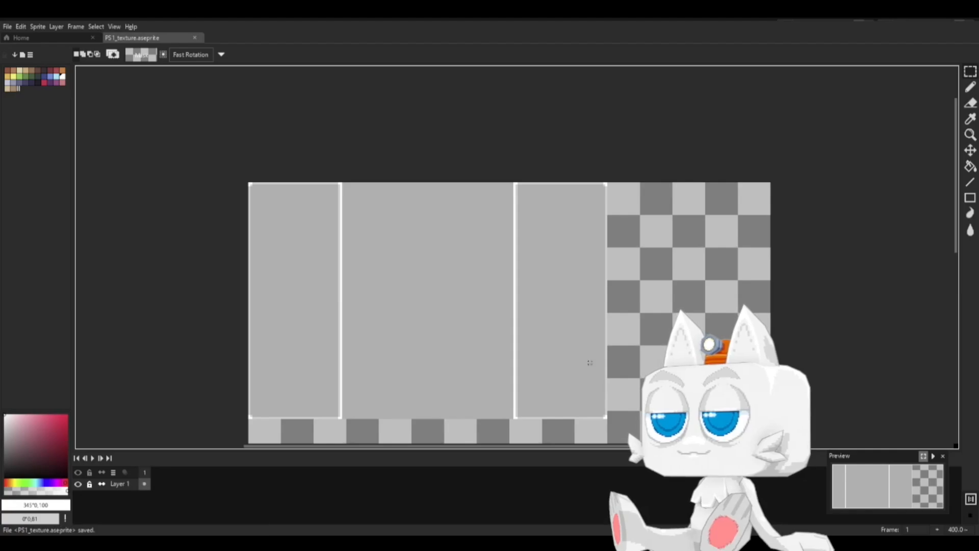
Step: Sample the panel grey, darken it to value 53, and draw a one-pixel vertical line along the centre panel's left edge
scroll(439, 362, "up", 2)
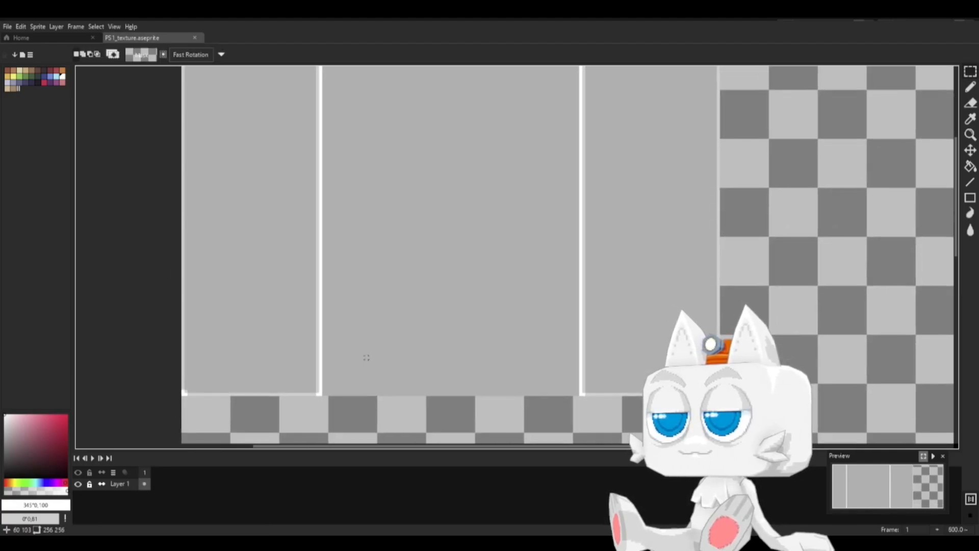
key("b")
key("i")
left_click(399, 332)
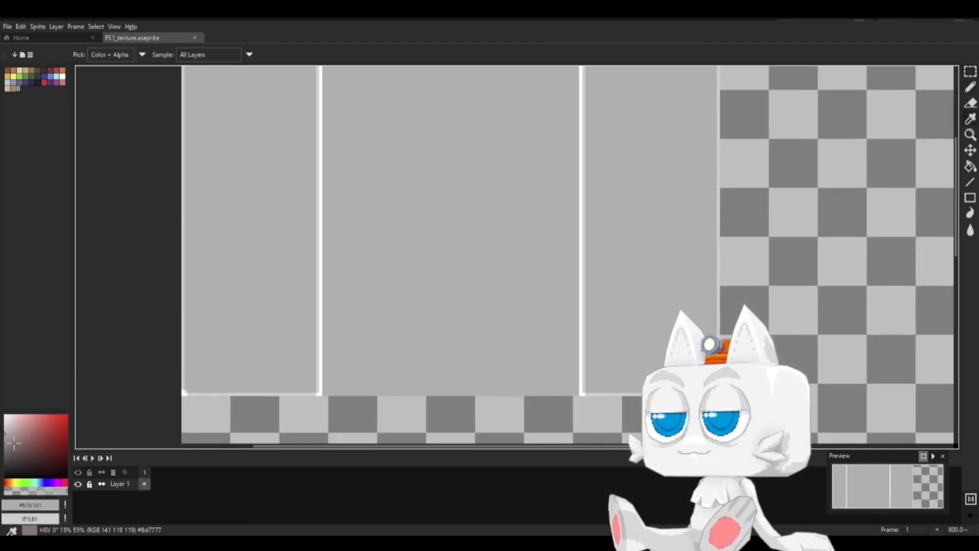
left_click(5, 442)
key("b")
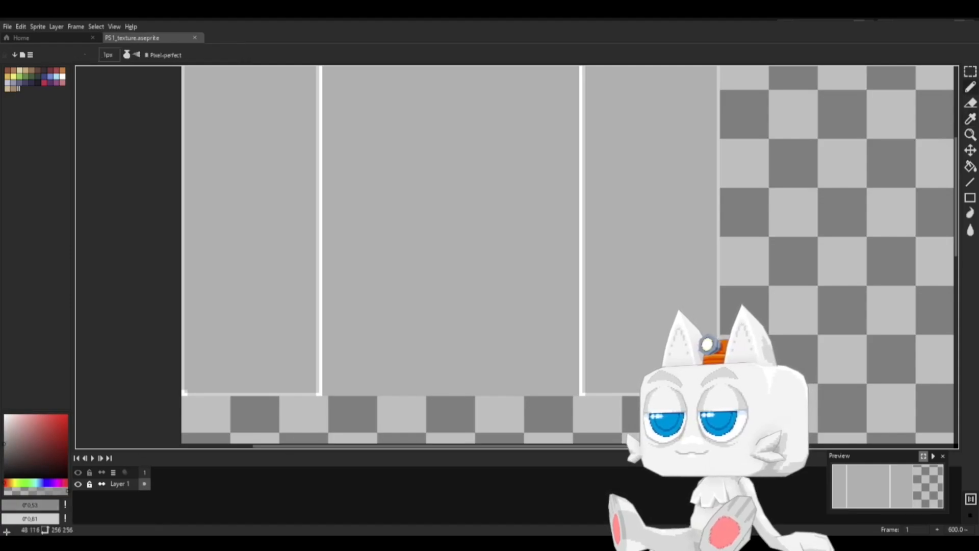
left_click(324, 394)
key("space")
left_click_drag(326, 360, 324, 443)
left_click_drag(326, 195, 321, 212)
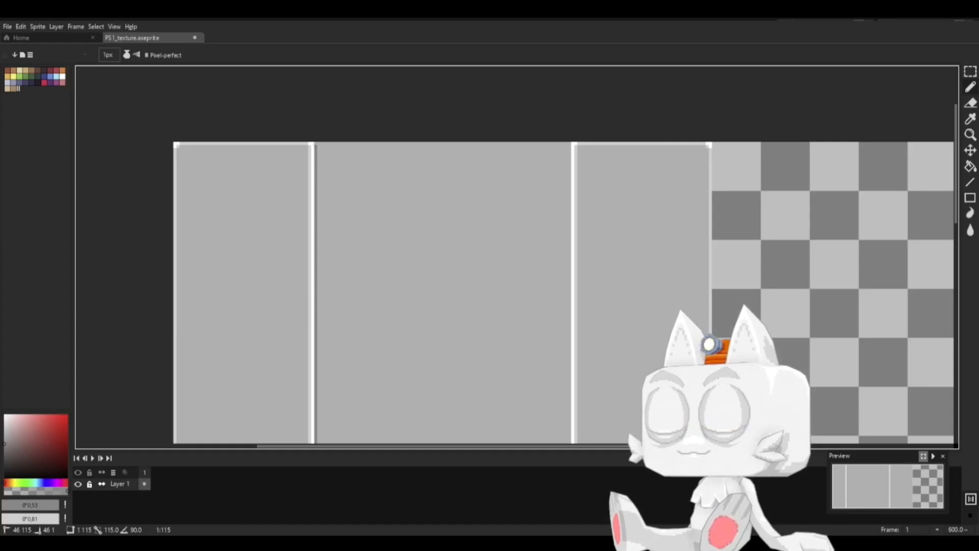
left_click(316, 146, "shift")
Step: Add a second value-53 line on the inner side of the left one, and redraw the outer line in a darker grey of value 42
key("space")
mouse_move(332, 304)
left_mouse_down()
mouse_move(328, 199)
mouse_move(320, 285)
left_mouse_up()
left_click(314, 355, "shift")
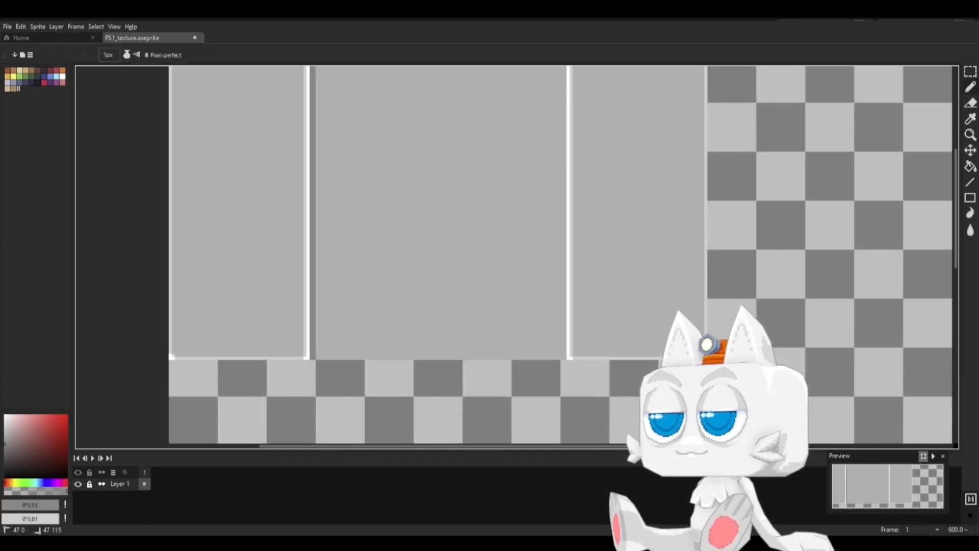
left_click(4, 451)
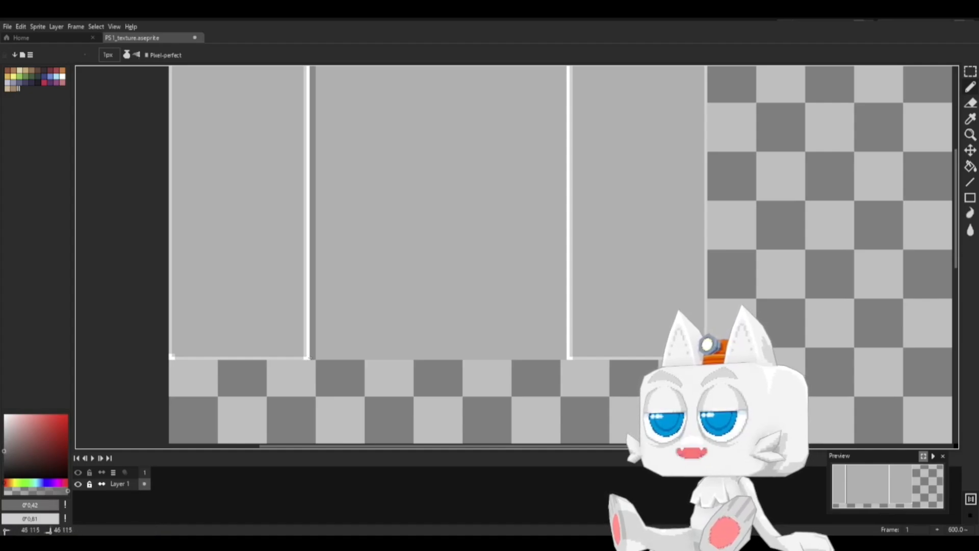
scroll(337, 304, "up", 5)
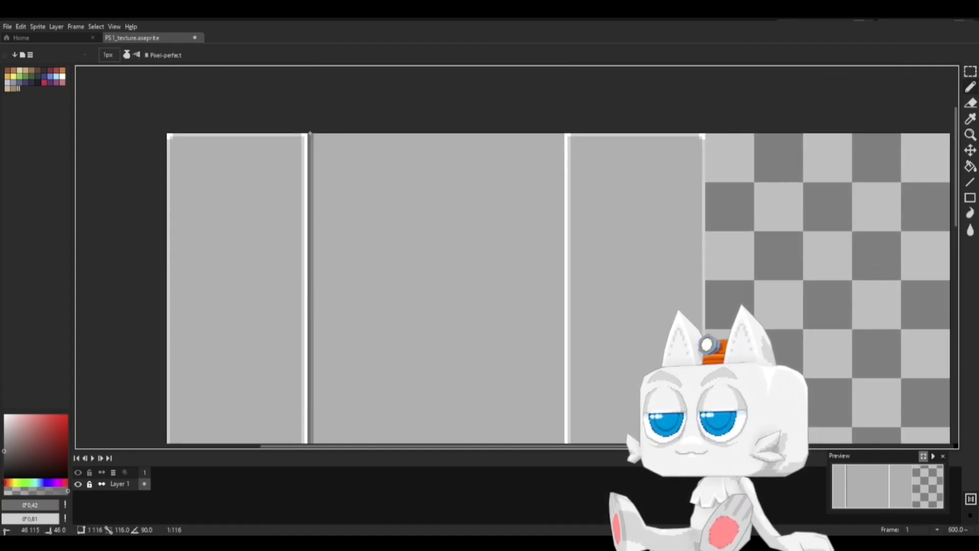
left_click(310, 133, "shift")
Step: Shade the centre panel's right edge with a dark vertical line beside the white border and a medium grey line inside it
left_click_drag(393, 241, 357, 208)
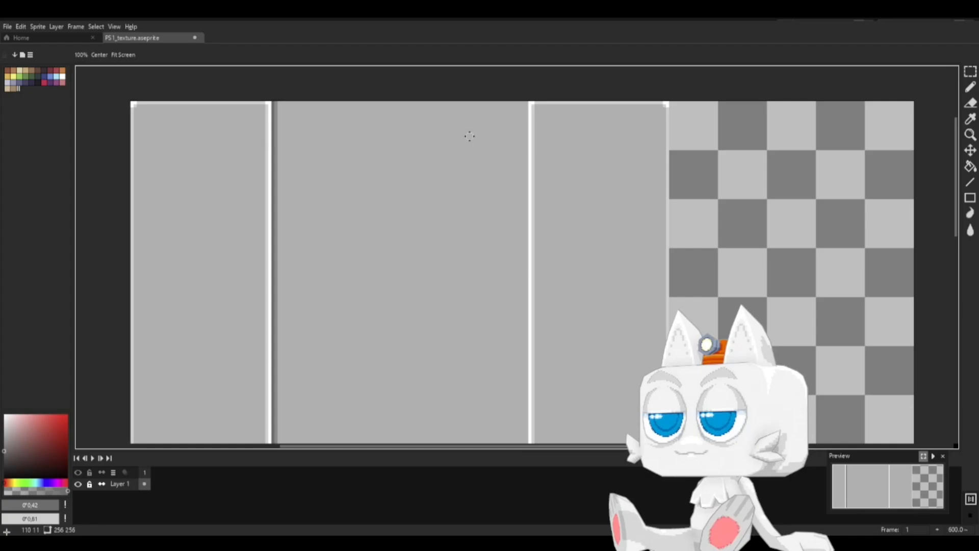
left_click(526, 103)
left_click_drag(464, 264, 432, 112)
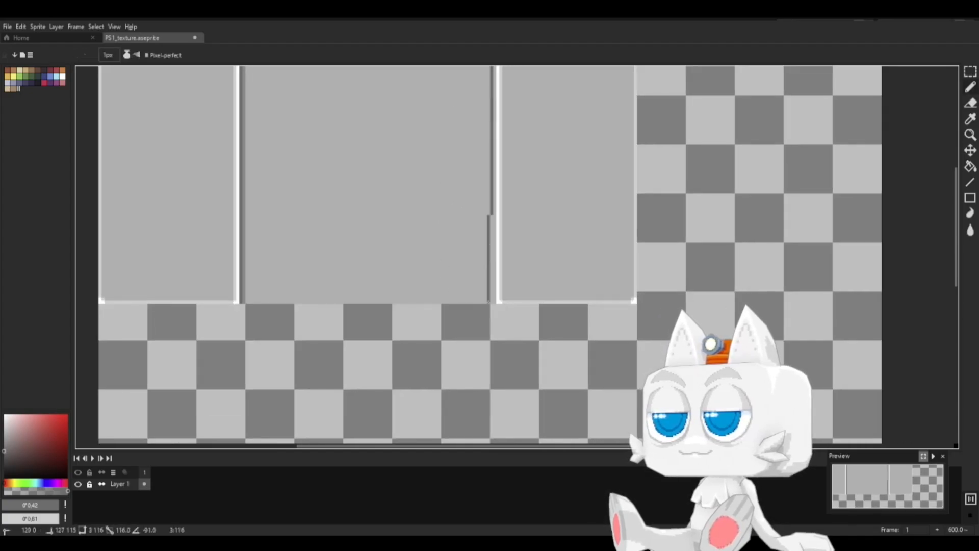
left_click(494, 302, "shift")
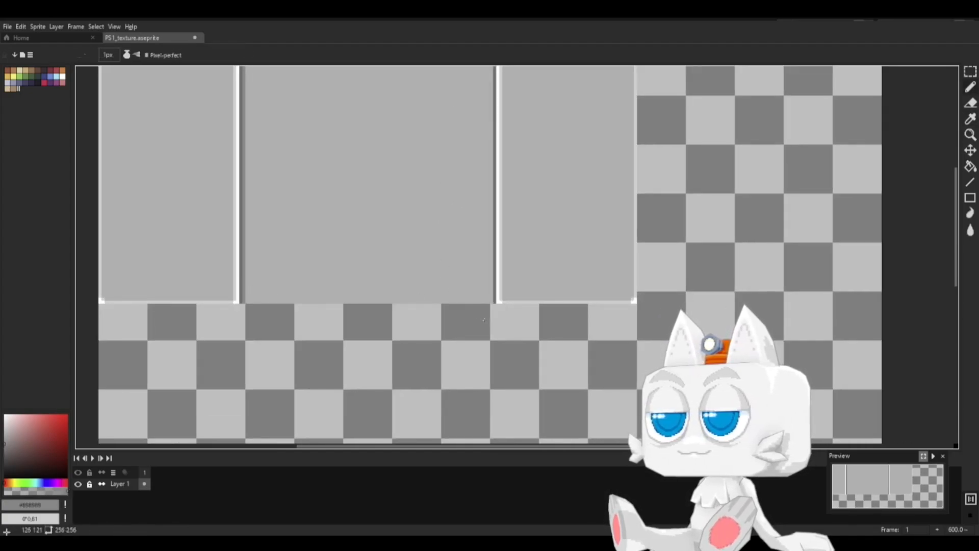
scroll(470, 219, "up", 3)
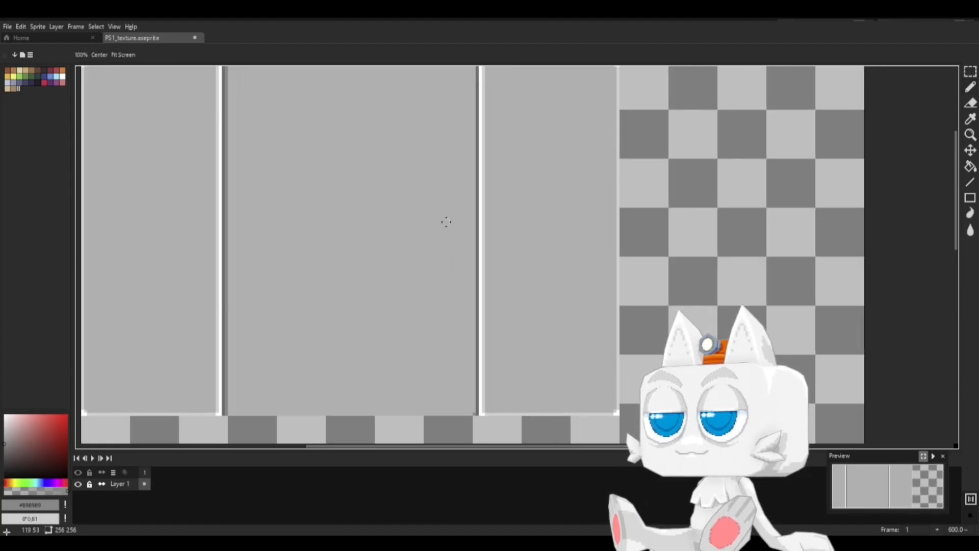
left_click(470, 137, "shift")
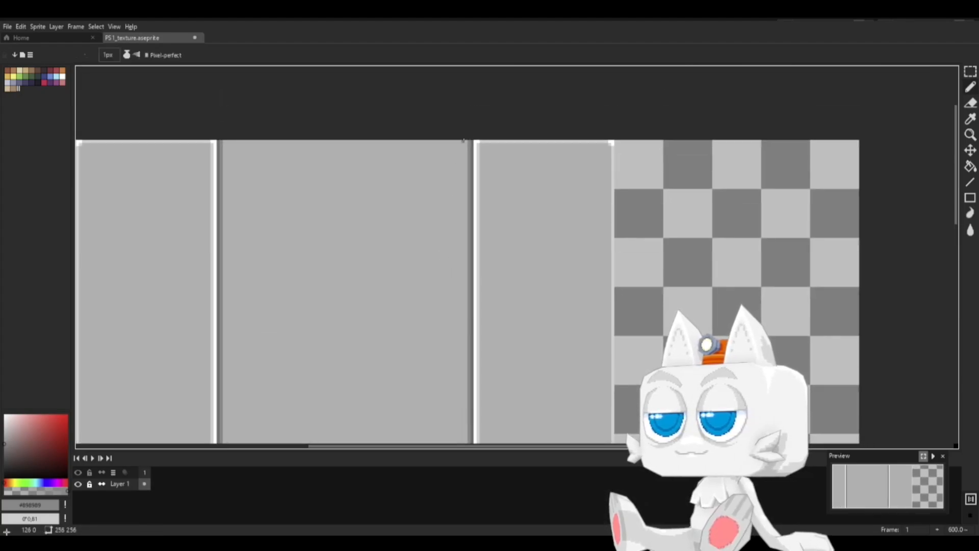
Step: Sample white and draw an 80 px horizontal highlight line across the centre panel, slightly above its bottom edge
key("i")
left_click(477, 141, "alt")
left_click_drag(406, 372, 443, 163)
scroll(260, 375, "up", 1)
scroll(253, 389, "up", 2)
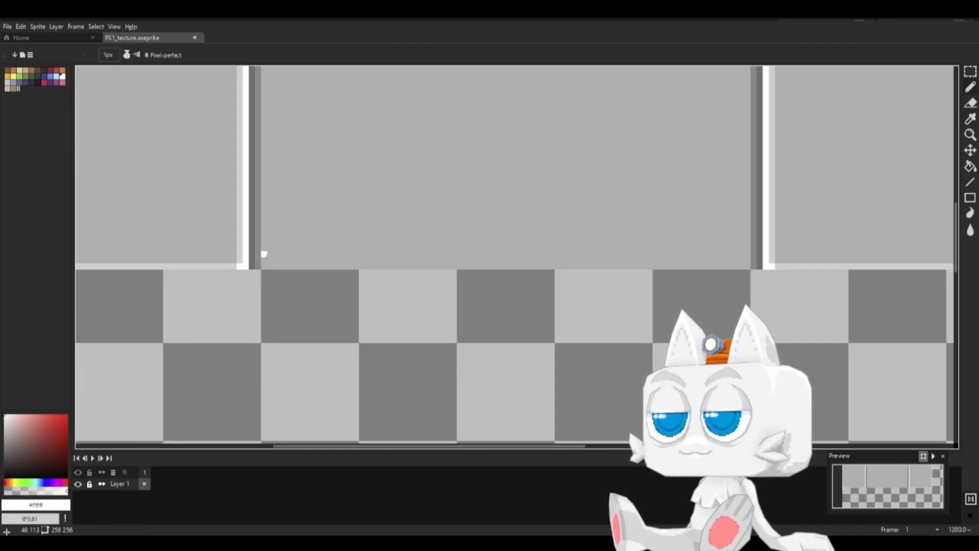
mouse_move(263, 254)
left_mouse_down("shift")
mouse_move(568, 242)
mouse_move(741, 254)
left_mouse_up("shift")
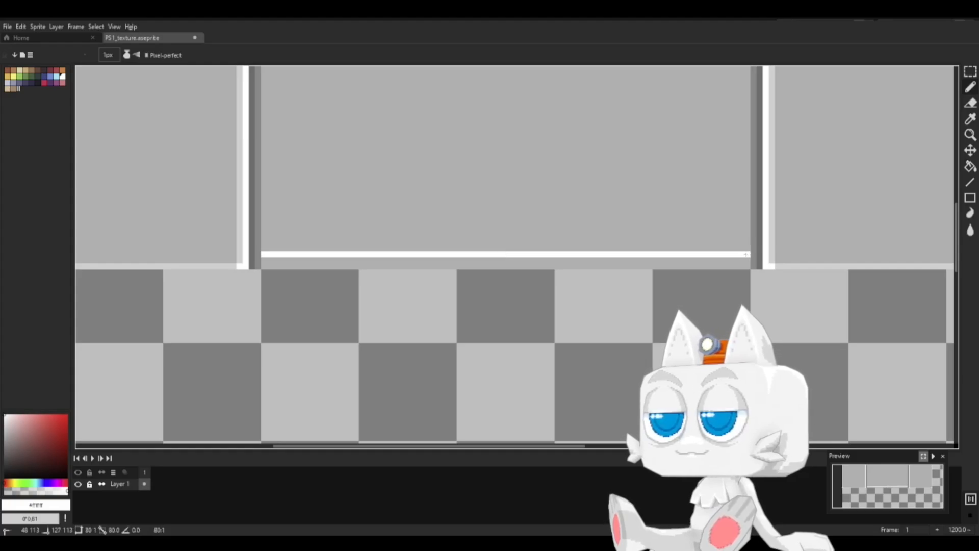
Step: Draw a light grey #d0d0d0 line just above the white one, and blend the ends of both into the dark side edges
left_click(240, 248, "alt")
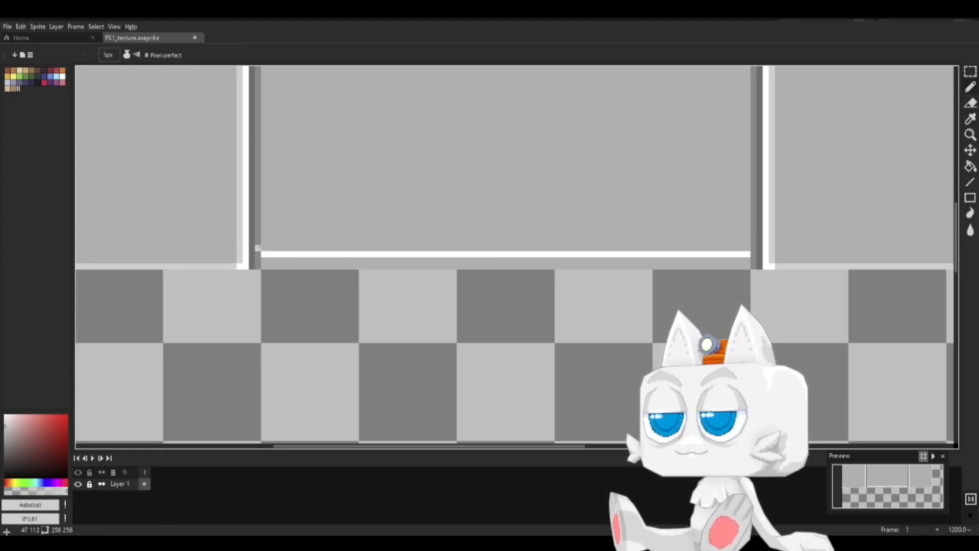
mouse_move(263, 247)
left_mouse_down("shift")
mouse_move(742, 246)
mouse_move(735, 234)
left_mouse_up("shift")
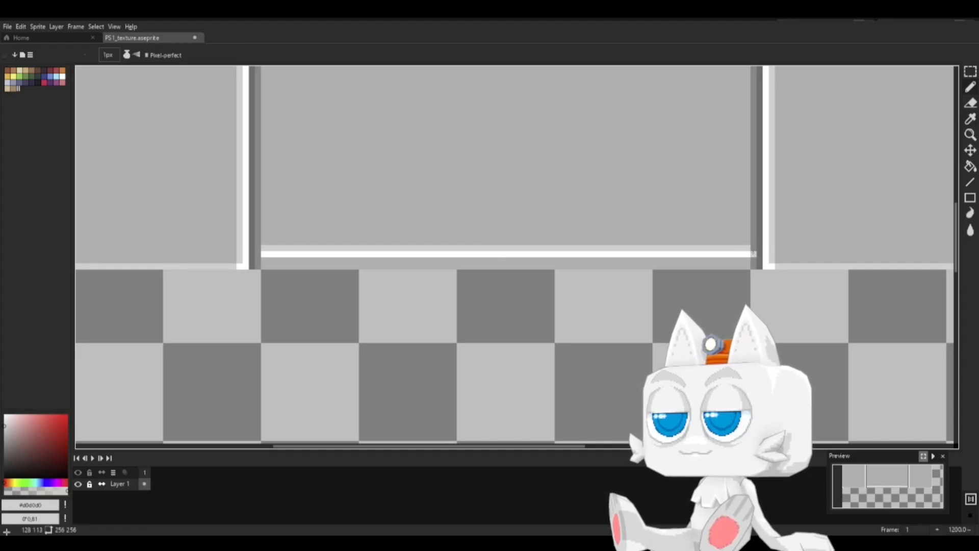
left_click(257, 245, "alt")
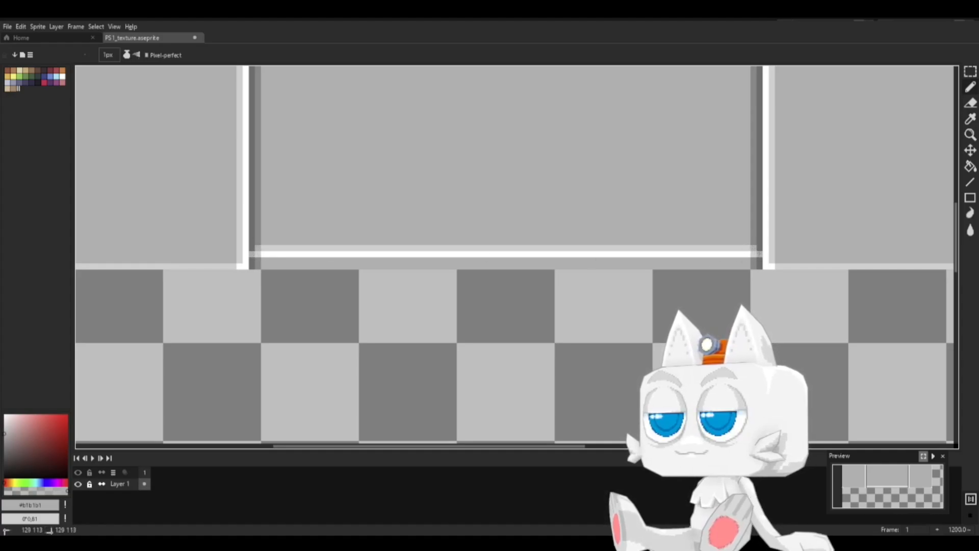
left_click(756, 250, "alt")
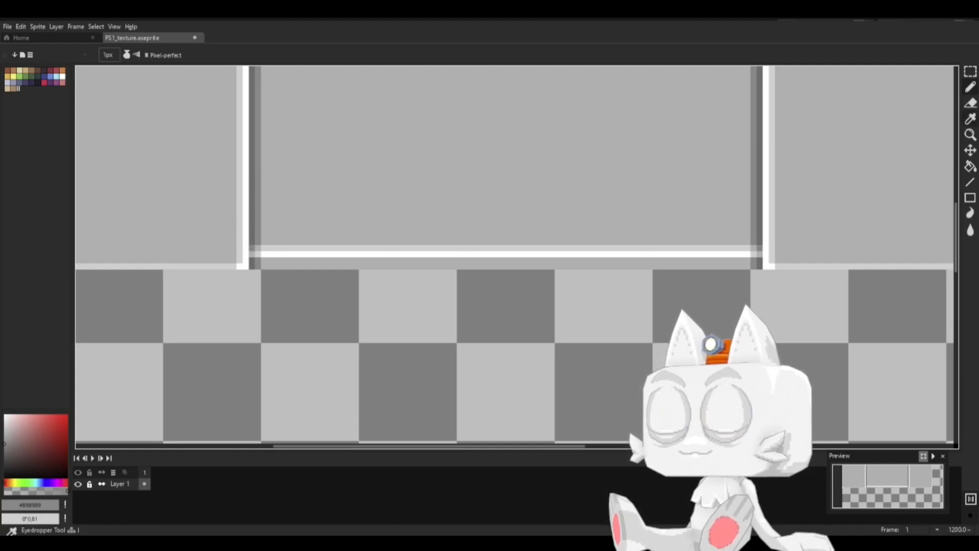
Step: Put a vertically flipped copy of the centre panel's 84×4 px bottom strip at its top (X 46, Y 0), and restore the original at the bottom
middle_click_drag(481, 211, 473, 259)
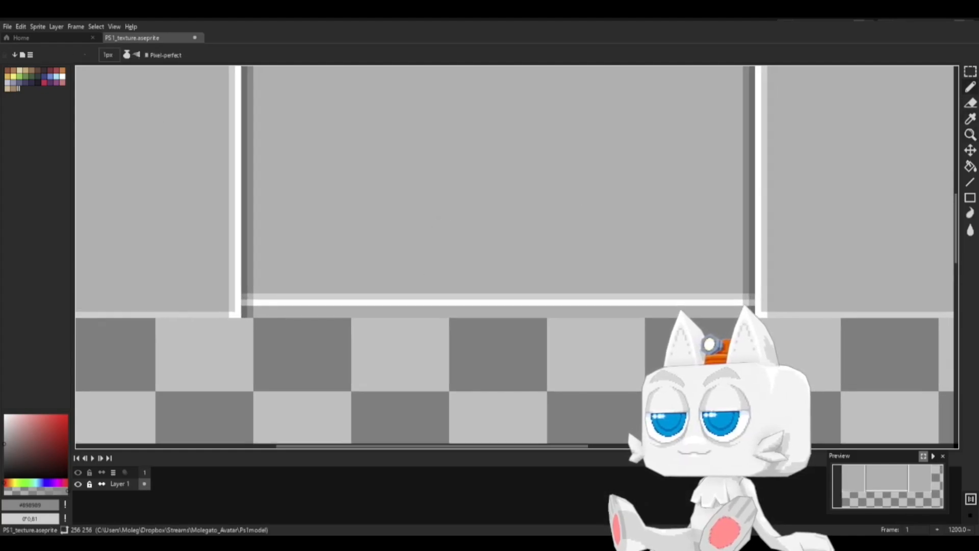
key("m")
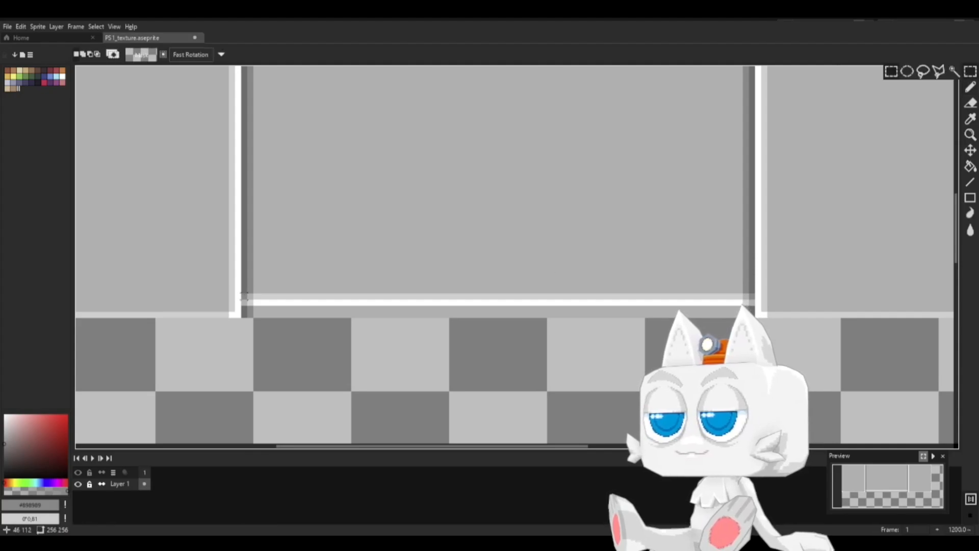
left_click_drag(243, 298, 524, 89)
scroll(519, 319, "down", 5)
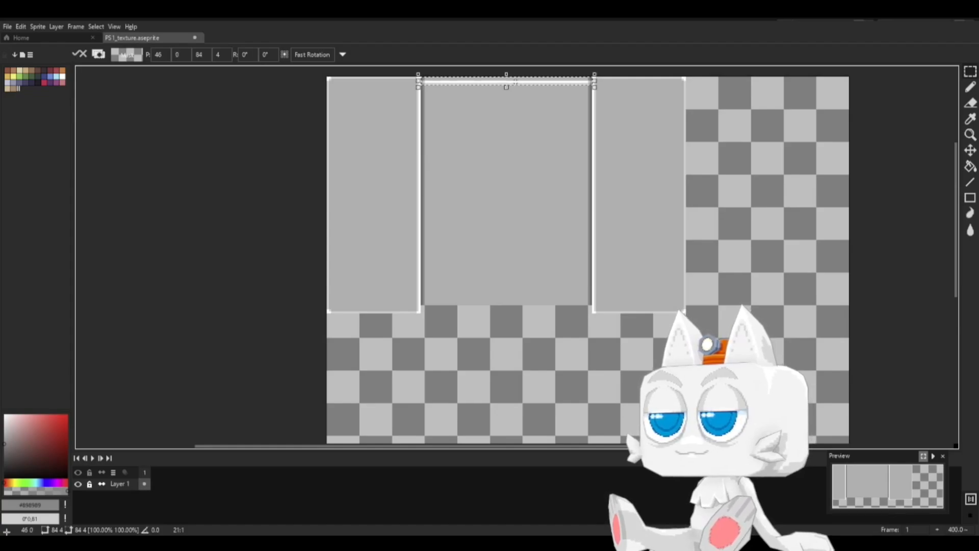
mouse_move(971, 74)
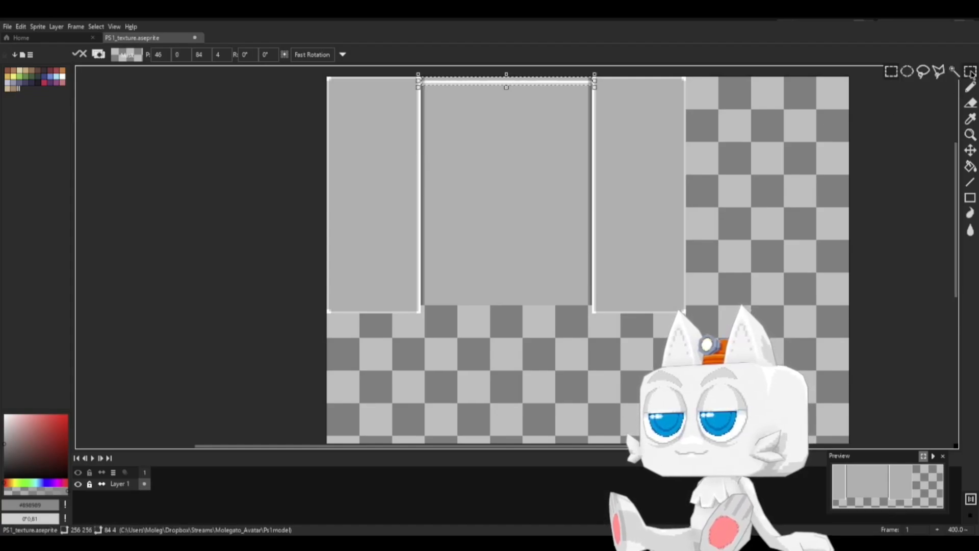
left_click(732, 219)
middle_click_drag(576, 201, 567, 237)
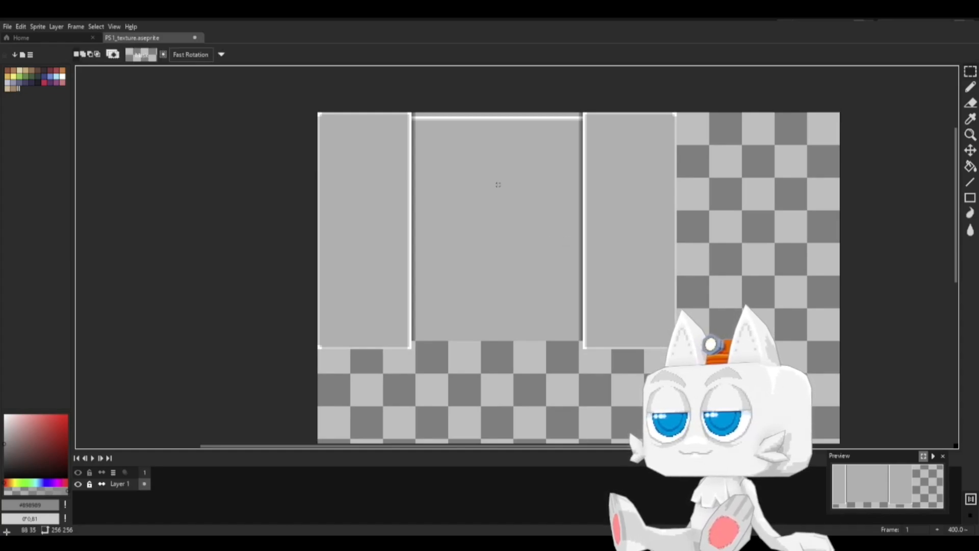
key("ctrl+shift+d")
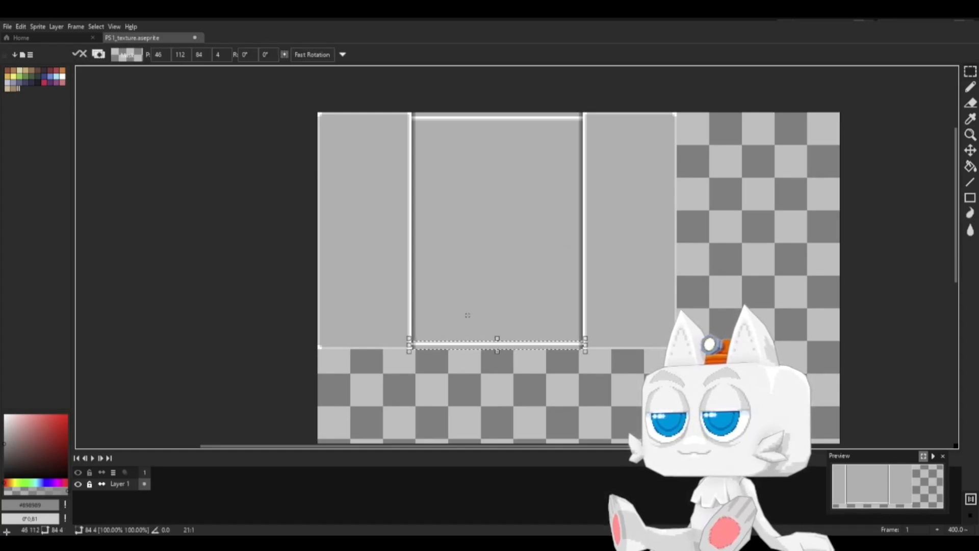
key("ctrl+d")
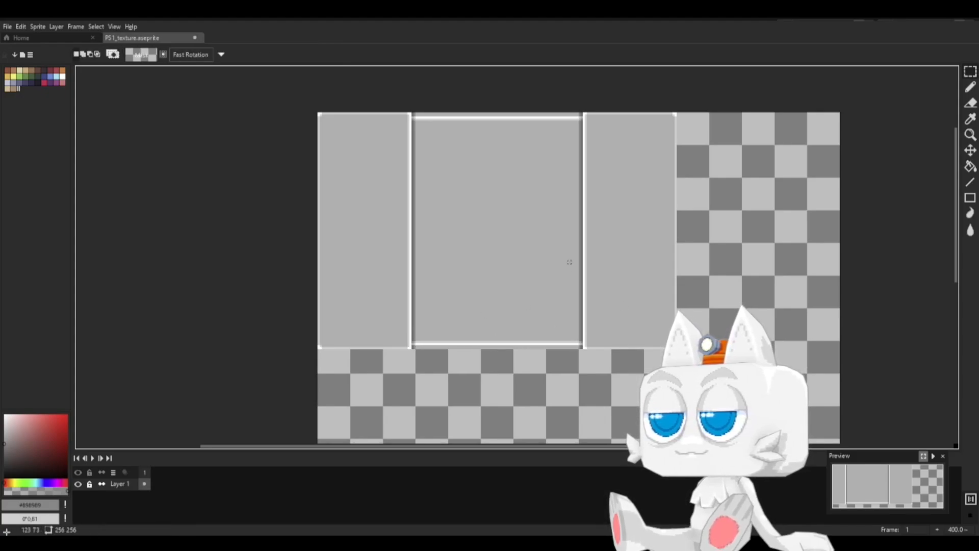
Step: Save the Aseprite file and export the texture with the shaded centre panel as PS1_texture.png
key("ctrl+s")
left_click(9, 29)
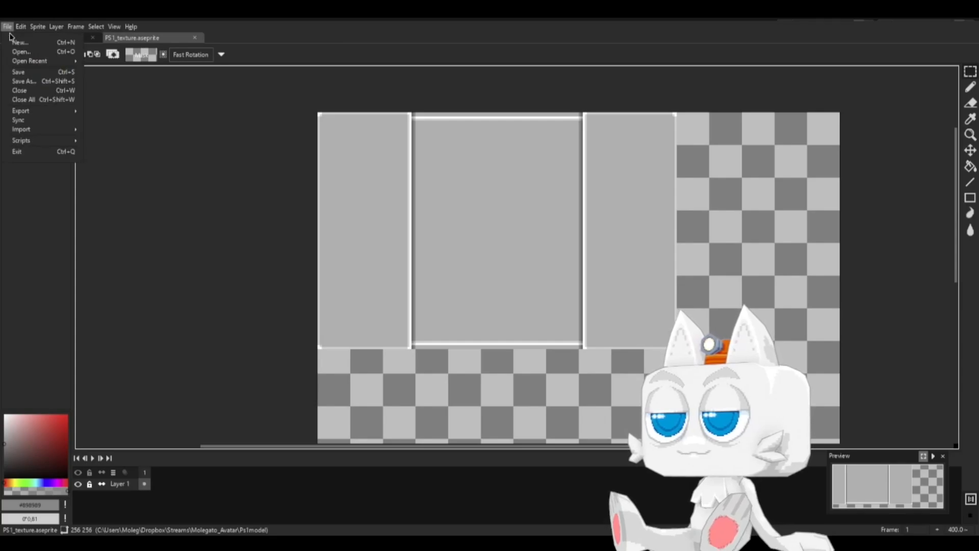
mouse_move(32, 114)
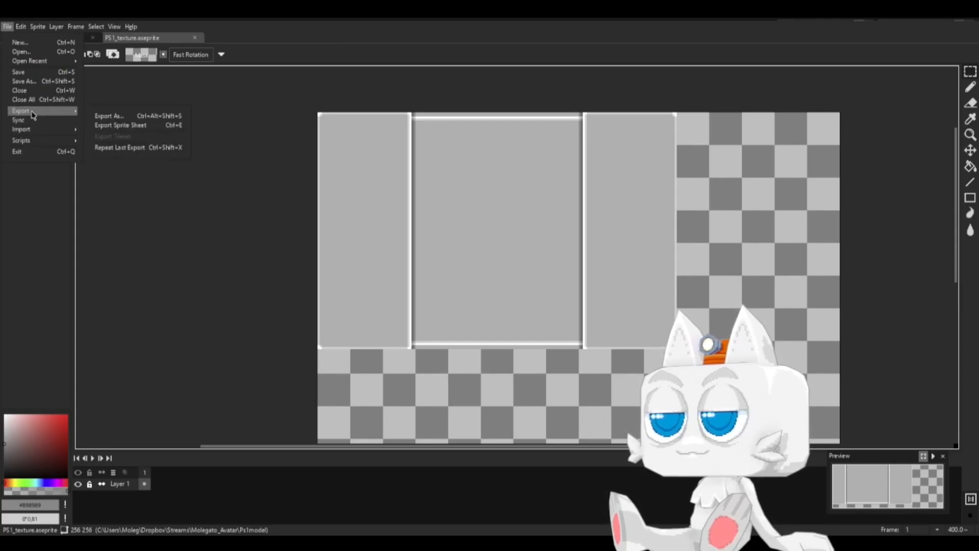
left_click(124, 116)
left_click(241, 245)
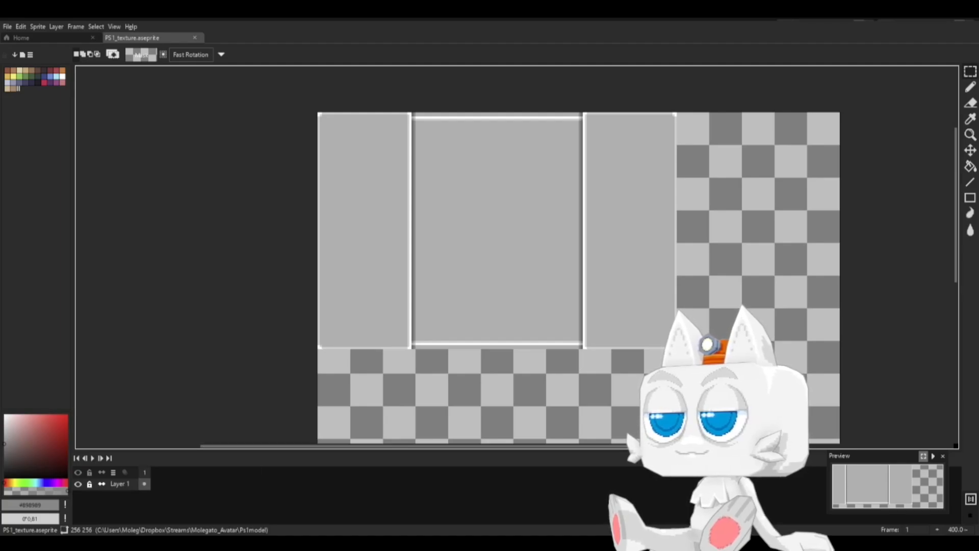
Step: Switch to Blender and inspect the updated texture on the console model in Object Mode, in perspective and top view
key("alt+Tab")
scroll(527, 348, "up", 4)
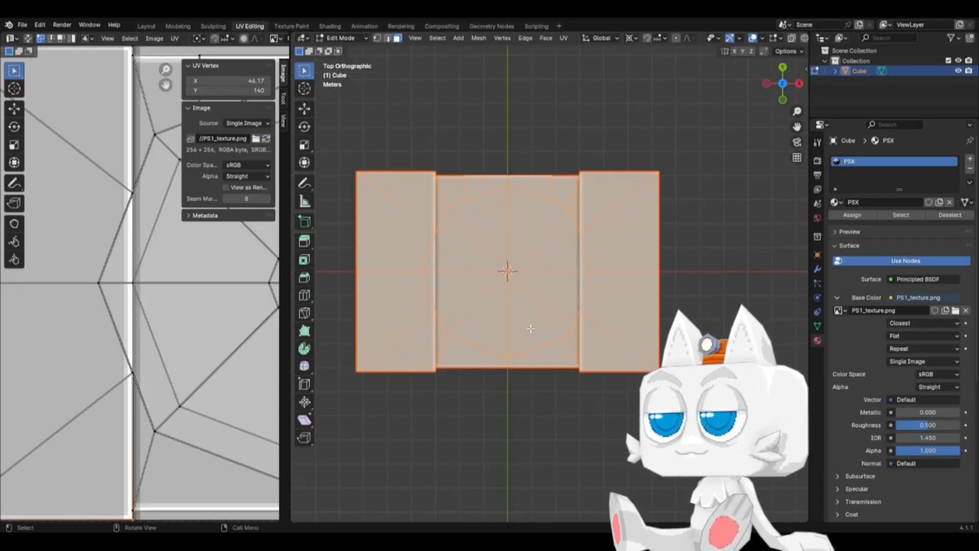
key("Tab")
middle_click_drag(493, 338, 573, 276)
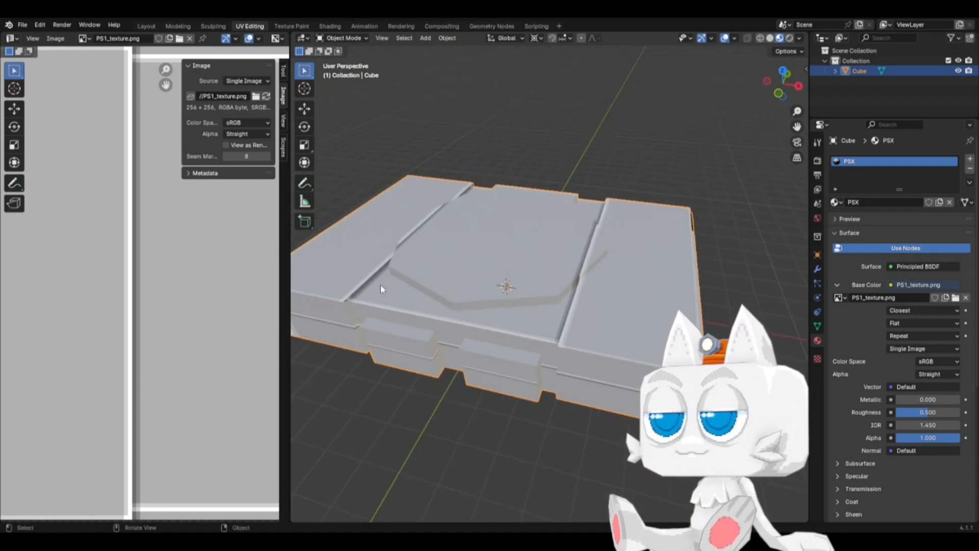
middle_click_drag(531, 264, 607, 320)
key("KP_7")
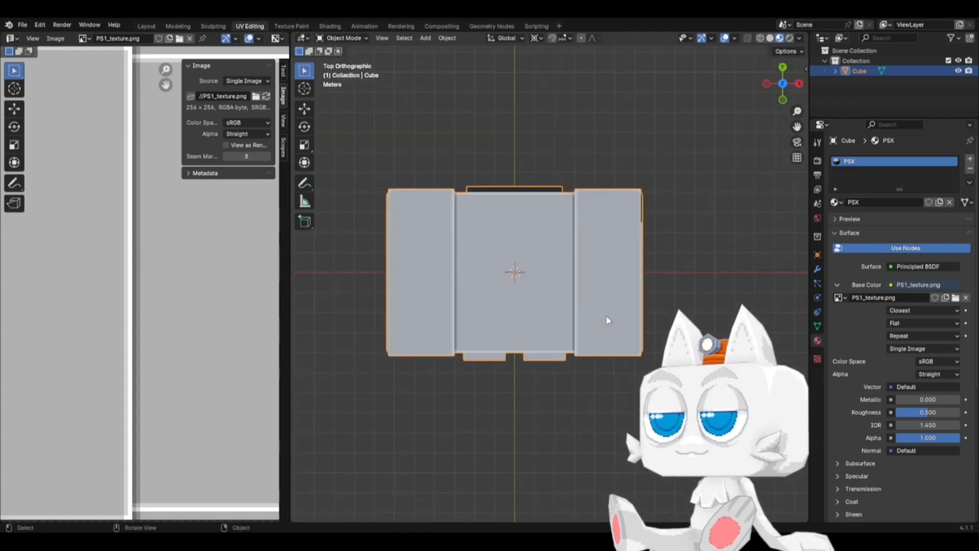
Step: Select the linked octagonal disc lid in Edit Mode and move its UV island down along Y into the empty texture area, about Y 70
key("Tab")
scroll(153, 316, "down", 4)
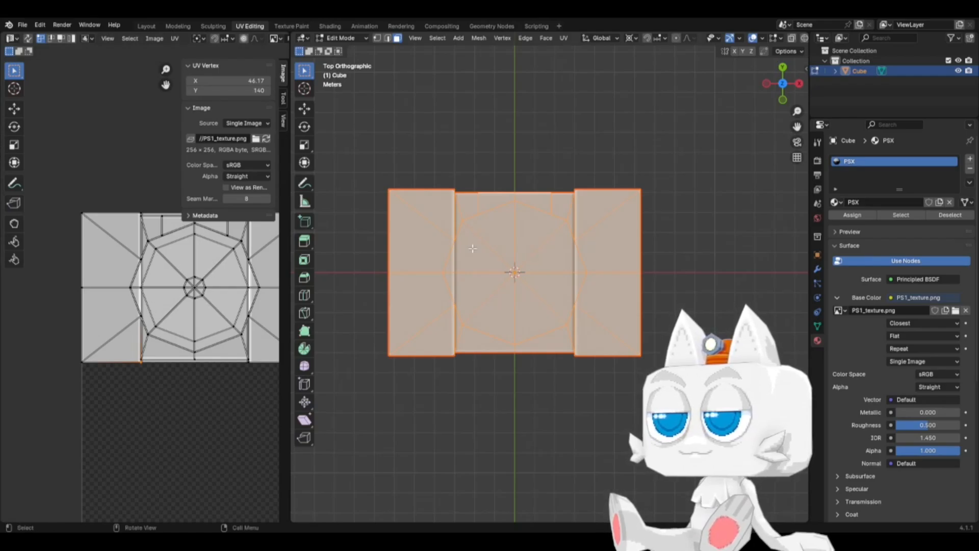
left_click(486, 260)
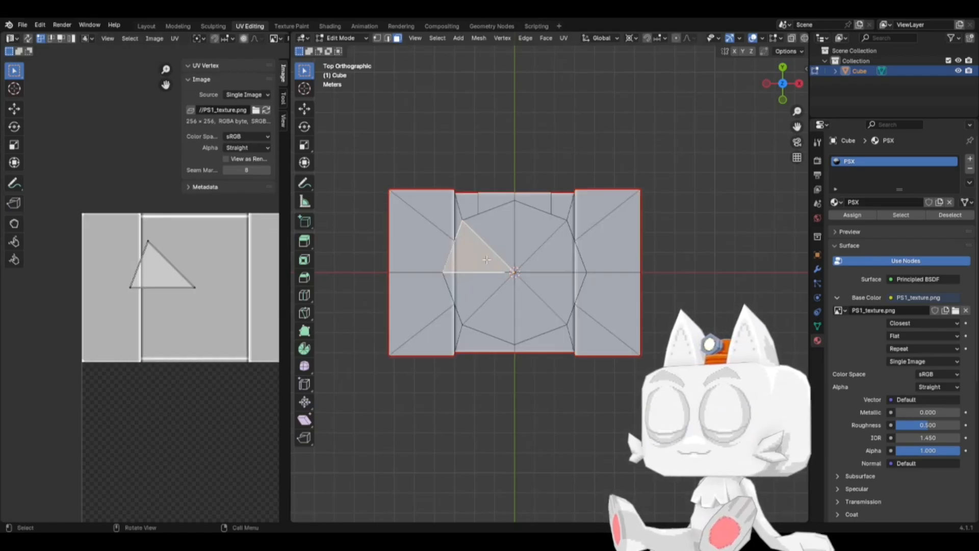
key("ctrl+l")
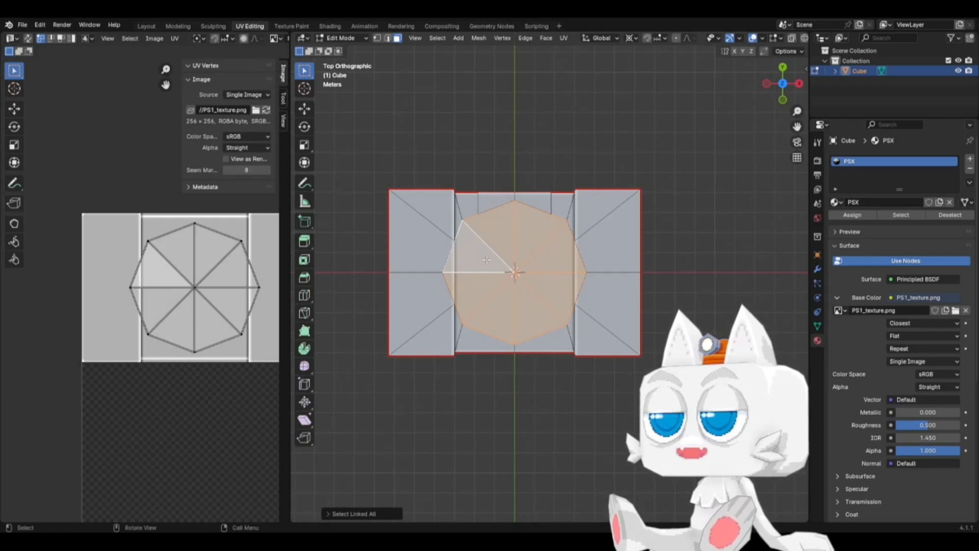
key("a")
key("ctrl+z")
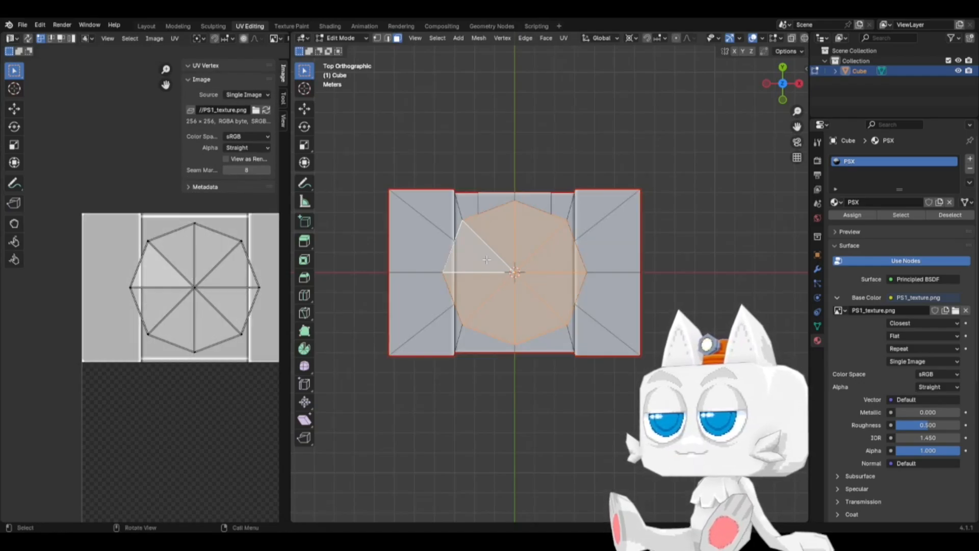
key("a")
key("g")
key("y")
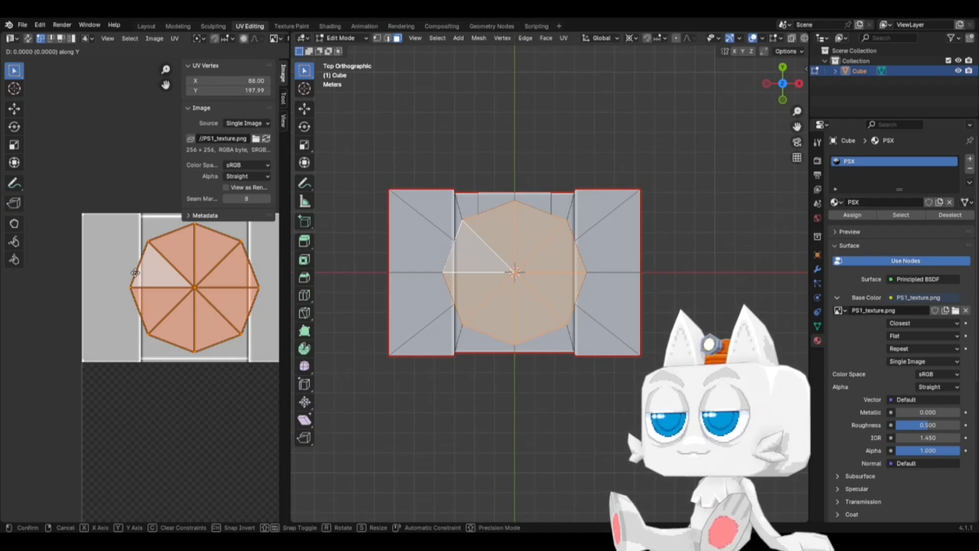
left_click(147, 416)
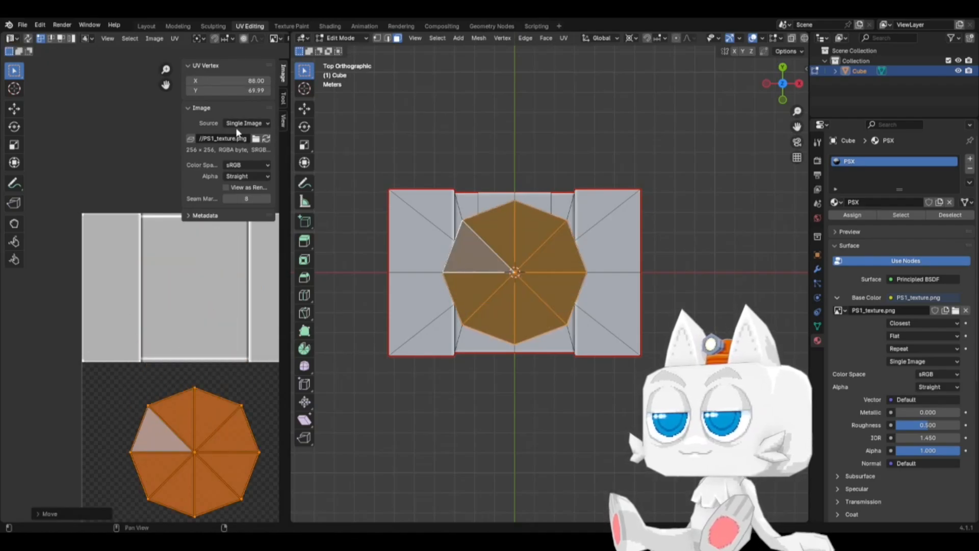
Step: Raise the octagon's UV island to Y 87.99 so it sits just below the panels, and return to Object Mode
left_click(267, 91)
left_click(267, 91)
left_click(266, 91)
left_click(266, 91)
left_click(267, 91)
left_click(267, 91)
left_click(267, 90)
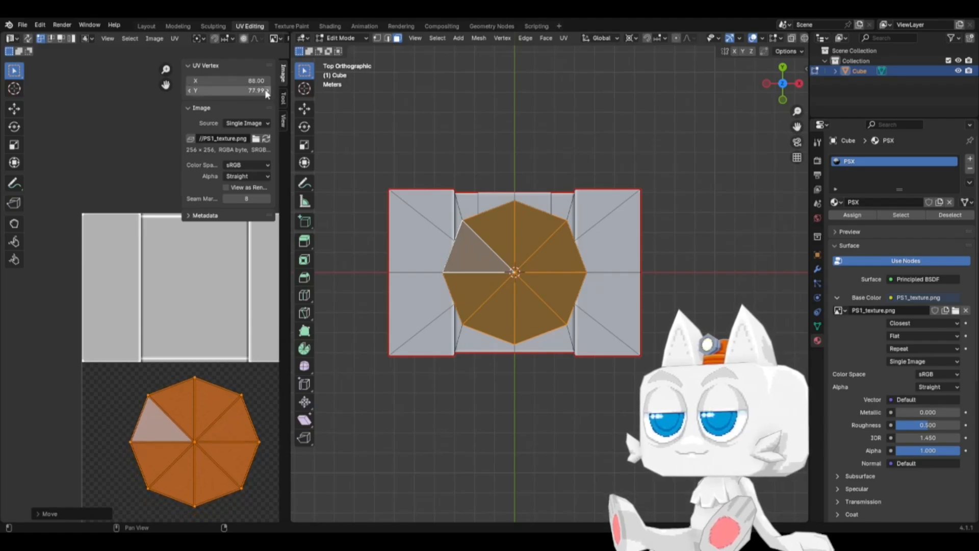
left_click(266, 91)
left_click(266, 91)
left_click(267, 90)
left_click(266, 91)
left_click(267, 91)
left_click(267, 90)
left_click(266, 91)
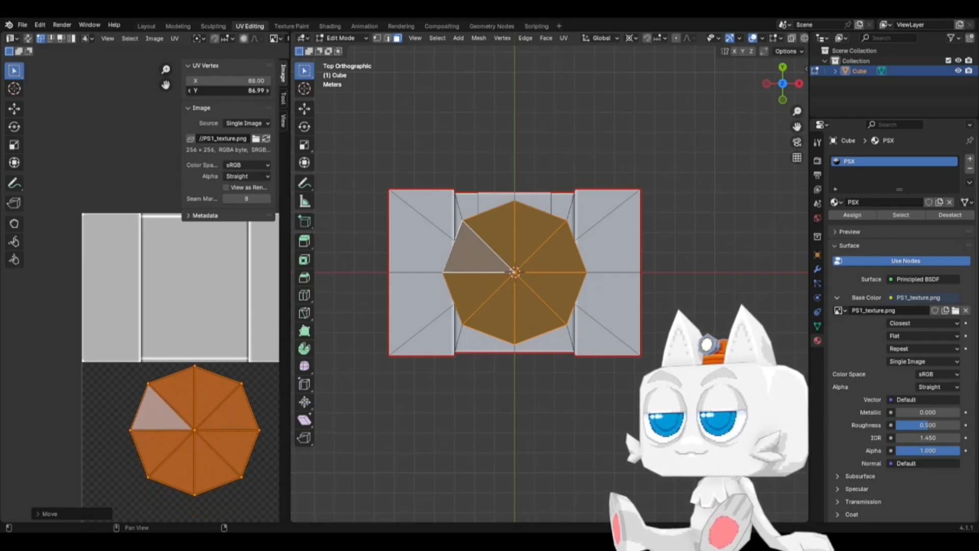
left_click(267, 91)
scroll(178, 401, "down", 1)
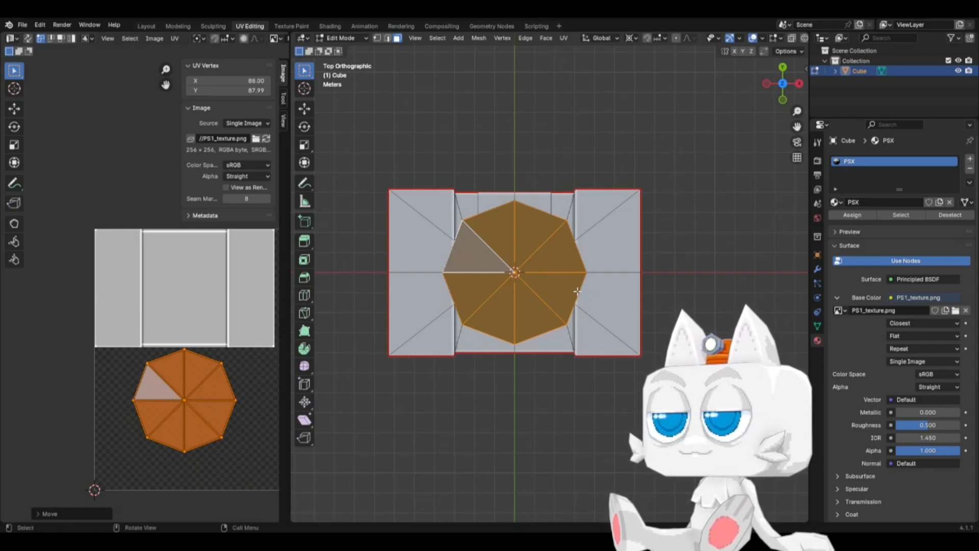
key("Tab")
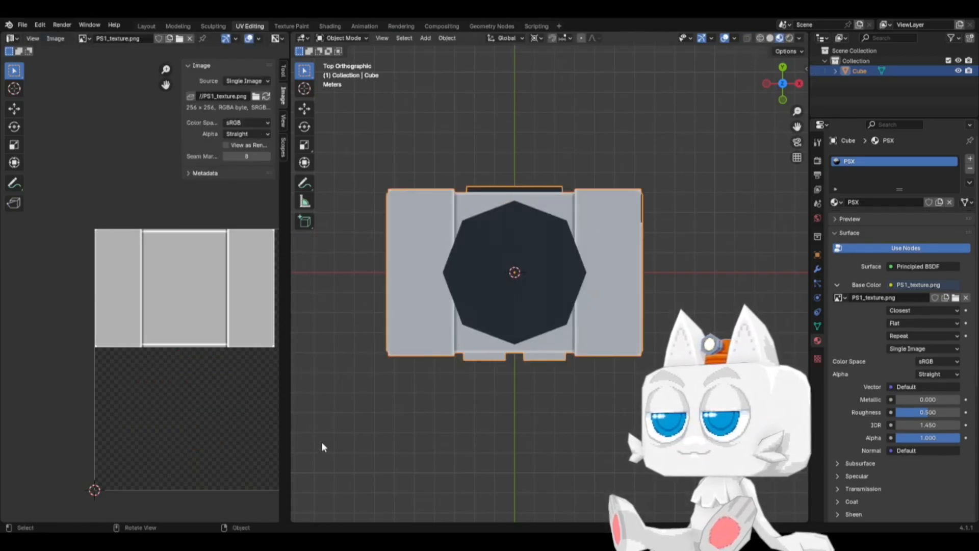
Step: Switch to Aseprite and try filling a 106×106 px square below the centre panel with the side panel's grey #b1b1b1
left_click(259, 541)
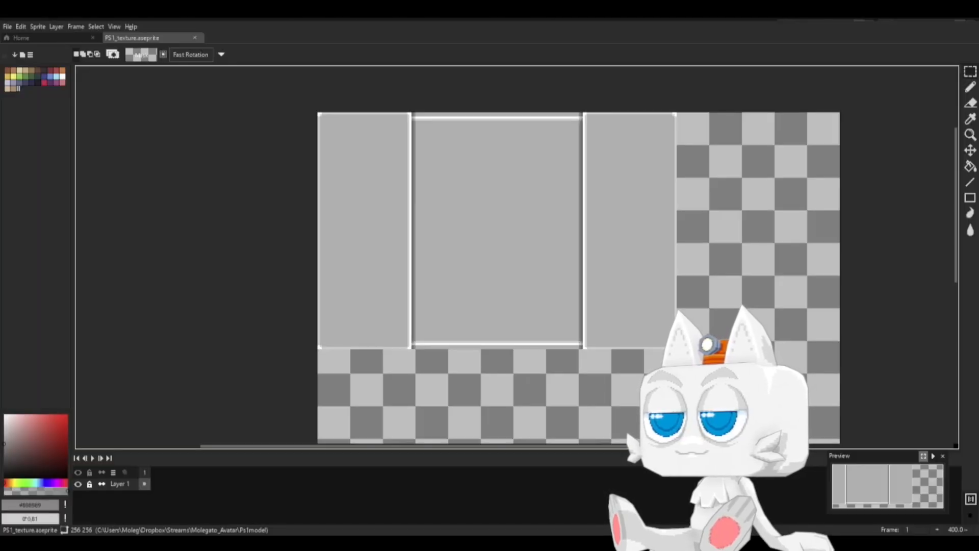
left_click(970, 72)
scroll(396, 380, "down", 3)
middle_click_drag(398, 383, 456, 238)
scroll(438, 367, "up", 2)
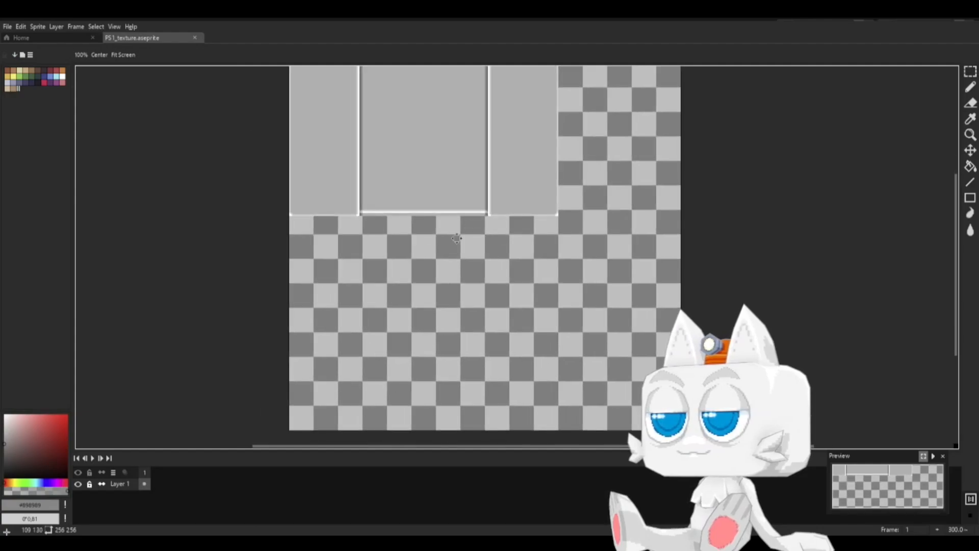
left_click_drag(343, 219, 507, 382)
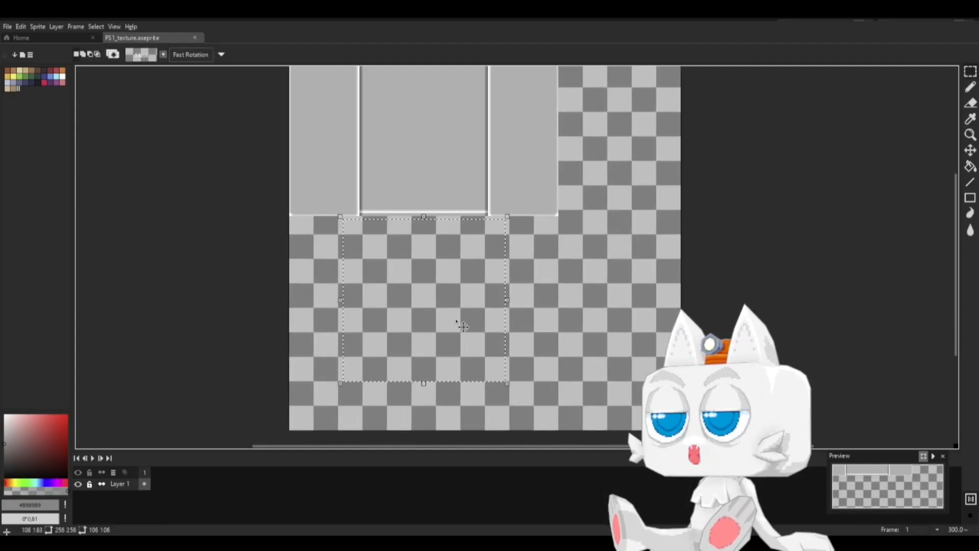
key("i")
left_click(323, 163)
key("g")
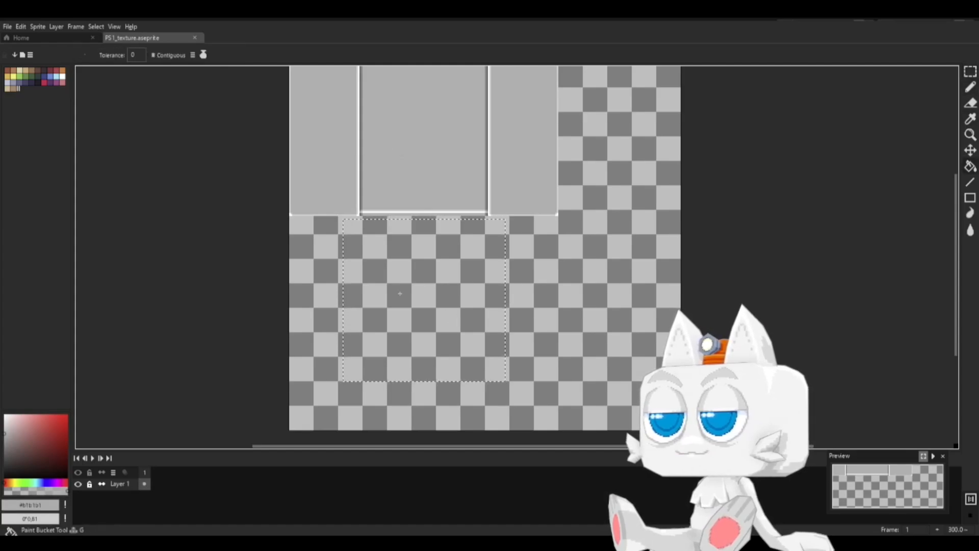
left_click(400, 293)
key("ctrl+z")
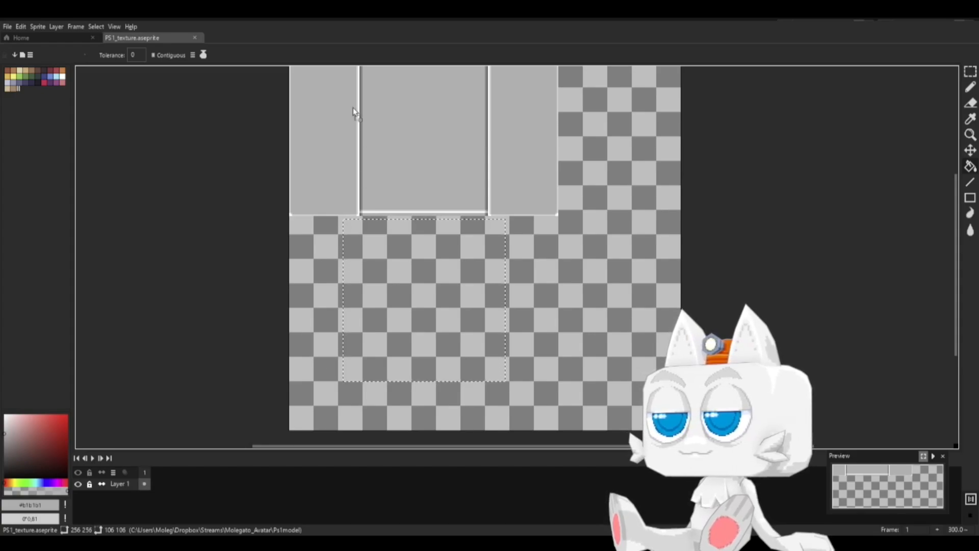
Step: Copy the whole UV layout from tray_UV.png and try pasting it onto Layer 1 of PS1_texture.aseprite
left_click_drag(347, 91, 346, 92)
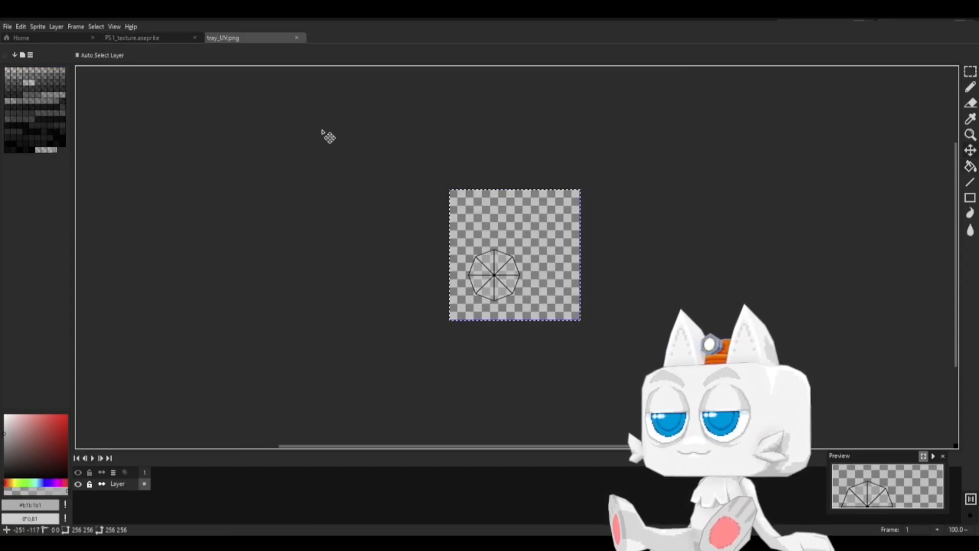
left_click(158, 39)
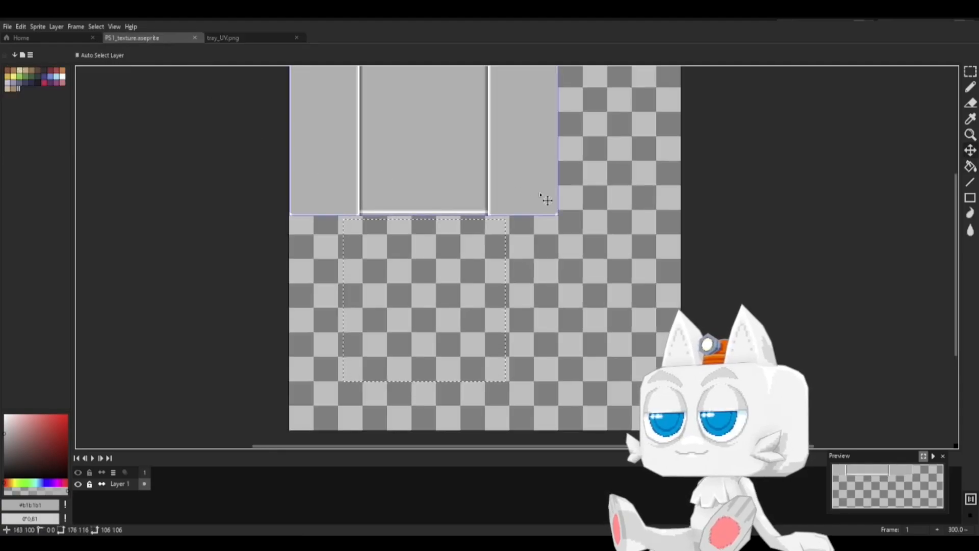
key("ctrl+v")
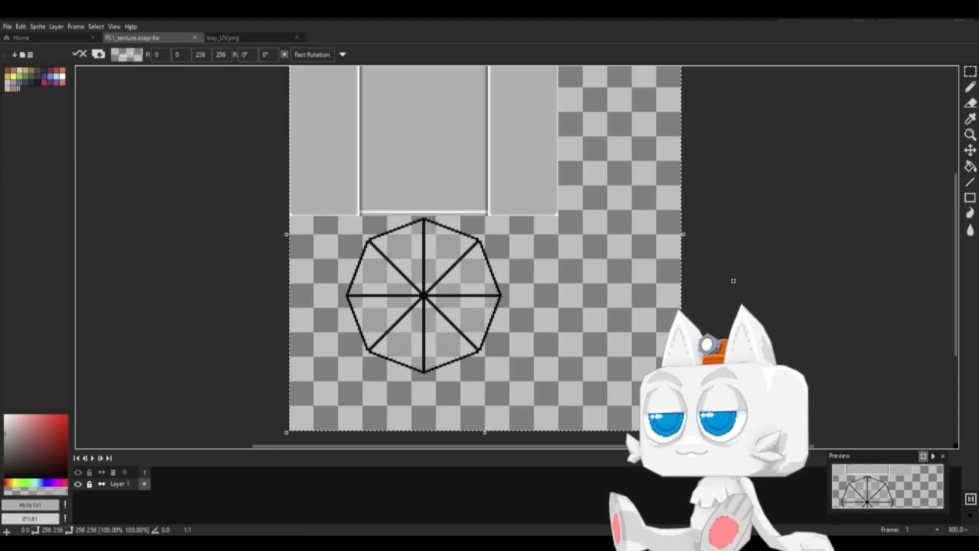
key("ctrl+z")
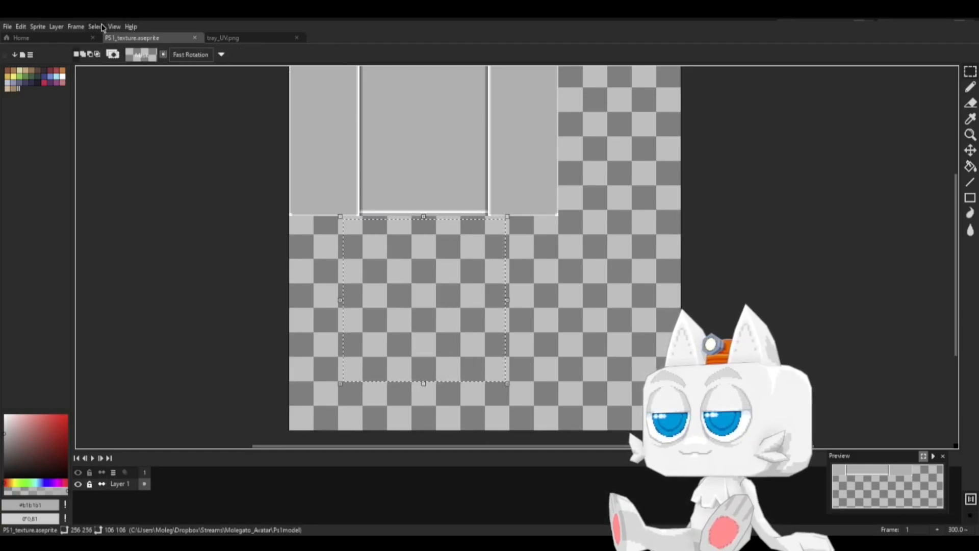
Step: Add a new layer above Layer 1 and paste the octagon UV layout into it at position 0, 0
left_click(59, 27)
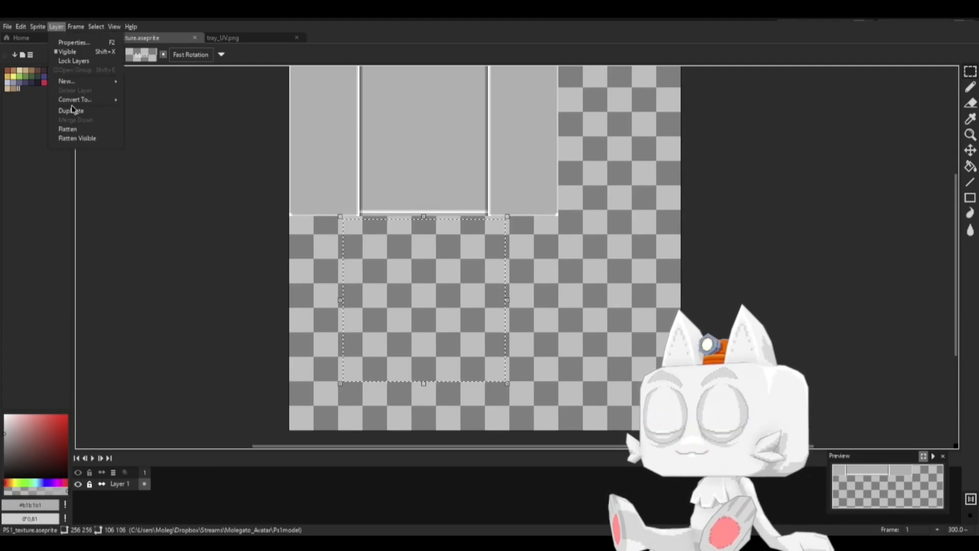
mouse_move(75, 102)
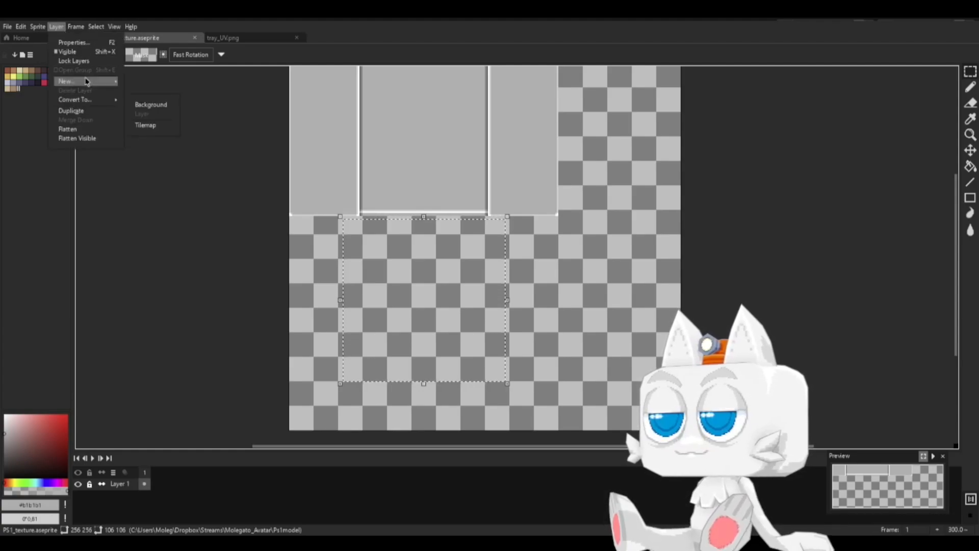
mouse_move(71, 81)
left_click(138, 89)
key("ctrl+v")
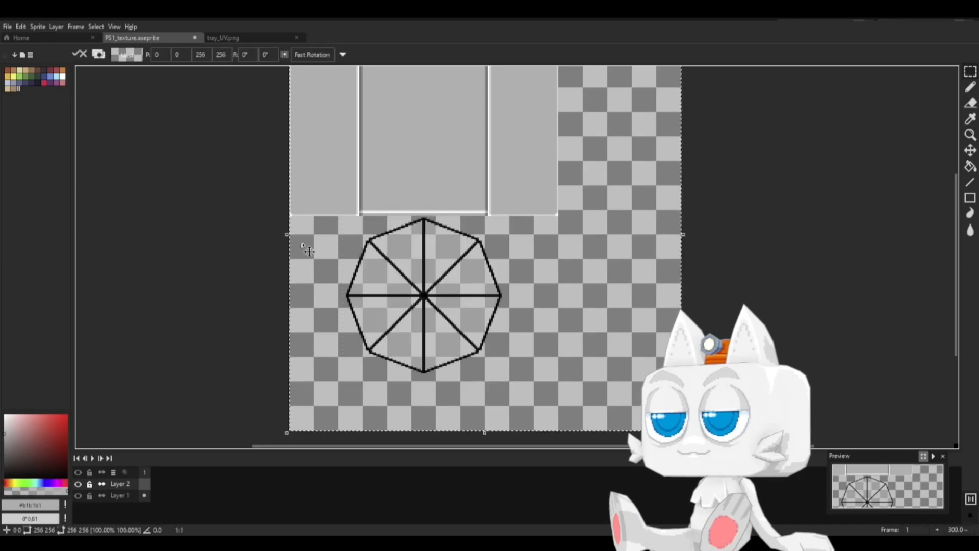
left_click(689, 274)
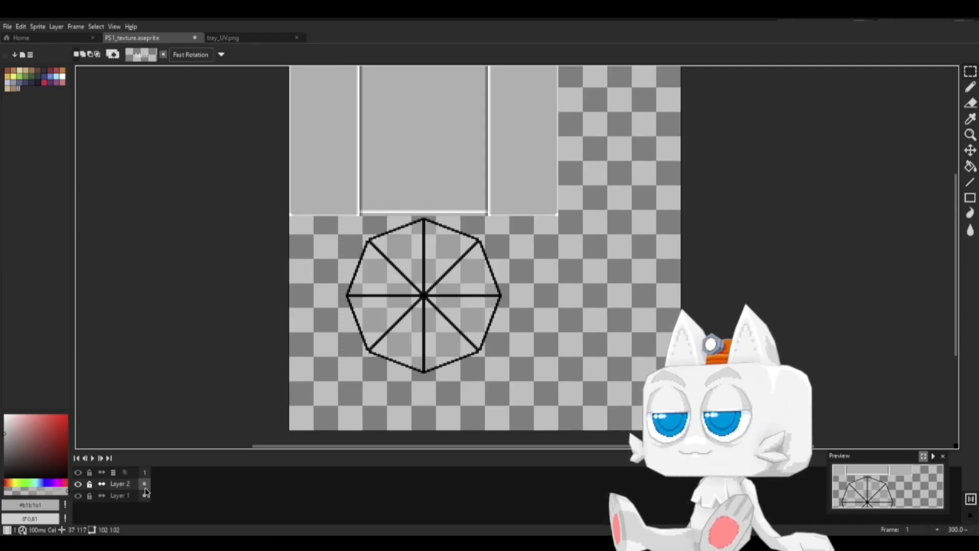
Step: On Layer 1, fill a 100×103 px rectangle behind the octagon outline with red, and clear the selection
left_click(122, 495)
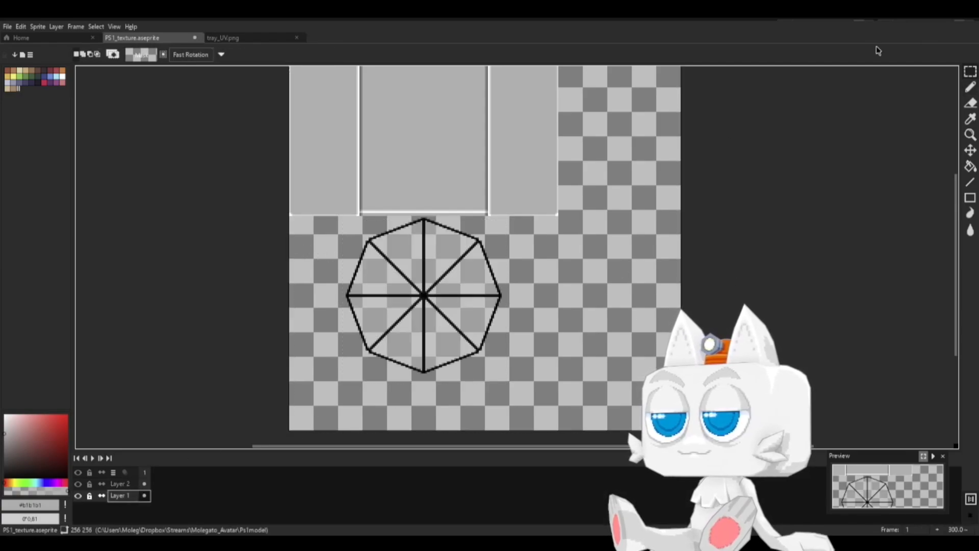
left_click(970, 72)
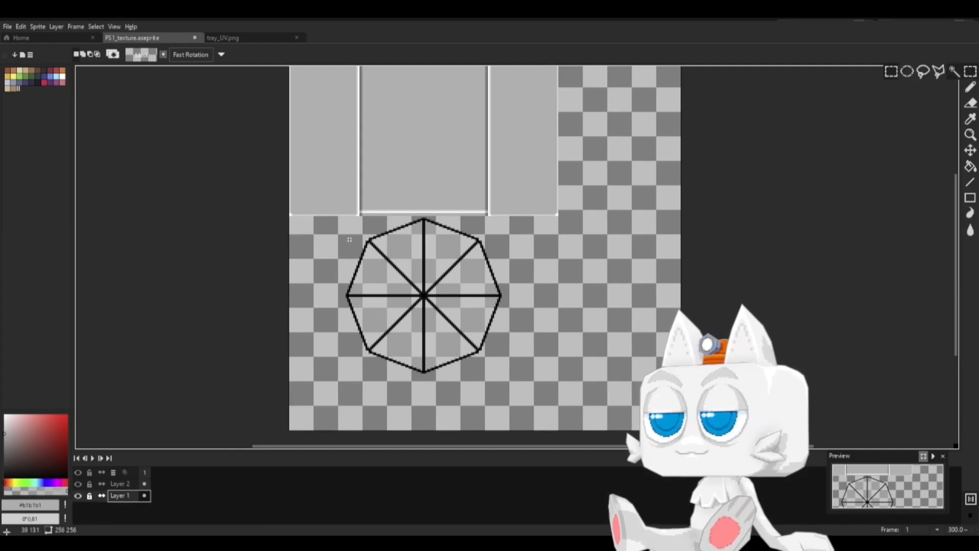
left_click_drag(349, 217, 504, 375)
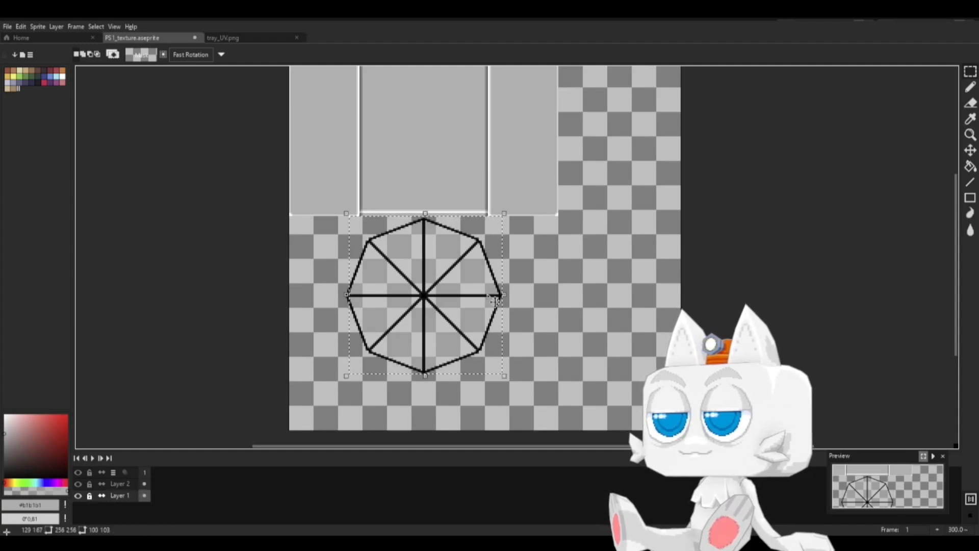
scroll(432, 345, "up", 1)
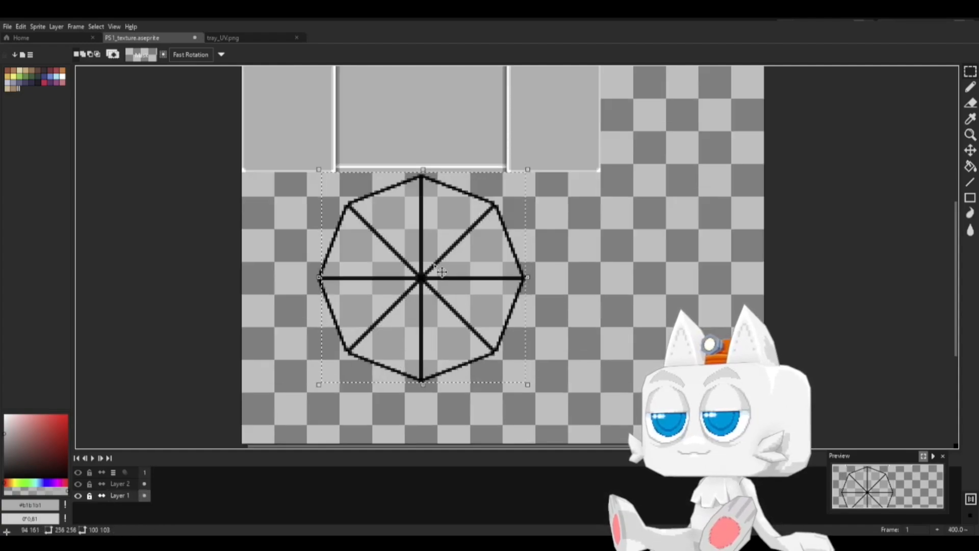
key("x")
left_click_drag(59, 428, 83, 411)
key("g")
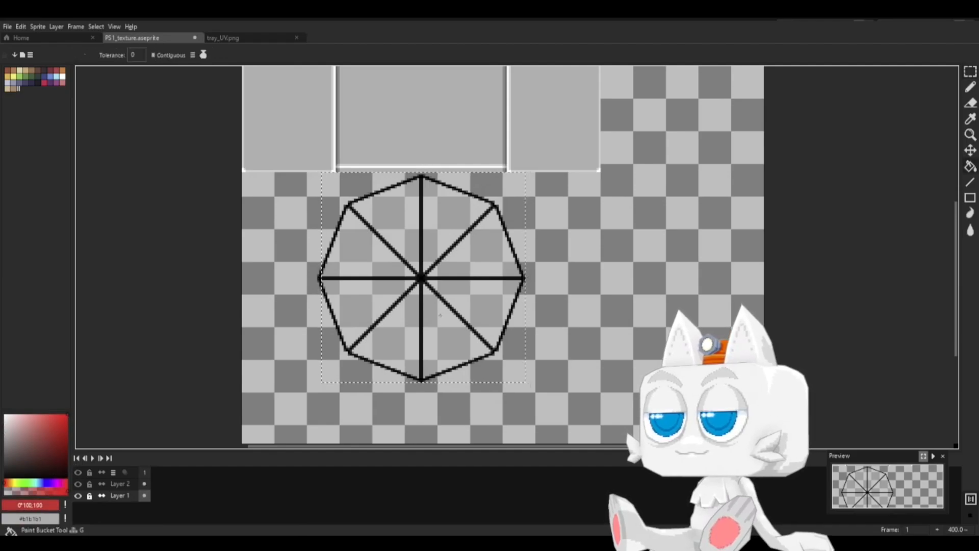
left_click(437, 312)
key("ctrl+d")
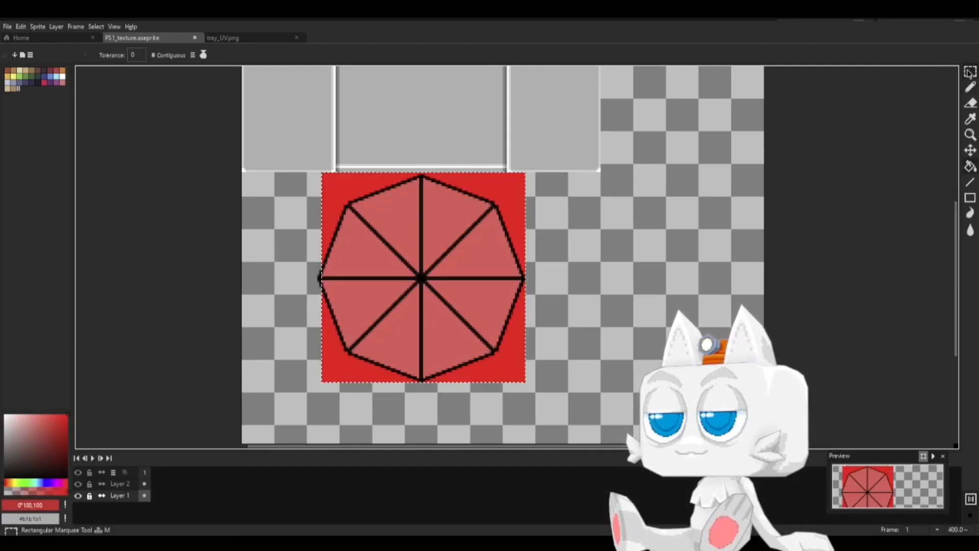
Step: Delete the top 1 px row of the red rectangle to trim it towards the octagon outline
left_click(970, 71)
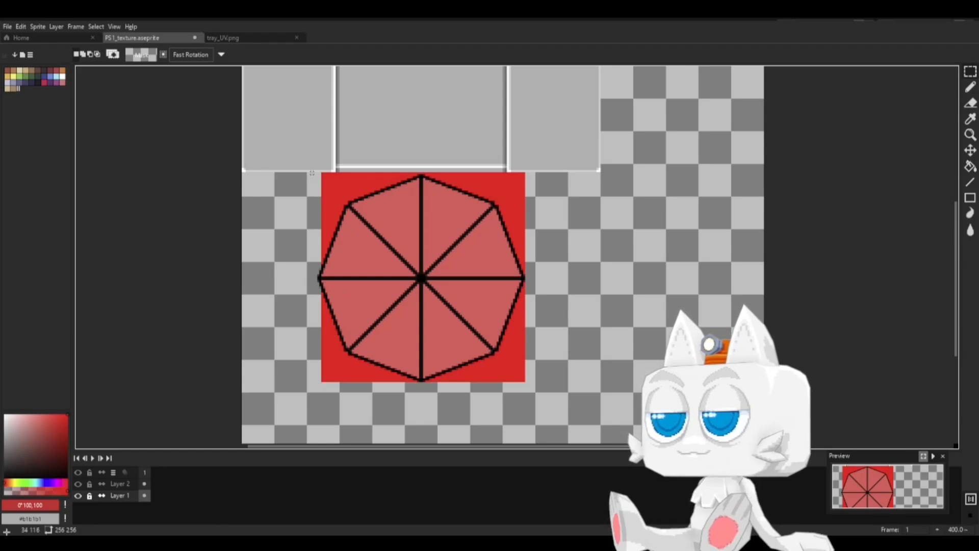
left_click_drag(309, 172, 585, 175)
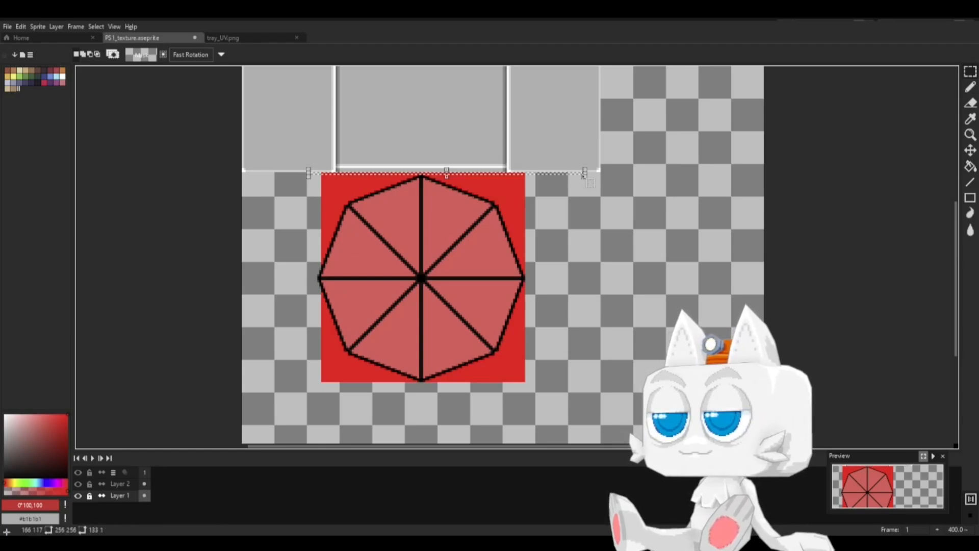
key("Delete")
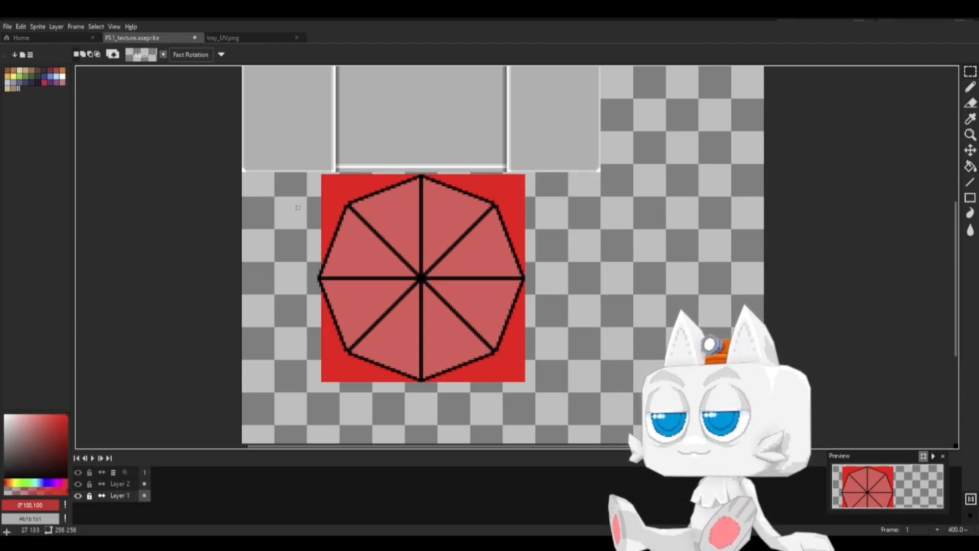
Step: Extend the red rectangle on Layer 1 to the octagon outline's leftmost point by shifting a 15×102 px strip and filling its gap, clearing the selection
left_click_drag(316, 175, 342, 380)
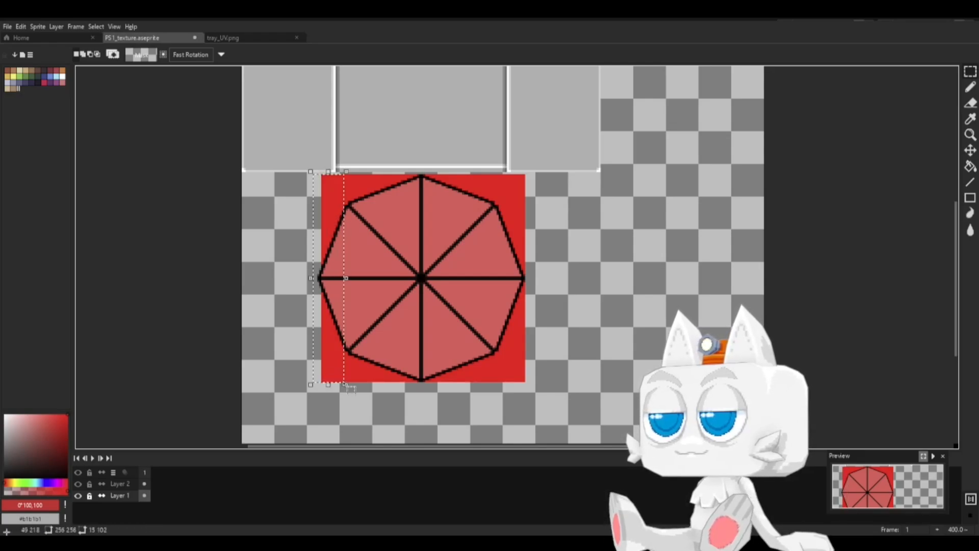
left_click_drag(324, 327, 330, 329)
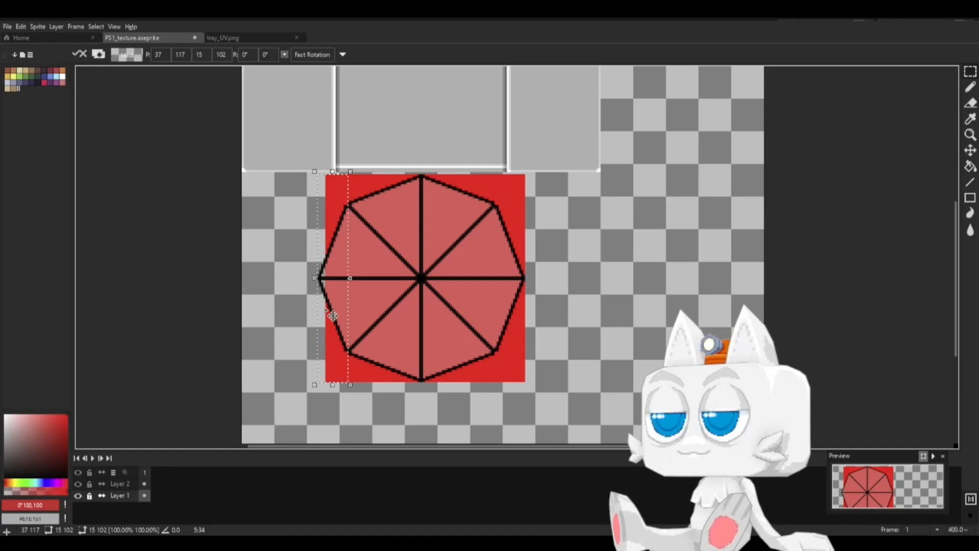
key("g")
left_click(323, 311)
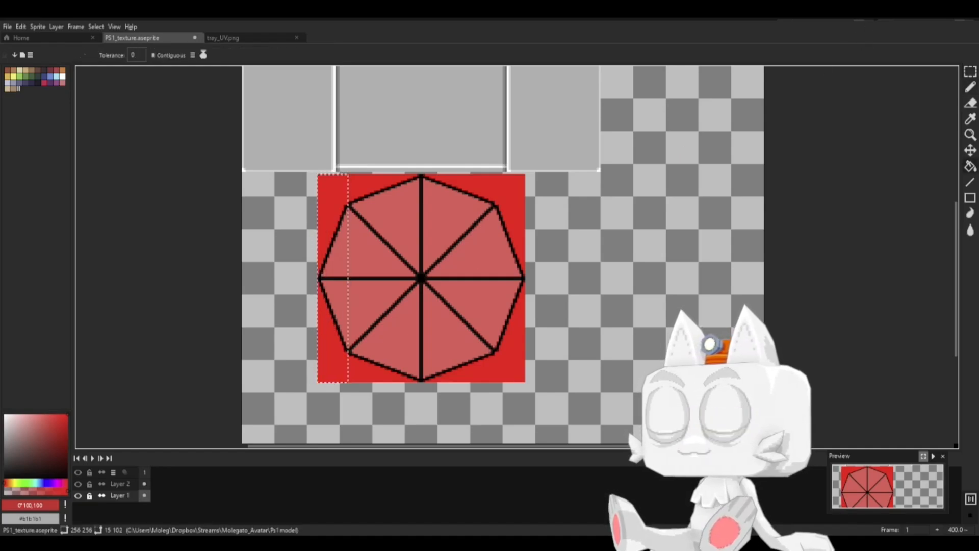
key("ctrl+d")
left_click(970, 72)
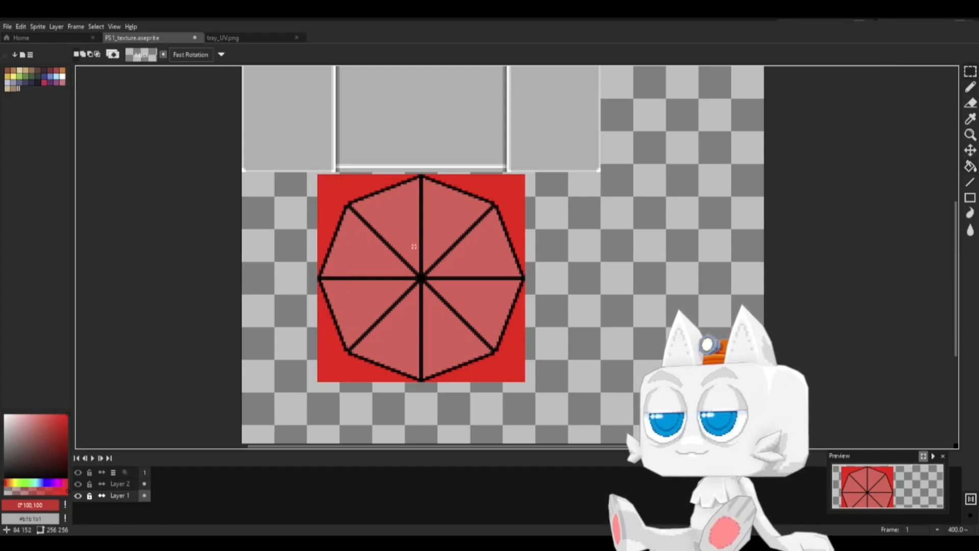
Step: Sample the light grey of the console panel's edge highlight and fill the red rectangle with it
scroll(264, 342, "up", 1)
scroll(336, 221, "down", 1)
key("b")
key("alt")
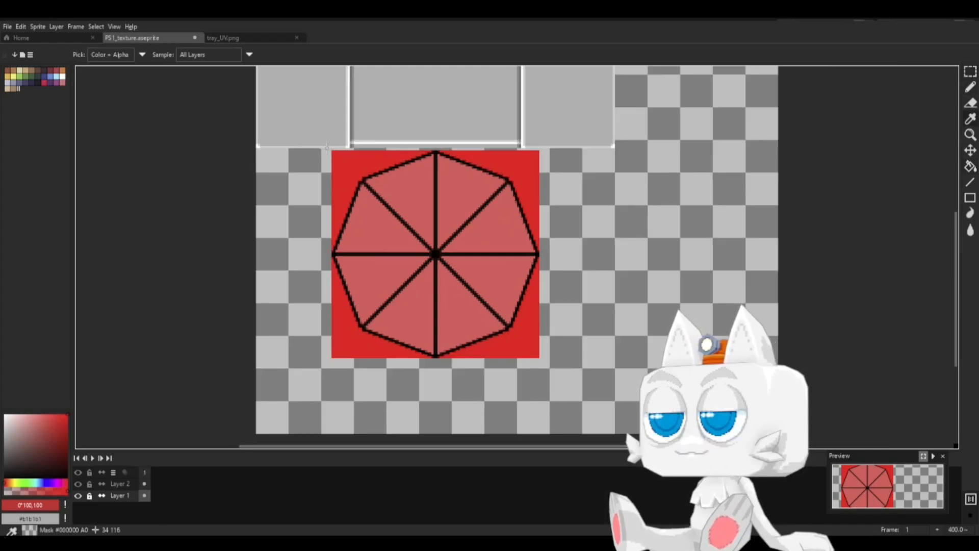
left_click(324, 147, "alt")
key("g")
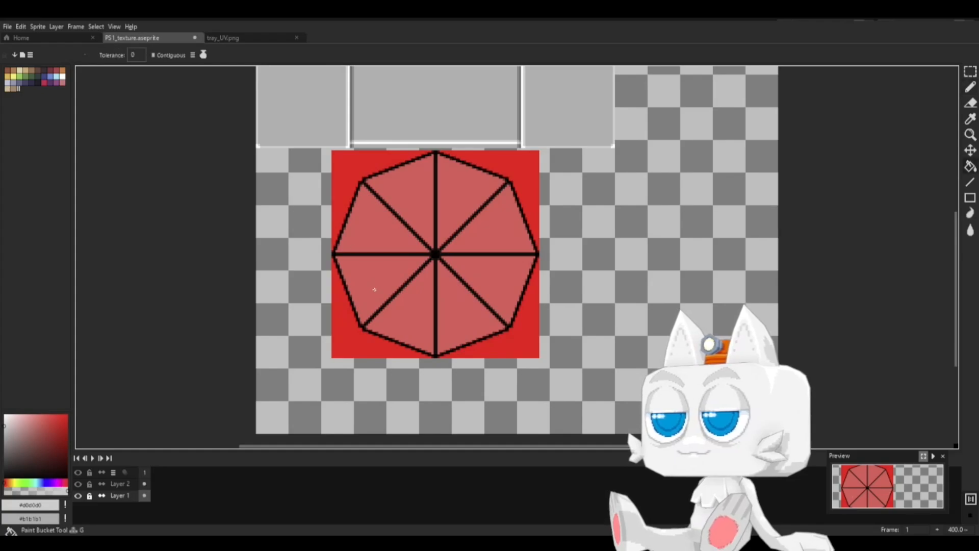
left_click(373, 286)
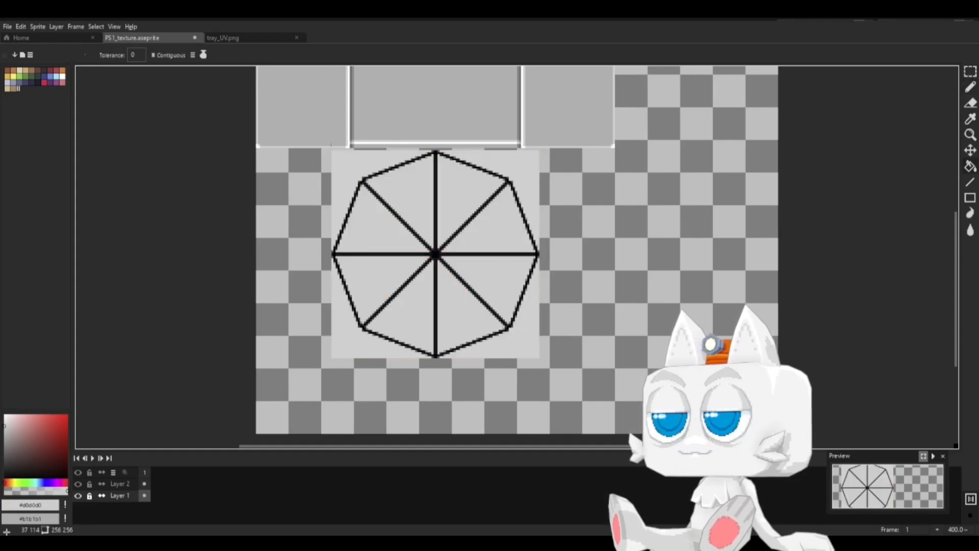
Step: Draw a circle about 90 px wide in #b1b1b1 grey inside the octagon outline and fill it with the same grey
left_click(970, 198)
left_click(940, 199)
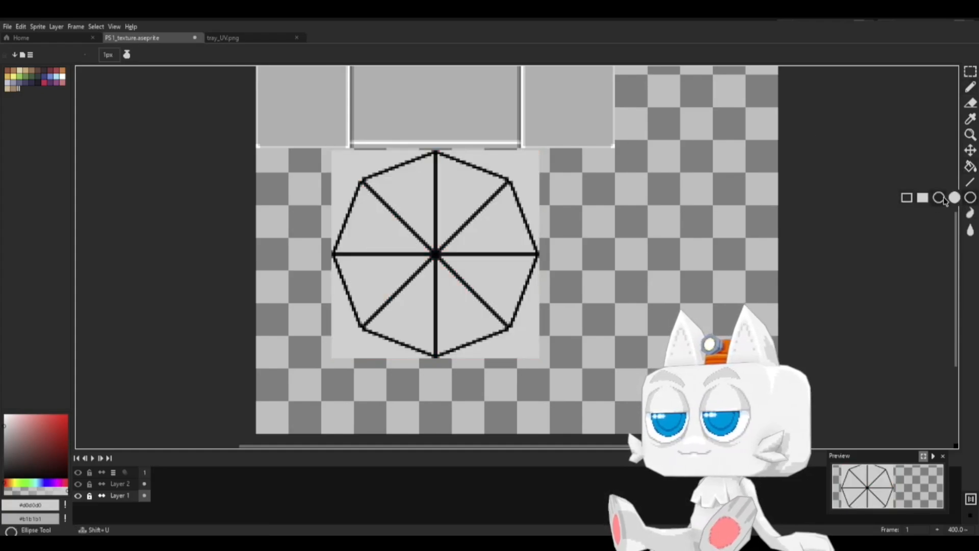
key("b")
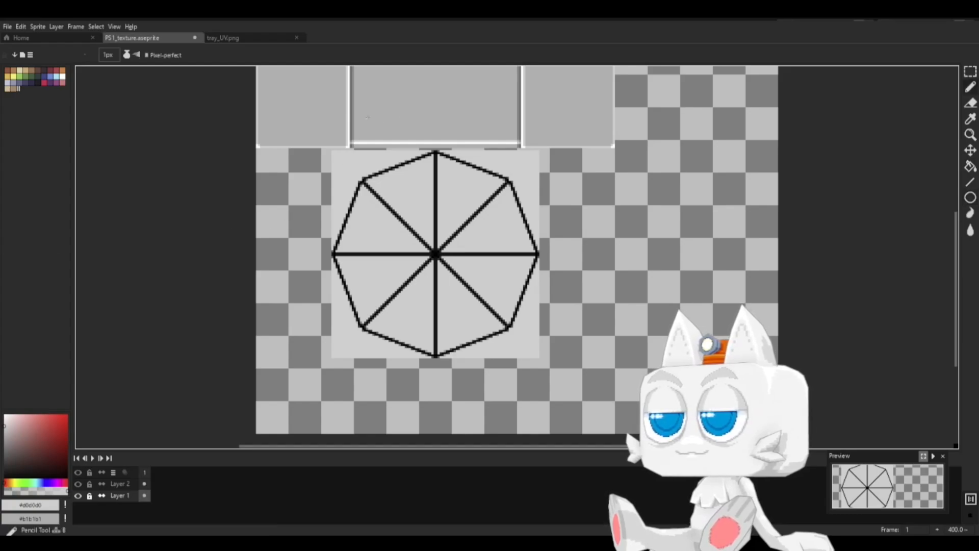
left_click(367, 117, "alt")
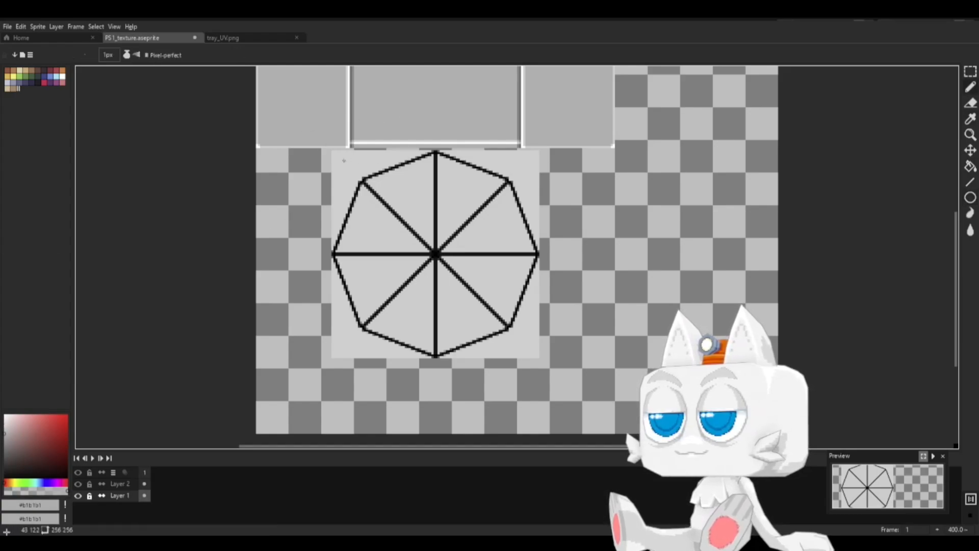
key("ctrl+z")
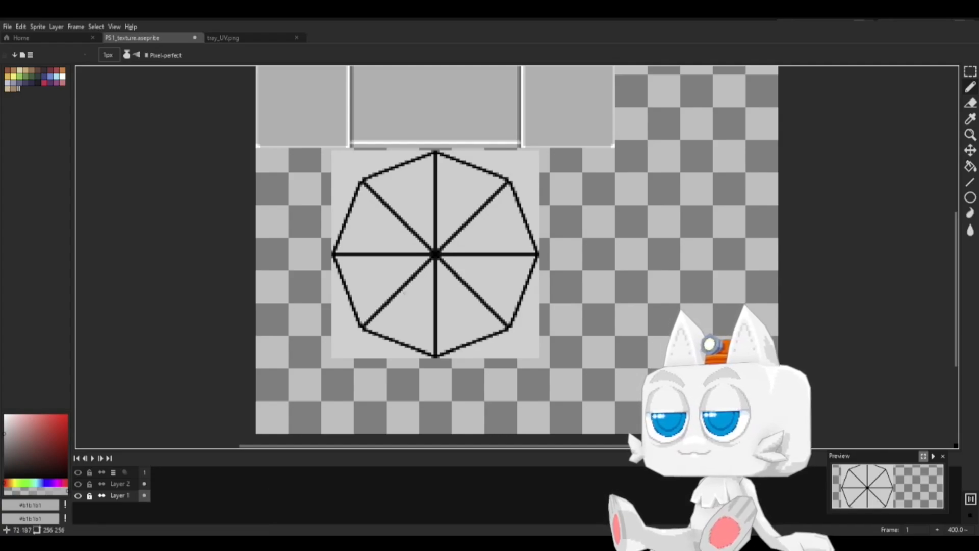
scroll(407, 274, "up", 1)
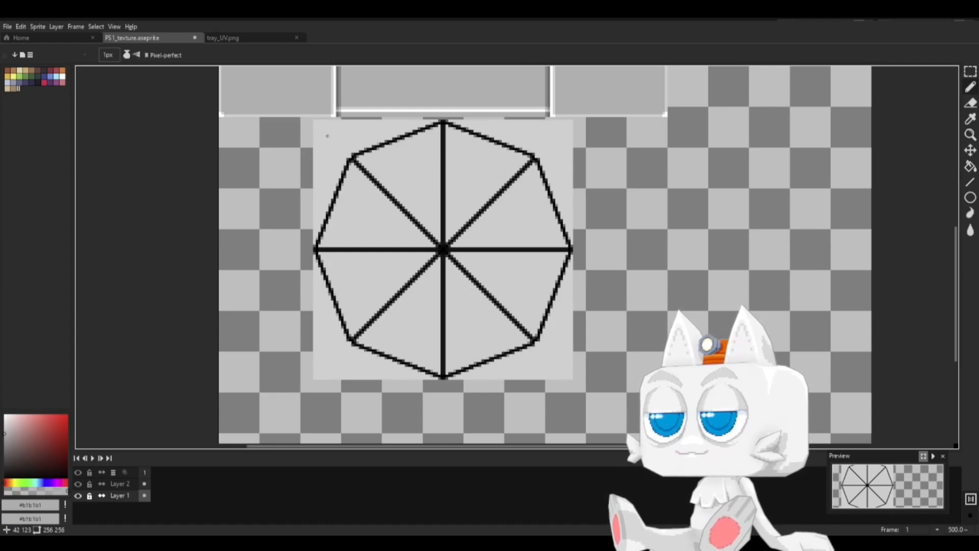
left_click_drag(971, 198, 912, 206)
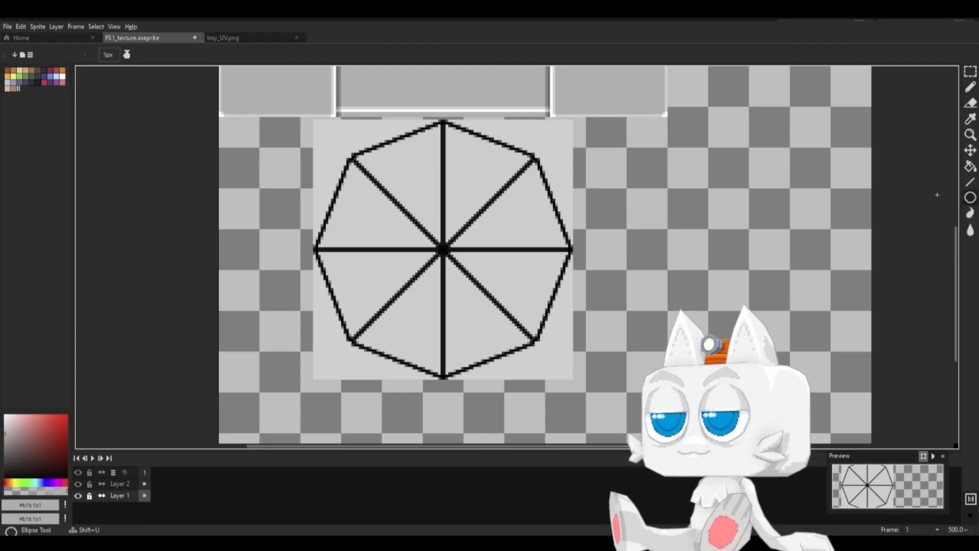
left_click_drag(326, 135, 589, 367, "shift")
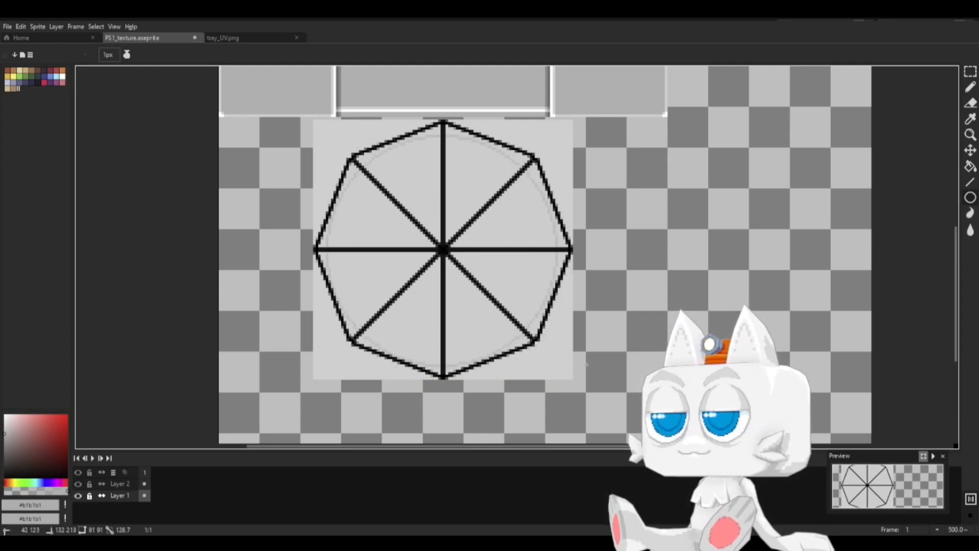
left_click_drag(586, 364, 586, 362, "shift")
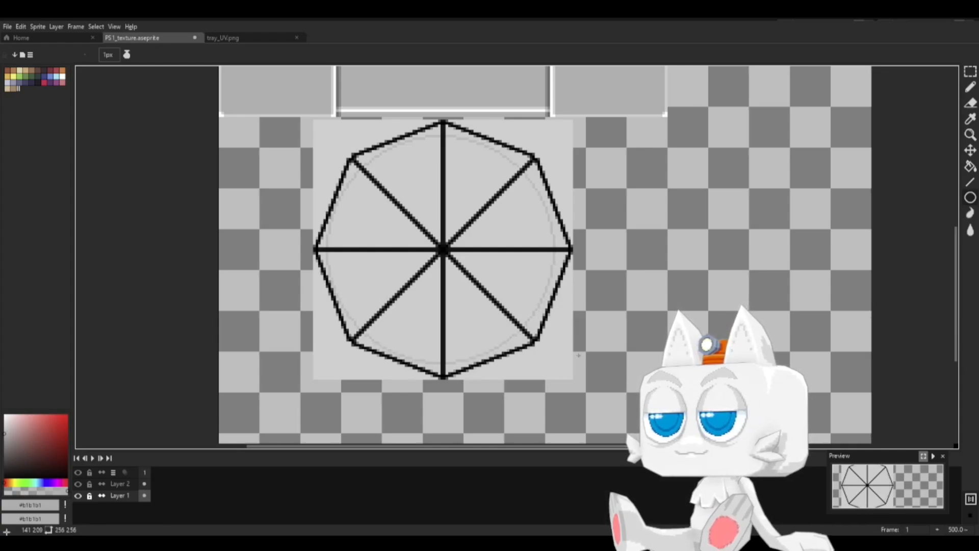
key("g")
left_click(499, 277)
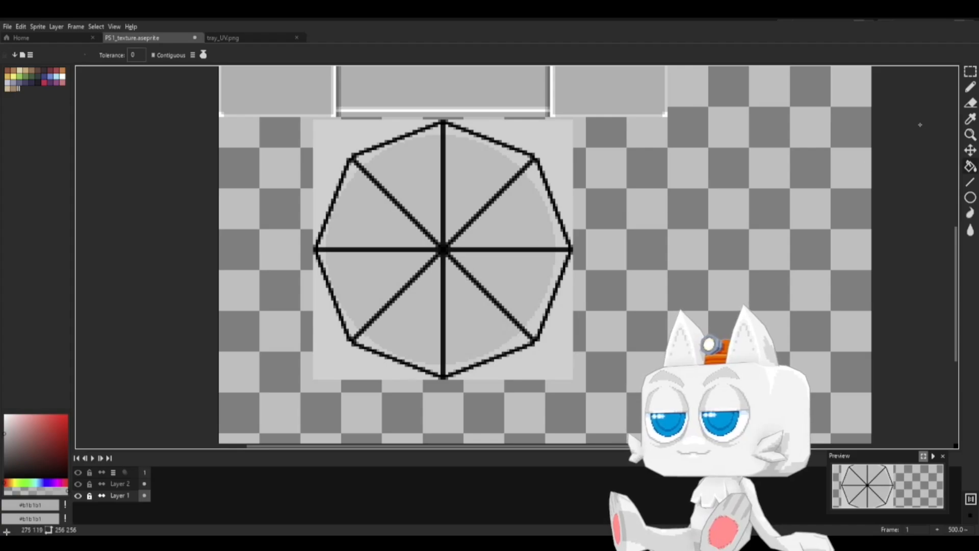
Step: Select a 98×102 px area around the circle, nudge it to position 38, 117, and clear the selection
left_click(970, 71)
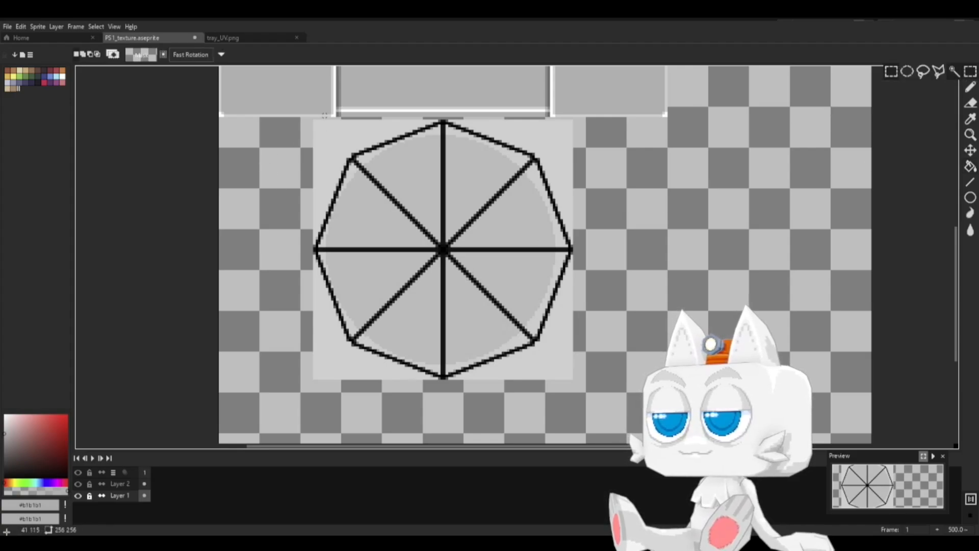
left_click_drag(314, 121, 566, 382)
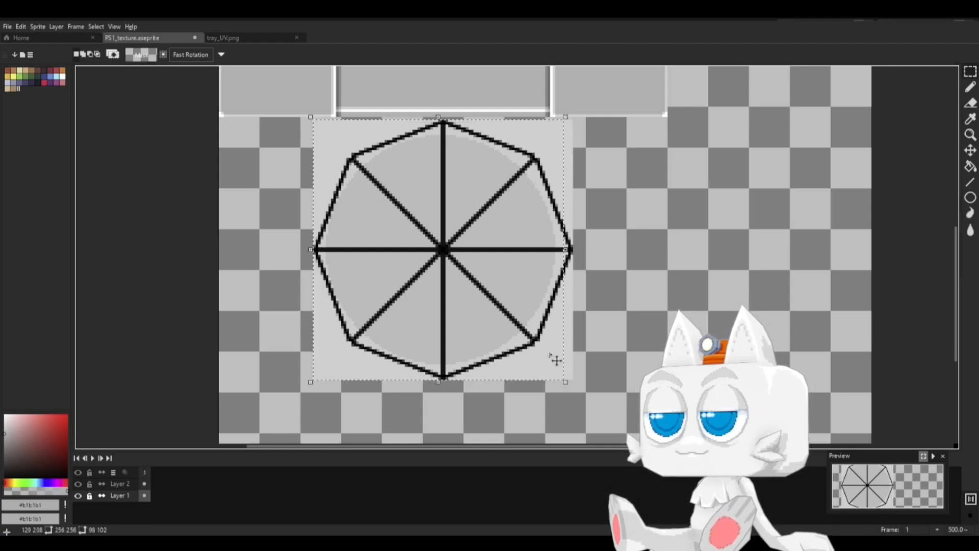
key("v")
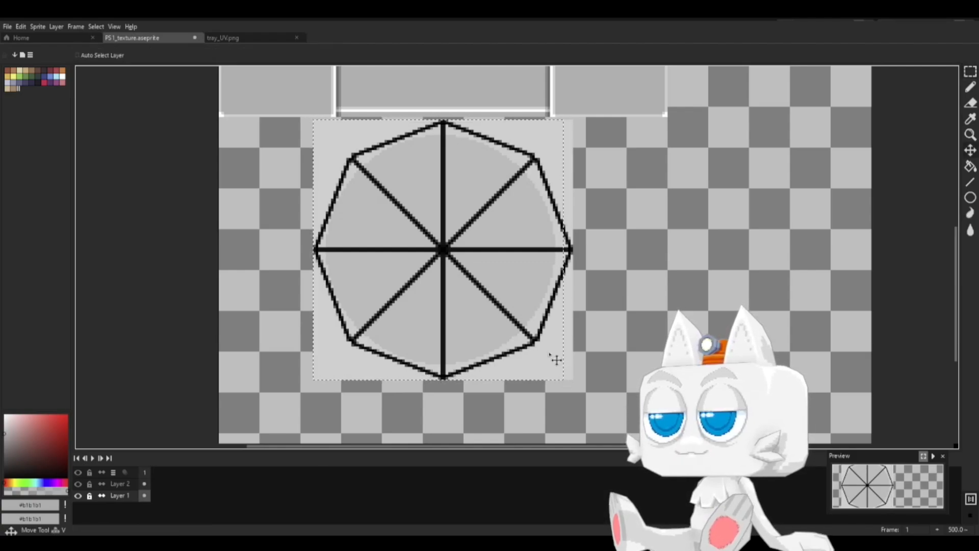
left_click_drag(433, 348, 433, 344)
key("ctrl+z")
key("m")
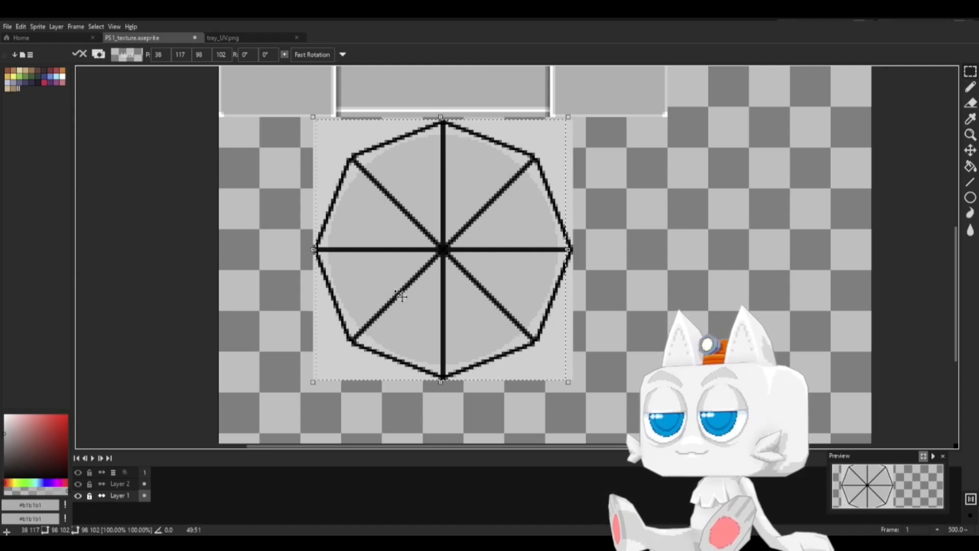
left_click(970, 71)
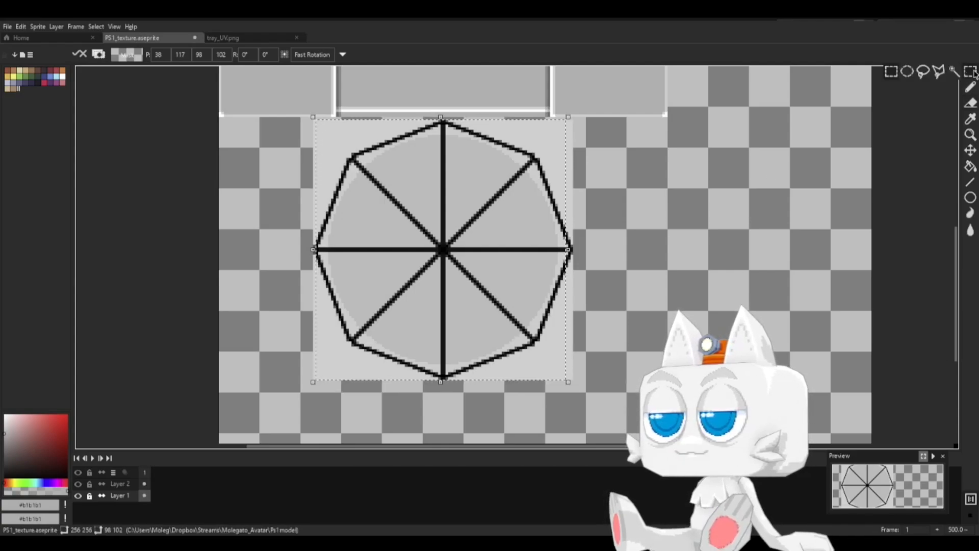
left_click(730, 261)
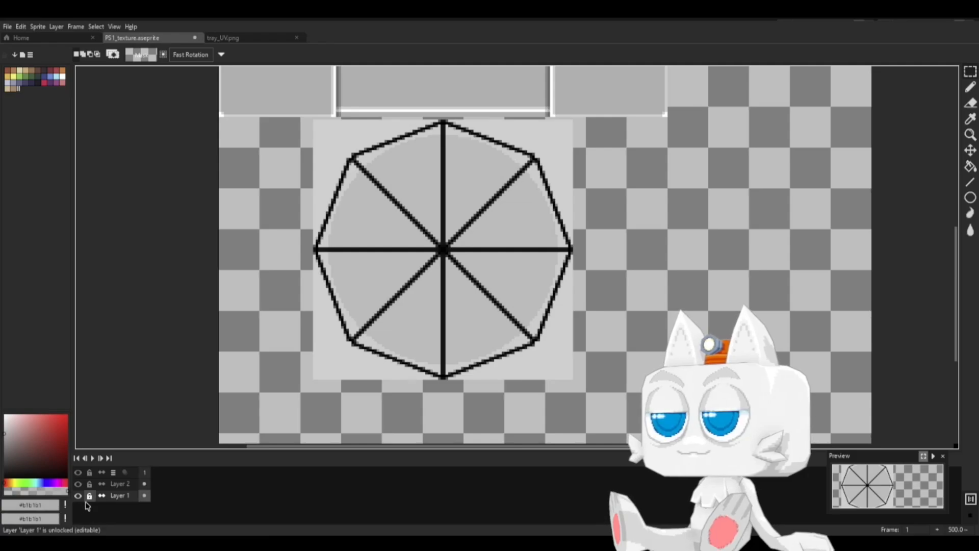
Step: Delete Layer 2, which holds the octagon UV layout
left_click(134, 487)
right_click(134, 486)
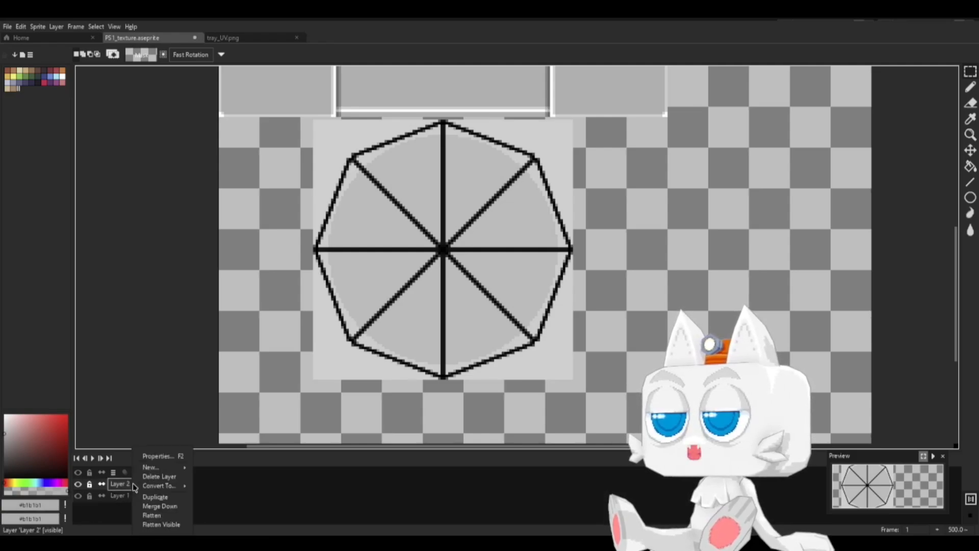
left_click(168, 477)
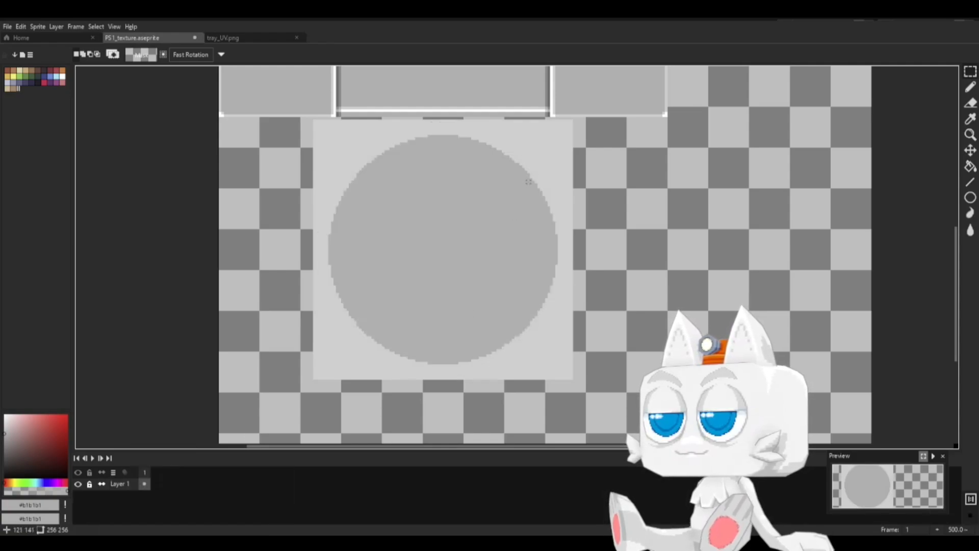
Step: Export the sprite as PS1_texture.png, switch to Blender, and reload the texture image there
left_click(8, 26)
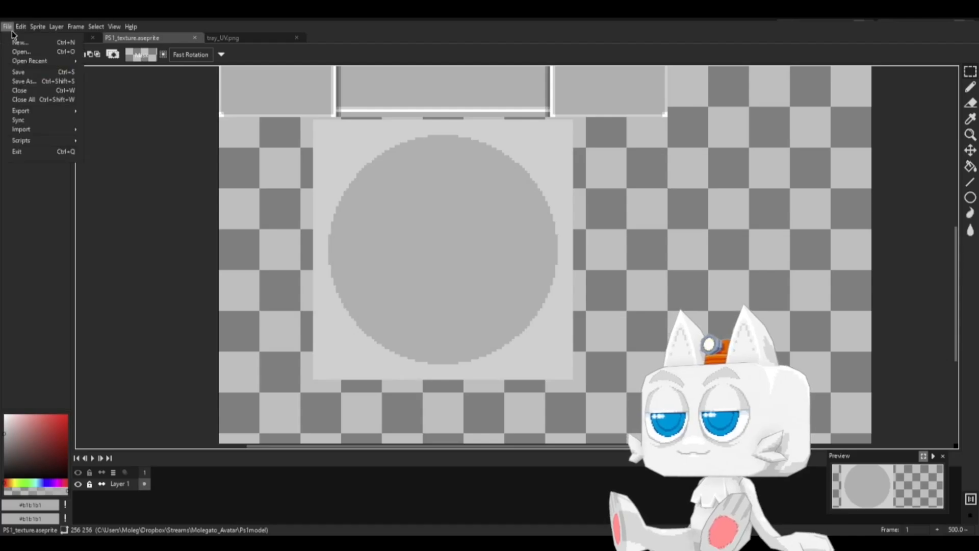
mouse_move(35, 114)
left_click(109, 116)
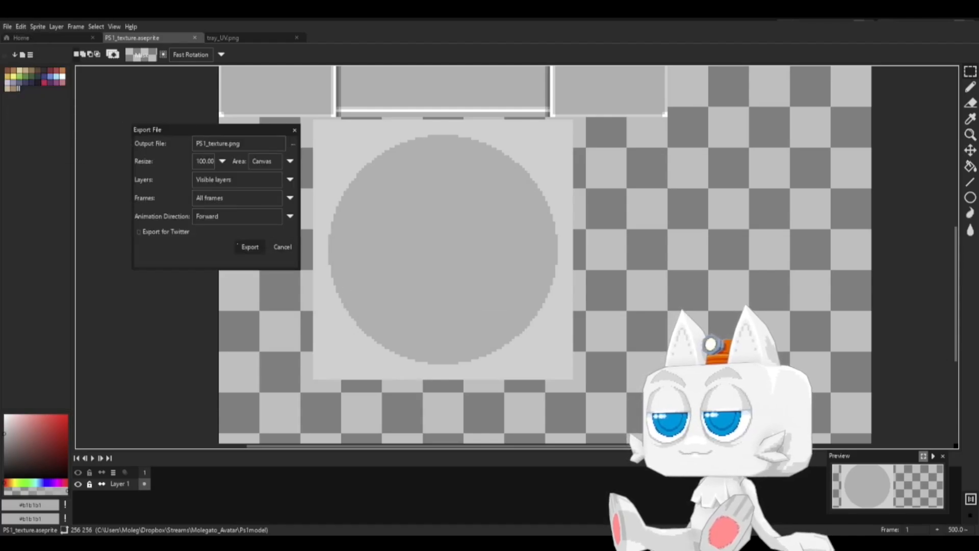
left_click(238, 243)
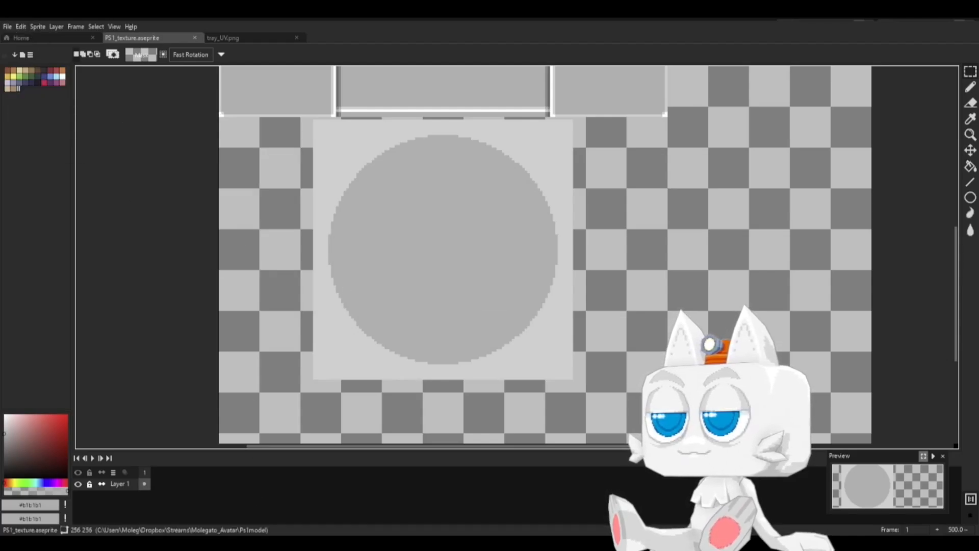
key("alt+Tab")
left_click(266, 138)
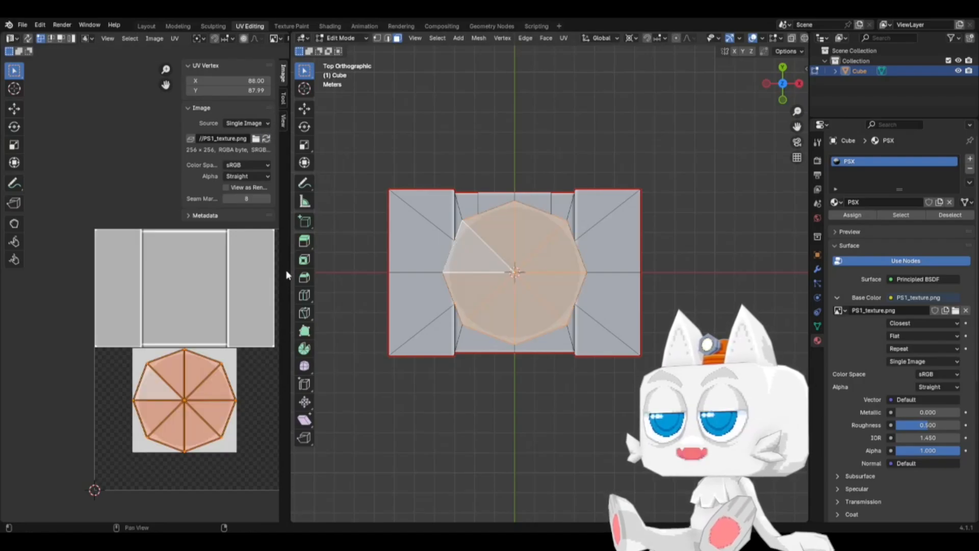
Step: Inspect the circle texture on the console's disc lid in Object Mode, from directly above and from oblique angles
key("Tab")
middle_click_drag(552, 349, 533, 310)
scroll(536, 310, "up", 2)
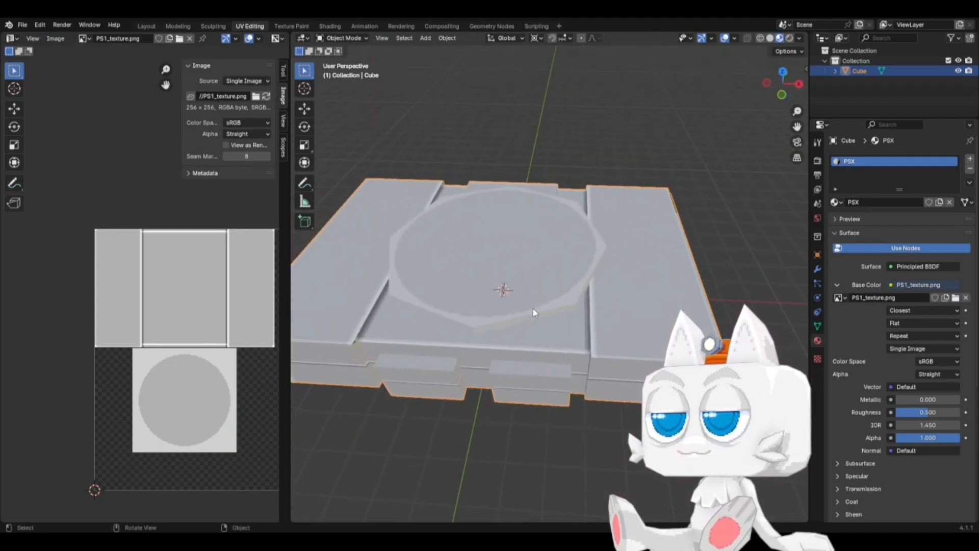
key("KP_7")
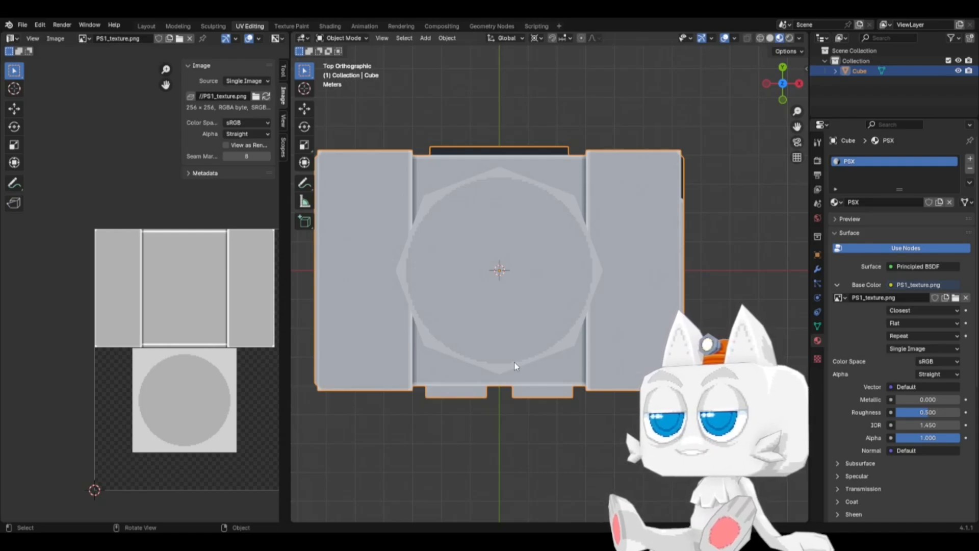
middle_click_drag(515, 366, 600, 350)
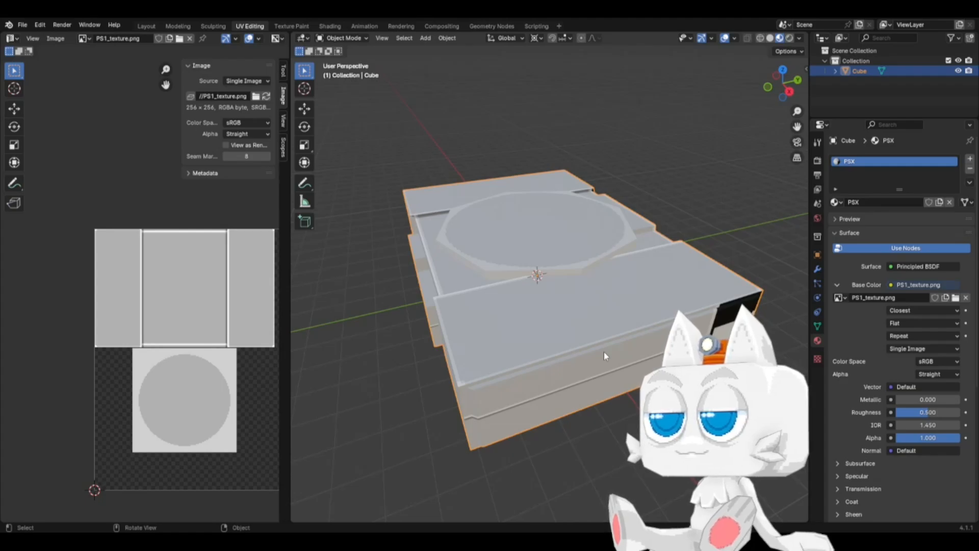
key("KP_7")
middle_click_drag(593, 314, 498, 315)
Step: Hide the selected octagonal lid faces in Edit Mode to expose the disc tray beneath
key("Tab")
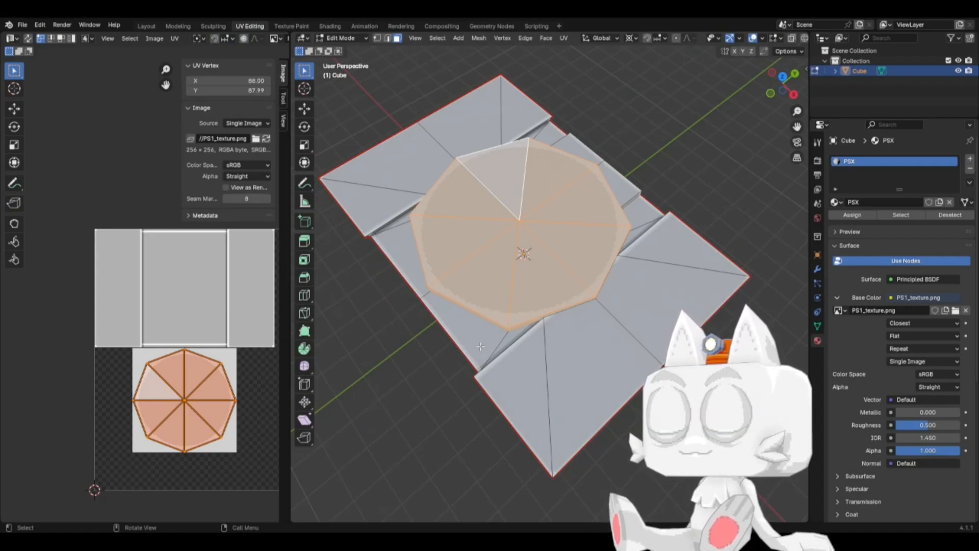
middle_click_drag(544, 265, 511, 300)
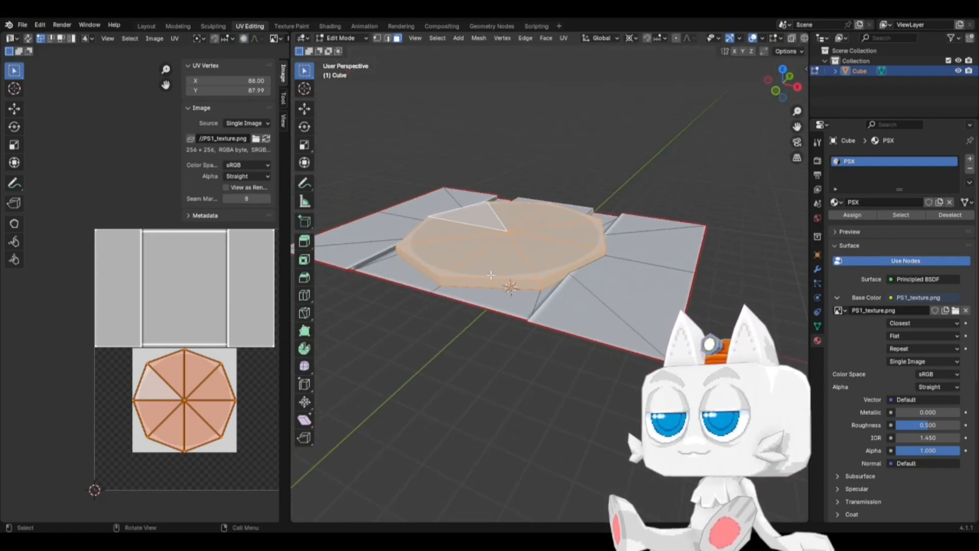
key("h")
middle_click_drag(447, 272, 482, 306)
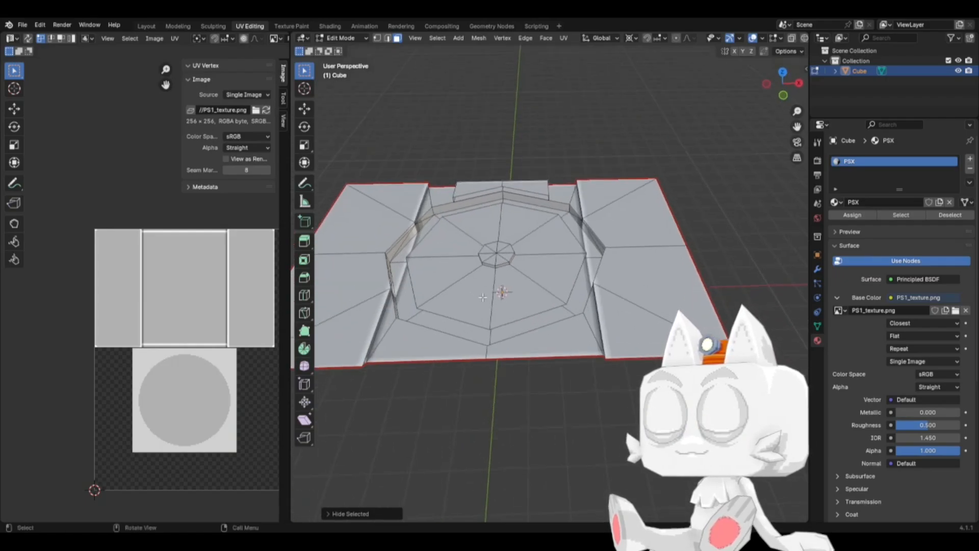
Step: Select the linked octagonal ring faces around the central hub and move their UV island 128 pixels down onto the grey circle
key("KP_7")
left_click(483, 305)
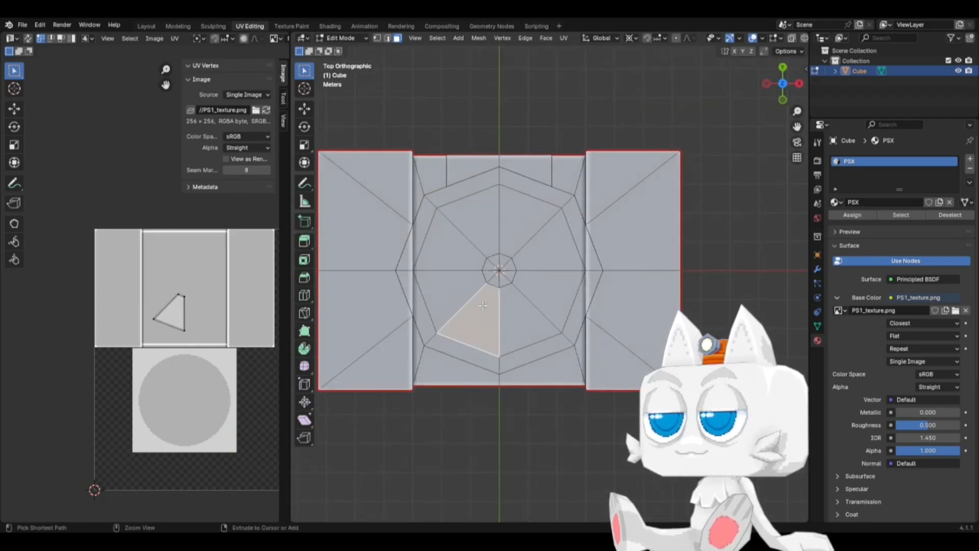
key("ctrl+l")
scroll(134, 302, "down", 2)
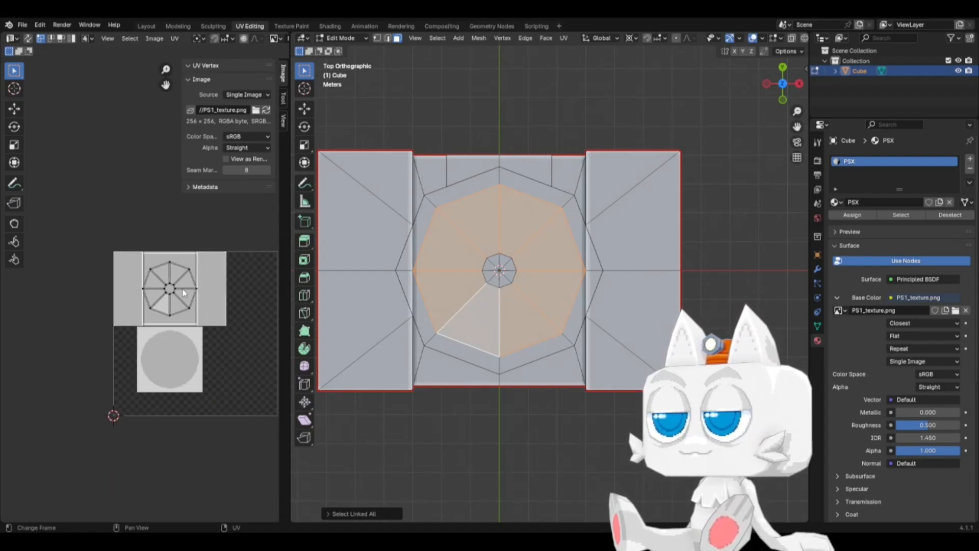
key("a")
key("g")
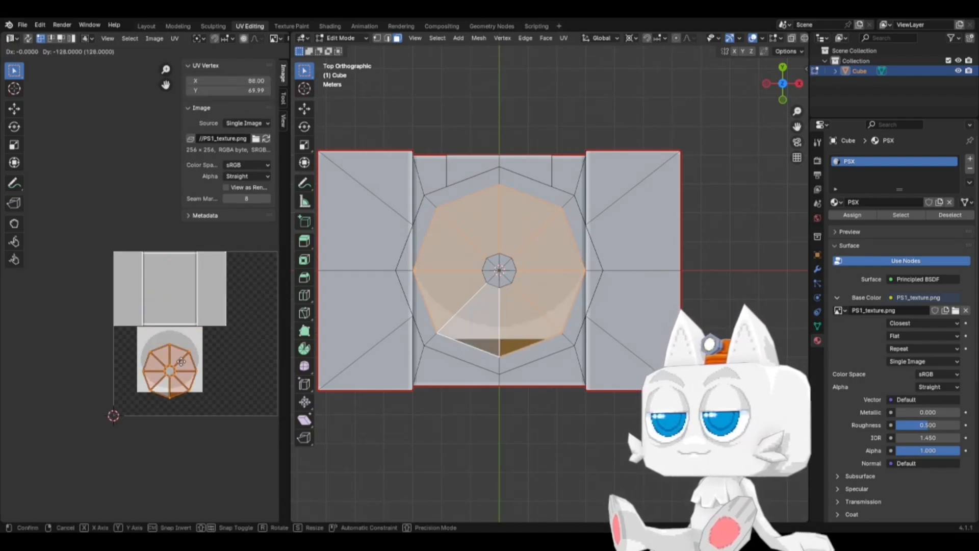
left_click(181, 361)
Step: Set the ring's UV island Y position to 87.99 so it is centred on the grey circle
left_click(268, 90)
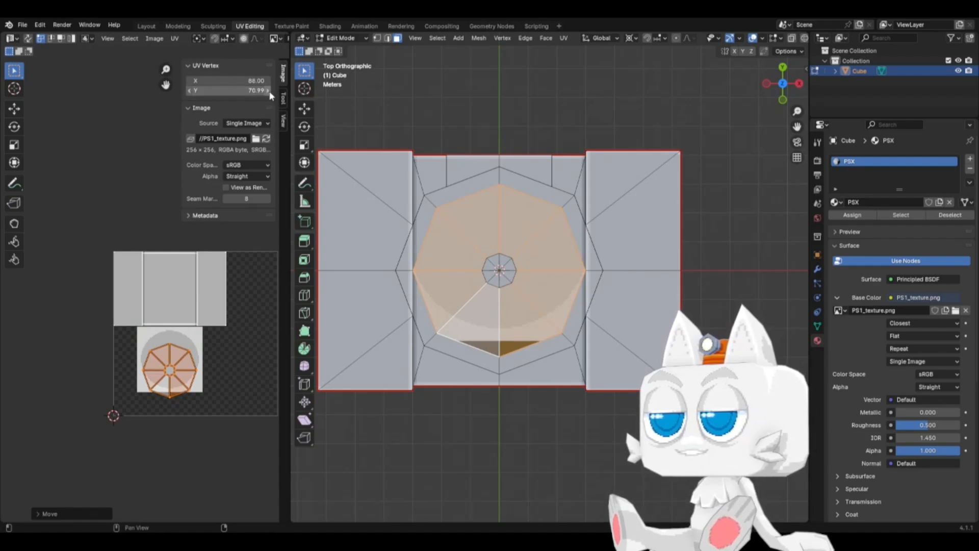
left_click(269, 91)
left_click(269, 91)
left_click(269, 92)
left_click(269, 91)
left_click(269, 92)
left_click(268, 91)
left_click(269, 91)
left_click(269, 91)
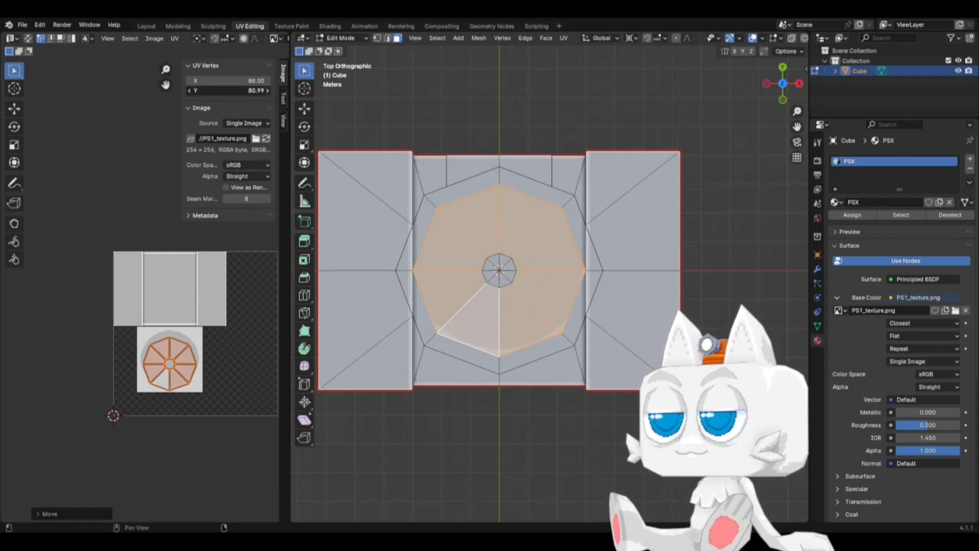
left_click(269, 91)
left_click(269, 91)
left_click(268, 91)
left_click(269, 91)
left_click(269, 91)
left_click(268, 90)
left_click(269, 91)
left_click(269, 91)
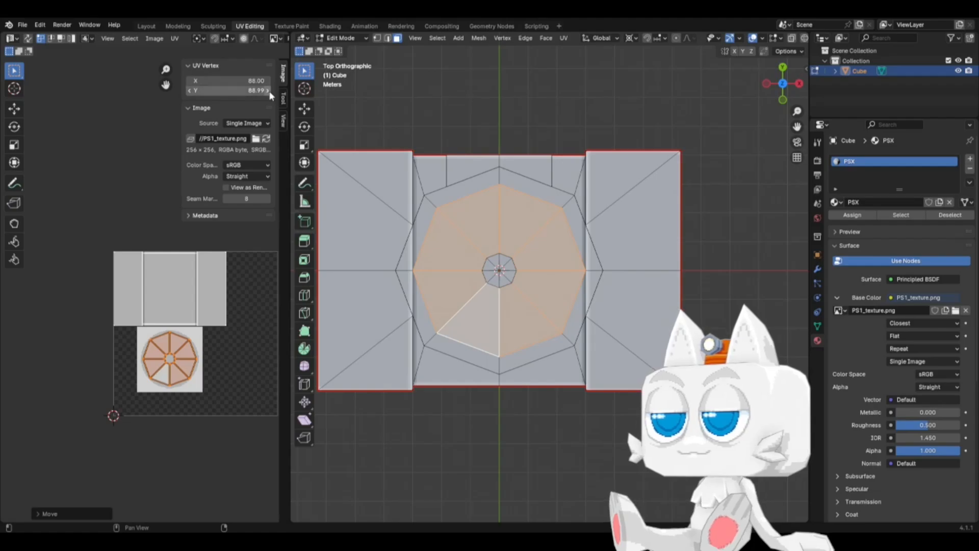
left_click(189, 91)
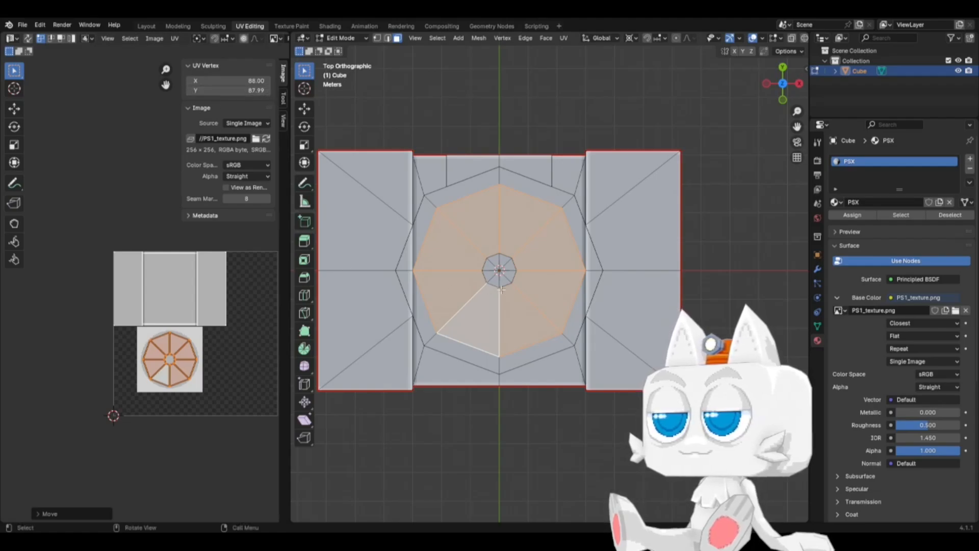
Step: Hide the octagonal ring faces, plus the linked faces of the small octagonal hub at the centre
scroll(509, 307, "up", 1)
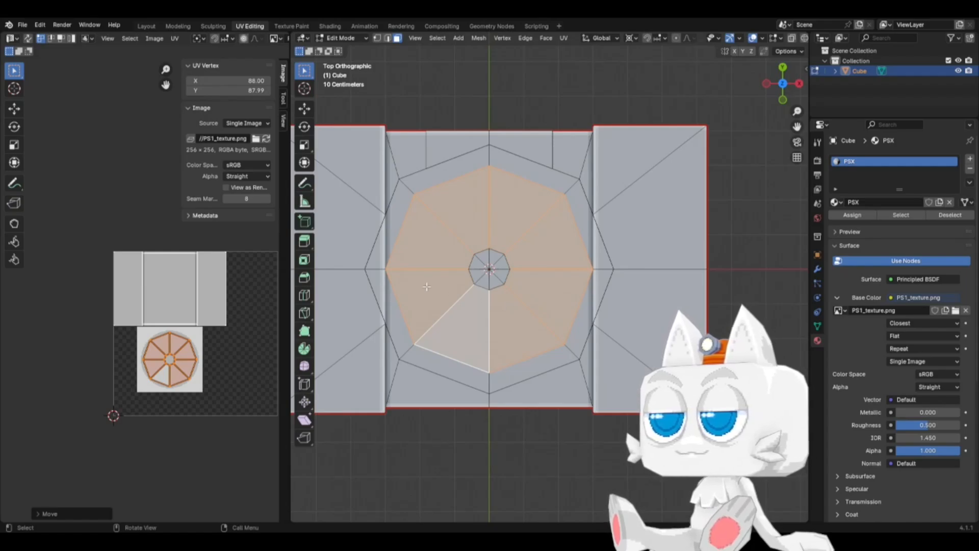
key("h")
left_click(499, 278)
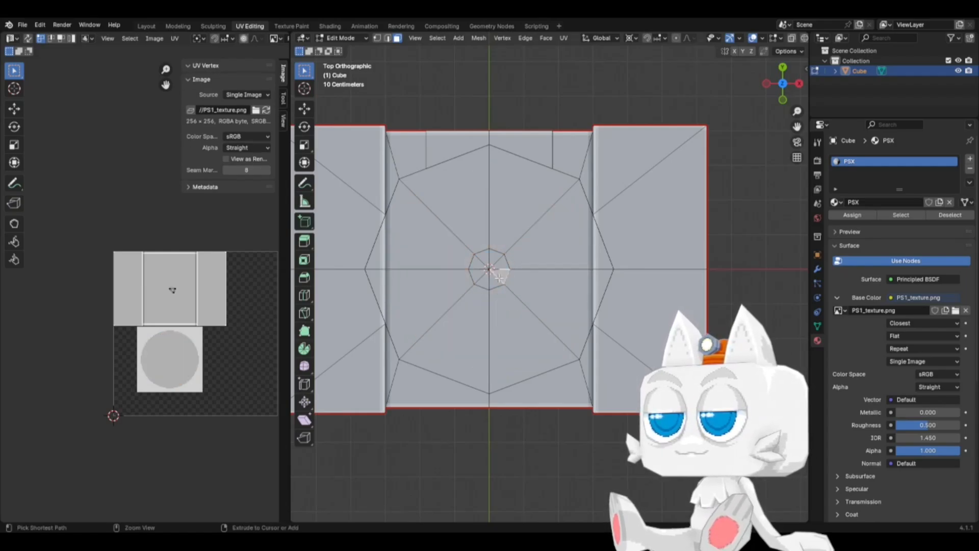
key("ctrl+l")
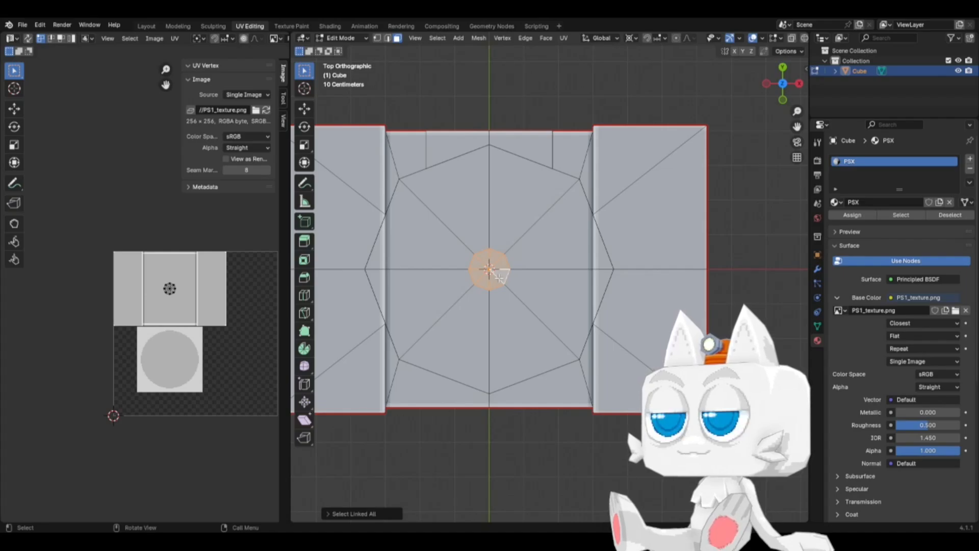
key("h")
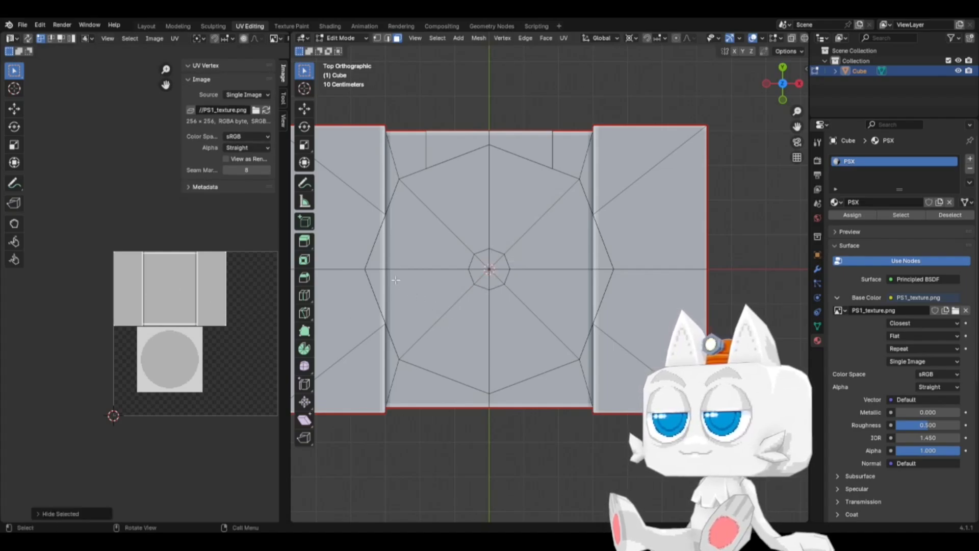
Step: Select all faces of the larger octagonal ring around the remaining hub and hide them
left_click(376, 269)
key("c")
mouse_move(403, 286)
left_mouse_down()
mouse_move(431, 256)
mouse_move(546, 236)
mouse_move(477, 328)
left_mouse_up()
right_click(445, 322)
middle_click_drag(445, 323, 478, 270)
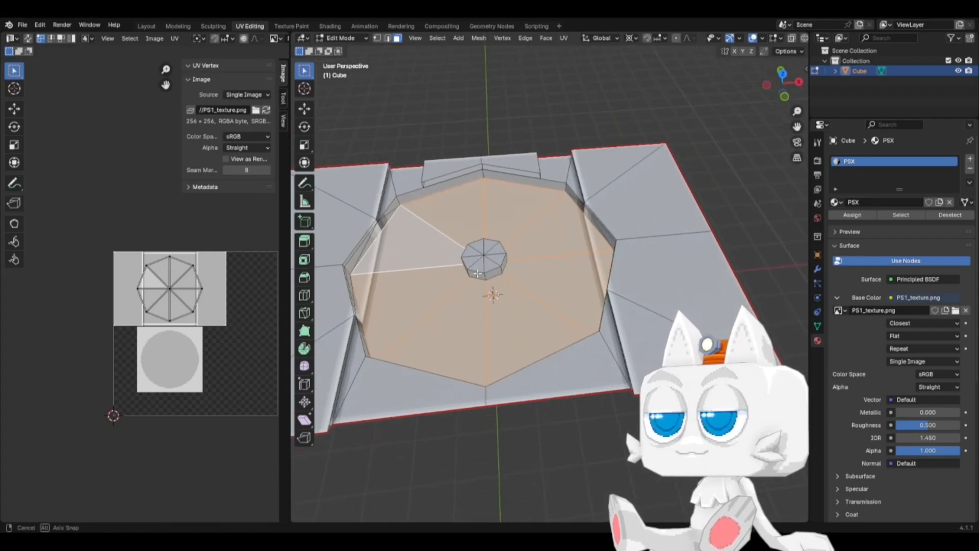
left_click(479, 269)
key("h")
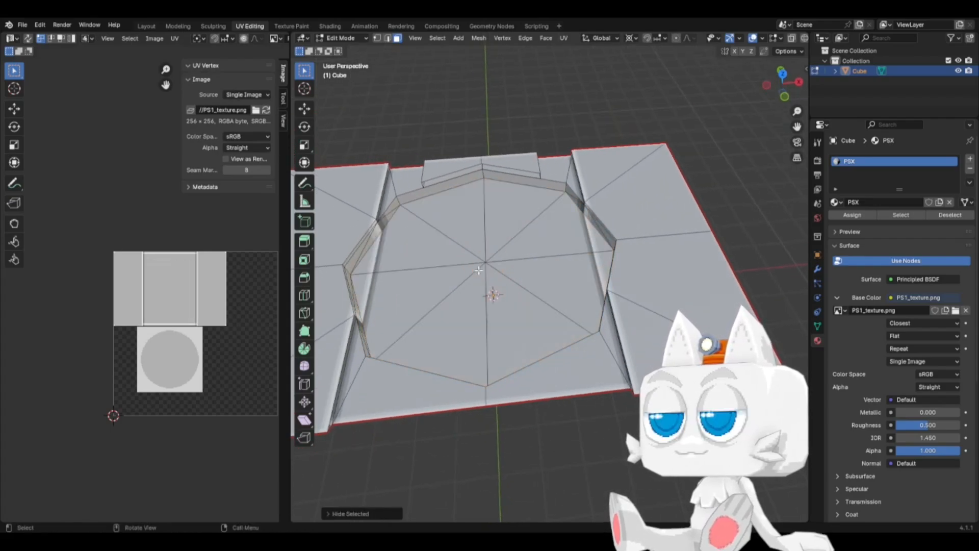
Step: Export the UV layout of the exposed eight-triangle octagon with all its UVs selected, and return to Object Mode
key("KP_7")
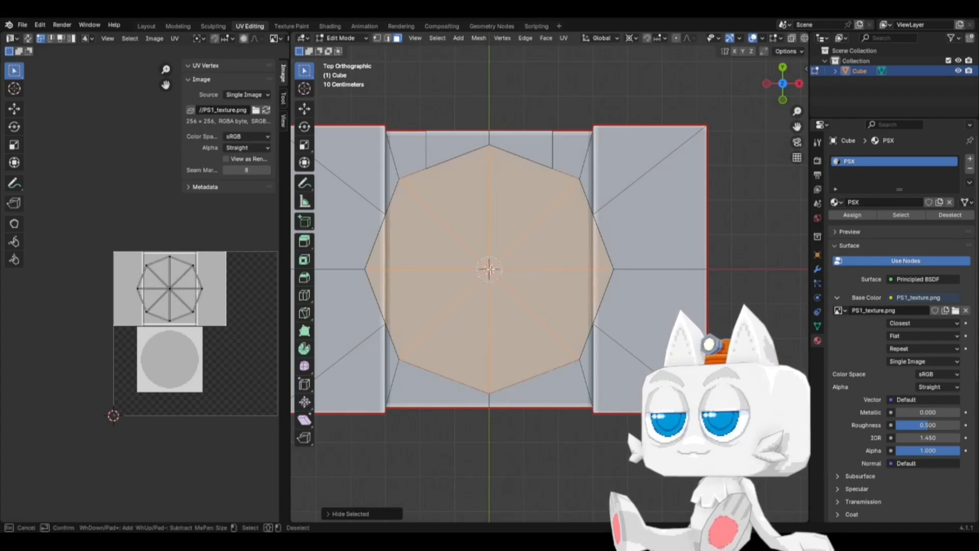
key("l")
scroll(227, 282, "up", 2)
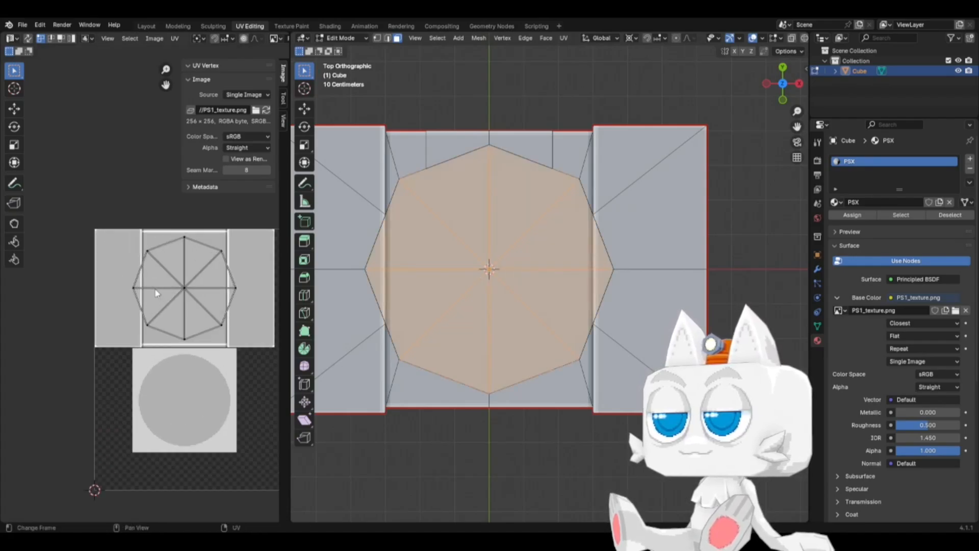
key("a")
left_click(175, 39)
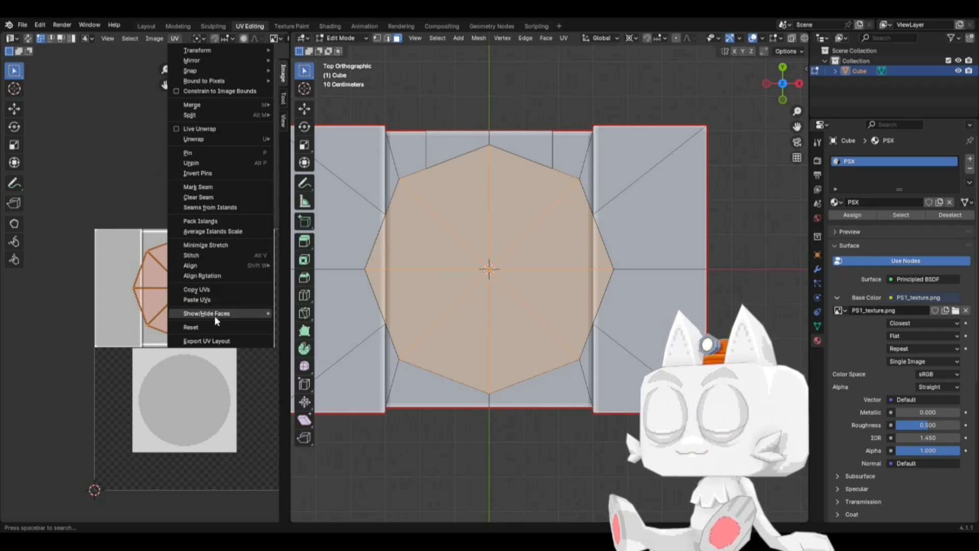
left_click(213, 341)
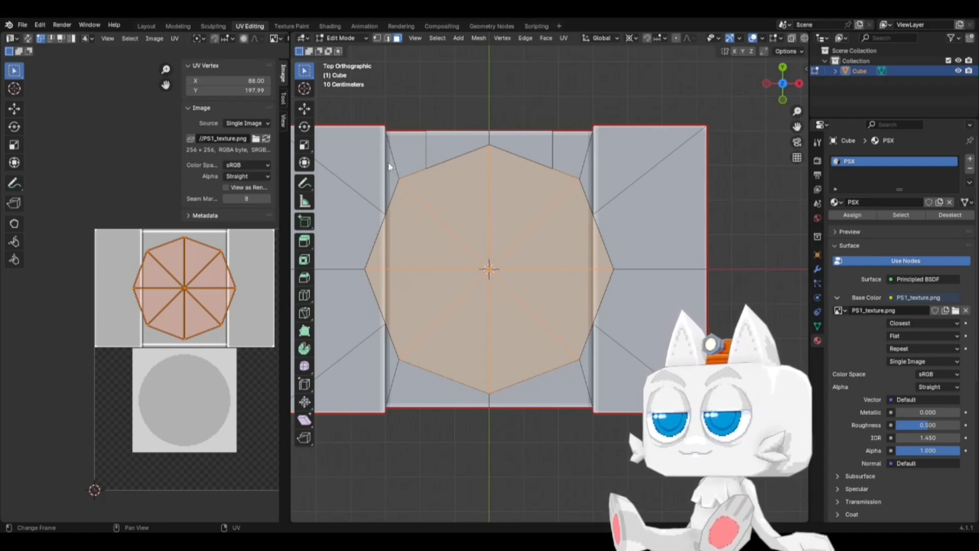
key("Tab")
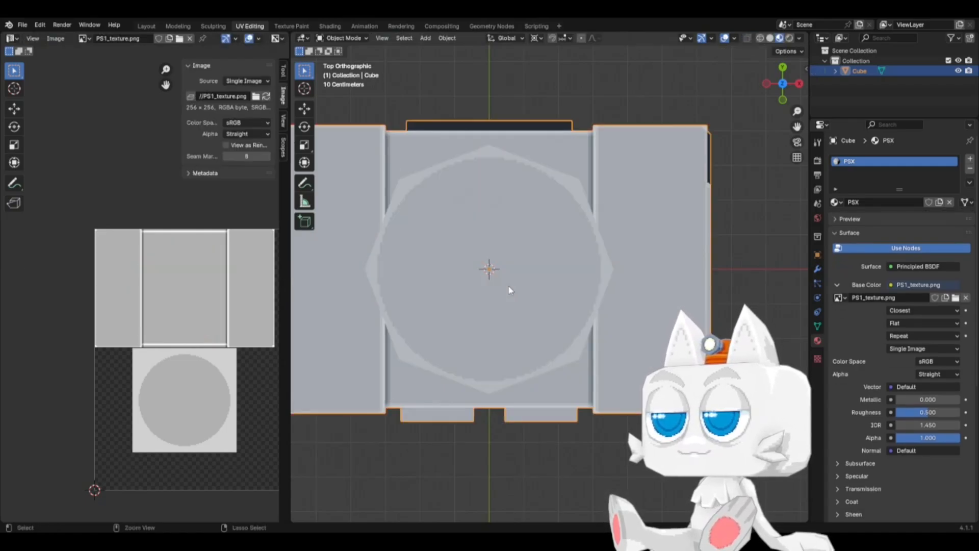
Step: Save the Blender project and put the cube into Edit Mode before switching to Aseprite
key("ctrl+s")
key("Tab")
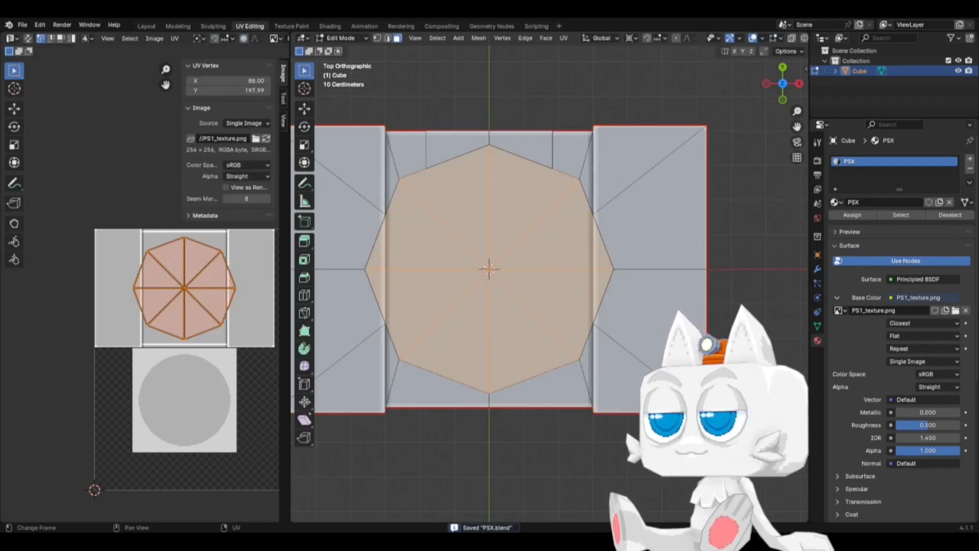
key("alt+Tab")
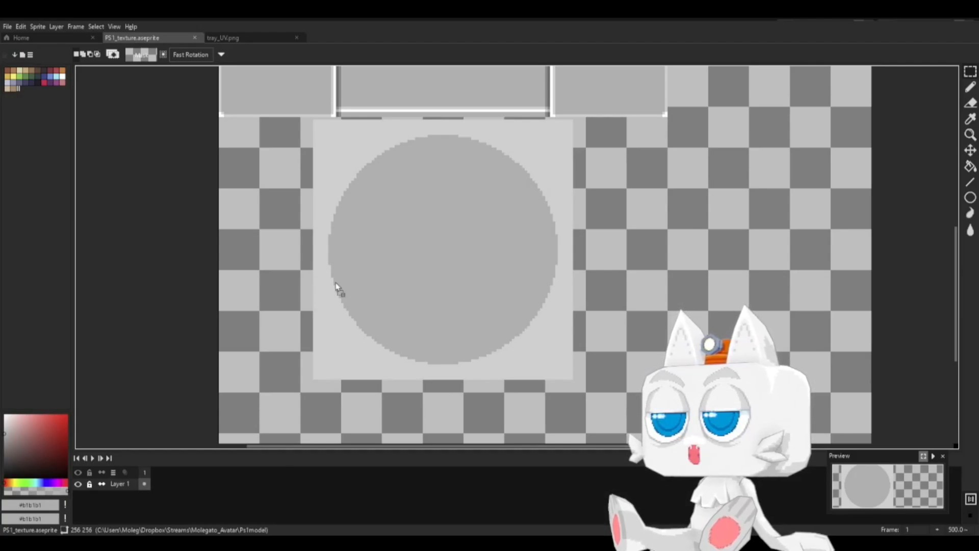
Step: Try pasting the outdated tray_UV.png layout onto the PS1_texture sprite
key("ctrl+Tab")
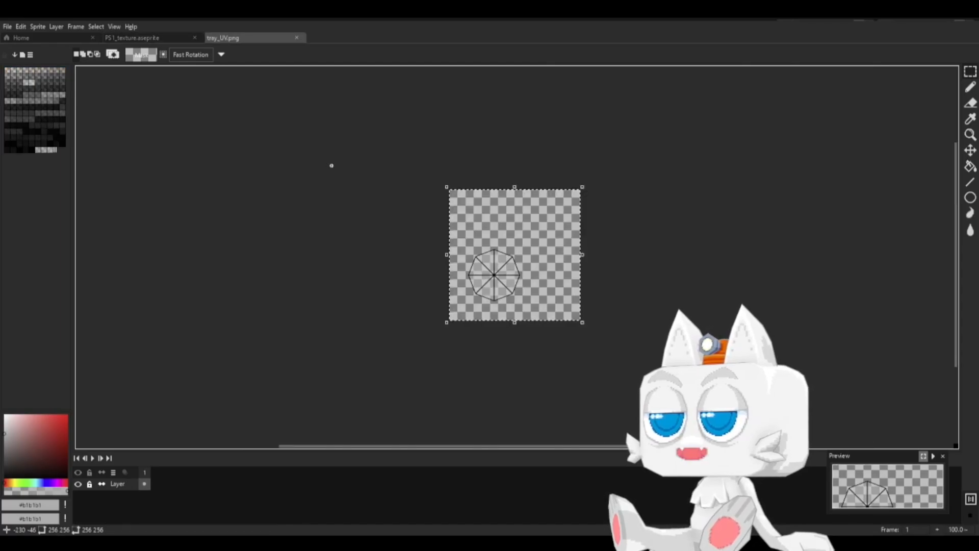
left_click(139, 40)
key("ctrl+v")
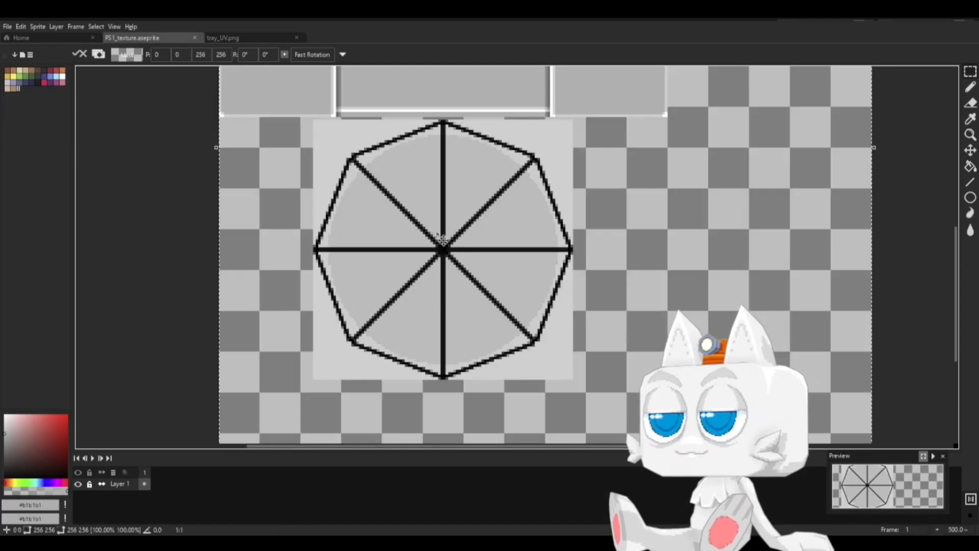
scroll(540, 255, "down", 2)
key("ctrl+z")
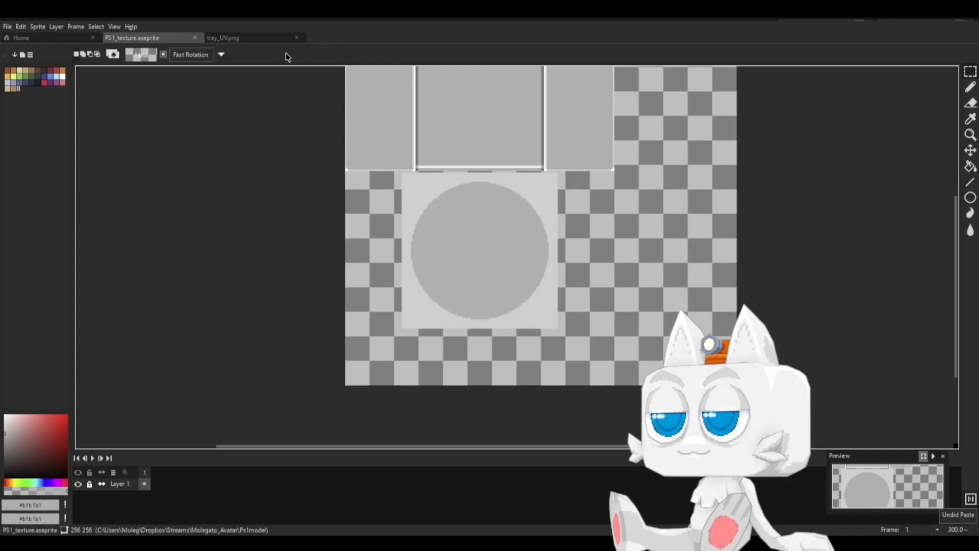
Step: Close and reopen tray_UV.png to load the current UV layout, and copy its entire canvas
left_click(296, 39)
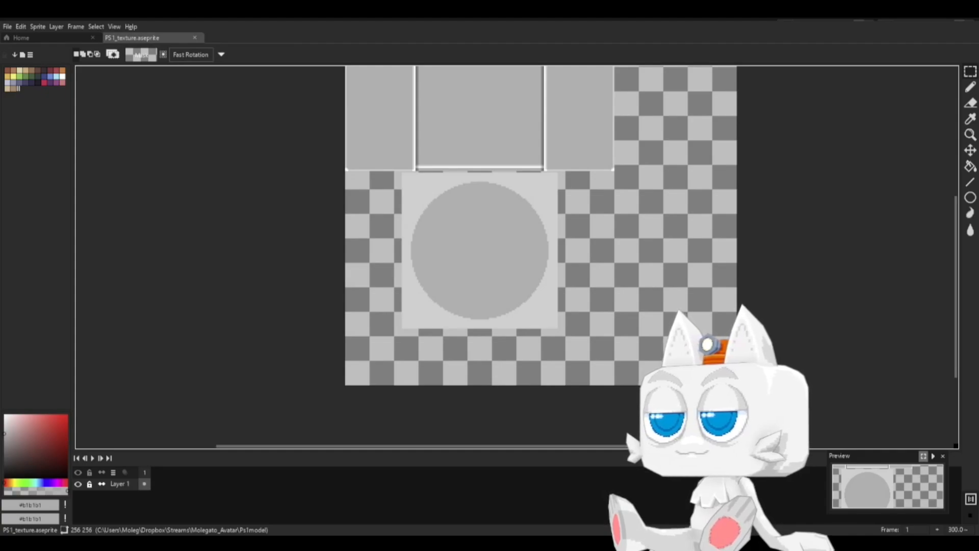
left_click_drag(334, 200, 308, 177)
key("ctrl+a")
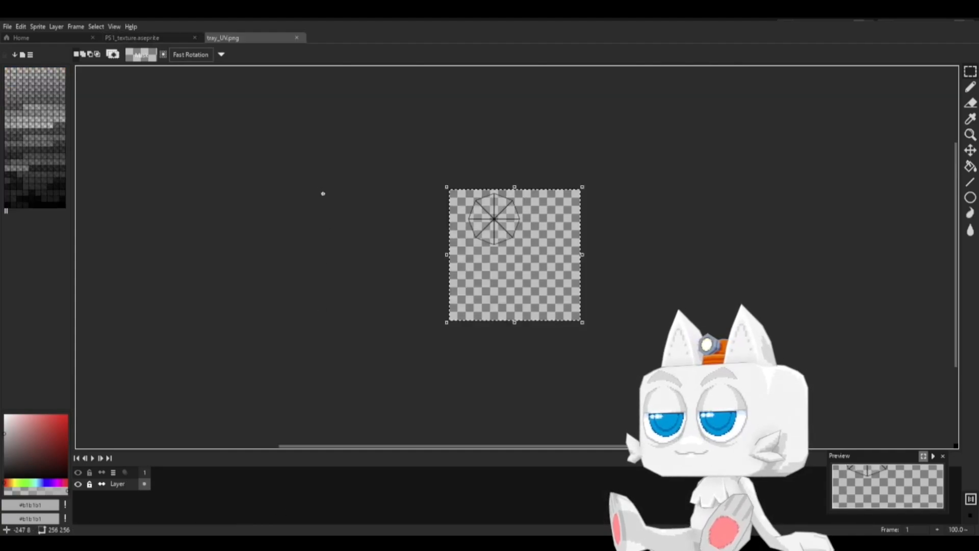
key("ctrl+c")
Step: Paste the copied UV layout onto Layer 1 of the PS1_texture sprite and drop the selection
left_click(133, 39)
key("ctrl+v")
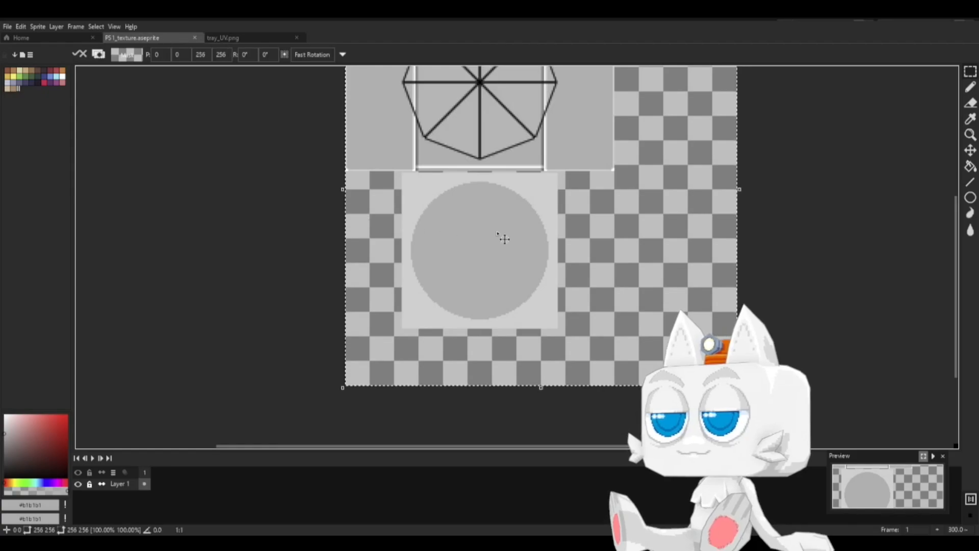
scroll(475, 236, "up", 2)
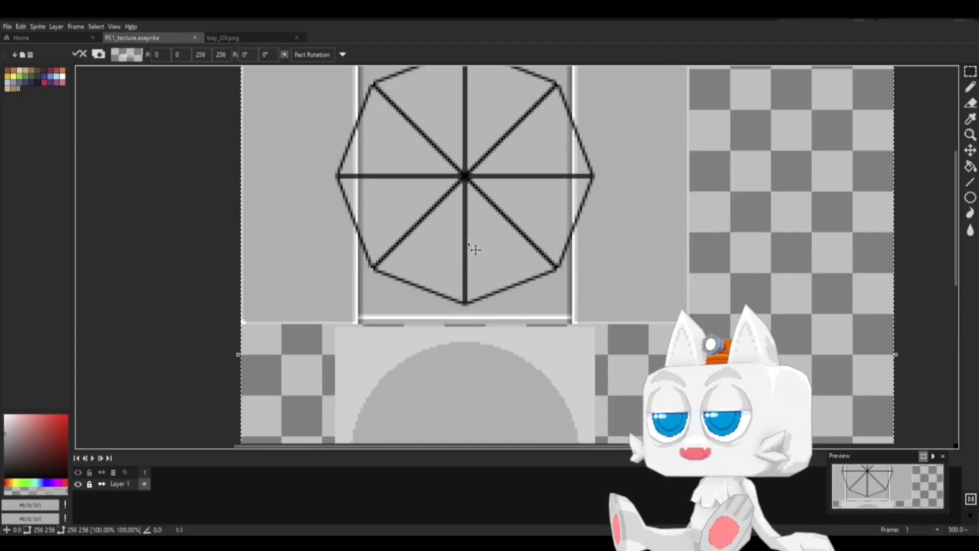
middle_click_drag(475, 291, 472, 322)
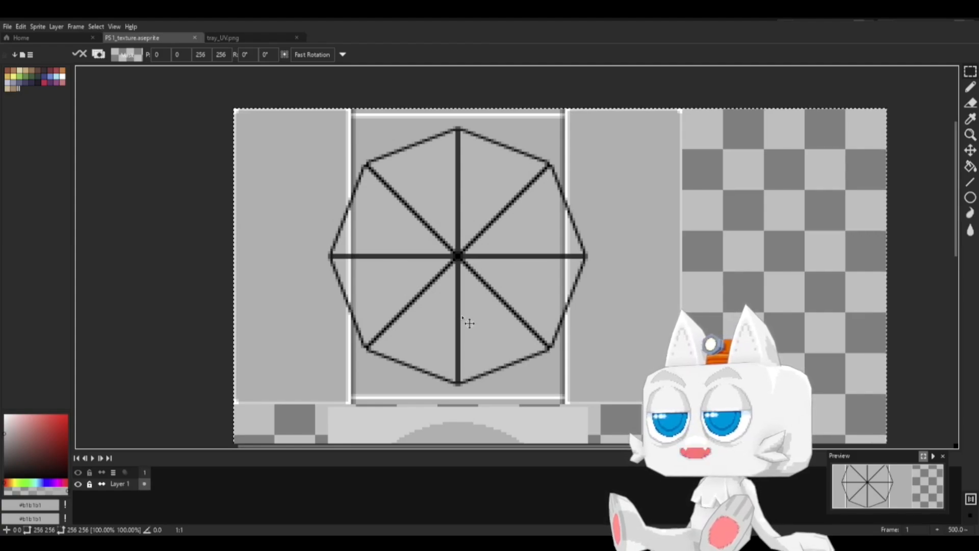
key("ctrl+d")
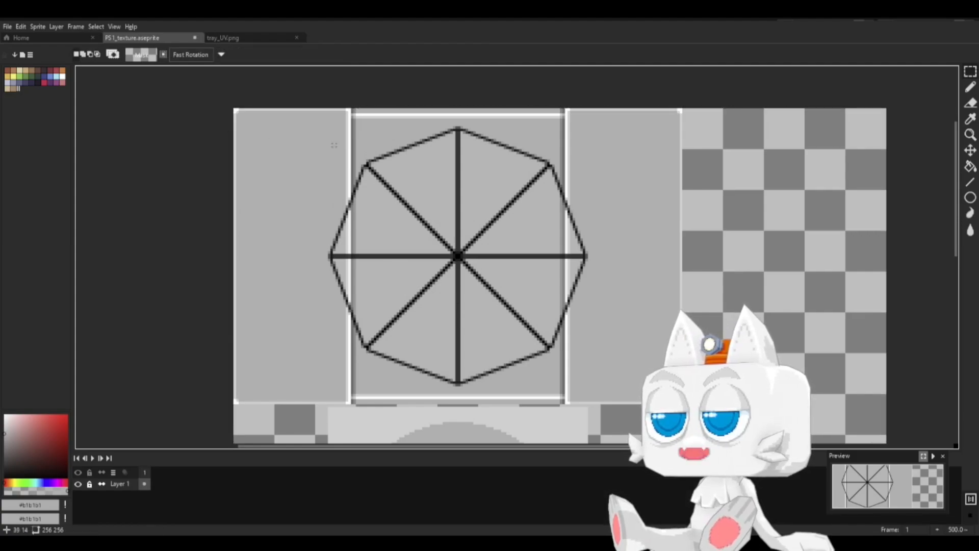
Step: Try a circular selection of about 102 × 102 pixels around the octagonal UV outline with the Elliptical Marquee
mouse_move(969, 74)
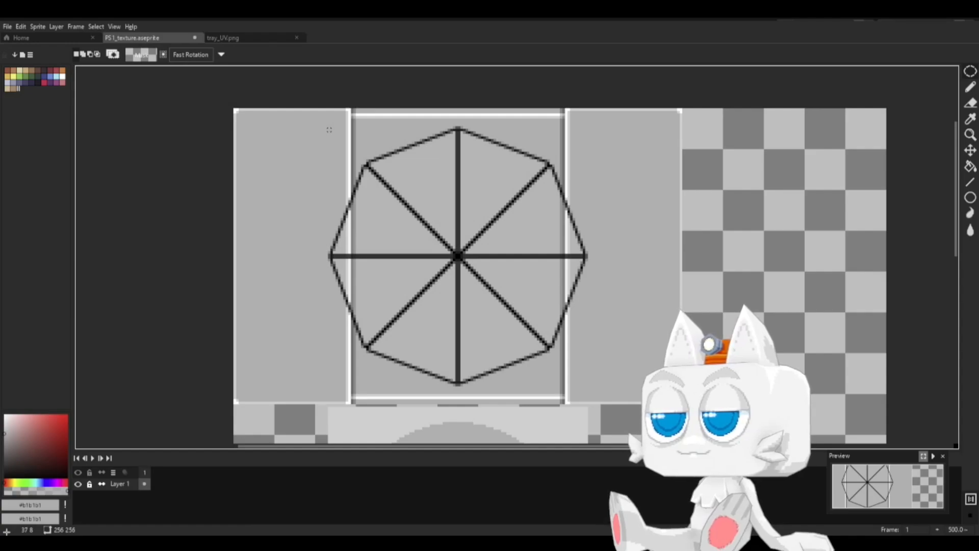
left_click_drag(329, 130, 623, 388)
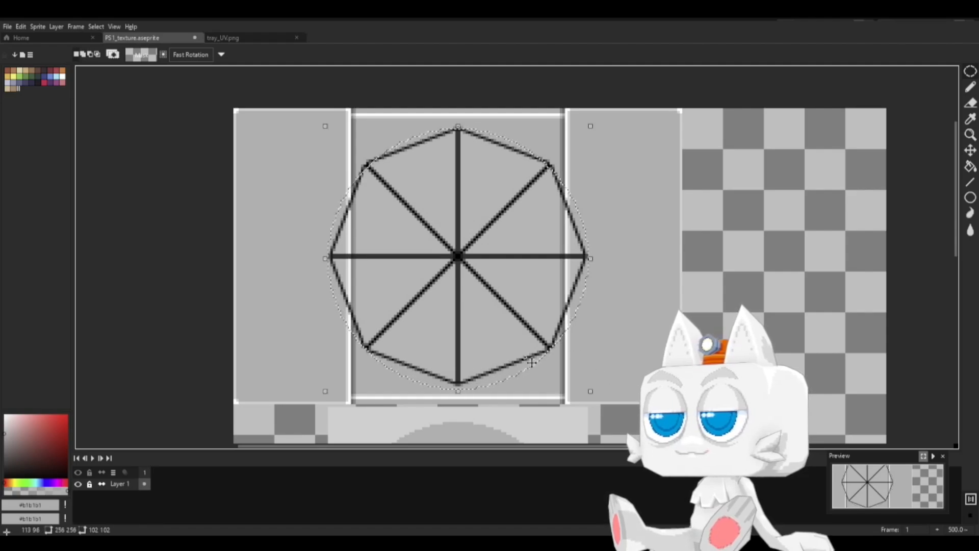
key("ctrl+z")
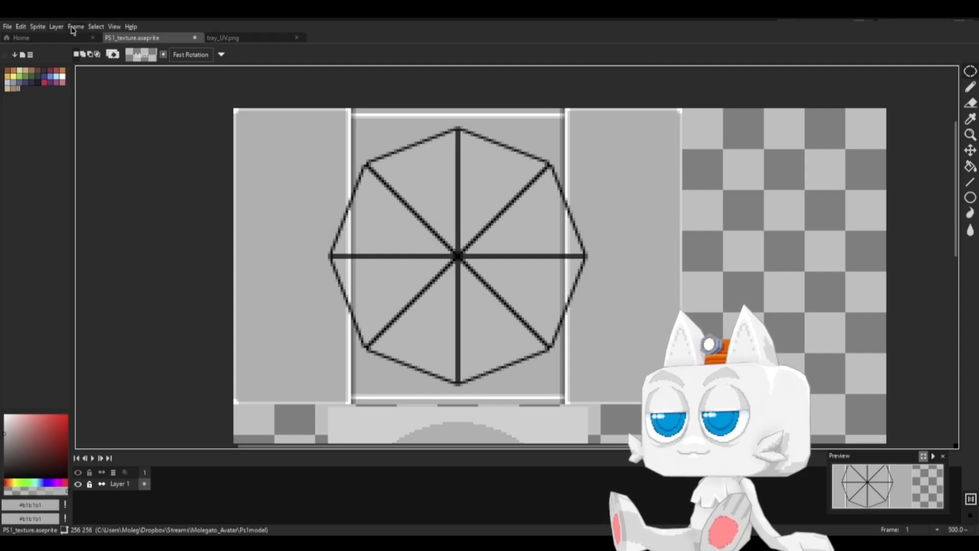
Step: Add a new empty layer above Layer 1
left_click(38, 27)
mouse_move(85, 28)
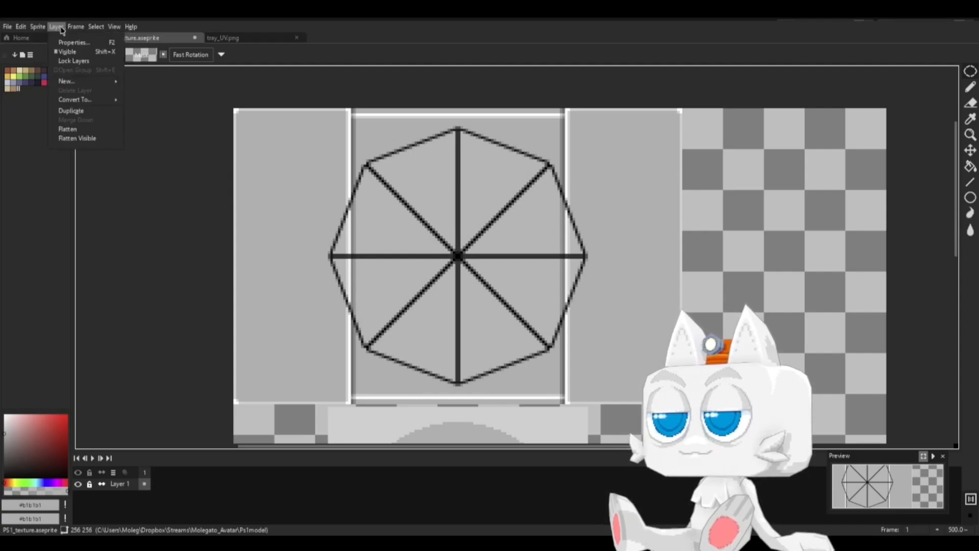
mouse_move(73, 83)
left_click(138, 87)
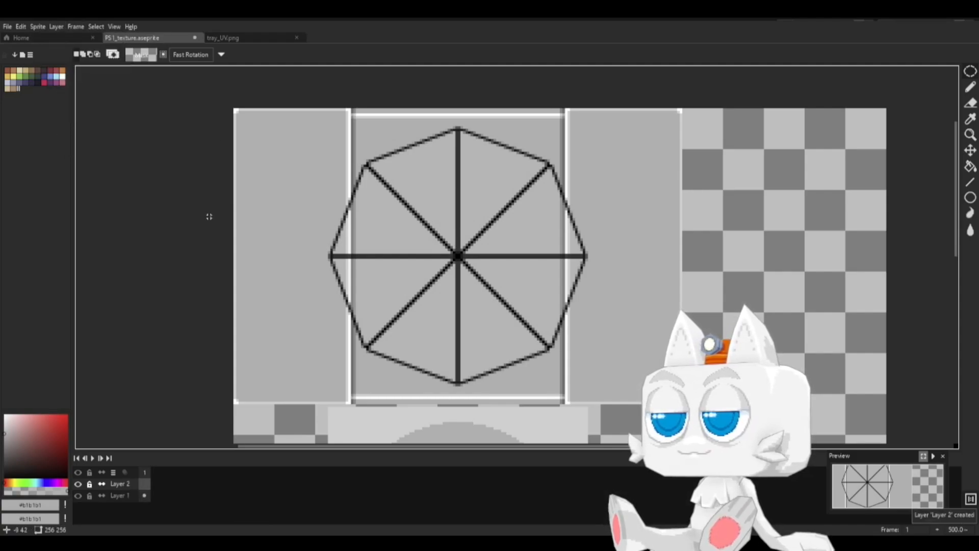
Step: Make a 102 × 102 pixel circular selection on Layer 2 and position it at 37, 7 around the octagonal outline
left_click_drag(331, 135, 589, 410, "shift")
left_click(503, 296)
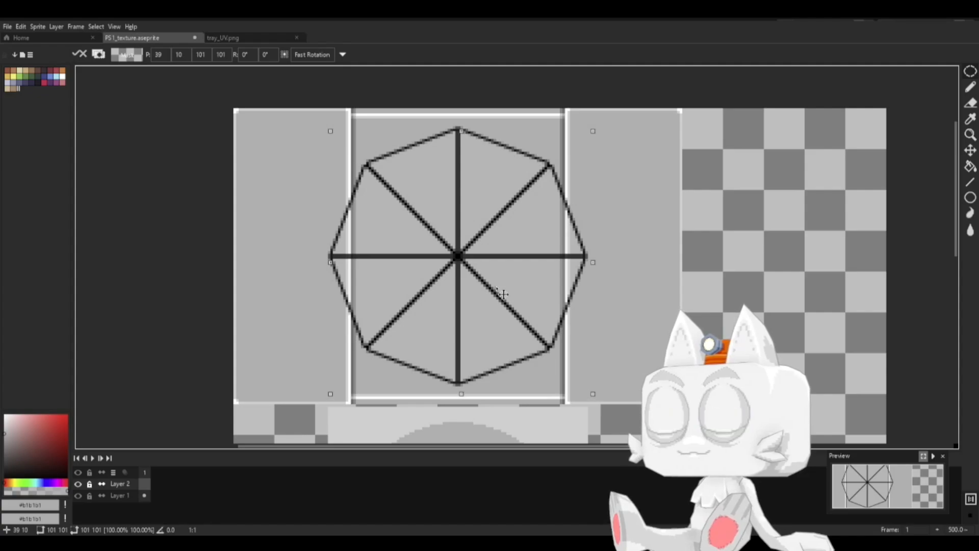
left_click_drag(503, 295, 501, 294)
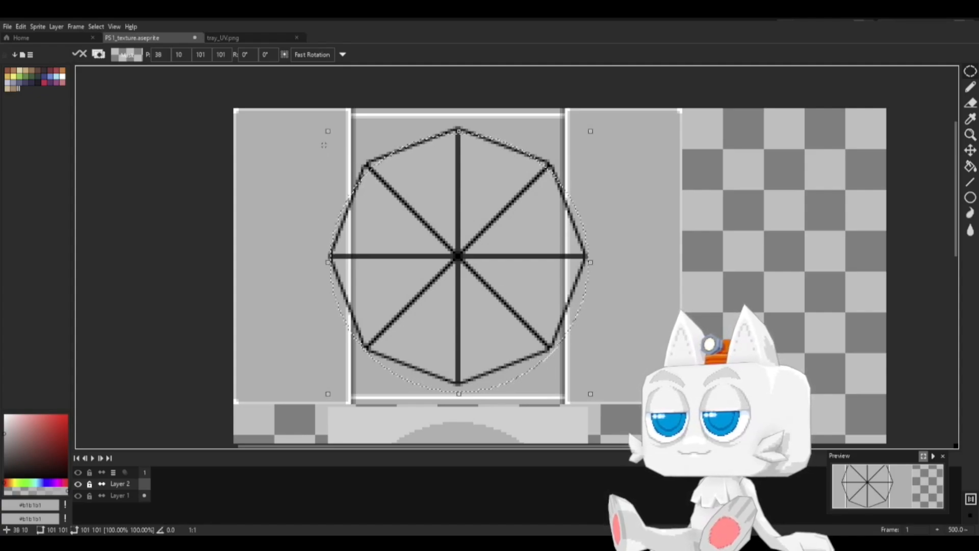
left_click_drag(322, 135, 581, 440)
left_click(517, 313)
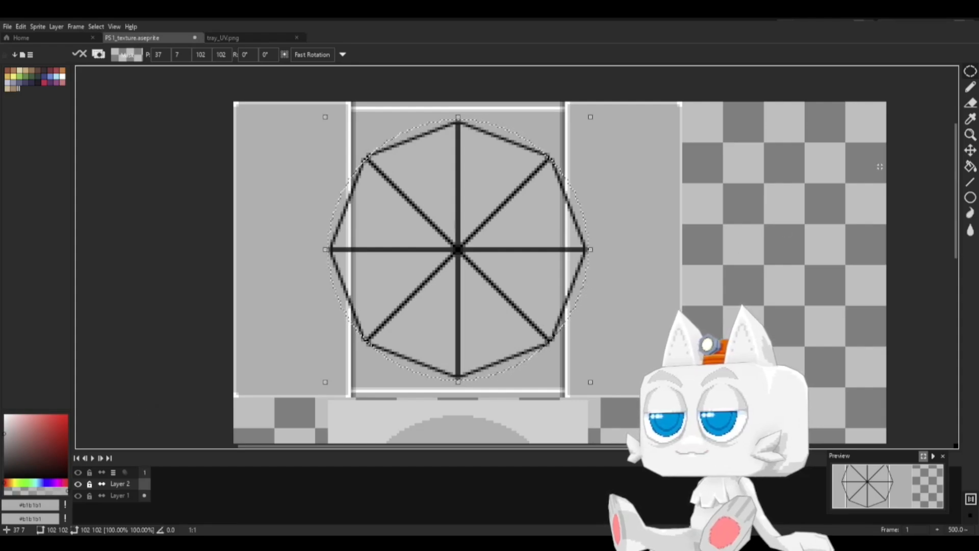
Step: Make Layer 1 active and sample the dark grey #898989 from the middle panel's shaded edge
left_click(120, 495)
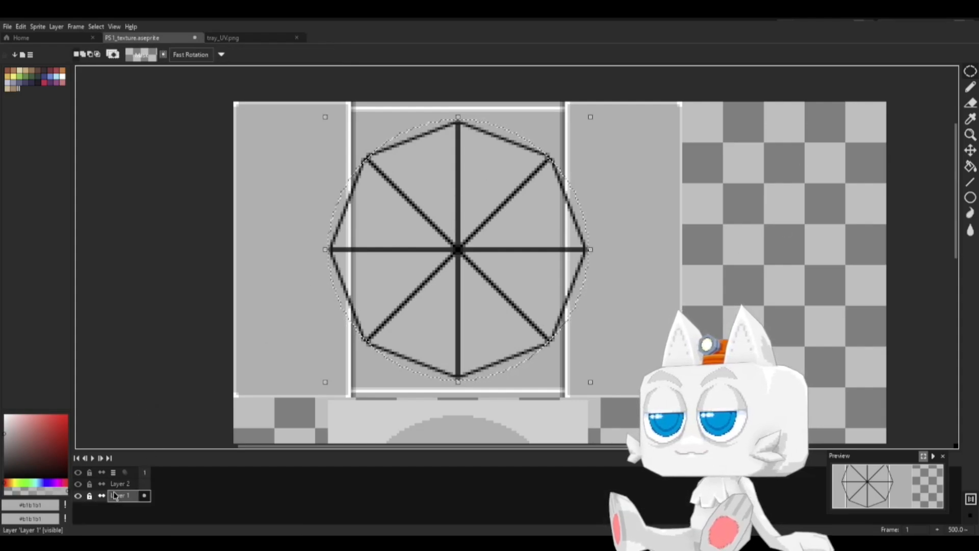
key("b")
key("g")
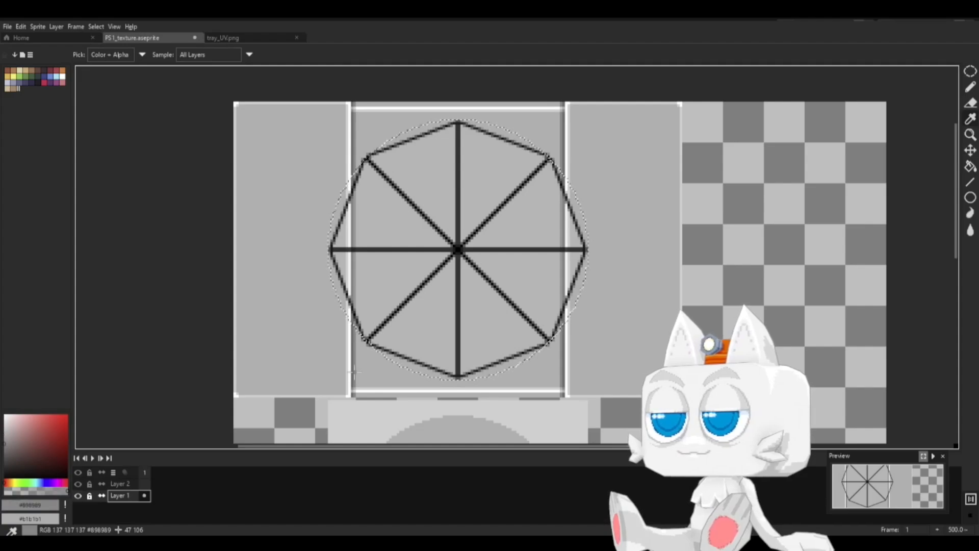
Step: Try filling part of the circular selection with the sampled grey, and toggle the visibility of all layers
left_click(418, 327)
key("ctrl+z")
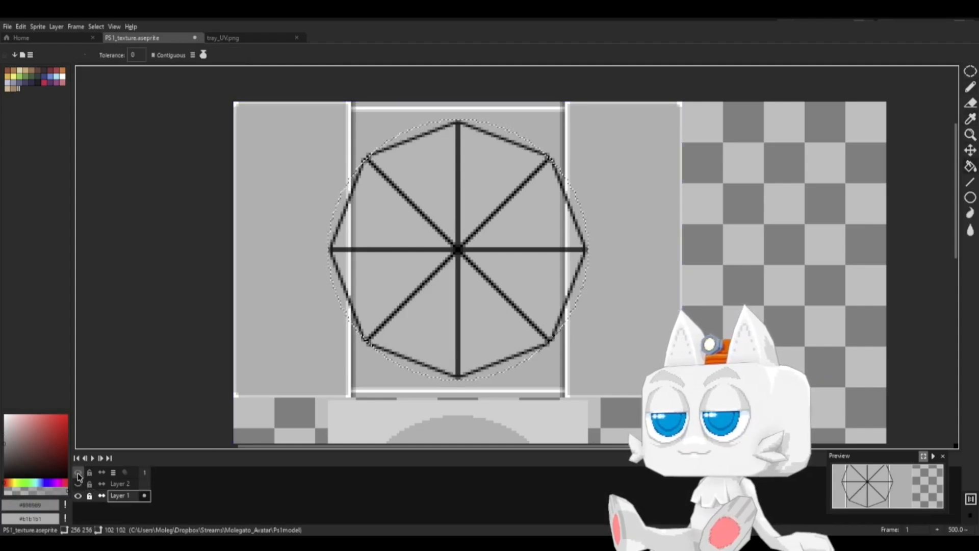
left_click(76, 473)
left_click(77, 472)
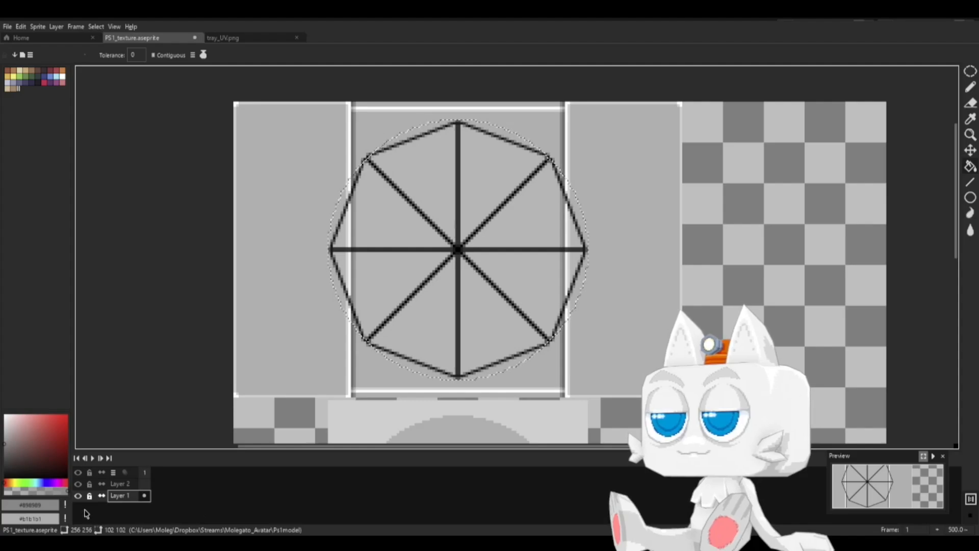
Step: Undo the circular selection, the added layer and the pasted UV layout
key("ctrl+z")
key("v")
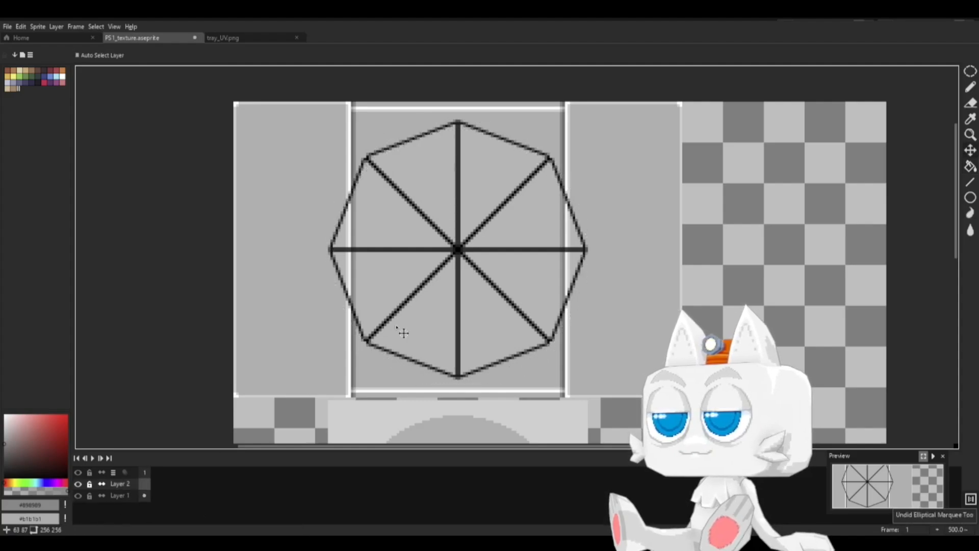
key("ctrl+z")
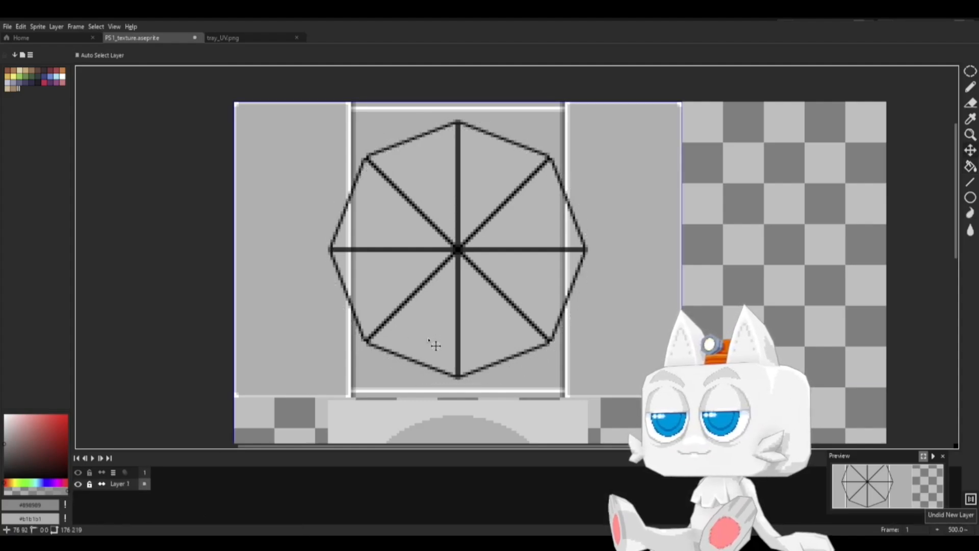
key("ctrl+z")
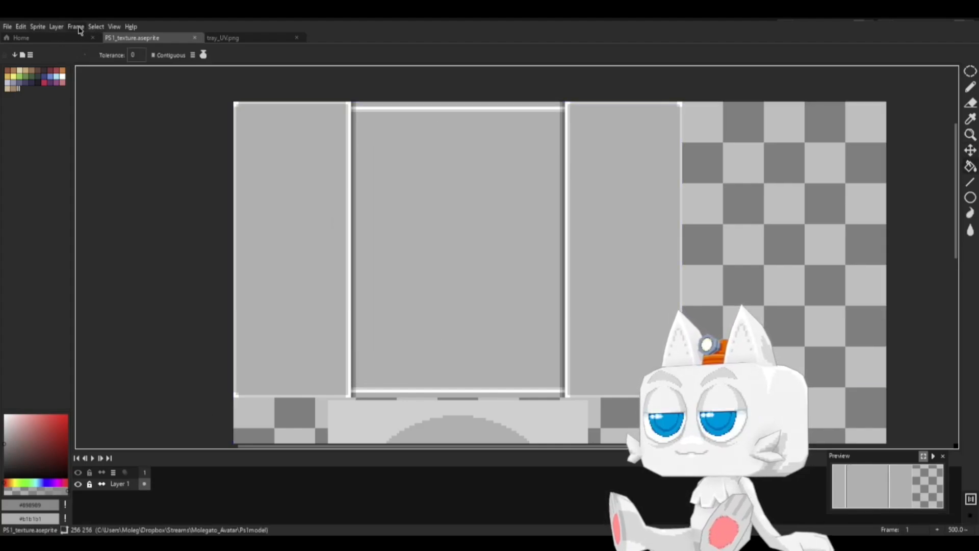
Step: Add a new layer above Layer 1 and paste the copied UV layout onto it
left_click(56, 27)
mouse_move(81, 82)
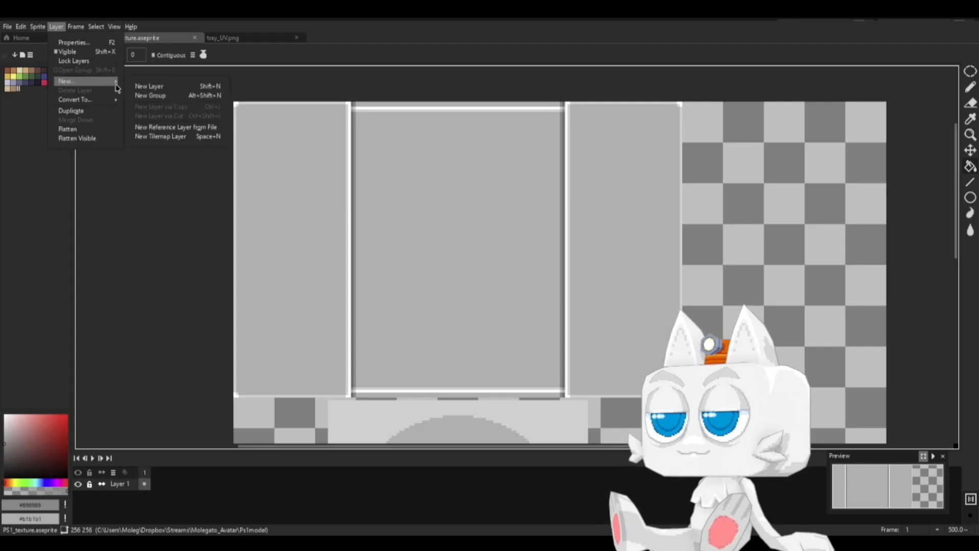
left_click(151, 85)
key("v")
key("ctrl+v")
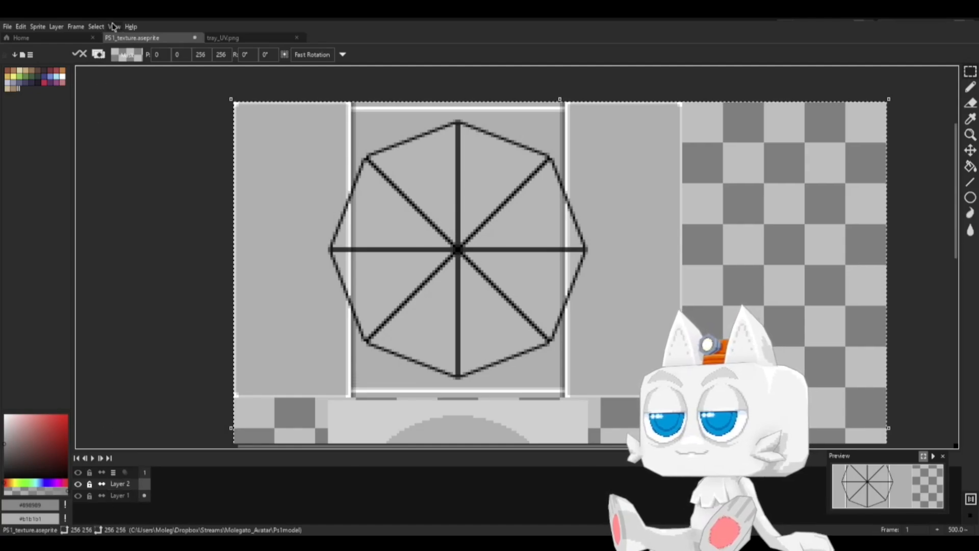
Step: Add another empty layer above the UV layout layer and clear the full-canvas selection
left_click(56, 26)
mouse_move(76, 81)
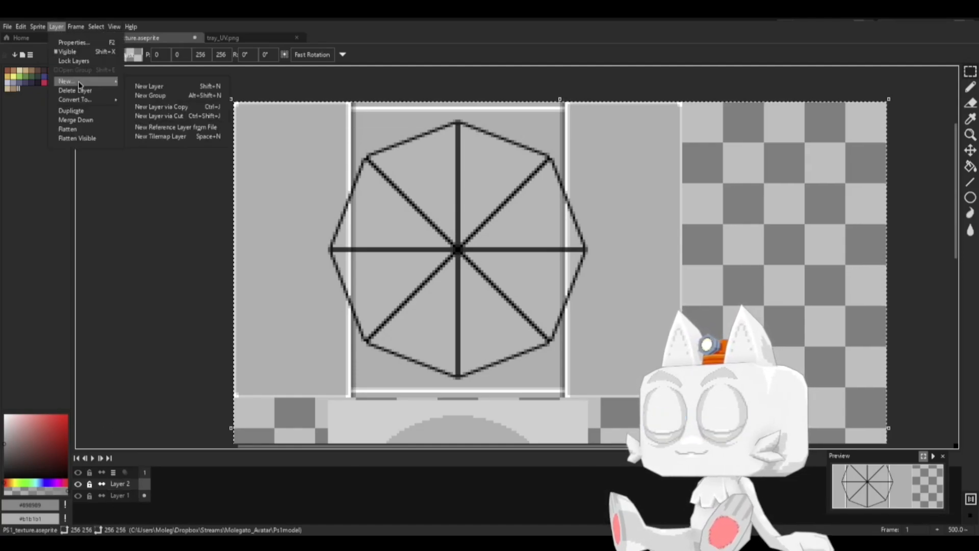
left_click(148, 85)
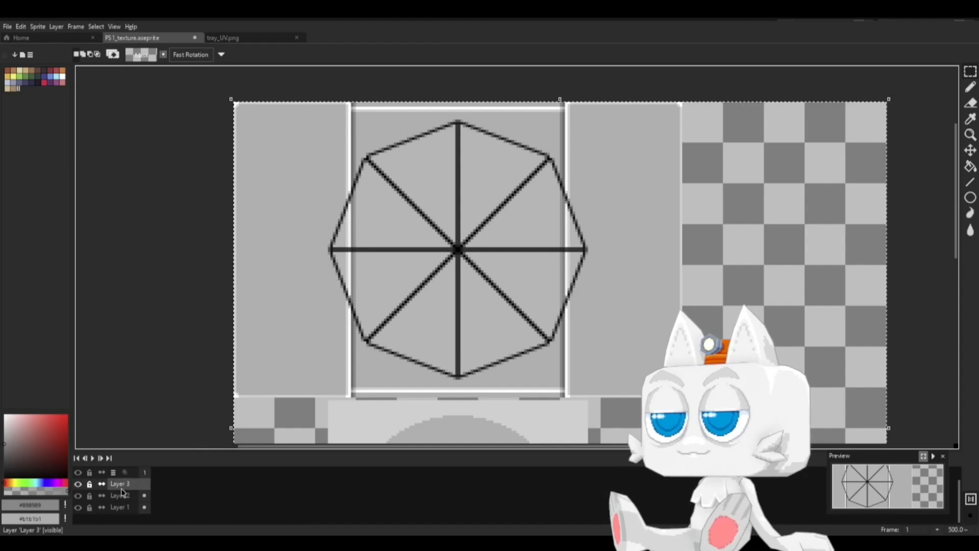
left_click(188, 145)
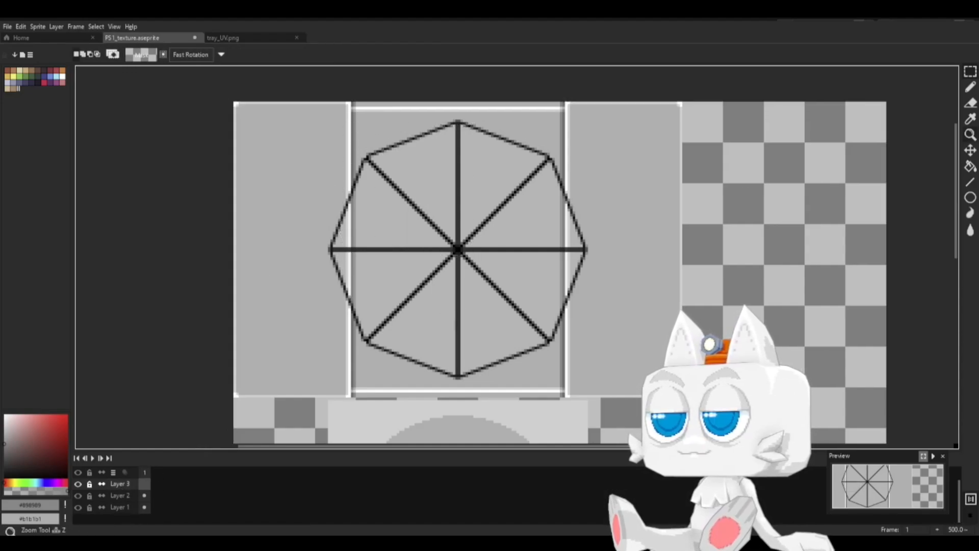
Step: Place a 102 × 102 pixel elliptical selection at 37, 7 around the octagonal UV outline
left_click_drag(972, 72, 903, 73)
left_click_drag(341, 120, 609, 377)
left_click_drag(495, 313, 478, 312)
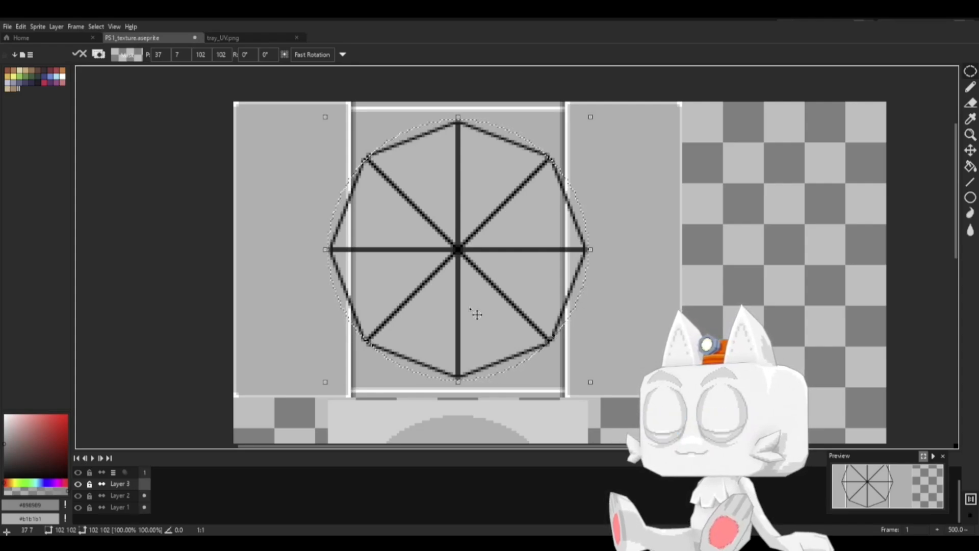
key("Return")
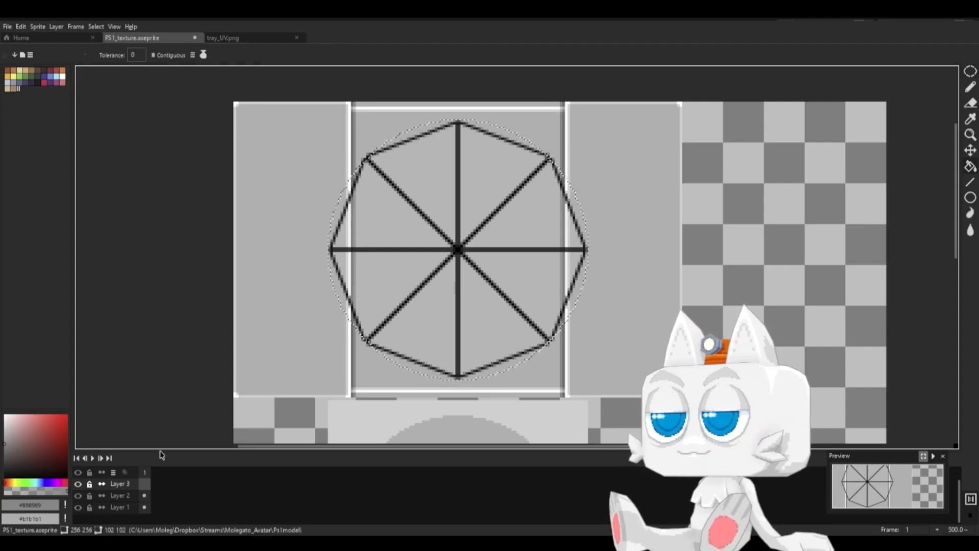
Step: Fill the circular selection on Layer 1 with #898989, including the parts crossing the panel borders
left_click(121, 495)
left_click(129, 507)
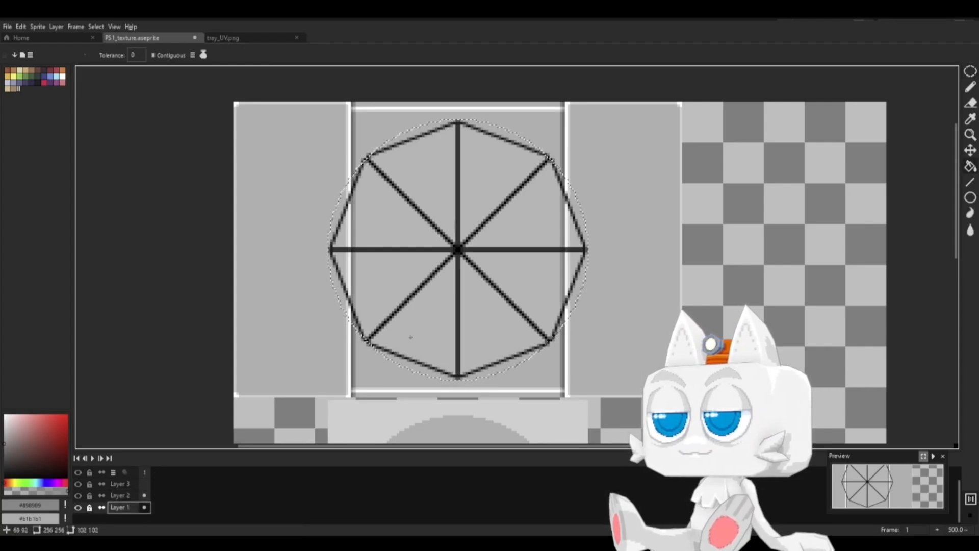
left_click(383, 299)
left_click(344, 260)
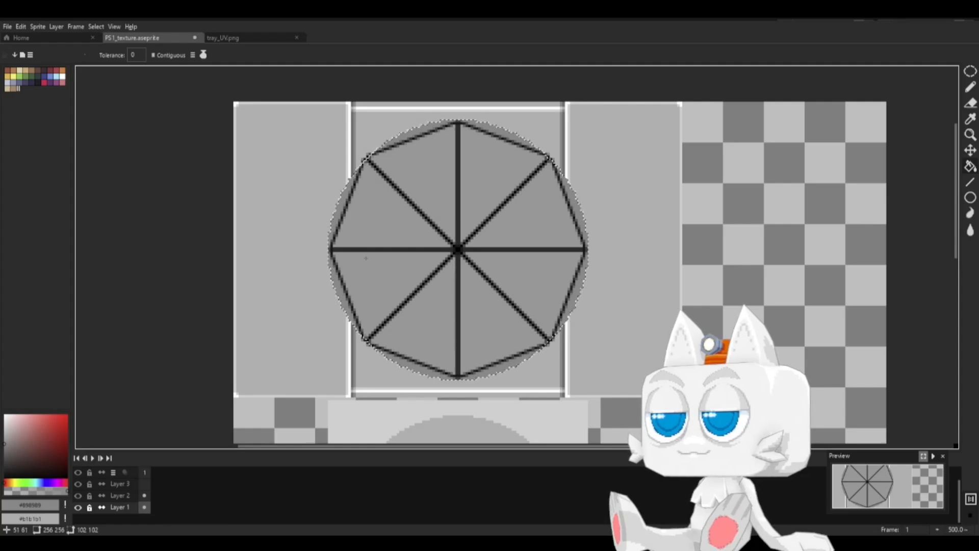
Step: Fill the circular selection on Layer 1 with the darker grey #6c6c6c sampled from the panel's shadow line
key("x")
key("i")
left_click(353, 330)
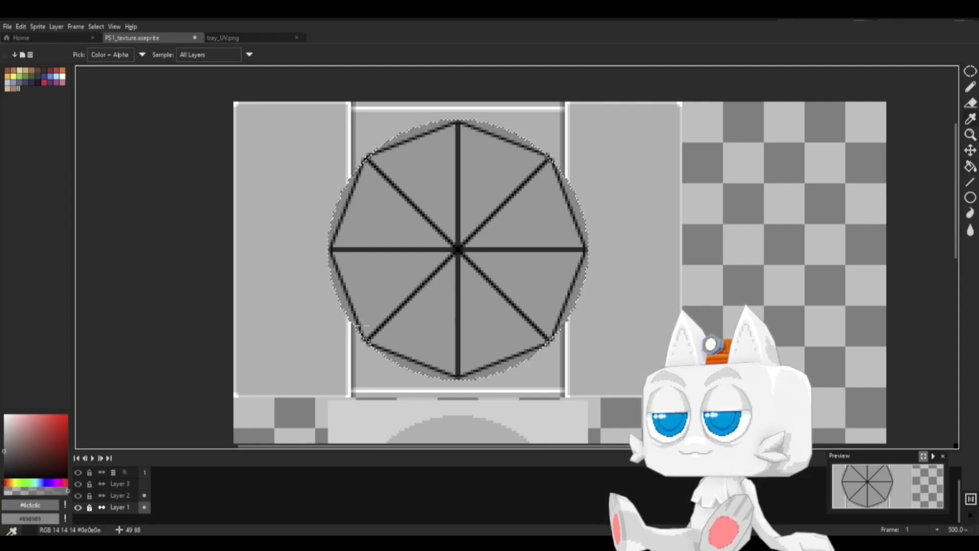
key("g")
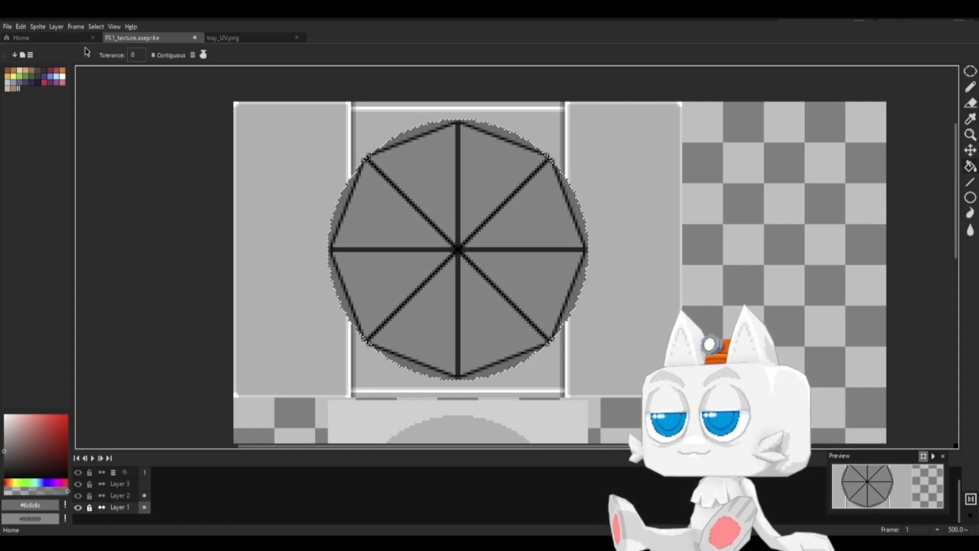
Step: Contract the circular selection by 1 pixel and fill its inside with #898989, leaving a dark rim around the disc
left_click(96, 27)
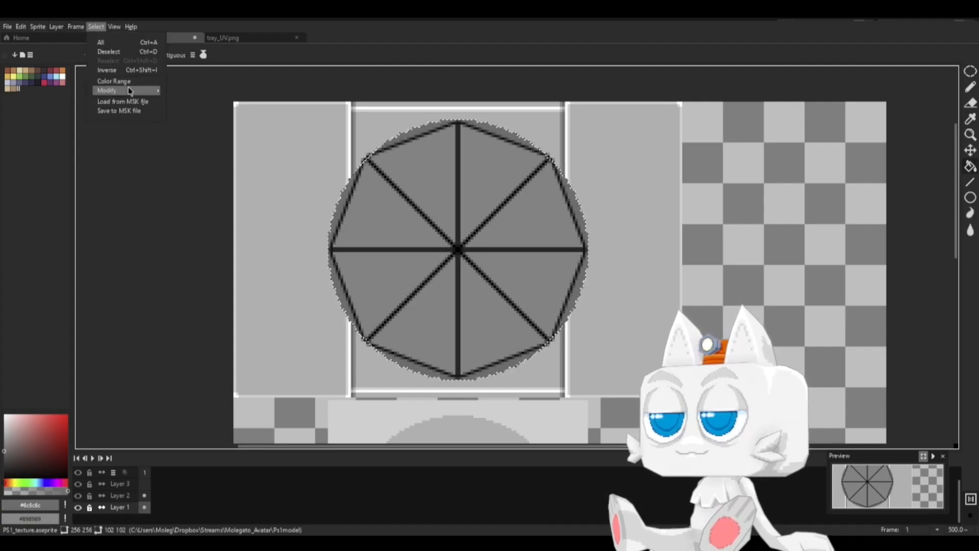
mouse_move(128, 88)
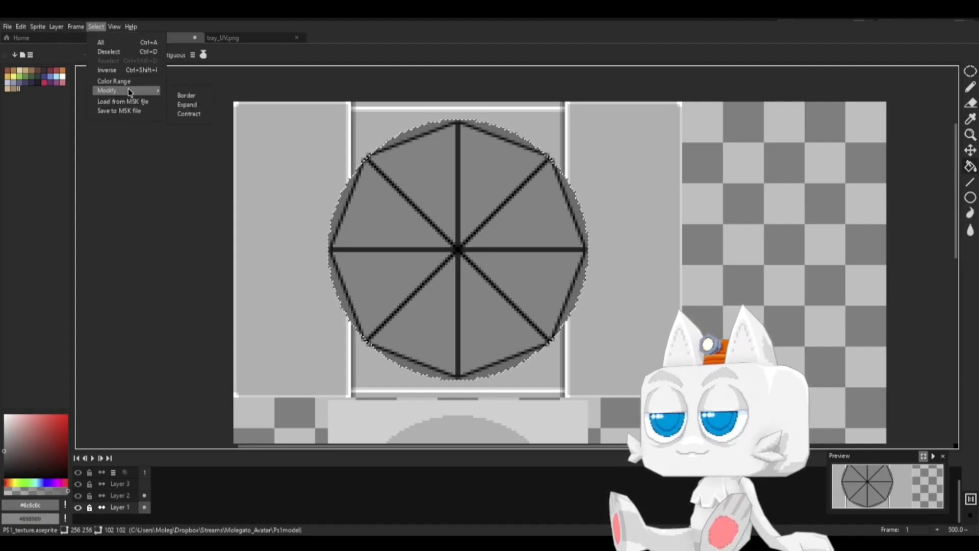
left_click(195, 113)
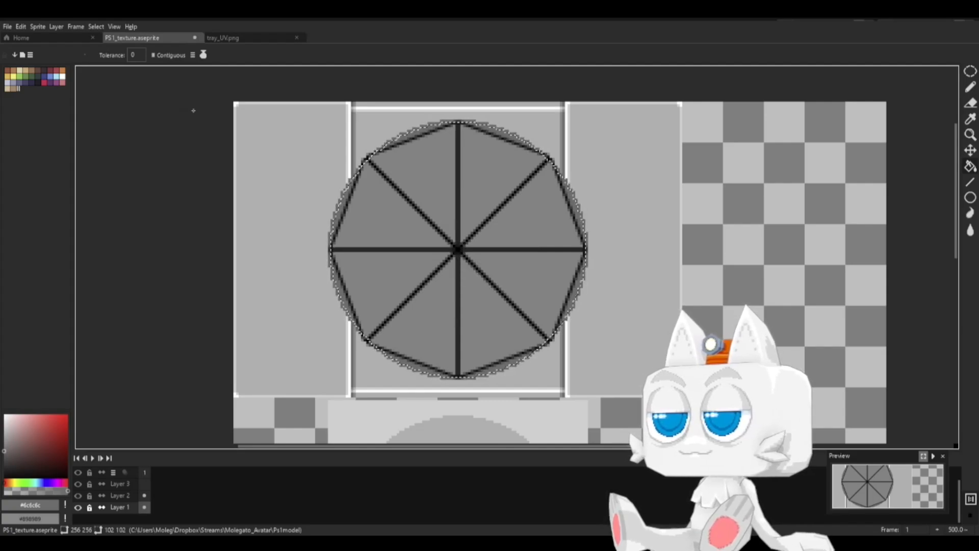
key("i")
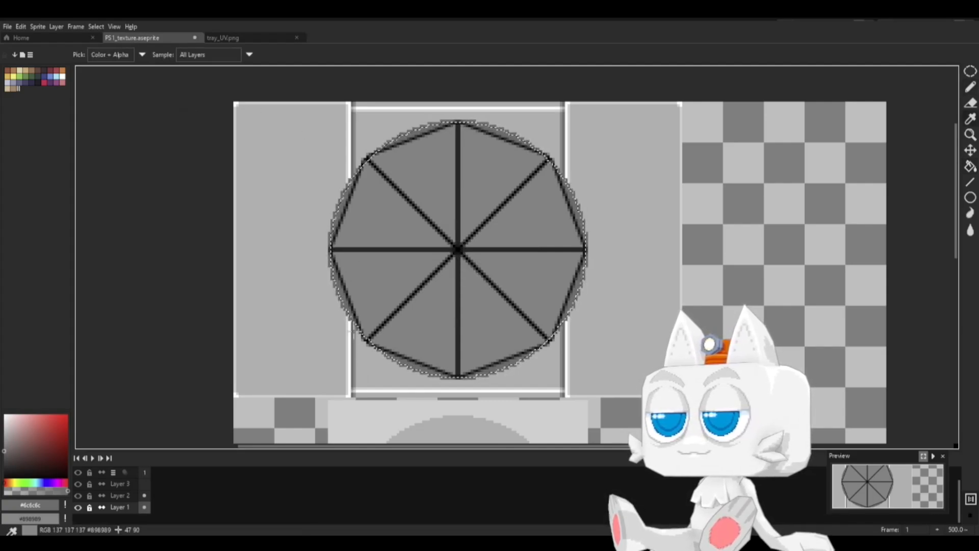
left_click(352, 330)
key("g")
left_click(376, 284)
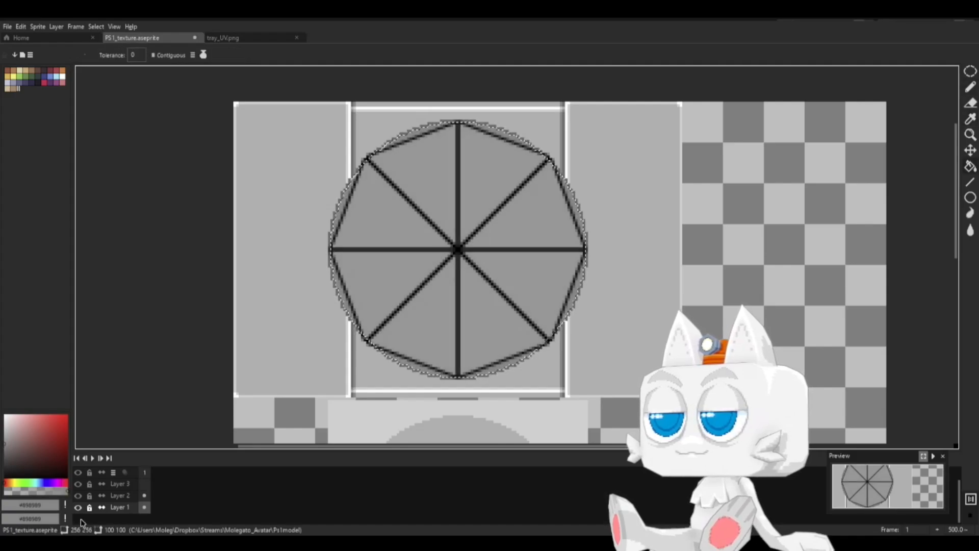
Step: Hide the UV layout on Layer 2 and clear the circular selection
left_click(77, 495)
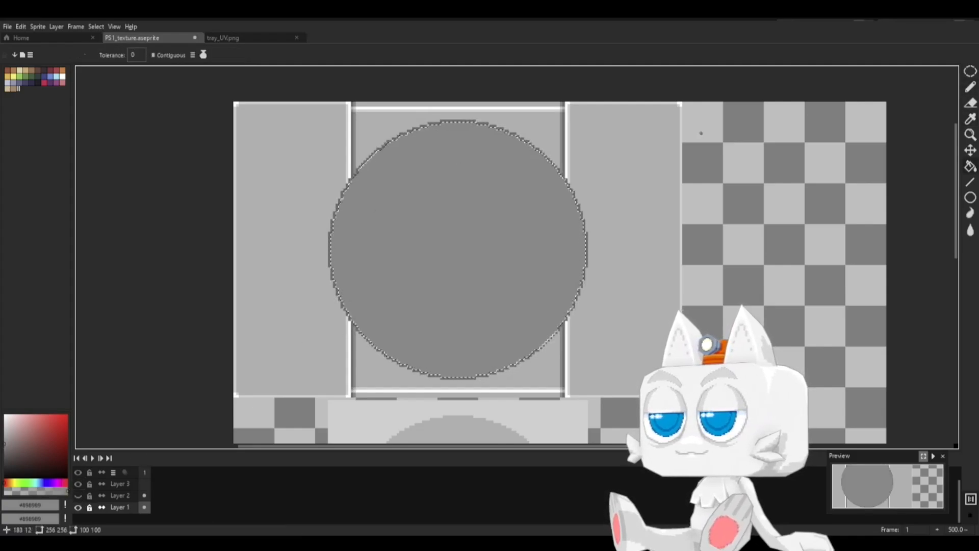
key("w")
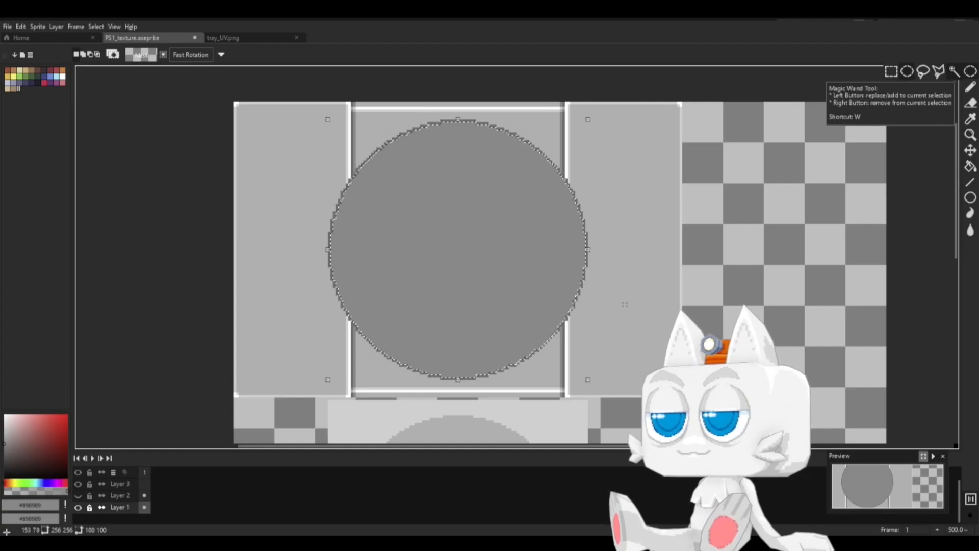
key("ctrl+d")
scroll(614, 326, "up", 3)
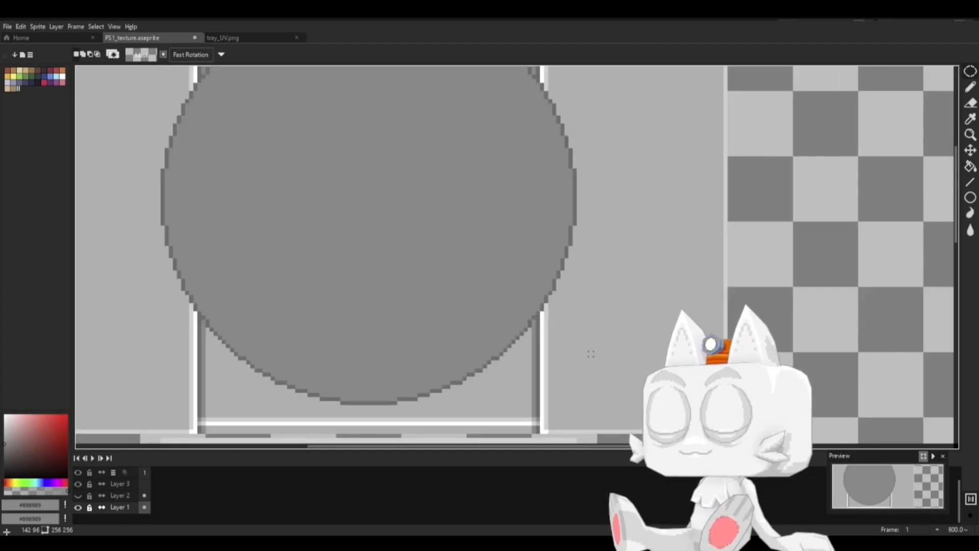
Step: Sample white from the panel border as the drawing colour and save the texture file
key("b")
key("i")
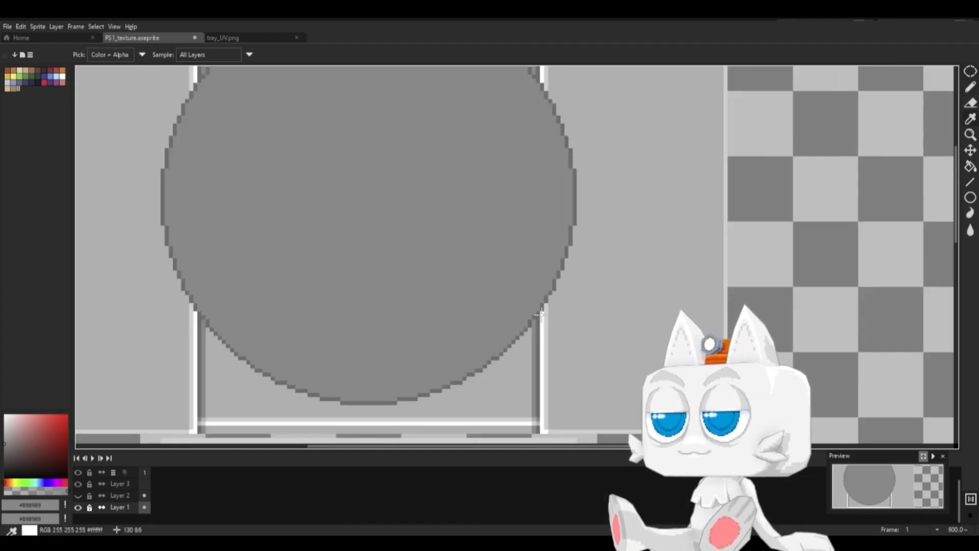
left_click(541, 316)
key("v")
key("ctrl+s")
key("b")
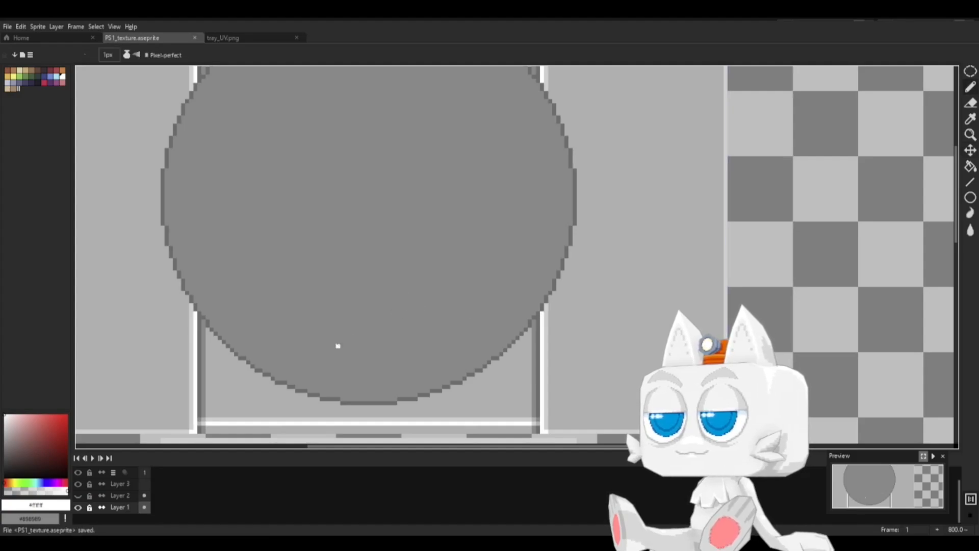
Step: Export the visible layers at 100% as PS1_texture.png, continuing without layer support
scroll(338, 345, "down", 2)
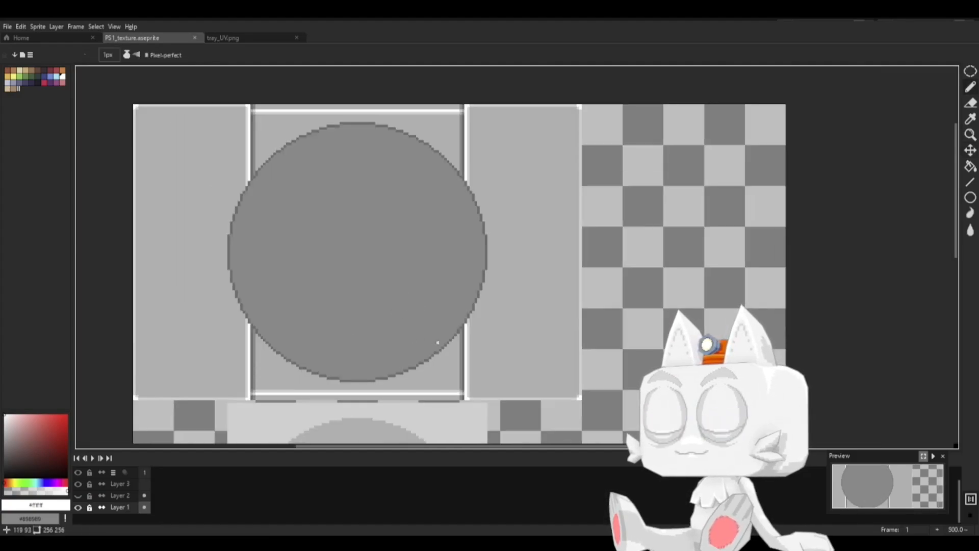
left_click(7, 26)
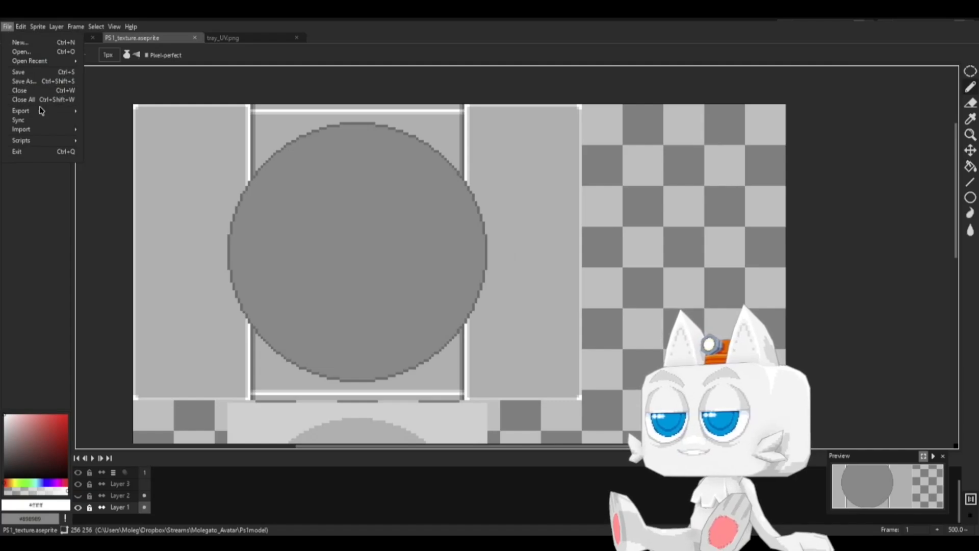
mouse_move(41, 109)
left_click(121, 116)
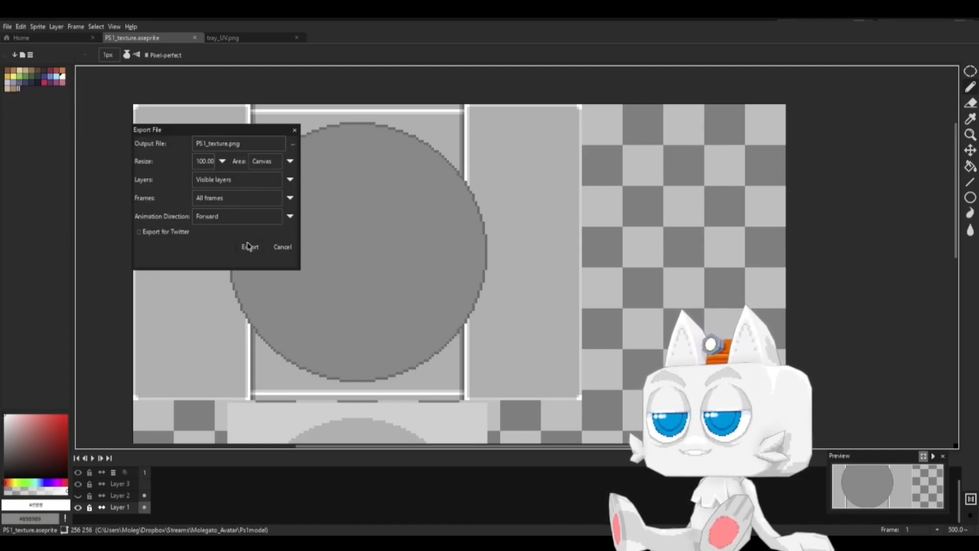
left_click(249, 248)
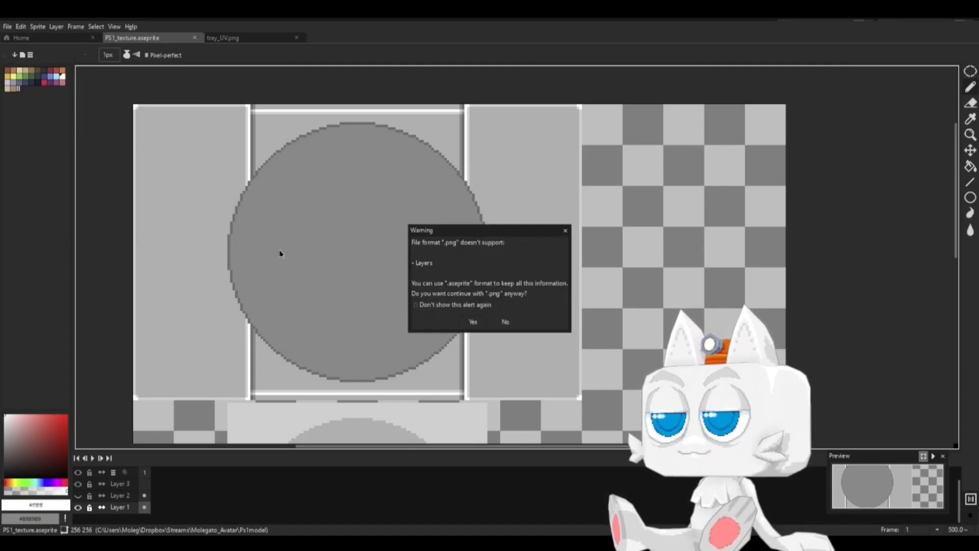
left_click(475, 322)
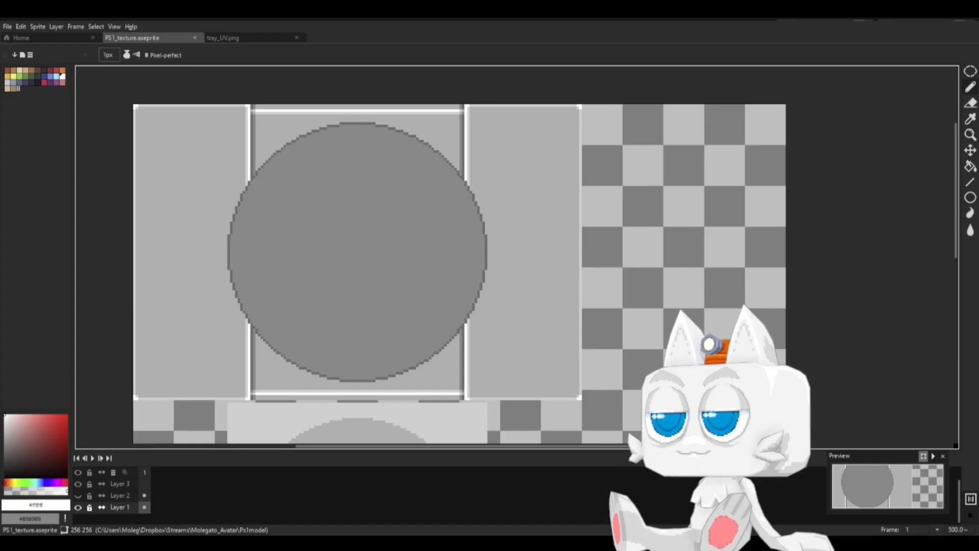
Step: Switch to Blender, reload PS1_texture.png, and inspect the textured console in Object Mode
key("alt+Tab")
left_click(266, 139)
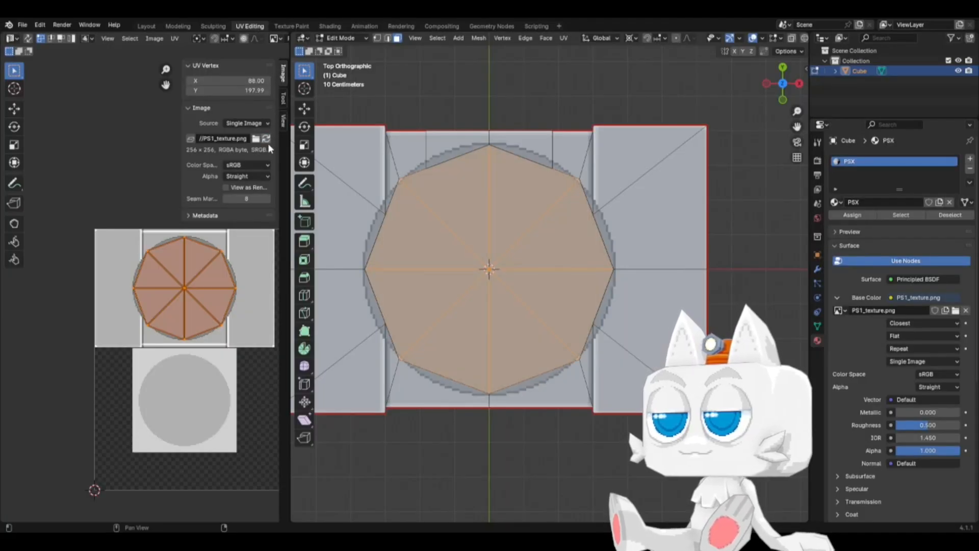
key("Tab")
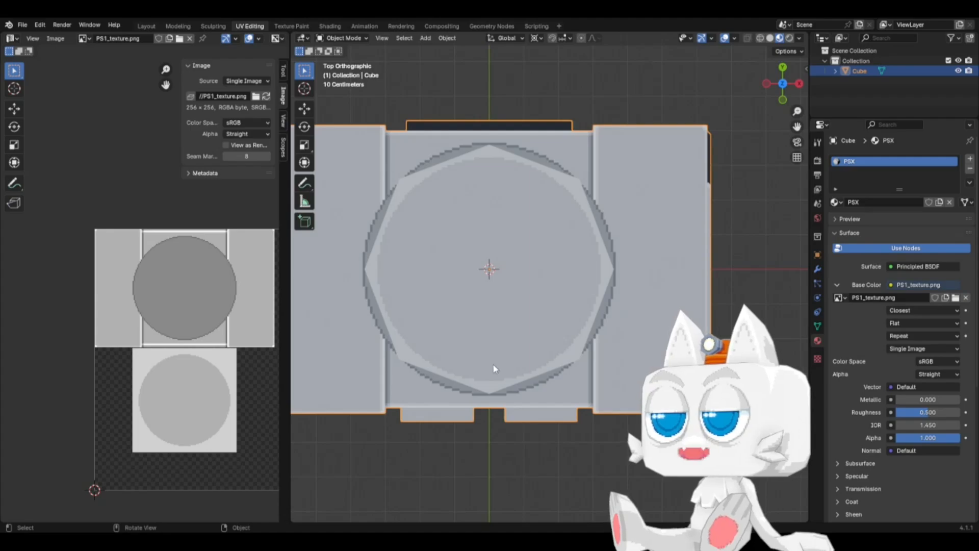
middle_click_drag(493, 368, 499, 328)
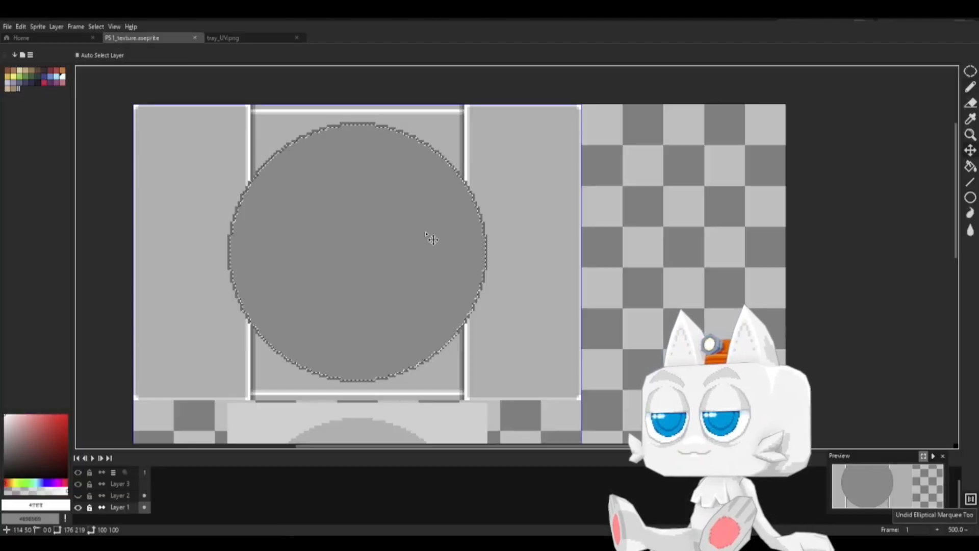
Step: Switch back to Aseprite, undo the rim and all circle fills on Layer 1, and clear the circular selection
key("ctrl+y")
key("ctrl+z")
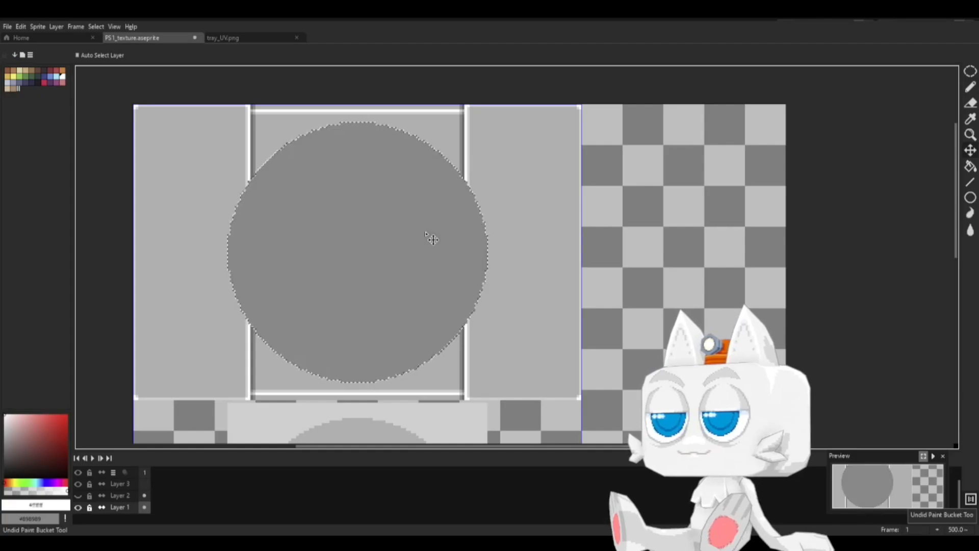
key("ctrl+z")
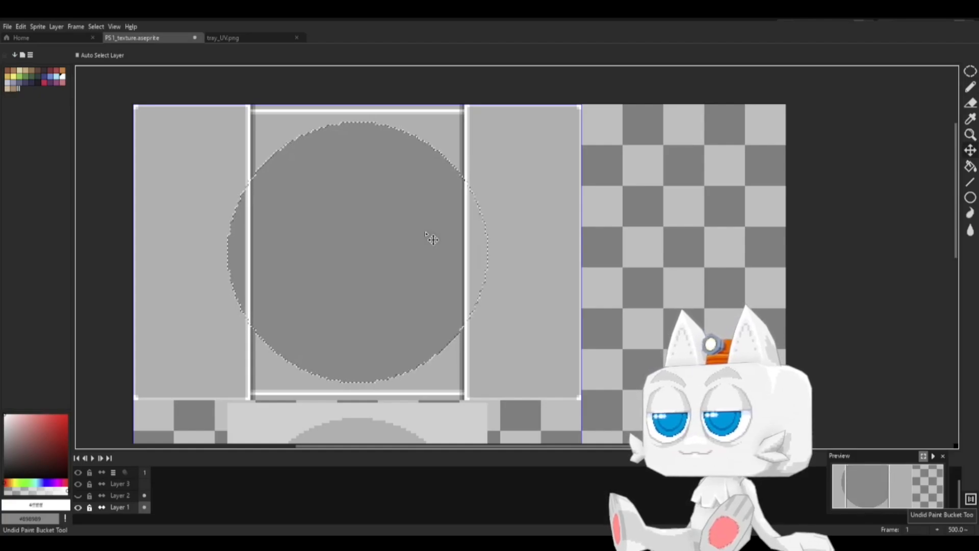
key("ctrl+z")
key("ctrl+z")
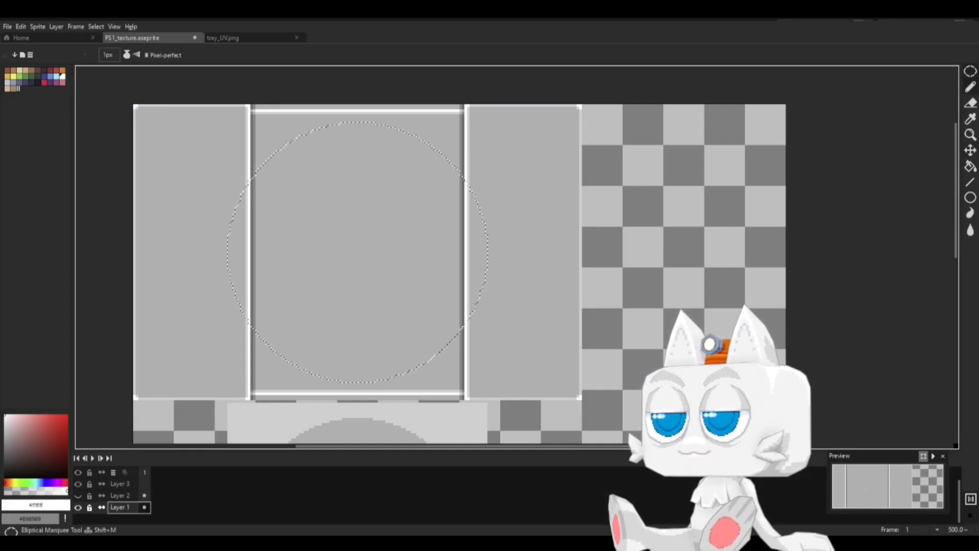
left_click(970, 72)
left_click(598, 310)
Step: Select the grey circle in the lower light square using the Magic Wand with Contiguous enabled
scroll(342, 358, "down", 3)
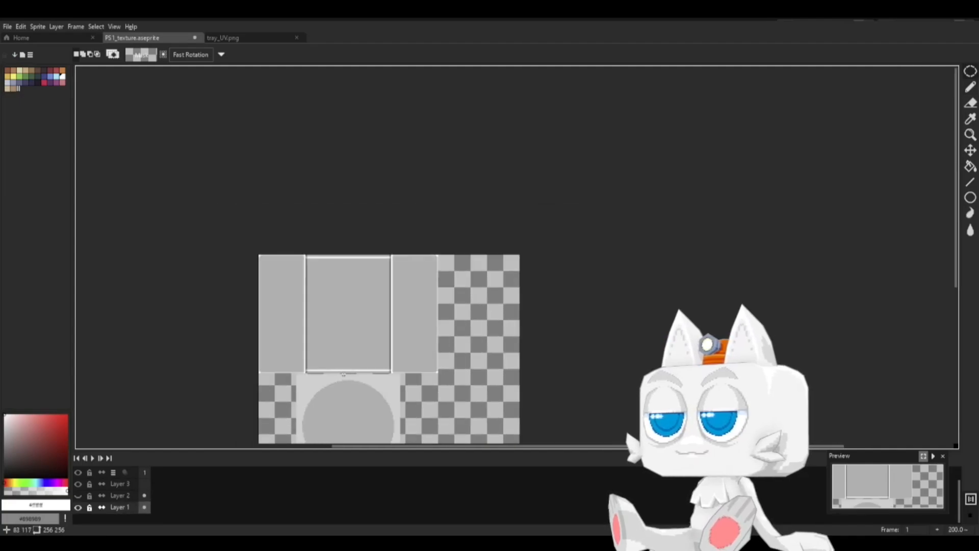
middle_click_drag(375, 395, 380, 323)
key("w")
left_click(337, 355)
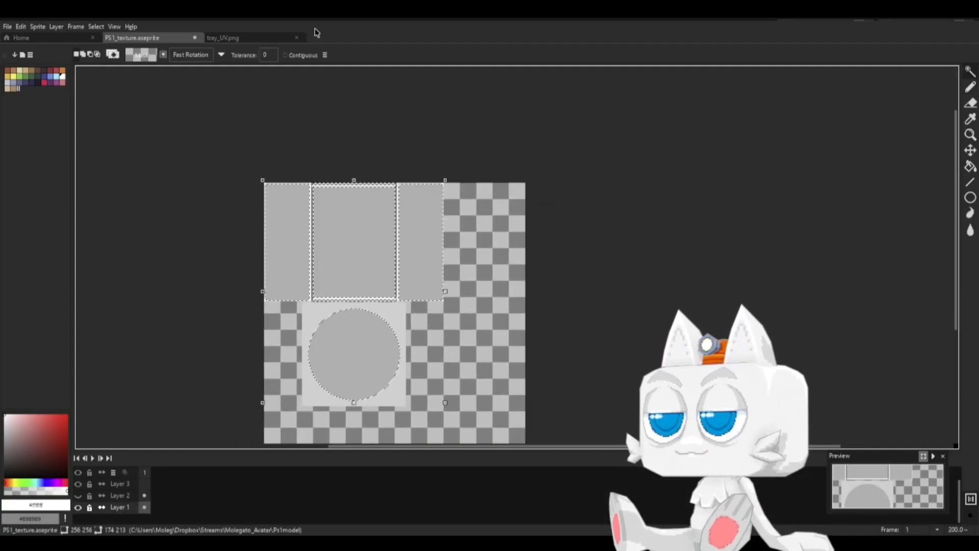
left_click(285, 55)
left_click(333, 348)
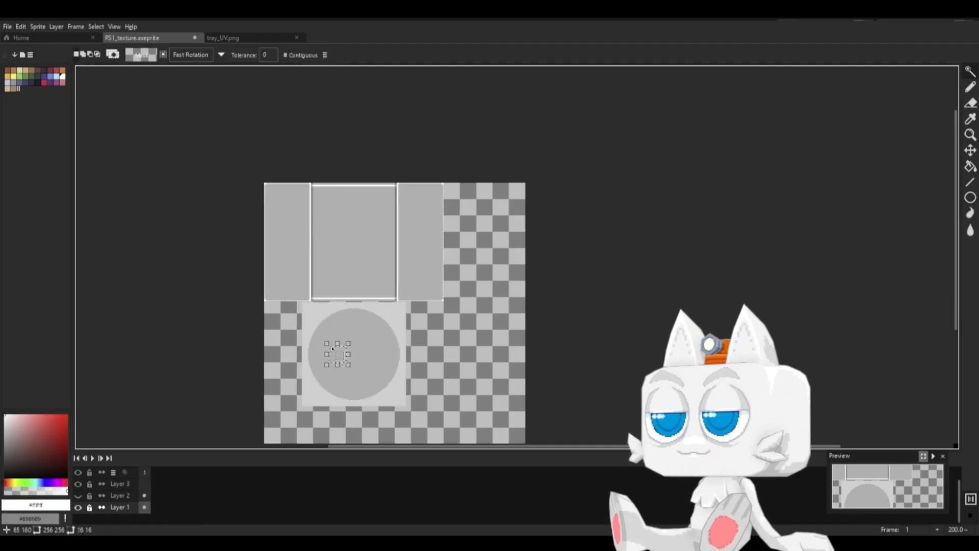
left_click(347, 325)
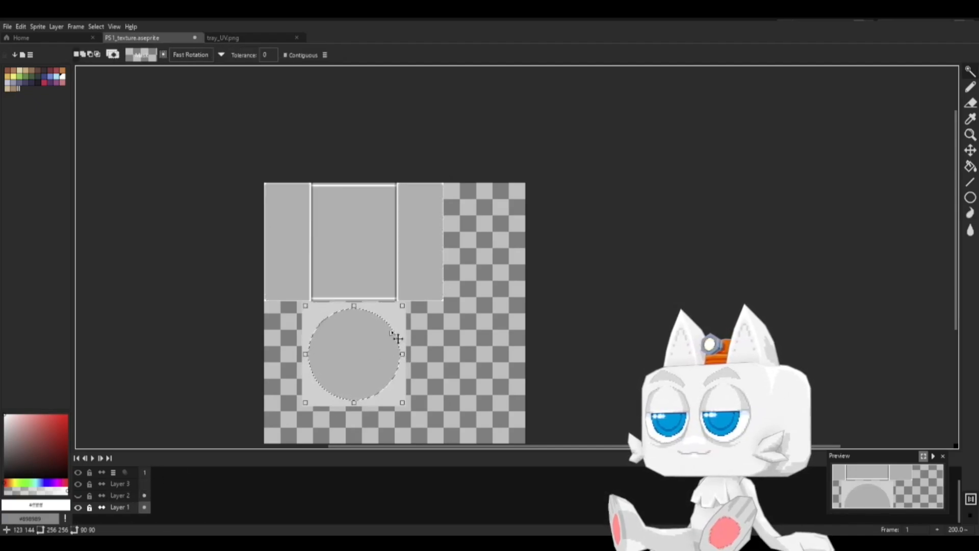
Step: Show the UV layout layer, then copy the selected circle onto Layer 3 and centre it inside the octagonal outline
left_click(78, 495)
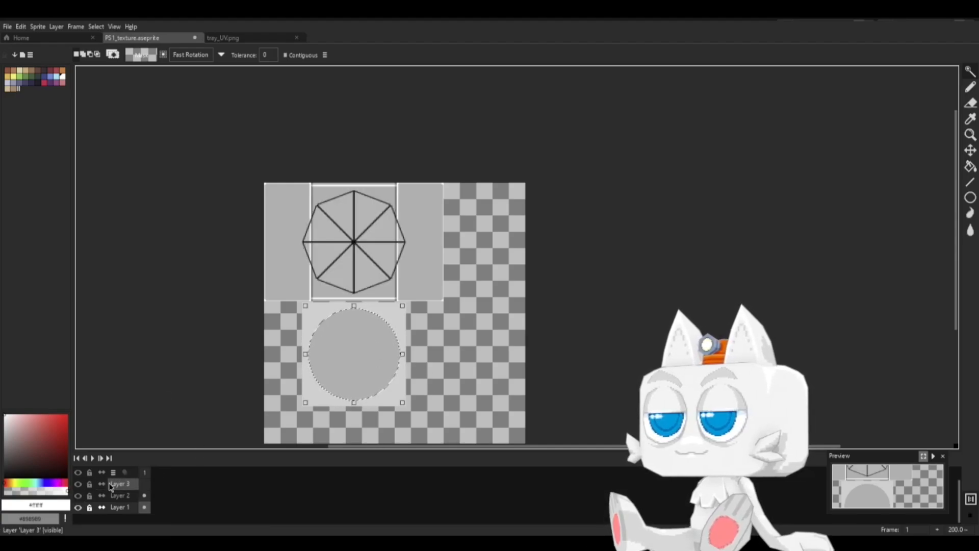
left_click(120, 484)
key("v")
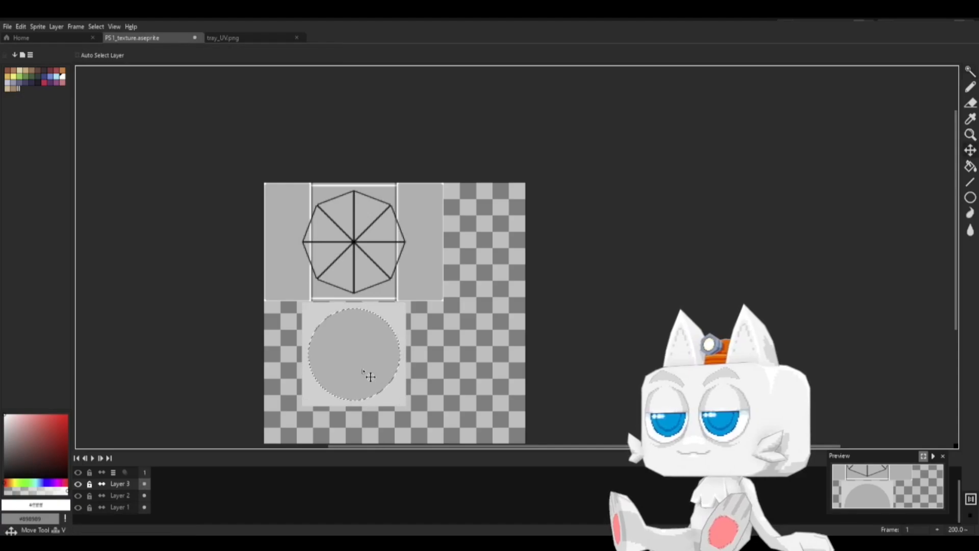
left_click_drag(367, 375, 371, 269)
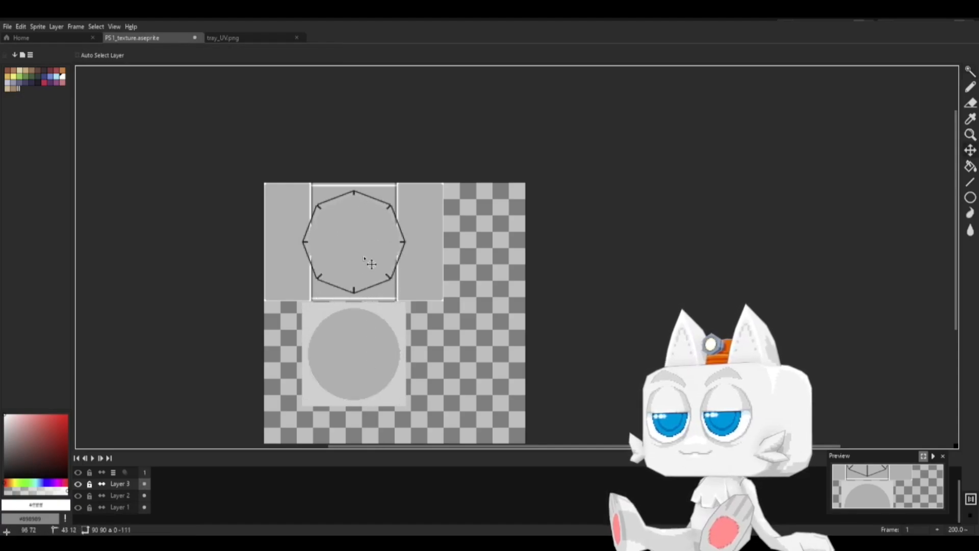
scroll(373, 278, "up", 2)
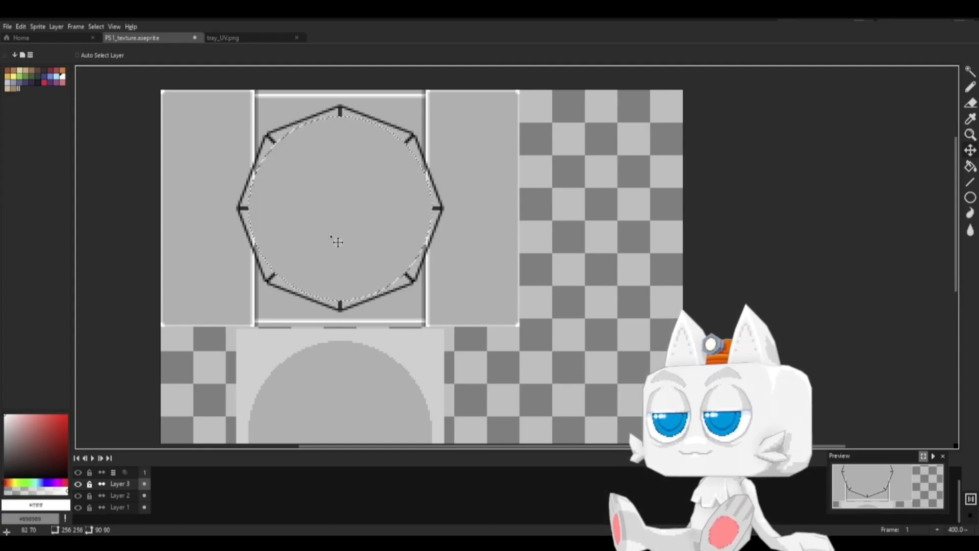
Step: Fill the copied circle on Layer 3 with #898989 and hide the UV layout on Layer 2
key("i")
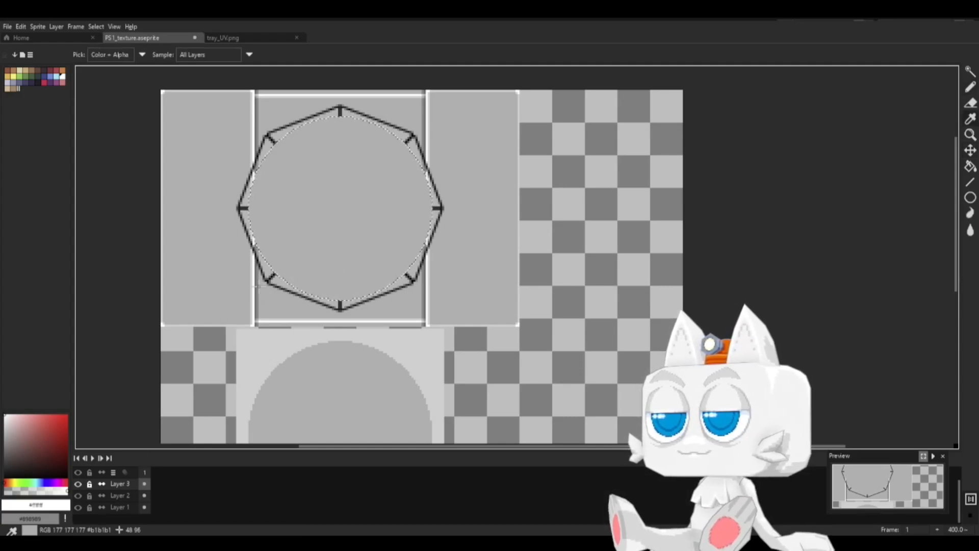
left_click(256, 283)
key("g")
left_click(293, 236)
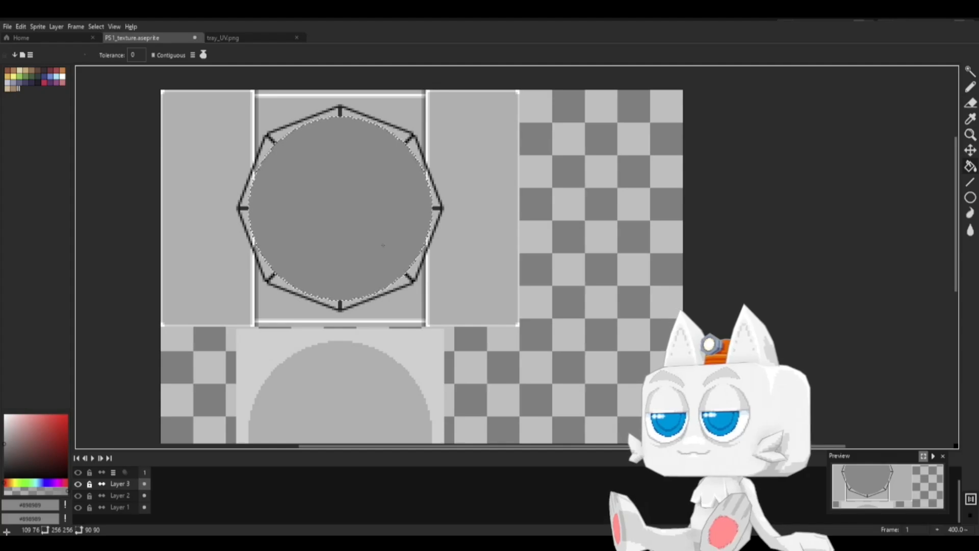
scroll(385, 244, "up", 1)
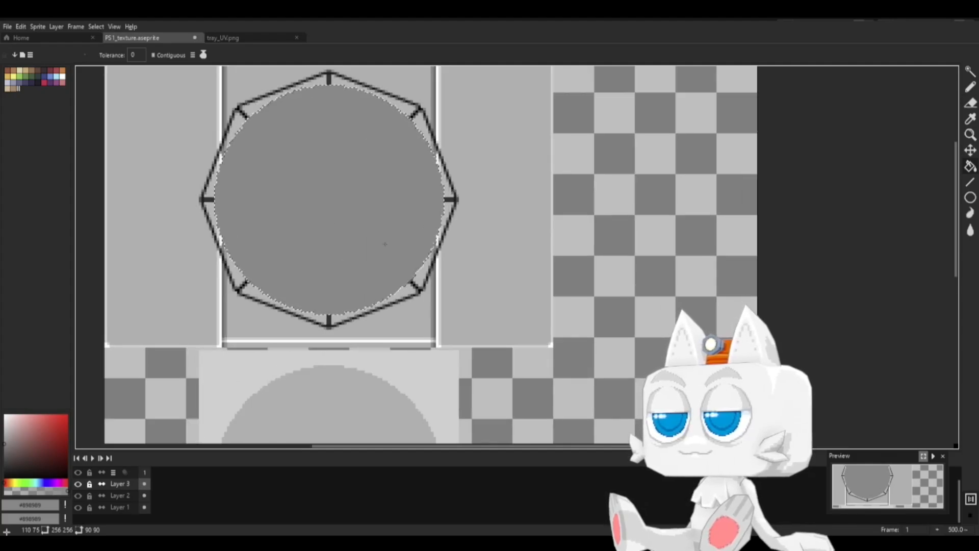
left_click(77, 495)
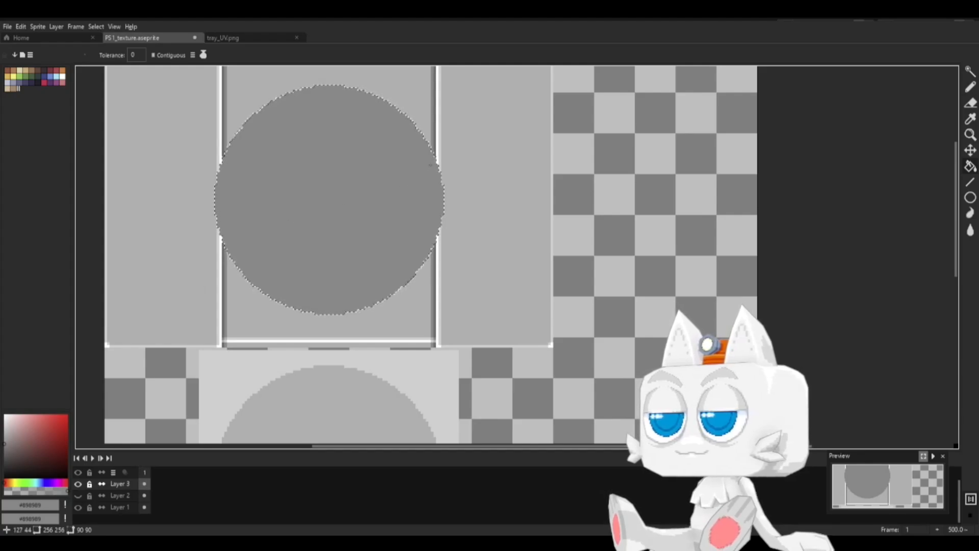
Step: Expand the circular selection on Layer 3 outward by 1 pixel on every side
left_click(96, 27)
mouse_move(124, 94)
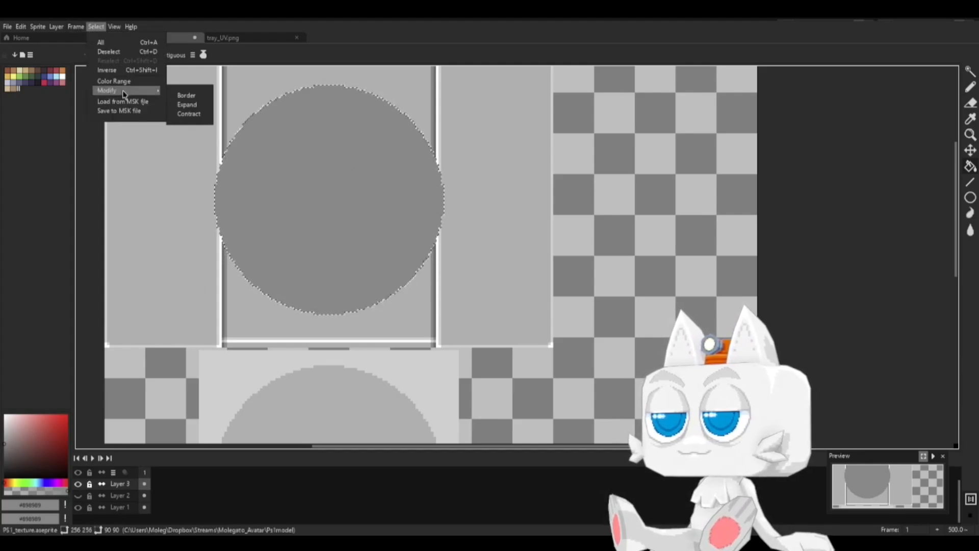
left_click(192, 103)
key("Return")
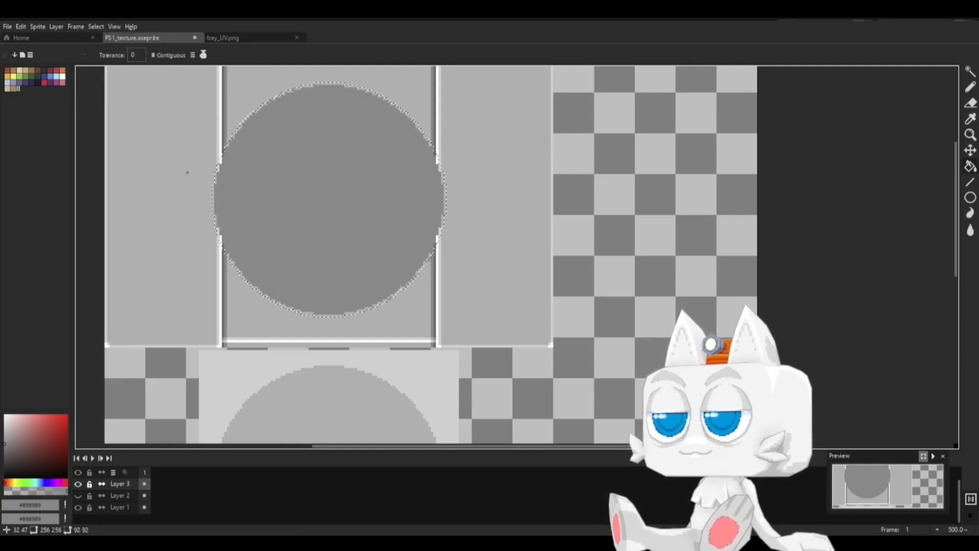
Step: Add a thin light grey #d0d0d0 rim around the dark circle within the expanded selection, and clear the selection
key("i")
left_click(218, 239)
key("g")
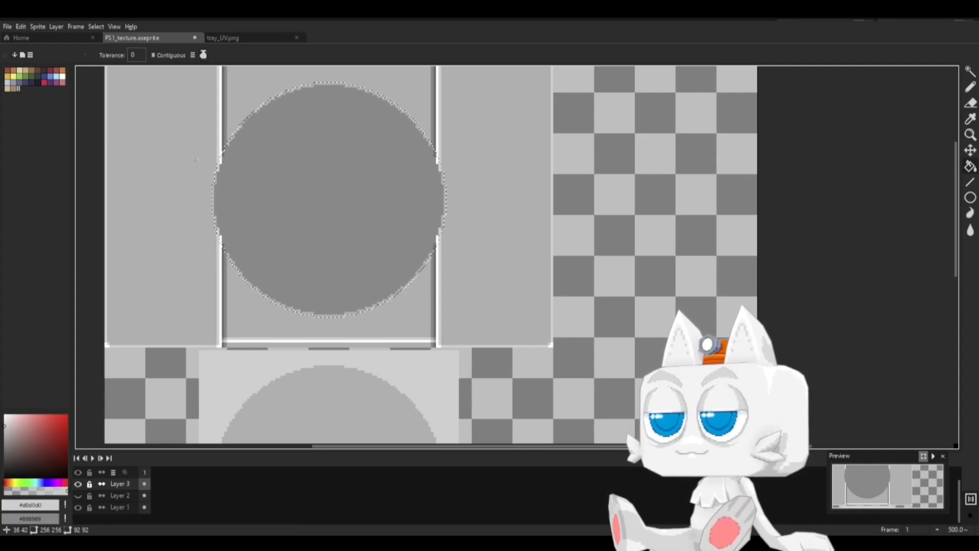
left_click(215, 189)
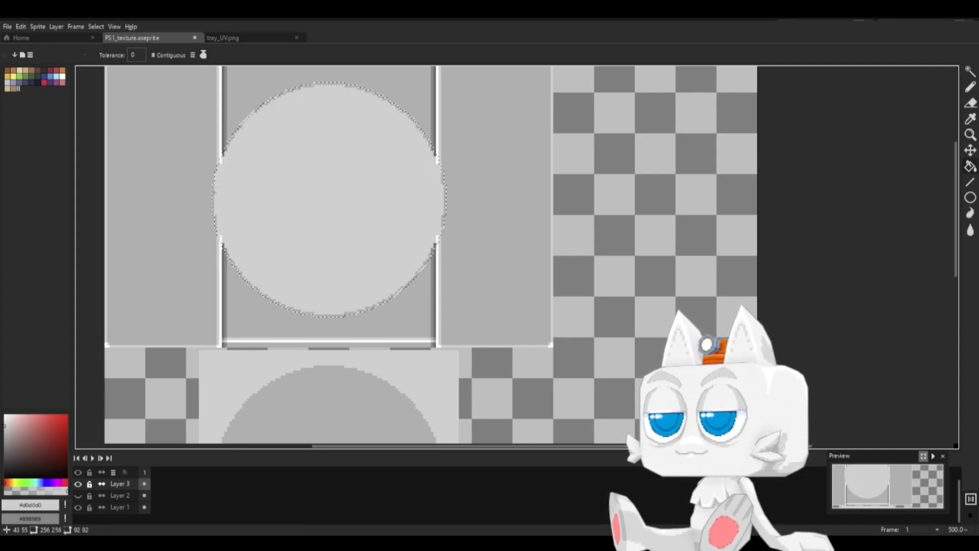
key("ctrl+z")
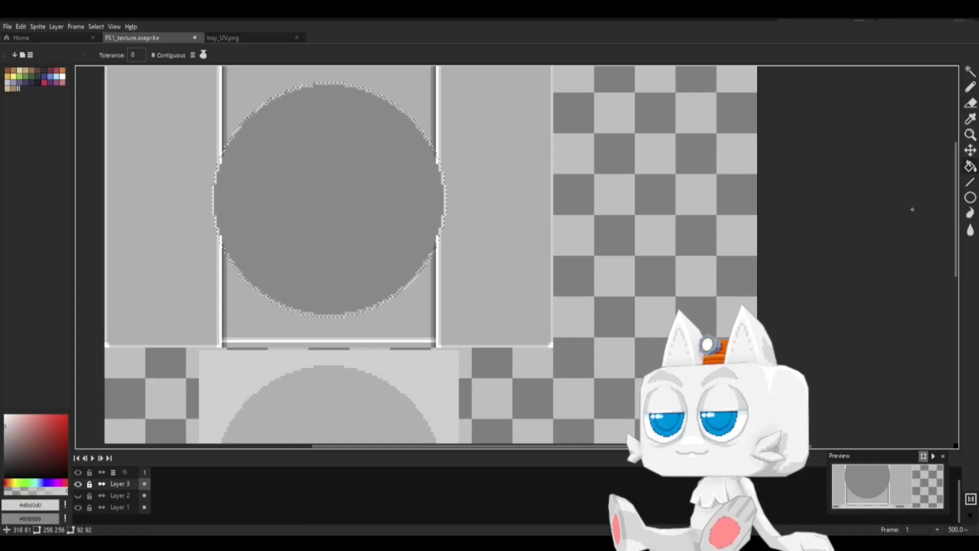
left_click(969, 69)
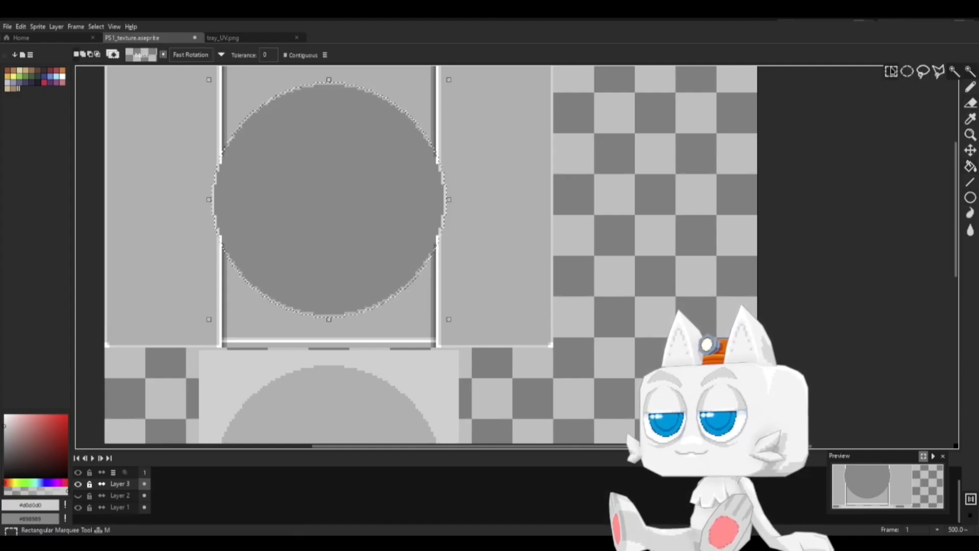
left_click(483, 216)
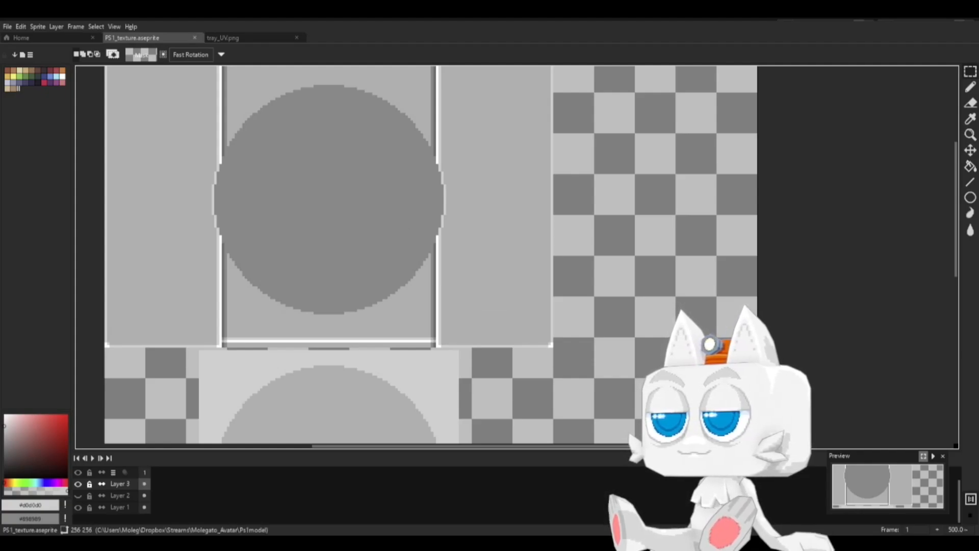
Step: Export the sprite over PS1_texture.png, accepting the loss of layers, and switch to Blender to reload the image
left_click(7, 26)
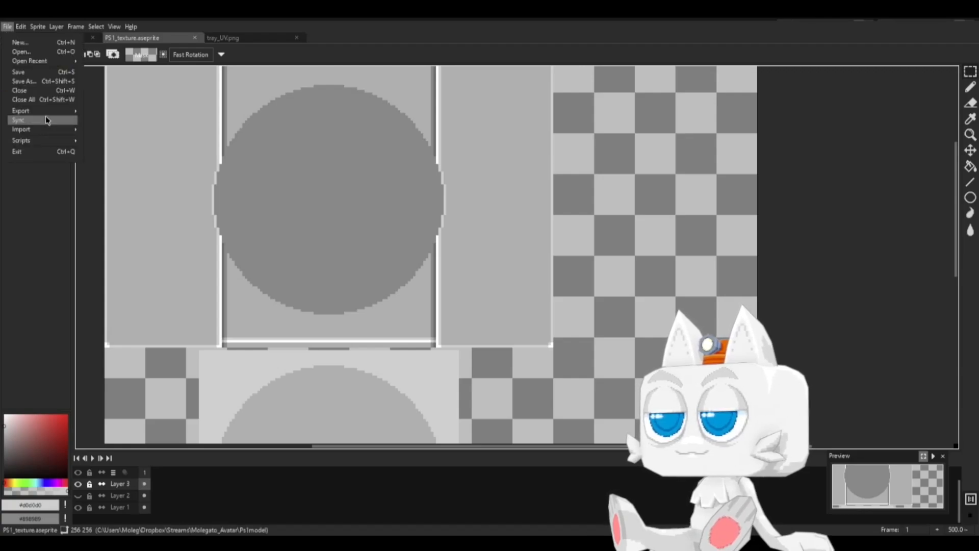
mouse_move(45, 111)
left_click(111, 112)
left_click(253, 246)
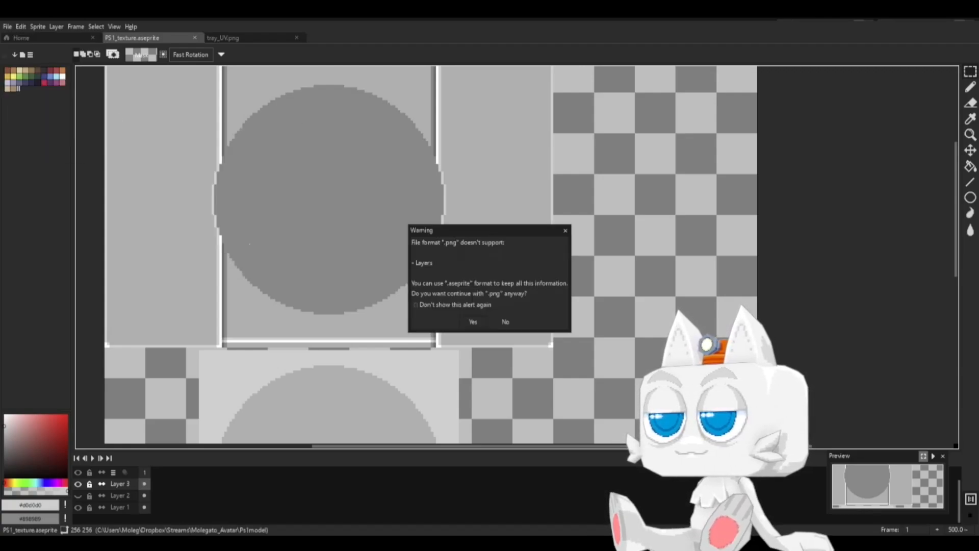
left_click(466, 322)
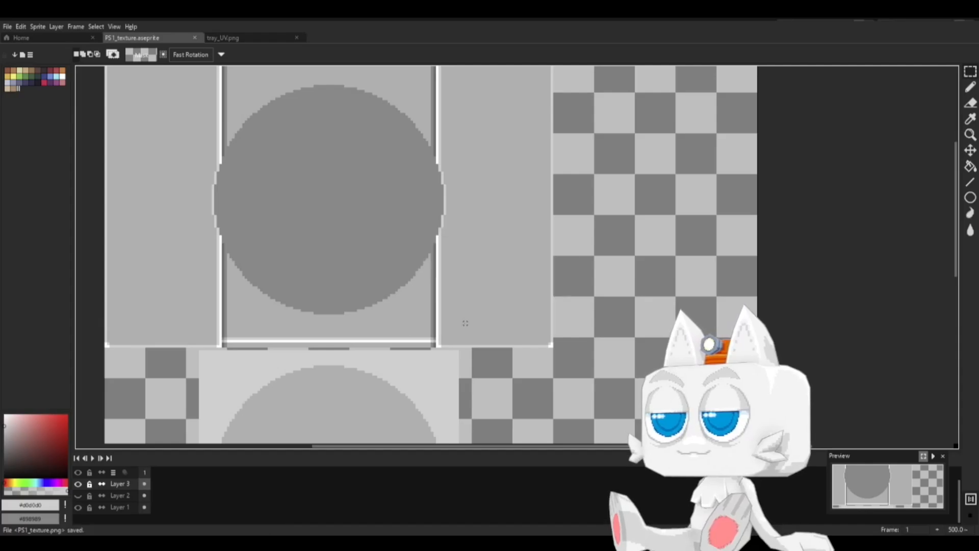
key("alt+Tab")
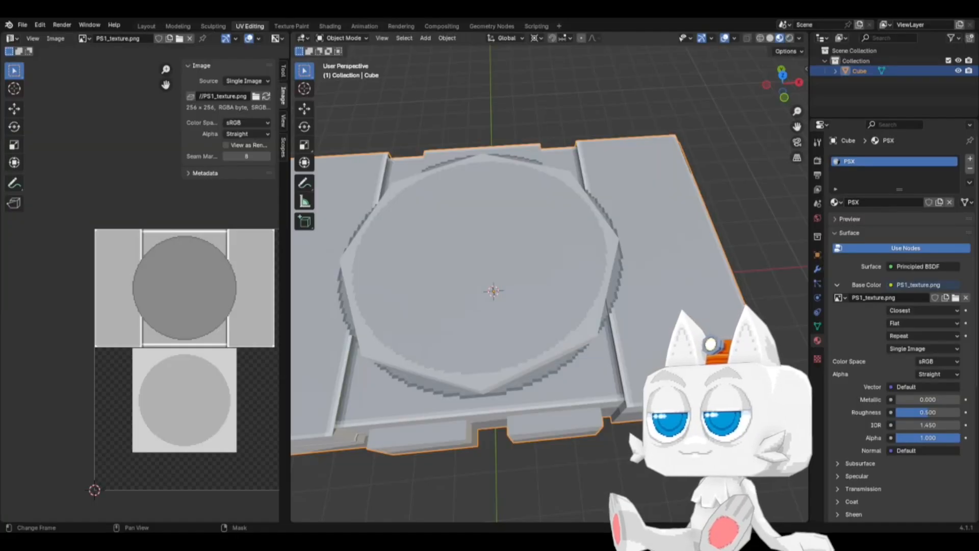
left_click(267, 96)
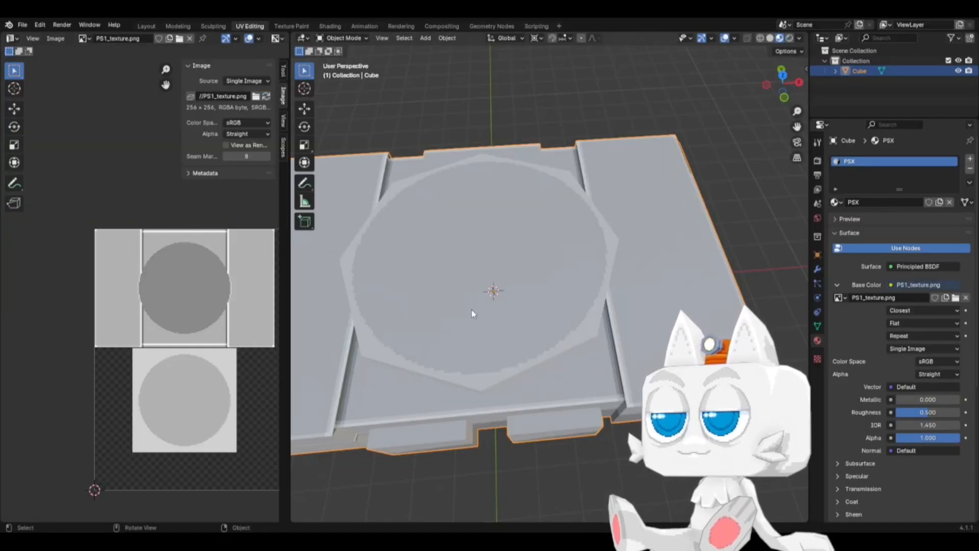
Step: Examine how the circle and rim fit the octagonal tray faces from top and angled views, with and without the mesh edges
key("KP_7")
key("Tab")
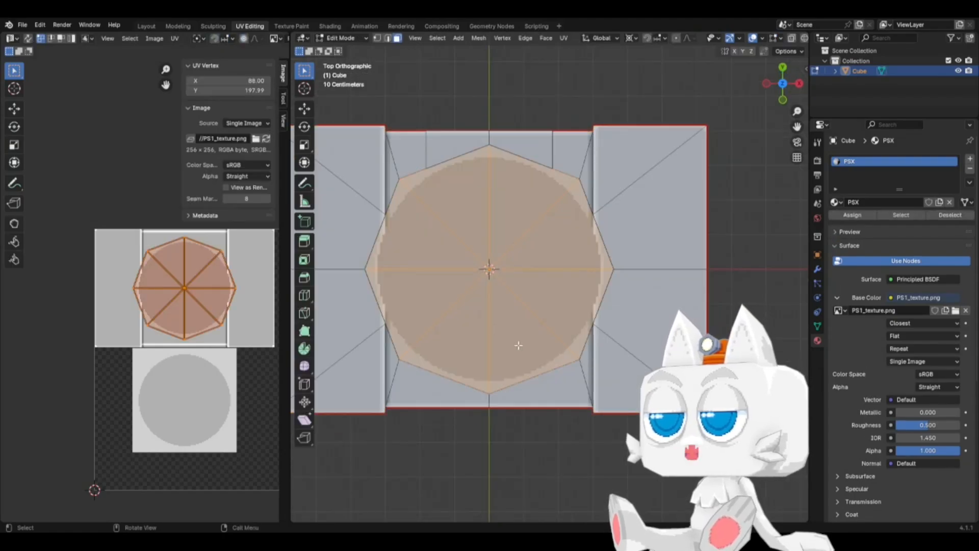
middle_click_drag(518, 343, 501, 307)
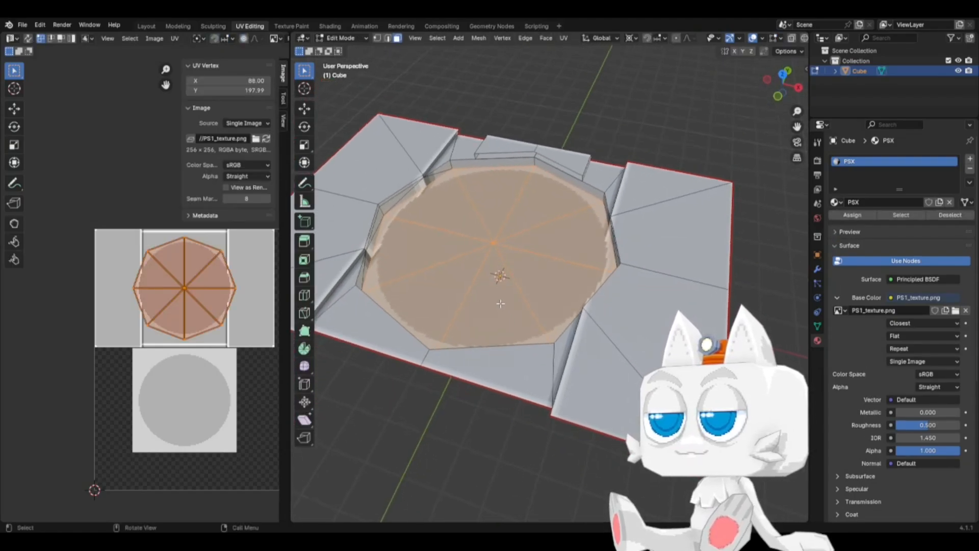
key("Tab")
key("Tab")
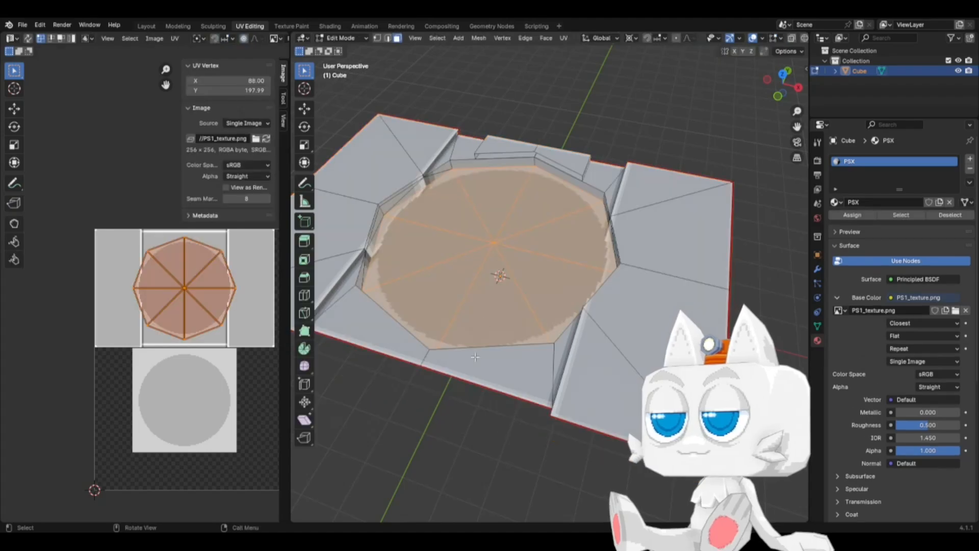
middle_click_drag(475, 355, 575, 326)
key("KP_7")
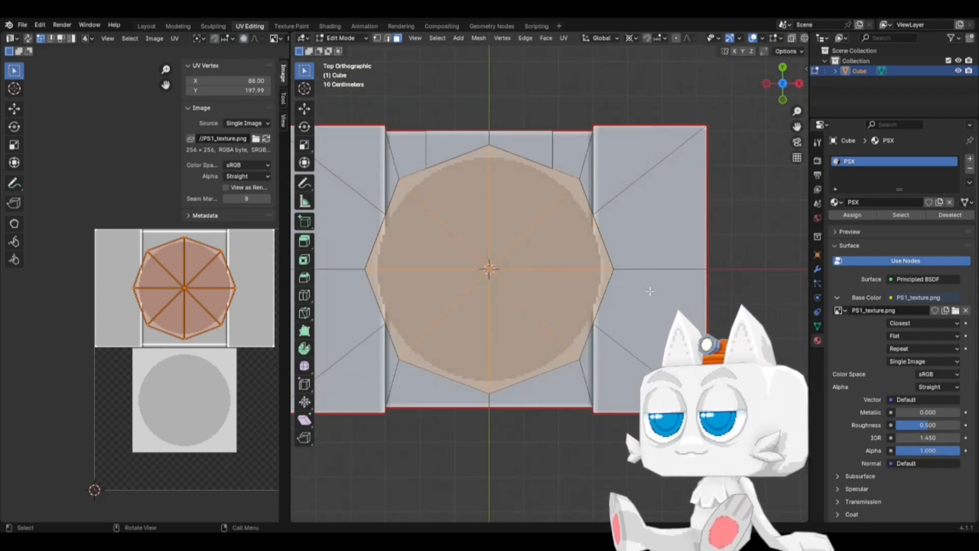
key("Tab")
middle_click_drag(622, 287, 564, 311)
key("Tab")
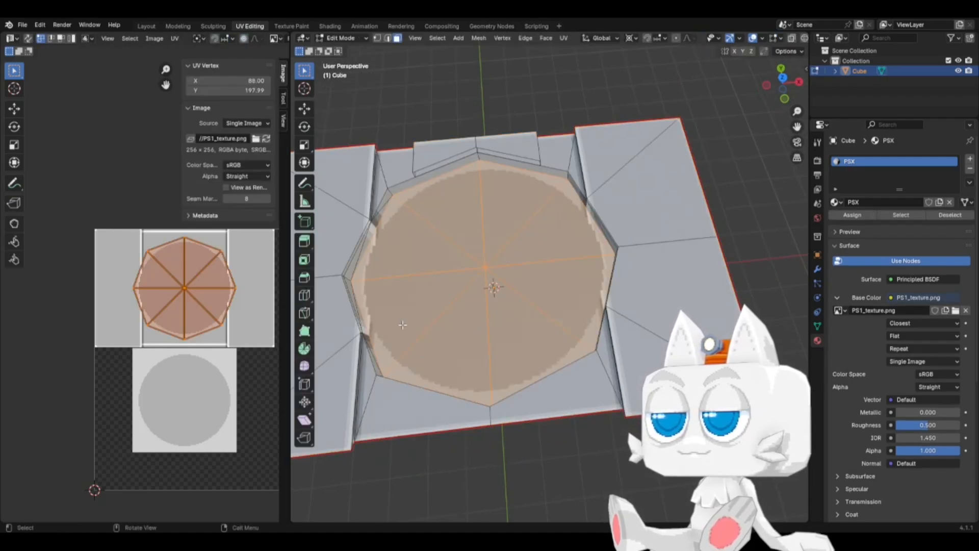
middle_click_drag(465, 342, 357, 316)
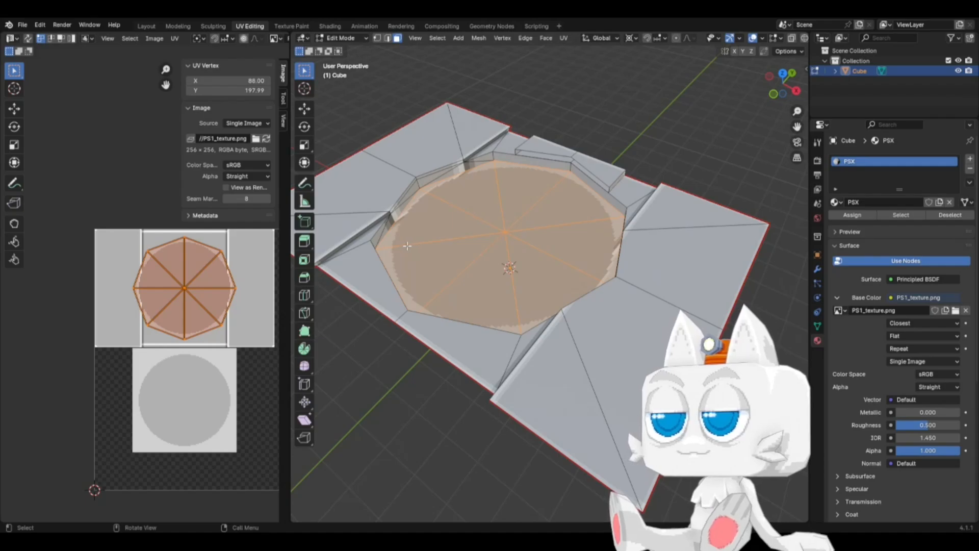
key("Tab")
middle_click_drag(413, 294, 490, 306)
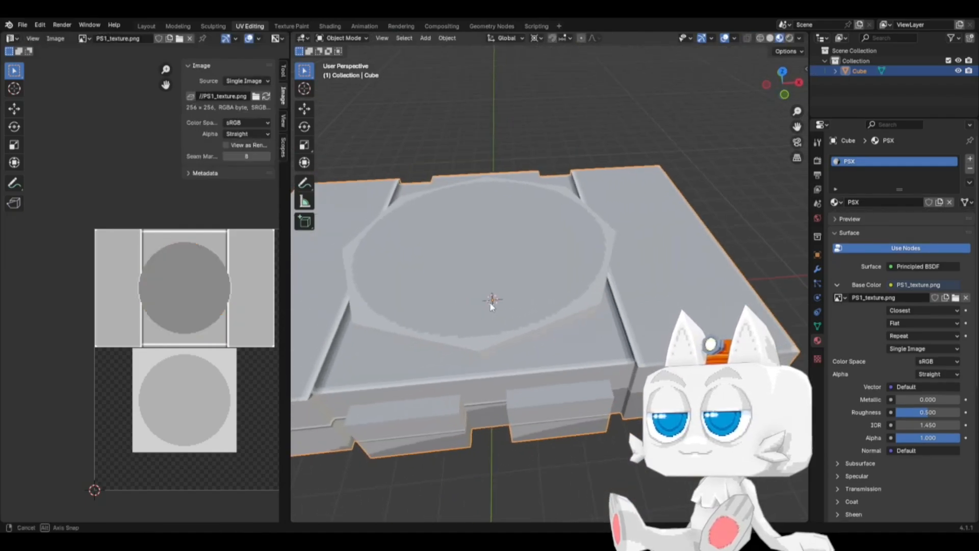
Step: Switch back to Aseprite, show the UV layout on Layer 2, and trace the octagon's lower-right edge on Layer 3 in #898989
key("Tab")
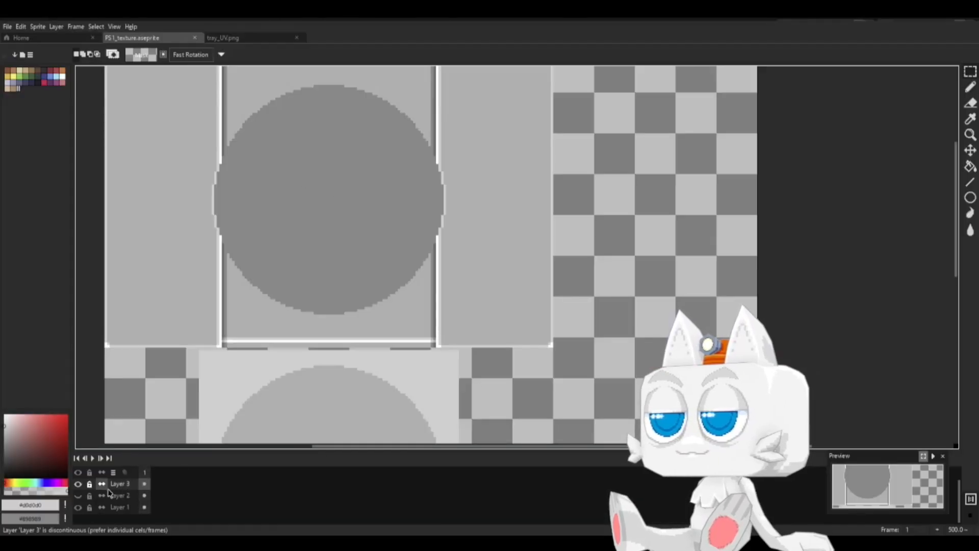
left_click(84, 494)
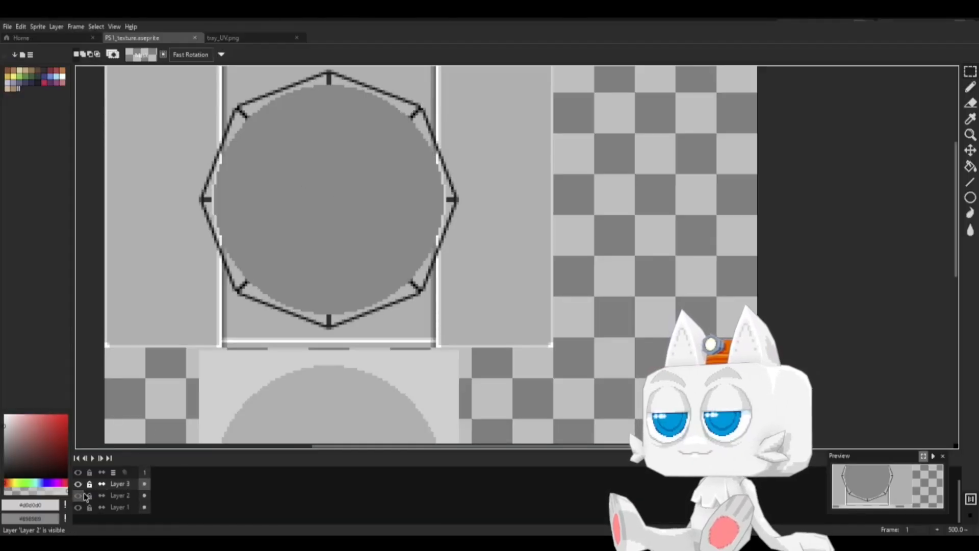
scroll(336, 286, "up", 1)
key("i")
left_click(338, 293)
key("b")
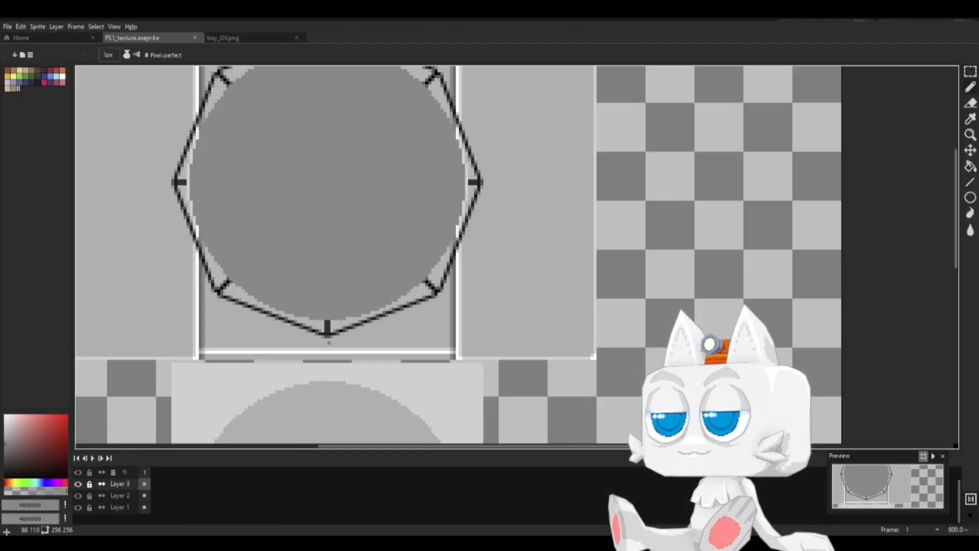
left_click(332, 337)
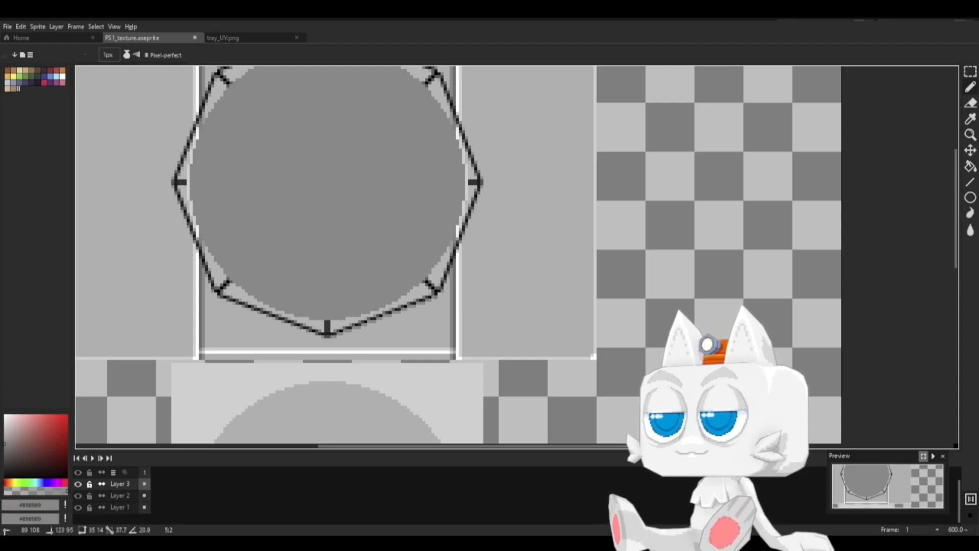
left_click(432, 294)
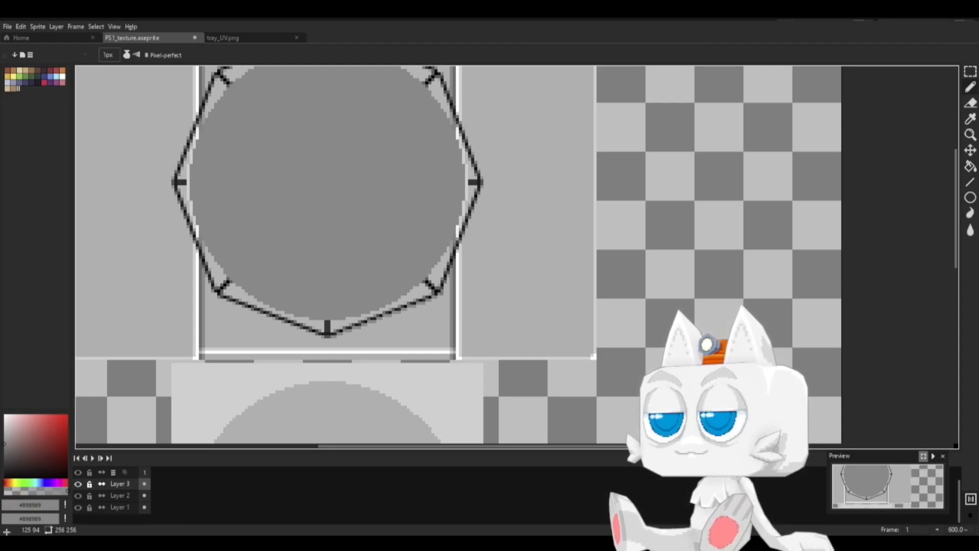
left_click(442, 290)
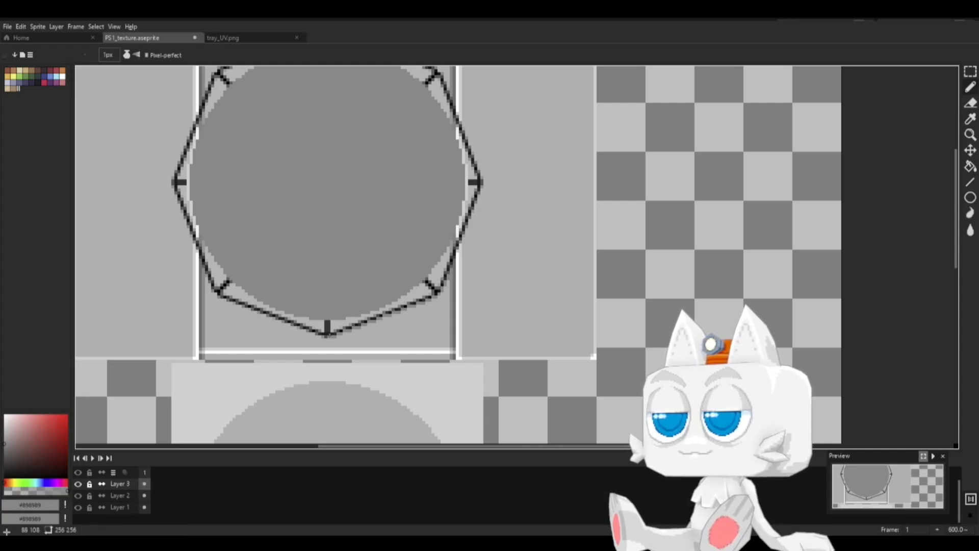
Step: Draw a vertical line up to the octagon's top corner, trace its upper-right edge on Layer 3, and hide Layer 2
key("space")
left_click_drag(334, 160, 332, 270)
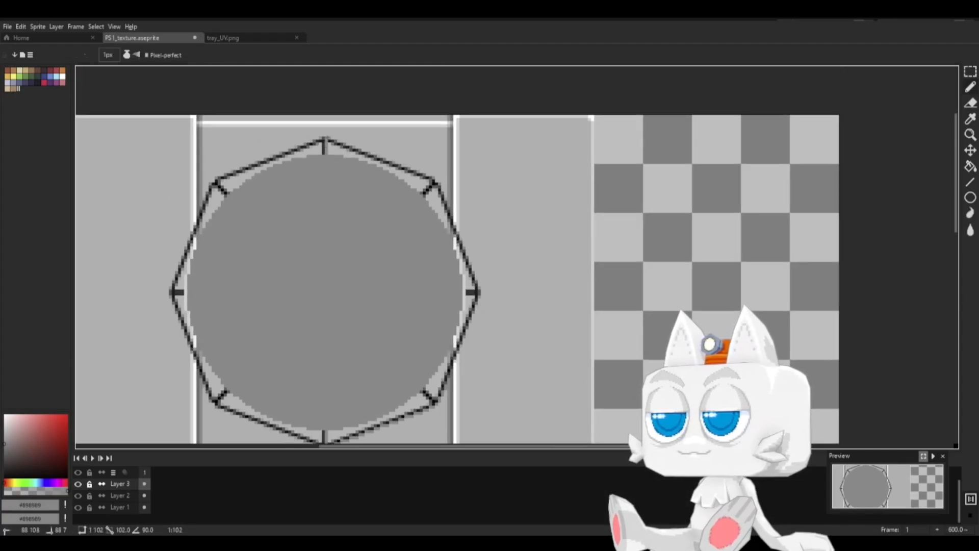
left_click(329, 138)
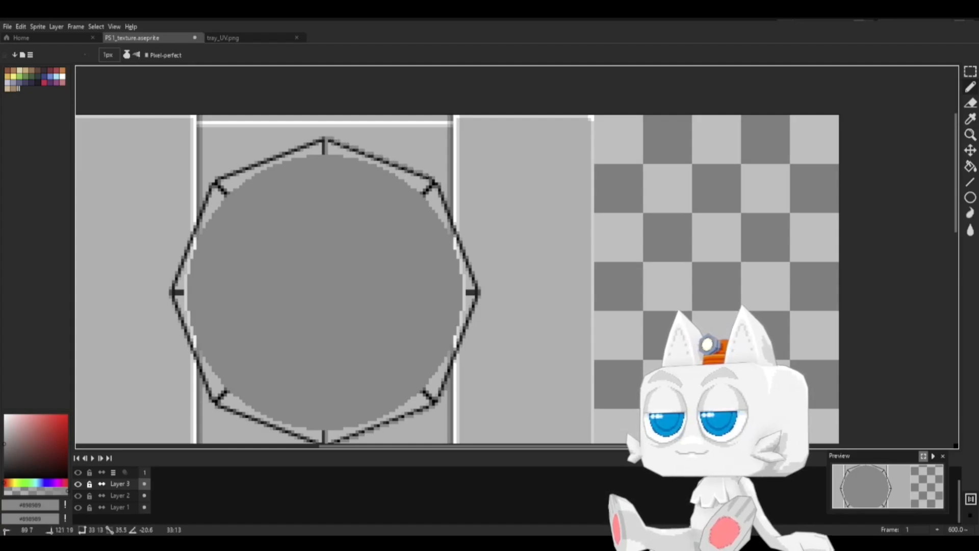
left_click(434, 180, "shift")
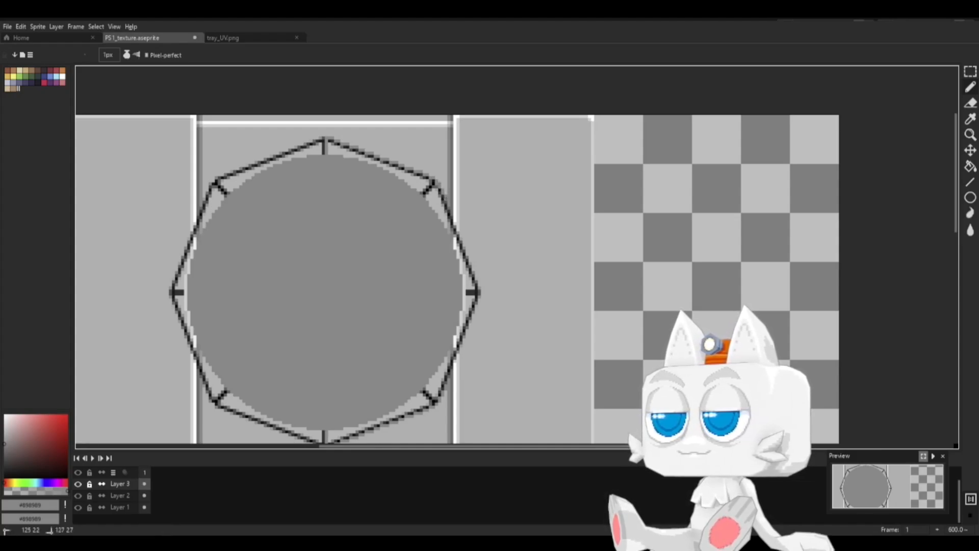
left_click(80, 497)
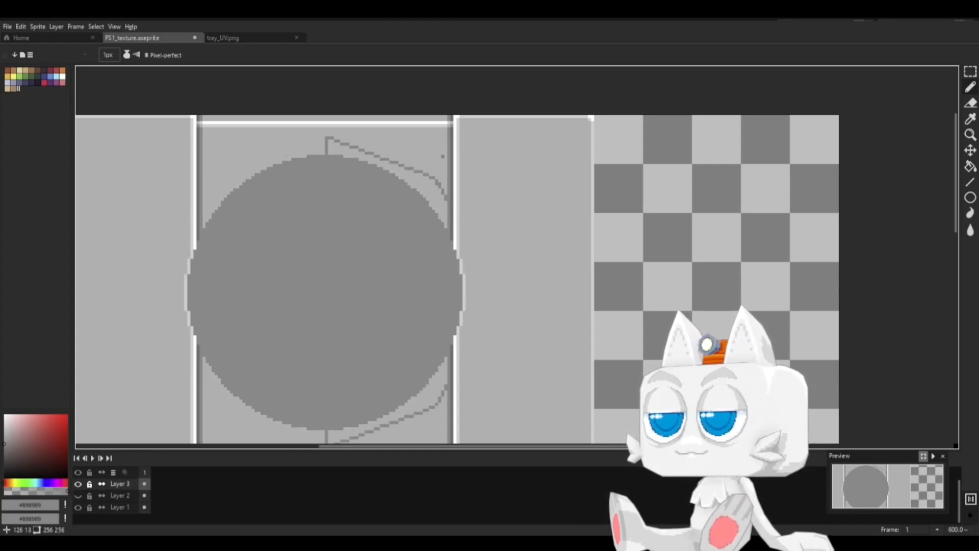
Step: Try to fill the area beside the traced upper-right edge with #898989, and undo the fill
key("g")
left_click(443, 156)
key("ctrl+z")
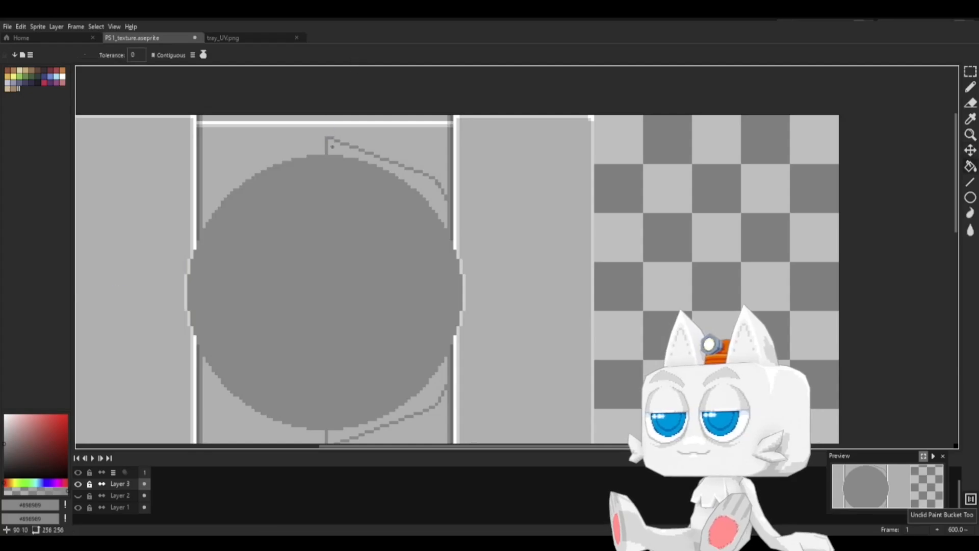
key("b")
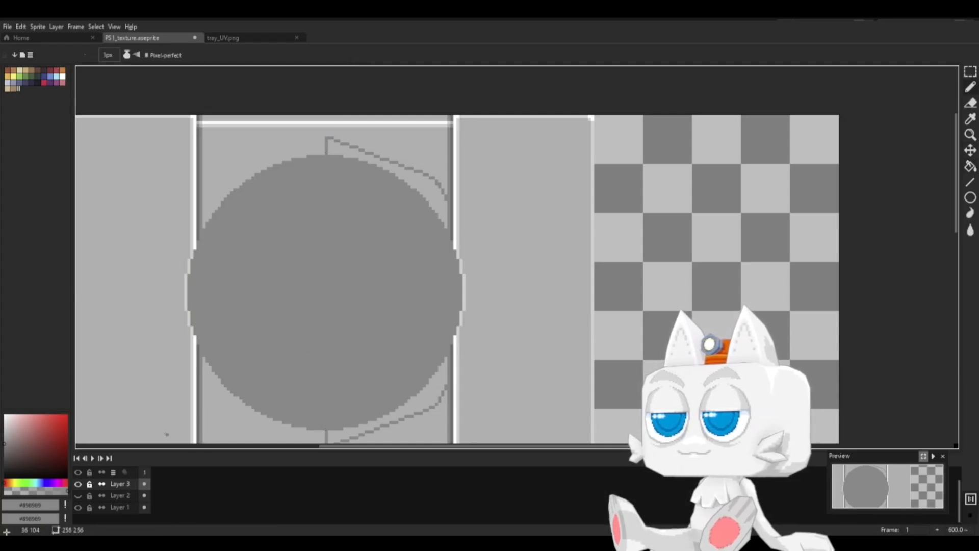
left_click_drag(121, 486, 123, 497)
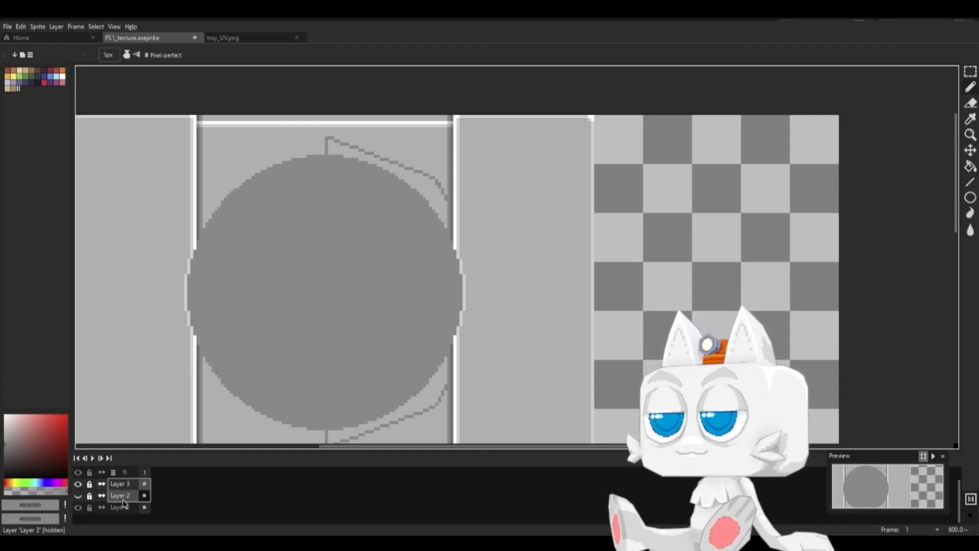
left_click(144, 485)
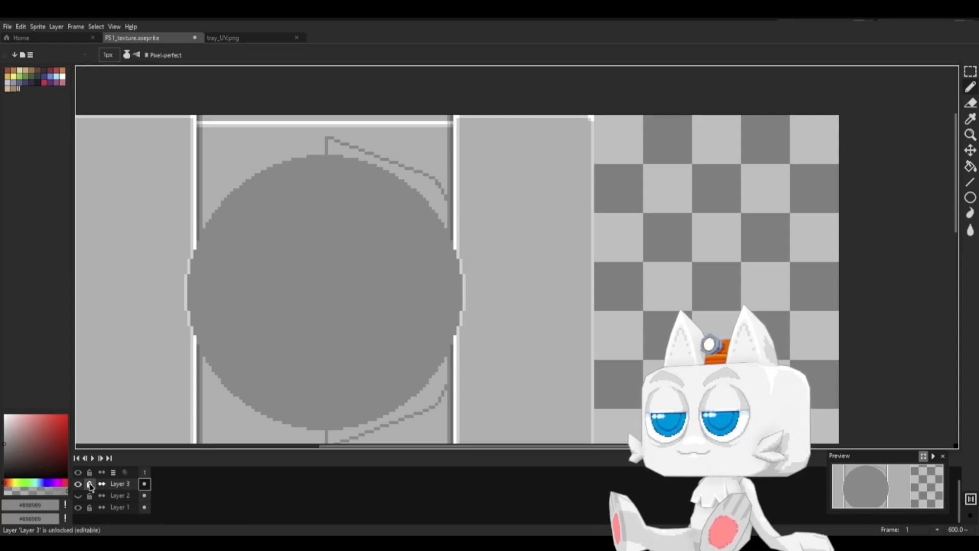
right_click(117, 485)
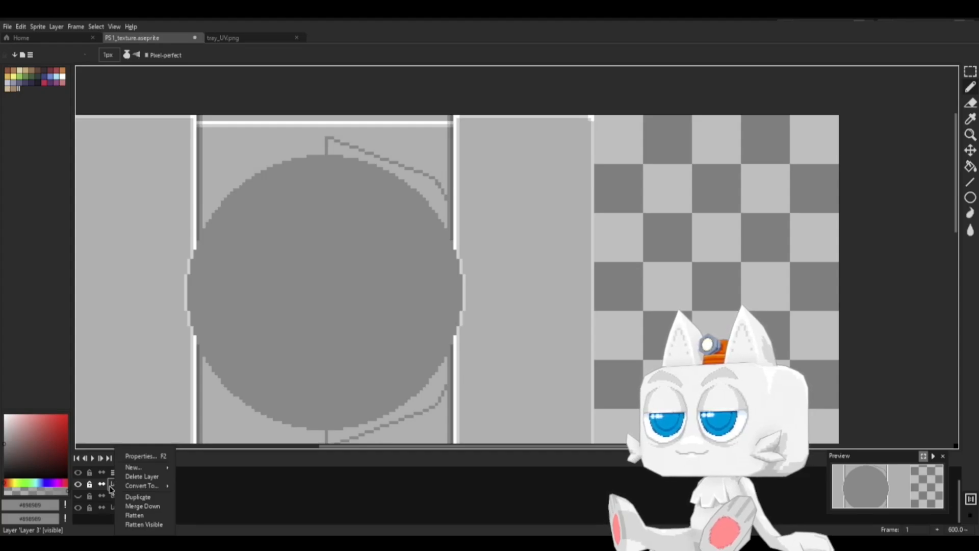
left_click(113, 497)
Step: Try to trace the octagon's upper-right edge toward its right corner on Layer 2 over the UV layout, and hide that layer
left_click(130, 500)
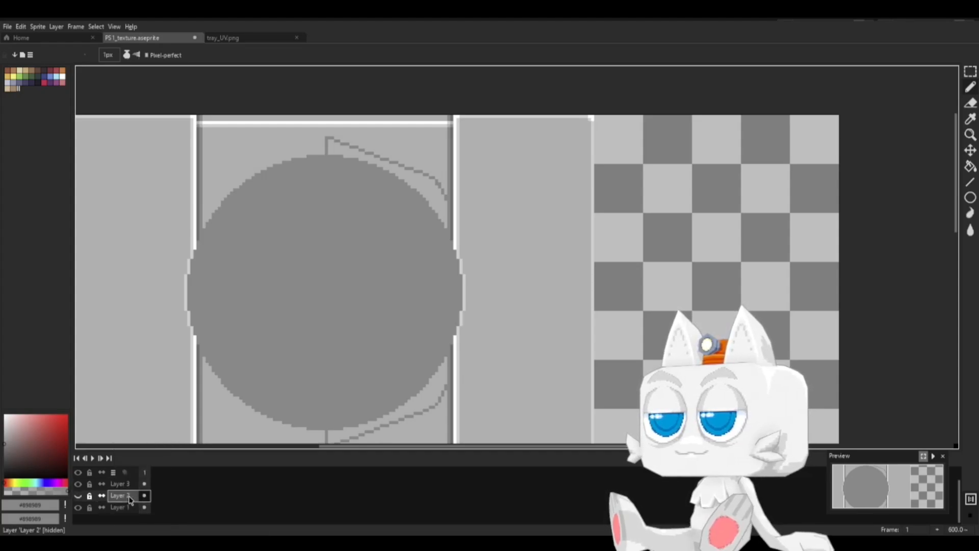
left_click(78, 496)
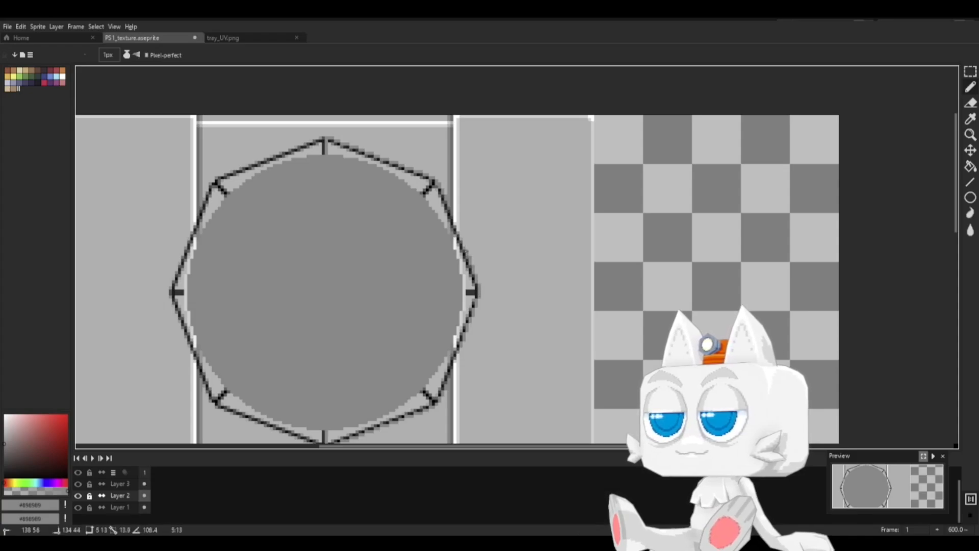
left_click(461, 239, "shift")
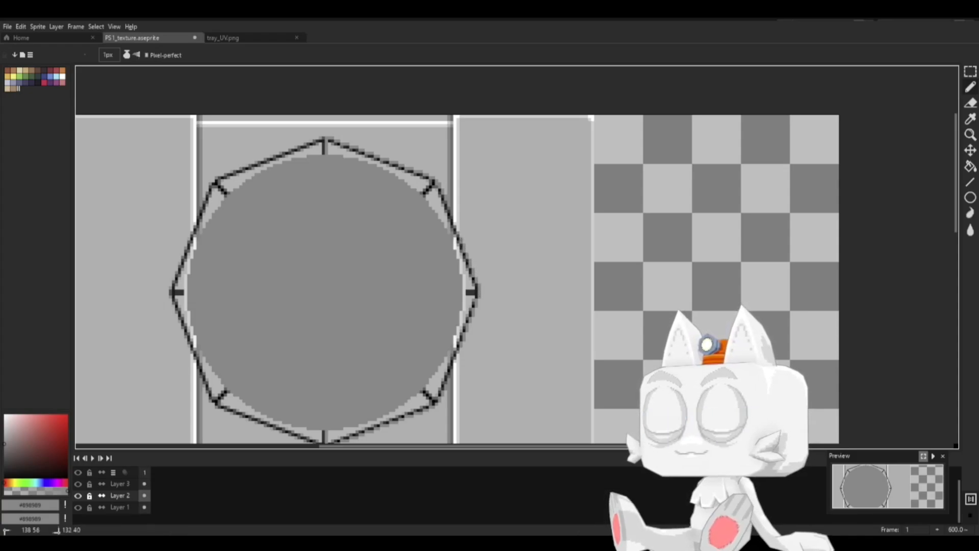
left_click(78, 495)
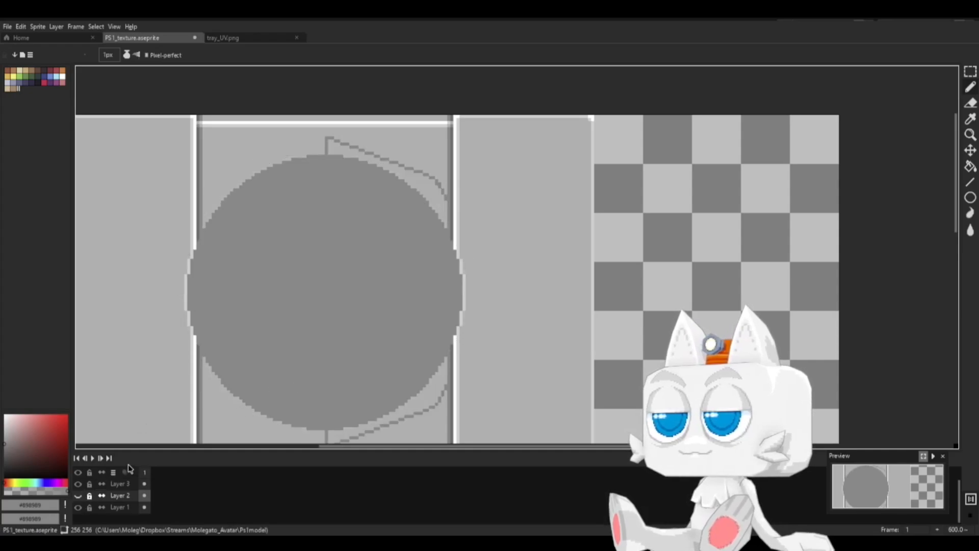
Step: Using Layer 2's UV layout as a guide, trace the octagon's right corner on Layer 1 in #898989 and extend both ends across the white stripe
left_click(77, 496)
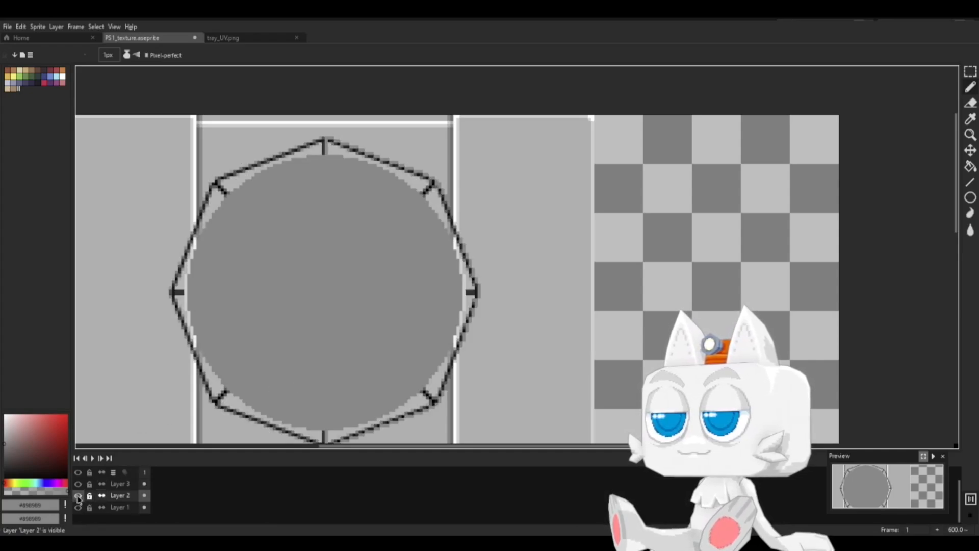
left_click(120, 507)
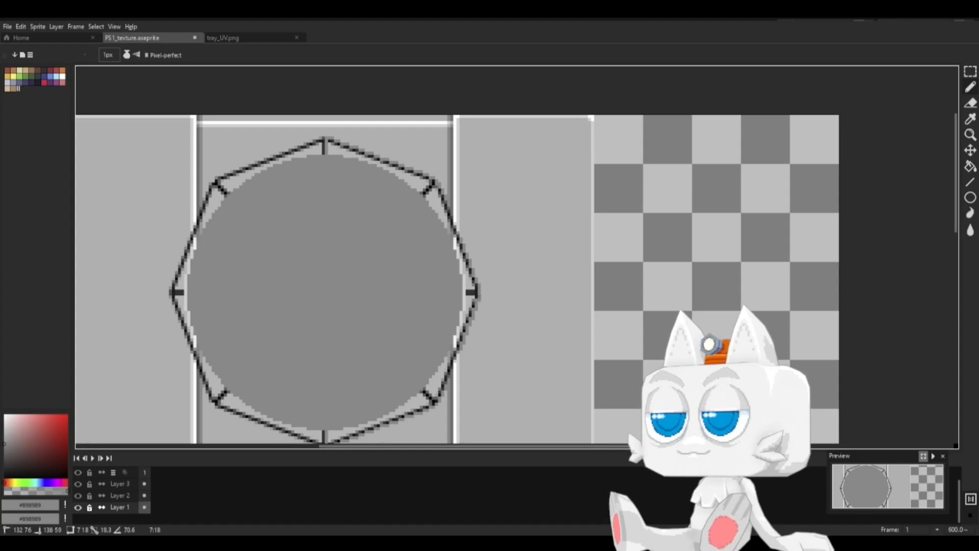
left_click(480, 297, "shift")
left_click(479, 285, "shift")
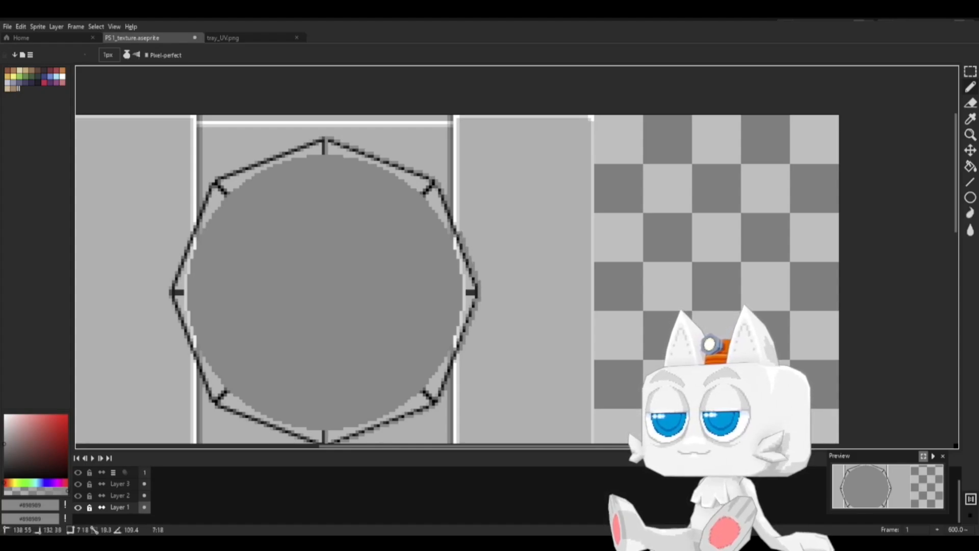
left_click(78, 495)
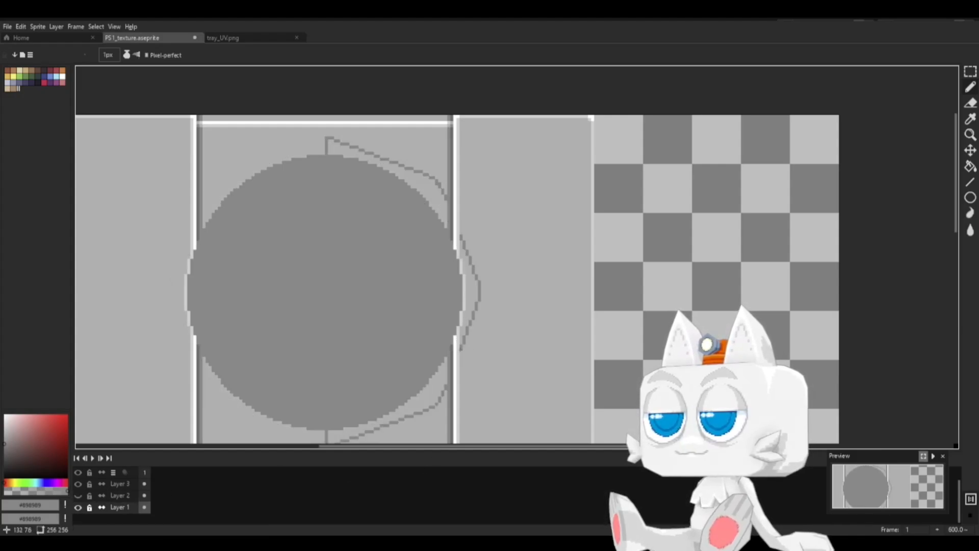
left_click(458, 352)
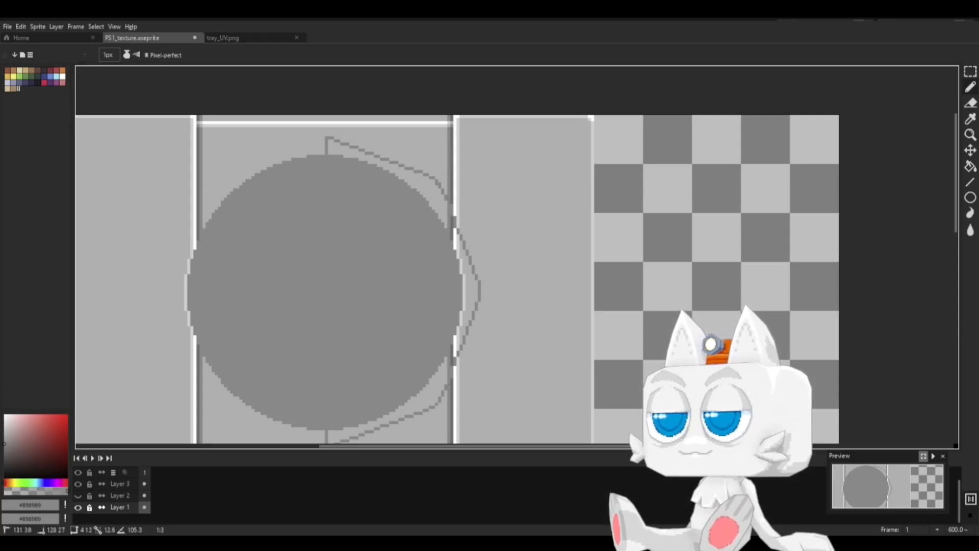
left_click(449, 202, "shift")
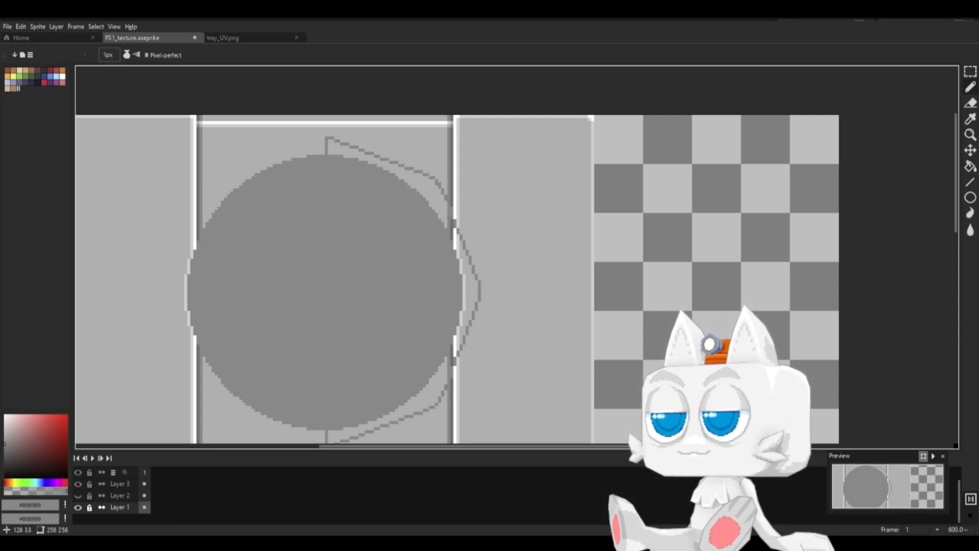
Step: Sample the light grey rim colour and draw a one-pixel highlight along the outer side of the octagon's right corner on Layer 1
key("i")
left_click(454, 222)
key("b")
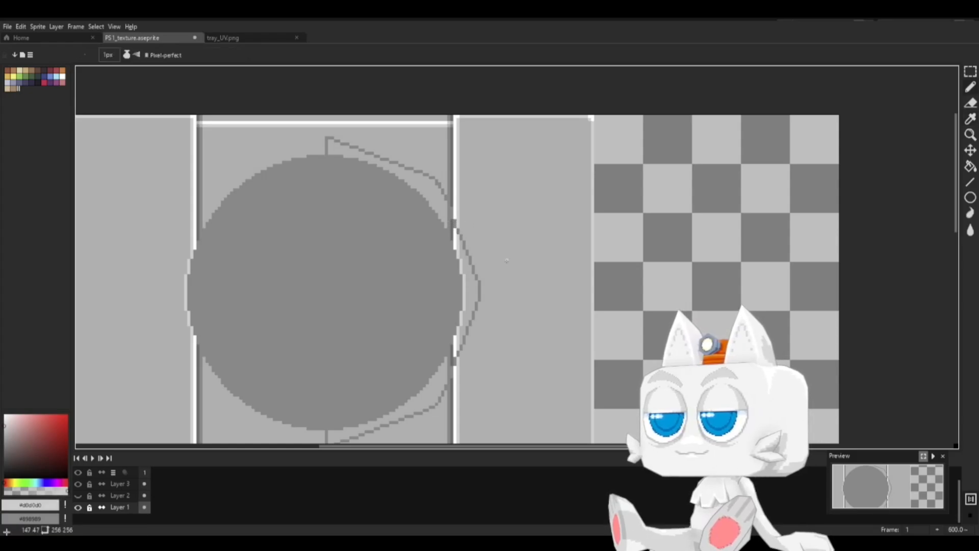
scroll(510, 316, "up", 3)
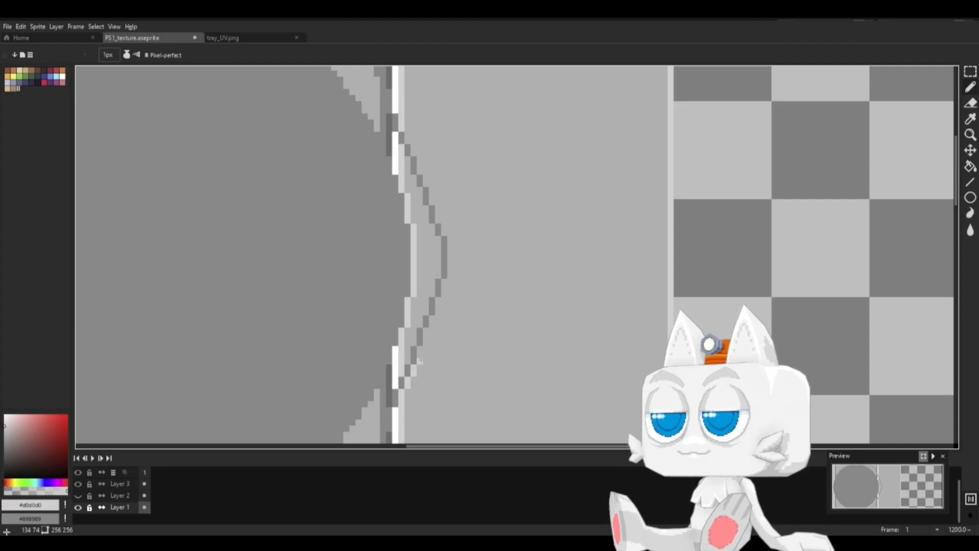
left_click(420, 360)
left_click(420, 349, "shift")
left_click(426, 343)
left_click(426, 330, "shift")
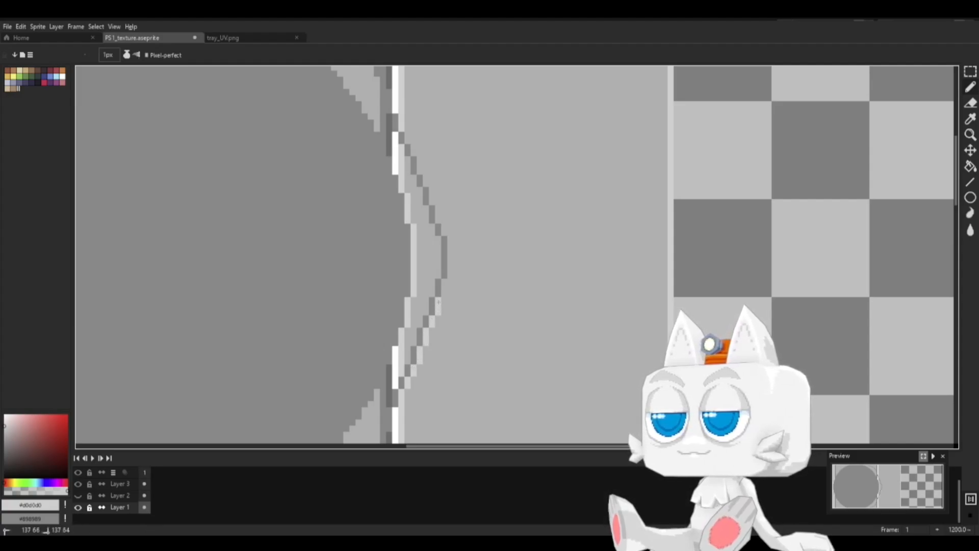
left_click(450, 276)
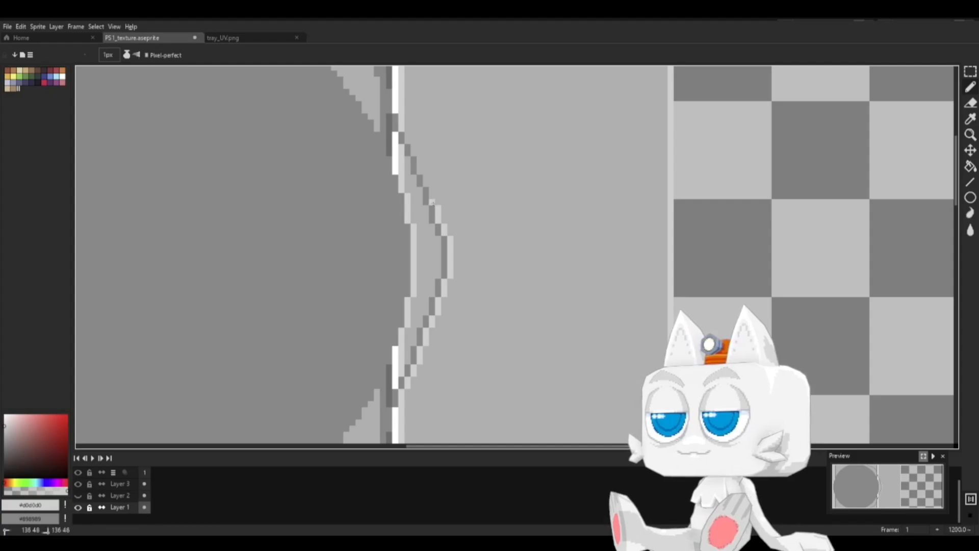
scroll(432, 201, "up", 2)
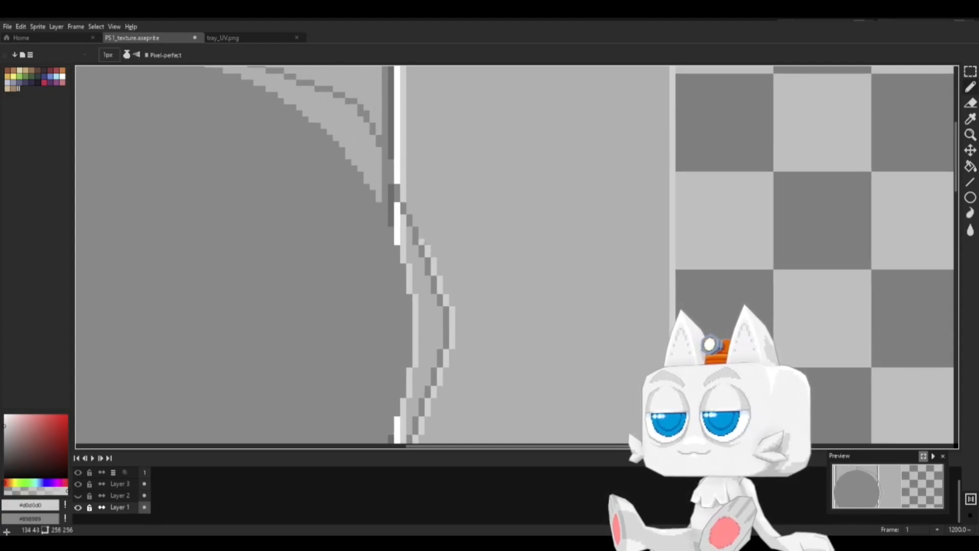
left_click_drag(423, 239, 423, 235)
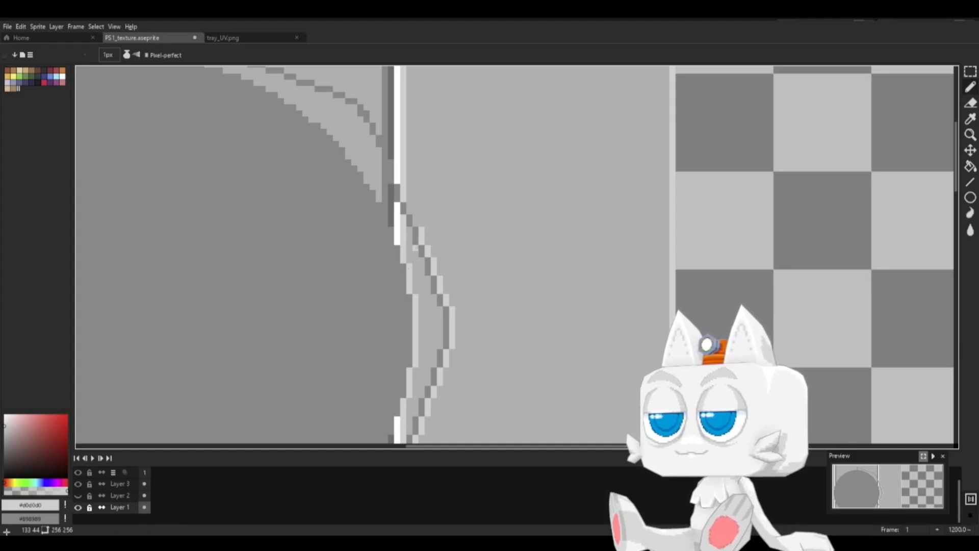
left_click_drag(415, 224, 416, 217)
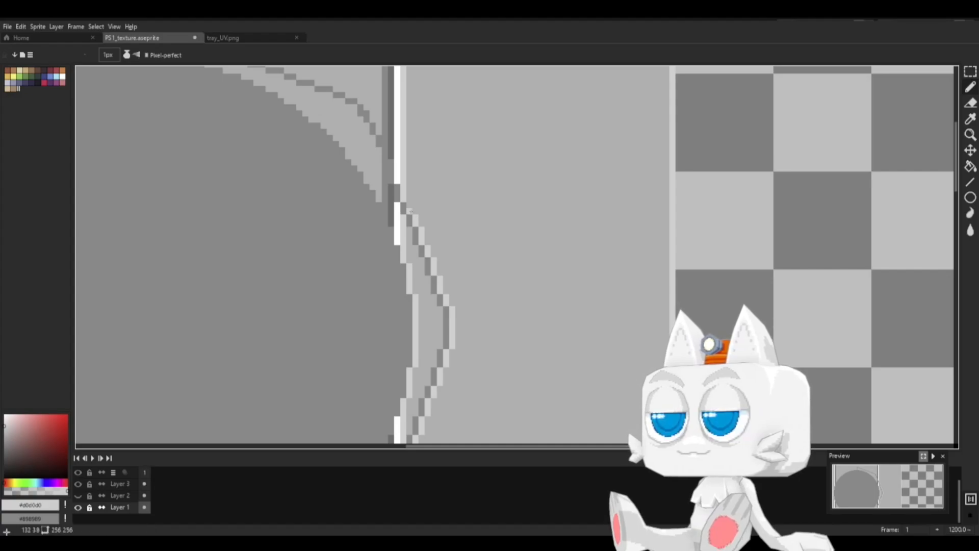
Step: Sample white from the vertical stripe and place single white pixels at the stair-steps of the right corner's outline
left_click(397, 177, "alt")
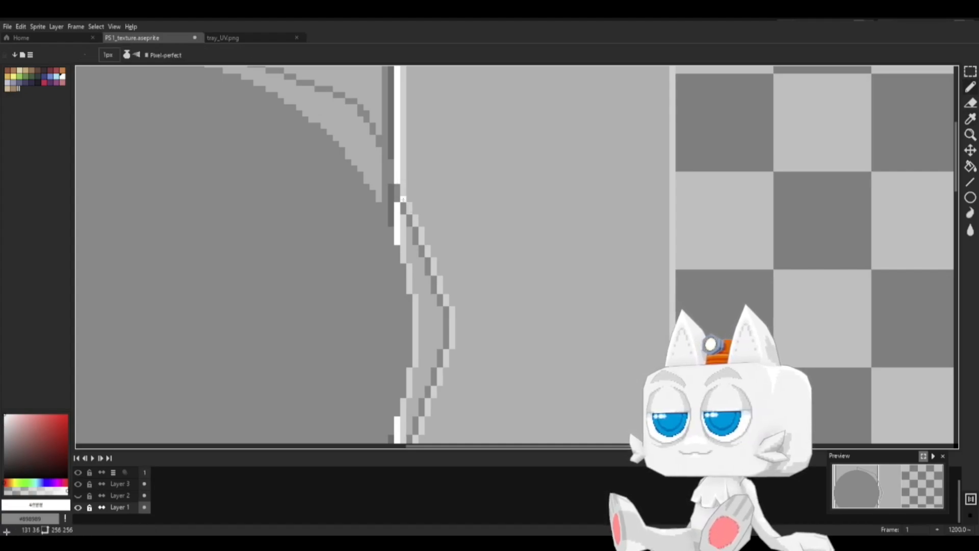
left_click(415, 224)
left_click(422, 236)
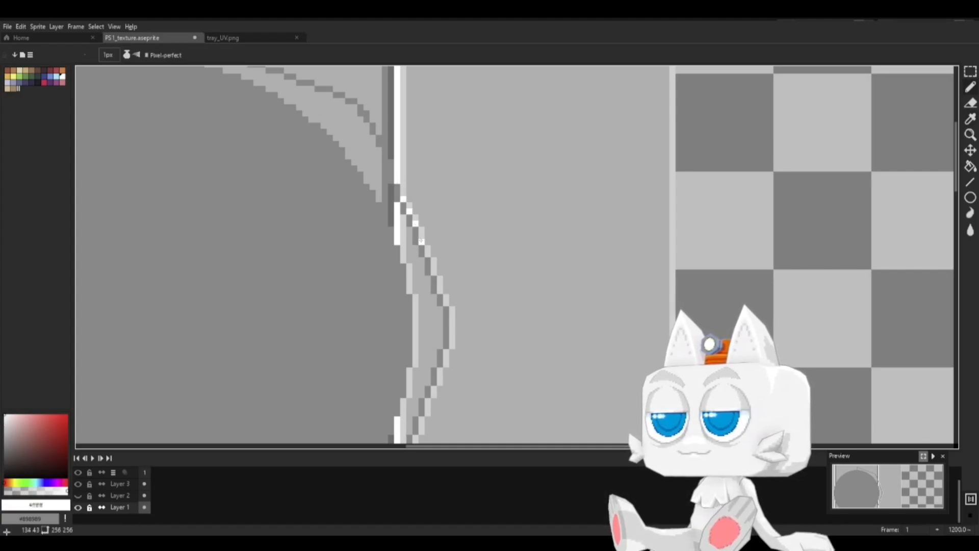
left_click(428, 254)
left_click(433, 266)
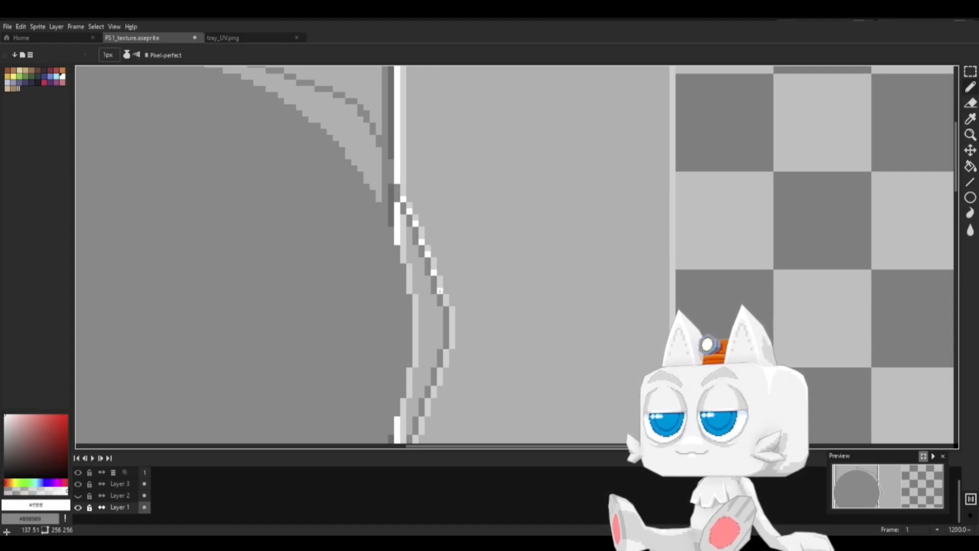
left_click(446, 303)
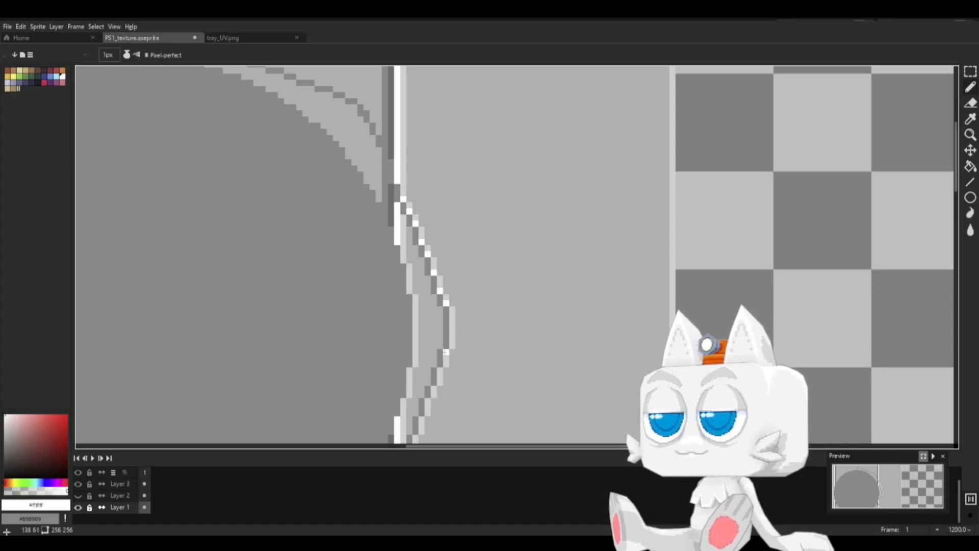
left_click(440, 372)
key("space")
left_click_drag(376, 389, 373, 275)
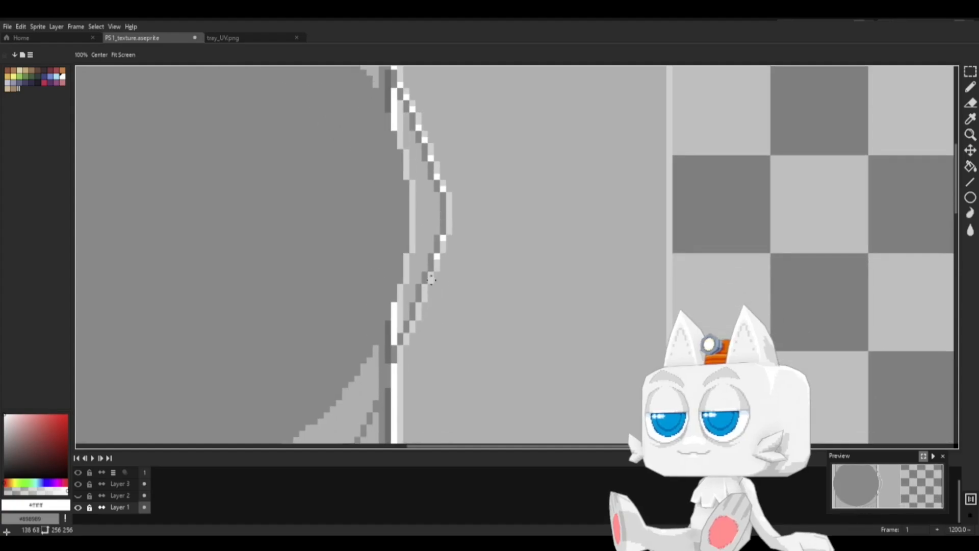
left_click(431, 276)
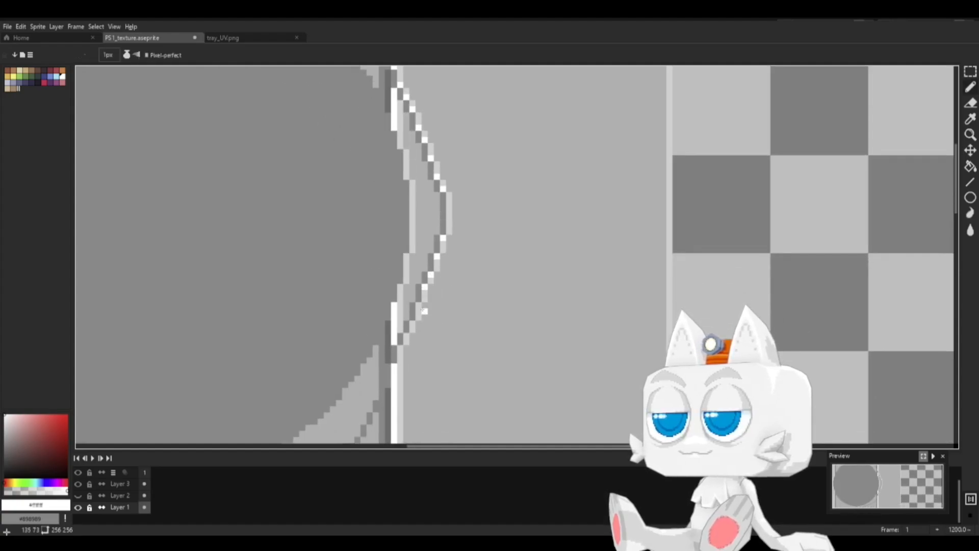
left_click(406, 339)
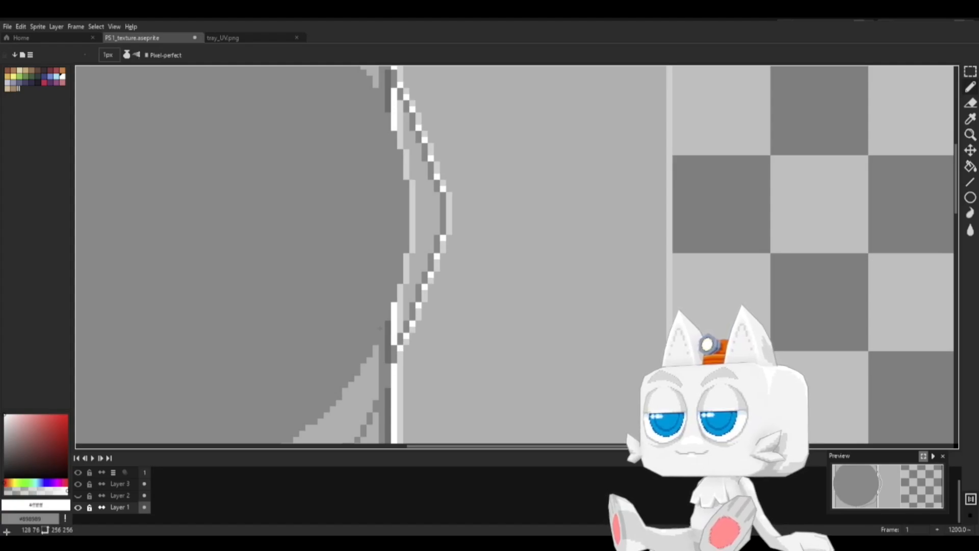
Step: Save the sprite and export it as PS1_texture.png
scroll(380, 327, "down", 5)
scroll(344, 300, "up", 1)
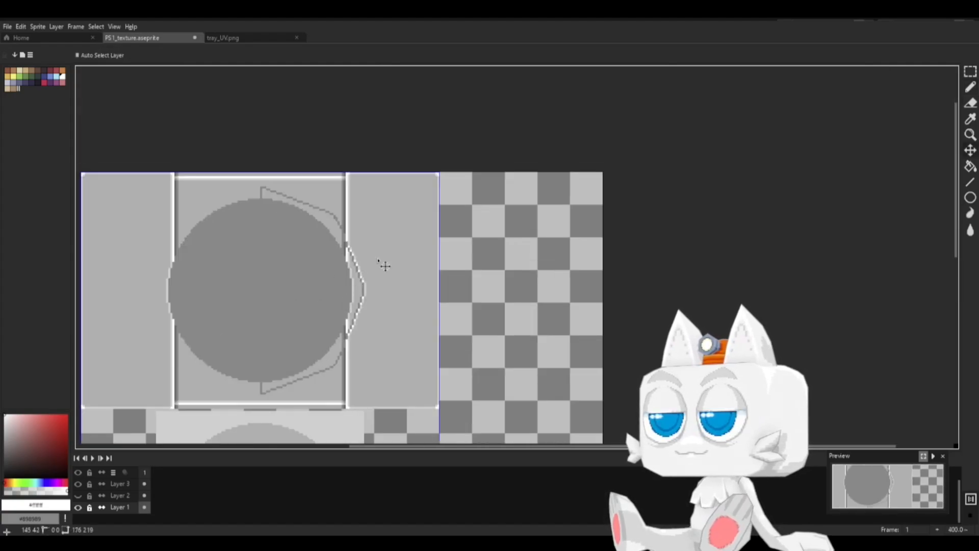
key("ctrl+s")
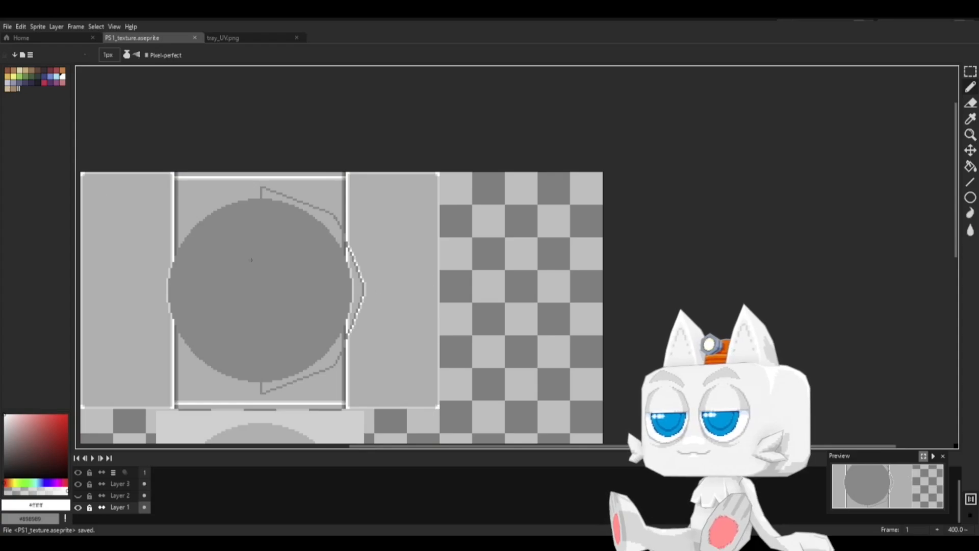
left_click(7, 27)
mouse_move(61, 99)
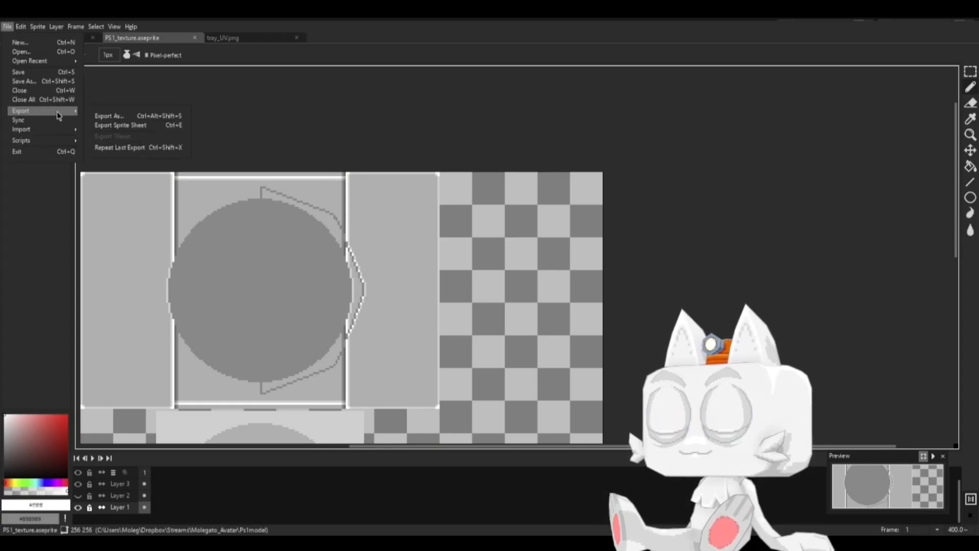
left_click(158, 117)
left_click(250, 248)
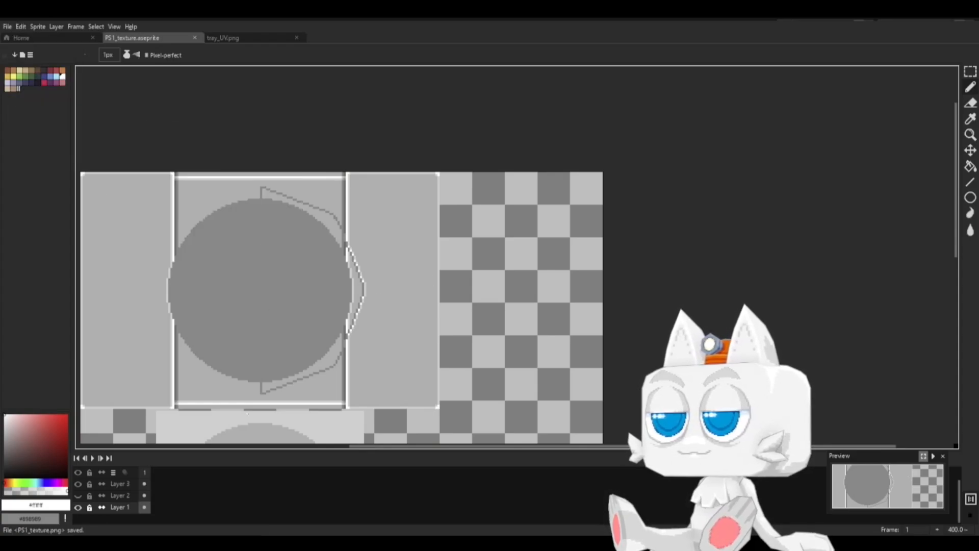
Step: Switch to Blender, reload PS1_texture.png, examine the octagon outline on the model in Object Mode from several angles, and return to Aseprite
key("alt+Tab")
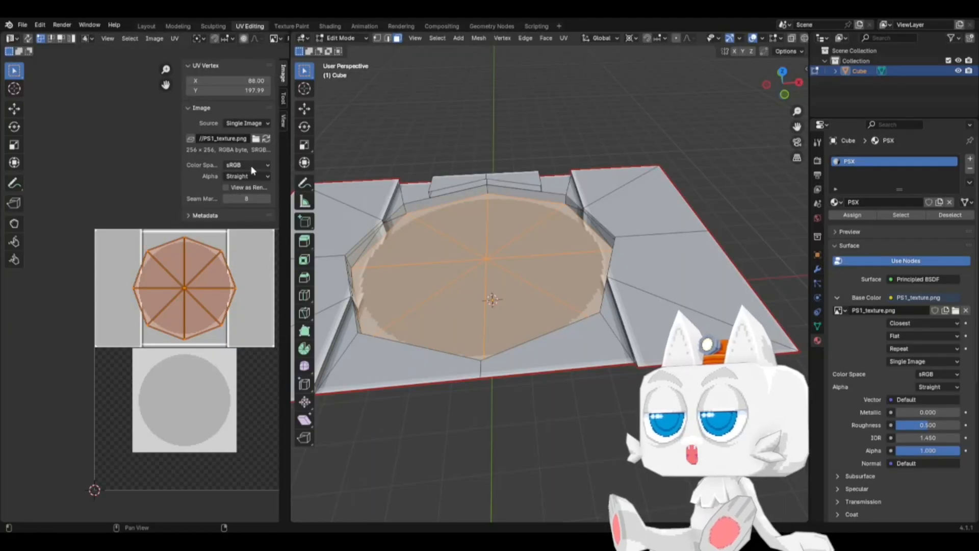
left_click(266, 138)
middle_click_drag(575, 249, 500, 326)
key("Tab")
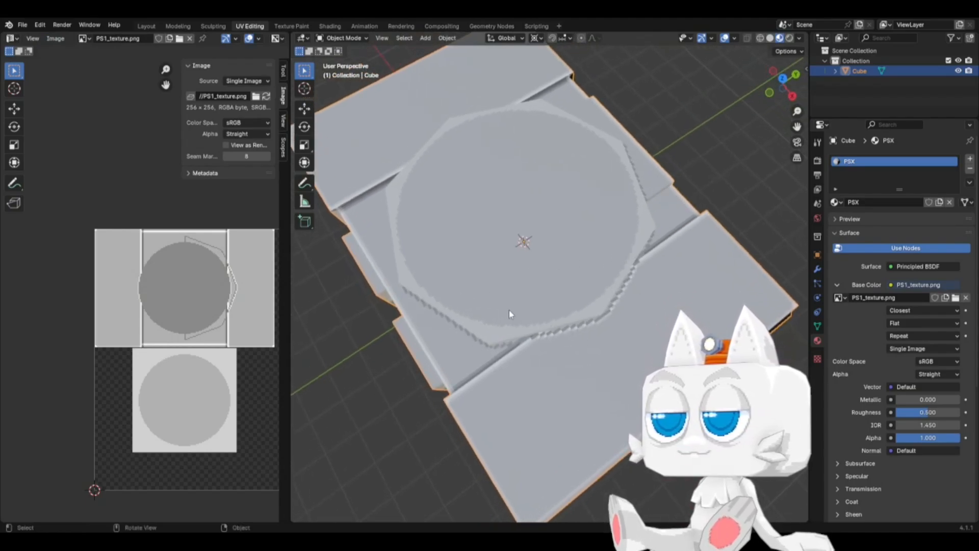
middle_click_drag(399, 371, 518, 352)
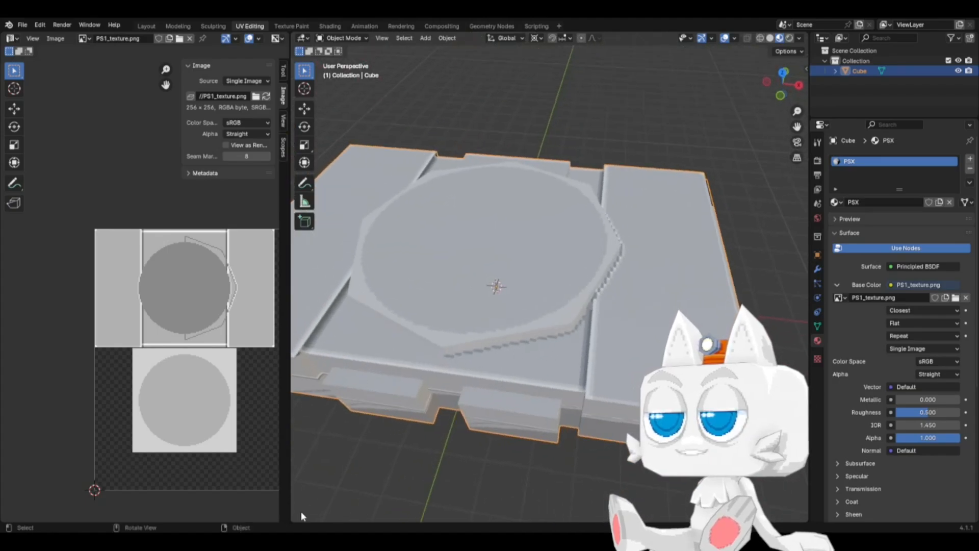
key("alt+Tab")
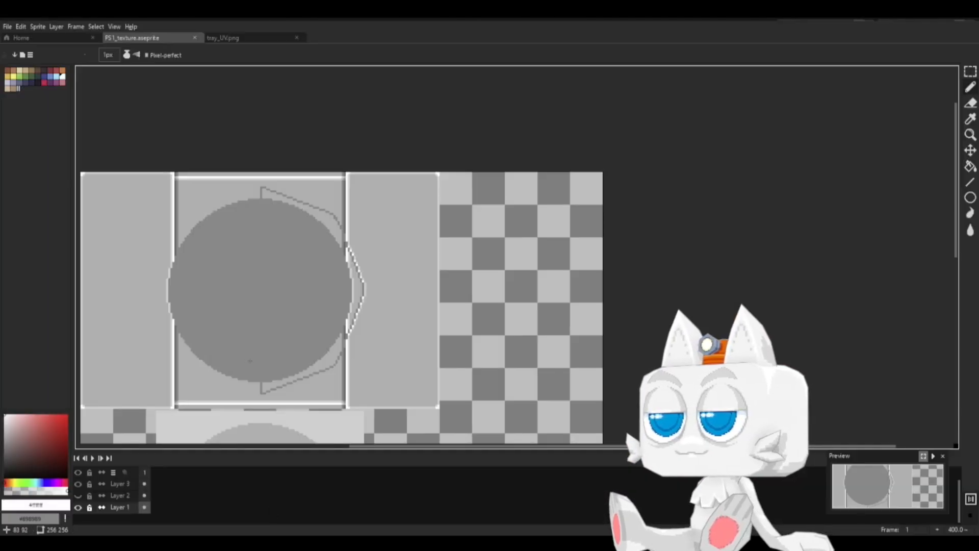
Step: Sample the dark grey #6c6c6c from the vertical groove, try filling the area beside the octagon outline with it, and undo the fill
key("b")
left_click(297, 338, "alt")
key("g")
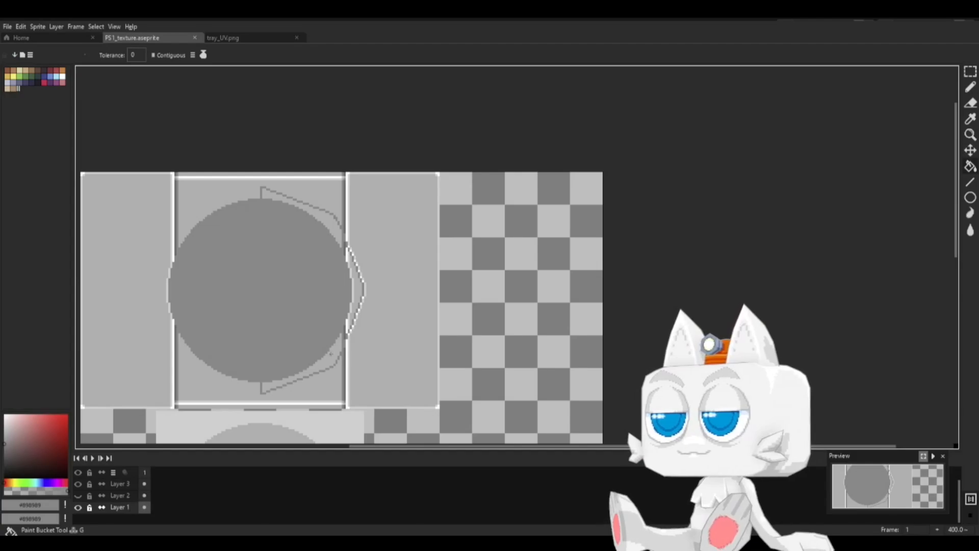
scroll(323, 398, "up", 2)
key("i")
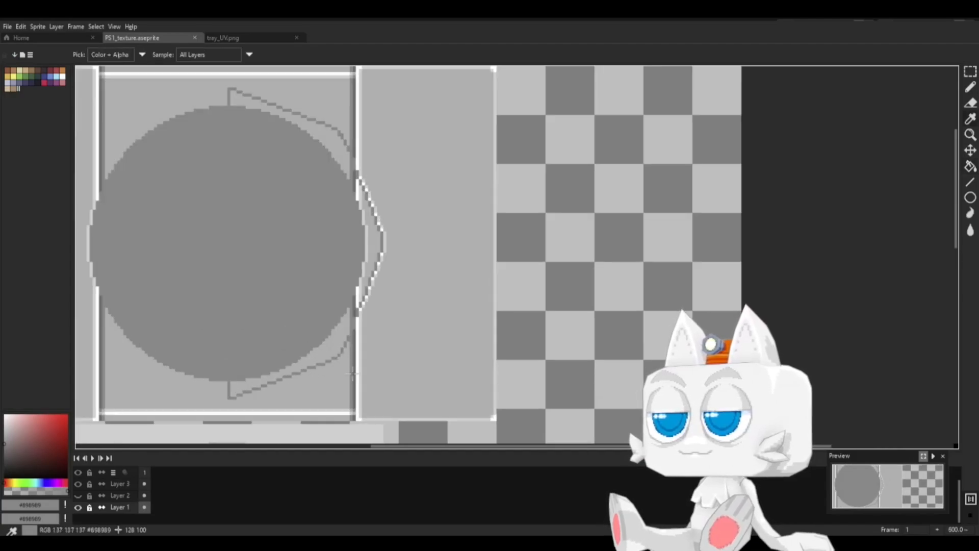
left_click(354, 373)
key("g")
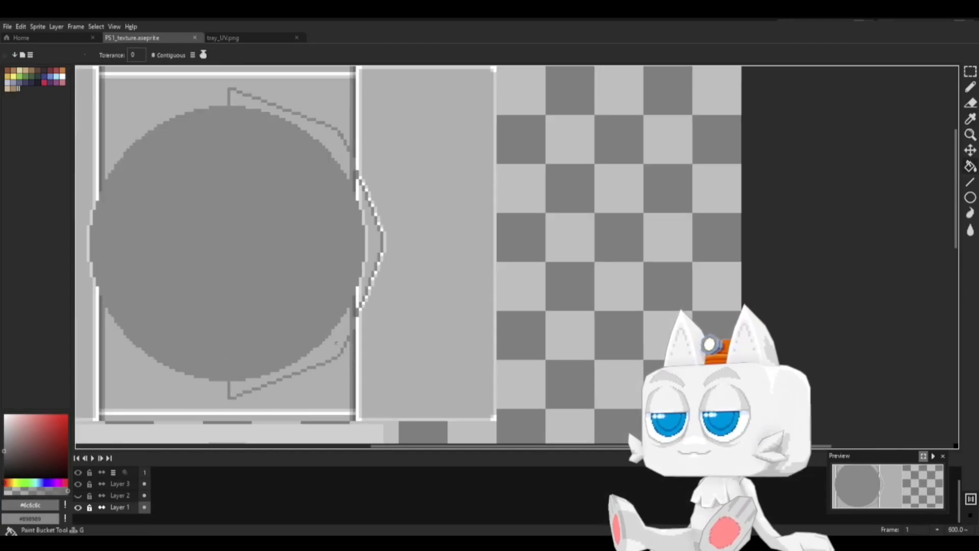
left_click(334, 378)
key("ctrl+z")
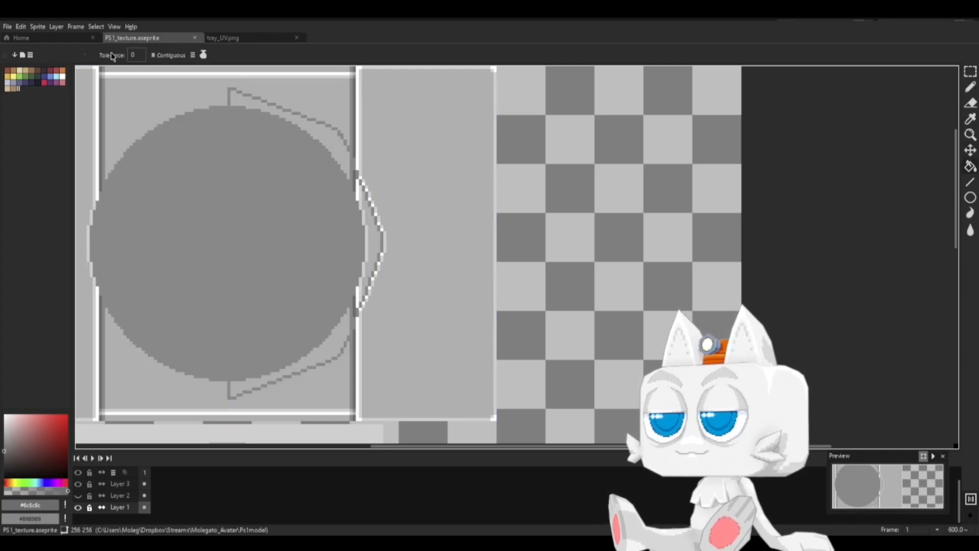
Step: Delete the hidden Layer 2 and merge Layer 3 down into Layer 1
right_click(120, 495)
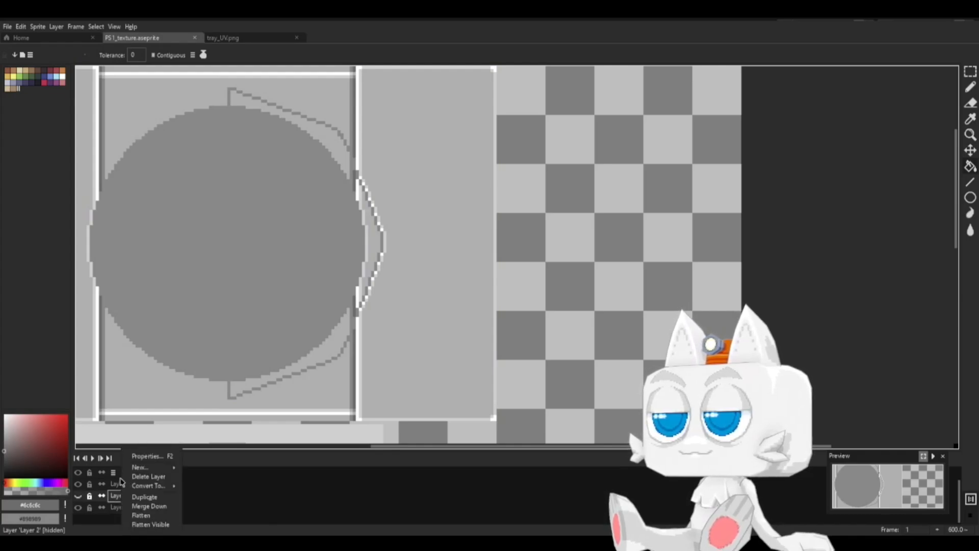
left_click(148, 476)
right_click(130, 485)
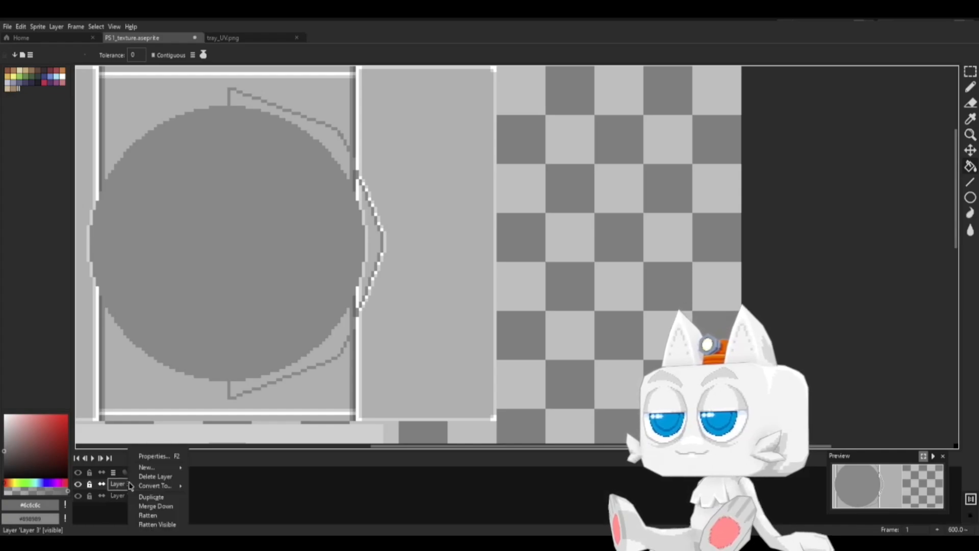
left_click(151, 507)
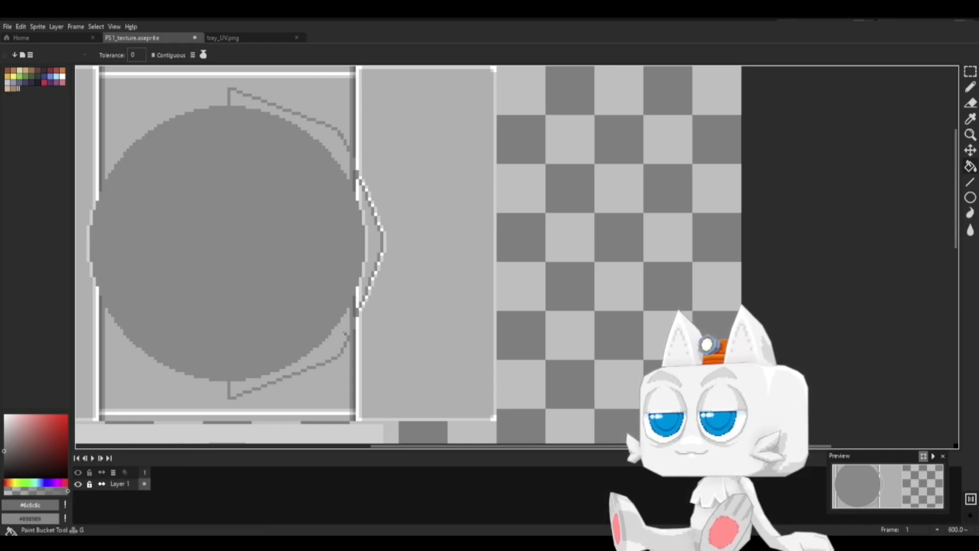
Step: Fill the gaps between the disc circle and the octagon outline's right half with dark grey #6c6c6c
left_click(329, 348)
left_click(370, 260)
left_click(350, 165)
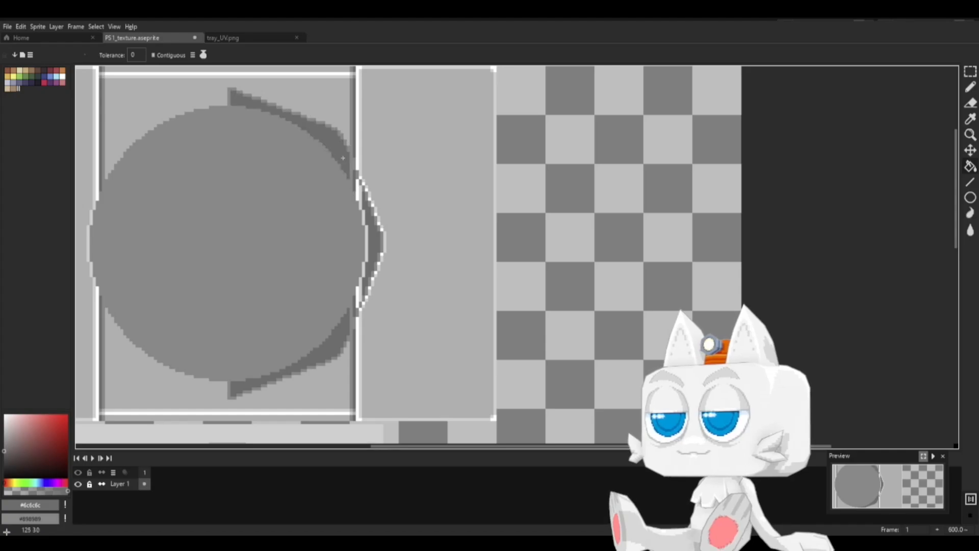
Step: Paint over the circle, its light rim and the stripe remnants inside the octagon's right half with #6c6c6c to form one solid area
key("b")
scroll(350, 162, "up", 3)
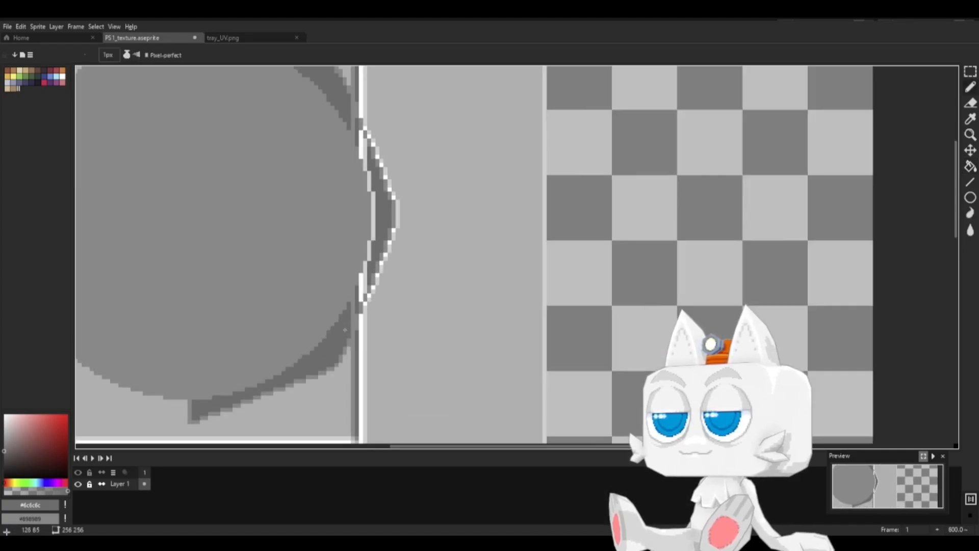
left_click_drag(356, 326, 368, 236)
key("g")
left_click(376, 239)
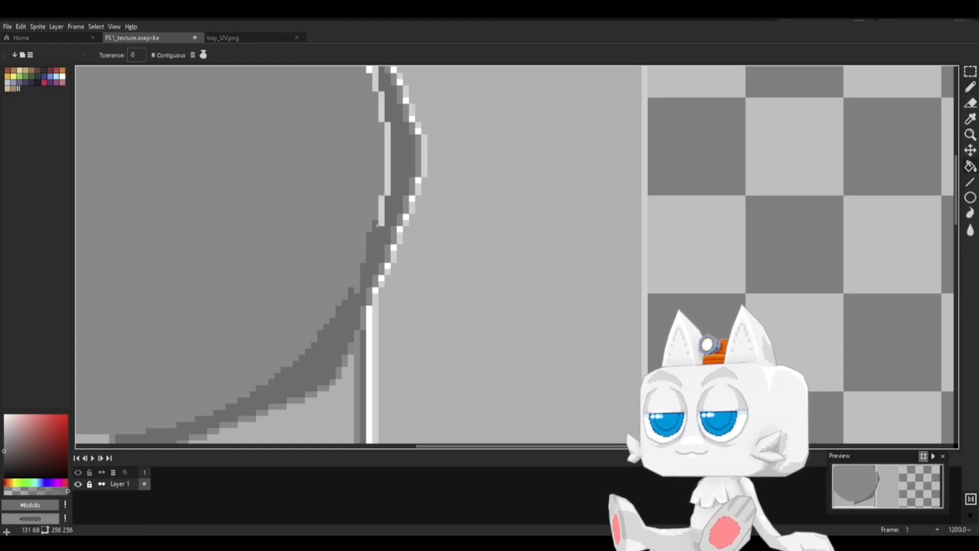
left_click(382, 216)
left_click(373, 198)
left_click(389, 172)
middle_click_drag(371, 158, 382, 284)
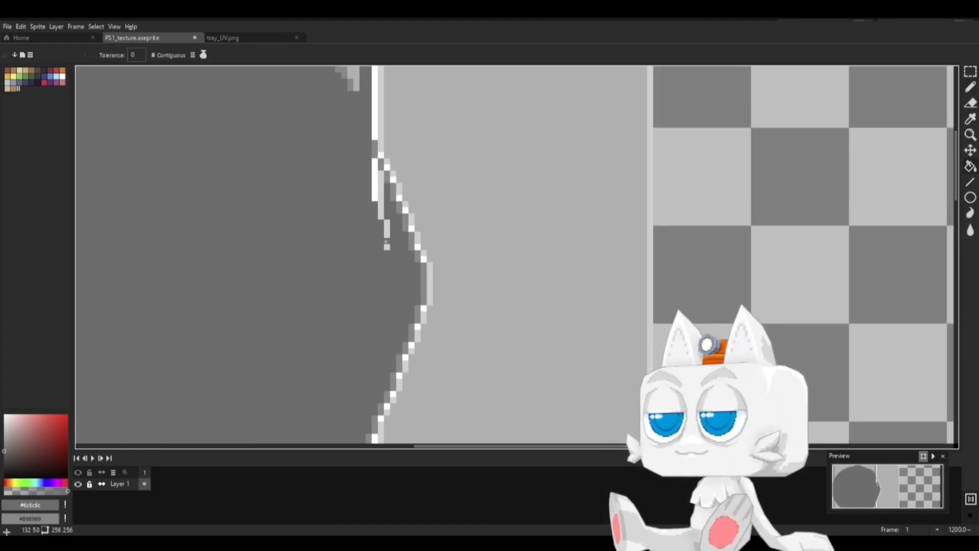
left_click(374, 180)
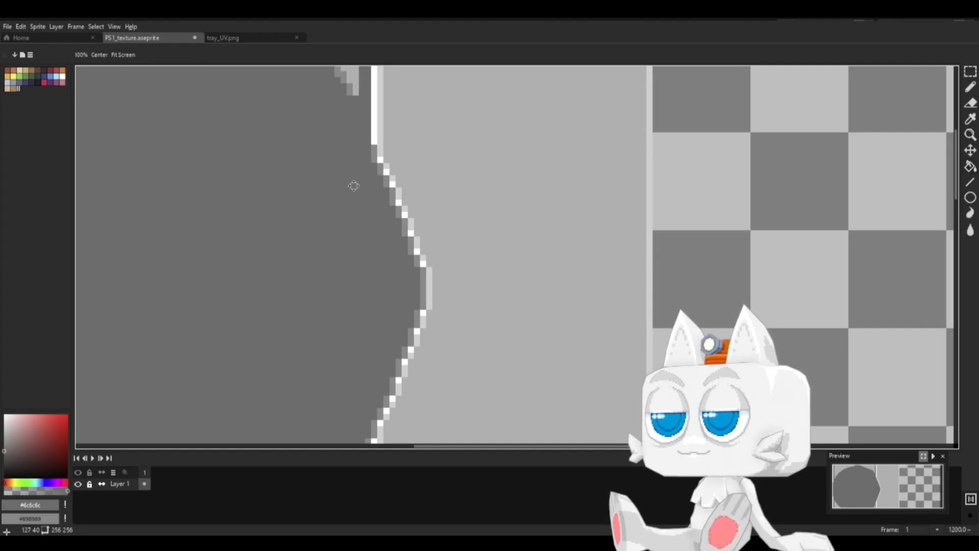
Step: Draw #898989 edge pixels across the groove to join the octagon's upper-right side to its right corner
middle_click_drag(354, 184, 358, 293)
key("x")
key("b")
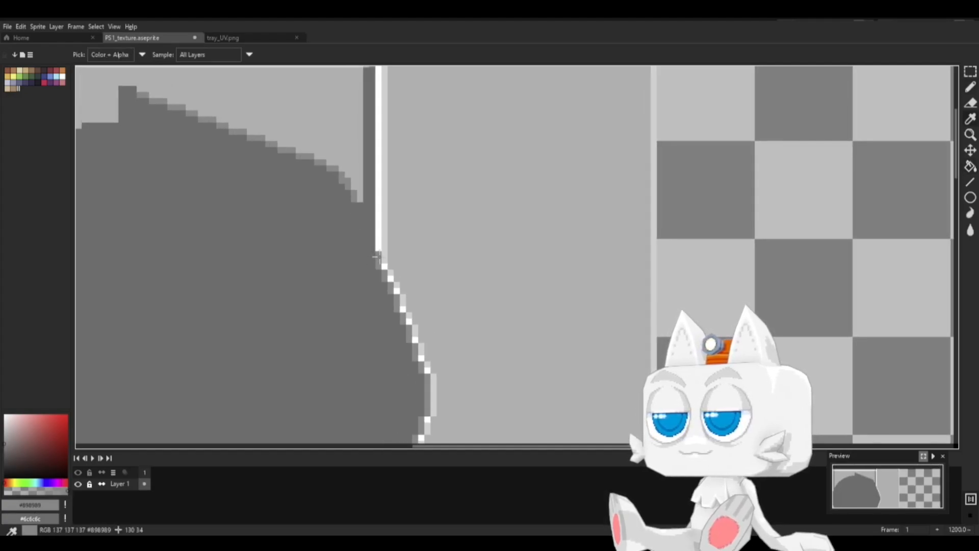
left_click(360, 204, "shift")
key("ctrl+z")
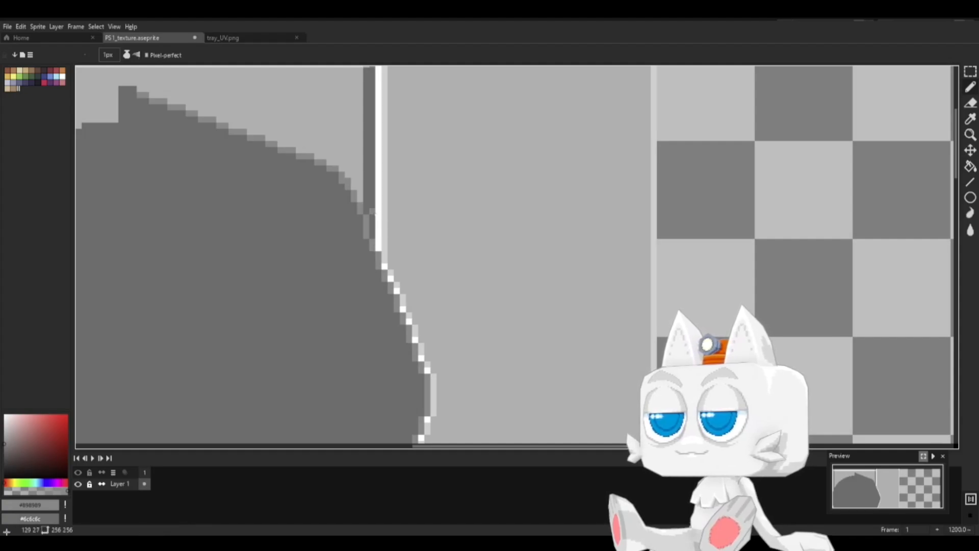
Step: Select the 88 × 116 px right half of the console top and place a horizontally mirrored copy over the left half at 0, 0
scroll(342, 352, "down", 4)
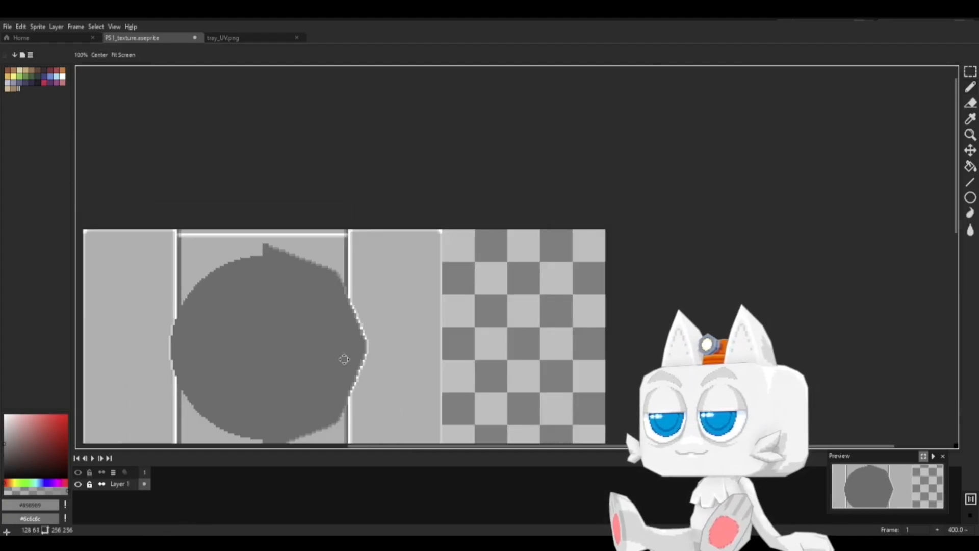
scroll(347, 340, "up", 1)
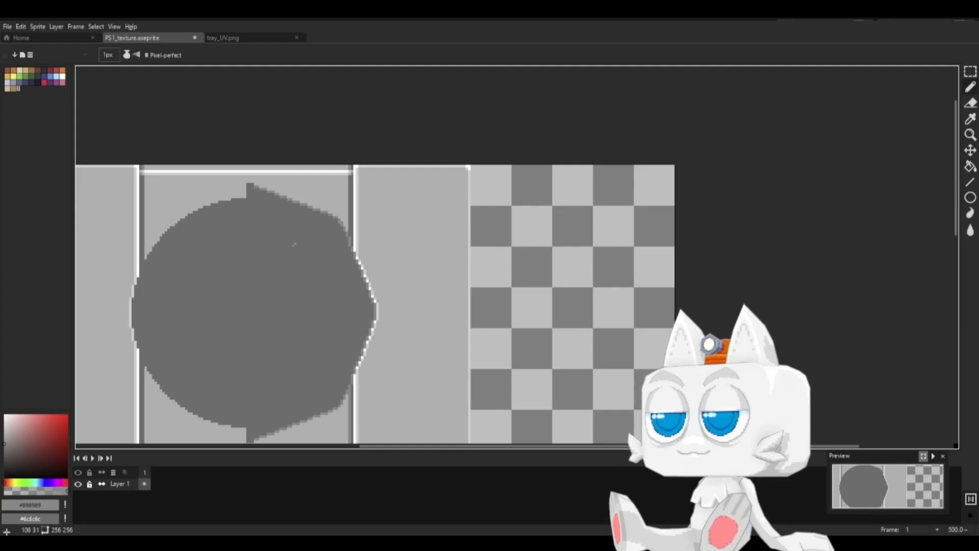
middle_click_drag(330, 323, 407, 259)
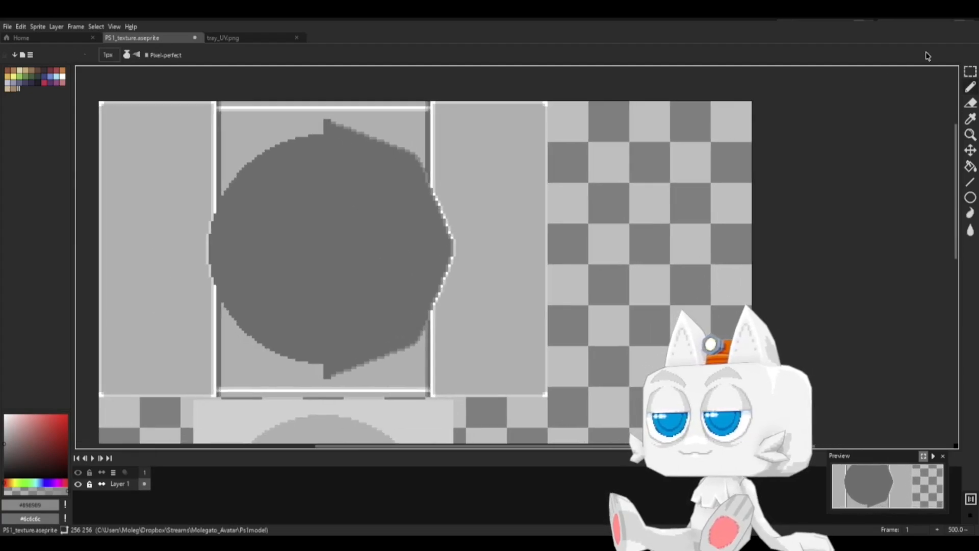
left_click(971, 73)
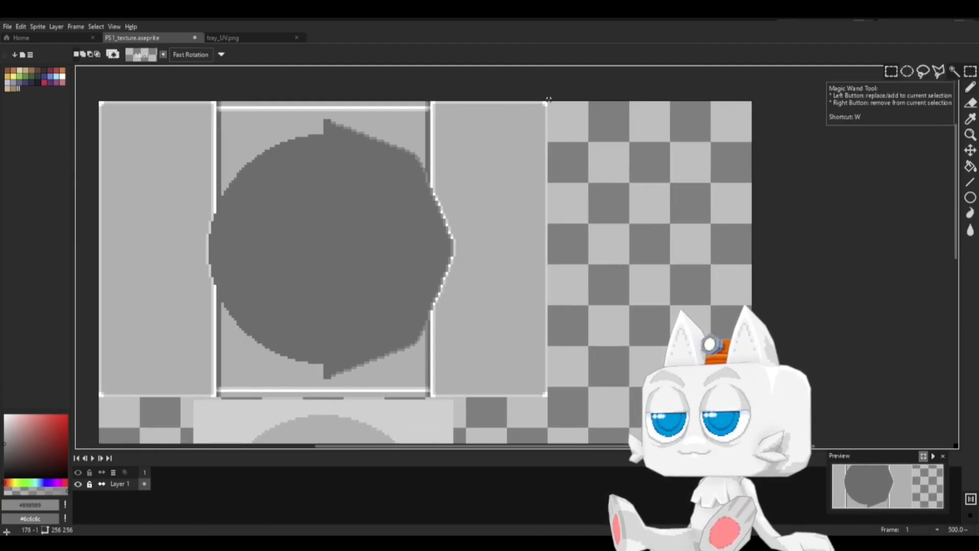
left_click_drag(546, 103, 323, 397)
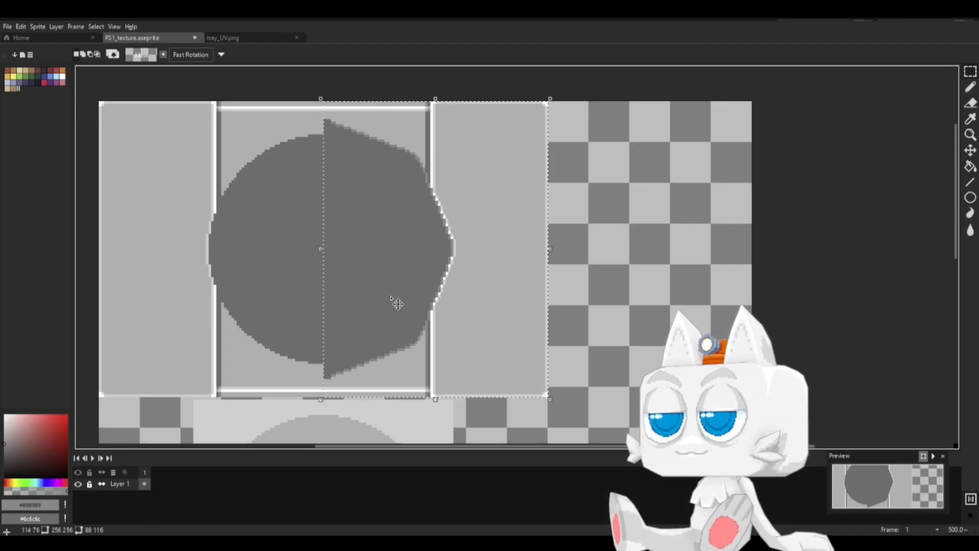
left_click(397, 303)
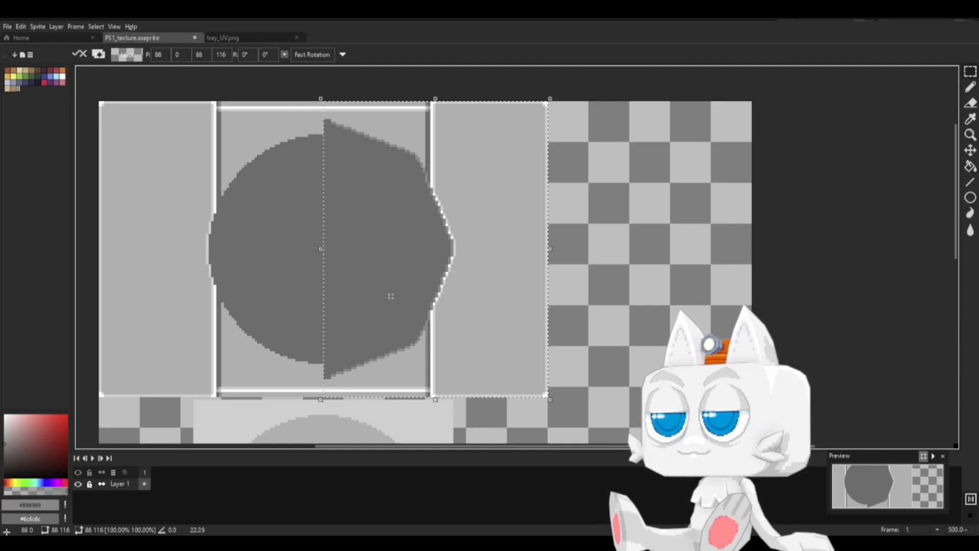
left_click_drag(391, 296, 188, 273)
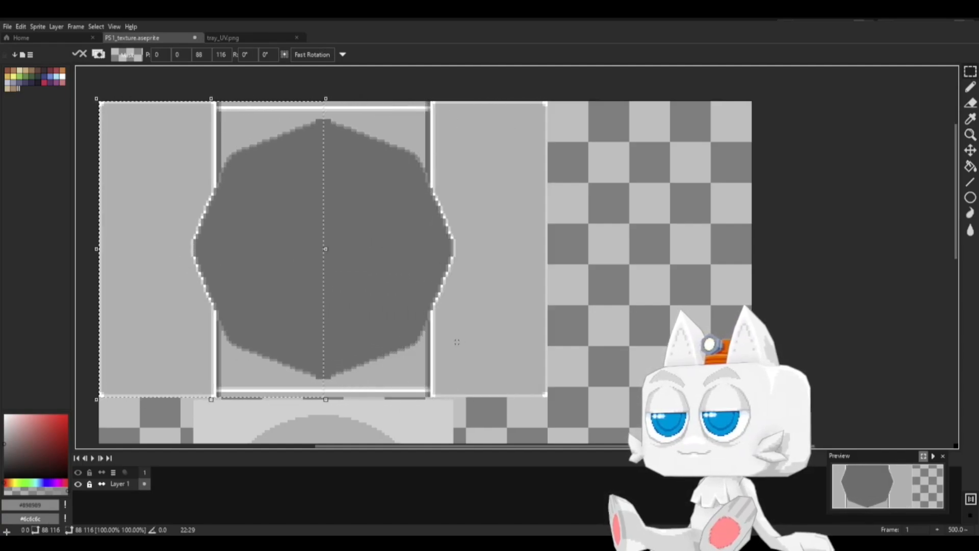
left_click(329, 237)
Step: Draw short #898989 edge lines across the bottom and top tips of the octagon to complete its outline
key("b")
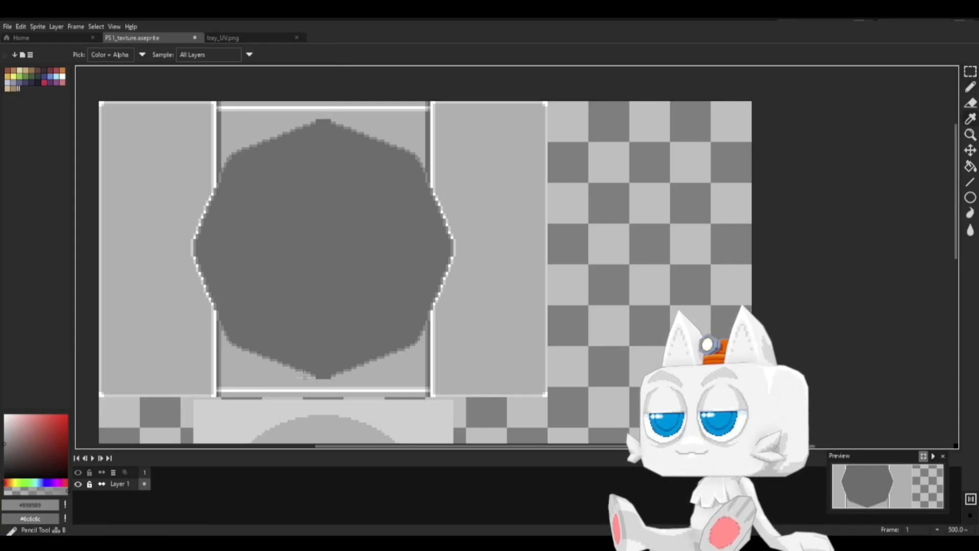
scroll(314, 372, "up", 4)
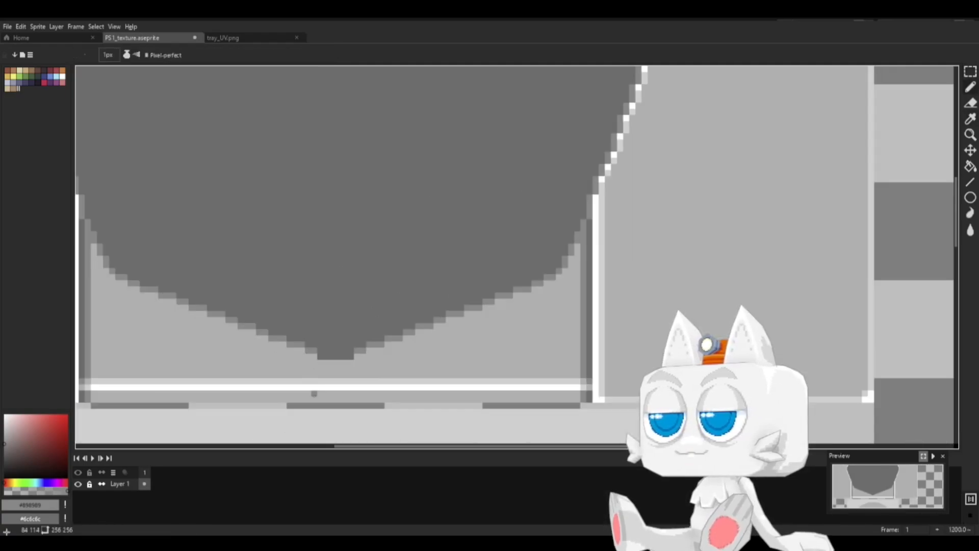
left_click_drag(320, 356, 351, 356)
middle_click_drag(342, 236, 352, 413)
middle_click_drag(346, 197, 351, 337)
middle_click_drag(328, 202, 334, 330)
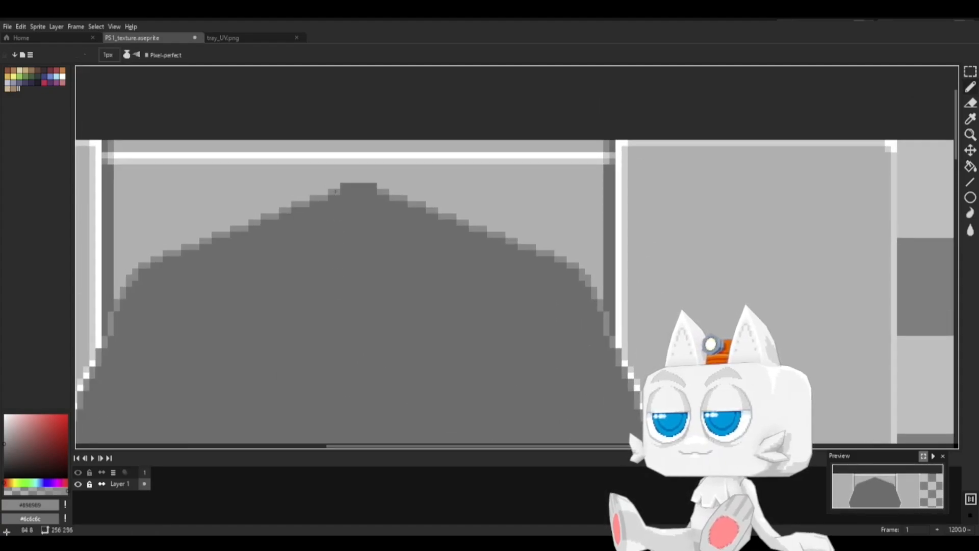
left_click(346, 184)
left_click_drag(347, 185, 374, 183)
scroll(444, 283, "down", 2)
middle_click_drag(442, 307, 437, 124)
middle_click_drag(428, 291, 428, 281)
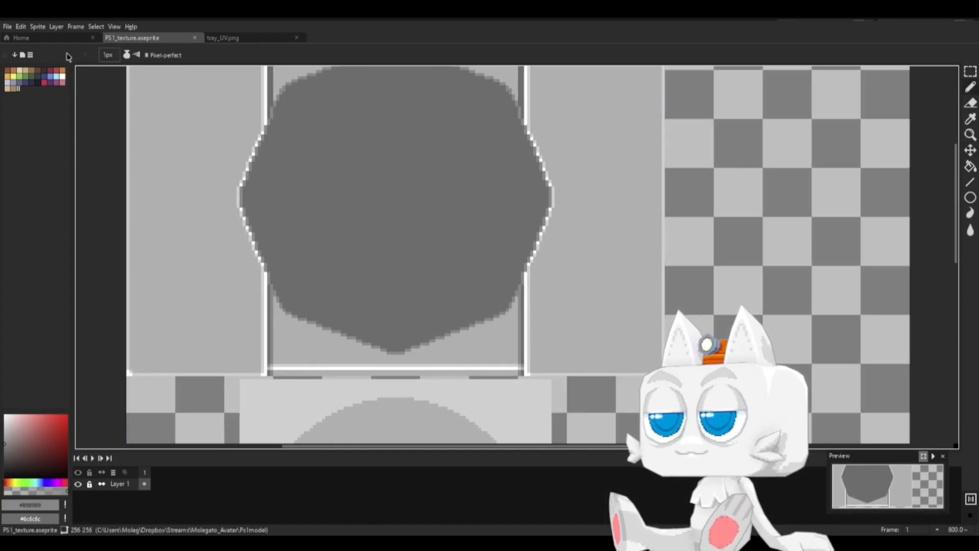
Step: Save the sprite and export the canvas at 100% as PS1_texture.png
left_click(7, 26)
mouse_move(46, 112)
left_click(134, 114)
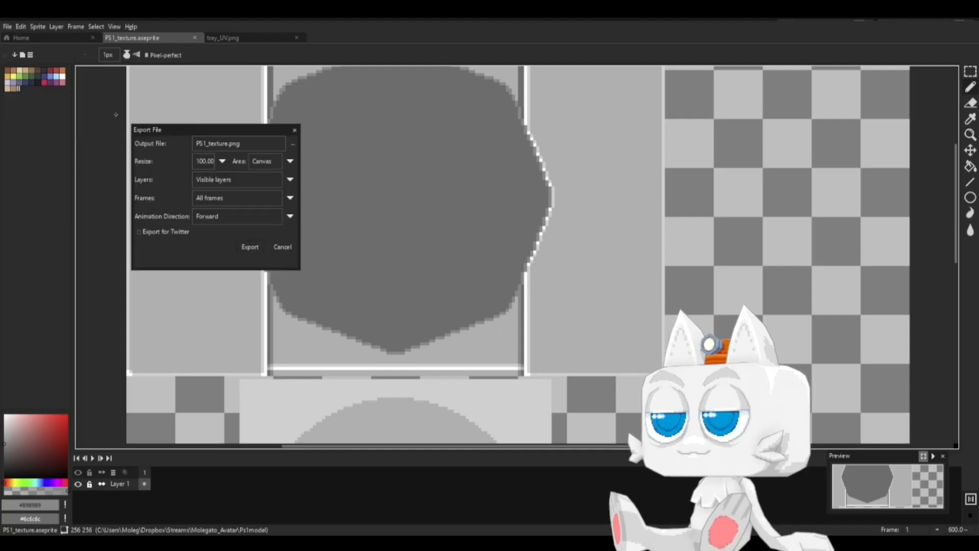
left_click(249, 246)
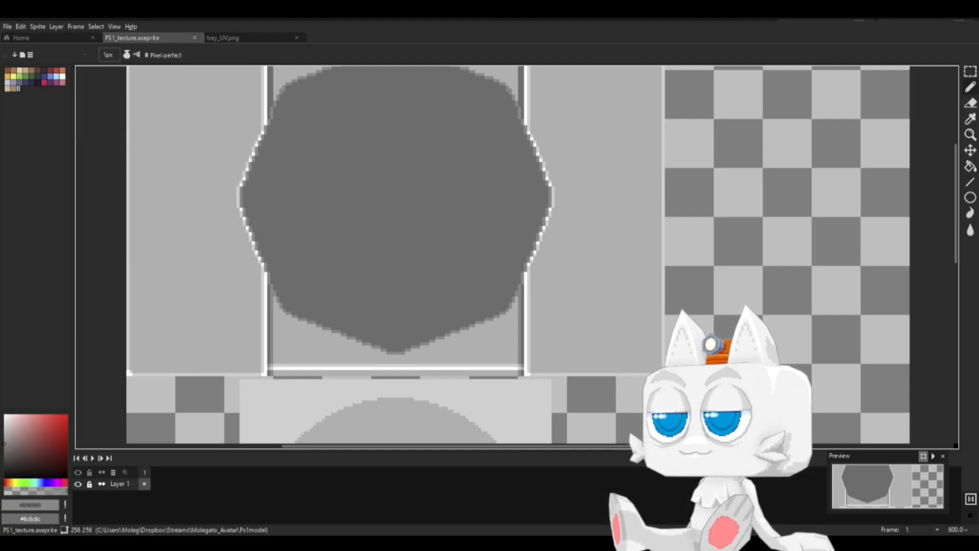
Step: Switch to Blender, reload PS1_texture.png, examine the octagon's shading on the model from several angles, and enter Edit Mode
key("alt+Tab")
left_click(266, 96)
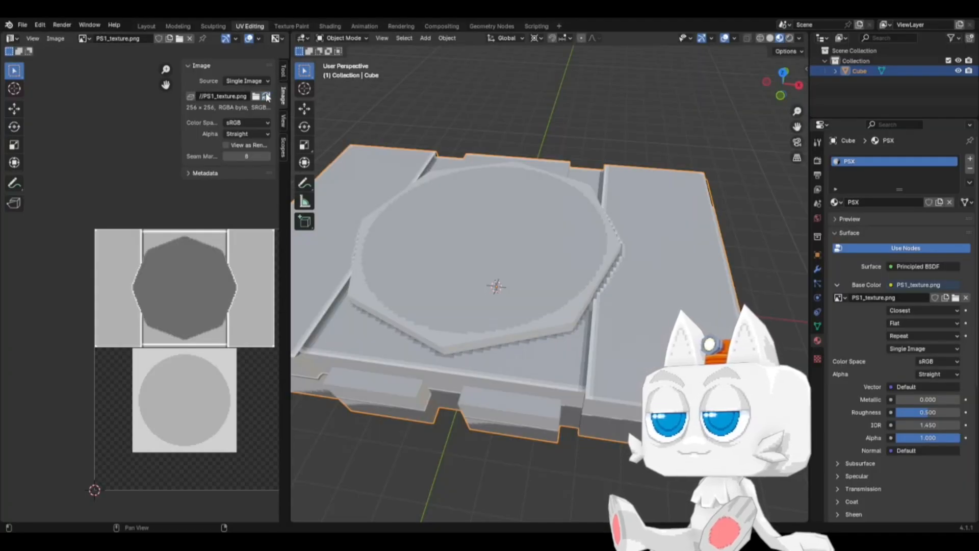
middle_click_drag(492, 334, 404, 341)
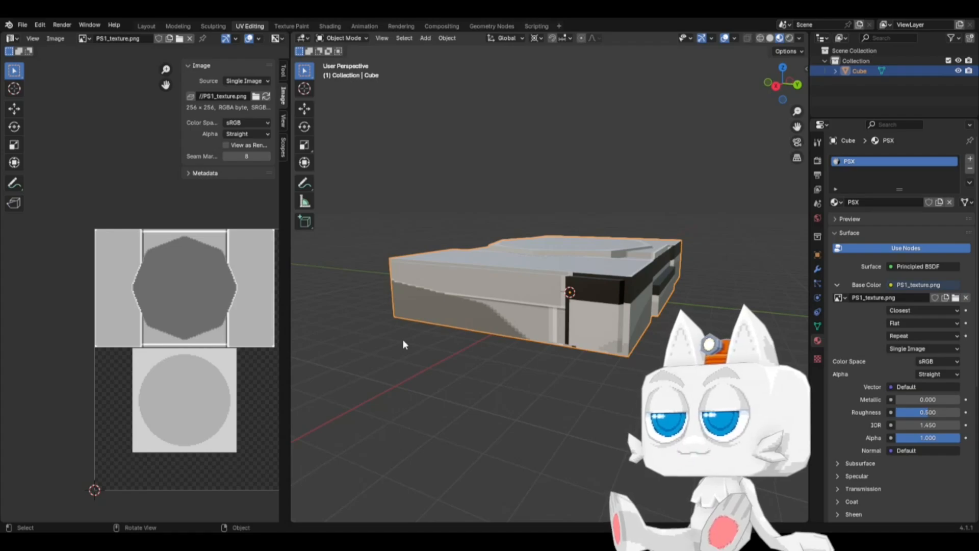
middle_click_drag(404, 341, 543, 340)
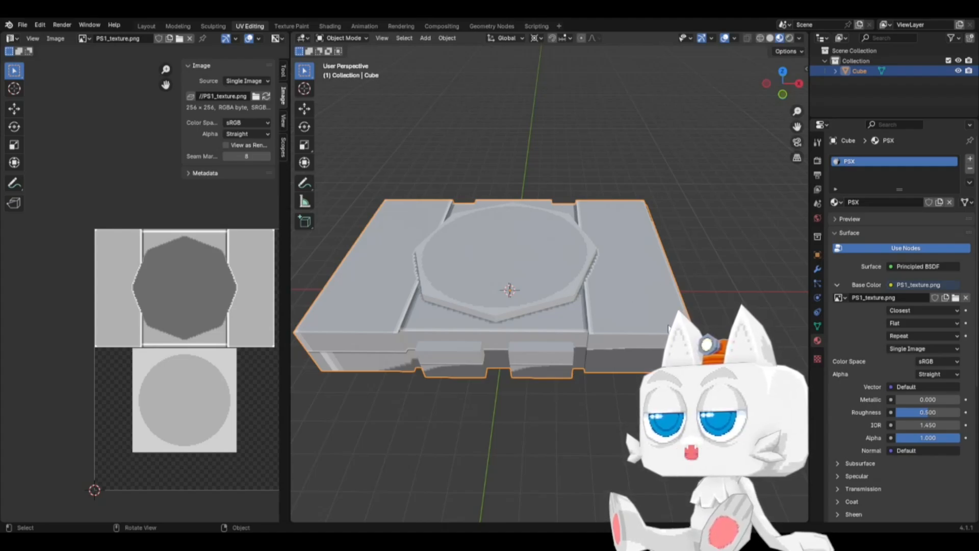
scroll(669, 339, "up", 1)
middle_click_drag(669, 340, 584, 318)
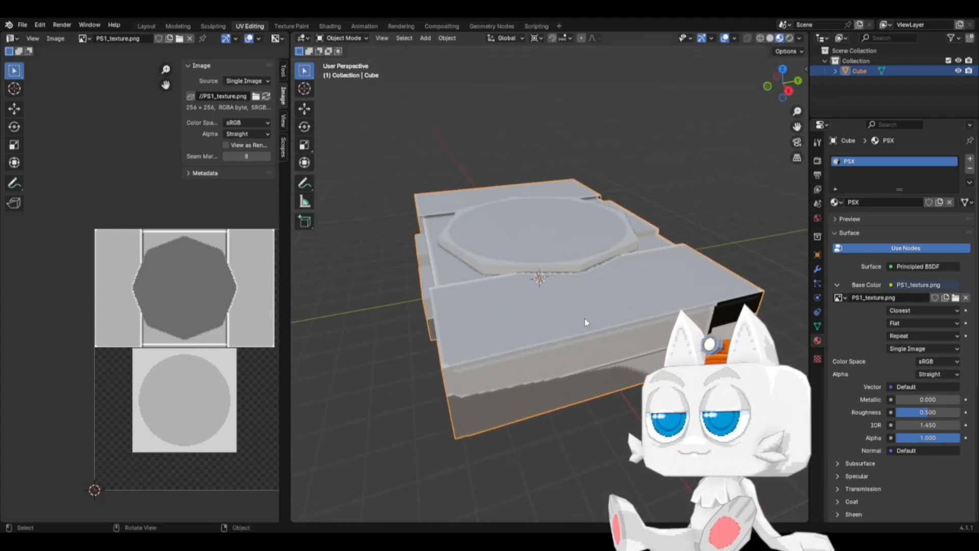
middle_click_drag(513, 319, 591, 344)
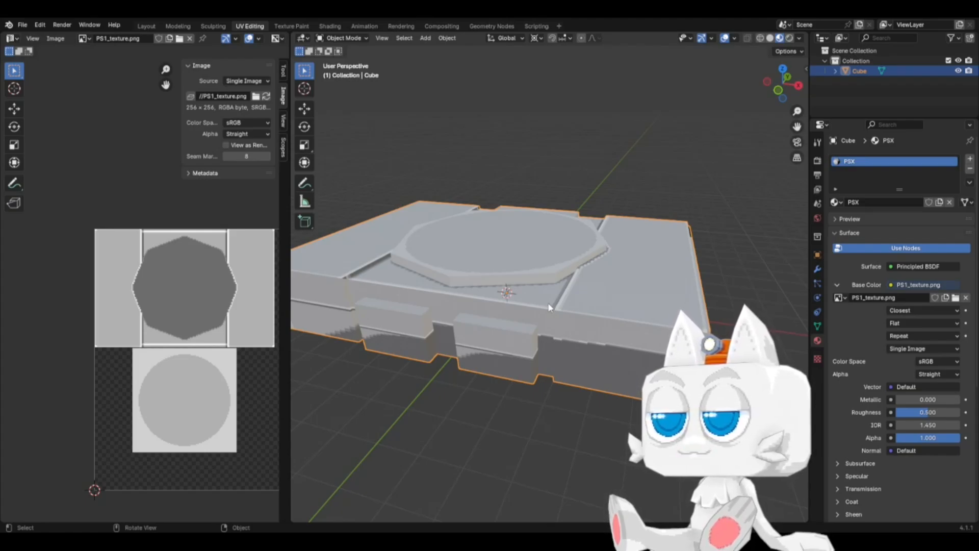
middle_click_drag(547, 350, 472, 293)
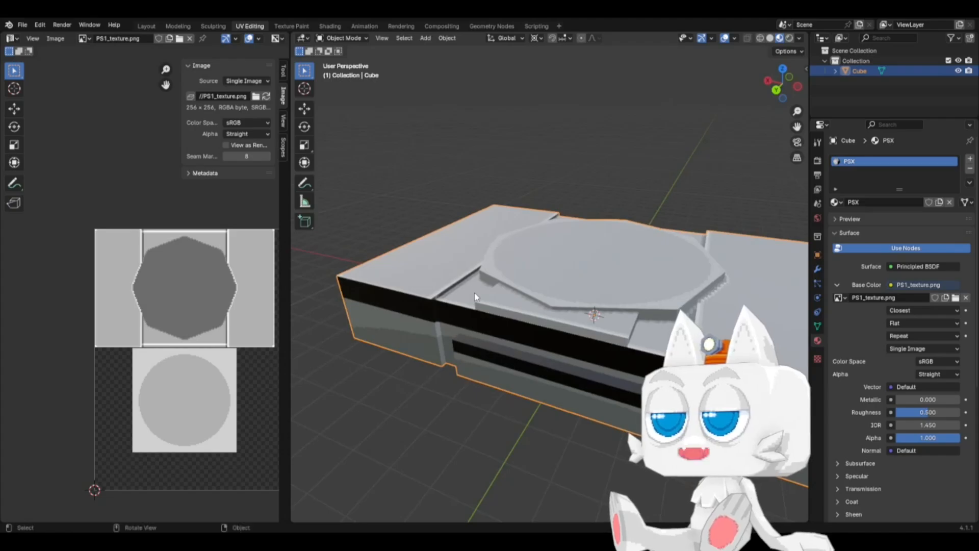
middle_click_drag(320, 332, 564, 336)
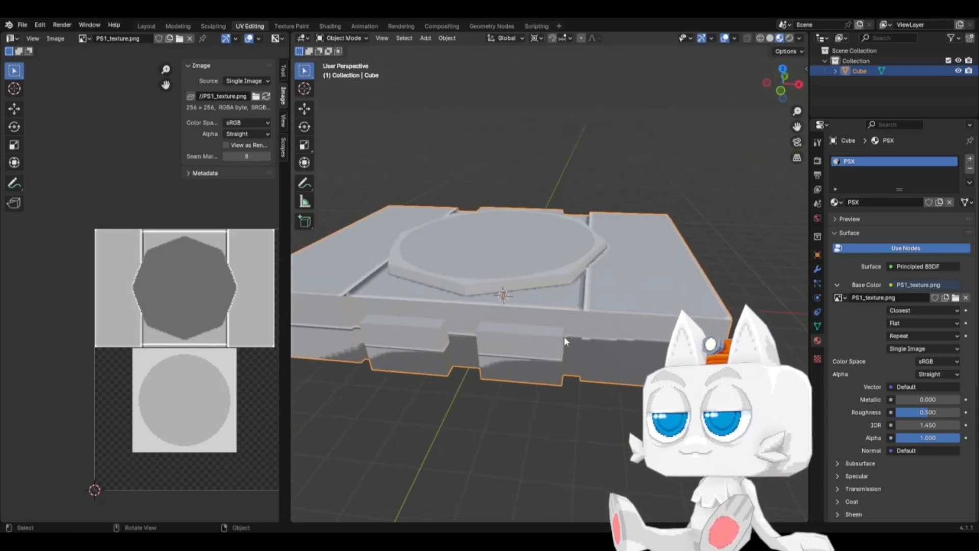
key("Tab")
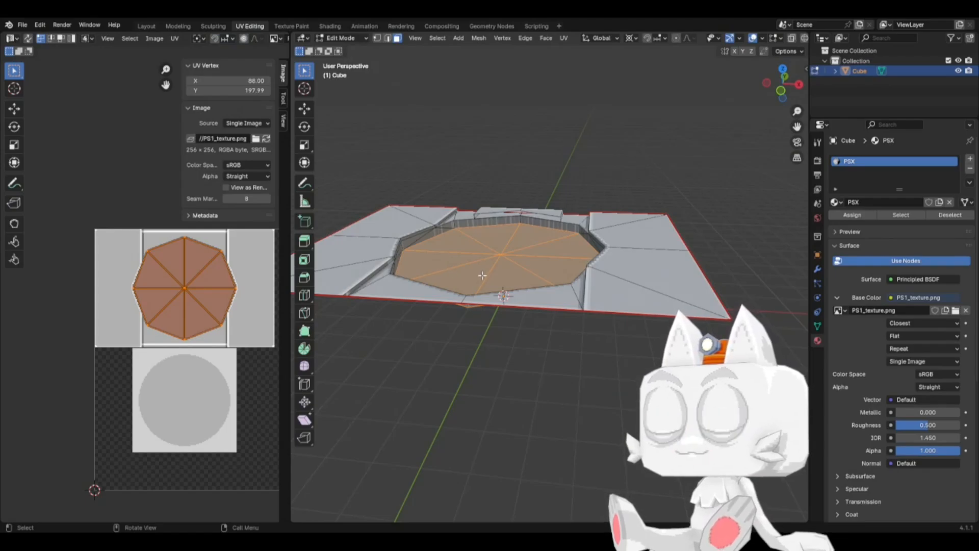
Step: Clear the face selection and mark the upper rim edges of the recess as a seam under one raised side panel
middle_click_drag(481, 275, 476, 275)
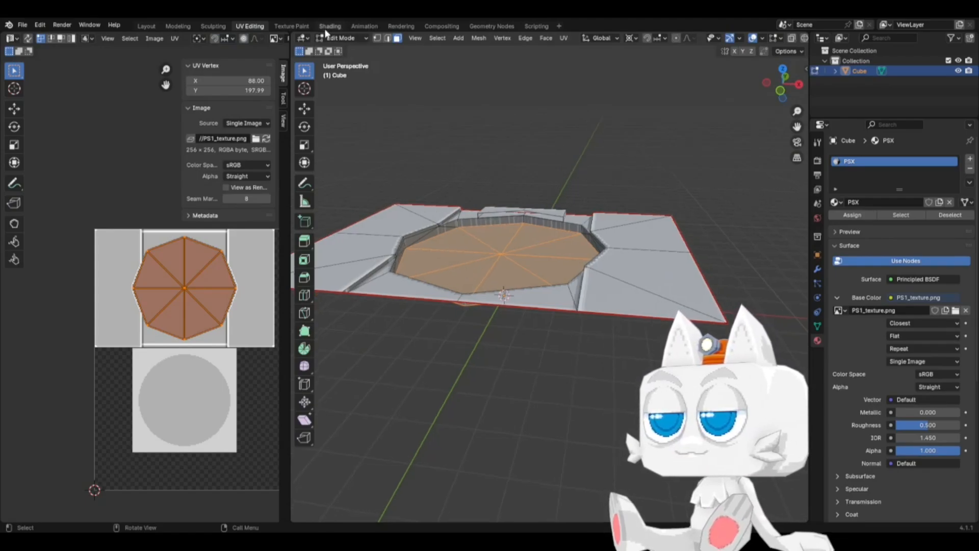
scroll(473, 218, "up", 4)
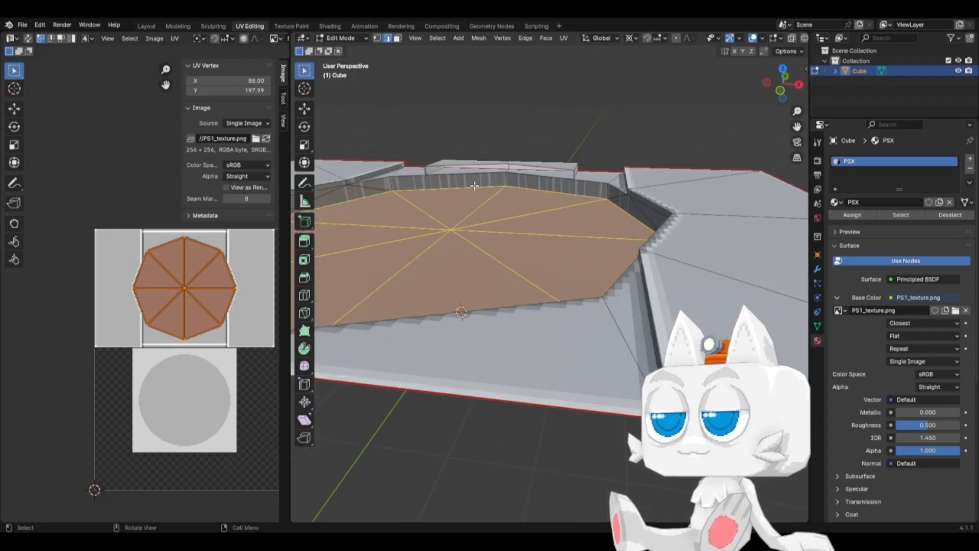
middle_click_drag(480, 186, 586, 306)
key("alt+a")
scroll(597, 300, "up", 2)
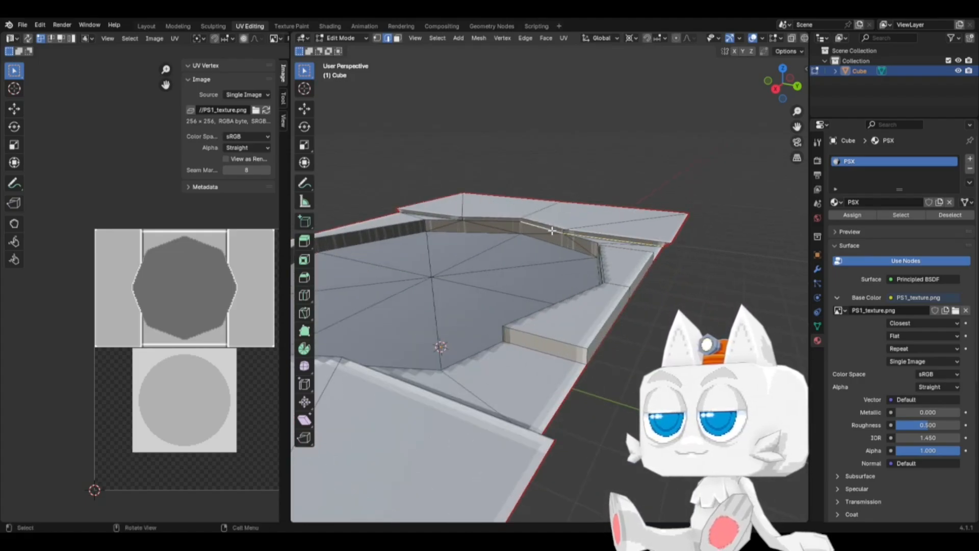
middle_click_drag(483, 282, 558, 356)
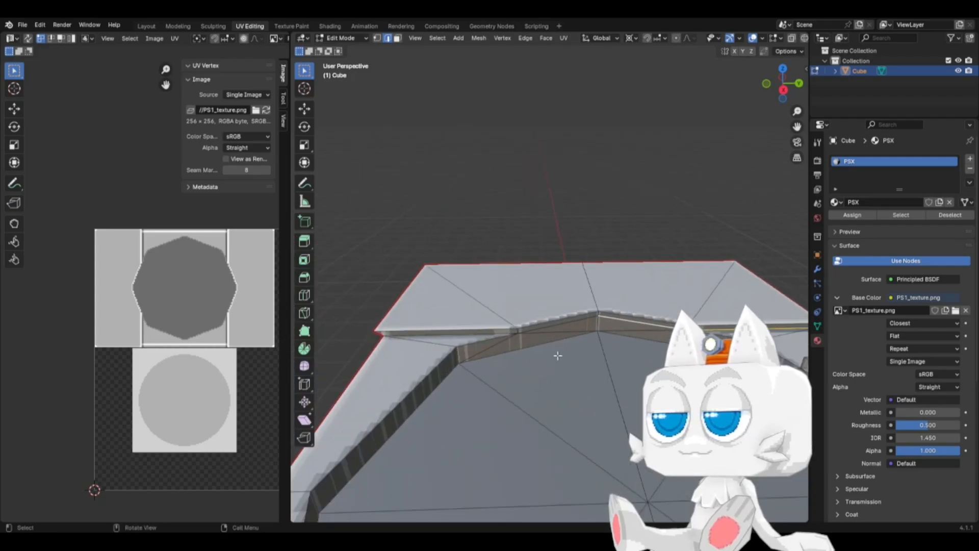
right_click(484, 334)
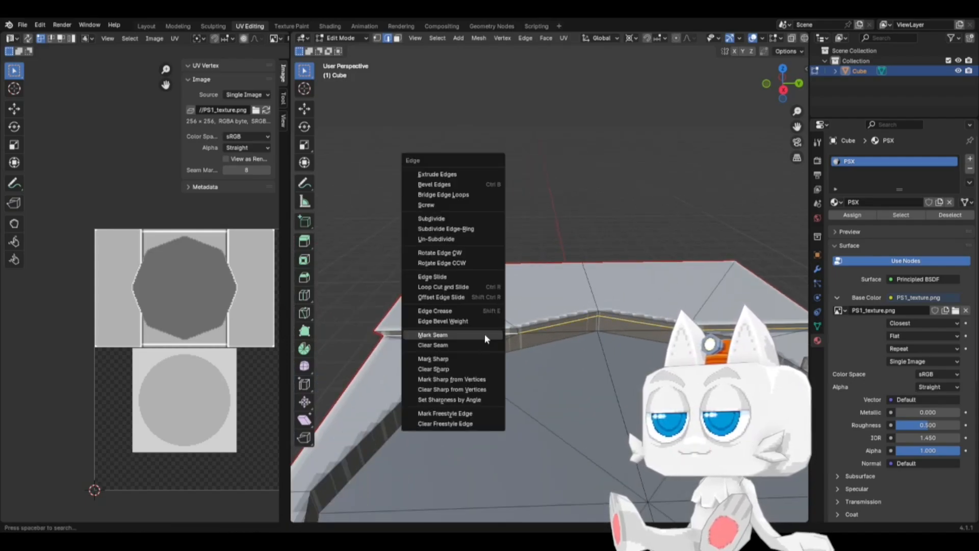
left_click(448, 334)
Step: Mark a seam along the recess's upper rim edges under the opposite raised side panel
middle_click_drag(449, 334, 532, 250)
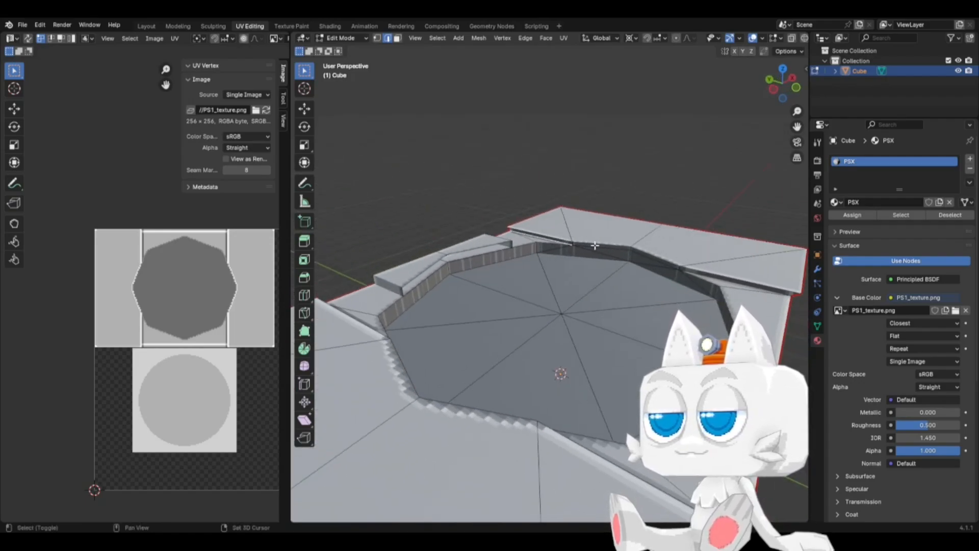
right_click(699, 275)
left_click(699, 275)
middle_click_drag(658, 343, 619, 335)
middle_click_drag(628, 386, 595, 355, "shift")
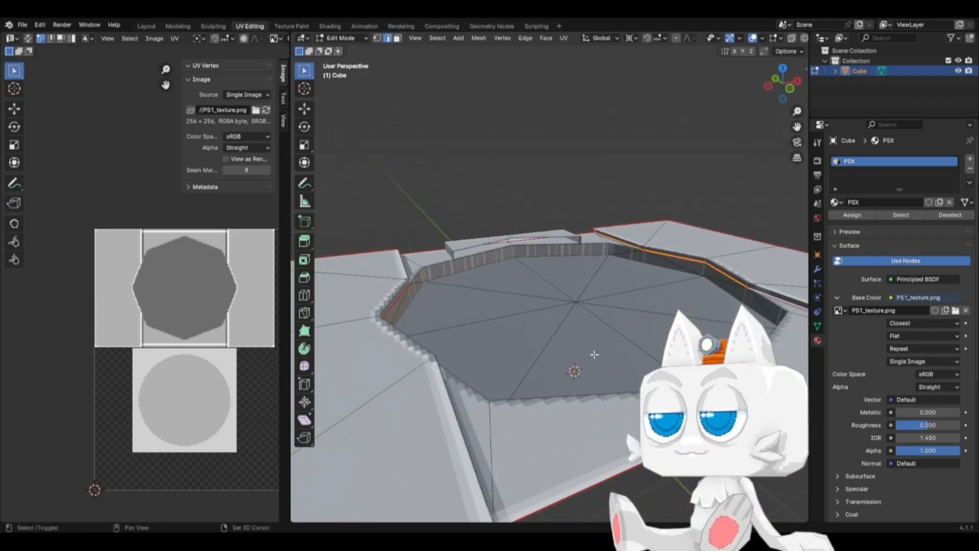
Step: Select the remaining upper rim edges around the octagonal recess and mark them as a seam
left_click(417, 274)
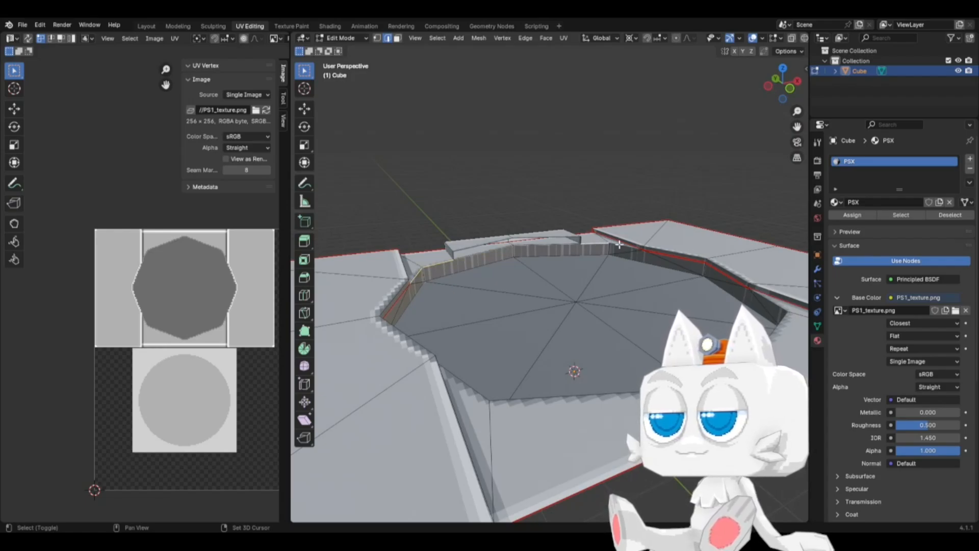
middle_click_drag(602, 315, 634, 277)
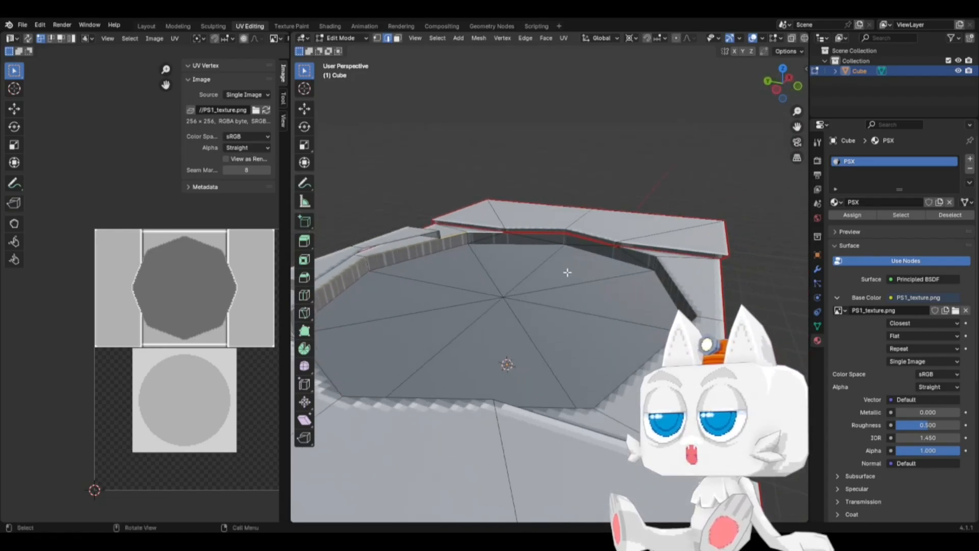
middle_click_drag(552, 266, 557, 262)
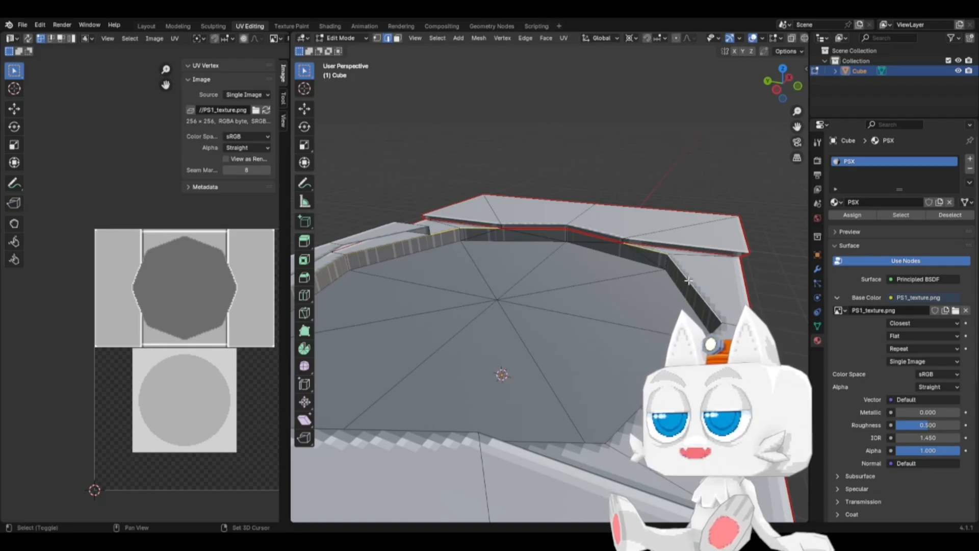
middle_click_drag(561, 306, 663, 348)
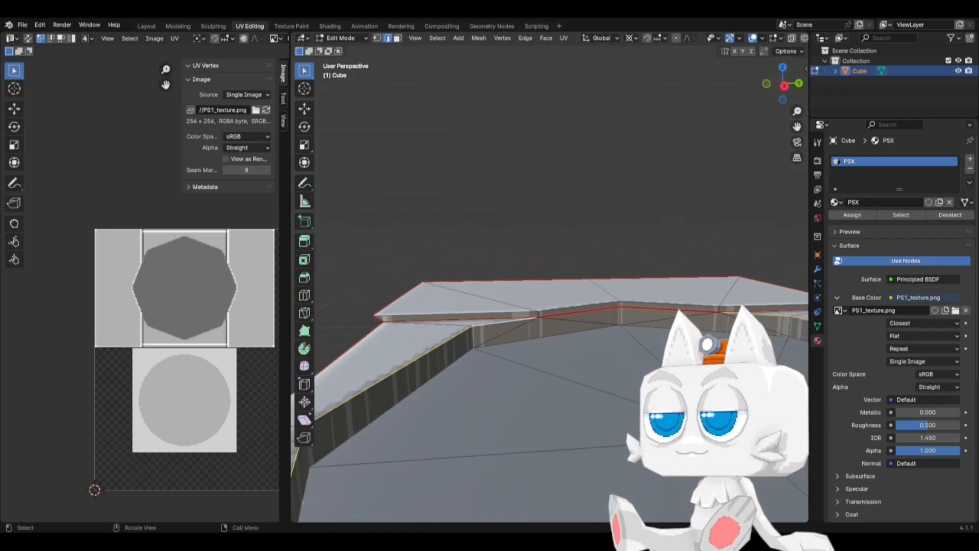
key("ctrl+e")
left_click(663, 349)
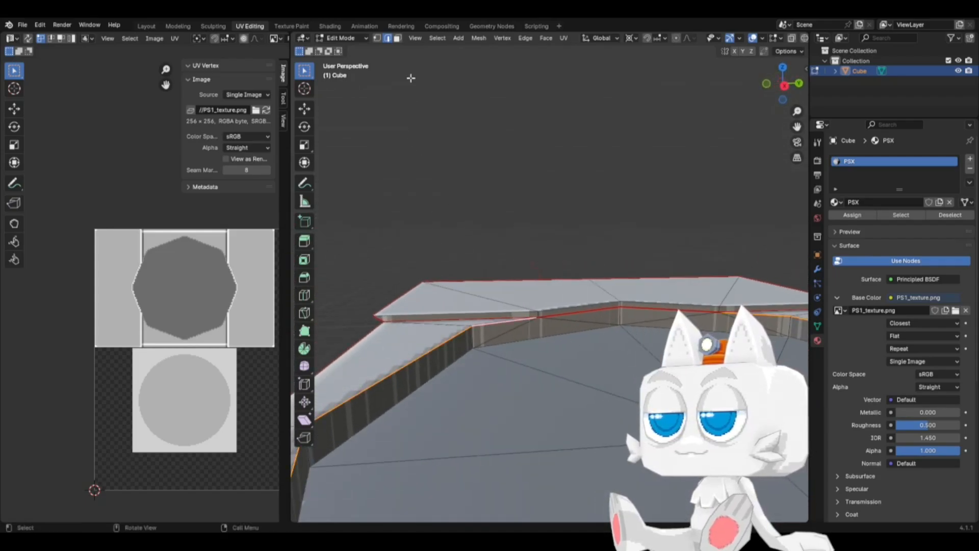
Step: Try to select the recess's wall faces as one linked group, starting from a single wall face
left_click(397, 38)
left_click(499, 330)
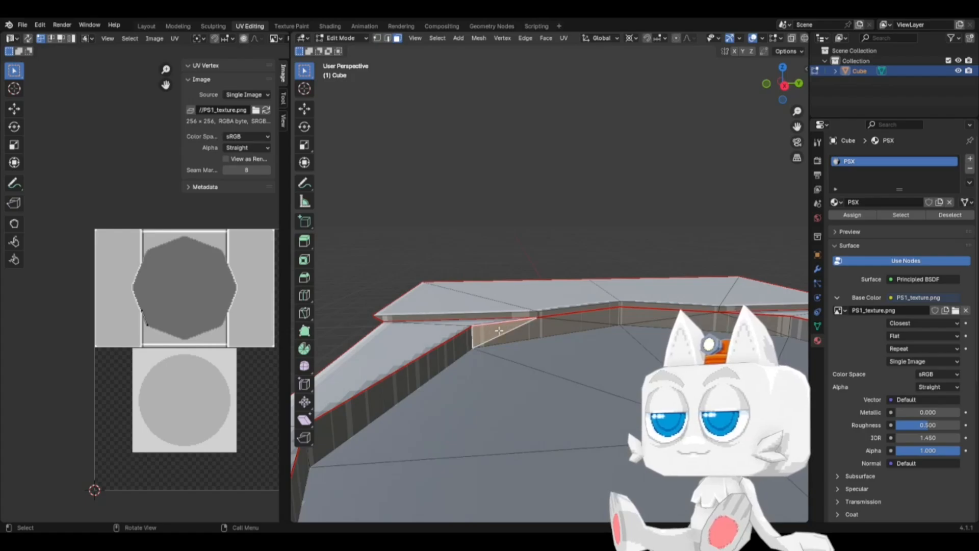
key("ctrl+l")
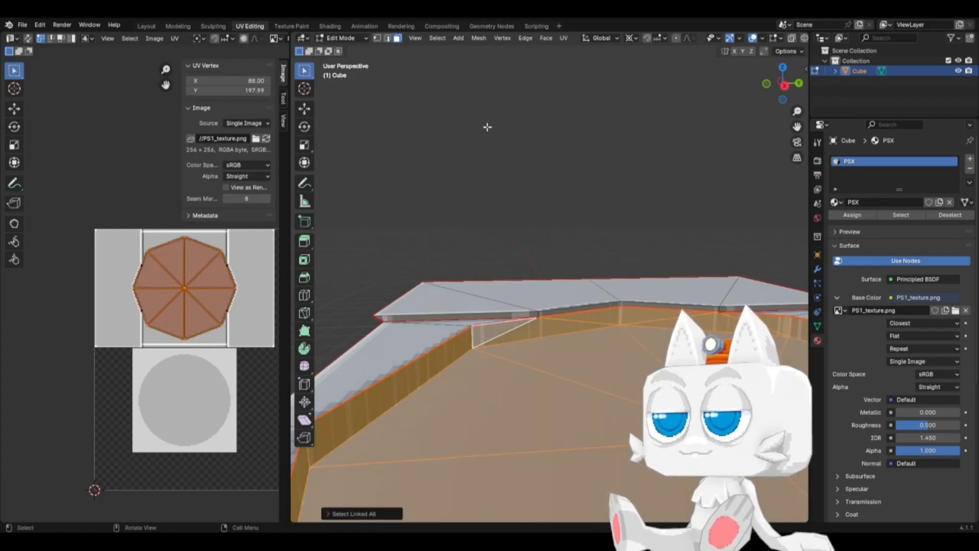
Step: Select all edges where the recess walls meet the octagonal floor and mark them as a seam
left_click(387, 38)
left_click(520, 339)
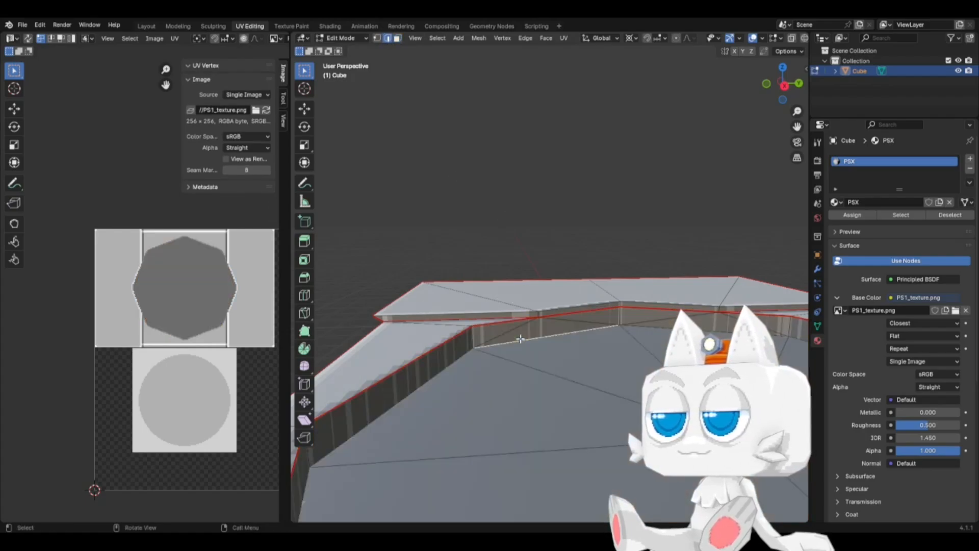
middle_click_drag(557, 351, 613, 368)
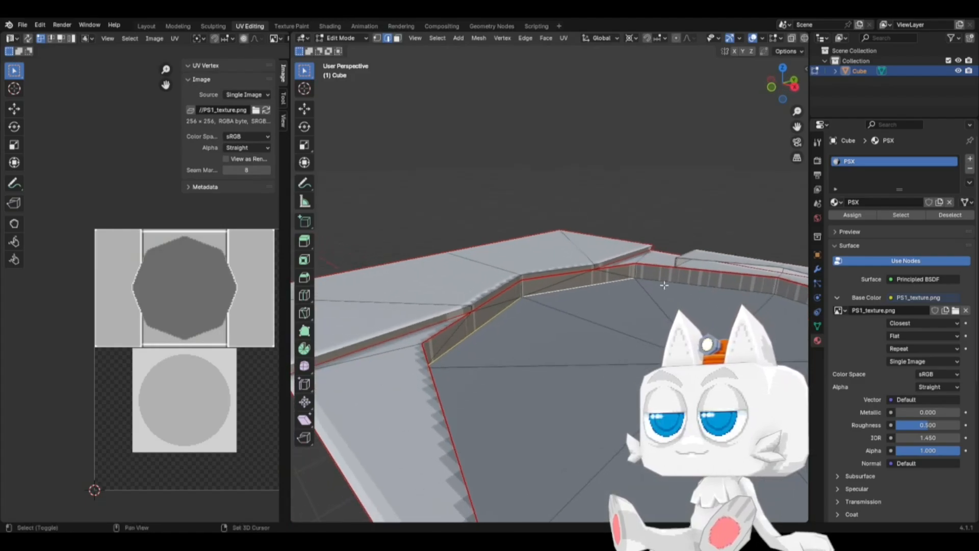
middle_click_drag(551, 334, 674, 258)
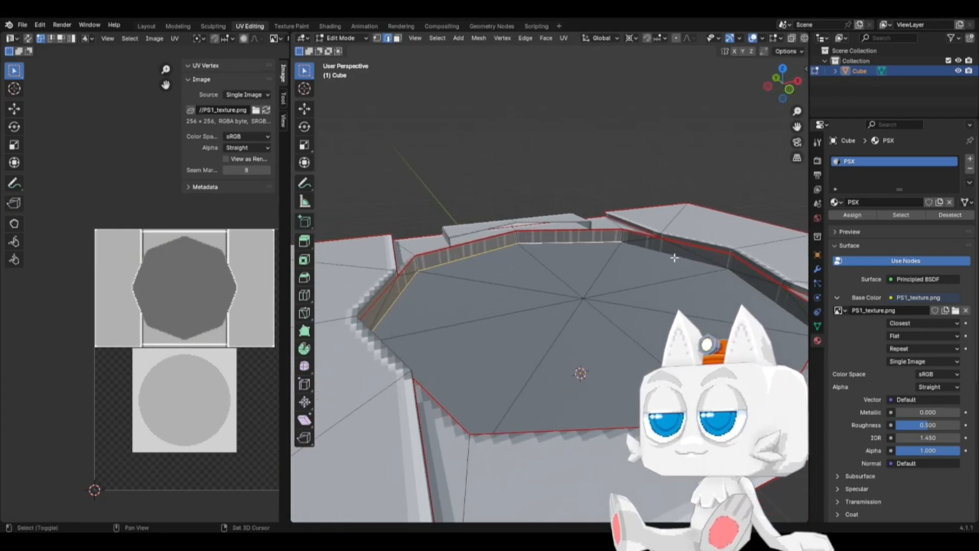
middle_click_drag(697, 315, 568, 304)
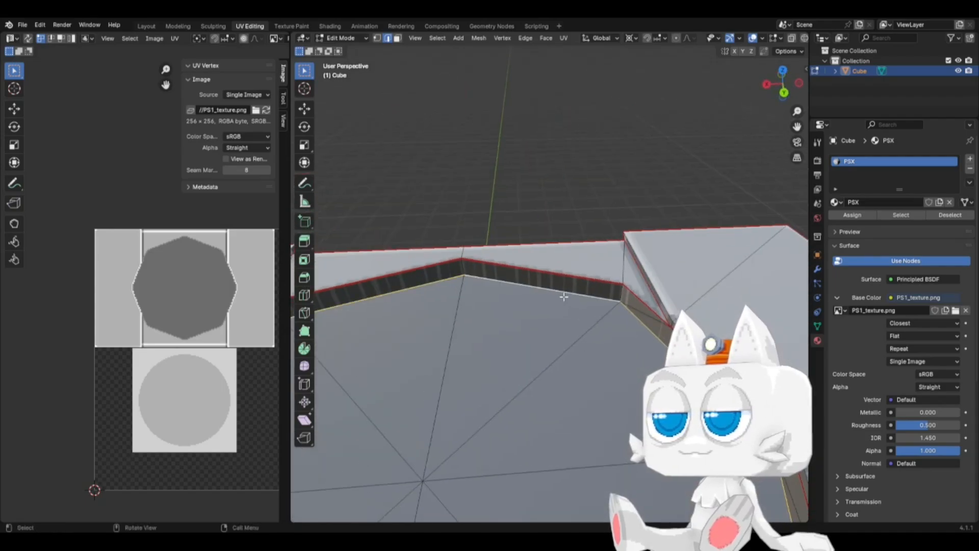
key("ctrl+e")
left_click(562, 296)
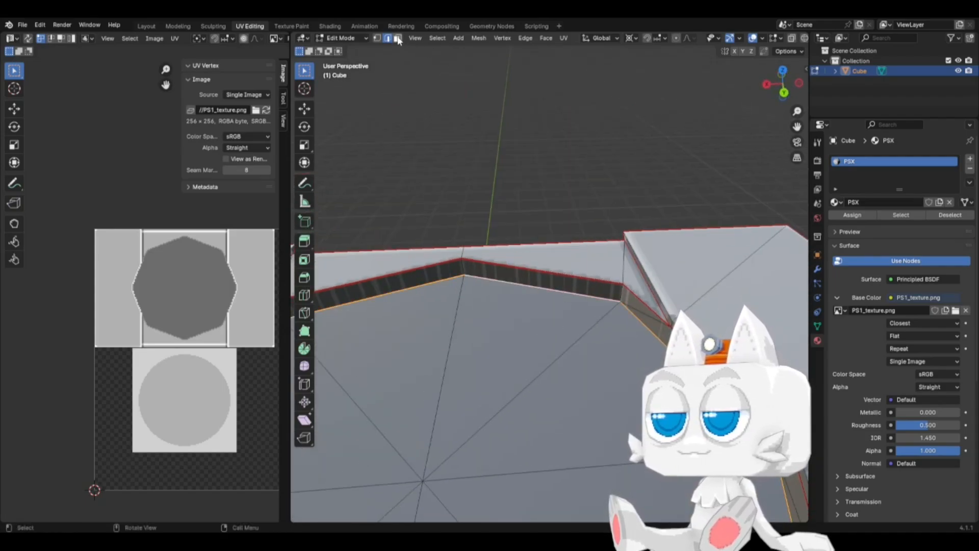
Step: Select the linked ring of recess wall faces and reset their UVs
left_click(398, 38)
left_click(504, 272)
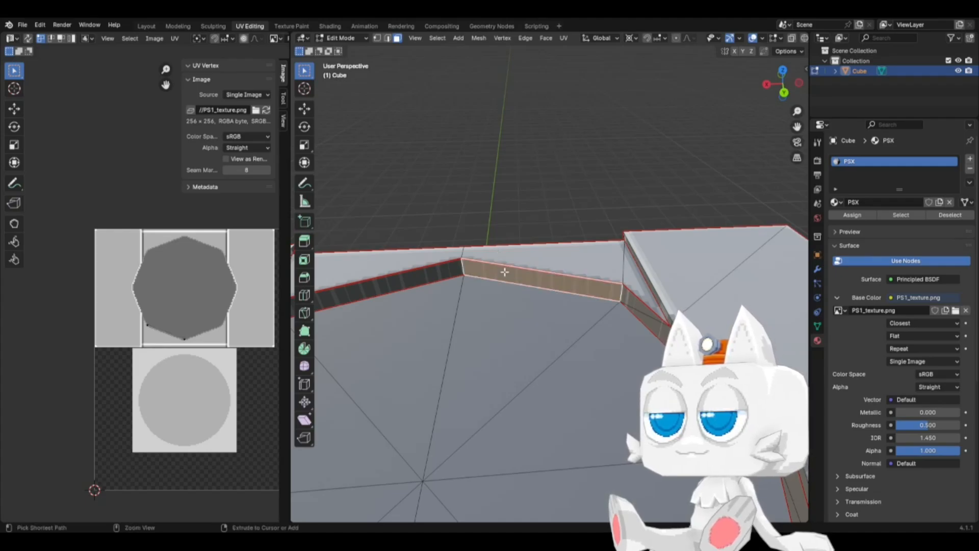
key("ctrl+l")
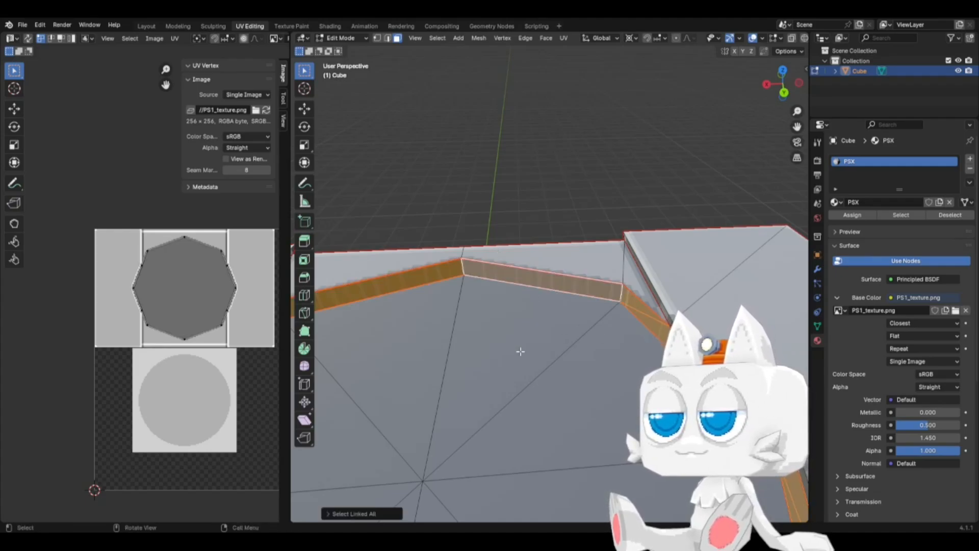
scroll(520, 351, "down", 2)
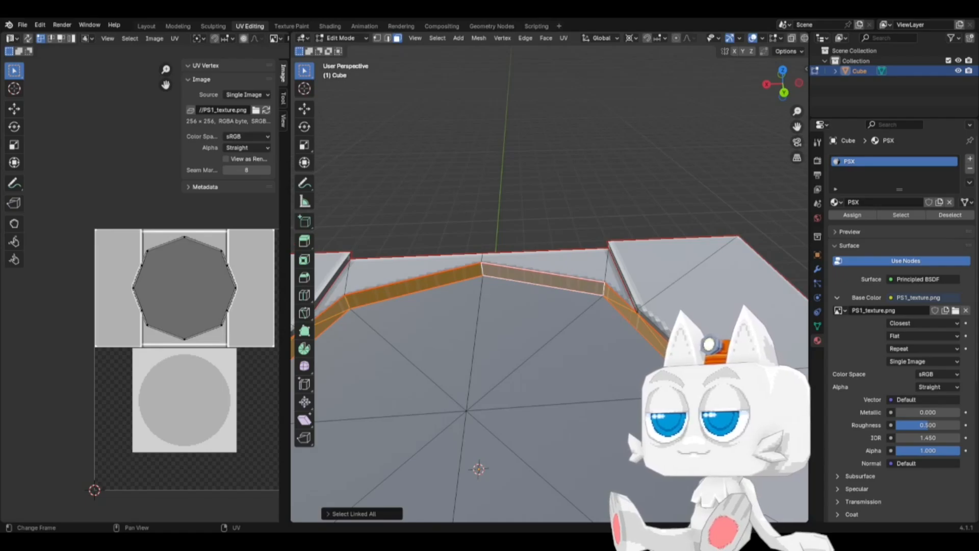
left_click(564, 38)
left_click(570, 179)
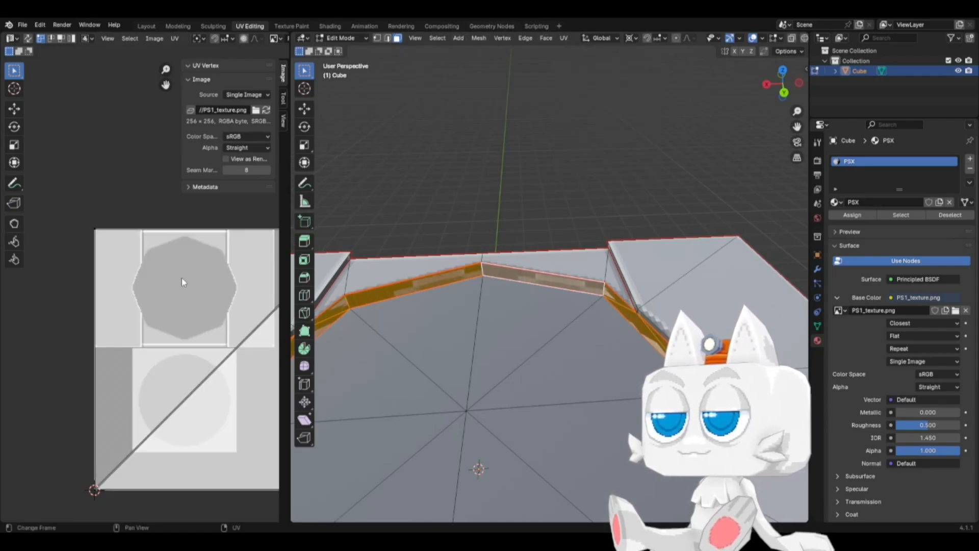
Step: Shrink the wall faces' UVs to a tiny square and move it to the empty area beside the disc tray, at X 8.42, Y 128.58
key("a")
key("s")
left_click(169, 293)
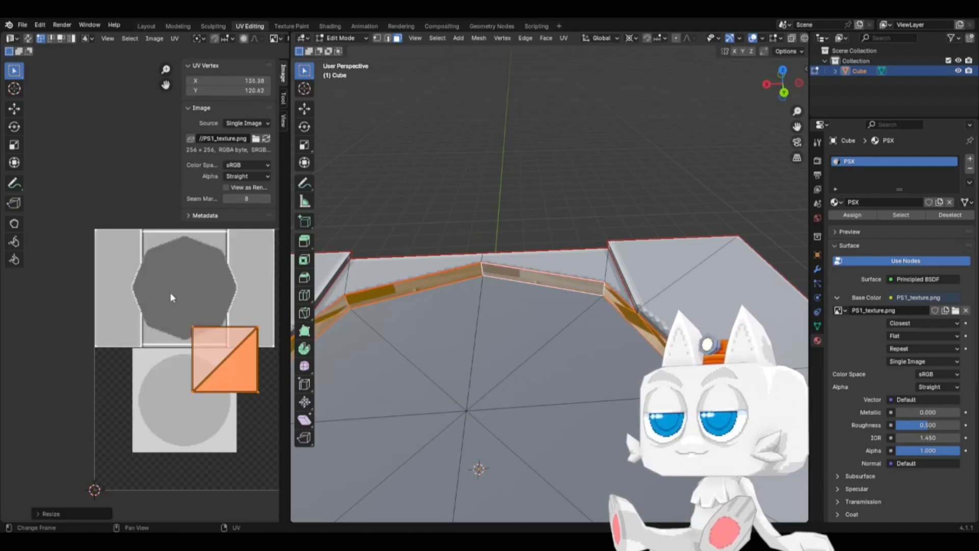
key("s")
key("0")
key("Return")
key("s")
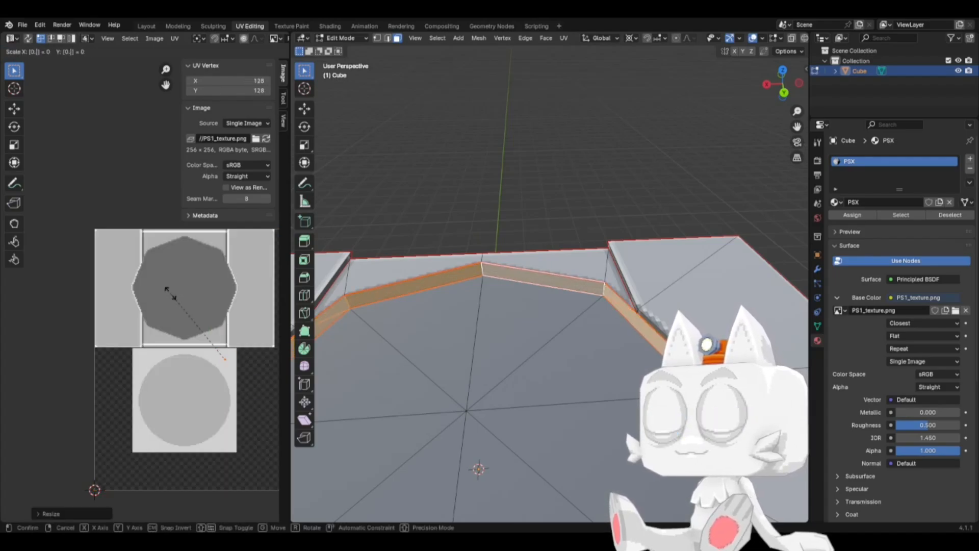
key("Return")
key("g")
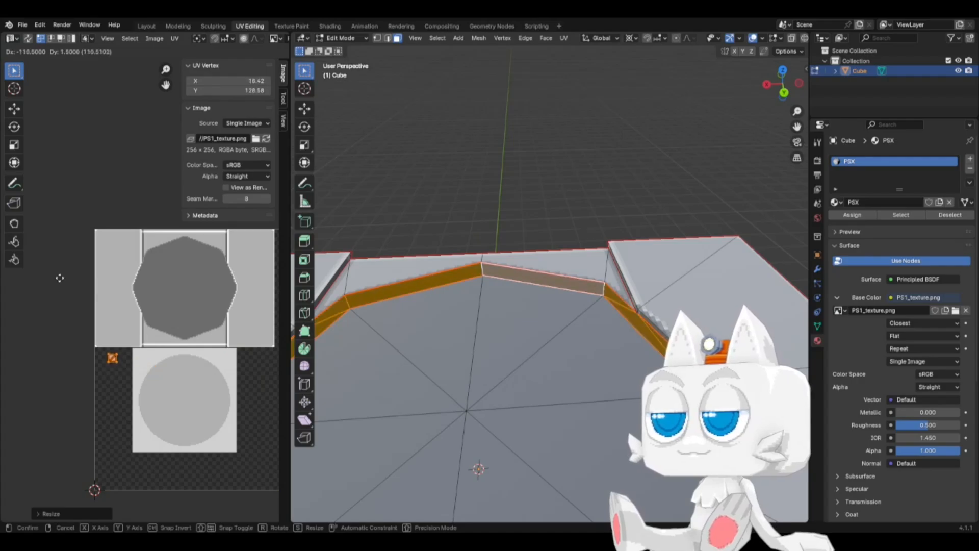
left_click(52, 282)
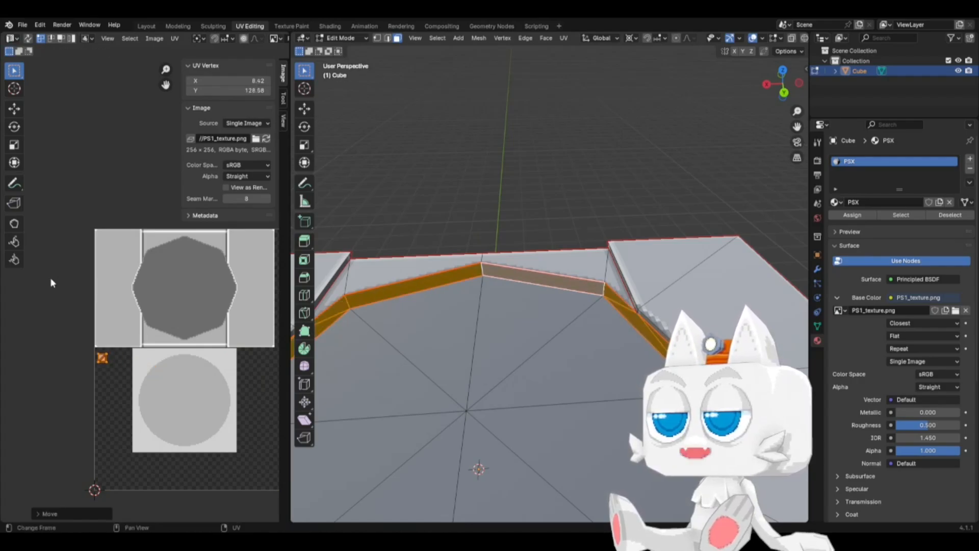
Step: Switch to Aseprite and fill a 7 × 11 px selection in the empty area beside the disc tray with the console grey #b1b1b1
key("Tab")
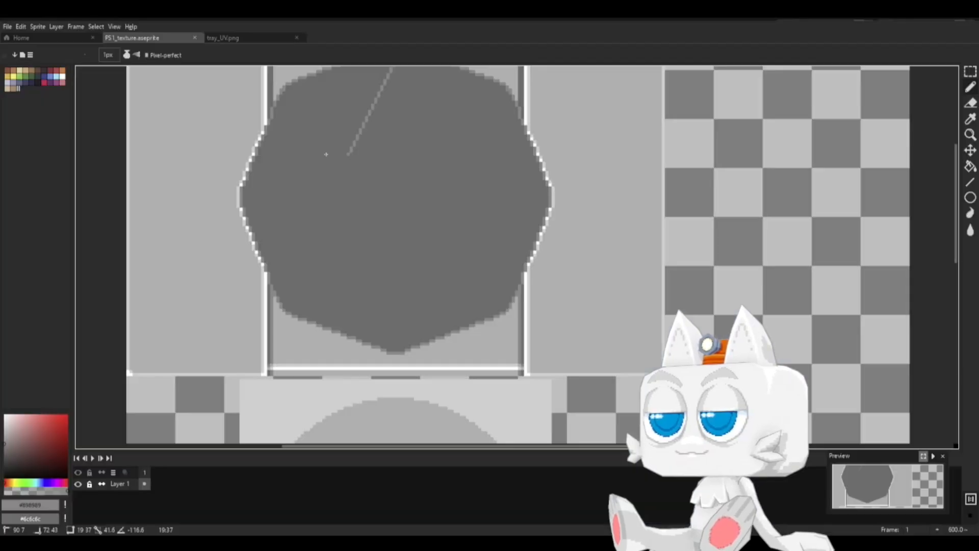
scroll(489, 236, "up", 2)
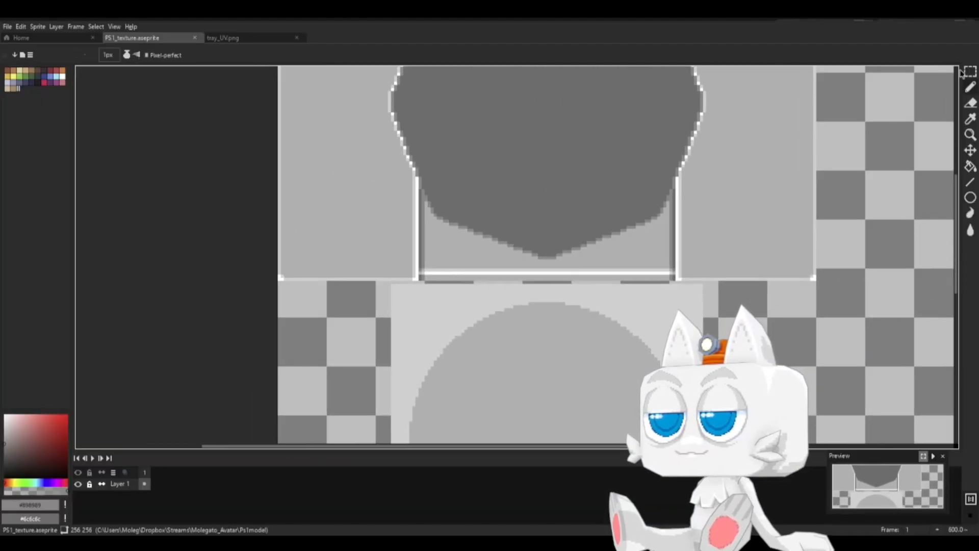
key("w")
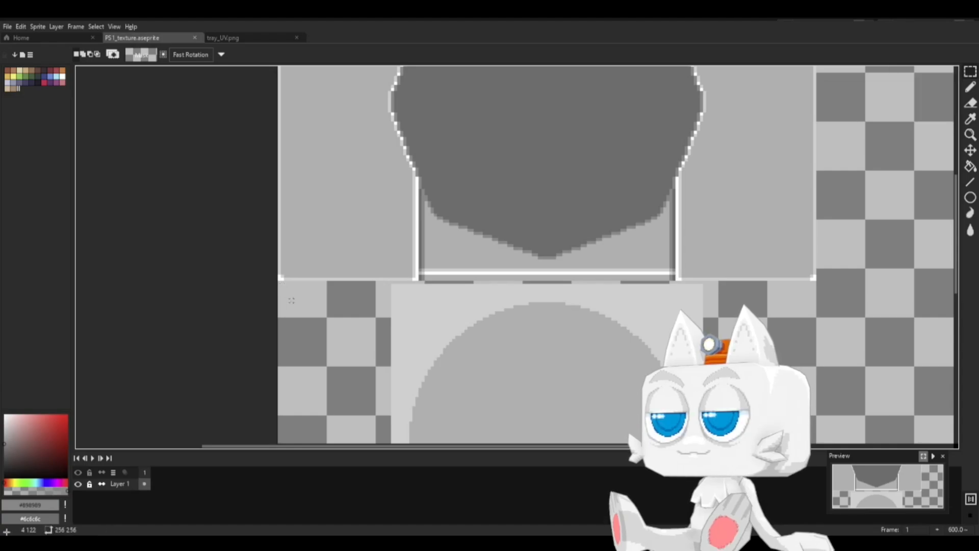
scroll(339, 251, "up", 2)
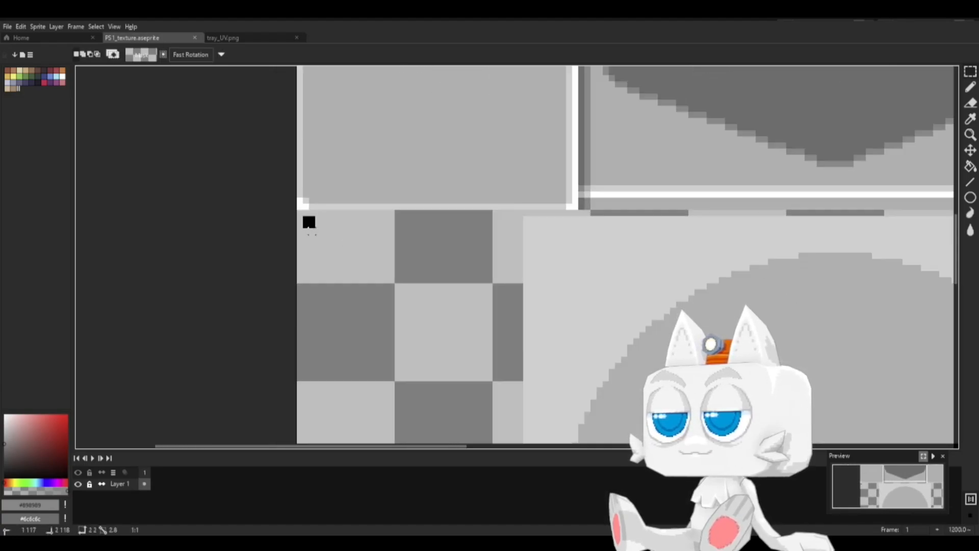
mouse_move(314, 228)
left_mouse_down()
mouse_move(362, 255)
mouse_move(343, 299)
mouse_move(342, 281)
left_mouse_up()
key("b")
left_click(384, 164, "alt")
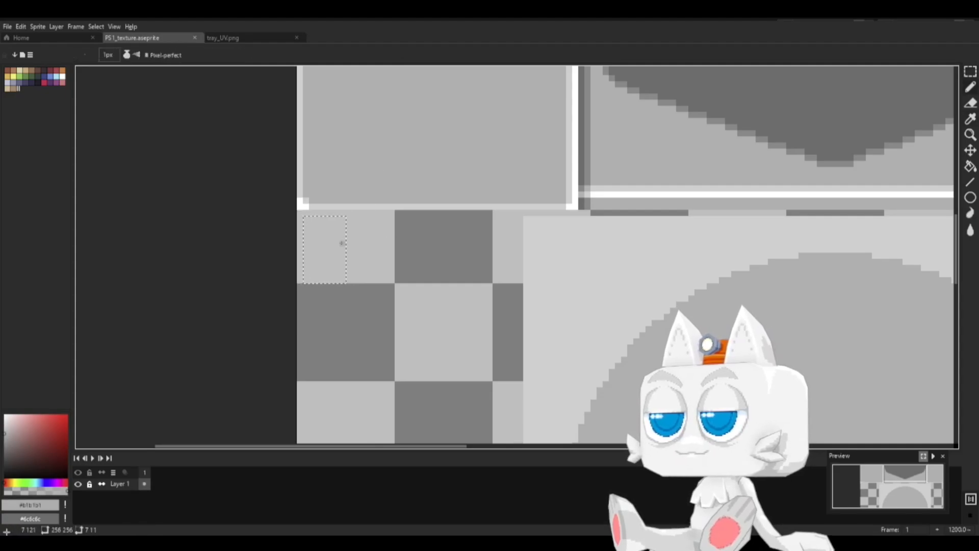
key("g")
left_click(335, 244)
Step: Paint a white highlight row across the top of the grey patch with a light grey row directly beneath it
key("b")
left_click(331, 207, "alt")
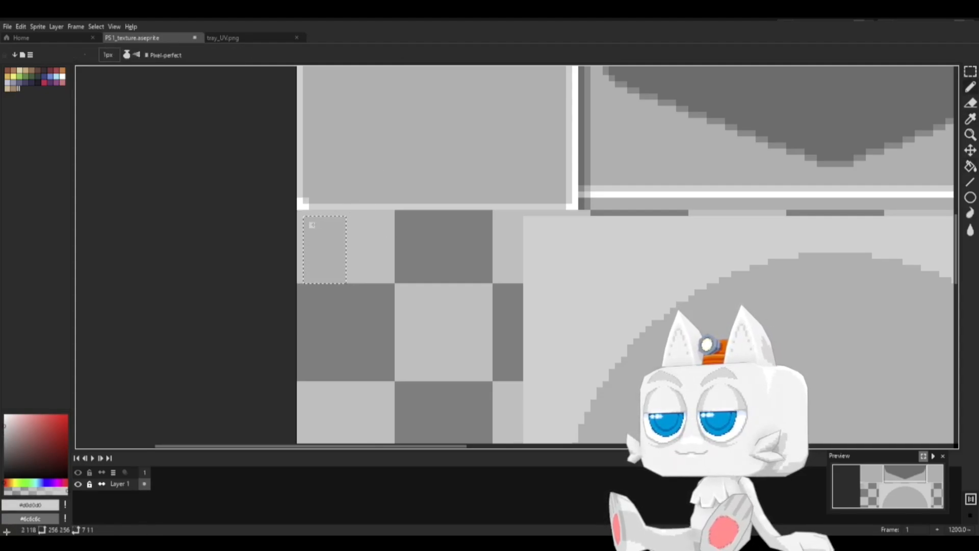
left_click_drag(306, 225, 348, 224)
left_click(300, 206, "alt")
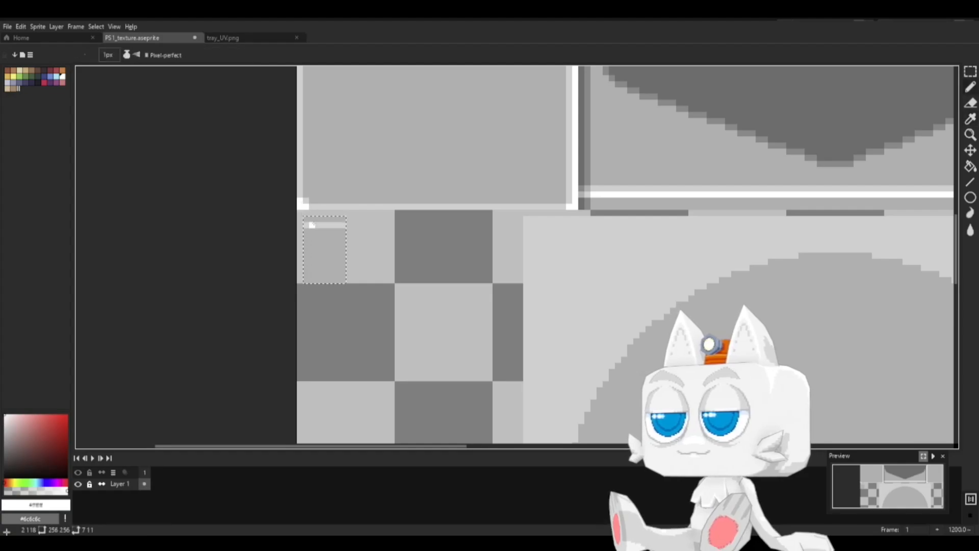
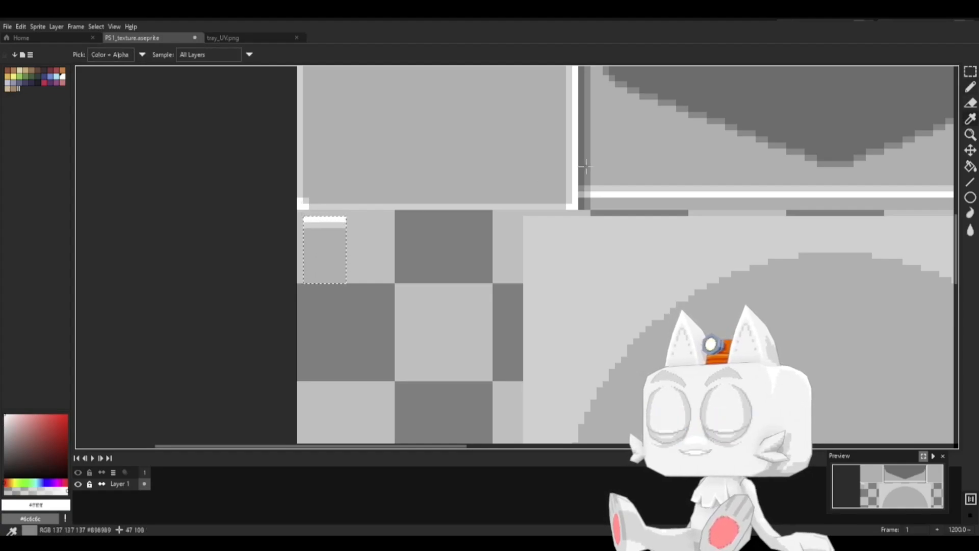
Step: Shade the patch's lower part with the darker grey #898989 and paint its bottom row in #6c6c6c
left_click(331, 206, "alt")
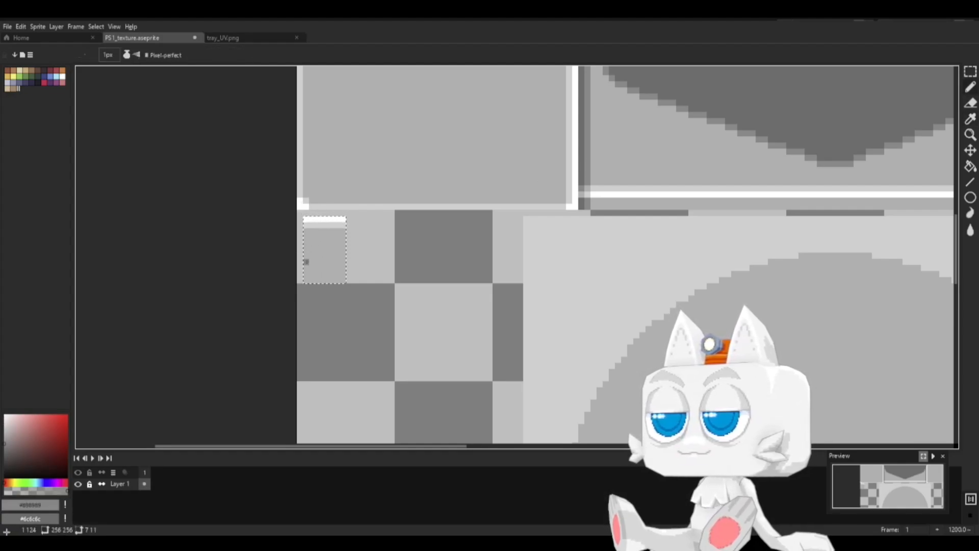
left_click(306, 261)
key("g")
left_click(331, 275)
key("b")
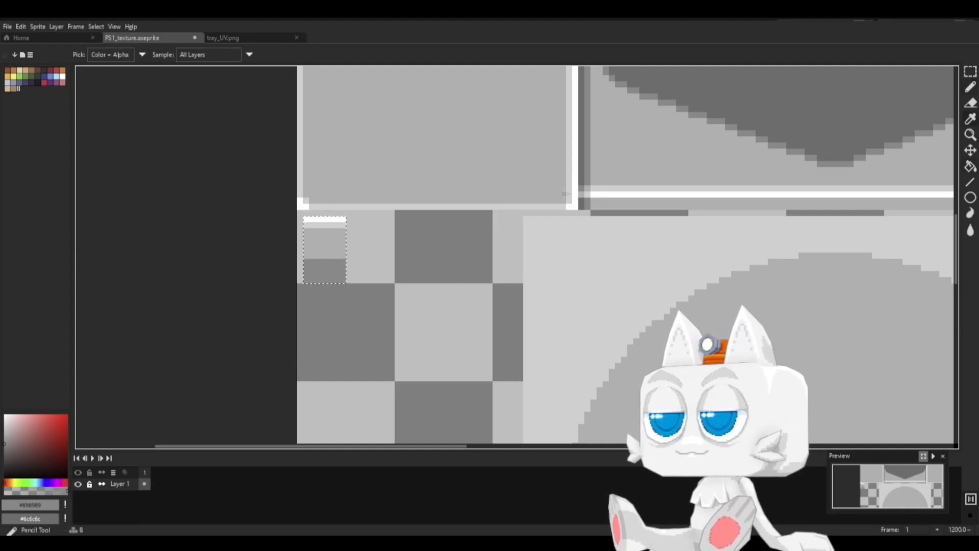
left_click(581, 180, "alt")
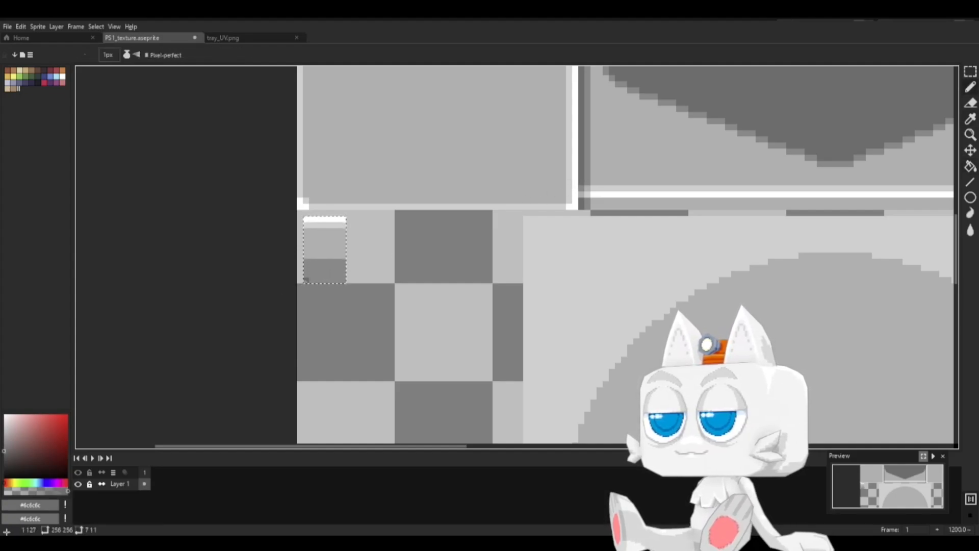
left_click(306, 280)
Step: Save the texture file and export it as PS1_texture.png with visible layers and all frames
key("ctrl+s")
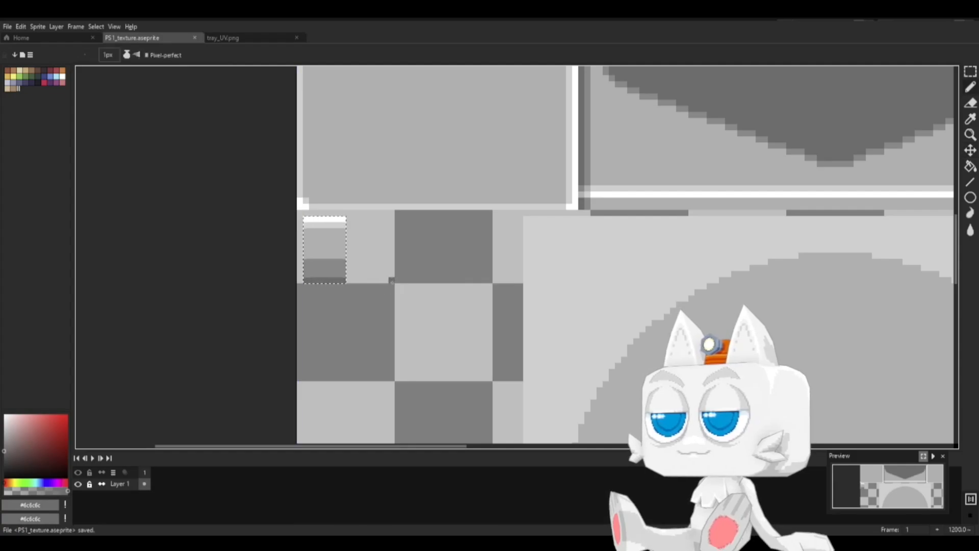
left_click(7, 26)
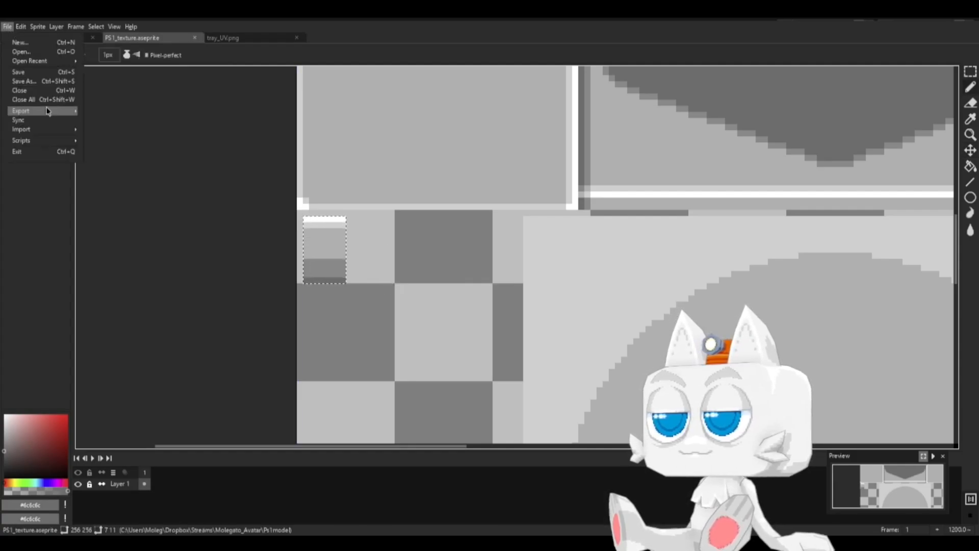
mouse_move(50, 117)
left_click(109, 116)
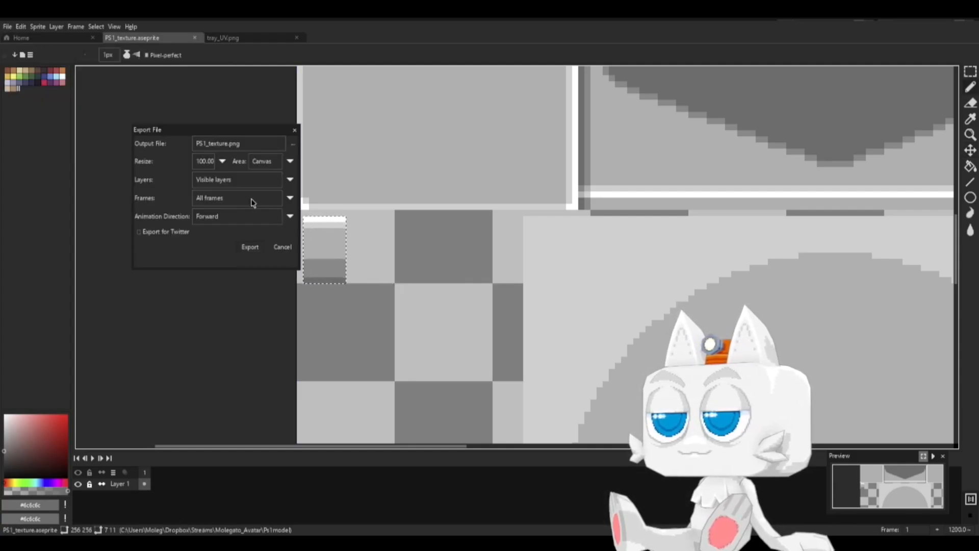
left_click(250, 247)
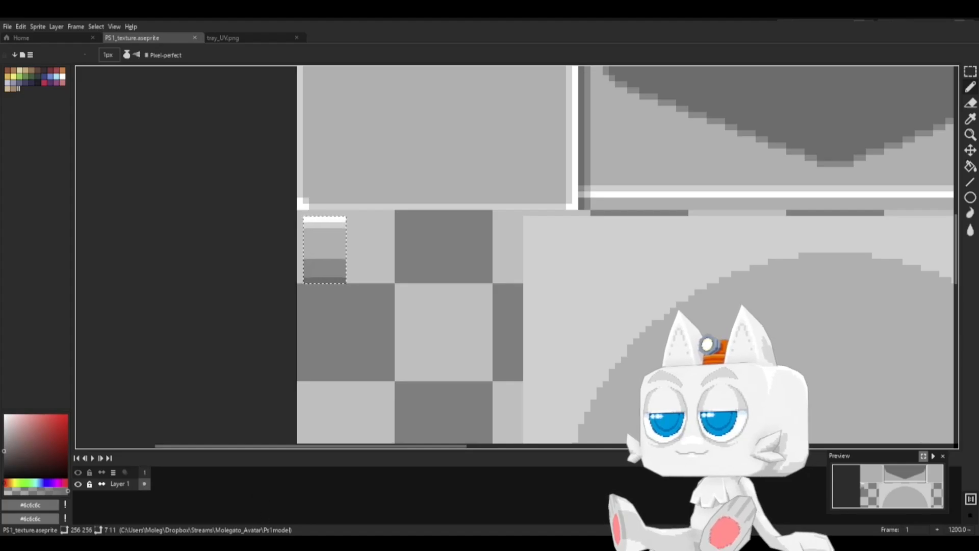
Step: Switch to Blender, reload the PS1_texture.png image and return to Edit Mode
key("alt+Tab")
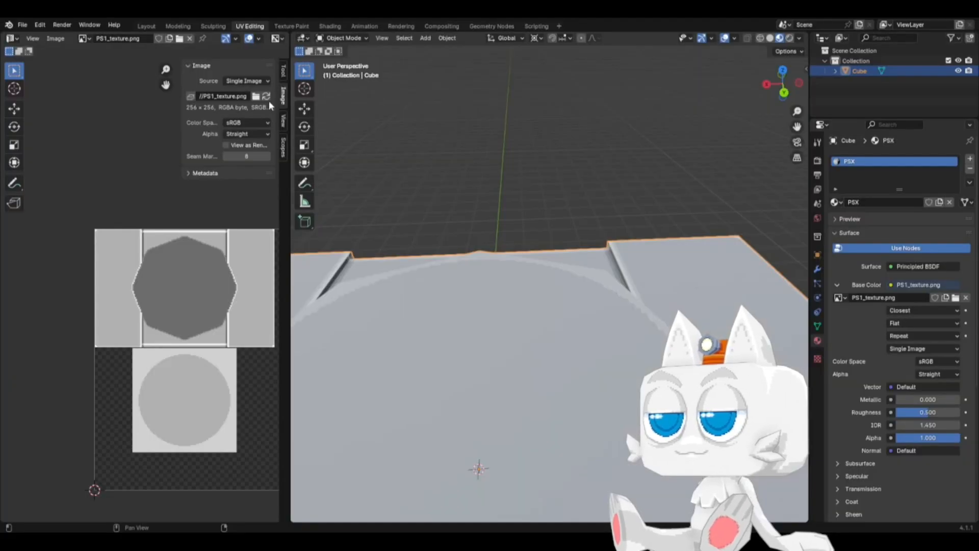
left_click(268, 99)
key("Tab")
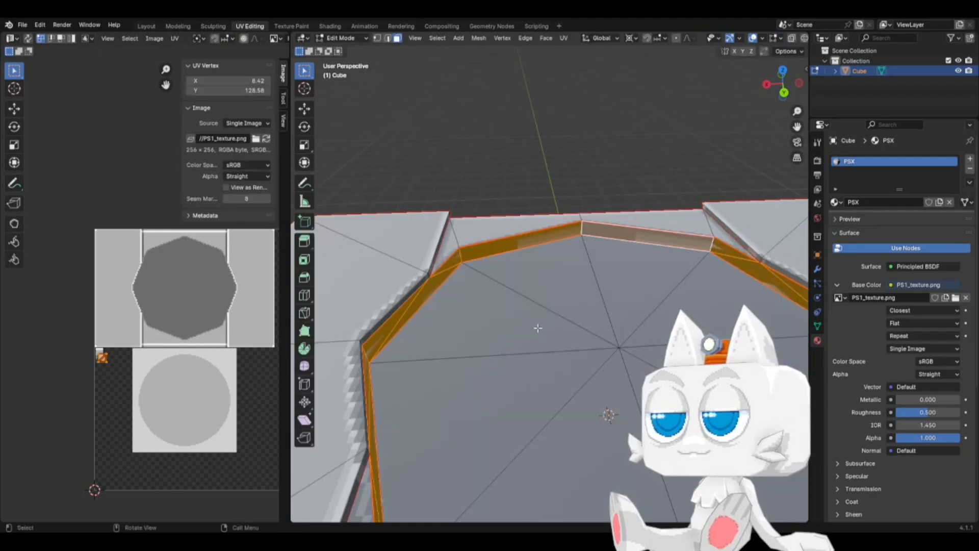
Step: Move the recess wall UVs onto the shaded patch and narrow them along X to fit inside it
scroll(90, 407, "up", 3)
scroll(148, 384, "up", 2)
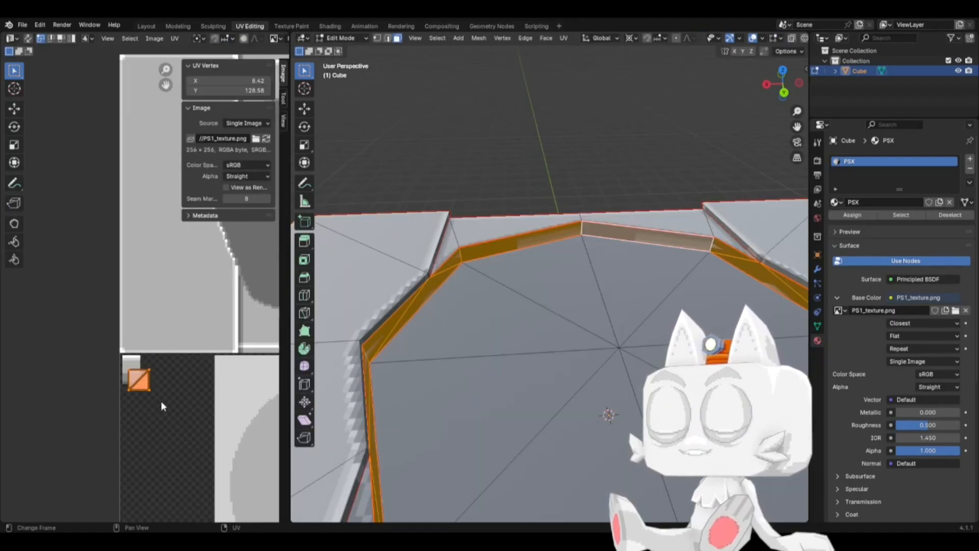
key("g")
left_click(223, 370)
key("s")
key("x")
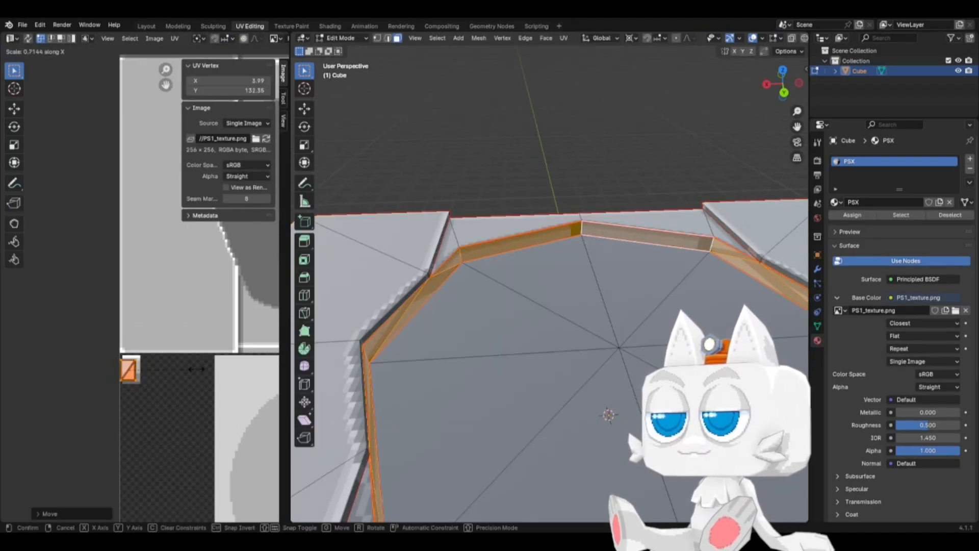
left_click(168, 368)
Step: Enlarge the wall UVs to the patch's height and widen them along X to its full width
middle_click_drag(488, 379, 383, 331)
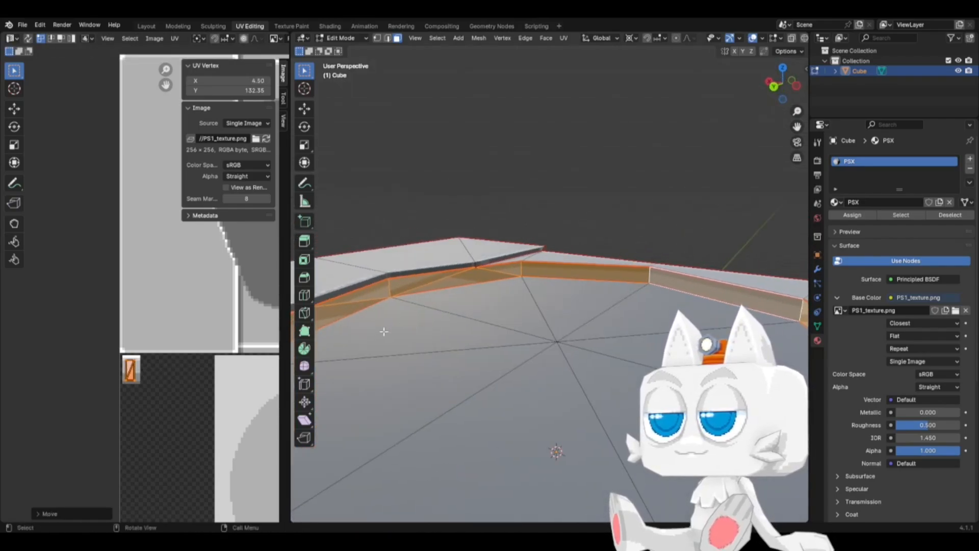
scroll(154, 359, "down", 2)
scroll(152, 363, "up", 2)
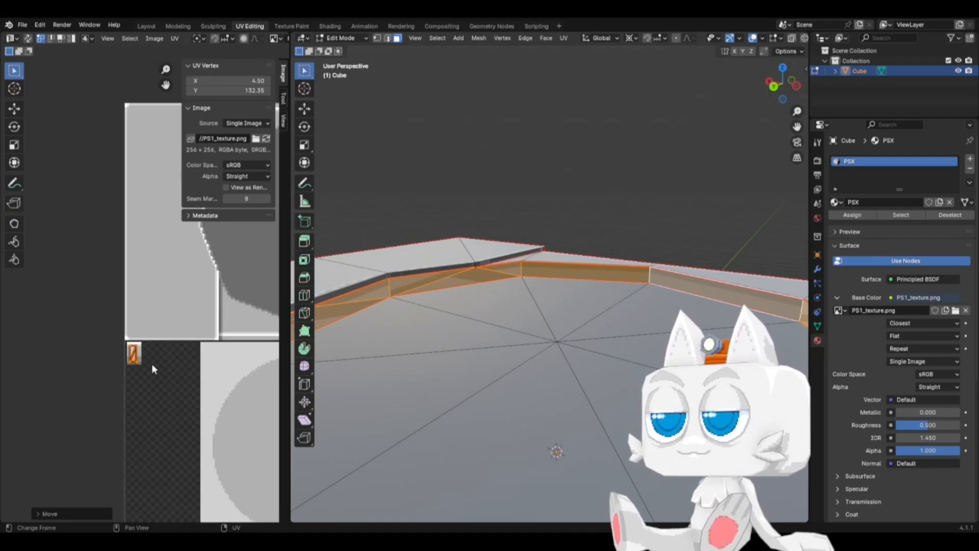
middle_click_drag(393, 308, 460, 286, "shift")
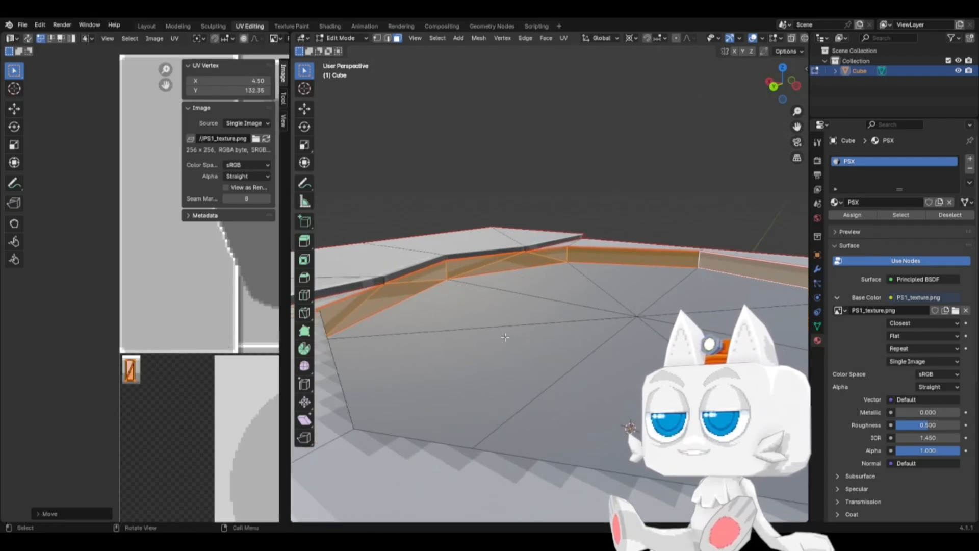
scroll(141, 370, "up", 1)
key("s")
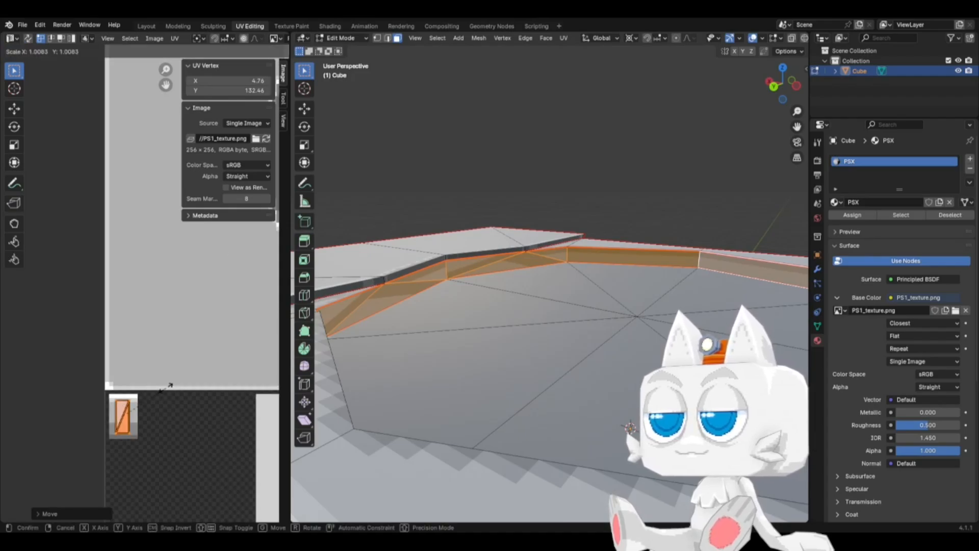
left_click(186, 380)
key("s")
key("x")
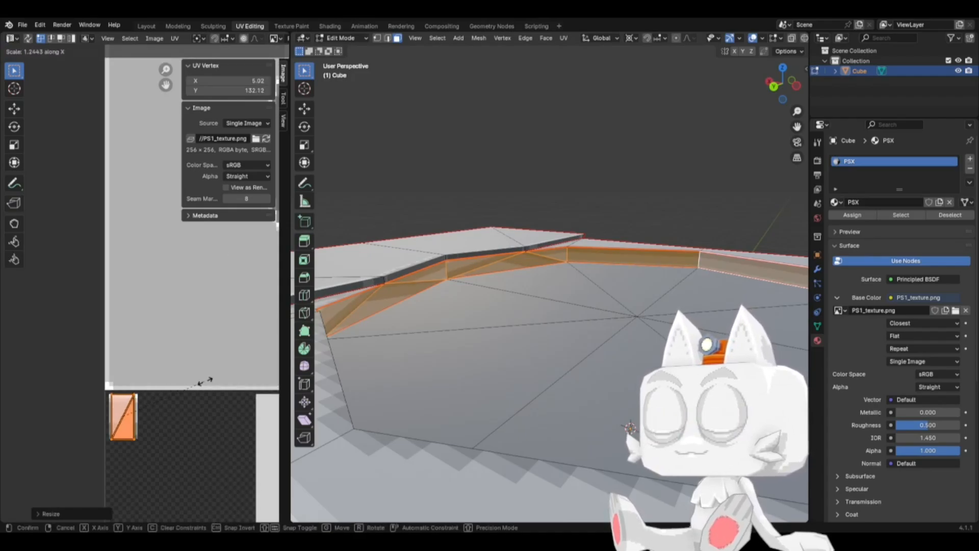
left_click(218, 382)
Step: Fine-tune the wall UVs' width and X position over the patch and snap them to pixels
key("g")
key("s")
key("x")
left_click(220, 384)
key("g")
key("x")
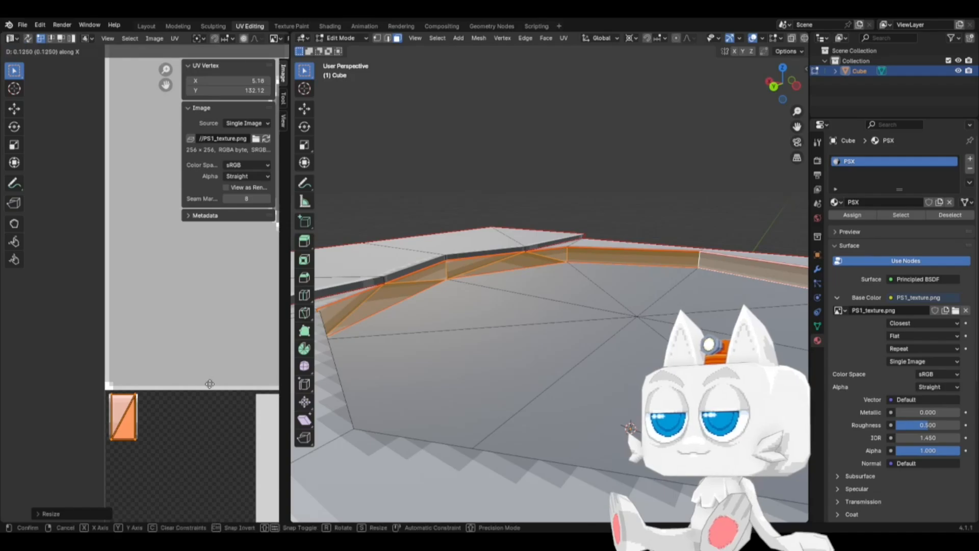
left_click(210, 384)
key("s")
key("Escape")
key("shift+s")
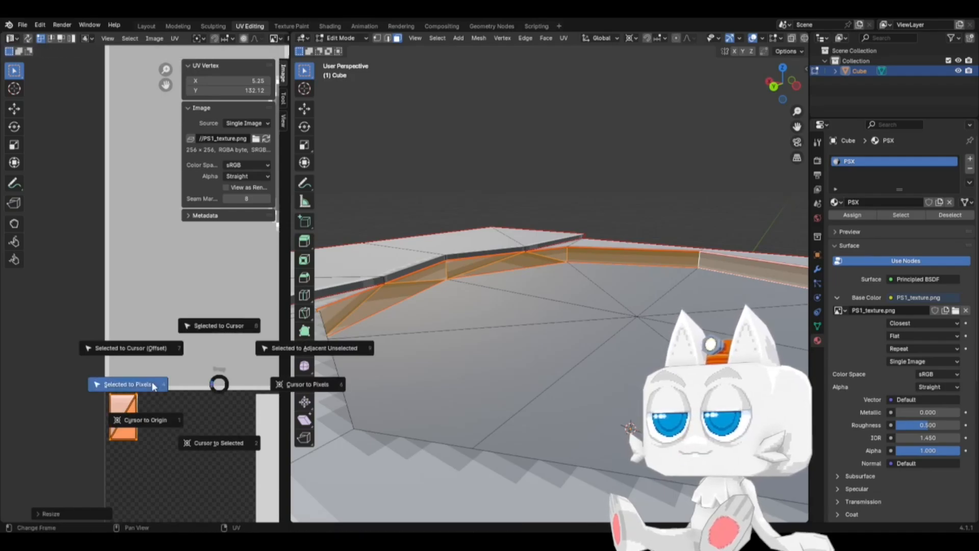
left_click(192, 373)
Step: Select the two lower triangular wall faces and rotate their UVs by -90°
left_click(412, 290)
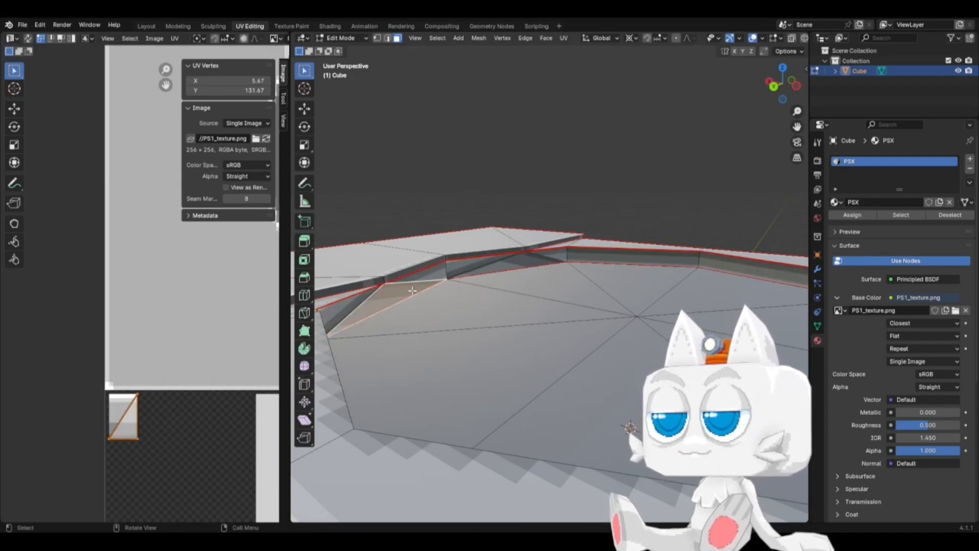
left_click(508, 267, "shift")
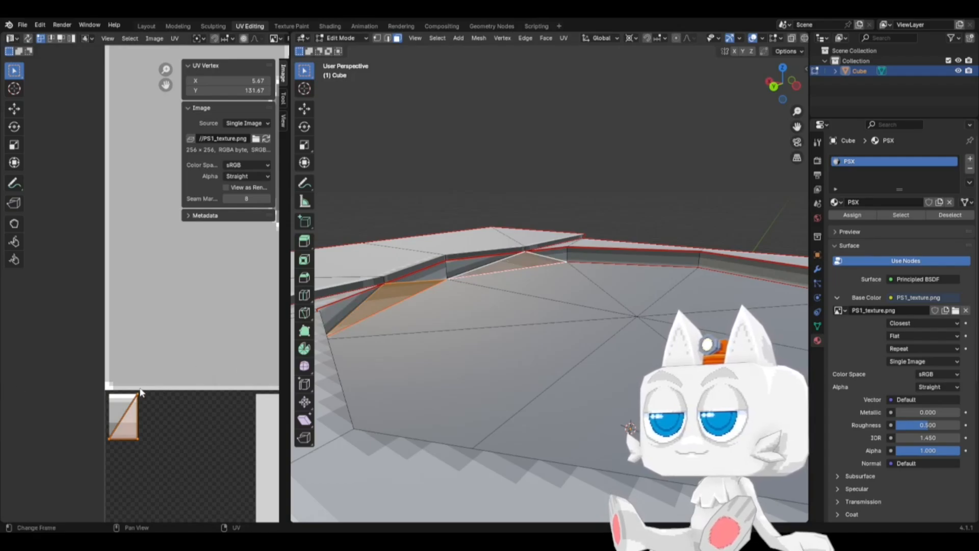
type("r-90")
key("Return")
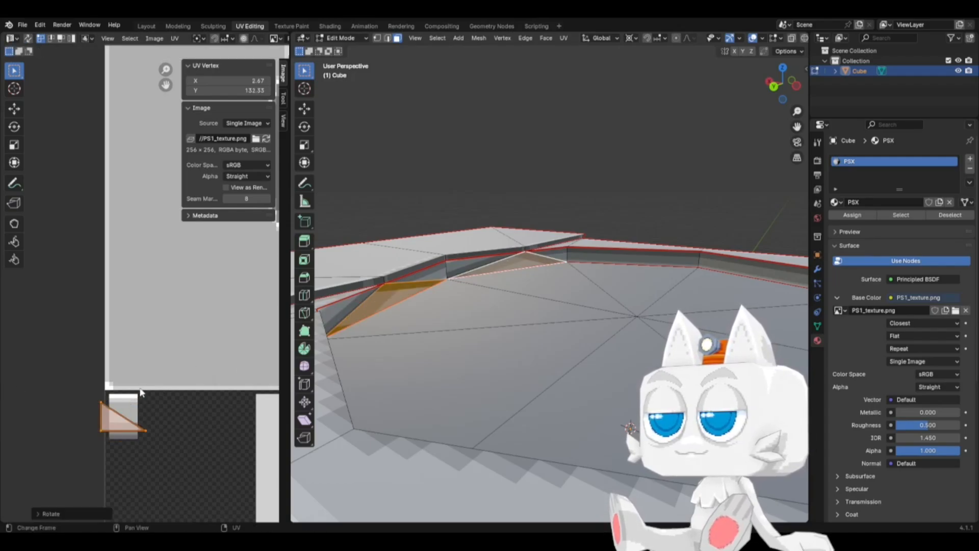
Step: Try rotating the two triangles' UVs by another -90° and moving one corner vertex, and undo the rotation
type("r-90")
key("Return")
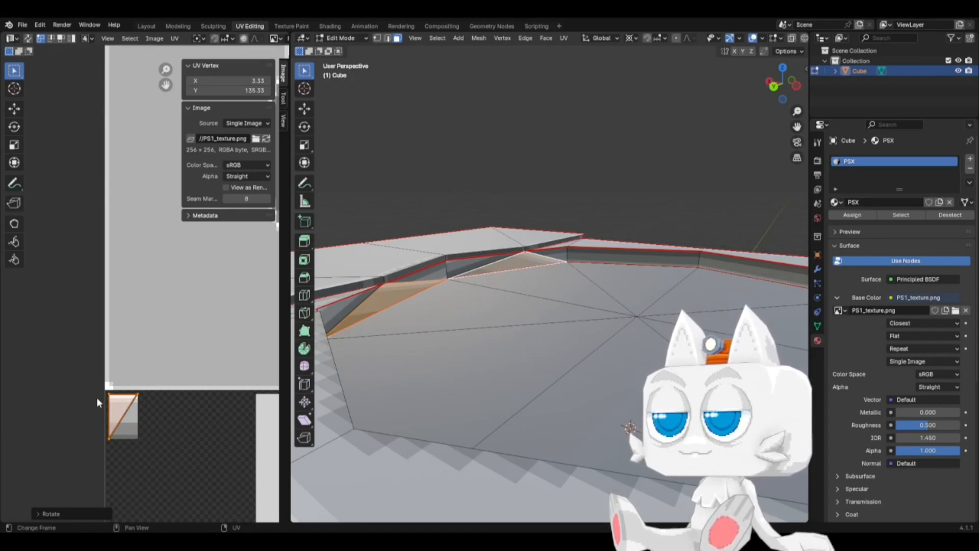
left_click(139, 438)
key("g")
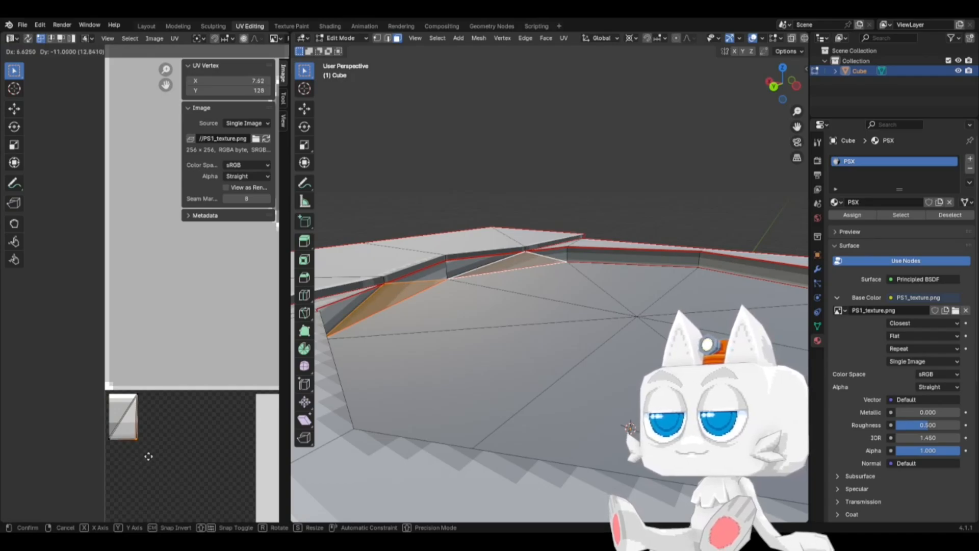
key("Escape")
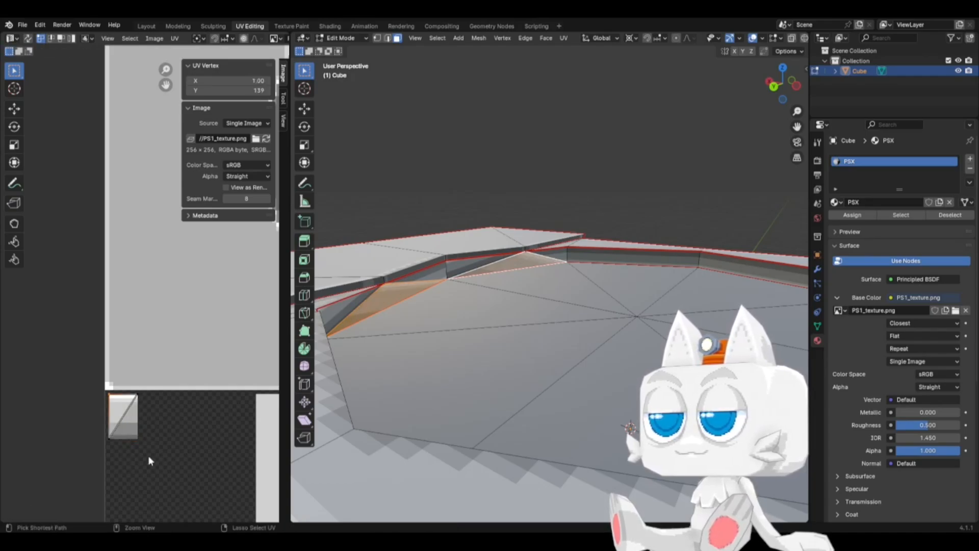
key("ctrl+z")
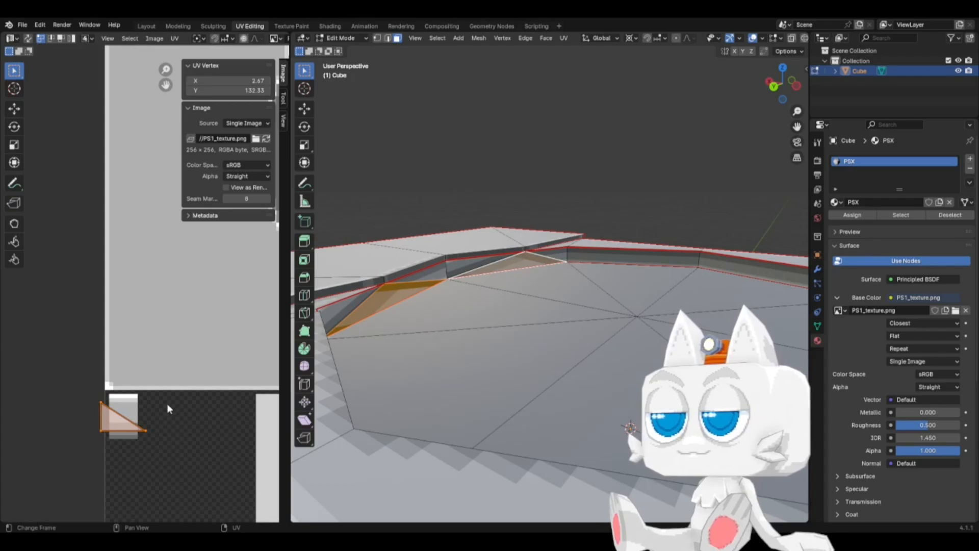
Step: Rotate and narrow the triangles' UVs so their long edge lies along the patch's bottom, and snap them to pixels
key("r")
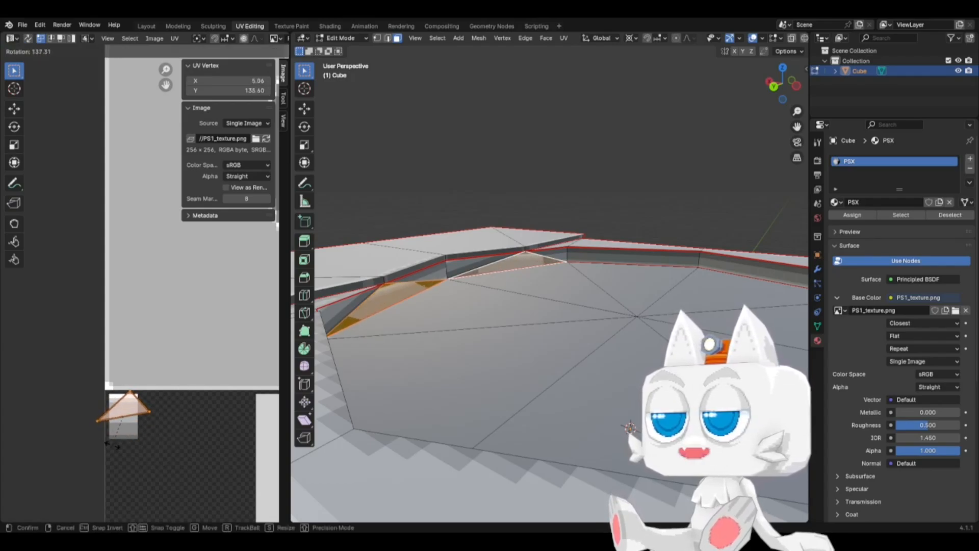
left_click(109, 444)
key("s")
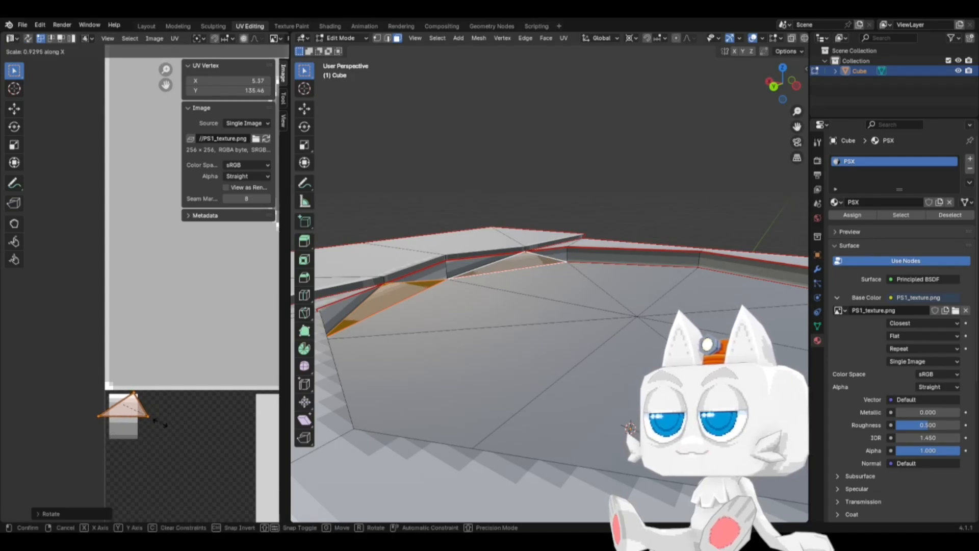
key("x")
key("g")
left_click(139, 445)
key("shift+s")
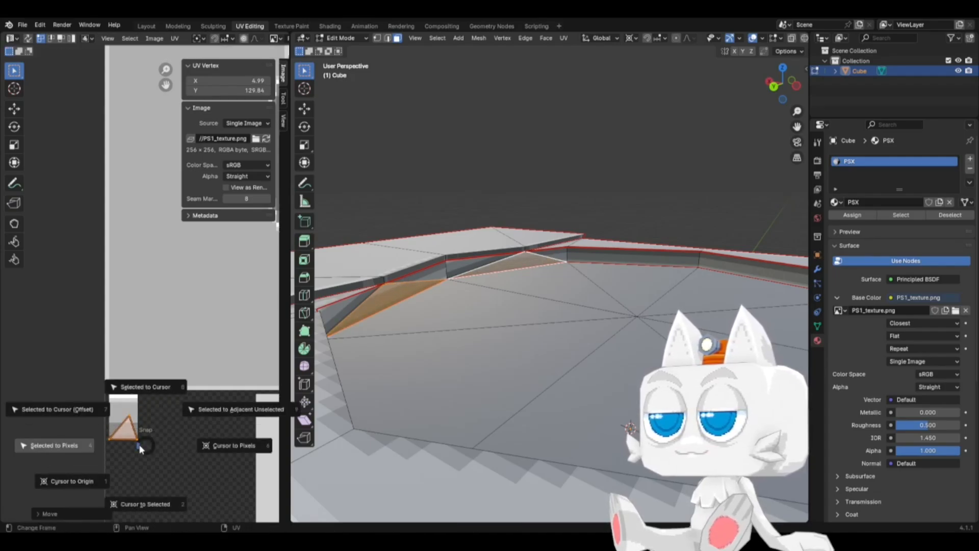
left_click(78, 448)
Step: Move the triangles' top UV vertex to the patch's upper corner and snap it to pixels at X 8, Y 139
left_click(132, 420)
key("g")
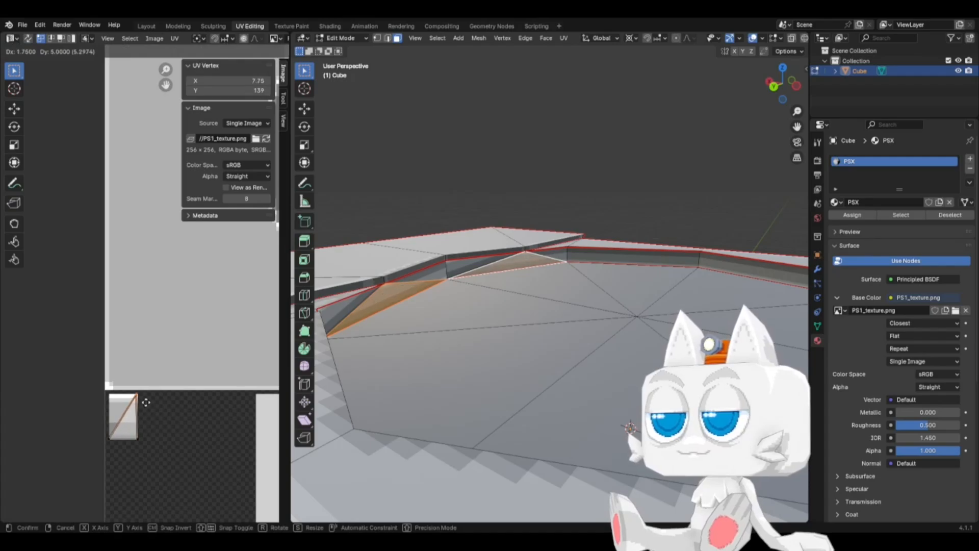
left_click(146, 402)
key("shift+s")
left_click(76, 403)
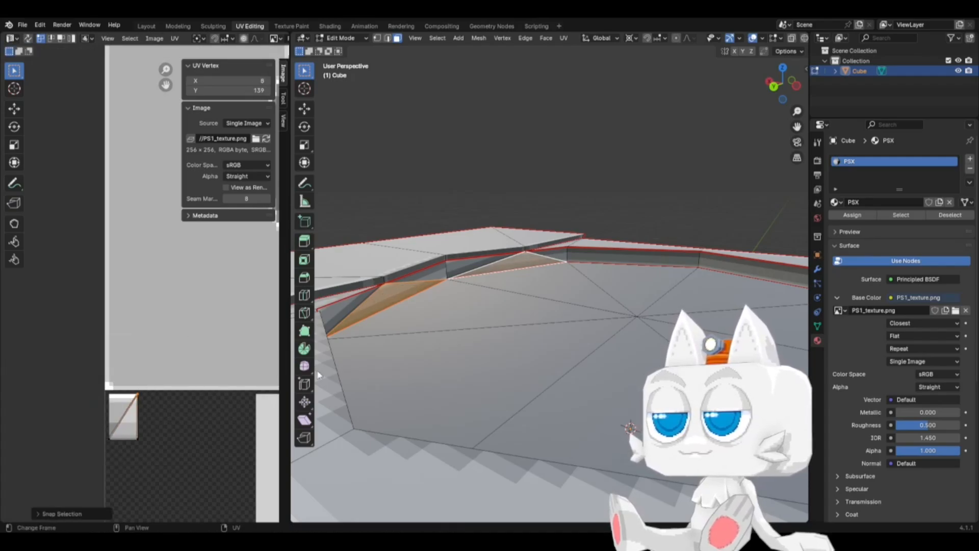
Step: Select four rectangular wall faces and one adjoining upper triangle of the recess, and rotate their UVs by 180°
left_click(597, 253)
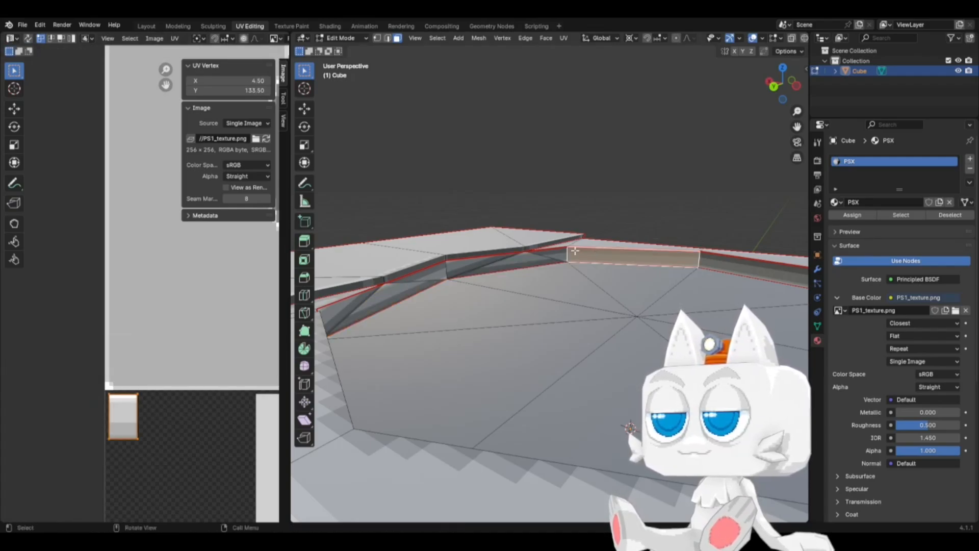
left_click(541, 257, "shift")
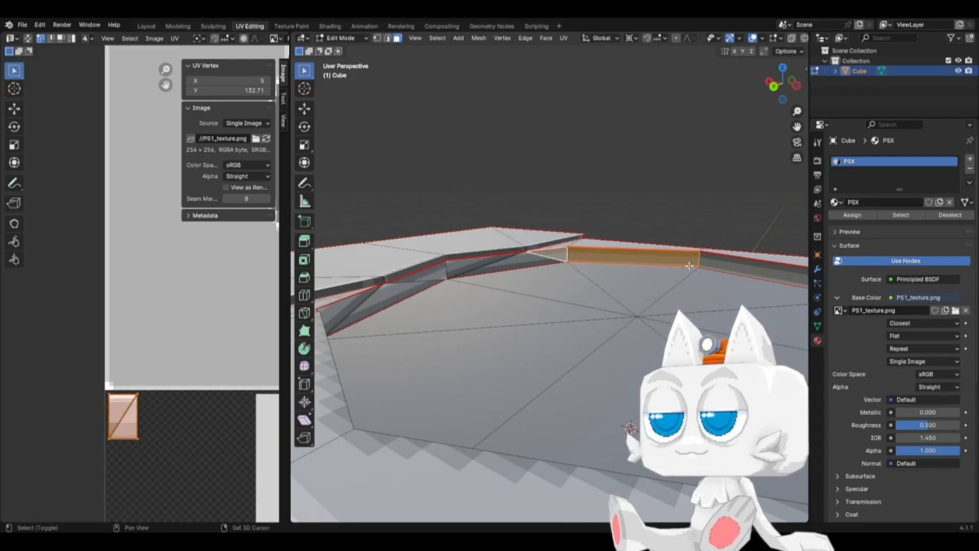
left_click(730, 265, "shift")
middle_click_drag(592, 295, 638, 306)
middle_click_drag(712, 279, 716, 326, "shift")
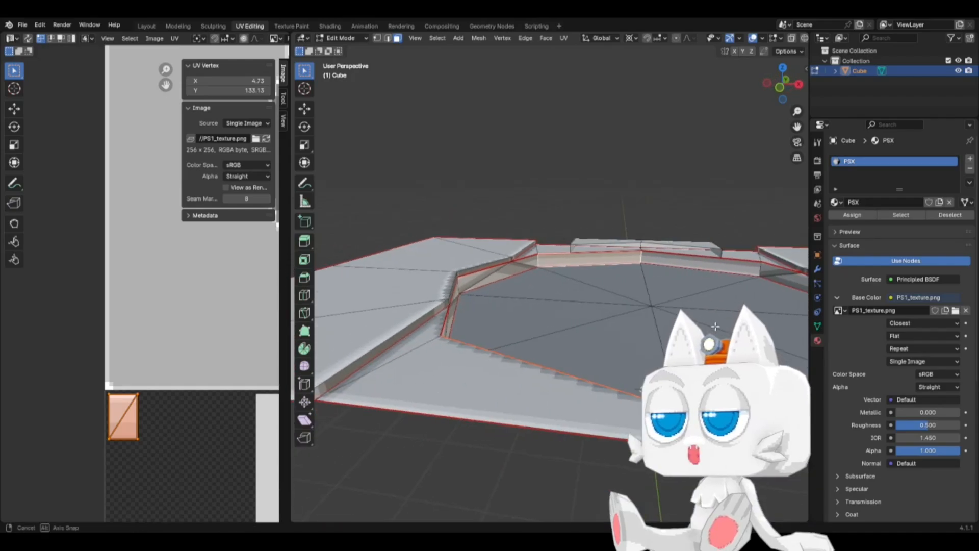
left_click(683, 262, "shift")
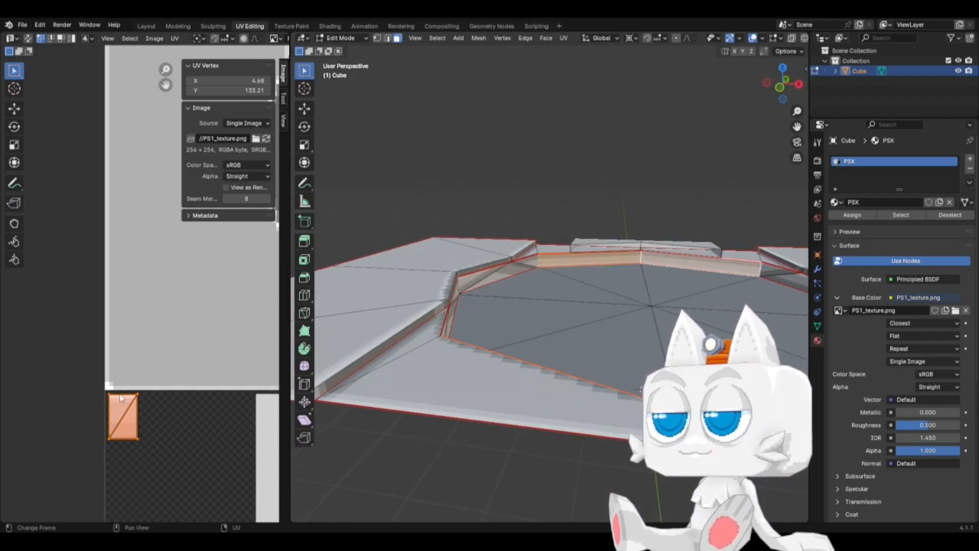
type("r180")
key("Return")
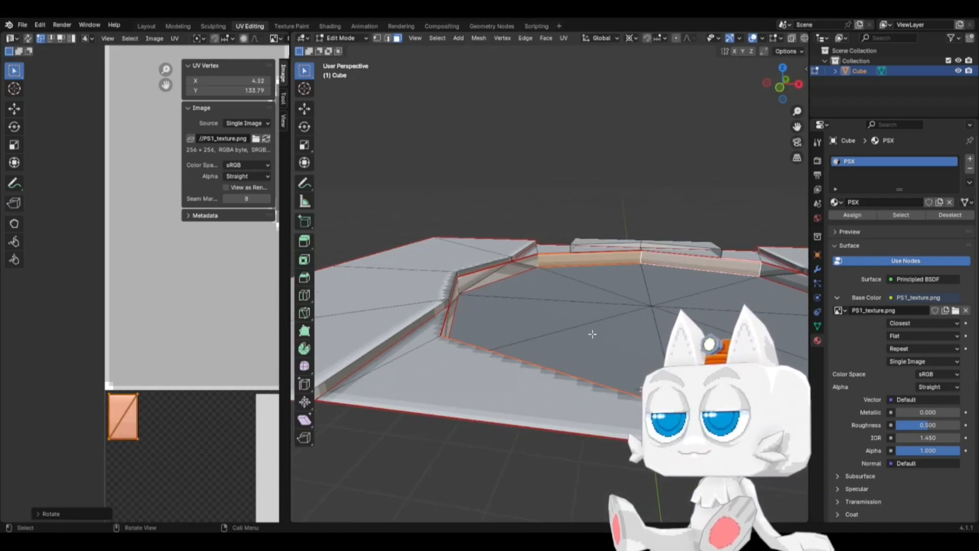
Step: Select the two matching triangular faces on the neighbouring walls and try moving their lower-left UV vertex along Y
middle_click_drag(592, 334, 453, 305)
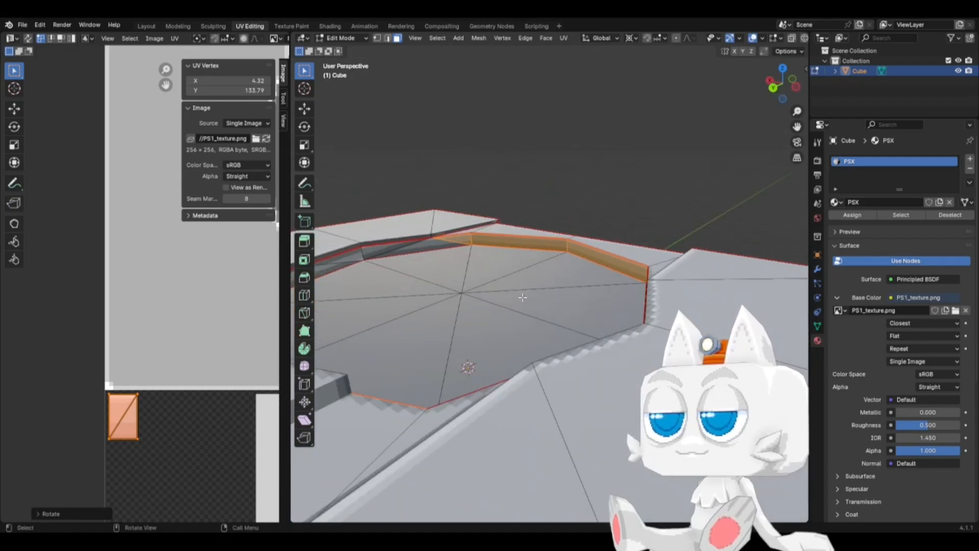
middle_click_drag(523, 297, 488, 317)
left_click(533, 270)
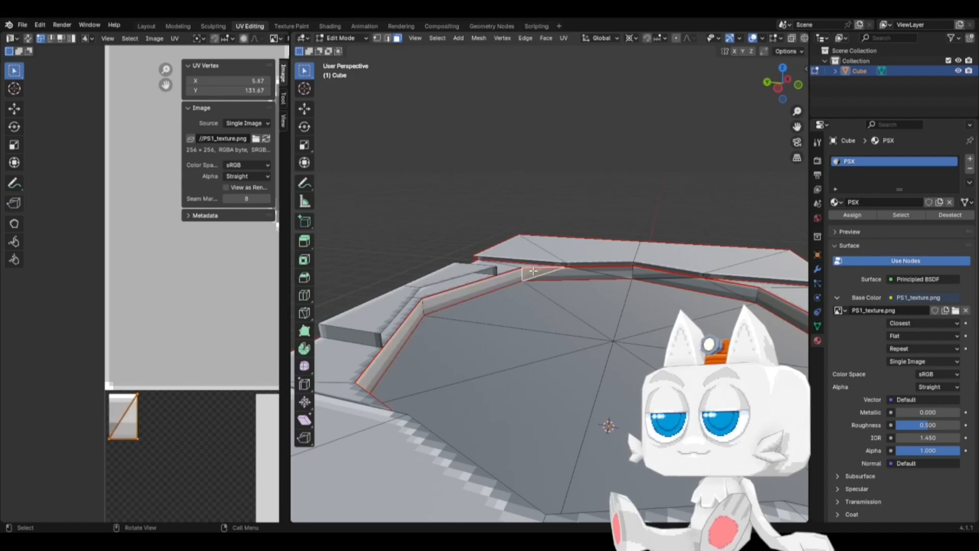
left_click(645, 273, "shift")
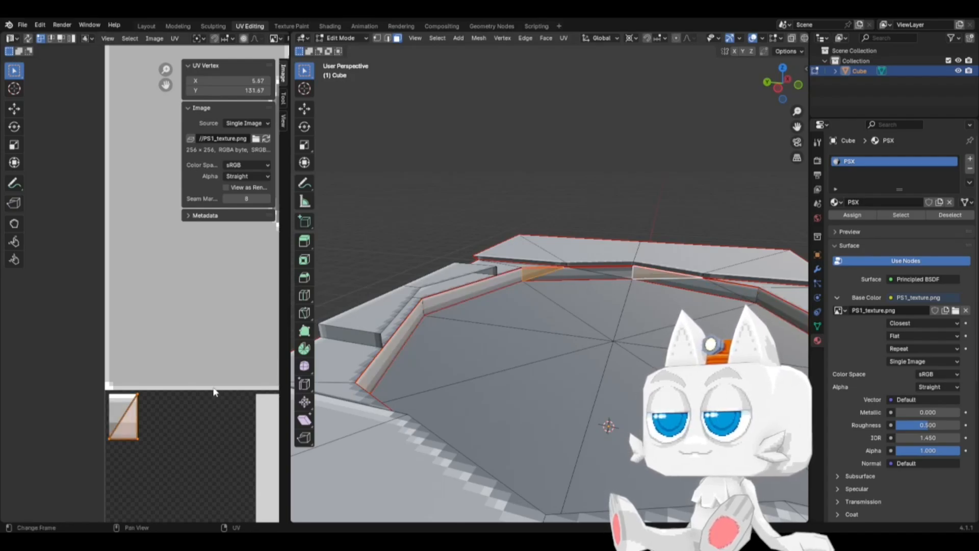
left_click(122, 456)
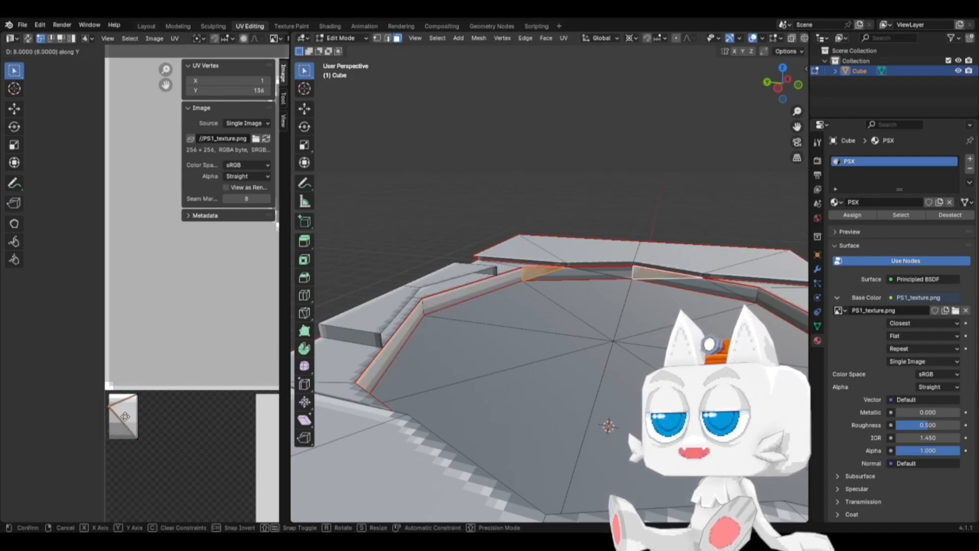
left_click(132, 439)
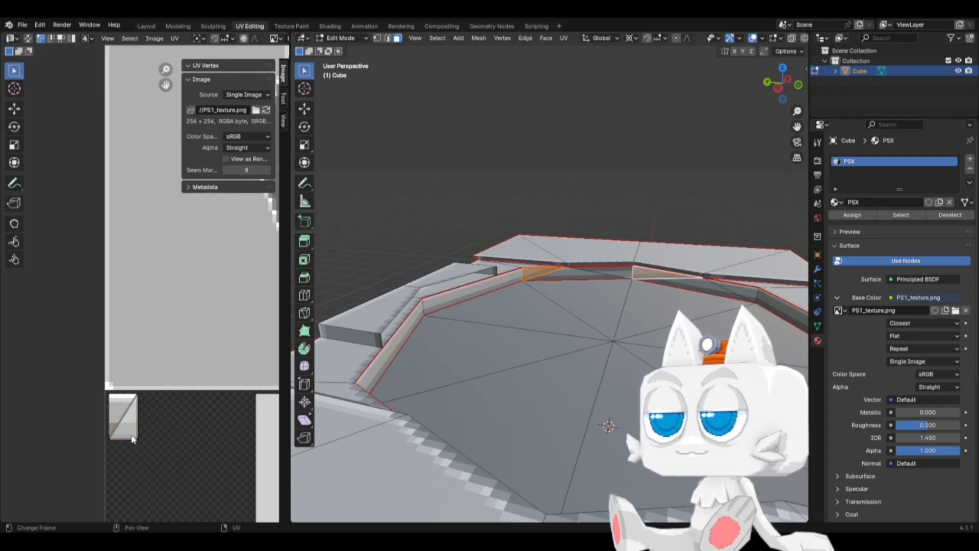
Step: Move the two triangles' lower-right UV vertex to the patch's upper-left corner and snap it to pixels at X 1, Y 139
left_click_drag(126, 429, 148, 448)
key("g")
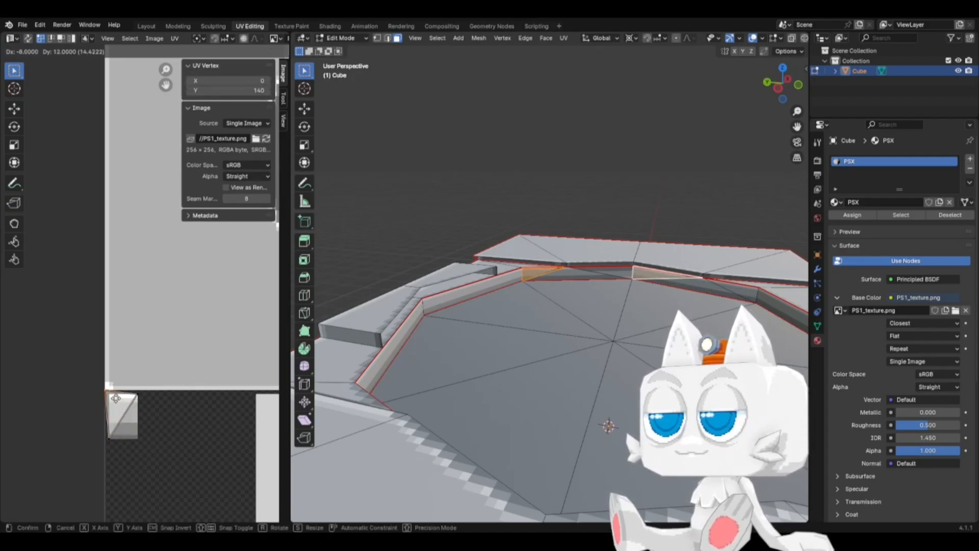
left_click(116, 401)
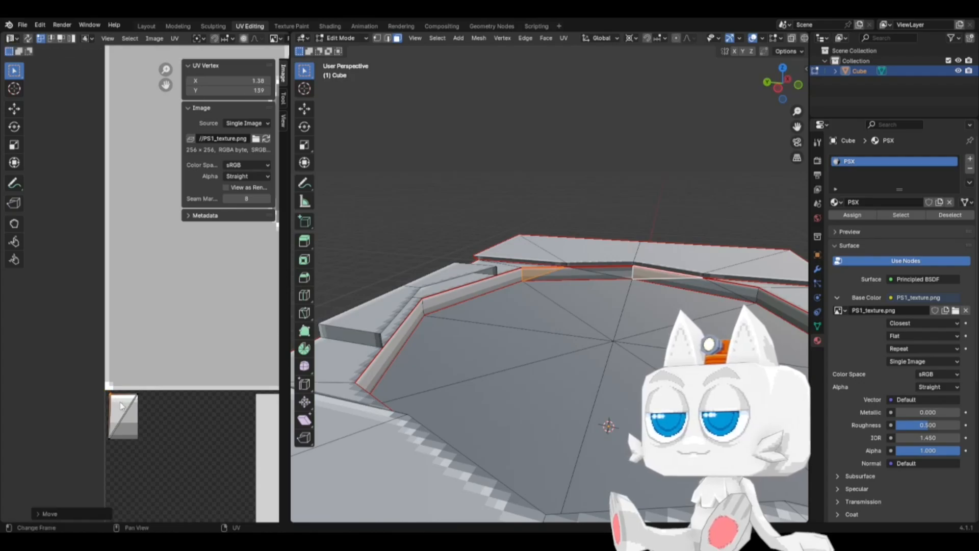
key("shift+s")
left_click(131, 384)
scroll(599, 277, "up", 1)
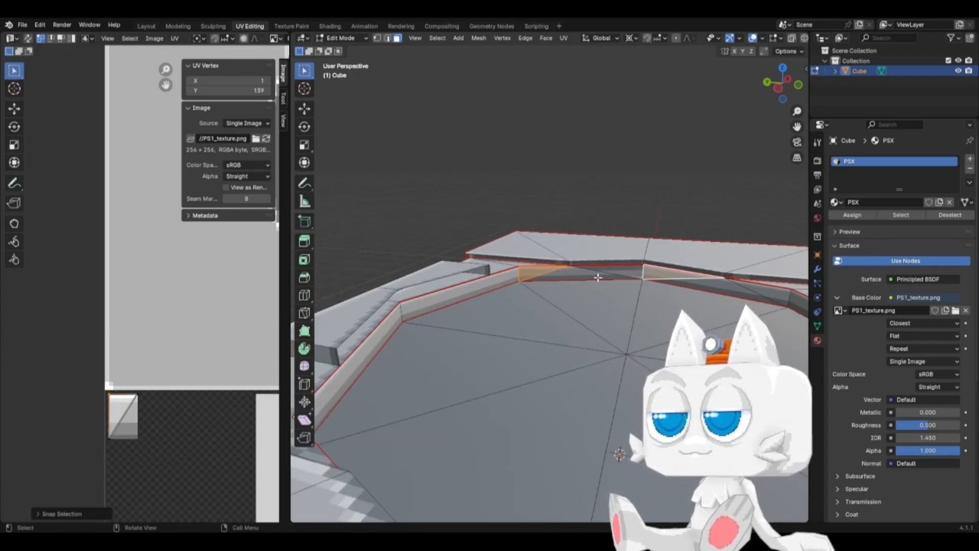
left_click(616, 274)
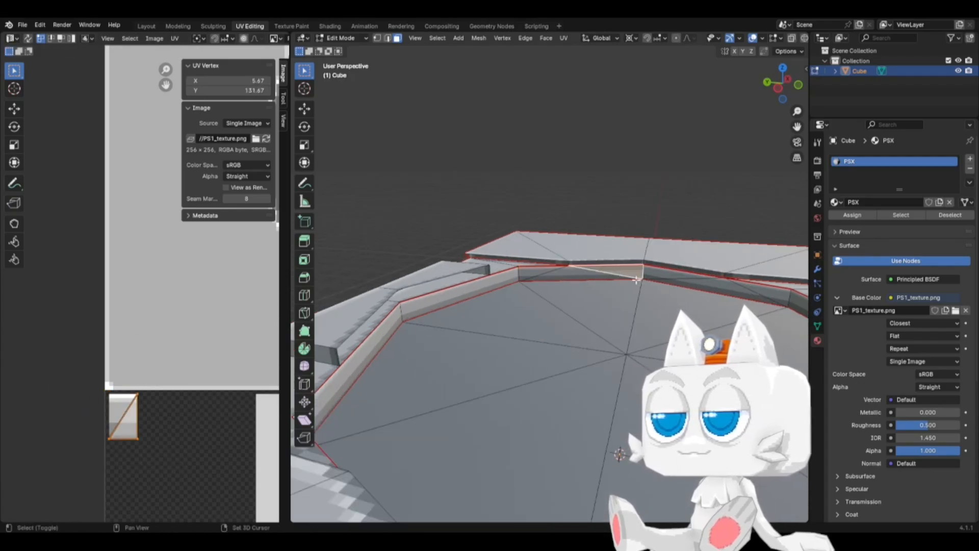
middle_click_drag(520, 363, 658, 344)
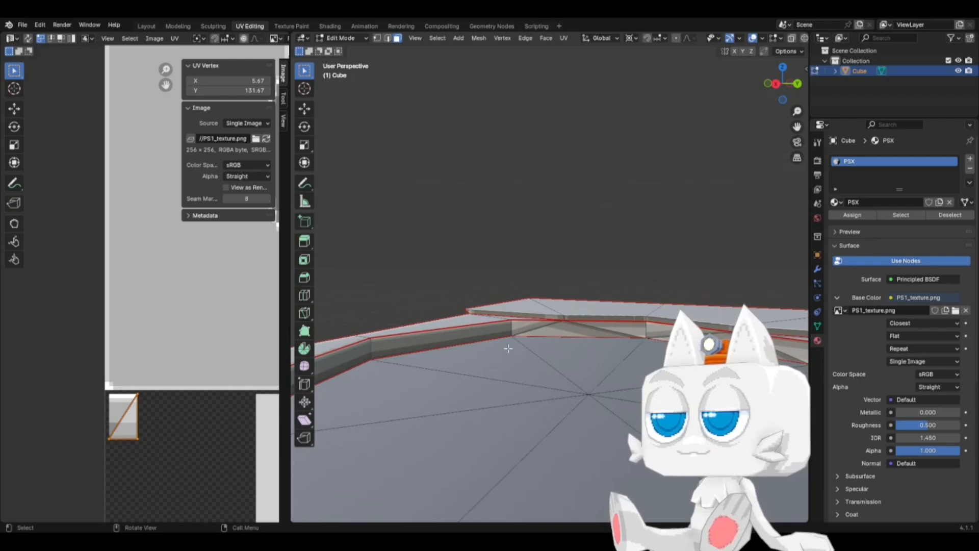
middle_click_drag(509, 348, 457, 356)
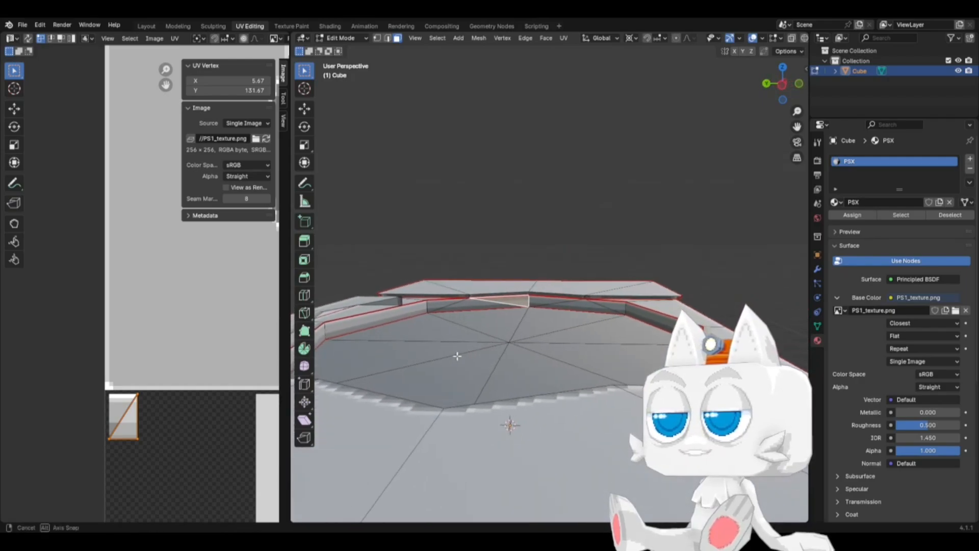
scroll(487, 332, "up", 2)
key("r")
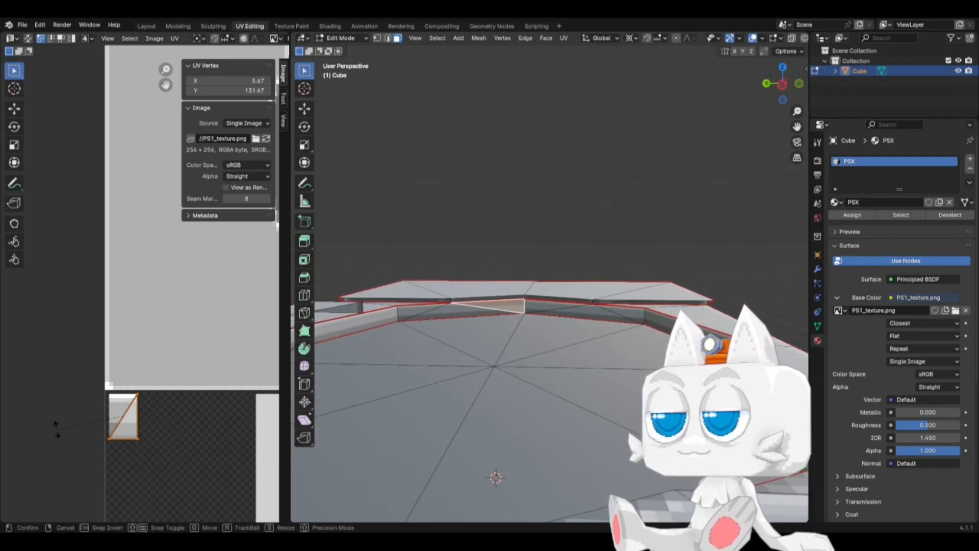
left_click(56, 429)
middle_click_drag(323, 425, 438, 350)
Step: Select the two matching upper triangles on the adjacent recess walls and try moving individual UV vertices
left_click(436, 349)
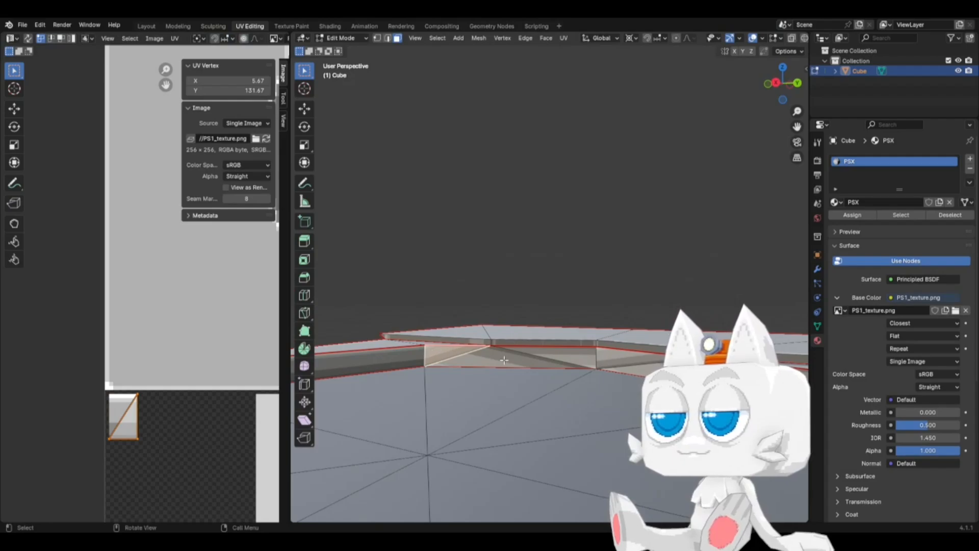
left_click(623, 362, "shift")
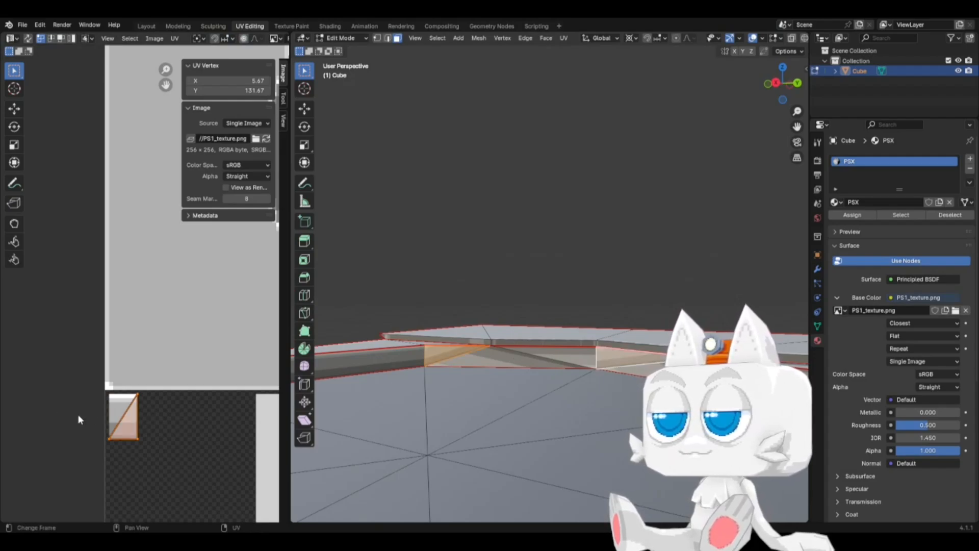
left_click_drag(79, 420, 117, 457)
key("g")
key("y")
right_click(125, 430)
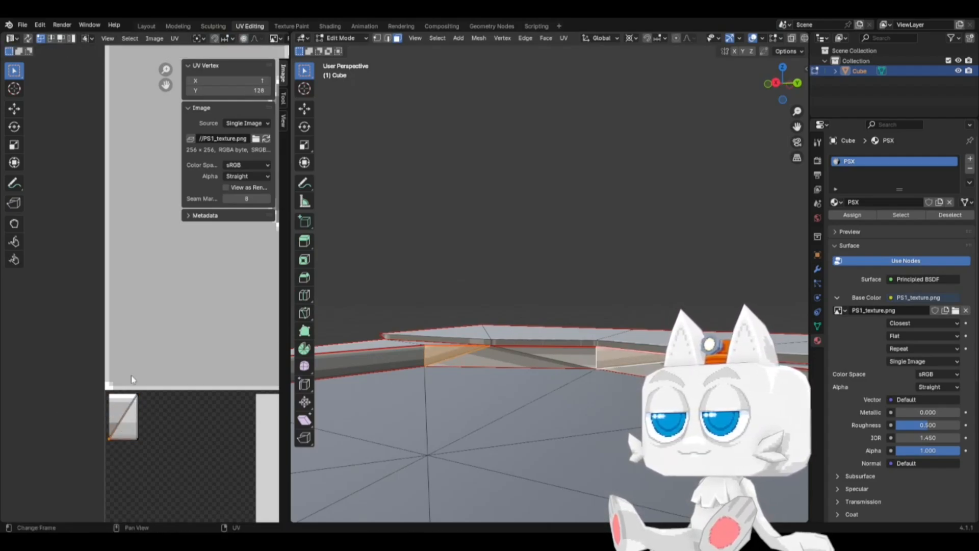
left_click_drag(131, 377, 153, 408)
key("g")
right_click(137, 411)
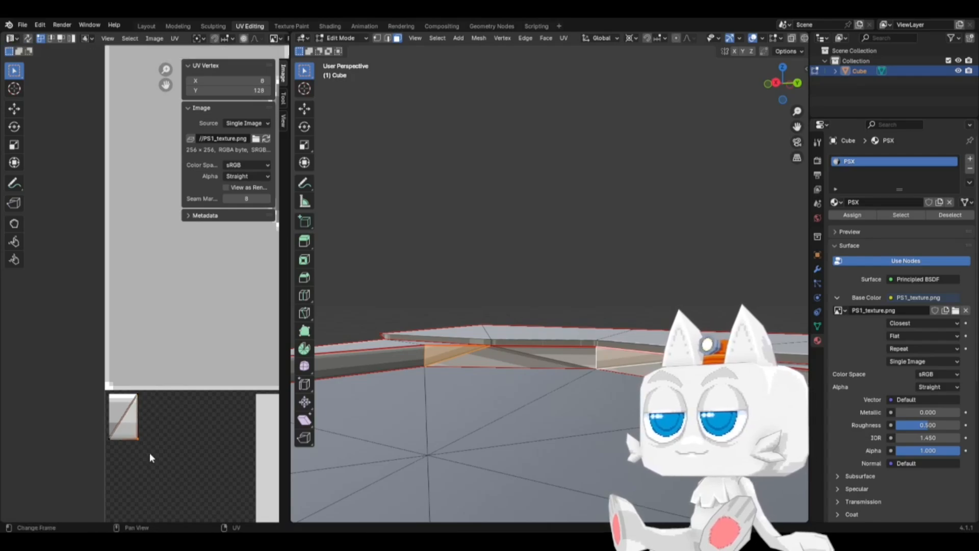
Step: Move the selected upper triangles' lower-right UV vertex to the patch's upper-left corner, snapping it to pixels at X 1, Y 139
key("g")
left_click(122, 409)
key("shift+s")
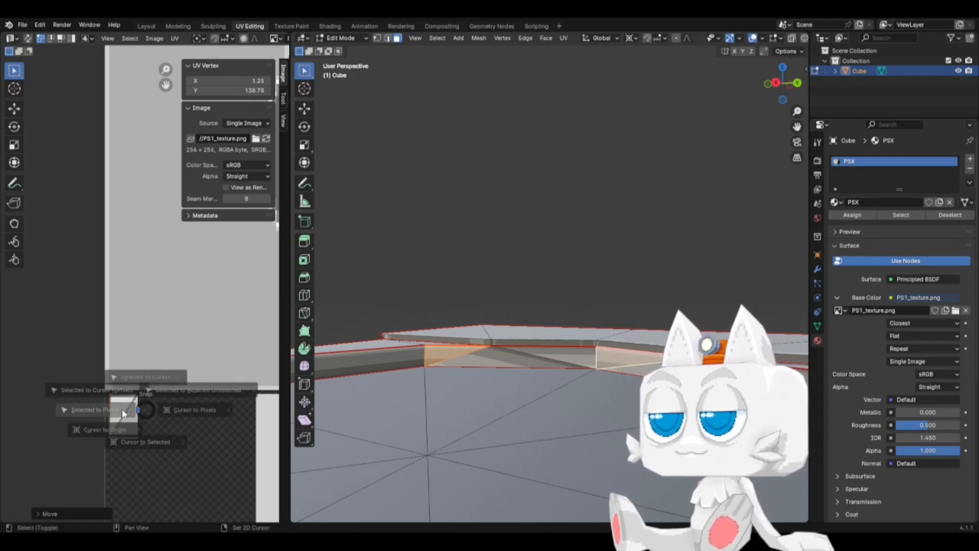
left_click(82, 411)
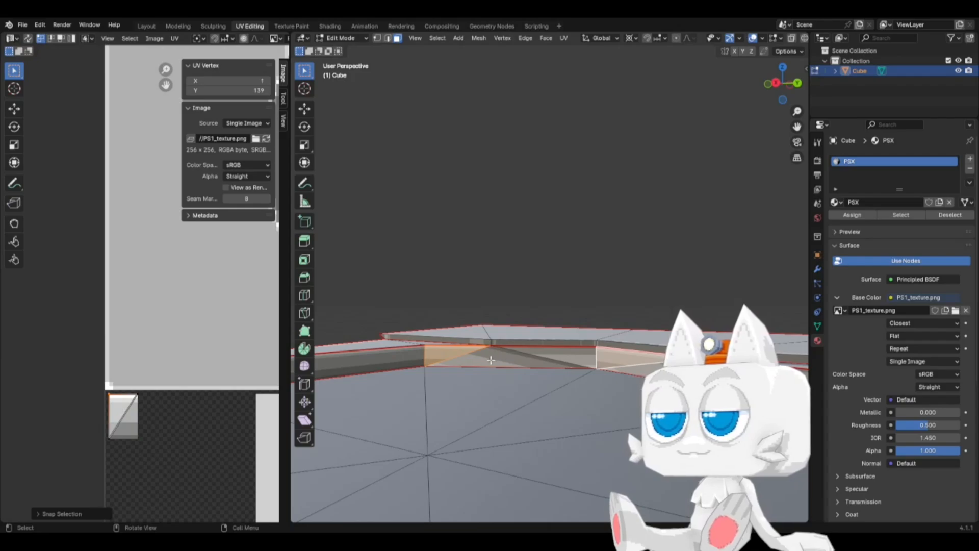
Step: Select the other upper triangle on each of these two walls and rotate their UVs by 180°
left_click(512, 359)
middle_click_drag(658, 385, 579, 374, "shift")
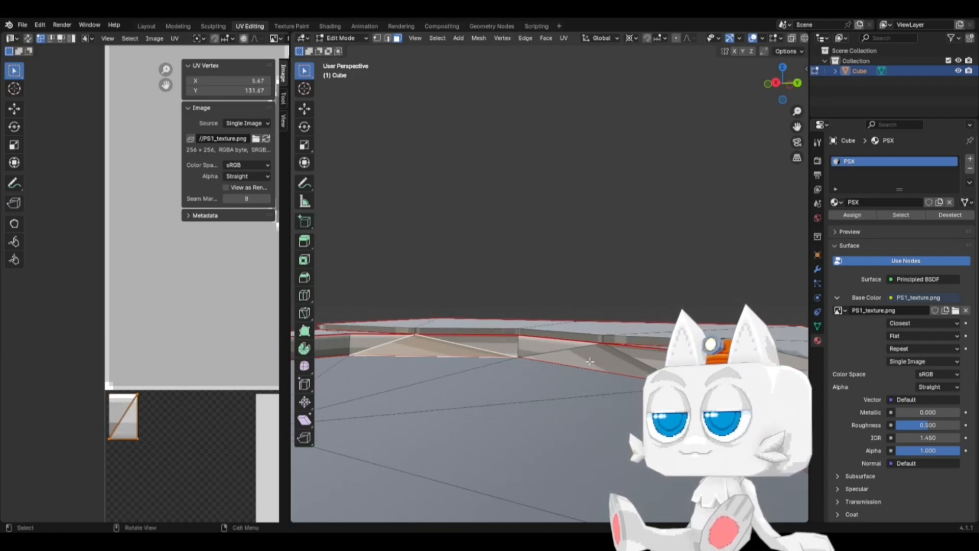
left_click(661, 358)
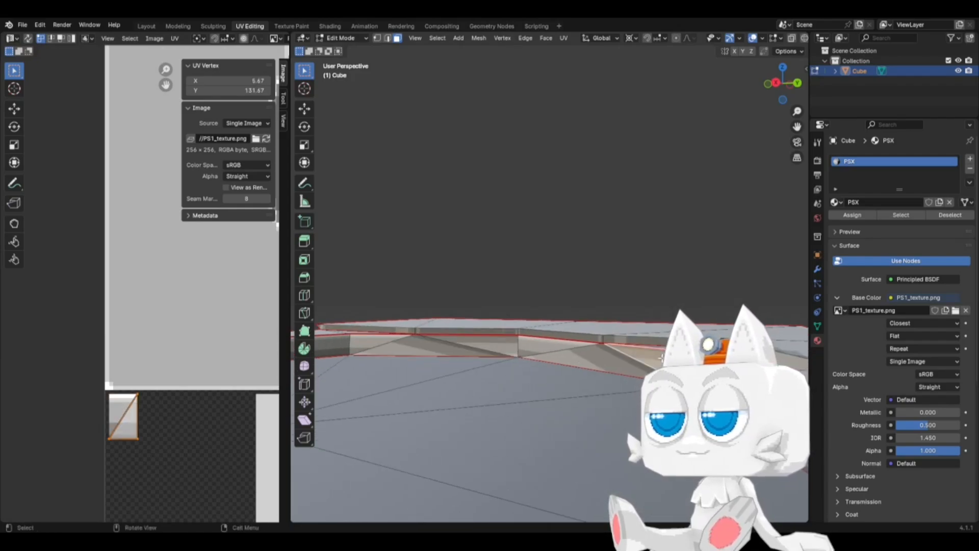
left_click(481, 346, "shift")
type("r180")
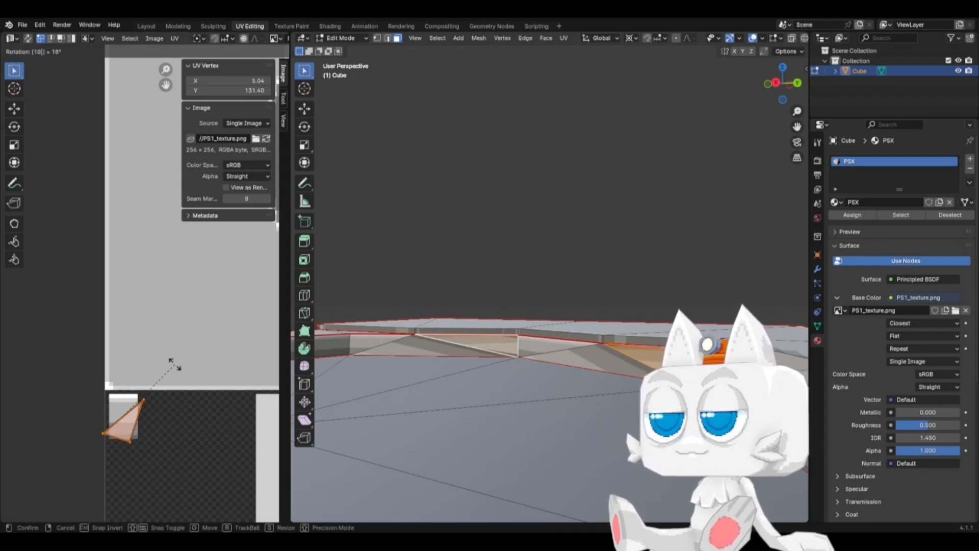
key("Return")
Step: Select the lower triangle on both walls, rotate their UVs so the long edge lies at the base, and narrow them along X
left_click(598, 368)
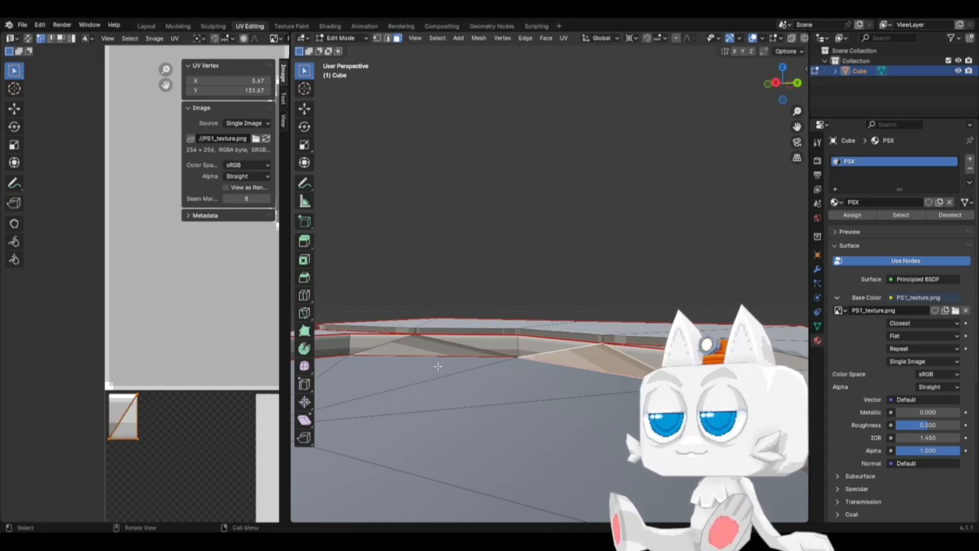
left_click(426, 350, "shift")
left_click_drag(94, 424, 114, 465)
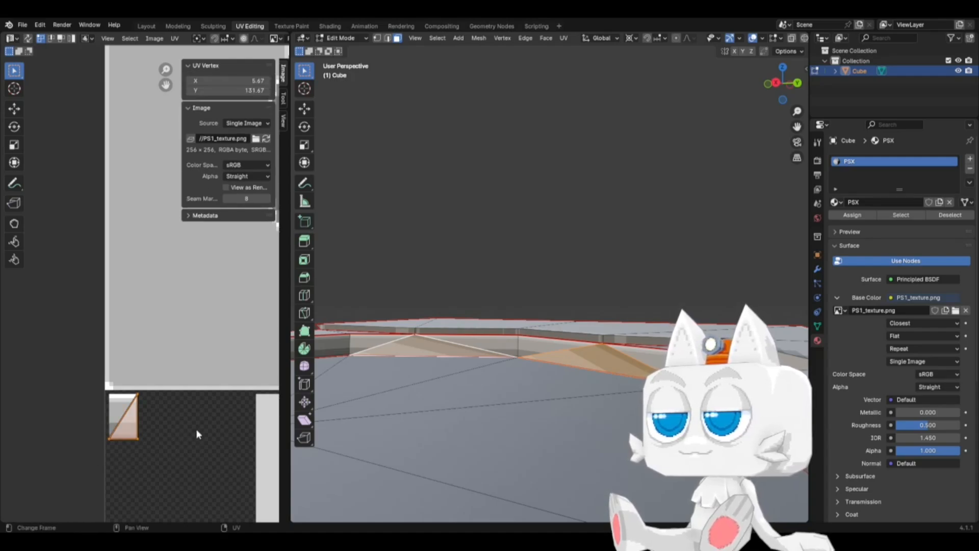
key("r")
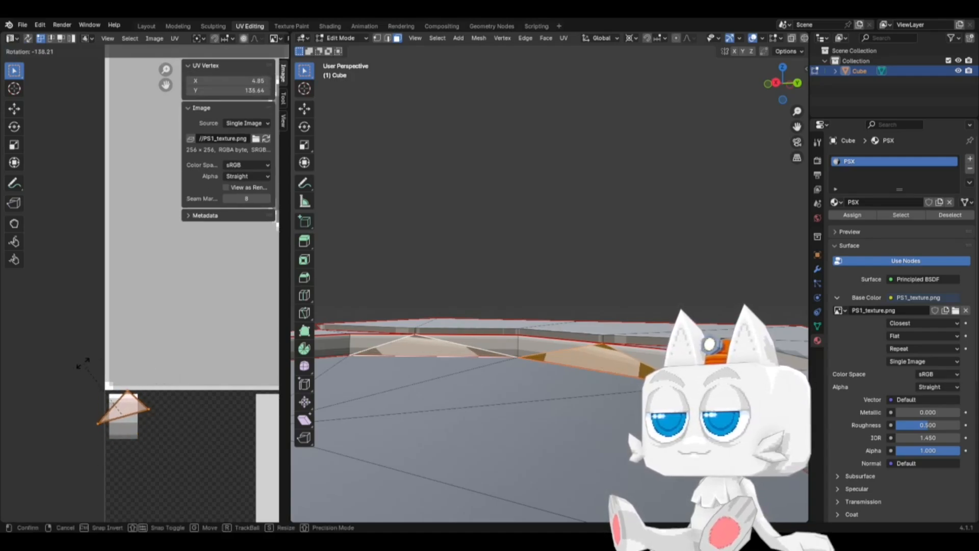
left_click(99, 363)
key("s")
key("x")
left_click(143, 400)
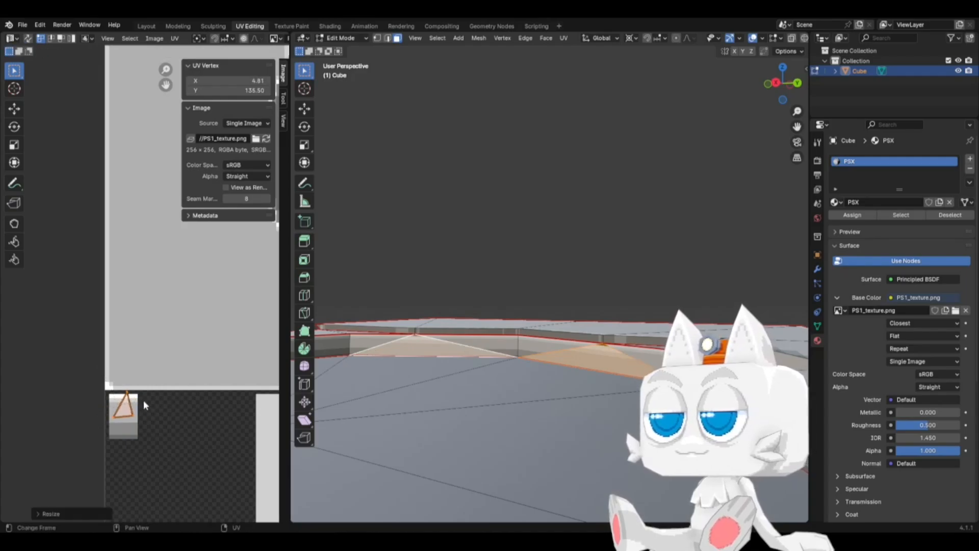
Step: Move the narrowed triangle UVs down inside the shaded patch and snap them to pixels
key("g")
left_click(143, 416)
key("shift+s")
left_click(82, 415)
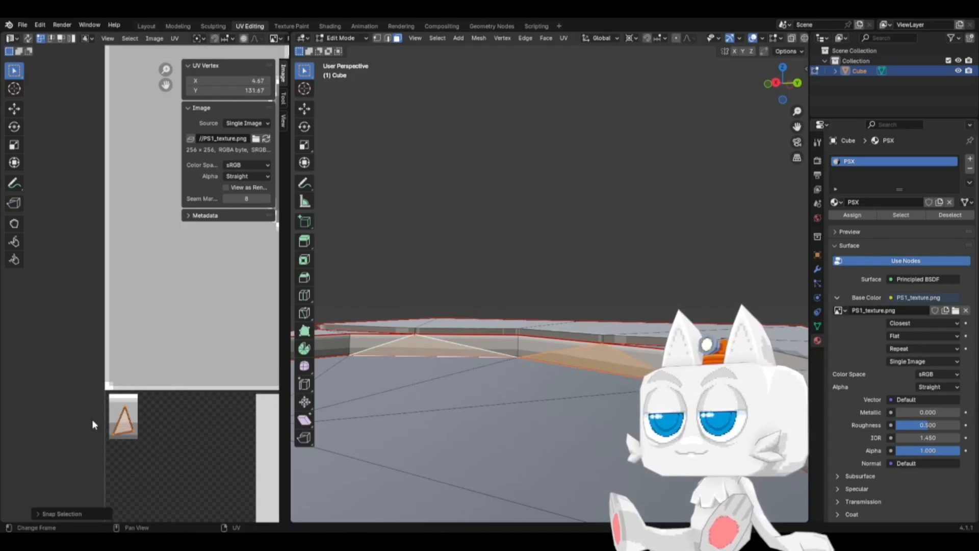
Step: Place the triangles' two base UV vertices on the patch's lower corners, snapped to pixels at X 1, Y 128 and X 8, Y 128
left_click_drag(93, 419, 119, 443)
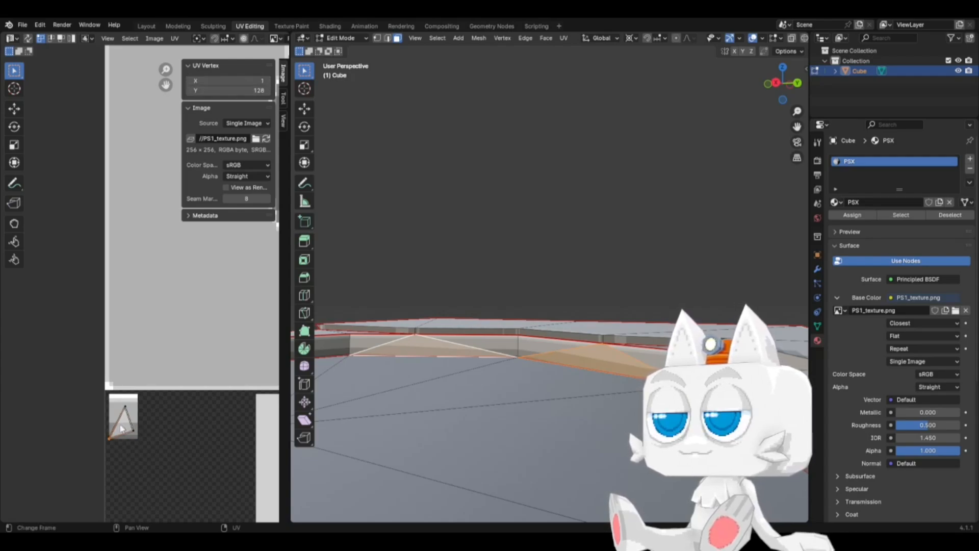
key("g")
left_click(152, 445)
key("shift+s")
left_click(96, 442)
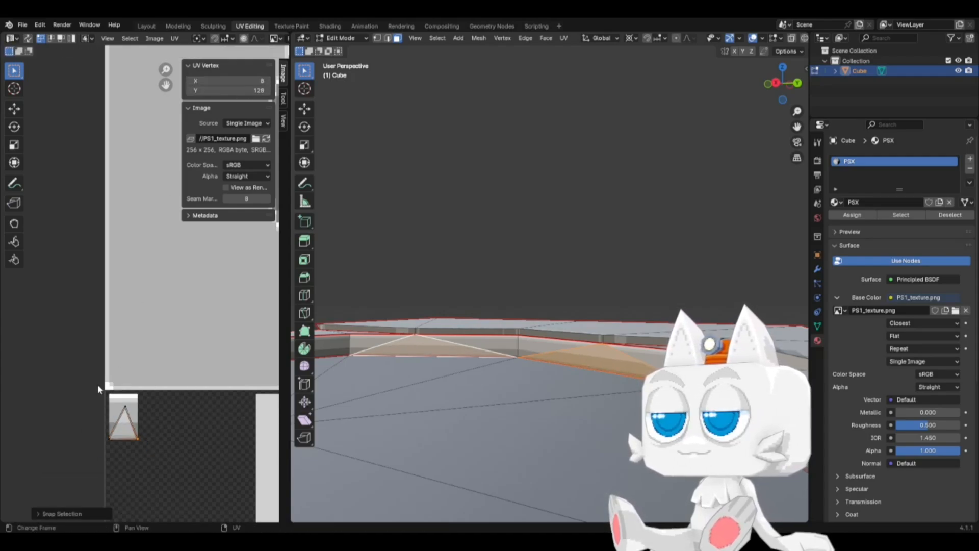
Step: Move the lower triangles' top UV vertex to the patch's upper-right corner and snap it to pixels at X 8, Y 139
key("g")
left_click(154, 406)
key("shift+s")
left_click(76, 396)
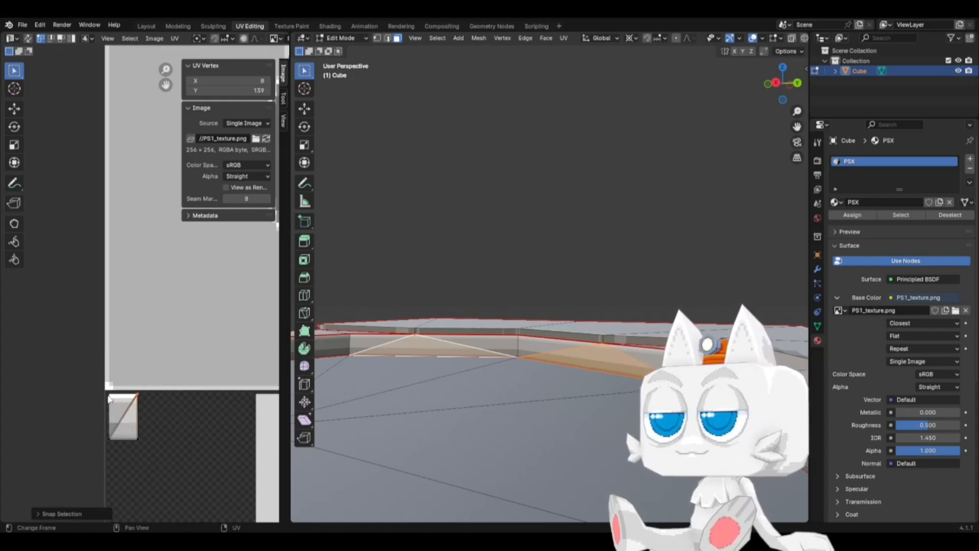
Step: Extend the selection to all wall faces linked to the selected triangles
middle_click_drag(552, 389, 546, 388)
key("ctrl+l")
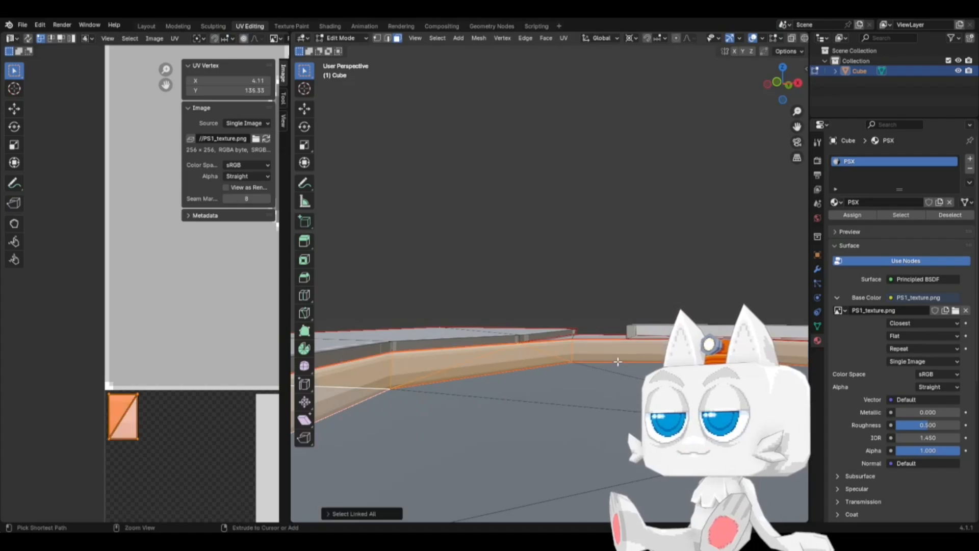
Step: Lower the wall faces' top UV edge to Y 137 on the shaded patch and snap it to pixels
left_click(169, 398)
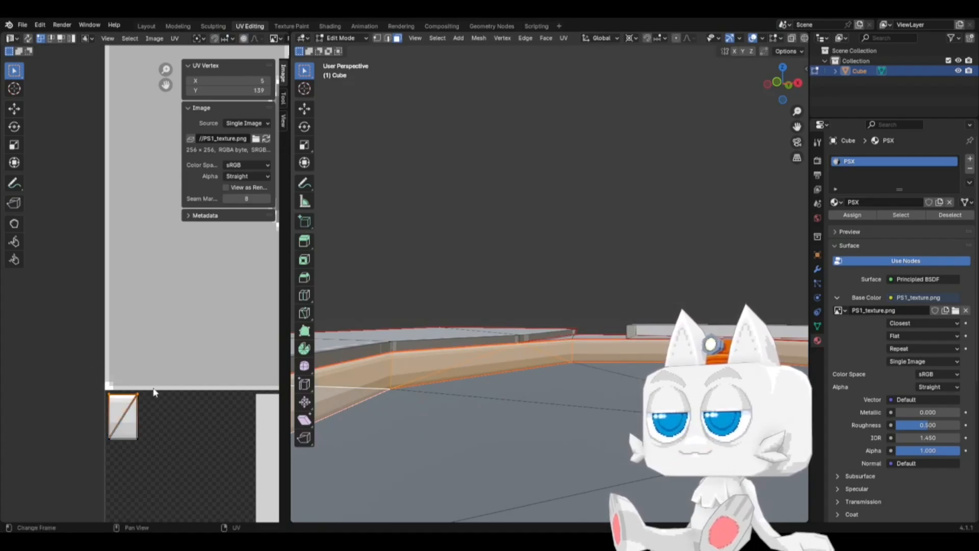
key("g")
key("y")
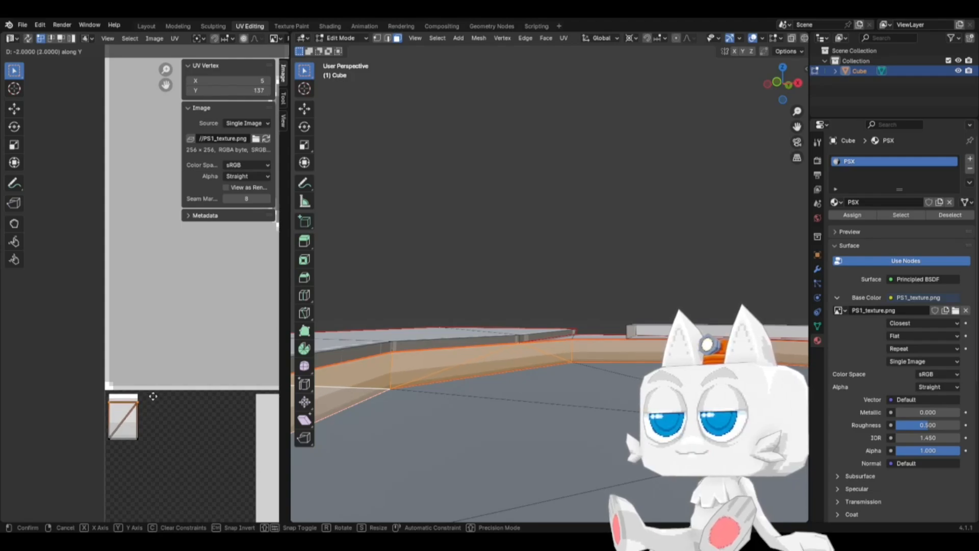
left_click(153, 396)
key("shift+s")
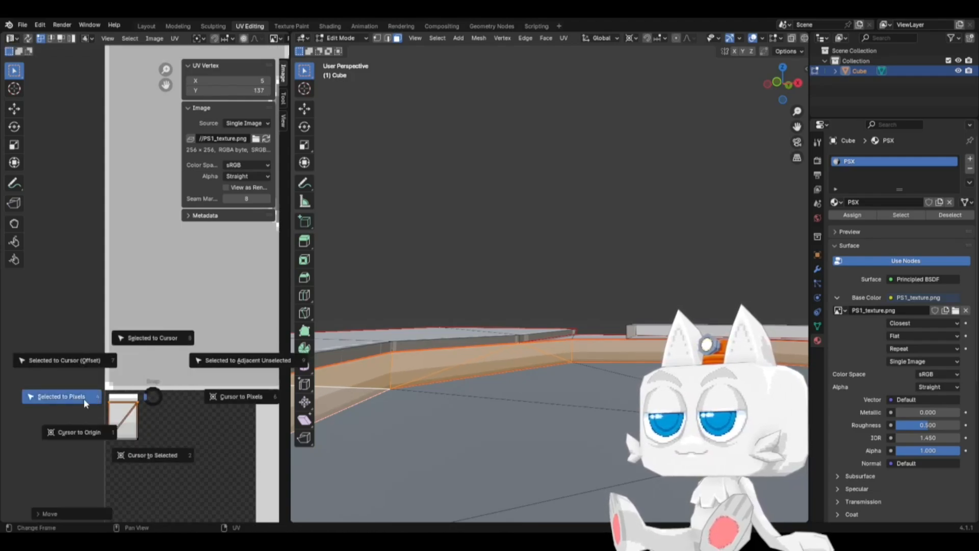
left_click(84, 397)
left_click(523, 339)
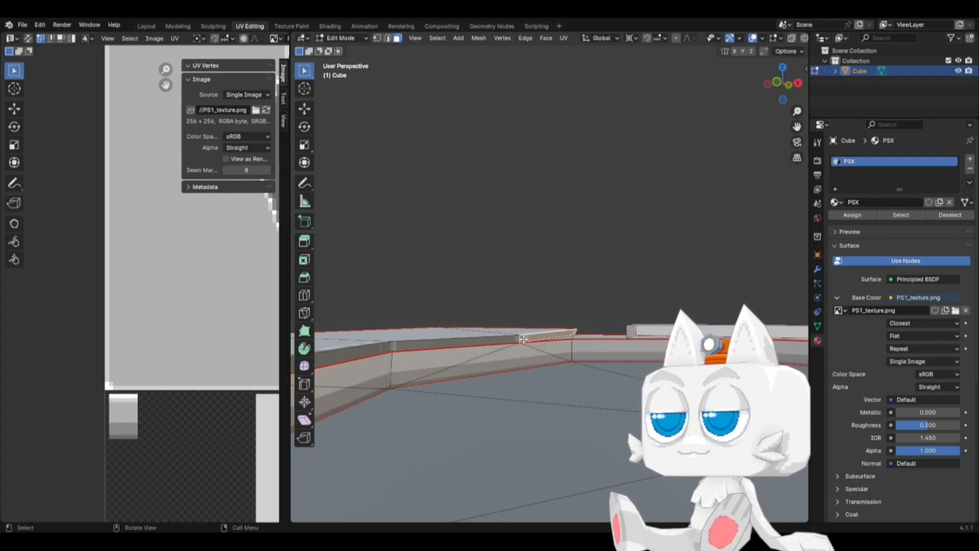
middle_click_drag(523, 339, 544, 393)
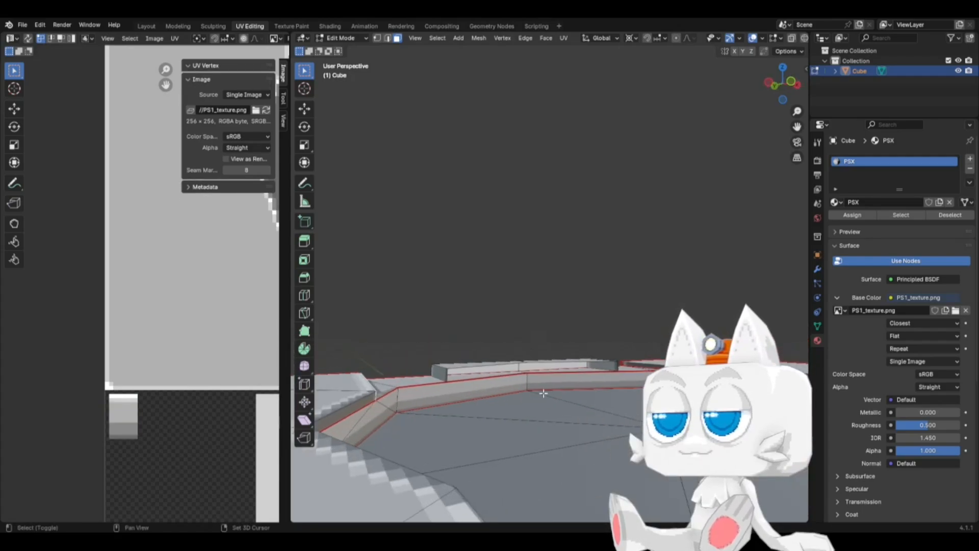
middle_click_drag(649, 369, 665, 358)
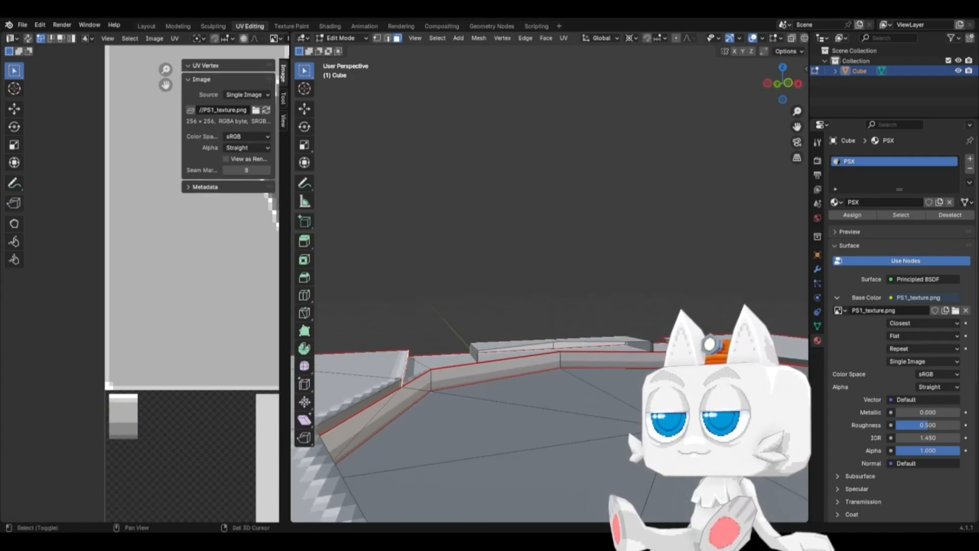
key("ctrl+l")
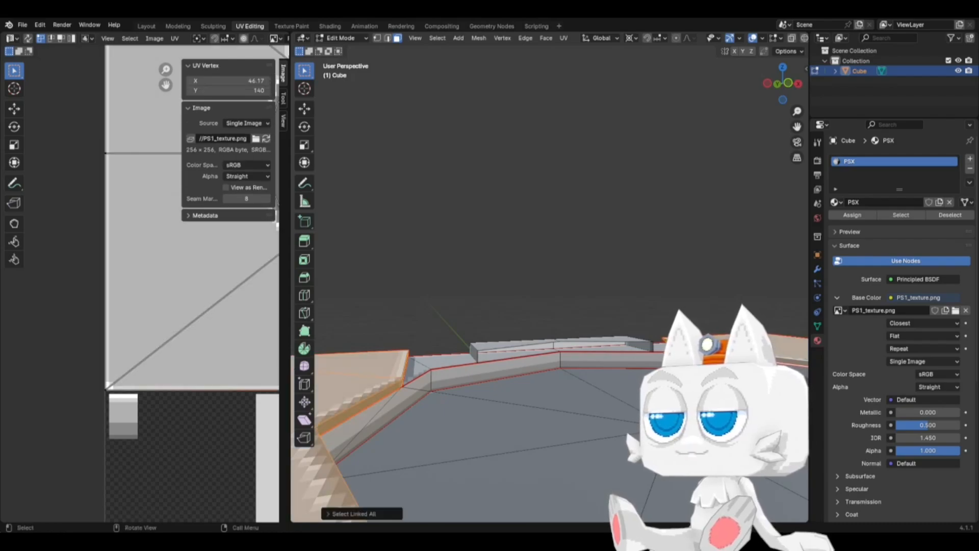
Step: Mark a seam along the raised side panel's inner top edge loop, starting from a cleared selection in edge select mode
left_click(387, 39)
middle_click_drag(540, 210, 569, 348)
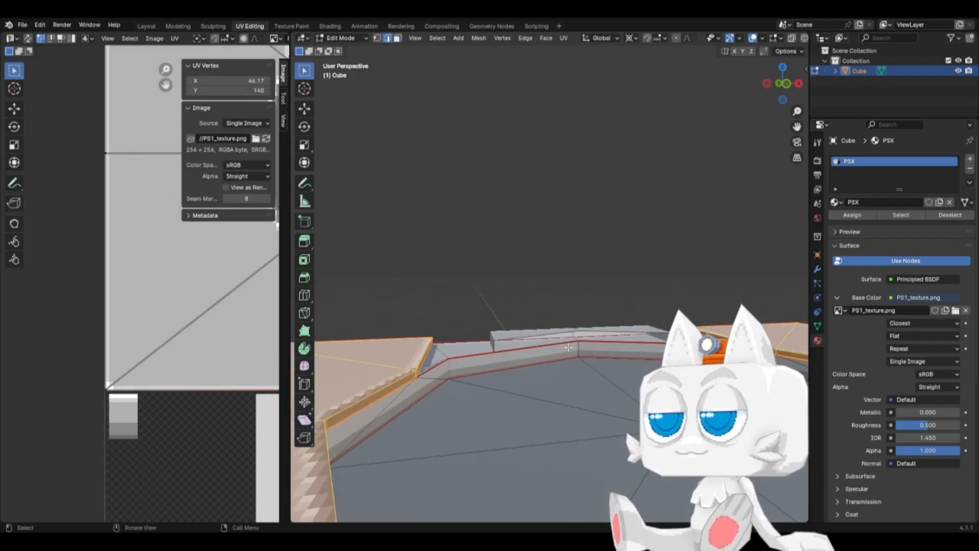
key("alt+a")
middle_click_drag(428, 352, 380, 391)
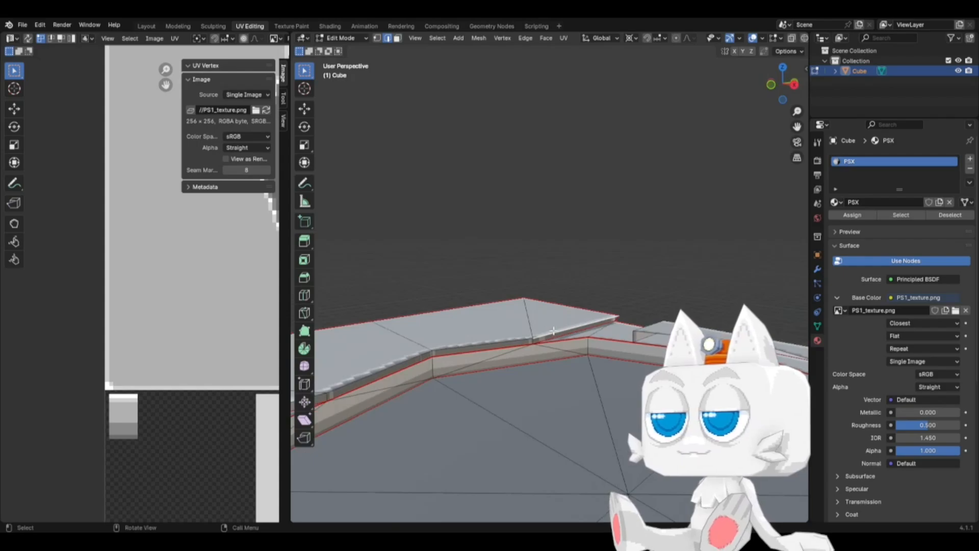
middle_click_drag(456, 374, 527, 261)
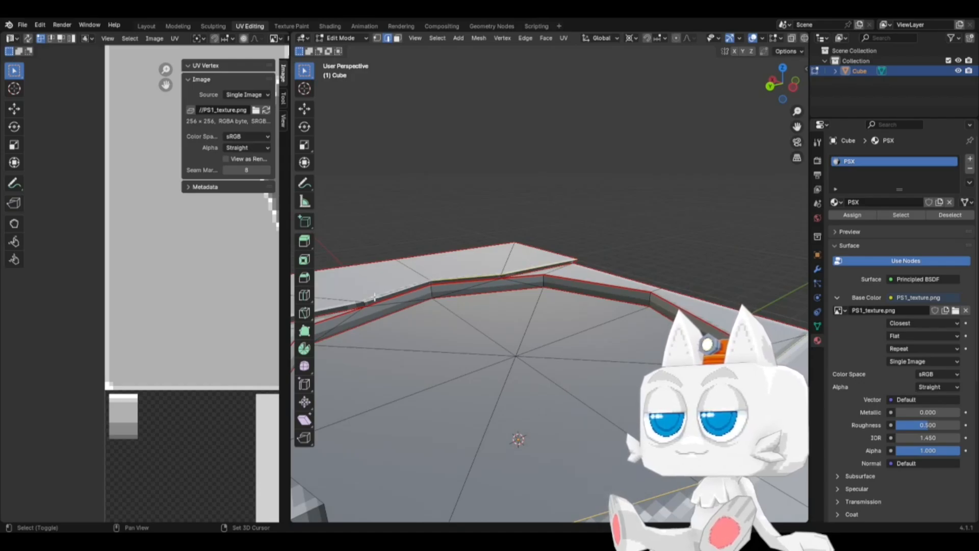
left_click(335, 307, "alt")
middle_click_drag(335, 307, 634, 354)
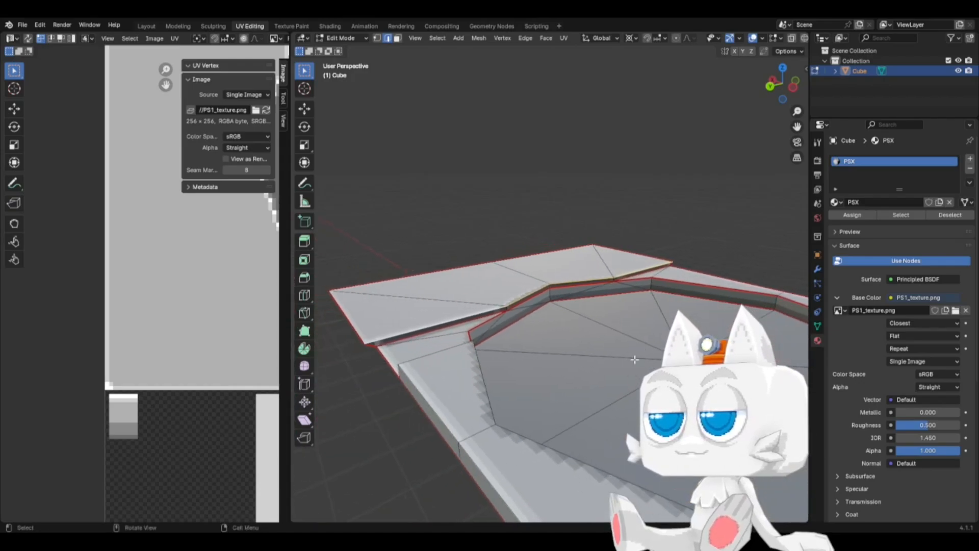
key("ctrl+e")
left_click(611, 351)
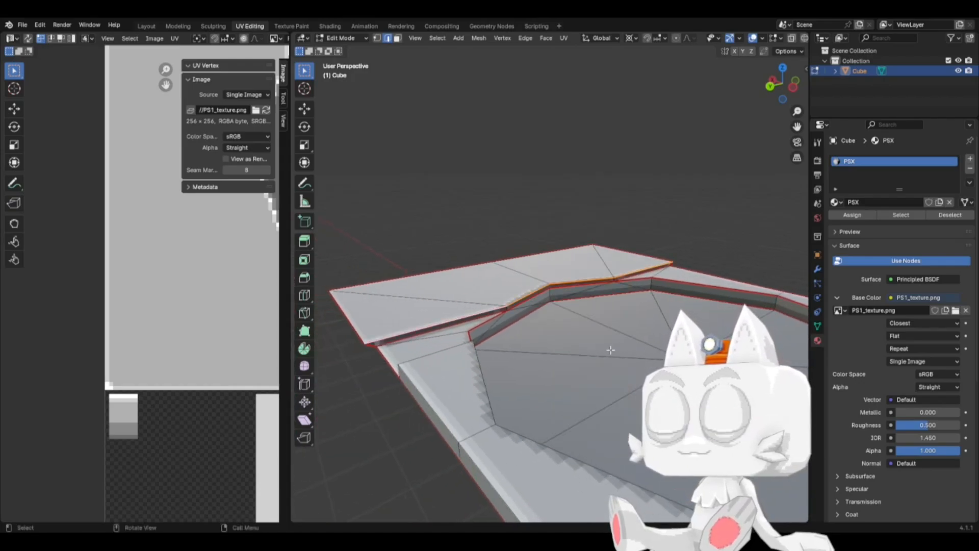
Step: Select all linked faces of the raised side panels' thin inner rim and reset their UVs
left_click(398, 39)
middle_click_drag(528, 295, 587, 281)
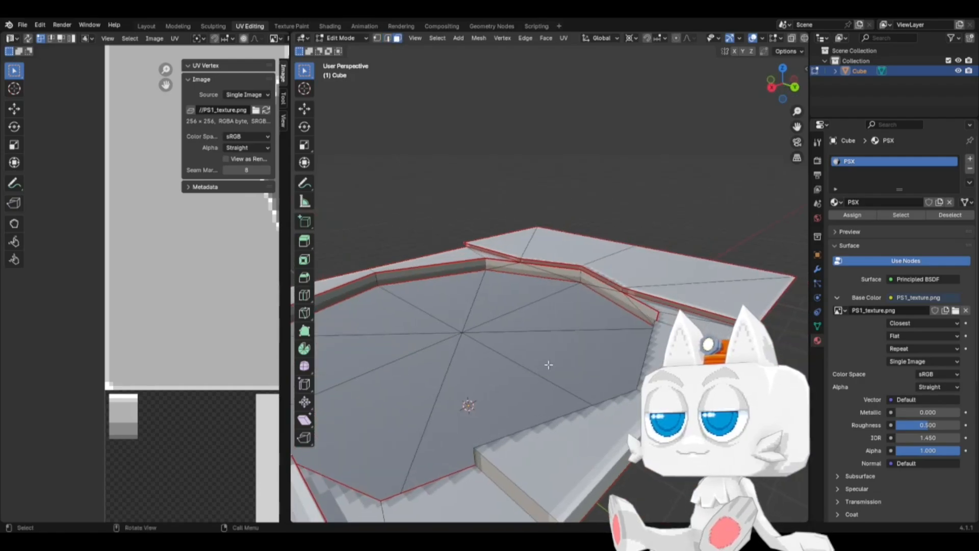
left_click(600, 279)
key("ctrl+l")
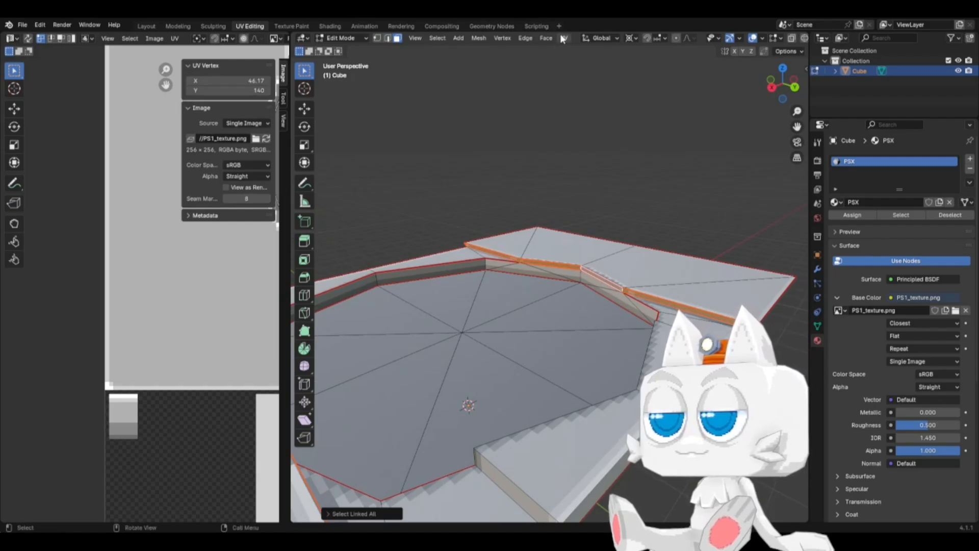
left_click(563, 39)
left_click(574, 179)
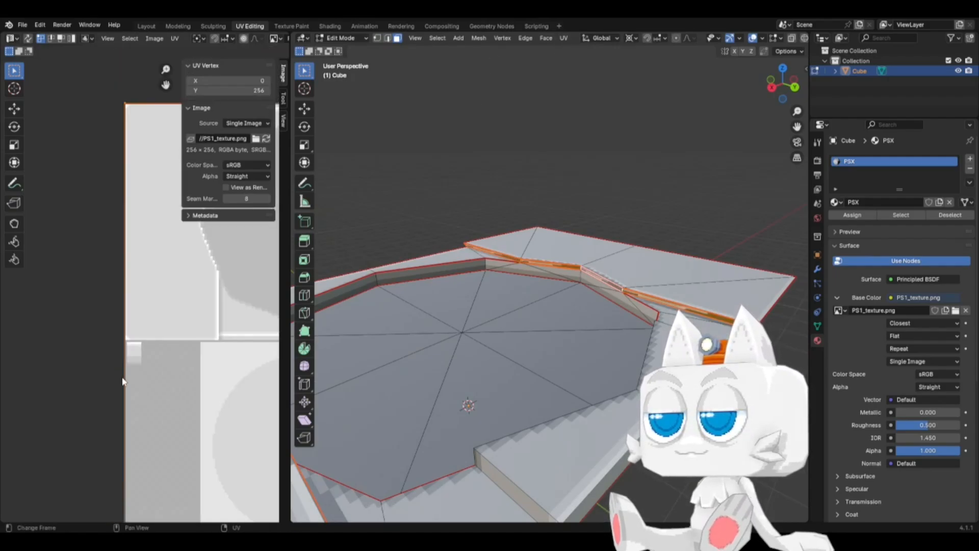
Step: Scale the rim's reset UVs down to a small square and move it over the shaded patch
scroll(123, 381, "down", 4)
key("a")
key("s")
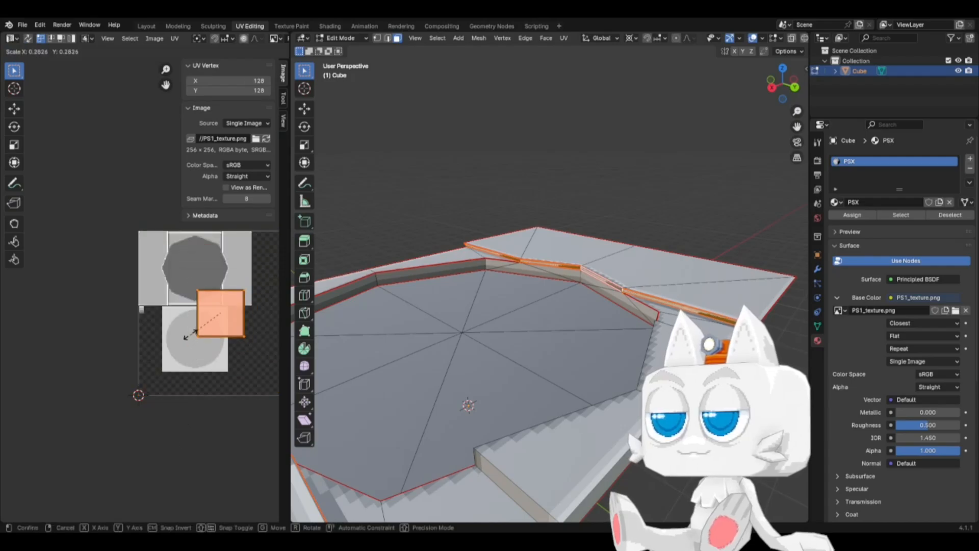
left_click(208, 341)
key("g")
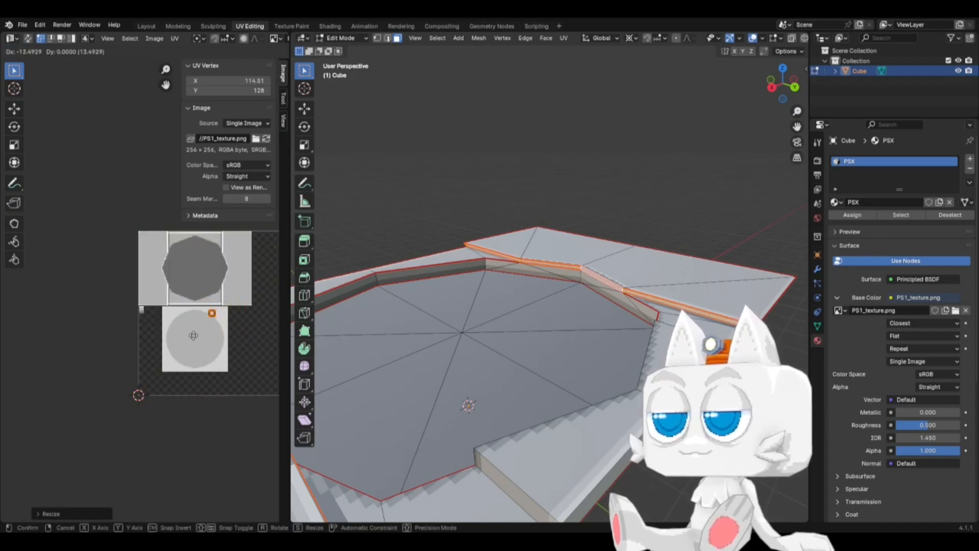
left_click(130, 330)
scroll(155, 324, "up", 2)
scroll(154, 323, "up", 5)
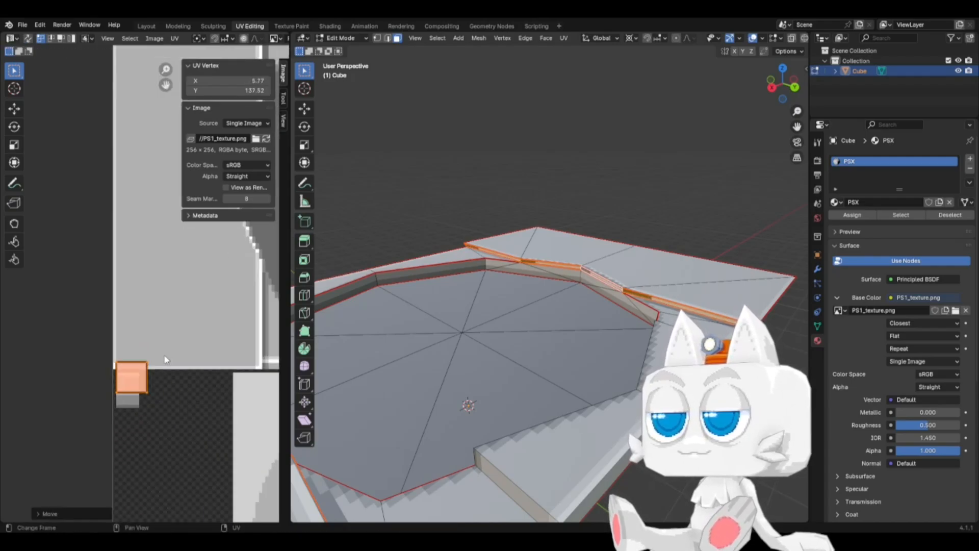
scroll(162, 399, "up", 1)
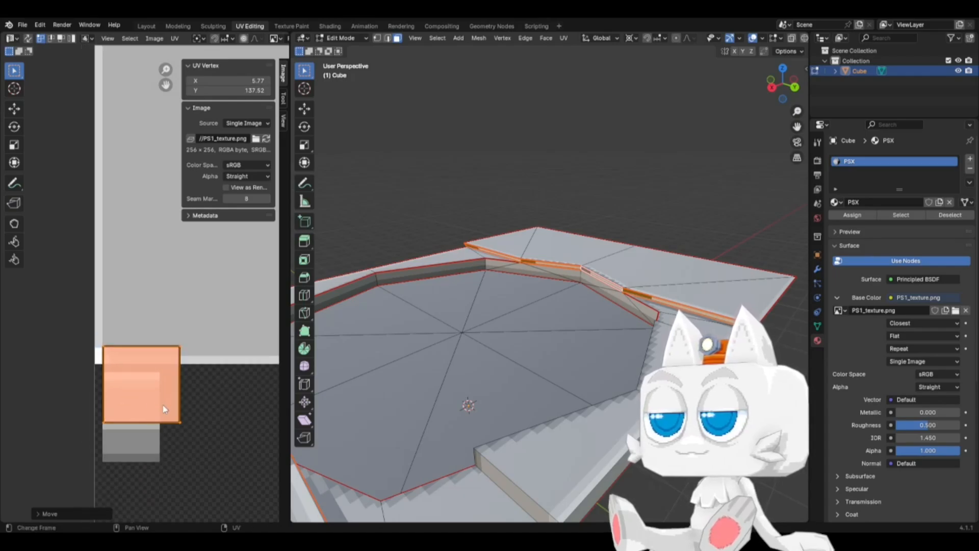
Step: Shrink the rim's UV square further, move it to the patch's bright upper band and snap it to pixels at X 5, Y 138
key("s")
left_click(145, 388)
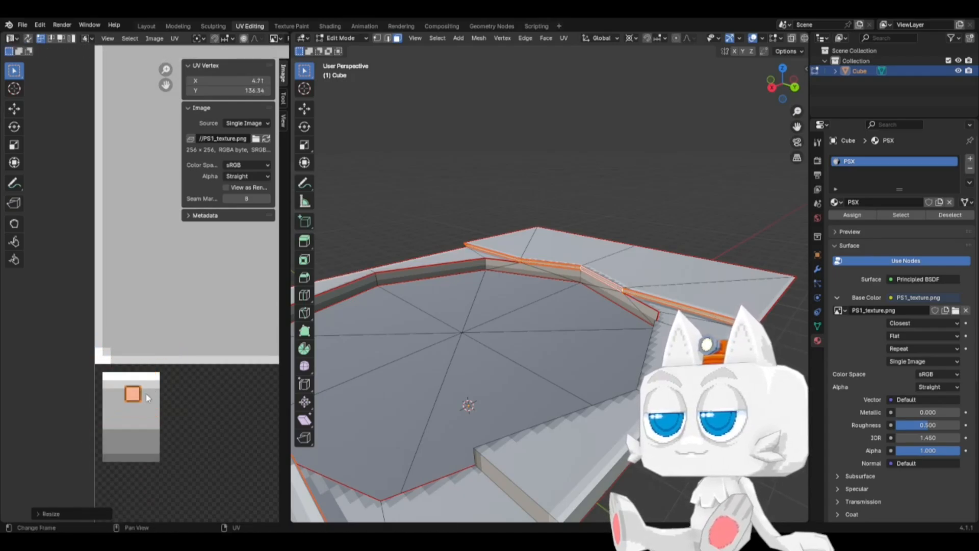
key("g")
left_click(146, 380)
key("shift+s")
left_click(56, 379)
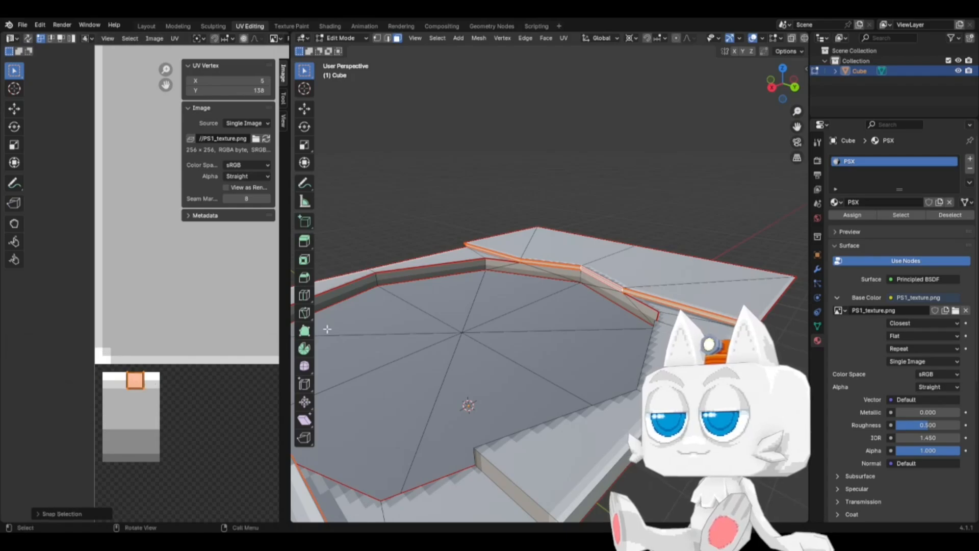
Step: Rotate the rim's UVs by 90 degrees and check the shading on the model in Object Mode
middle_click_drag(587, 292, 624, 305)
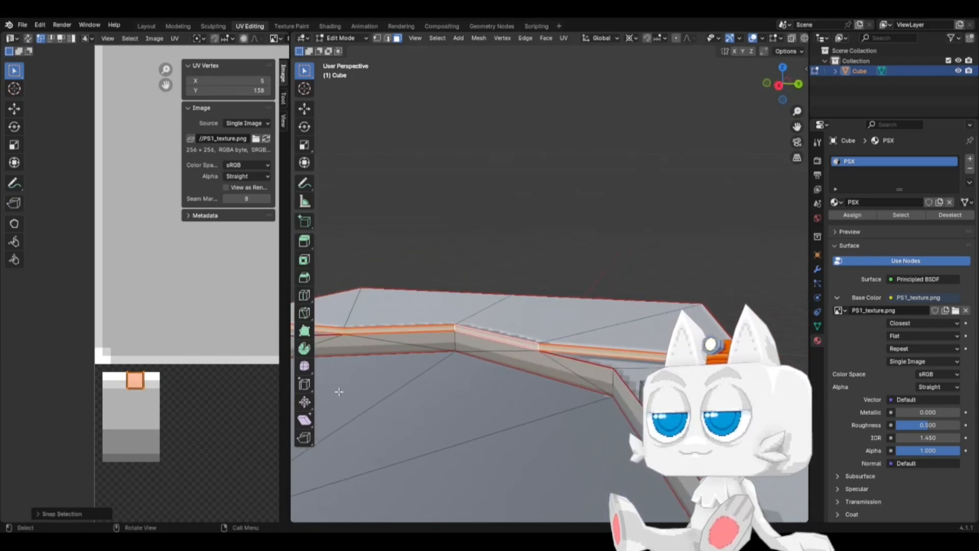
type("r90")
key("Return")
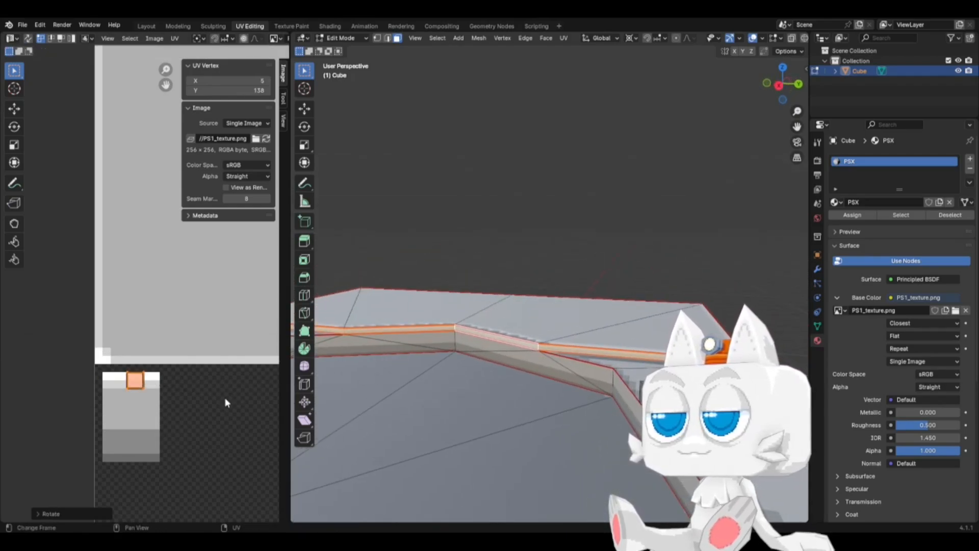
middle_click_drag(551, 391, 601, 397)
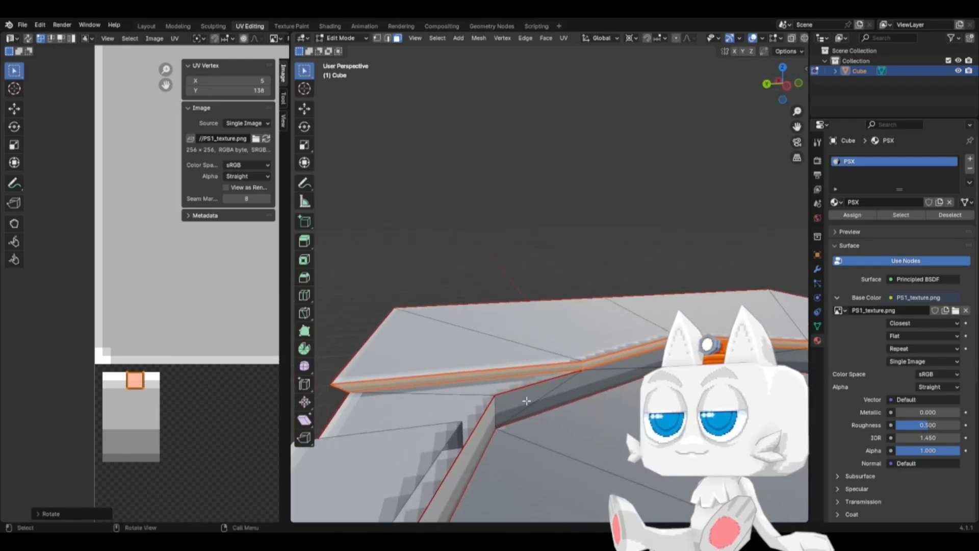
key("Tab")
scroll(620, 417, "down", 1)
middle_click_drag(406, 426, 492, 419)
scroll(481, 425, "down", 5)
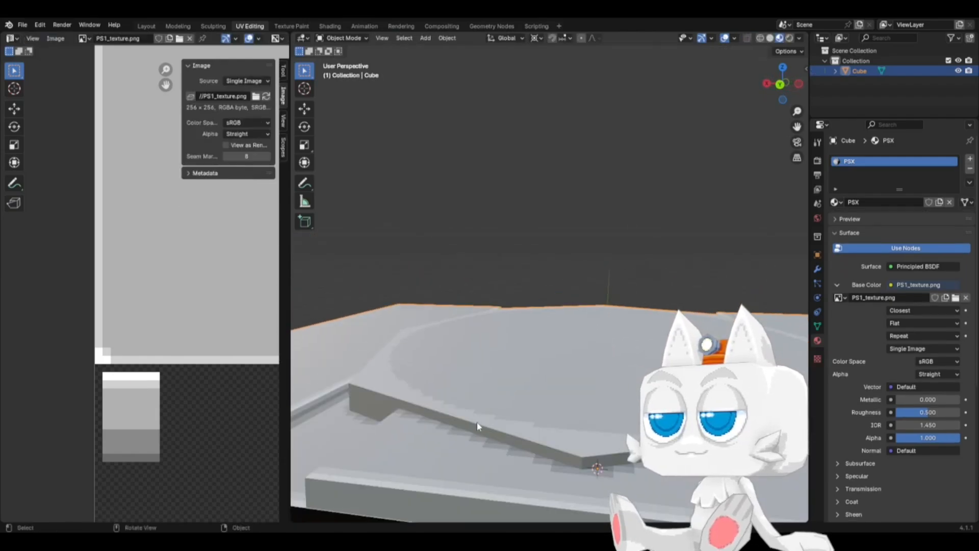
middle_click_drag(468, 340, 461, 389)
Step: In Edit Mode, select the outer side and end faces of the raised front block and reset their UVs
key("Tab")
scroll(461, 392, "up", 2)
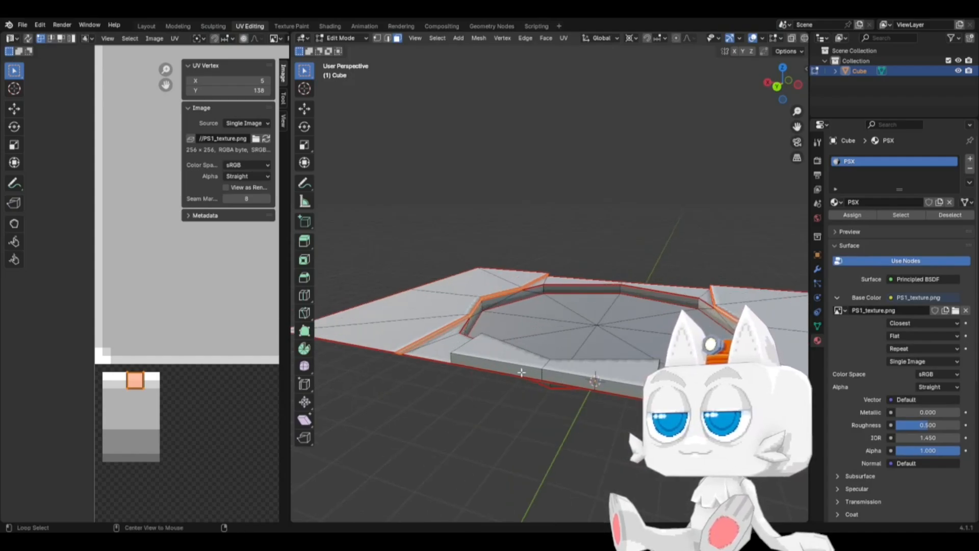
middle_click_drag(597, 378, 588, 410)
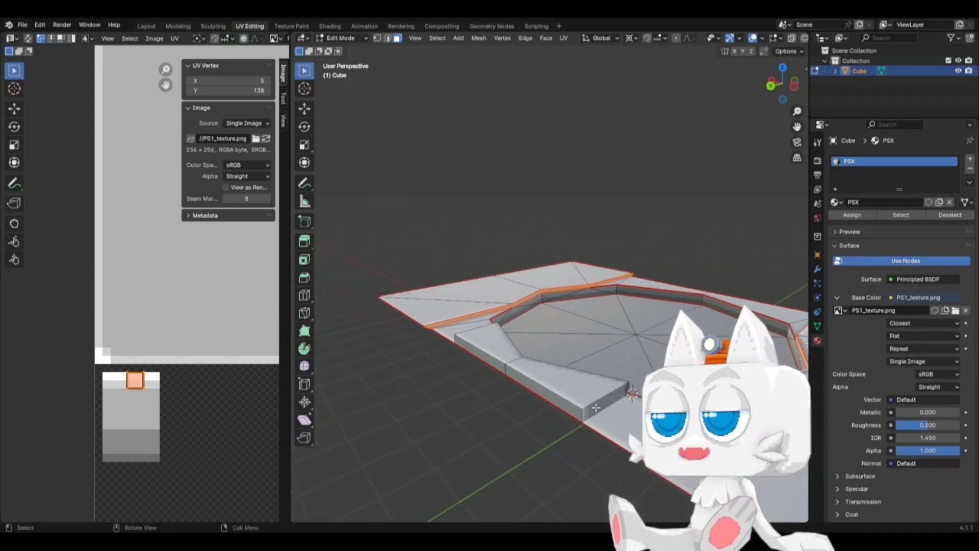
left_click(595, 408)
left_click(574, 408, "shift")
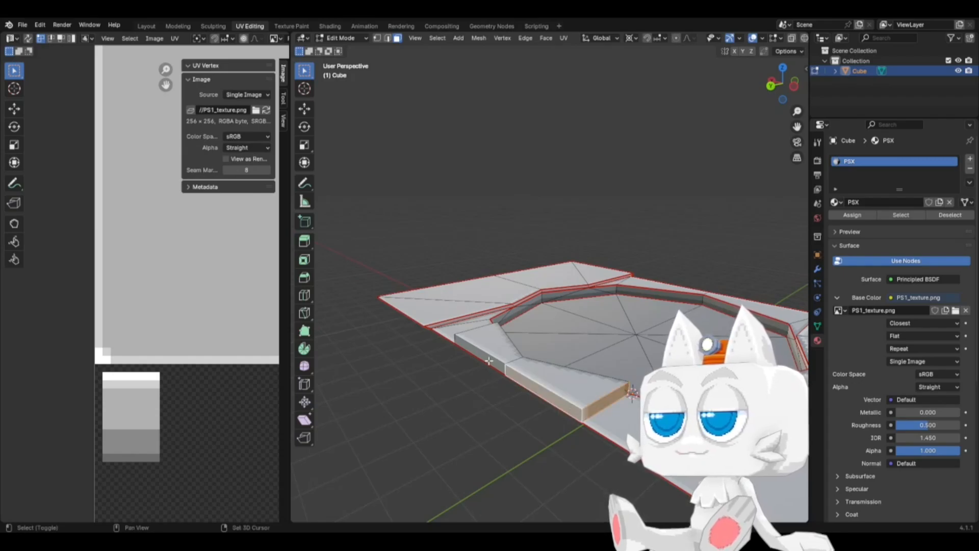
middle_click_drag(488, 360, 547, 382)
left_click(540, 387, "shift")
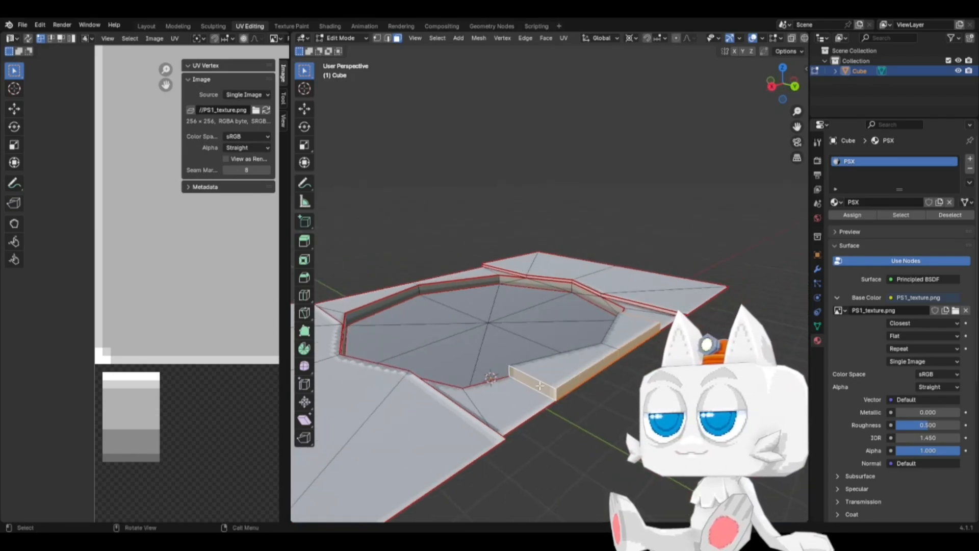
left_click(564, 38)
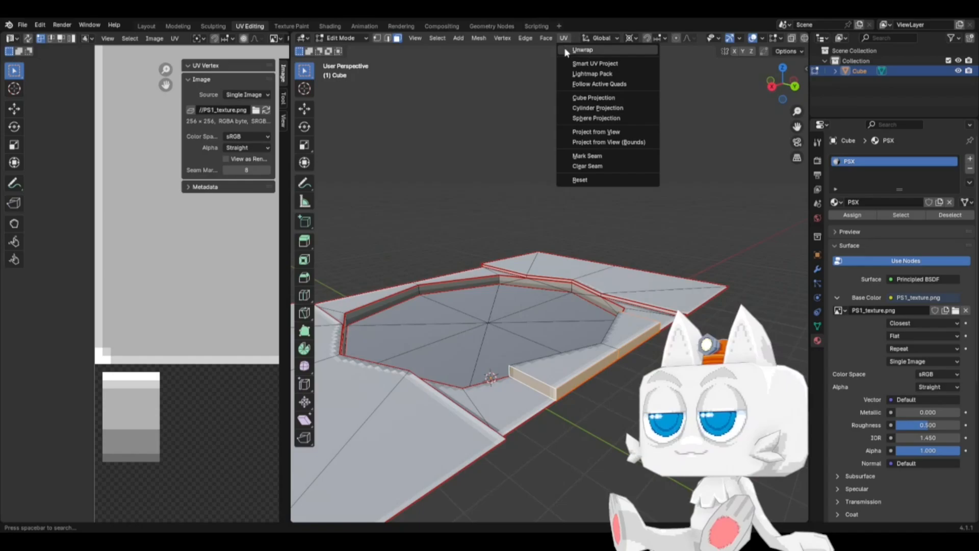
left_click(589, 178)
Step: Scale all of the front block's reset UVs down to a small square
scroll(81, 360, "down", 4)
key("a")
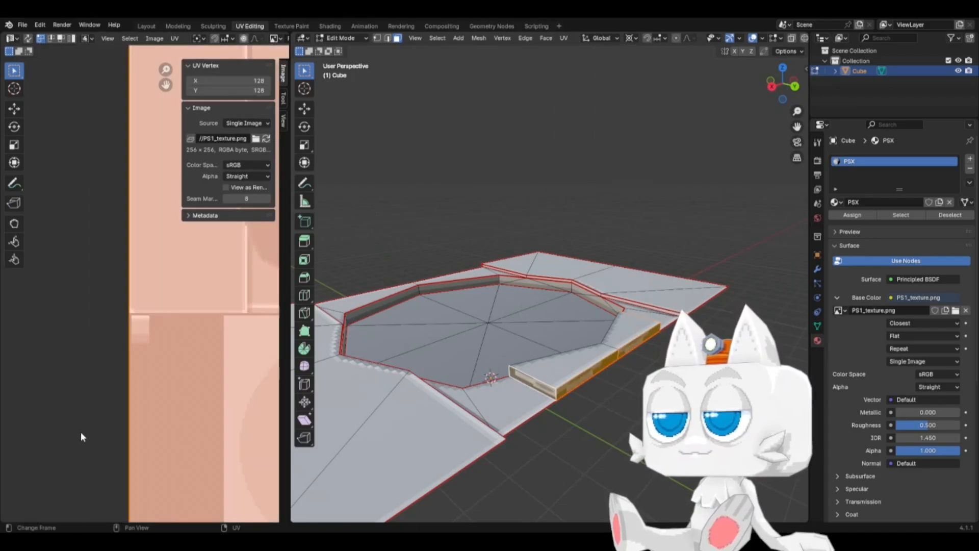
key("s")
left_click(191, 302)
key("g")
key("s")
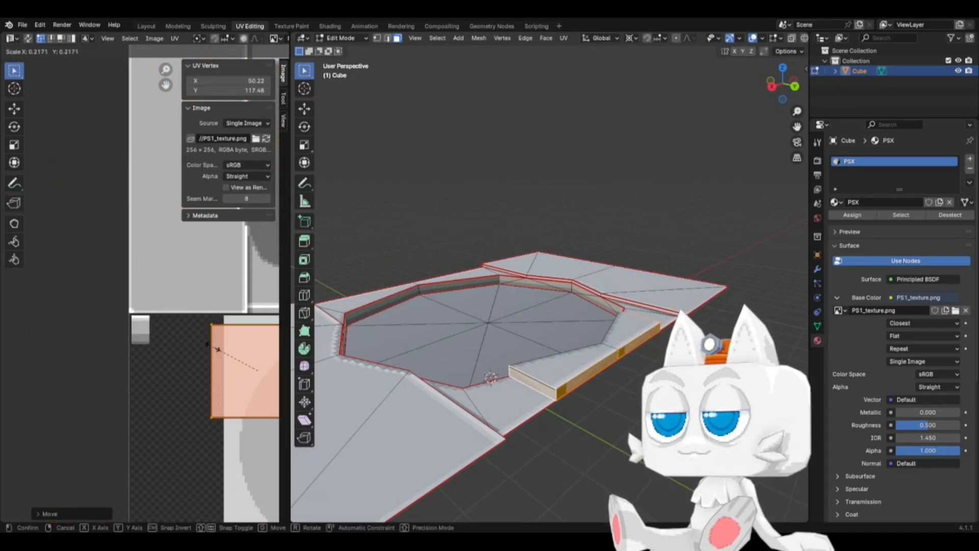
left_click(251, 372)
Step: Move the front block's UV square onto the upper part of the shaded patch and snap it to pixels at X 4.50, Y 135.50
key("g")
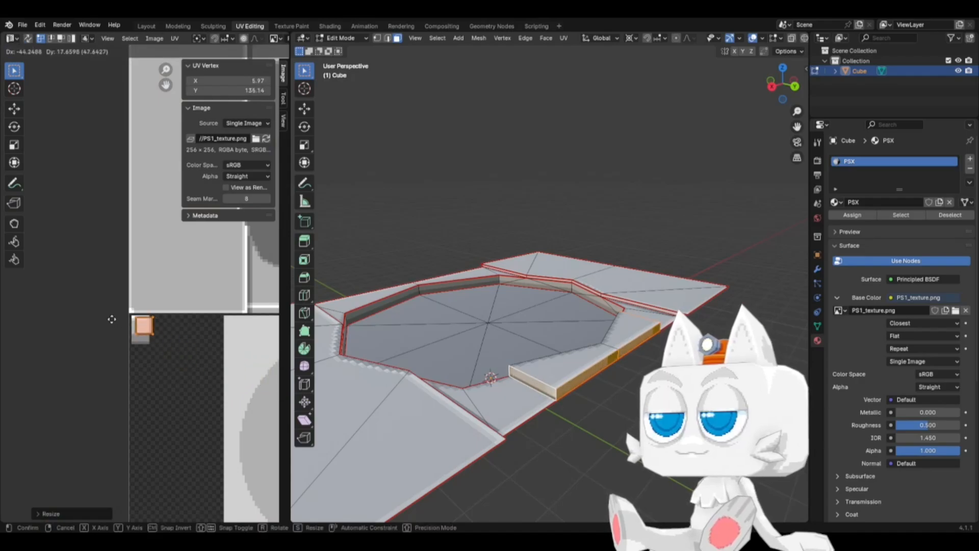
left_click(109, 320)
scroll(184, 334, "up", 1)
scroll(176, 341, "up", 3)
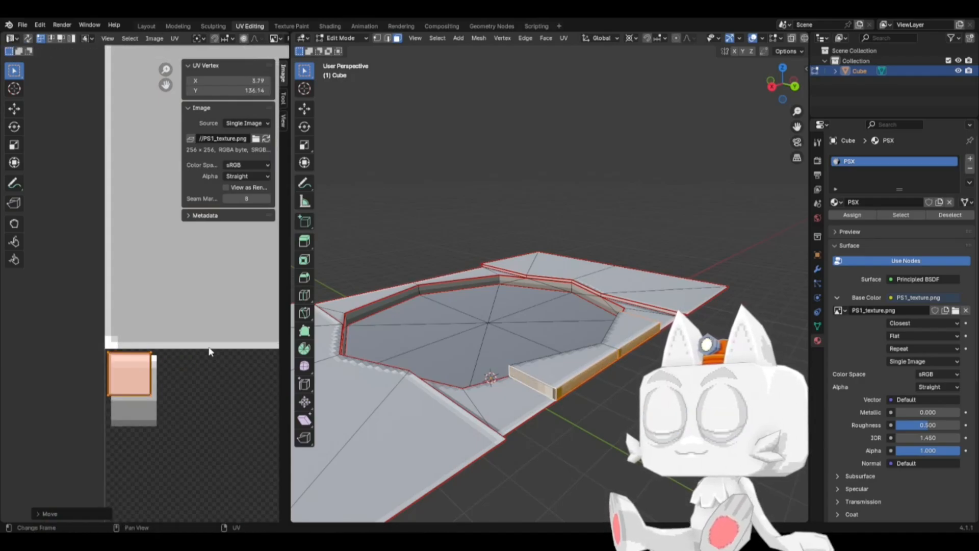
left_click(160, 345)
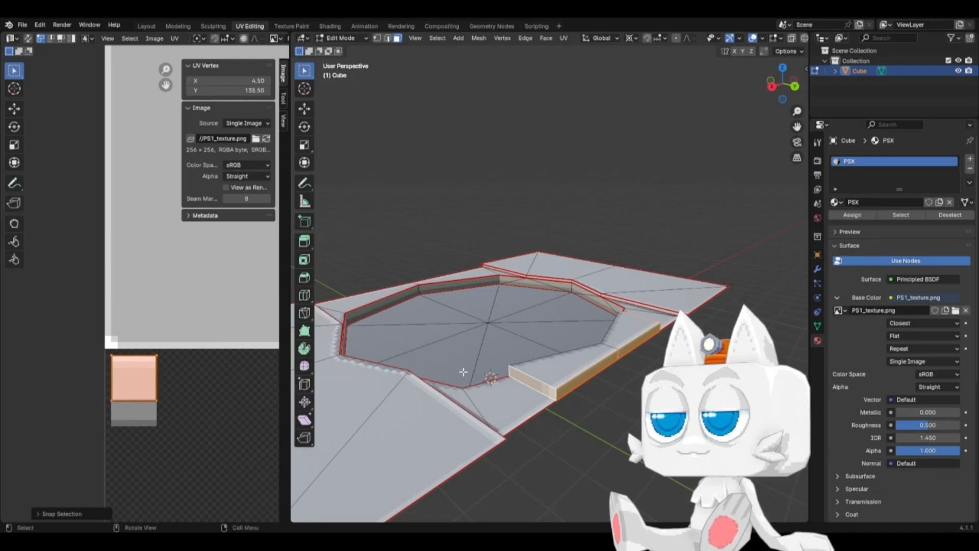
Step: Rotate the raised front block's side UVs by 90 degrees so the patch's shading runs along the faces
scroll(536, 391, "up", 2)
middle_click_drag(593, 421, 455, 396)
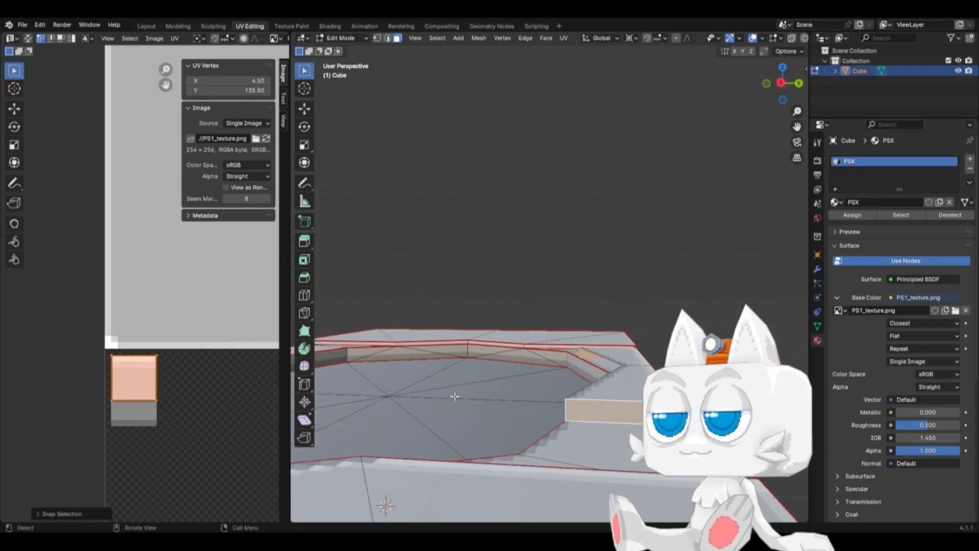
type("r90")
key("Return")
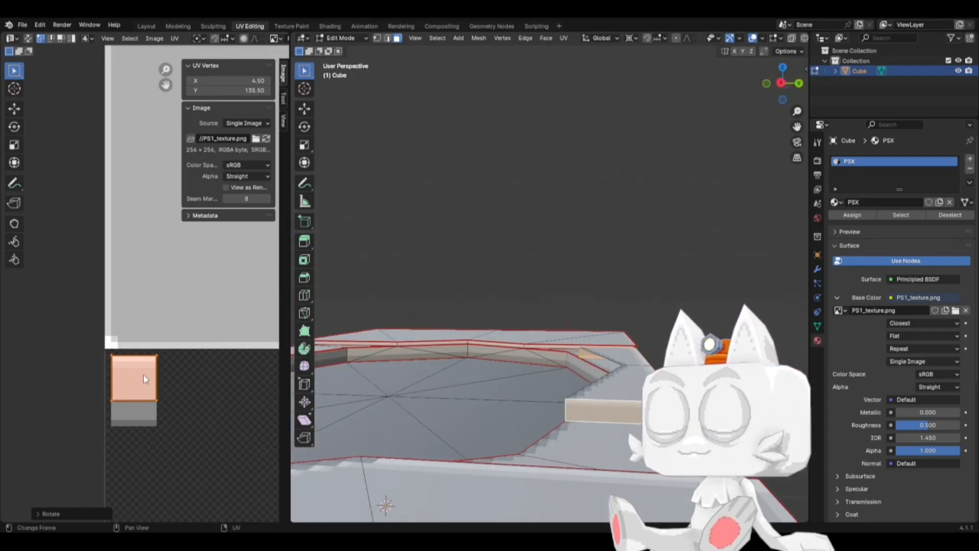
Step: Scale down the front block's UV square and move it into the upper-left corner of the shaded patch
key("KP_3")
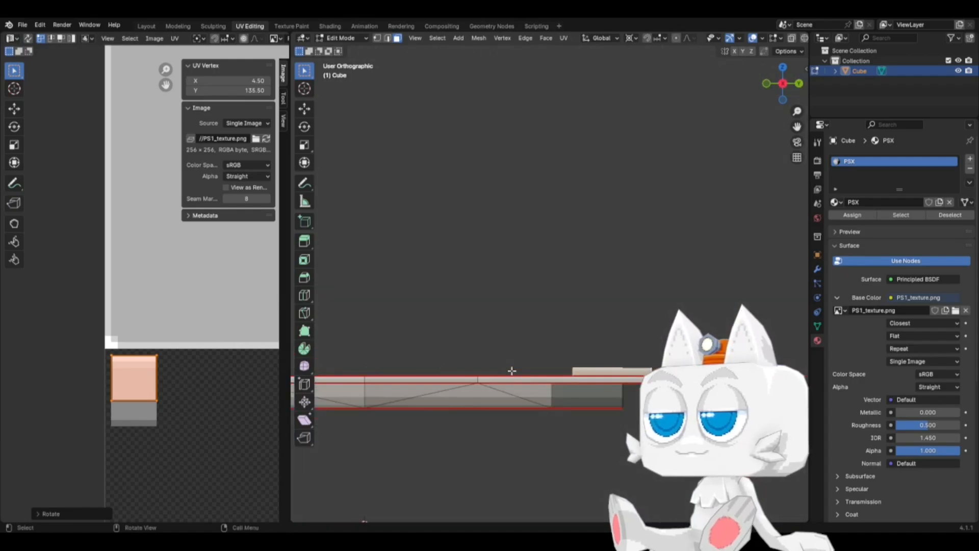
scroll(512, 371, "up", 3)
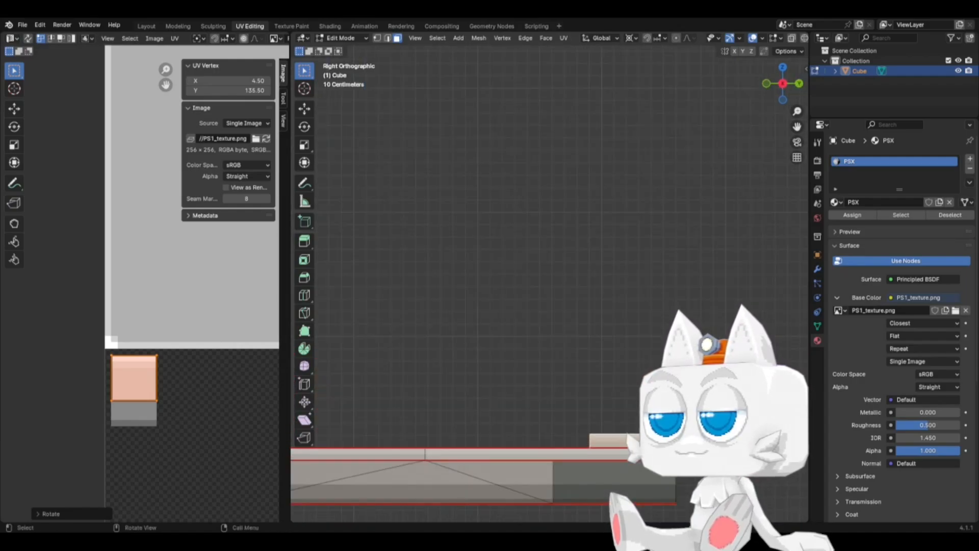
scroll(201, 388, "up", 2)
key("s")
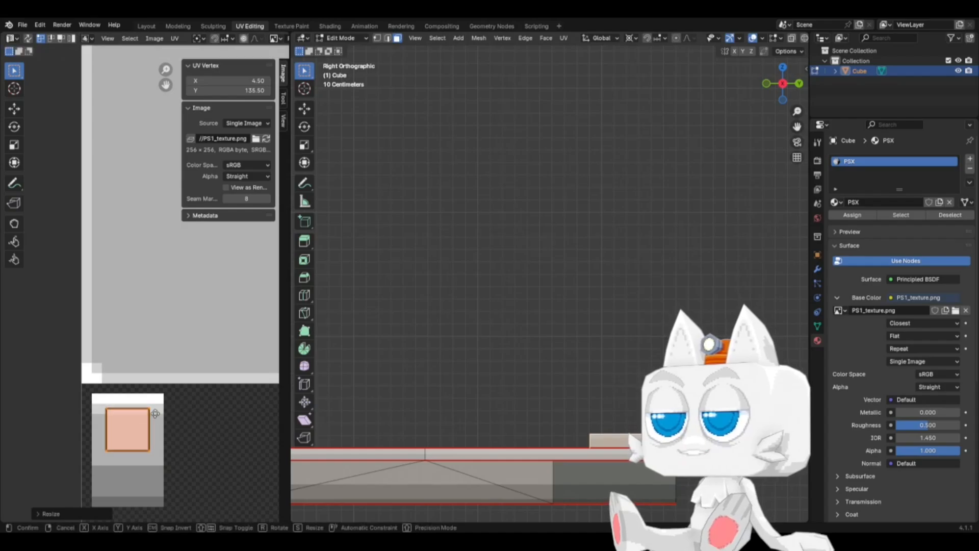
left_click(143, 405)
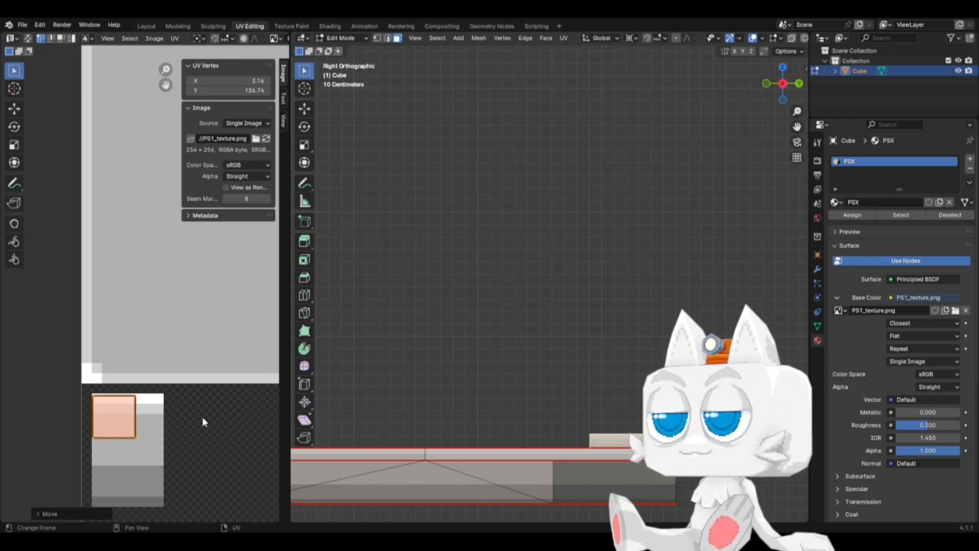
Step: Shrink the front block's UV square further, fit it into the patch's upper-left corner and snap it to pixels at X 2.50, Y 137.50
key("s")
left_click(184, 418)
key("g")
left_click(179, 411)
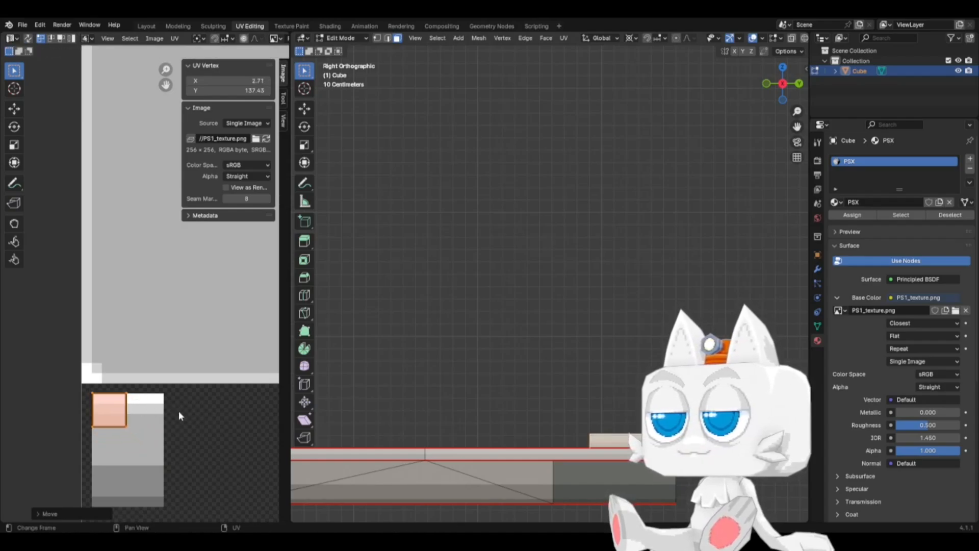
key("shift+s")
left_click(87, 411)
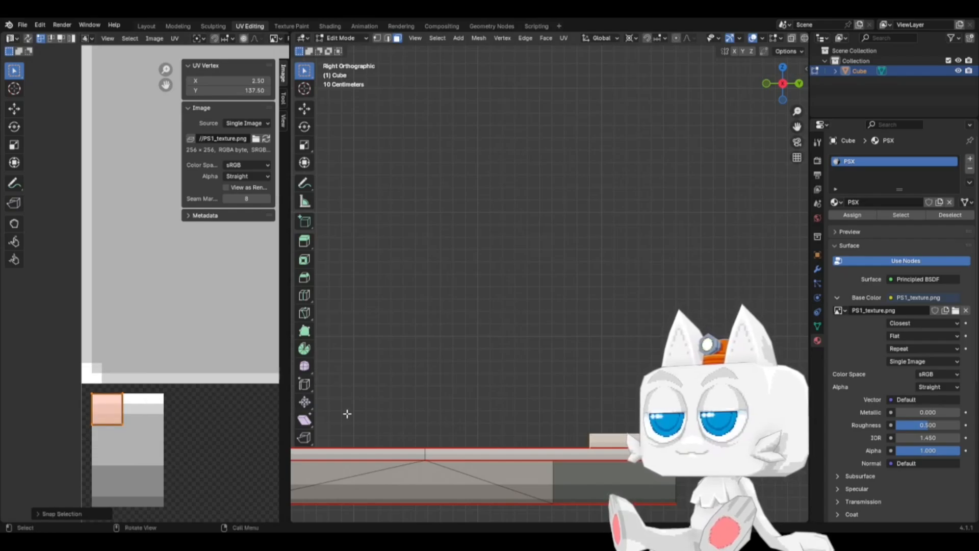
Step: Select a single side face of the front block and rotate its UVs by 90 degrees
middle_click_drag(438, 420, 502, 433)
left_click(709, 492)
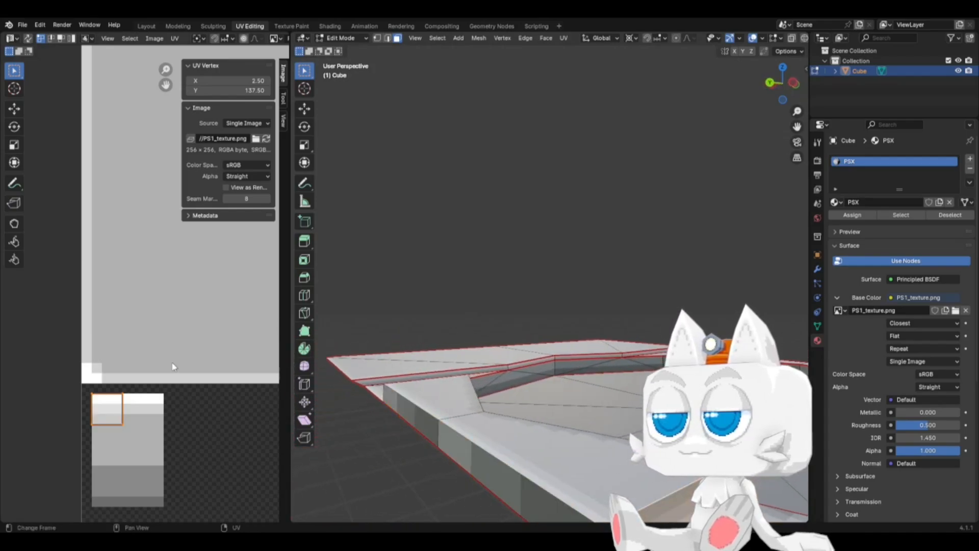
type("r90")
key("Return")
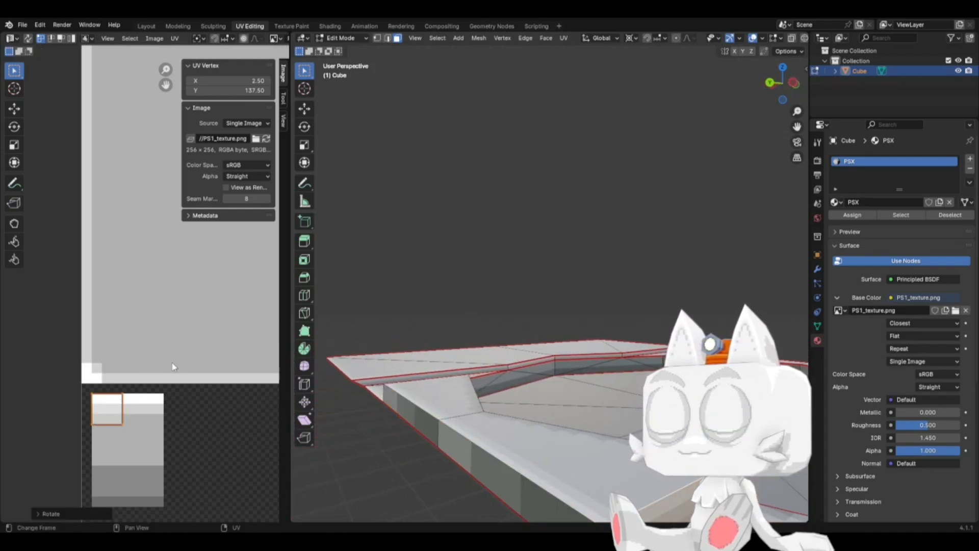
Step: Select the front block's outer side faces and rotate their UVs by 90 degrees, followed by another 180 degrees
left_click(415, 407, "shift")
left_click(478, 459, "shift")
type("r90")
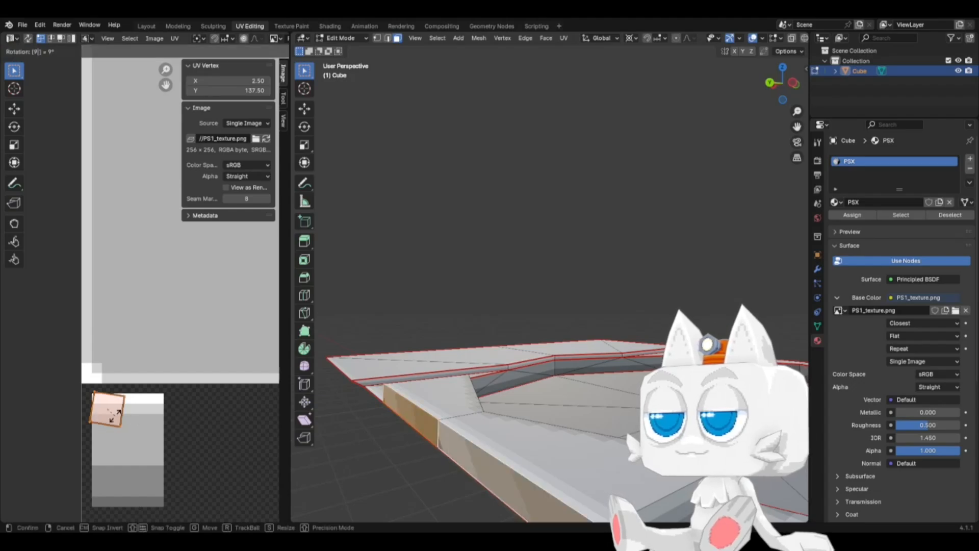
key("Return")
type("r180")
key("Return")
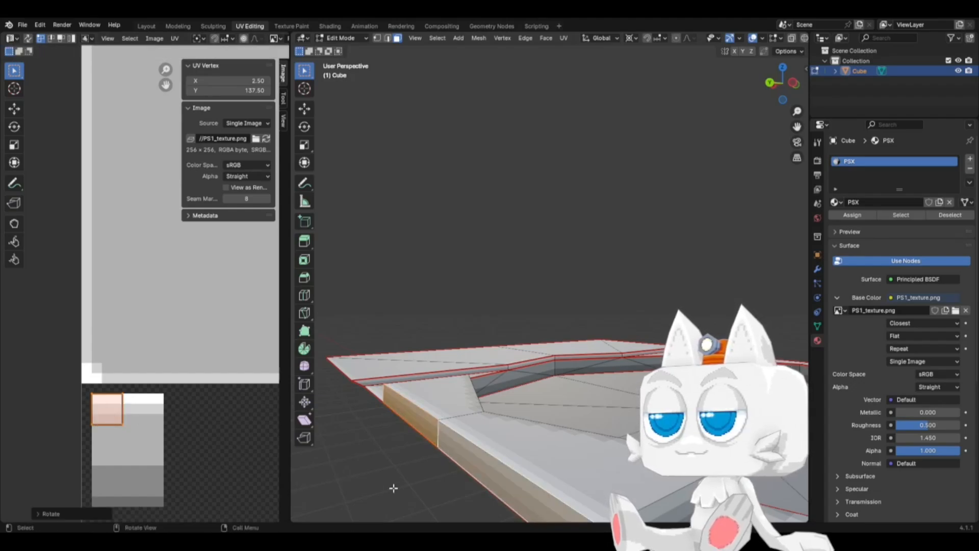
Step: Check the front block's shading in Object Mode, and reveal all hidden geometry in Edit Mode
middle_click_drag(393, 488, 527, 377)
key("Tab")
key("Tab")
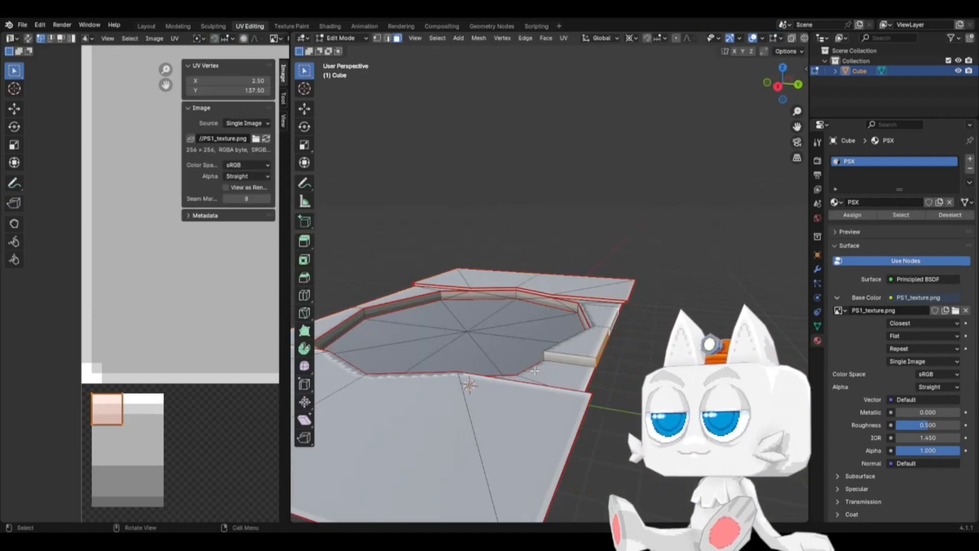
key("Tab")
key("Tab")
key("alt+h")
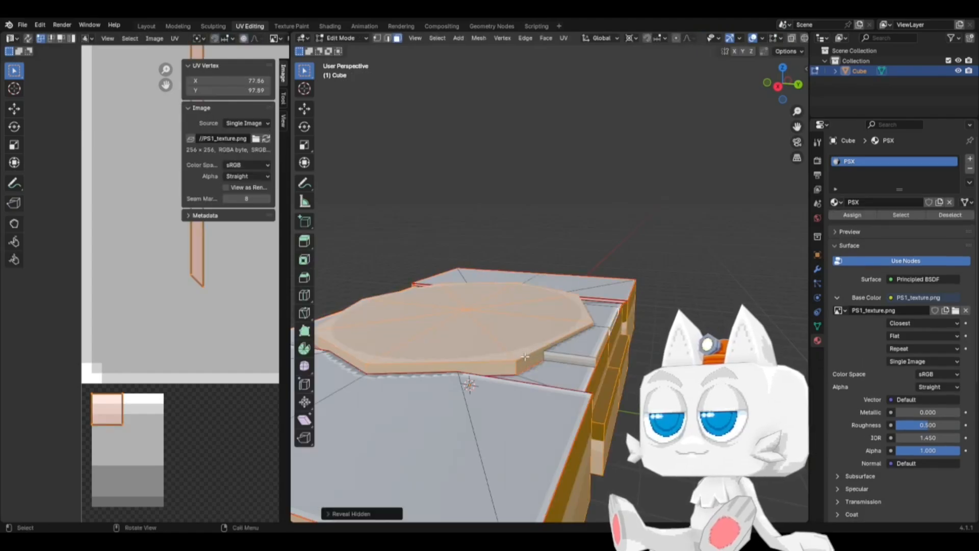
Step: Select the edge loops around the octagonal disc lid's top rim with the Edge Loops command and mark them as seams
left_click(524, 364)
left_click(387, 38)
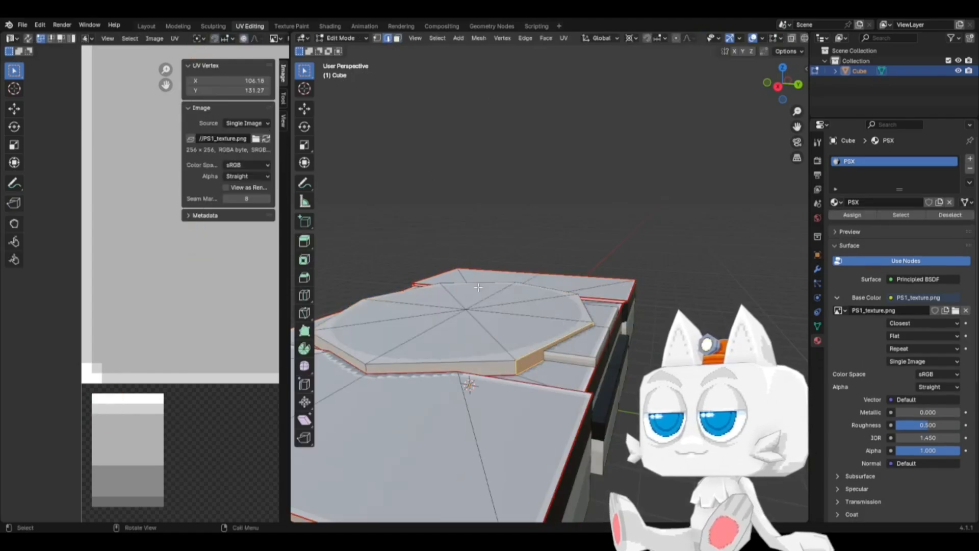
left_click(492, 365)
key("ctrl+e")
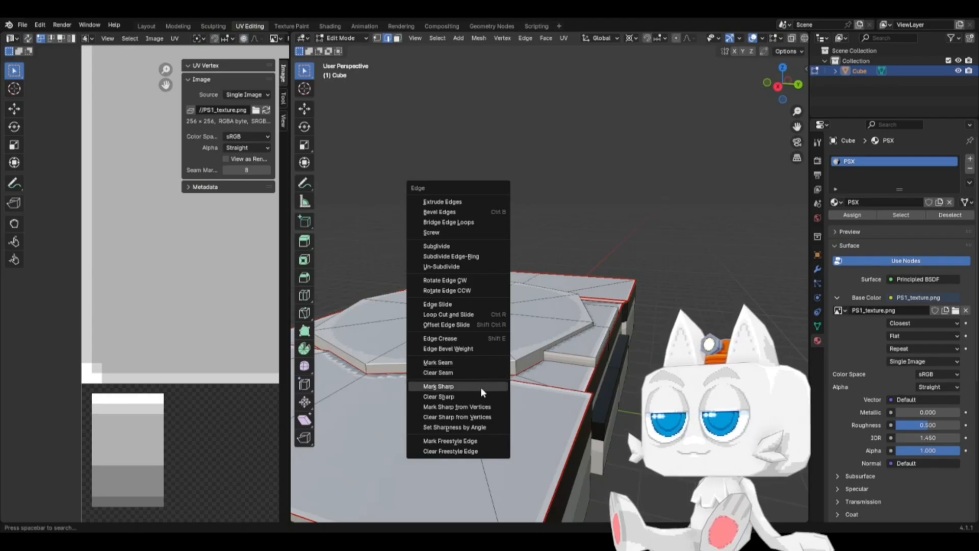
key("Escape")
key("F3")
type("e")
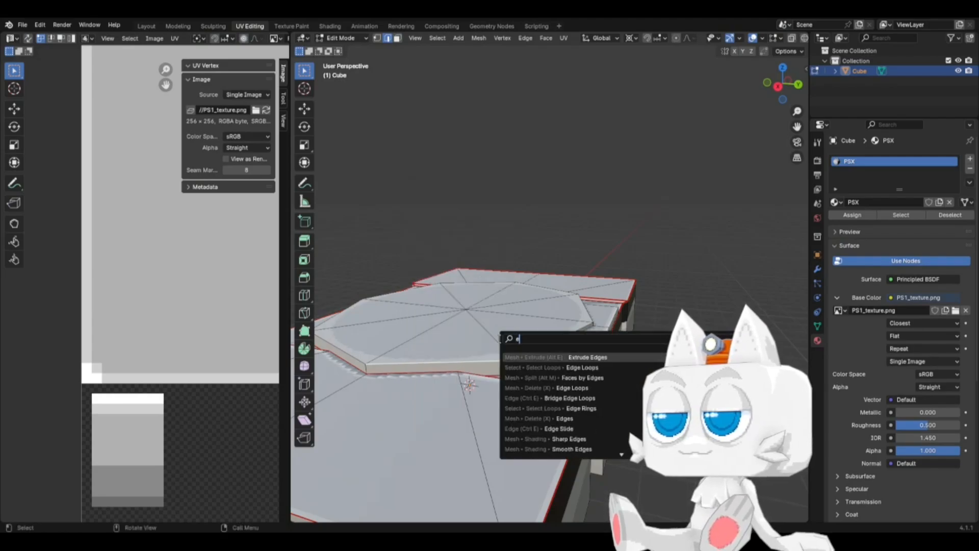
type("dge loop")
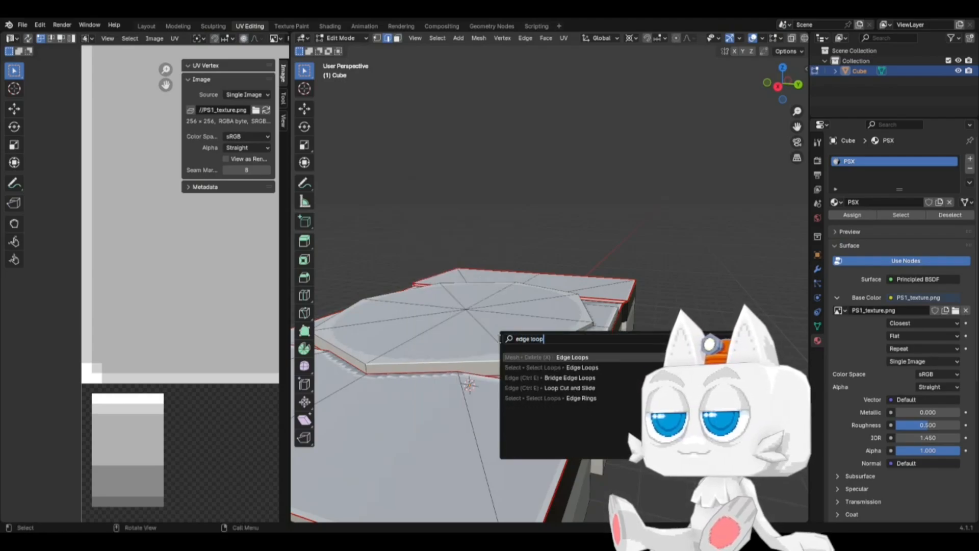
left_click(545, 368)
key("ctrl+e")
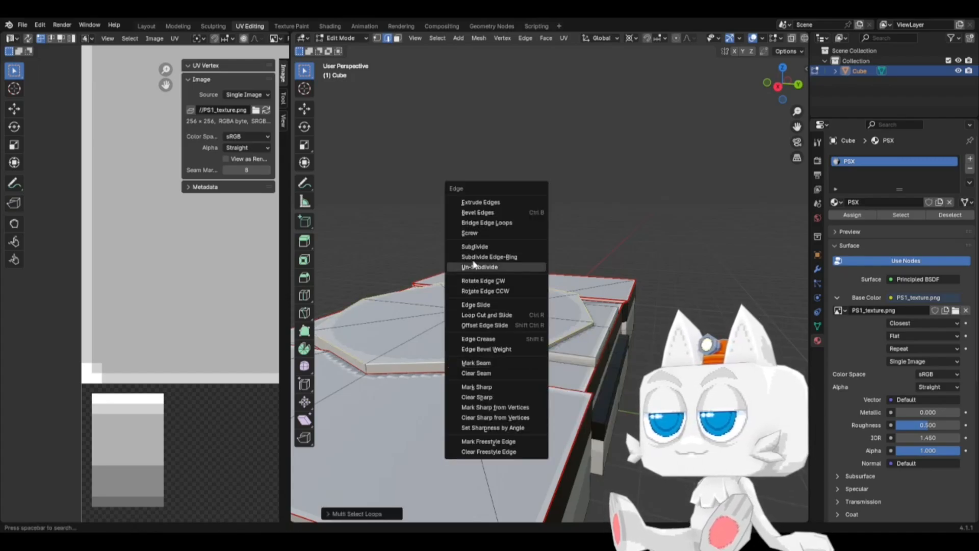
left_click(484, 363)
Step: In face select mode, select all the linked side faces of the octagonal disc lid
left_click(398, 39)
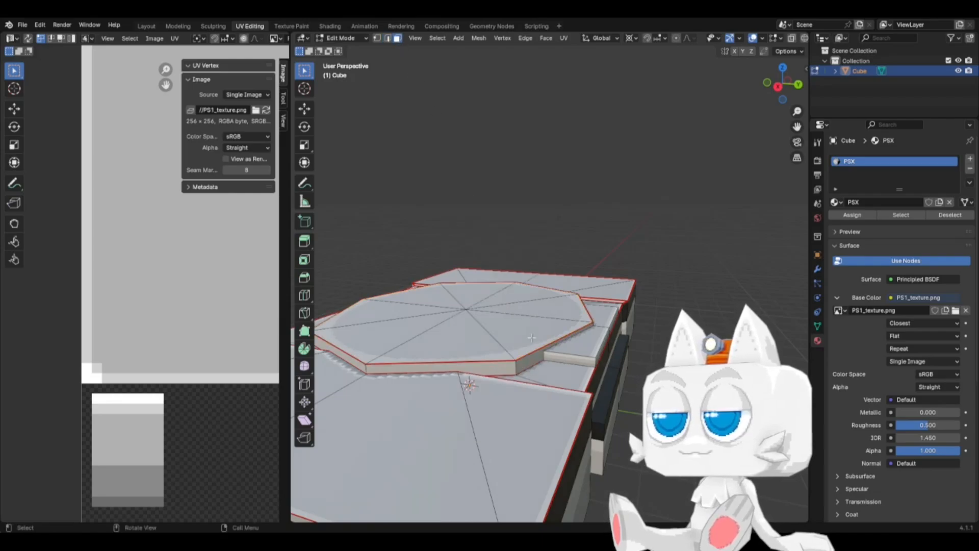
left_click(528, 359)
key("ctrl+l")
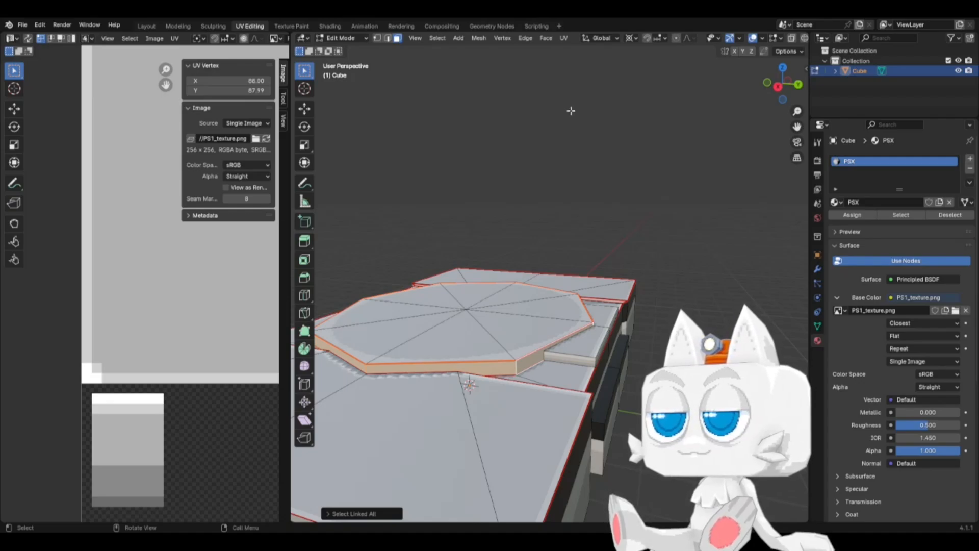
left_click(564, 38)
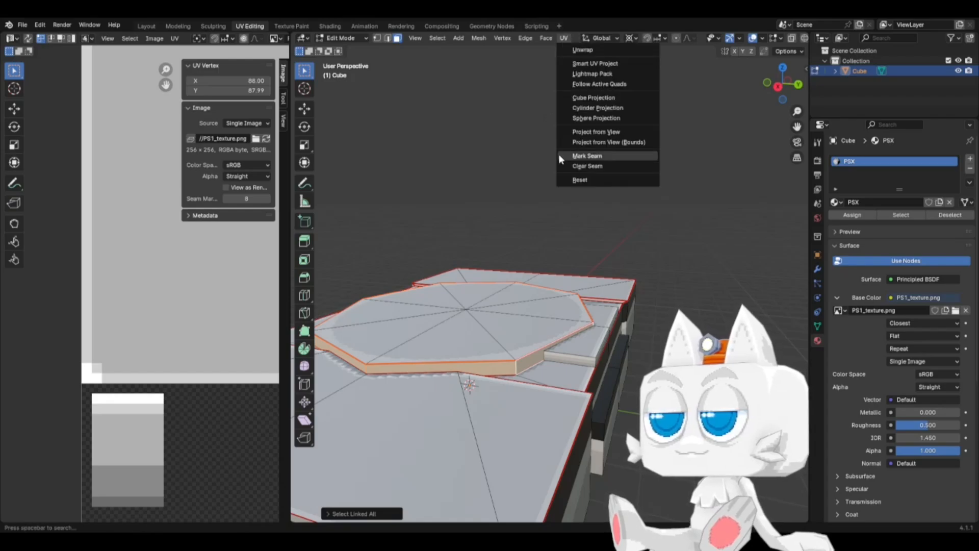
left_click(567, 164)
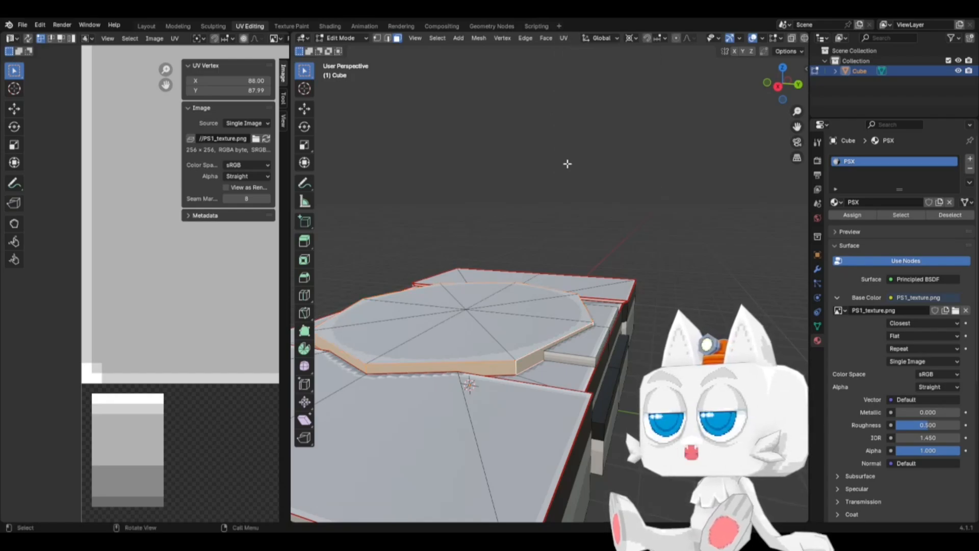
key("ctrl+z")
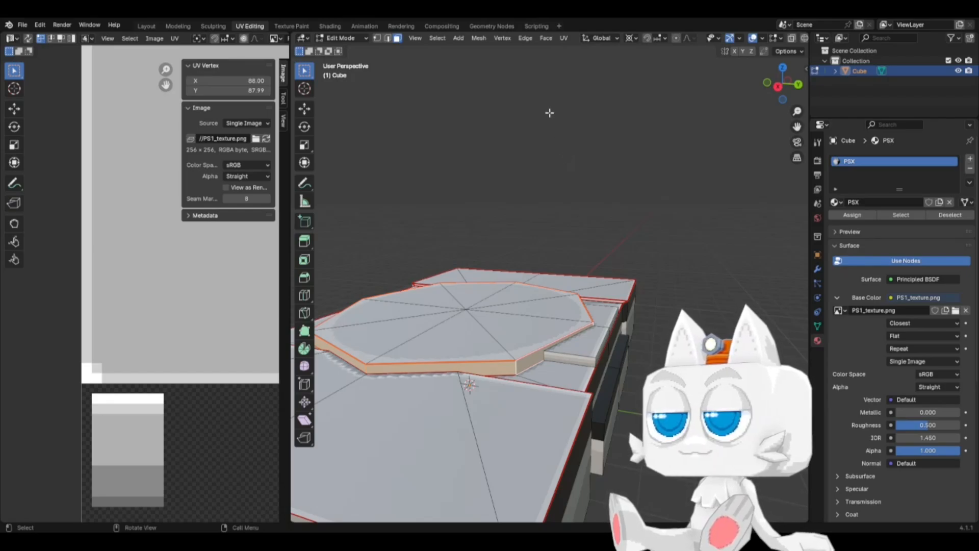
Step: Mark seams on the disc lid's selected side faces and reset their UVs after unwrapping
left_click(563, 38)
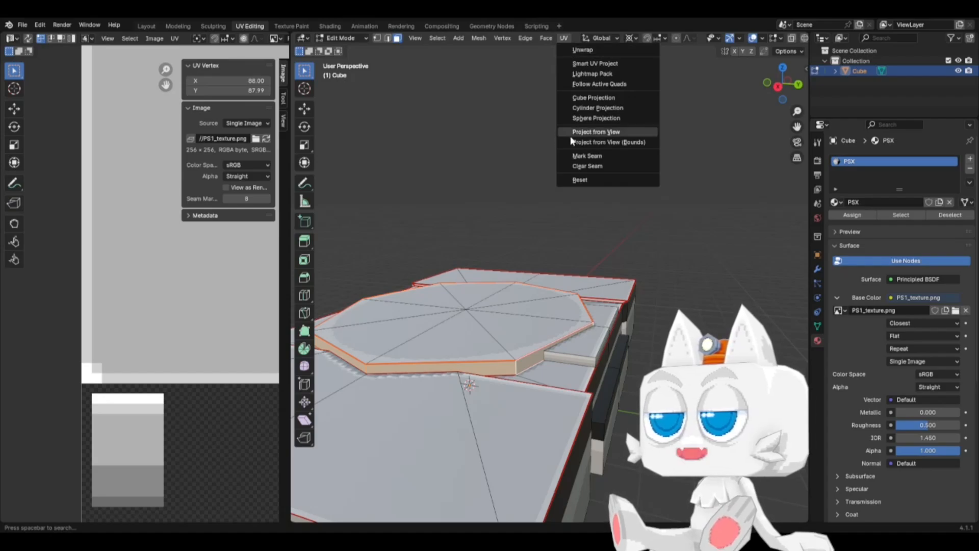
left_click(574, 155)
left_click(564, 38)
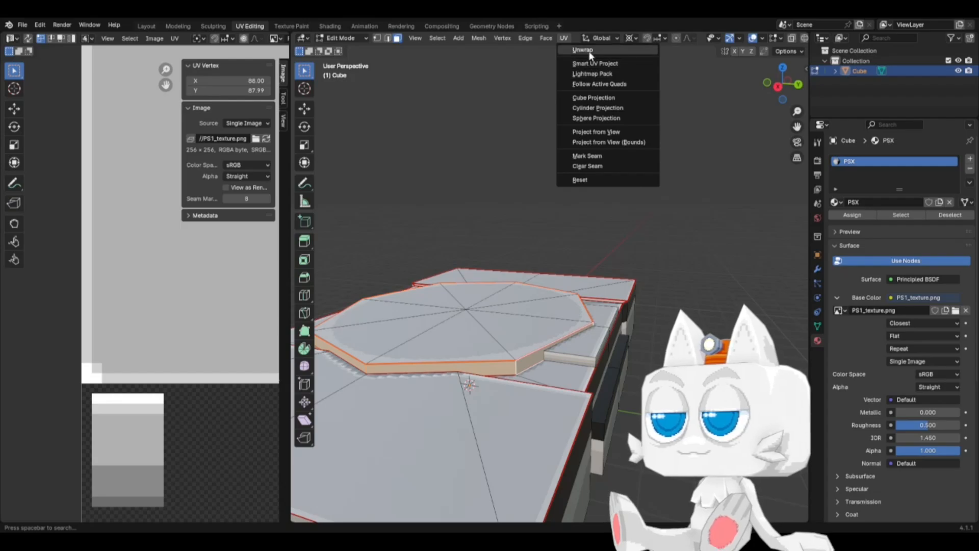
left_click(583, 50)
left_click(563, 39)
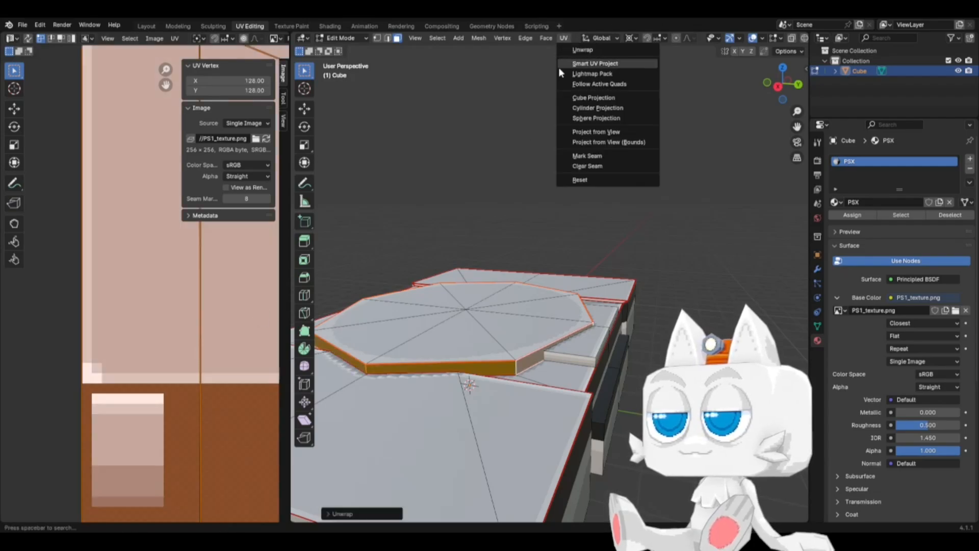
left_click(571, 179)
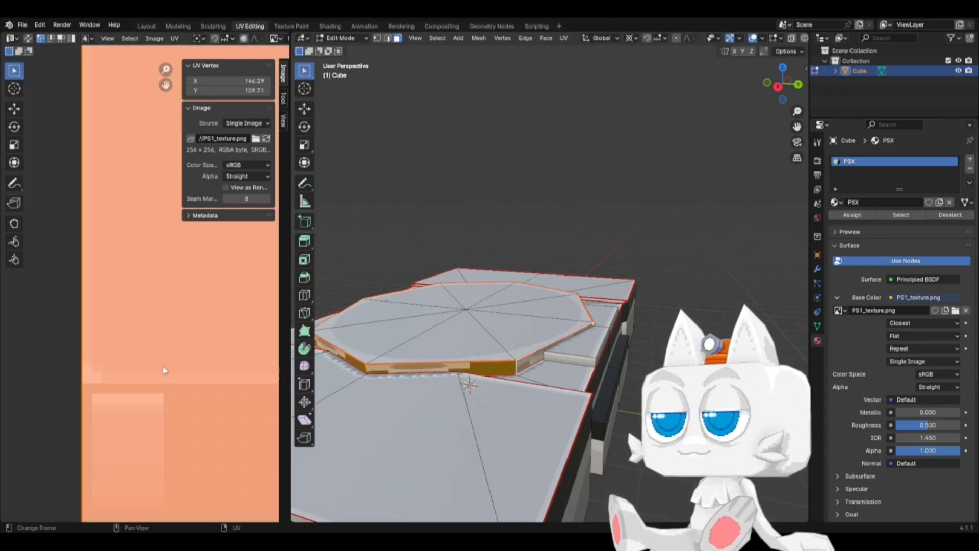
Step: Scale the disc lid's side UVs by 0.25, and shrink them again to about 0.22 of that size
type("s0.25")
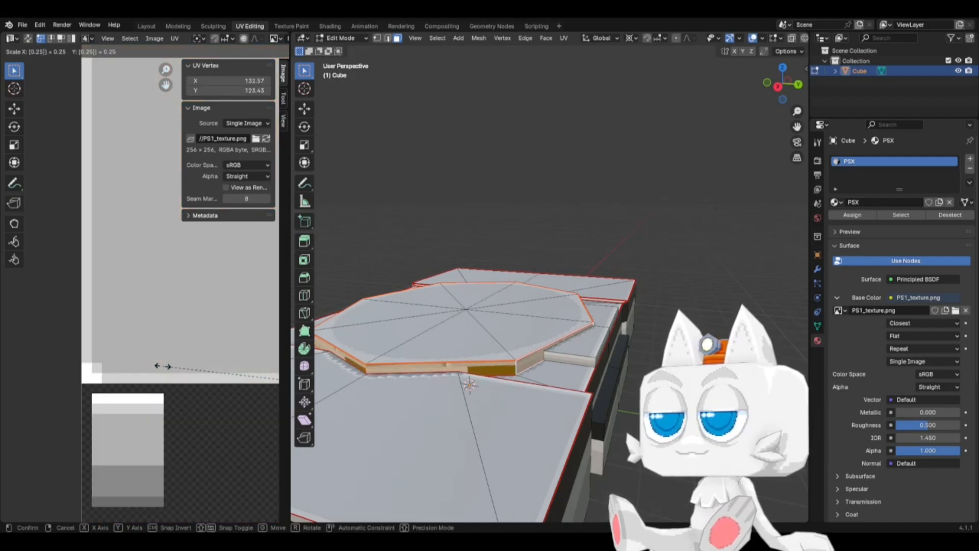
key("Return")
scroll(163, 366, "down", 4)
scroll(163, 366, "down", 7)
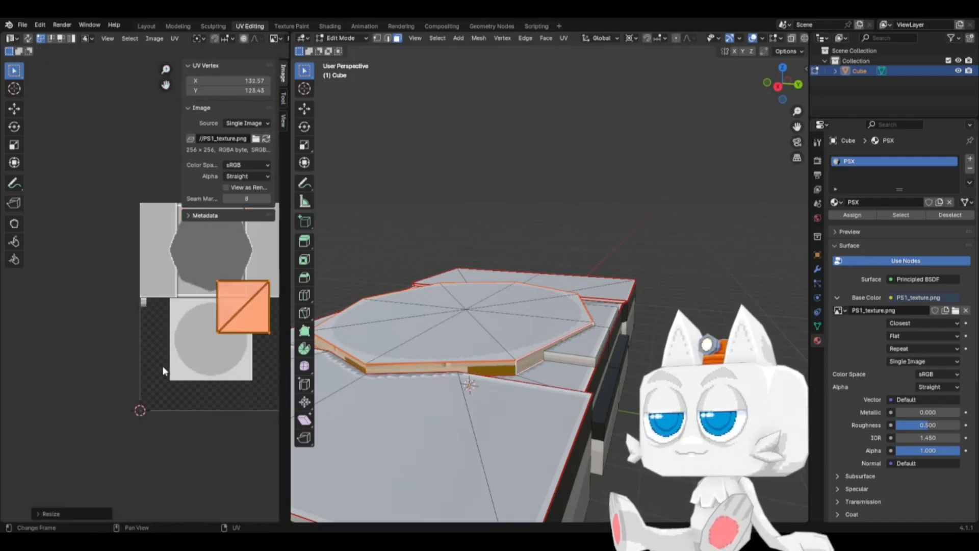
middle_click_drag(191, 360, 134, 377, "shift")
key("s")
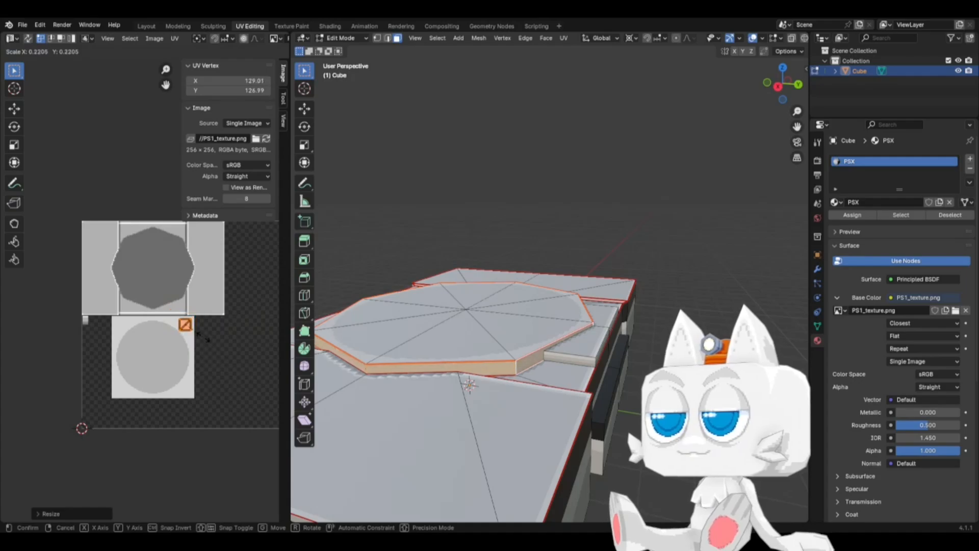
left_click(202, 335)
Step: Move the disc lid's side UV square over the shaded patch in the texture
key("g")
left_click(101, 326)
scroll(102, 334, "up", 6)
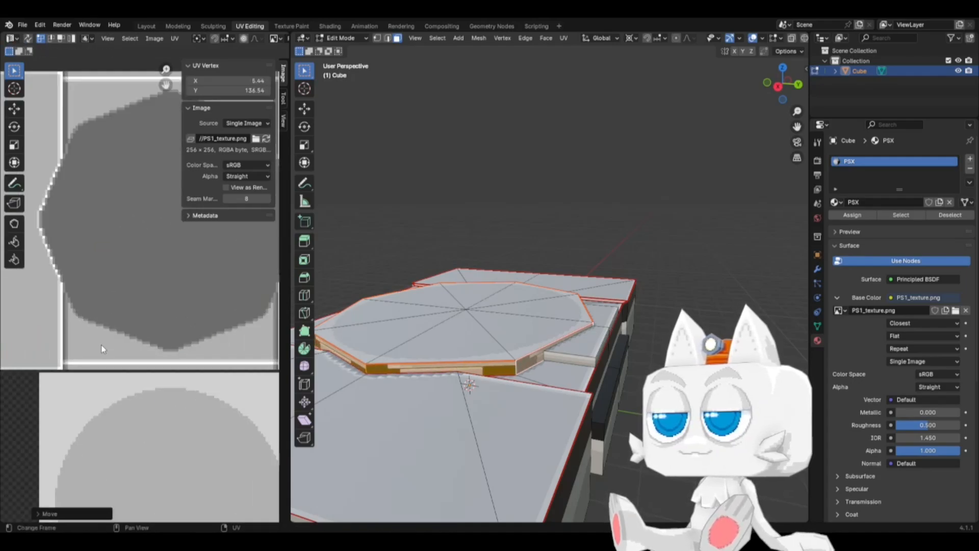
middle_click_drag(43, 402, 206, 372, "shift")
middle_click_drag(116, 385, 190, 326, "shift")
scroll(178, 410, "up", 2)
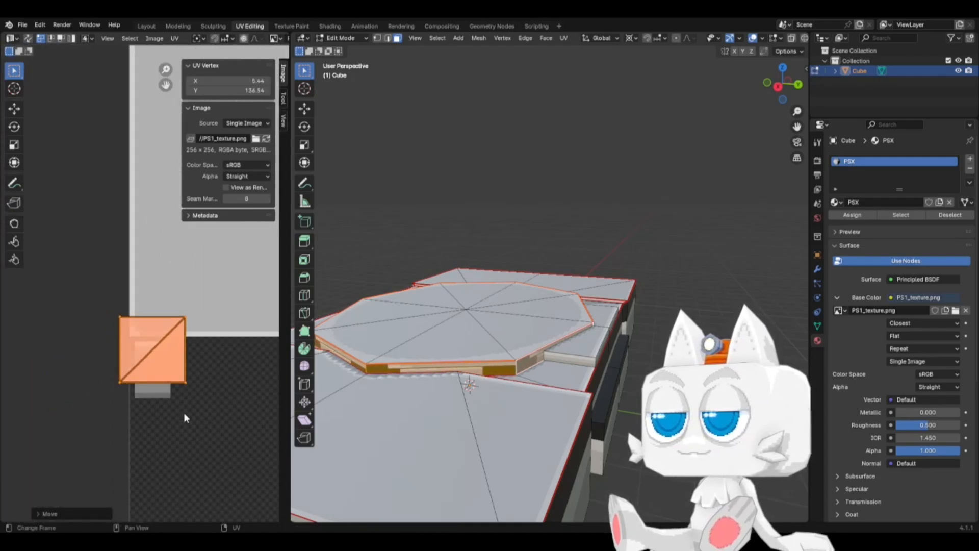
Step: Shrink the disc lid's UV square to about a quarter to fit the patch's light upper part and snap it to pixels
key("s")
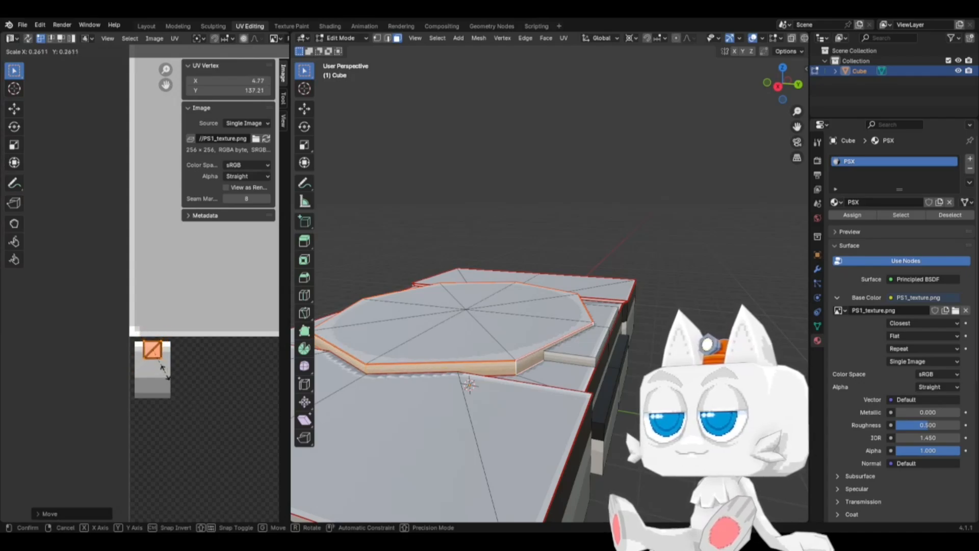
left_click(165, 373)
key("shift+s")
left_click(99, 362)
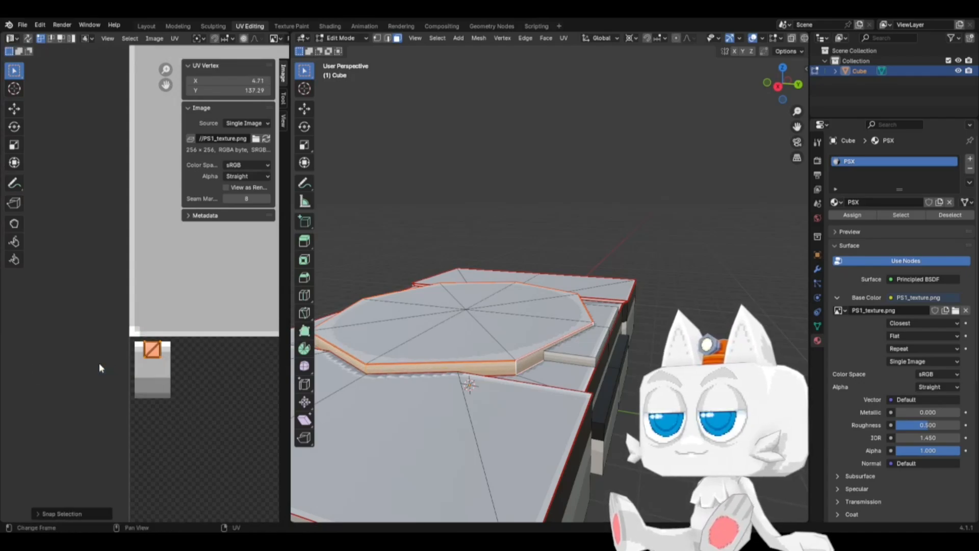
Step: Enlarge the disc lid's side UV square slightly, reposition it over the shaded patch's light upper part and snap it to pixels
key("Tab")
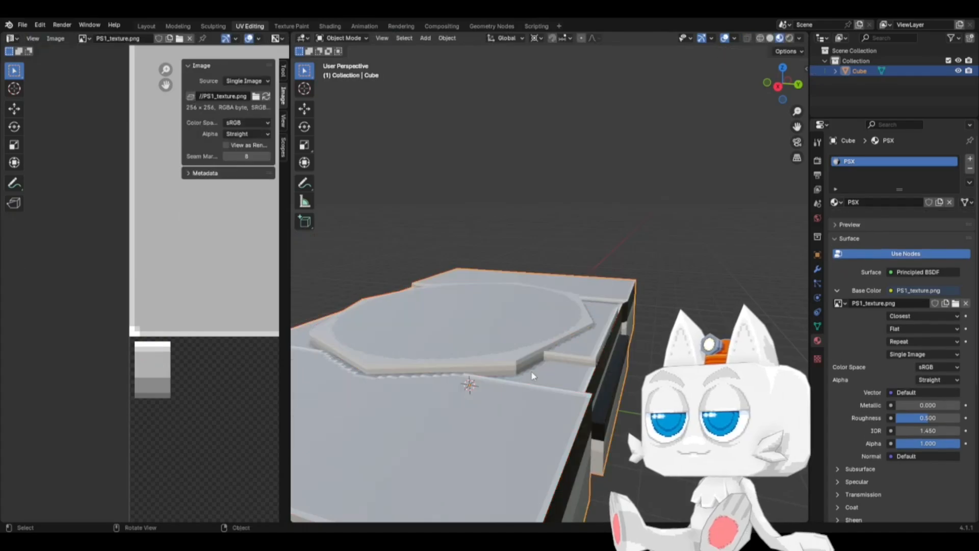
middle_click_drag(579, 378, 551, 375)
key("Tab")
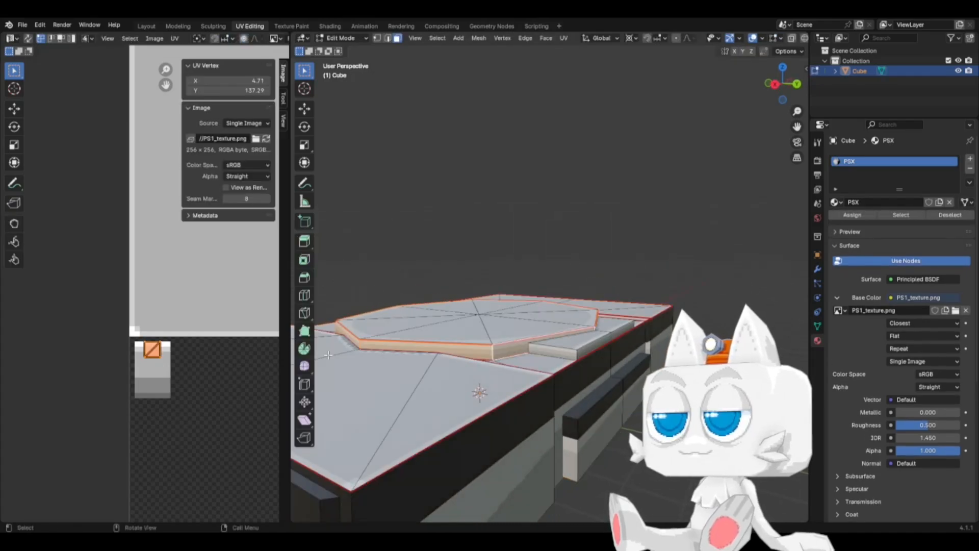
scroll(115, 378, "up", 2)
key("s")
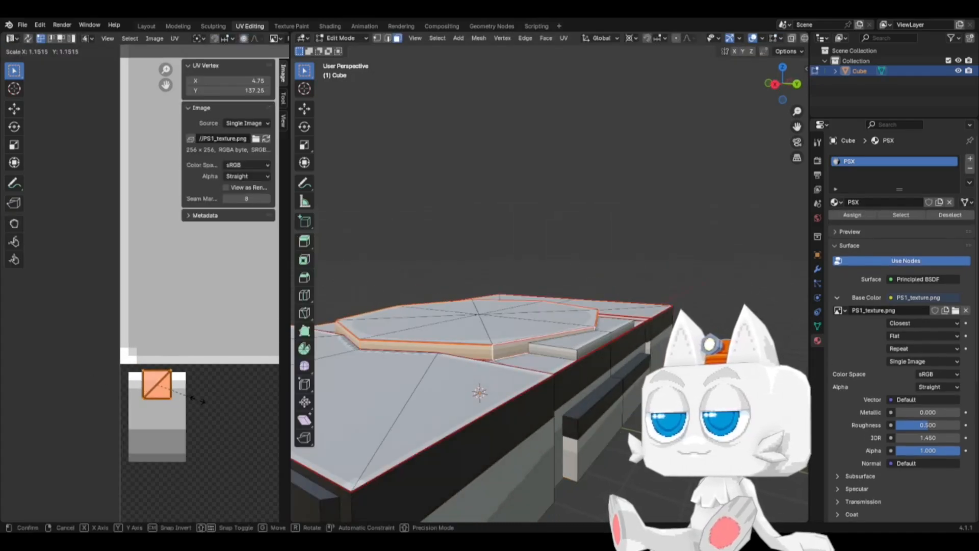
left_click(202, 402)
key("g")
left_click(202, 405)
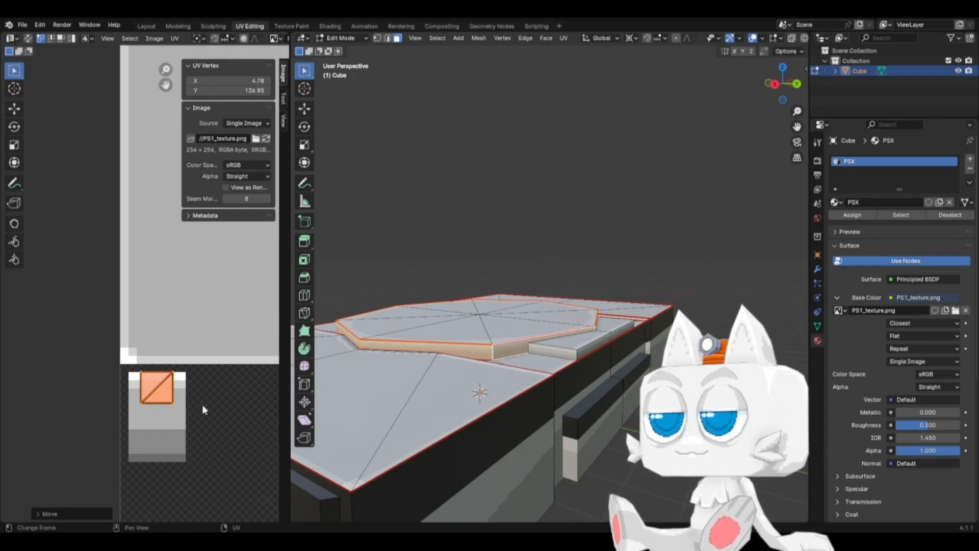
key("shift+s")
left_click(131, 403)
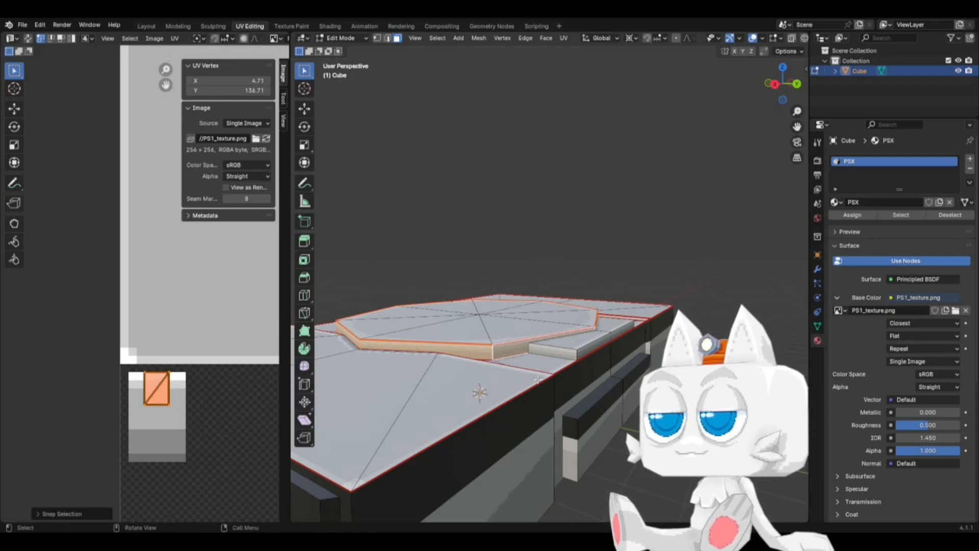
Step: Move the lower edge of the disc lid's side UVs down along Y and snap it to pixels at Y 131
key("Tab")
middle_click_drag(559, 376, 628, 411)
key("Tab")
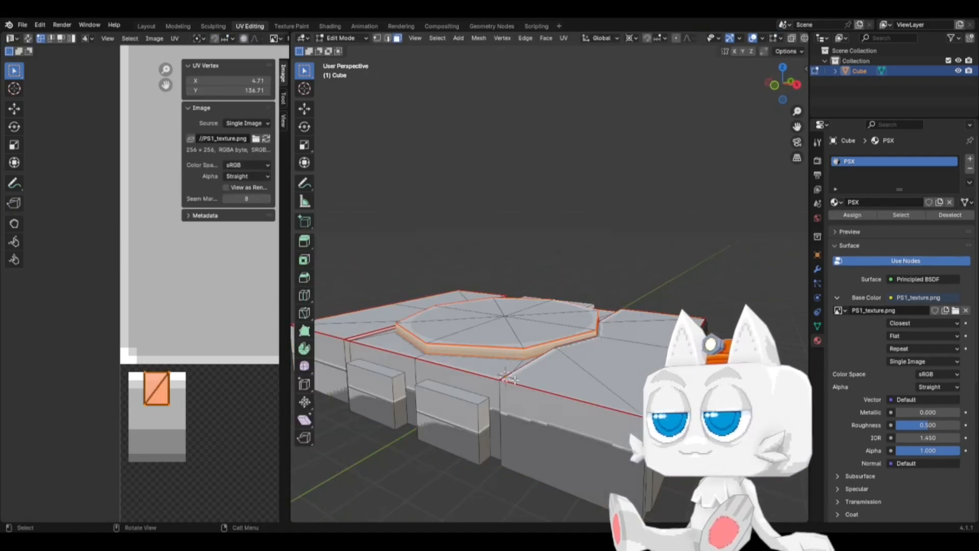
left_click_drag(131, 393, 185, 419)
key("g")
key("y")
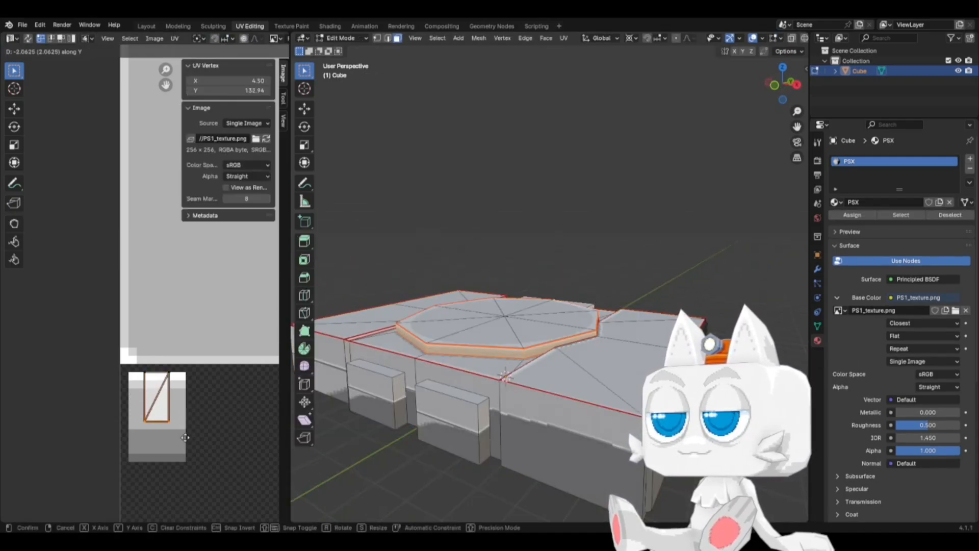
left_click(185, 451)
key("shift+s")
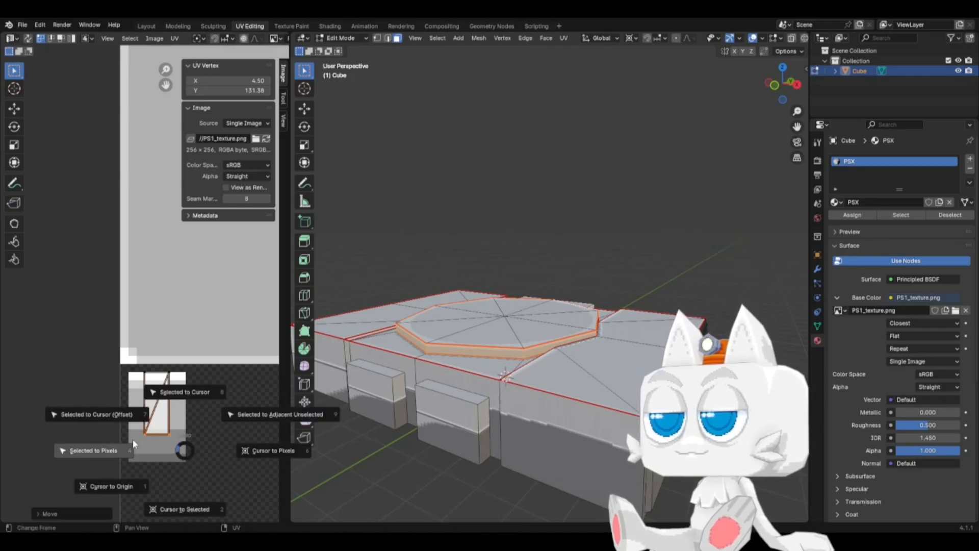
left_click(162, 449)
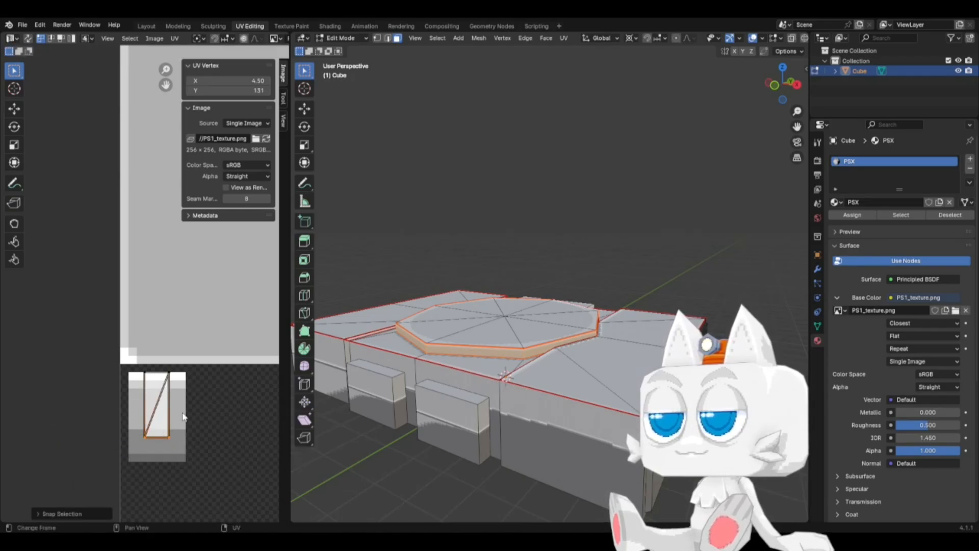
Step: Check the console's shading in Object Mode from several angles and save the file
key("Tab")
scroll(467, 370, "up", 6)
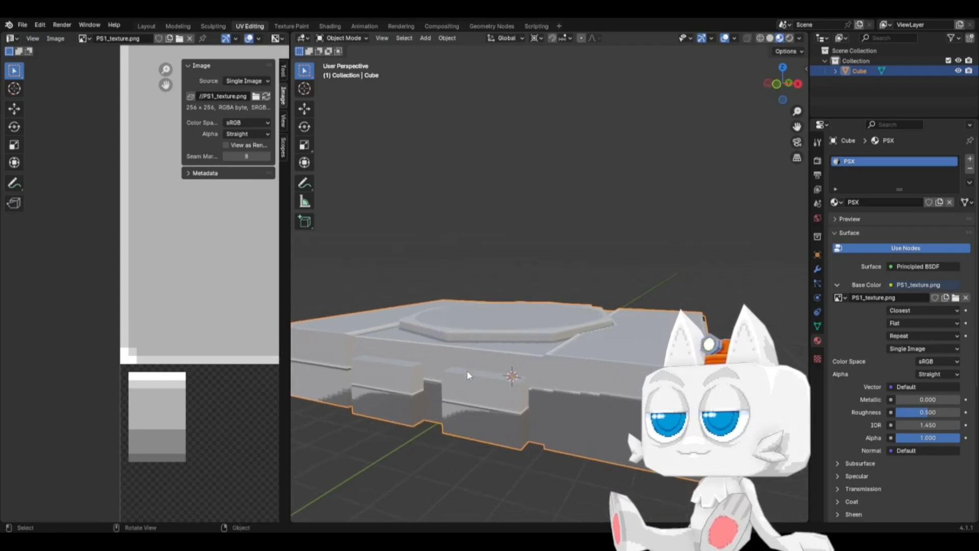
scroll(501, 384, "down", 6)
middle_click_drag(551, 392, 609, 349)
key("ctrl+s")
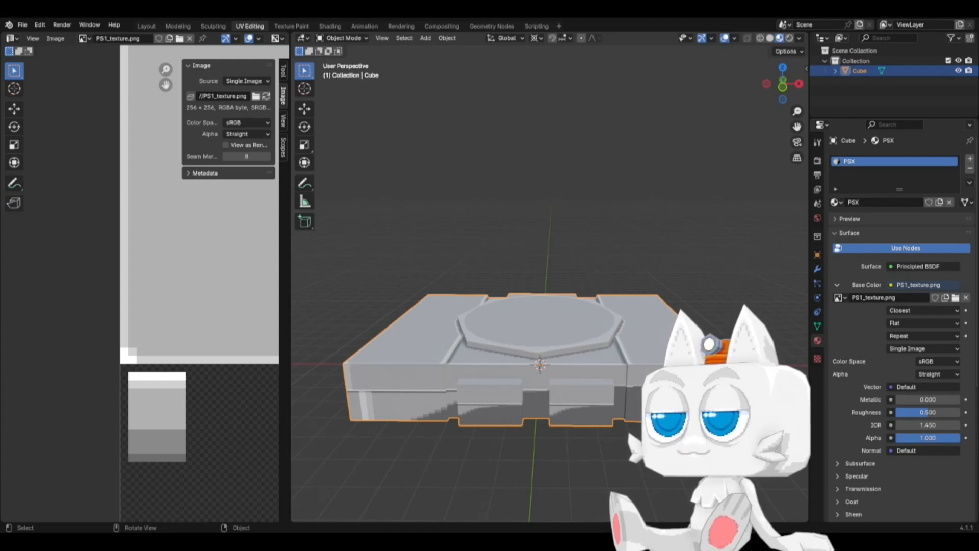
middle_click_drag(646, 354, 614, 323)
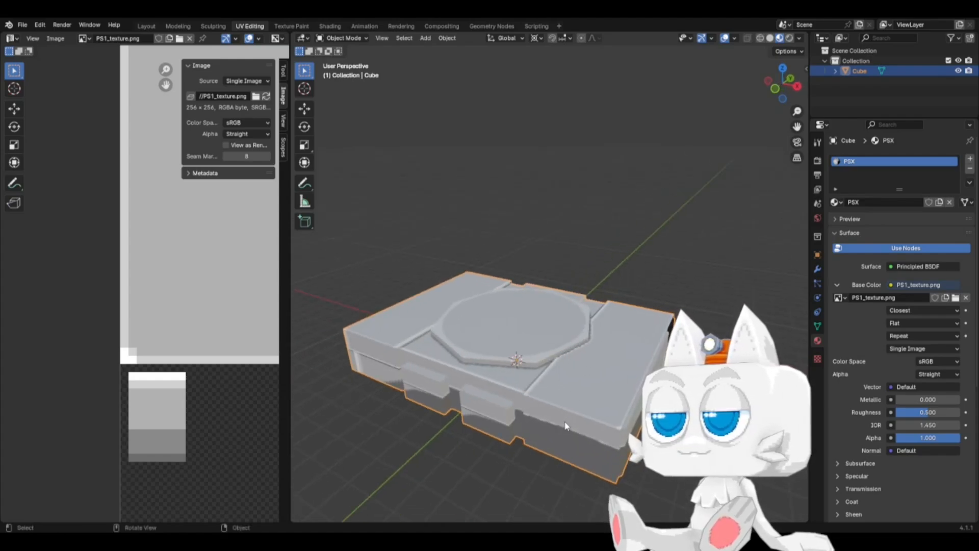
scroll(565, 428, "down", 3)
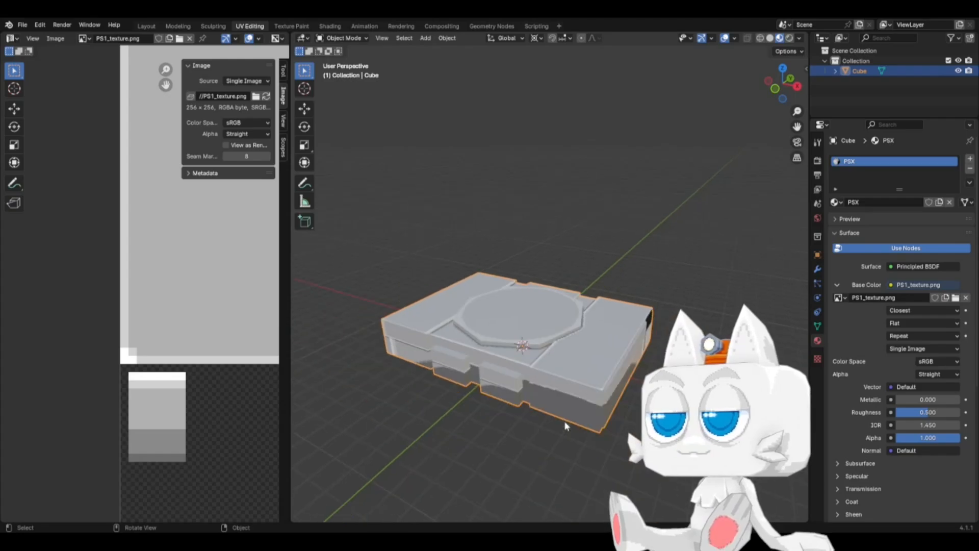
Step: Mark seams on the vertical edges of the narrow step faces flanking the recessed middle of the console's front
key("Tab")
left_click(564, 375)
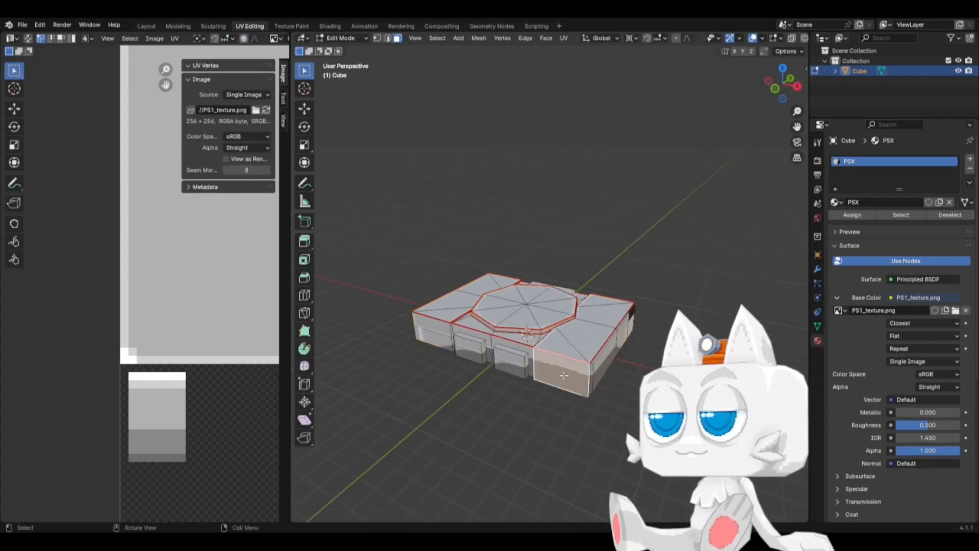
middle_click_drag(564, 375, 404, 73)
scroll(473, 341, "up", 4)
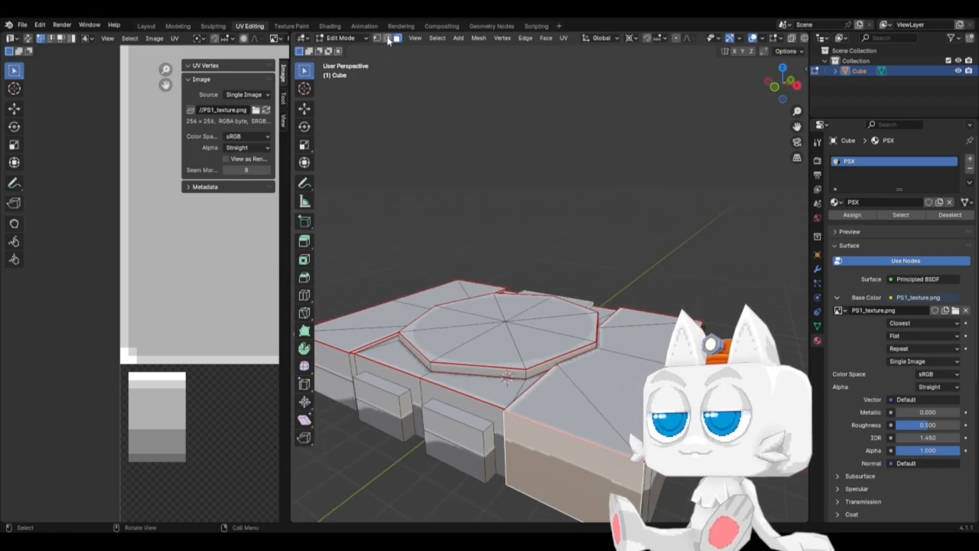
left_click(387, 38)
left_click(358, 363)
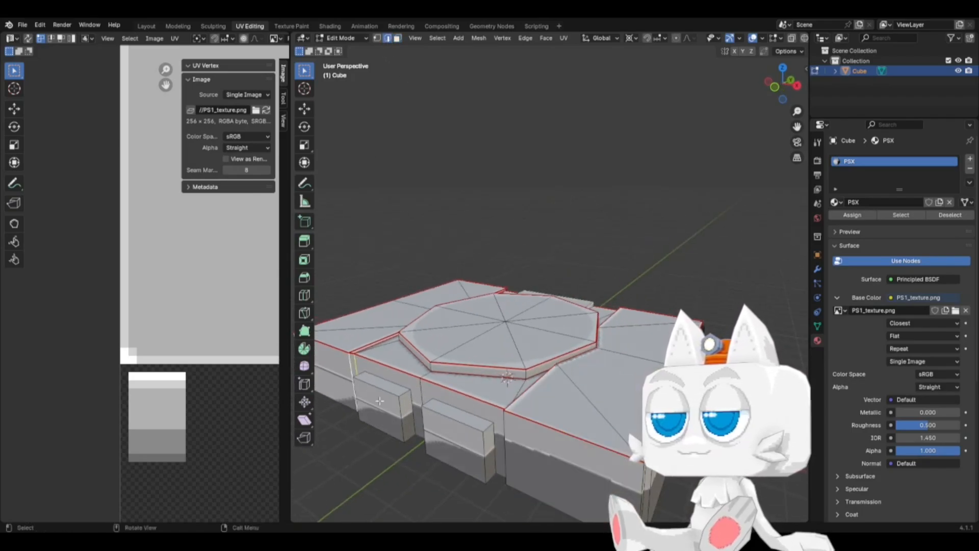
middle_click_drag(346, 361, 433, 357)
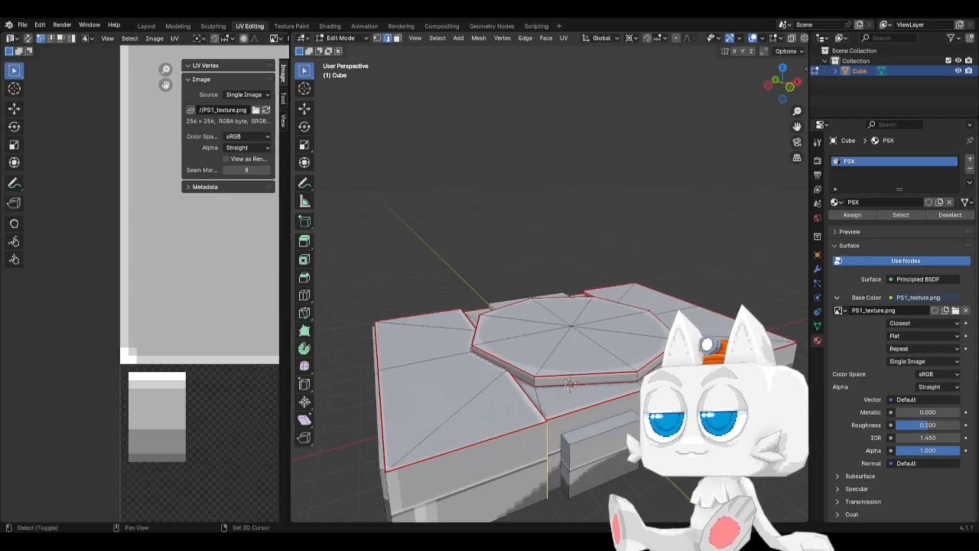
key("ctrl+e")
left_click(730, 366)
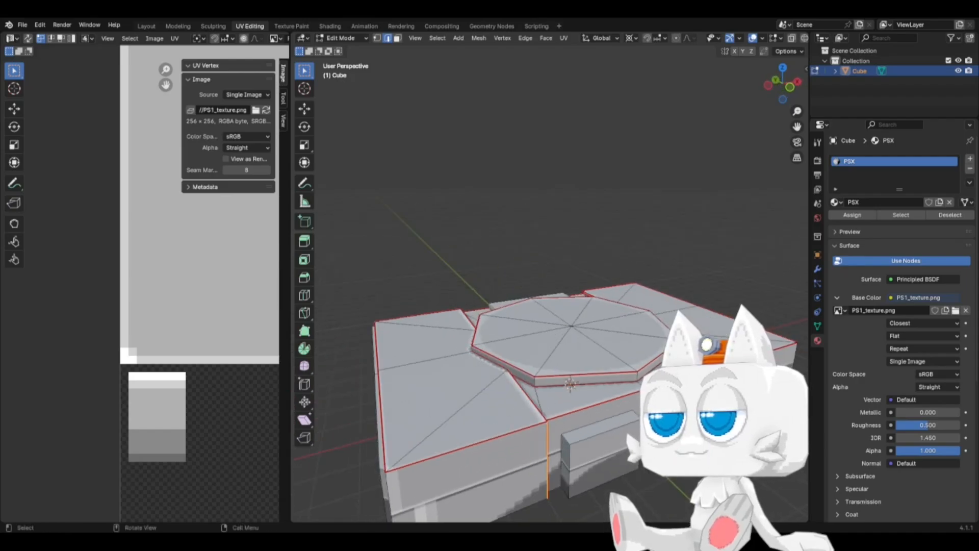
middle_click_drag(635, 469, 431, 398)
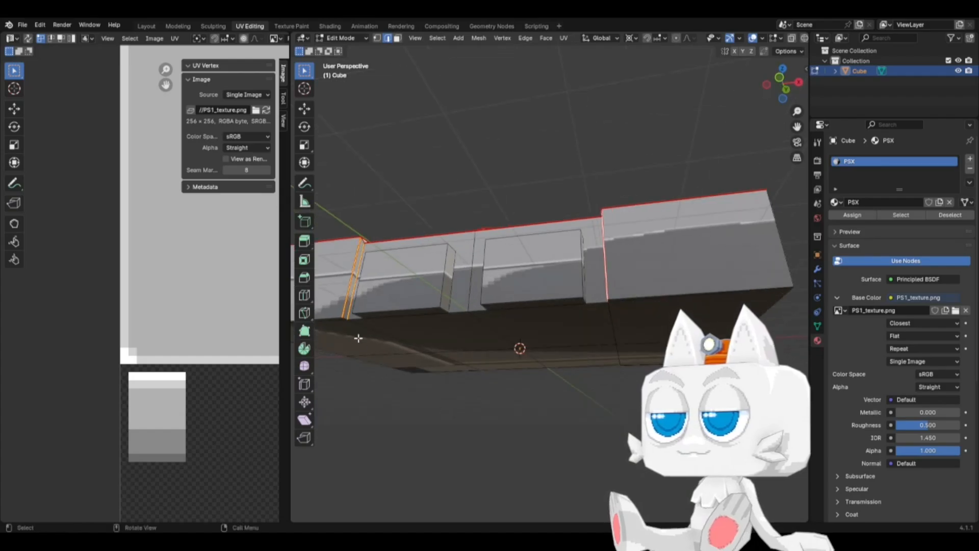
key("alt+a")
middle_click_drag(585, 319, 627, 322)
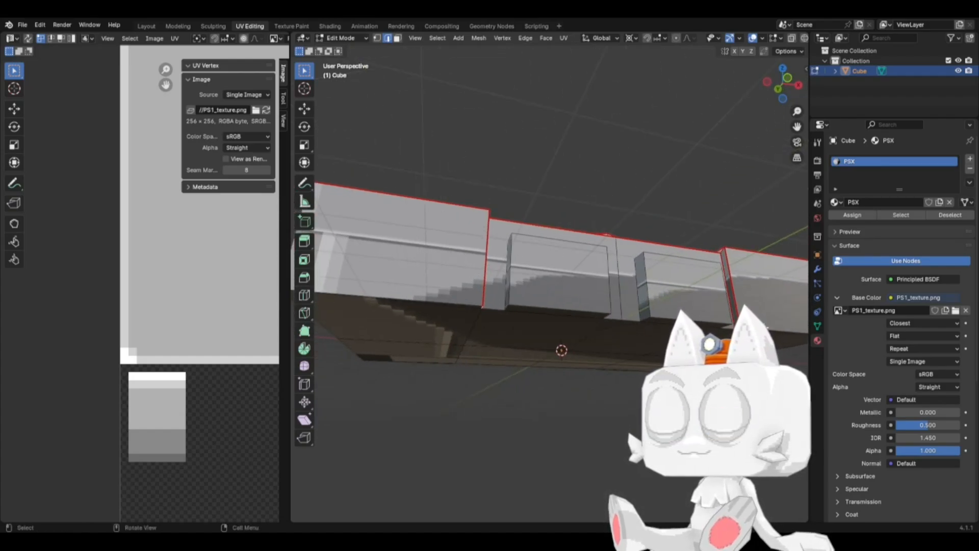
key("ctrl+e")
left_click(765, 329)
Step: Mark seams on the vertical edges of the narrow step faces on the console's back side
middle_click_drag(634, 358, 269, 452)
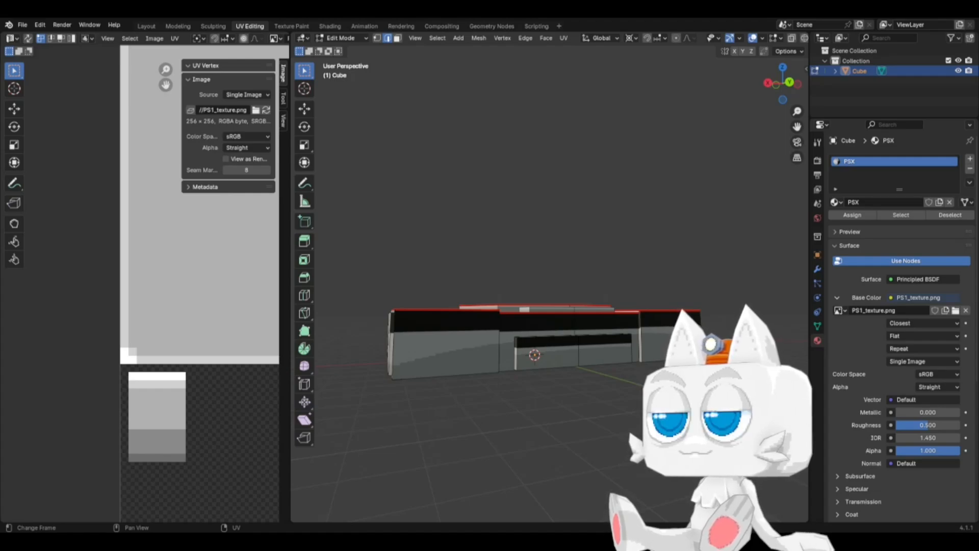
scroll(587, 334, "up", 4)
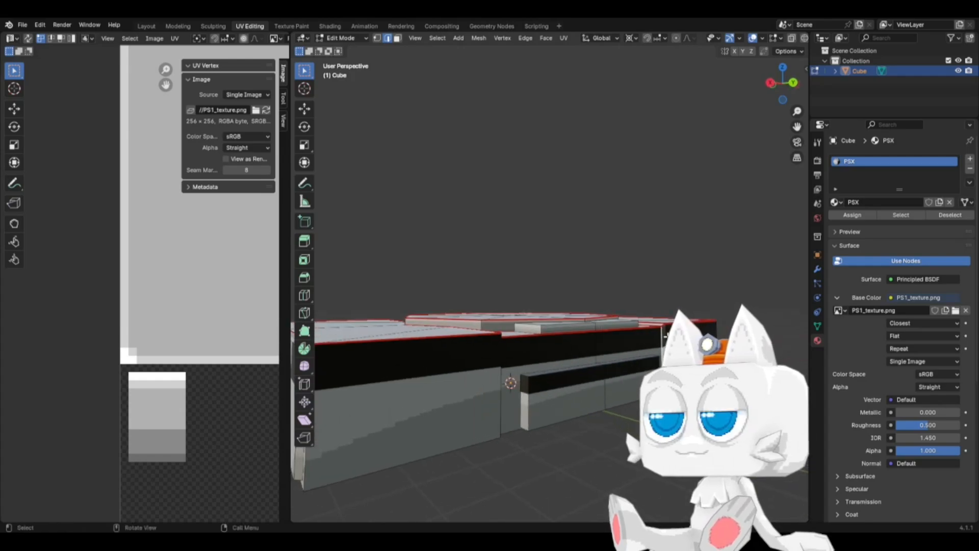
middle_click_drag(587, 352, 588, 294)
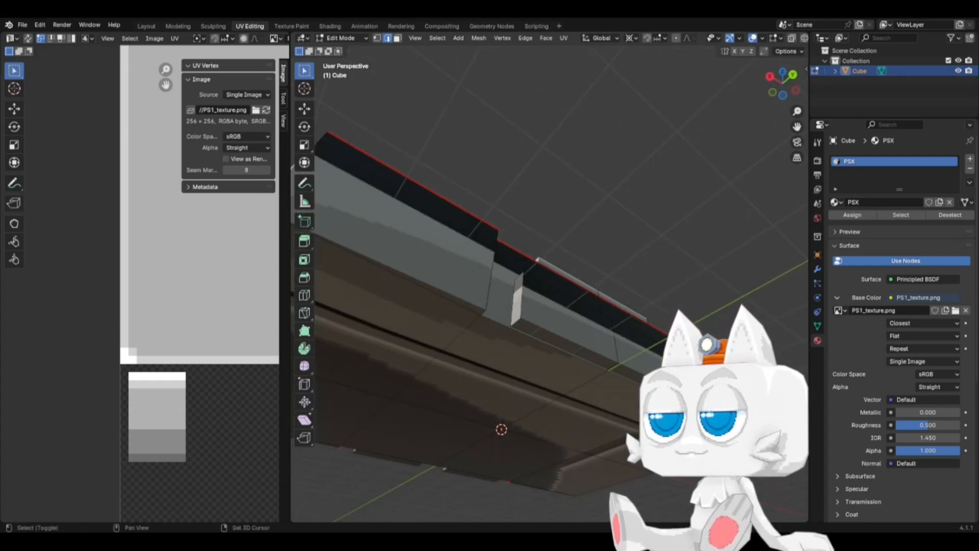
middle_click_drag(557, 373, 470, 374)
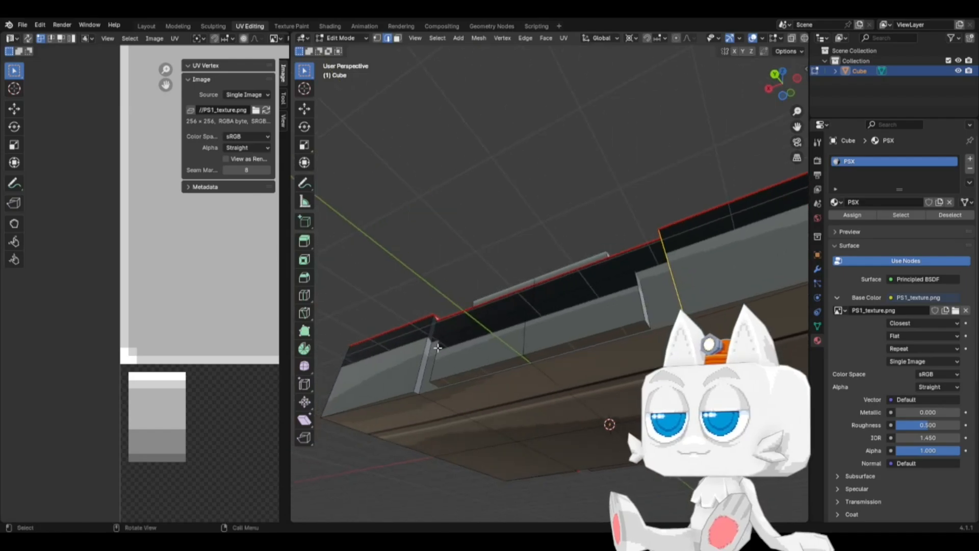
right_click(469, 383)
left_click(469, 383)
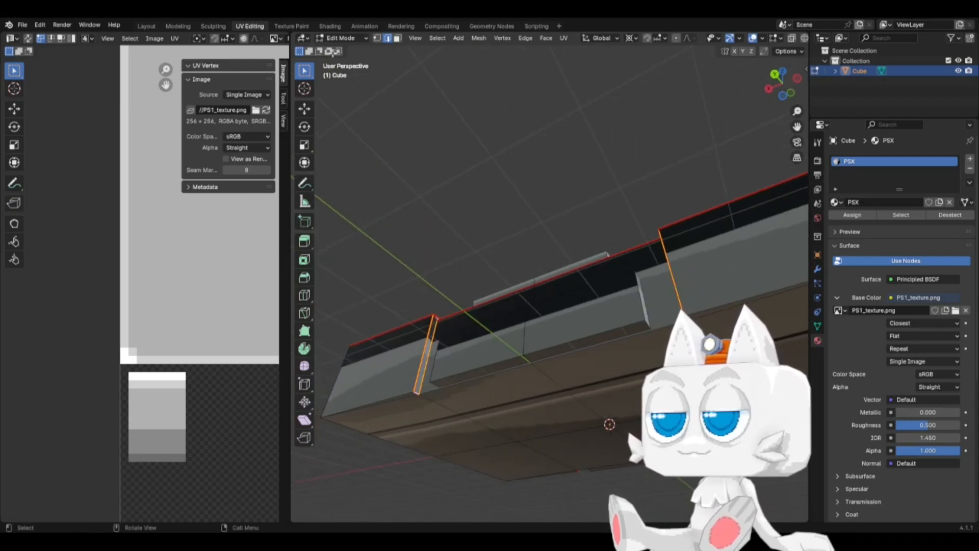
Step: Select the narrow vertical step faces on the console's front and back and reset their UVs
left_click(397, 38)
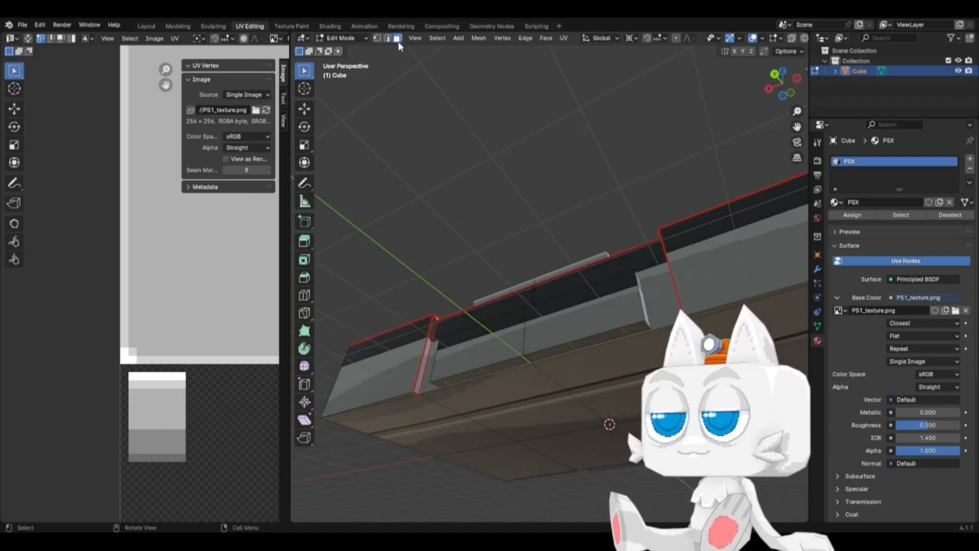
left_click(432, 339)
middle_click_drag(584, 372, 551, 352)
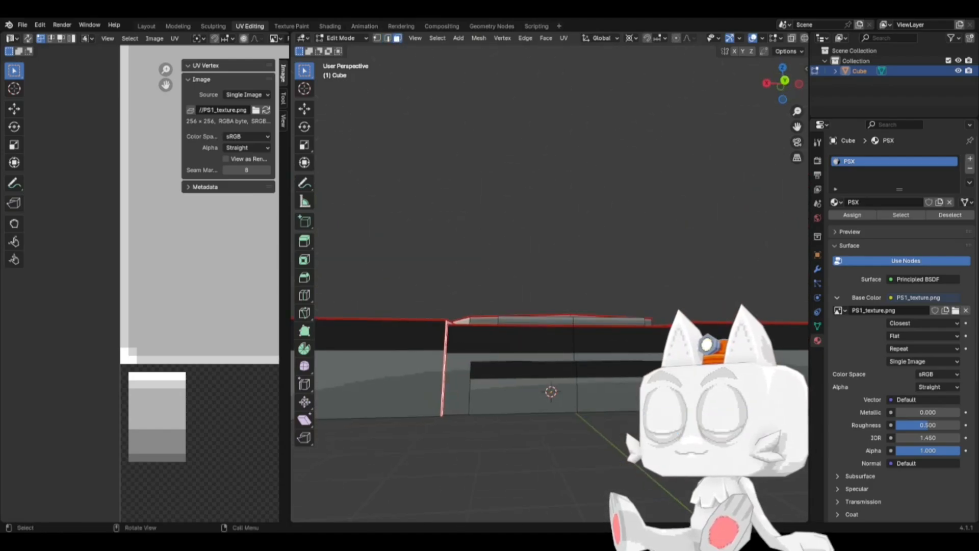
left_click(706, 368, "shift")
middle_click_drag(683, 370, 356, 334)
scroll(423, 381, "down", 3)
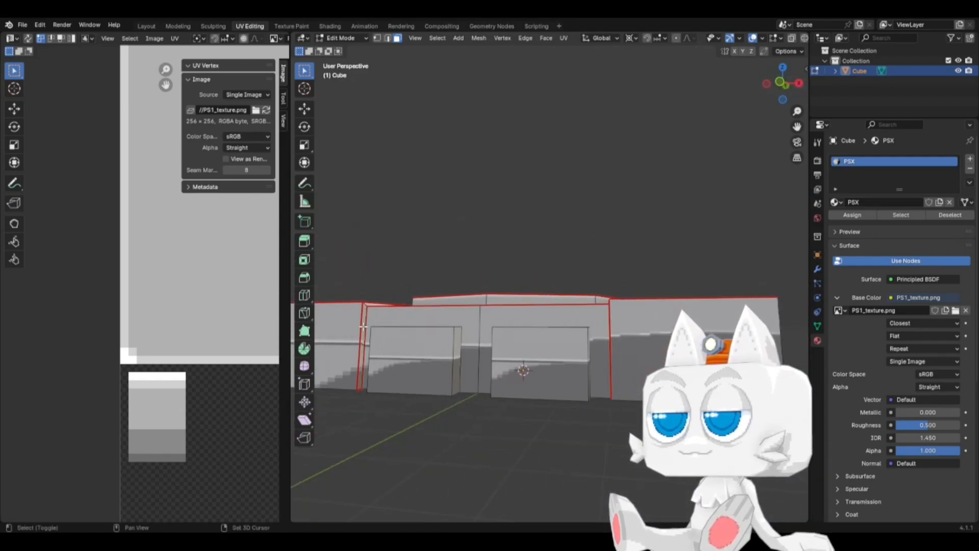
left_click(363, 326, "shift")
middle_click_drag(566, 348, 714, 331)
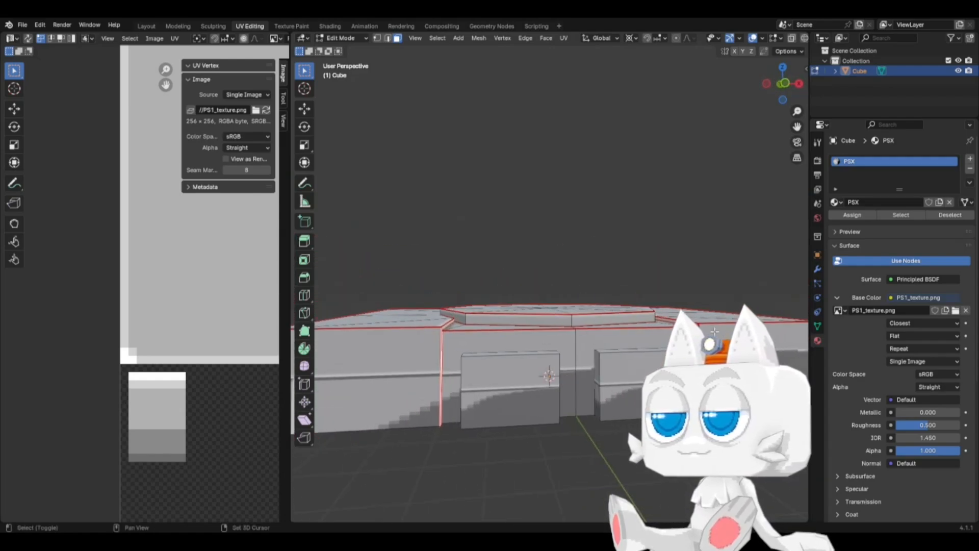
left_click(564, 38)
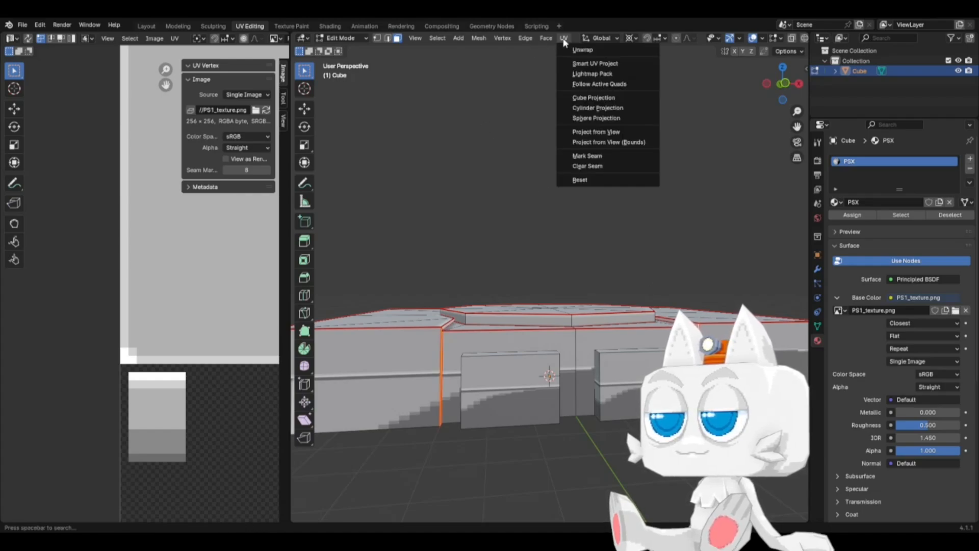
left_click(586, 180)
Step: Shrink all of the step faces' UVs to a small square and move it beside the shaded patch in the texture
scroll(121, 337, "down", 3)
key("a")
key("s")
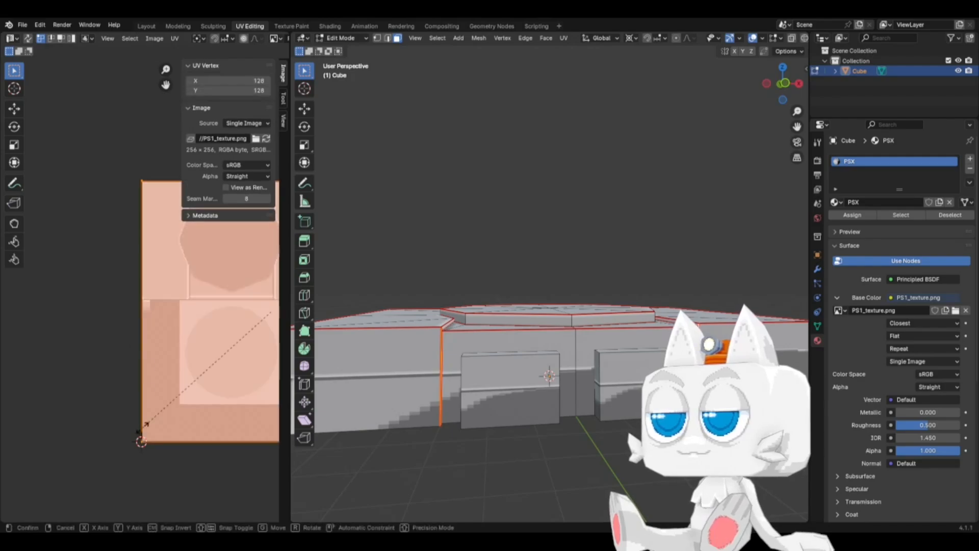
left_click(241, 302)
key("s")
left_click(249, 302)
key("g")
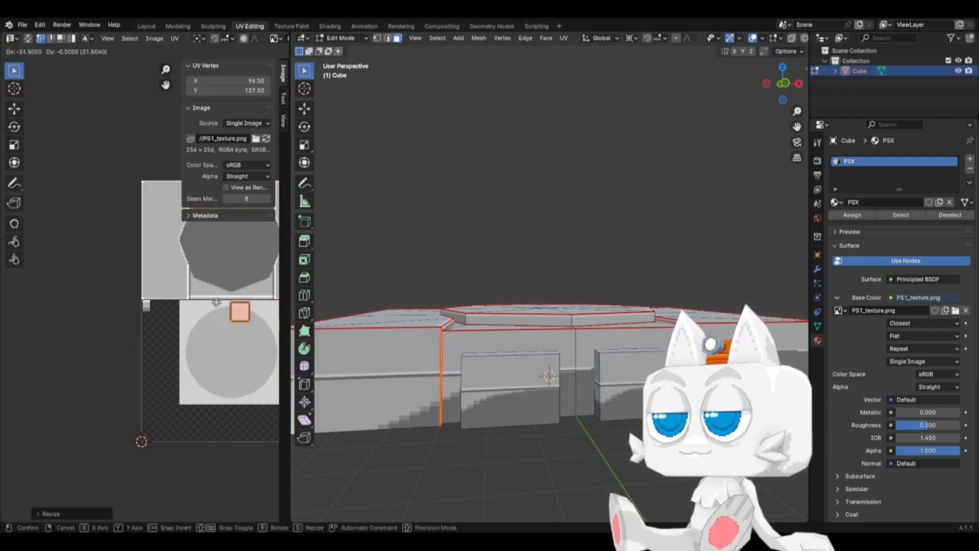
left_click(145, 331)
Step: Scale the step faces' UV square down further and place it over the top of the shaded patch
scroll(168, 352, "up", 4)
key("s")
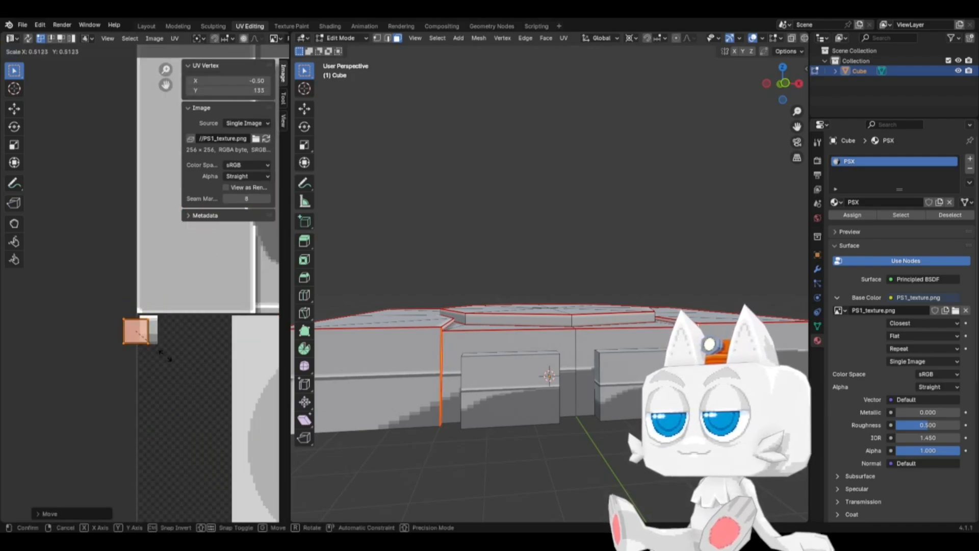
left_click(153, 345)
key("g")
left_click(163, 335)
Step: Scale the step faces' UV square down, move it onto the shaded patch's highlighted edge and snap it to pixels
scroll(178, 349, "up", 7)
key("s")
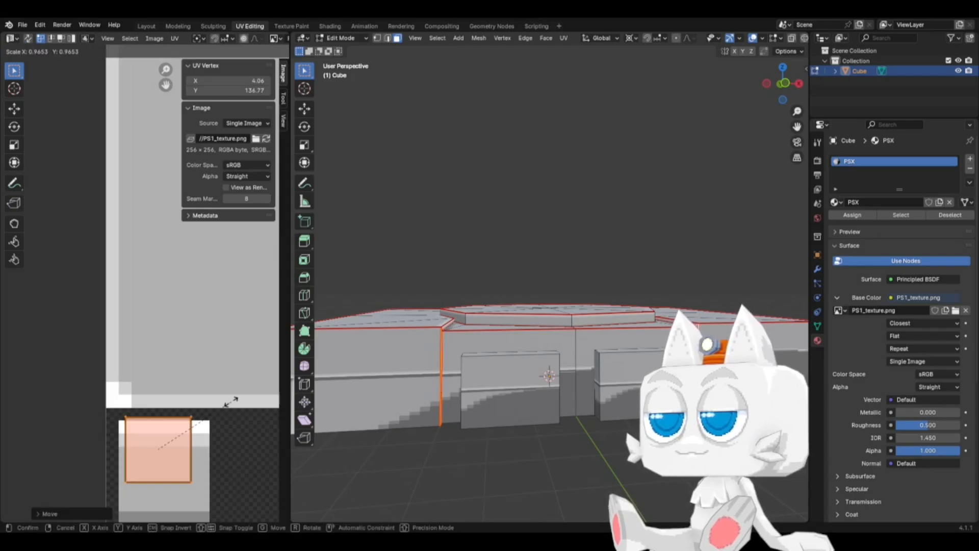
left_click(187, 410)
key("g")
left_click(191, 400)
key("shift+s")
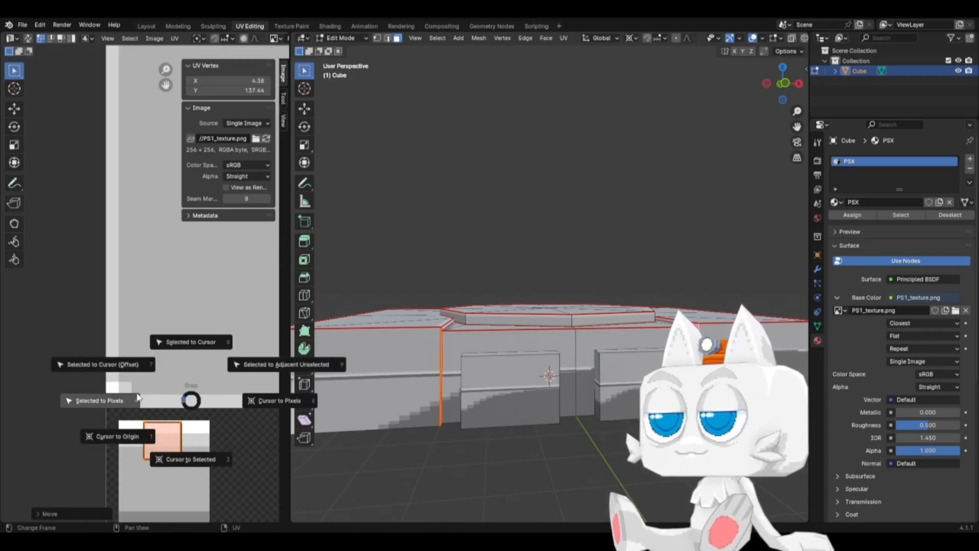
left_click(100, 401)
Step: Check the textured console in Object Mode from the back and front, and save the file
middle_click_drag(510, 327, 647, 330)
key("Tab")
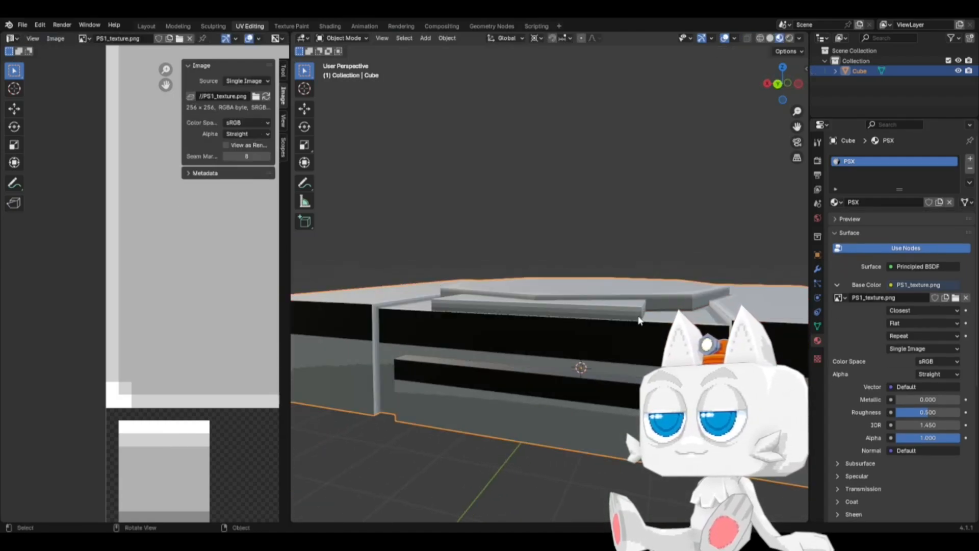
middle_click_drag(463, 393, 479, 312)
scroll(479, 313, "down", 4)
key("KP_1")
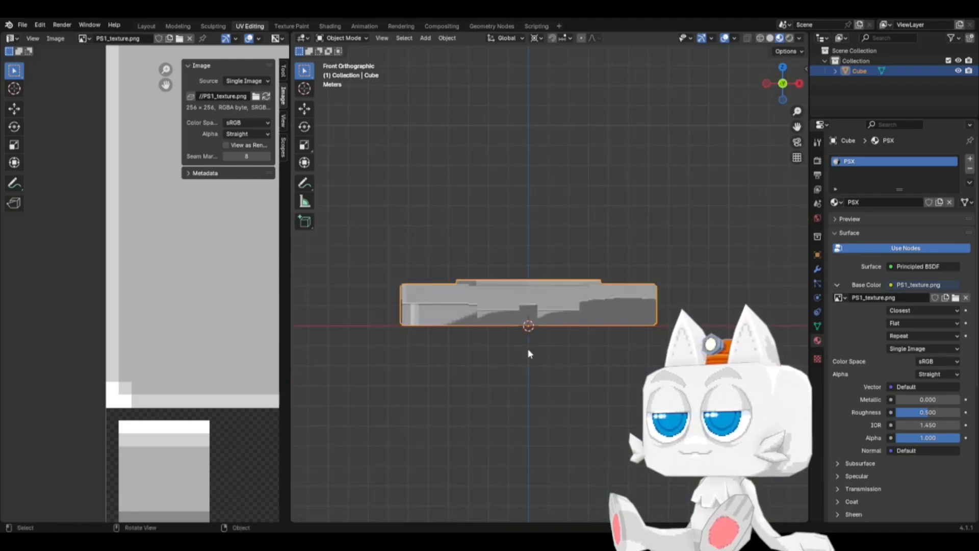
key("ctrl+s")
Step: Return to Edit Mode and select the front face of one outer block and the adjacent recessed centre face
key("Tab")
middle_click_drag(568, 244, 555, 306)
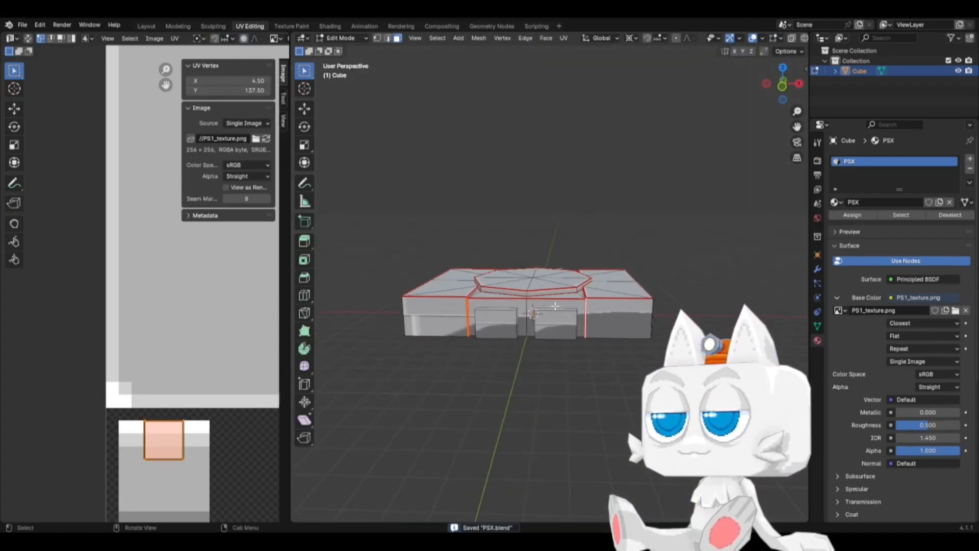
scroll(164, 335, "down", 6)
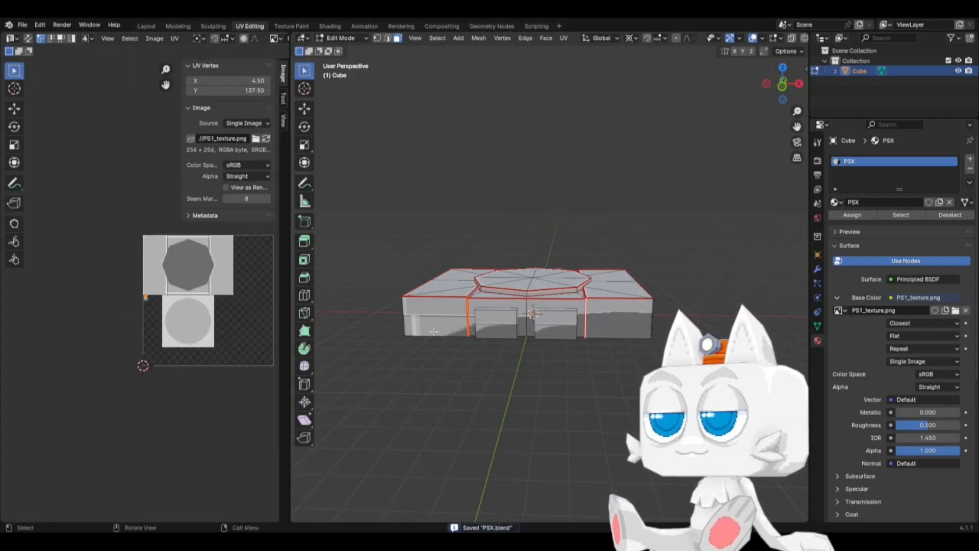
left_click(398, 39)
left_click(475, 302, "shift")
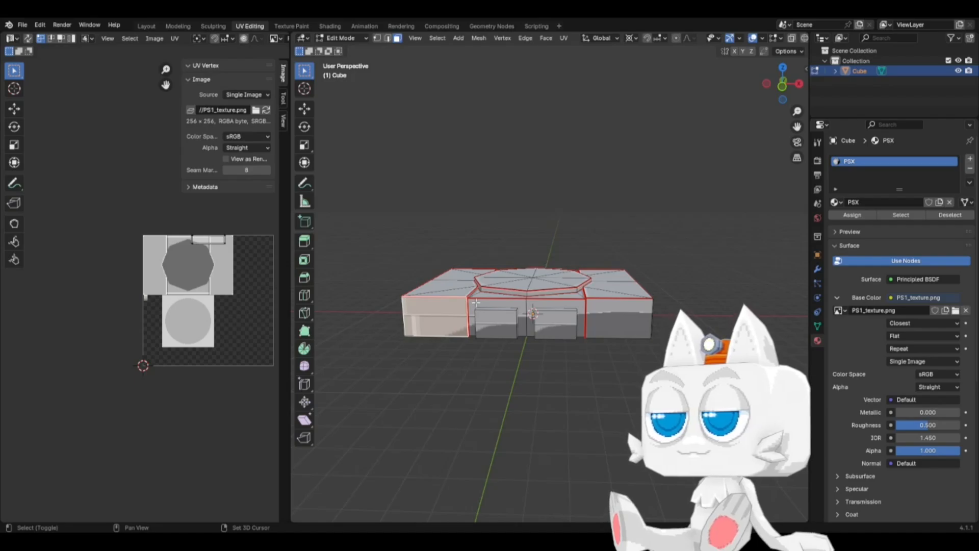
left_click(476, 302, "shift")
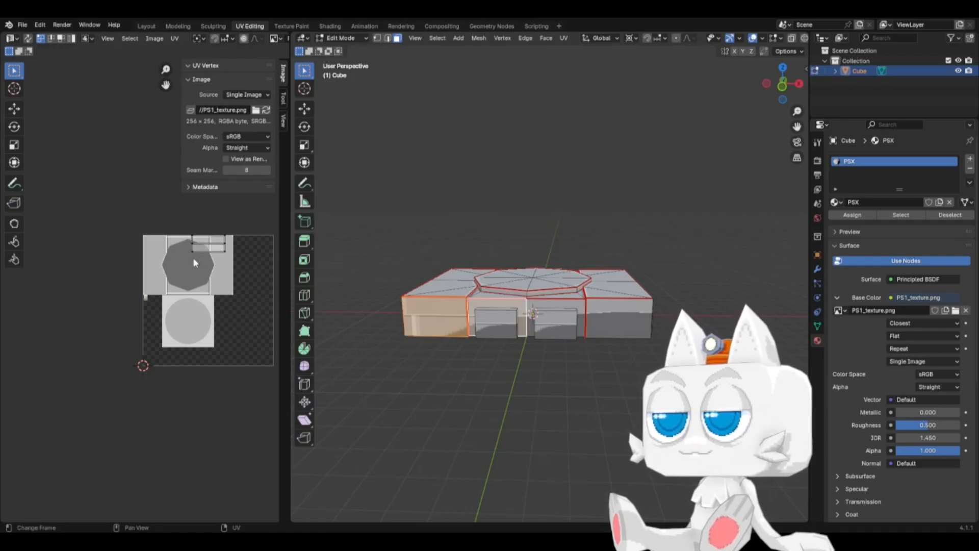
key("KP_7")
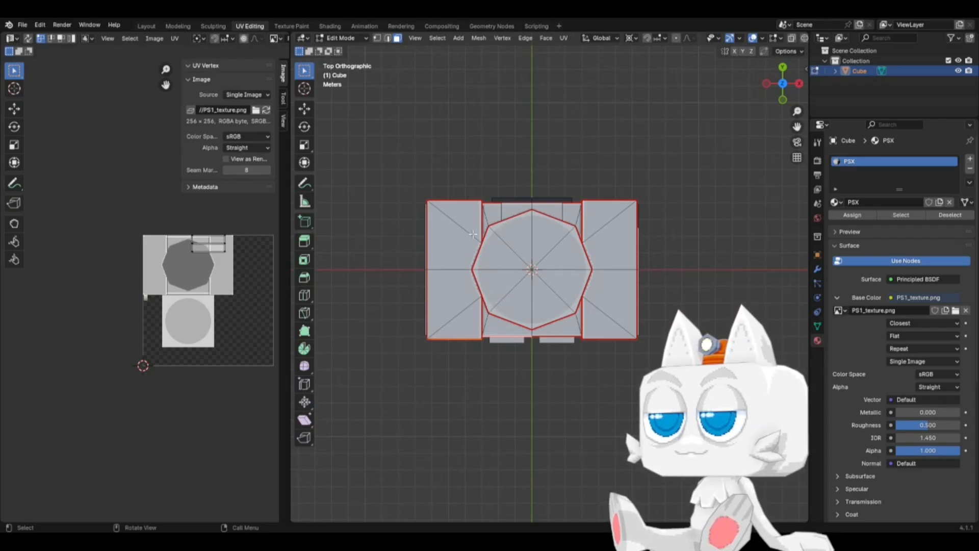
left_click(563, 38)
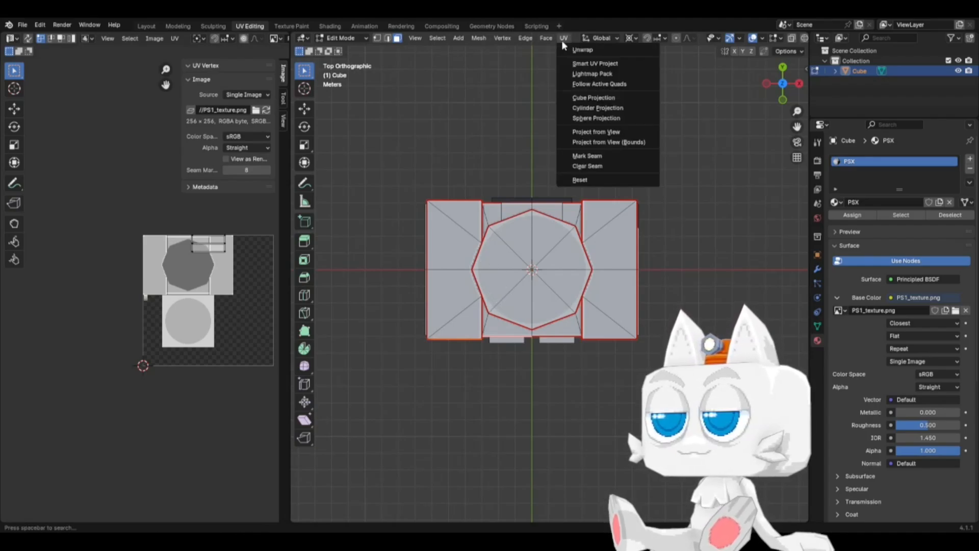
left_click(588, 132)
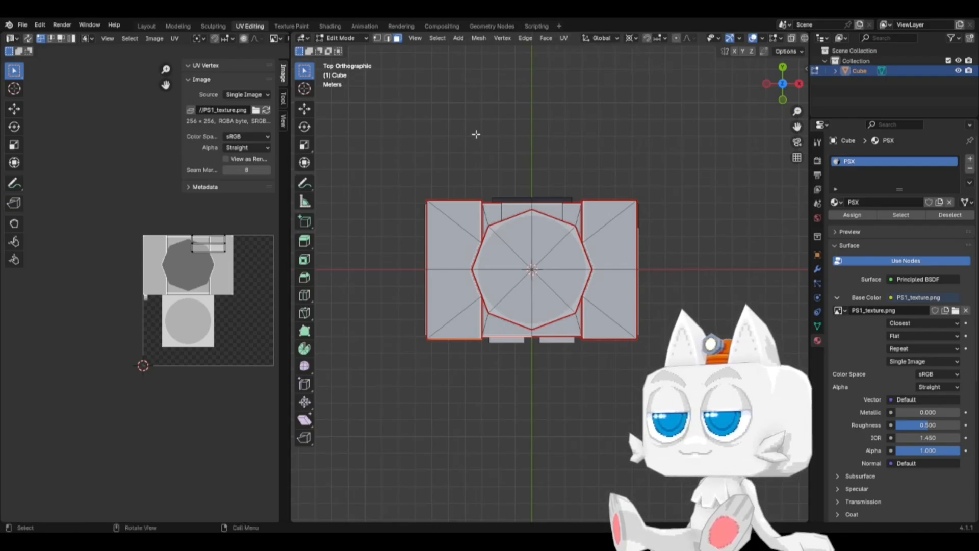
Step: Project the two selected front faces' UVs from the front orthographic view
key("KP_1")
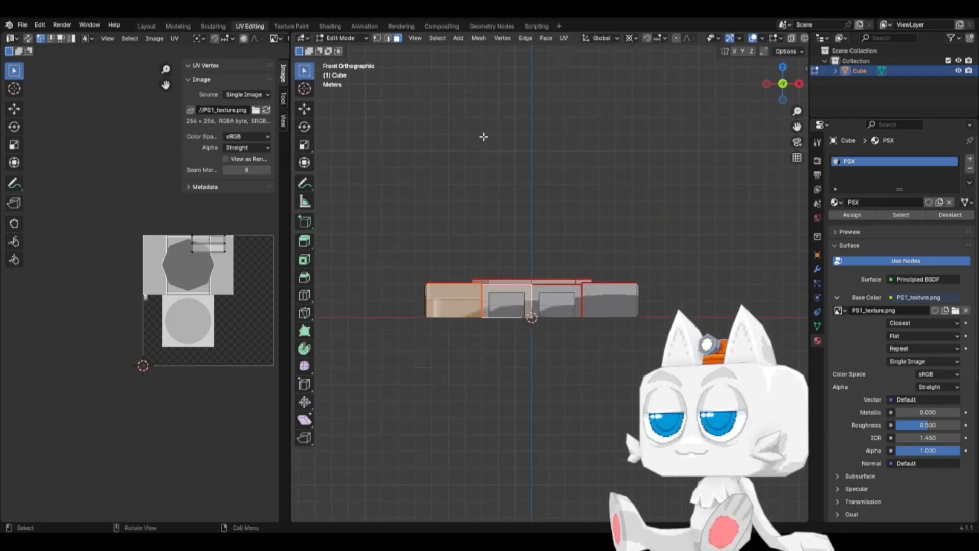
left_click(563, 38)
left_click(586, 132)
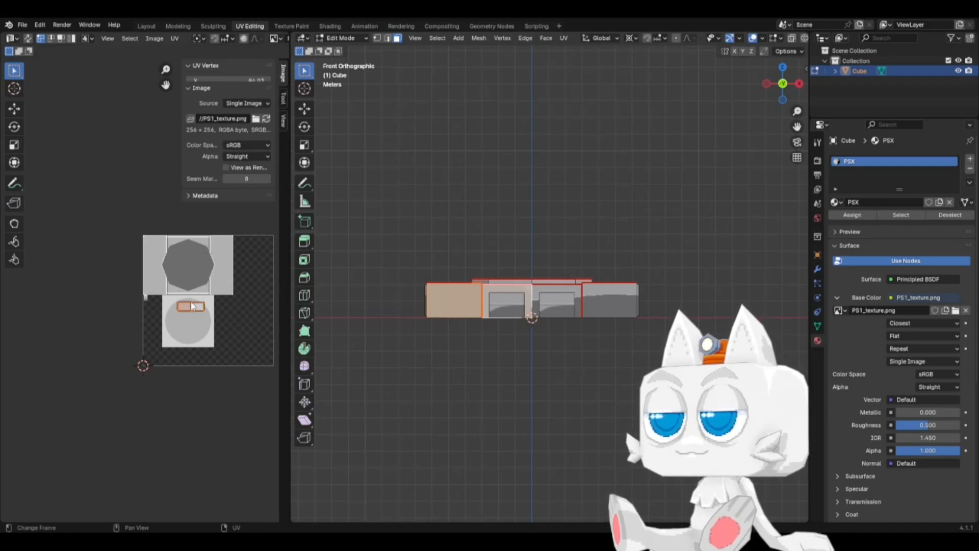
Step: Move the projected front-face UVs into the empty texture space beside the lower disc square and select the whole mesh
key("g")
left_click(201, 281)
key("a")
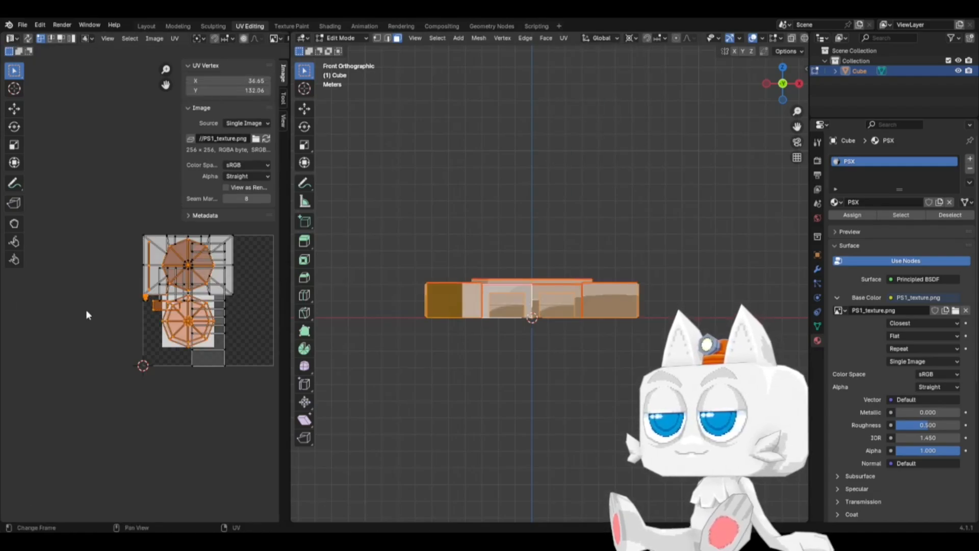
Step: Restore the selection of the building's front-left wall faces and add the adjoining top corner face
scroll(145, 289, "up", 3)
middle_click_drag(438, 309, 445, 343)
key("ctrl+z")
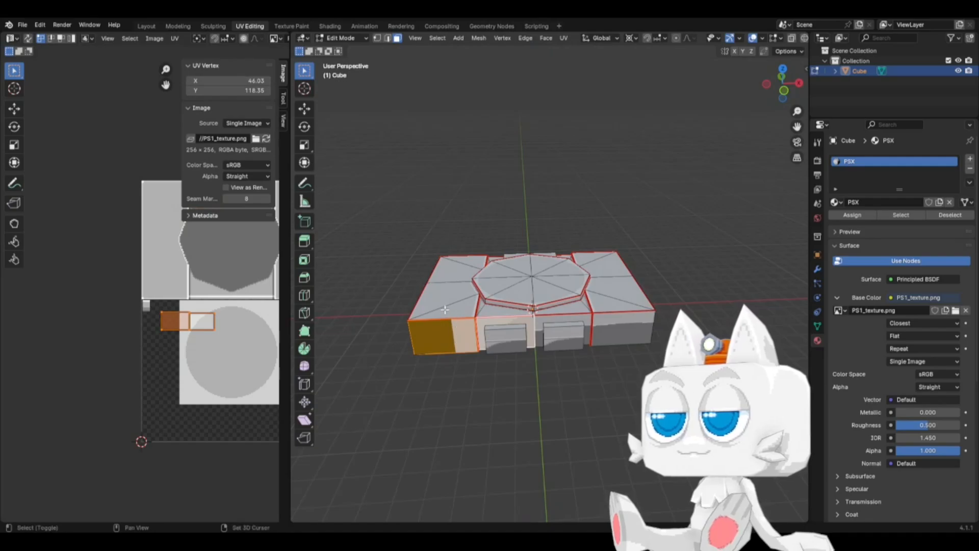
key("ctrl+l")
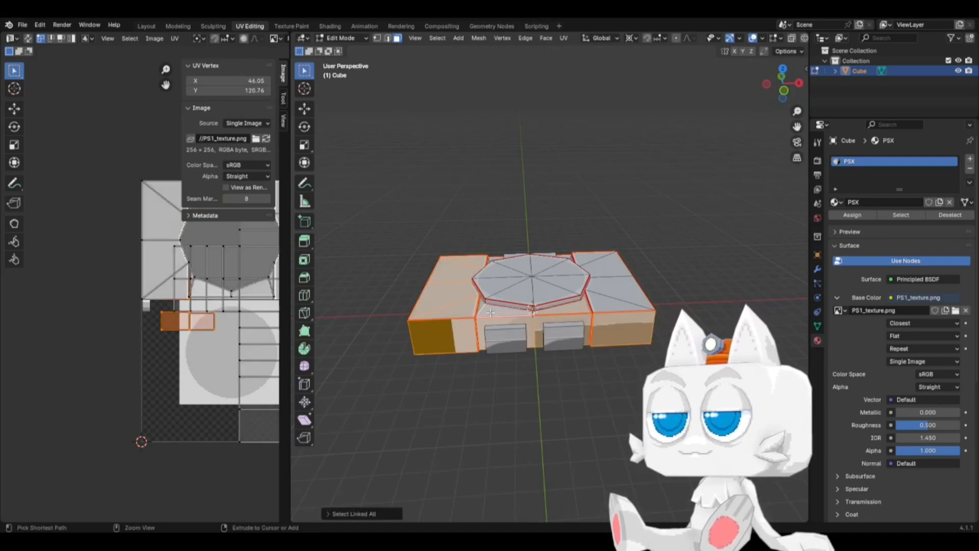
key("ctrl+z")
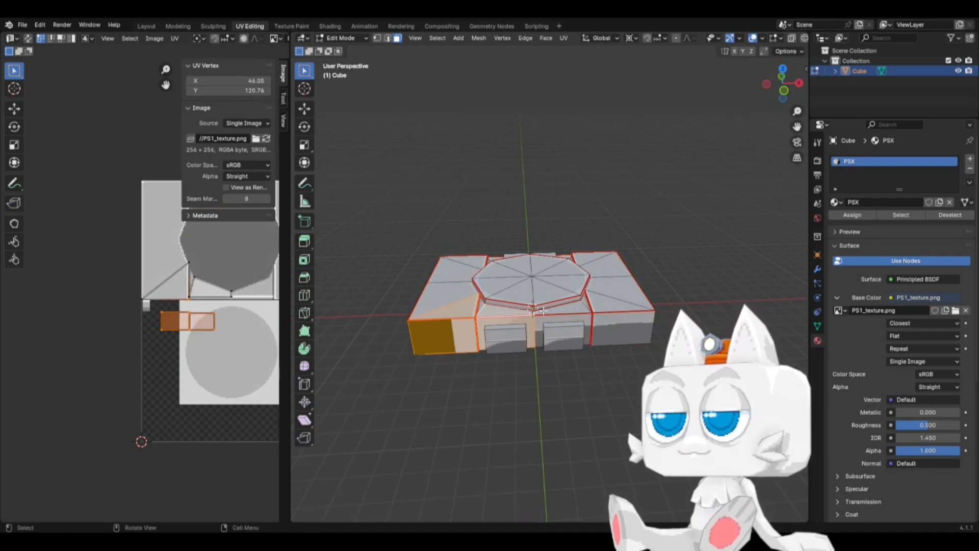
left_click(445, 294, "shift")
Step: Move the wall UV islands up along Y against the roof section and enlarge them to about that section's width
scroll(147, 319, "up", 5)
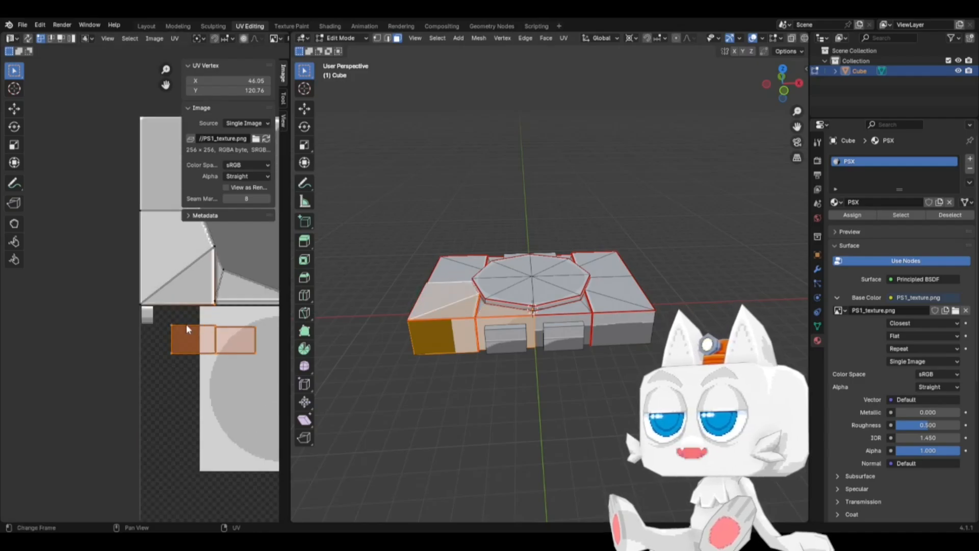
scroll(225, 331, "down", 2)
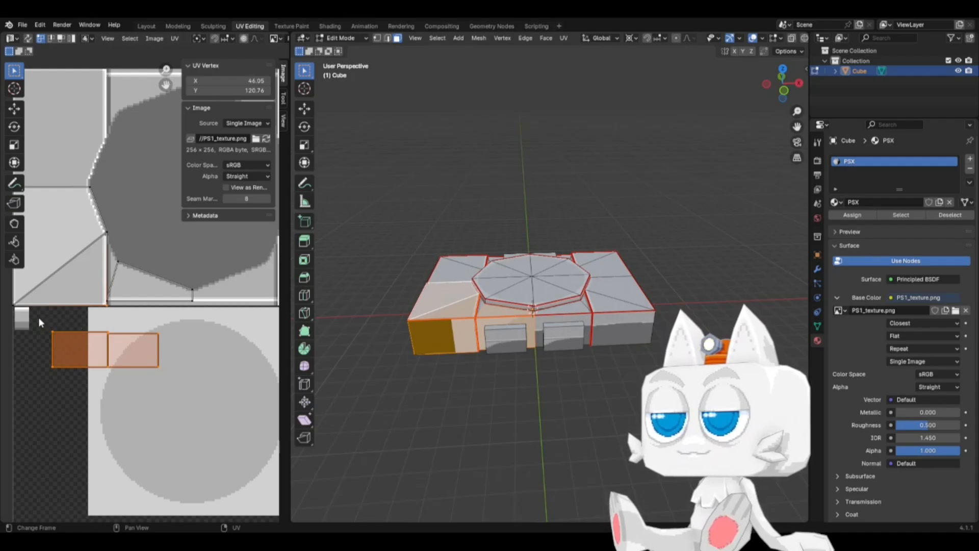
key("g")
key("y")
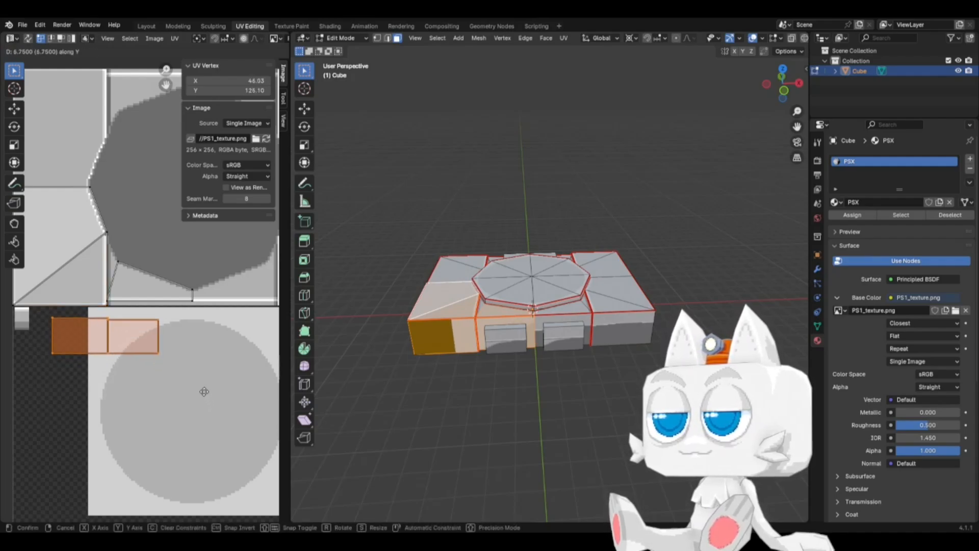
left_click(202, 381)
key("s")
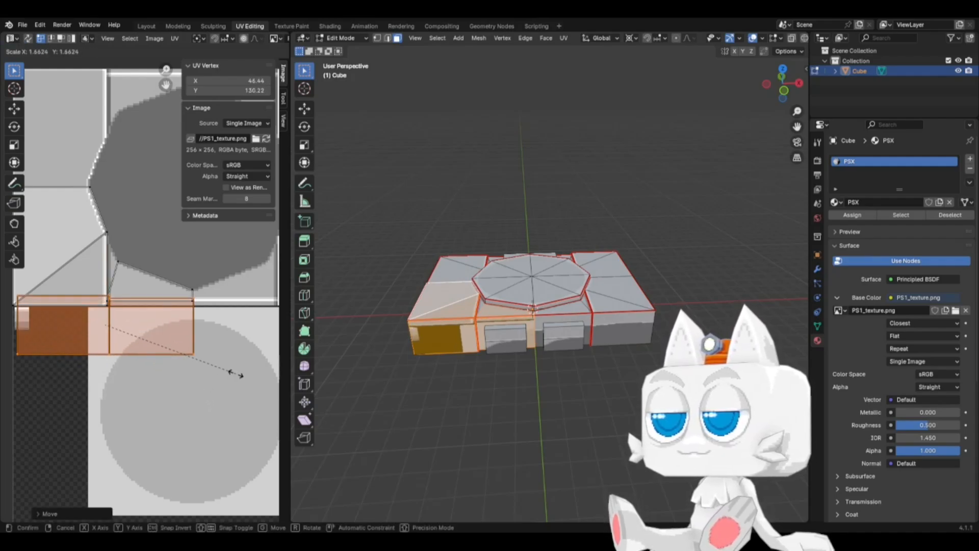
left_click(241, 376)
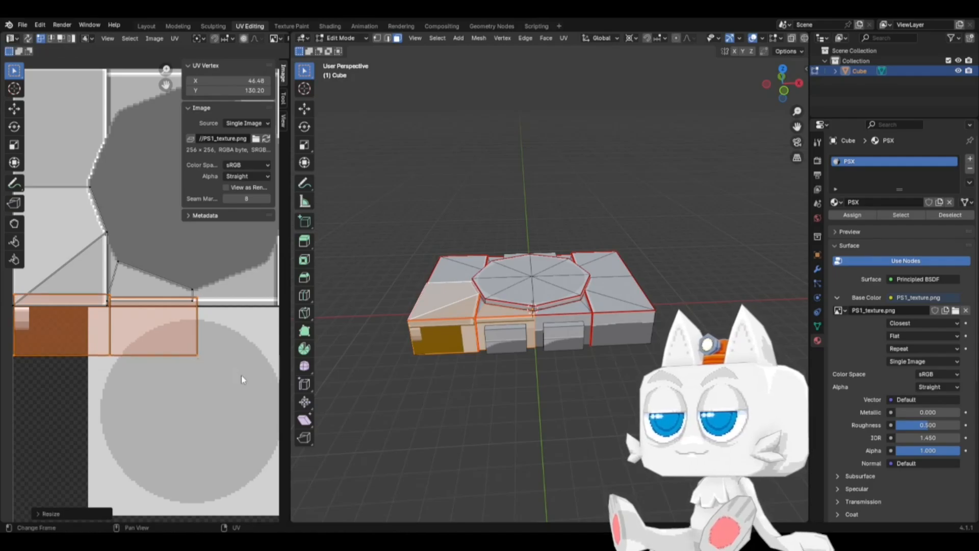
Step: Fine-tune the wall islands' scale and X position to line up with the roof section, and snap the selection to pixels
key("g")
key("x")
left_click(237, 376)
key("s")
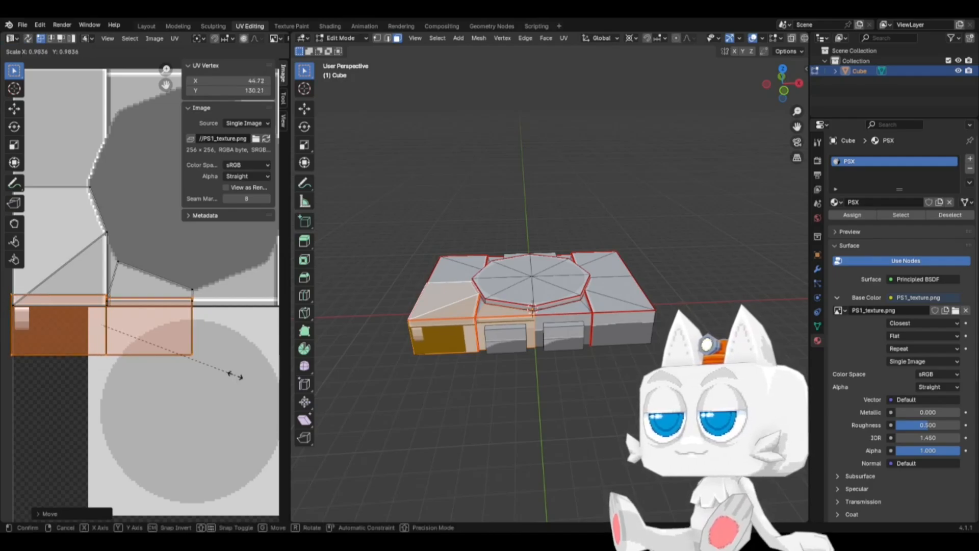
left_click(234, 375)
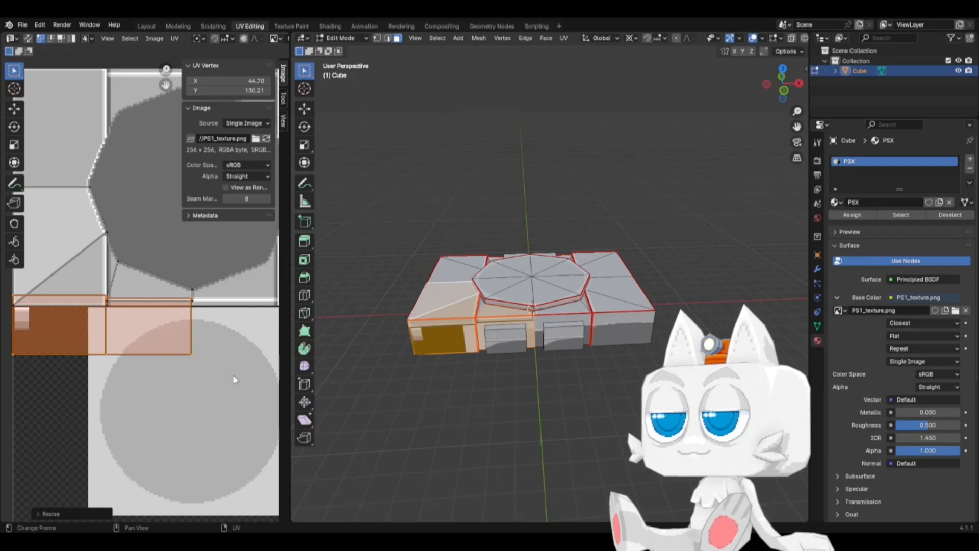
key("g")
key("x")
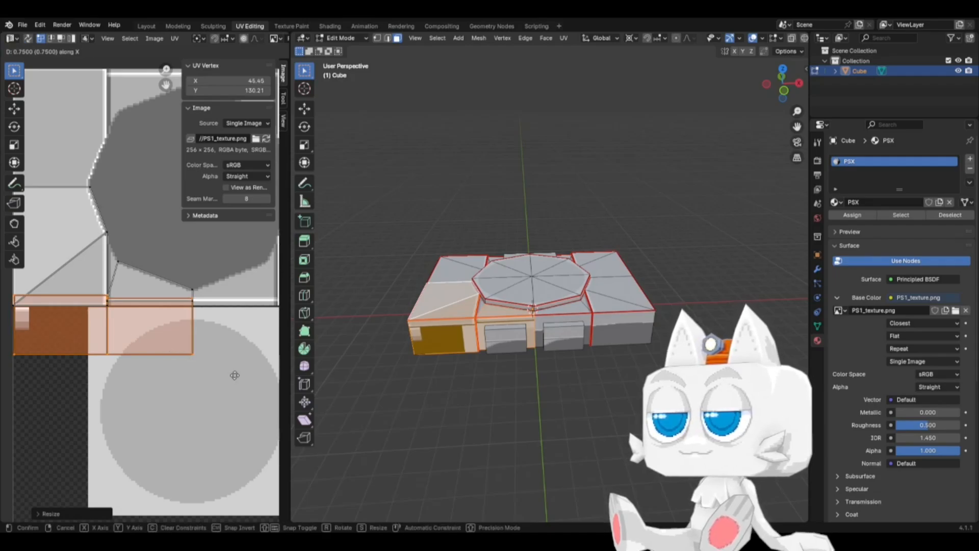
left_click(234, 374)
key("shift+s")
left_click(156, 375)
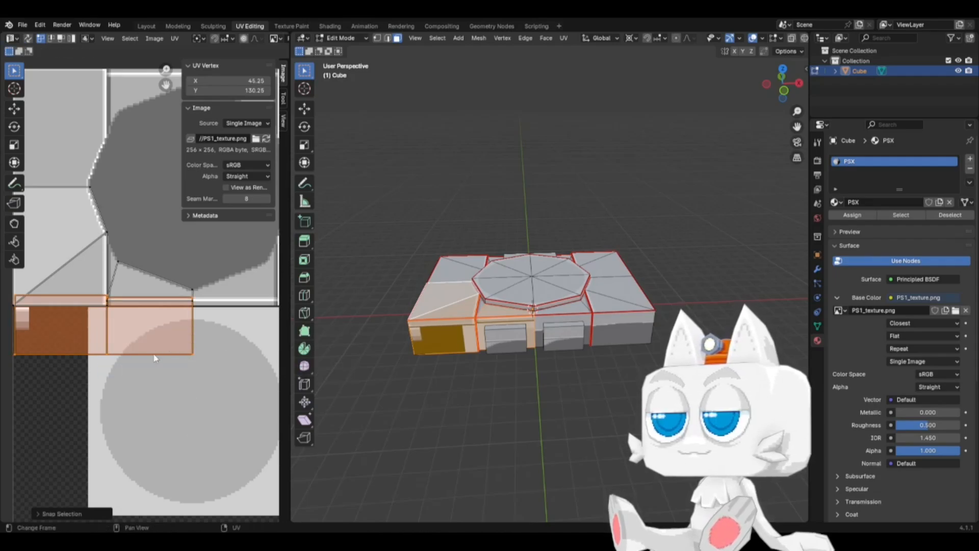
Step: Move the wall UV islands straight down by 112 px in total, into the empty strip at the texture's lower edge
middle_click_drag(142, 341, 214, 351)
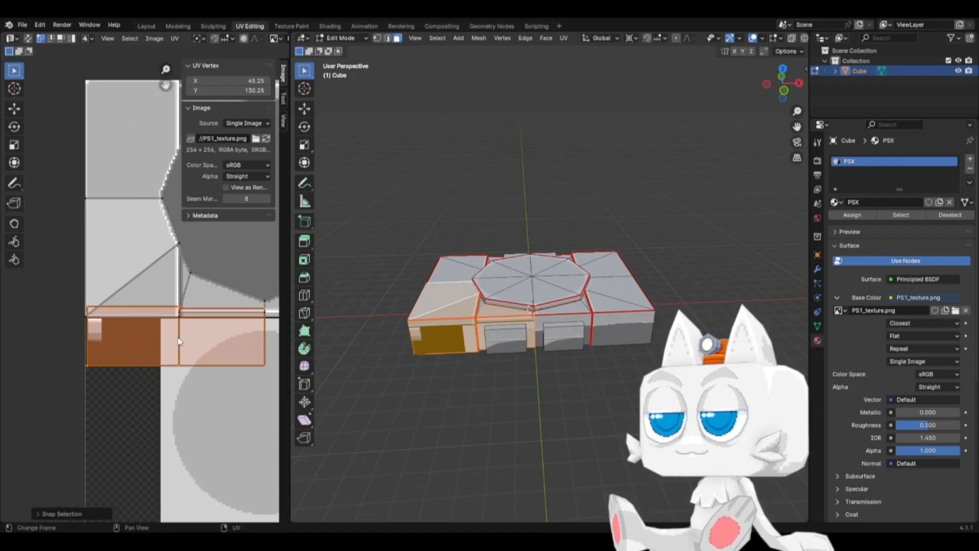
key("g")
left_click(176, 363)
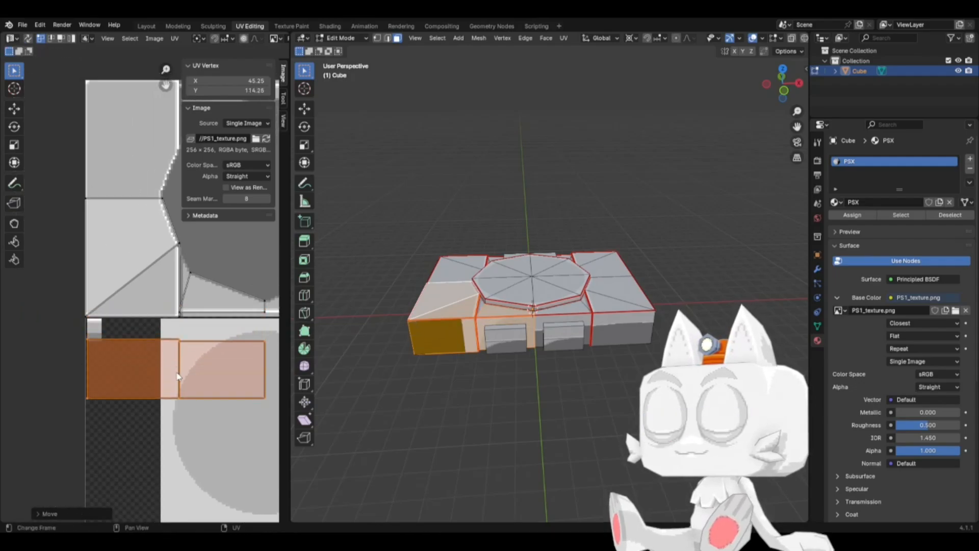
scroll(178, 345, "down", 3)
key("g")
key("y")
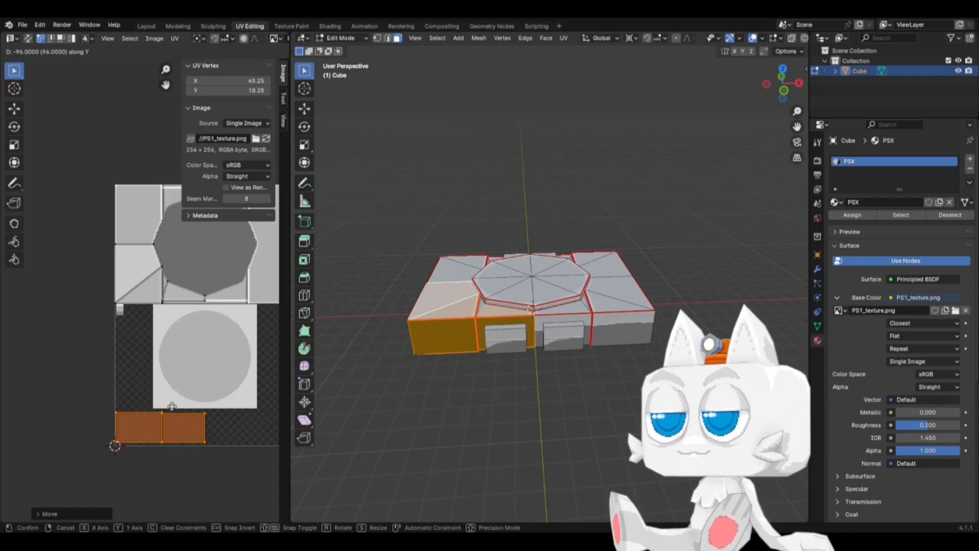
left_click(165, 424)
scroll(166, 420, "up", 4)
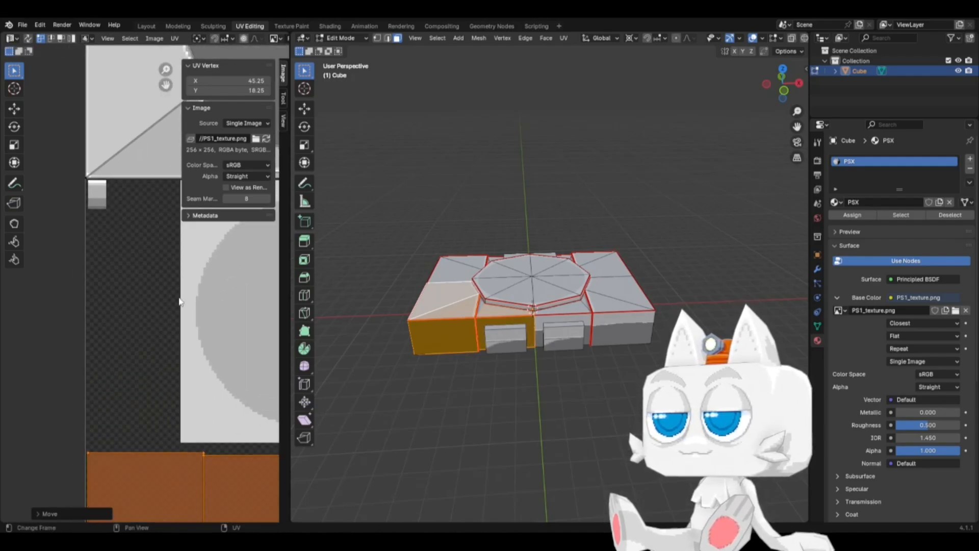
scroll(97, 279, "down", 4)
Step: Set the X coordinate of the lower wall island's left-edge UV vertices to 0
left_click_drag(85, 322, 136, 405)
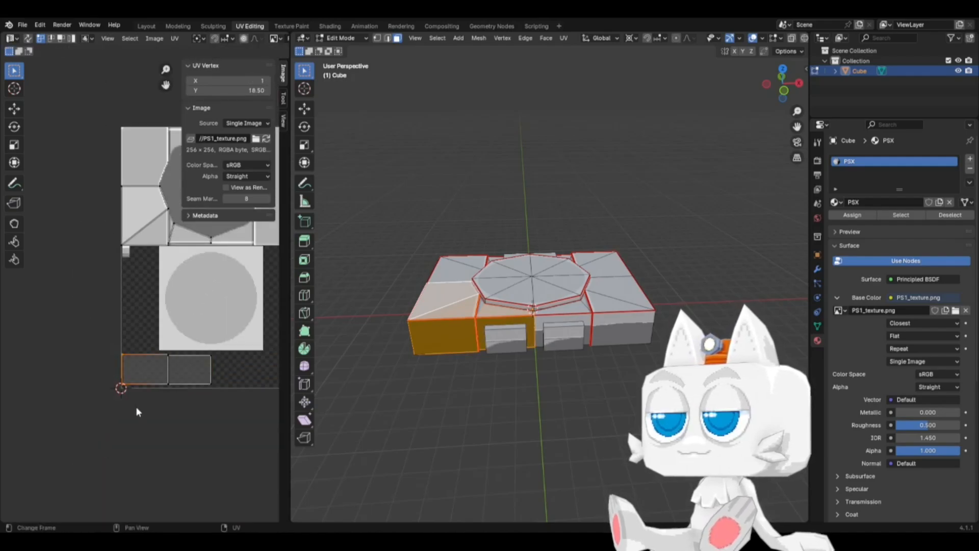
left_click(229, 81)
type("0")
key("Return")
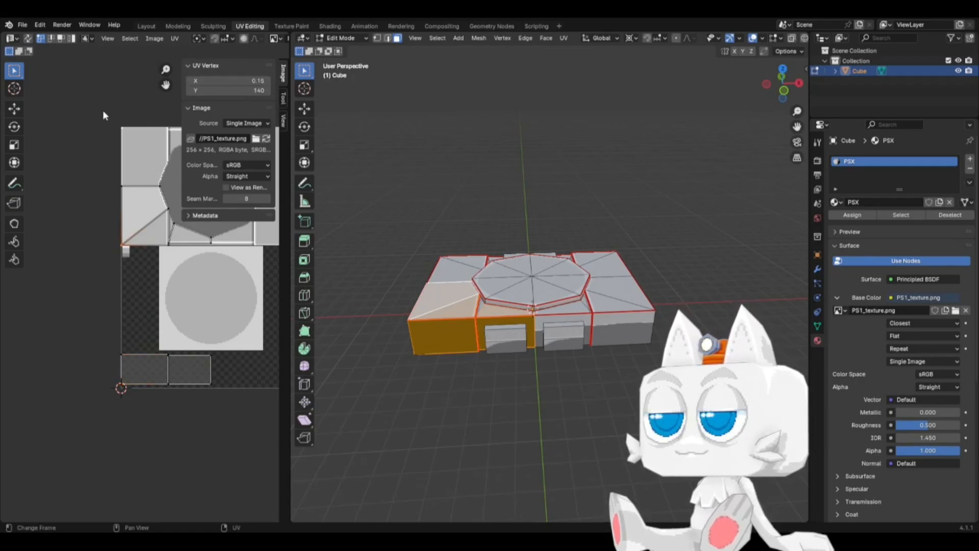
Step: Select all faces to show their UVs, and set the lower wall island's left-edge vertices to X 0.15
key("a")
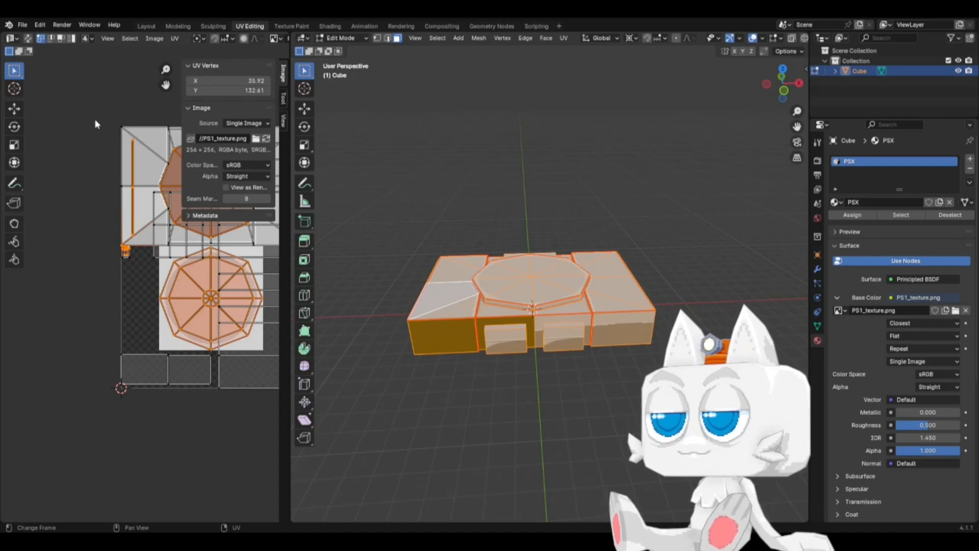
left_click_drag(102, 350, 139, 410)
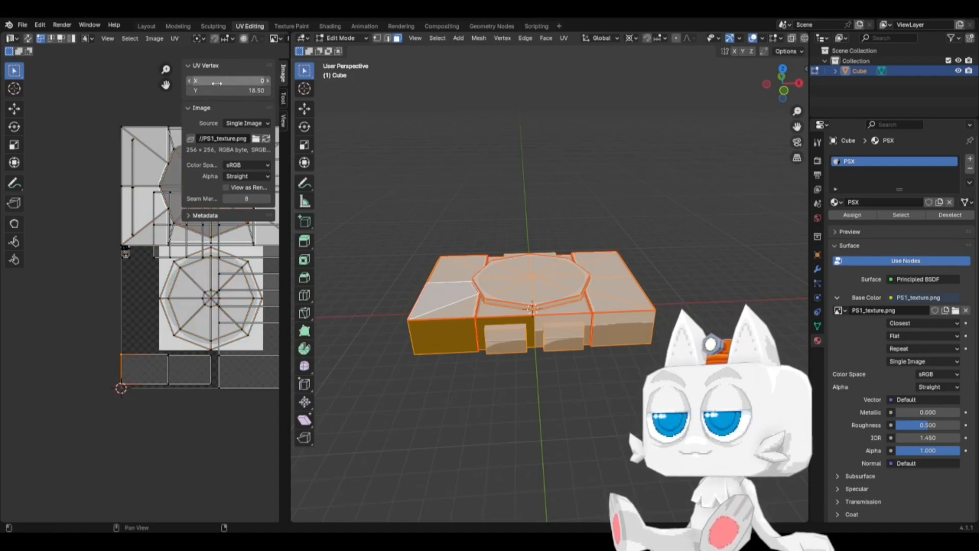
left_click(225, 80)
type("0.15")
key("Return")
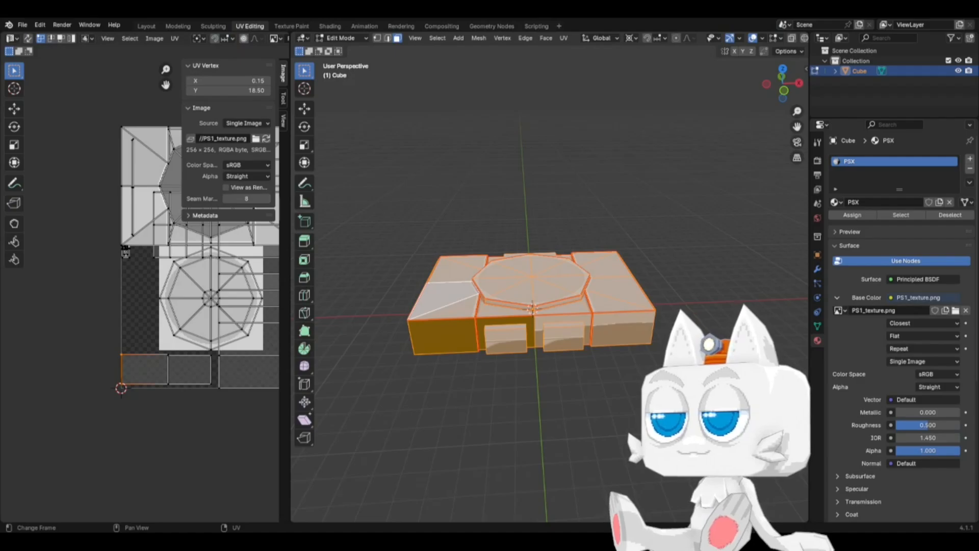
Step: Switch to PS1_texture.aseprite in Aseprite and activate the rectangular marquee over the canvas's empty lower-left area
key("alt+Tab")
scroll(669, 190, "down", 3)
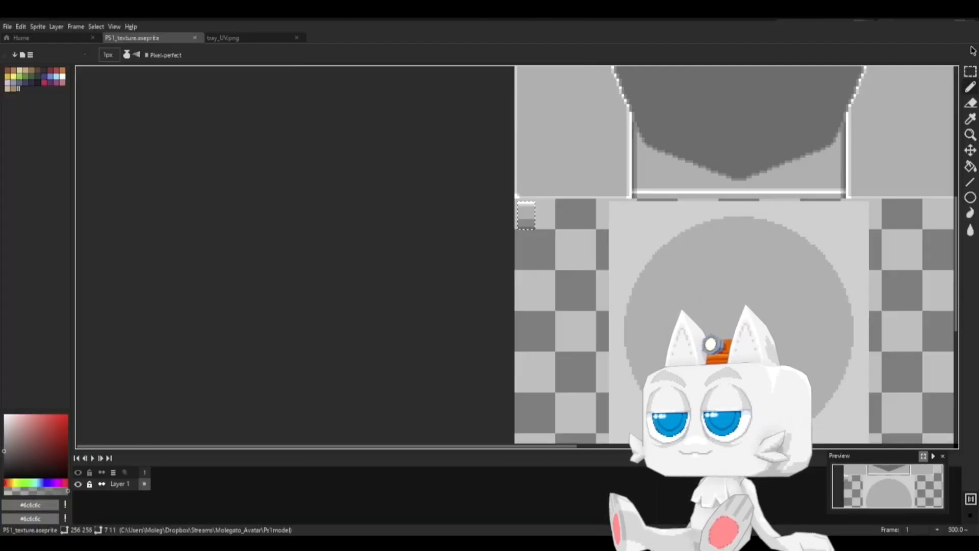
left_click(971, 72)
middle_click_drag(596, 283, 471, 116)
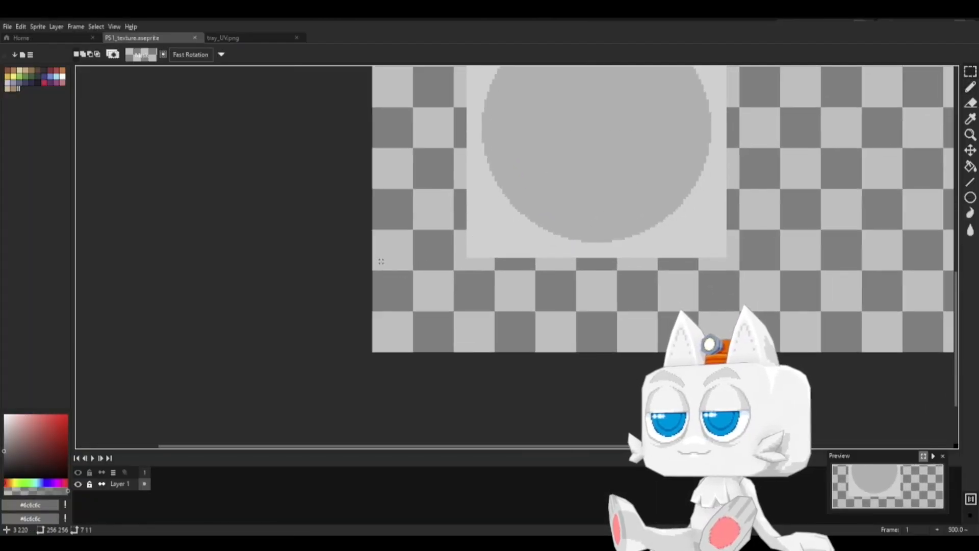
left_click_drag(377, 257, 466, 334)
left_click(370, 261)
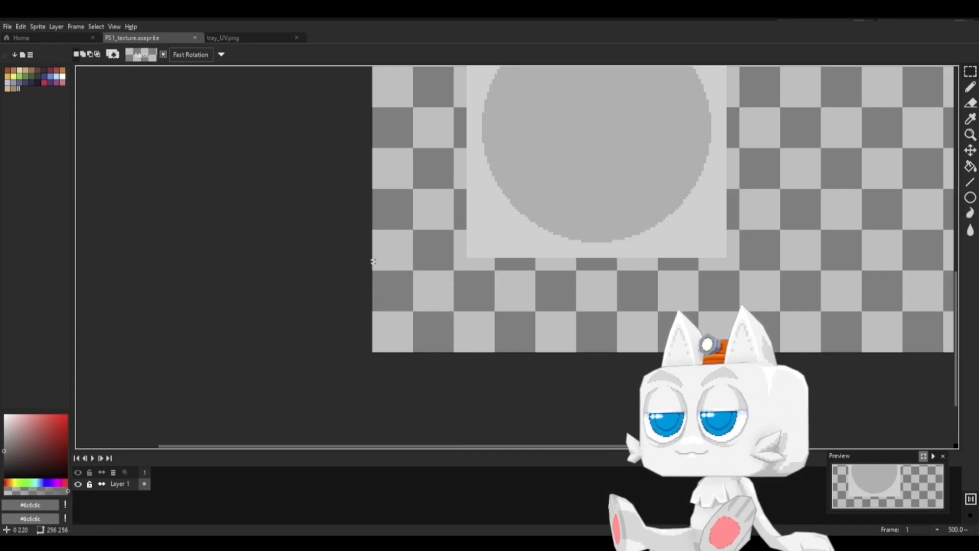
left_click_drag(373, 262, 539, 372)
key("ctrl+d")
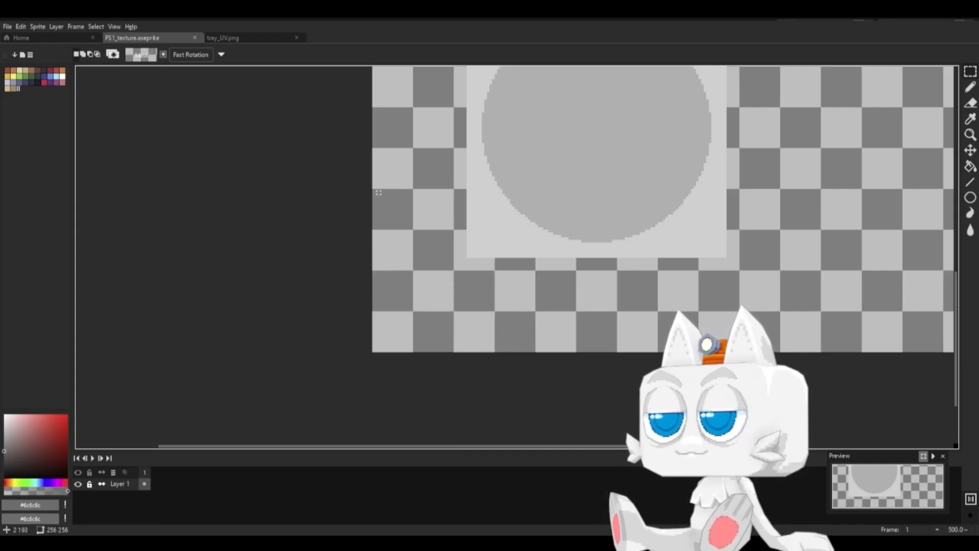
Step: Select an 89 × 16 px strip along the roof section's lower edge, place it at X 0, Y 239, and deselect
key("space")
left_click_drag(369, 69, 362, 289)
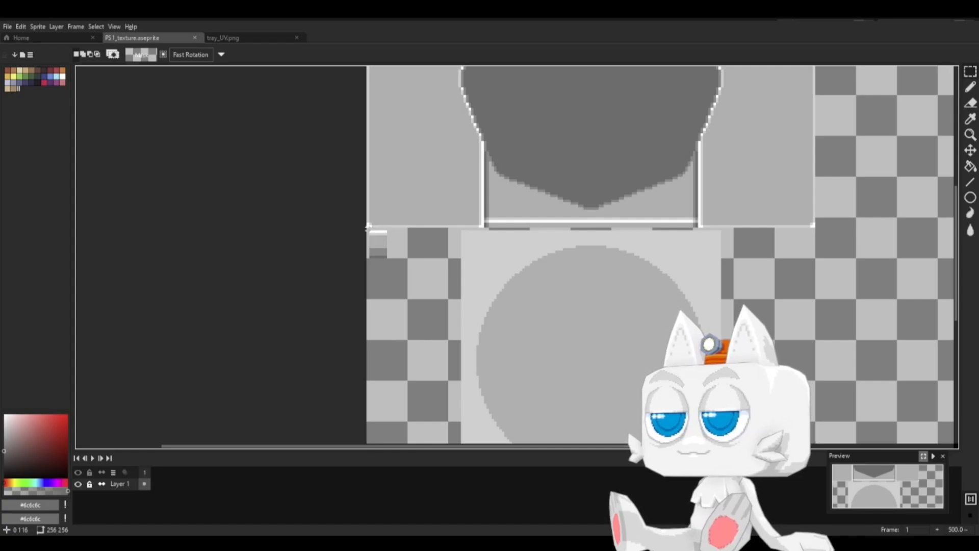
left_click_drag(367, 225, 593, 188)
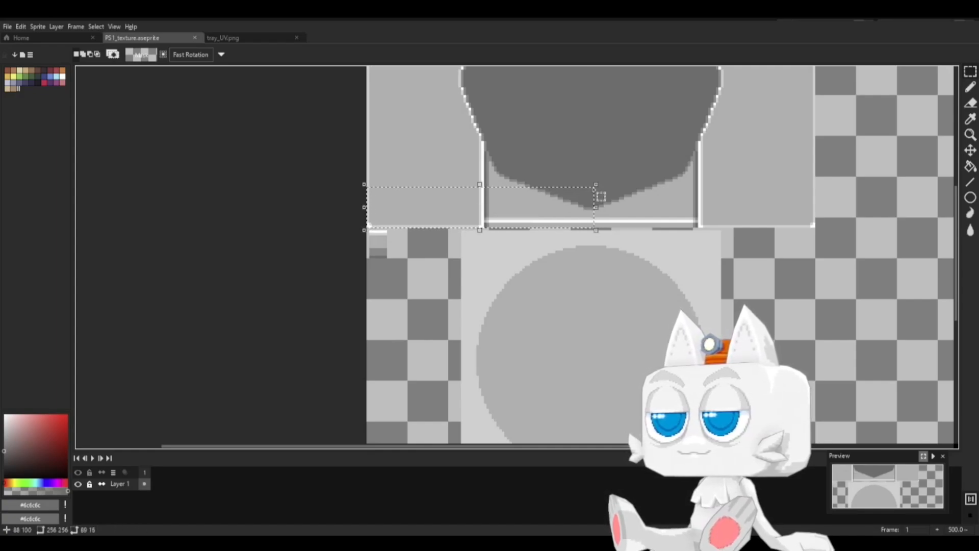
left_click(519, 214)
left_click_drag(518, 214, 445, 387)
middle_click_drag(443, 380, 432, 133)
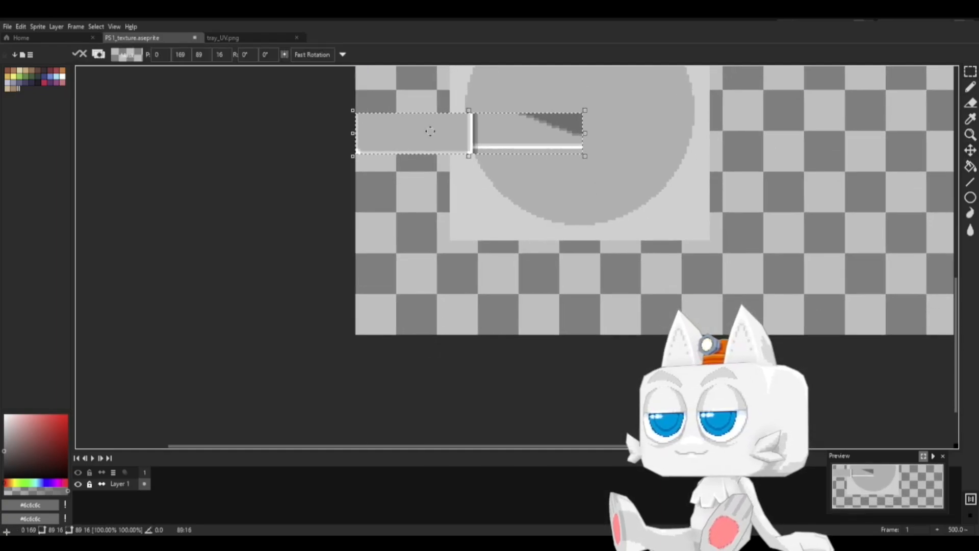
left_click_drag(423, 142, 424, 319)
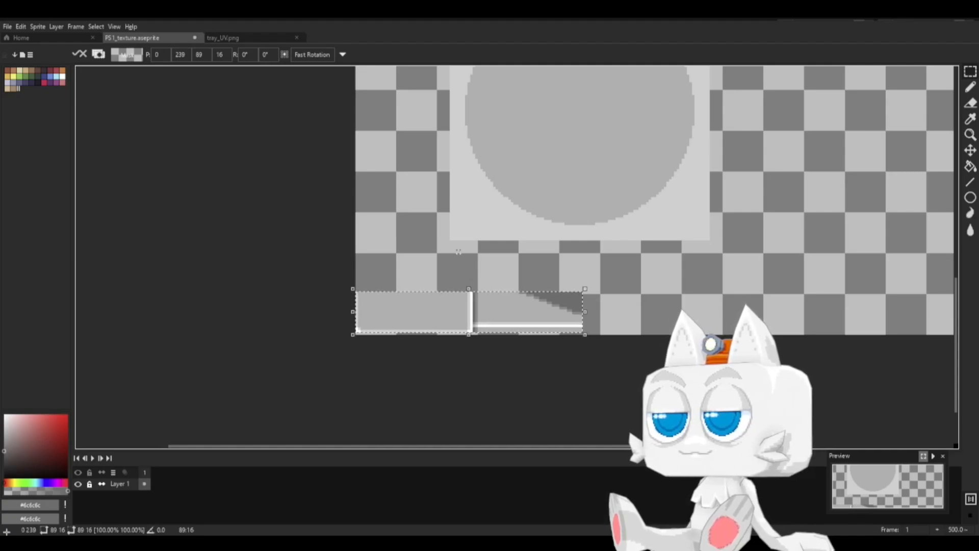
left_click(970, 71)
left_click(738, 250)
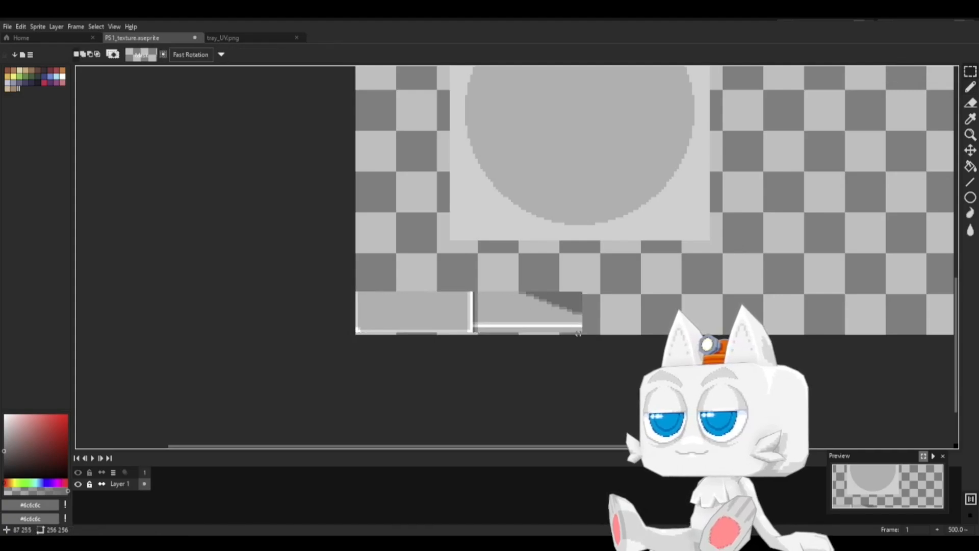
Step: Fill the dark wedge in the placed strip with its light grey #b1b1b1 and paint over the remaining diagonal edge pixels
scroll(578, 333, "up", 4)
key("g")
left_click(476, 267, "alt")
left_click(521, 248)
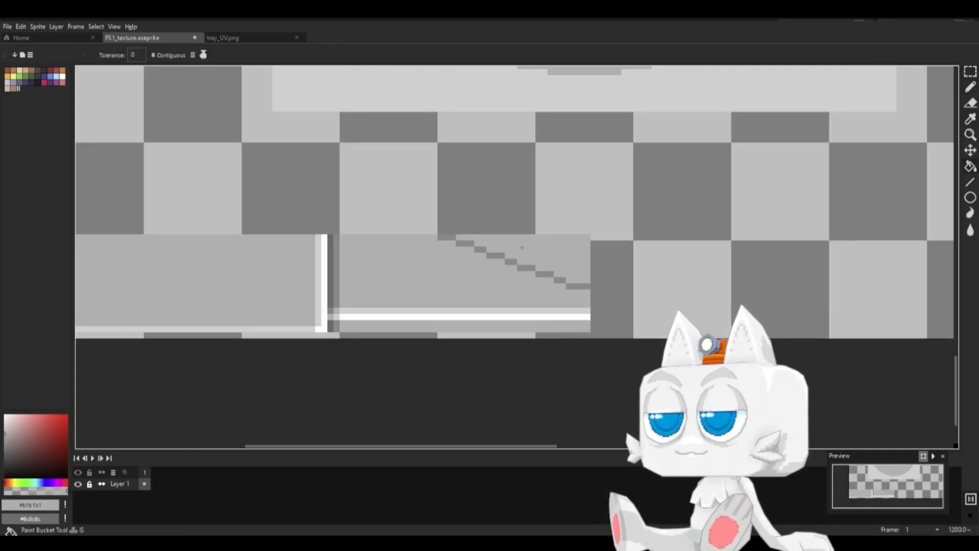
left_click(442, 238)
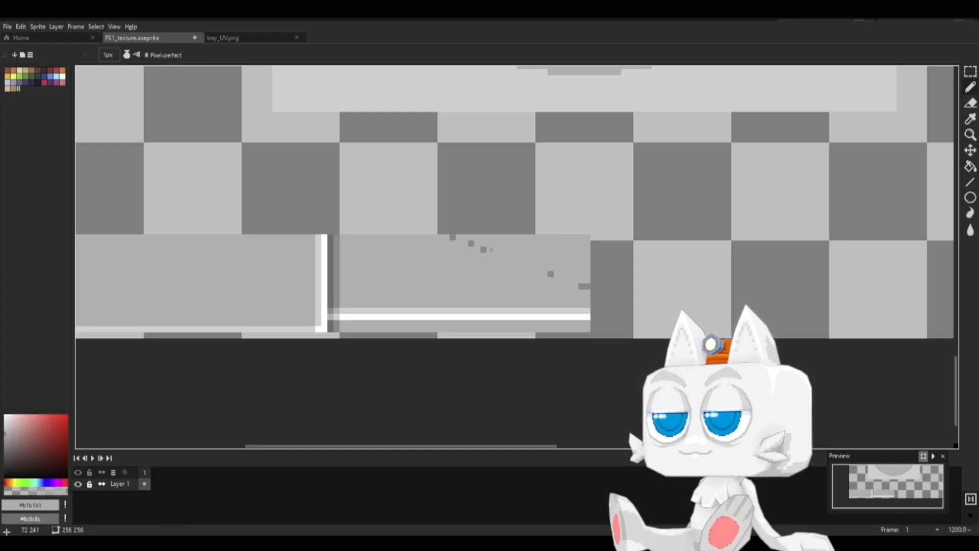
left_click(551, 274, "shift")
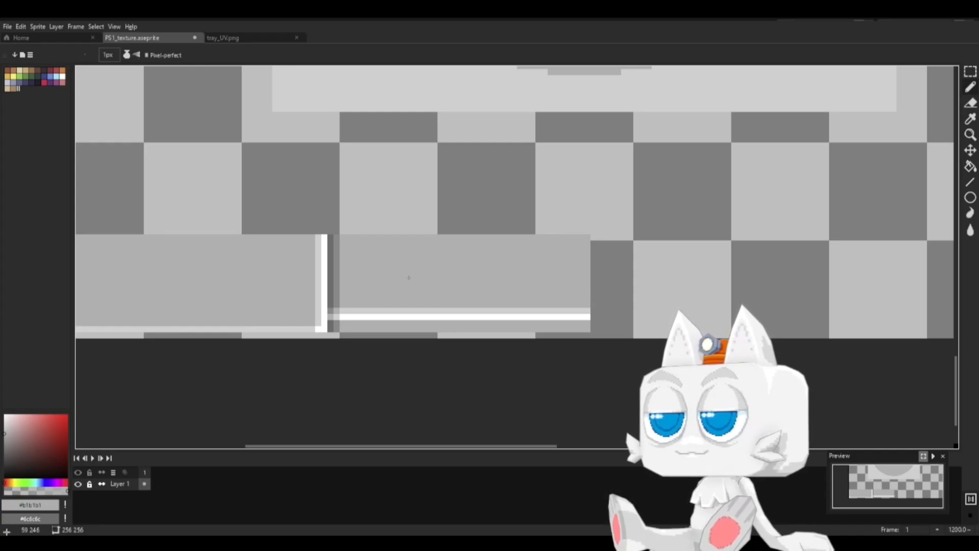
Step: Select the 44 × 16 px right-hand wall section, flip it vertically, and deselect
key("m")
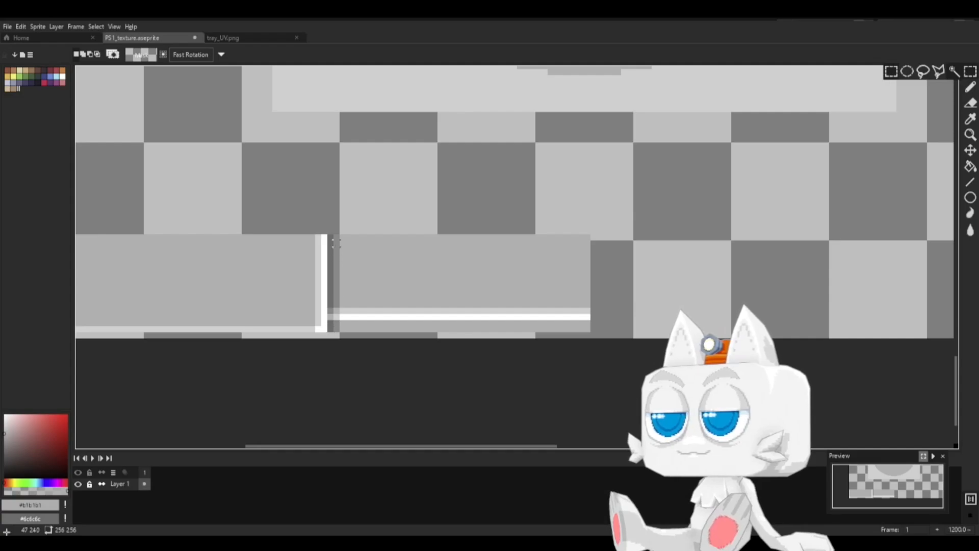
left_click_drag(335, 242, 597, 333)
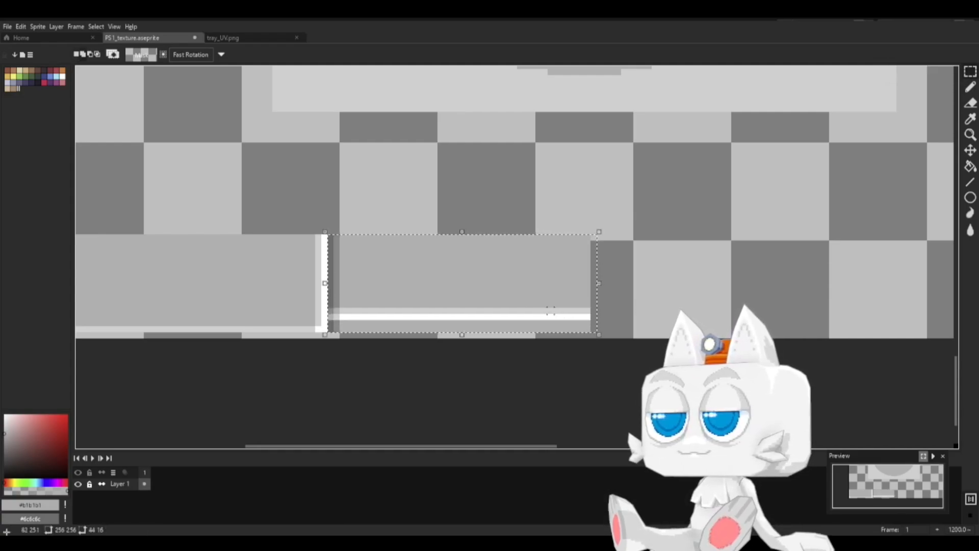
key("shift+v")
key("ctrl+d")
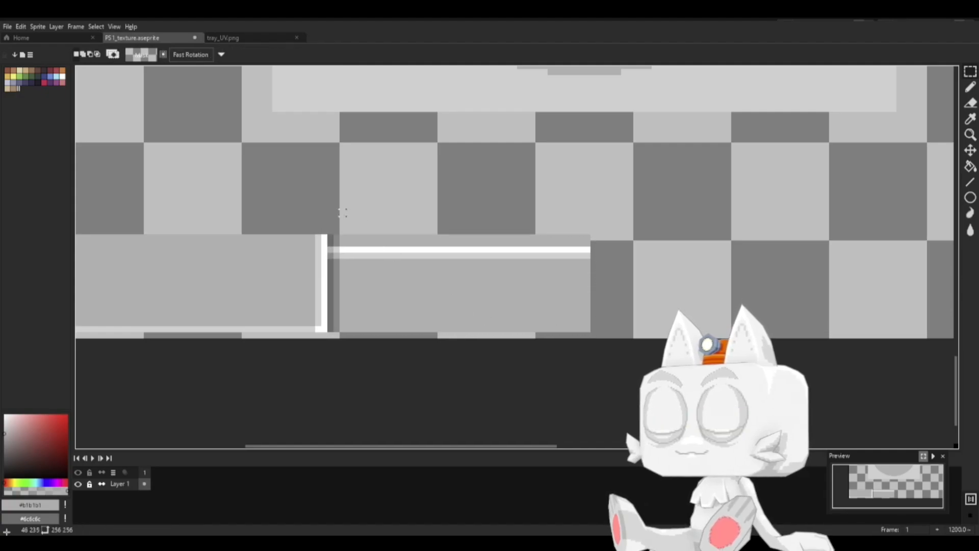
Step: Copy the left wall section's lower 46 × 8 px, flip the copy vertically, place it at X 0, Y 231, and deselect
middle_click_drag(122, 243, 170, 278)
left_click_drag(129, 336, 402, 297)
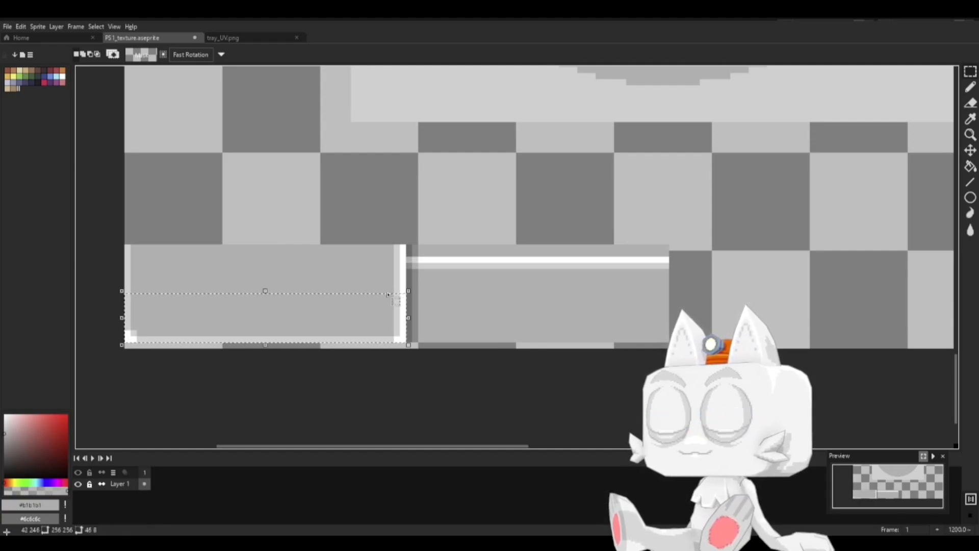
key("ctrl+c")
key("ctrl+v")
key("shift+h")
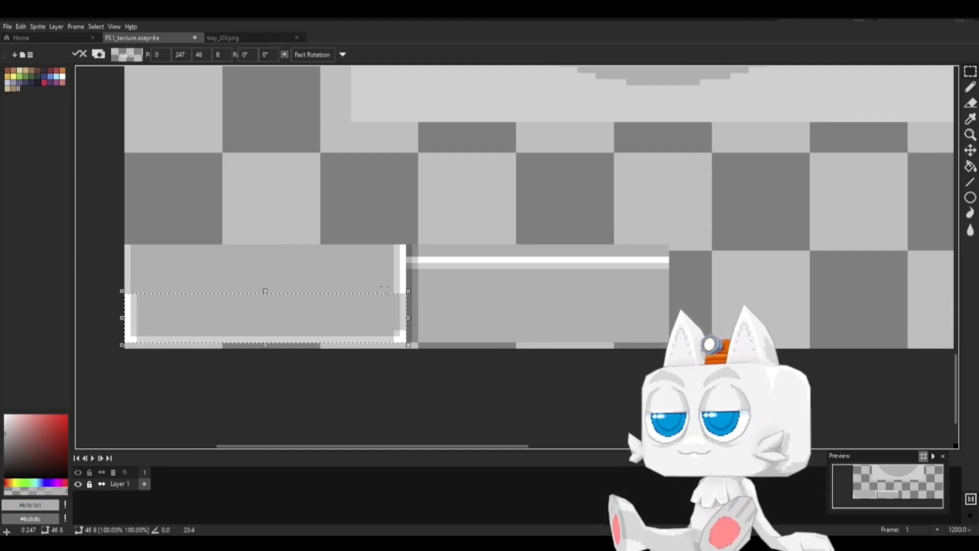
key("shift+h")
key("shift+v")
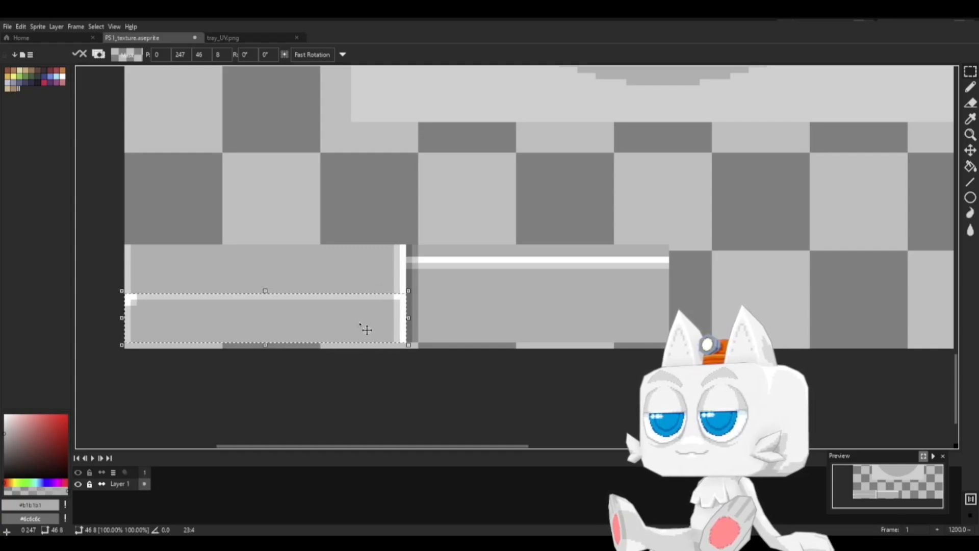
left_click_drag(364, 329, 346, 231)
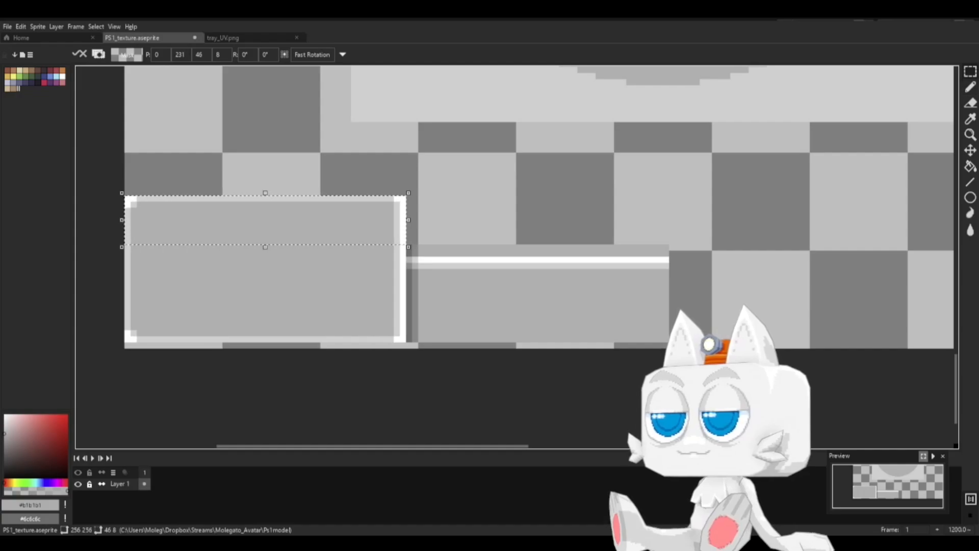
left_click(580, 229)
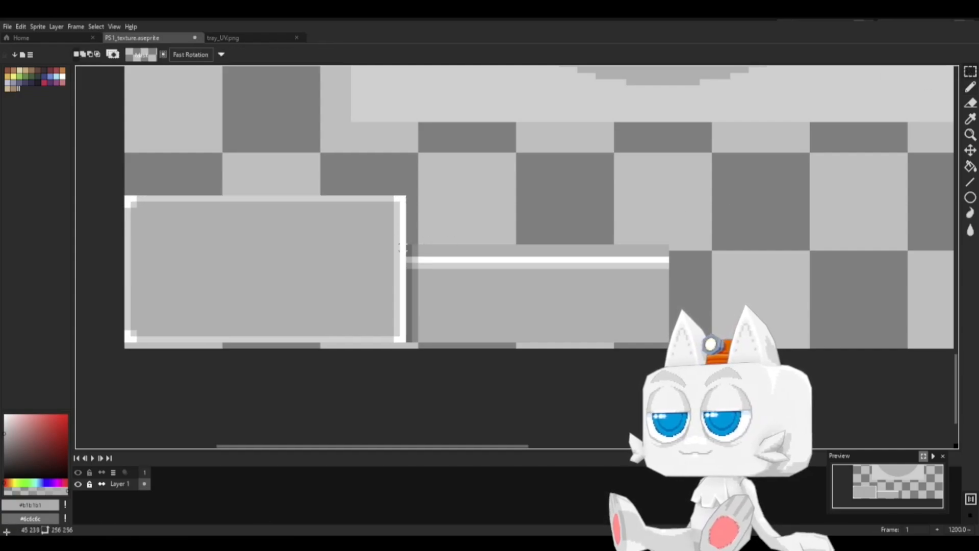
Step: Select the right wall section's 43 × 10 px band with the white highlight, move it to X 46, Y 233, and deselect
left_click_drag(406, 259, 670, 319)
key("v")
left_click_drag(481, 282, 479, 253)
key("ctrl+z")
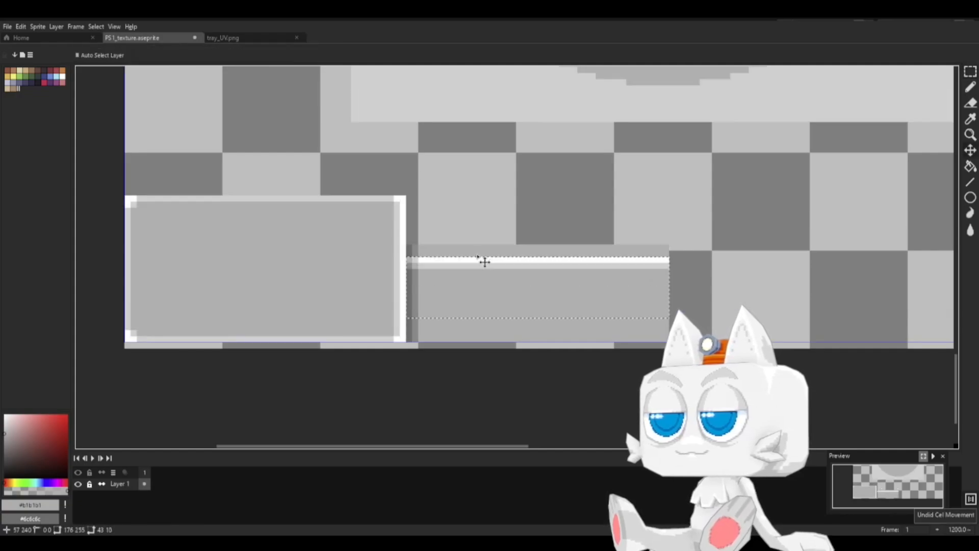
left_click_drag(476, 291, 472, 250)
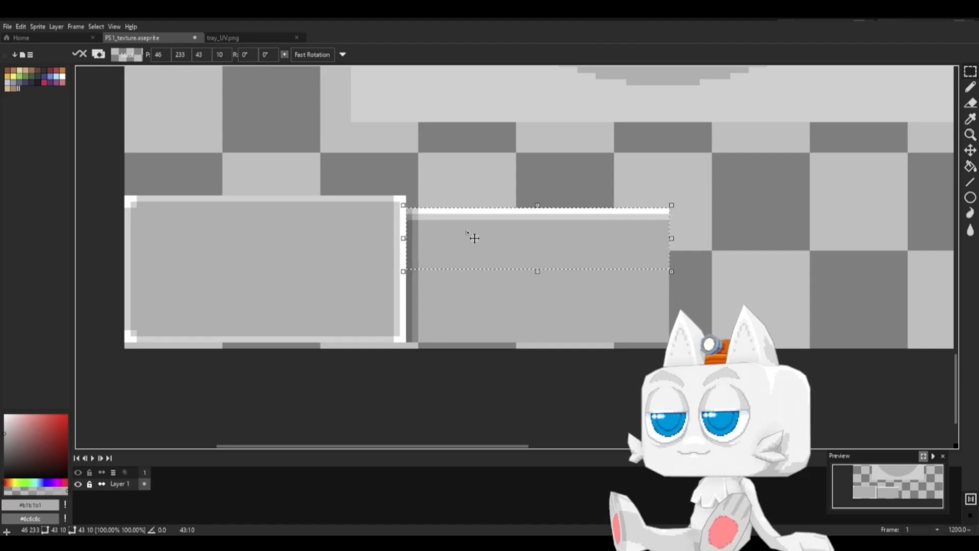
left_click(968, 71)
key("ctrl+d")
Step: Draw a 1 px #898989 shadow line along the right wall section's bottom edge and darken its corner pixel with #6c6c6c
key("b")
key("i")
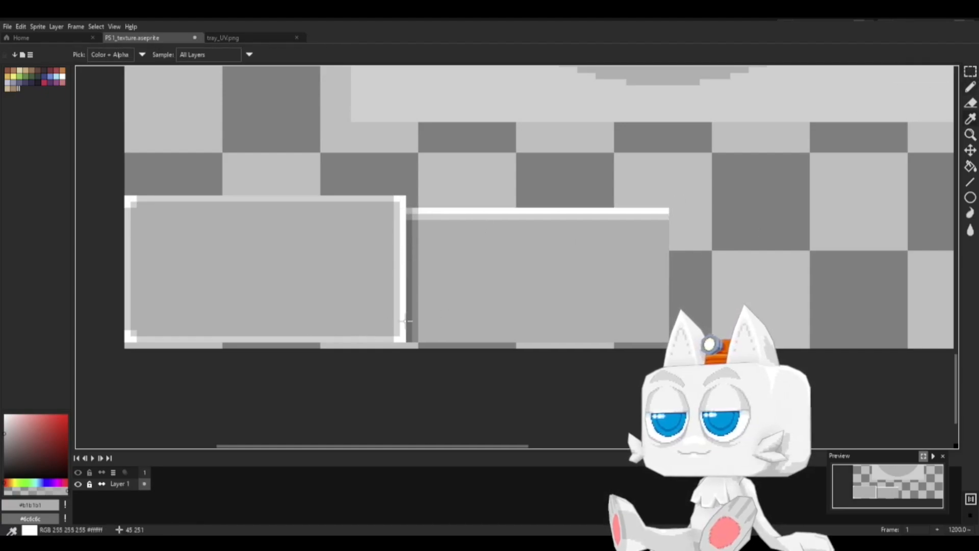
left_click(413, 319)
key("b")
left_click_drag(417, 339, 627, 339)
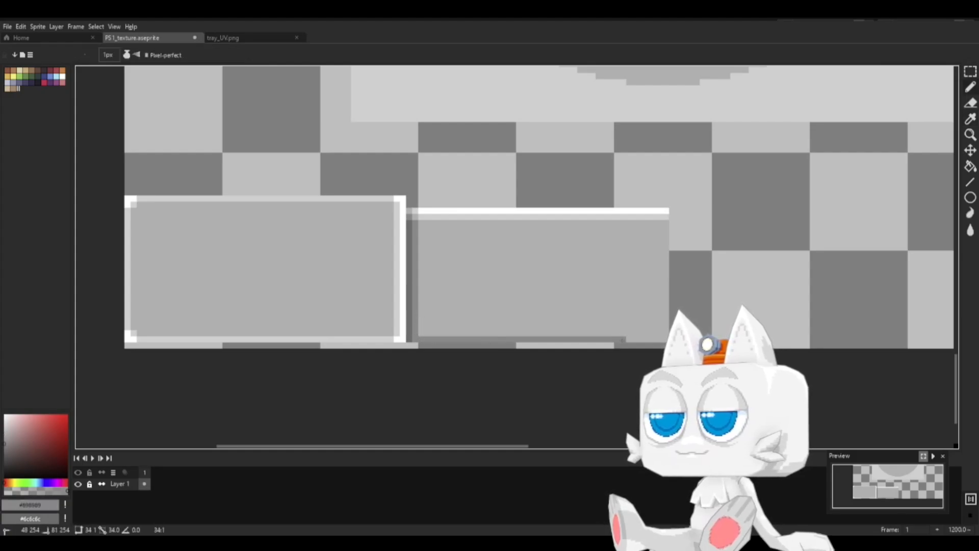
left_click(409, 338, "alt")
left_click(414, 338)
Step: Sample #898989 from the shadow edge and draw a matching 1 px line along the left wall section's bottom edge
key("i")
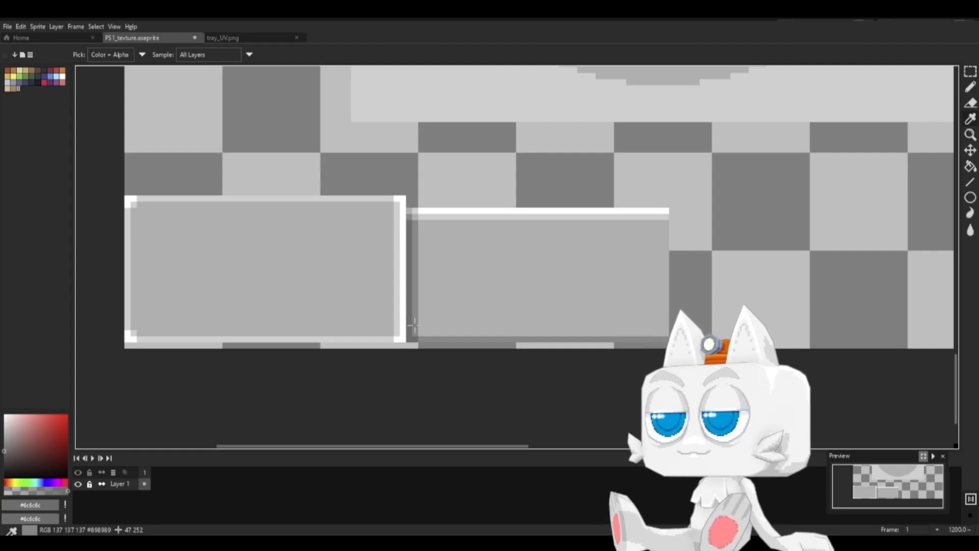
left_click(414, 324)
key("b")
left_click(390, 339)
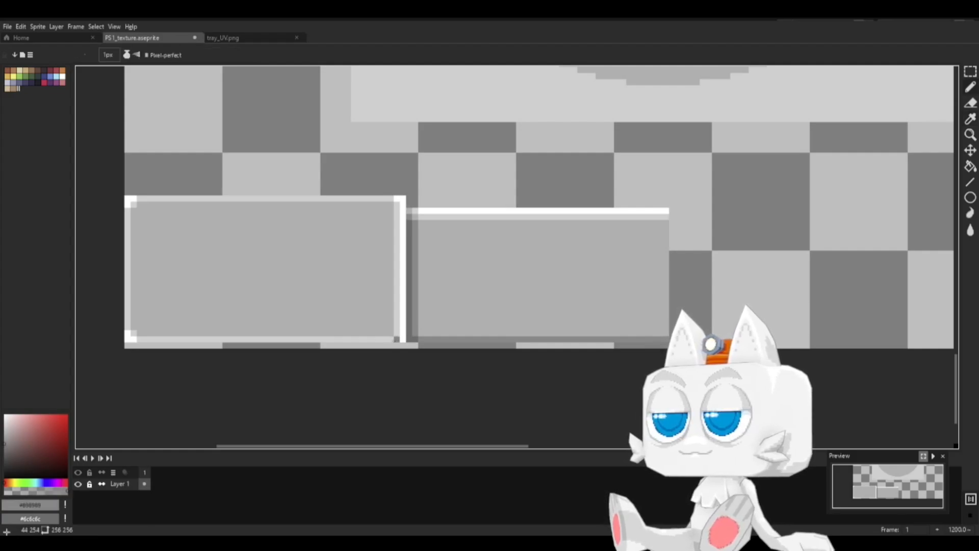
left_click_drag(394, 338, 132, 338)
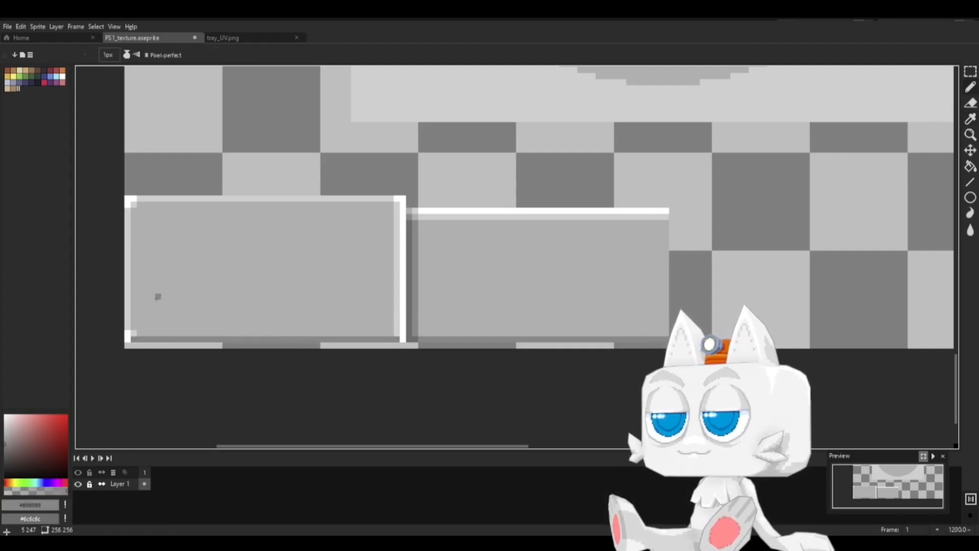
Step: Paint the left section's lower-left inner corner pixel #b1b1b1 and extend its dark bottom line into both corners
key("i")
left_click(158, 297)
key("b")
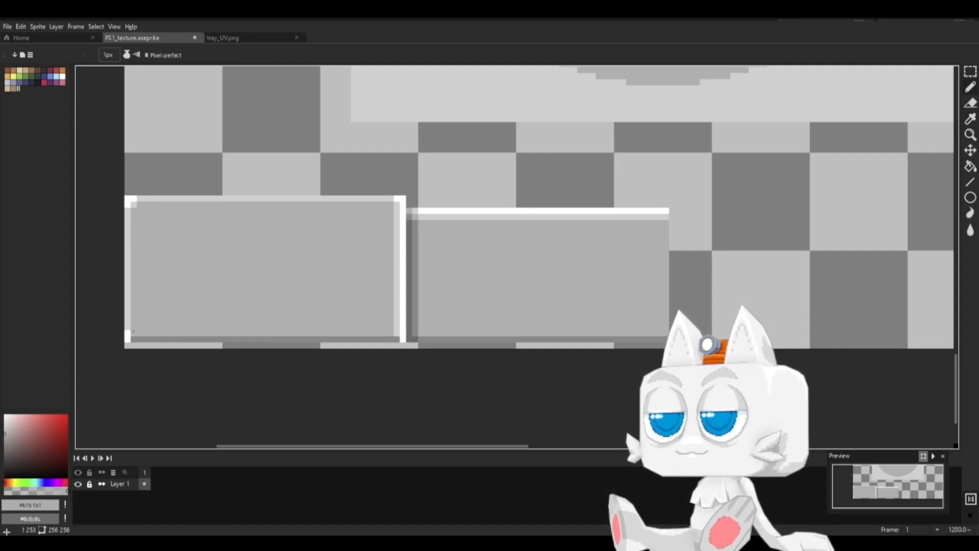
key("i")
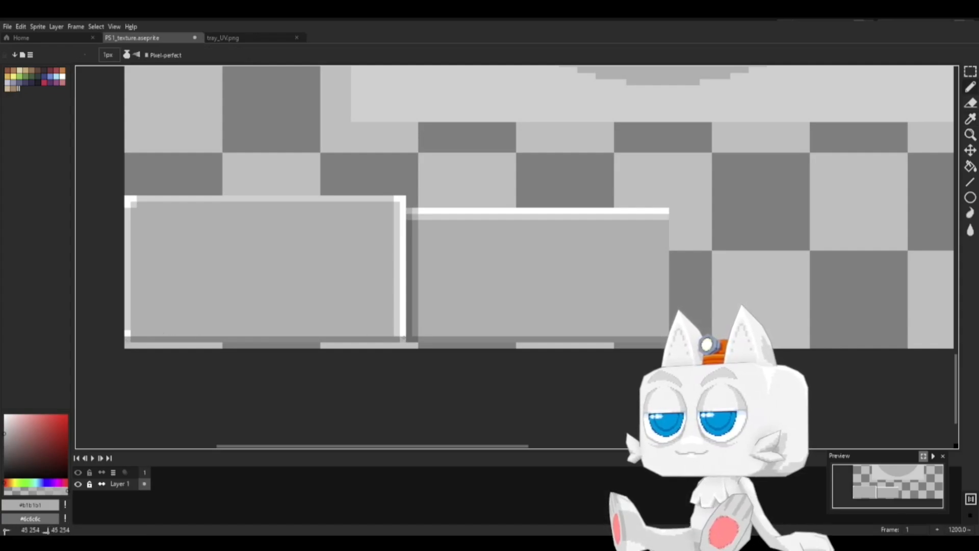
key("b")
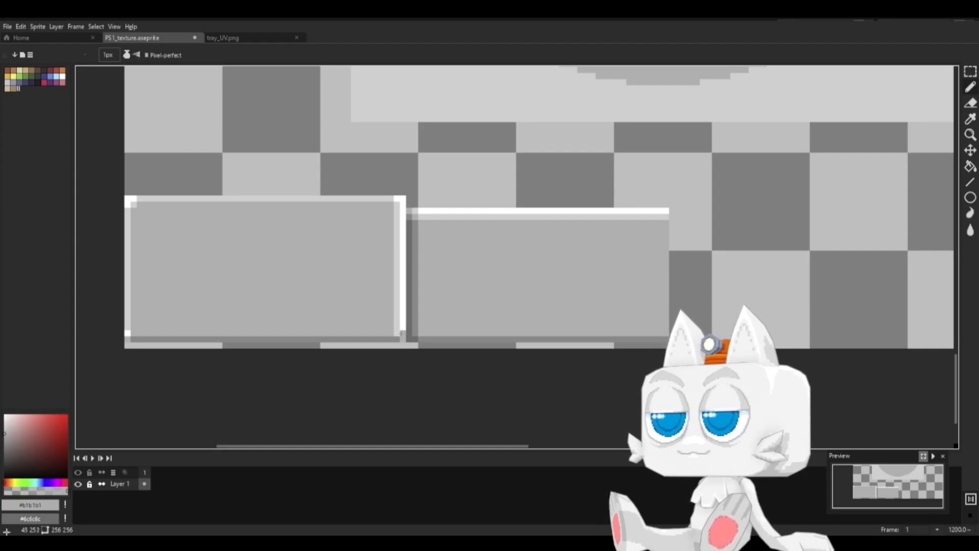
Step: Retouch the left section's lower-right corner pixels above the shadow line with #d0d0d0 and #b1b1b1
key("i")
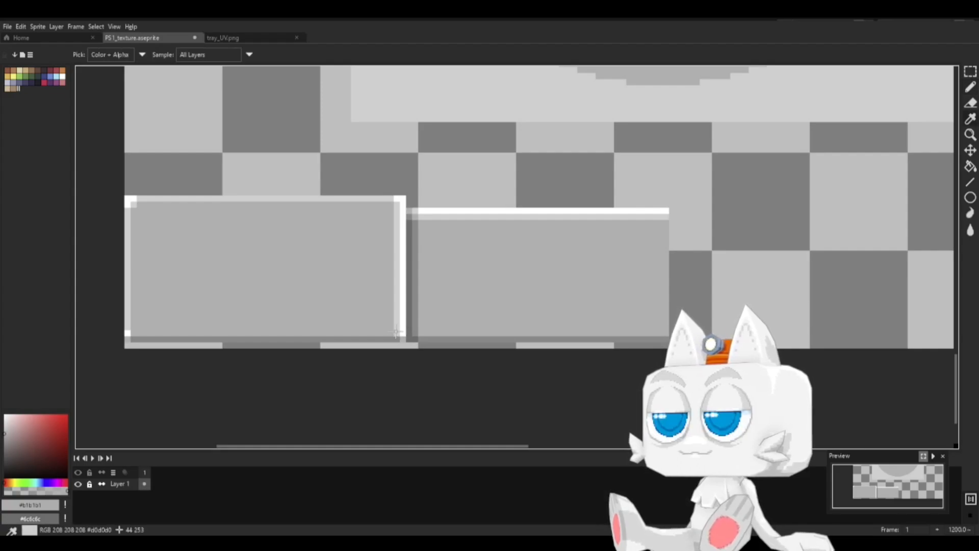
key("b")
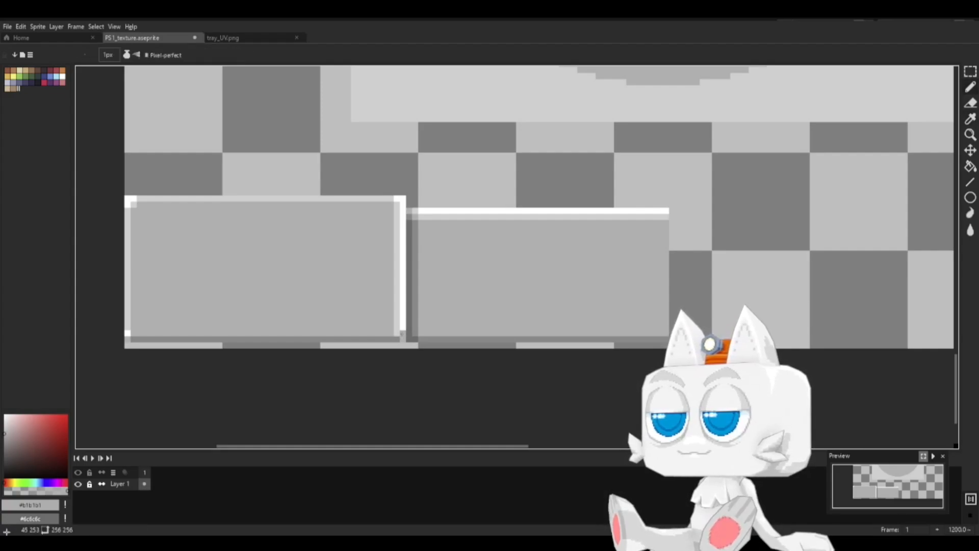
left_click(397, 327, "alt")
left_click(401, 332)
left_click(384, 330, "alt")
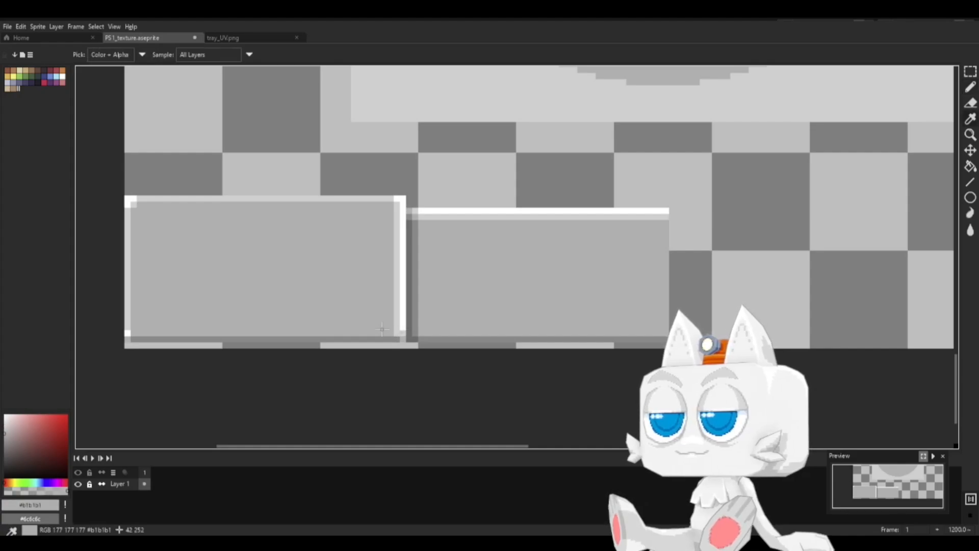
left_click(396, 334)
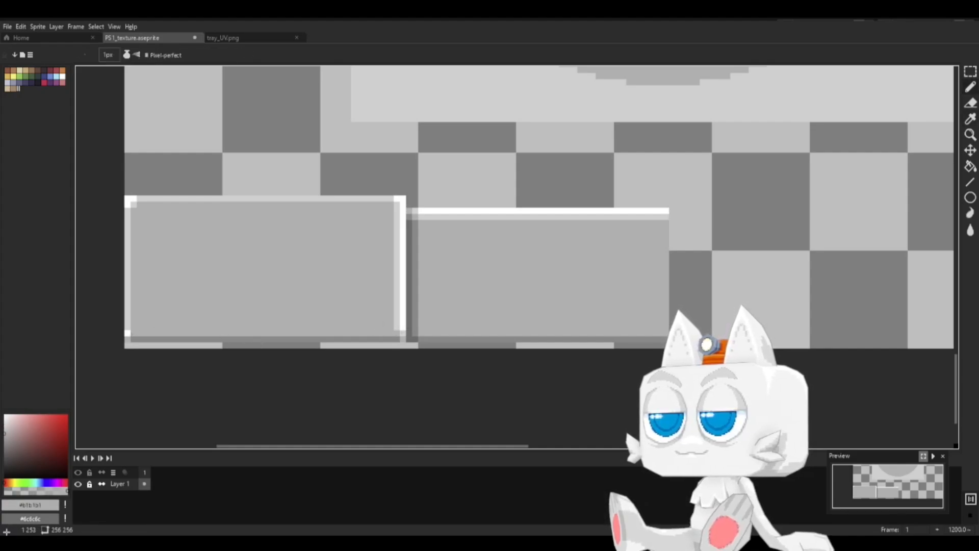
Step: Recolor the white pixel in the left section's lower-left corner to #d0d0d0 and save the texture file
middle_click_drag(215, 309, 259, 317)
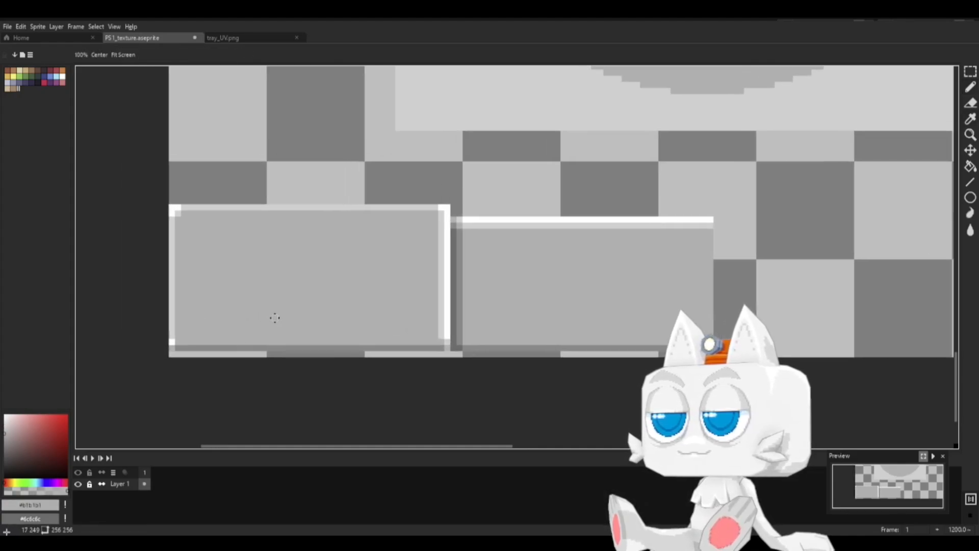
left_click(173, 340, "alt")
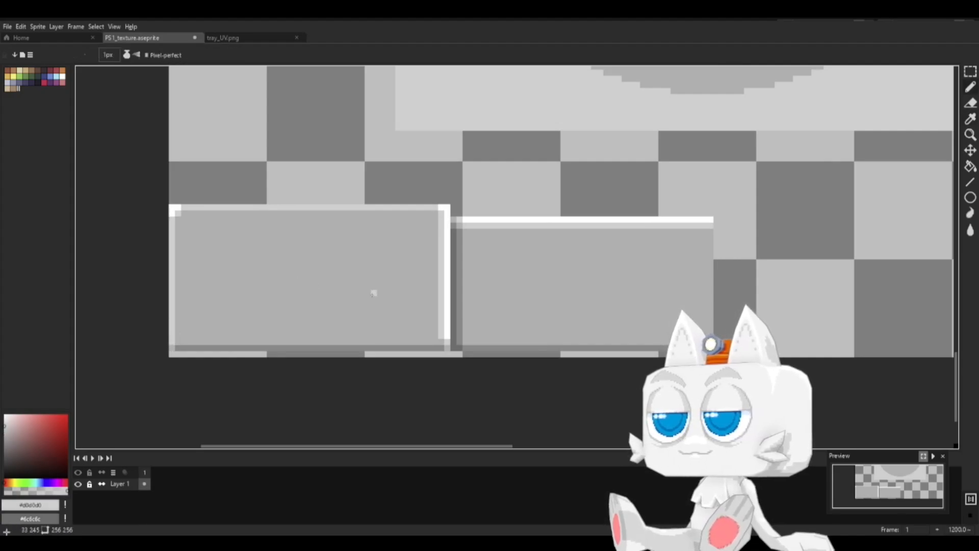
key("ctrl+s")
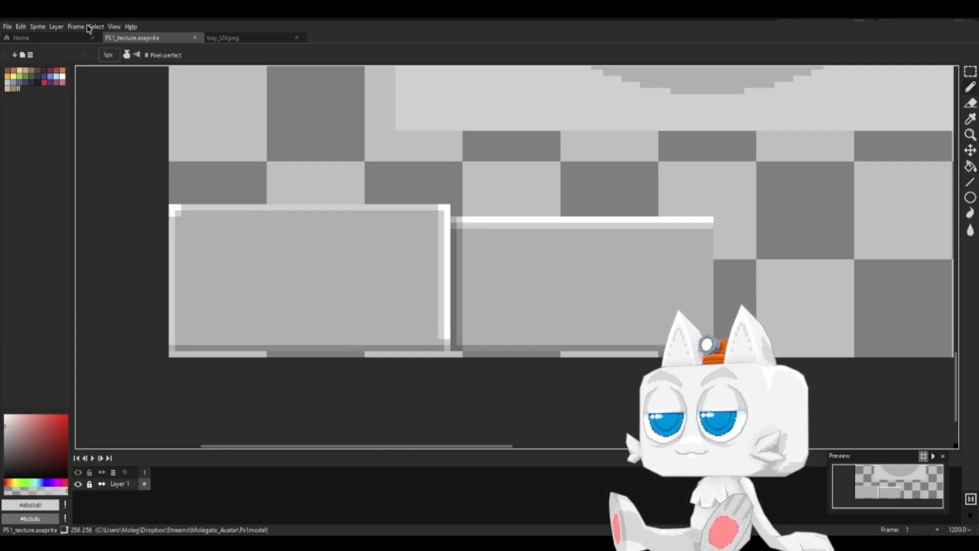
Step: Export the updated texture as an image
left_click(7, 27)
mouse_move(35, 110)
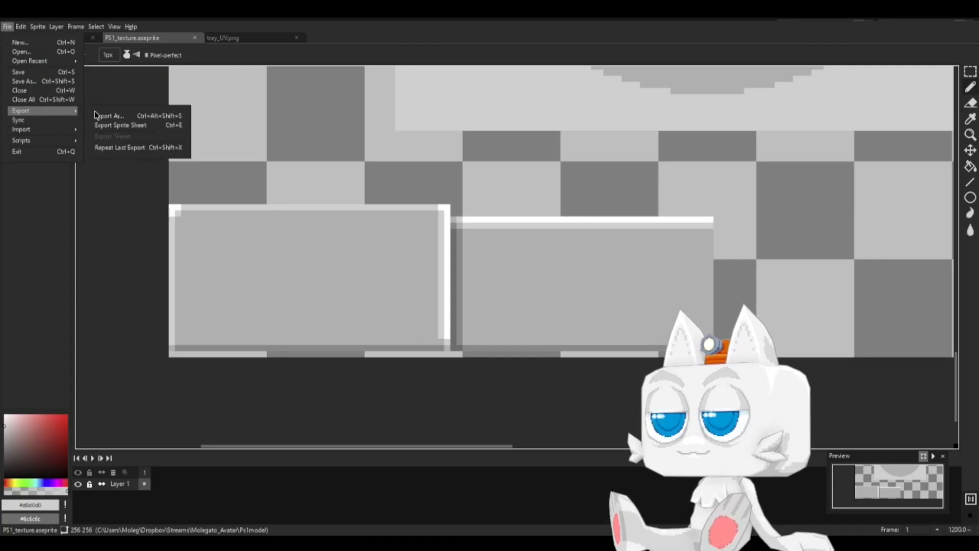
left_click(104, 116)
left_click(250, 246)
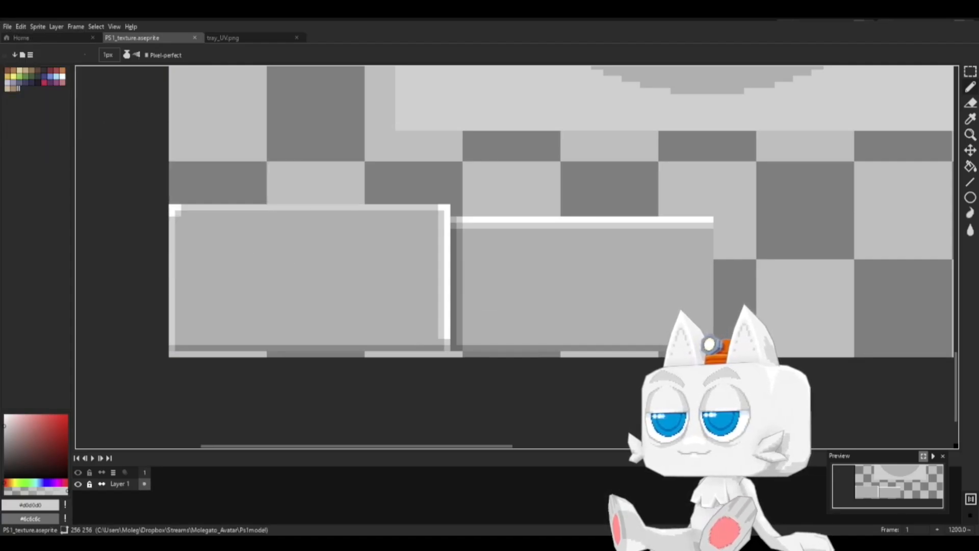
Step: Switch to Blender and reload PS1_texture.png in the UV editor
key("alt+Tab")
left_click(265, 138)
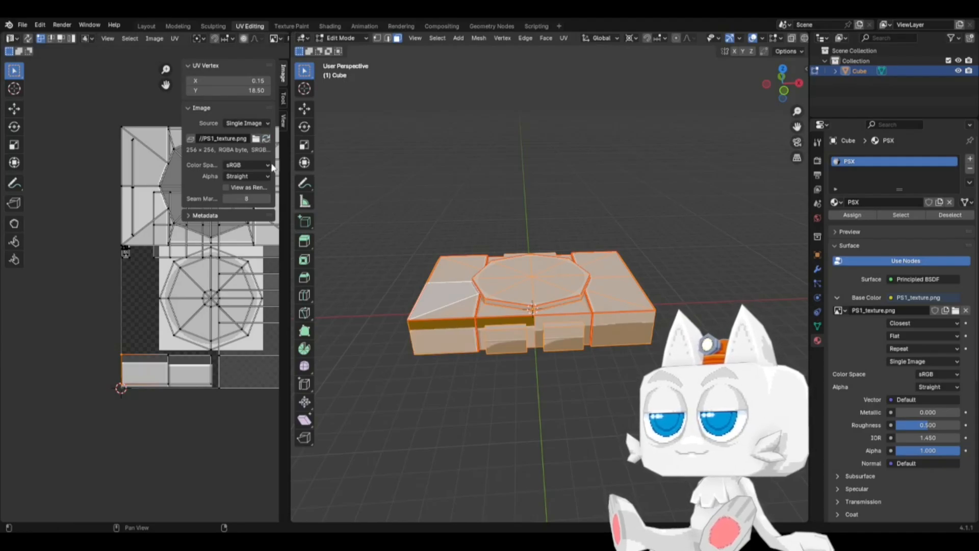
Step: Select both adjoining wall UV islands at the lower left of the texture
scroll(158, 378, "up", 3)
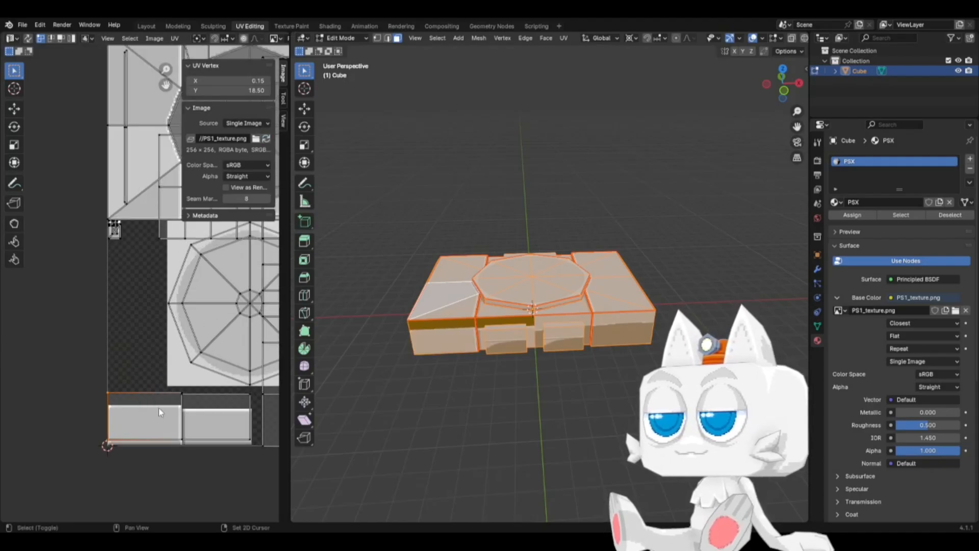
left_click(145, 372)
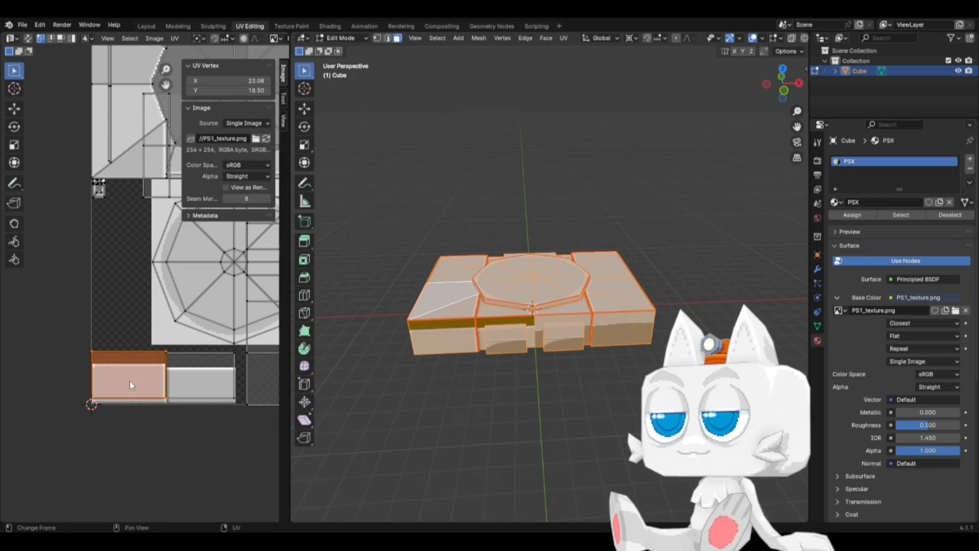
left_click(190, 91)
key("ctrl+z")
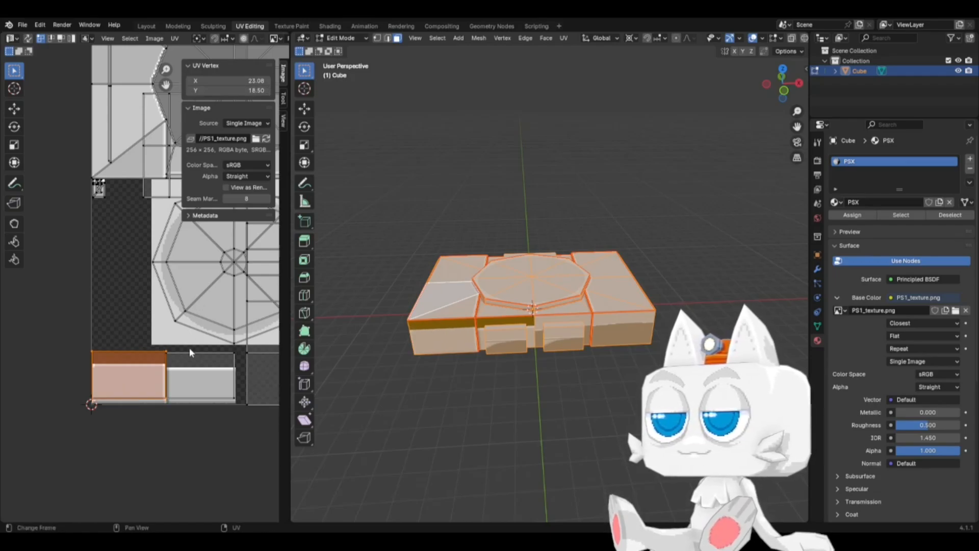
key("b")
left_click_drag(152, 391, 178, 404)
key("ctrl+l")
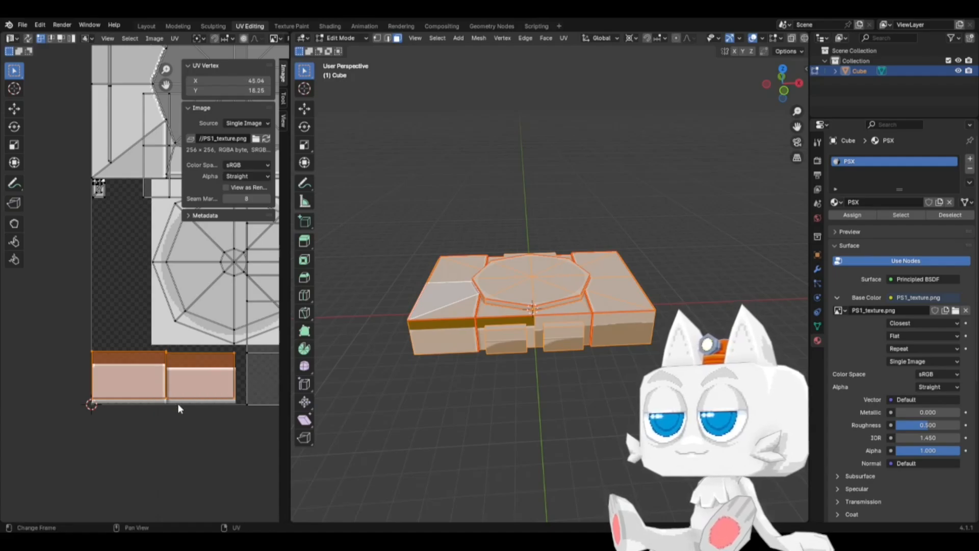
Step: Lower the two selected wall islands by setting their UV vertex Y to 15.25
left_click(190, 90)
left_click(190, 90)
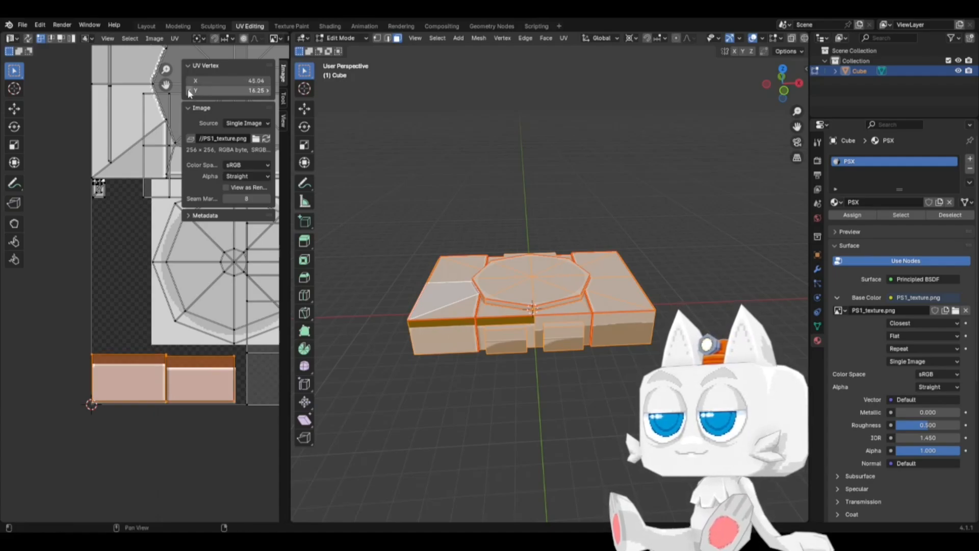
left_click(190, 90)
scroll(119, 393, "up", 2)
scroll(119, 394, "down", 1)
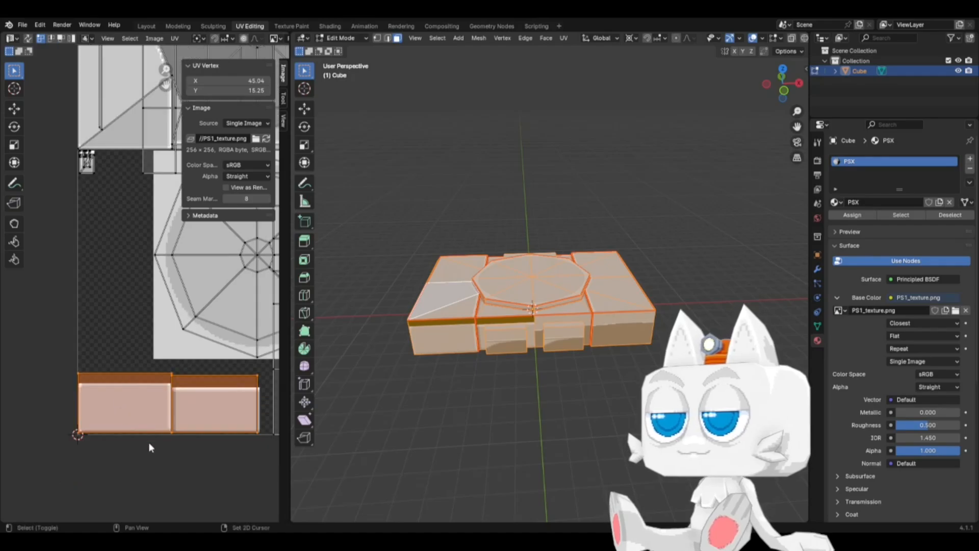
middle_click_drag(148, 442, 120, 383)
scroll(130, 386, "up", 1)
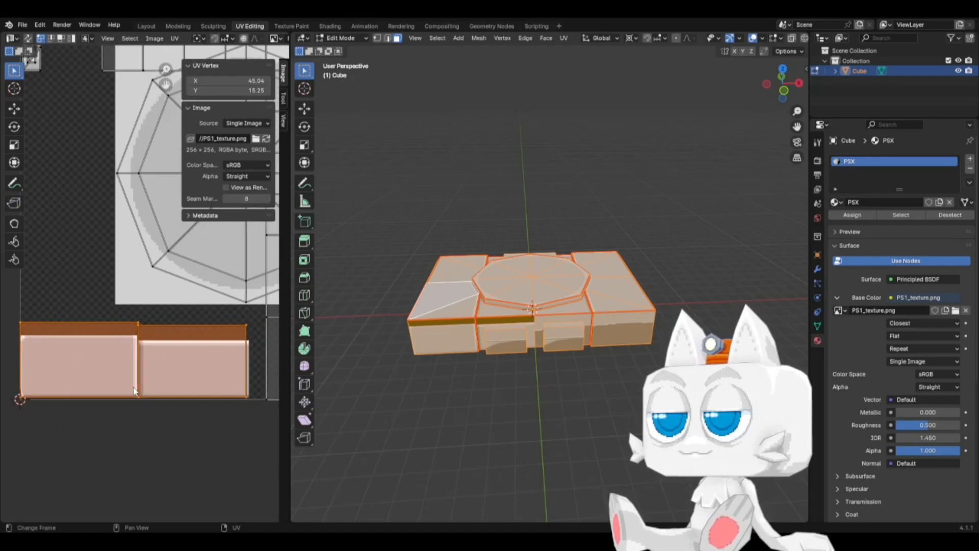
Step: Snap the two selected wall UV islands to the nearest texture pixels
scroll(134, 391, "up", 1)
key("shift+s")
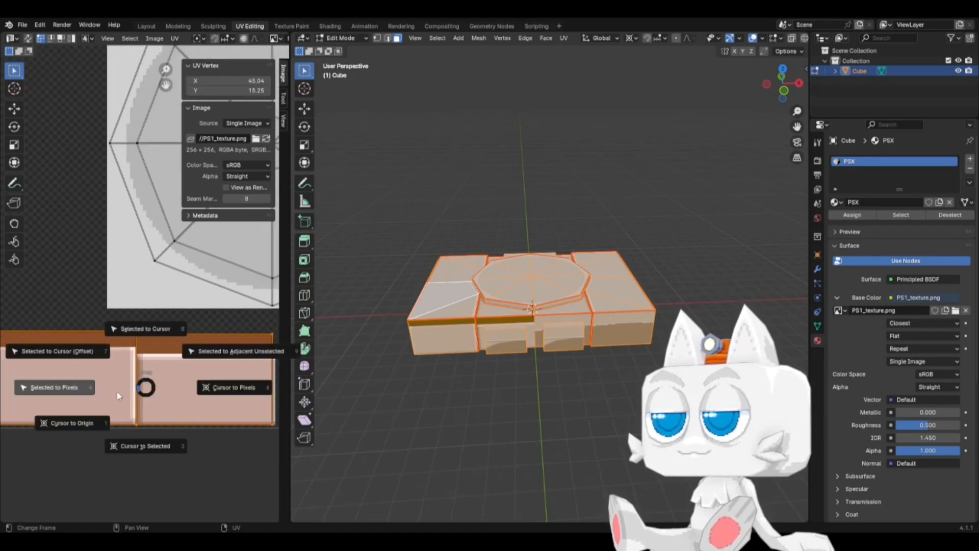
left_click(75, 389)
scroll(185, 378, "down", 1)
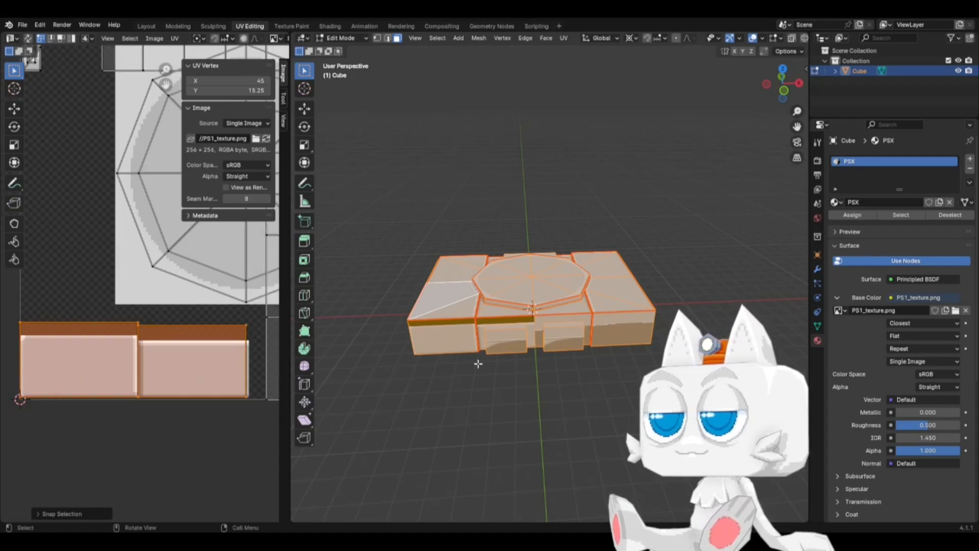
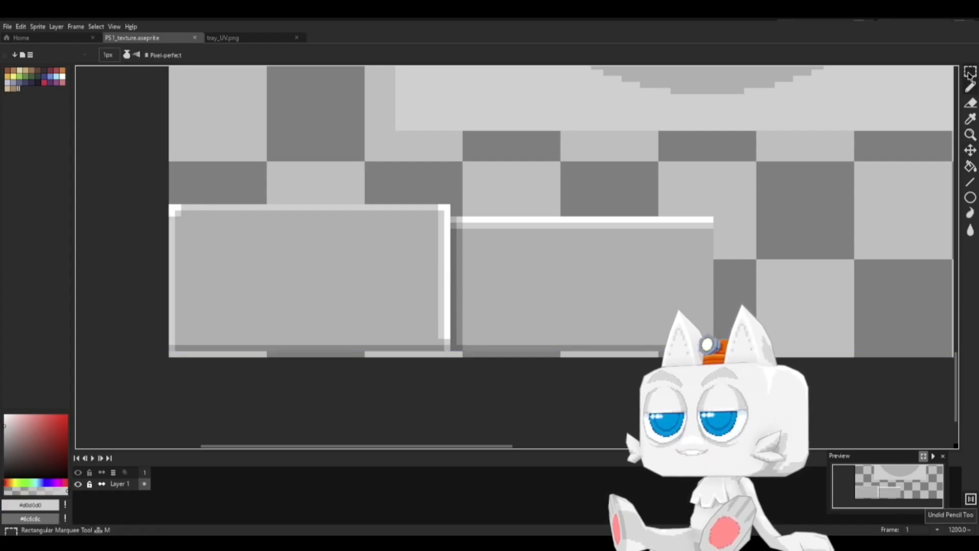
Step: Switch to Aseprite, copy an 89 × 22 px area spanning both wall sections' upper part, and paste it higher at Y 221
key("m")
left_click_drag(168, 204, 716, 341)
key("ctrl+c")
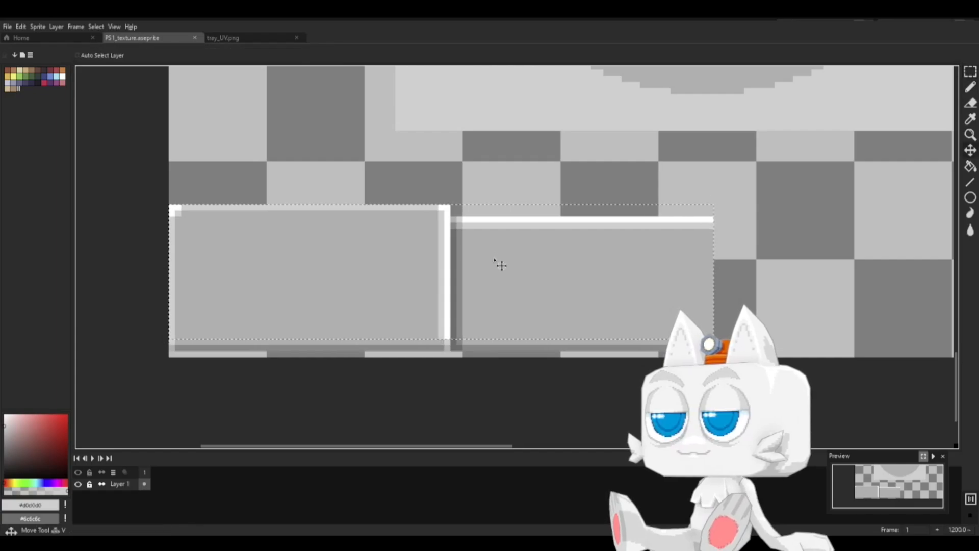
key("ctrl+v")
left_click_drag(500, 261, 500, 197)
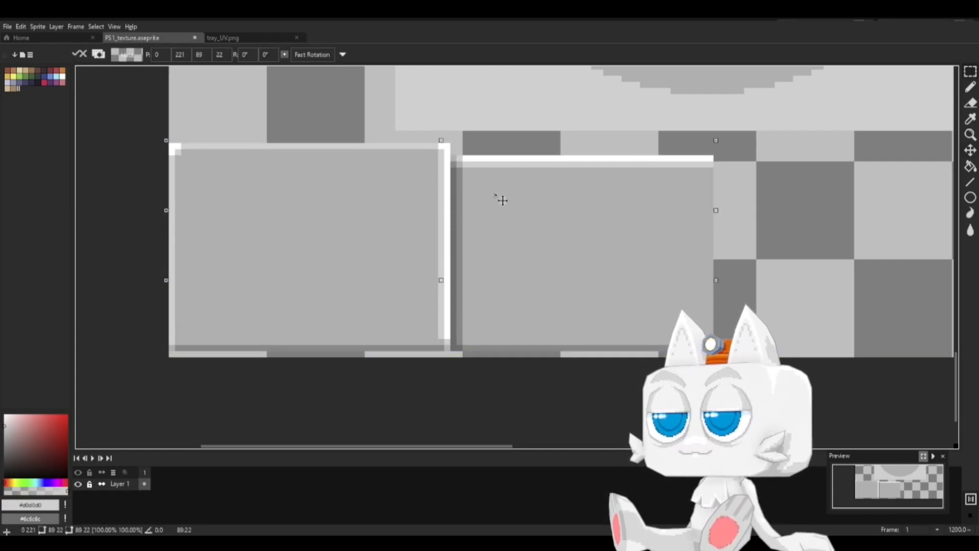
Step: Save the sprite and export the heightened wall sections to the PNG texture
key("ctrl+s")
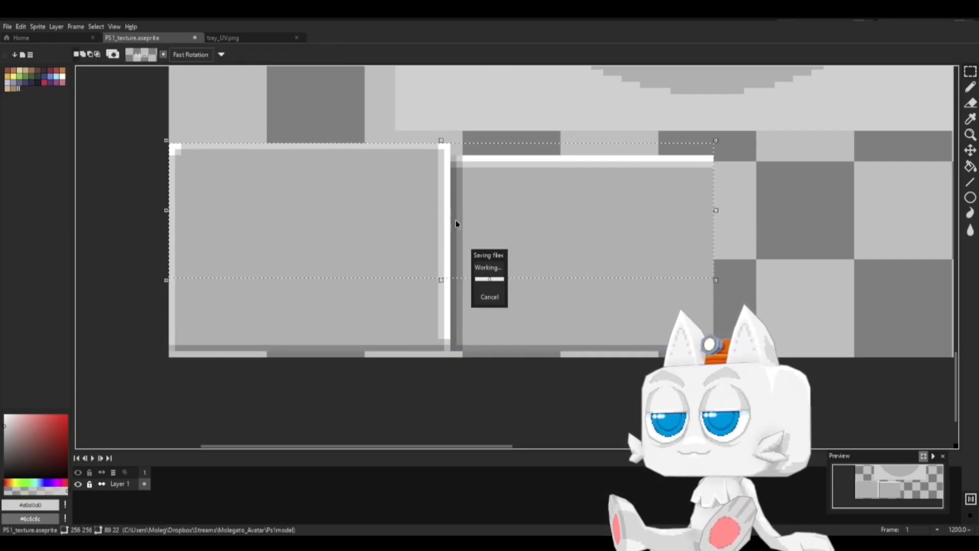
left_click(7, 27)
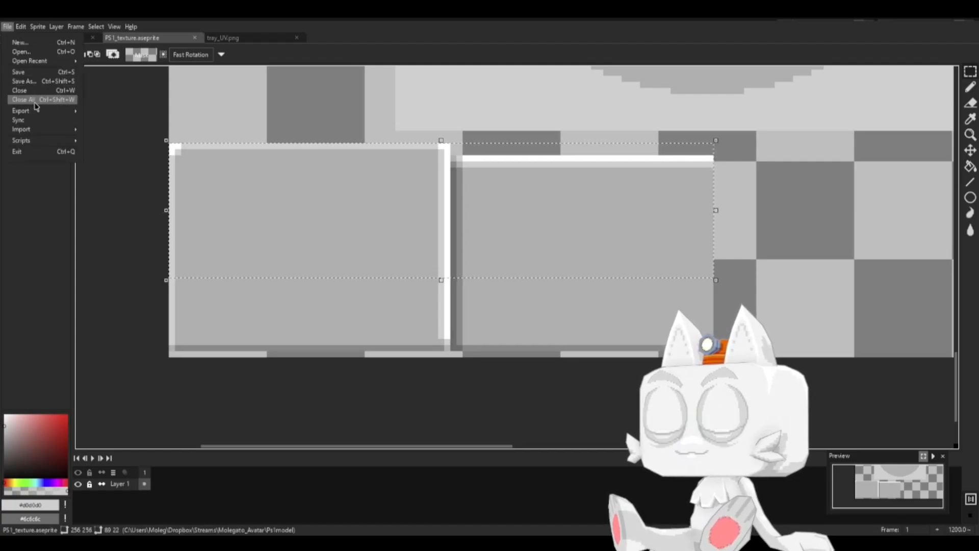
mouse_move(20, 109)
left_click(168, 117)
left_click(250, 247)
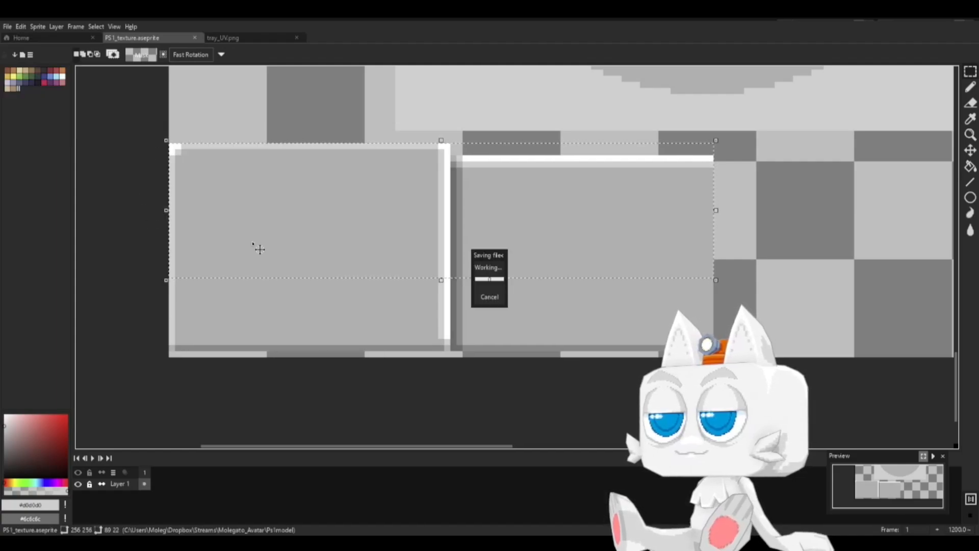
Step: Switch to Blender, reload PS1_texture.png, and compare the wall islands' upper edges with the drawn sections
key("alt+Tab")
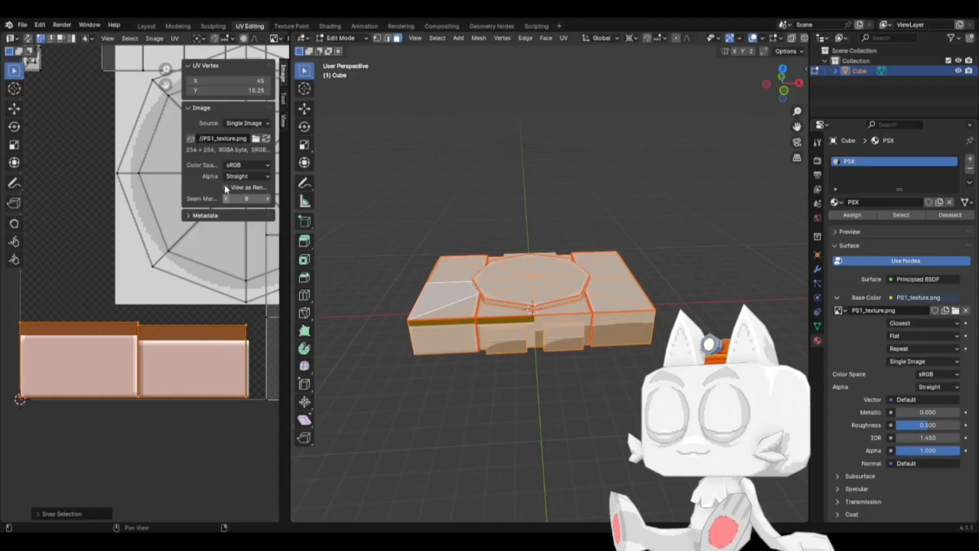
left_click(268, 139)
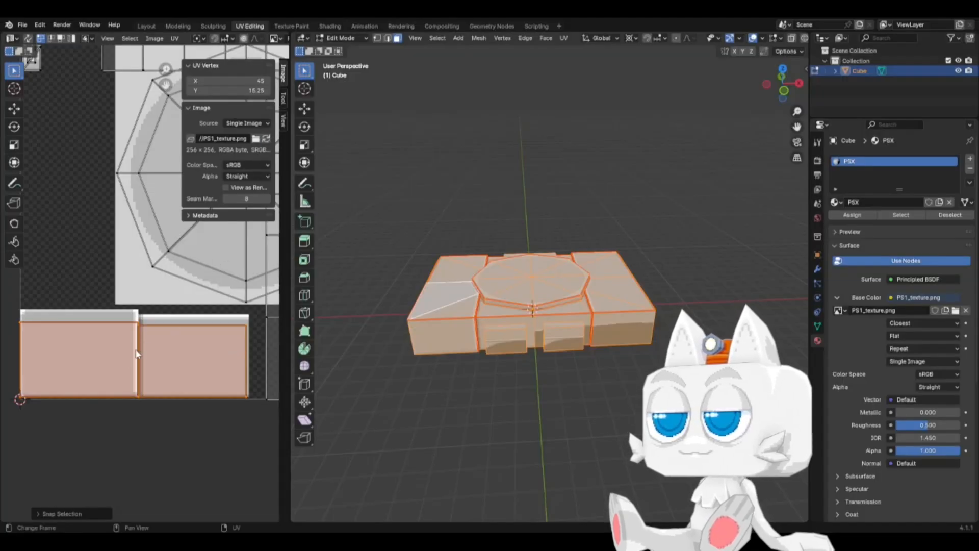
scroll(128, 369, "up", 2)
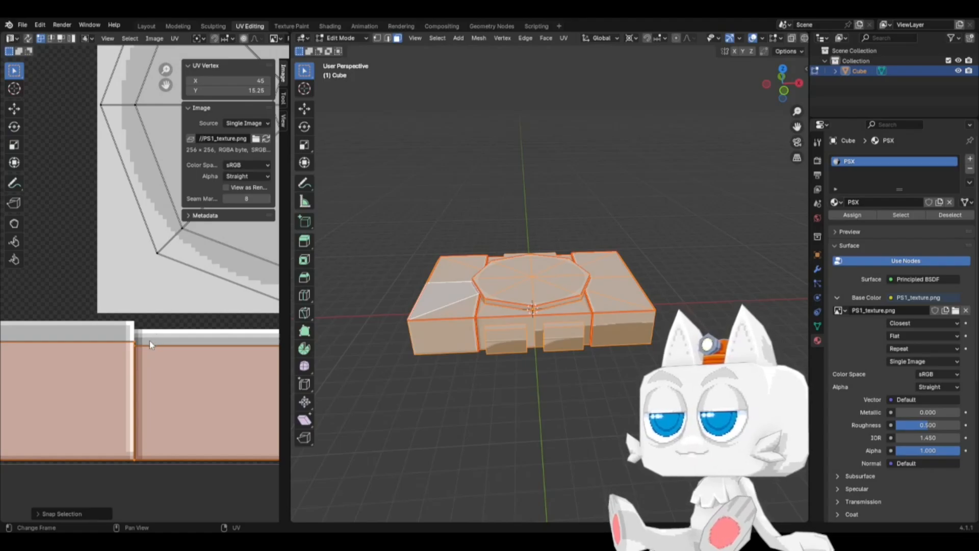
middle_click_drag(149, 341, 203, 345)
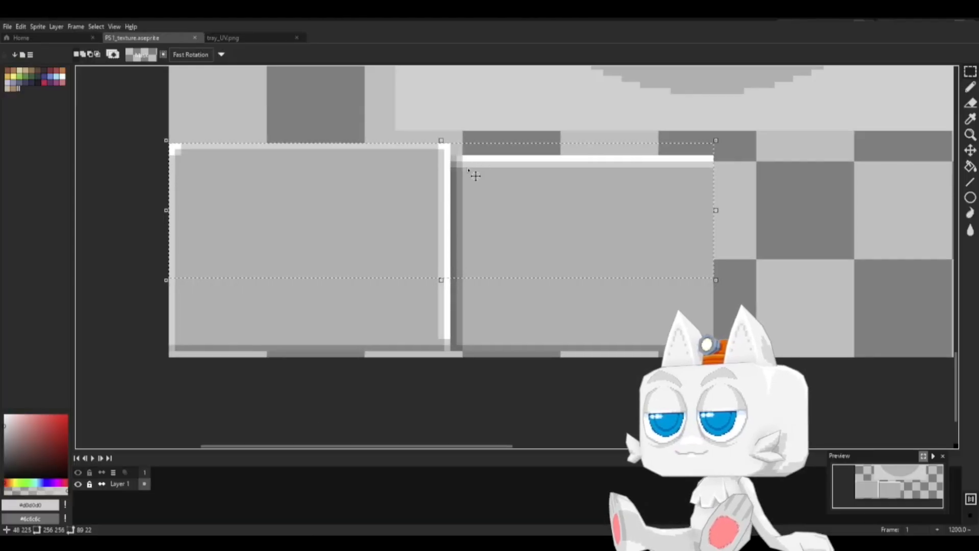
Step: In Aseprite, lower the pasted wall area to Y 225, and shift the left section's upper edge down one more pixel
left_click_drag(474, 175, 475, 206)
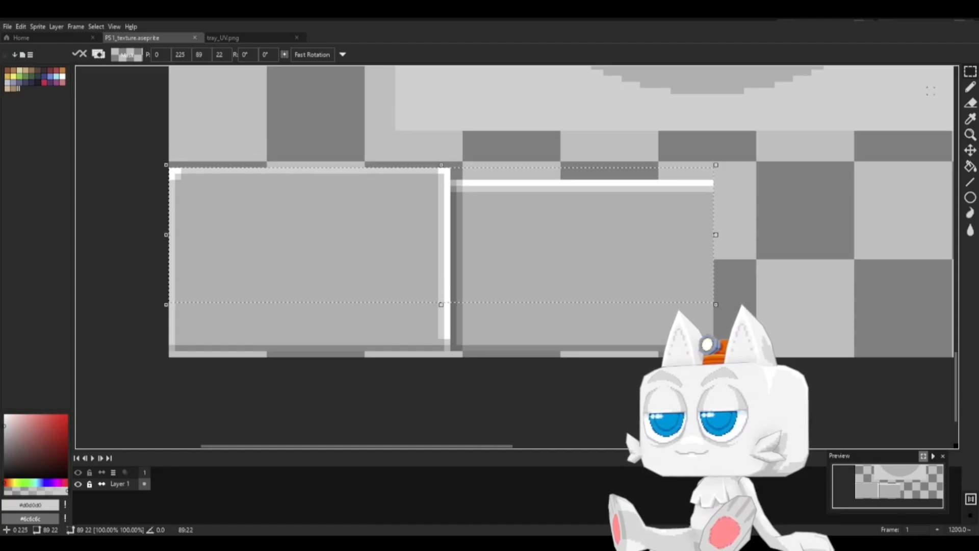
left_click(135, 164)
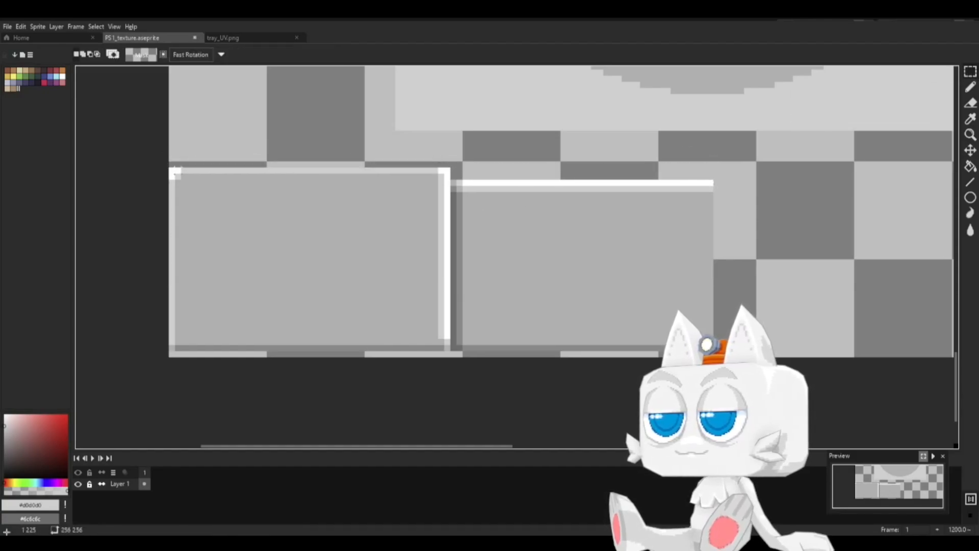
left_click_drag(174, 172, 438, 228)
left_click(515, 219)
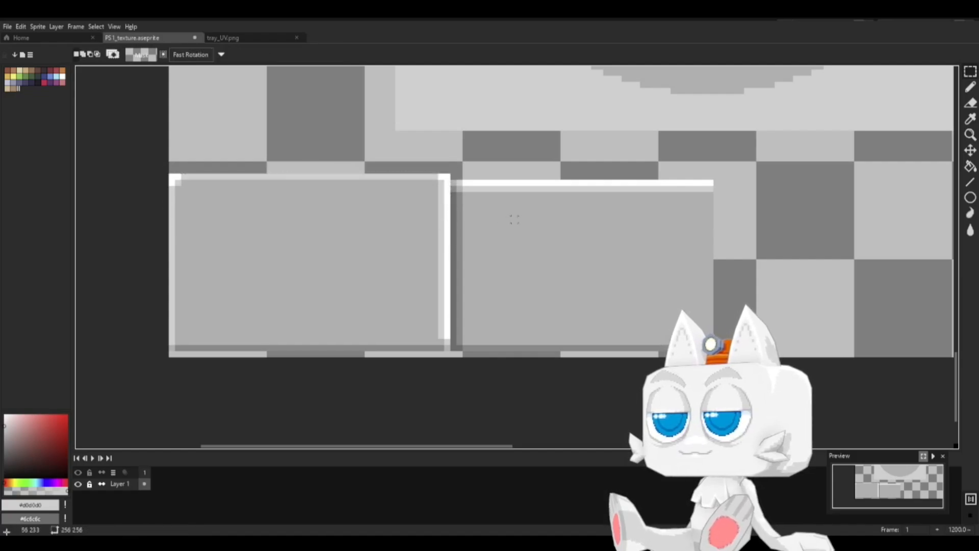
Step: Export the adjusted sprite as PS1_texture.png and reload the image in Blender's UV editor
left_click(7, 26)
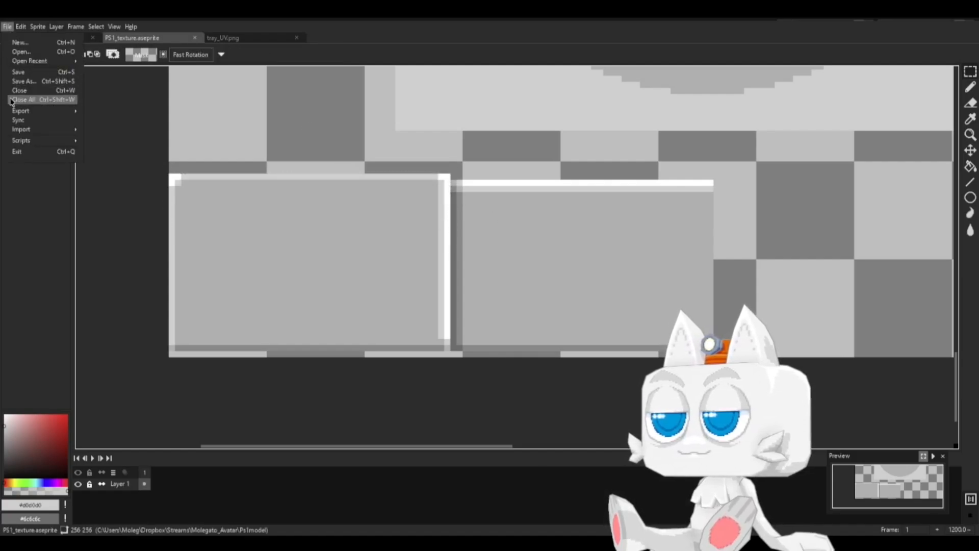
mouse_move(22, 111)
left_click(216, 117)
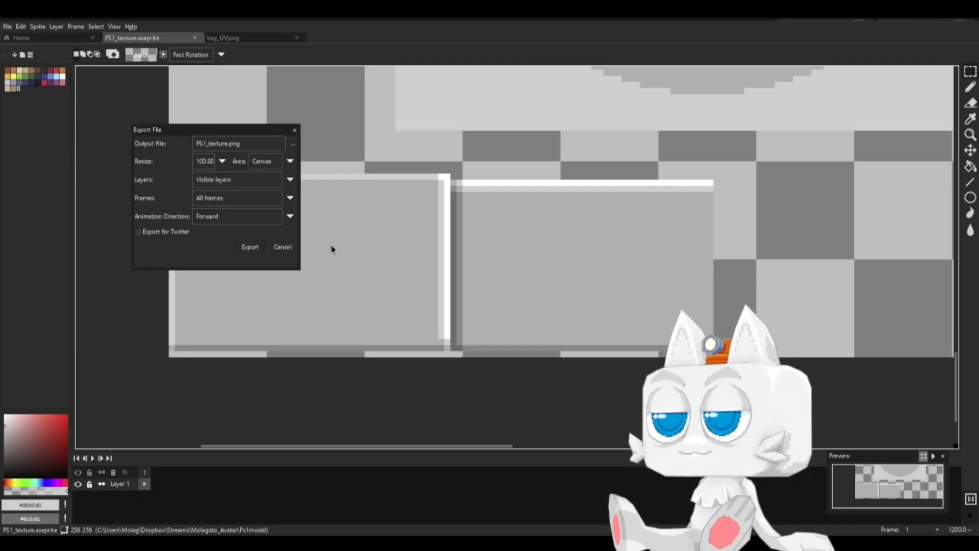
left_click(260, 247)
key("alt+Tab")
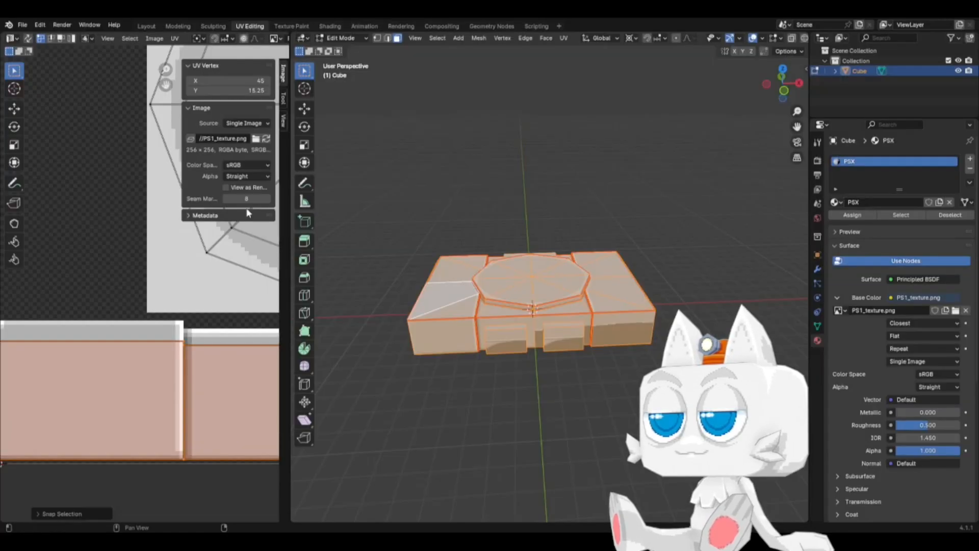
left_click(265, 139)
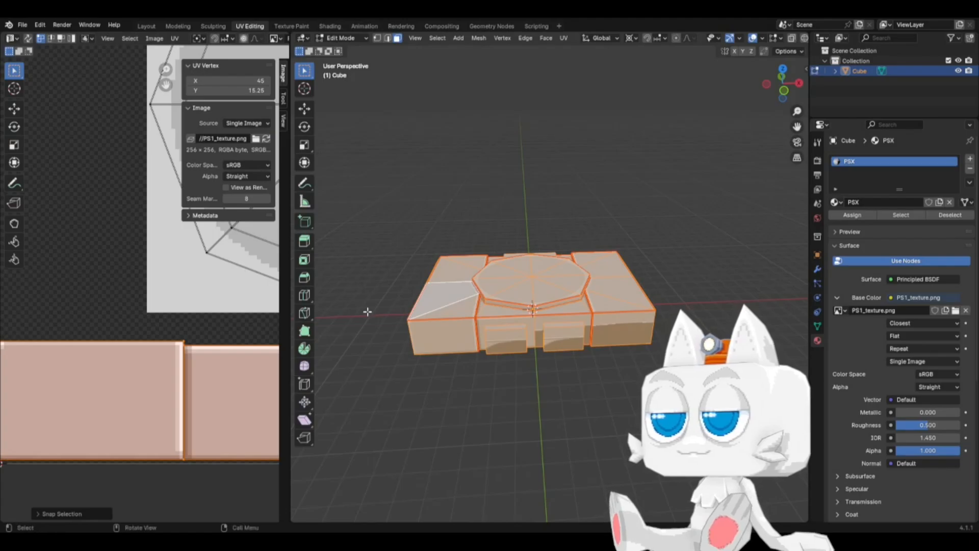
Step: Deselect everything, select the two front wall faces right of the model's centre, and project their UVs from the front view
scroll(548, 371, "up", 2)
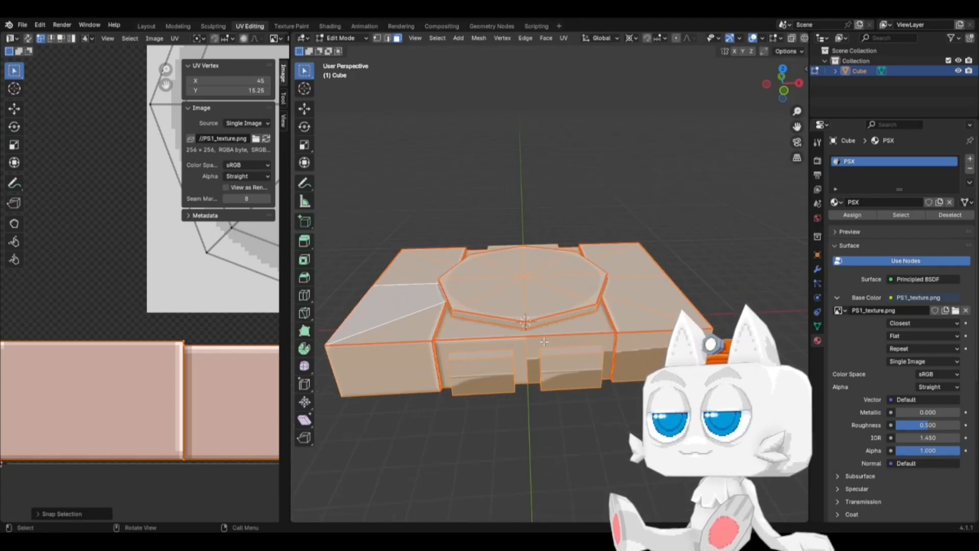
key("alt+a")
left_click(566, 359)
key("KP_1")
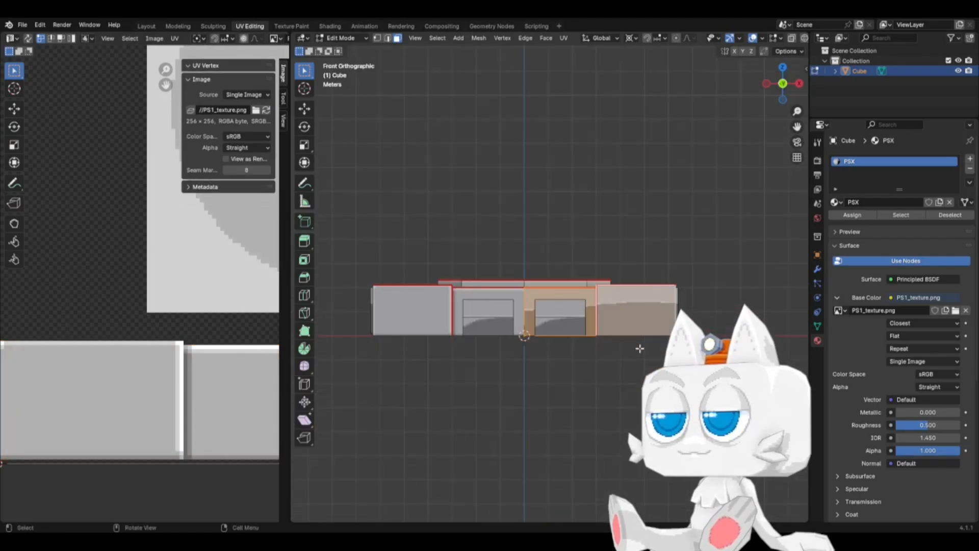
left_click(564, 39)
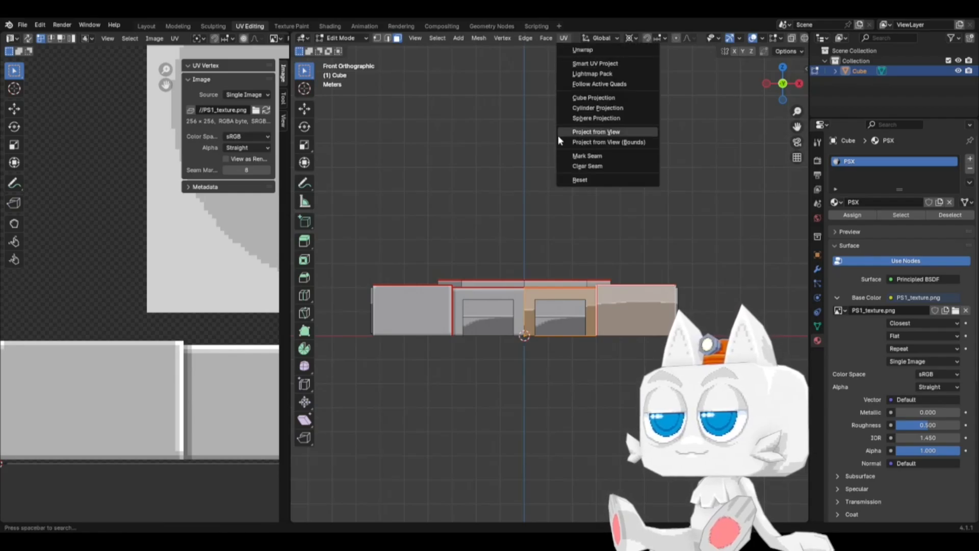
left_click(615, 133)
Step: Move the projected wall UVs onto the wall sections at the texture's lower left and mirror them with an X scale of -1
scroll(170, 243, "down", 6)
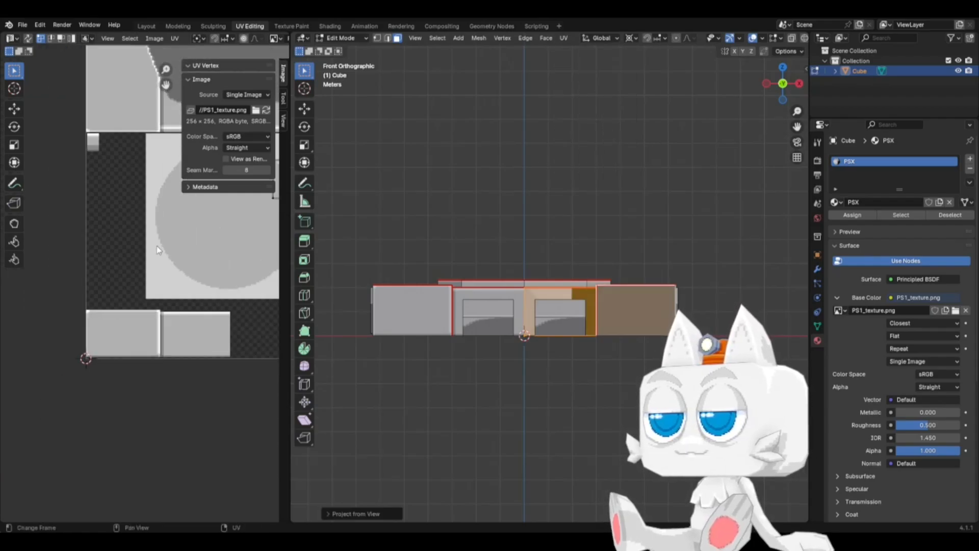
key("a")
key("g")
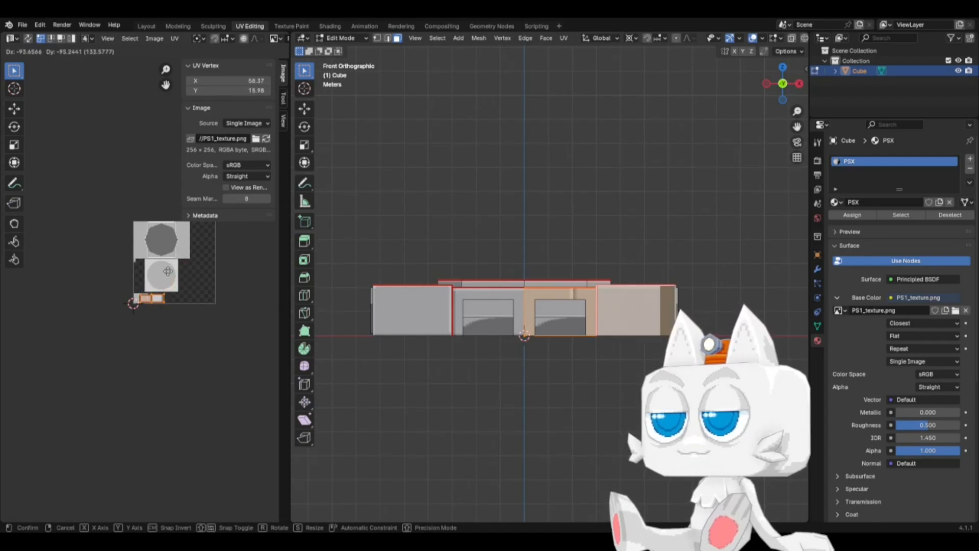
left_click(147, 296)
scroll(147, 296, "up", 6)
type("sx")
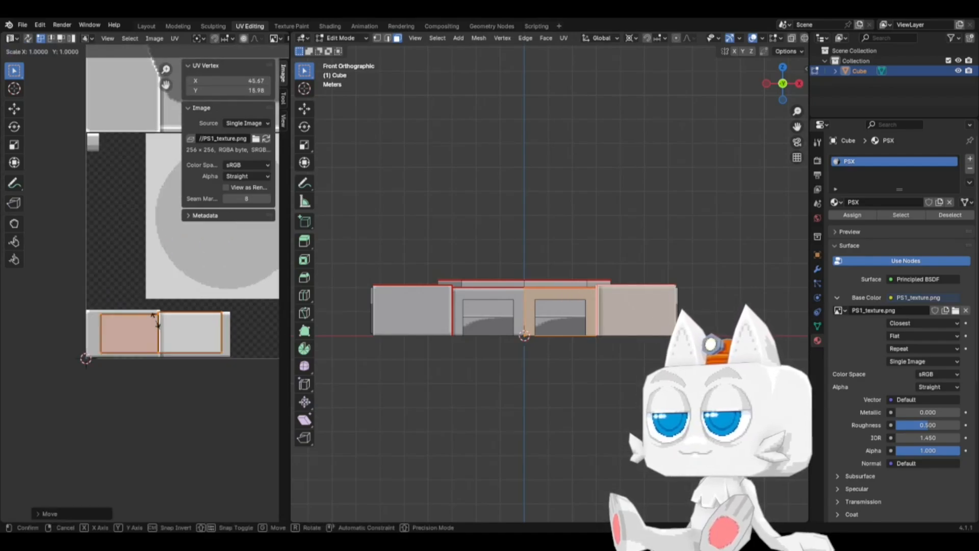
type("-1")
key("Return")
Step: Align the mirrored islands' shared edge with the seam between the drawn wall sections and enlarge them to fill both sections
scroll(155, 323, "up", 2)
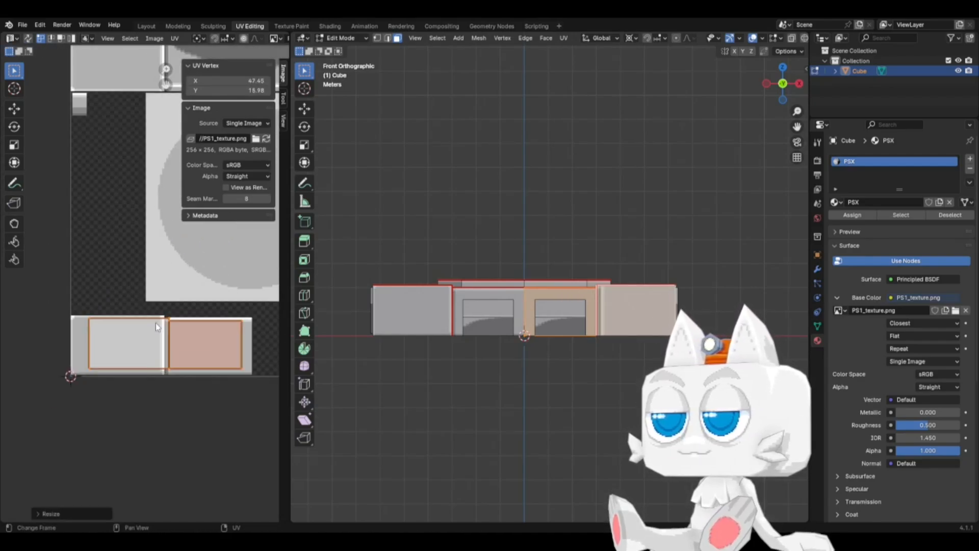
key("g")
left_click(183, 302)
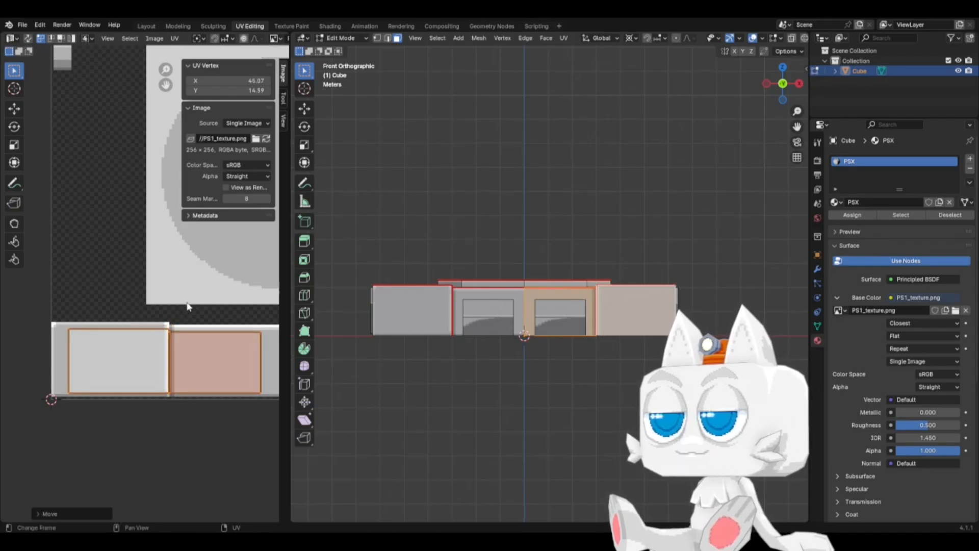
key("s")
right_click(198, 295)
Step: Snap the mirrored wall islands to pixels and set their UV vertex Y to 15.25
key("shift+s")
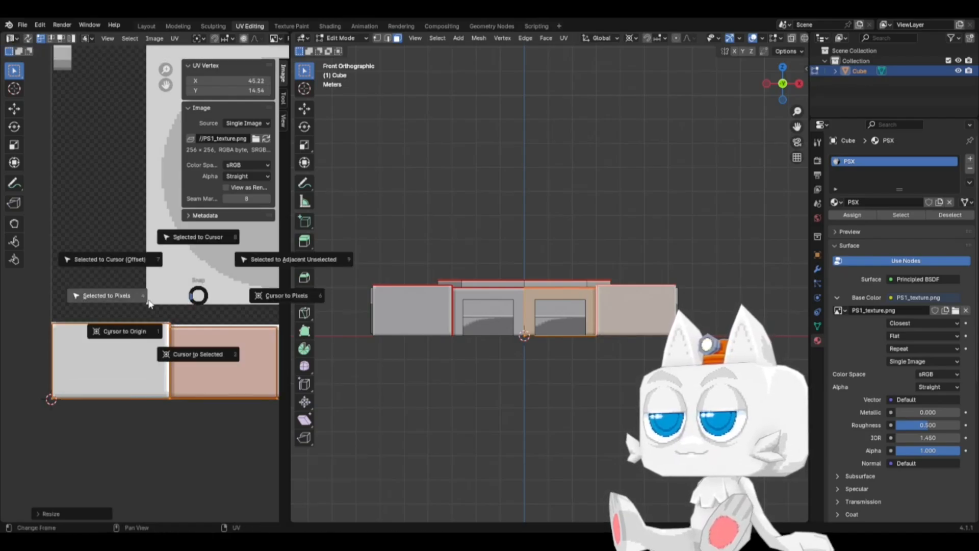
left_click(132, 305)
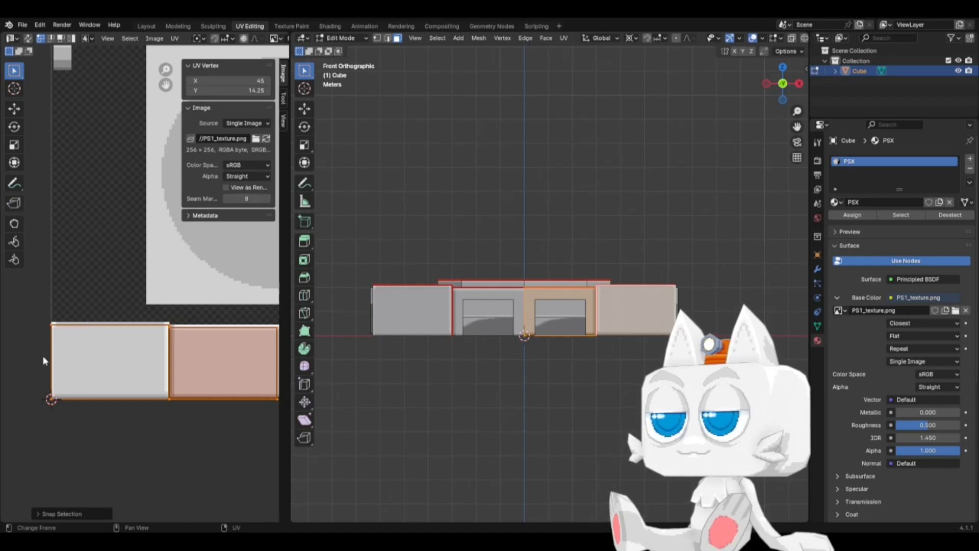
left_click(265, 90)
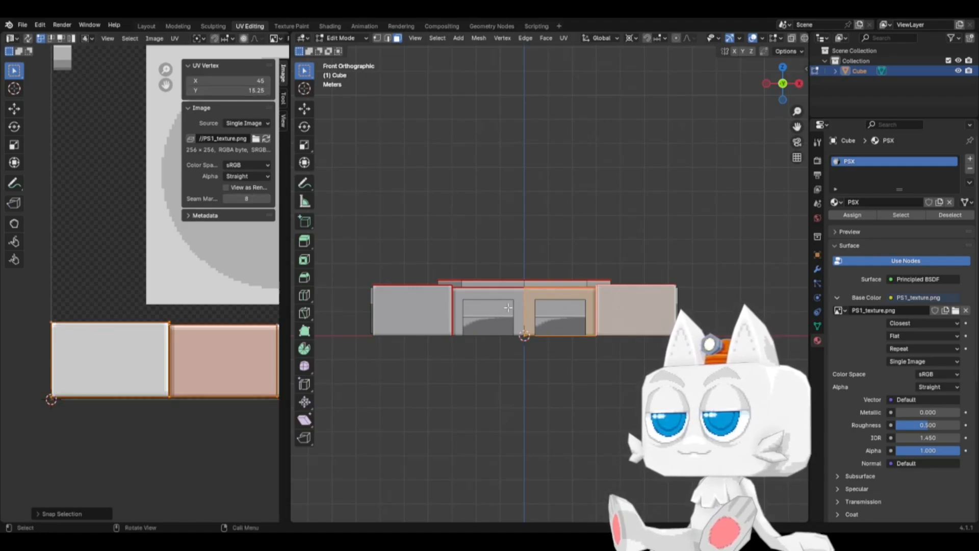
Step: Select all the model's faces, select the linked islands on the left wall section in the UV editor, and snap them to pixels
key("a")
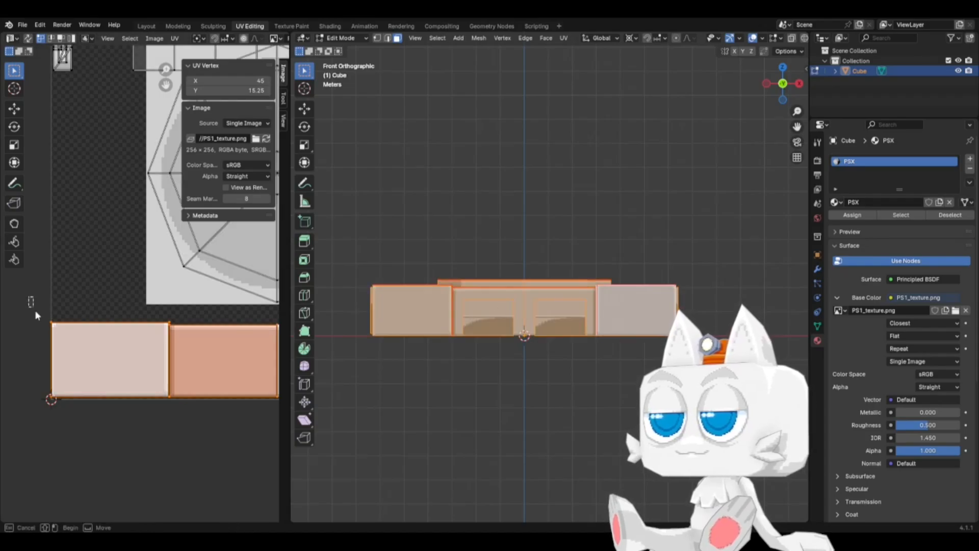
left_click_drag(32, 297, 88, 411)
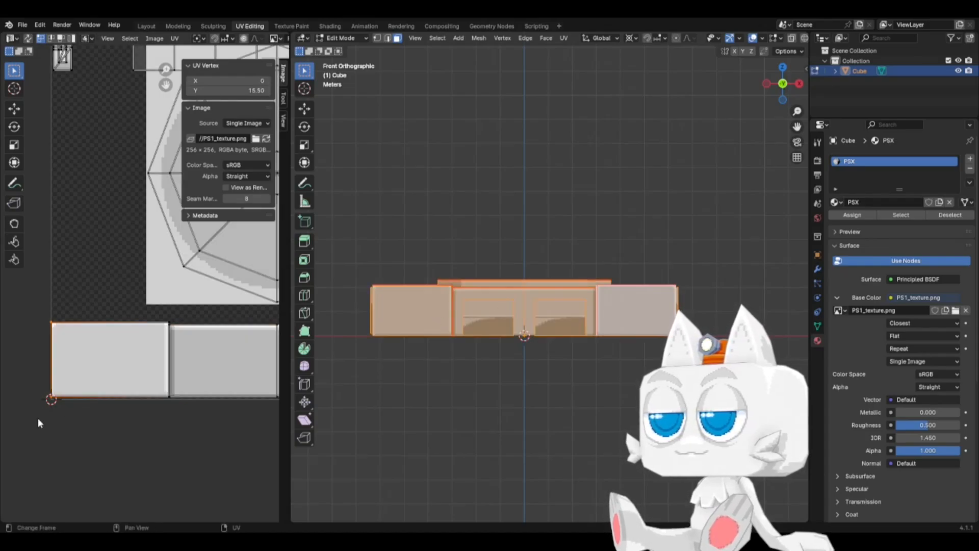
key("ctrl+l")
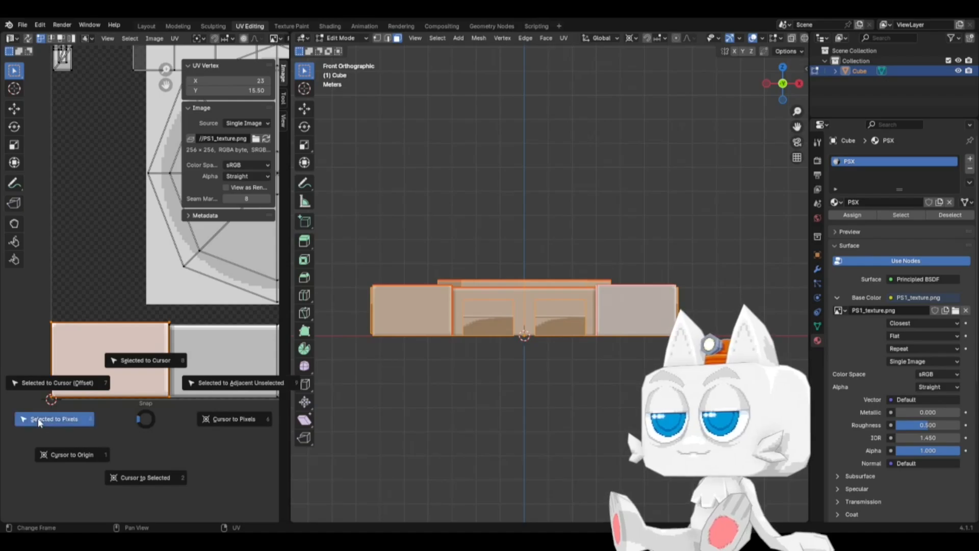
left_click(38, 417)
Step: Examine the textured walls in Object Mode from the front and side, and return to Edit Mode
key("Tab")
scroll(511, 313, "up", 2)
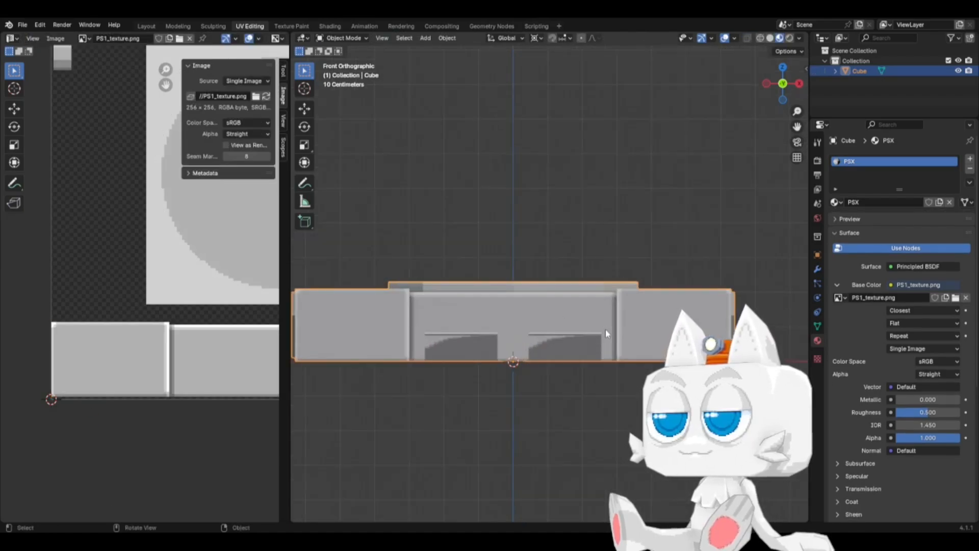
middle_click_drag(604, 330, 409, 348)
key("Tab")
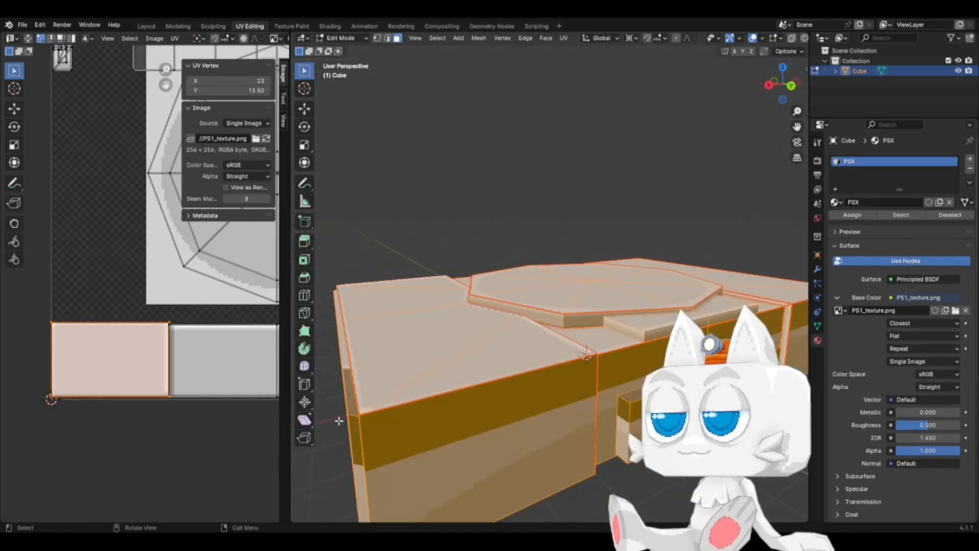
Step: Select the back wall faces and unwrap them with Project from View in the back orthographic view
scroll(338, 421, "down", 2)
left_click(524, 382)
left_click(589, 336, "shift")
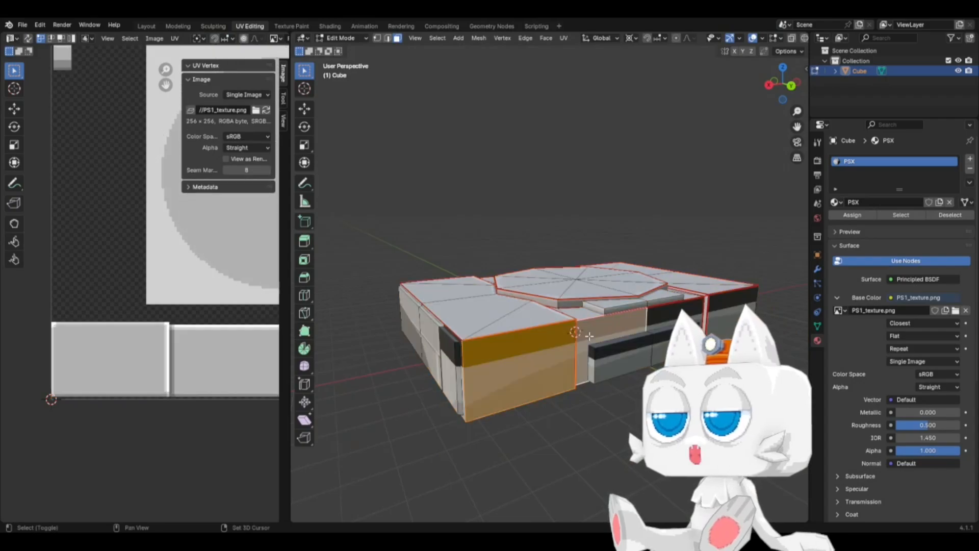
left_click(665, 316, "shift")
left_click(724, 307, "shift")
key("ctrl+KP_1")
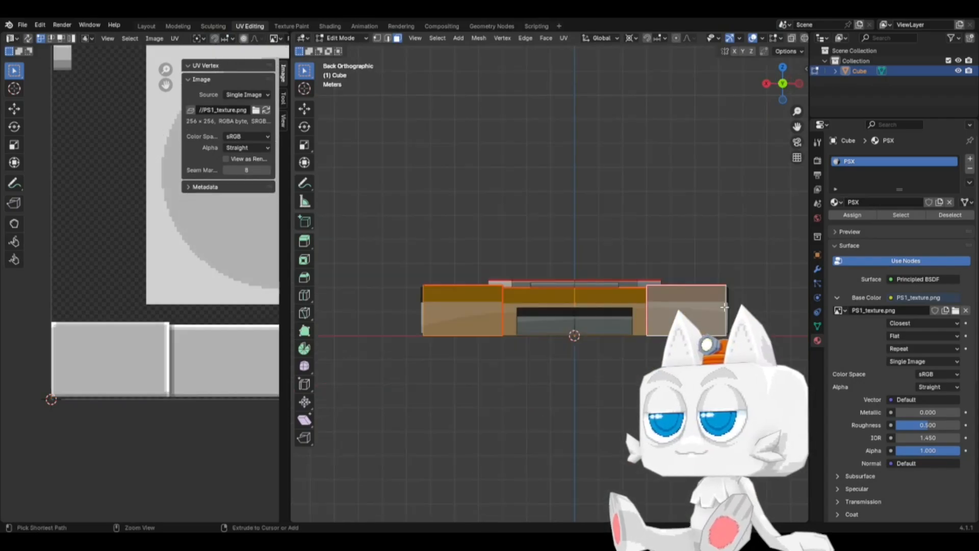
left_click(565, 38)
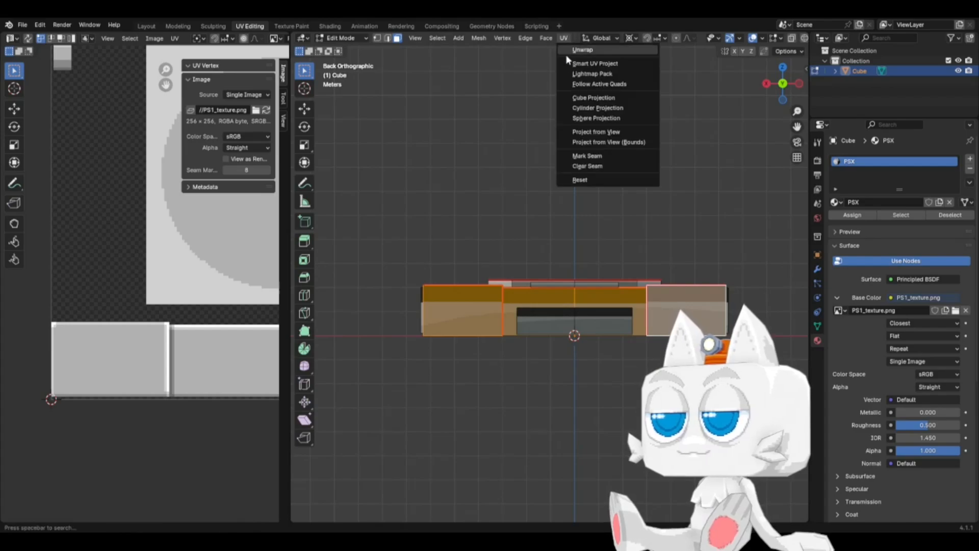
left_click(602, 141)
Step: Move and enlarge the back-wall islands so the outer pair matches the two drawn wall sections, and snap them to pixels
scroll(53, 319, "down", 5)
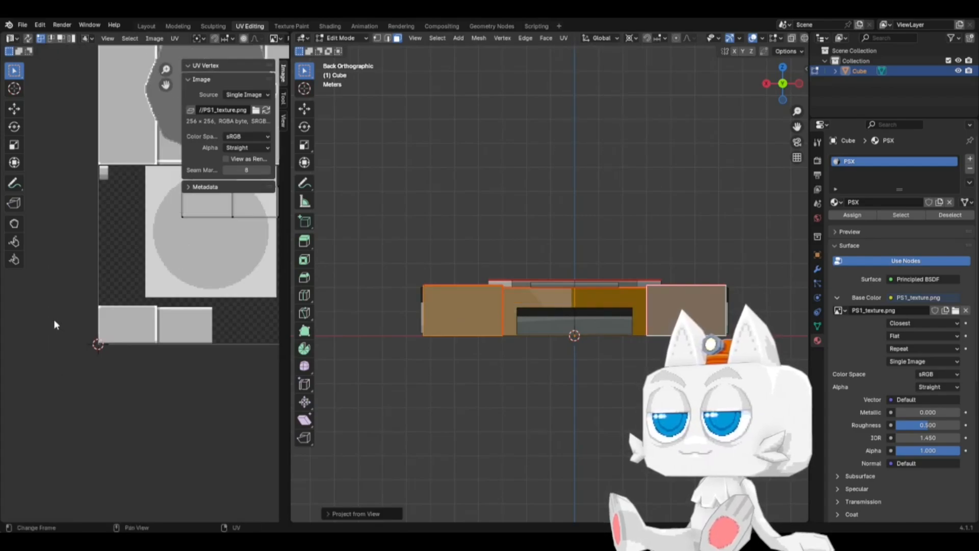
key("a")
key("g")
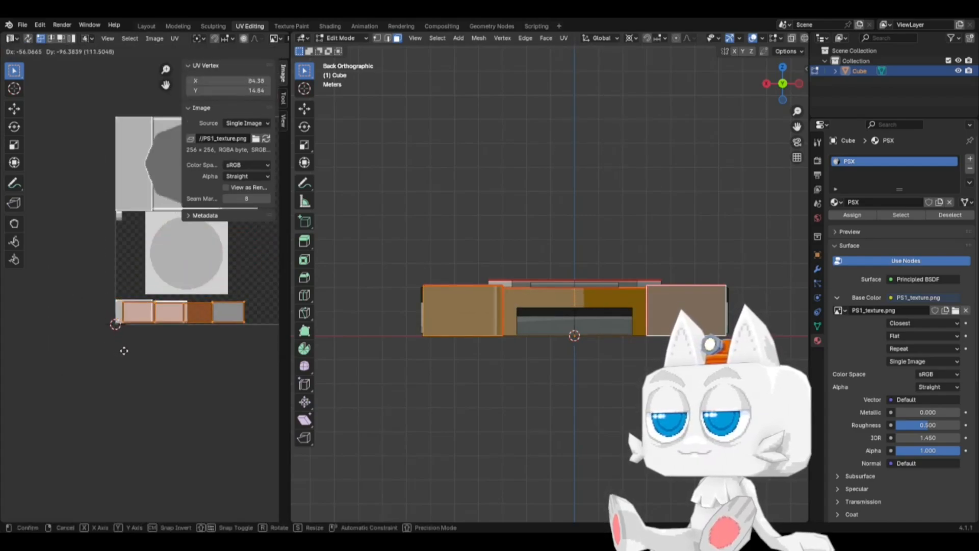
left_click(124, 350)
scroll(125, 350, "up", 4)
key("s")
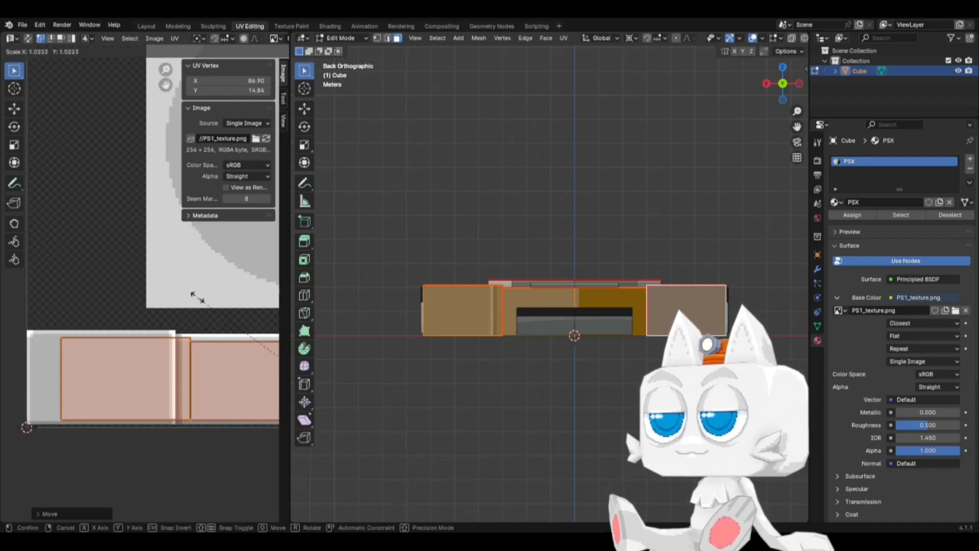
left_click(183, 298)
key("g")
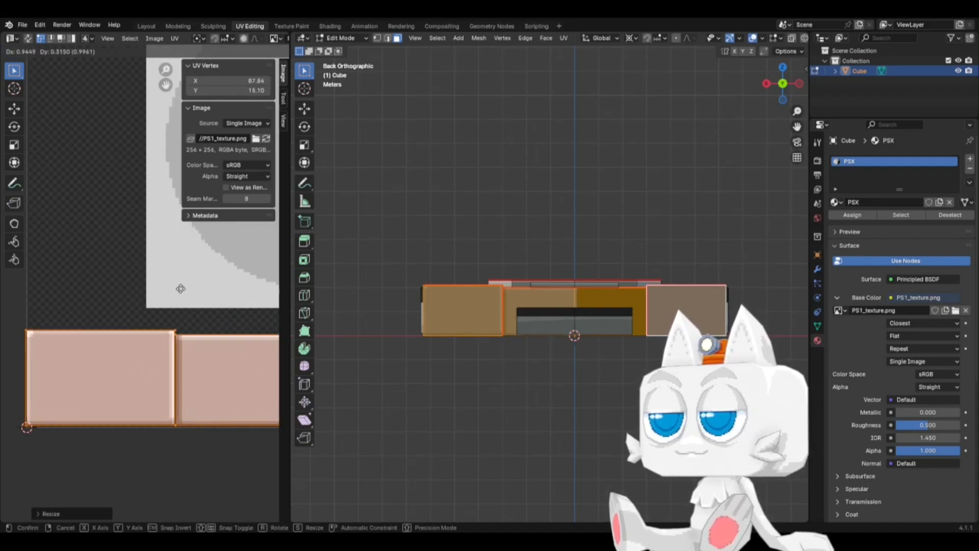
left_click(183, 293)
key("shift+s")
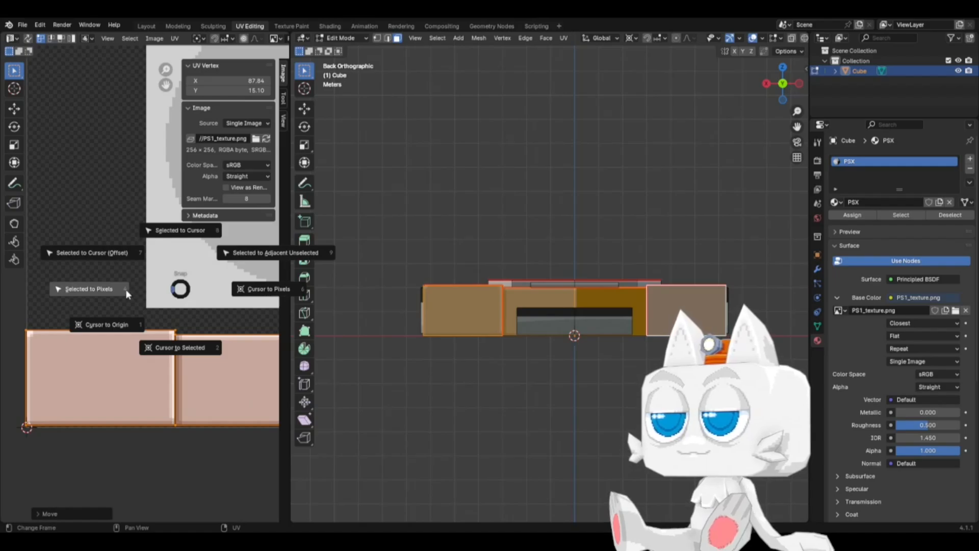
left_click(126, 289)
scroll(125, 310, "down", 5)
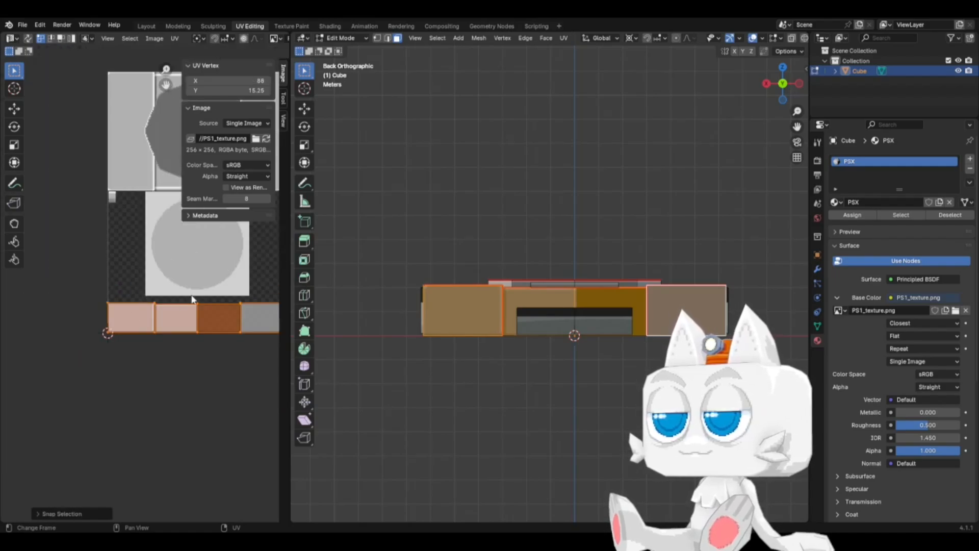
Step: Disable sticky UV selection and, in face selection mode, select the two back-wall faces lying beyond the drawn sections
left_click(86, 38)
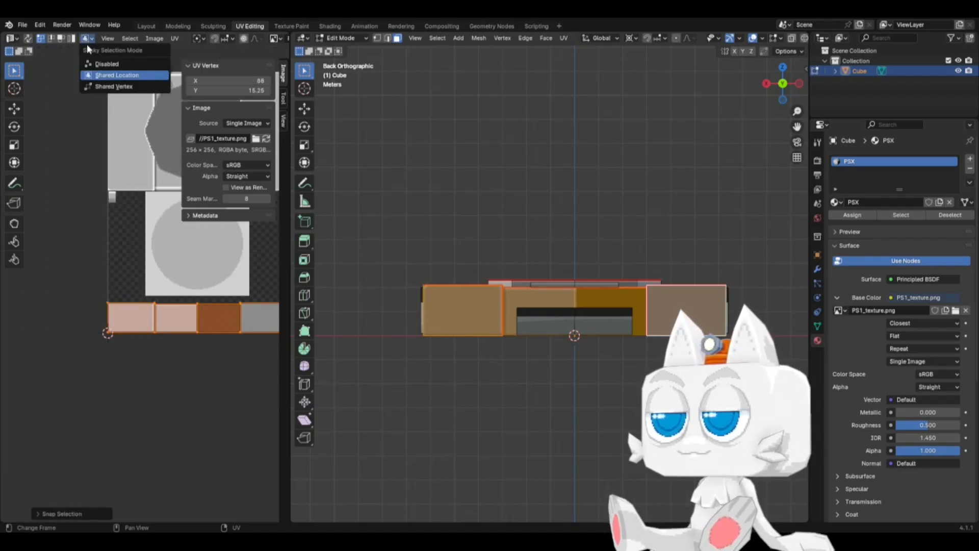
left_click(104, 65)
left_click(60, 39)
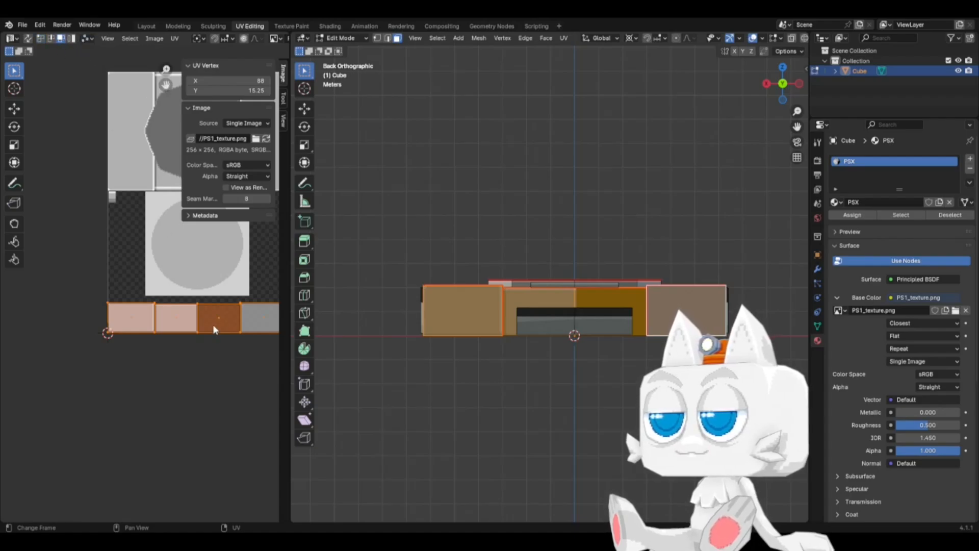
middle_click_drag(213, 324, 155, 323)
left_click(181, 342)
scroll(183, 345, "up", 3)
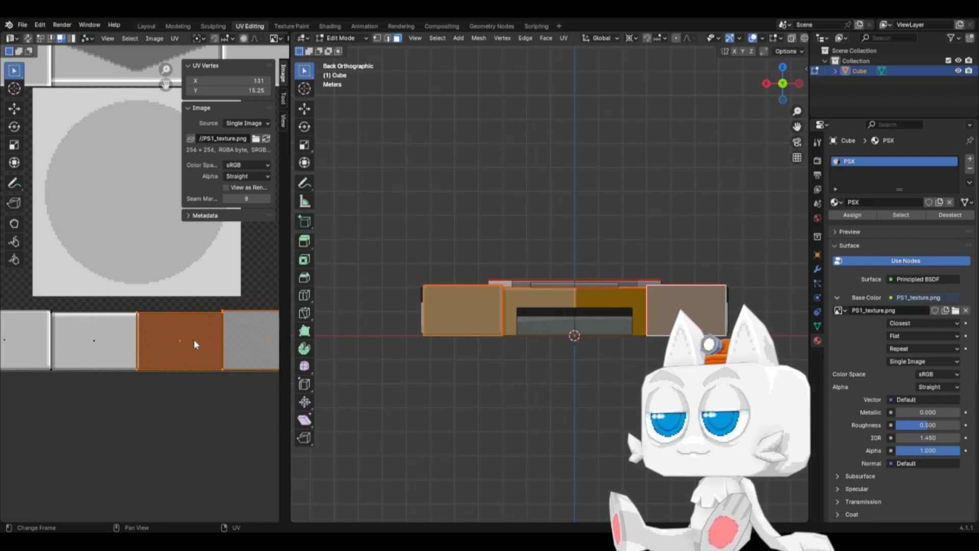
Step: Mirror the two selected UV faces with an X scale of -1 and move them along X onto the drawn wall sections
key("g")
right_click(197, 326)
type("sx")
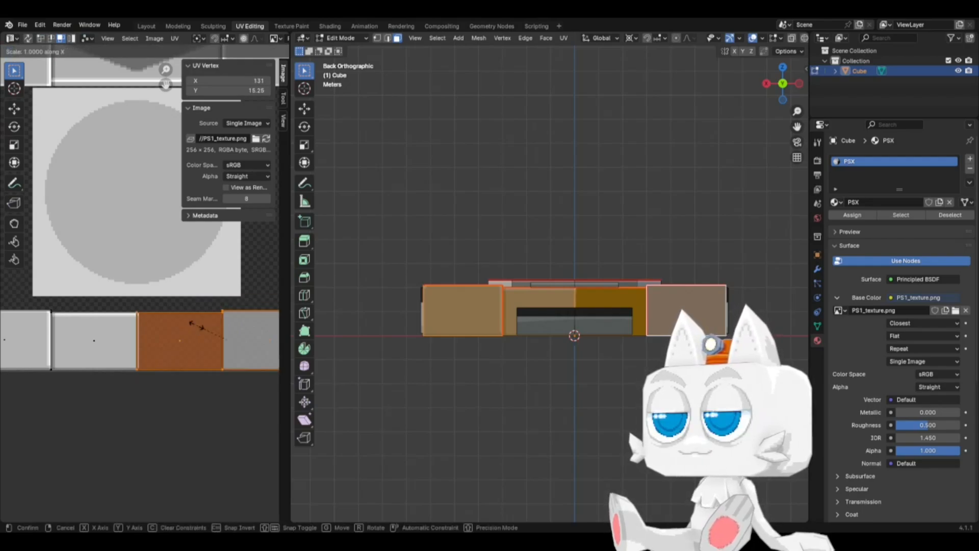
type("-1")
key("Return")
key("g")
key("x")
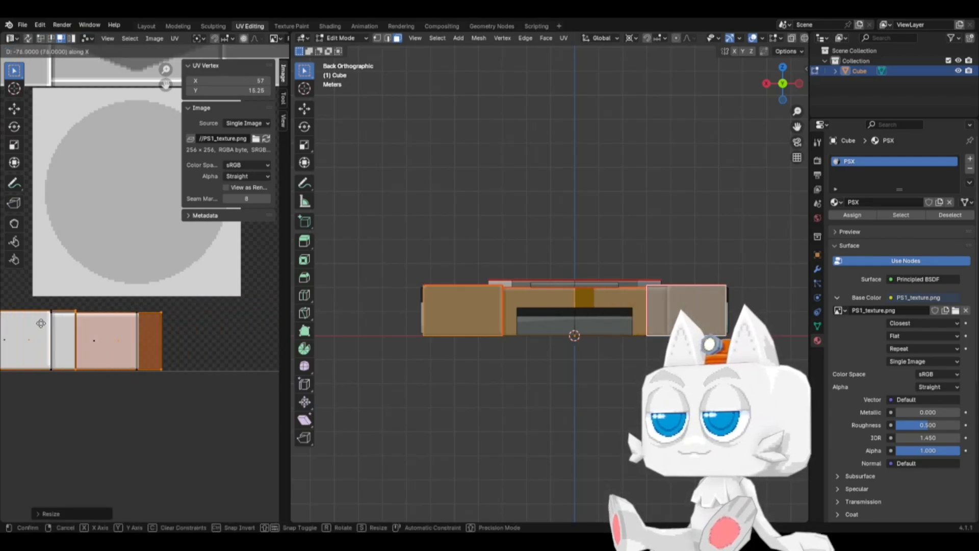
left_click(84, 323)
middle_click_drag(83, 324, 167, 319)
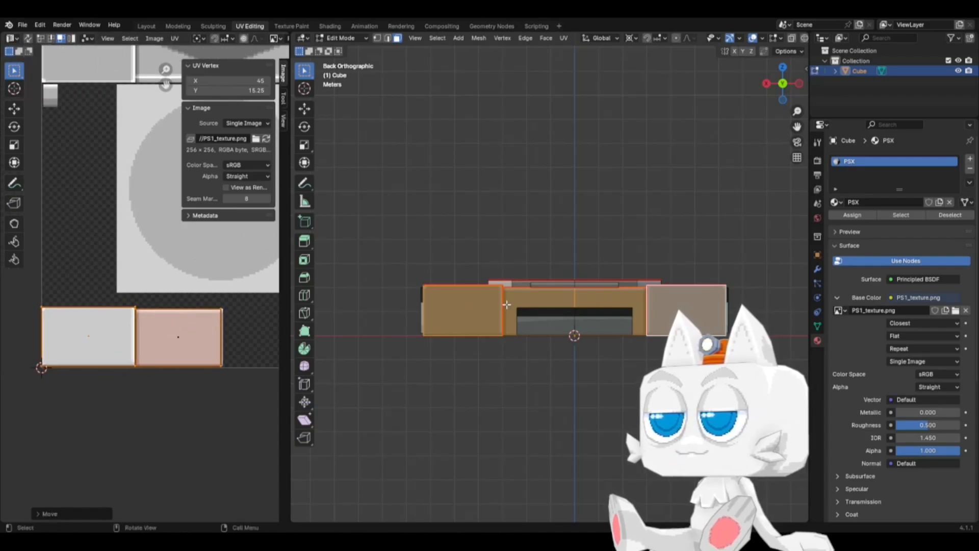
Step: Save PSX.blend in Object Mode and inspect the textured walls around the model
key("Tab")
middle_click_drag(464, 346, 368, 371)
key("ctrl+s")
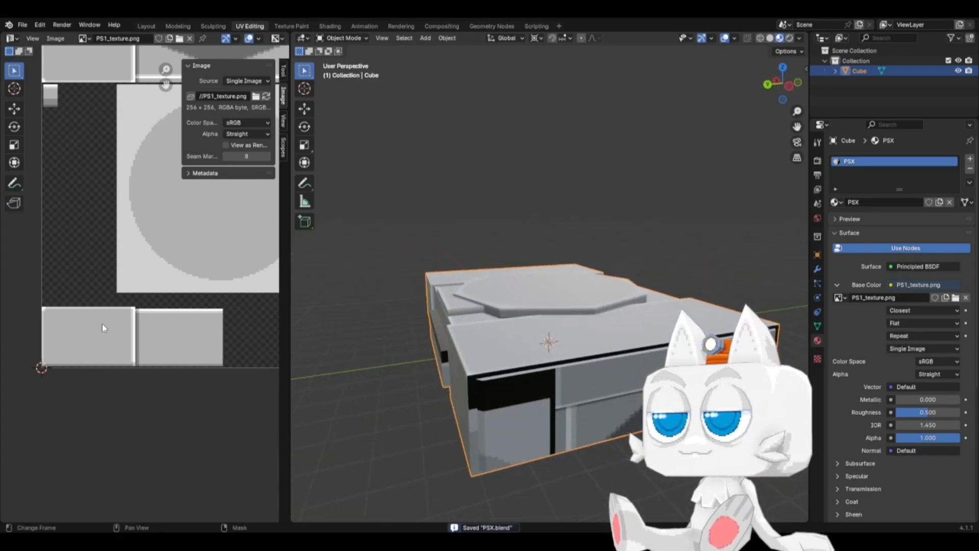
scroll(112, 327, "down", 5)
middle_click_drag(545, 321, 515, 365)
key("ctrl+s")
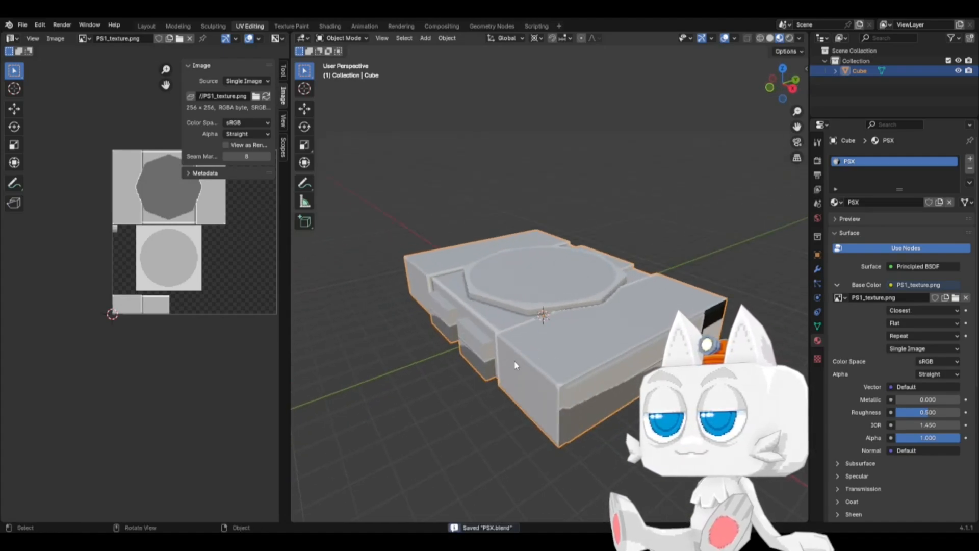
middle_click_drag(567, 384, 550, 361)
scroll(546, 378, "up", 2)
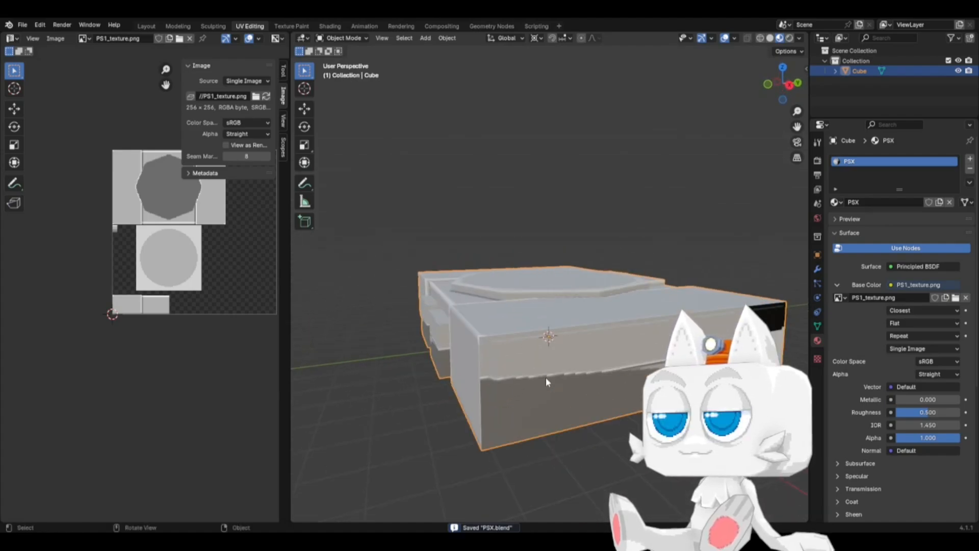
middle_click_drag(565, 374, 527, 370)
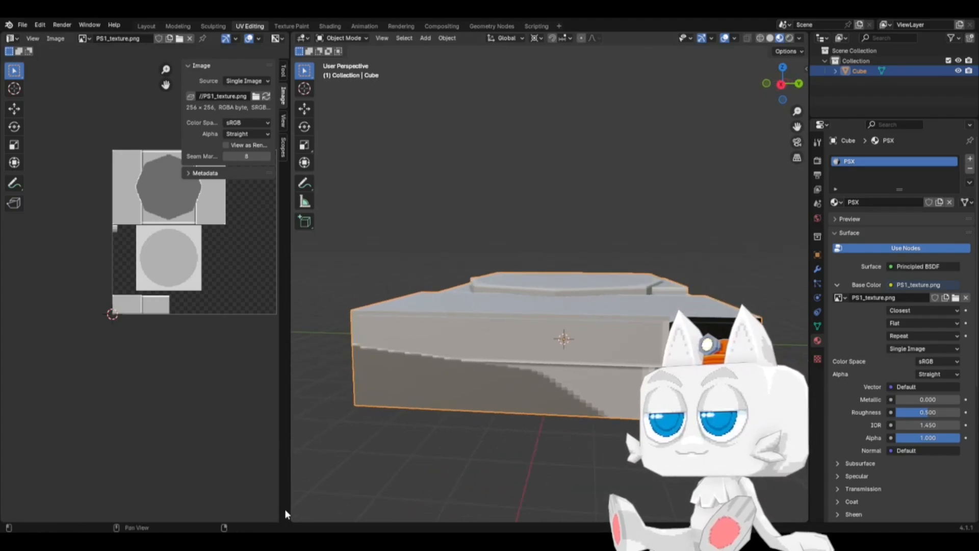
Step: In Edit Mode with X-ray on, select the long outer side-wall faces on both halves from the right orthographic view
key("Tab")
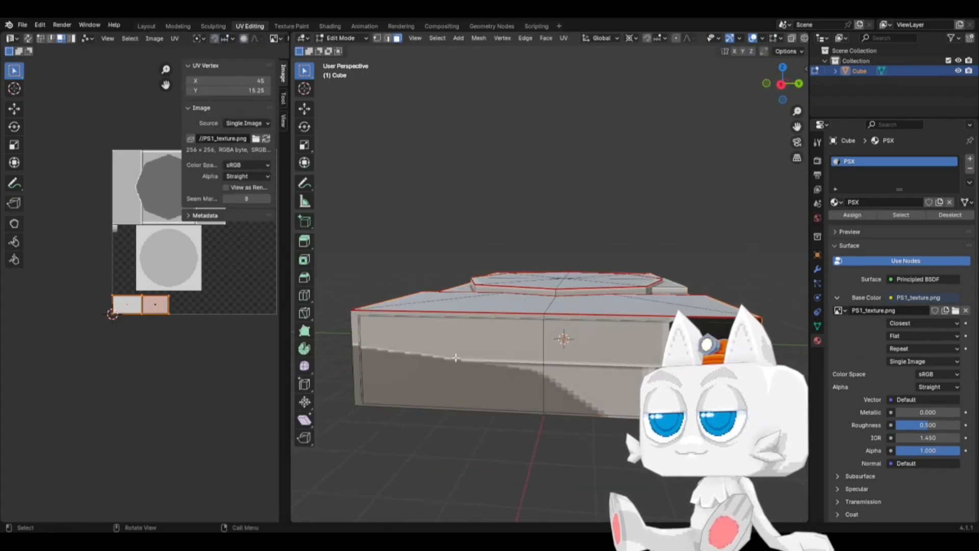
left_click(507, 357)
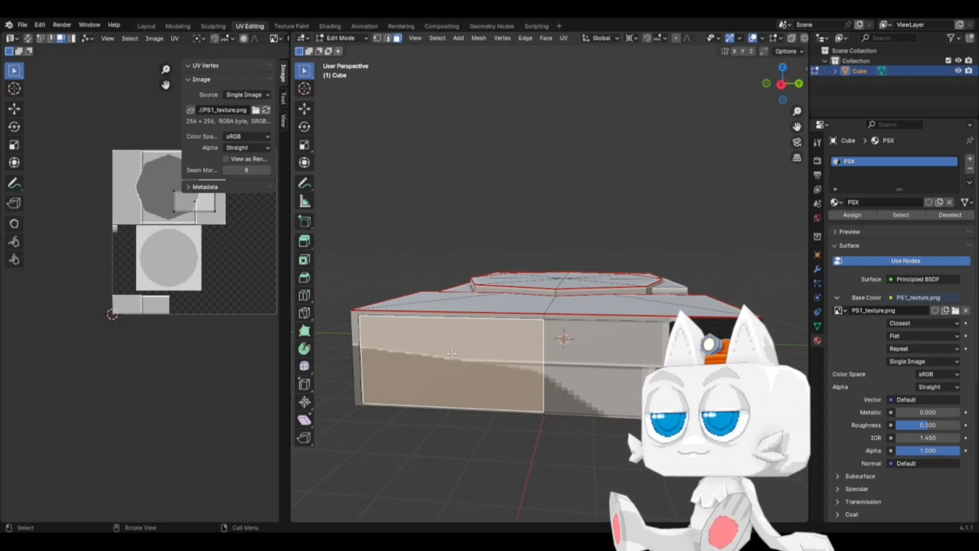
key("alt+z")
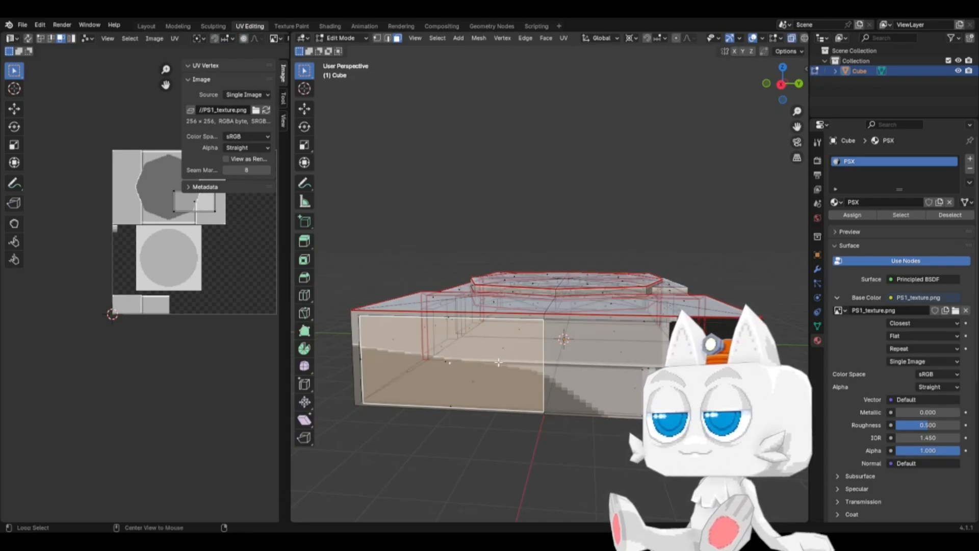
key("KP_3")
scroll(538, 358, "up", 4)
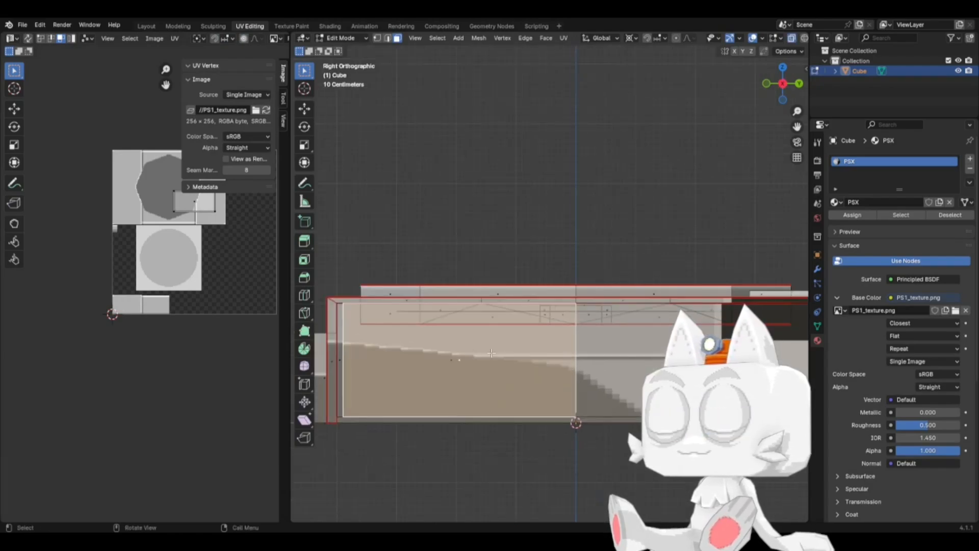
left_click(448, 359)
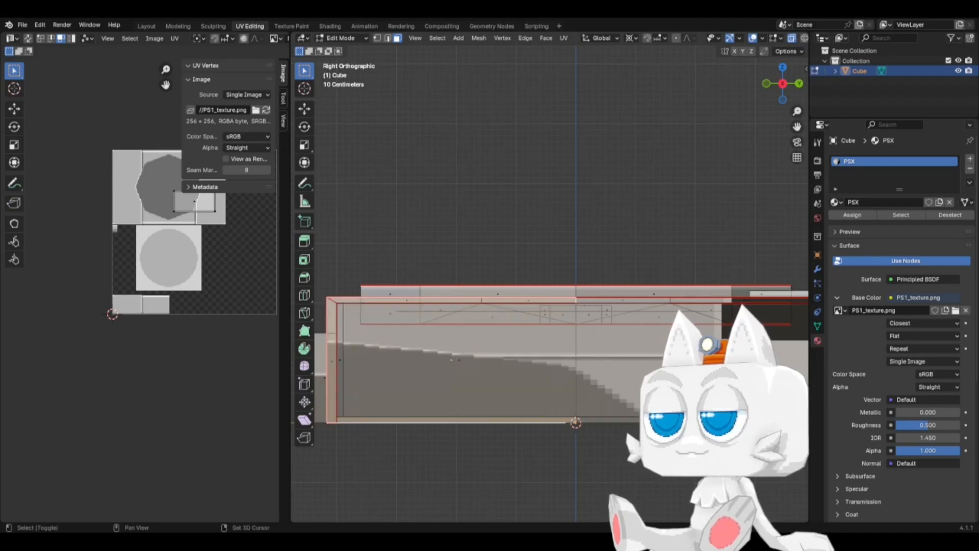
left_click(701, 360, "shift")
scroll(549, 283, "down", 2)
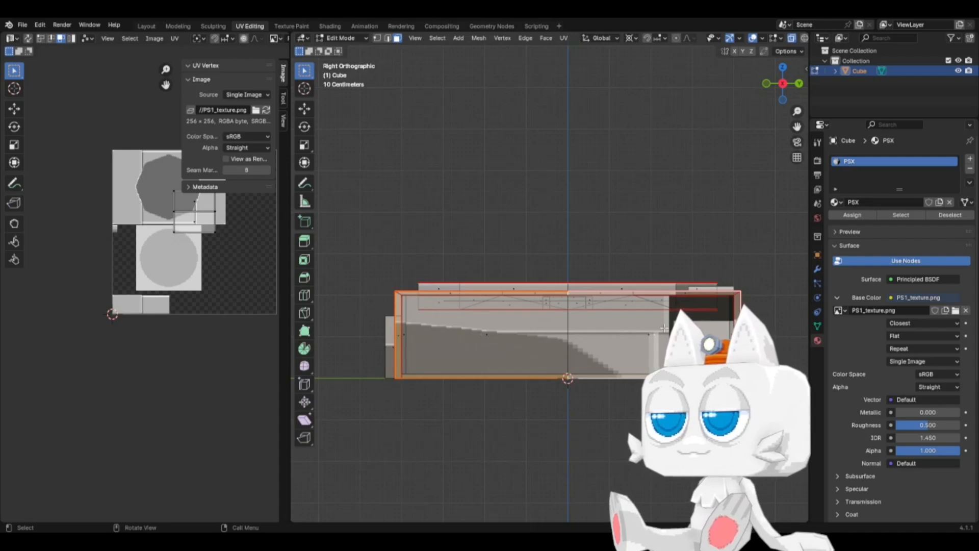
key("b")
left_click_drag(652, 328, 641, 342)
key("b")
left_click_drag(464, 329, 482, 341)
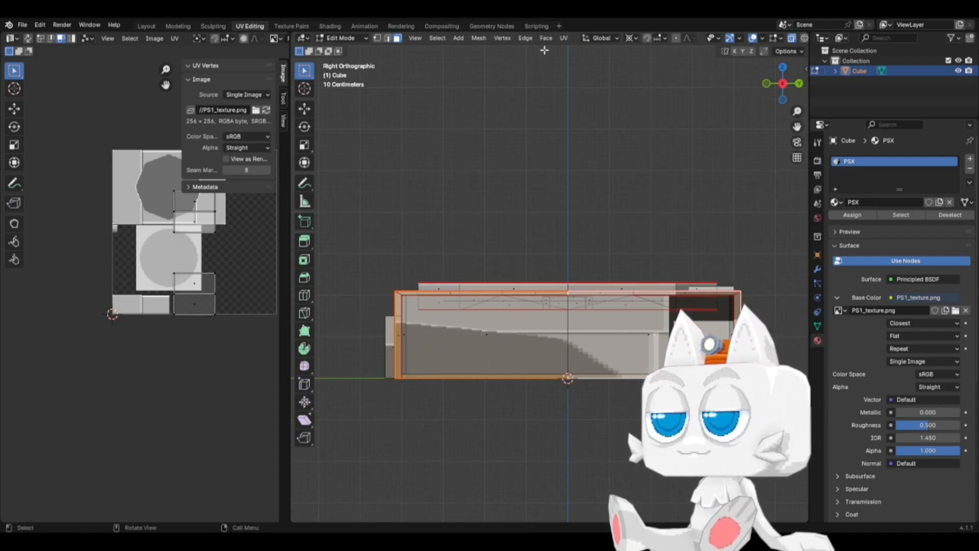
Step: Unwrap the side-wall faces with Project from View and move all their islands over the drawn wall sections
left_click(564, 38)
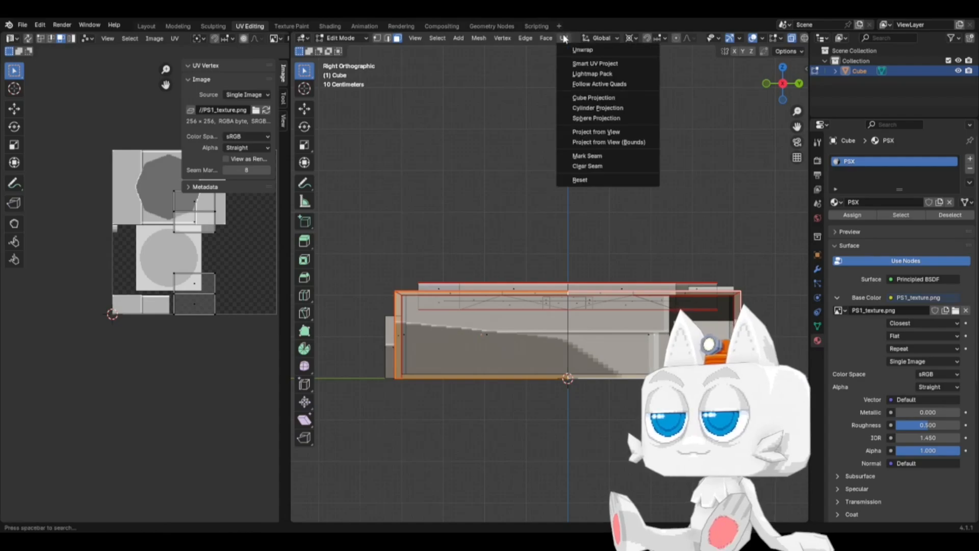
left_click(590, 134)
key("a")
key("g")
left_click(168, 294)
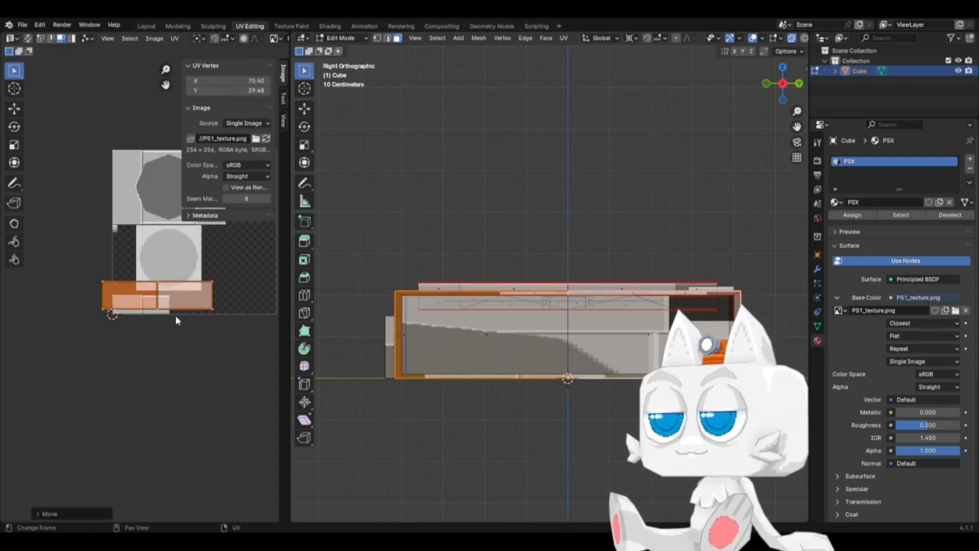
scroll(175, 318, "up", 5)
key("s")
right_click(200, 319)
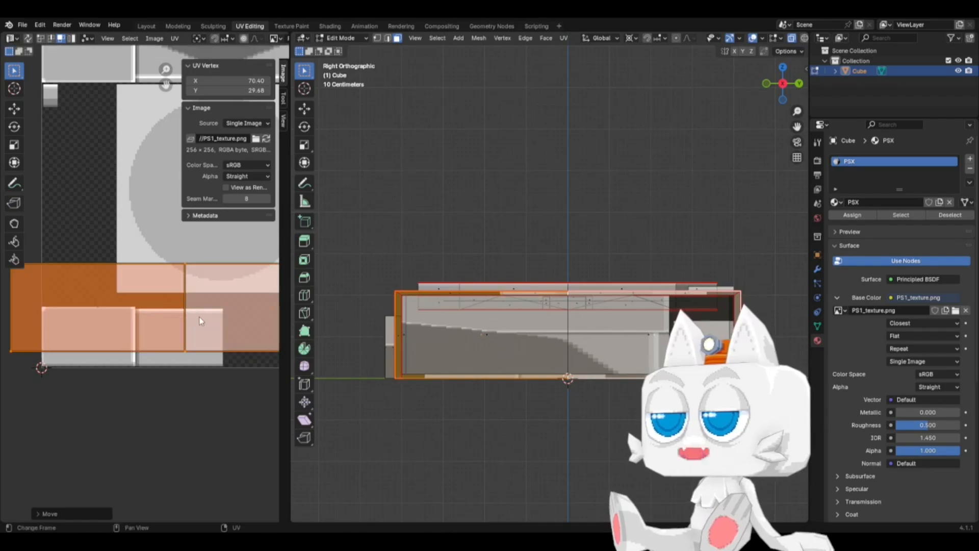
Step: Scale the side-wall islands down to about 0.65 and match them to the height of the drawn wall sections
key("s")
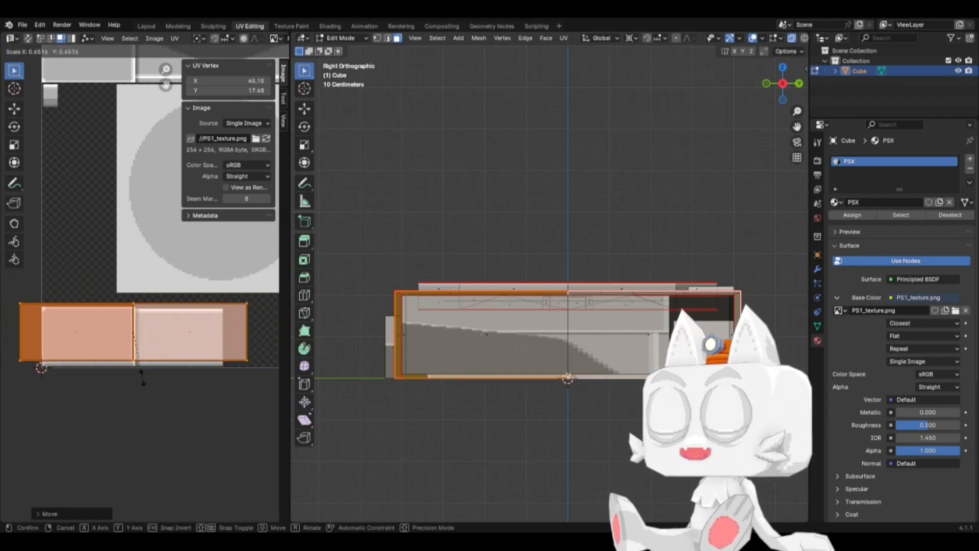
left_click(141, 381)
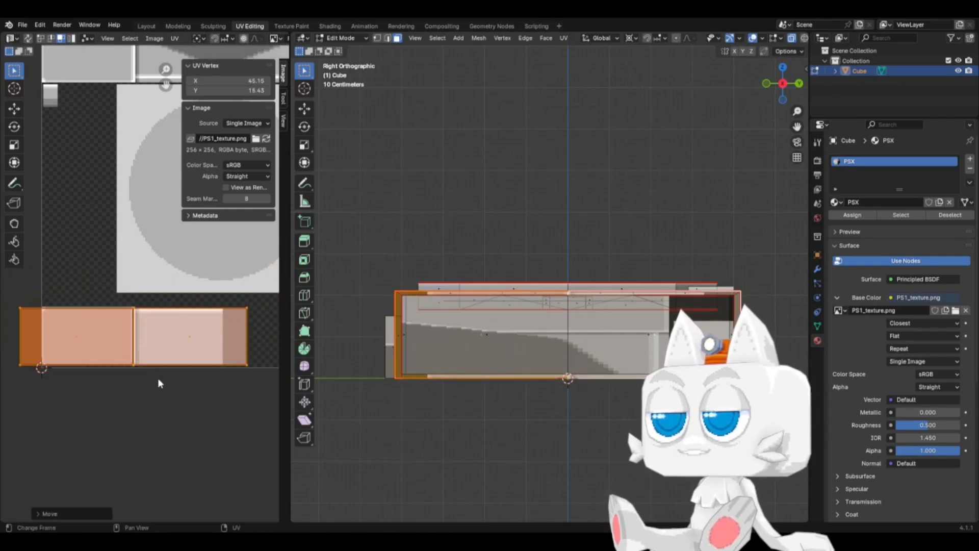
scroll(160, 383, "up", 2)
key("s")
left_click(175, 352)
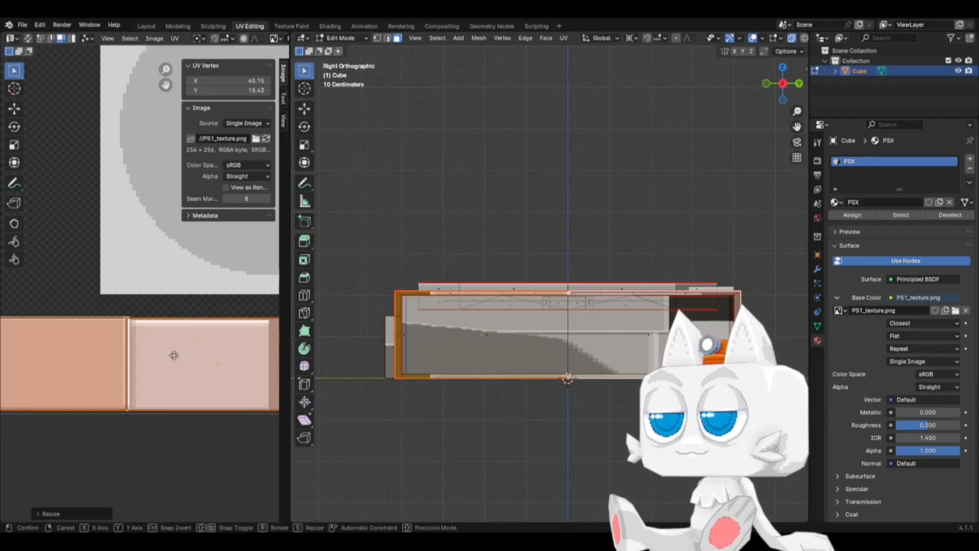
Step: Move the side-wall islands along X into the empty texture area beside the drawn wall sections and snap them to pixels
key("g")
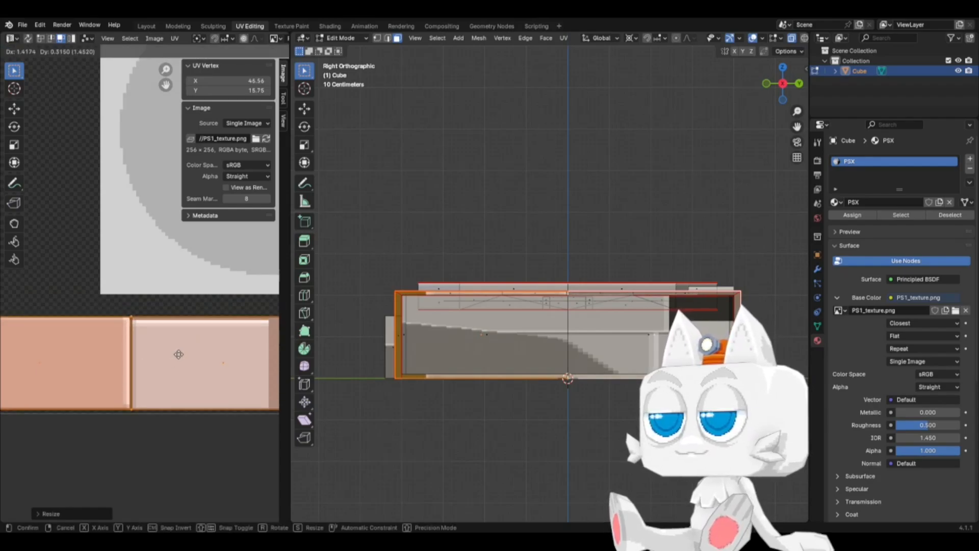
key("x")
scroll(153, 354, "down", 2)
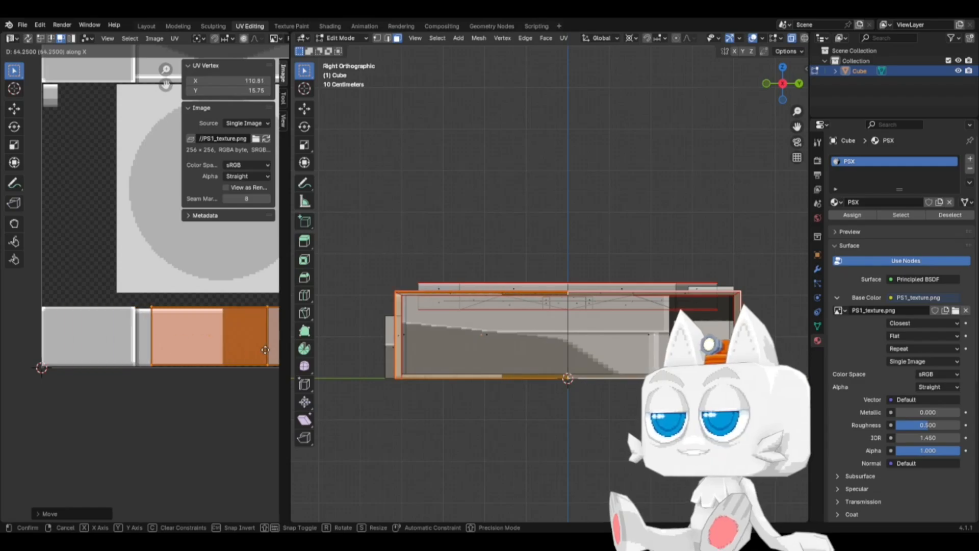
left_click(80, 349)
middle_click_drag(217, 346, 1, 346)
key("shift+s")
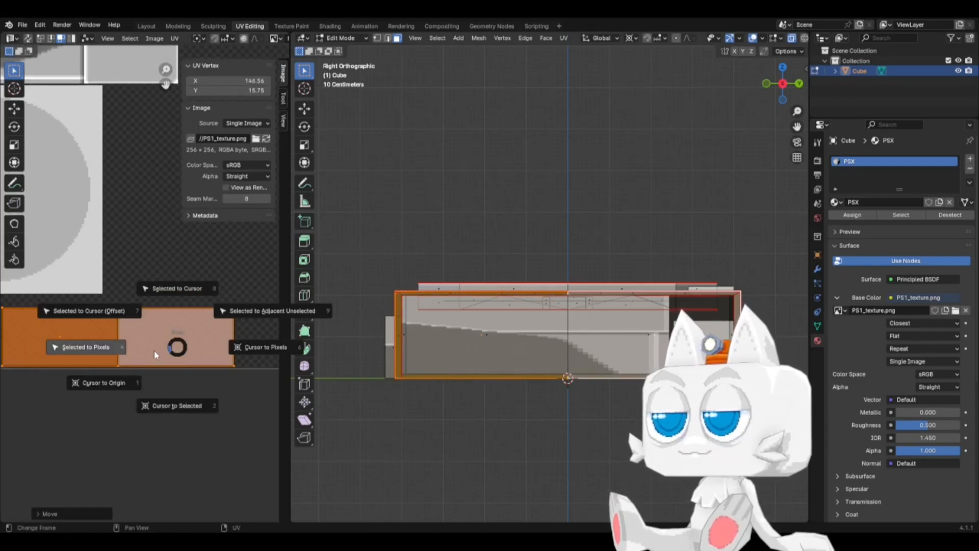
left_click(85, 350)
middle_click_drag(108, 352, 164, 317)
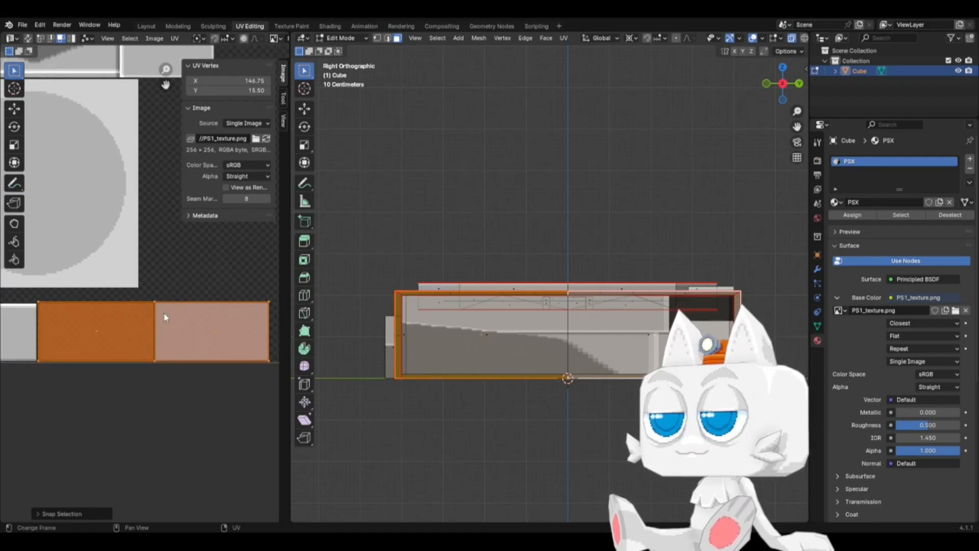
Step: Mirror the second side-wall island with an X scale of -1 and move it along X onto the first island
left_click_drag(245, 360, 244, 359)
type("sx")
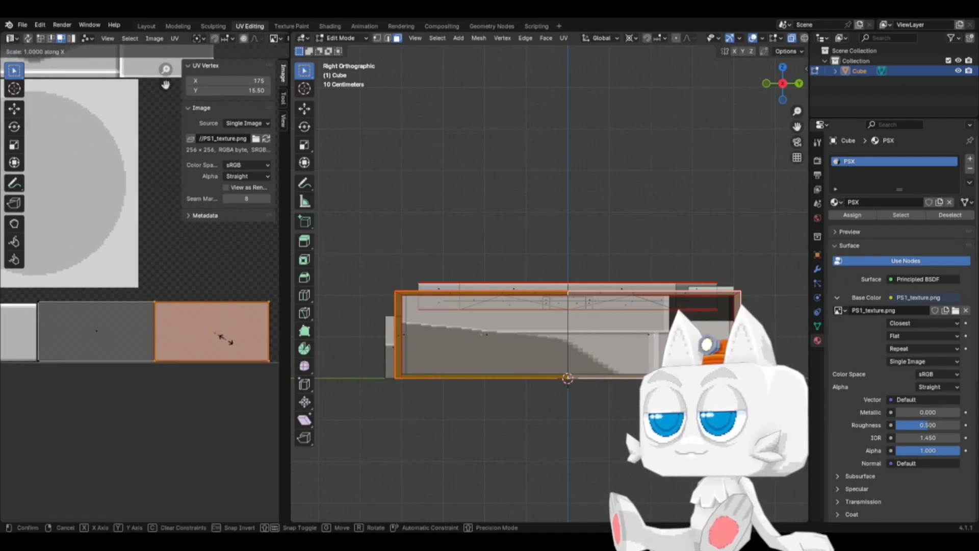
type("-1")
key("Return")
key("g")
key("x")
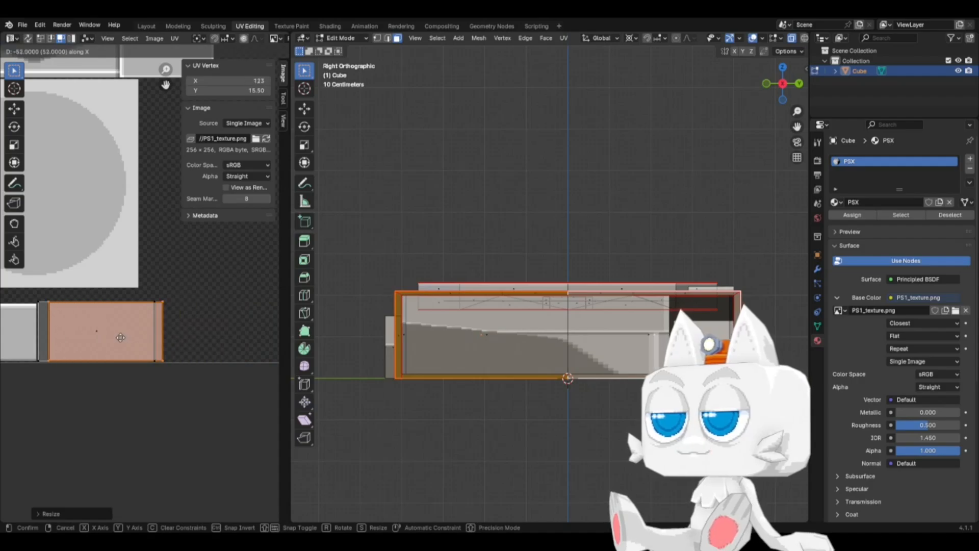
left_click(111, 342)
Step: Select the left-edge vertices of the stacked side-wall islands to check their X position, and save PSX.blend in Object Mode
scroll(109, 335, "up", 2)
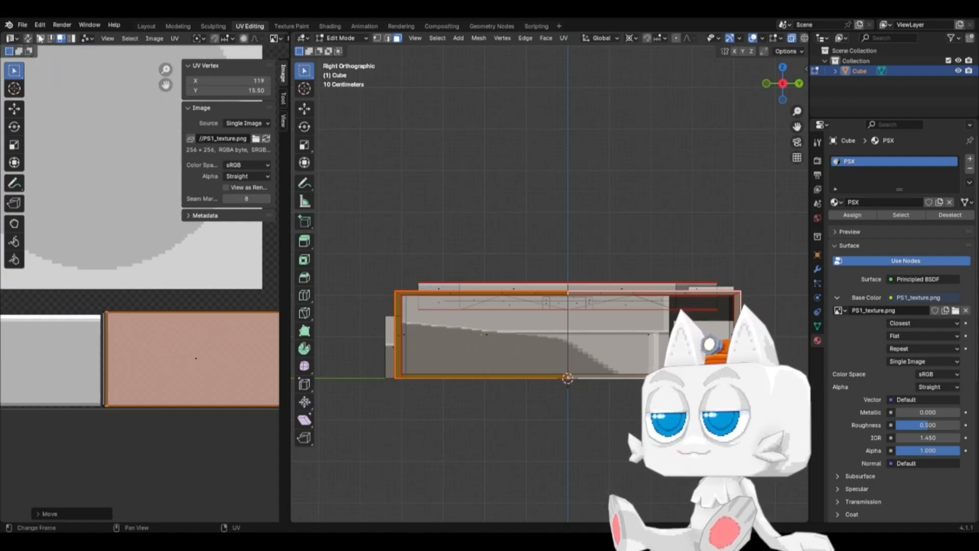
left_click(39, 39)
left_click_drag(105, 301, 132, 431)
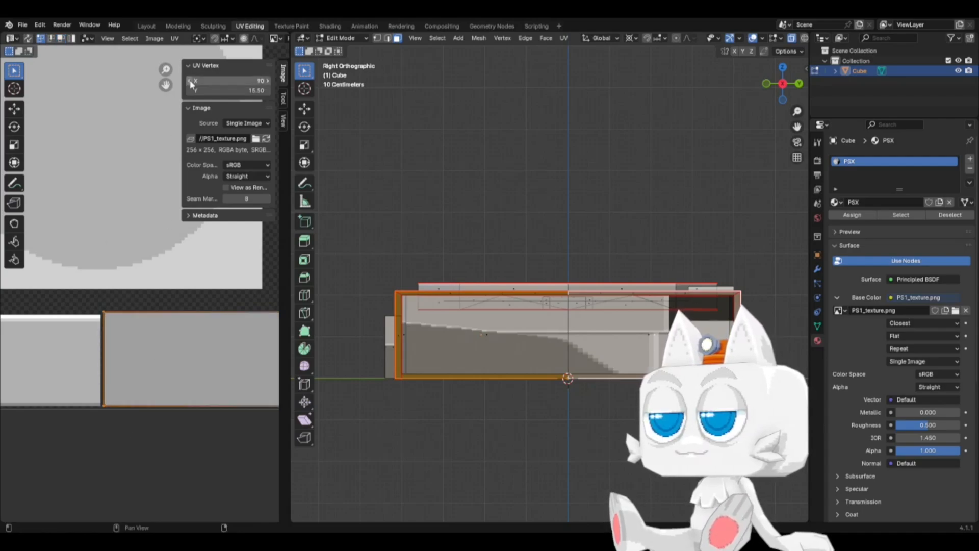
scroll(163, 363, "down", 2)
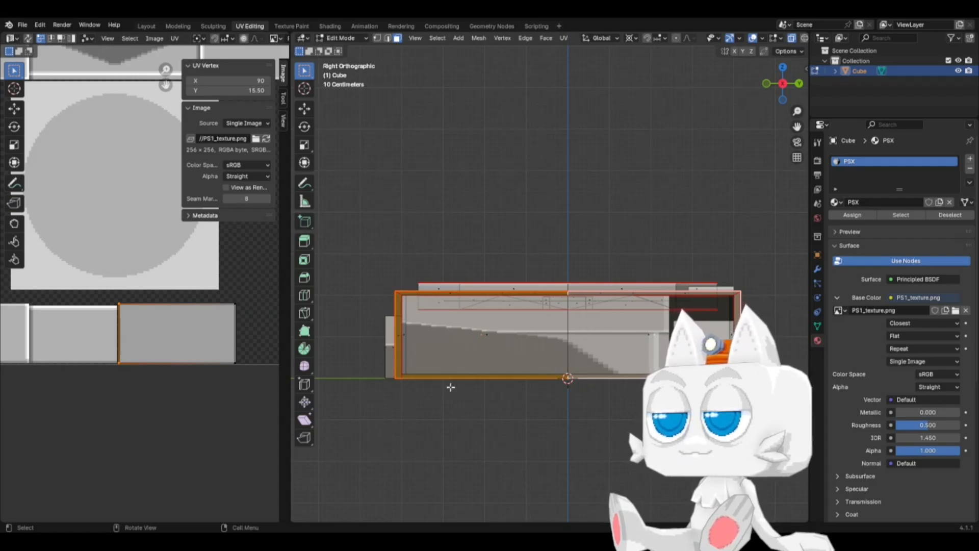
key("Tab")
key("ctrl+s")
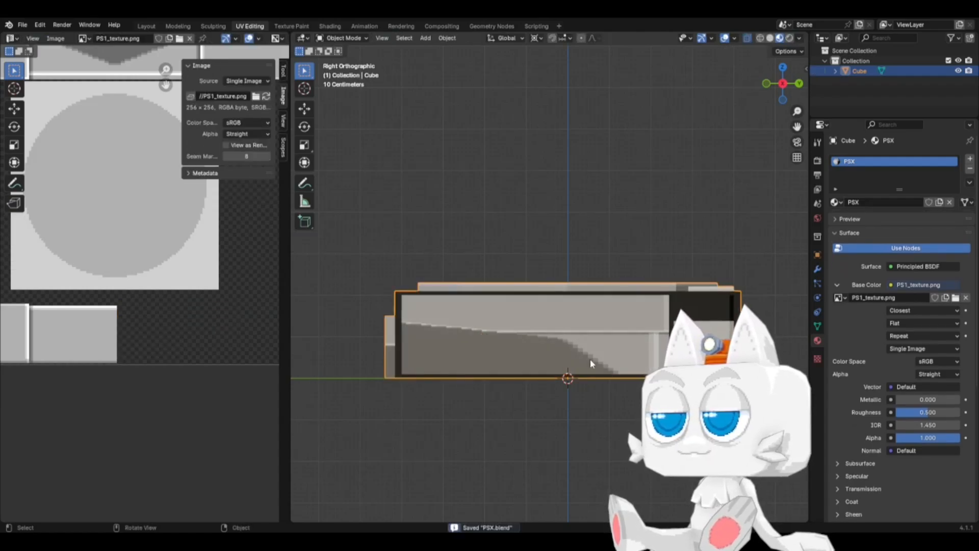
Step: Switch to Aseprite and paste a copy of the first 44 × 29 wall section at X 90, Y 226 on PS1_texture
key("alt+Tab")
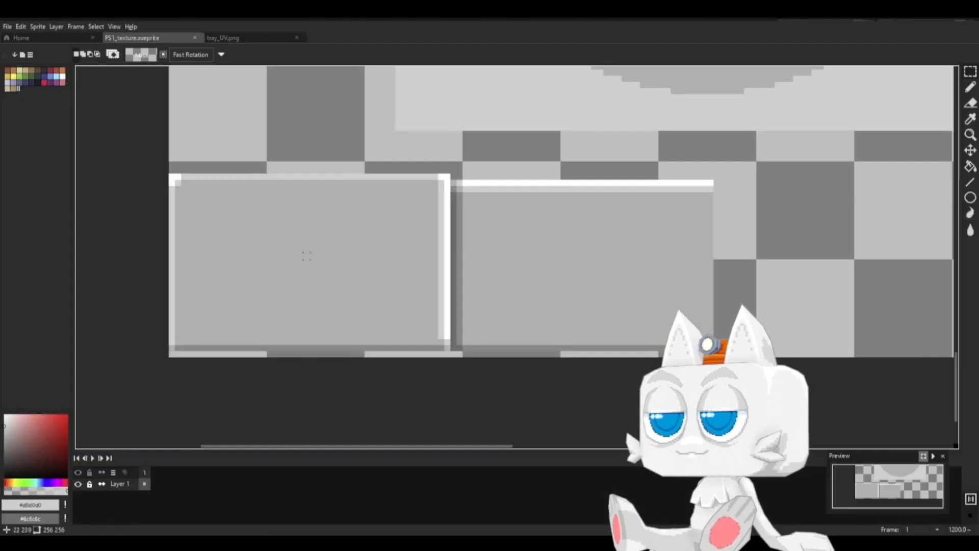
left_click(971, 75)
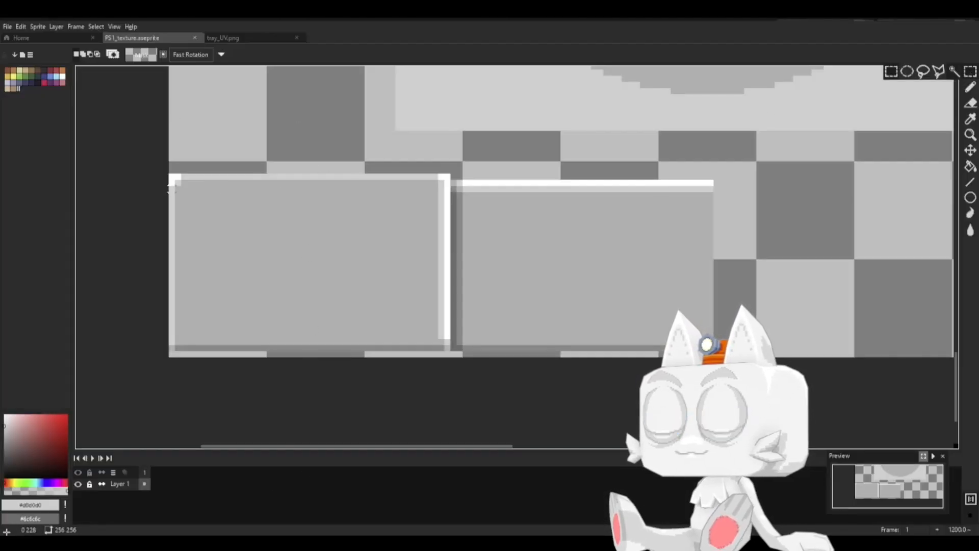
left_click_drag(171, 175, 441, 353)
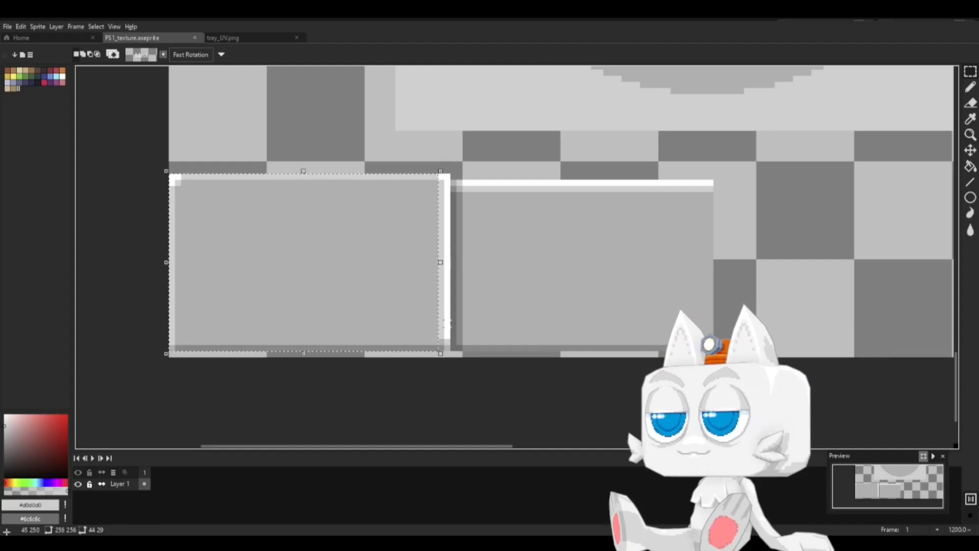
scroll(471, 293, "down", 6)
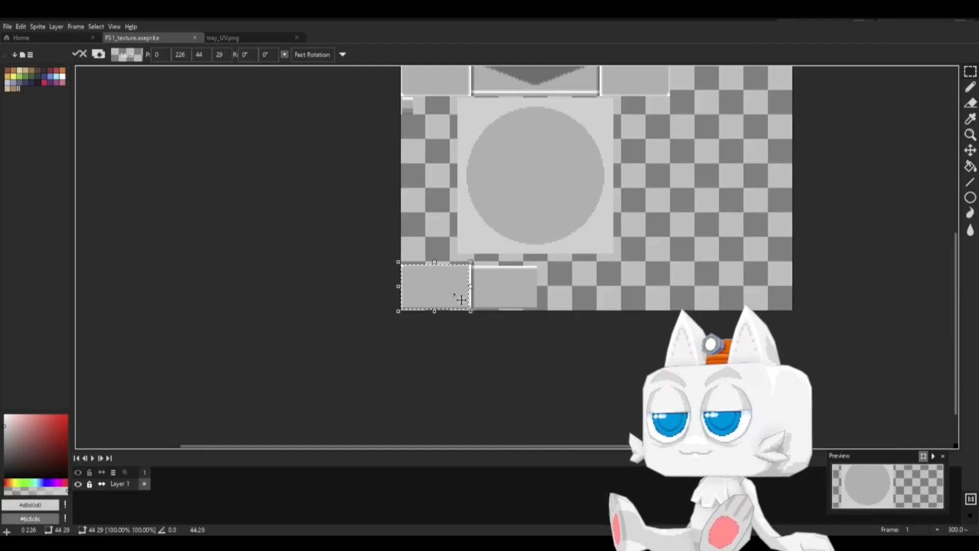
key("v")
left_click_drag(431, 291, 531, 277)
key("ctrl+z")
key("ctrl+v")
scroll(582, 292, "up", 6)
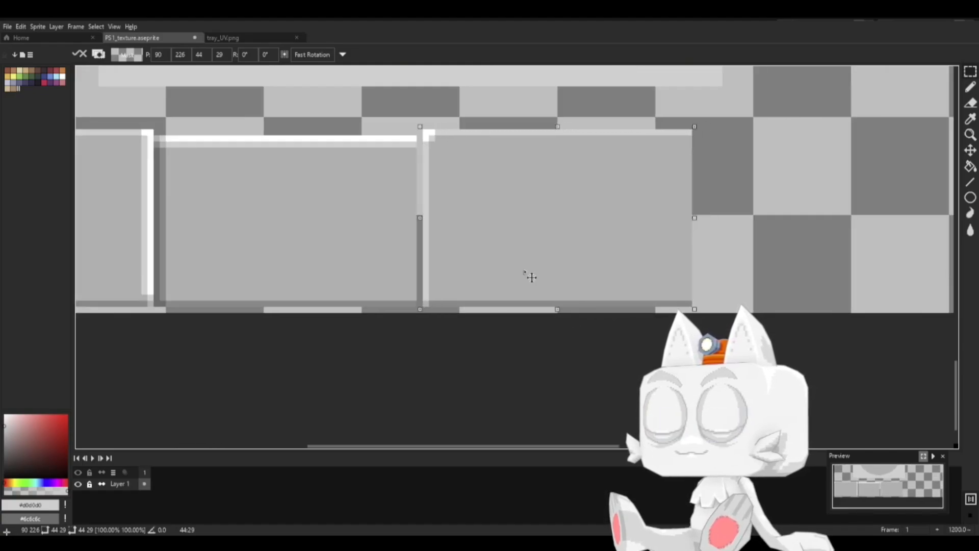
left_click(970, 71)
left_click(737, 267)
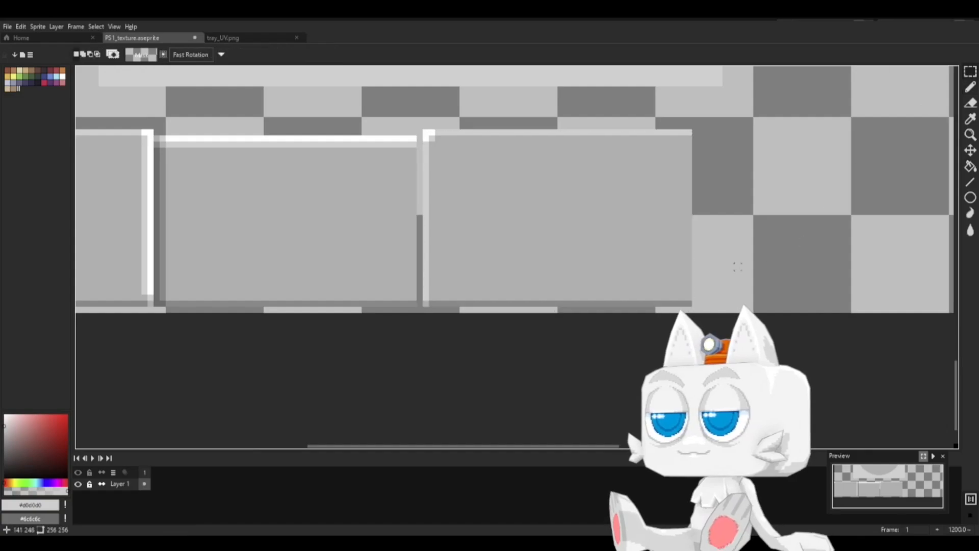
Step: Lengthen the copied wall section by duplicating its plain 38 × 29 part to X 114, Y 226
middle_click_drag(714, 269, 592, 285)
scroll(499, 232, "down", 1)
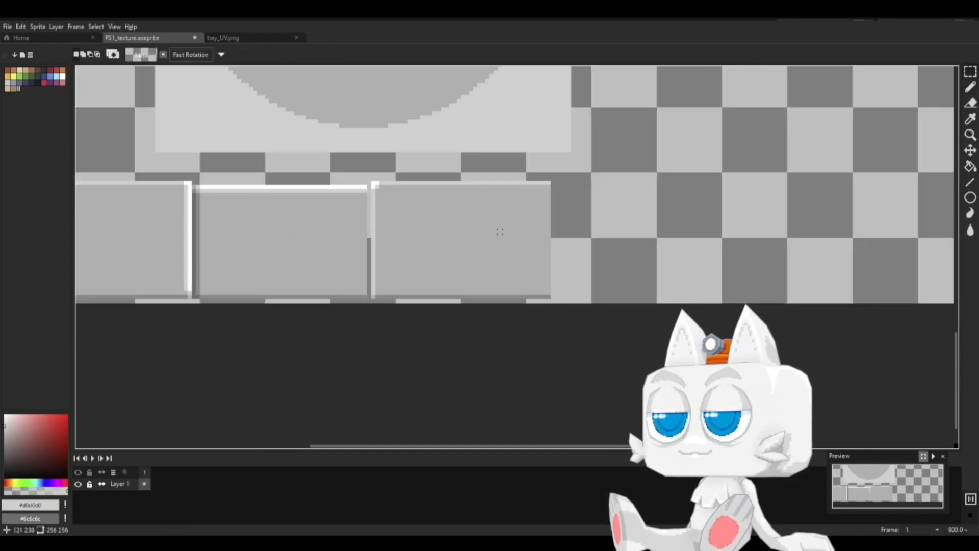
left_click_drag(398, 183, 551, 299)
left_click_drag(485, 240, 565, 243)
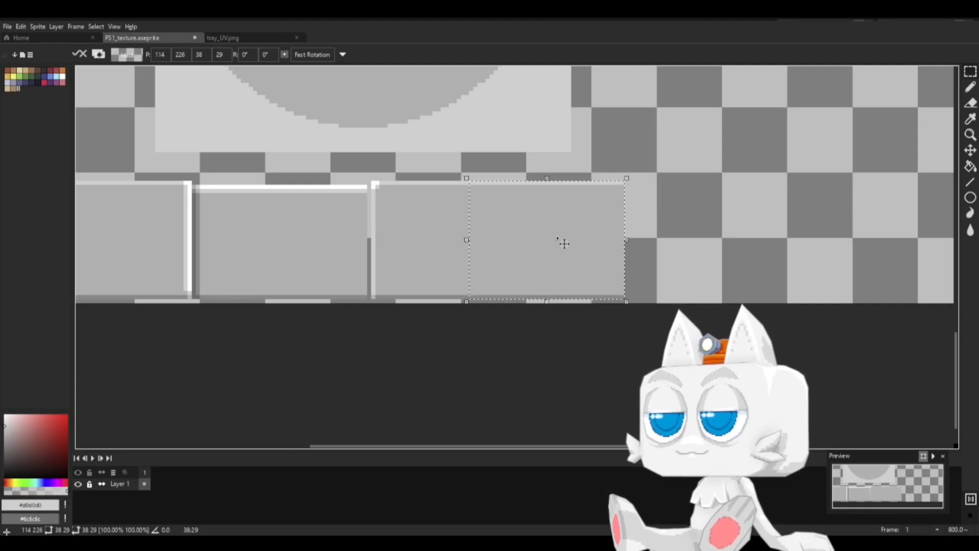
key("Return")
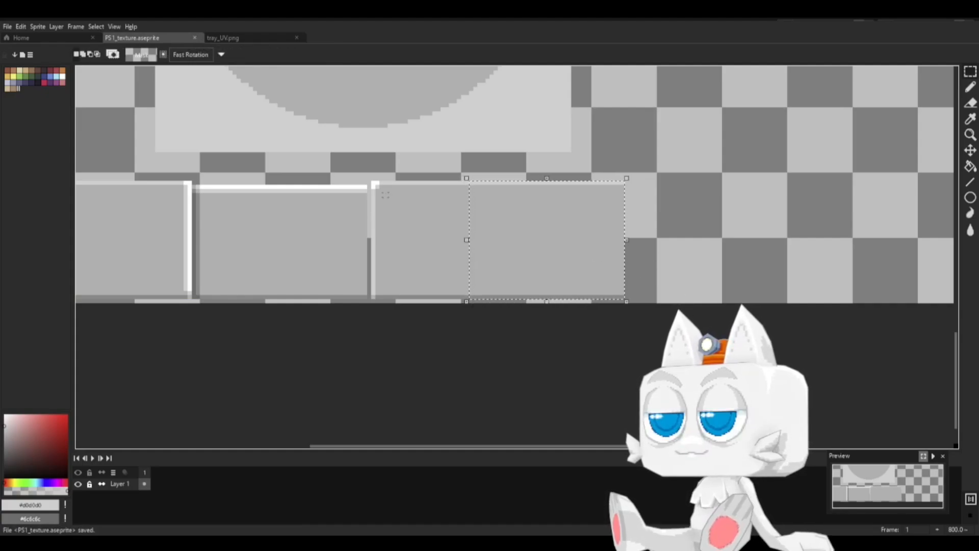
Step: Export the PS1_texture sprite over its existing image, switch to Blender and reload PS1_texture.png
left_click(8, 27)
mouse_move(44, 112)
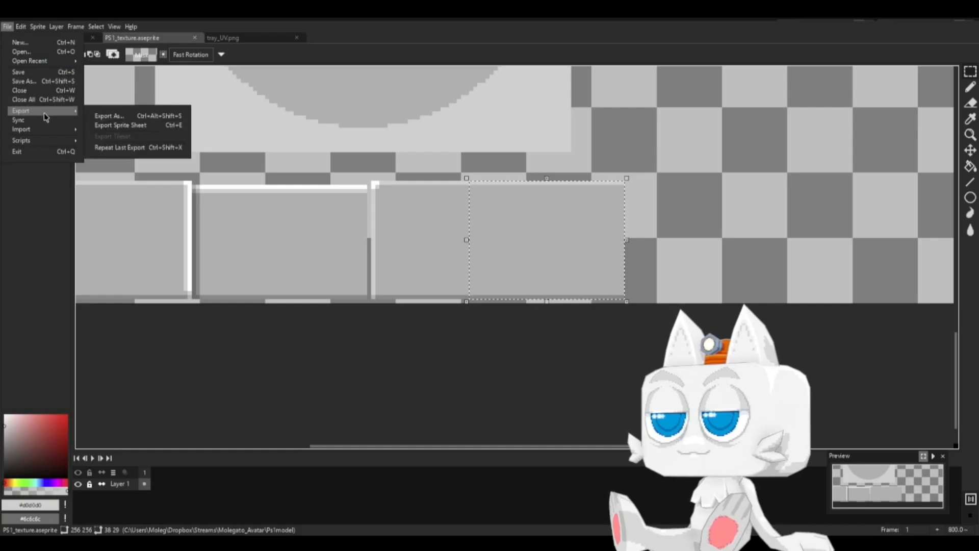
left_click(106, 113)
left_click(251, 247)
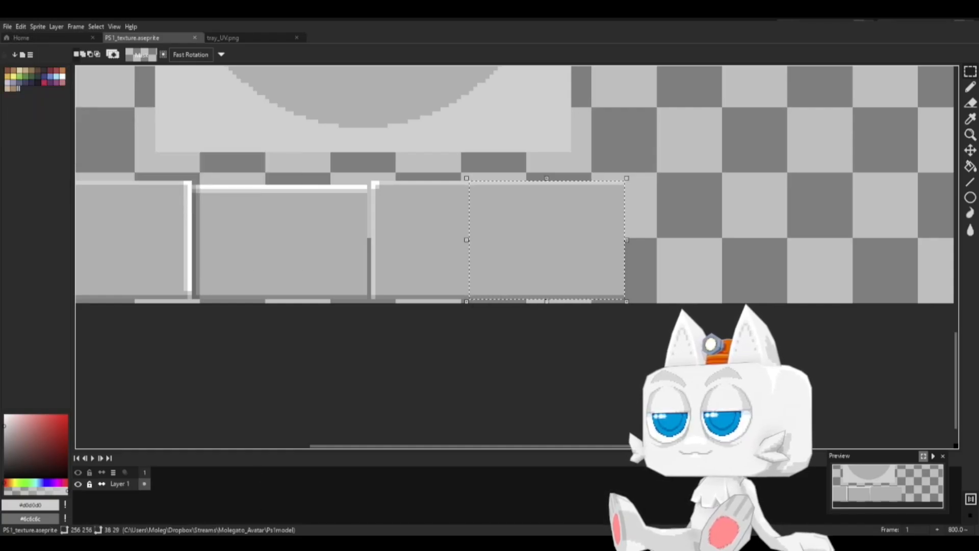
key("alt+Tab")
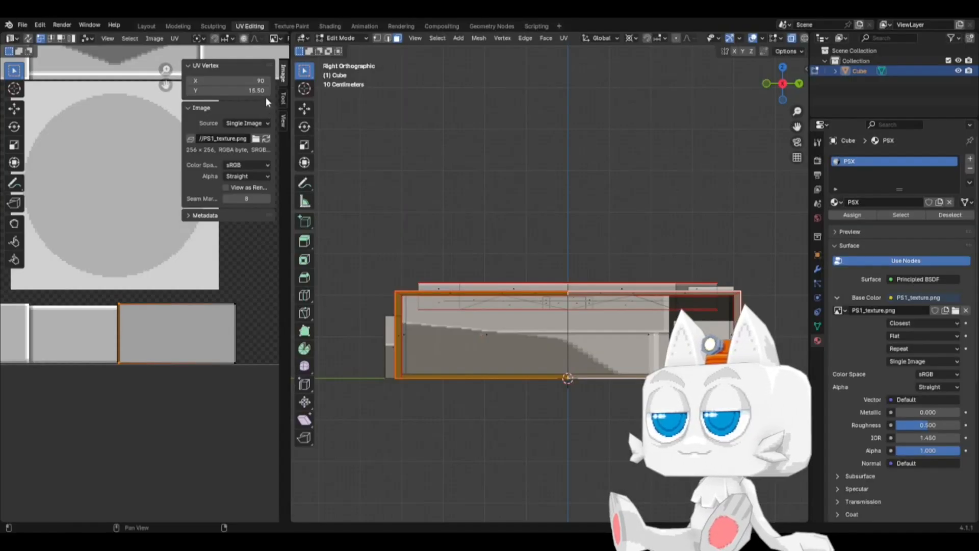
left_click(267, 140)
scroll(214, 343, "up", 1)
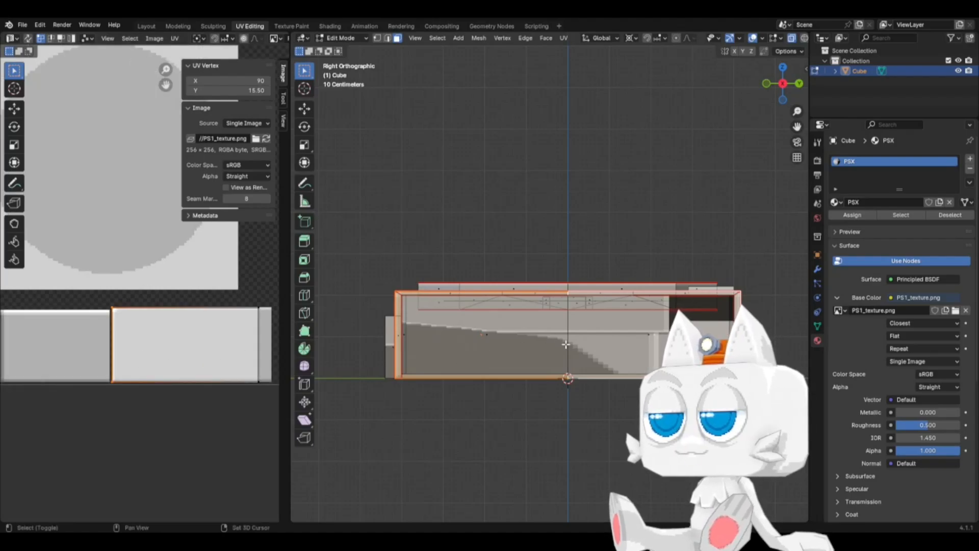
Step: In Edit Mode, select the inset side-wall panel with all its linked faces and show it in the right orthographic view
middle_click_drag(581, 351, 557, 369, "shift")
key("Tab")
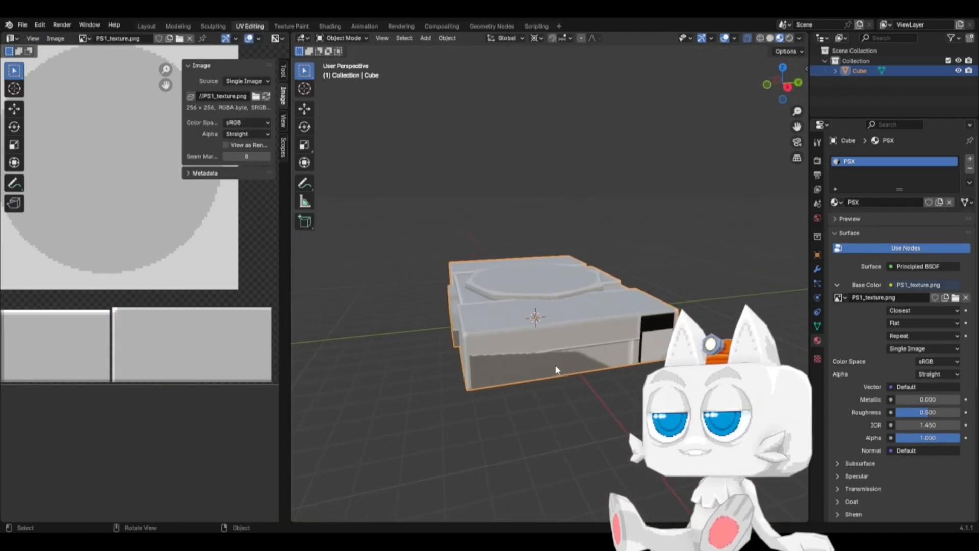
key("Tab")
left_click(531, 355)
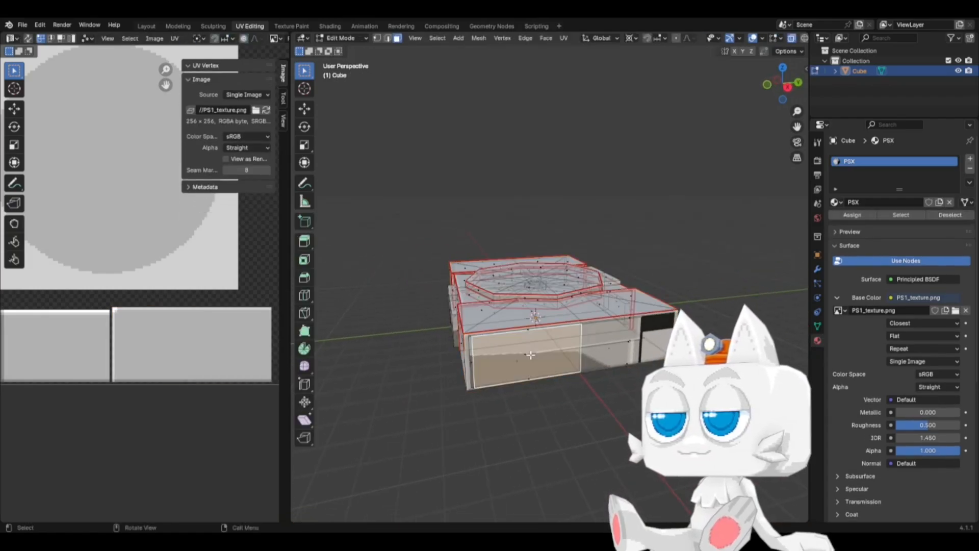
key("ctrl+l")
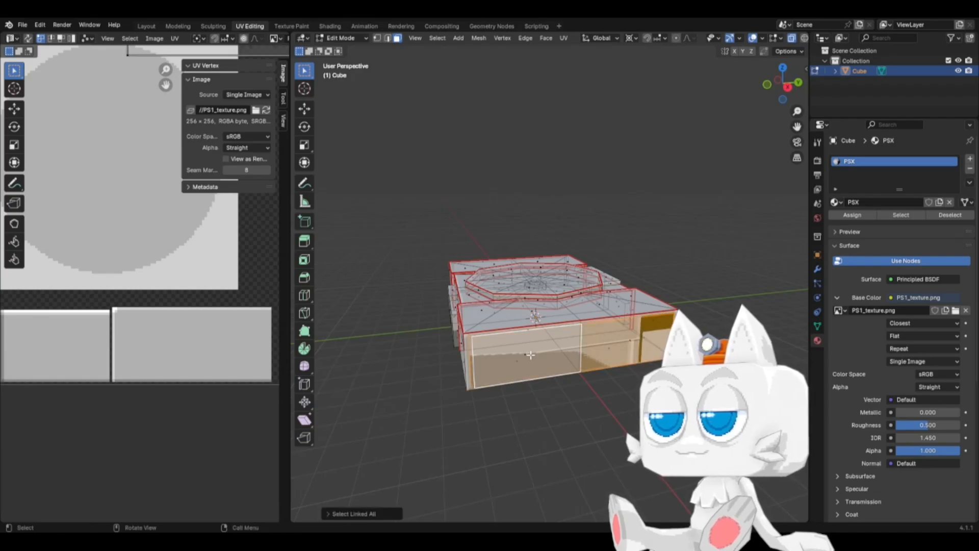
key("KP_3")
scroll(479, 332, "up", 4)
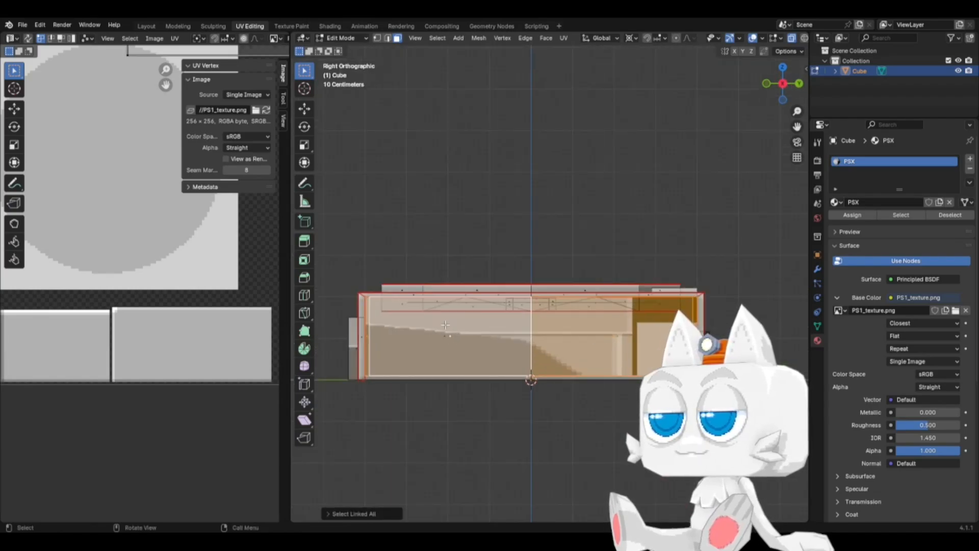
scroll(445, 325, "up", 1)
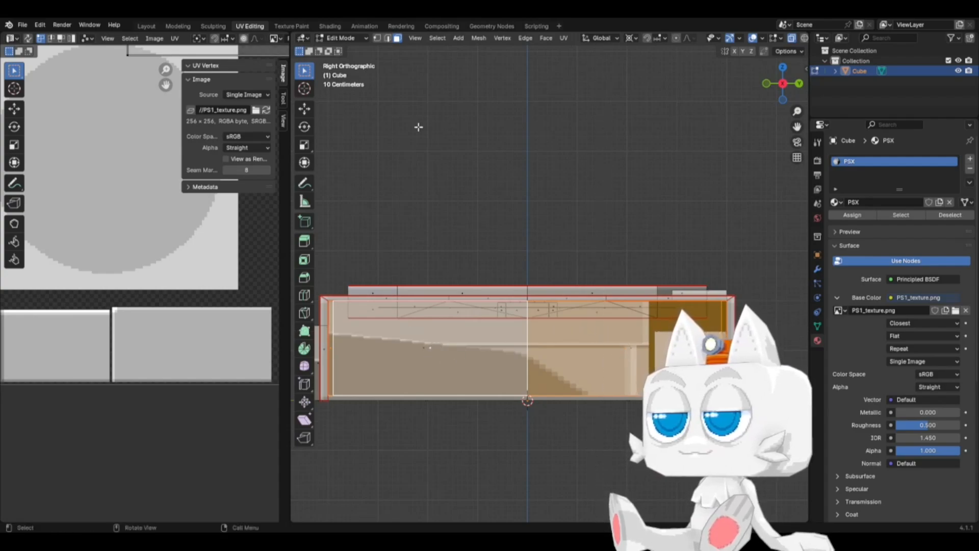
Step: Try to unwrap the selected panel faces with Project from View (Bounds)
left_click(563, 38)
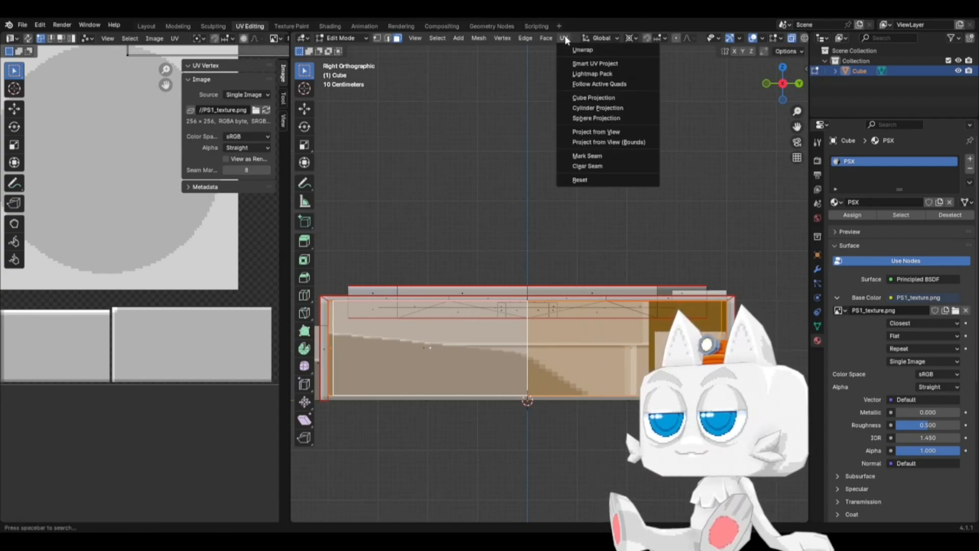
left_click(592, 142)
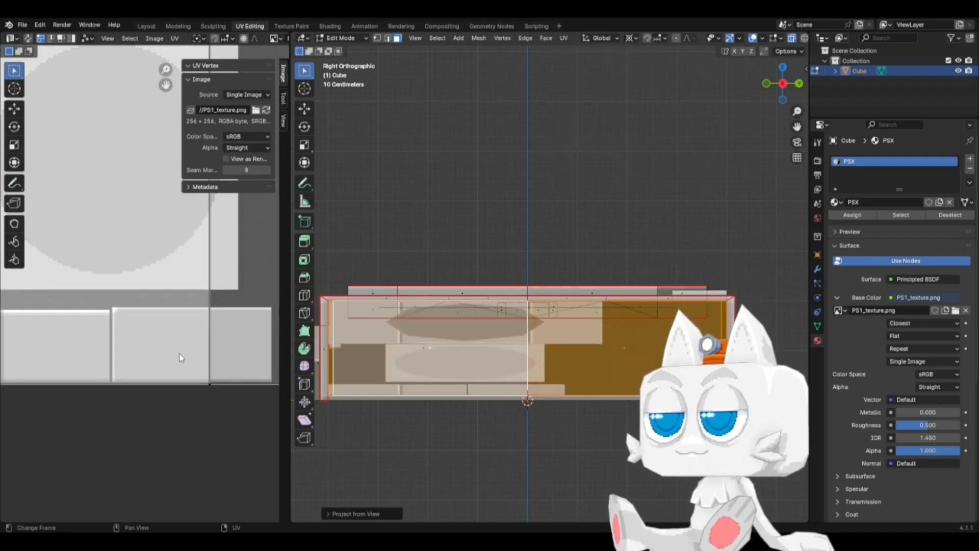
scroll(174, 347, "down", 4)
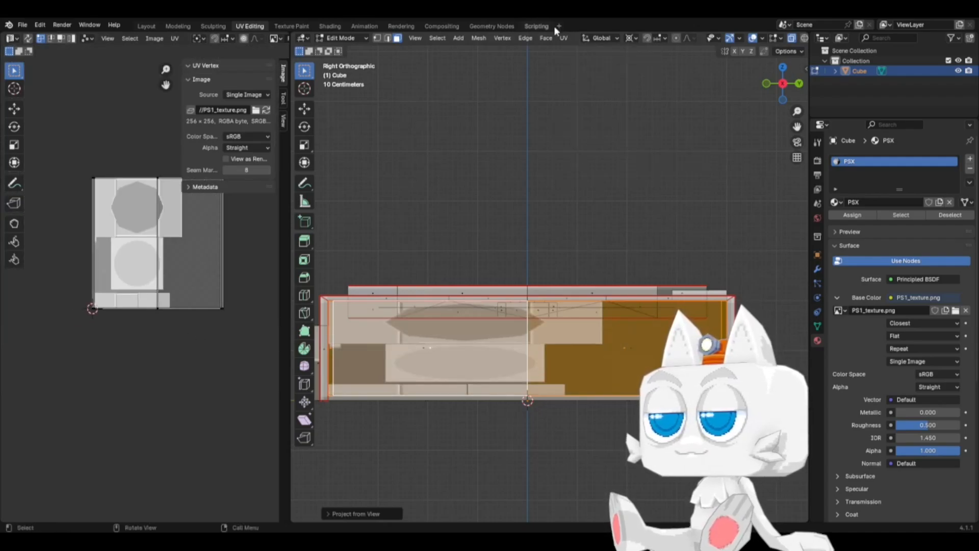
Step: Unwrap the selected panel faces with Project from View and select all their UV islands
left_click(563, 39)
left_click(590, 132)
key("a")
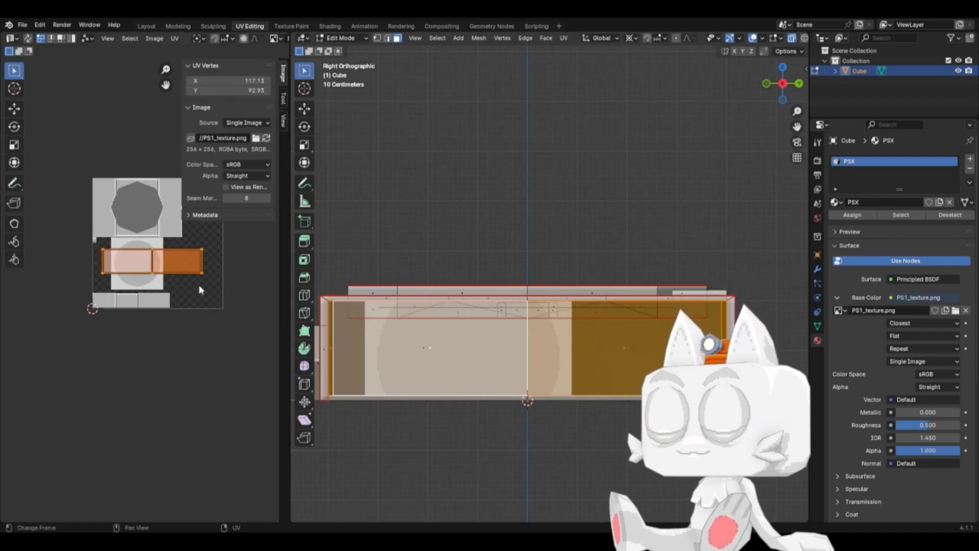
scroll(148, 289, "up", 4)
scroll(158, 291, "down", 1)
scroll(160, 270, "down", 1)
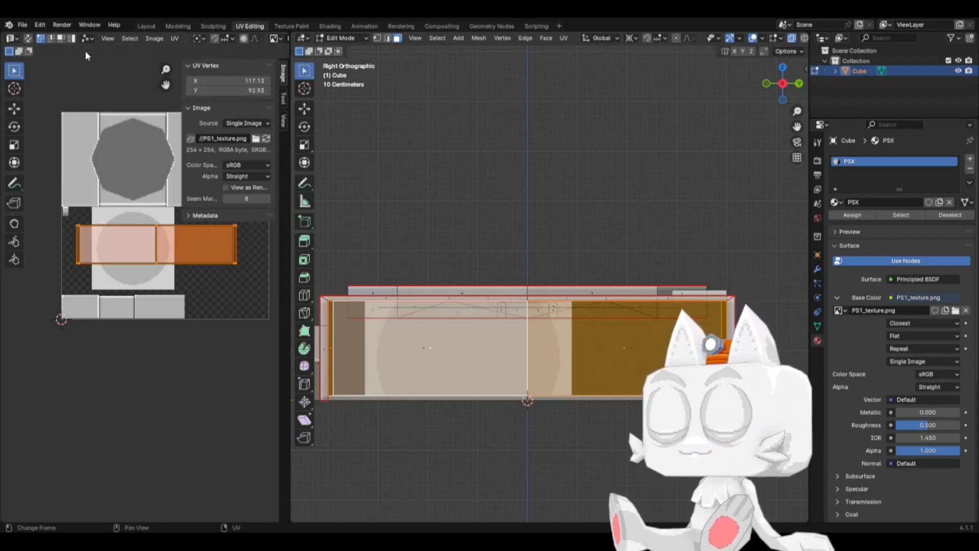
Step: Mirror the right-hand panel UV island along X and move it along X onto the other panel island
left_click_drag(171, 223, 249, 283)
key("s")
key("x")
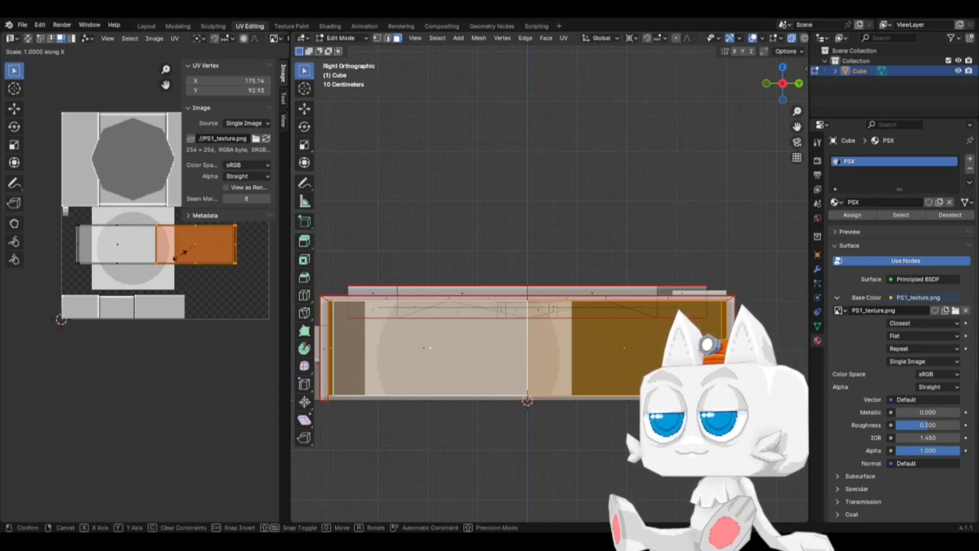
left_click(180, 253)
key("g")
key("x")
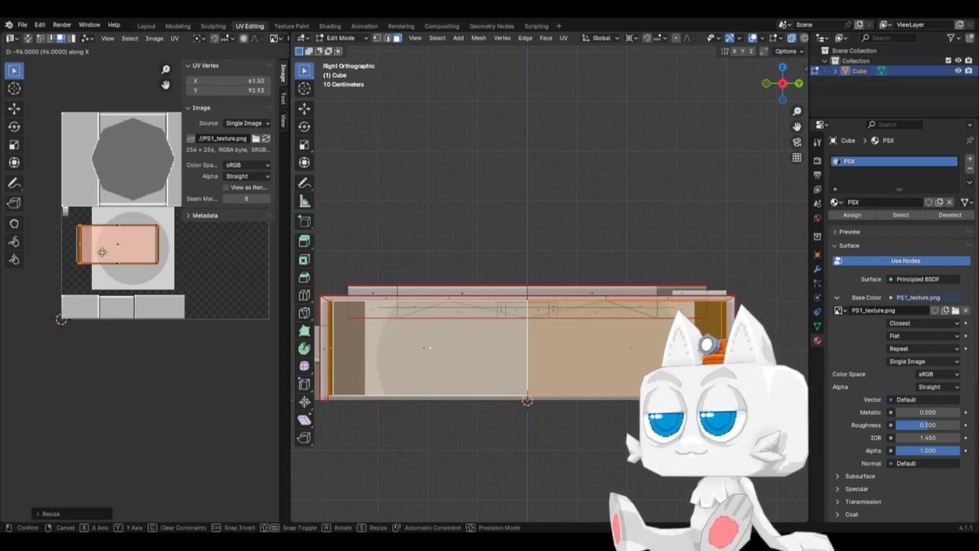
left_click(101, 252)
Step: Snap the 2D cursor to the mirrored island's centre and snap the other panel island to it so both overlap
scroll(204, 300, "up", 3)
key("shift+s")
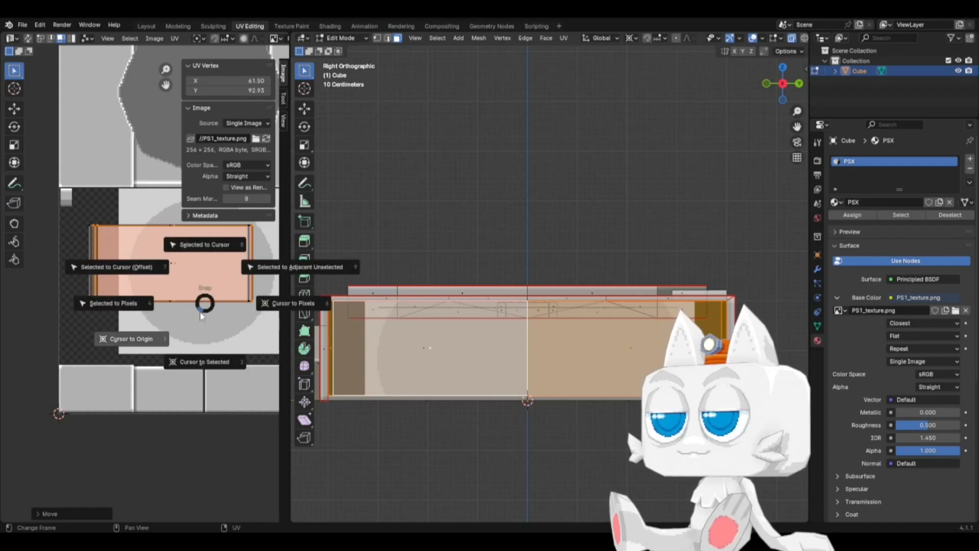
left_click(204, 337)
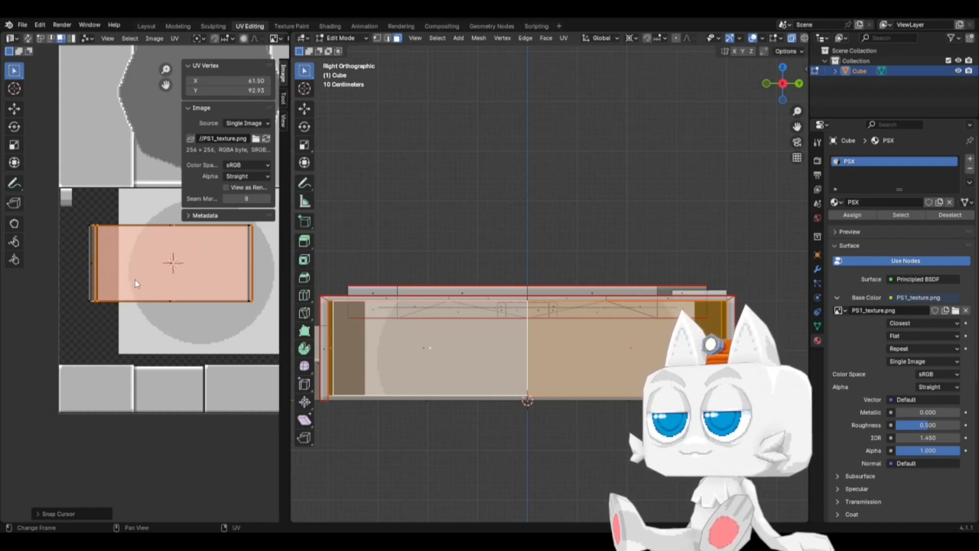
key("alt+a")
left_click(135, 259)
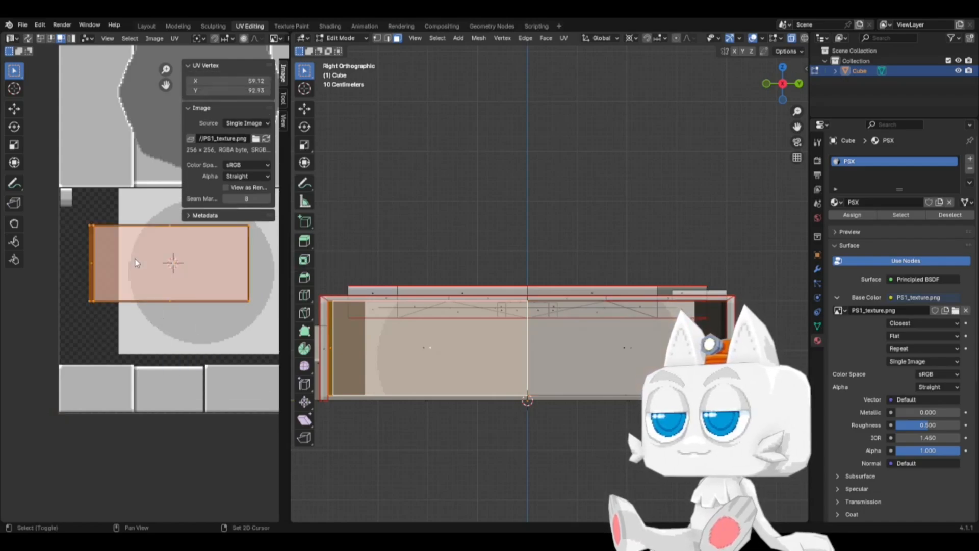
key("shift+s")
left_click(102, 238)
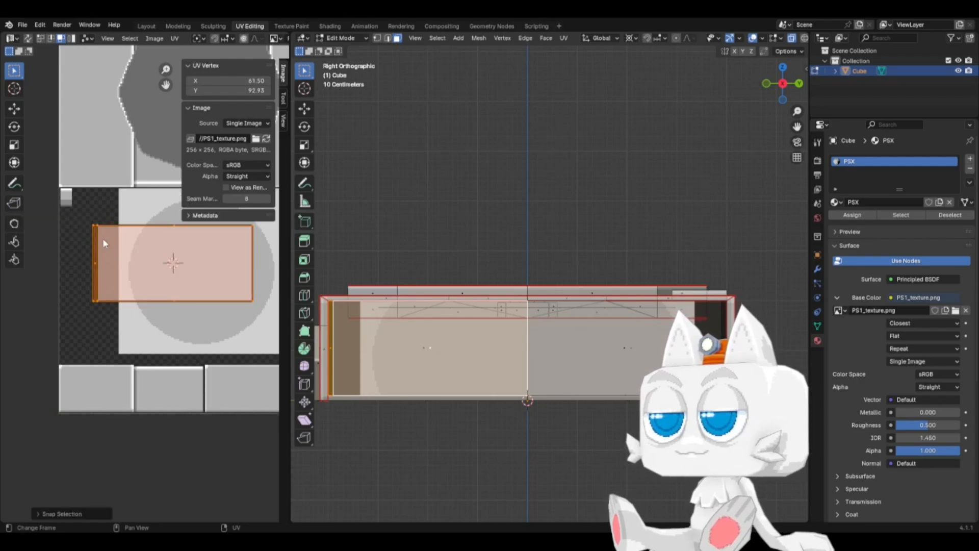
Step: Reveal the hidden faces and select the inset side panels and the outer side walls with their linked faces
key("alt+h")
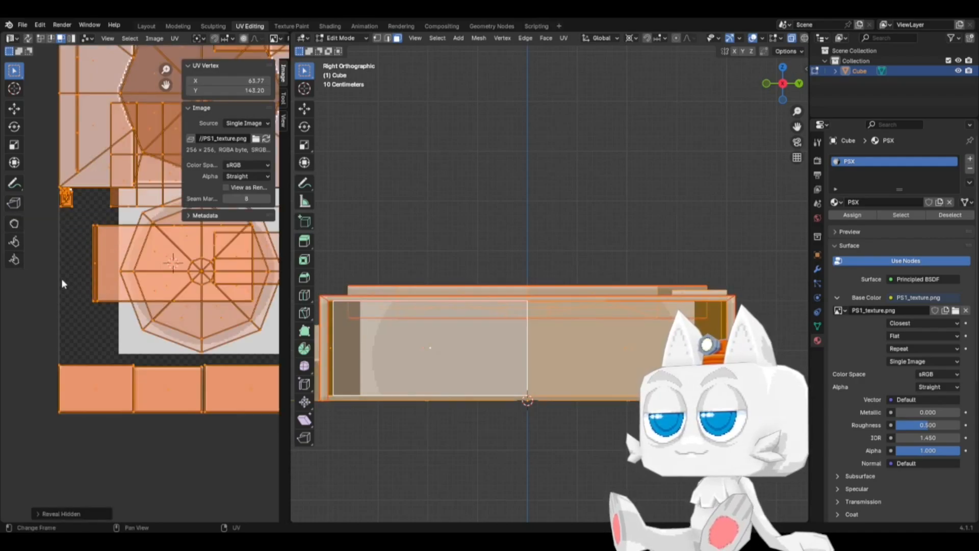
left_click_drag(99, 281, 100, 282)
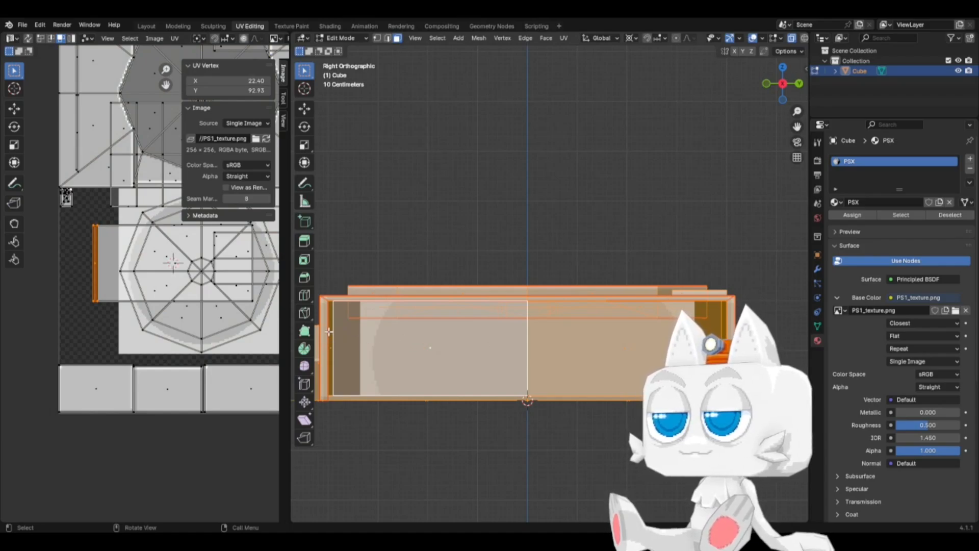
left_click(437, 351)
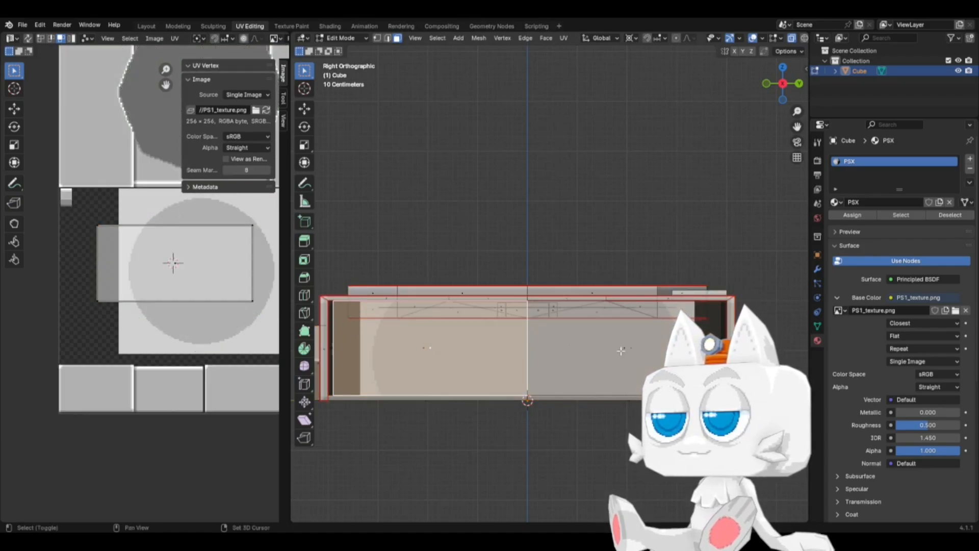
key("ctrl+l")
key("b")
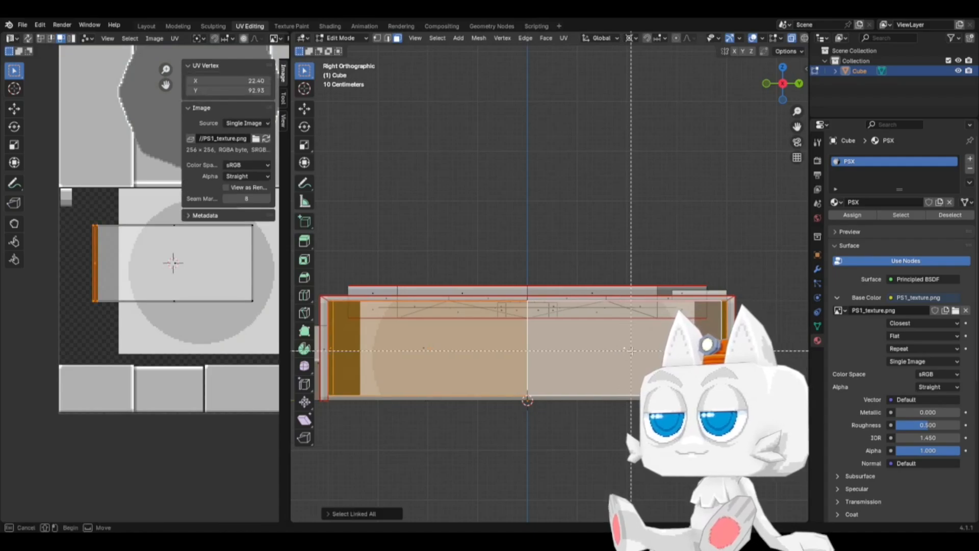
key("Escape")
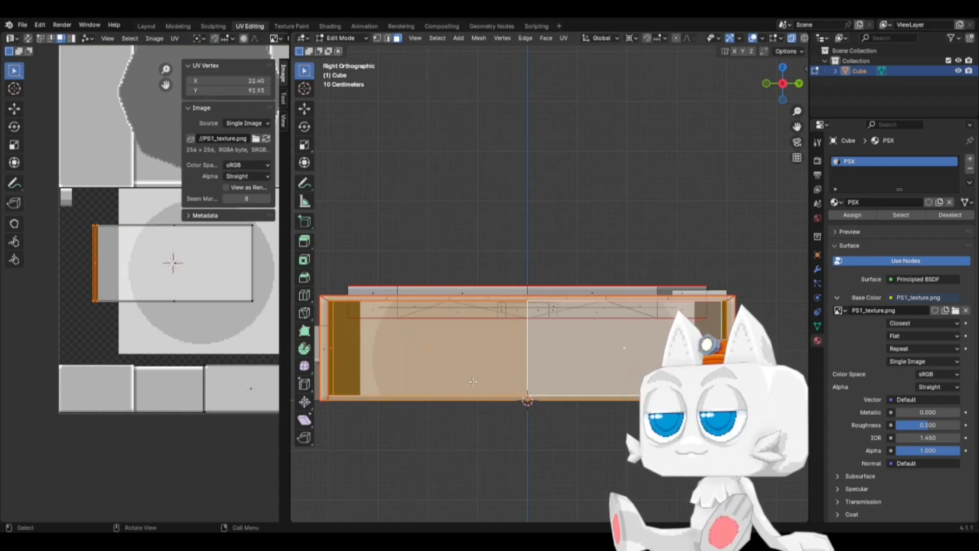
Step: Select the stacked inset-panel UV islands and move them just above the last wall section in the texture's bottom row
scroll(142, 299, "down", 1)
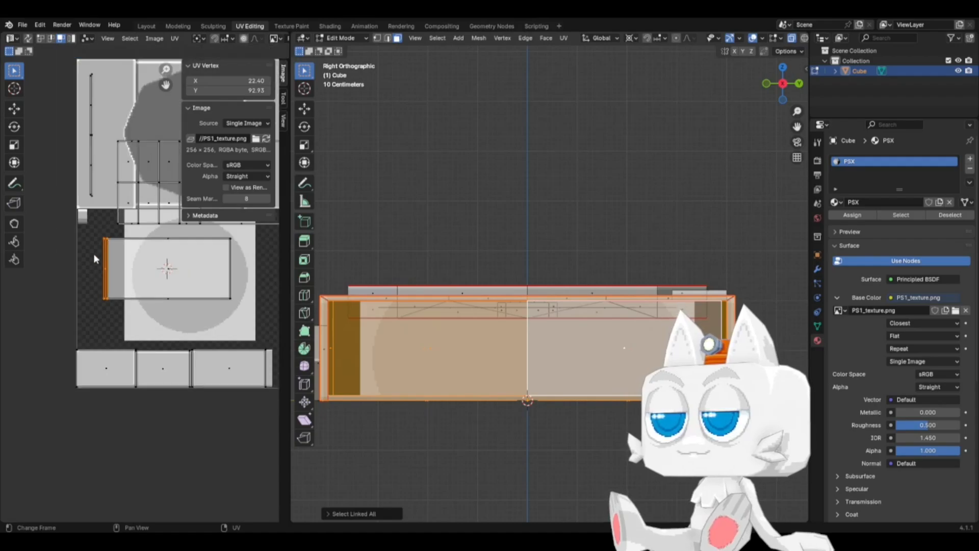
left_click_drag(87, 234, 236, 309)
middle_click_drag(236, 306, 140, 303)
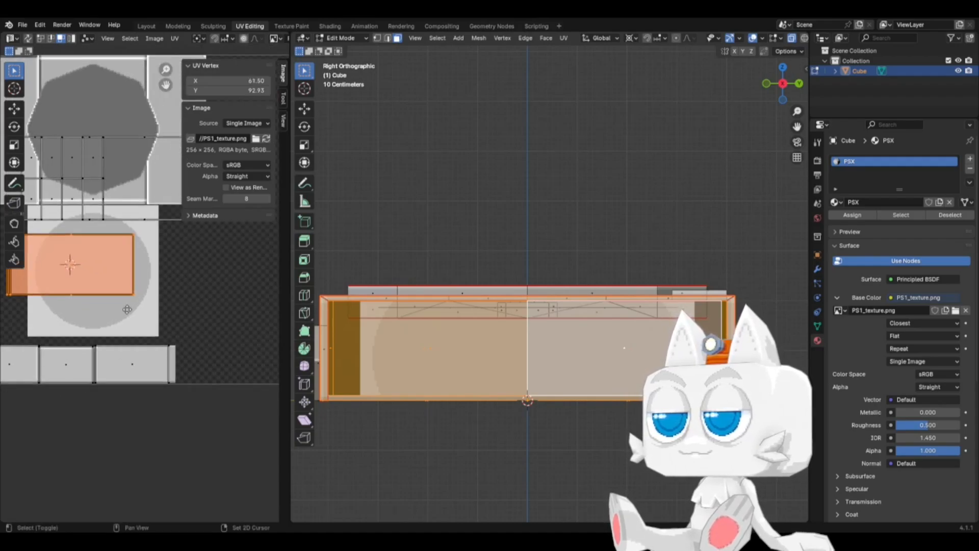
key("a")
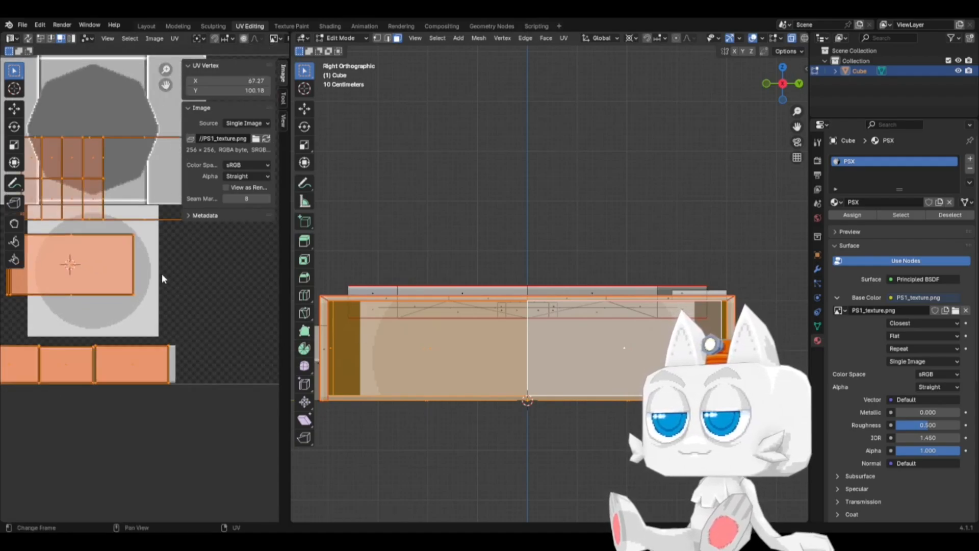
left_click(131, 281)
key("g")
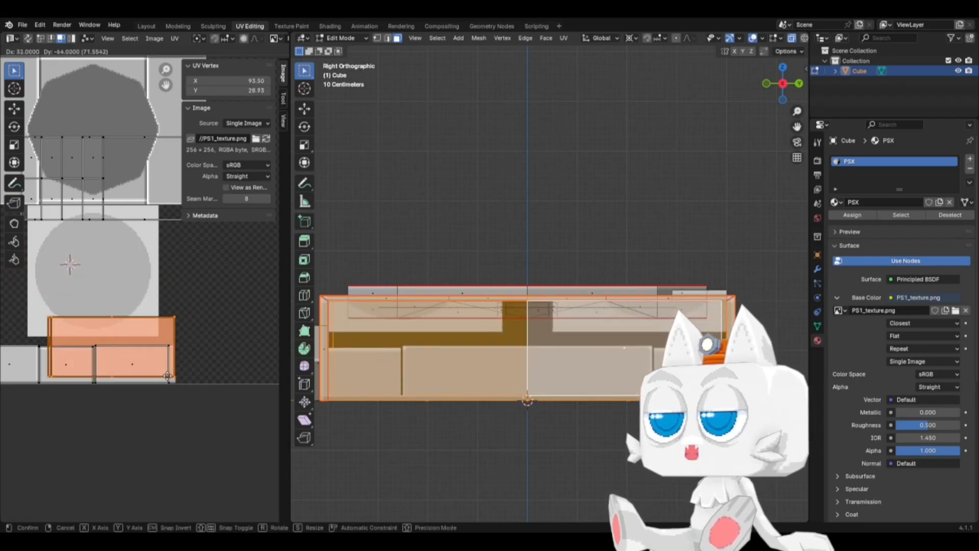
left_click(188, 303)
Step: Snap the 2D cursor to the outer side wall's UV island and snap the stacked panel islands to the cursor
left_click(122, 367)
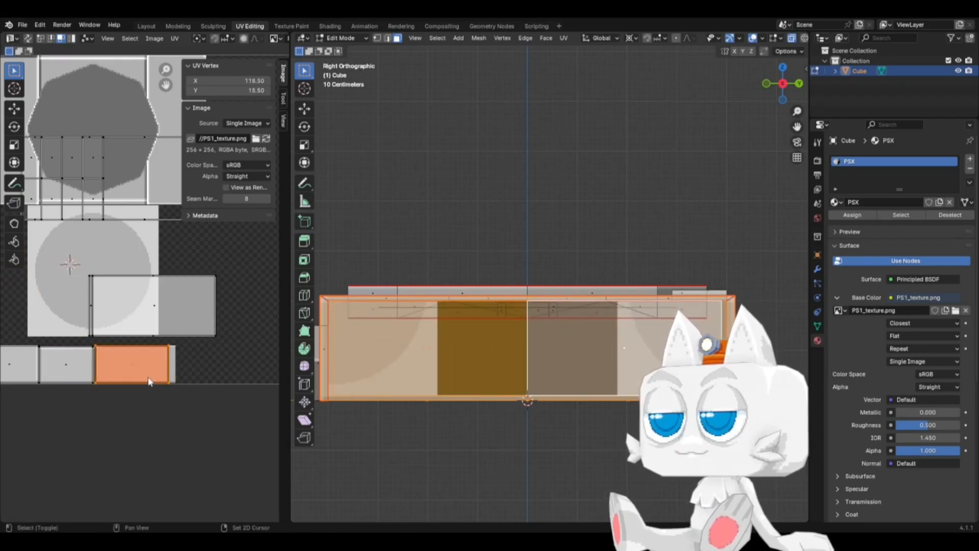
key("shift+s")
left_click(147, 432)
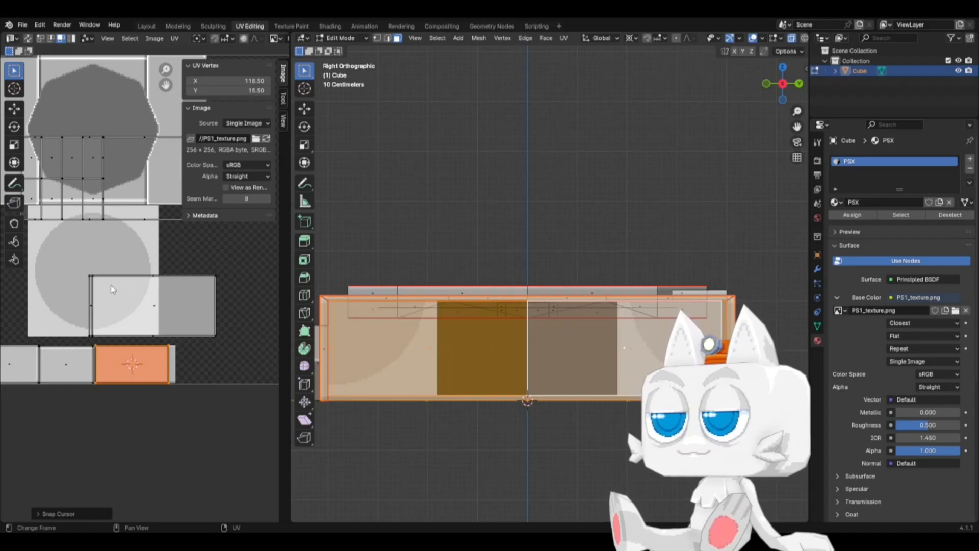
left_click(178, 322)
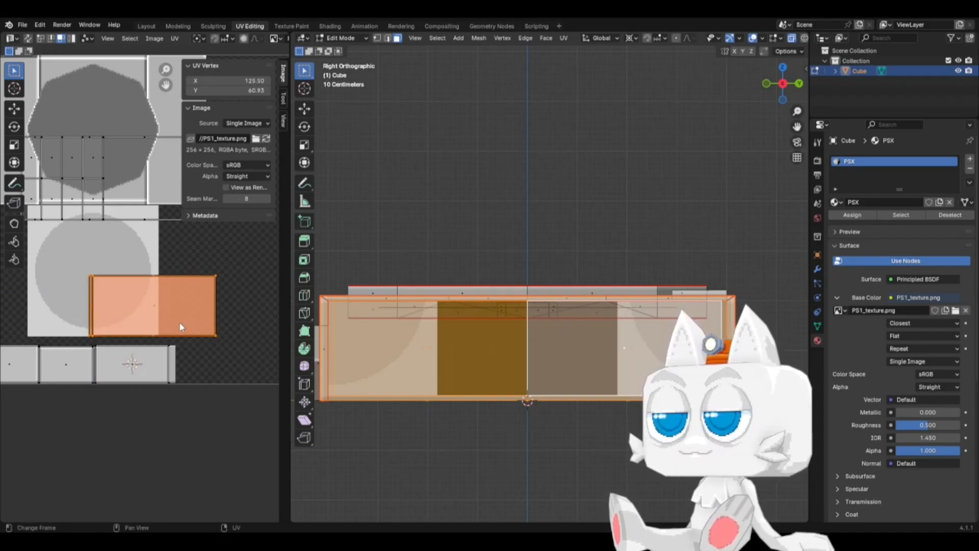
key("shift+s")
left_click(112, 298)
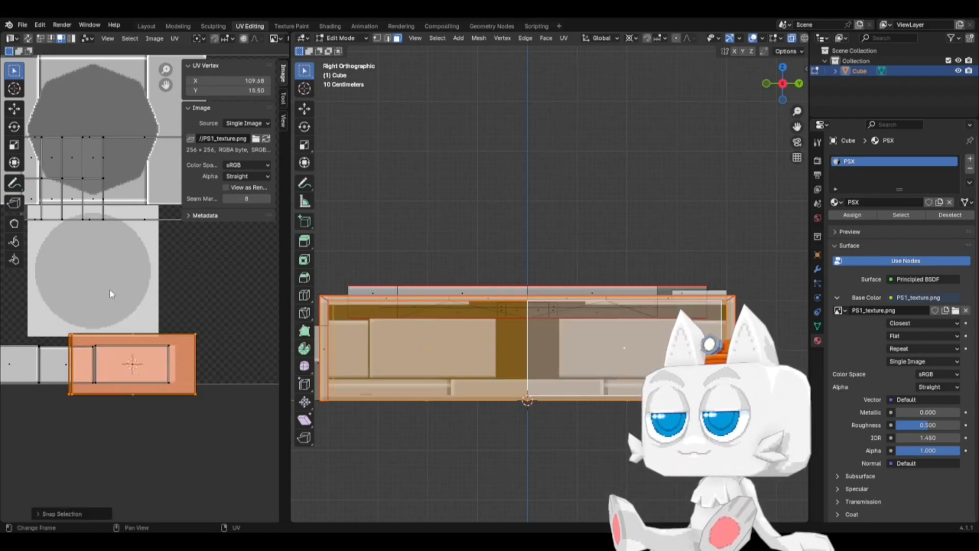
Step: Scale the stacked panel islands down to fit inside the outer side wall's texture section and nudge them along X
scroll(193, 392, "up", 1)
key("s")
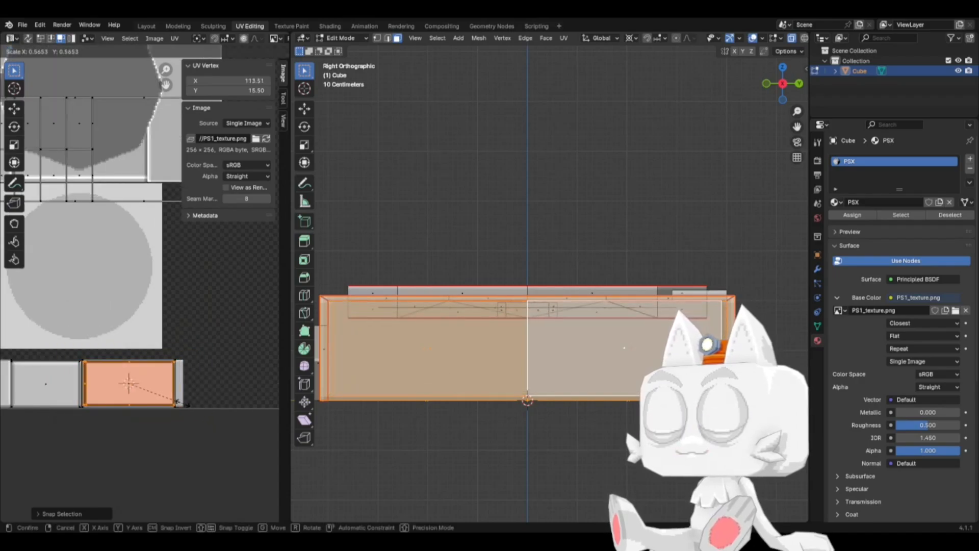
left_click(178, 402)
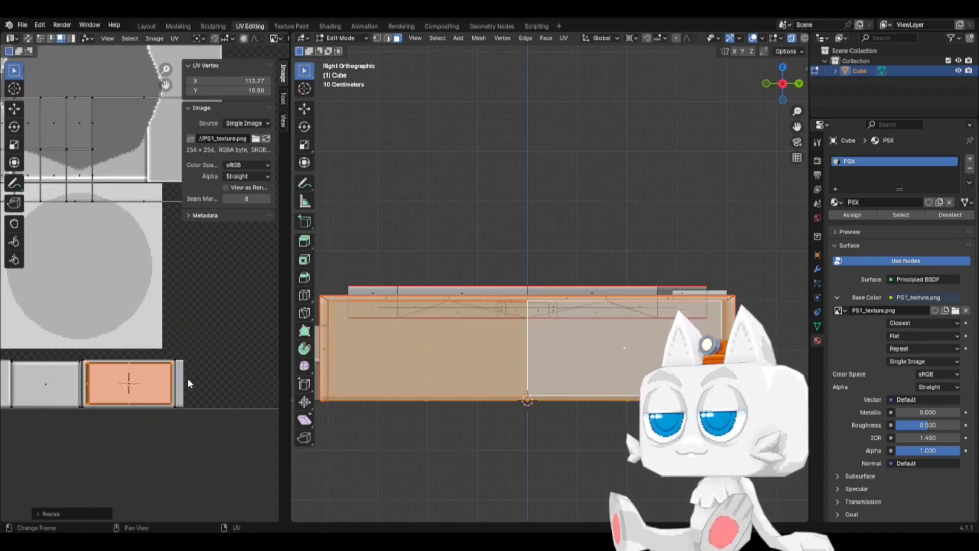
scroll(188, 383, "up", 3)
key("g")
key("x")
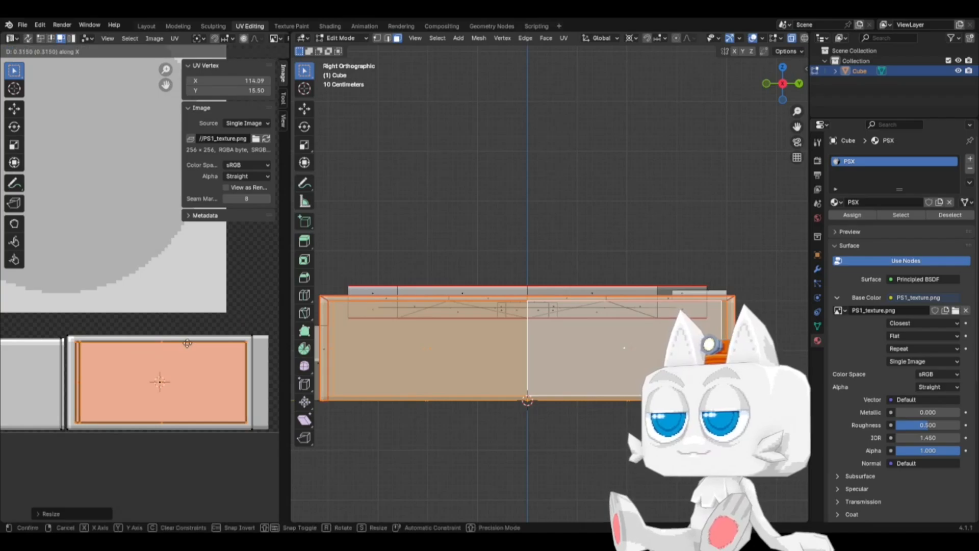
left_click(193, 347)
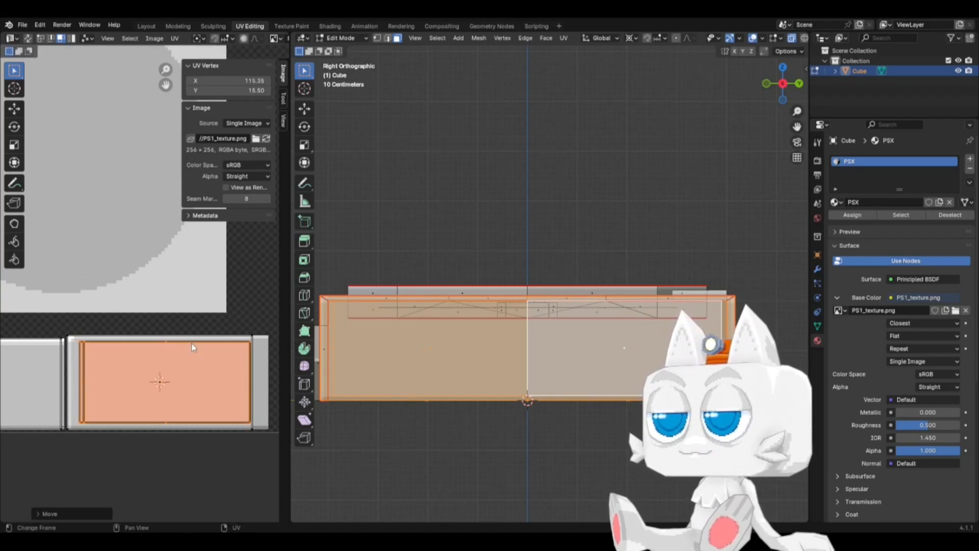
key("g")
key("x")
left_click(190, 347)
Step: Widen the panel islands along X and shift them until their outer edge meets the wall section's edge
key("s")
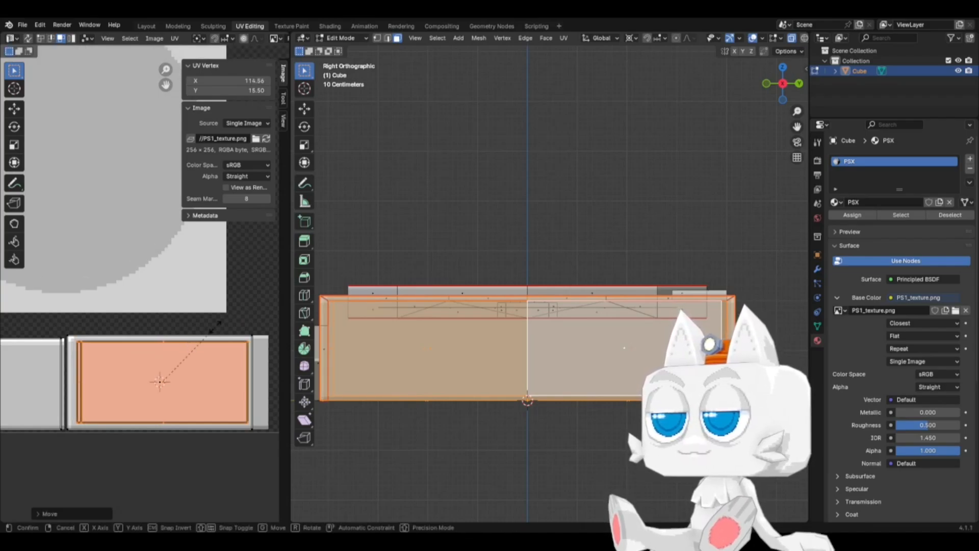
key("x")
left_click(222, 333)
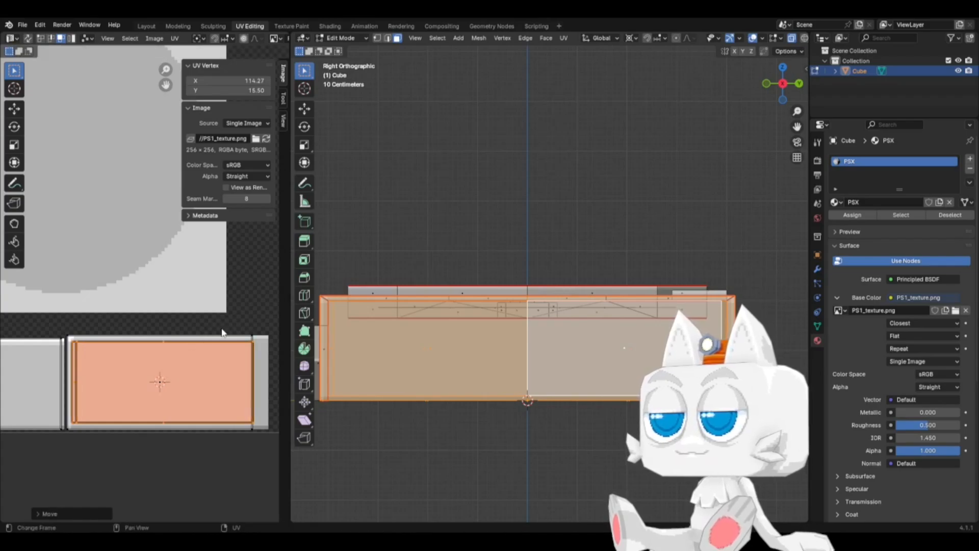
key("s")
key("x")
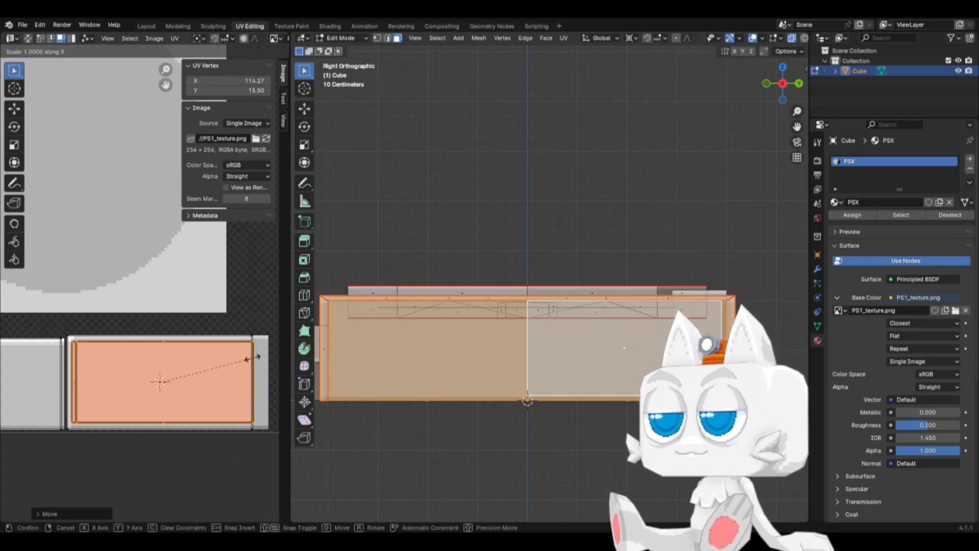
left_click(251, 358)
key("g")
key("x")
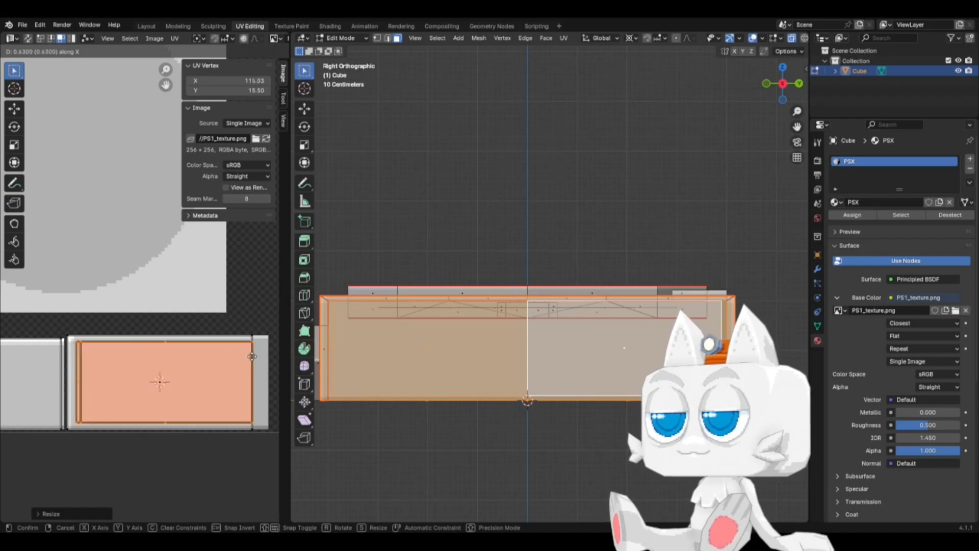
left_click(251, 360)
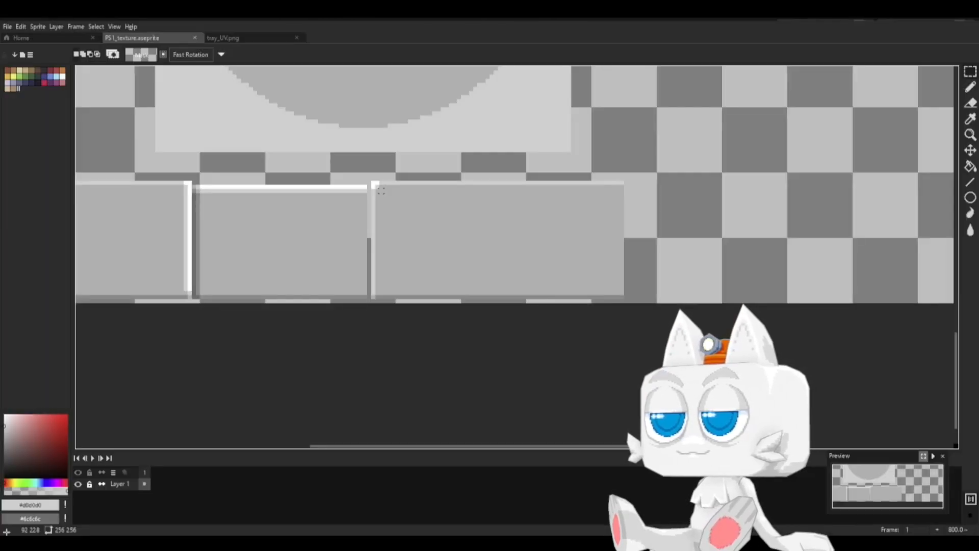
Step: Switch to Aseprite and fill the interior of the last bottom-row wall section with its darker bottom-edge grey
left_click_drag(380, 190, 622, 289)
key("b")
left_click(422, 297, "alt")
key("g")
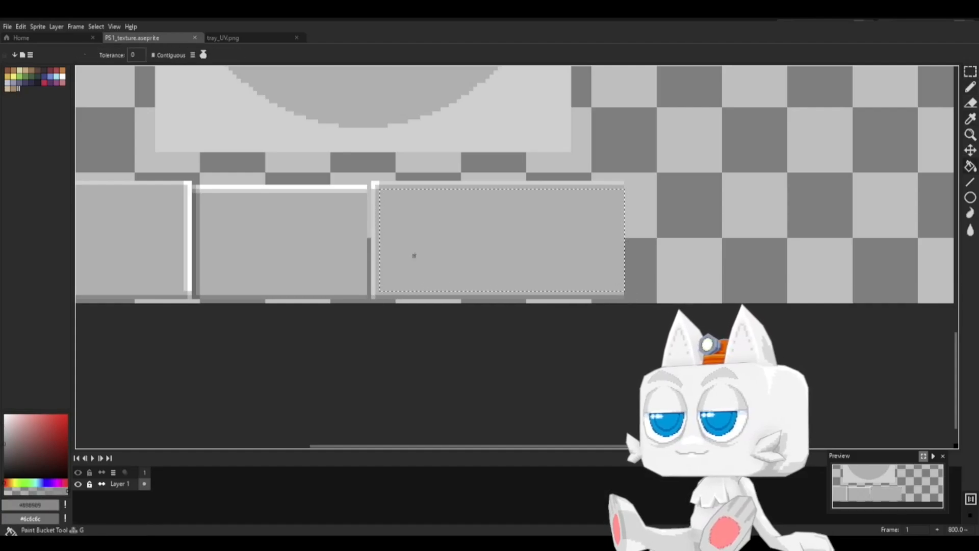
left_click(414, 255)
Step: Delete the narrow strip at the outer end of the last bottom-row wall section
left_click_drag(971, 72, 957, 75)
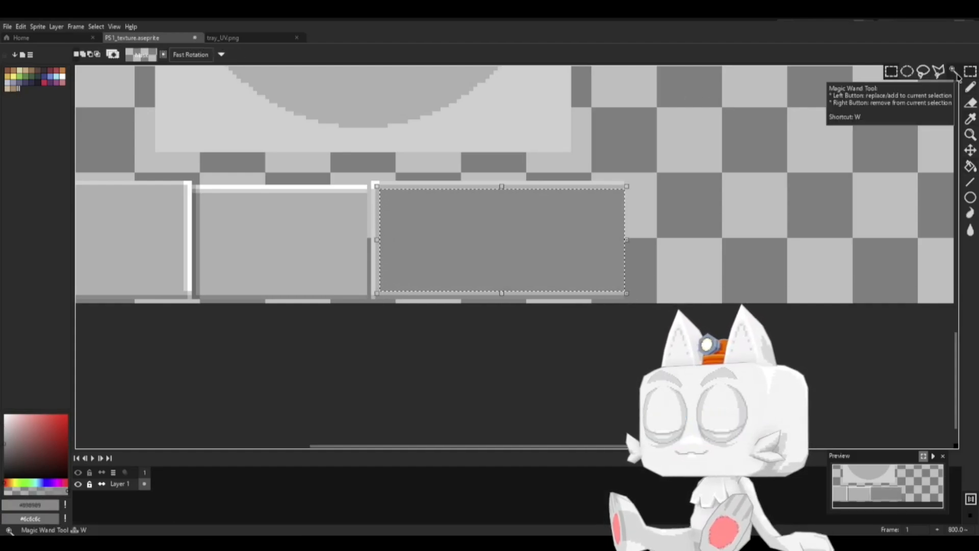
left_click(626, 162)
left_click_drag(614, 166, 646, 307)
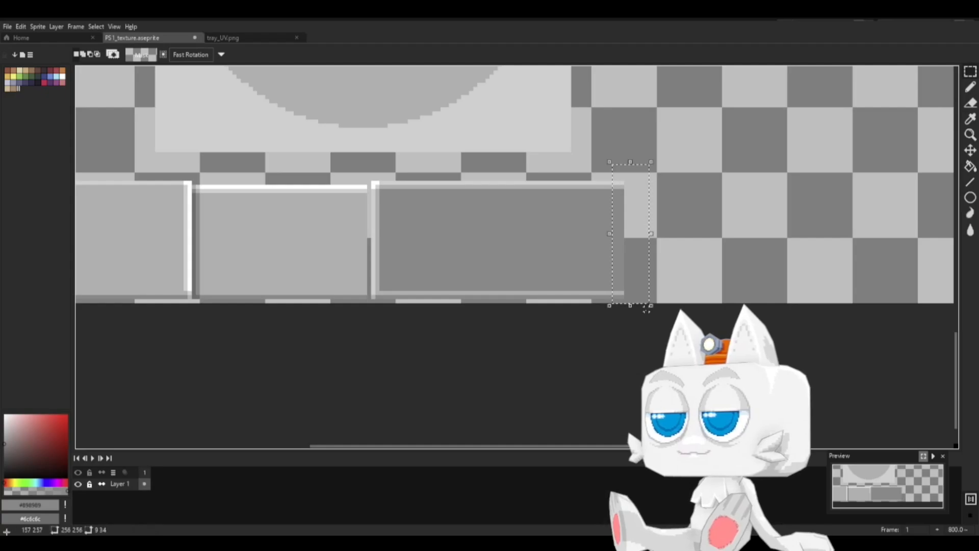
key("Delete")
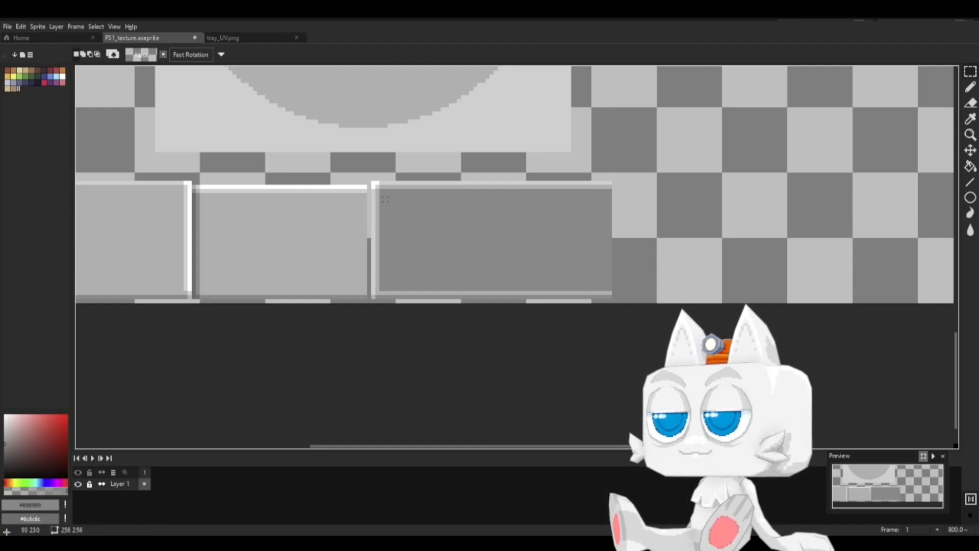
Step: Fill a 56 × 23 px inner rectangle of the dark wall section with the neighbouring wall's grey #b1b1b1
left_click_drag(385, 194, 612, 287)
key("b")
left_click(336, 247, "alt")
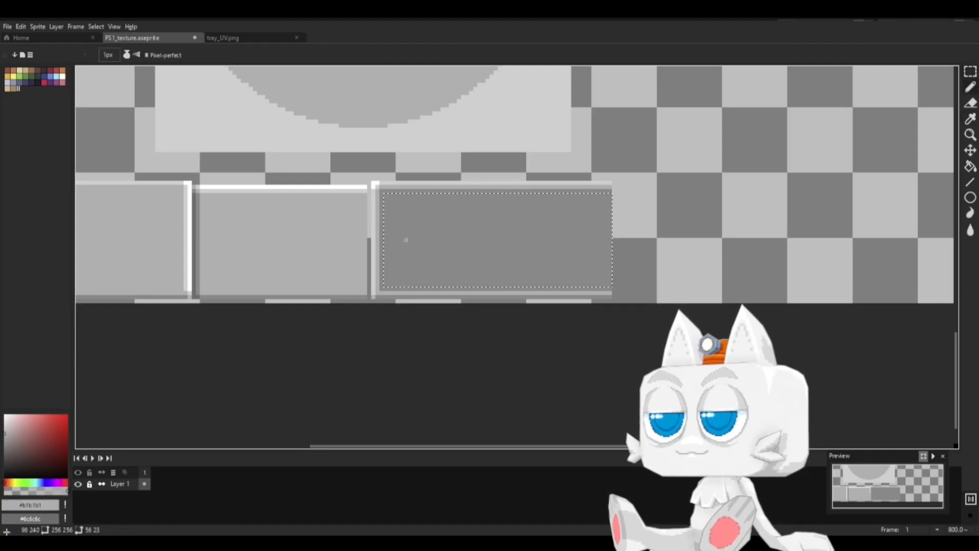
key("g")
left_click(417, 239)
Step: Outline the panel's top, inner side and bottom with 1 px light grey lines, adding a vertical line with white ends just inside
key("b")
left_click(389, 207, "alt")
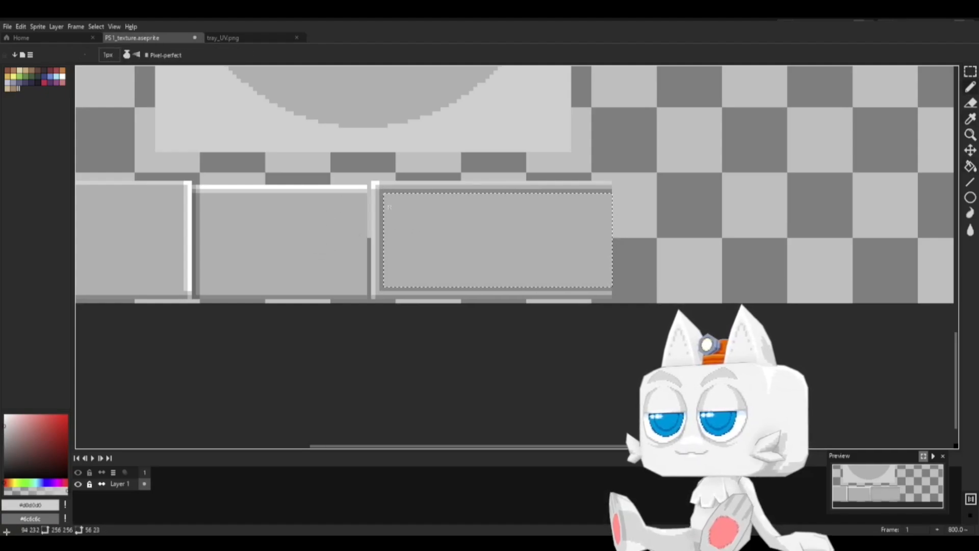
left_click(618, 194, "shift")
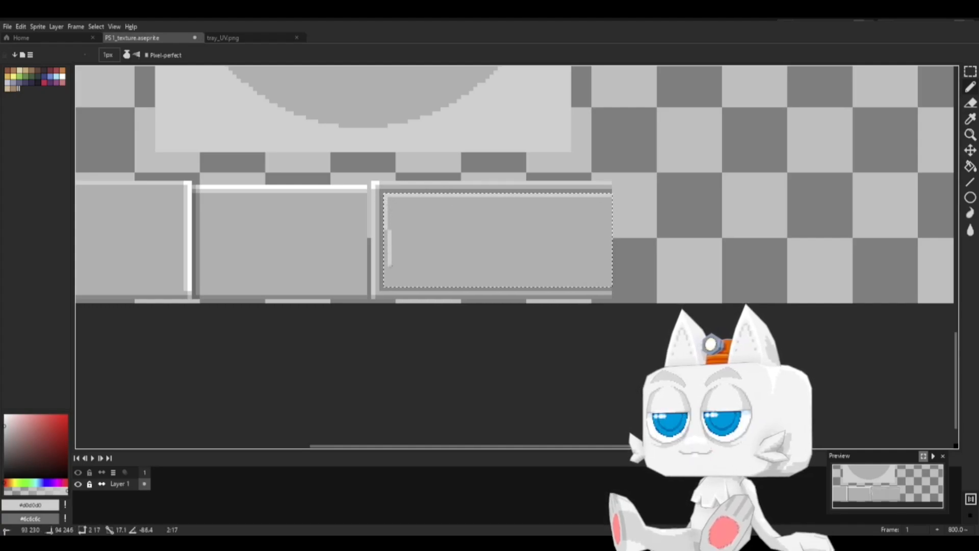
left_click(387, 283, "shift")
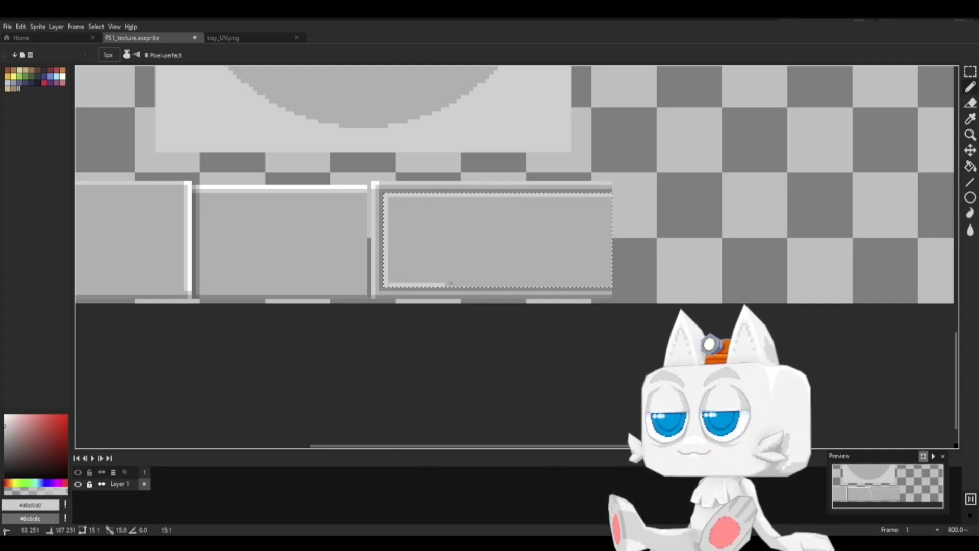
left_click(607, 284, "shift")
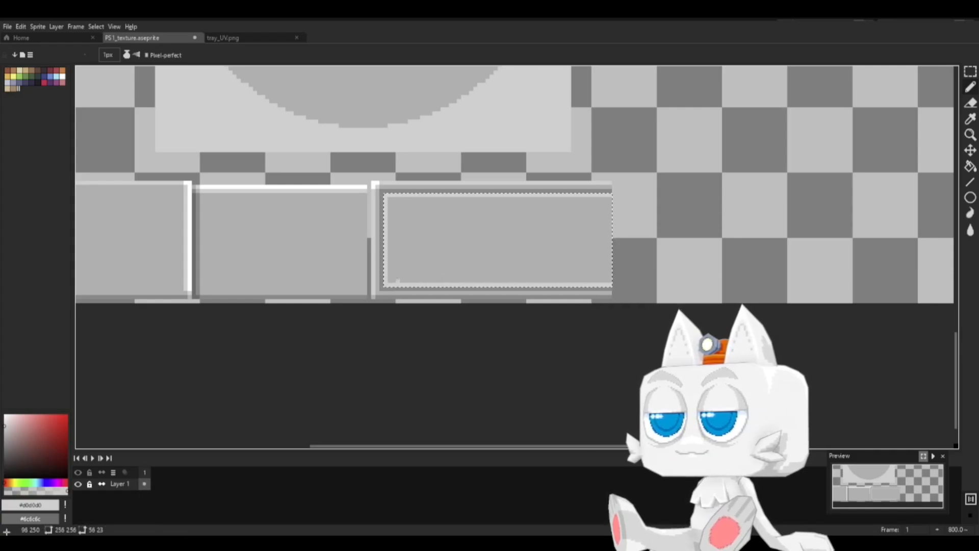
left_click(397, 199, "shift")
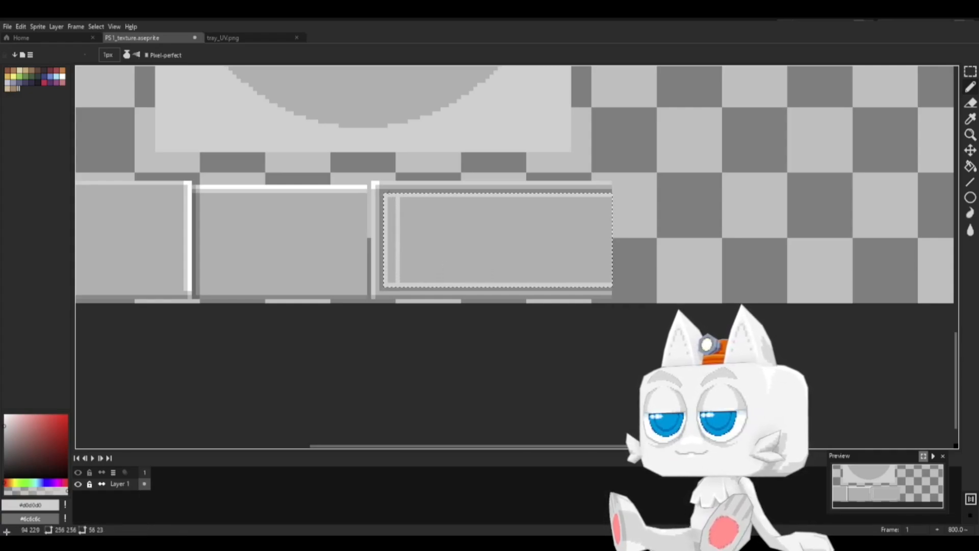
left_click(376, 184, "alt")
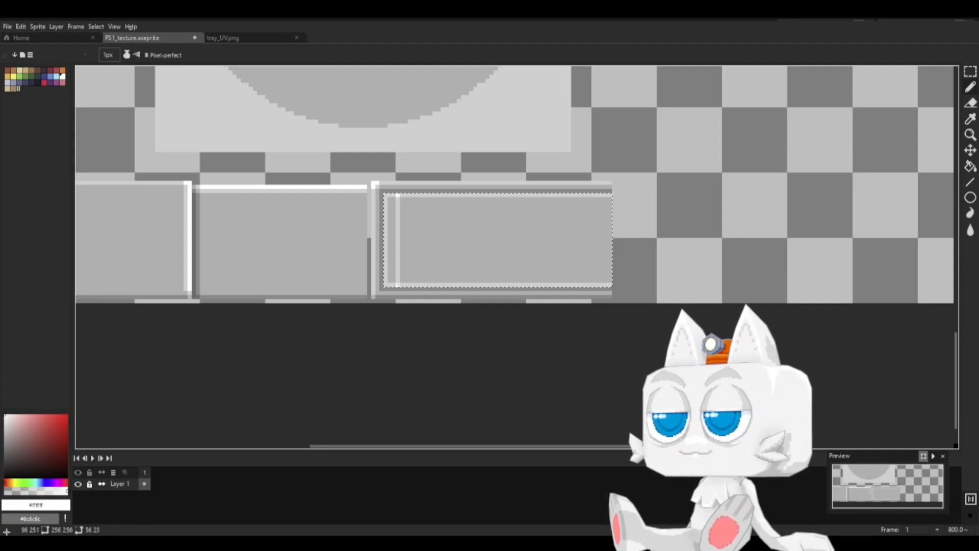
Step: Draw a 19 px tall vertical stripe pair, one dark grey and one light grey line, just inside the panel's white-ended line
left_click(394, 207, "alt")
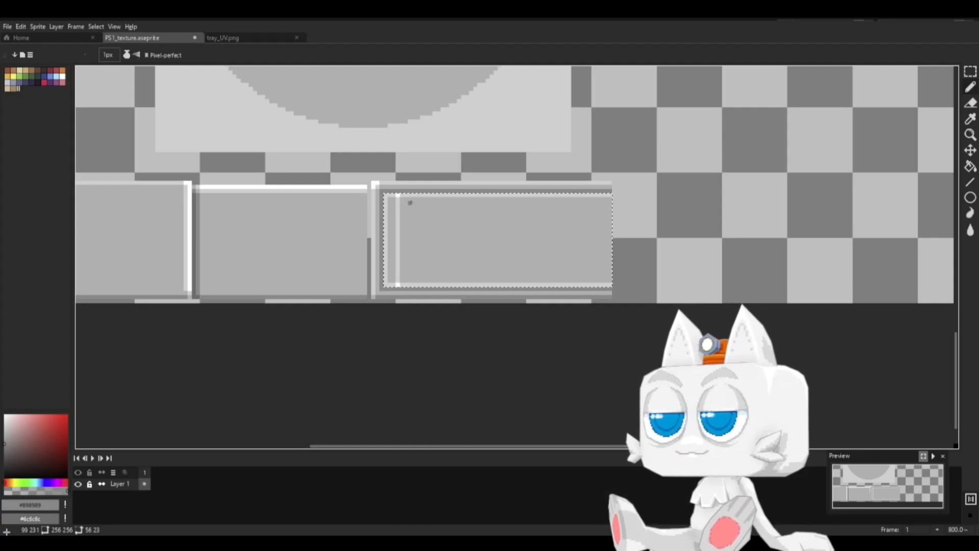
left_click(410, 278, "shift")
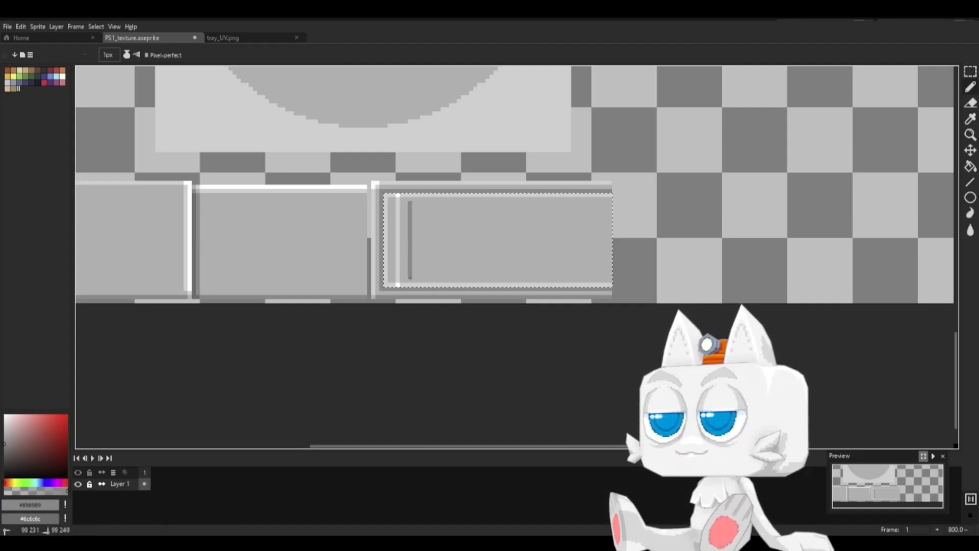
left_click(398, 270, "alt")
left_click_drag(406, 276, 403, 236)
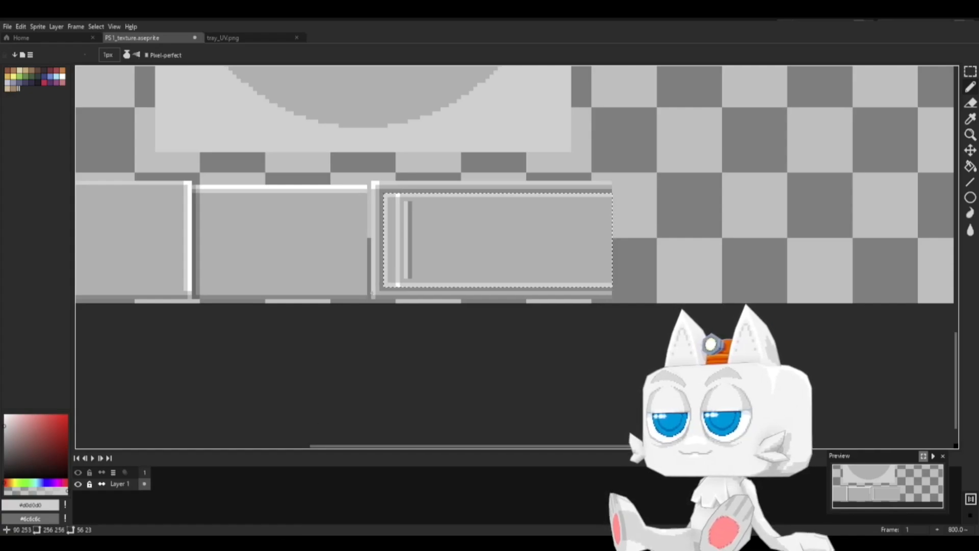
Step: Select the 2 × 19 px stripe pair and place two copies of it side by side along the panel
left_click(970, 71)
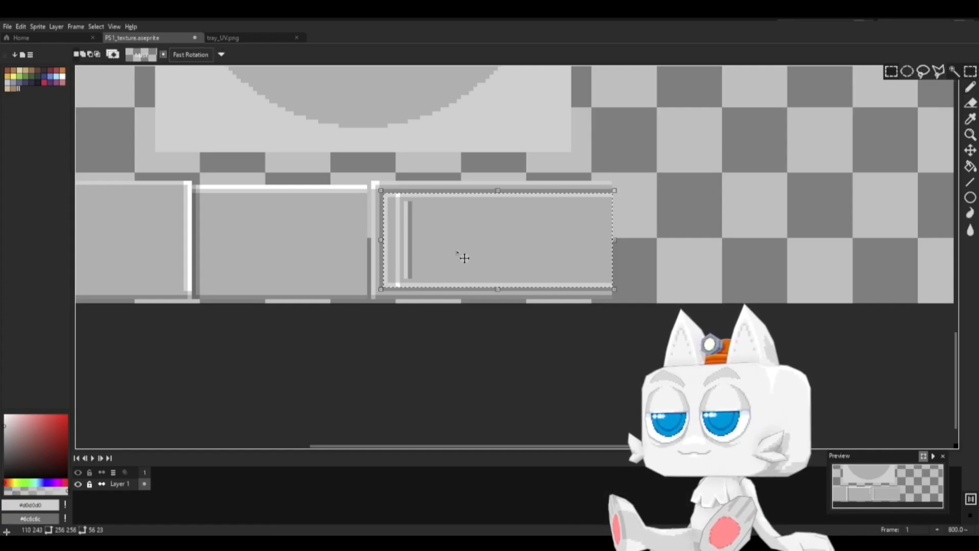
scroll(474, 234, "up", 1)
left_click(730, 185)
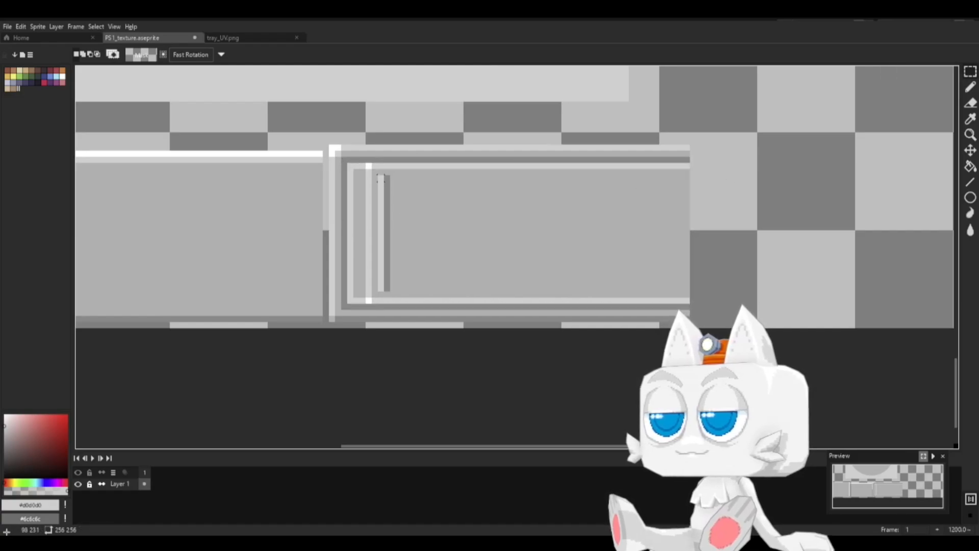
left_click_drag(380, 178, 385, 289)
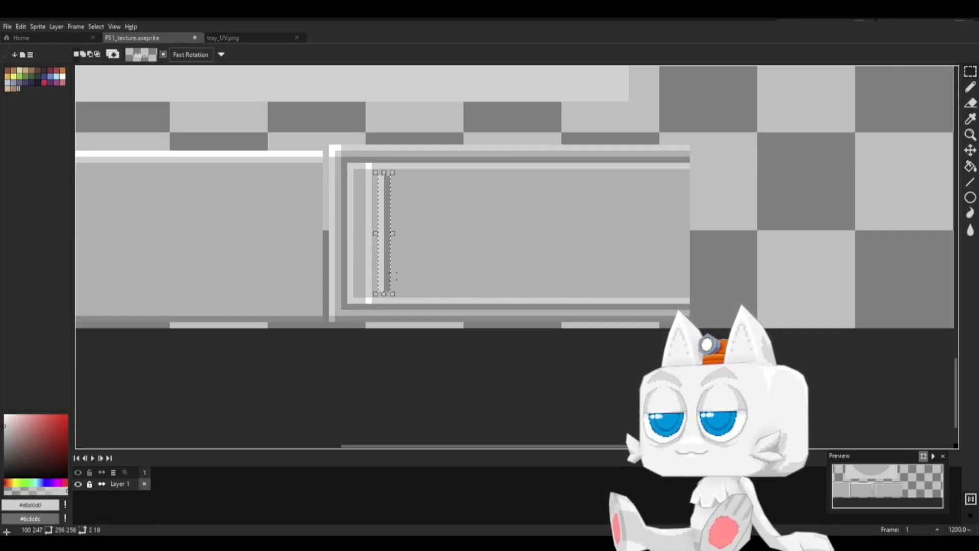
left_click(390, 276)
key("ctrl+v")
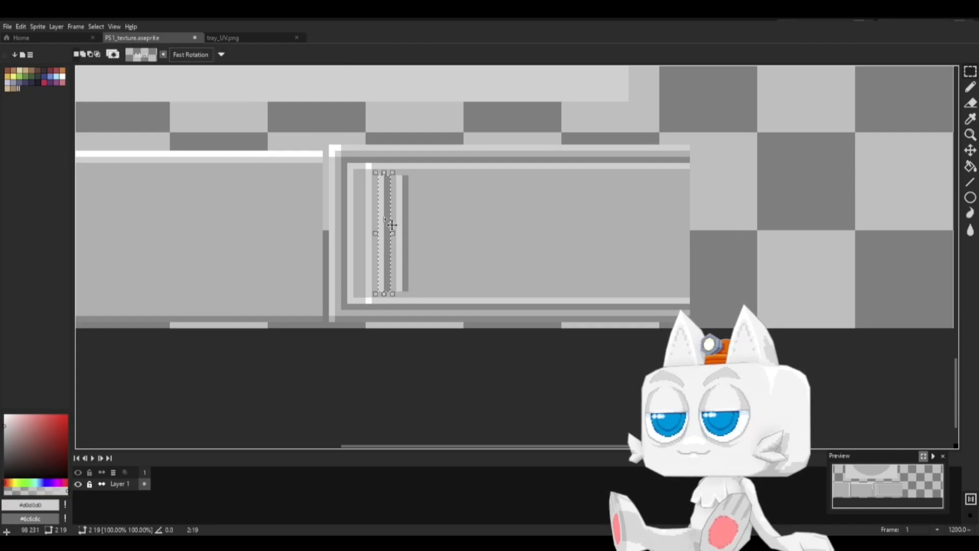
left_click_drag(386, 218, 413, 219)
left_click(381, 178)
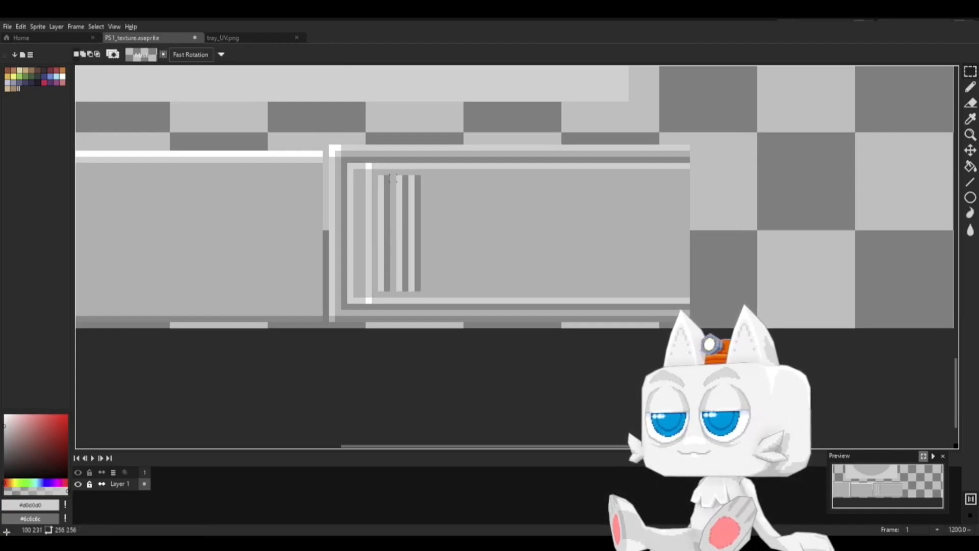
Step: Shift the two copied stripe pairs 1 px toward the original pair so all stripes alternate evenly
left_click_drag(395, 174, 471, 293)
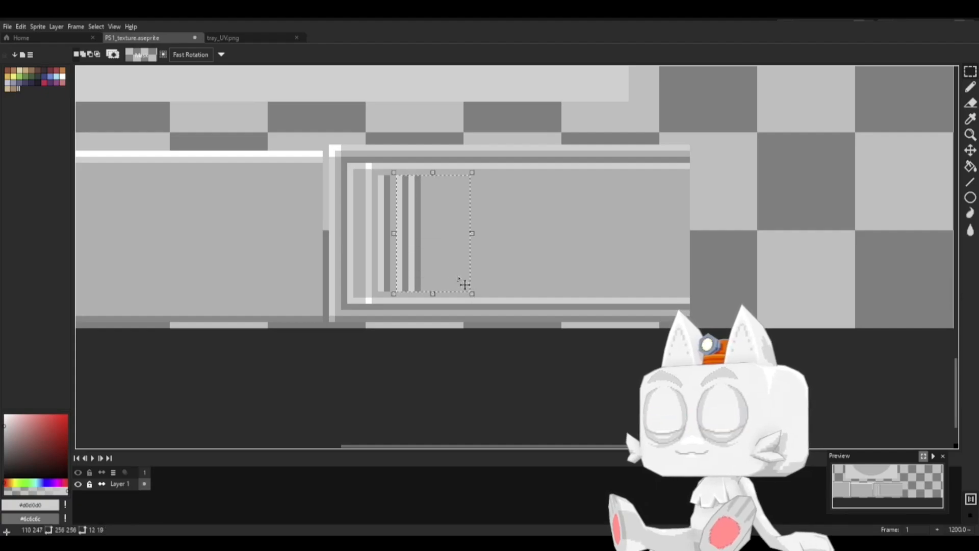
left_click_drag(437, 261, 412, 247)
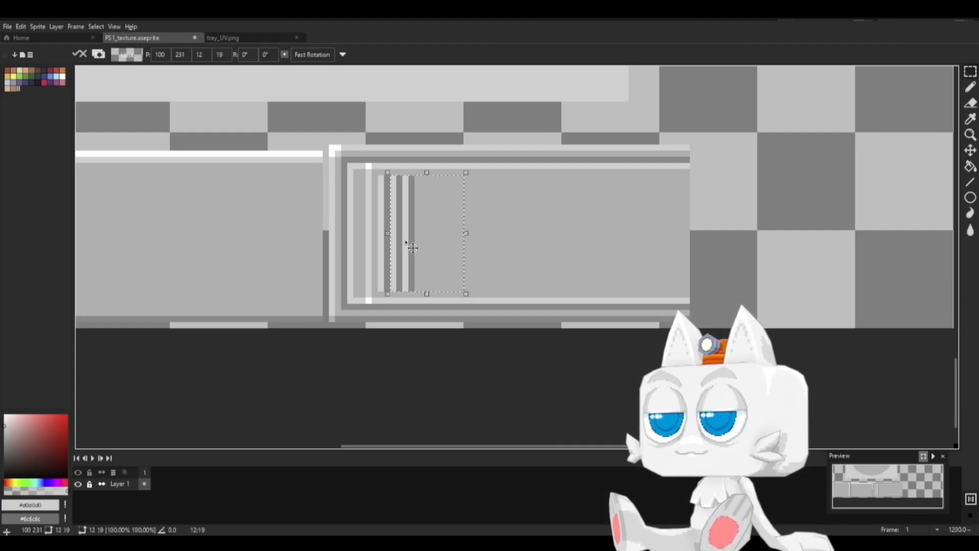
left_click(534, 246)
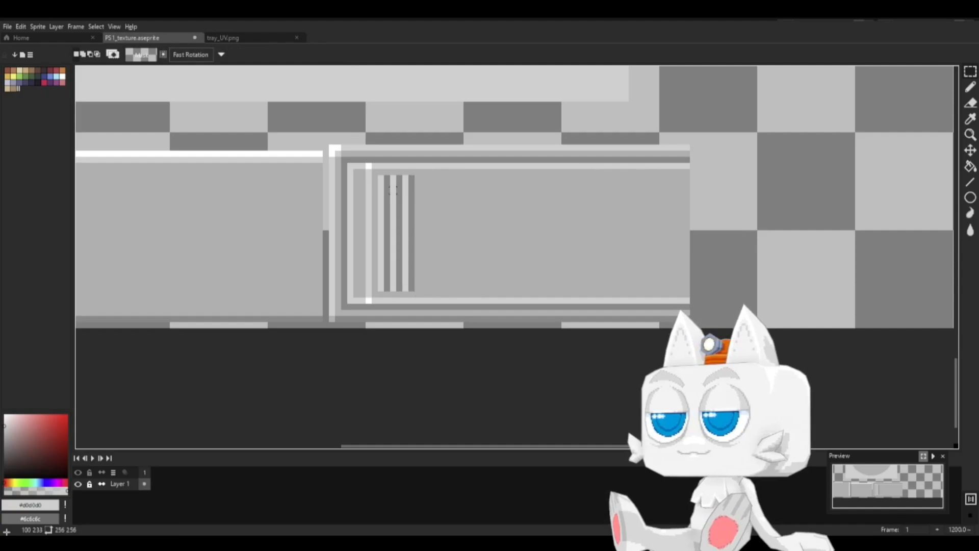
Step: Duplicate the 6 × 19 px block of three stripe pairs end to end across the panel until it passes the section's outer edge
left_click_drag(377, 173, 417, 294)
left_click(393, 252)
left_click_drag(421, 242, 478, 220, "ctrl")
key("Return")
left_click_drag(391, 221, 500, 224, "ctrl")
key("Return")
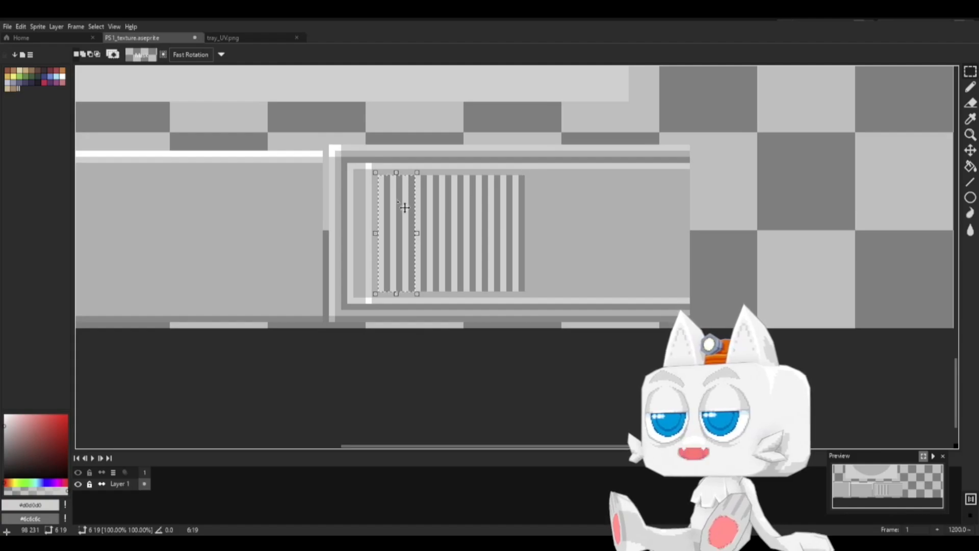
left_click_drag(405, 208, 542, 212, "ctrl")
key("Return")
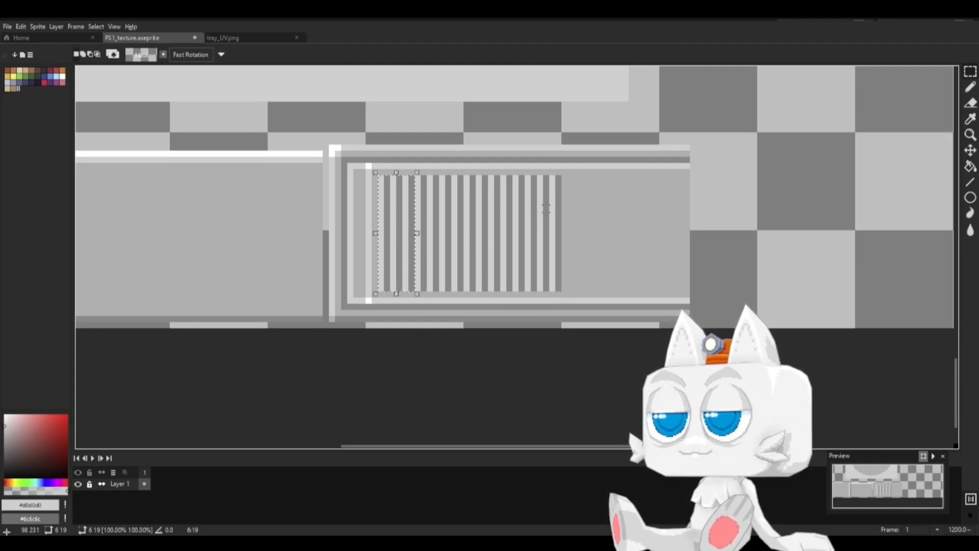
left_click_drag(407, 233, 586, 219, "ctrl")
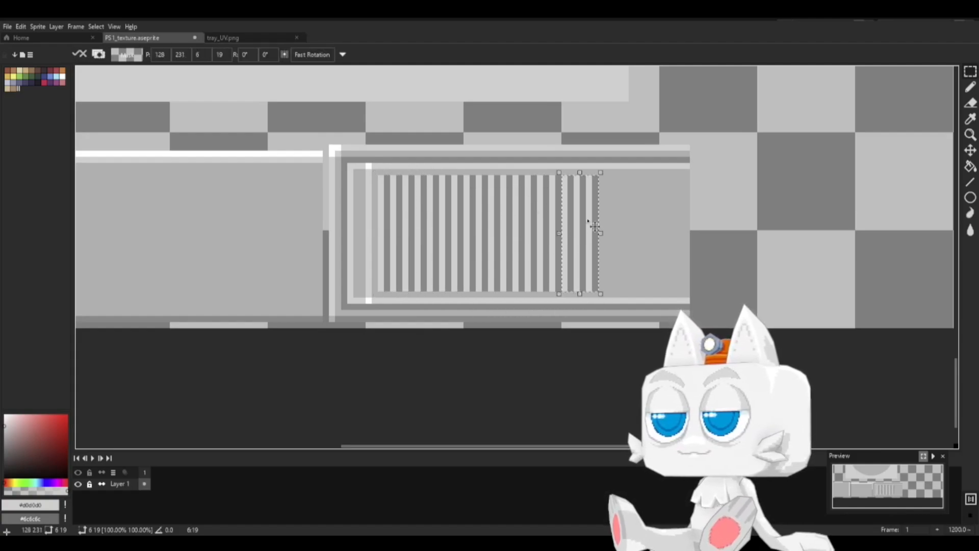
key("Return")
left_click_drag(406, 208, 627, 208, "ctrl")
key("Return")
left_click_drag(404, 208, 653, 218, "ctrl")
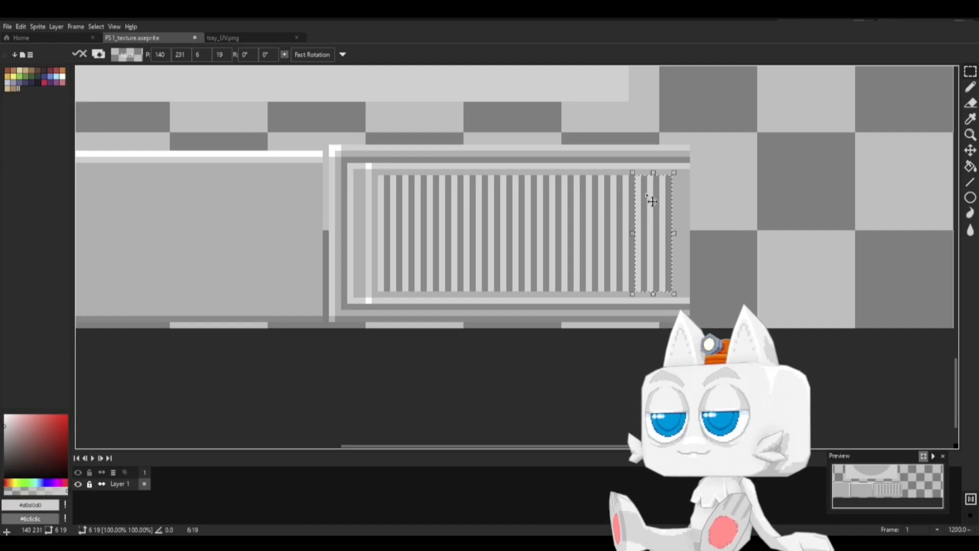
key("Return")
left_click_drag(402, 205, 693, 205, "ctrl")
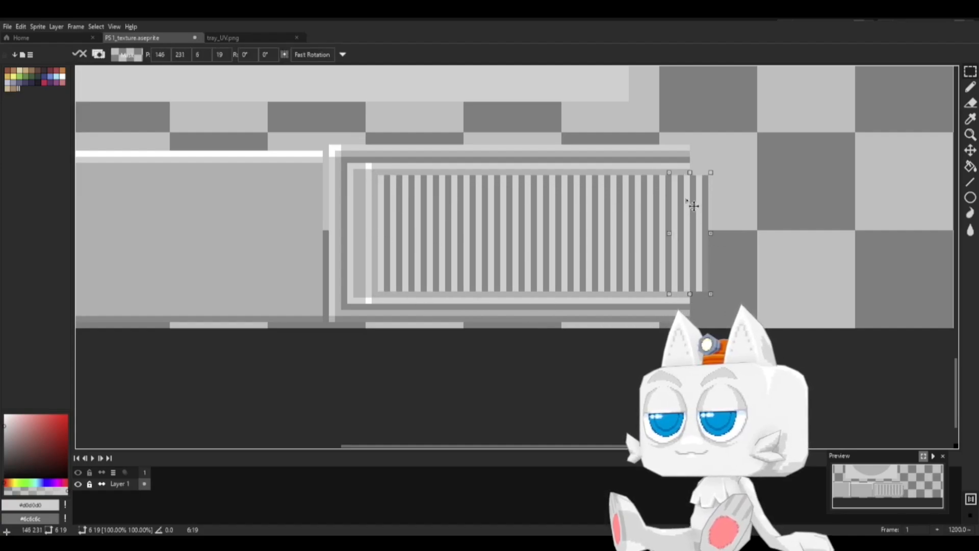
left_click(722, 134)
Step: Delete the 8 × 30 px strip covering the stripe overflow at the section's outer end and save the texture
left_click_drag(686, 141, 731, 319)
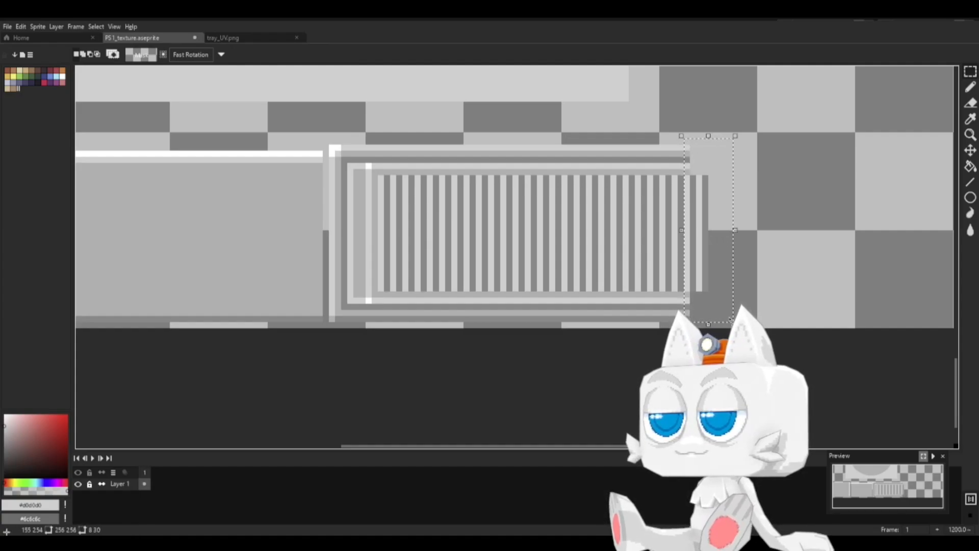
key("Delete")
key("ctrl+s")
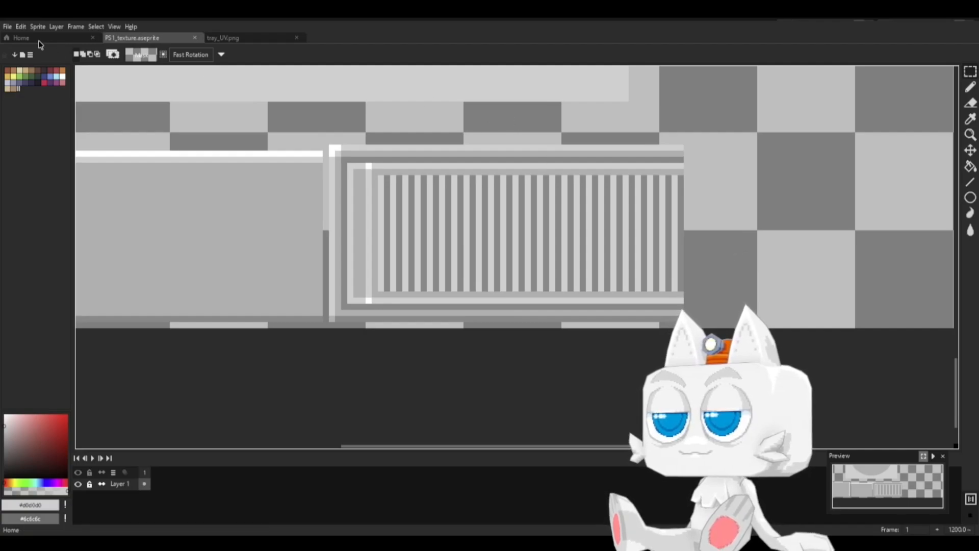
Step: Export the sprite's visible layers as PS1_texture.png at 100% size
left_click(7, 27)
mouse_move(43, 113)
left_click(122, 117)
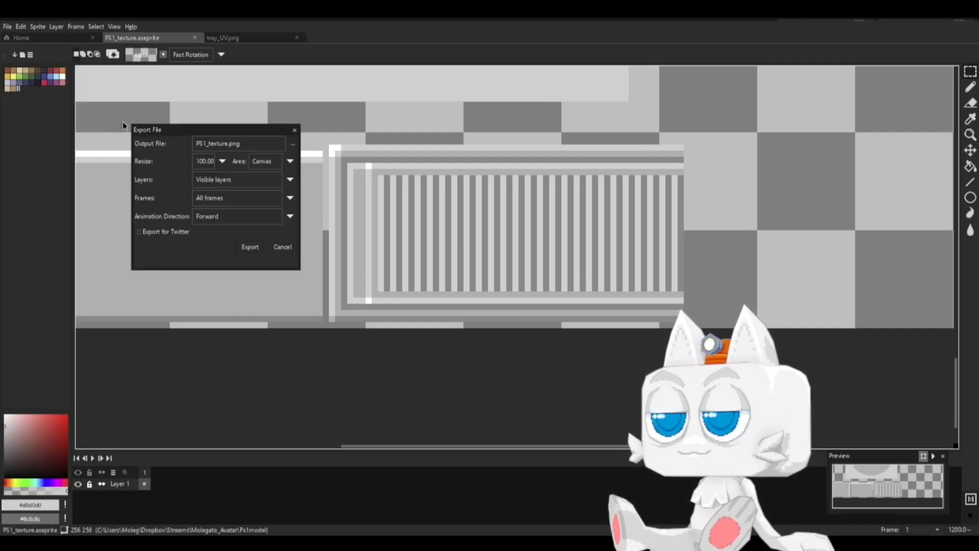
left_click(250, 247)
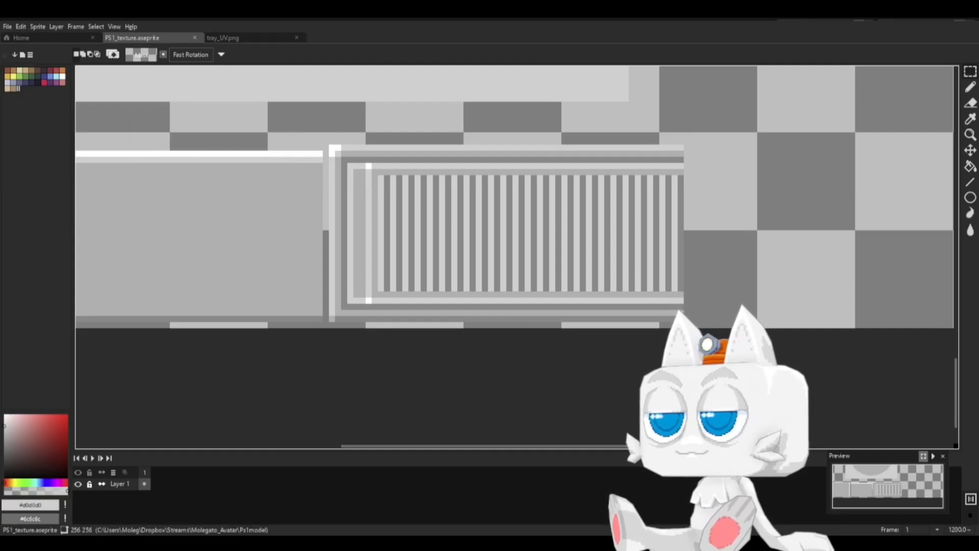
Step: Switch to Blender, reload PS1_texture.png and check the striped panel on the model in Object Mode
key("alt+Tab")
left_click(266, 140)
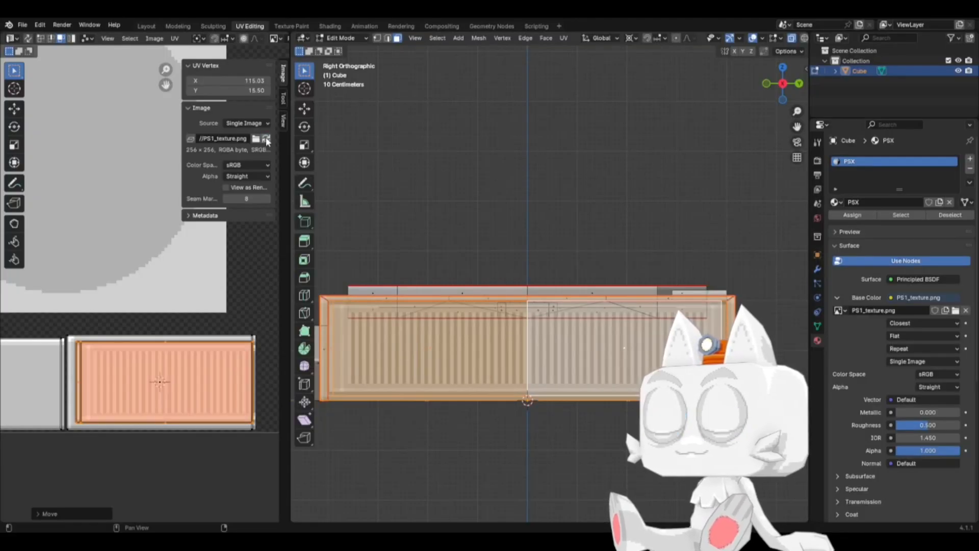
key("Tab")
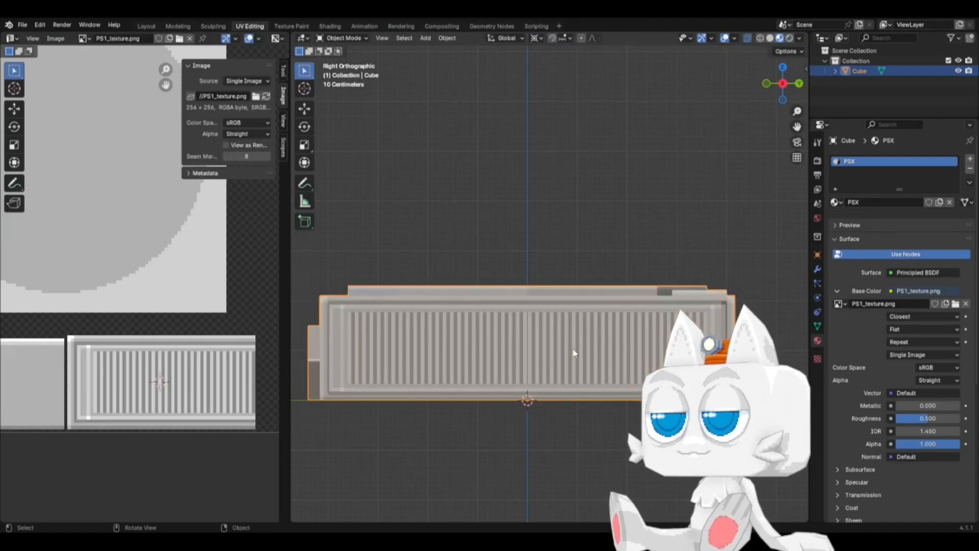
key("Tab")
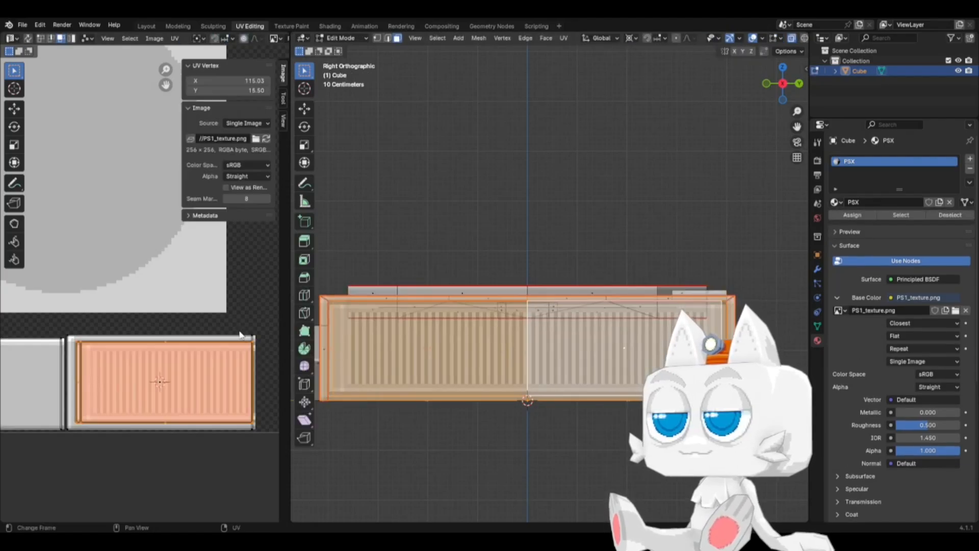
Step: Select the UV vertices along the panel section's outer edge and set their X coordinate to 147
left_click(253, 445)
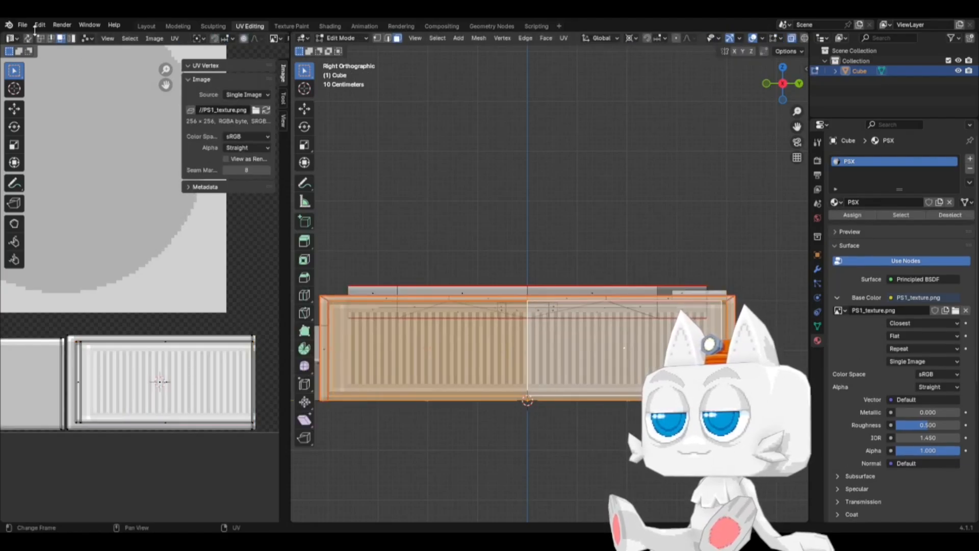
left_click_drag(244, 329, 268, 466)
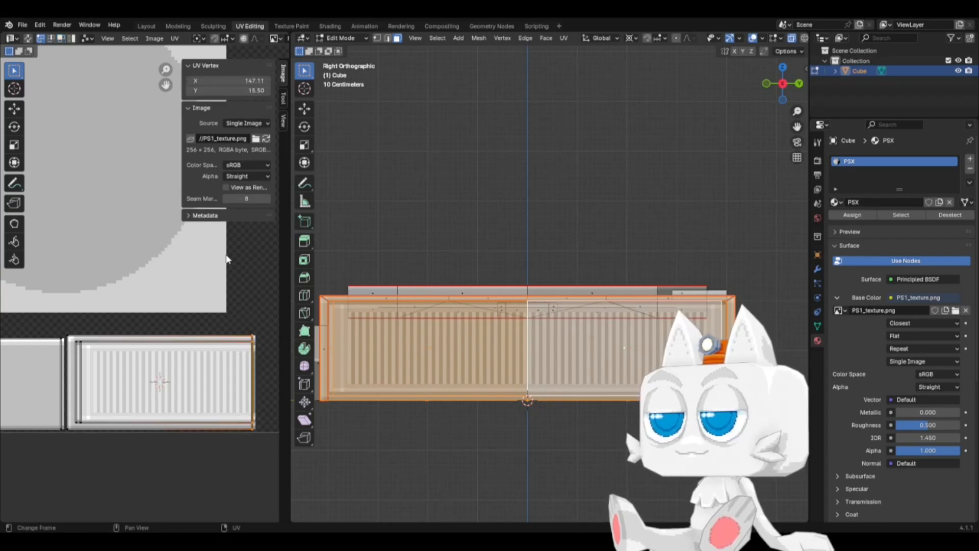
double_click(246, 81)
type("147")
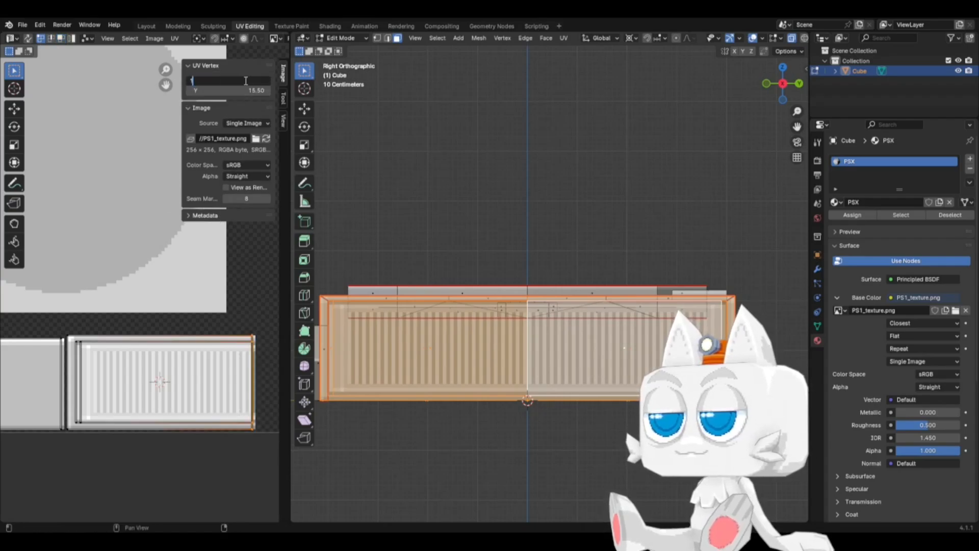
key("Return")
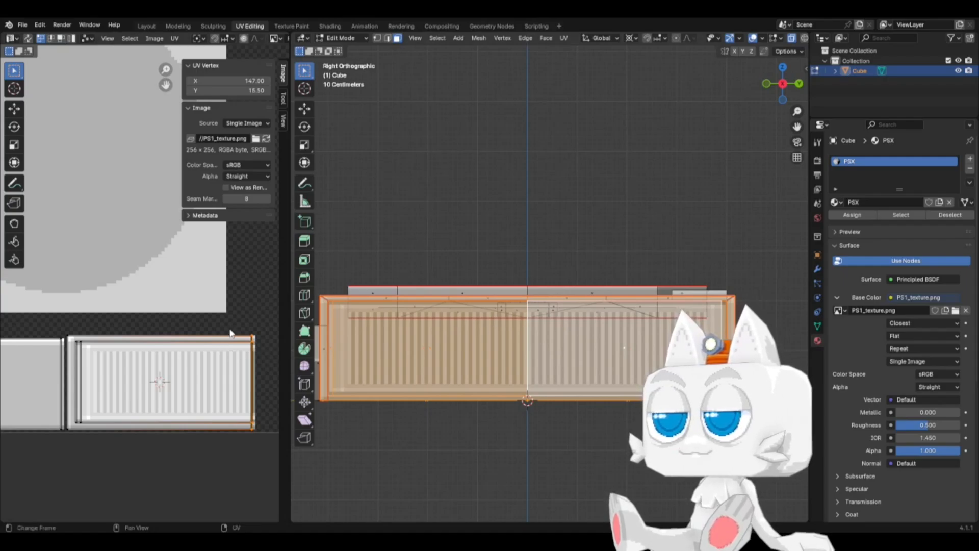
Step: Move the selected outer-edge UV vertices 0.5 along X and return to Object Mode to view the panel
type("gx")
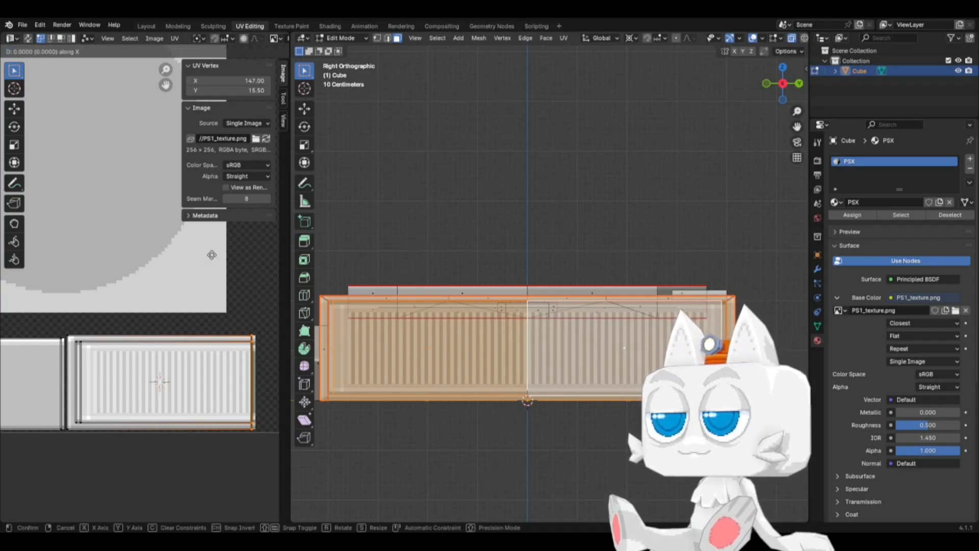
type(".5")
key("Return")
key("Tab")
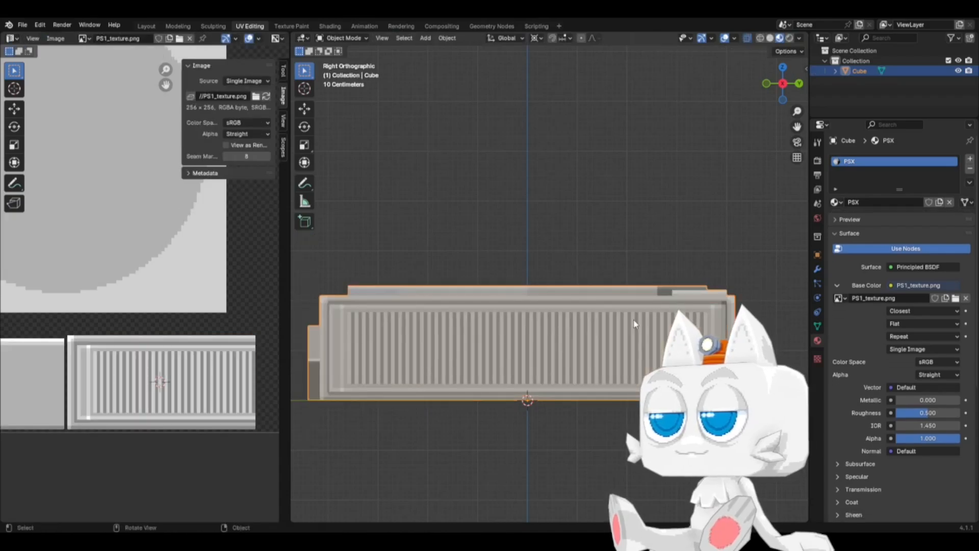
Step: In Edit Mode, select the inner vertical row of panel UV vertices beside the stripes and set its X coordinate to 96.5
middle_click_drag(590, 332, 536, 371)
key("Tab")
key("Tab")
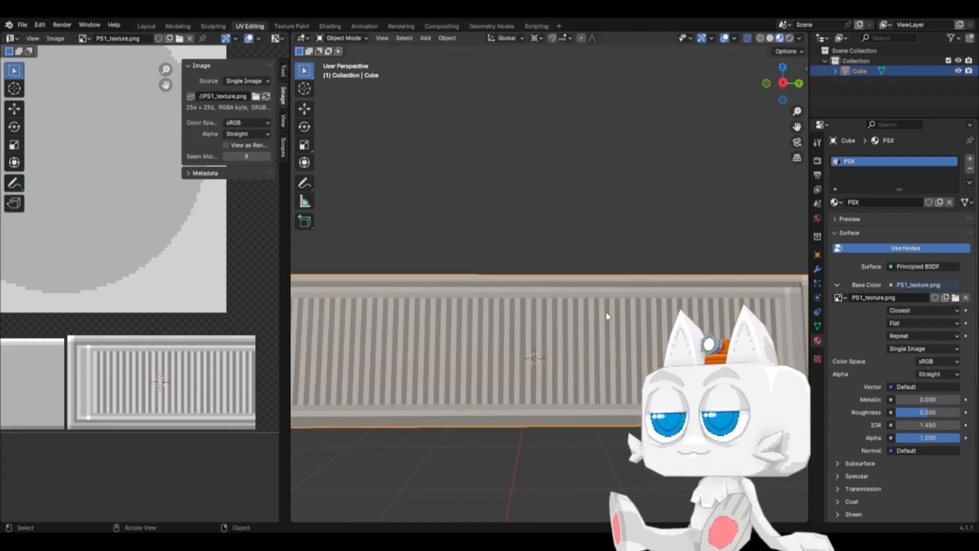
scroll(632, 326, "down", 5)
middle_click_drag(666, 304, 607, 322)
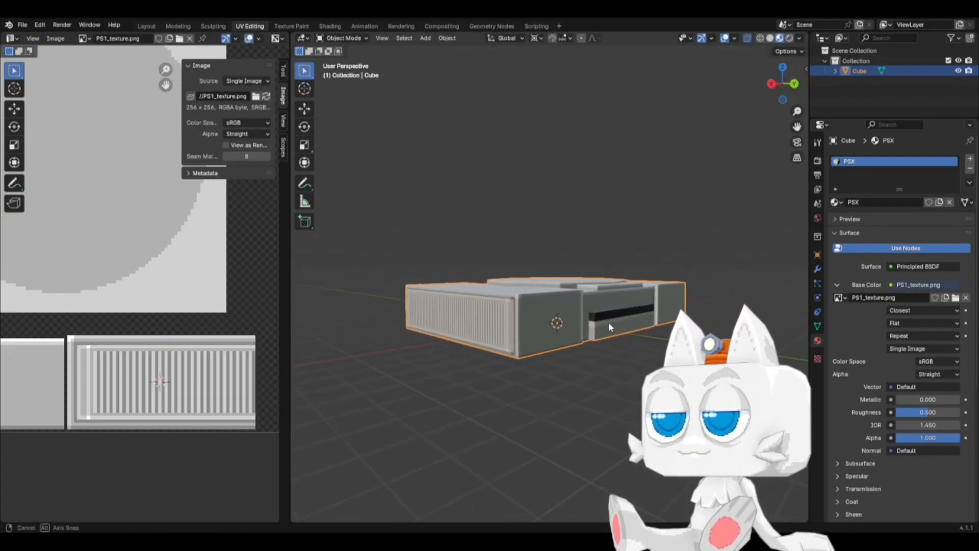
key("Tab")
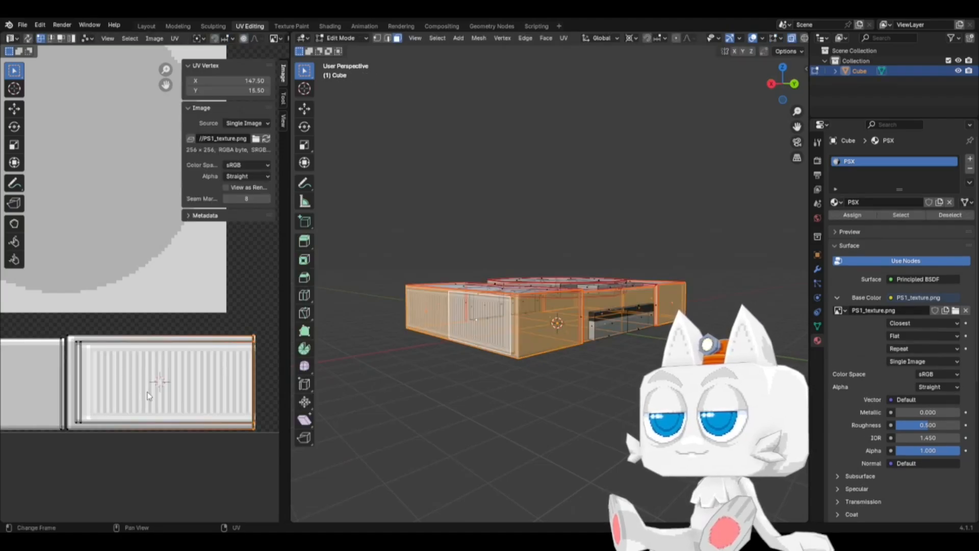
scroll(136, 340, "up", 3)
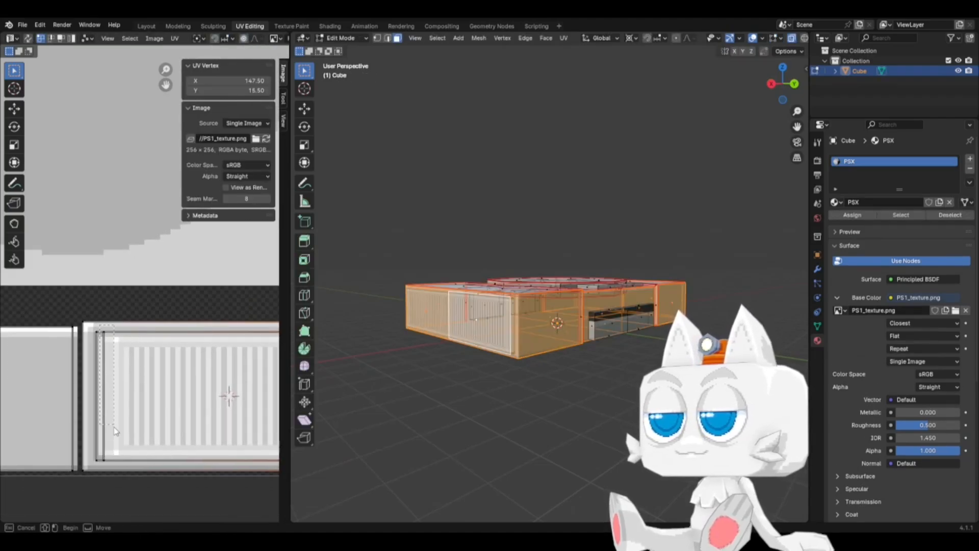
left_click(119, 465)
key("g")
key("x")
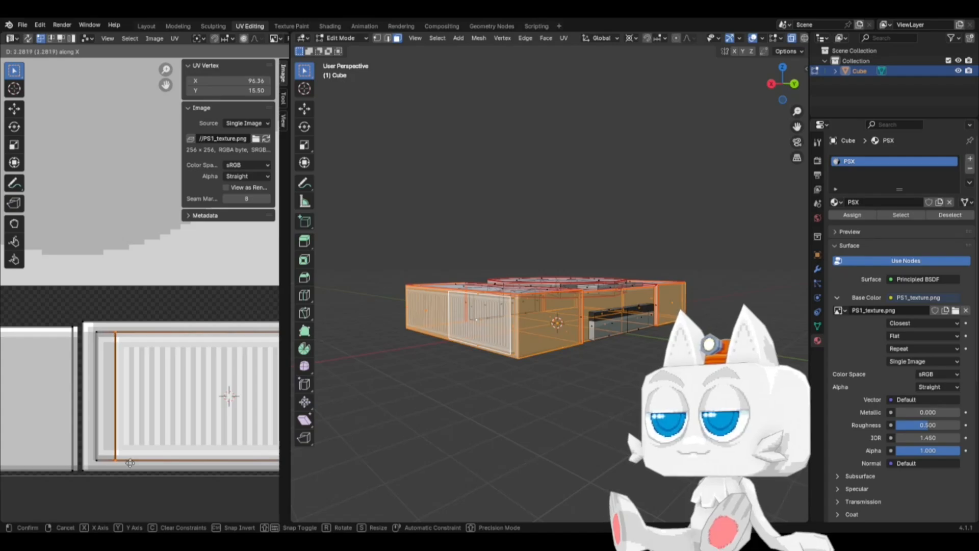
left_click(132, 462)
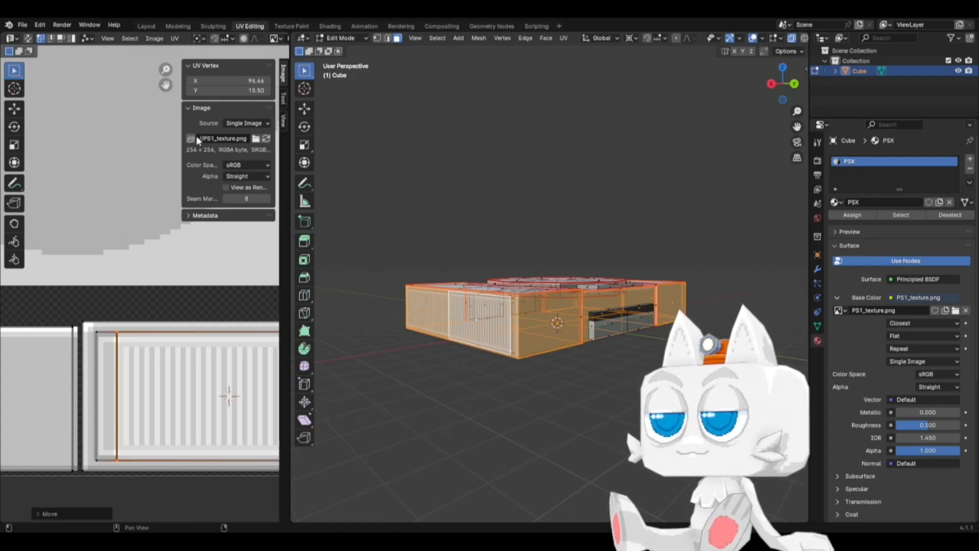
left_click(244, 81)
type("96.5")
key("Return")
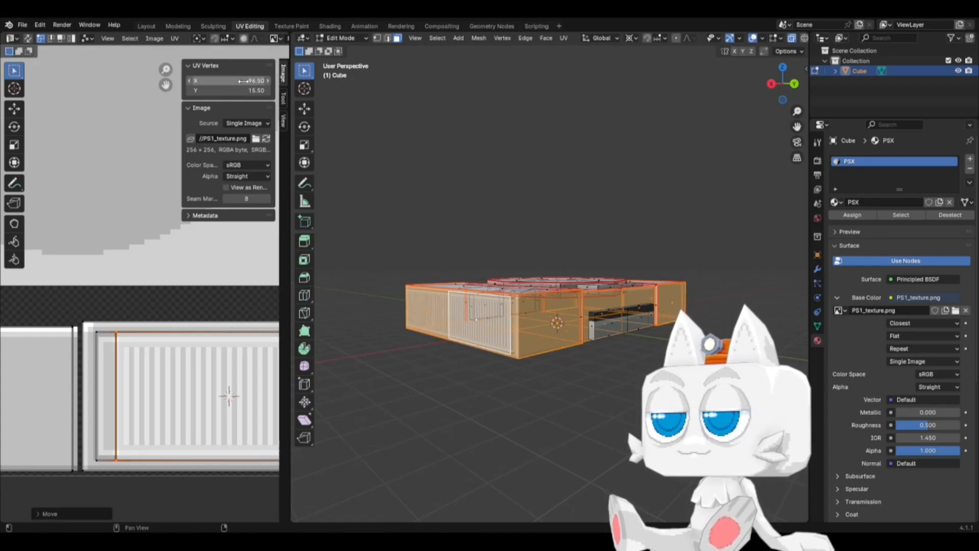
Step: Inspect the striped panel from both ends of the model in Object Mode and save the Blender file
key("Tab")
scroll(506, 329, "up", 4)
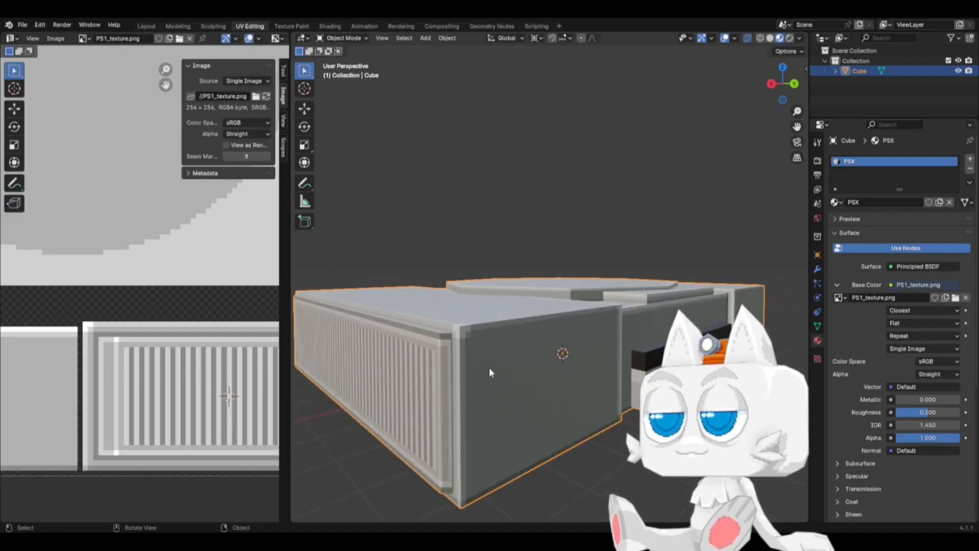
middle_click_drag(488, 367, 596, 364)
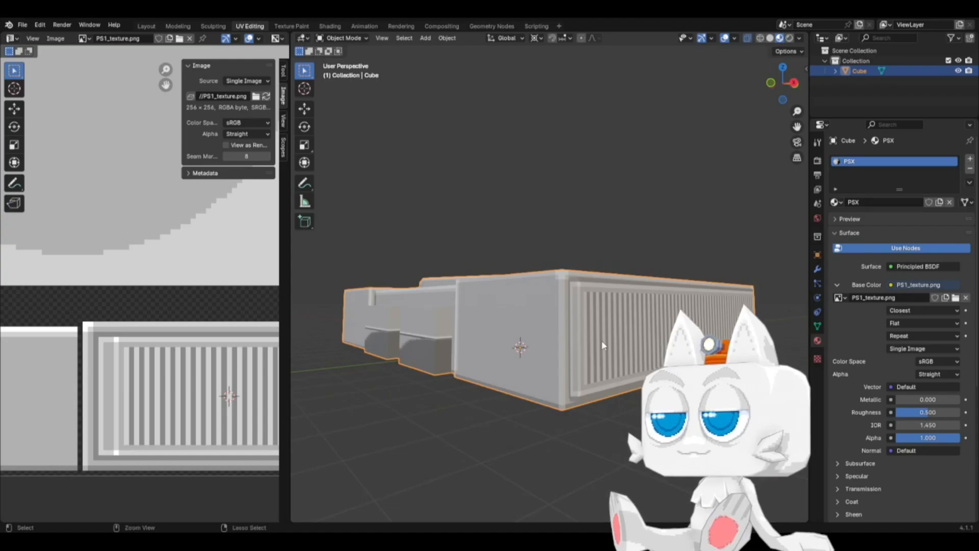
key("ctrl+s")
Step: Select the upper row of the striped panel's UV vertices and lower it by one pixel along Y, to 27.02
key("Tab")
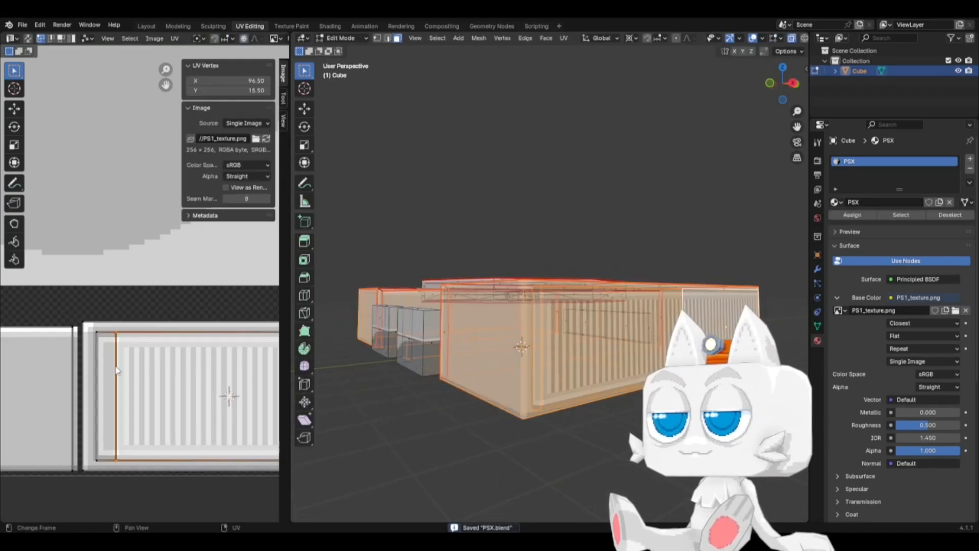
scroll(130, 390, "down", 2)
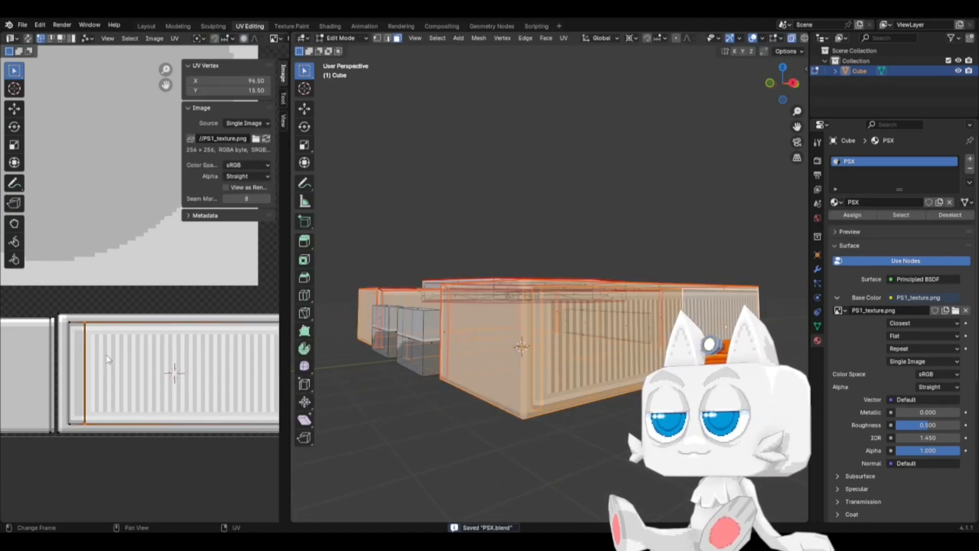
key("ctrl+l")
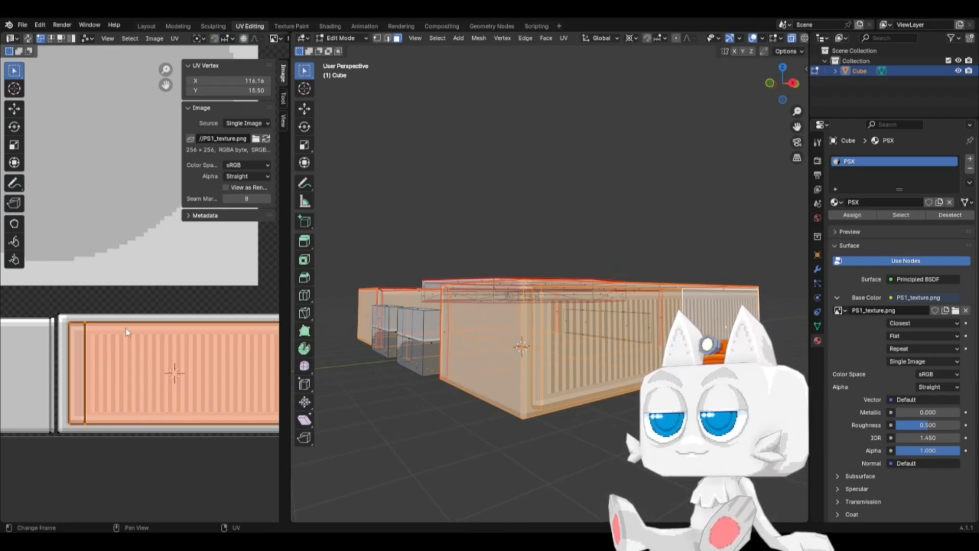
middle_click_drag(166, 336, 116, 332)
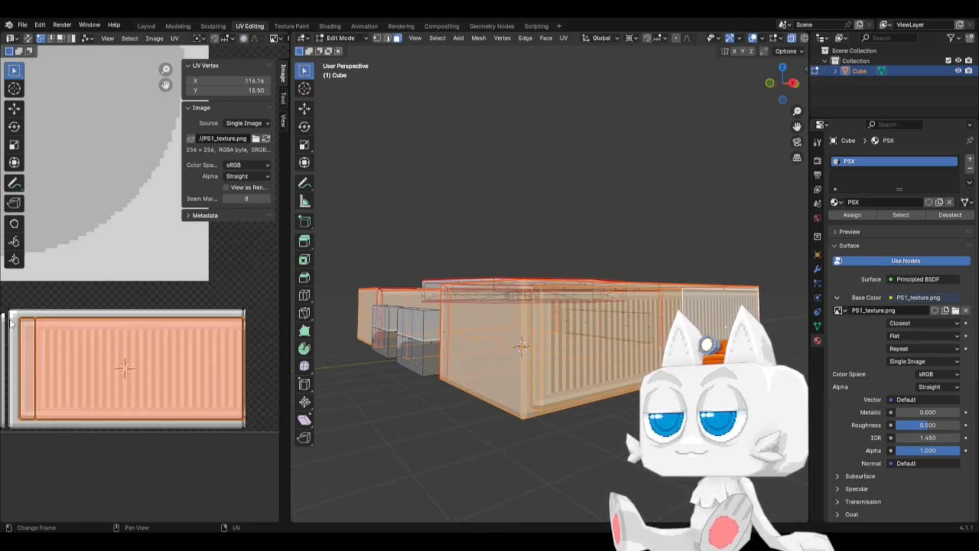
key("b")
left_click_drag(235, 337, 254, 335)
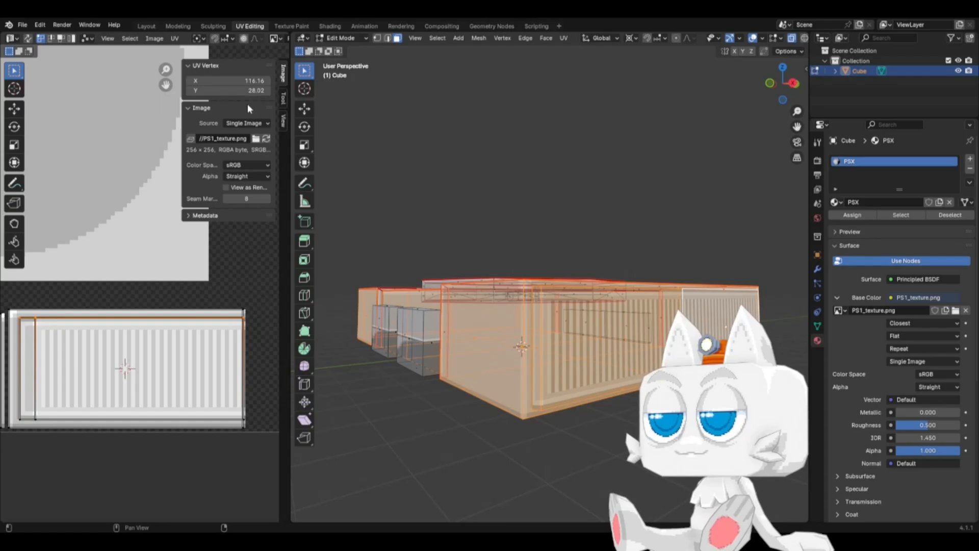
left_click(192, 92)
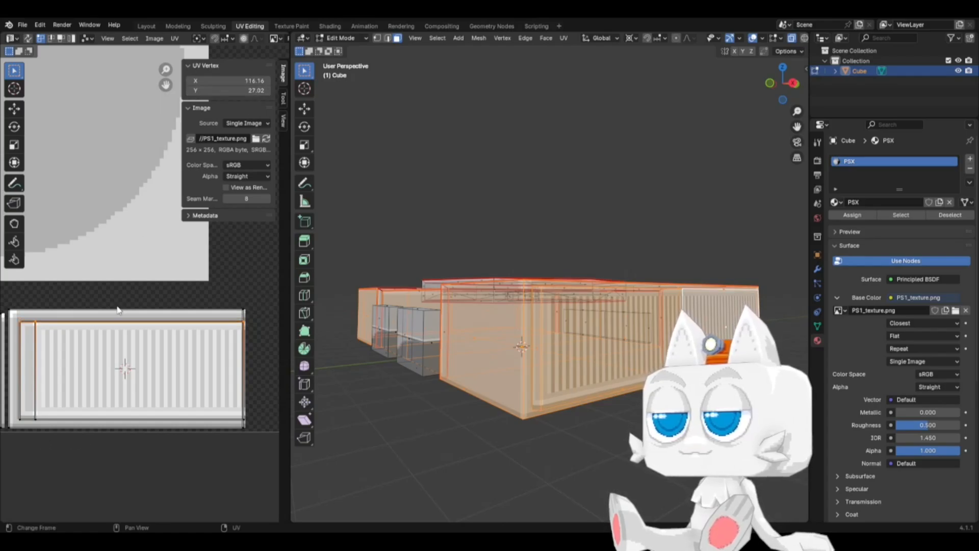
Step: Select the lower row of the striped panel's UV vertices and set its Y coordinate to 4
key("b")
left_click_drag(15, 412, 247, 425)
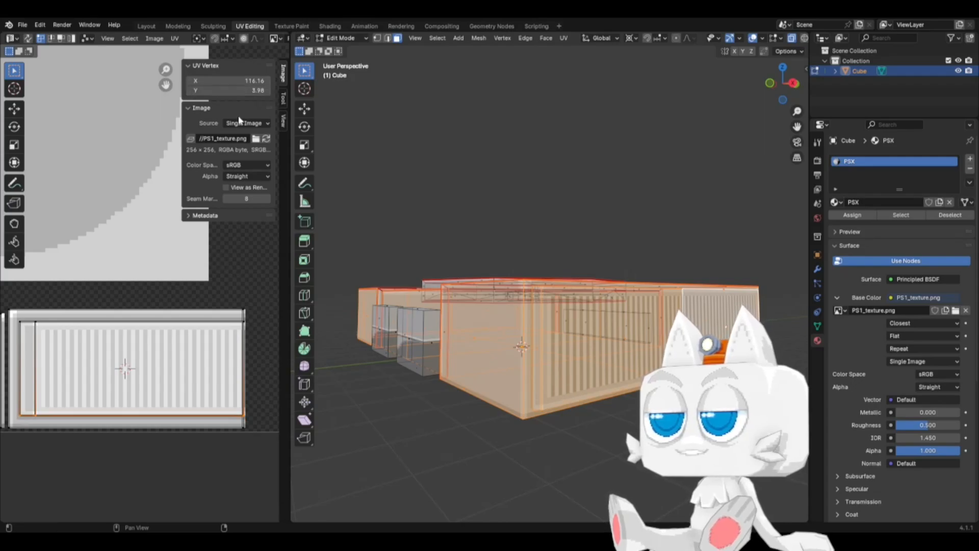
left_click(230, 92)
type("4")
key("Return")
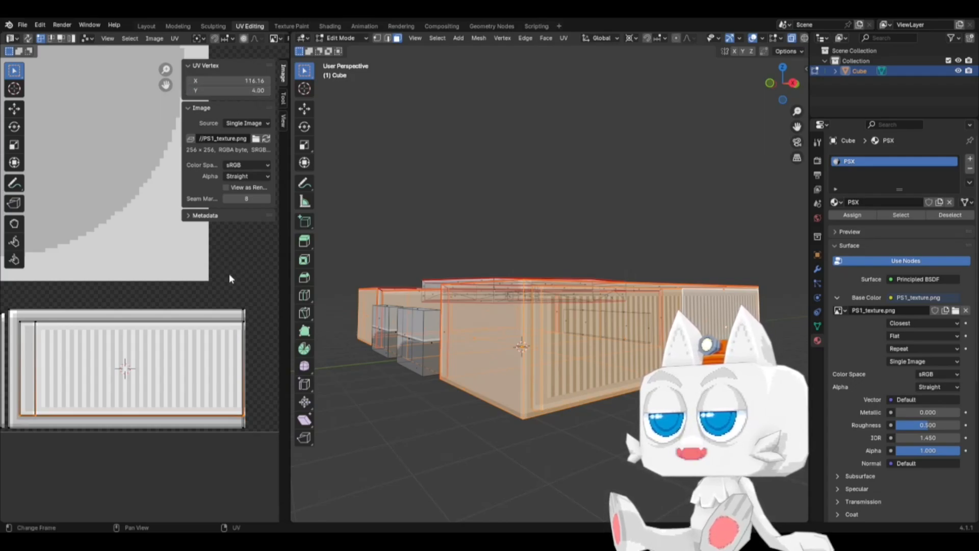
Step: Set the Y coordinate of the panel's upper UV vertex row to 27 and view the panel in Object Mode
key("b")
left_click_drag(72, 325, 250, 331)
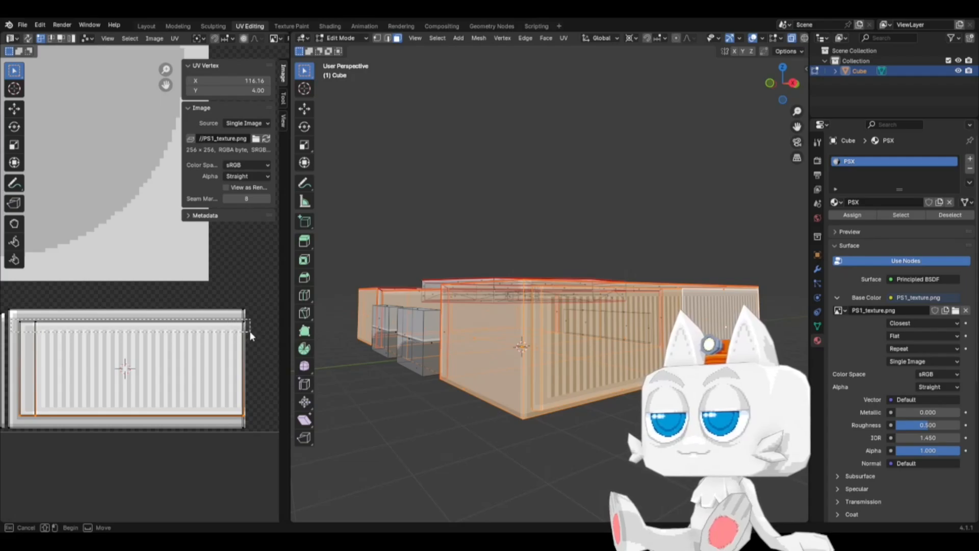
left_click(237, 90)
type("27")
key("Return")
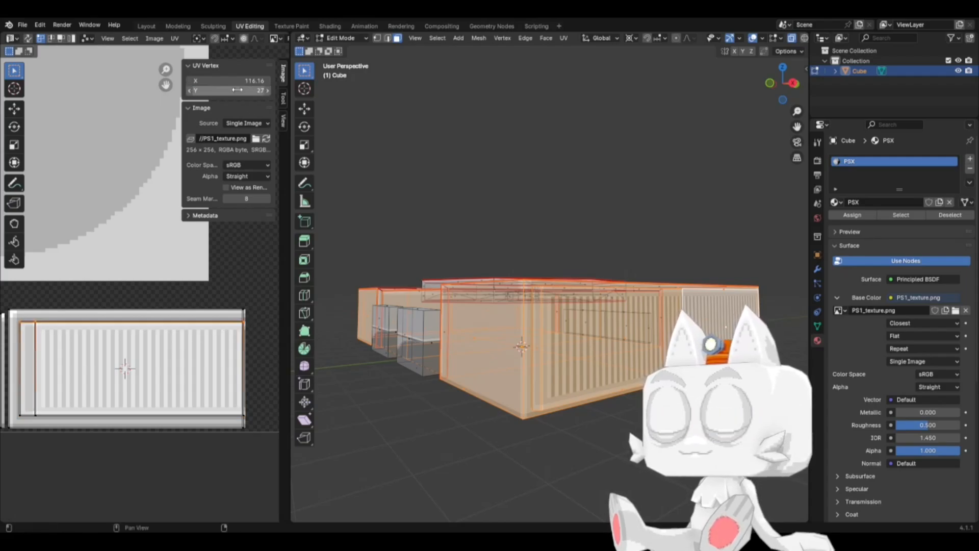
key("Tab")
scroll(619, 366, "up", 2)
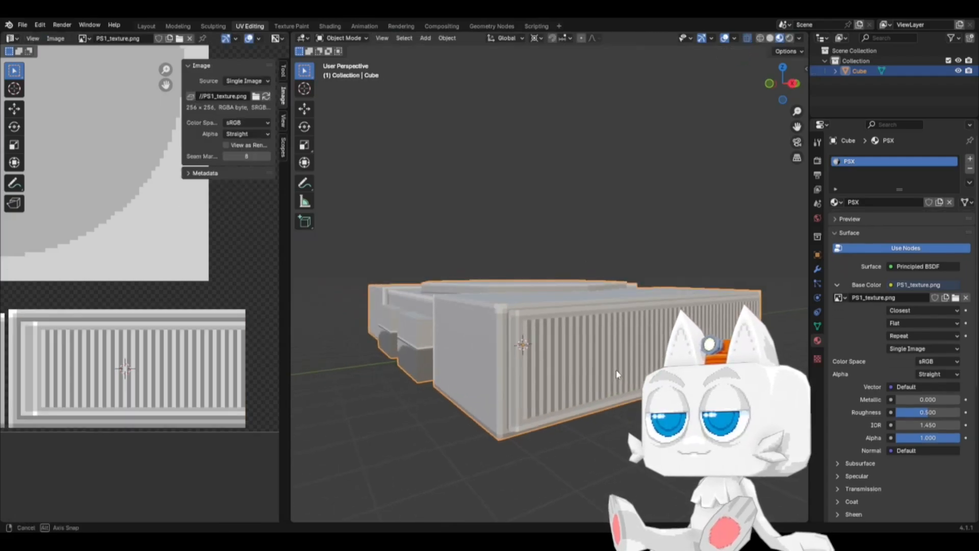
Step: In Edit Mode, select all linked faces of the striped panel on the model's side and frame it in the right orthographic view
key("Tab")
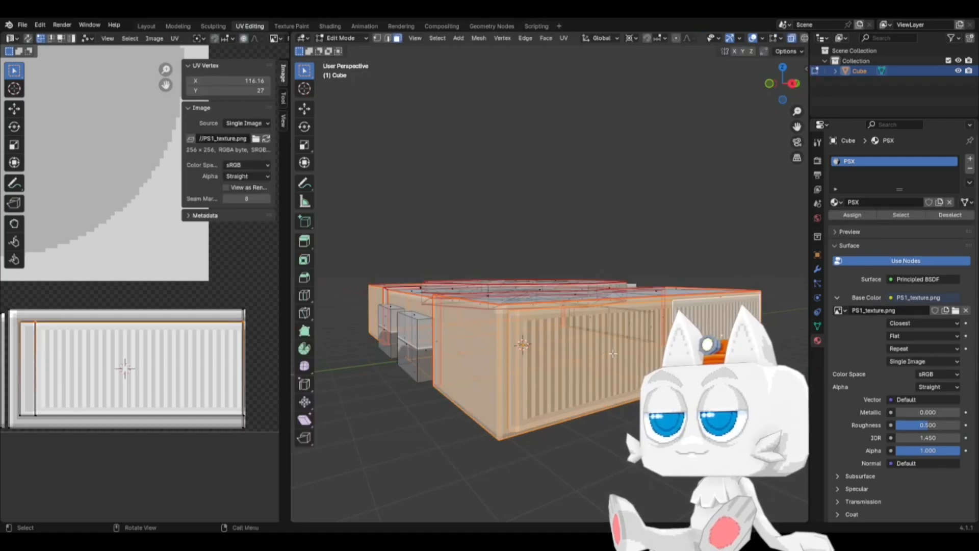
left_click(619, 351)
middle_click_drag(465, 353, 409, 450)
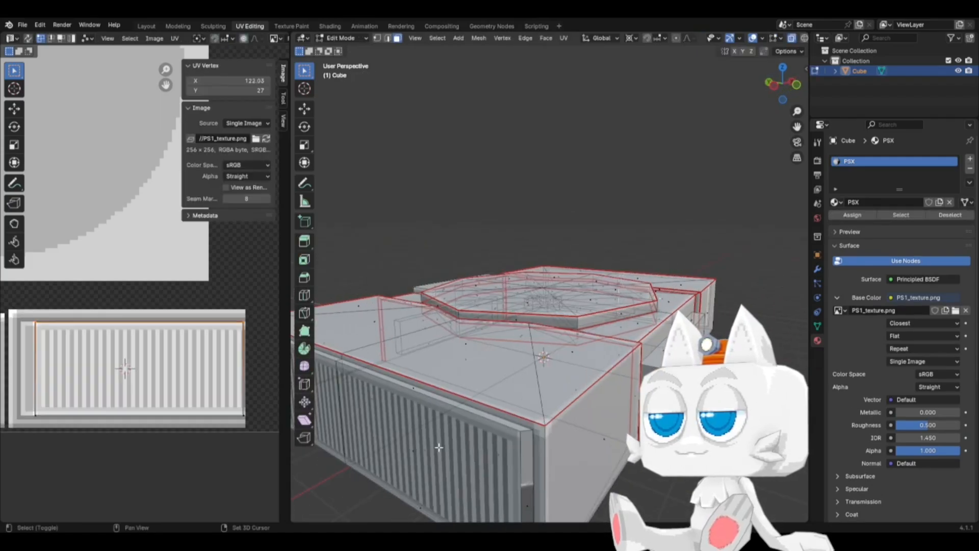
key("ctrl+l")
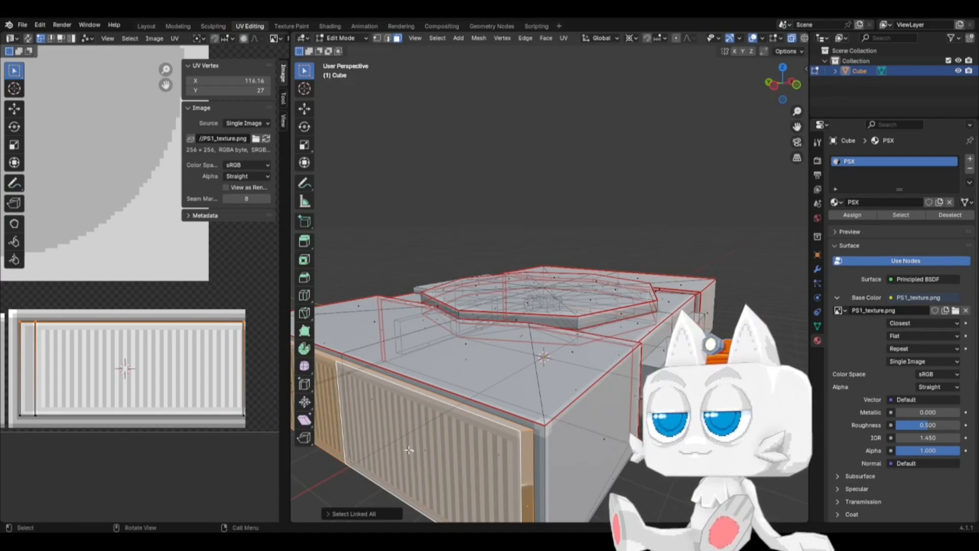
scroll(409, 450, "down", 2)
middle_click_drag(494, 425, 508, 415)
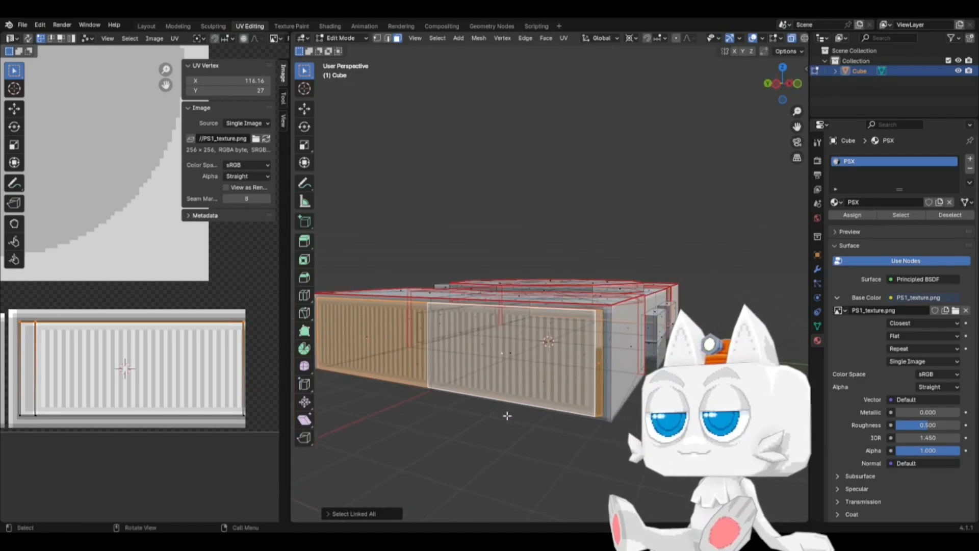
left_click(599, 359)
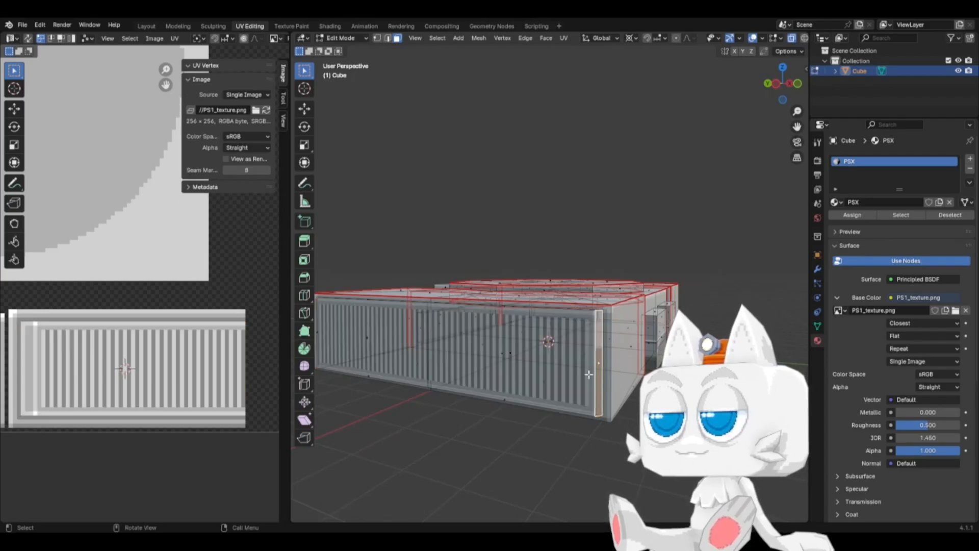
middle_click_drag(598, 359, 444, 380)
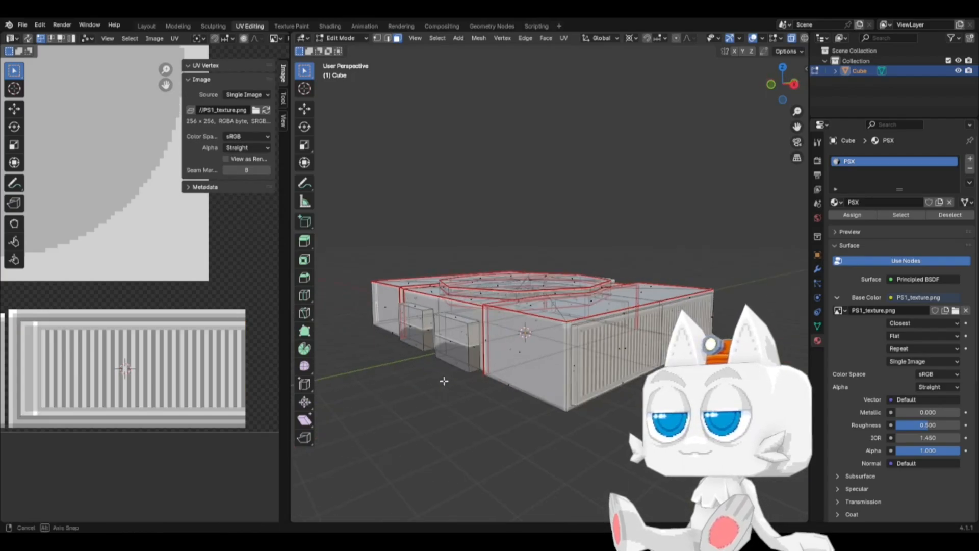
left_click(614, 351)
key("ctrl+l")
key("KP_3")
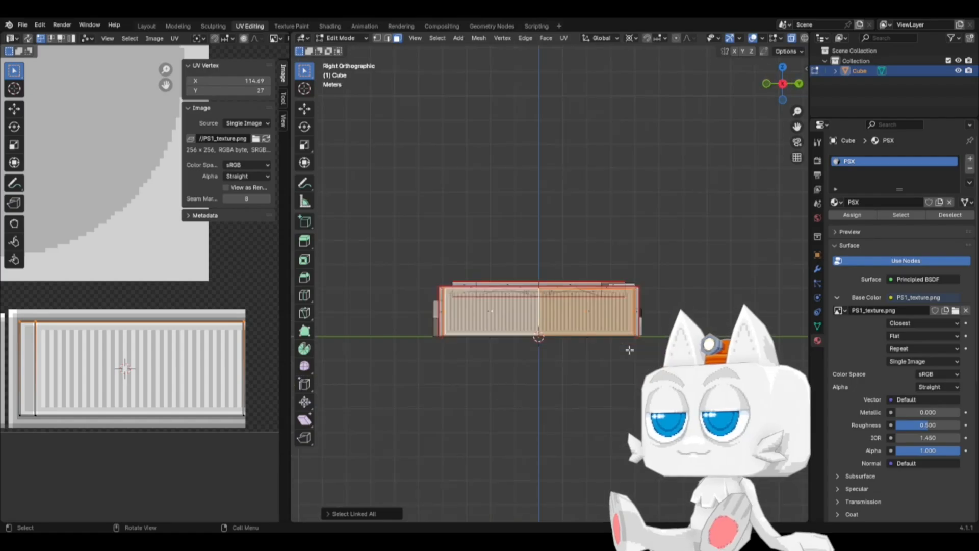
scroll(628, 336, "up", 6)
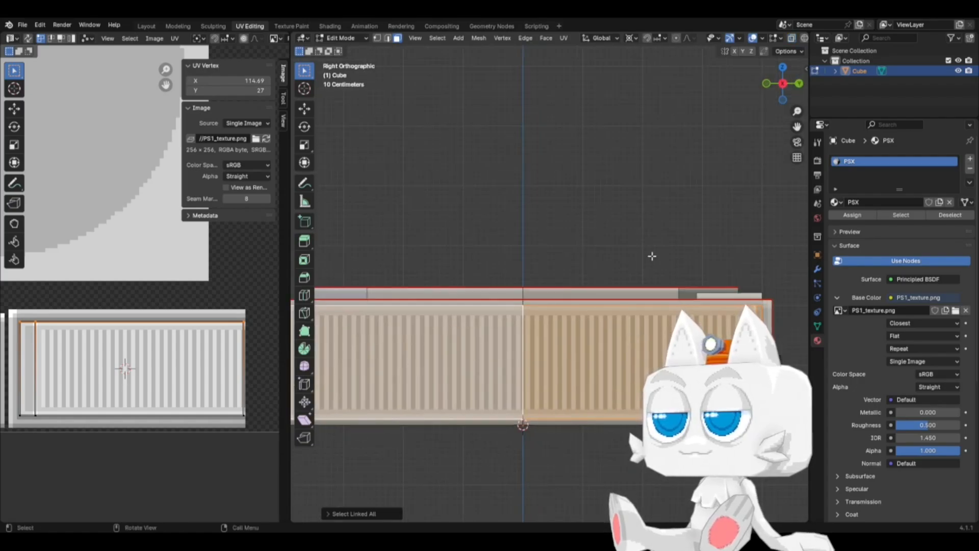
key("s")
key("z")
right_click(647, 264)
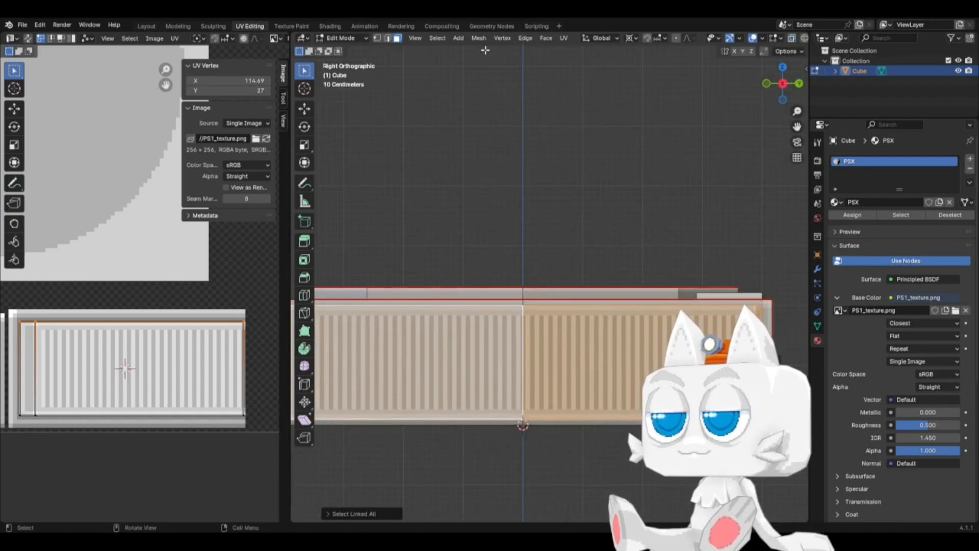
Step: Set the transform pivot to Individual Origins, scale the selected panel to about 0.88 along Z, and adjust its scale slightly along Y
left_click(630, 39)
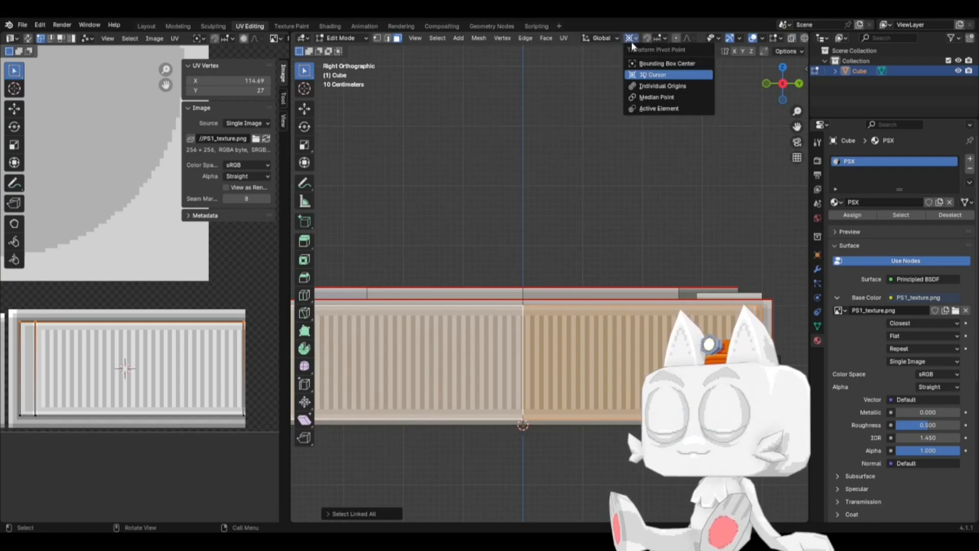
left_click(643, 87)
key("s")
key("z")
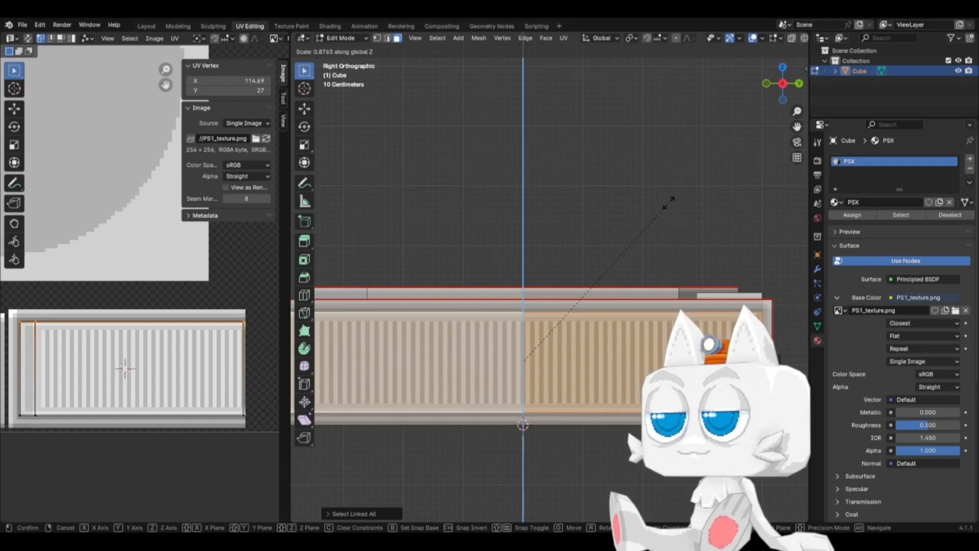
left_click(672, 203)
key("s")
key("y")
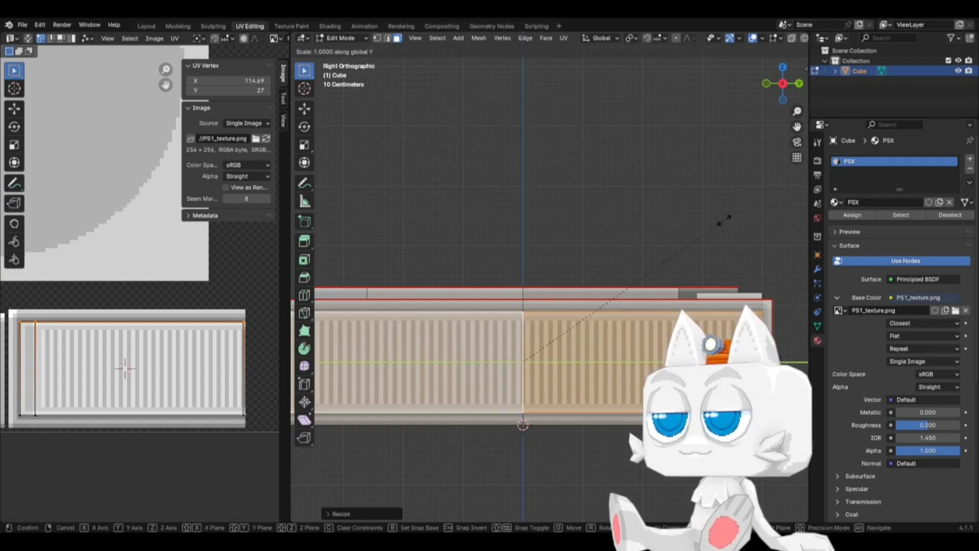
left_click(722, 219)
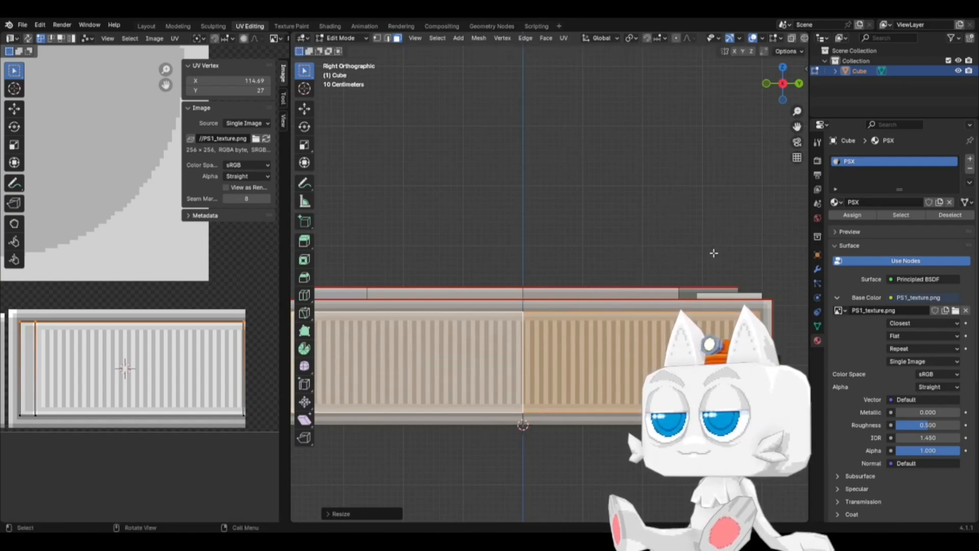
Step: In top view, delete the linked striped panel on the model's -X side and reset the 3D cursor to the world origin
scroll(602, 309, "down", 2)
middle_click_drag(606, 322, 618, 321)
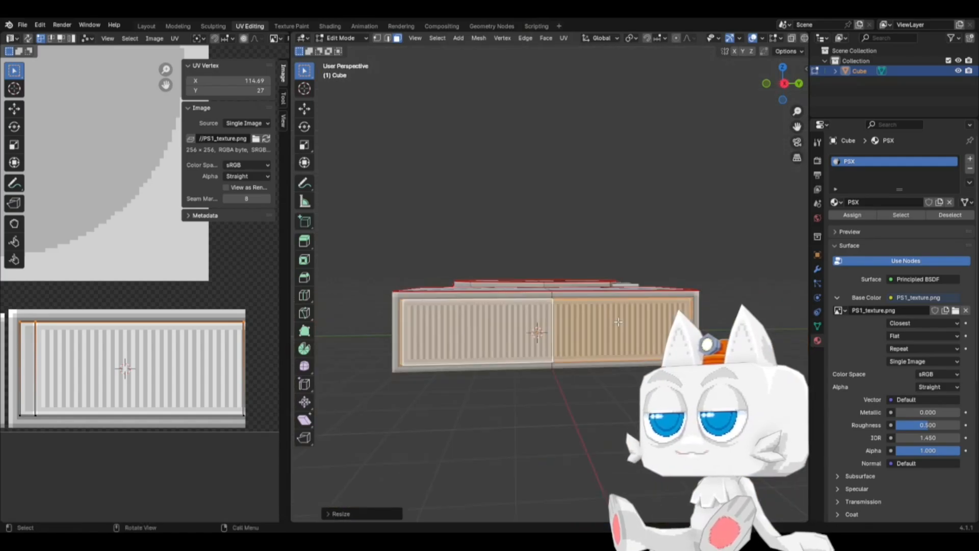
key("KP_7")
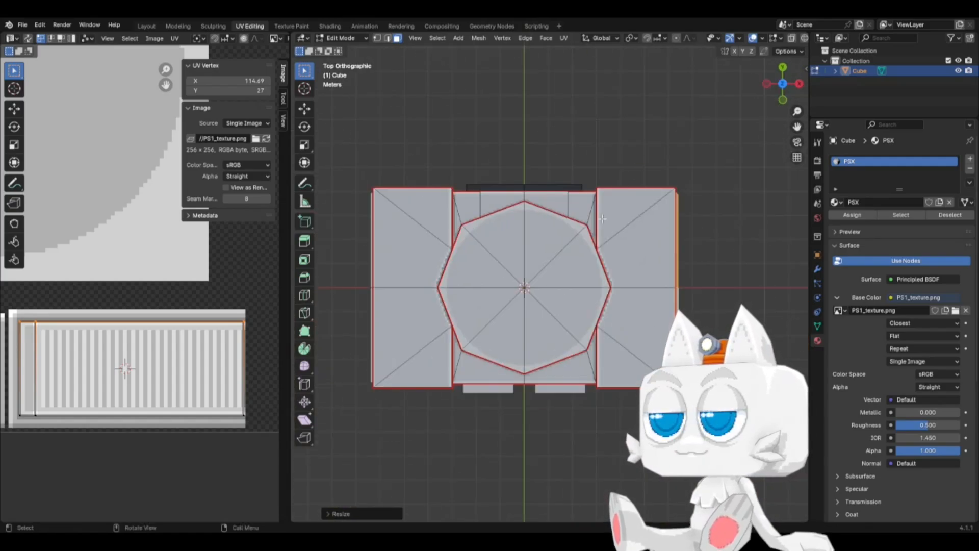
left_click(366, 216)
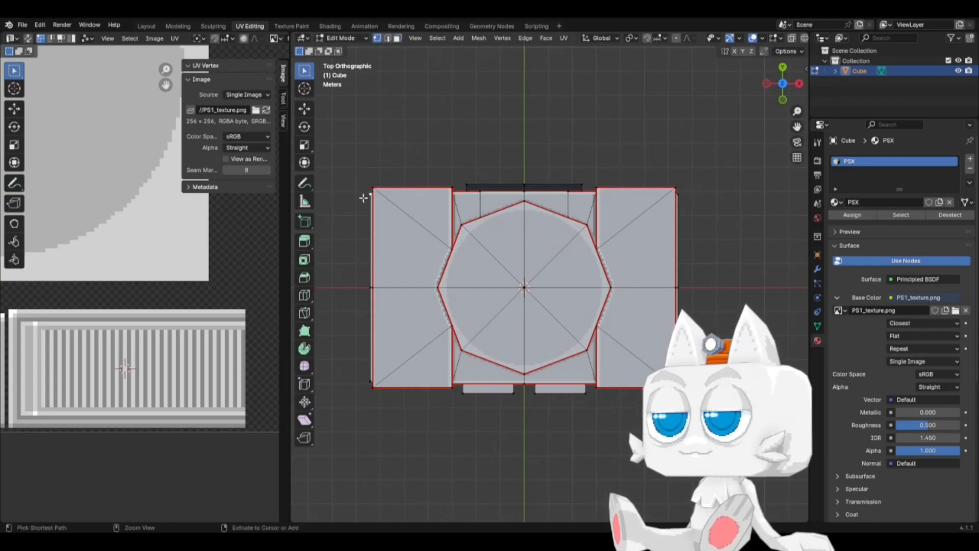
key("ctrl+l")
key("x")
left_click(350, 177)
key("shift+s")
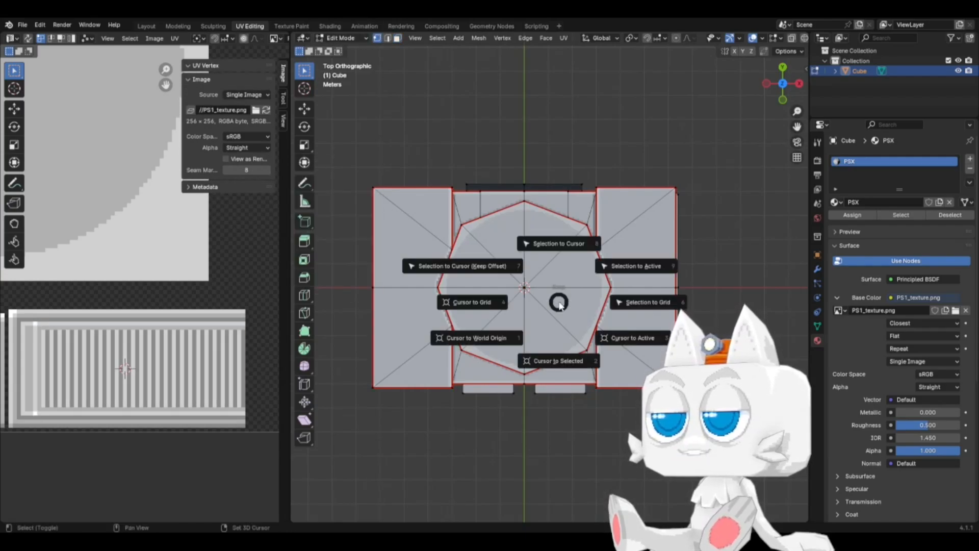
left_click(472, 337)
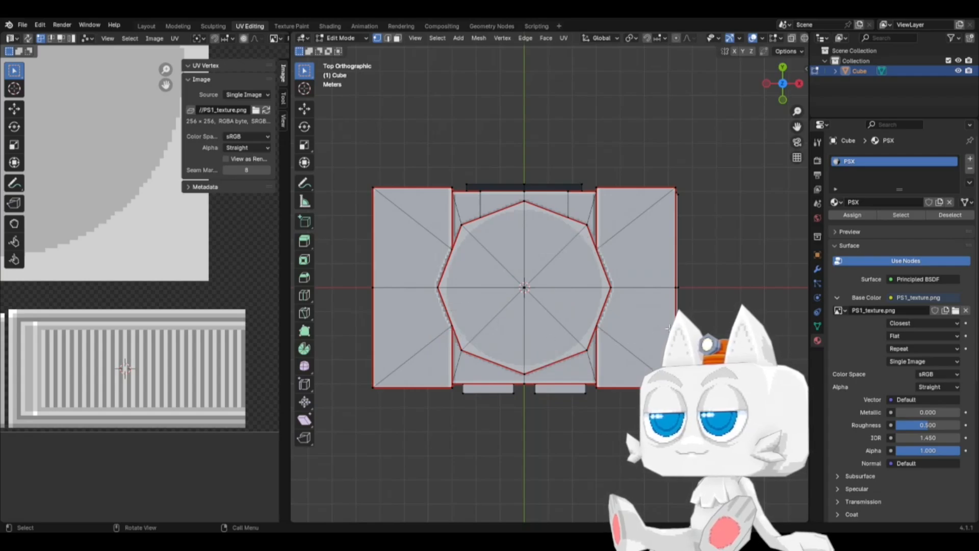
Step: Select all linked geometry of the striped panel on the +X side and duplicate it in place
left_click(684, 286)
key("ctrl+l")
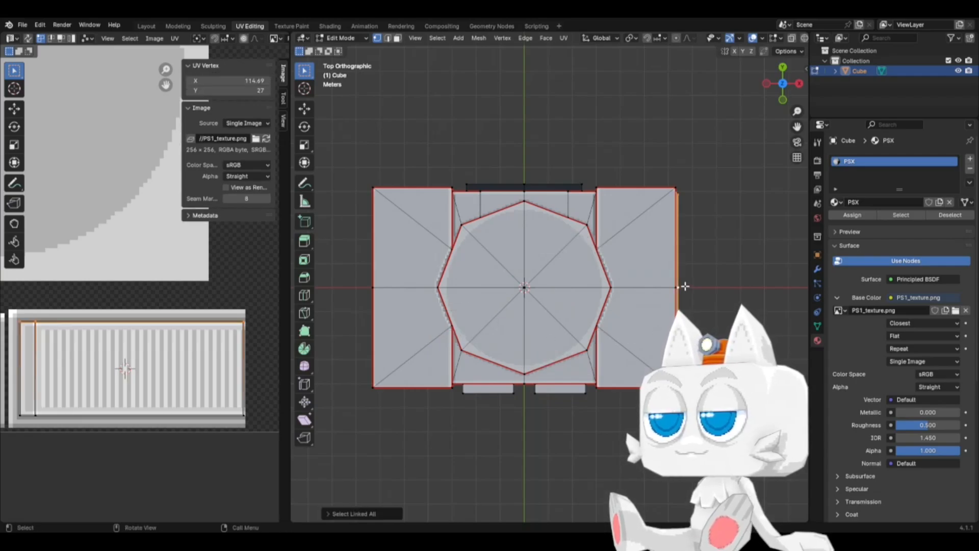
key("shift+d")
Step: Try to mirror the duplicated panel by scaling it by -1 along X around its individual origin
type("sx")
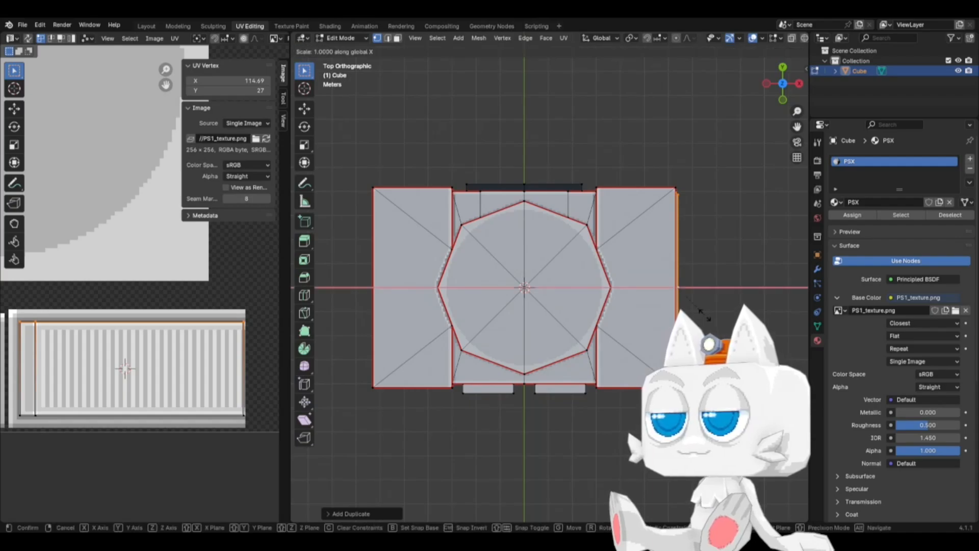
type("-1")
key("Return")
key("ctrl+z")
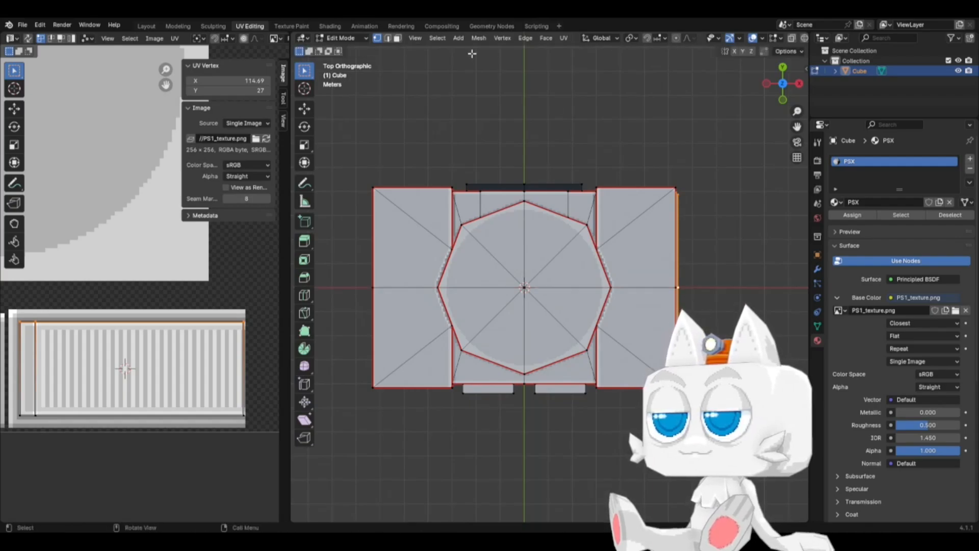
Step: Set the transform pivot to 3D Cursor and scale the duplicated panel by -1 along X to mirror it to the opposite side
left_click(631, 37)
left_click(631, 100)
type("sx")
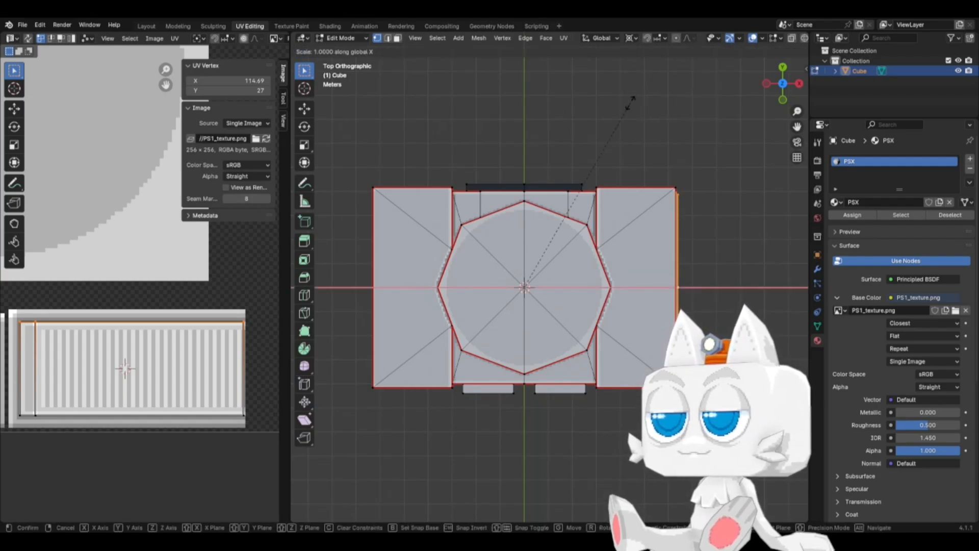
type("-1")
key("Return")
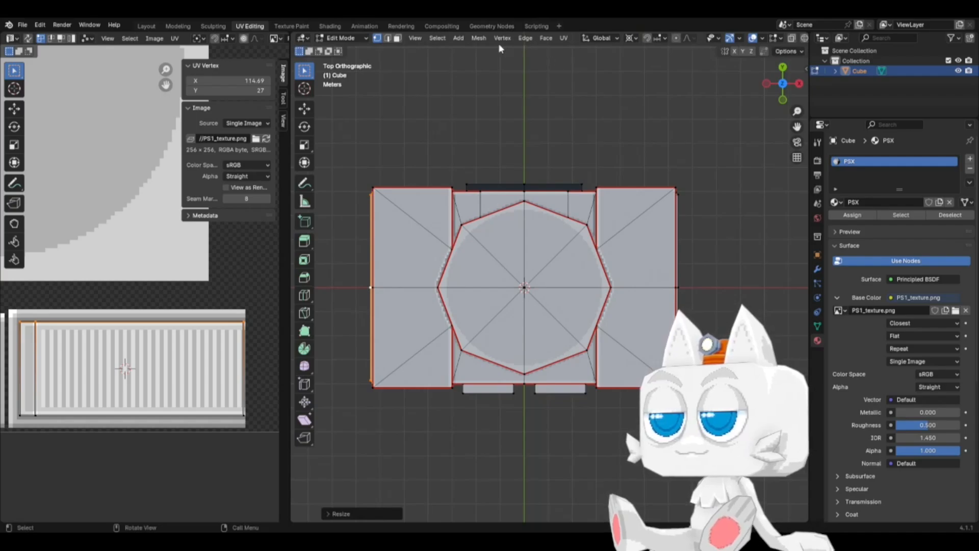
Step: Flip the normals of the mirrored panel, return to Object Mode and save the file
left_click(479, 38)
mouse_move(515, 210)
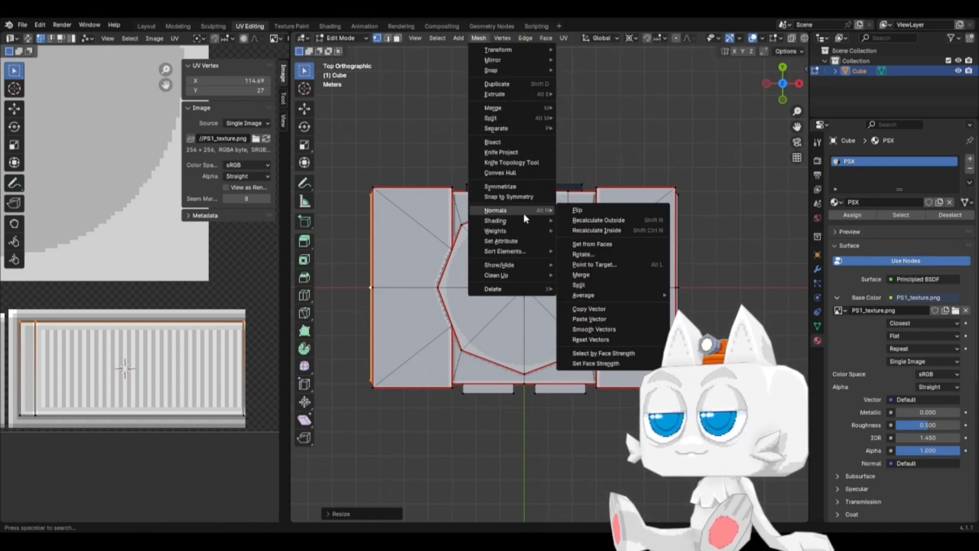
left_click(580, 211)
key("Tab")
middle_click_drag(505, 326, 567, 366)
key("ctrl+s")
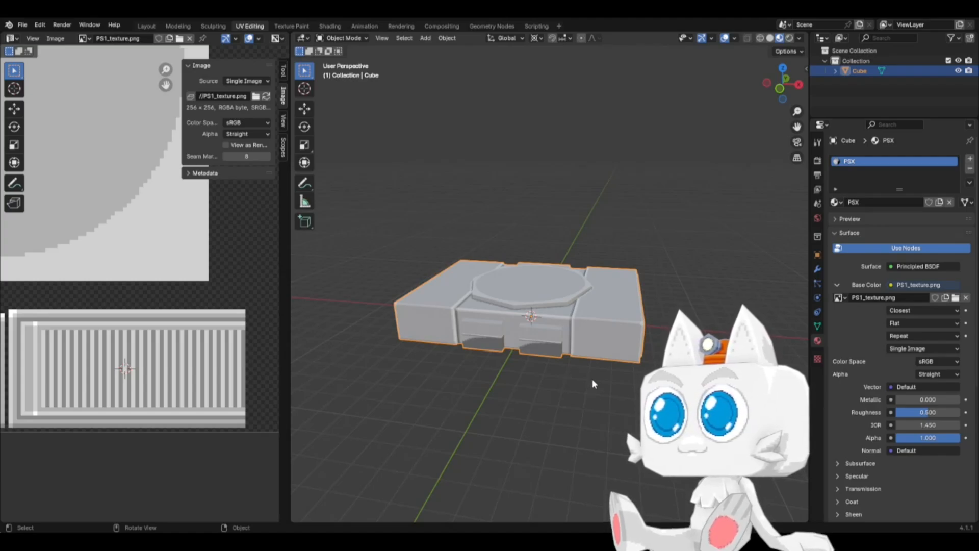
Step: Inspect the front of the textured console from several angles and save PSX.blend again
middle_click_drag(592, 378, 499, 407)
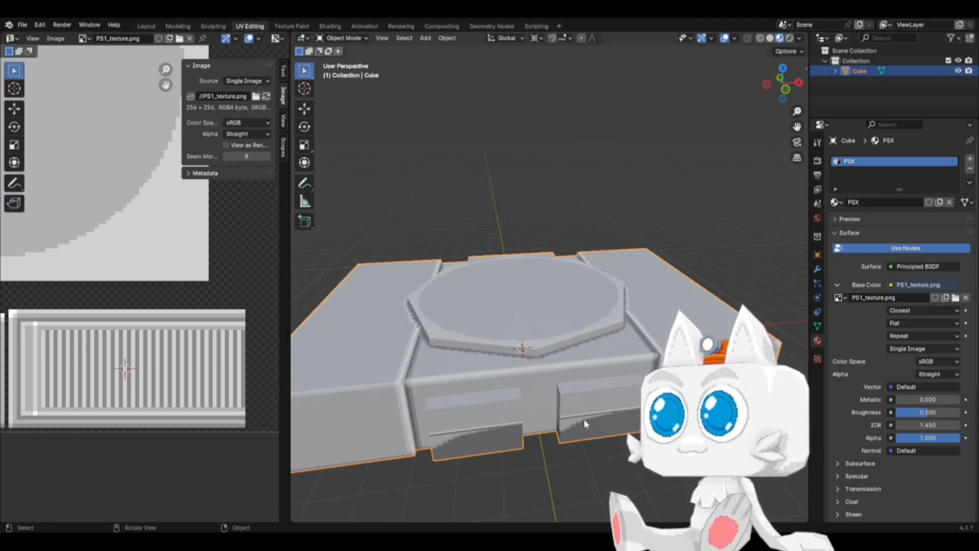
middle_click_drag(619, 392, 586, 394)
scroll(563, 403, "down", 2)
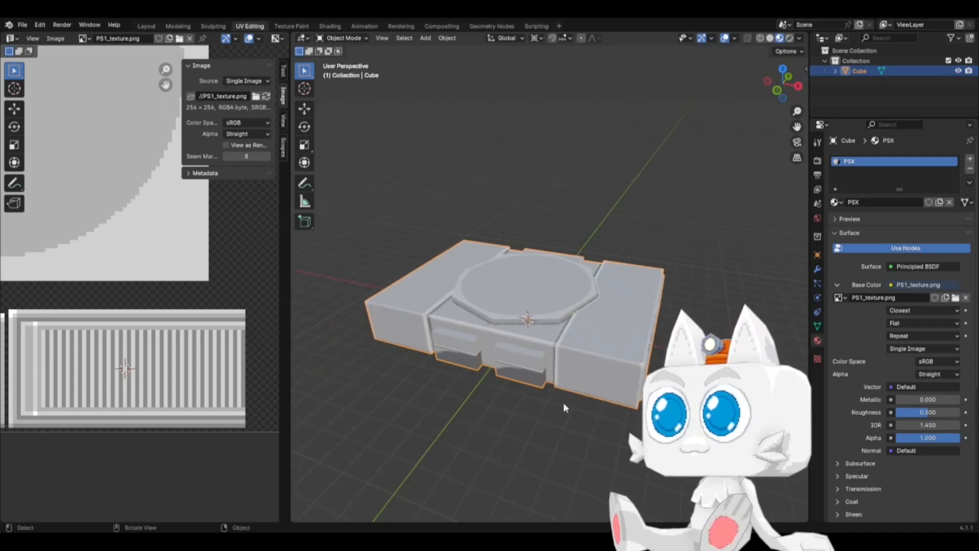
key("ctrl+s")
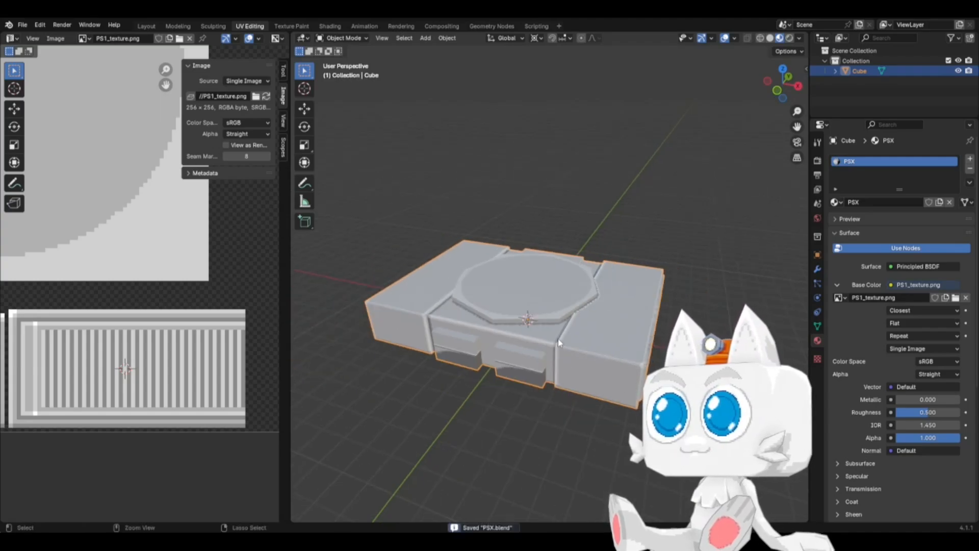
Step: Check the model from the top, the front and the striped side, and re-enter Edit Mode
key("KP_7")
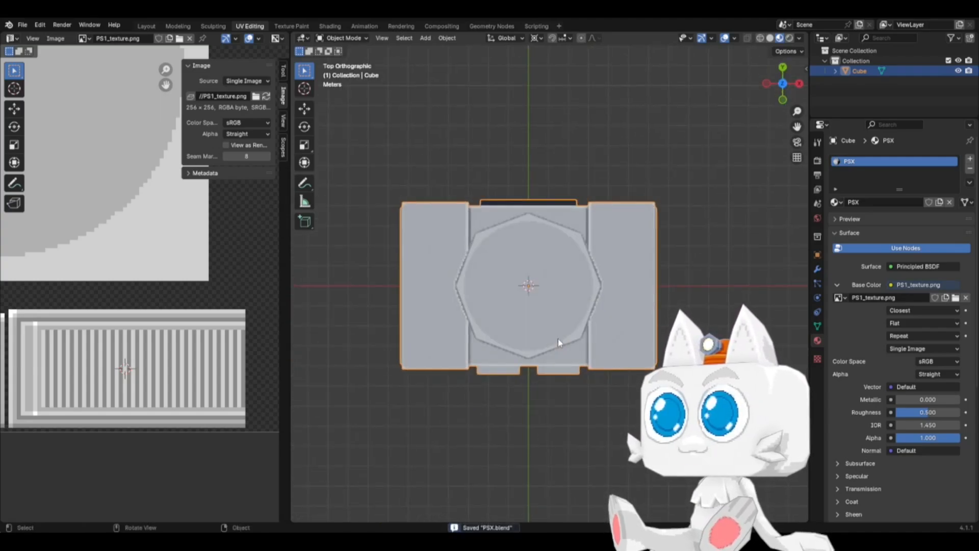
key("KP_1")
middle_click_drag(558, 338, 494, 339)
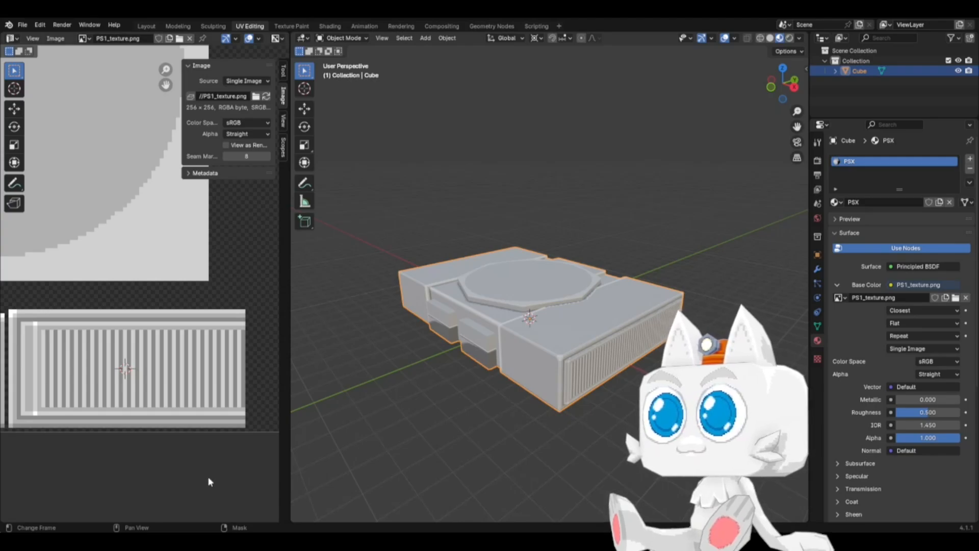
scroll(556, 359, "up", 3)
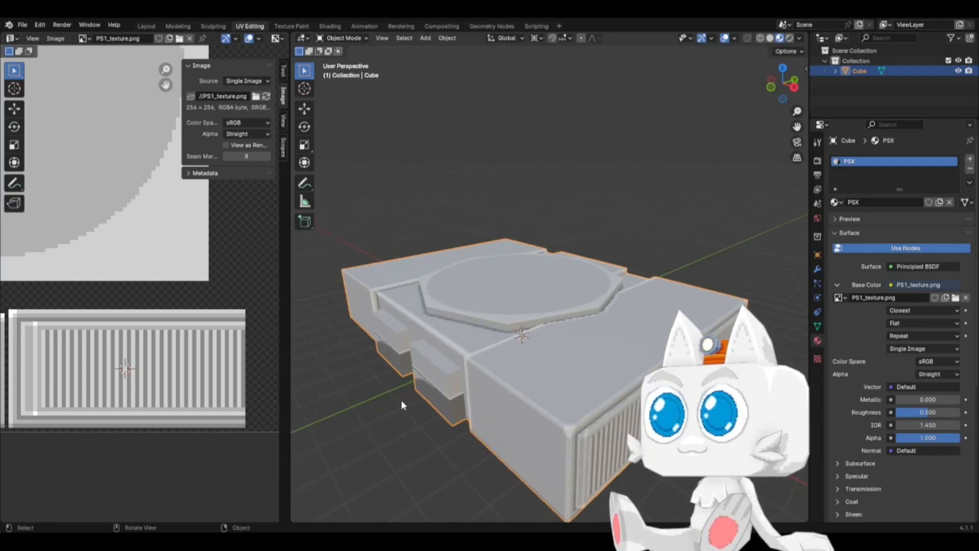
key("Tab")
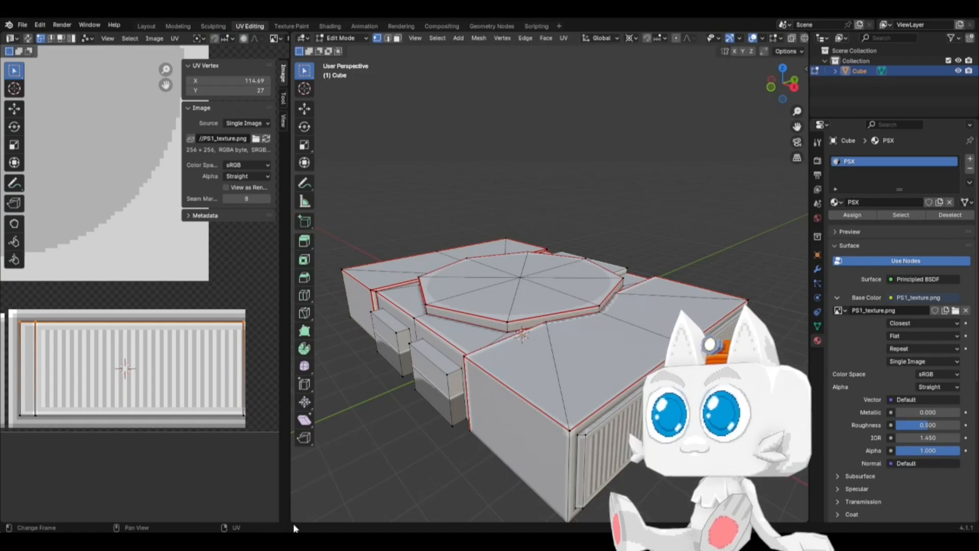
Step: Switch to Aseprite and copy a 35 × 24 px block of the plain middle wall to X 149, Y 231, beside the striped panel
key("alt+Tab")
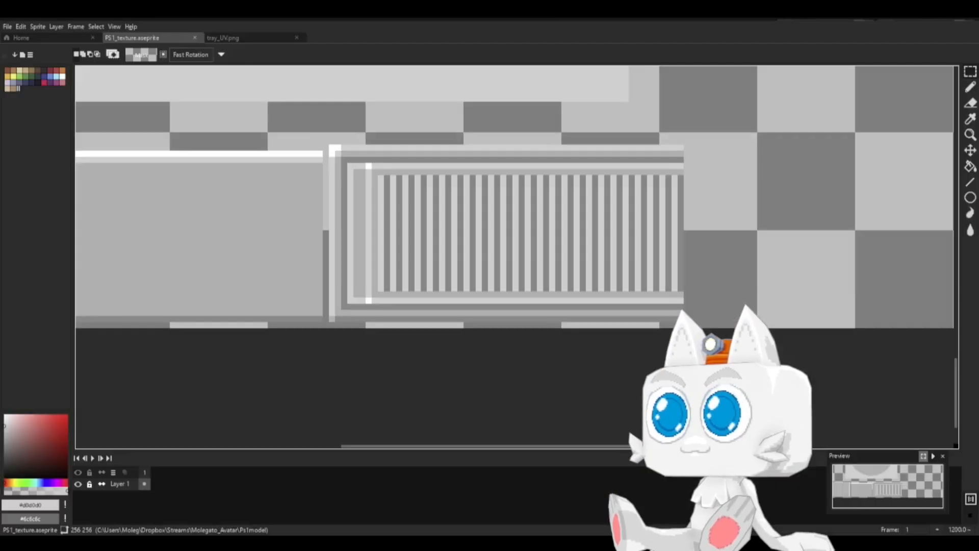
scroll(445, 244, "down", 2)
middle_click_drag(477, 160, 527, 334)
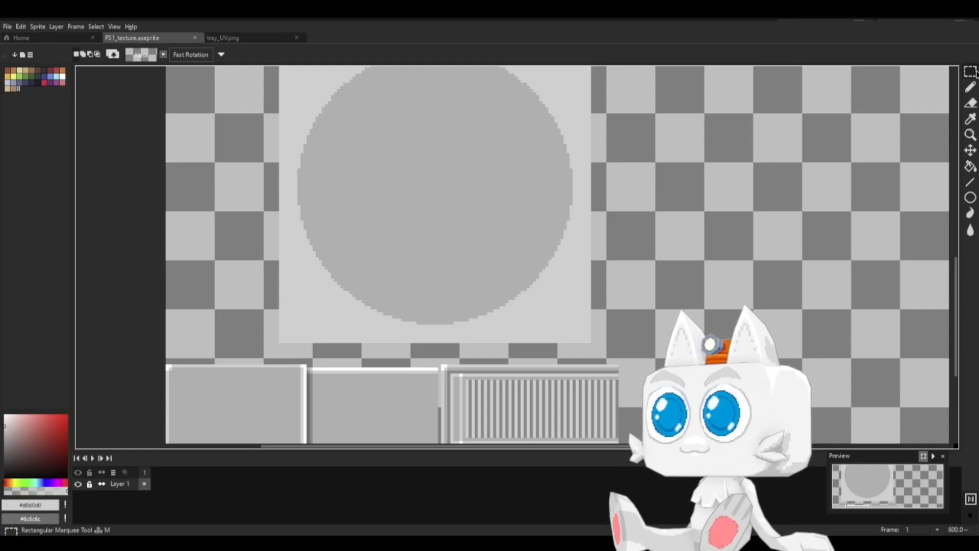
middle_click_drag(412, 336, 395, 232)
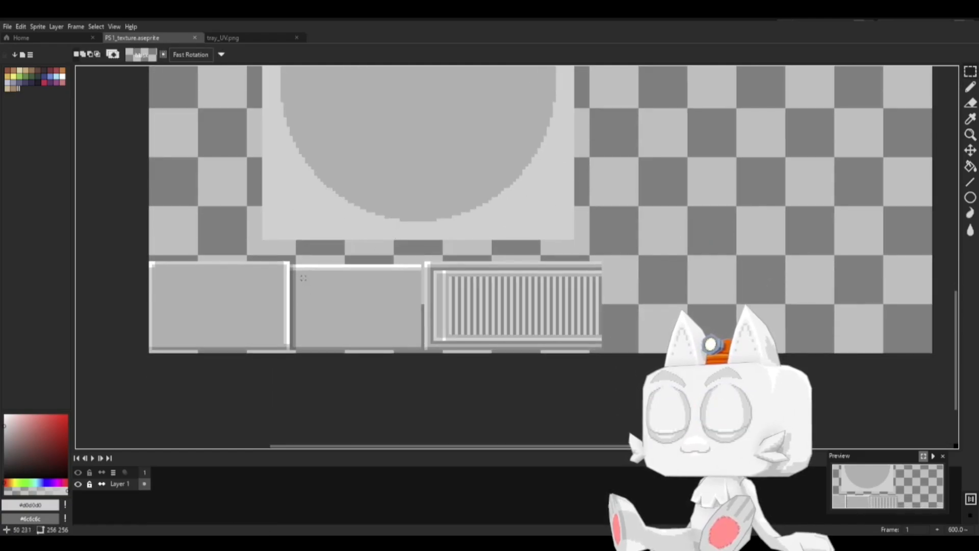
left_click_drag(331, 317, 414, 351)
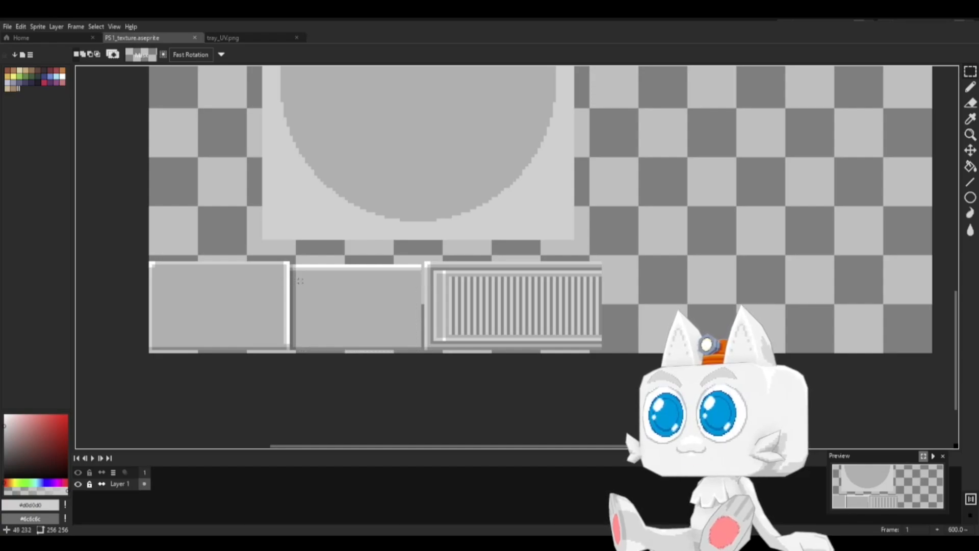
left_click_drag(306, 277, 414, 351)
left_click(412, 313)
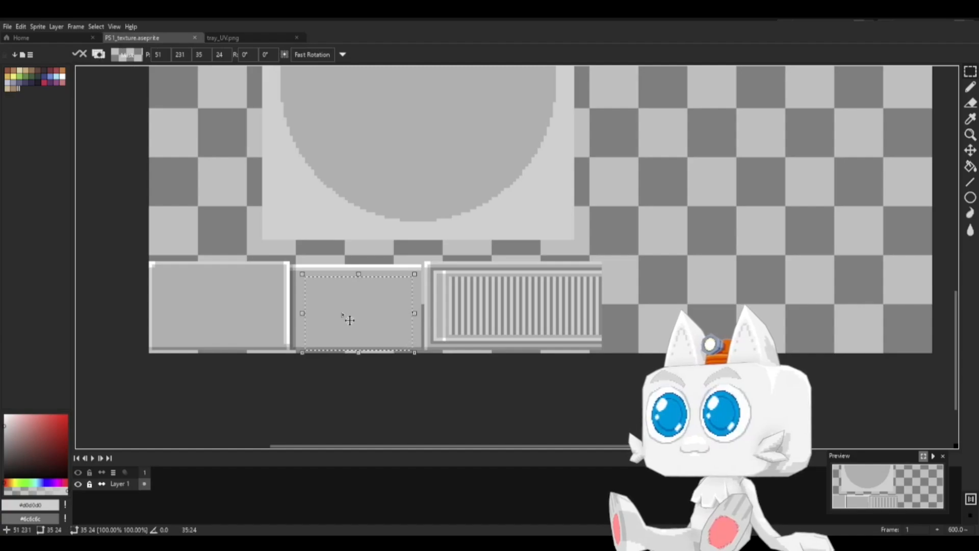
left_click_drag(349, 320, 653, 319)
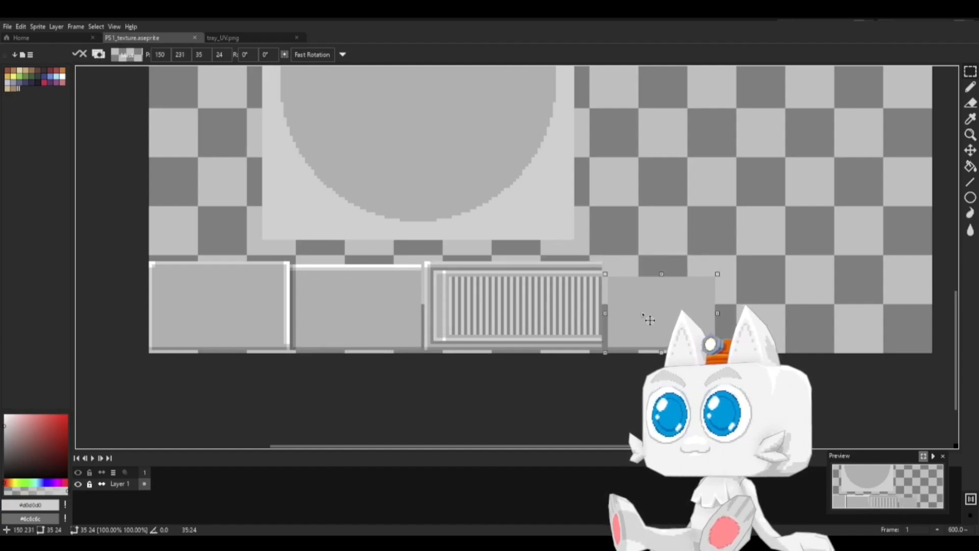
scroll(527, 319, "up", 4)
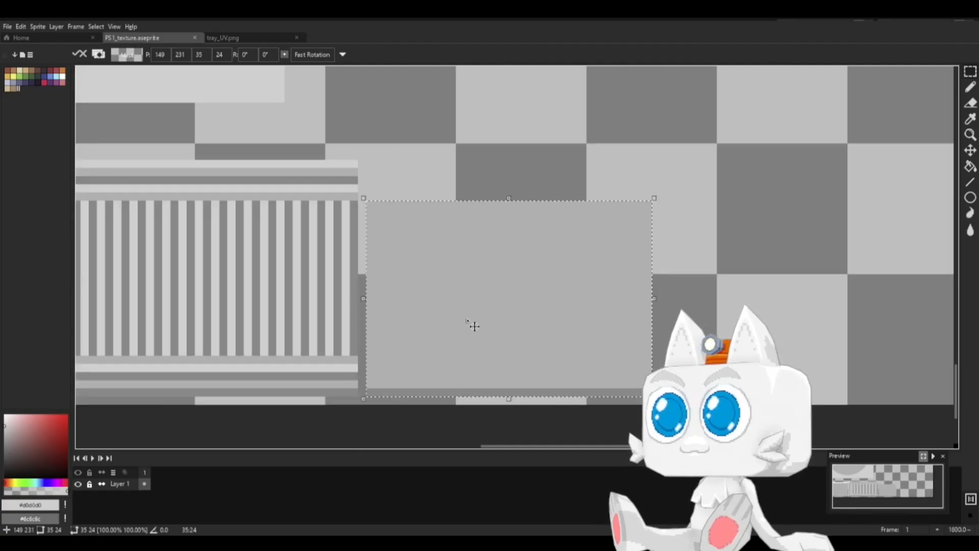
Step: Draw 1 px #d0d0d0 highlight lines along the top, right and left edges of the copied block with the Pencil tool
key("b")
left_click(271, 164, "alt")
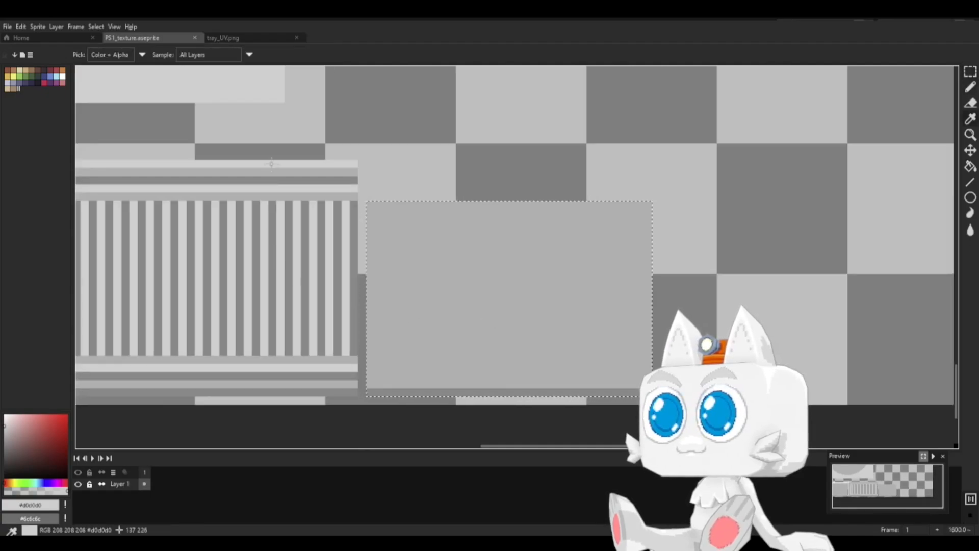
middle_click_drag(318, 187, 439, 267)
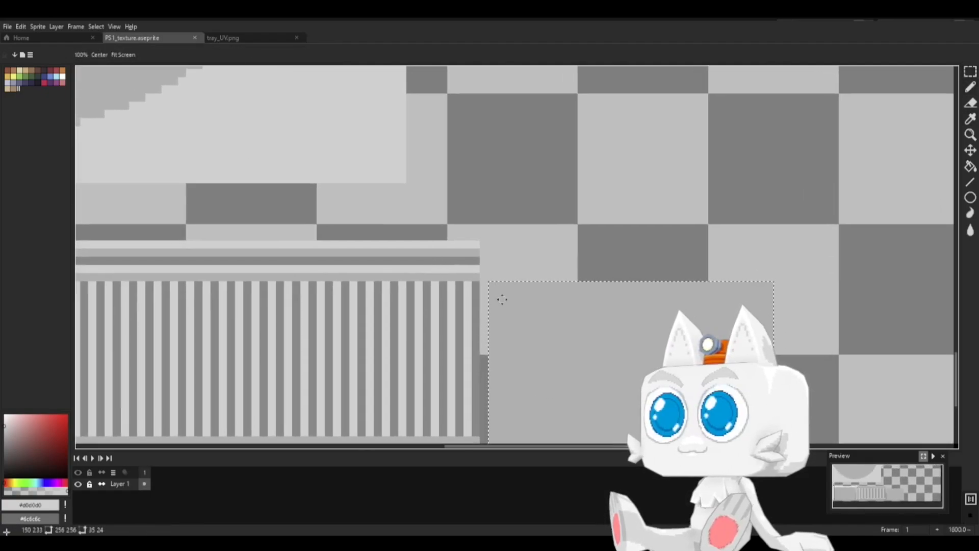
middle_click_drag(502, 300, 443, 249)
left_click_drag(452, 243, 730, 398, "shift")
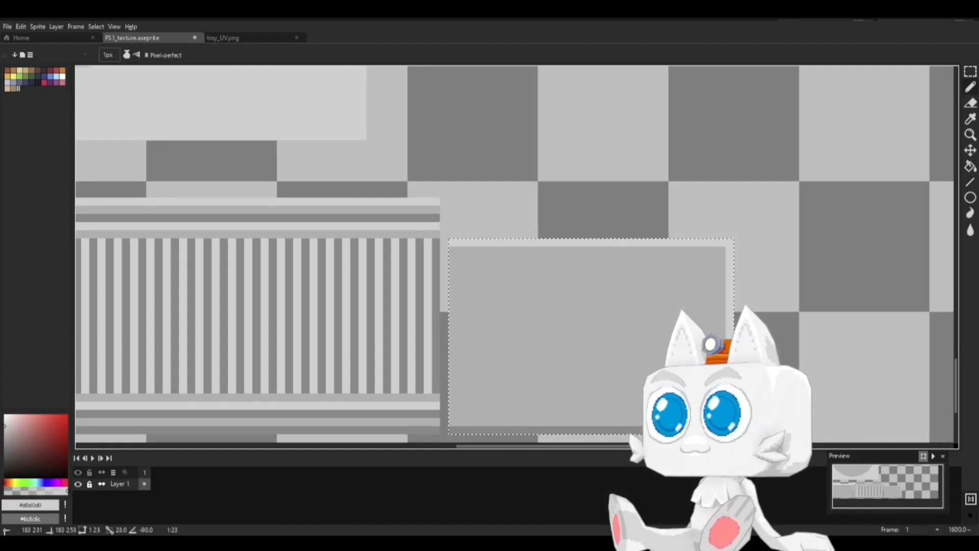
left_click_drag(453, 431, 452, 244, "shift")
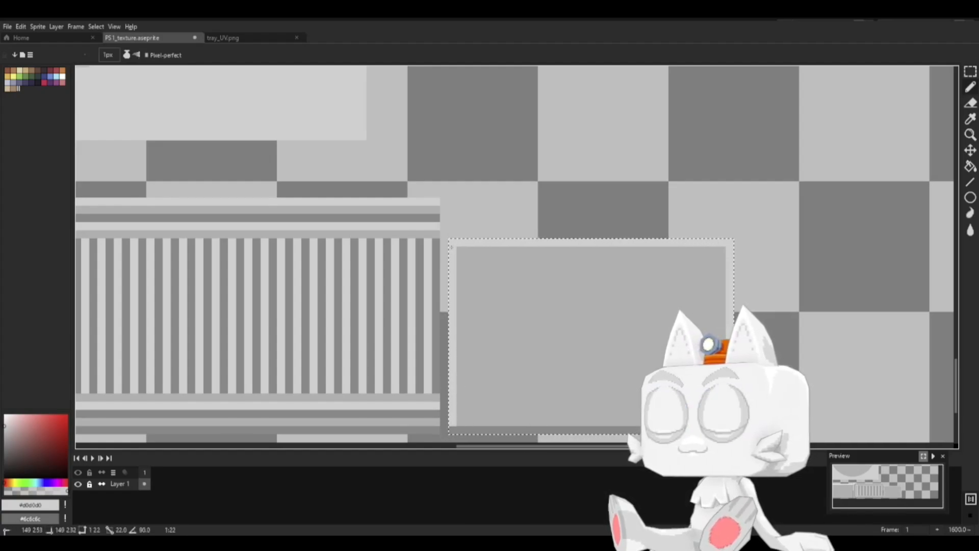
Step: Pick white #ffffff from the striped panel's highlight and paint one pixel in each upper corner of the copied block
left_click_drag(191, 300, 411, 331)
left_click(240, 257, "alt")
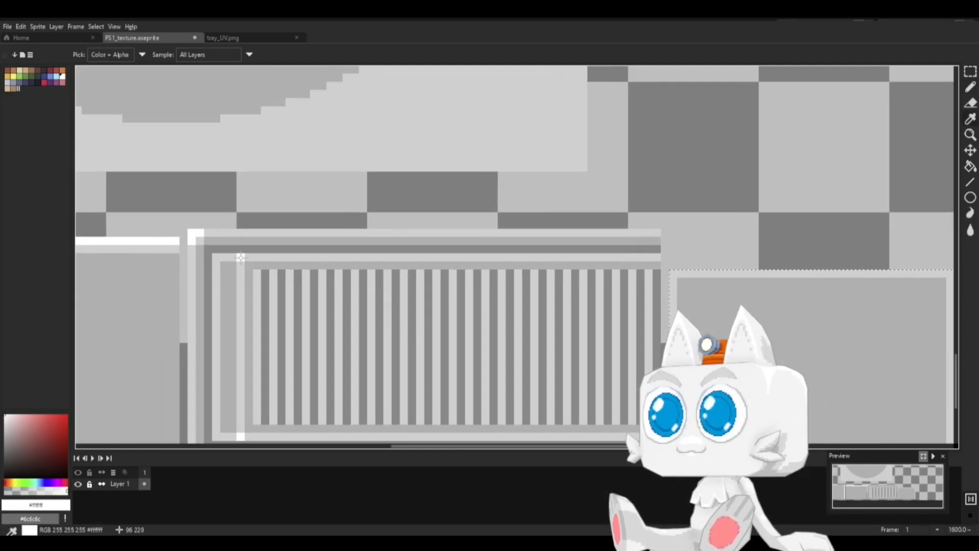
left_click(673, 273)
left_click_drag(721, 288, 380, 217)
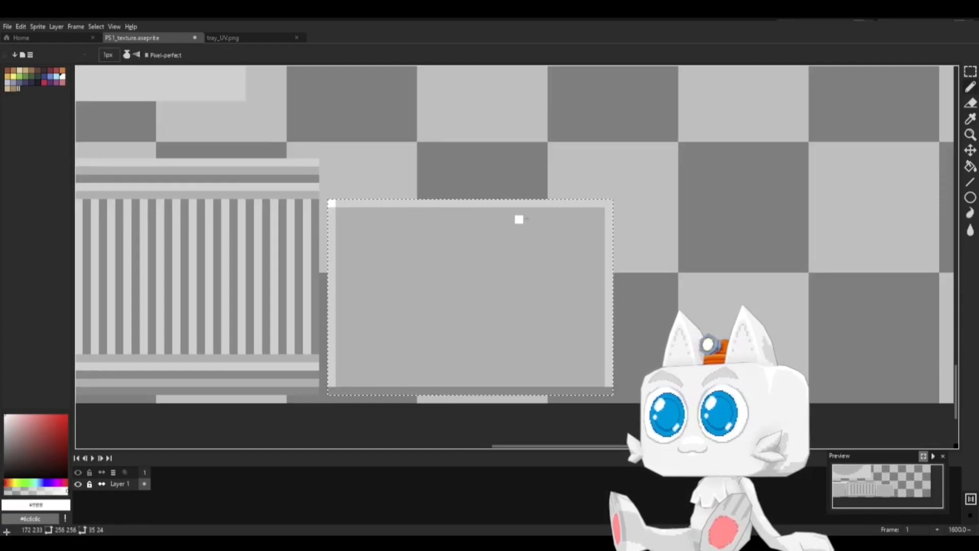
Step: Draw a 1 px dark grey inner frame two pixels inside the copied block's left, top and right edges
left_click(339, 391, "alt")
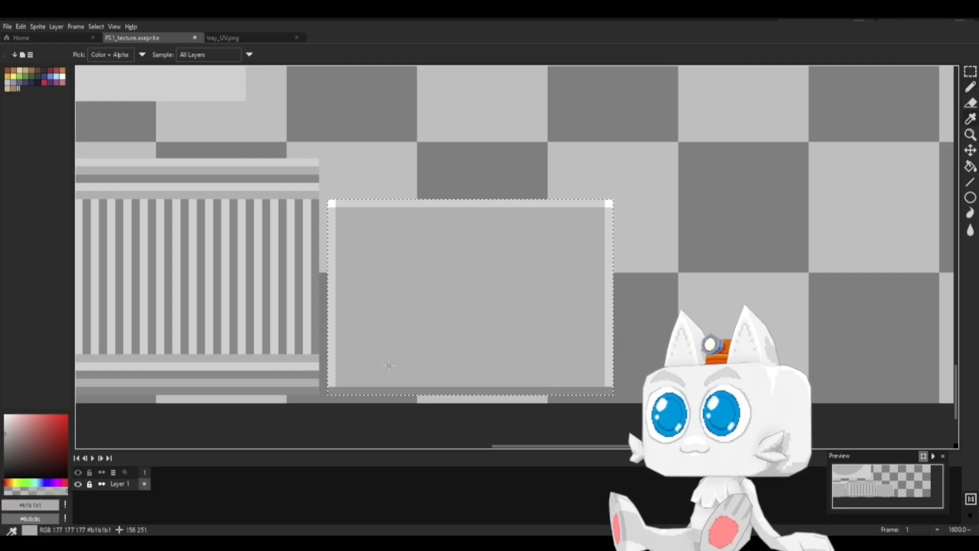
left_click(592, 384, "alt")
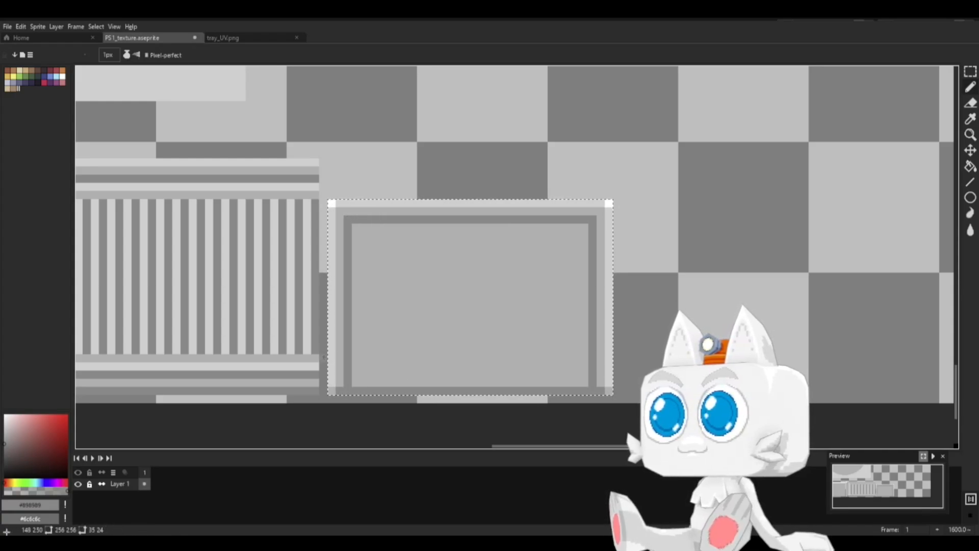
middle_click_drag(355, 221, 488, 354)
left_click_drag(320, 252, 531, 286)
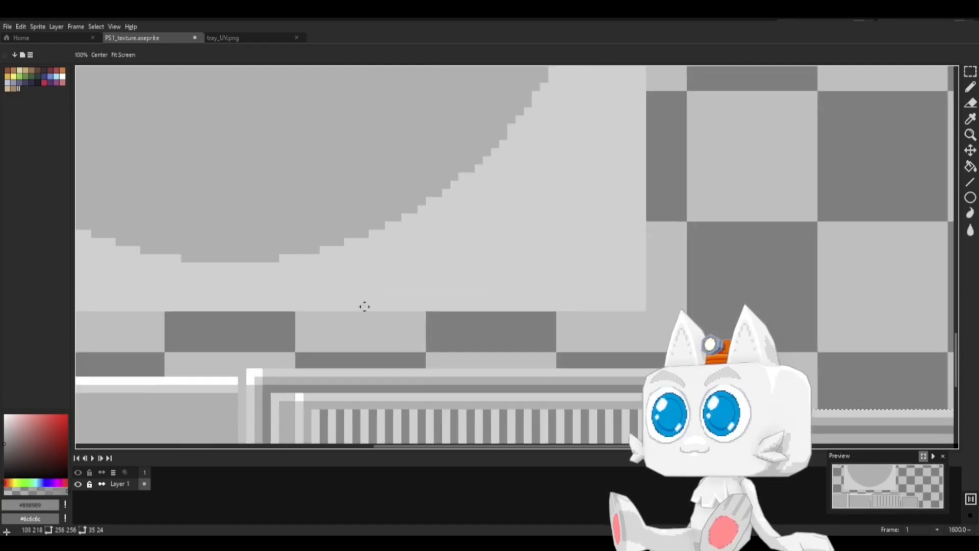
Step: Pick dark grey #6c6c6c from the upper panel's shadow line and darken the bottom pixels of the copied block's inner frame
left_click_drag(365, 306, 584, 348)
left_click_drag(277, 282, 577, 352)
left_click_drag(452, 178, 474, 343)
left_click_drag(361, 114, 421, 342)
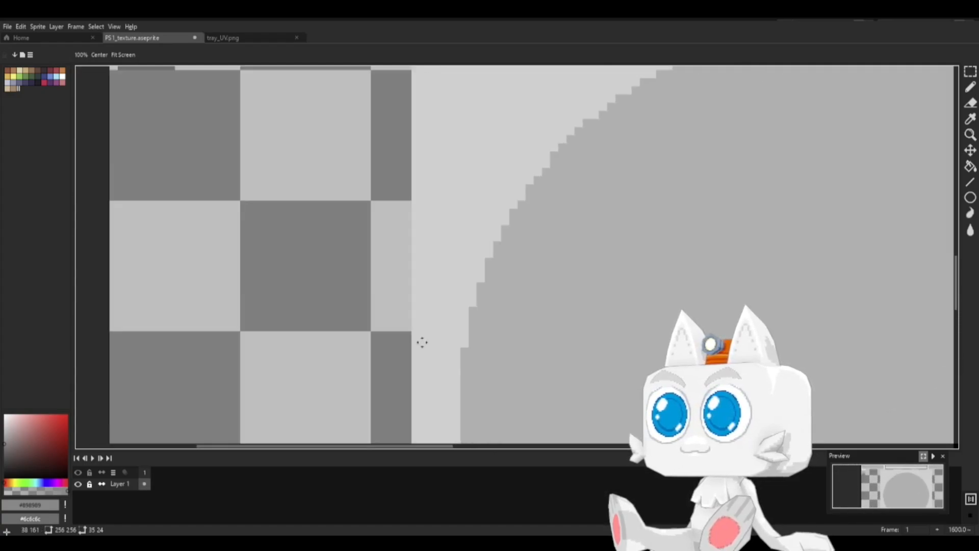
left_click_drag(366, 153, 325, 341)
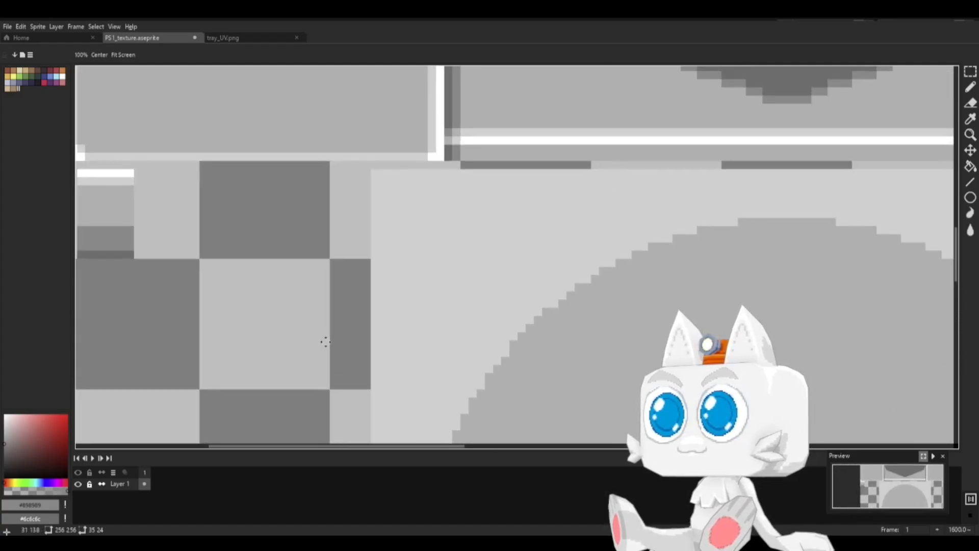
left_click(449, 151, "alt")
left_click_drag(704, 393, 446, 209)
left_click_drag(632, 372, 422, 137)
left_click_drag(571, 326, 550, 162)
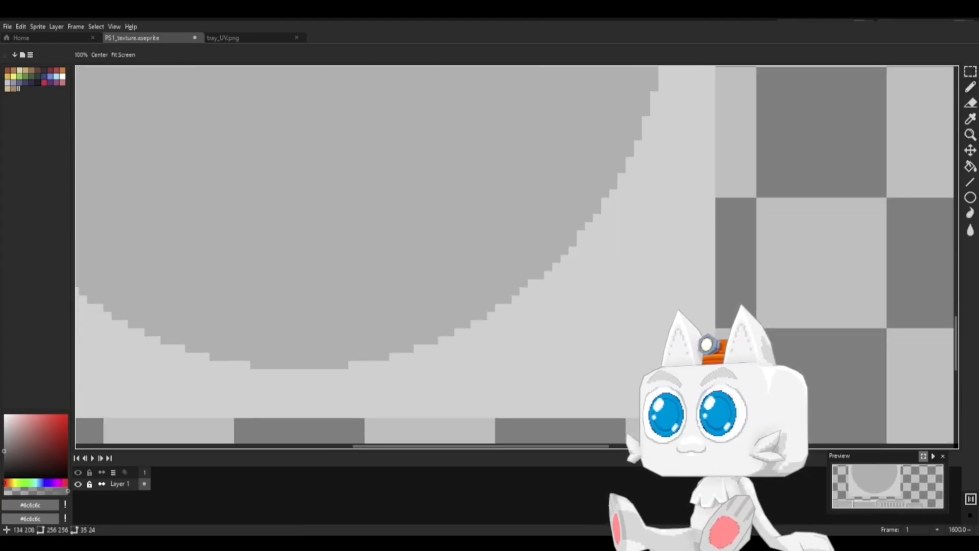
left_click_drag(678, 332, 562, 152)
left_click_drag(730, 326, 479, 171)
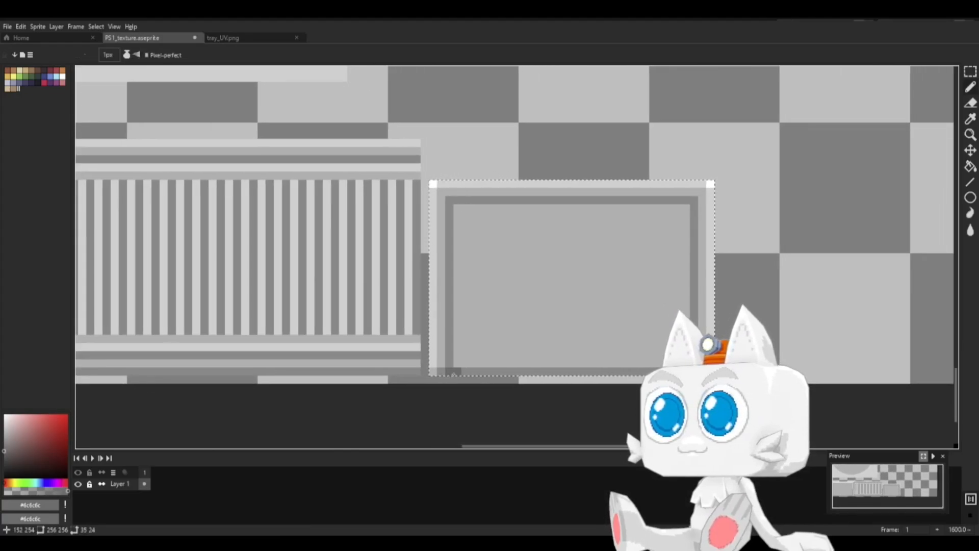
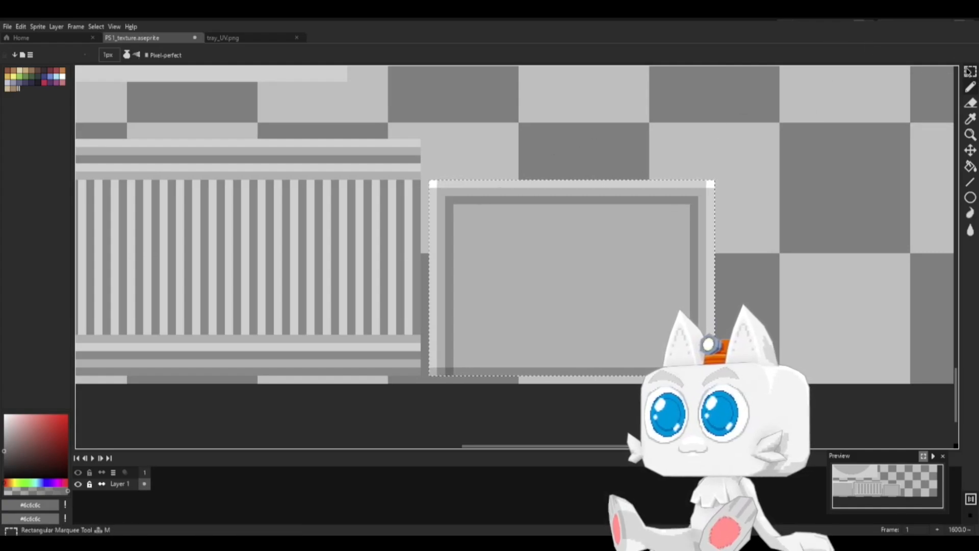
Step: Draw 1 px #d0d0d0 highlight lines just inside the inner frame's right, top and left sides, and pick #b1b1b1 for their lower ends
left_click(710, 356, "alt")
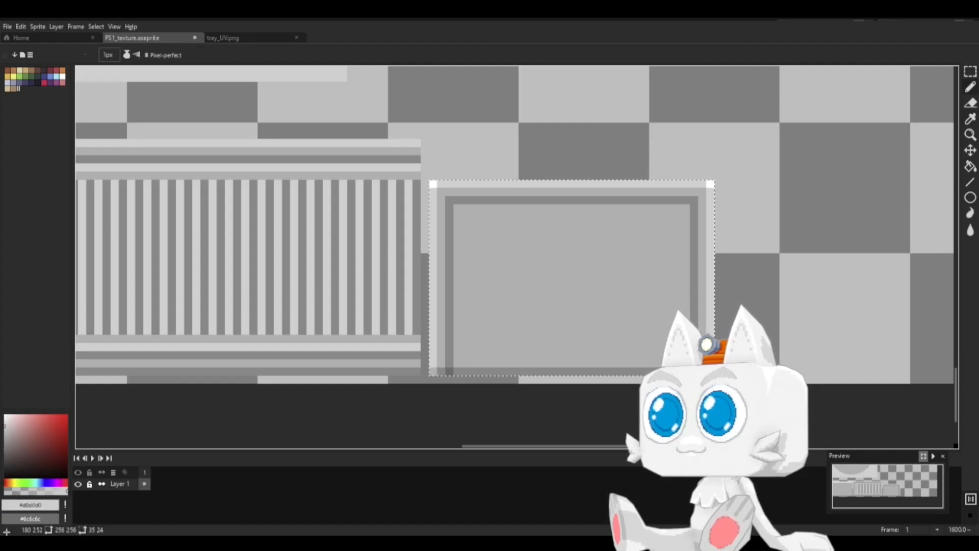
left_click_drag(686, 363, 693, 229)
left_click(685, 208, "shift")
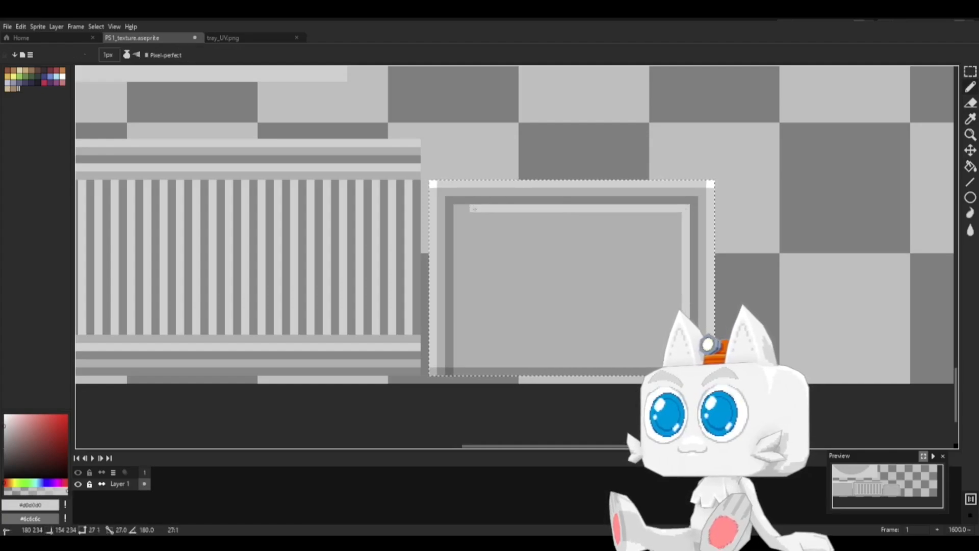
left_click(458, 208, "shift")
left_click(454, 363, "shift")
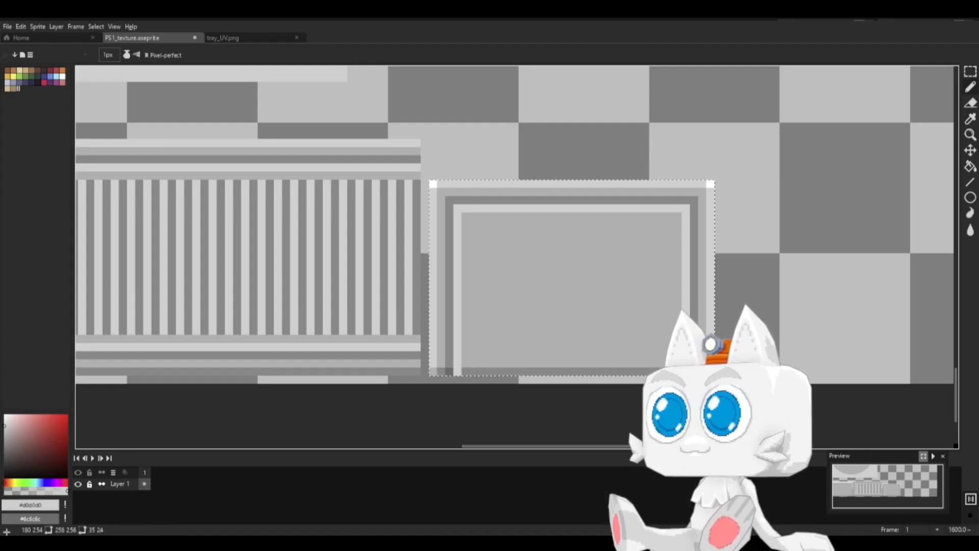
left_click(678, 364, "alt")
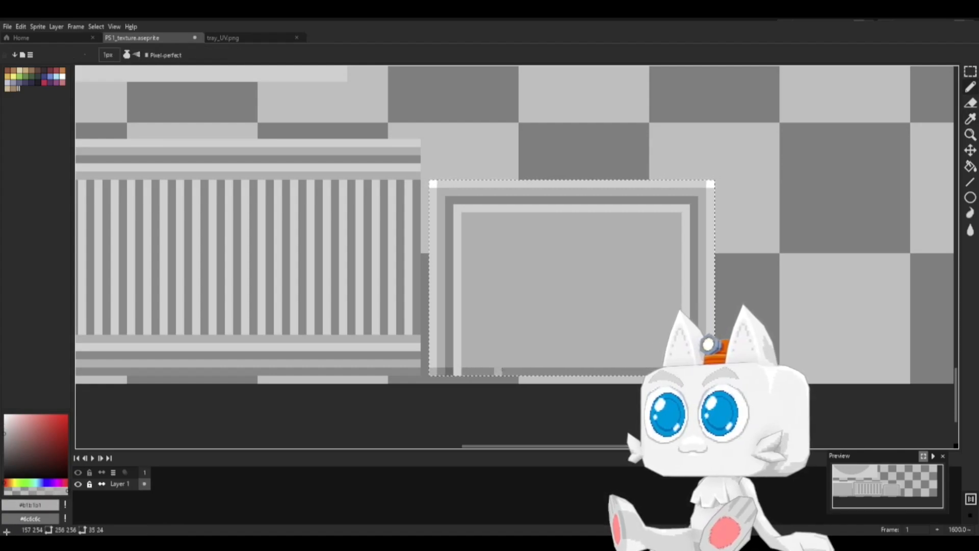
Step: Draw a 1 px #6c6c6c horizontal seam across the block's inner area at Y 244, with a shallow two-pixel-deep notch at its centre
left_click(447, 364, "alt")
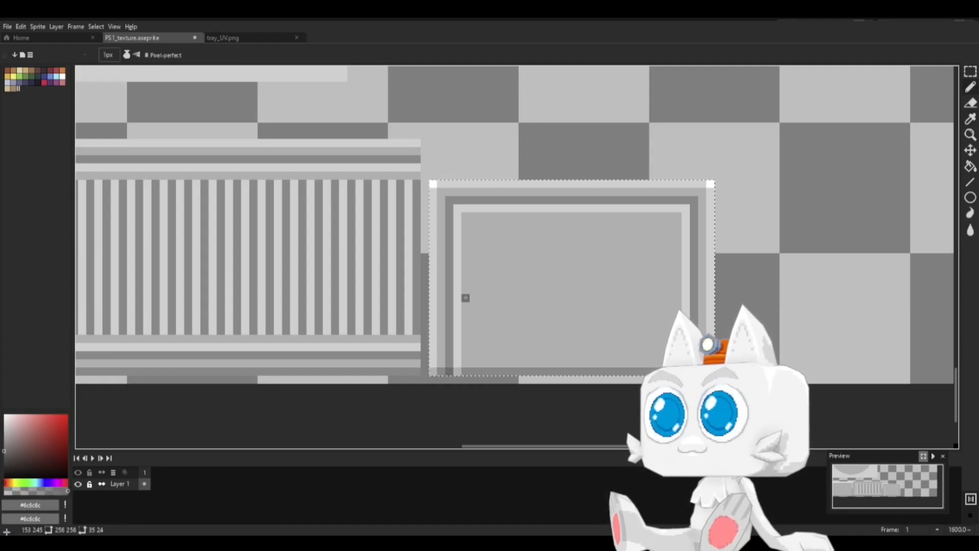
left_click_drag(465, 289, 677, 290)
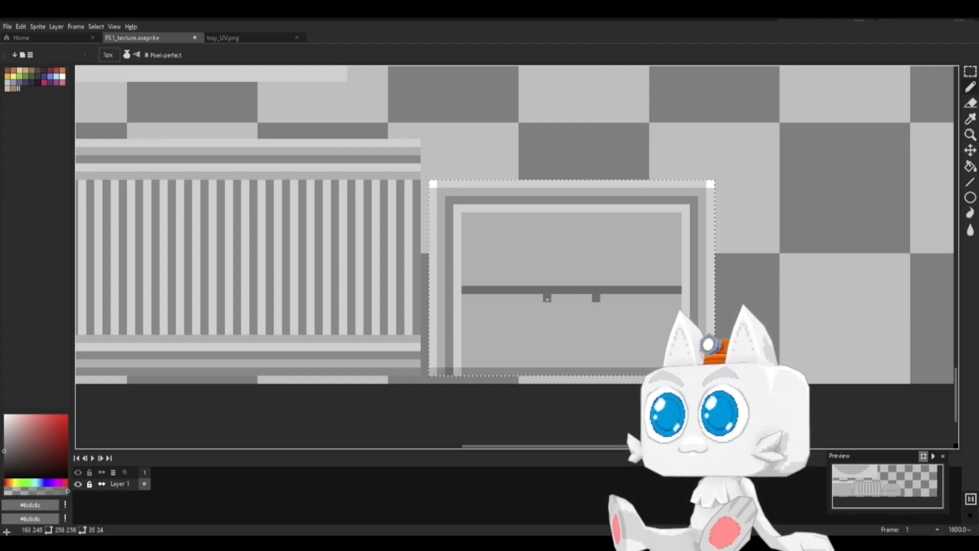
mouse_move(557, 306)
left_mouse_down()
mouse_move(588, 306)
mouse_move(594, 289)
left_mouse_up()
left_click(548, 265, "alt")
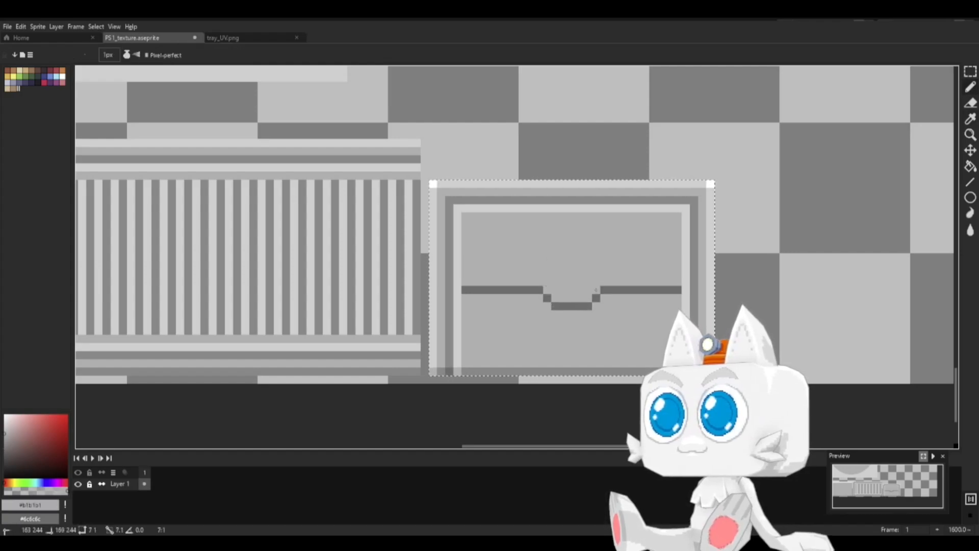
left_click(970, 71)
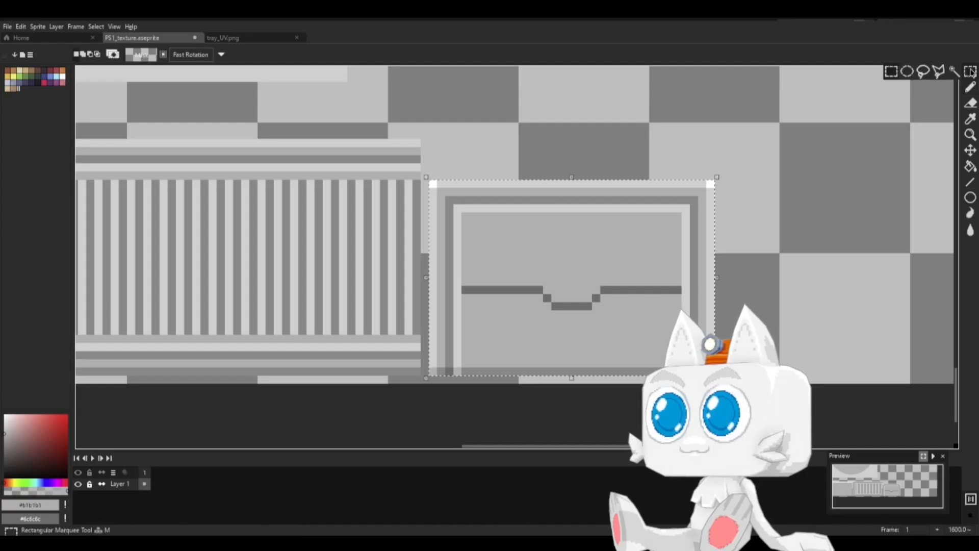
left_click(647, 290)
left_click(742, 306)
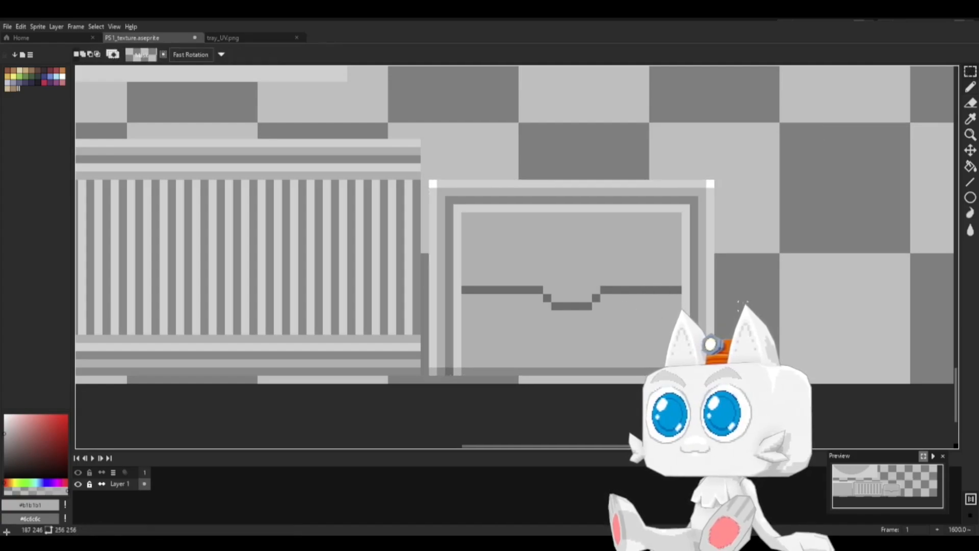
left_click_drag(602, 297, 681, 317)
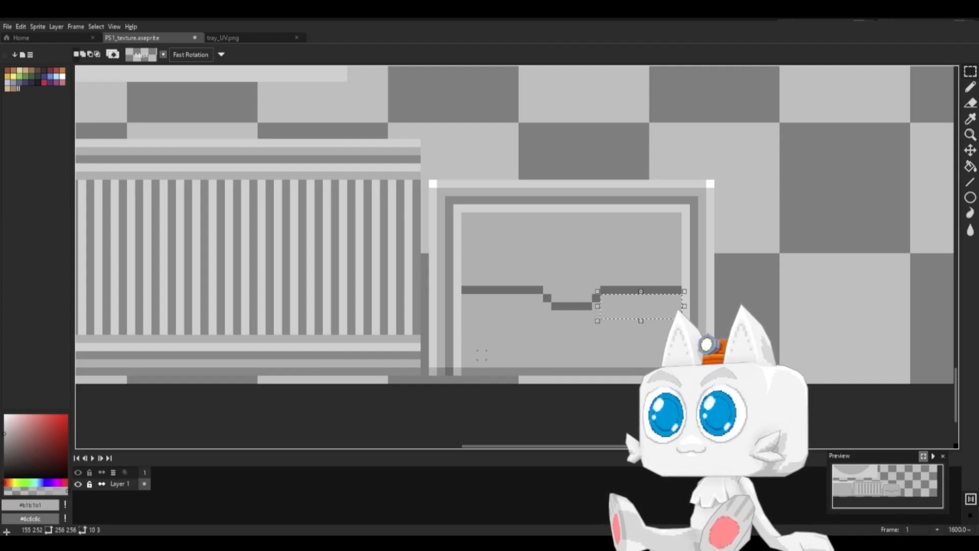
left_click_drag(539, 298, 466, 322)
left_click(587, 298)
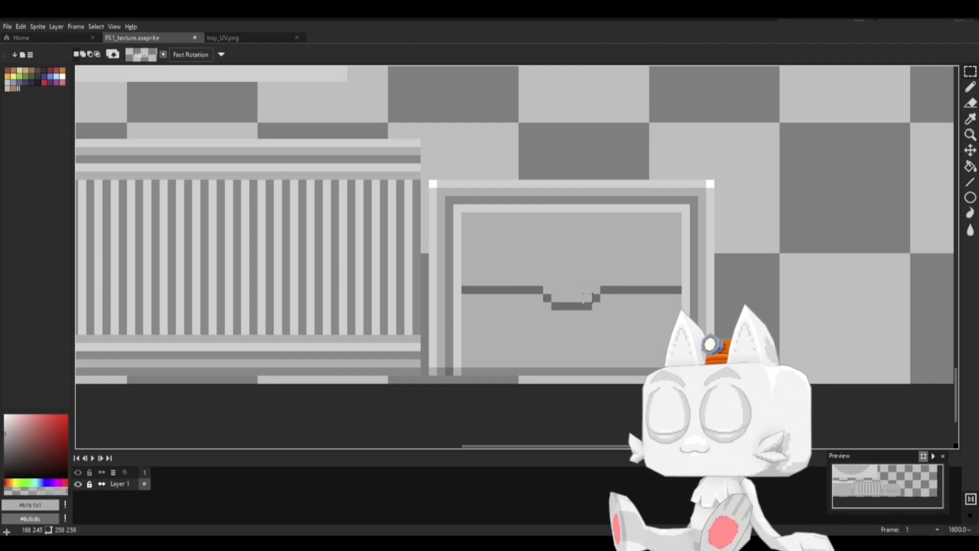
Step: Line the notched seam with a 1 px #898989 shade above it and a 1 px #d0d0d0 highlight below it
key("b")
left_click(449, 273, "alt")
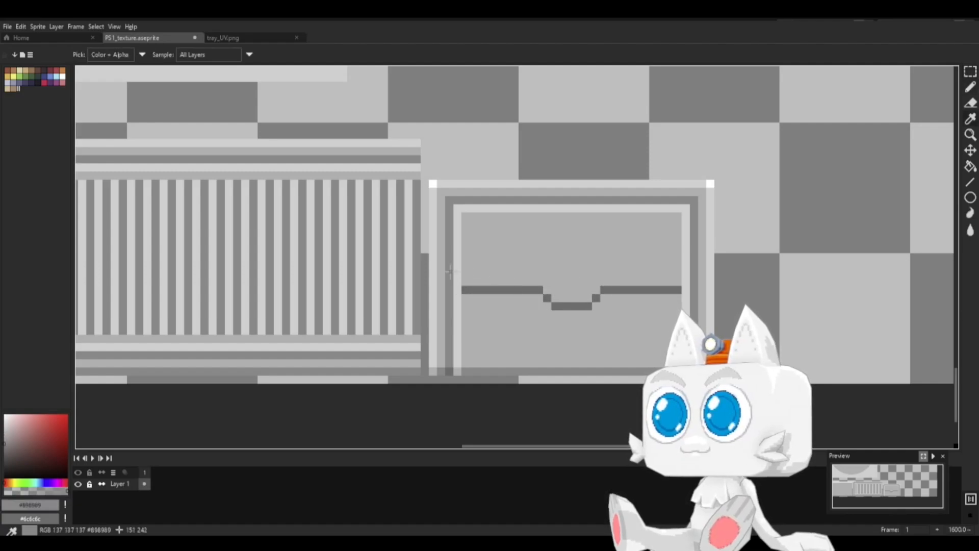
mouse_move(465, 281)
left_mouse_down()
mouse_move(538, 281)
mouse_move(586, 300)
mouse_move(637, 282)
mouse_move(681, 282)
mouse_move(602, 300)
mouse_move(584, 315)
mouse_move(528, 298)
mouse_move(463, 298)
left_mouse_up()
left_click(683, 291, "alt")
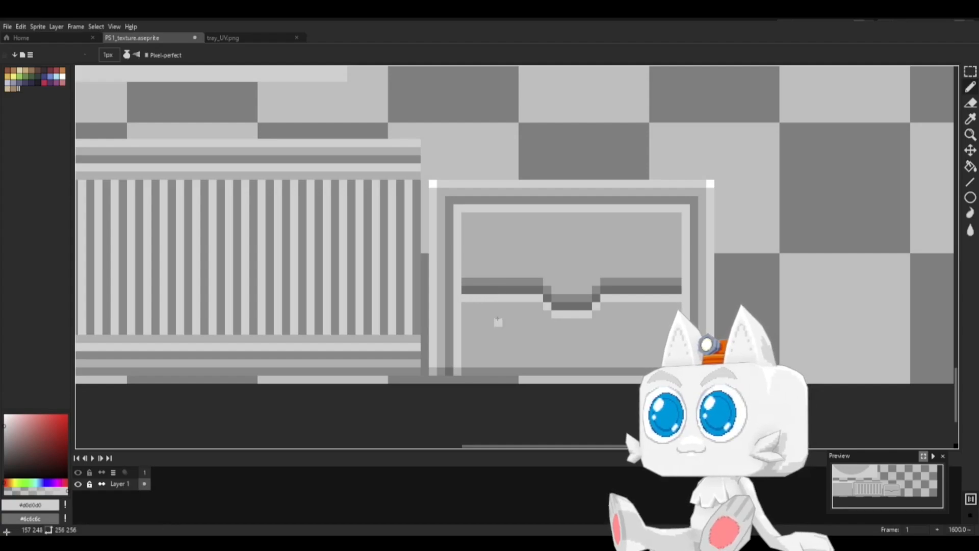
Step: Paint a white pixel at each end of the seam's highlight and extend the #6c6c6c seam one pixel into both sides of the light frame
left_click(433, 184, "alt")
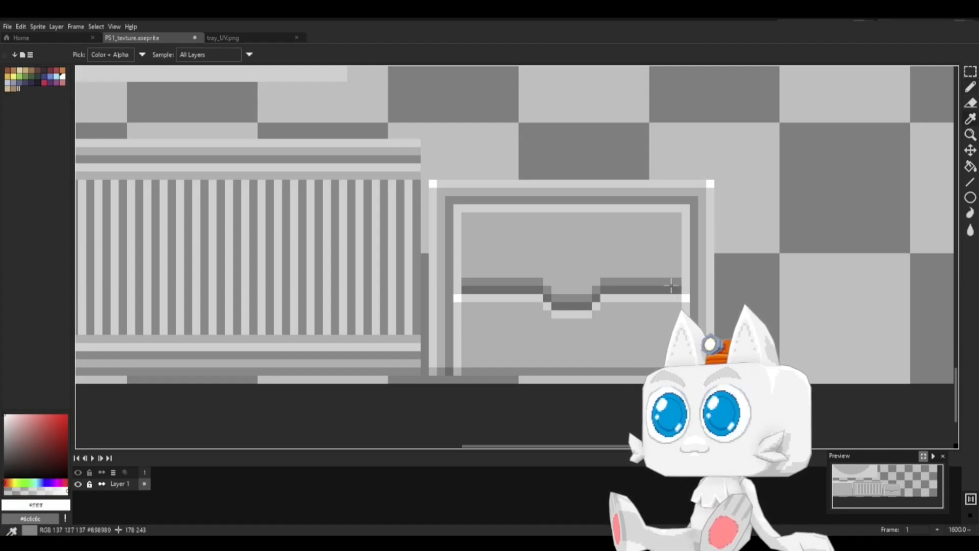
left_click(671, 289, "alt")
left_click(685, 289)
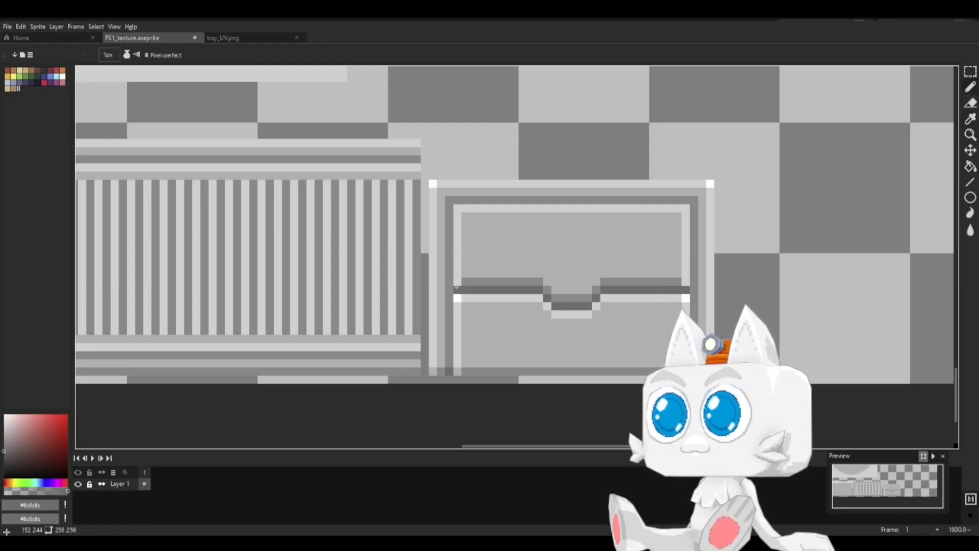
left_click(457, 279, "alt")
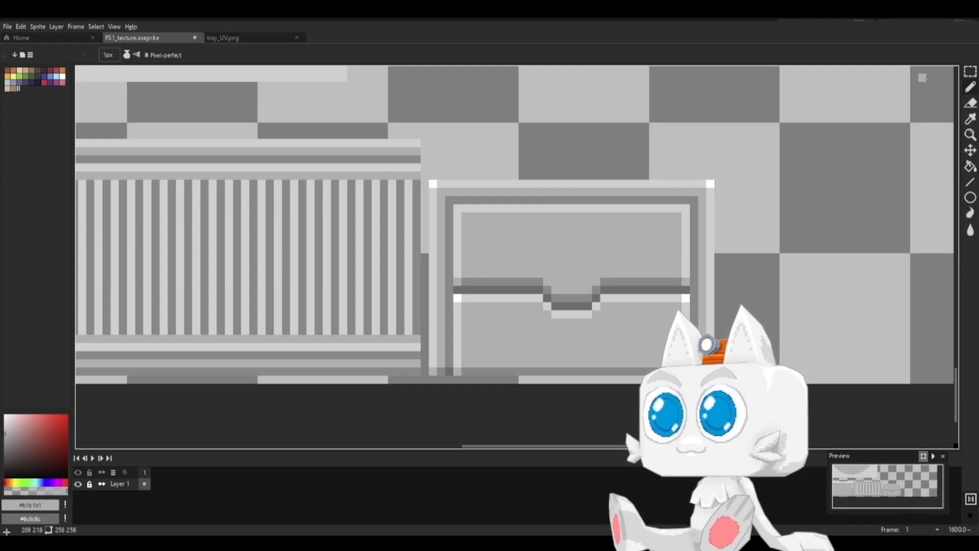
Step: Select a 27 × 6 px area above the seam and fill it with the palette's yellow-orange
left_click(970, 72)
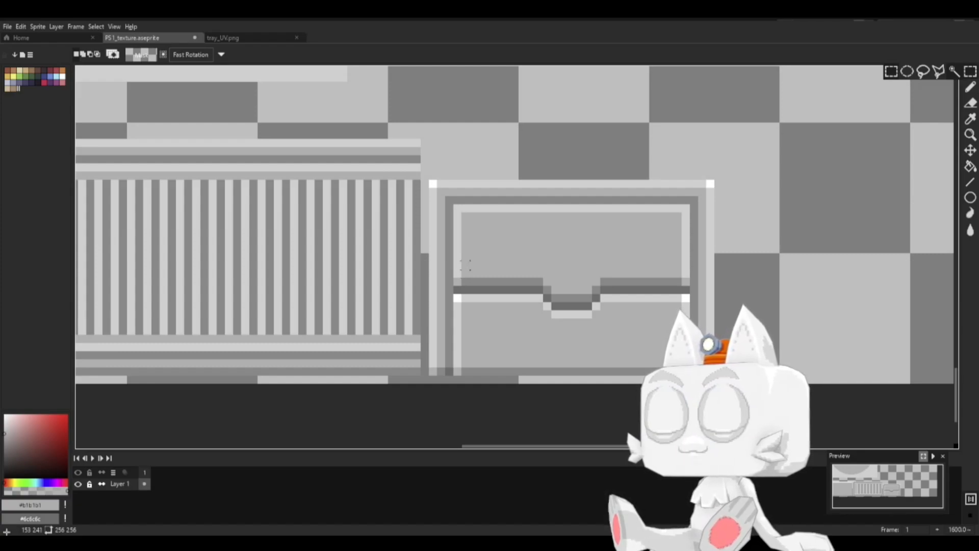
left_click_drag(465, 265, 677, 225)
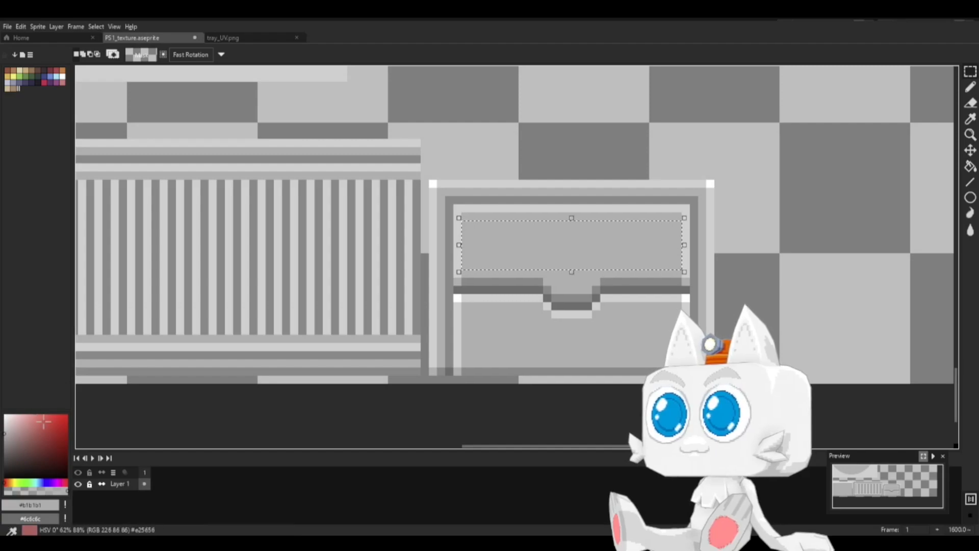
left_click(24, 76)
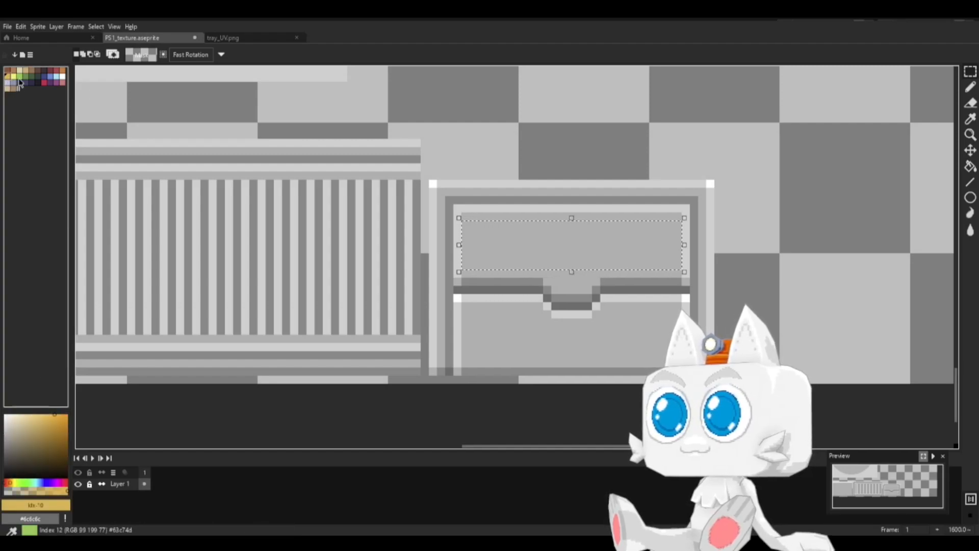
key("g")
key("b")
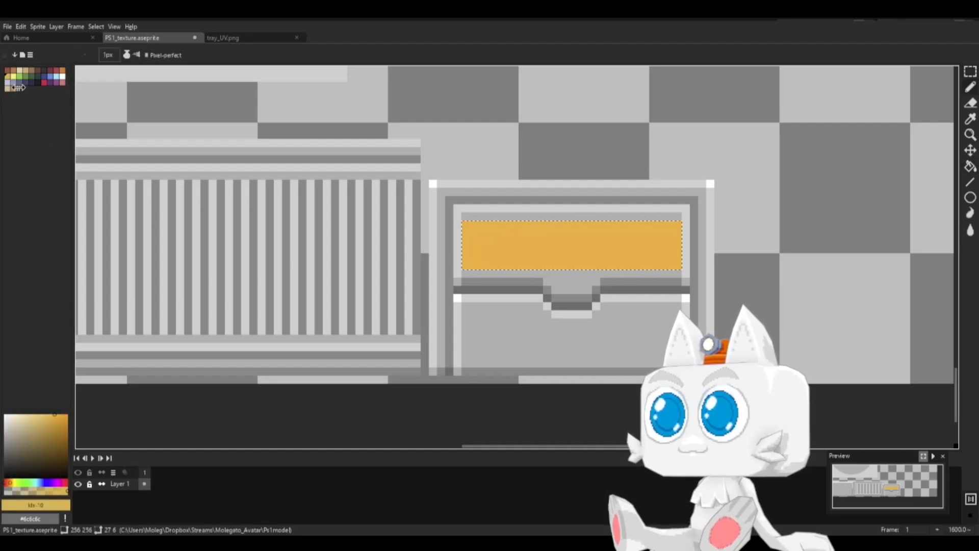
Step: Paint a #181425 corner mark and a first thick diagonal warning stripe at the left end of the yellow strip
left_click(38, 82)
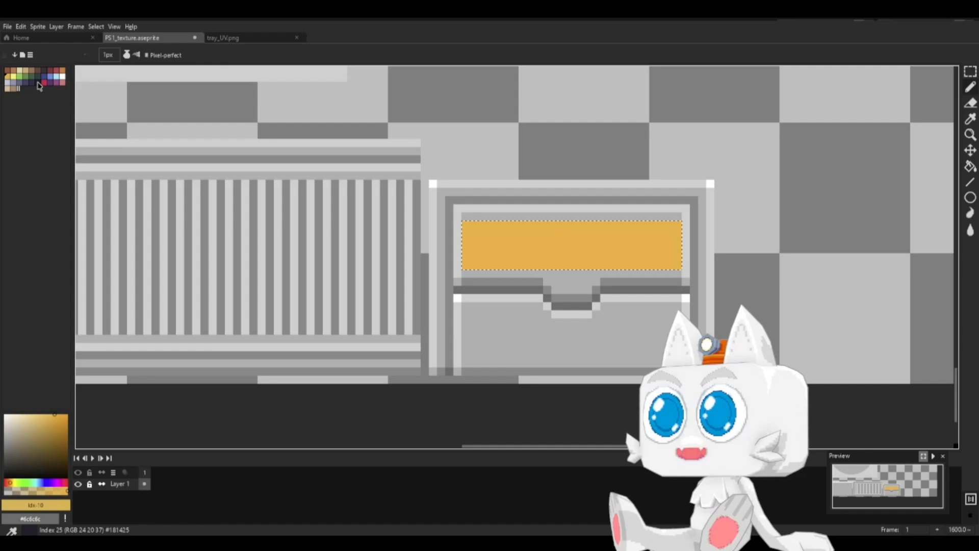
left_click_drag(466, 225, 474, 225)
left_click(465, 232)
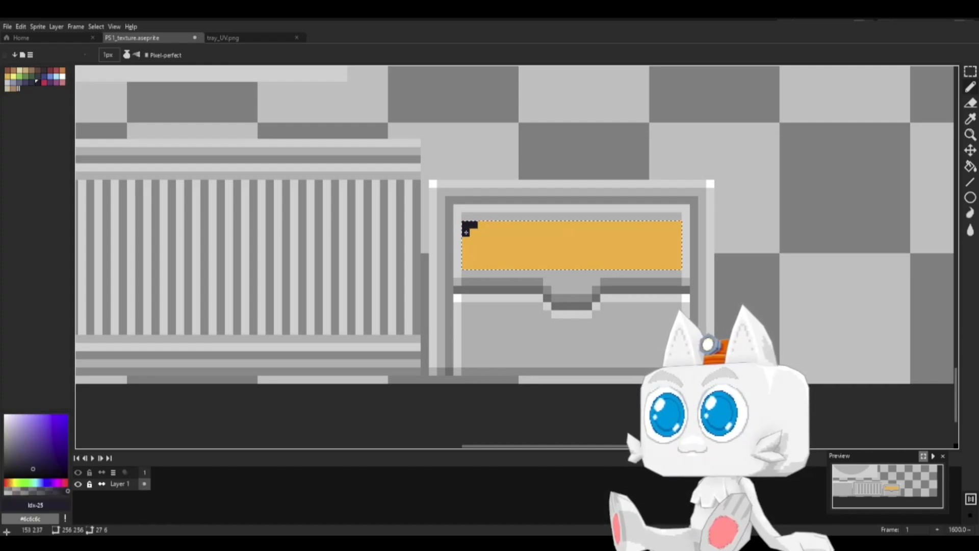
left_click(466, 257)
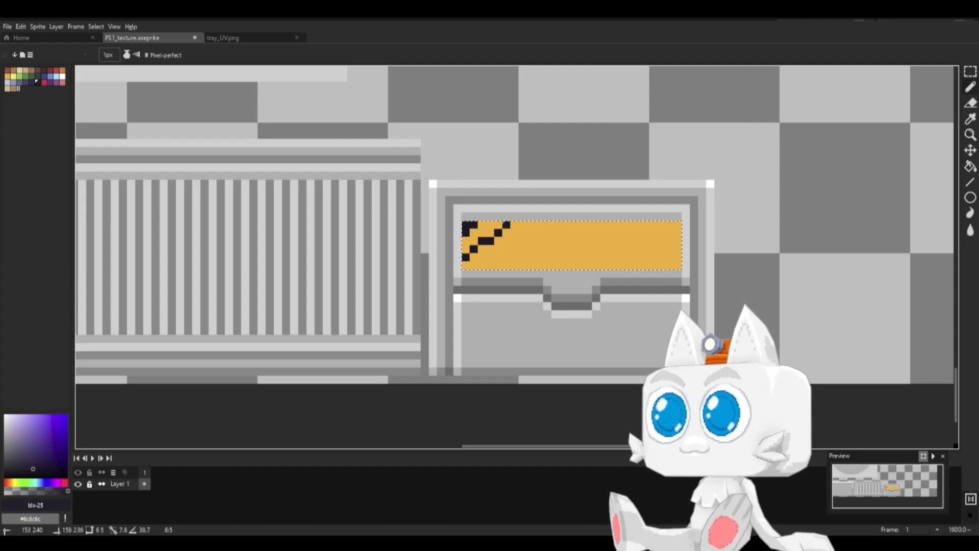
left_click(498, 224, "shift")
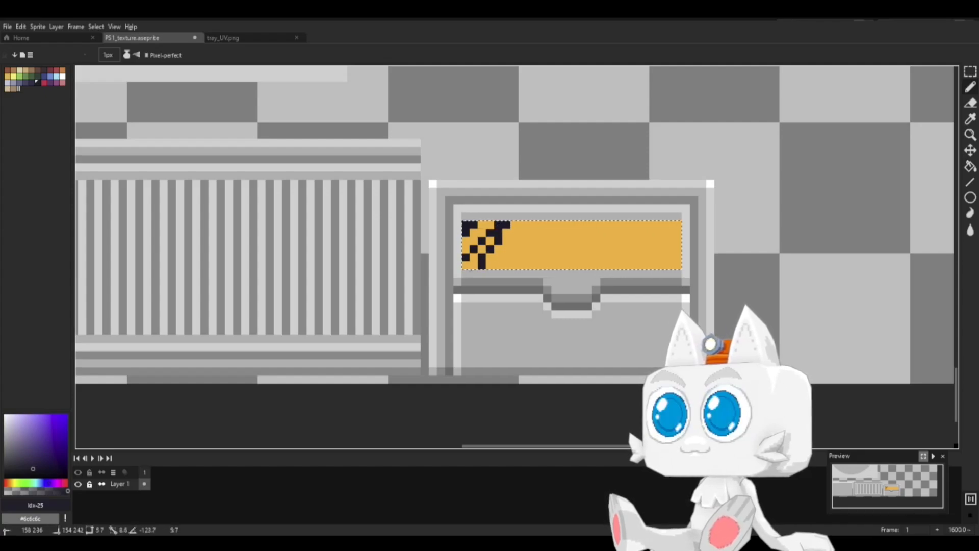
left_click(466, 267, "shift")
left_click(515, 225, "shift")
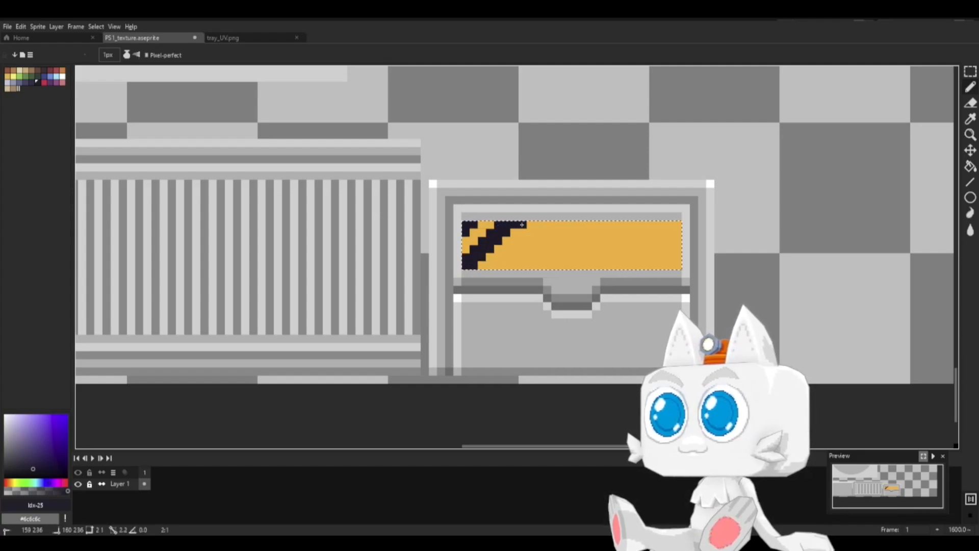
Step: Add a second #181425 diagonal stripe, three pixels wide, to the right of the first one on the yellow strip
left_click(538, 225)
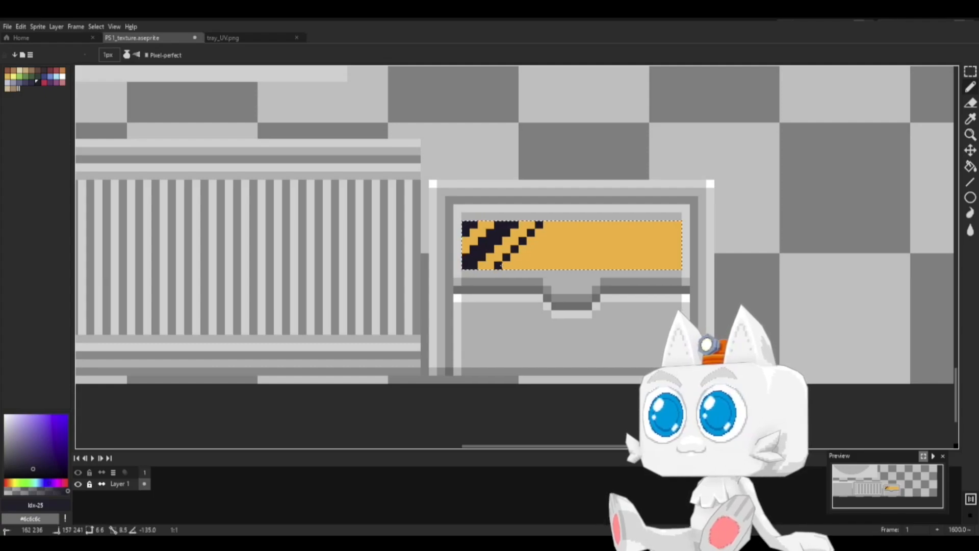
left_click(498, 266, "shift")
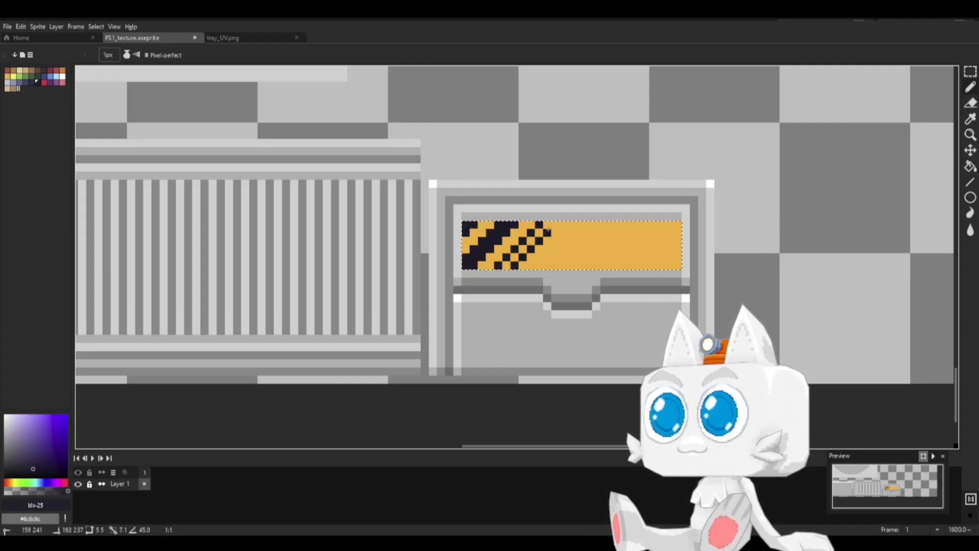
left_click(506, 264)
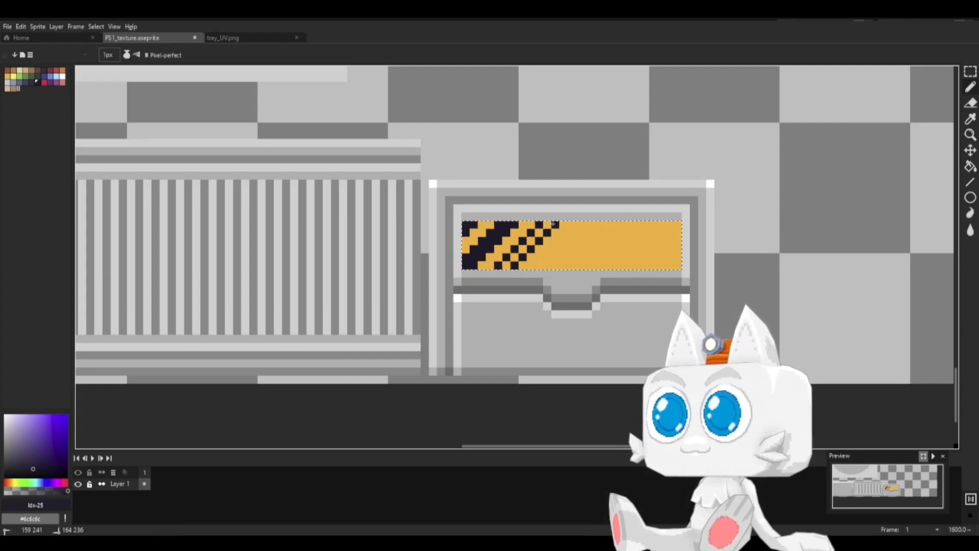
Step: Shift the first stripe one pixel right by painting its upper-left edge yellow and adding a #181425 diagonal line along its lower-right edge
left_click(495, 256, "alt")
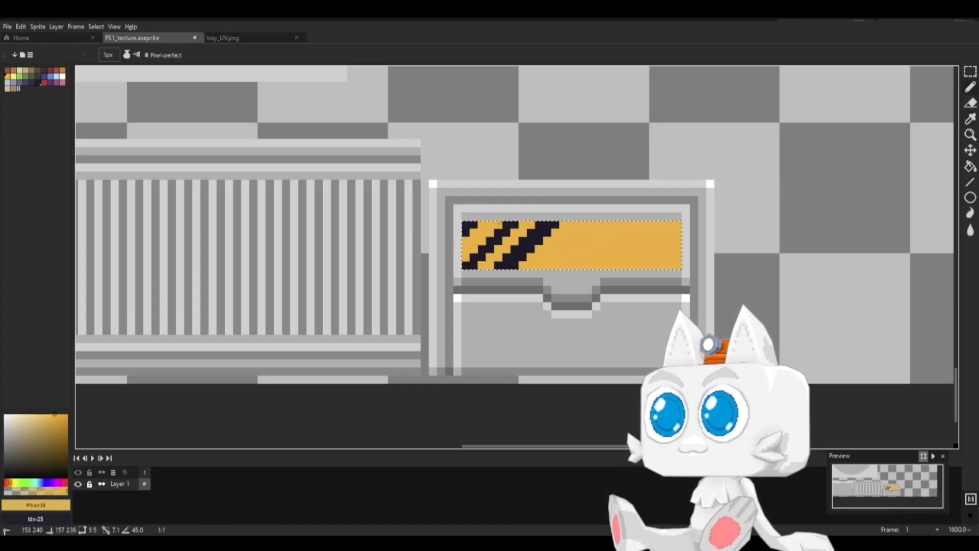
left_click(500, 223, "shift")
key("x")
left_click(481, 265)
left_click(528, 223, "shift")
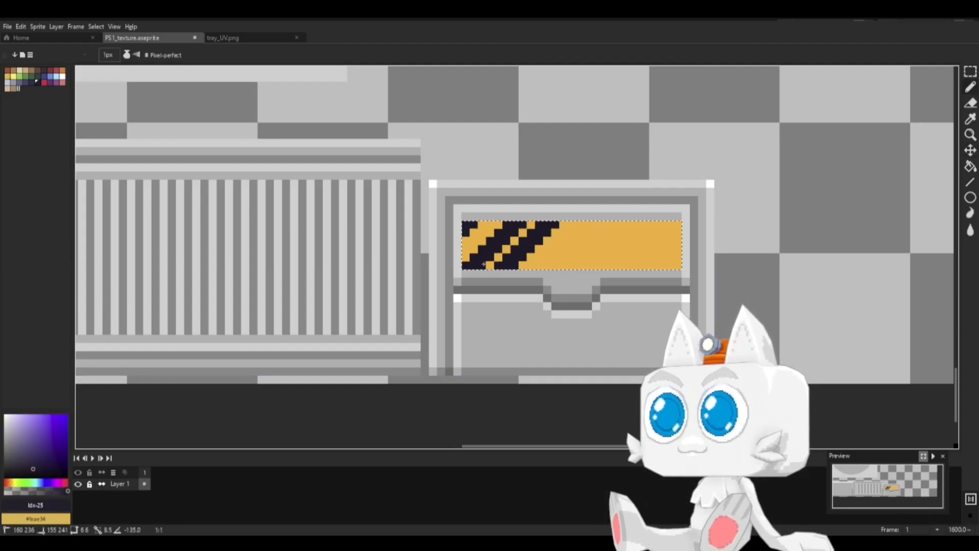
Step: Erase the second diagonal stripe by filling it with the strip's yellow-orange
key("x")
key("g")
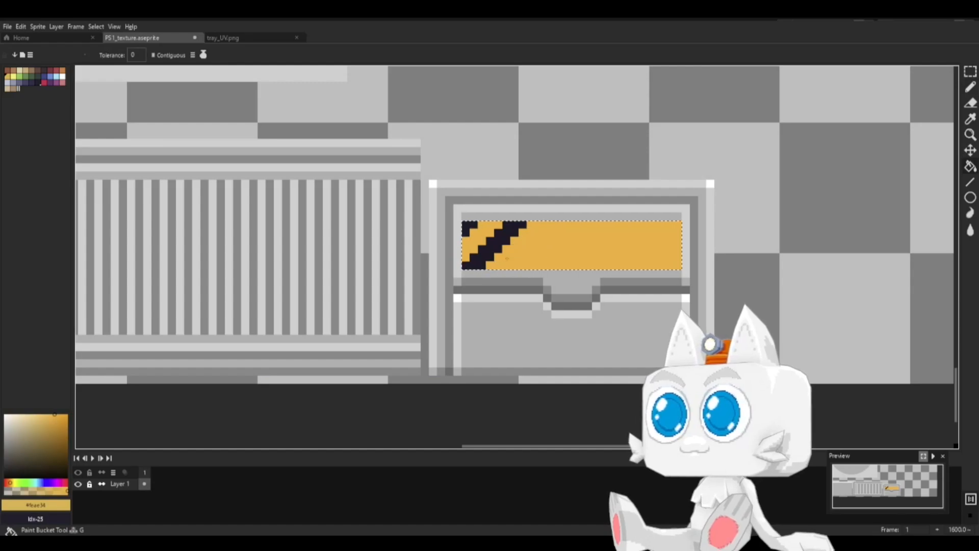
key("x")
Step: Select the remaining thick dark stripe by colour, copy it and place the copy 6 px to its right on the yellow strip
key("w")
double_click(504, 251)
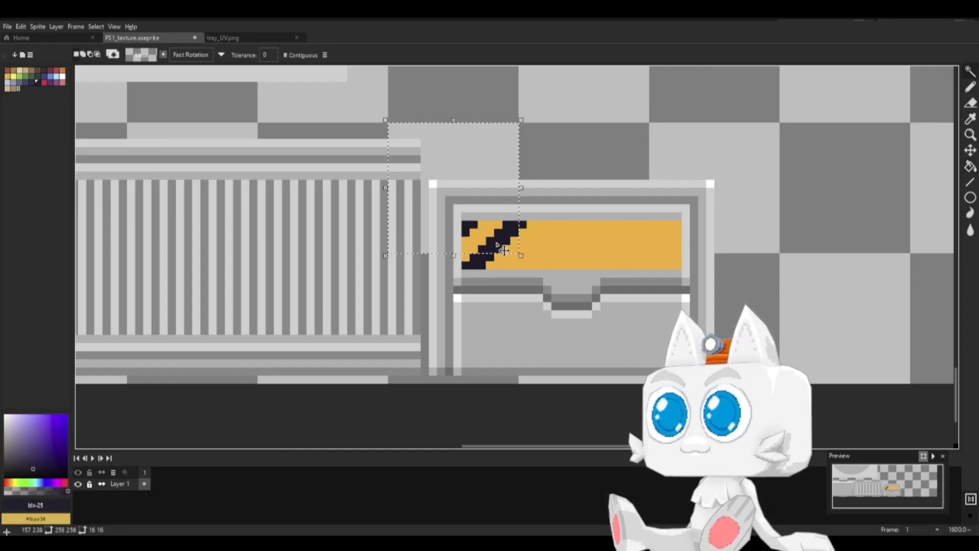
double_click(507, 243)
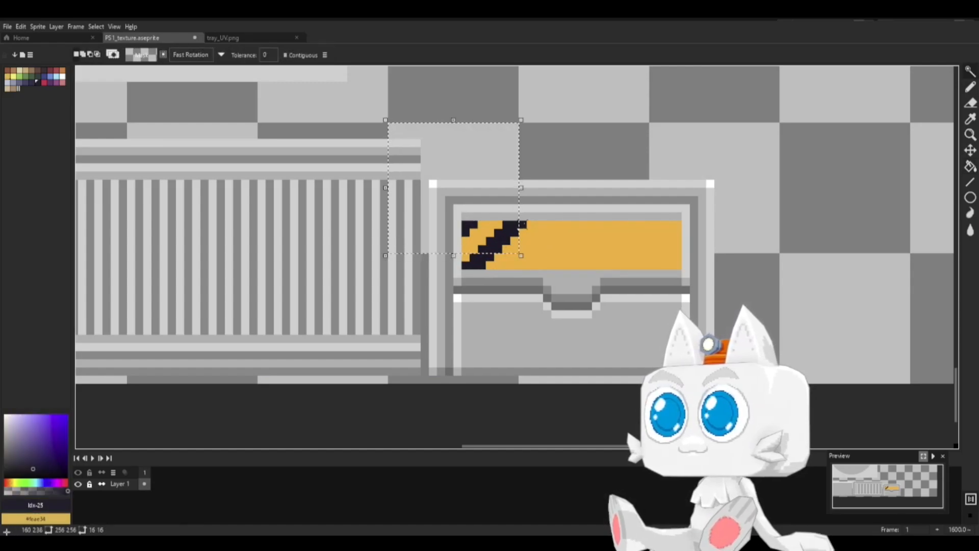
left_click(530, 230)
key("ctrl+c")
key("ctrl+v")
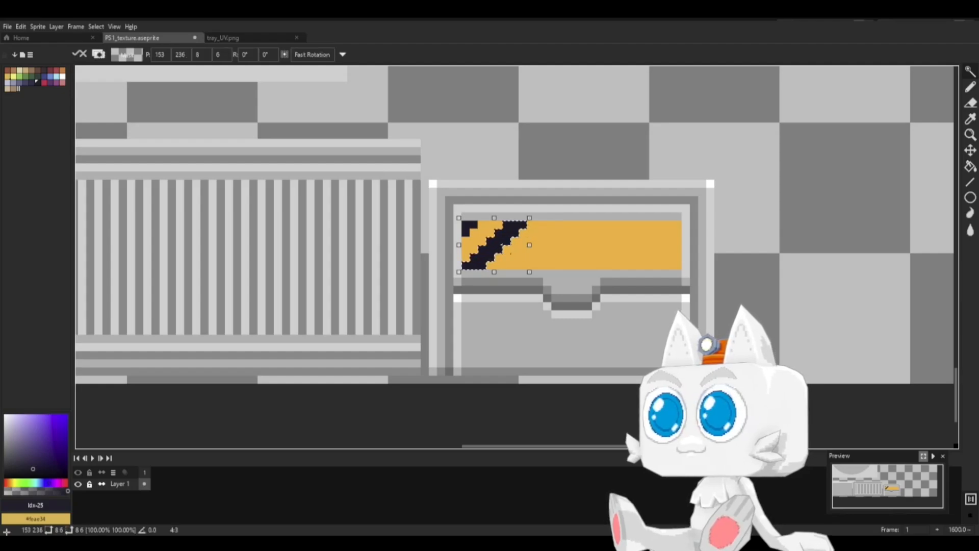
left_click_drag(489, 250, 582, 245)
Step: Place two further copies of the dark stripe along the yellow strip, keeping the 6 px spacing
key("ctrl+d")
left_click(492, 249)
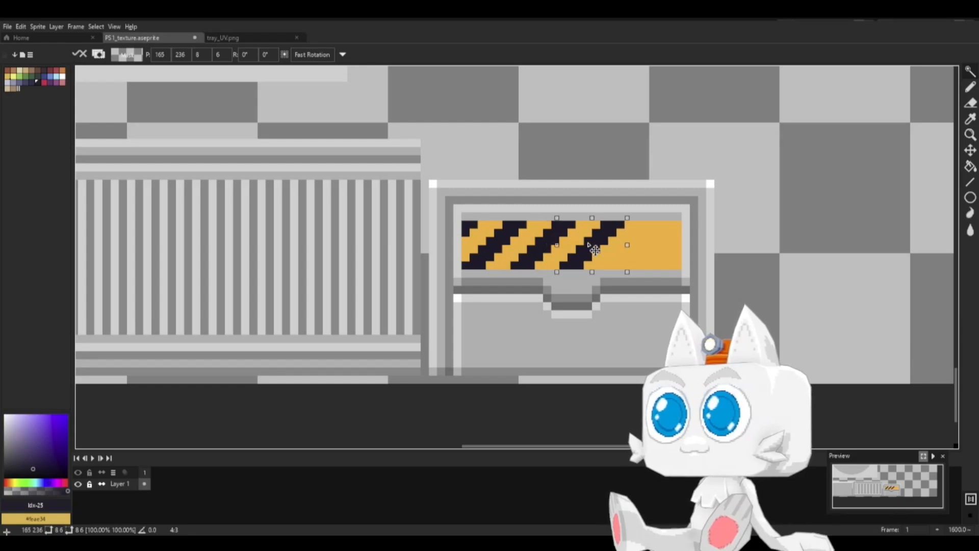
key("ctrl+d")
left_click(509, 250)
left_click_drag(512, 250, 653, 250, "ctrl")
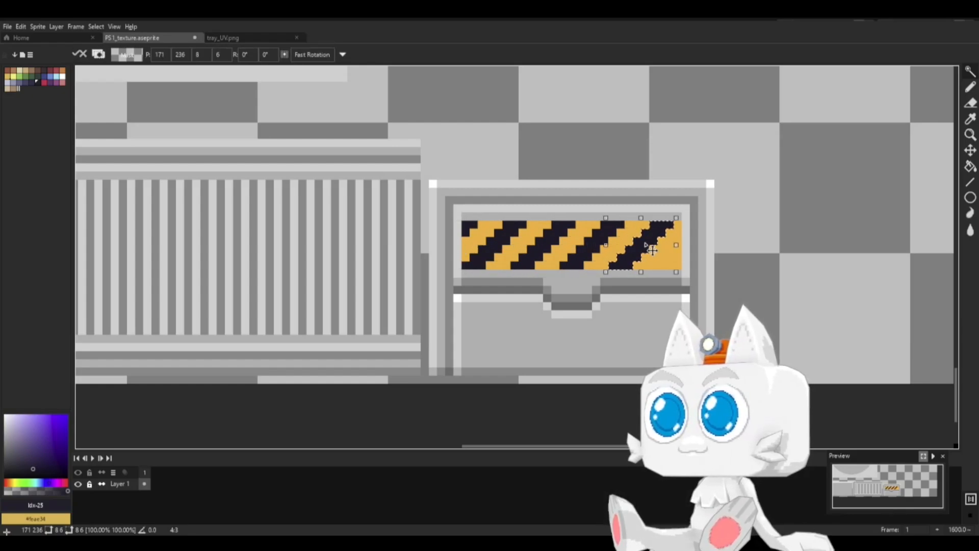
key("ctrl+d")
left_click(515, 250)
left_click_drag(517, 251, 692, 250, "ctrl")
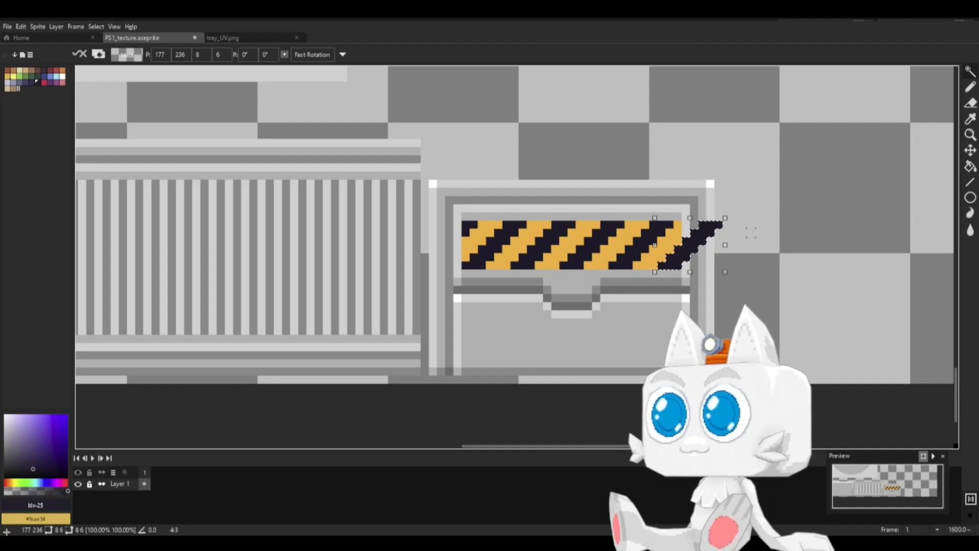
key("ctrl+z")
key("ctrl+z")
key("ctrl+z")
Step: Clear the selection and paint a #181425 stepped triangle in the yellow strip's lower-right corner
key("b")
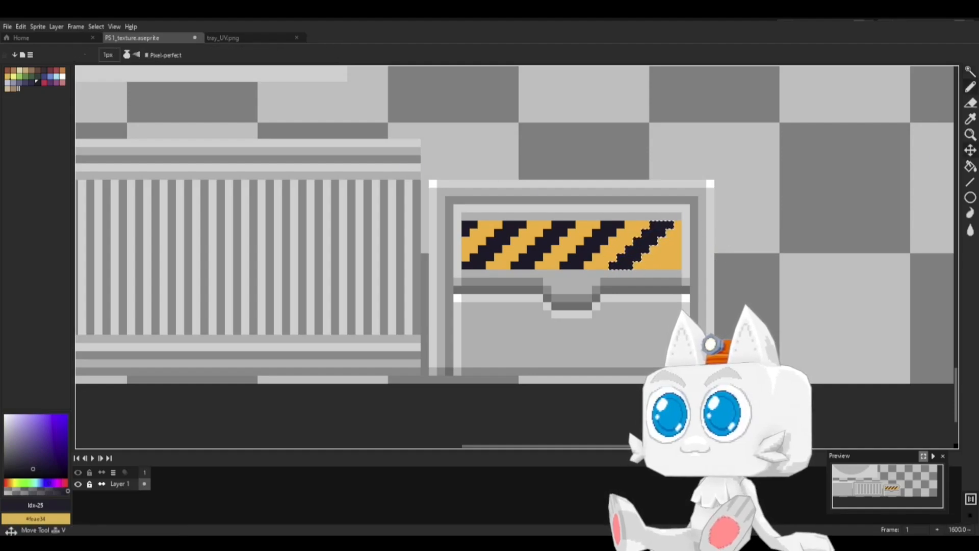
key("m")
left_click(840, 225)
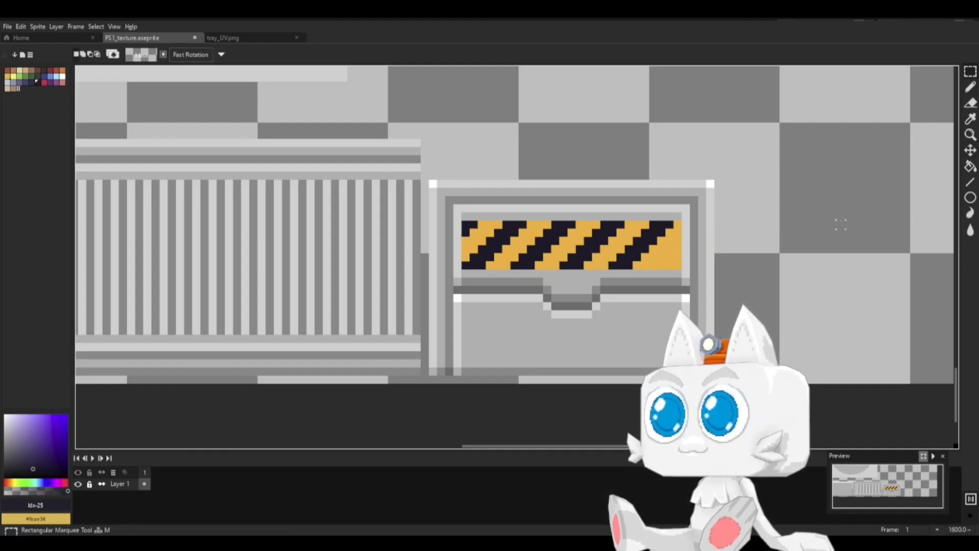
key("b")
left_click_drag(678, 249, 662, 265)
left_click(670, 258)
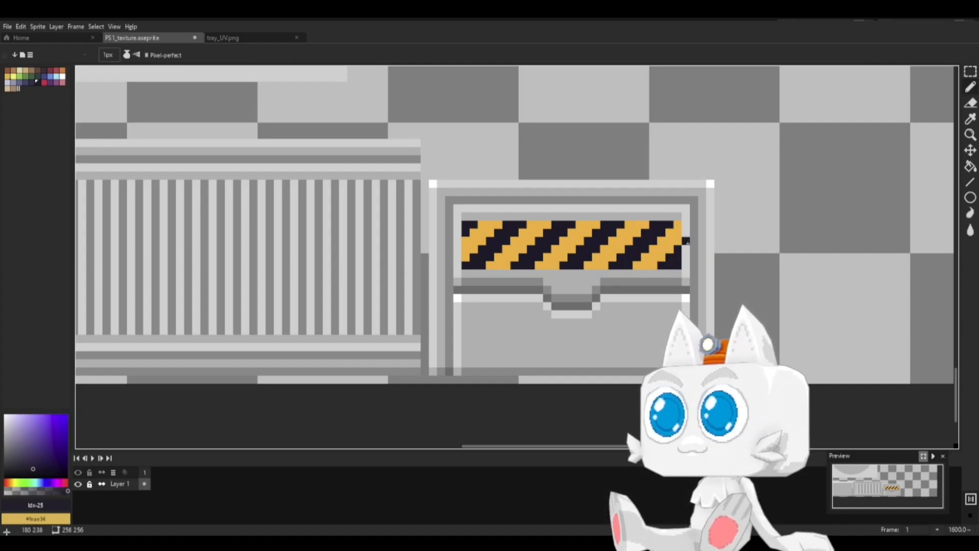
Step: Paint the top pixel row of every yellow stripe with the palette's light yellow as a highlight
left_click(14, 80)
left_click_drag(482, 224, 489, 224)
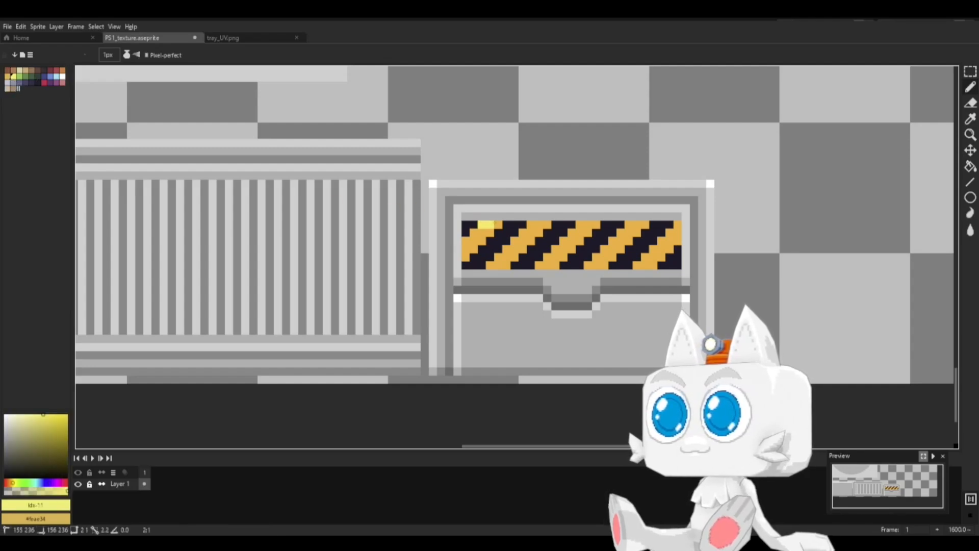
left_click(498, 225, "shift")
left_click(531, 225)
left_click(548, 224, "shift")
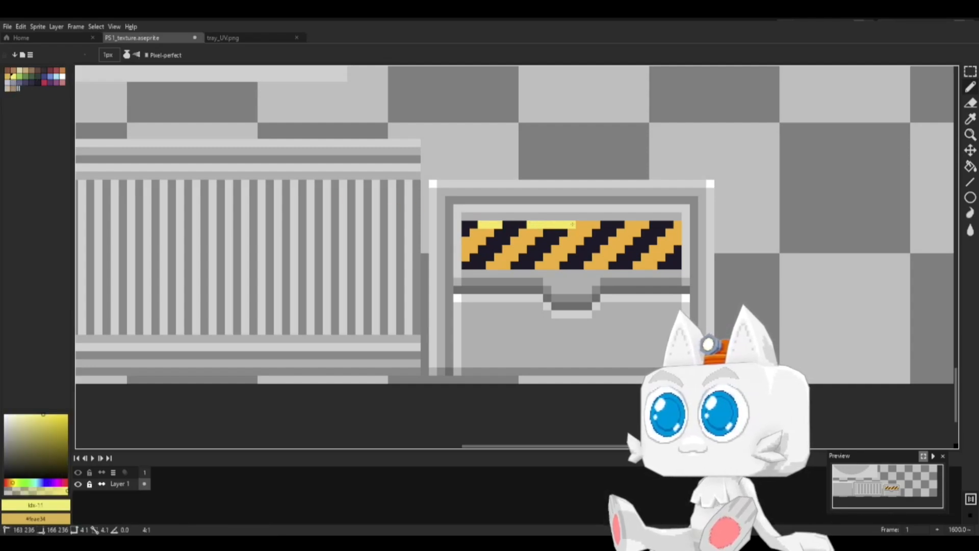
left_click(580, 224)
left_click(596, 224, "shift")
left_click(629, 225)
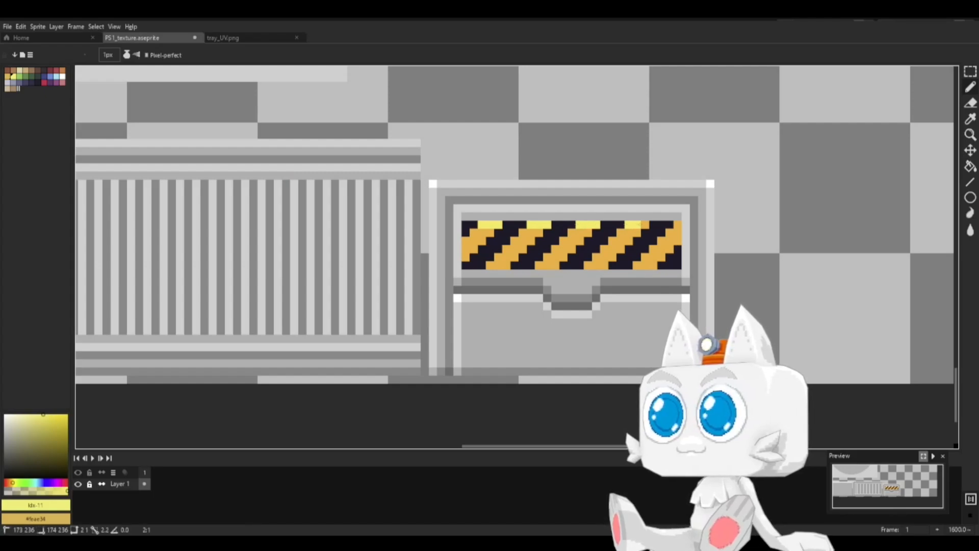
left_click(678, 225)
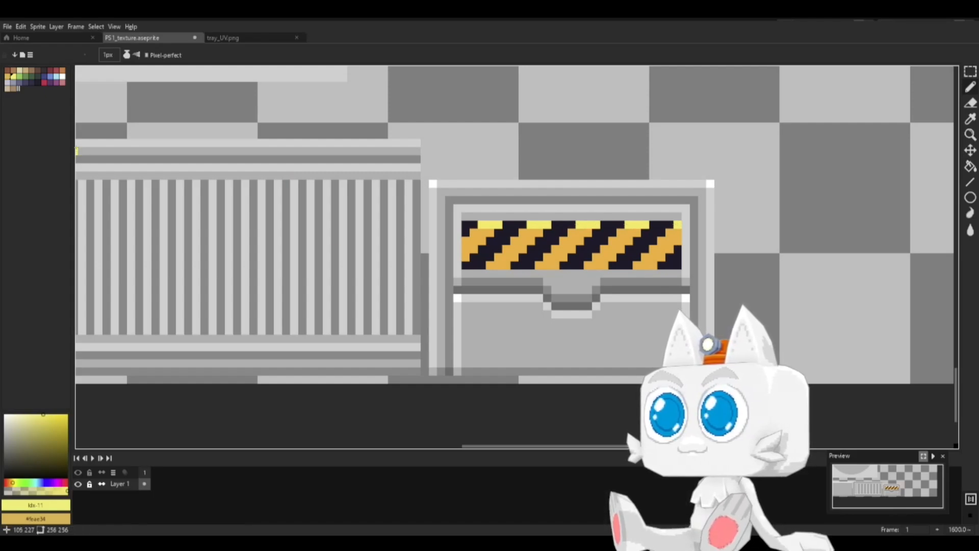
Step: Mix a saturated orange (HSV 29°, 100, 100) from the stripe yellow and shade the bottom pixel row of the yellow stripes
key("i")
left_click(474, 241)
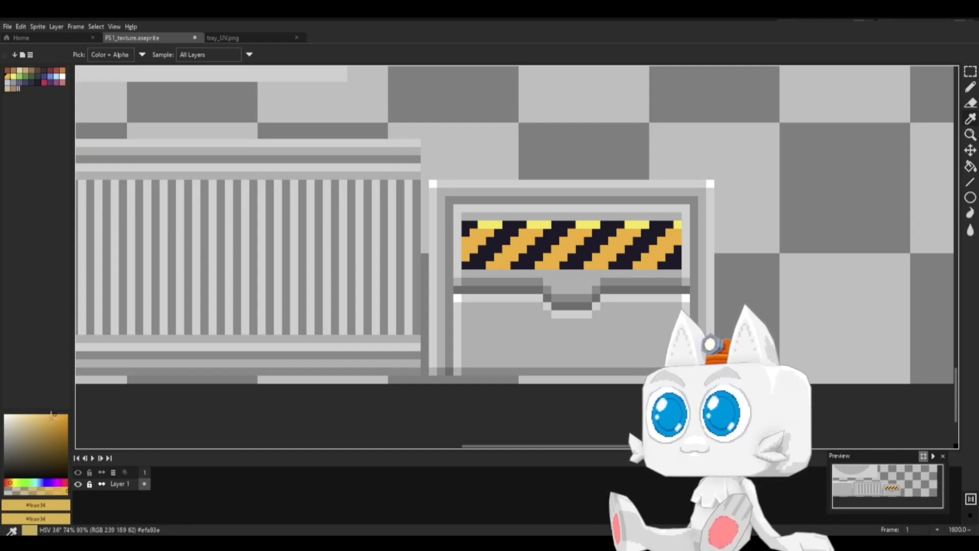
left_click(68, 420)
left_click(68, 415)
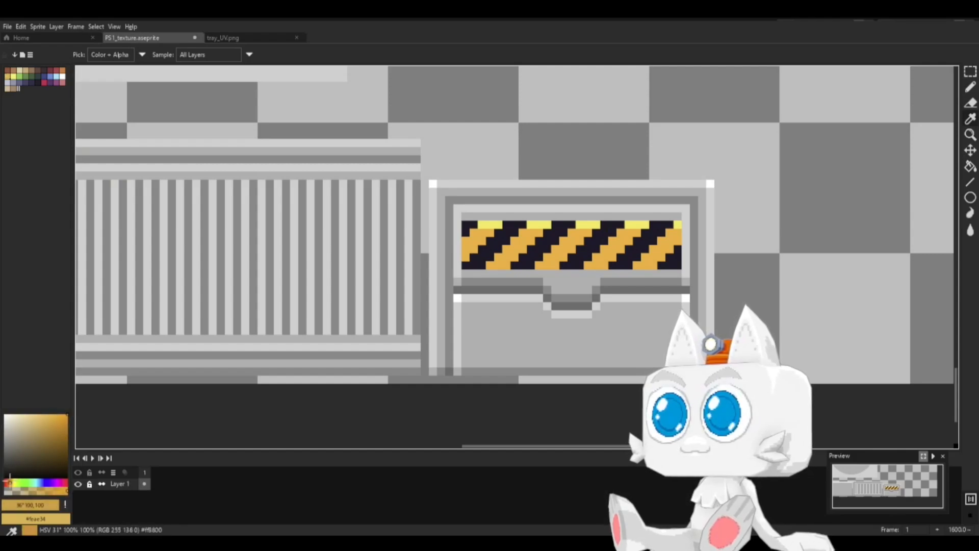
left_click(8, 482)
key("b")
left_click_drag(491, 265, 505, 266)
left_click(539, 265)
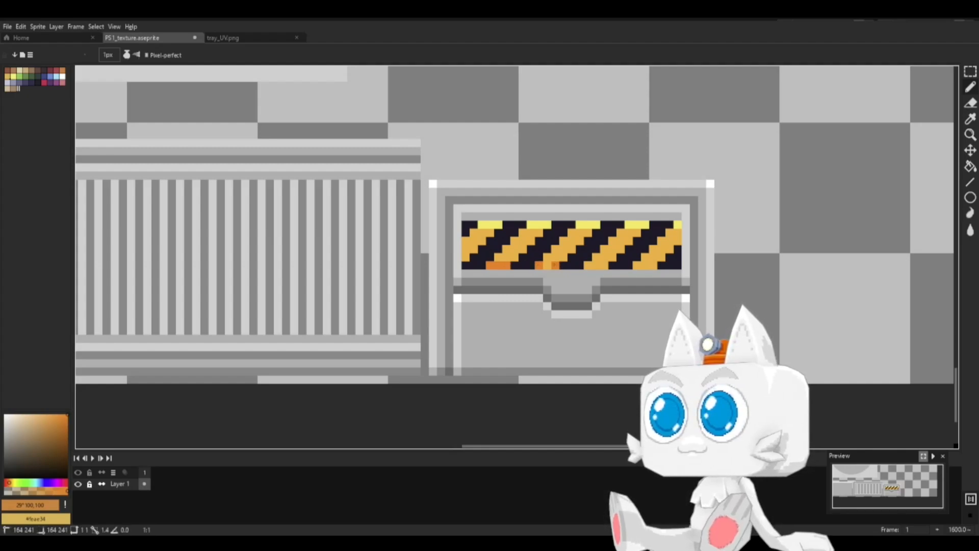
left_click(546, 265)
left_click(588, 265)
left_click(604, 265)
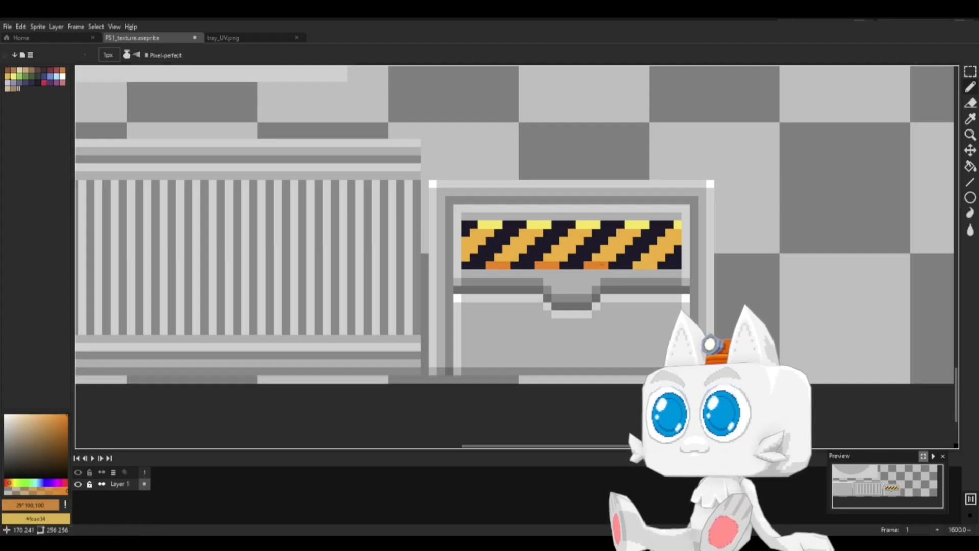
left_click_drag(637, 265, 653, 264)
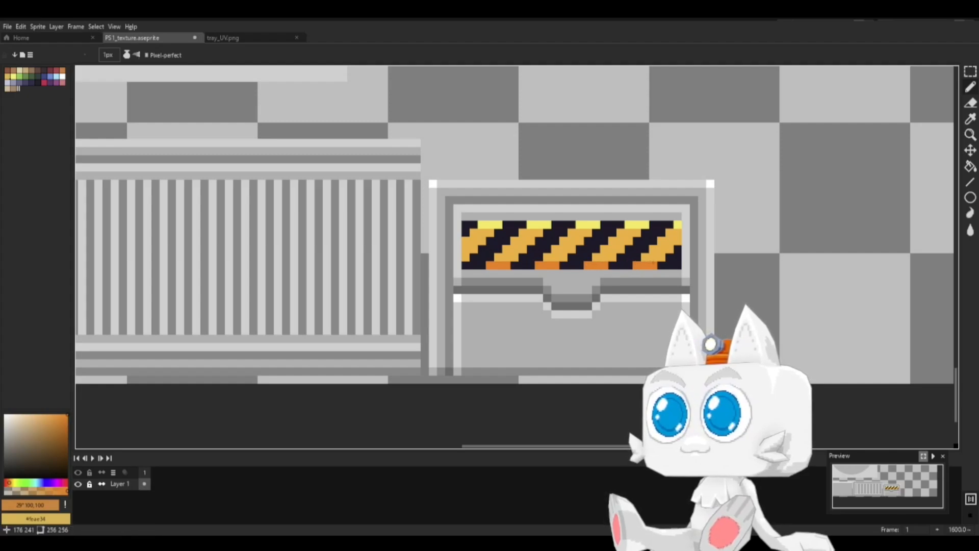
Step: Darken #181425 to a near-black (HSV 254°, 60, 1) and shade the bottom pixels of the first three dark stripes
left_click(637, 247, "alt")
left_click(34, 473)
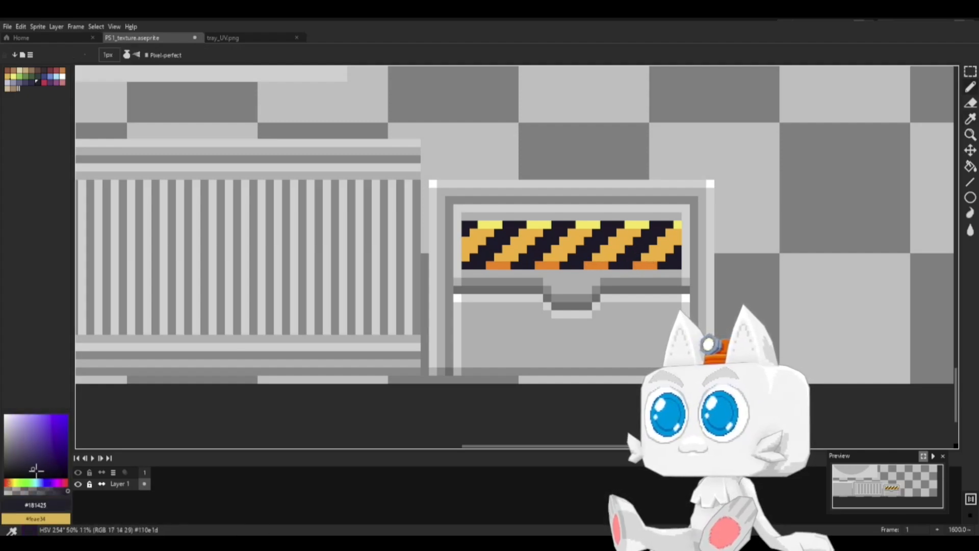
scroll(502, 292, "up", 2)
scroll(501, 291, "up", 2)
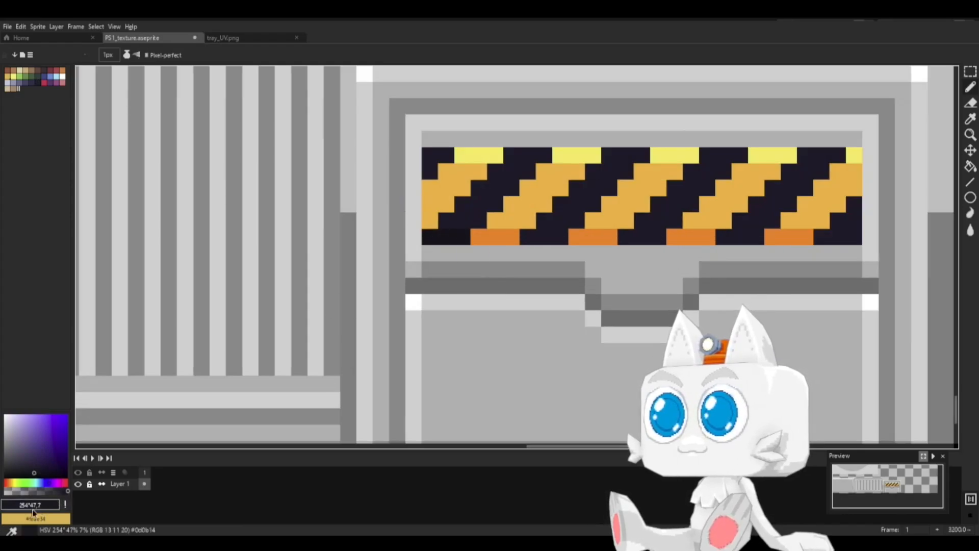
left_click(43, 475)
left_click(42, 477)
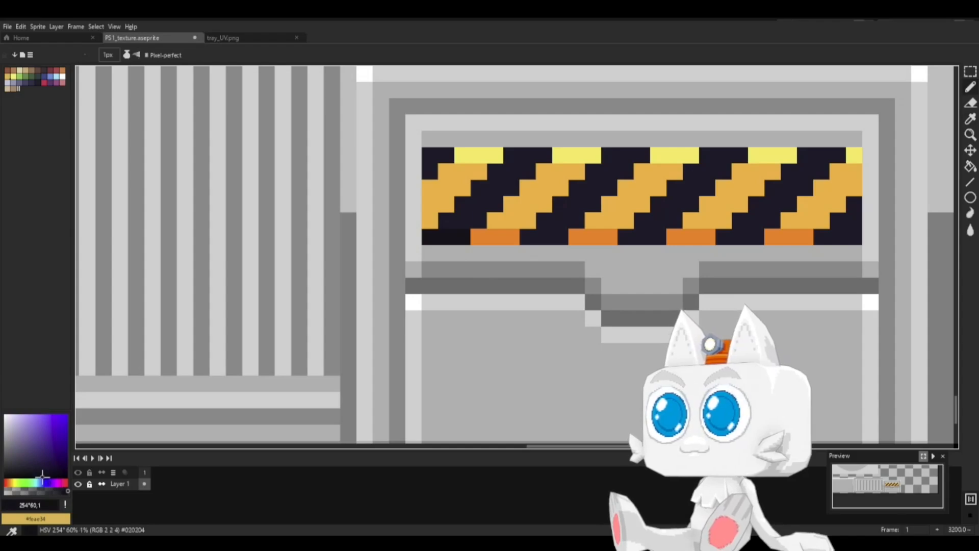
left_click_drag(430, 237, 466, 229)
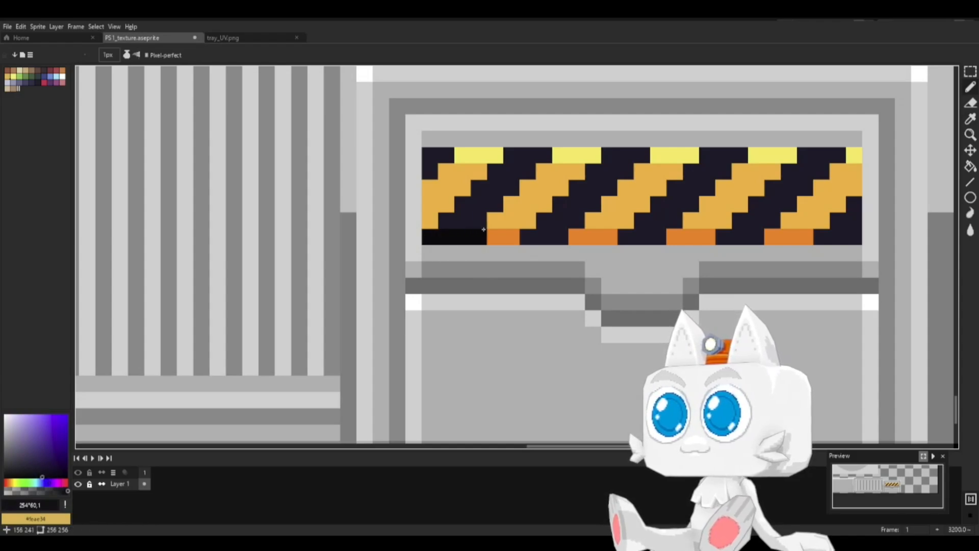
left_click_drag(528, 237, 560, 237)
left_click_drag(643, 239, 629, 237)
left_click(656, 237)
Step: Shade the bottom pixels of the last two dark stripes with the same near-black
key("space")
left_click_drag(709, 256, 642, 261)
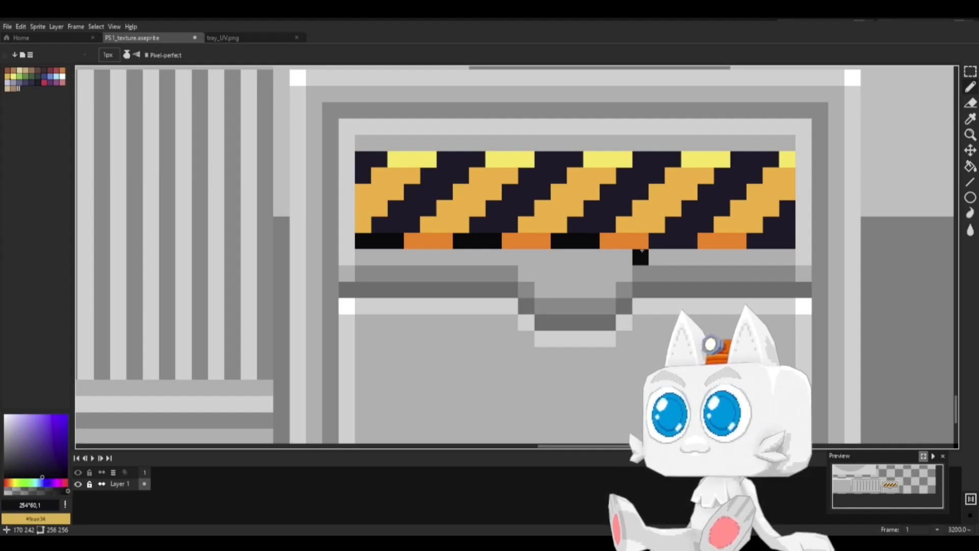
left_click_drag(673, 237, 658, 238)
left_click(689, 237)
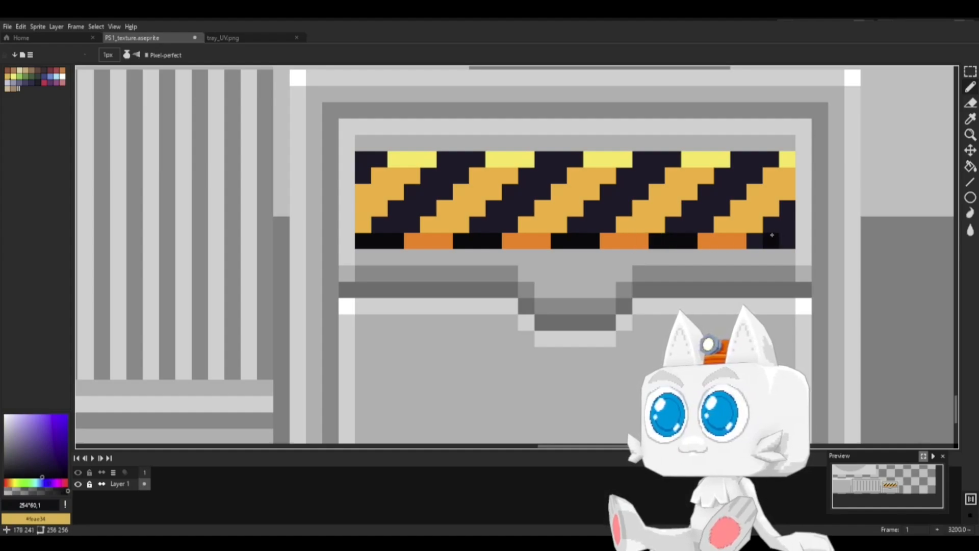
left_click(755, 239)
left_click_drag(771, 239, 788, 239)
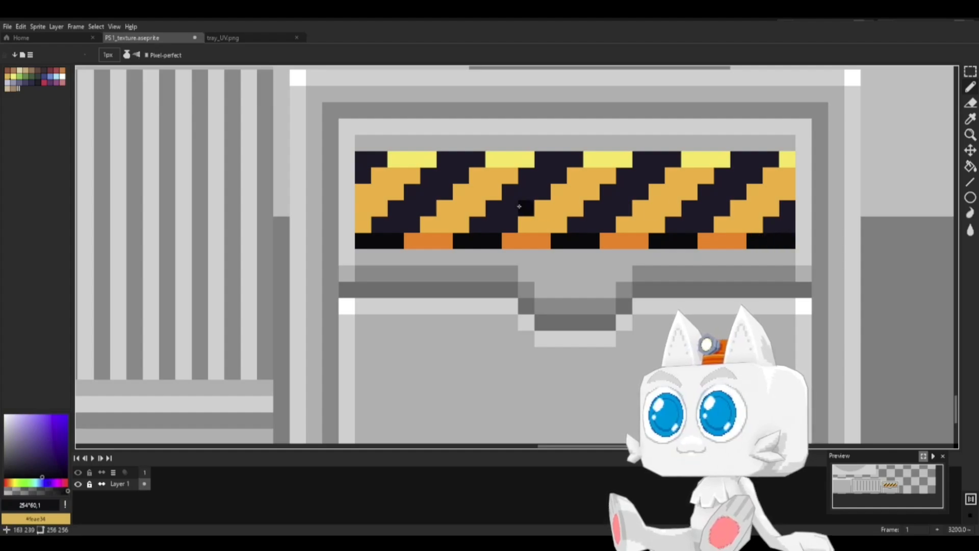
Step: Lighten #181425 to a muted purple (HSV 254°, 37, 33) and highlight the top pixel row of all dark stripes
left_click(433, 187, "alt")
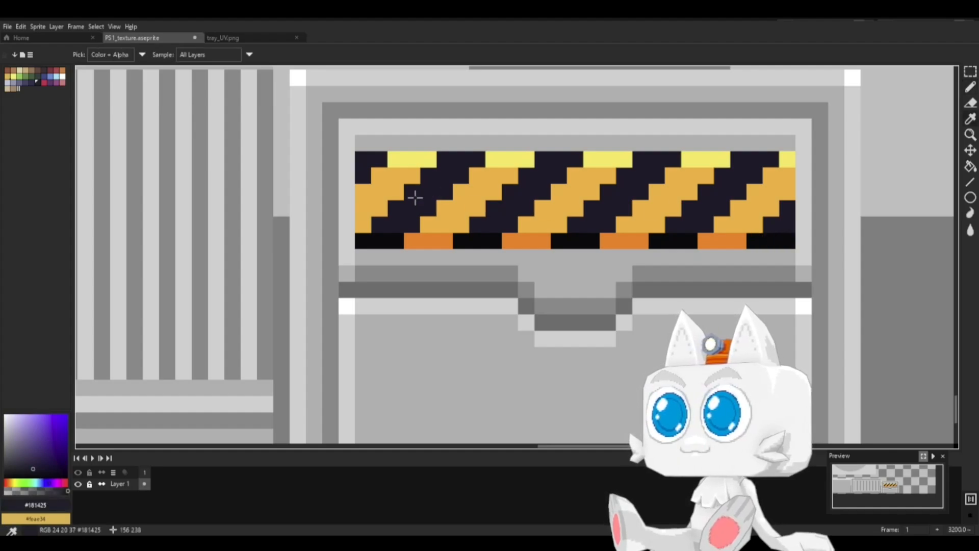
left_click(31, 461)
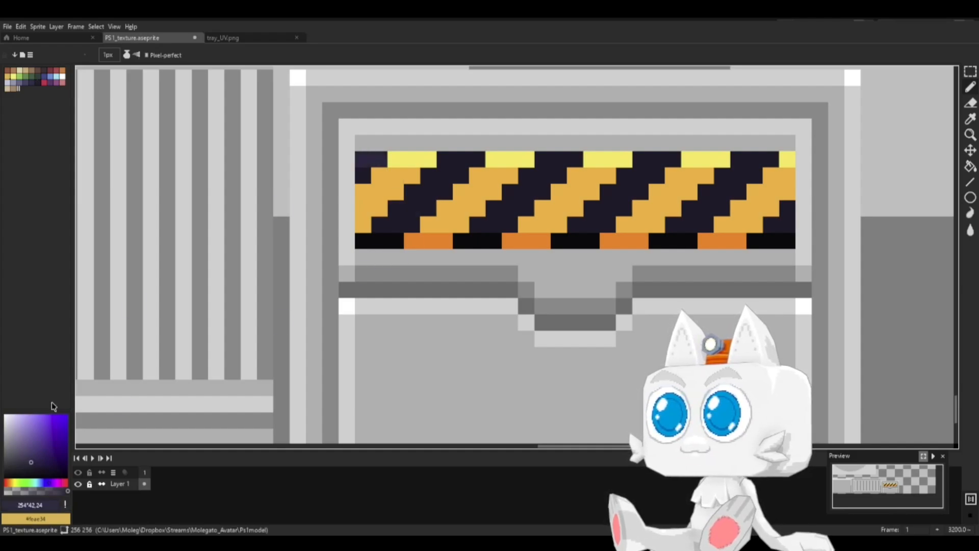
left_click(28, 456)
left_click(357, 177)
left_click(373, 162)
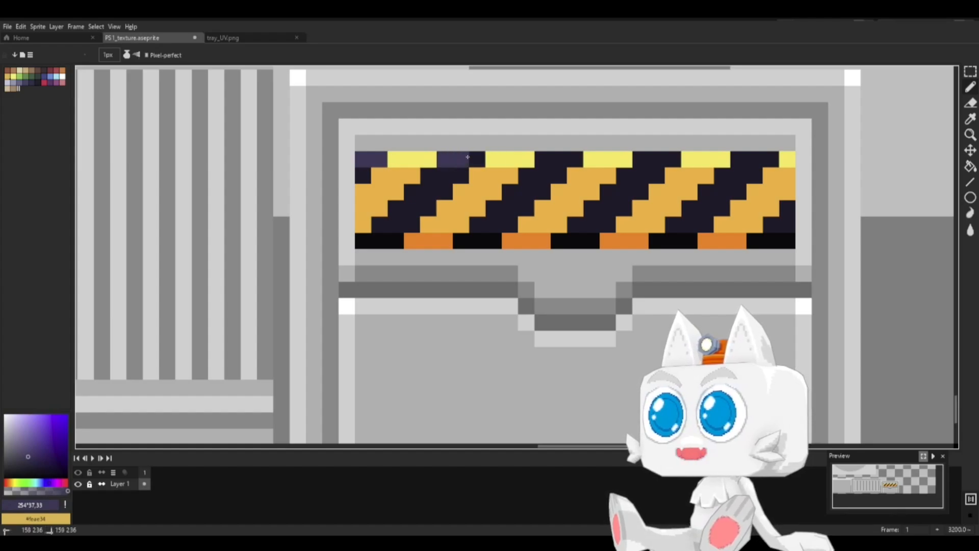
left_click_drag(569, 160, 580, 160)
middle_click_drag(594, 171, 484, 216)
left_click_drag(545, 204, 562, 204)
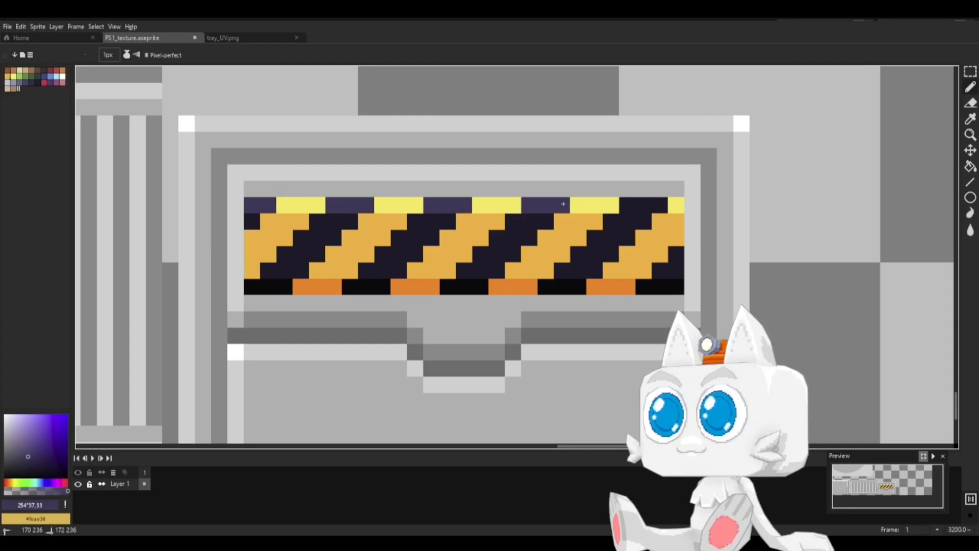
left_click(631, 204)
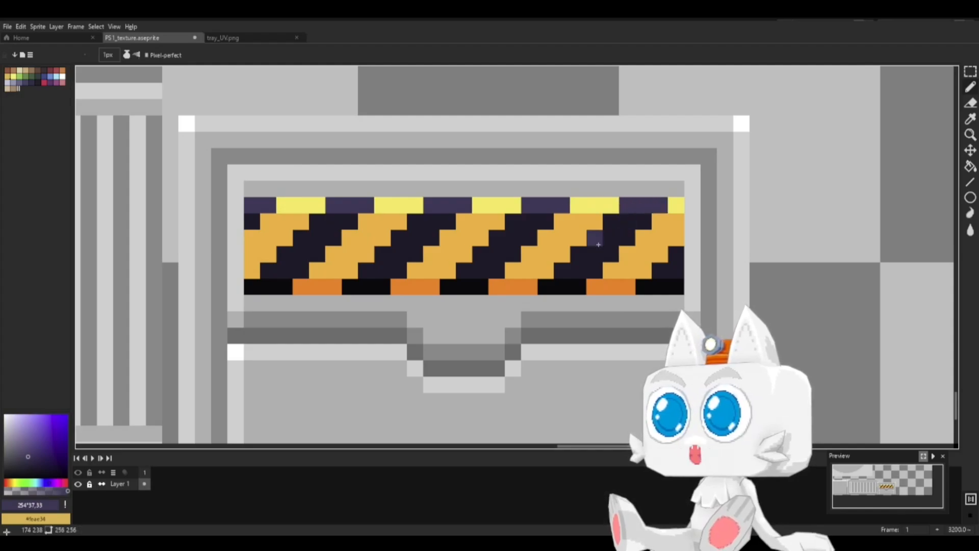
scroll(415, 290, "down", 1)
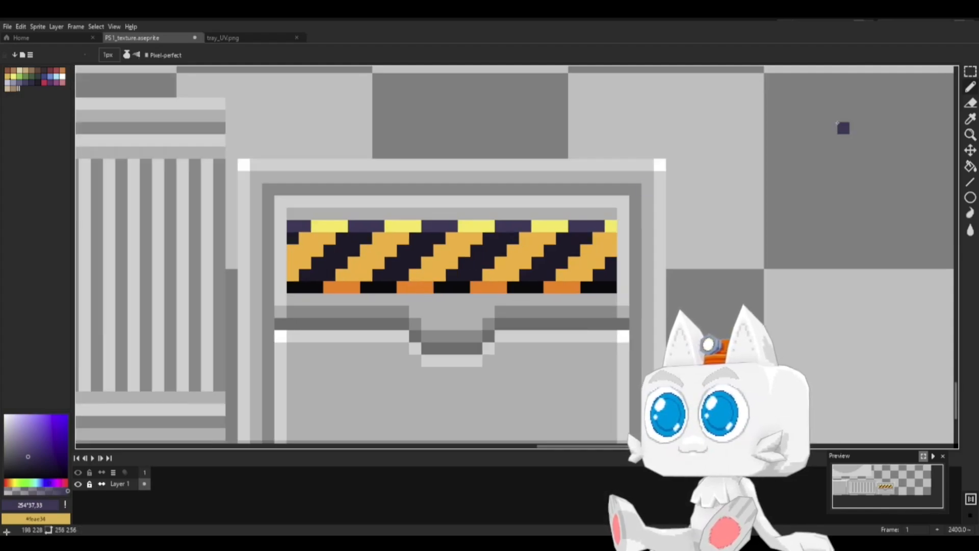
Step: Select the 27 × 6 px warning strip and paste a copy onto the panel below the seam, at position 153, 247
left_click(970, 71)
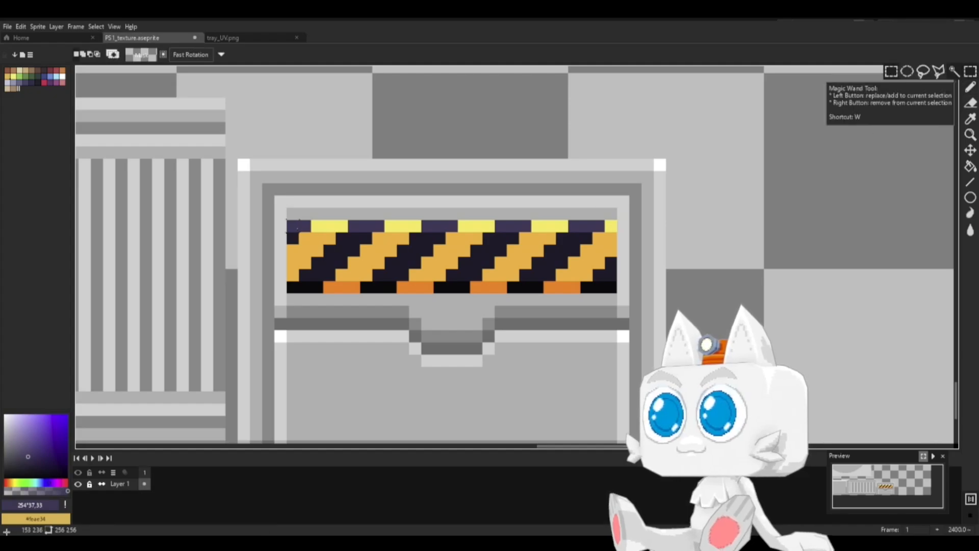
left_click_drag(287, 220, 618, 294)
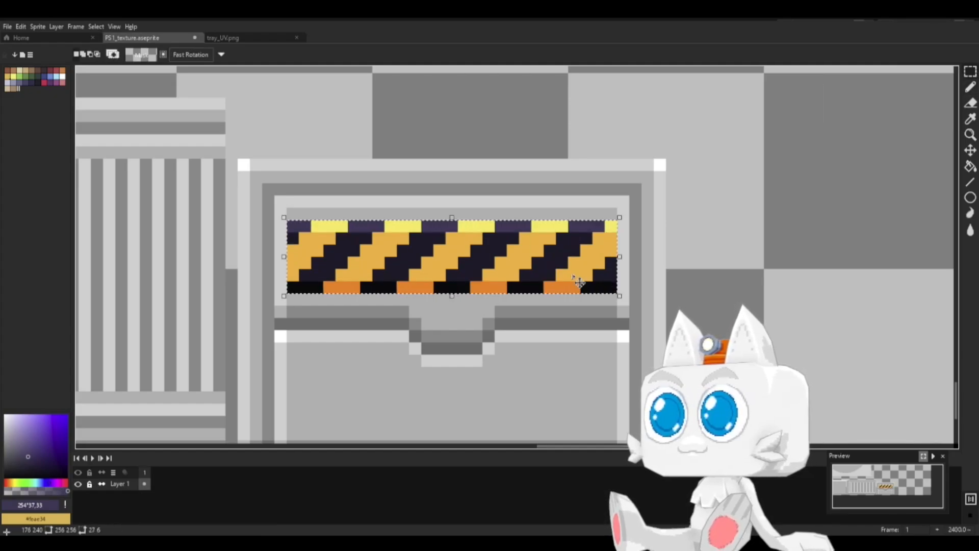
key("ctrl+c")
key("ctrl+v")
left_click_drag(491, 253, 483, 386)
middle_click_drag(483, 387, 467, 288)
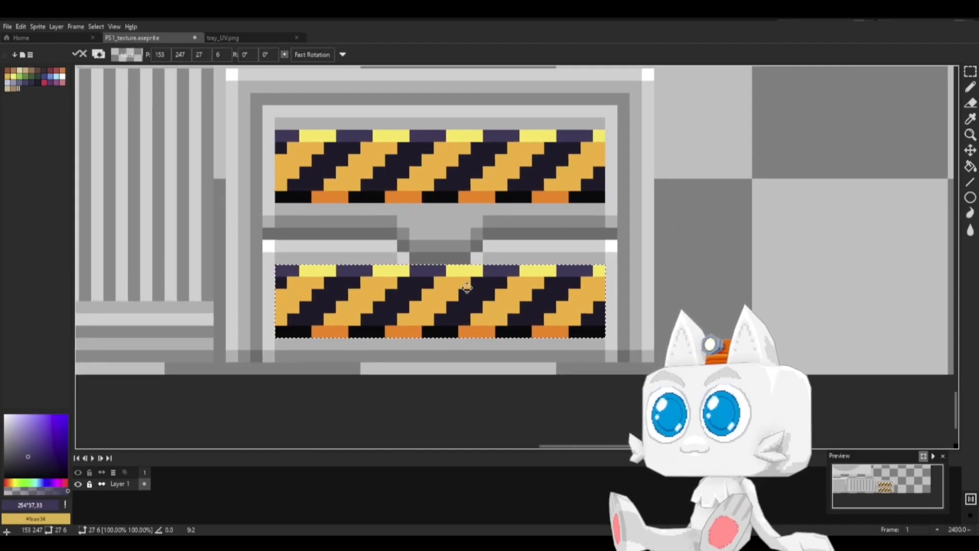
Step: Move the pasted warning strip down to position 153, 249 and place it there
left_click_drag(466, 319, 474, 334)
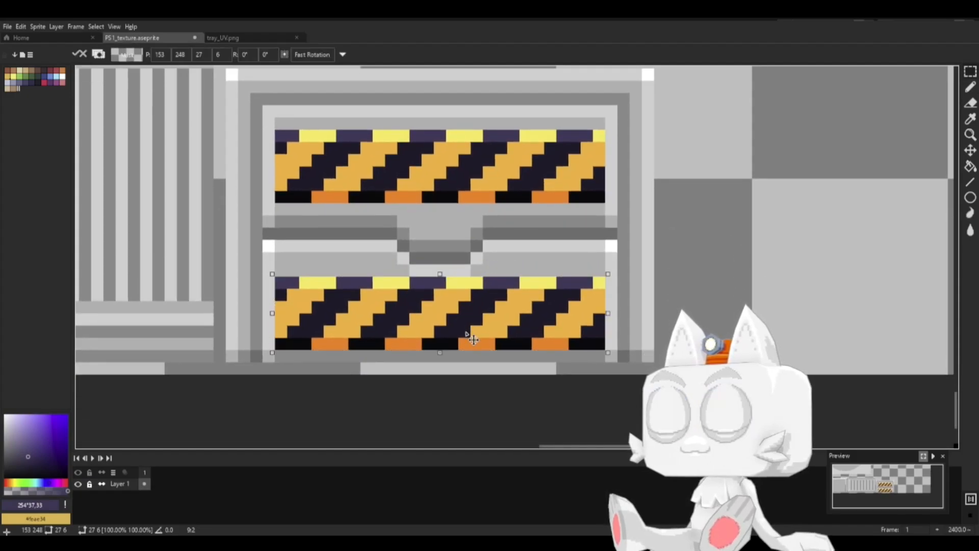
left_click_drag(474, 344, 473, 349)
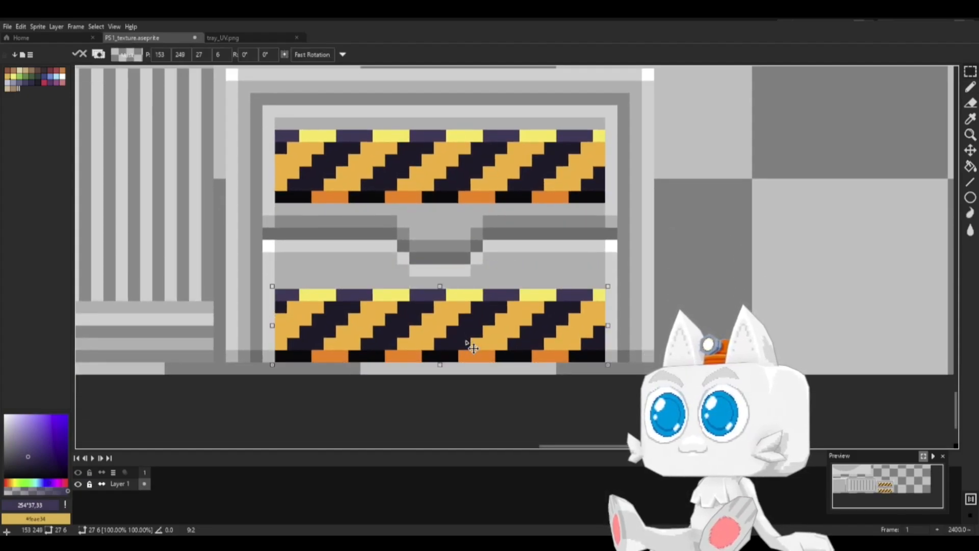
left_click(371, 267)
Step: Draw a pair of 1 × 2 px grey slots near each end above the lower warning strip, with bottom pixels in #6c6c6c
key("b")
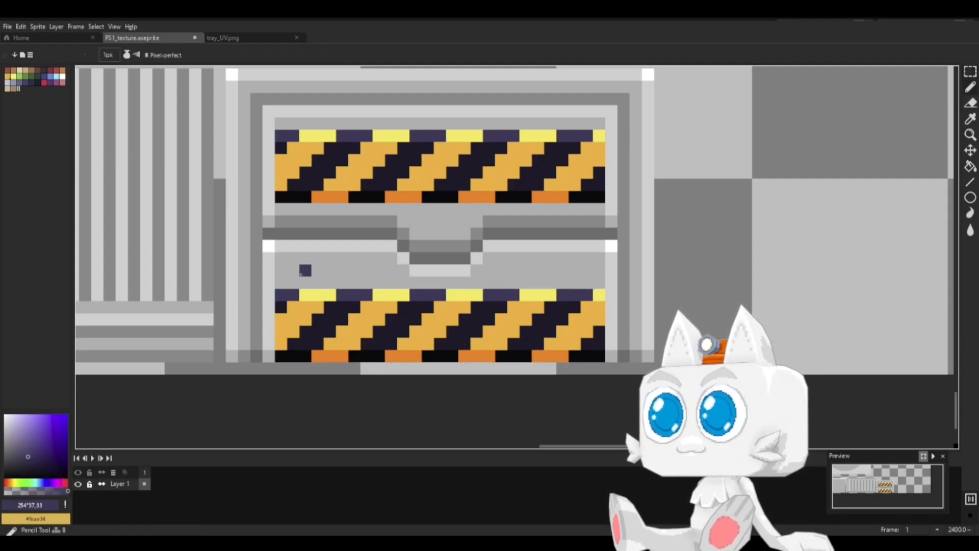
key("alt")
left_click(307, 245, "alt")
key("alt")
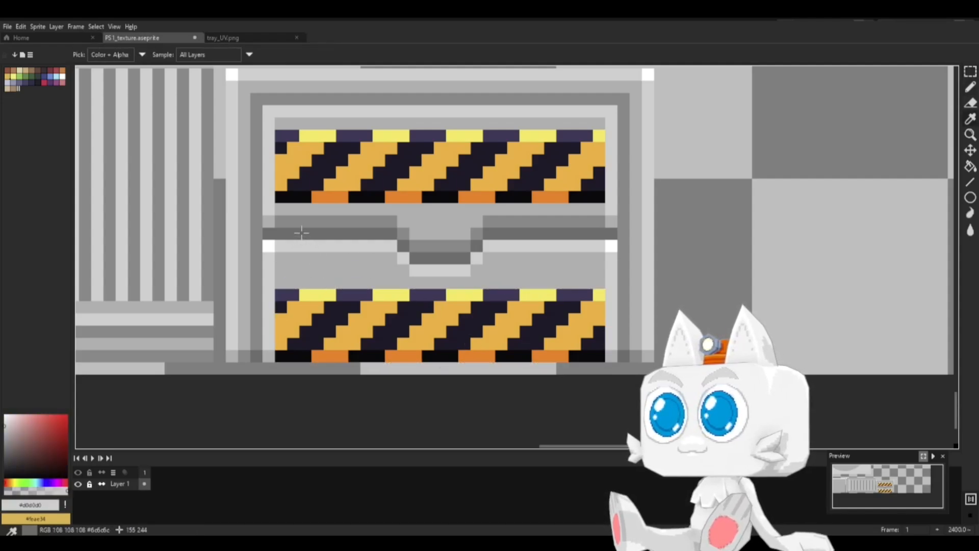
left_click(296, 226, "alt")
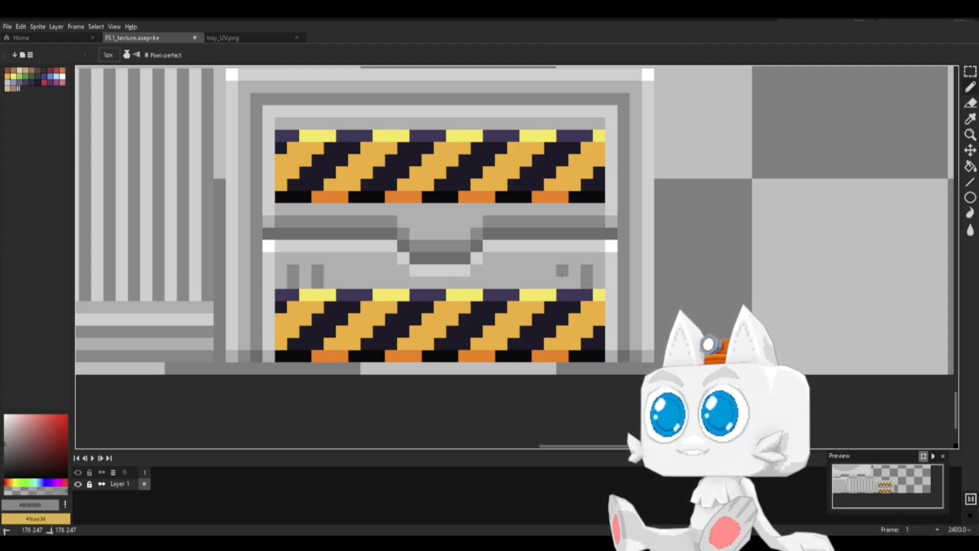
left_click_drag(561, 275, 562, 282)
left_click(566, 233, "alt")
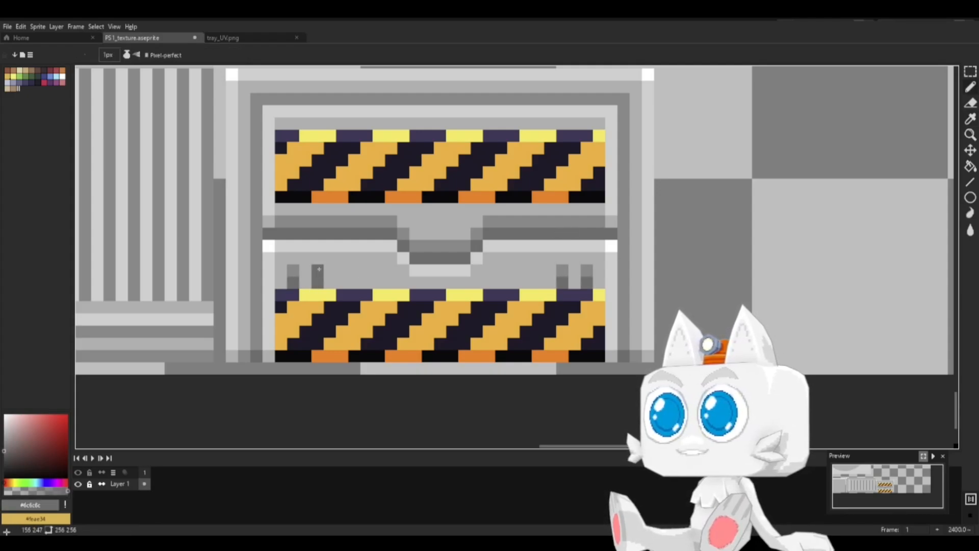
Step: Draw a 2 × 2 px shaded rivet on each side of the notch above the lower strip, using light, mid and dark greys
left_click(357, 246, "alt")
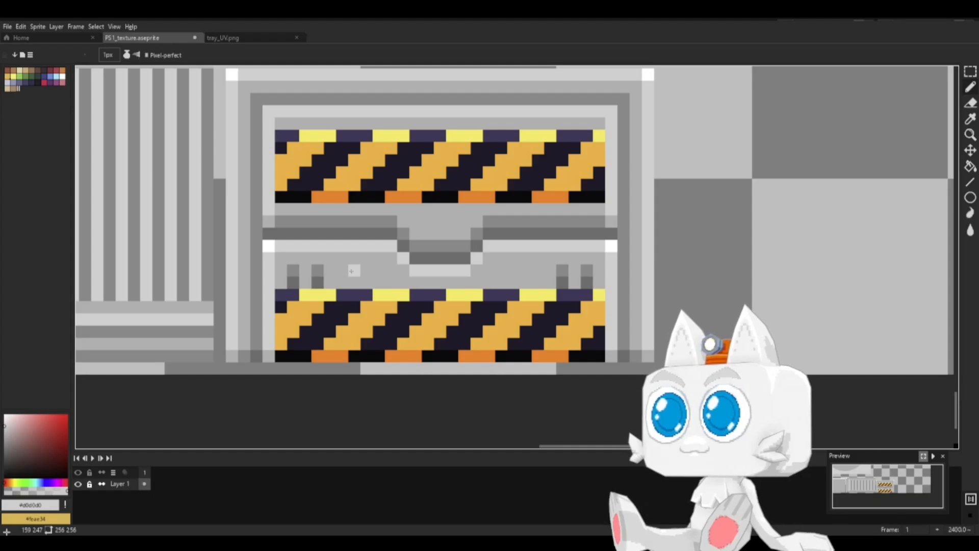
left_click(379, 221, "alt")
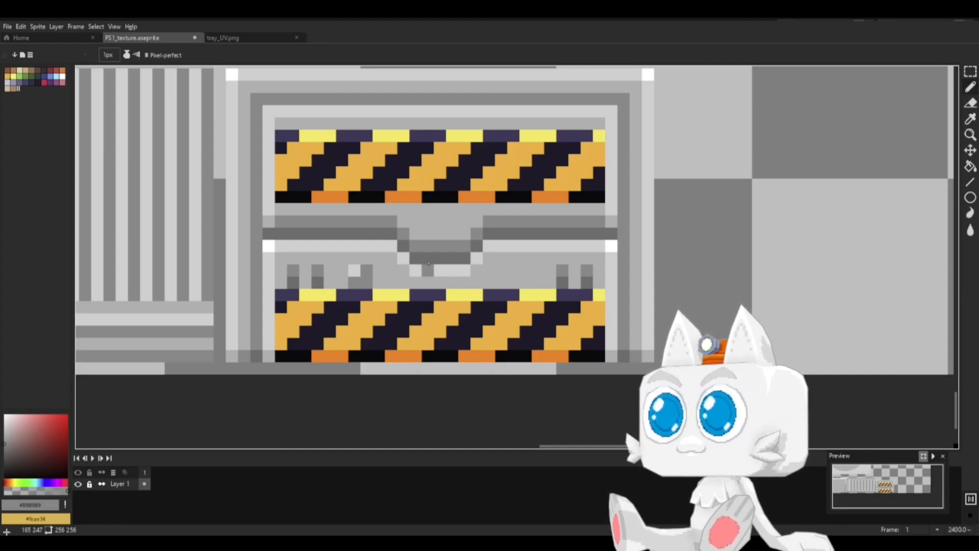
left_click(365, 287, "alt")
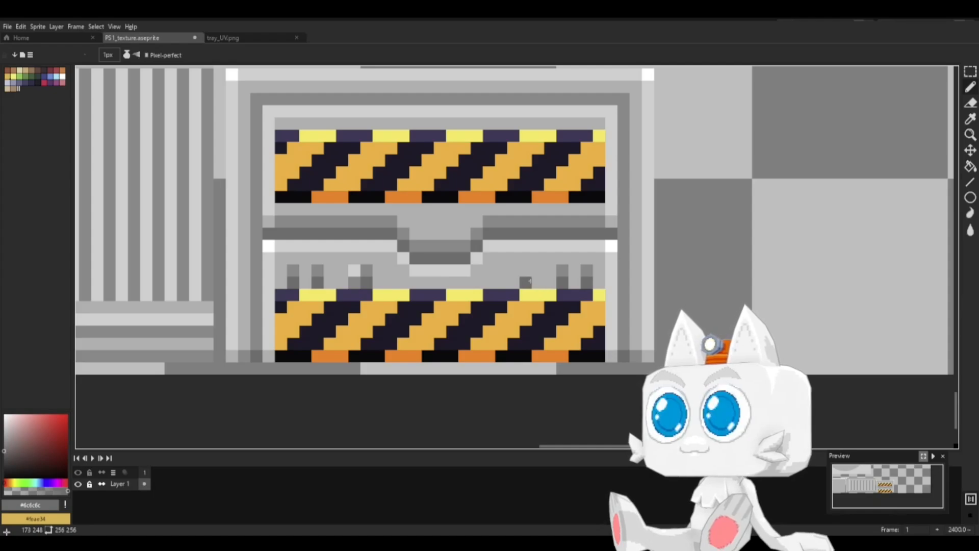
left_click(369, 271, "alt")
left_click(525, 270)
left_click(513, 282)
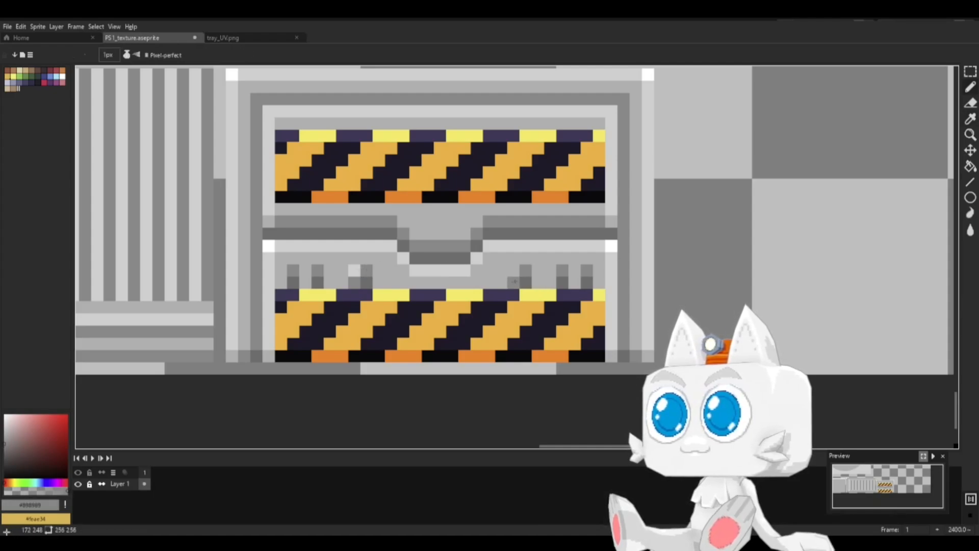
left_click(353, 270, "alt")
left_click(525, 270)
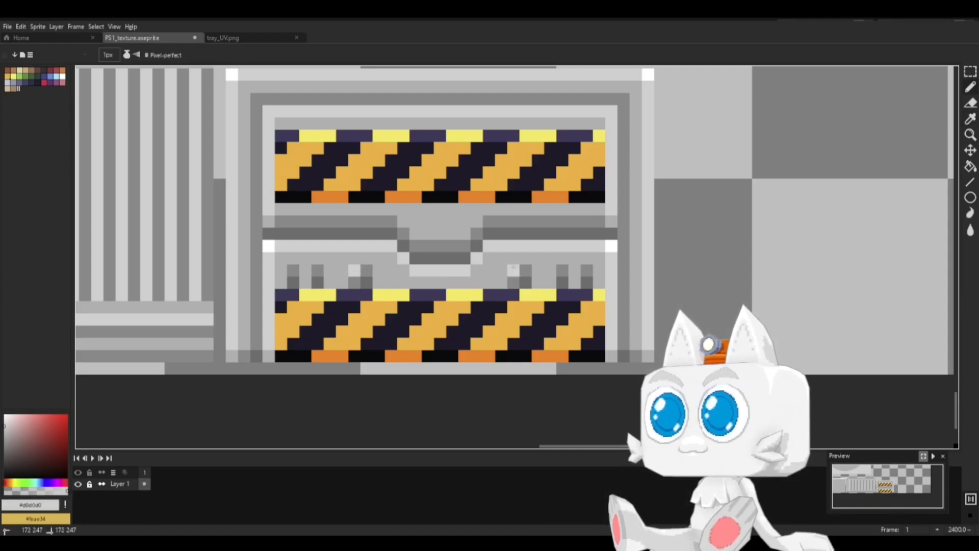
Step: Add pairs of small grey slots near both ends below the upper warning strip, shading the bottom pixels with #6c6c6c
left_click(319, 221, "alt")
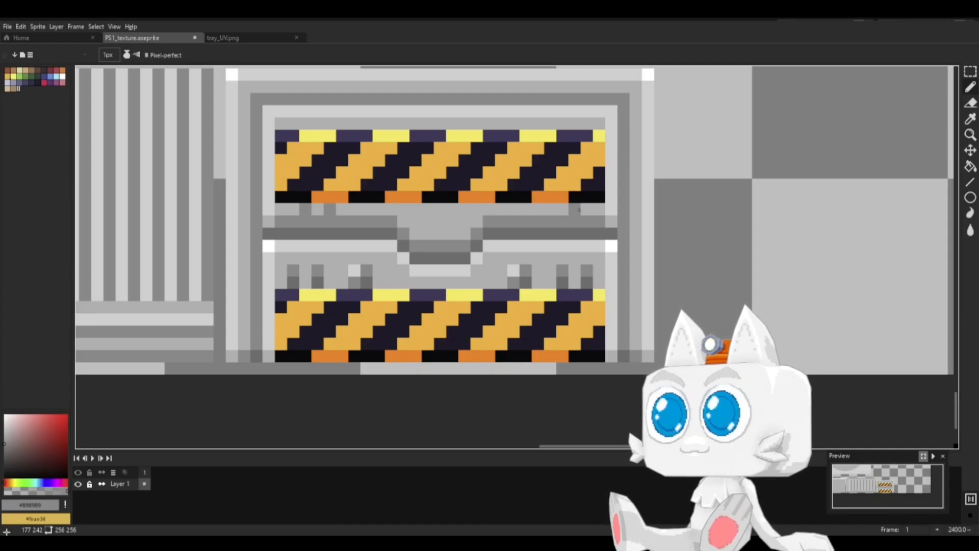
left_click(549, 217, "alt")
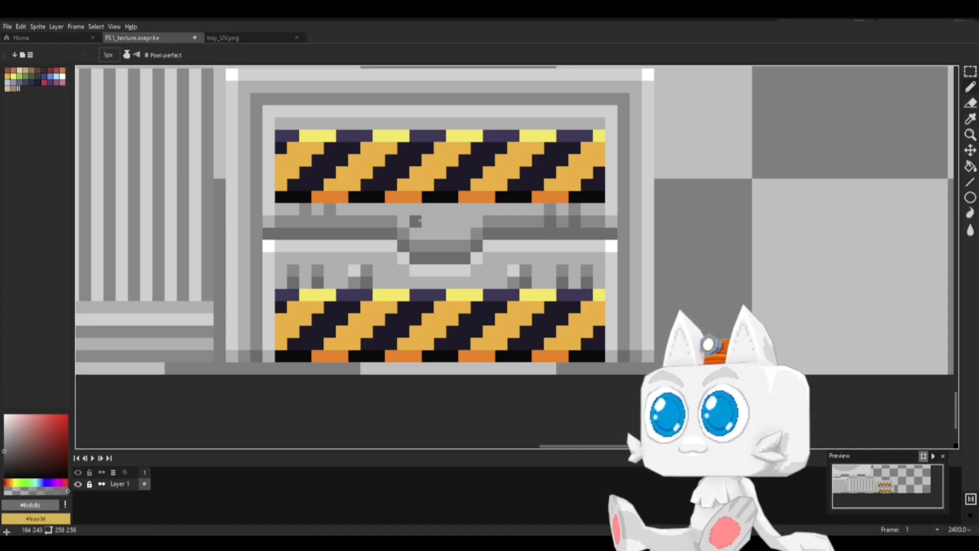
Step: Pencil small grey slots with darker lower ends and a light highlight onto the centre latch, using shades sampled from the artwork, and save
left_click_drag(336, 221, 314, 221)
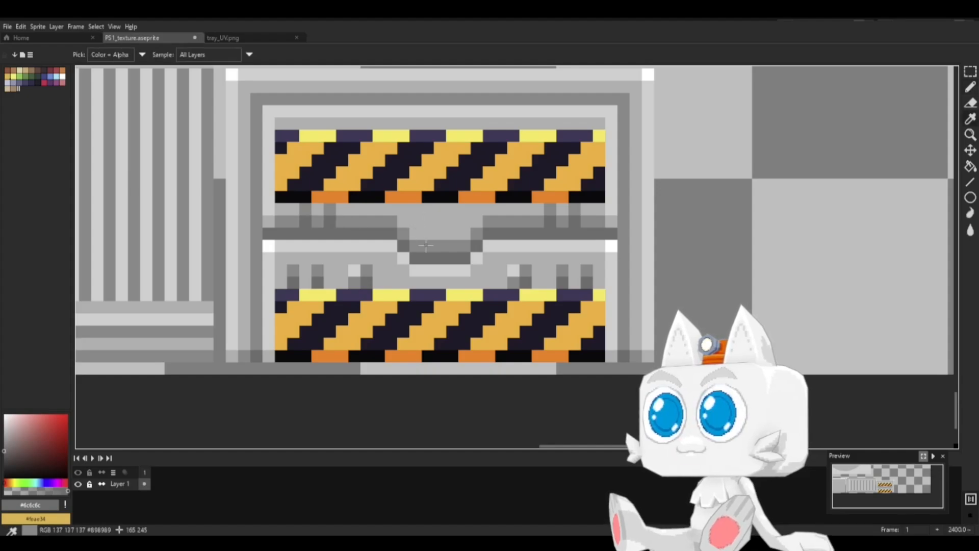
left_click(426, 233, "alt")
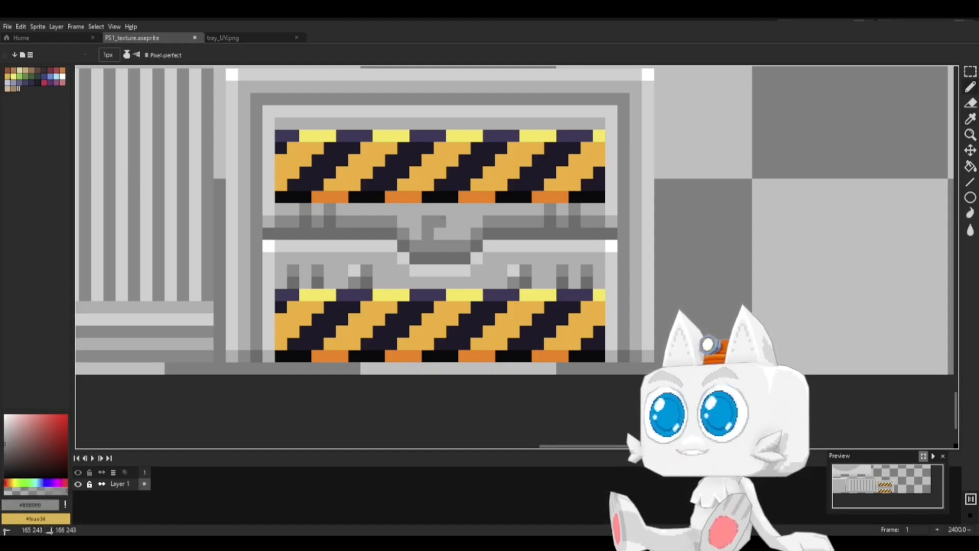
key("alt")
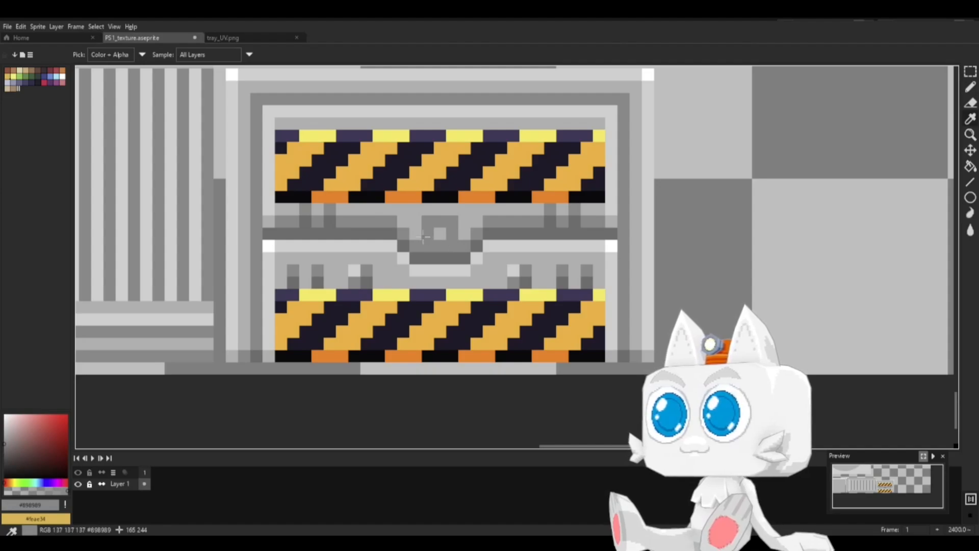
left_click(426, 254, "alt")
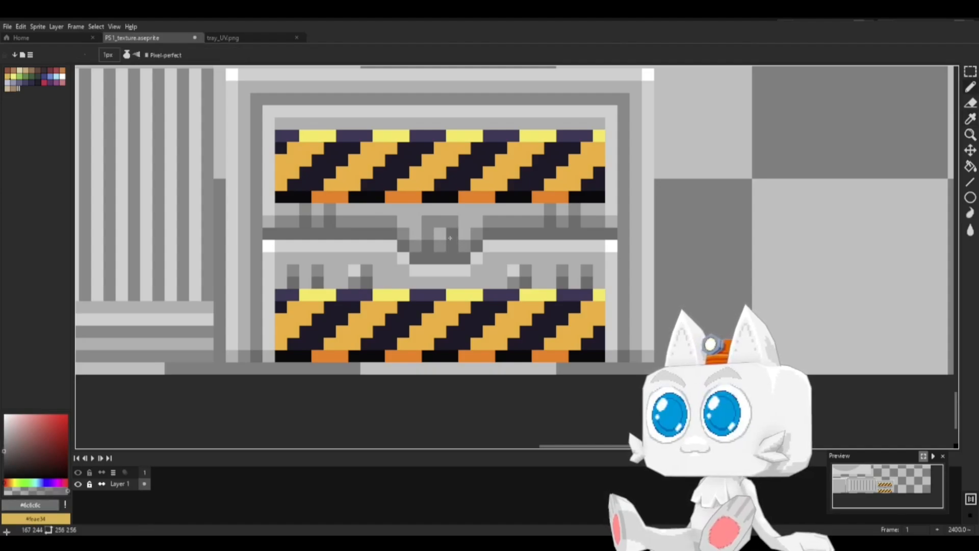
left_click(462, 219, "alt")
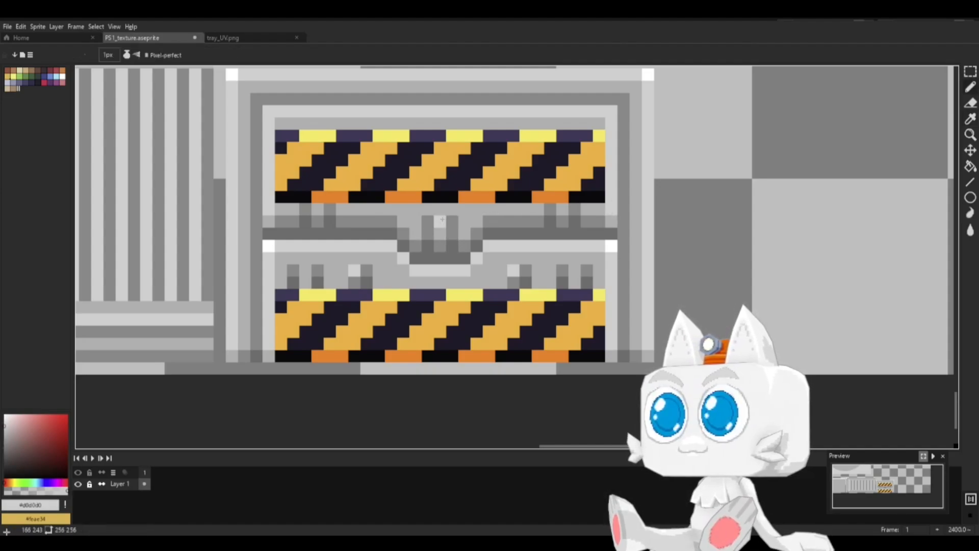
left_click(440, 220)
left_click(437, 209, "alt")
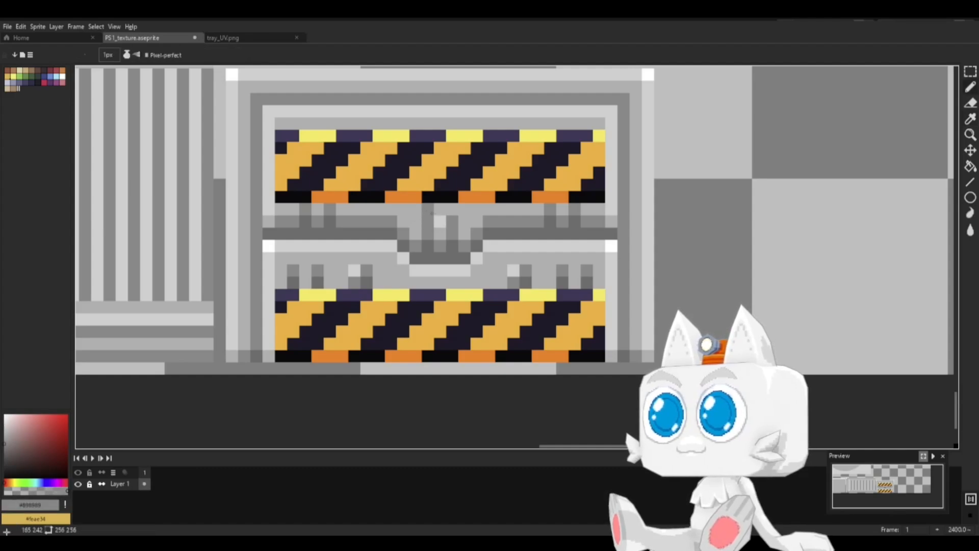
left_click(430, 220, "alt")
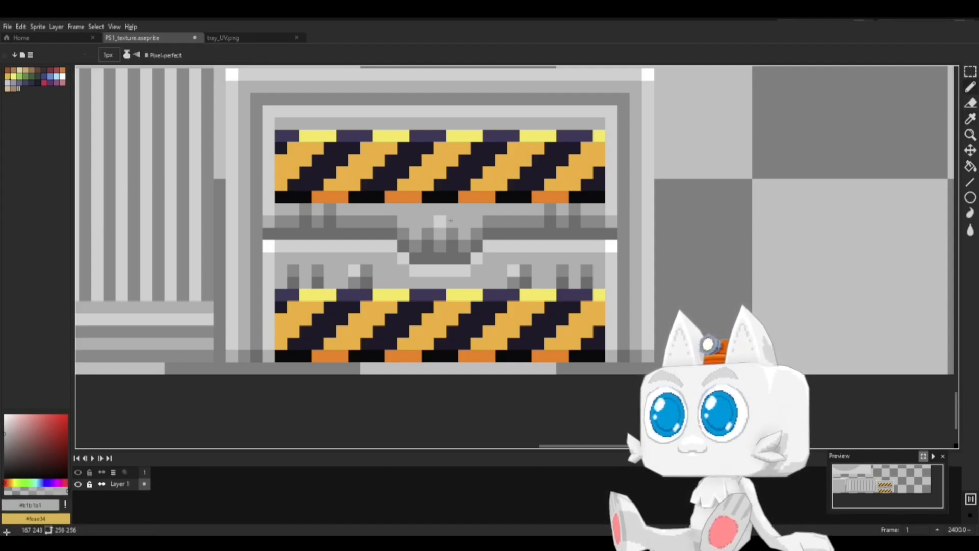
key("ctrl+s")
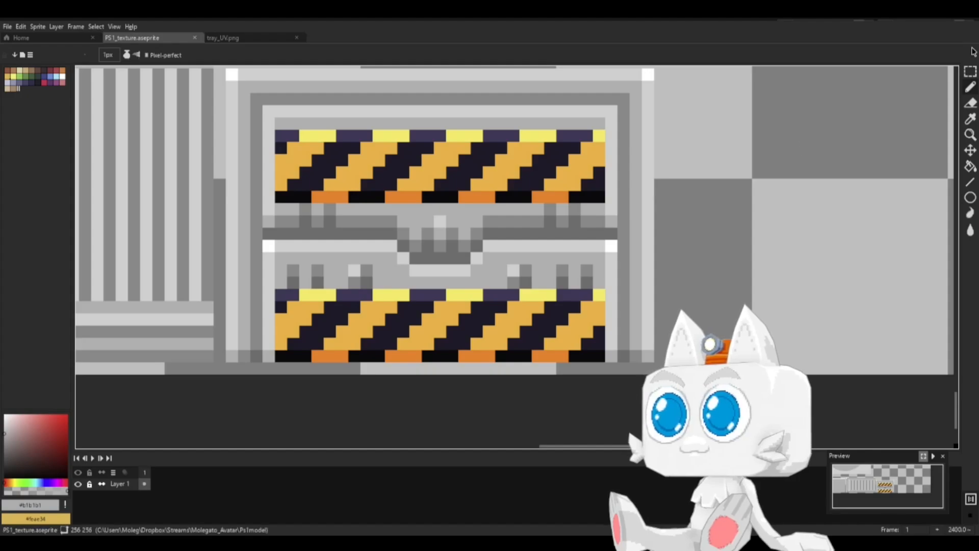
Step: Select the inner panel area from its upper edge down to its base, excluding both hazard-stripe bands
left_click(970, 72)
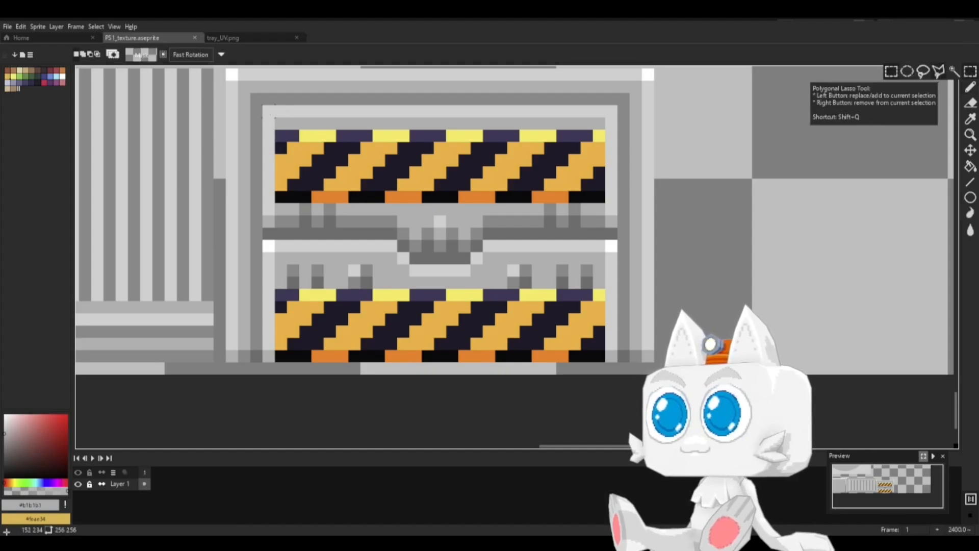
left_click_drag(263, 106, 618, 363)
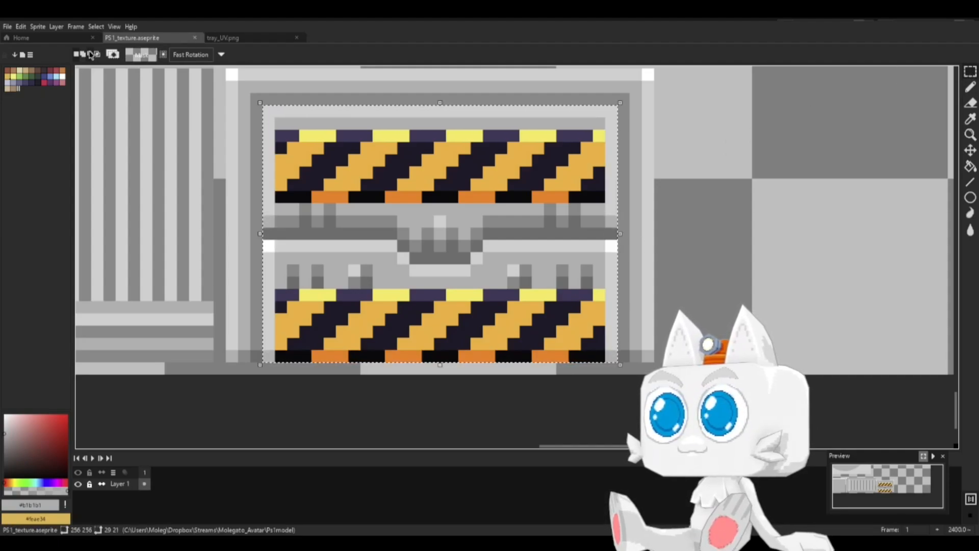
mouse_move(976, 71)
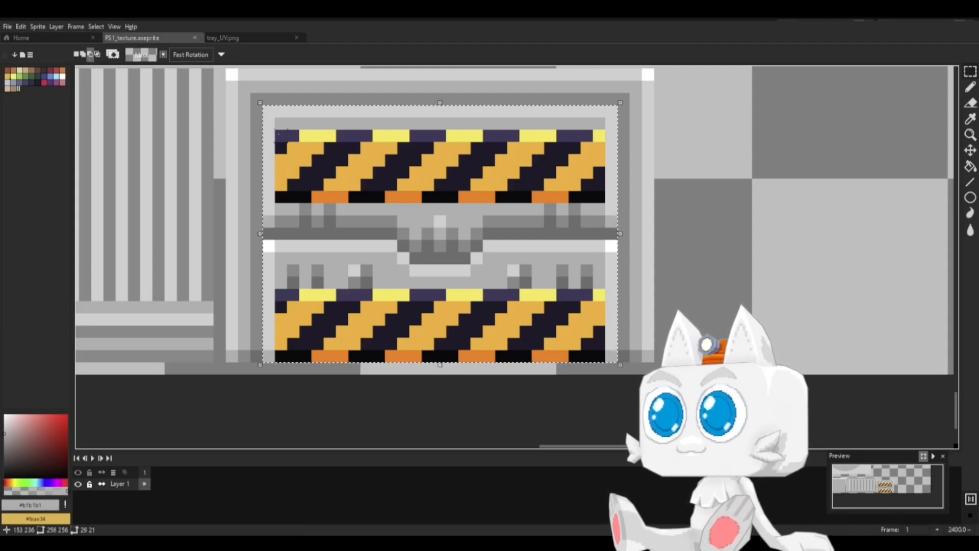
left_click_drag(279, 134, 599, 197, "alt+shift")
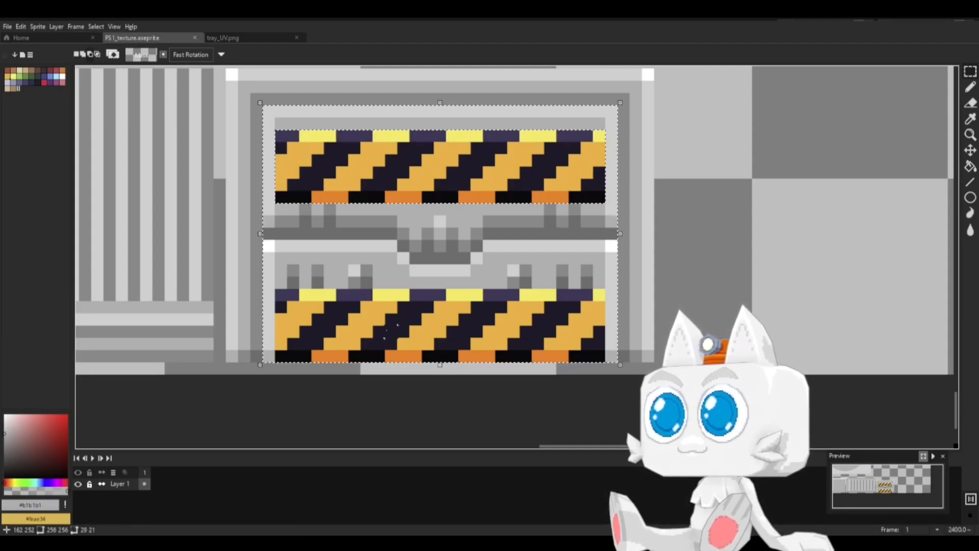
left_click_drag(281, 294, 608, 359)
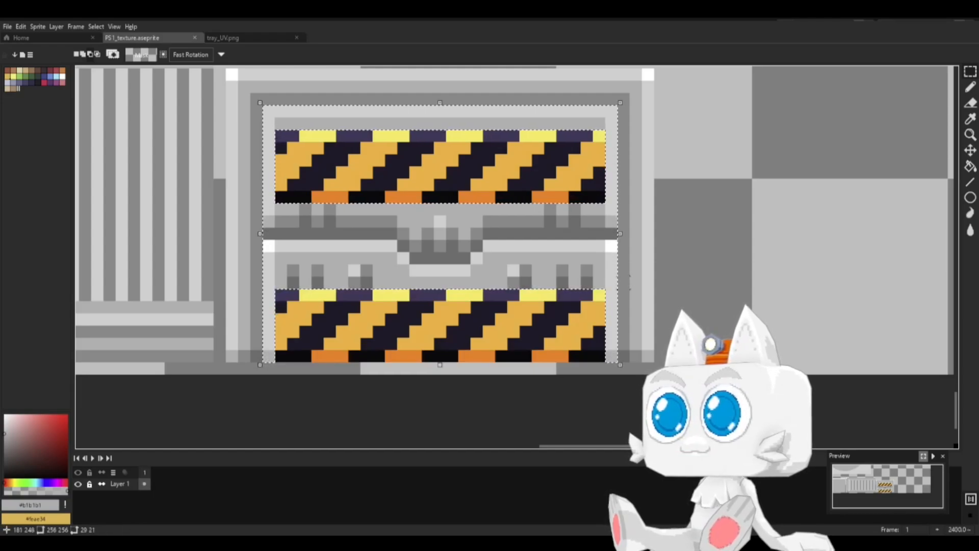
key("ctrl+u")
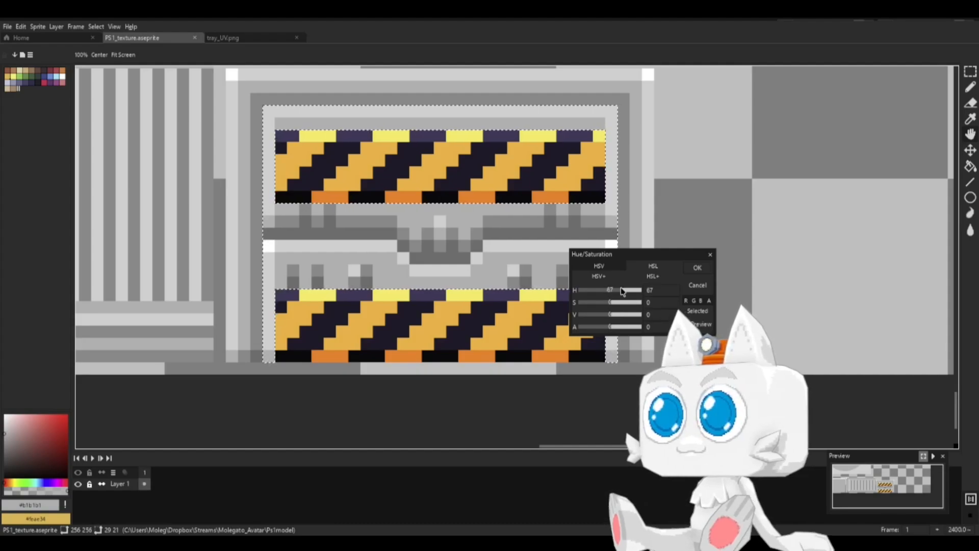
left_click(697, 285)
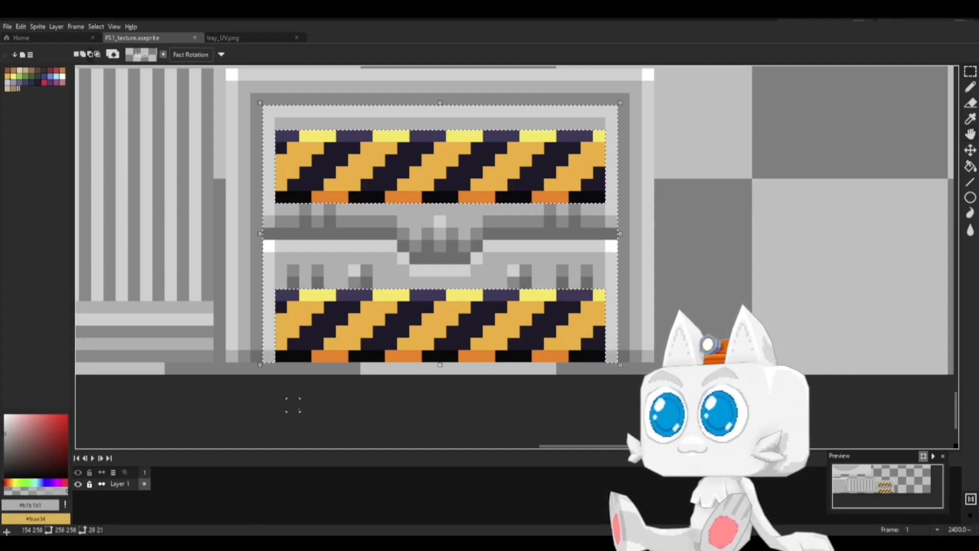
Step: Add a new layer and fill the selected panel area with a light periwinkle blue
left_click(53, 26)
mouse_move(70, 81)
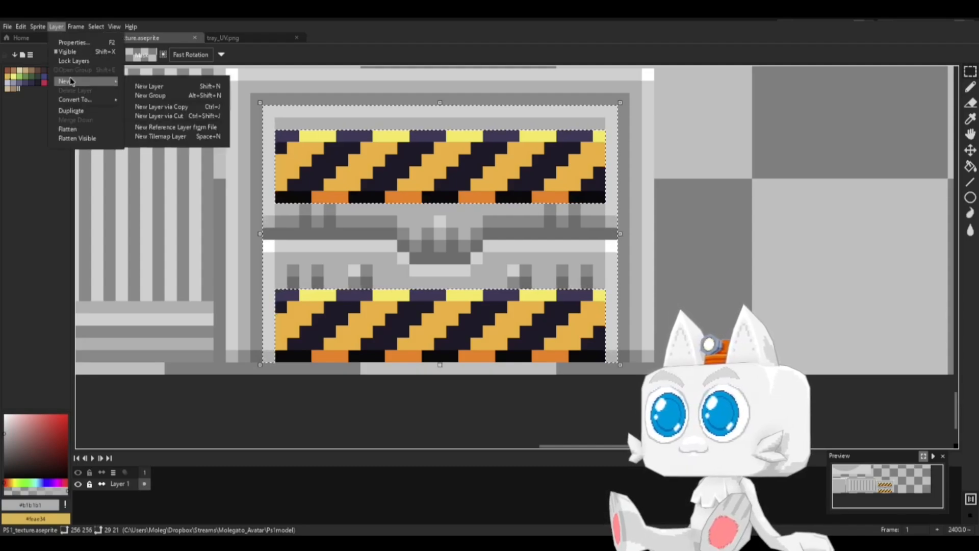
left_click(153, 86)
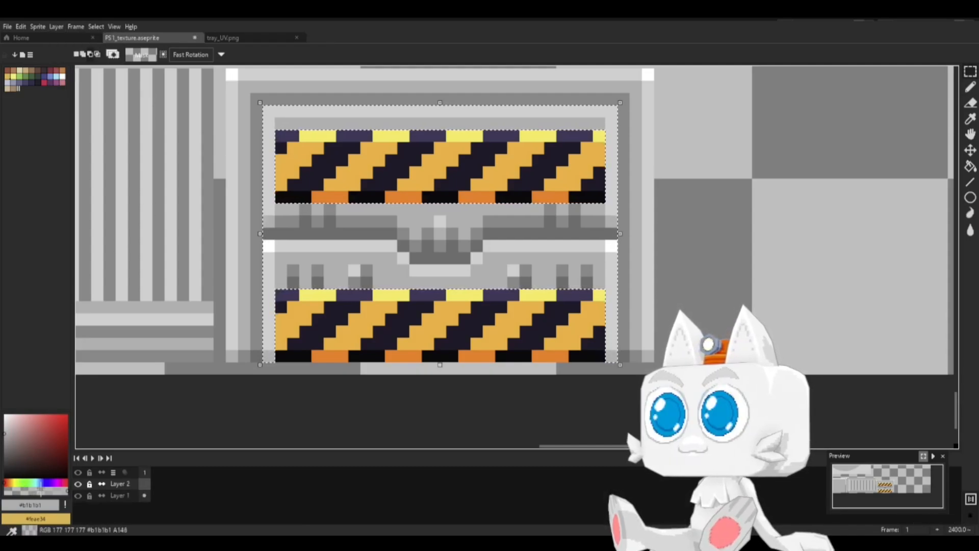
left_click(43, 482)
left_click(25, 423)
key("g")
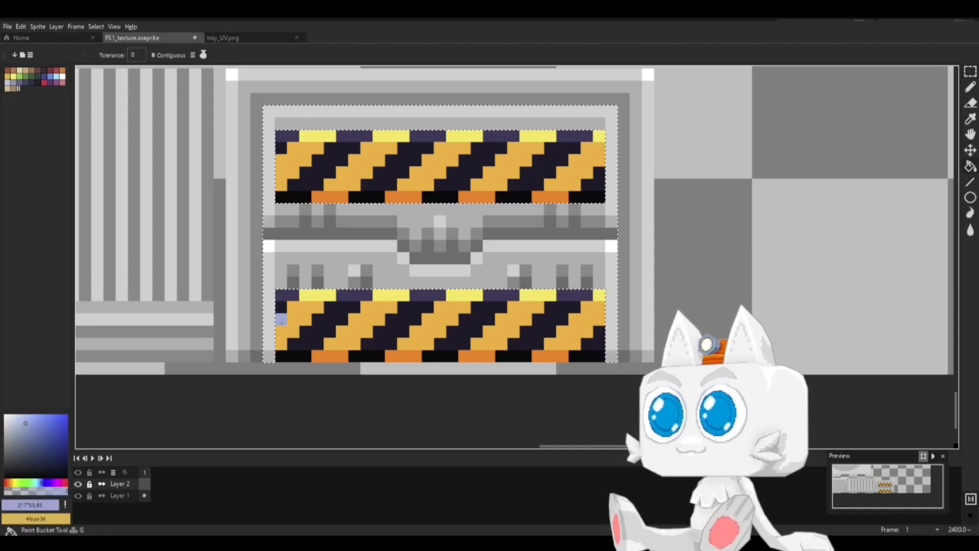
left_click(322, 273)
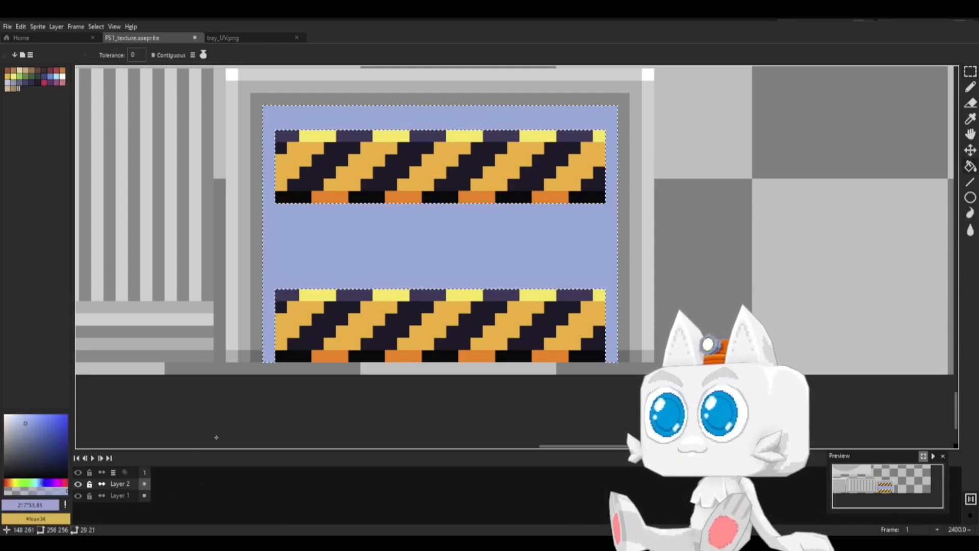
Step: Set the blue layer's blend mode to Multiply and lower its opacity to roughly half
right_click(120, 488)
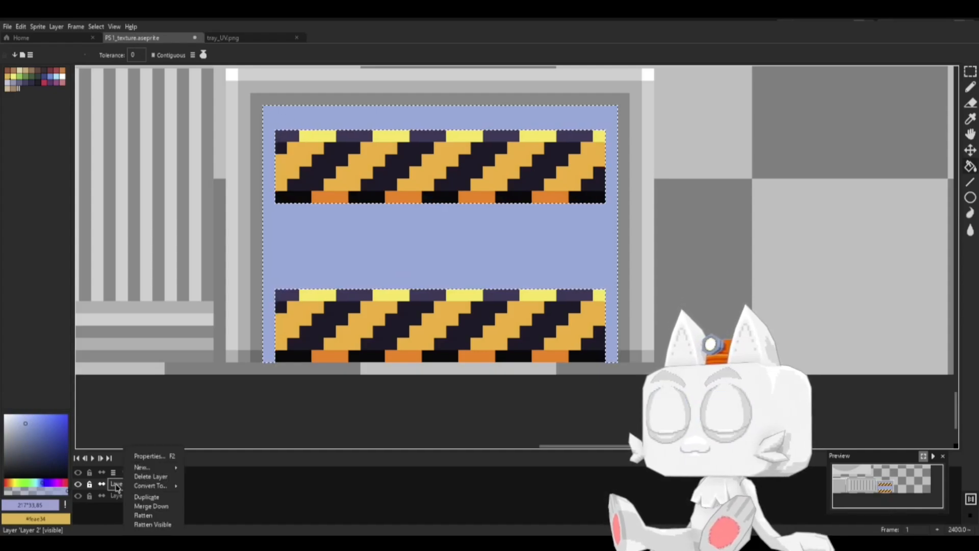
left_click(150, 456)
left_click_drag(510, 301, 488, 304)
left_click(498, 285)
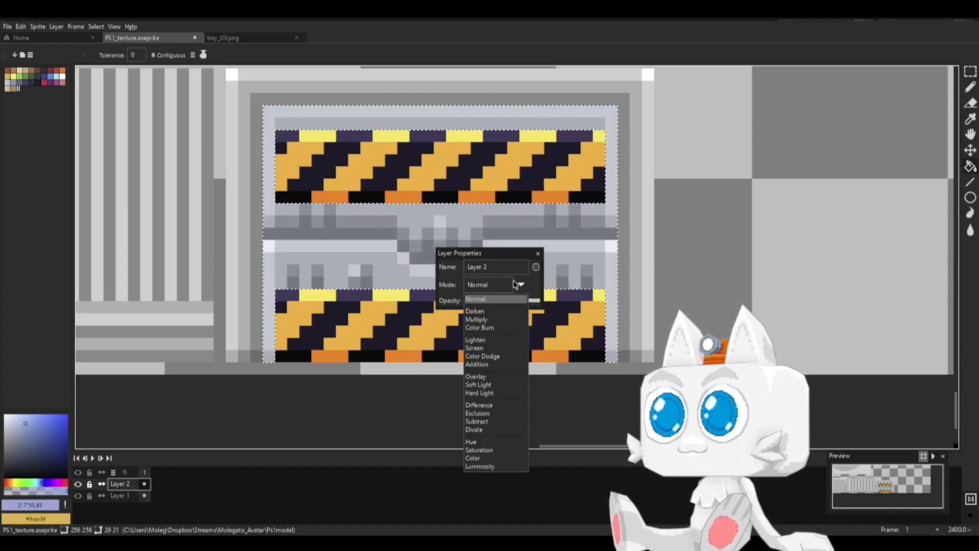
left_click(495, 319)
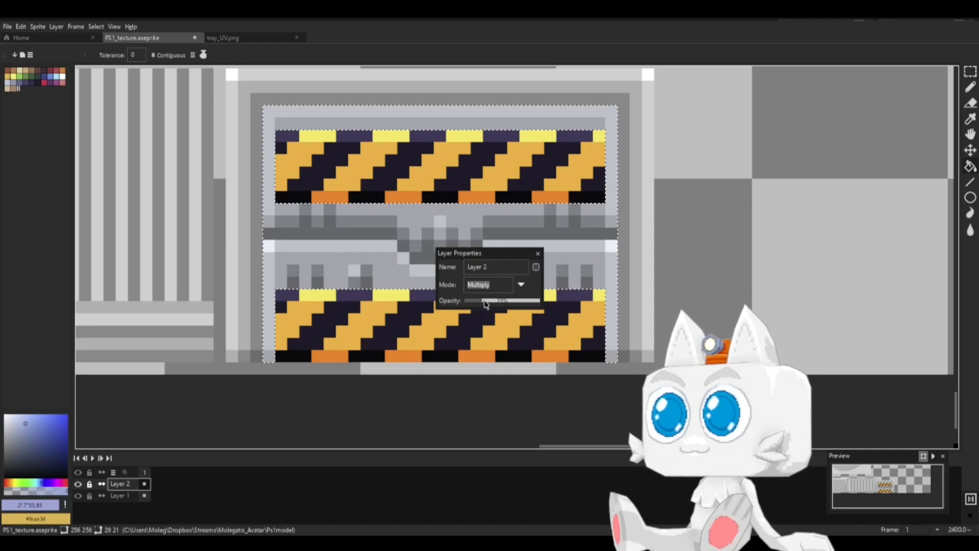
left_click_drag(494, 301, 501, 301)
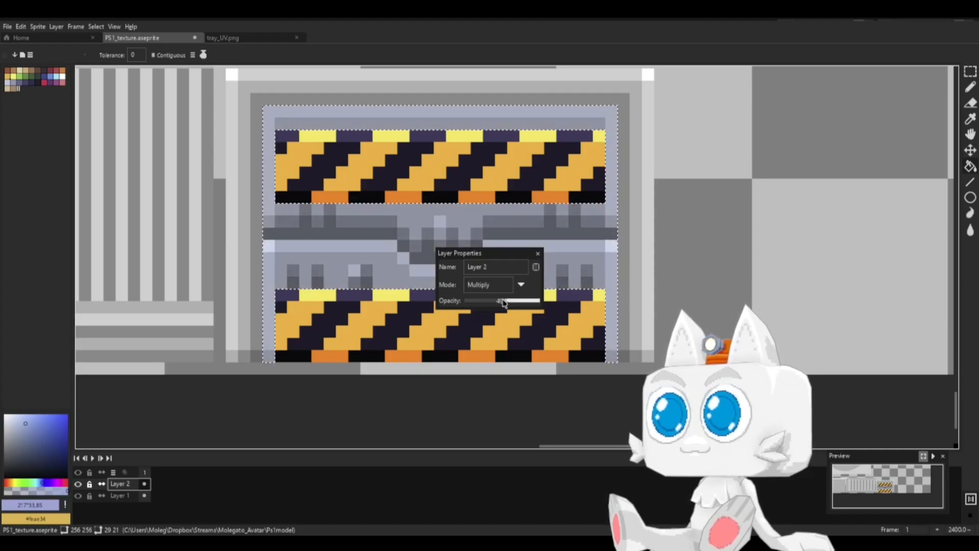
key("Return")
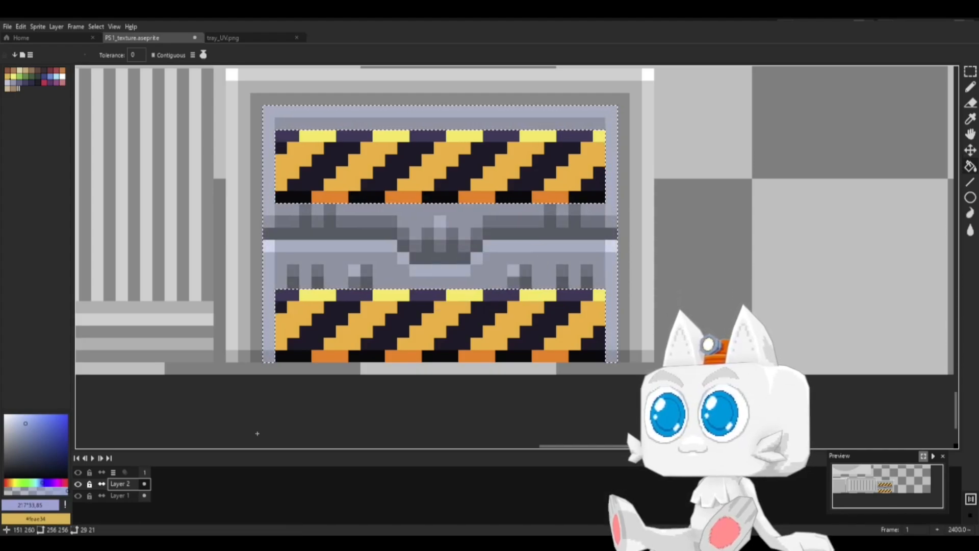
Step: Adjust the blue layer's Hue/Saturation with hue -13, value -20 and a slightly changed saturation
key("ctrl+u")
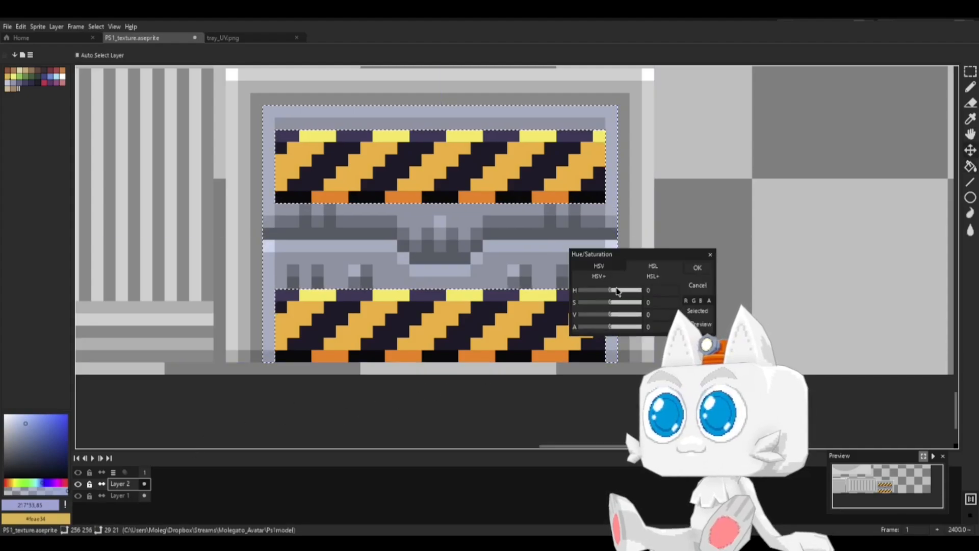
left_click_drag(611, 291, 608, 304)
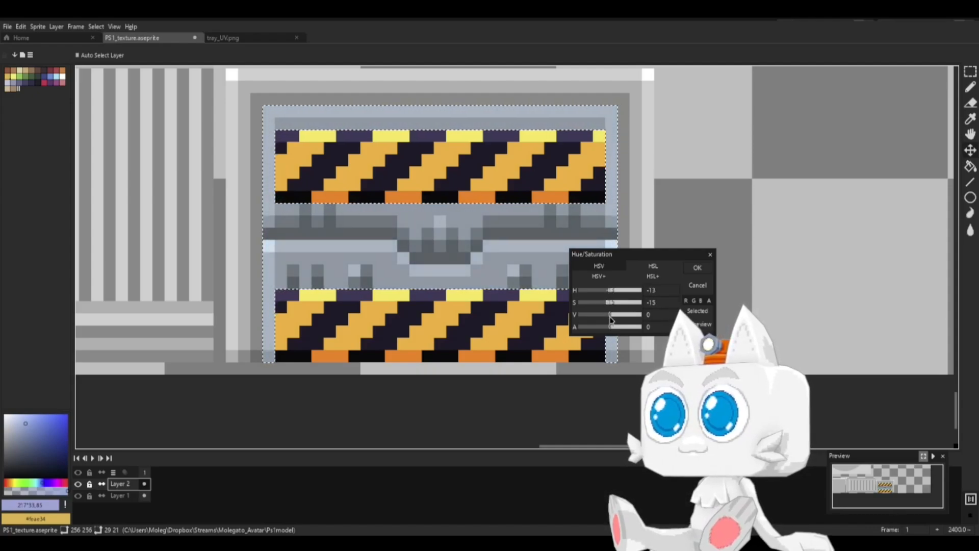
left_click_drag(609, 317, 603, 317)
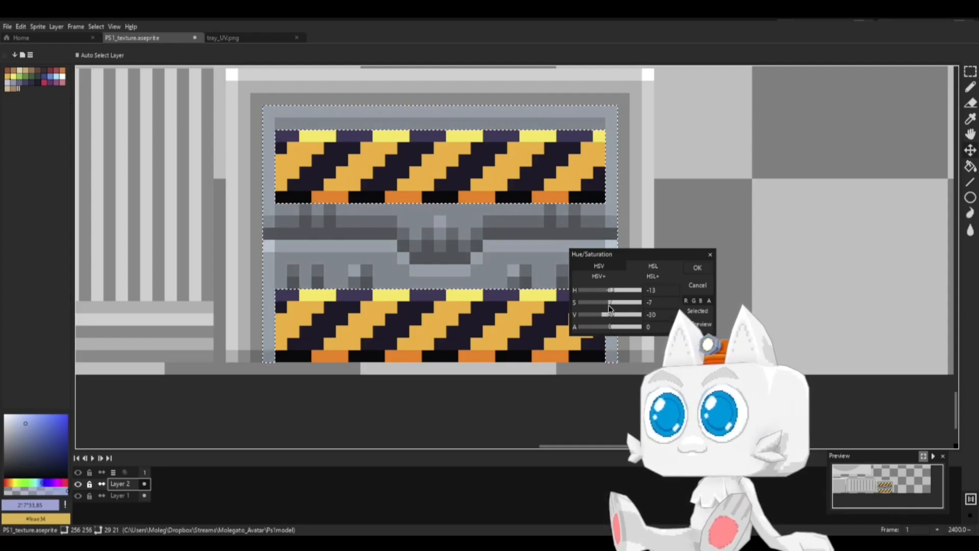
left_click(701, 270)
Step: Merge the blue tint layer down into the base texture layer and save the file
right_click(130, 485)
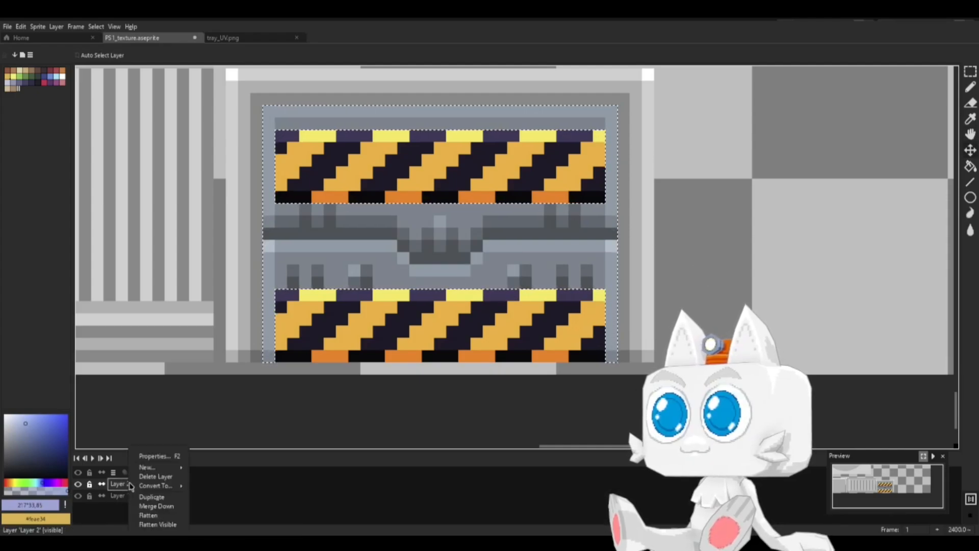
left_click(156, 506)
key("ctrl+s")
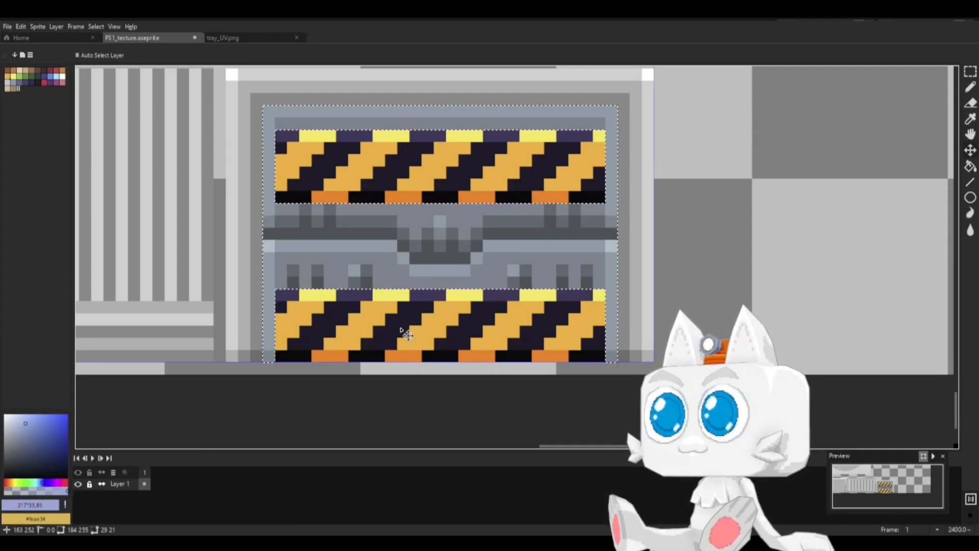
Step: Paint the upper panel's two top corner pixels with the light blue sampled from the lower panel's corner, and clear the selection
key("b")
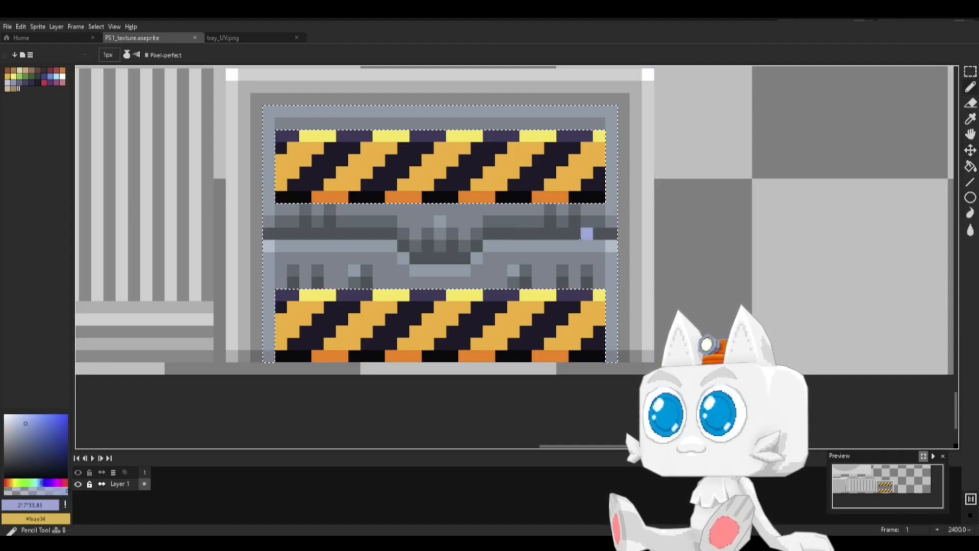
left_click(612, 249, "alt")
left_click(611, 112)
left_click(271, 112)
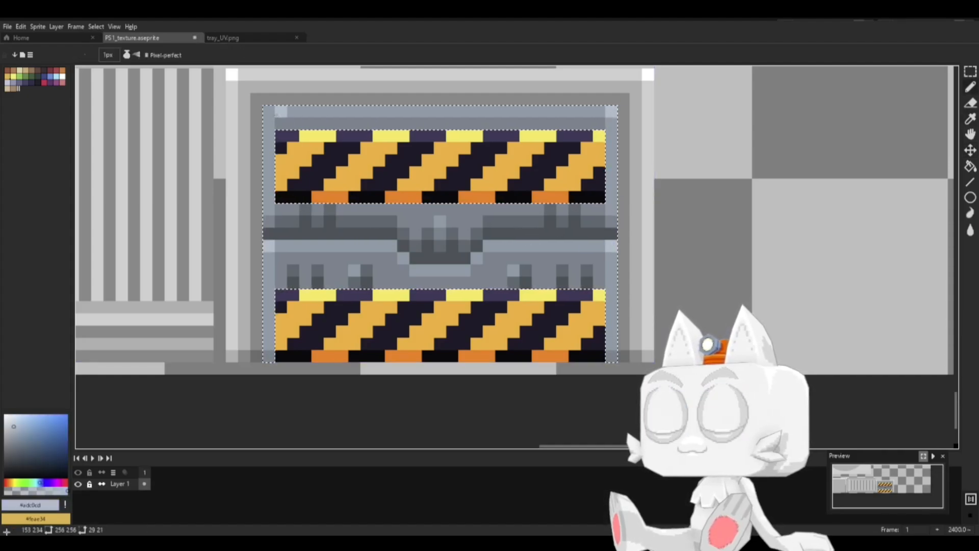
left_click(970, 72)
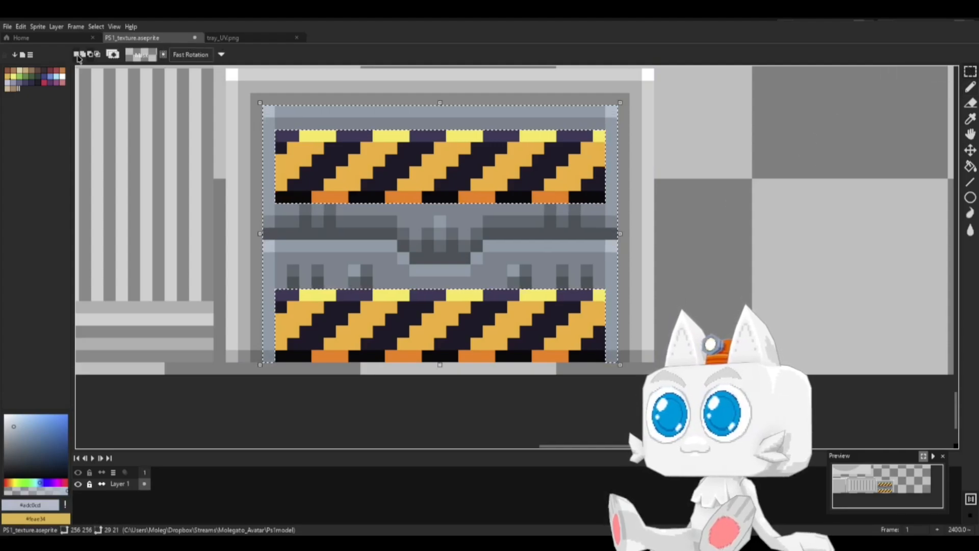
key("ctrl+d")
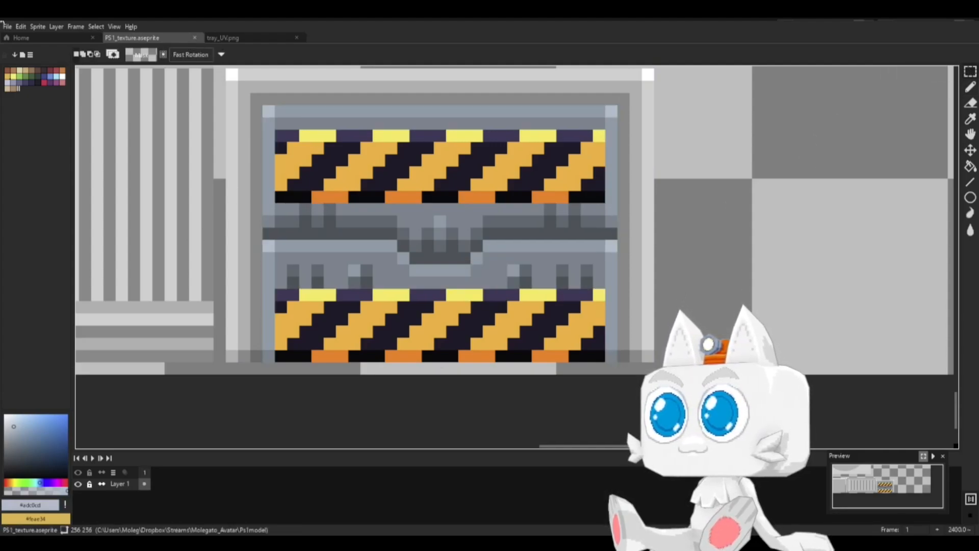
Step: Export the texture as PS1_texture.png with visible layers at 100% size
left_click(8, 26)
mouse_move(41, 112)
left_click(100, 112)
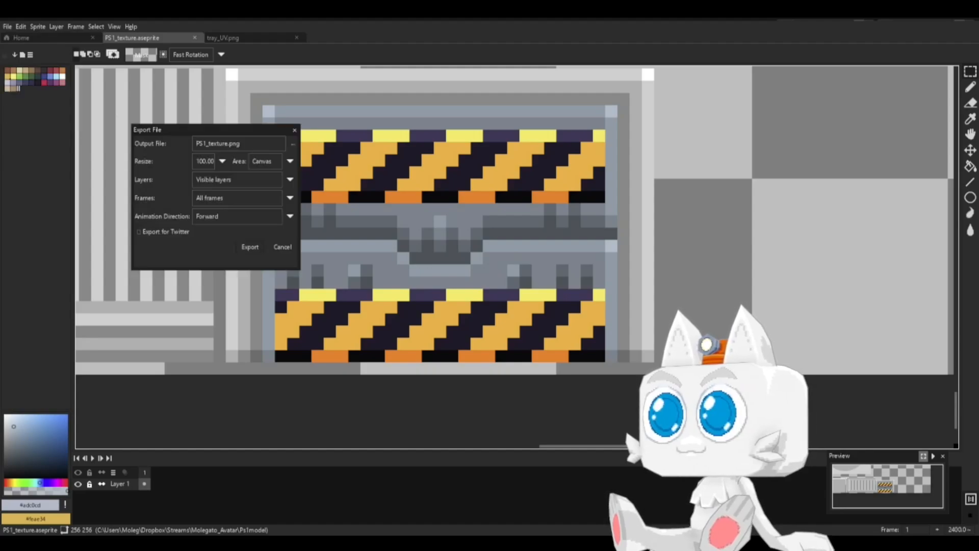
left_click(249, 244)
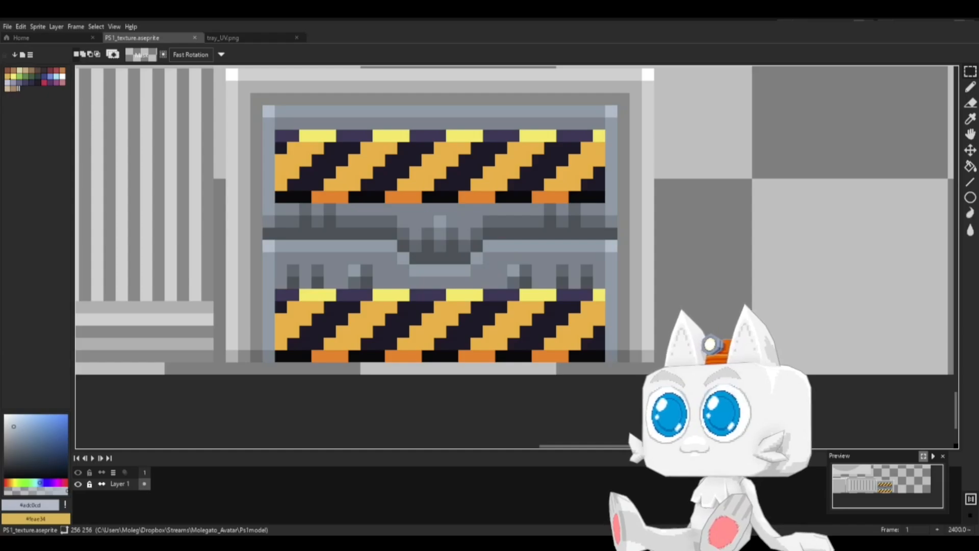
Step: Switch to Blender, select the front faces of both boxes, align to the front view, and reset their UVs
key("alt+Tab")
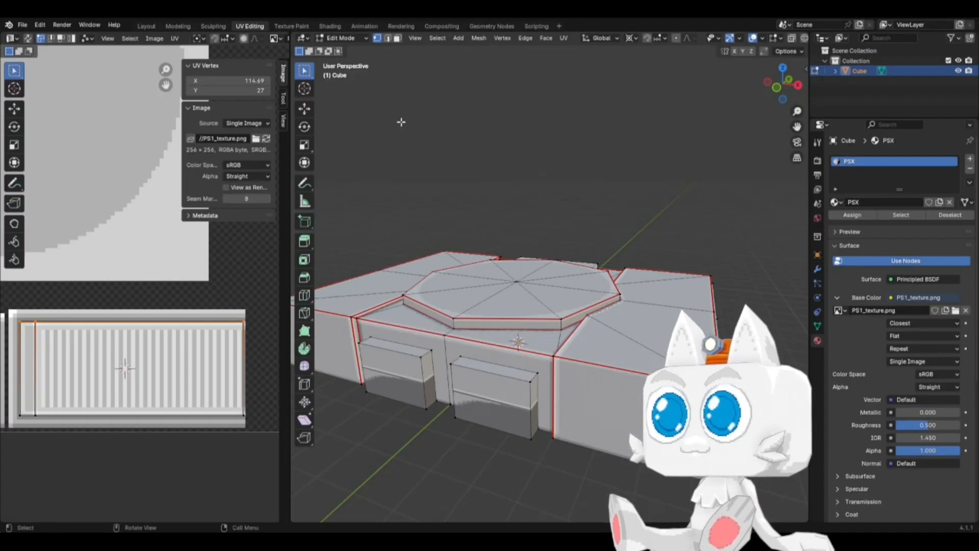
left_click(402, 366)
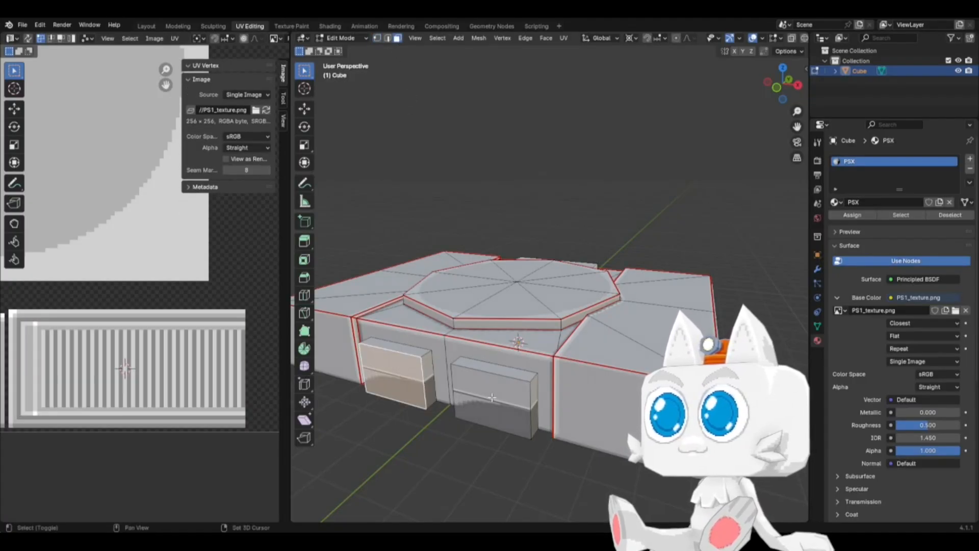
left_click(494, 398, "shift")
key("KP_1")
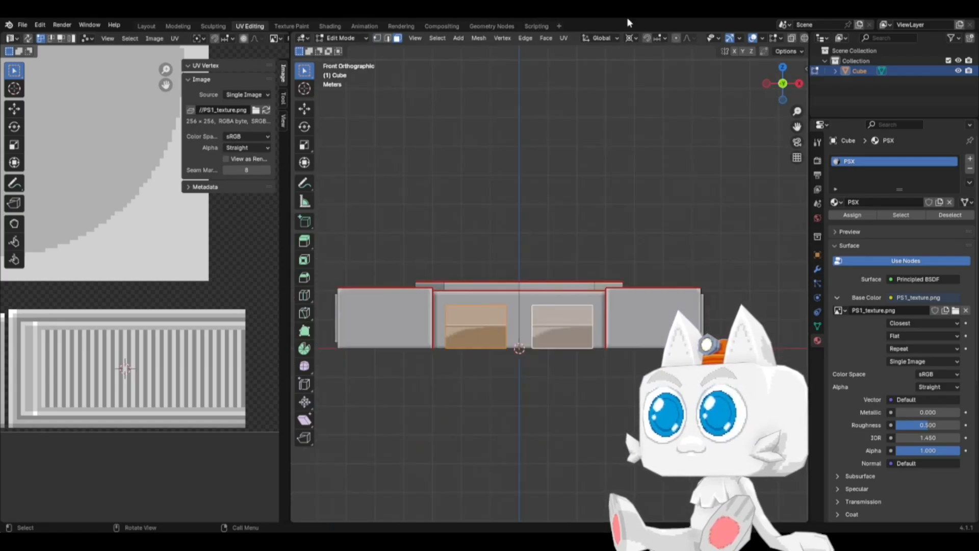
left_click(563, 38)
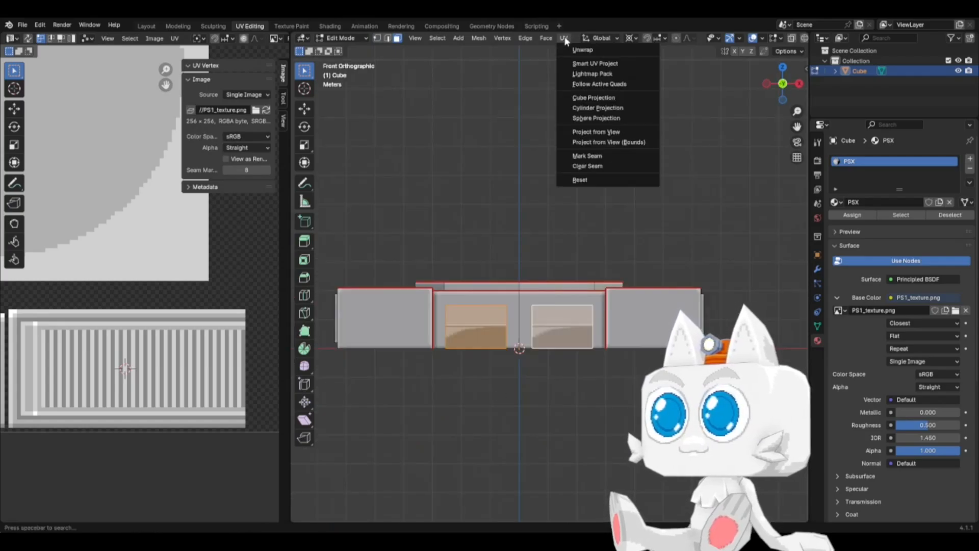
left_click(594, 178)
Step: Scale the reset UVs down and move them over the hazard-striped panel in the texture
scroll(159, 311, "down", 3)
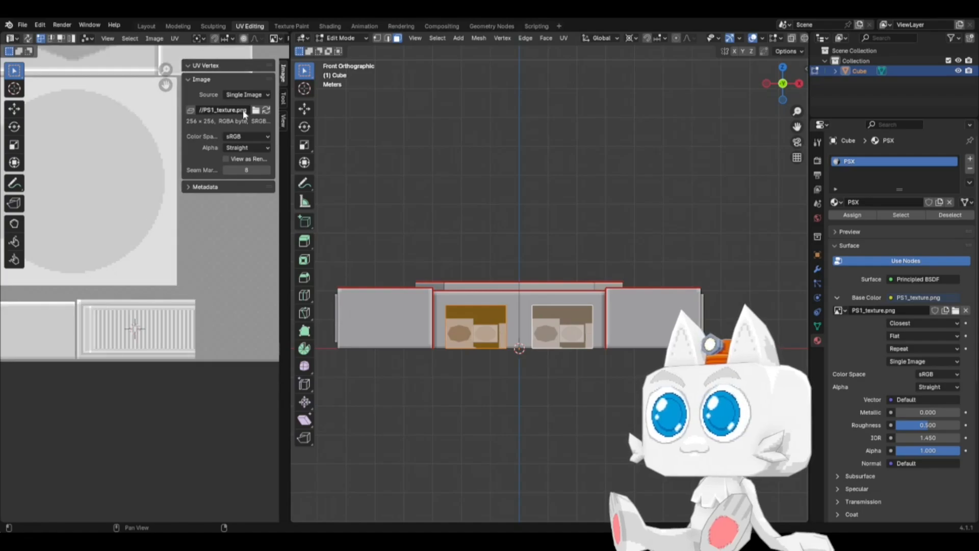
scroll(169, 367, "down", 2)
key("a")
key("s")
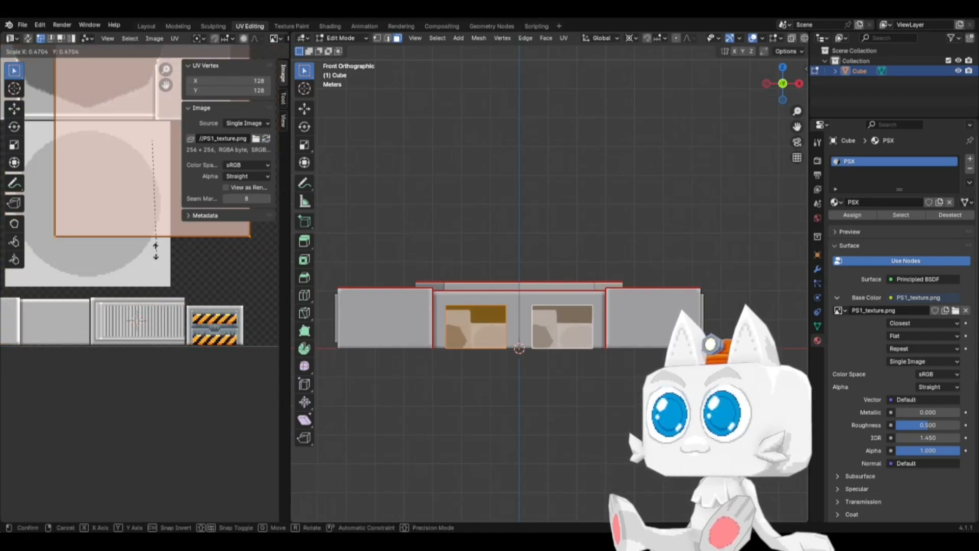
left_click(151, 194)
key("g")
left_click(212, 372)
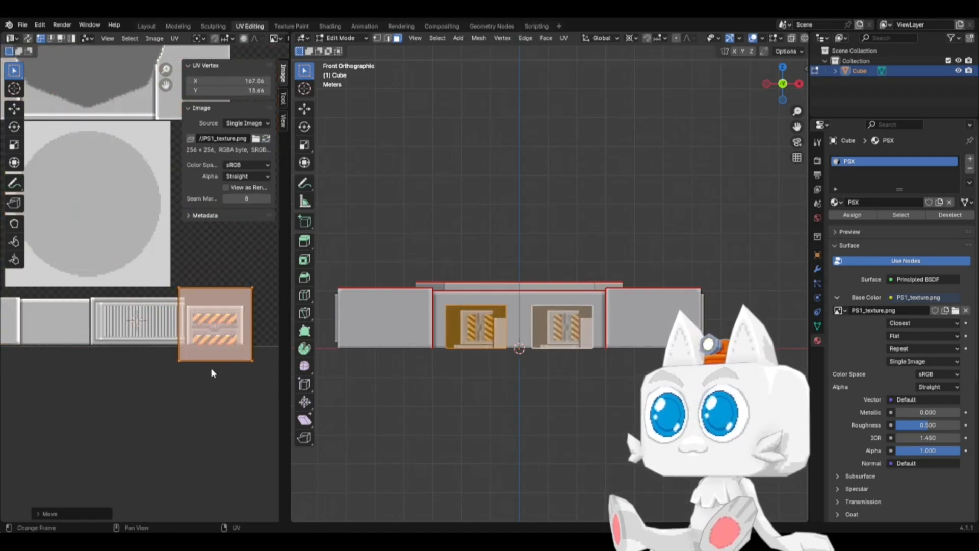
Step: Rotate the selected UVs by 90 degrees so the hazard stripes run upright on the box fronts
scroll(204, 352, "up", 2)
middle_click_drag(204, 351, 143, 329)
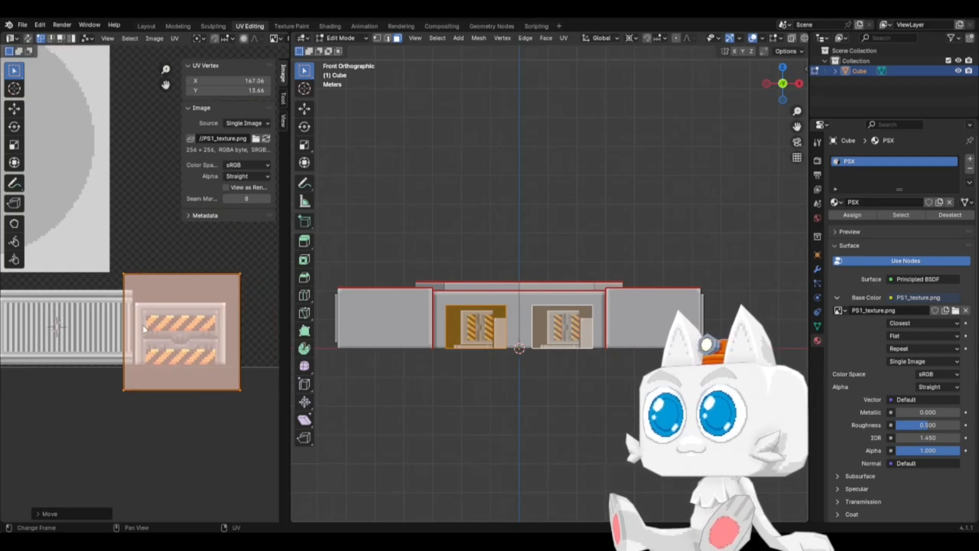
type("r90")
key("Return")
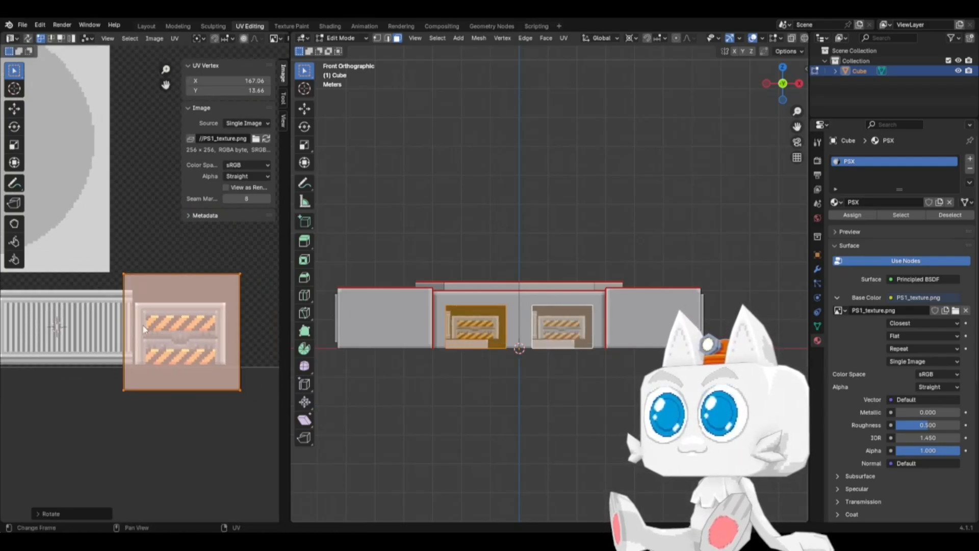
Step: Fit the UV square to the hazard panel's outline by scaling it overall, moving it, and scaling along X and Y
scroll(143, 329, "up", 1)
key("s")
left_click(229, 407)
key("g")
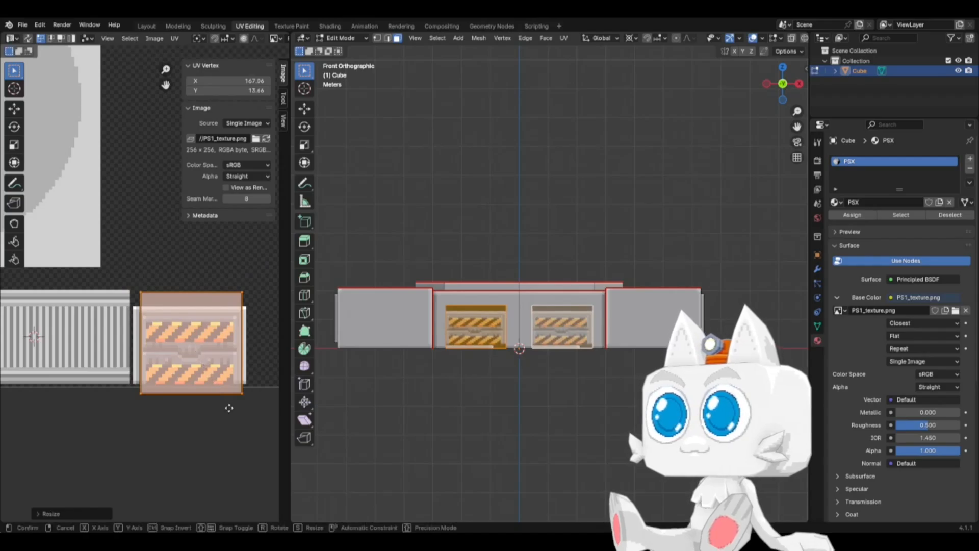
left_click(227, 408)
key("s")
key("x")
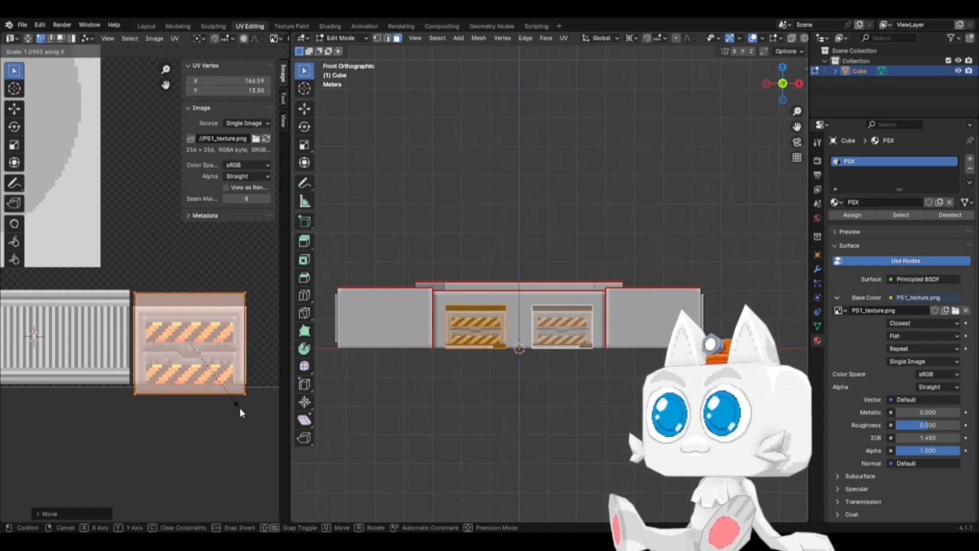
left_click(239, 408)
key("s")
key("y")
left_click(227, 396)
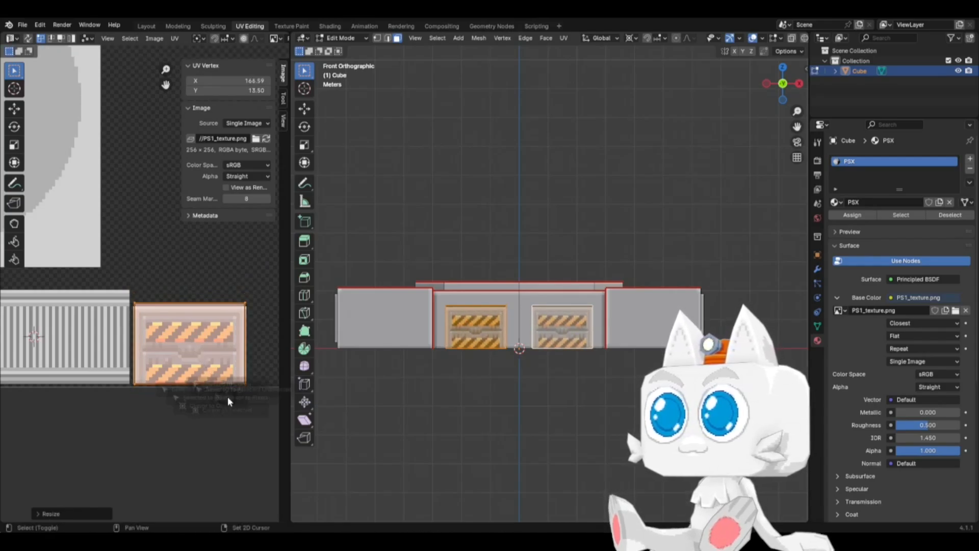
Step: Snap the UVs to pixels, move the left edge to X 149, and set the top edge to Y 25
key("shift+s")
left_click(136, 398)
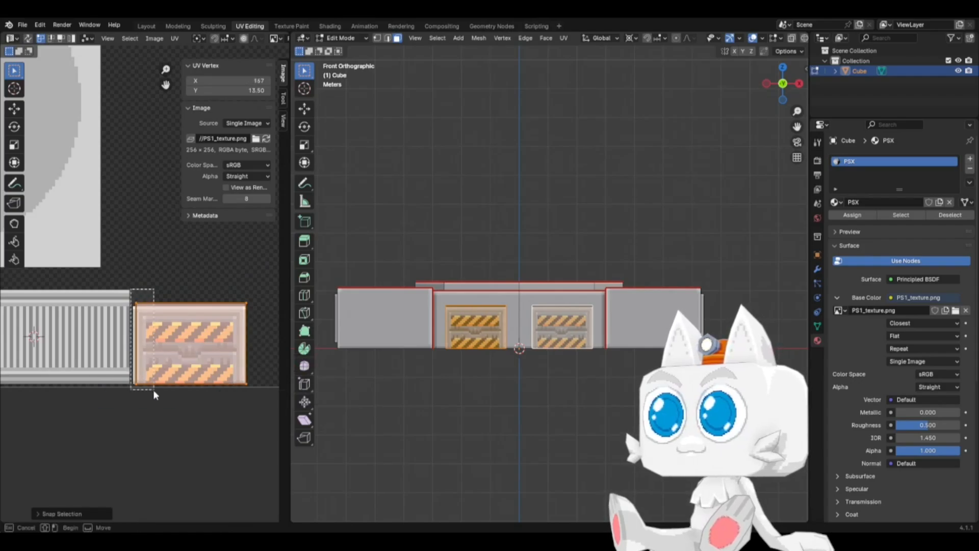
key("ctrl+z")
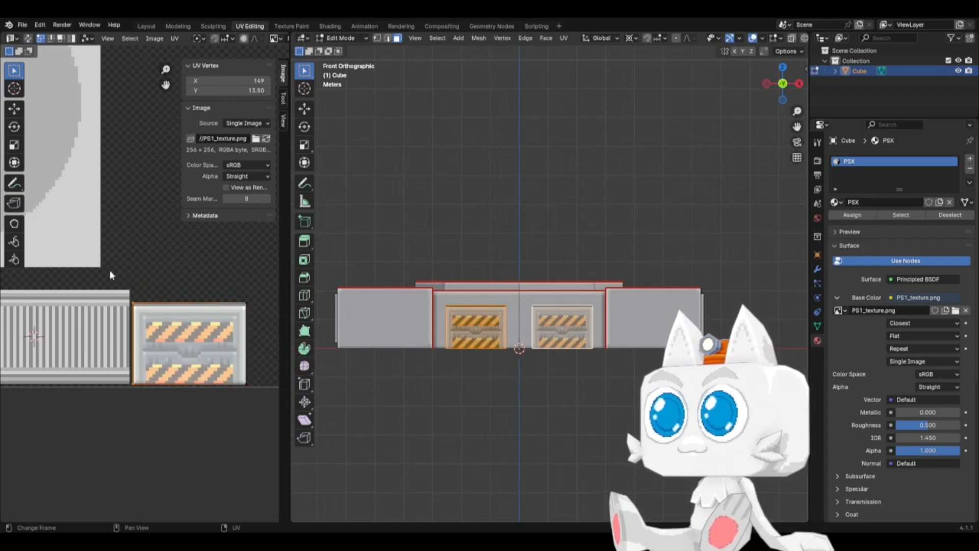
left_click_drag(109, 270, 272, 333)
left_click(194, 90)
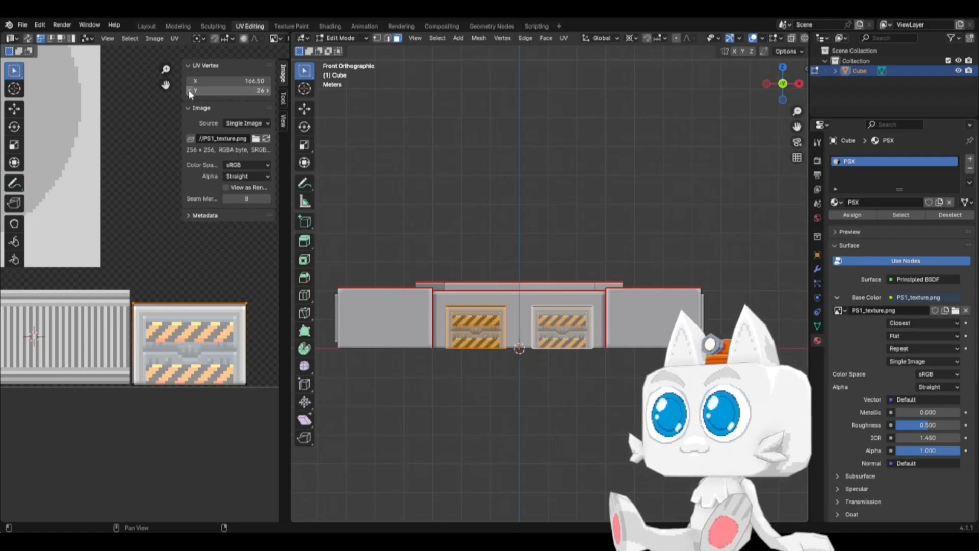
Step: Check the hazard-striped boxes on the model in Object Mode from several angles and save the Blender file
scroll(471, 346, "up", 3)
key("Tab")
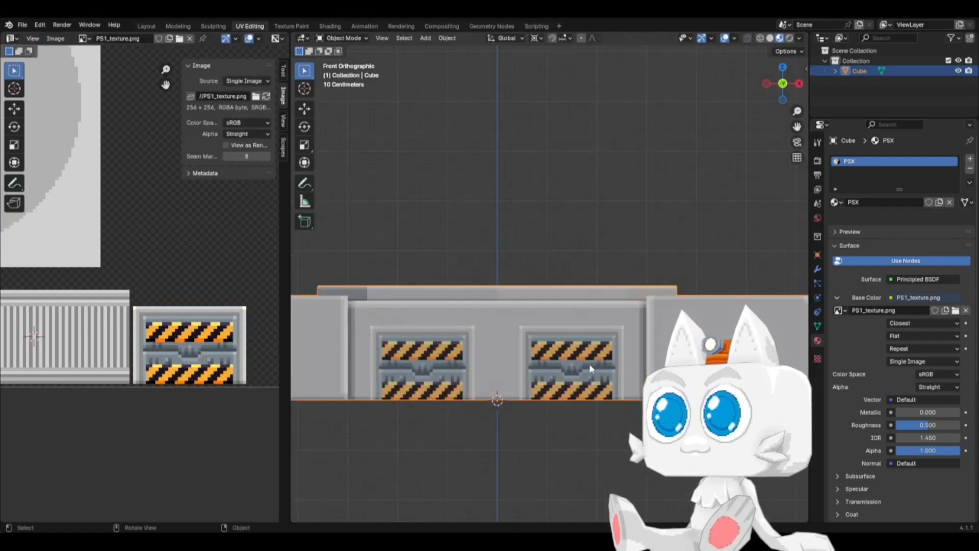
middle_click_drag(589, 363, 534, 412)
key("Tab")
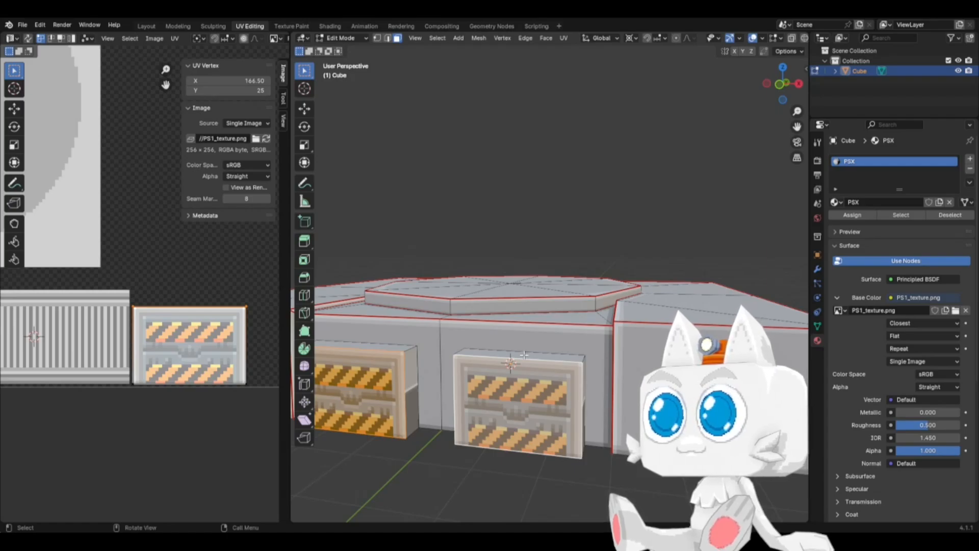
key("Tab")
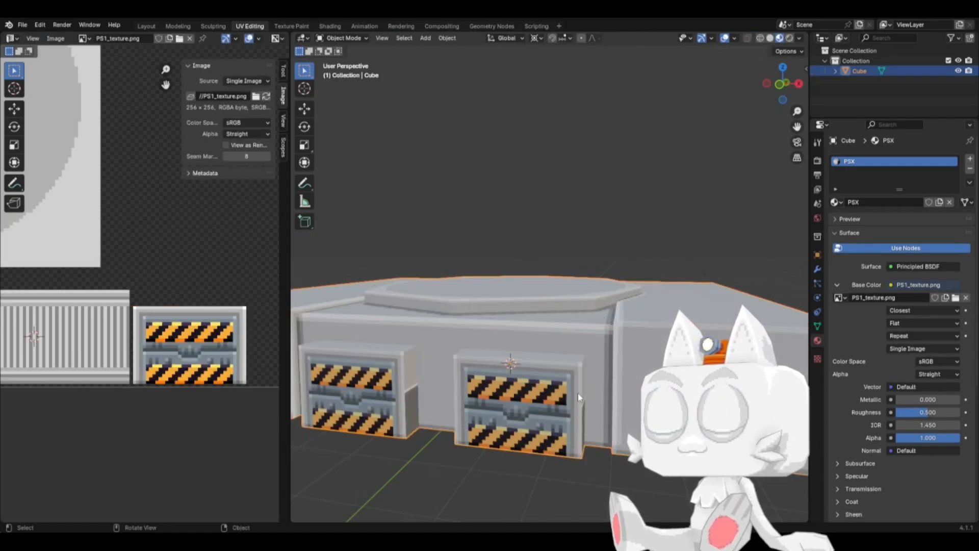
scroll(530, 392, "down", 3)
middle_click_drag(530, 393, 561, 404)
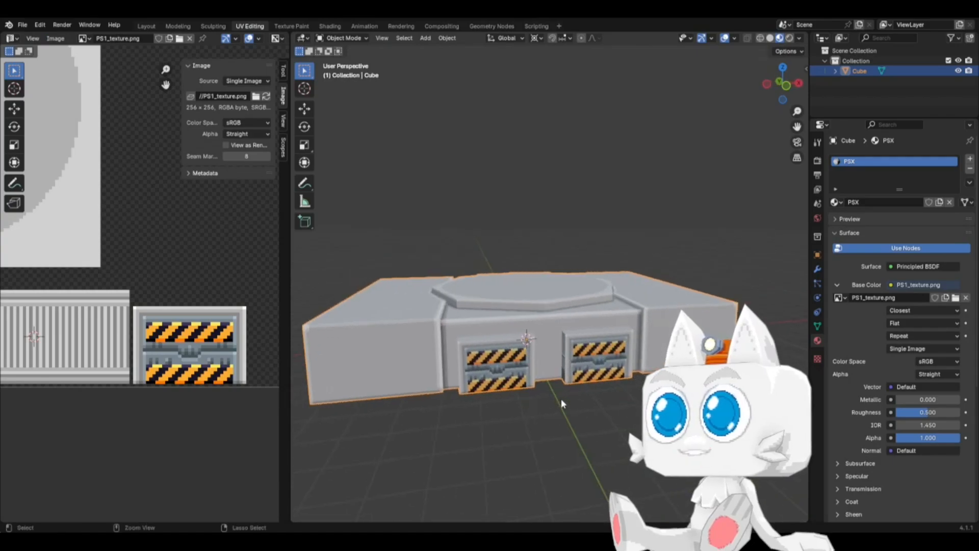
key("ctrl+s")
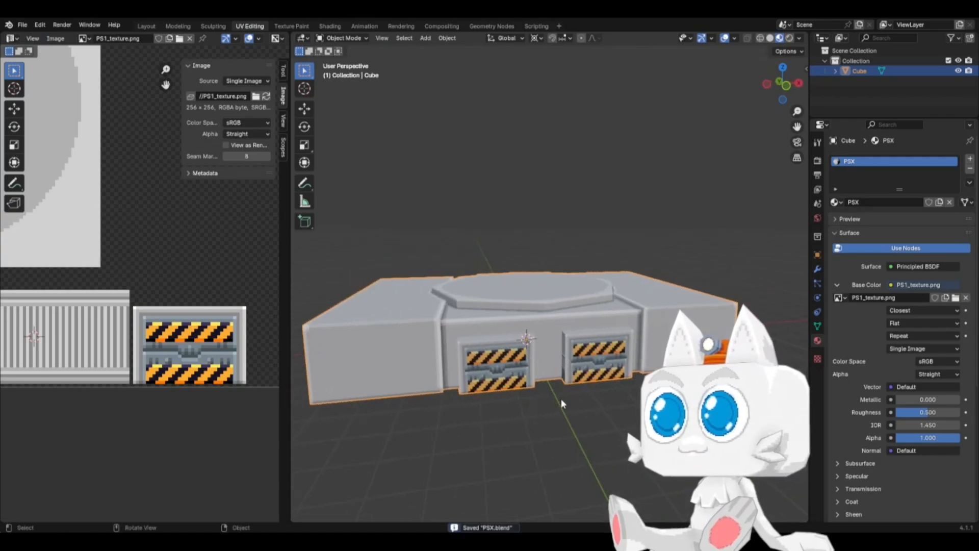
middle_click_drag(560, 398, 485, 369)
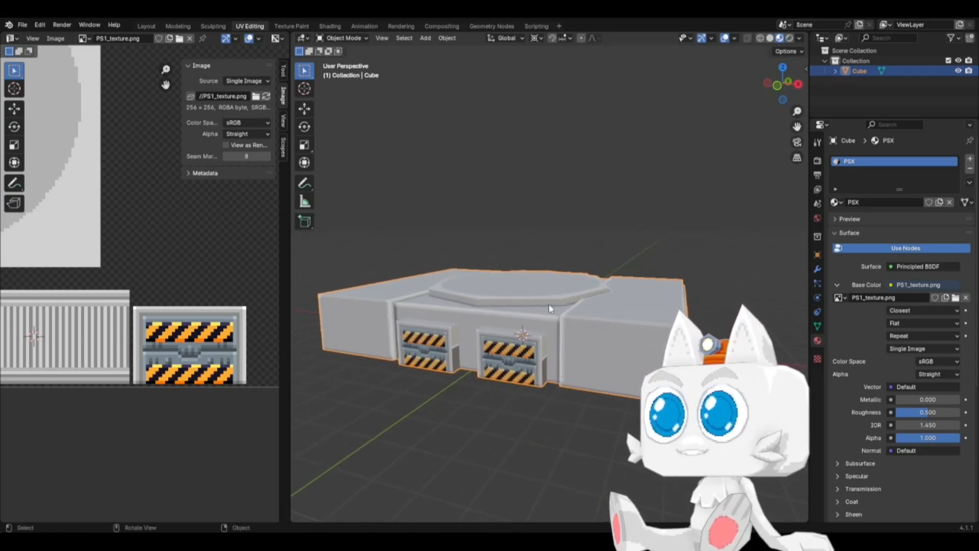
middle_click_drag(549, 306, 558, 371)
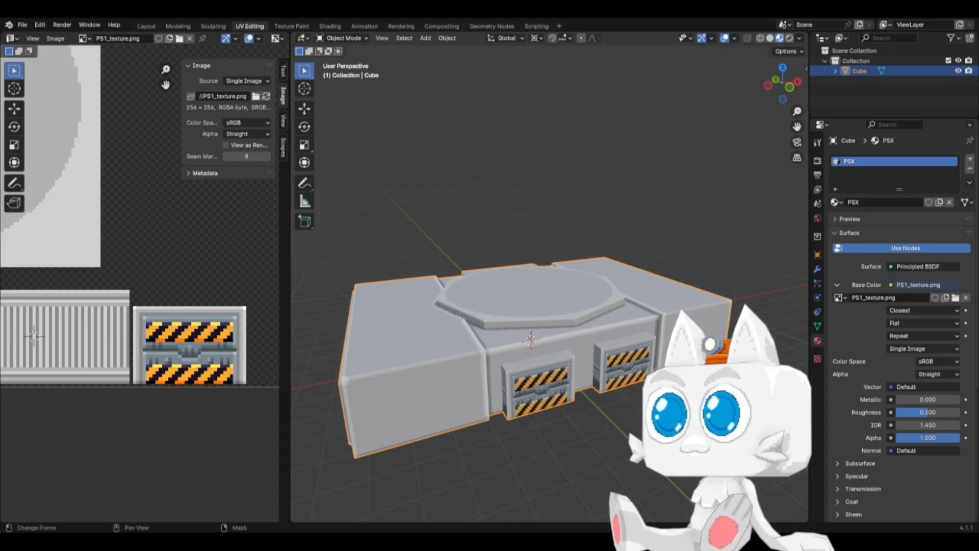
Step: Switch to Aseprite and fill an 8 × 24 pixel area directly right of the hazard panel with its frame's mid grey
key("alt+Tab")
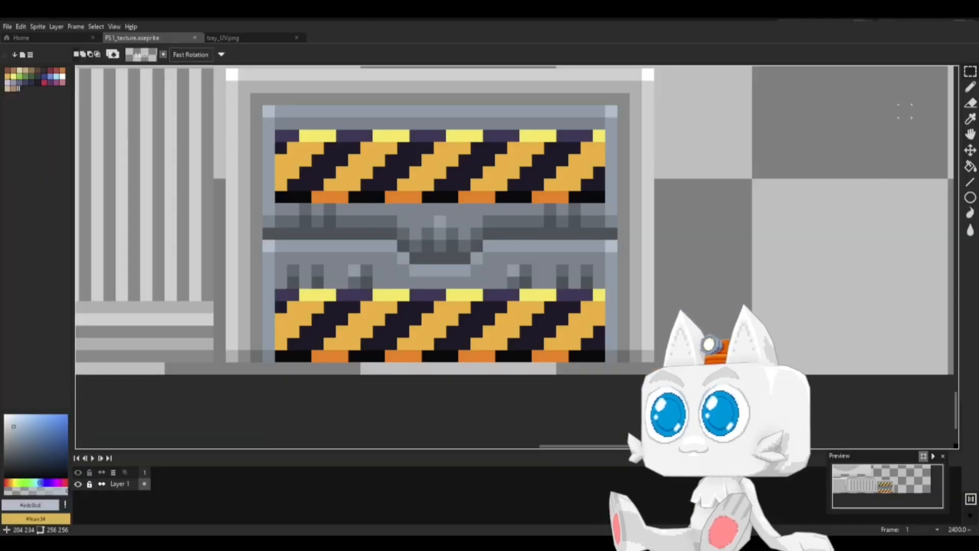
left_click(970, 71)
key("space")
left_click_drag(583, 236, 489, 281)
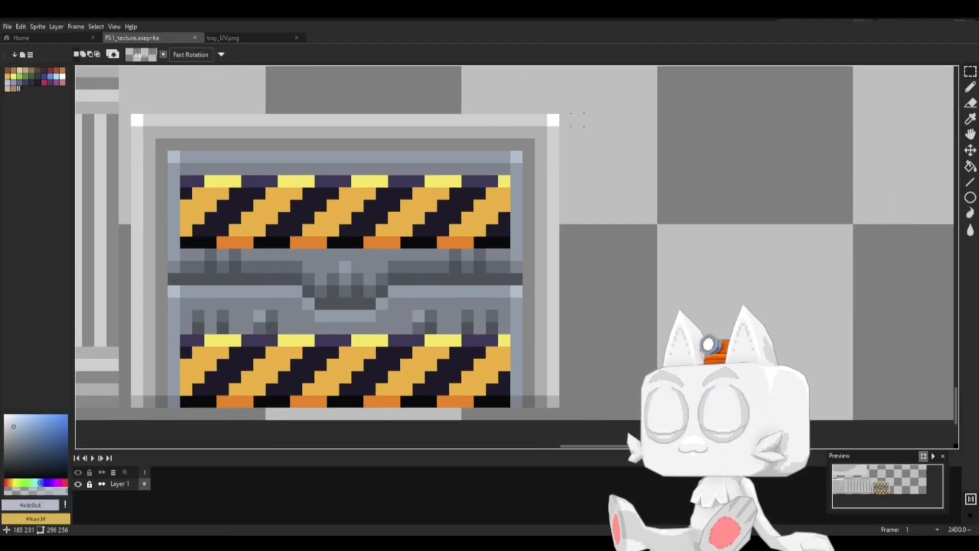
mouse_move(561, 115)
left_mouse_down()
mouse_move(580, 132)
mouse_move(639, 408)
mouse_move(652, 403)
left_mouse_up()
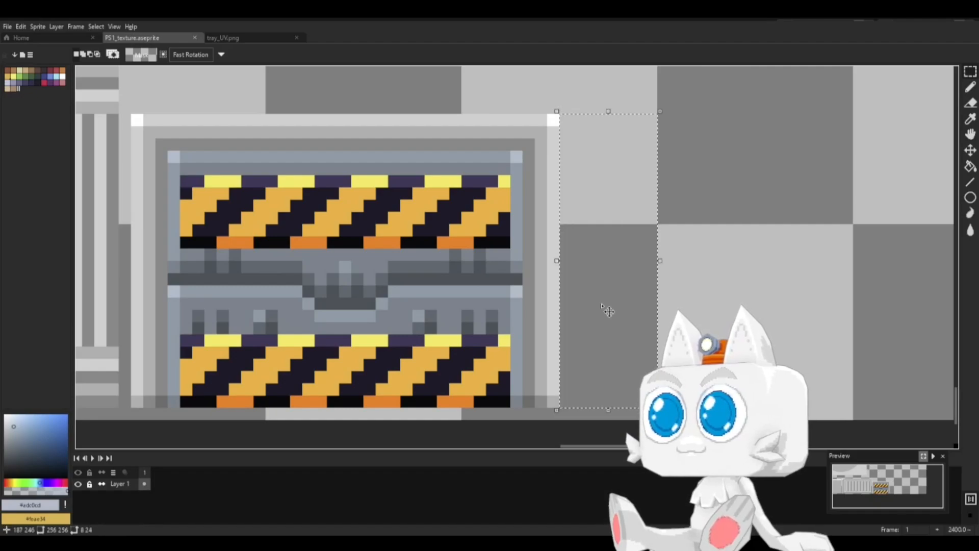
key("i")
left_click(541, 272)
key("g")
left_click(583, 260)
Step: Paint a white top-left corner pixel and light grey highlights along the new side panel's top and left edges
key("b")
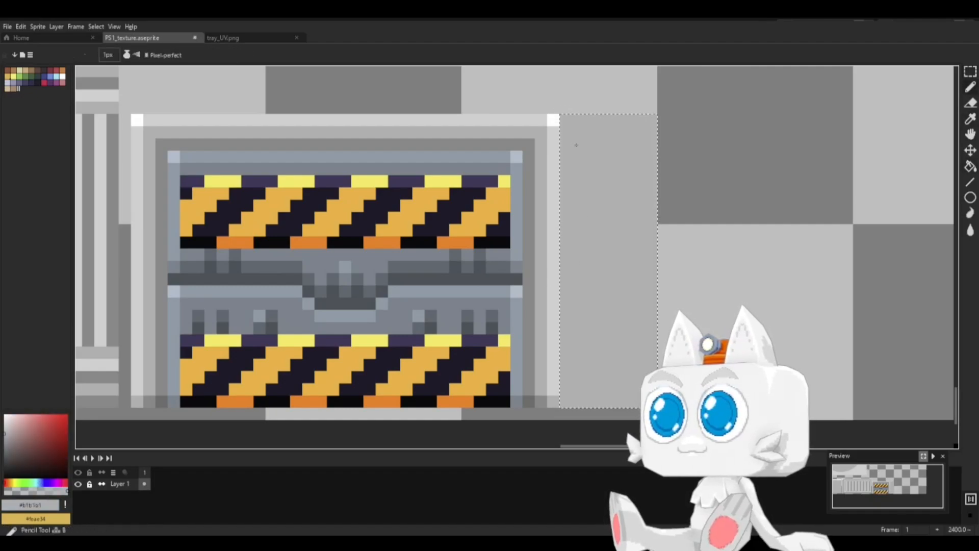
left_click(554, 122, "alt")
left_click(560, 123)
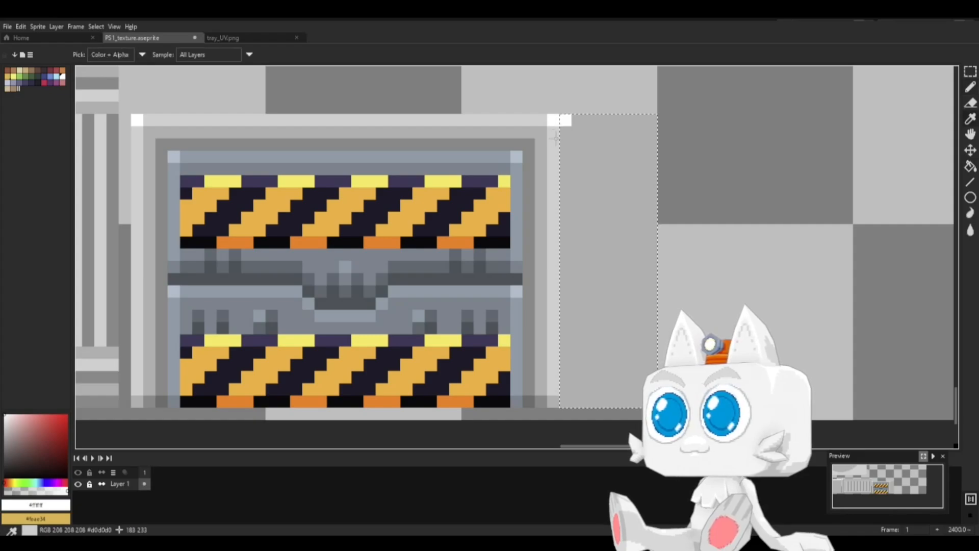
left_click(542, 121, "alt")
left_click_drag(576, 121, 621, 117)
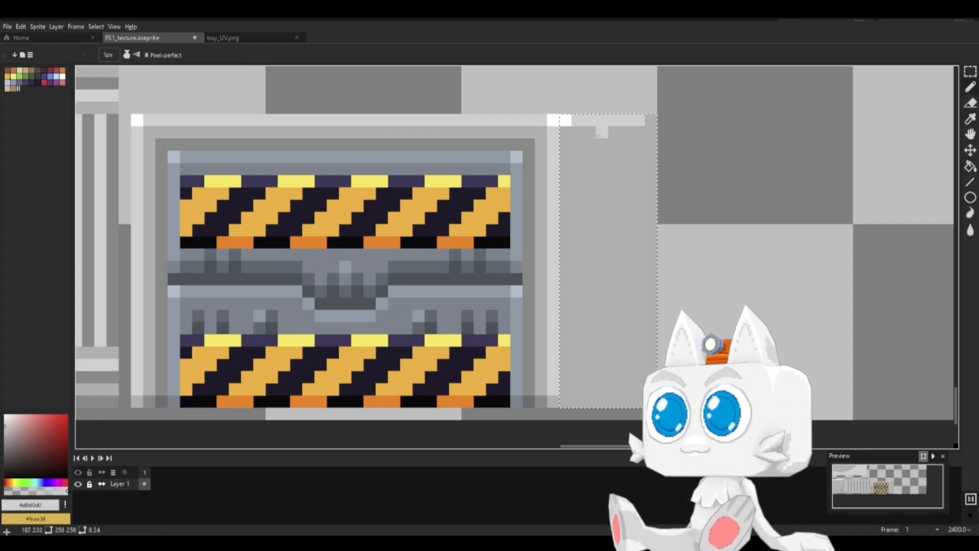
left_click_drag(560, 134, 569, 364)
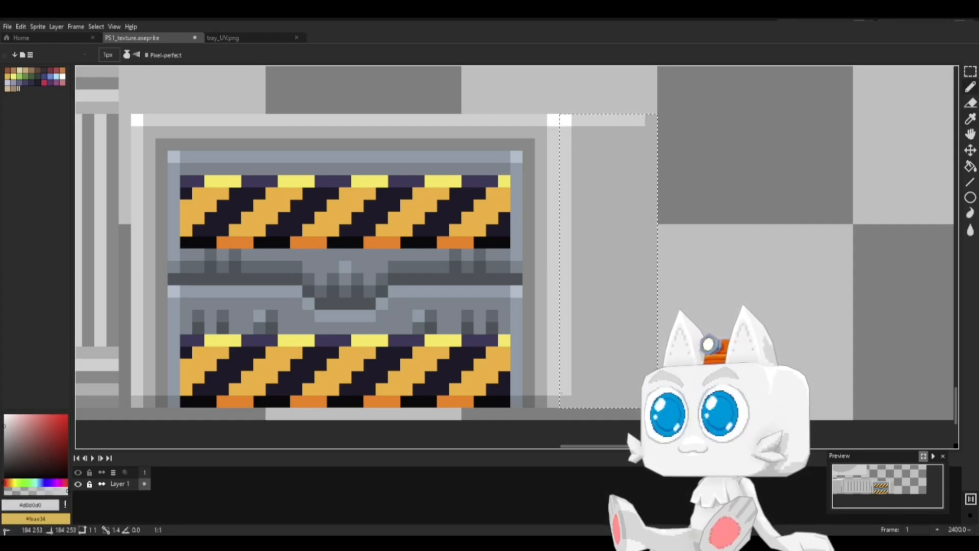
Step: Draw a dark grey stepped groove line down the side panel and shade its right edge in the same grey
left_click(578, 400, "alt")
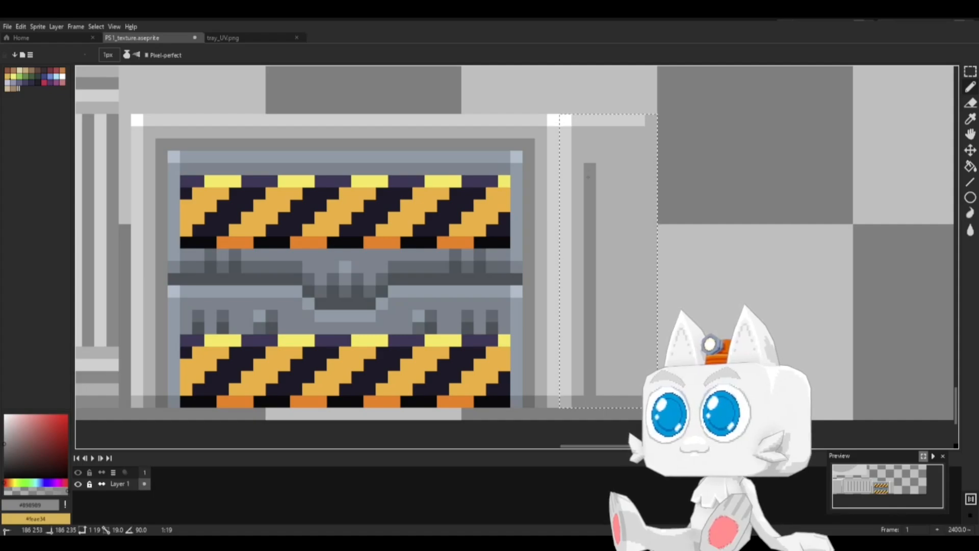
left_click(588, 222, "shift")
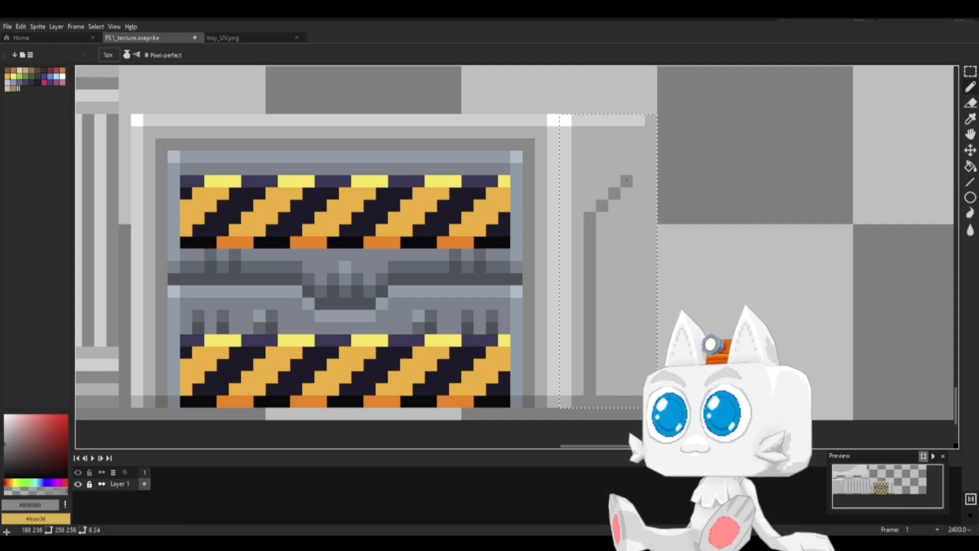
left_click(651, 133)
left_click(651, 389, "shift")
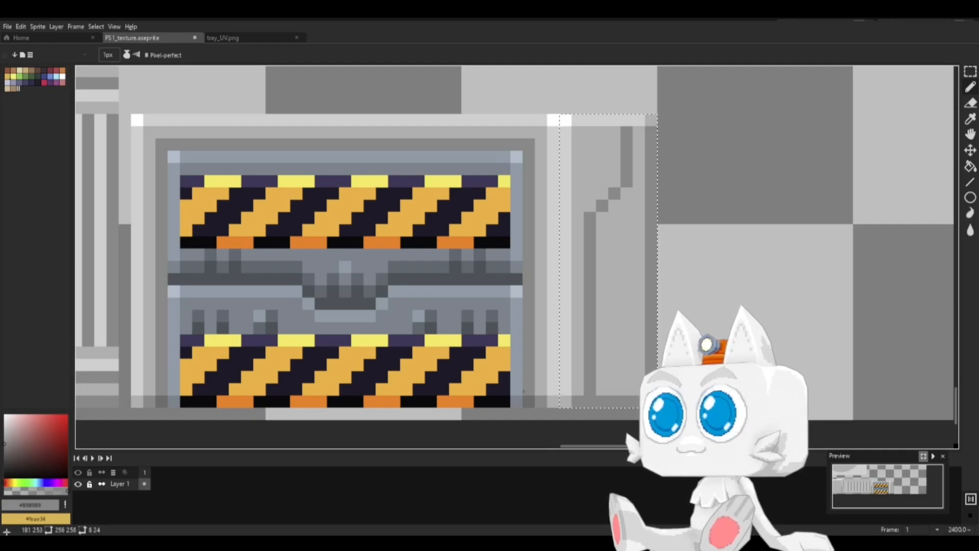
Step: Extend the side panel's dark grey groove through its top edge and add light grey highlight pixels along the groove's diagonal steps
left_click(527, 401, "alt")
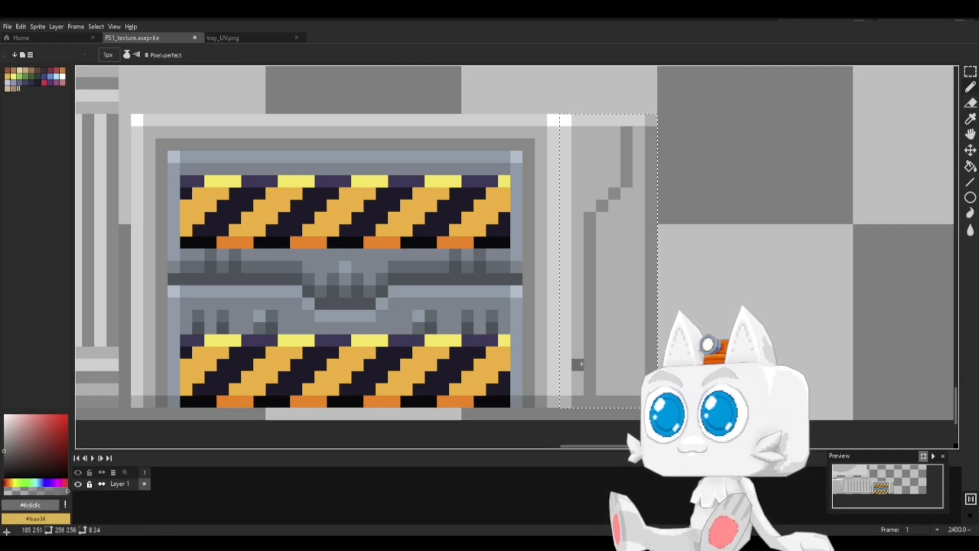
key("alt")
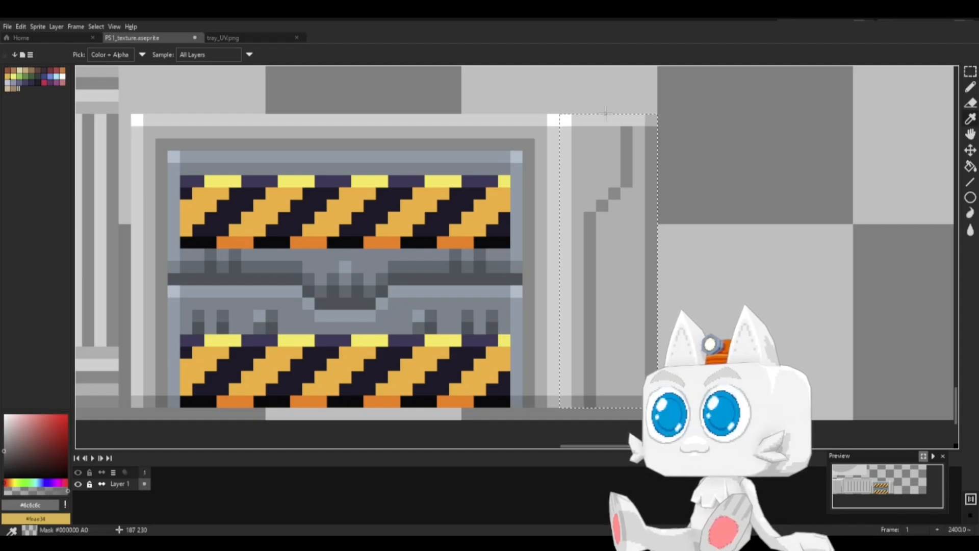
left_click(615, 142, "alt")
left_click(627, 120)
left_click(614, 120, "alt")
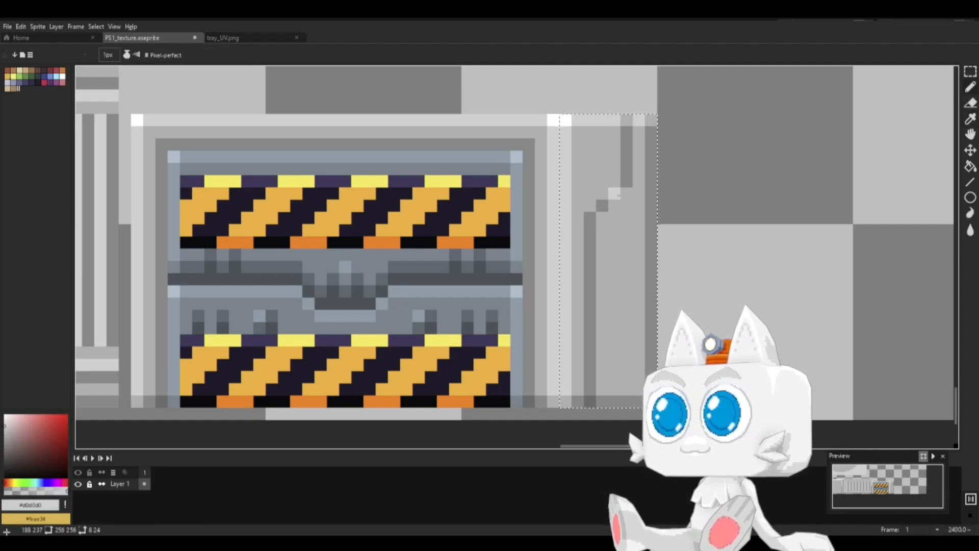
left_click(614, 206)
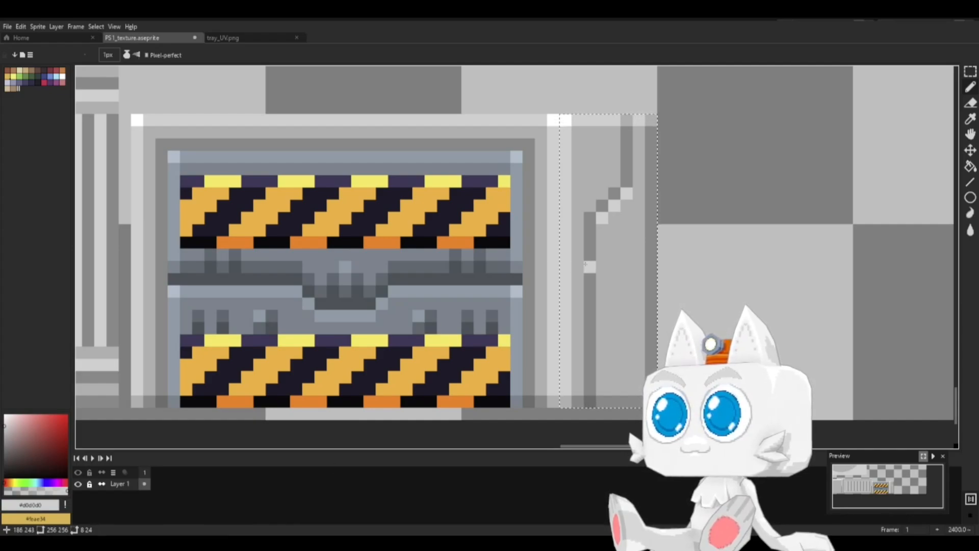
Step: Paint a two-pixel-wide vertical strip in the hazard yellow on the side panel and cross it with near-black diagonal stripes
left_click(495, 226, "alt")
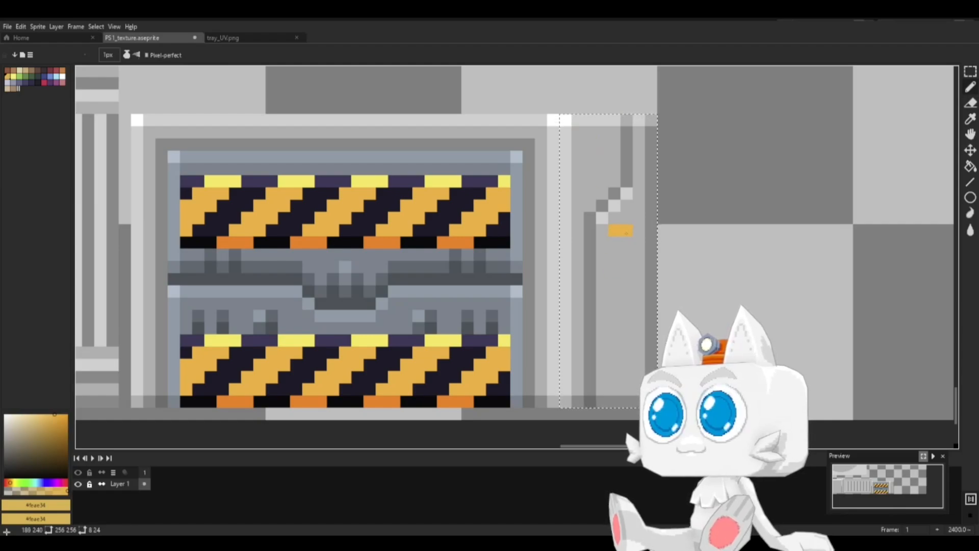
left_click(627, 377, "shift")
left_click(615, 378)
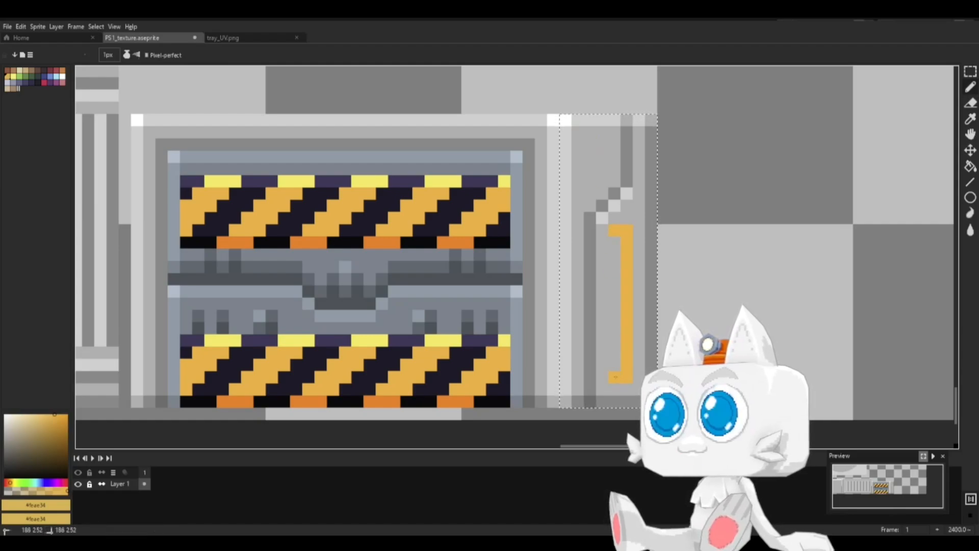
left_click(617, 241, "shift")
left_click(502, 229, "alt")
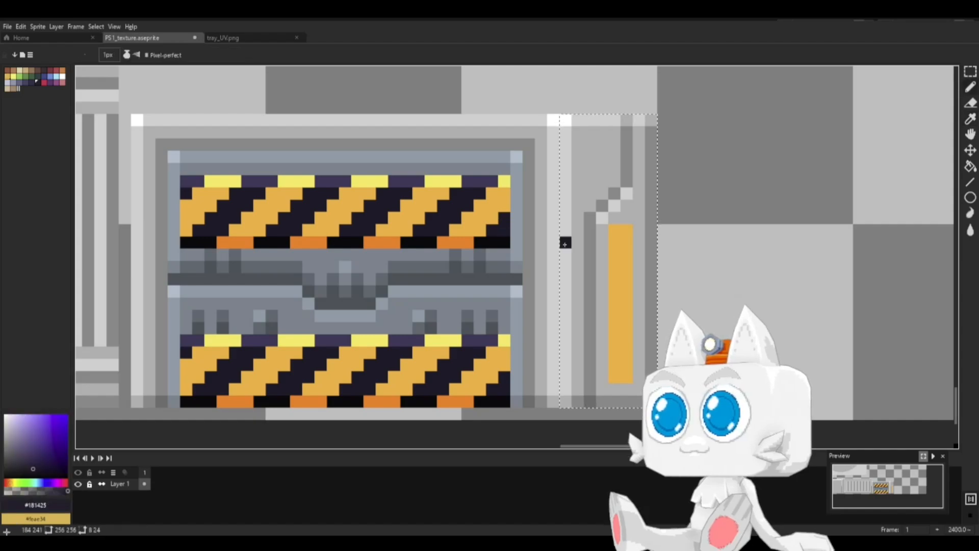
left_click_drag(611, 234, 625, 232)
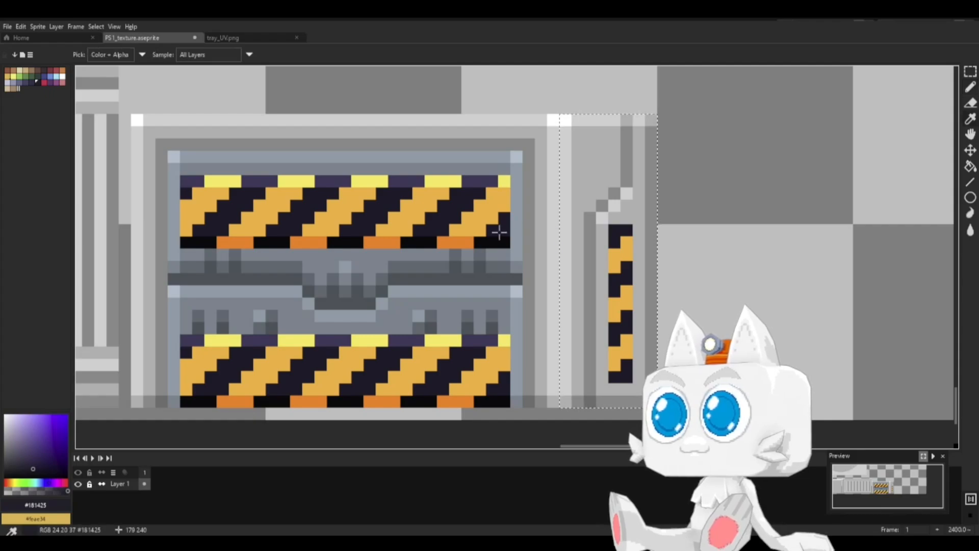
Step: Shade the hazard strip's right column with the panel's orange and black, and save the texture file
left_click(467, 244, "alt")
left_click_drag(627, 353, 627, 341)
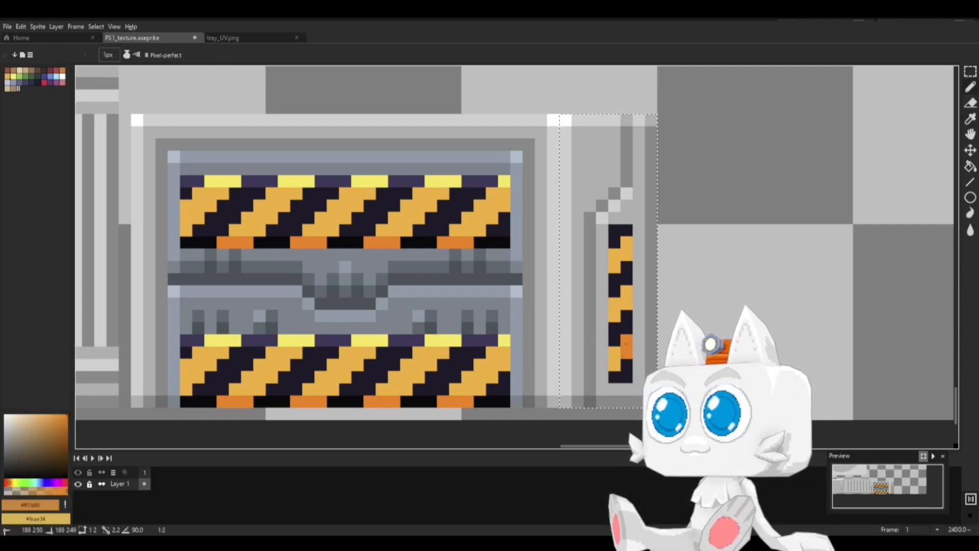
left_click_drag(627, 304, 626, 291)
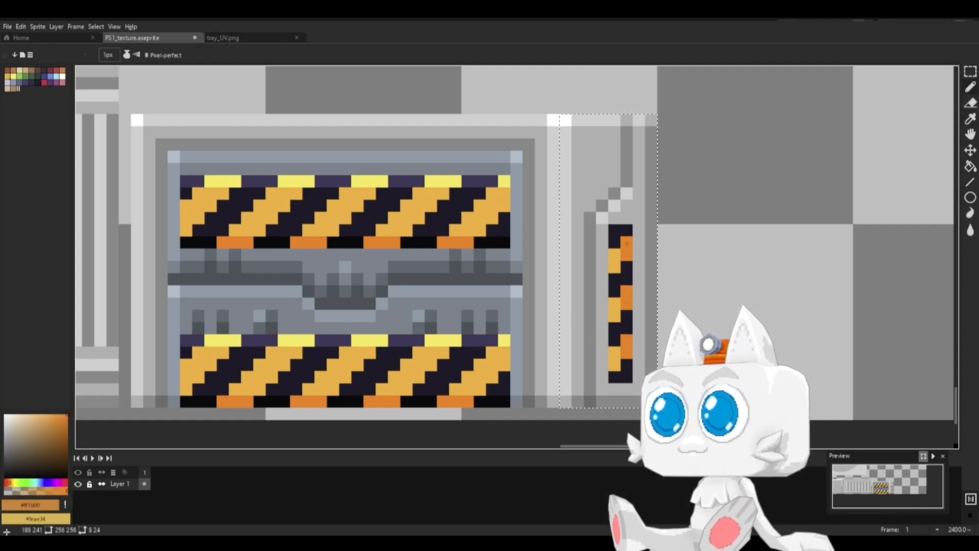
left_click(488, 239, "alt")
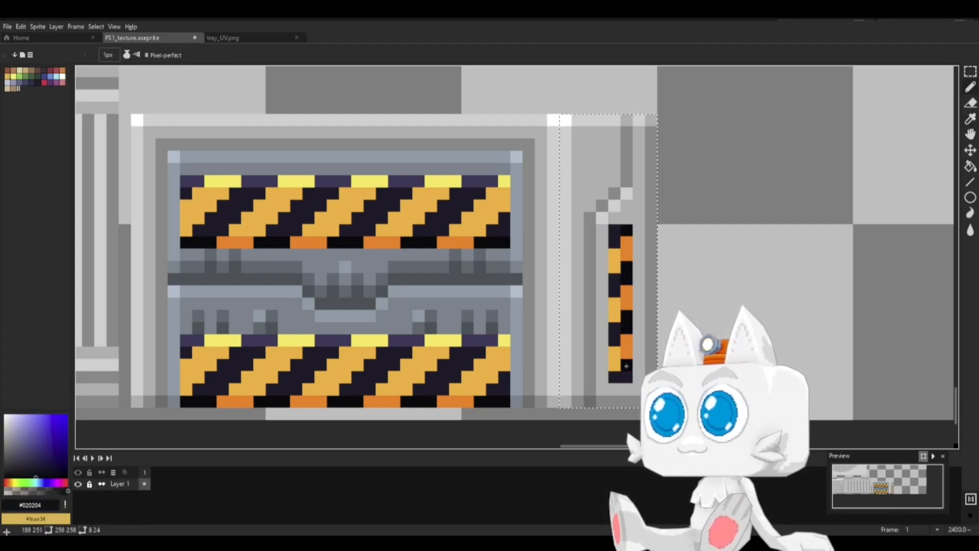
key("ctrl+s")
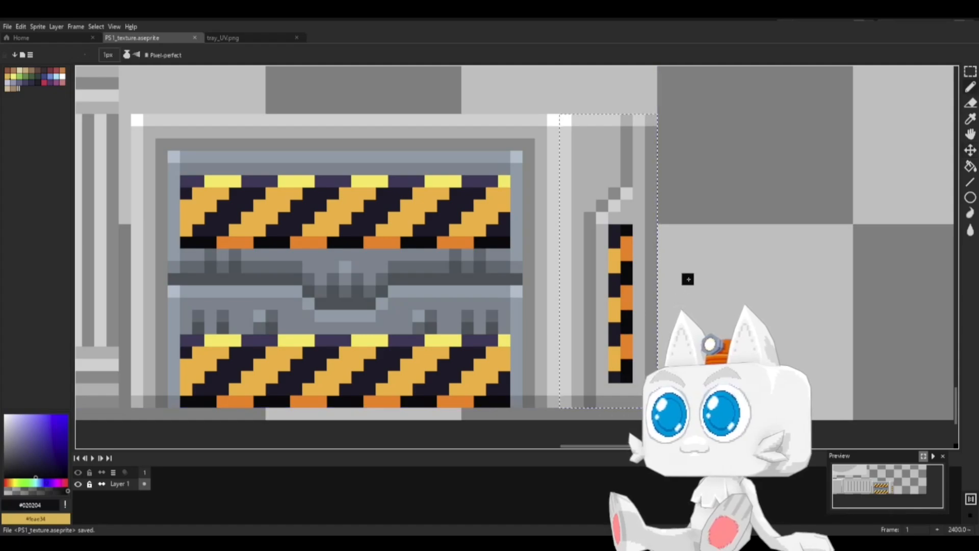
Step: Select the side panel's top 8 × 3 pixels, rotate them 90° and place them above the hazard panel's top-left corner
left_click(970, 72)
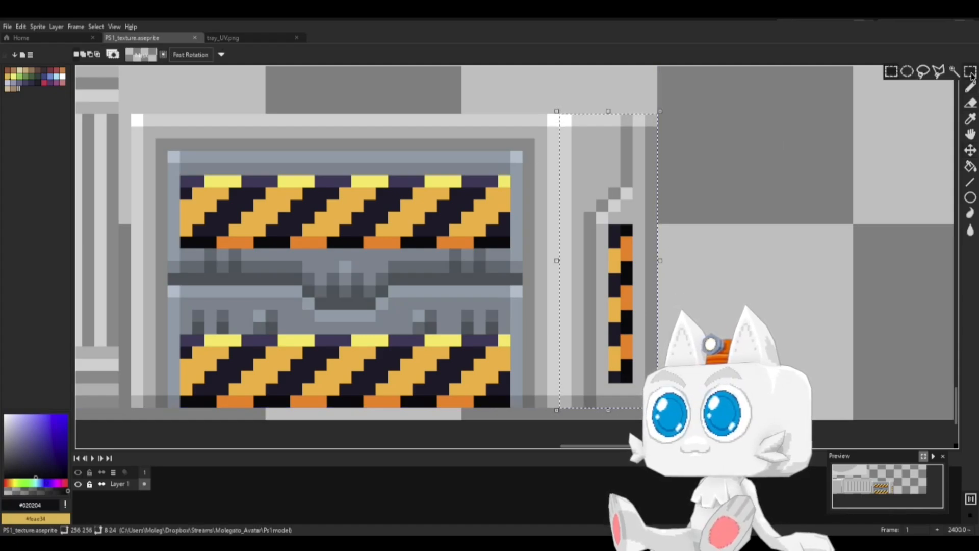
middle_click_drag(581, 146, 603, 255)
left_click(600, 204)
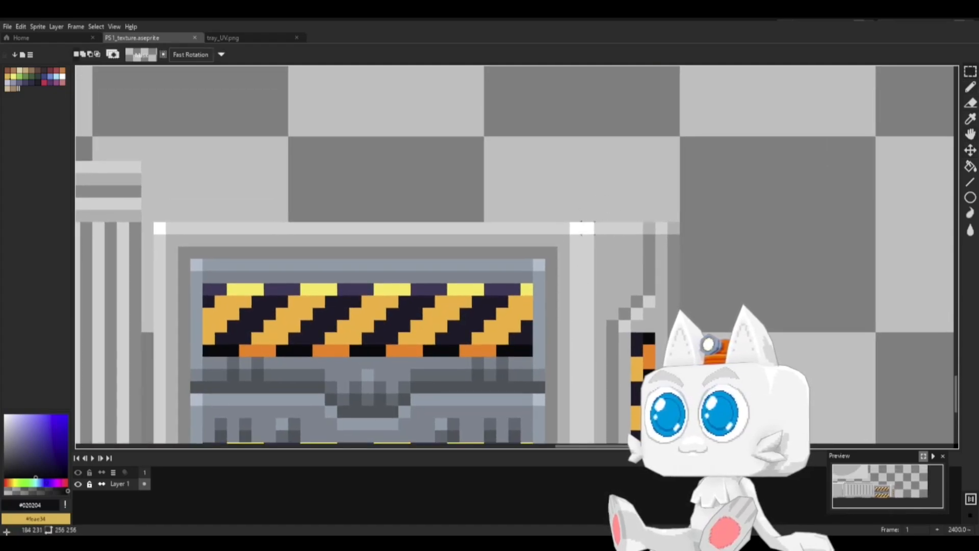
left_click_drag(582, 228, 589, 253)
left_click(617, 252)
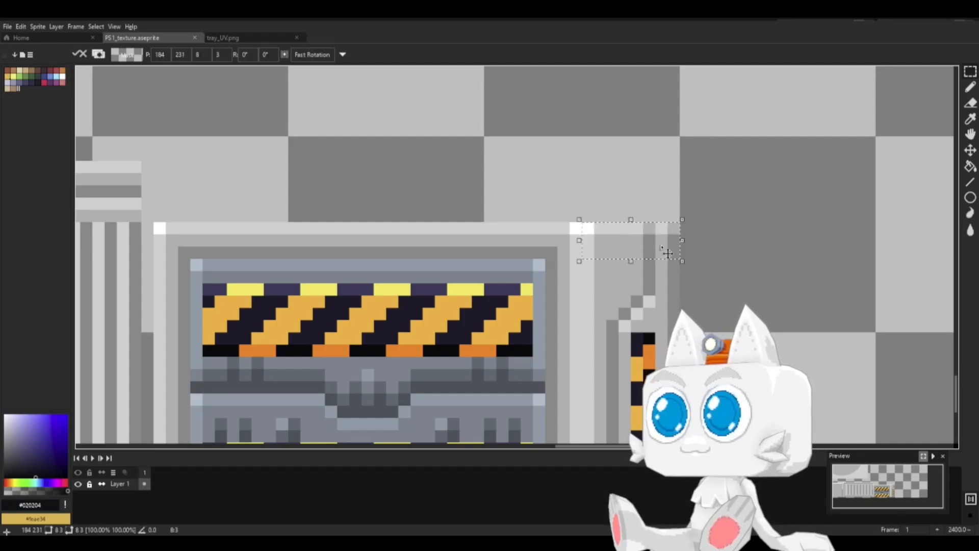
left_click_drag(690, 208, 604, 182)
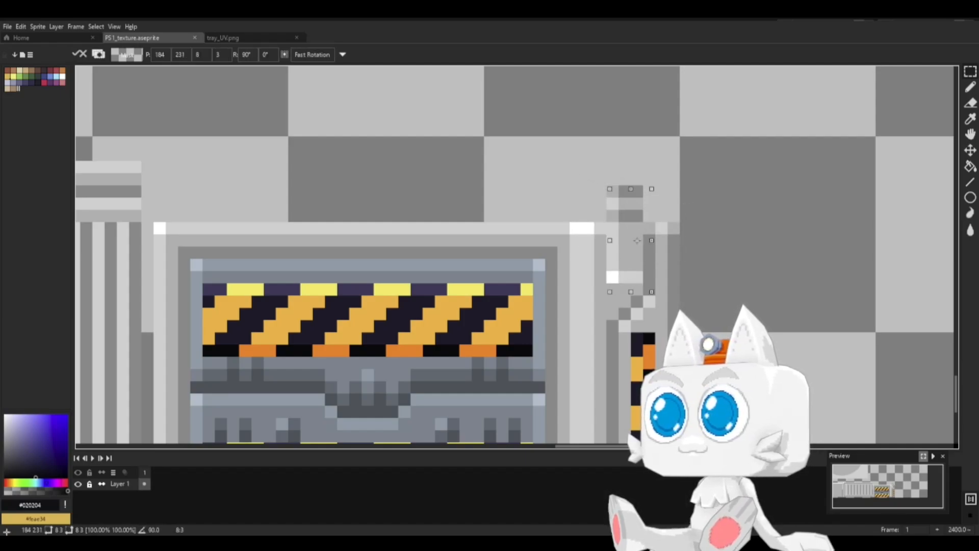
left_click_drag(624, 228, 180, 169)
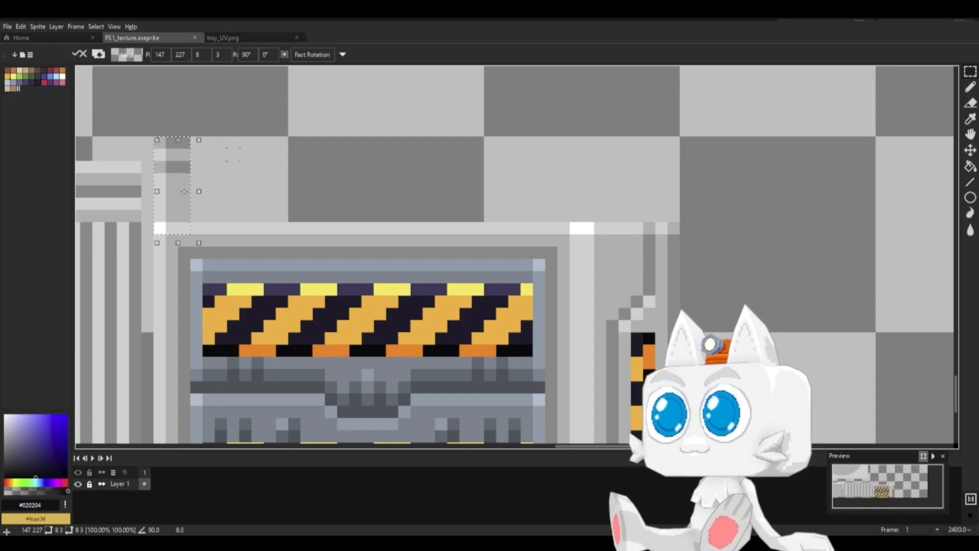
key("Return")
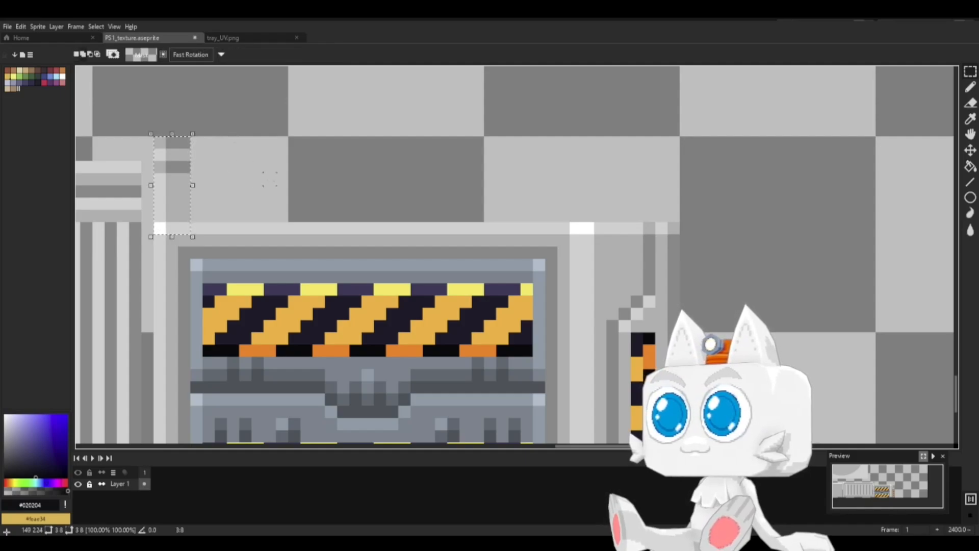
Step: Place a mirrored copy of the rotated piece above the hazard panel's right corner and stretch the middle section 31 pixels wide between them
left_click_drag(181, 219, 569, 225, "ctrl")
key("ctrl+d")
left_click_drag(172, 143, 178, 224)
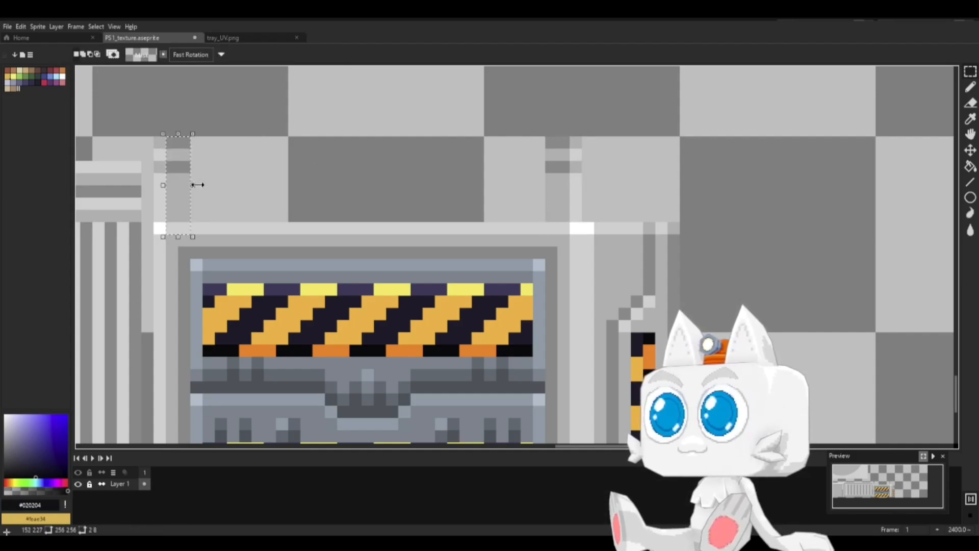
left_click_drag(198, 185, 556, 195)
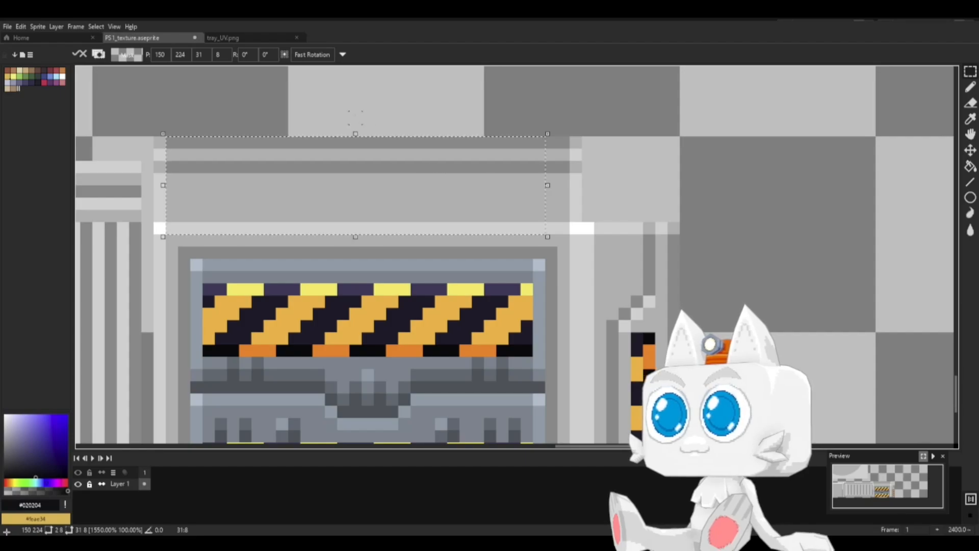
left_click(356, 118)
Step: Sample the light grey and draw a horizontal highlight line across the new top panel just below its dark groove
key("b")
key("i")
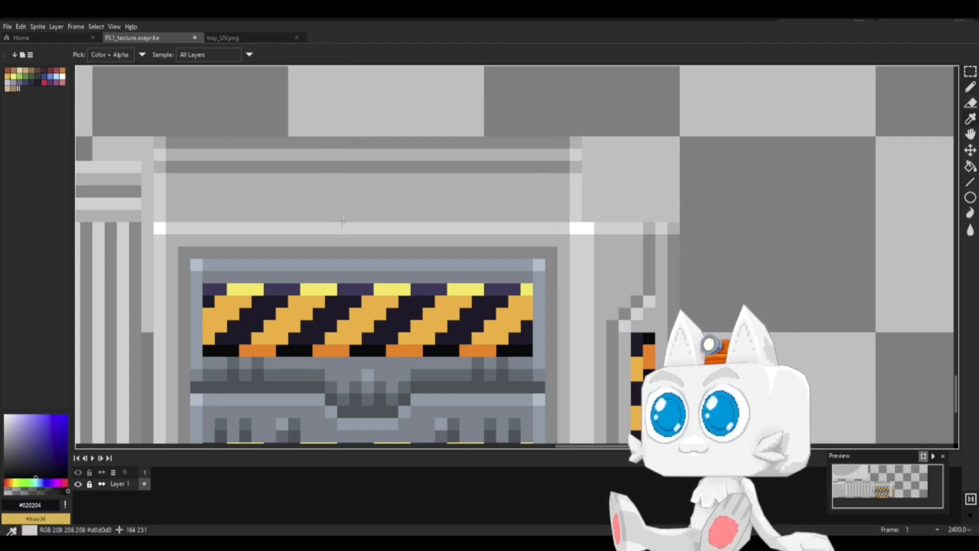
left_click(343, 171)
key("b")
key("i")
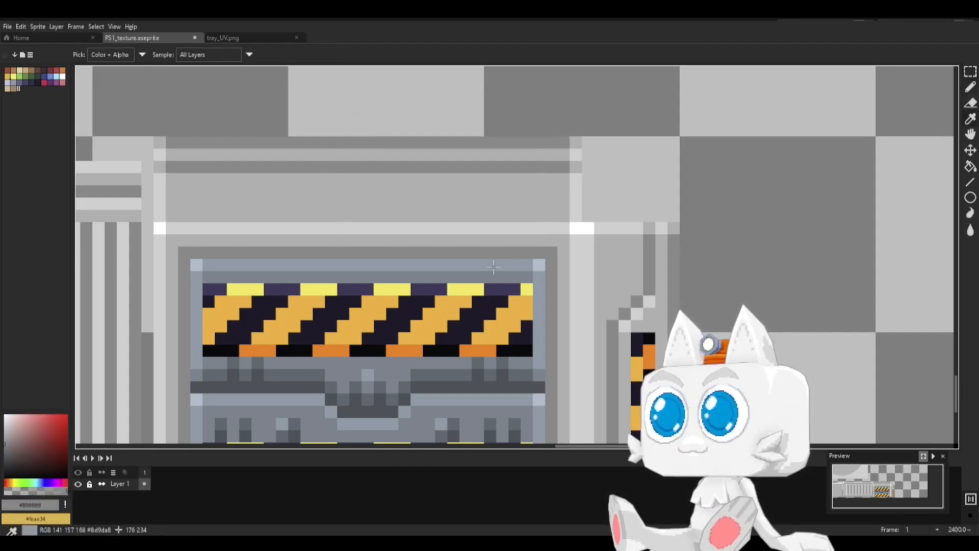
key("b")
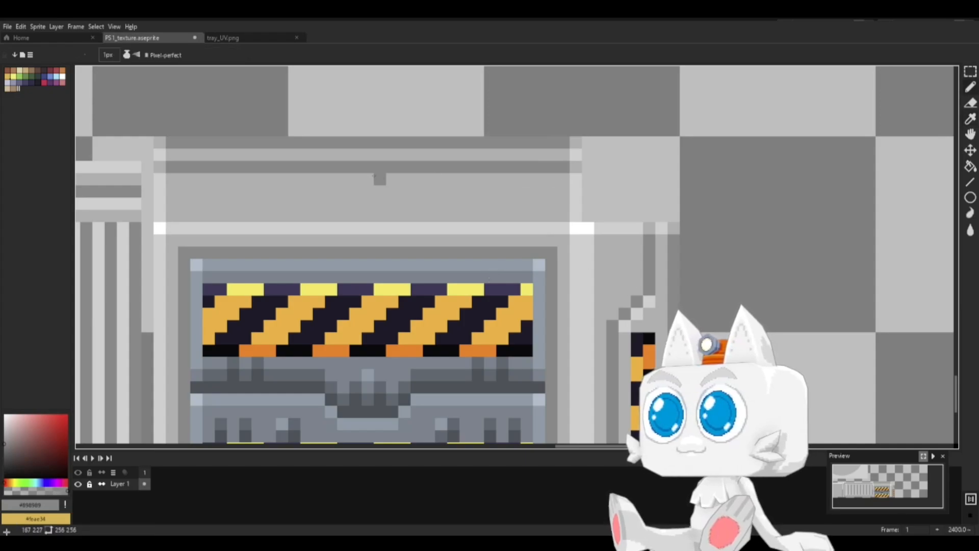
key("i")
left_click(164, 182)
key("b")
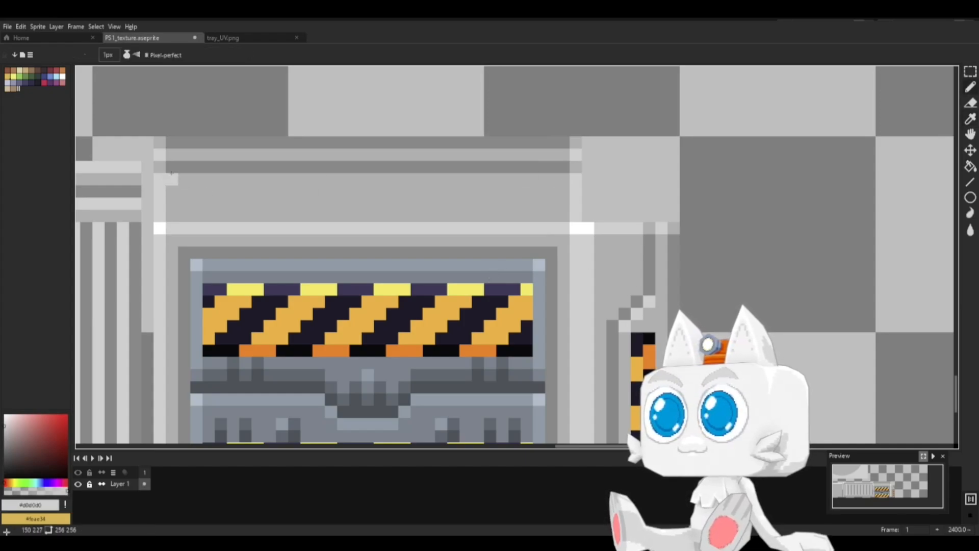
left_click_drag(164, 182, 573, 181)
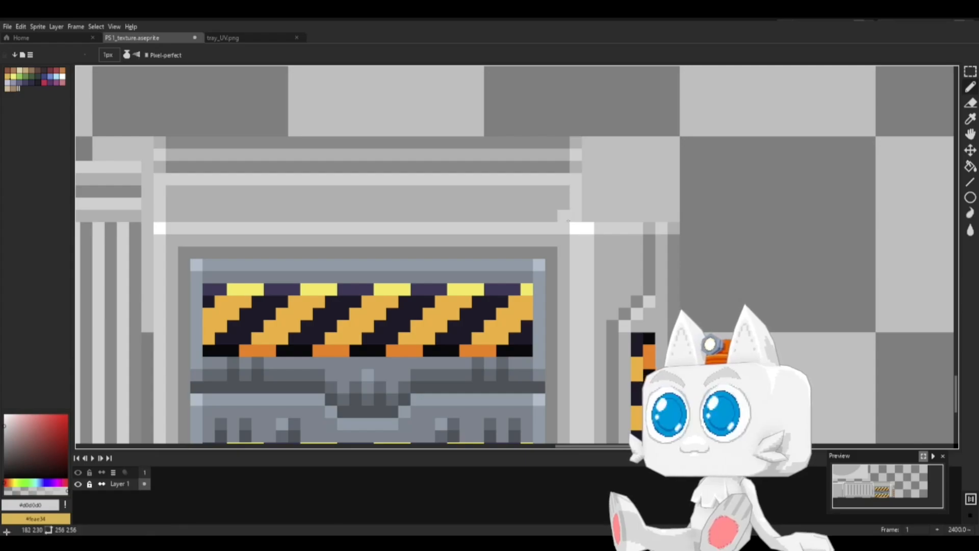
Step: Paint white corner pixels at both ends of the top panel's highlight line
key("i")
left_click(577, 228)
key("b")
left_click(574, 179)
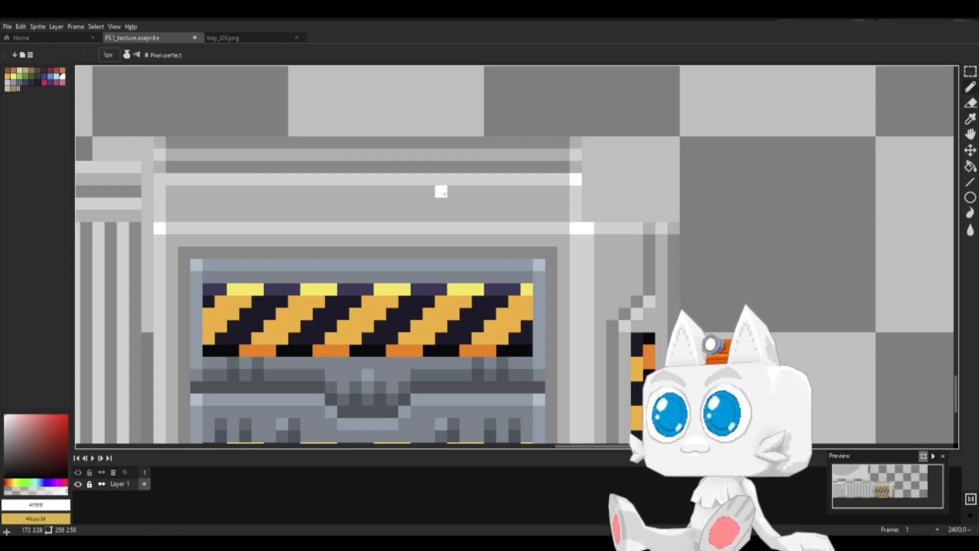
left_click(159, 179)
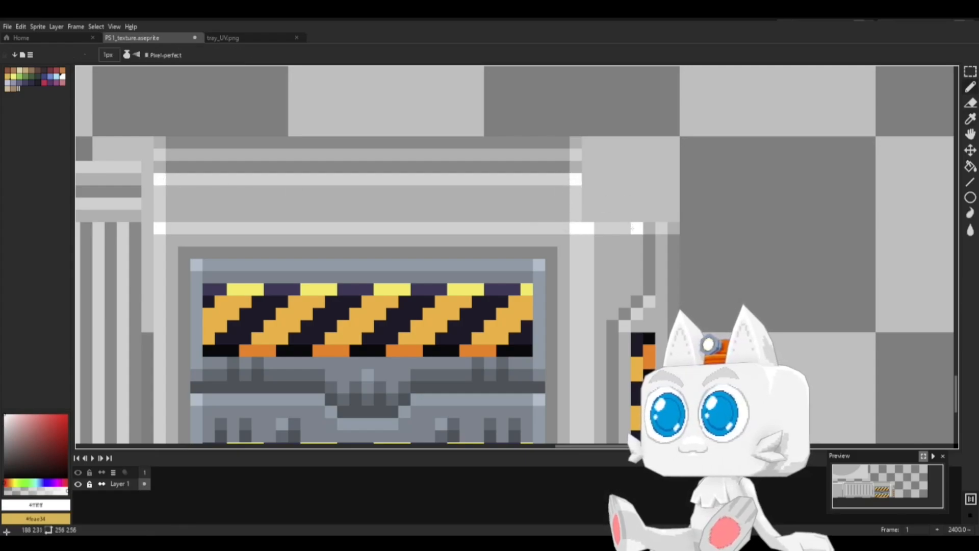
Step: Paint light grey highlight pixels left of the groove near the side panel's top edge and save the texture file
key("i")
left_click(637, 240)
key("b")
left_click(637, 265)
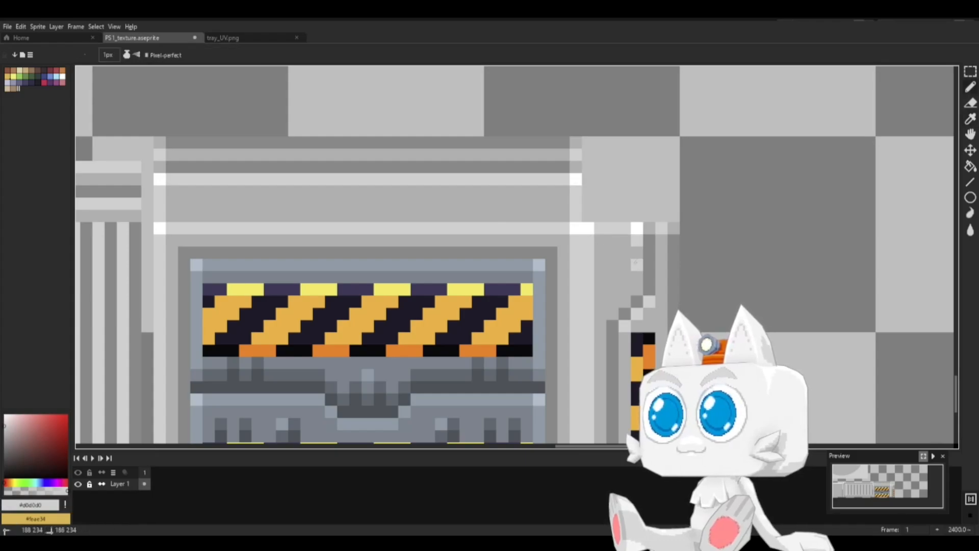
key("v")
key("ctrl+s")
key("b")
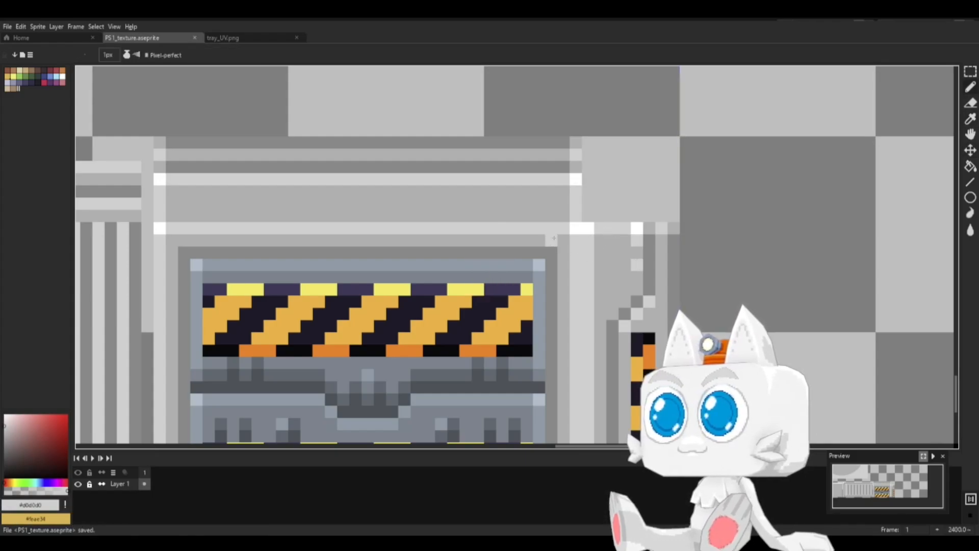
left_click(624, 253)
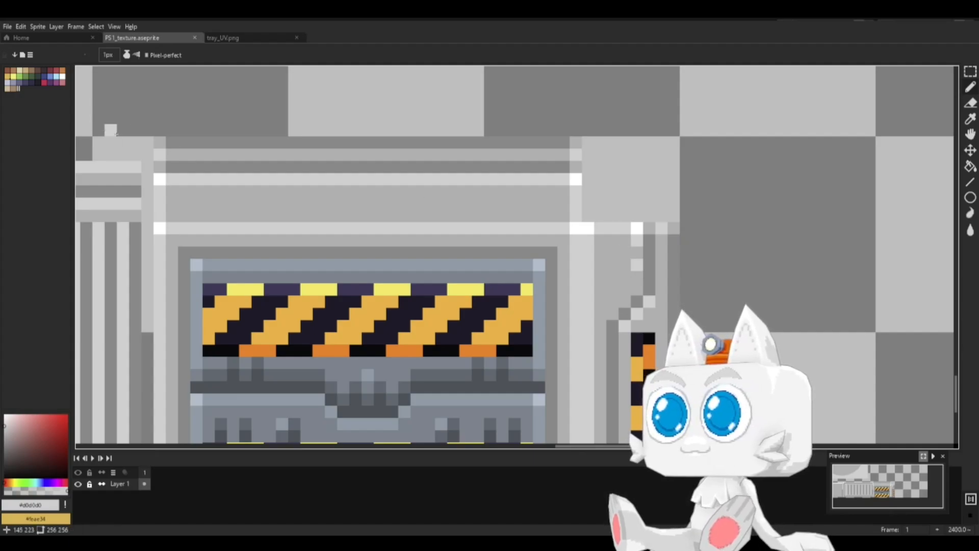
Step: Export the texture as PS1_texture.png, switch to Blender and reload the image there
left_click(7, 26)
mouse_move(32, 110)
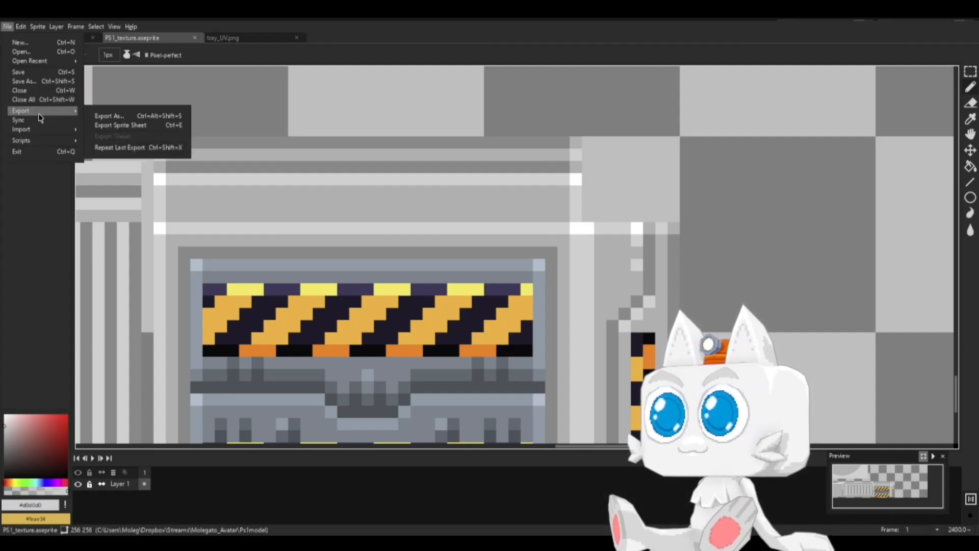
left_click(119, 118)
left_click(255, 245)
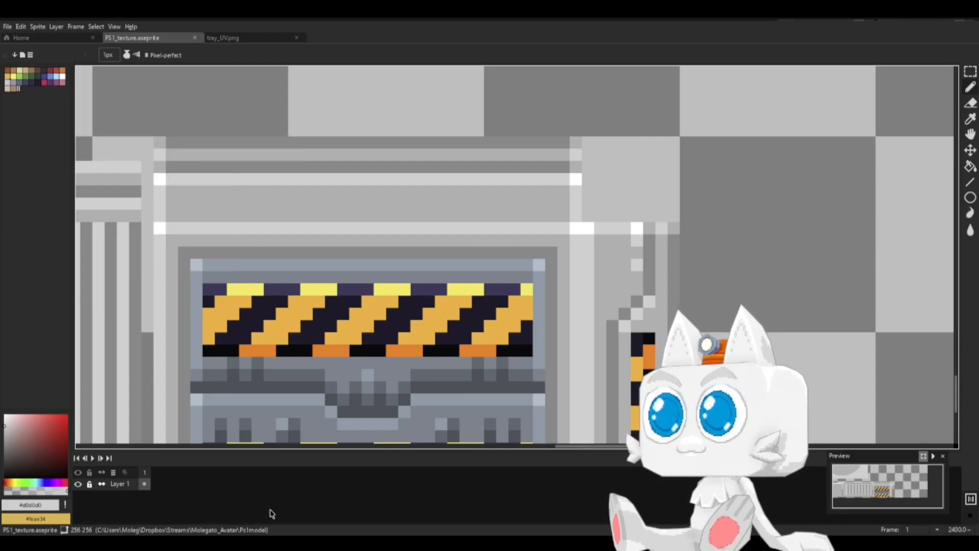
key("alt+Tab")
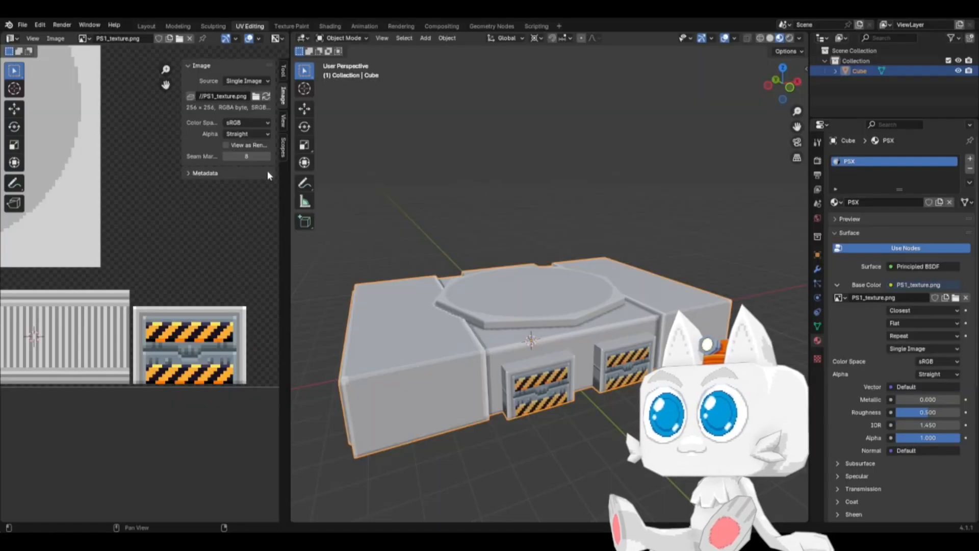
left_click(265, 99)
Step: Select the top and side faces of both hazard-striped boxes in Edit Mode and reset their UVs
key("Tab")
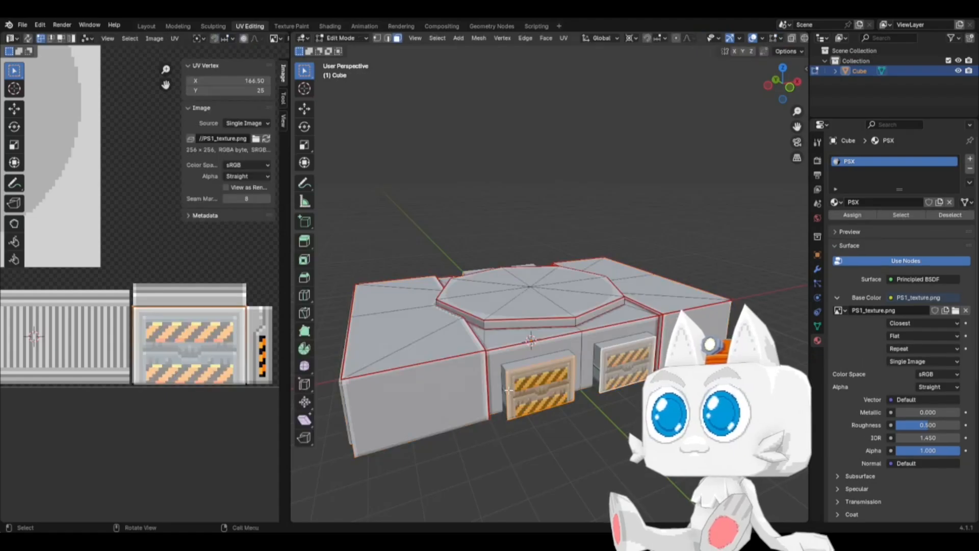
middle_click_drag(510, 374, 623, 360)
left_click(445, 351)
left_click(506, 367)
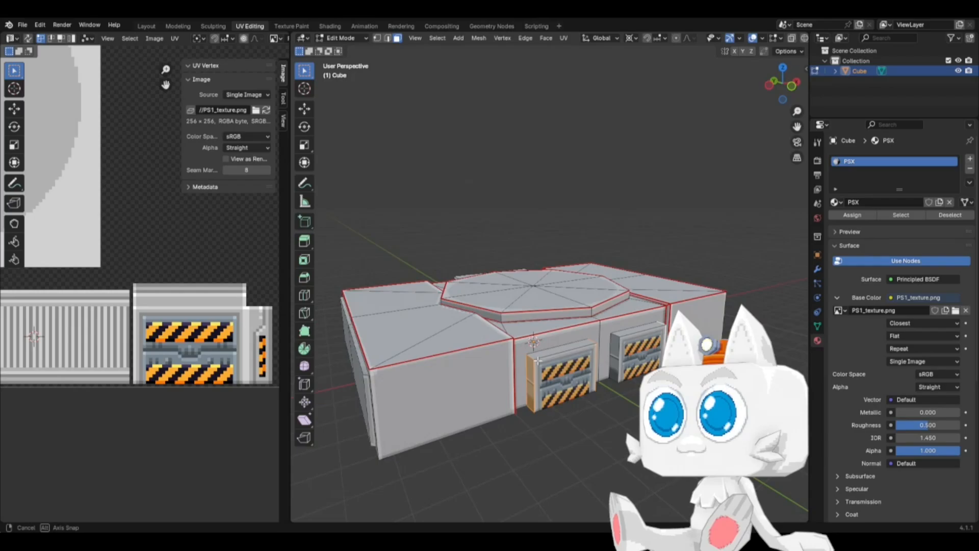
left_click(632, 331)
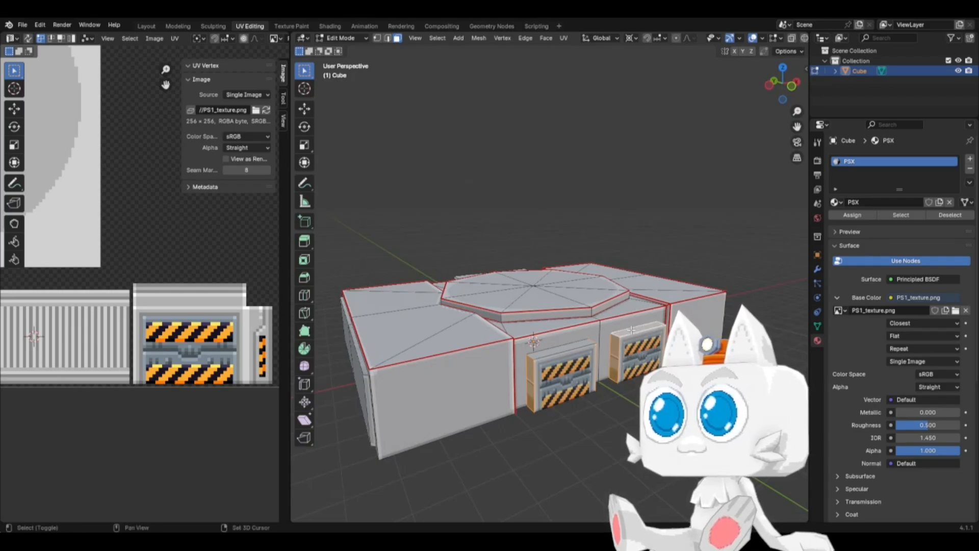
left_click(559, 351, "shift")
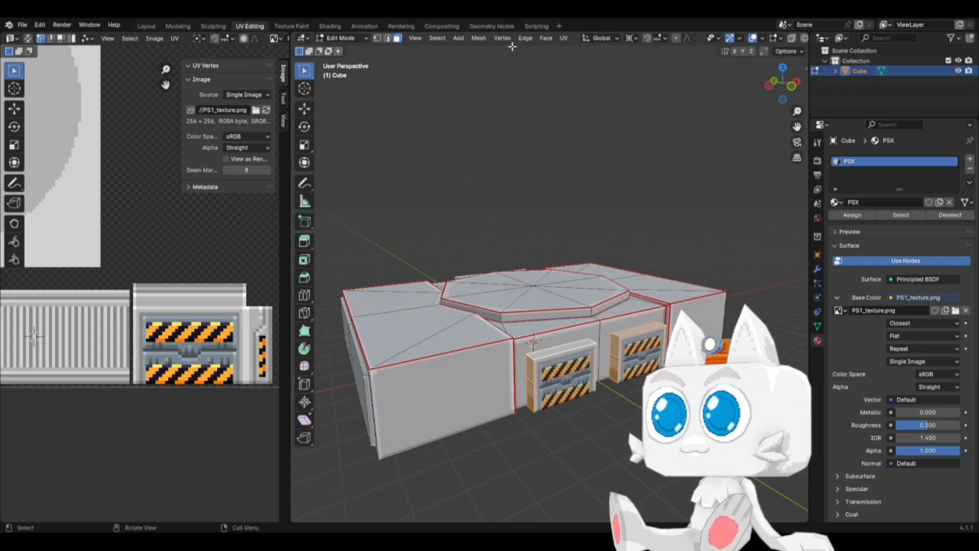
left_click(563, 38)
left_click(579, 179)
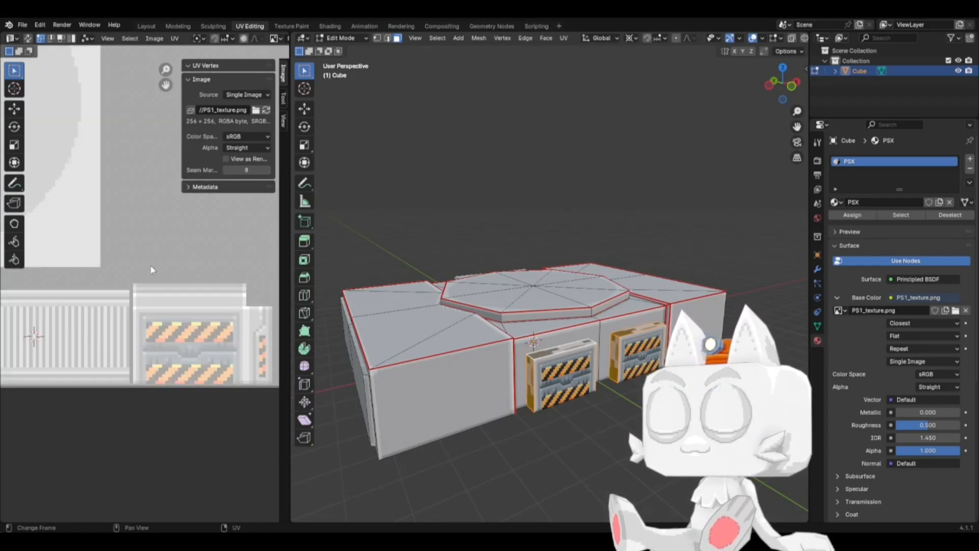
Step: Scale all the selected UVs down repeatedly by 0.5 and move them onto the narrow side panel of the texture
key("a")
type("s")
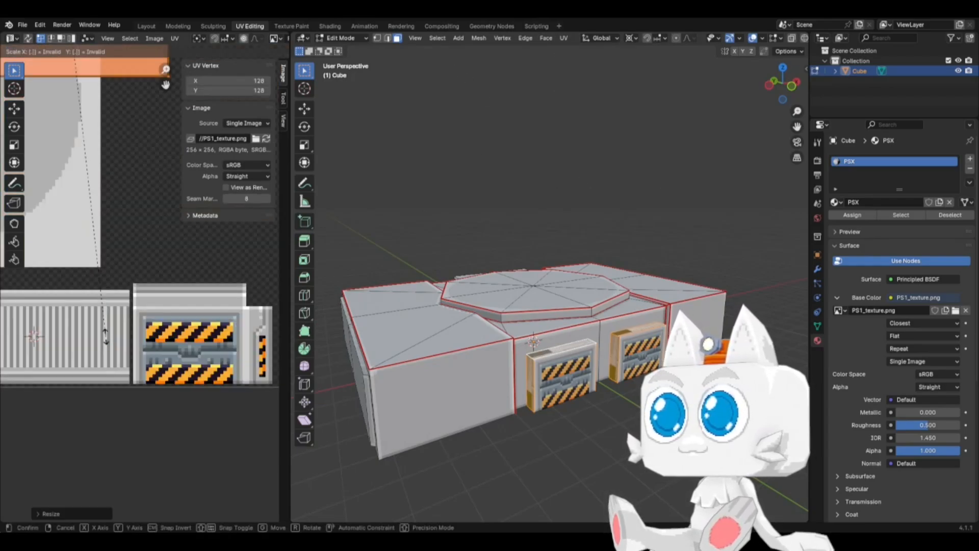
type("5")
key("Return")
type("s.5")
key("Return")
key("g")
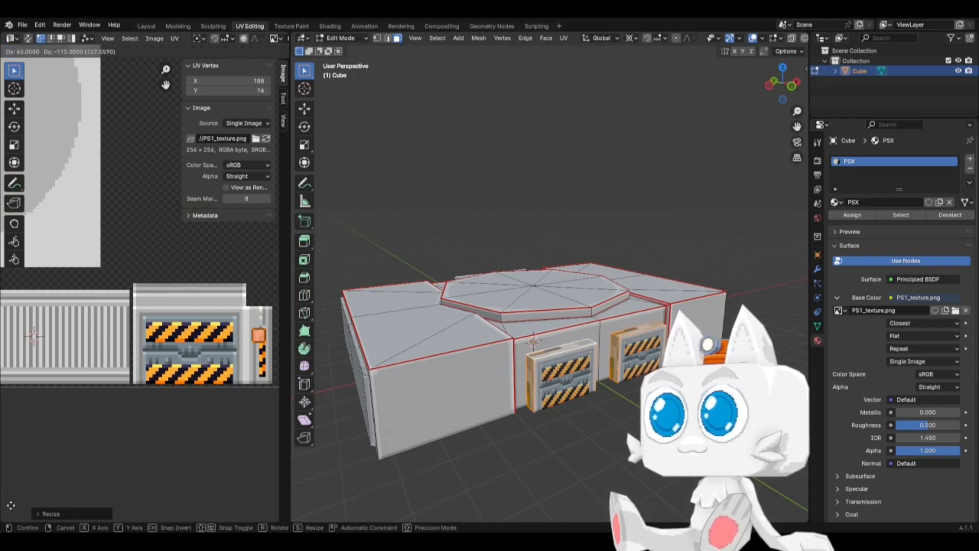
left_click(11, 505)
Step: Resize the UVs to the side panel's width, move them to its upper end and snap them to pixels
middle_click_drag(227, 394, 160, 416)
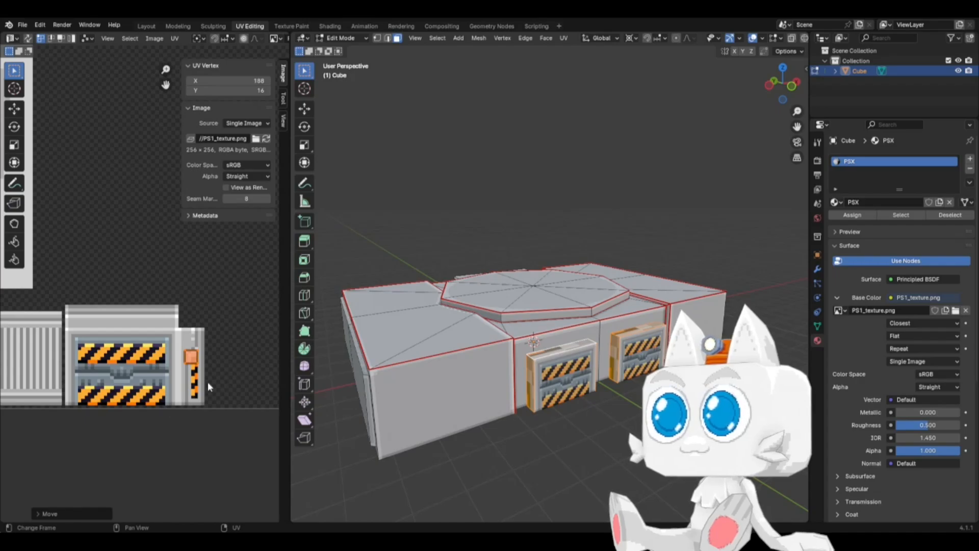
key("s")
key("y")
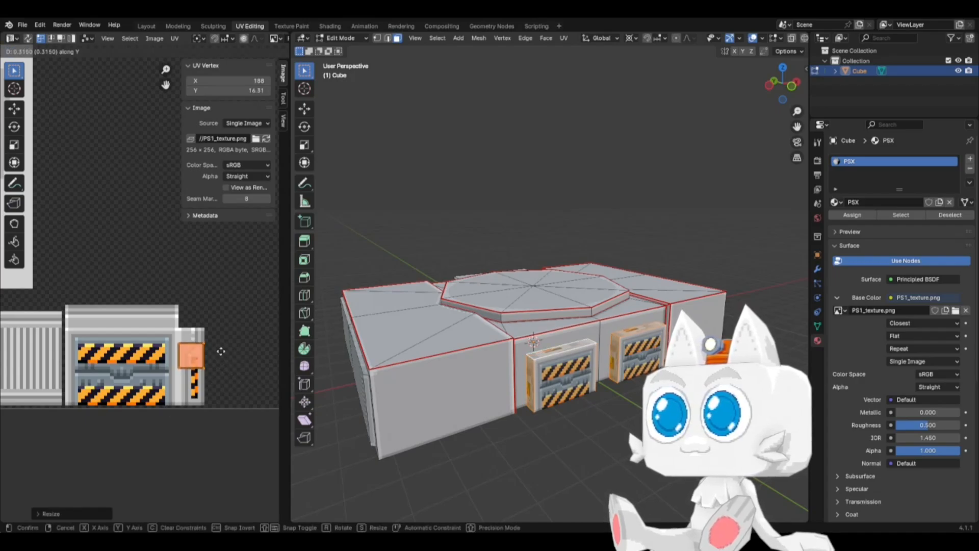
left_click(221, 347)
key("shift+s")
left_click(163, 336)
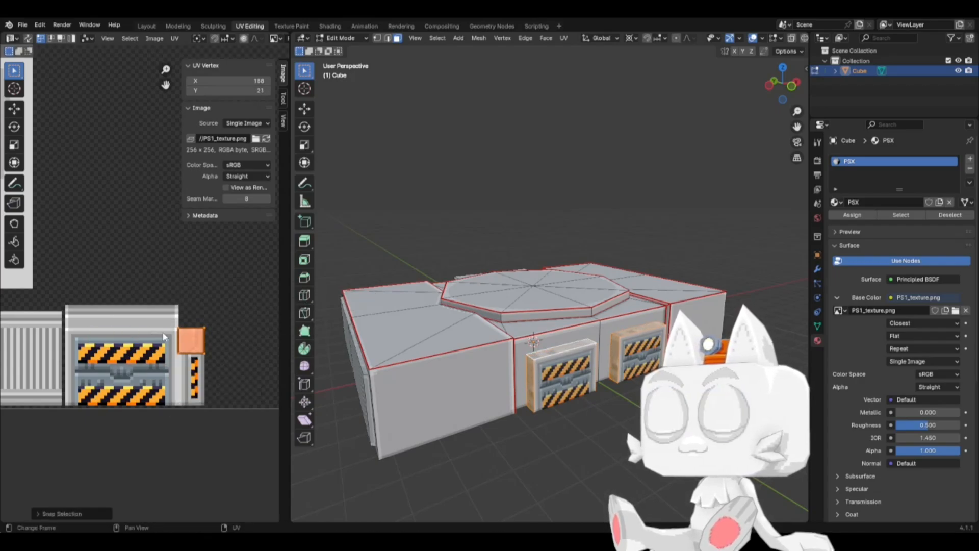
Step: Select the top faces of both boxes and move their UVs onto the right end of the painted top panel
scroll(576, 358, "up", 3)
middle_click_drag(529, 443, 427, 371)
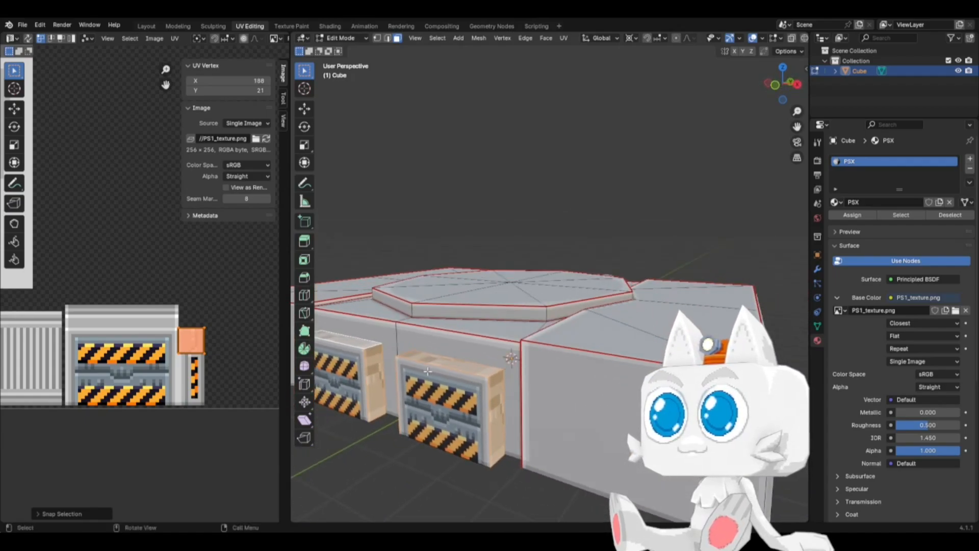
left_click(445, 361)
left_click(335, 339, "shift")
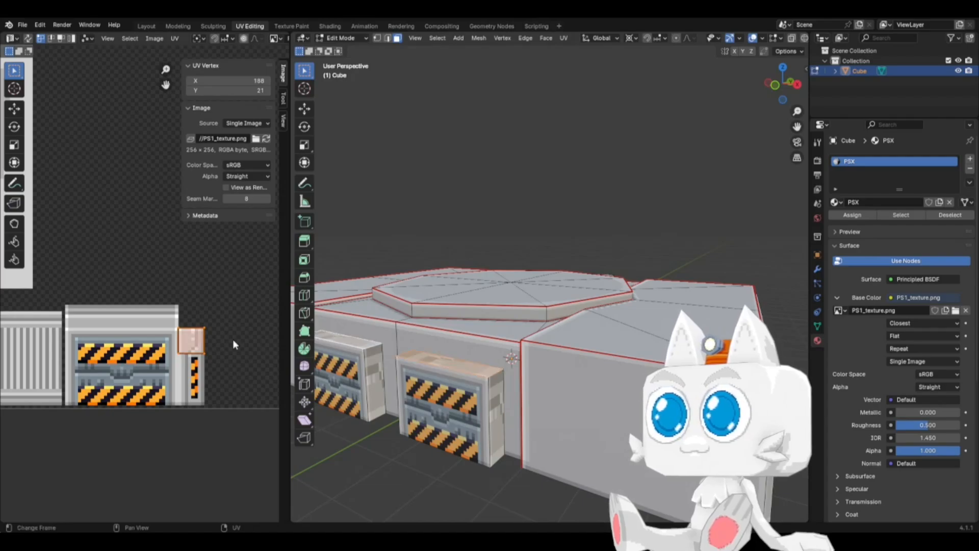
key("g")
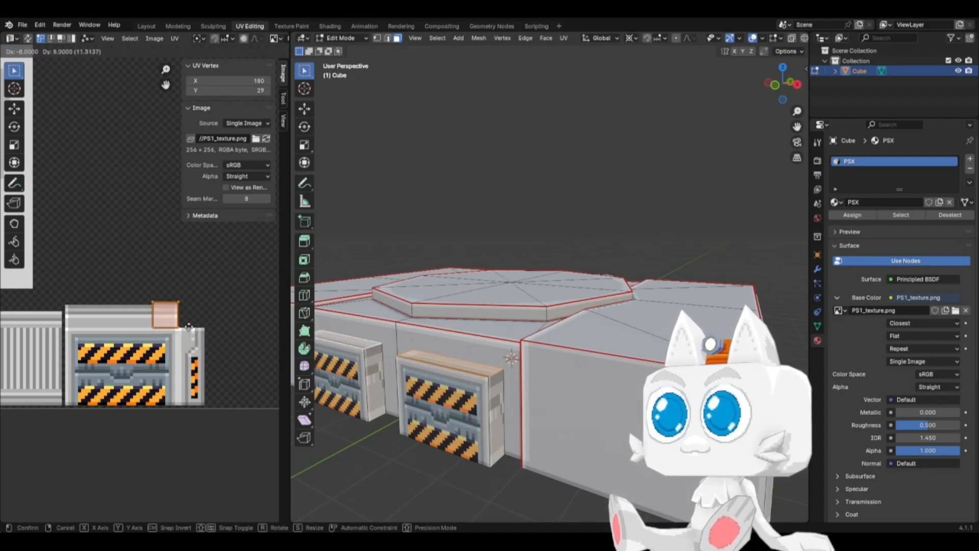
left_click(189, 325)
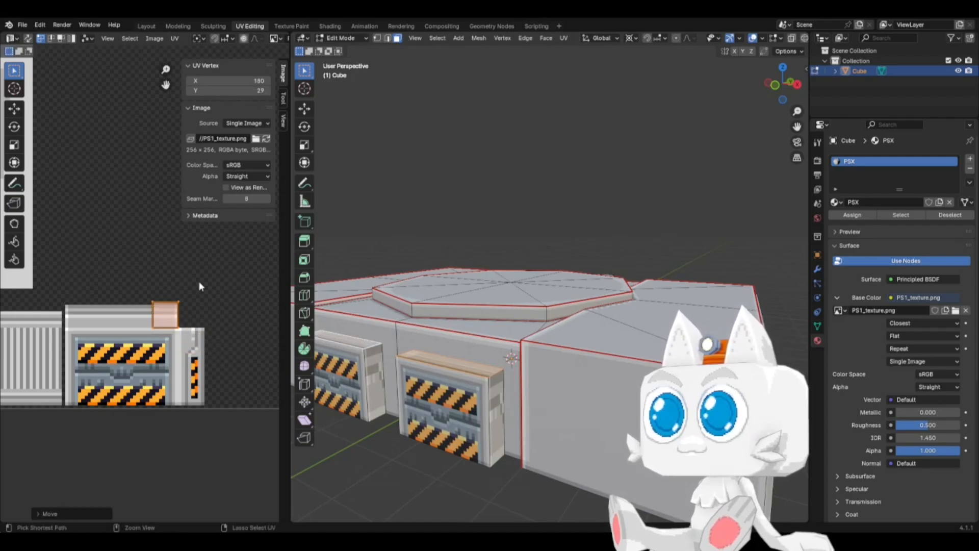
left_click(188, 90)
middle_click_drag(403, 357, 409, 379)
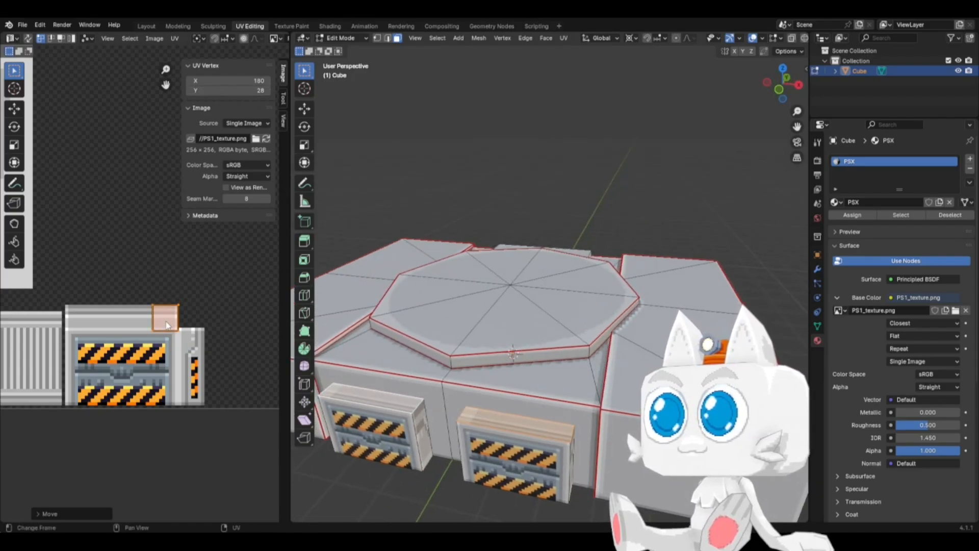
Step: Stretch the top-face UVs along X to the top panel's left edge and snap them to pixels
key("g")
key("x")
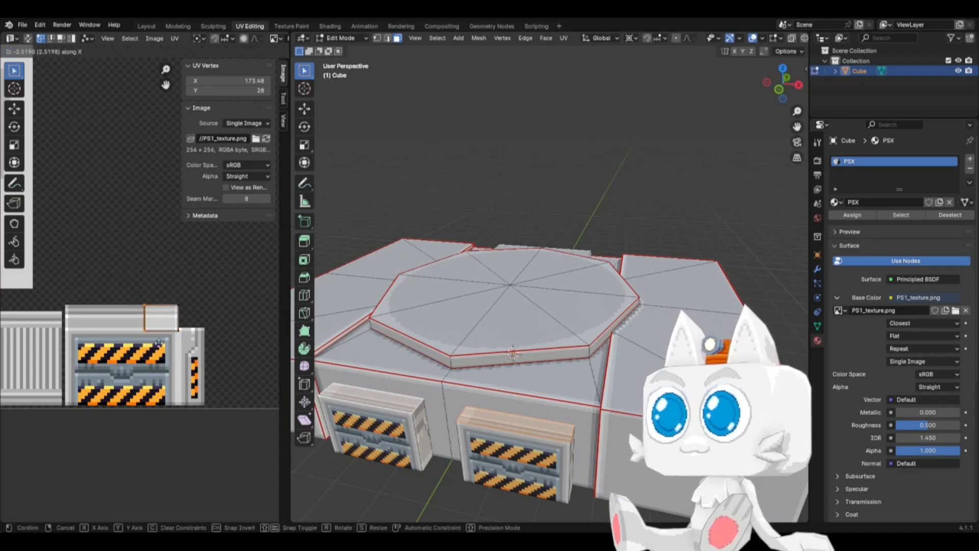
left_click(82, 337)
key("shift+s")
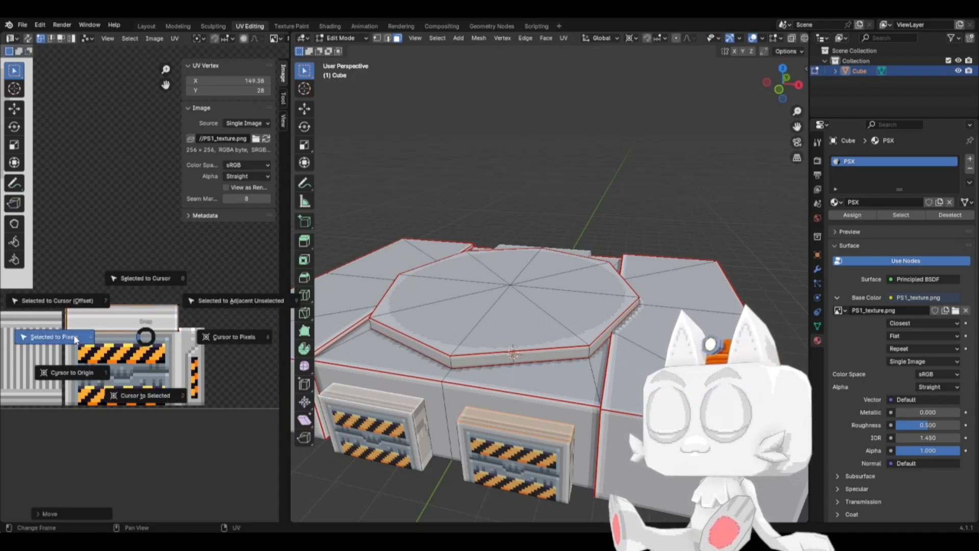
left_click(75, 340)
Step: Select the side faces of the boxes and rotate their UVs by 90°
middle_click_drag(489, 407, 552, 439)
left_click(385, 374)
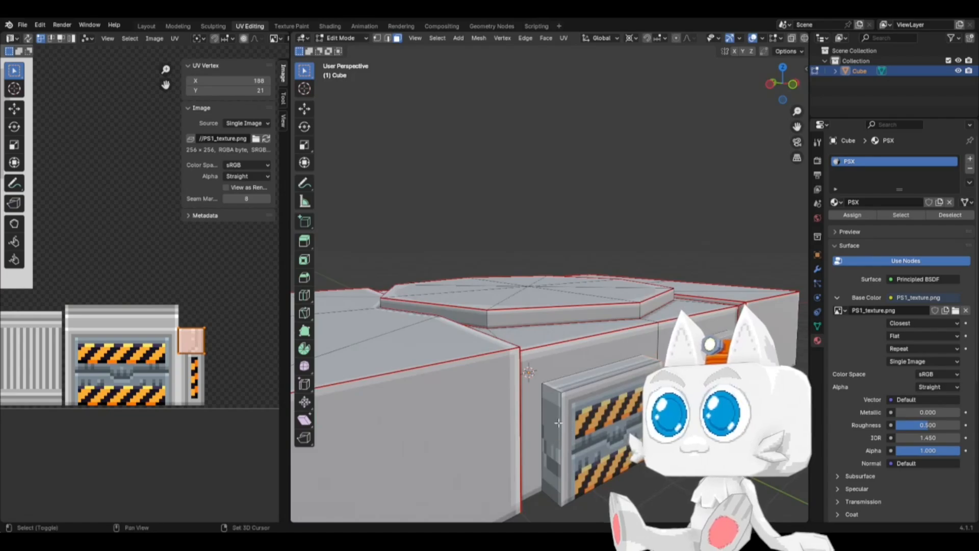
left_click(558, 422, "shift")
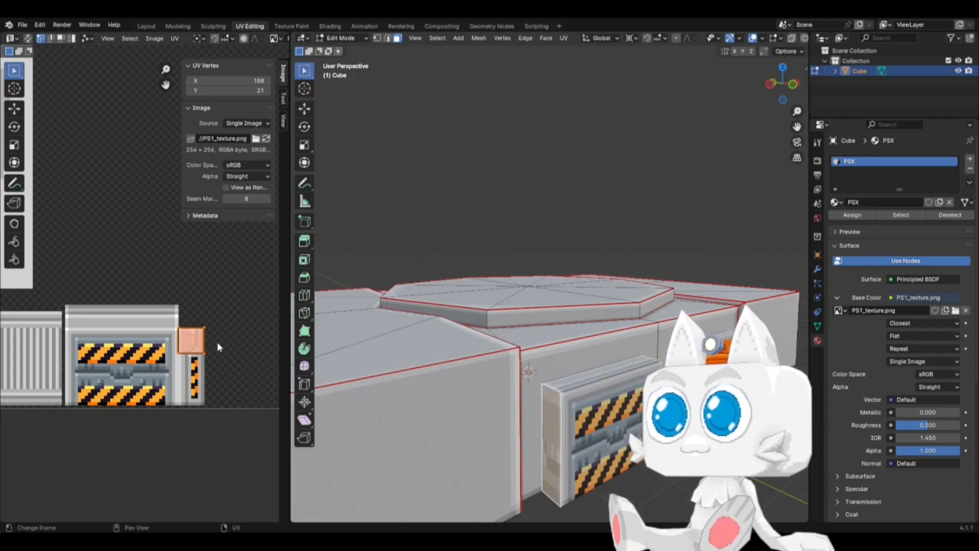
type("r90")
key("Return")
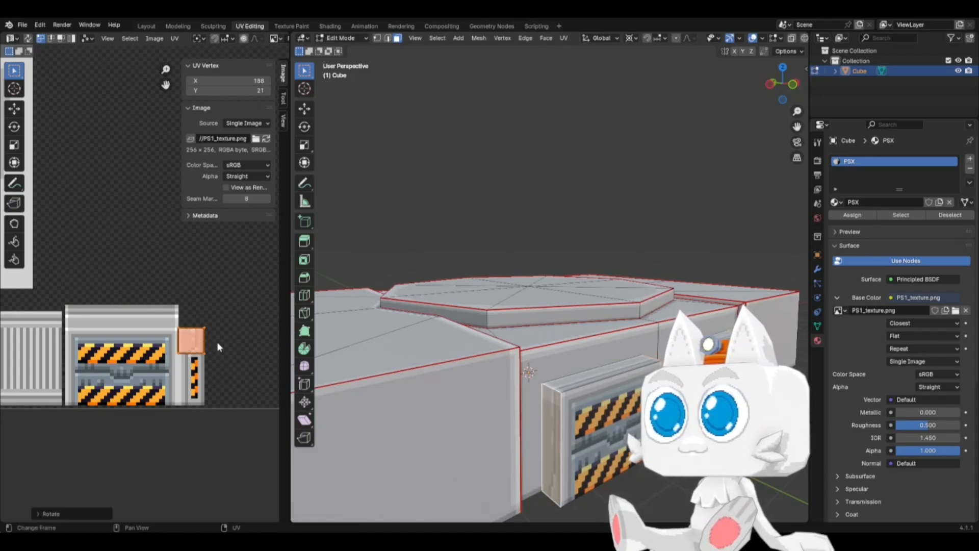
Step: Extend the lower edge of the side-face UVs along Y to the side panel's bottom and snap it to pixels
middle_click_drag(632, 406, 279, 386)
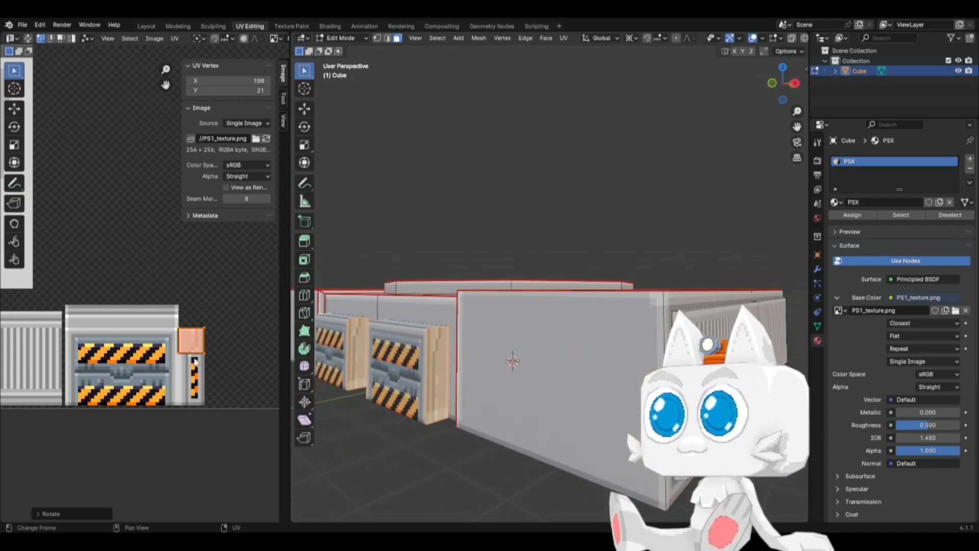
key("g")
key("y")
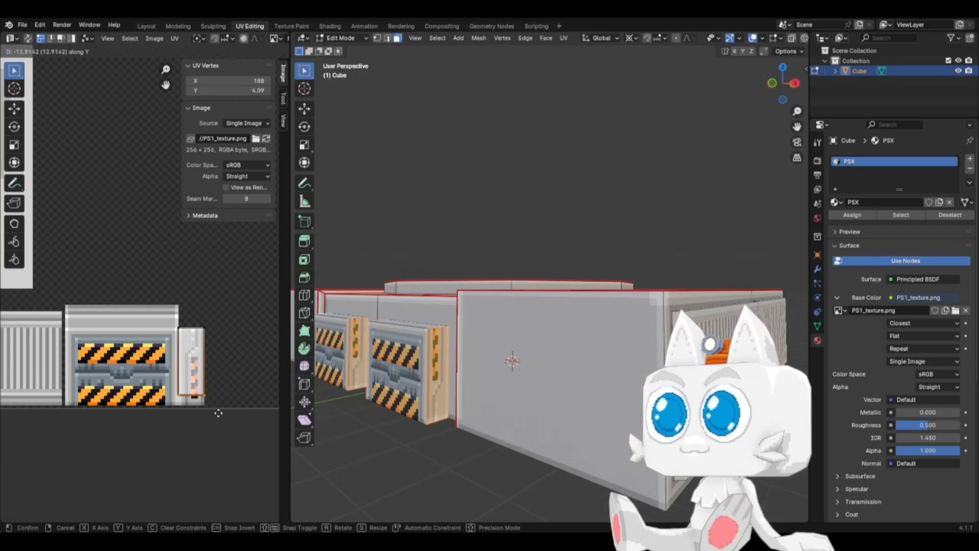
left_click(216, 415)
key("shift+s")
left_click(159, 420)
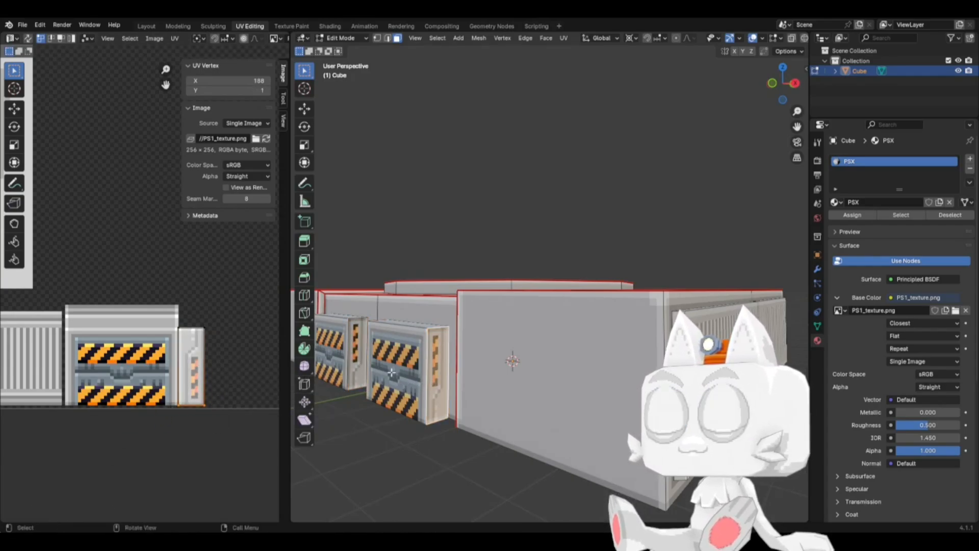
Step: Rotate the UVs of the boxes' right-hand side faces by 180° and do the same for the top faces
left_click(353, 351, "shift")
type("ar180")
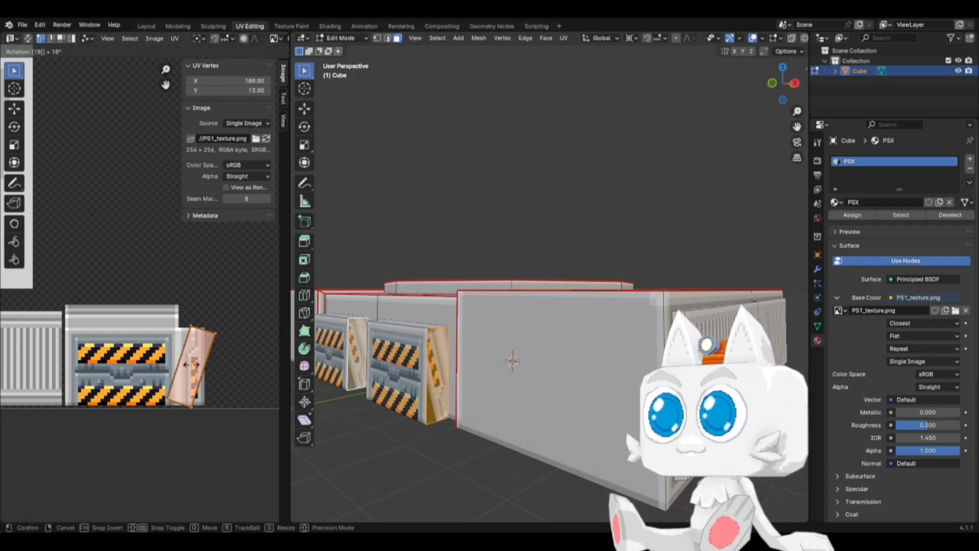
key("Return")
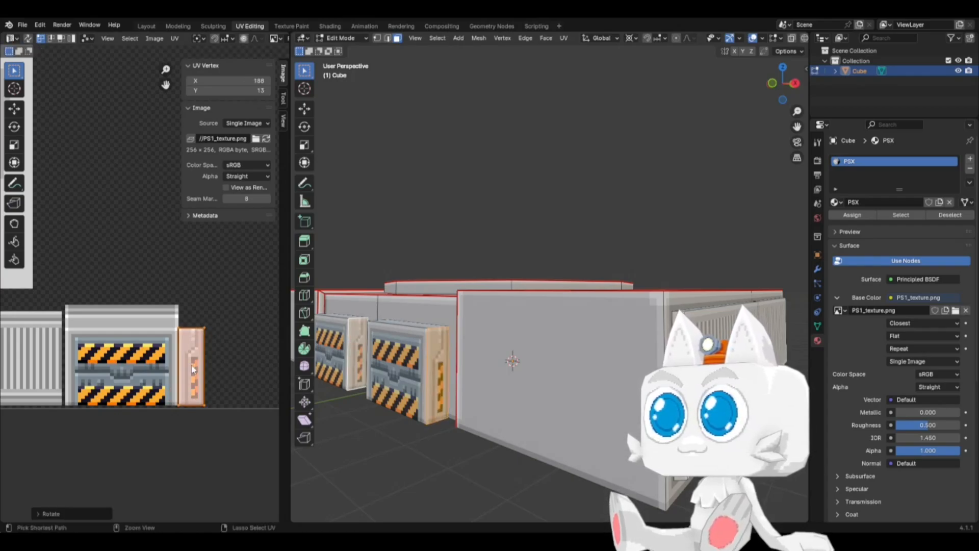
middle_click_drag(362, 363, 427, 371)
left_click(427, 371)
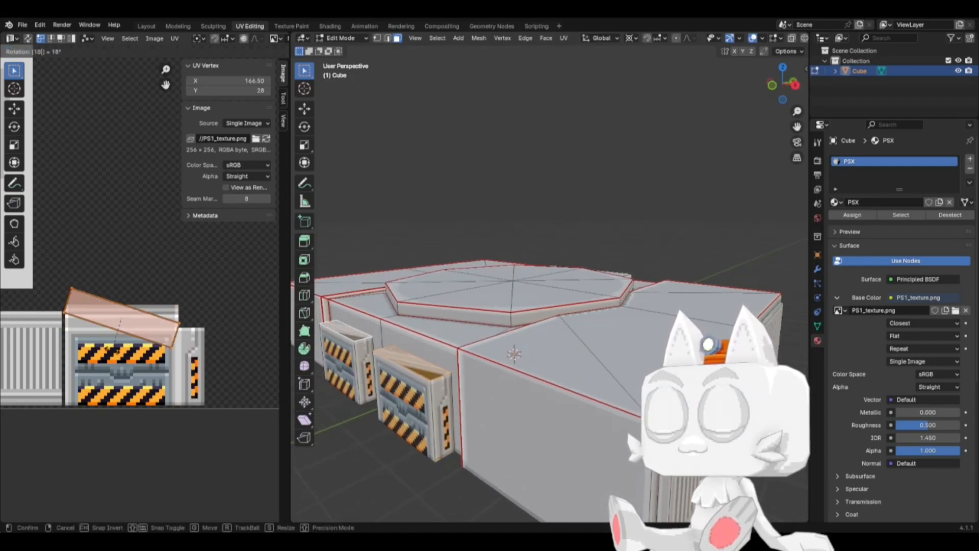
Step: Flip the UVs of the box's left-hand side face horizontally by scaling them and save the file
middle_click_drag(434, 414, 501, 424)
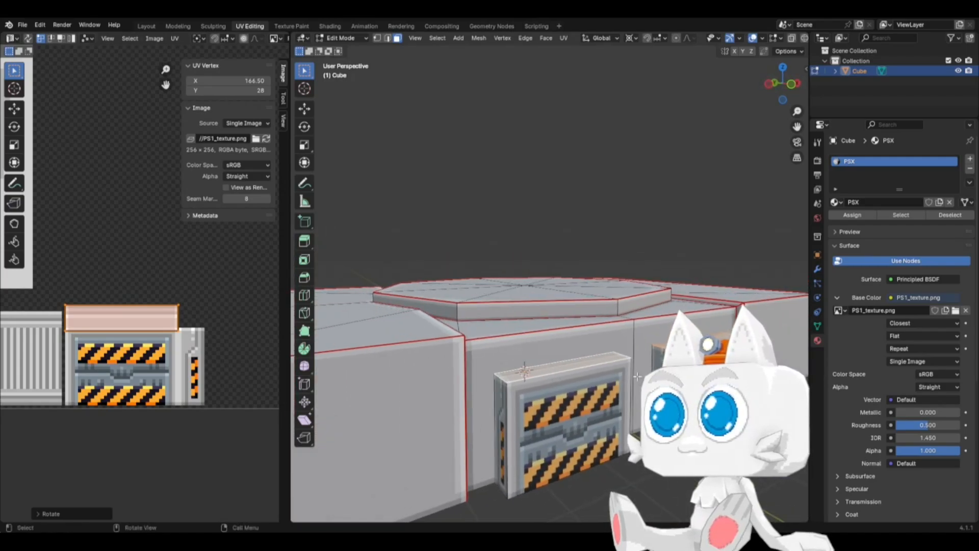
left_click(495, 424)
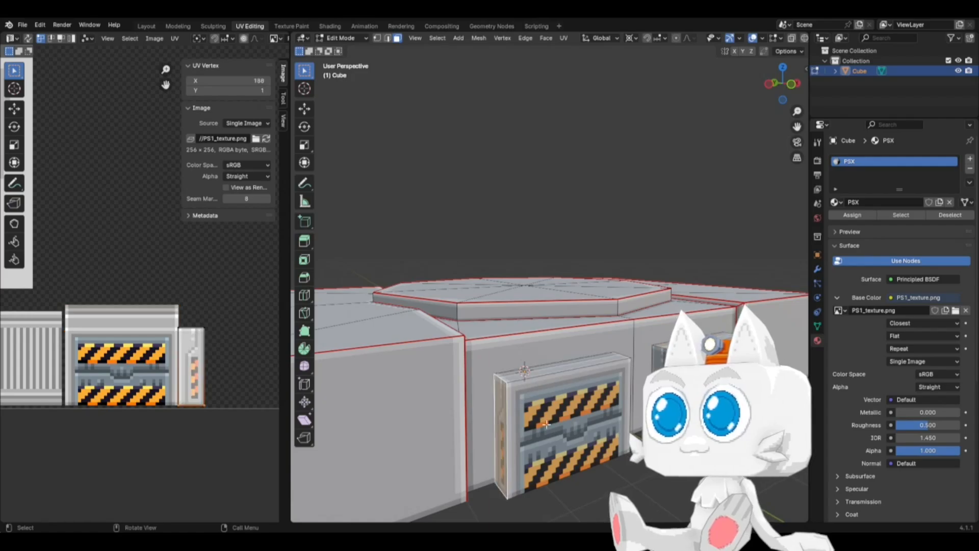
key("s")
left_click(198, 374)
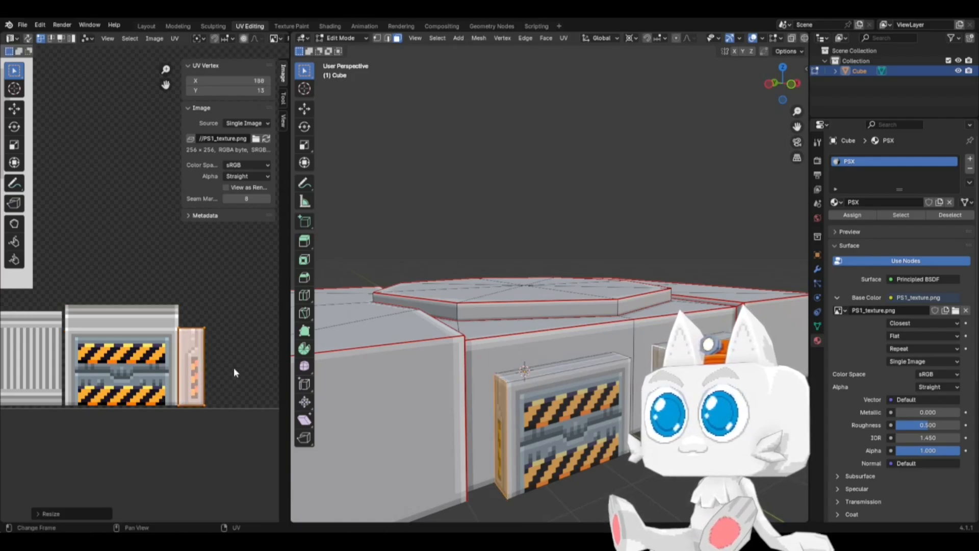
key("Tab")
middle_click_drag(594, 424, 524, 426)
key("ctrl+s")
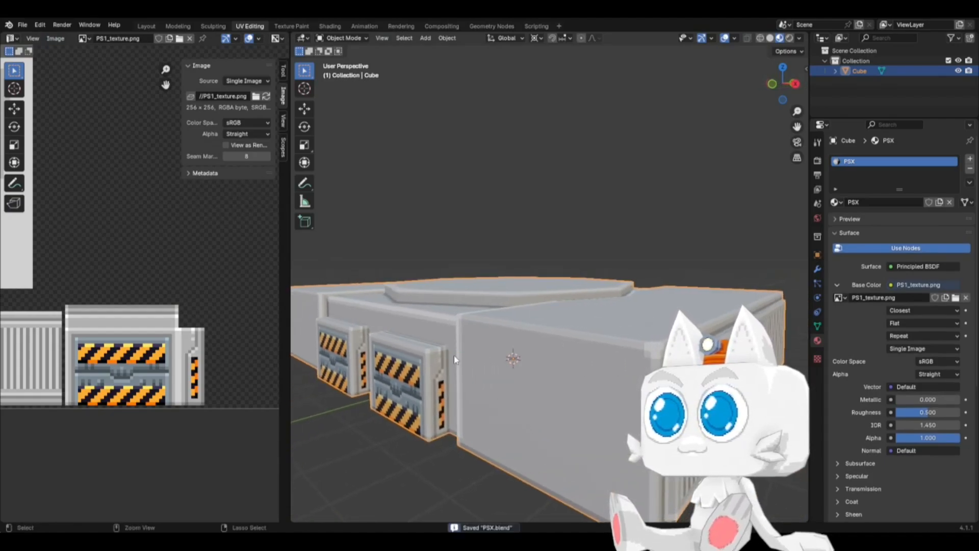
Step: Delete the whole linked box geometry at the back of the base, save the file and show the model from the front
middle_click_drag(453, 355, 363, 389)
key("Tab")
left_click(504, 360)
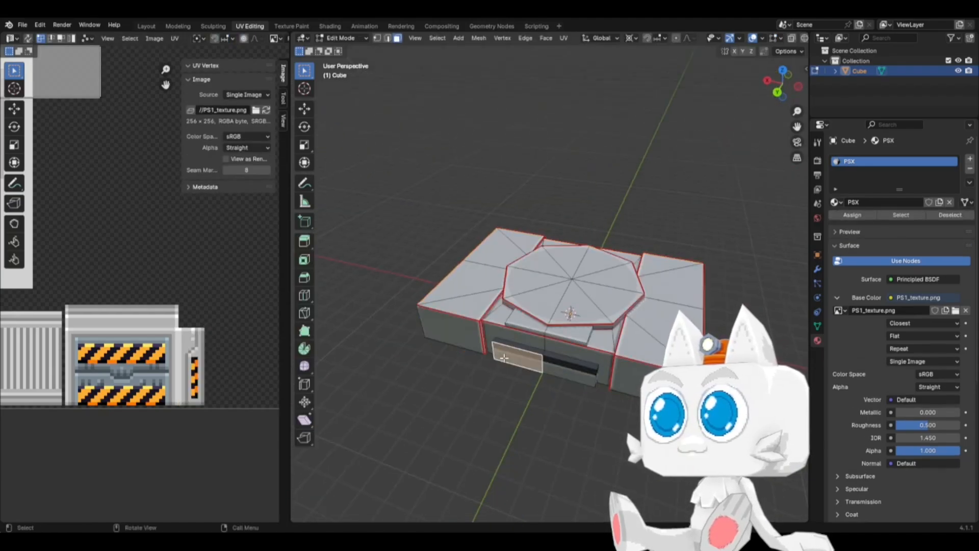
key("ctrl+l")
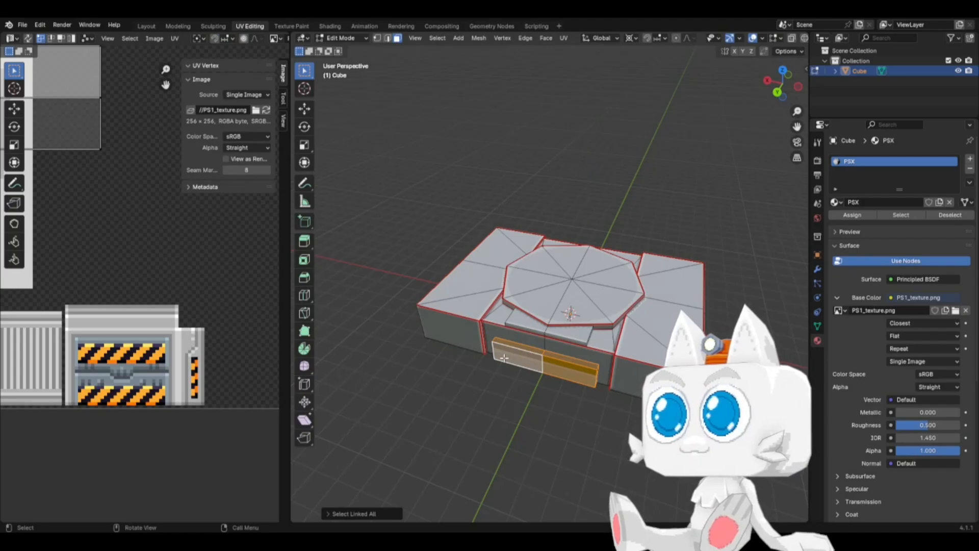
key("x")
left_click(504, 358)
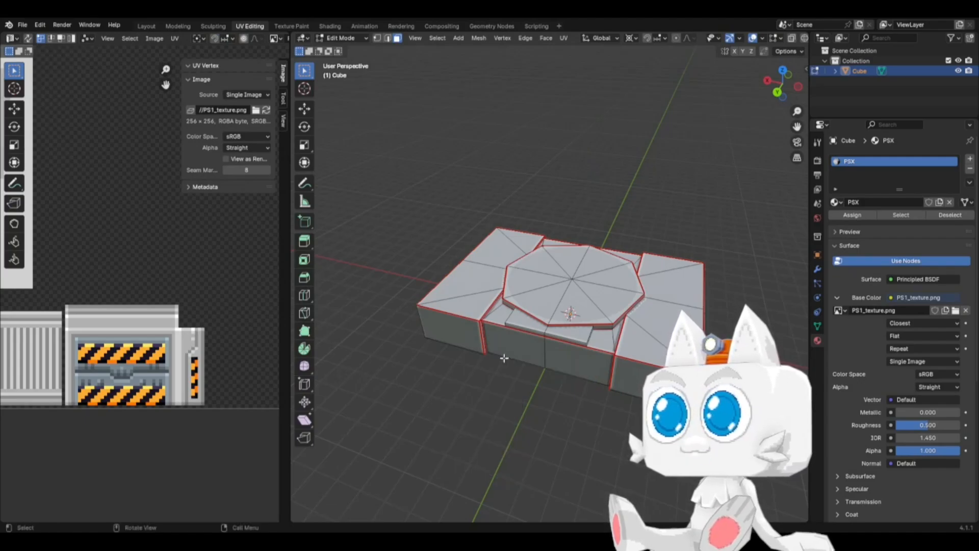
key("Tab")
middle_click_drag(438, 351, 543, 355)
key("ctrl+s")
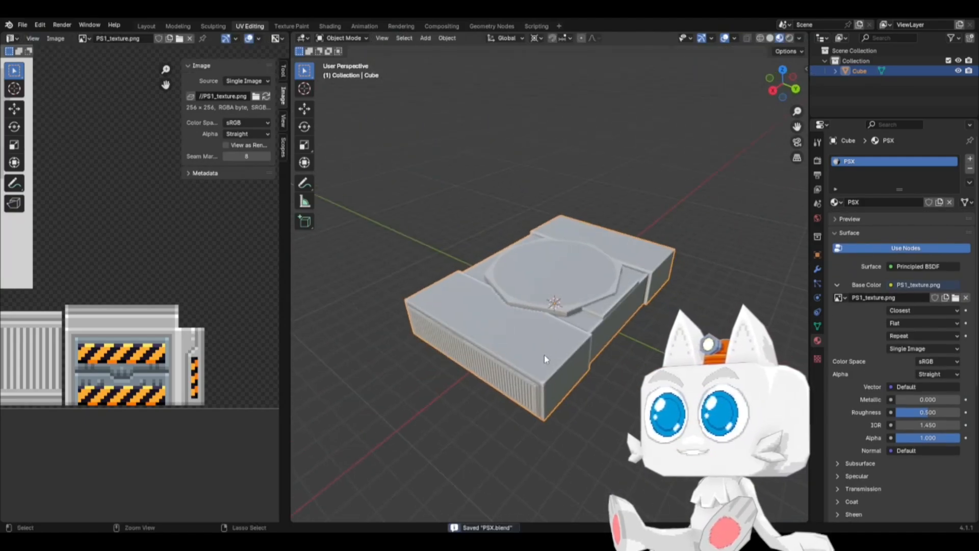
key("KP_1")
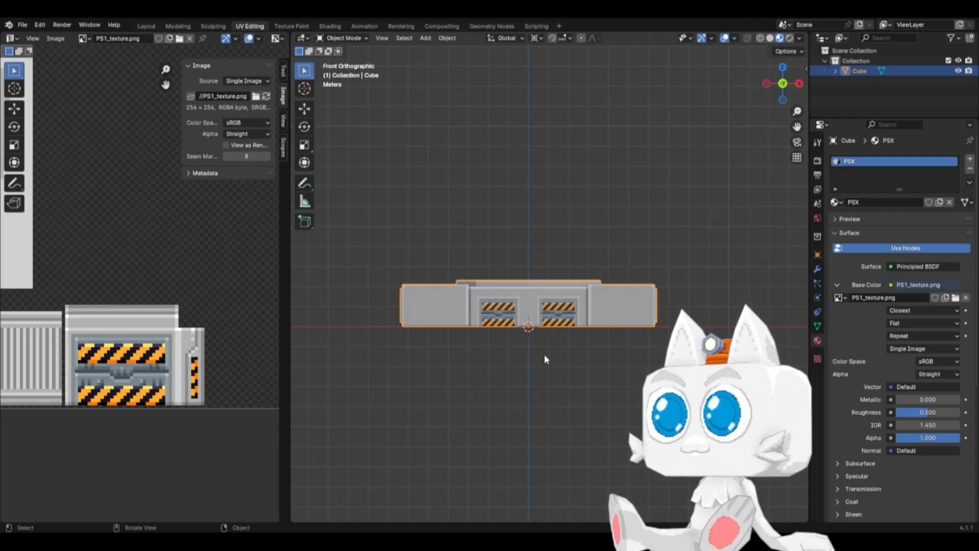
Step: Inspect the base's front, top and hazard-striped boxes from both sides and save the file
middle_click_drag(569, 325, 512, 381)
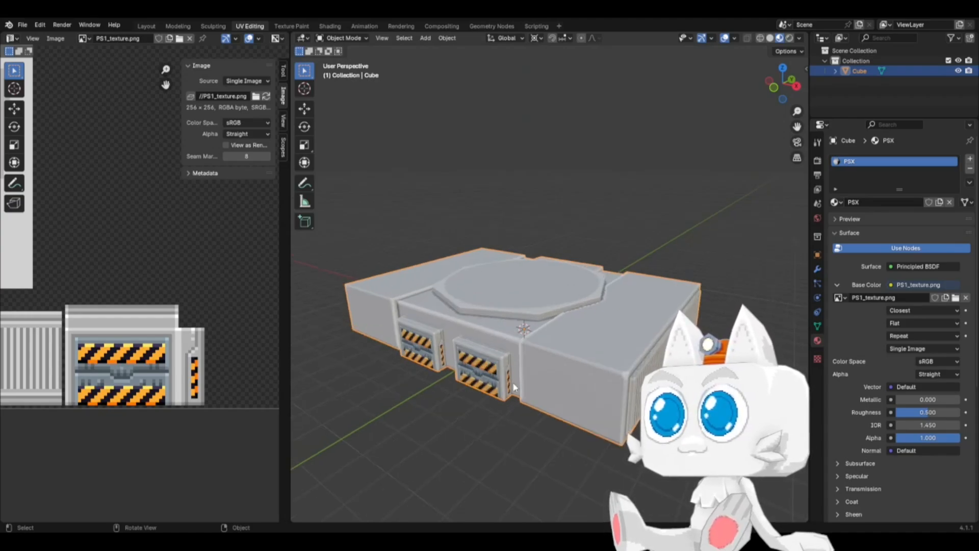
middle_click_drag(400, 389, 568, 408)
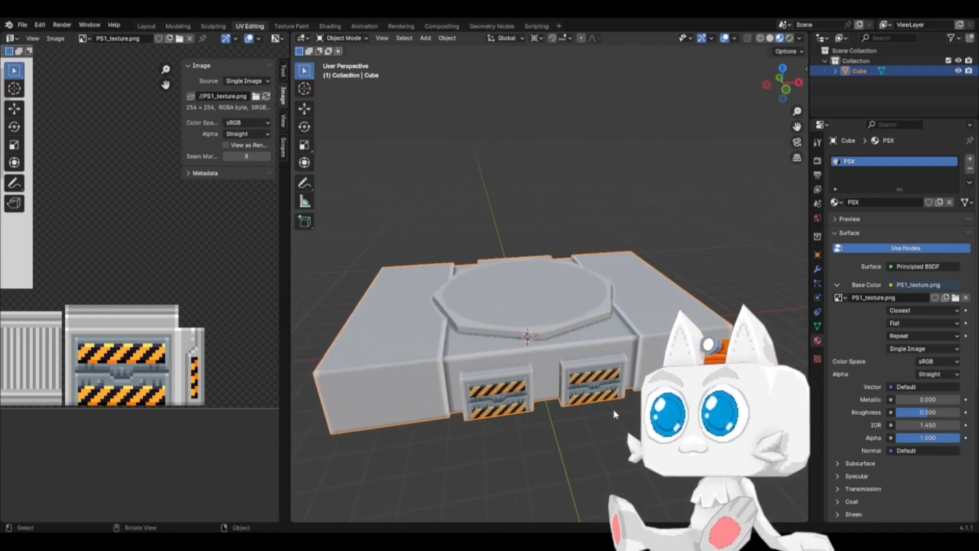
key("ctrl+s")
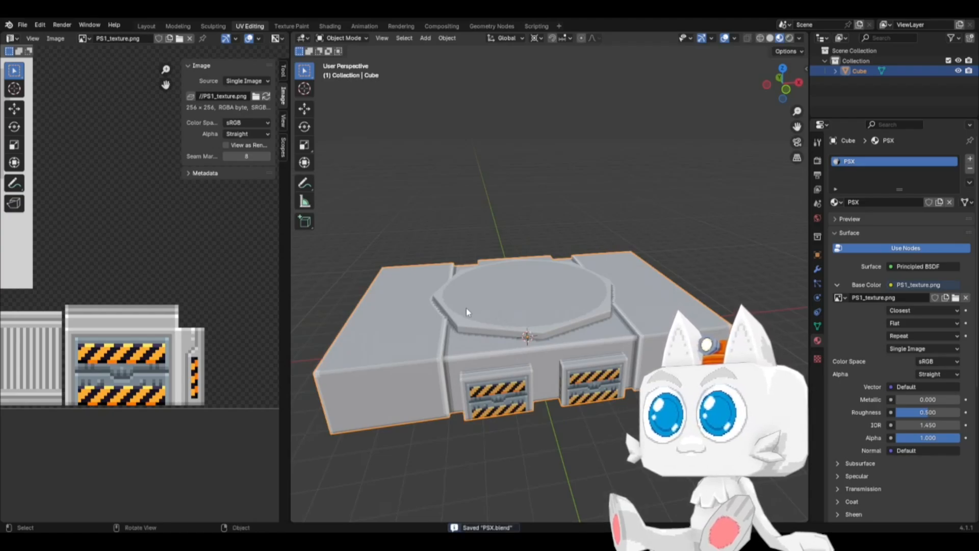
Step: Show the model from the top and snap the 2D cursor to the octagon's centre UV vertex in the upper texture panel
key("KP_7")
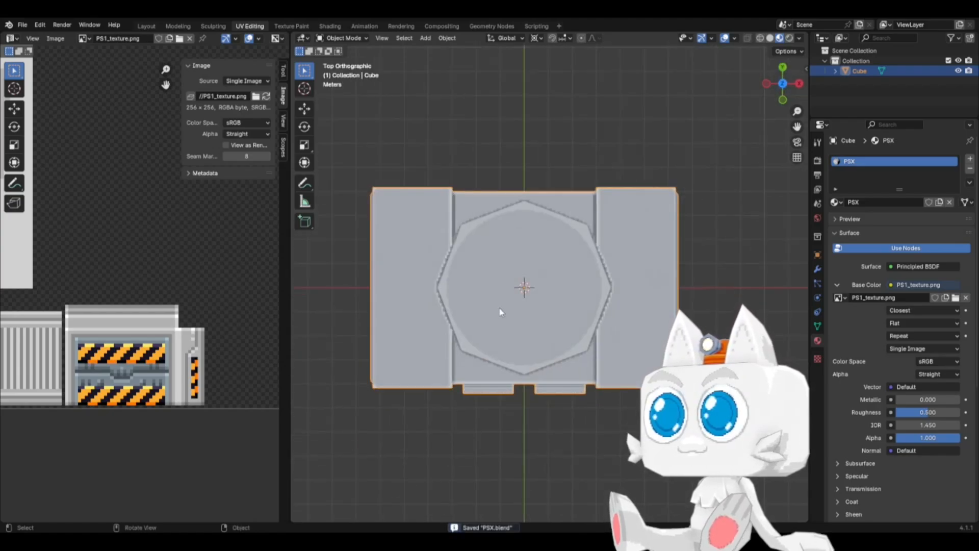
scroll(502, 313, "down", 2)
key("Tab")
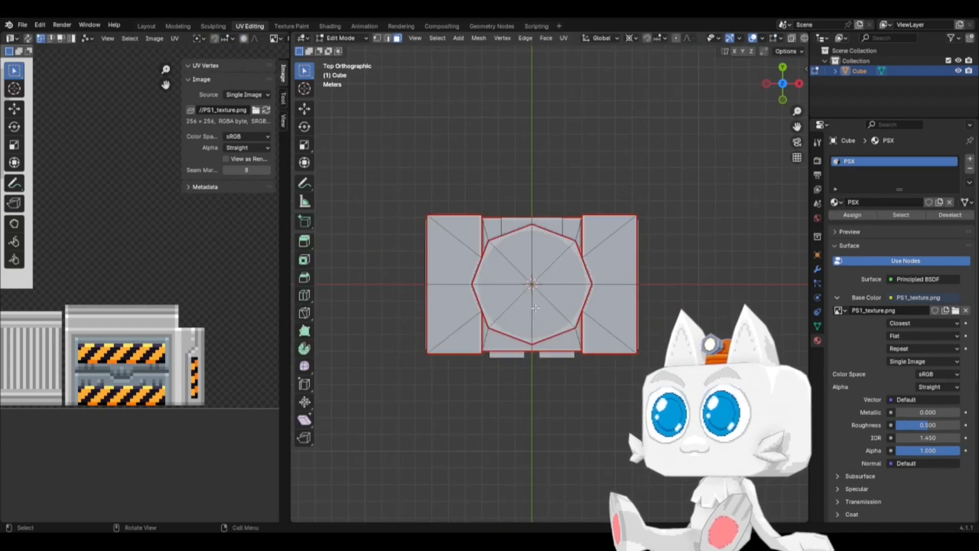
scroll(582, 315, "down", 1)
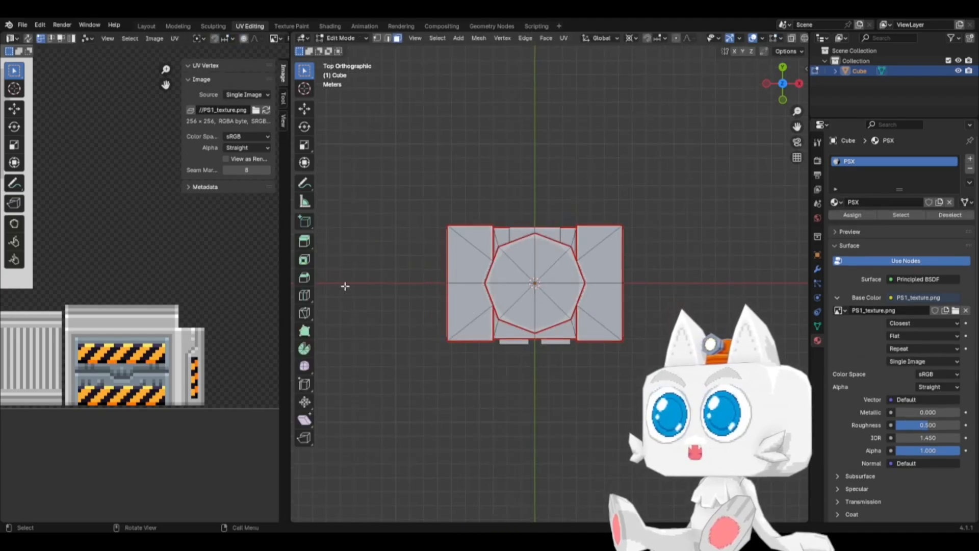
scroll(142, 258, "down", 4)
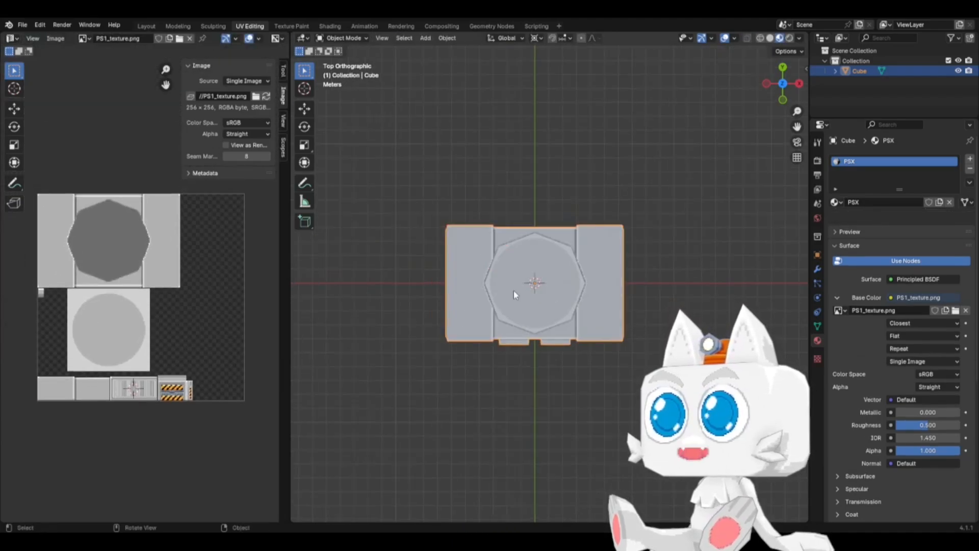
key("a")
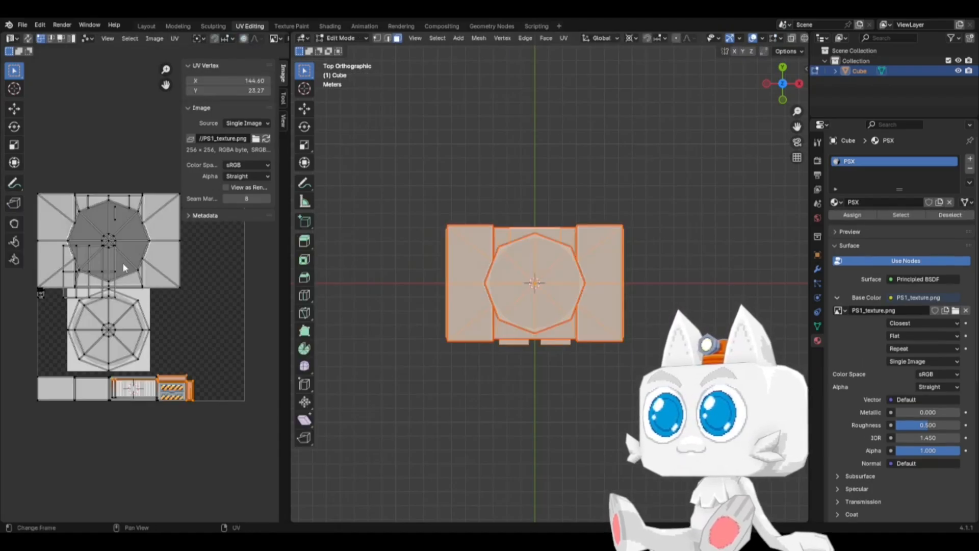
left_click(108, 242)
key("shift+s")
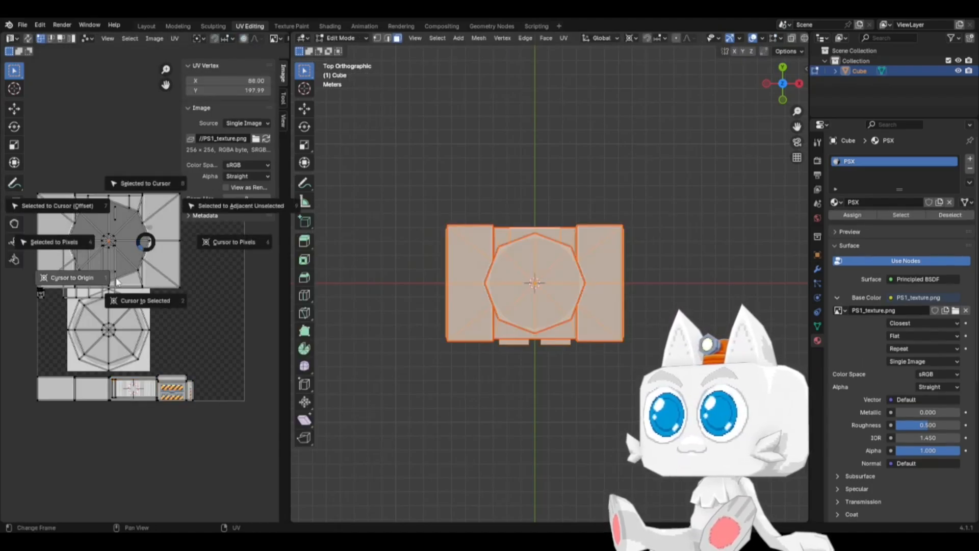
left_click(140, 300)
Step: Mirror the right-hand top-face UVs onto the left-hand side by scaling them -1 along X about the 2D cursor
left_click(60, 38)
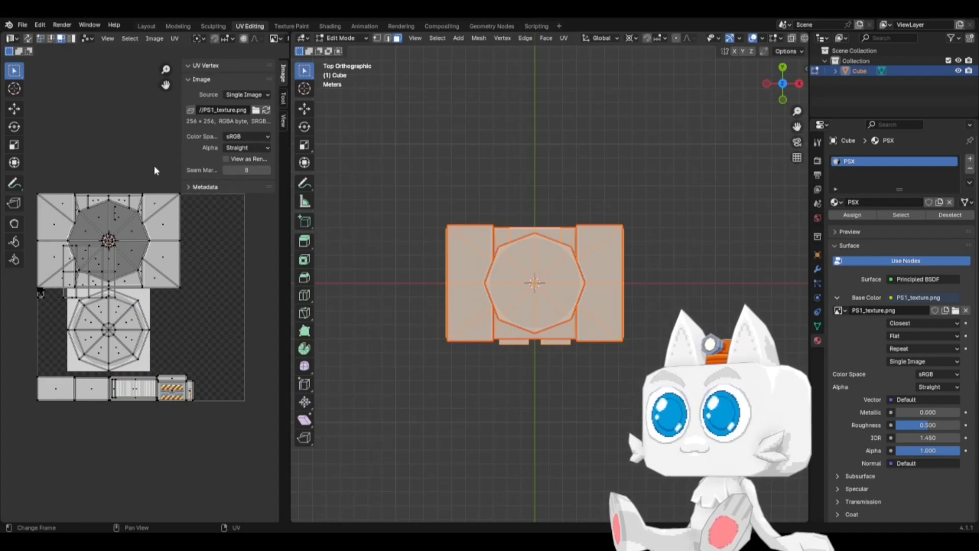
left_click_drag(145, 194, 183, 289)
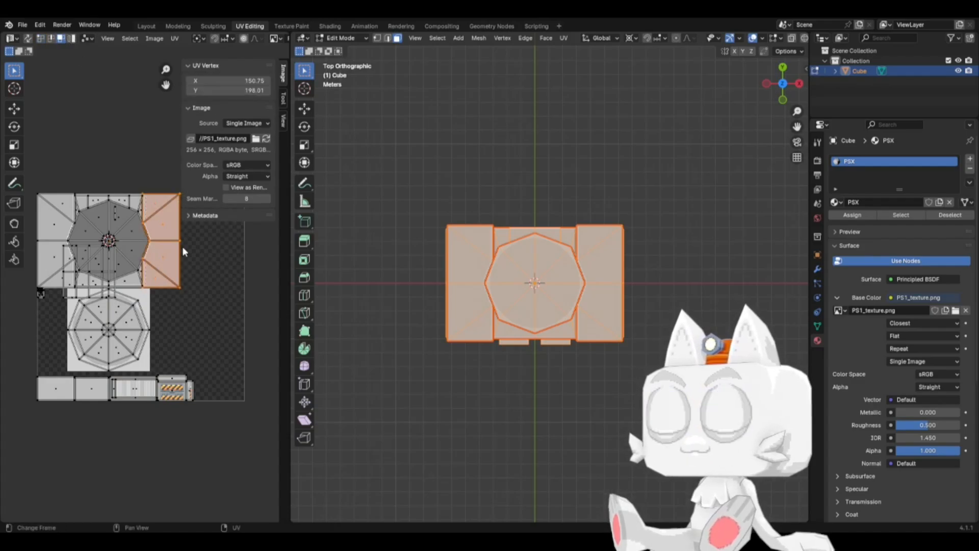
middle_click_drag(126, 180, 170, 207)
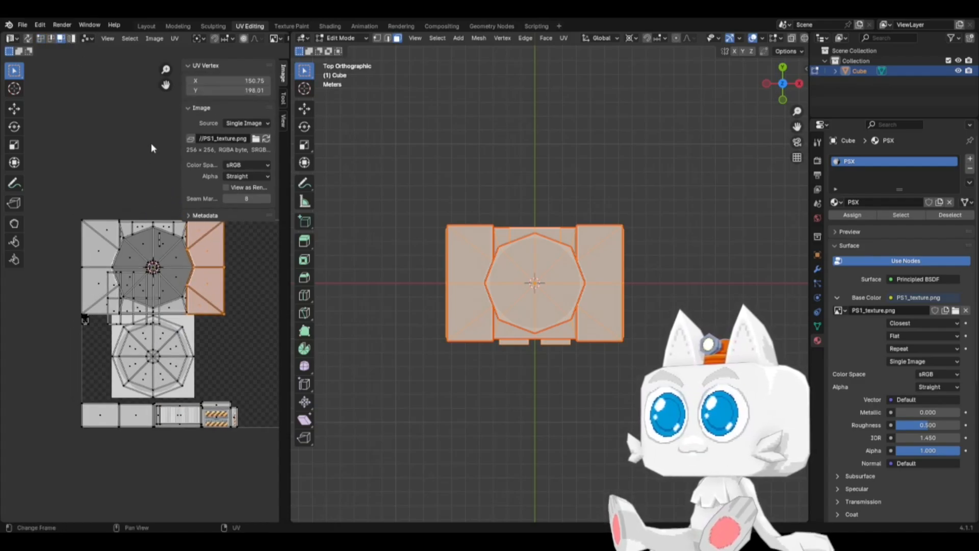
left_click(198, 39)
left_click(205, 86)
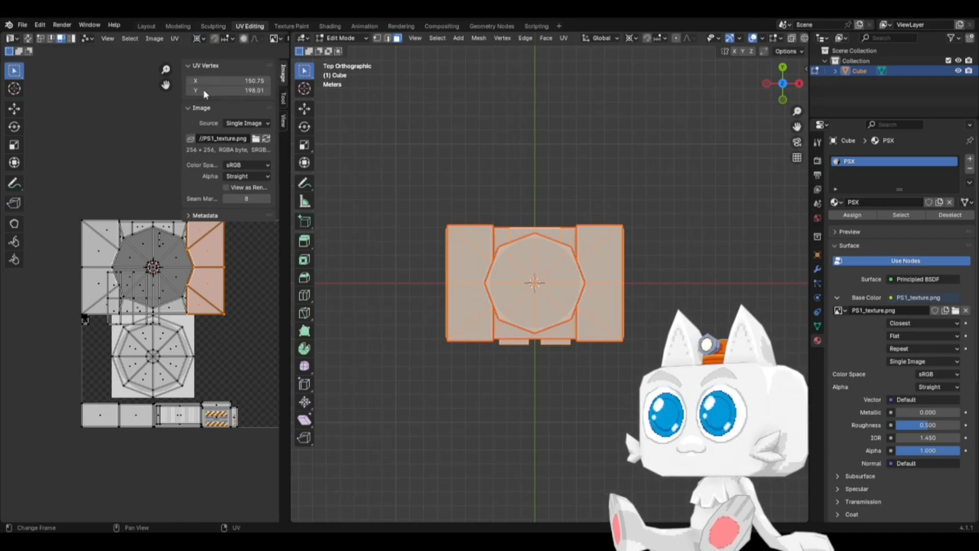
key("s")
key("x")
key("minus")
key("1")
key("Return")
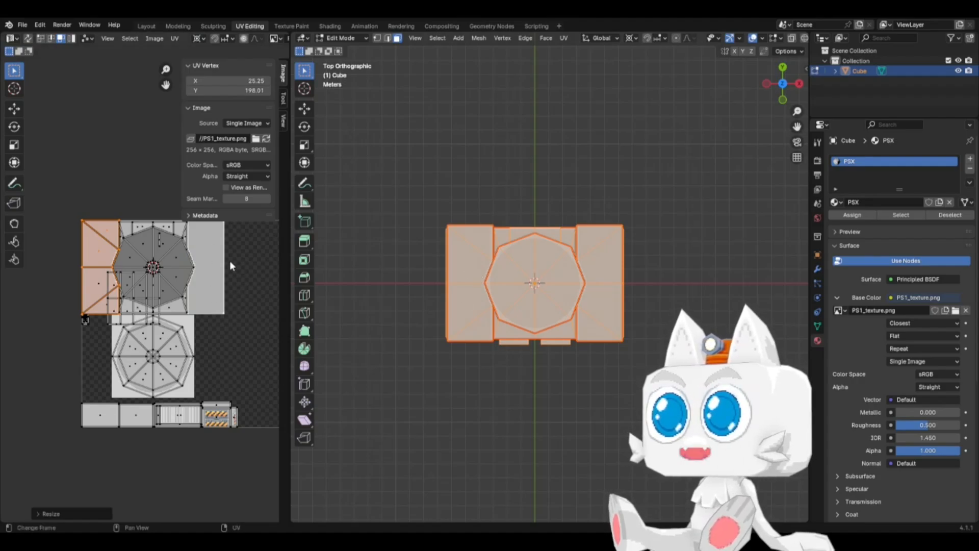
left_click(622, 352)
key("ctrl+z")
left_click(622, 353)
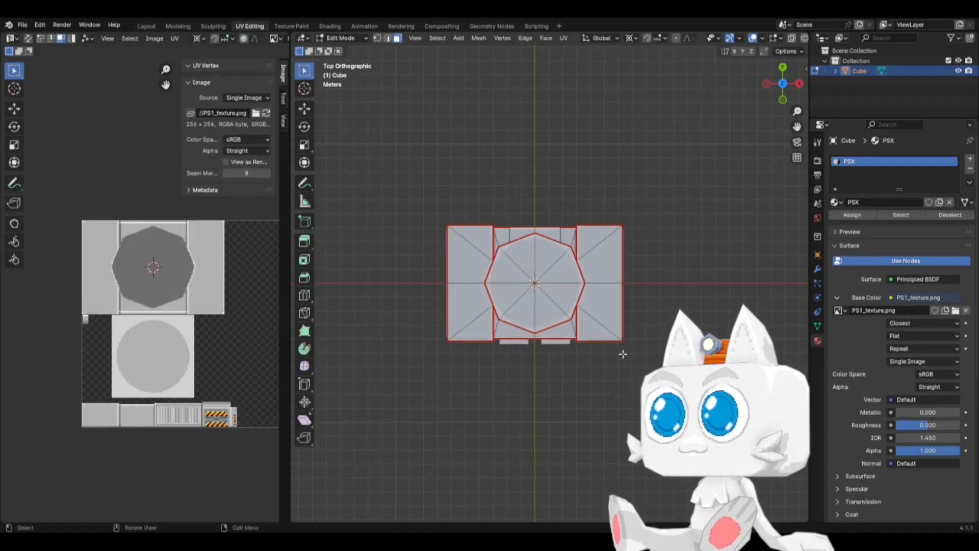
key("ctrl+z")
mouse_move(194, 331)
middle_mouse_down()
mouse_move(203, 323)
mouse_move(191, 339)
middle_mouse_up()
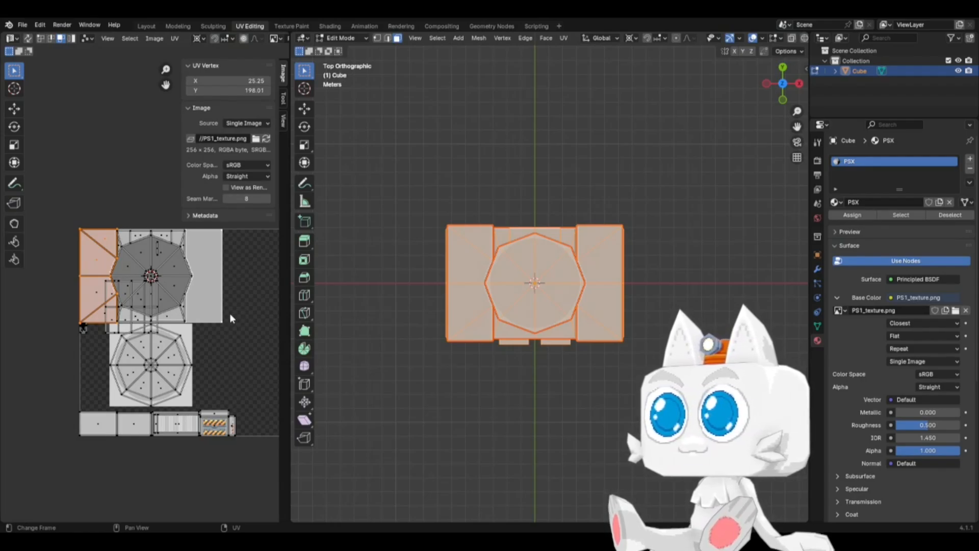
Step: Try to isolate the base's underside by extending the selection from one bottom face to its linked faces
middle_click_drag(592, 344, 500, 227)
left_click(512, 302)
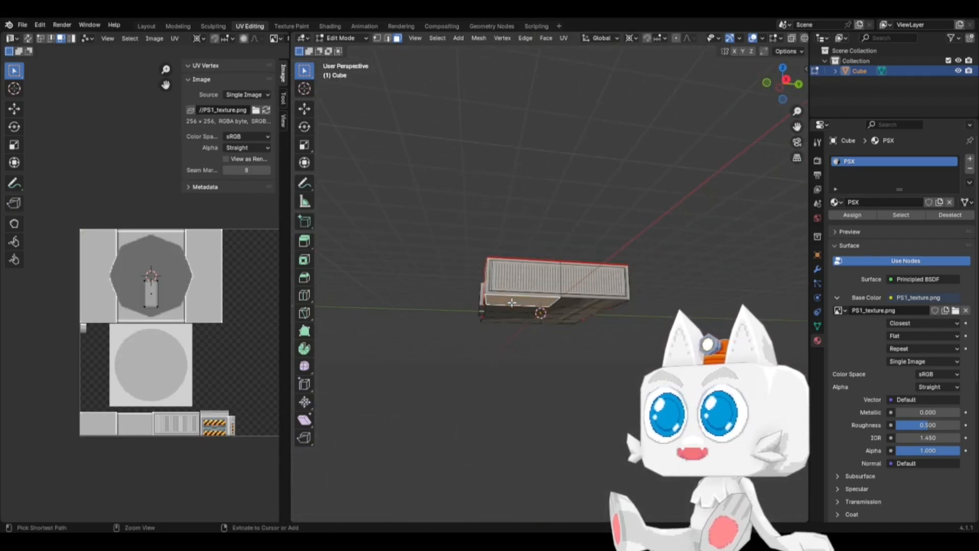
key("ctrl+l")
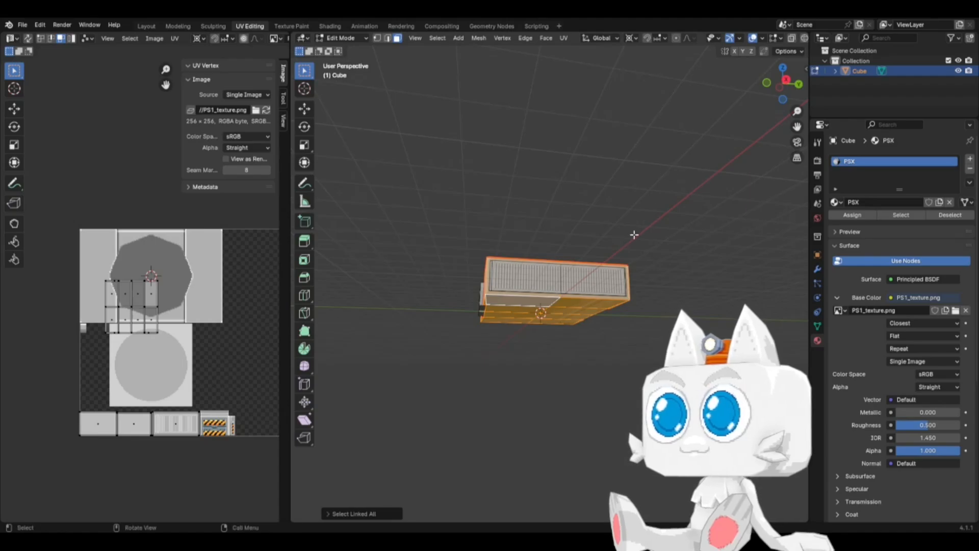
left_click(540, 301)
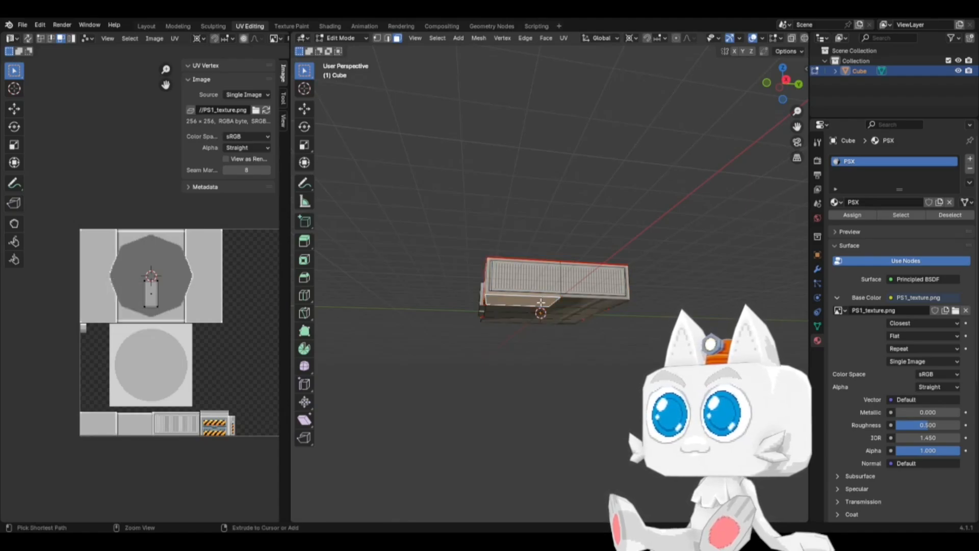
key("ctrl+l")
middle_click_drag(544, 304, 565, 292)
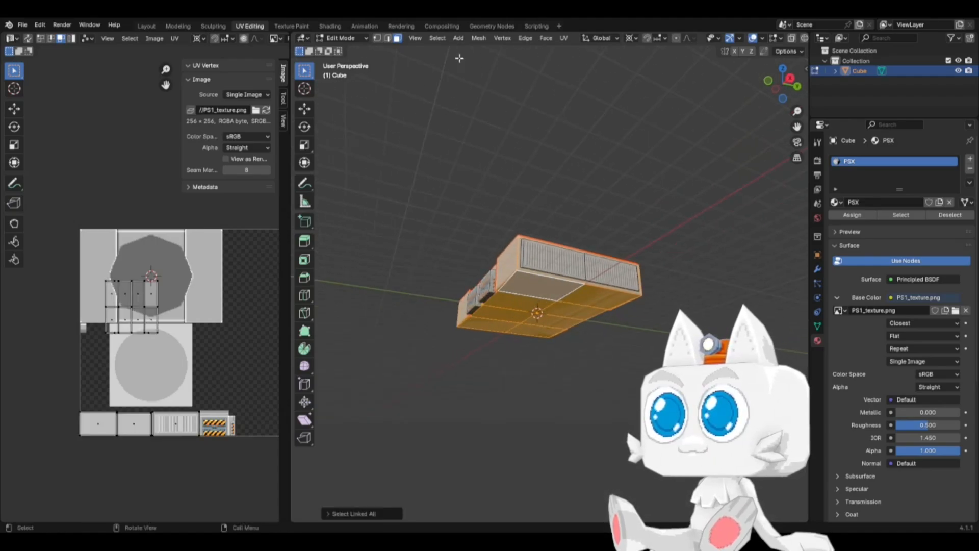
Step: Select all the outer boundary edges around the base's underside and mark them as a seam
left_click(388, 38)
scroll(526, 295, "up", 2)
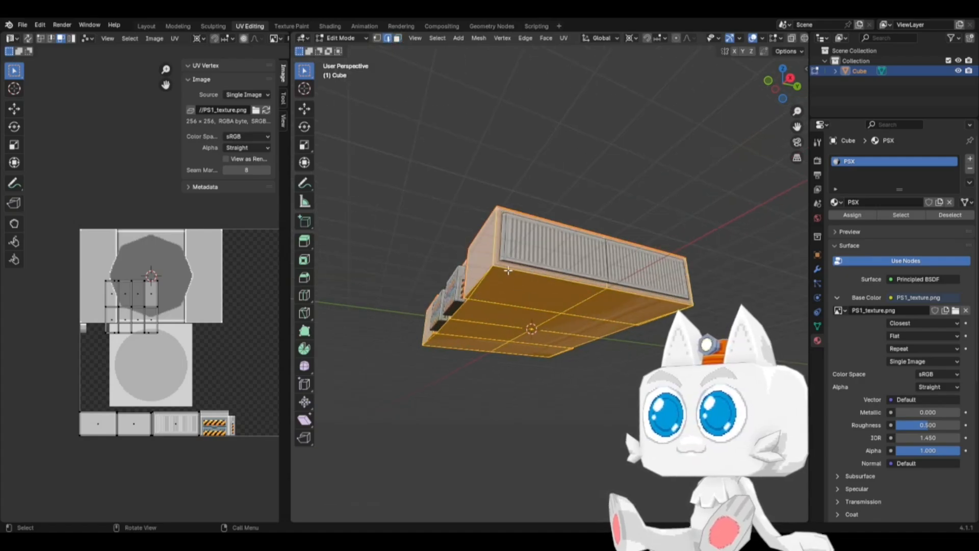
key("alt+a")
middle_click_drag(477, 278, 543, 274)
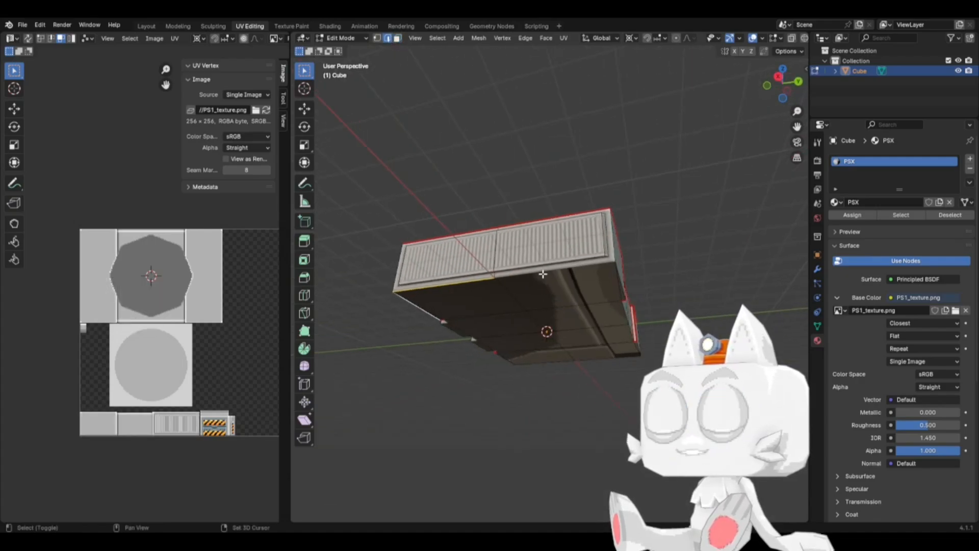
middle_click_drag(626, 306, 541, 311)
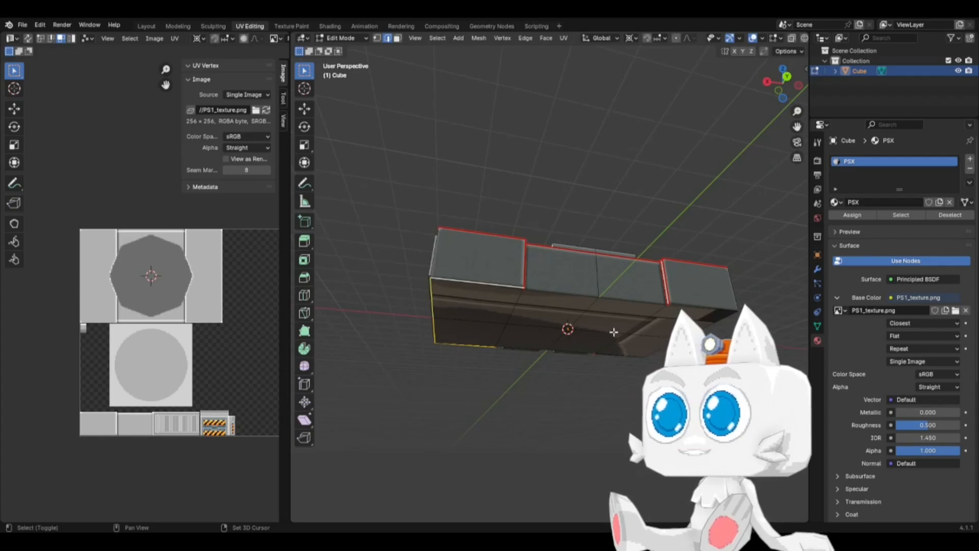
left_click(634, 307, "shift")
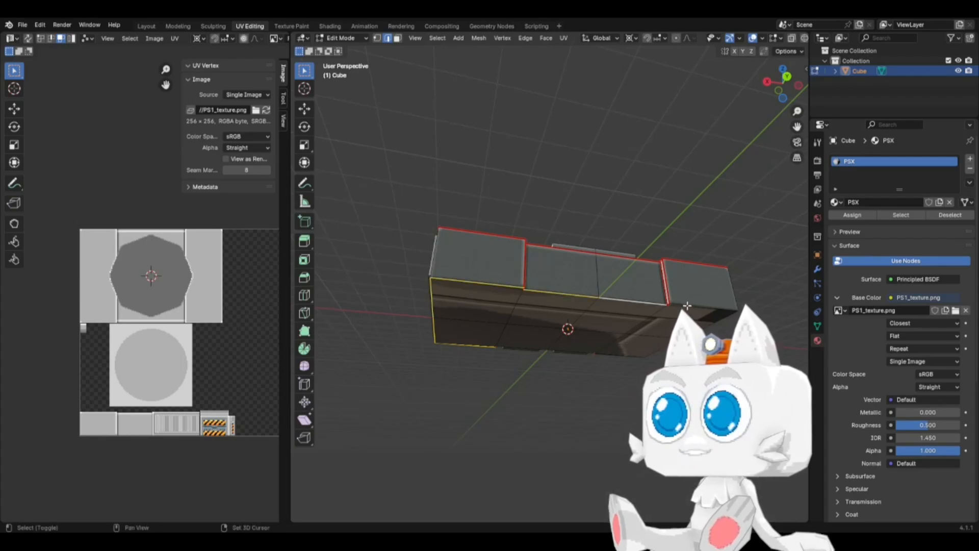
middle_click_drag(695, 313, 563, 224)
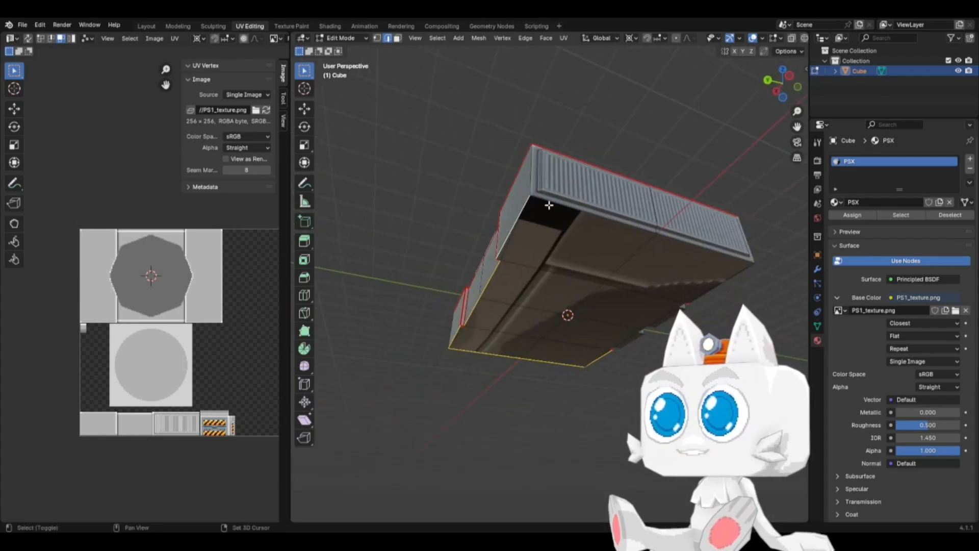
middle_click_drag(686, 241, 556, 304)
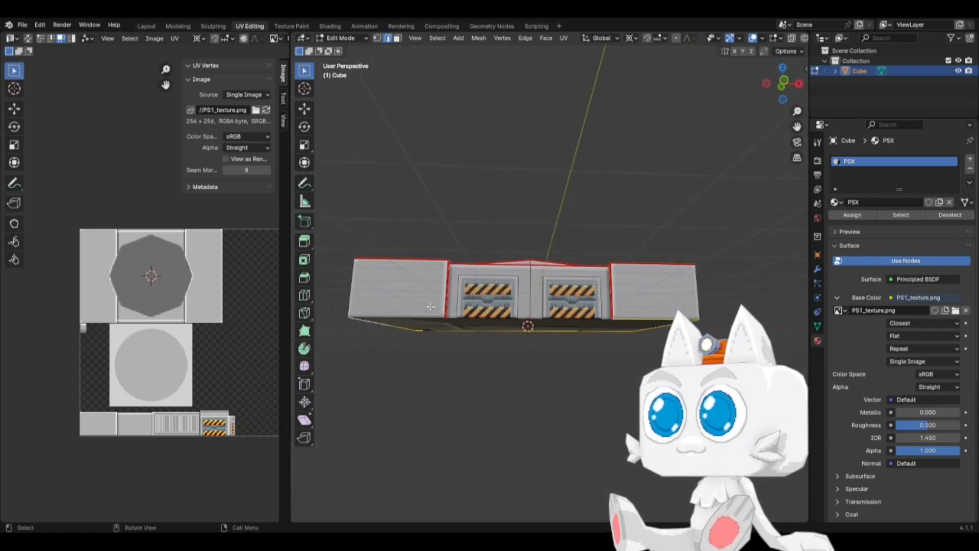
middle_click_drag(431, 306, 418, 245)
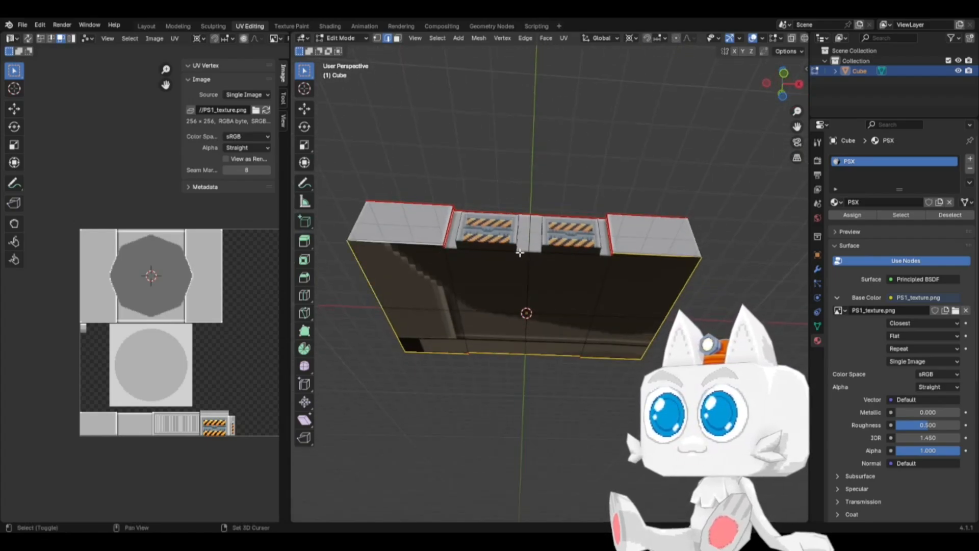
key("ctrl+e")
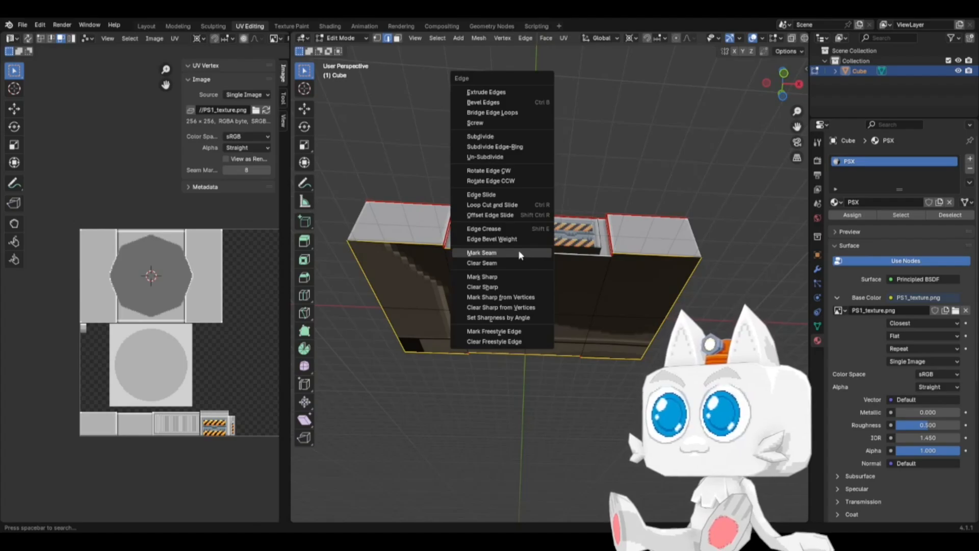
left_click(517, 253)
Step: Select the seam-bounded underside faces, scale their UVs to 0 and move them onto the small swatch below the upper texture panel
left_click(397, 38)
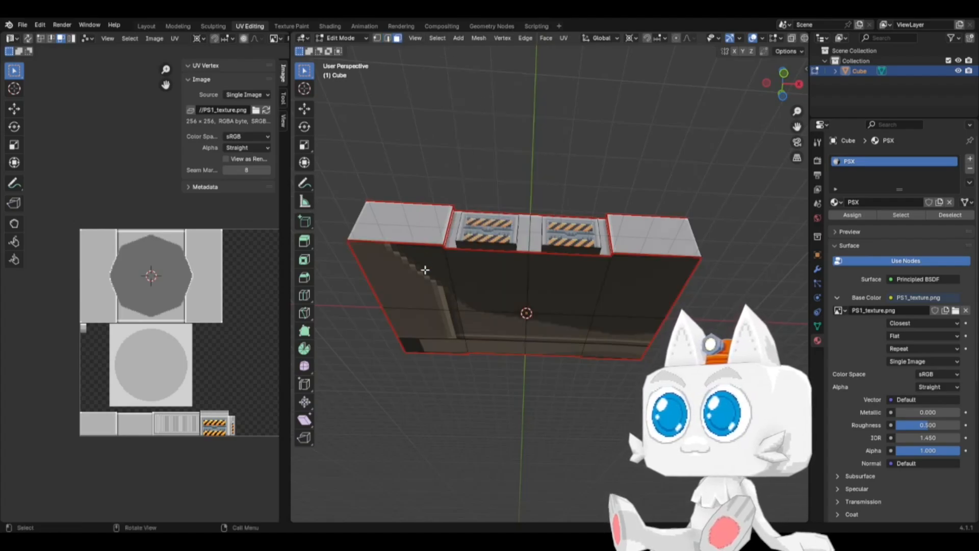
left_click(425, 270)
key("ctrl+l")
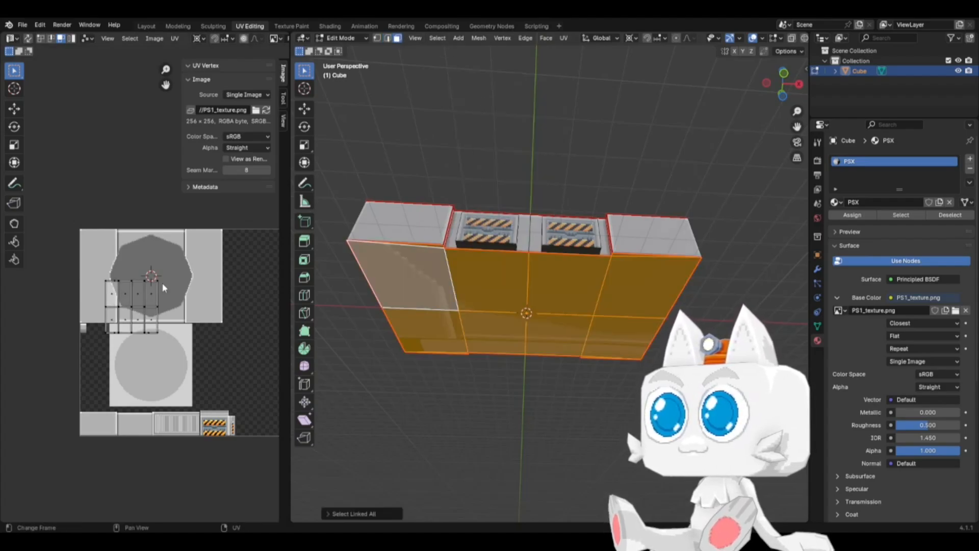
key("a")
key("s")
key("0")
key("Return")
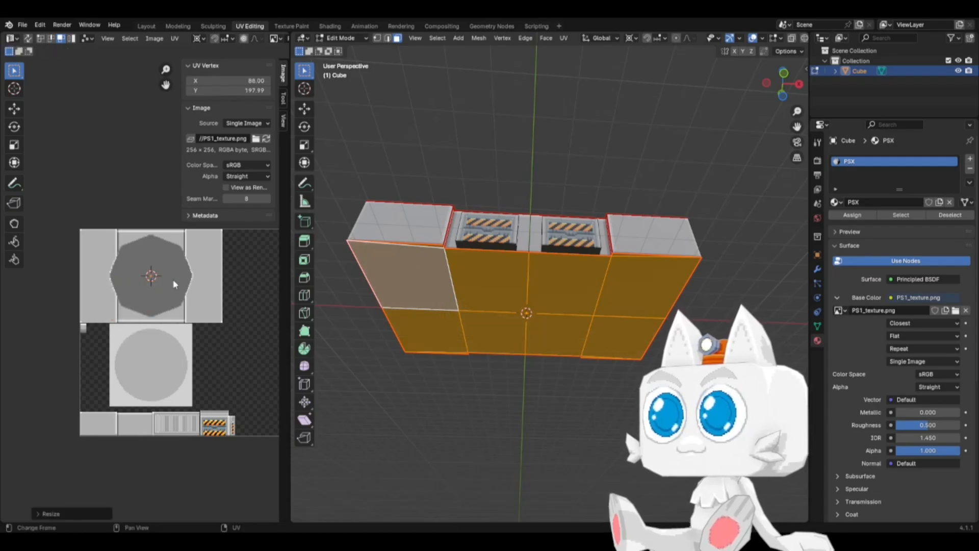
scroll(169, 286, "up", 3)
key("g")
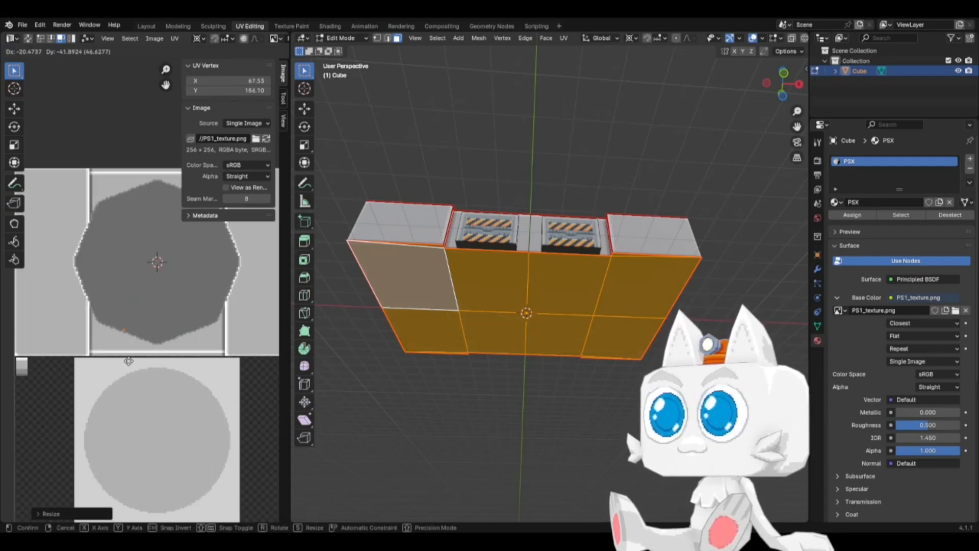
left_click(29, 396)
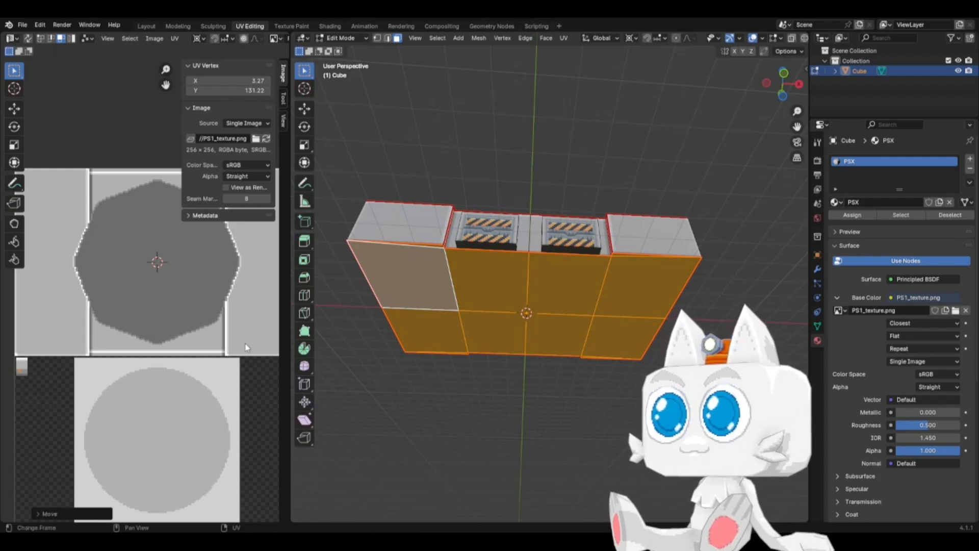
Step: Return to Object Mode, save the file and view the base from above its front
key("Tab")
middle_click_drag(494, 288, 472, 351)
key("ctrl+s")
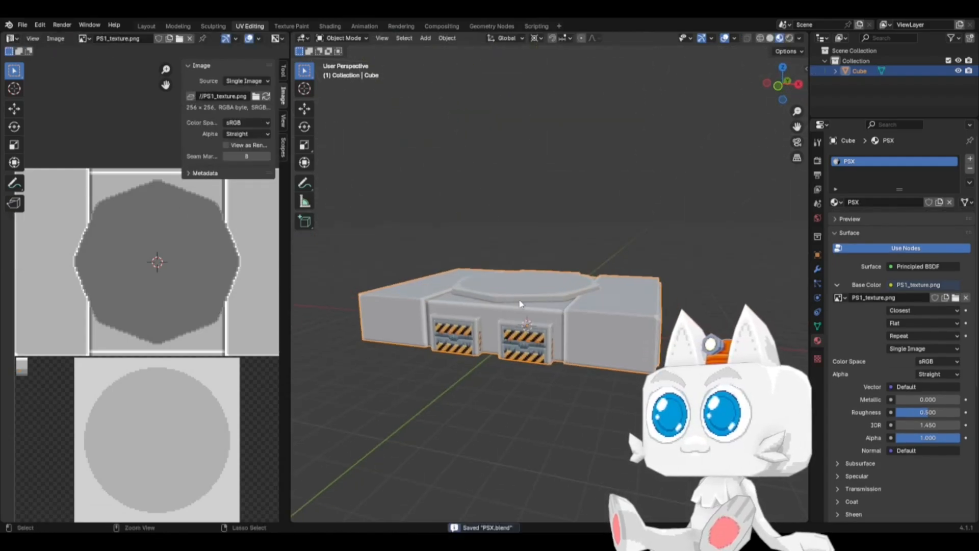
middle_click_drag(543, 311, 557, 335)
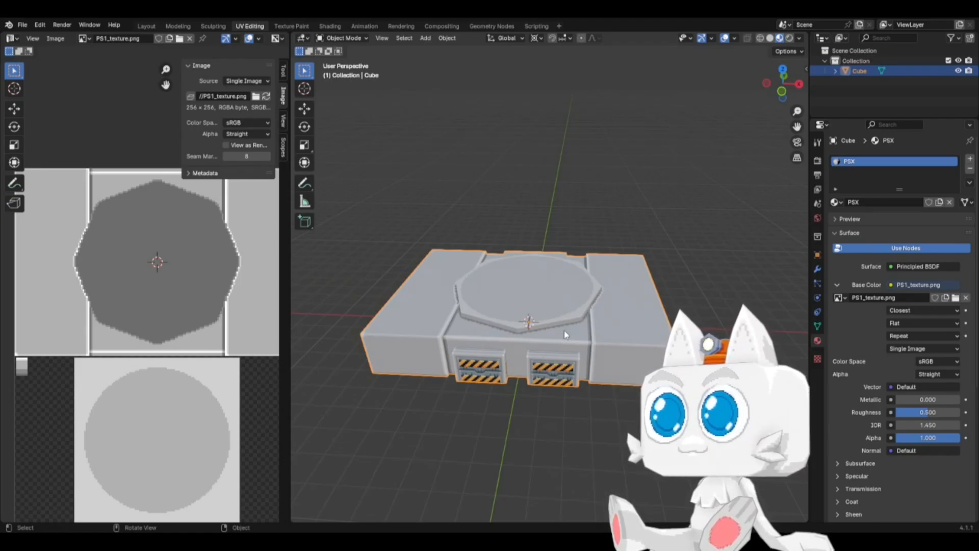
Step: Inspect the textured base from several angles and save the file
middle_click_drag(565, 334, 559, 391)
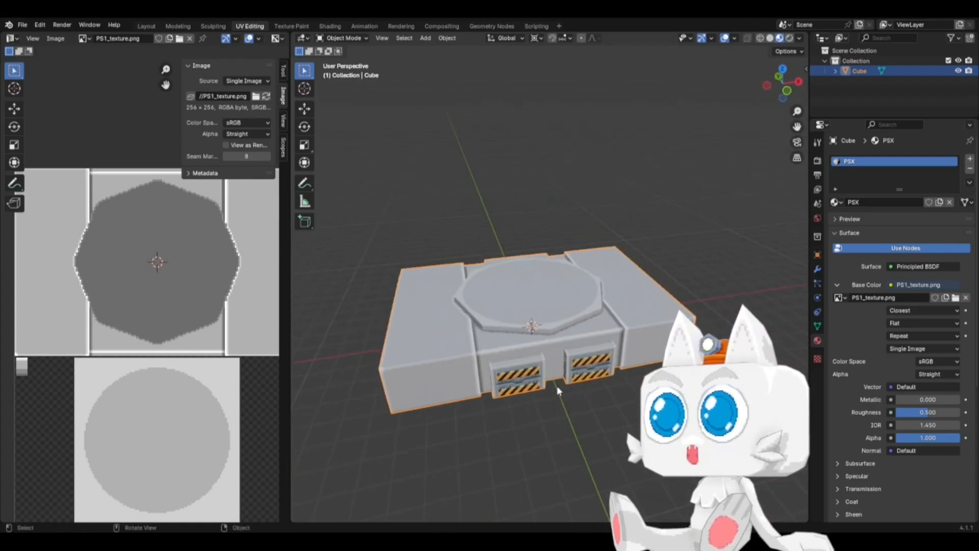
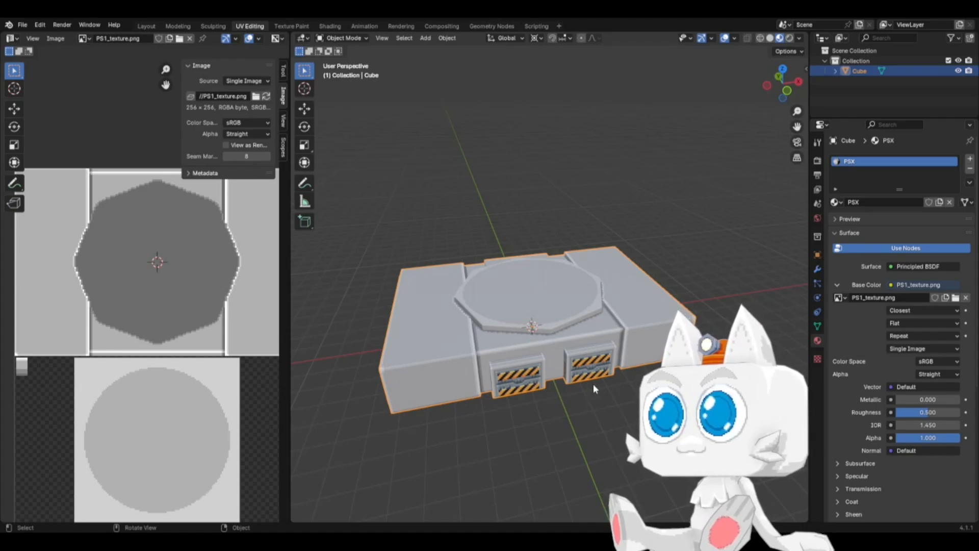
mouse_move(592, 384)
middle_mouse_down()
mouse_move(571, 414)
mouse_move(493, 405)
mouse_move(581, 396)
middle_mouse_up()
mouse_move(631, 368)
middle_mouse_down()
mouse_move(516, 373)
mouse_move(640, 377)
middle_mouse_up()
key("ctrl+s")
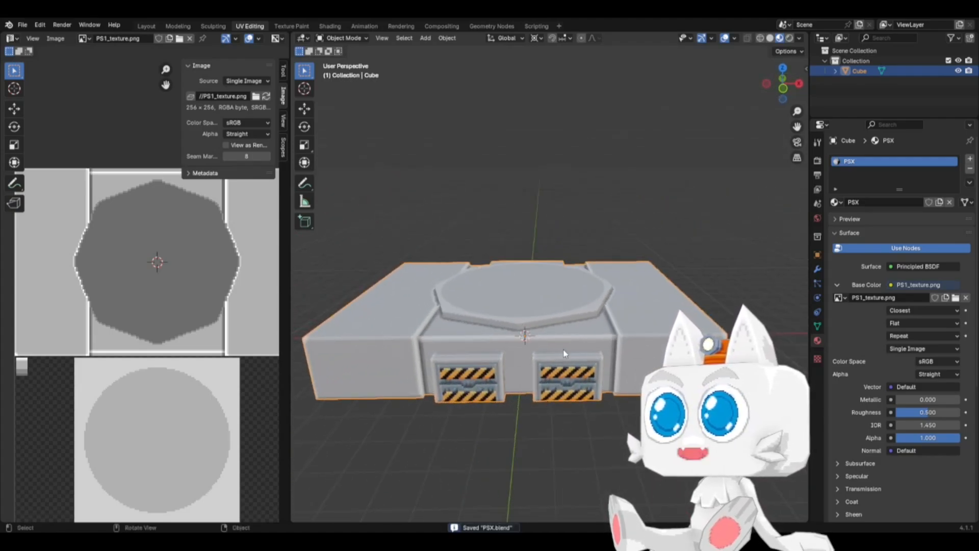
Step: In Edit Mode, view the base from above with all faces selected and mirror the selected panel UVs along X by -1
key("Tab")
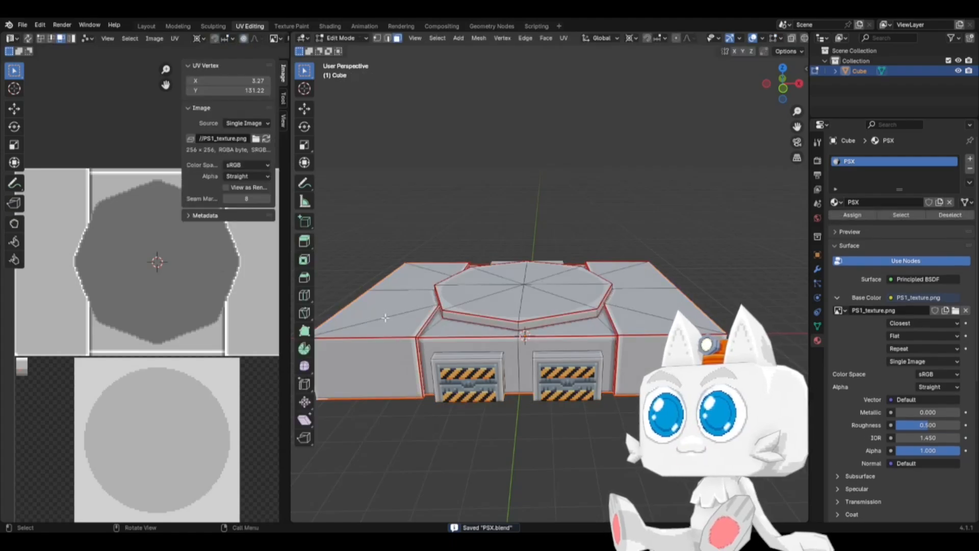
key("KP_7")
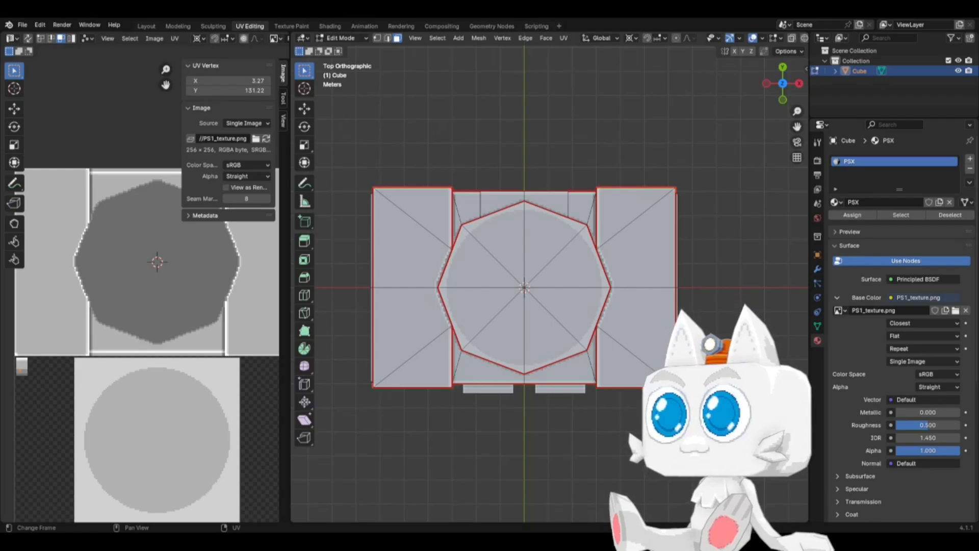
key("a")
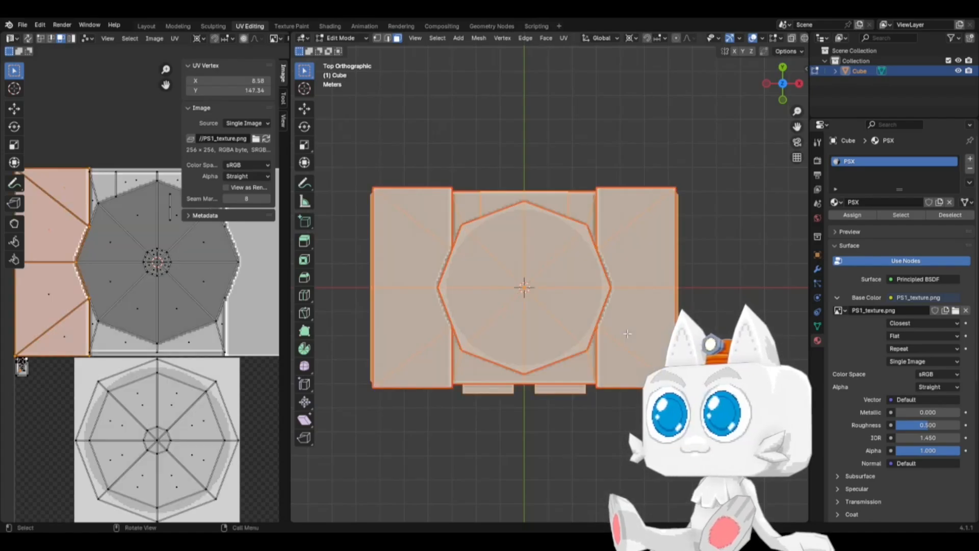
key("s")
key("x")
key("minus")
key("1")
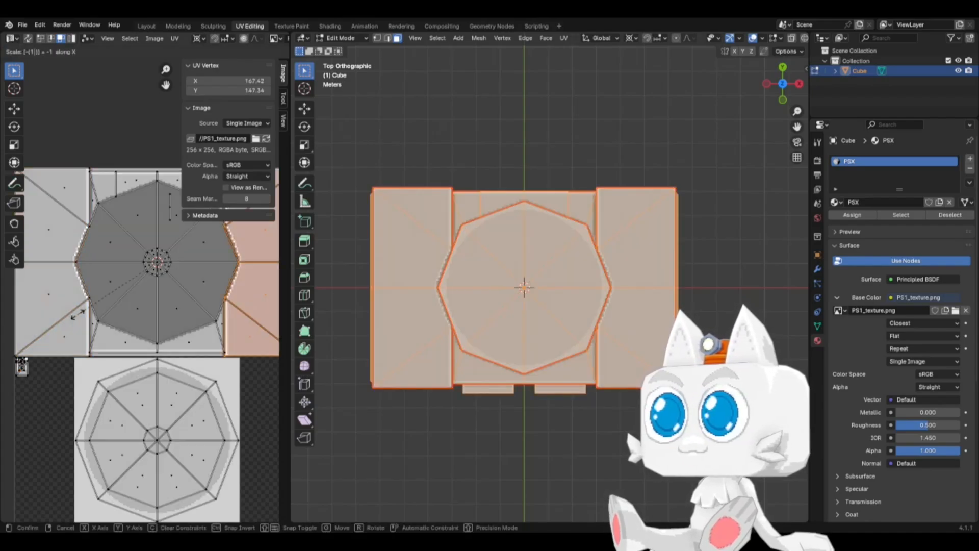
key("Return")
Step: Move the displaced underside UVs back onto the small swatch below the upper texture panel, return to Object Mode and save the file
scroll(111, 317, "down", 2)
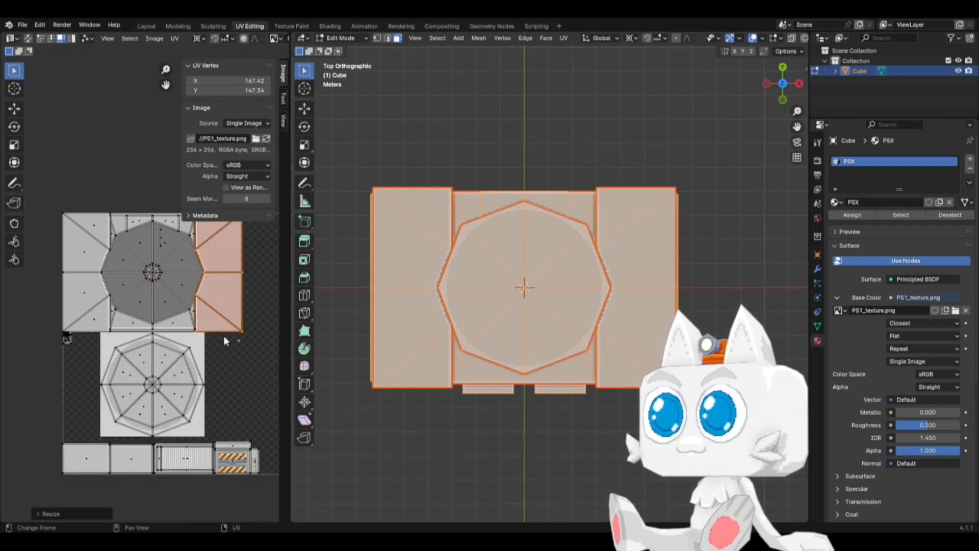
key("g")
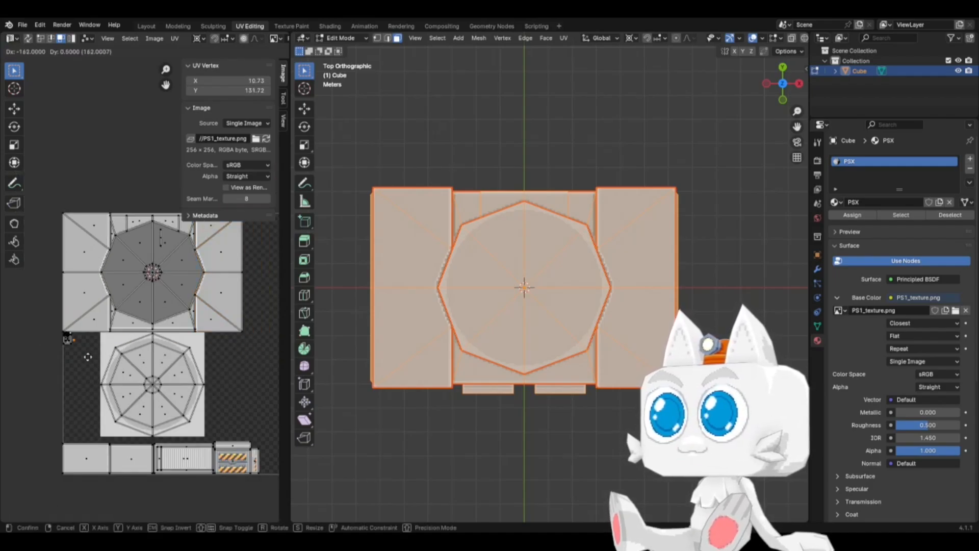
left_click(87, 357)
scroll(92, 352, "up", 5)
key("g")
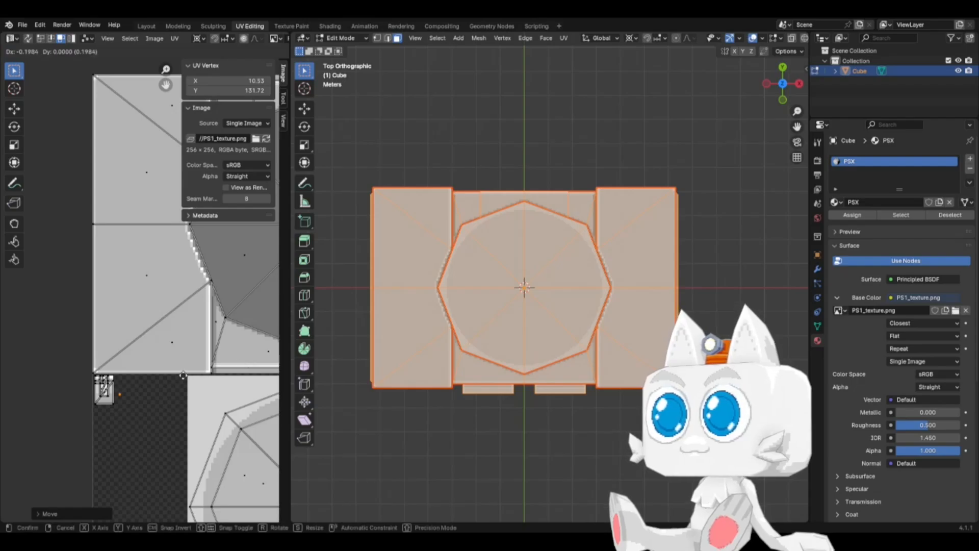
left_click(167, 376)
key("Tab")
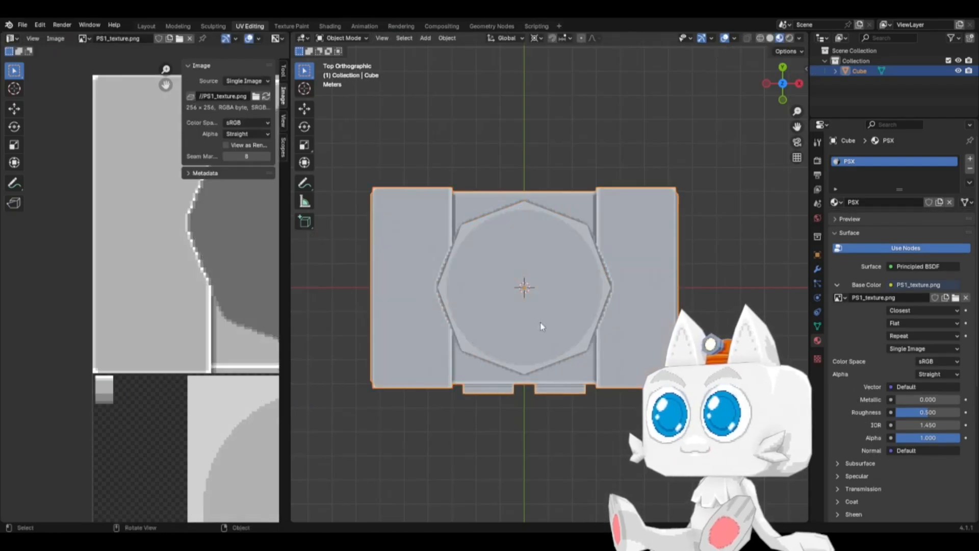
key("ctrl+s")
Step: In edge selection mode, select the diagonal edge at the front-left corner of the base's top and snap the 3D cursor to it
key("Tab")
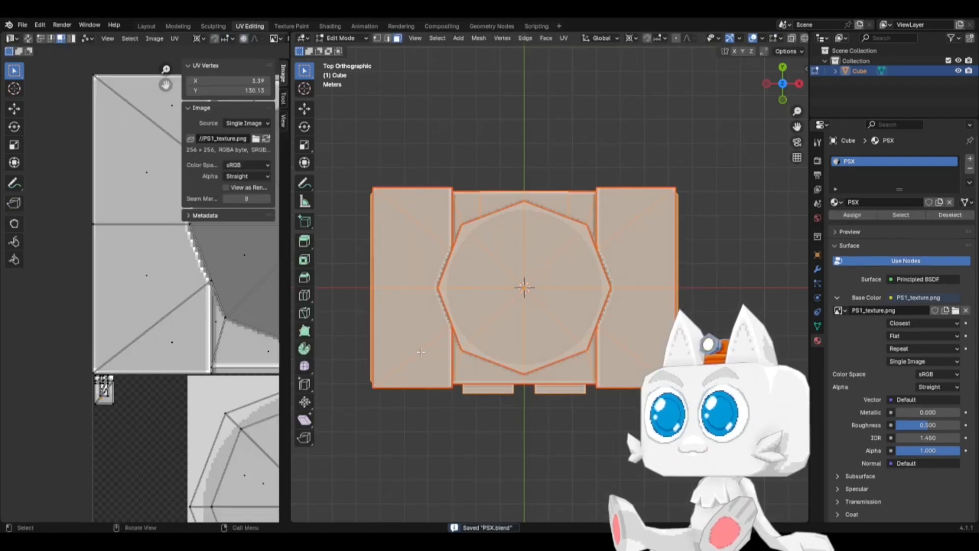
key("2")
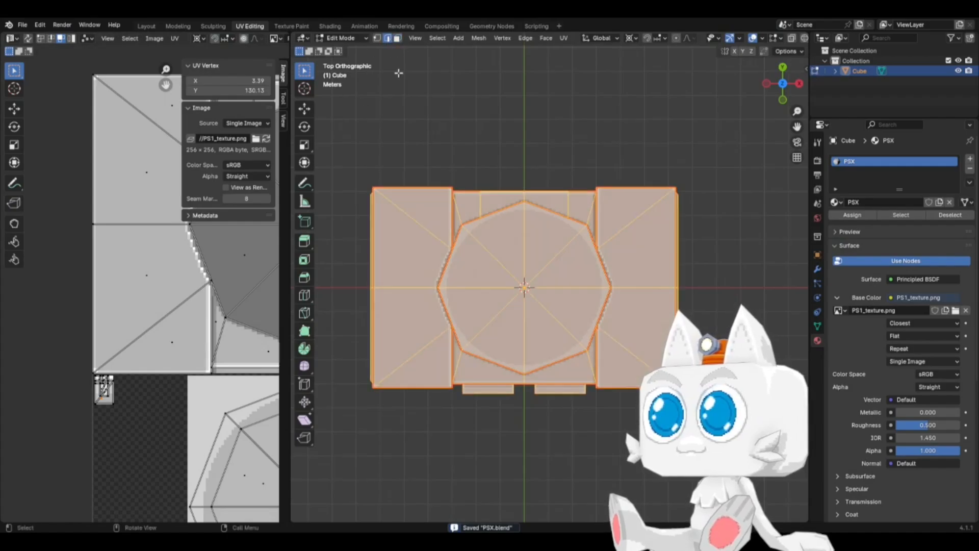
left_click(426, 370)
key("shift+s")
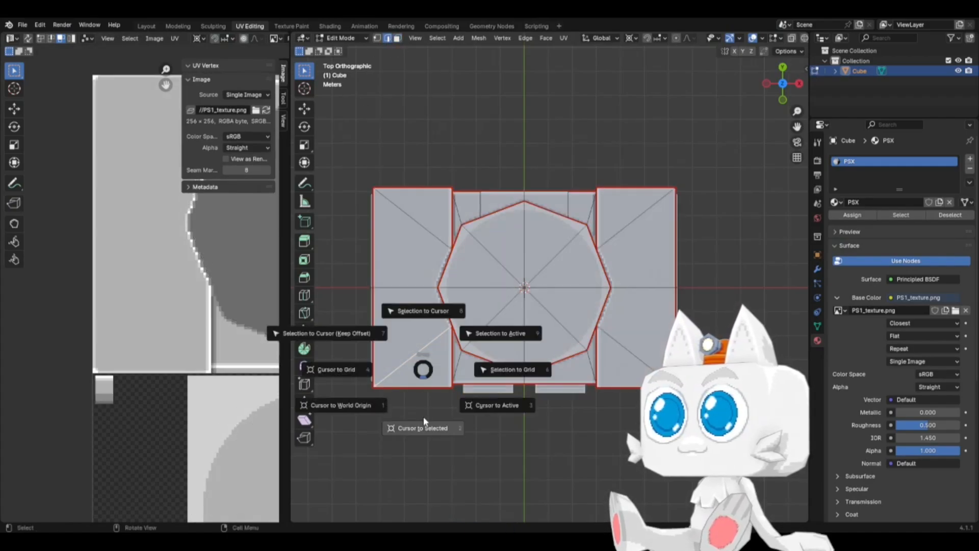
left_click(424, 417)
Step: Add a cylinder with 8 vertices at the 3D cursor
key("shift+a")
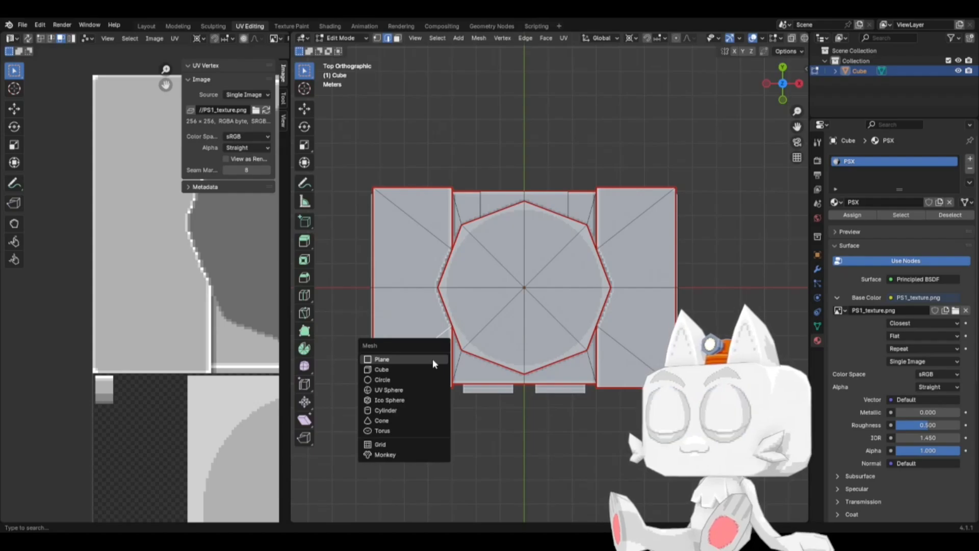
left_click(406, 404)
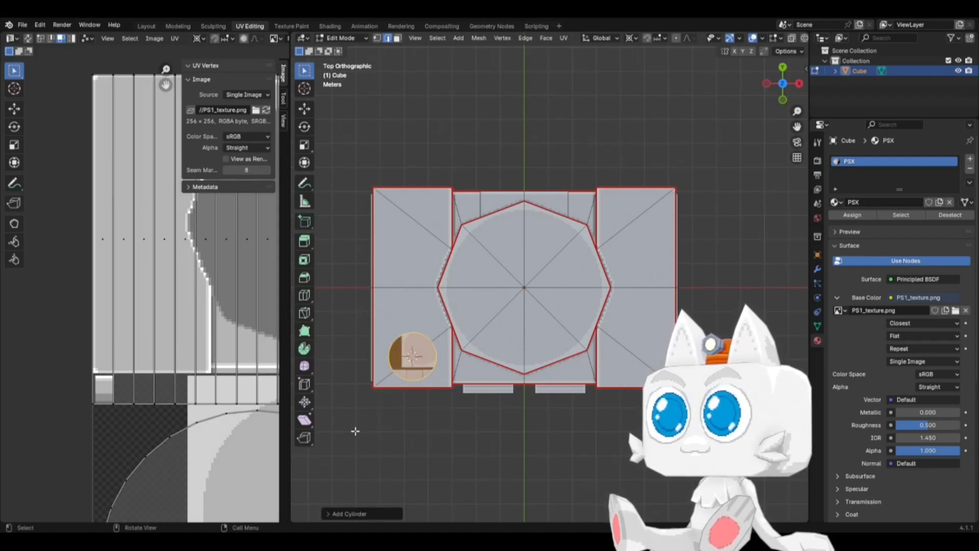
left_click(331, 512)
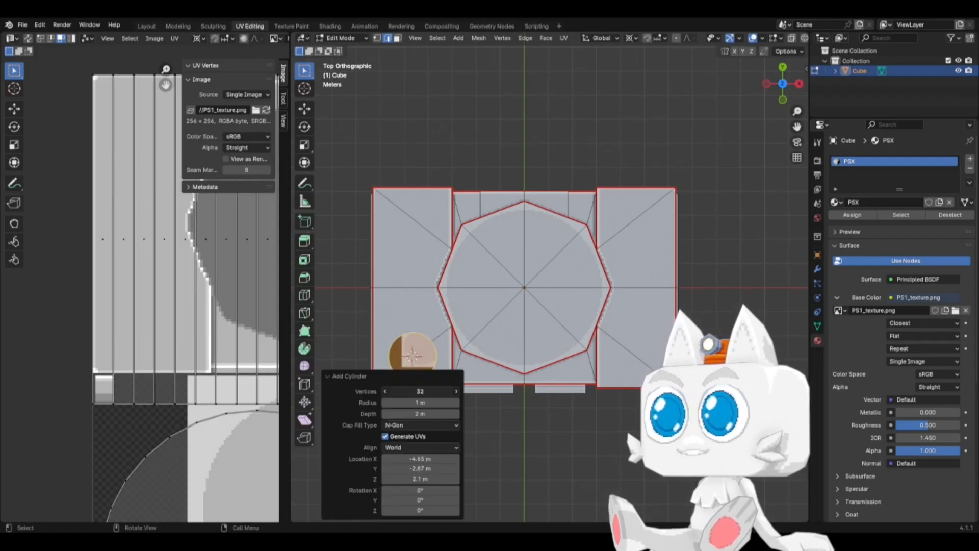
type("8")
key("Return")
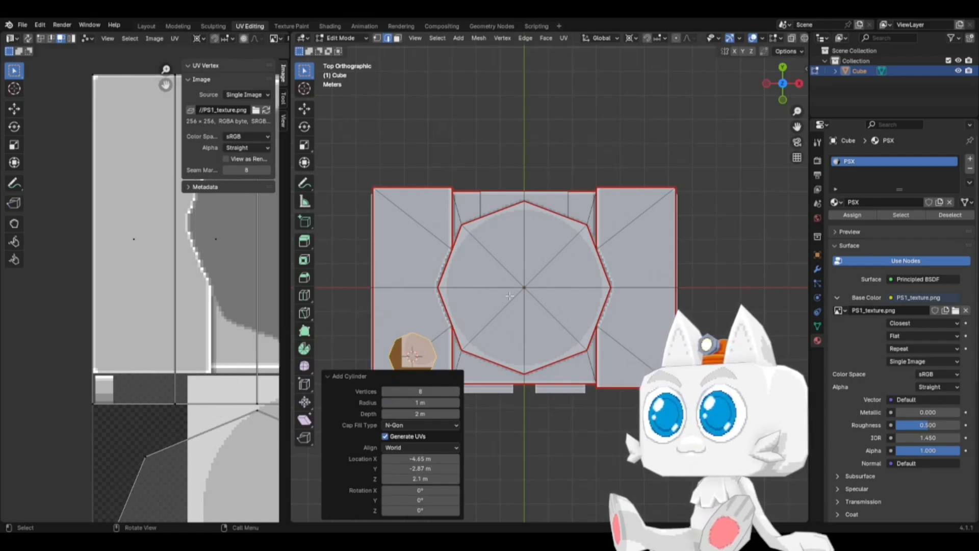
right_click(525, 310)
Step: Select the whole cylinder and raise it 1 m along Z so that it stands on the base's top surface
left_click(398, 334)
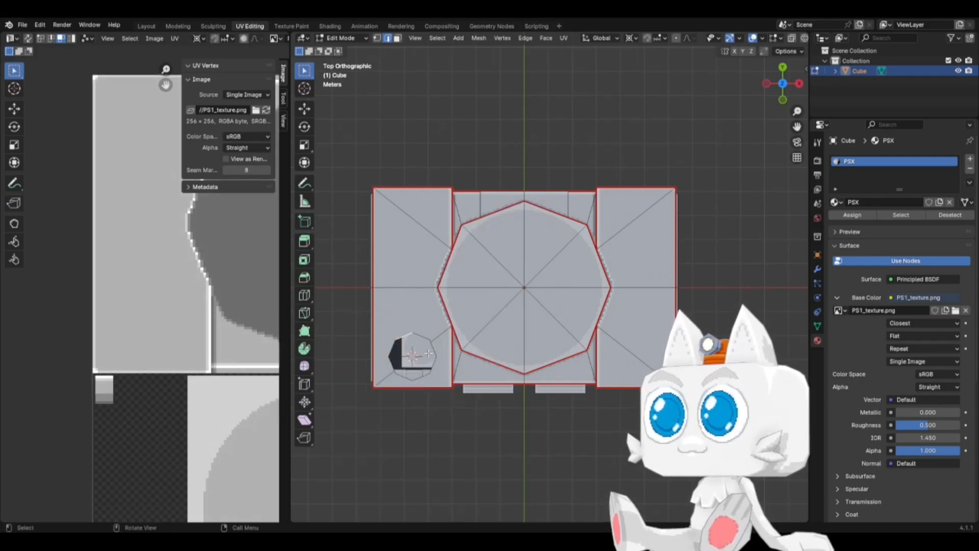
key("ctrl+l")
key("KP_1")
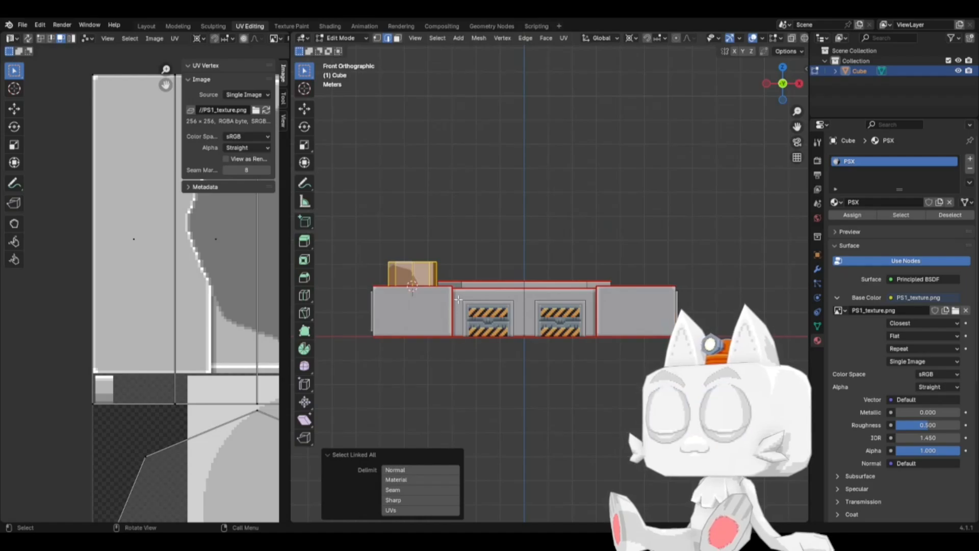
key("alt+z")
scroll(450, 298, "up", 3)
middle_click_drag(412, 291, 513, 322, "shift")
scroll(512, 323, "up", 1)
key("g")
key("z")
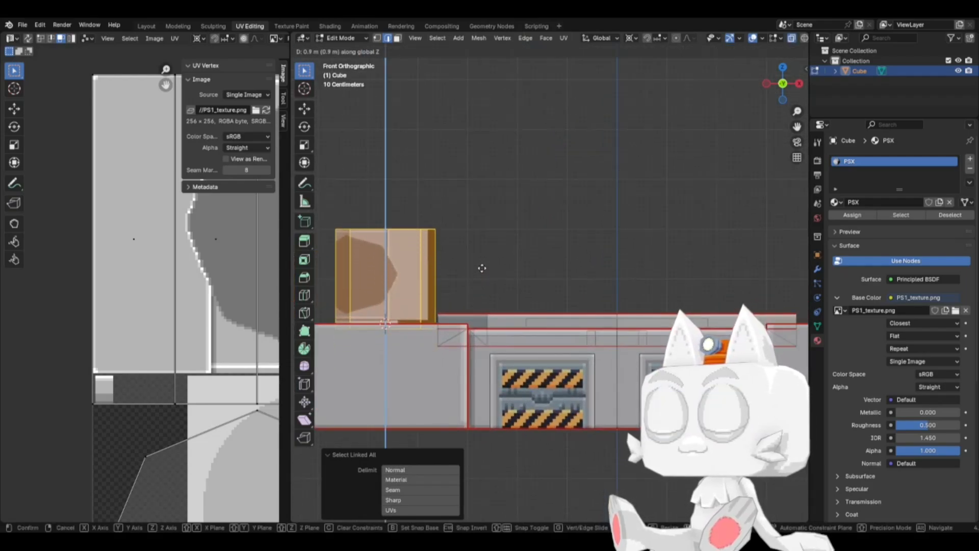
key("1")
key("Return")
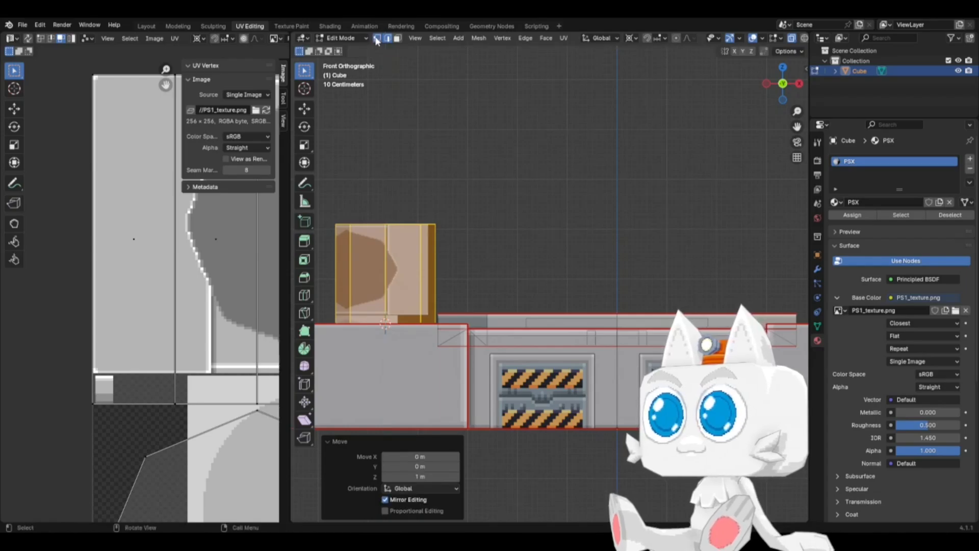
Step: Select the cylinder's top vertices and lower them along Z to flatten it into a thin disc
left_click(377, 39)
left_click_drag(329, 209, 446, 251)
key("g")
key("z")
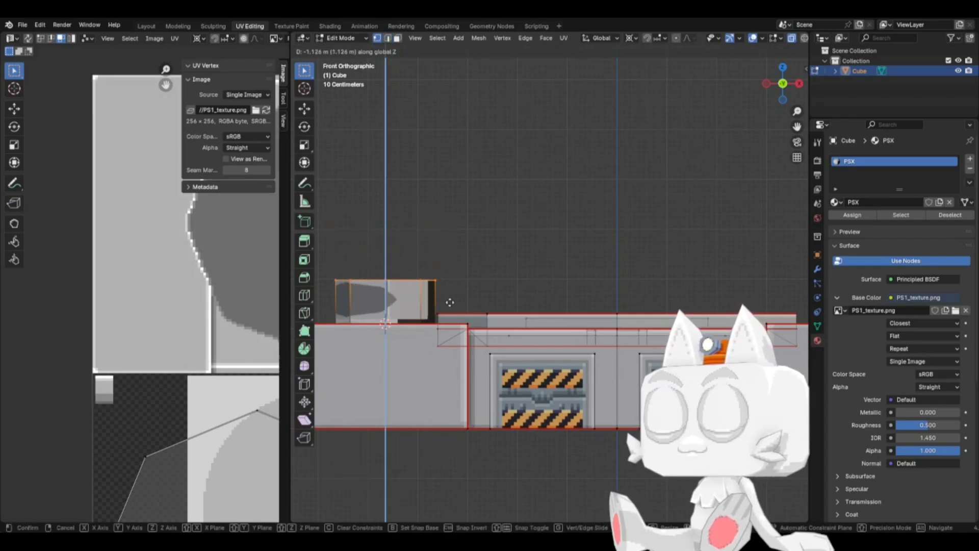
left_click(441, 338)
Step: Hide the rest of the base, delete the disc's bottom face and reveal the hidden geometry again
key("ctrl+l")
key("h")
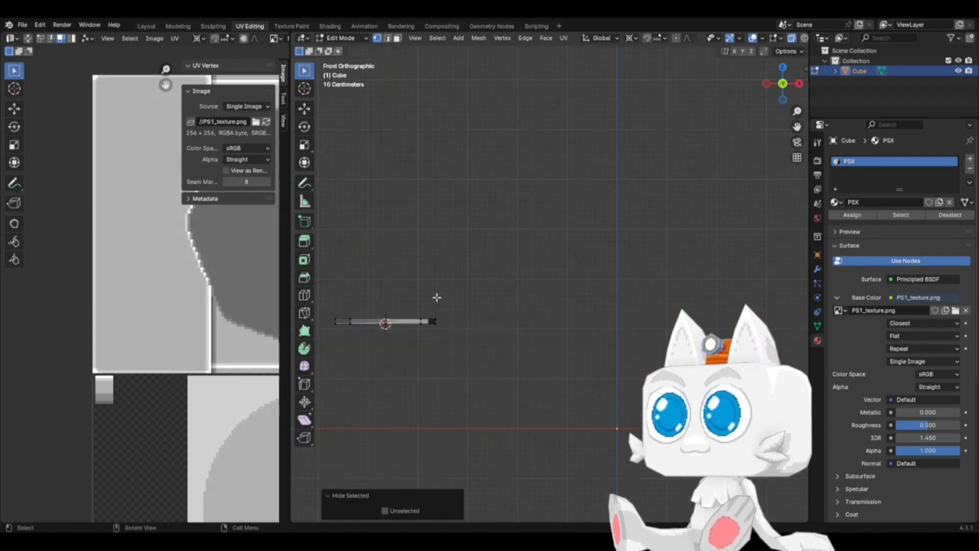
left_click(397, 39)
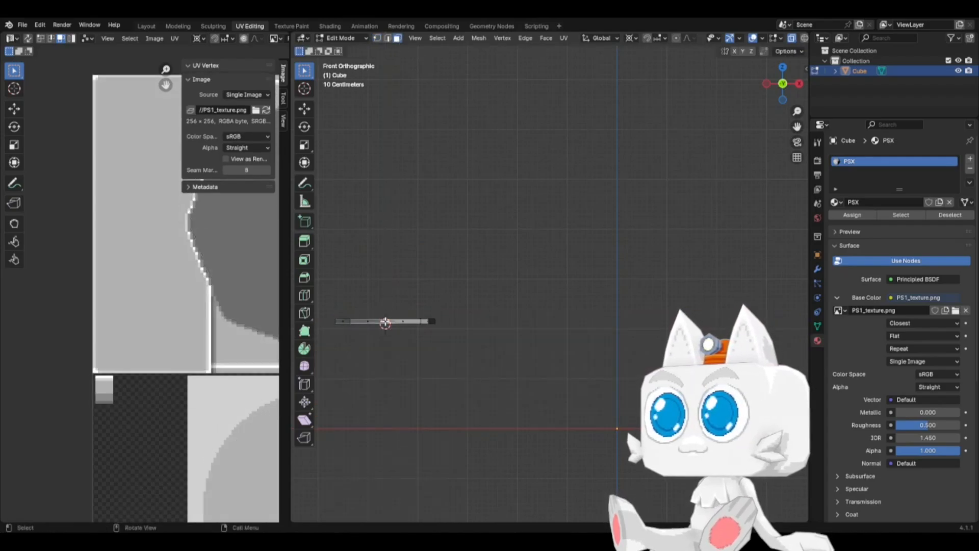
key("x")
left_click(378, 348)
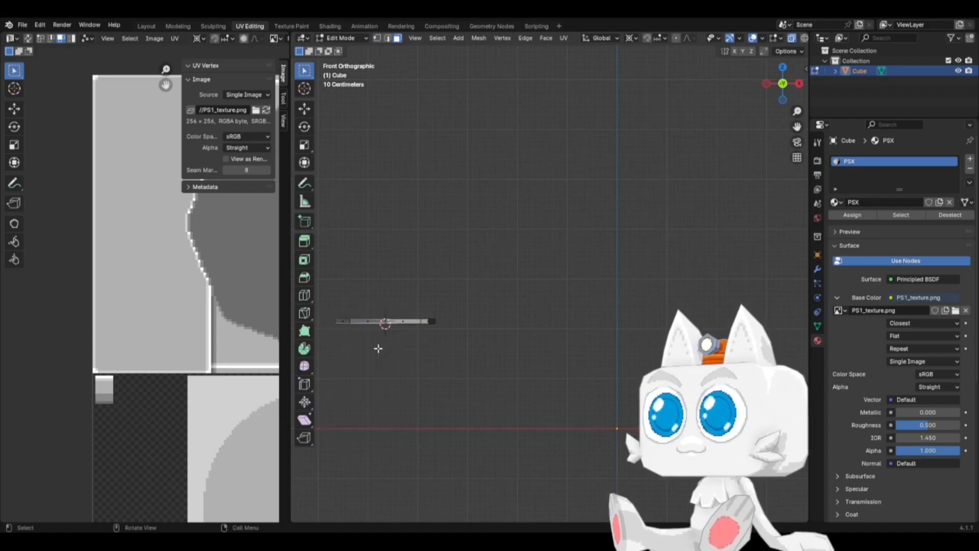
key("alt+h")
key("KP_7")
scroll(434, 388, "down", 4)
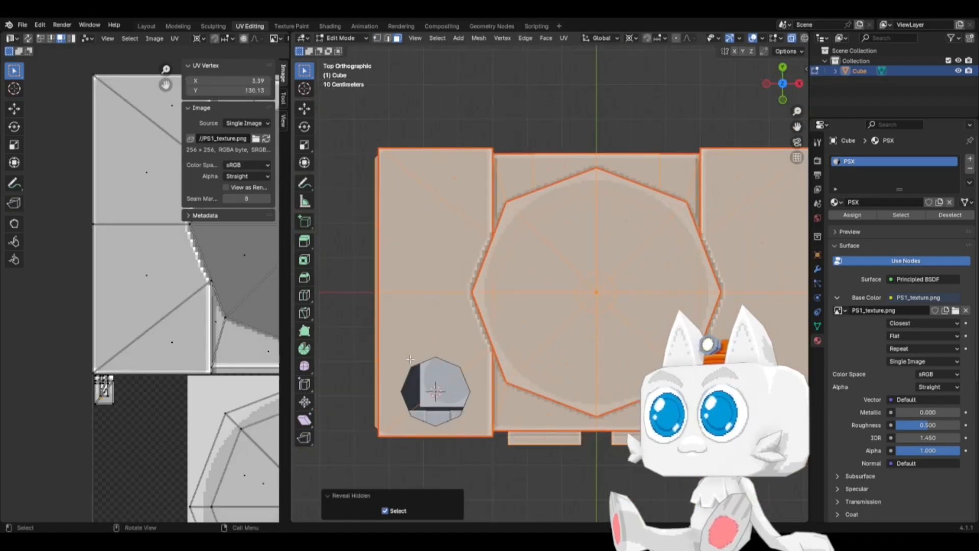
Step: Select all linked faces of the octagonal disc and scale their UVs down to about a third of their size
left_click(474, 355)
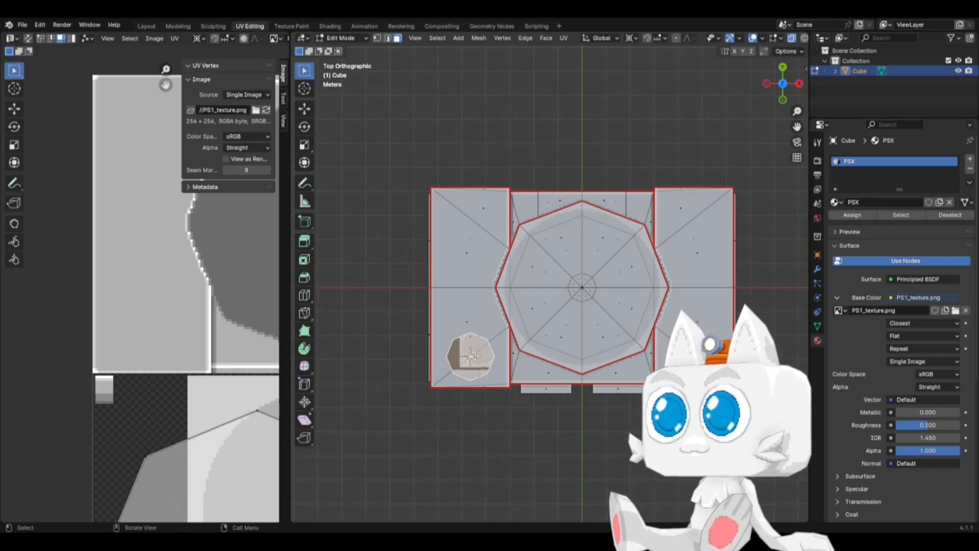
key("ctrl+l")
scroll(459, 357, "down", 4)
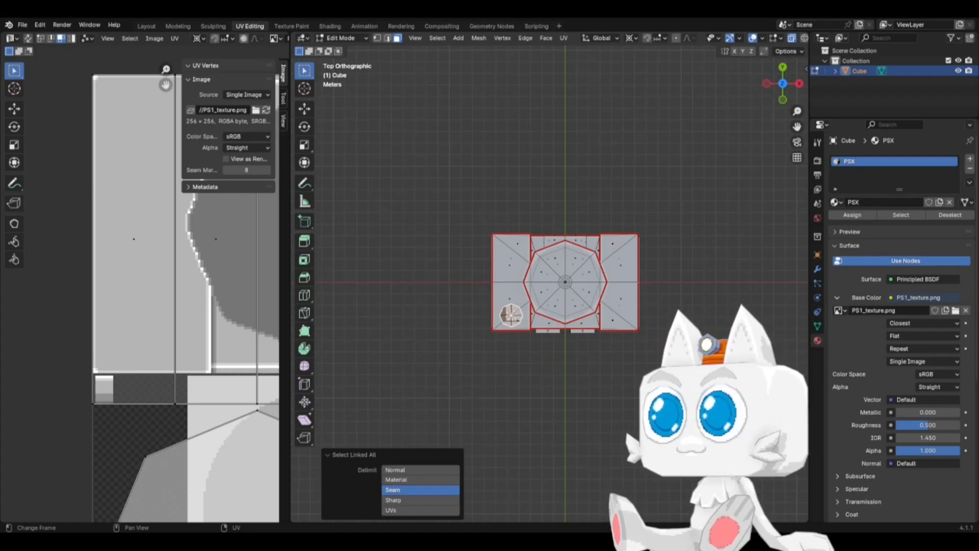
scroll(516, 359, "up", 4)
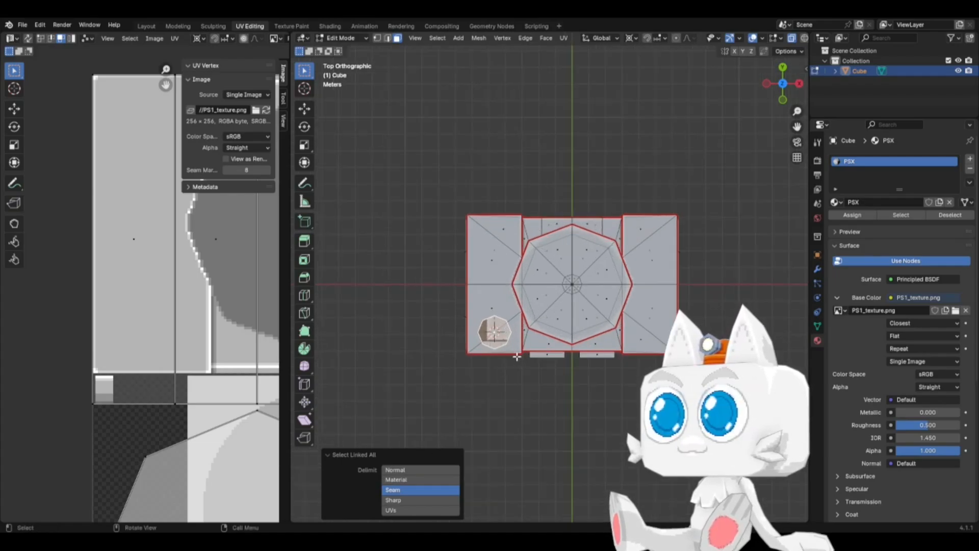
scroll(115, 340, "down", 8)
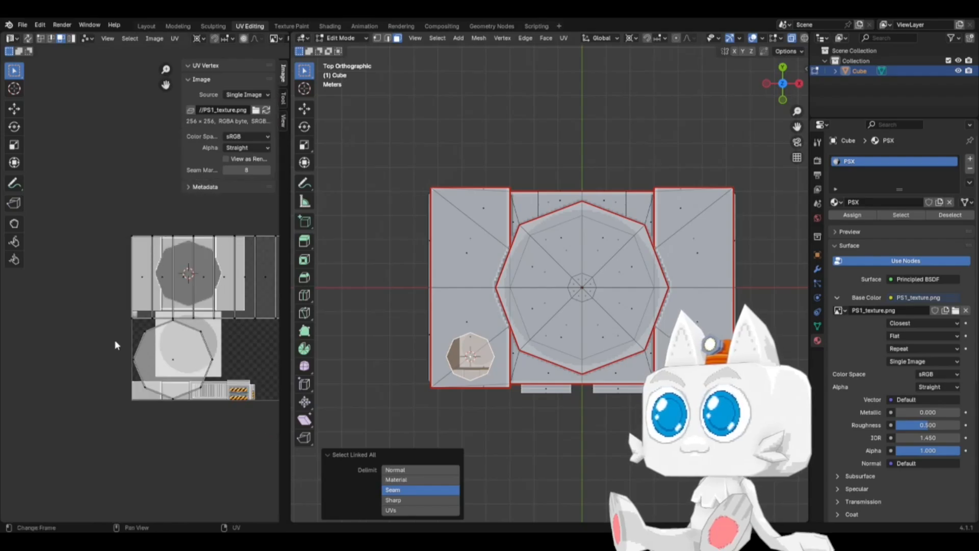
scroll(140, 357, "down", 2)
key("a")
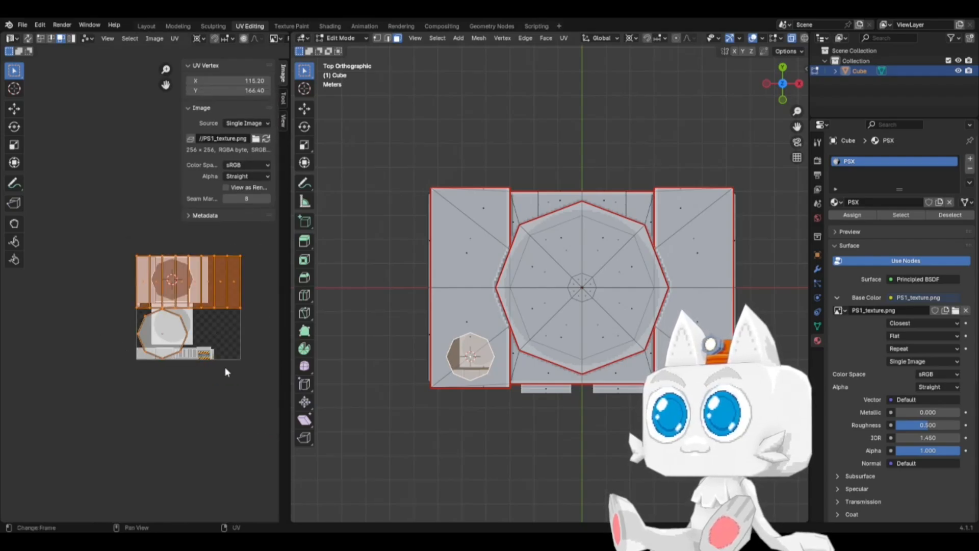
key("s")
left_click(182, 301)
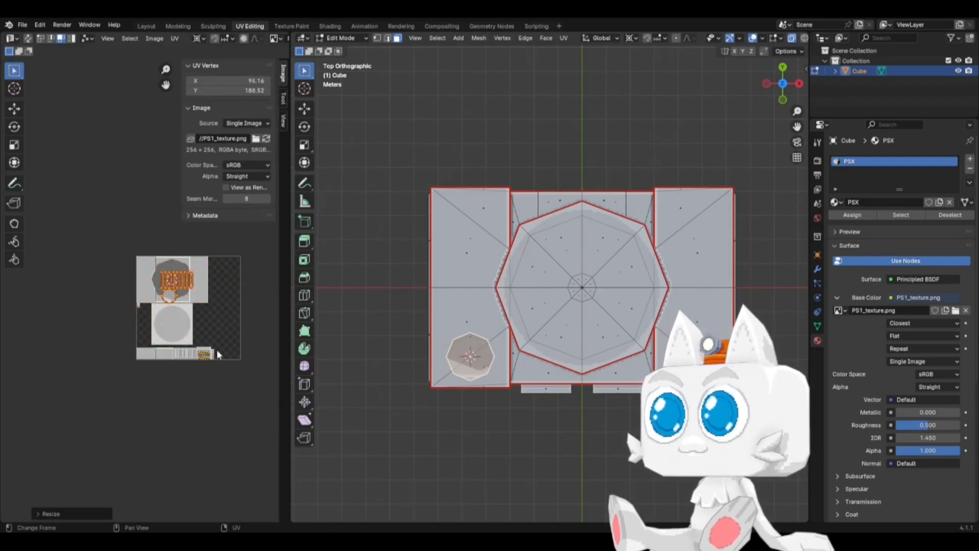
Step: Move the disc's UVs down to the hazard-striped panel and the empty texture area beside it
key("g")
left_click(237, 414)
scroll(237, 414, "up", 2)
scroll(535, 396, "up", 2)
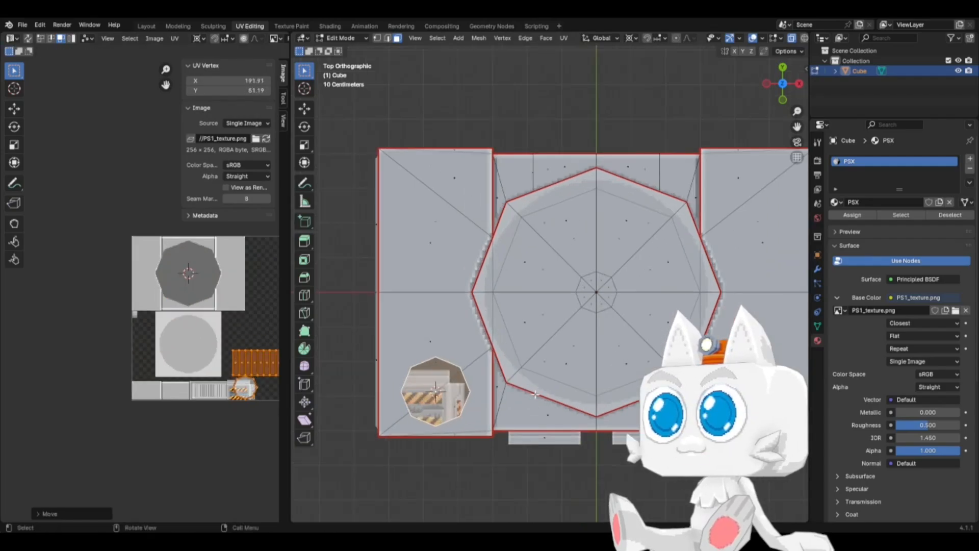
middle_click_drag(537, 430, 552, 363)
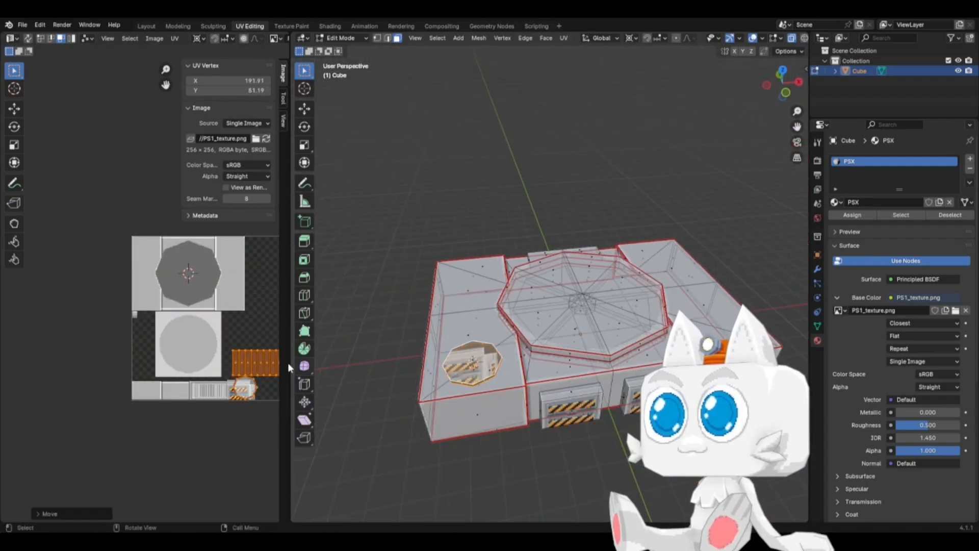
Step: Scale the octagonal disc's UVs slightly smaller over the hazard-striped panel
scroll(207, 417, "up", 5)
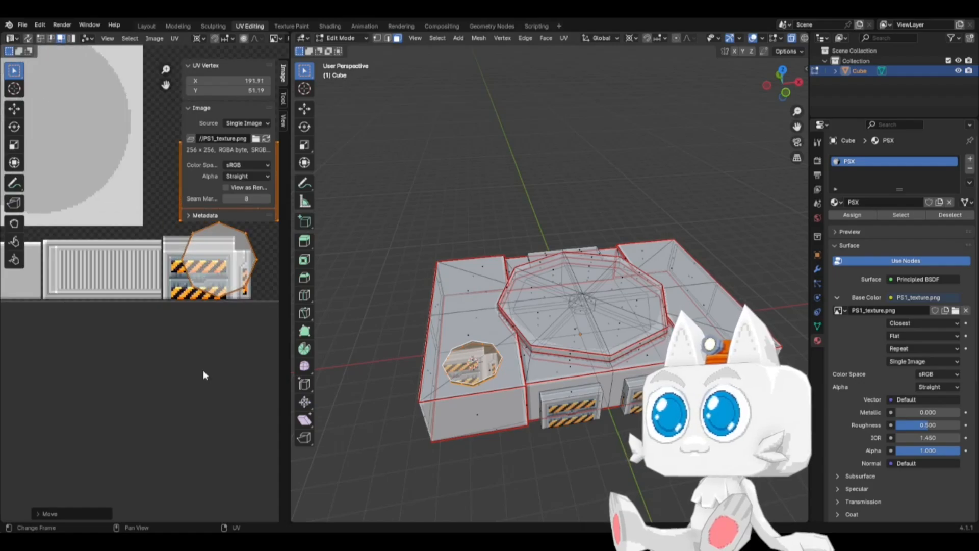
key("s")
left_click(216, 363)
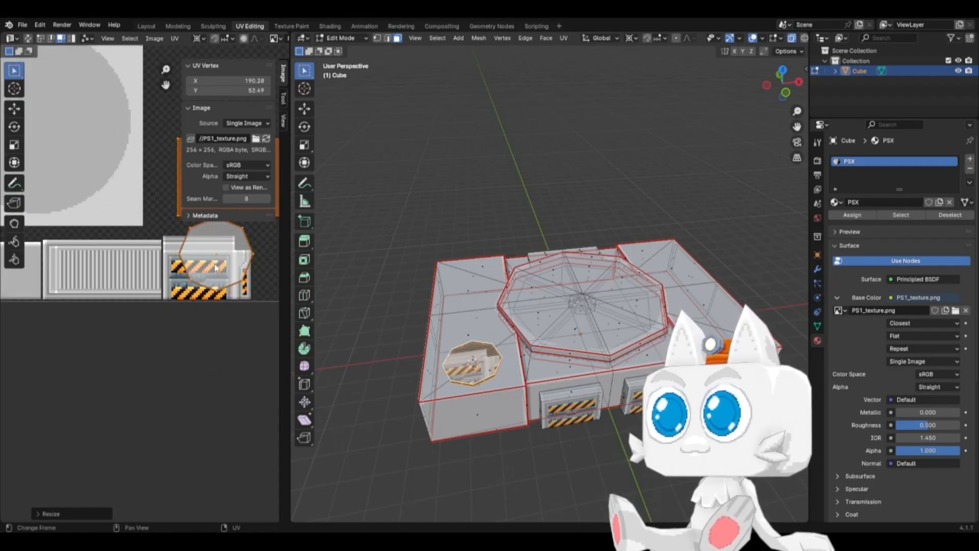
scroll(216, 264, "down", 4)
middle_click_drag(182, 279, 135, 345)
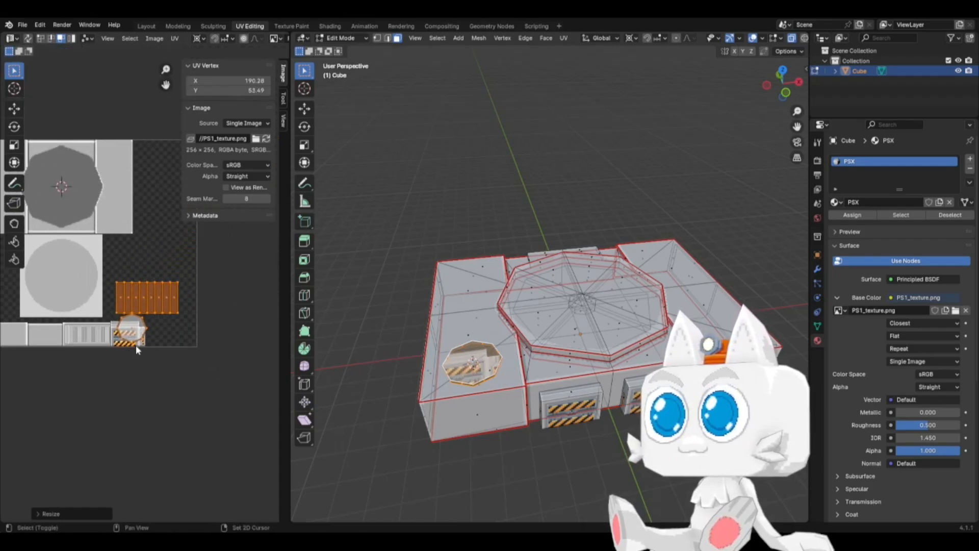
Step: Select only the disc's side-face UV strip and move it onto the small grey gradient swatch at the texture's left edge
left_click(39, 39)
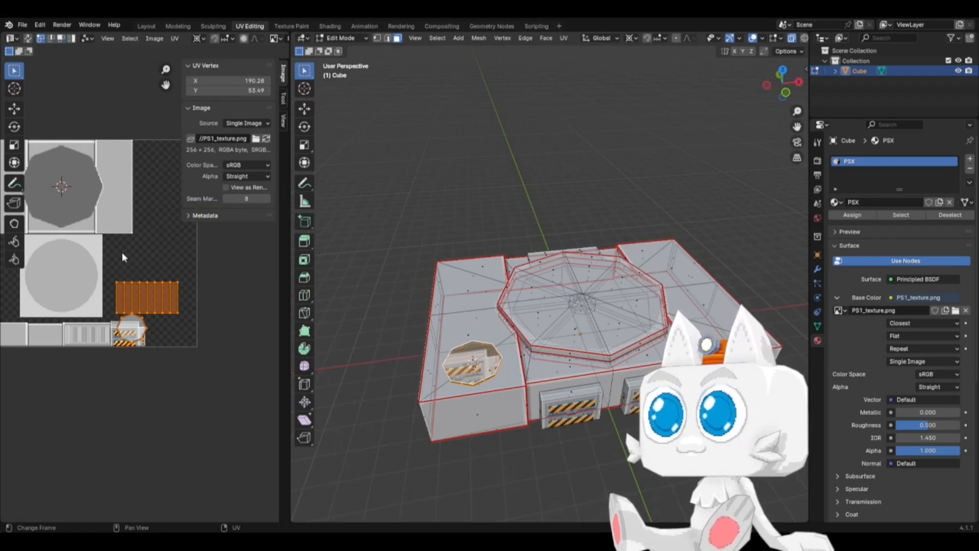
left_click_drag(104, 275, 201, 292)
key("ctrl+l")
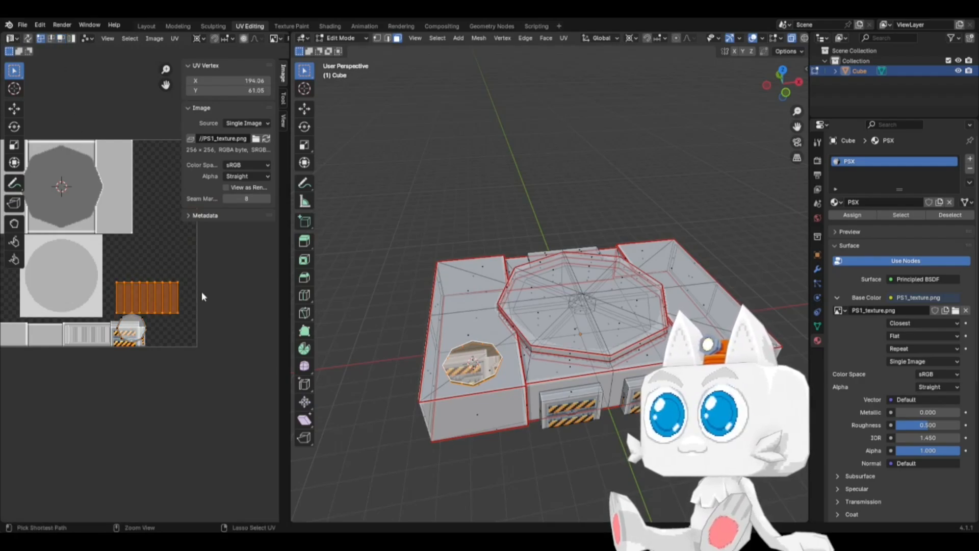
middle_click_drag(199, 290, 275, 329)
key("g")
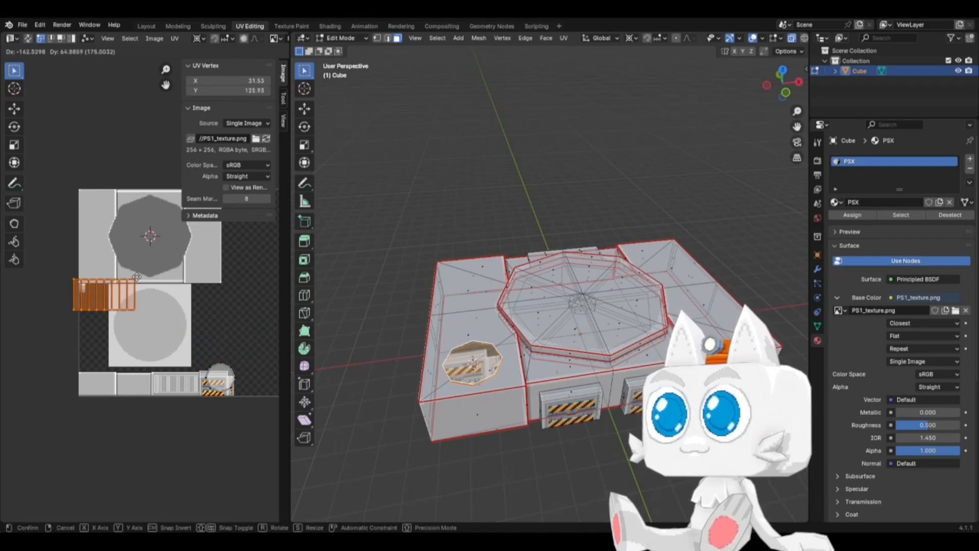
left_click(102, 292)
Step: Switch the UV pivot from the 2D cursor to the selection's centre and shrink the side-face strip around the gradient swatch
scroll(100, 294, "up", 1)
middle_click_drag(78, 342, 218, 409)
scroll(180, 357, "up", 3)
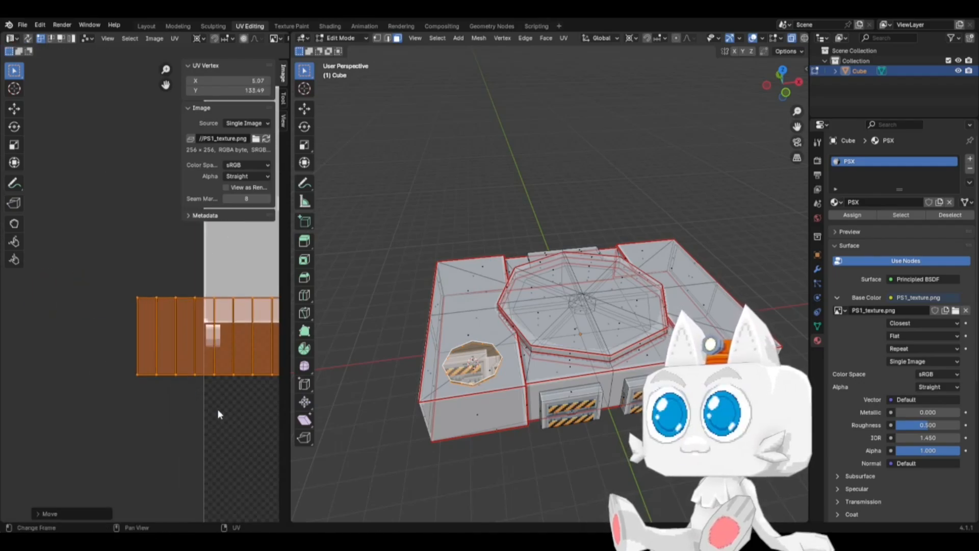
key("s")
right_click(219, 334)
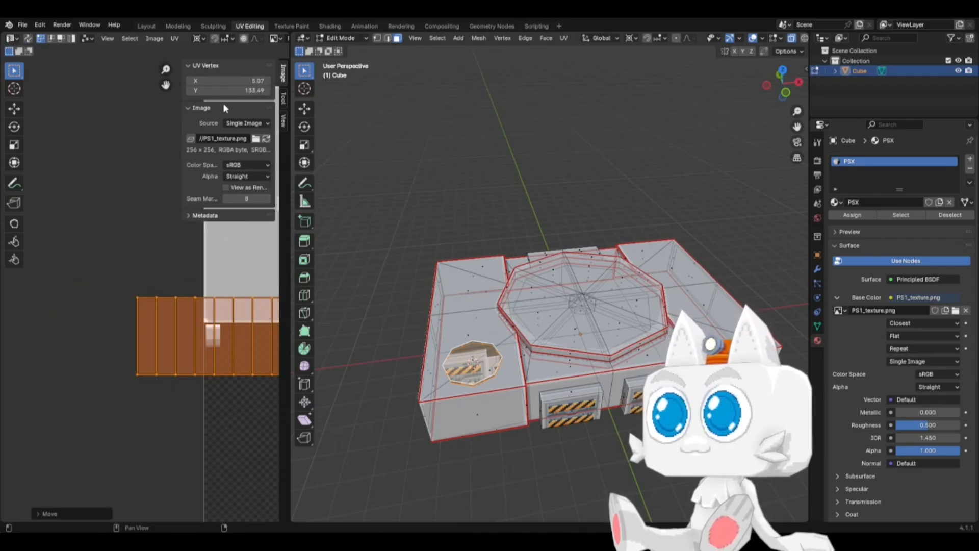
left_click(197, 38)
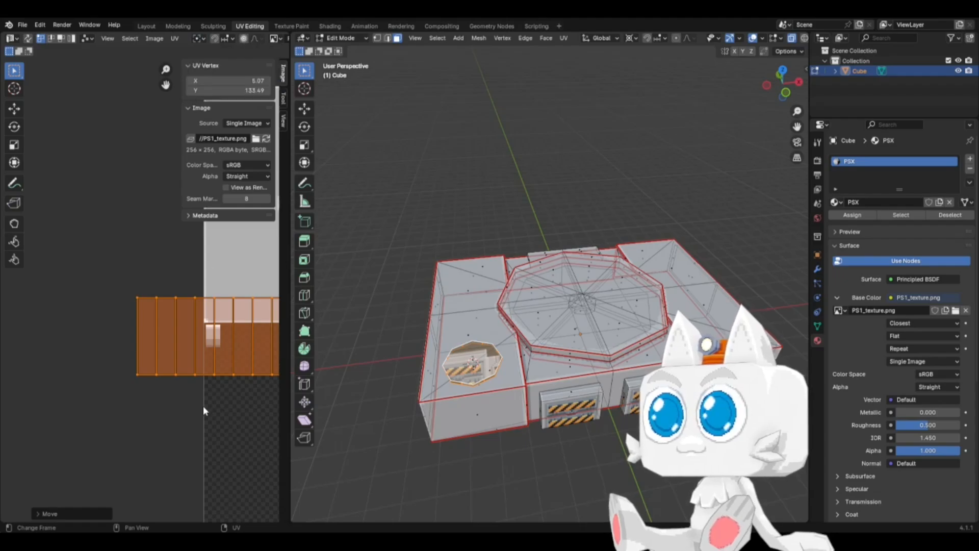
key("s")
left_click(219, 357)
scroll(459, 438, "up", 4)
middle_click_drag(459, 443, 445, 221, "shift")
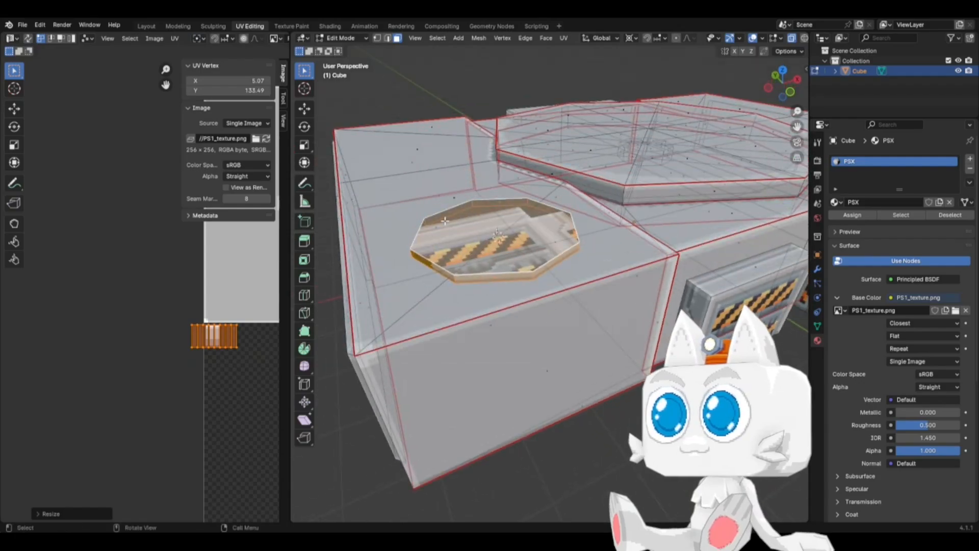
Step: Scale the side-face strip down to about 0.28 and move it onto the upper part of the gradient swatch
scroll(259, 377, "up", 2)
middle_click_drag(240, 393, 153, 389)
key("s")
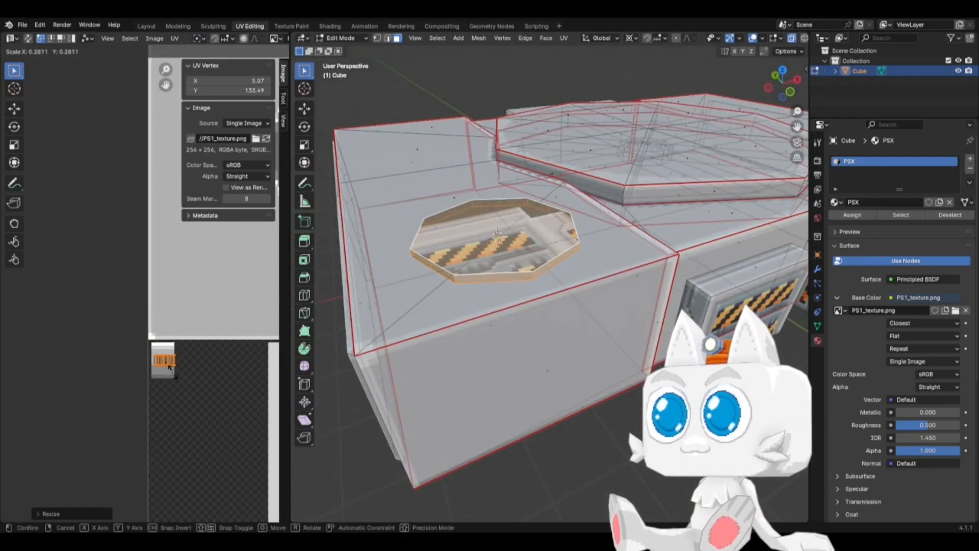
left_click(170, 367)
key("g")
left_click(177, 366)
scroll(178, 366, "up", 2)
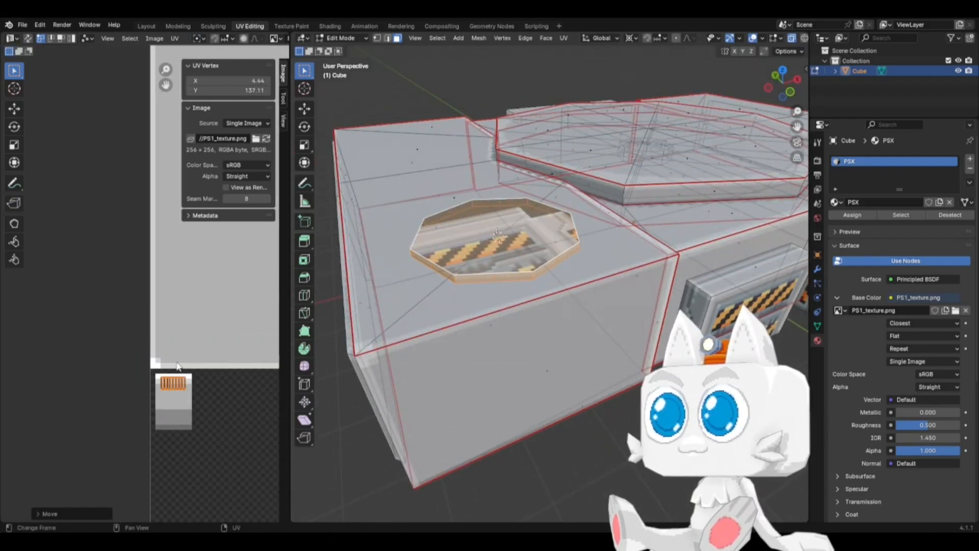
Step: Narrow the side-face strip along X and stretch it along Y across the swatch's light and mid-grey bands
scroll(181, 357, "up", 3)
middle_click_drag(185, 347, 225, 397)
key("s")
key("x")
left_click(187, 430)
key("s")
key("y")
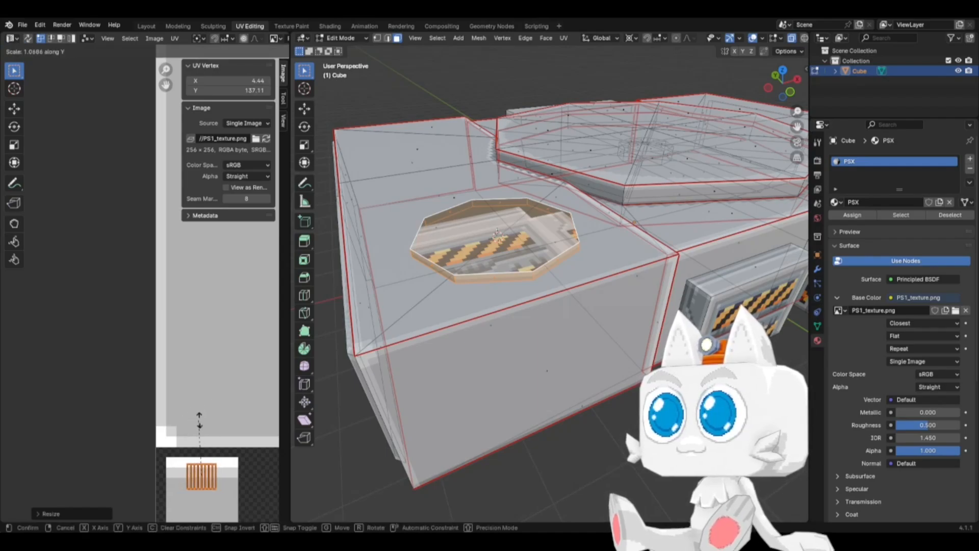
left_click(234, 463)
middle_click_drag(505, 316, 510, 308)
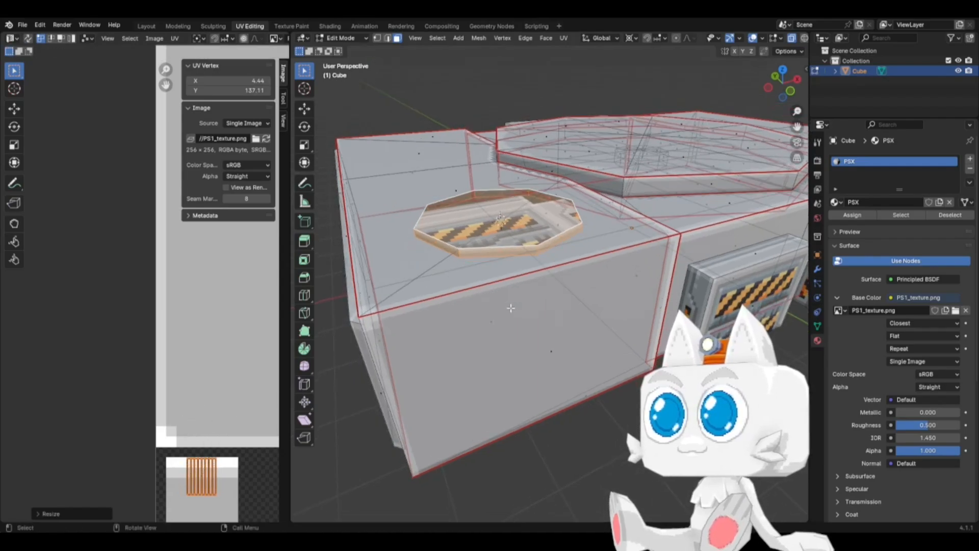
Step: Select all of the disc's UVs and snap them to the texture pixels
left_click(231, 492)
key("a")
key("shift+s")
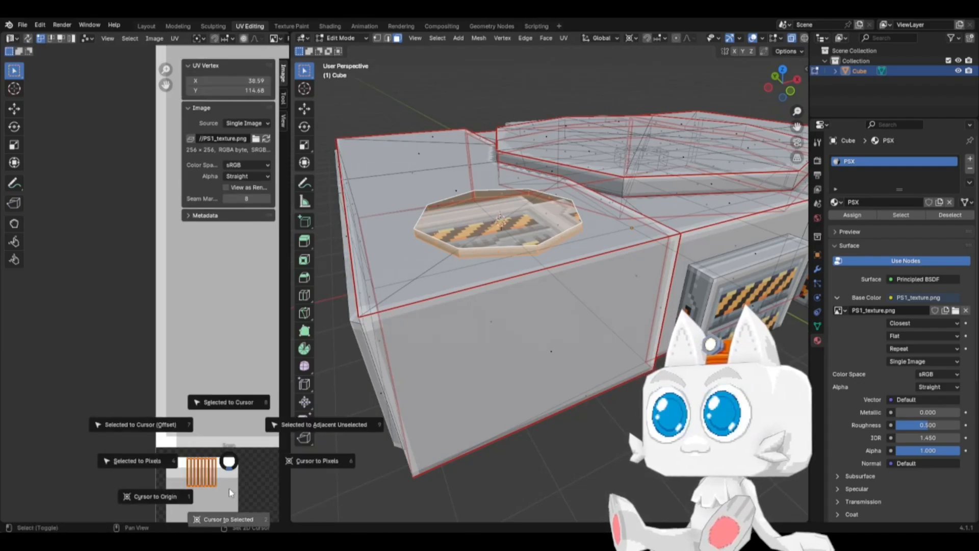
left_click(155, 471)
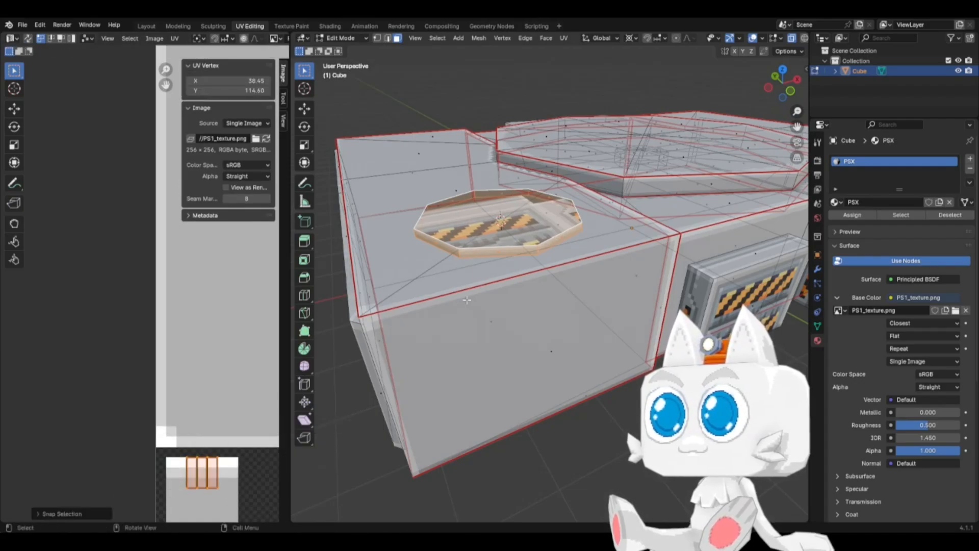
key("Tab")
key("Tab")
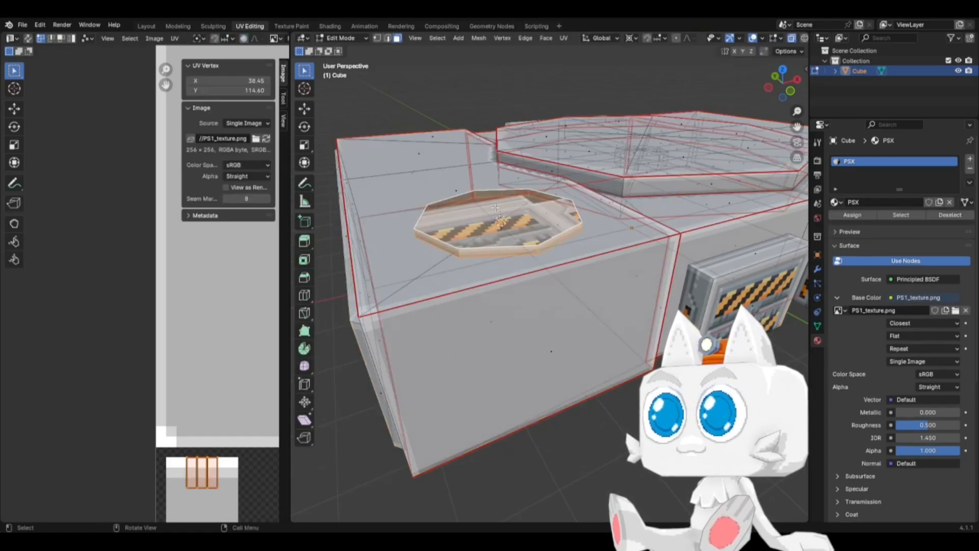
Step: Select only the disc's top face and move its octagon UVs into the empty area beside the light-grey circle tile
scroll(192, 403, "down", 10)
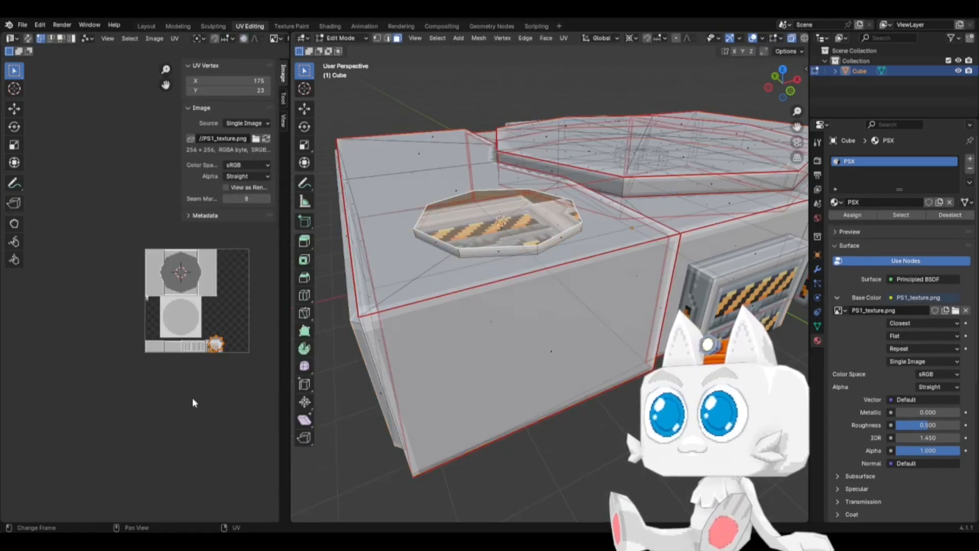
middle_click_drag(232, 360, 193, 369)
key("g")
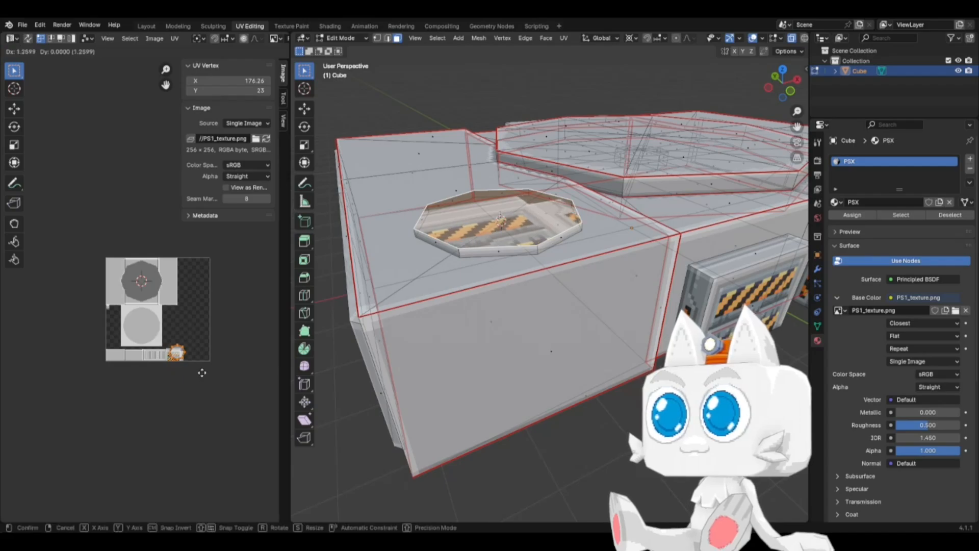
left_click(138, 341)
middle_click_drag(153, 343, 223, 366)
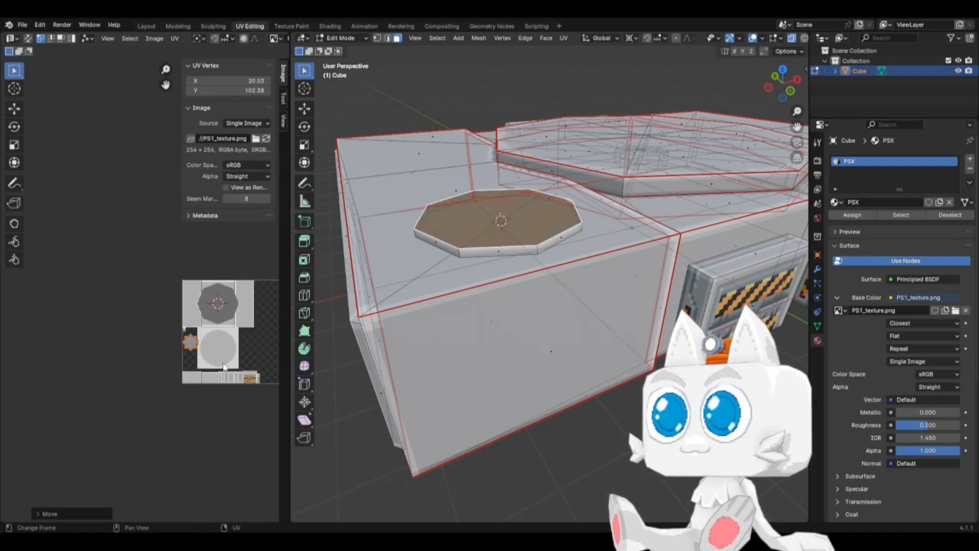
Step: Fine-tune the octagon UVs to sit below the gradient swatch, between the texture's left edge and the circle tile
scroll(224, 366, "up", 6)
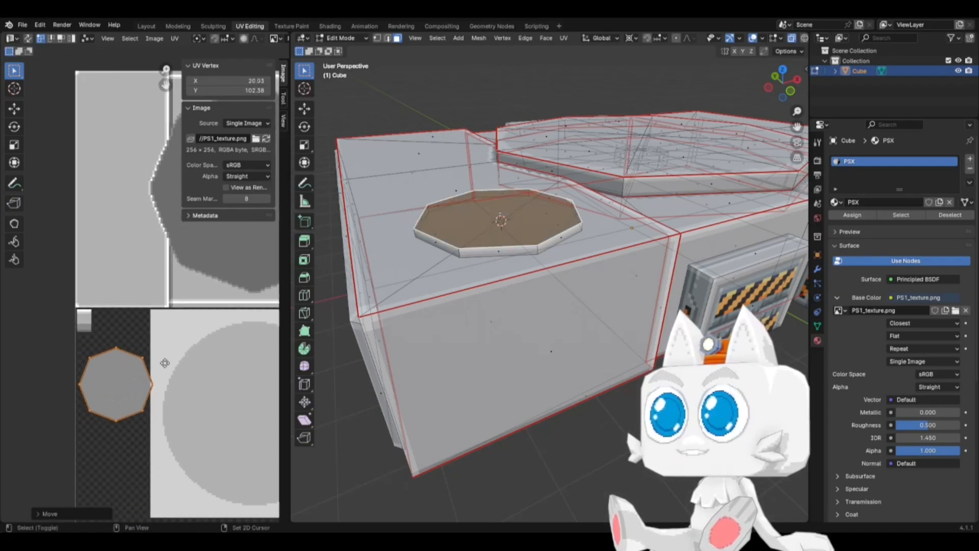
key("g")
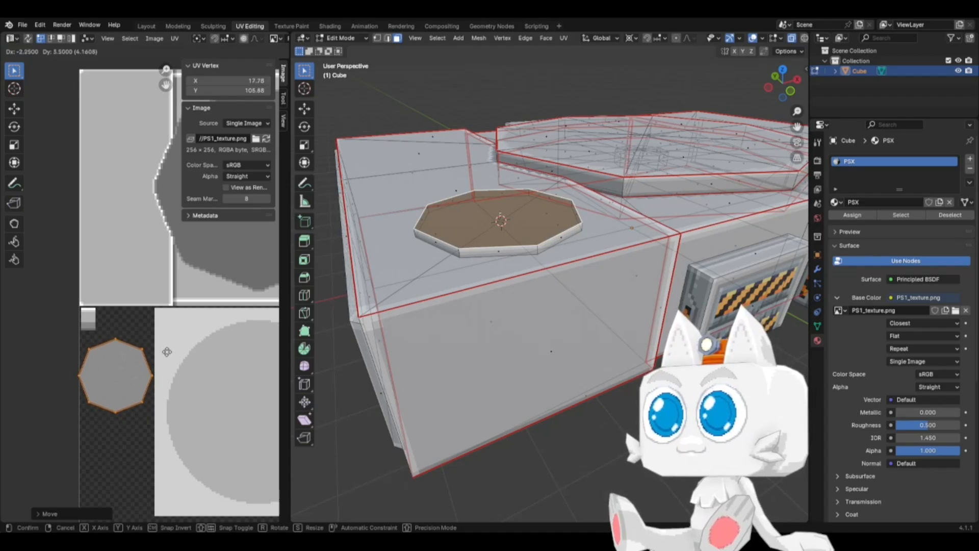
left_click(169, 355)
scroll(152, 374, "down", 1)
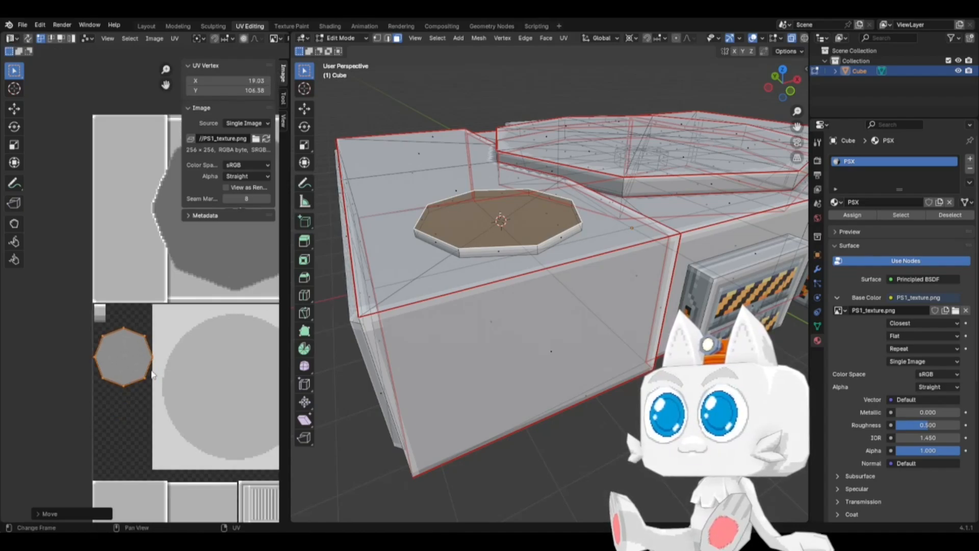
key("g")
left_click(151, 373)
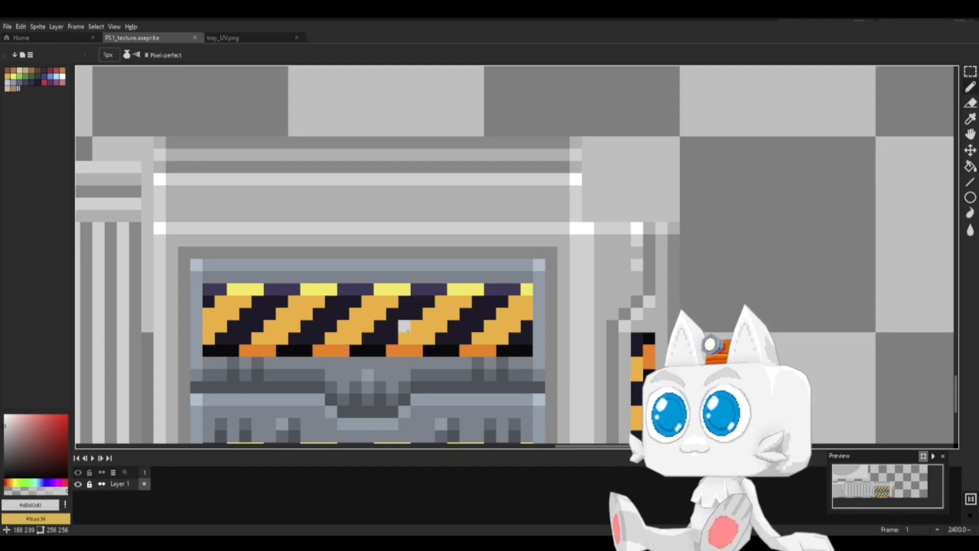
scroll(408, 329, "down", 2)
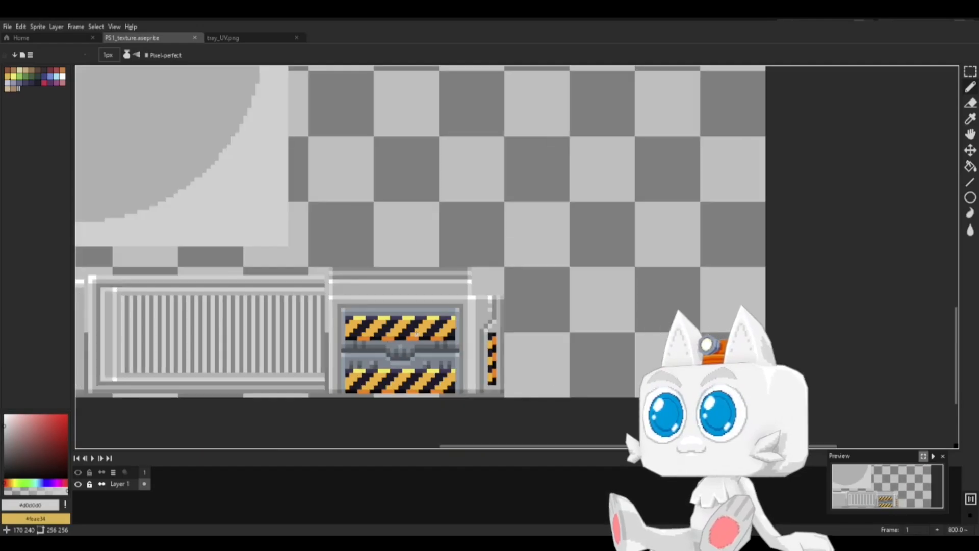
scroll(416, 332, "down", 1)
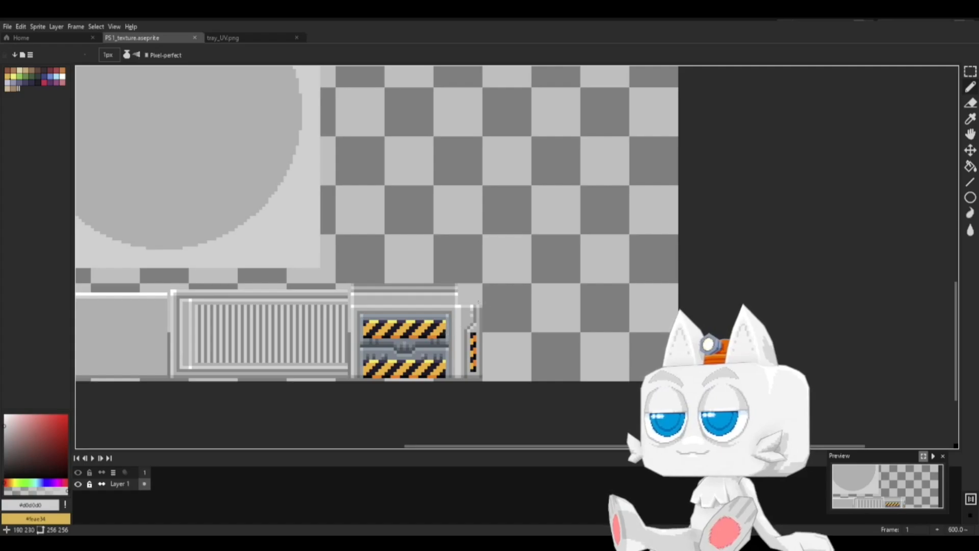
mouse_move(478, 302)
left_mouse_down()
mouse_move(390, 324)
mouse_move(574, 382)
left_mouse_up()
key("ctrl+z")
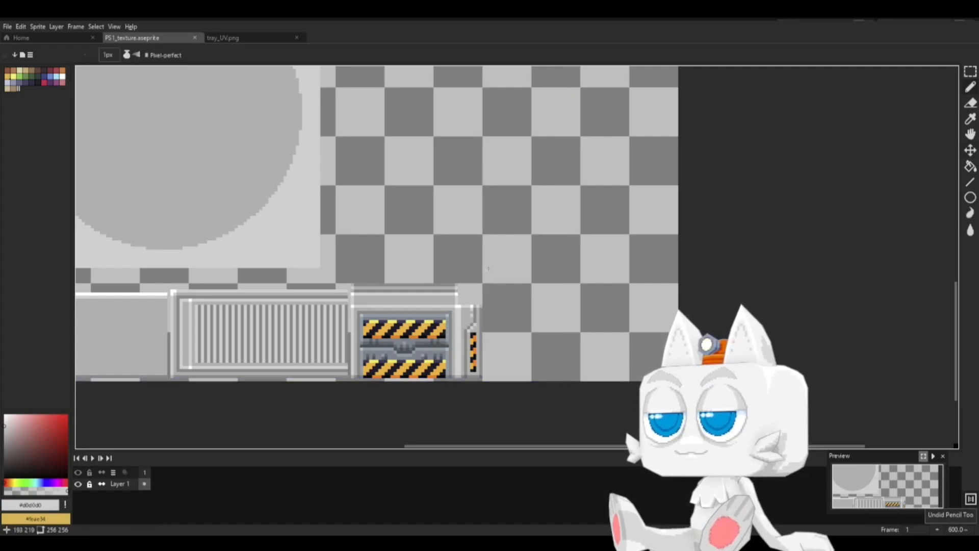
Step: In Aseprite, select a 37 × 37 px square below the gradient swatch, beside the large circle tile, and fill it with light grey
key("space")
left_click_drag(424, 267, 638, 328)
left_click_drag(522, 219, 577, 364)
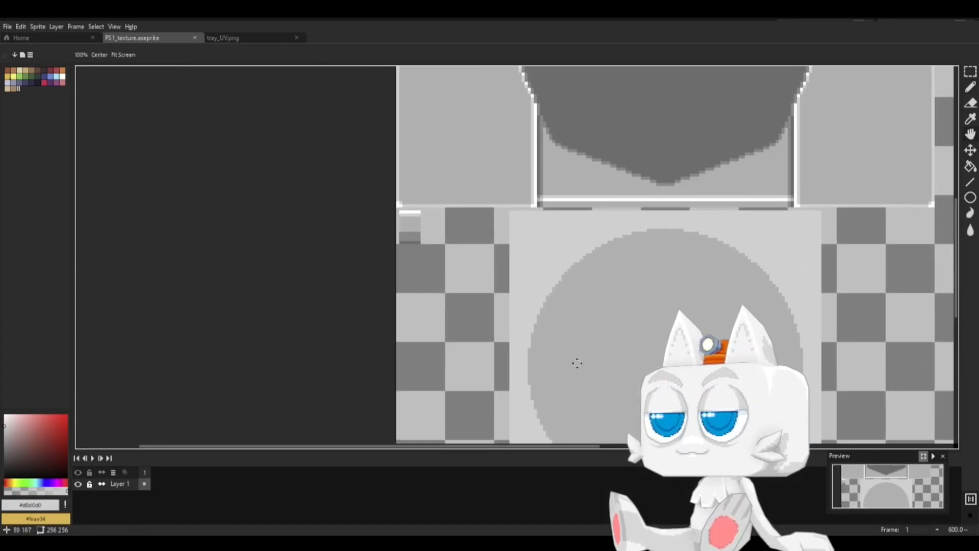
key("w")
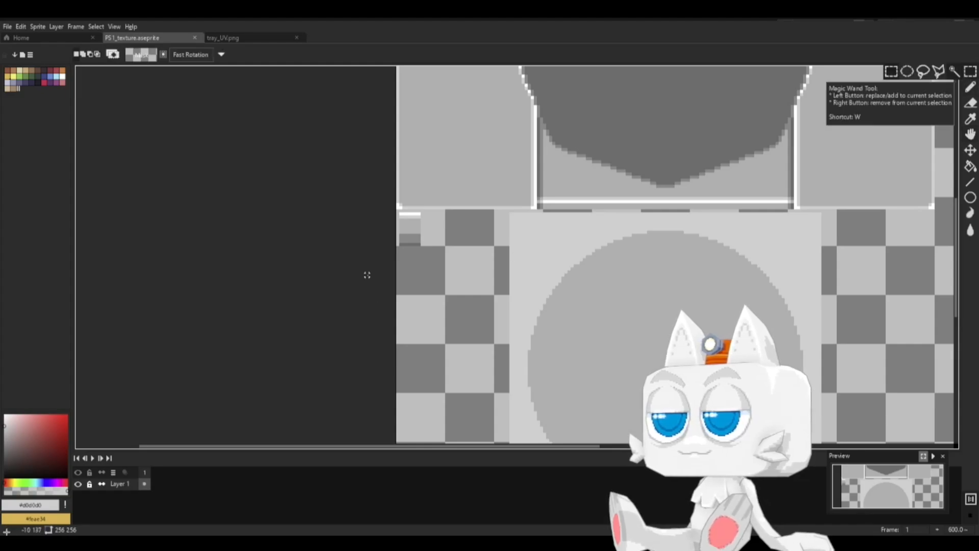
mouse_move(397, 247)
left_mouse_down()
mouse_move(503, 350)
mouse_move(532, 354)
left_mouse_up()
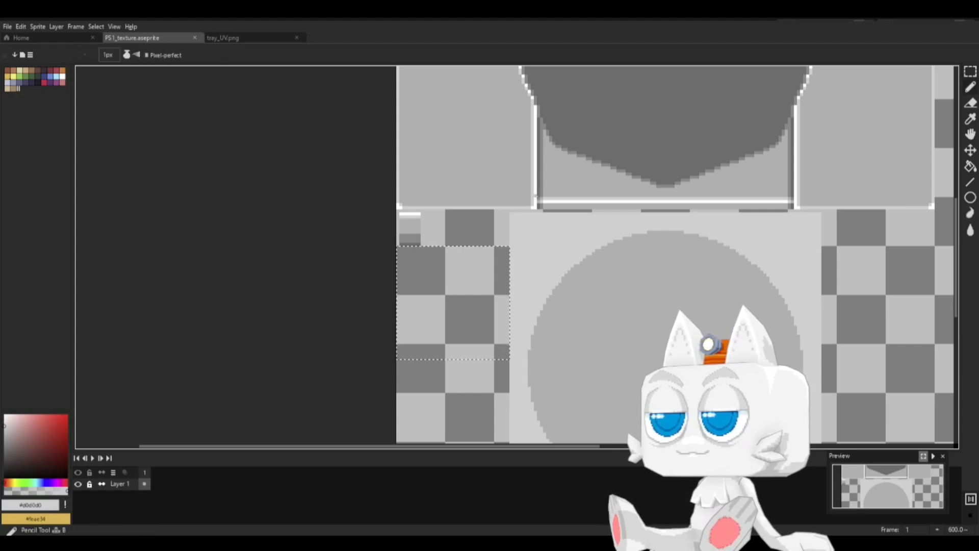
key("g")
left_click(484, 284)
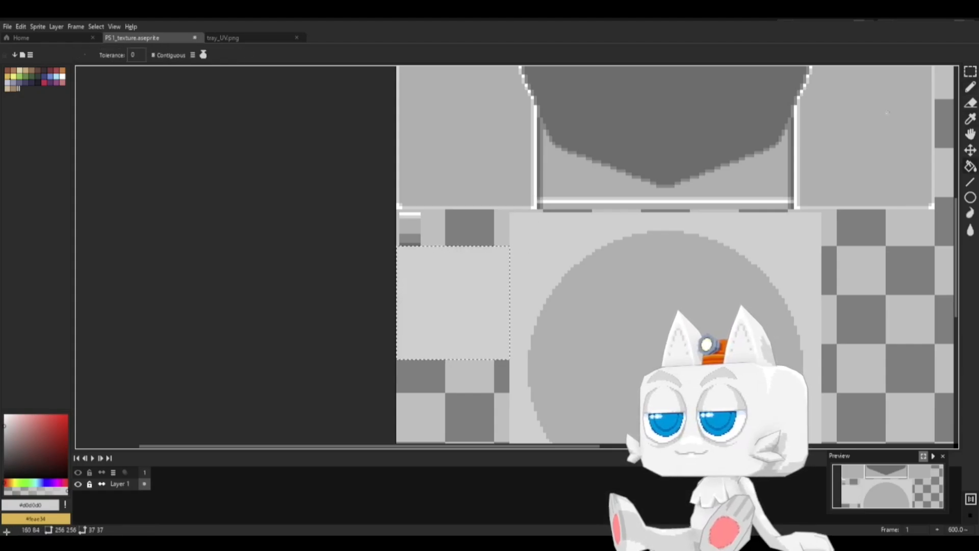
Step: Make a centred 29 × 29 px circular selection in the new square and fill it with the large circle's grey, #b1b1b1
left_click(968, 76)
left_click_drag(969, 79, 907, 75)
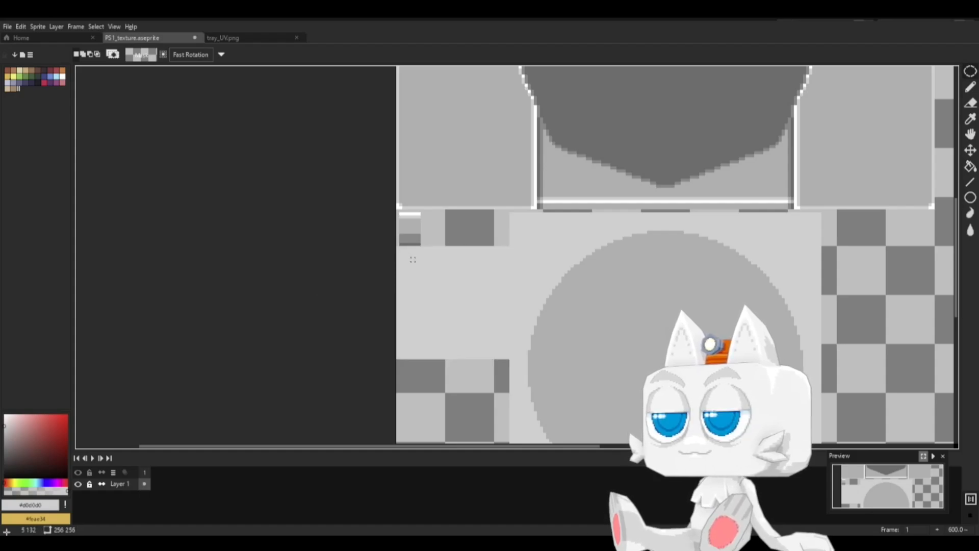
left_click_drag(409, 259, 495, 345)
key("b")
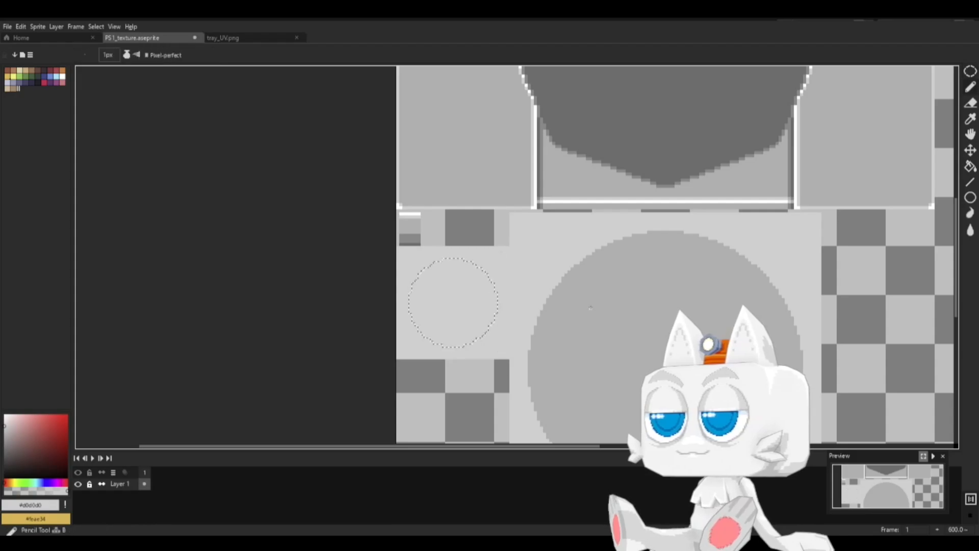
left_click(616, 339, "alt")
key("g")
left_click(449, 306)
Step: Save the texture file and switch back to Blender
key("ctrl+s")
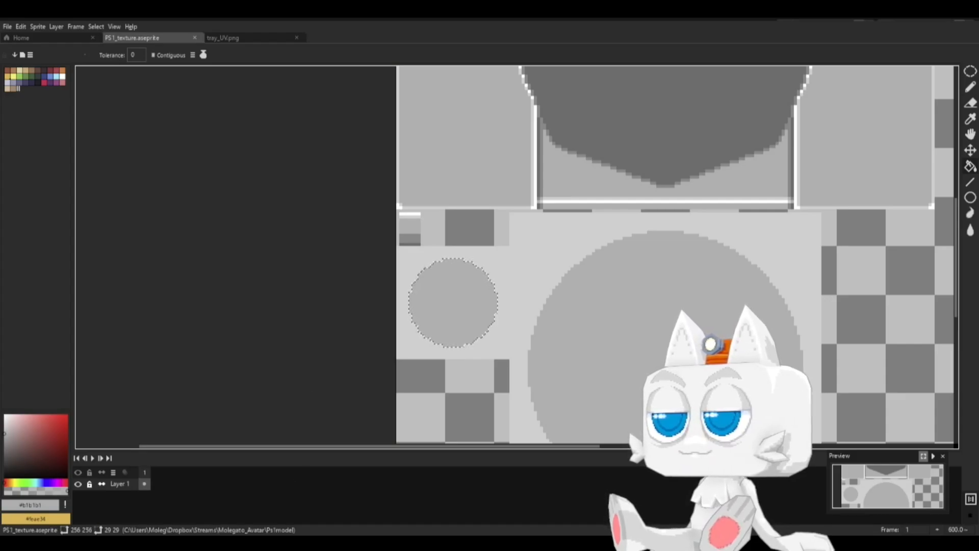
left_click(251, 539)
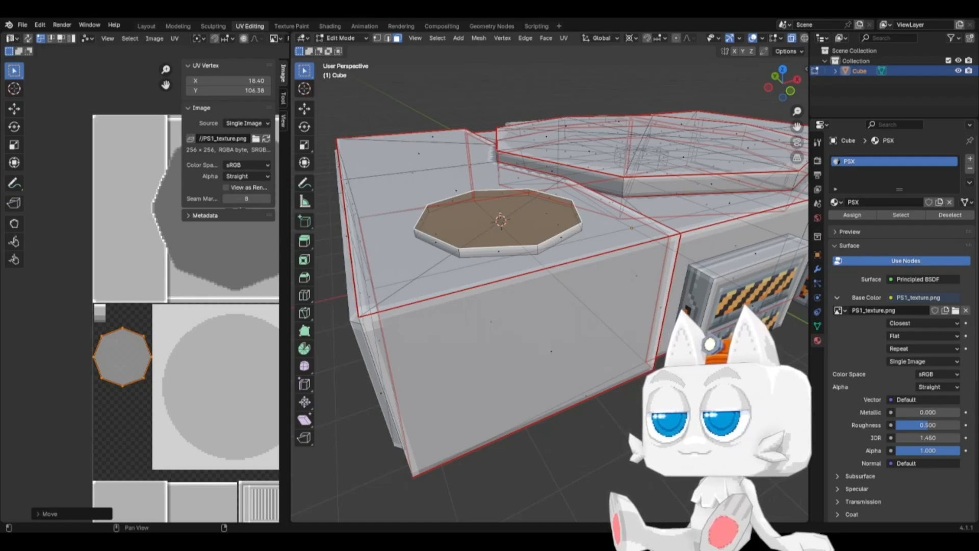
Step: Reload the texture image and set the octagon UVs' position to X 18, Y 110
left_click(266, 140)
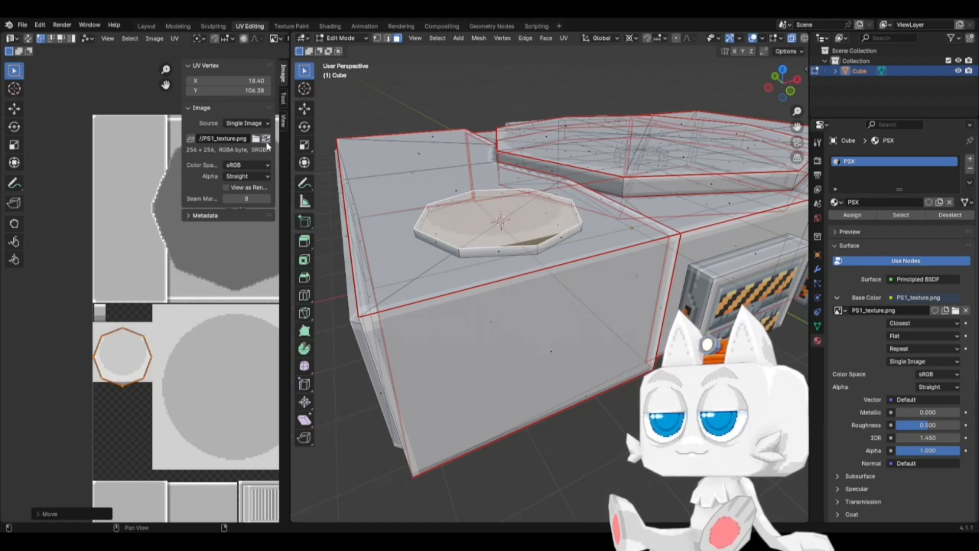
left_click(266, 90)
left_click(266, 90)
left_click(267, 91)
left_click(266, 90)
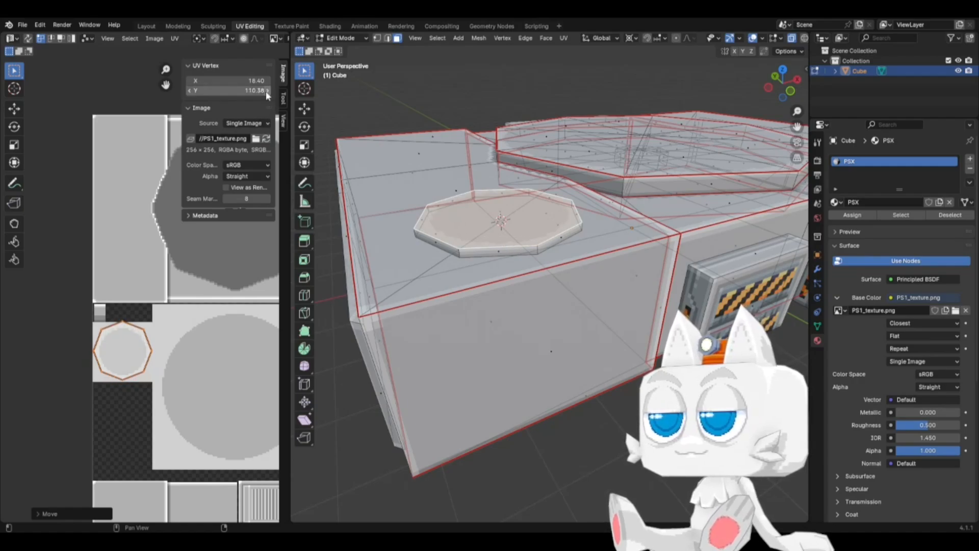
left_click(238, 80)
type("18")
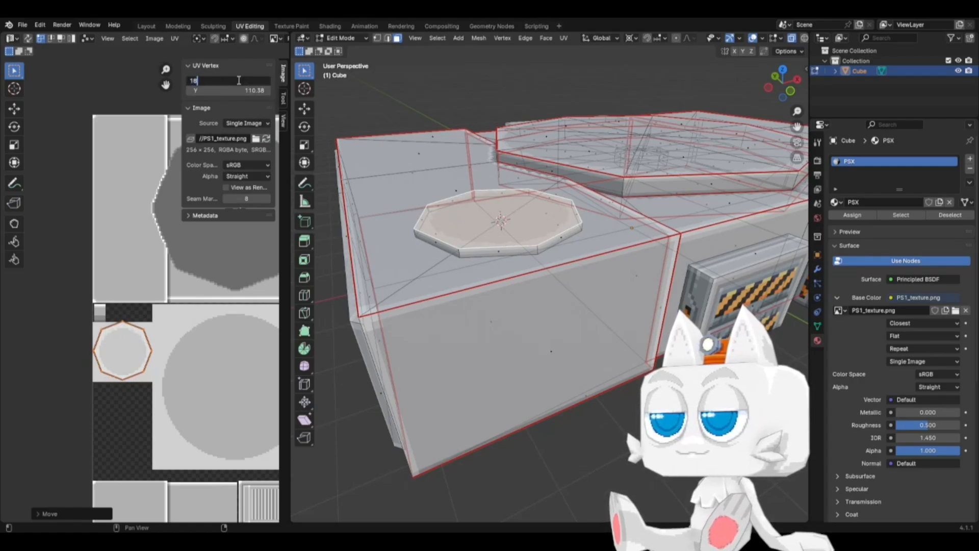
key("Tab")
type("110")
key("Return")
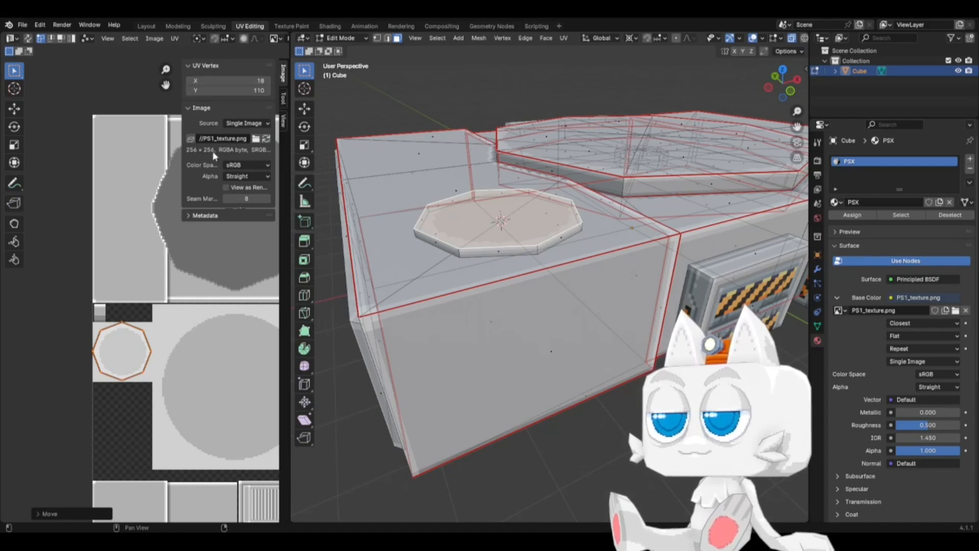
Step: Shrink the octagon UVs slightly around the small grey circle and shift them by 0.5 in X and -0.5 in Y
scroll(123, 357, "up", 3)
scroll(128, 356, "up", 2)
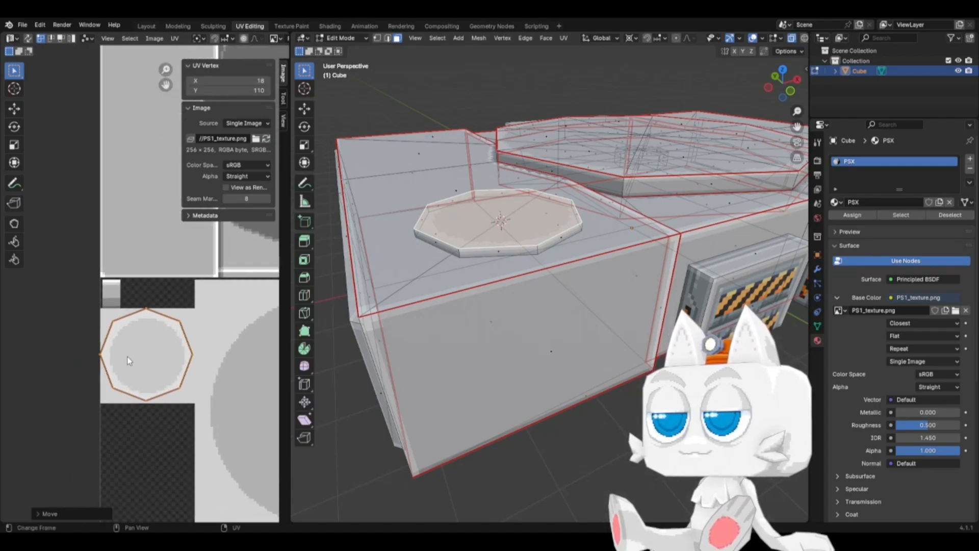
key("s")
left_click(186, 363)
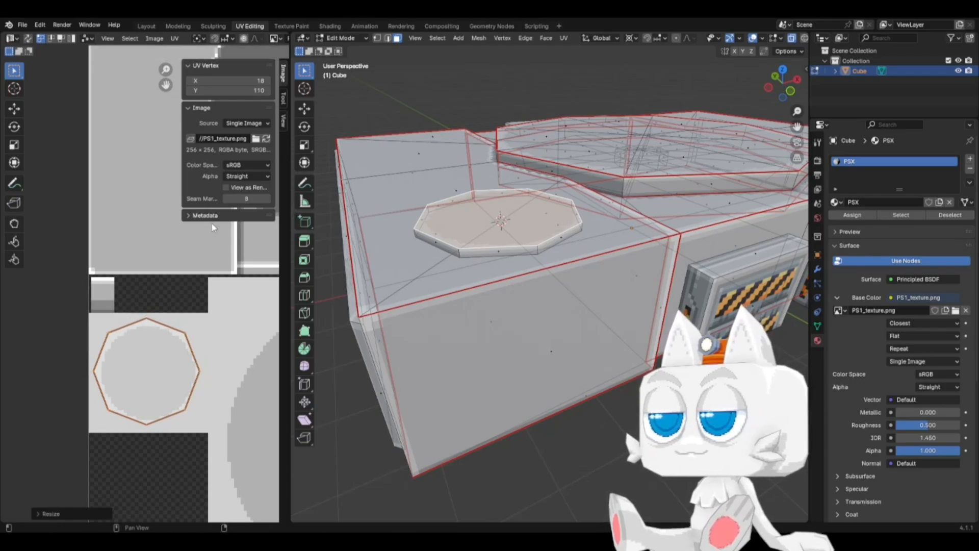
type("gx.5")
key("Return")
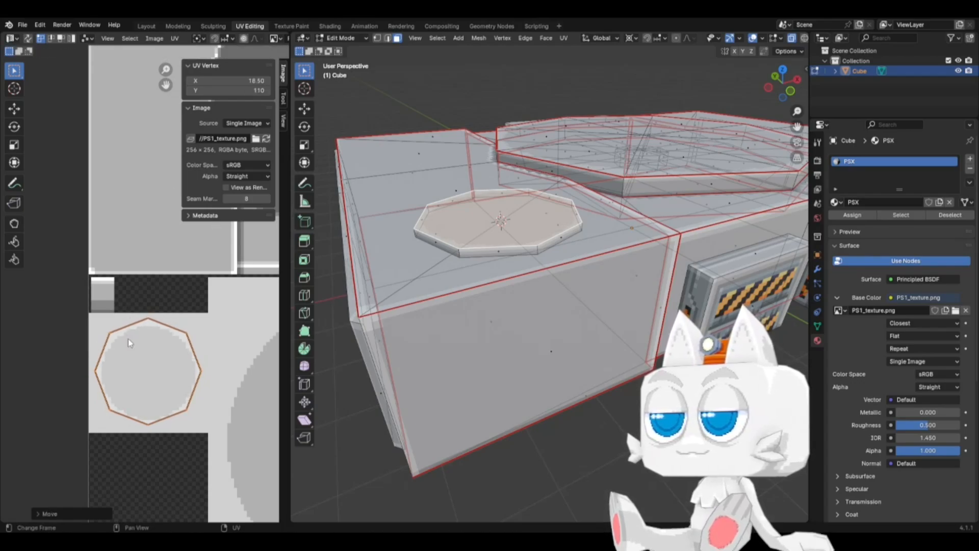
type("gy")
type("-.5")
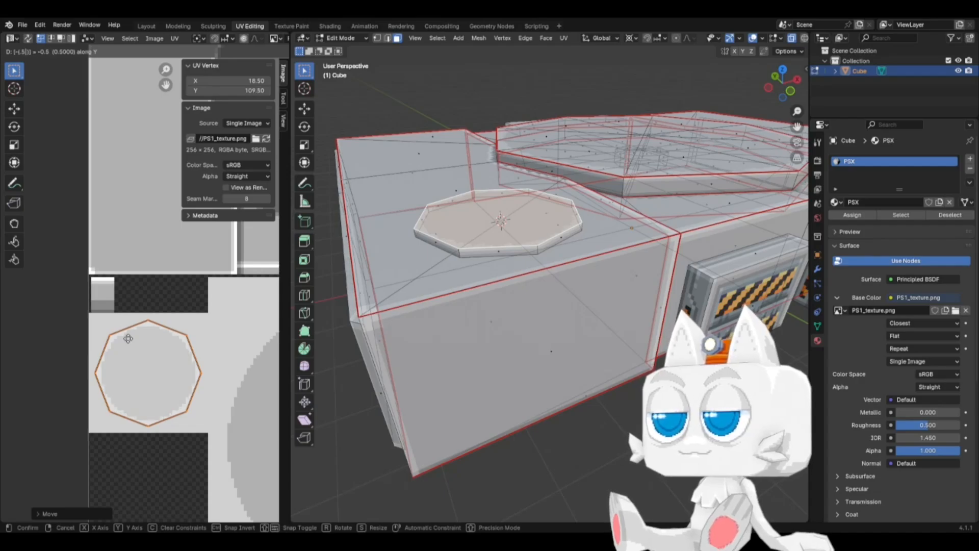
key("Return")
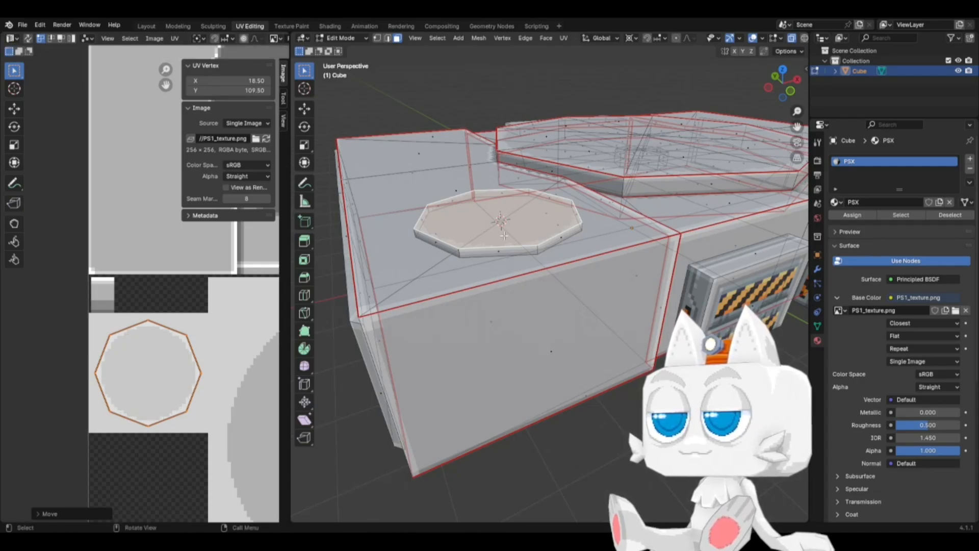
Step: View the model from the top, return to Object Mode and switch to Aseprite
key("KP_7")
scroll(509, 305, "down", 2)
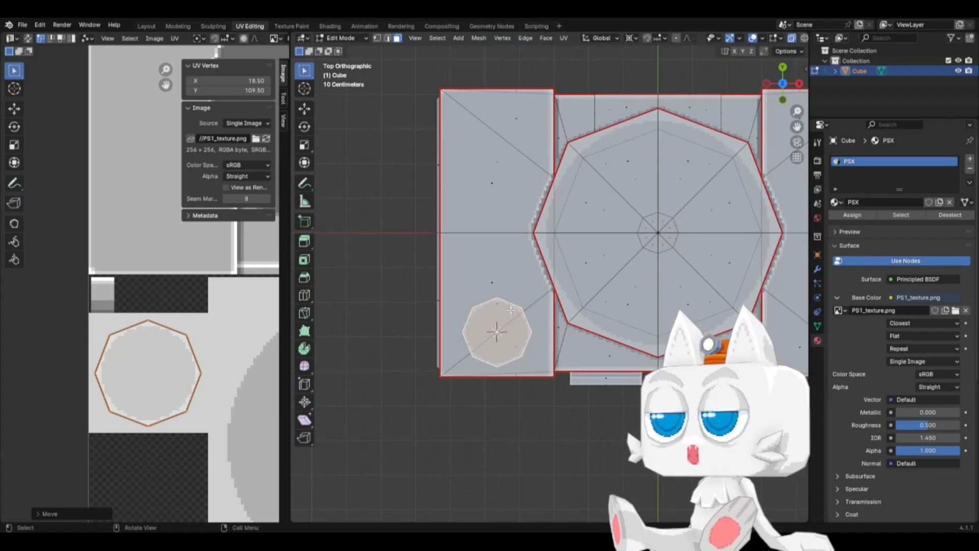
key("Tab")
scroll(518, 310, "down", 3)
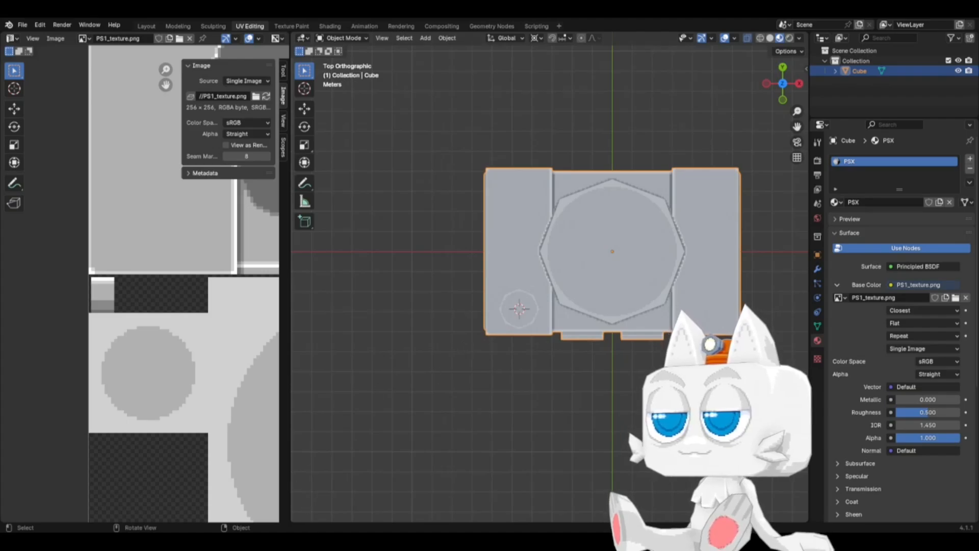
left_click(273, 541)
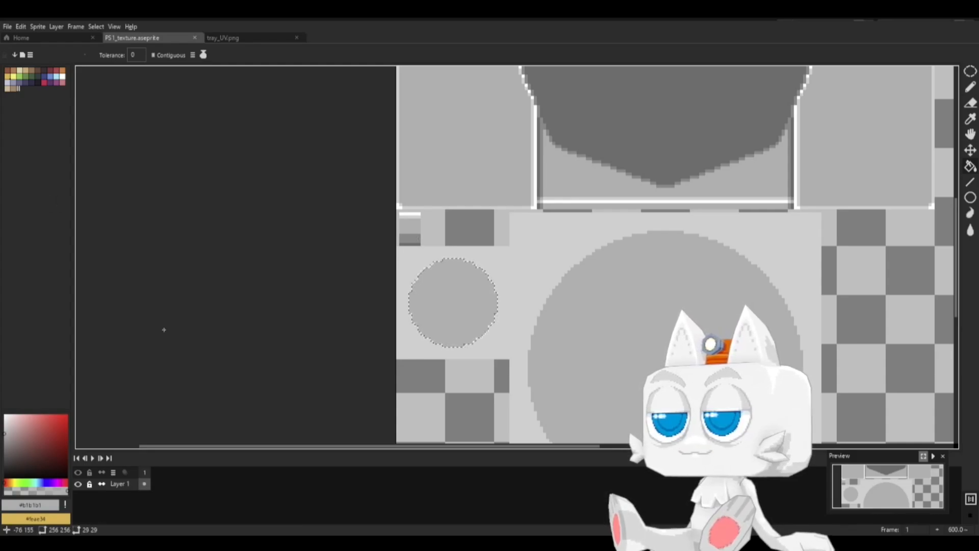
Step: Set the foreground colour to a vivid green with hue 159°, saturation 100 and value 80
left_click(21, 76)
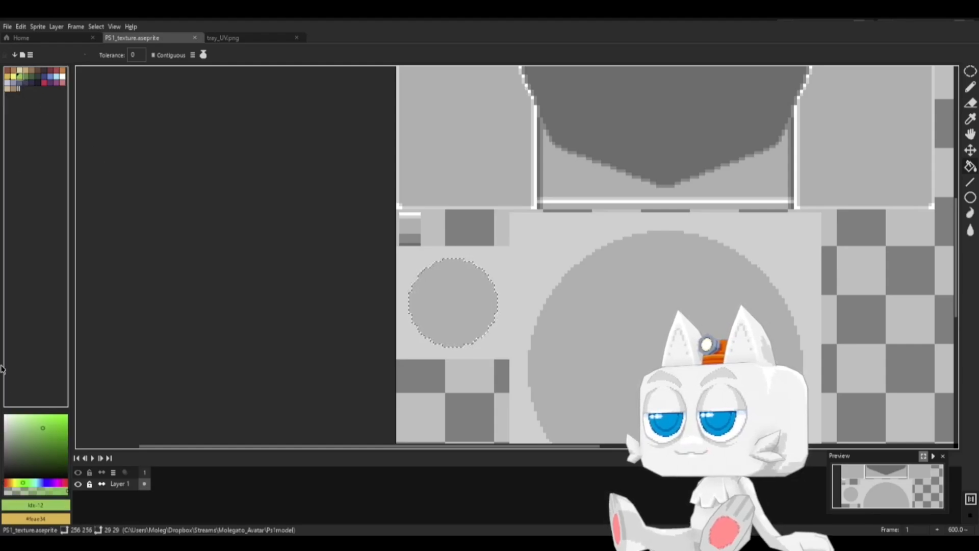
left_click(31, 481)
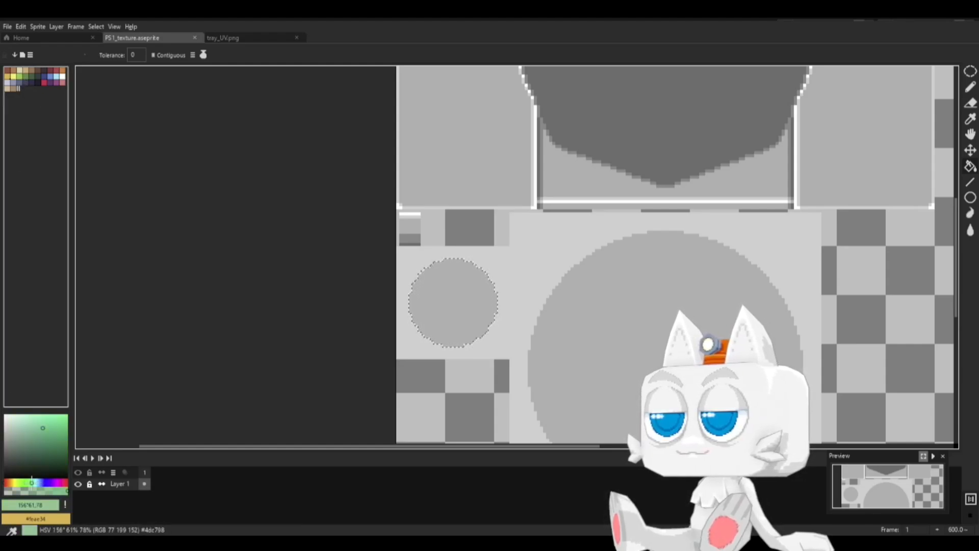
left_click_drag(47, 440, 67, 417)
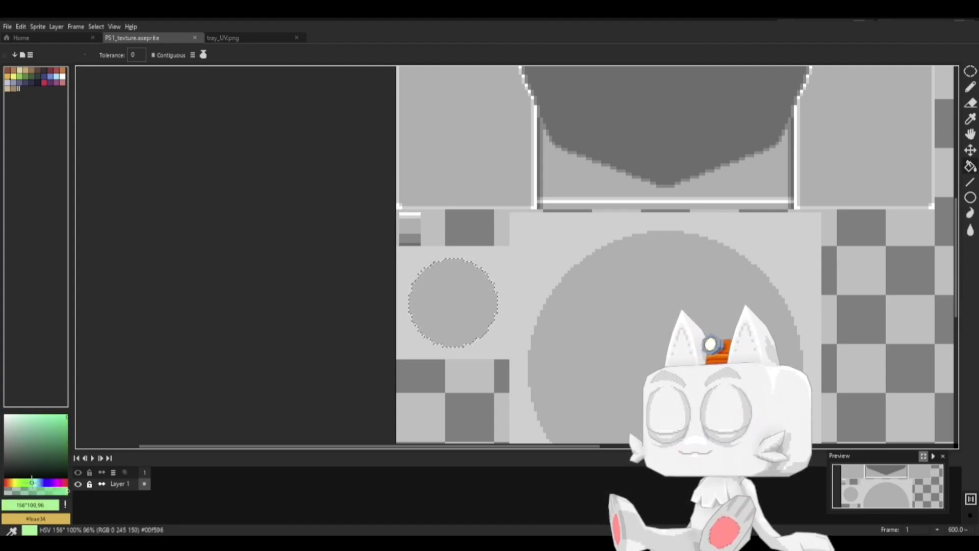
left_click_drag(33, 483, 33, 482)
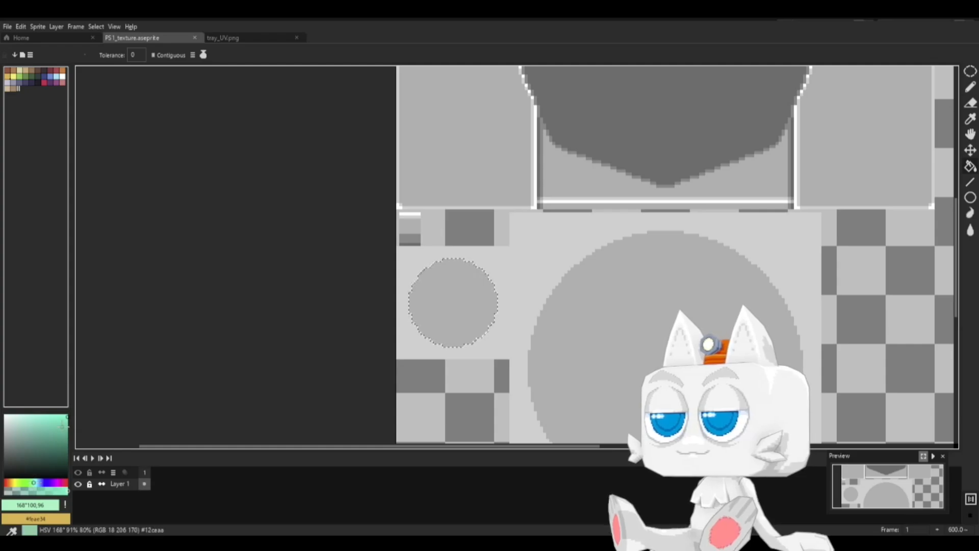
left_click_drag(59, 425, 68, 426)
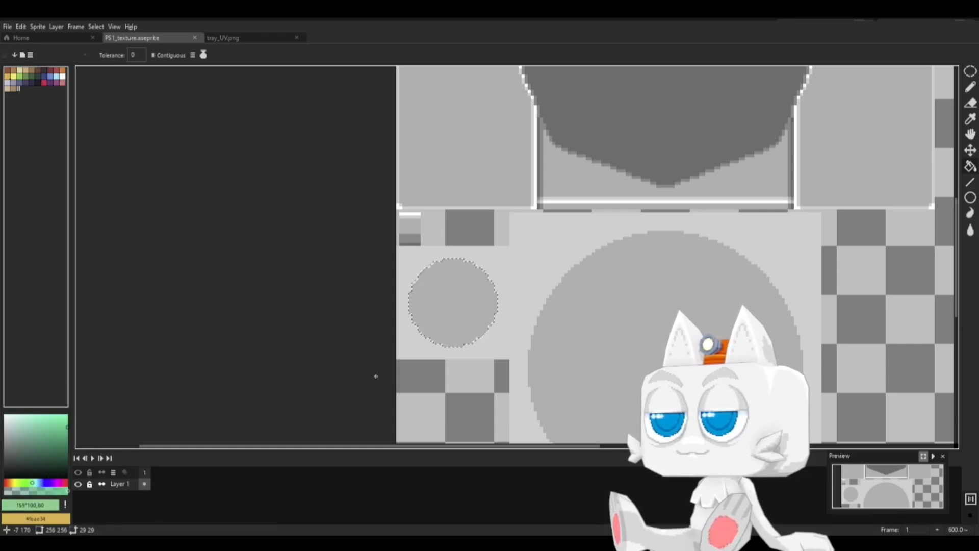
Step: Draw the word POWER in green 1 px pencil lettering, about 4 px tall, across the small grey circle
scroll(444, 311, "up", 4)
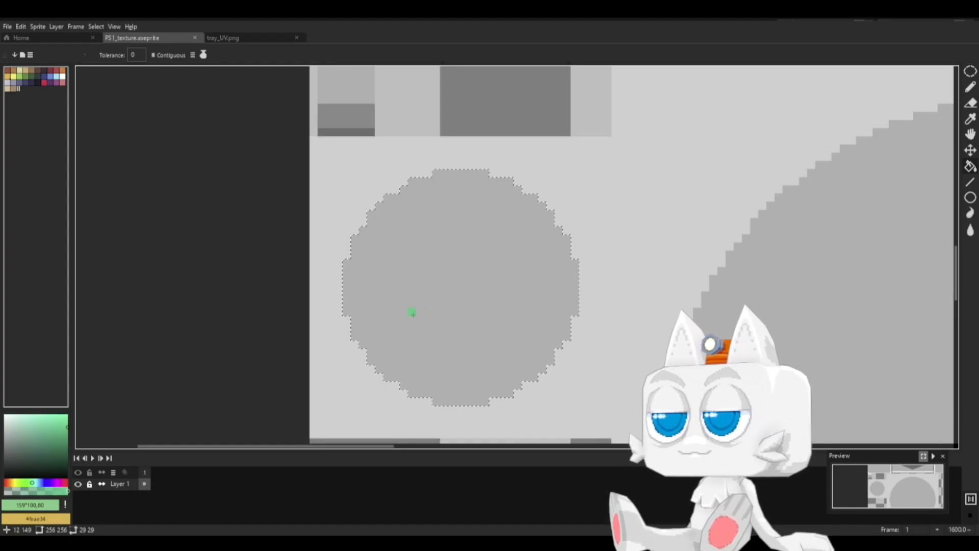
left_click(396, 304)
key("ctrl+z")
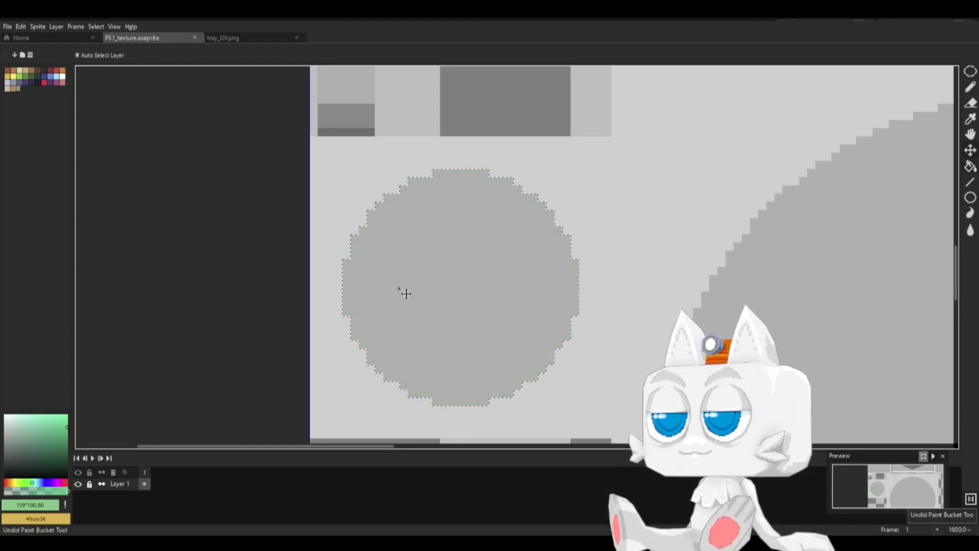
key("b")
mouse_move(403, 305)
left_mouse_down()
mouse_move(402, 278)
mouse_move(415, 279)
mouse_move(412, 296)
left_mouse_up()
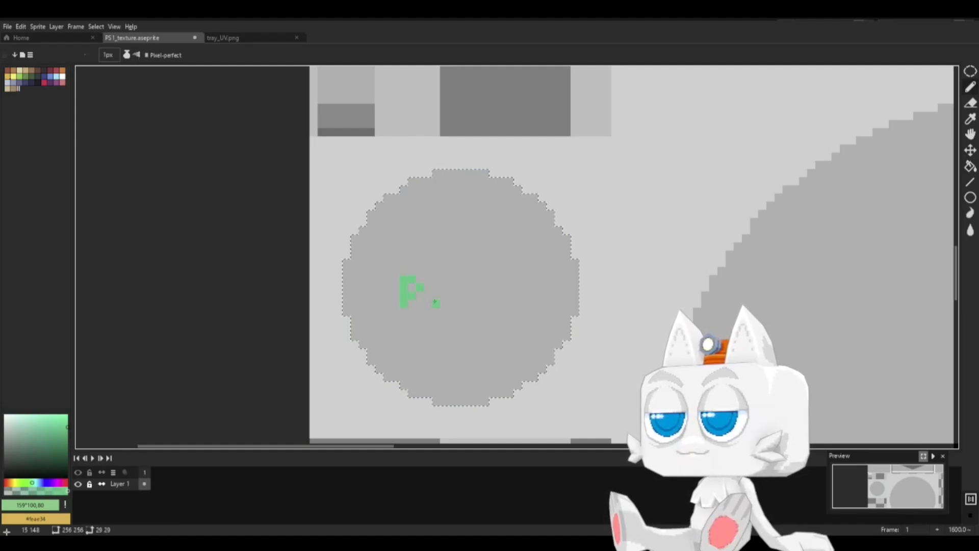
mouse_move(436, 304)
left_mouse_down()
mouse_move(432, 278)
mouse_move(453, 282)
mouse_move(447, 306)
mouse_move(476, 303)
mouse_move(503, 278)
mouse_move(517, 281)
mouse_move(518, 299)
left_mouse_up()
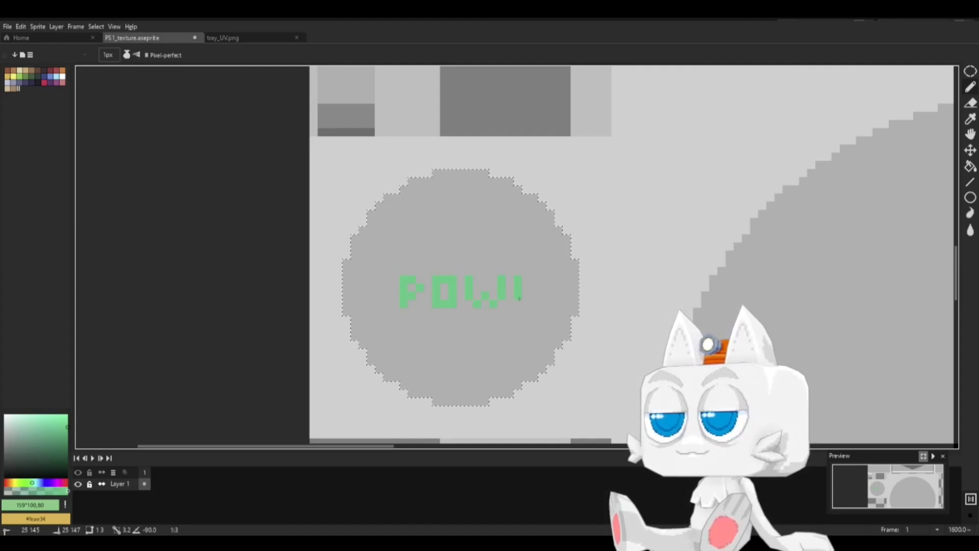
left_click(519, 304)
left_click(526, 295)
key("ctrl+z")
left_click(525, 289)
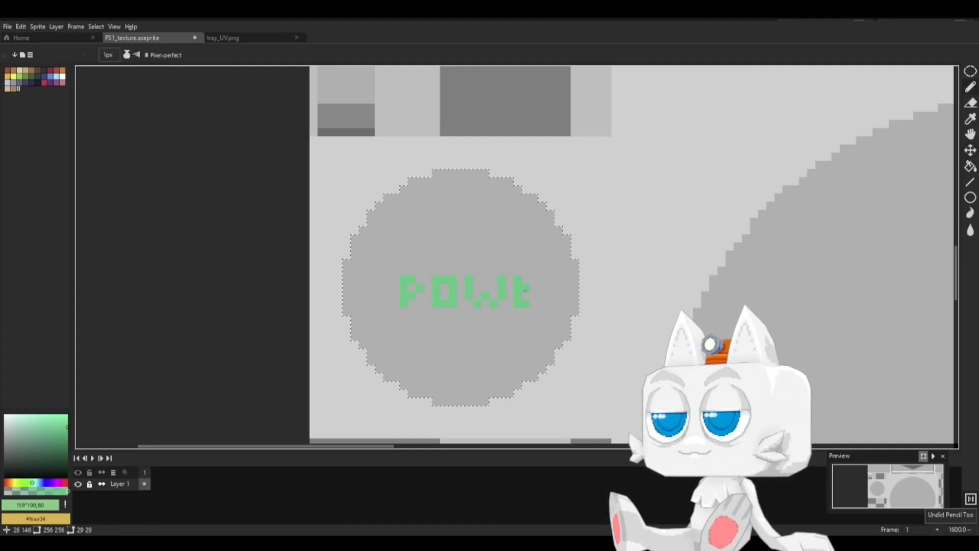
left_click(524, 282)
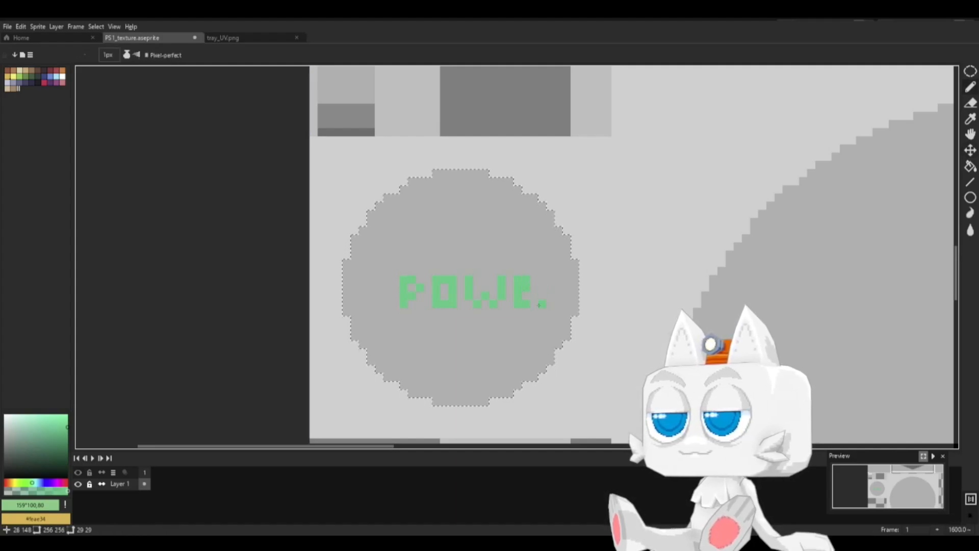
mouse_move(539, 305)
left_mouse_down()
mouse_move(542, 285)
mouse_move(553, 283)
mouse_move(559, 305)
left_mouse_up()
left_click(543, 279)
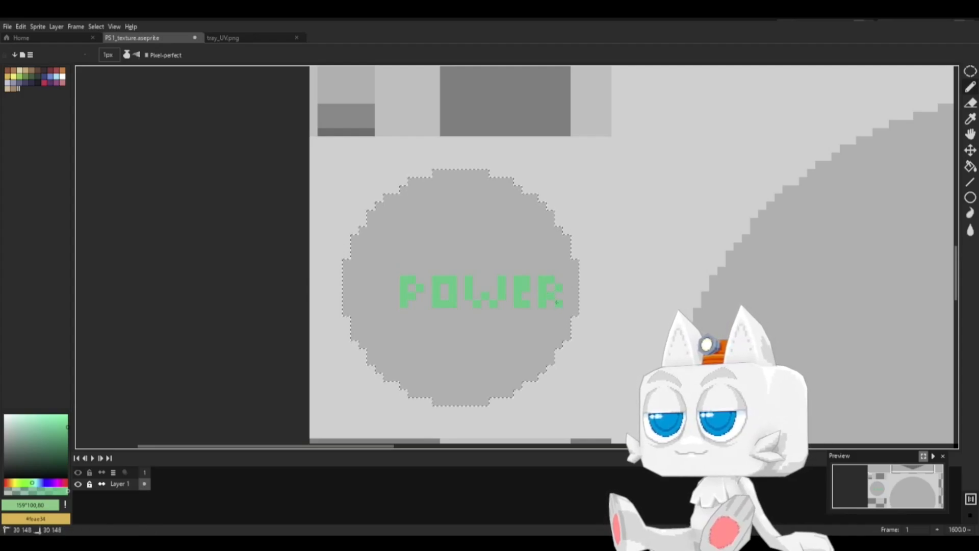
Step: Select the word POWER with a rectangular selection, move it 2 px left to centre it in the circle, and deselect
left_click(970, 72)
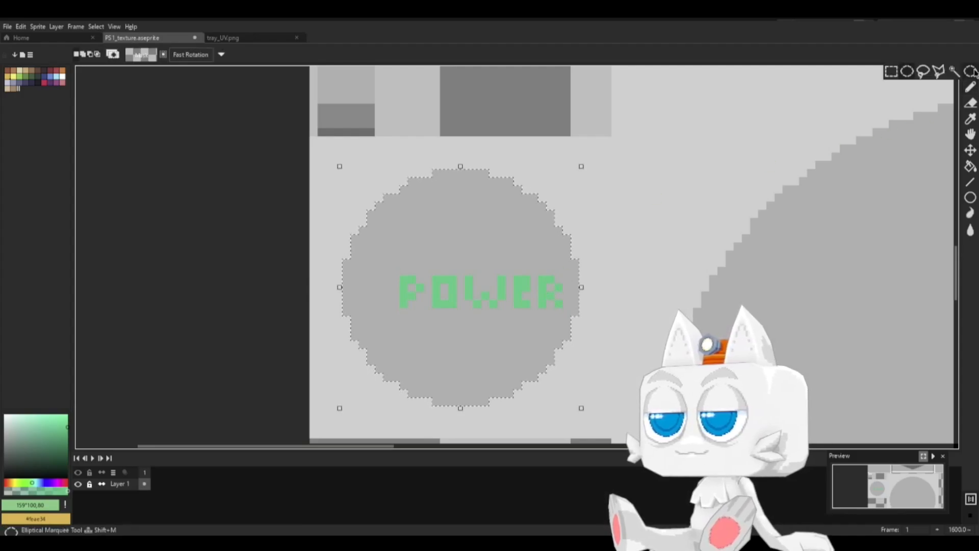
left_click(891, 71)
left_click(457, 276)
left_click(248, 287)
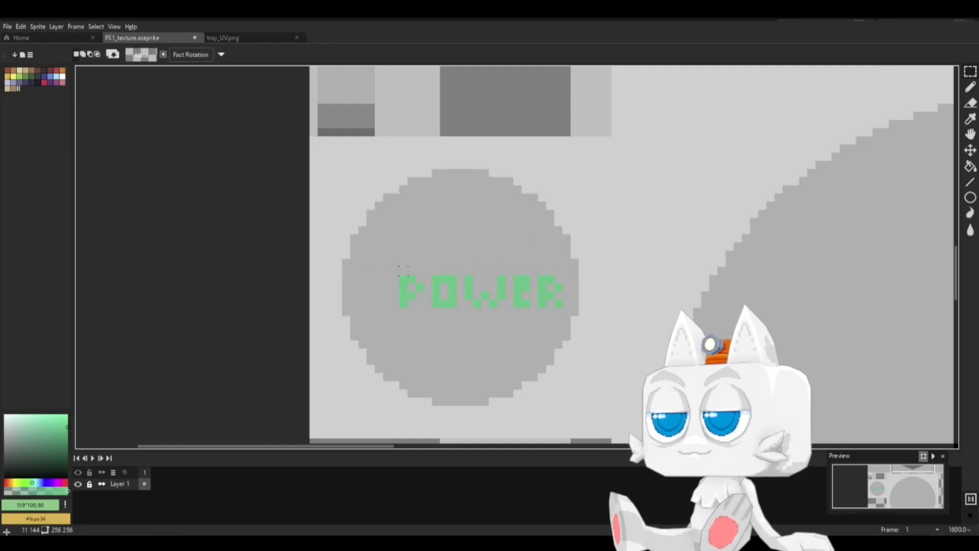
mouse_move(399, 277)
left_mouse_down()
mouse_move(575, 303)
mouse_move(520, 297)
mouse_move(566, 304)
left_mouse_up()
left_click(467, 349)
Step: Sample the circle's grey, #b1b1b1, and retouch the shape of the letter E with the 1 px Pencil
key("b")
key("alt")
left_click(546, 324, "alt")
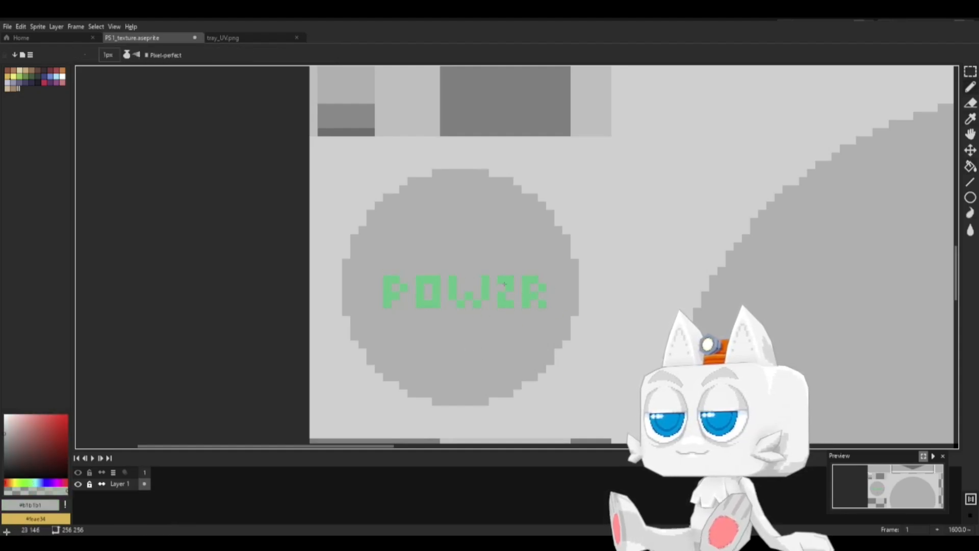
Step: Select all green POWER letters with the non-contiguous Magic Wand and place a copy of them 1 px higher
key("w")
left_click(399, 297)
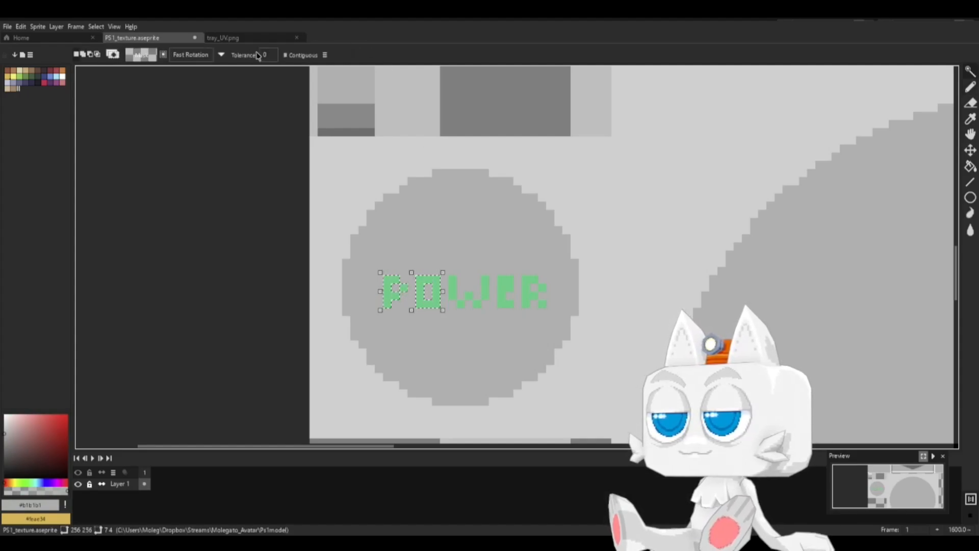
left_click(285, 55)
left_click(452, 296)
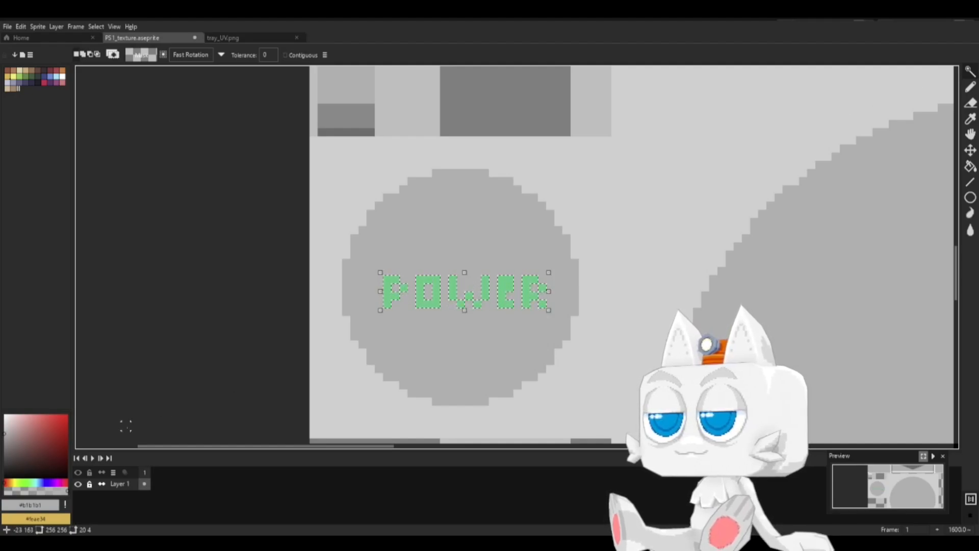
left_click(439, 309)
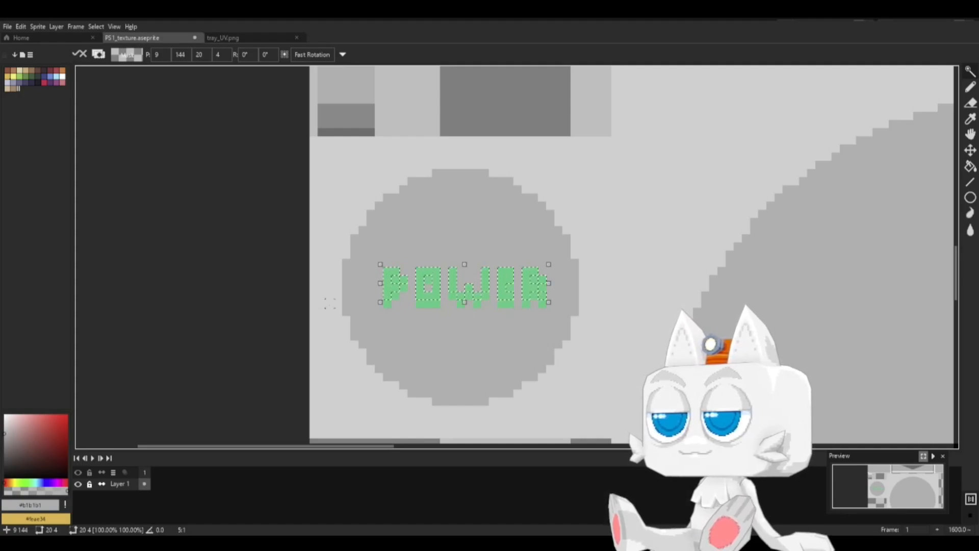
Step: Invert the selection and fill the exposed green of the lower letters non-contiguously with darker green, hue 159°, saturation 100, value 64
key("w")
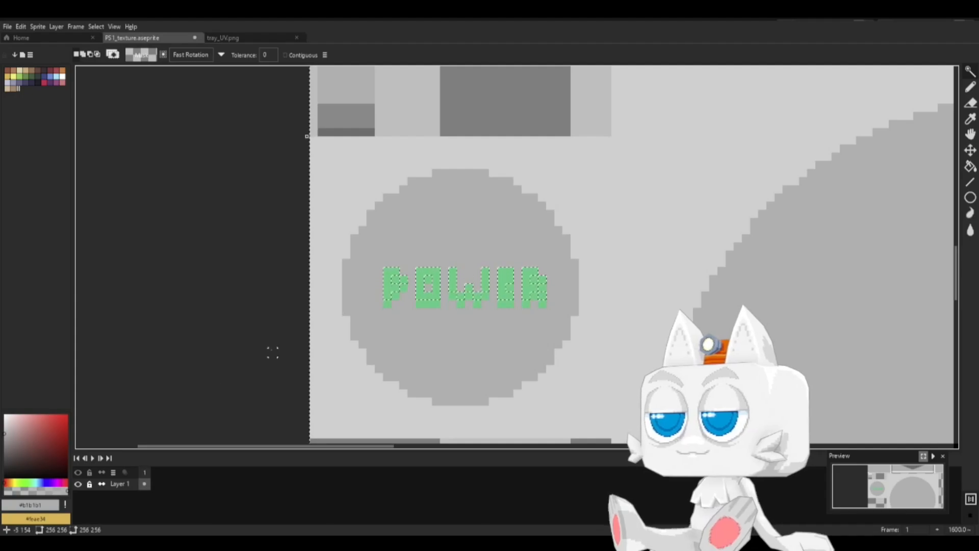
key("b")
left_click(396, 293, "alt")
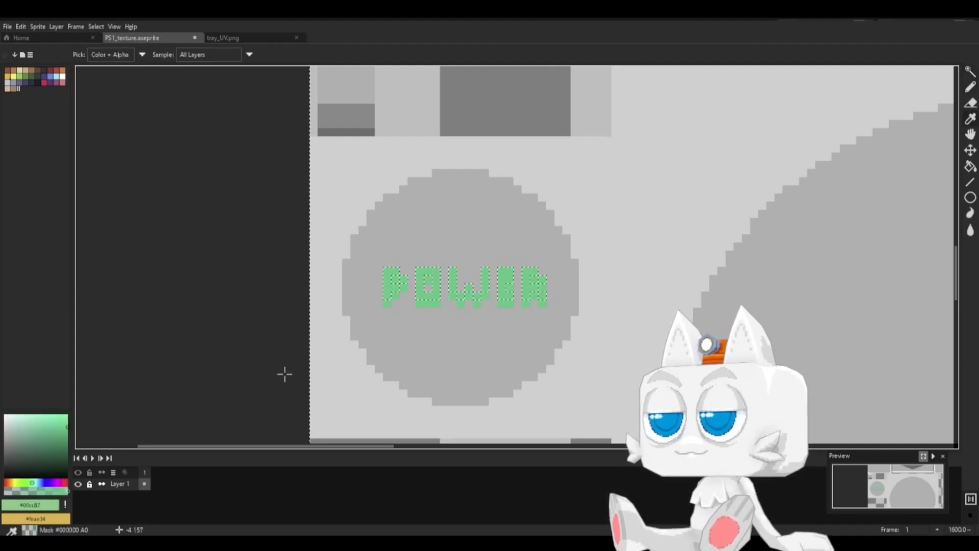
left_click(67, 436)
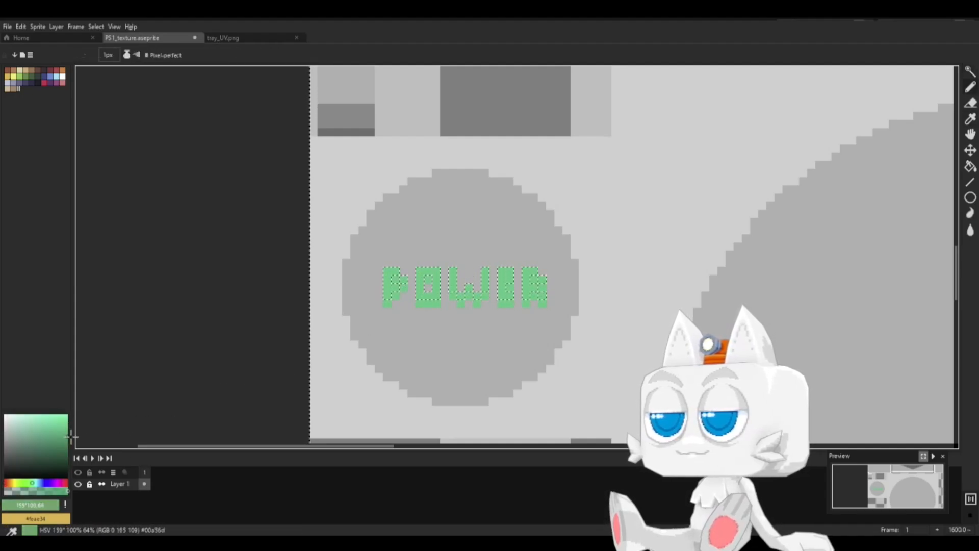
key("w")
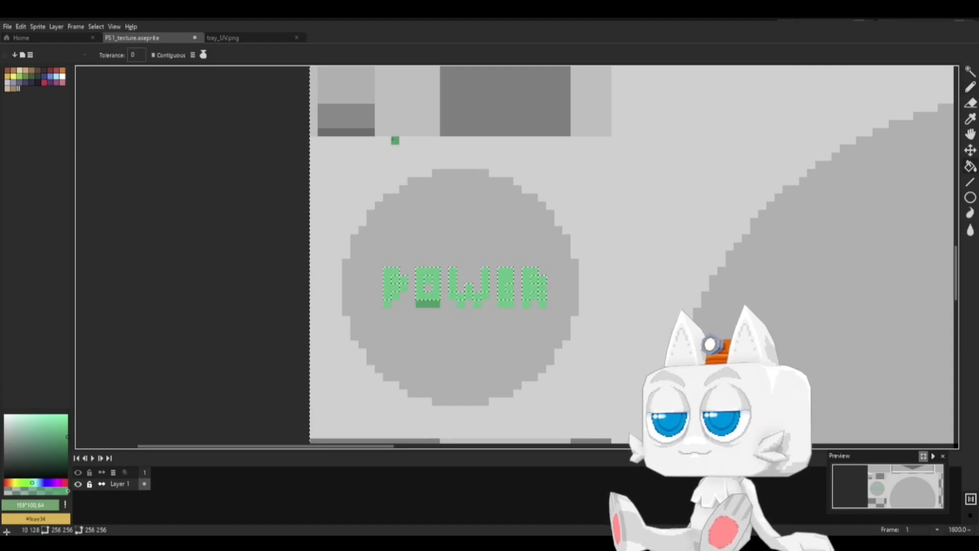
left_click(153, 55)
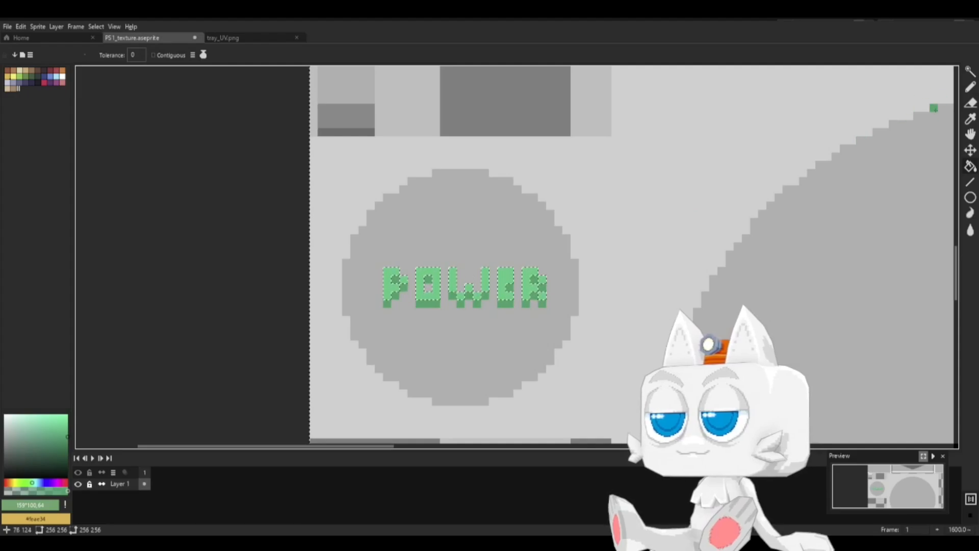
Step: Clear the selection around the POWER letters using the rectangular selection tool
left_click(970, 71)
left_click(893, 73)
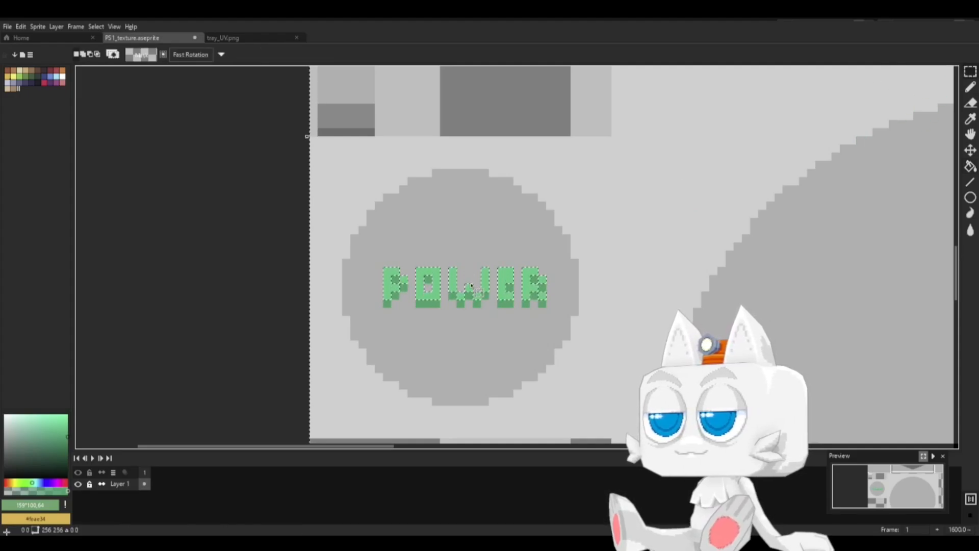
left_click(408, 259)
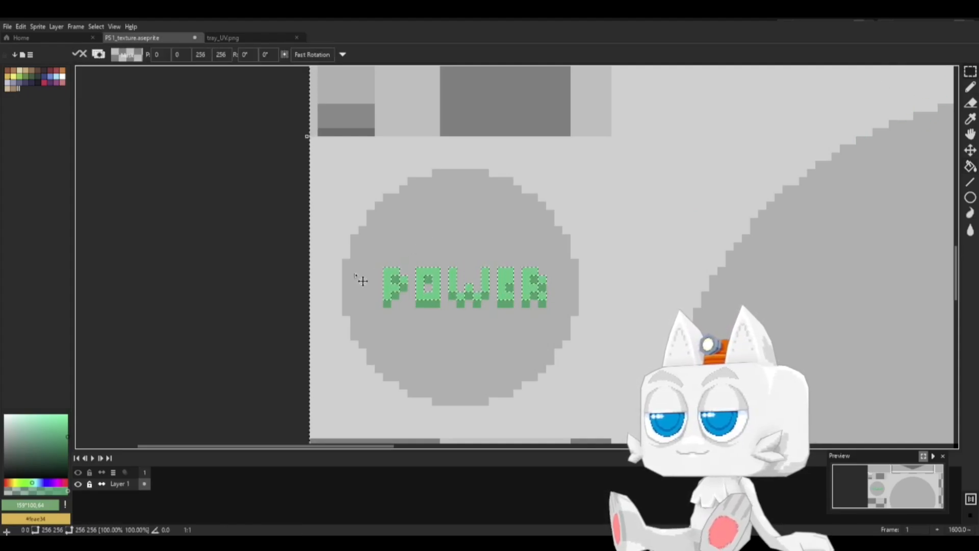
key("ctrl+z")
key("ctrl+d")
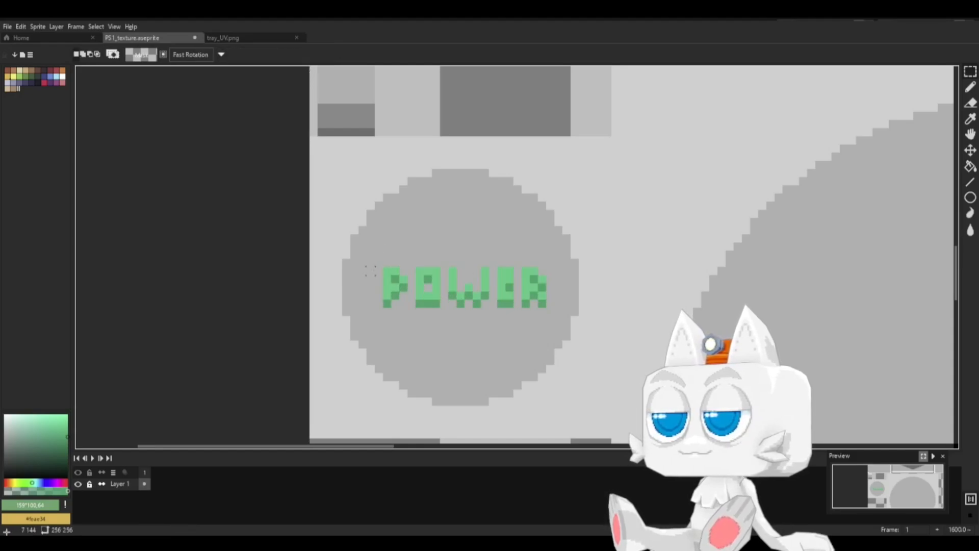
Step: Sample the darker grey, #898989, from the small texture tile and outline the letters P and O with the 1 px Pencil
key("b")
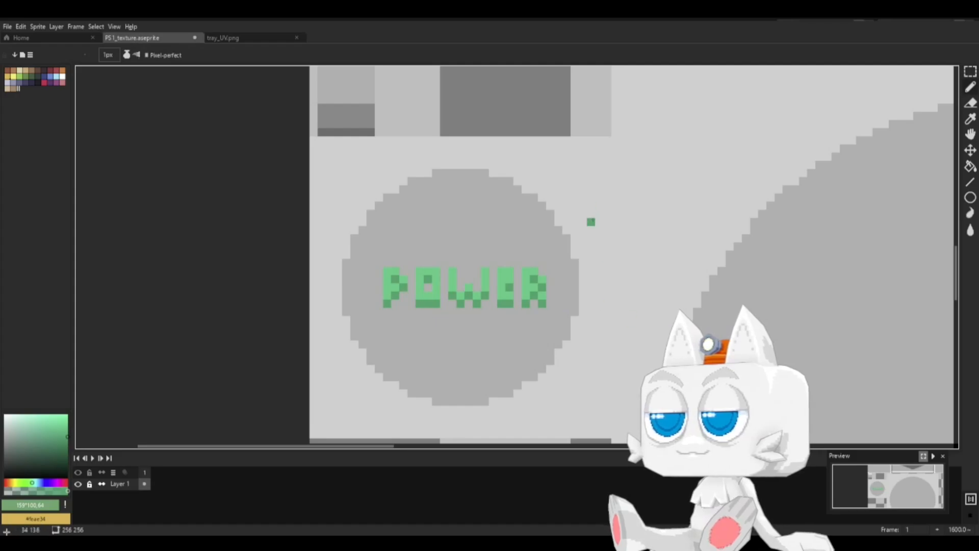
key("i")
left_click(331, 108)
key("b")
left_click(403, 271)
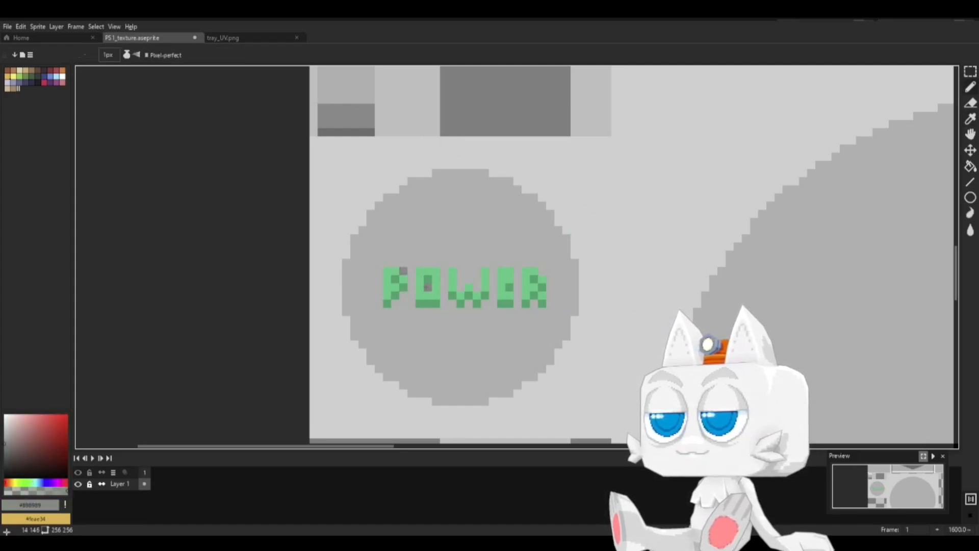
left_click(396, 263)
mouse_move(378, 263)
left_mouse_down()
mouse_move(380, 312)
mouse_move(411, 292)
mouse_move(412, 262)
mouse_move(444, 263)
mouse_move(440, 312)
mouse_move(415, 312)
mouse_move(412, 294)
left_mouse_up()
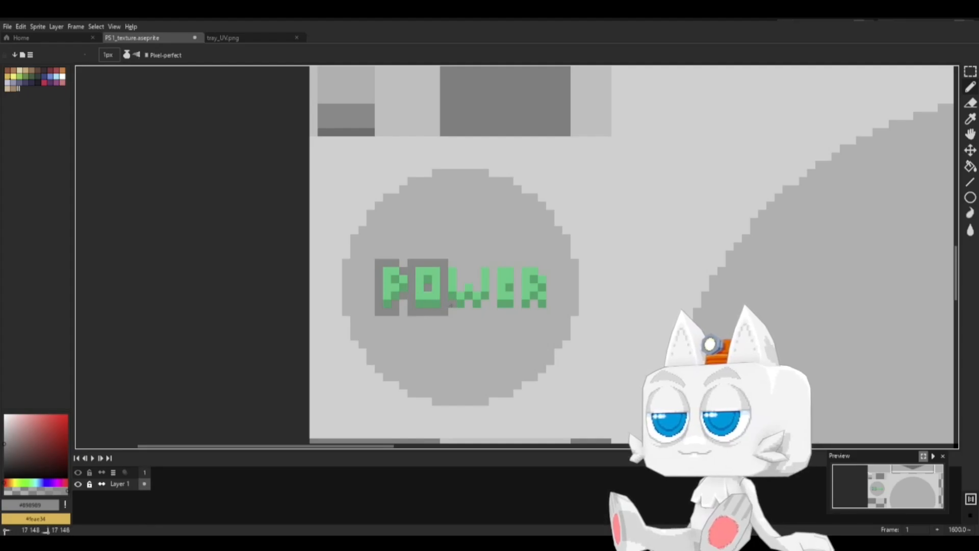
Step: Outline the letter W of POWER in the same darker grey
left_click(460, 312)
left_click(468, 311)
left_click(477, 311)
left_click(484, 304)
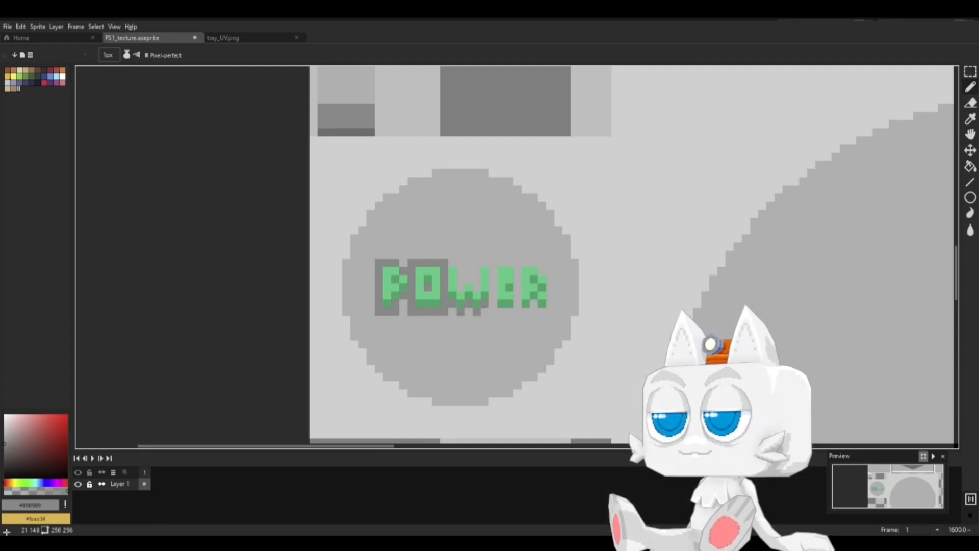
left_click(493, 304)
mouse_move(493, 304)
left_mouse_down()
mouse_move(493, 270)
mouse_move(477, 264)
mouse_move(476, 286)
mouse_move(452, 264)
left_mouse_up()
Step: Outline the letters E and R in the darker grey and fill the gap between them
left_click_drag(498, 311, 532, 312)
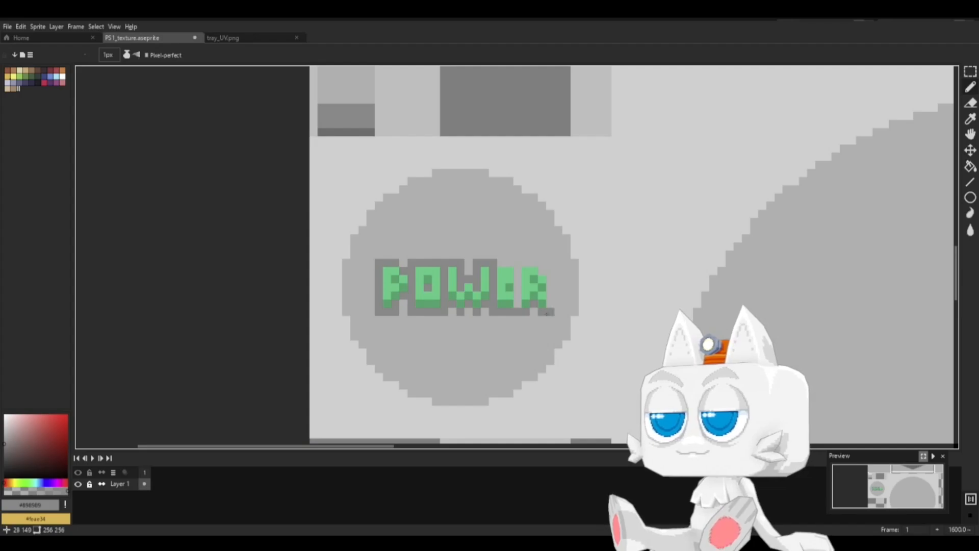
left_click_drag(550, 305, 549, 275)
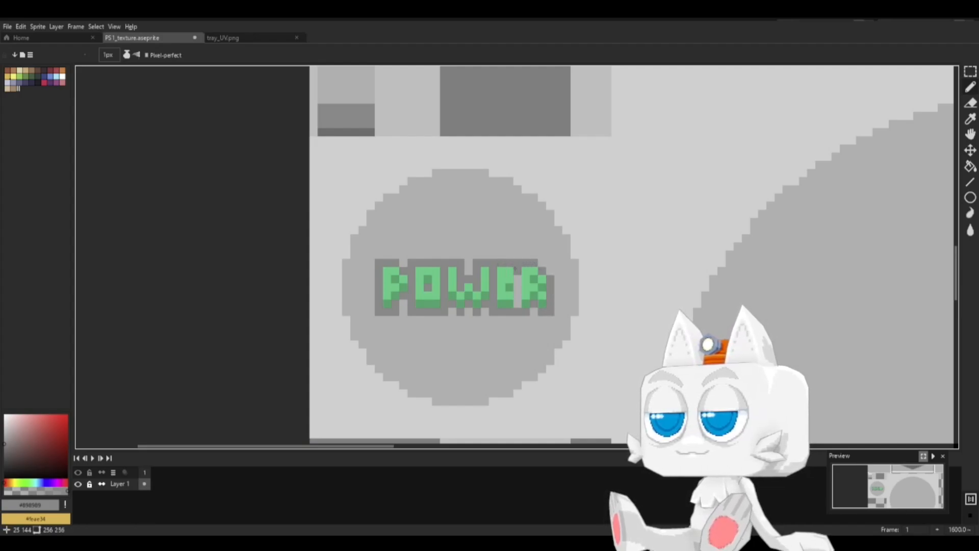
left_click_drag(518, 270, 518, 300)
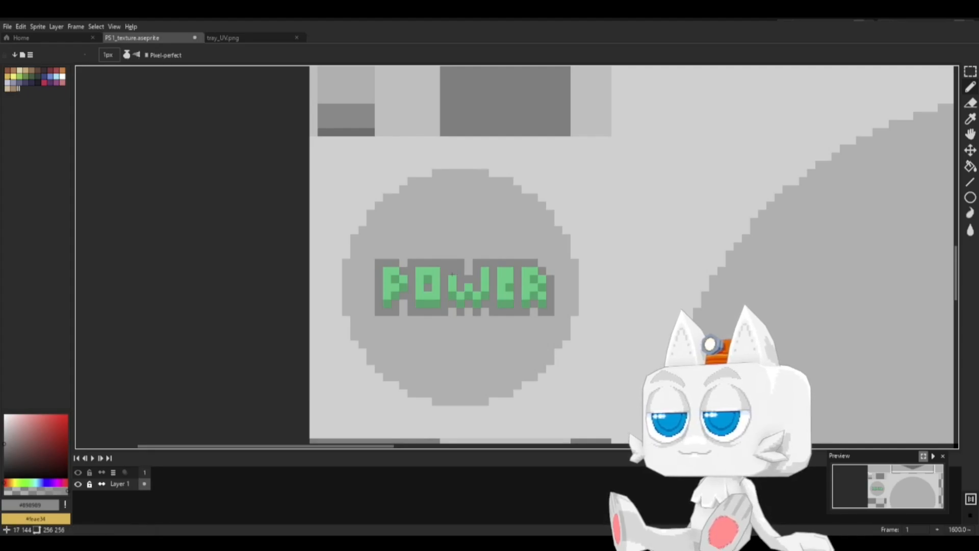
Step: Save PS1_texture.aseprite and repeat its last export
key("ctrl+s")
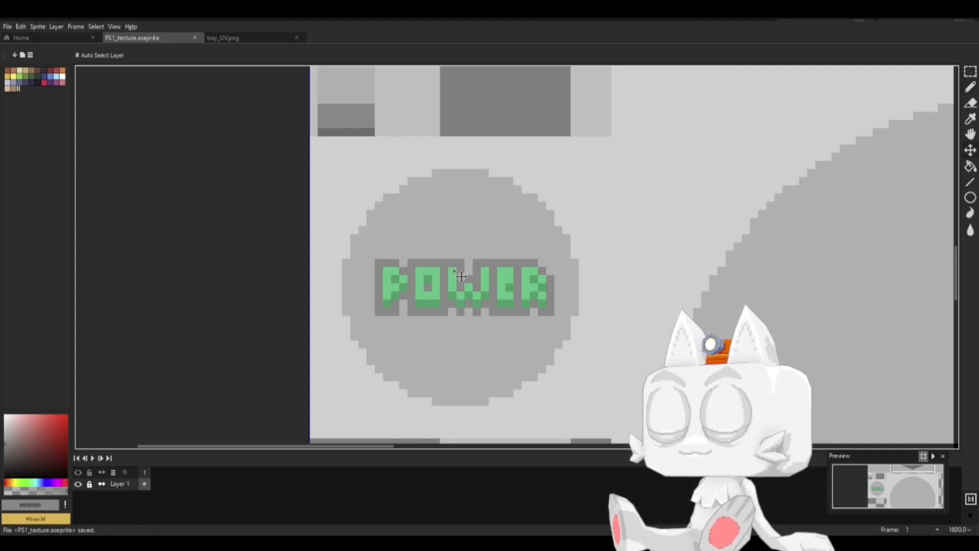
left_click(7, 27)
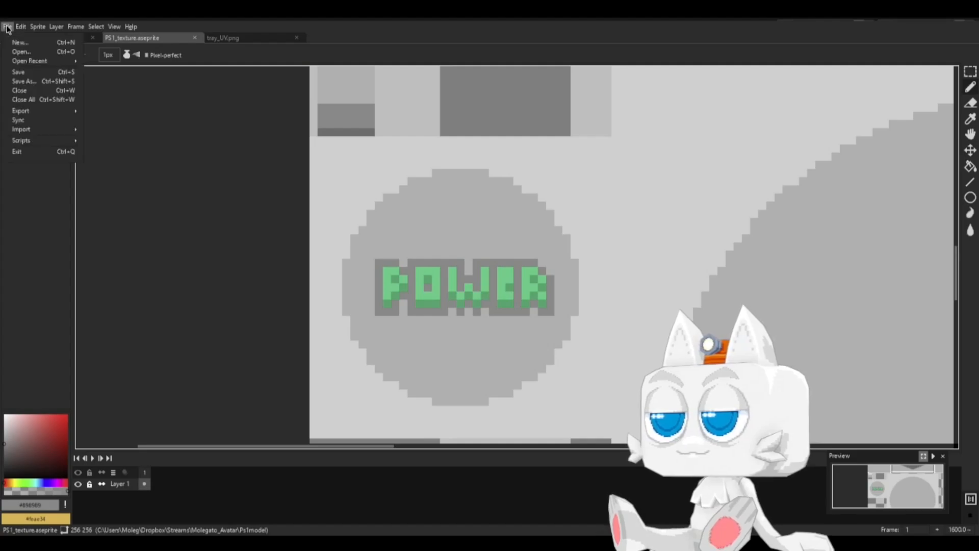
mouse_move(30, 111)
left_click(104, 120)
left_click(254, 246)
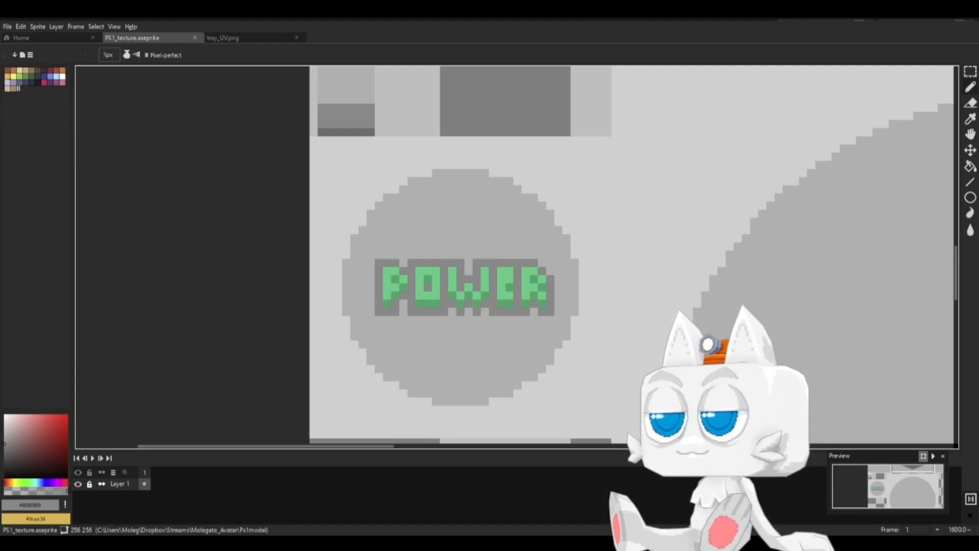
Step: Switch to Blender, reload PS1_texture.png, and orbit the model to inspect the POWER button
key("alt+Tab")
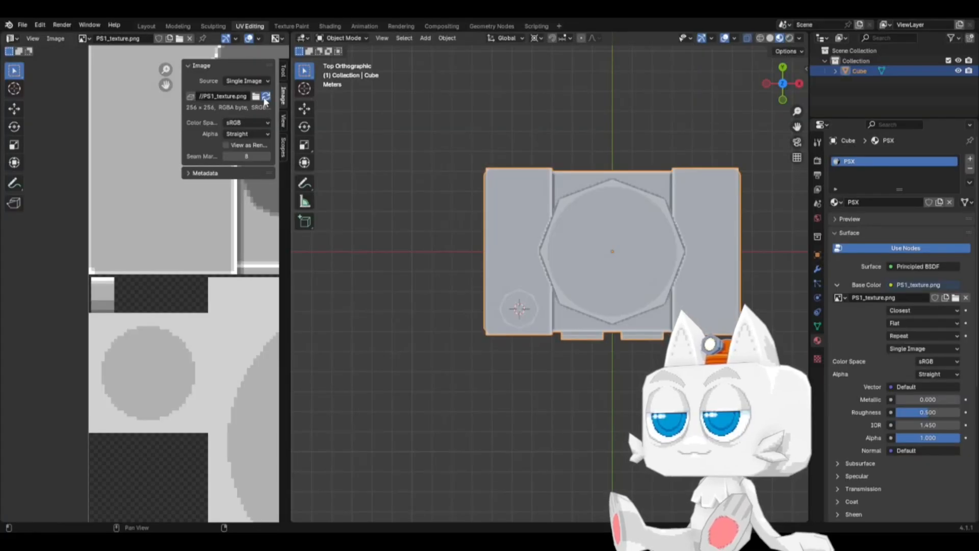
left_click(266, 97)
middle_click_drag(570, 352, 546, 299)
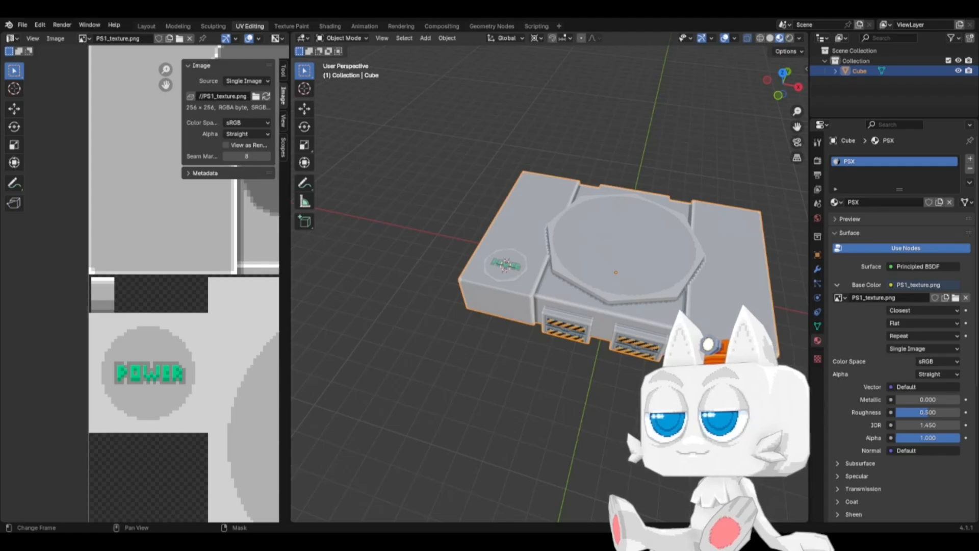
Step: Back in Aseprite, select the 37 × 37 px POWER tile and place a copy directly below it at X 0, Y 165
key("alt+Tab")
left_click(968, 71)
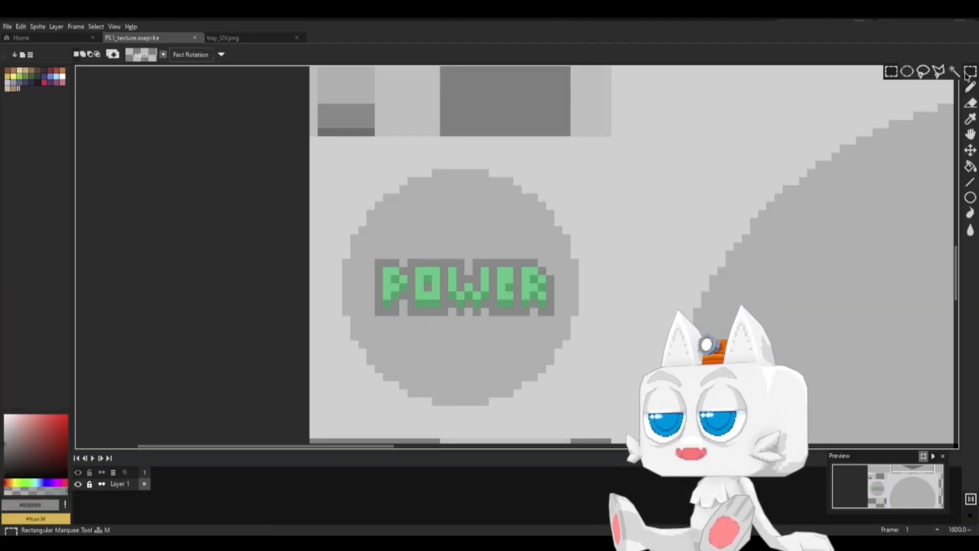
scroll(447, 285, "down", 3)
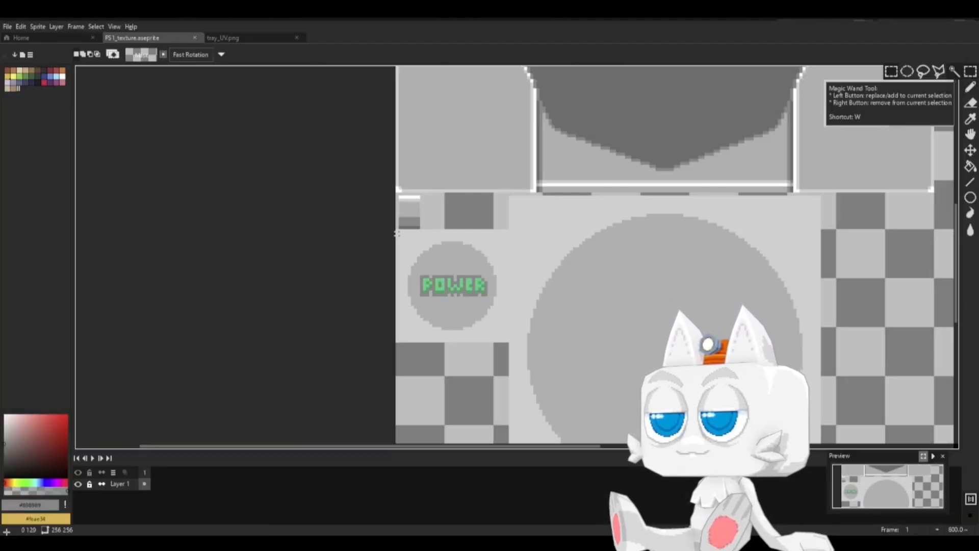
left_click_drag(397, 229, 510, 343)
left_click_drag(464, 265, 464, 384, "ctrl")
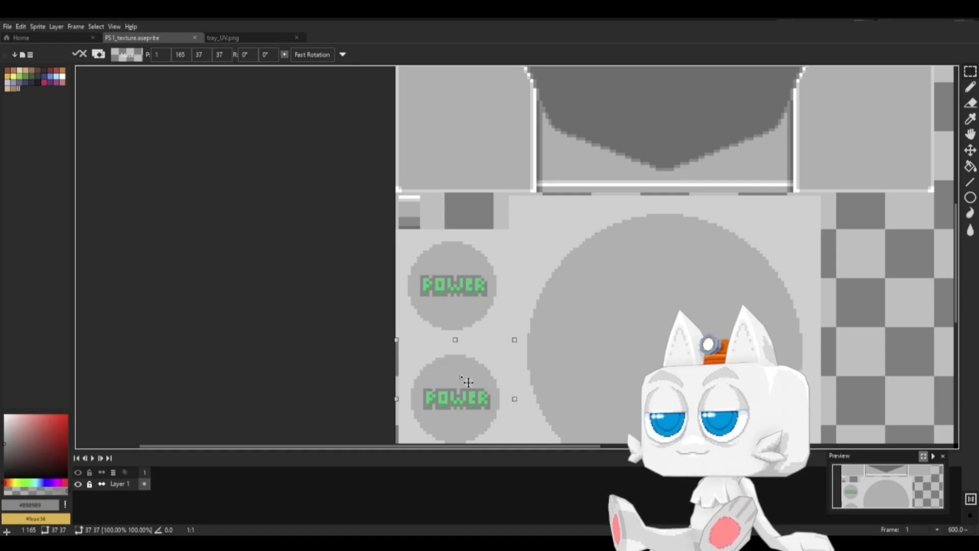
left_click_drag(461, 375, 457, 375)
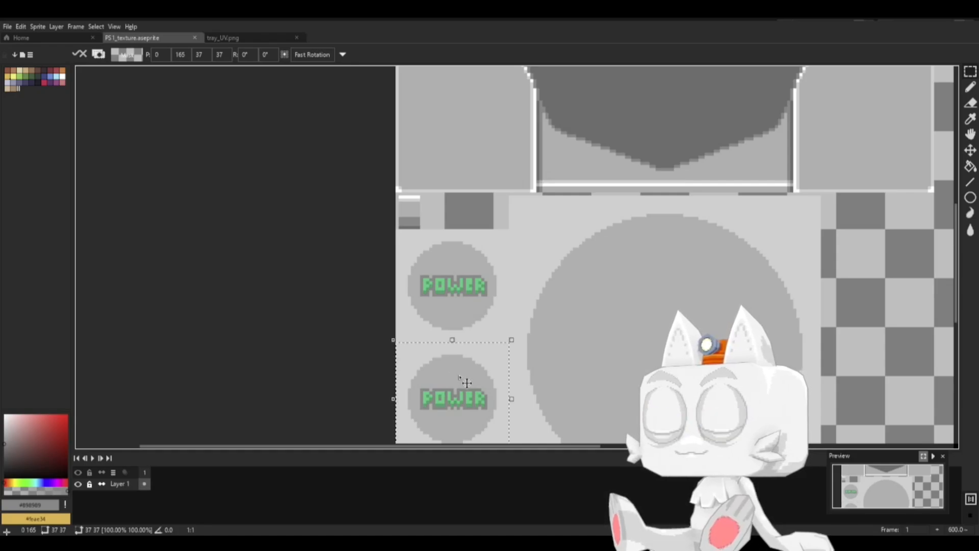
Step: Select the outlined POWER label in the lower circle with a rectangular selection and delete it
middle_click_drag(407, 364, 369, 296)
scroll(428, 307, "up", 1)
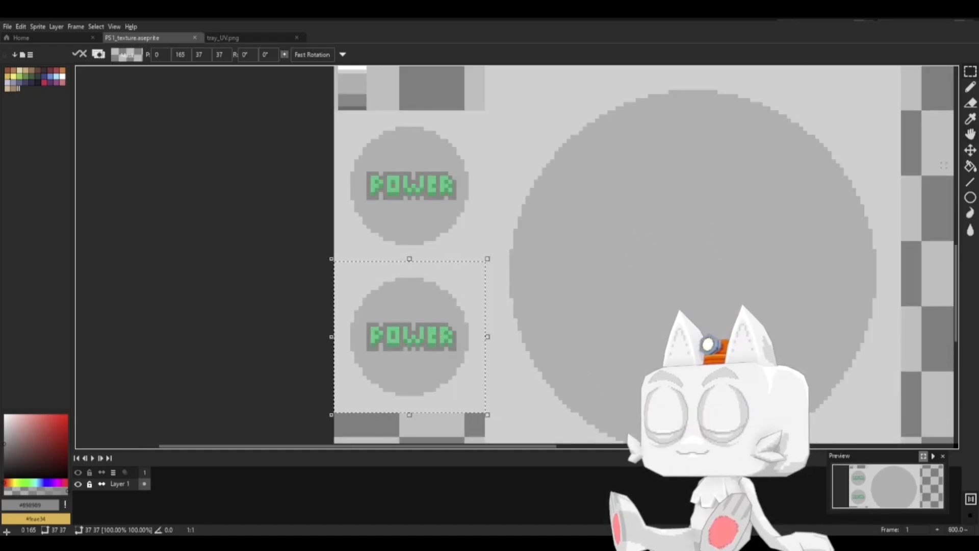
left_click(970, 72)
left_click(320, 325)
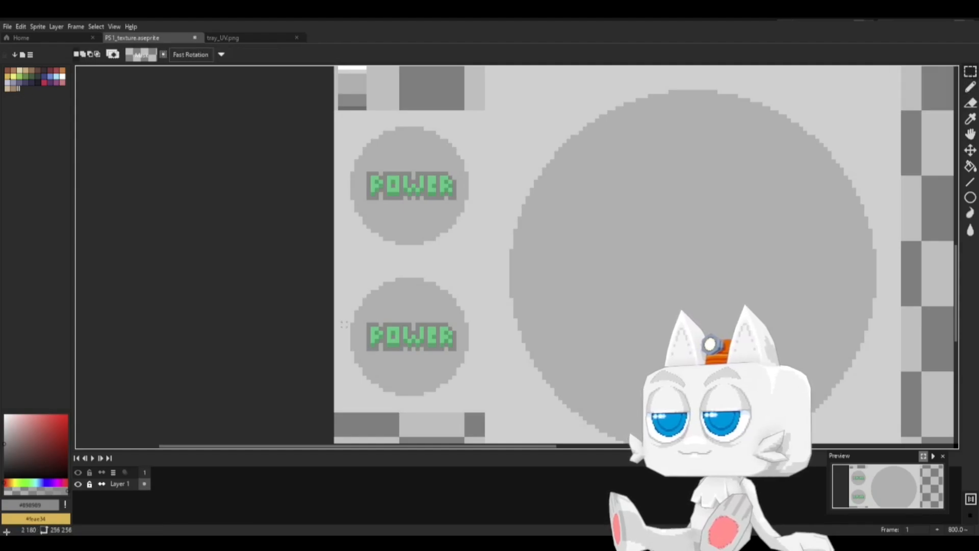
left_click_drag(366, 322, 458, 352)
key("Delete")
Step: Fill the emptied rectangle in the lower circle with the circle's grey, #b1b1b1, using a contiguous Paint Bucket fill
key("b")
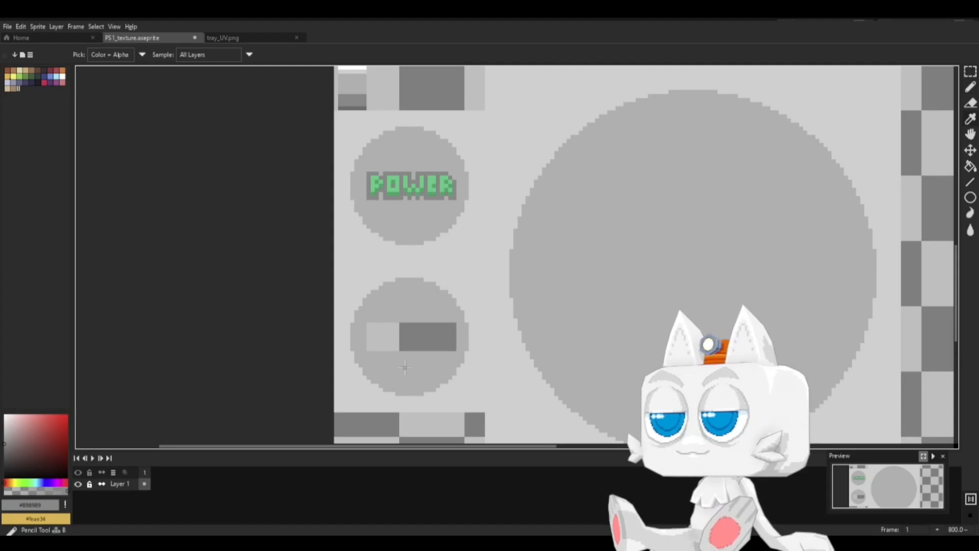
left_click(405, 367, "alt")
key("g")
left_click(399, 325)
key("ctrl+z")
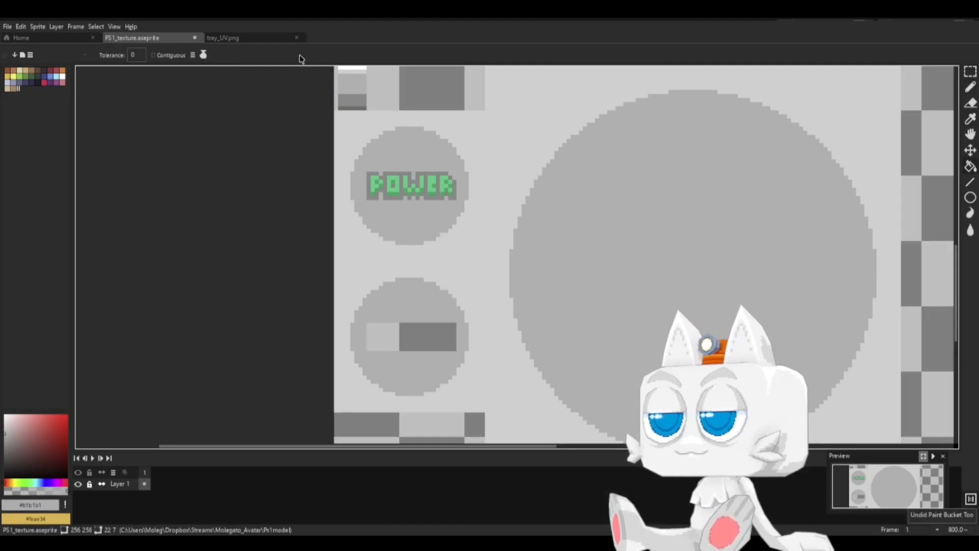
left_click(397, 337)
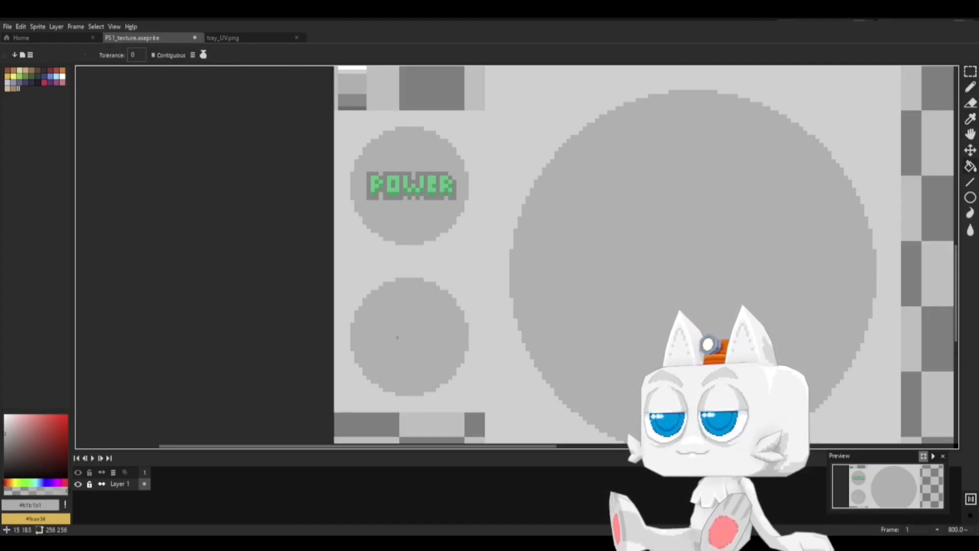
Step: Choose a light blue, hue 214°, saturation 42, value 86, and draw the letters O, P and E in the lower circle with the 1 px Pencil
left_click(43, 481)
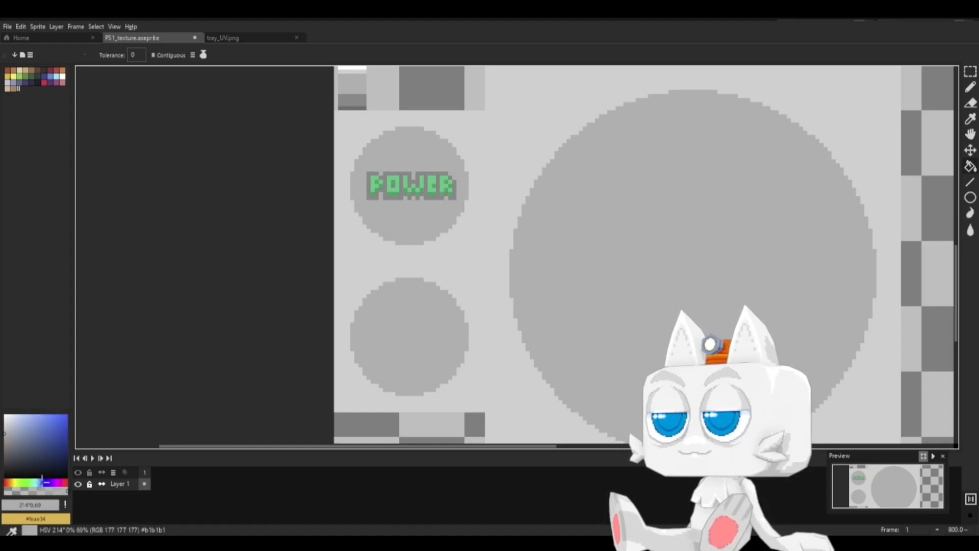
left_click(38, 442)
left_click(30, 423)
scroll(571, 375, "up", 3)
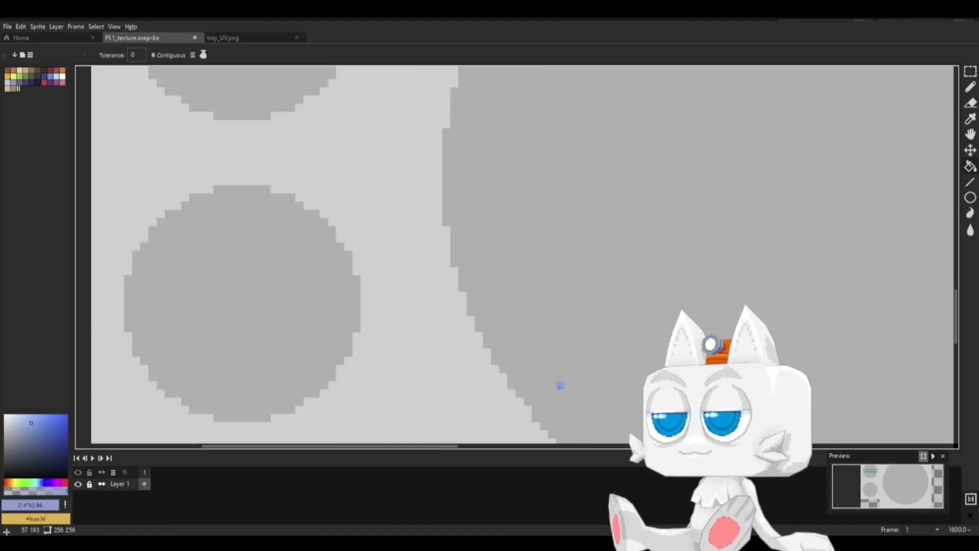
key("b")
left_click_drag(168, 319, 167, 305)
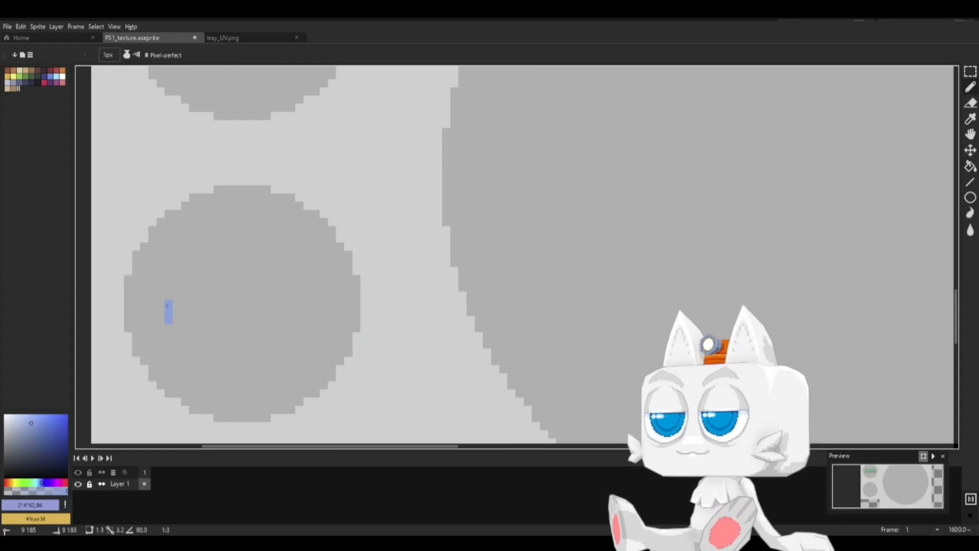
mouse_move(236, 271)
middle_mouse_down()
mouse_move(362, 396)
mouse_move(364, 377)
middle_mouse_up()
left_click(315, 418)
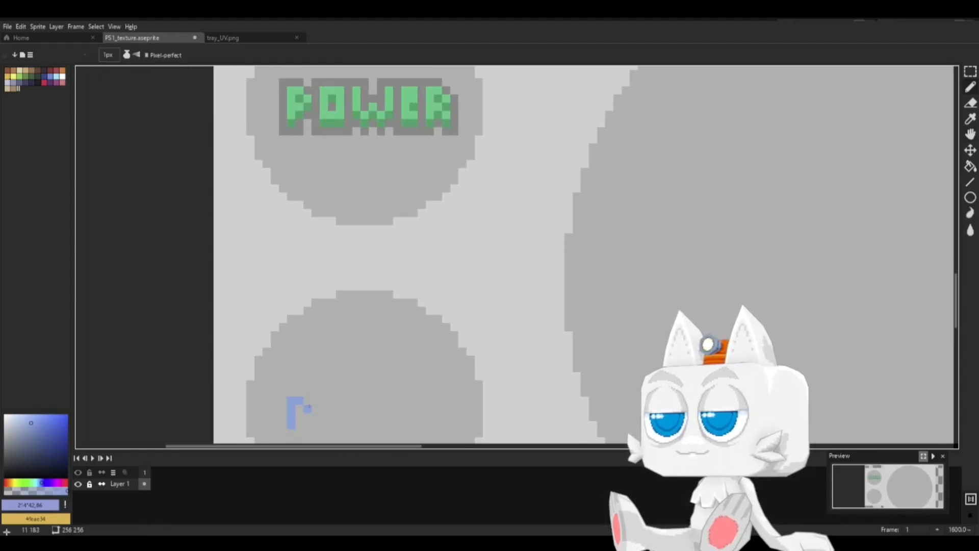
left_click(303, 401)
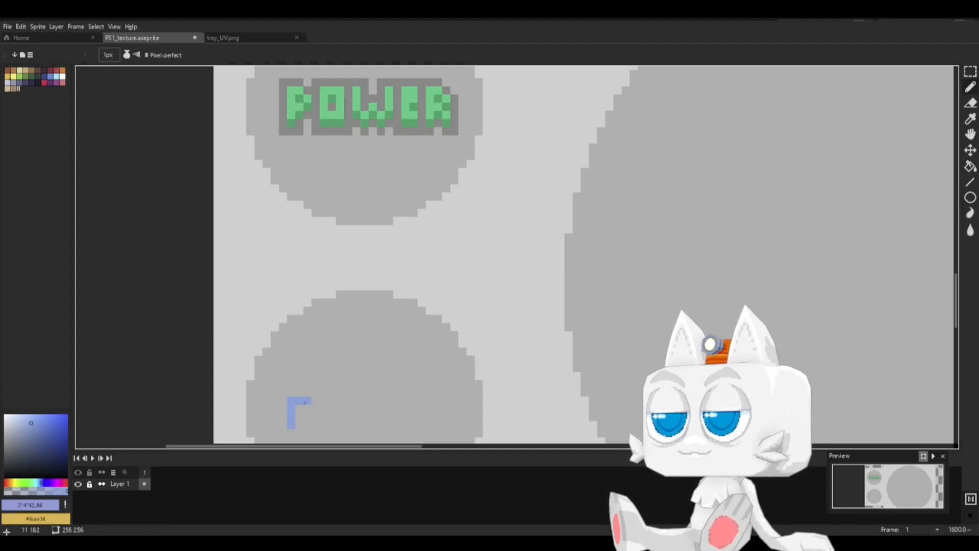
mouse_move(304, 403)
left_mouse_down()
mouse_move(307, 425)
mouse_move(297, 426)
mouse_move(330, 402)
mouse_move(364, 401)
left_mouse_up()
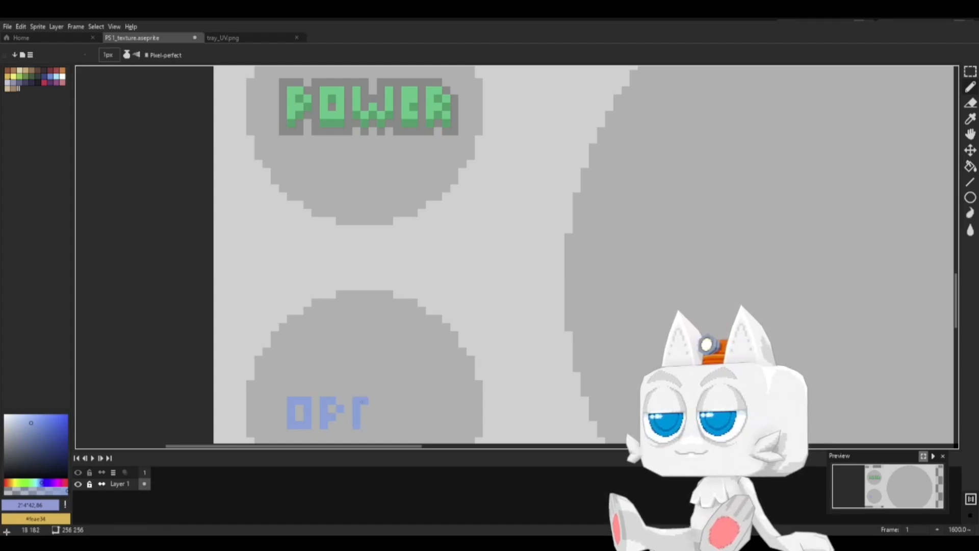
left_click(362, 408)
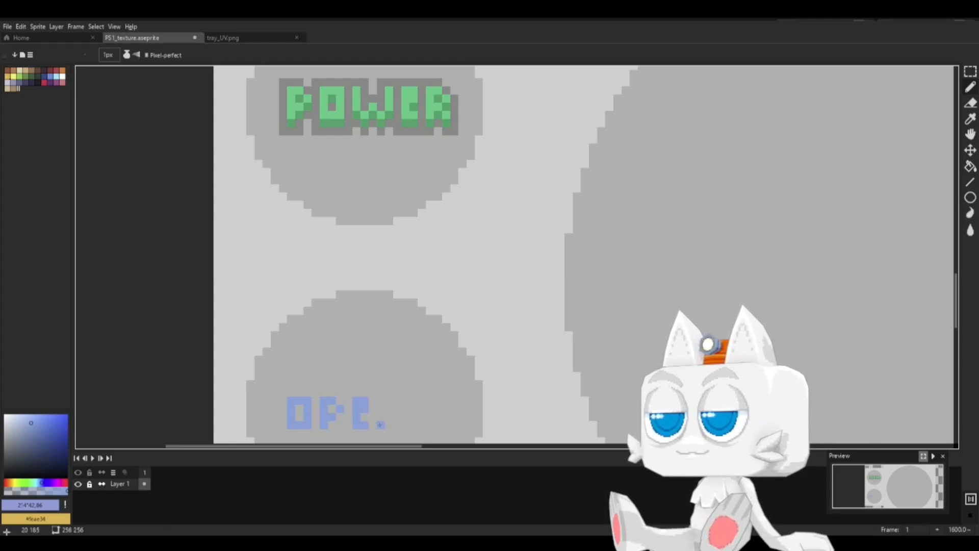
Step: Complete the word OPEN by drawing a capital N in the same light blue after the E
mouse_move(380, 424)
left_mouse_down()
mouse_move(379, 401)
mouse_move(397, 424)
left_mouse_up()
left_click(389, 400)
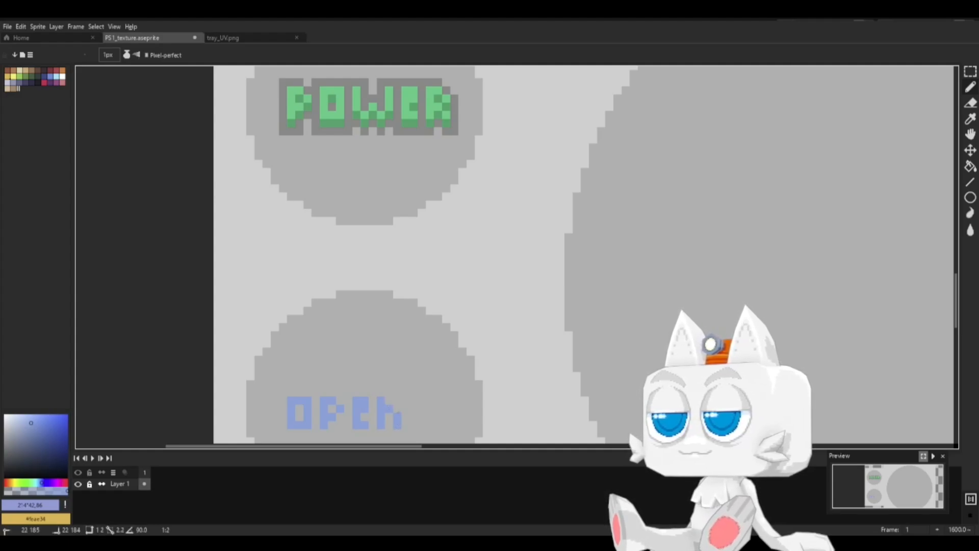
key("ctrl+z")
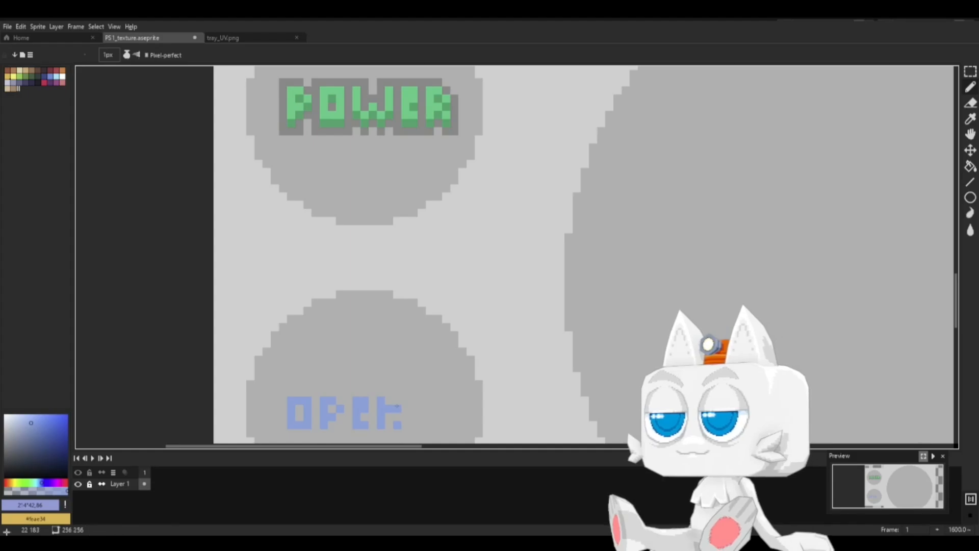
left_click(397, 401)
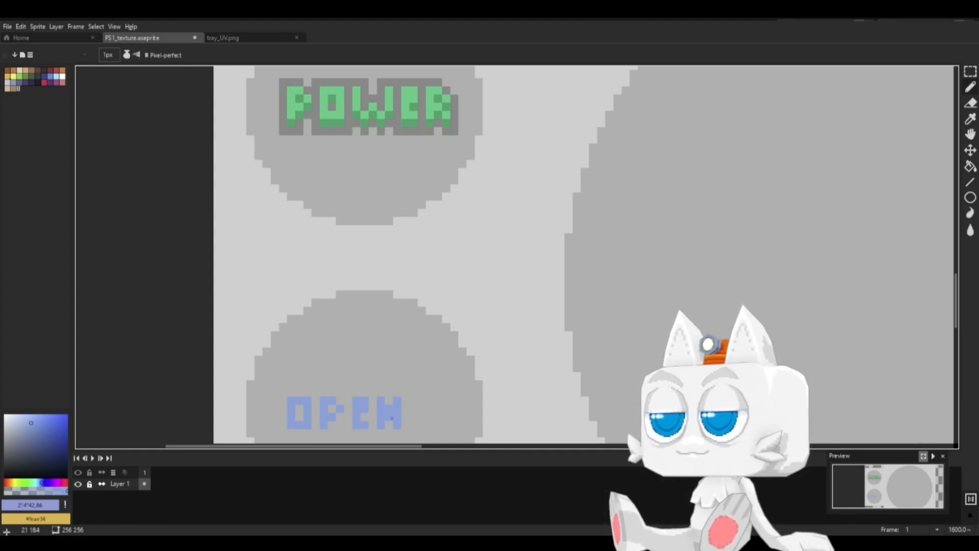
middle_click_drag(438, 376, 470, 340)
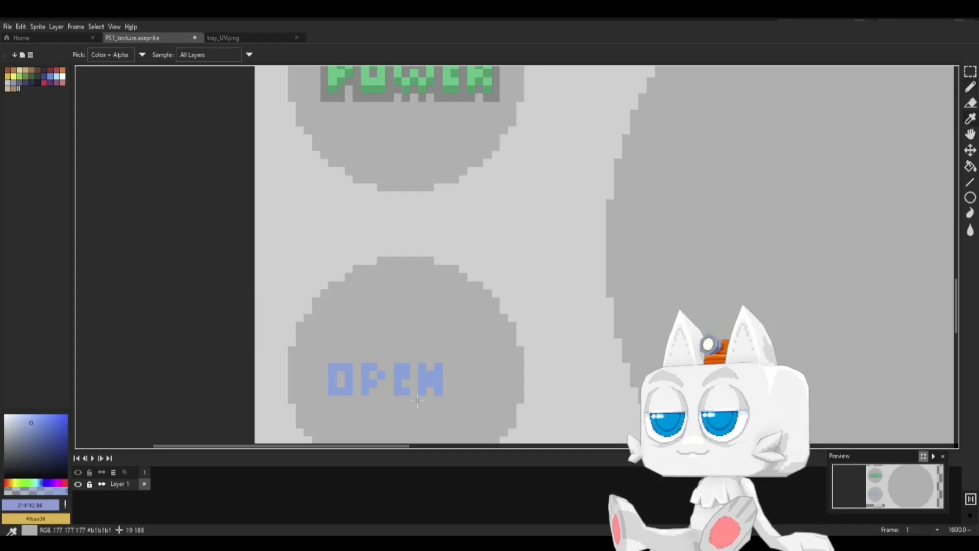
Step: Pick a darker blue, hue 214°, saturation 52, value 77, and pencil shading onto the bases and inner pixels of the OPEN letters
left_click(430, 375, "alt")
left_click(36, 428)
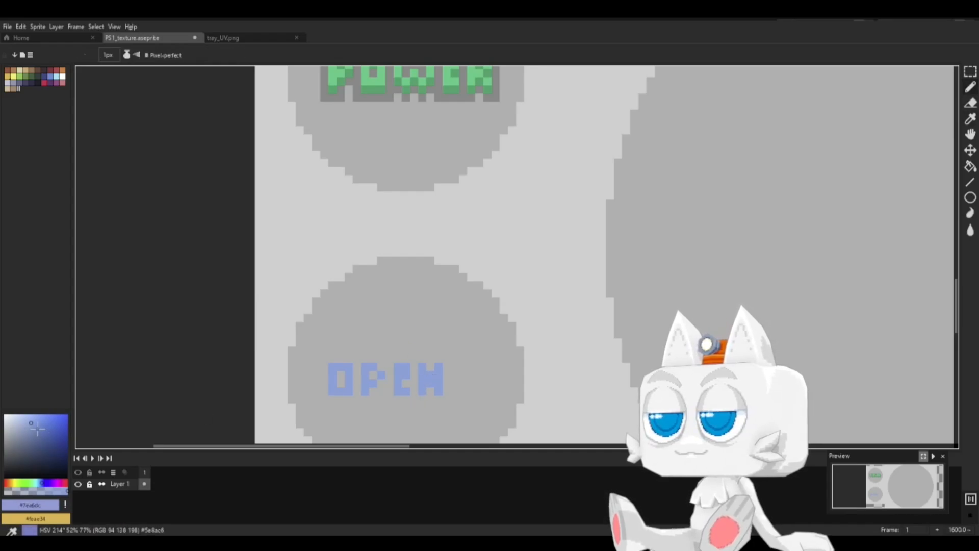
mouse_move(340, 374)
left_mouse_down()
mouse_move(338, 400)
mouse_move(385, 384)
left_mouse_up()
left_click(373, 375)
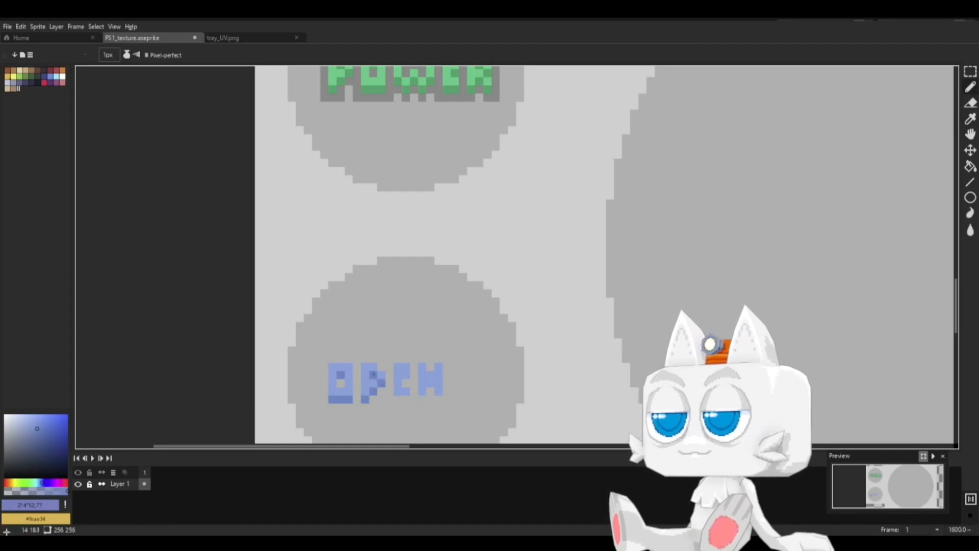
left_click(405, 399)
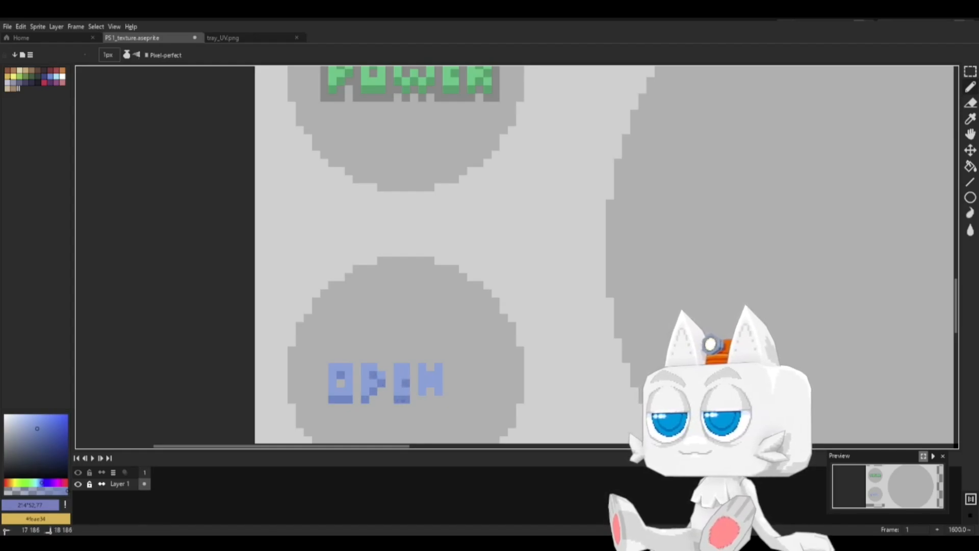
left_click(422, 399)
left_click(438, 392)
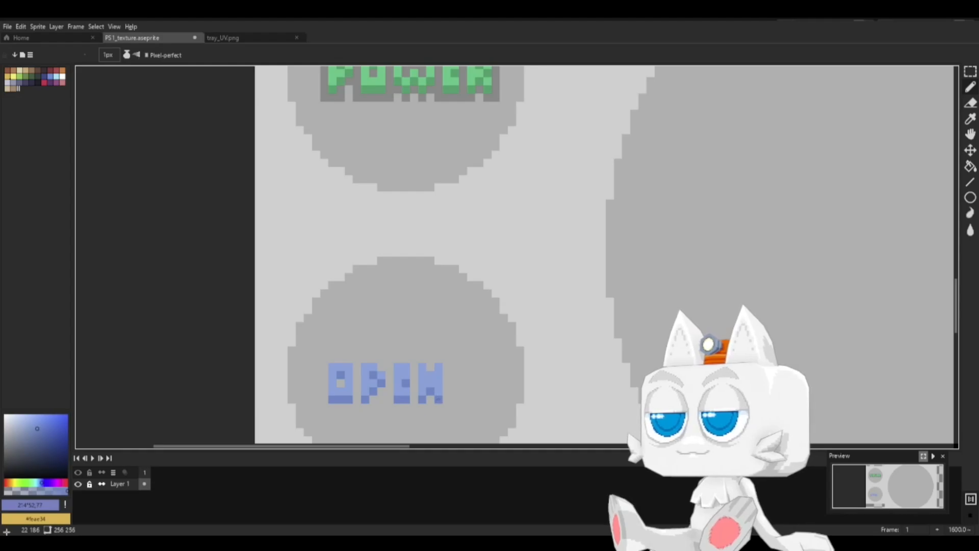
Step: Select the OPEN label with a rectangular selection and move it 3 px right and 1 px up within the lower circle
key("m")
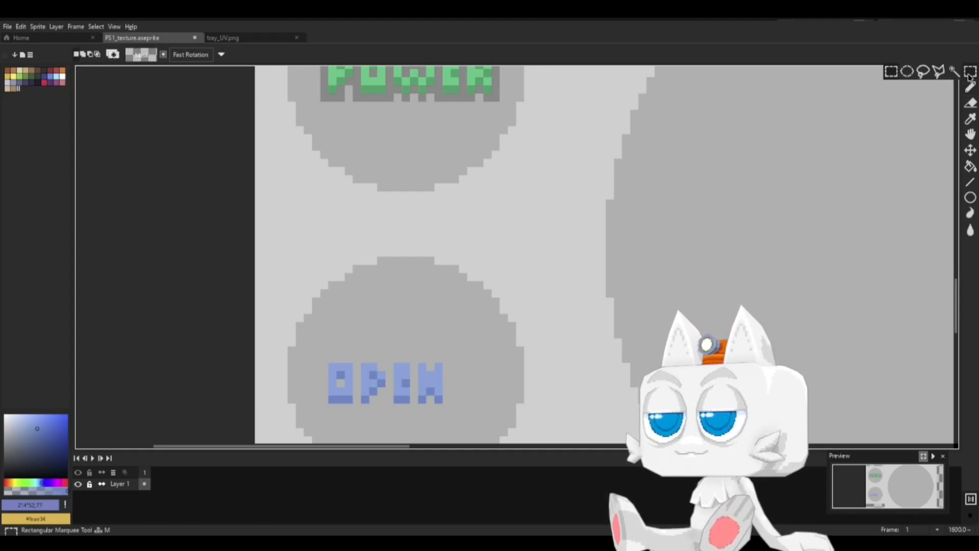
left_click_drag(305, 363, 457, 419)
left_click_drag(428, 402, 449, 391)
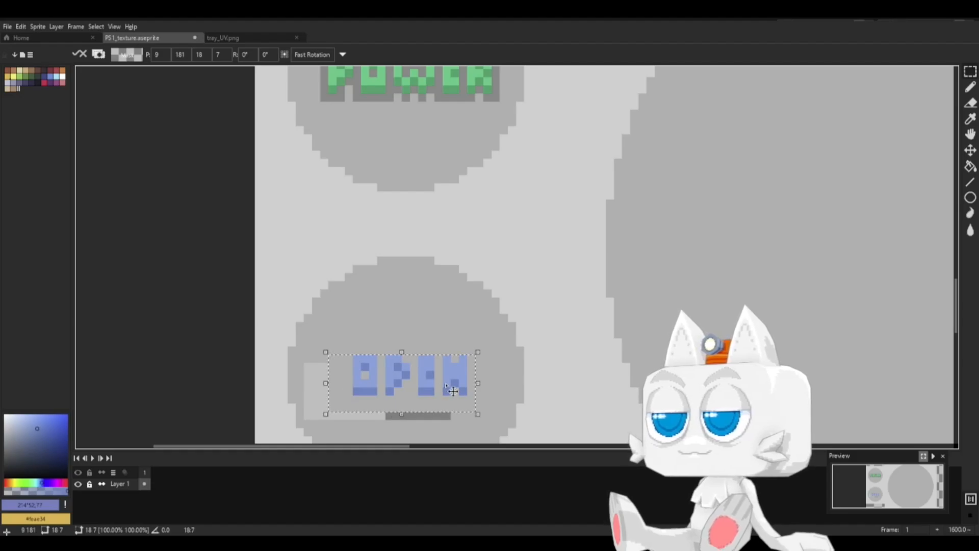
left_click(520, 374)
Step: Fill the leftover gap beside and below the OPEN label with the circle's grey, #b1b1b1, using a contiguous Paint Bucket fill
key("b")
left_click(345, 407, "alt")
key("g")
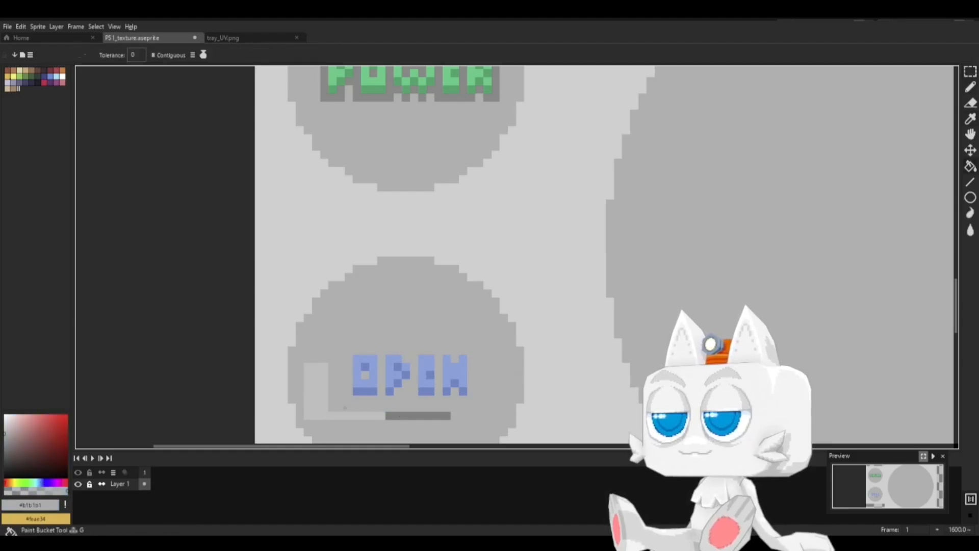
left_click(324, 407)
Step: Sample the dark grey of the POWER outline and draw a 1 px outline around the OPEN letters with the Pencil
key("b")
left_click(390, 97, "alt")
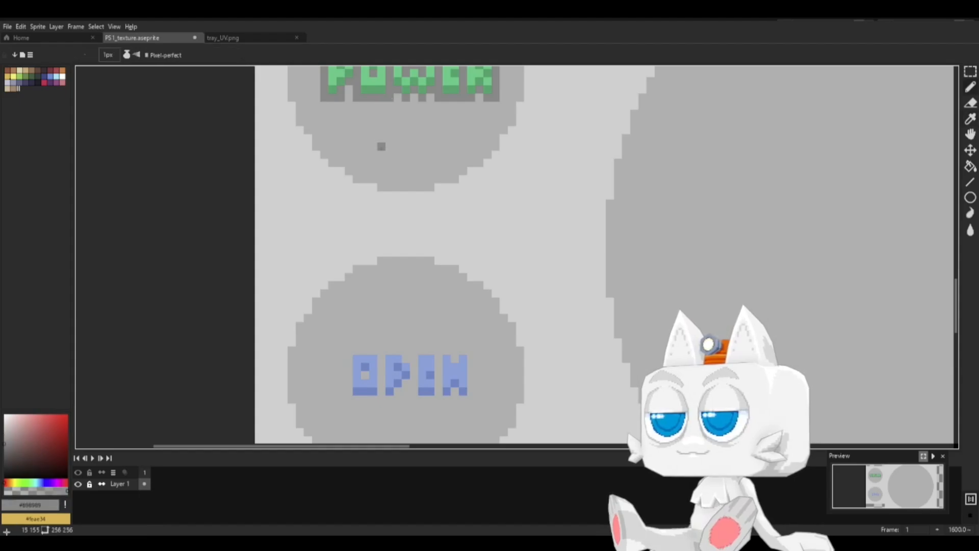
left_click_drag(346, 351, 459, 351, "shift")
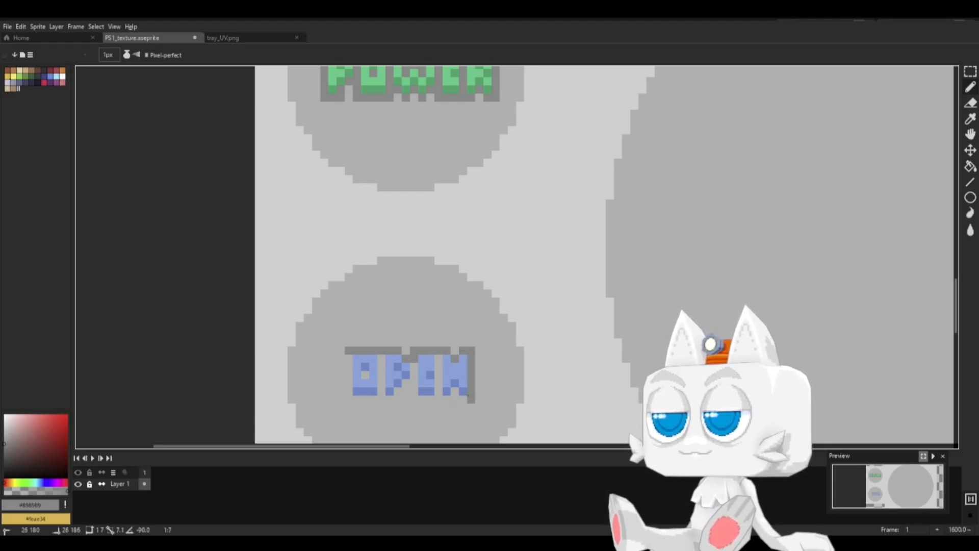
left_click(471, 399, "shift")
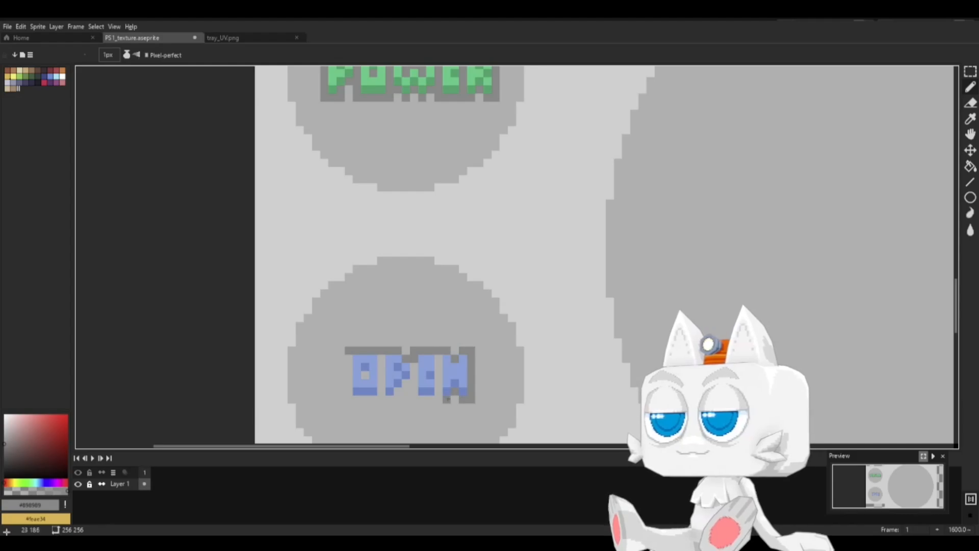
left_click(448, 400)
left_click(414, 399, "shift")
left_click(413, 367, "shift")
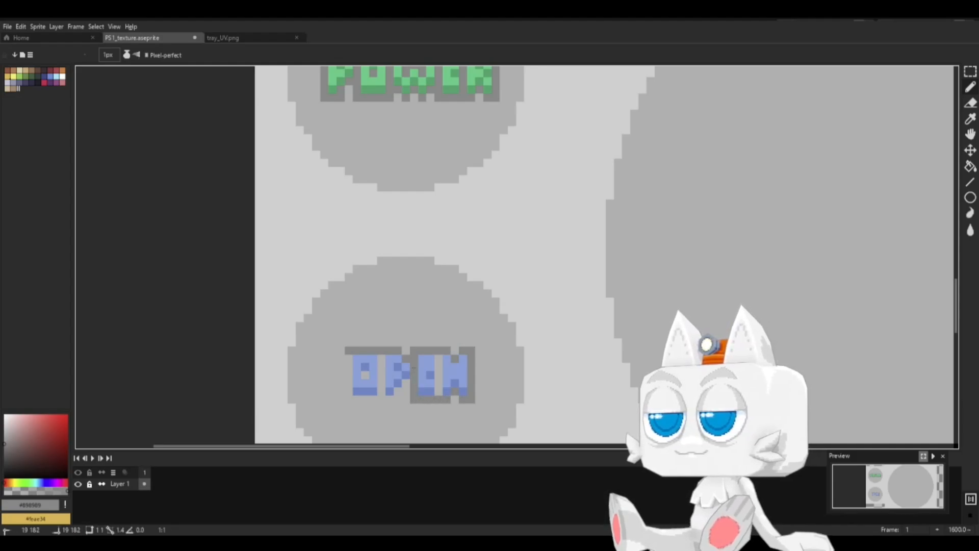
left_click(438, 359)
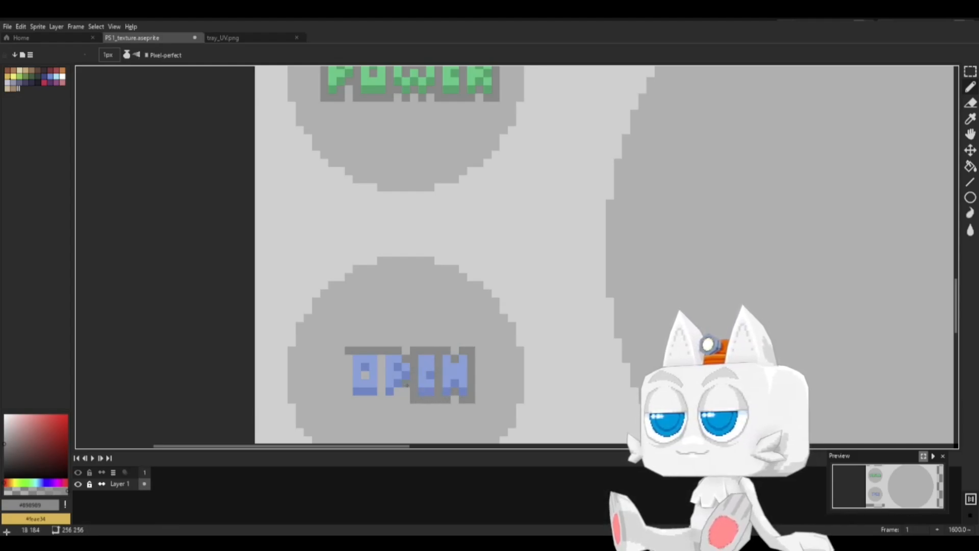
left_click(389, 399)
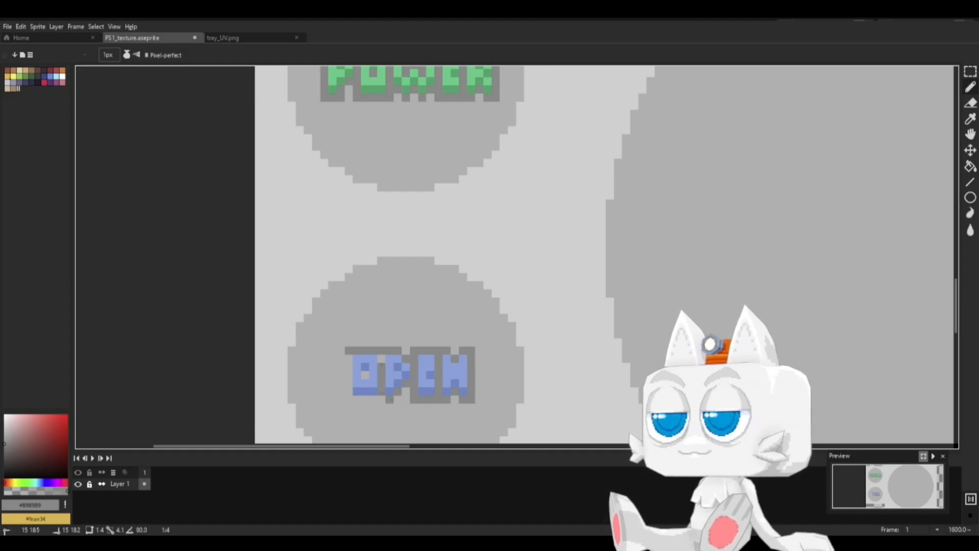
left_click(373, 399)
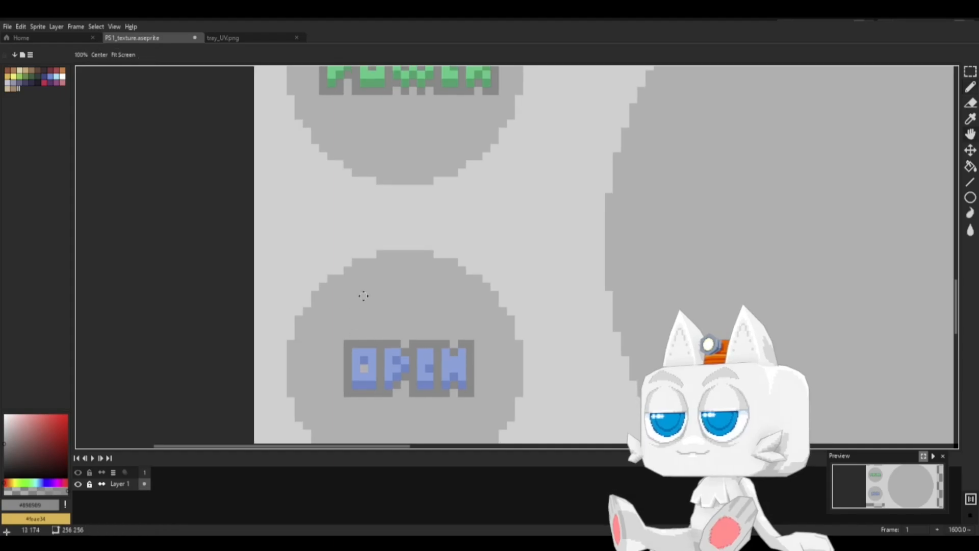
Step: Save the texture file and export it as PS1_texture.png at 100% with visible layers
middle_click_drag(363, 292, 332, 249)
key("ctrl+s")
key("b")
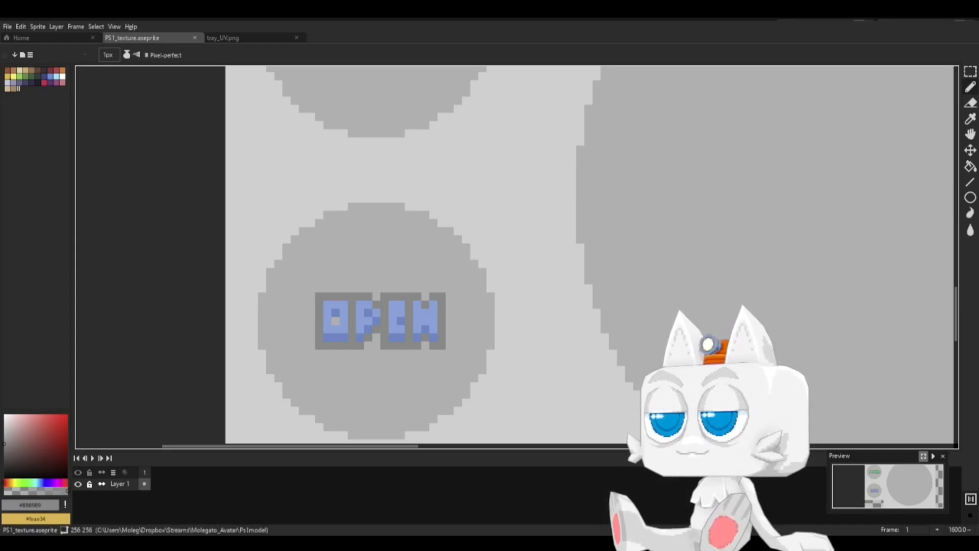
left_click(7, 26)
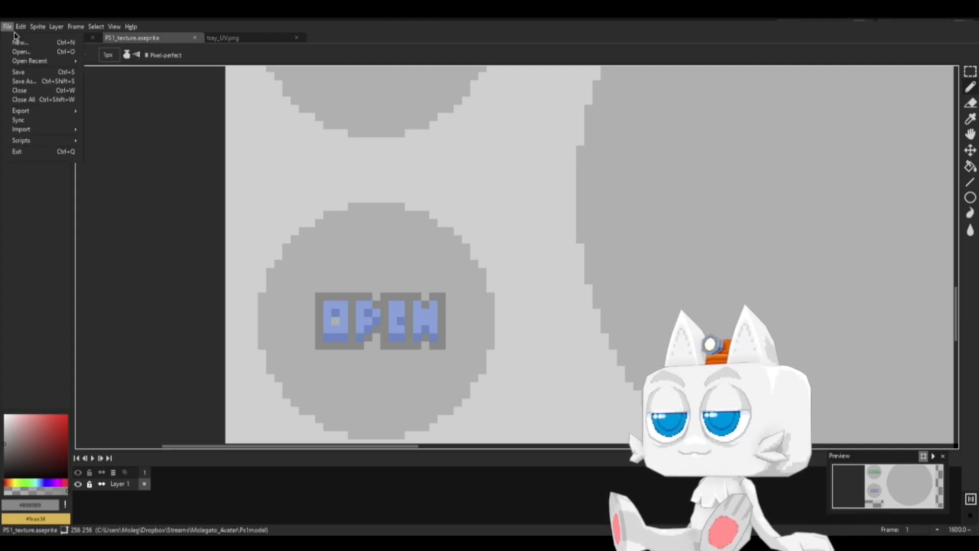
mouse_move(41, 110)
left_click(105, 116)
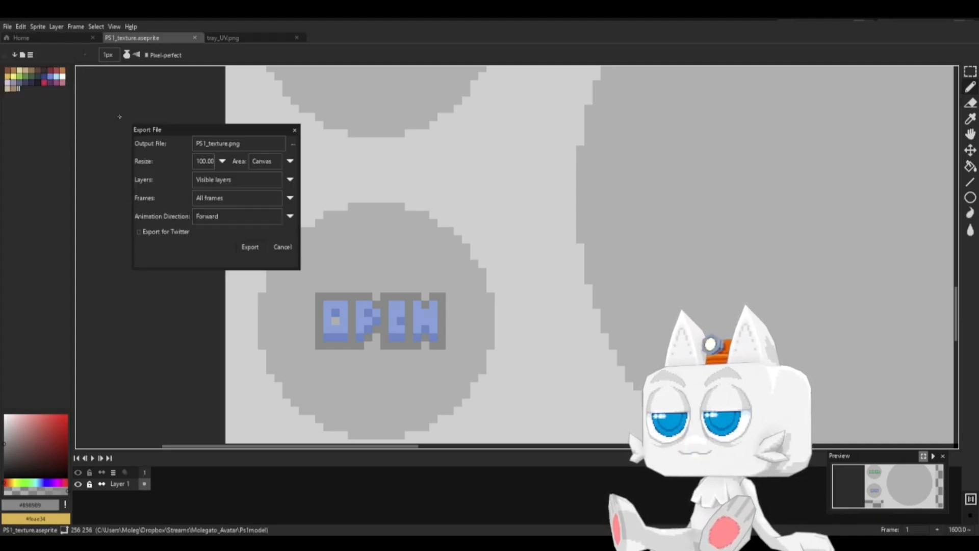
left_click(250, 247)
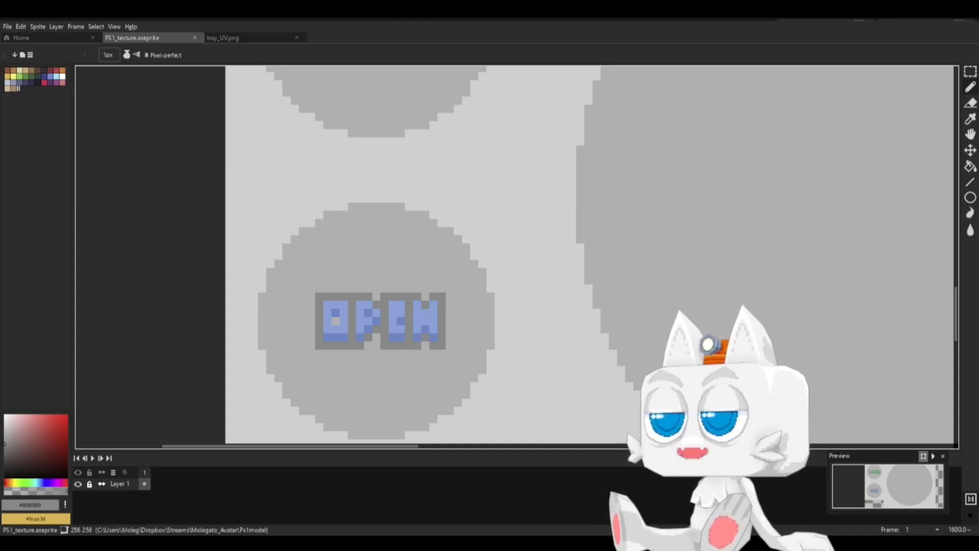
Step: Switch to Blender and, in Edit Mode, select all linked geometry of the POWER button delimited by seams, seen from the top
key("alt+Tab")
key("F3")
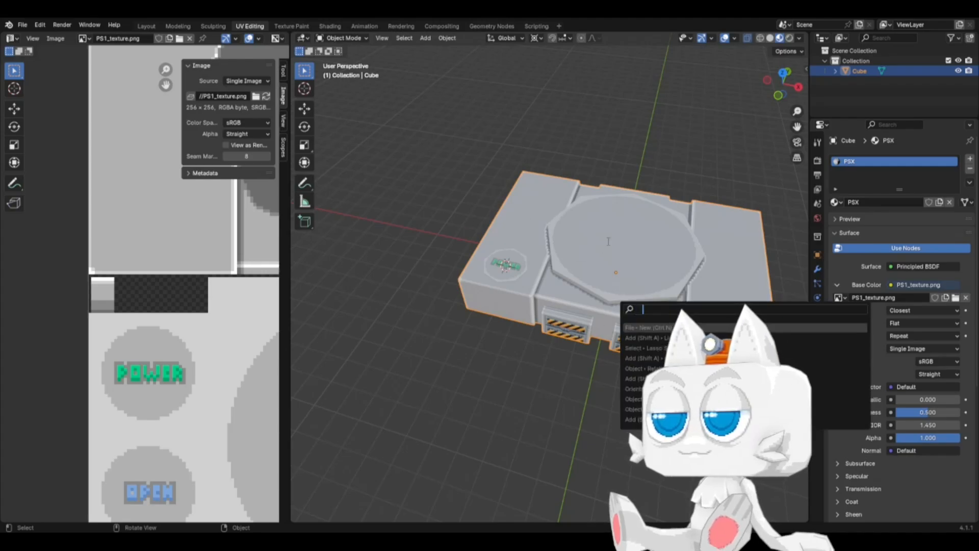
left_click(634, 328)
middle_click_drag(625, 346, 385, 265, "shift")
key("Tab")
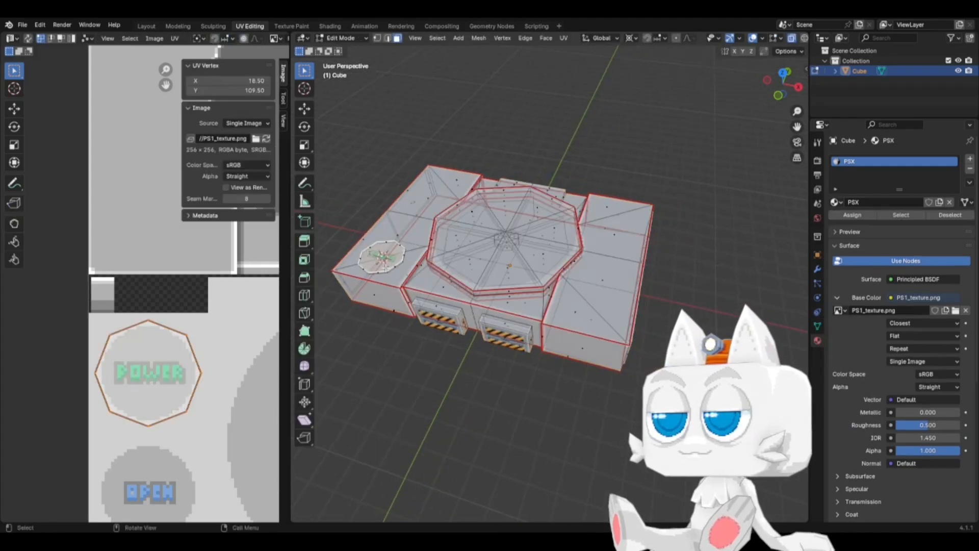
key("ctrl+l")
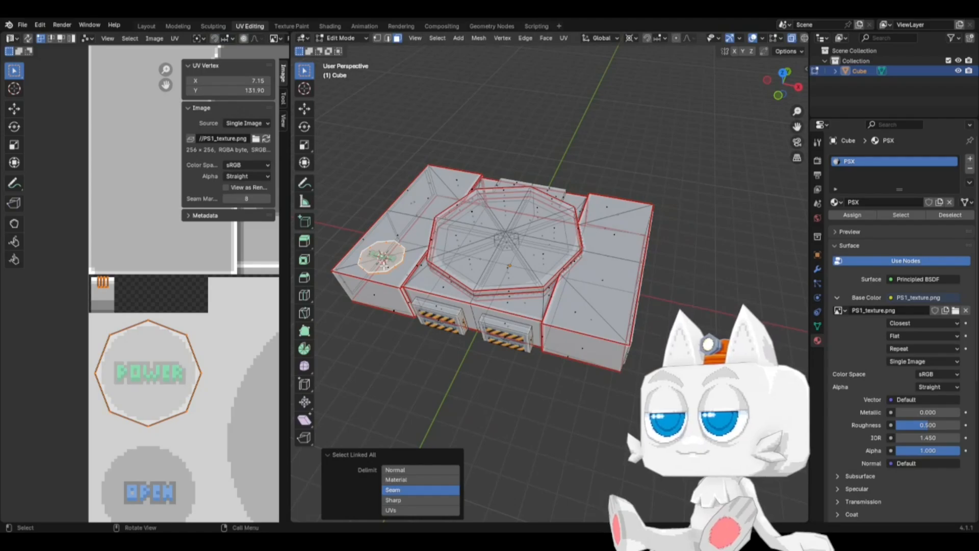
key("KP_7")
key("shift+d")
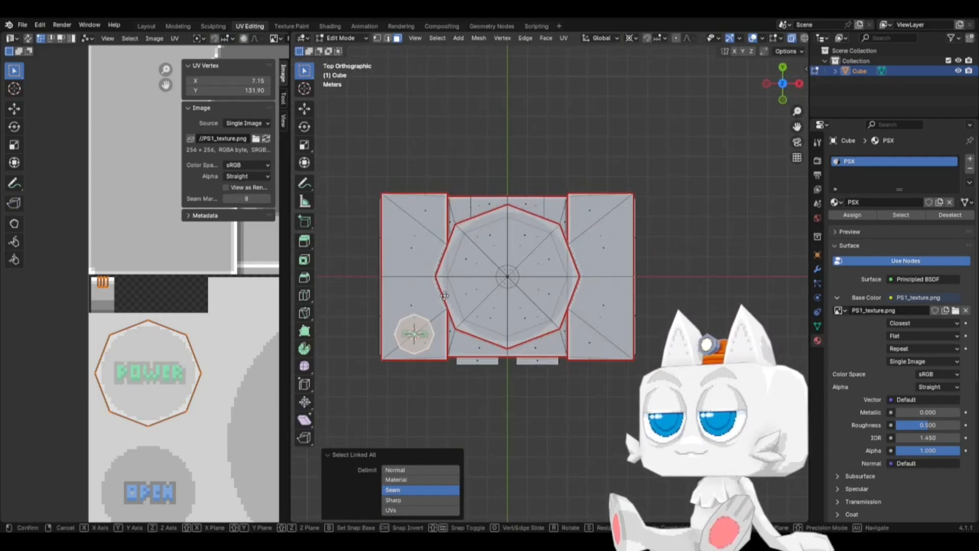
key("x")
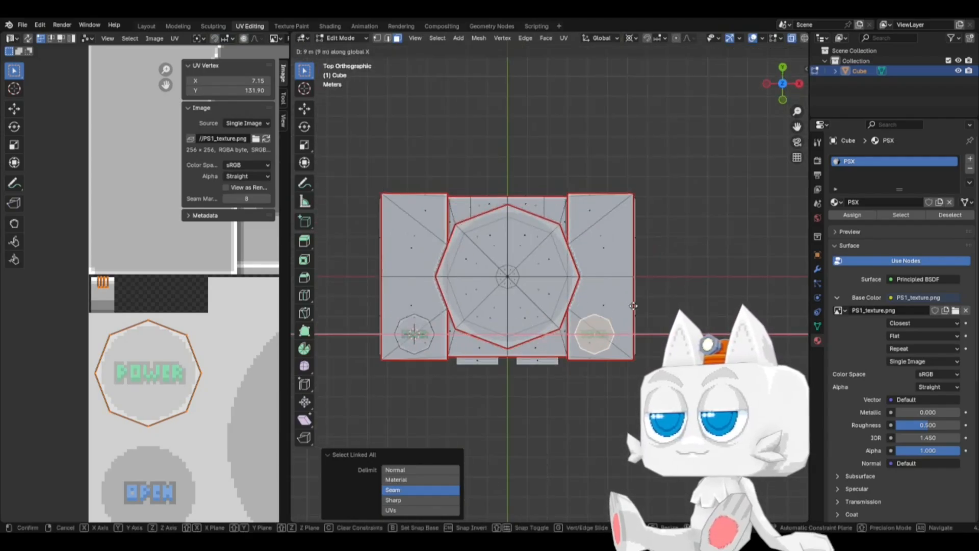
key("Escape")
key("ctrl+z")
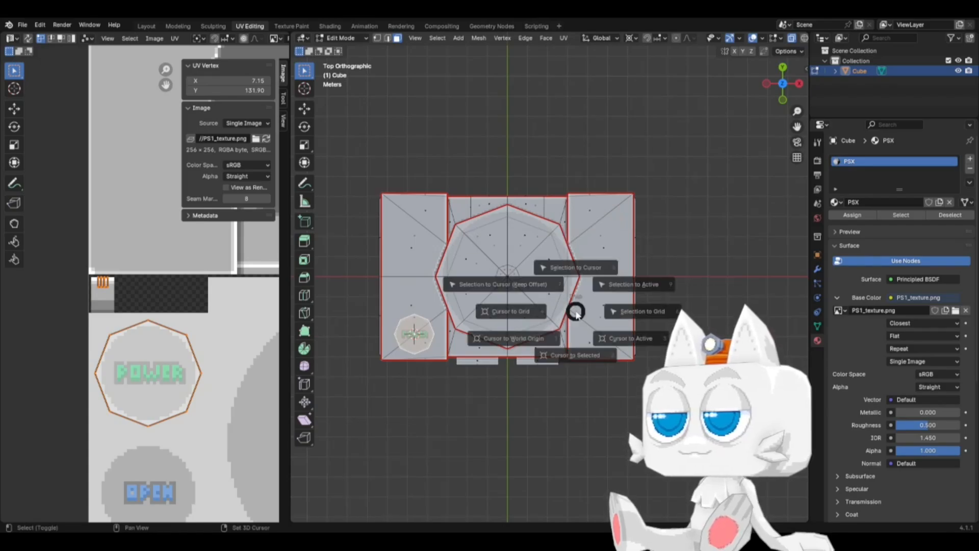
Step: Place the 3D cursor at the world origin and mirror a duplicate of the POWER button across it by scaling -1 along X
key("shift+s")
left_click(528, 344)
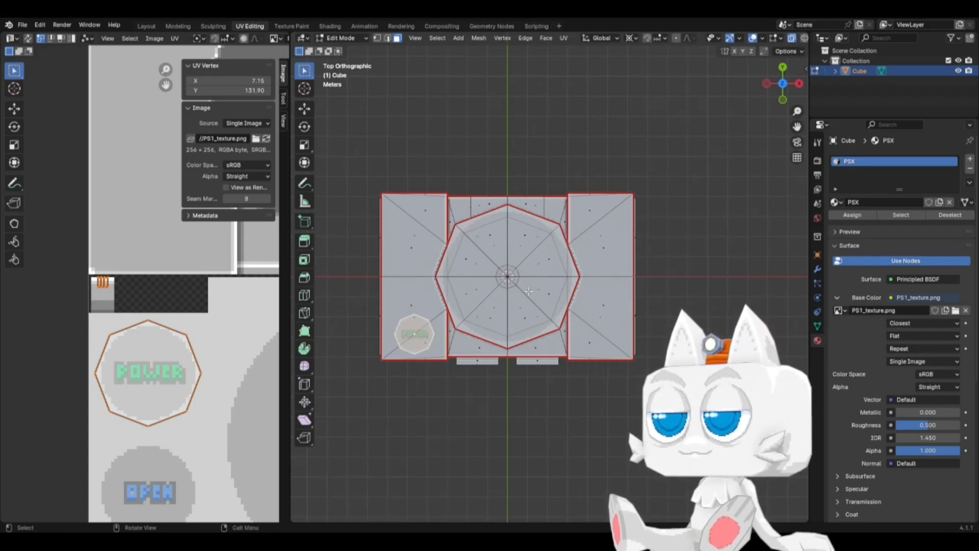
type("sx")
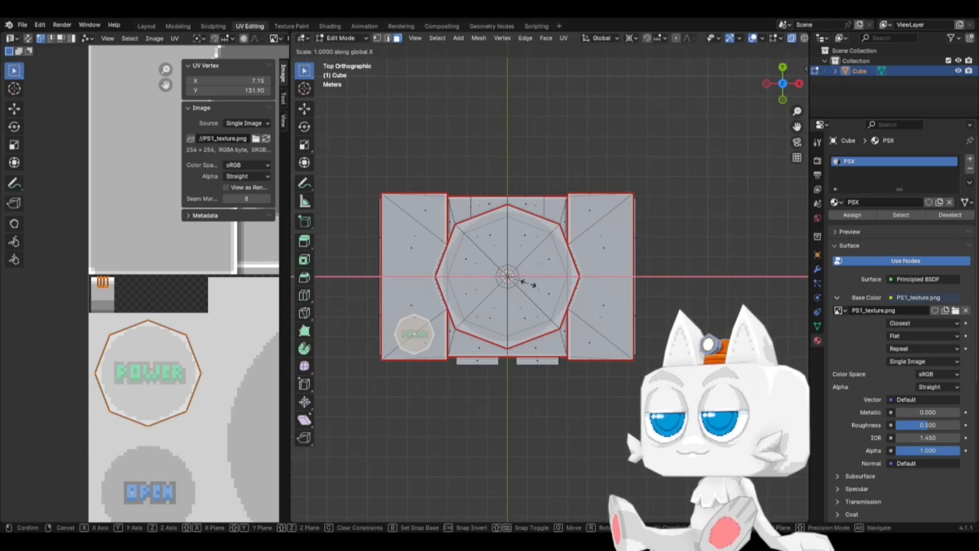
type("-1")
key("Return")
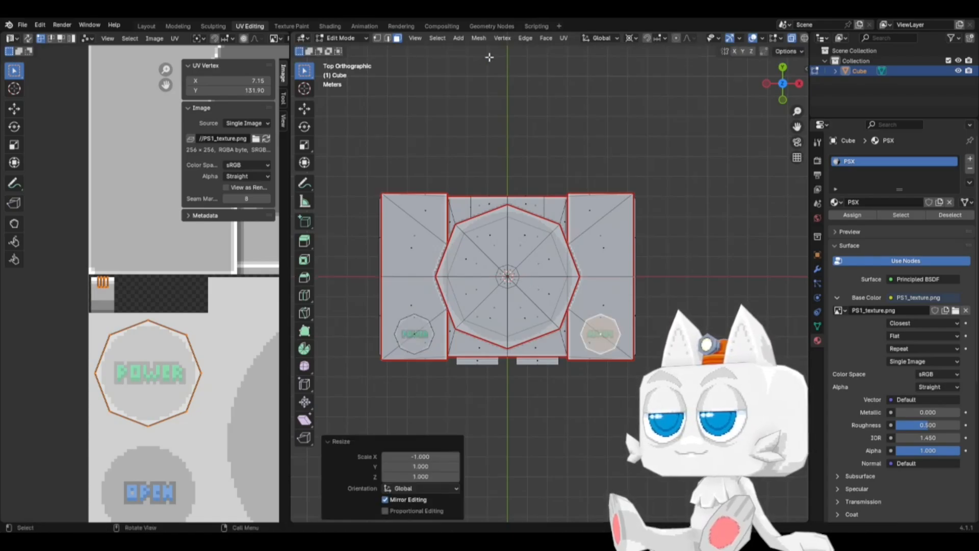
left_click(479, 38)
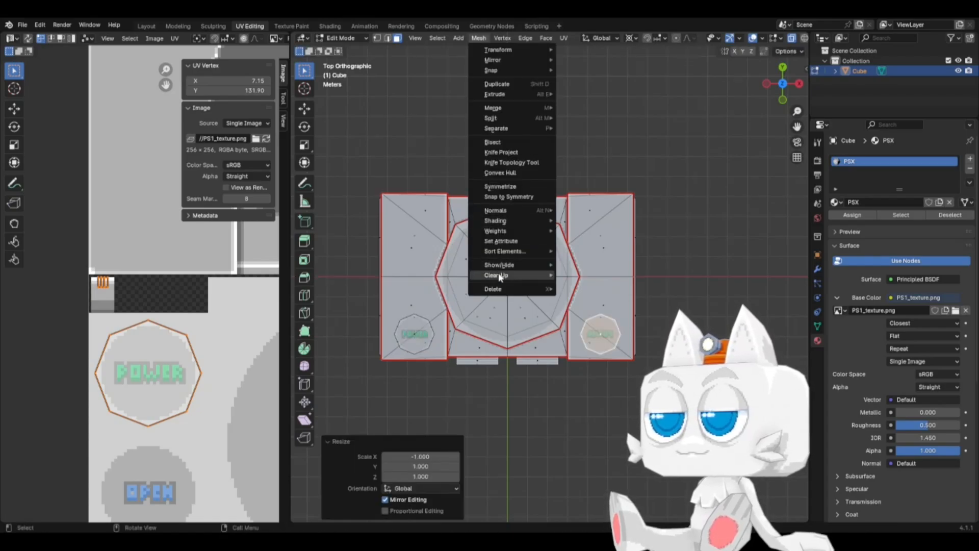
key("Escape")
key("s")
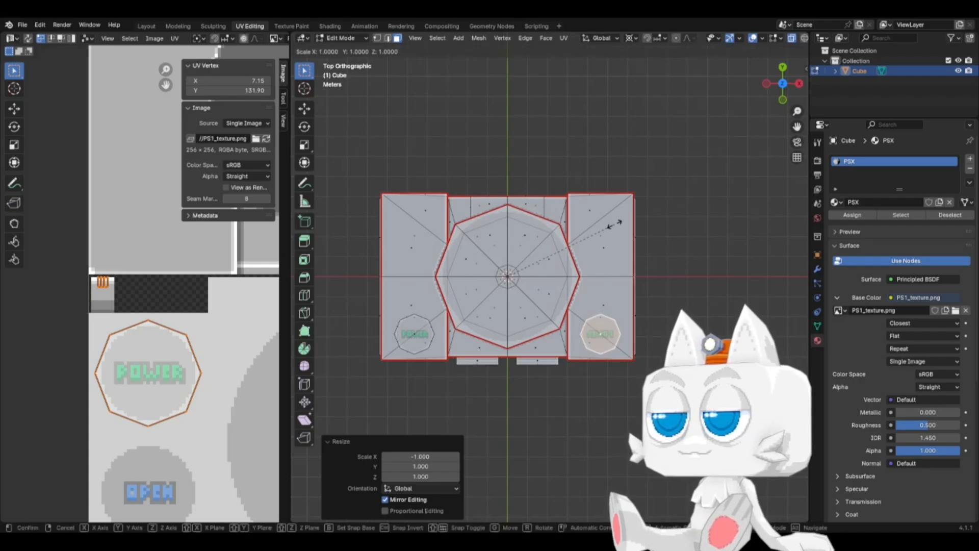
left_click(615, 224)
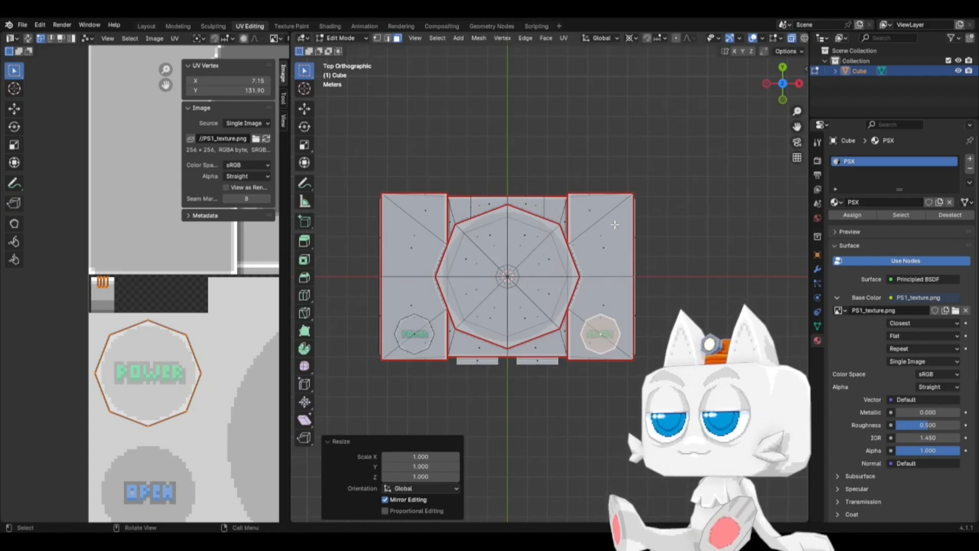
Step: Change the pivot point from the 3D cursor and flip the copied button about its own centre by scaling -1 along X
left_click(631, 39)
left_click(658, 74)
type("s")
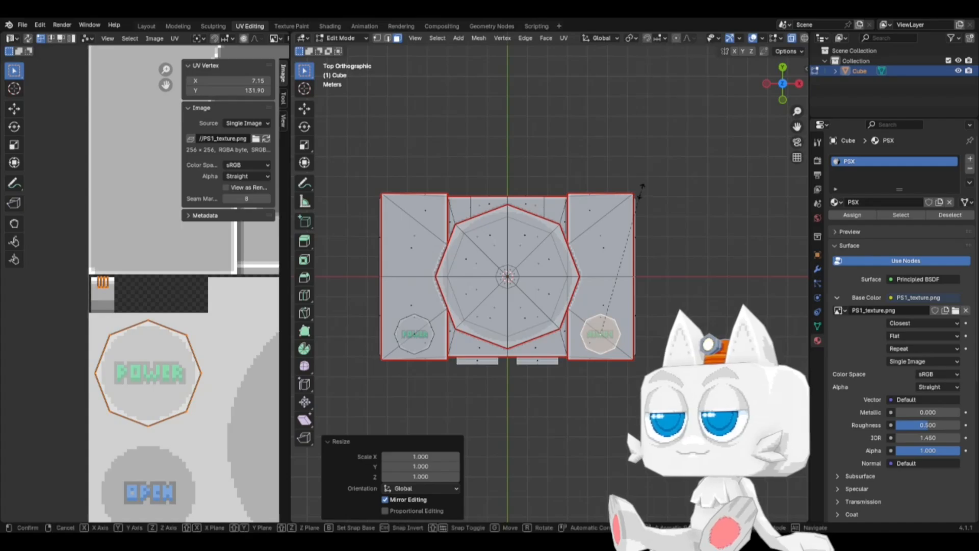
type("x-1")
key("Return")
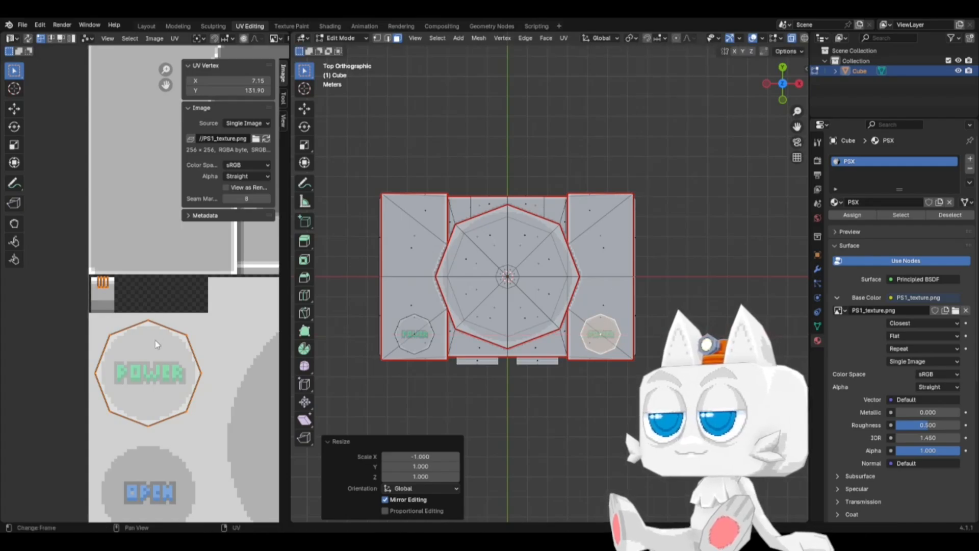
Step: Move the copied button's UV island 36 px down onto the OPEN circle of the texture and return to Object Mode
scroll(157, 344, "down", 3)
key("g")
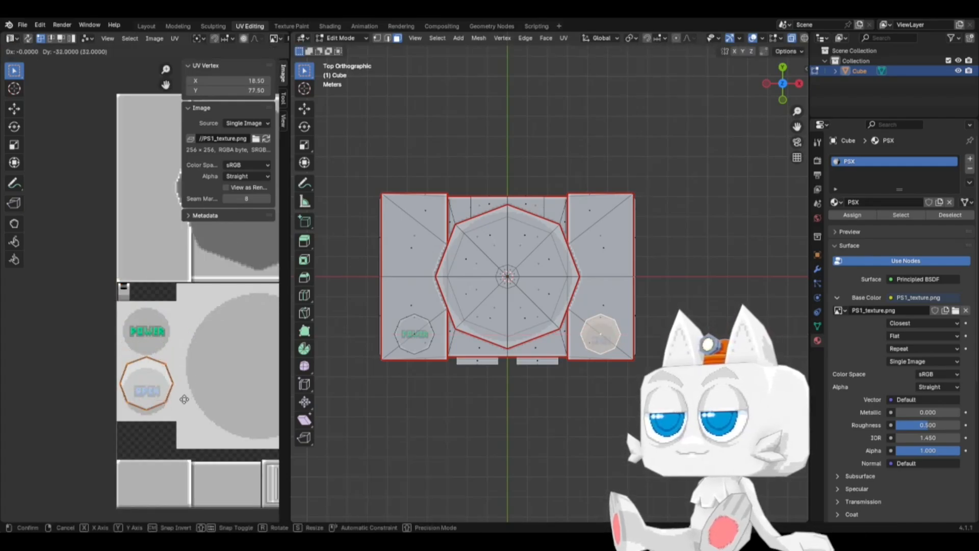
left_click(187, 413)
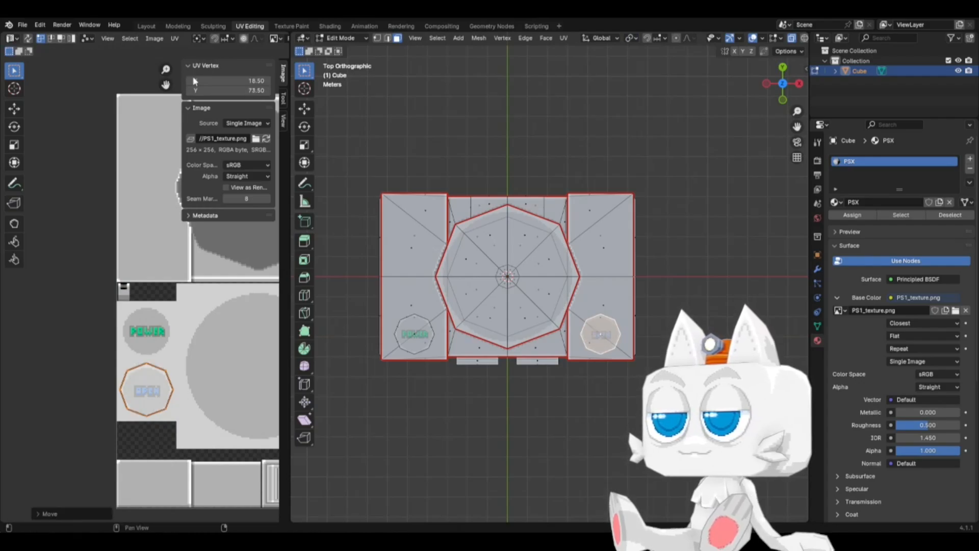
key("Tab")
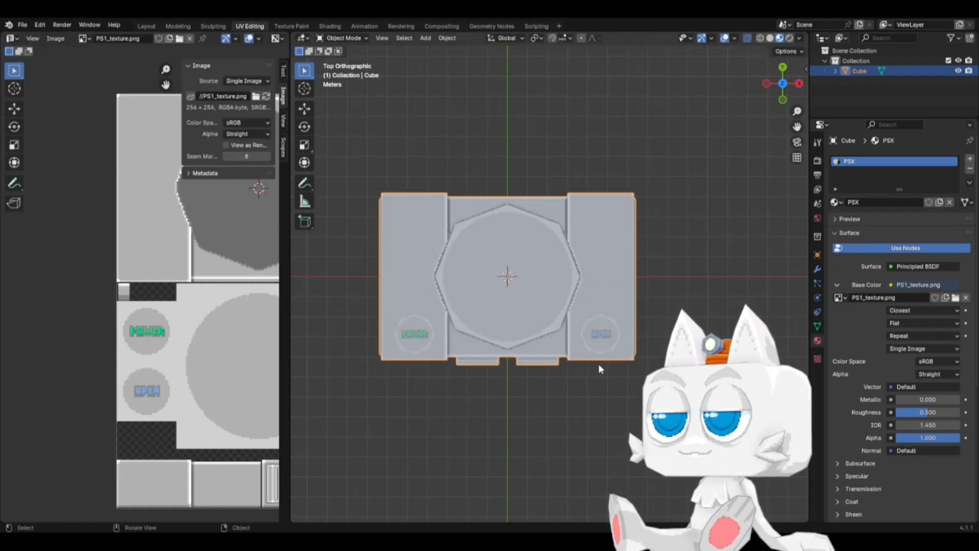
Step: Save the Blender file, then select all linked geometry of the POWER button in Edit Mode, delimited by seams
middle_click_drag(590, 367, 596, 323)
key("ctrl+s")
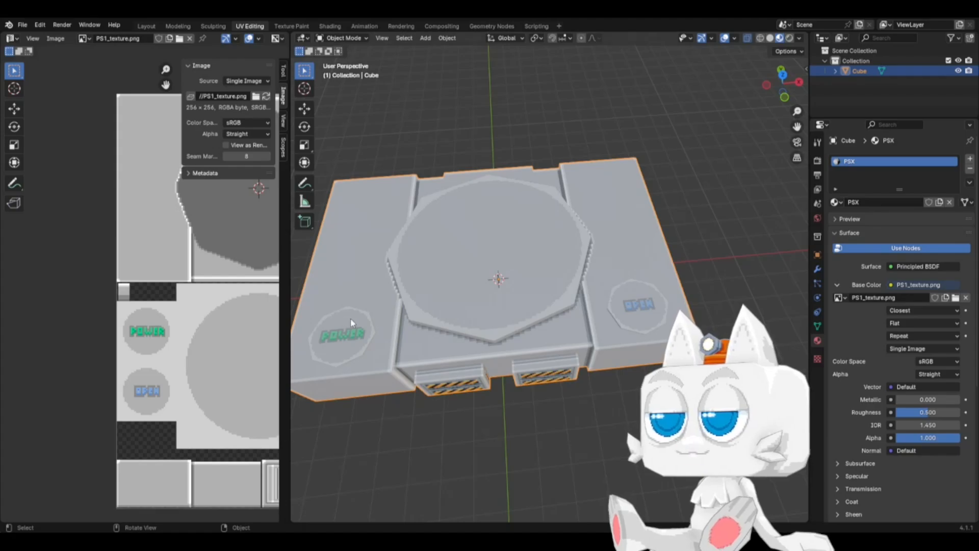
key("Tab")
left_click(341, 335)
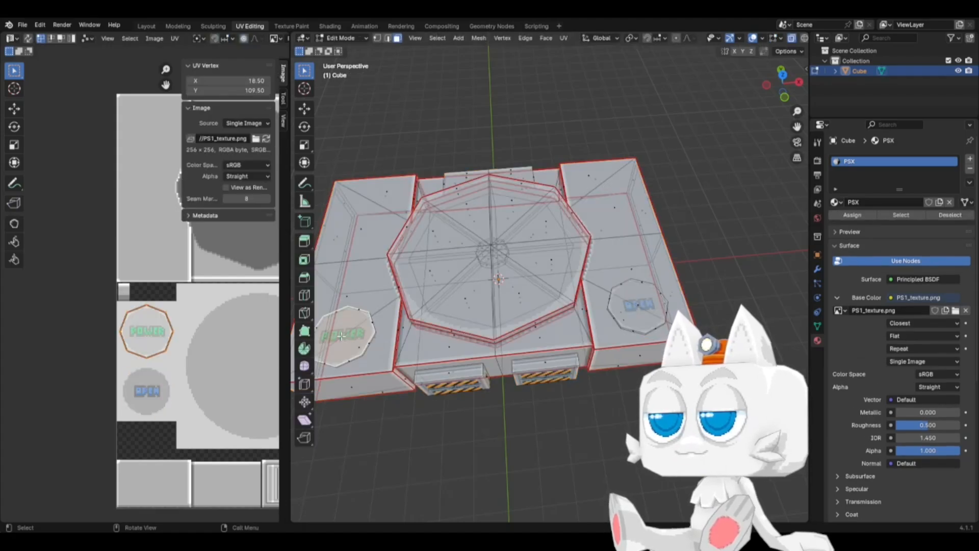
key("ctrl+l")
key("KP_7")
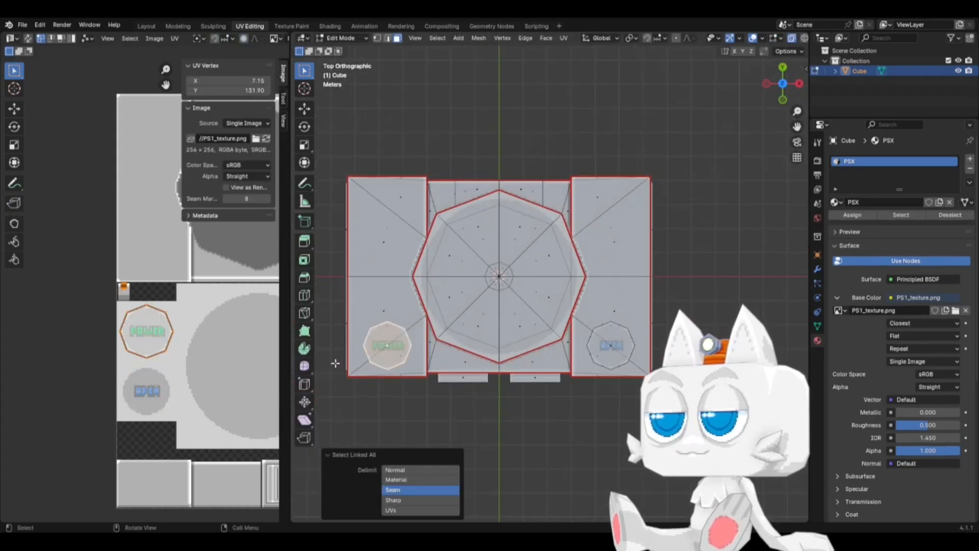
Step: Duplicate the POWER button from the top view, offsetting the copy -1 m in X and 2 m in Y
middle_click_drag(335, 363, 392, 353, "shift")
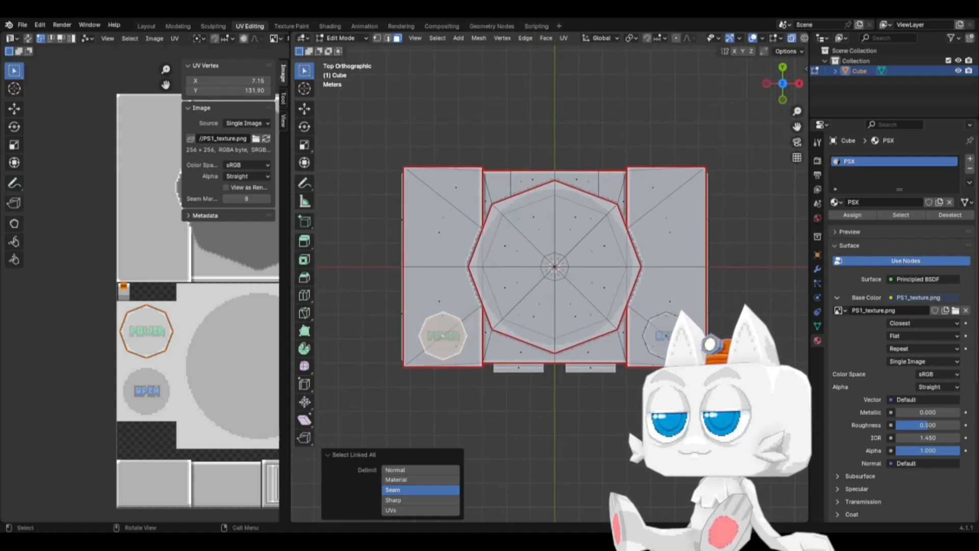
key("shift+d")
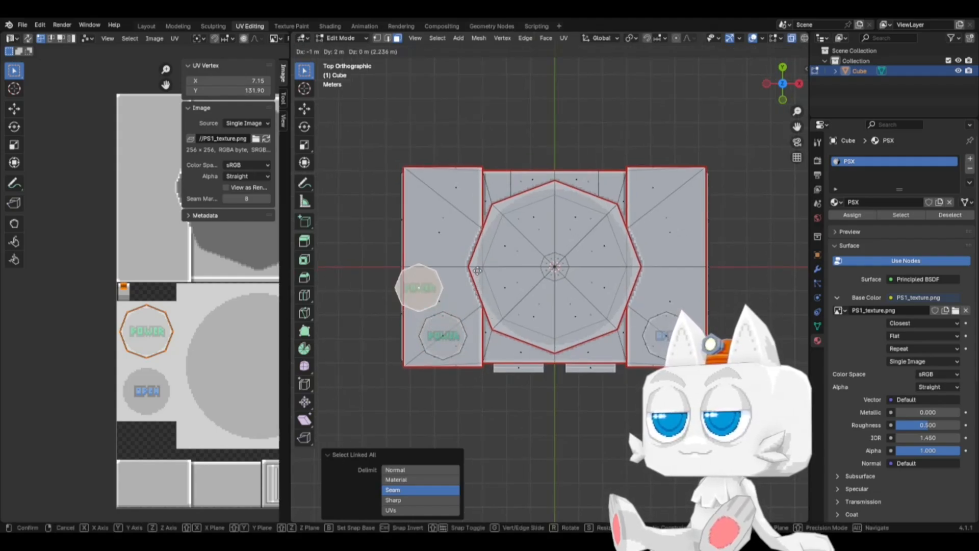
left_click(478, 267)
Step: Scale the duplicated button to 0.5 in X and Y, keeping its Z scale at 1
type("s")
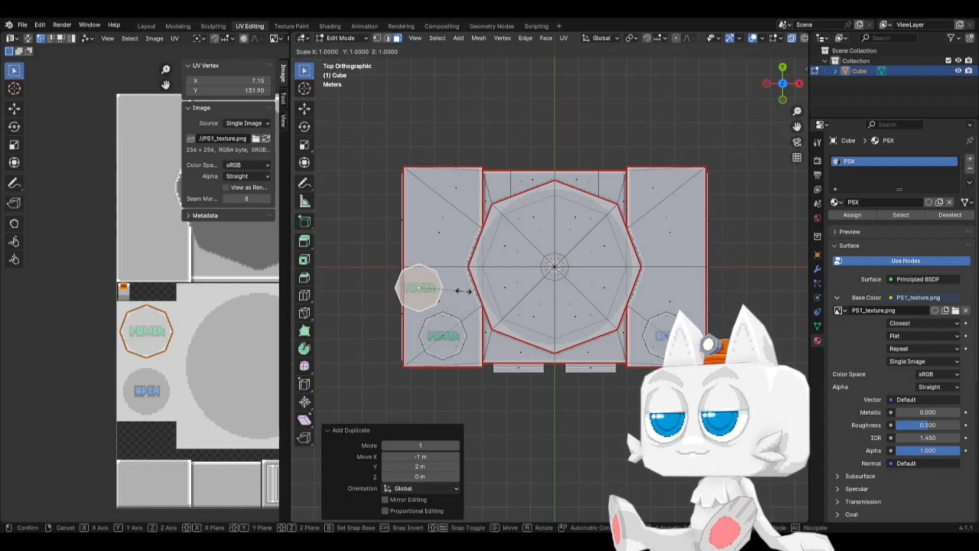
type(".5")
key("Return")
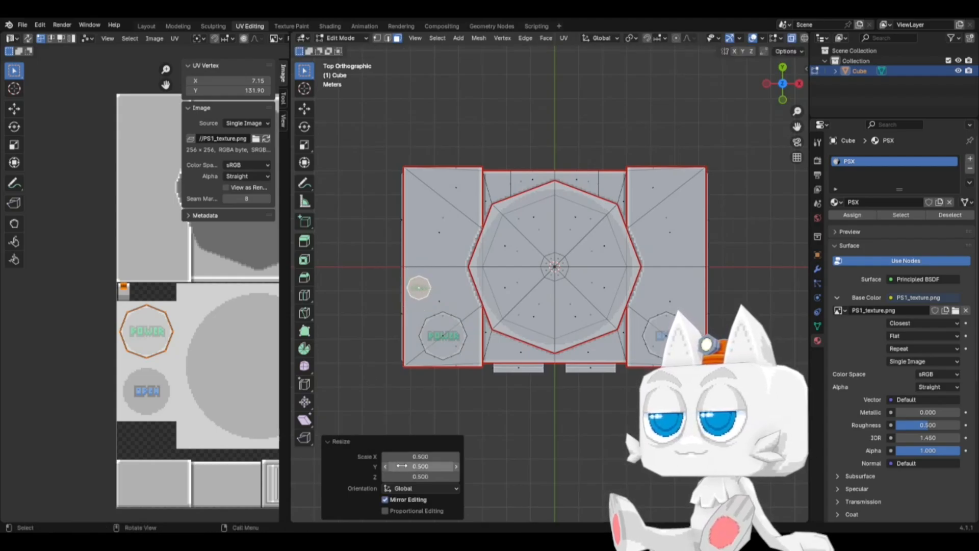
left_click(414, 477)
type("1")
key("Return")
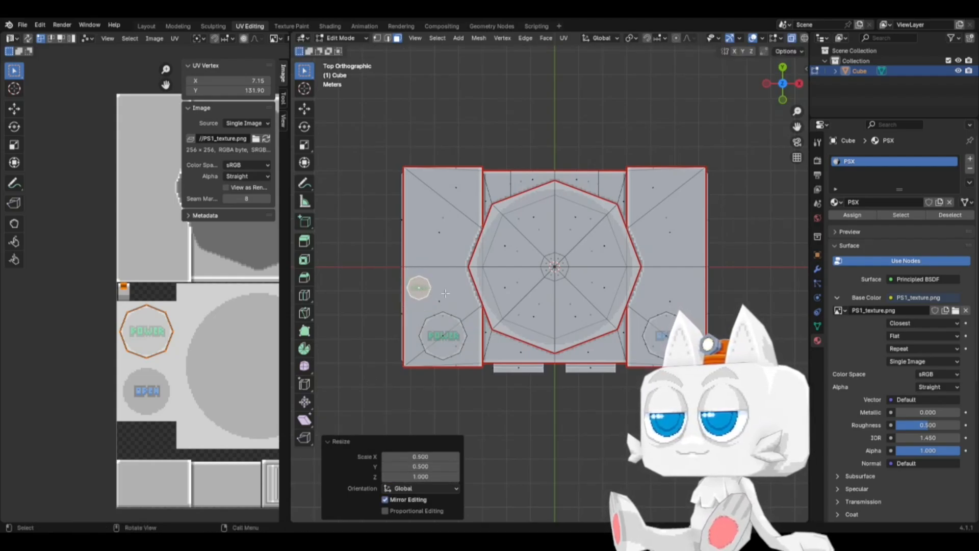
Step: Move the small button 0.3 m in X and -0.4 m in Y, above the POWER button
scroll(445, 293, "up", 2)
key("g")
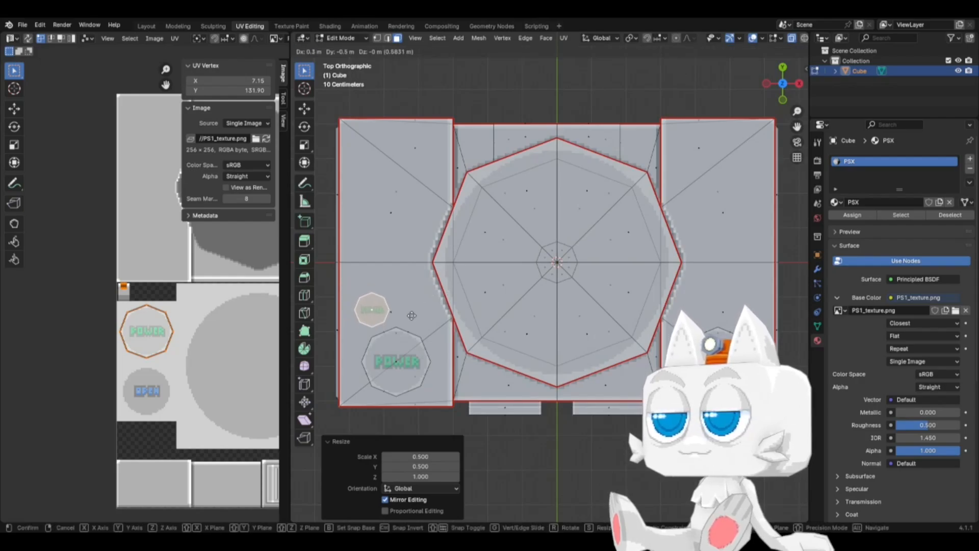
left_click(412, 310)
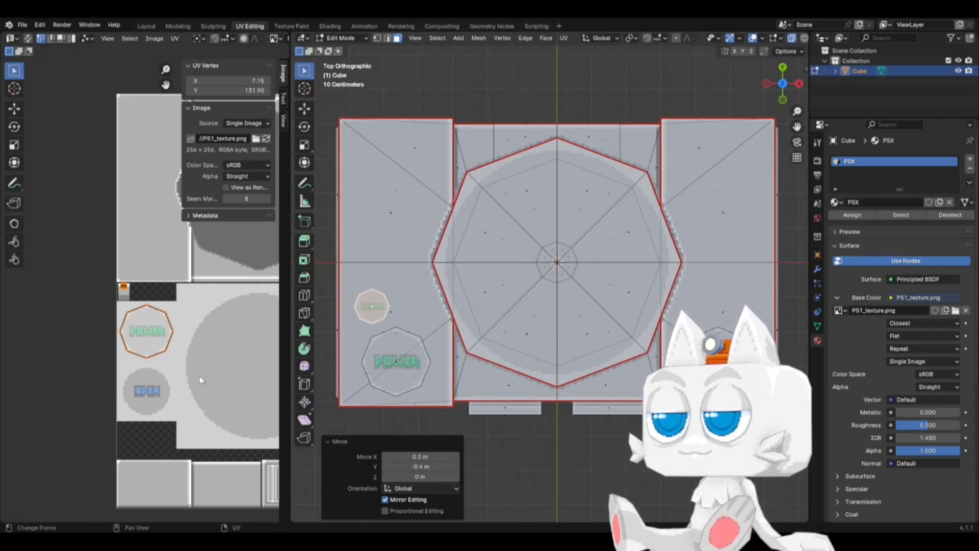
middle_click_drag(368, 372, 412, 323)
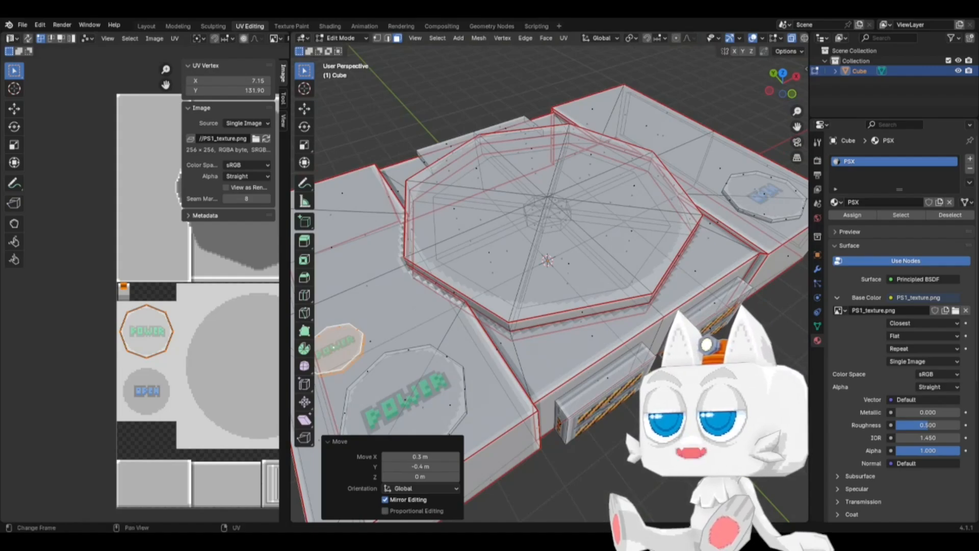
Step: Switch to Aseprite and fill a square area below the OPEN circle with the texture's light background grey
key("alt+Tab")
scroll(530, 287, "down", 4)
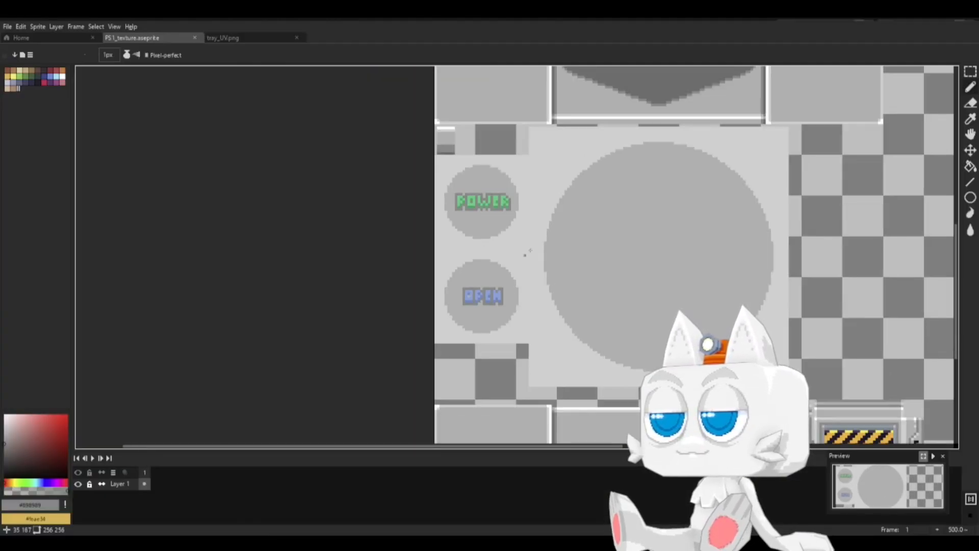
left_click(967, 71)
middle_click_drag(491, 320, 473, 212)
scroll(434, 234, "up", 2)
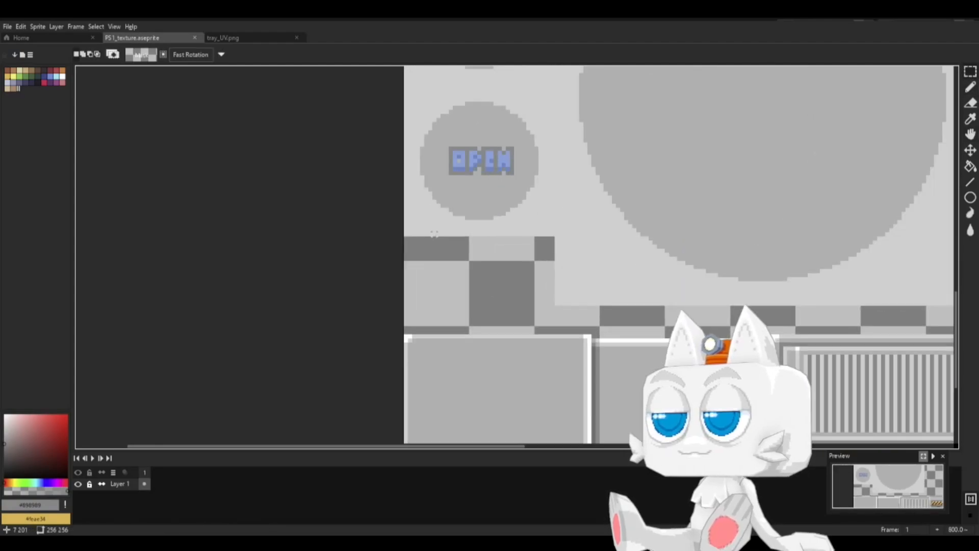
left_click_drag(406, 238, 494, 326)
key("b")
left_click(526, 216, "alt")
key("g")
left_click(452, 271)
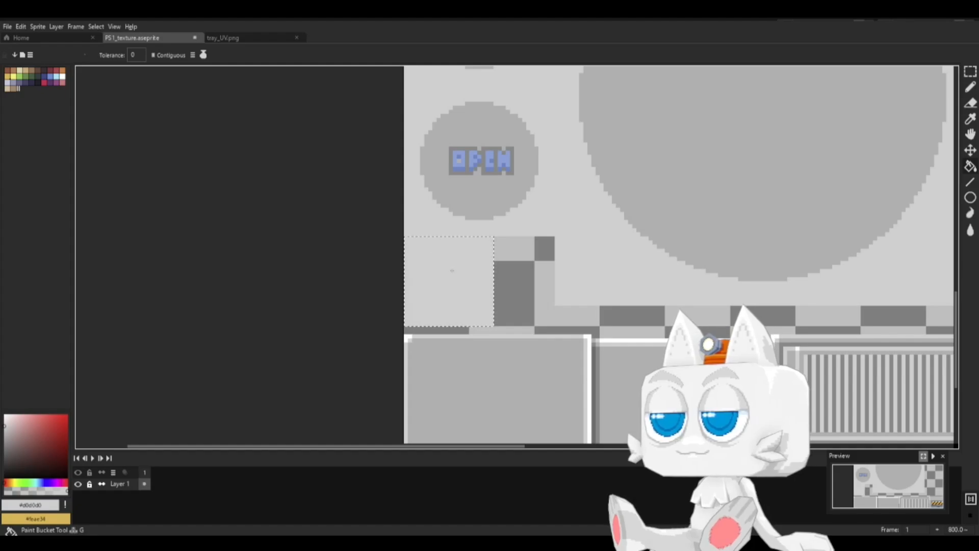
Step: Make a 16 × 16 px elliptical selection inside the new square and fill it with the OPEN circle's grey
key("b")
left_click(464, 203, "alt")
left_click_drag(969, 72, 939, 77)
left_click(907, 74)
left_click(365, 286)
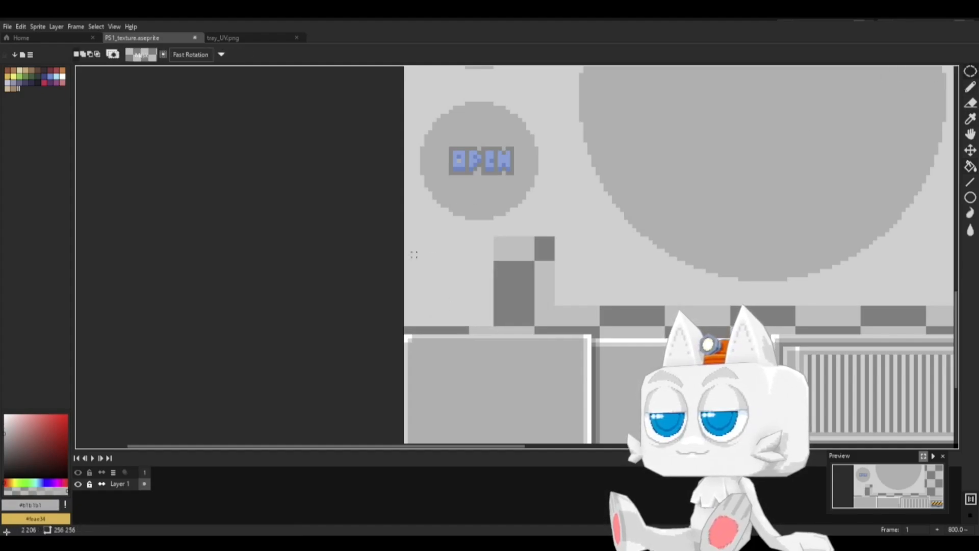
left_click_drag(418, 246, 482, 312)
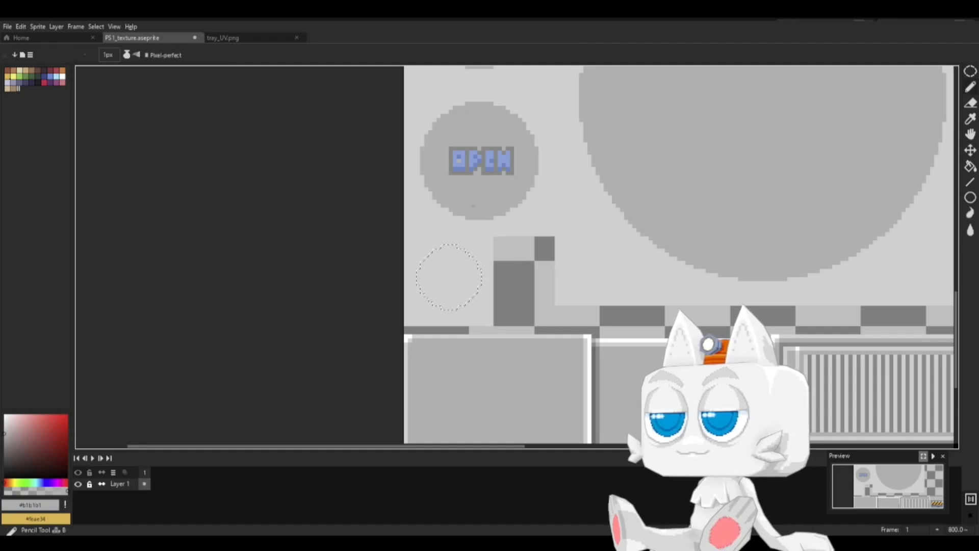
key("g")
left_click(453, 275)
Step: Draw a tiny pixel label across the small circle's middle in the dark grey sampled from the OPEN lettering's outline
key("b")
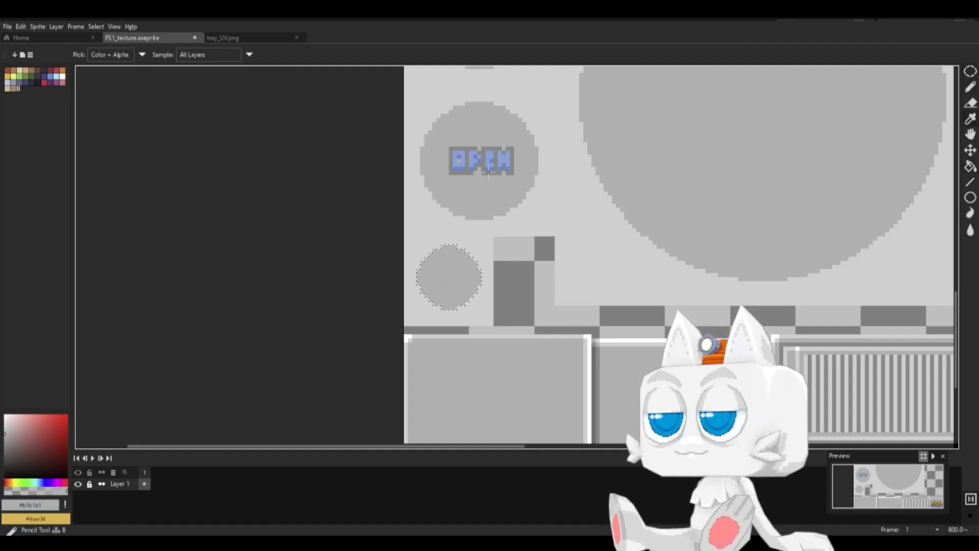
left_click(463, 172, "alt")
scroll(443, 301, "up", 2)
key("b")
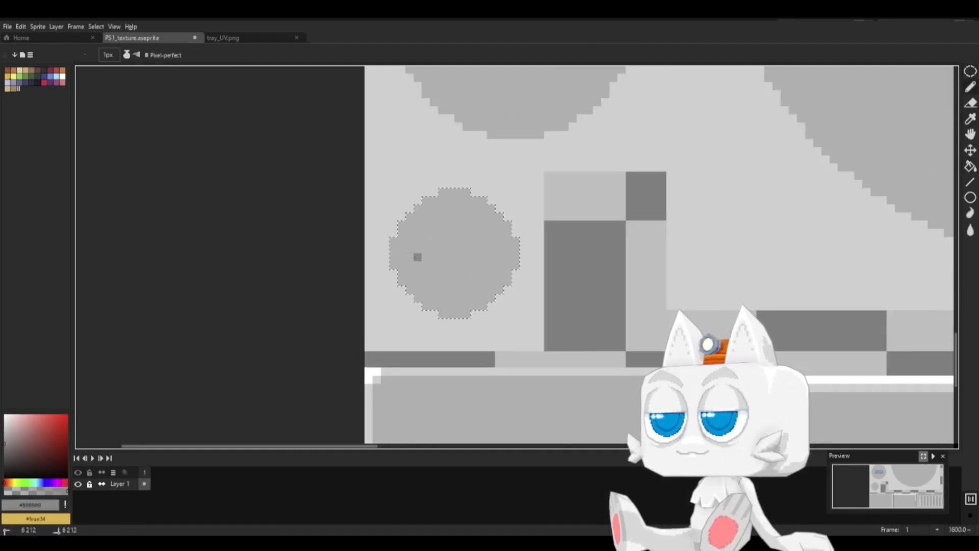
left_click(417, 248)
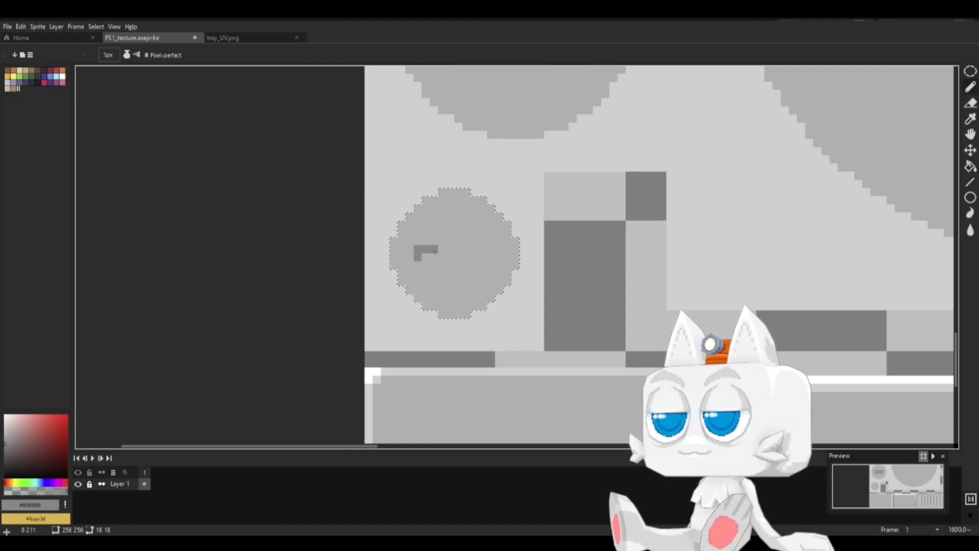
left_click_drag(437, 252, 440, 248)
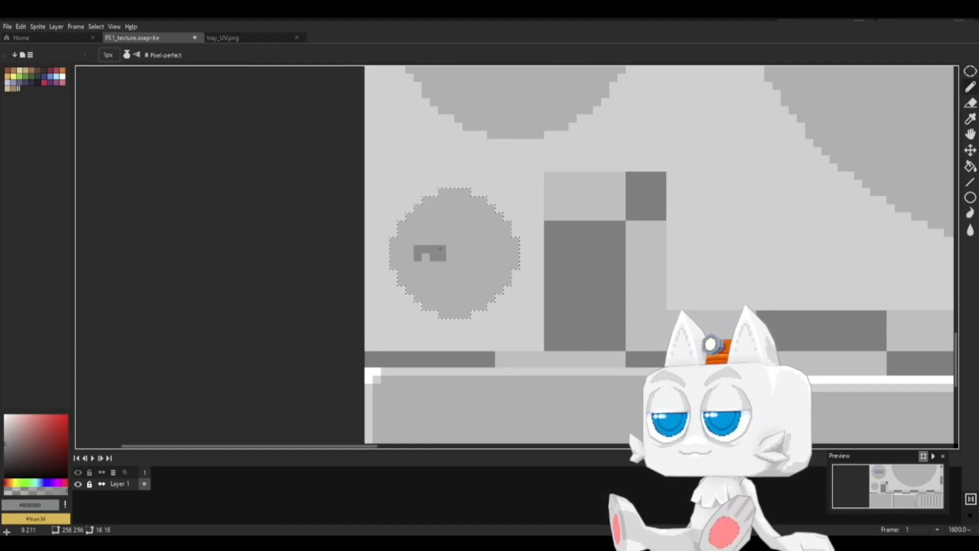
left_click(457, 256)
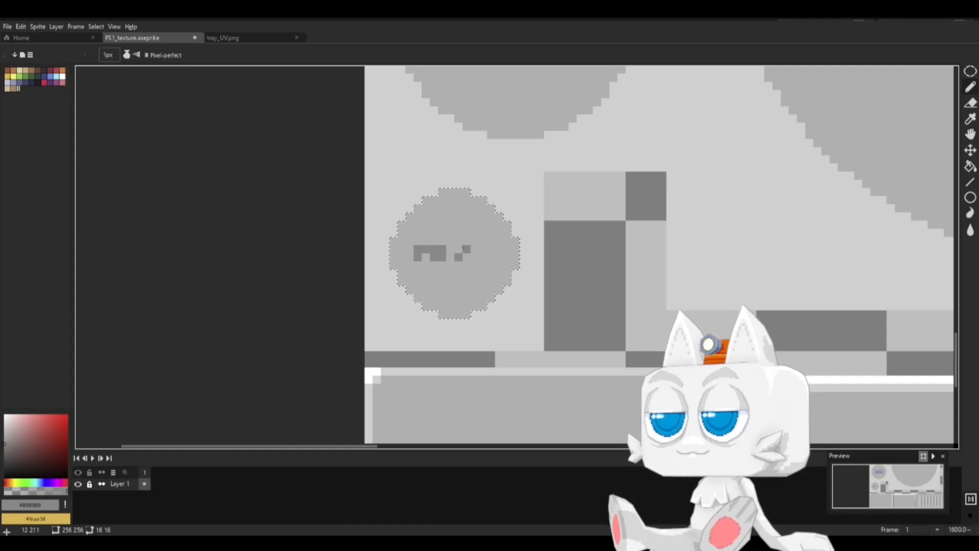
key("ctrl+z")
left_click(449, 256)
left_click_drag(458, 249, 476, 250)
left_click(469, 258)
left_click(482, 249)
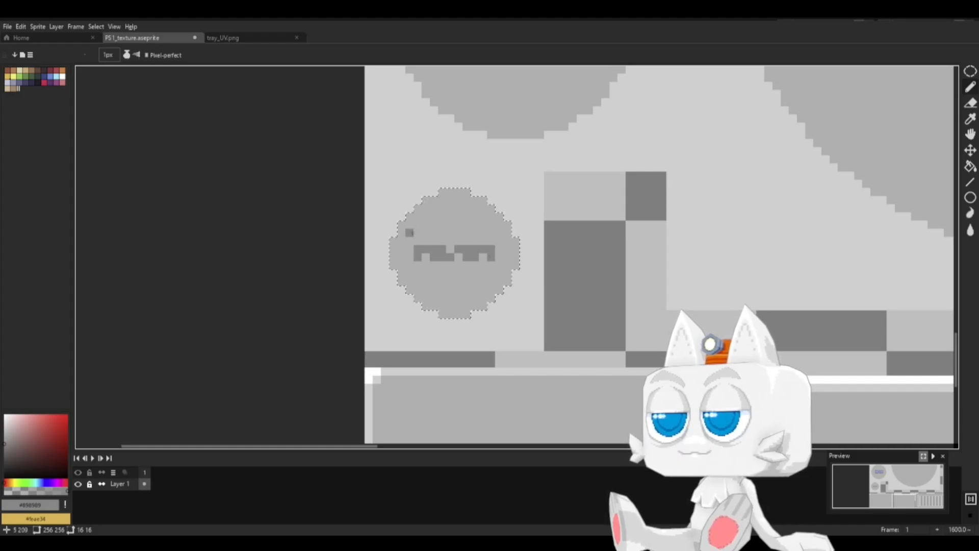
Step: Clear the selection, save PS1_texture.aseprite, and switch to Blender to reload the texture image
key("m")
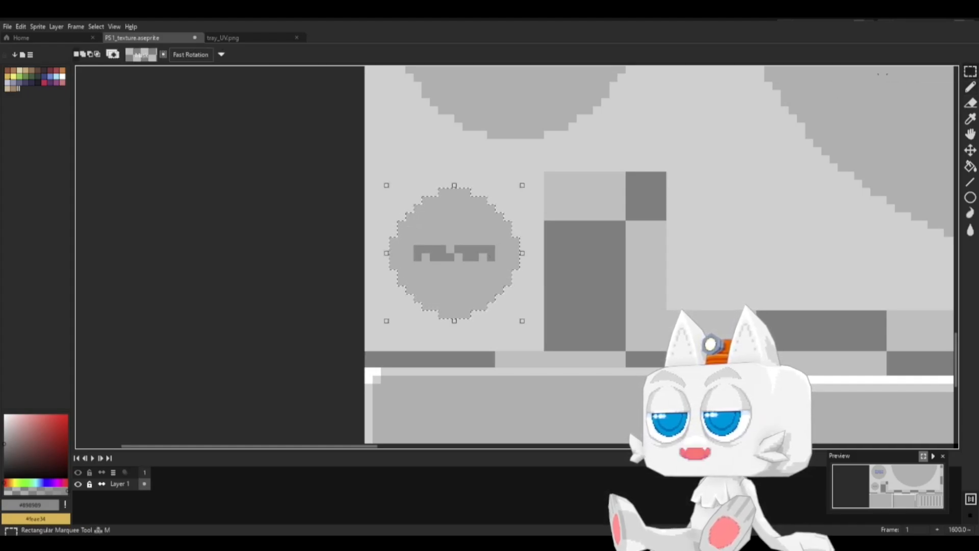
left_click(776, 281)
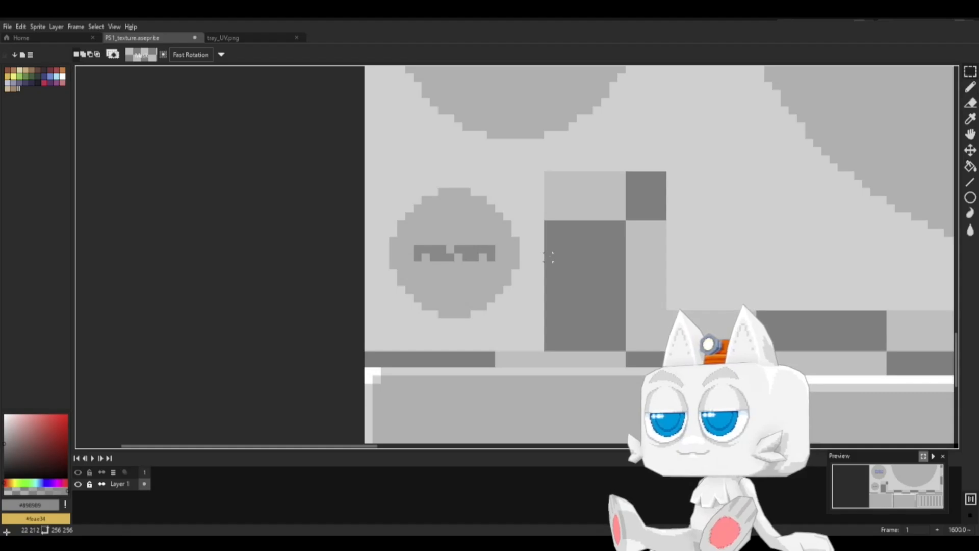
key("ctrl+s")
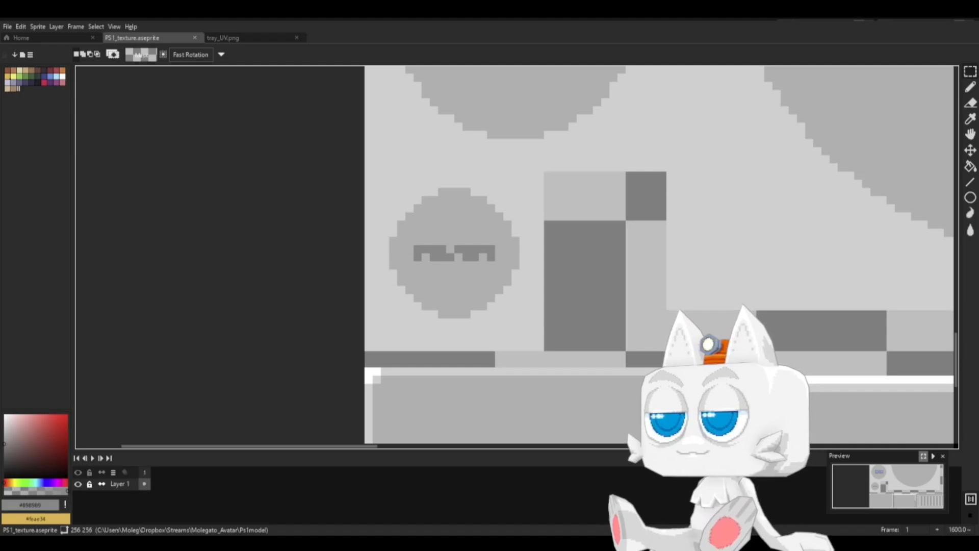
left_click(248, 541)
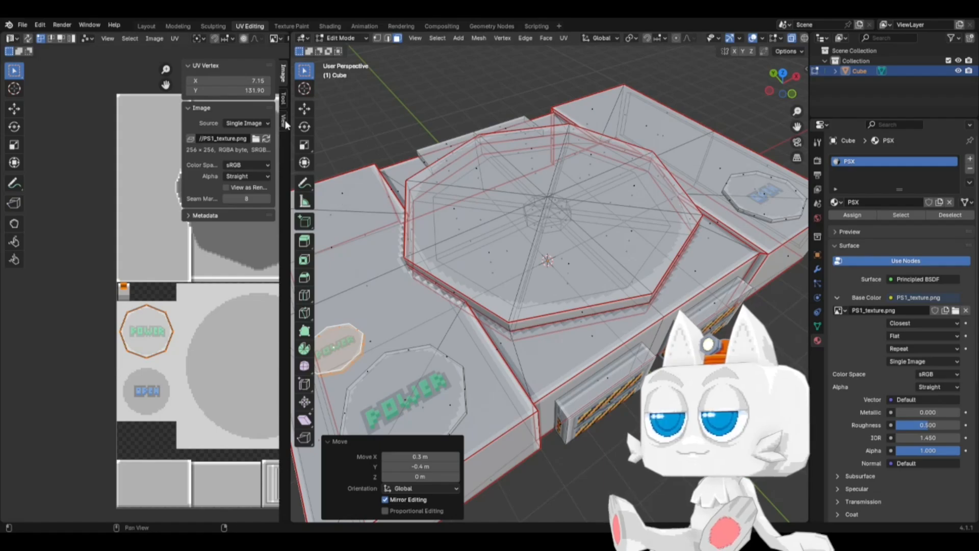
left_click(270, 144)
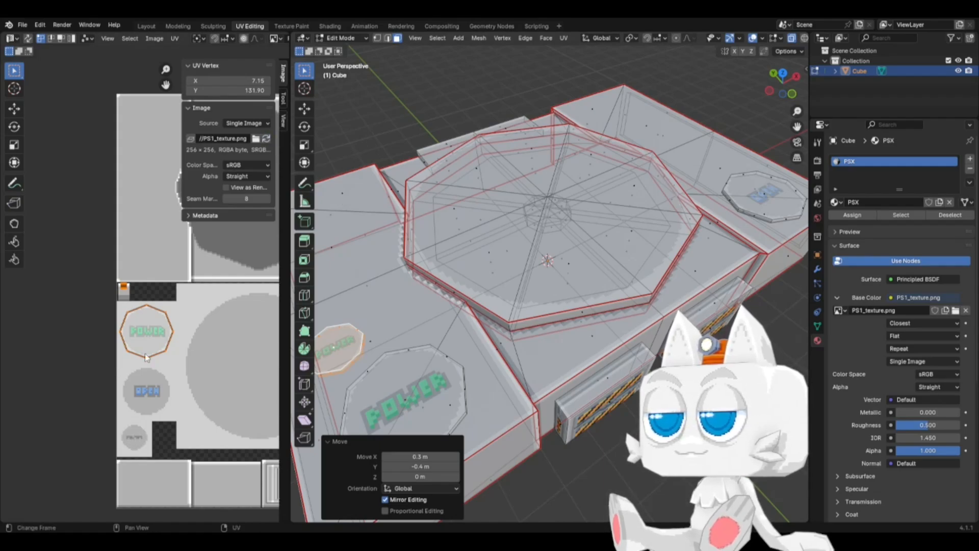
Step: Move the small button's UV island down onto the new small circle and scale it to 0.5
key("g")
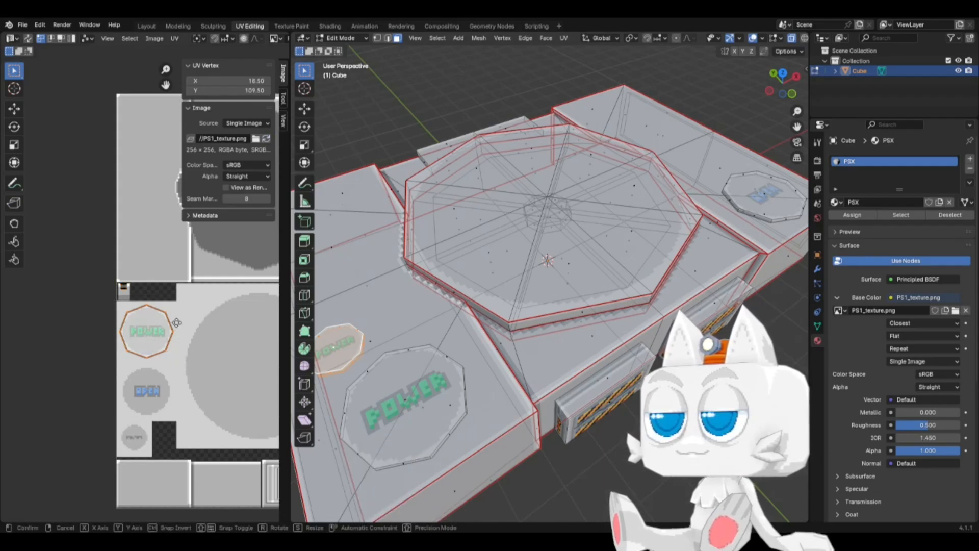
left_click(171, 428)
type("s")
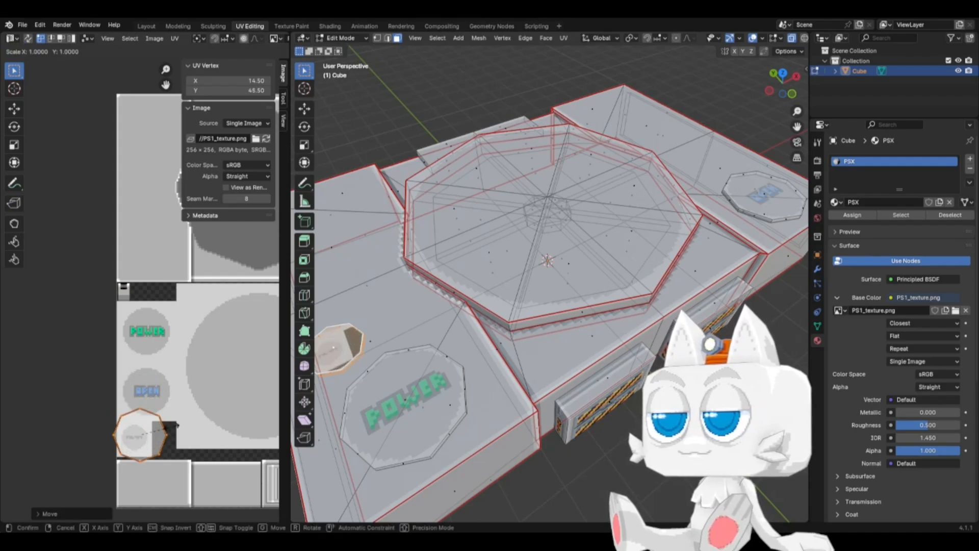
type(".5")
key("Return")
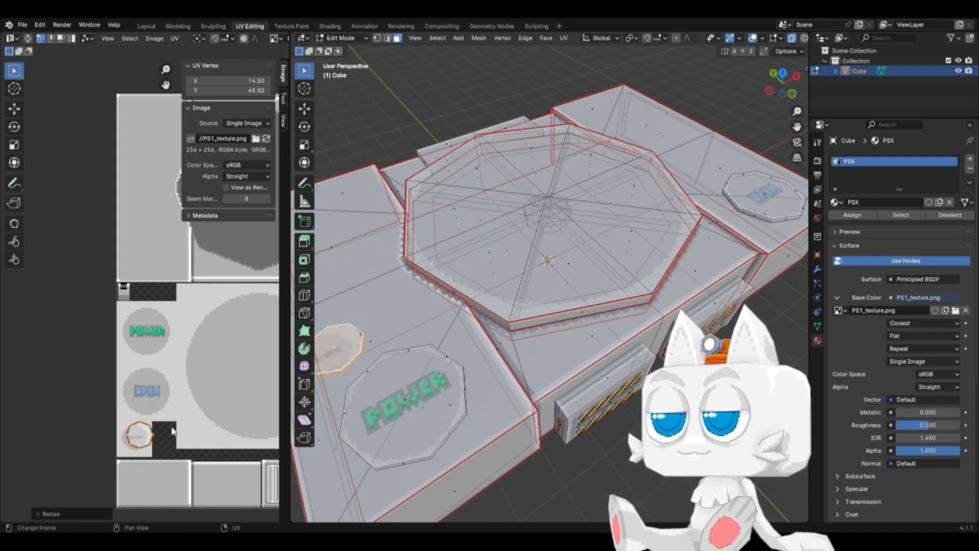
Step: Shift the small button's UV island to X 10.50 and Y 43.50 to line it up with the circle
left_click(192, 83)
left_click(192, 82)
left_click(192, 83)
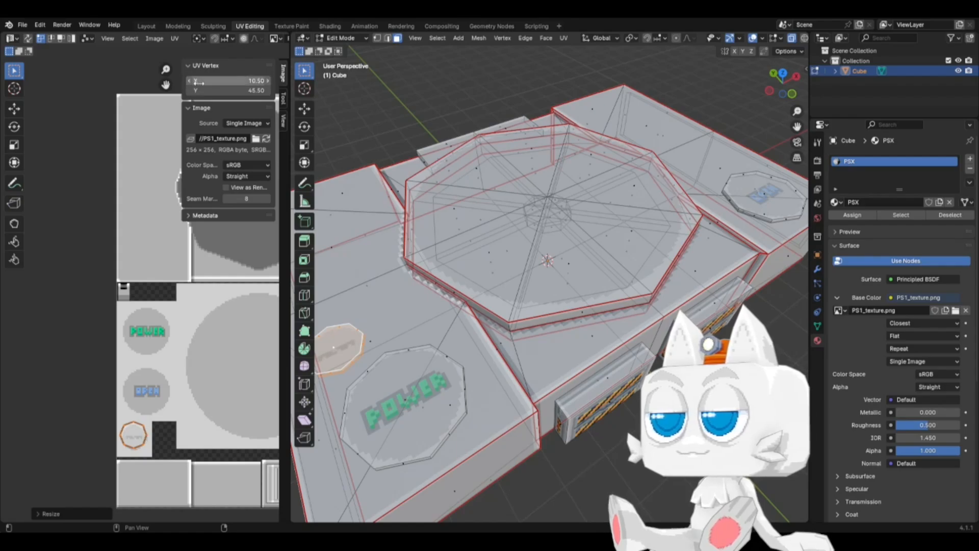
left_click(192, 90)
left_click(192, 90)
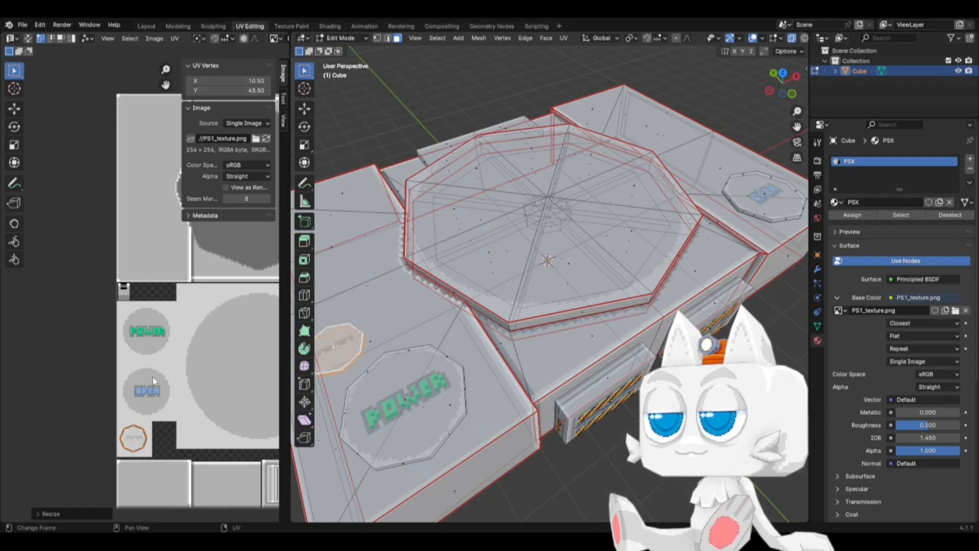
Step: Move the small button's UV island 0.5 px along X to centre it on the circle
scroll(142, 423, "up", 2)
middle_click_drag(134, 462, 134, 278)
scroll(132, 359, "up", 2)
type("g")
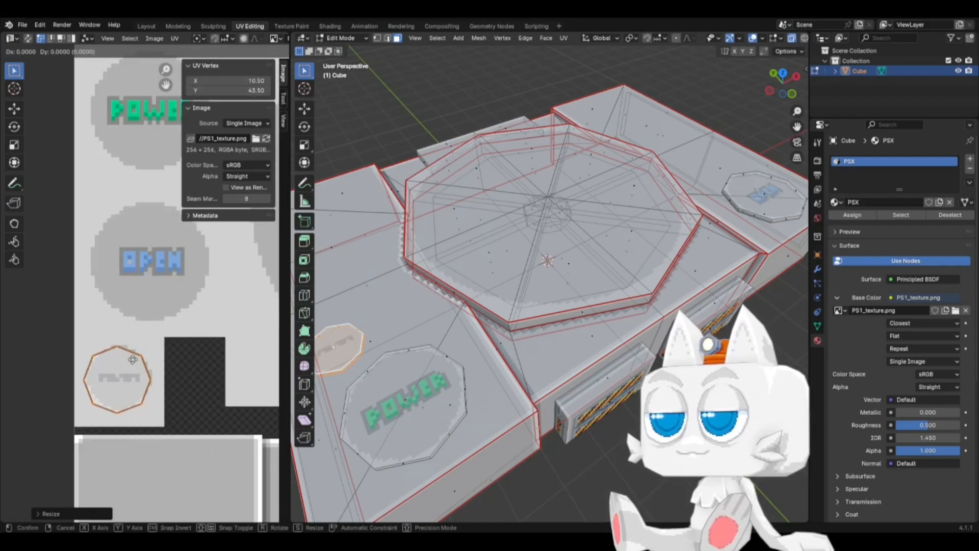
type("x.5")
key("Return")
type("sy.5")
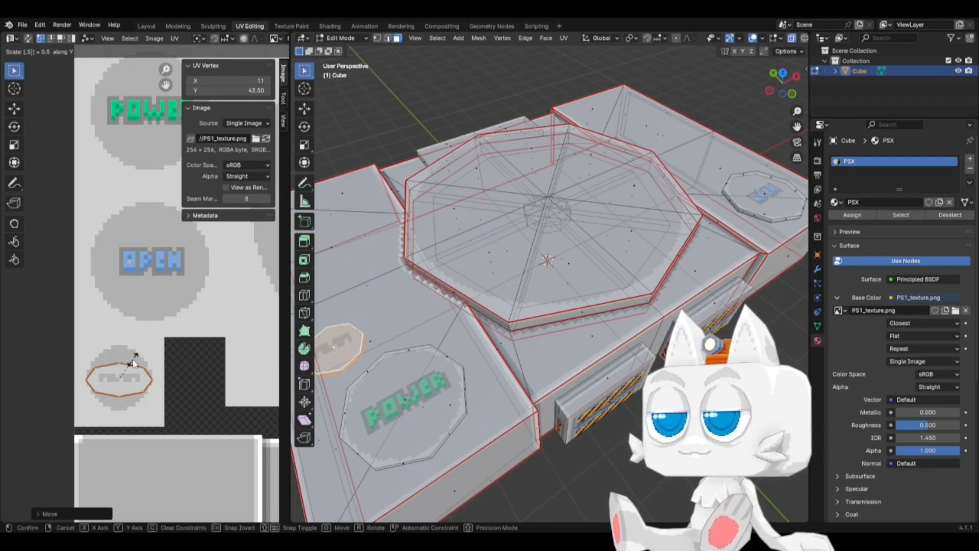
key("Return")
key("ctrl+z")
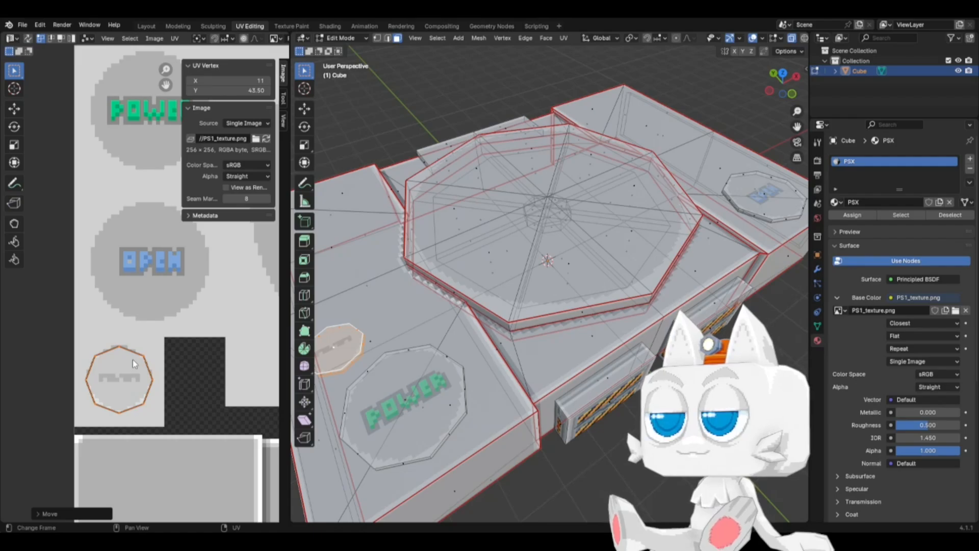
Step: Move the small button's UV island 0.5 px along Y and enlarge it slightly so it encloses the small circle
type("gy.5")
key("Return")
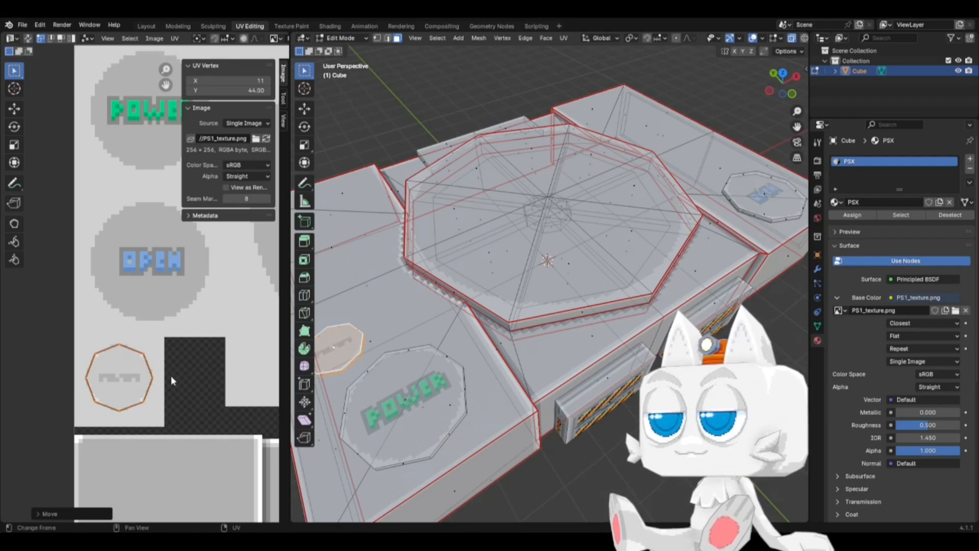
key("s")
left_click(208, 384)
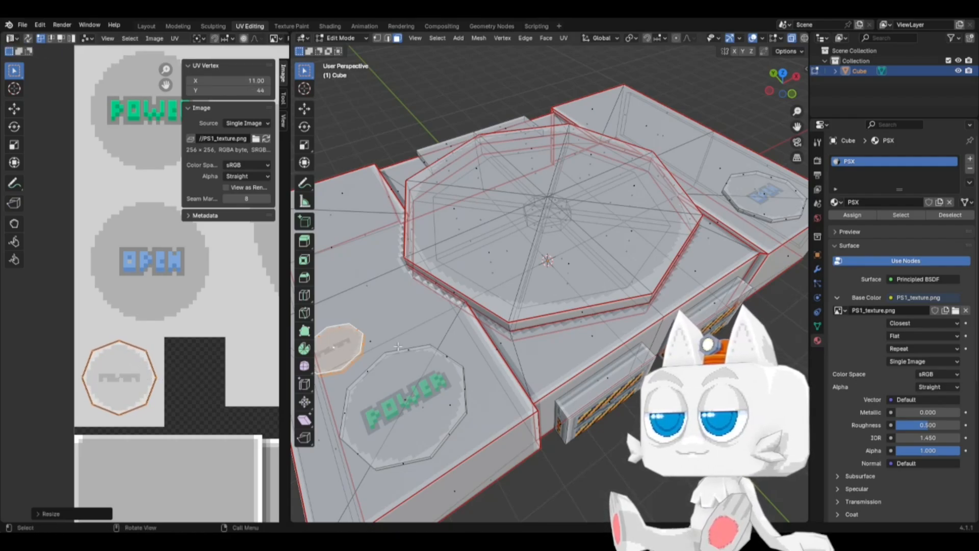
Step: Return to Object Mode, check the console's buttons from the front and the ribbed side, and save the Blender file
key("Tab")
scroll(399, 350, "down", 5)
middle_click_drag(608, 359, 583, 336)
key("ctrl+s")
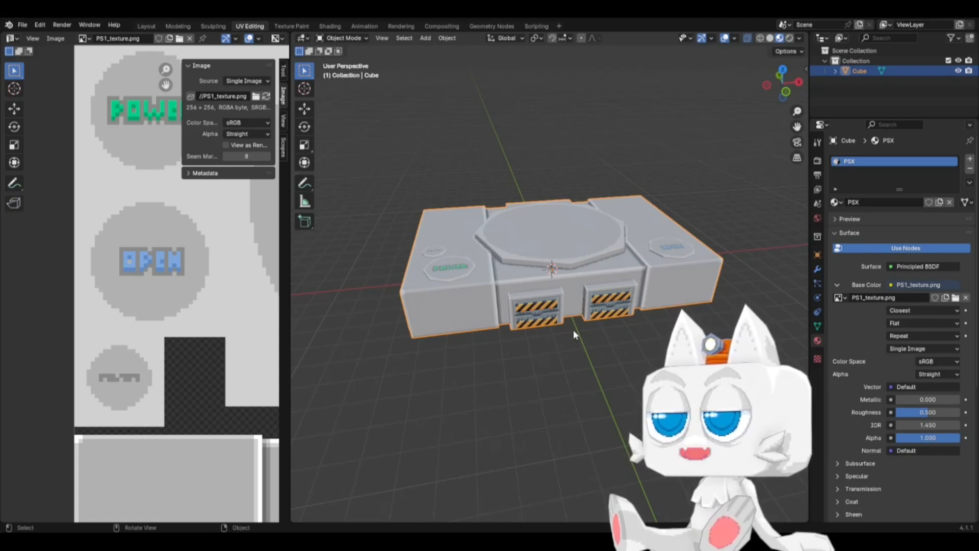
middle_click_drag(574, 329, 446, 294)
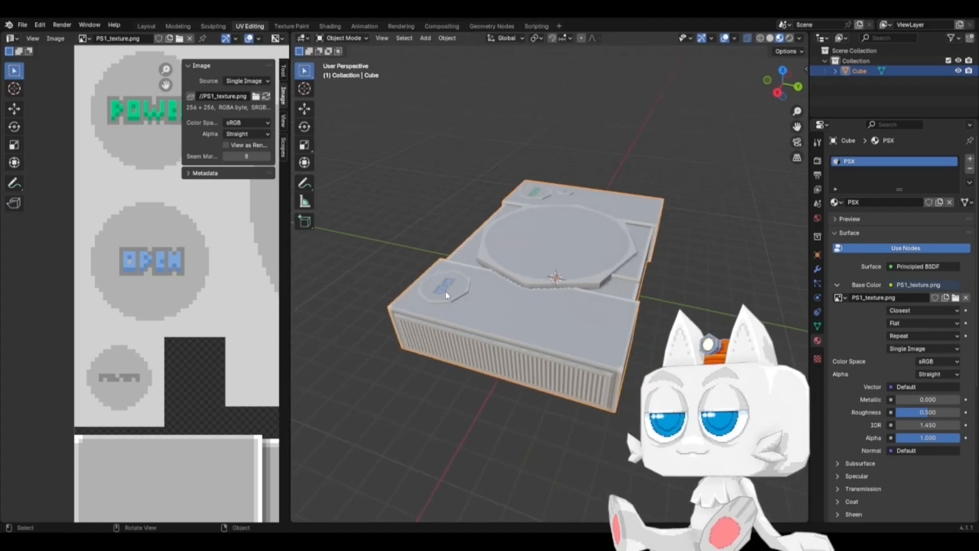
key("ctrl+s")
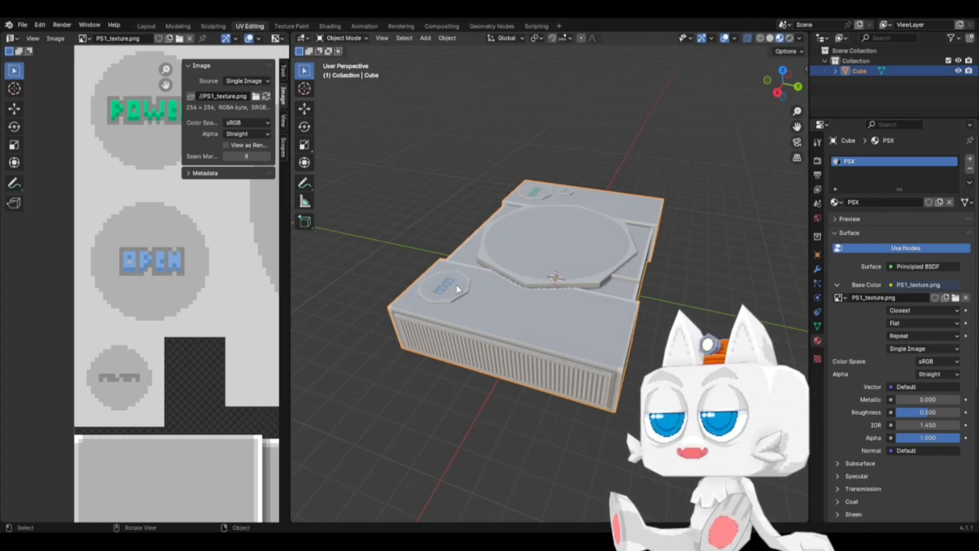
Step: In Edit Mode, select the adjoining faces of the console's ribbed side wall
key("Tab")
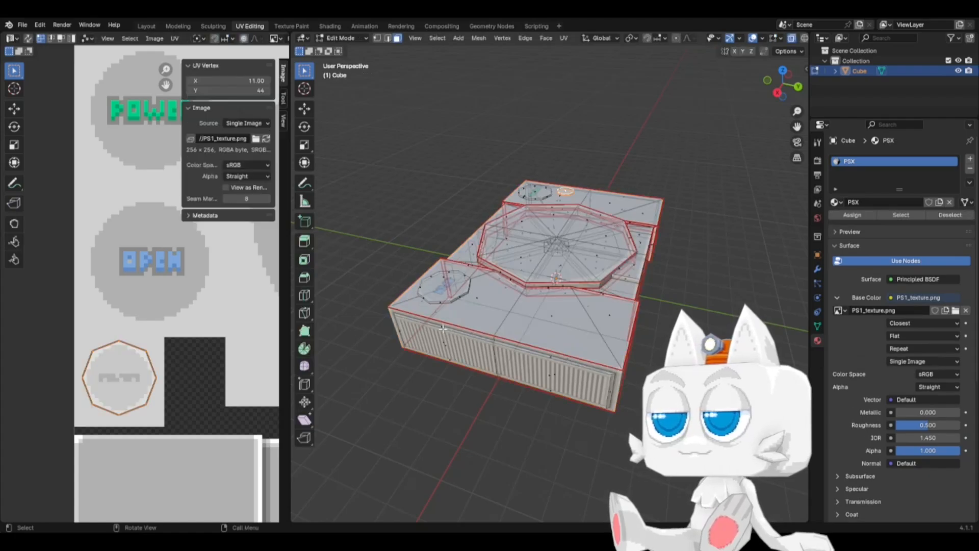
left_click(442, 327)
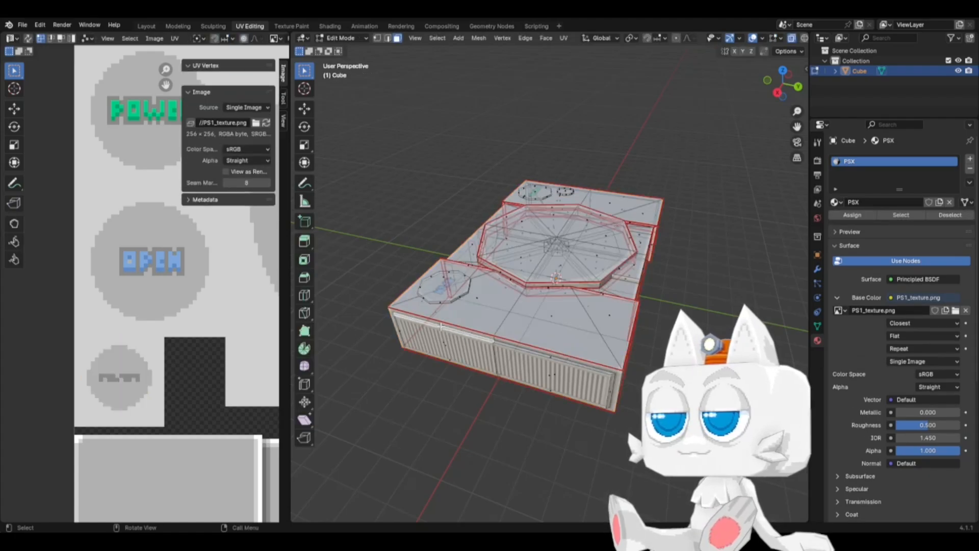
left_click(544, 355, "shift")
middle_click_drag(493, 403, 466, 259)
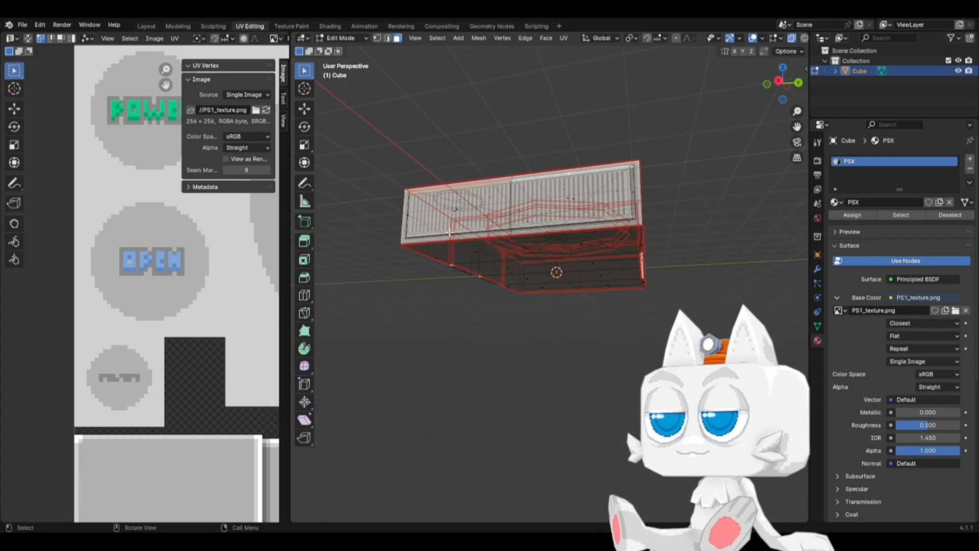
Step: Add the remaining narrow rim faces around the vents on the console's outer sides to the face selection
left_click(453, 234, "shift")
left_click(563, 225, "shift")
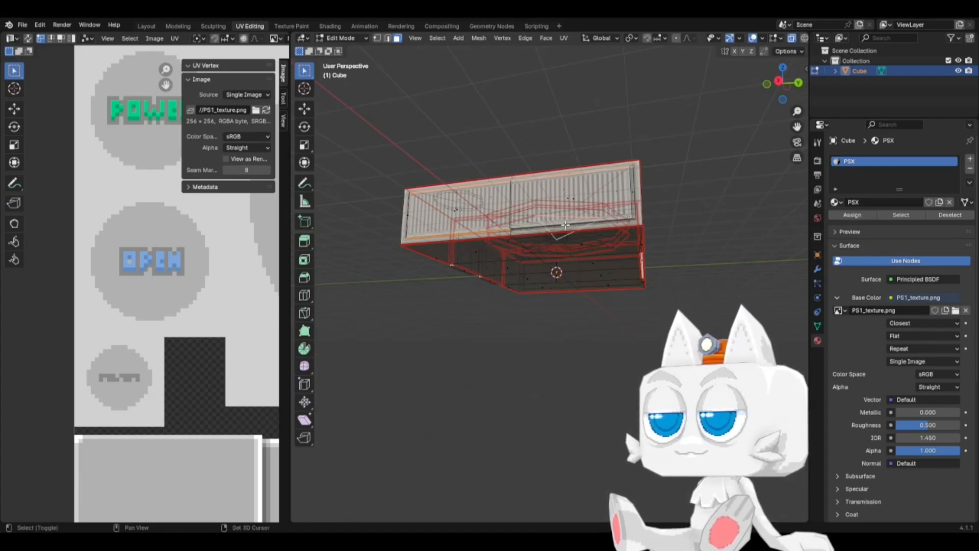
key("ctrl+z")
middle_click_drag(587, 238, 604, 410)
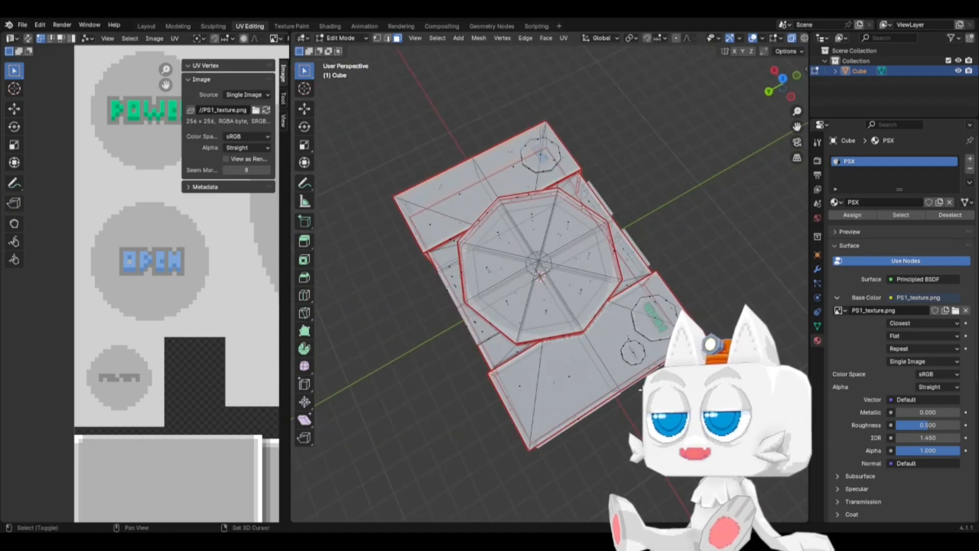
key("KP_7")
scroll(521, 249, "up", 2)
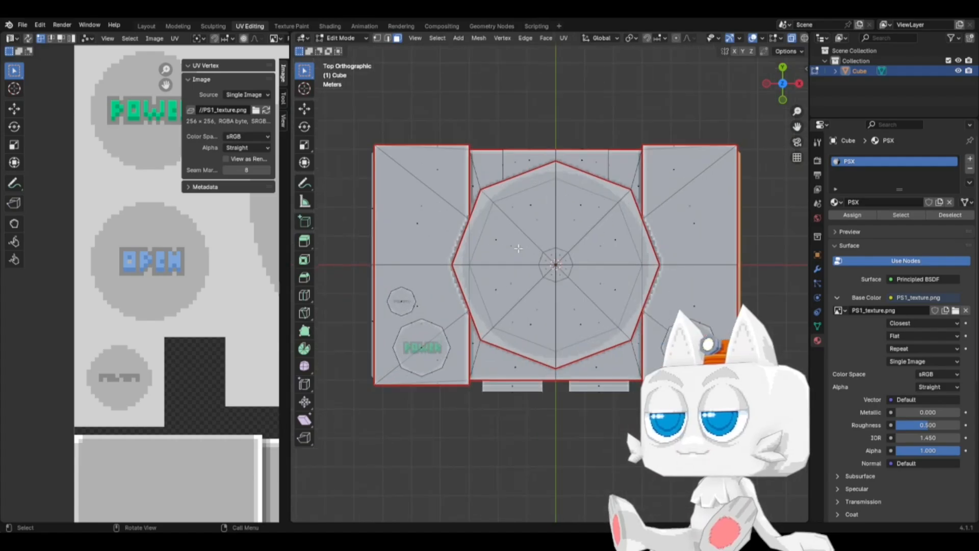
middle_click_drag(352, 204, 434, 257, "shift")
scroll(434, 256, "up", 2)
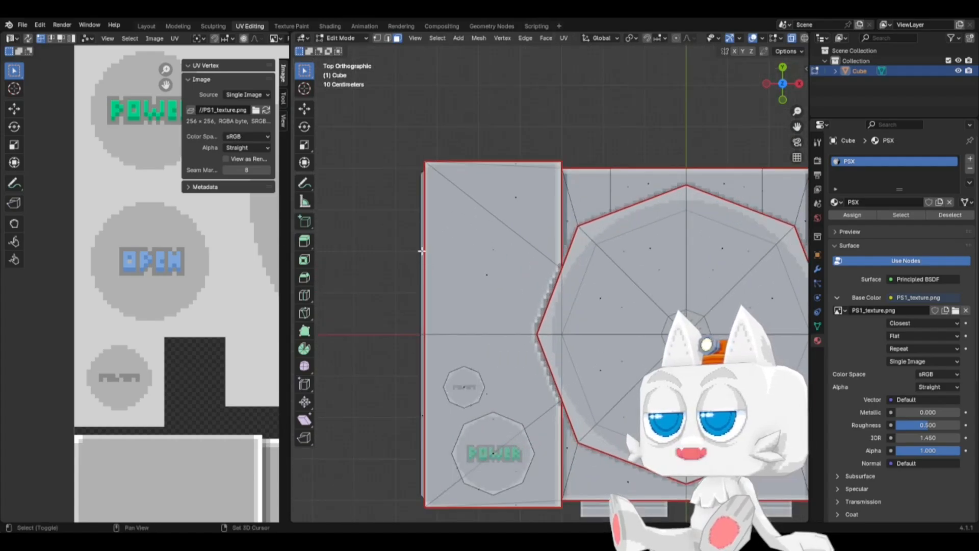
left_click(421, 251, "shift")
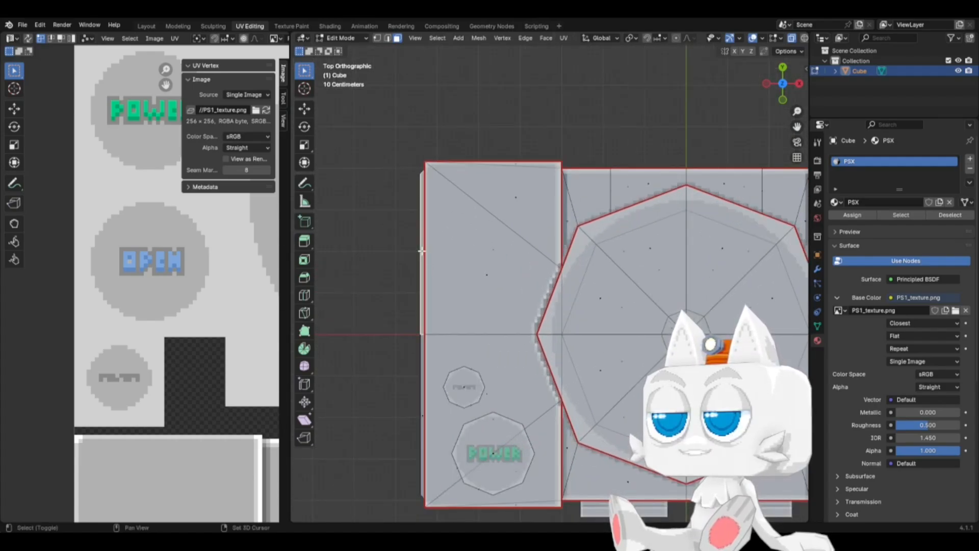
left_click(423, 414, "shift")
left_click(423, 413, "shift")
middle_click_drag(409, 386, 473, 344)
scroll(473, 345, "down", 5)
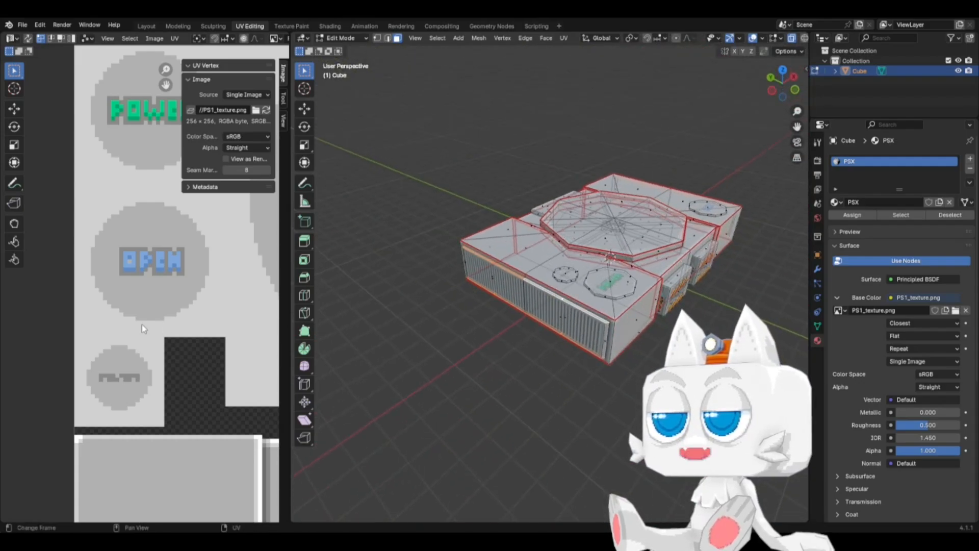
Step: Collapse all UVs of the selected rim faces to a single point with a scale of 0
scroll(141, 324, "down", 5)
key("a")
key("s")
key("0")
key("Return")
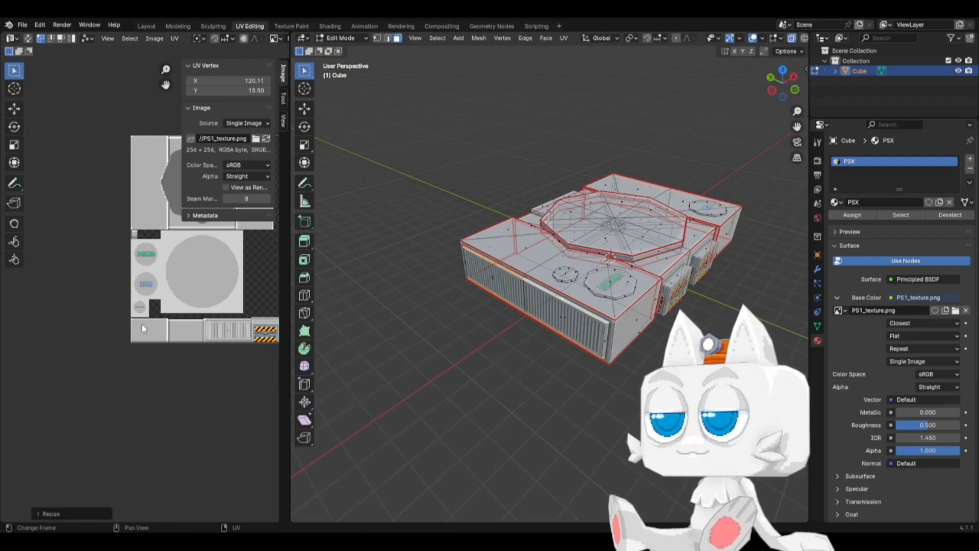
Step: Move the collapsed UV point onto the light upper band of the small grey swatch, at about X 4.5, Y 137.6
scroll(163, 362, "up", 3)
key("g")
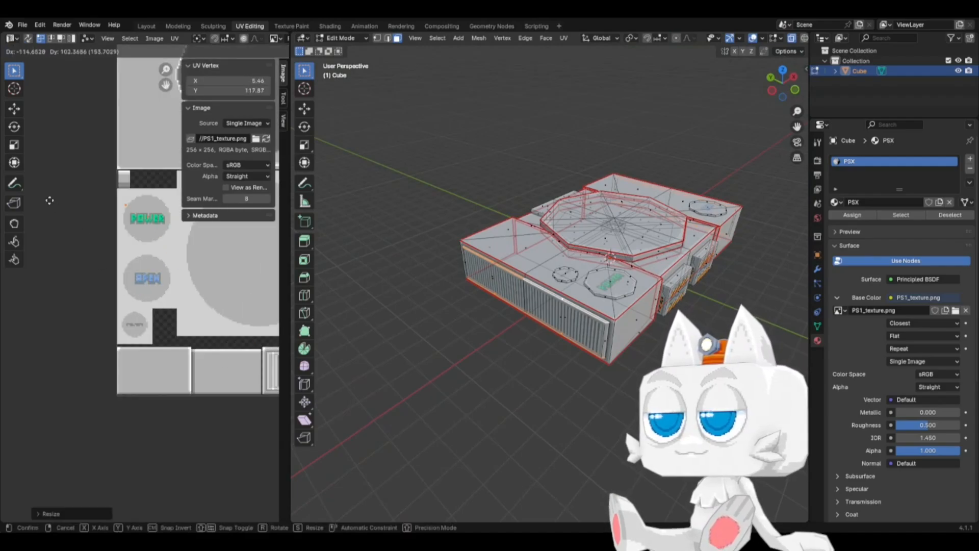
left_click(50, 186)
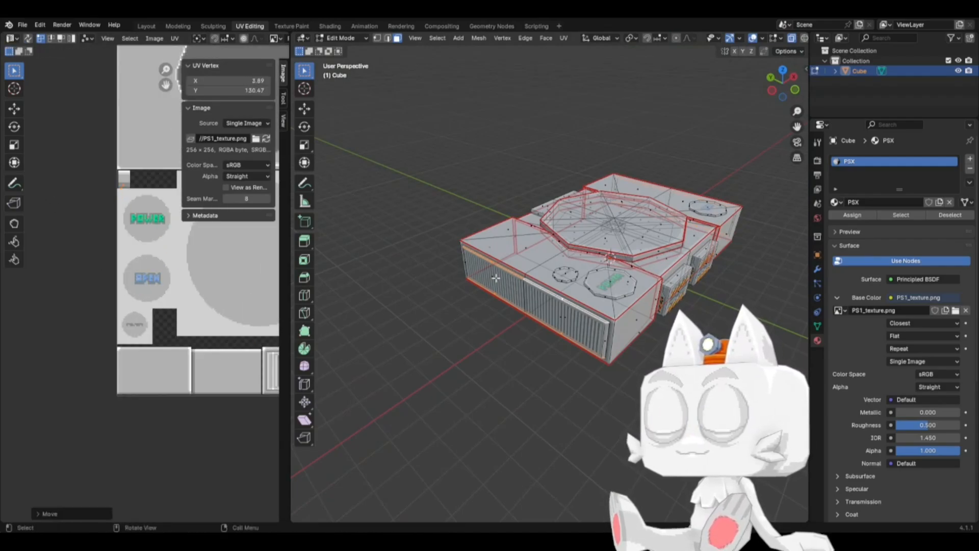
key("KP_3")
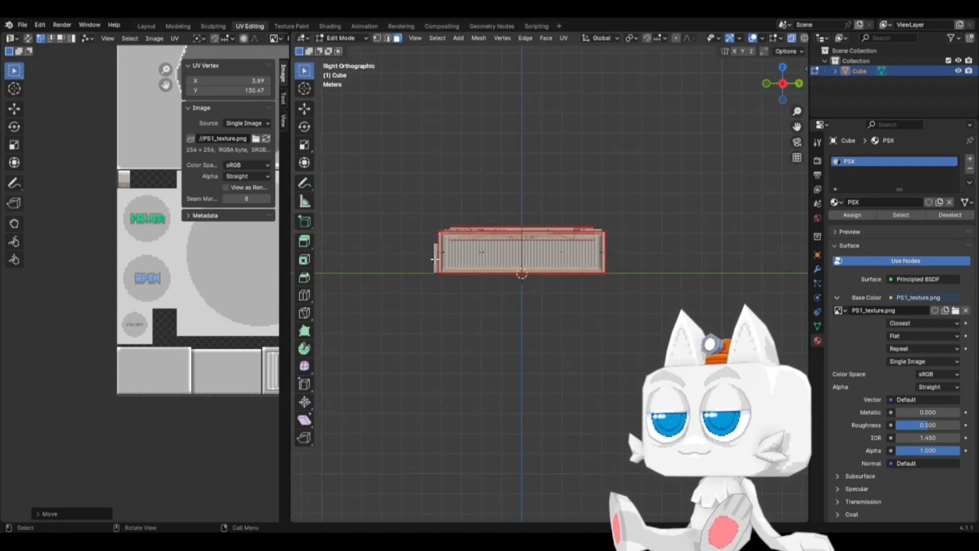
scroll(120, 191, "up", 1)
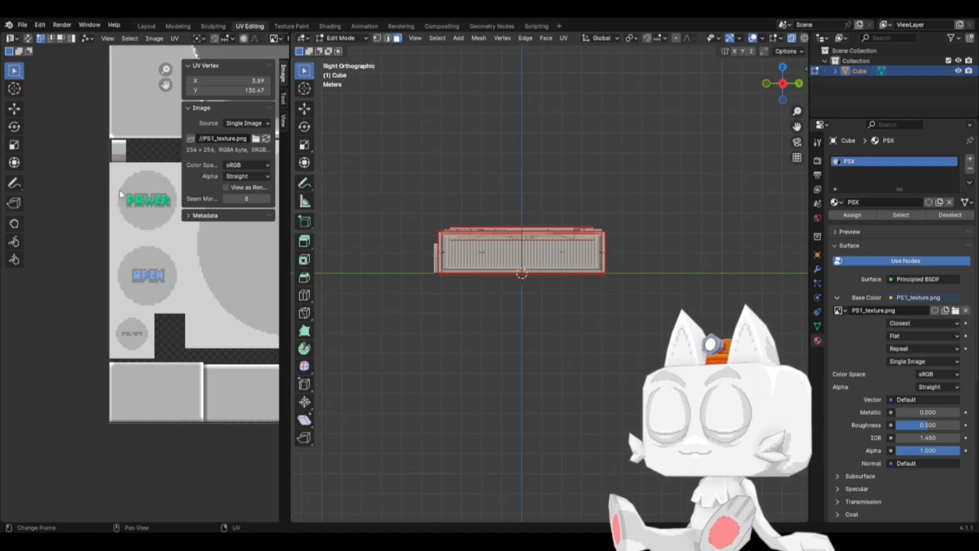
scroll(105, 240, "up", 5)
middle_click_drag(74, 279, 225, 363)
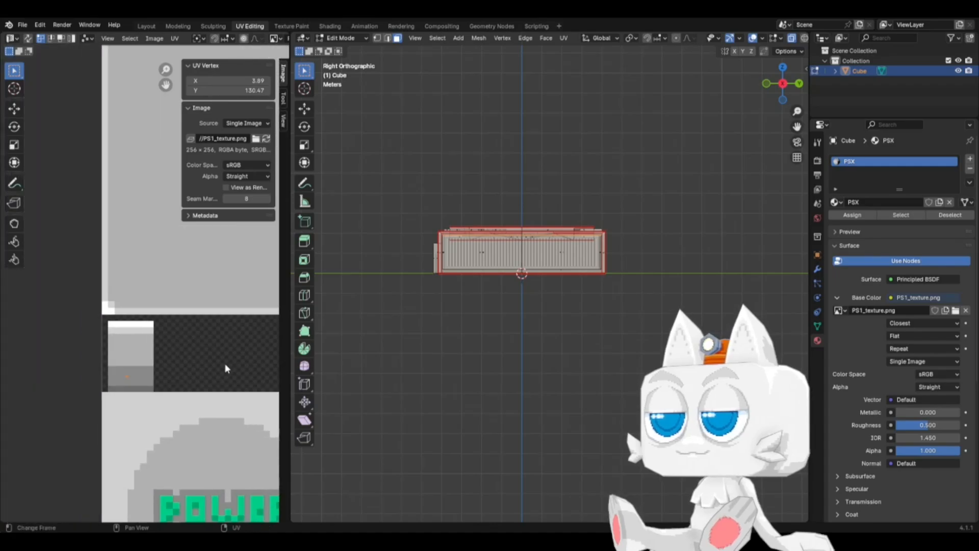
key("g")
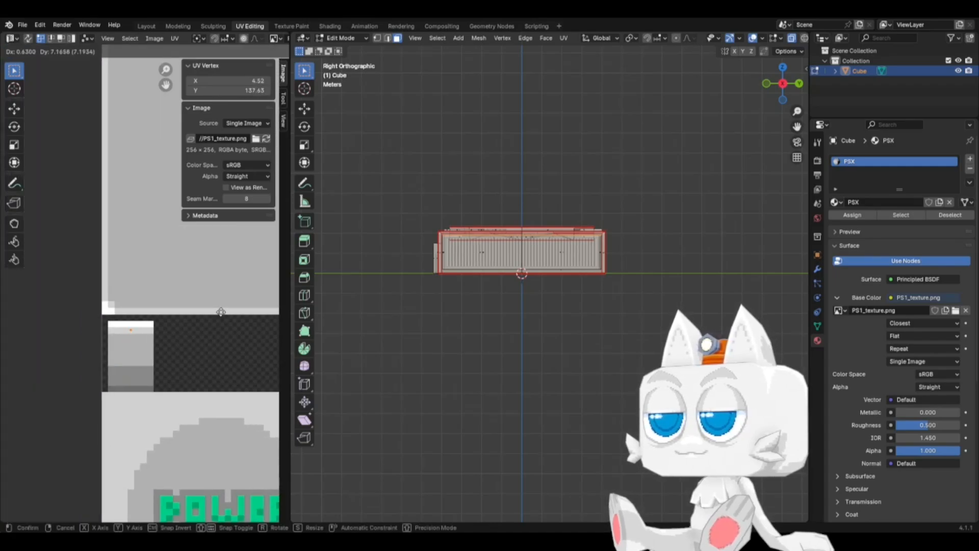
left_click(221, 311)
Step: Return to Object Mode, view the whole console and save the file
key("Tab")
middle_click_drag(521, 260, 530, 326)
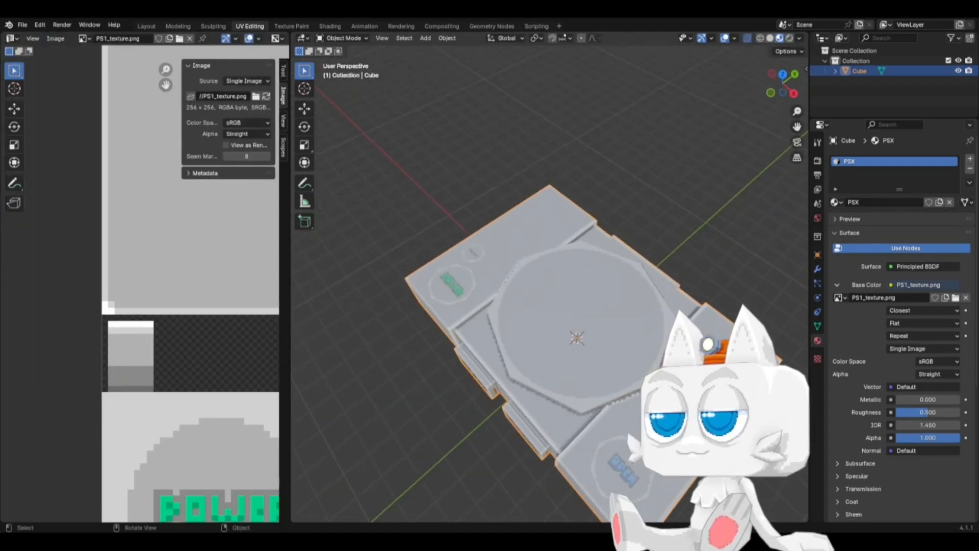
scroll(657, 400, "down", 3)
middle_click_drag(658, 401, 627, 380)
key("ctrl+s")
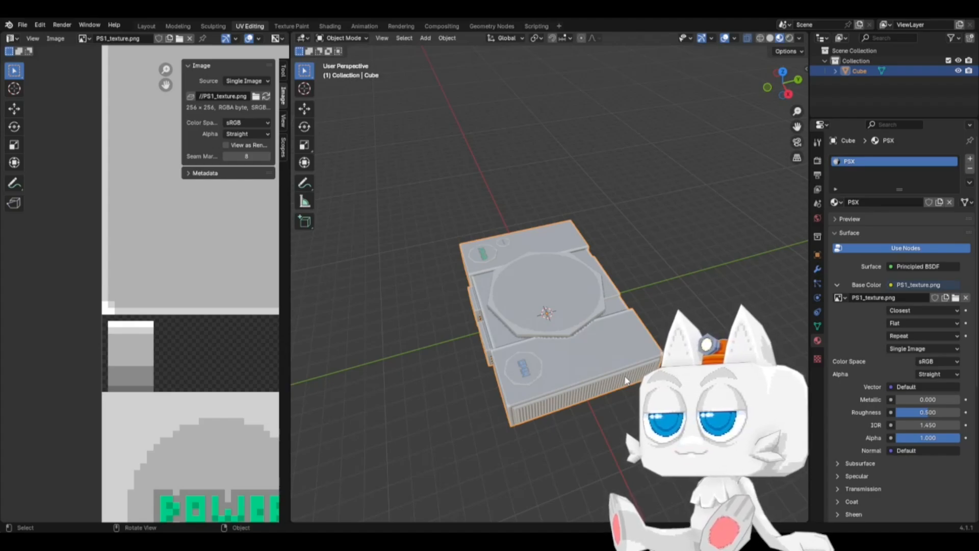
Step: Examine the textured front ports up close and save PSX.blend
mouse_move(579, 363)
middle_mouse_down()
mouse_move(475, 347)
mouse_move(596, 319)
mouse_move(499, 335)
mouse_move(613, 353)
mouse_move(572, 358)
middle_mouse_up()
scroll(499, 334, "up", 4)
scroll(571, 357, "down", 3)
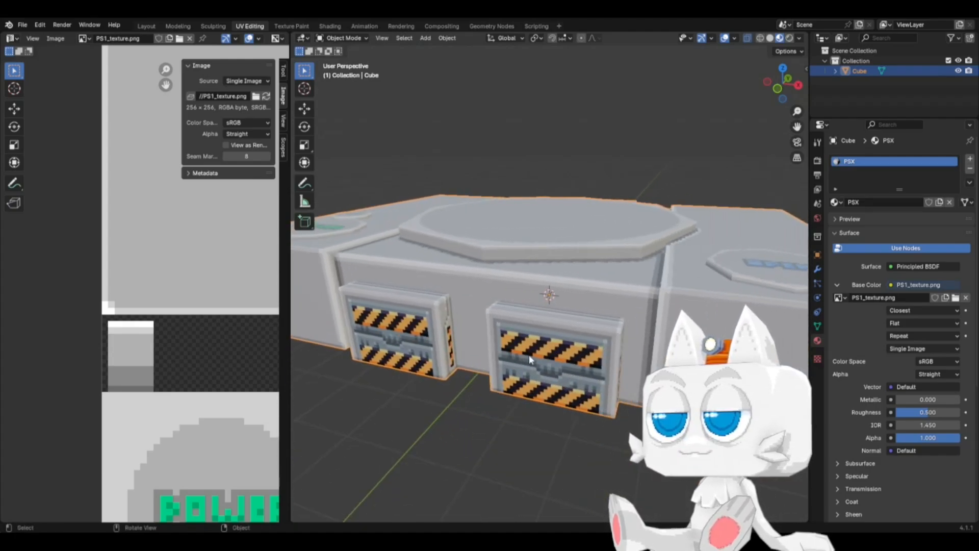
scroll(603, 323, "down", 2)
middle_click_drag(611, 320, 598, 347)
key("ctrl+s")
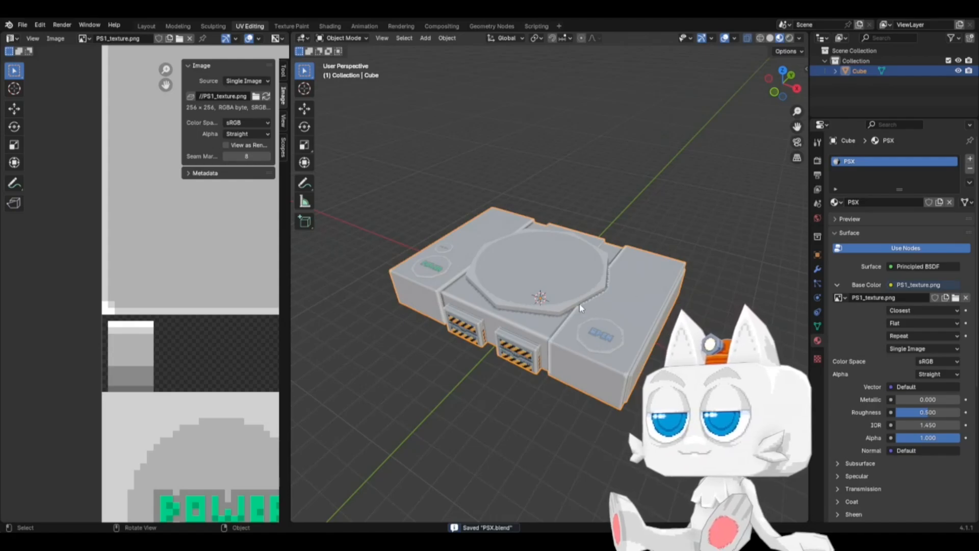
Step: Check the console's vented side and its front view, and save the file again
middle_click_drag(545, 335, 575, 363)
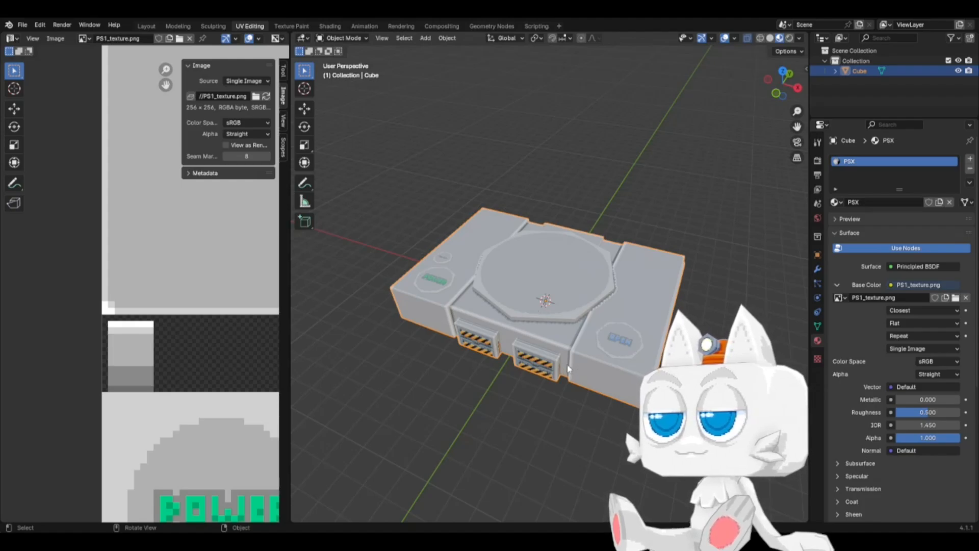
middle_click_drag(567, 365, 523, 367)
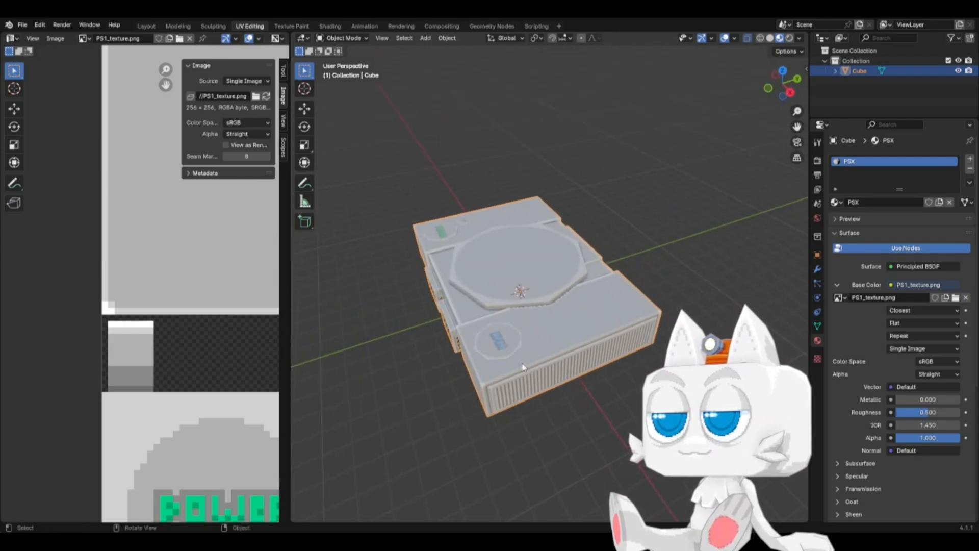
key("KP_1")
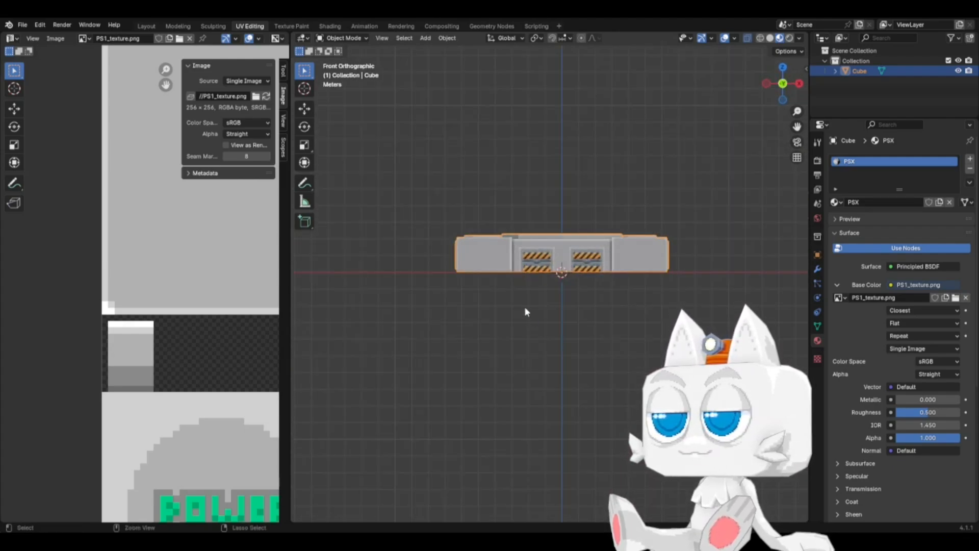
key("ctrl+s")
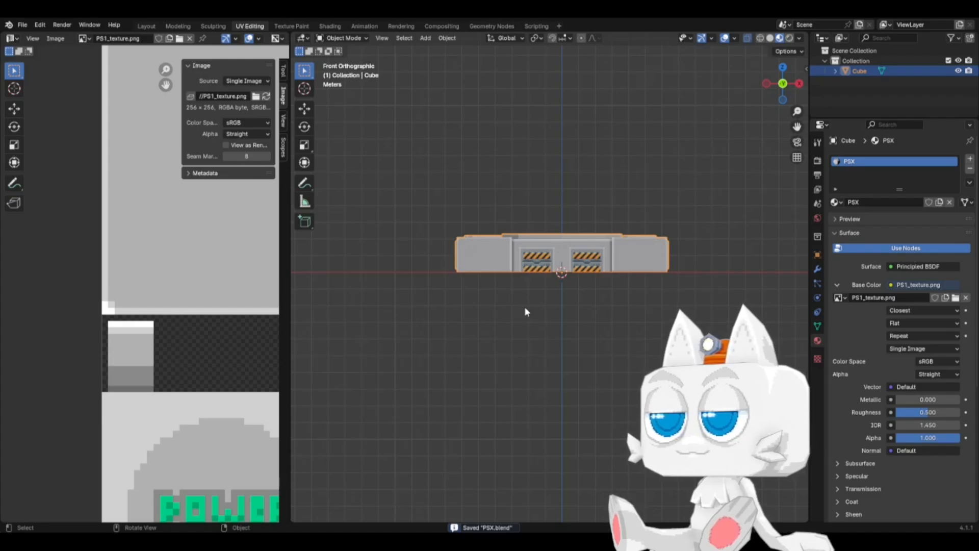
Step: Inspect the console's front details, deselect the model and save PSX.blend
scroll(540, 214, "up", 6)
middle_click_drag(525, 215, 555, 334, "shift")
scroll(572, 295, "up", 1)
scroll(573, 296, "down", 1)
scroll(572, 295, "down", 3)
scroll(555, 333, "down", 4)
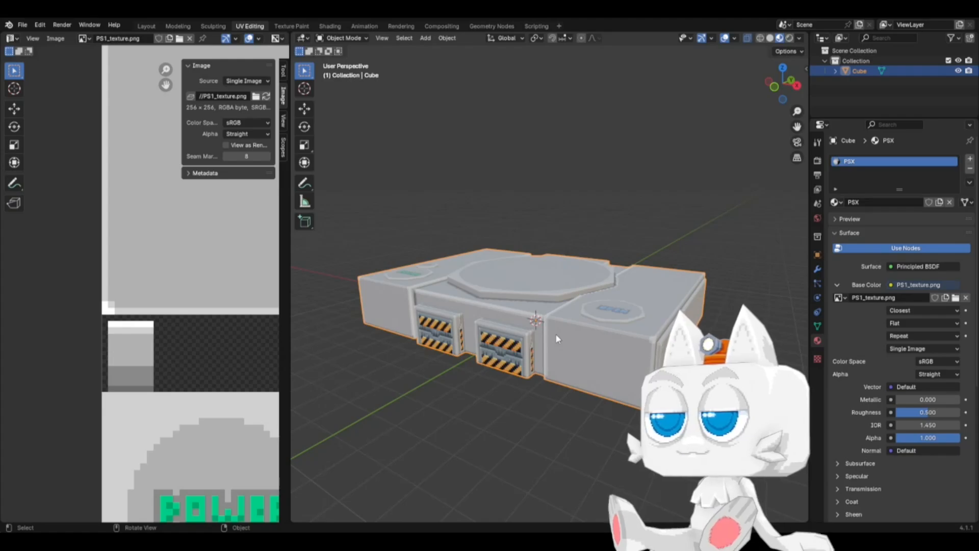
left_click(559, 424)
middle_click_drag(560, 424, 511, 334)
key("ctrl+s")
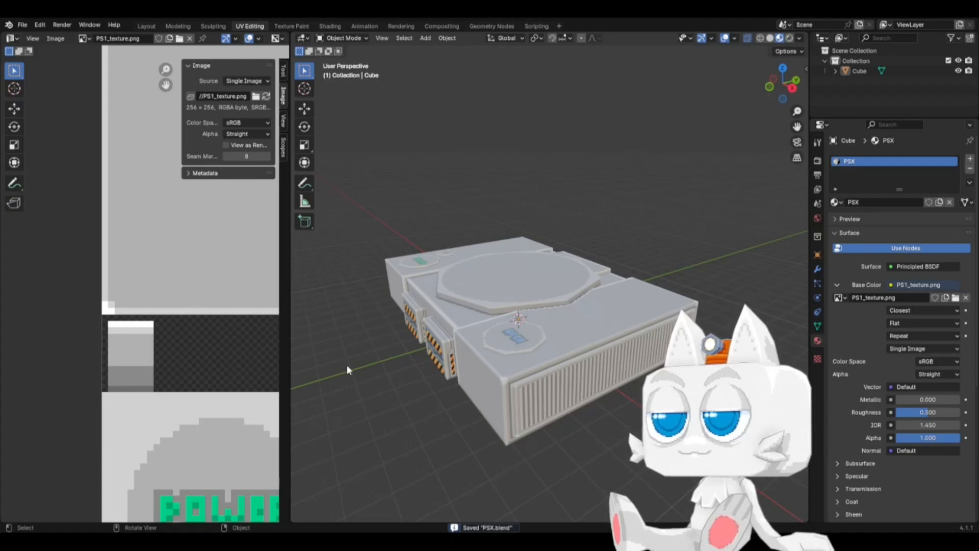
Step: In Edit Mode, select the two middle faces behind the octagonal lid, one on each side of the centre line
scroll(179, 403, "down", 6)
middle_click_drag(518, 308, 552, 311)
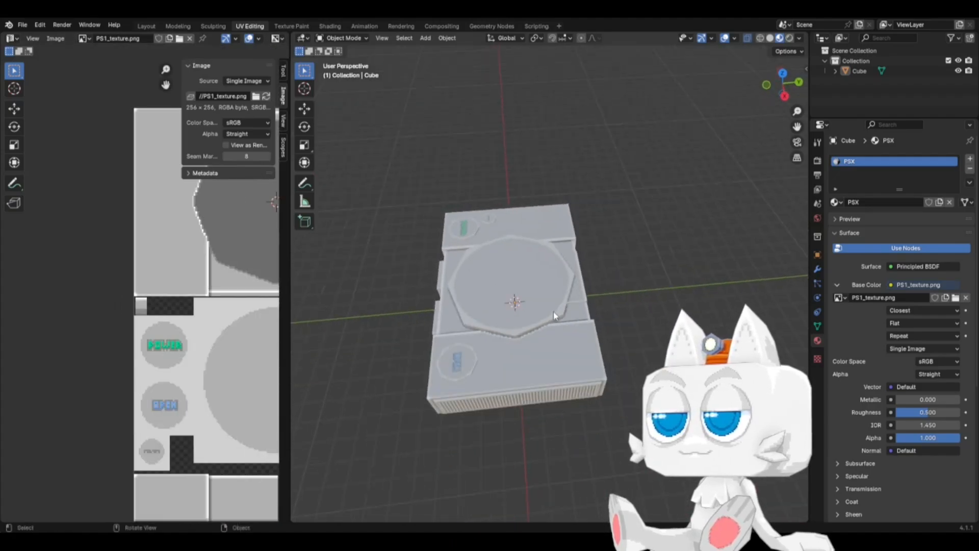
key("Tab")
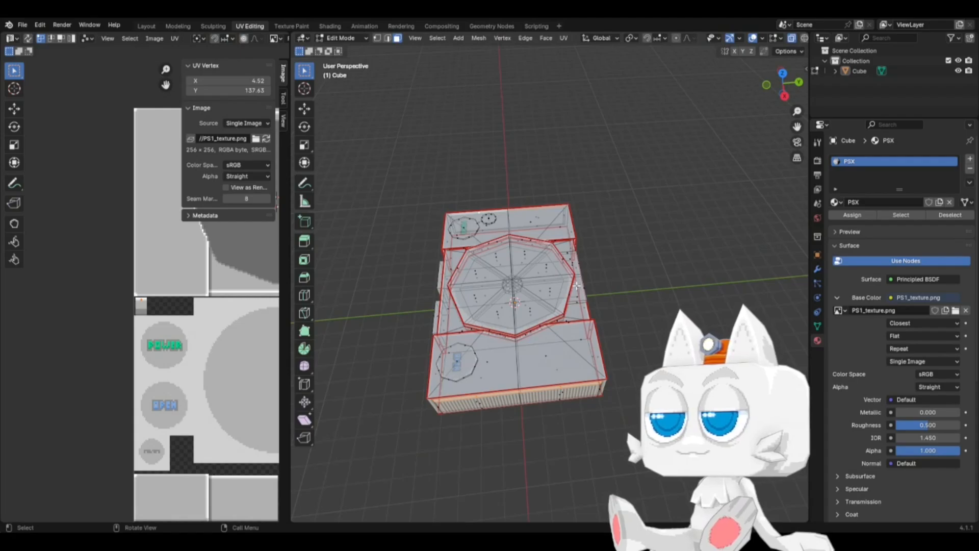
key("KP_7")
scroll(563, 260, "up", 7)
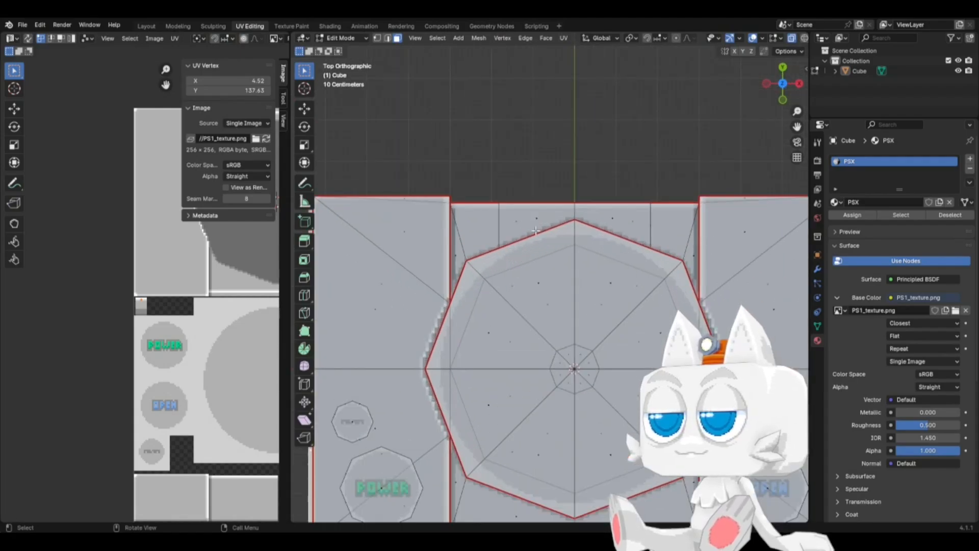
left_click(538, 217, "shift")
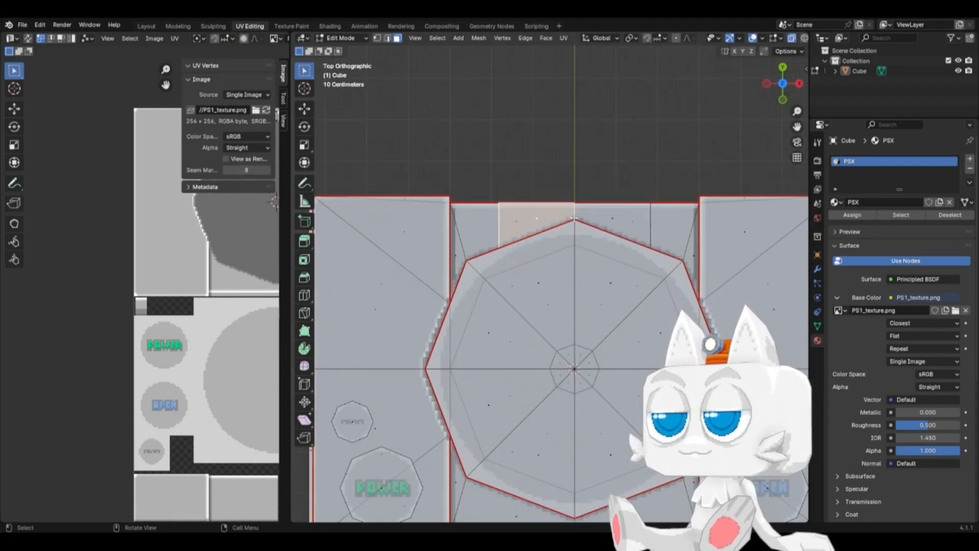
left_click(613, 217, "shift")
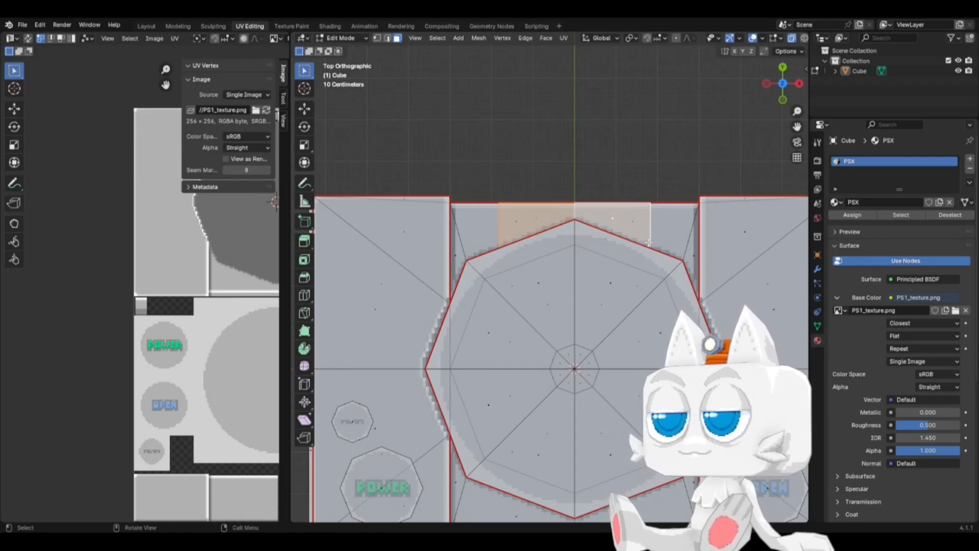
Step: Straighten the outer right edge of the selected faces' UVs by scaling it to 0 along X
scroll(243, 271, "down", 4)
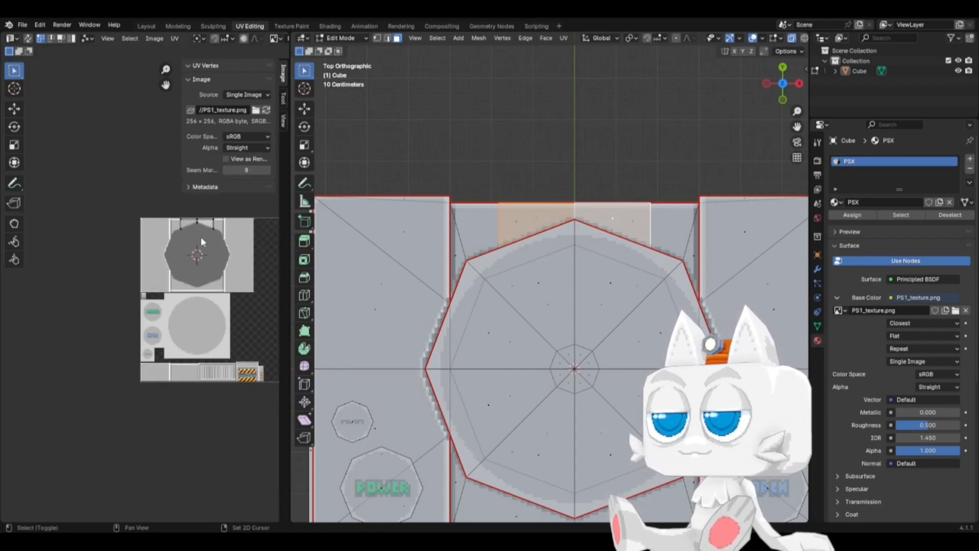
middle_click_drag(200, 236, 121, 328)
scroll(133, 316, "up", 5)
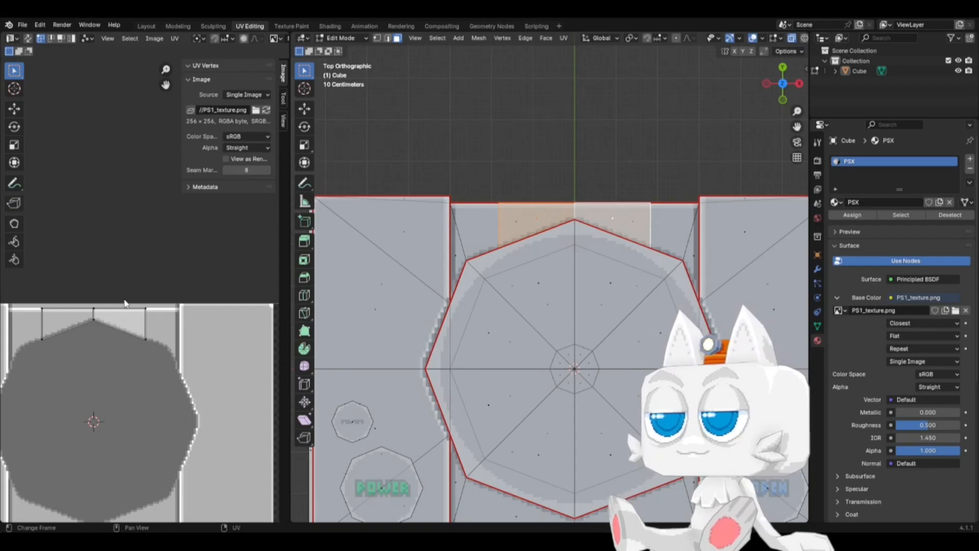
left_click_drag(125, 300, 168, 368)
key("s")
key("x")
key("0")
key("Return")
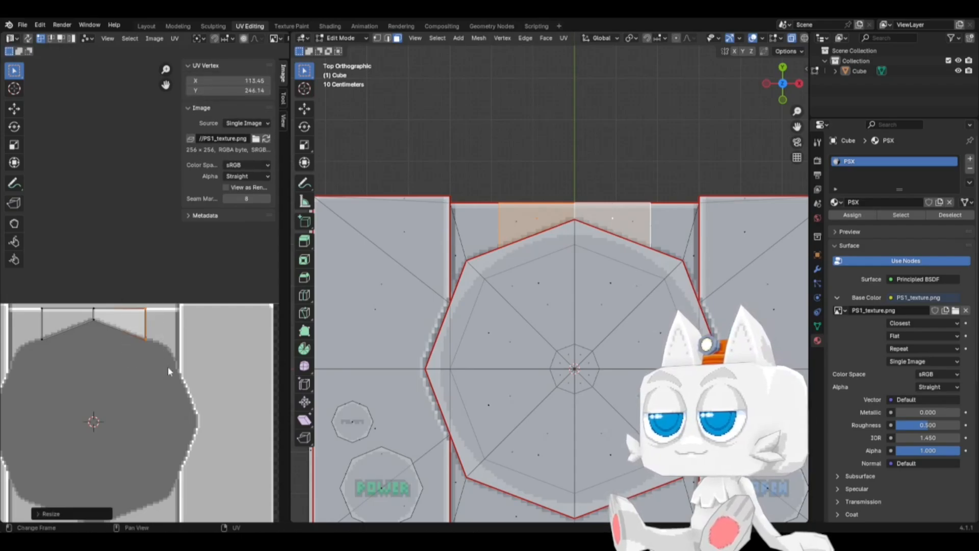
Step: Set the UV pivot to 2D Cursor and mirror the right edge onto the left half with an X scale of -1
left_click(194, 41)
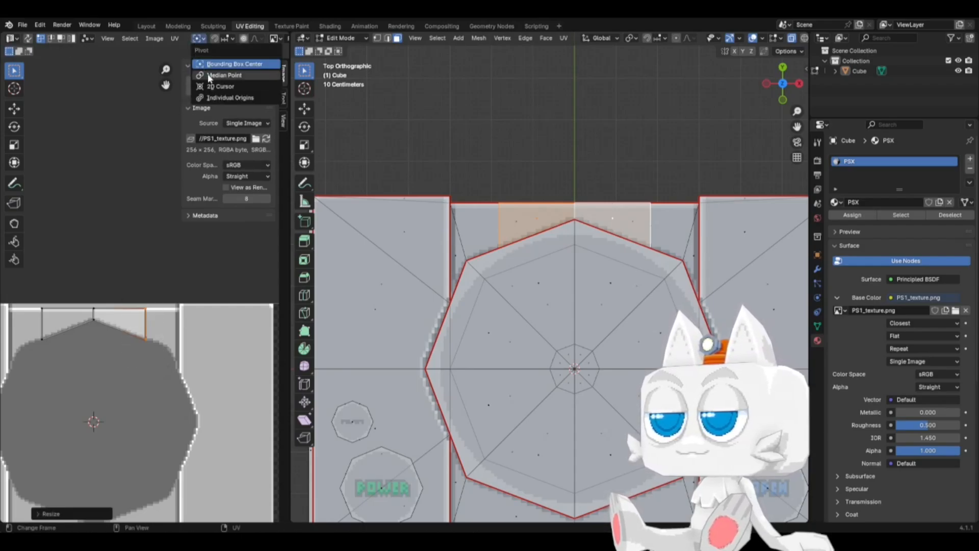
left_click(219, 87)
type("sx-1")
key("Return")
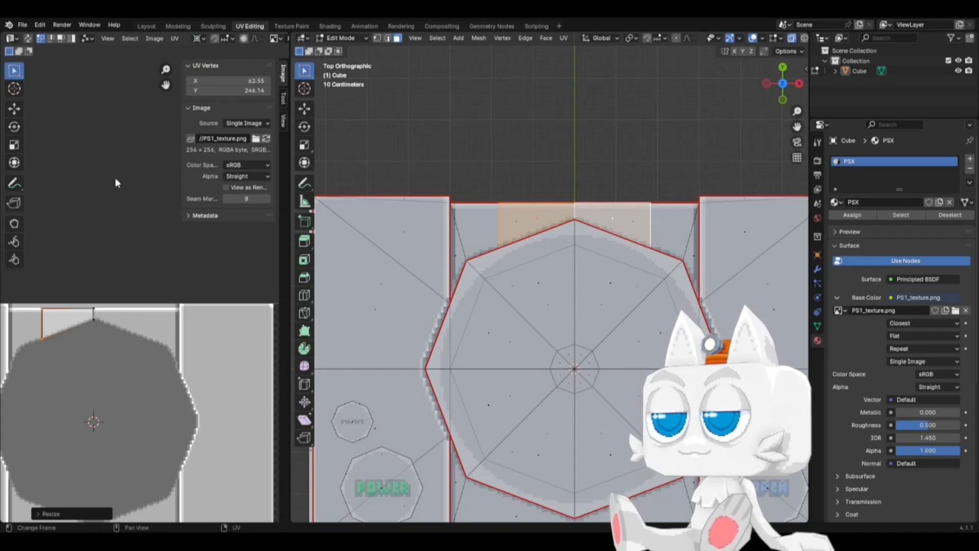
Step: Move the overlapped UV faces into the texture's upper-left corner, at about X 13.3, Y 251.3
middle_click_drag(103, 323, 187, 298)
left_click_drag(107, 258, 203, 346)
middle_click_drag(159, 319, 214, 319)
key("g")
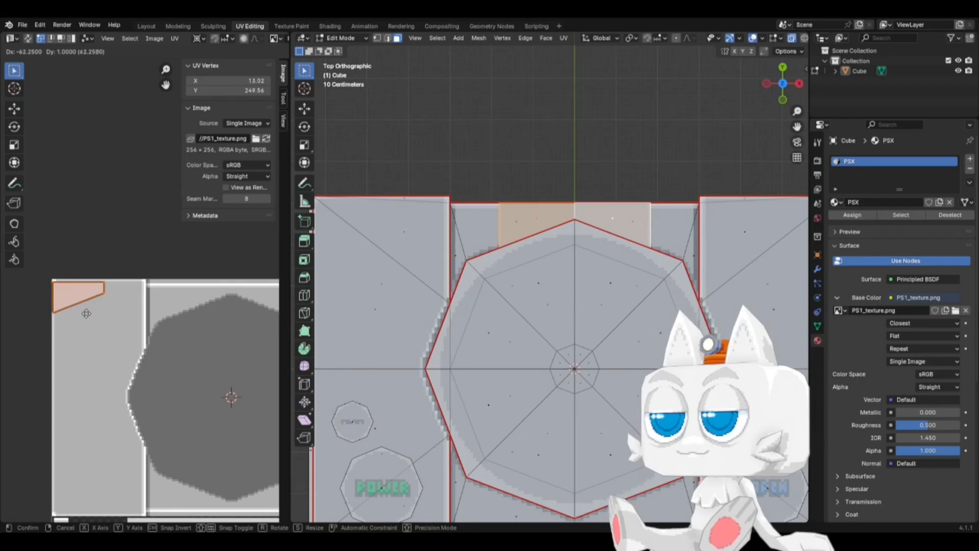
left_click(86, 310)
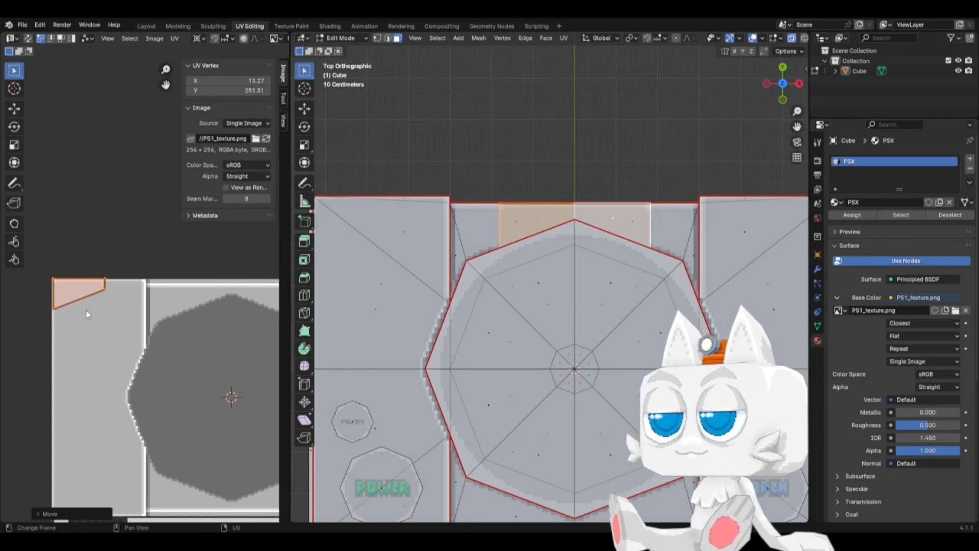
Step: Snap the overlapped UV faces to the texture pixels, setting their position to X 12.50, Y 250.50, and leave Edit Mode
key("shift+s")
left_click(71, 316)
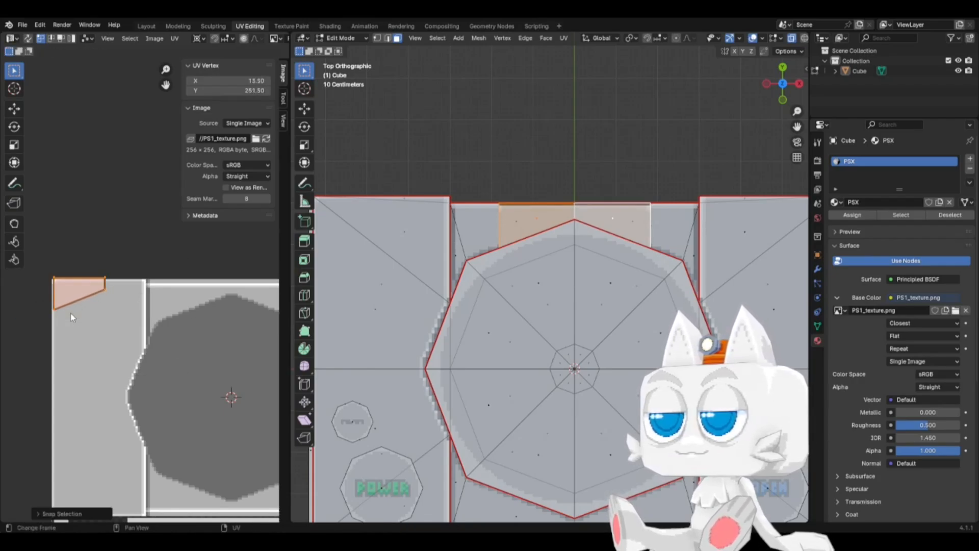
left_click(189, 82)
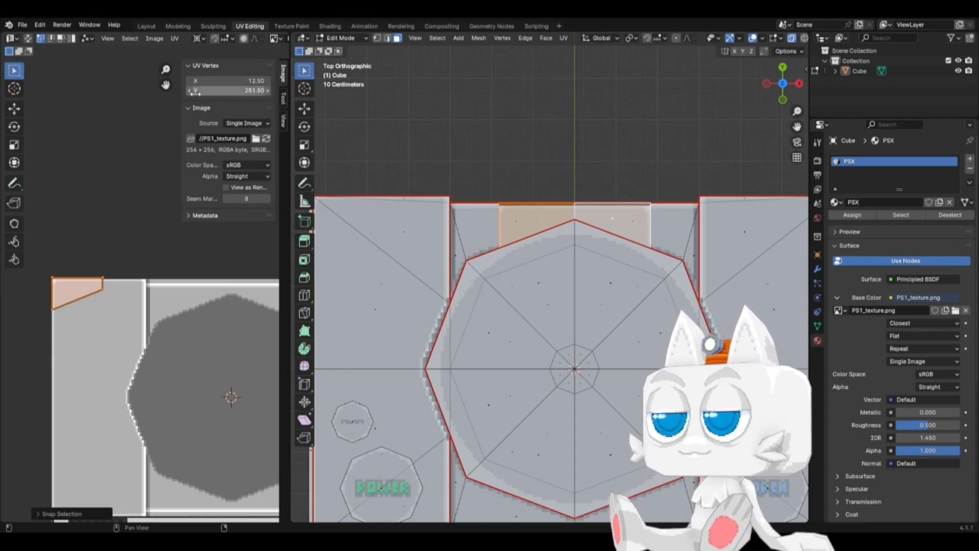
left_click(190, 91)
key("Tab")
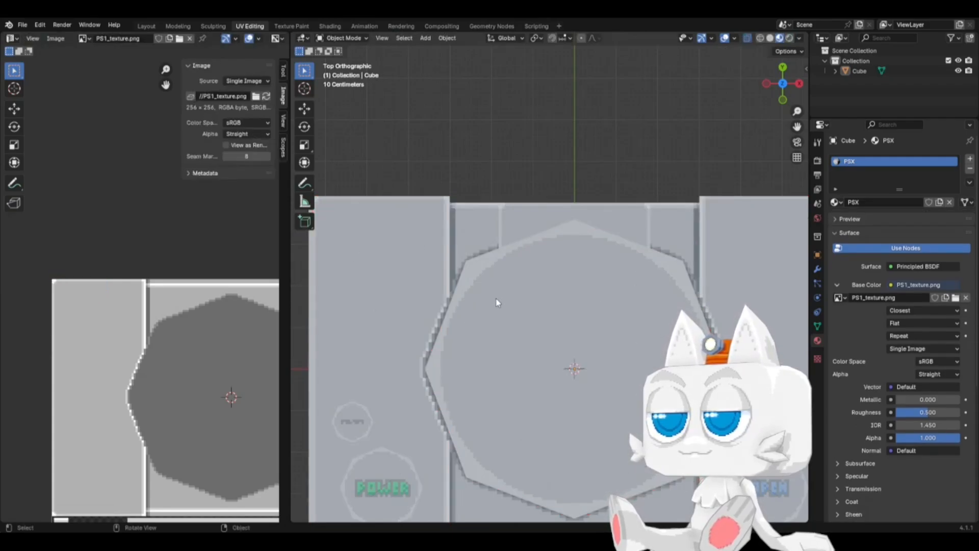
Step: Check the textured console in perspective from several angles and save PSX.blend
middle_click_drag(498, 306, 613, 227)
key("ctrl+s")
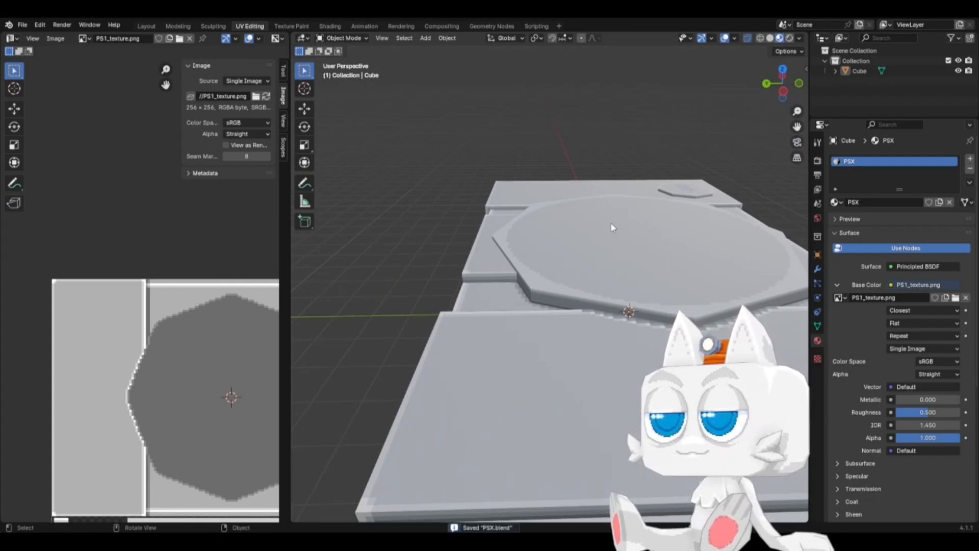
scroll(627, 290, "down", 2)
middle_click_drag(626, 290, 500, 318)
scroll(524, 349, "down", 6)
key("ctrl+s")
Step: In Edit Mode, select all geometry linked to the octagonal lid using vertex selection and hide it
key("Tab")
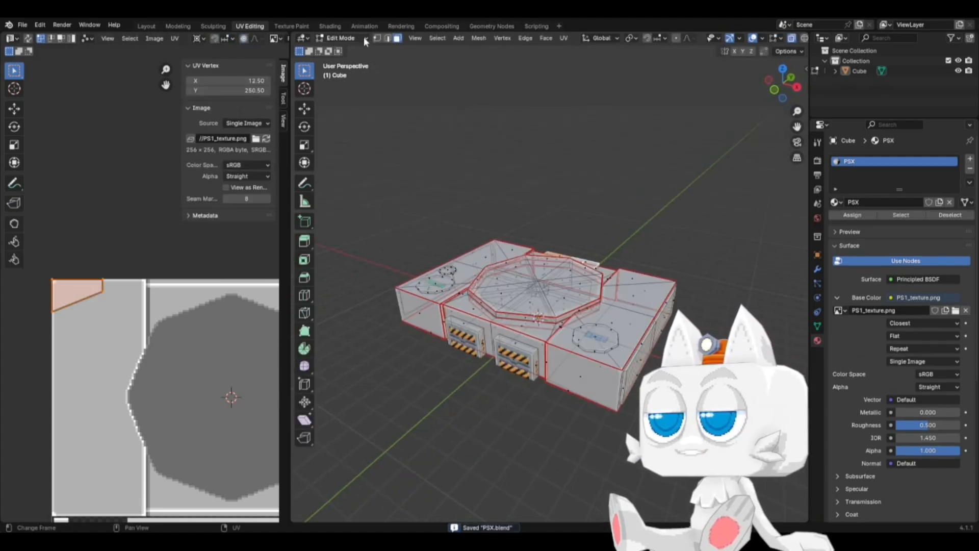
left_click(377, 39)
left_click(495, 315)
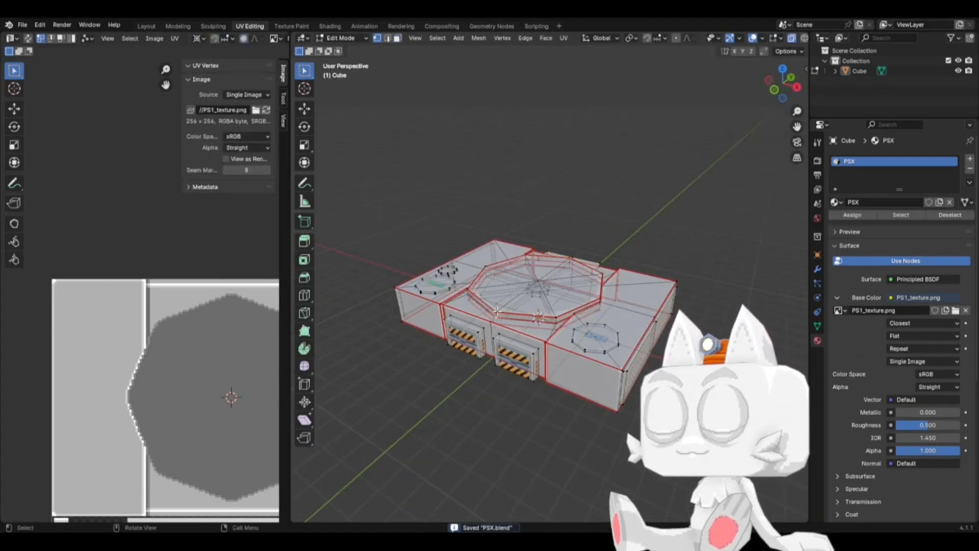
key("ctrl+l")
key("h")
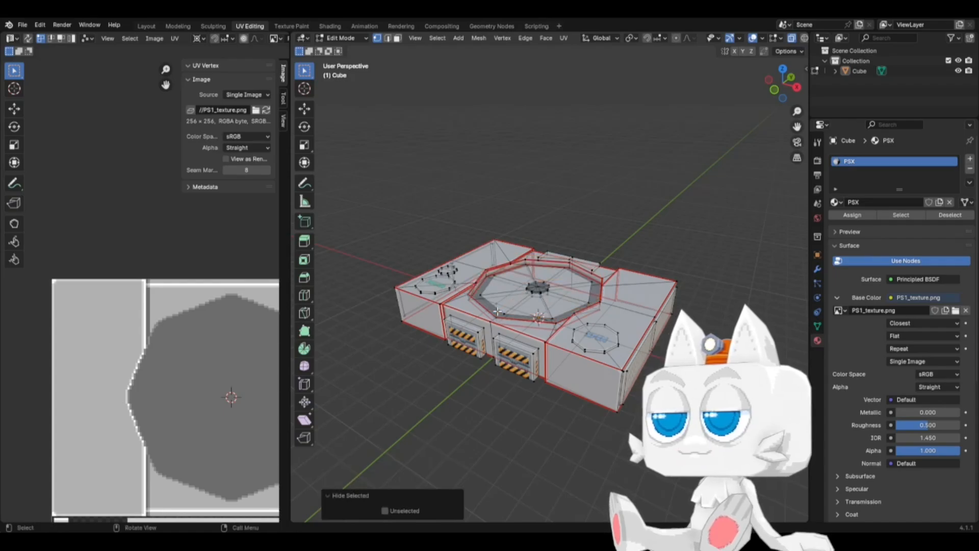
Step: Select the whole linked hinge piece behind the disc well and hide it
left_click(603, 260)
key("l")
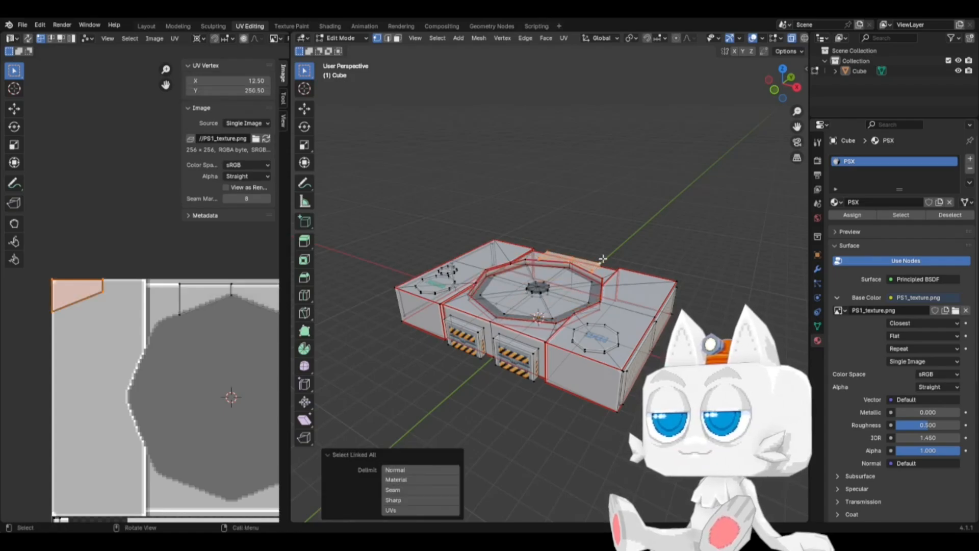
key("h")
Step: Select the whole small octagonal hub at the centre of the disc well and view it from the top
middle_click_drag(603, 259, 549, 312)
scroll(549, 314, "up", 5)
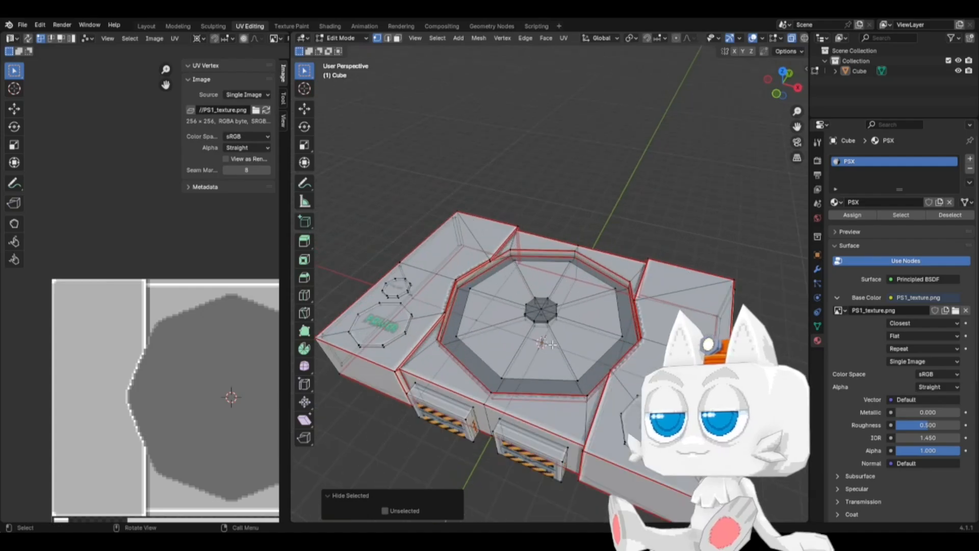
middle_click_drag(526, 349, 554, 349)
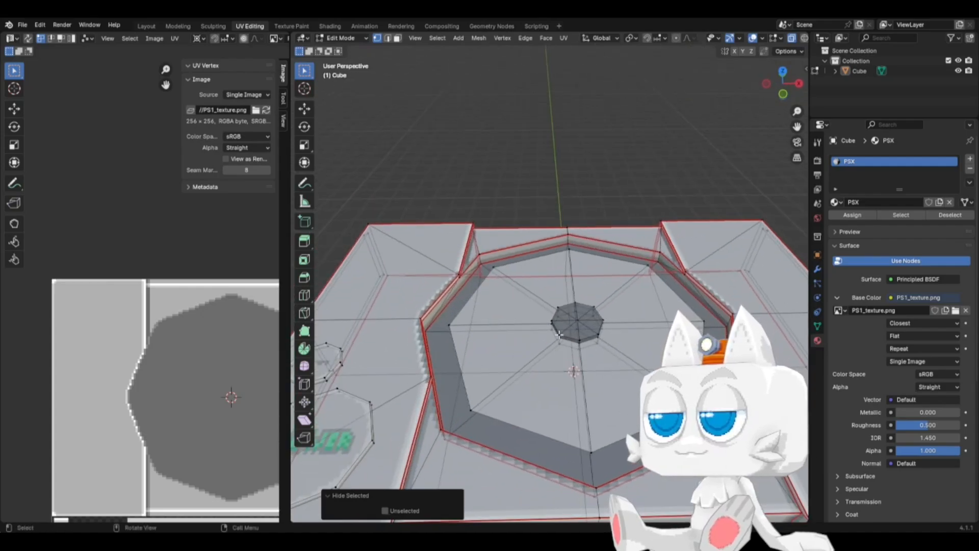
left_click(565, 330)
key("ctrl+l")
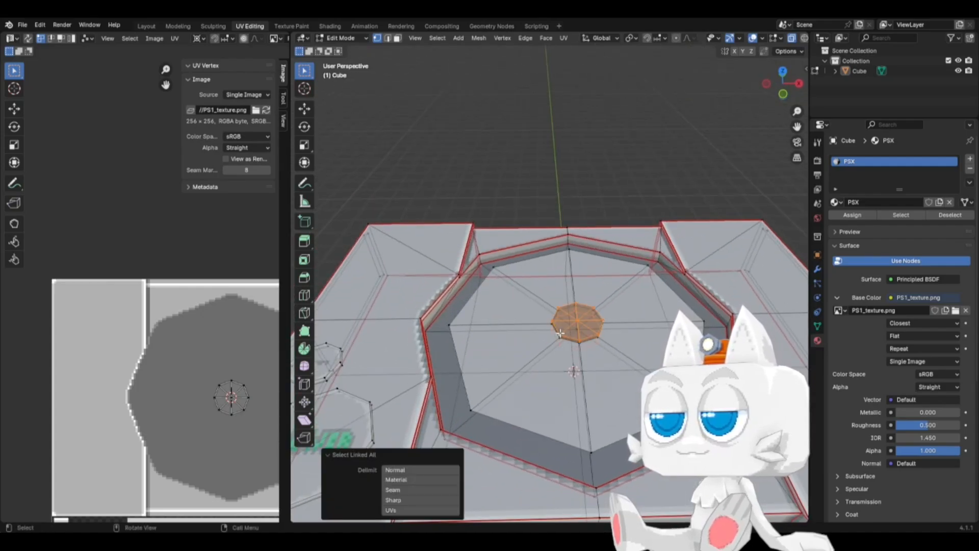
key("KP_7")
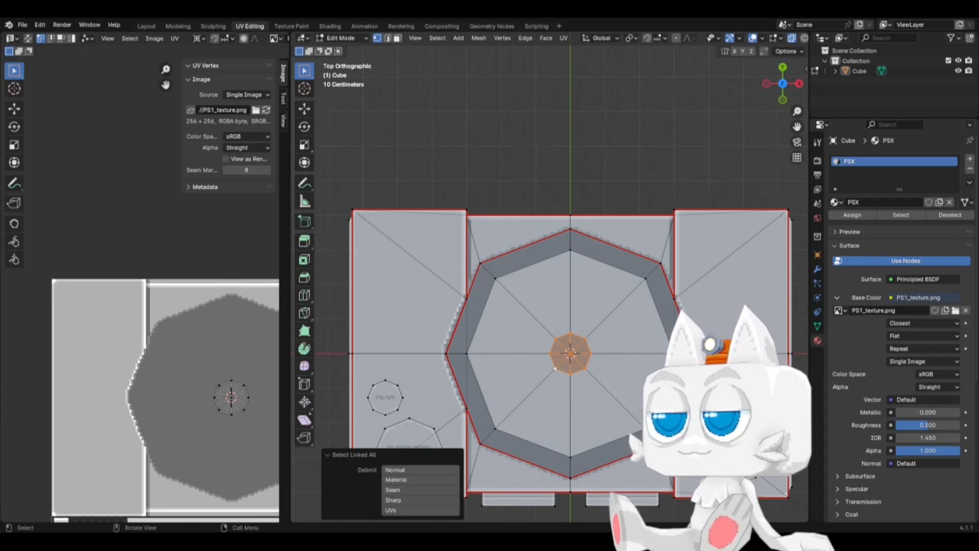
Step: Switch to Aseprite and select a 27 × 27 px square of empty texture touching the console top's upper-right corner
key("alt+Tab")
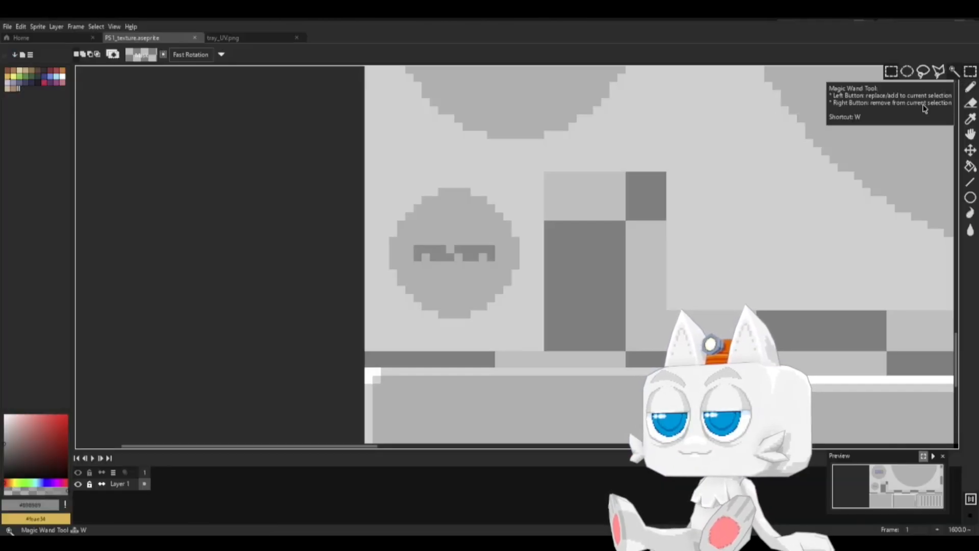
scroll(647, 250, "down", 3)
middle_click_drag(757, 159, 363, 390)
middle_click_drag(647, 180, 467, 403)
middle_click_drag(526, 187, 534, 292)
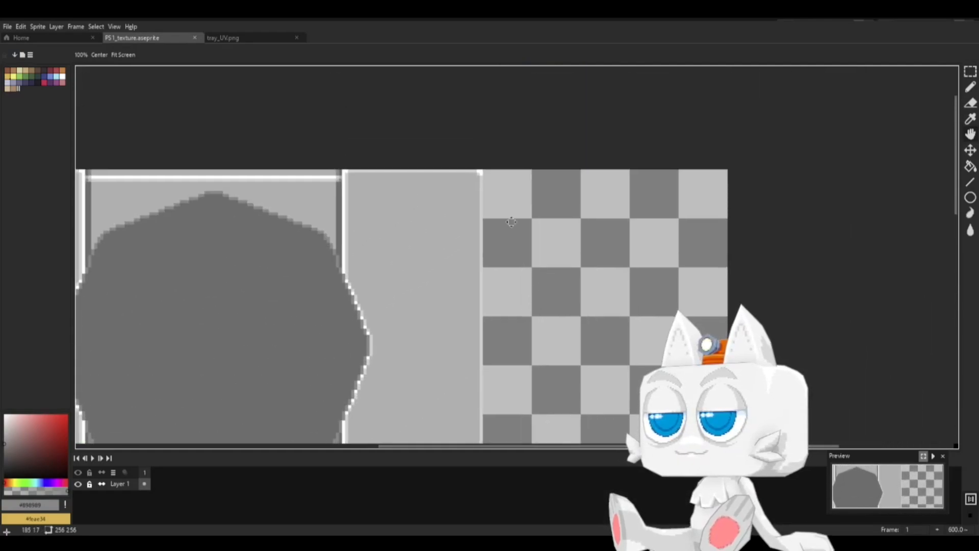
left_click_drag(482, 172, 567, 257)
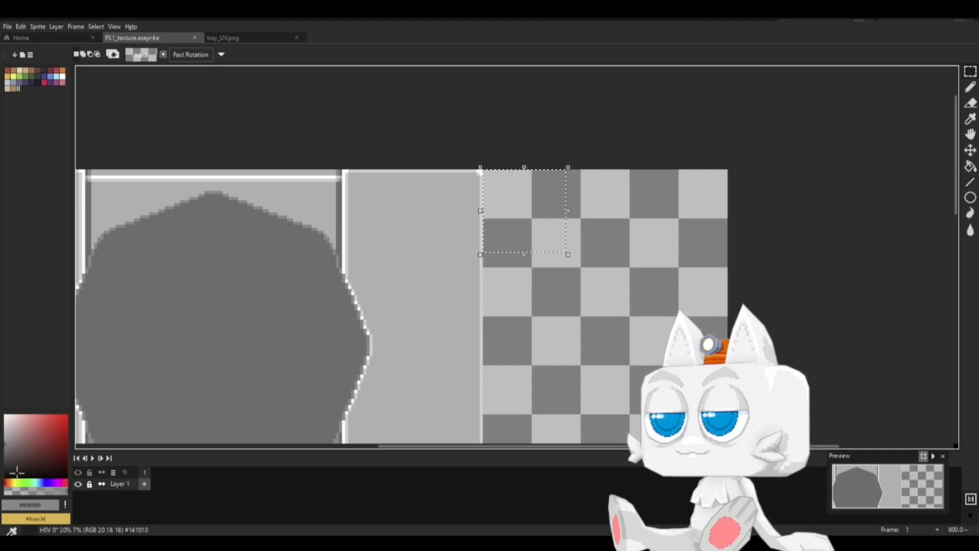
Step: Pick a dark blue-grey at about HSV 217°, 16, 16 and fill the selected square with it
key("space")
left_click_drag(247, 435, 476, 173)
left_click_drag(405, 338, 373, 116)
left_click_drag(535, 299, 359, 407)
left_click_drag(437, 147, 436, 337)
scroll(415, 321, "down", 3)
scroll(437, 251, "up", 6)
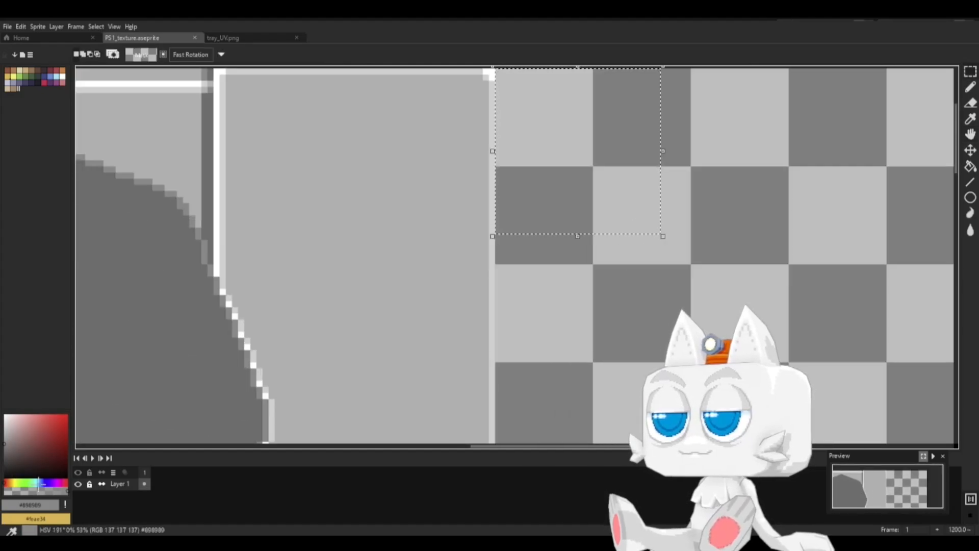
left_click(42, 482)
left_click(6, 465)
left_click(15, 467)
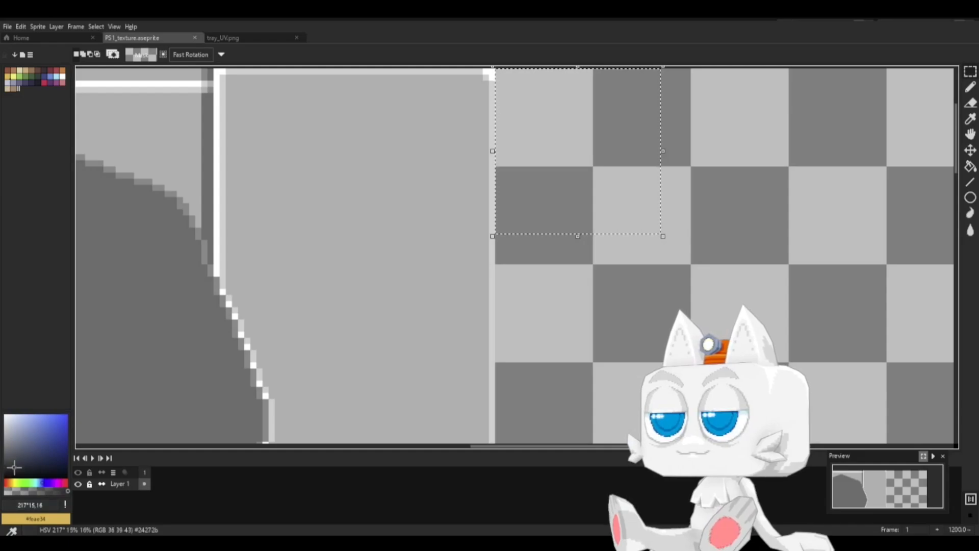
key("g")
left_click(614, 206)
middle_click_drag(575, 192, 481, 320)
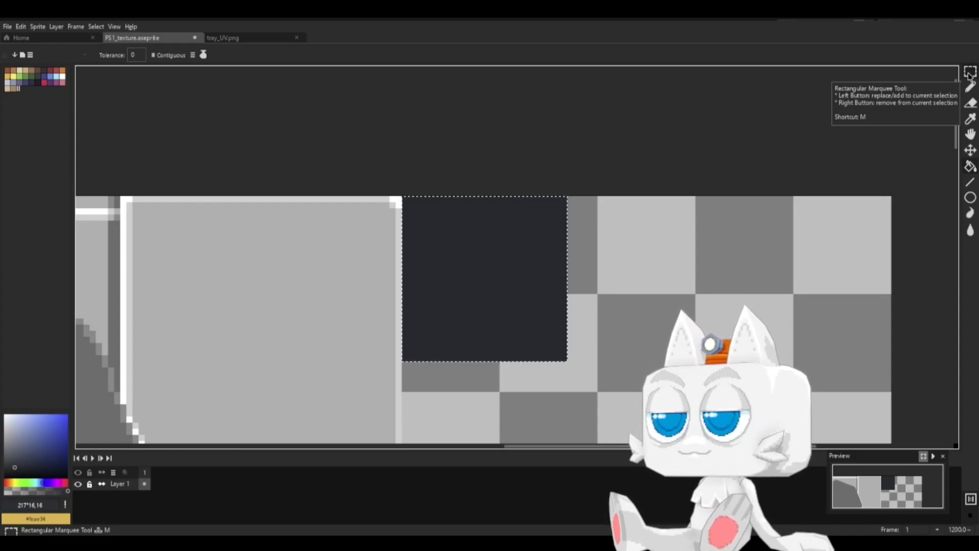
Step: Refill the 27 × 27 px square with a lighter blue-grey, HSV 222°, 16, 28
key("x")
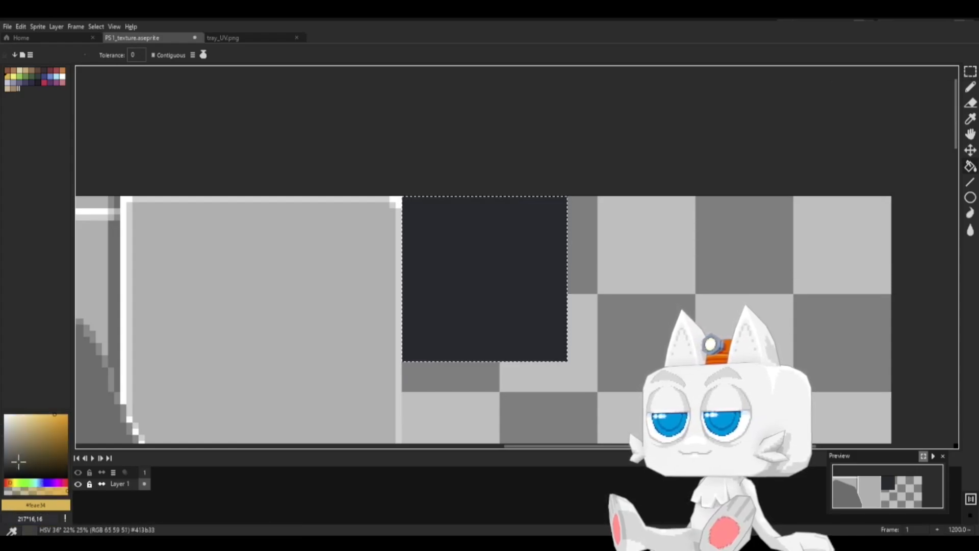
key("i")
left_click(448, 317)
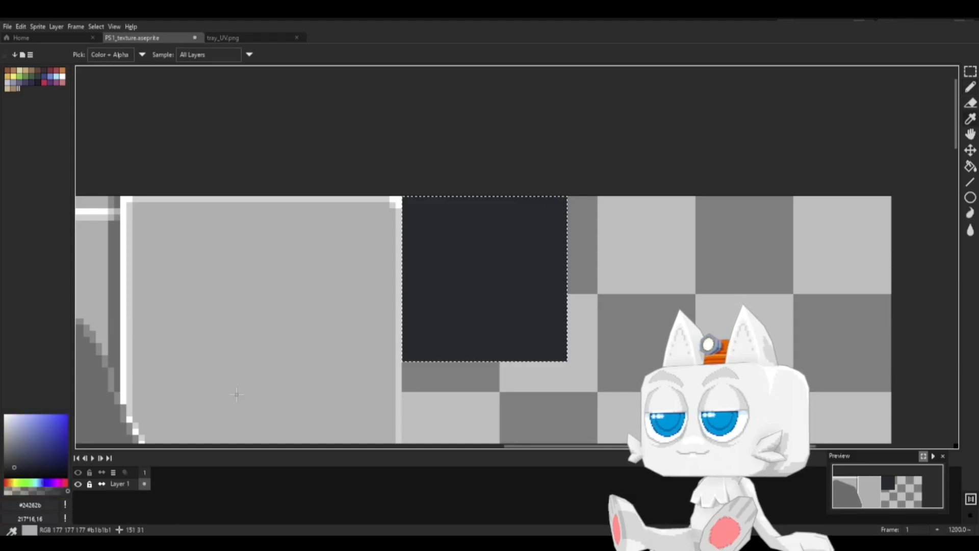
left_click(14, 466)
key("g")
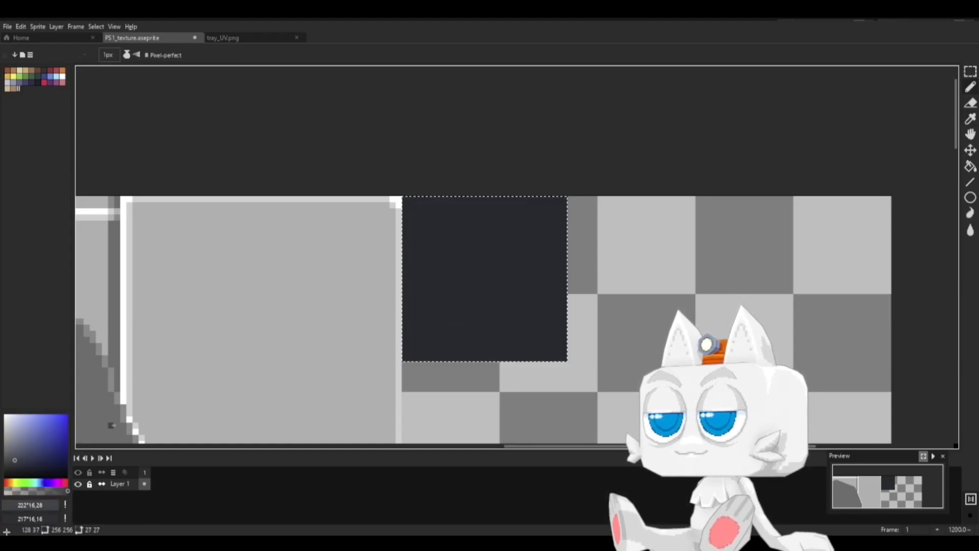
left_click(437, 333)
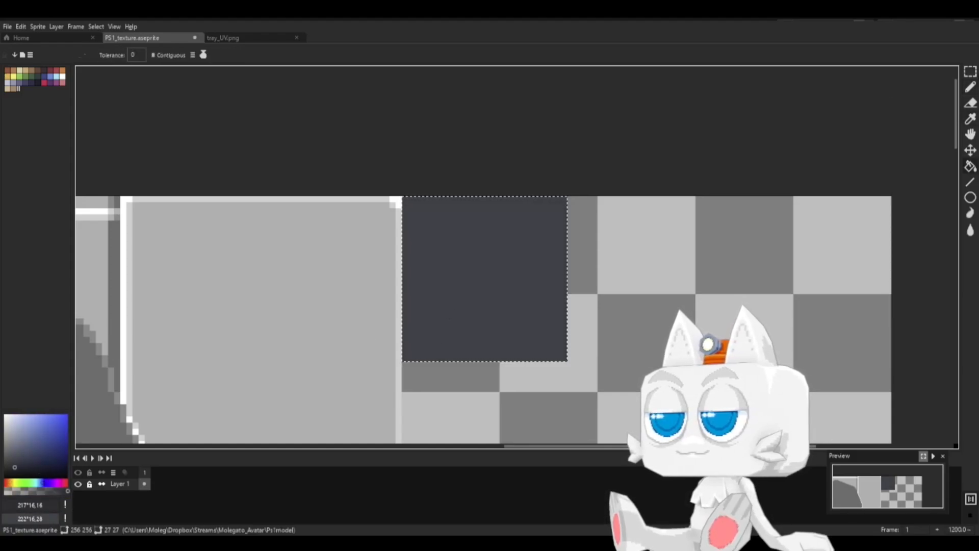
Step: Select a circle about 20 × 20 px inside the square and fill it with the darker blue-grey, HSV 217°, 16, 16
left_click(970, 71)
left_click(906, 72)
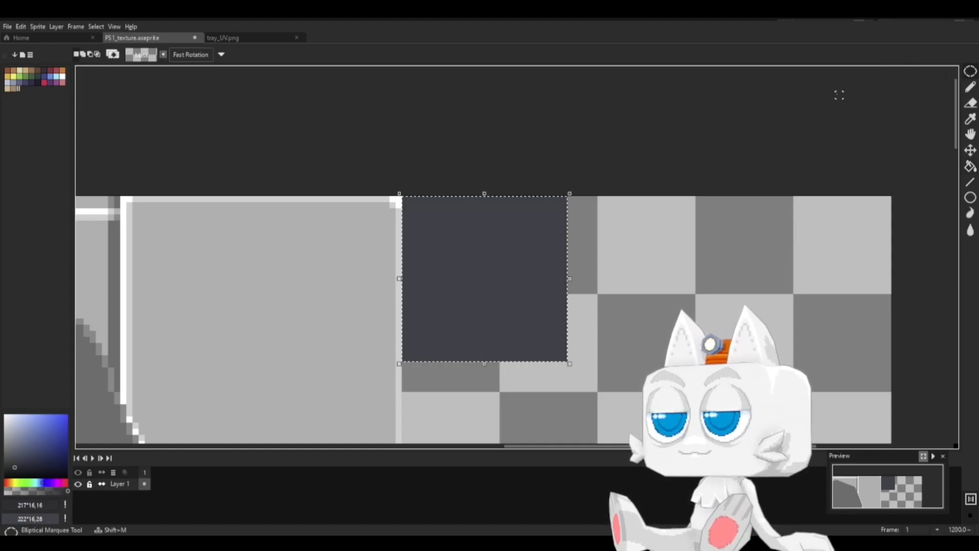
left_click_drag(422, 217, 539, 347)
key("g")
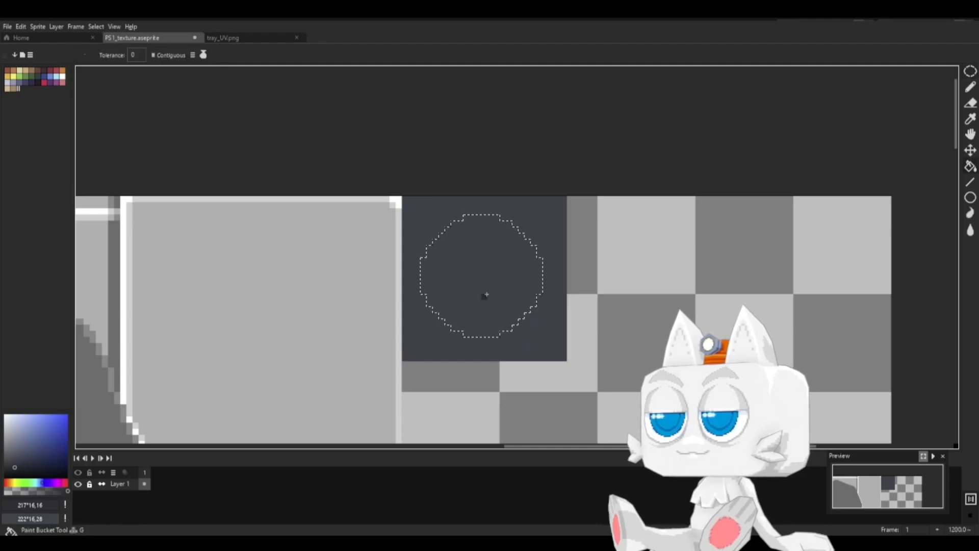
left_click(485, 291)
Step: Select a 4 × 7 px strip at the middle of the square's upper edge and fill it with the console's grey, #b1b1b1
key("m")
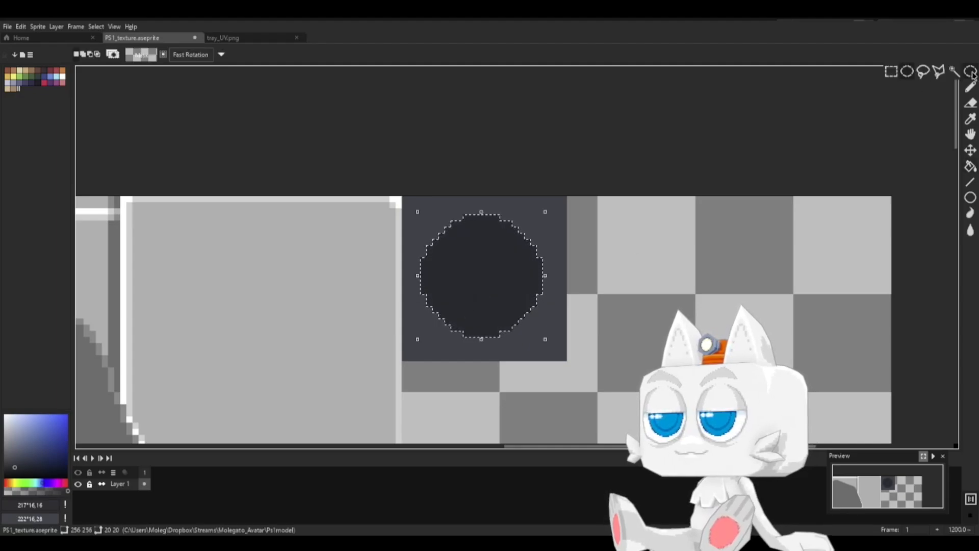
left_click(502, 125)
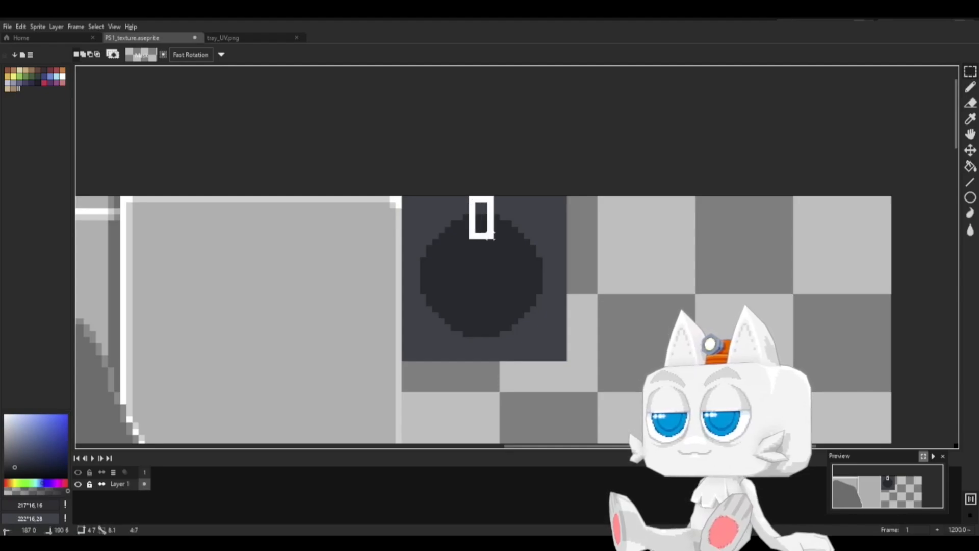
key("g")
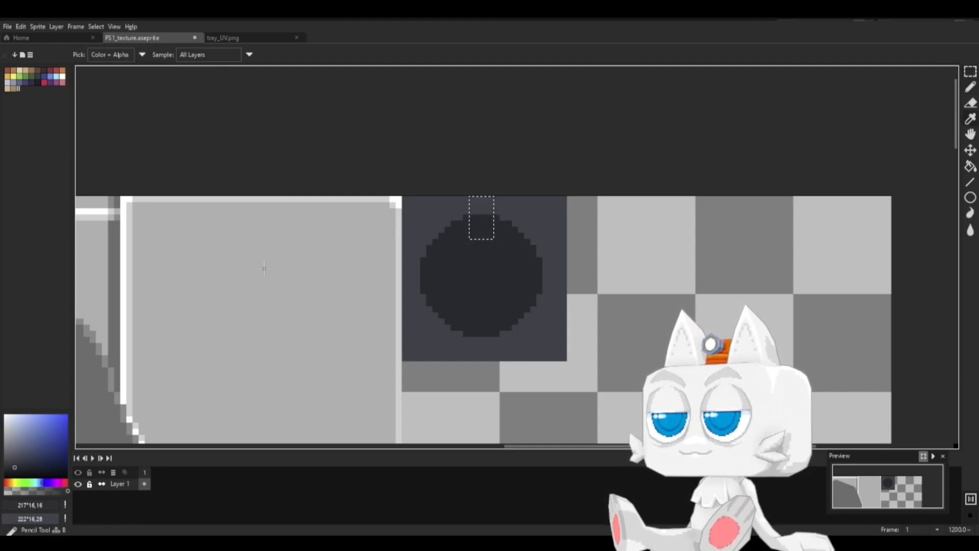
left_click(265, 264, "alt")
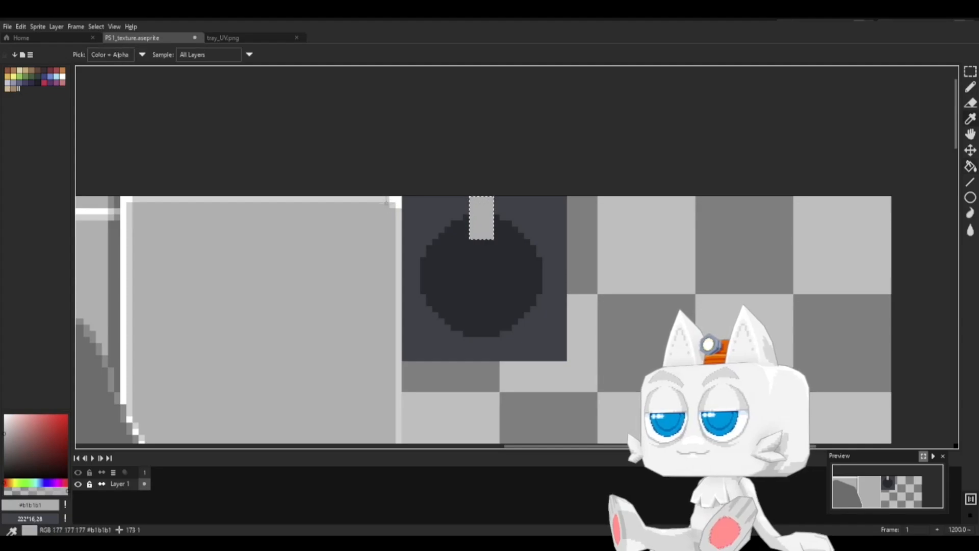
Step: Pencil a white lower edge and light grey #d0d0d0 side edges onto the small grey strip
left_click(399, 204, "alt")
key("b")
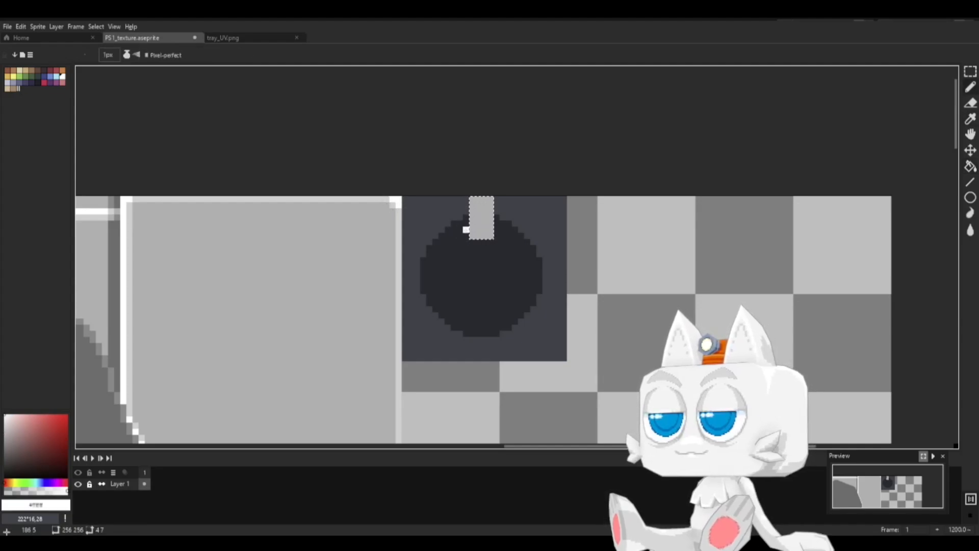
key("z")
left_click(470, 231)
key("b")
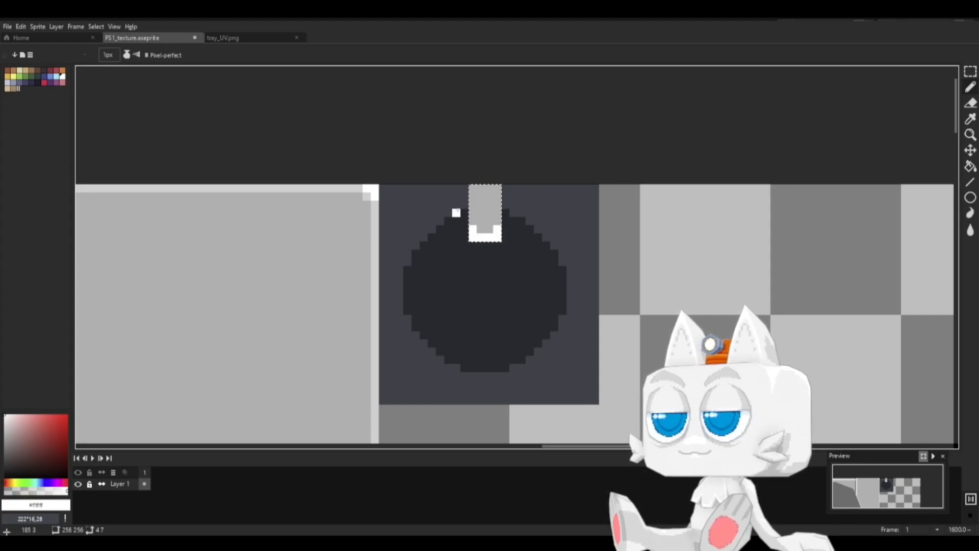
left_click(464, 220, "alt")
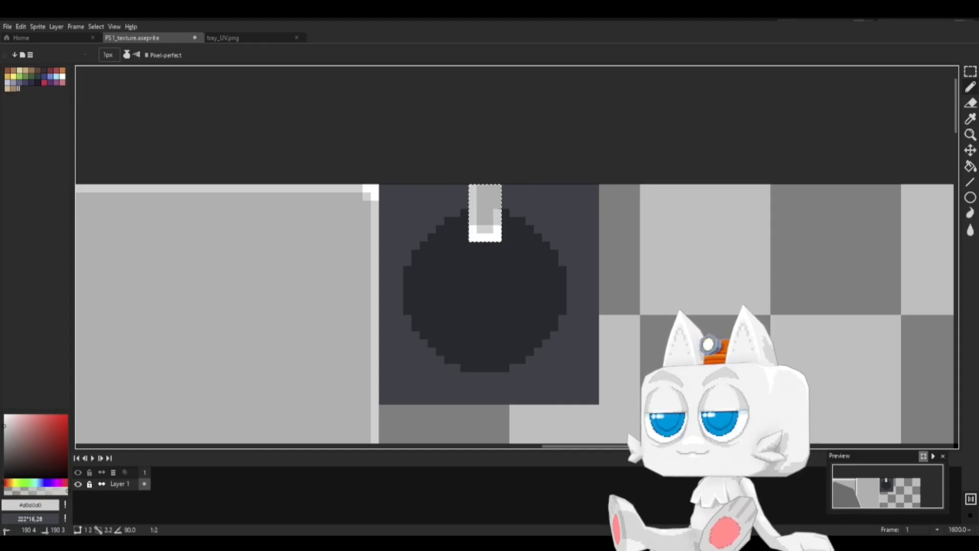
key("ctrl+c")
key("ctrl+v")
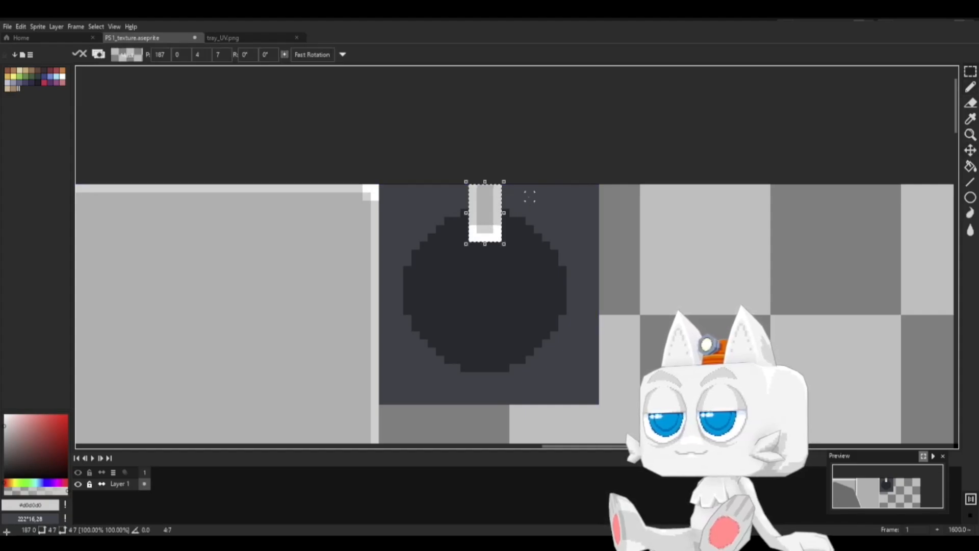
key("ctrl+t")
left_click(603, 146)
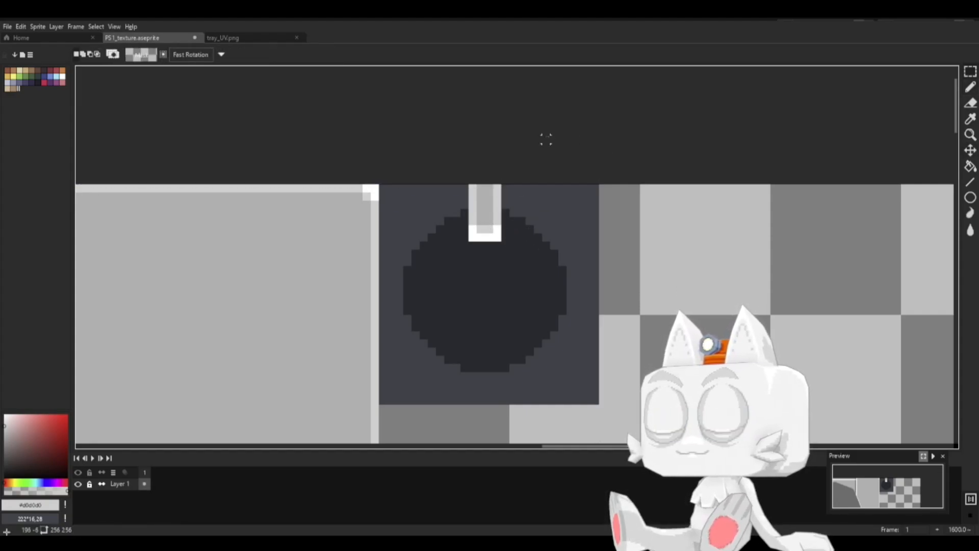
Step: Pencil a diagonal strip in #b1b1b1 from the dark circle's lower-right edge to the square's lower-right corner
left_click(972, 75)
key("b")
left_click(480, 213, "alt")
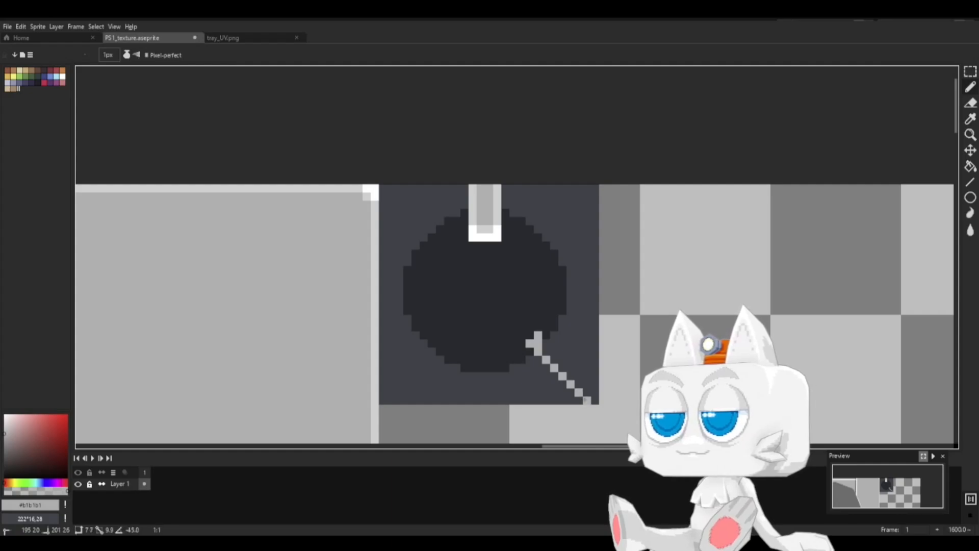
left_click(535, 339, "shift")
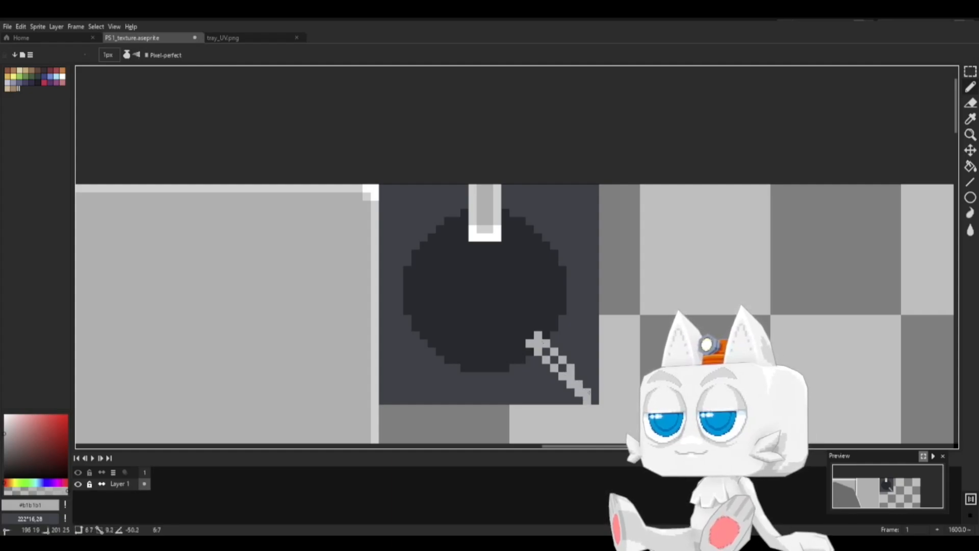
left_click(594, 403, "shift")
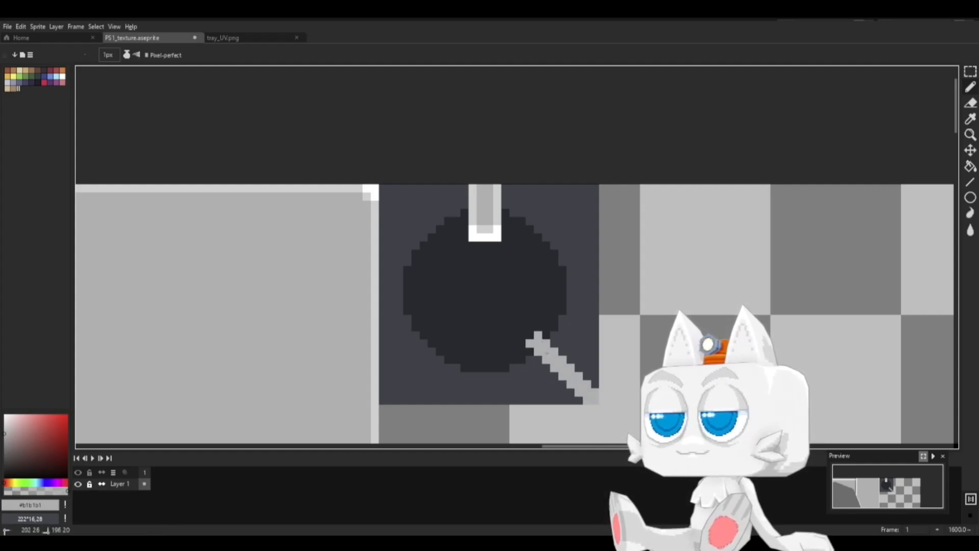
Step: Outline the diagonal strip's long sides in light grey #d0d0d0 and give its inner end a white tip
key("alt")
left_click(488, 227, "alt")
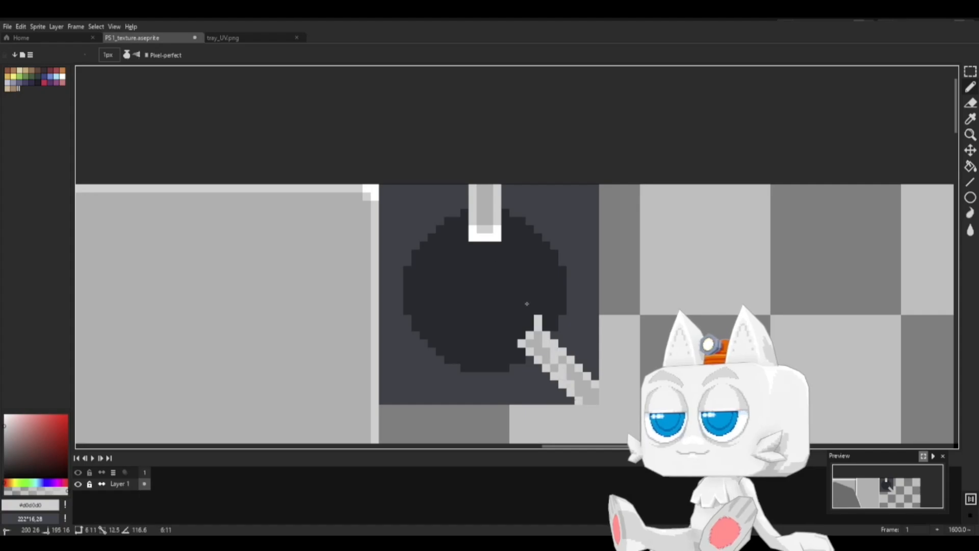
key("alt")
left_click(472, 224, "alt")
left_click(513, 335)
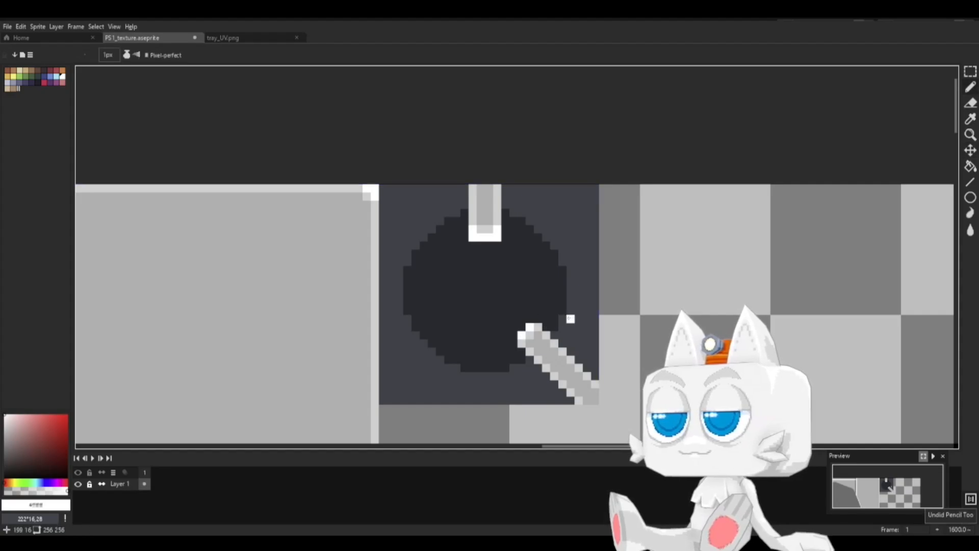
Step: Copy the 10 × 10 px diagonal strip, flip it horizontally and place it in the square's lower-left corner
left_click(971, 71)
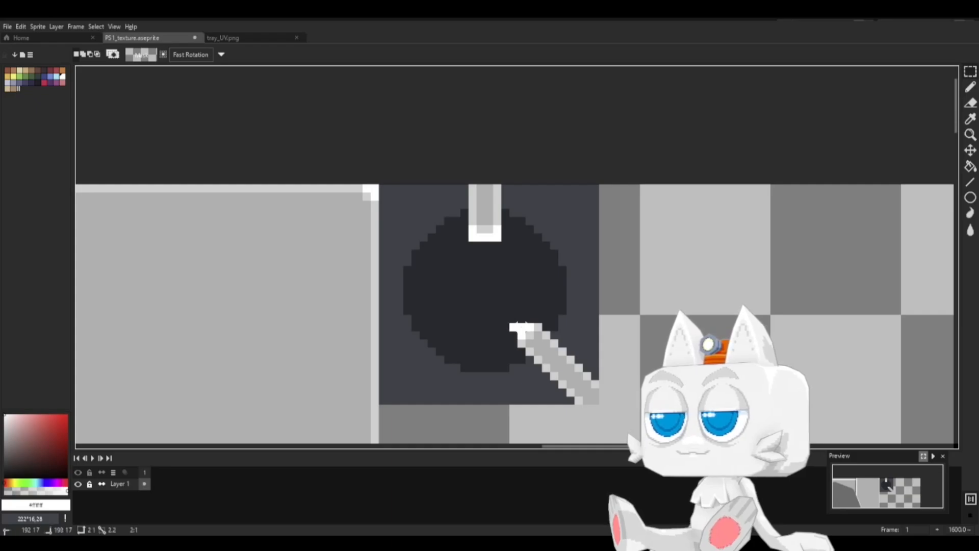
mouse_move(517, 323)
left_mouse_down()
mouse_move(590, 383)
mouse_move(601, 406)
mouse_move(415, 383)
left_mouse_up()
key("ctrl+c")
key("ctrl+v")
key("shift+h")
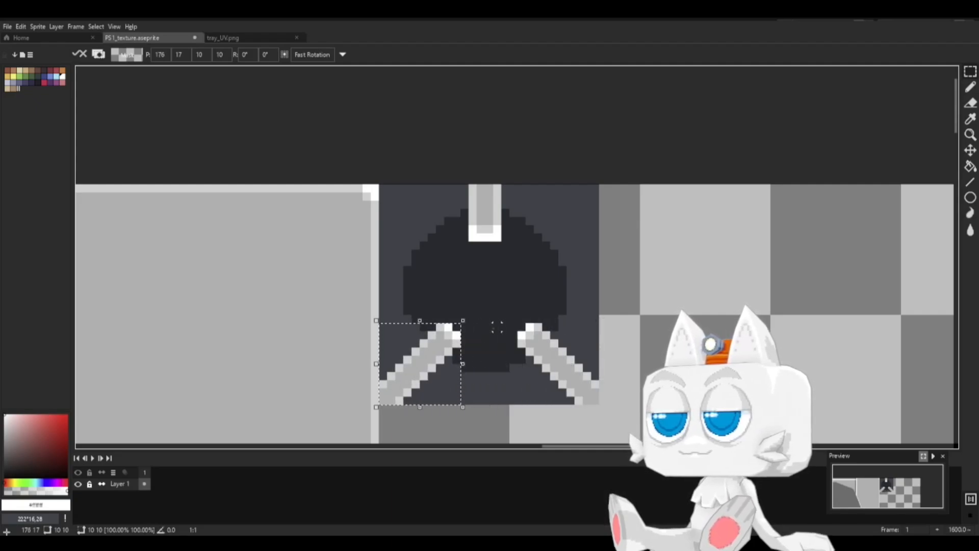
left_click(497, 328)
Step: Select a circle about 4 × 4 px at the centre of the dark circle, fill it with #b1b1b1 and clear the selection
left_click_drag(465, 278, 498, 310)
left_click(554, 278)
left_click(970, 70)
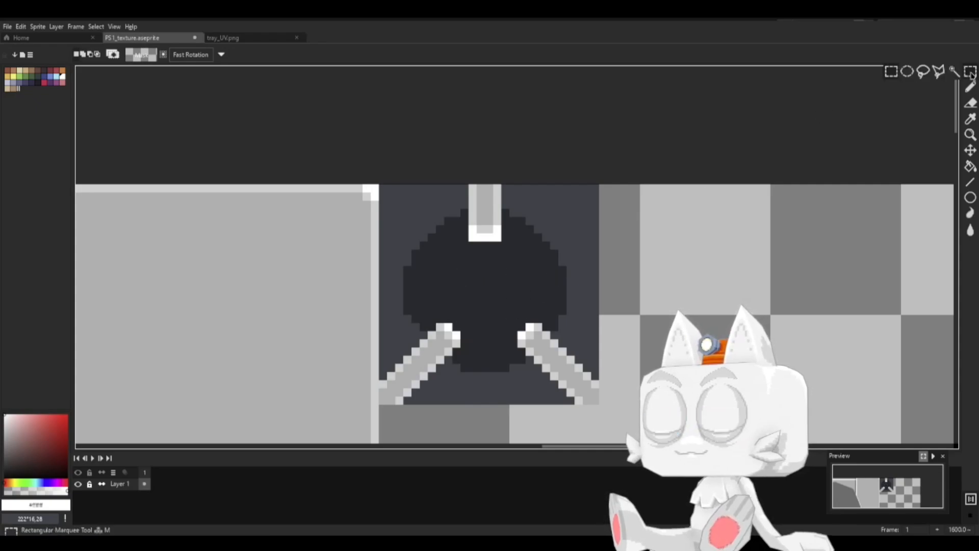
left_click(908, 72)
left_click_drag(472, 277, 502, 307)
key("i")
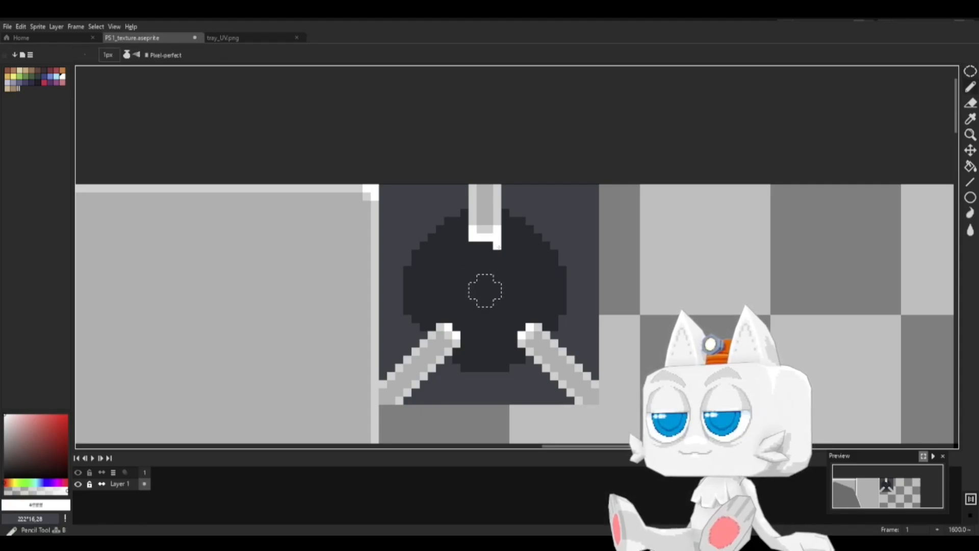
left_click(485, 215)
key("g")
left_click(473, 286)
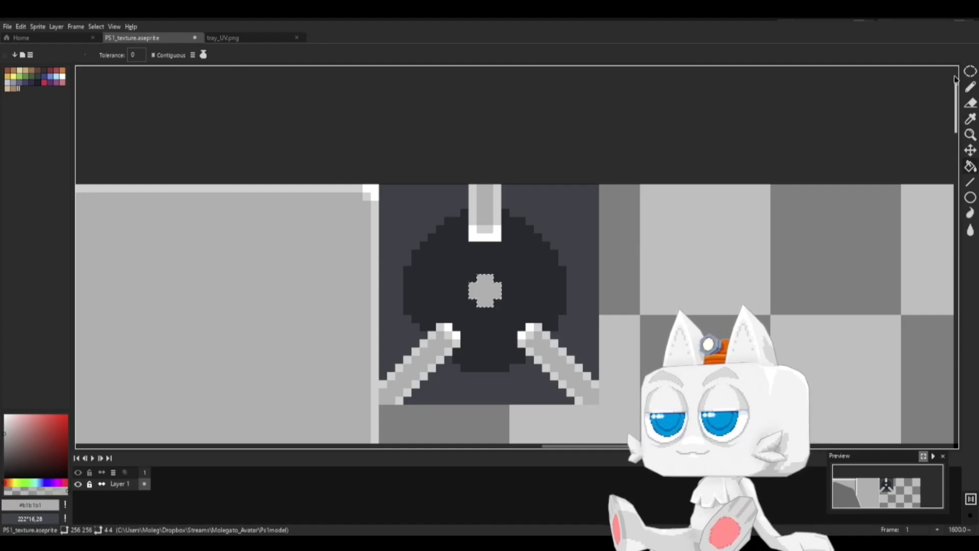
left_click(970, 71)
left_click(891, 71)
left_click(587, 237)
Step: Pencil a light grey rim around the small centre hub and add white highlight pixels along its upper edge
key("b")
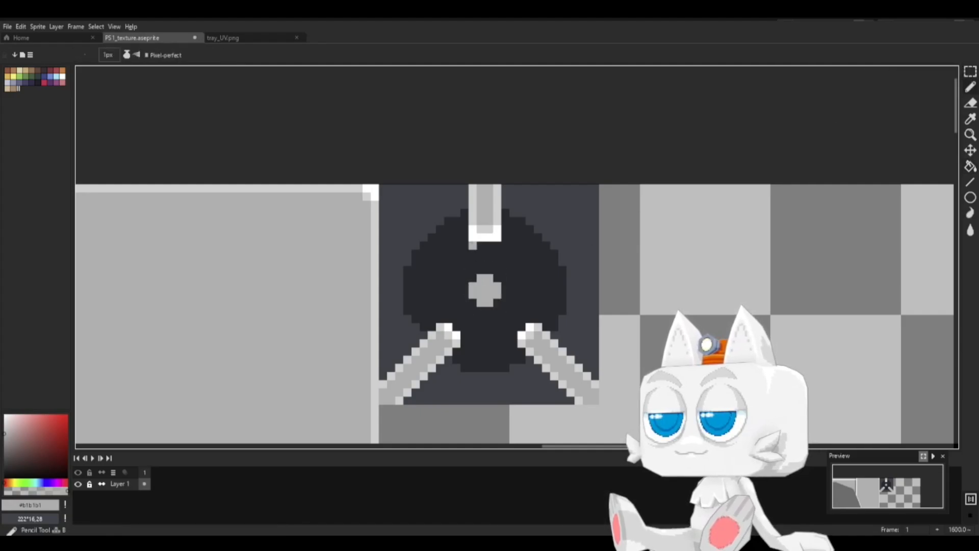
key("i")
left_click(481, 229)
key("b")
mouse_move(481, 270)
left_mouse_down()
mouse_move(506, 291)
mouse_move(503, 306)
mouse_move(465, 301)
mouse_move(480, 279)
left_mouse_up()
left_click(480, 269, "alt")
left_click(489, 279)
left_click(472, 286)
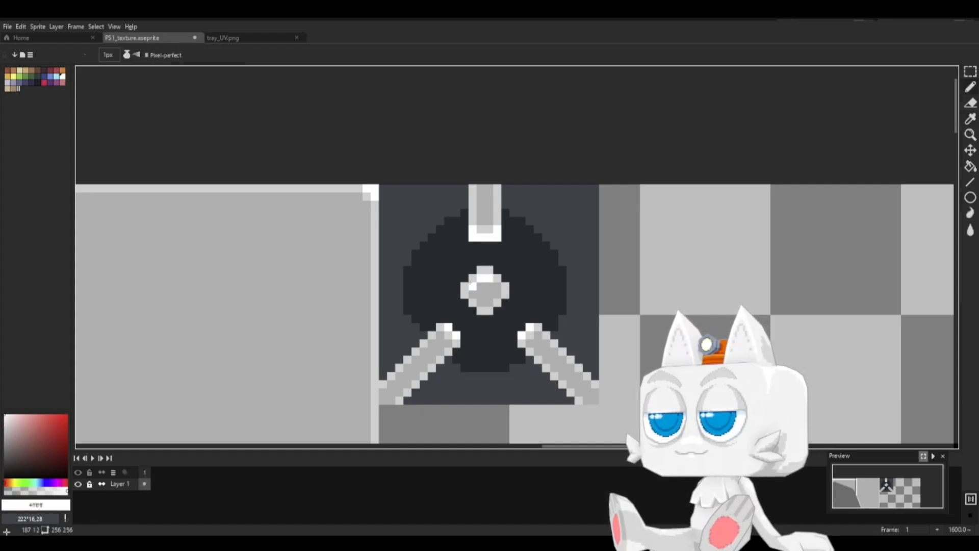
left_click(497, 286)
Step: Save PS1_texture and export it as an image with Export As
key("ctrl+s")
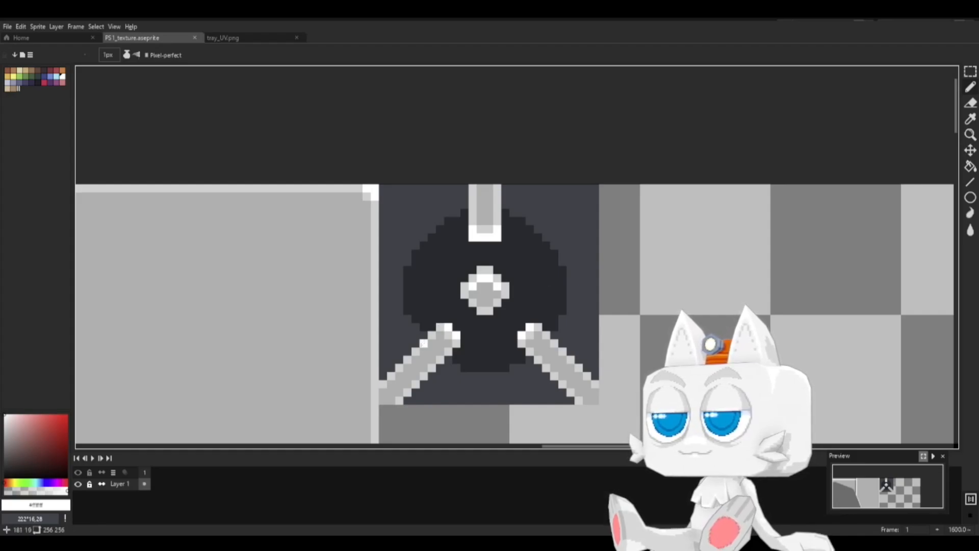
left_click(8, 27)
mouse_move(45, 114)
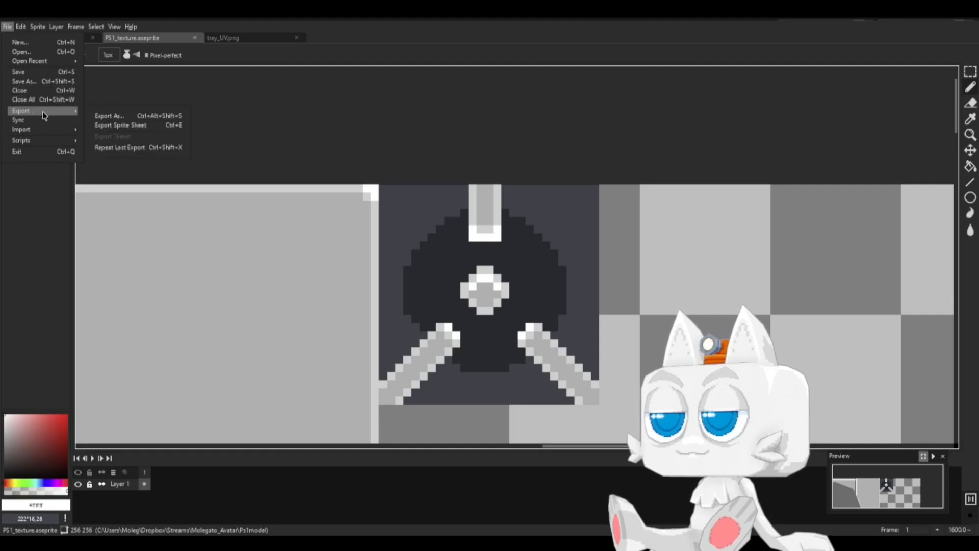
left_click(110, 117)
left_click(243, 245)
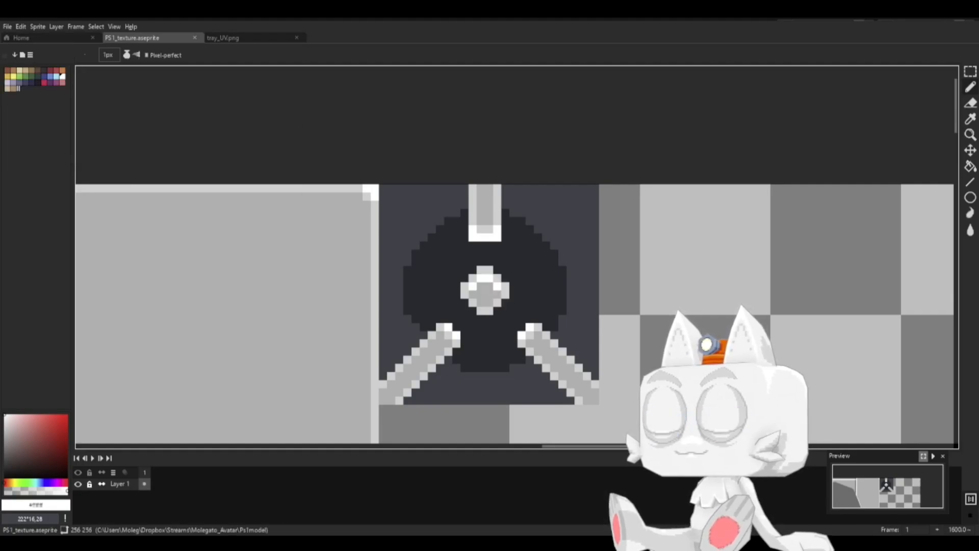
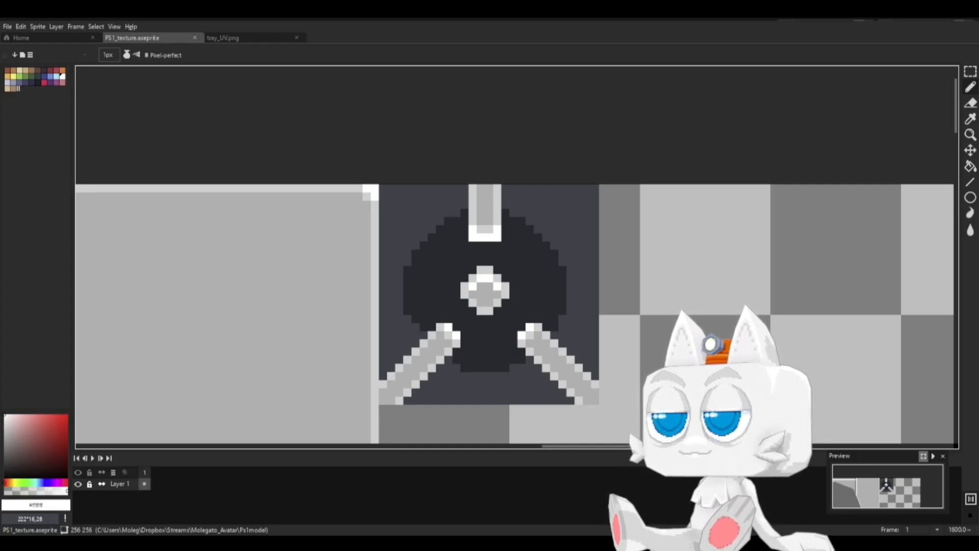
Step: Pencil a one-pixel darker blue-grey line across the blue-grey panel's full width, just above its dark lower band
key("alt+Tab")
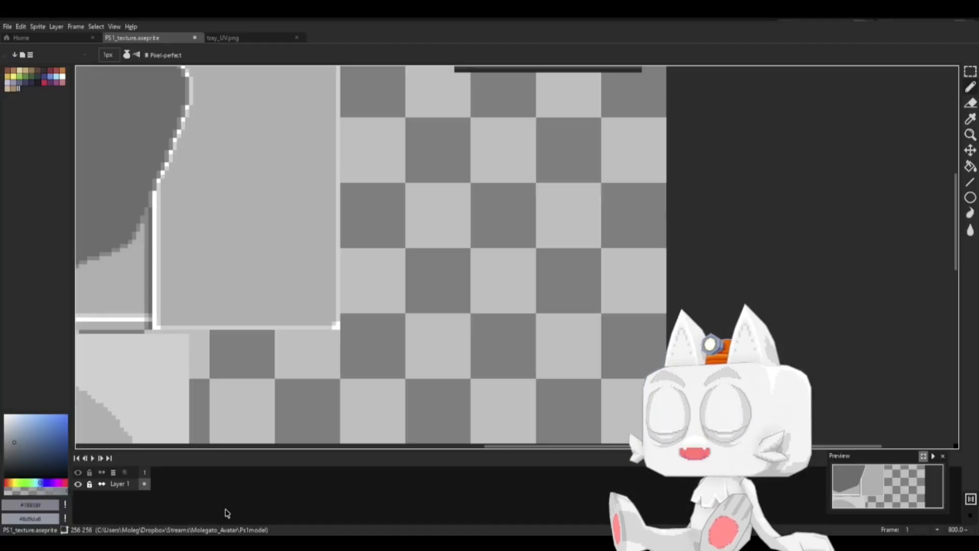
key("space")
left_click_drag(500, 201, 470, 383)
left_click_drag(501, 273, 453, 390)
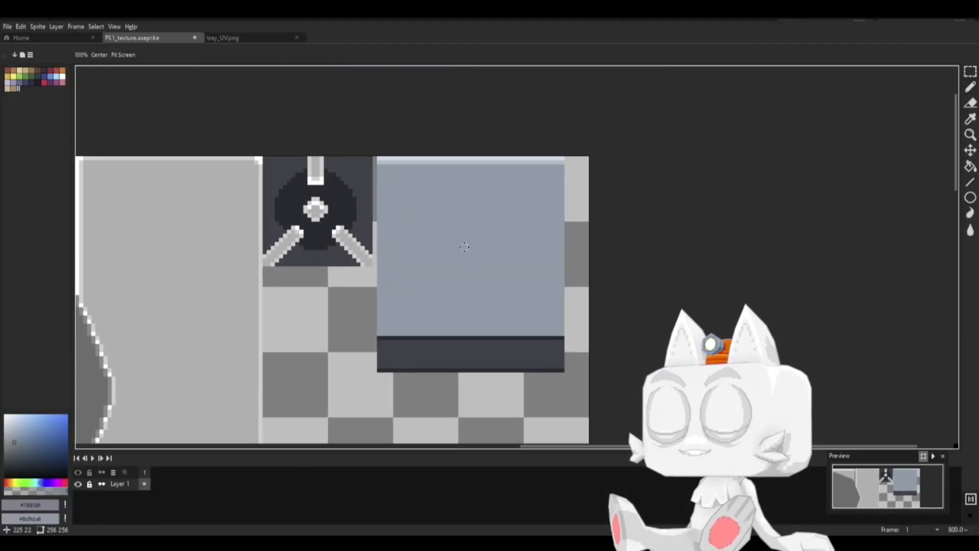
left_click_drag(410, 334, 409, 347)
left_click(377, 347)
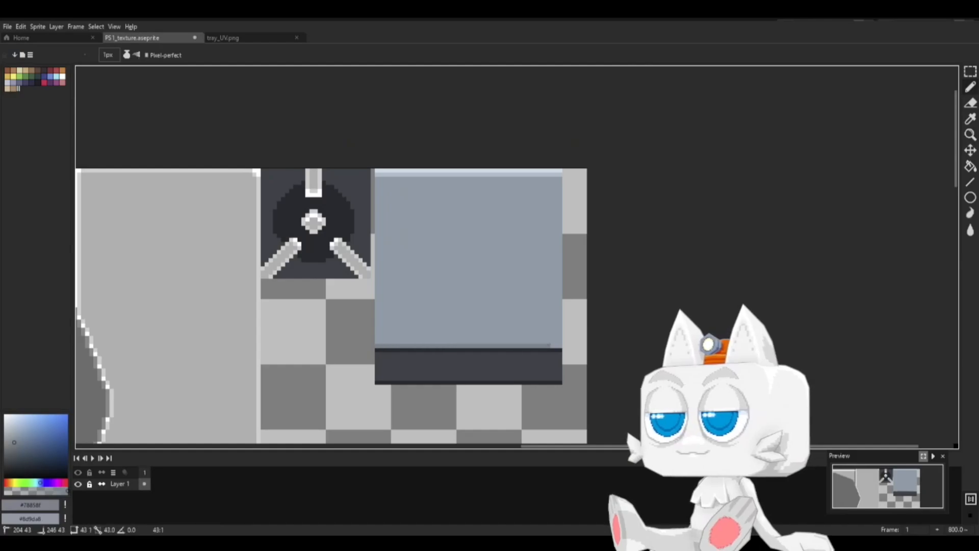
left_click(560, 347, "shift")
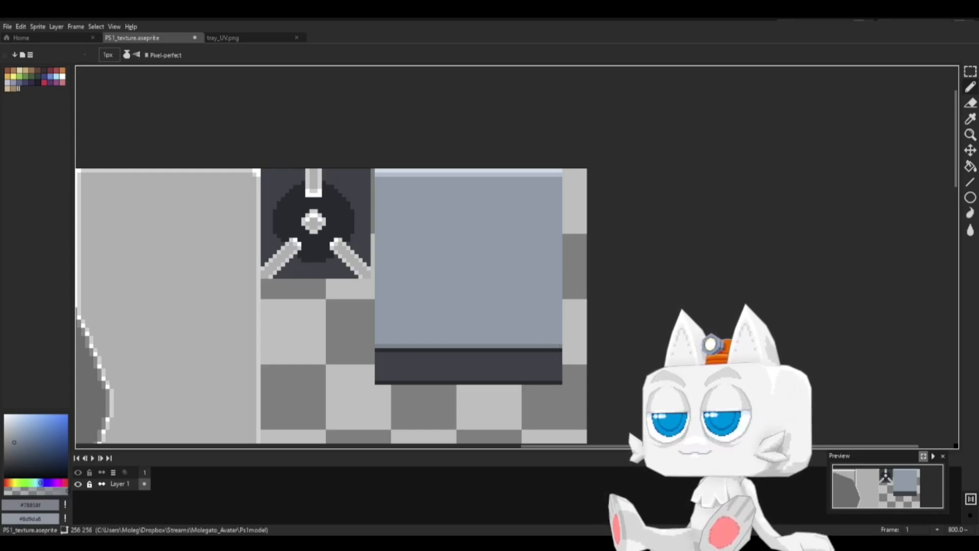
Step: Select an 11 × 53 px vertical strip of the blue-grey panel and shift its hue by 10 and saturation by 73
left_click(969, 72)
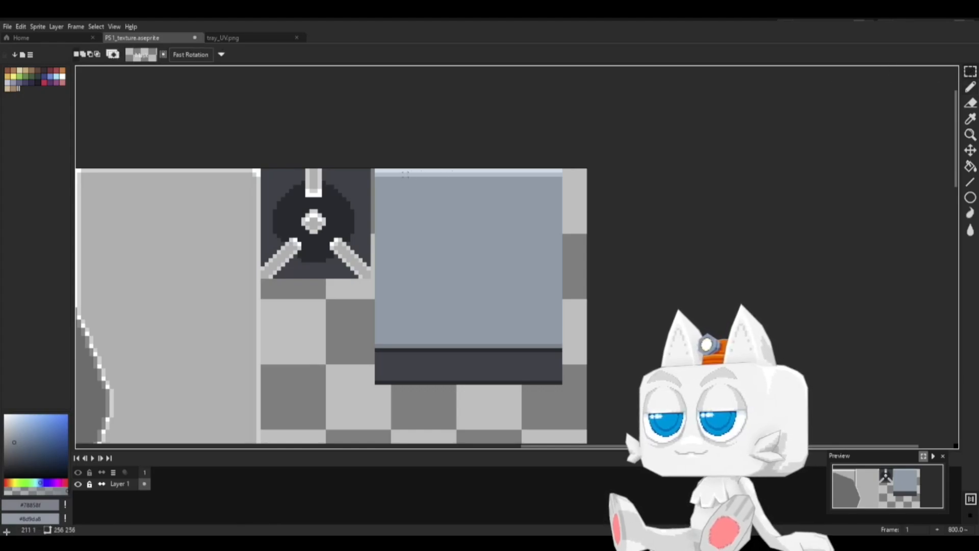
left_click_drag(408, 170, 452, 384)
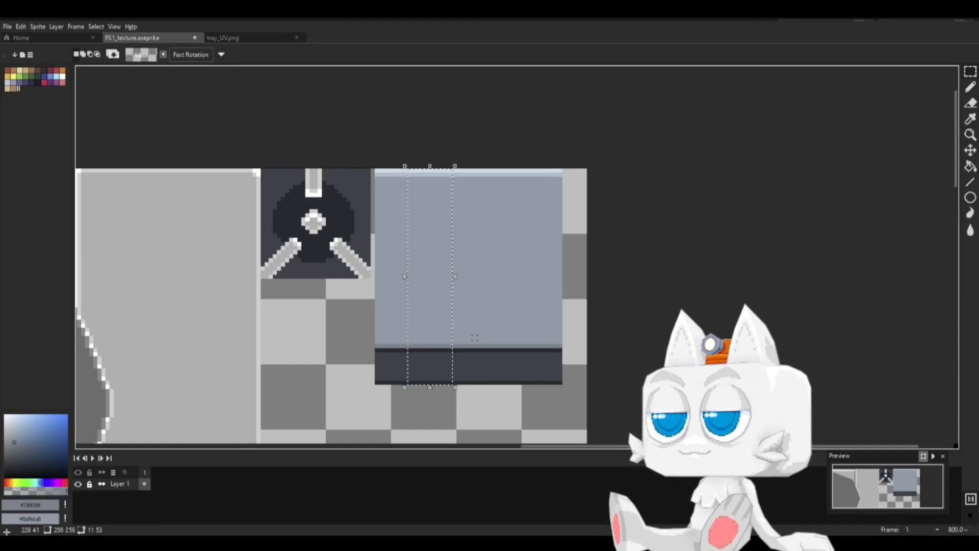
key("ctrl+u")
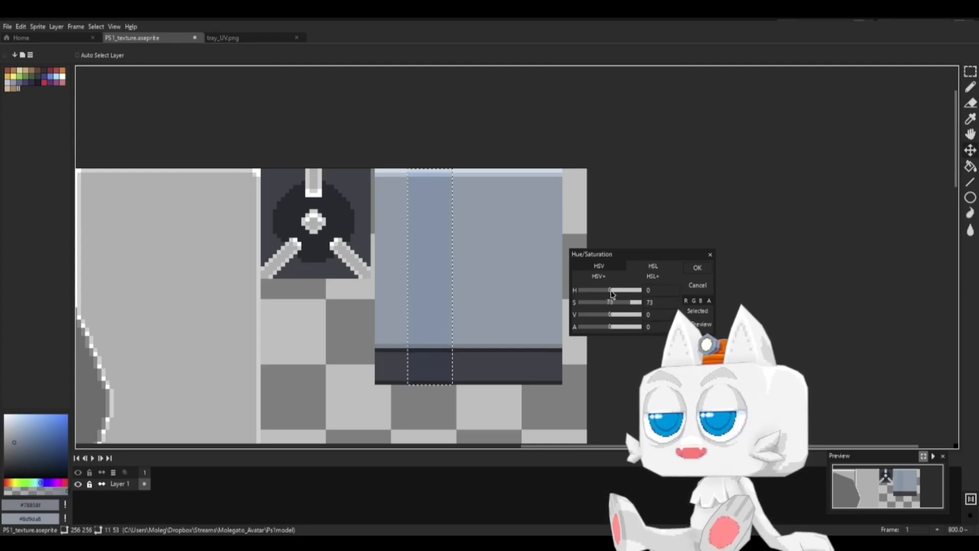
left_click_drag(611, 291, 617, 292)
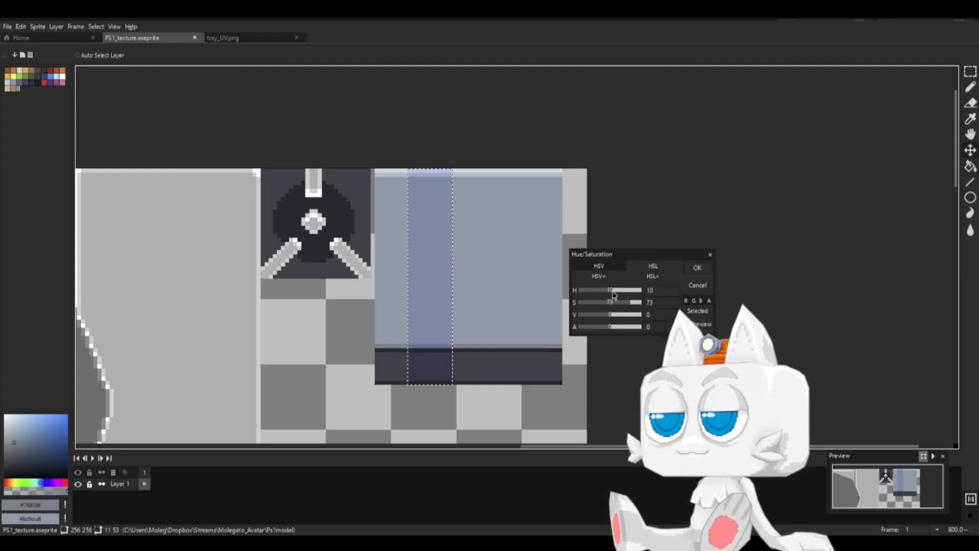
left_click(694, 269)
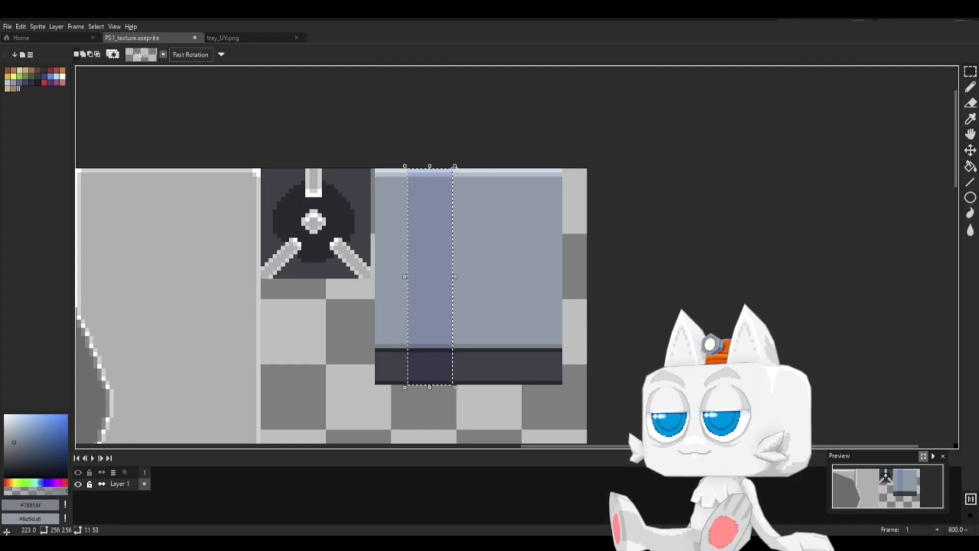
Step: Select the neighbouring 11 × 53 px strip to the right and brighten it with a Hue/Saturation value of 13
left_click(462, 169)
left_click_drag(453, 169, 495, 383)
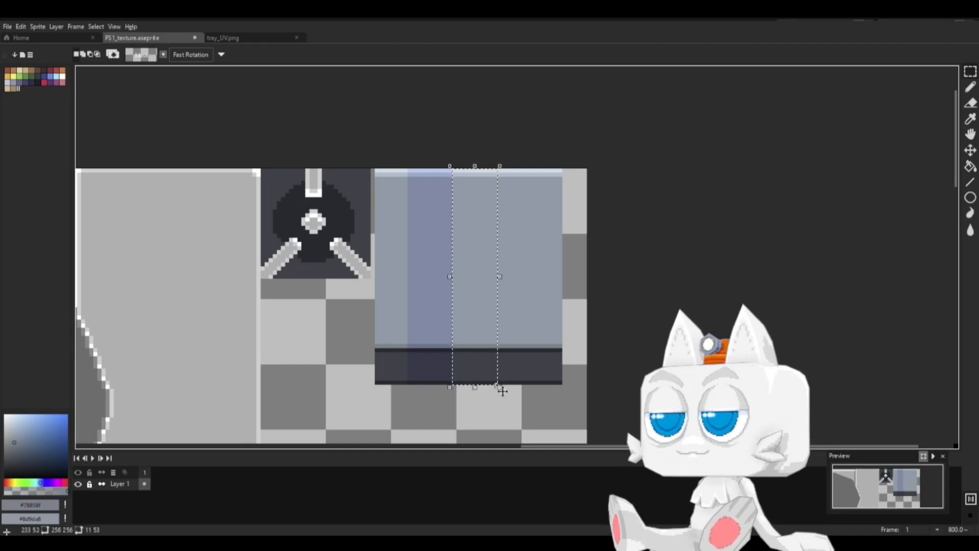
key("ctrl+u")
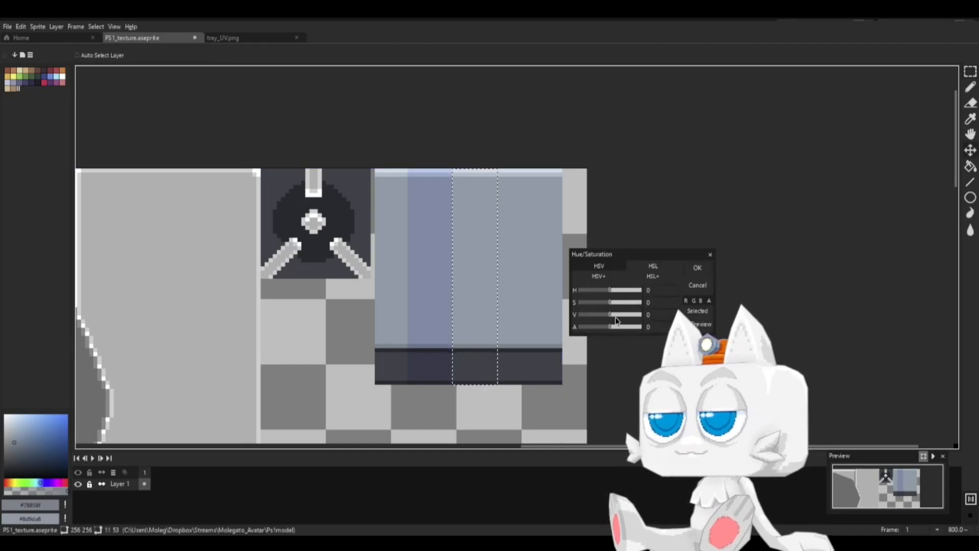
left_click_drag(613, 316, 615, 317)
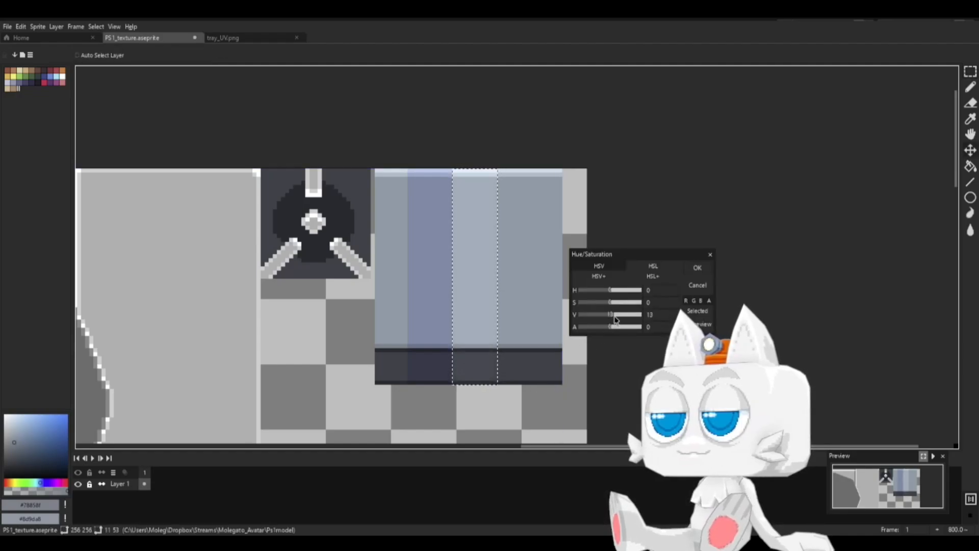
left_click(690, 270)
Step: Select the next 10 × 53 px strip and tint it pale teal with hue -17, saturation 20 and a slightly raised value
left_click(511, 178)
left_click_drag(499, 171, 514, 280)
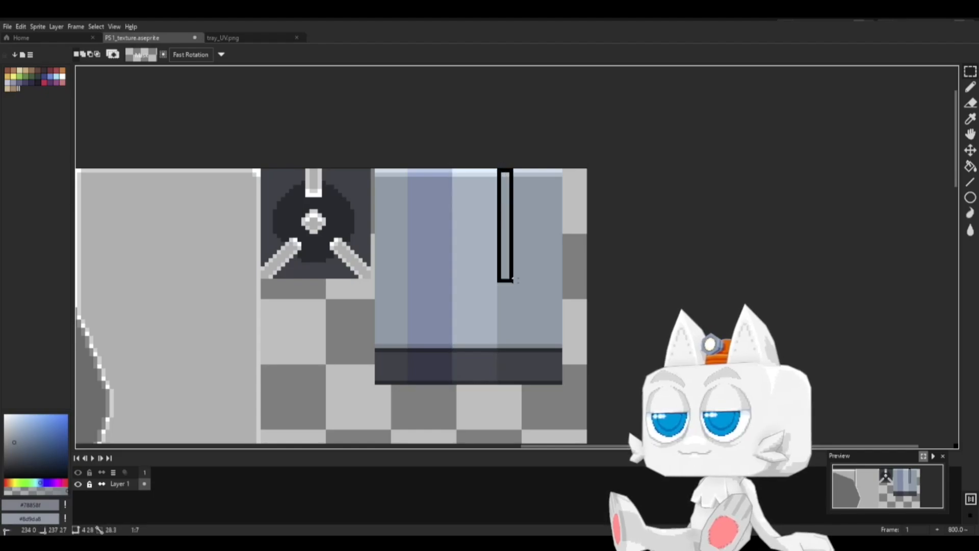
left_click_drag(531, 370, 536, 383)
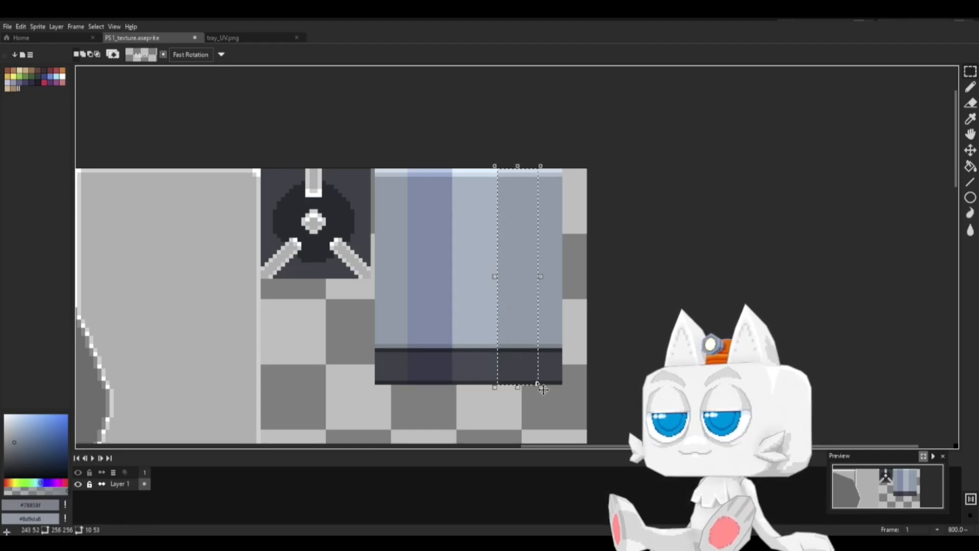
key("ctrl+u")
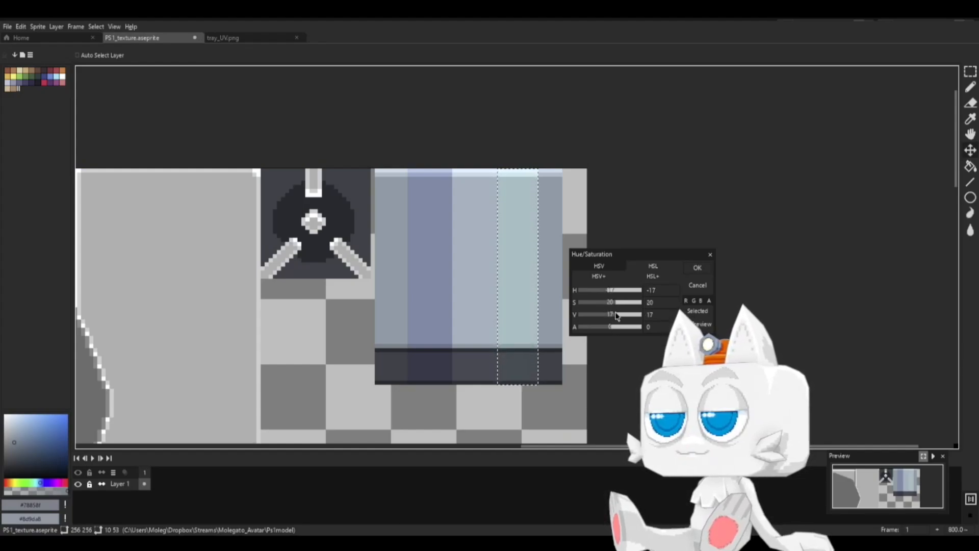
left_click_drag(615, 313, 613, 313)
left_click(697, 269)
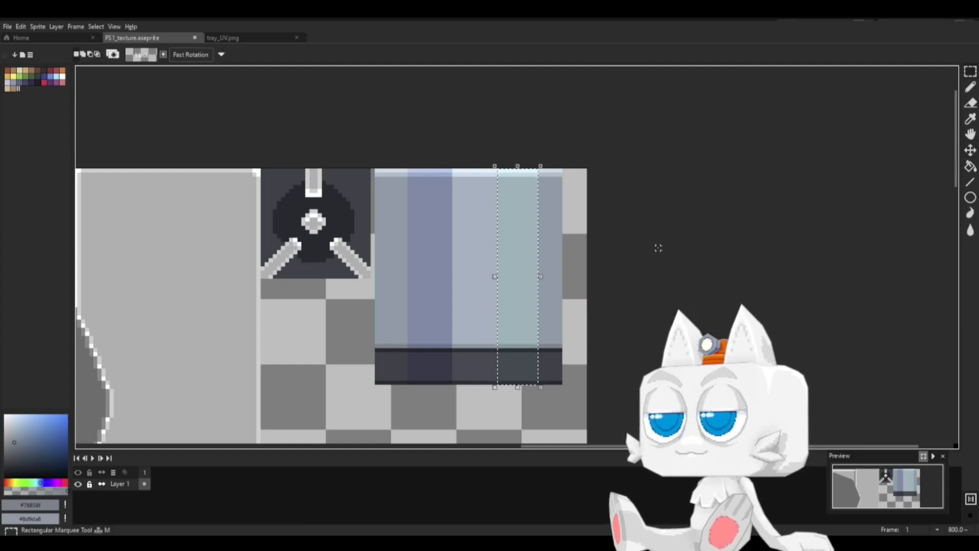
Step: Delete the leftover strip about 6 px wide at the panel's right end and save PS1_texture
left_click(564, 179)
left_click_drag(539, 169, 562, 383)
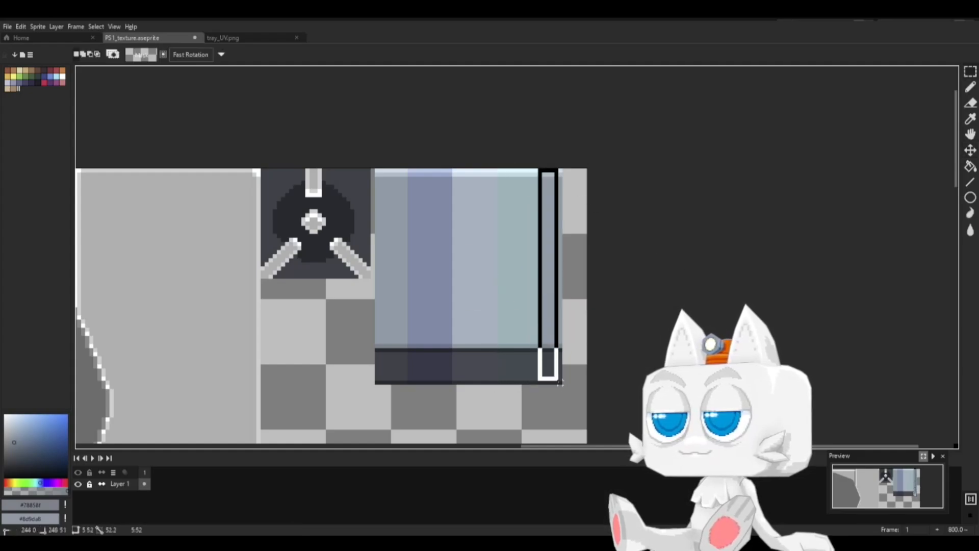
key("Delete")
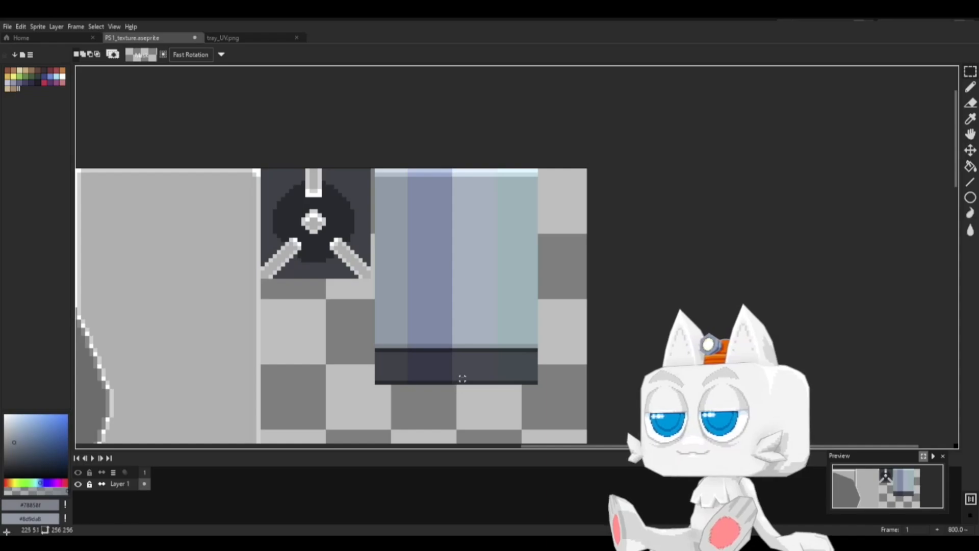
key("ctrl+s")
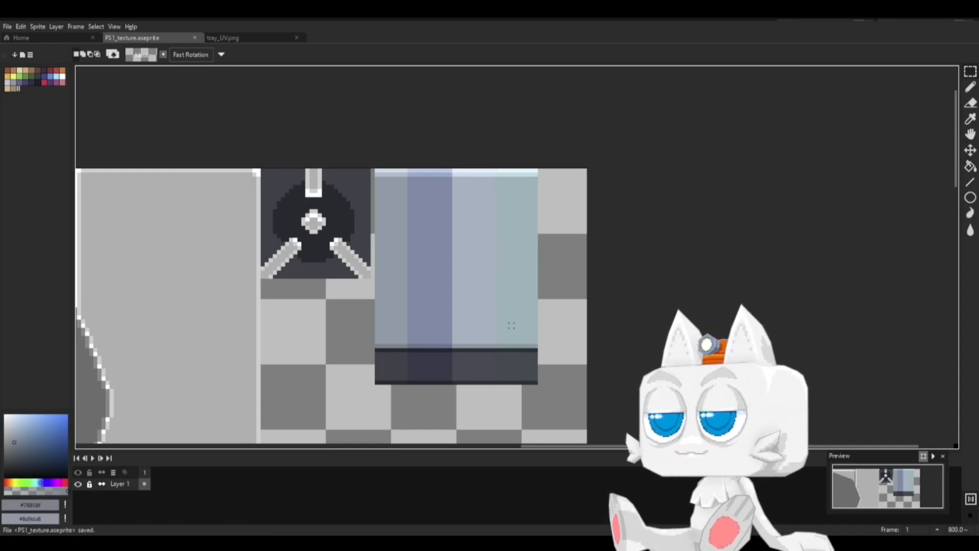
Step: Fill the dark base bands beneath the blue-grey panel with uniform colours sampled from their left end, including #24262b, and save PS1_texture
key("b")
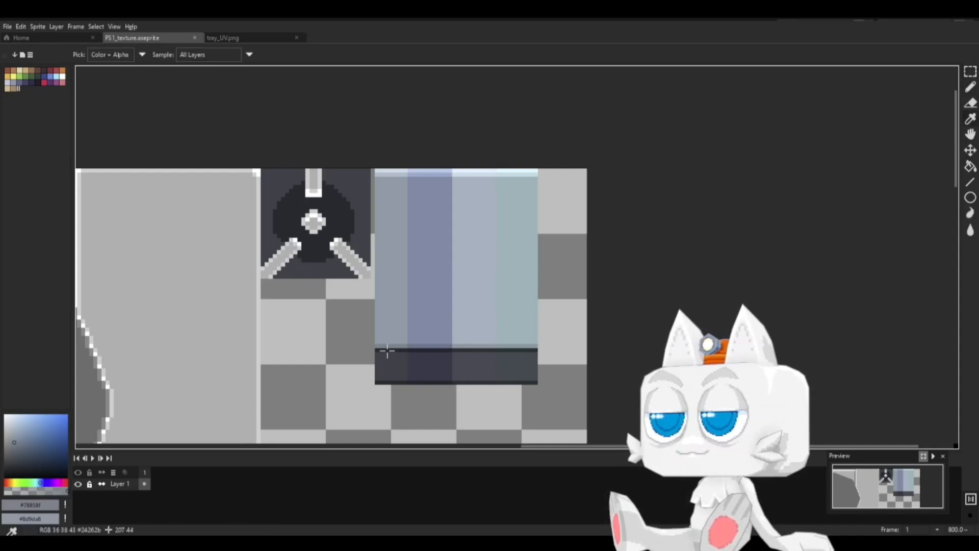
left_click(402, 351, "alt")
key("g")
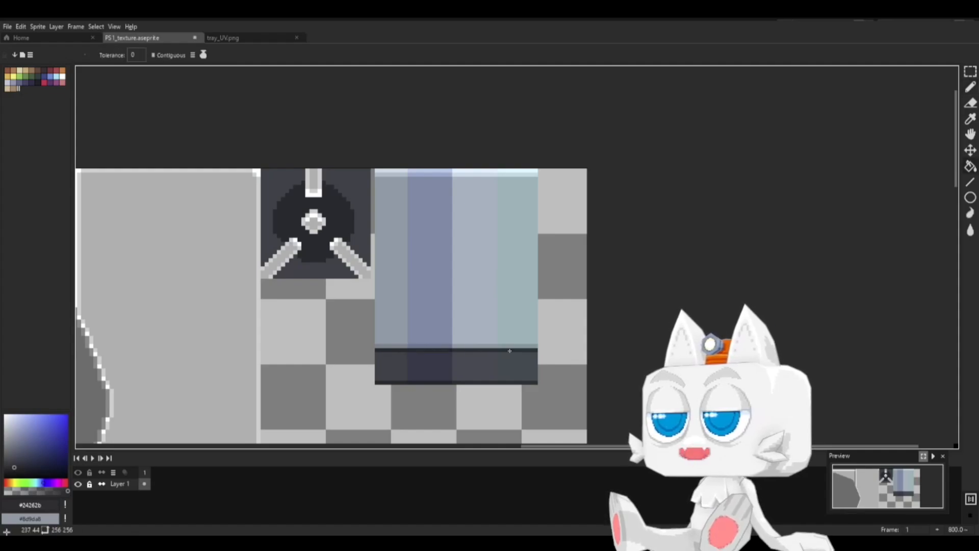
left_click(389, 360, "alt")
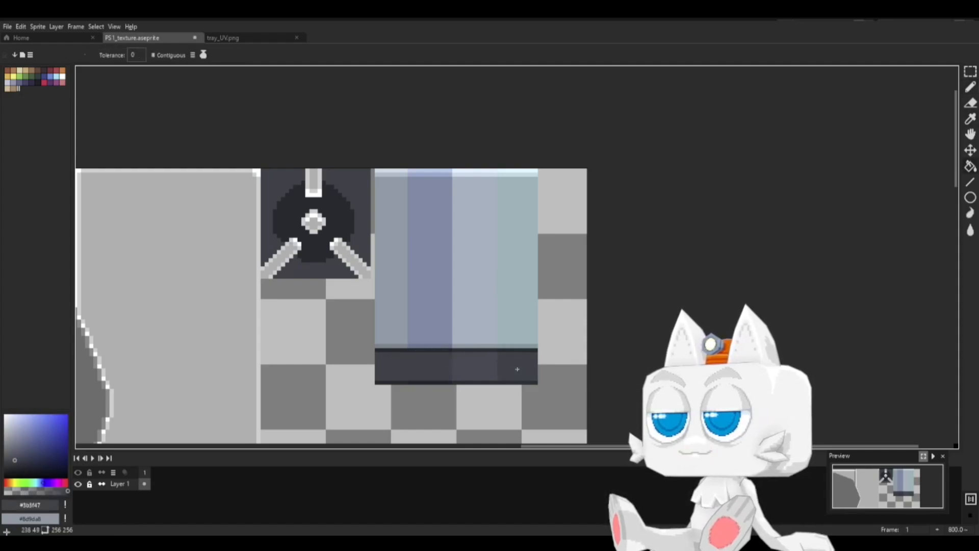
left_click(390, 378, "alt")
left_click(417, 382, "alt")
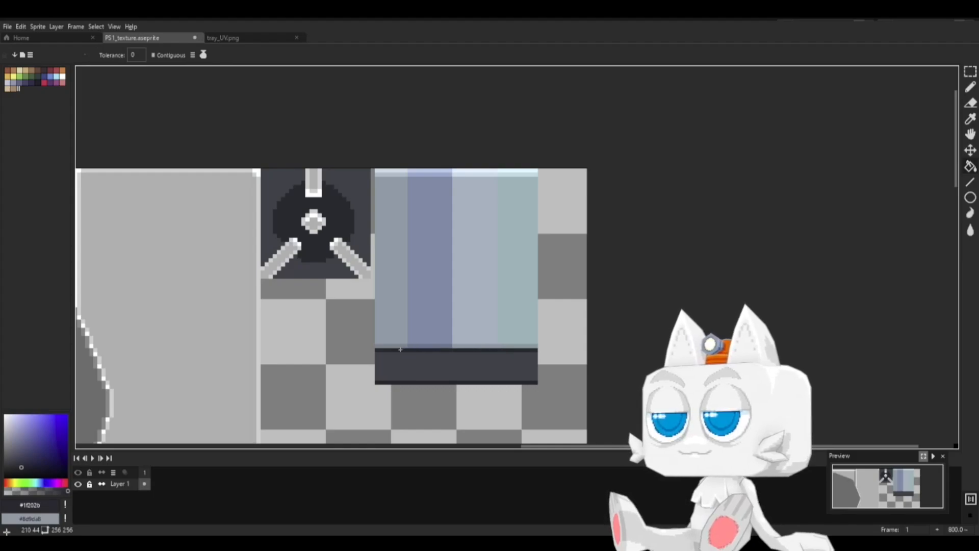
key("v")
key("ctrl+s")
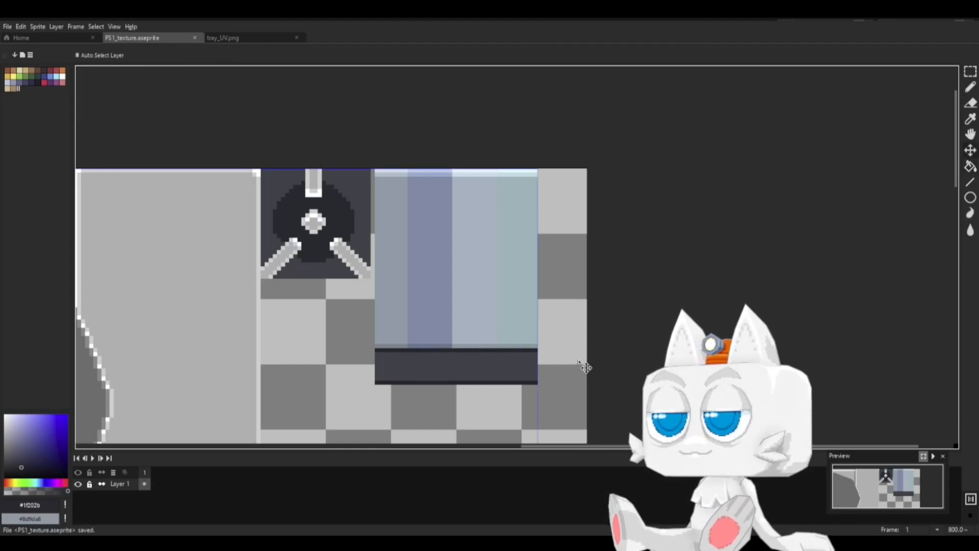
Step: Export the texture as PS1_texture.png at 100% and switch to Blender to reload the image
left_click(7, 27)
mouse_move(43, 112)
left_click(104, 113)
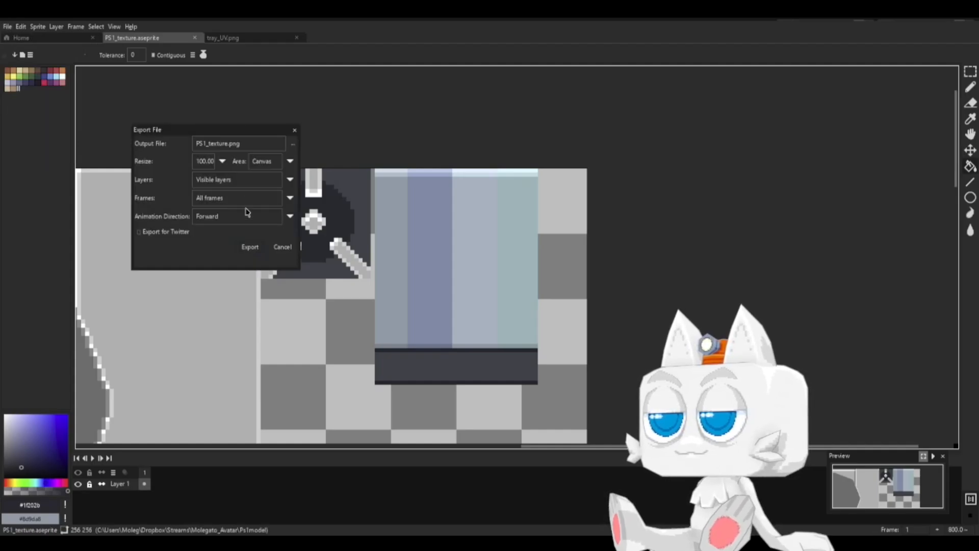
left_click(250, 252)
key("alt+Tab")
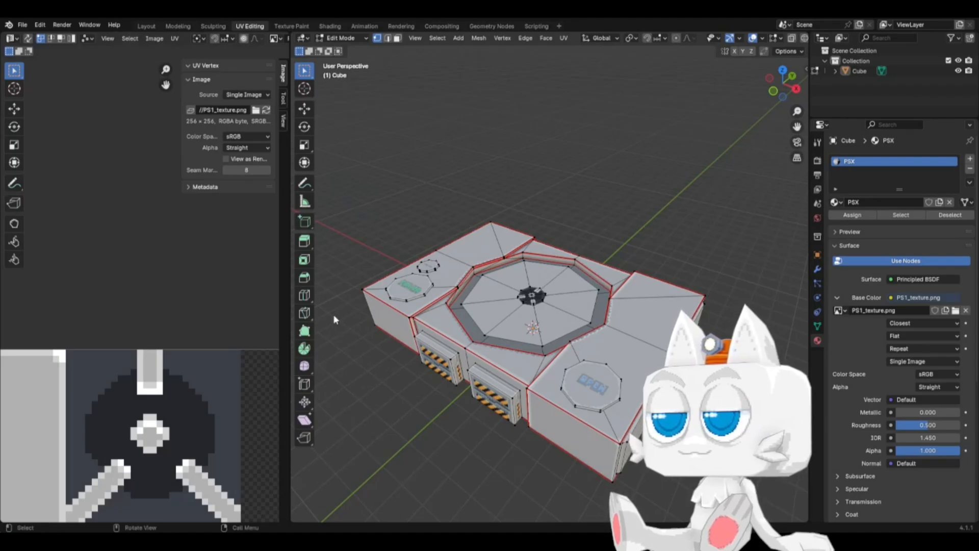
left_click(266, 109)
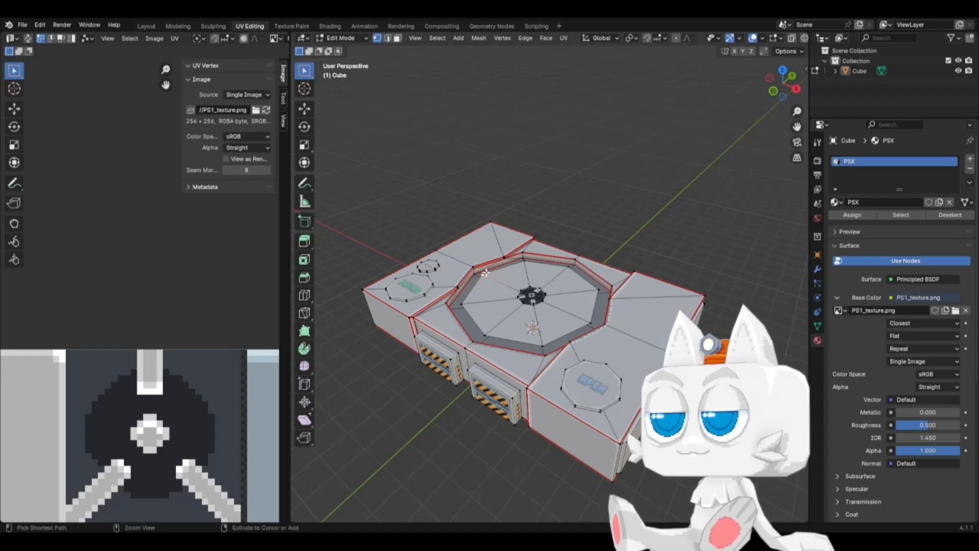
Step: Select all linked faces of the octagonal disc bay around the spindle and reset their UVs
key("ctrl+l")
left_click(565, 41)
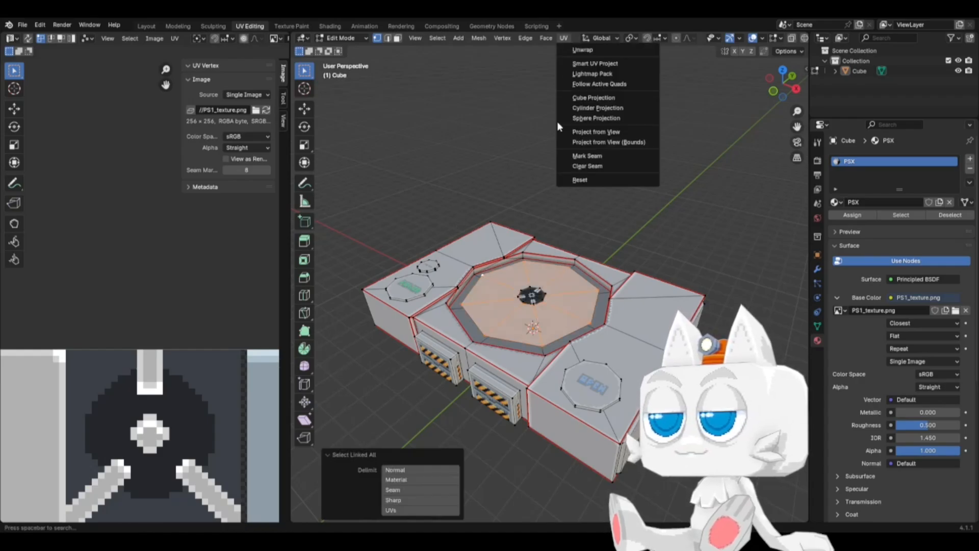
left_click(573, 182)
Step: Scale the disc bay's overlapping UVs to about 0.2 and place them between the spindle and the blue-grey panel
scroll(162, 401, "down", 7)
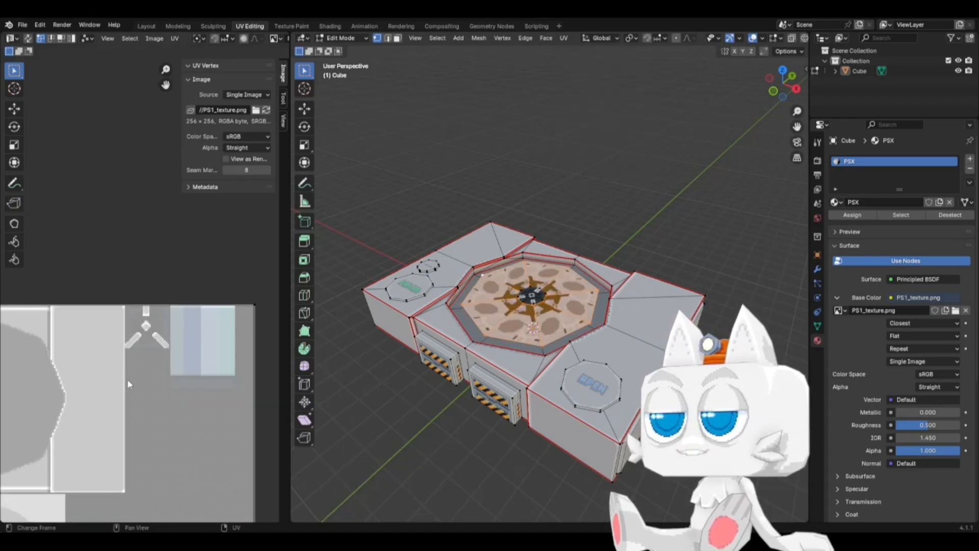
key("a")
key("s")
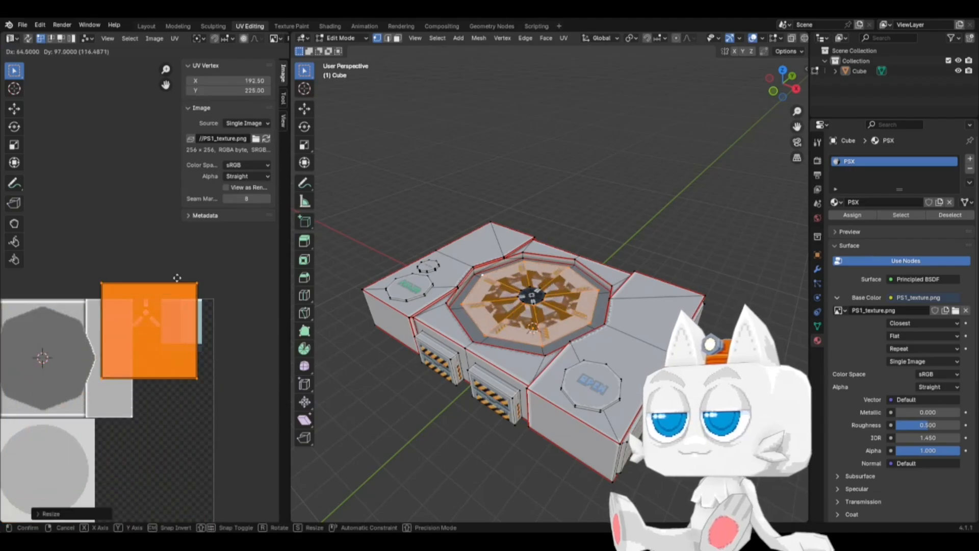
scroll(189, 306, "up", 3)
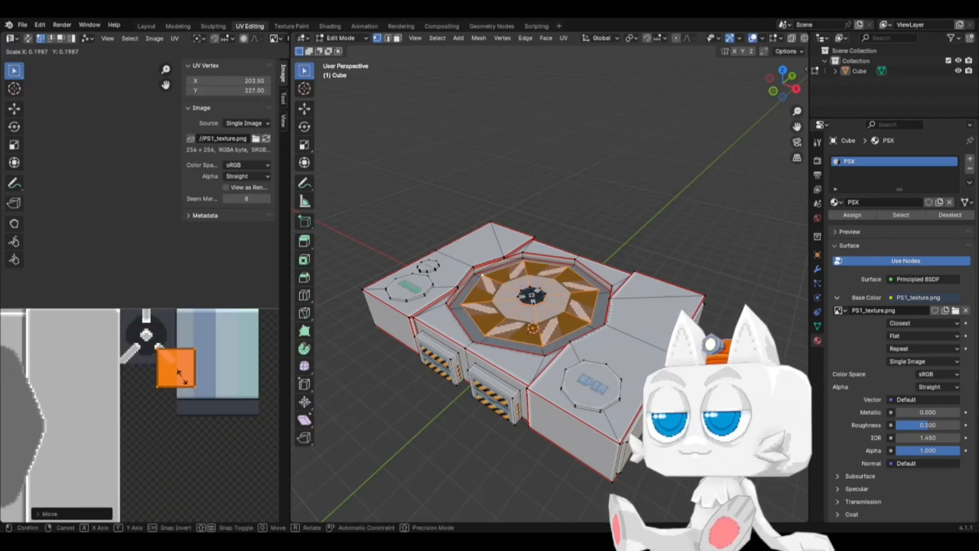
left_click(184, 377)
Step: Try to squeeze the disc-bay UVs into a narrow column over the panel's first strip and stretch them vertically
key("s")
key("x")
left_click(194, 365)
key("s")
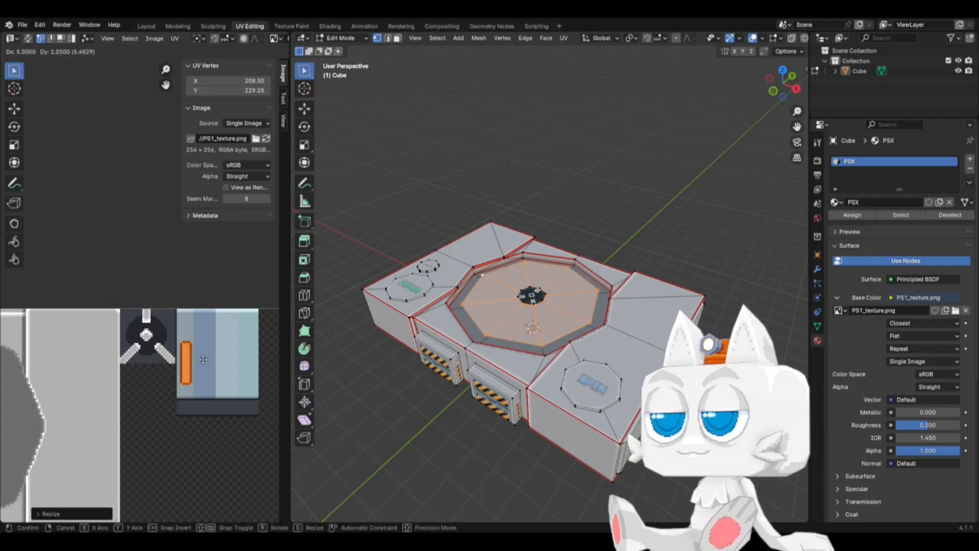
key("y")
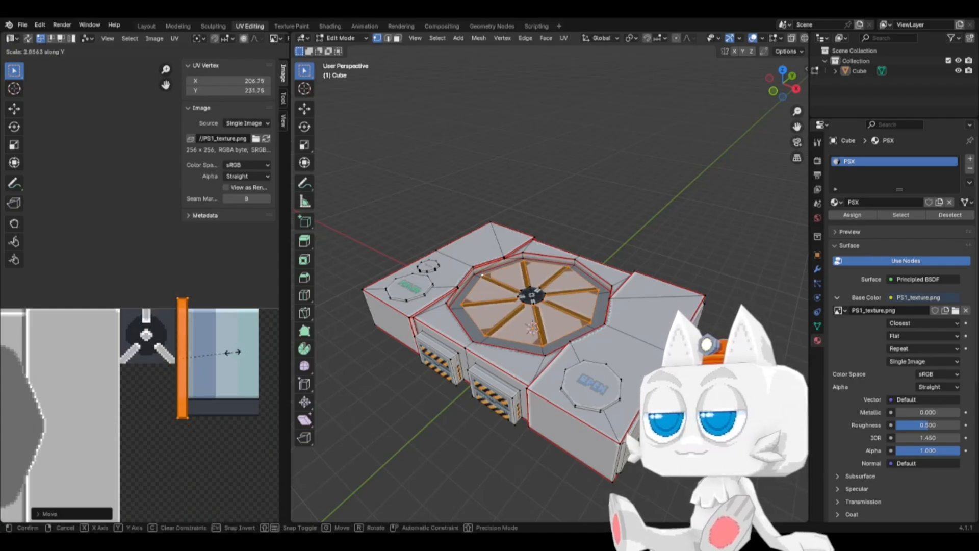
left_click(230, 352)
middle_click_drag(507, 331, 533, 357)
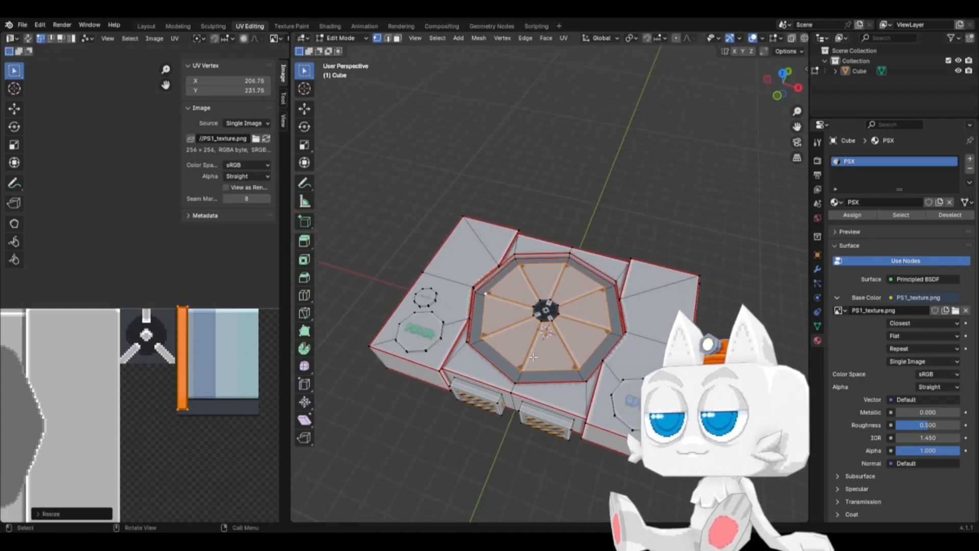
key("KP_7")
scroll(637, 343, "up", 5)
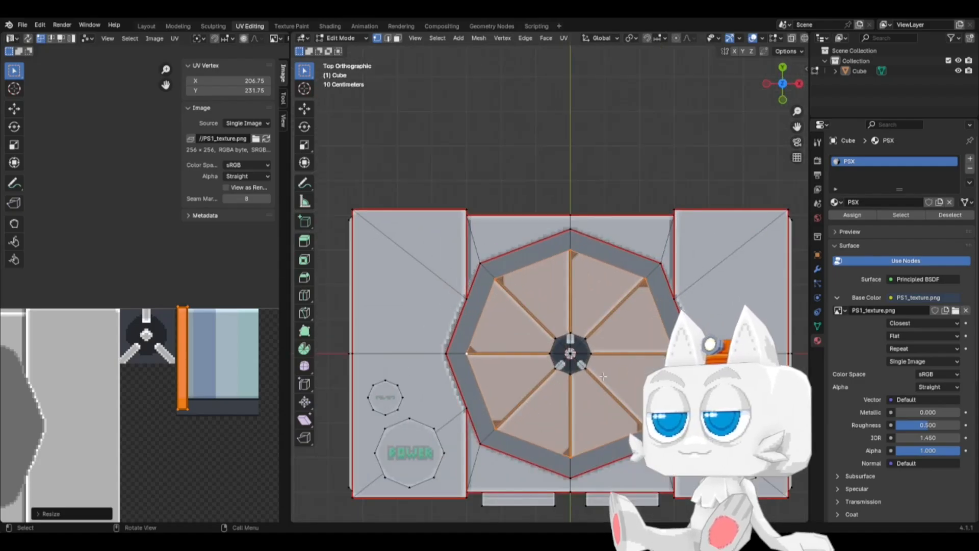
Step: Undo the narrowing, placement and vertical stretching of the disc-bay UVs
key("ctrl+z")
key("ctrl+z")
key("ctrl+z")
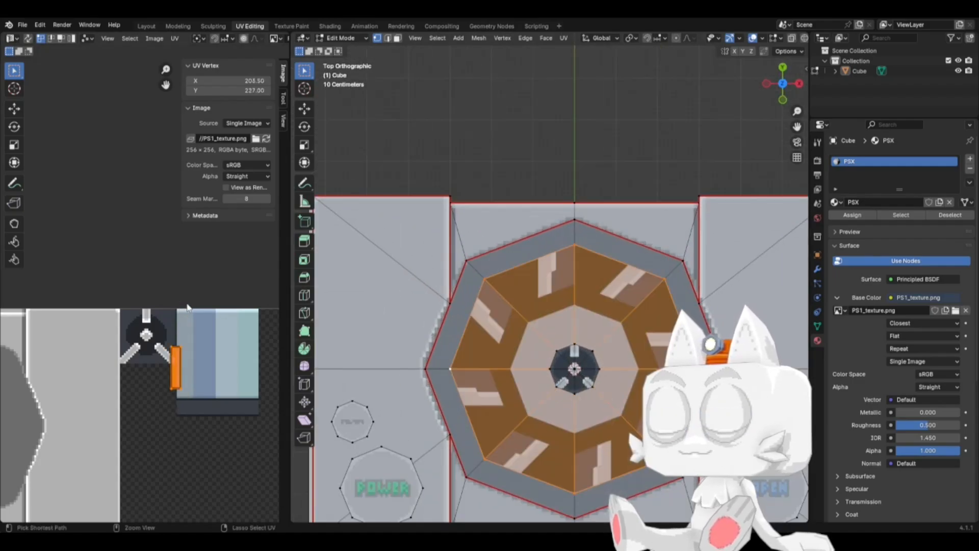
Step: Rotate the disc-bay UVs 90°, move them onto the blue-grey panel and narrow them along X to fit its first strip
key("r")
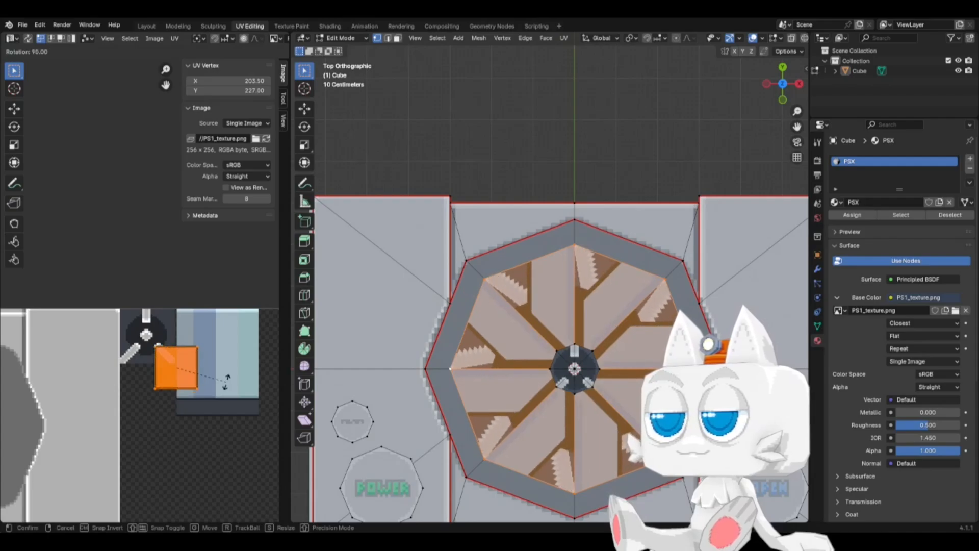
left_click(204, 386)
key("g")
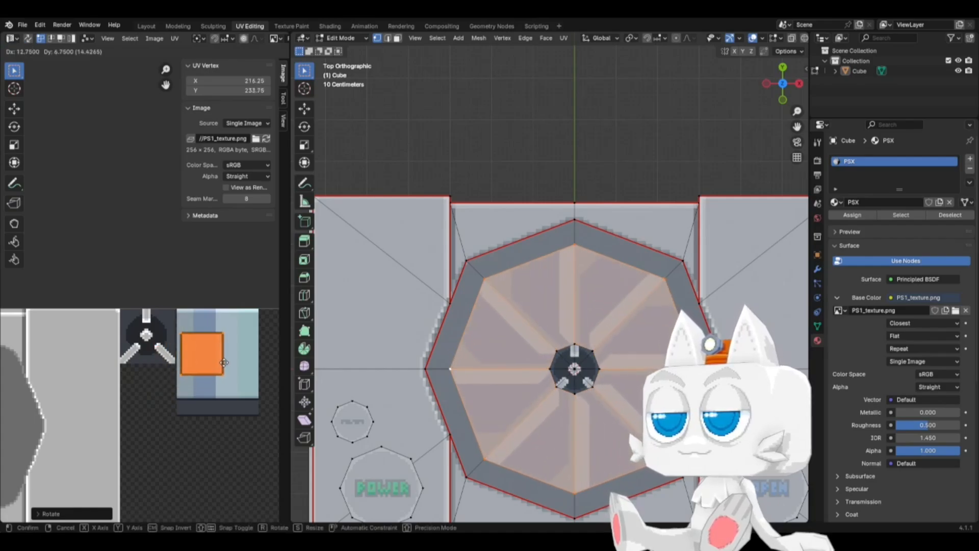
left_click(225, 362)
key("s")
key("x")
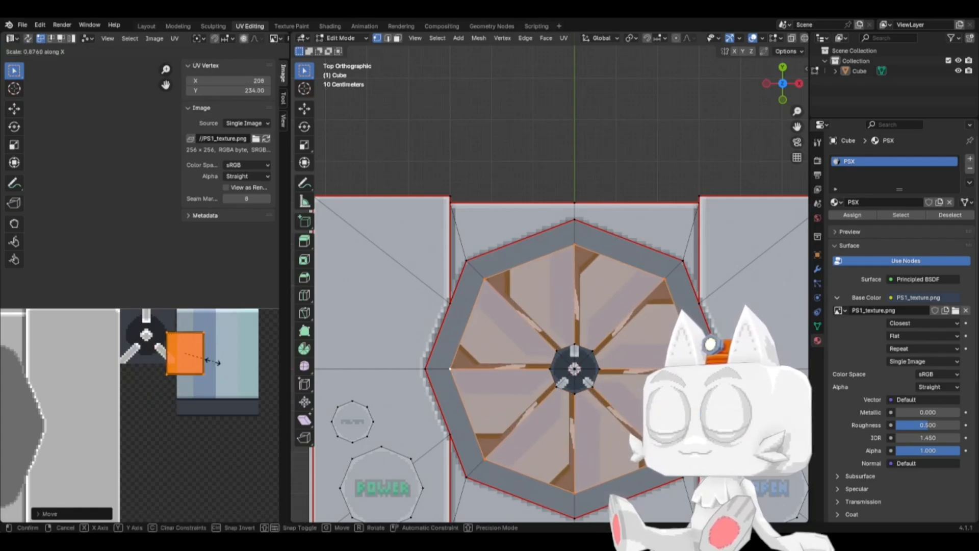
left_click(207, 350)
Step: Move the UV column's upper and lower ends along Y to span from the panel's top edge to the dark band's bottom
key("g")
key("y")
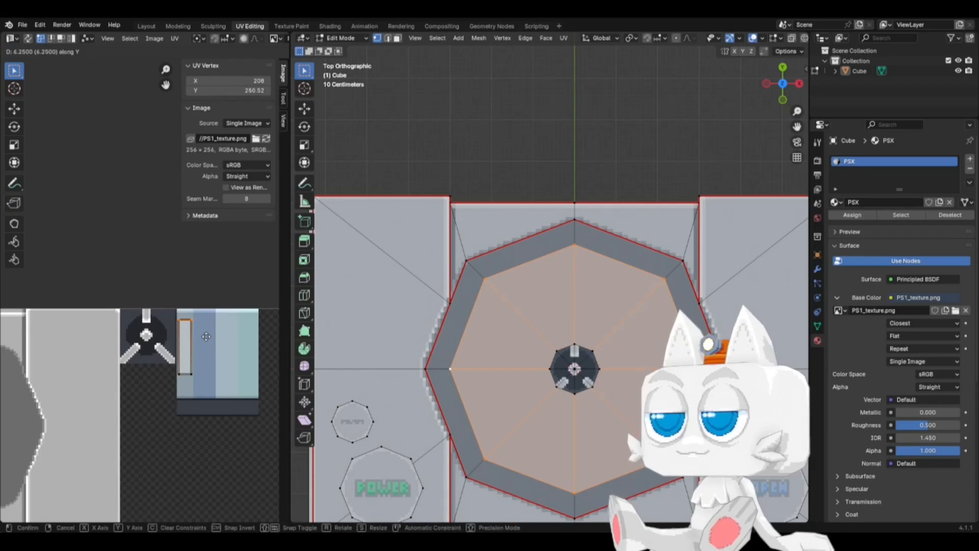
left_click(204, 327)
left_click_drag(154, 363, 209, 398)
key("g")
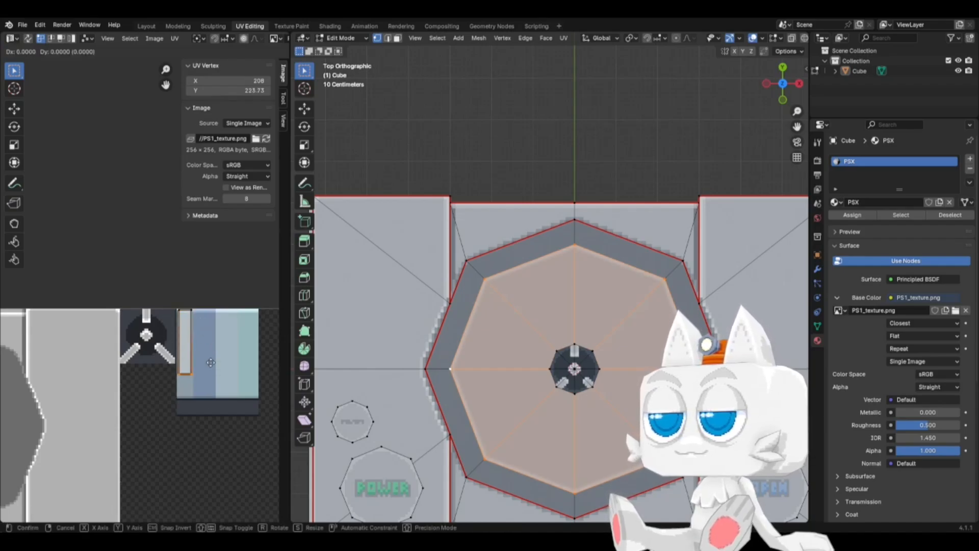
key("y")
left_click(208, 402)
Step: Snap all disc-bay UV vertices to pixels, with the column's upper edge at Y 256 and its lower edge at Y 203
key("a")
key("shift+s")
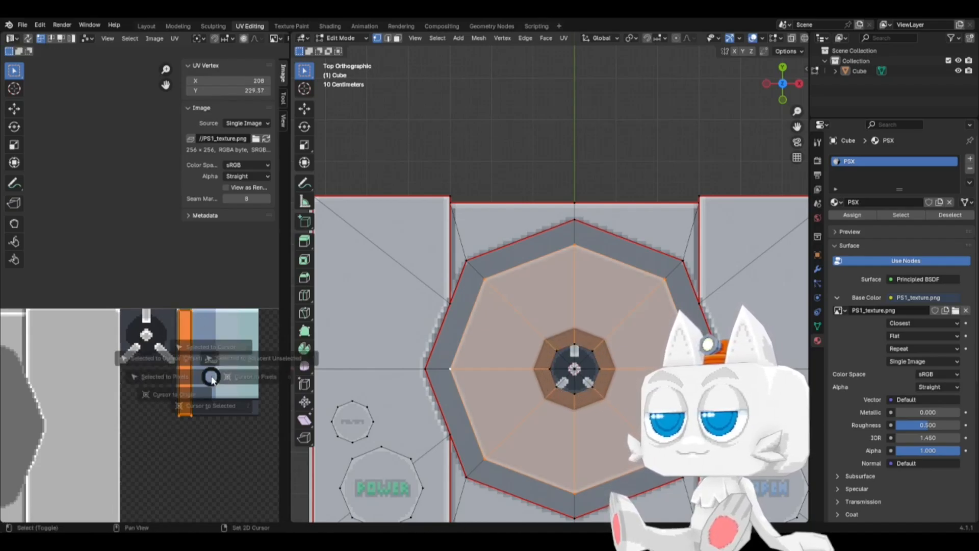
left_click(151, 368)
scroll(148, 366, "up", 2)
left_click_drag(175, 320, 231, 335)
left_click(266, 90)
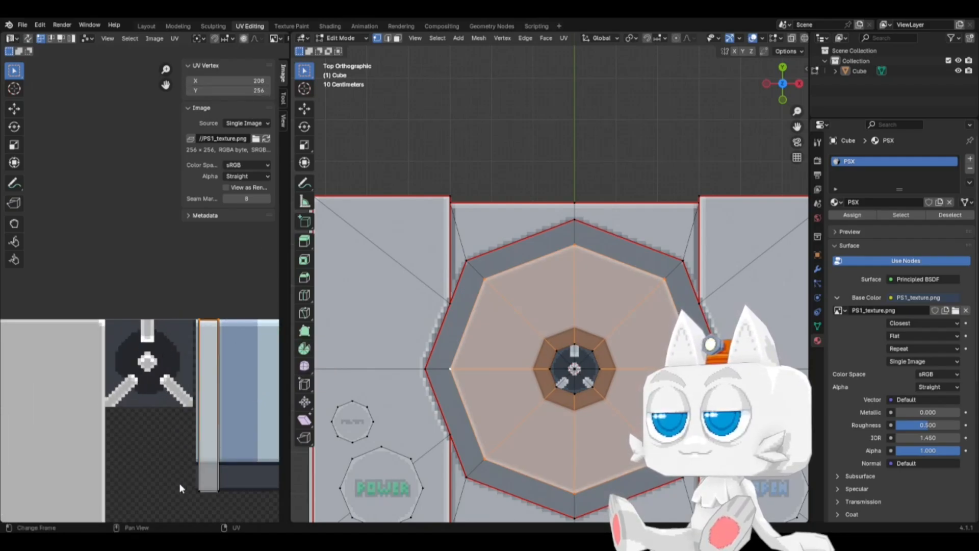
left_click_drag(166, 480, 226, 503)
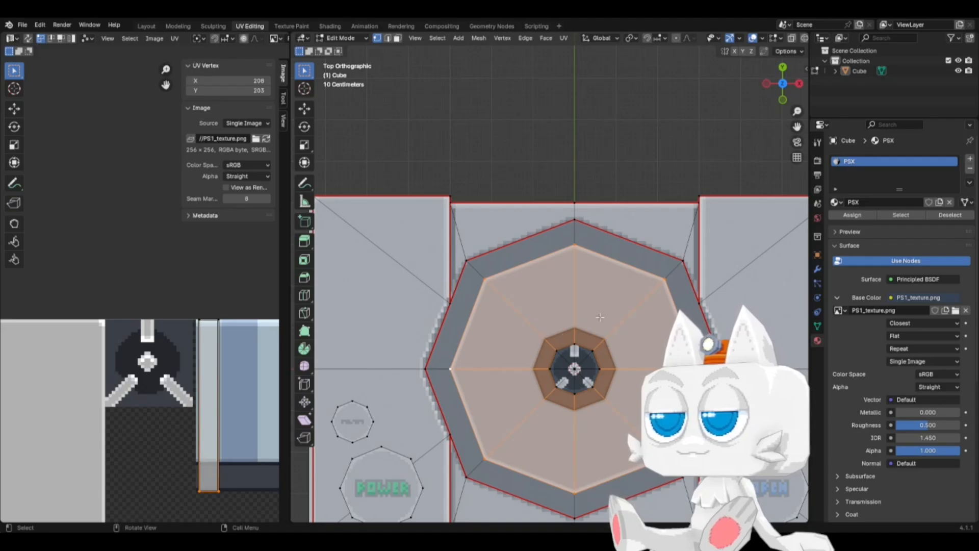
Step: In face selection, select the disc bay's upper-right and opposite lower-left wedges and shift their UVs about 9 px along X onto the blue strip
left_click(611, 301)
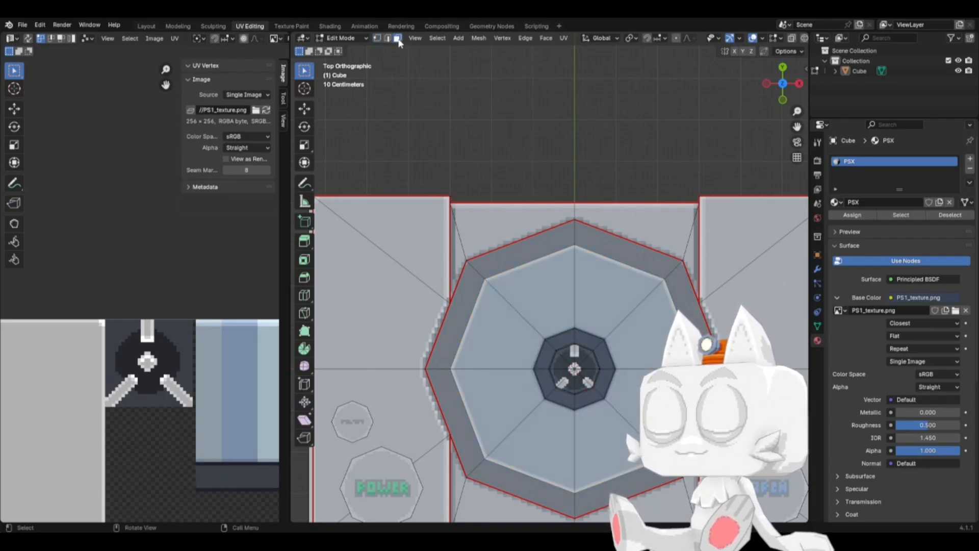
left_click(600, 296)
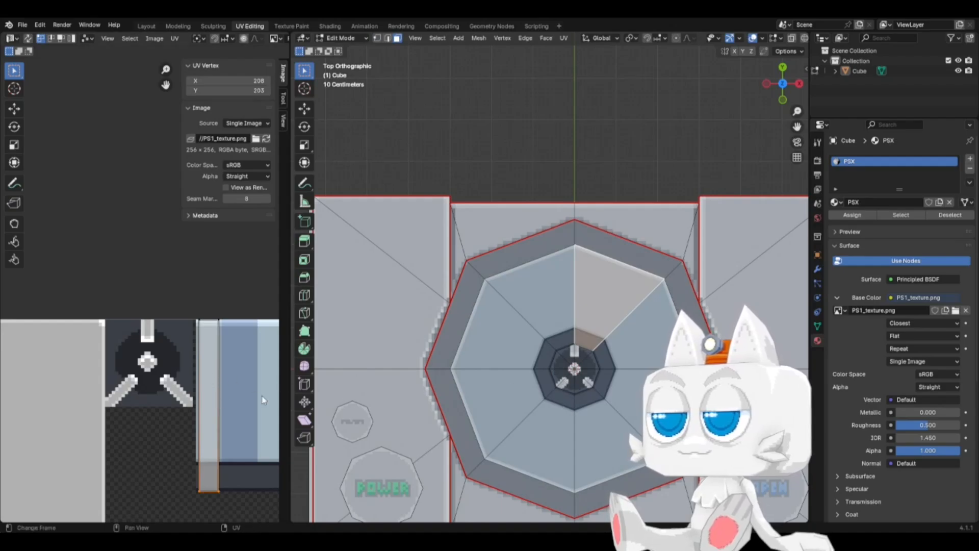
left_click(541, 443, "shift")
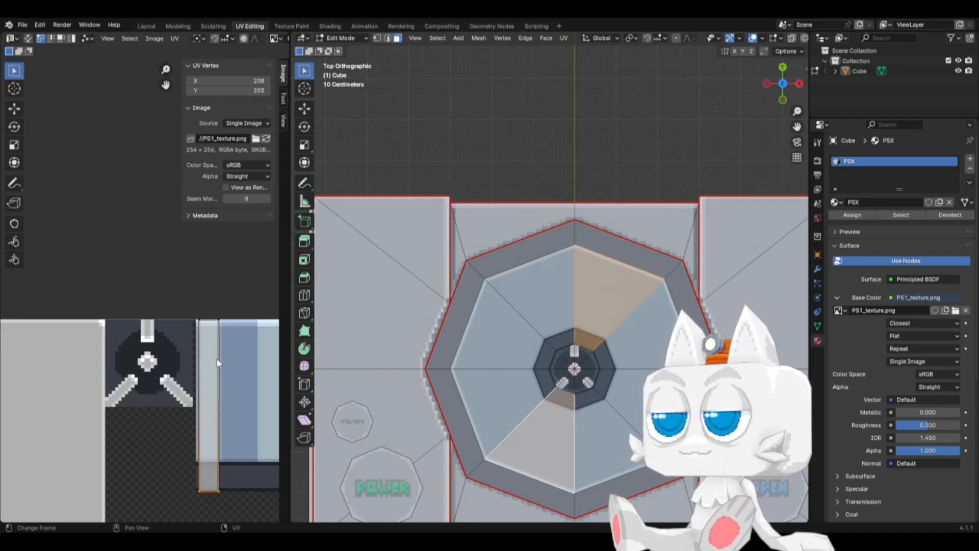
key("g")
key("x")
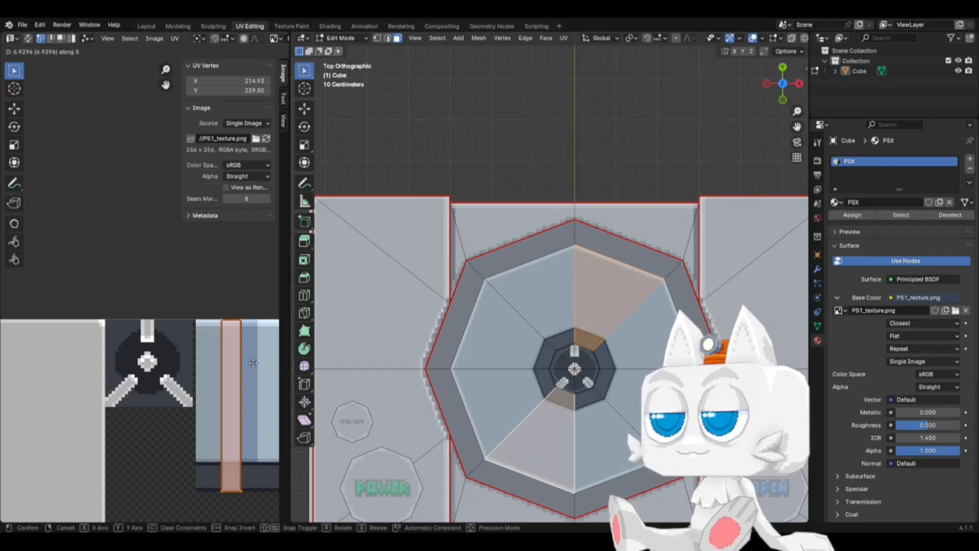
left_click(230, 362)
Step: Select the lower-right and opposite upper-left wedges and shift their UVs about 20 px along X onto the light blue third strip
left_click(632, 399)
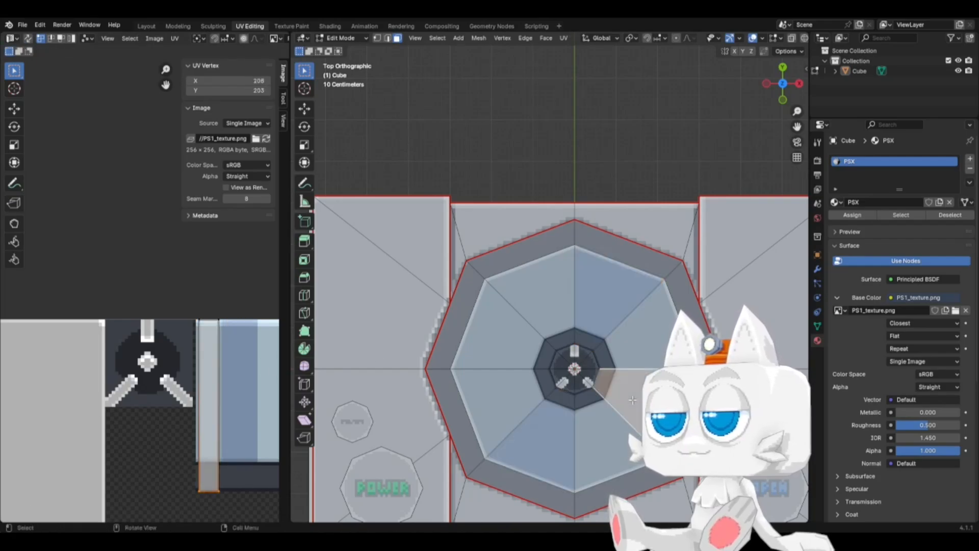
left_click(497, 352, "shift")
scroll(155, 413, "down", 1)
middle_click_drag(206, 395, 131, 394)
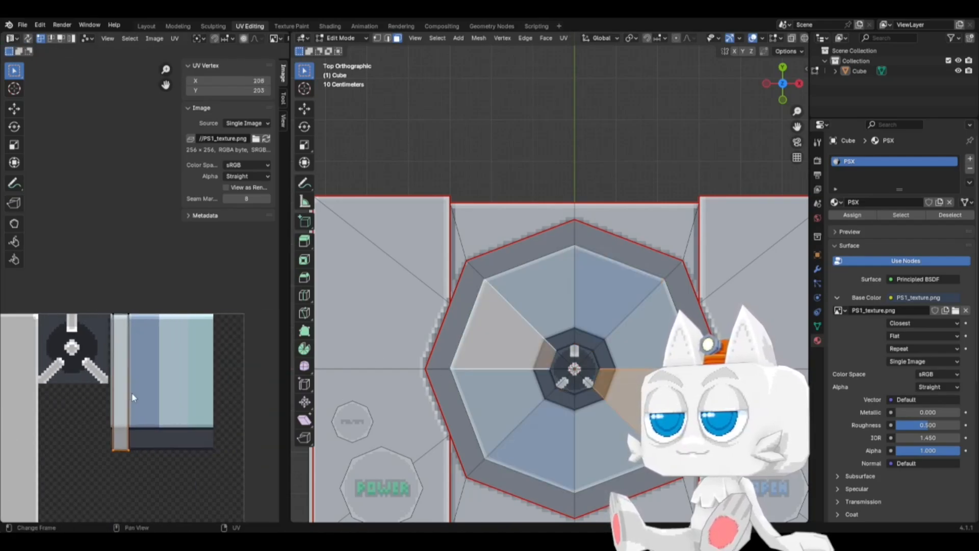
key("g")
key("x")
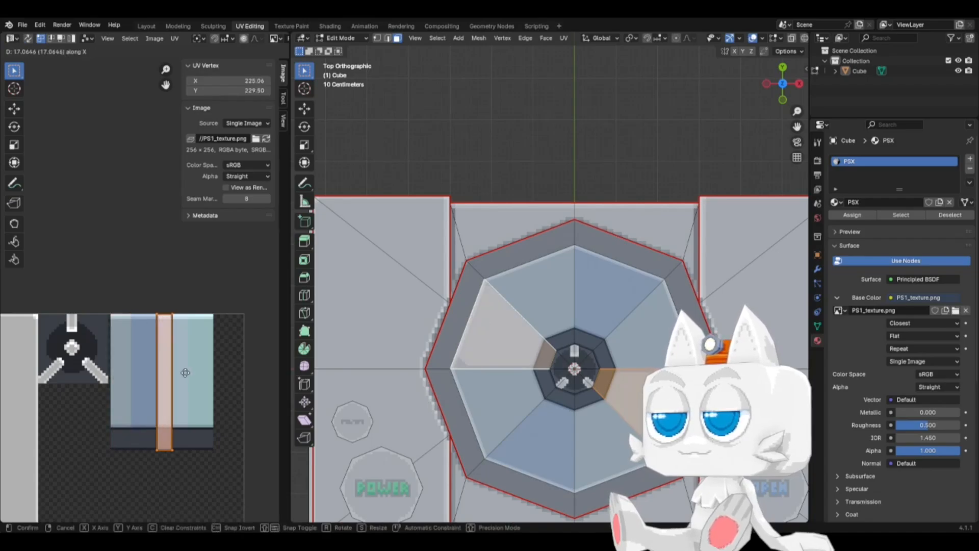
left_click(191, 377)
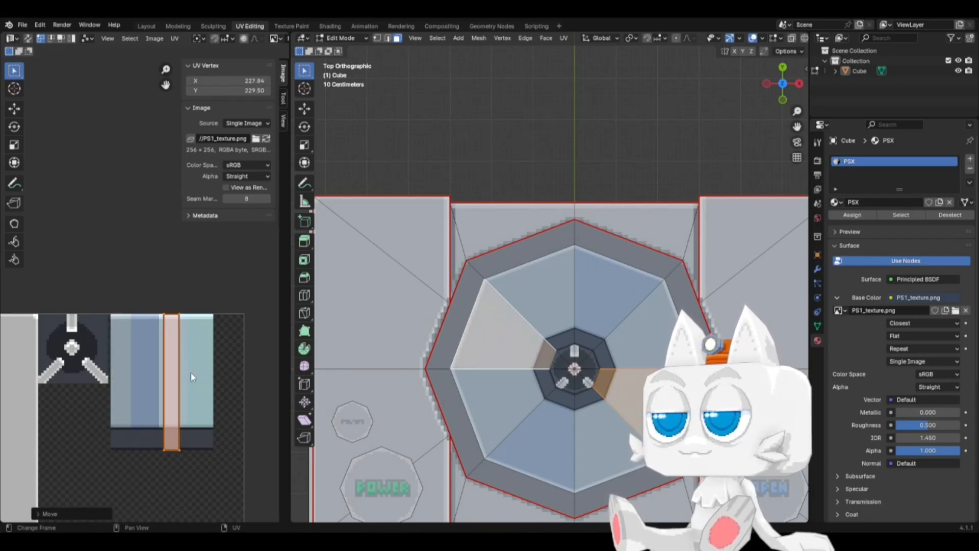
Step: Shift the lower-left wedge's UVs along X from the blue strip onto the pale teal strip and return to Object Mode
key("ctrl+z")
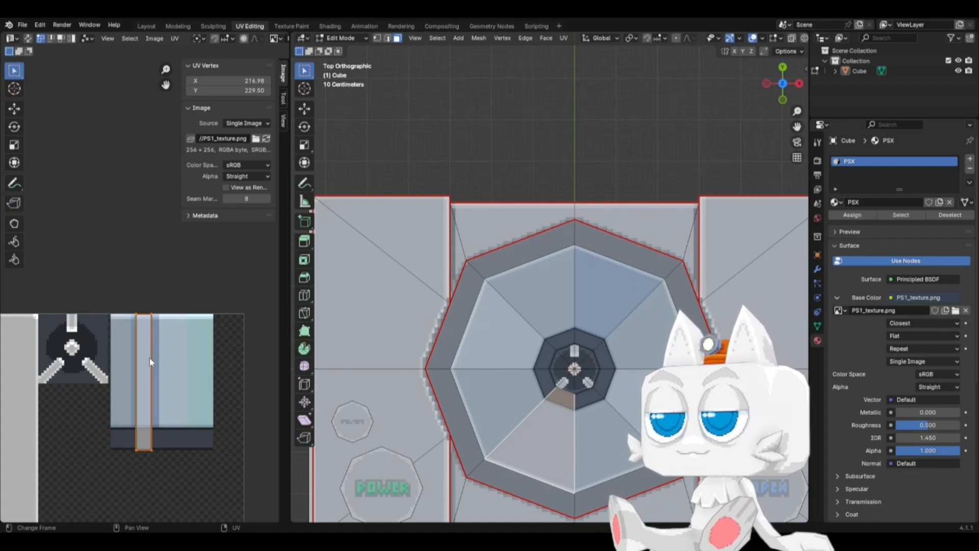
key("g")
key("x")
left_click(208, 360)
key("Tab")
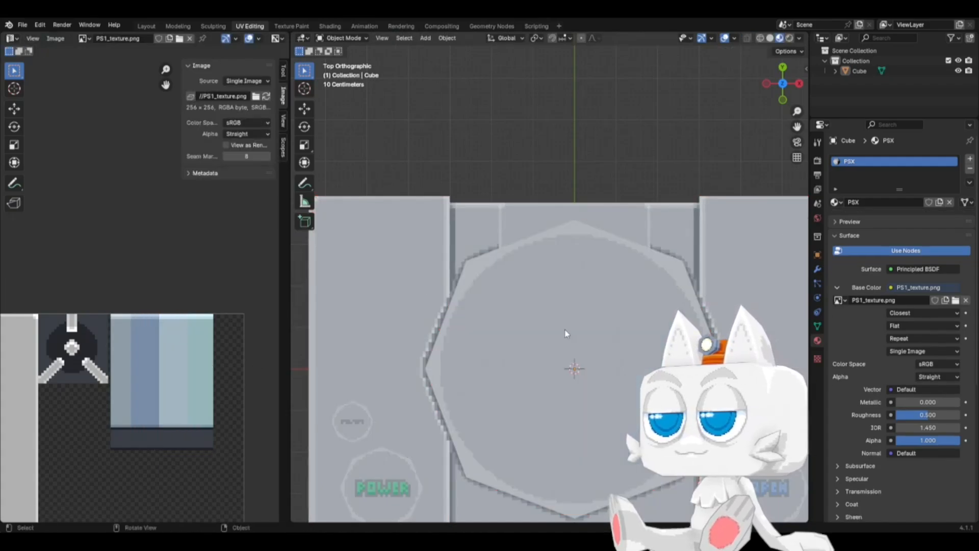
Step: Examine the recoloured disc bay in Edit Mode and the textured console in Object Mode from several angles
key("Tab")
scroll(682, 243, "down", 2)
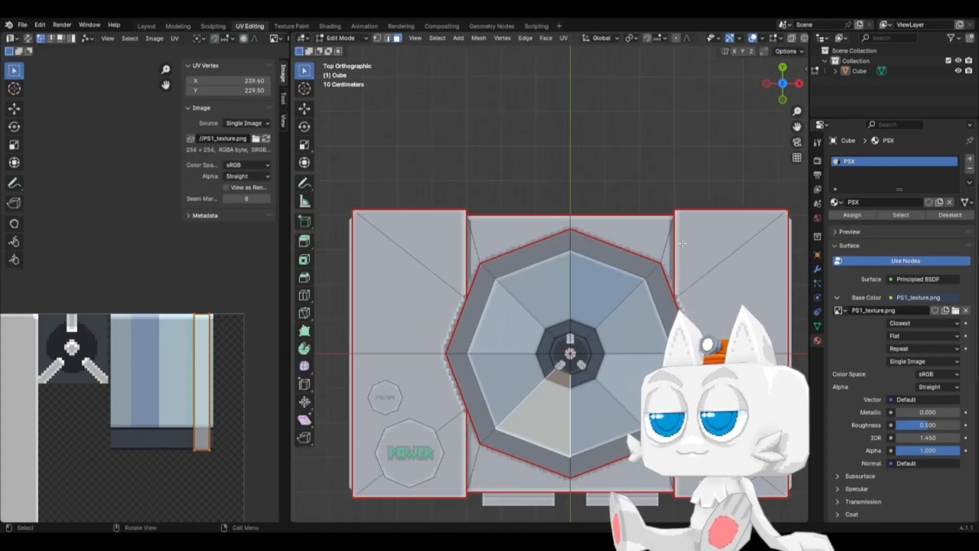
middle_click_drag(682, 243, 564, 313)
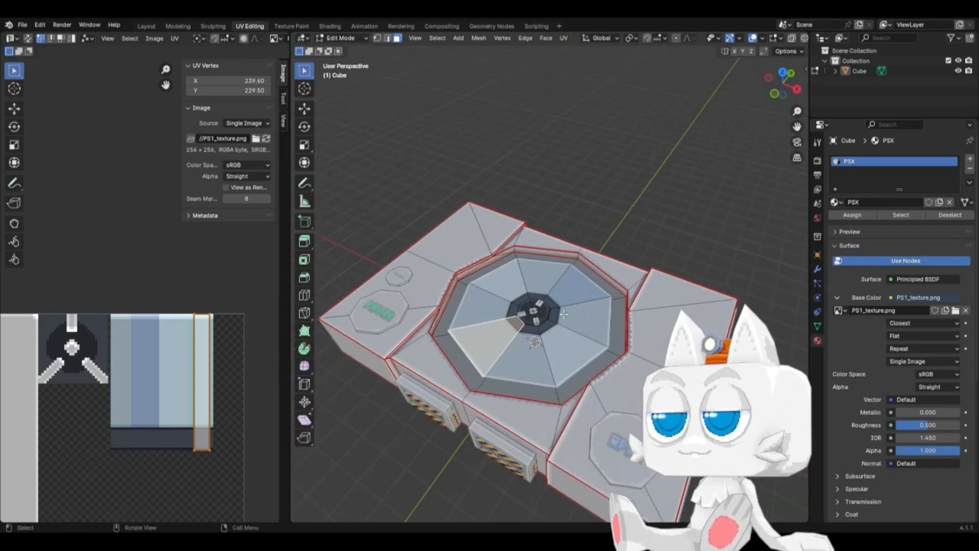
scroll(564, 314, "down", 2)
left_click(533, 413)
middle_click_drag(533, 413, 555, 414)
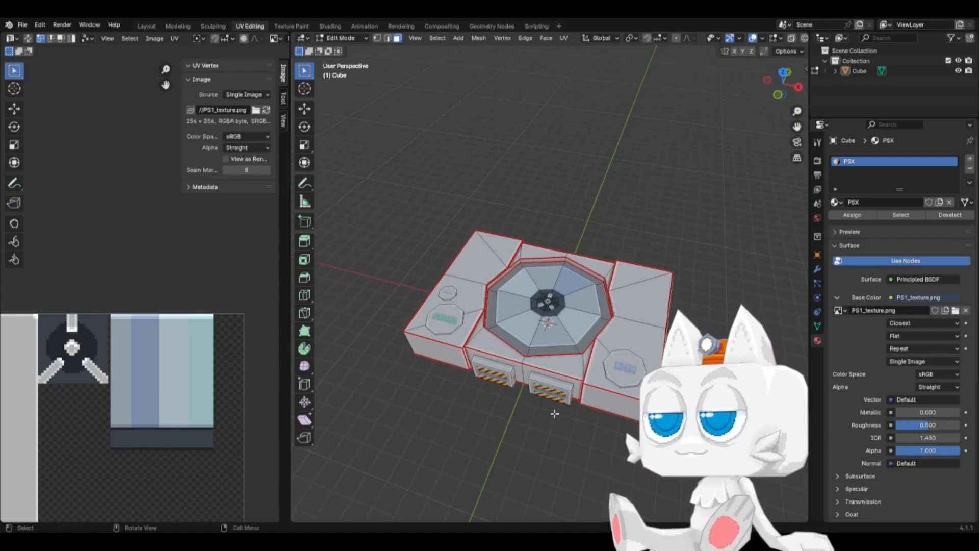
scroll(541, 408, "up", 3)
middle_click_drag(566, 400, 586, 384)
key("Tab")
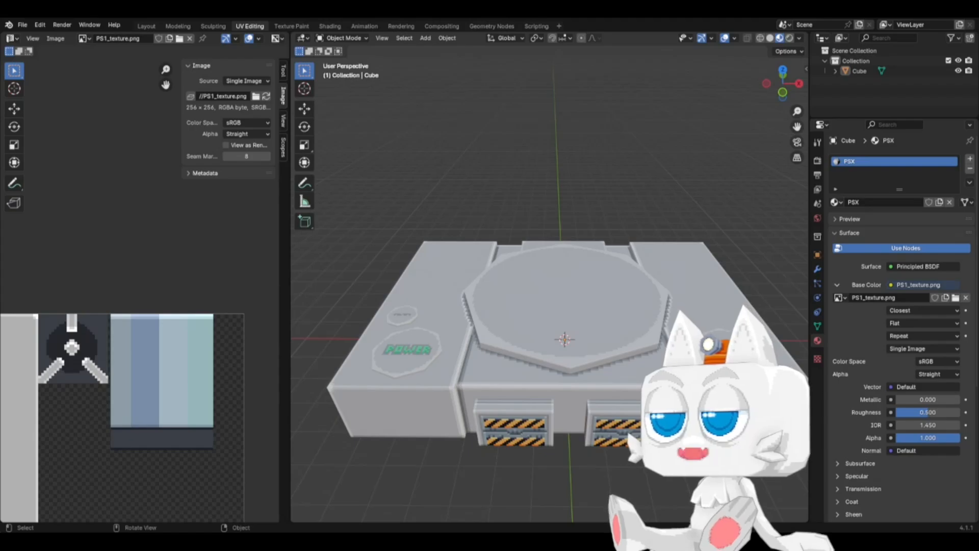
middle_click_drag(629, 403, 584, 411)
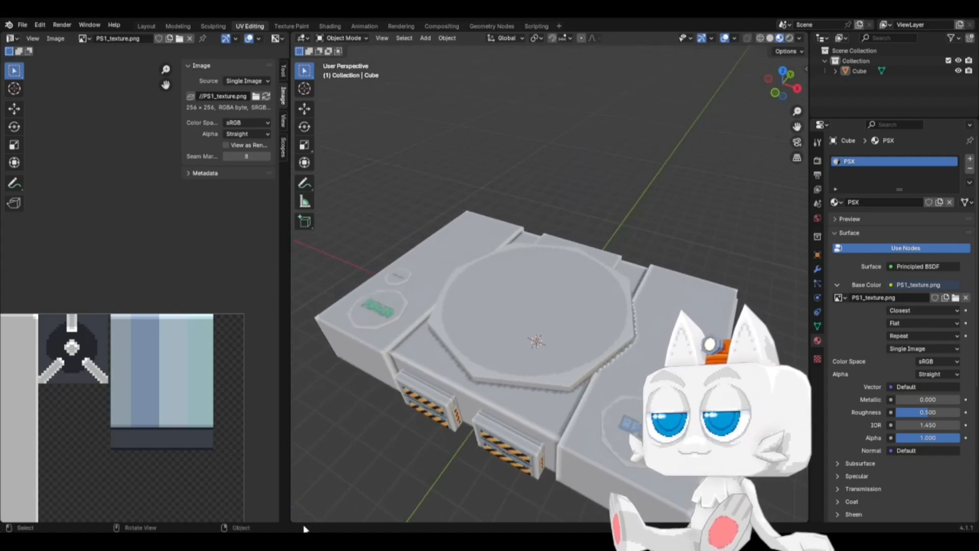
Step: Switch to Aseprite and sample the grey #898989 around the OPEN label in PS1_texture.aseprite as drawing colour
key("alt+Tab")
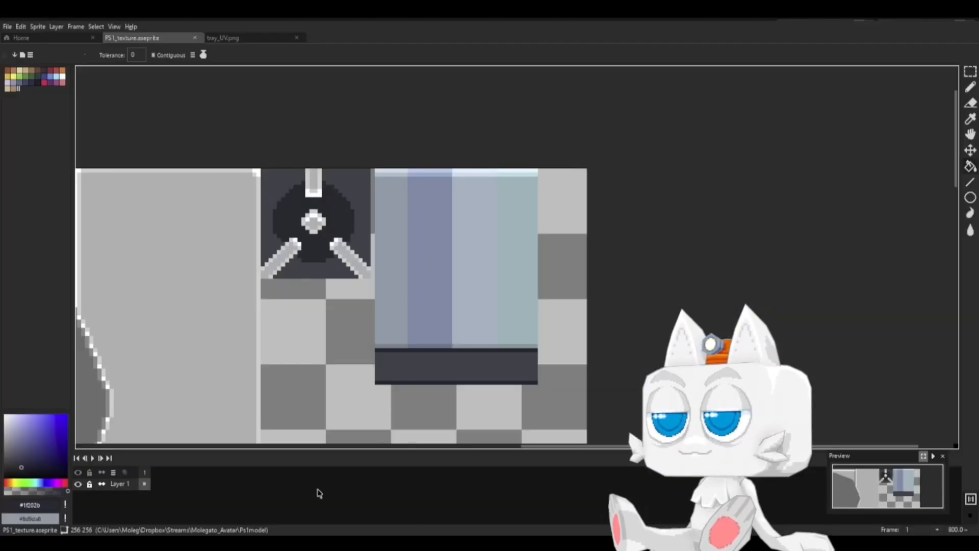
middle_click_drag(252, 334, 594, 210)
scroll(485, 303, "down", 3)
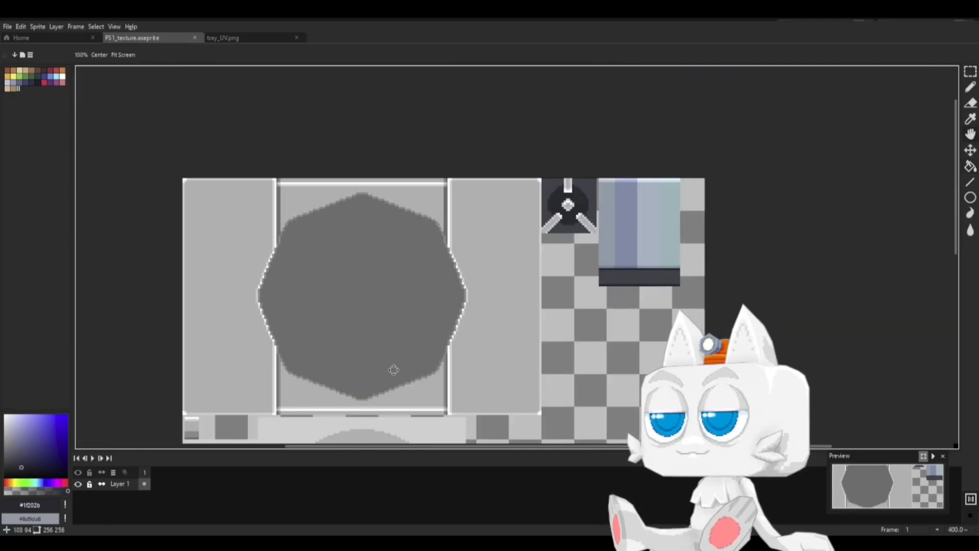
middle_click_drag(393, 369, 457, 164)
scroll(465, 305, "up", 1)
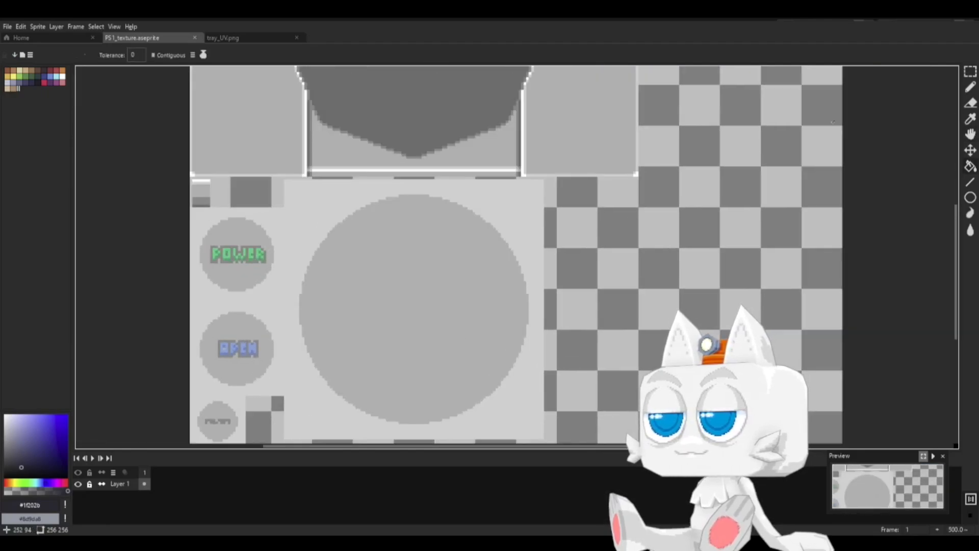
middle_click_drag(423, 318, 486, 283)
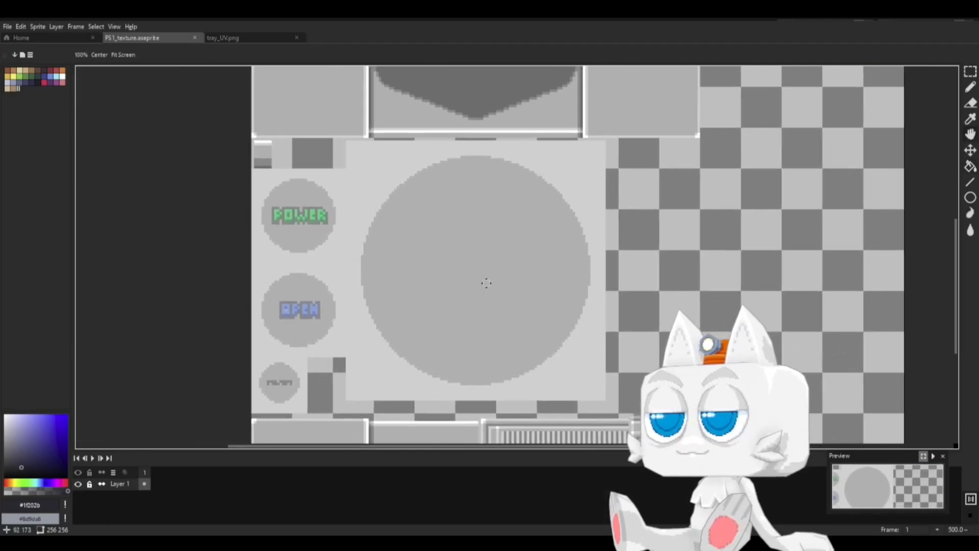
scroll(477, 329, "up", 1)
key("i")
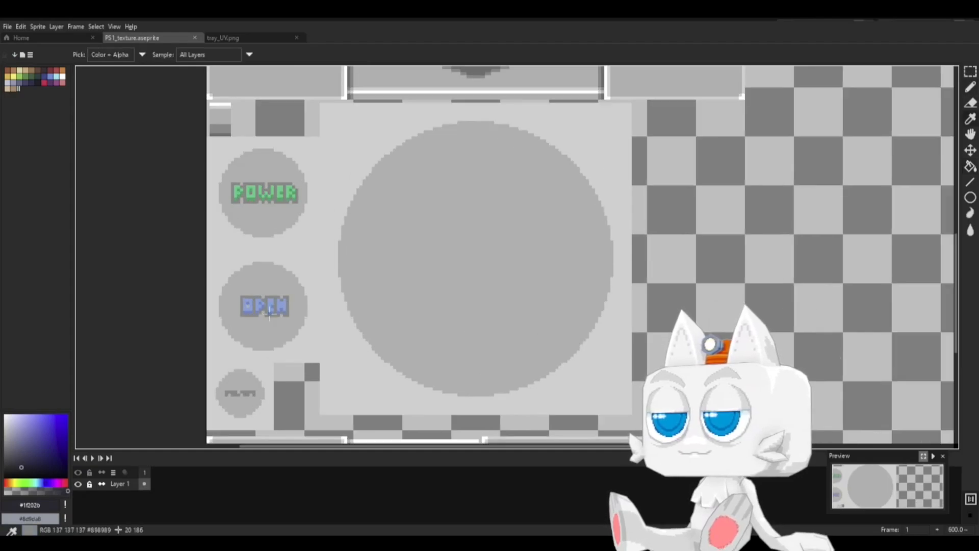
left_click(269, 312)
Step: Select an 11 × 9 px rectangle near the lower edge of the large lid circle, fill it with the grey and deselect
key("b")
scroll(474, 374, "up", 1)
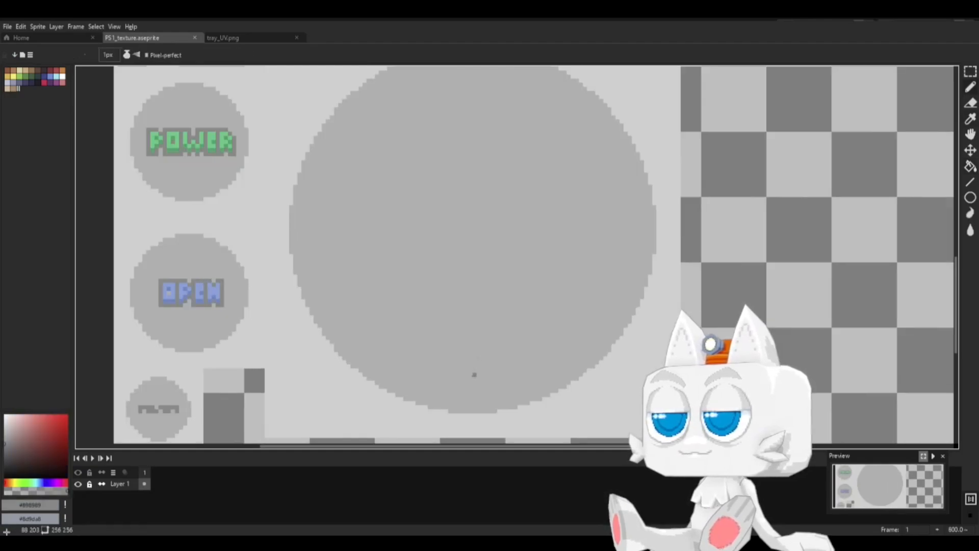
key("w")
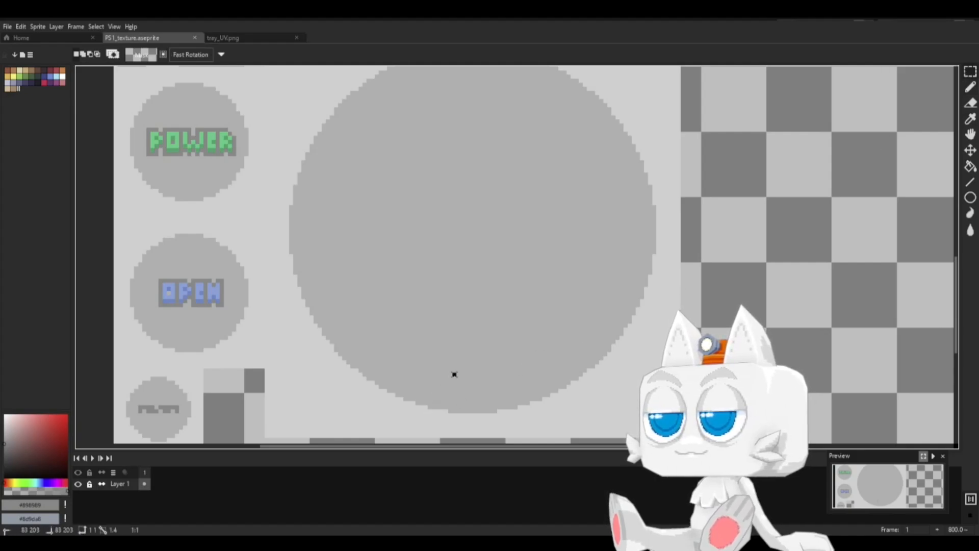
left_click_drag(454, 375, 497, 340)
key("g")
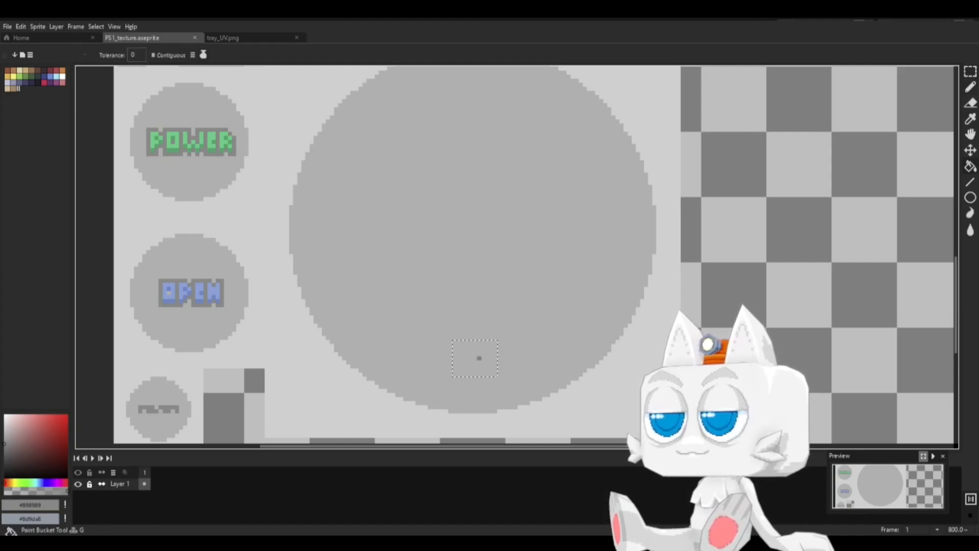
left_click(477, 356)
key("m")
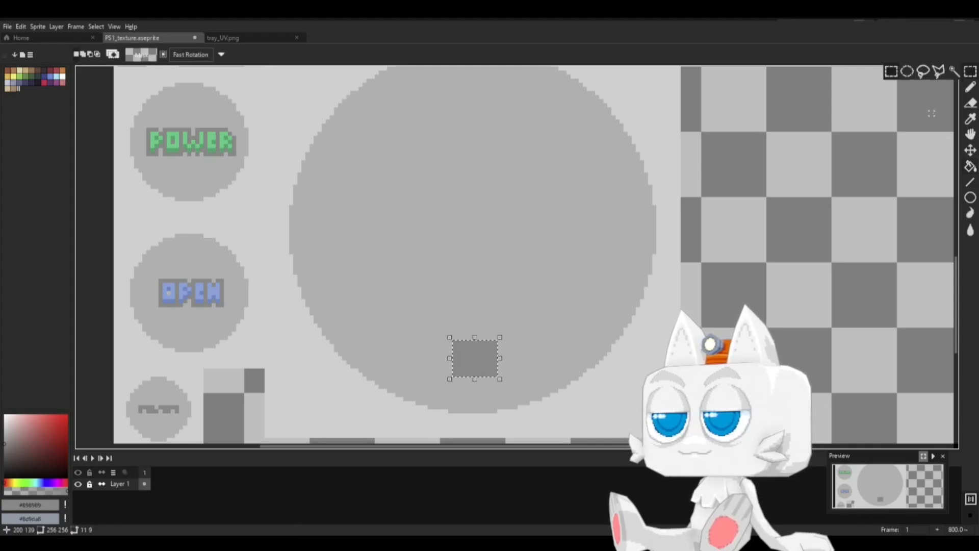
key("ctrl+d")
Step: Pencil grey pixels onto both sides of the rectangle to form a cat head with widened sides and forked cheek tufts
scroll(532, 374, "up", 2)
key("b")
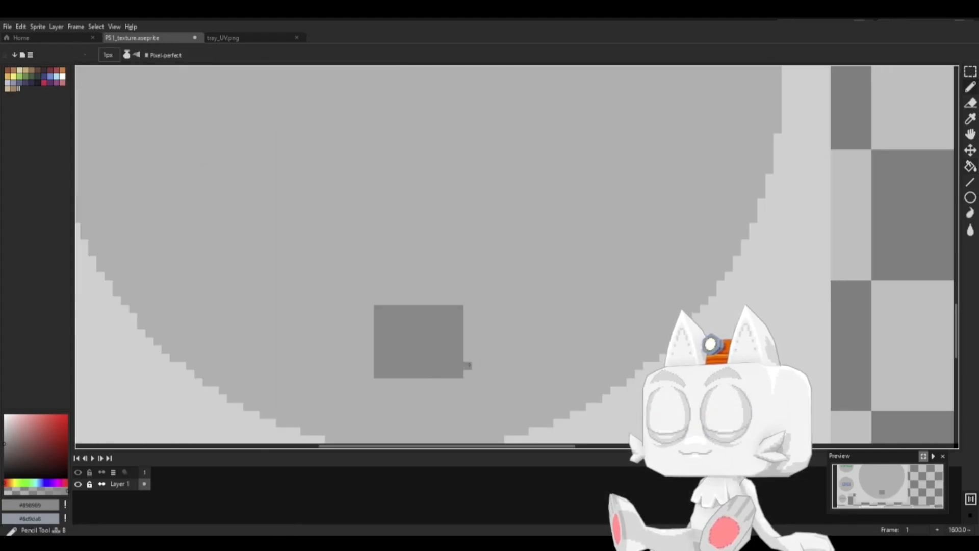
left_click(467, 366)
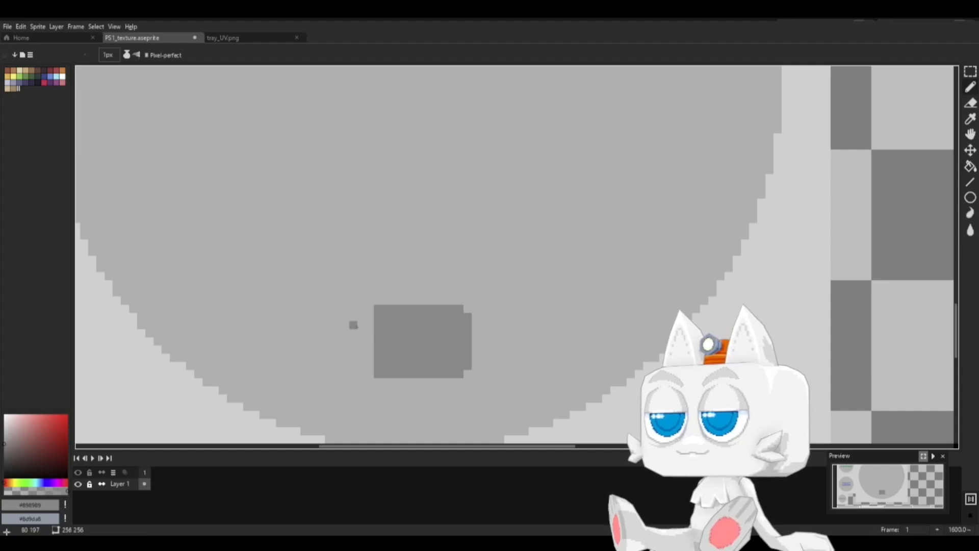
left_click(370, 317)
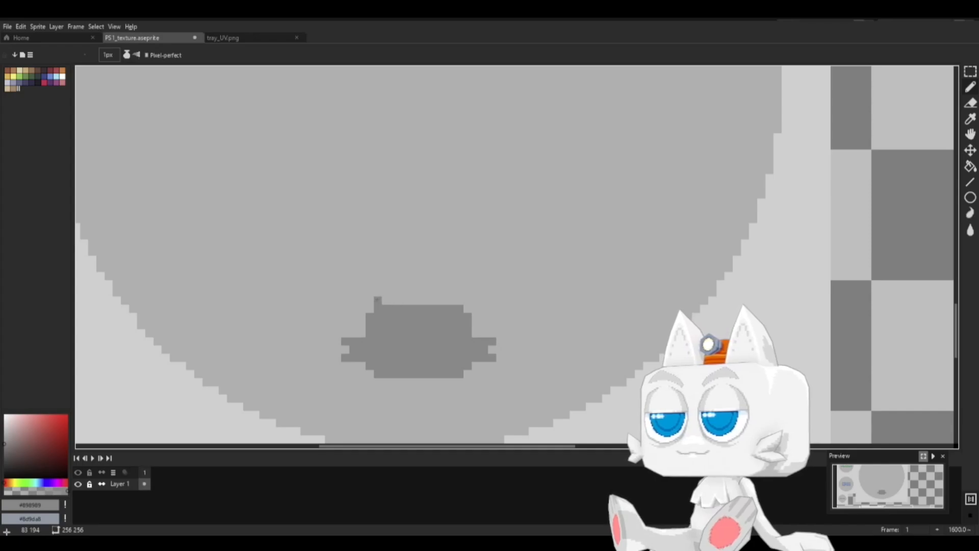
Step: Draw two pointed grey ears on top of the cat head and fill them in, undoing stray pencil strokes
mouse_move(370, 290)
left_mouse_down()
mouse_move(377, 282)
mouse_move(383, 300)
left_mouse_up()
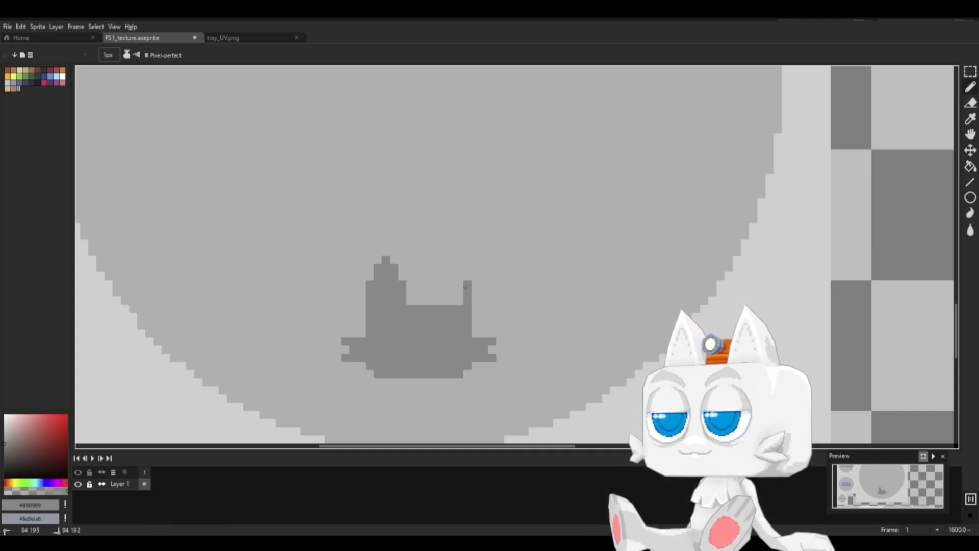
key("ctrl+z")
left_click_drag(465, 284, 465, 317)
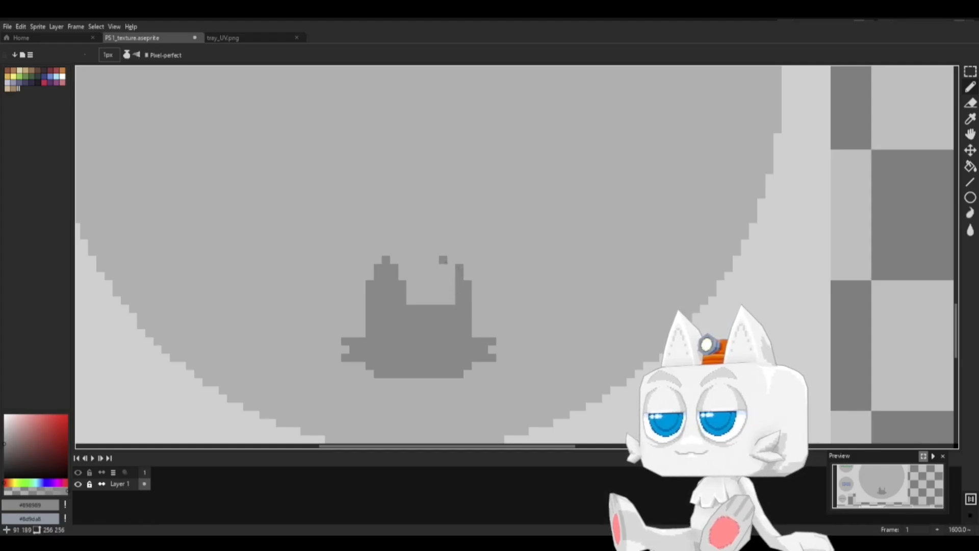
left_click_drag(451, 260, 451, 304)
key("ctrl+z")
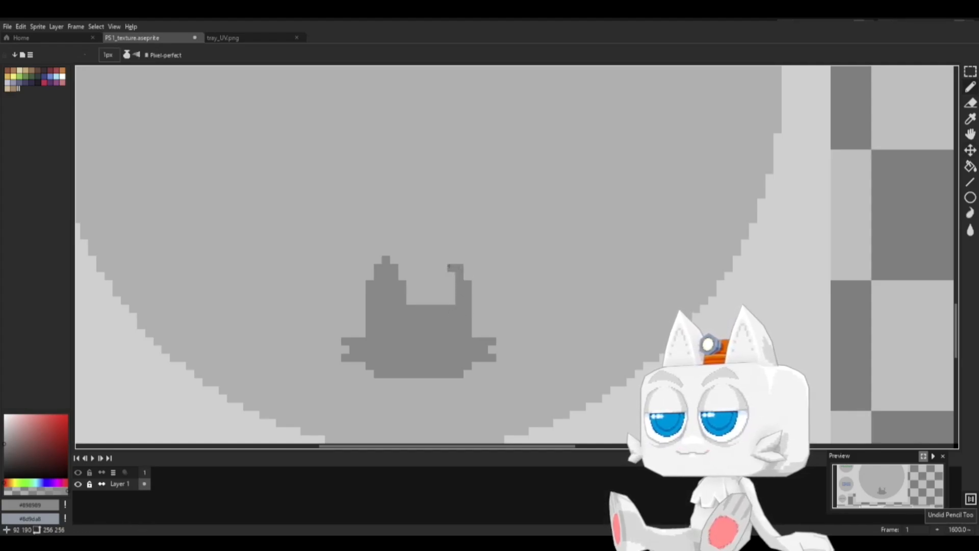
left_click_drag(443, 268, 444, 278)
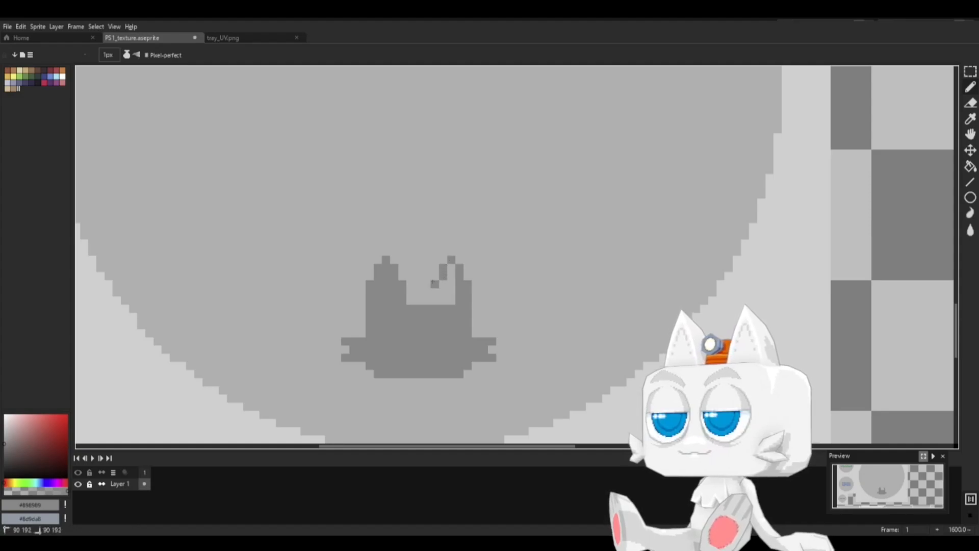
key("g")
left_click(444, 296)
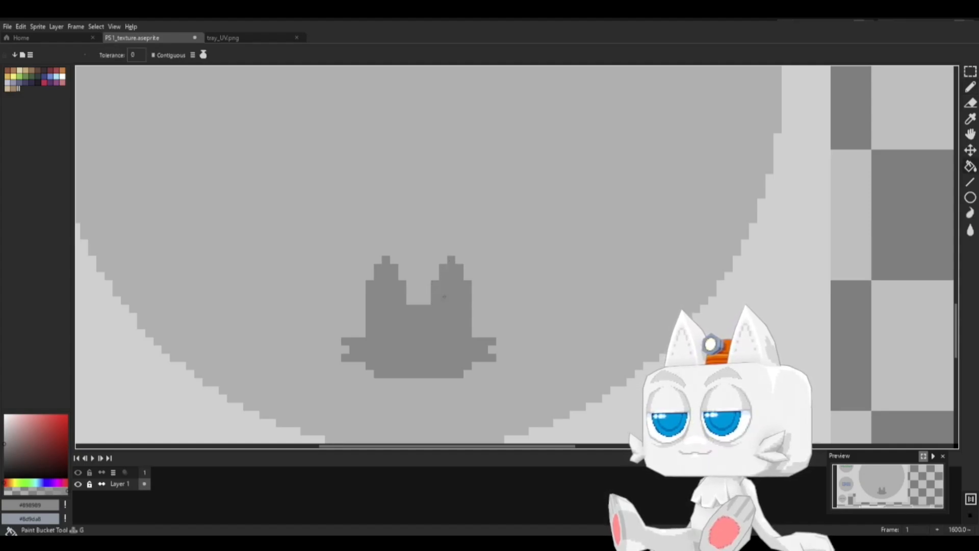
Step: Set the drawing colour to orange (HSV 29°, 100, 100) and paint a 3 × 2 px cap with one pixel on top between the ears
key("b")
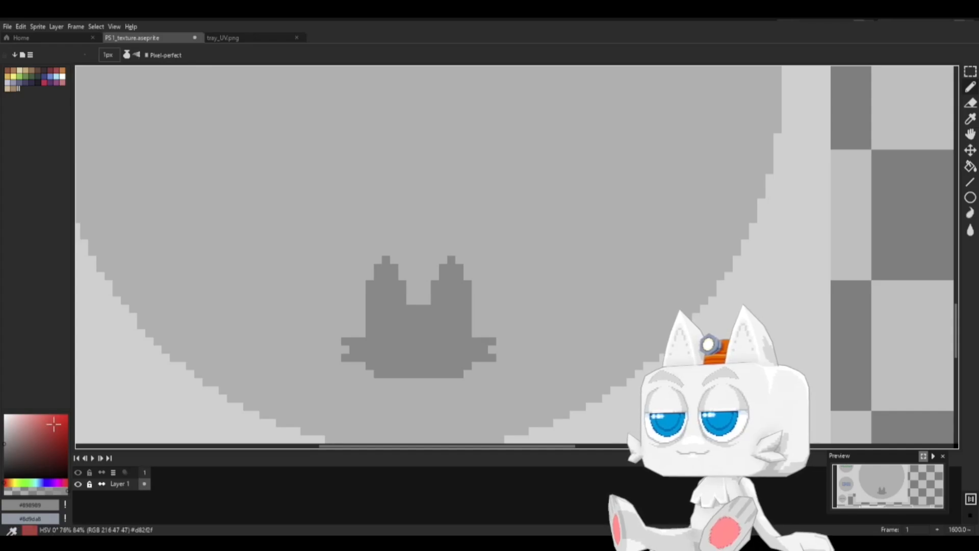
left_click_drag(12, 482, 9, 482)
left_click_drag(50, 437, 72, 405)
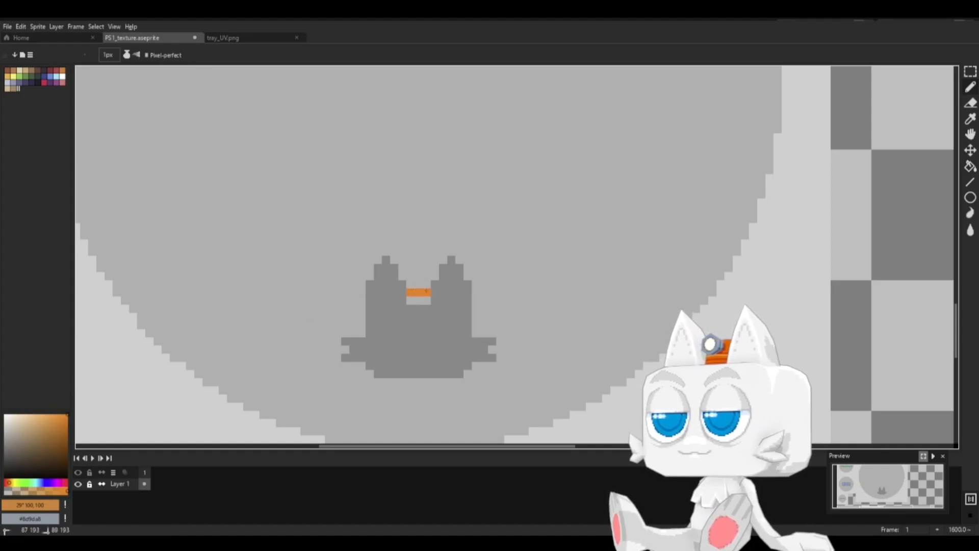
left_click_drag(427, 299, 410, 300)
left_click(419, 284)
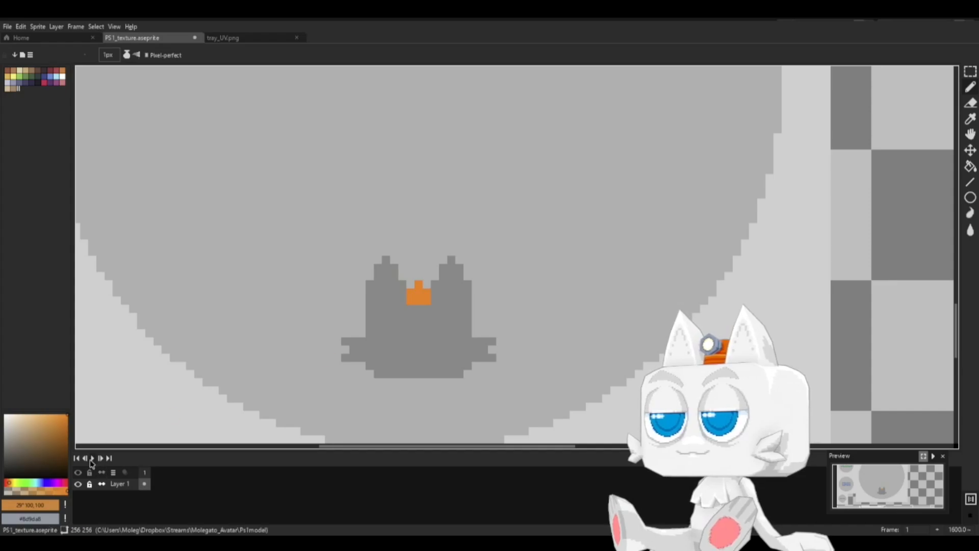
Step: Set the colour to blue #0084FF and draw two filled ellipses about 4 px wide as the cat's eyes
left_click(41, 482)
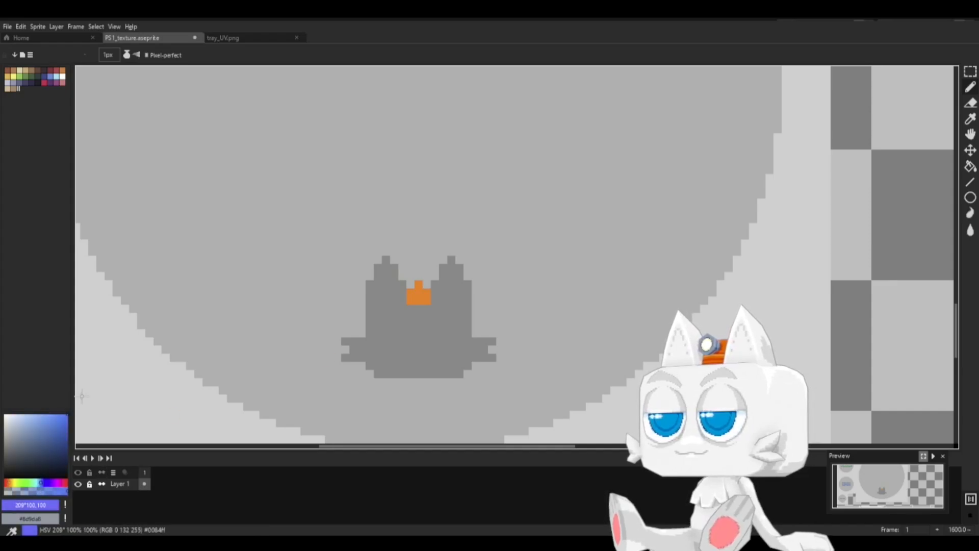
left_click(402, 324)
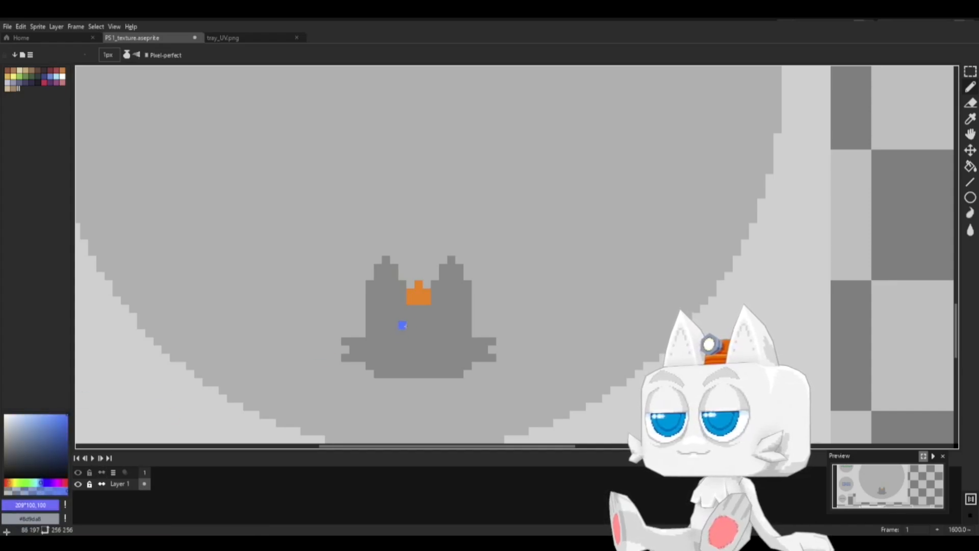
left_click(972, 197)
left_click(955, 198)
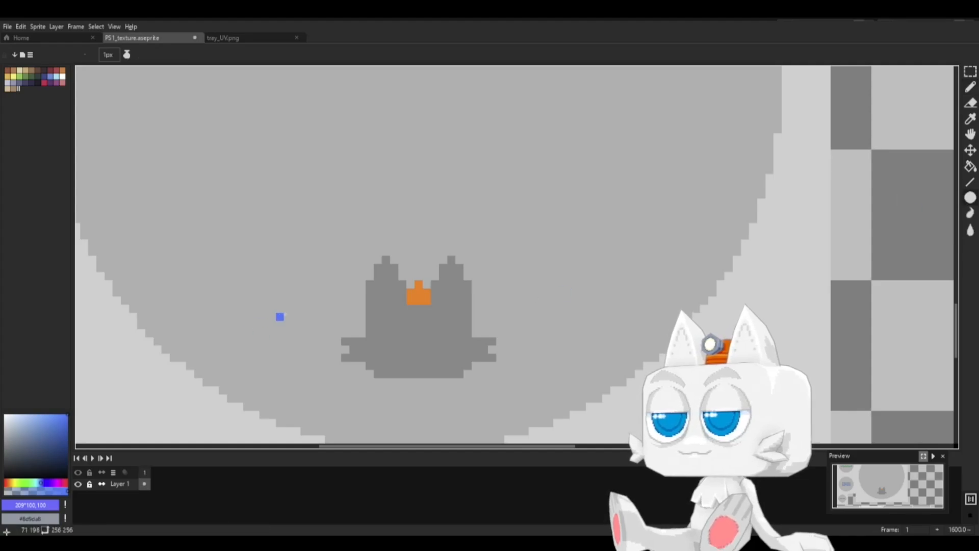
left_click_drag(377, 324, 403, 350)
left_click_drag(459, 325, 427, 348)
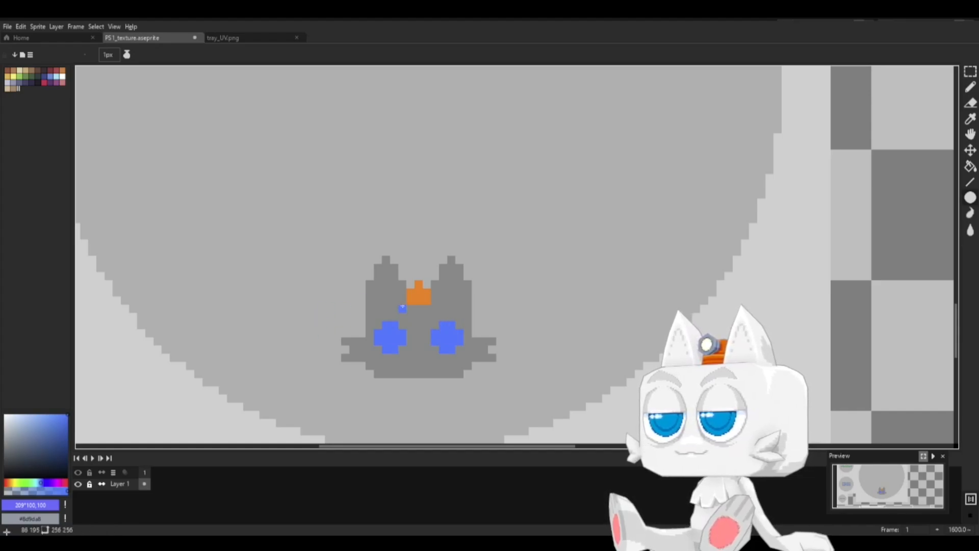
Step: Sample the light grey #d0d0d0 and pencil a 1 px outline under the cat's chin and around both forked cheek tufts
key("b")
left_click(618, 420, "alt")
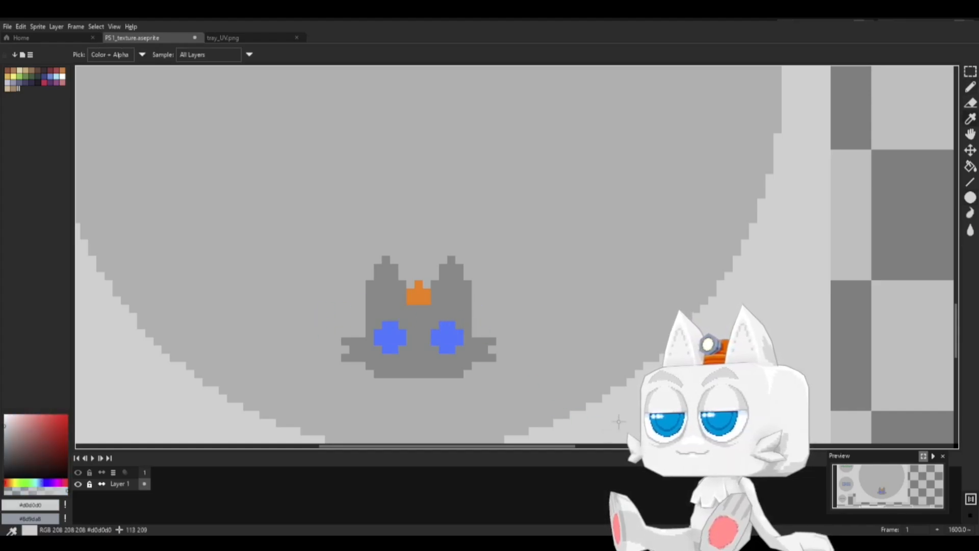
mouse_move(378, 382)
left_mouse_down()
mouse_move(459, 382)
mouse_move(500, 357)
left_mouse_up()
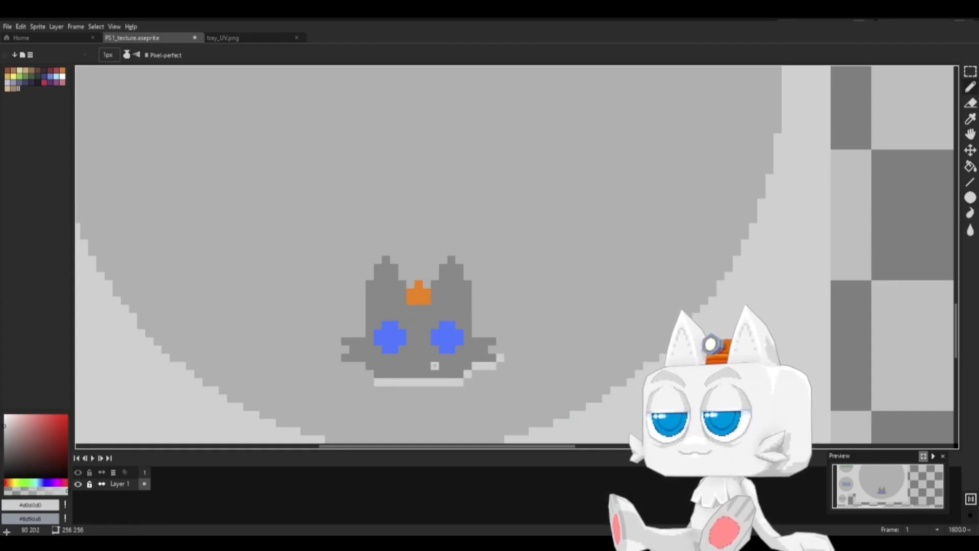
left_click(492, 348)
left_click(501, 341)
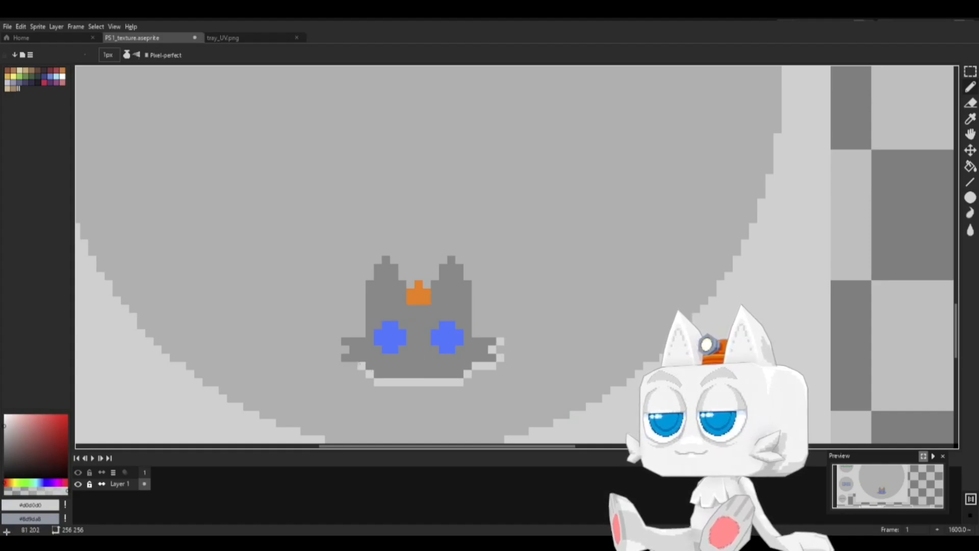
mouse_move(345, 366)
left_mouse_down()
mouse_move(361, 365)
mouse_move(338, 358)
left_mouse_up()
left_click(345, 349)
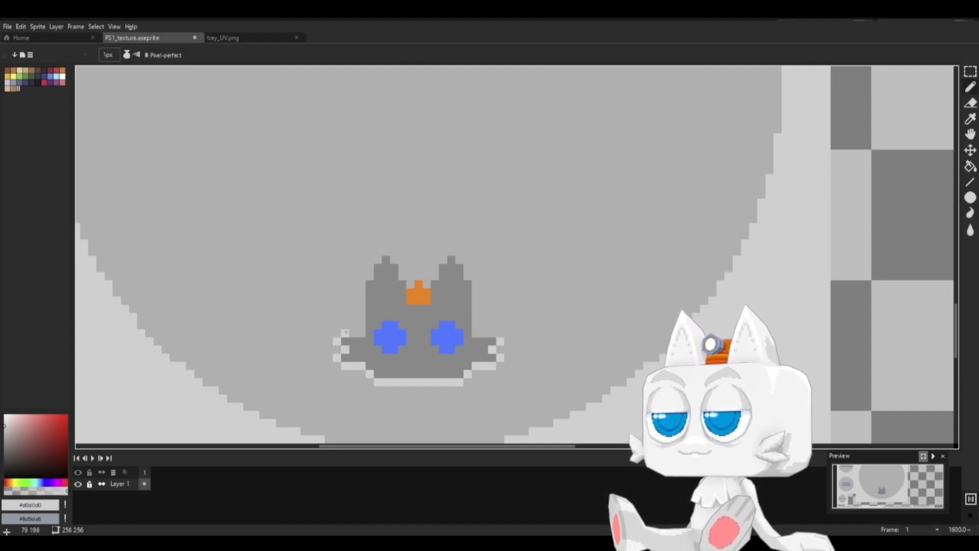
Step: Continue the light grey 1 px outline up both sides of the head, around the ears and over the orange cap
left_click_drag(361, 334, 366, 269)
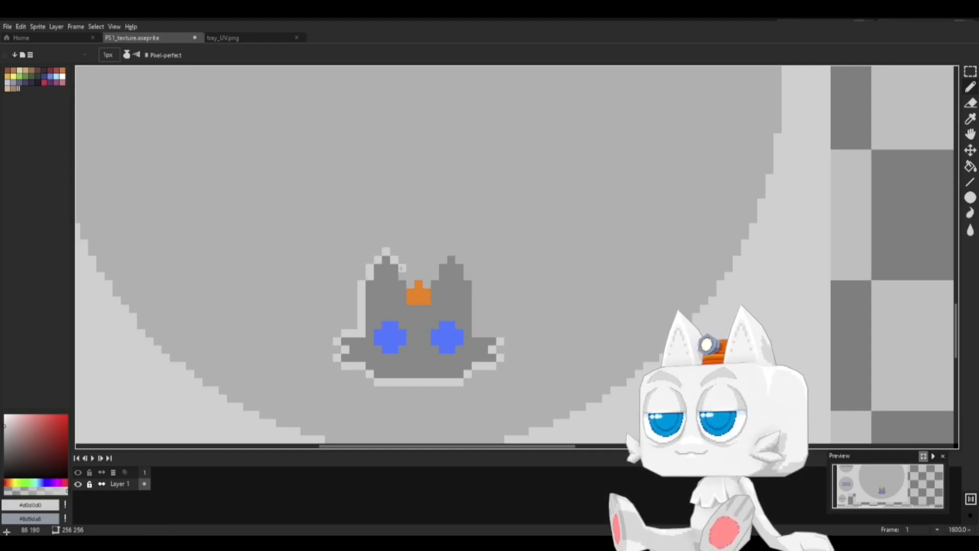
mouse_move(403, 276)
left_mouse_down()
mouse_move(410, 285)
mouse_move(443, 260)
left_mouse_up()
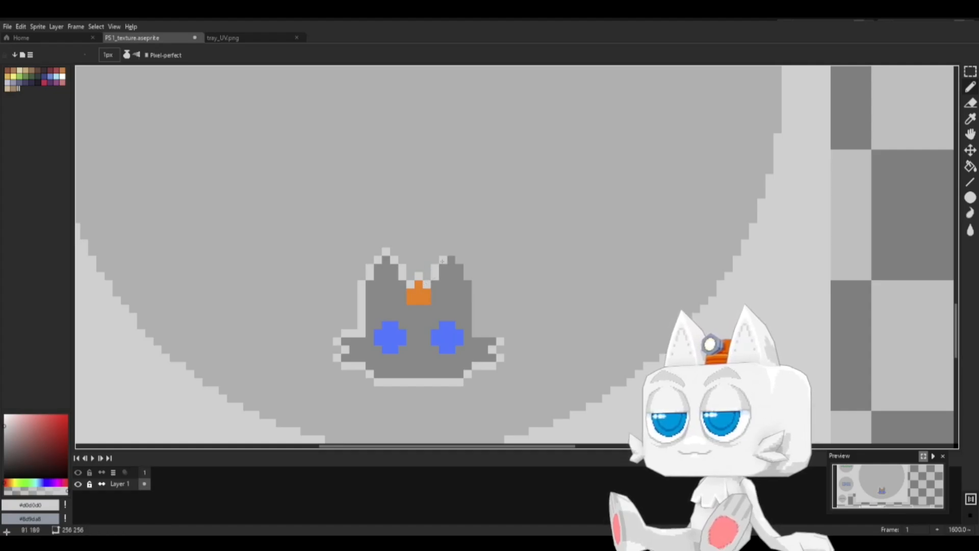
left_click(468, 267)
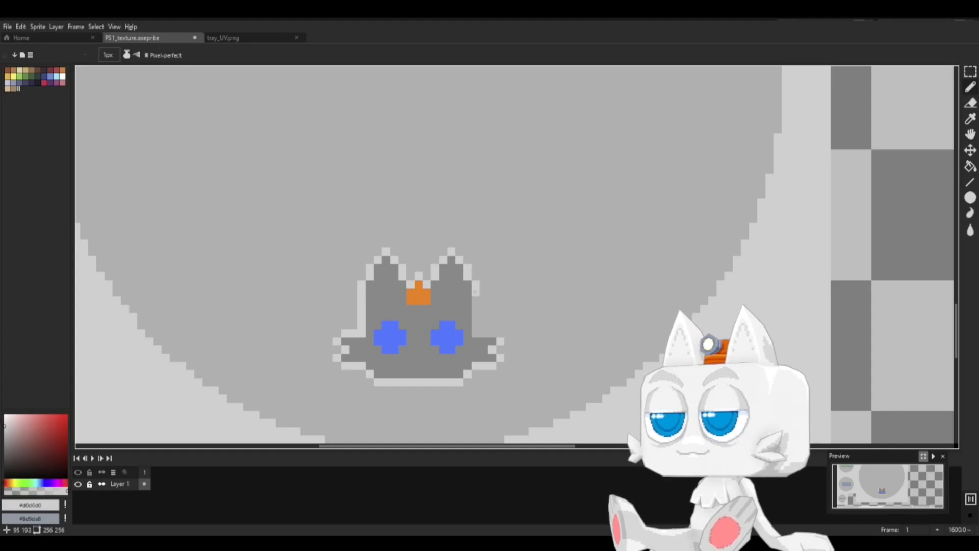
mouse_move(475, 293)
left_mouse_down()
mouse_move(476, 334)
mouse_move(539, 324)
mouse_move(564, 396)
mouse_move(460, 334)
mouse_move(586, 274)
mouse_move(697, 305)
left_mouse_up()
Step: Sample the dark grey #6c6c6c from the small shaded strip above POWER and darken the cat's ear edges, cheek-tuft tips and lower corners
key("space")
left_click_drag(314, 141, 396, 246)
left_click(144, 224, "alt")
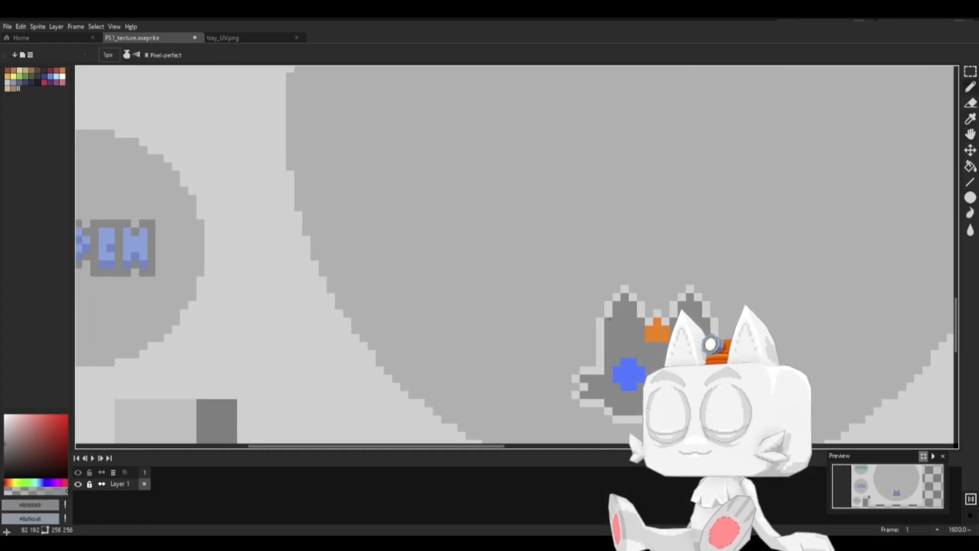
key("space")
left_click_drag(452, 195, 534, 365)
left_click_drag(397, 193, 438, 372)
left_click_drag(357, 176, 380, 284)
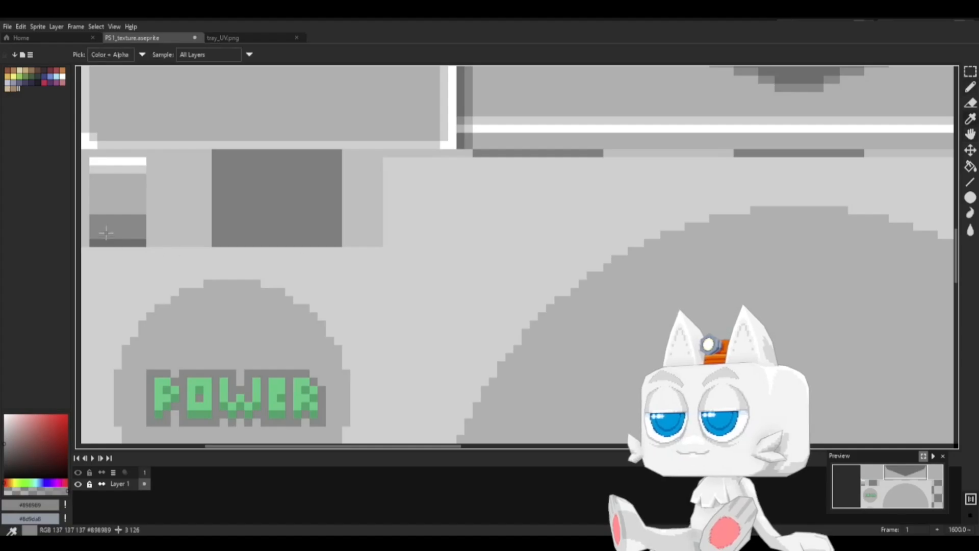
left_click(109, 241, "alt")
key("space")
left_click_drag(434, 330, 316, 97)
left_click_drag(704, 365, 438, 191)
left_click_drag(442, 309, 424, 241)
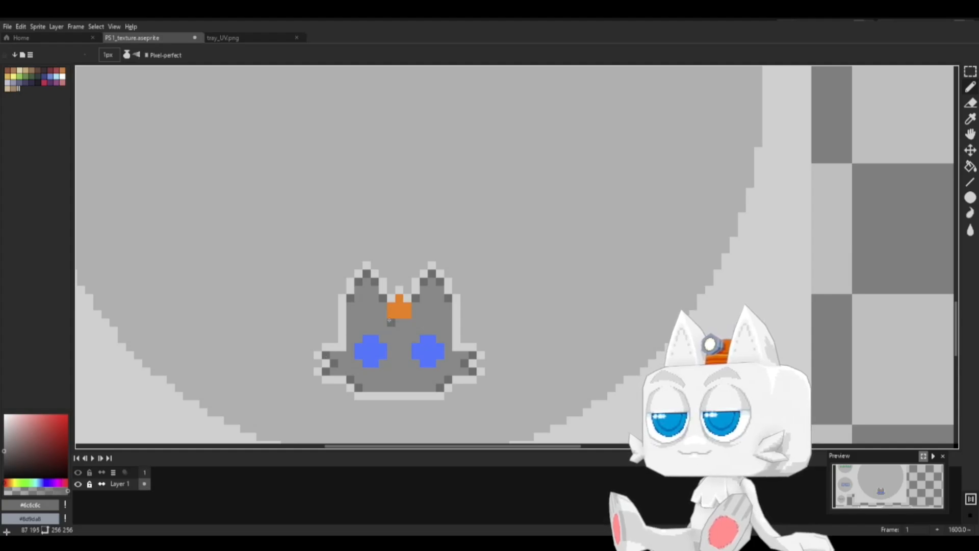
Step: Add a 2 × 1 px light blue highlight (HSV 208°, 62, 100) to each of the cat's eyes and save the file
left_click(375, 348, "alt")
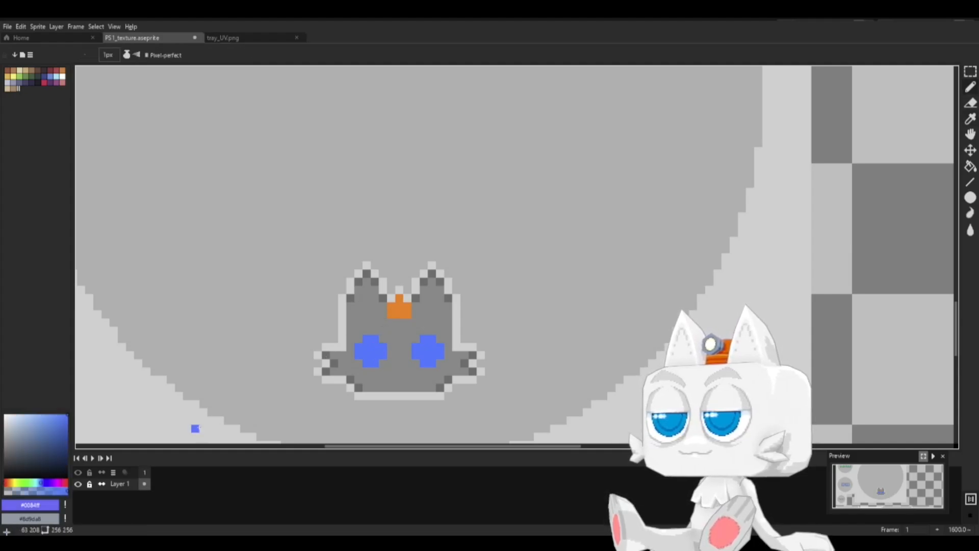
left_click(43, 414)
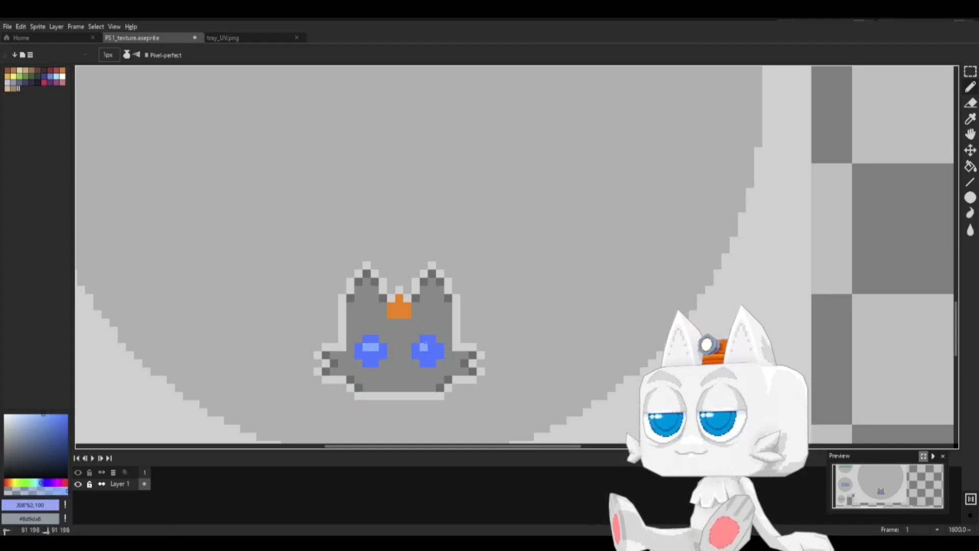
key("ctrl+s")
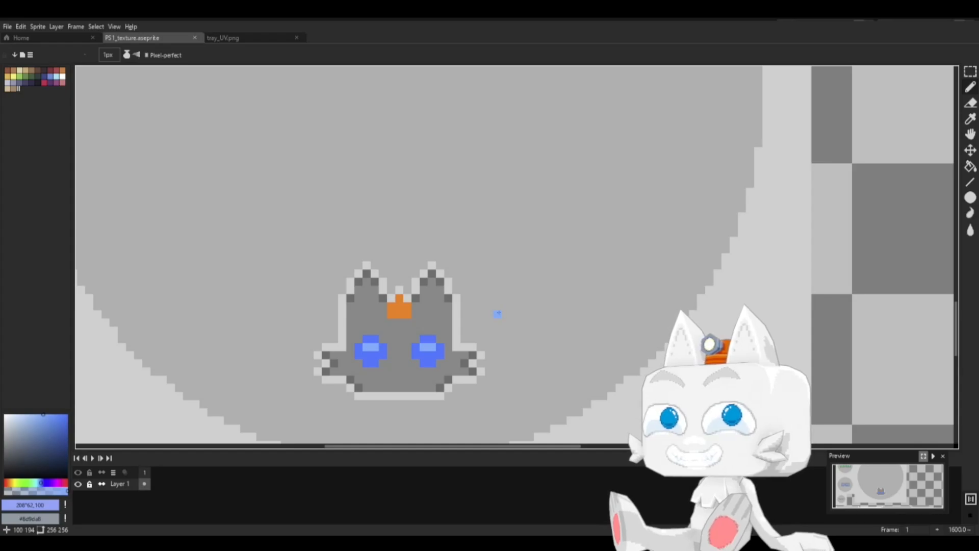
Step: Sample #6c6c6c from the cat's cheek tuft, refine the dark shading pixels on both tufts and save the file
key("i")
left_click(465, 362)
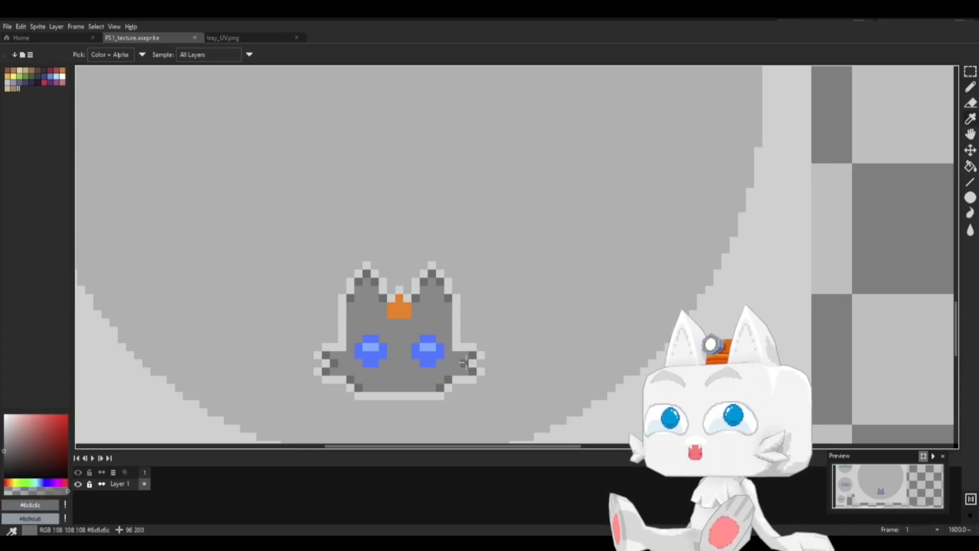
key("b")
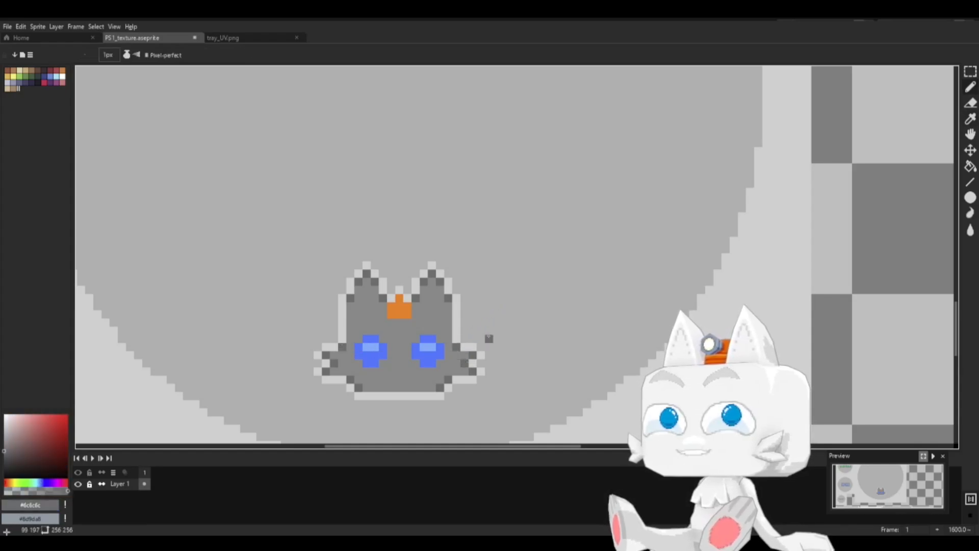
key("ctrl+s")
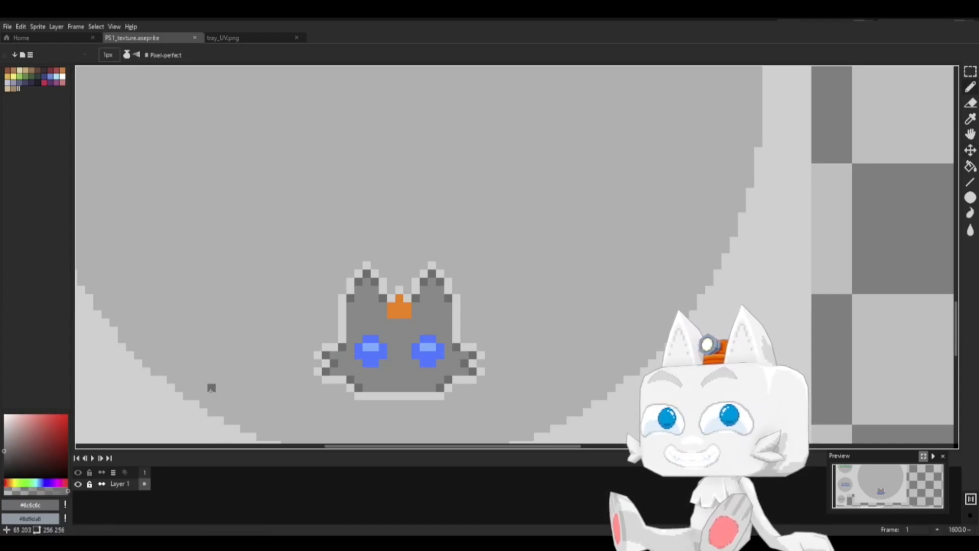
Step: Try a single yellow pixel (HSV 49°, 100, 100) in the middle of the orange cap
left_click(12, 482)
left_click(68, 415)
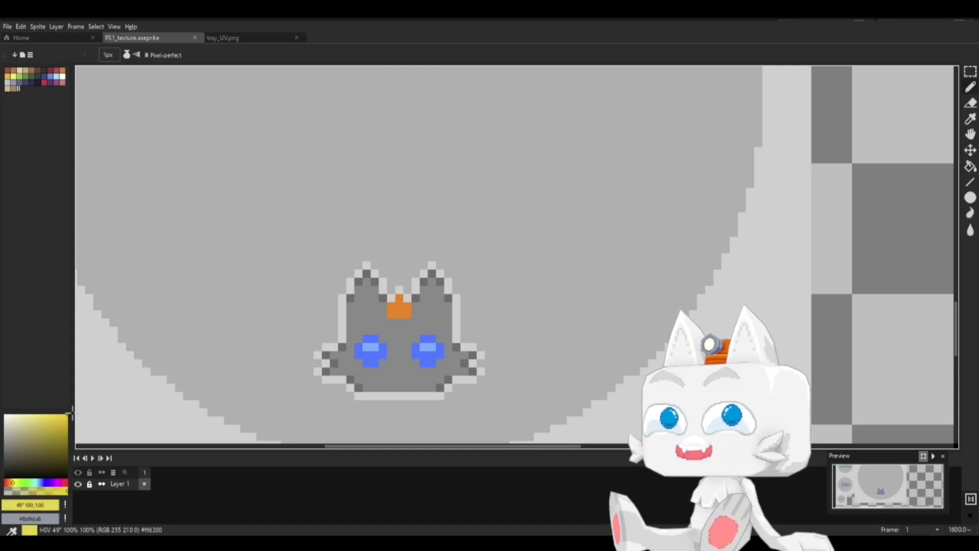
left_click(399, 306)
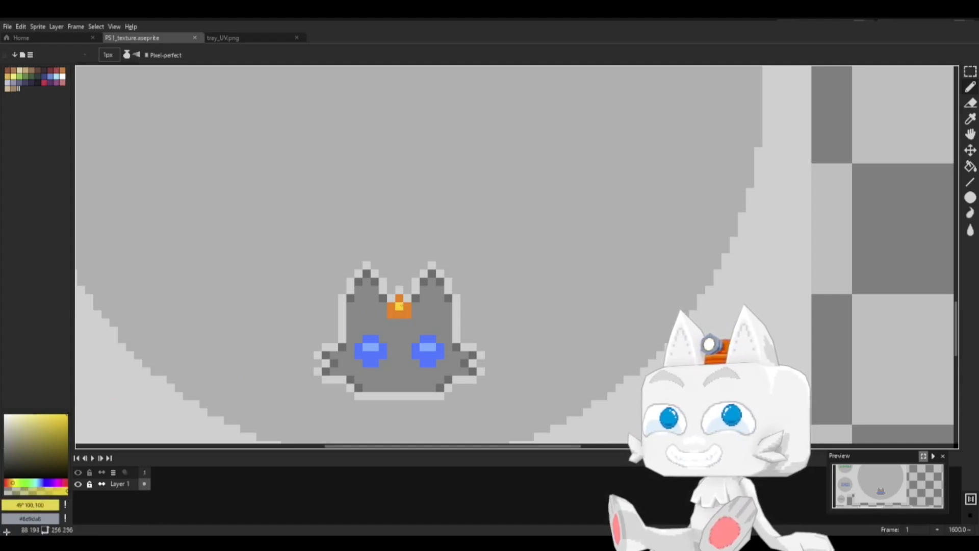
Step: Select a 24 × 17 px rectangle centred over the upper edge of the disc lid circle
left_click(971, 71)
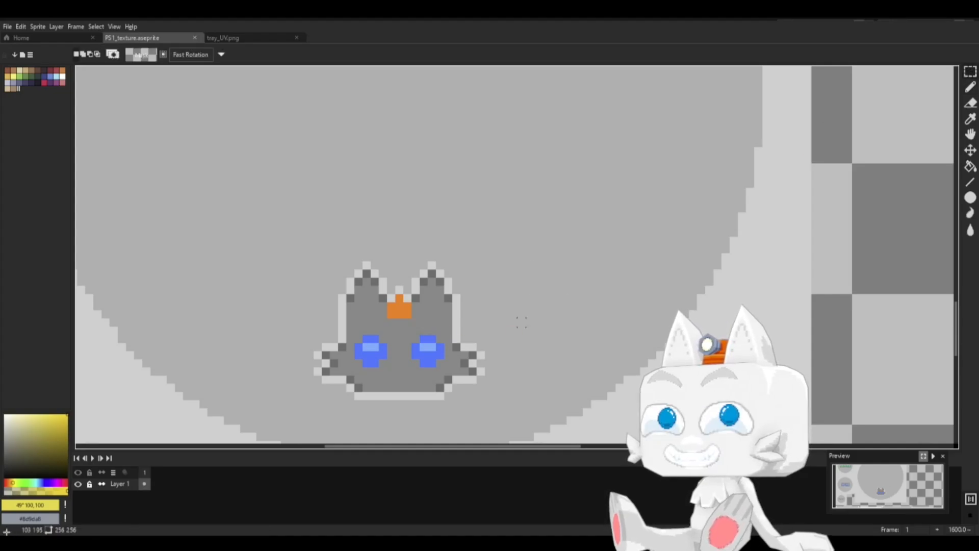
scroll(521, 322, "down", 3)
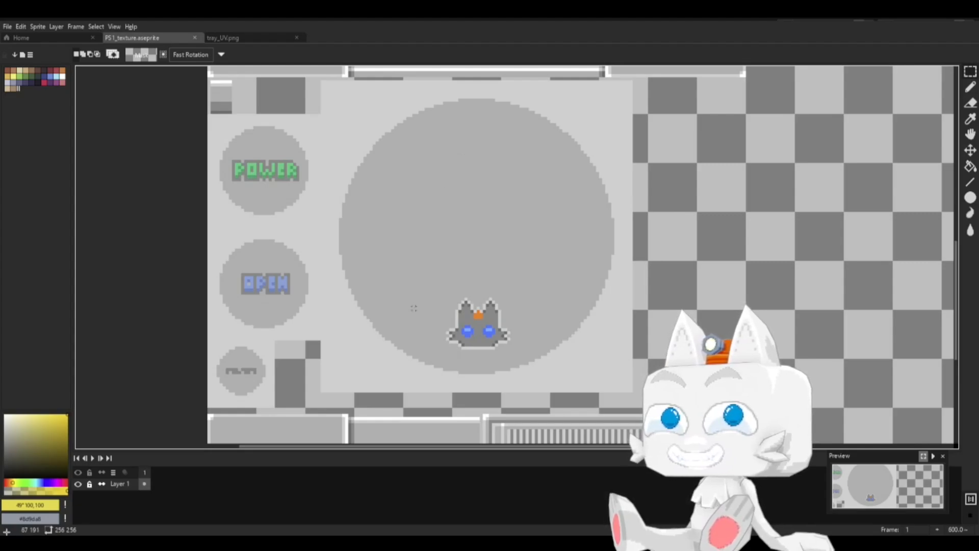
scroll(490, 294, "up", 1)
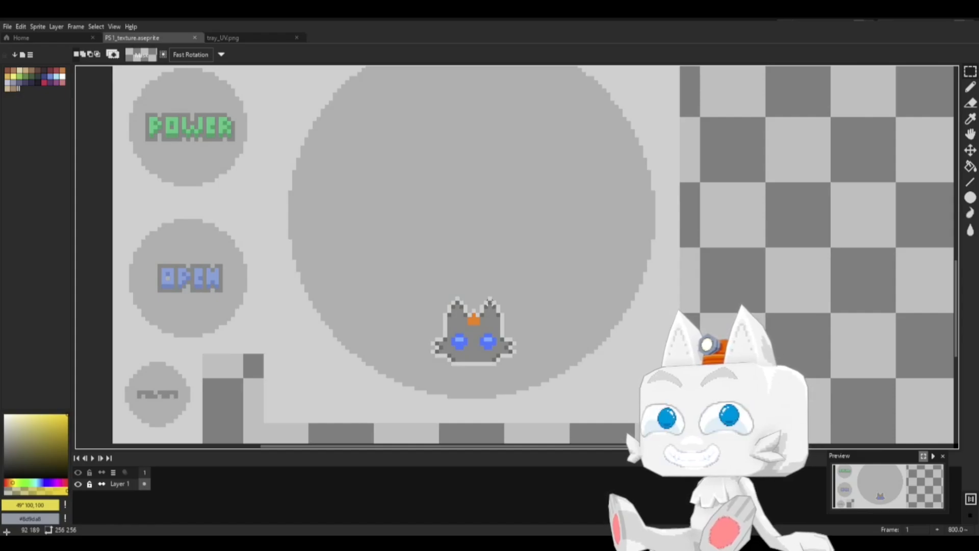
scroll(412, 286, "up", 1)
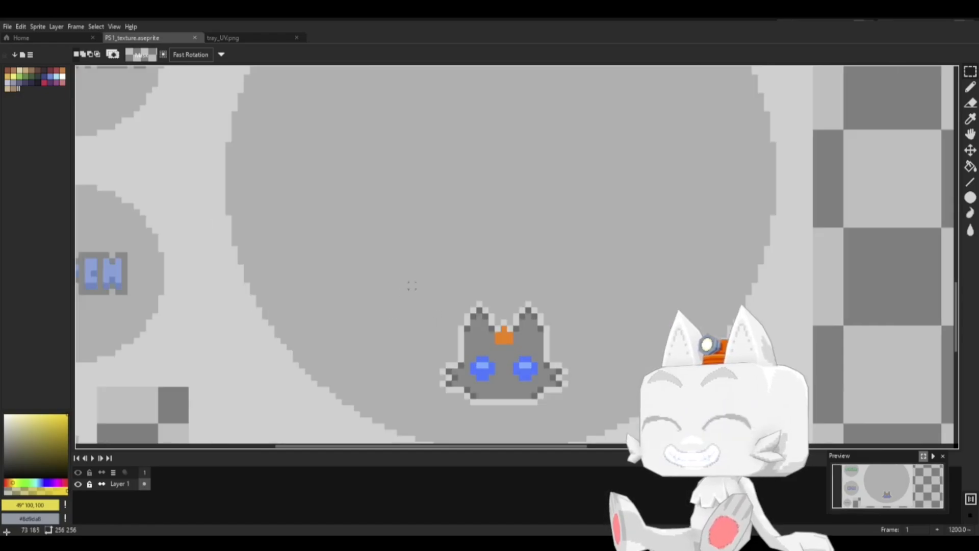
scroll(409, 284, "down", 2)
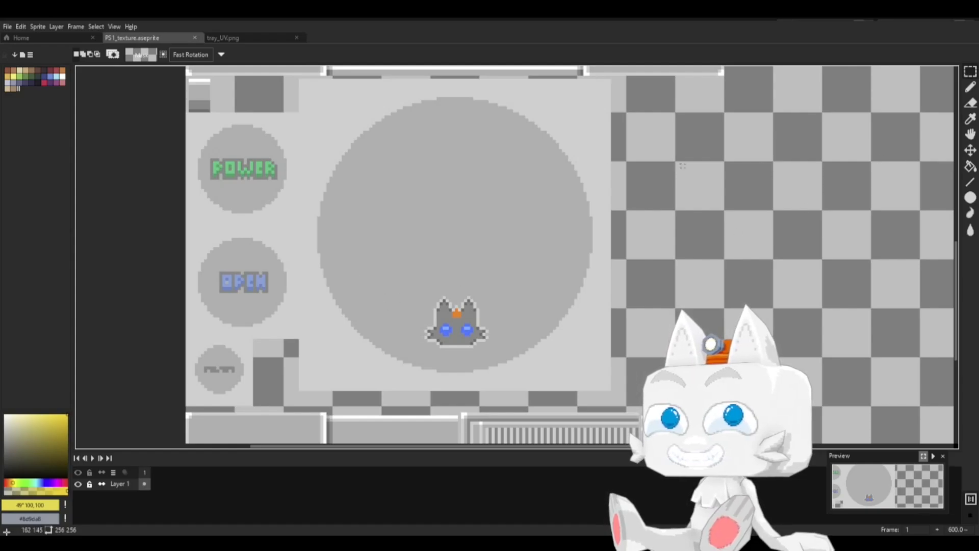
left_click_drag(526, 176, 545, 242)
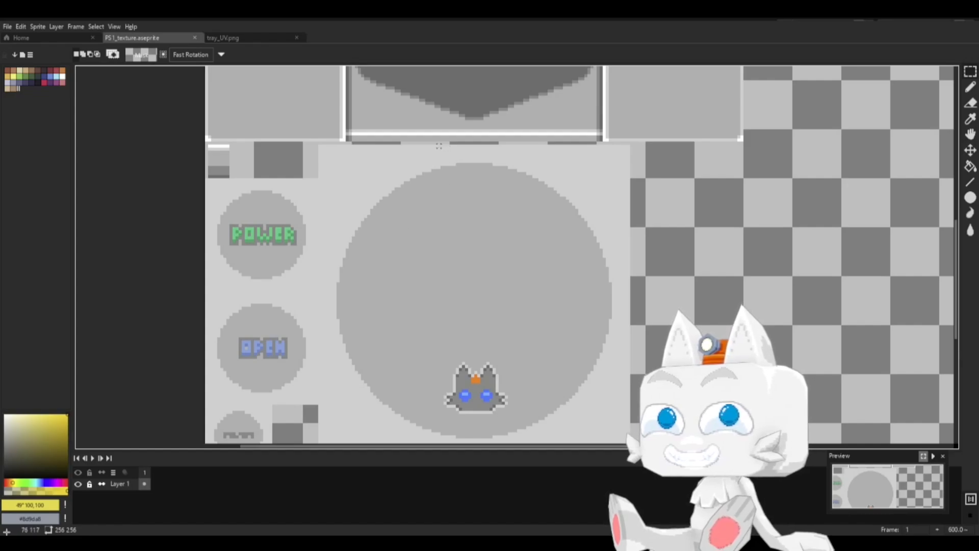
left_click_drag(439, 146, 510, 197)
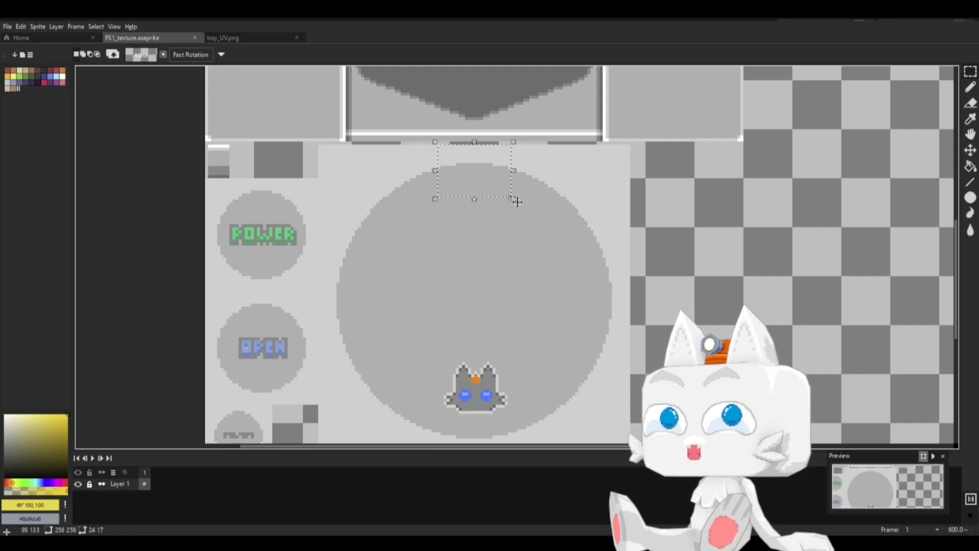
Step: Sample the grey #898989 and draw a 1 px border along the selection's sides within the circle and its bottom edge
scroll(499, 228, "up", 2)
middle_click_drag(465, 195, 461, 268)
key("b")
left_click(426, 78, "alt")
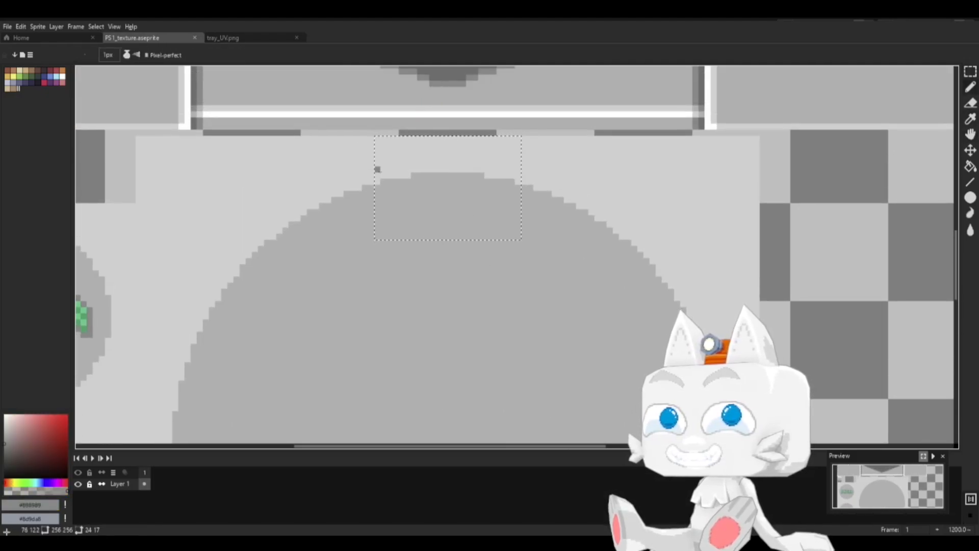
left_click_drag(377, 187, 378, 236)
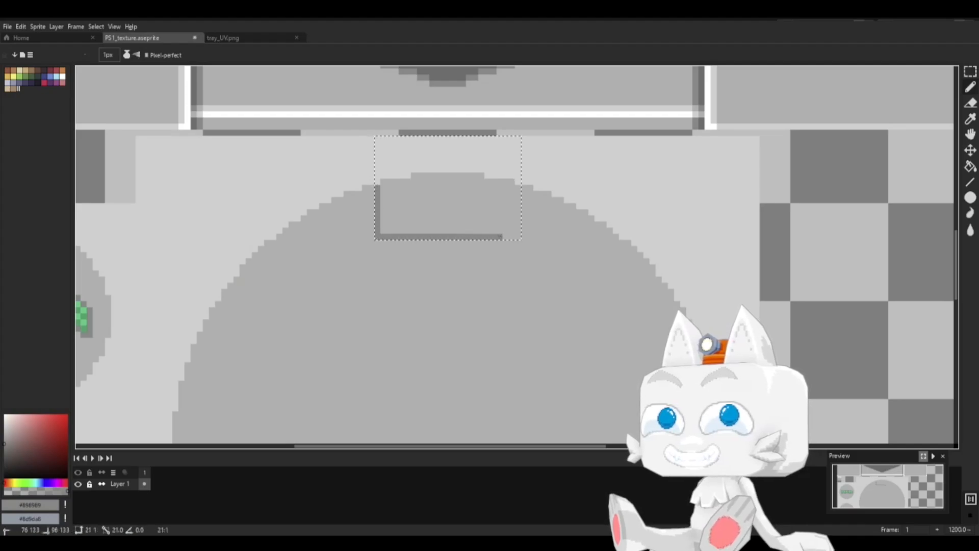
left_click(518, 237, "shift")
left_click(518, 188, "shift")
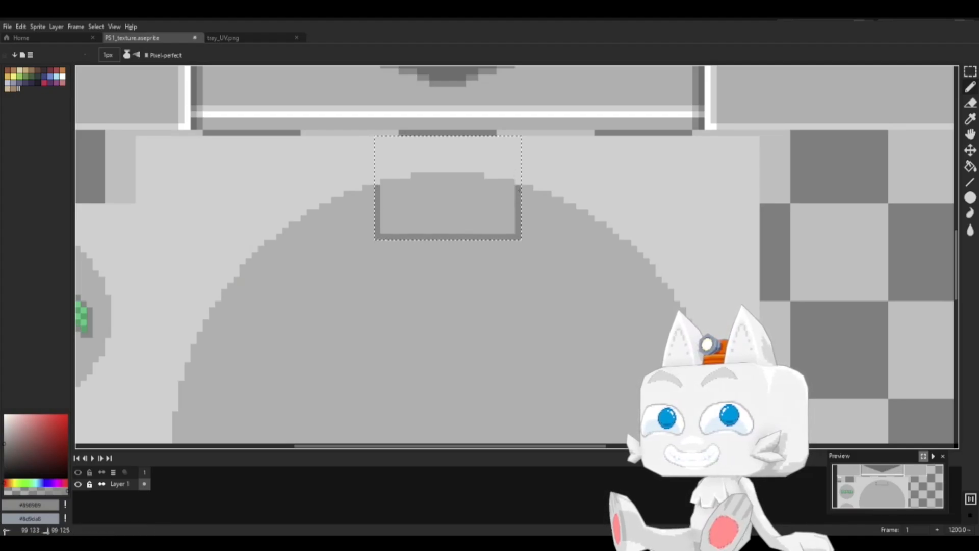
Step: Draw a #d0d0d0 highlight line just inside the border and extend both border sides up to the lid's edge in #b1b1b1
left_click(389, 200, "alt")
left_click(383, 230)
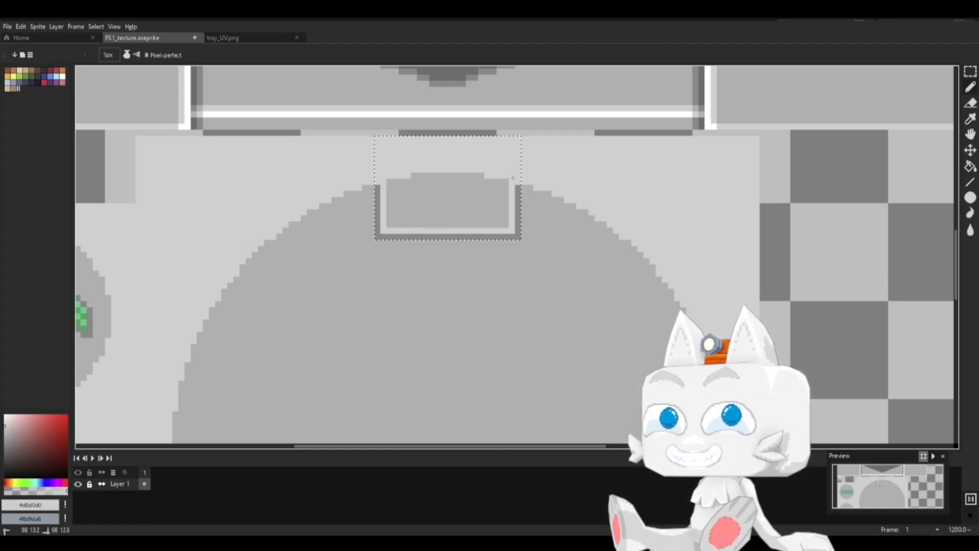
left_click(385, 180, "alt")
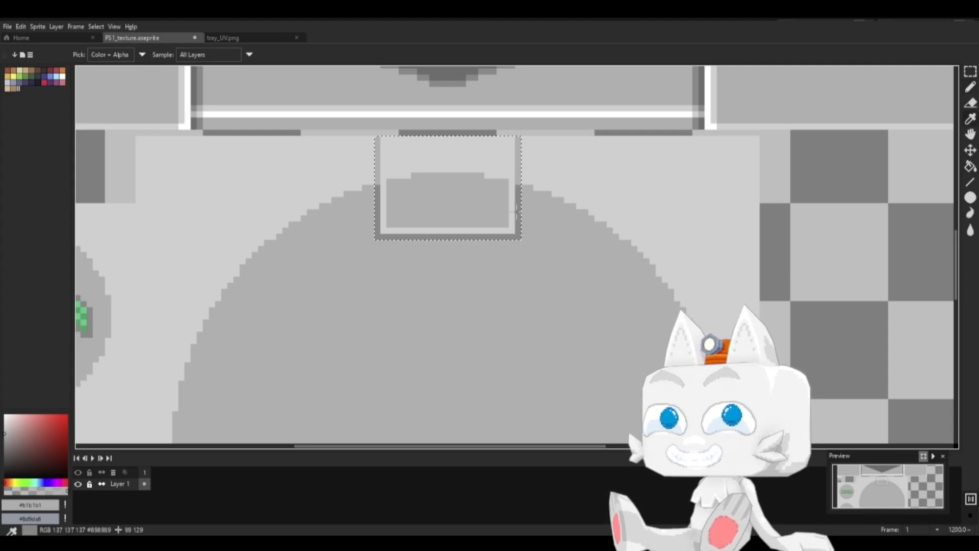
Step: Add two pairs of #898989 pixels near the panel's lower corners, each with a #d0d0d0 pixel directly above it
left_click(499, 223, "alt")
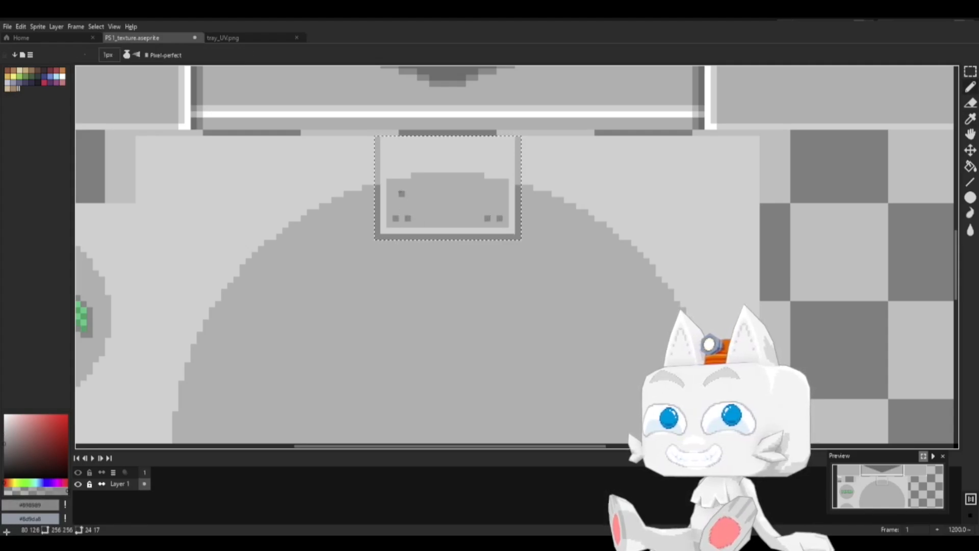
left_click(384, 205, "alt")
left_click(396, 212)
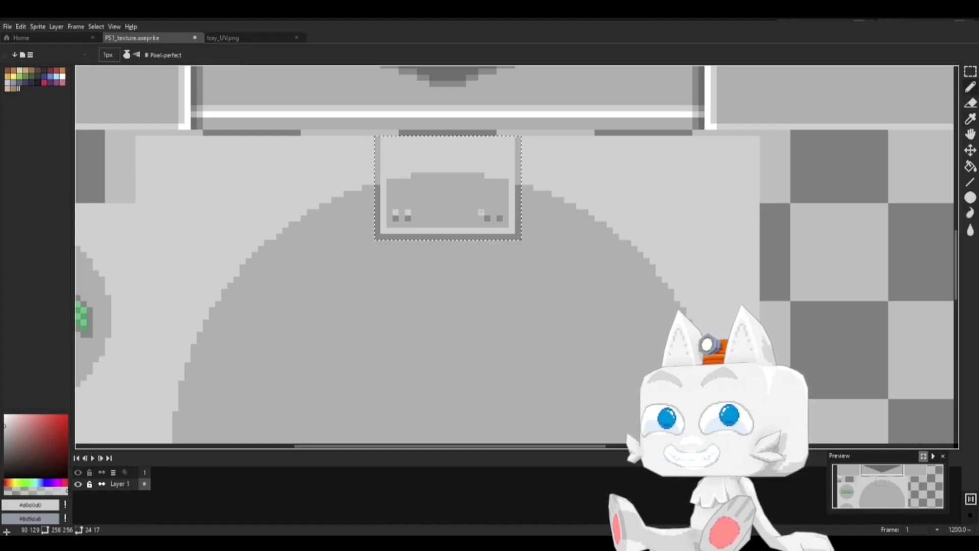
Step: Recolour the border's two lower corner pixels to #b1b1b1 and clear the selection
left_click(518, 236, "alt")
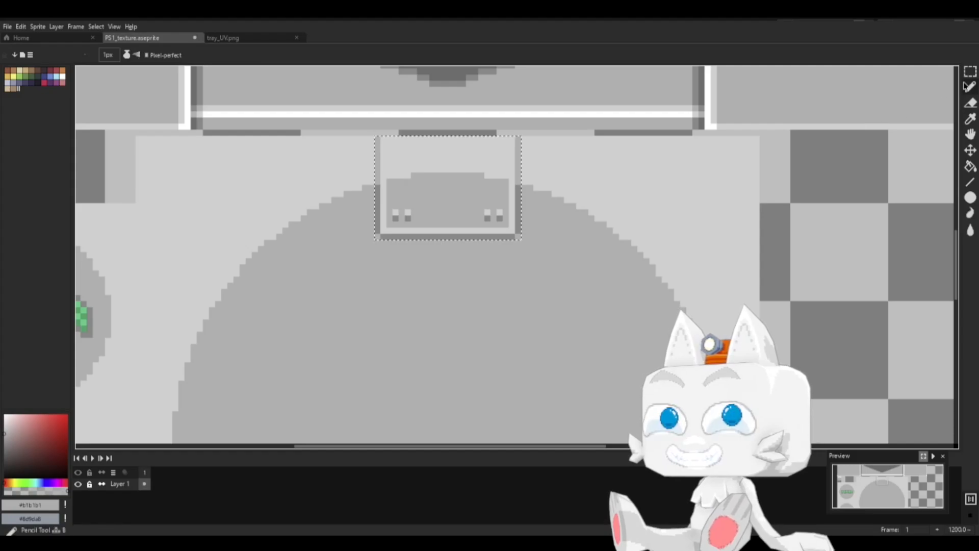
key("w")
key("ctrl+d")
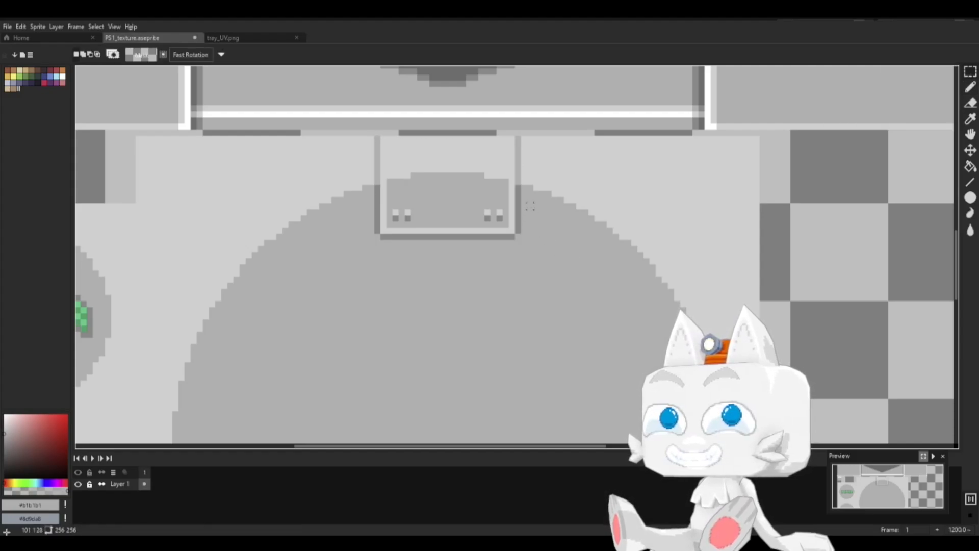
Step: Save the texture file
left_click_drag(530, 206, 564, 241)
scroll(664, 316, "down", 3)
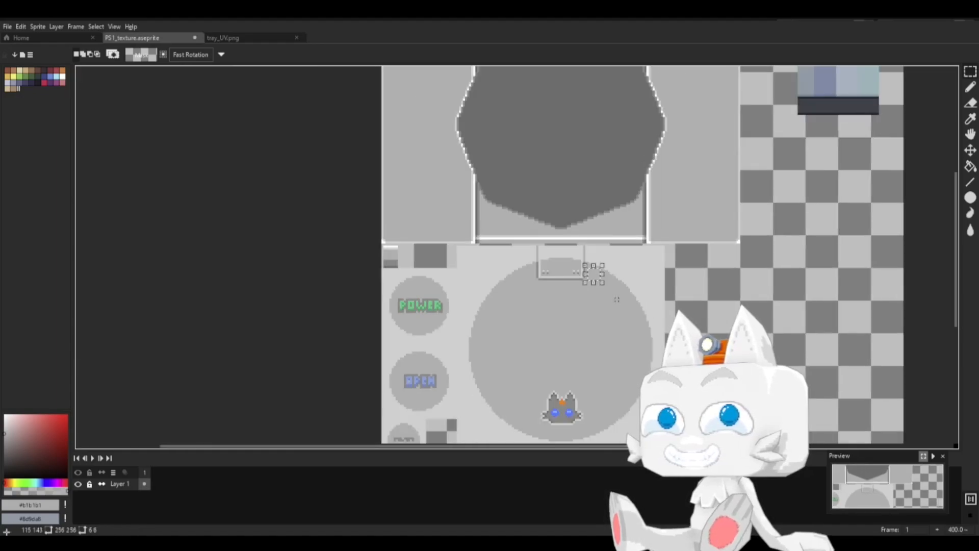
scroll(618, 305, "up", 2)
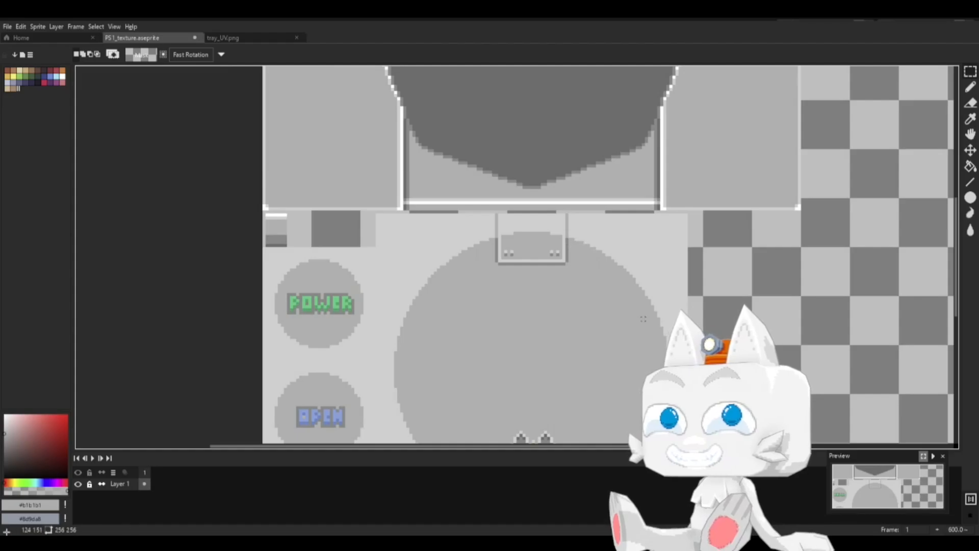
key("ctrl+s")
middle_click_drag(645, 403, 537, 174)
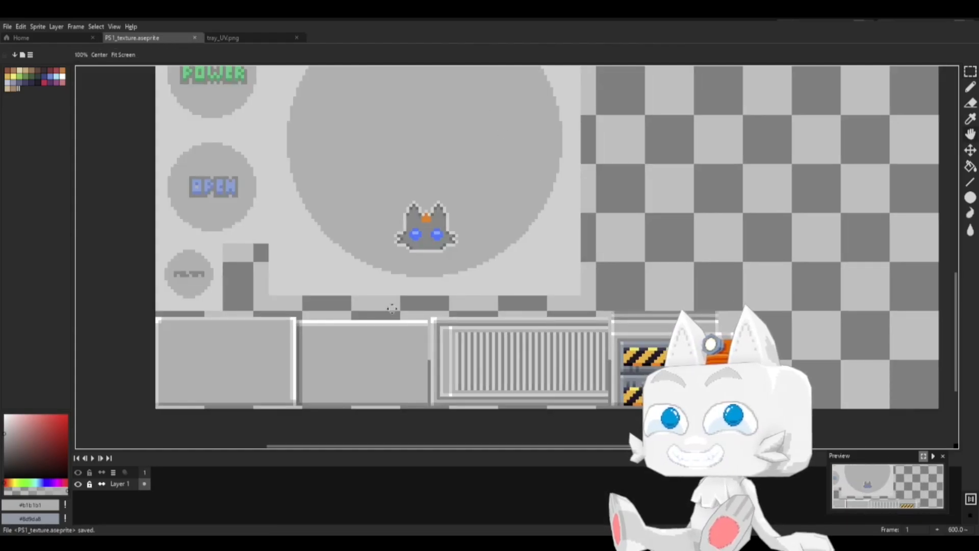
Step: Select a 14 by 14 px square near the upper-left corner of the plain side panel at the texture's lower-left
middle_click_drag(391, 309, 564, 266)
scroll(362, 307, "up", 2)
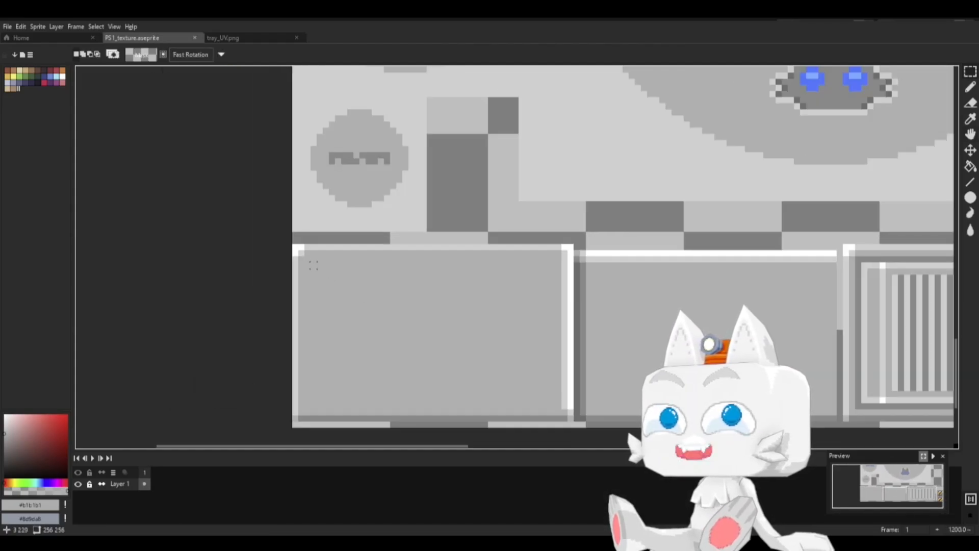
left_click_drag(313, 264, 392, 345)
Step: Sample yellow #feae34 and dark #181425 from the existing hazard stripes and fill the selected square with the yellow
middle_click_drag(577, 313, 309, 280)
middle_click_drag(596, 282, 367, 282)
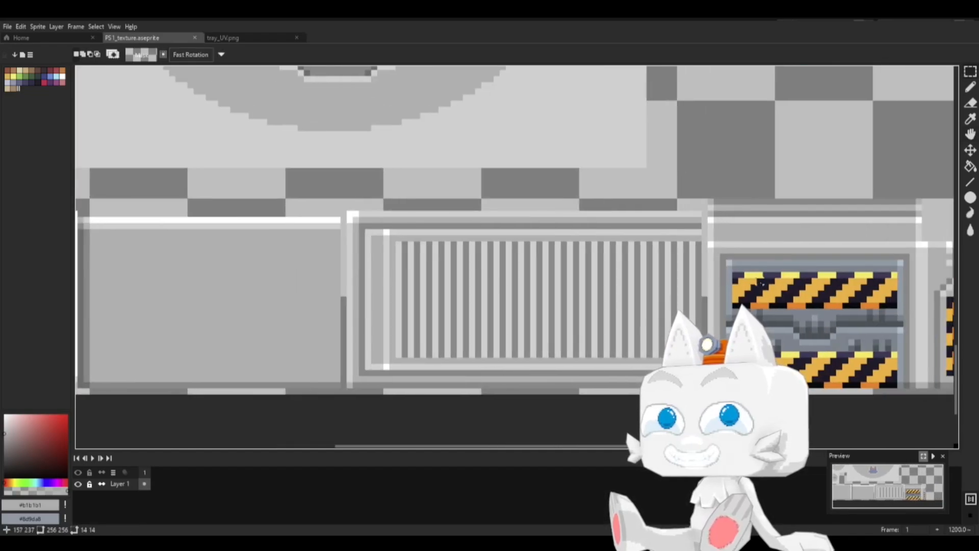
key("b")
left_click(752, 284, "alt")
key("x")
left_click(761, 286, "alt")
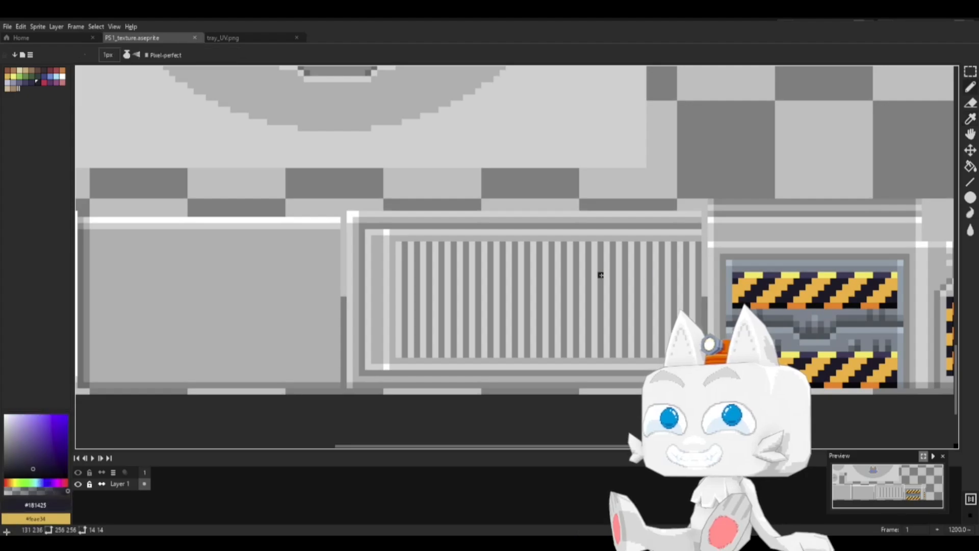
key("x")
scroll(601, 275, "left", 10)
key("g")
left_click(351, 309)
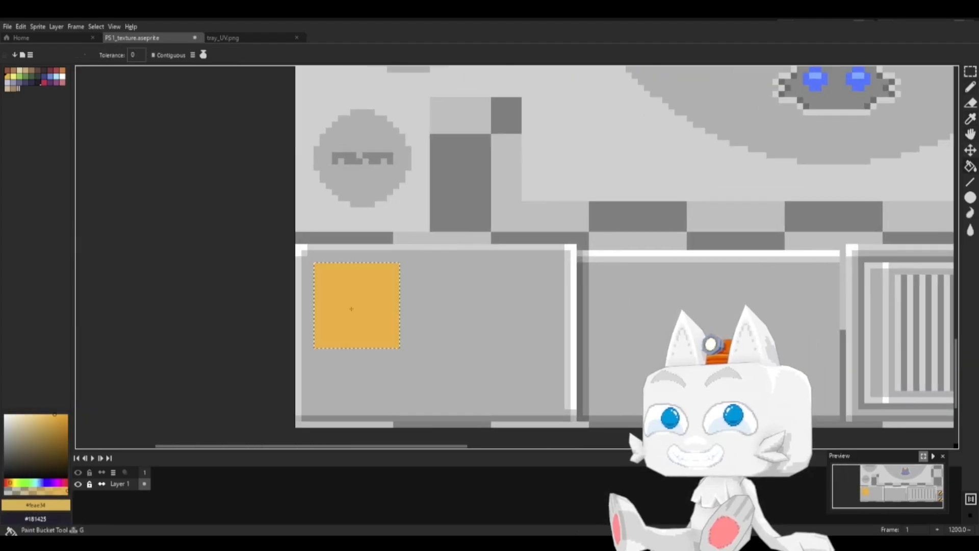
Step: Draw a #b1b1b1 diagonal across the square and fill the half below it with the same grey, leaving a yellow triangle
key("x")
key("b")
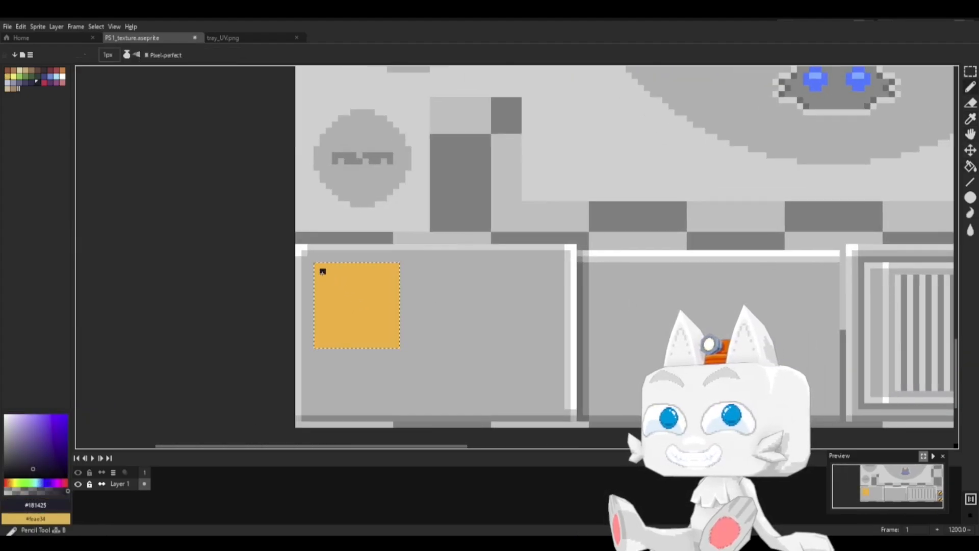
key("x")
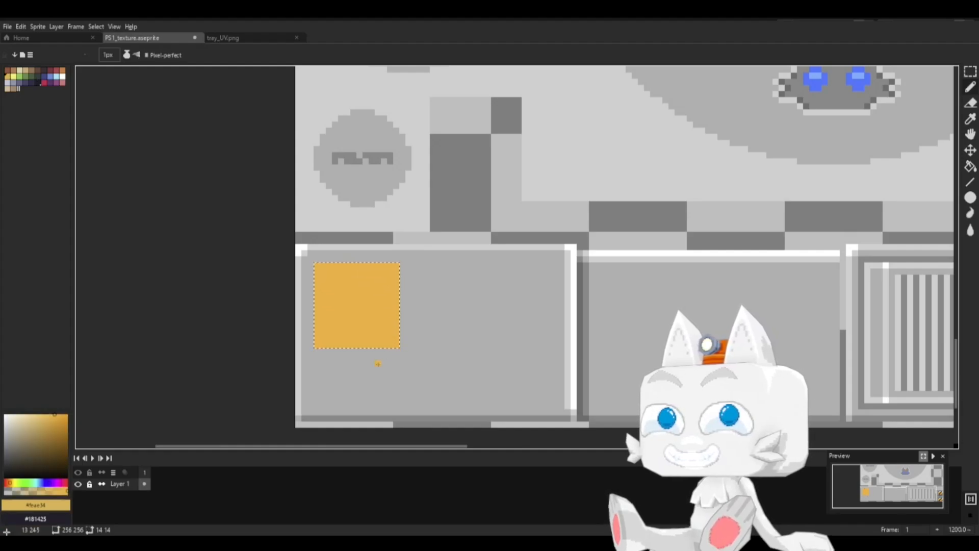
left_click(357, 358, "alt")
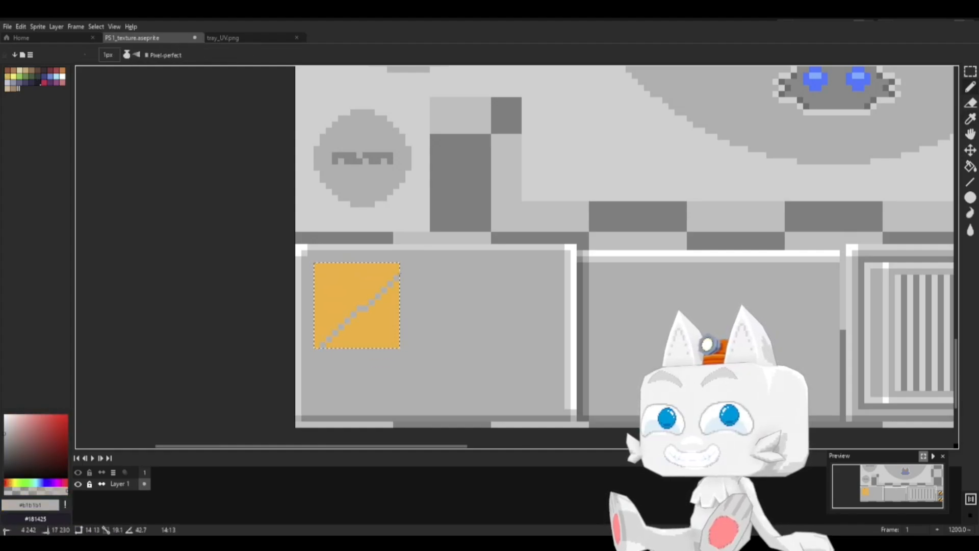
left_click(396, 272, "shift")
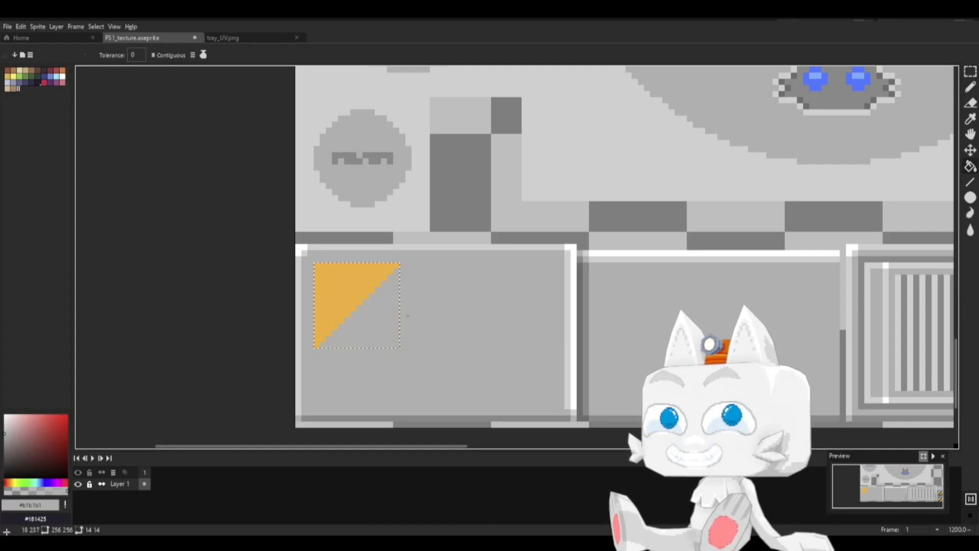
Step: Darken the triangle's upper-left corner pixels with #181425 and draw a parallel diagonal stripe just below them
key("x")
key("b")
left_click_drag(316, 266, 322, 266)
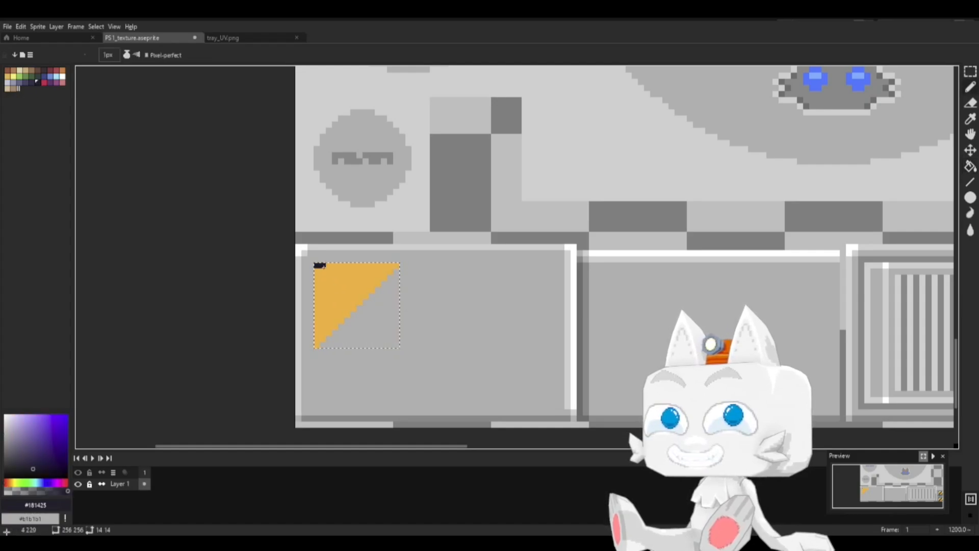
left_click(317, 271)
left_click(336, 266)
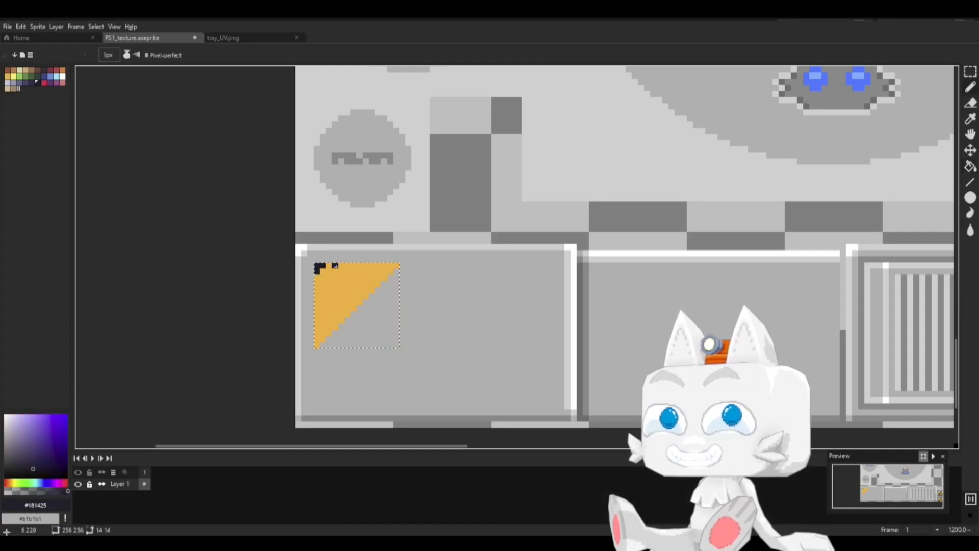
key("ctrl+z")
left_click_drag(341, 266, 316, 296)
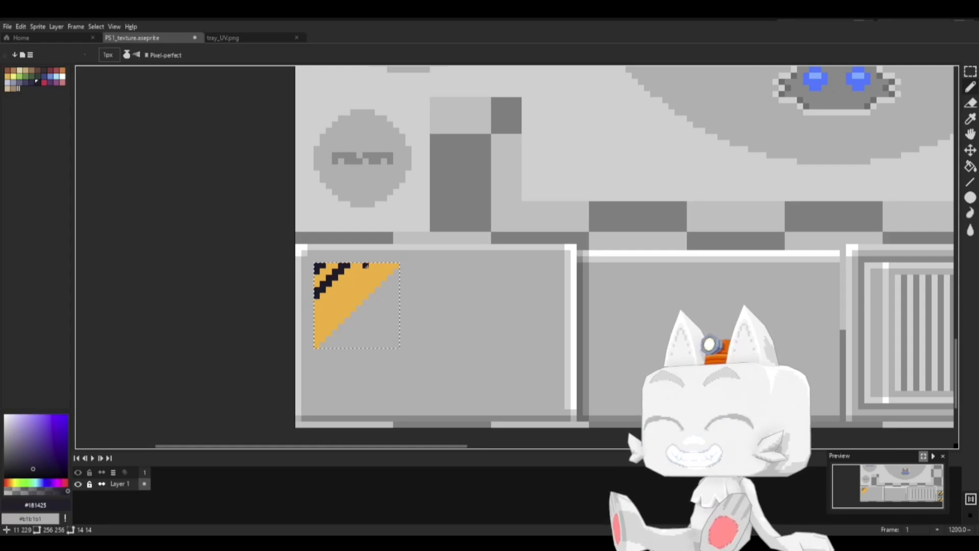
Step: Draw two more #181425 diagonal stripes across the triangle, the last one along its slanted edge
left_click_drag(365, 266, 323, 302)
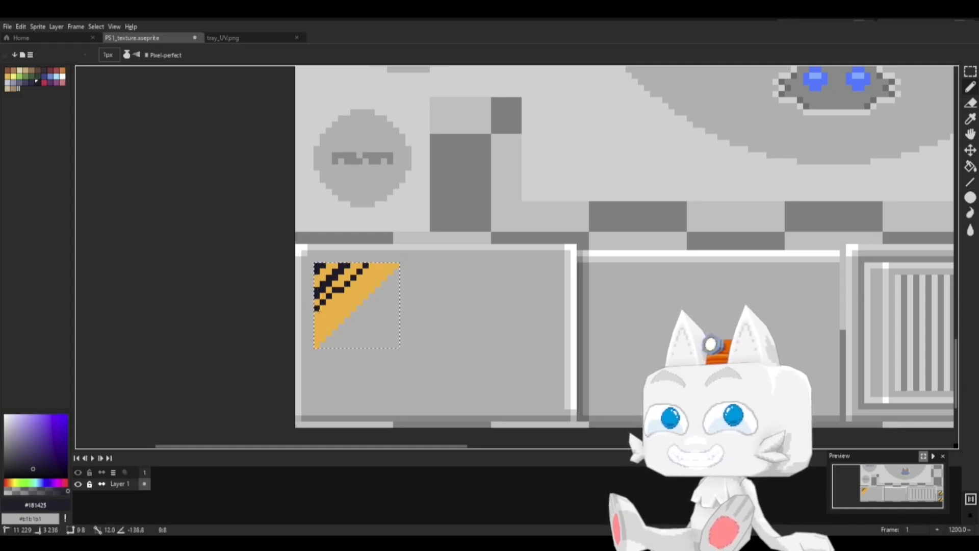
left_click(317, 315, "shift")
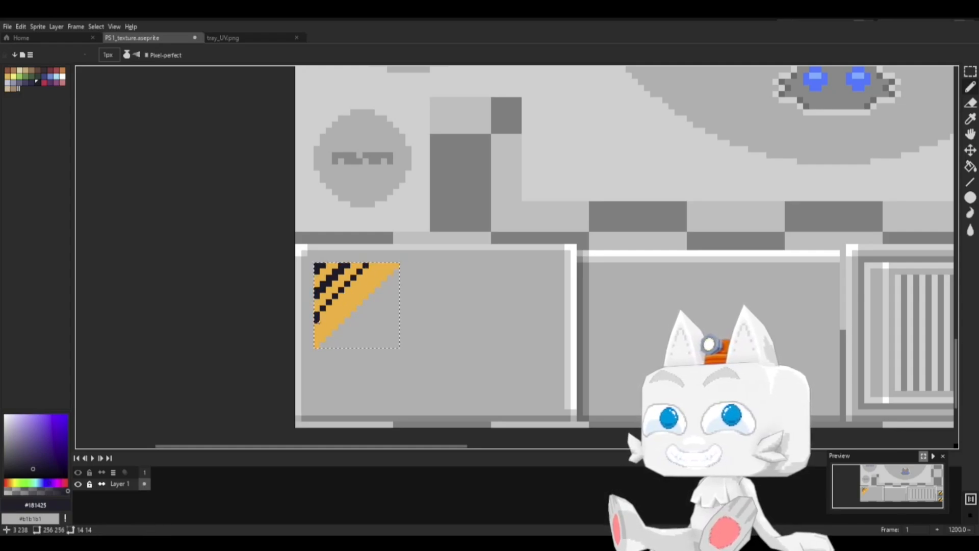
left_click(318, 322)
left_click(373, 266, "shift")
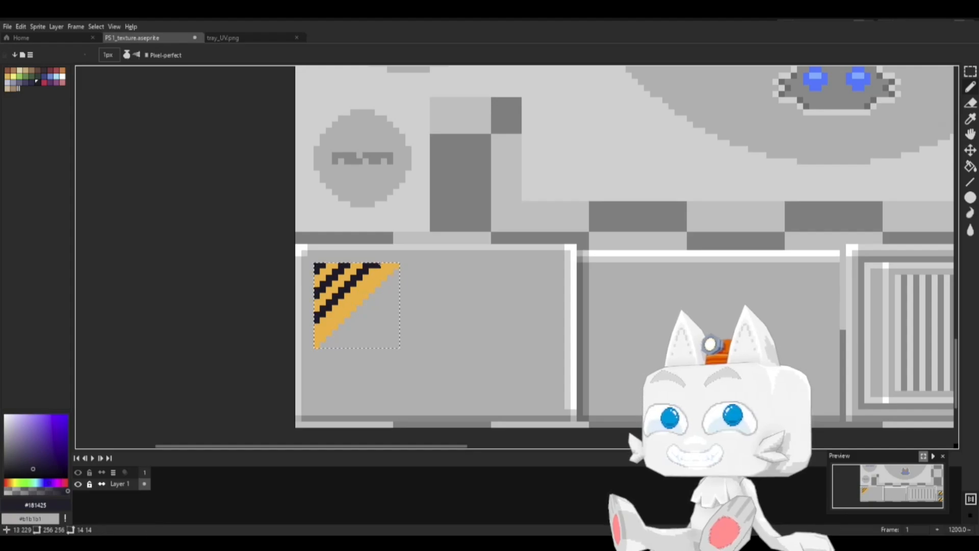
left_click(389, 264)
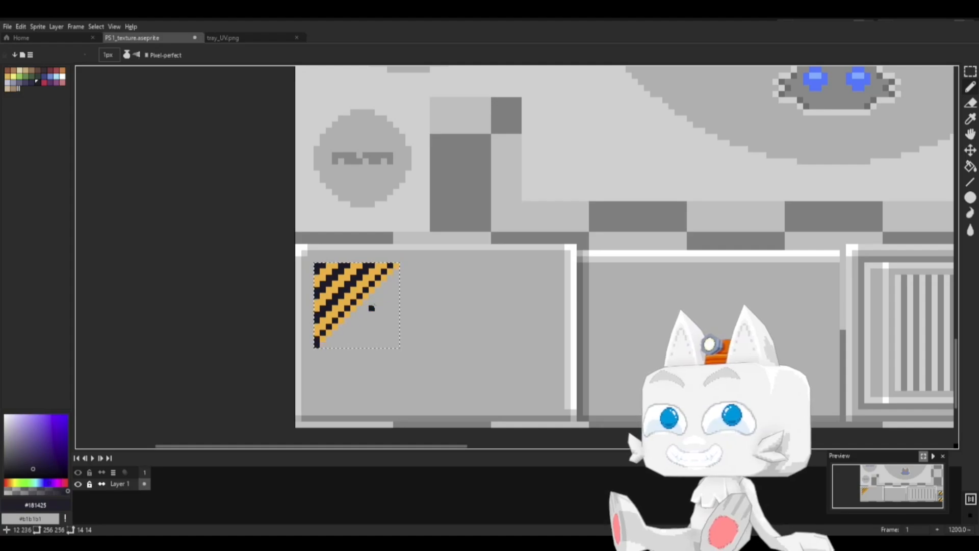
left_click(396, 265, "shift")
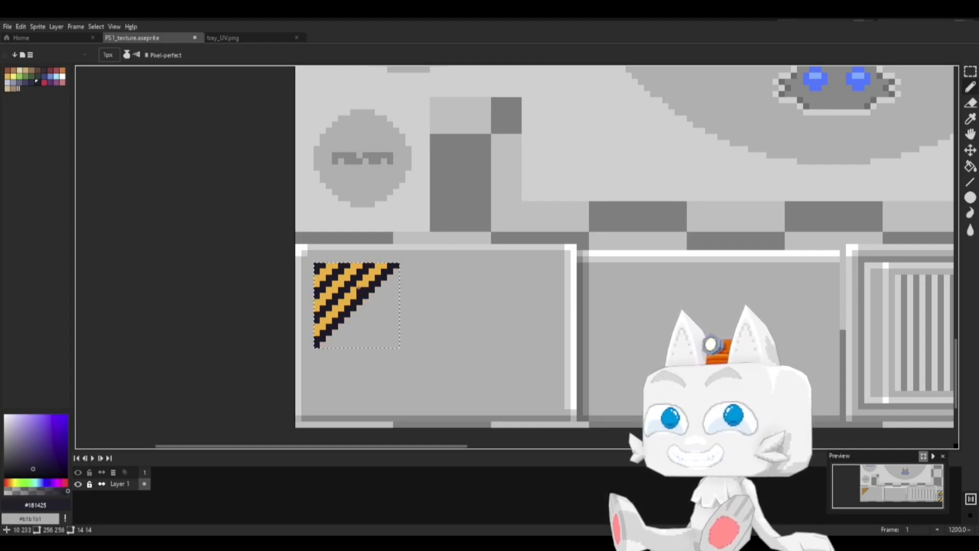
Step: Sample the yellow, add a thin yellow stripe outside the last dark diagonal, and clear the selection
left_click(354, 291, "alt")
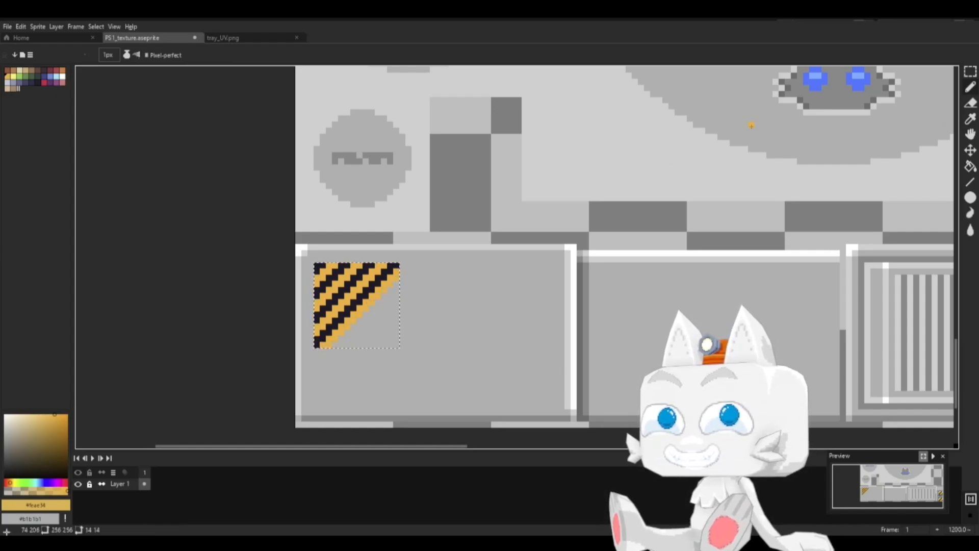
key("m")
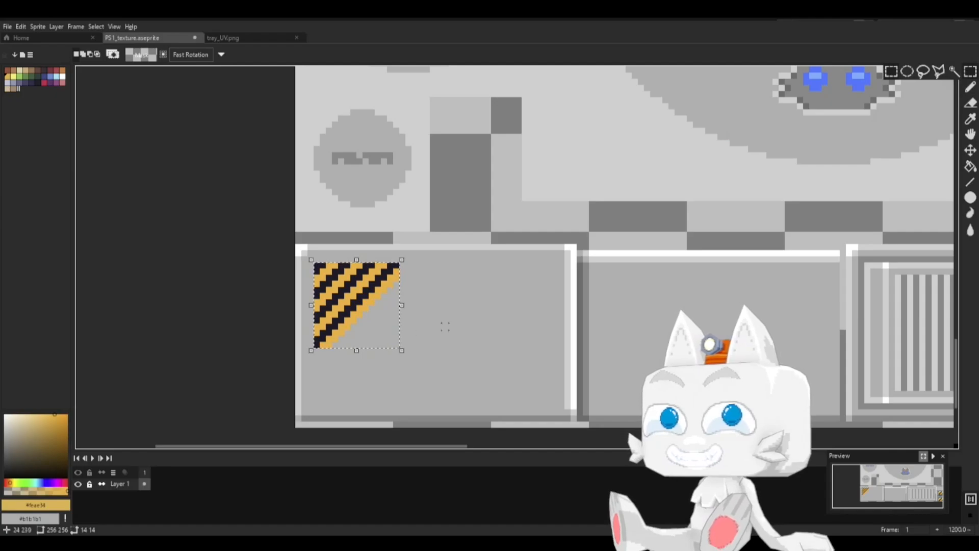
left_click(445, 326)
Step: Sample #898989 and draw a 1 px shadow line along the left and upper sides of the striped triangle
key("b")
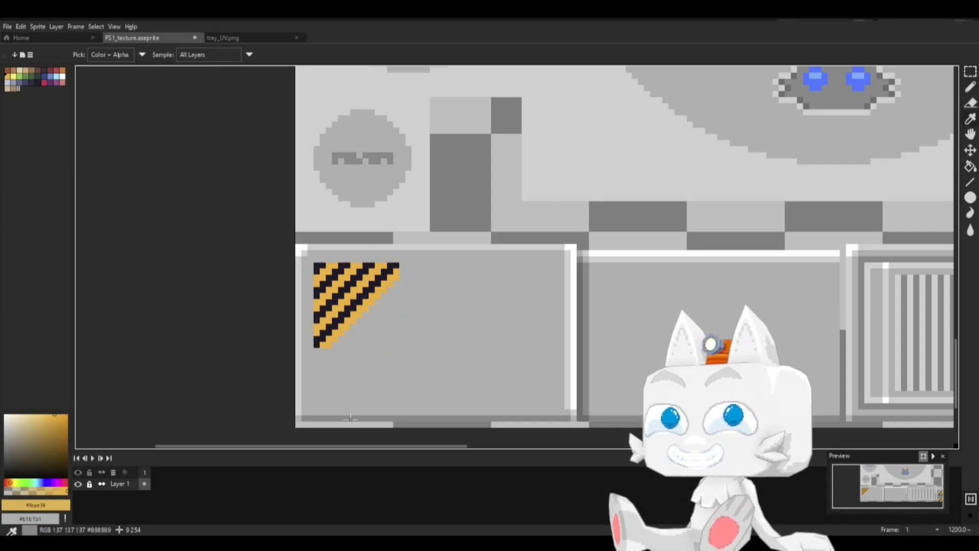
left_click(350, 418, "alt")
left_click_drag(310, 341, 317, 259)
left_click(400, 259, "shift")
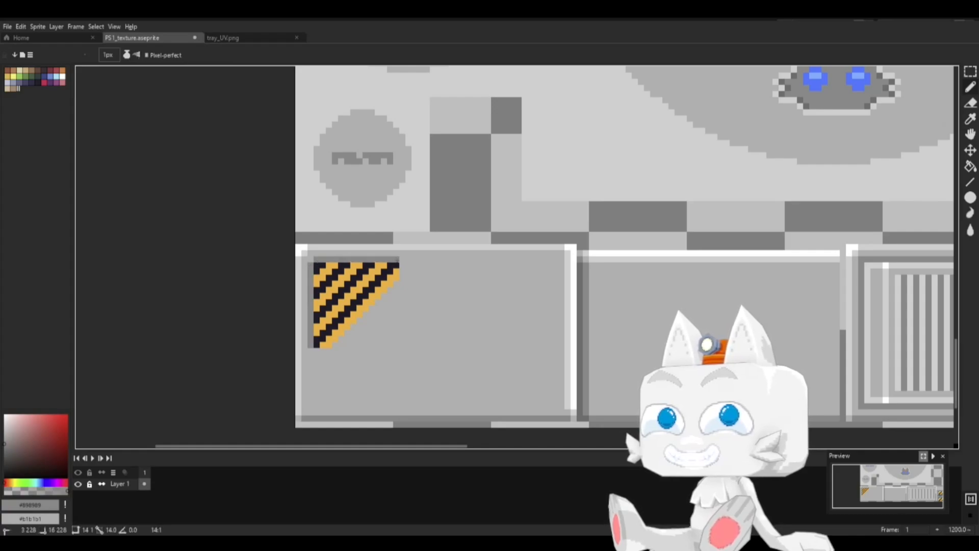
Step: Sample #d0d0d0 and draw a highlight line along the triangle's slanted edge and around its two outer tips
left_click(440, 246, "alt")
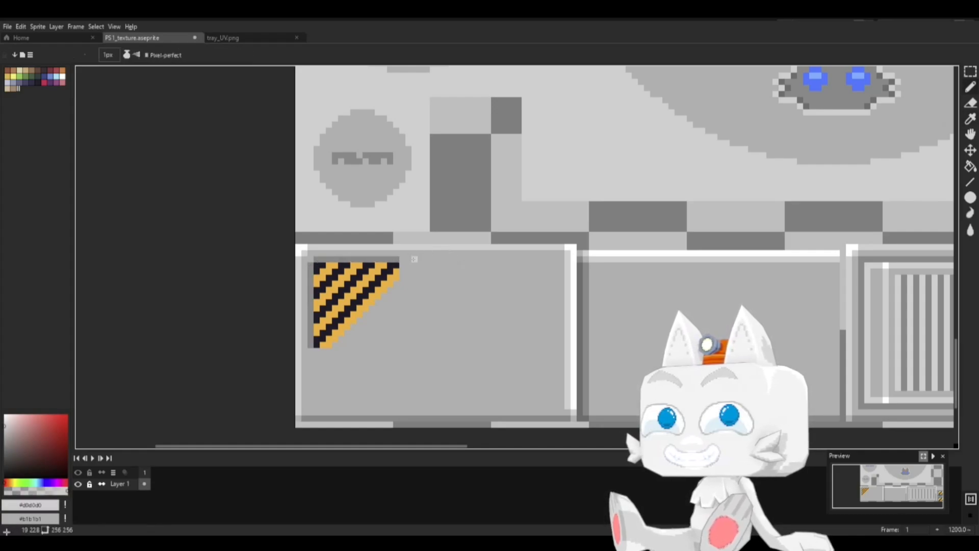
key("shift")
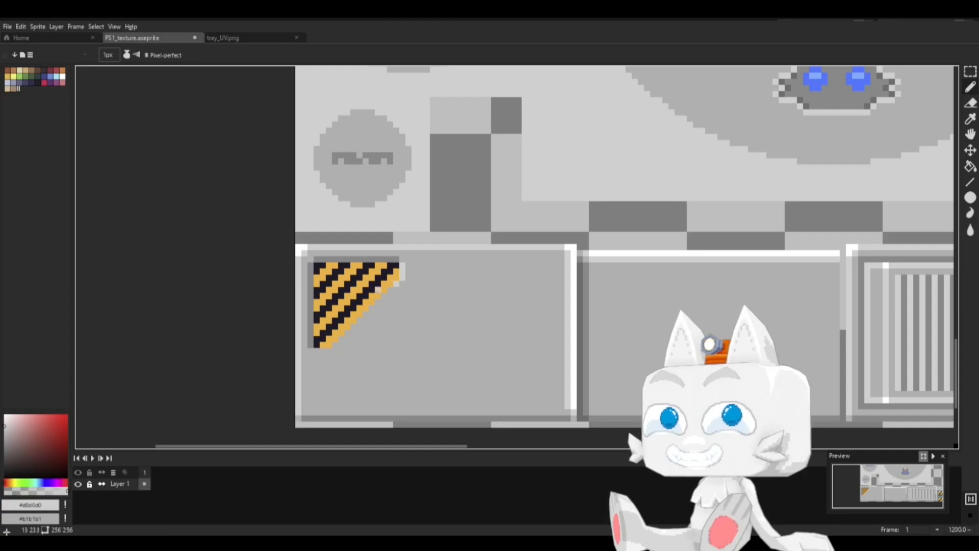
key("ctrl+z")
left_click(335, 346)
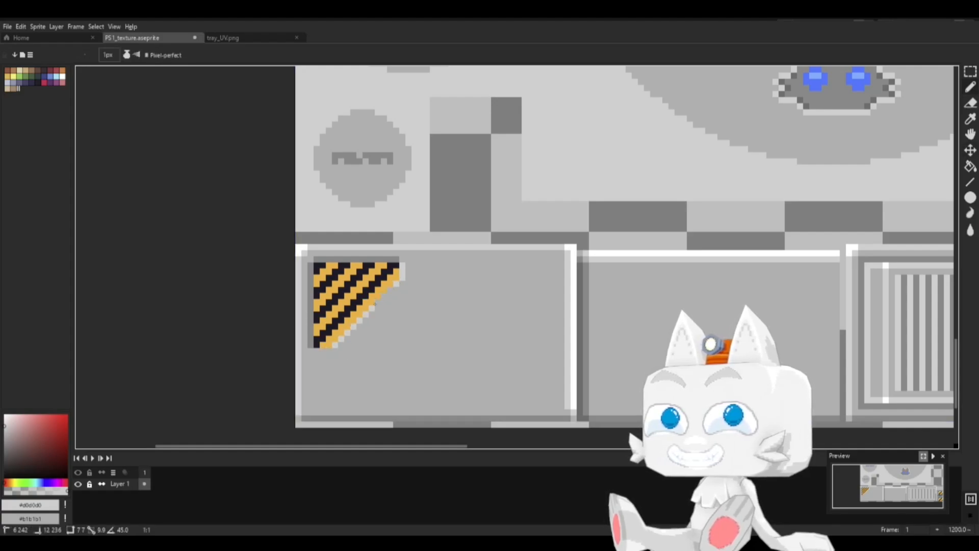
left_click(392, 288, "shift")
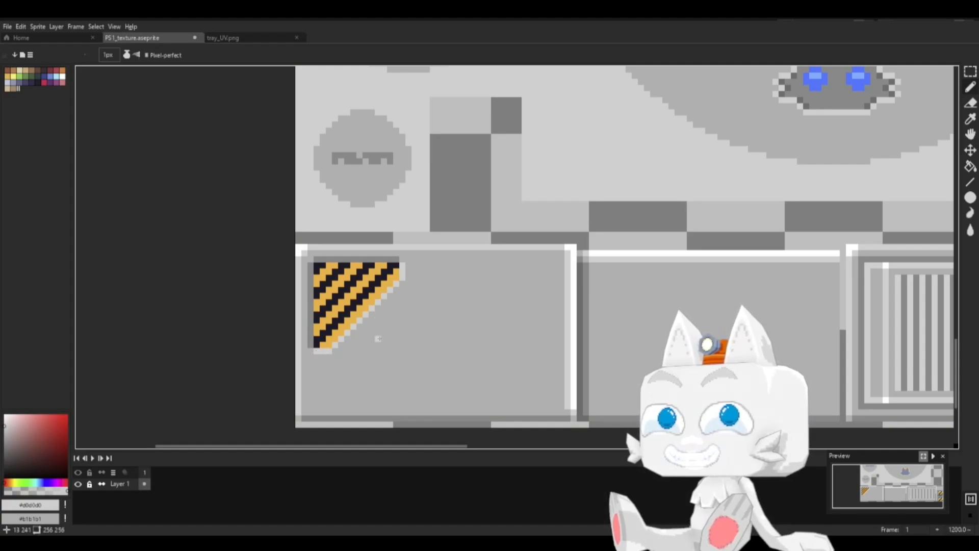
Step: Sample the orange from the existing hazard stripes and recolour the pixels along the triangle's slanted yellow edge with it
left_click_drag(620, 344, 431, 345)
left_click_drag(780, 341, 515, 342)
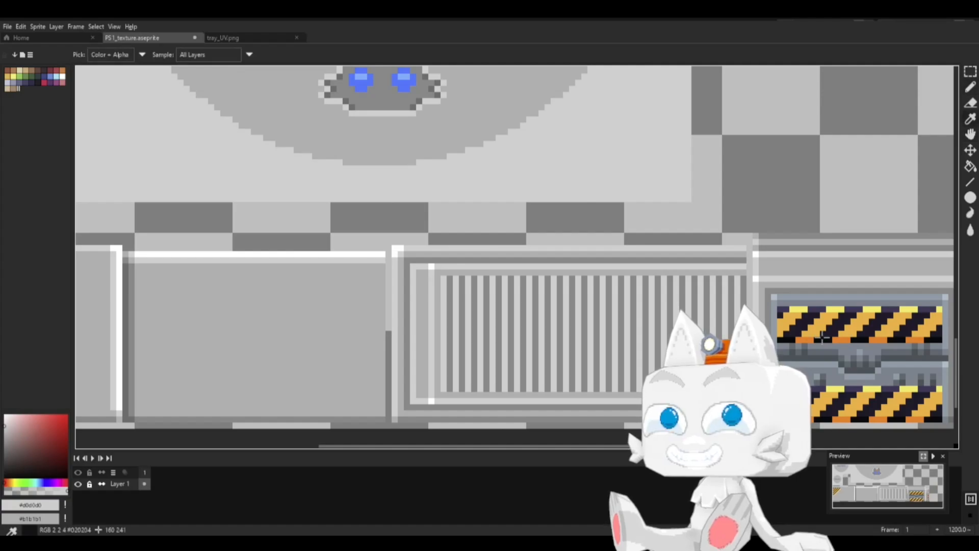
left_click(810, 339, "alt")
left_click_drag(395, 332, 637, 322)
left_click_drag(260, 332, 406, 332)
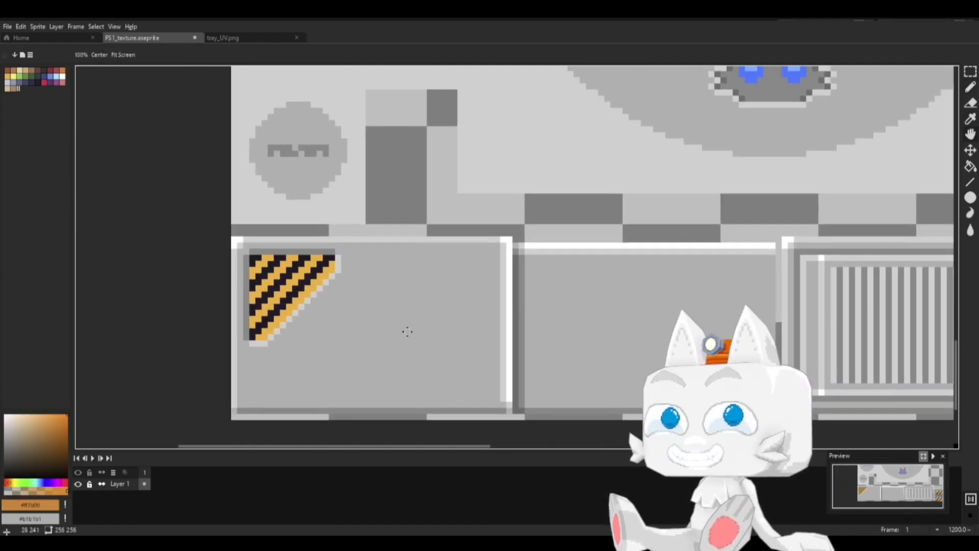
left_click_drag(265, 336, 332, 269)
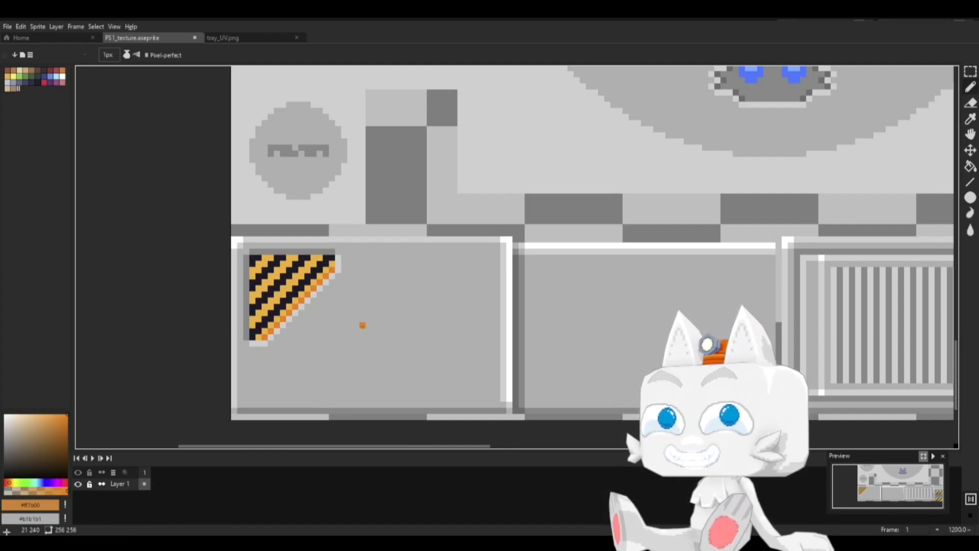
Step: Draw three stacked 2 by 2 px #898989 squares near the panel's upper-right corner, each with a #d0d0d0 upper-left pixel
left_click(246, 336, "alt")
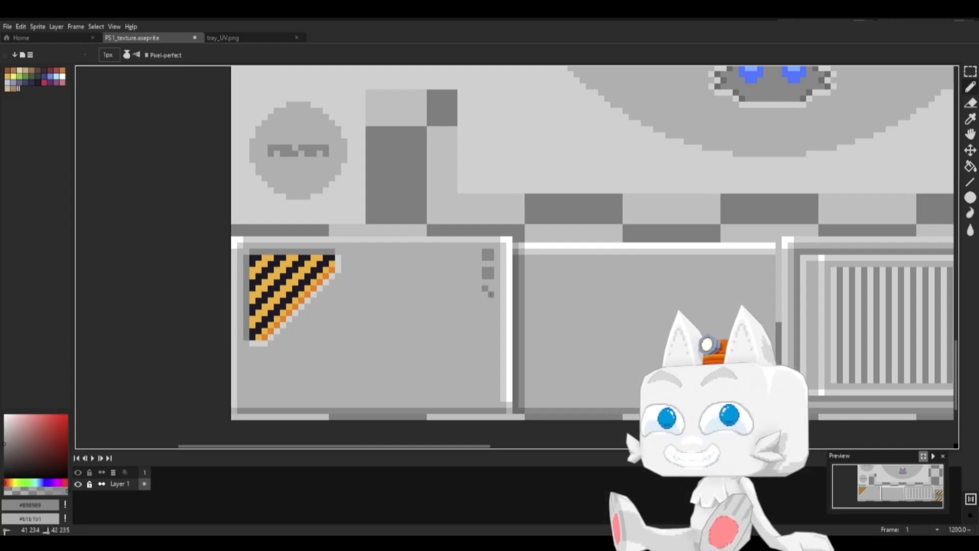
key("i")
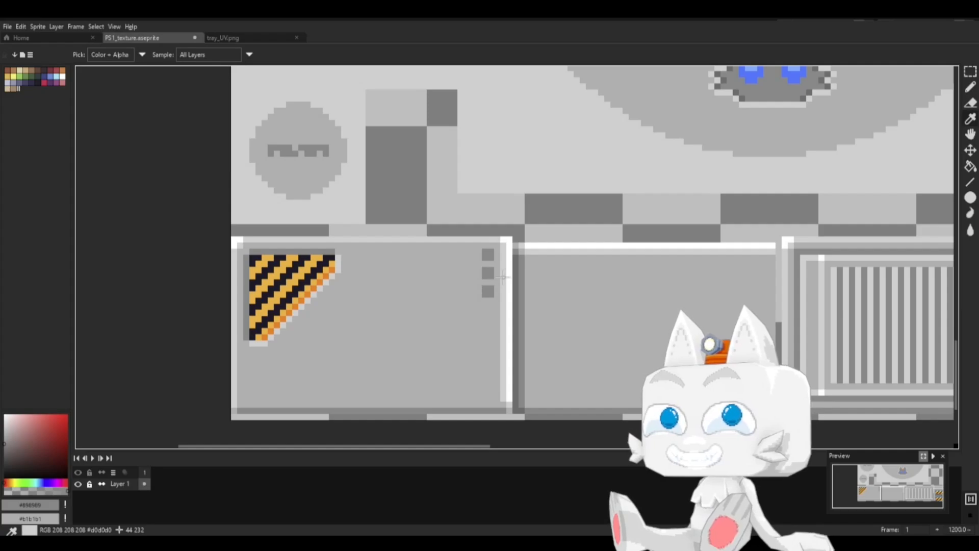
left_click(478, 251)
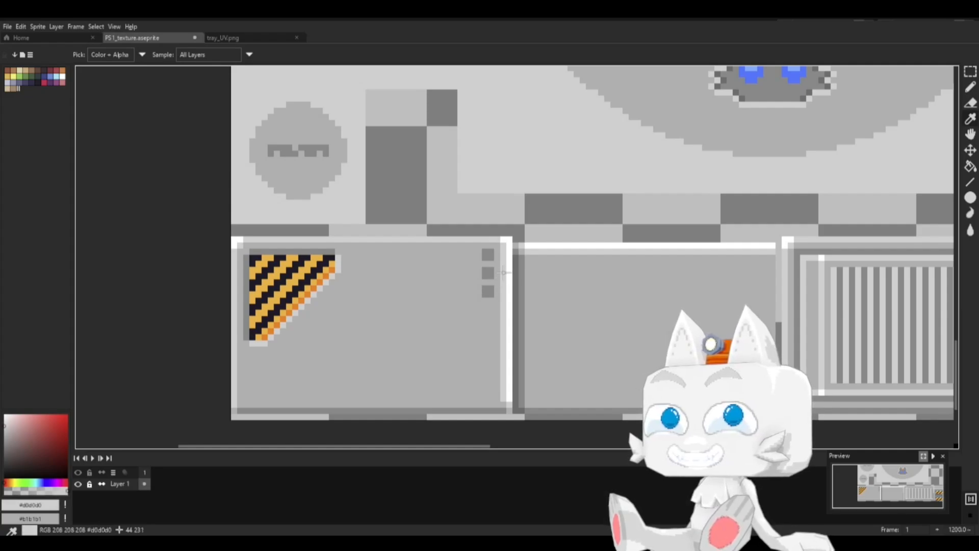
key("b")
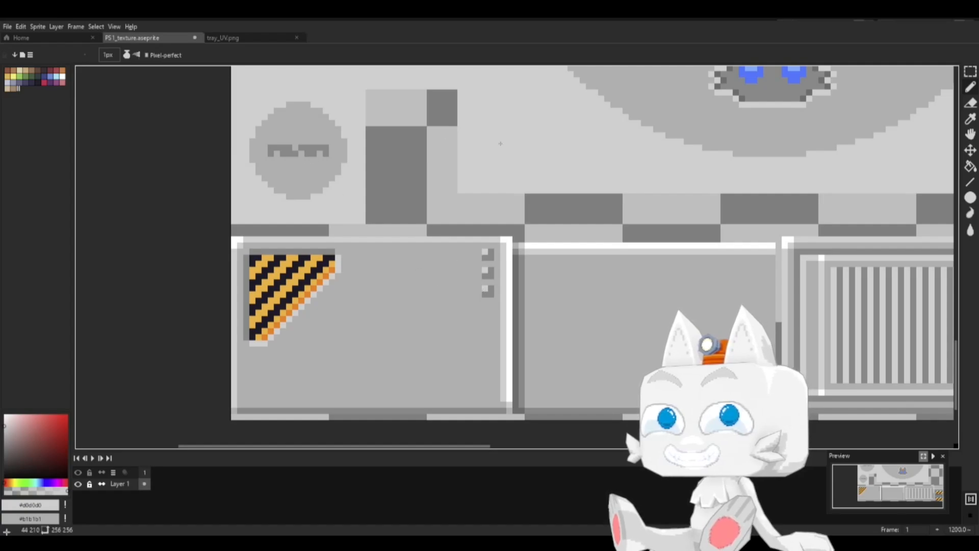
Step: Sample #6c6c6c, darken the lower-right pixel of each of the three small stacked squares with it, and save the sprite
left_click_drag(637, 177, 614, 203)
left_click(697, 110, "alt")
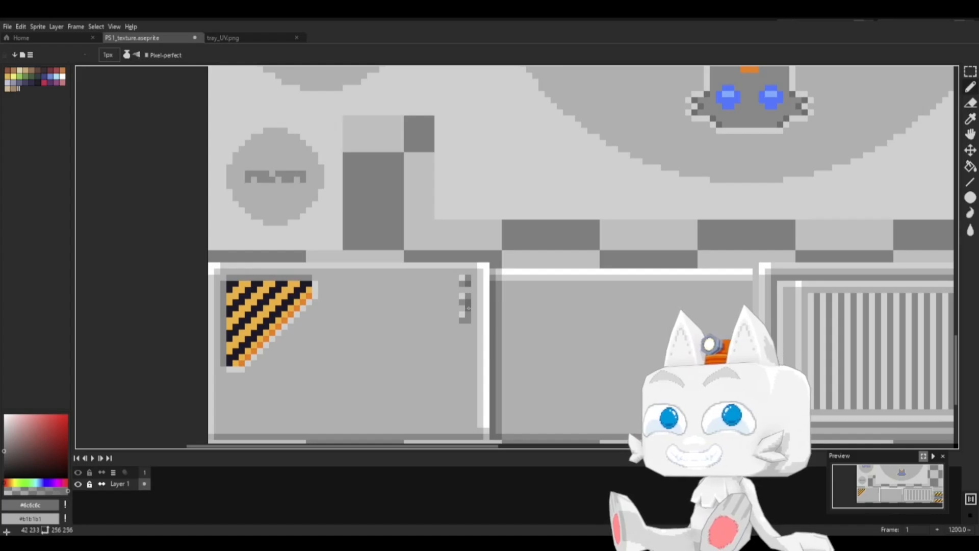
left_click_drag(548, 326, 551, 294)
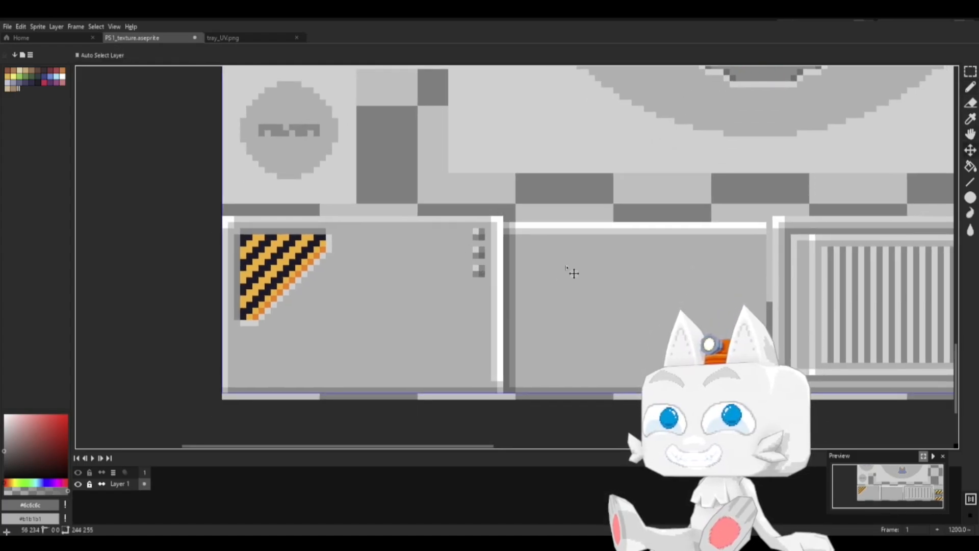
key("ctrl+s")
Step: Export the updated texture to PS1_texture.png
mouse_move(748, 296)
left_mouse_down()
mouse_move(581, 302)
mouse_move(459, 380)
left_mouse_up()
left_click_drag(604, 223, 683, 387)
mouse_move(615, 191)
left_mouse_down()
mouse_move(678, 251)
mouse_move(767, 295)
left_mouse_up()
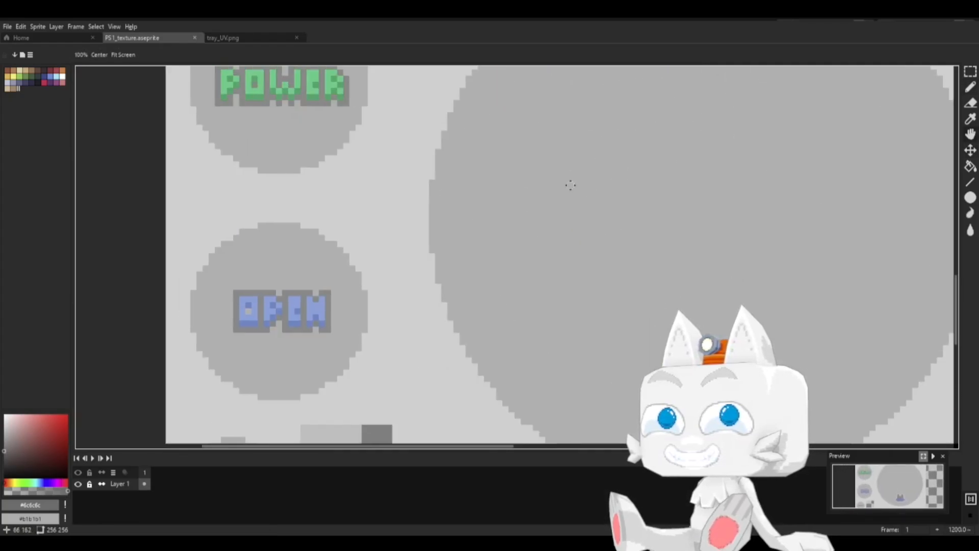
scroll(570, 185, "down", 5)
left_click_drag(459, 197, 454, 303)
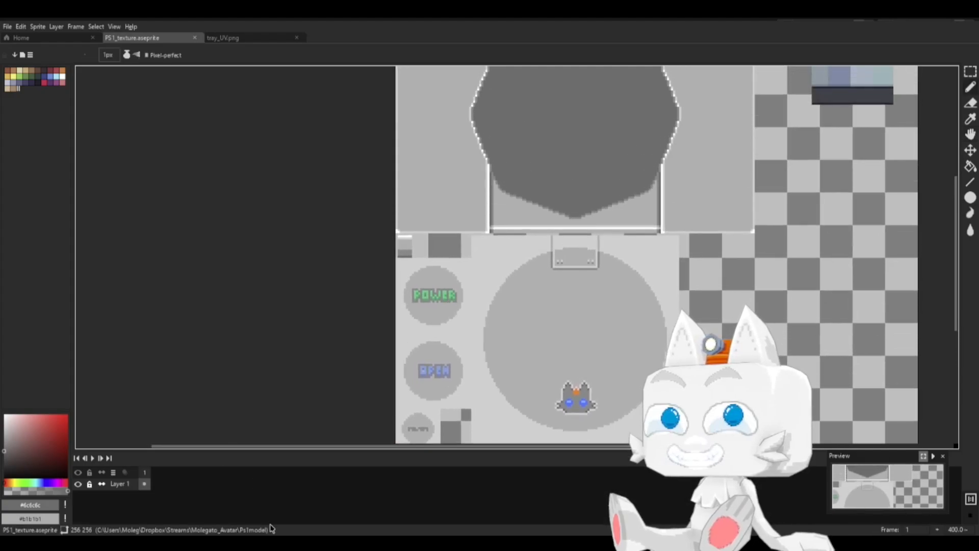
left_click(7, 26)
mouse_move(39, 116)
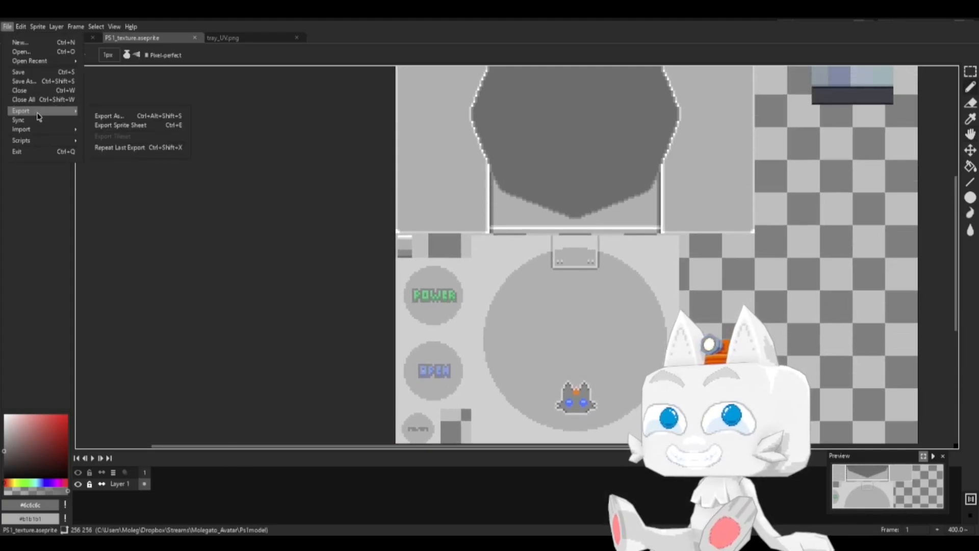
left_click(110, 115)
left_click(259, 265)
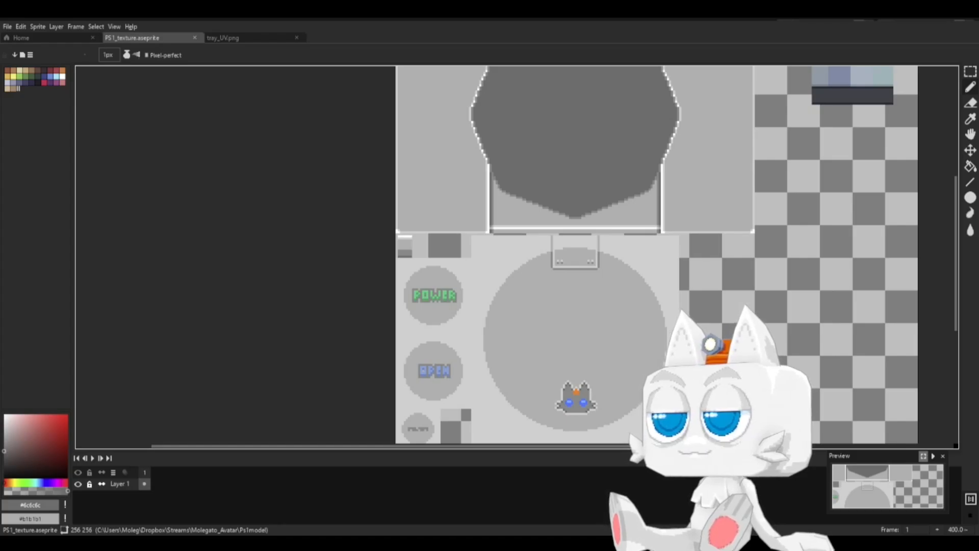
Step: Switch to Blender, reload PS1_texture.png, inspect the console's front and top faces, and save the model file
key("alt+Tab")
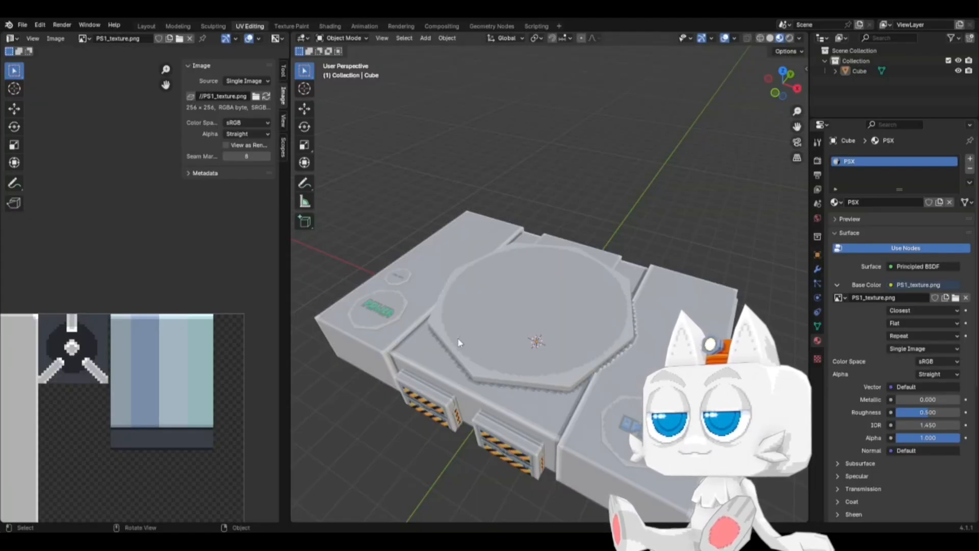
left_click(270, 98)
middle_click_drag(520, 405, 591, 337)
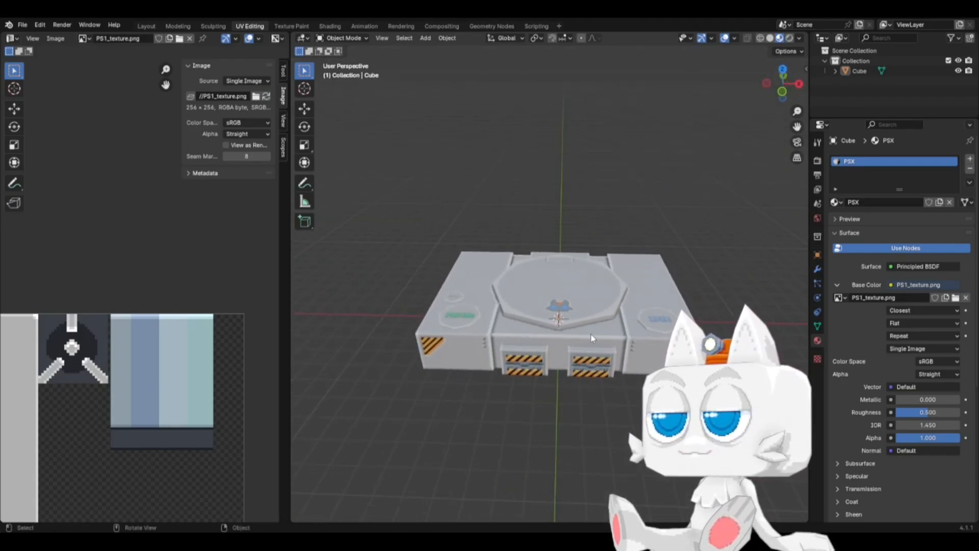
middle_click_drag(573, 289, 571, 317)
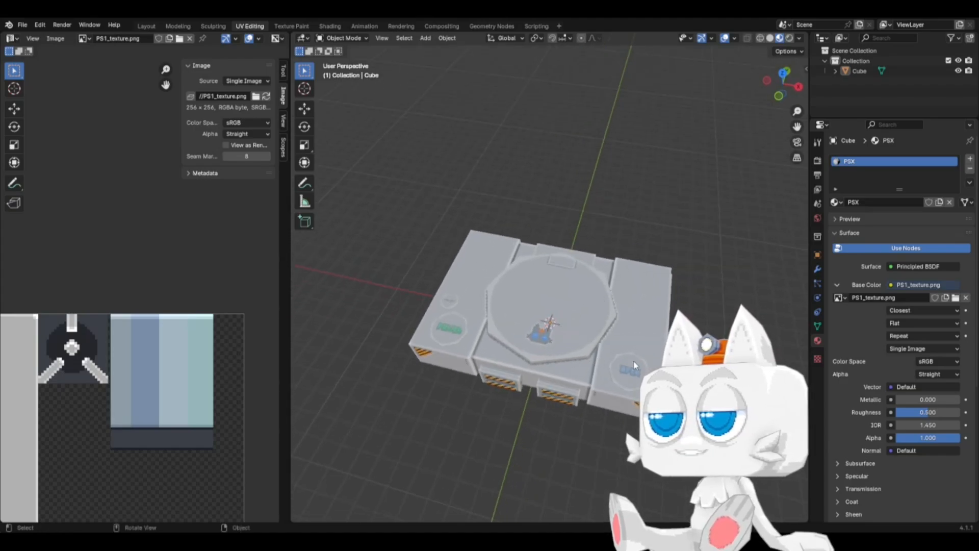
middle_click_drag(631, 371, 619, 355, "shift")
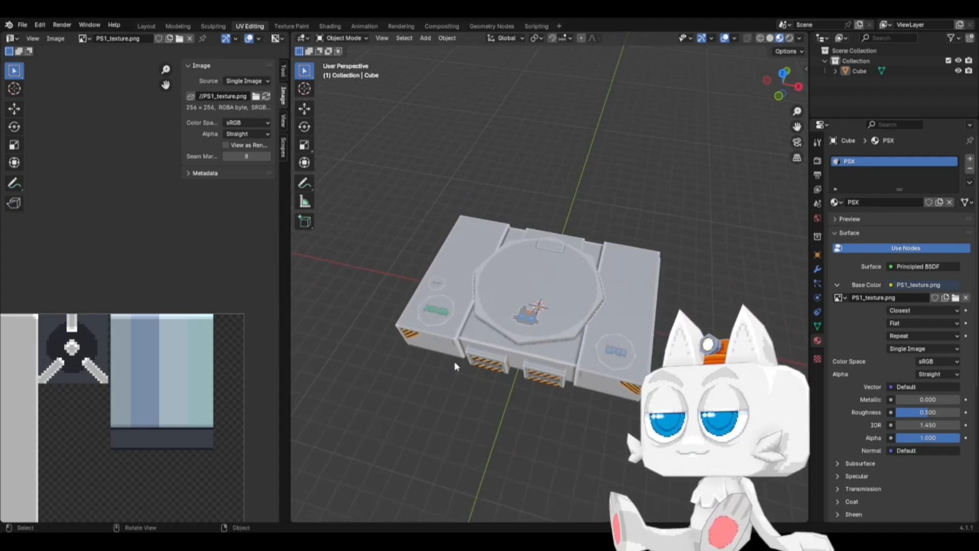
middle_click_drag(455, 361, 472, 345)
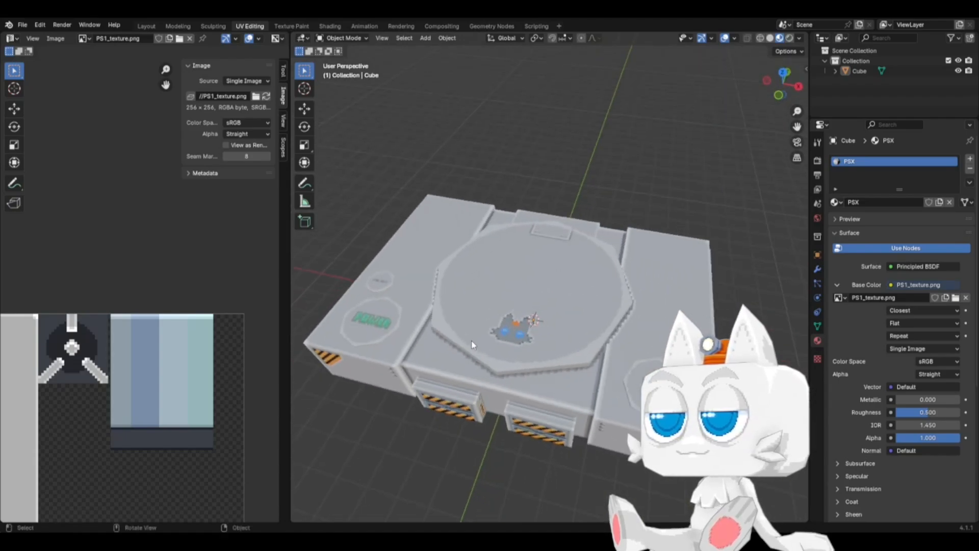
key("ctrl+s")
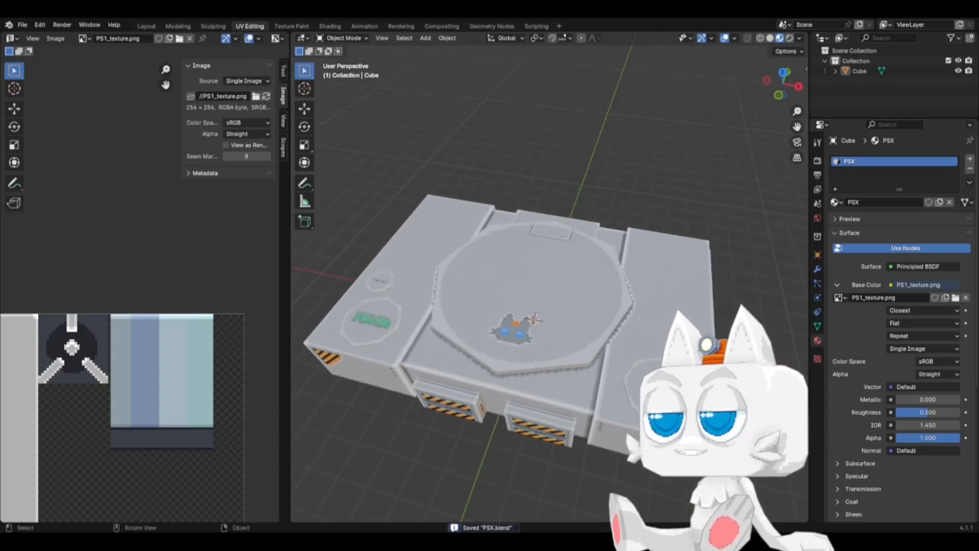
Step: Switch to Aseprite, fill a 4 by 12 px selection at the panel's lower edge above the POWER button with #6c6c6c, and deselect it
key("alt+Tab")
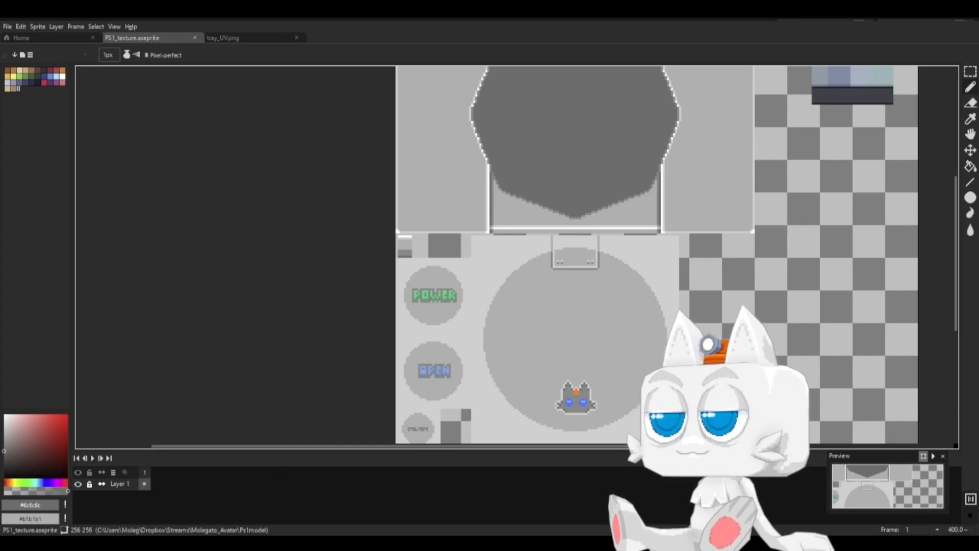
key("space")
left_click_drag(378, 235, 370, 271)
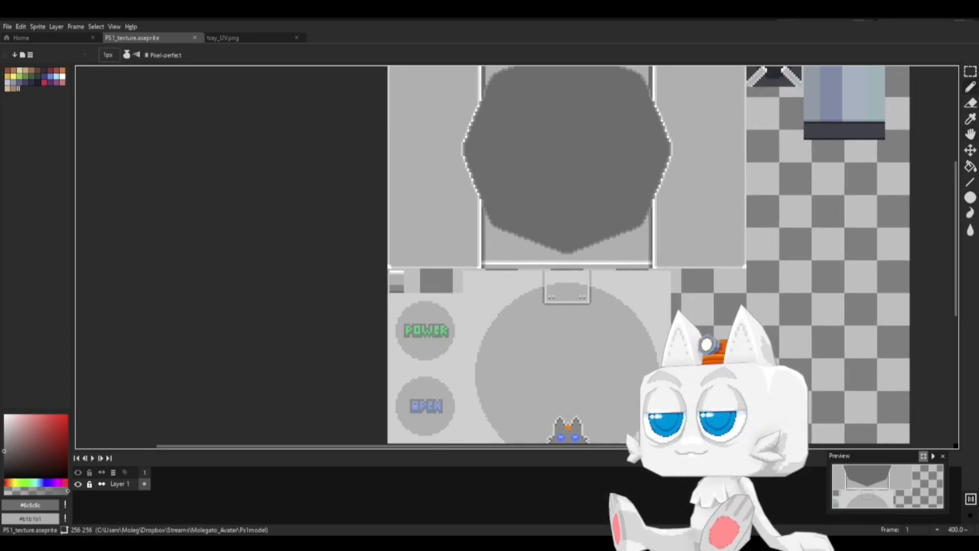
key("w")
scroll(431, 286, "up", 5)
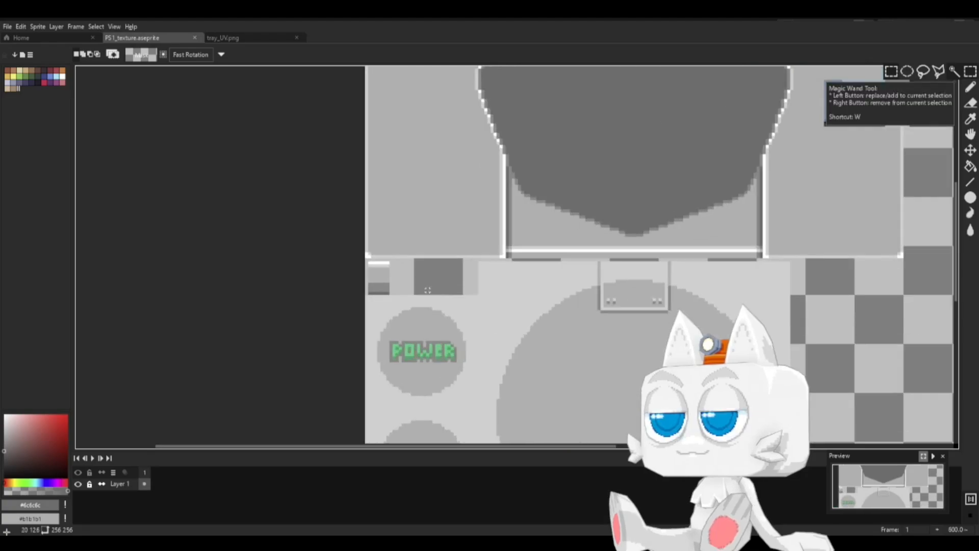
mouse_move(414, 220)
left_mouse_down()
mouse_move(444, 149)
mouse_move(436, 181)
mouse_move(446, 223)
left_mouse_up()
key("u")
middle_click_drag(470, 176, 478, 242)
key("b")
key("f")
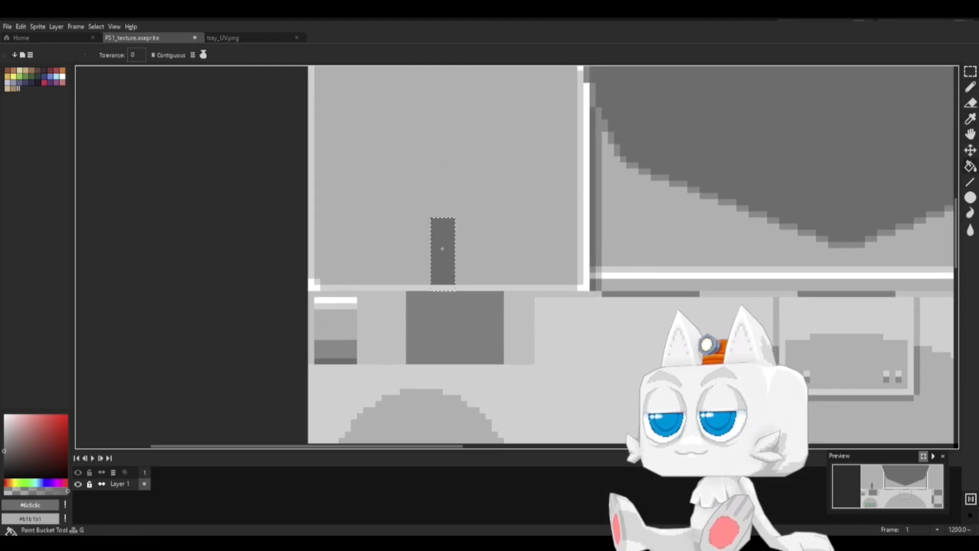
left_click(468, 272, "alt")
key("g")
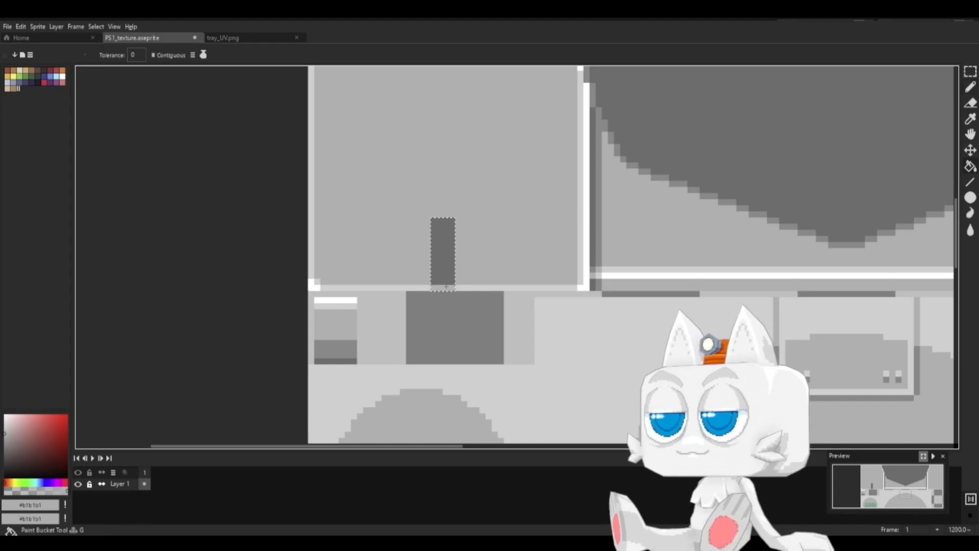
left_click(970, 71)
left_click(489, 228)
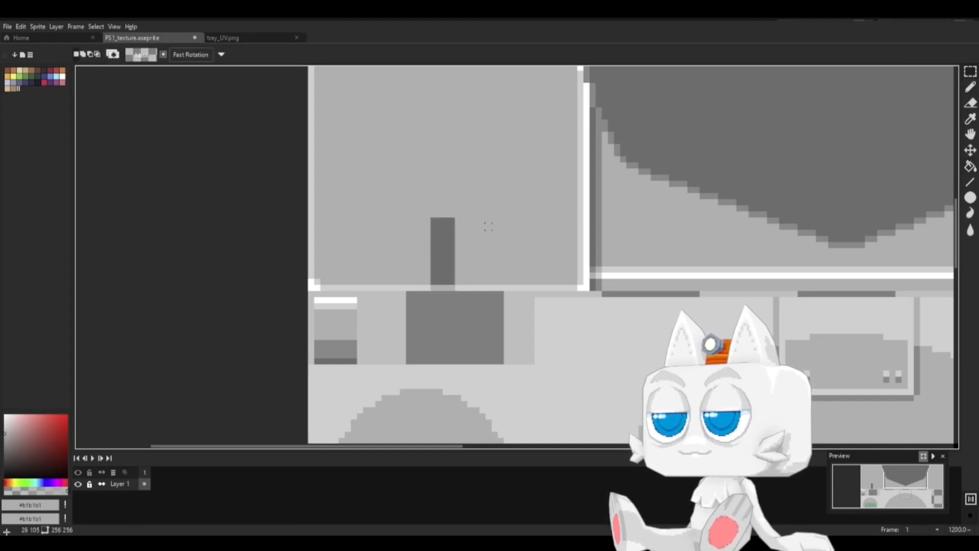
Step: Draw 1 px #d0d0d0 lines down both long sides of the dark bar and add a white pixel at each line's lower end
key("b")
left_click(459, 287, "alt")
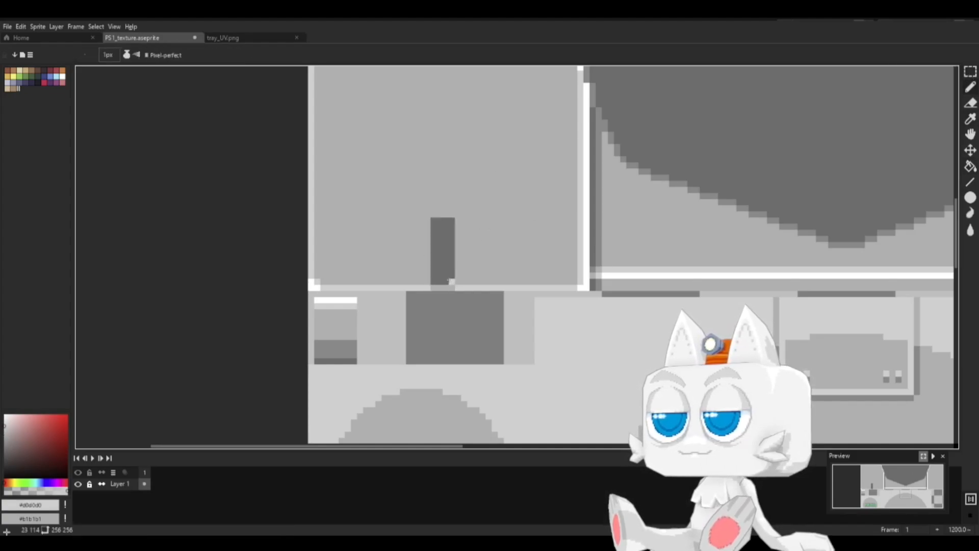
mouse_move(450, 281)
left_mouse_down()
mouse_move(451, 222)
mouse_move(434, 232)
mouse_move(435, 284)
left_mouse_up()
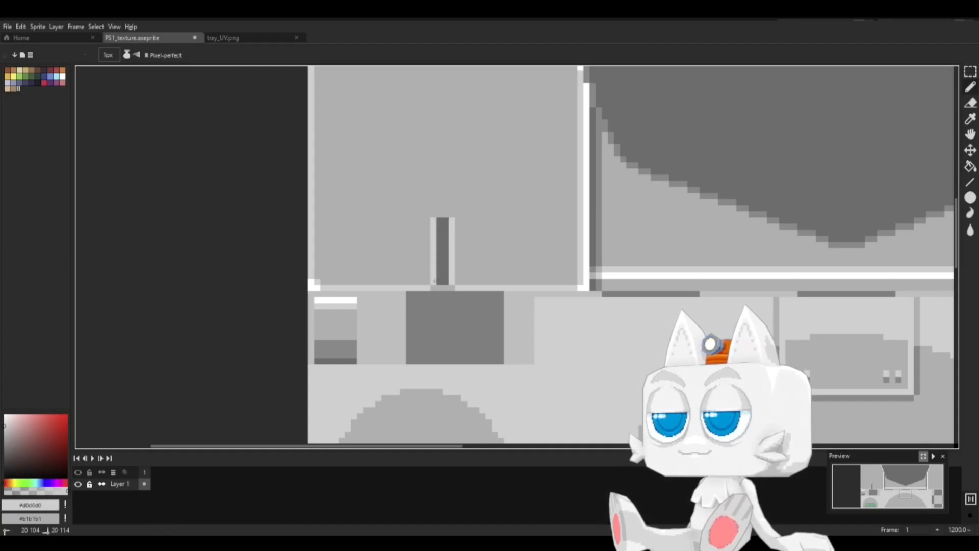
left_click(315, 286, "alt")
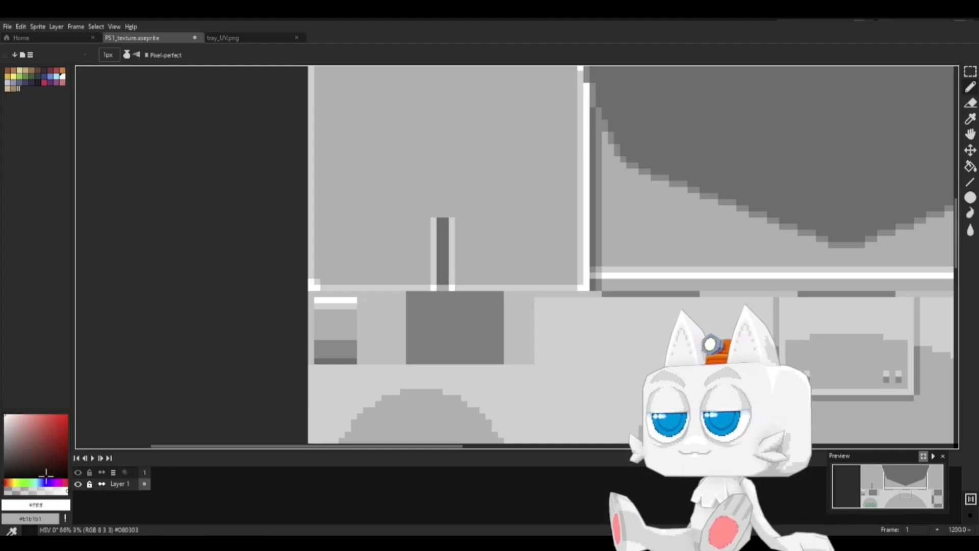
Step: Paint a 2 by 4 px #1dff00 light at the slot's lower end and shade its edge pixels with greens of 75% and 56% brightness
left_click(24, 482)
left_click_drag(64, 417, 74, 413)
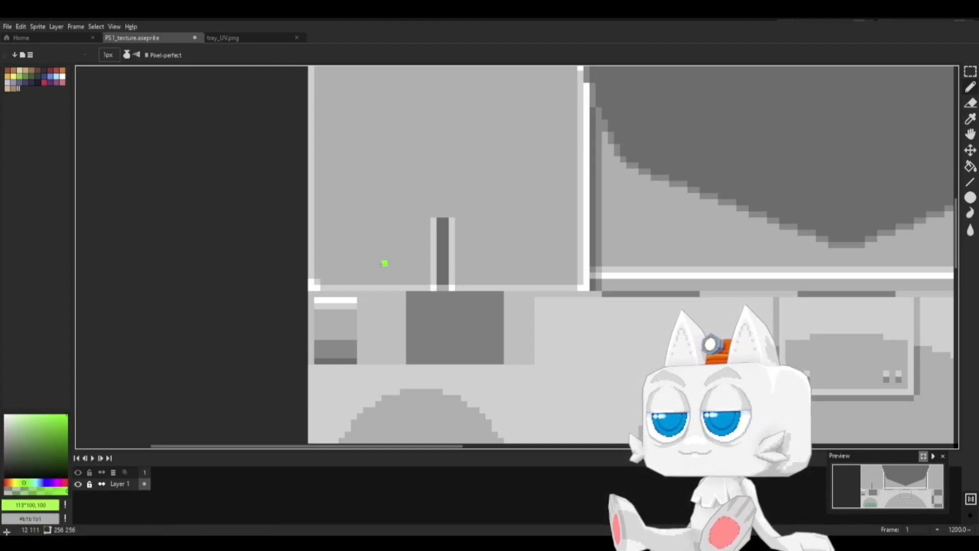
left_click_drag(443, 269, 439, 275)
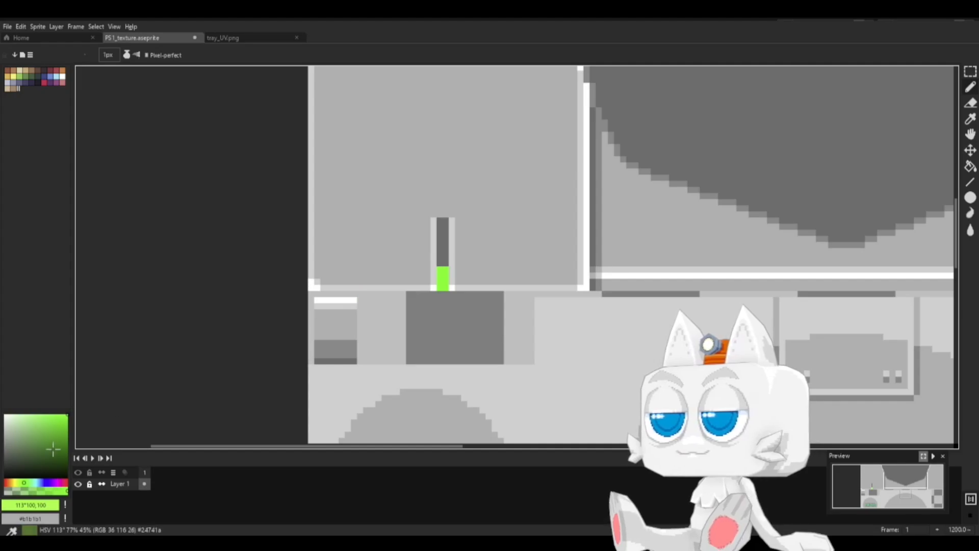
left_click(67, 430)
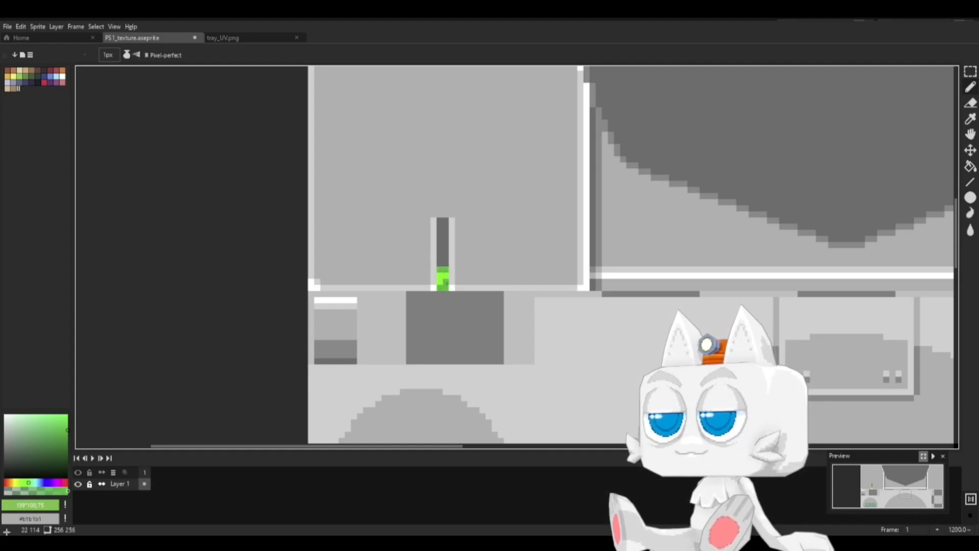
left_click(67, 442)
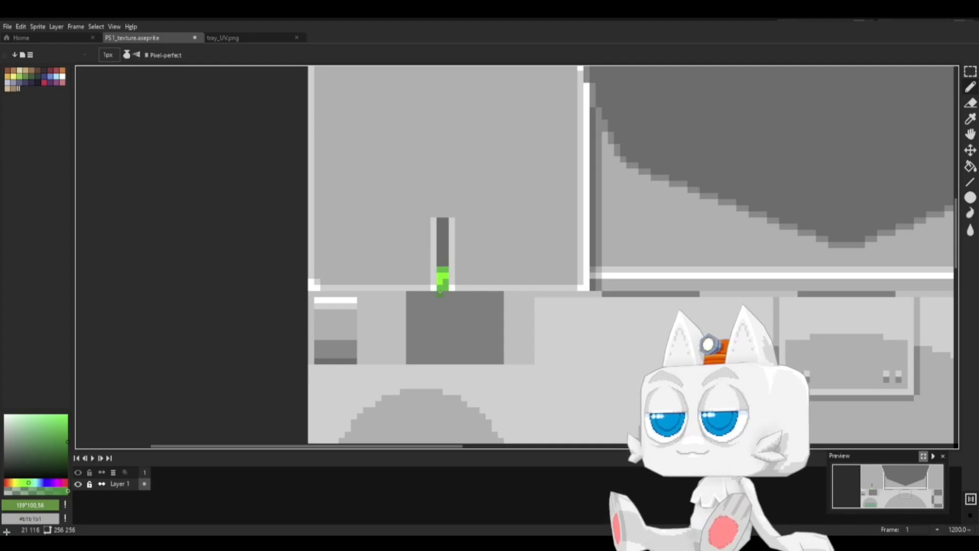
Step: Paint a pale green highlight on the left pixel of the light's second row, and recolour its upper-left pixel with #1dff00
scroll(410, 303, "up", 4)
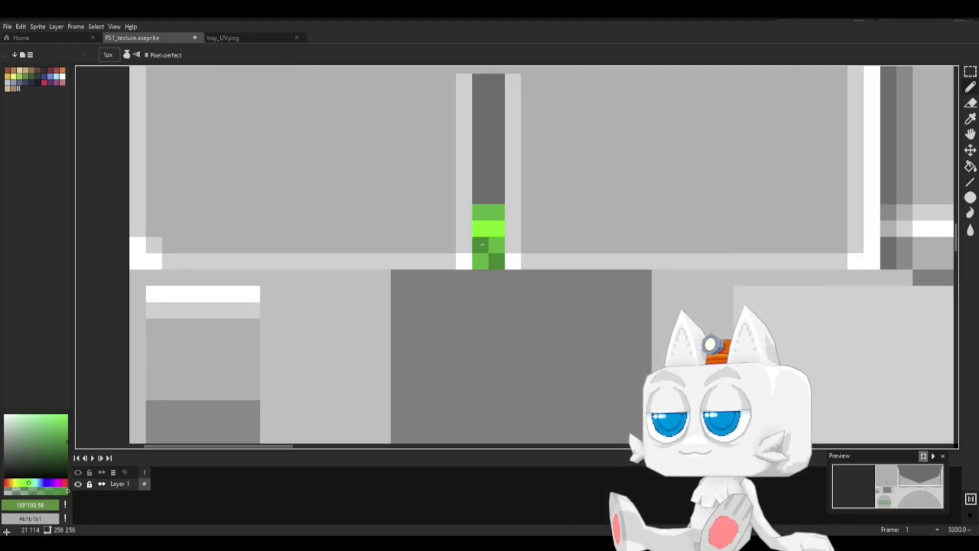
left_click(480, 243, "alt")
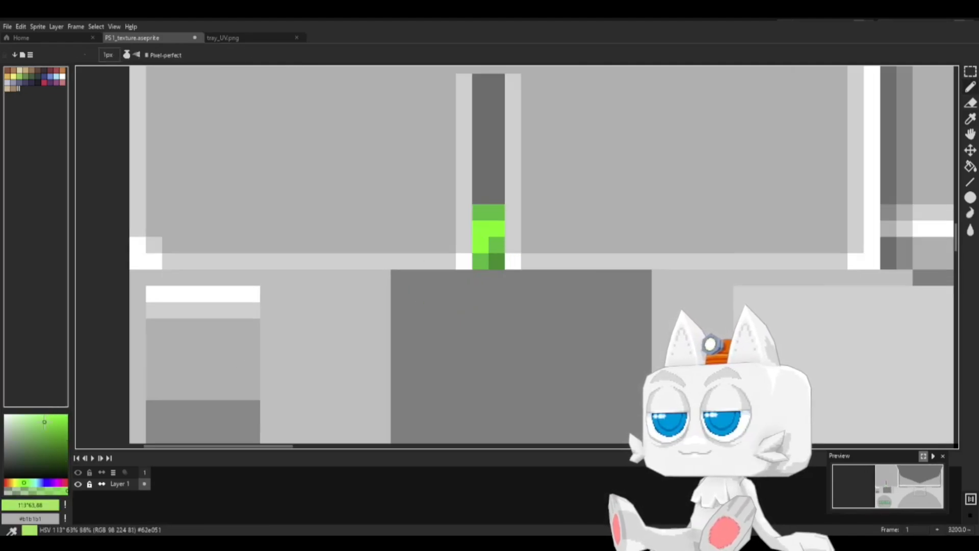
left_click(44, 414)
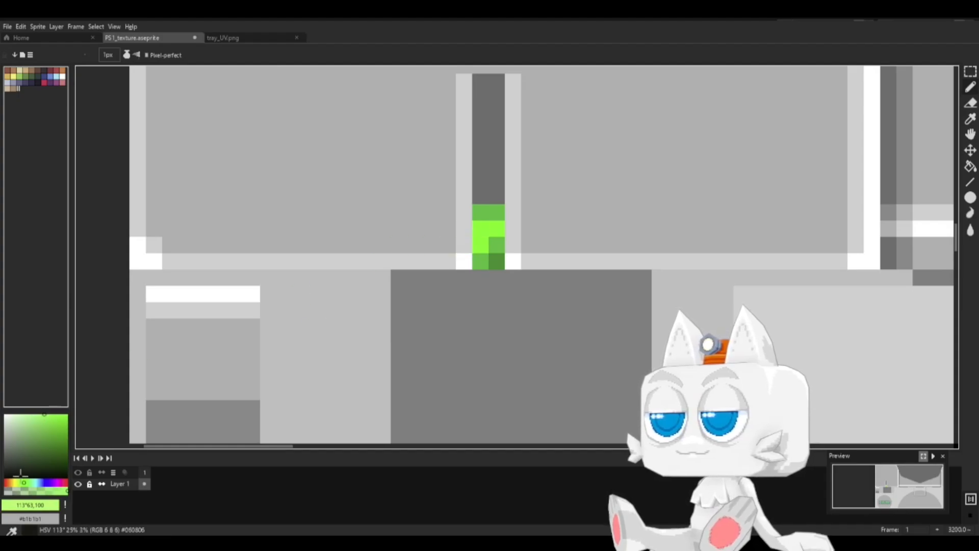
left_click(34, 414)
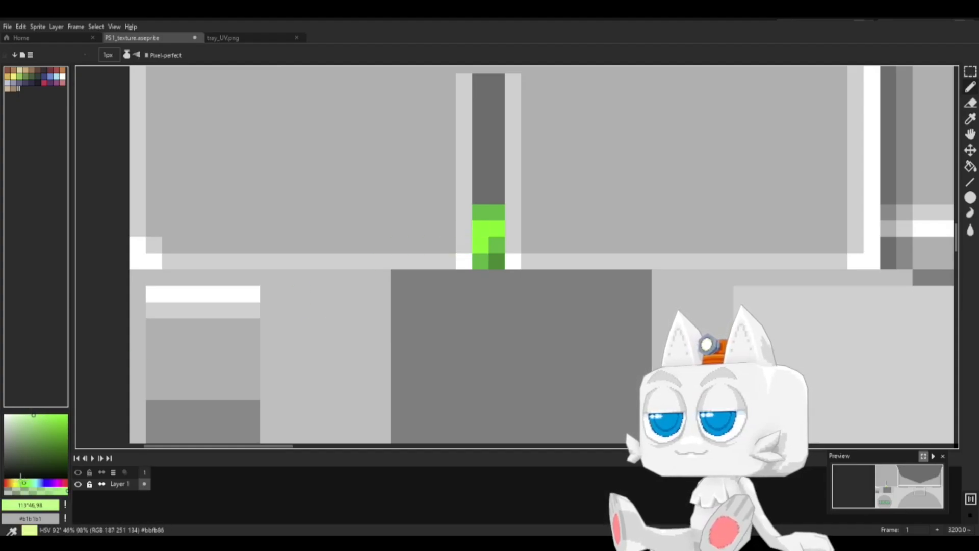
left_click(20, 483)
left_click(481, 229)
left_click(496, 229, "alt")
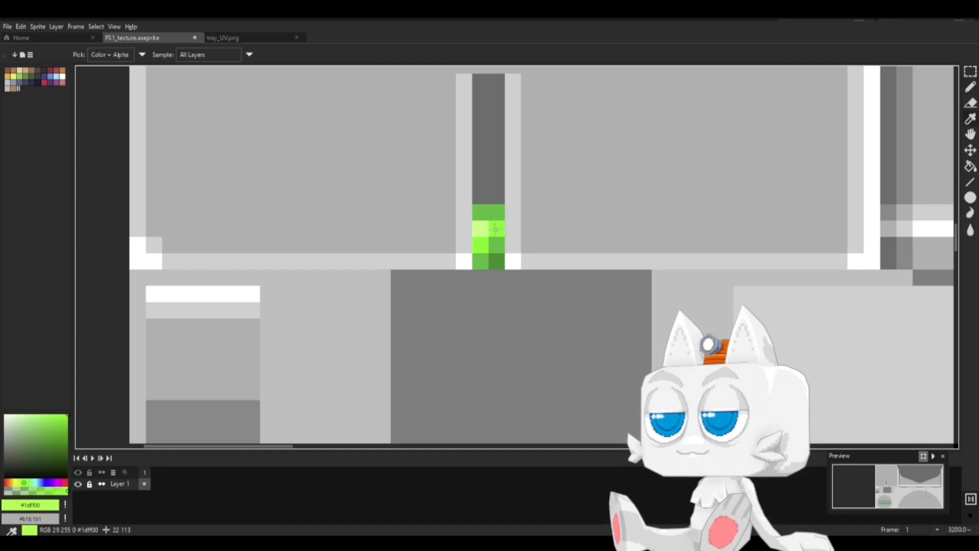
Step: Darken the pixel row directly above the green light and the slot's two uppermost rows with #505050, and save the sprite
left_click(485, 170, "alt")
left_click_drag(29, 451, 4, 457)
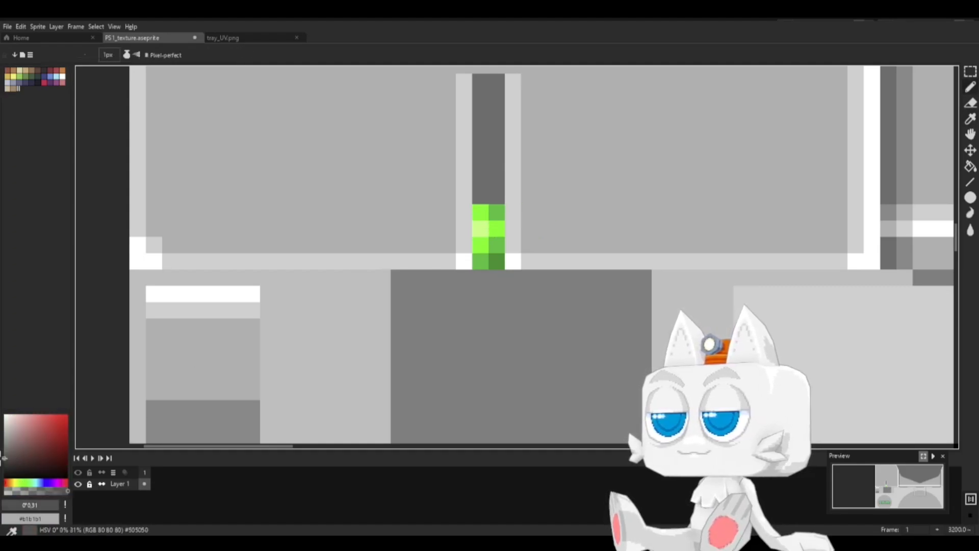
left_click(481, 196)
left_click(496, 196)
left_click(483, 82)
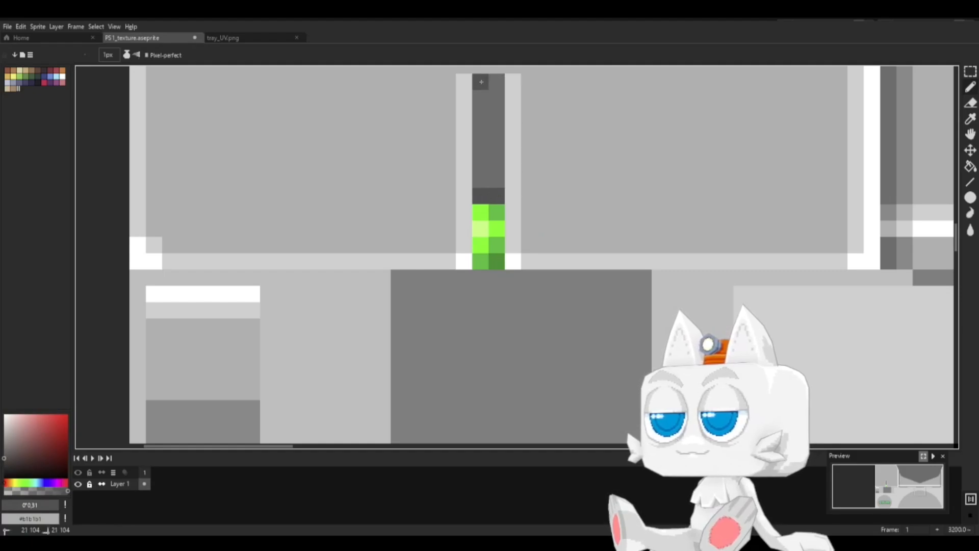
left_click_drag(481, 96, 497, 90)
left_click(497, 83)
scroll(513, 131, "down", 7)
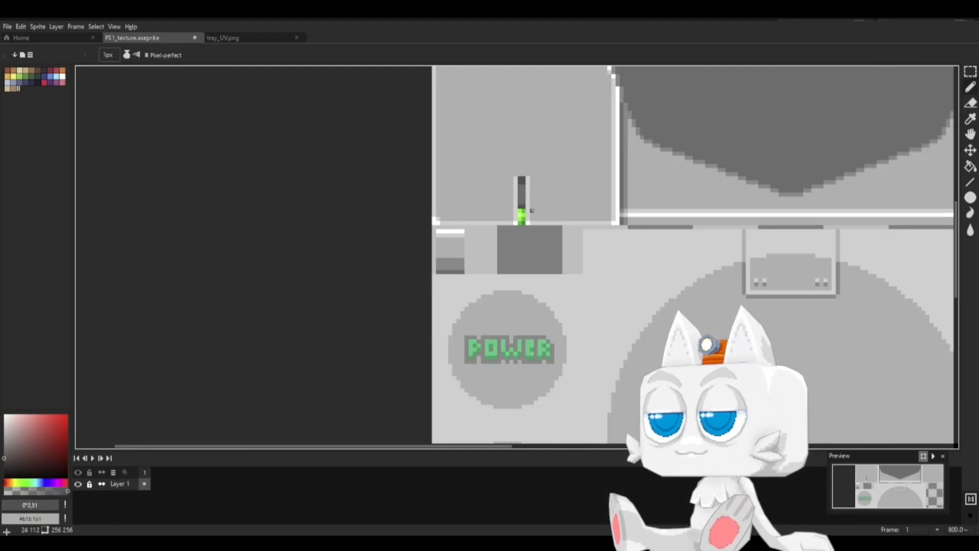
key("ctrl+s")
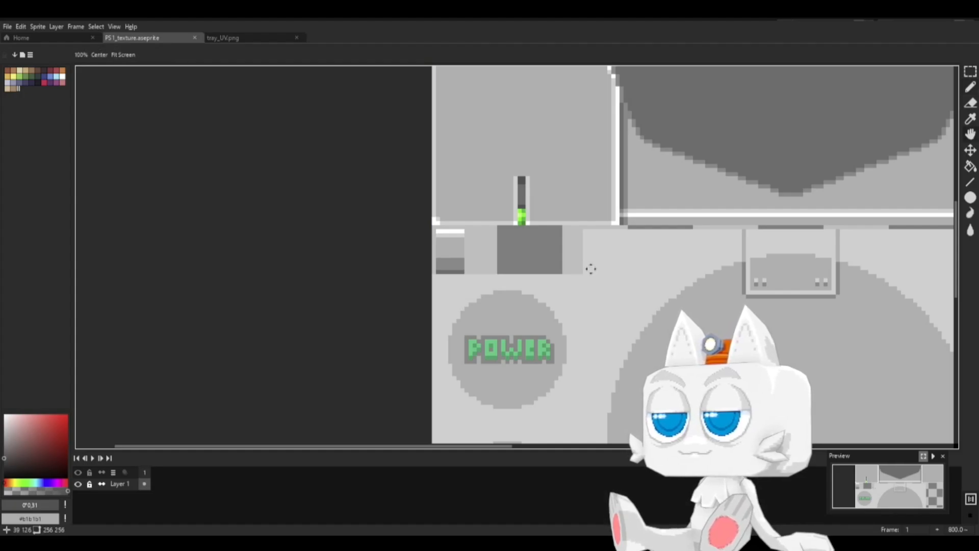
left_click_drag(591, 268, 374, 333)
left_click_drag(766, 242, 613, 305)
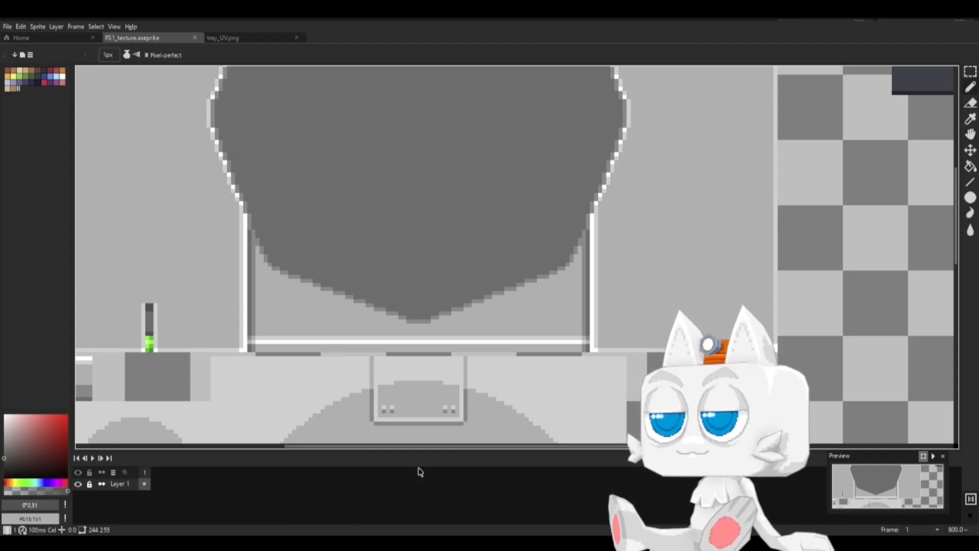
Step: Draw a diagonal groove in #6c6c6c, about 20 by 20 px and 2 px thick, running down-right from the dark octagon's lower-right edge
key("i")
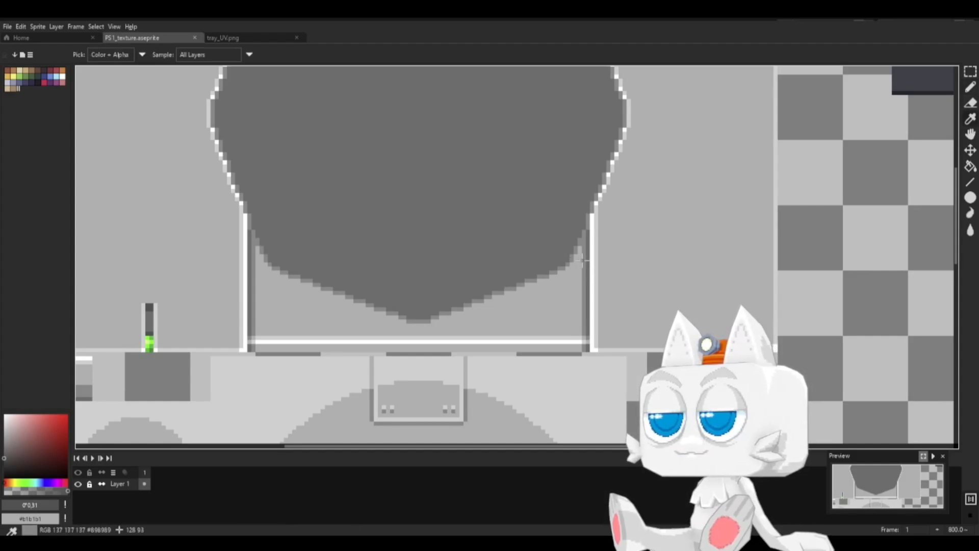
left_click(578, 230)
key("b")
left_click(601, 223)
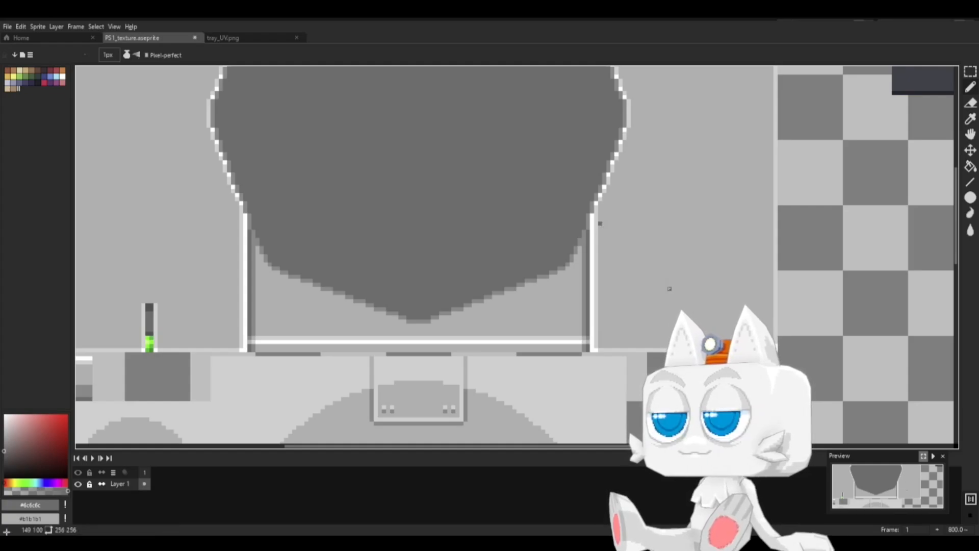
key("ctrl+z")
left_click(609, 187)
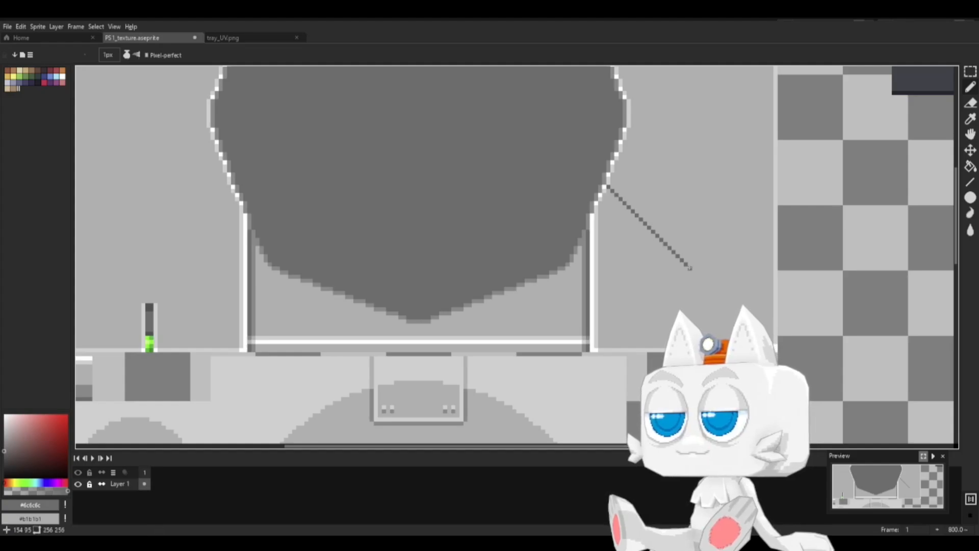
left_click(689, 268, "shift")
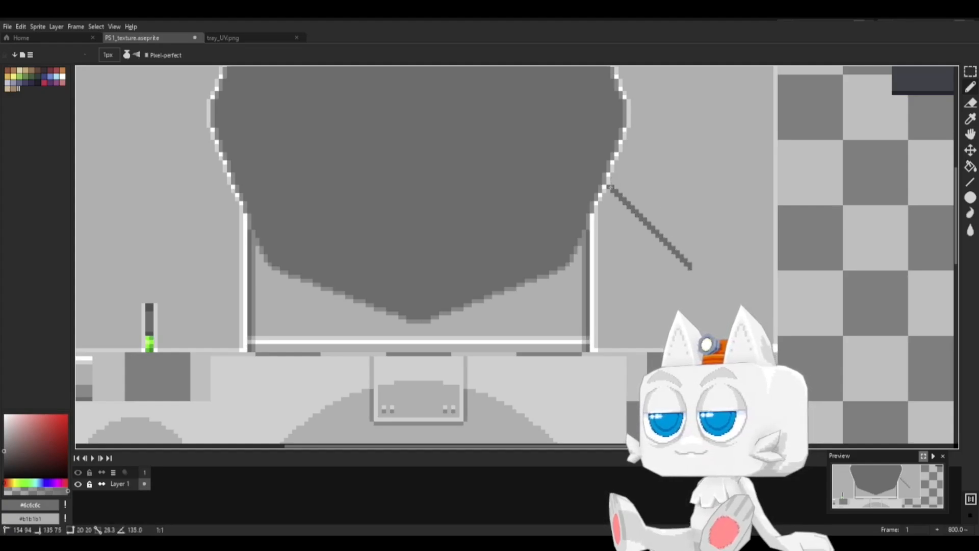
left_click(612, 191, "shift")
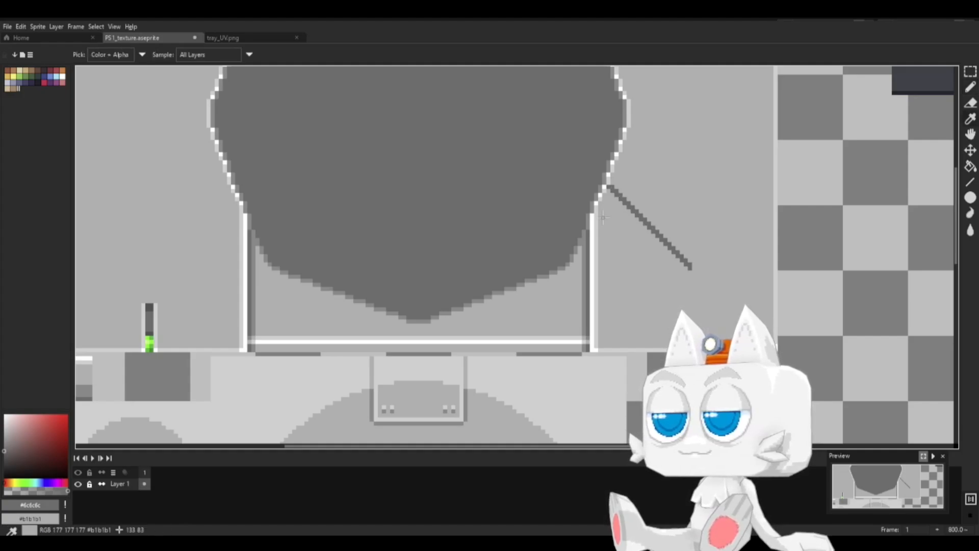
Step: Outline both sides of the diagonal groove with #d0d0d0 pixels and touch up the pixels where it meets the octagon's rim
left_click(608, 182, "alt")
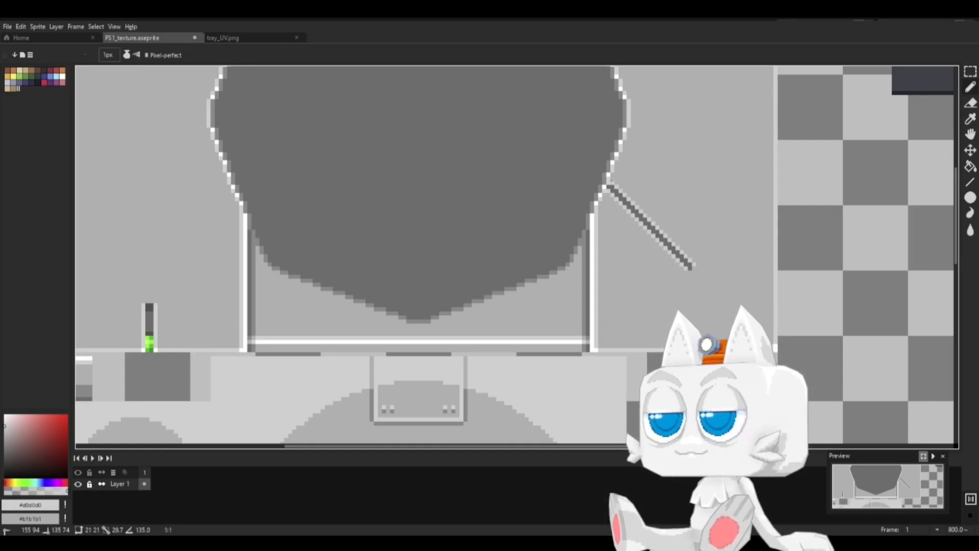
left_click(613, 182, "shift")
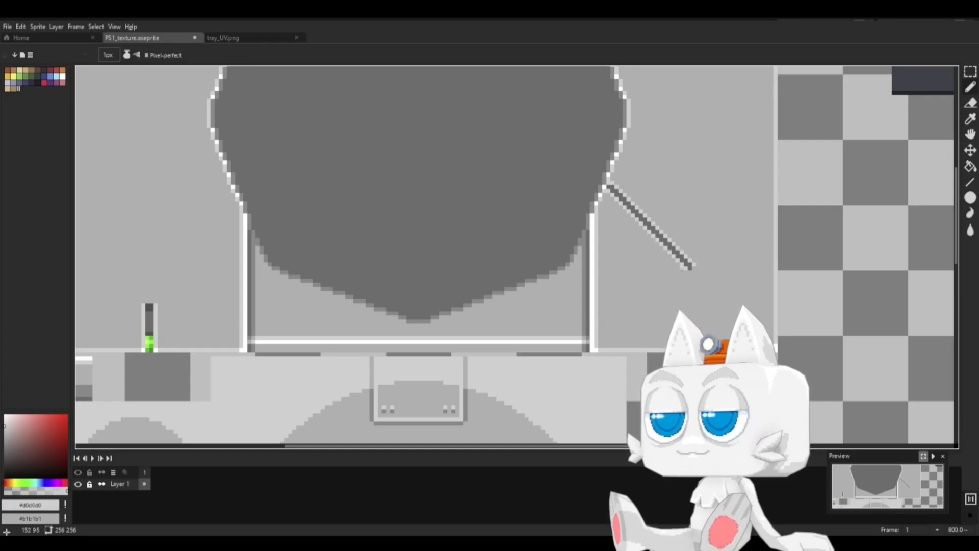
scroll(640, 207, "up", 3)
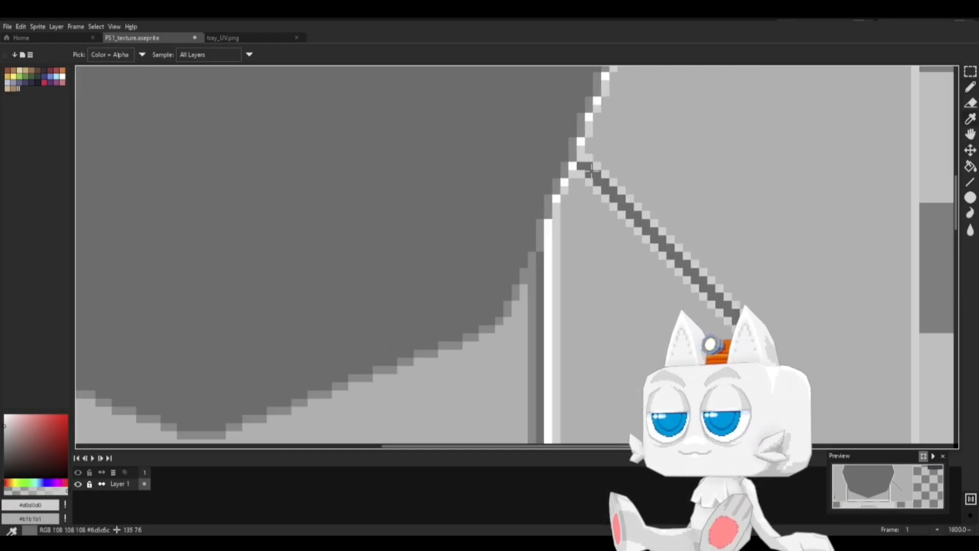
left_click(567, 150, "alt")
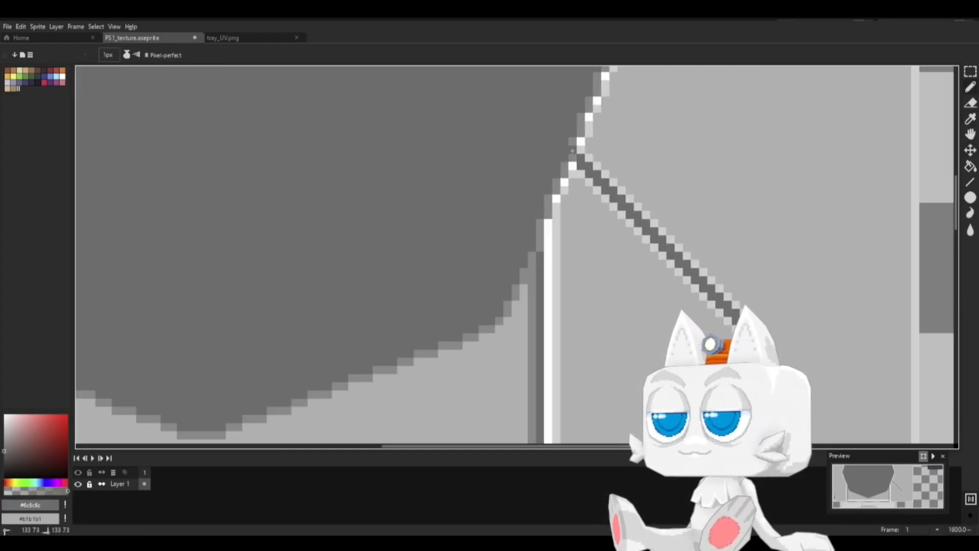
left_click(577, 175, "alt")
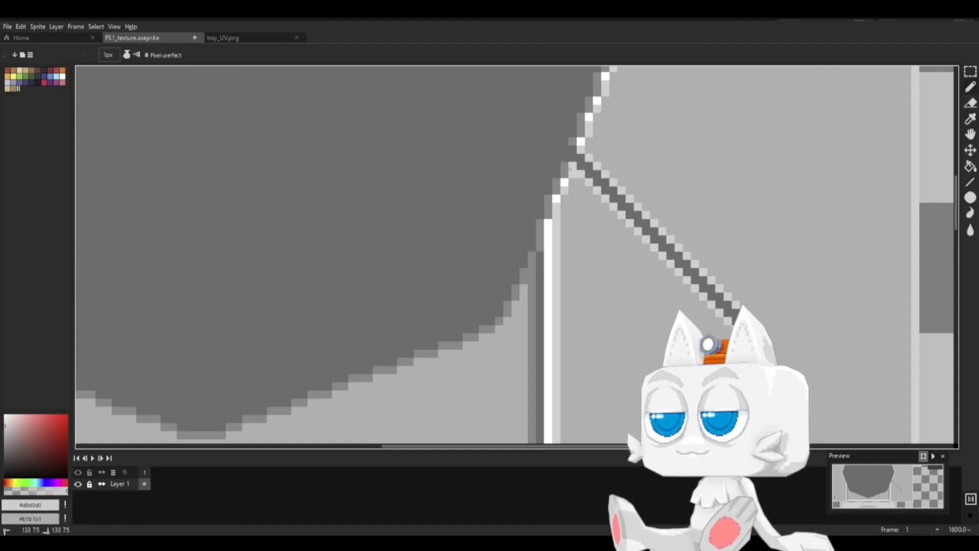
left_click_drag(573, 167, 564, 166)
left_click(572, 193, "alt")
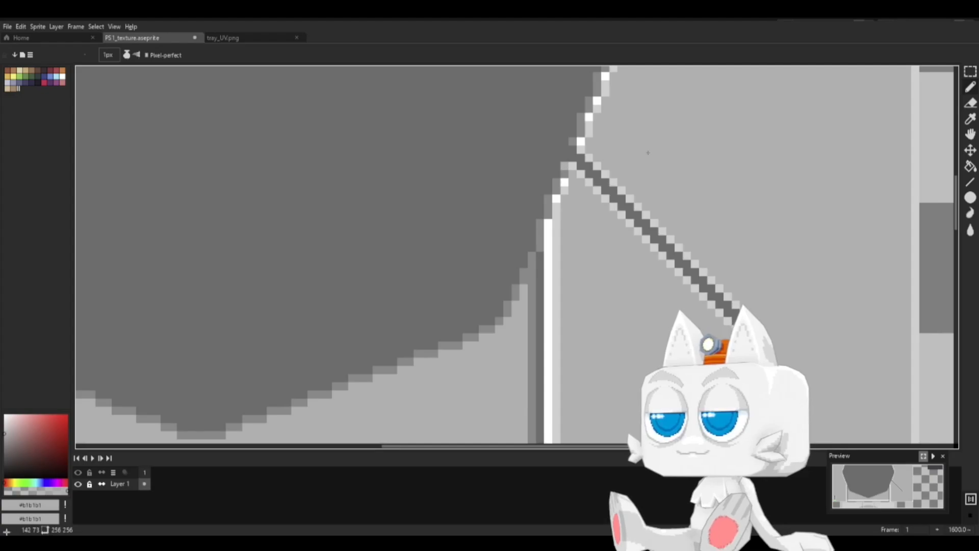
Step: Save the sprite and export it as the texture image
scroll(588, 249, "down", 1)
scroll(588, 249, "down", 1)
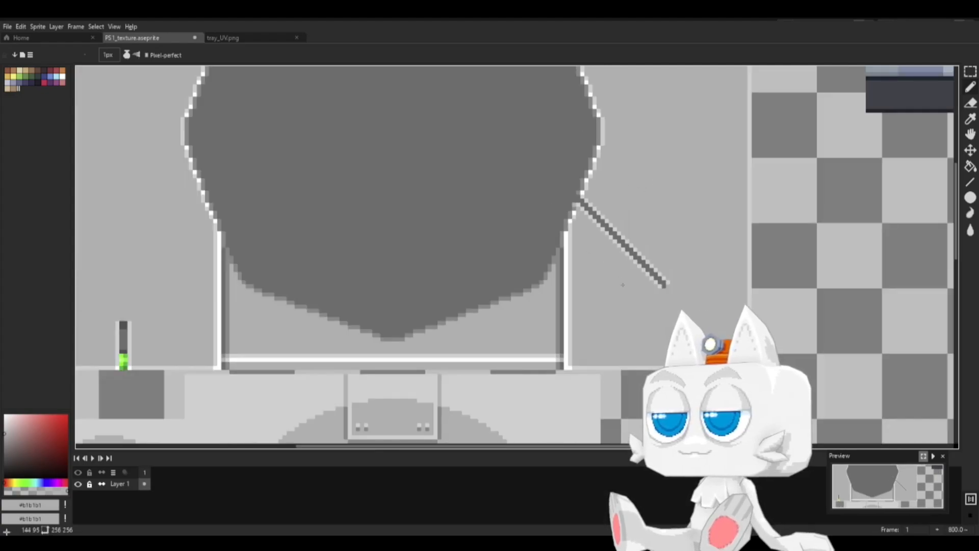
key("ctrl+s")
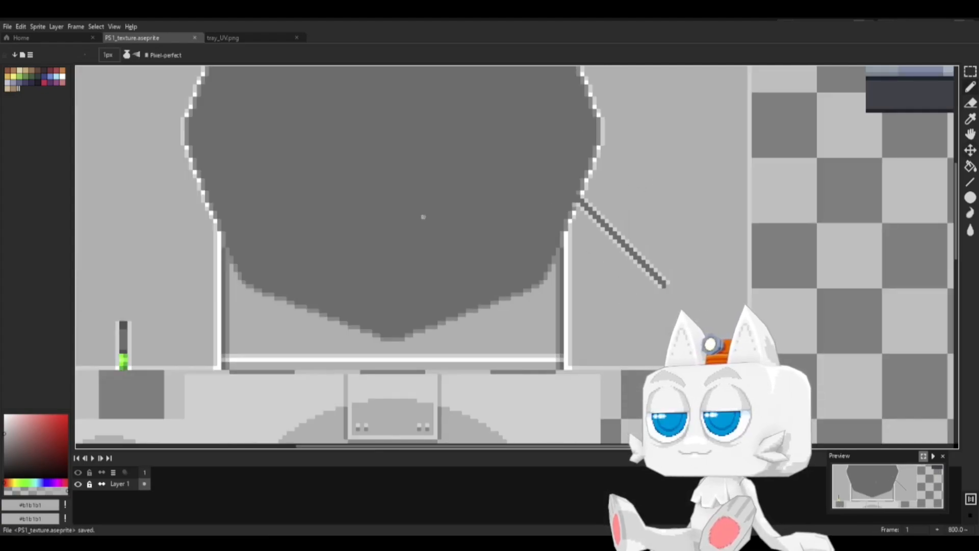
left_click(9, 28)
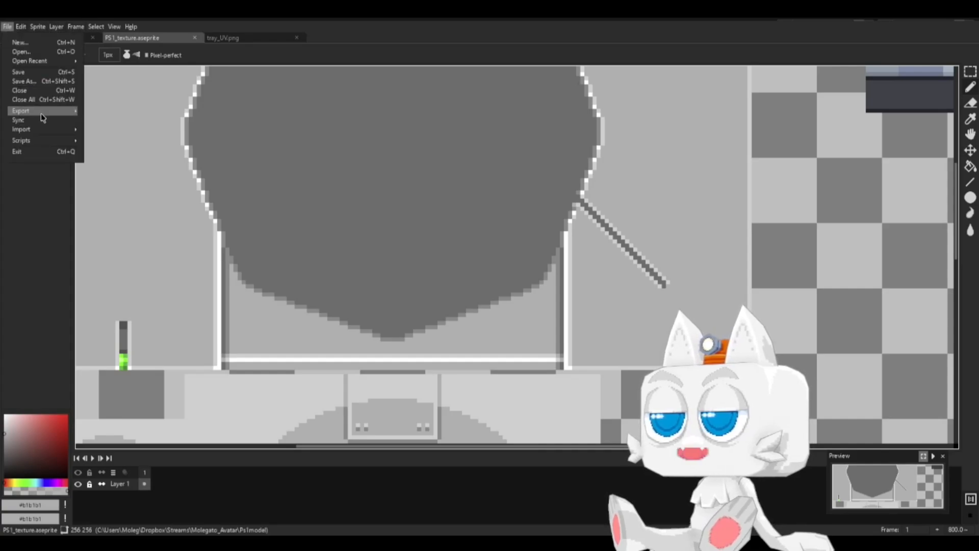
mouse_move(23, 111)
left_click(117, 117)
left_click(250, 246)
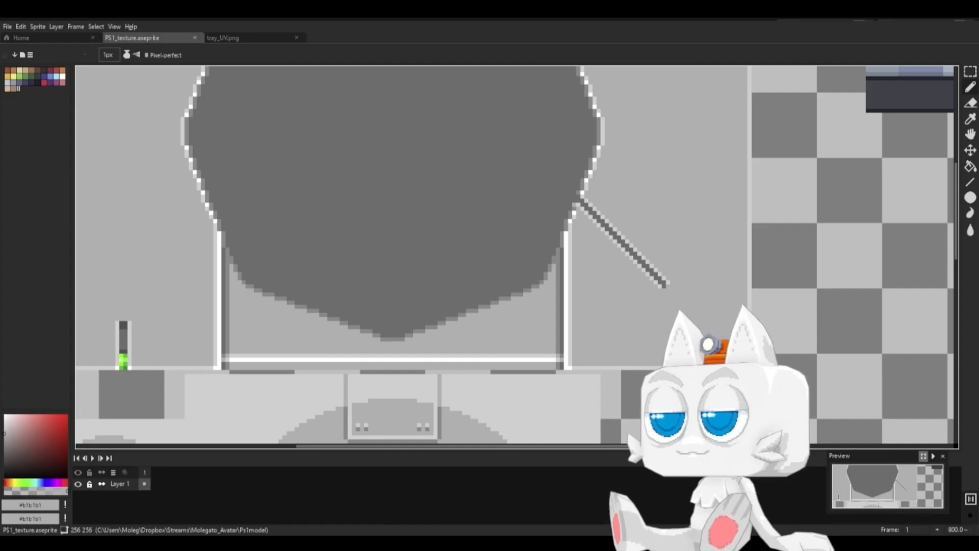
Step: Switch to Blender and inspect the texture details on the PlayStation model from several angles
key("alt+Tab")
middle_click_drag(629, 349, 469, 359)
scroll(526, 363, "down", 5)
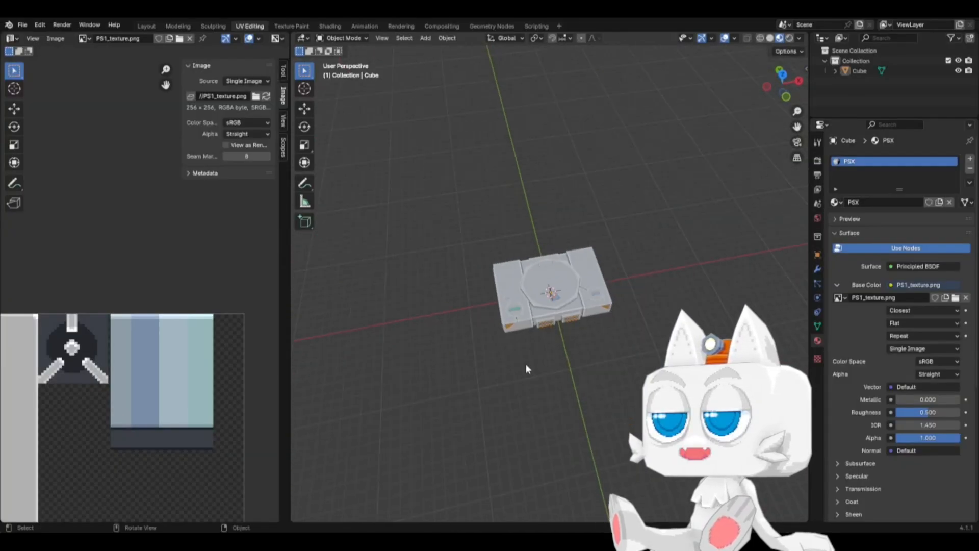
middle_click_drag(601, 334, 556, 347)
scroll(573, 352, "up", 5)
scroll(557, 352, "up", 1)
middle_click_drag(439, 348, 510, 317)
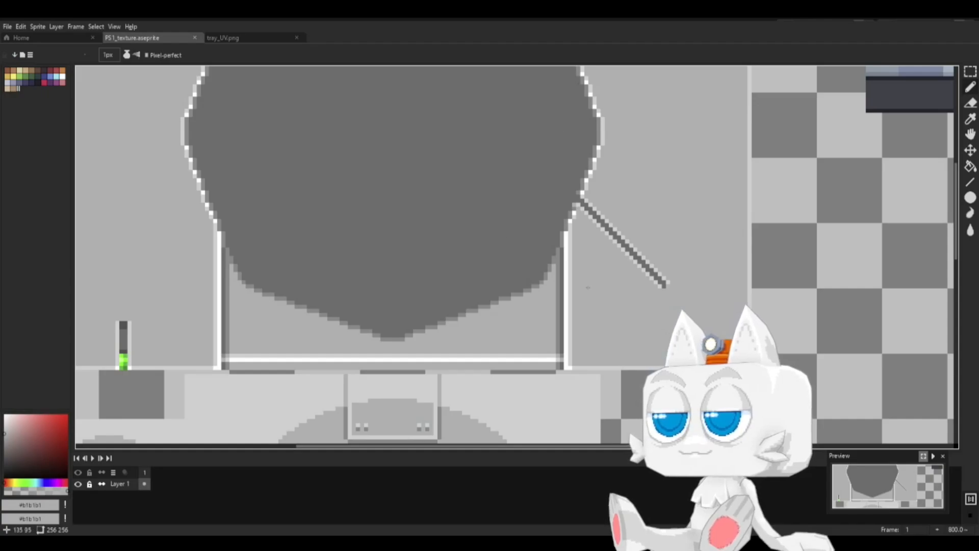
Step: Back in Aseprite, select the 16 by 16 px hazard-stripe triangle on the lower-left side panel and paste a copy of it
scroll(588, 287, "down", 3)
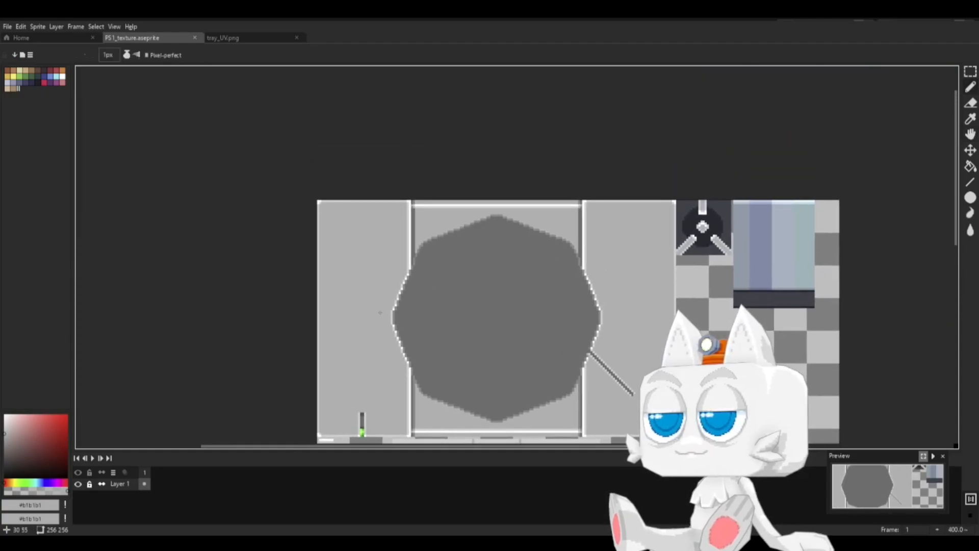
scroll(380, 312, "down", 2)
middle_click_drag(411, 304, 423, 125)
scroll(346, 328, "up", 2)
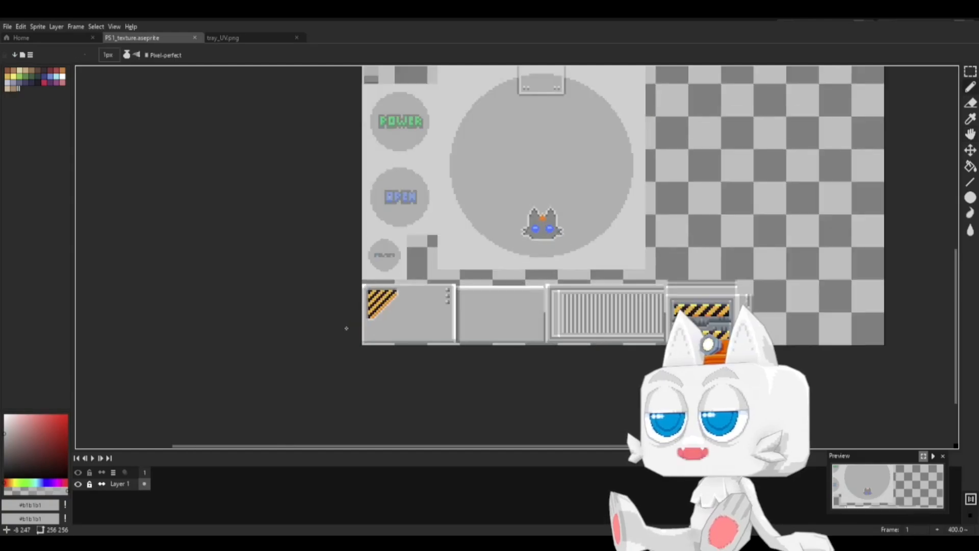
scroll(346, 328, "up", 3)
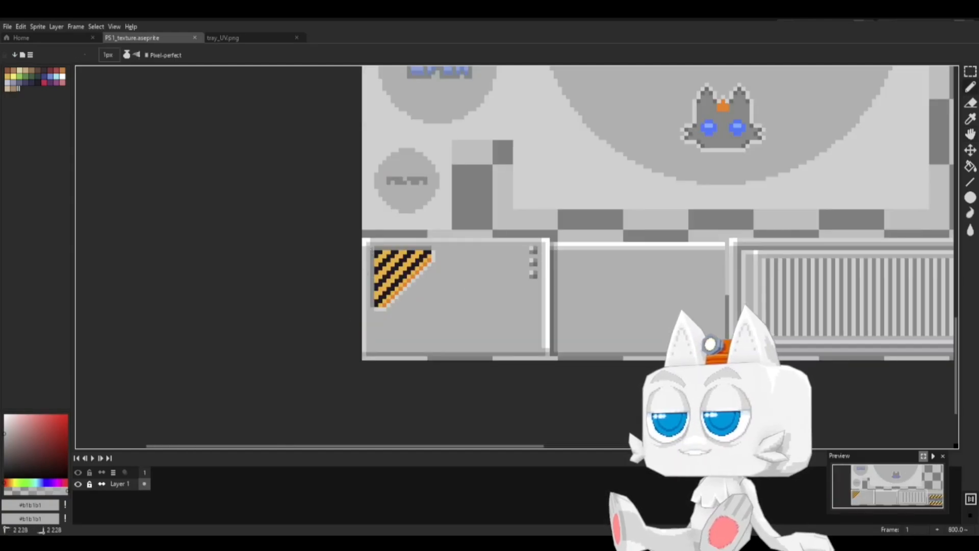
key("w")
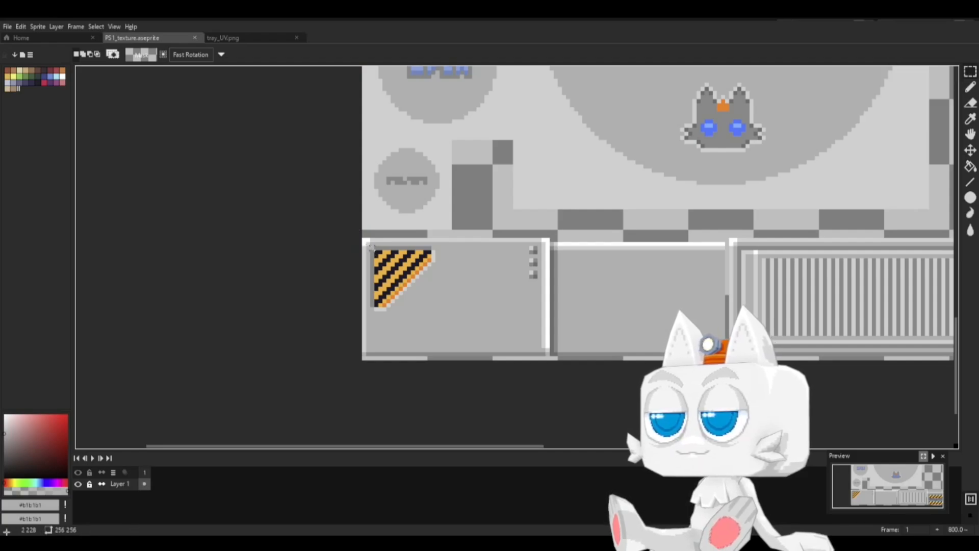
left_click_drag(369, 247, 460, 108)
key("ctrl+v")
Step: Place the pasted hazard-stripe triangle in the sprite's upper-left corner at position 2, 2
middle_click_drag(485, 113, 460, 383)
left_click_drag(431, 370, 432, 170)
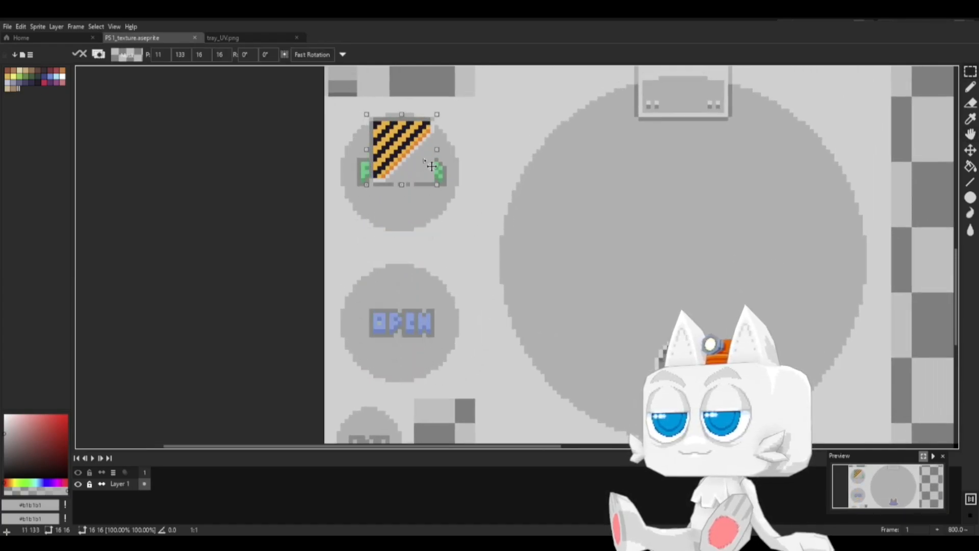
middle_click_drag(432, 168, 422, 381)
left_click_drag(407, 362, 398, 109)
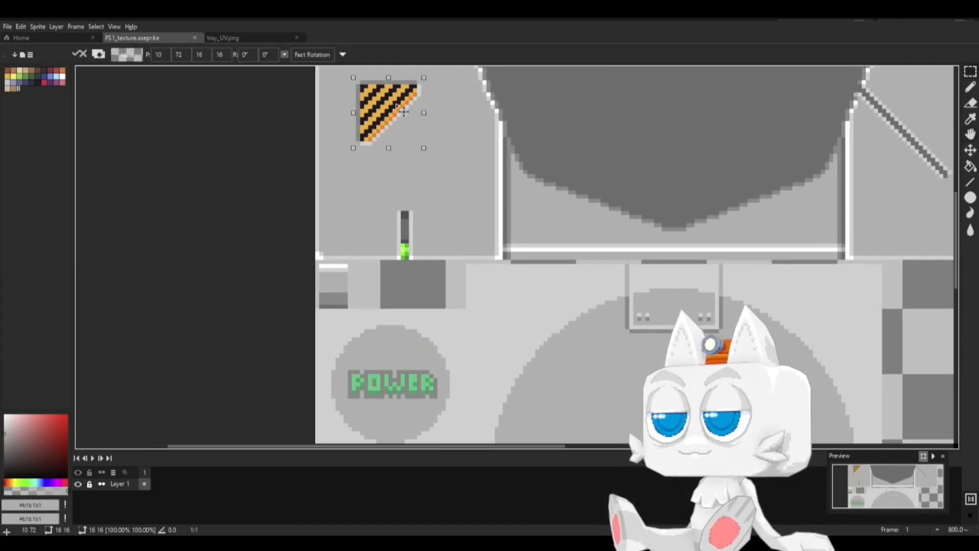
middle_click_drag(398, 108, 368, 377)
left_click_drag(368, 377, 365, 128)
middle_click_drag(364, 128, 364, 244)
left_click_drag(352, 224, 329, 212)
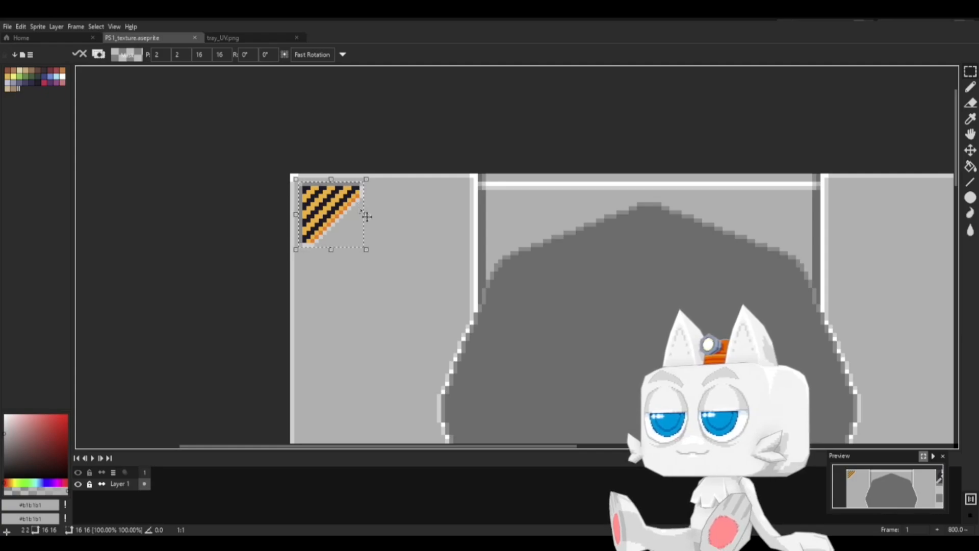
key("Return")
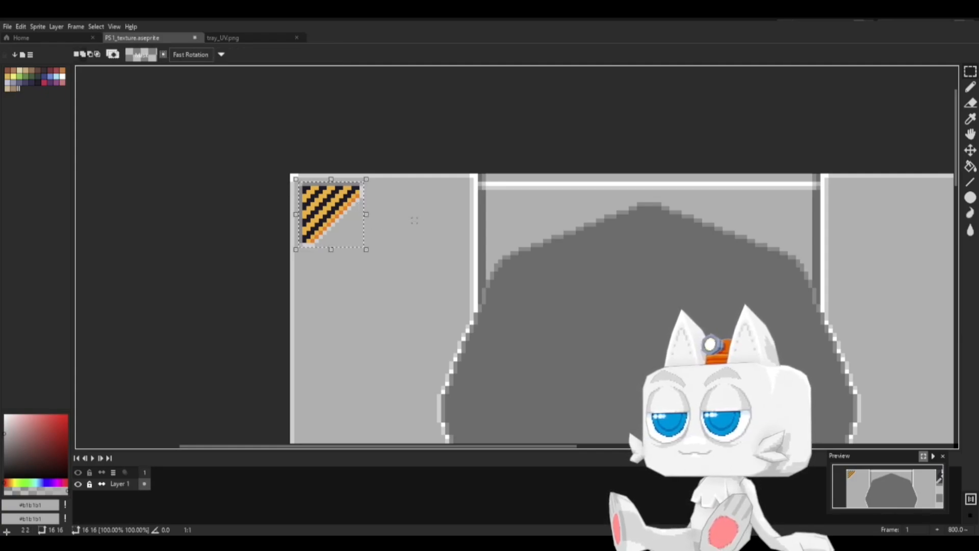
Step: Add a horizontally flipped copy of the stripe triangle at position 158, 2 in the top face's upper-right corner and deselect it
key("shift+h")
left_click_drag(338, 220, 880, 251, "shift")
middle_click_drag(876, 288, 682, 301)
left_click_drag(682, 223, 773, 223, "shift")
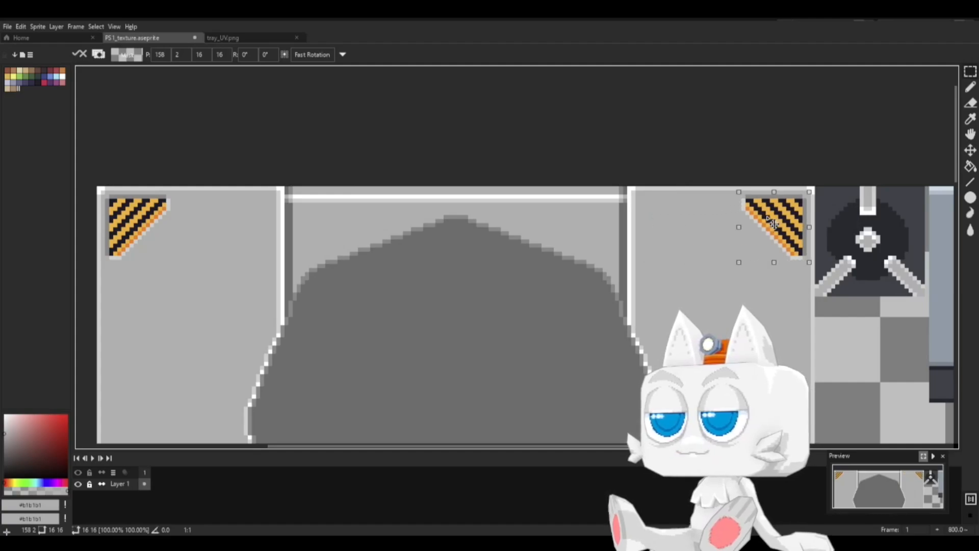
left_click(666, 242)
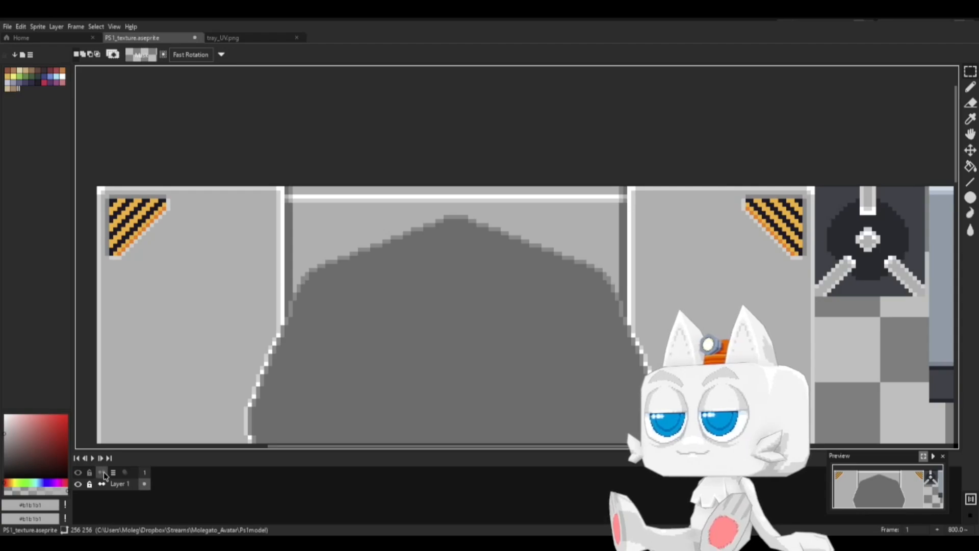
Step: Sample the stripes' yellow #feae34 as the drawing colour and add a new layer above the texture
key("b")
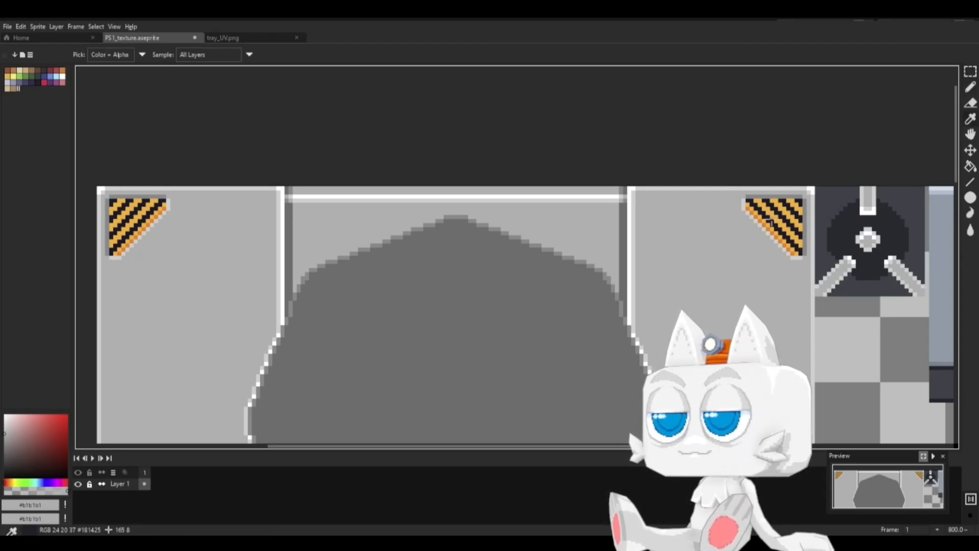
left_click(775, 220, "alt")
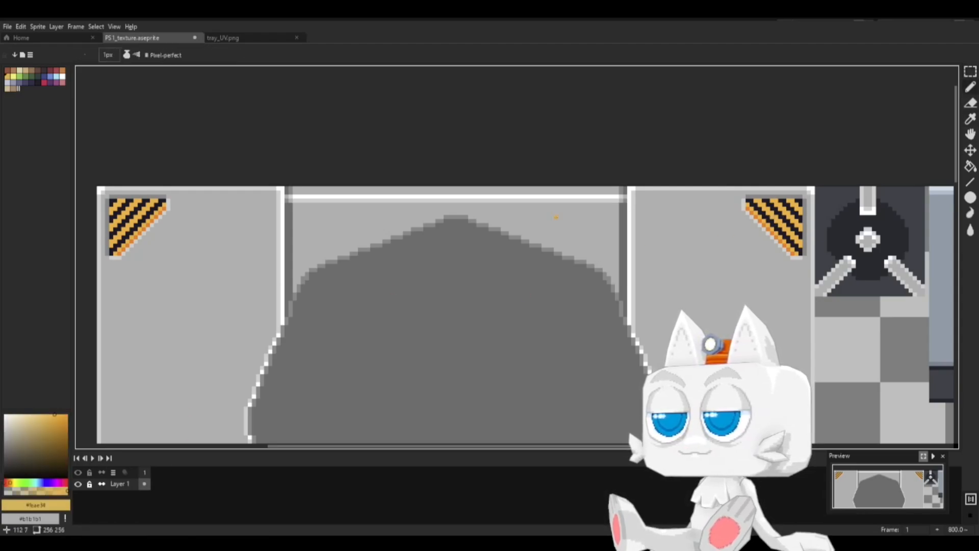
key("space")
mouse_move(697, 236)
left_mouse_down()
mouse_move(640, 249)
mouse_move(576, 243)
left_mouse_up()
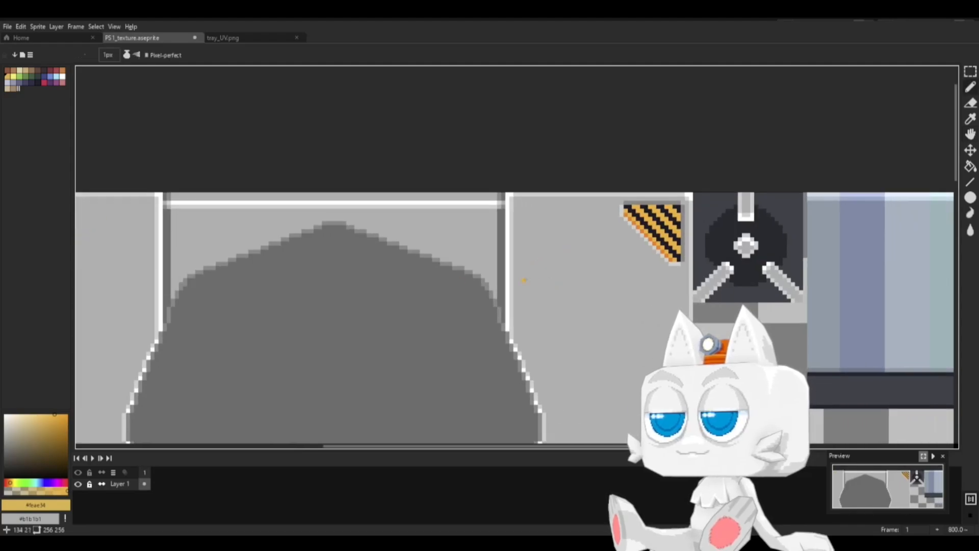
left_click(57, 28)
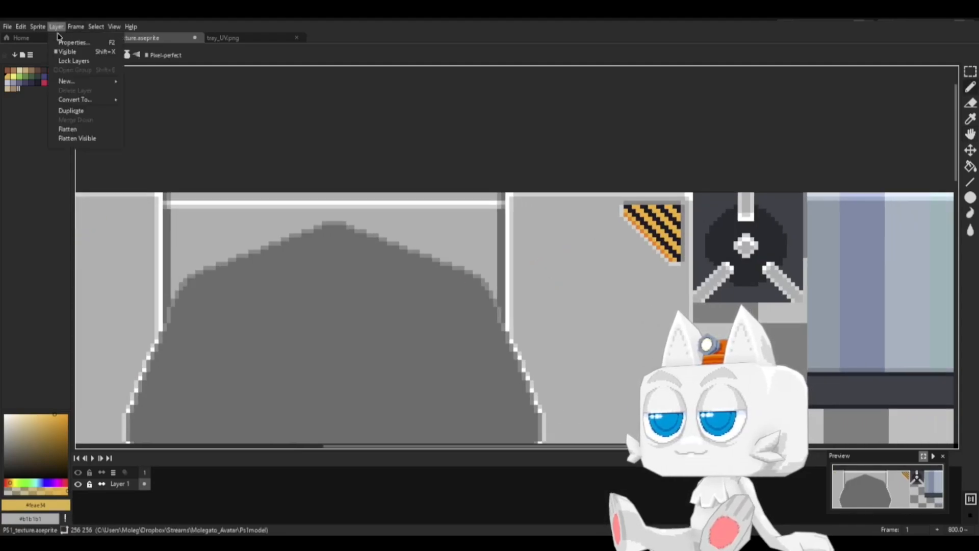
mouse_move(79, 81)
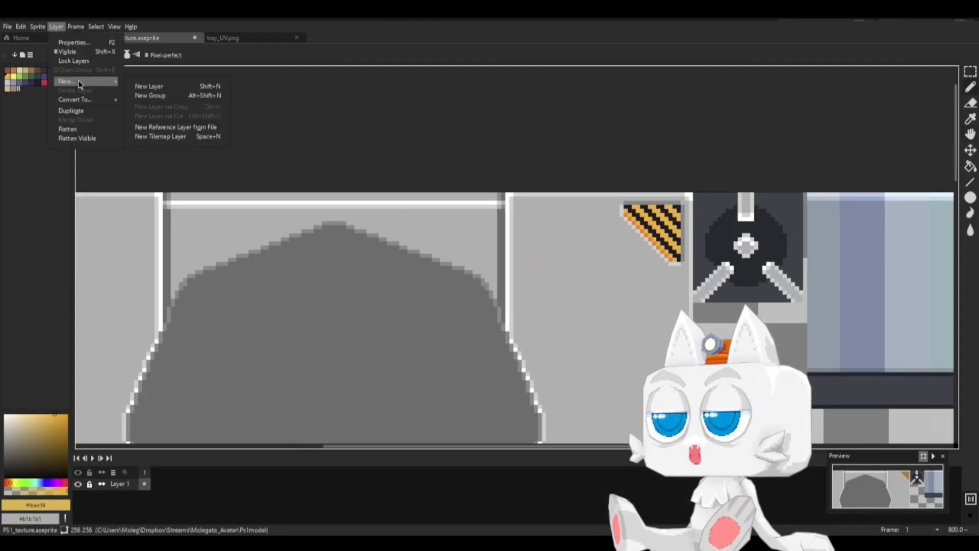
left_click(145, 88)
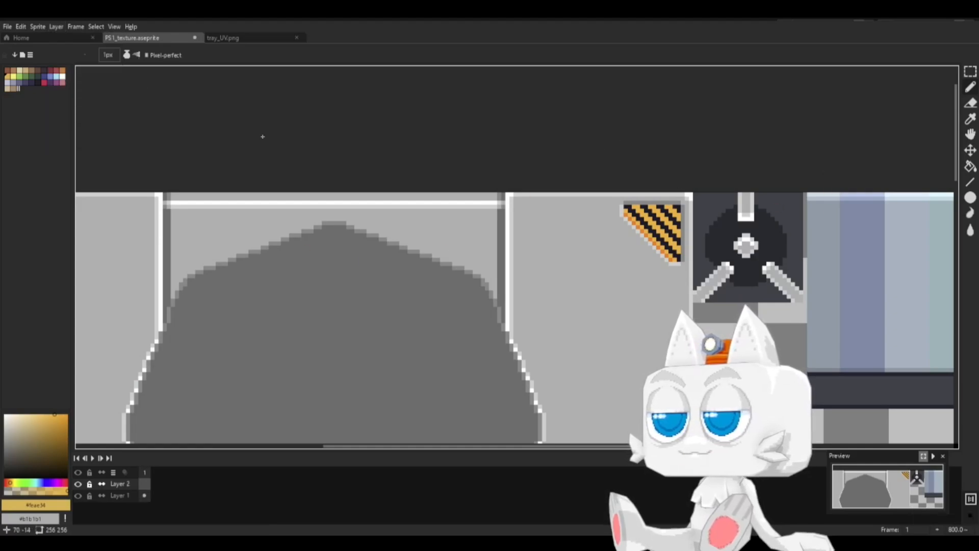
Step: Try the text PS in the 01 DigitMono font at size 12, placed beside the hazard-stripe triangle
key("ctrl+t")
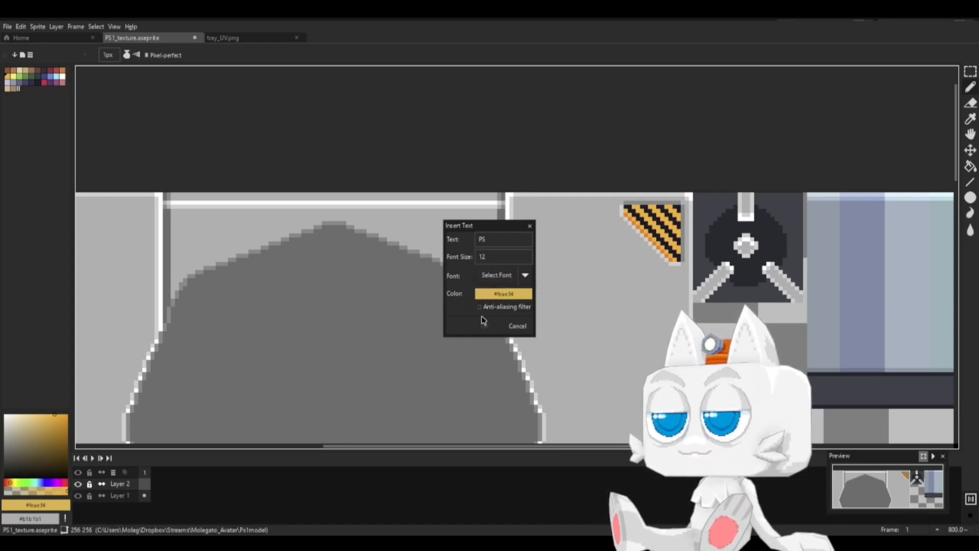
left_click(523, 276)
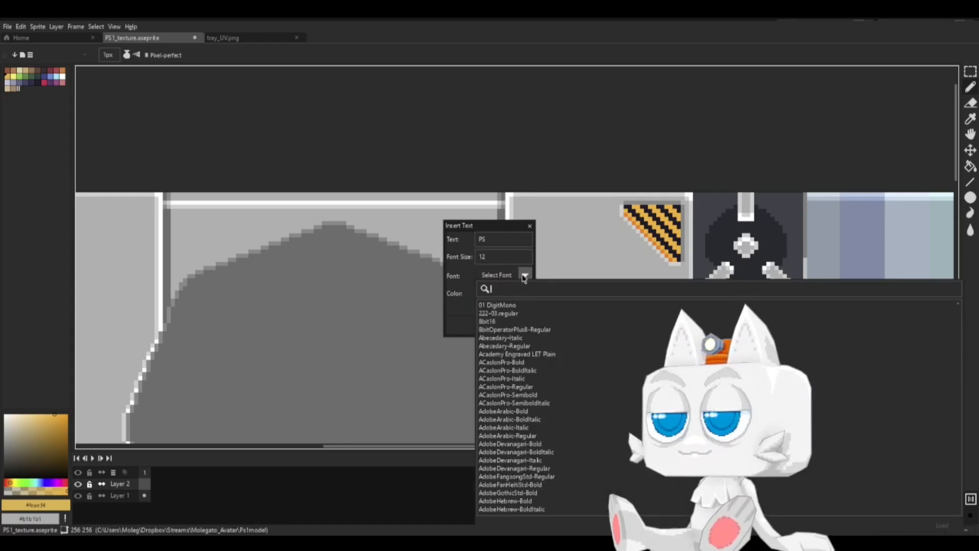
left_click(504, 306)
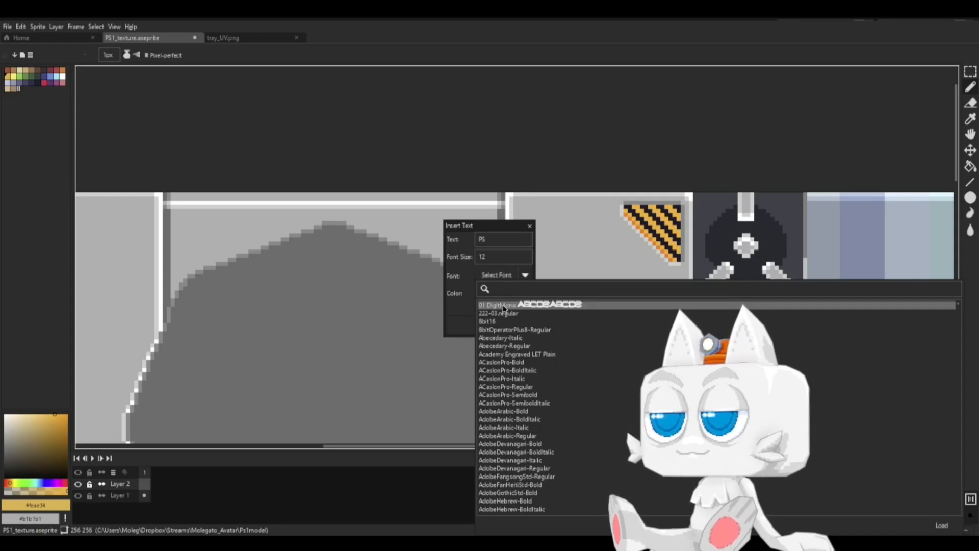
left_click(504, 305)
left_click(483, 326)
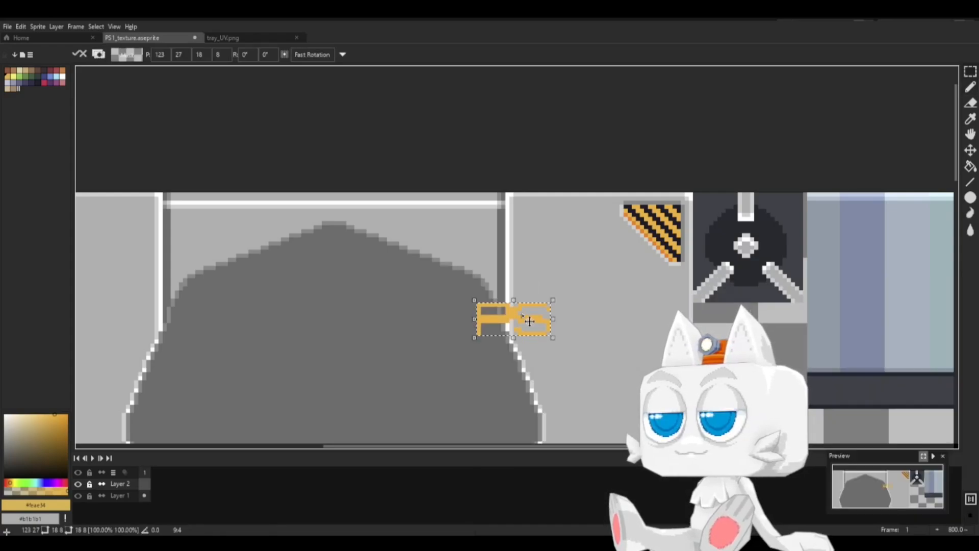
left_click_drag(533, 319, 609, 275)
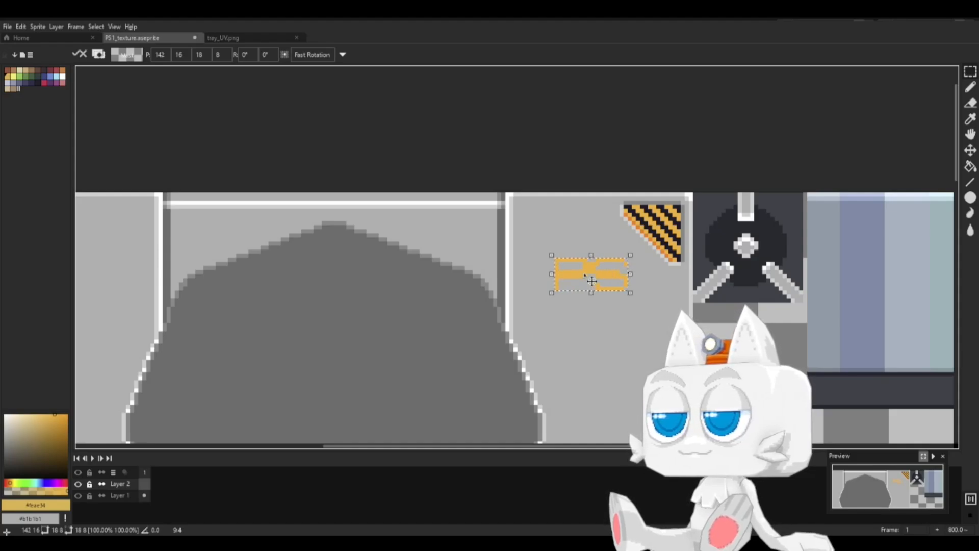
key("Escape")
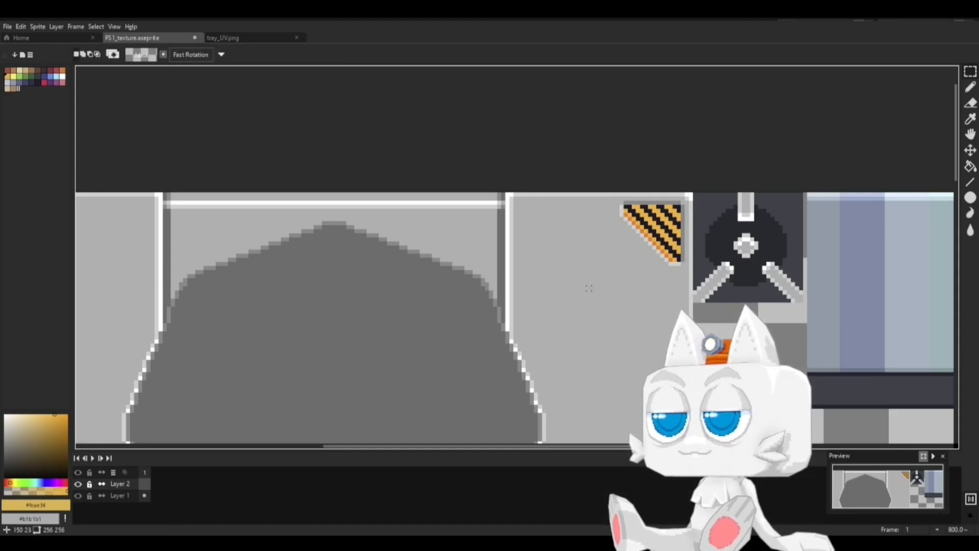
Step: Insert the text PS at font size 16 and place it just below the hazard-stripe triangle on the top face
key("t")
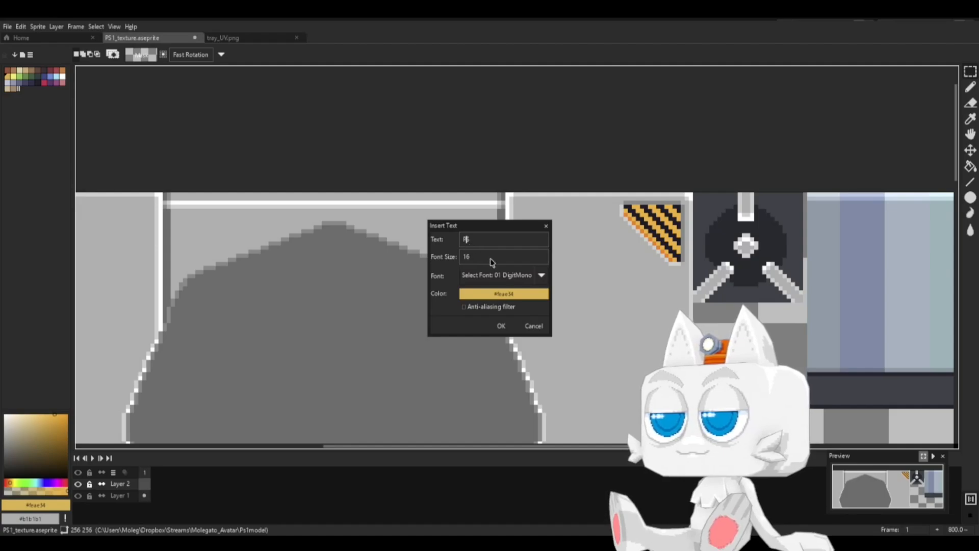
left_click(501, 326)
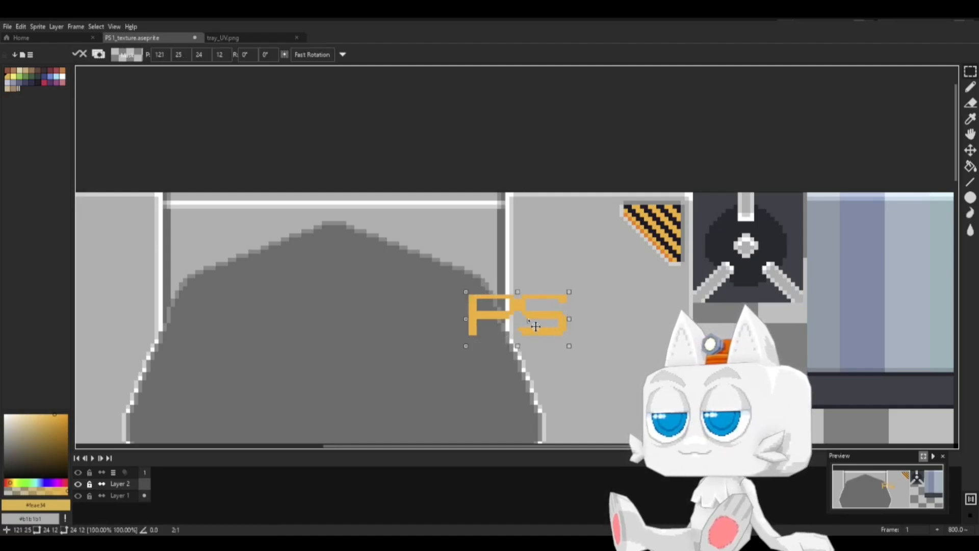
left_click_drag(536, 326, 614, 298)
left_click(600, 341)
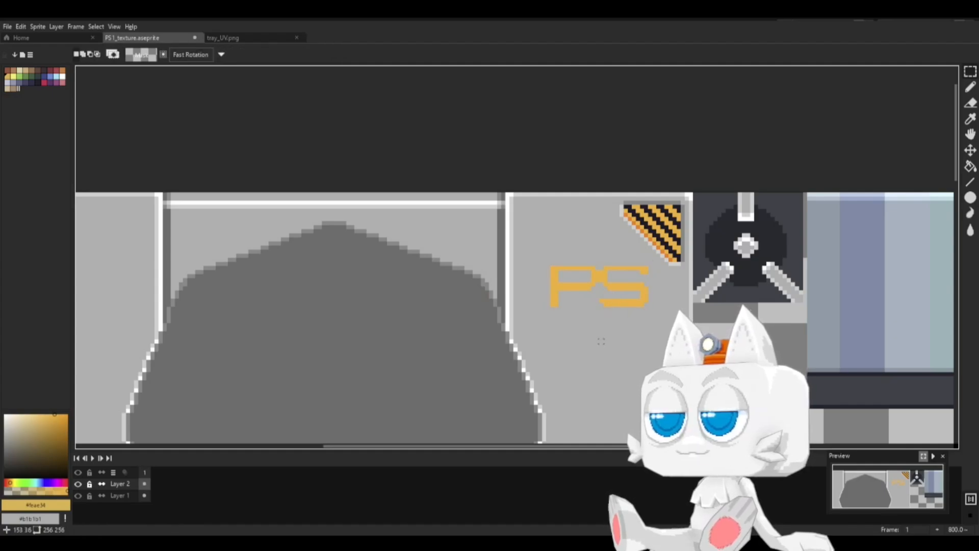
Step: Insert the text 01 at font size 16, right-aligned beneath the PS lettering, and deselect it
key("ctrl+t")
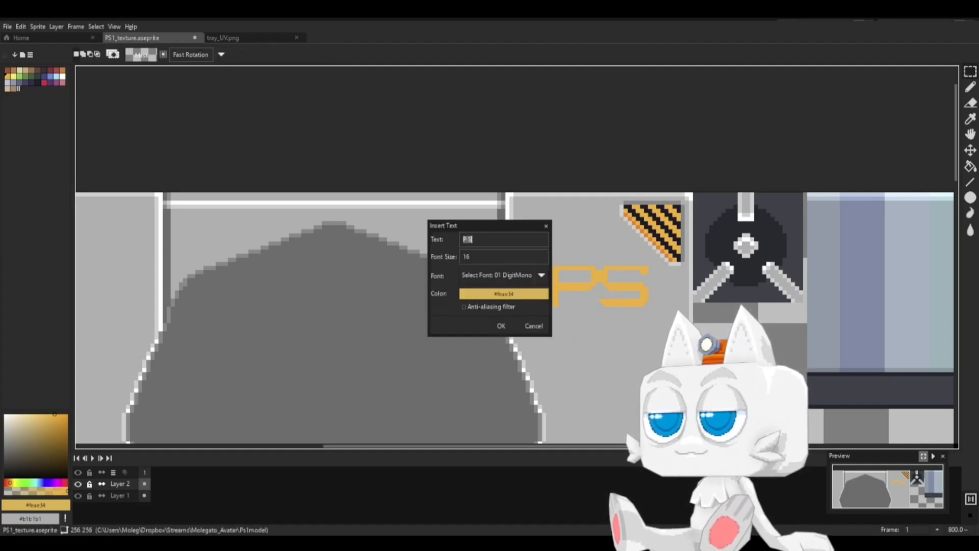
left_click(501, 325)
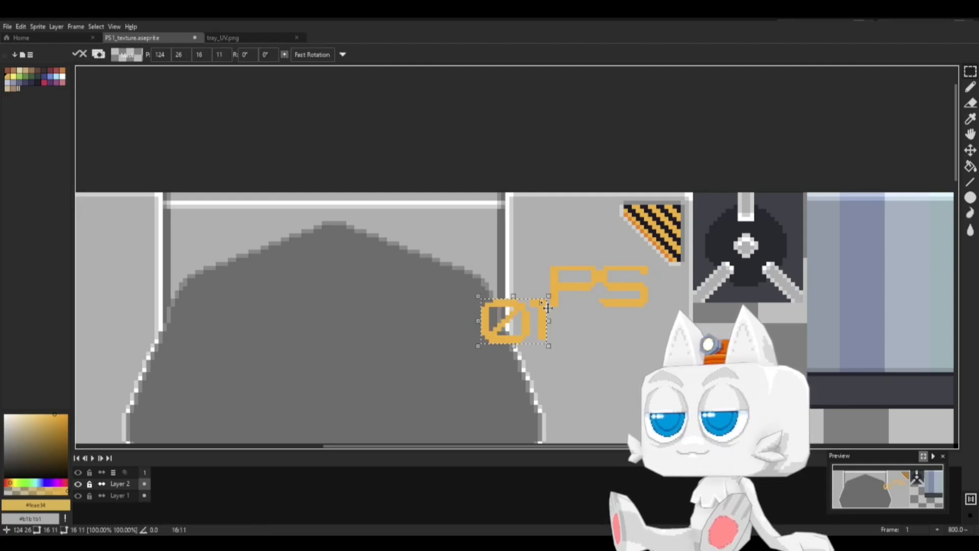
left_click_drag(527, 335, 628, 340)
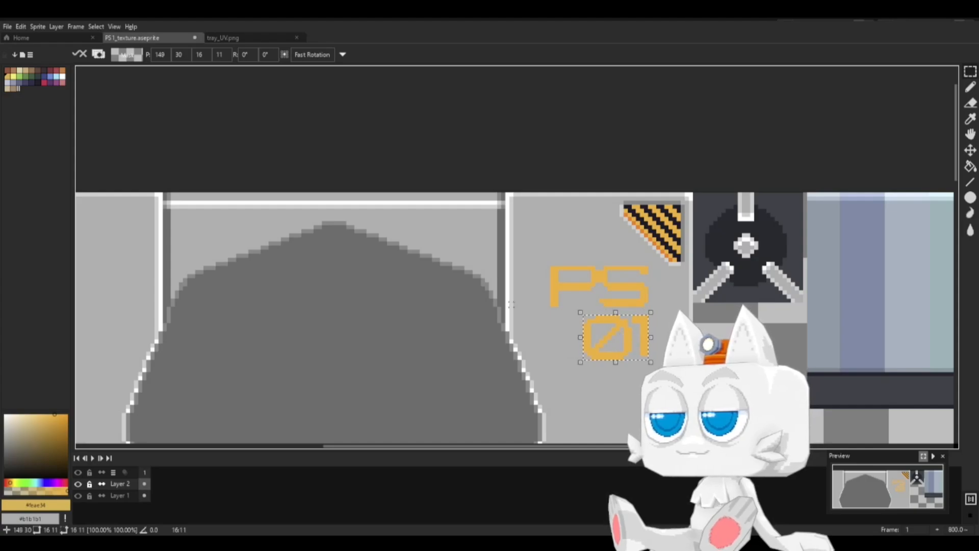
left_click(568, 297)
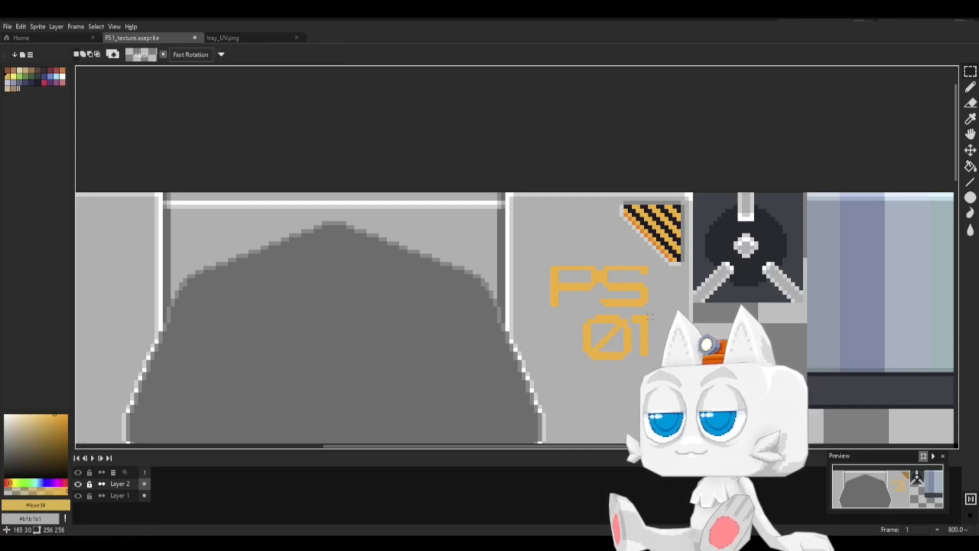
Step: Shift only the letter P 2 px to the left to separate it from the S, and deselect it
scroll(646, 308, "up", 2)
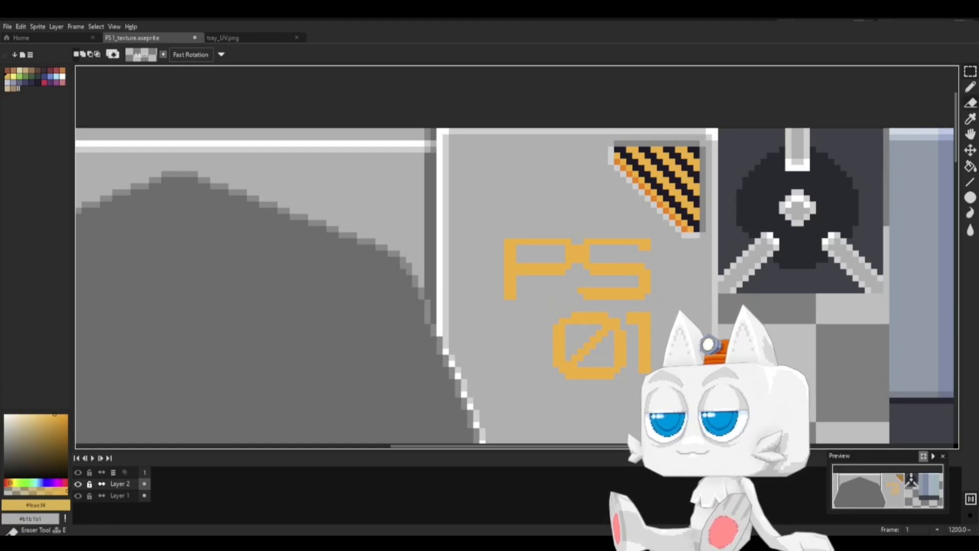
left_click(969, 73)
left_click_drag(457, 216, 576, 308)
key("Left")
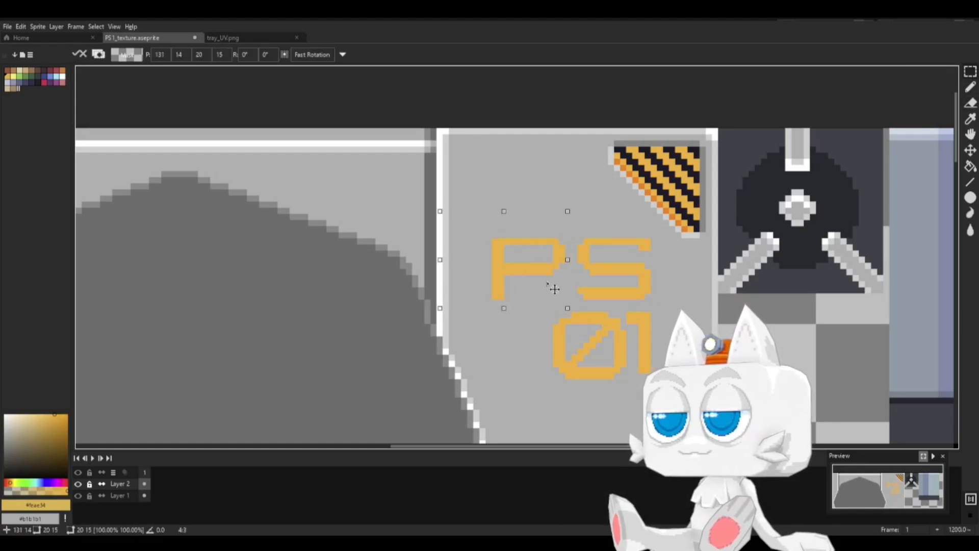
key("Left")
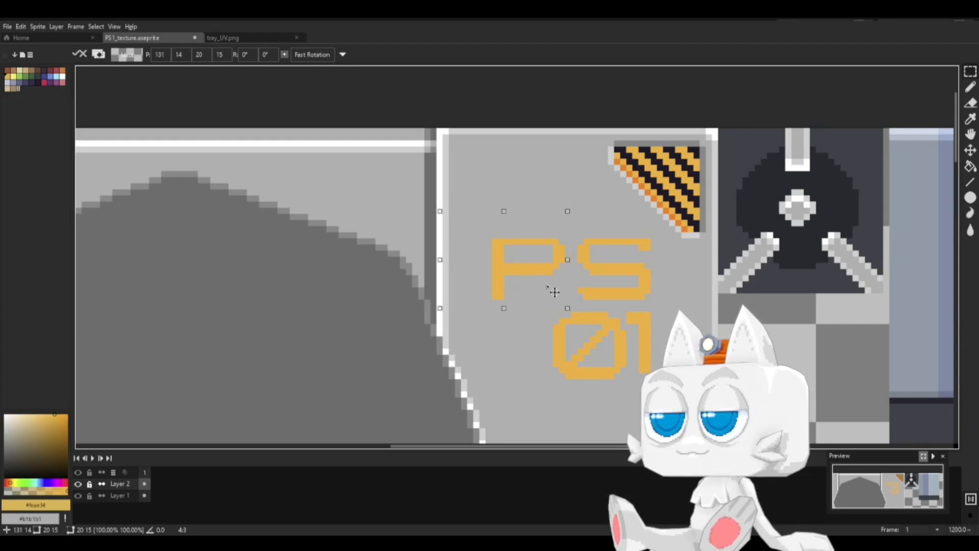
key("ctrl+d")
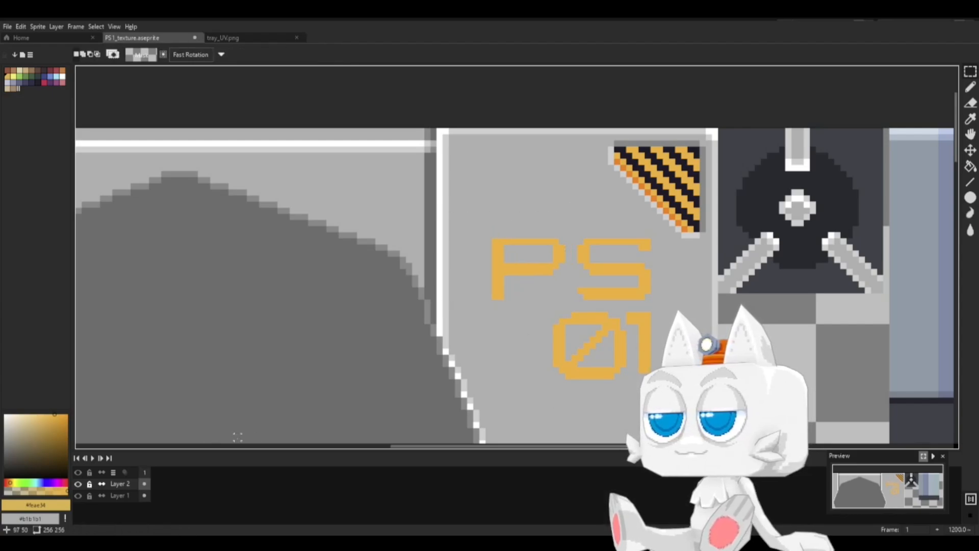
Step: Fill the PS 01 lettering with the stripes' orange edge colour and overlay a yellow copy 1 px higher
key("w")
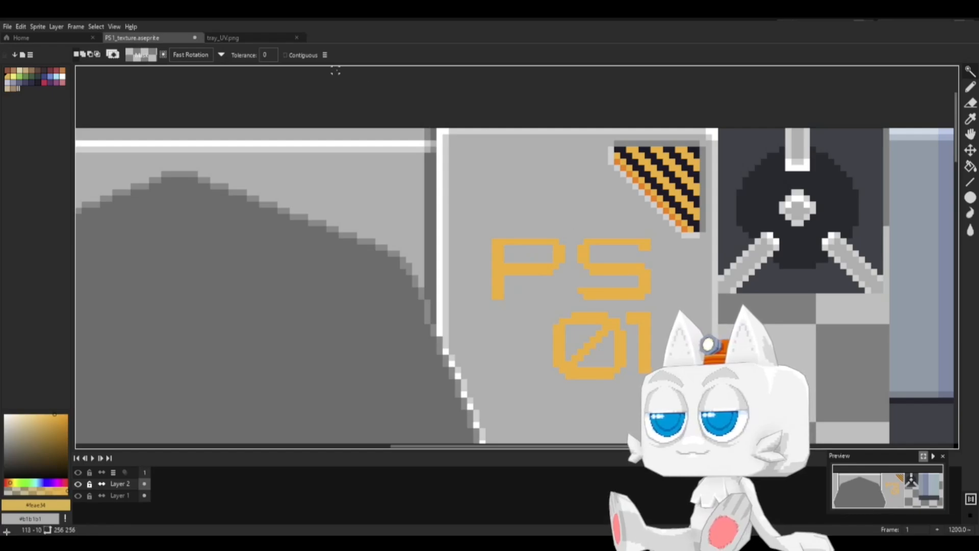
left_click(506, 258)
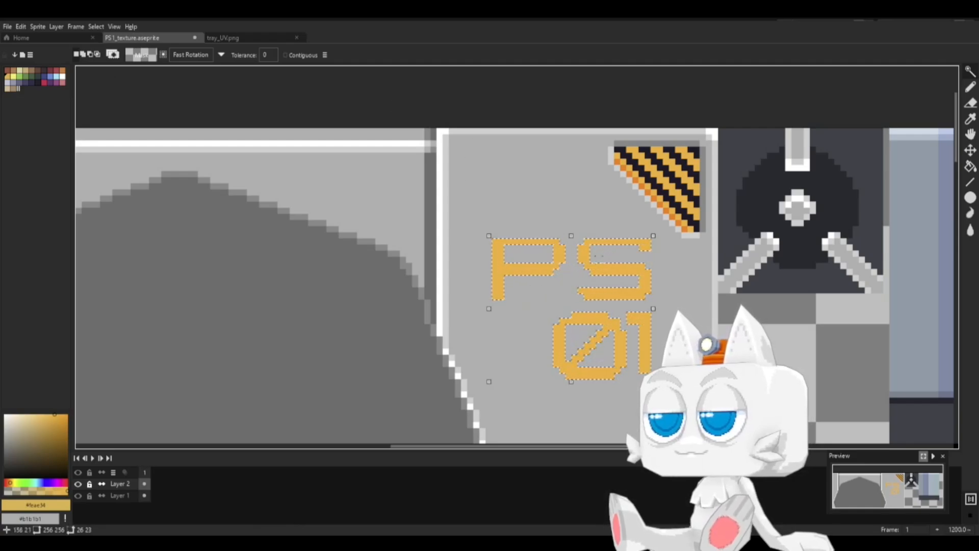
key("b")
left_click(666, 210, "alt")
key("g")
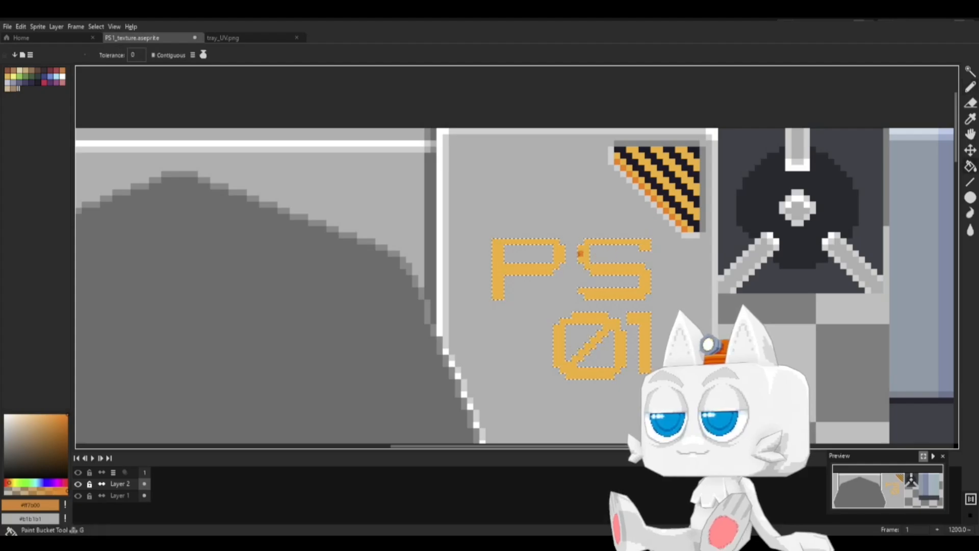
left_click(559, 252)
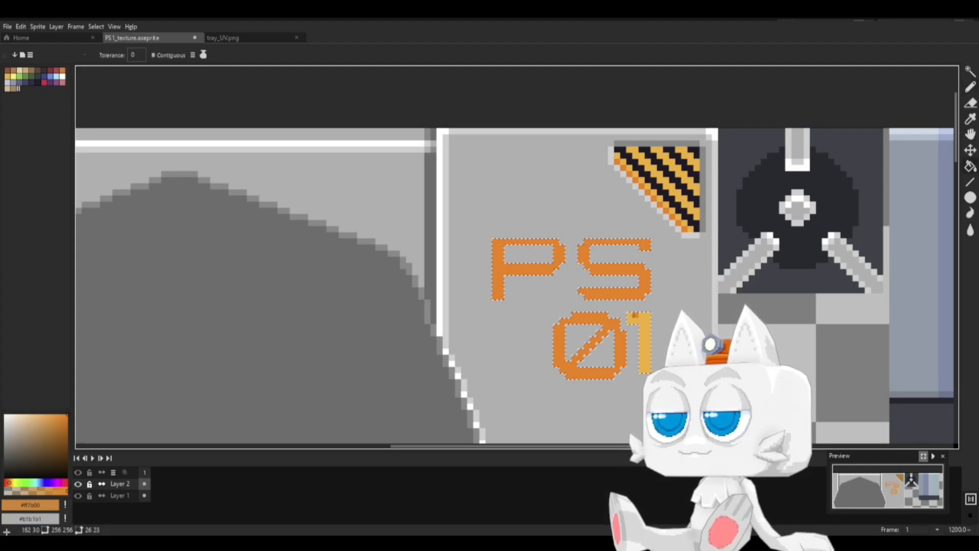
key("ctrl+v")
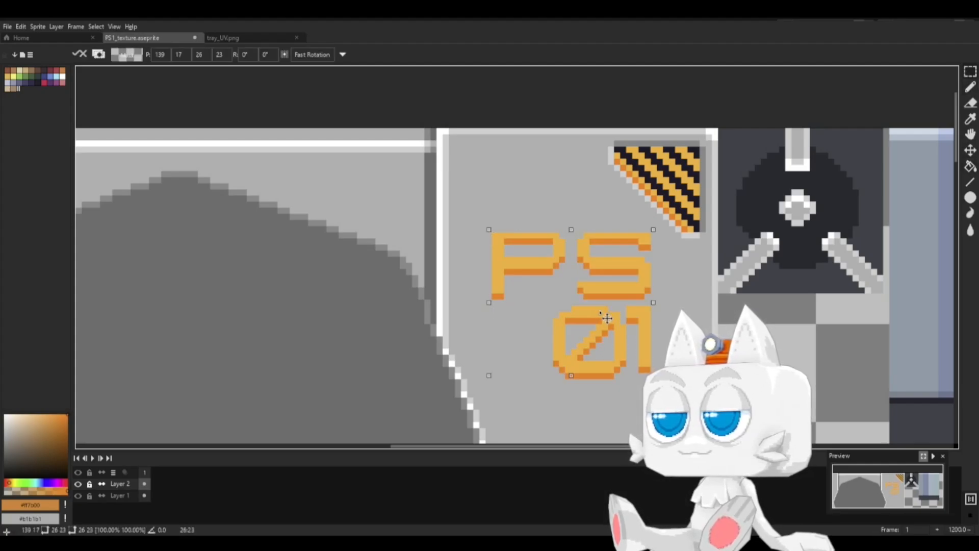
left_click(470, 278)
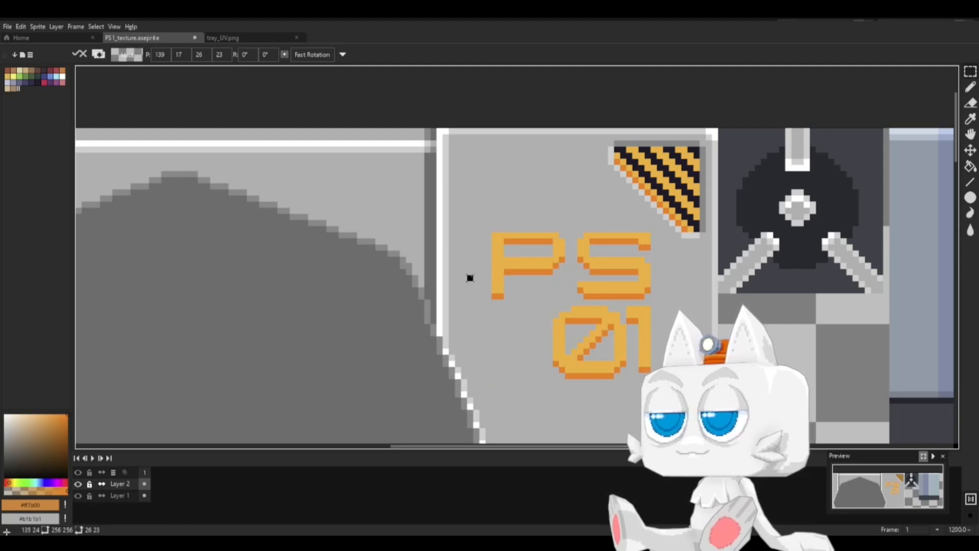
Step: Sample the grey #898989 beside the hazard stripes and try a shadow line inside the letter S
key("b")
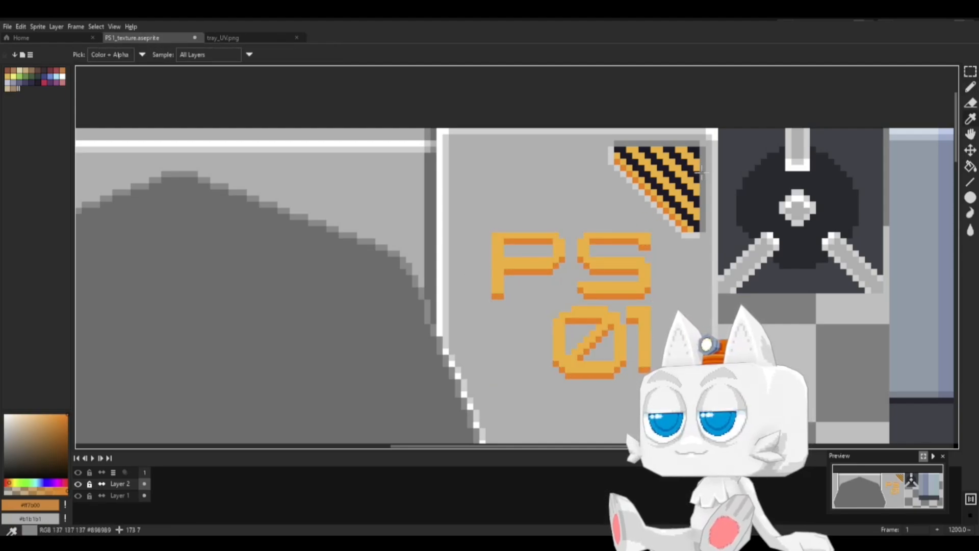
left_click(704, 172, "alt")
left_click_drag(593, 247, 637, 248, "shift")
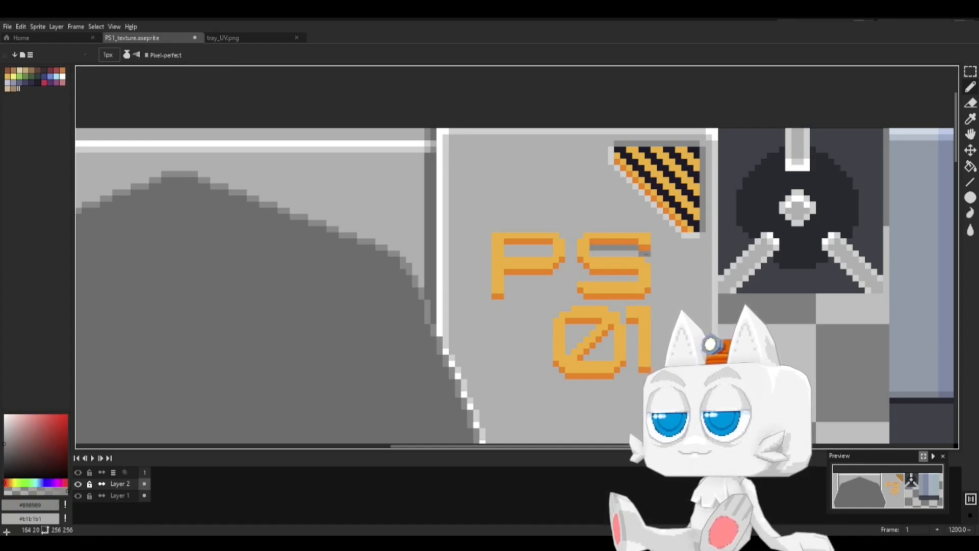
key("ctrl+z")
Step: Select all the yellow pixels of the PS 01 lettering and expand the selection by 1 px
key("w")
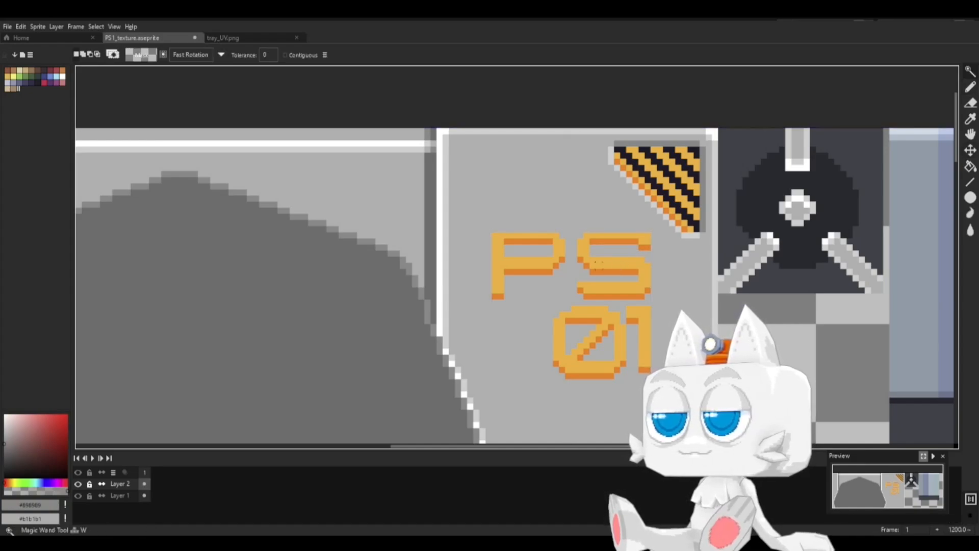
left_click(620, 267)
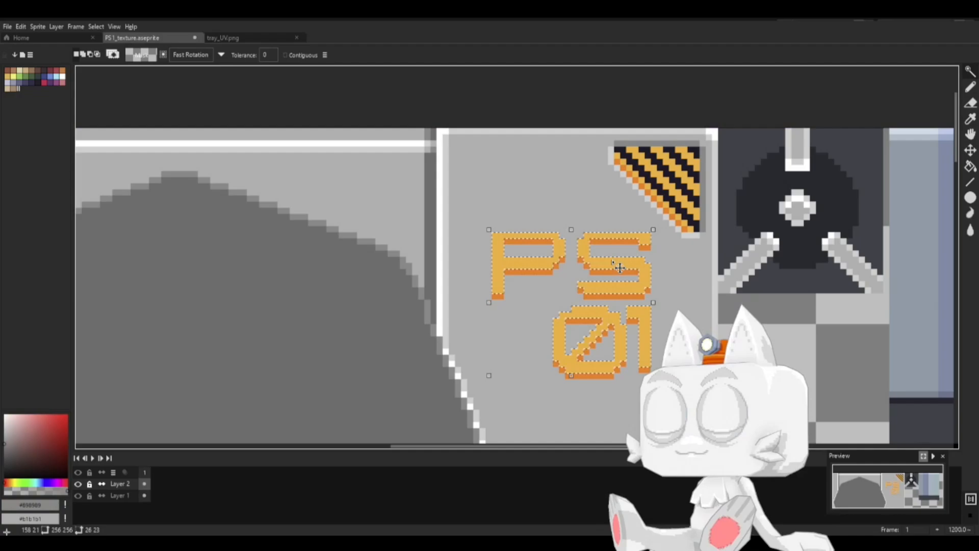
left_click(103, 27)
mouse_move(109, 90)
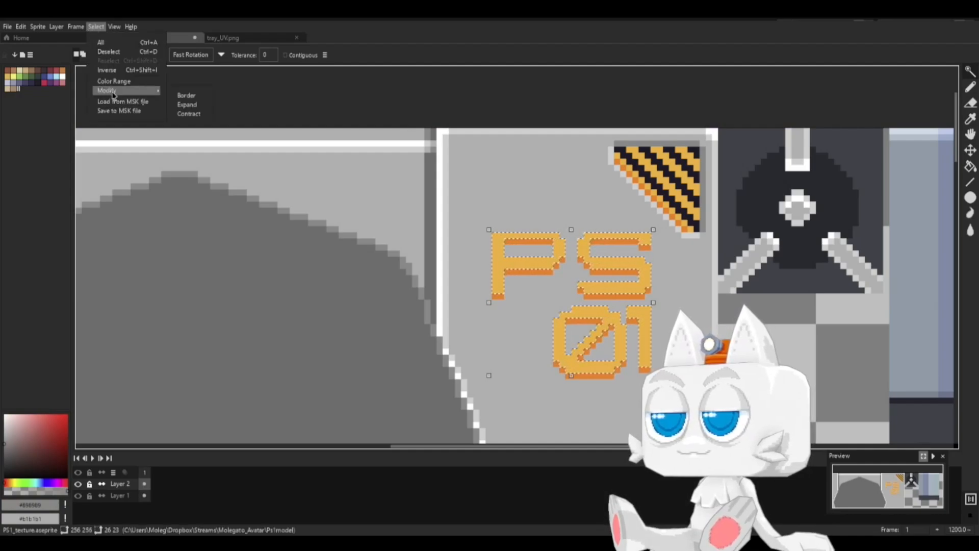
left_click(186, 104)
key("Return")
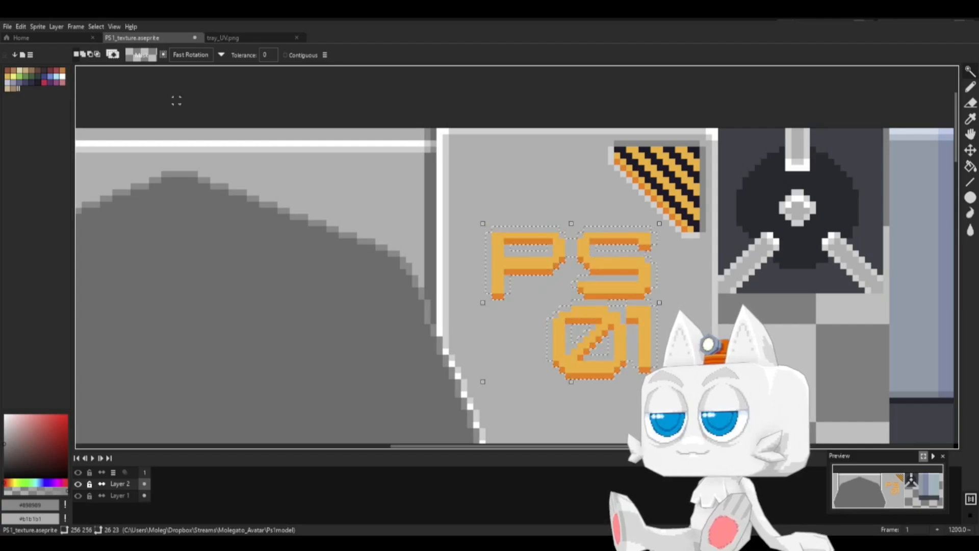
Step: Fill the expanded lettering selection with grey #898989 on Layer 1 as a shadow behind the text
left_click(120, 495)
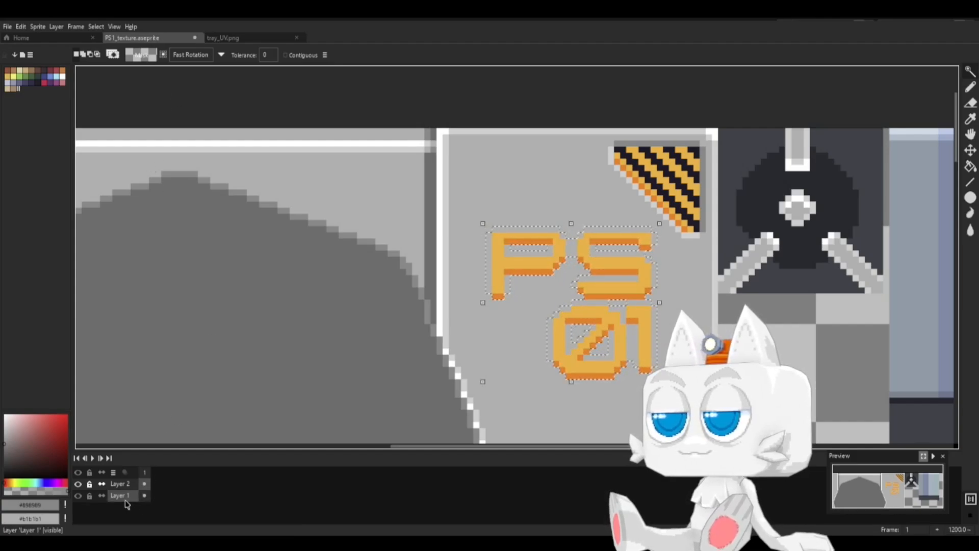
key("g")
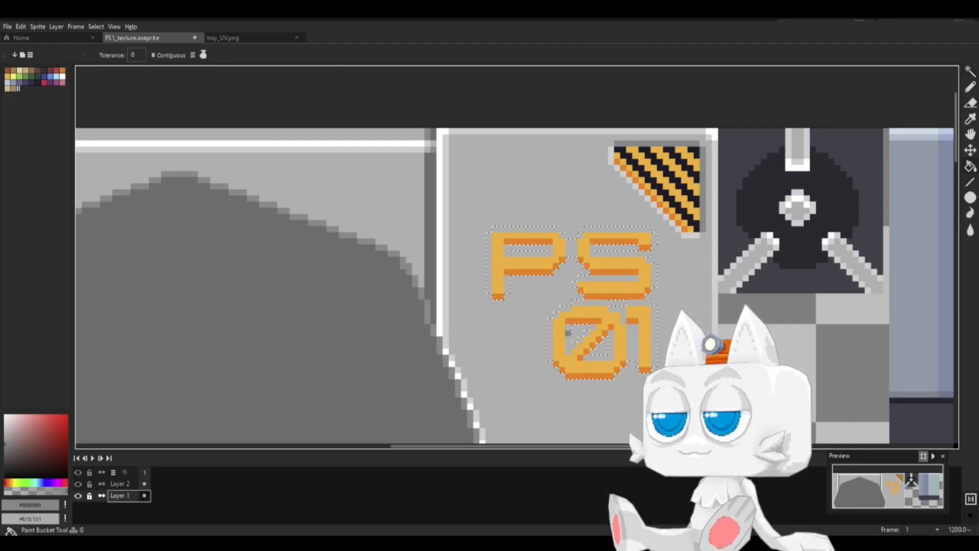
left_click(567, 332)
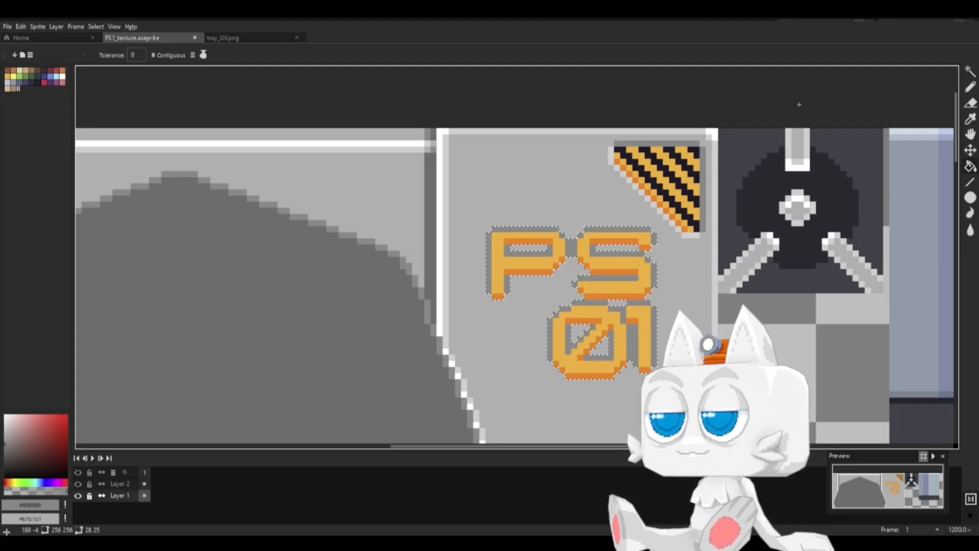
Step: Select a rectangle around the lettering's grey shadow on Layer 1, move it down 1 px and deselect it
left_click(970, 72)
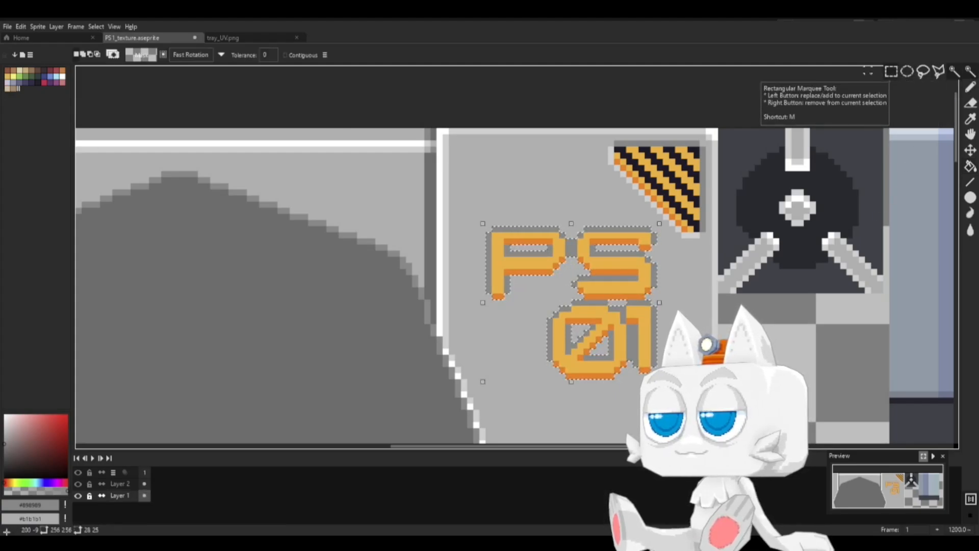
left_click(891, 71)
left_click_drag(480, 215, 654, 389)
left_click_drag(625, 315, 625, 322)
key("ctrl+d")
Step: Sample the panel grey #b1b1b1 and fill the stray strip above the PS lettering with it
key("b")
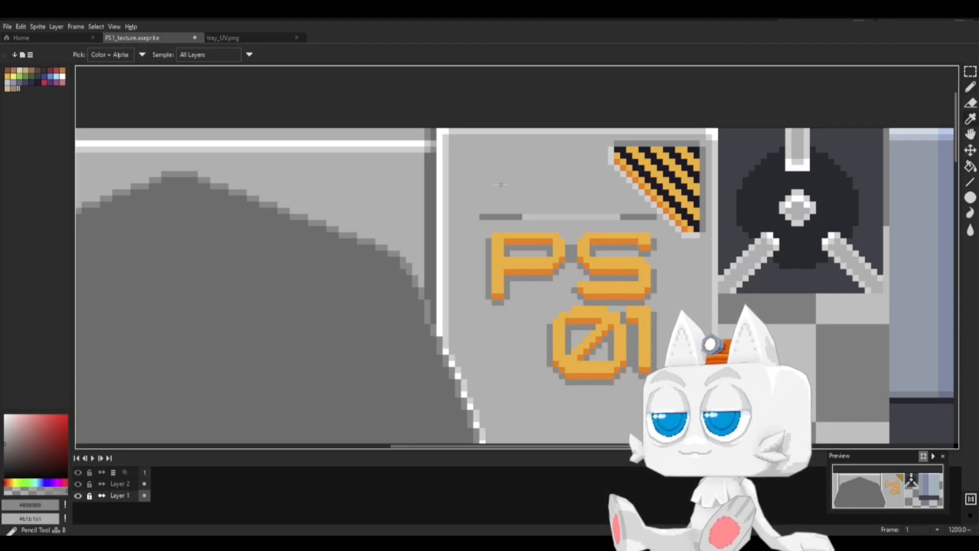
left_click(501, 183, "alt")
key("g")
left_click(539, 214)
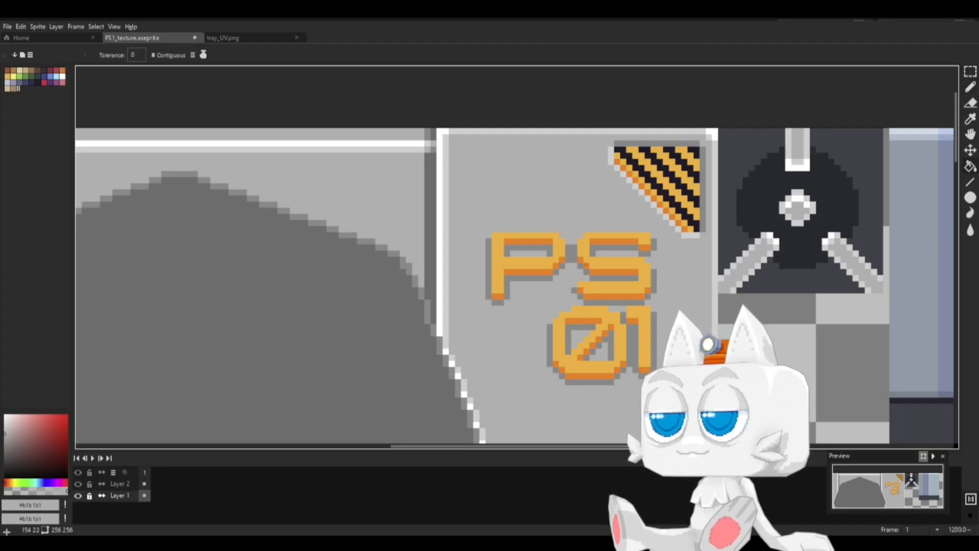
Step: Sample the lettering's shadow grey #898989 as the drawing colour and save the texture file
scroll(584, 289, "down", 2)
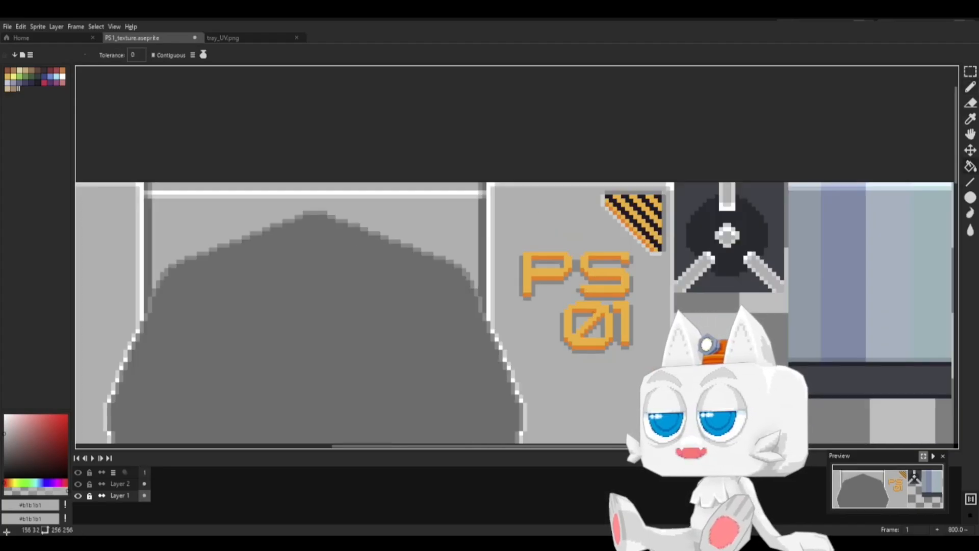
scroll(594, 313, "up", 1)
key("b")
left_click(582, 314, "alt")
scroll(572, 300, "up", 1)
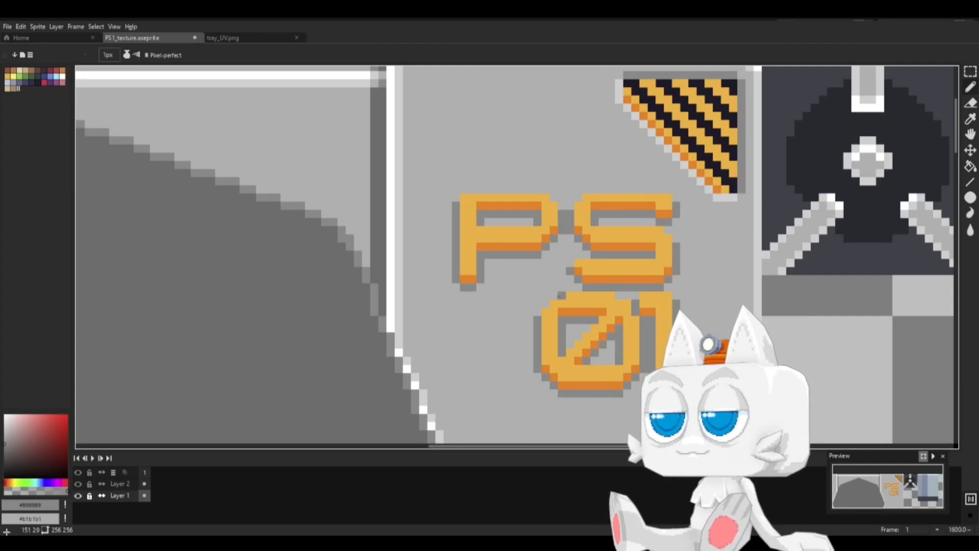
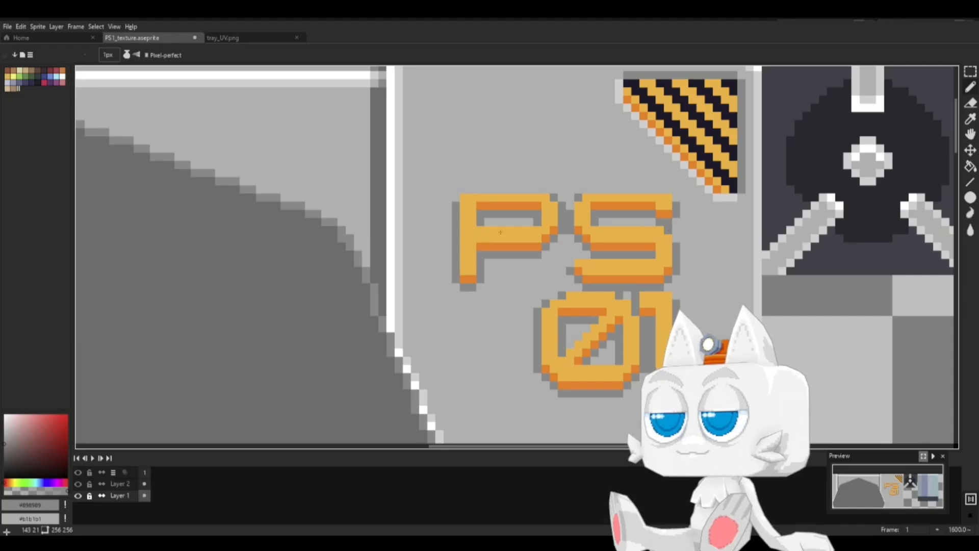
scroll(543, 283, "down", 4)
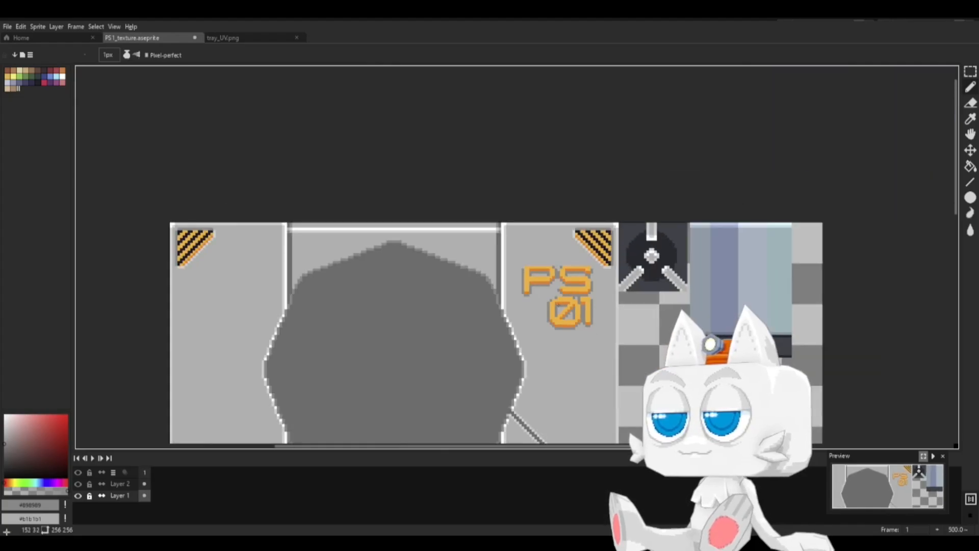
scroll(610, 321, "up", 4)
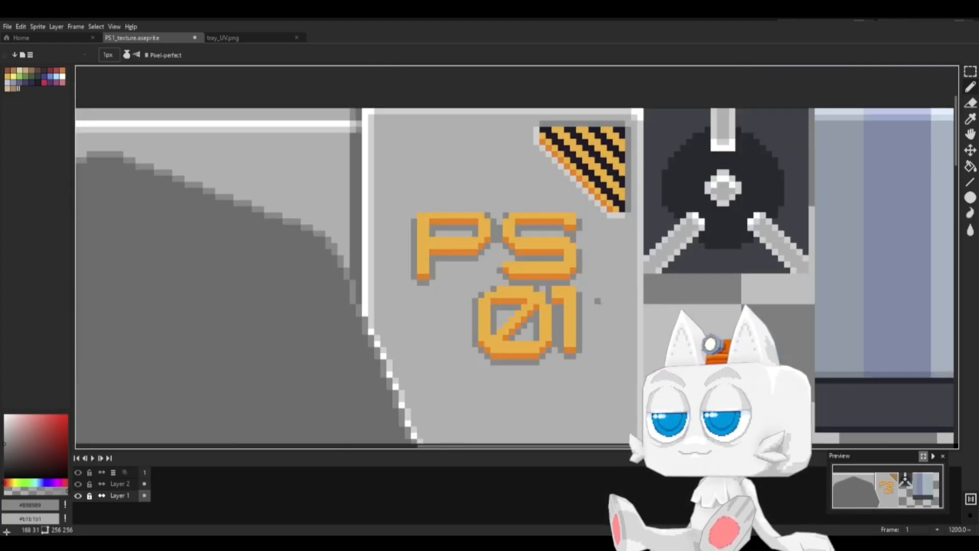
scroll(598, 301, "down", 3)
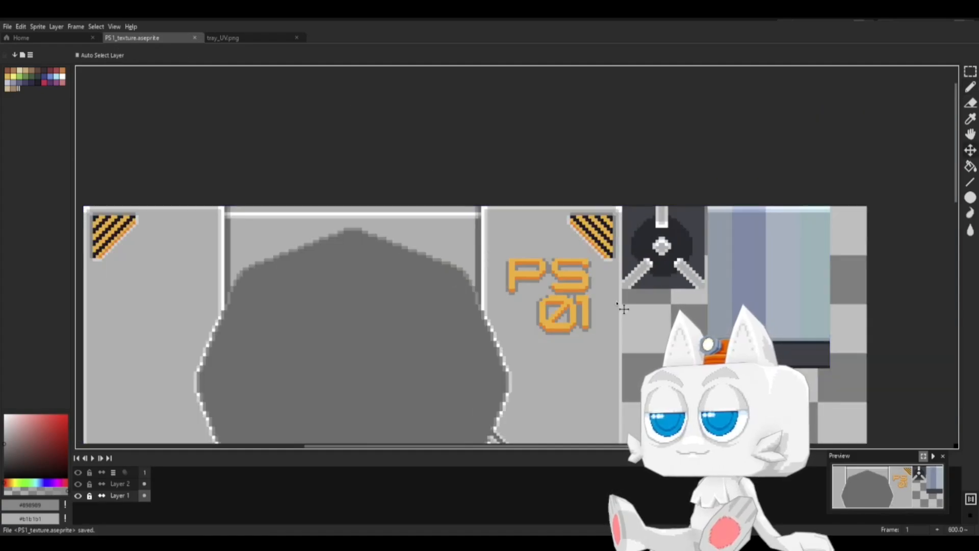
key("ctrl+s")
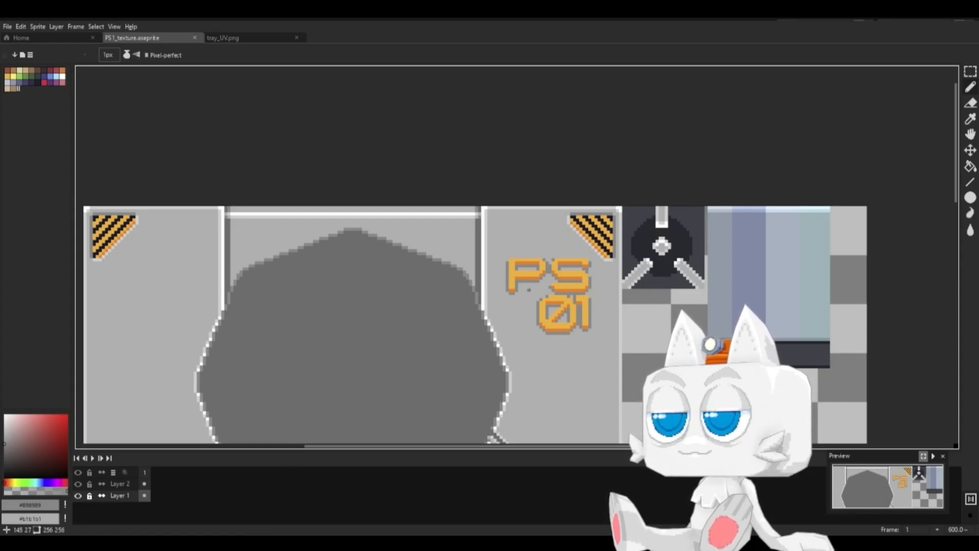
Step: Draw four vertical vent slots beside the left panel's hazard triangle, pairing a #898989 line with a #d0d0d0 line, each 1 px wide
middle_click_drag(464, 308, 654, 280)
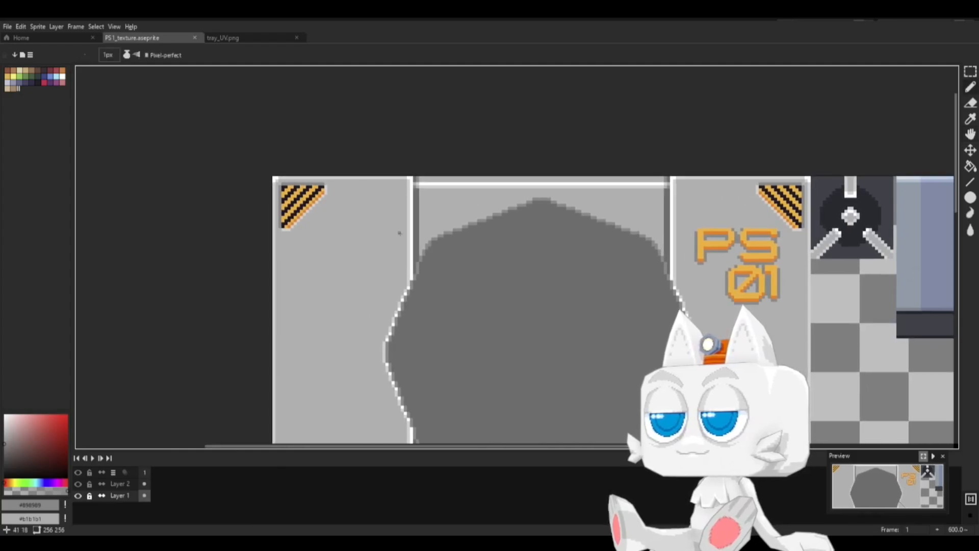
scroll(713, 225, "up", 1)
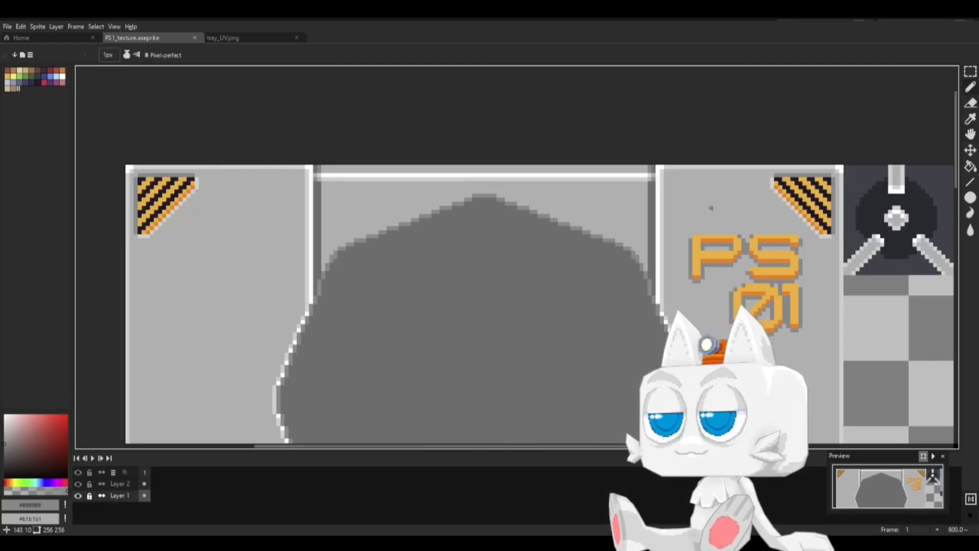
key("i")
key("x")
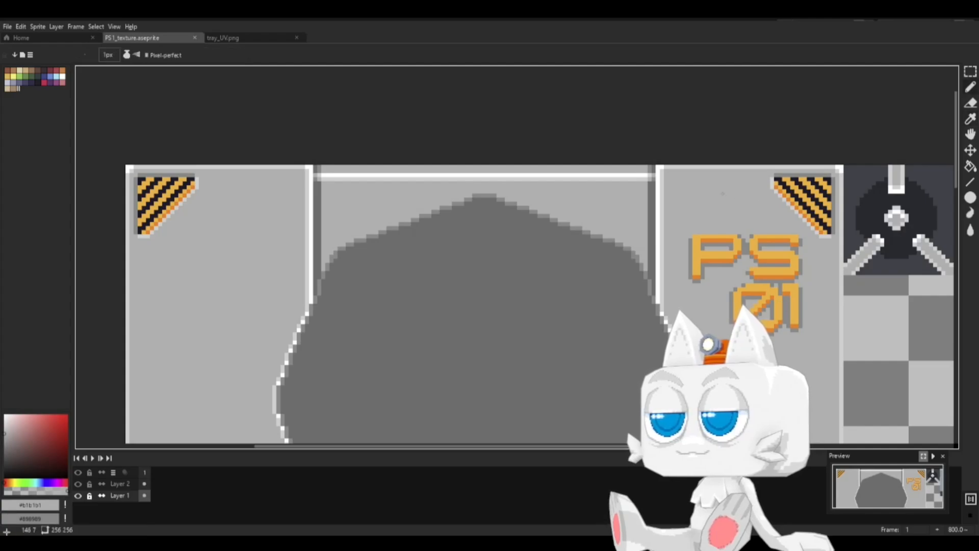
left_click(572, 175, "alt")
scroll(283, 200, "up", 1)
middle_click_drag(282, 200, 472, 234)
key("x")
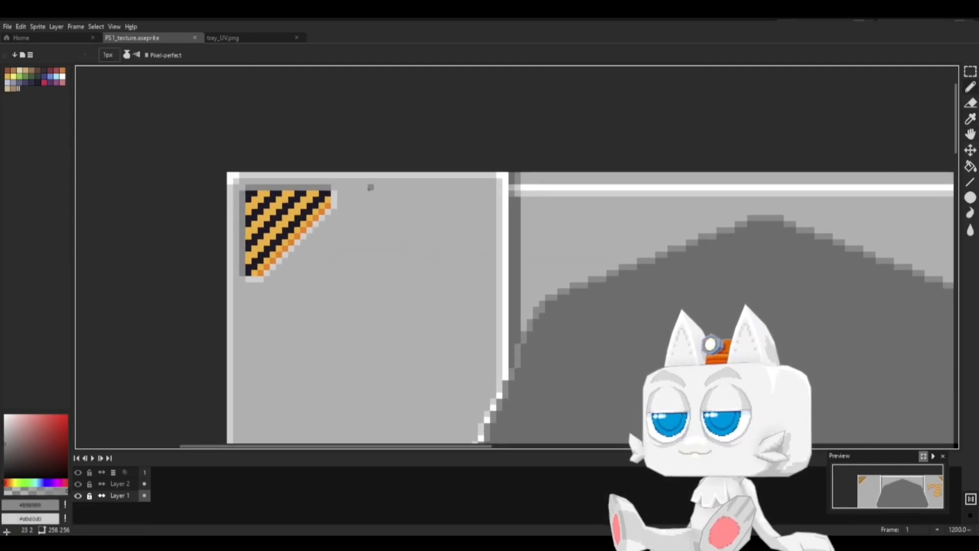
mouse_move(370, 188)
left_mouse_down()
mouse_move(370, 214)
mouse_move(395, 211)
mouse_move(395, 186)
mouse_move(406, 206)
mouse_move(413, 190)
left_mouse_up()
key("x")
key("x")
key("x")
key("x")
key("x")
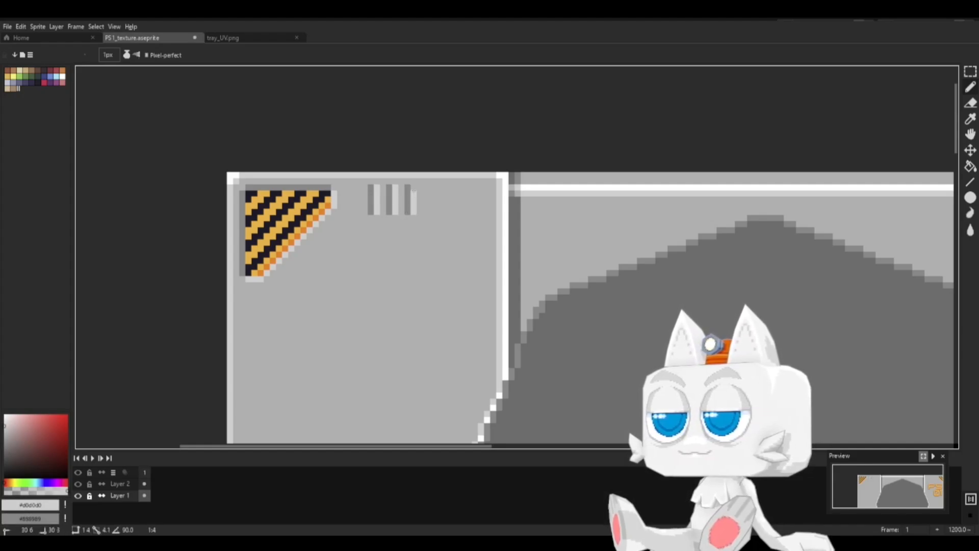
key("x")
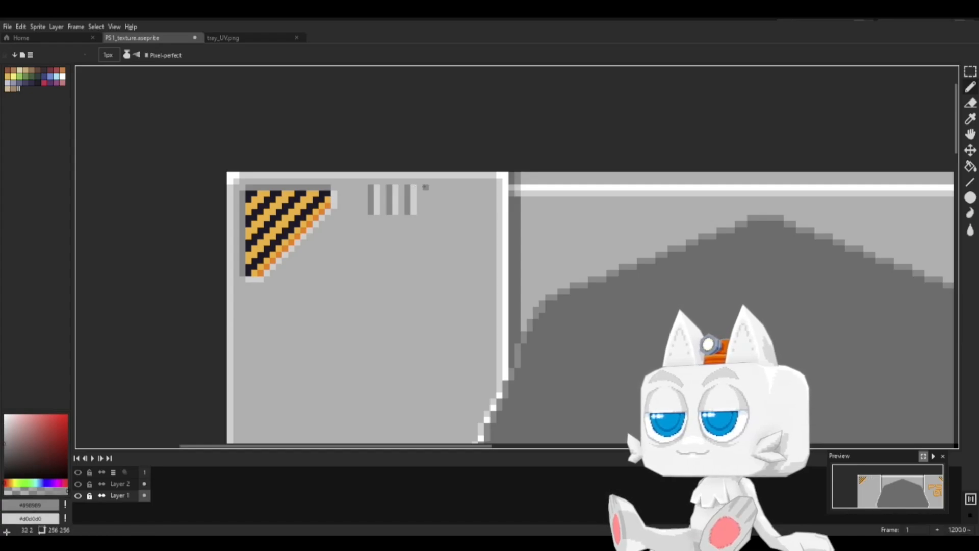
mouse_move(426, 186)
left_mouse_down()
mouse_move(426, 213)
mouse_move(431, 187)
left_mouse_up()
key("x")
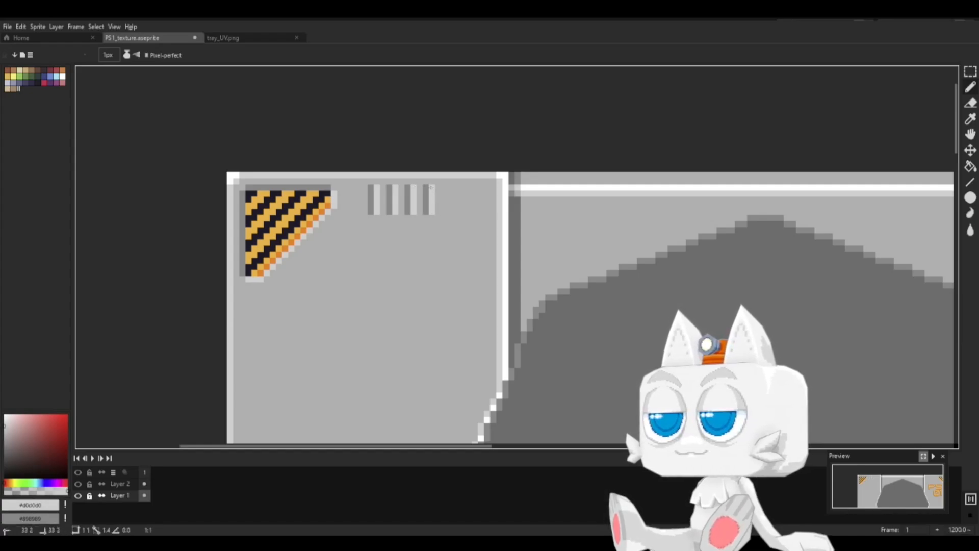
Step: Paint white highlights over the middle pixels of the light line in each vent slot
left_click(504, 190, "alt")
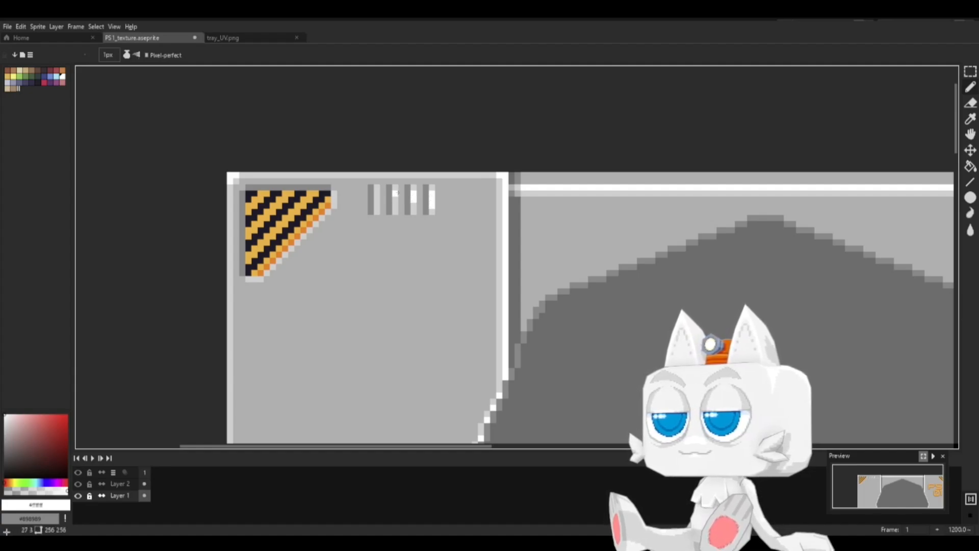
left_click_drag(392, 206, 395, 200)
key("ctrl+z")
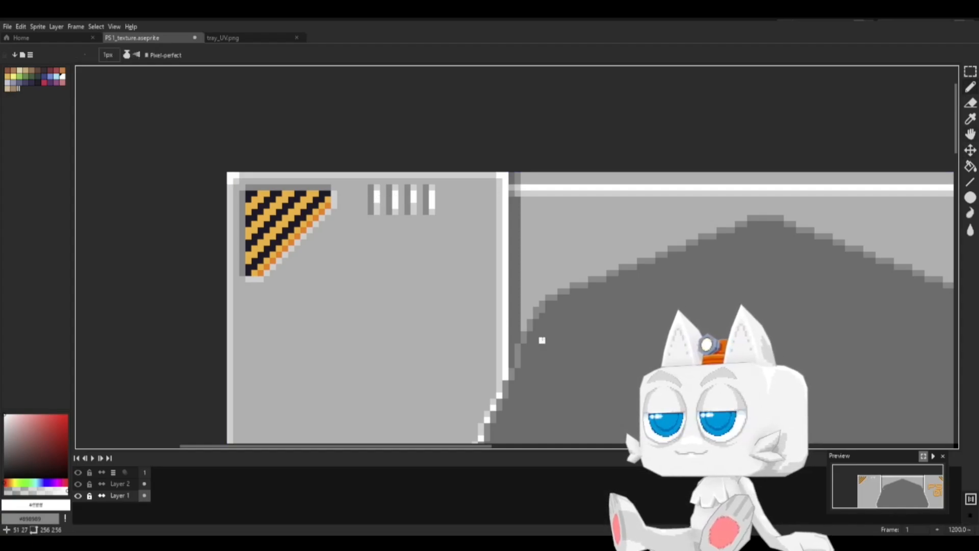
Step: Sample the disc area's grey #6c6c6c and darken the middle pixels of each vent slot's dark line with it
left_click(542, 340, "alt")
left_click(425, 195)
left_click(425, 205, "shift")
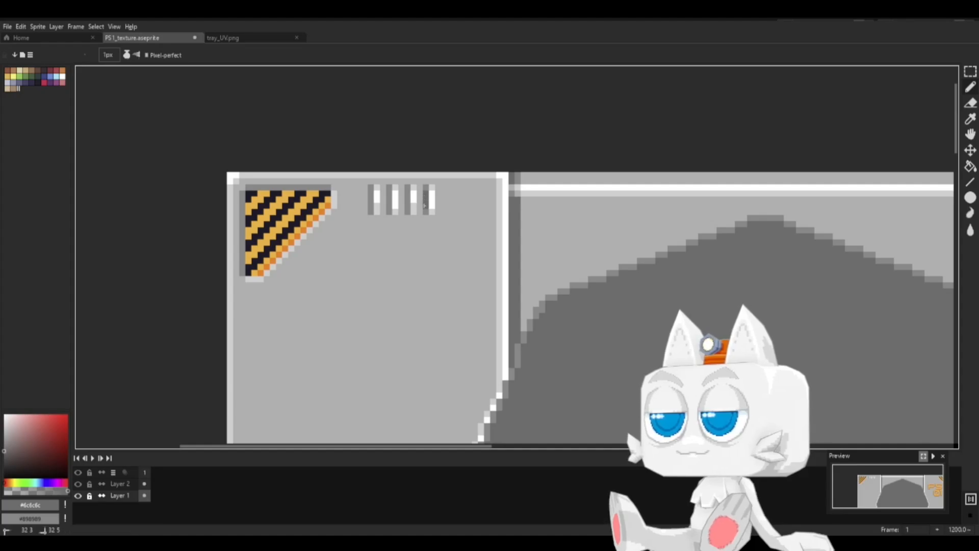
left_click(407, 194)
left_click(407, 205, "shift")
left_click(389, 206)
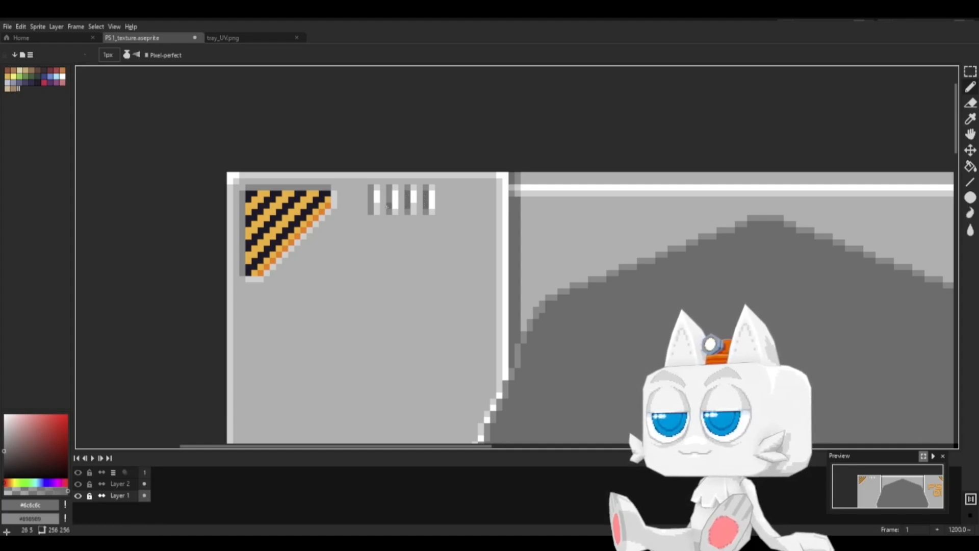
left_click(390, 194, "shift")
left_click(370, 194)
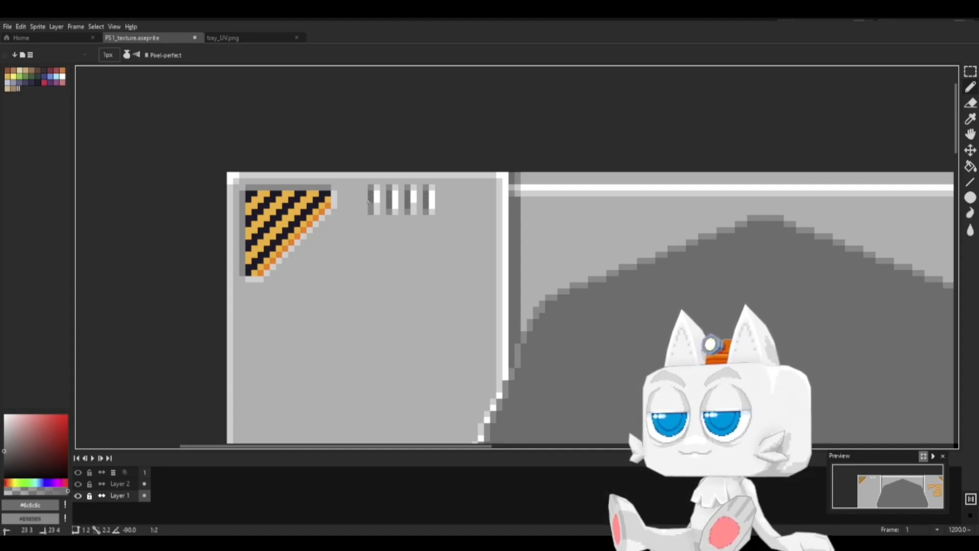
left_click(370, 206, "shift")
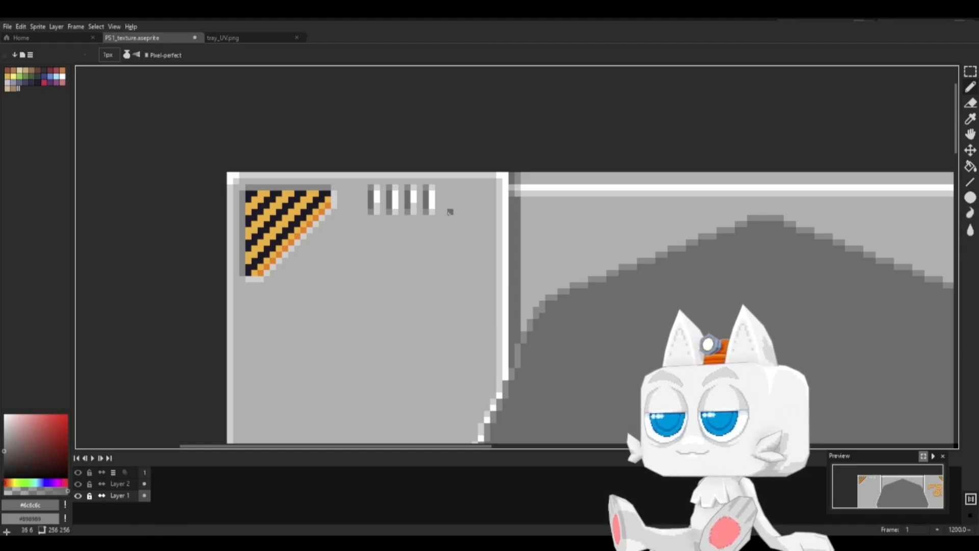
Step: Draw a row of four #898989 dots in the right panel's upper-left corner, each with a #d0d0d0 highlight pixel below it
left_click_drag(813, 317, 709, 312)
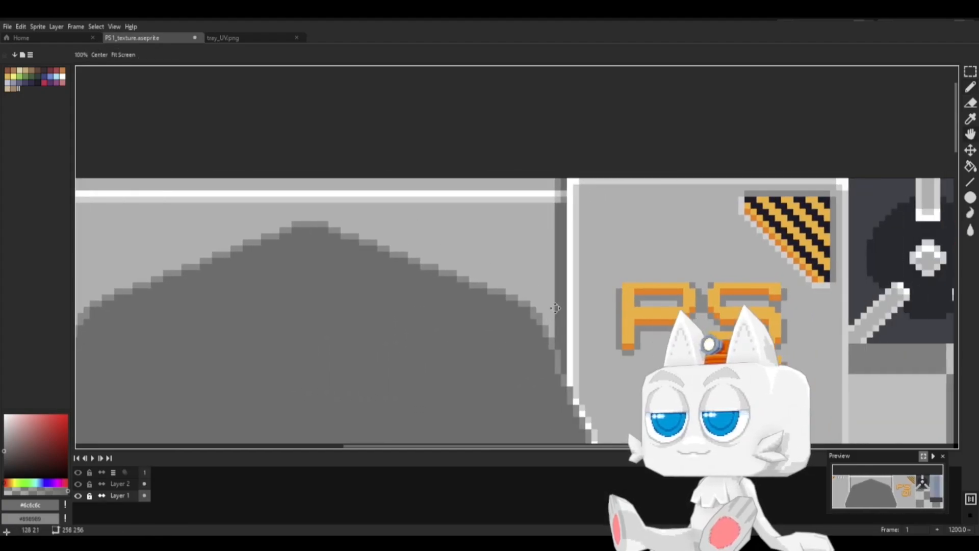
left_click(769, 192, "alt")
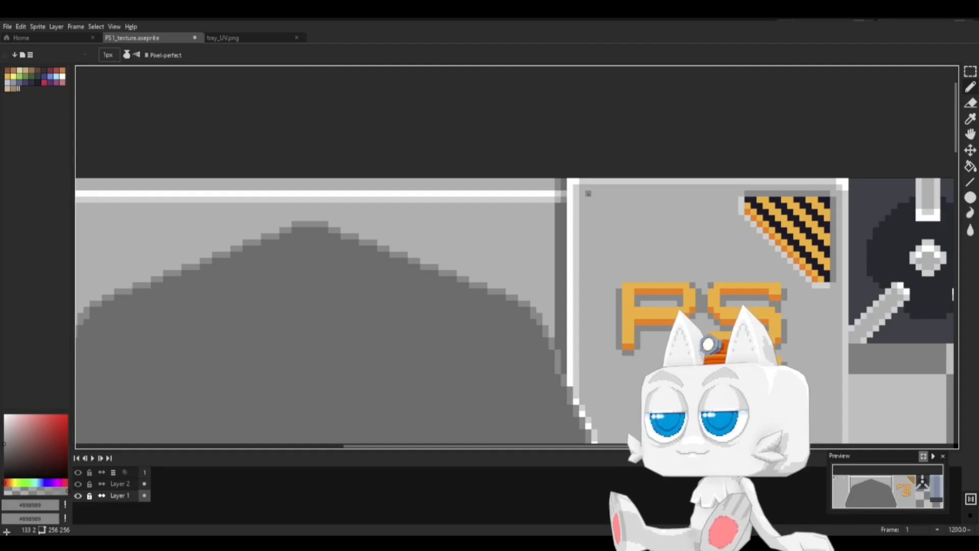
left_click(588, 194)
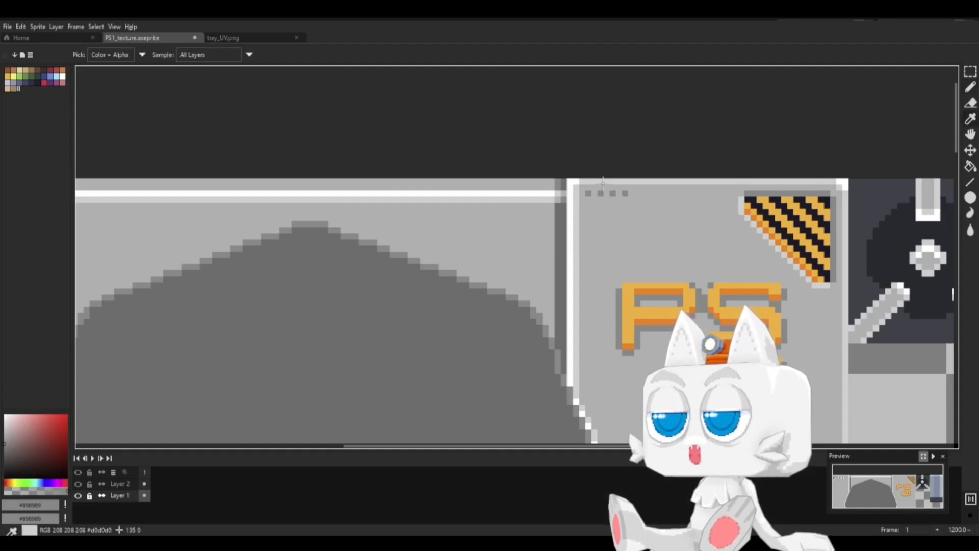
left_click(589, 204, "alt")
left_click(600, 200)
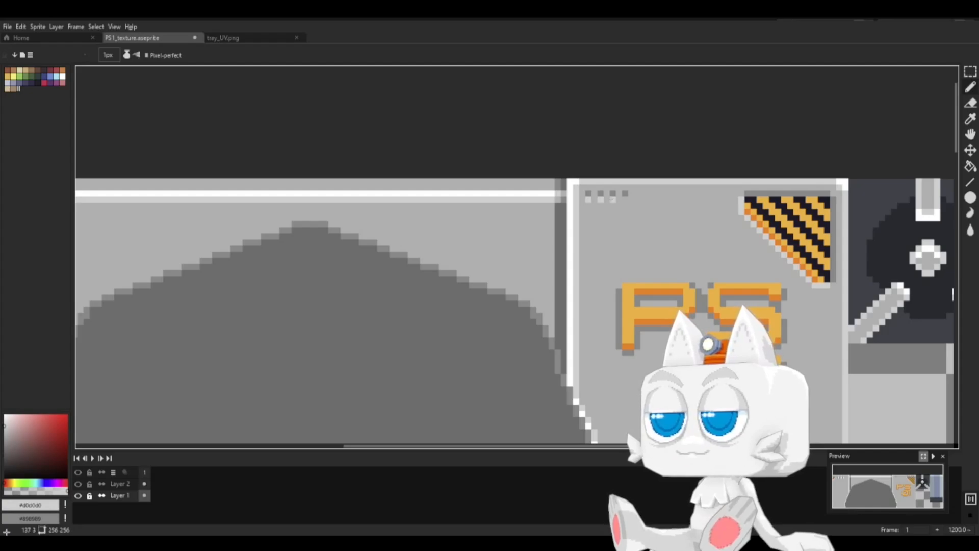
left_click(613, 199)
left_click(625, 199)
Step: Save the texture file and export its visible layers as PS1_texture.png
middle_click_drag(659, 299, 558, 147)
scroll(587, 301, "down", 4)
middle_click_drag(532, 349, 551, 336)
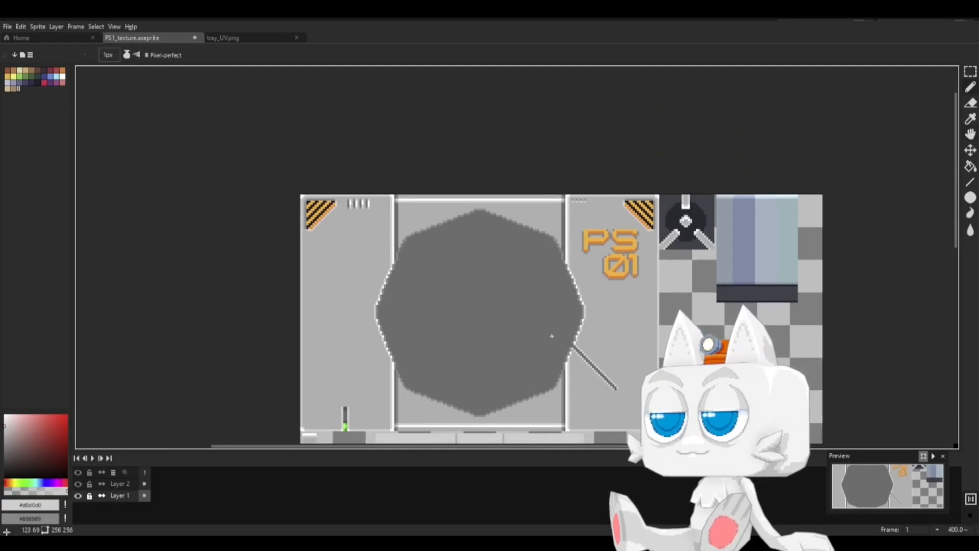
key("ctrl+s")
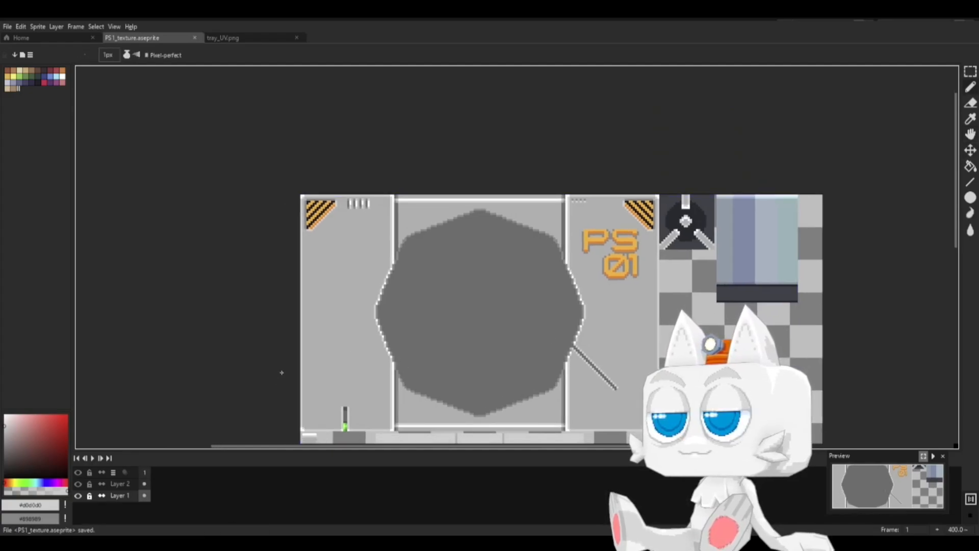
left_click(7, 26)
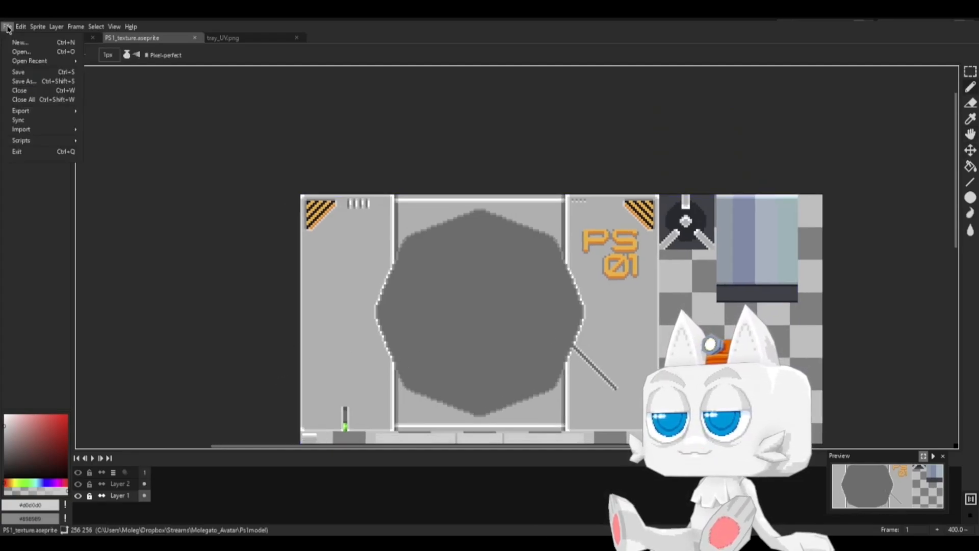
mouse_move(51, 111)
left_click(101, 120)
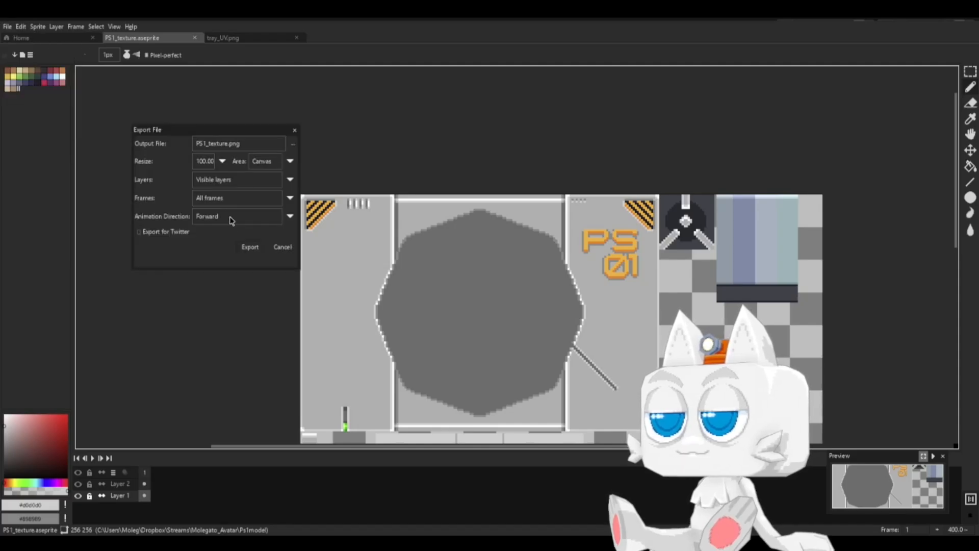
left_click(246, 244)
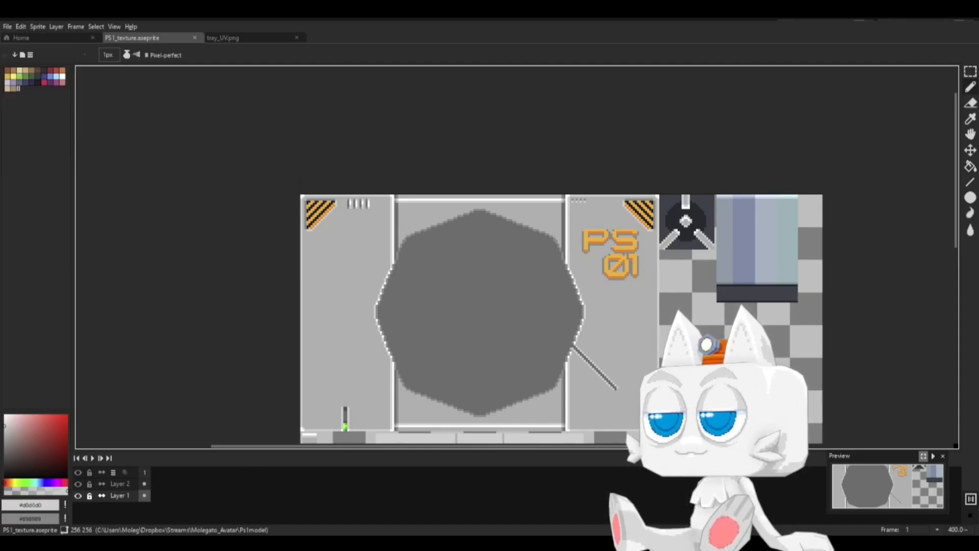
Step: Switch to Blender and reload the PS1_texture.png image, checking the updated texture on the console model
key("alt+Tab")
left_click(266, 96)
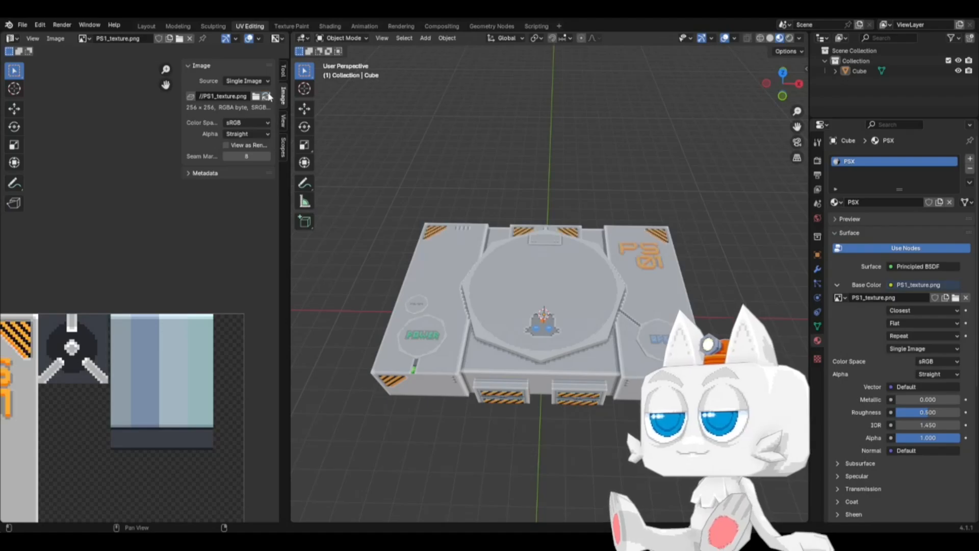
middle_click_drag(613, 342, 571, 241)
key("Tab")
key("Tab")
key("Tab")
key("Tab")
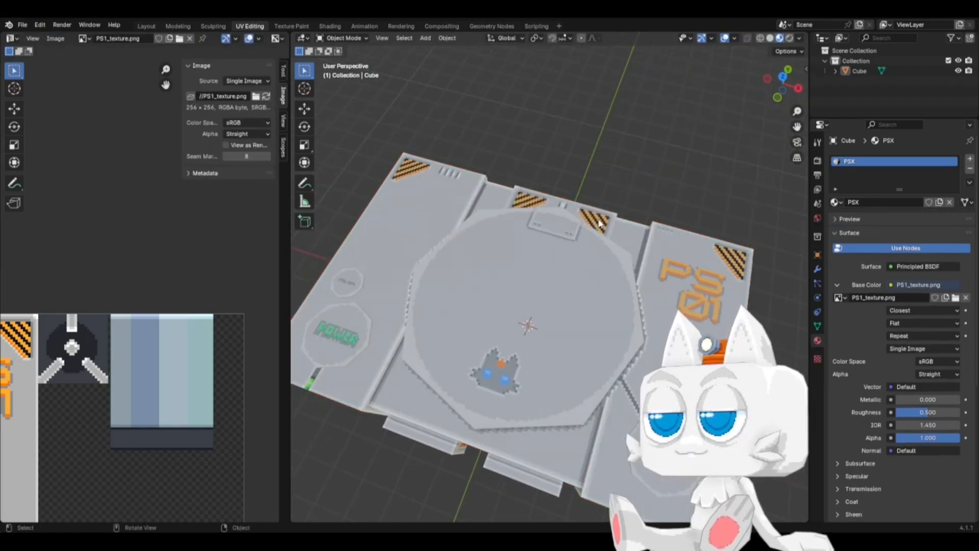
Step: Reveal the hidden faces in Edit Mode and select the two hazard-striped faces at the console's rear edge, locating their UVs
key("Tab")
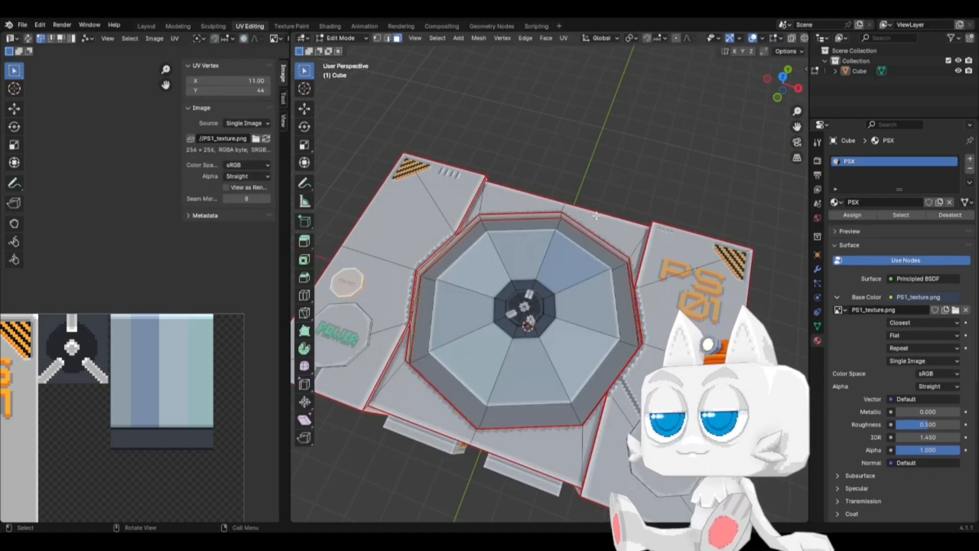
key("alt+h")
left_click(596, 218)
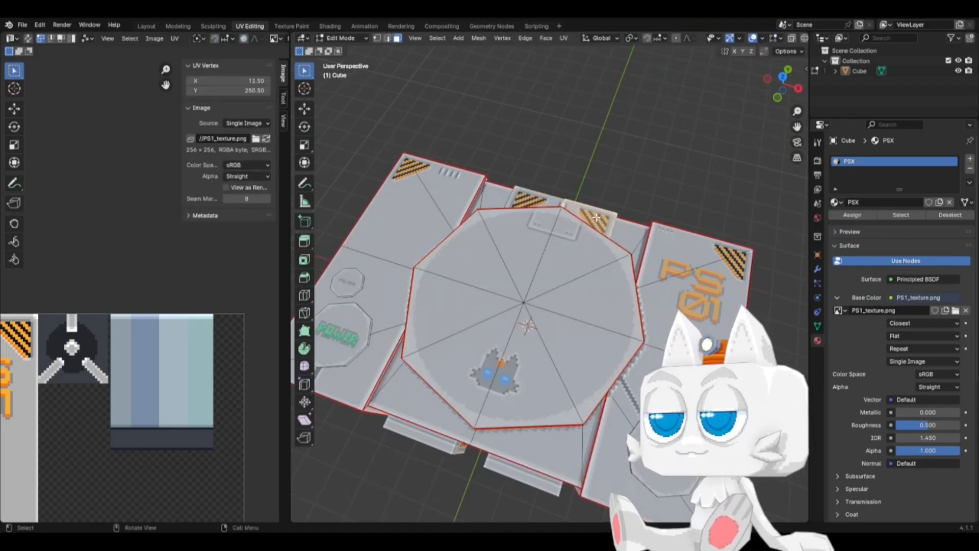
left_click(541, 202, "shift")
scroll(146, 290, "down", 3)
scroll(111, 314, "up", 8)
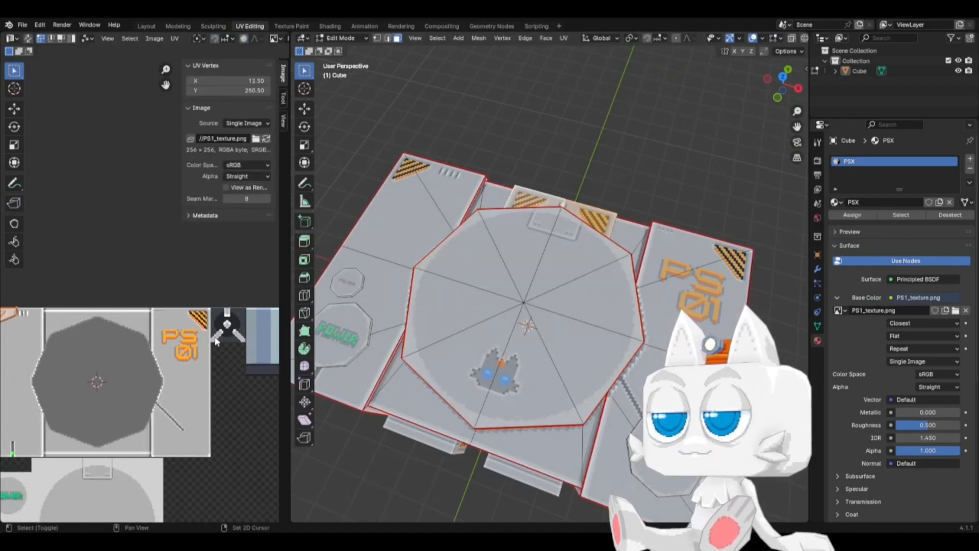
middle_click_drag(66, 362, 179, 350)
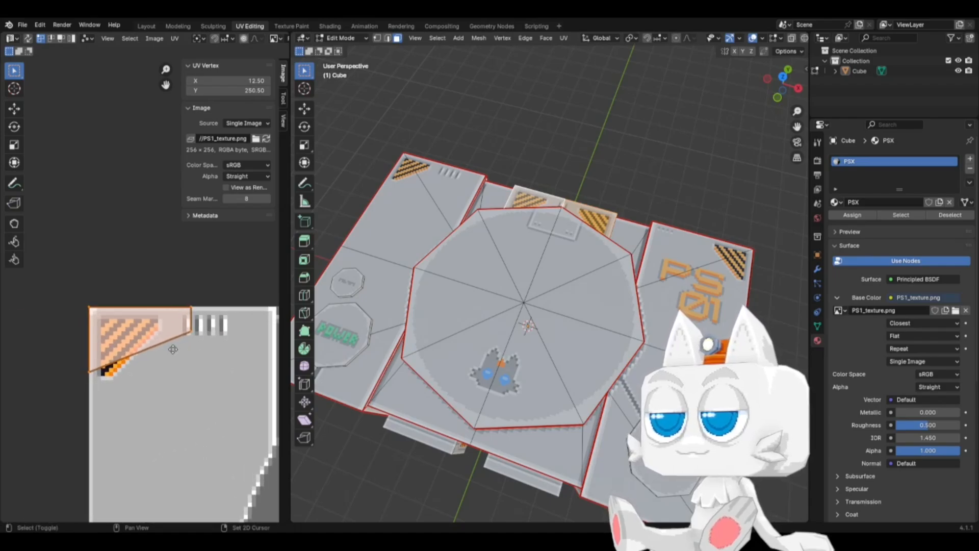
Step: Switch to Aseprite and remove the first of the four vent slots on the left panel, filling its area with the panel grey #b1b1b1
scroll(590, 253, "up", 2)
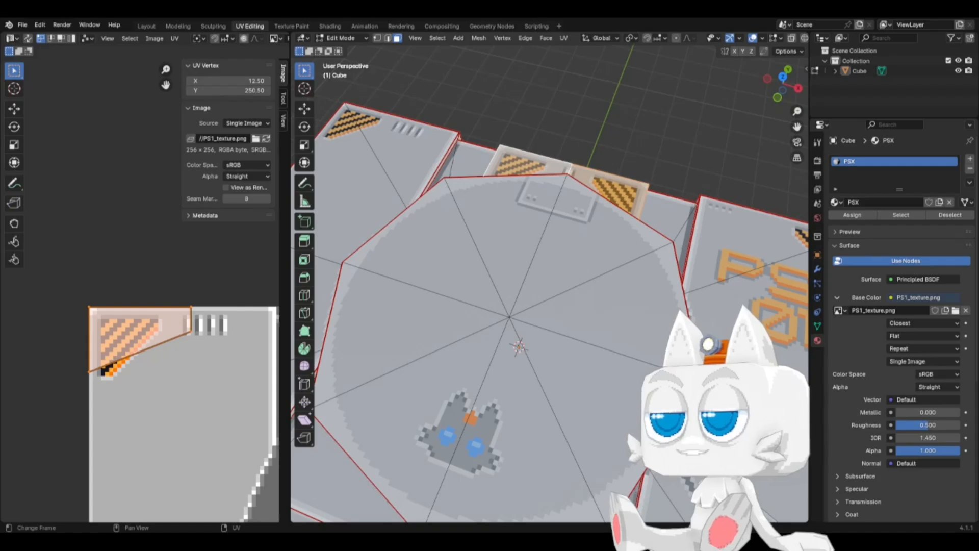
key("alt+Tab")
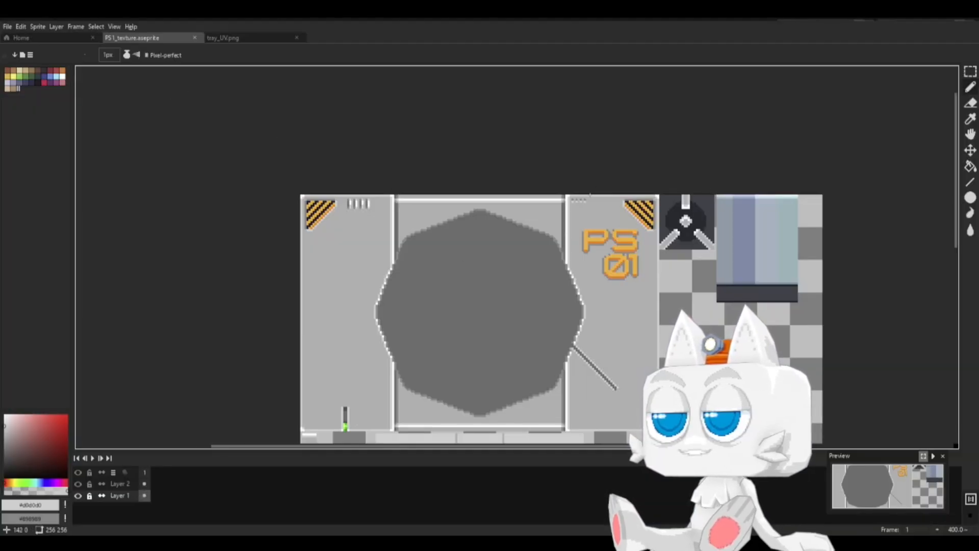
scroll(590, 195, "up", 1)
key("m")
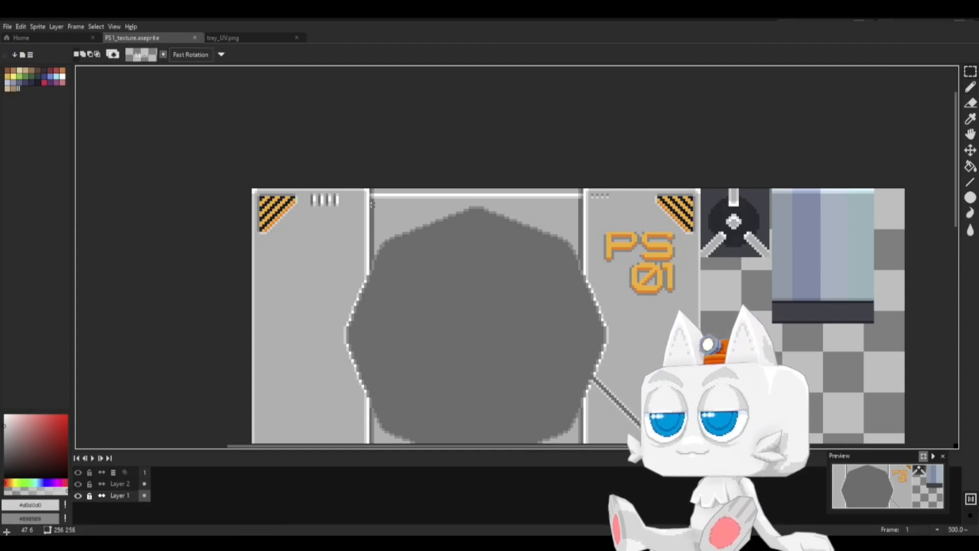
scroll(302, 194, "up", 2)
left_click_drag(300, 191, 328, 228)
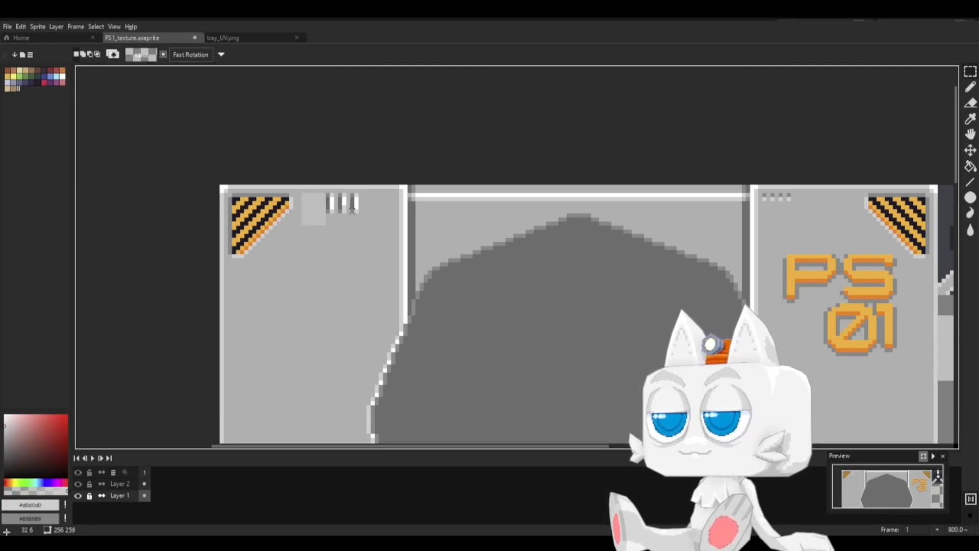
left_click(327, 272, "alt")
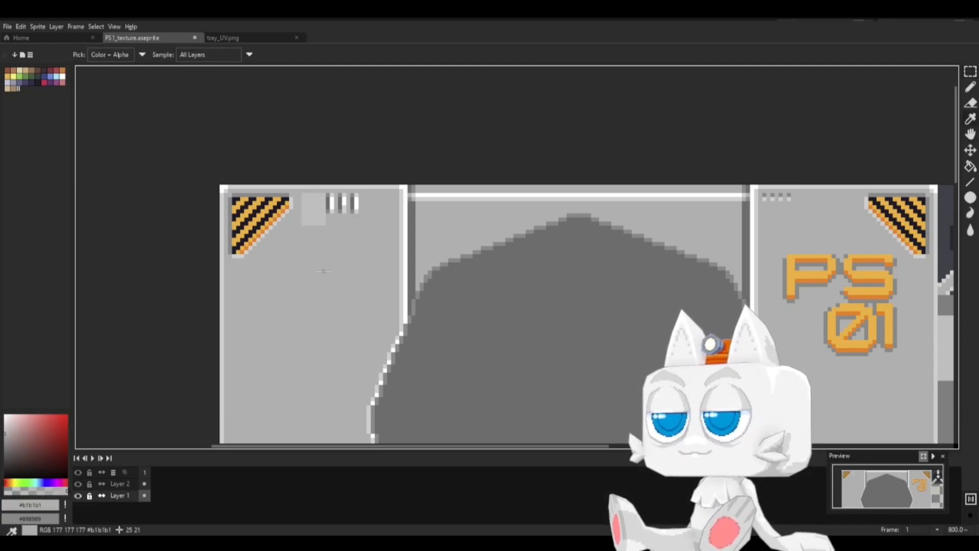
key("g")
left_click(312, 210)
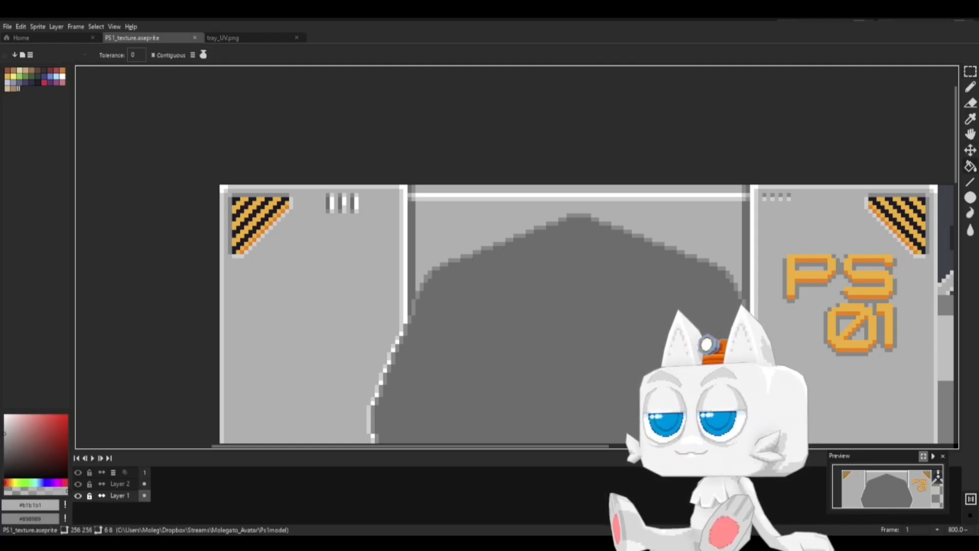
Step: Switch to Blender, reload the PS1_texture.png image, and leave Edit Mode to check the updated texture on the whole console
key("alt+Tab")
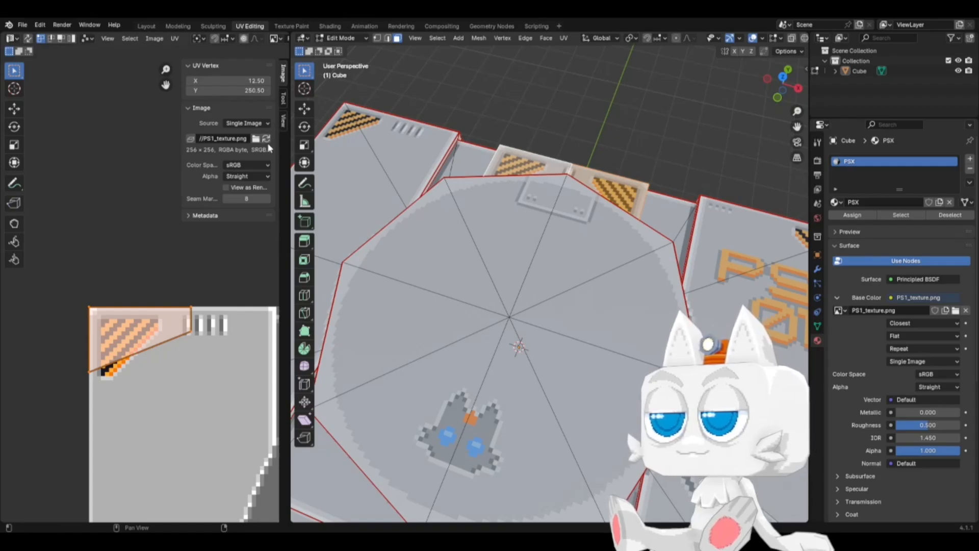
scroll(553, 253, "down", 1)
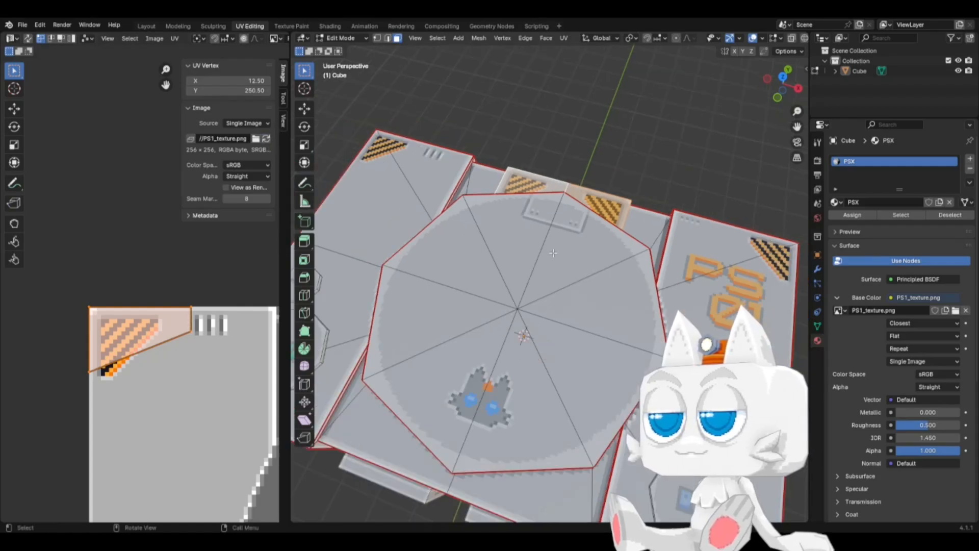
key("Tab")
scroll(553, 253, "down", 5)
middle_click_drag(587, 326, 594, 366)
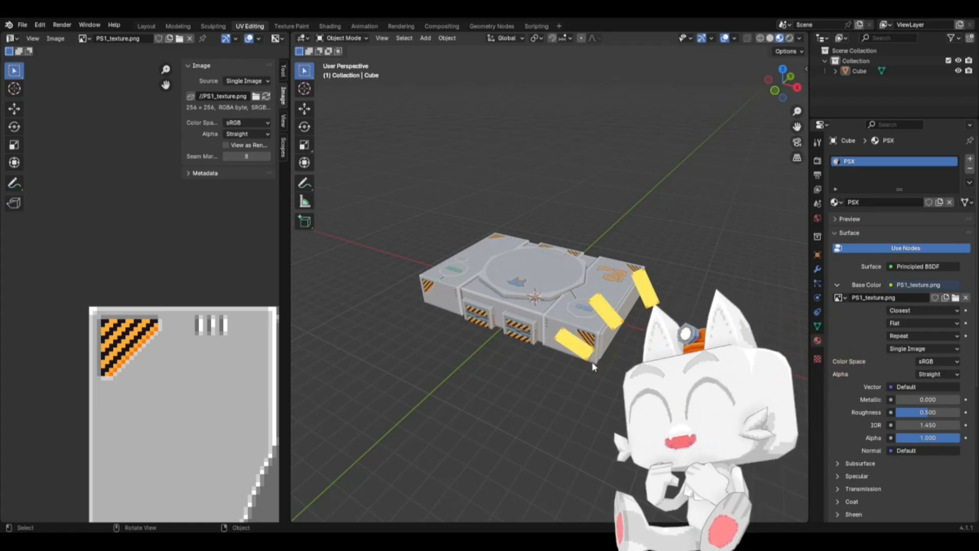
middle_click_drag(623, 317, 593, 317)
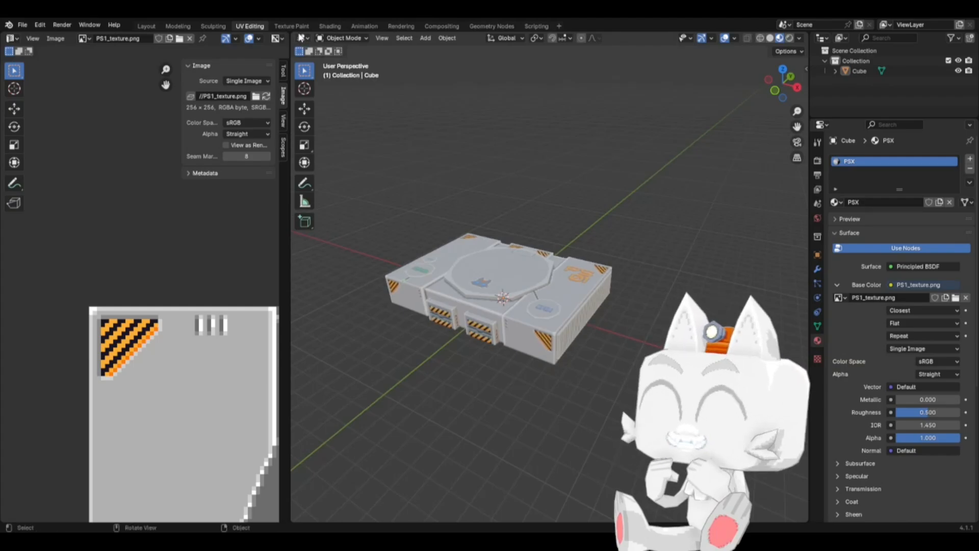
Step: In the Layout workspace, show the console in Material Preview with X-ray off and inspect its top and front in perspective
left_click(147, 26)
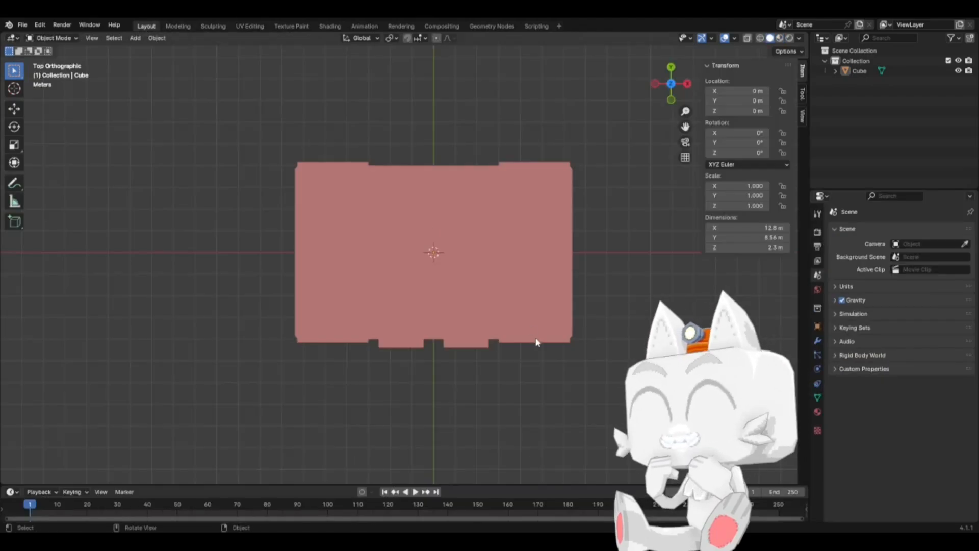
key("z")
left_click(543, 390)
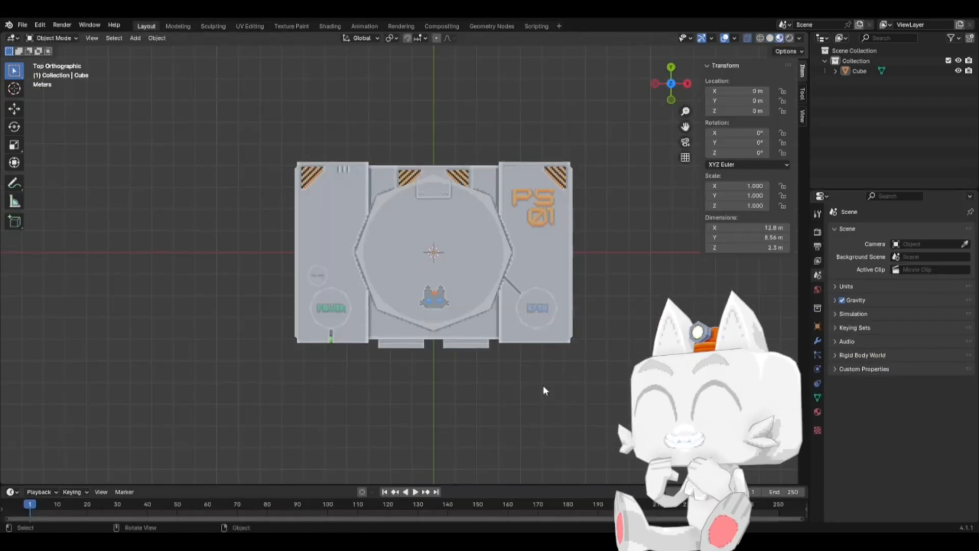
key("alt+z")
middle_click_drag(551, 345, 428, 342)
scroll(450, 326, "up", 2)
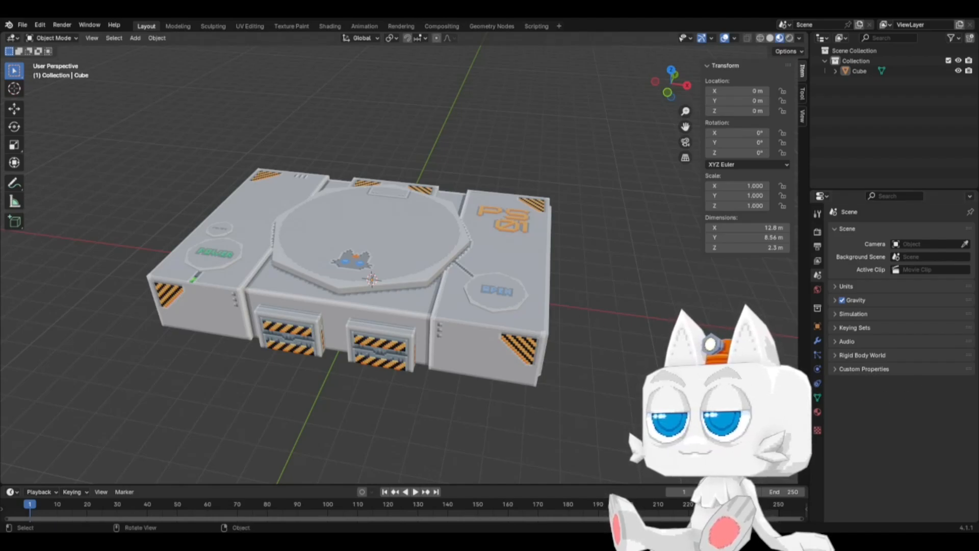
middle_click_drag(658, 348, 618, 334)
scroll(561, 334, "up", 2)
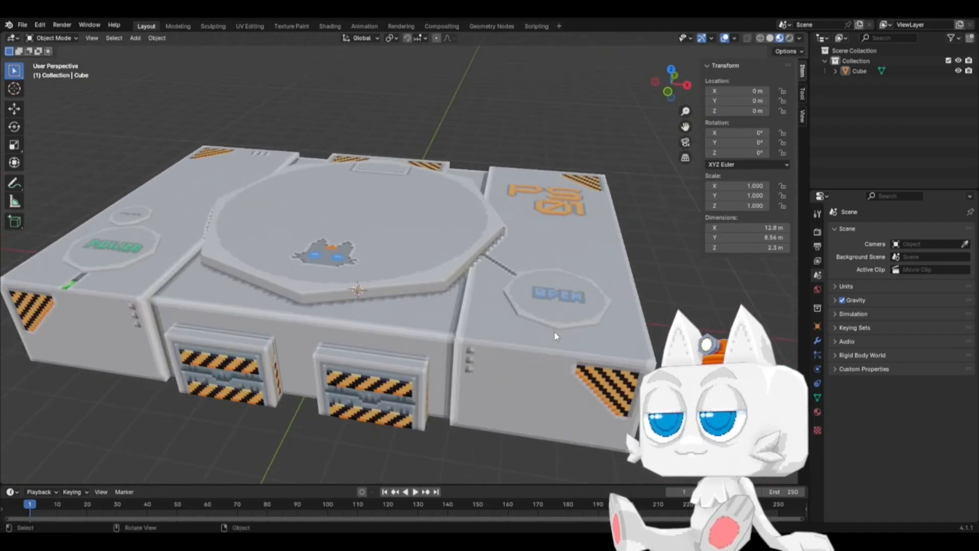
scroll(531, 332, "down", 1)
scroll(510, 314, "down", 1)
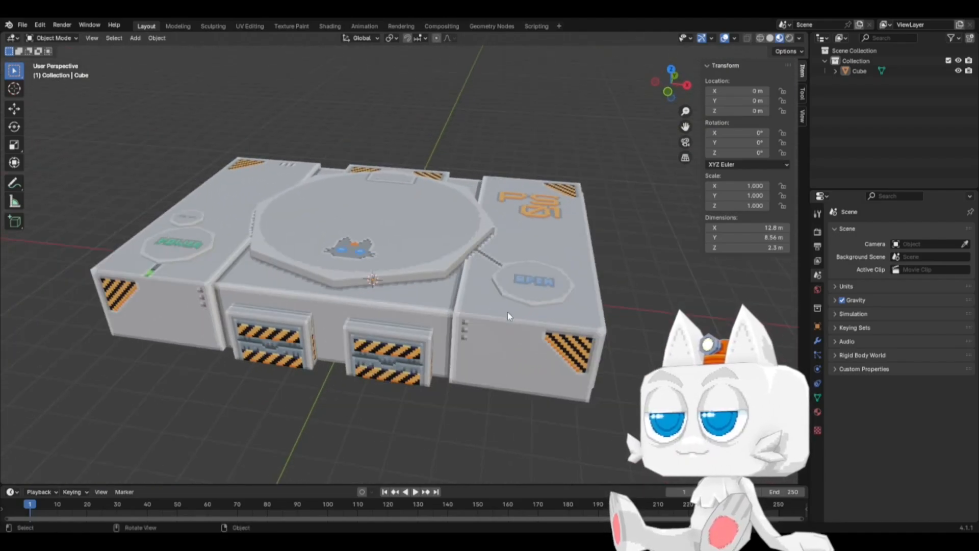